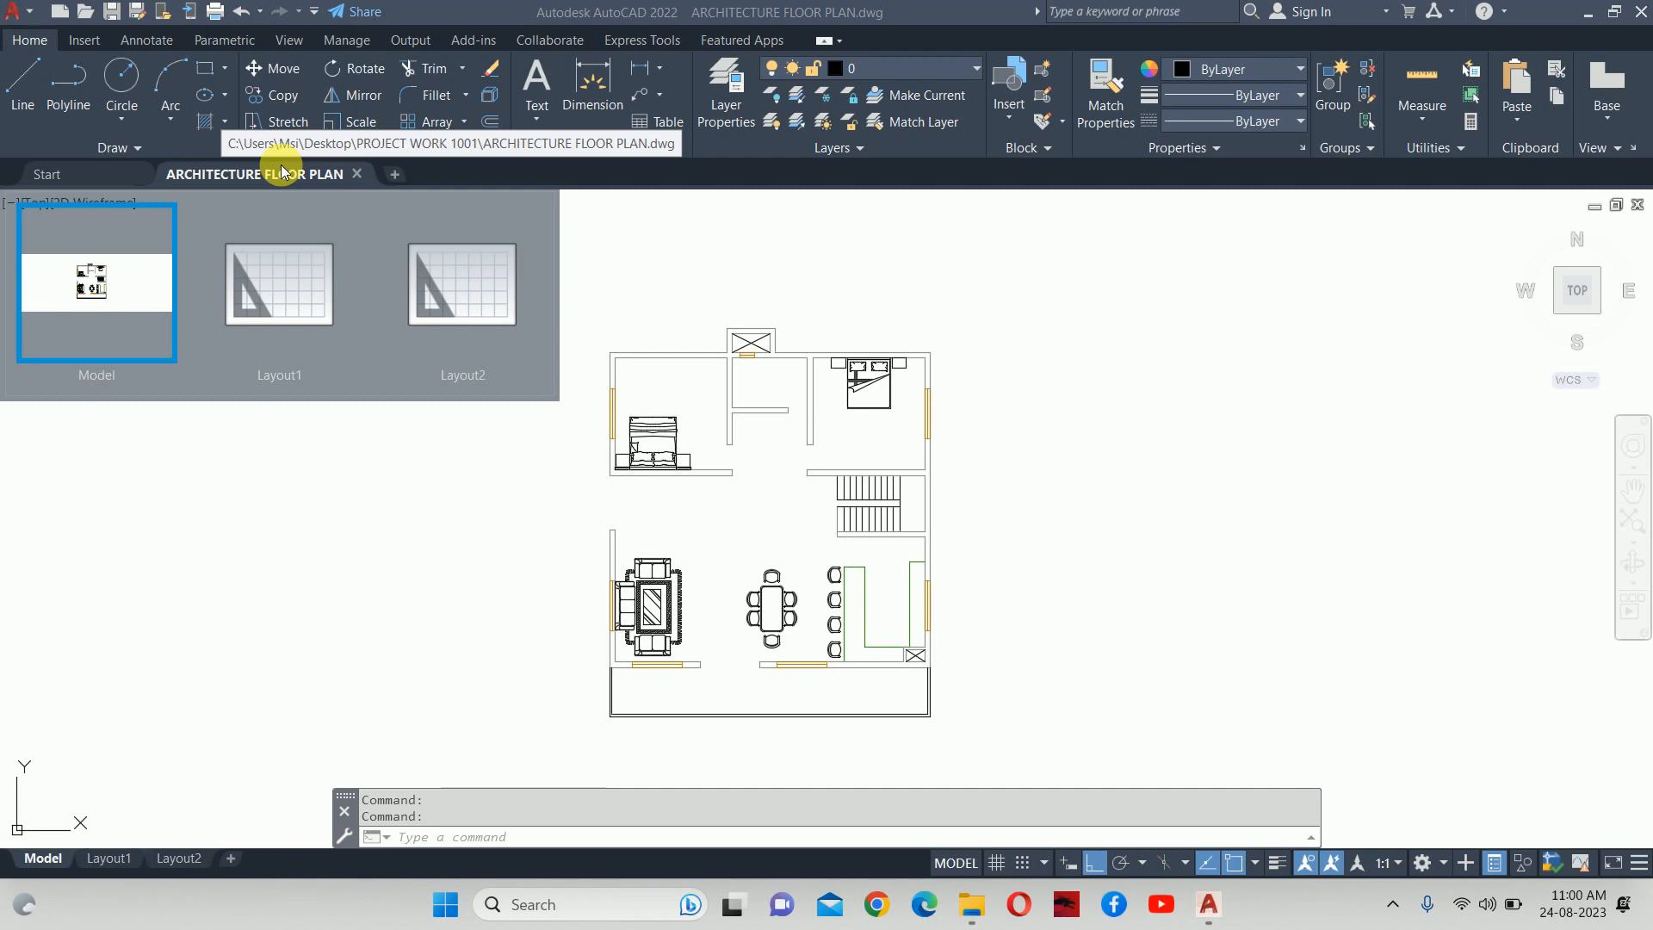
Close the ARCHITECTURE FLOOR PLAN drawing and start a new drawing from acadiso.dwt.
left_click(358, 170)
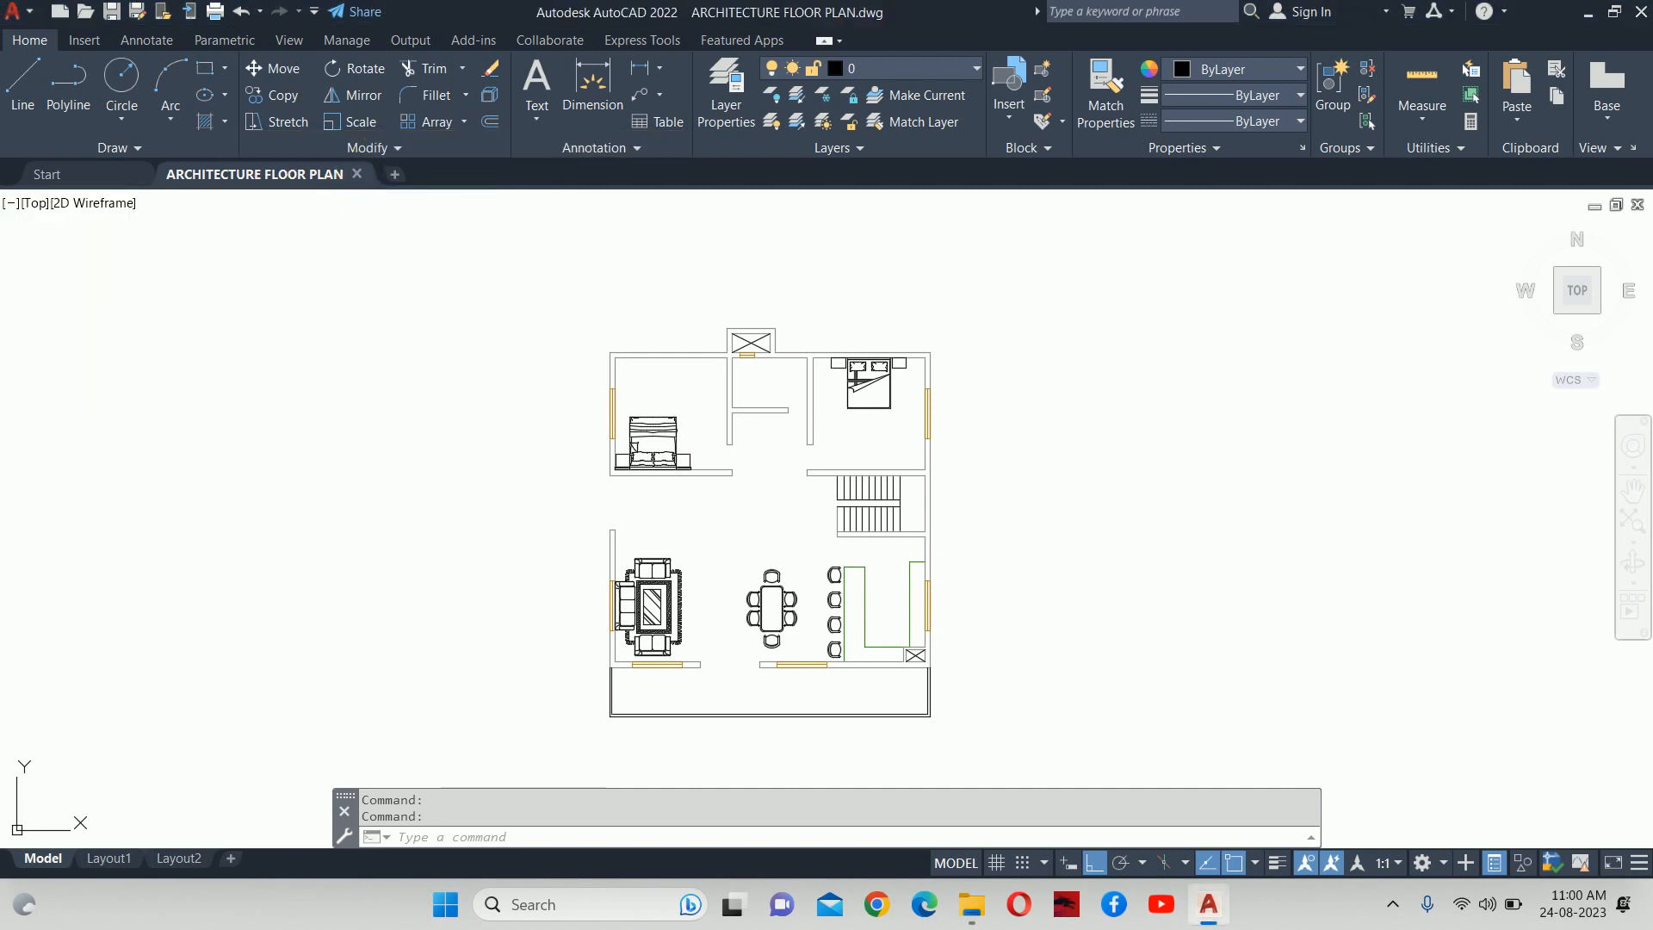
left_click(356, 174)
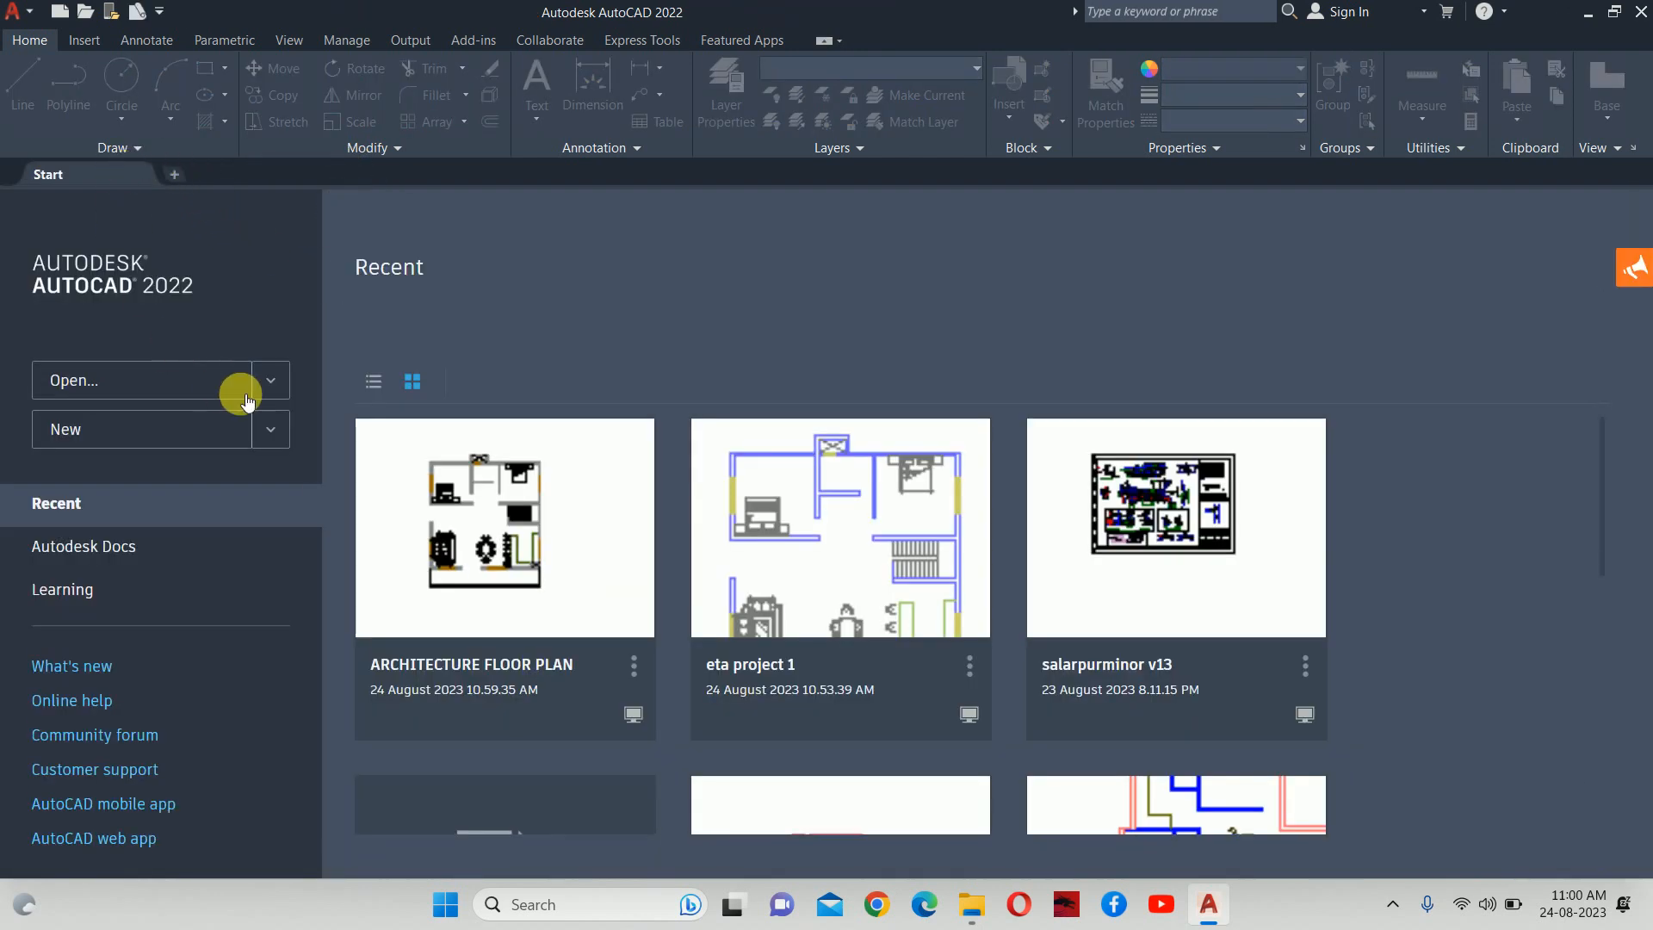
left_click(270, 429)
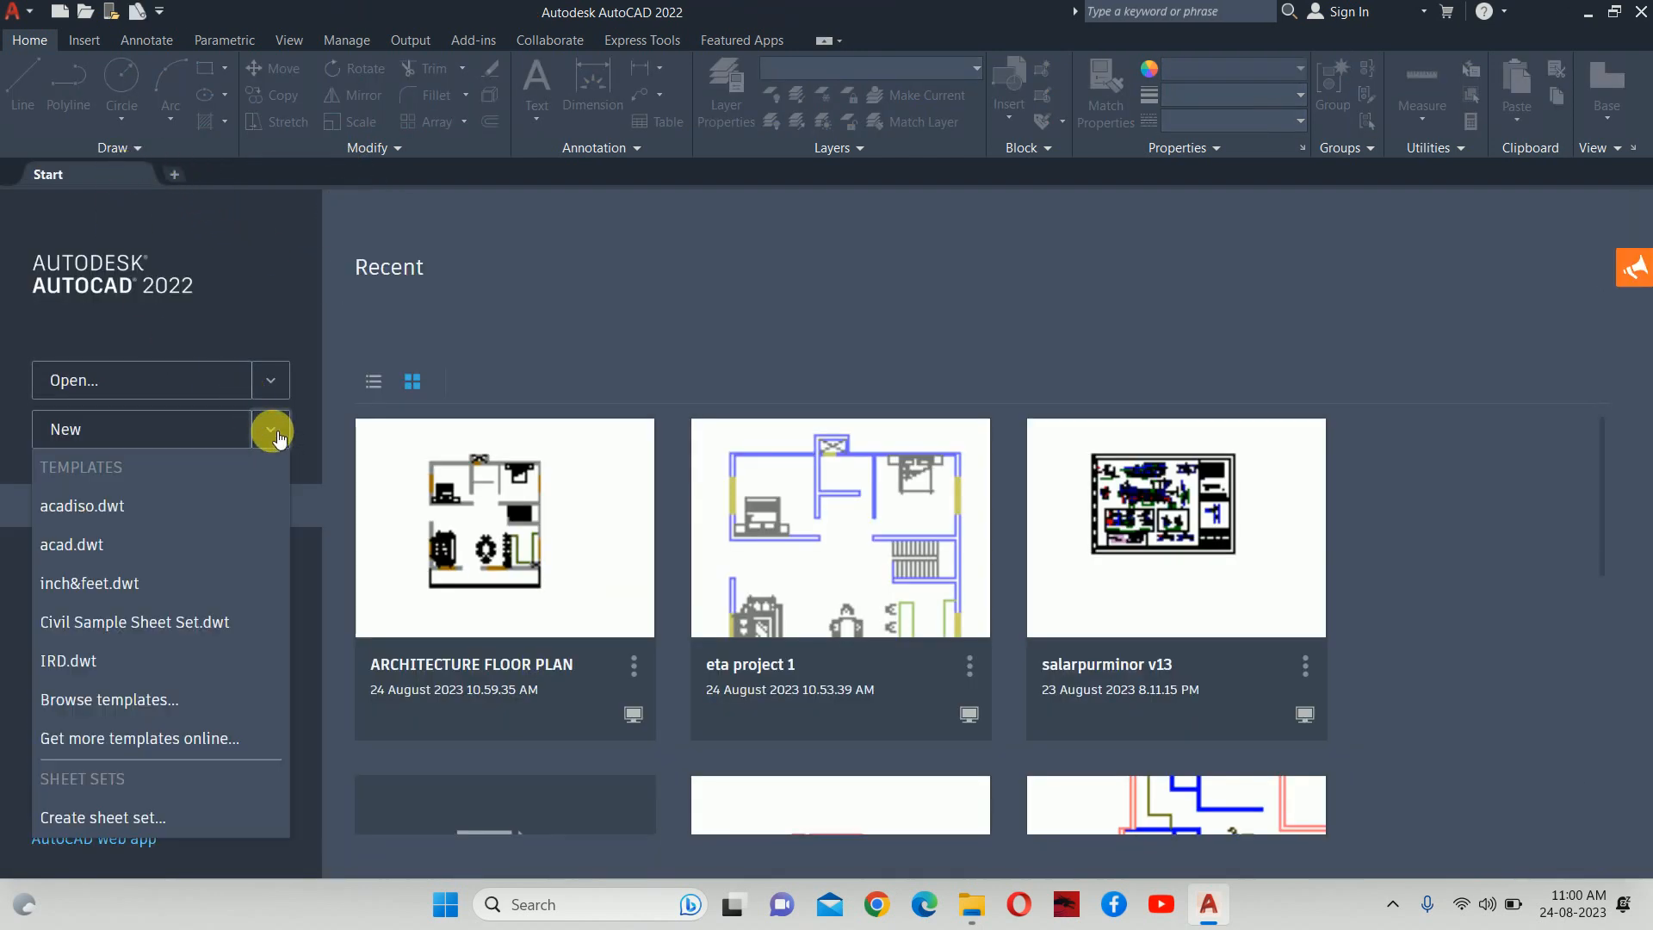
left_click(132, 513)
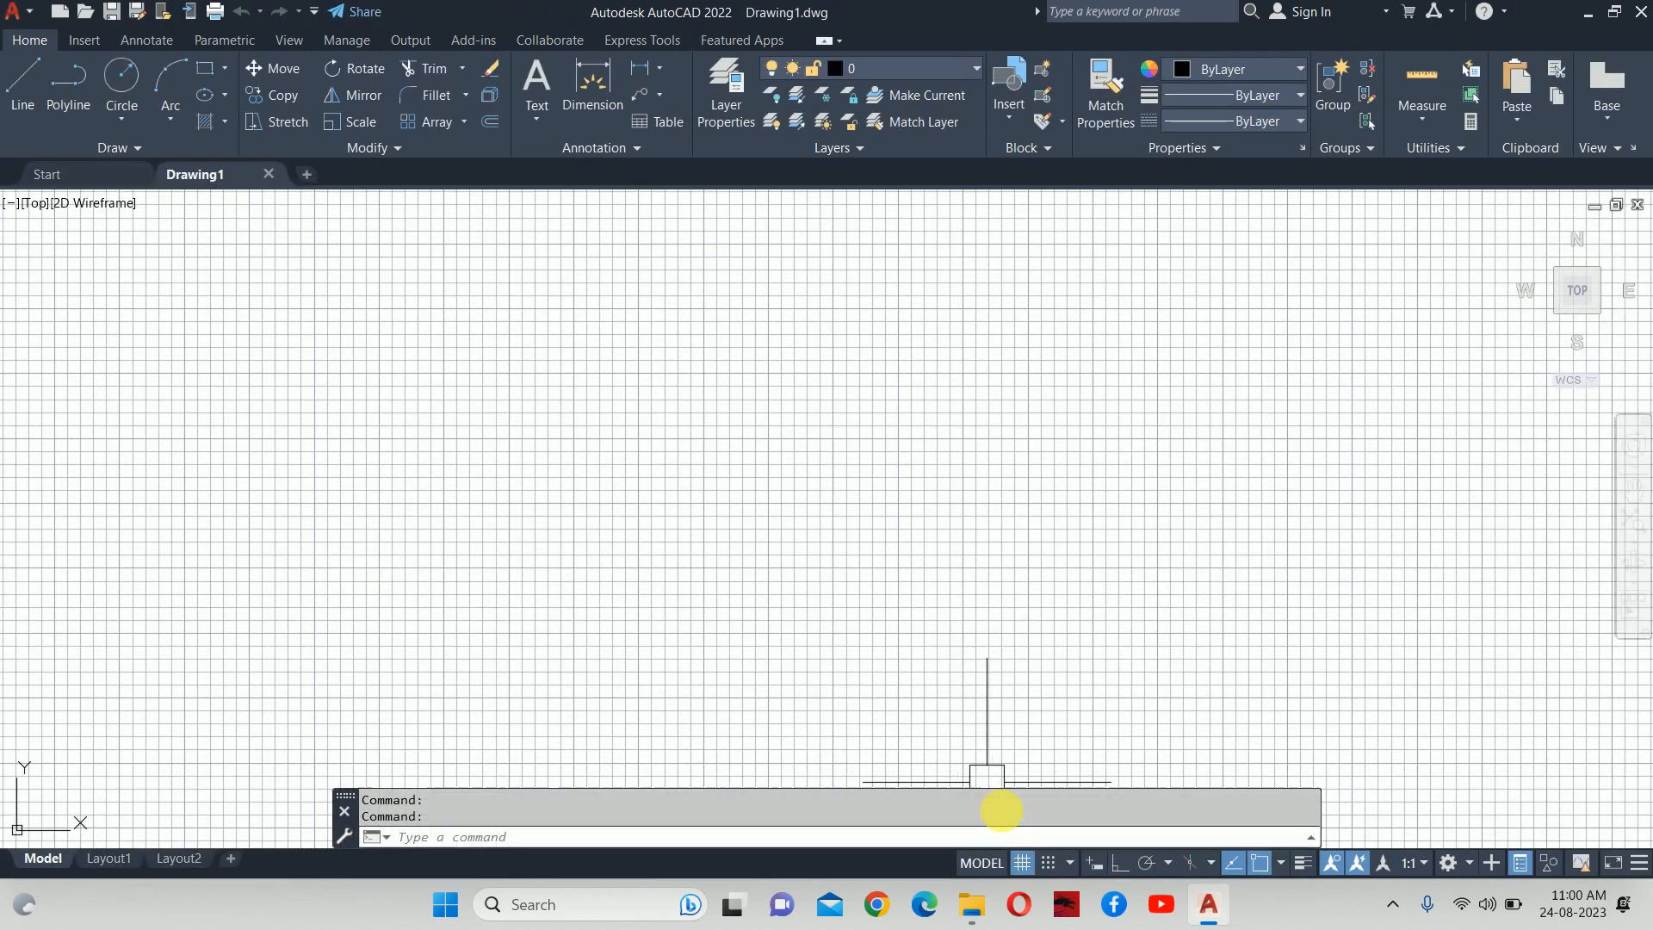
scroll(878, 656, "down", 2)
middle_click_drag(878, 657, 907, 447)
middle_click_drag(702, 514, 743, 522)
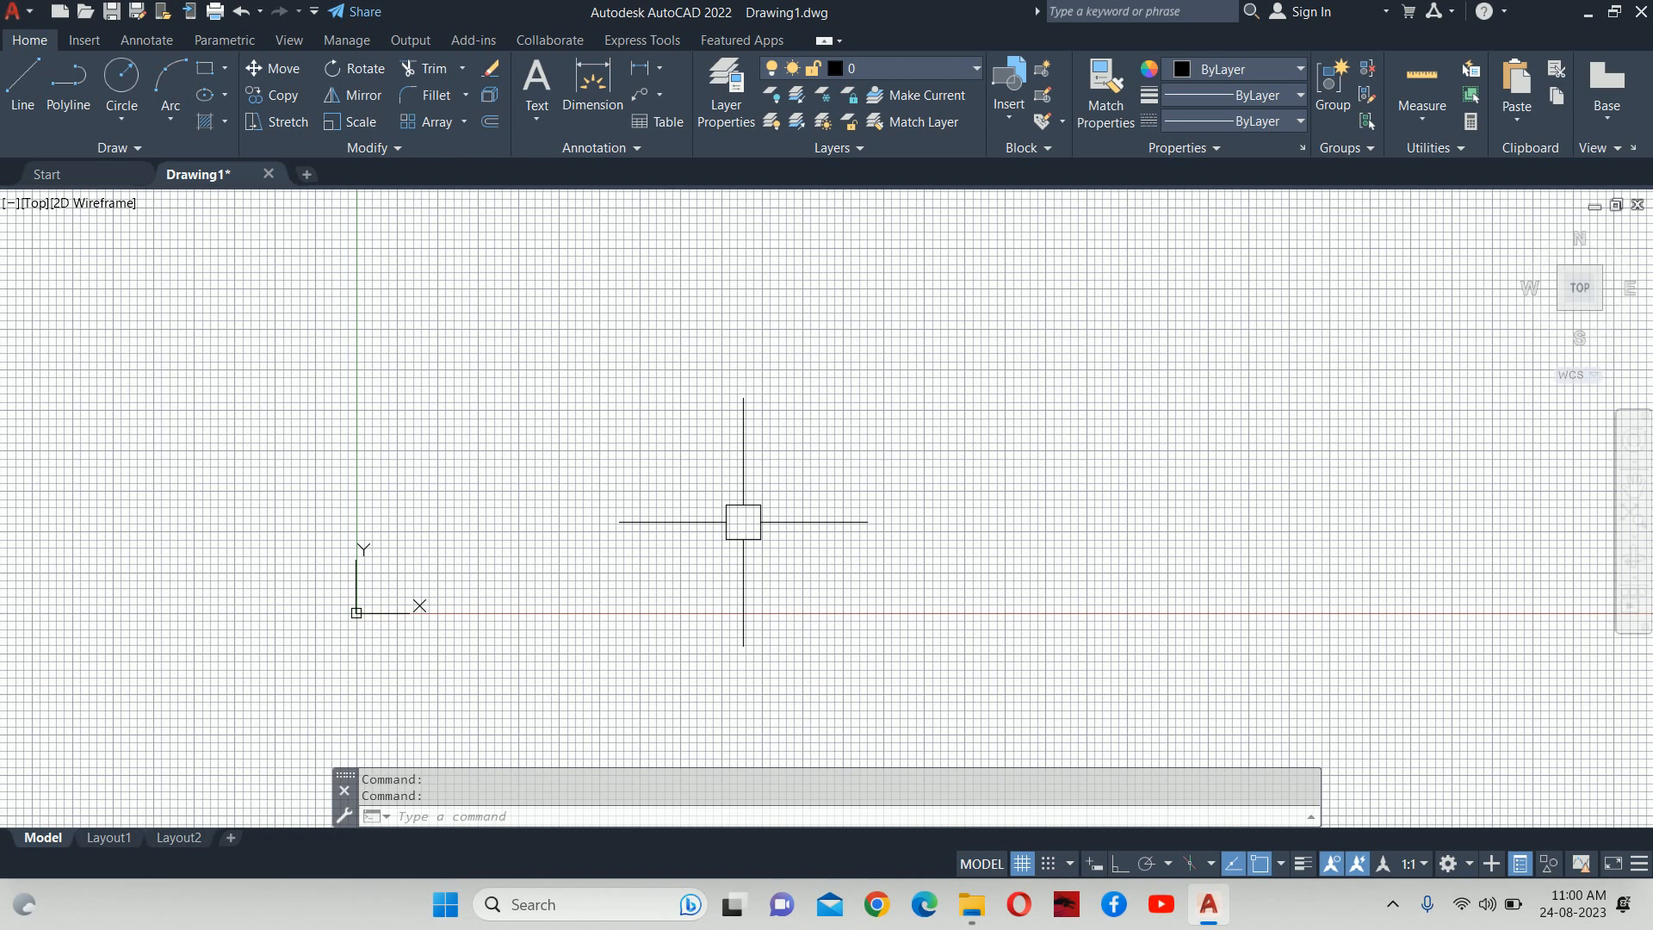
type("XR")
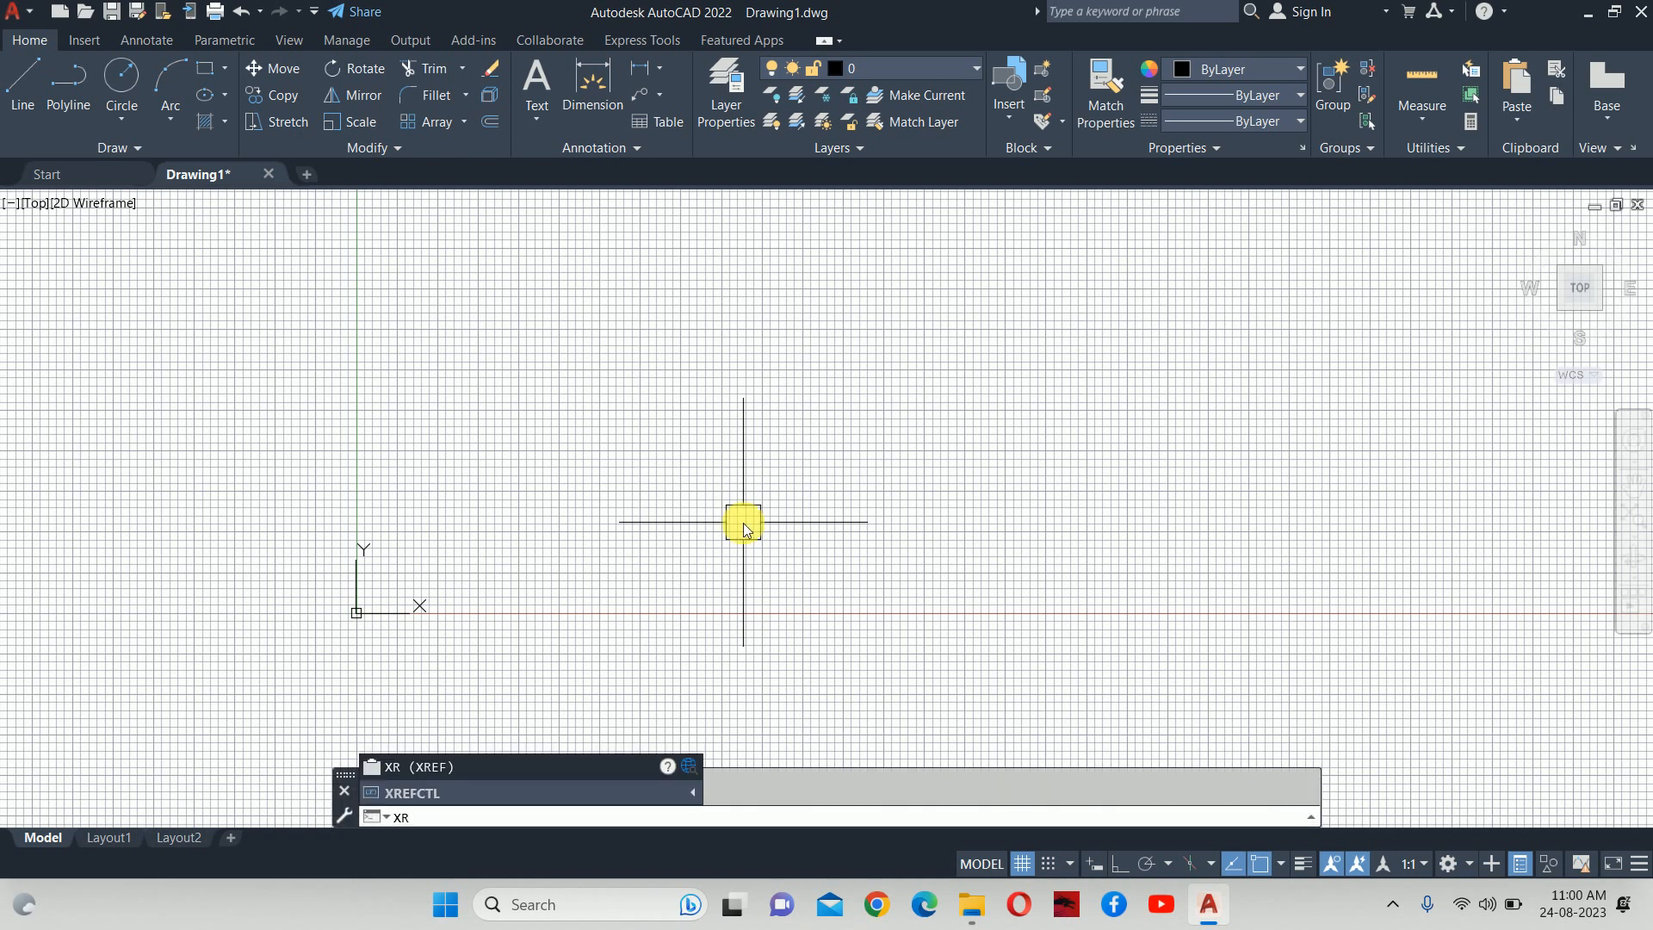
Attach ARCHITECTURE FLOOR PLAN.dwg as an external reference at 1.00 scale through XREF.
key("Return")
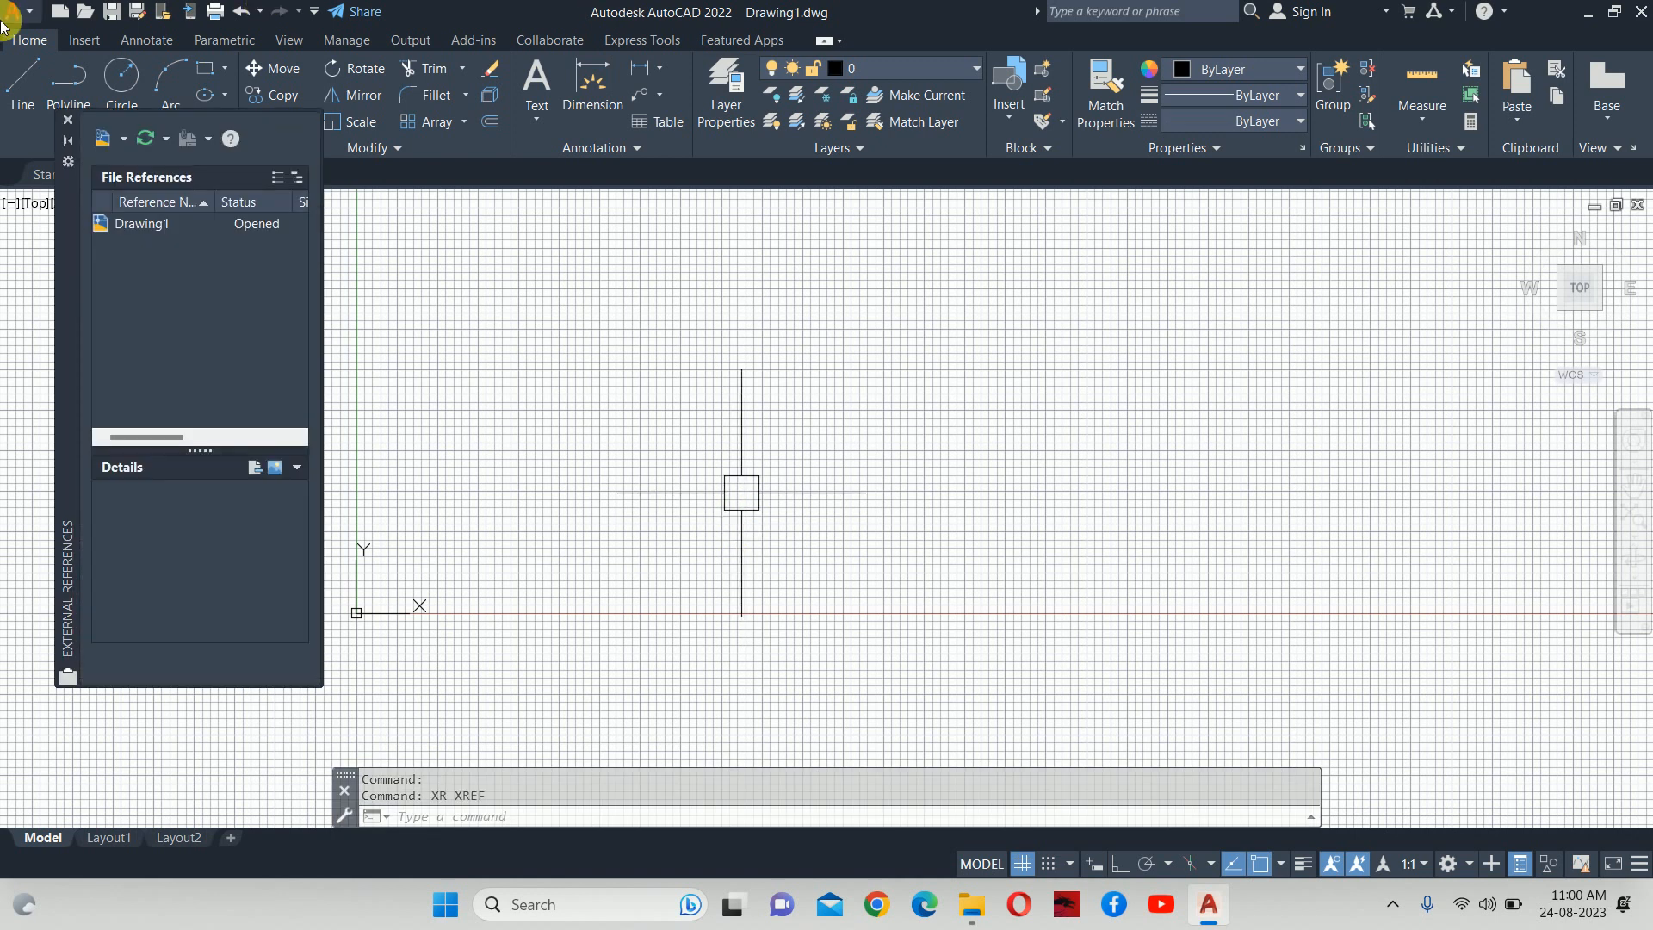
left_click(125, 140)
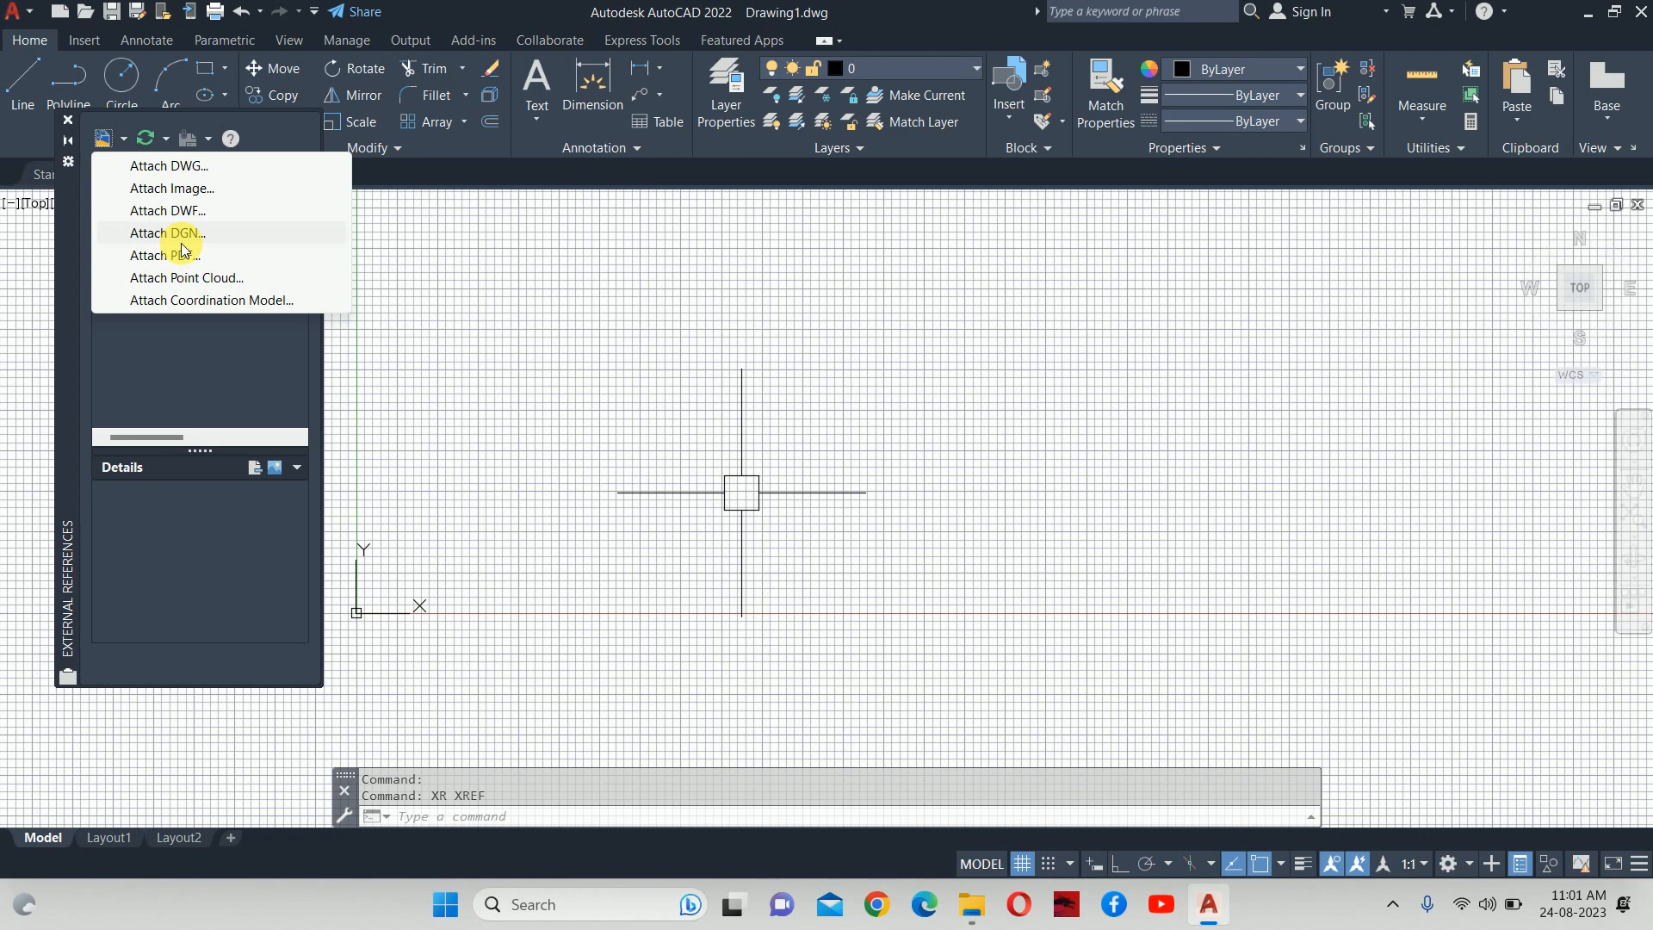
left_click(177, 167)
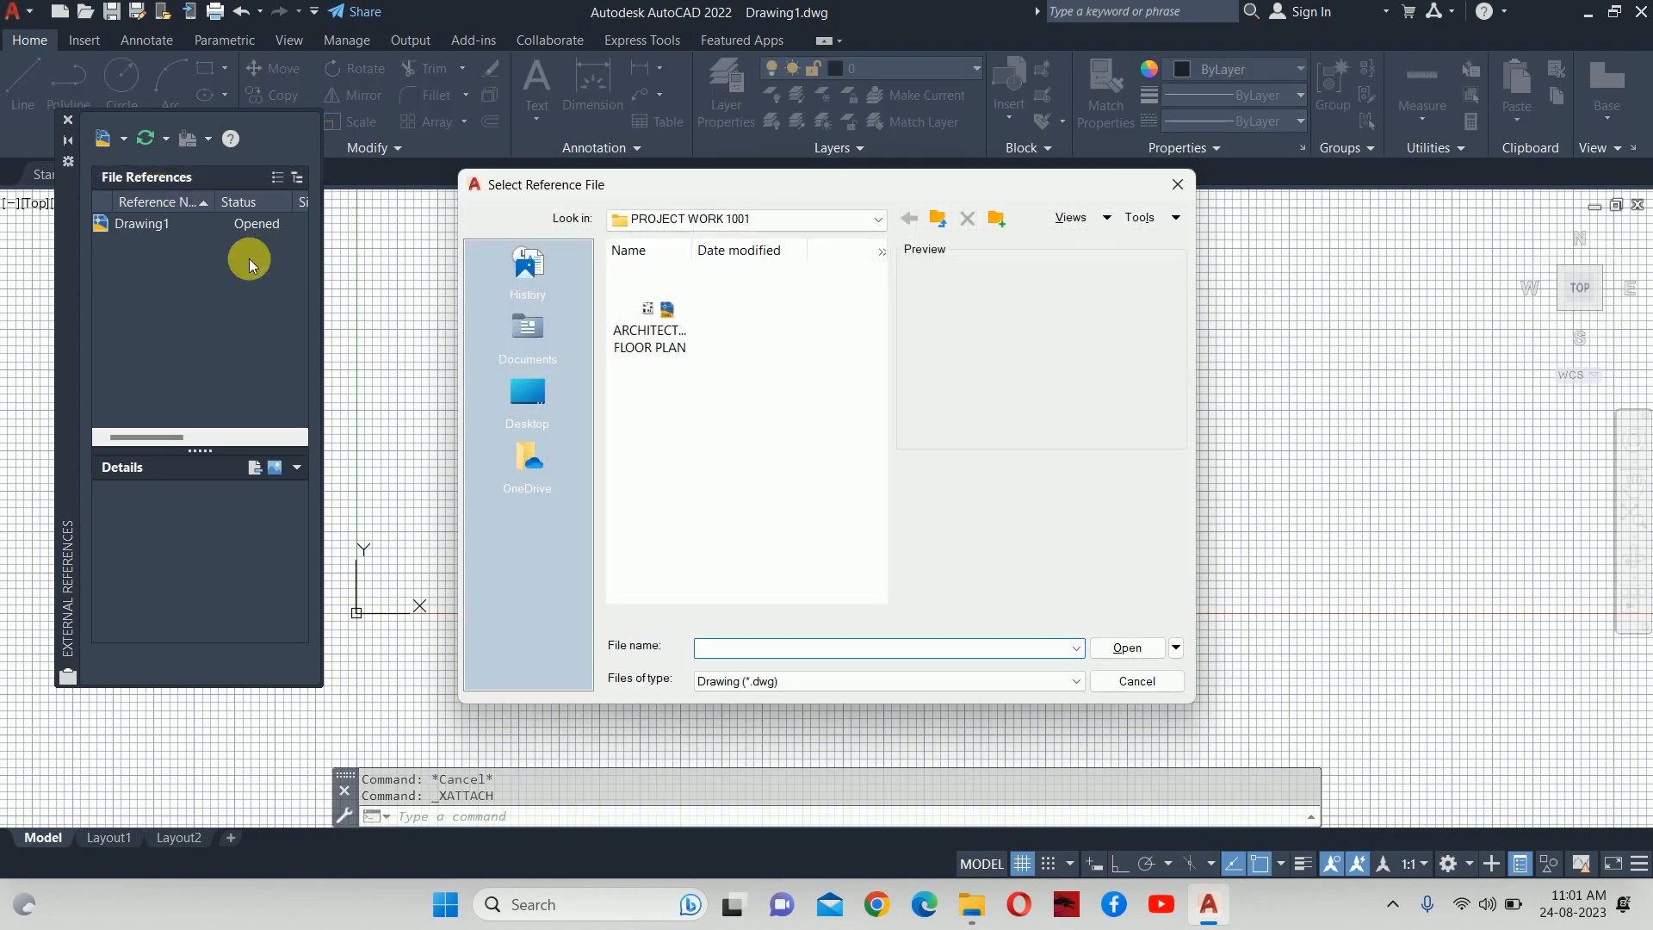
left_click(654, 331)
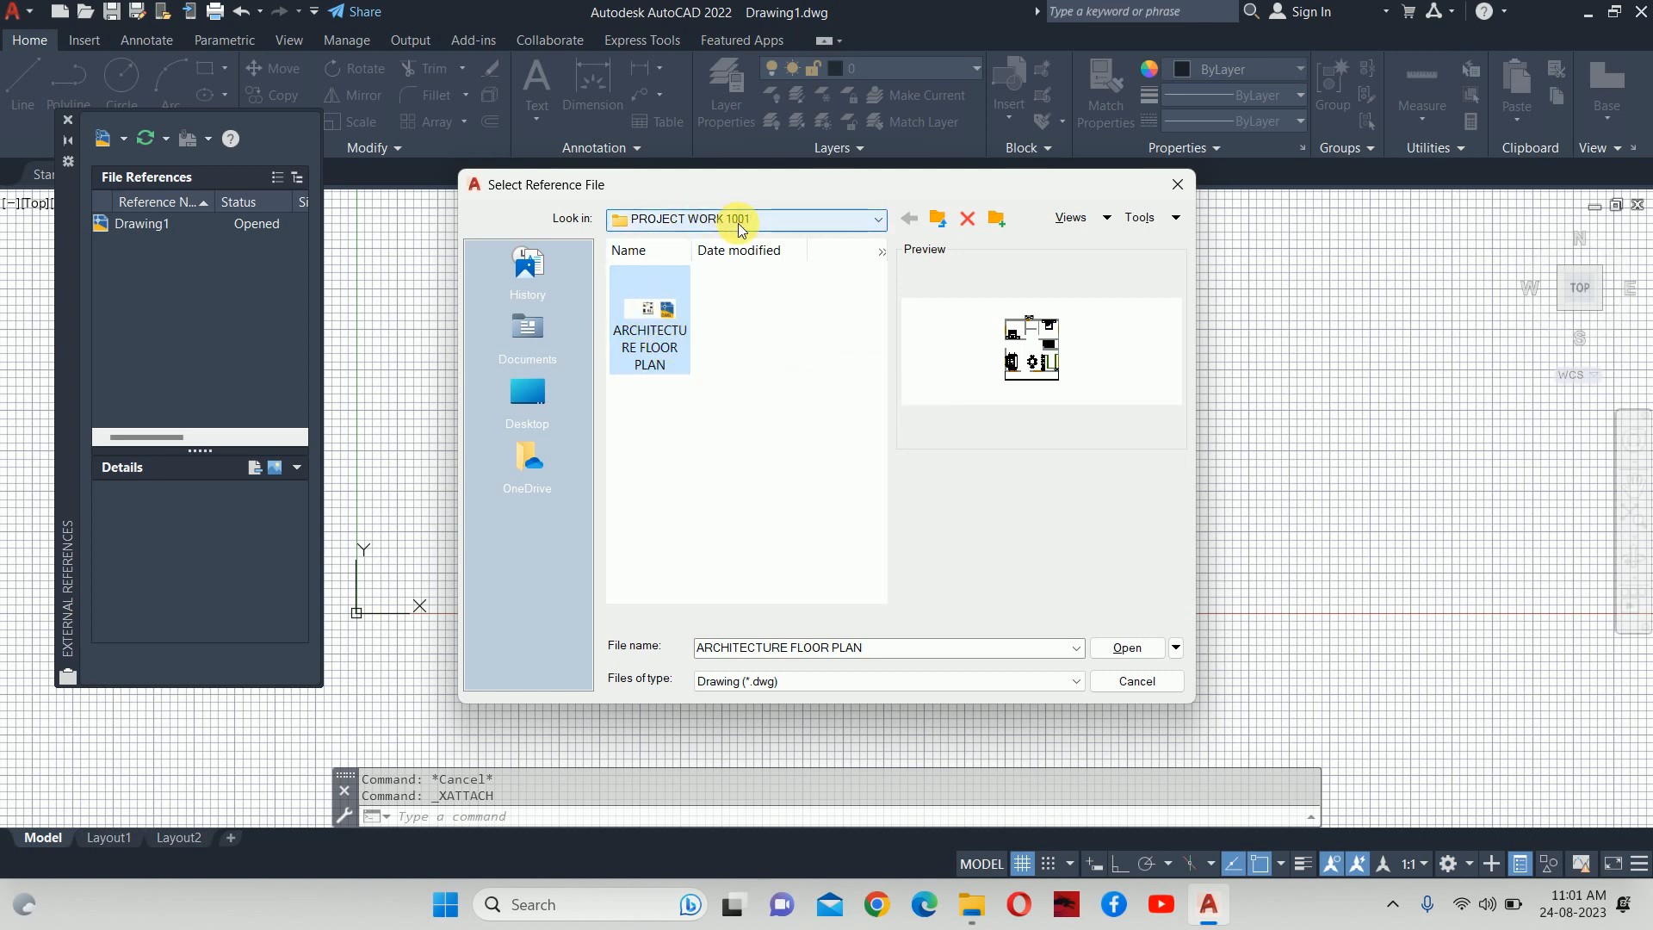
left_click(1129, 649)
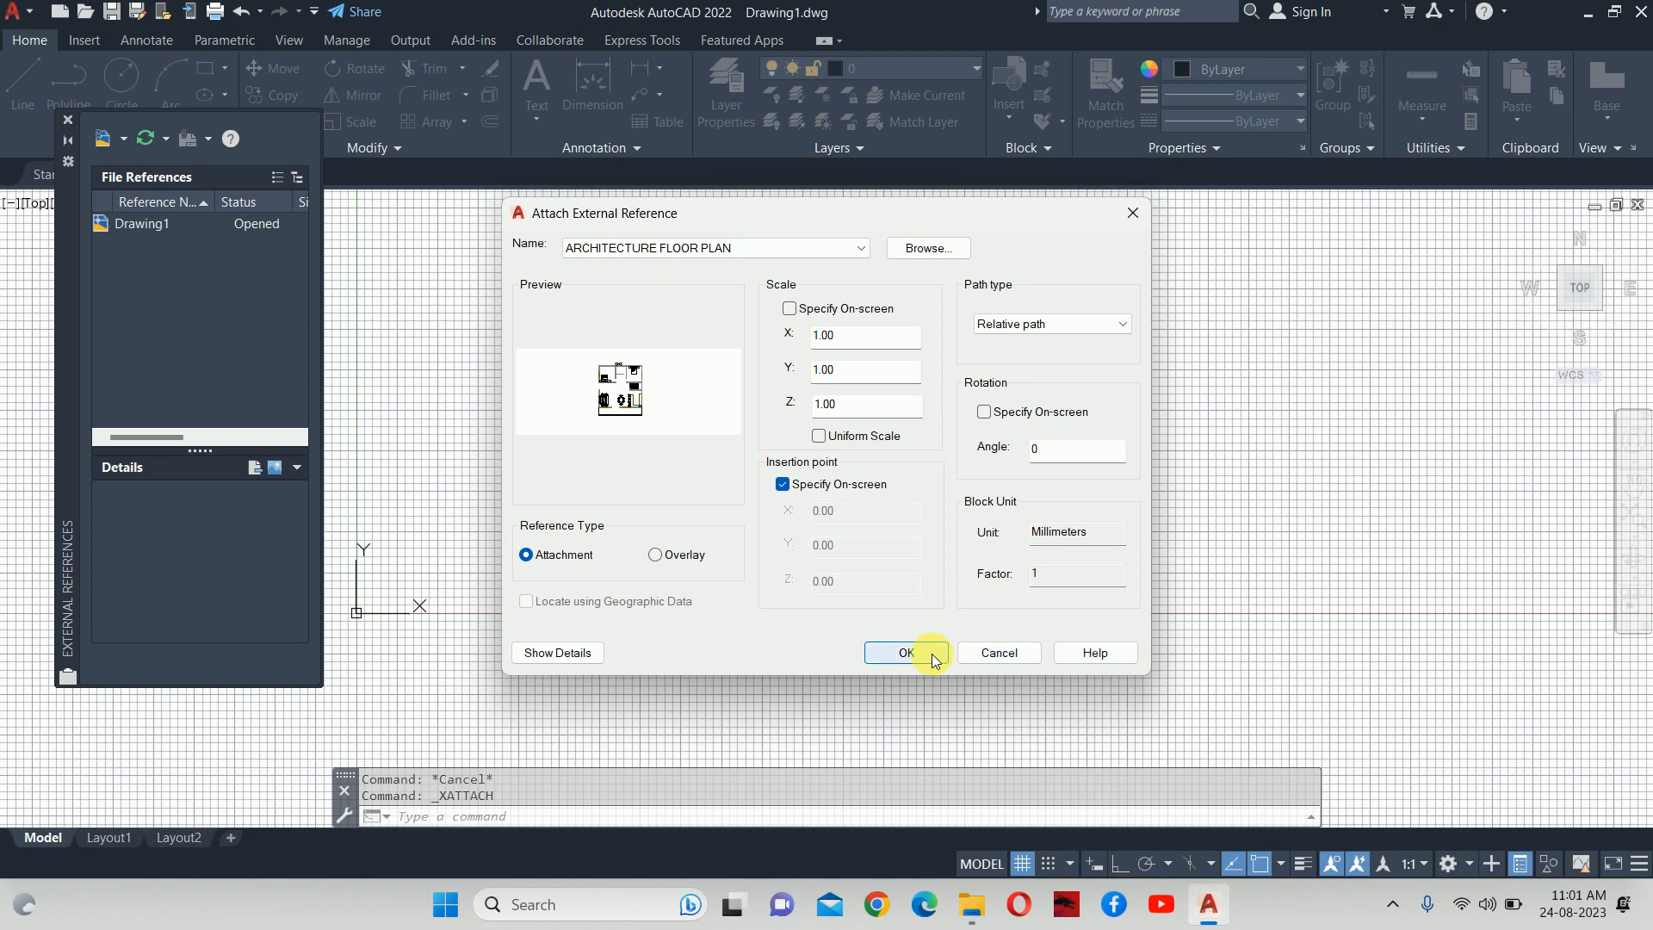
left_click(906, 652)
Insert the floor plan xref at 0,0, close the External References palette, and turn the grid off.
scroll(857, 559, "up", 5)
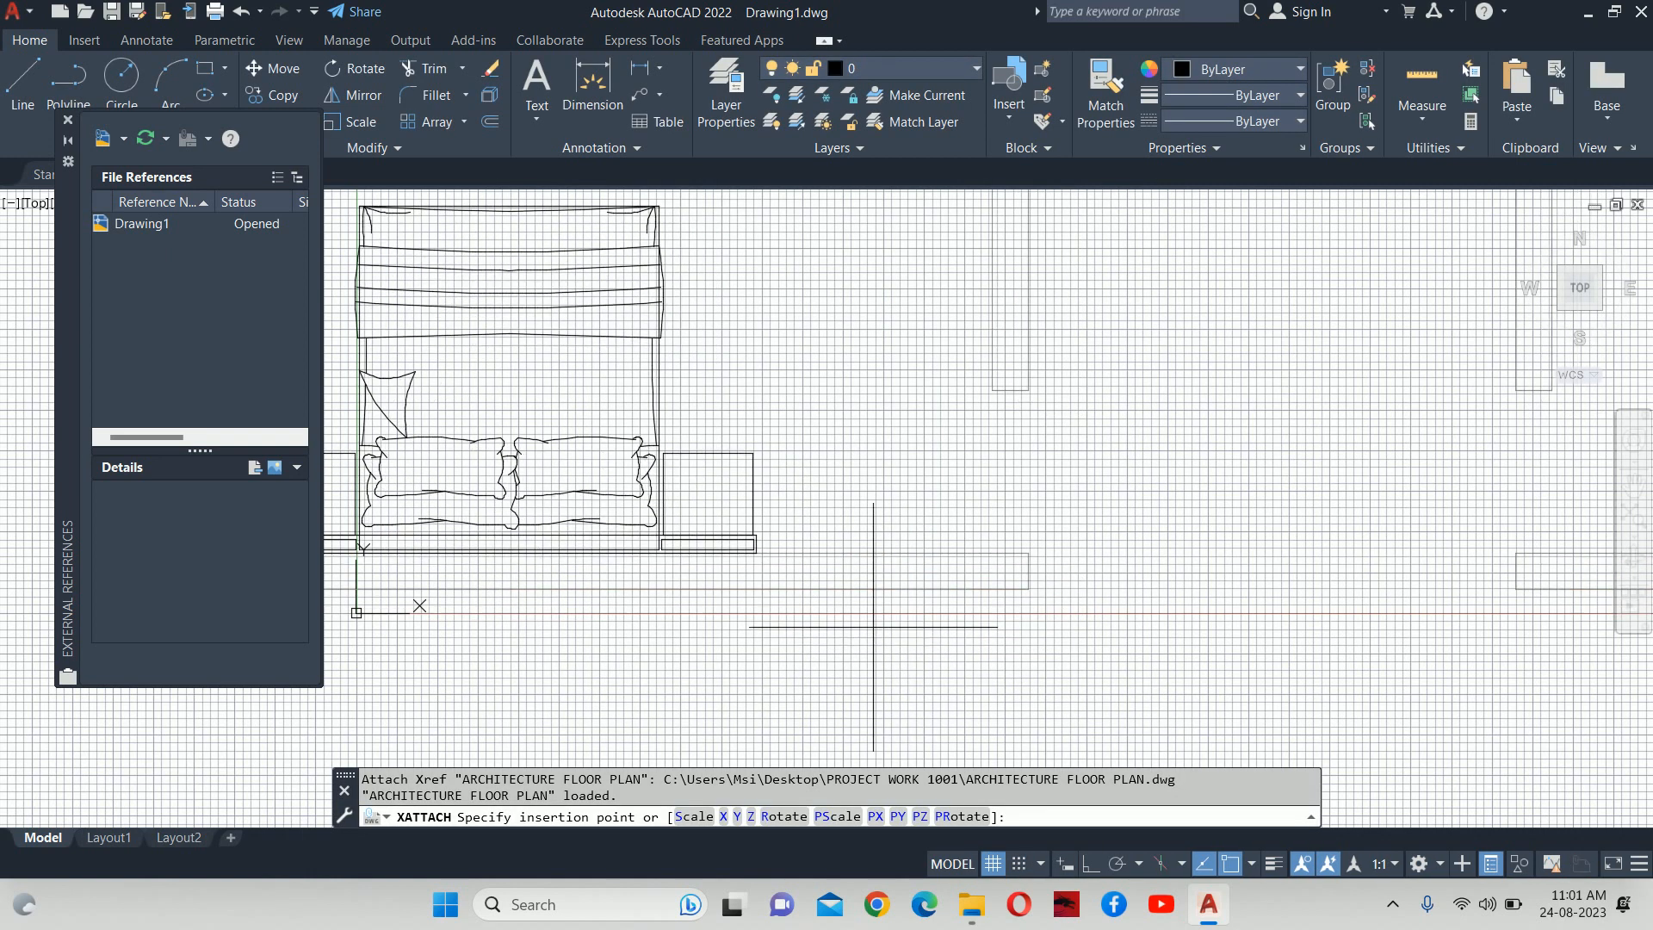
scroll(858, 568, "down", 2)
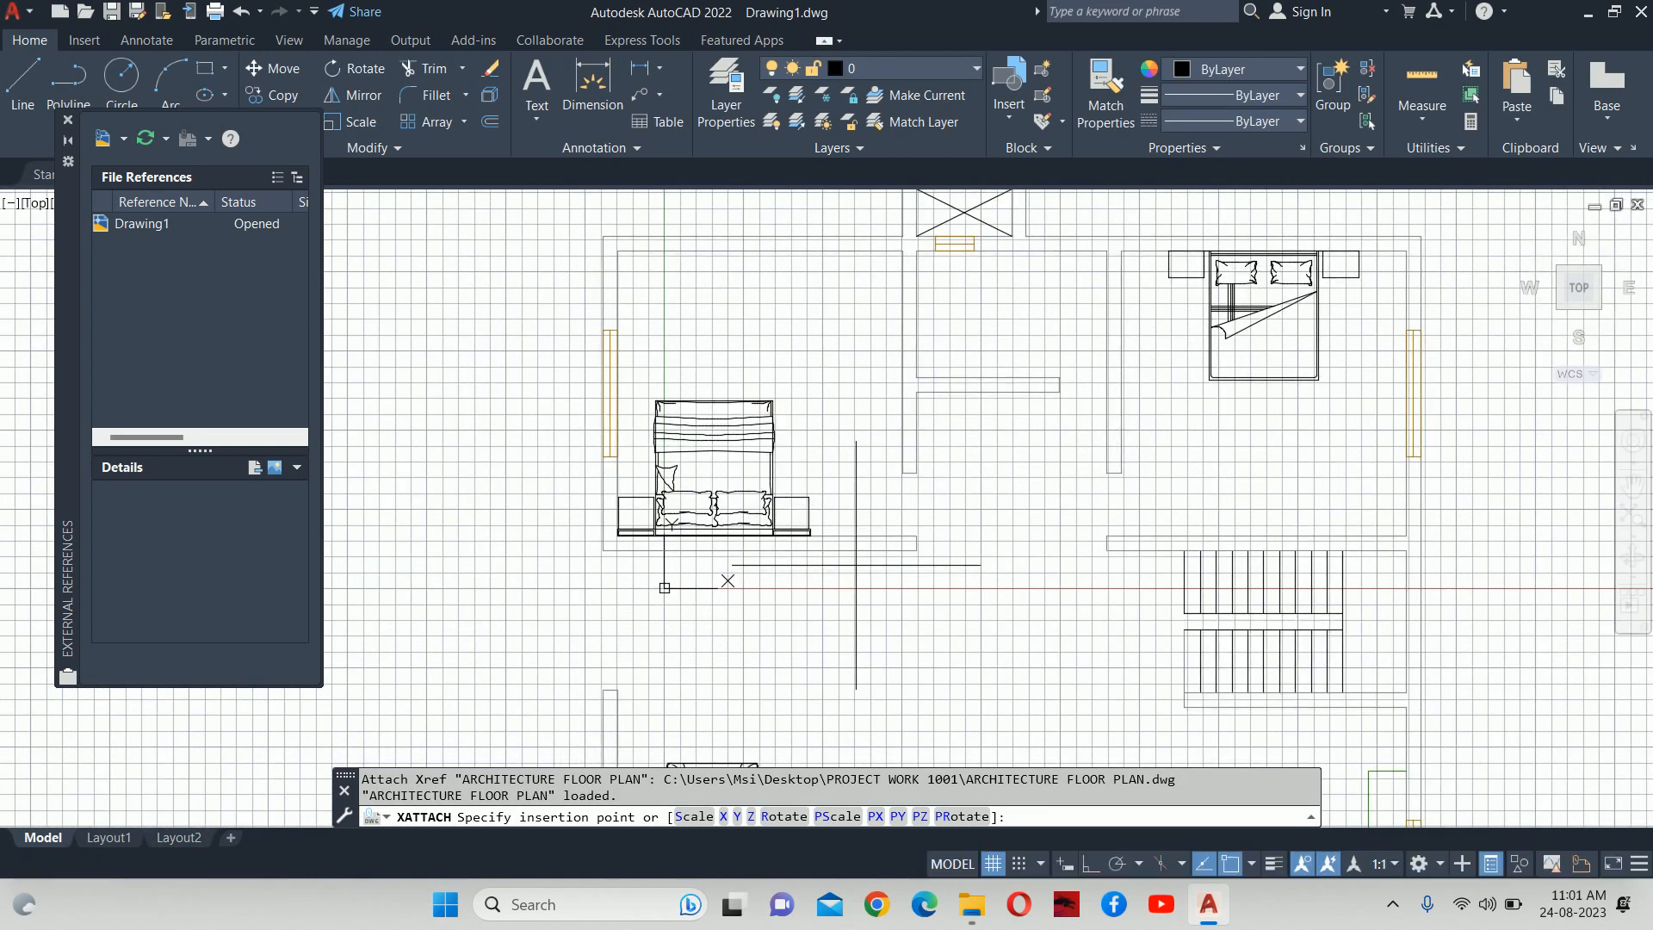
type("0,0")
key("Return")
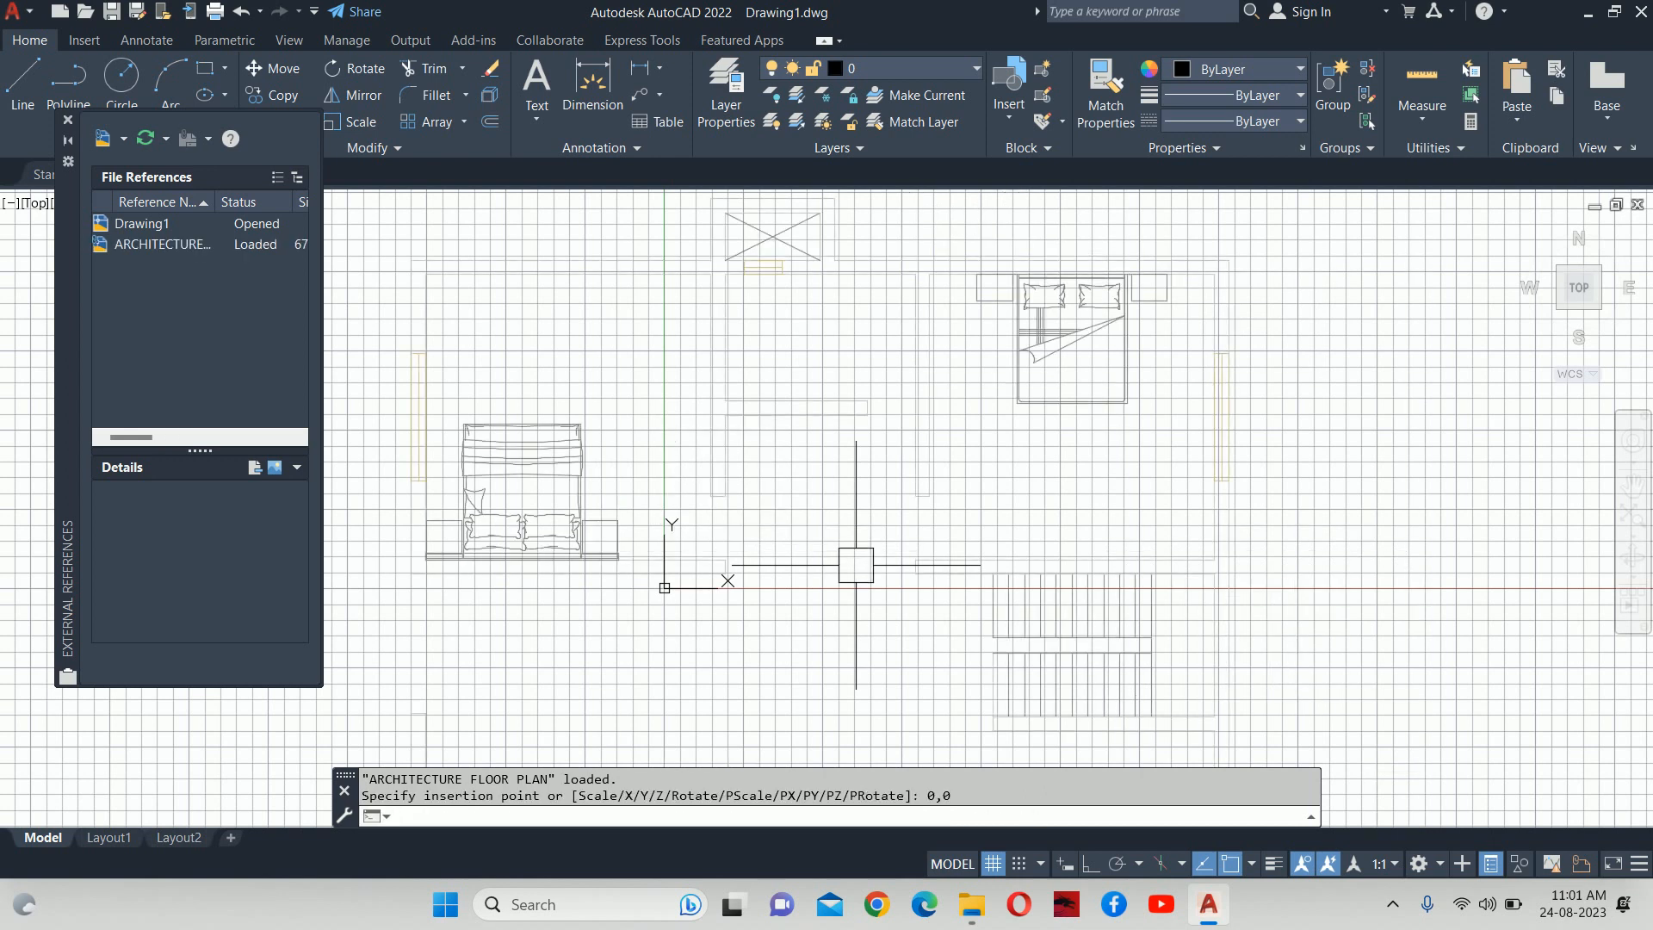
left_click(68, 119)
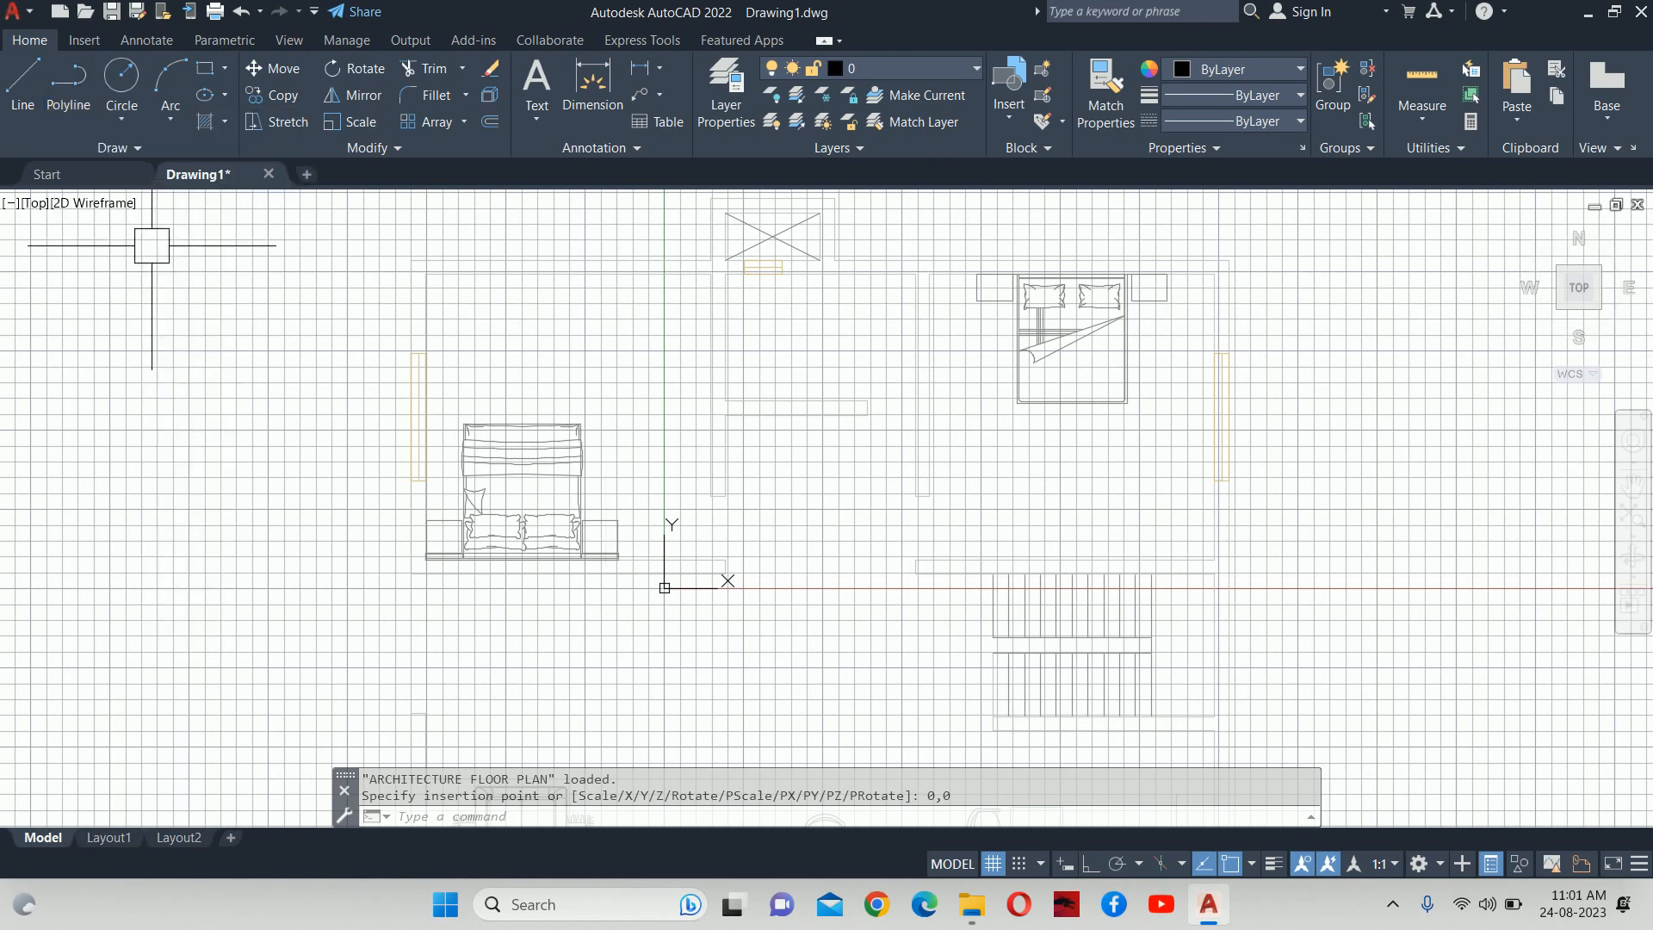
left_click(993, 864)
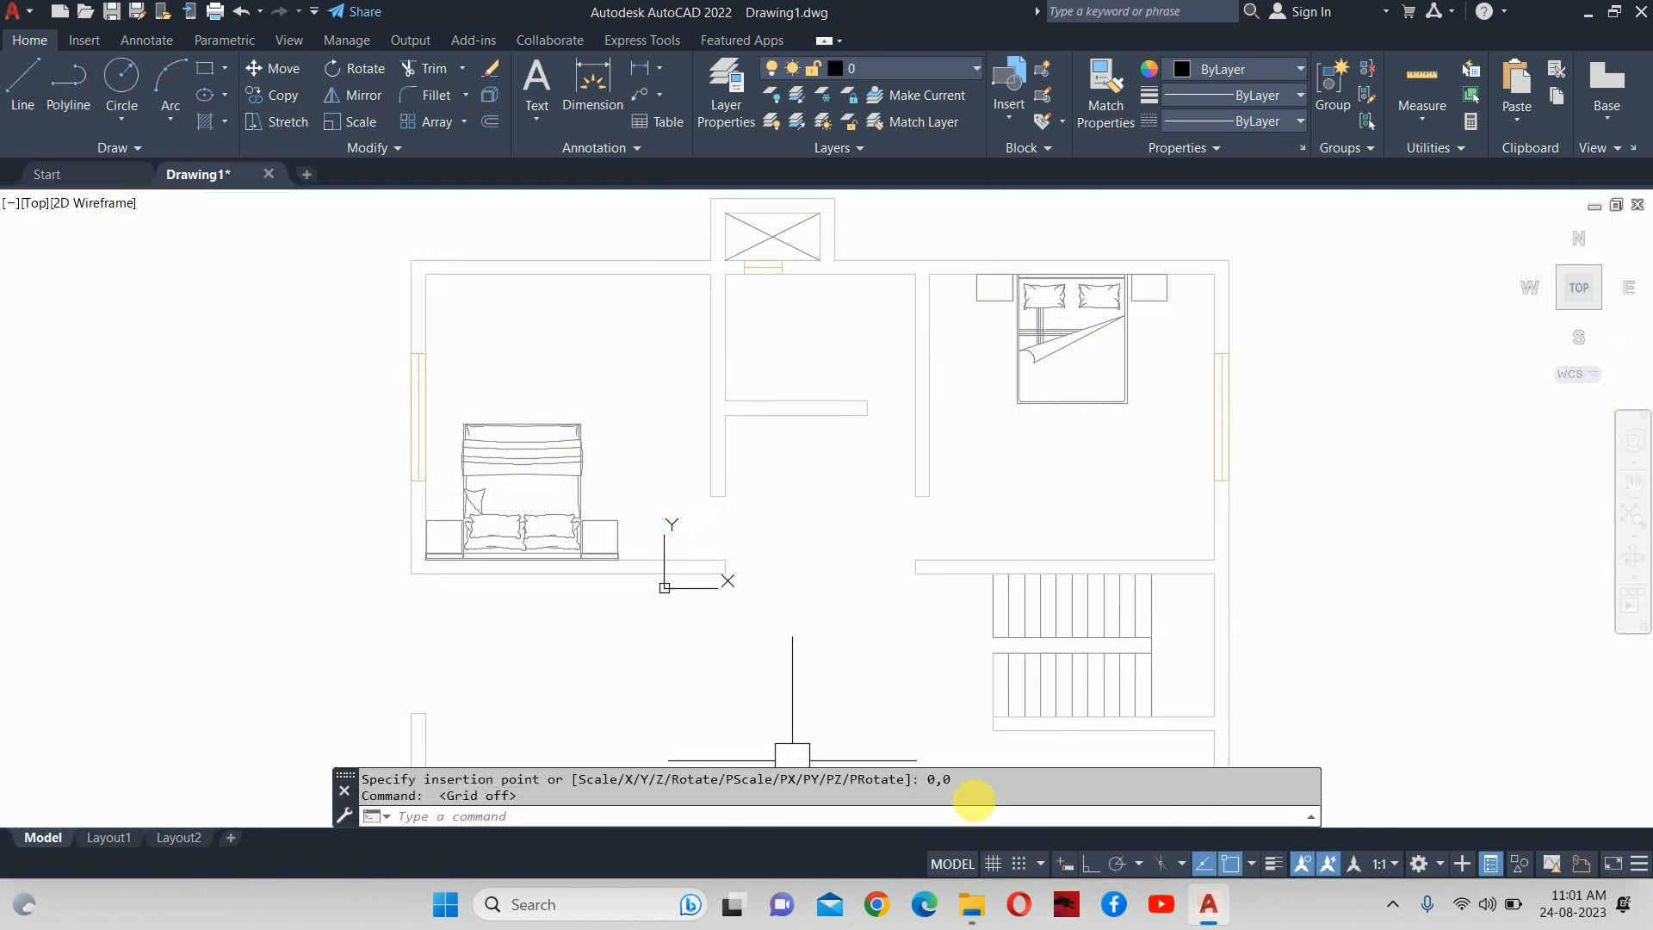
scroll(859, 563, "down", 4)
mouse_move(859, 561)
middle_mouse_down()
mouse_move(834, 384)
mouse_move(803, 453)
middle_mouse_up()
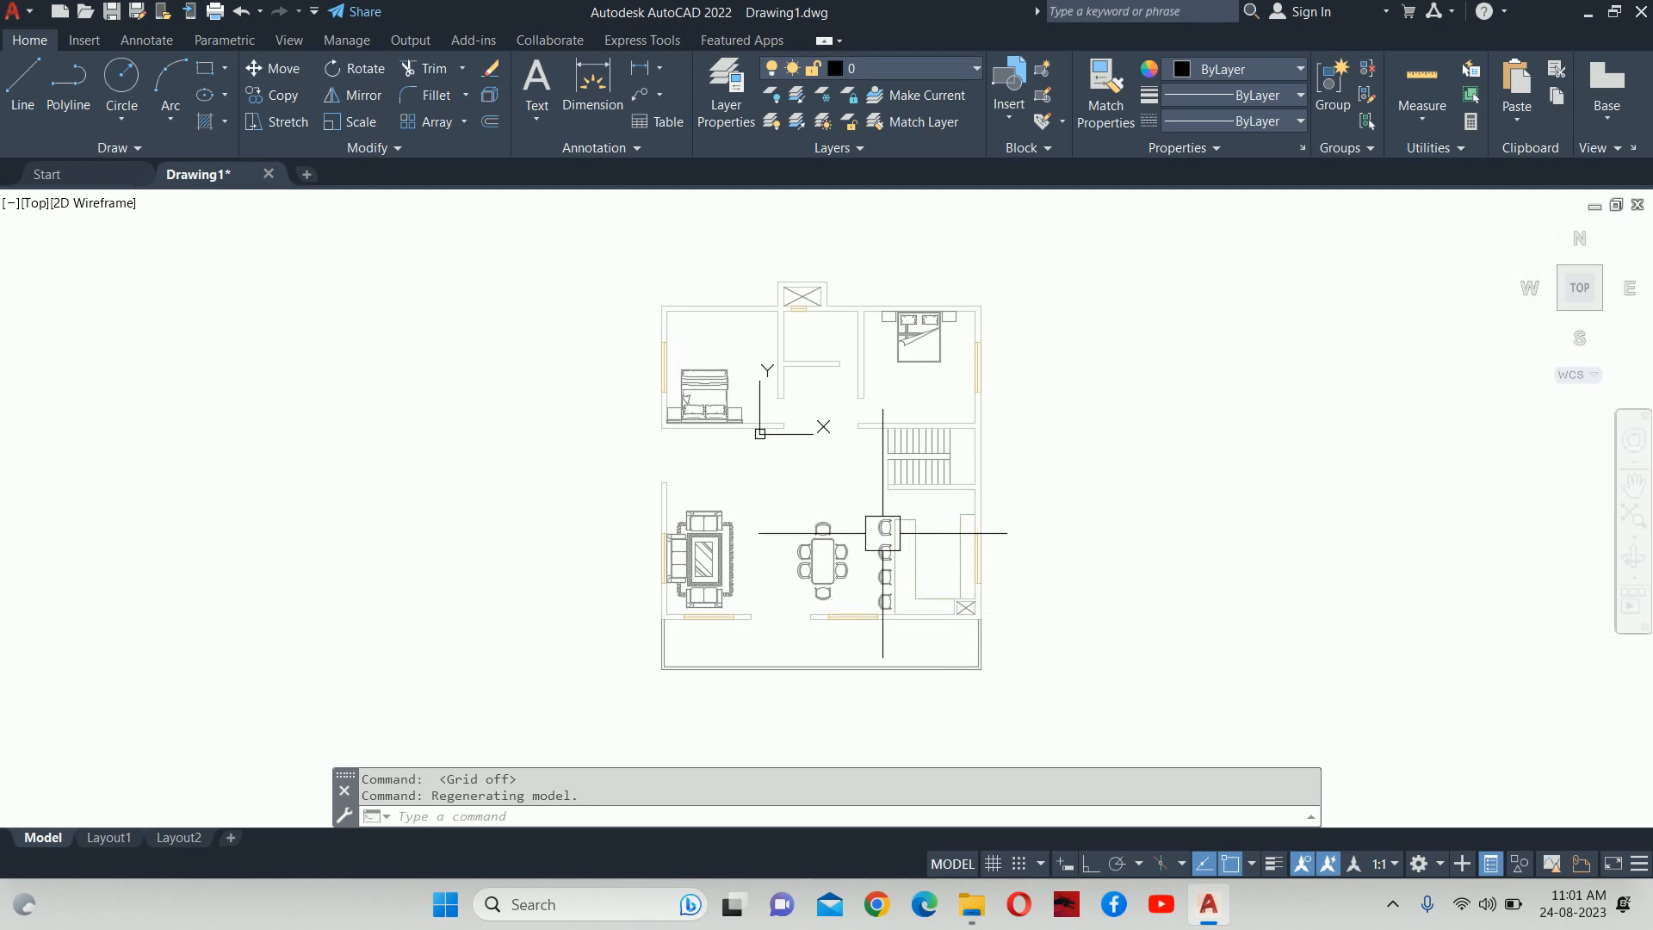
Select the floor plan xref to confirm it is on layer 0 with ByLayer colour.
left_click(891, 467)
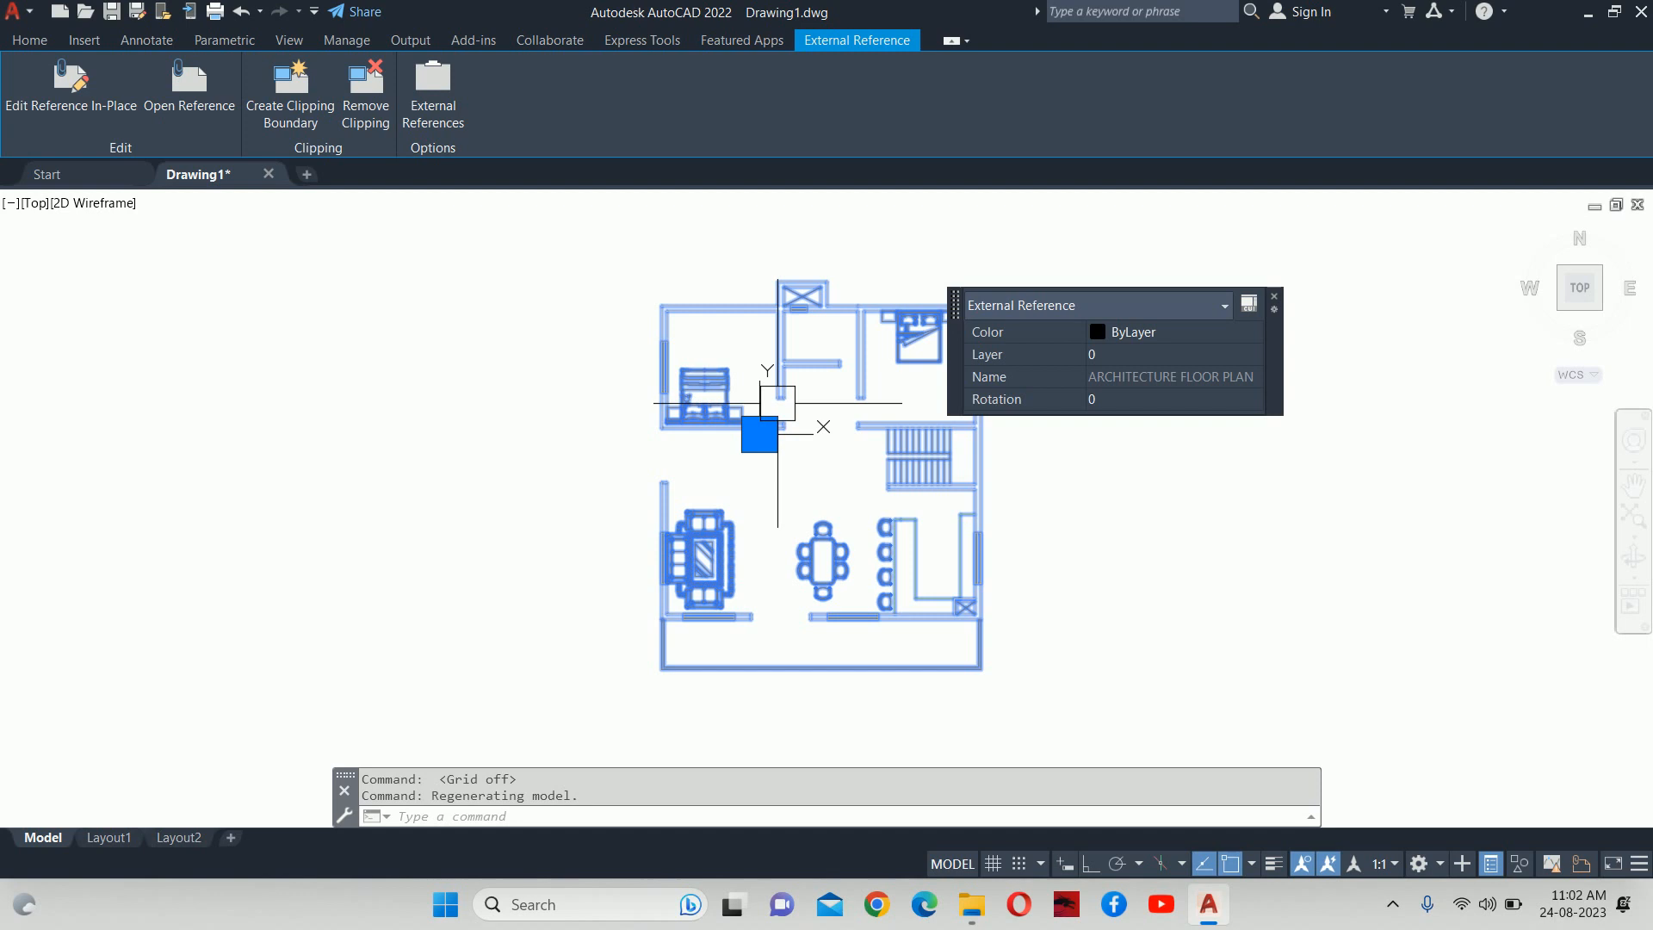
Deselect the floor plan xref so only the plain plan shows.
key("Escape")
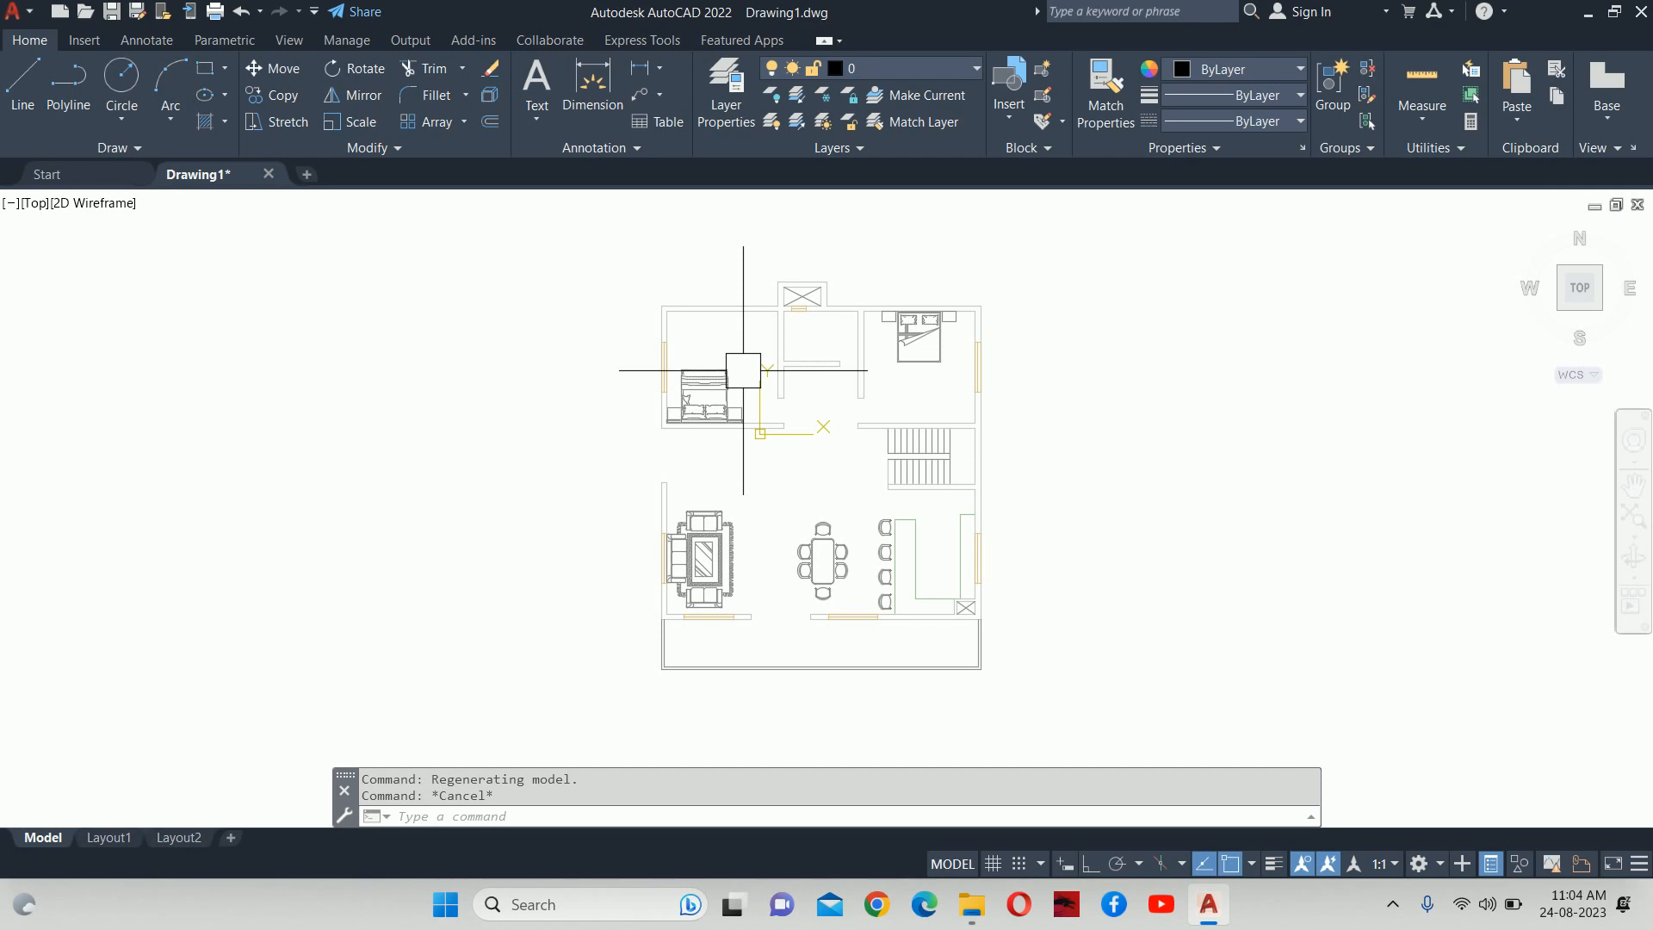
scroll(1048, 373, "up", 3)
middle_click_drag(1048, 373, 1040, 436)
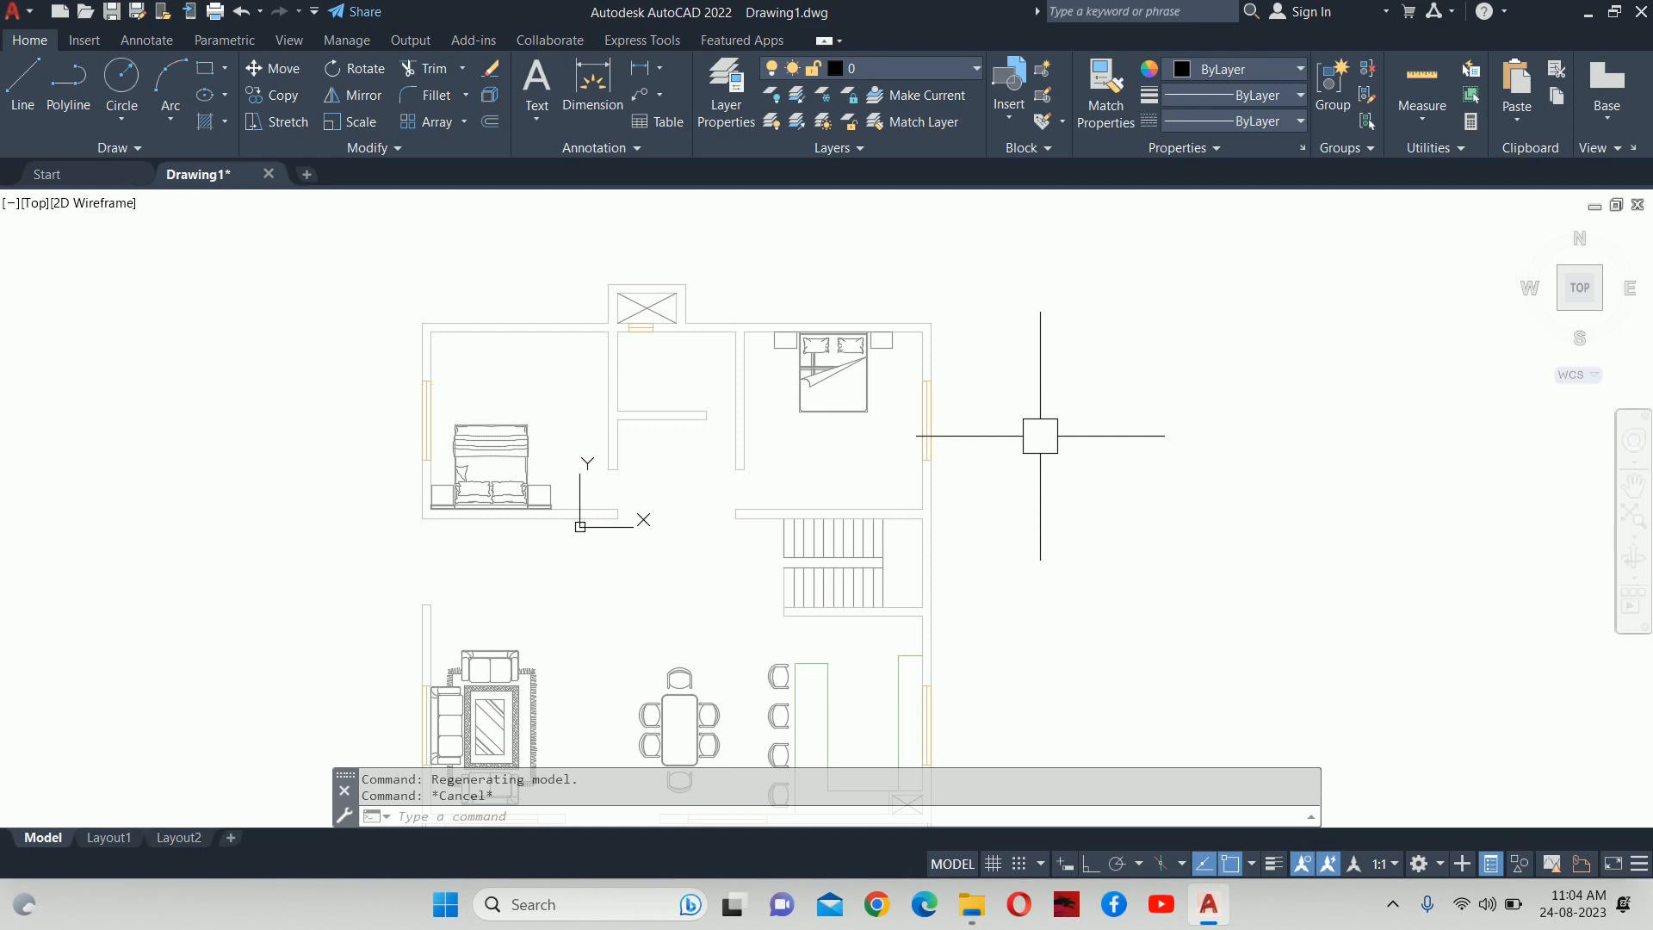
middle_click_drag(1040, 435, 924, 476)
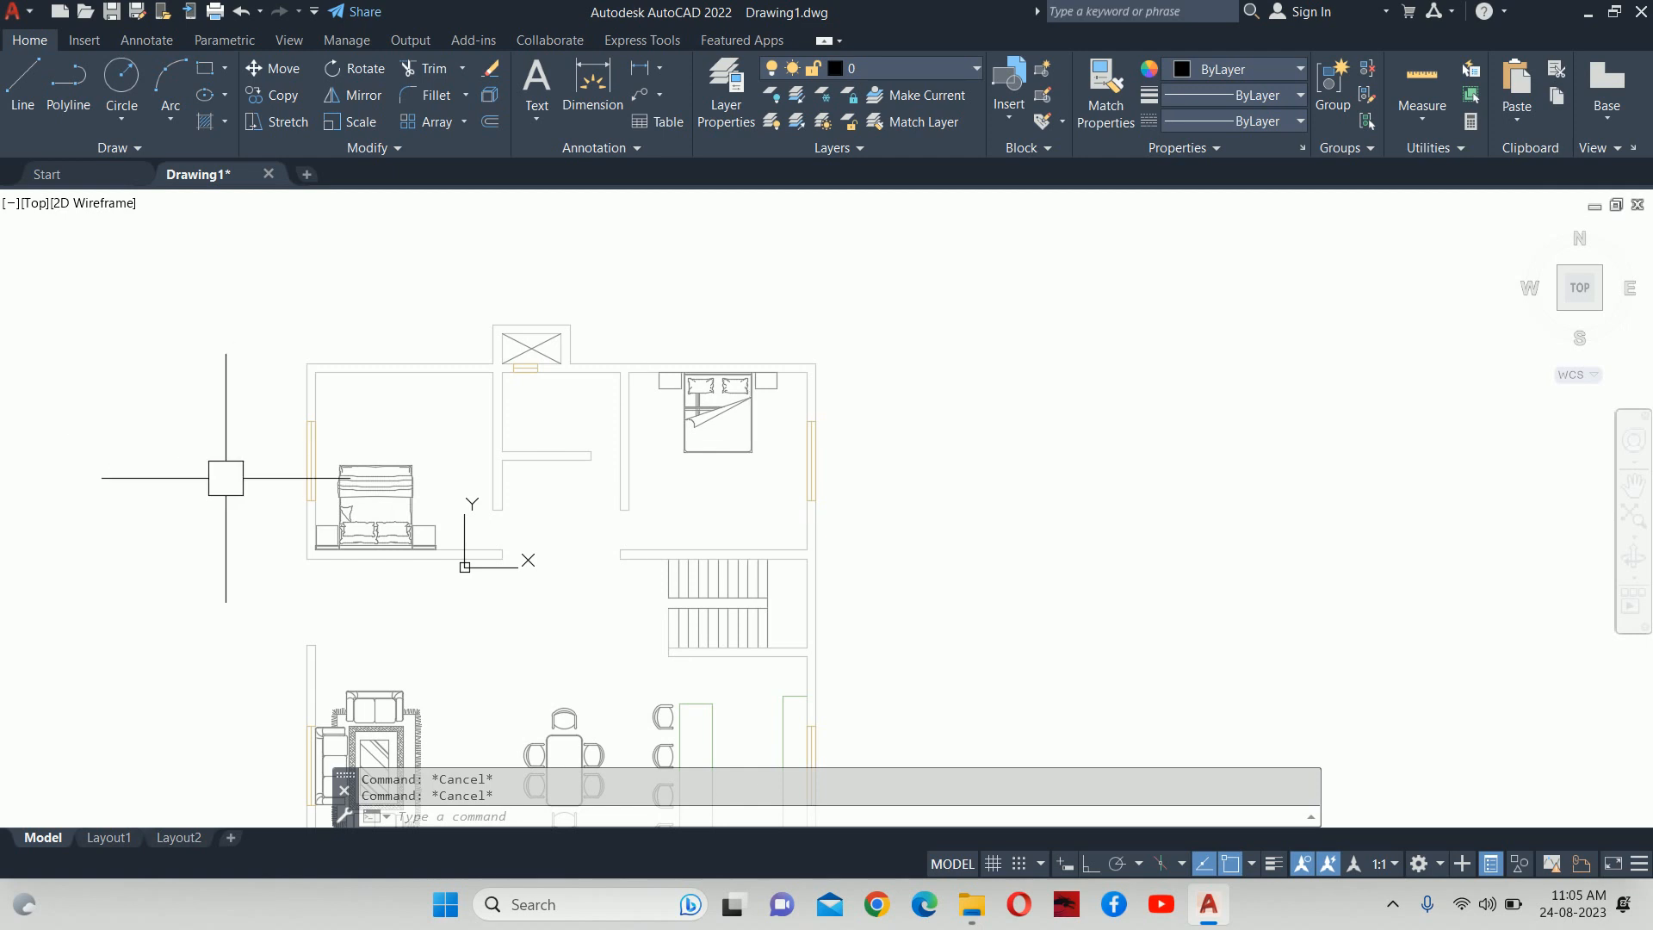
middle_click_drag(949, 507, 912, 522)
type("LA")
key("Return")
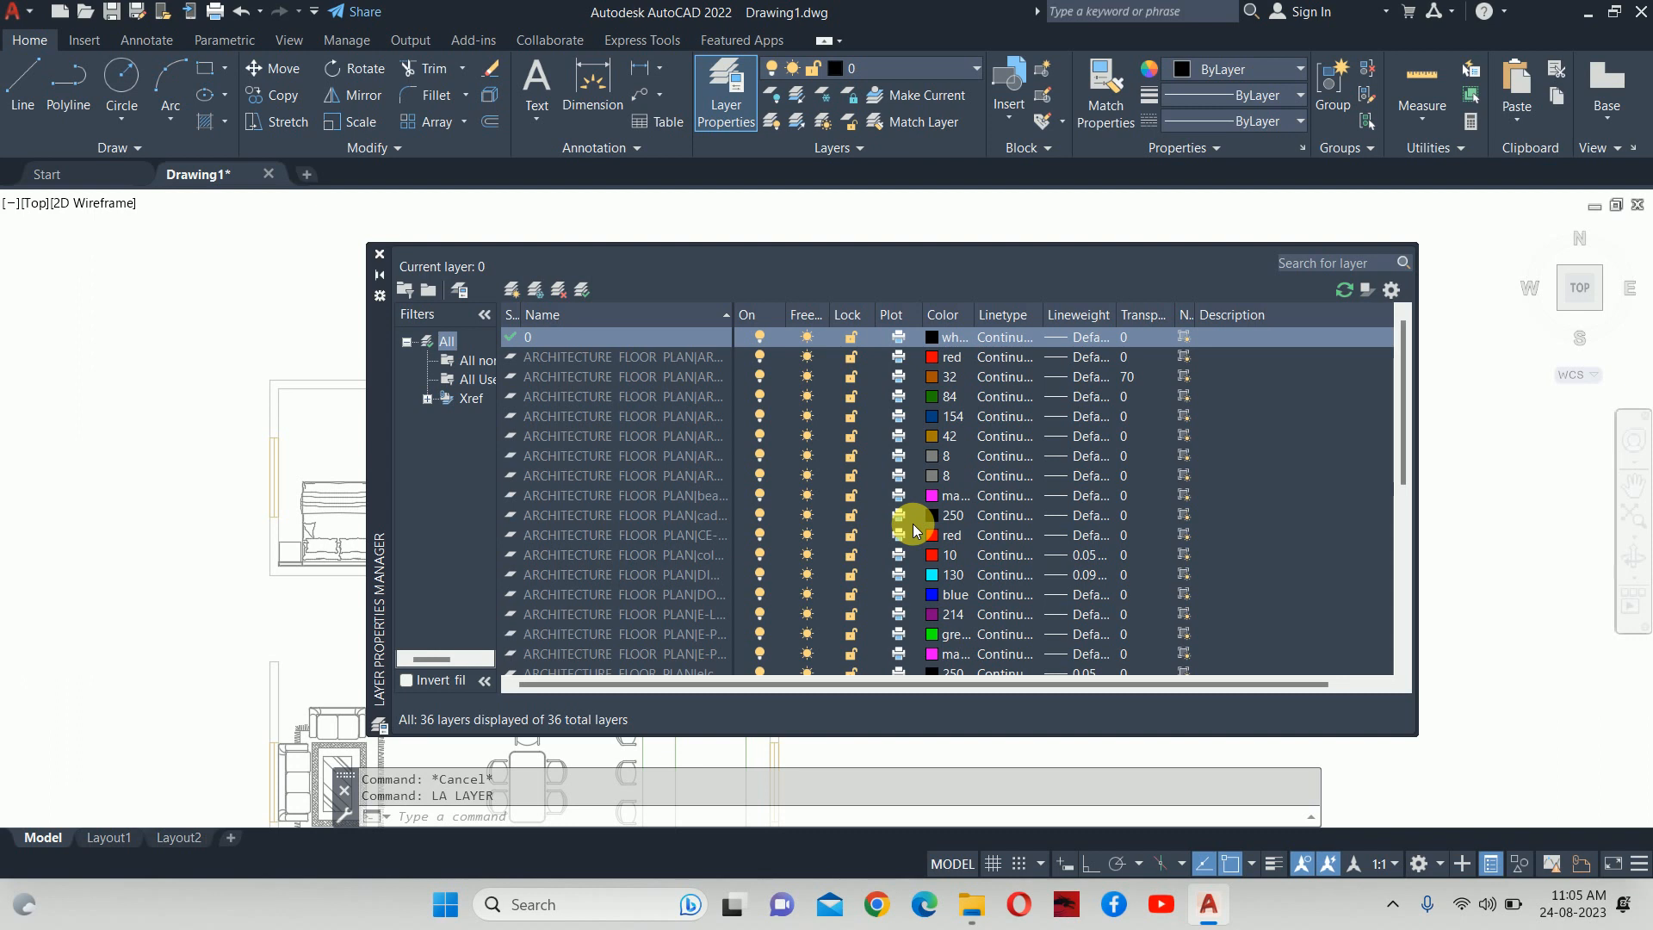
scroll(633, 447, "down", 6)
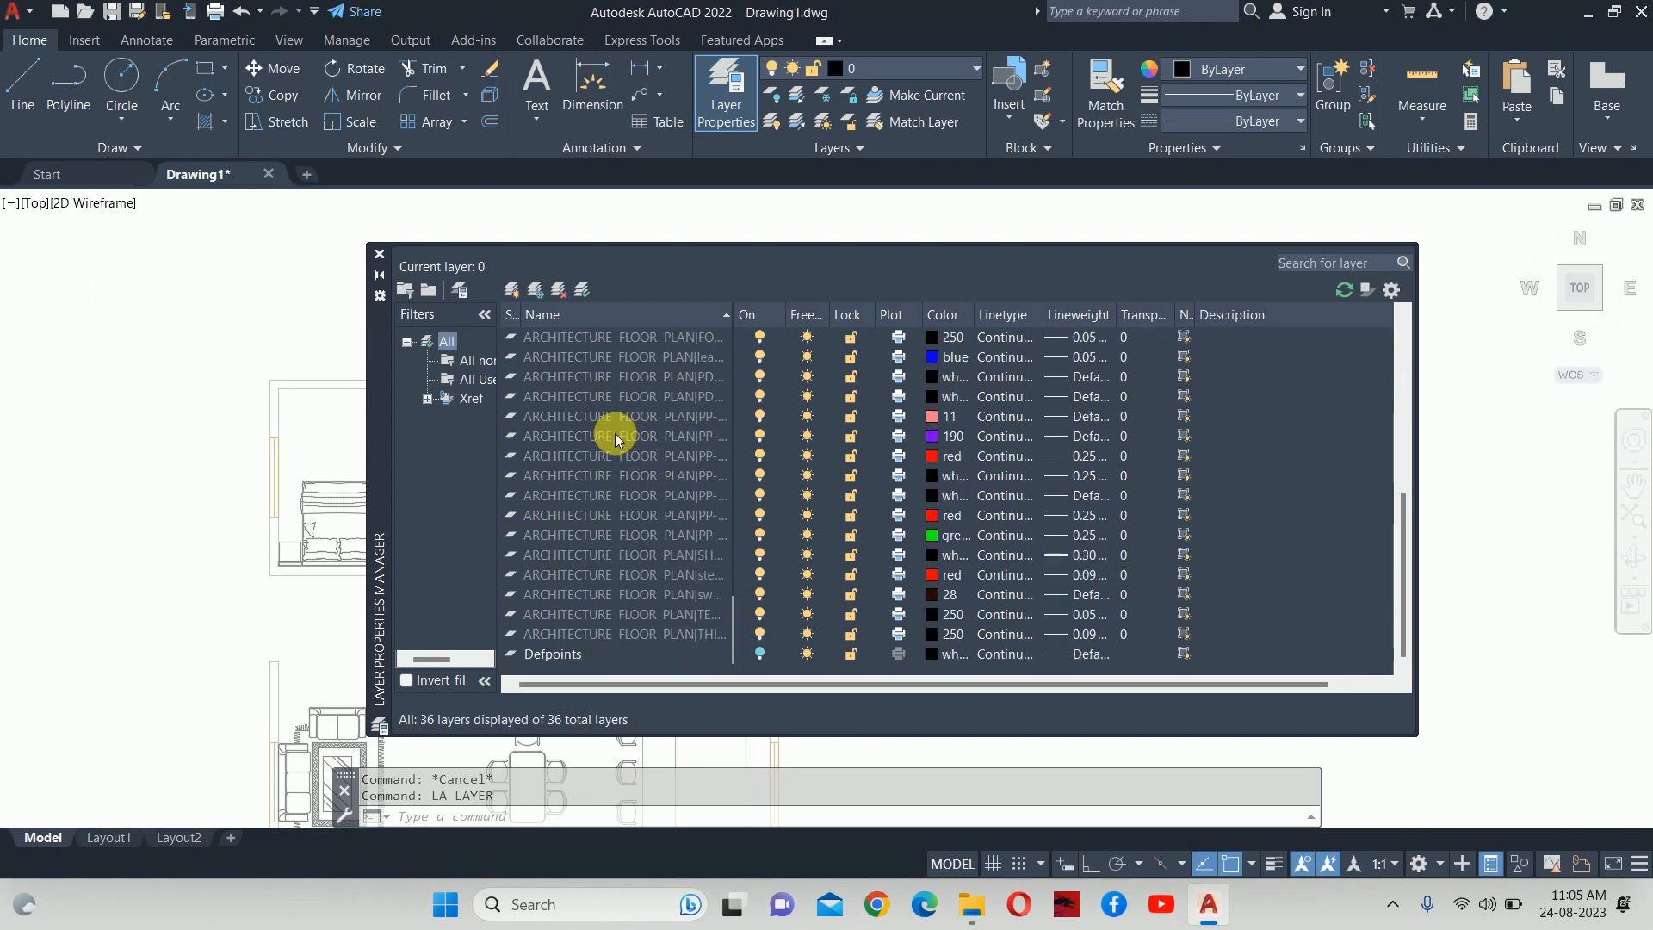
scroll(562, 381, "up", 5)
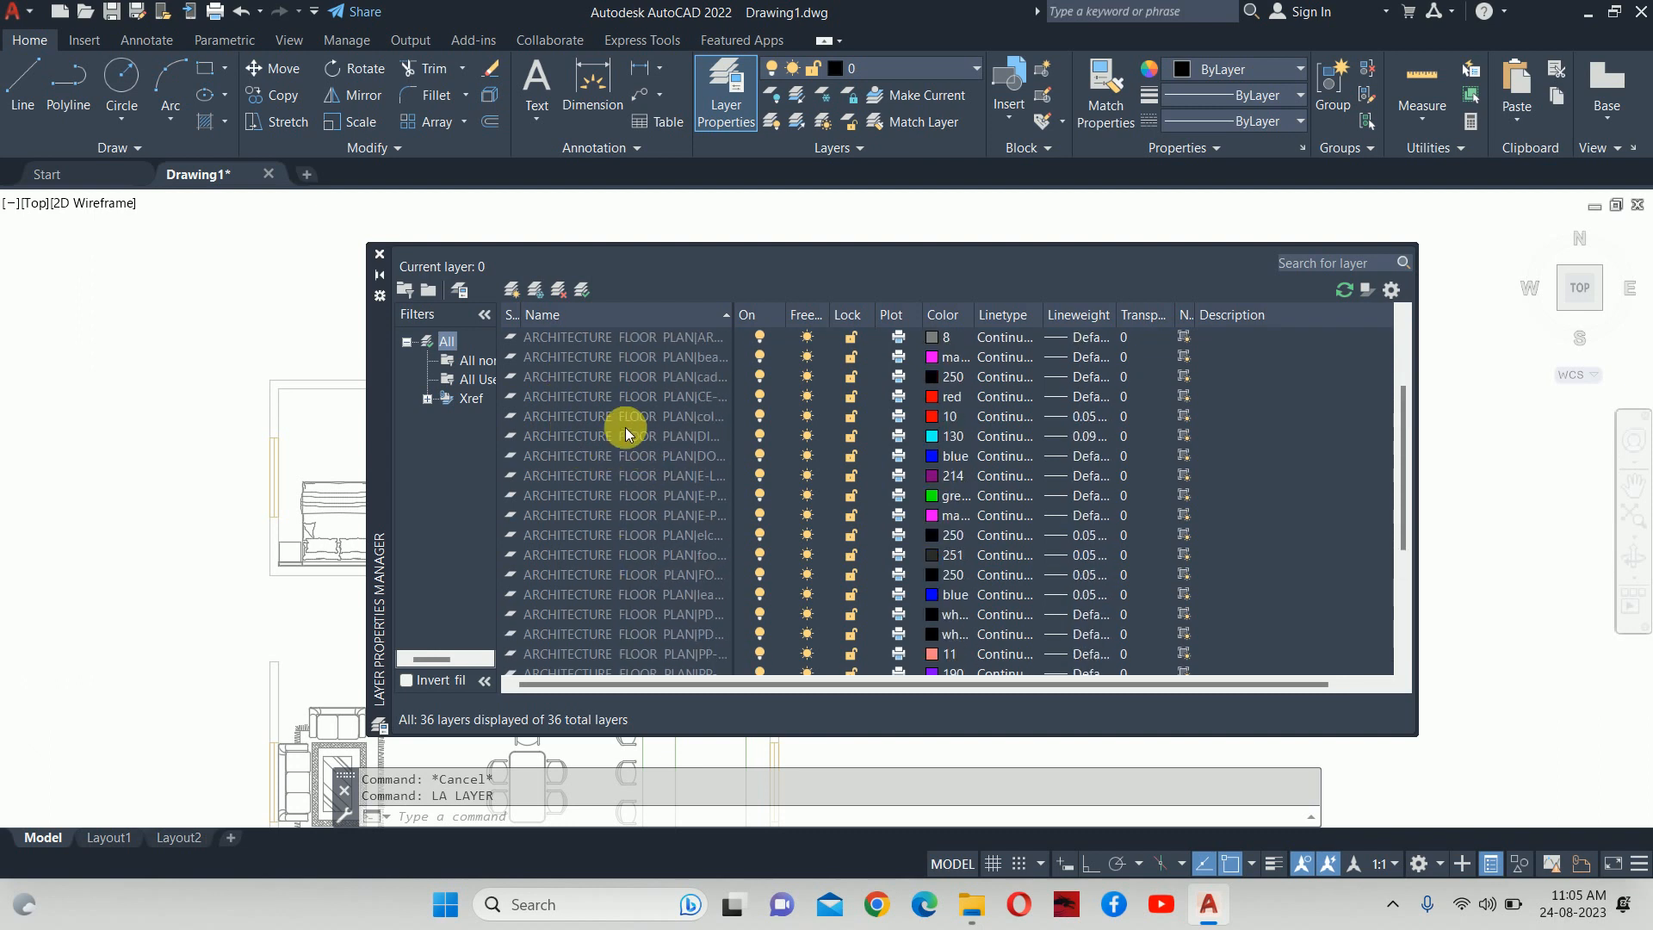
left_click_drag(738, 316, 823, 317)
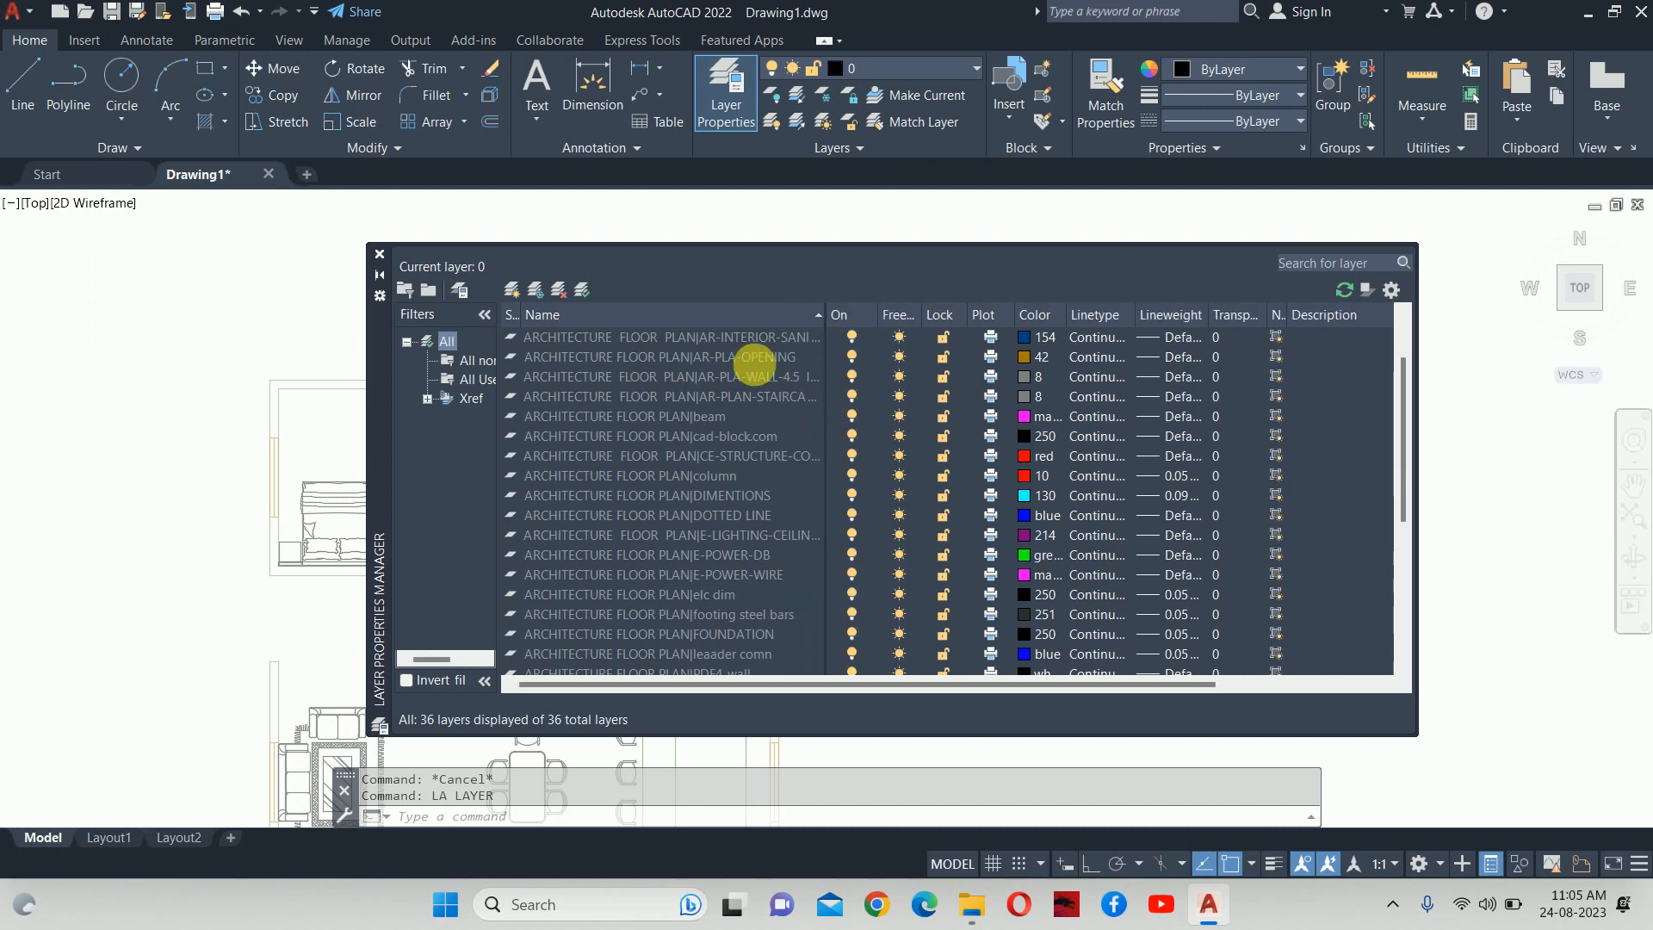
scroll(590, 371, "up", 2)
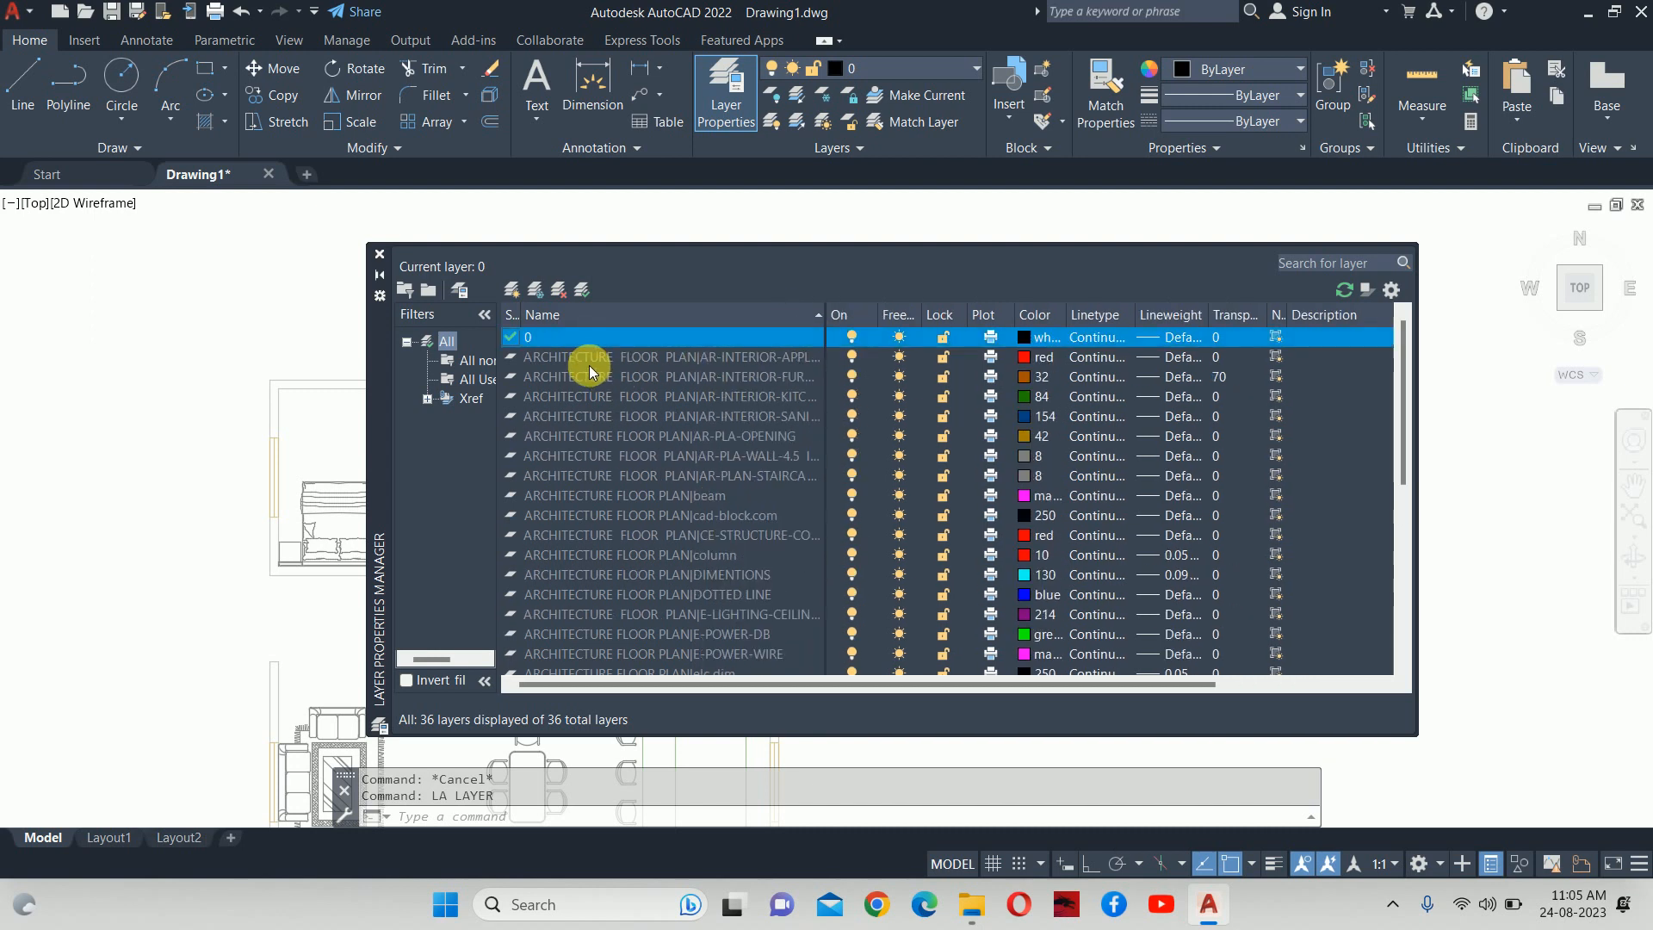
left_click(379, 253)
scroll(701, 358, "down", 4)
middle_click_drag(701, 358, 826, 354)
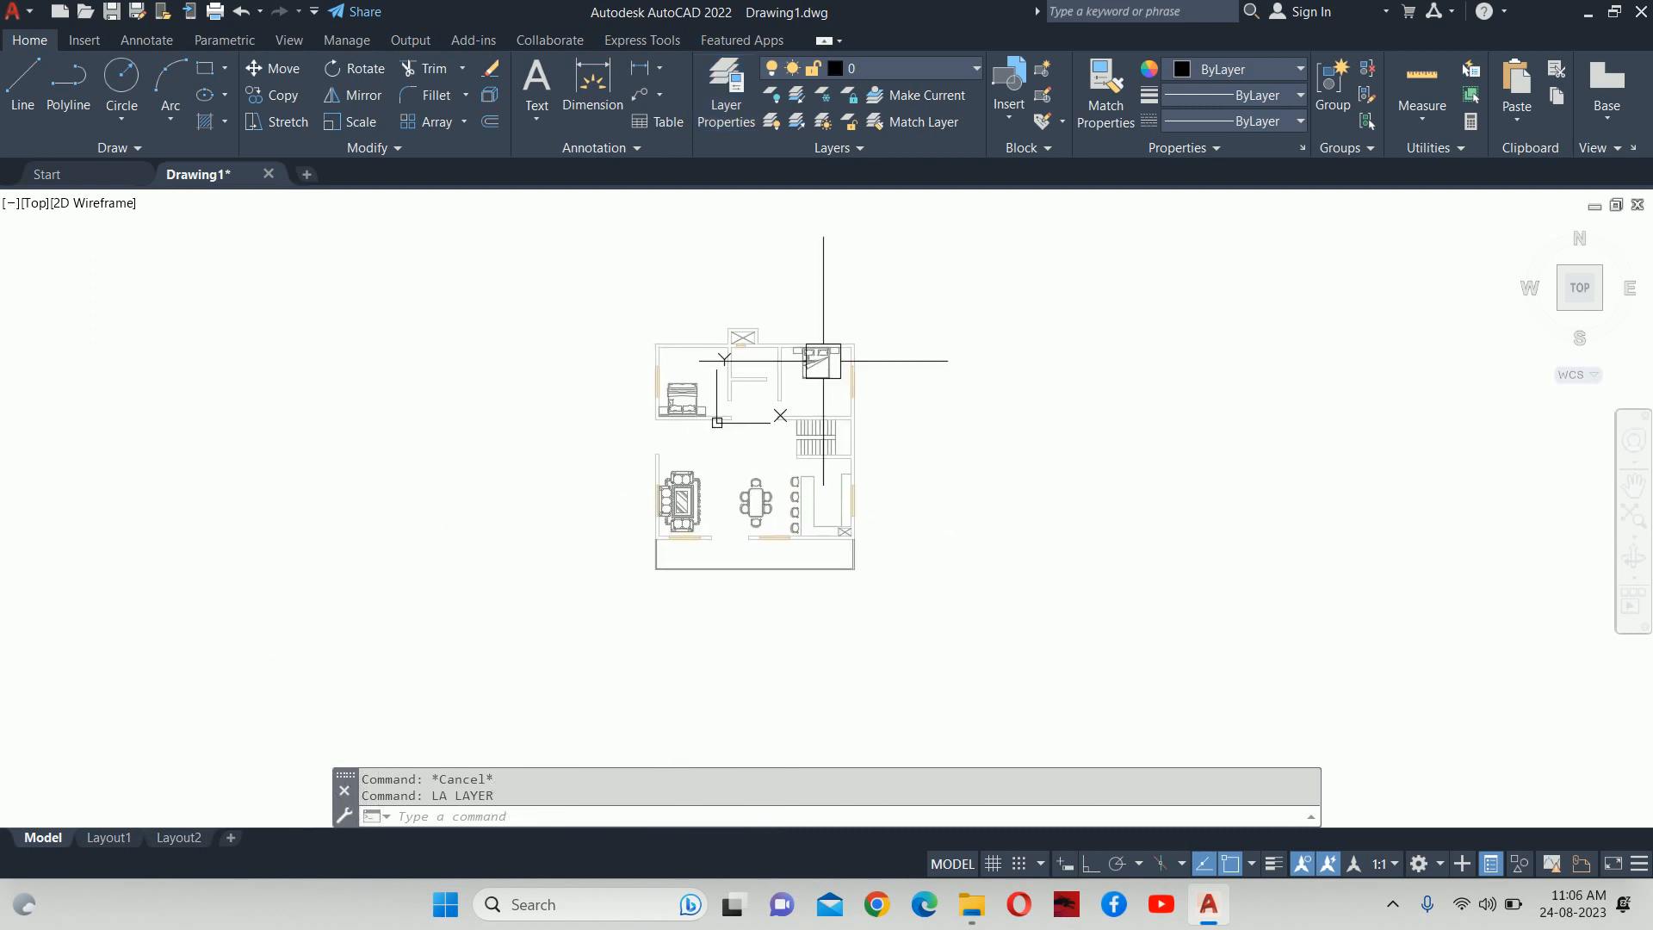
Create a new layer named M-HVAC-SCD in the Layer Properties Manager.
scroll(800, 366, "up", 4)
type("l")
key("Escape")
key("Escape")
type("la")
key("Return")
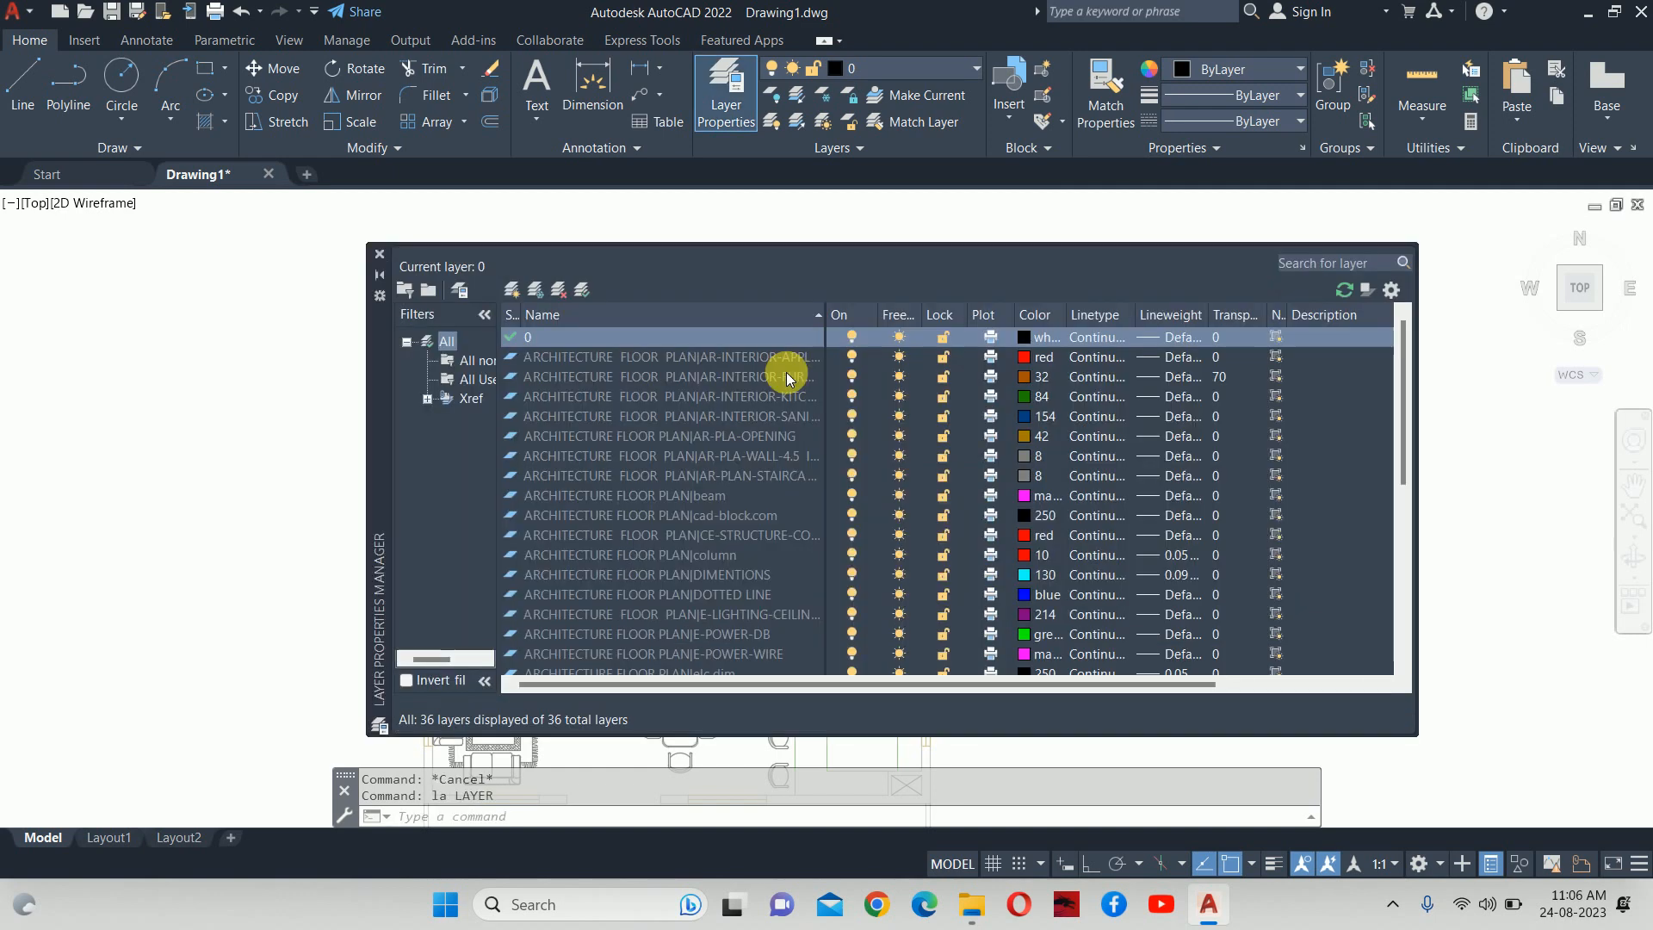
left_click(505, 290)
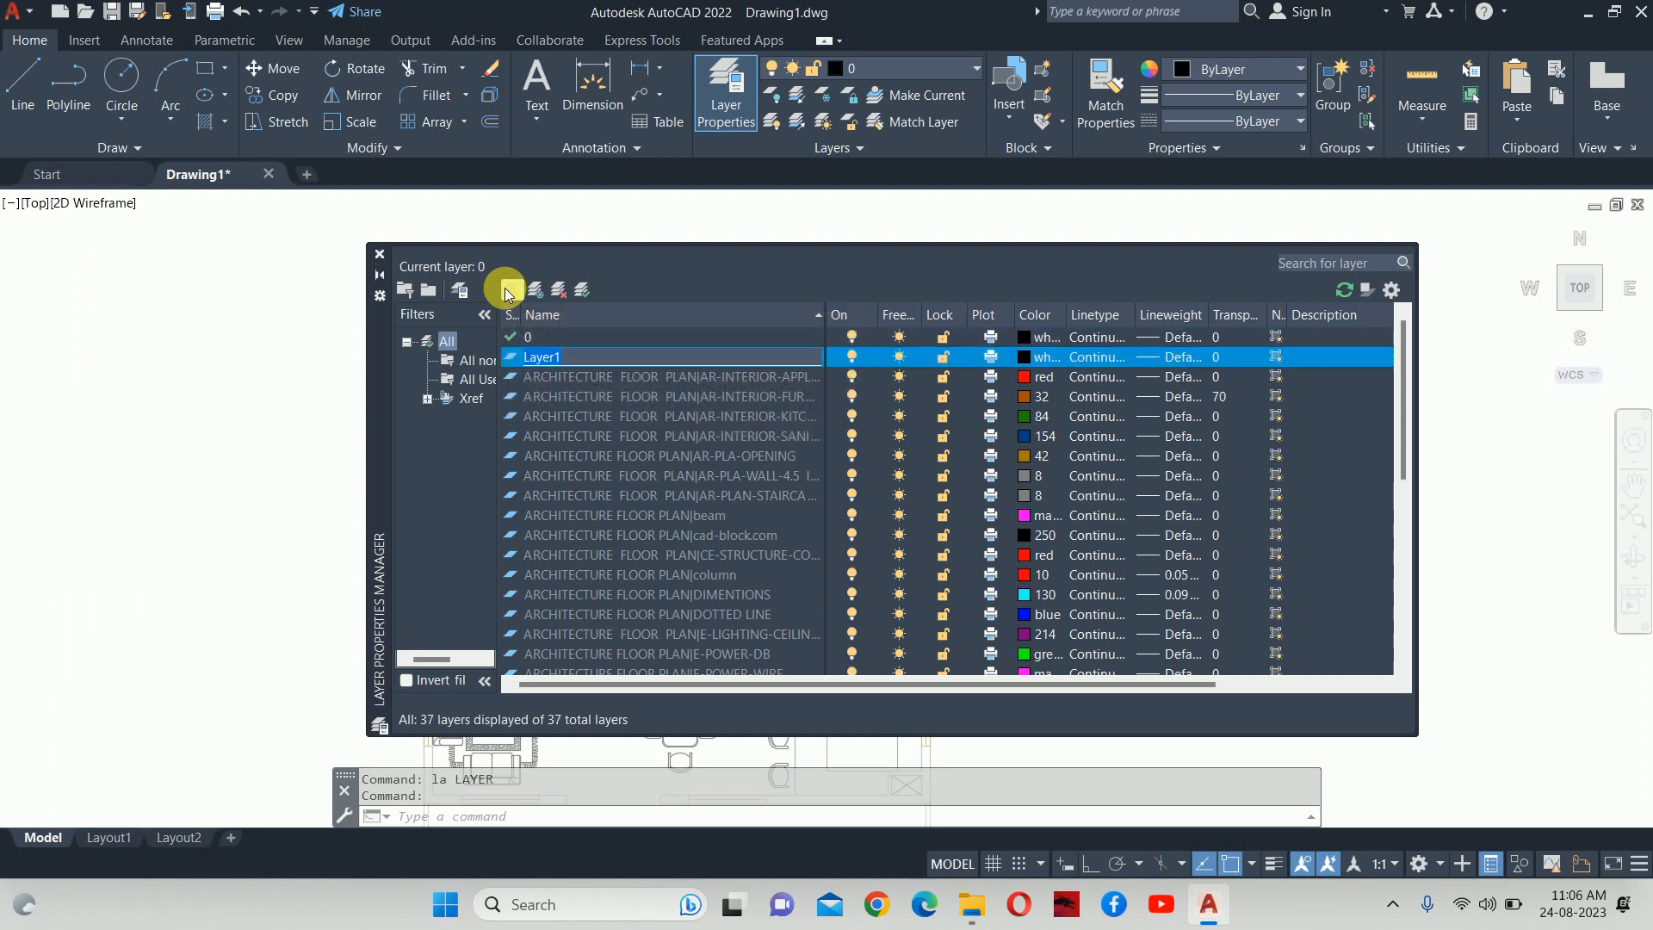
type("M-HVAC-")
type("SCD")
left_click(1024, 357)
Give layer M-HVAC-SCD the colour green and make it current.
left_click(1025, 357)
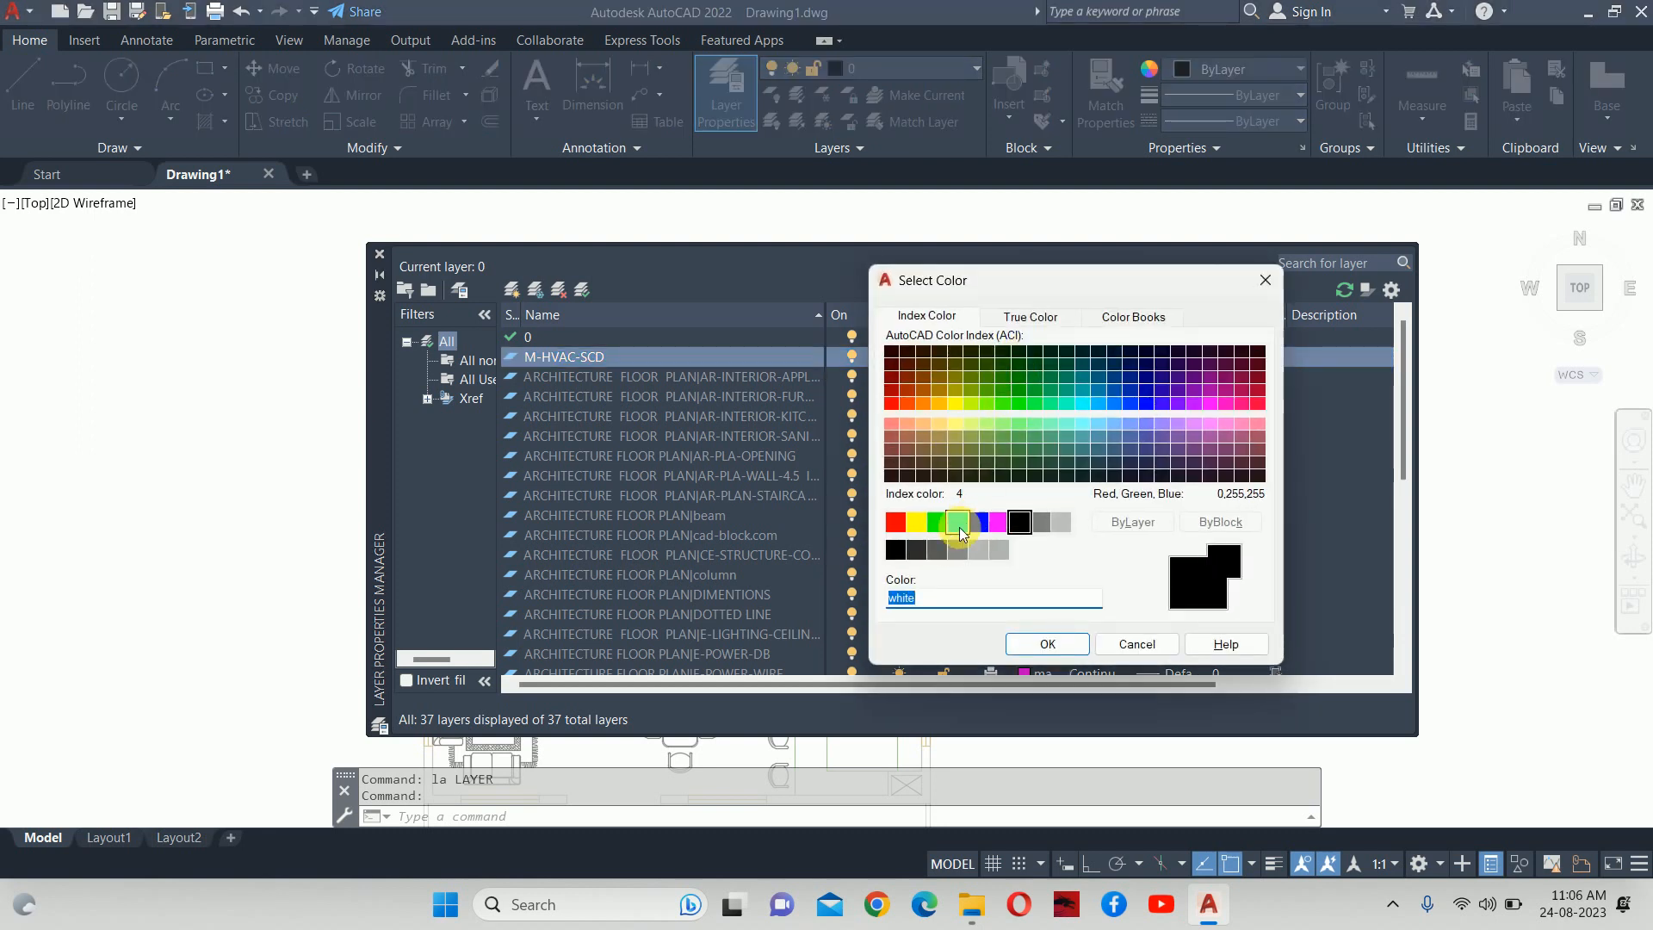
left_click(933, 524)
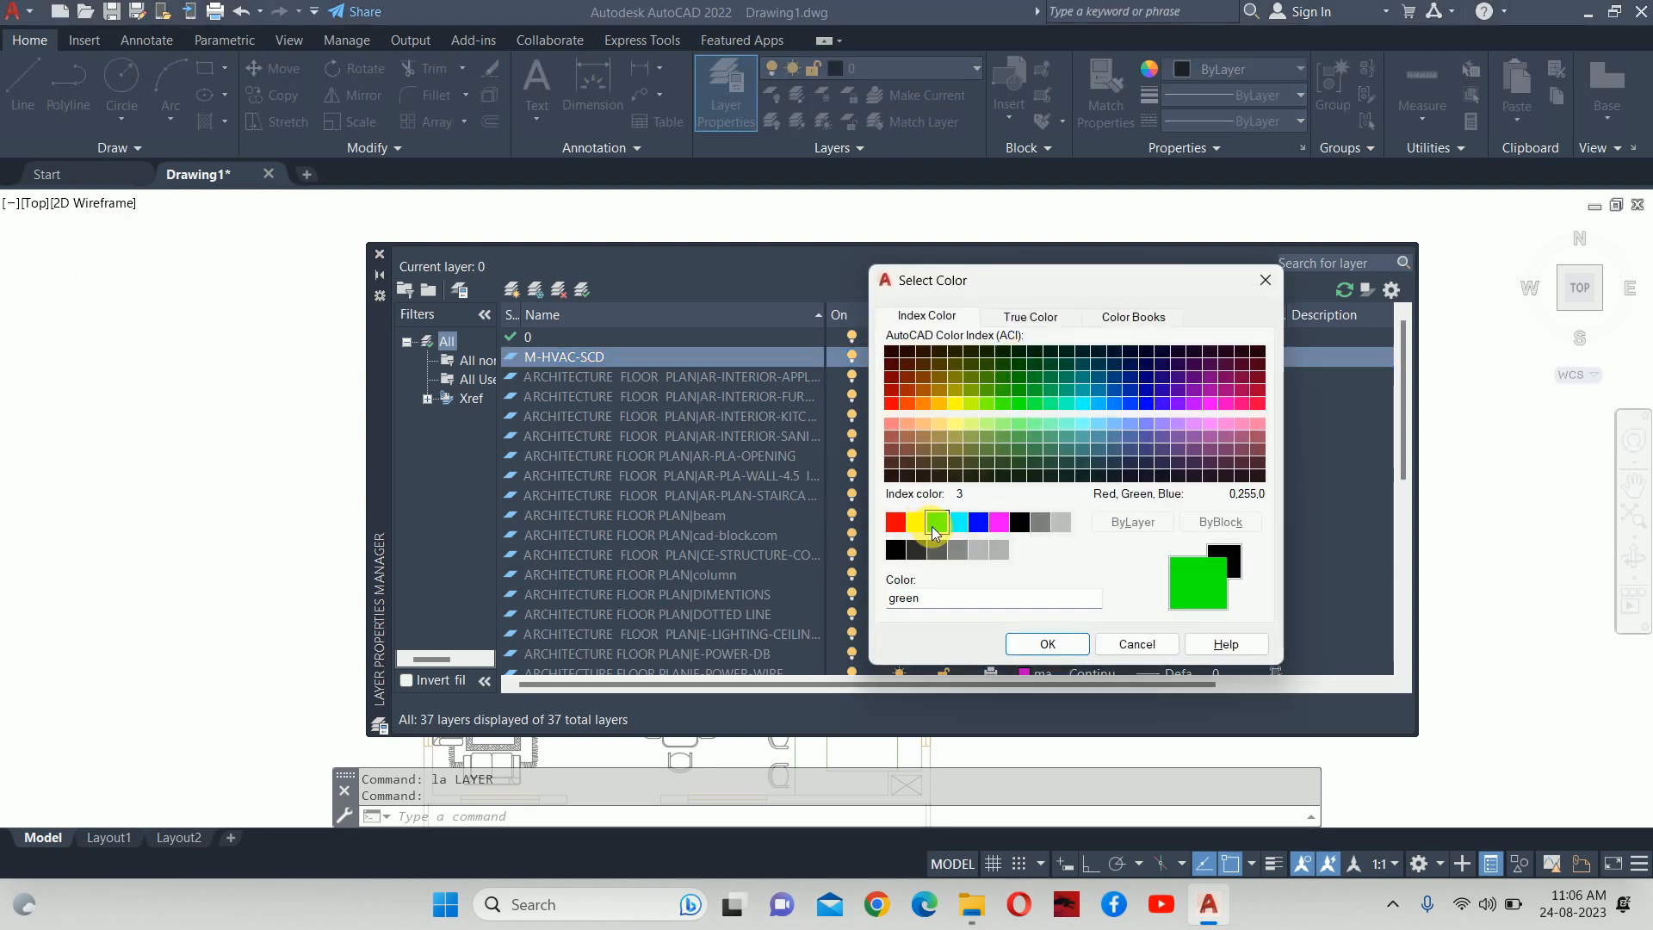
left_click(1047, 644)
left_click(607, 358)
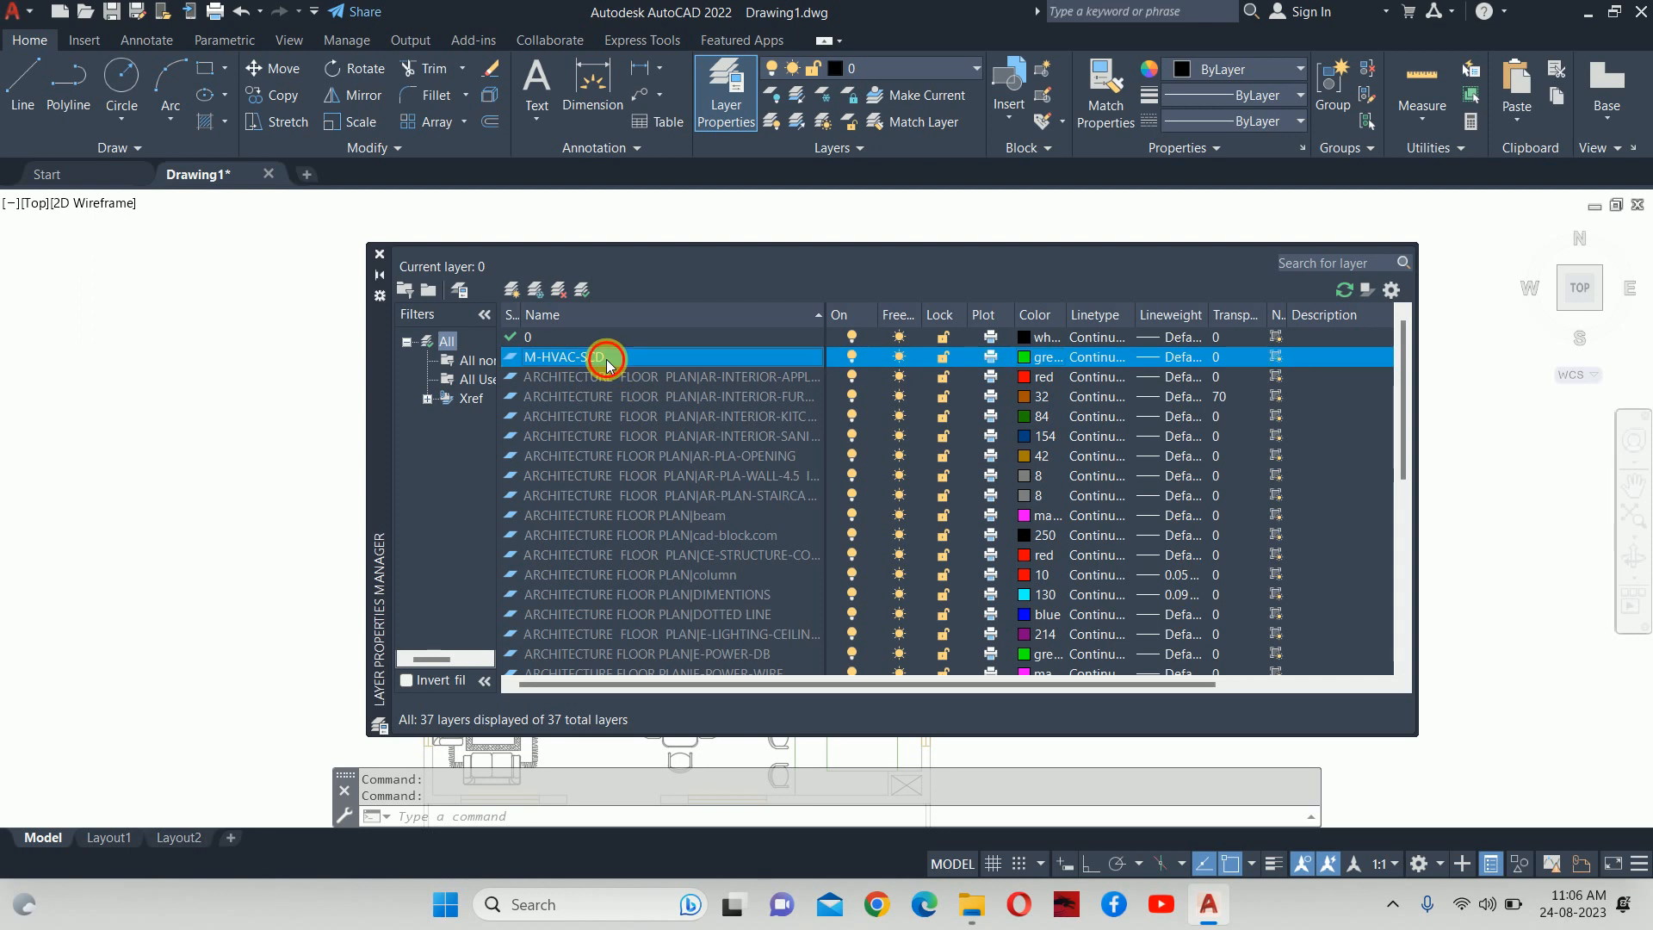
double_click(607, 358)
Draw a 300 × 300 square with RECTANG in the empty space right of the floor plan.
left_click(379, 254)
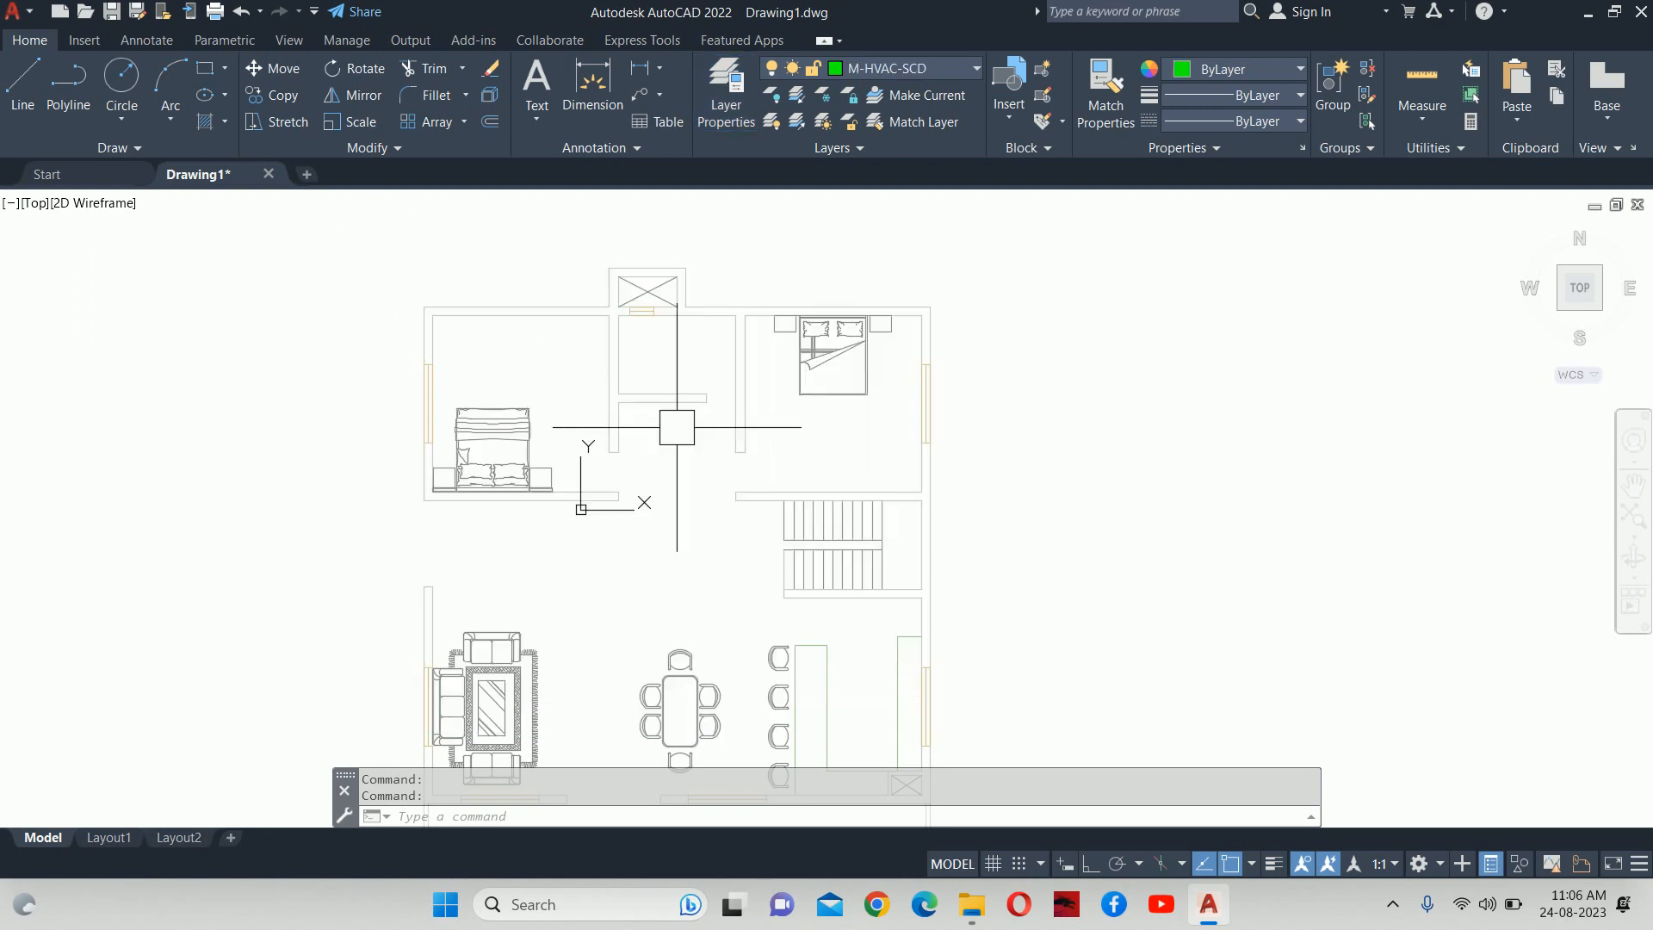
middle_click_drag(1001, 455, 776, 505)
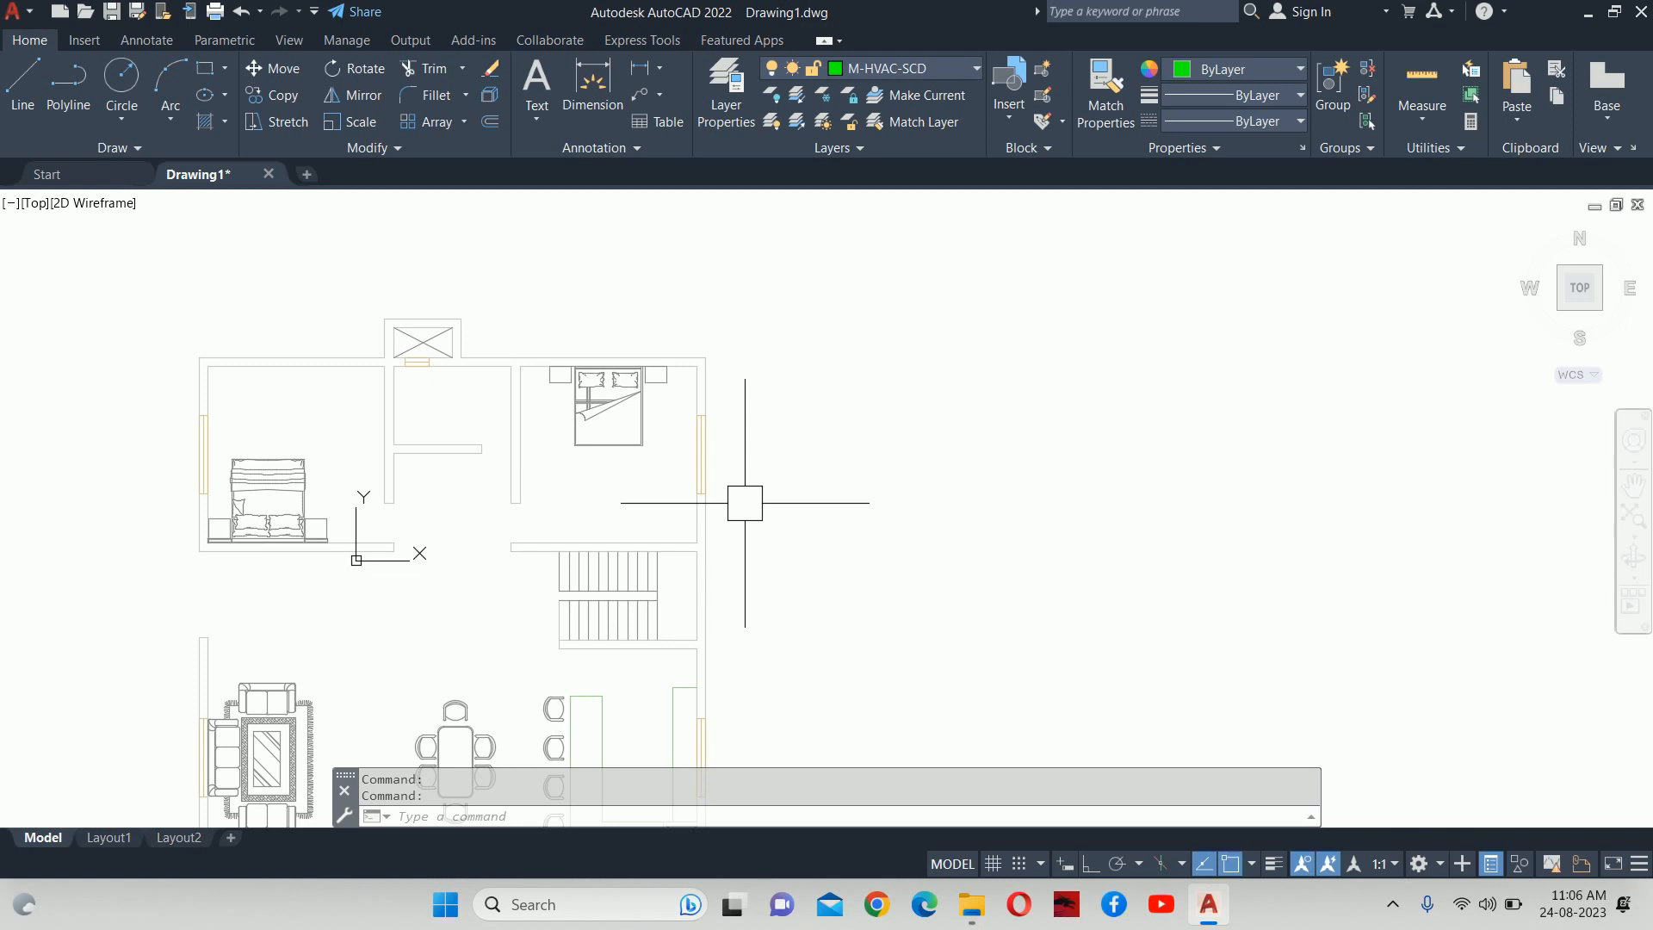
type("RECTANG")
key("Return")
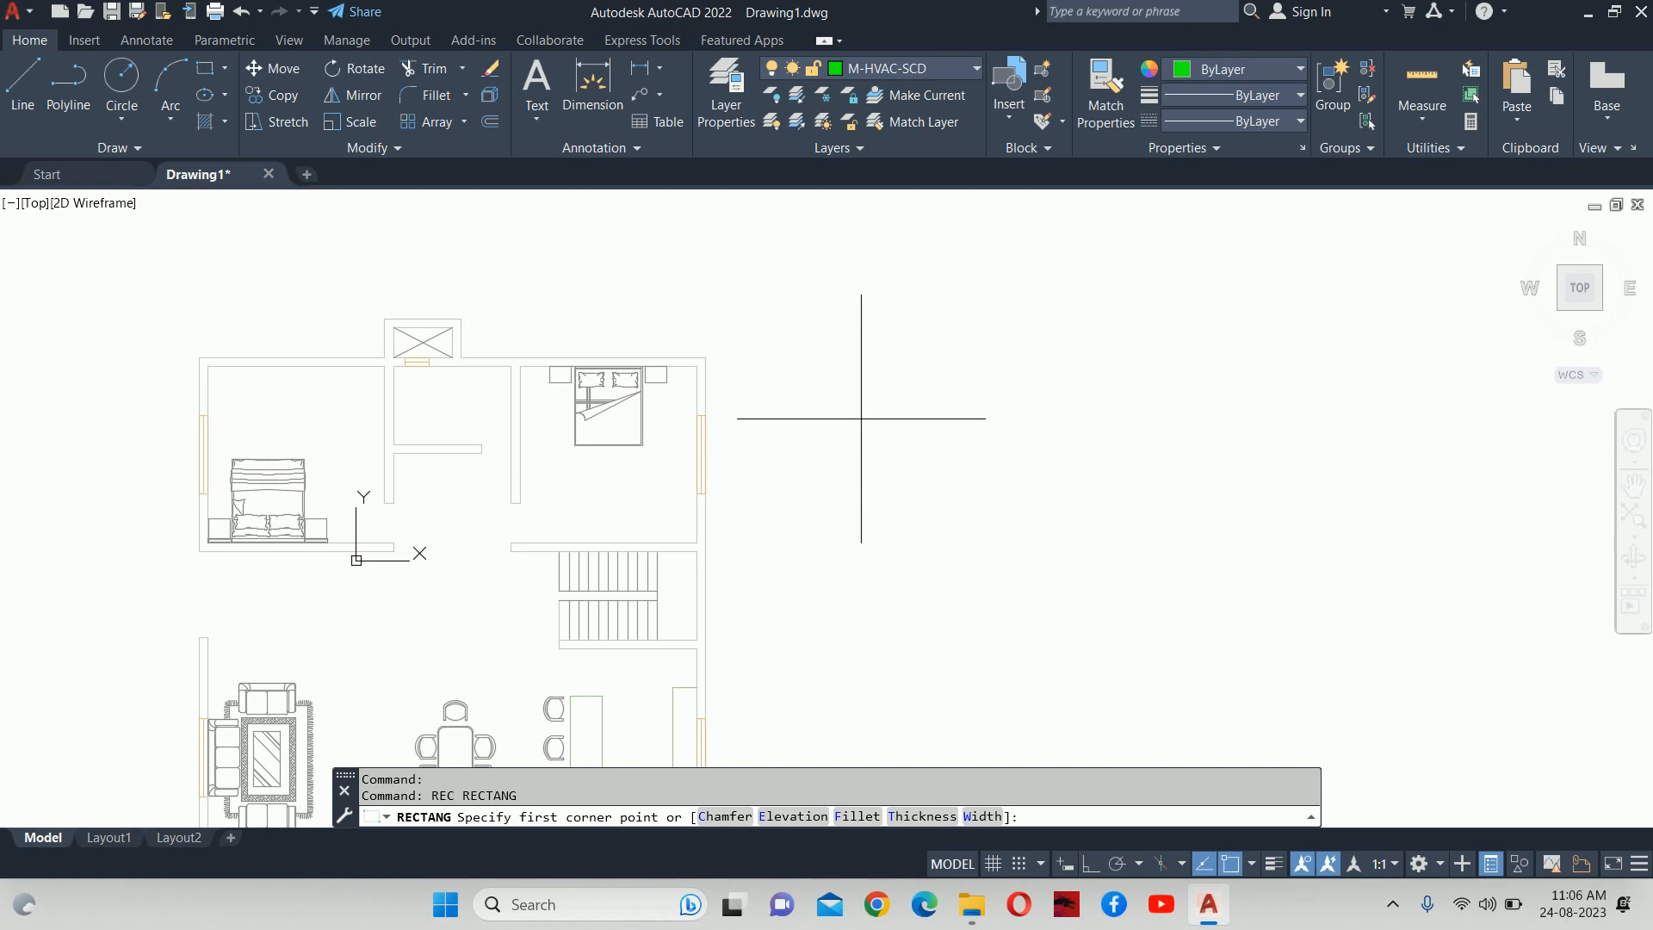
left_click(860, 418)
type("D")
key("Return")
type("3")
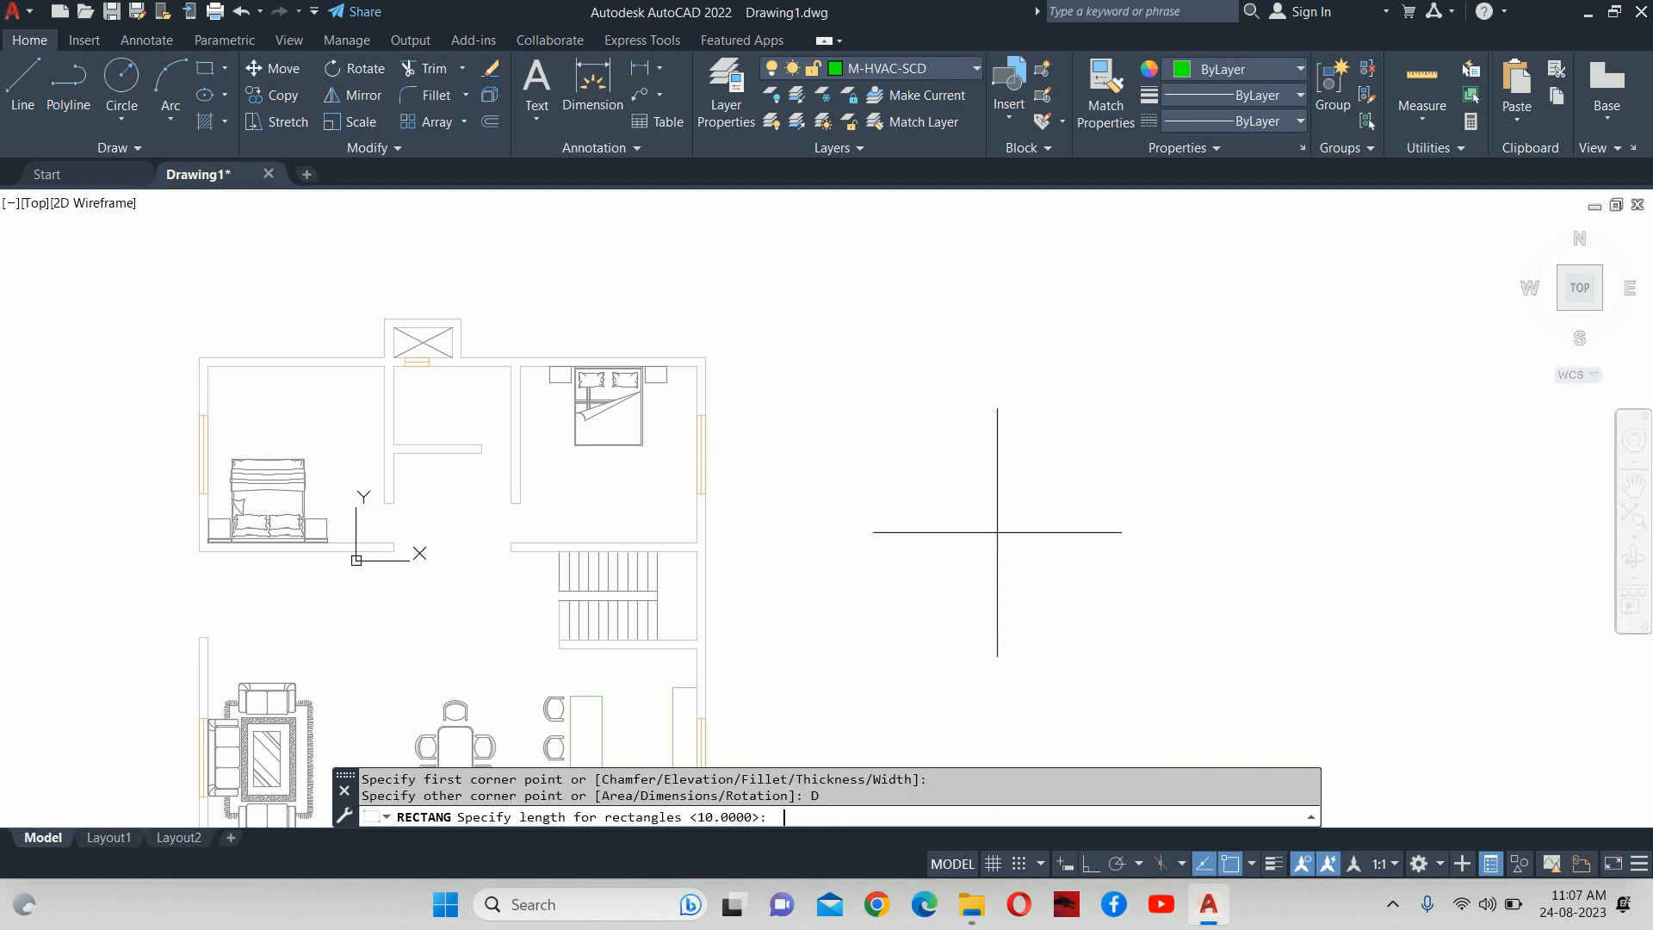
type("00")
key("Return")
type("300")
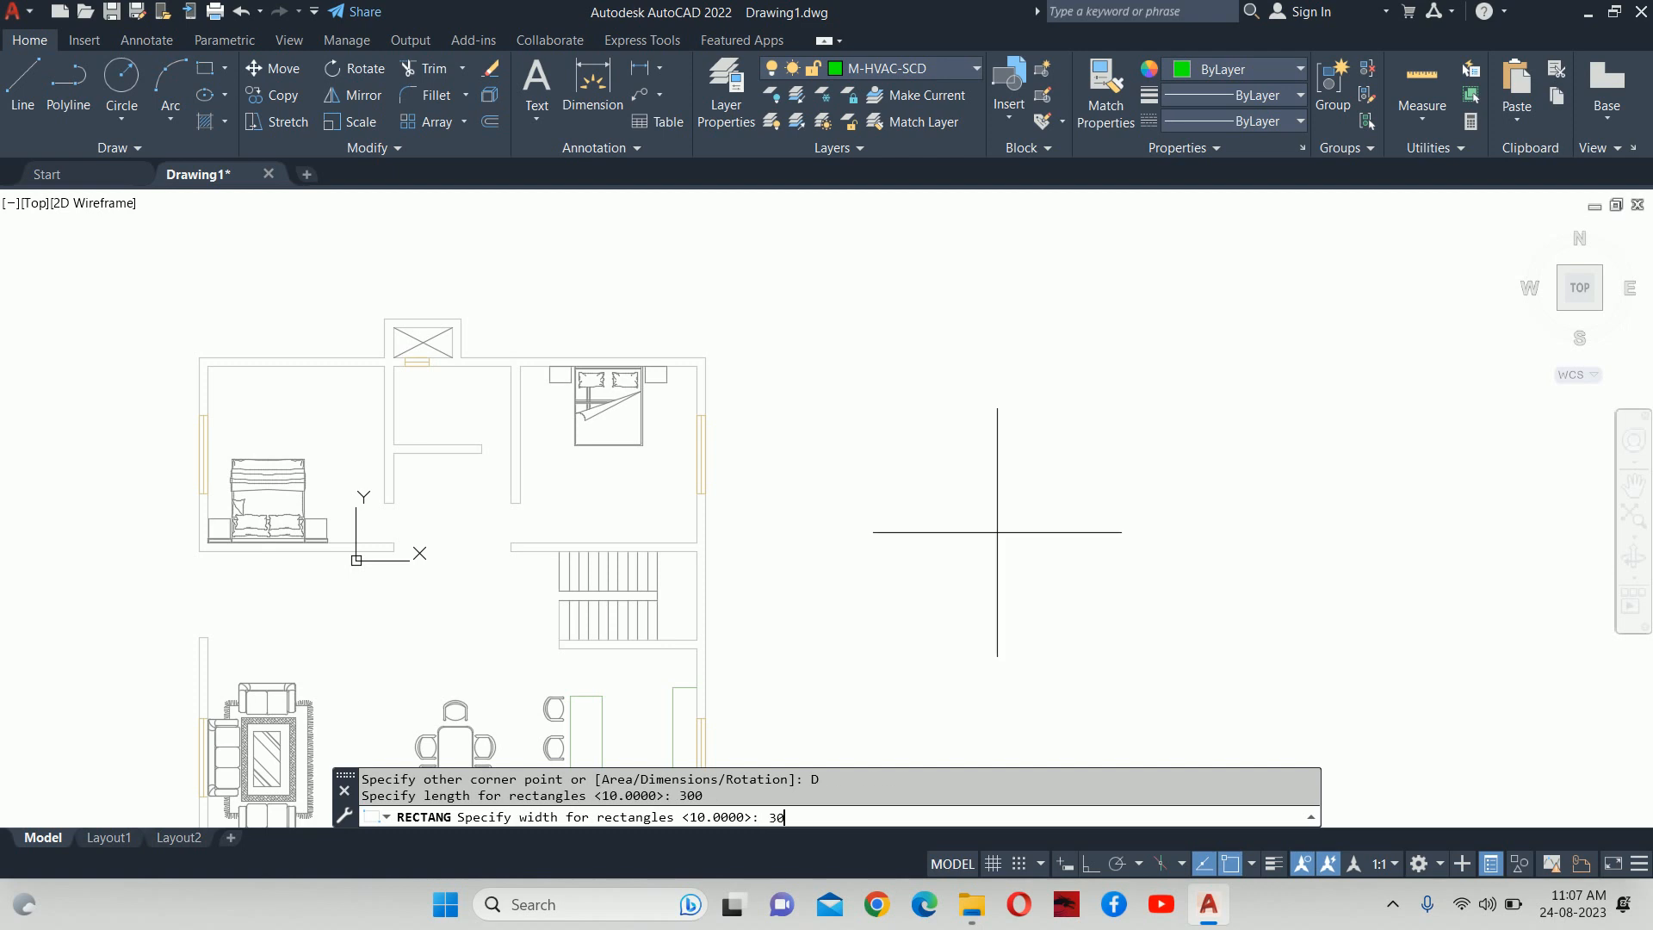
key("Return")
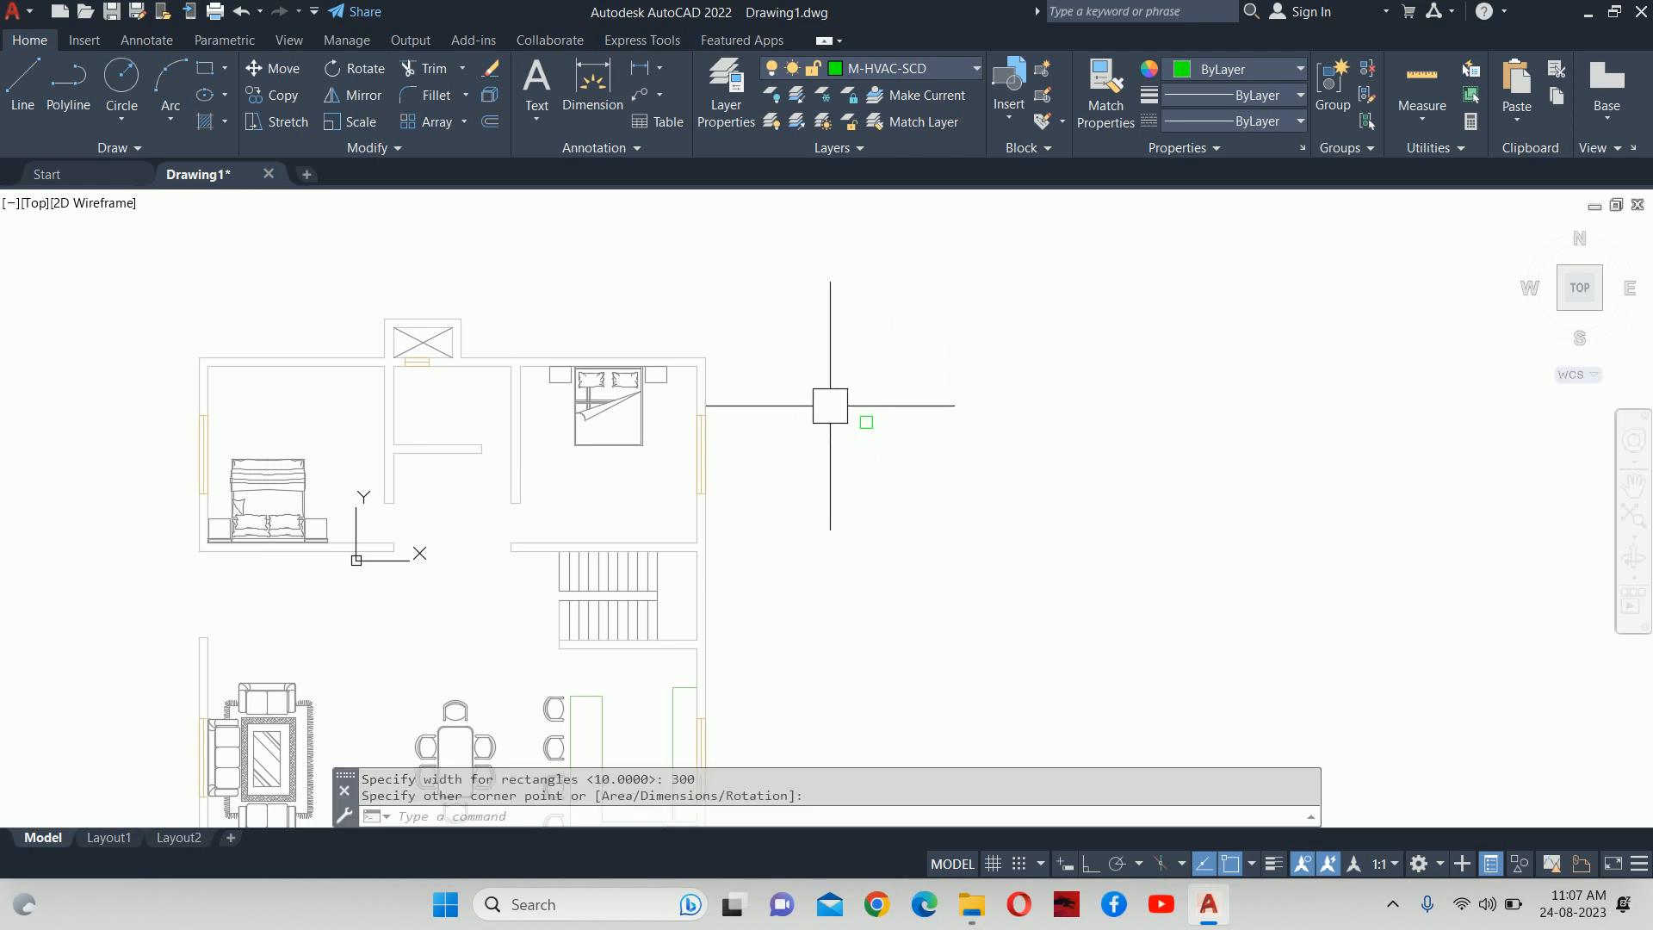
scroll(862, 415, "up", 5)
scroll(852, 457, "up", 5)
left_click(844, 460)
key("Escape")
key("Escape")
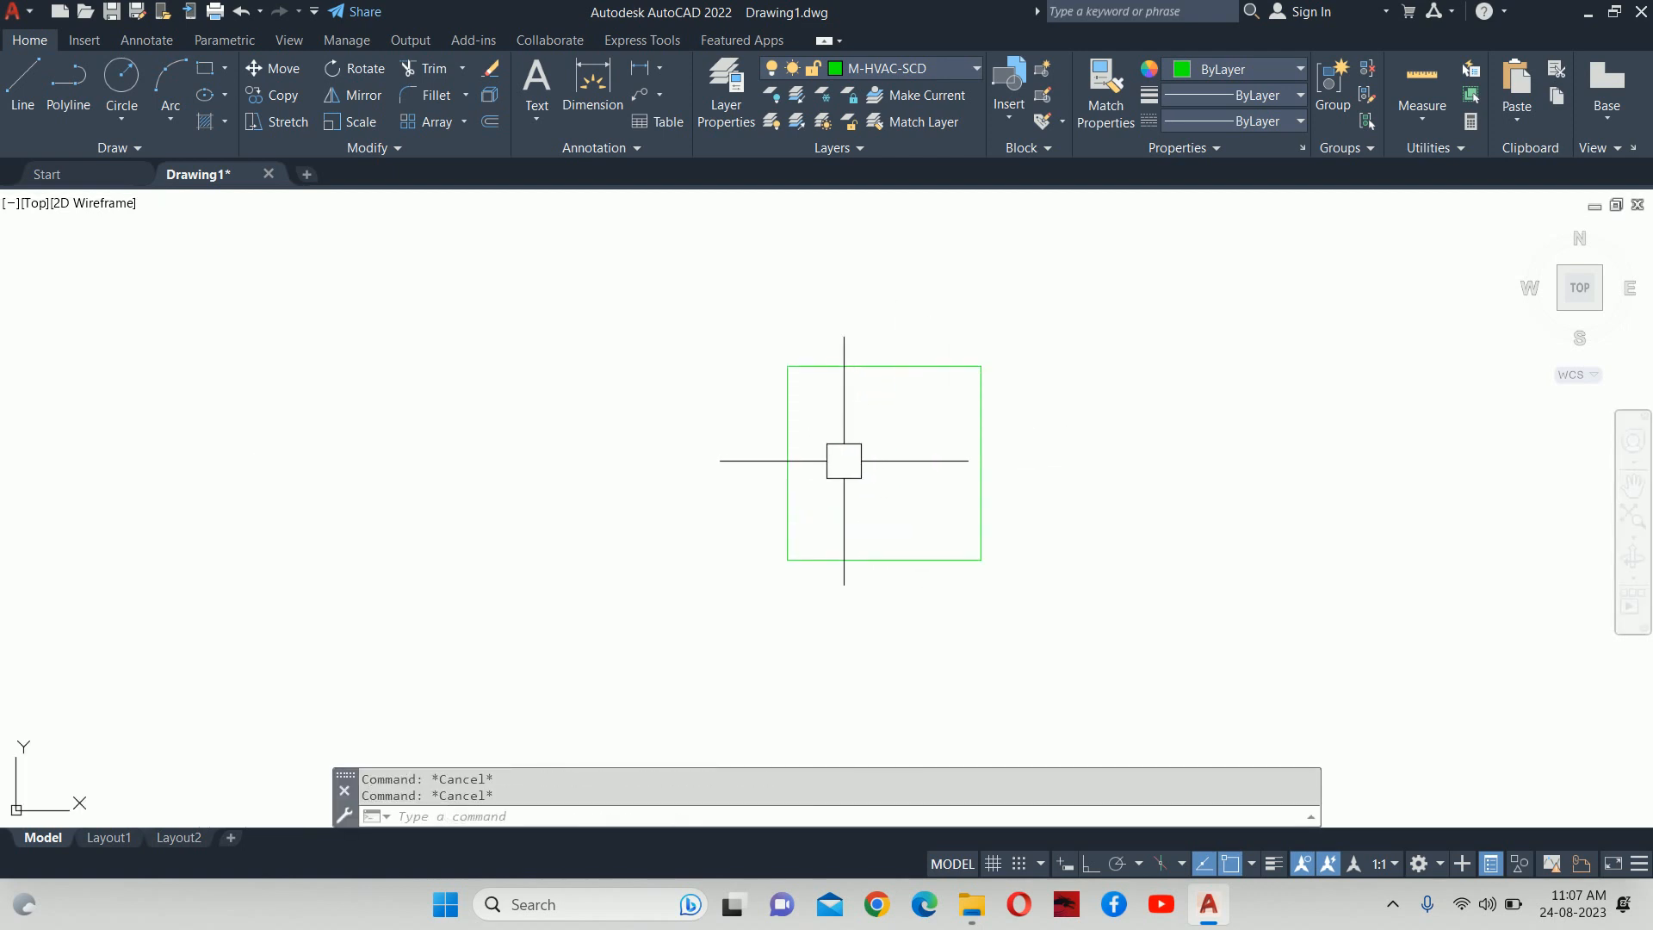
Offset the 300 square inward twice at a 50-unit distance, making two nested squares.
type("o")
key("Return")
type("50")
key("Return")
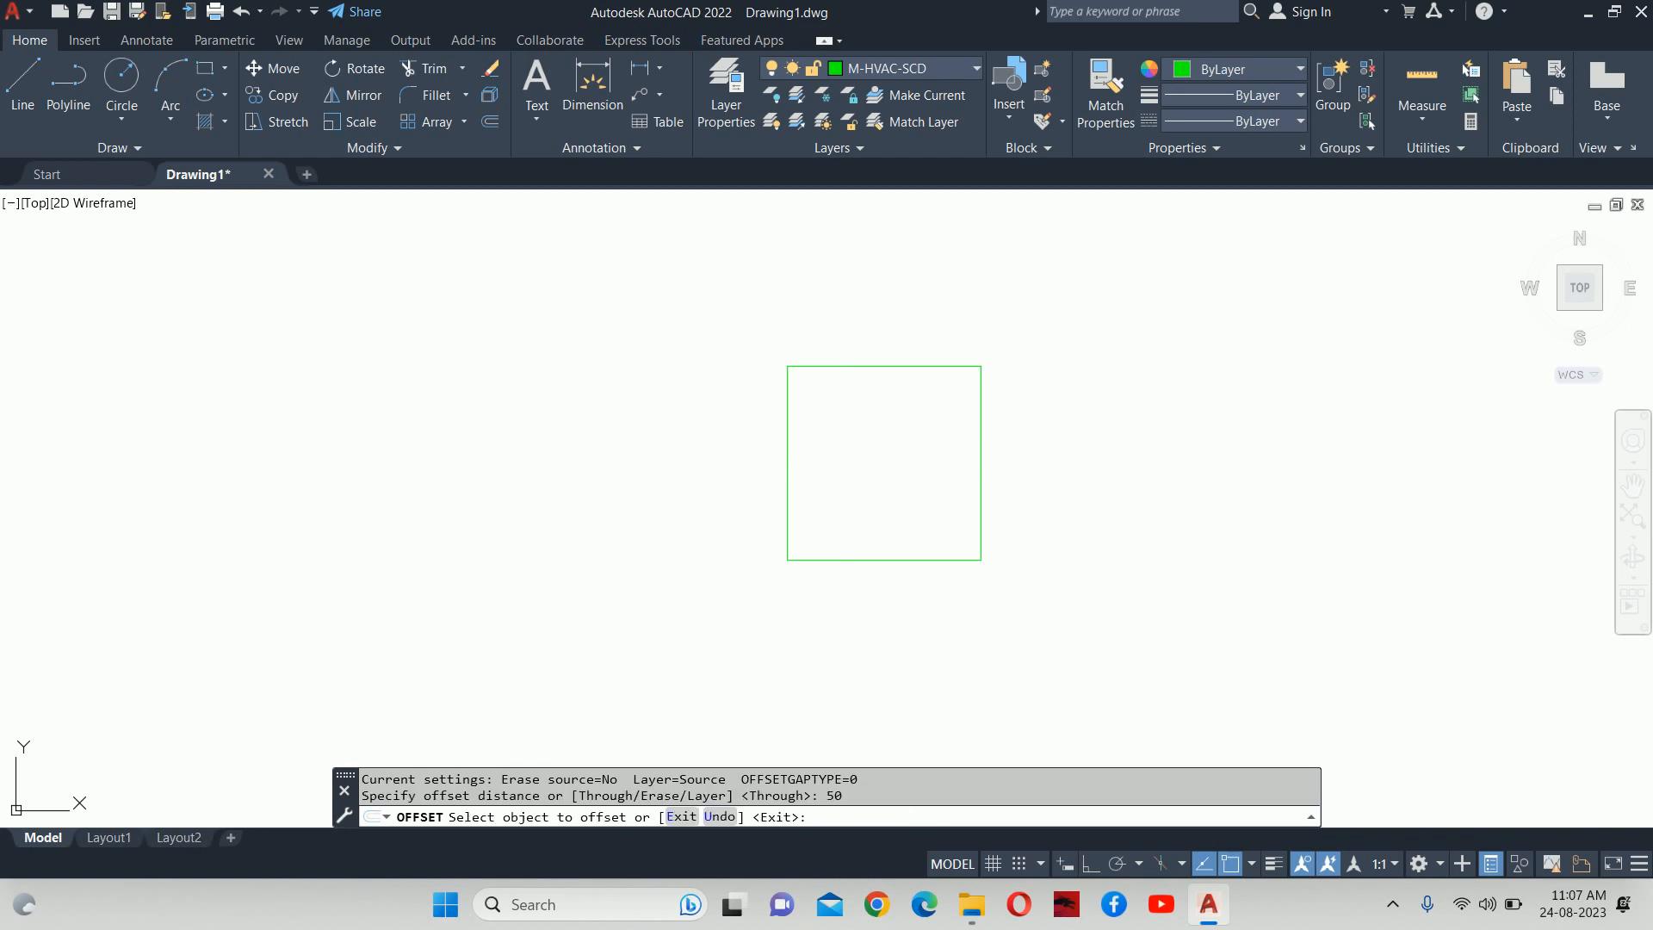
left_click(871, 367)
left_click(871, 430)
left_click(872, 398)
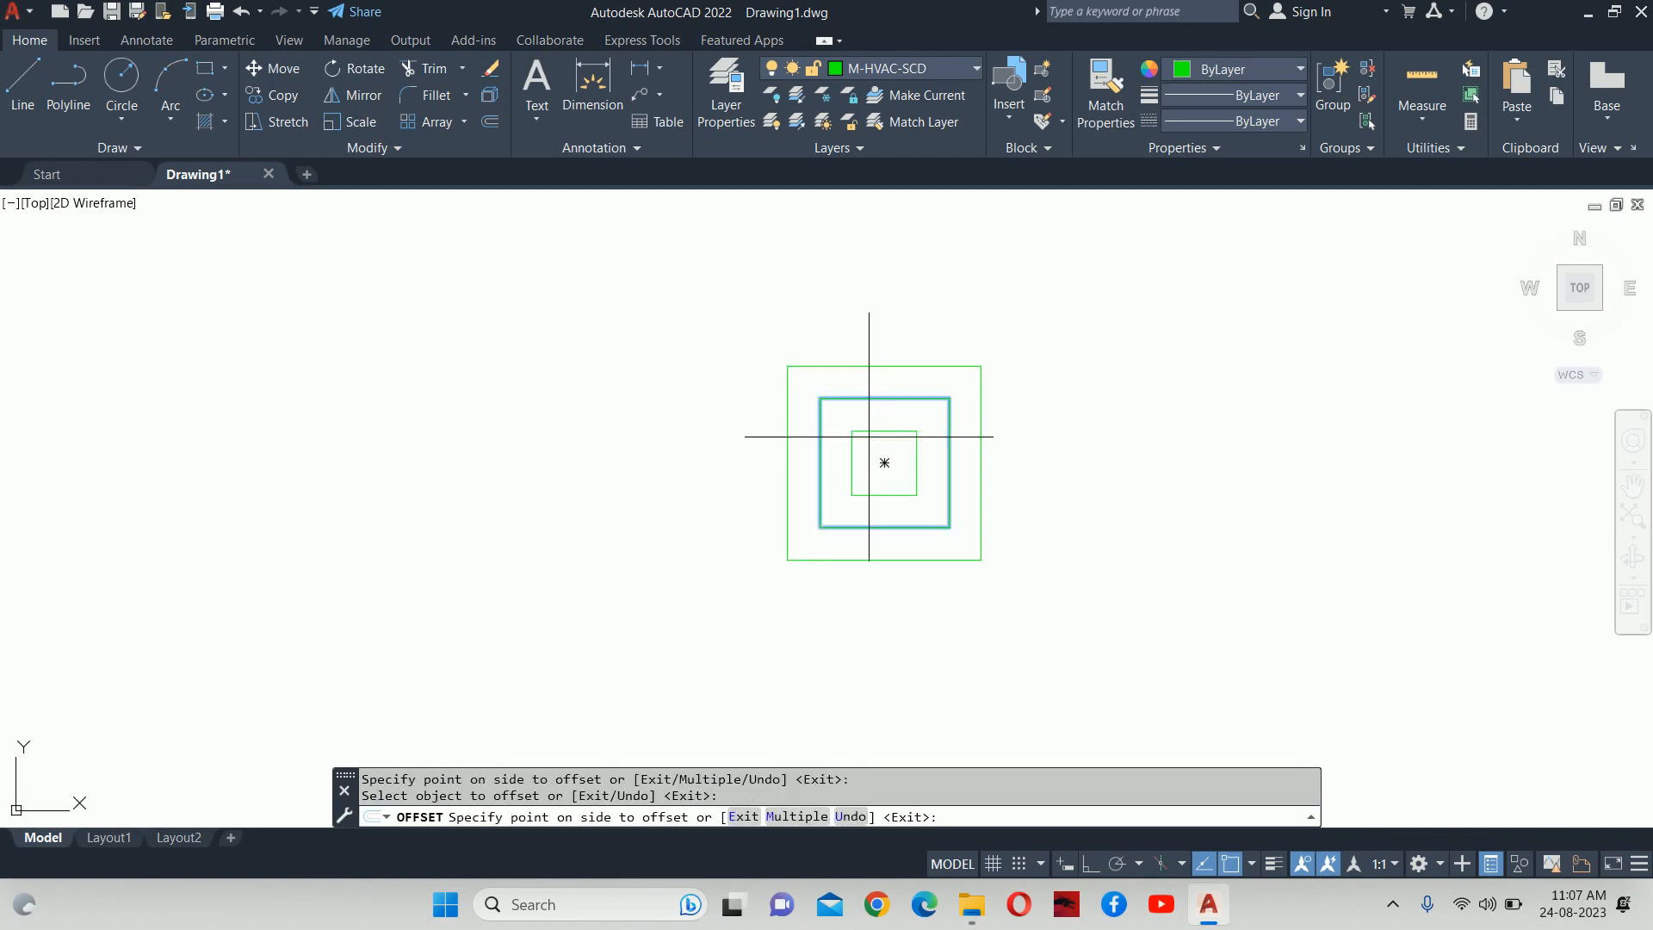
left_click(871, 455)
key("Return")
key("Escape")
key("Escape")
type("l")
key("Return")
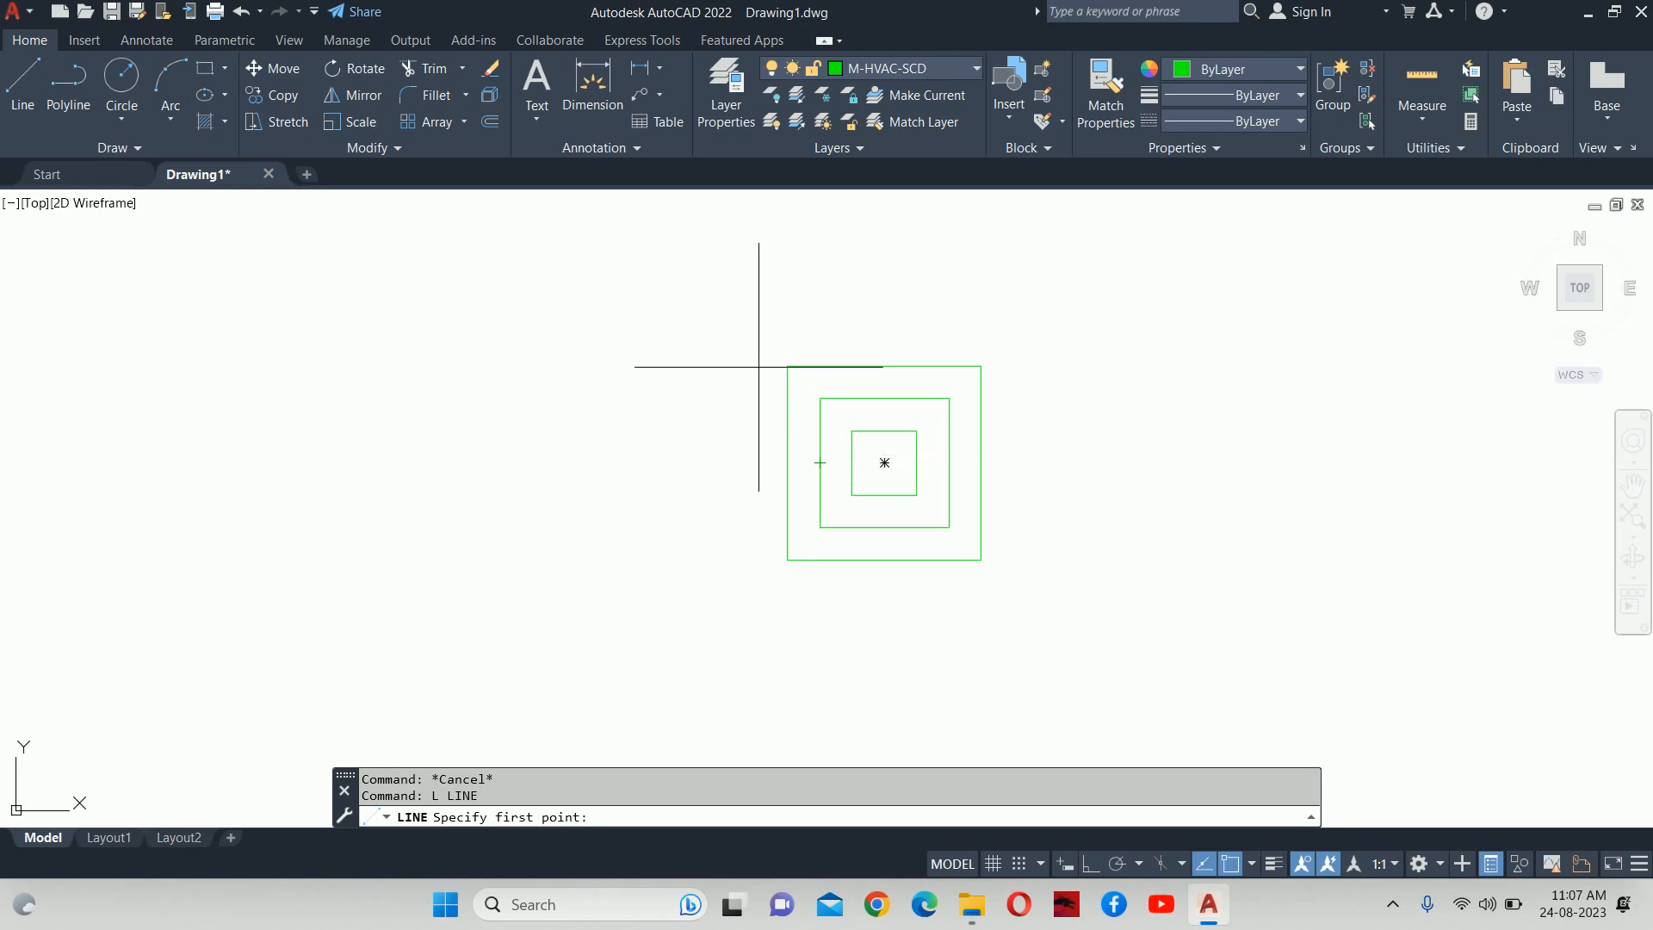
Draw the two corner-to-corner diagonals across the outer 300 × 300 square.
left_click(787, 367)
left_click(965, 551)
key("Escape")
key("Escape")
key("Return")
left_click(978, 365)
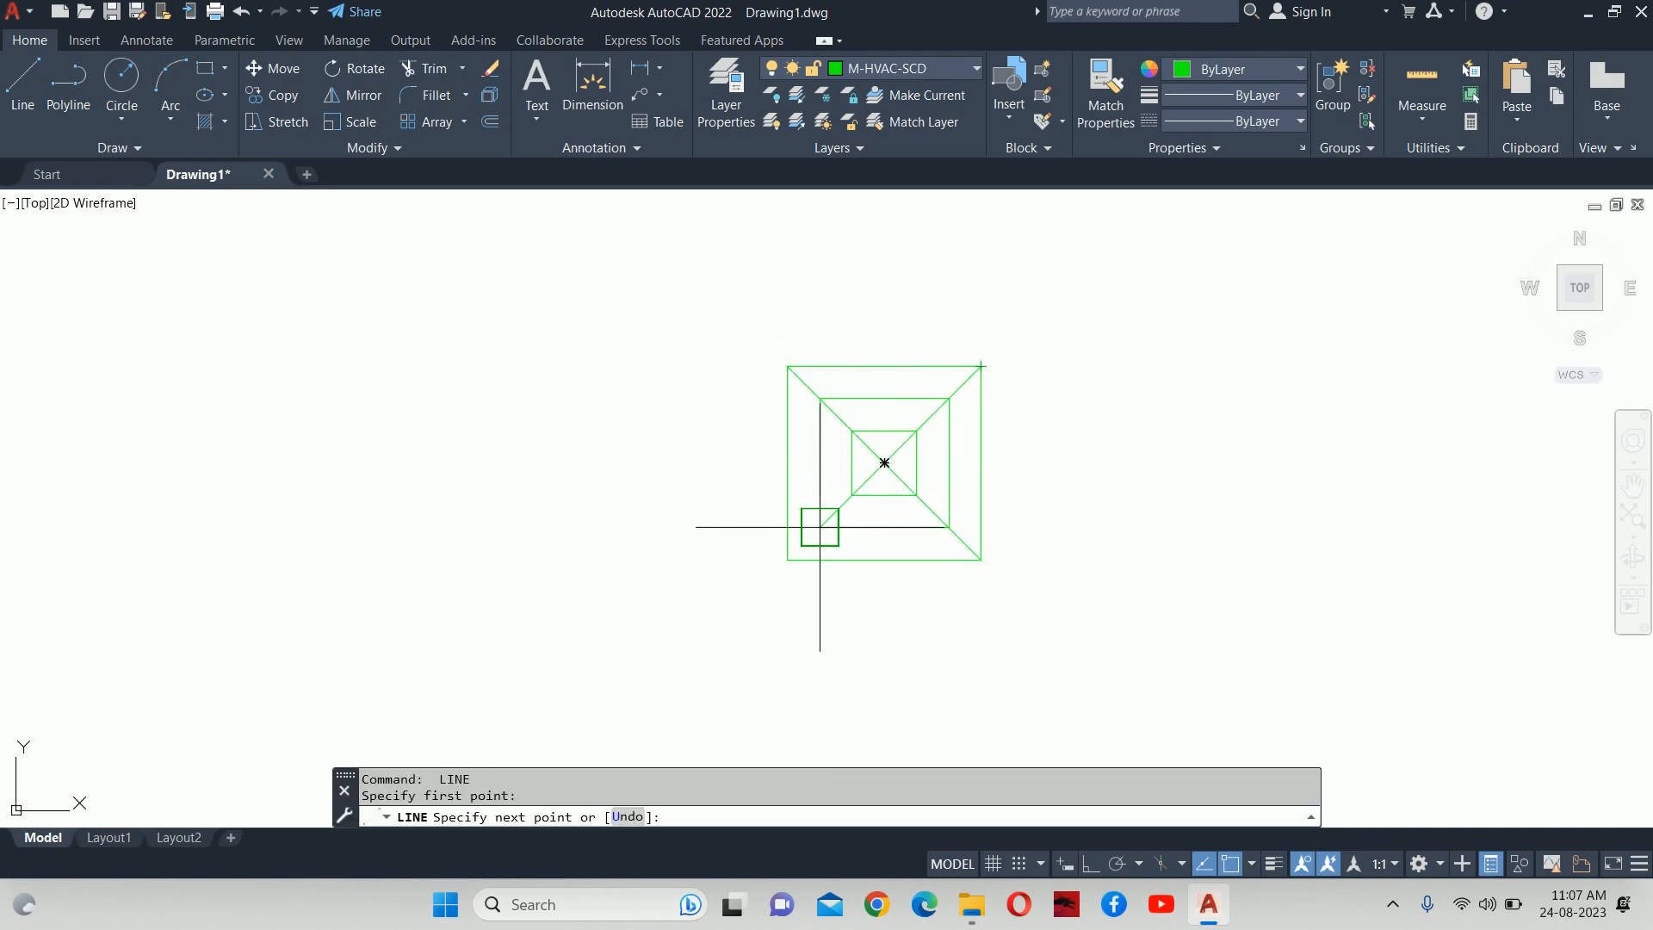
left_click(787, 560)
key("Escape")
key("Escape")
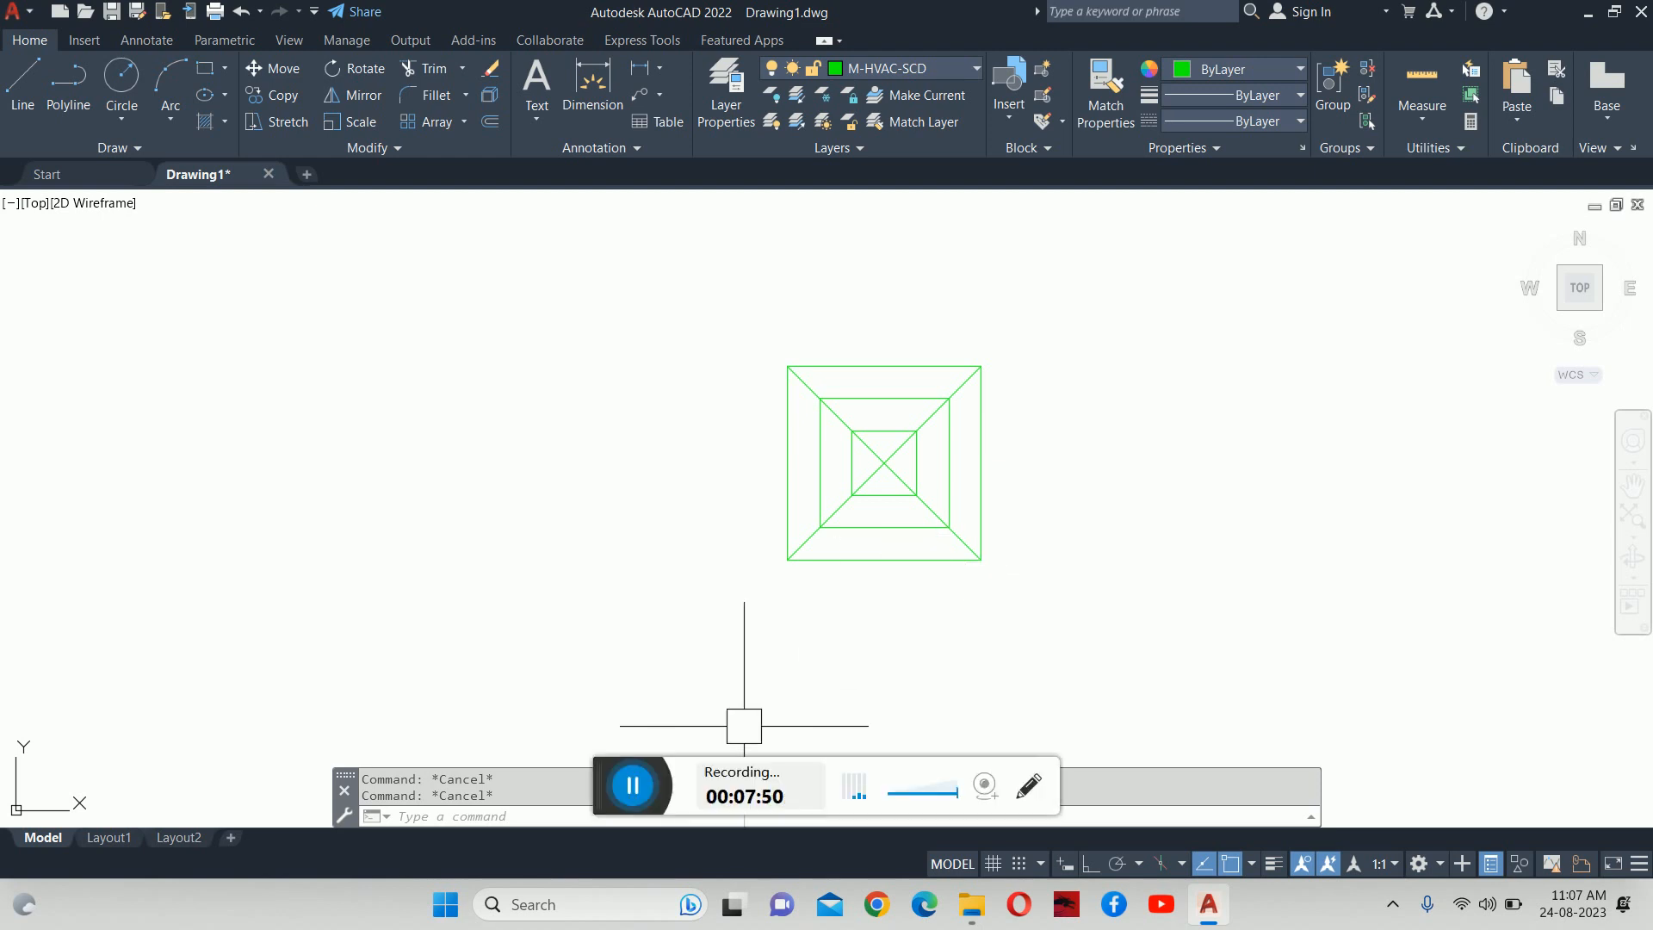
Cancel the mistyped PPL command and launch a polyline with PL.
left_click(631, 783)
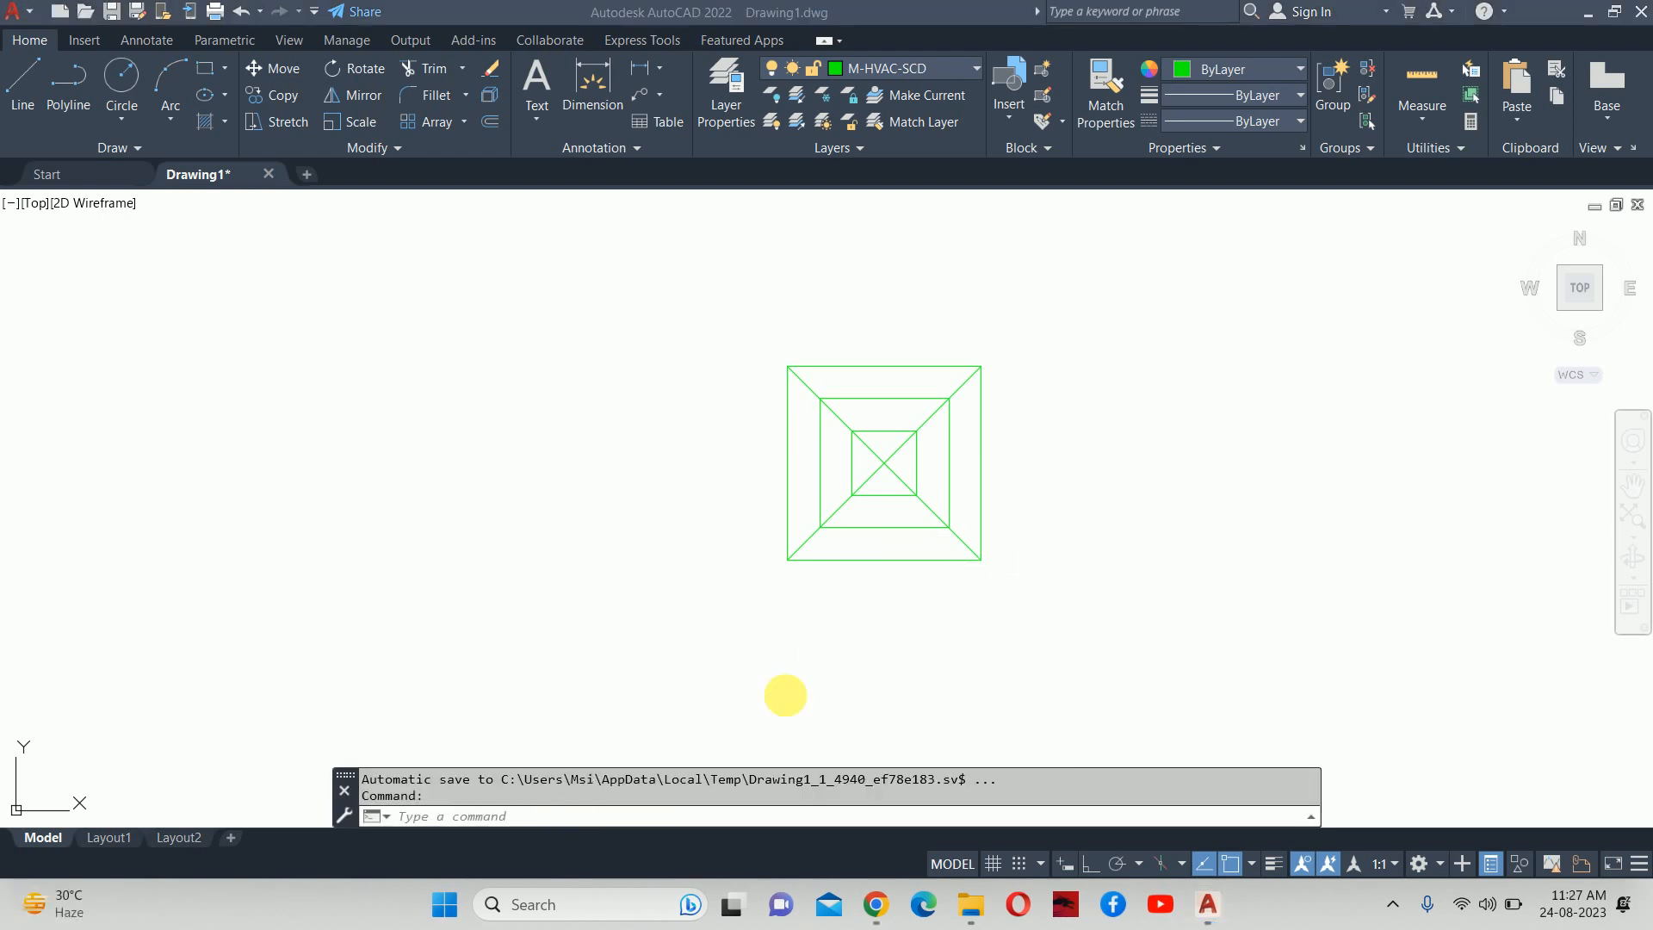
left_click(1003, 494)
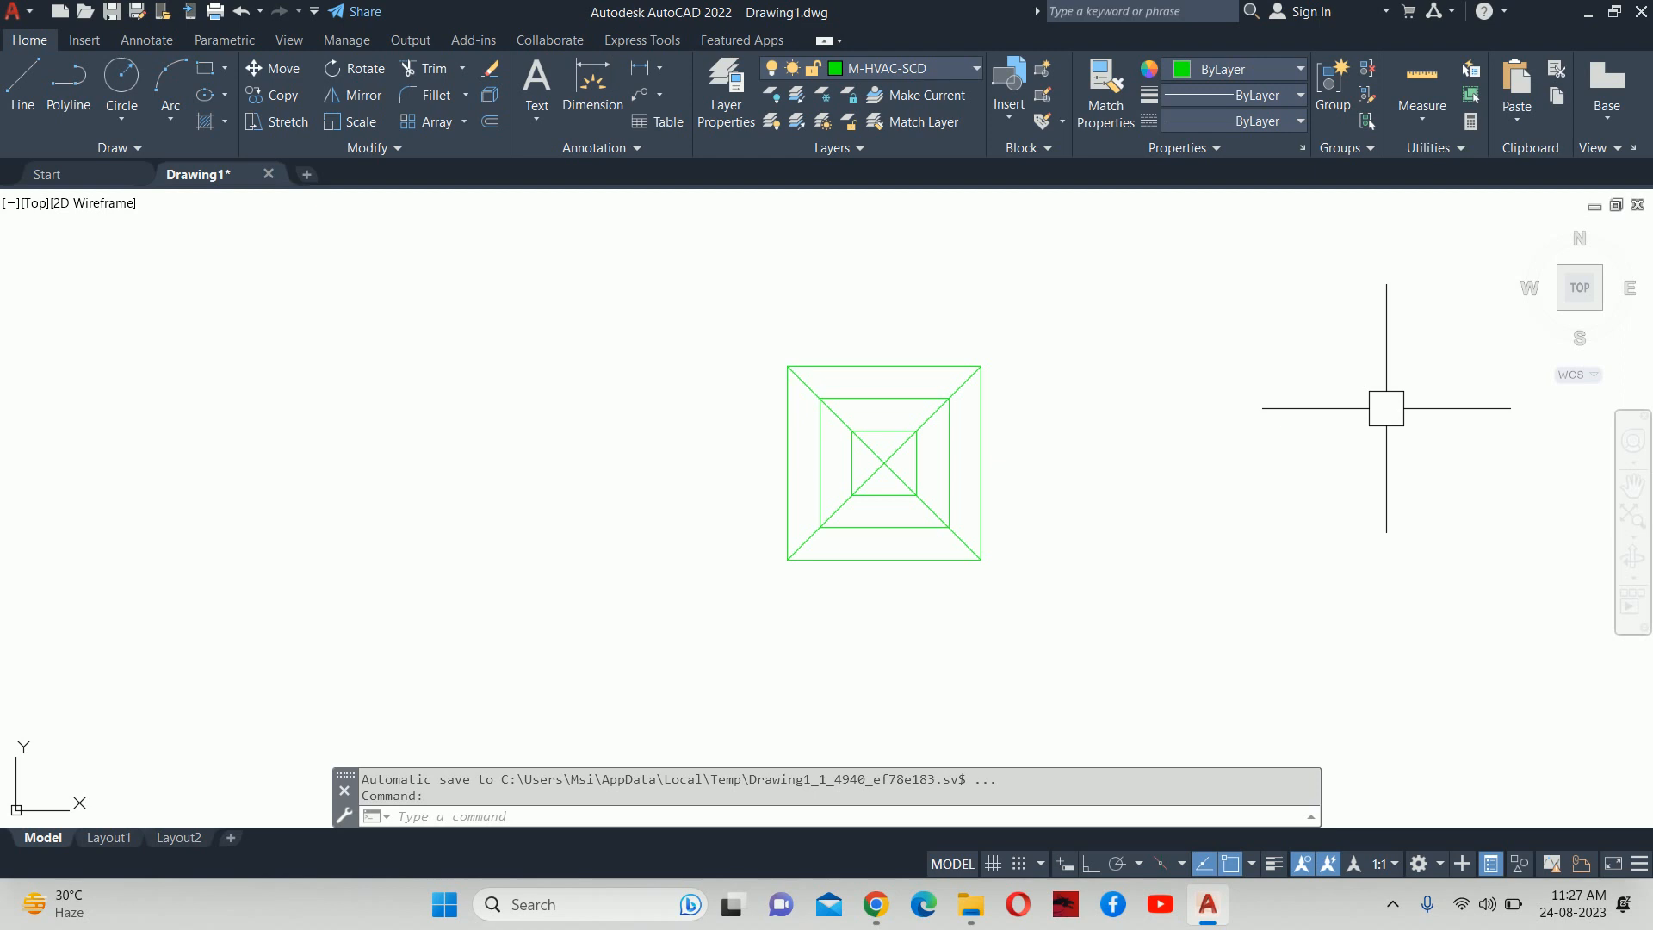
type("ppl")
key("Return")
key("Escape")
key("Escape")
key("Escape")
type("pl")
key("Return")
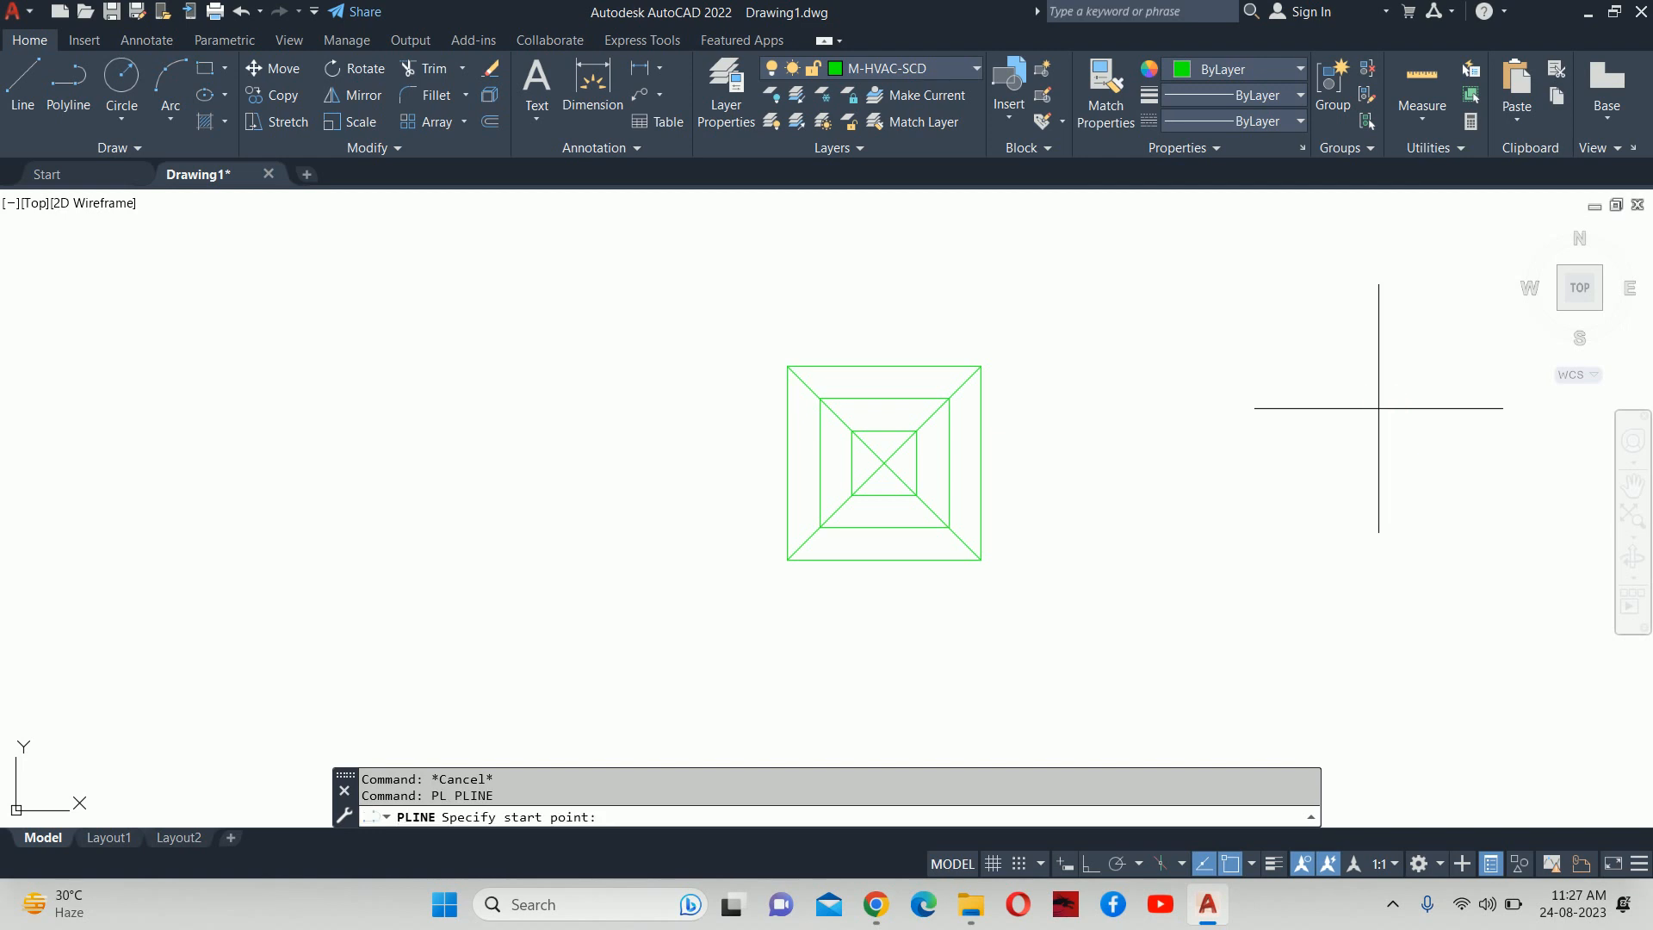
With Ortho on, draw a 75-unit polyline segment rightward from the outer square's top-right corner.
left_click(980, 366)
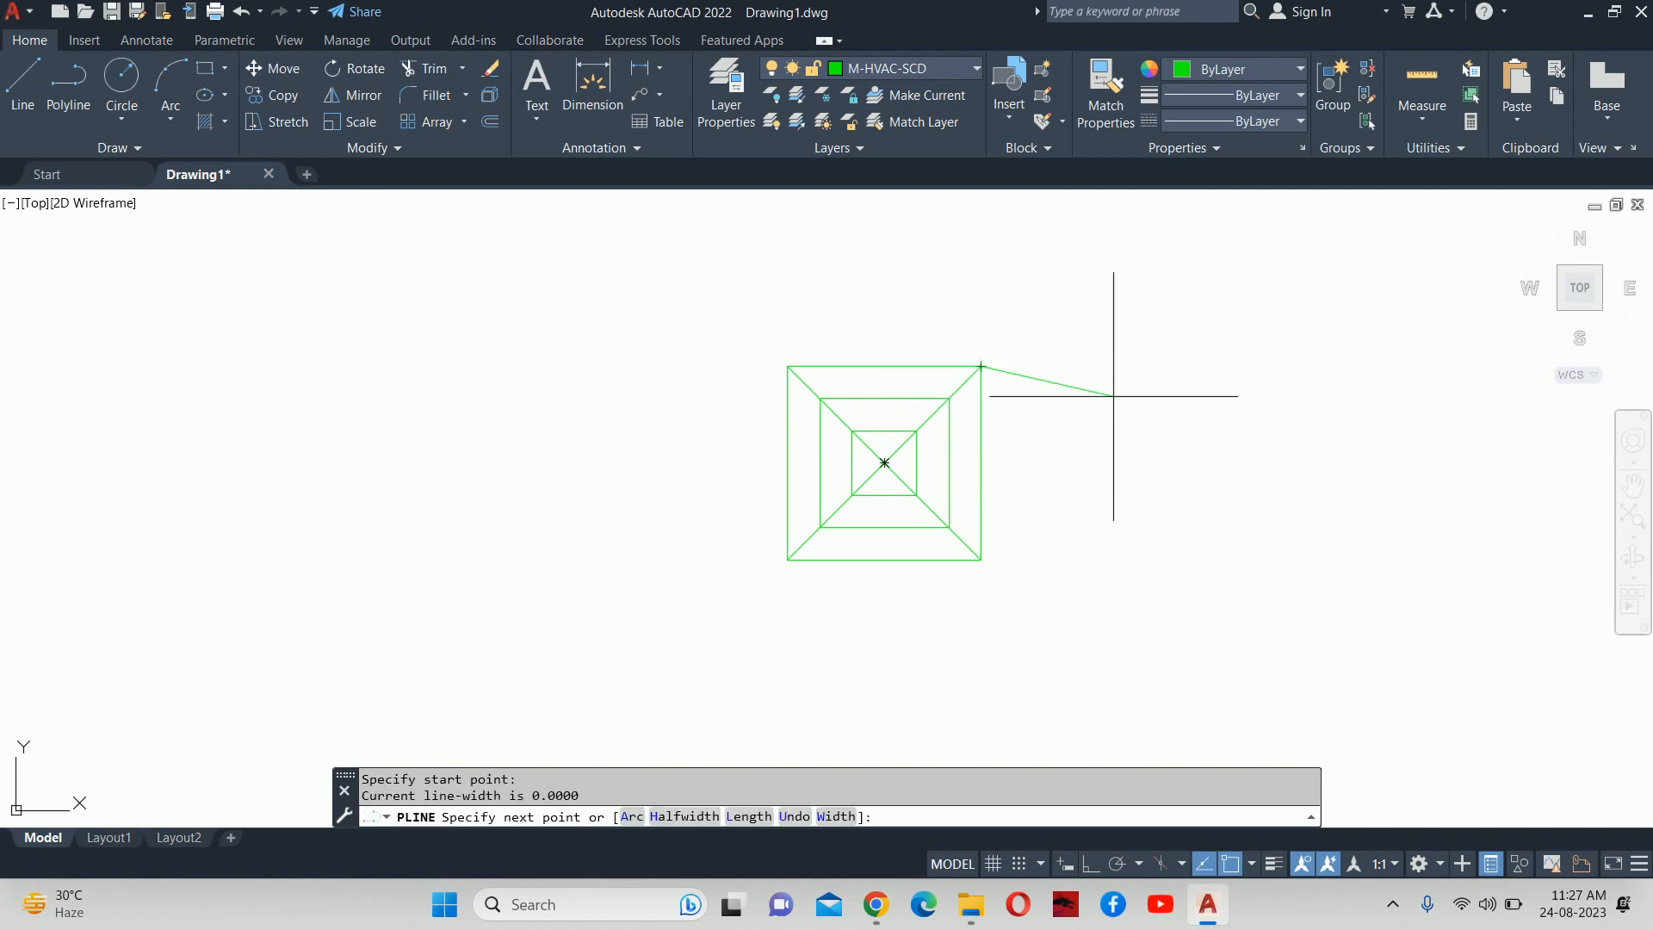
left_click(1081, 862)
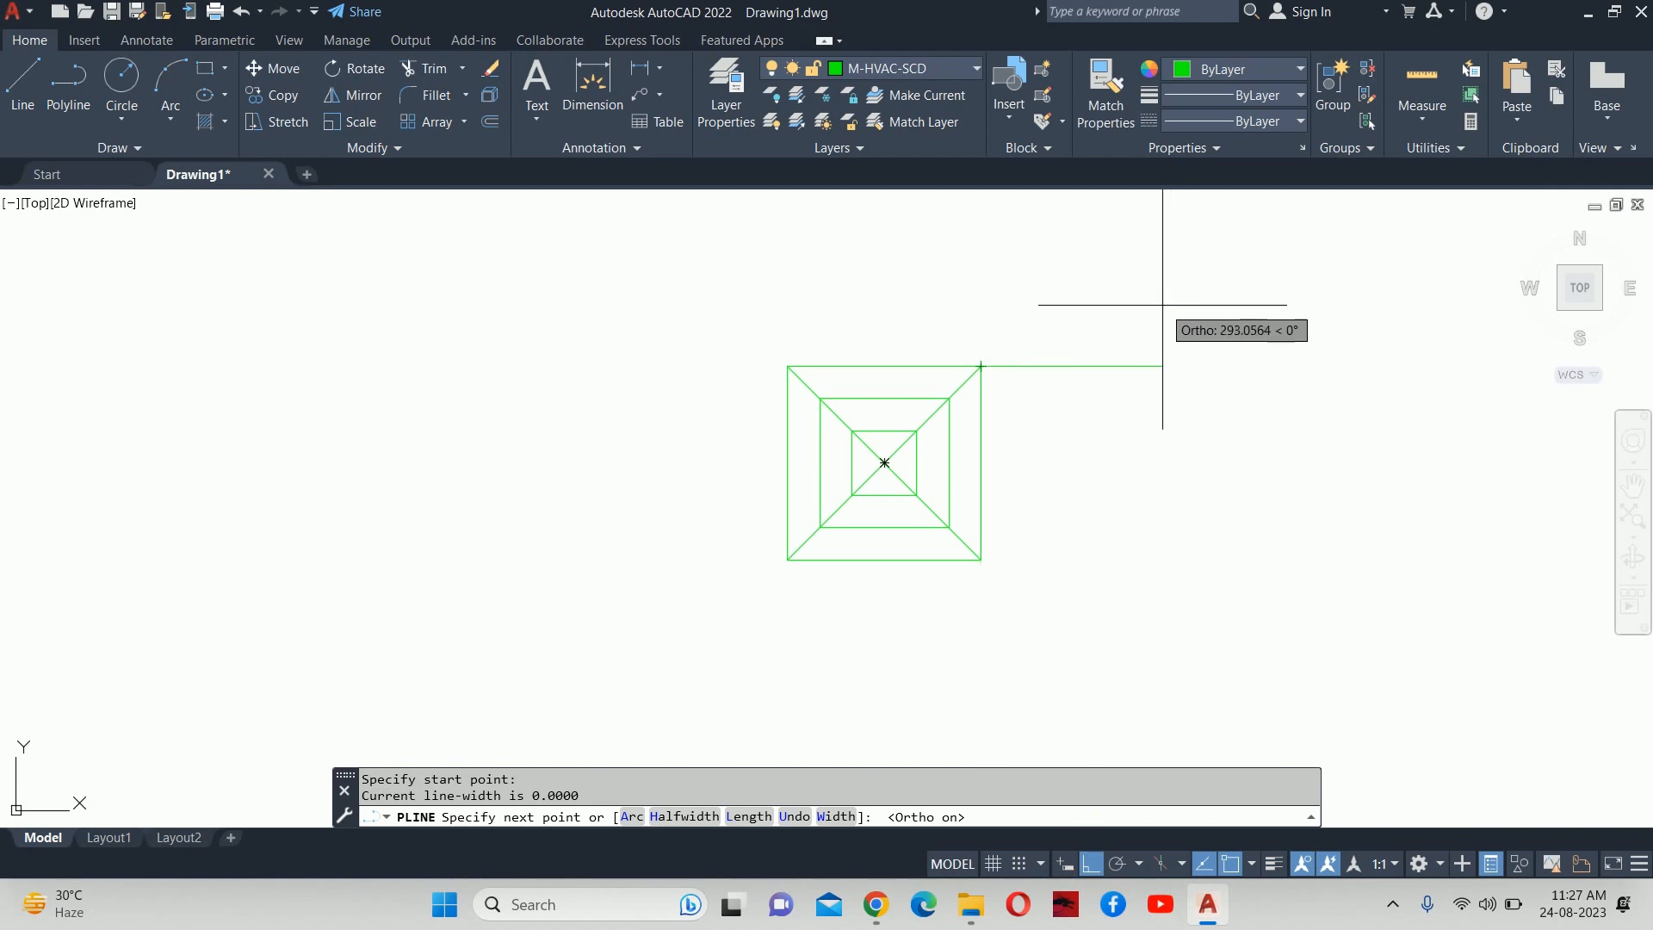
type("75")
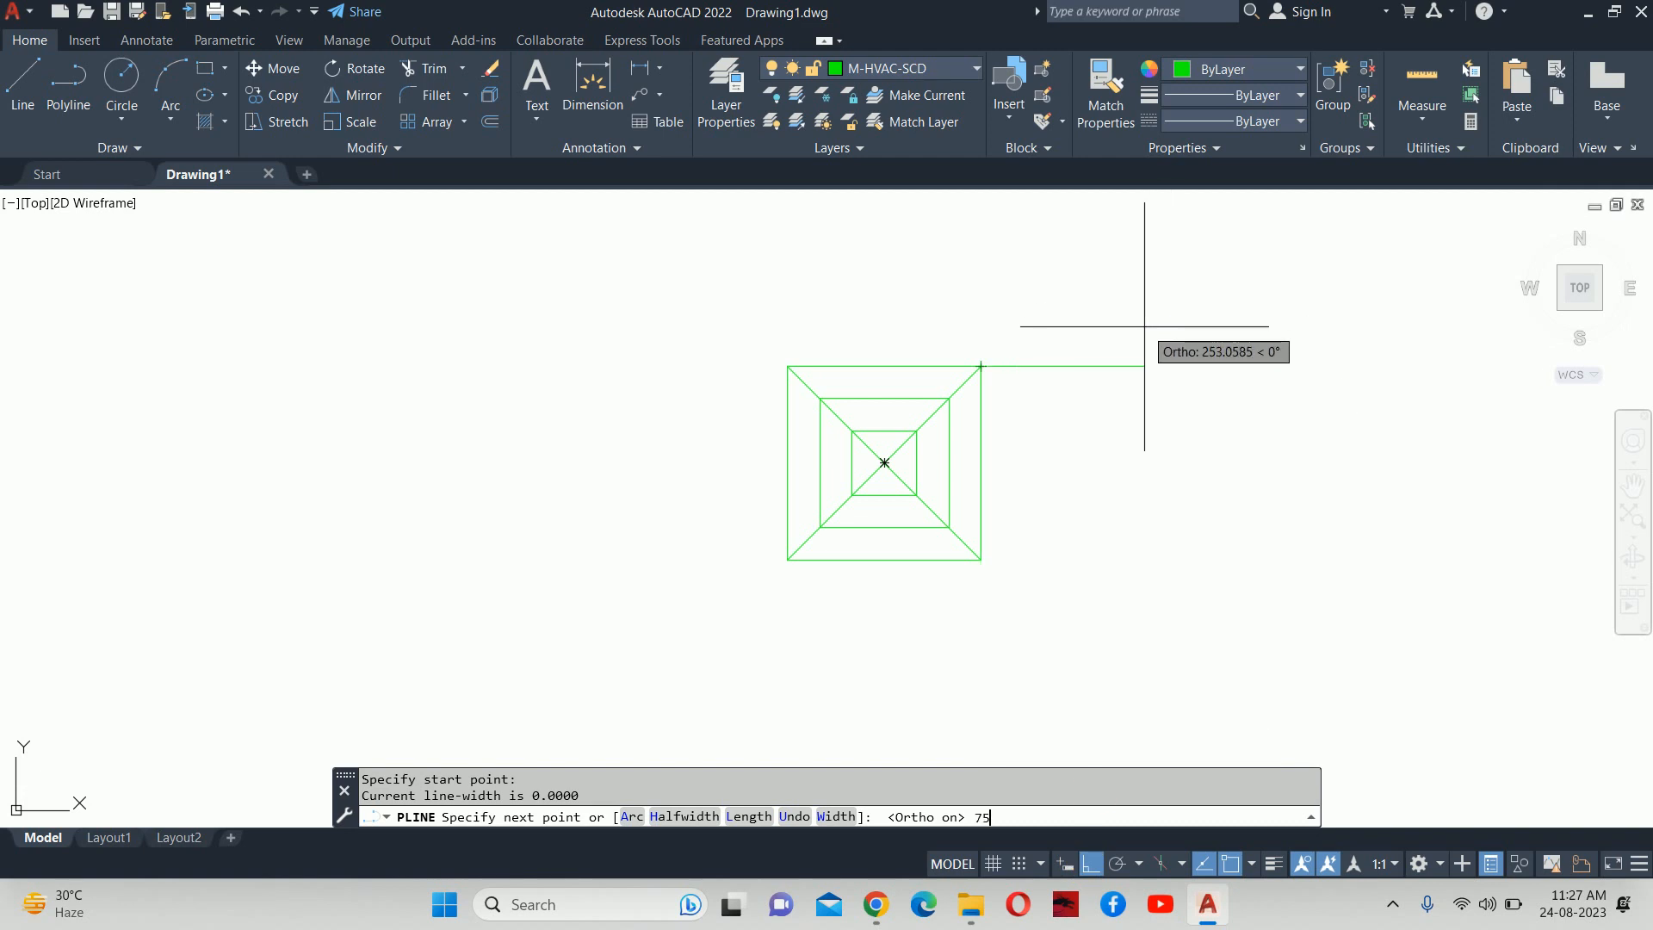
key("Return")
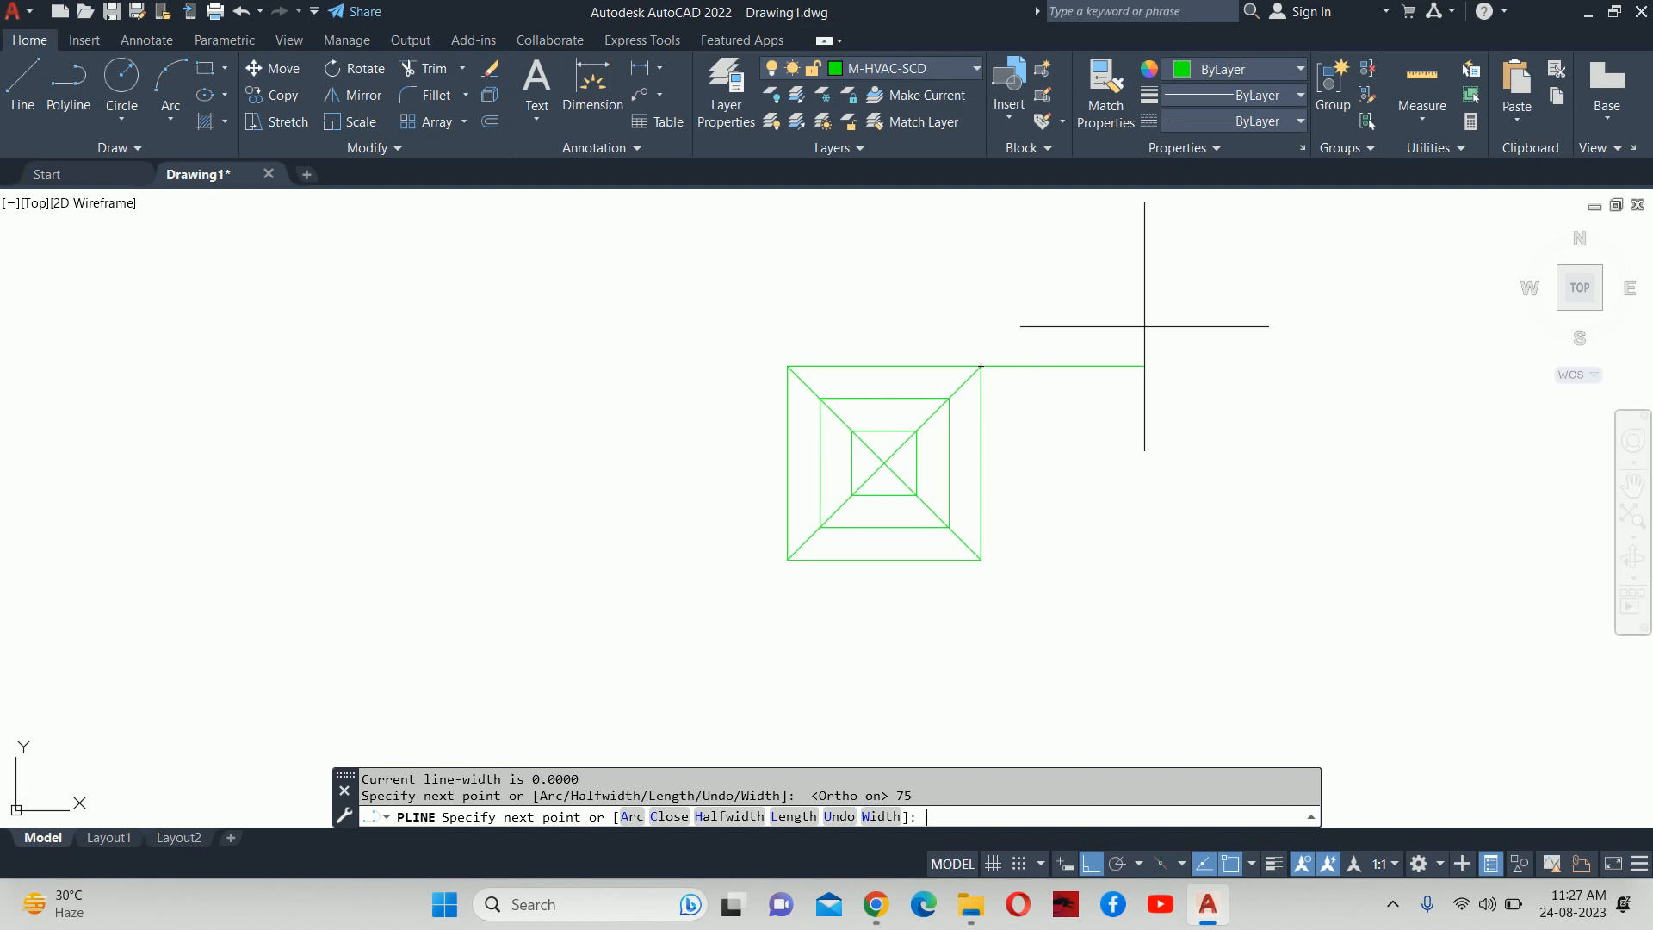
left_click(1029, 366)
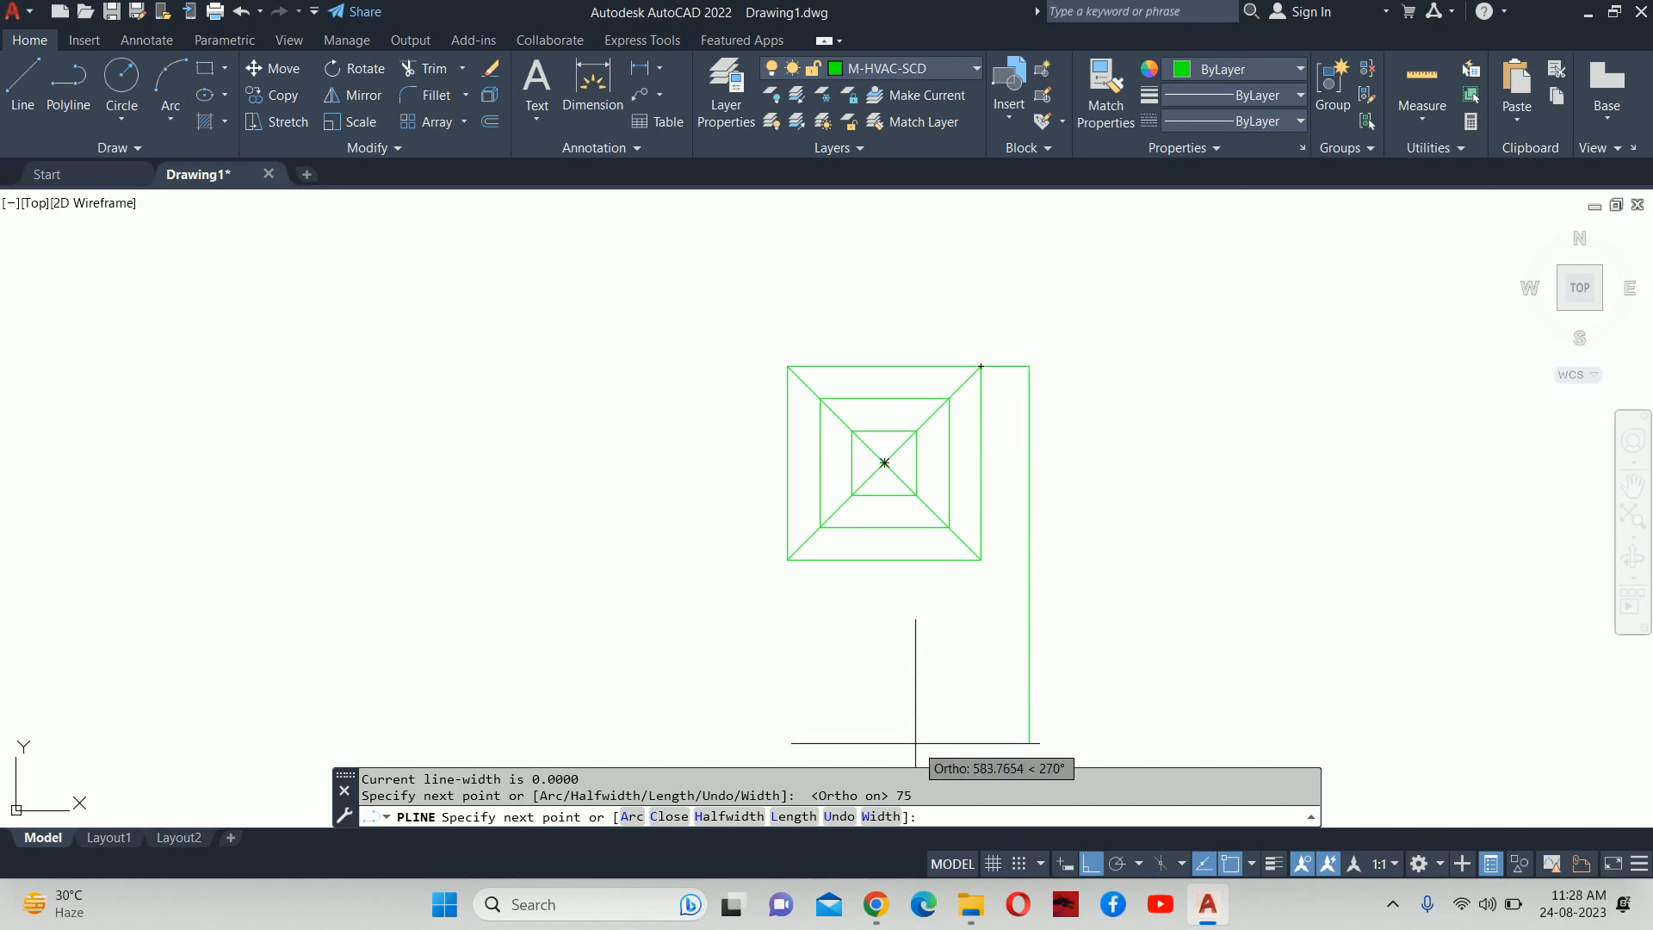
Add a 150-unit arrowhead tapering from width 50 to 0, then select the arrow.
type("w")
key("Return")
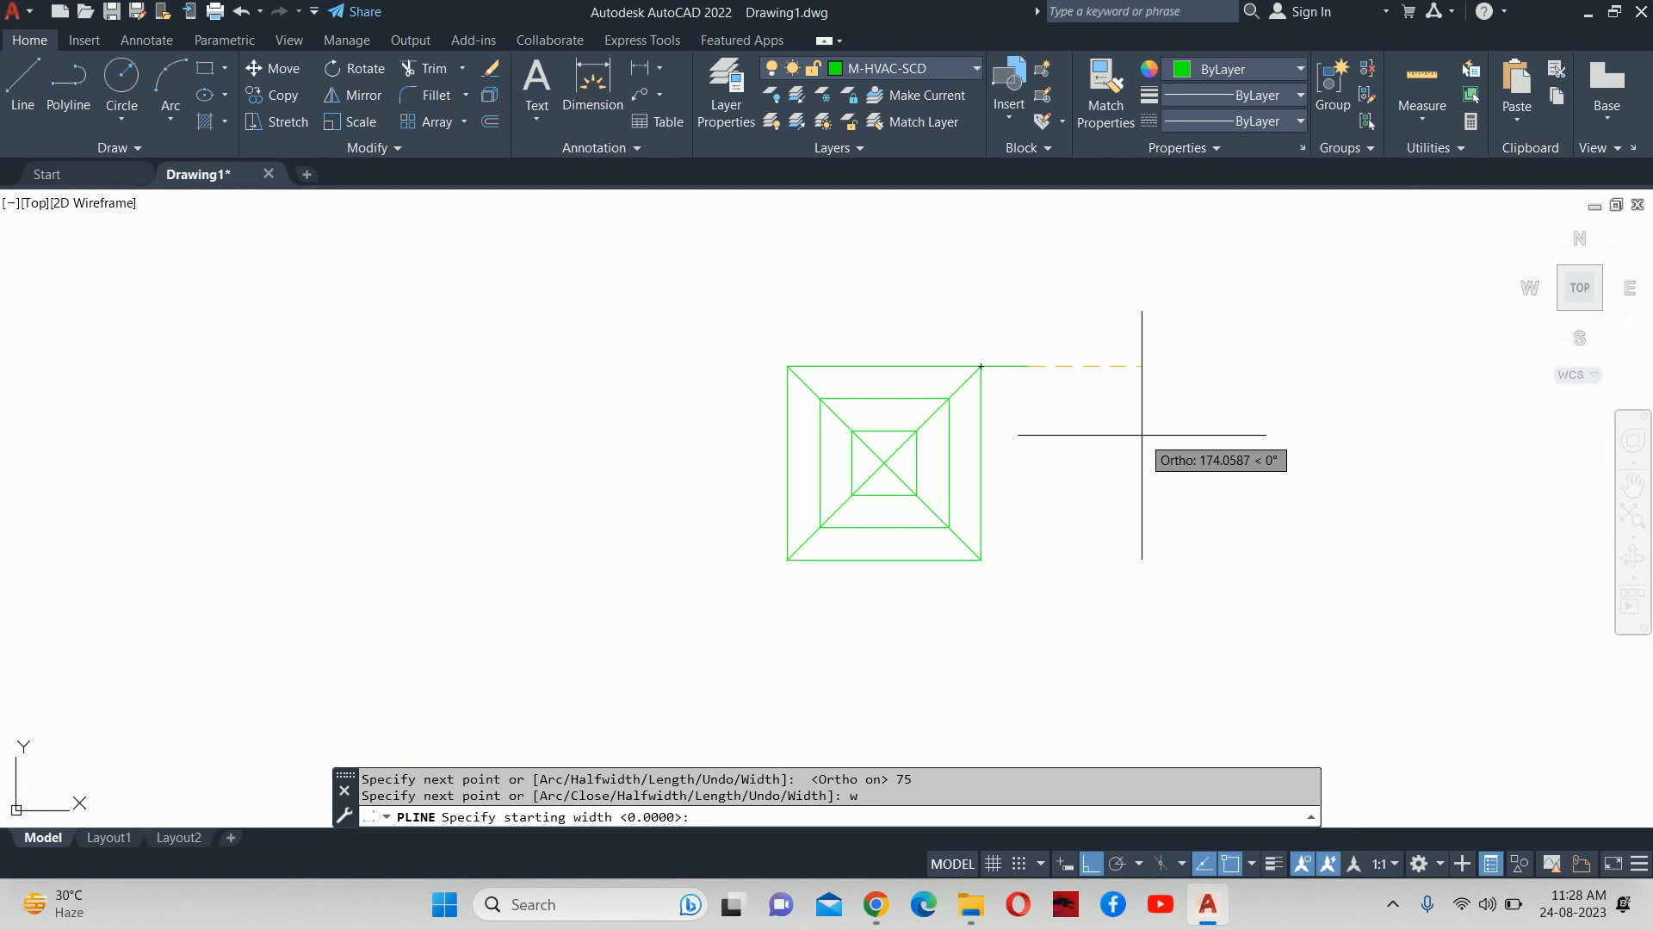
type("50")
key("Return")
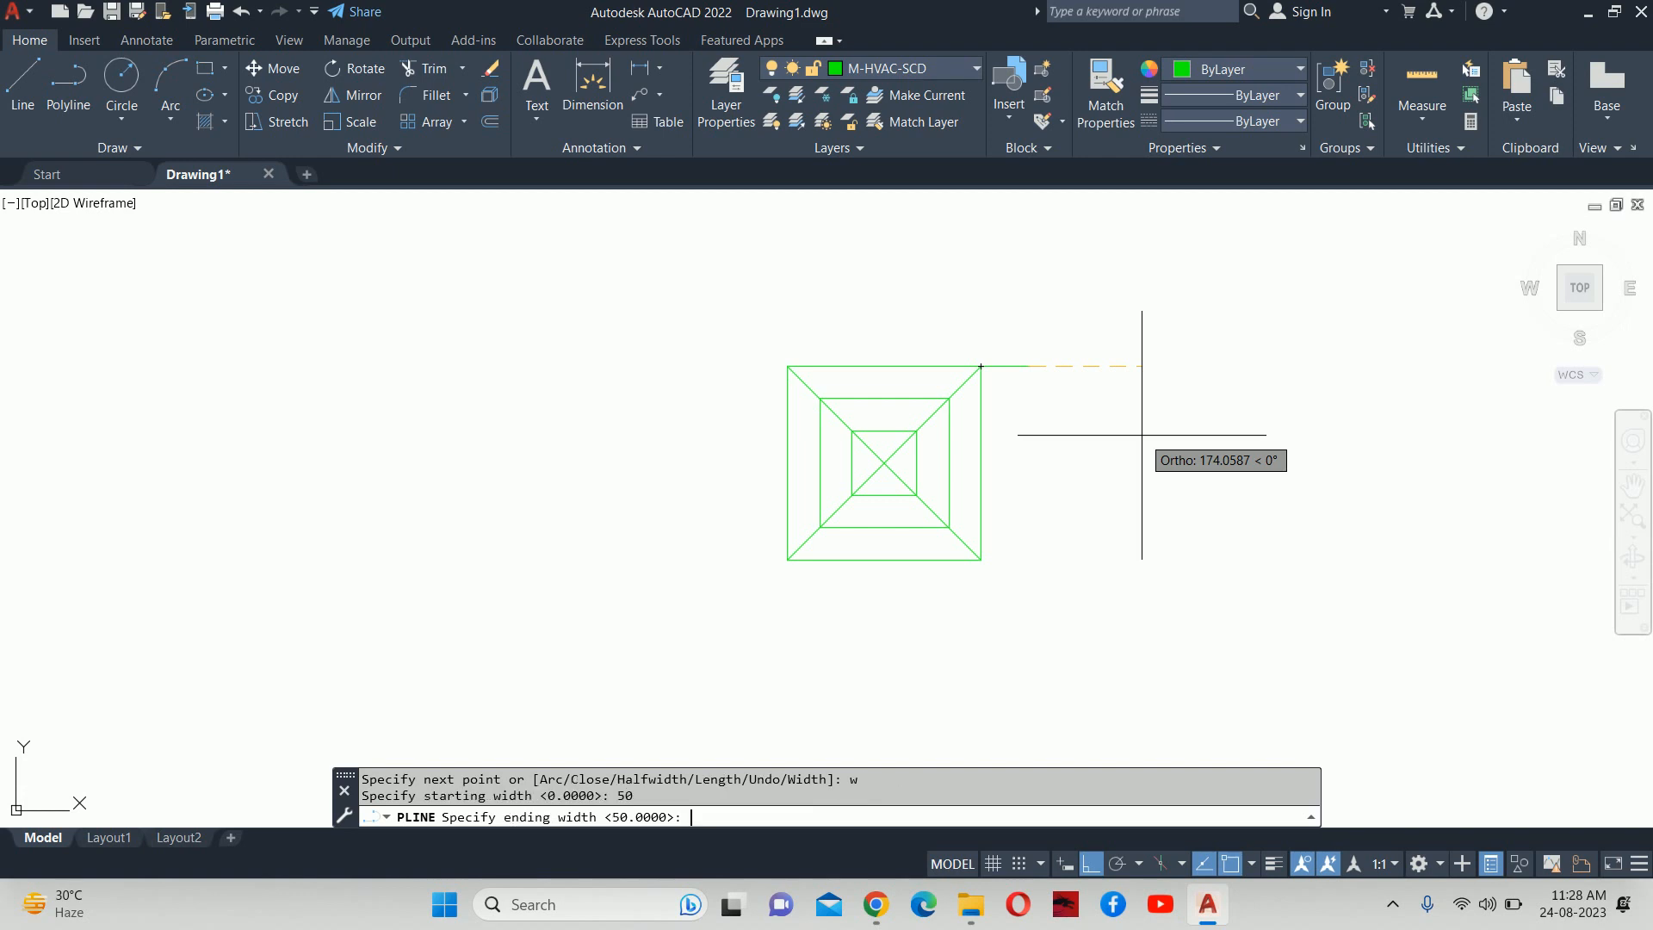
type("0")
key("Return")
scroll(1051, 367, "up", 4)
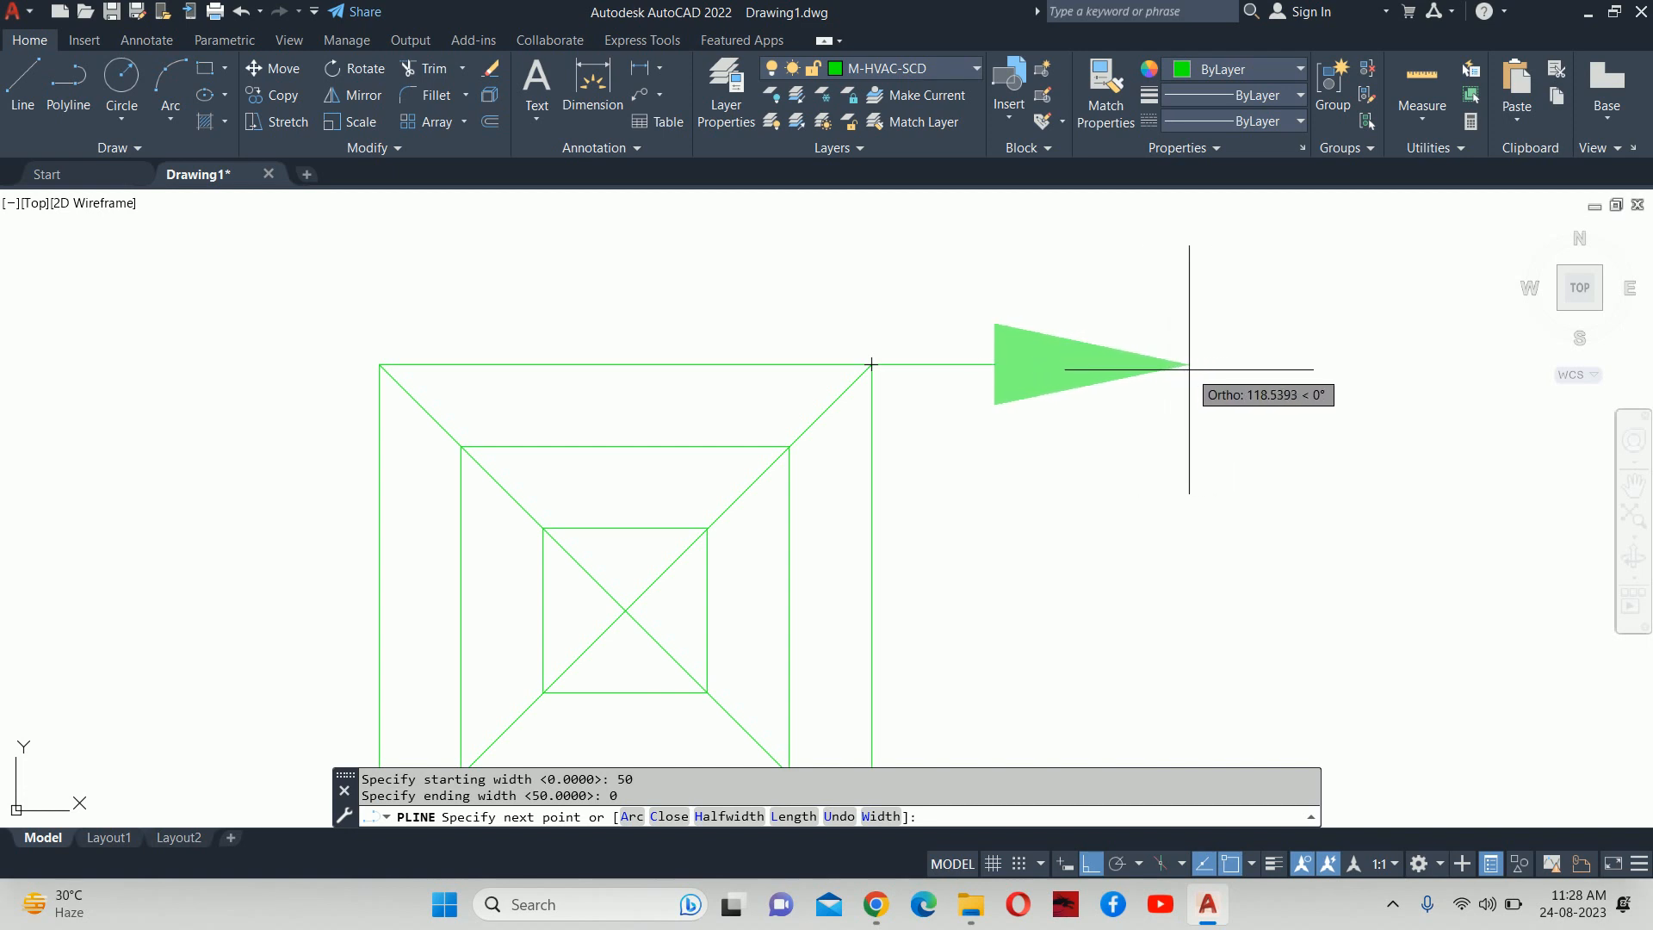
type("150")
key("Return")
key("Escape")
key("Escape")
scroll(1111, 357, "down", 2)
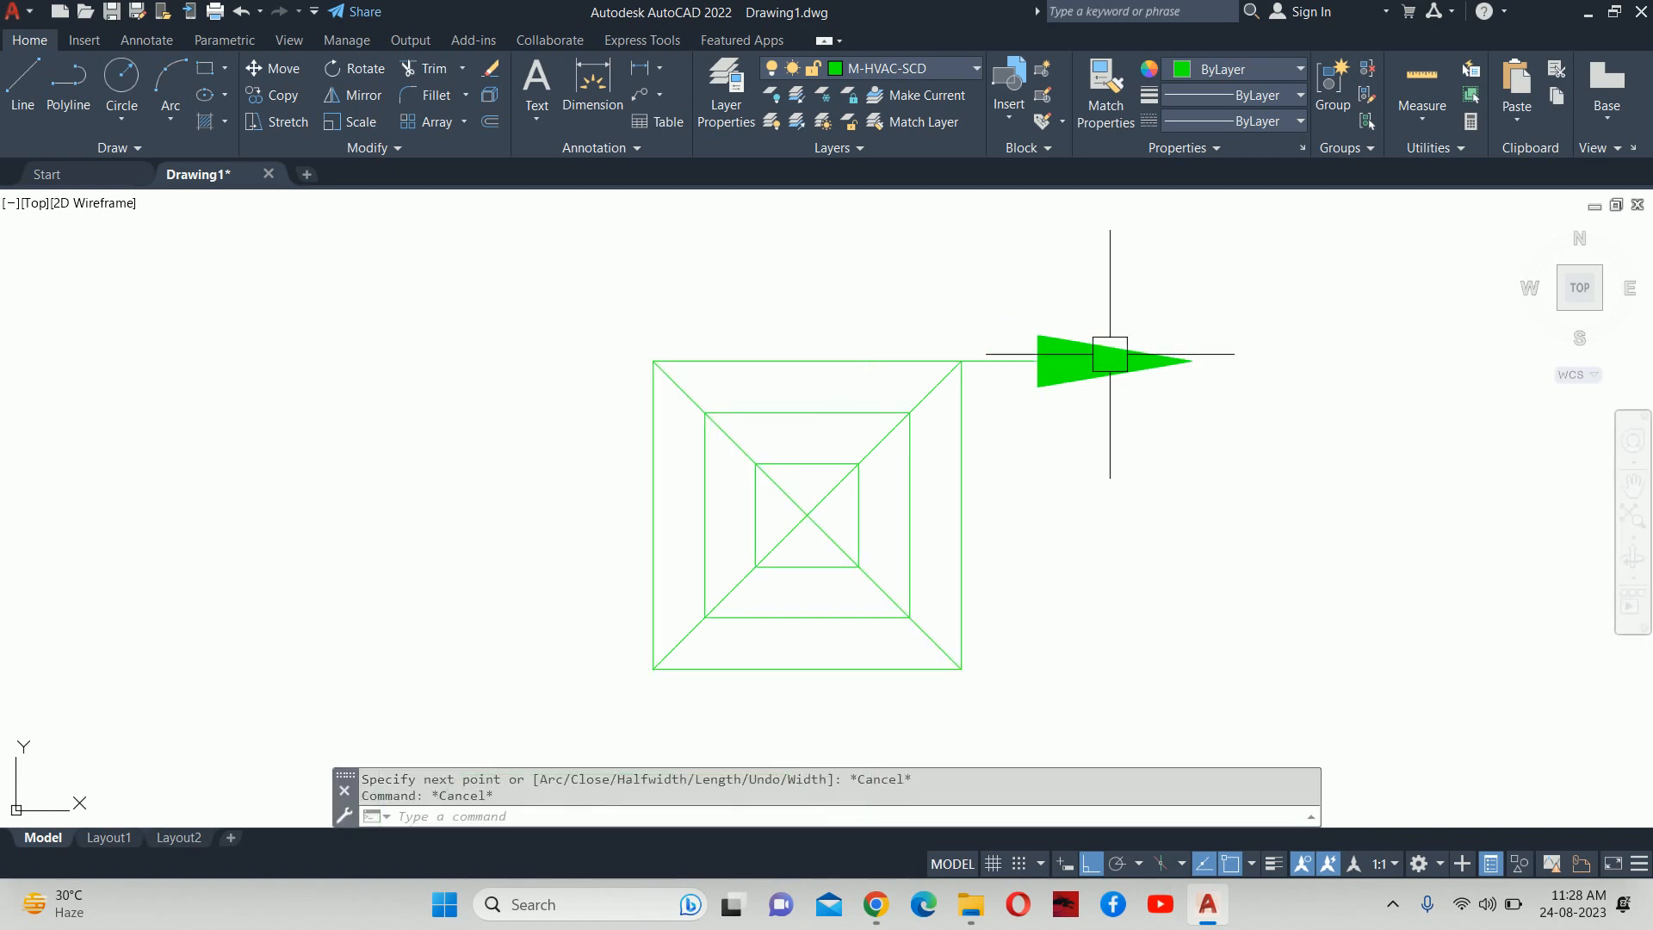
left_click(1117, 364)
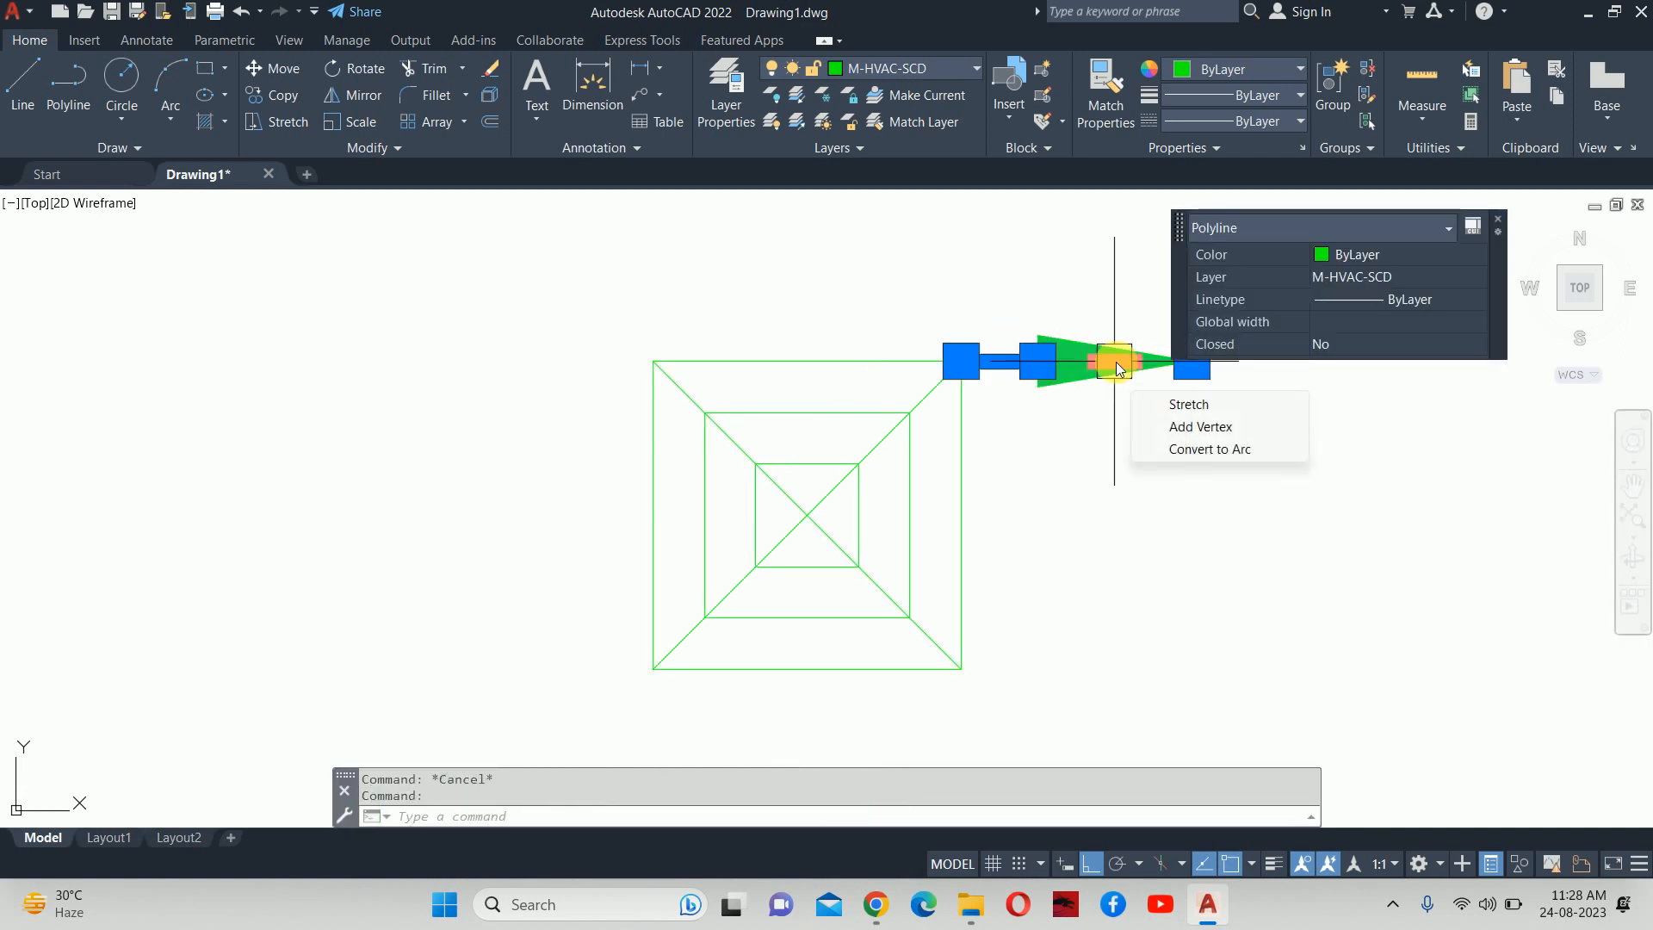
Delete the old arrow and start a polyline with a 75-unit segment from the square's bottom-right corner.
key("Delete")
middle_click_drag(1010, 469, 926, 335)
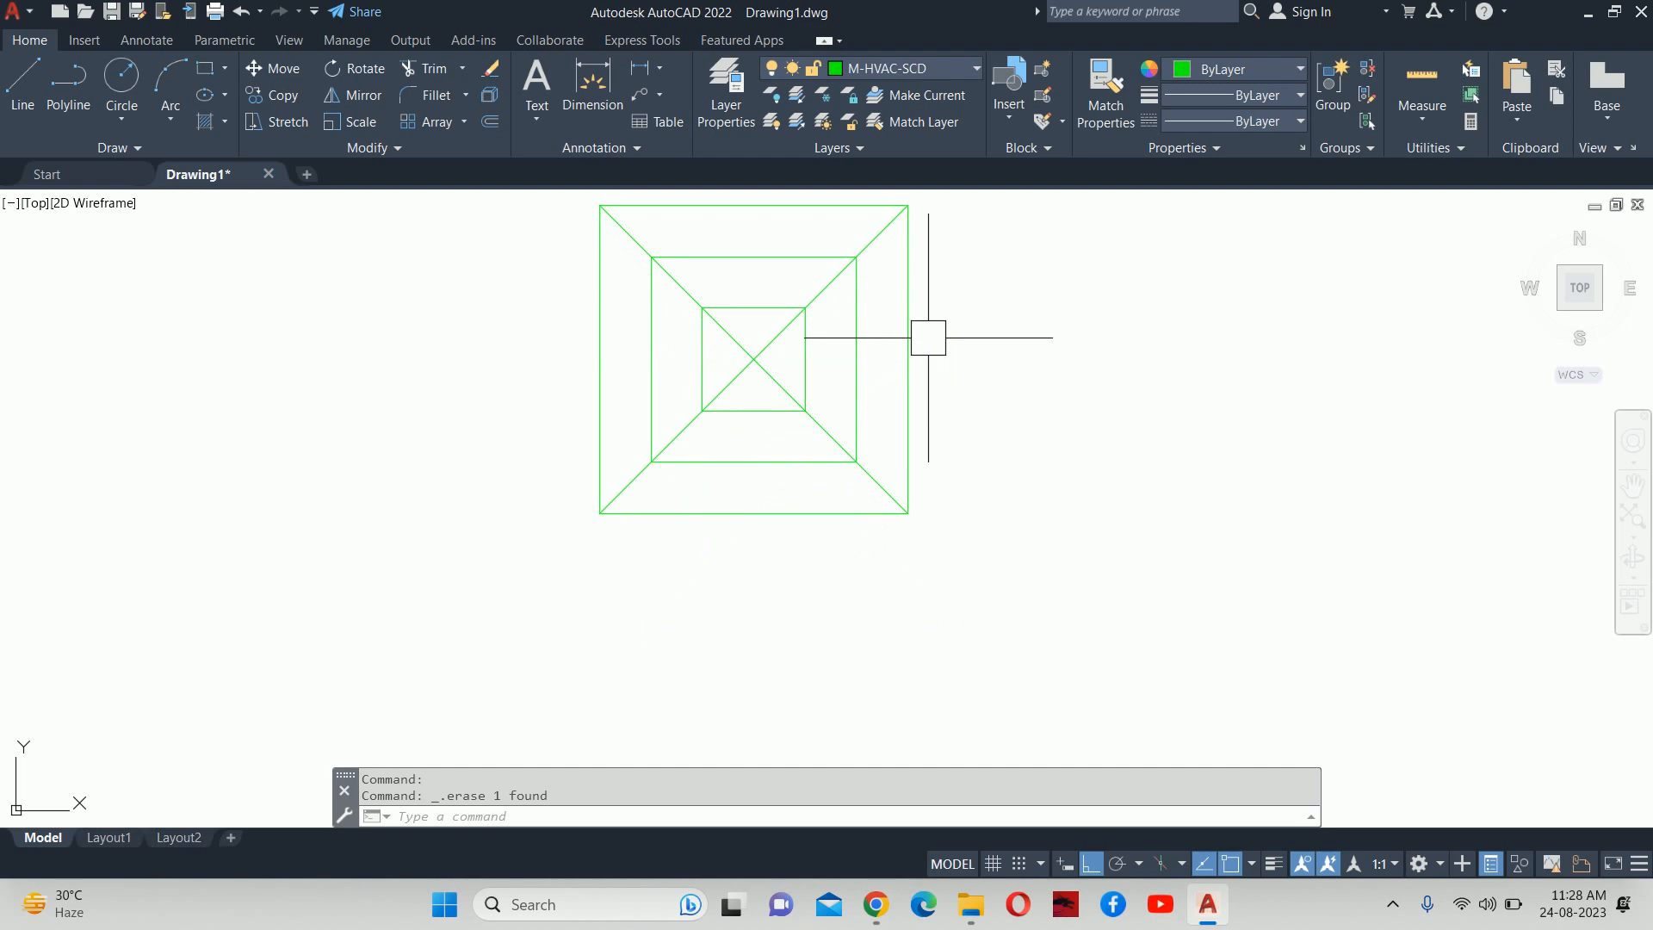
type("pl")
key("Return")
left_click(907, 513)
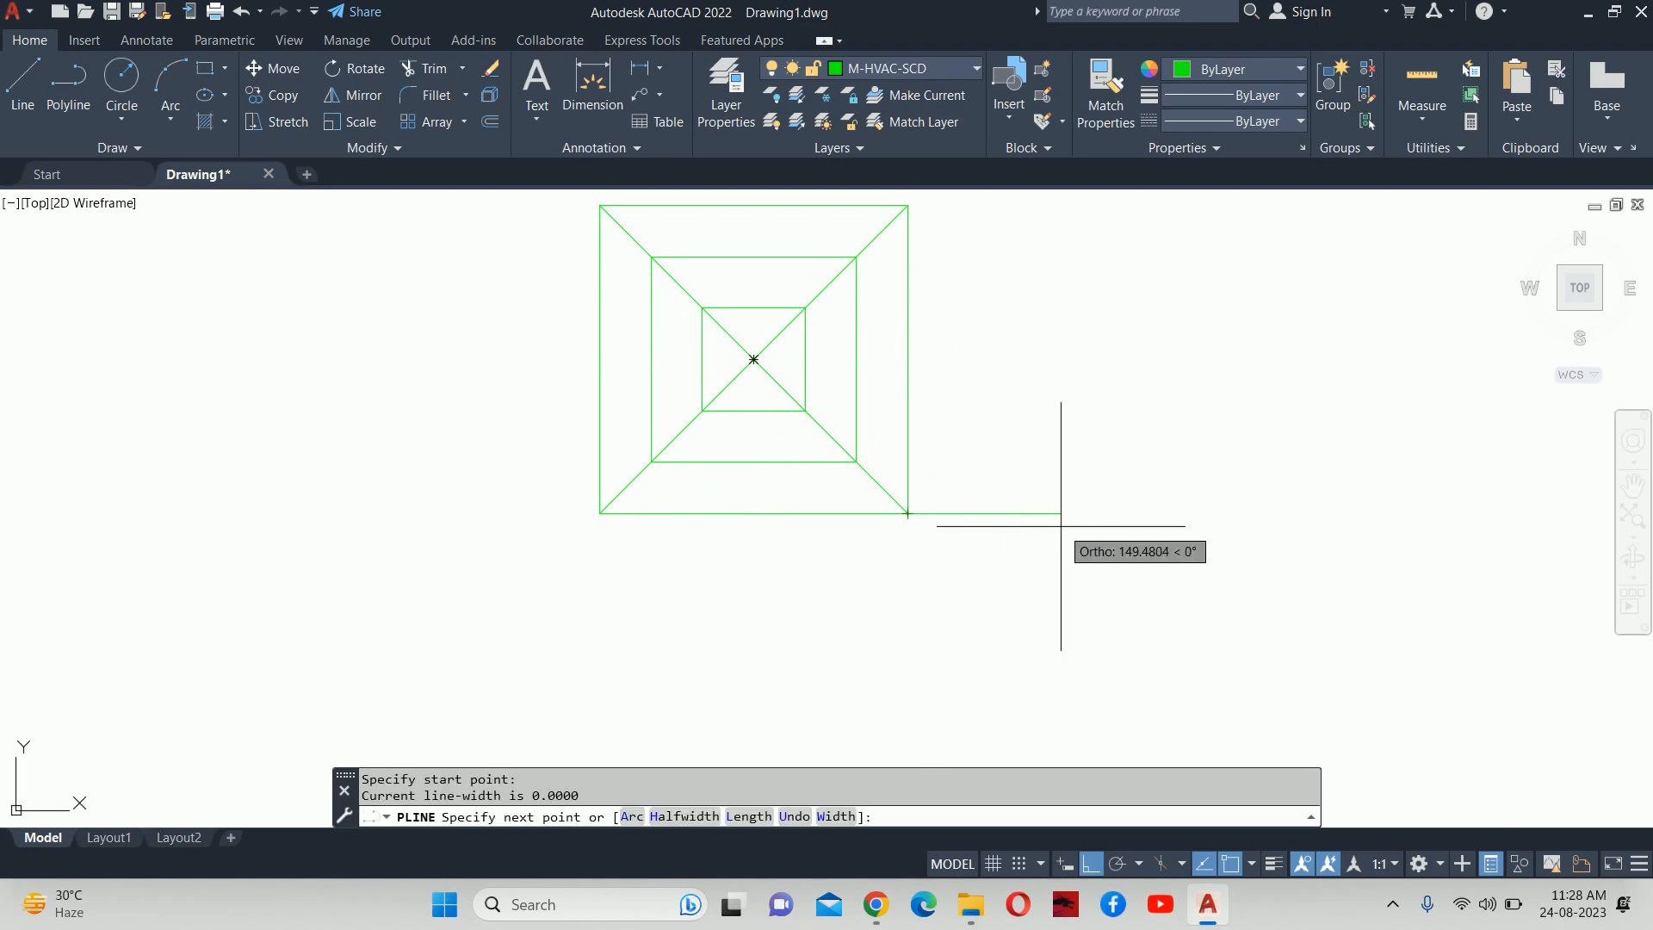
type("75")
key("Return")
Try a 30-to-90 width polyline segment, then undo it.
type("w")
key("Return")
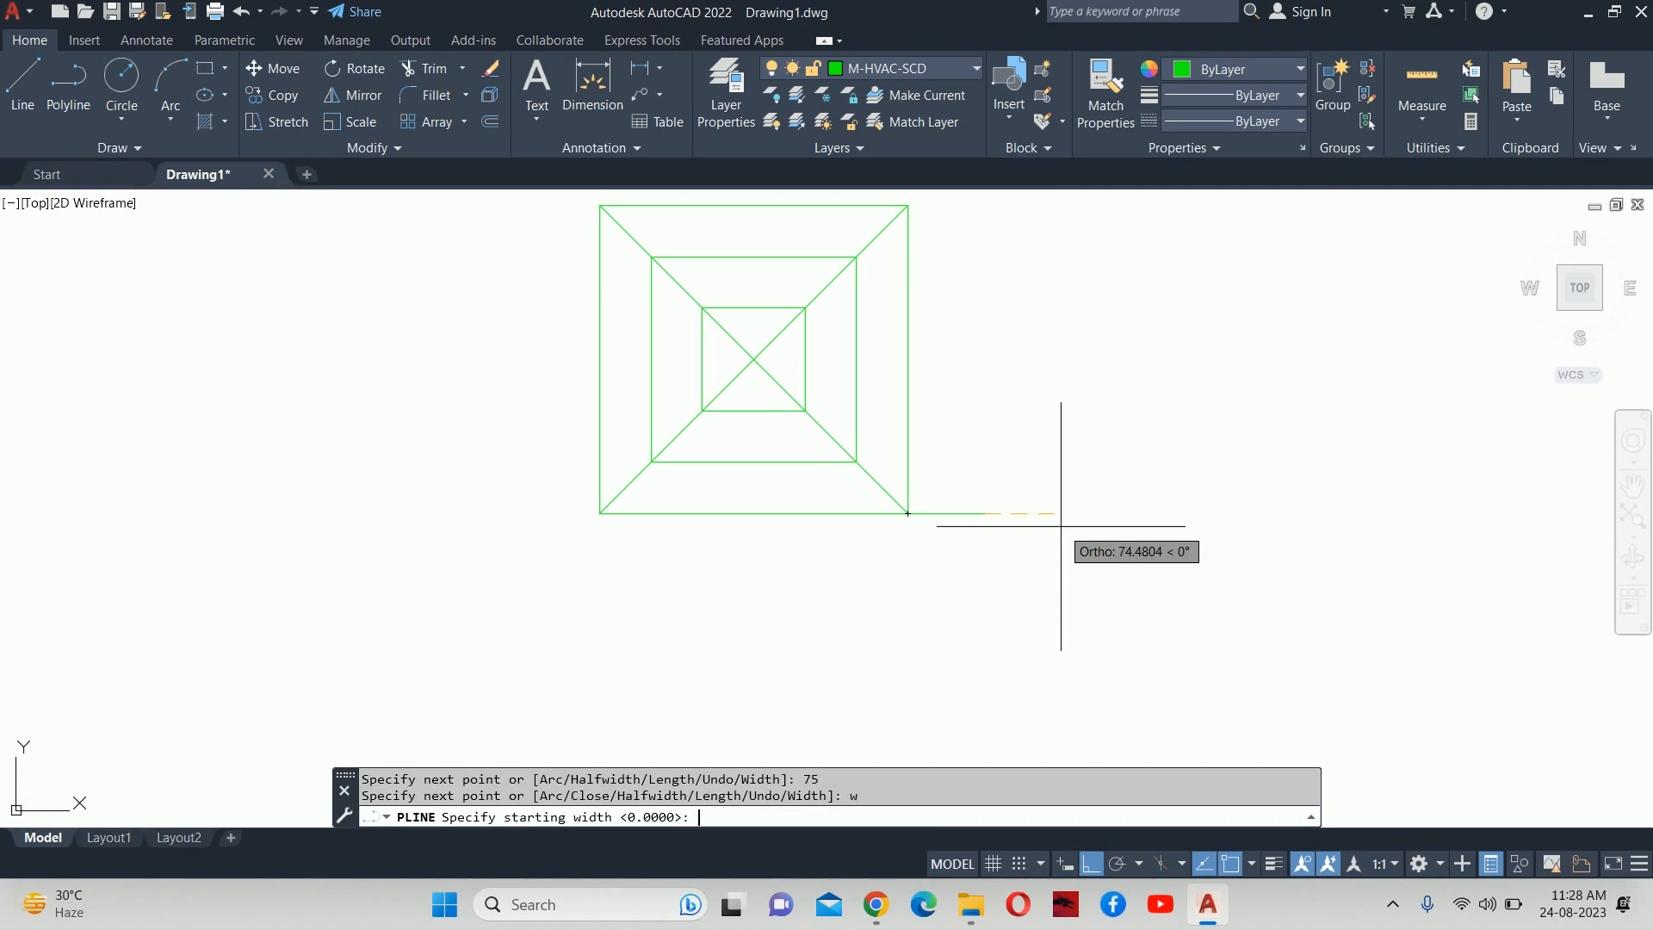
type("30")
key("Return")
type("90")
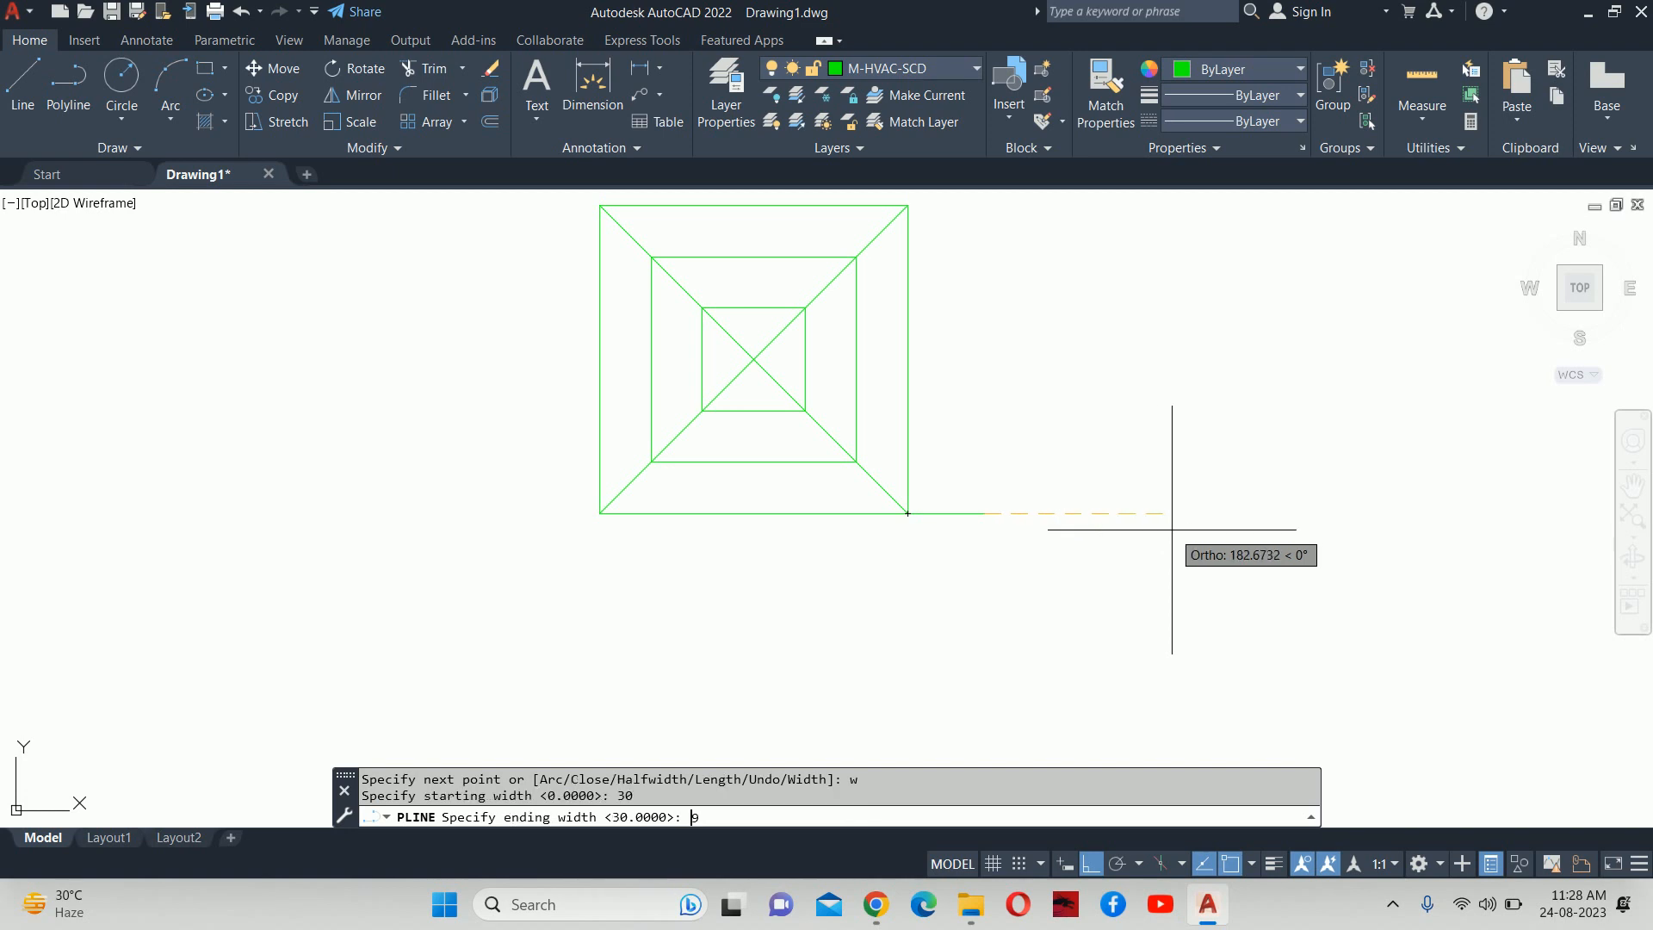
key("Return")
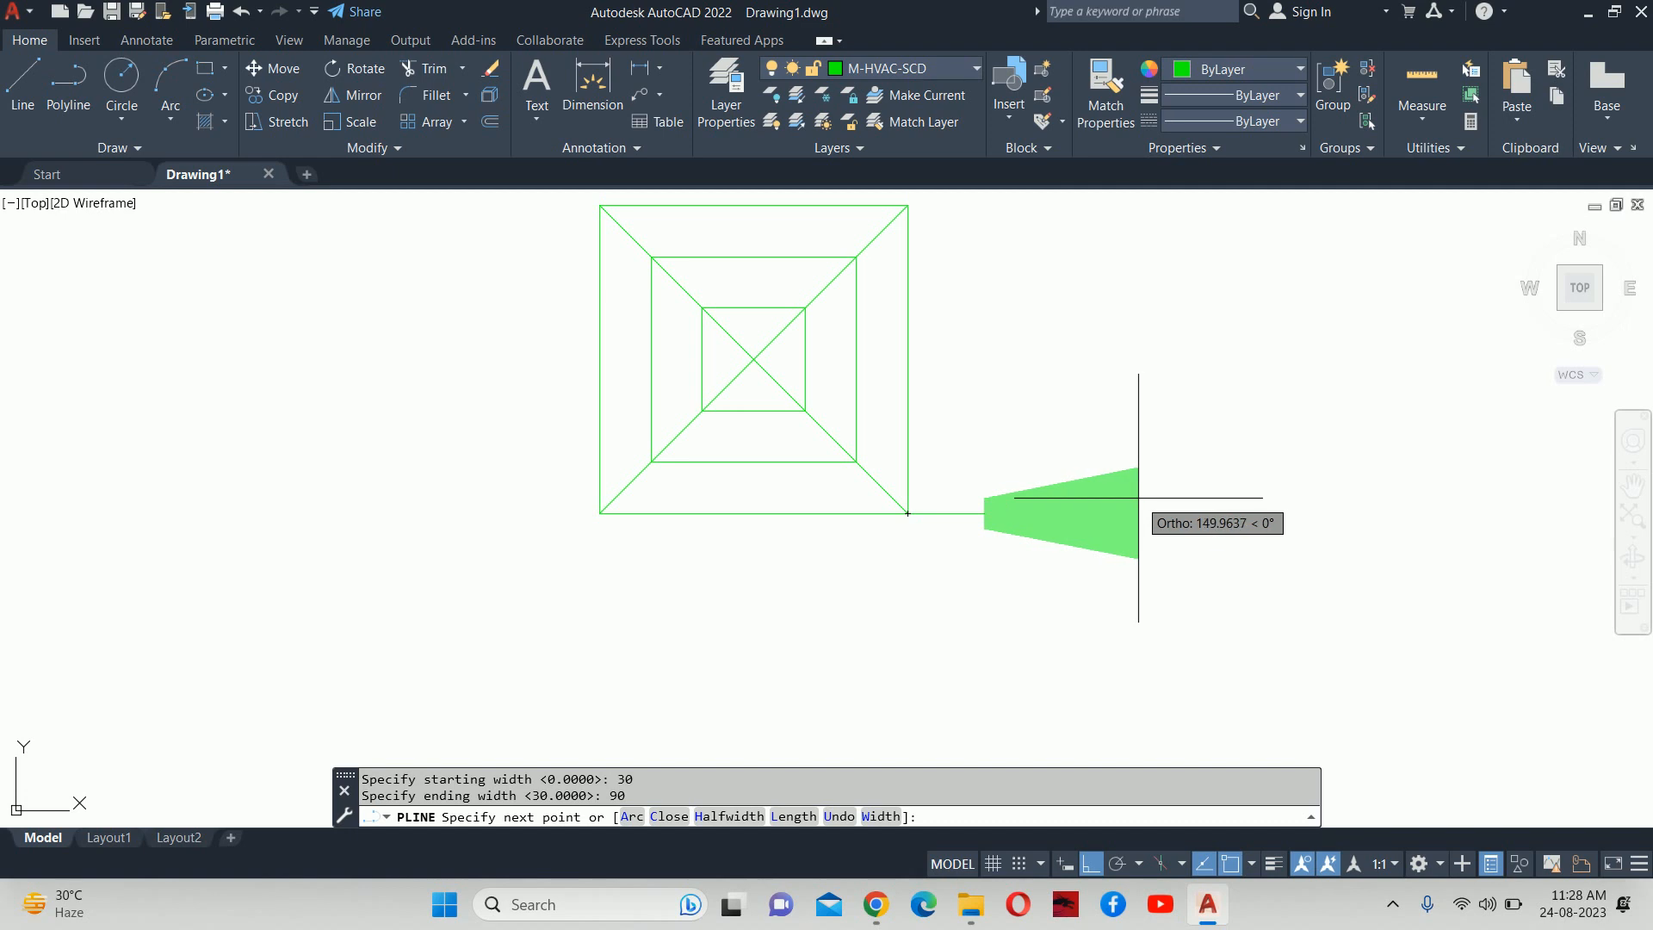
key("ctrl+z")
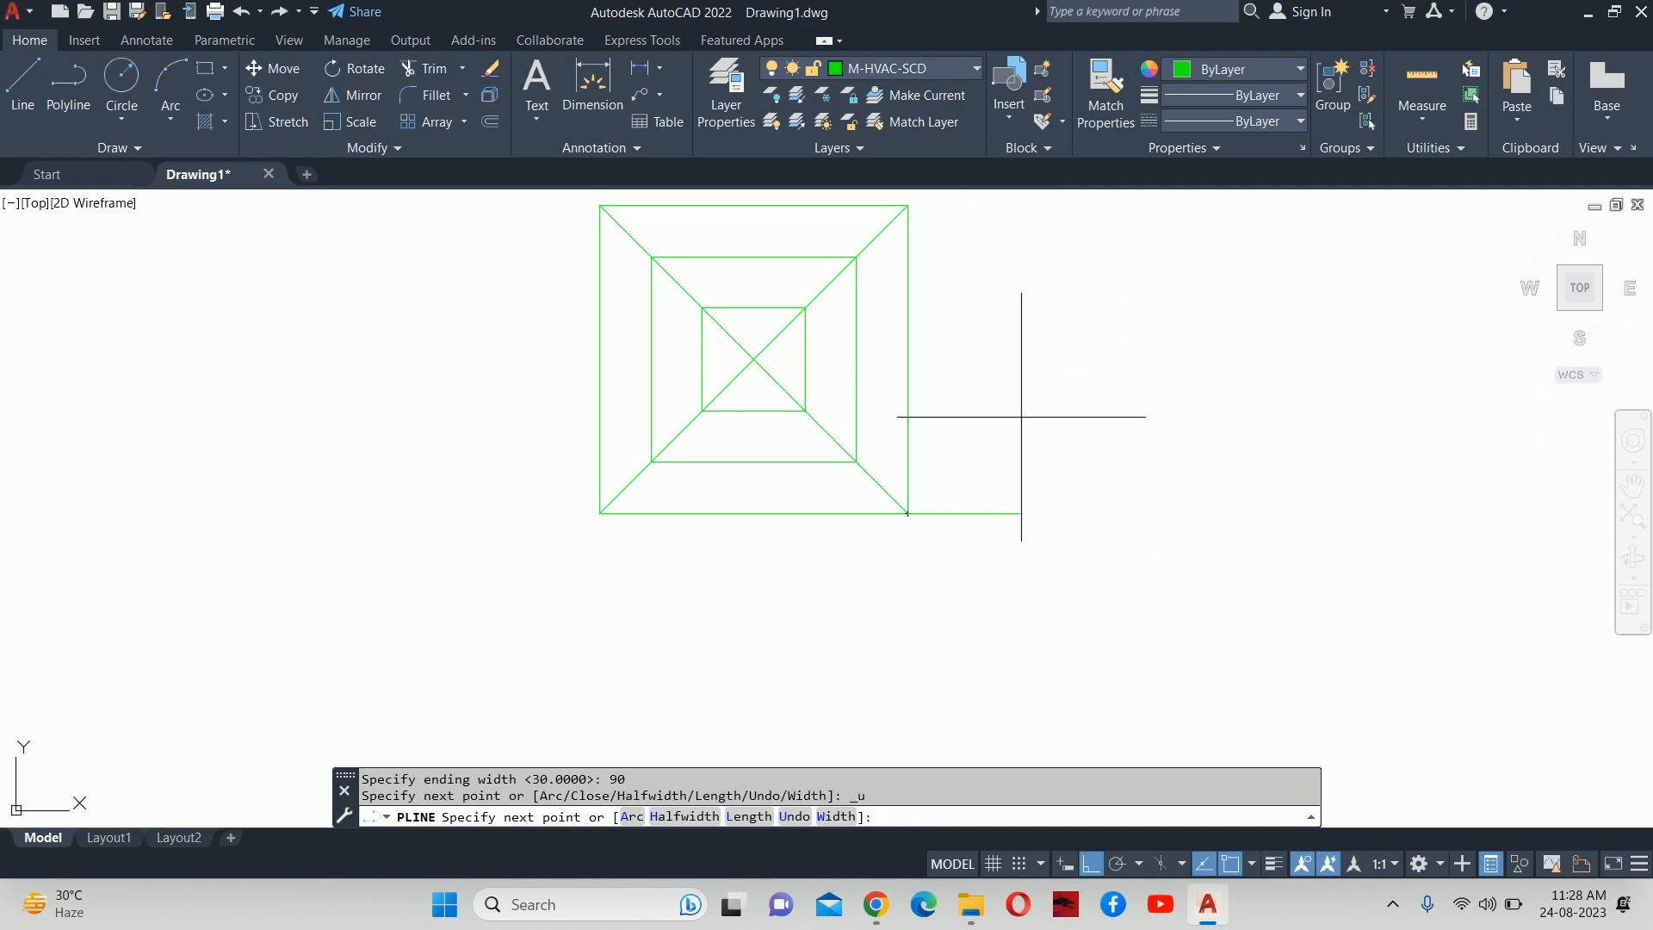
Add a 75-unit shaft and a 30-to-0 tapered tip pointing right to complete the arrow.
type("75")
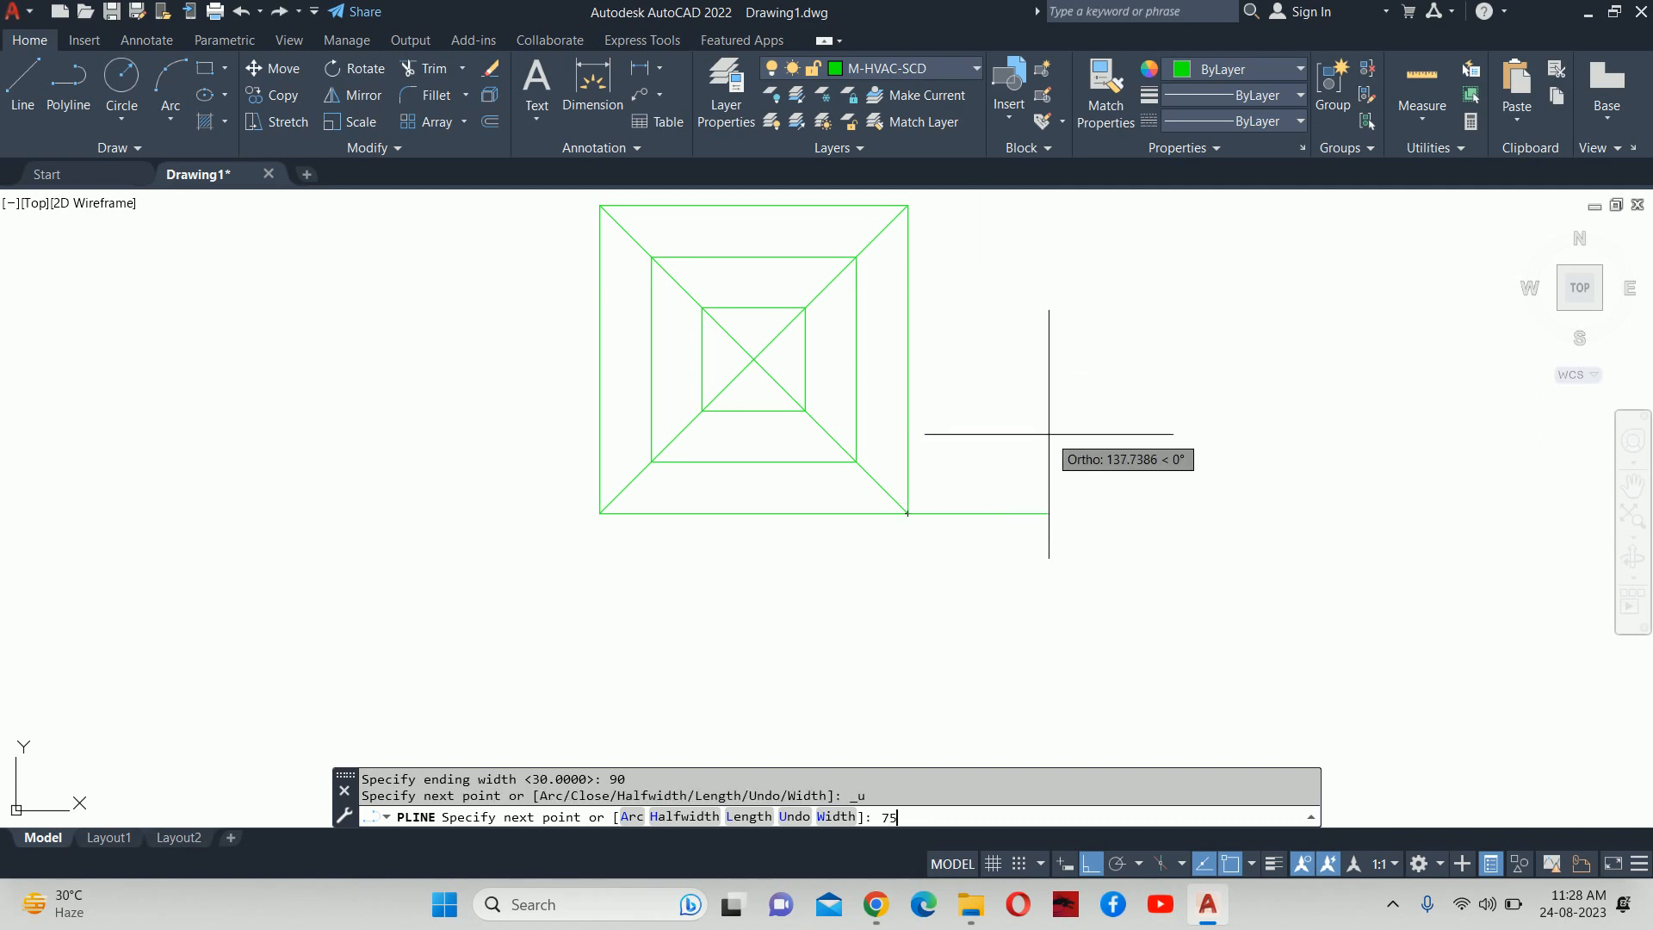
key("Return")
type("w")
key("Return")
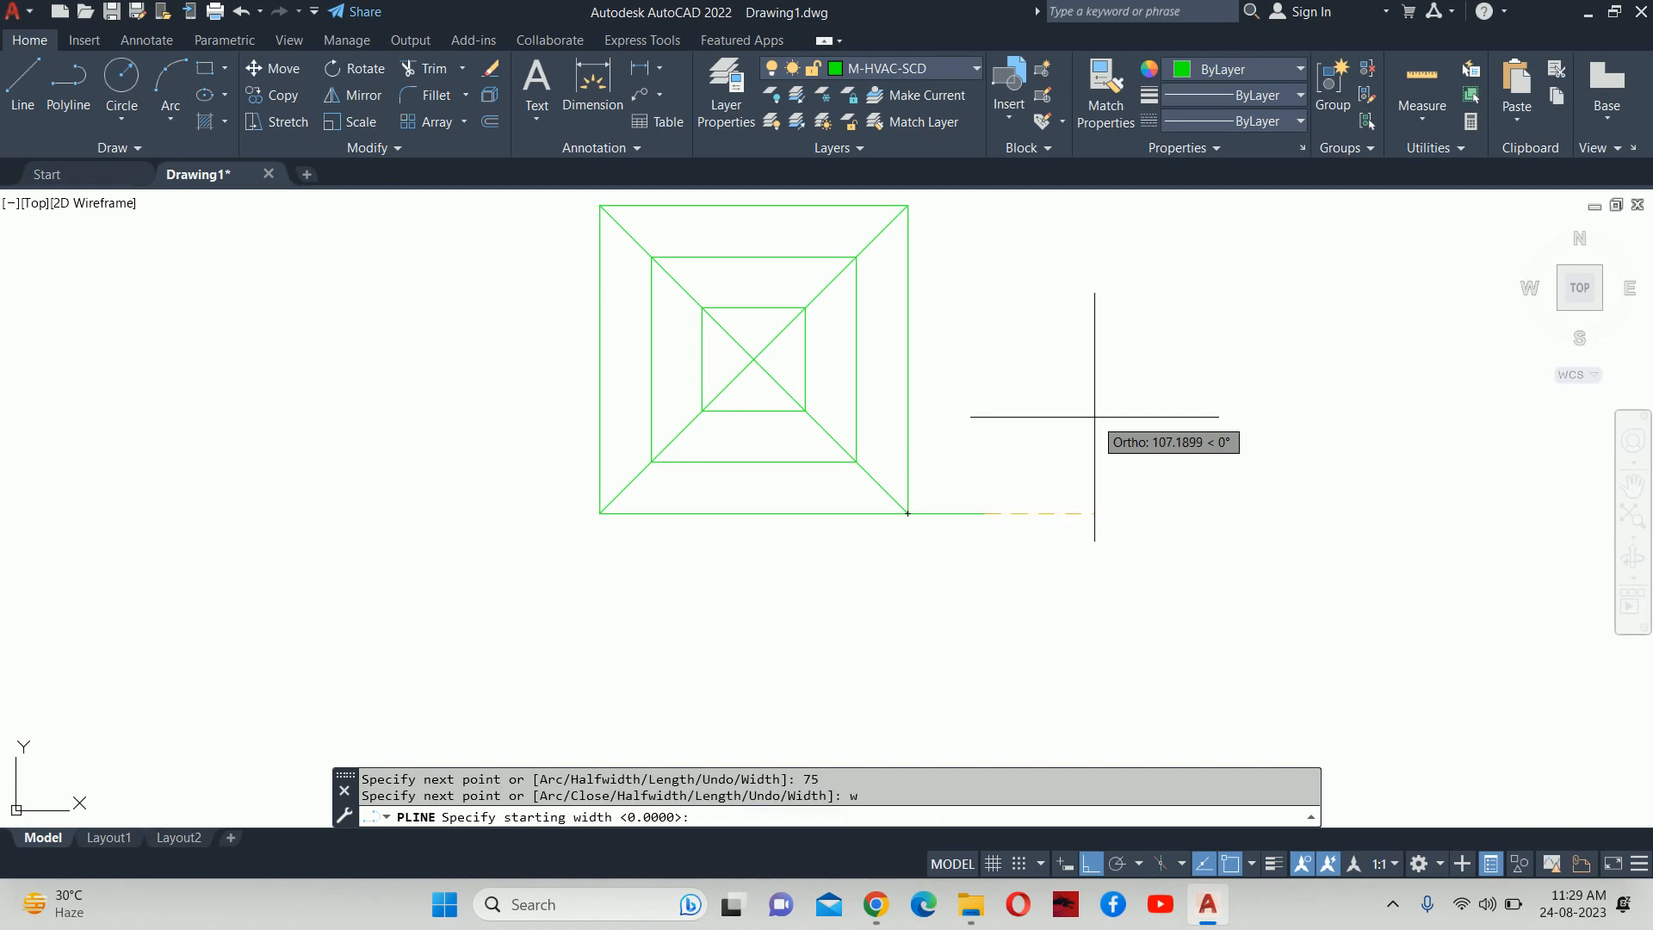
type("30")
key("Return")
type("0")
key("Return")
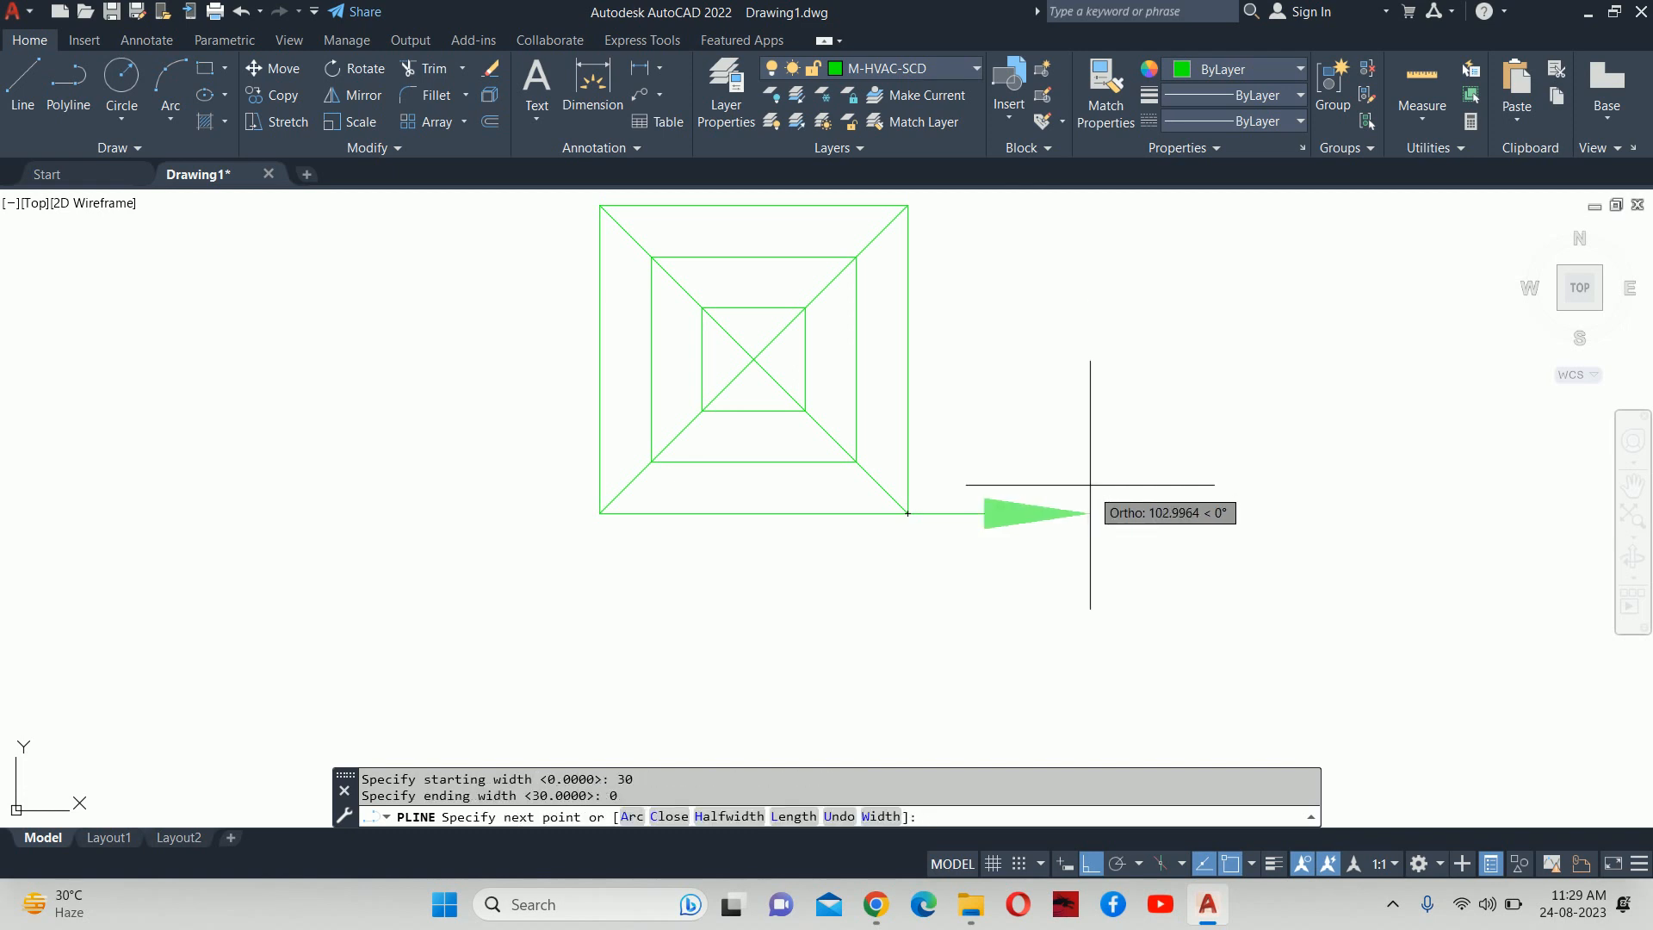
left_click(1046, 514)
key("Escape")
Move the arrow 50 units into place beside the square.
scroll(1030, 515, "up", 4)
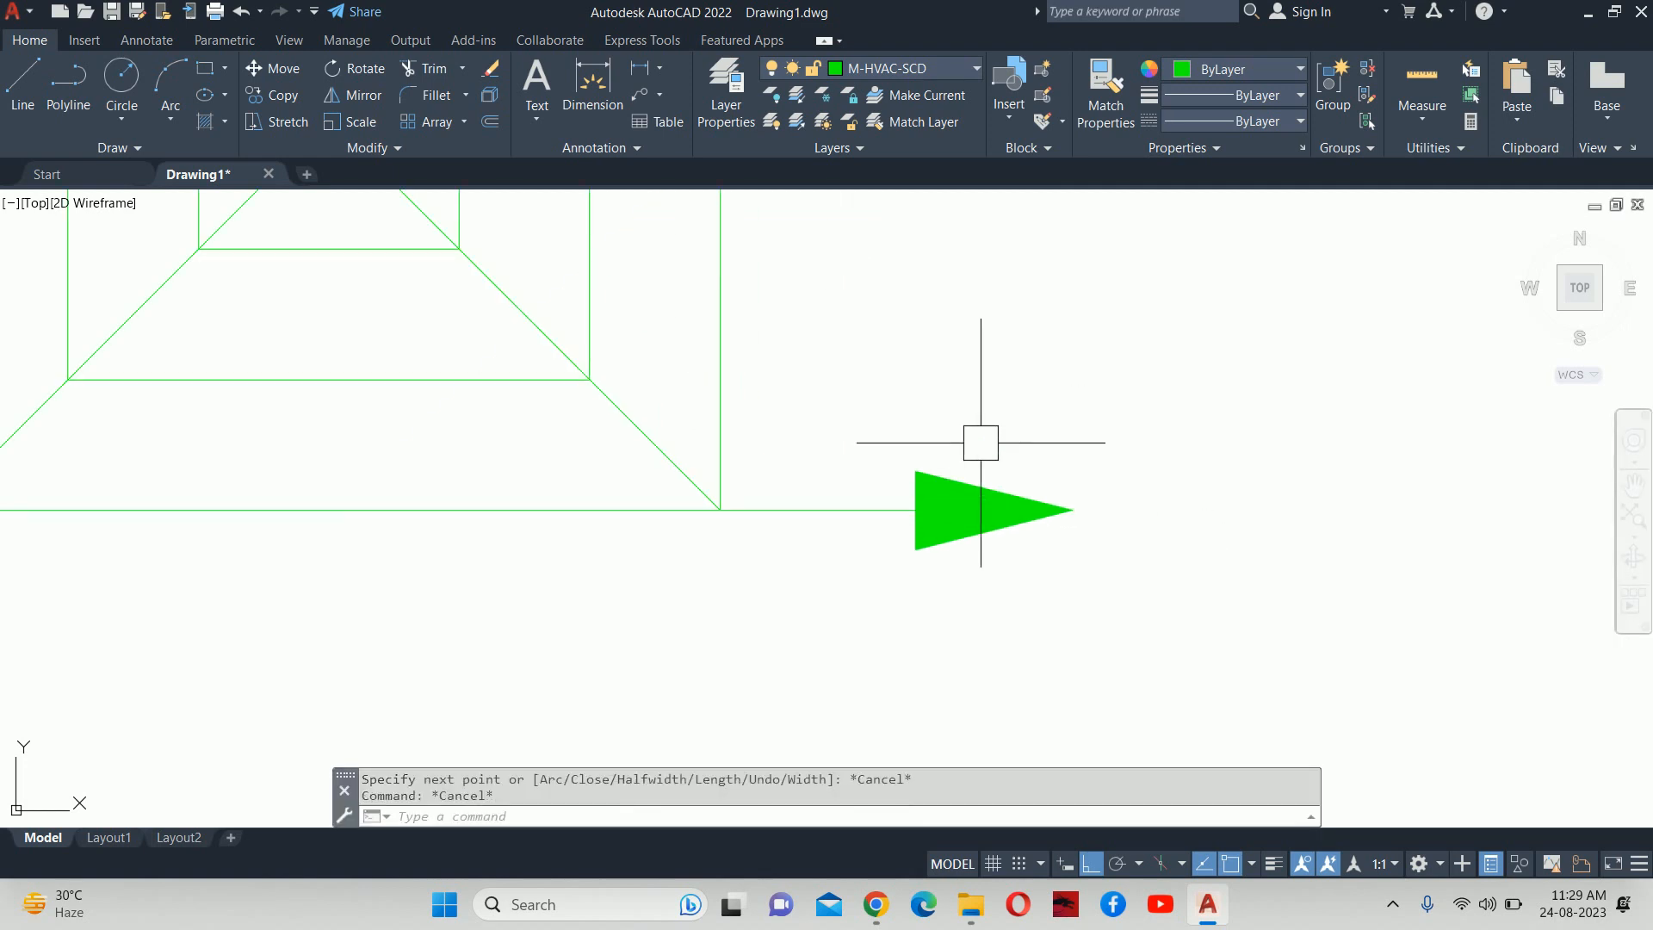
type("m")
key("Return")
left_click(928, 507)
key("Return")
left_click(986, 577)
type("50")
key("Return")
key("Escape")
key("Escape")
Begin a second move of the arrow, then cancel it, leaving the arrow where it is.
scroll(967, 474, "down", 6)
middle_click_drag(966, 473, 950, 507)
type("m")
key("Return")
left_click(969, 512)
key("Return")
left_click(1067, 526)
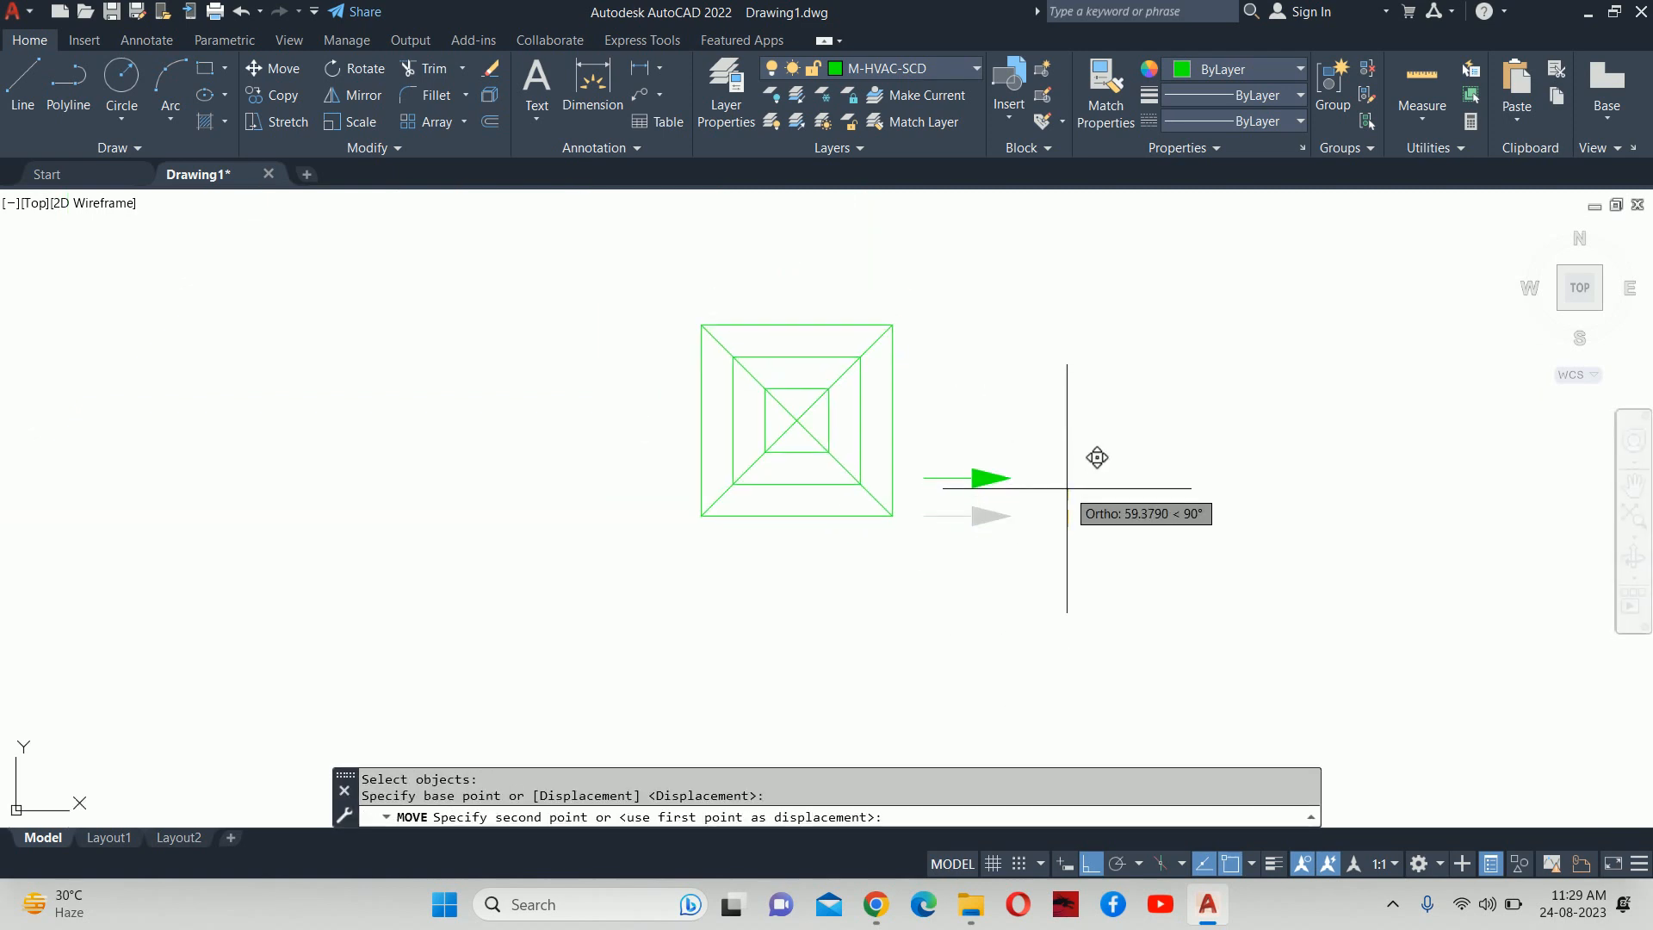
type("1")
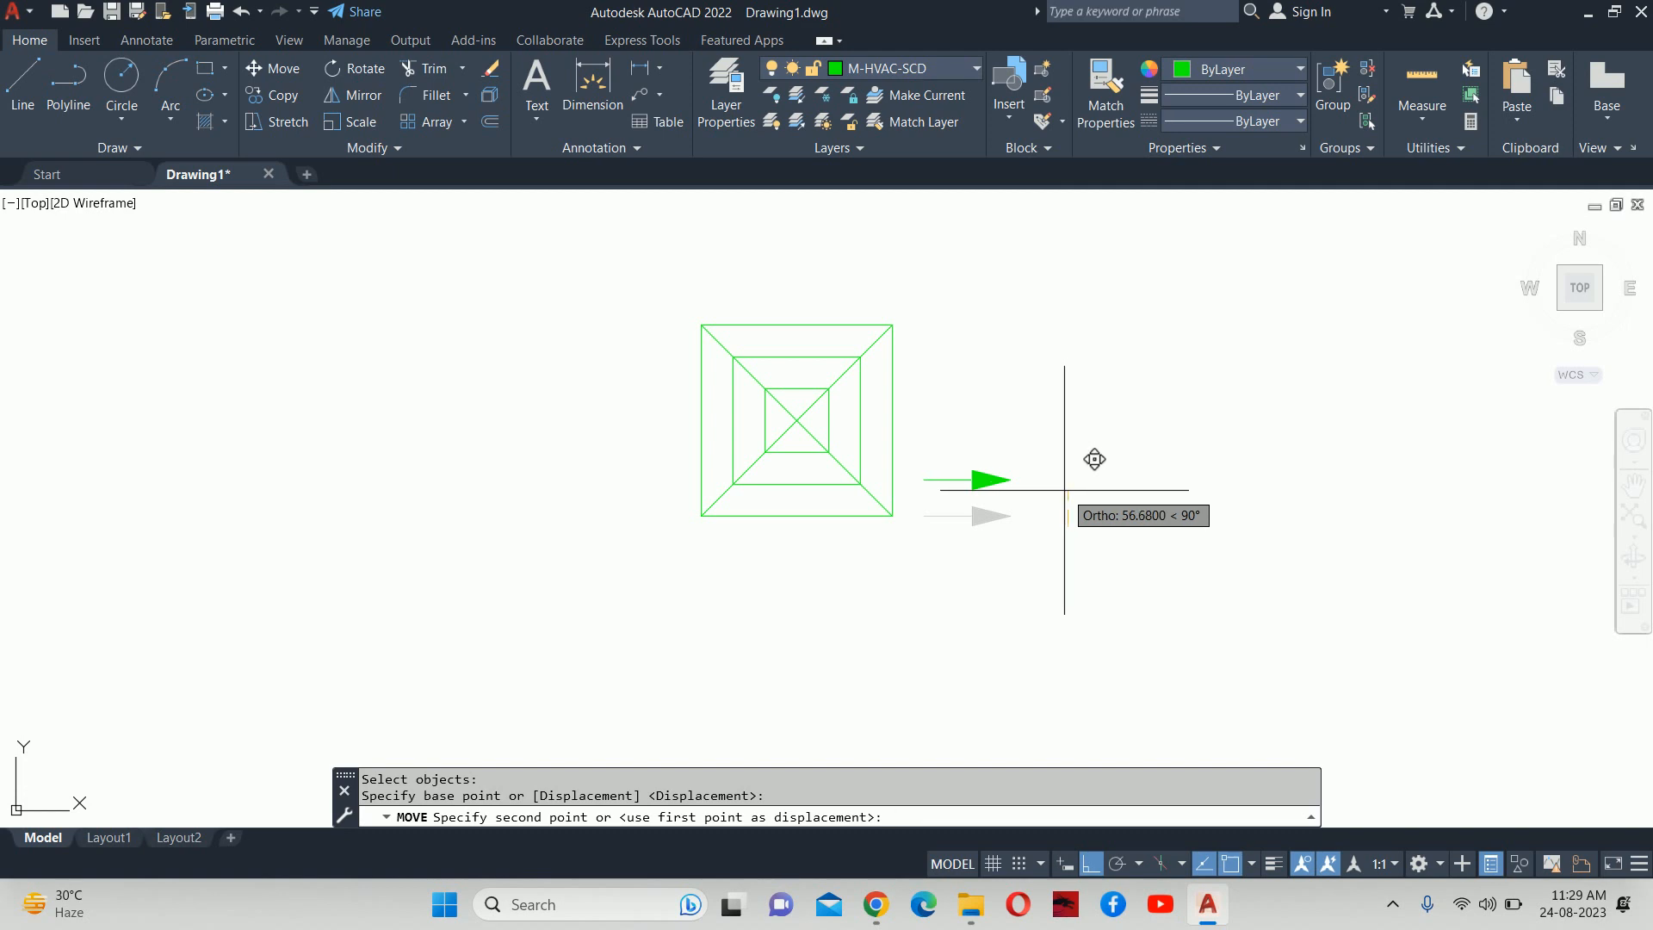
key("Escape")
key("Escape")
Make a first copy attempt on the arrow, then abandon it.
type("co")
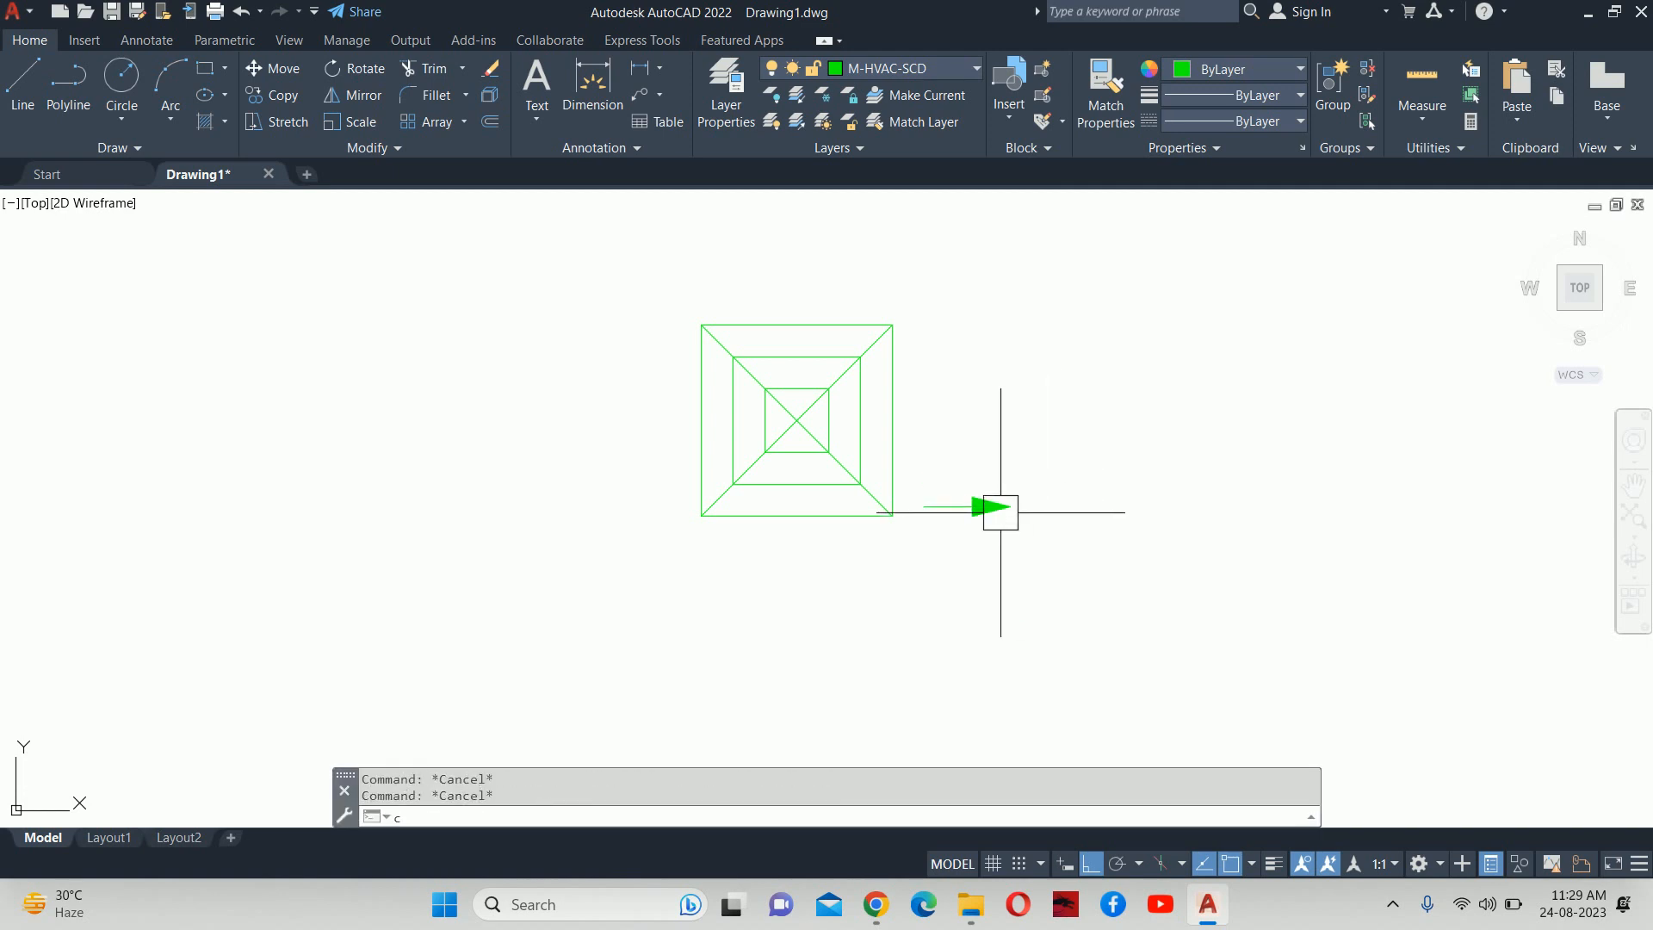
key("Return")
left_click(988, 508)
key("Return")
left_click(1000, 509)
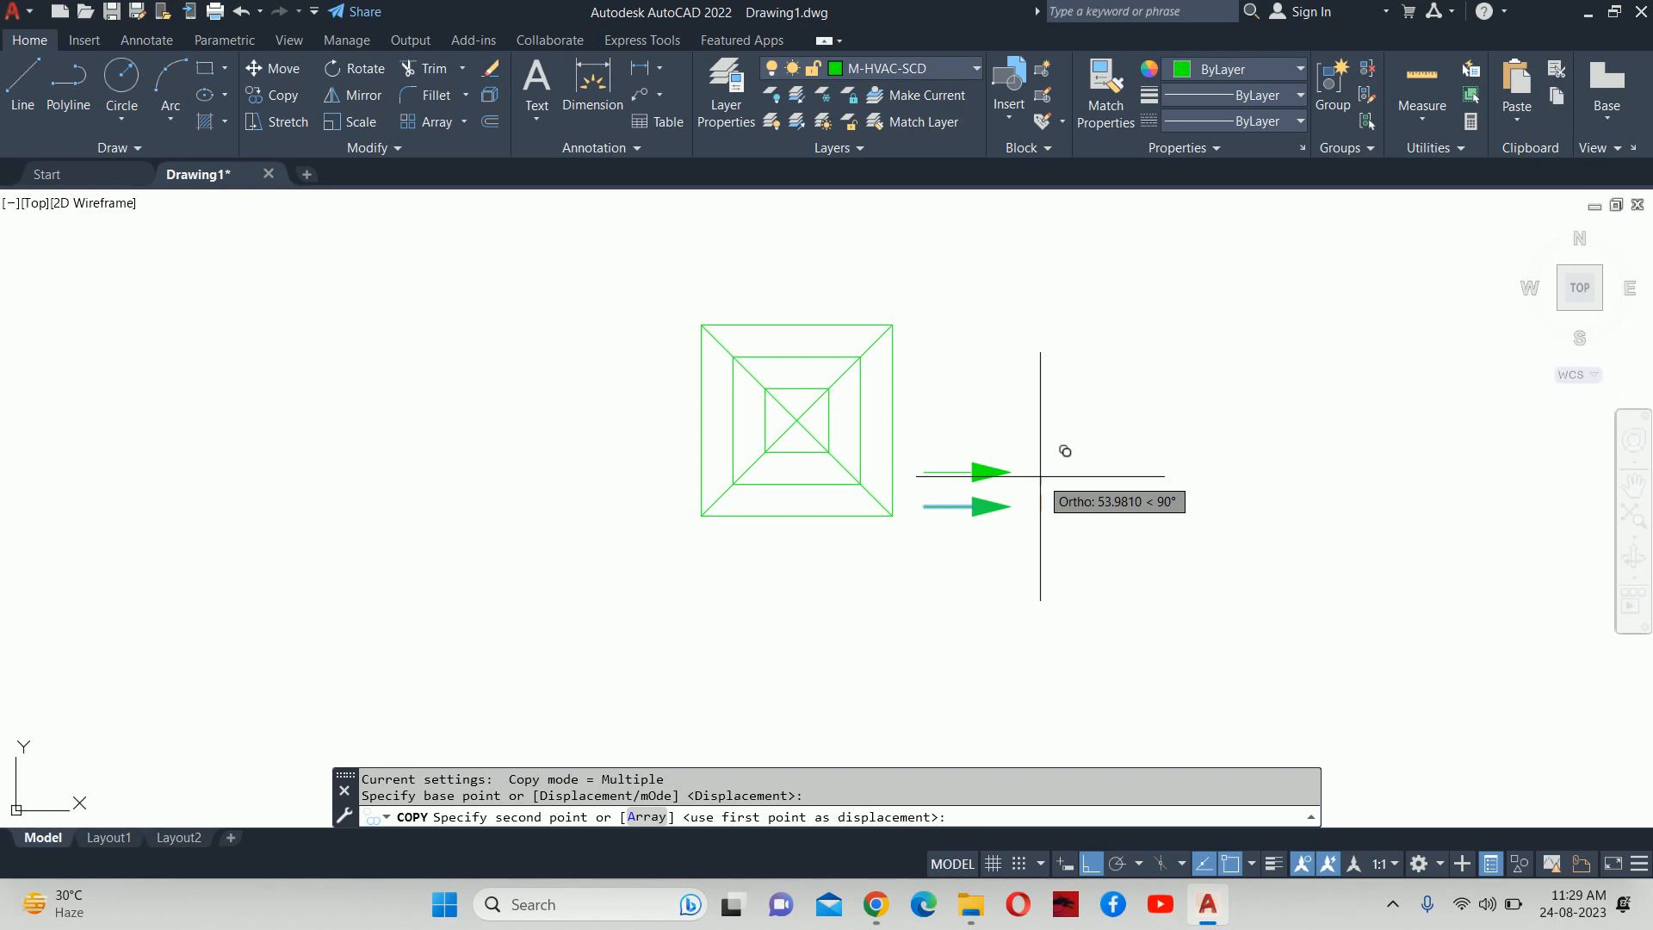
key("Escape")
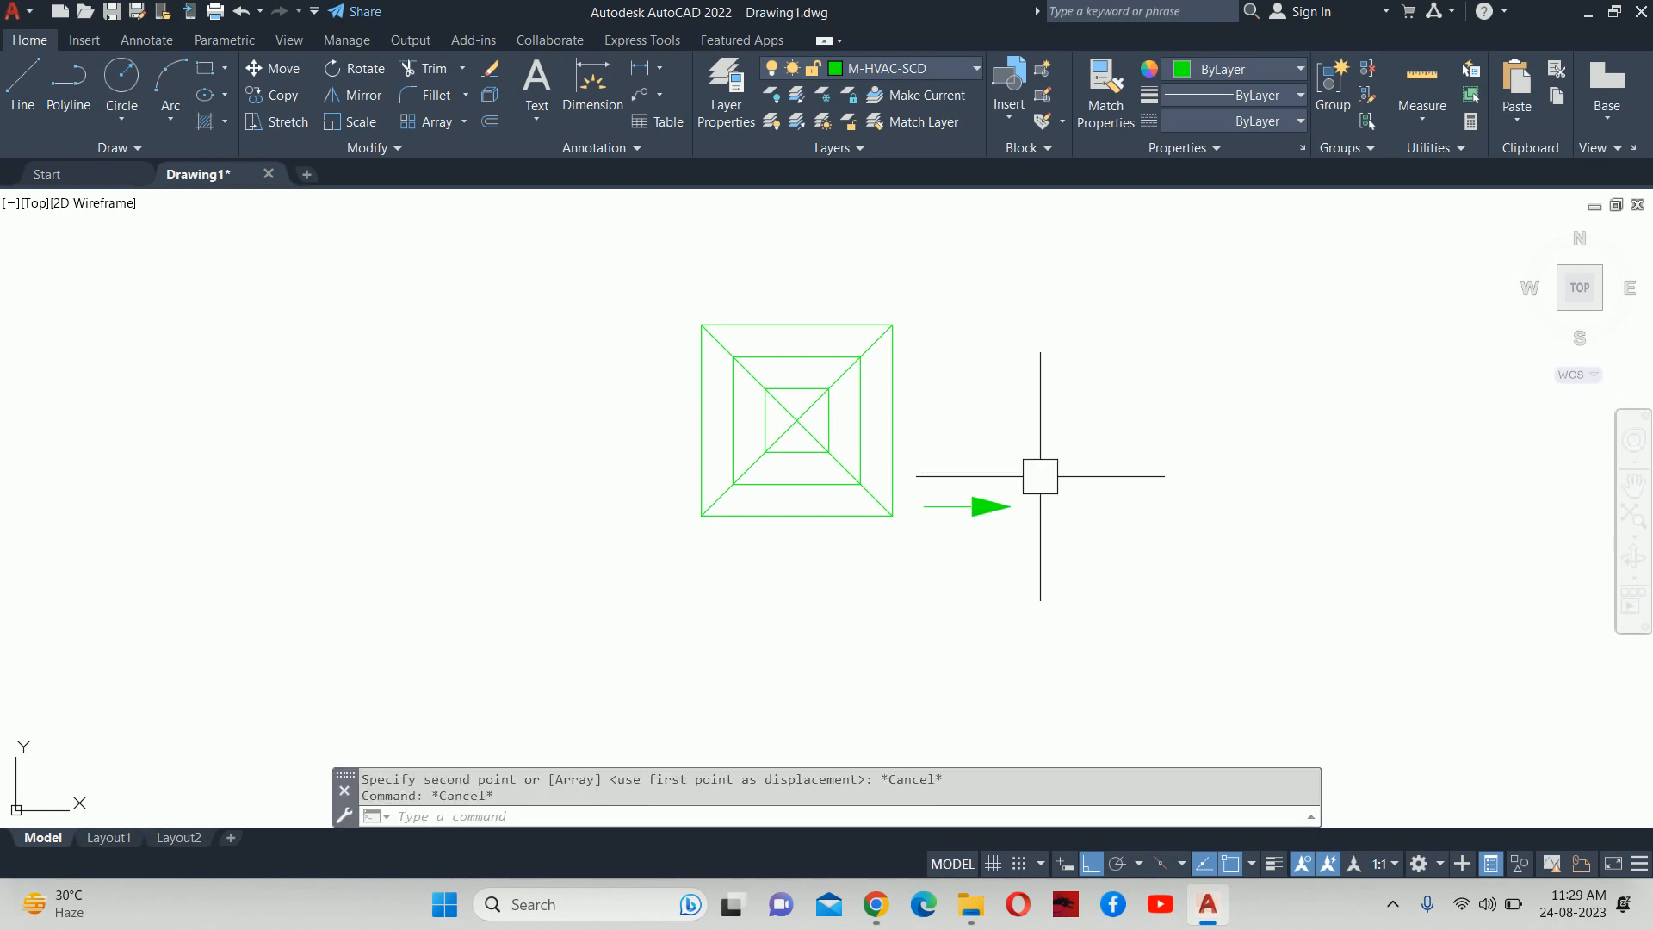
Copy the arrow upward at distances 100, 200, 150 and 50 along the square's right side.
type("co")
key("Return")
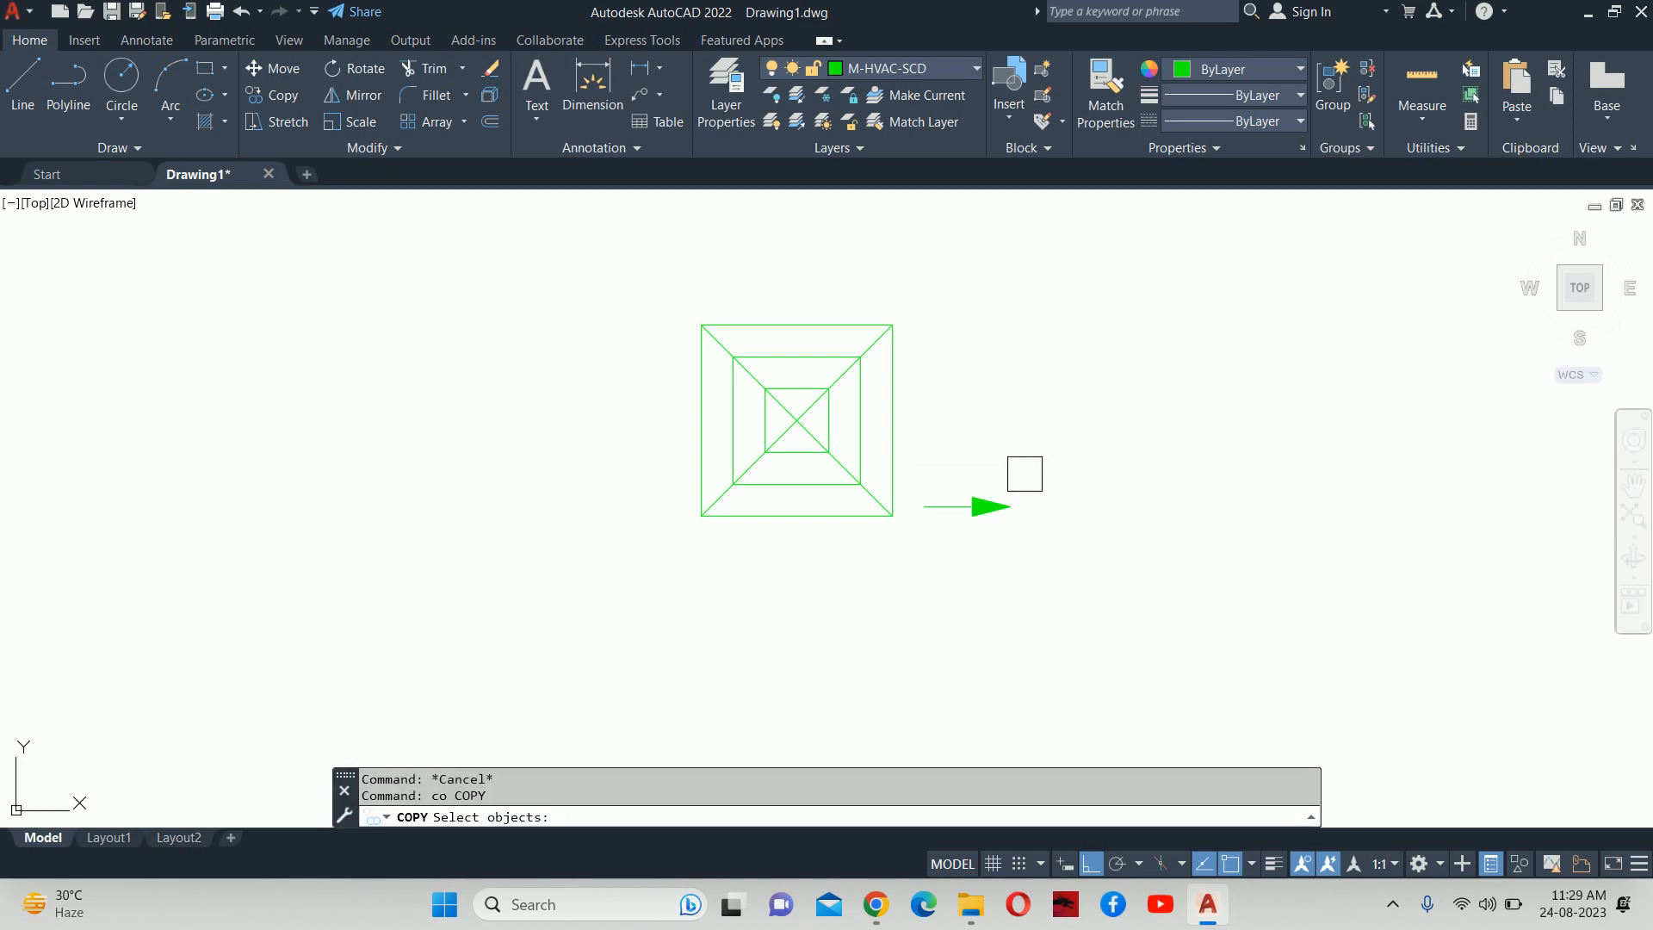
left_click(974, 488)
key("Return")
scroll(988, 491, "up", 2)
left_click(1051, 482)
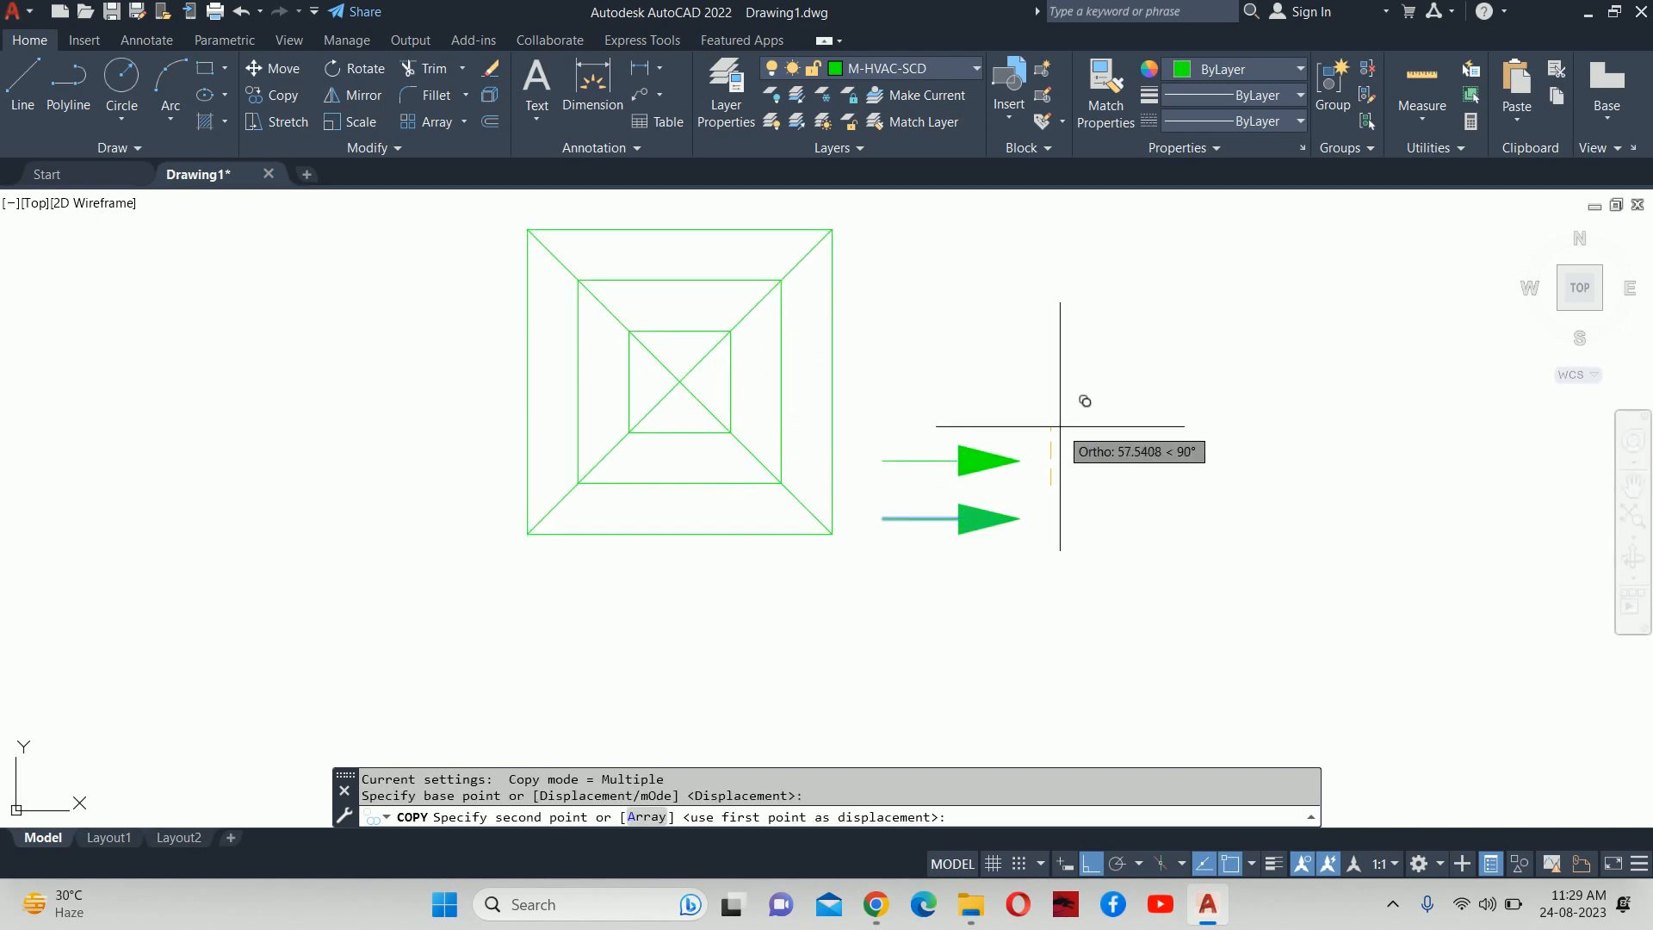
type("100")
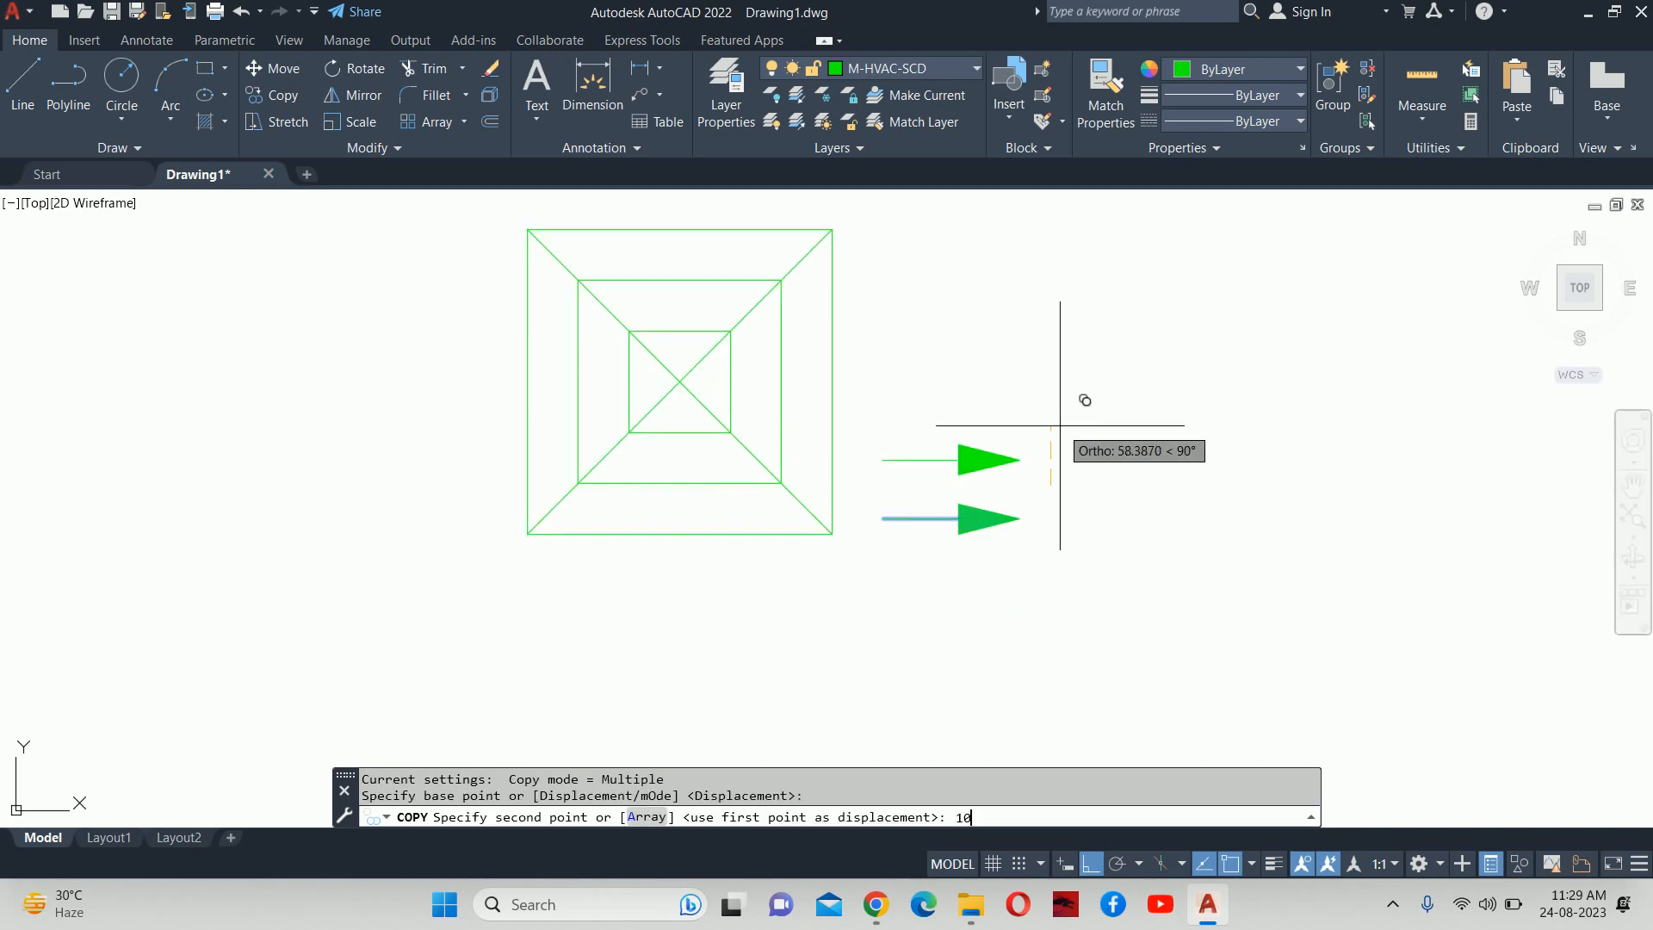
key("Return")
type("200")
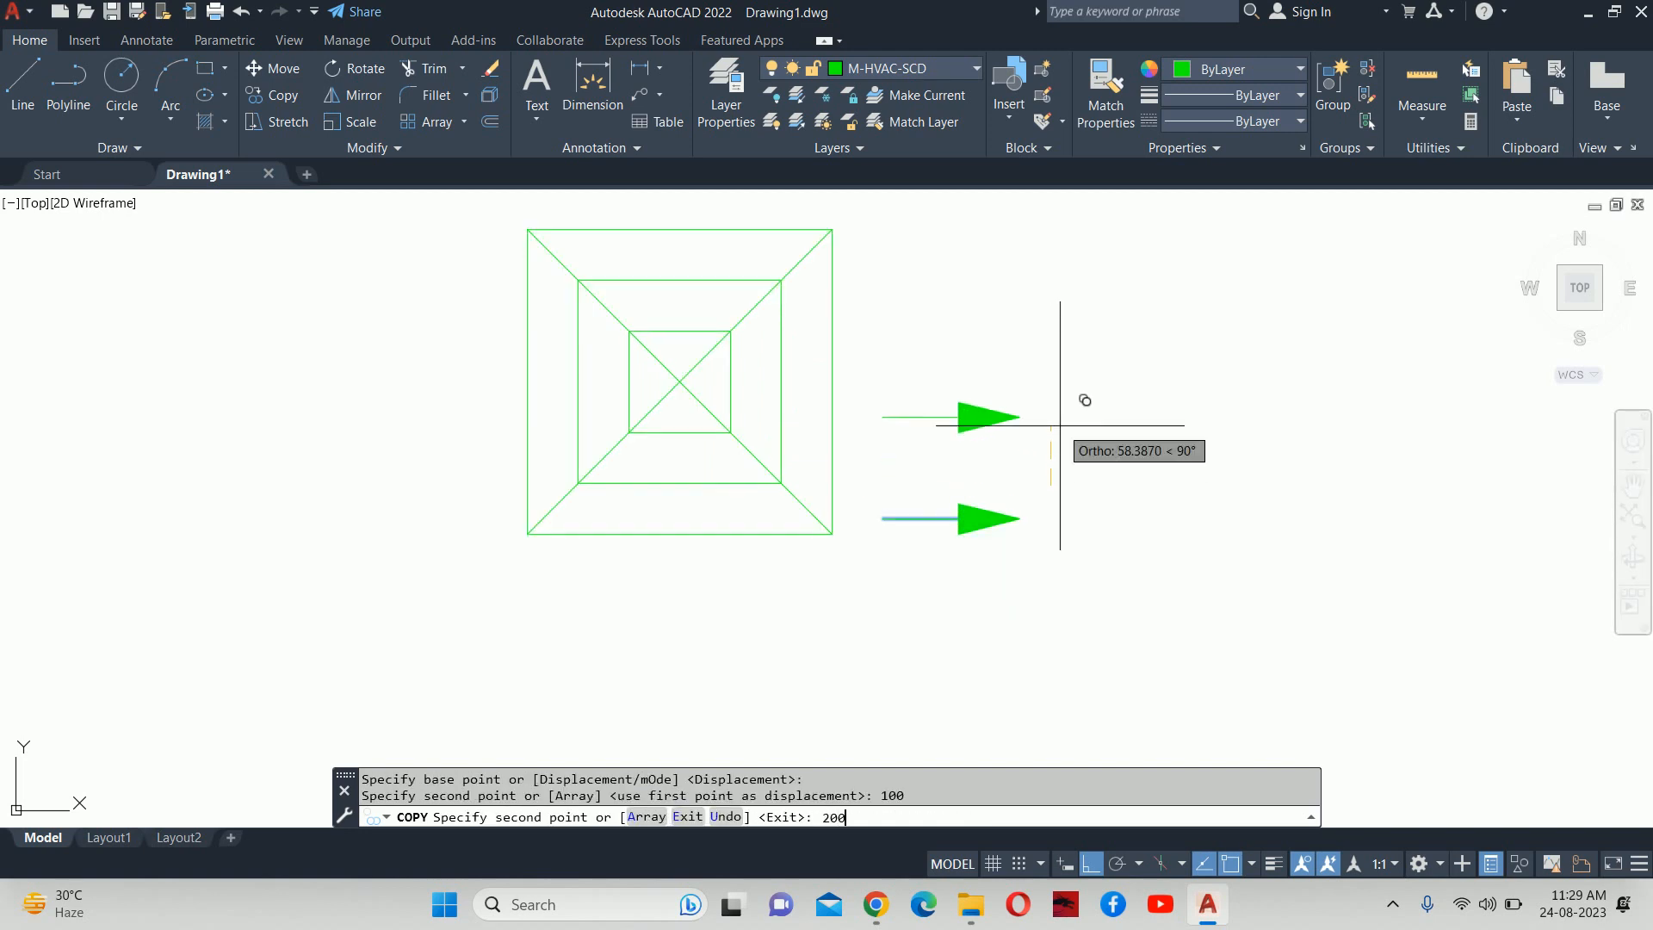
key("Return")
type("150")
key("Return")
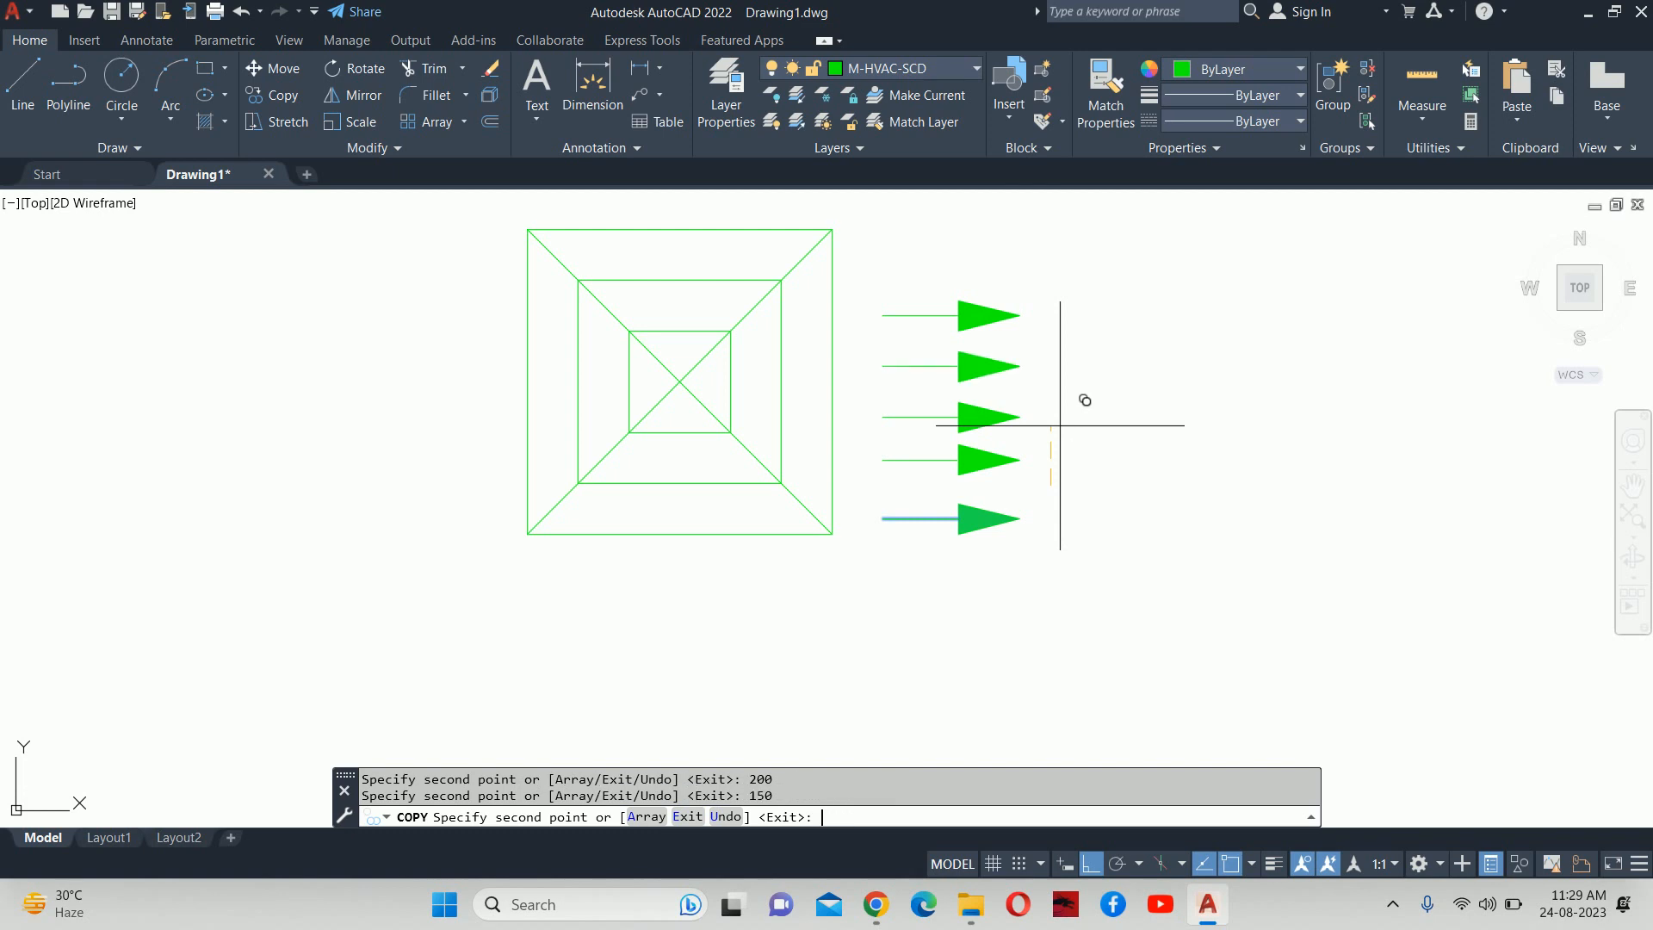
type("50")
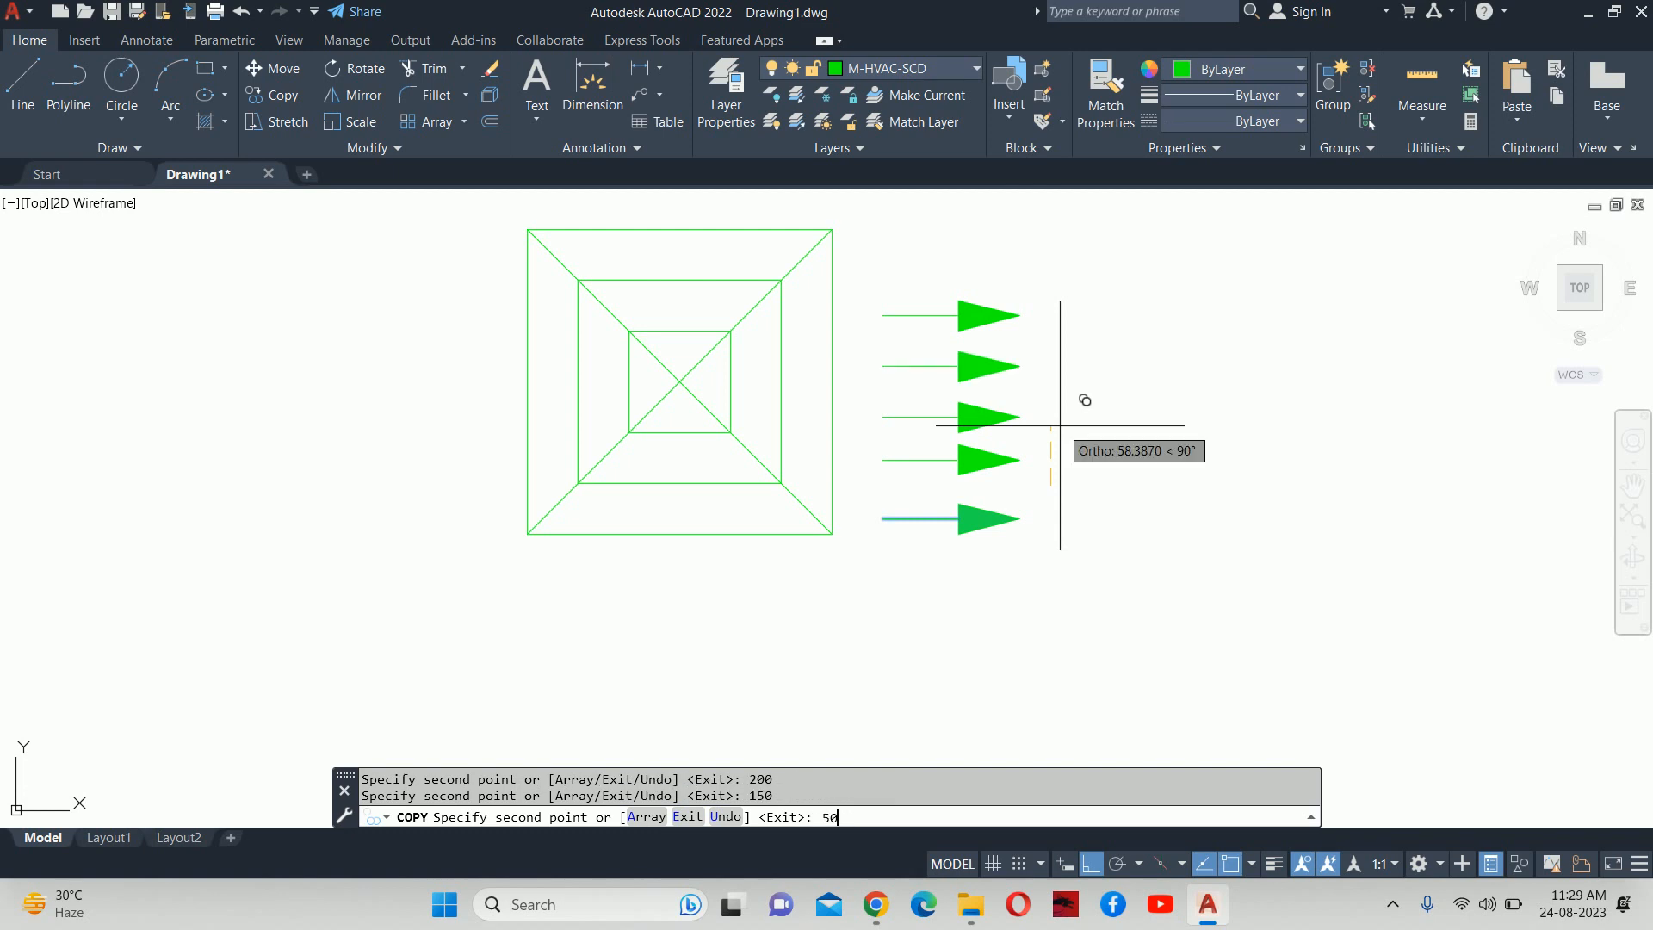
key("Return")
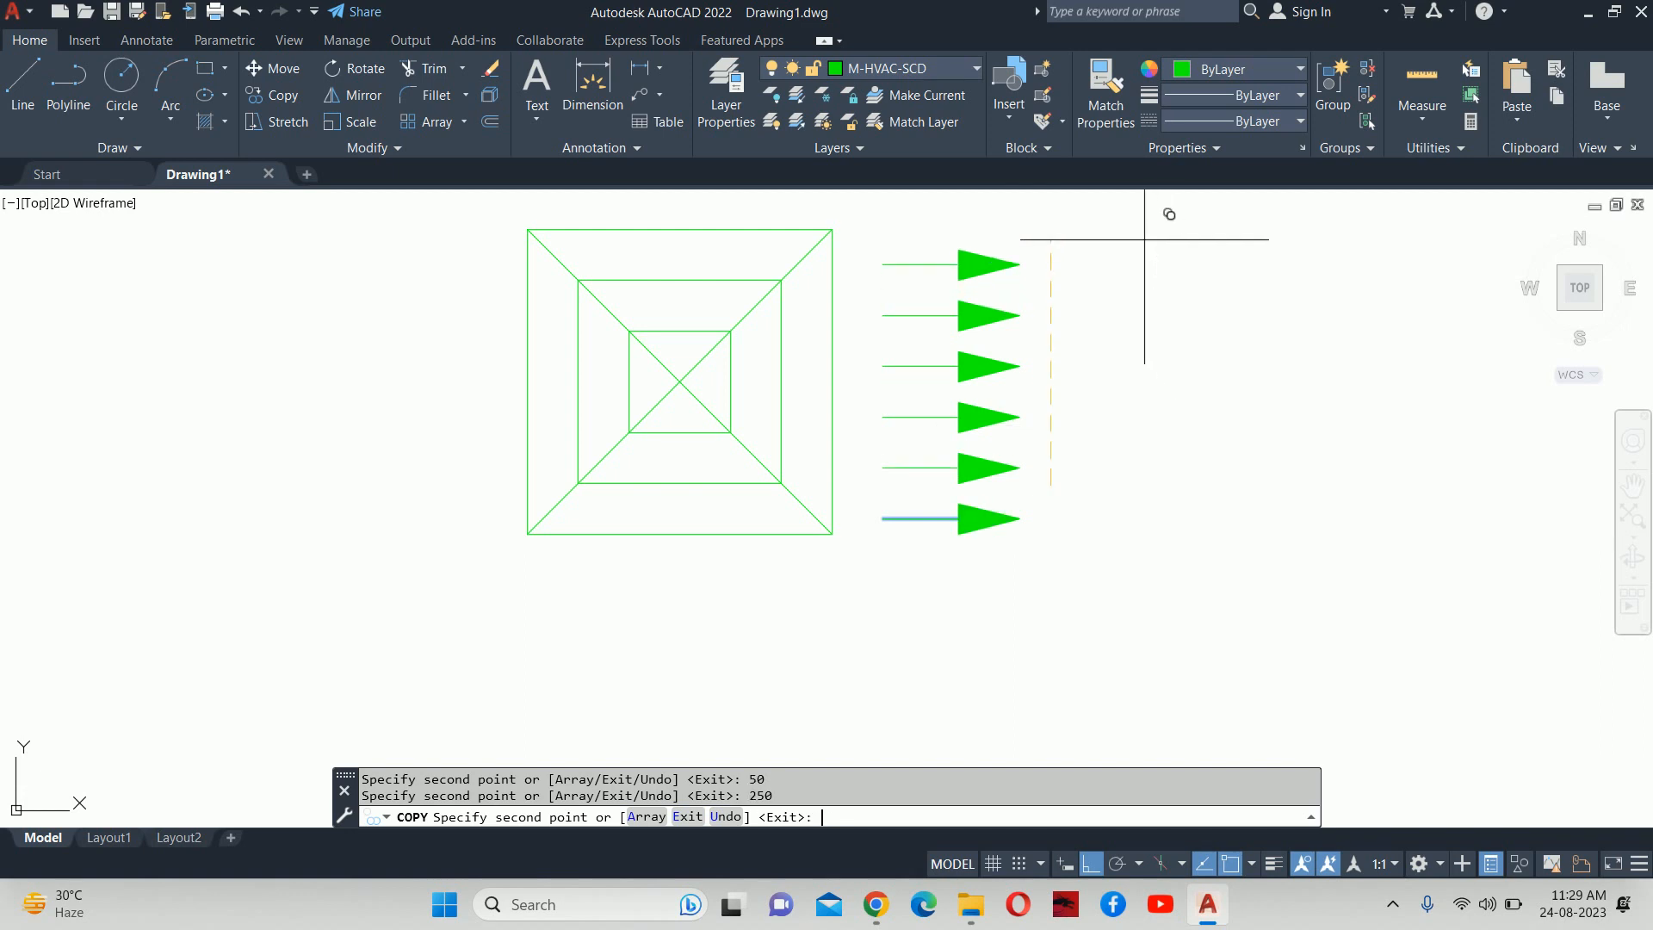
key("Escape")
key("Escape")
scroll(1060, 332, "down", 4)
key("Escape")
type("arrayc")
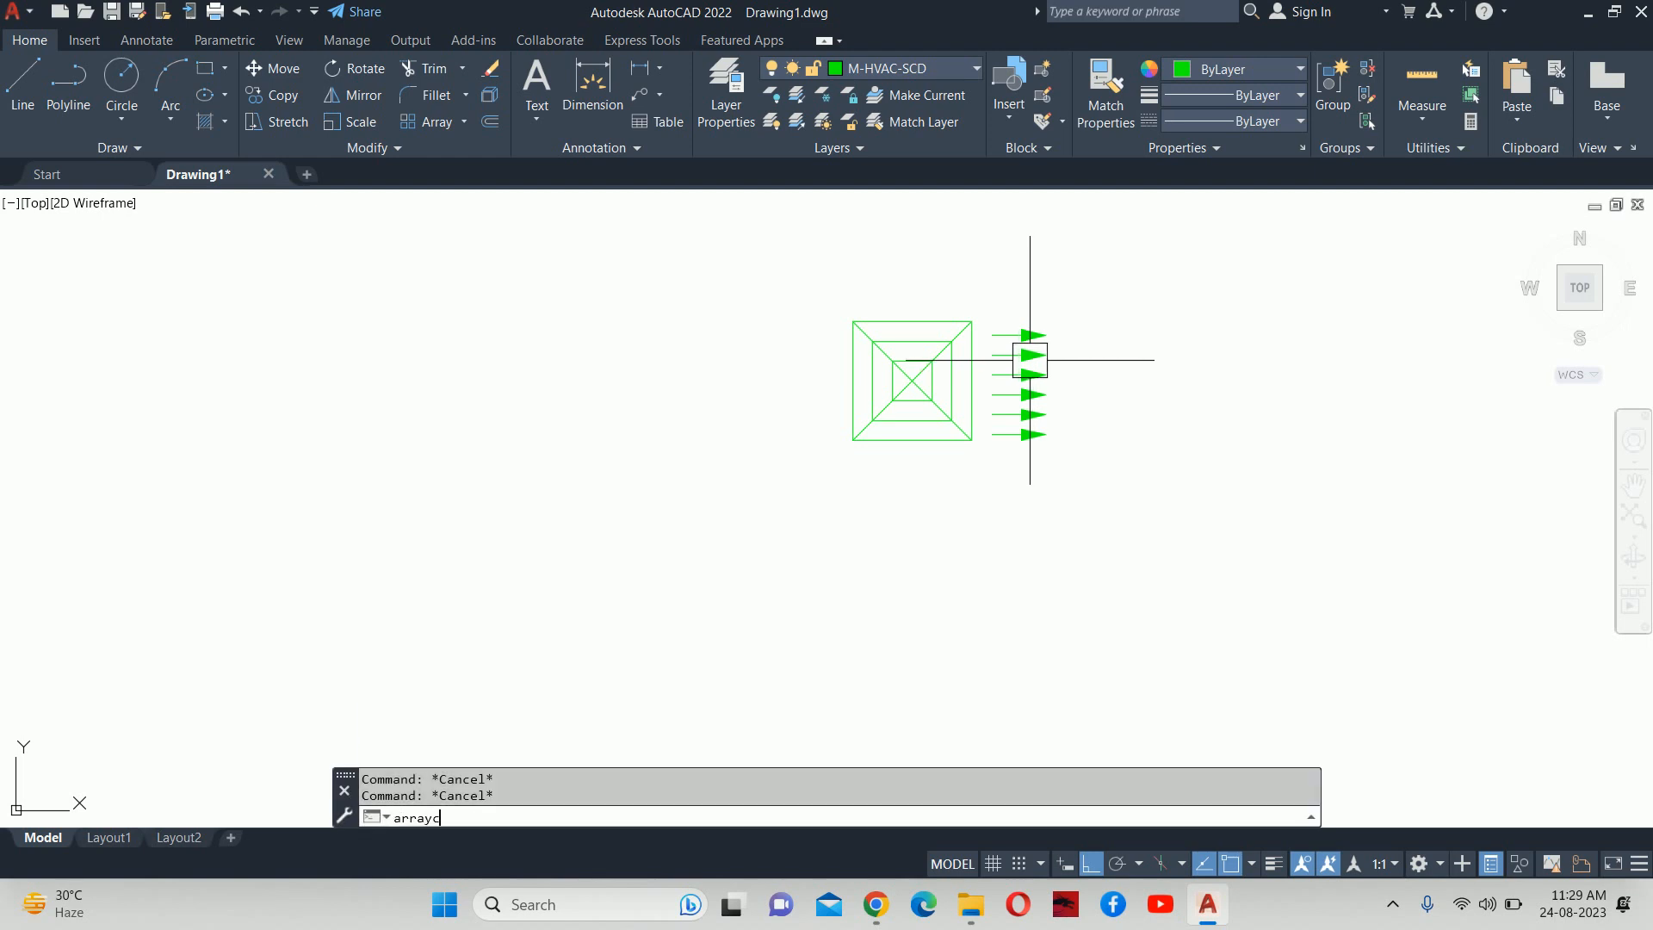
type("lassic")
Polar-array the six arrows 4 times over 360° around the square's centre, pointing outward.
key("Return")
left_click(813, 292)
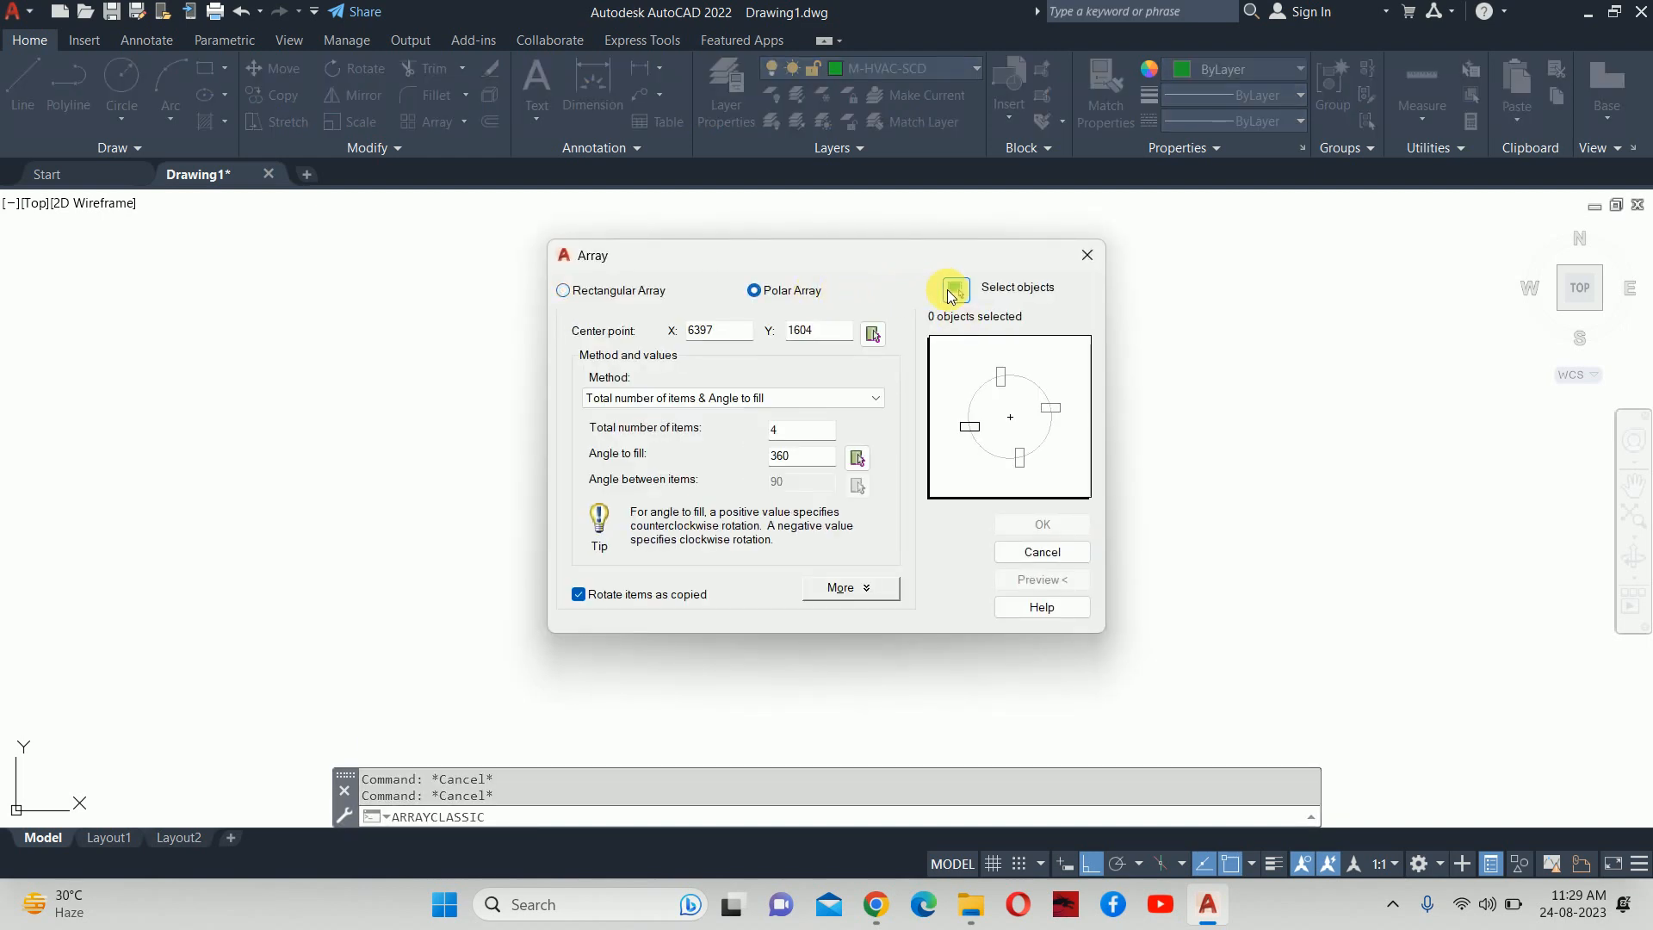
left_click(955, 288)
left_click(1142, 517)
left_click(996, 276)
key("Return")
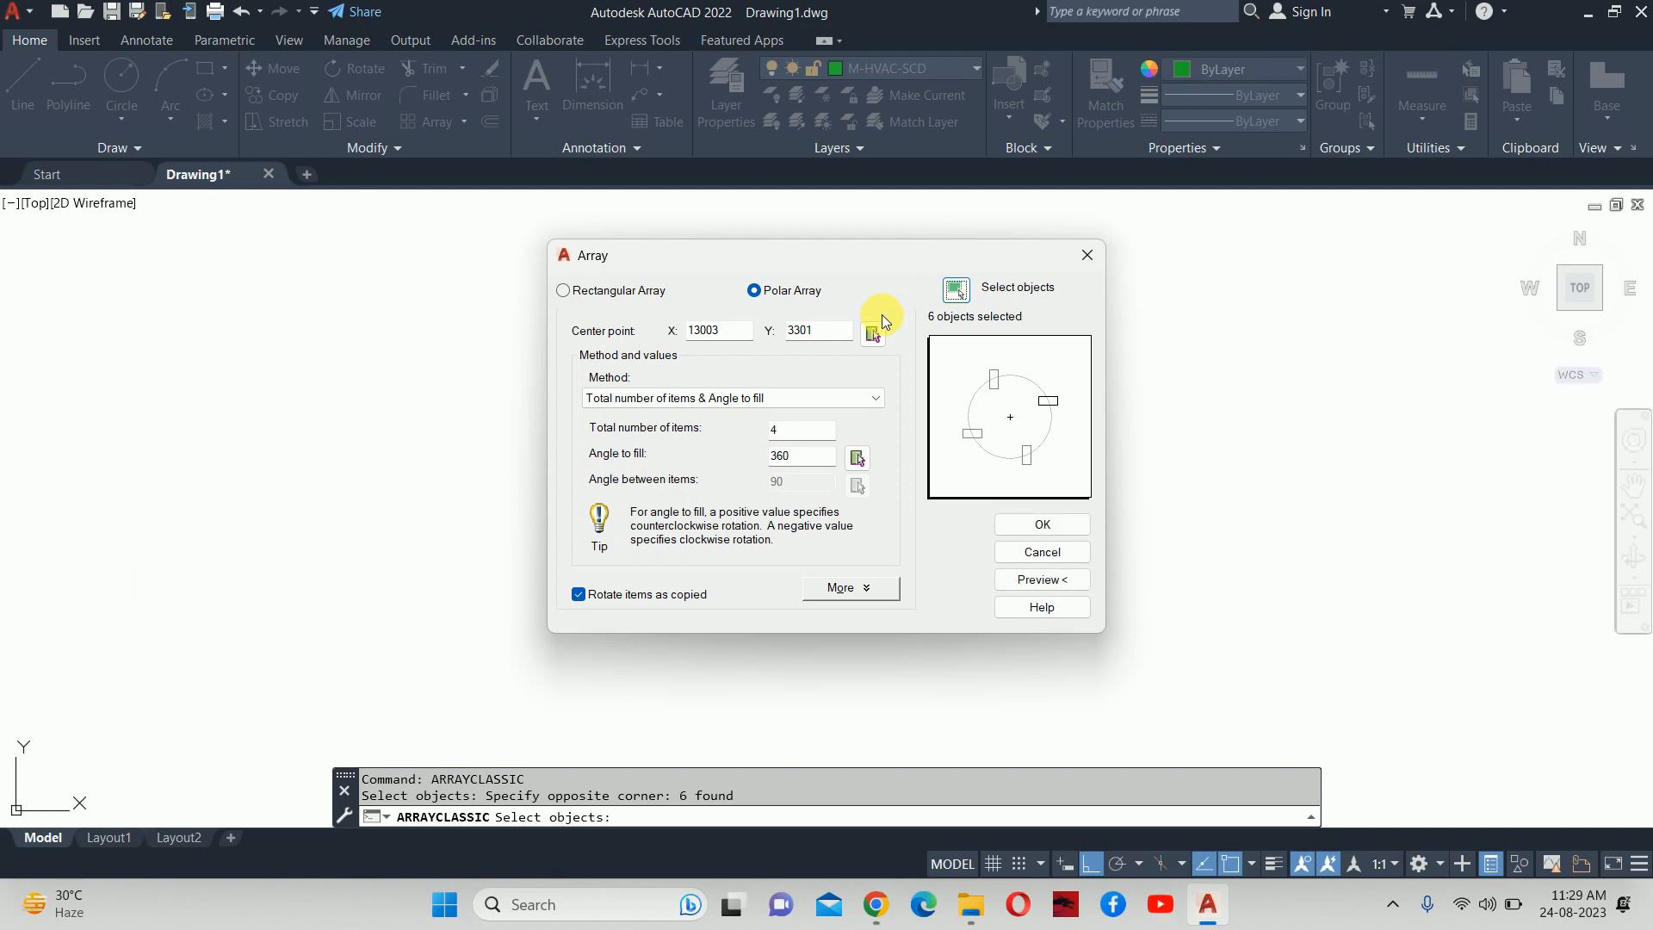
left_click(876, 325)
left_click(912, 379)
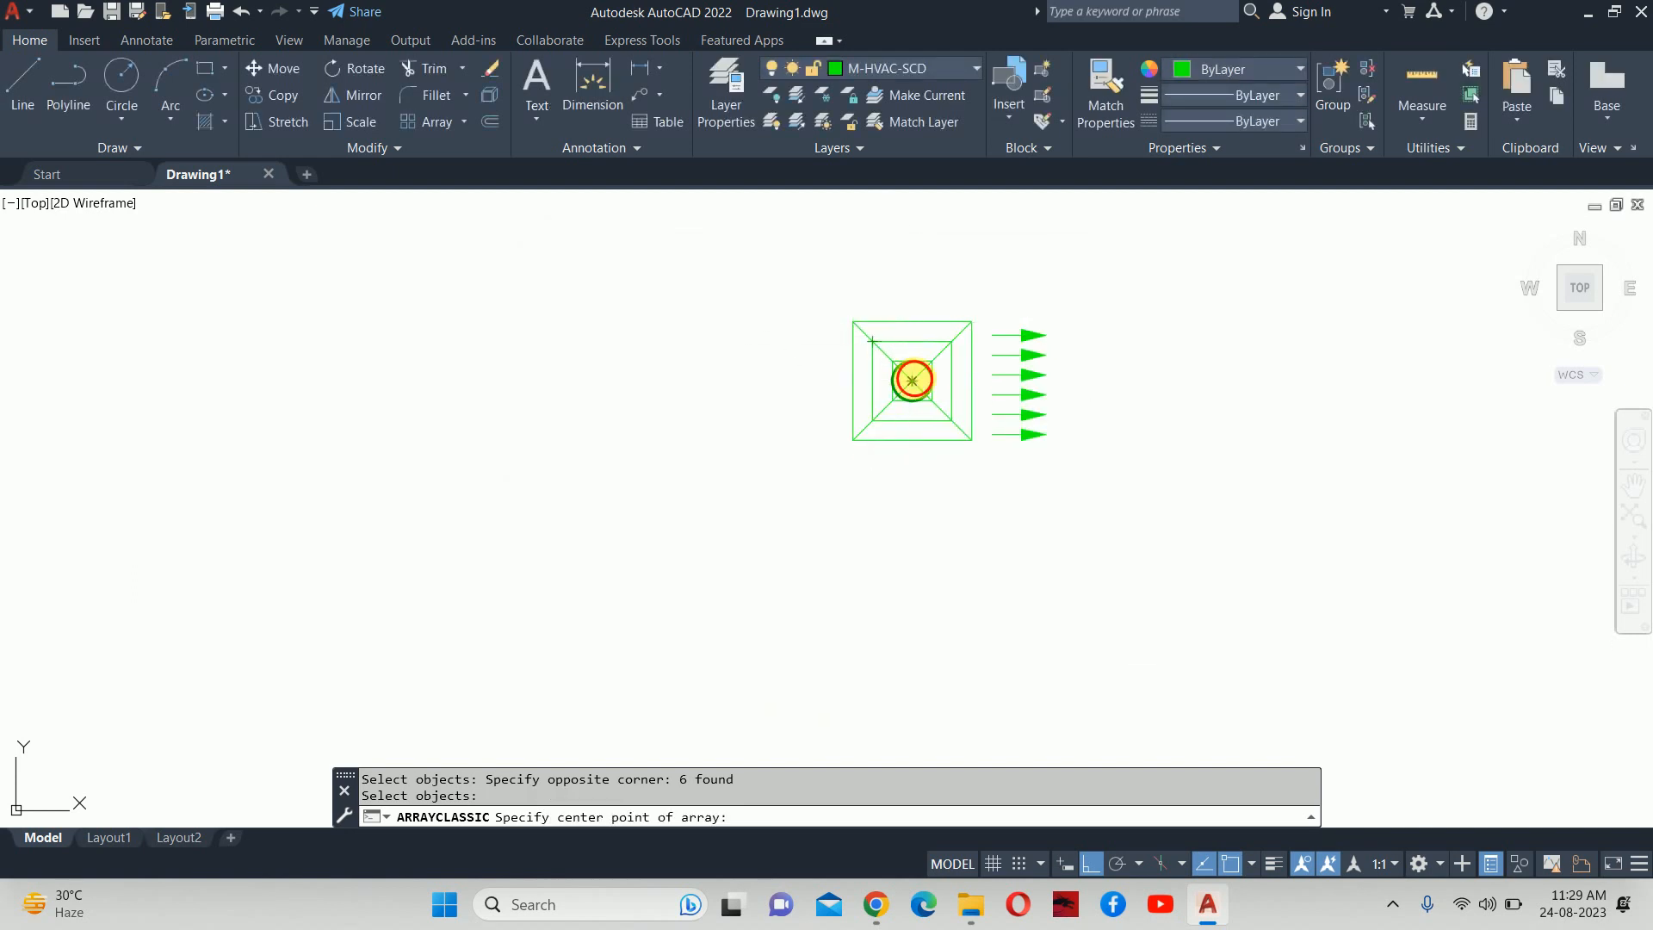
left_click(1042, 524)
key("Escape")
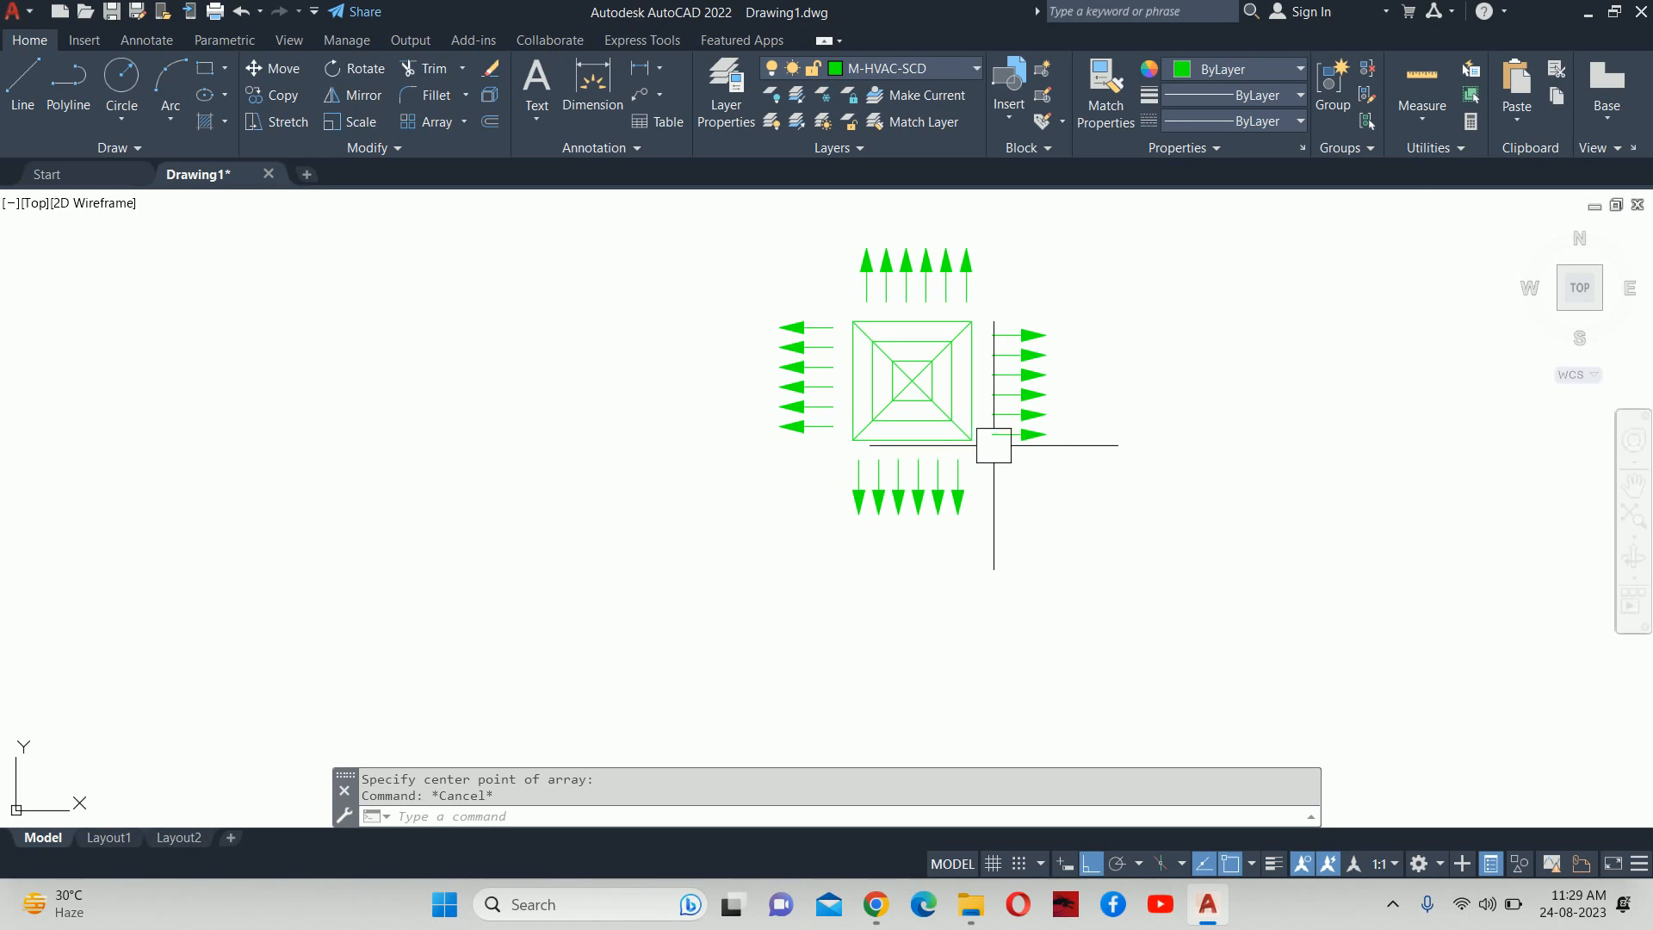
middle_click_drag(949, 429, 945, 458)
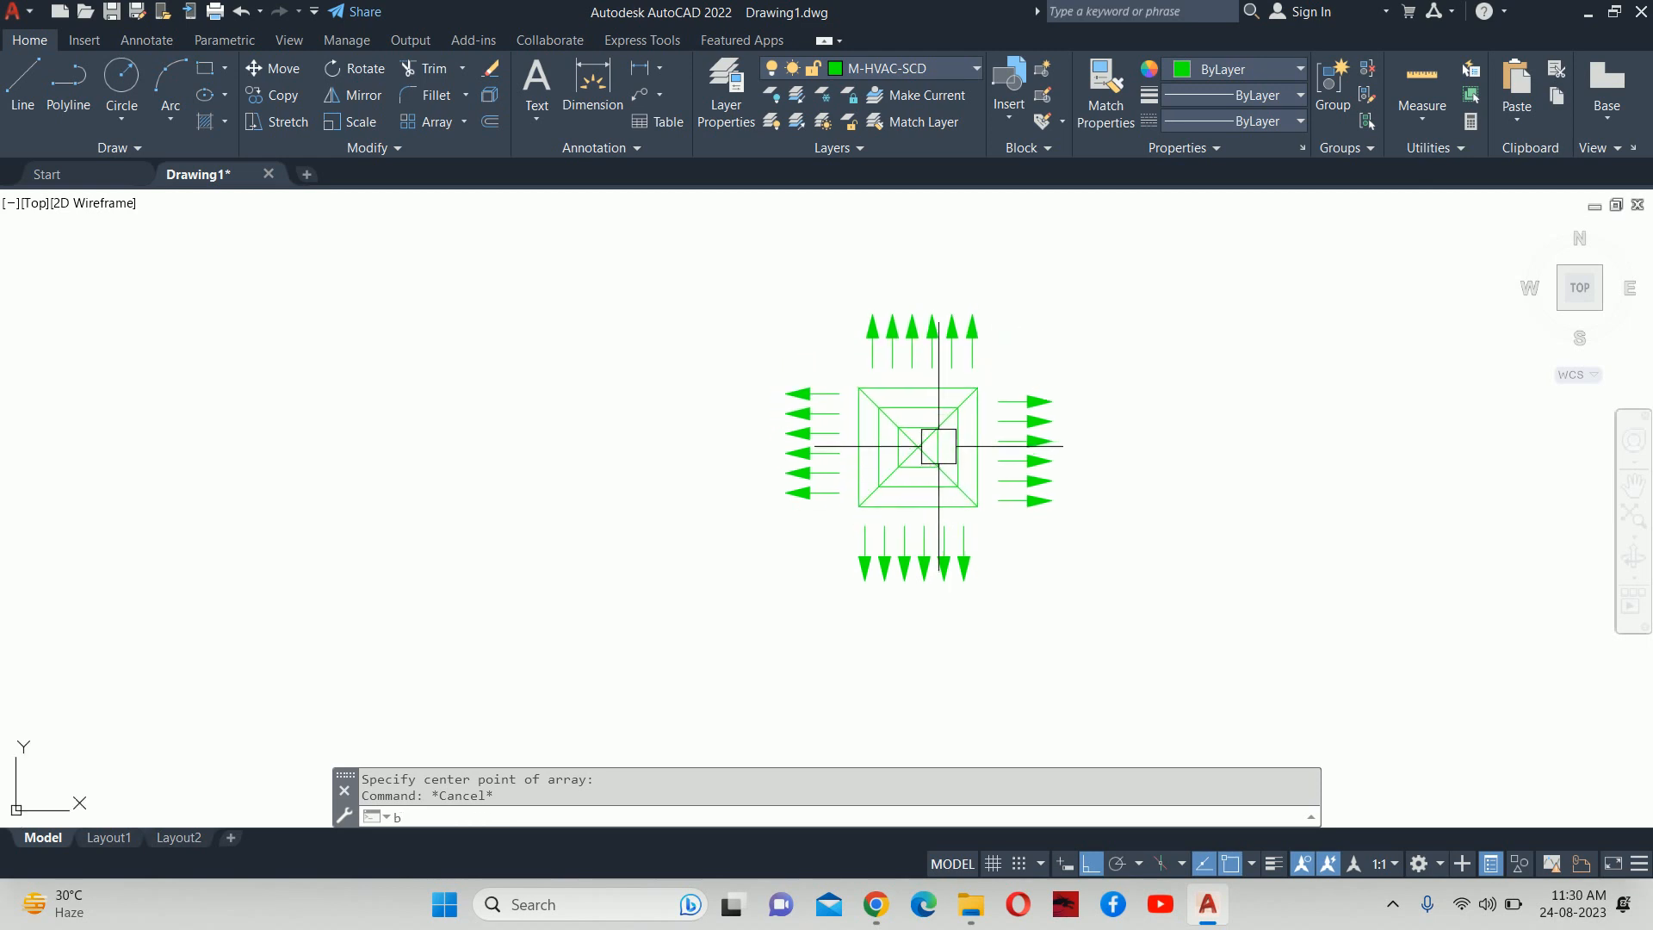
Define block 'scd 300x300' from the 29 diffuser objects, based at the square's centre.
type("b")
key("Return")
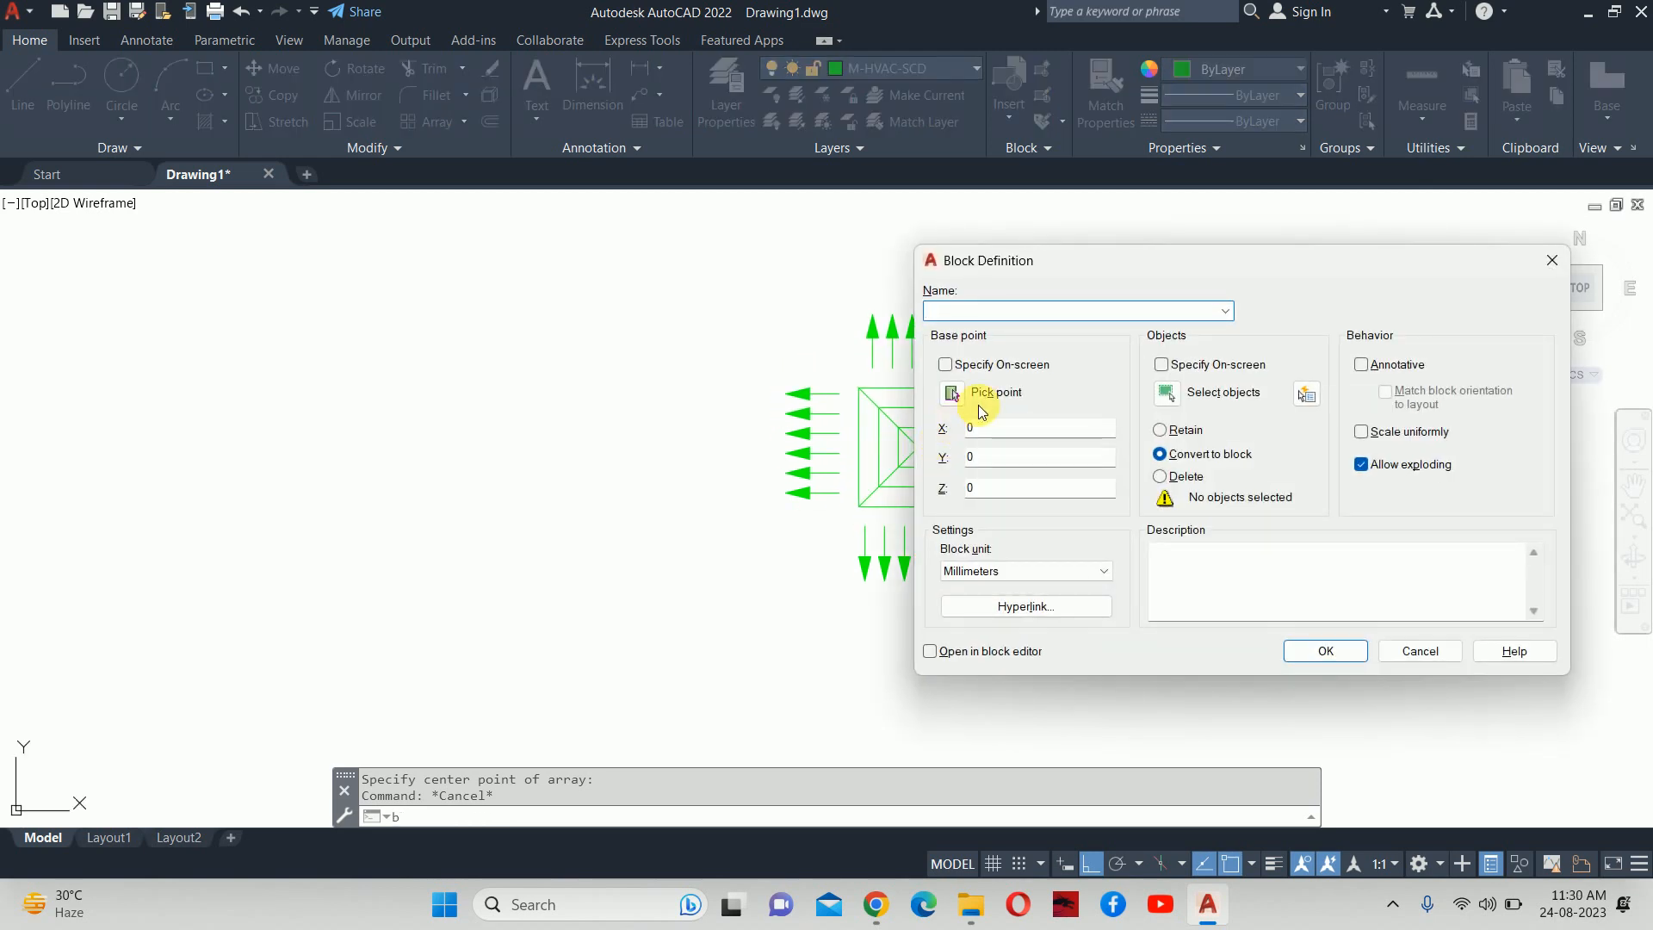
type("scd 300x300")
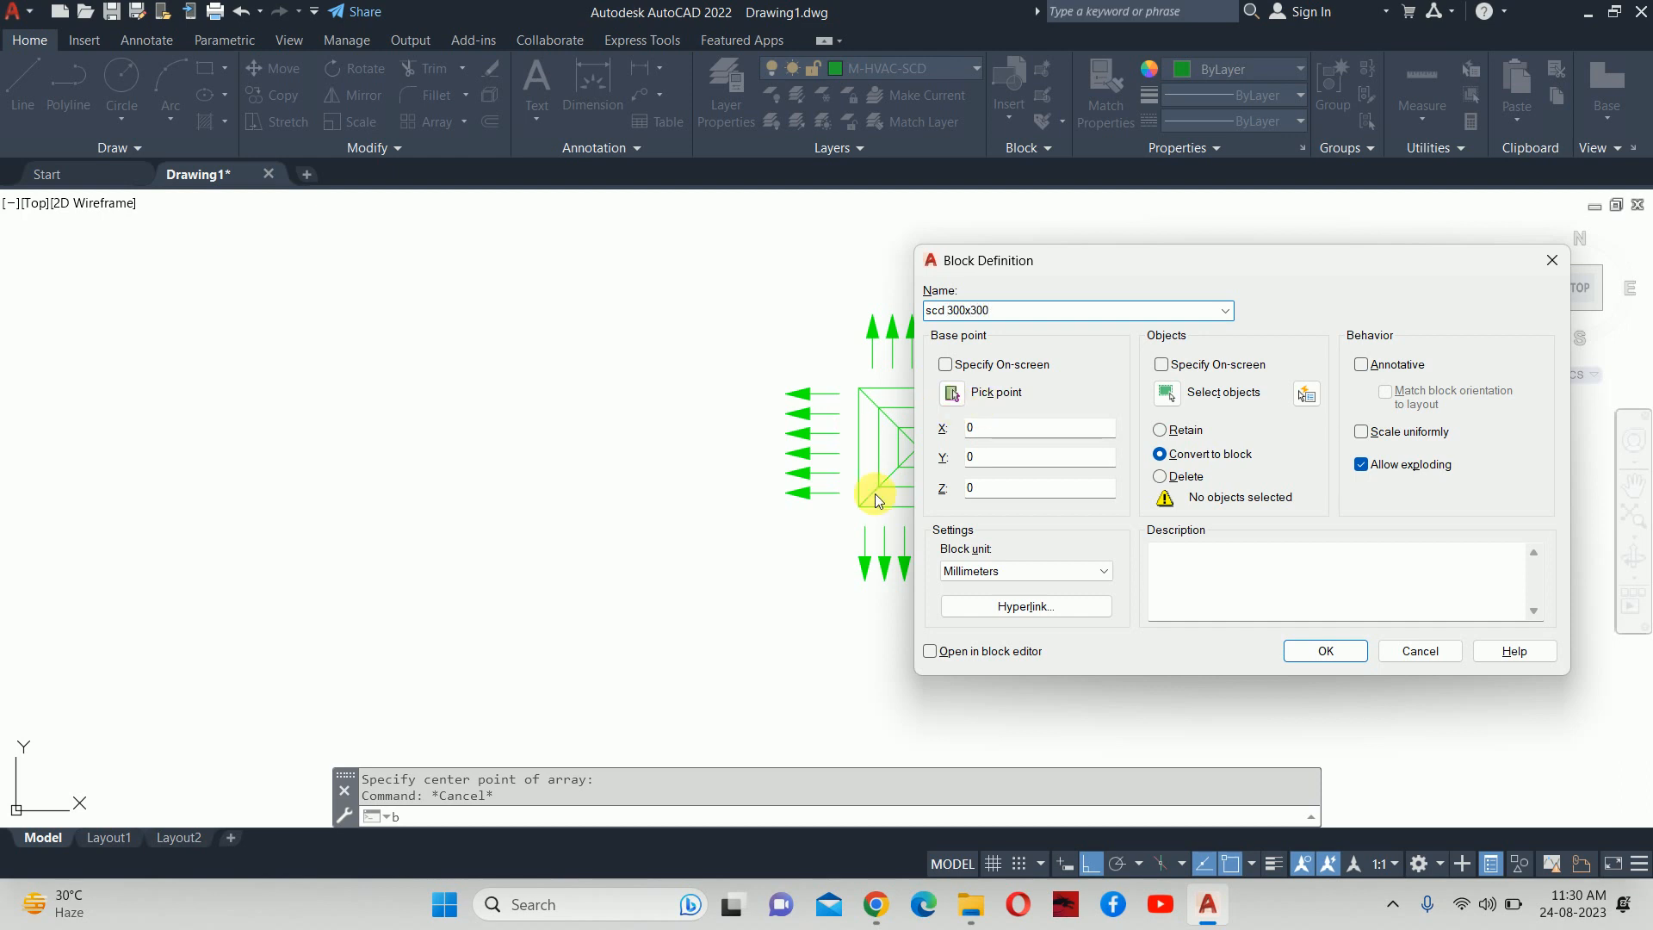
left_click(1166, 393)
left_click(1157, 654)
left_click(568, 250)
key("Return")
left_click(950, 398)
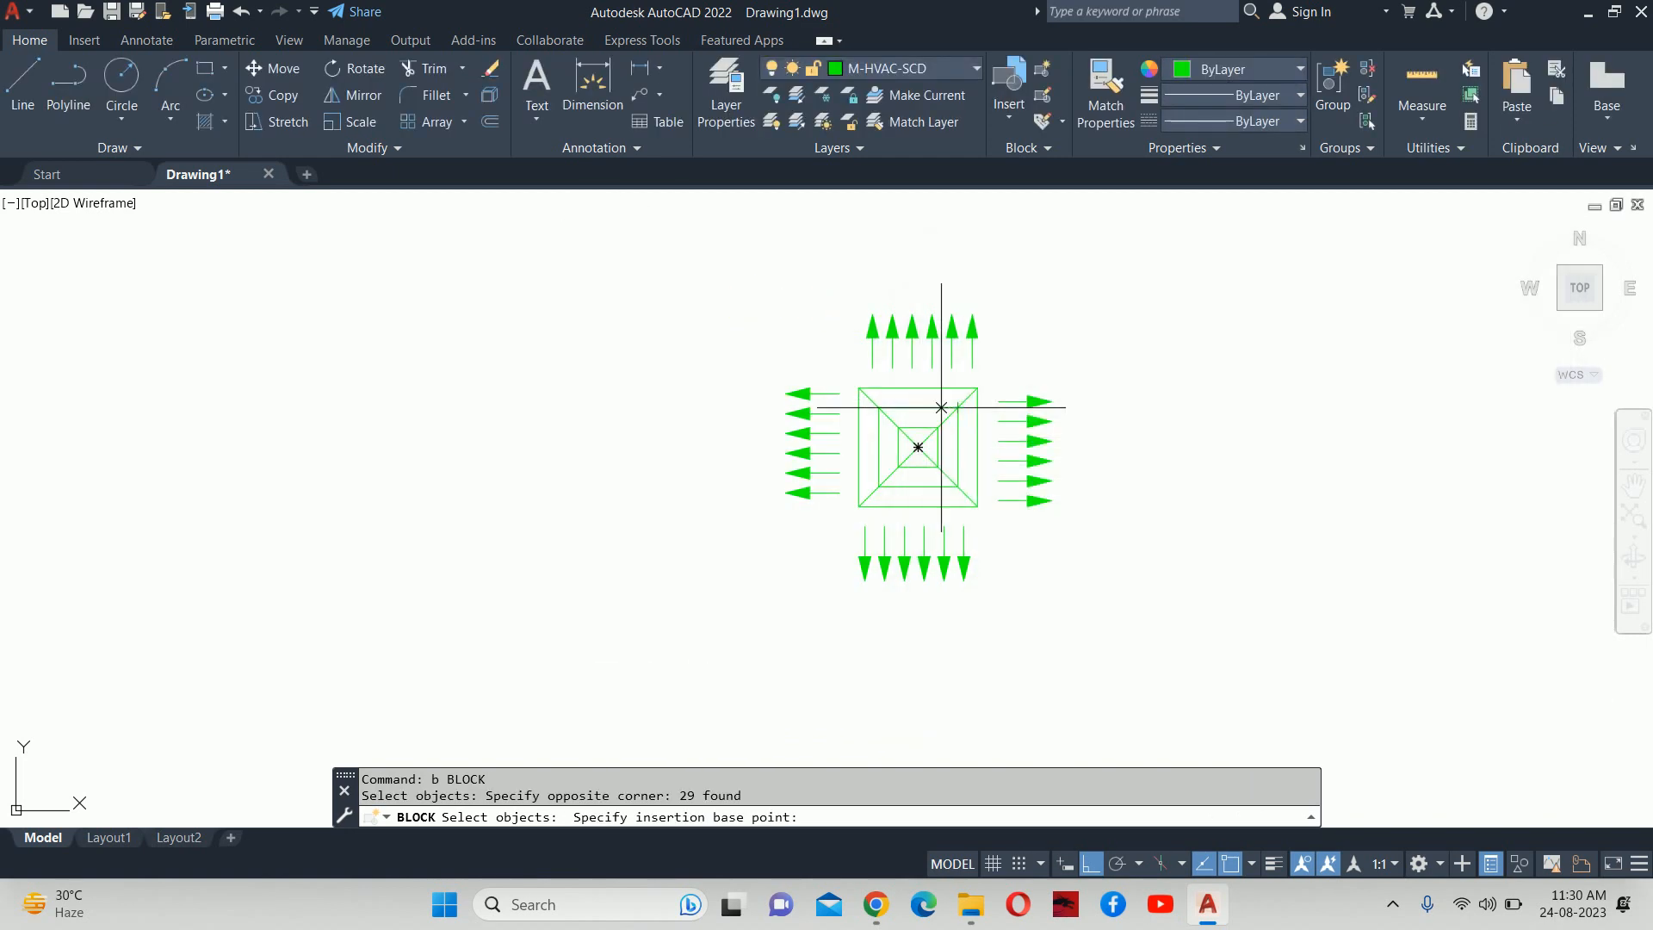
scroll(904, 443, "up", 3)
left_click(900, 450)
left_click(1345, 661)
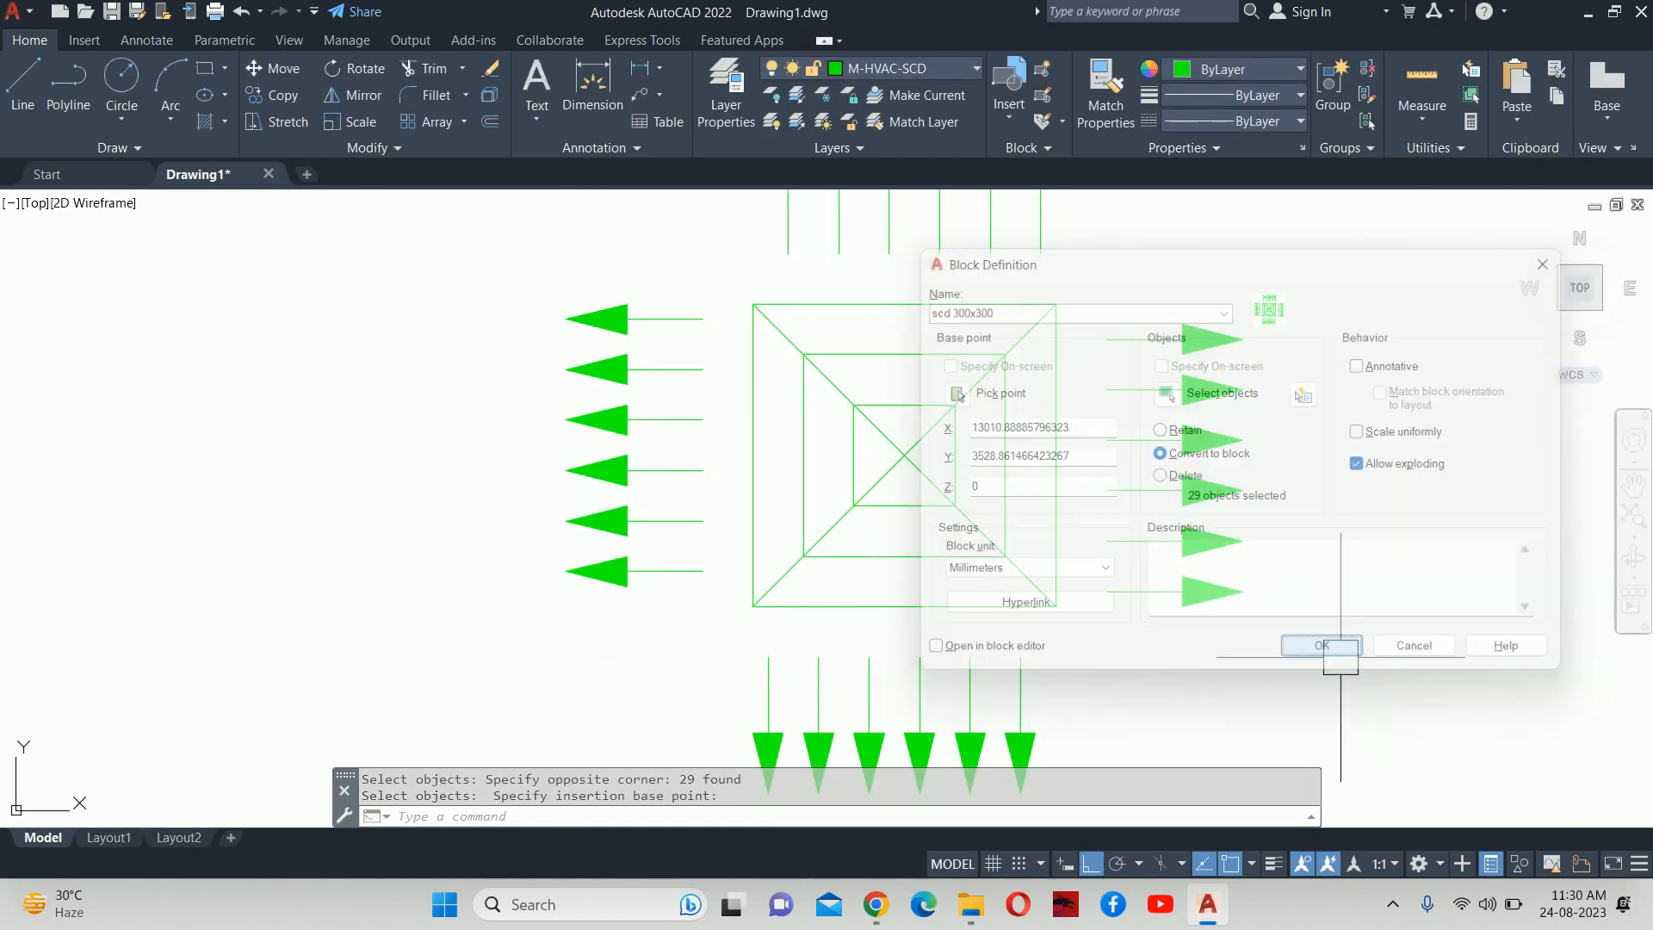
Check the new block, recentre the view, and open the Layer Properties Manager with LA.
left_click(988, 535)
scroll(989, 517, "down", 5)
key("Escape")
key("Escape")
scroll(988, 517, "down", 3)
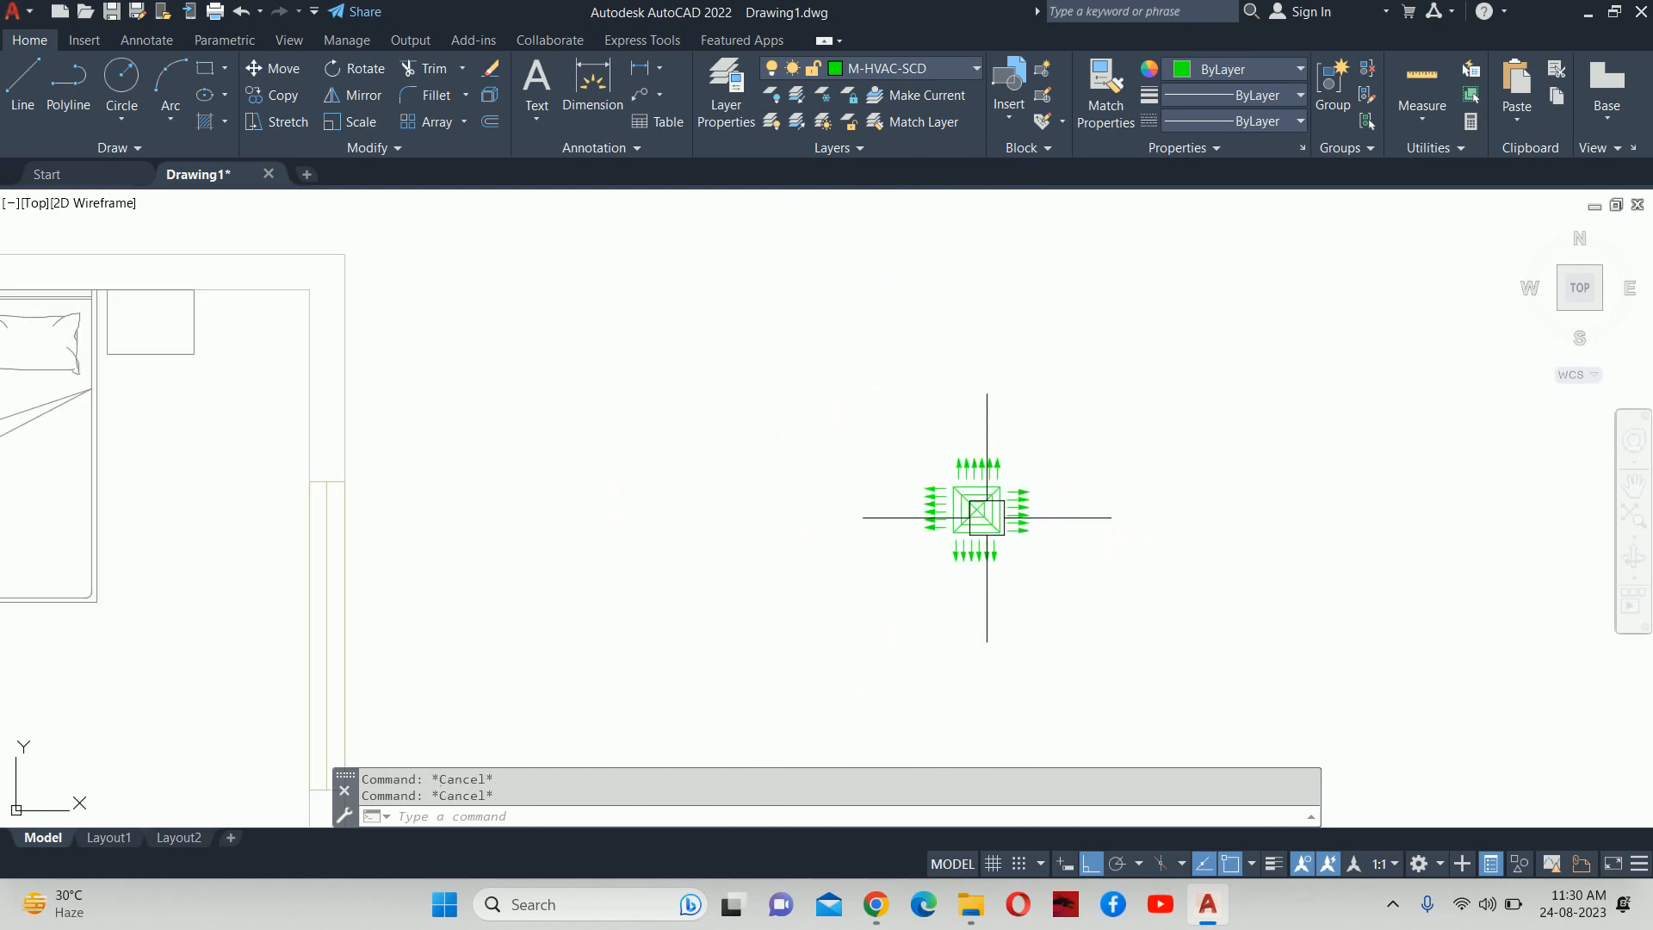
scroll(977, 516, "up", 3)
middle_click_drag(946, 518, 957, 521)
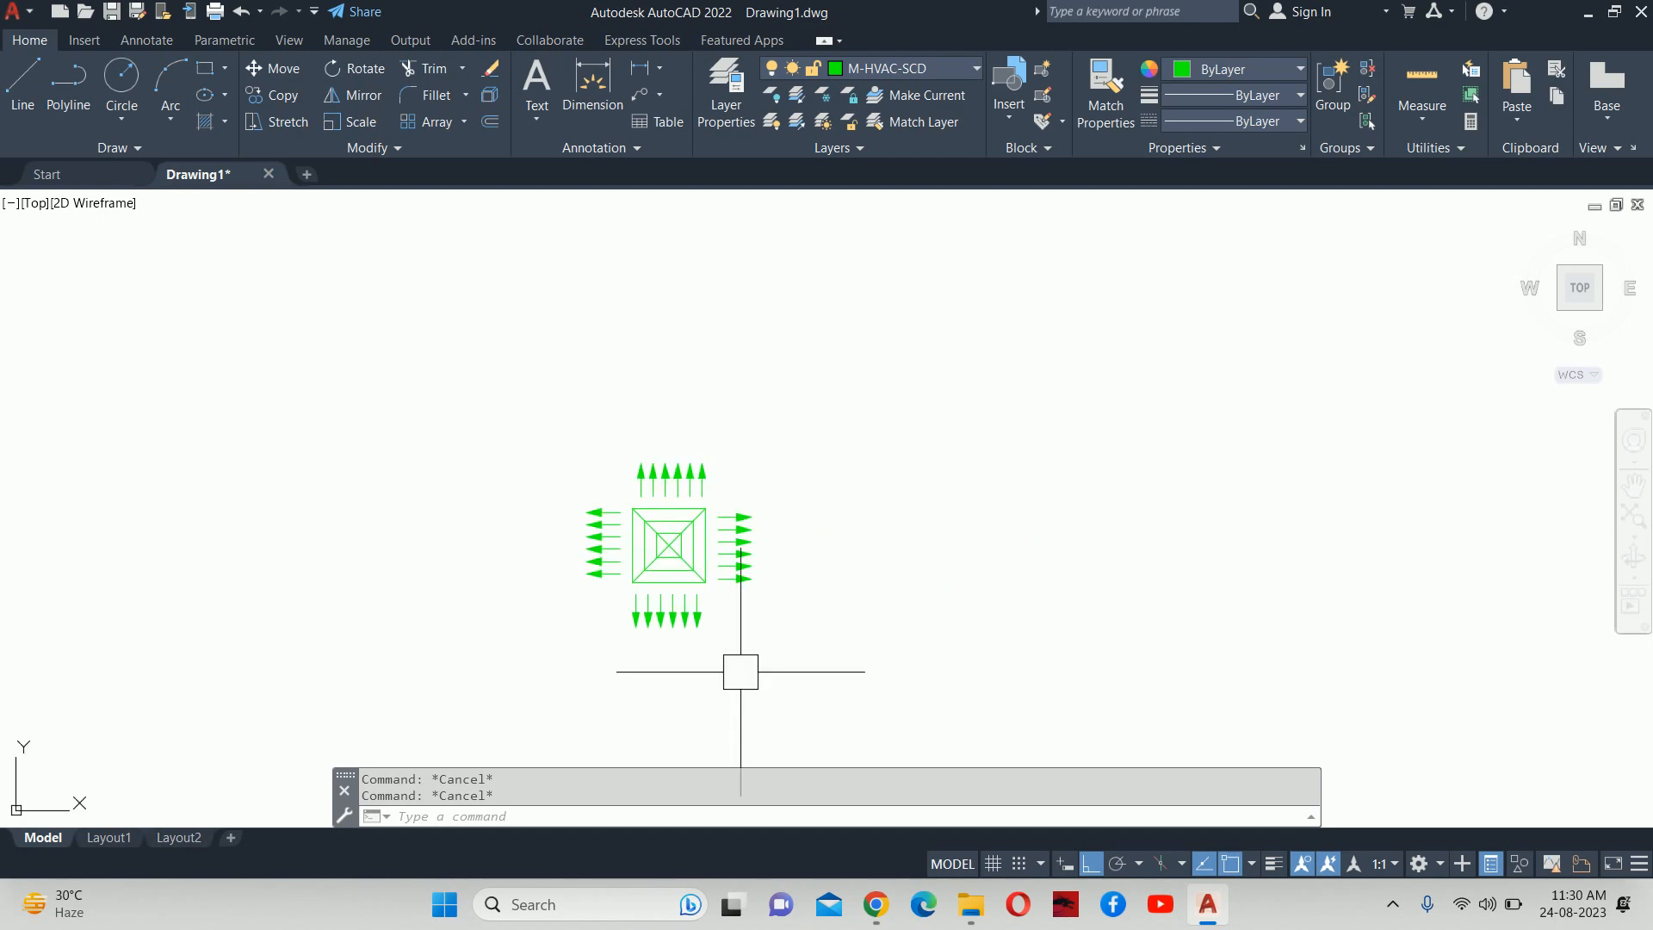
type("la")
key("Return")
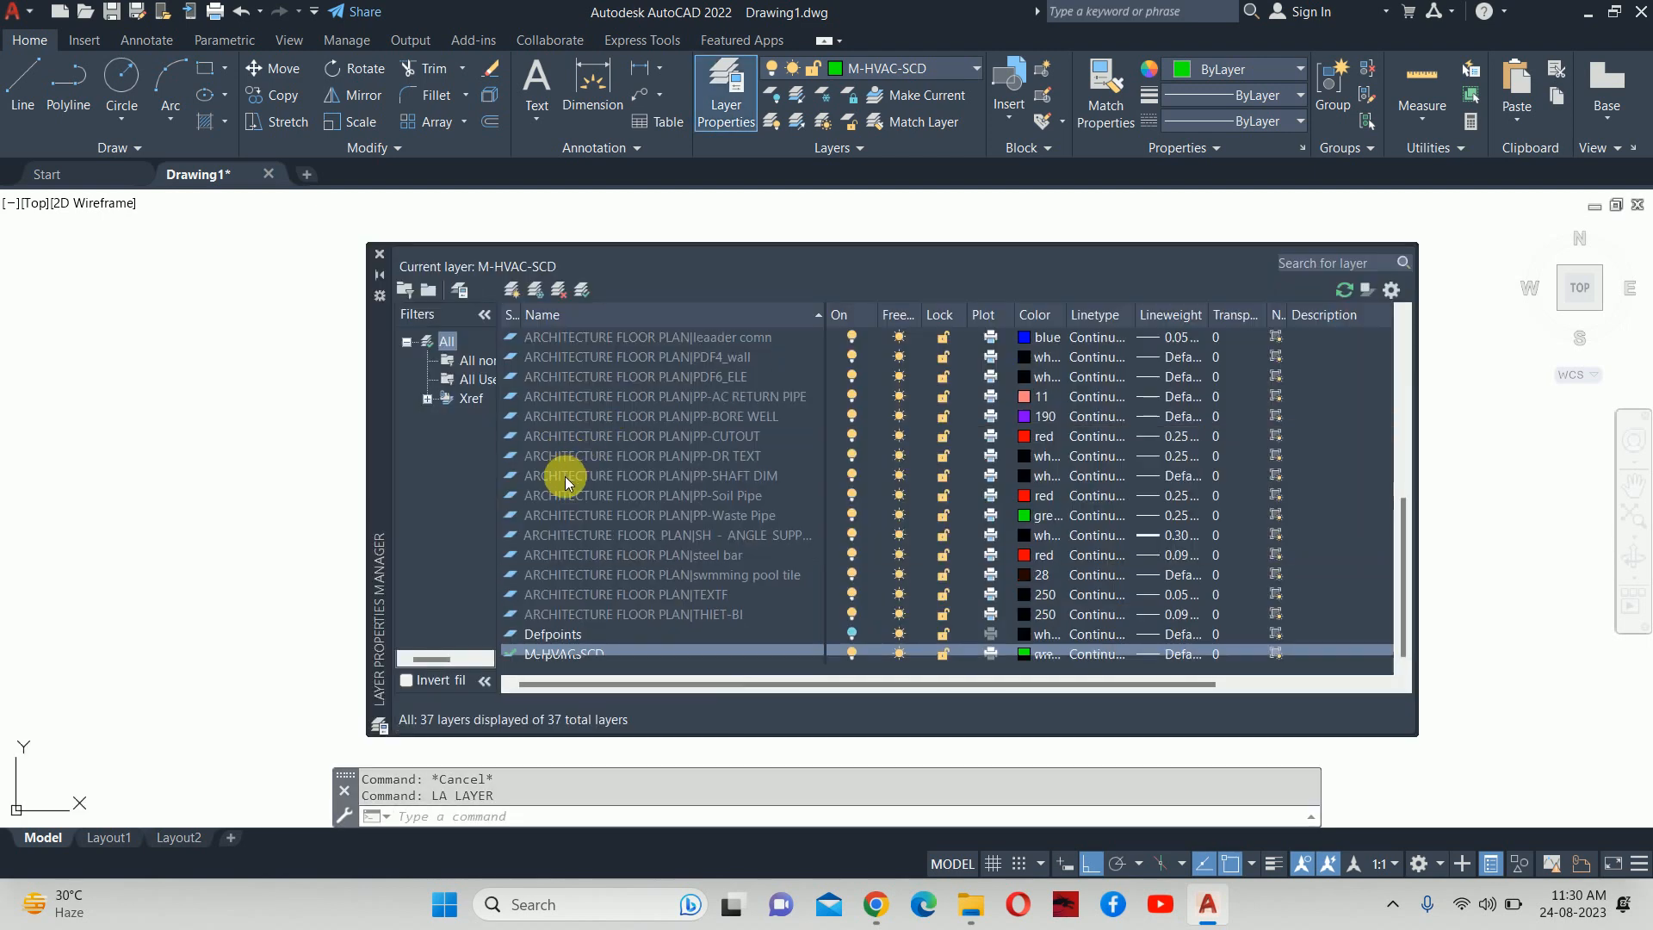
Add layer M-HVAC-RCD coloured red, set it current, and close the layer palette.
left_click(511, 289)
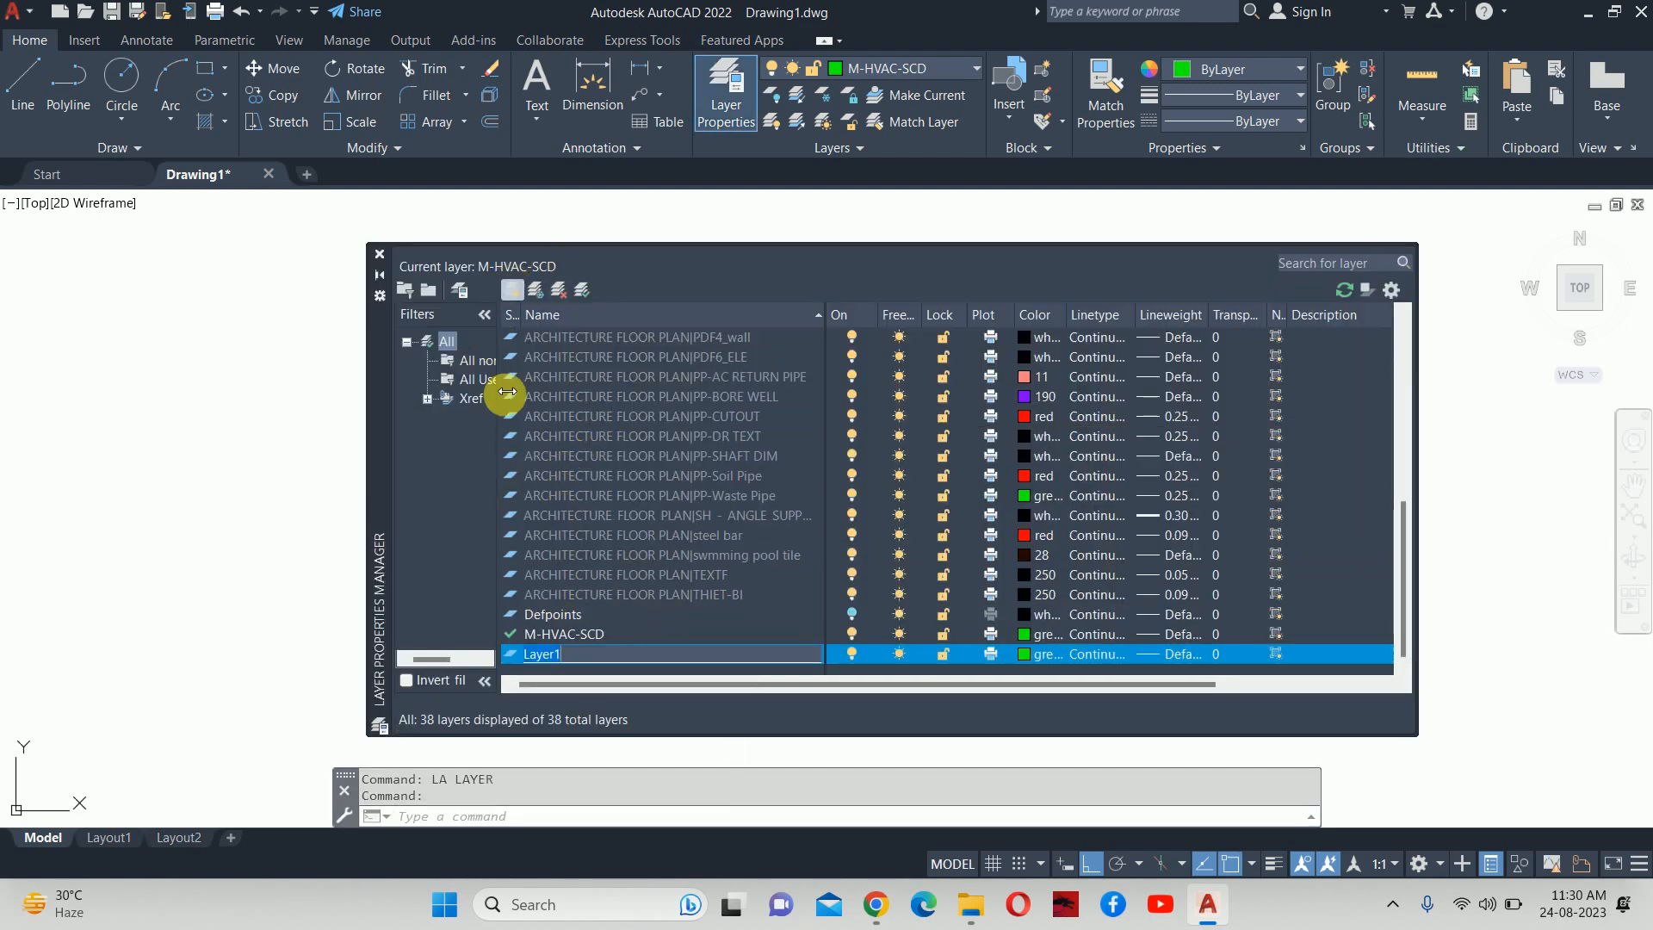
type("mRCD")
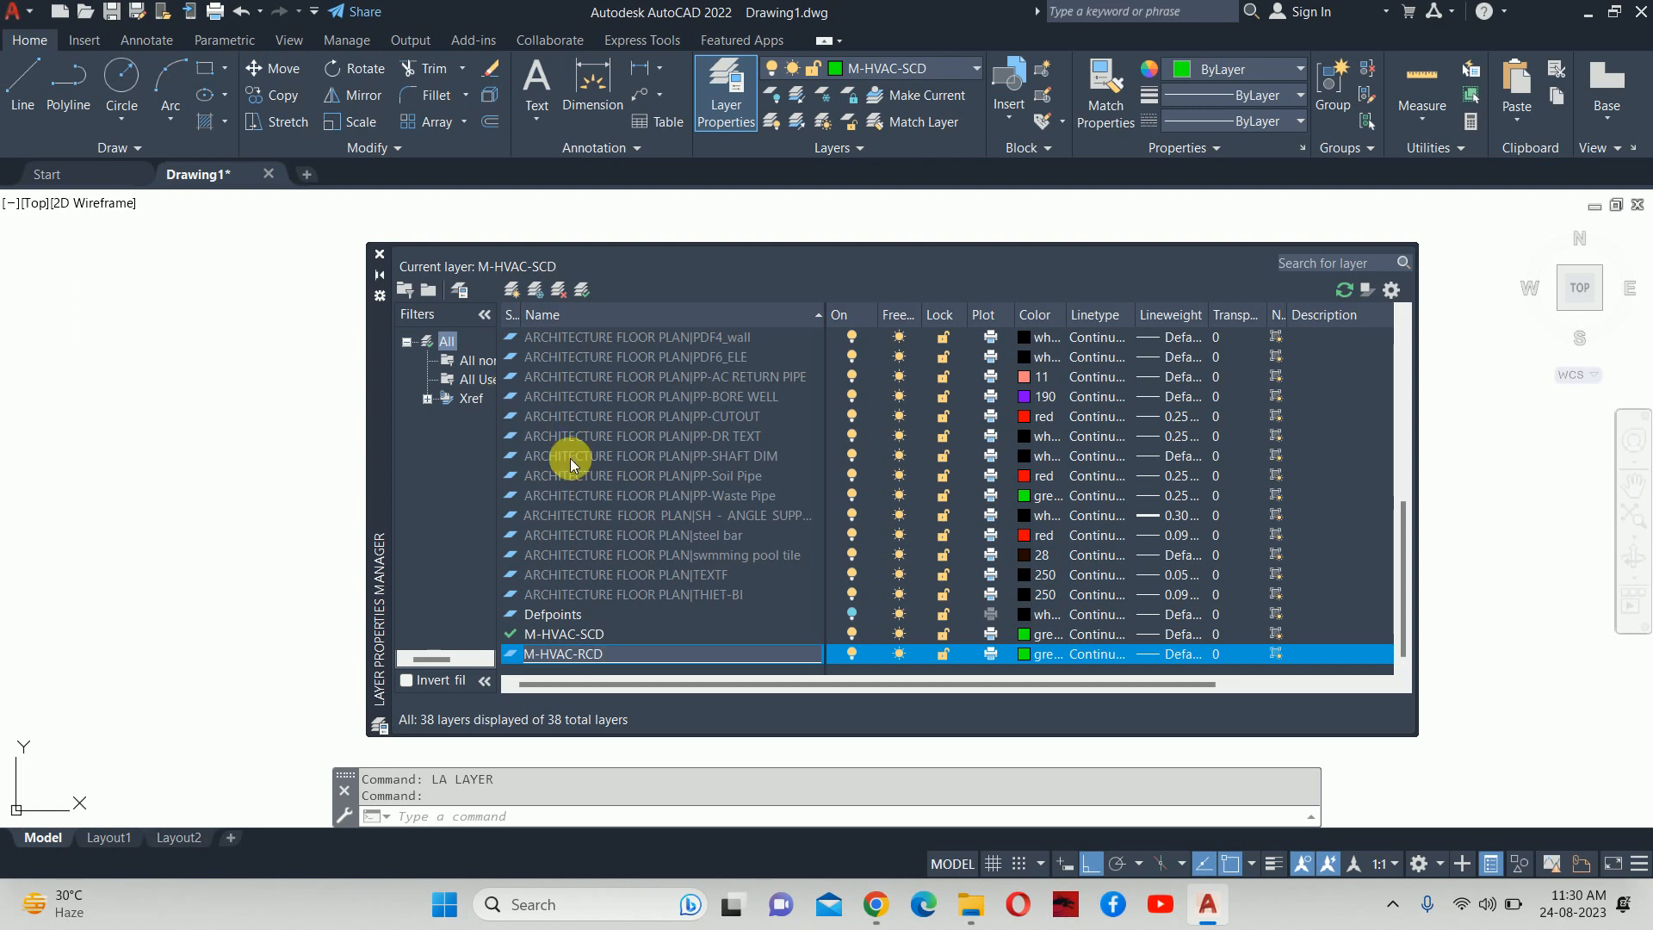
left_click(1024, 654)
left_click(895, 522)
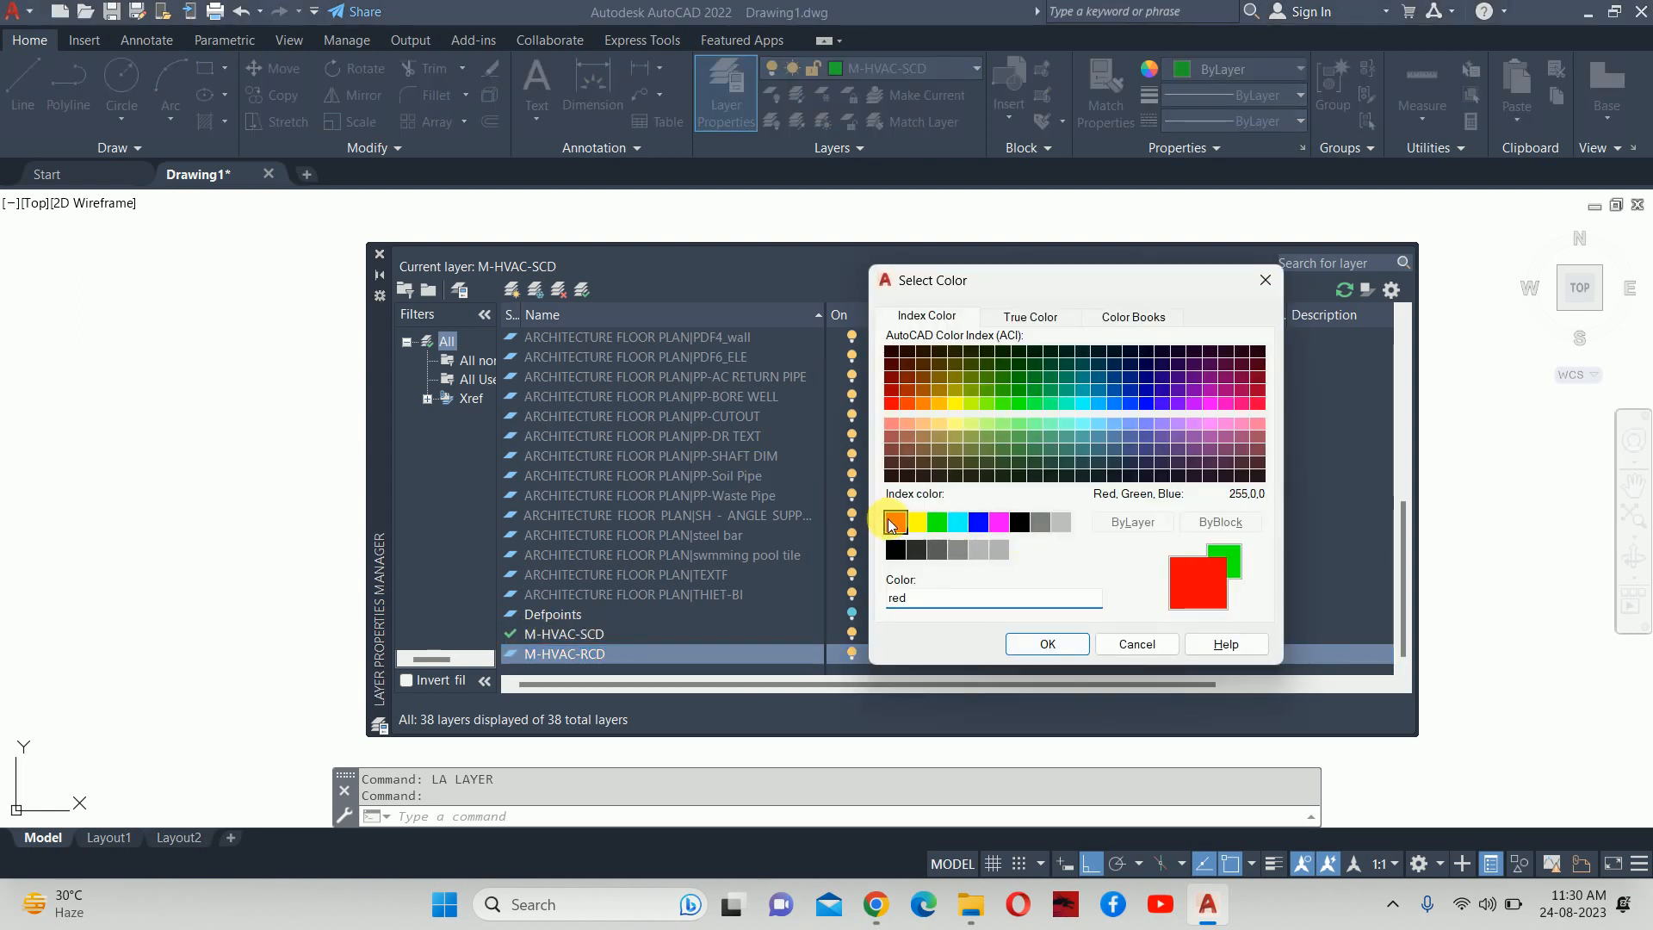
left_click(1028, 644)
double_click(626, 656)
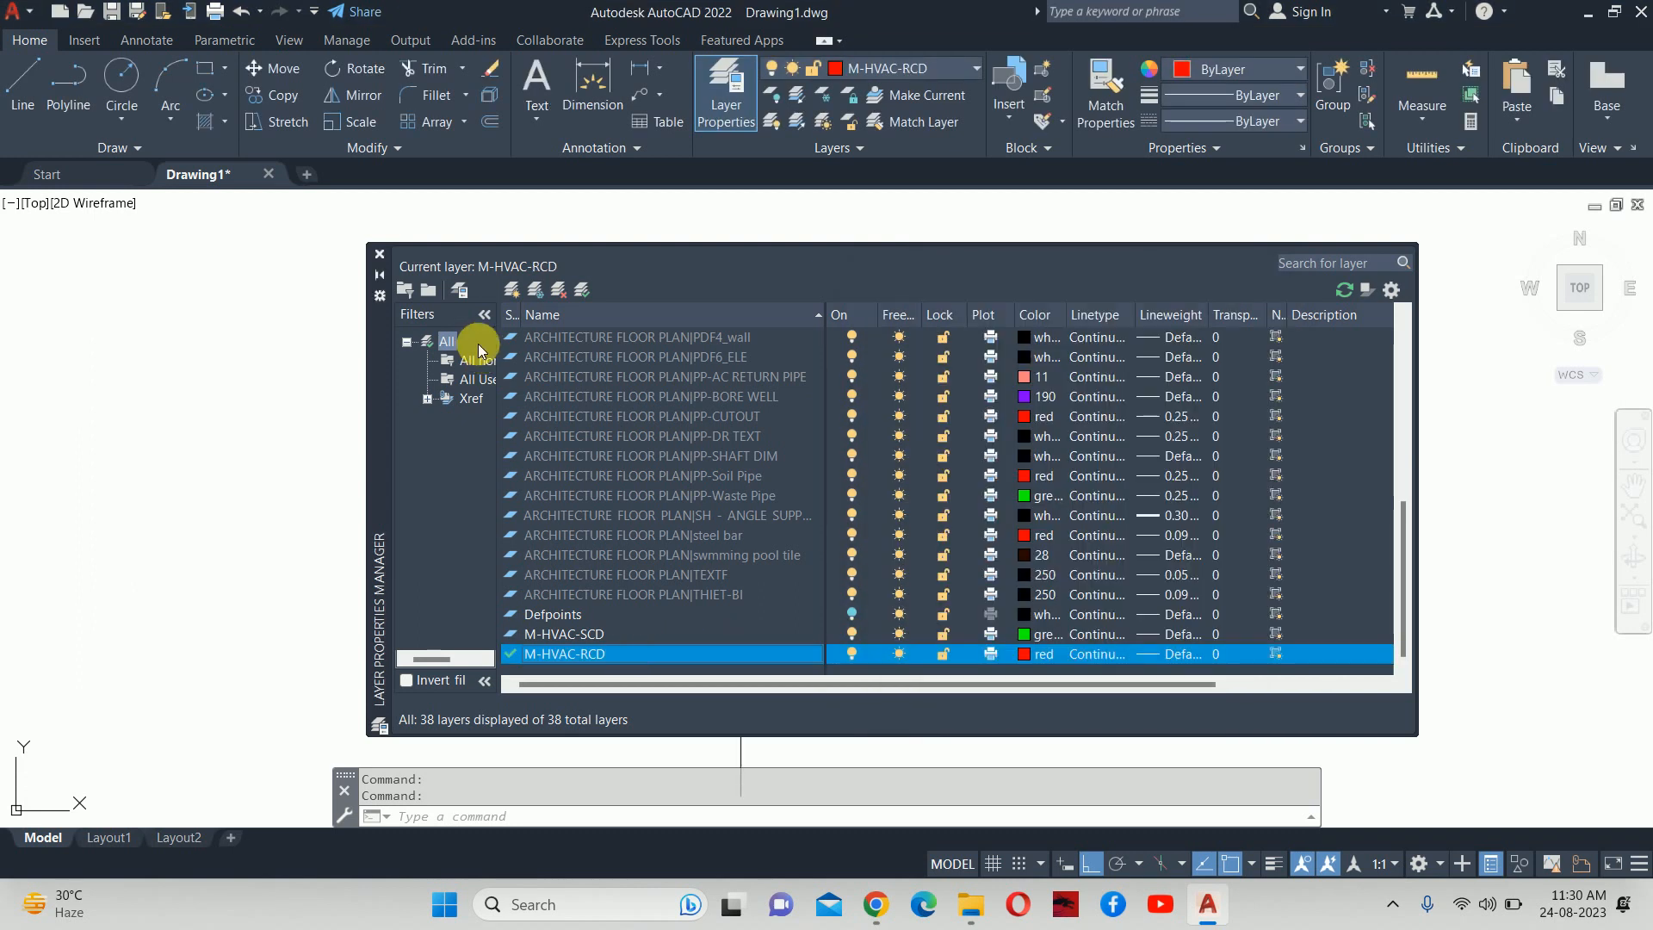
left_click(378, 254)
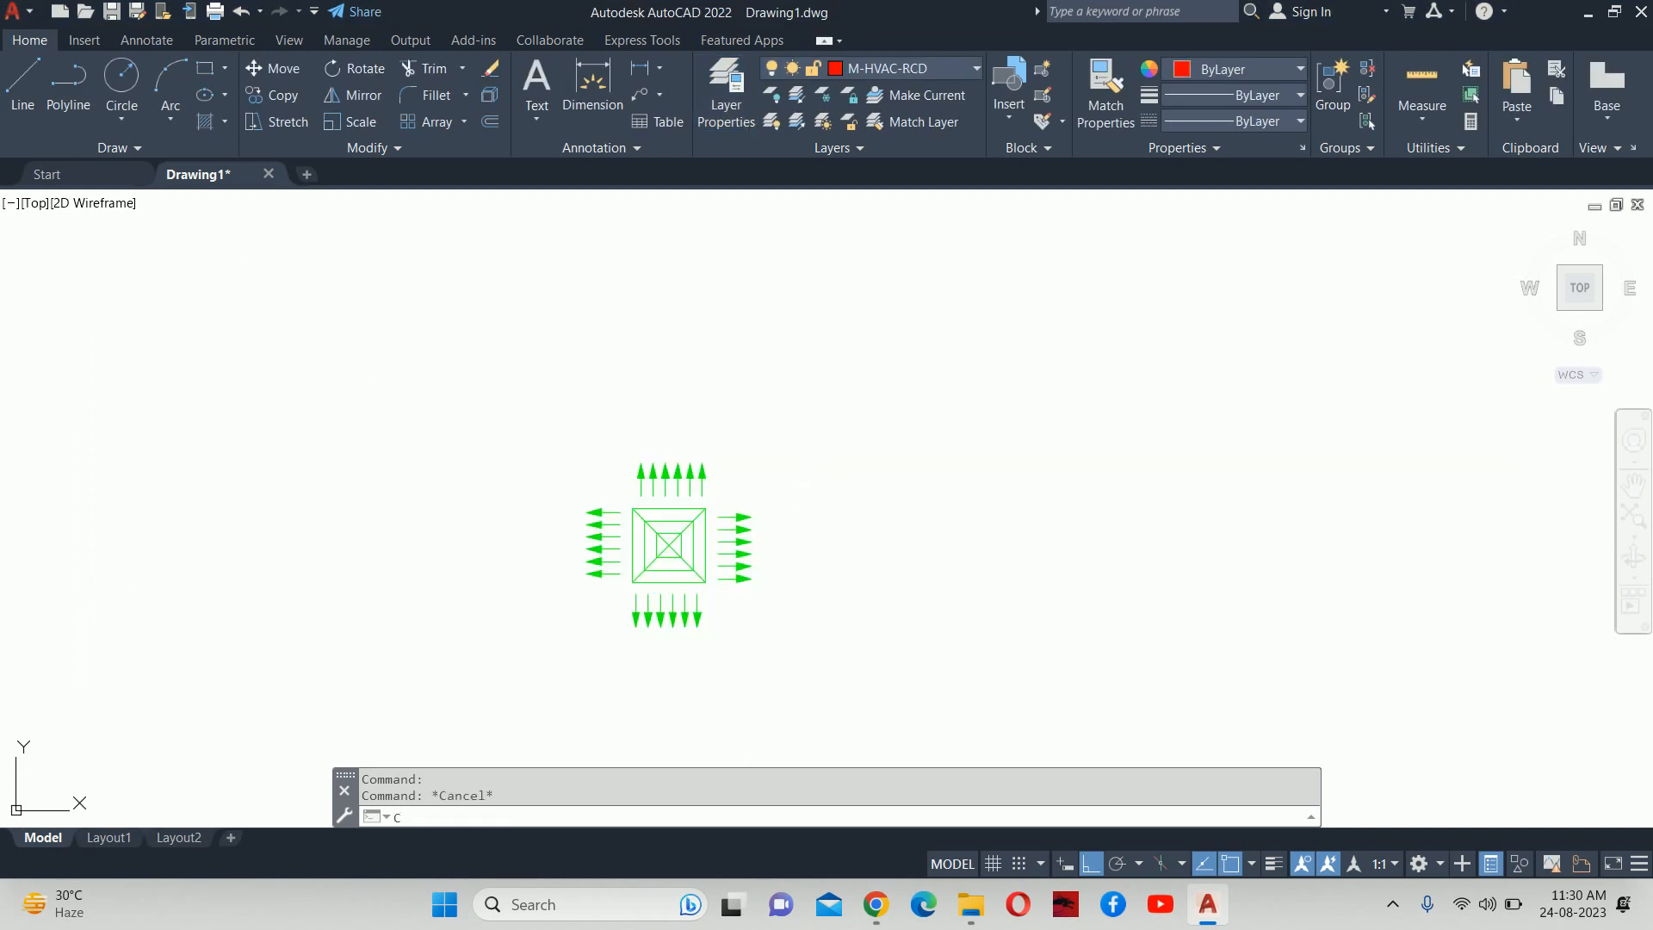
Copy the scd 300x300 diffuser block to the right of the original.
type("co")
key("Return")
left_click(715, 516)
key("Return")
left_click(726, 408)
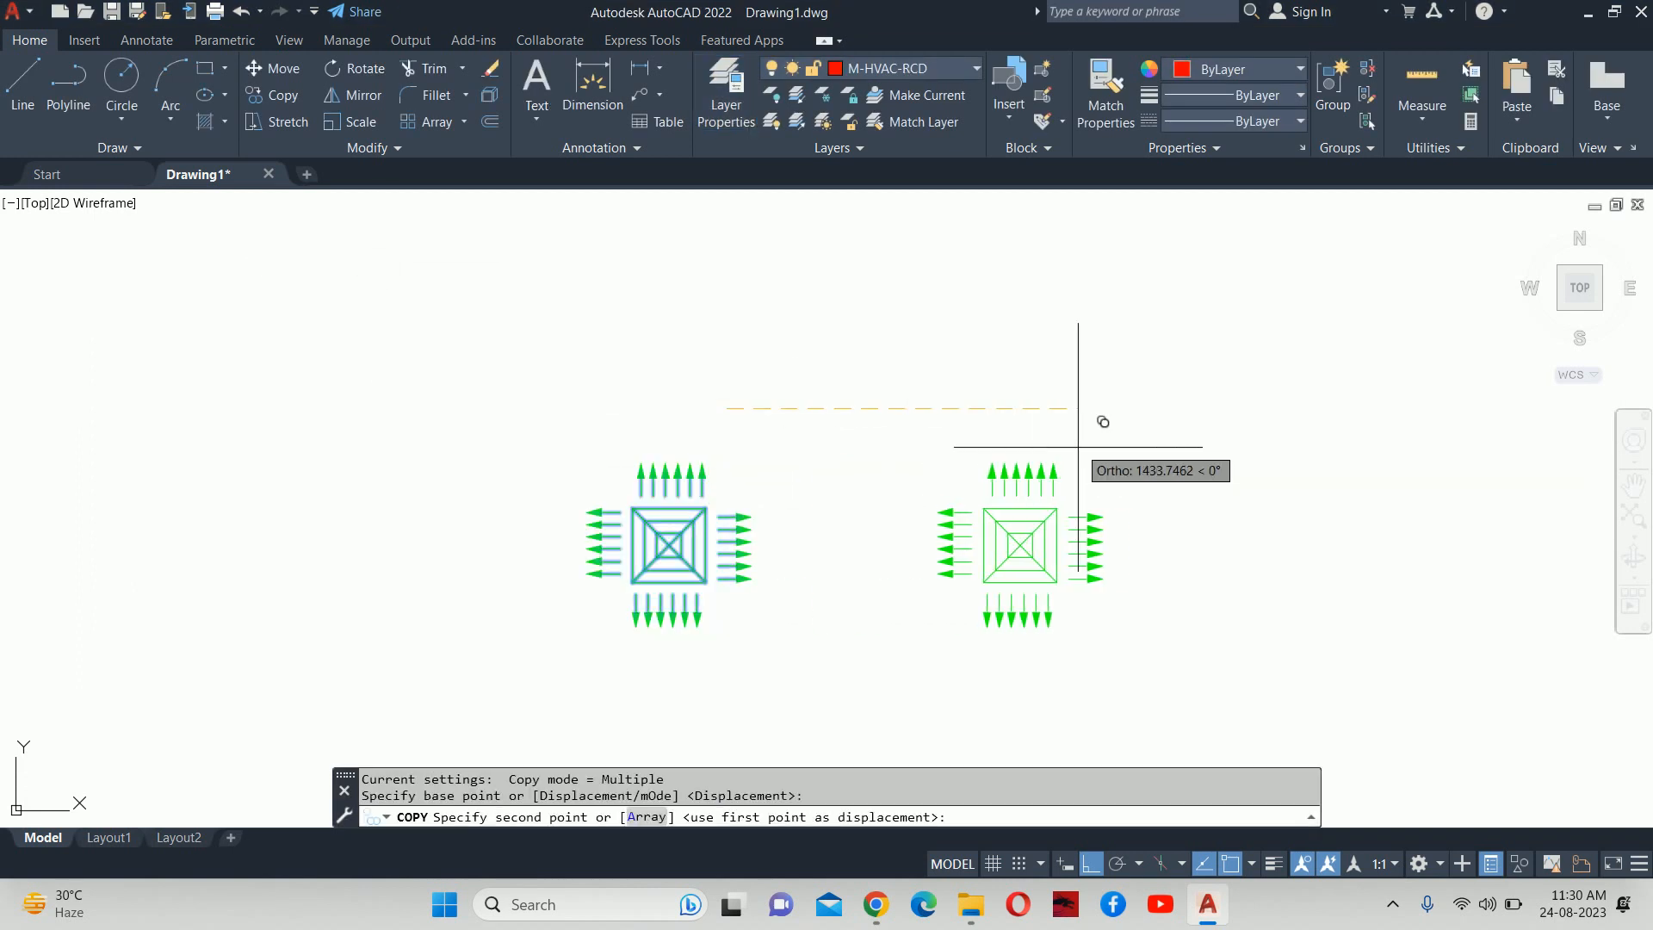
left_click(1077, 451)
key("Escape")
Explode the copied diffuser with X and bring it into view.
type("x")
key("Return")
left_click(1014, 576)
key("Return")
mouse_move(1043, 533)
middle_mouse_down()
mouse_move(1004, 377)
mouse_move(983, 448)
middle_mouse_up()
key("Escape")
key("Escape")
scroll(1001, 375, "up", 4)
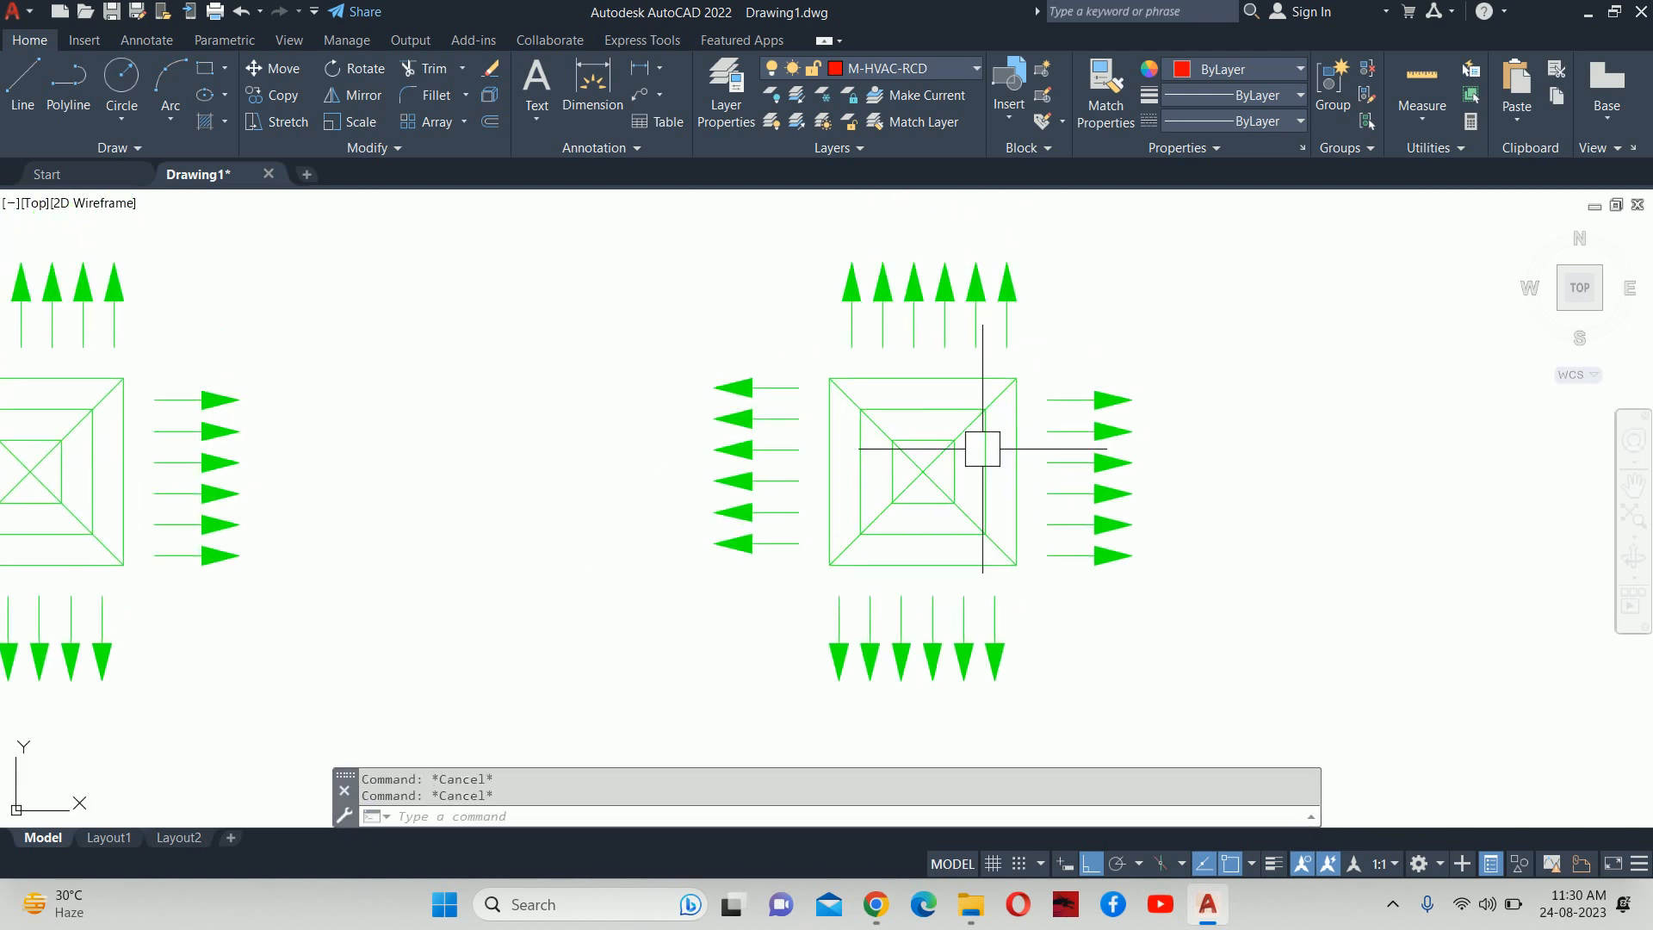
scroll(982, 413, "up", 2)
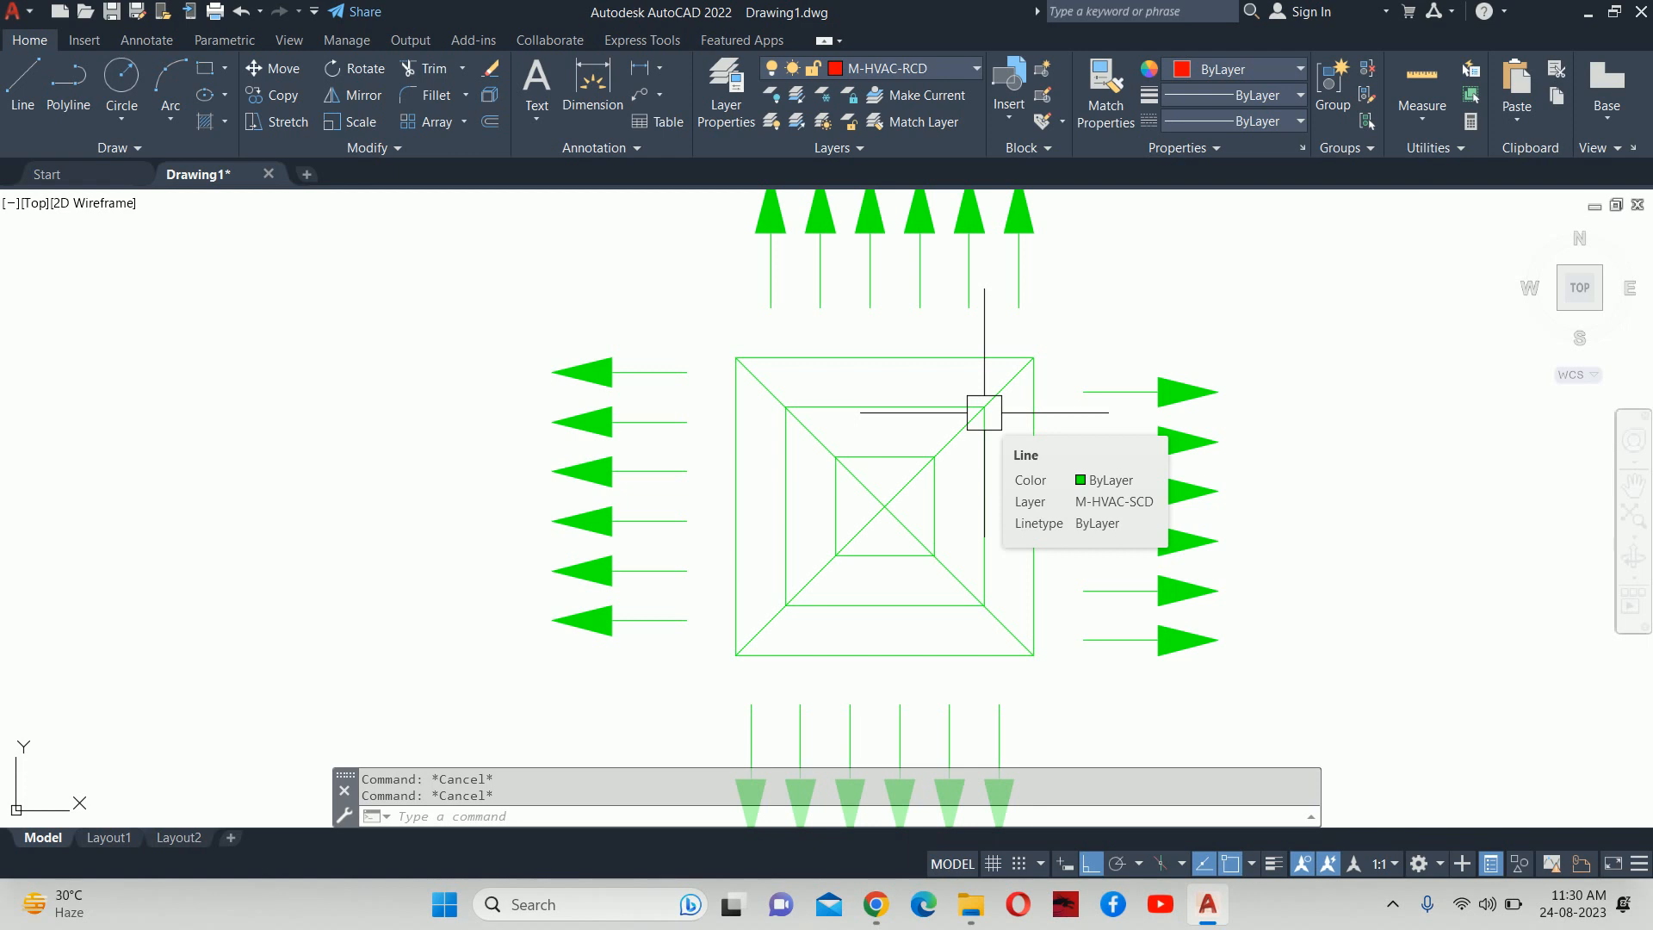
Erase one diagonal line from the copied diffuser.
scroll(981, 397, "up", 2)
left_click(992, 390)
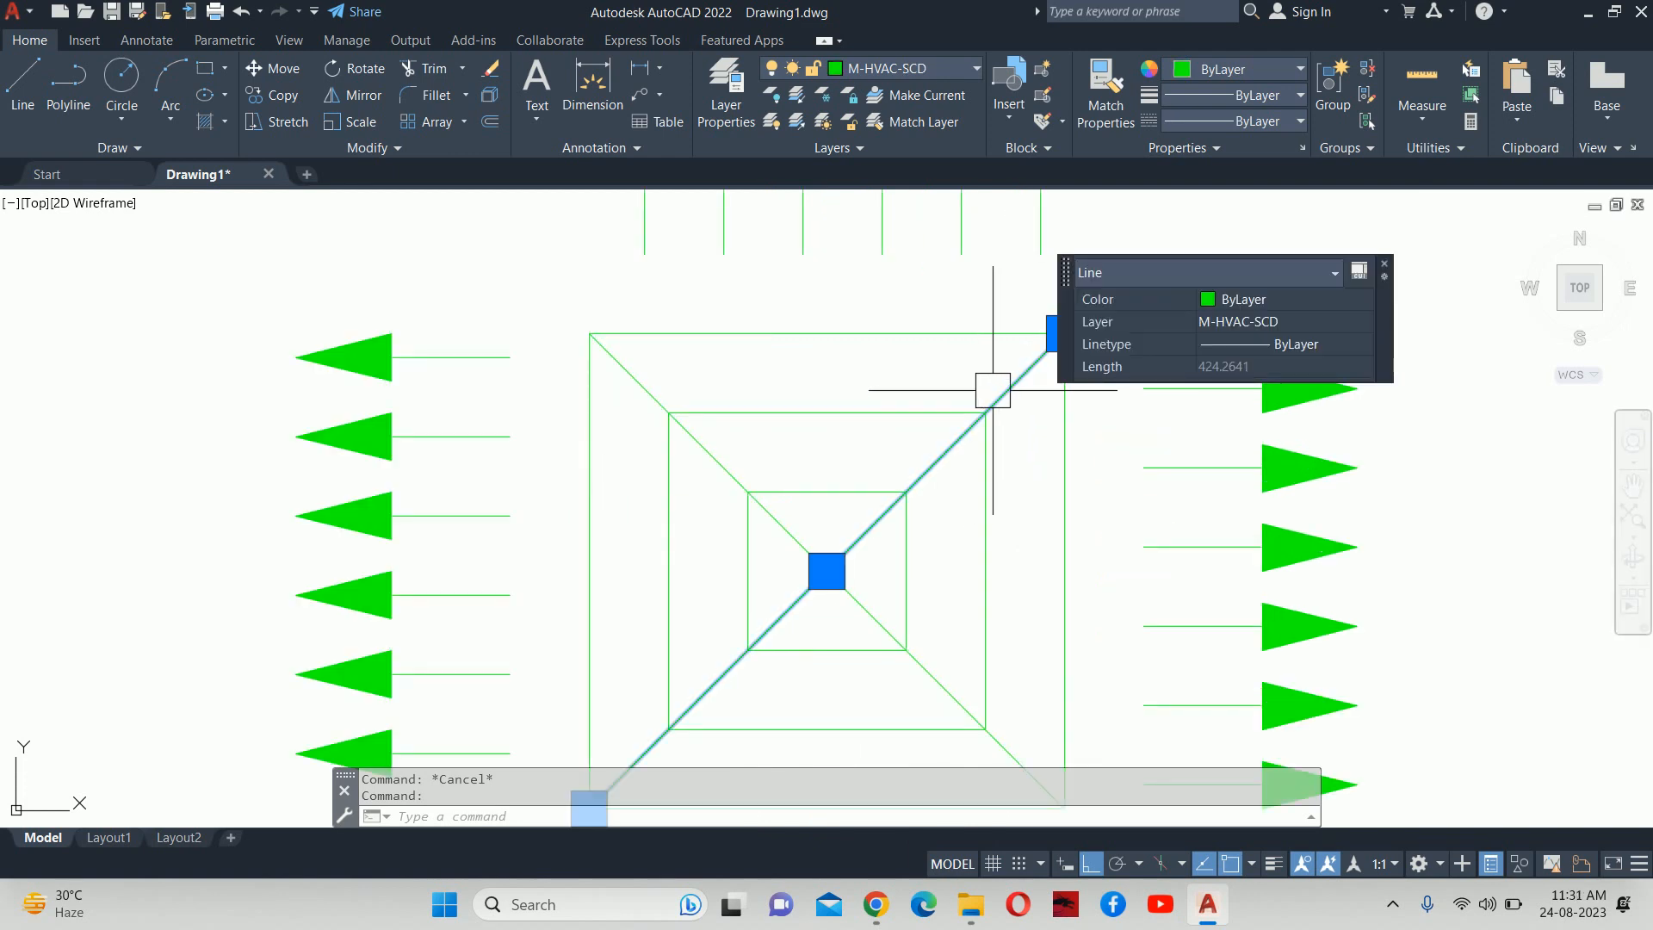
key("Delete")
scroll(995, 396, "down", 6)
Begin mirroring the right and left arrow sets about the square's centre, then abandon it.
type("MI")
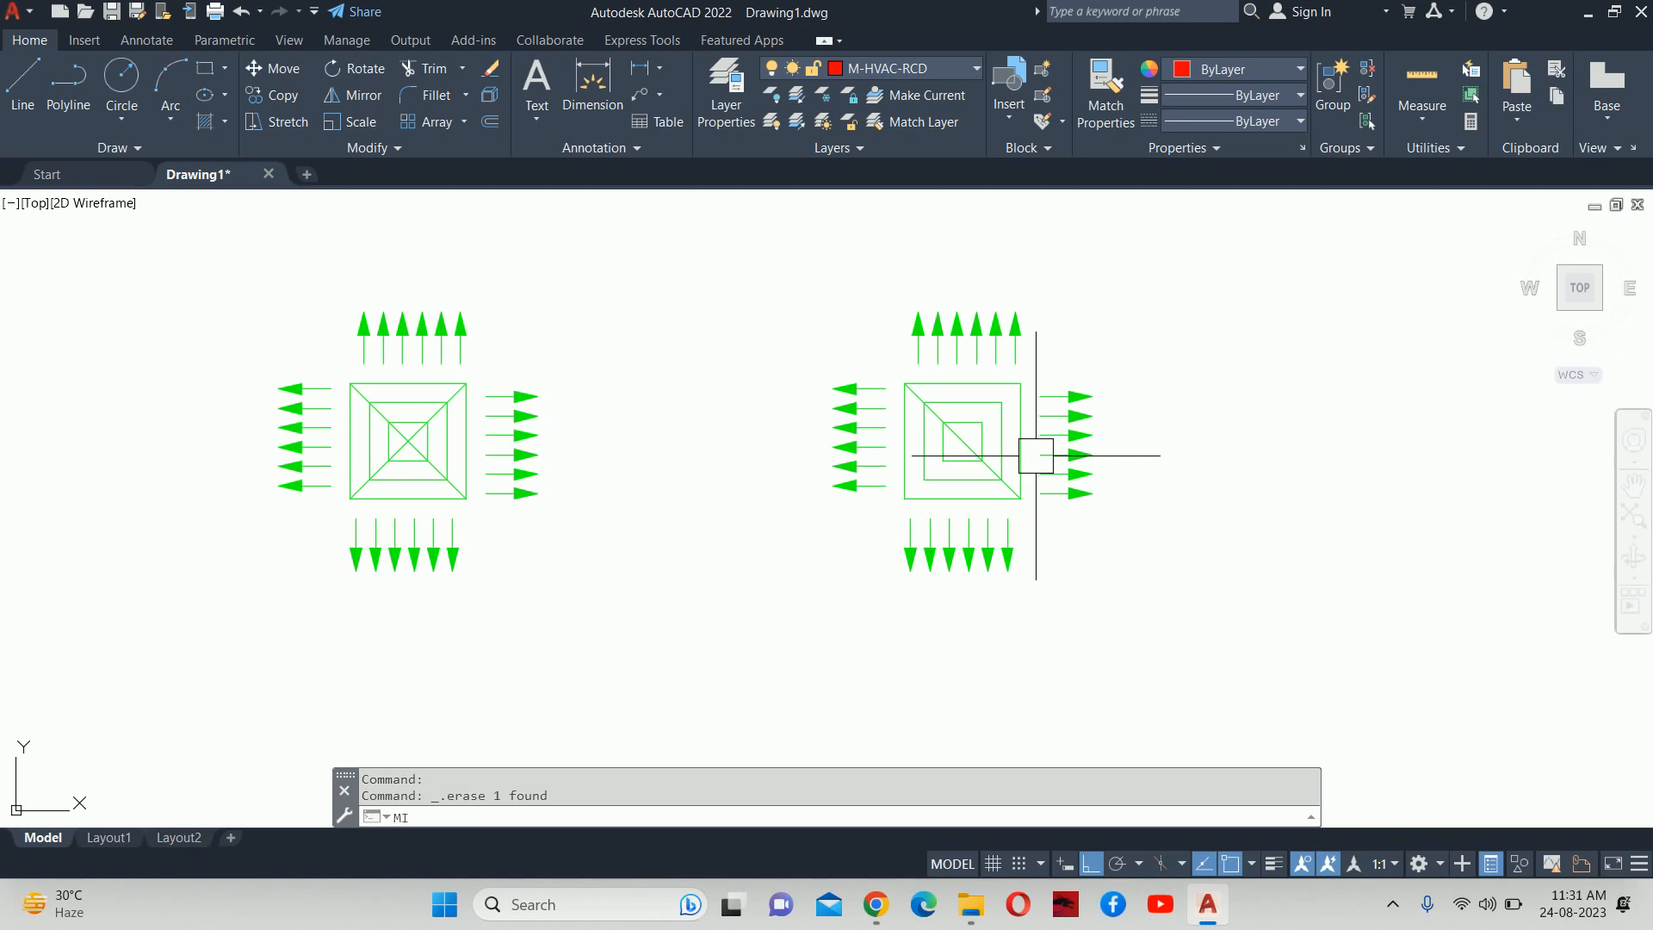
key("Return")
left_click(1112, 496)
left_click(1073, 391)
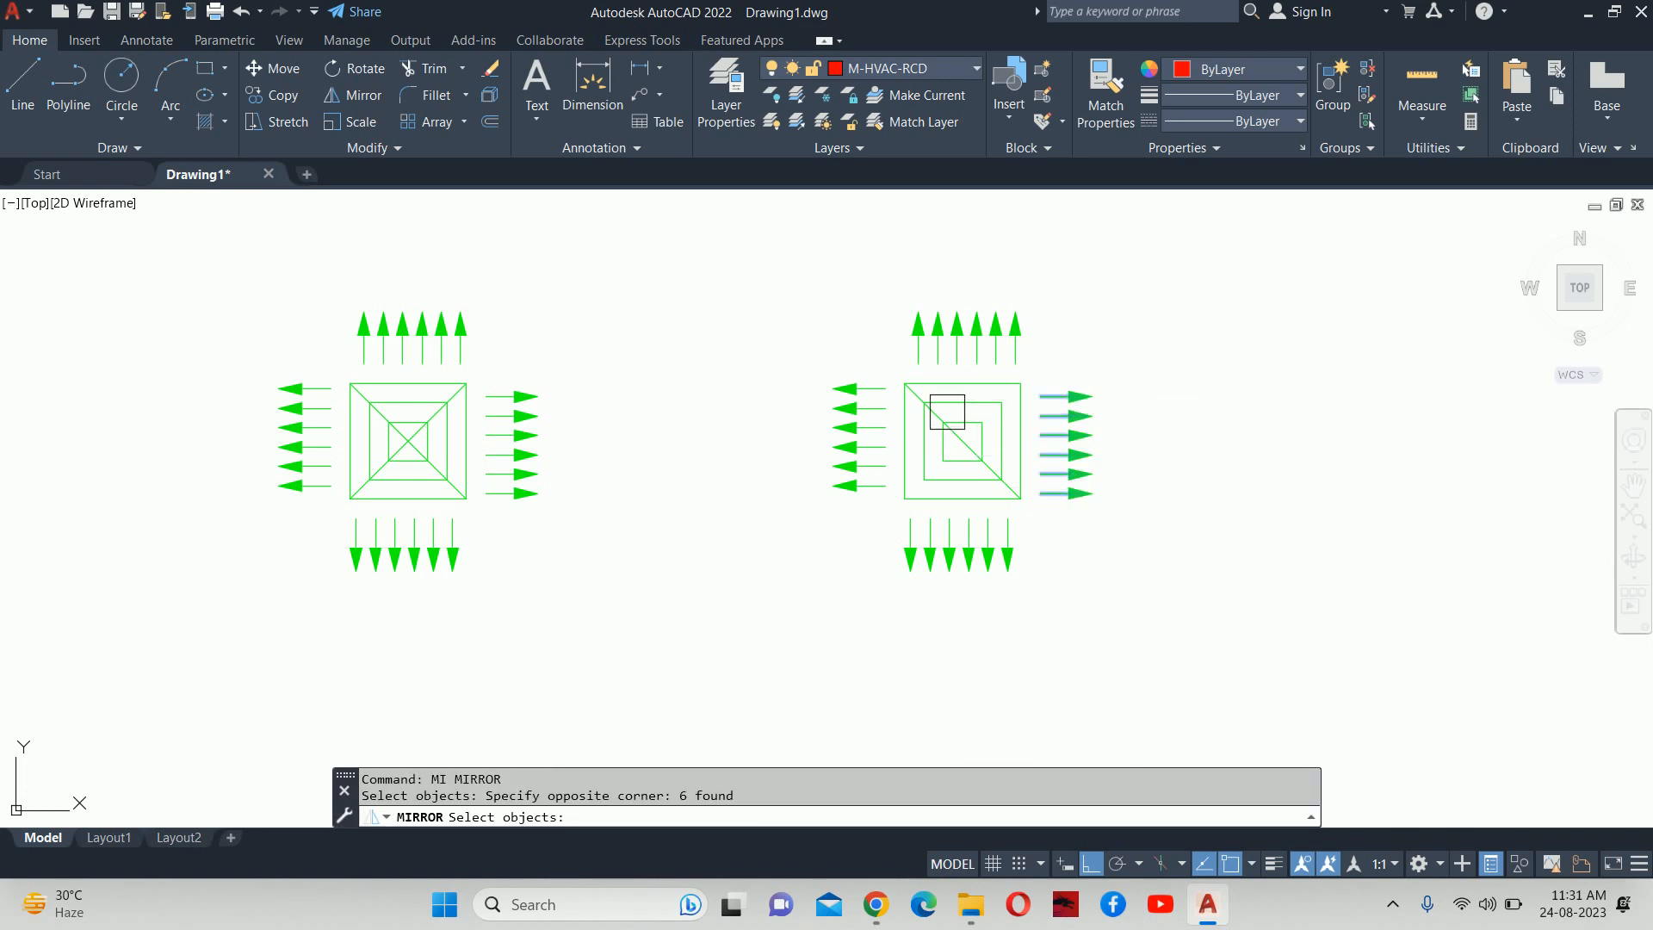
left_click(880, 534)
left_click(855, 375)
key("Return")
left_click(962, 441)
key("Escape")
key("Escape")
Mirror the six right arrows about a vertical line, erasing the originals so they point inward.
key("Return")
left_click(1086, 506)
left_click(1060, 326)
scroll(1066, 391, "up", 4)
key("Return")
scroll(1070, 405, "up", 4)
left_click(1033, 409)
left_click(1034, 284)
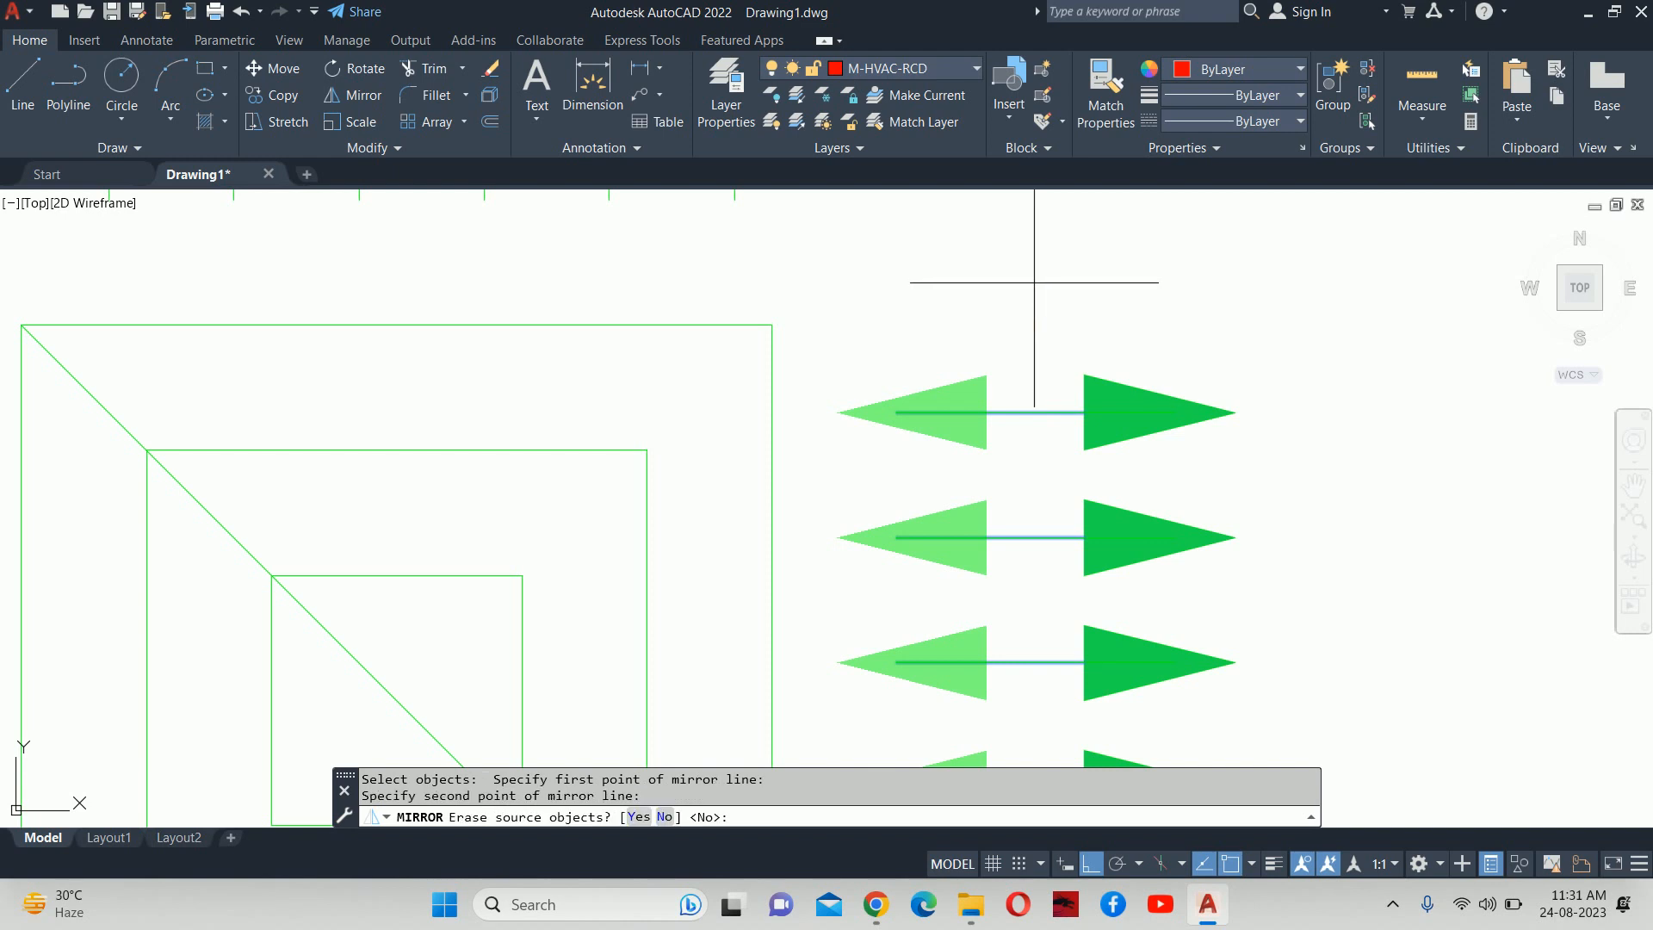
type("y")
key("Return")
key("Escape")
key("Escape")
Delete the copy's top, left and bottom arrows, 18 in all.
scroll(999, 314, "down", 5)
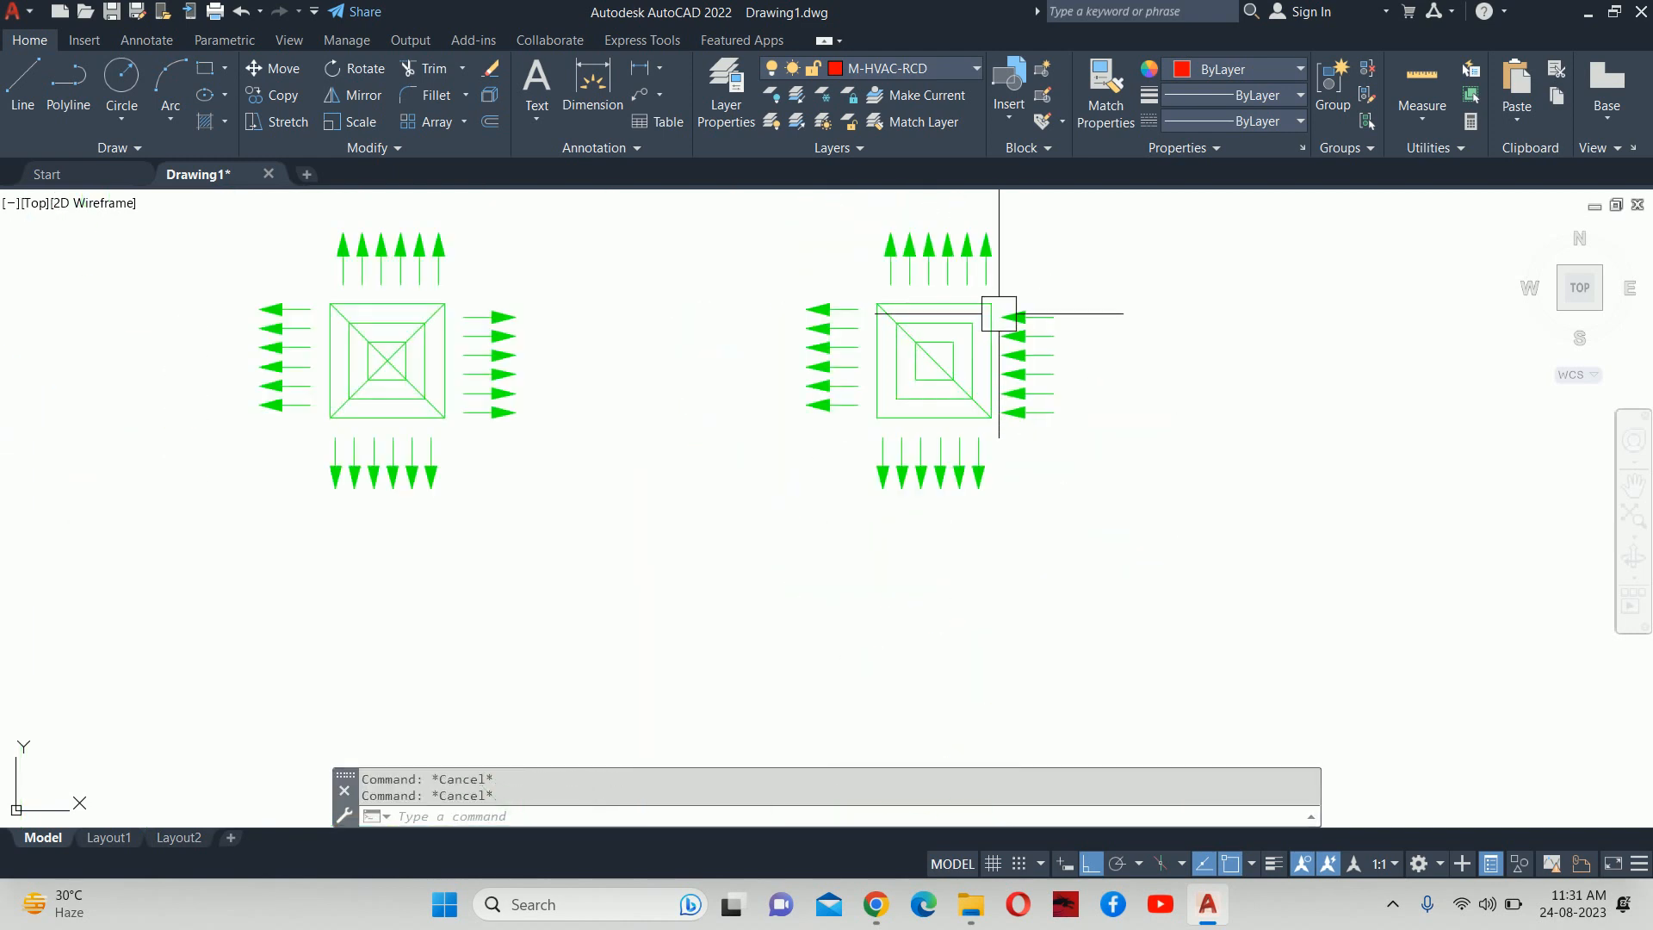
middle_click_drag(998, 314, 1010, 431)
left_click(1071, 324)
left_click(840, 370)
left_click(865, 340)
left_click(781, 525)
left_click(1051, 635)
left_click(859, 576)
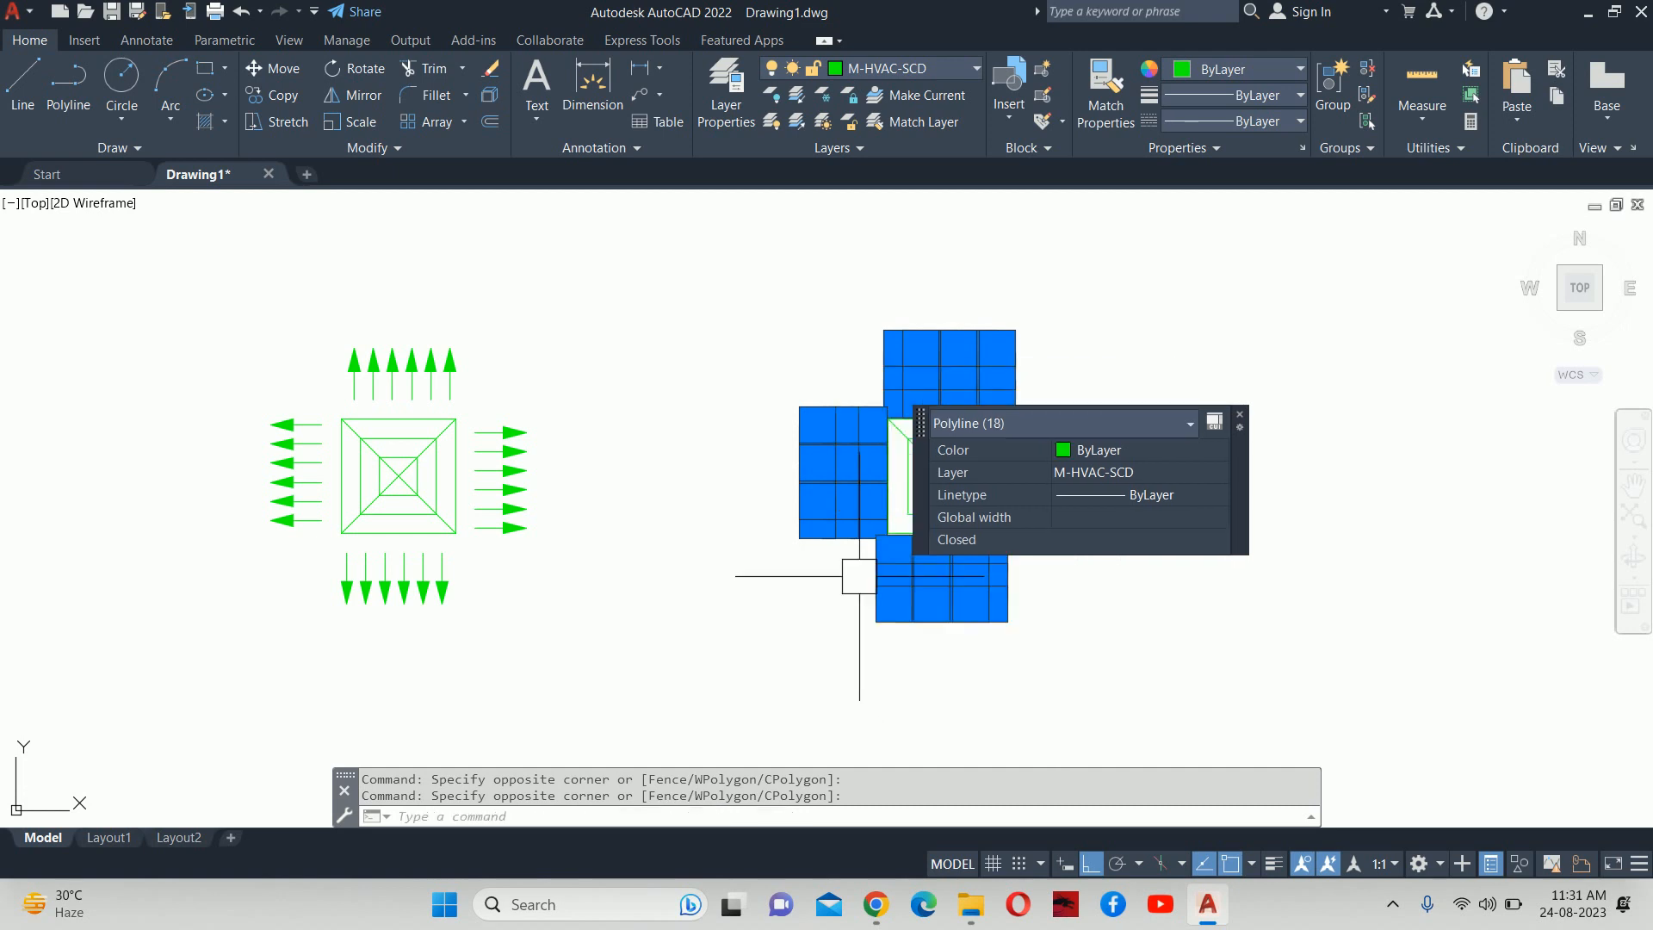
key("Delete")
key("Escape")
key("Escape")
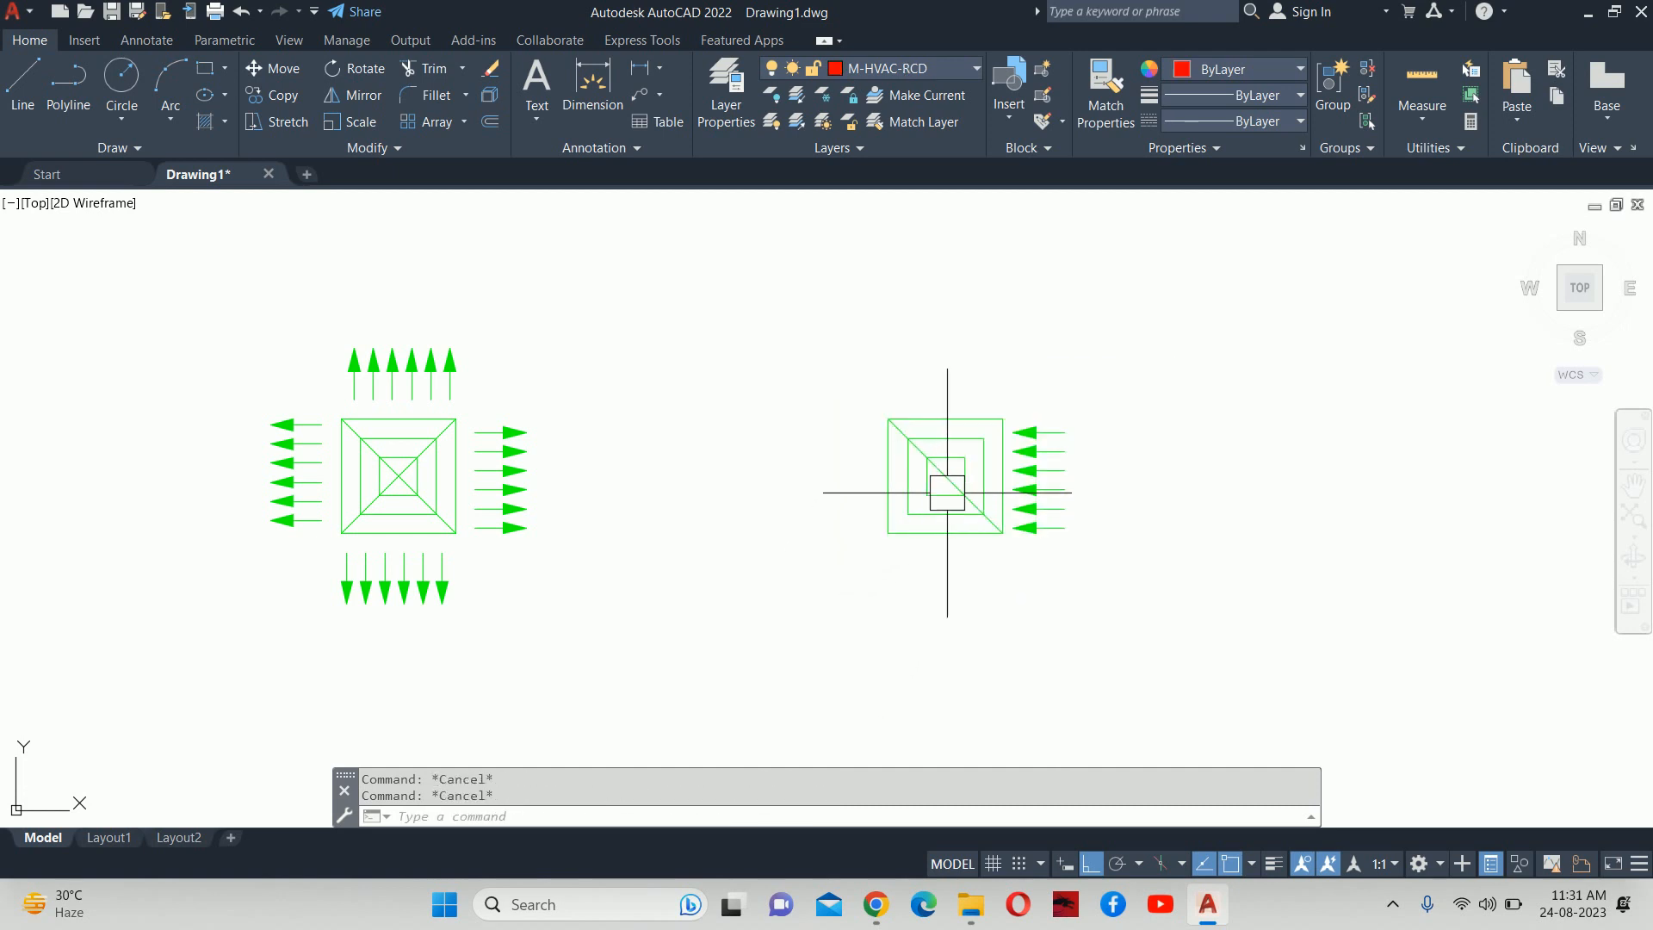
Start and cancel another Mirror, then enter the ARRAYCLASSIC command.
type("mi")
key("Return")
key("Escape")
key("Escape")
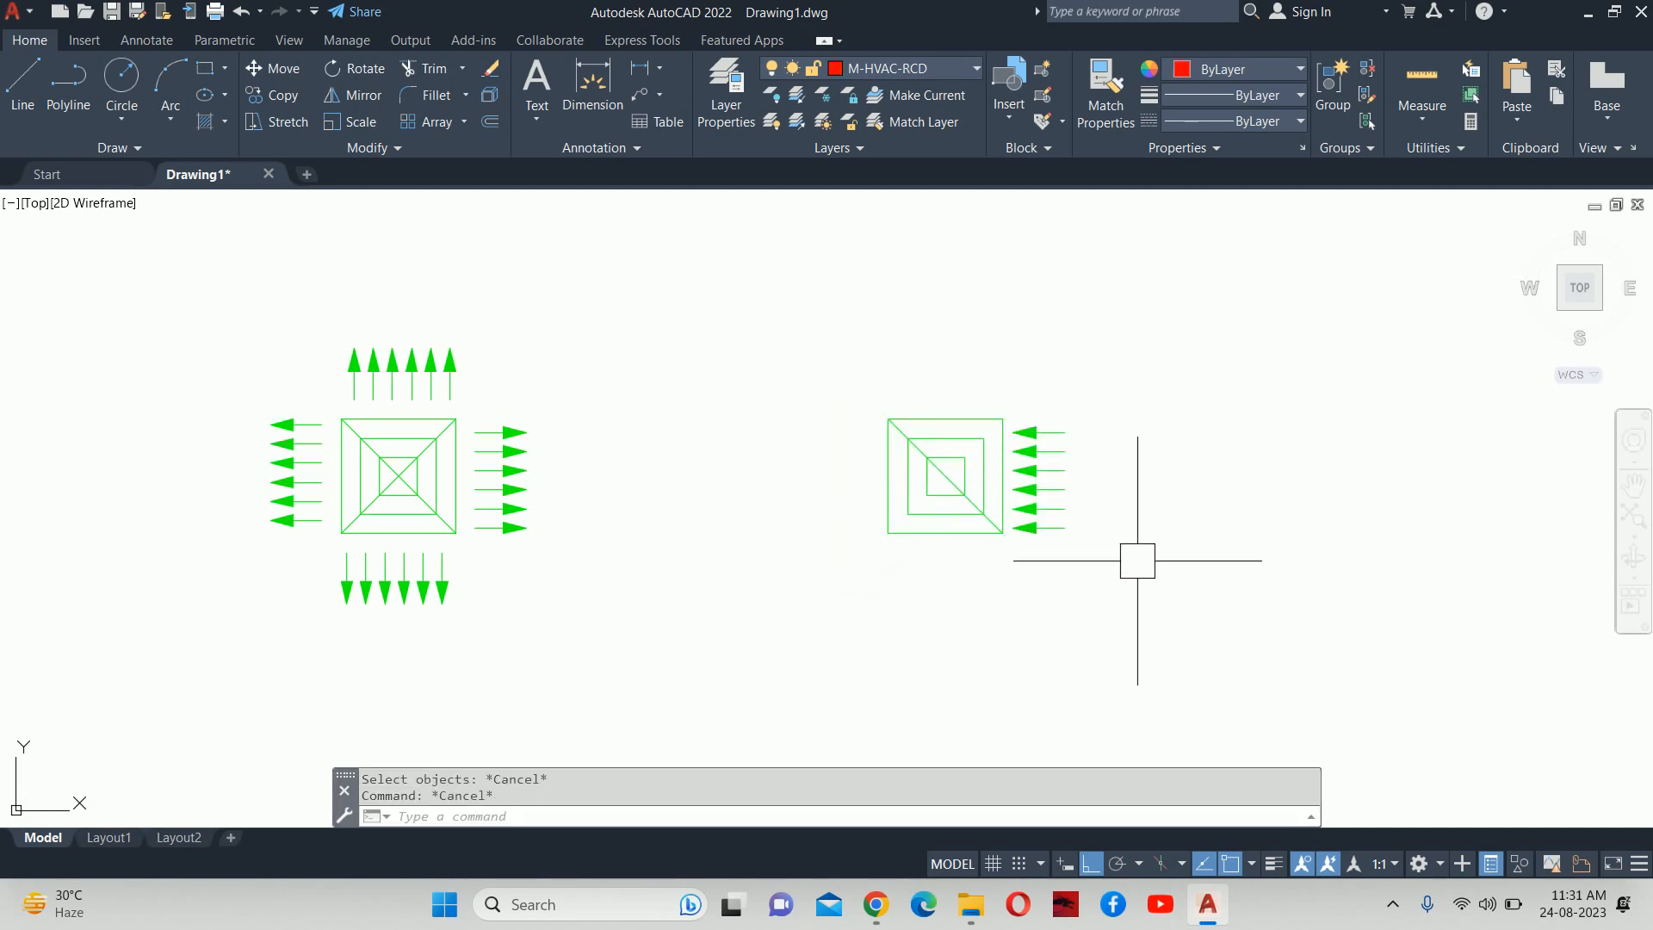
type("arrayc")
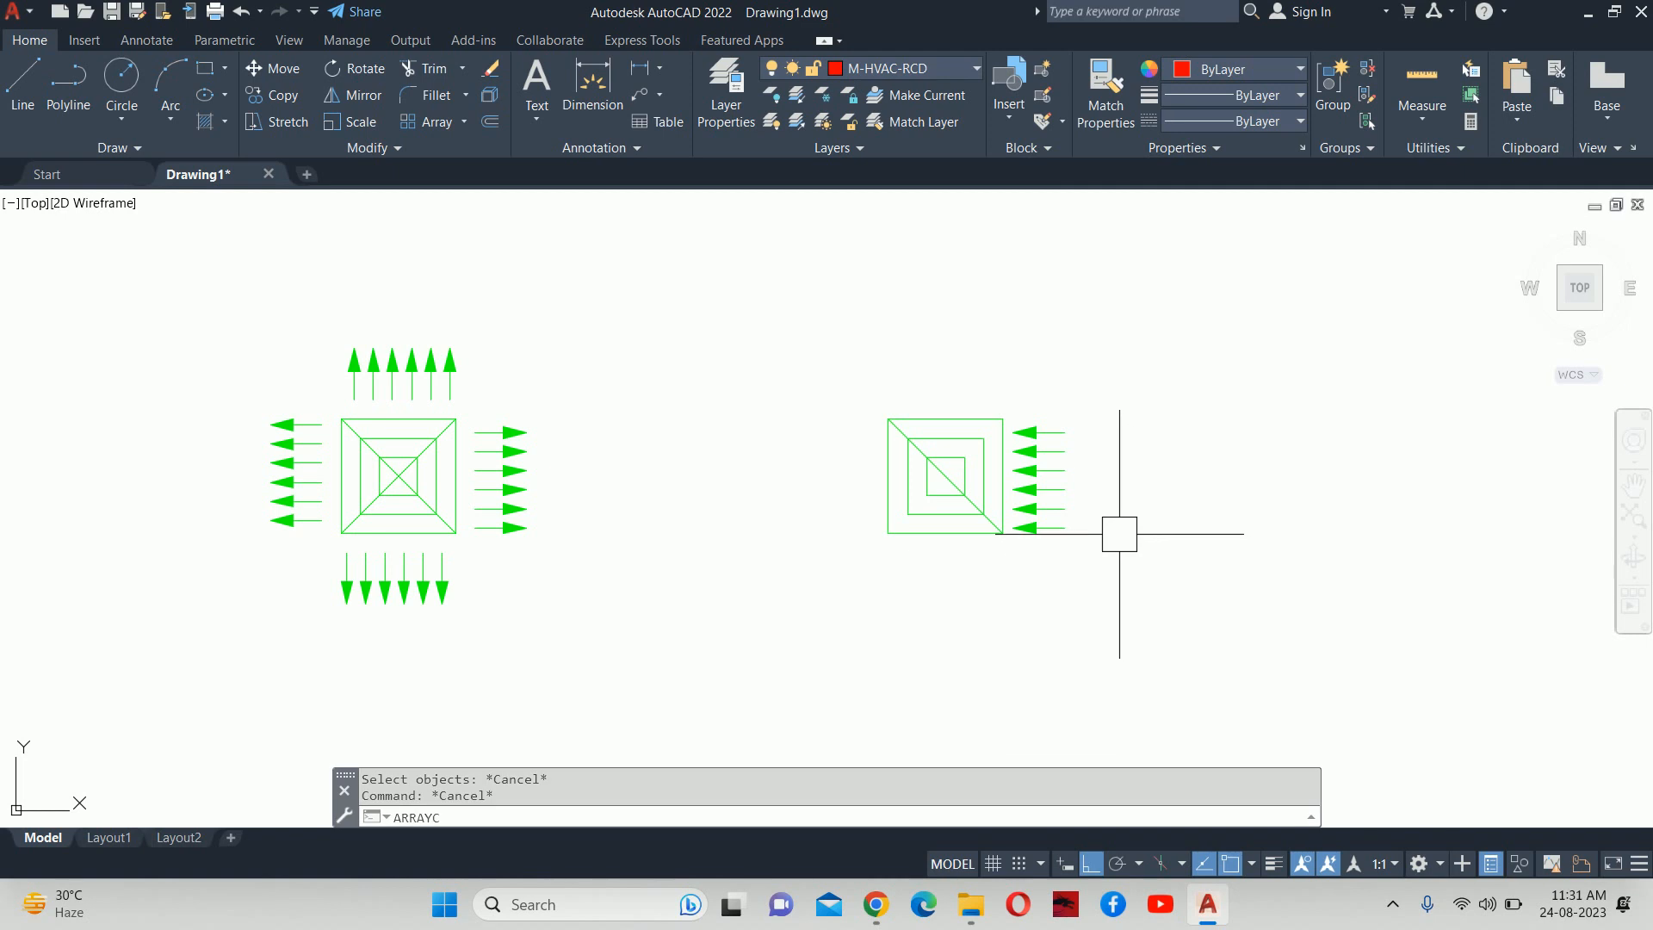
type("lass")
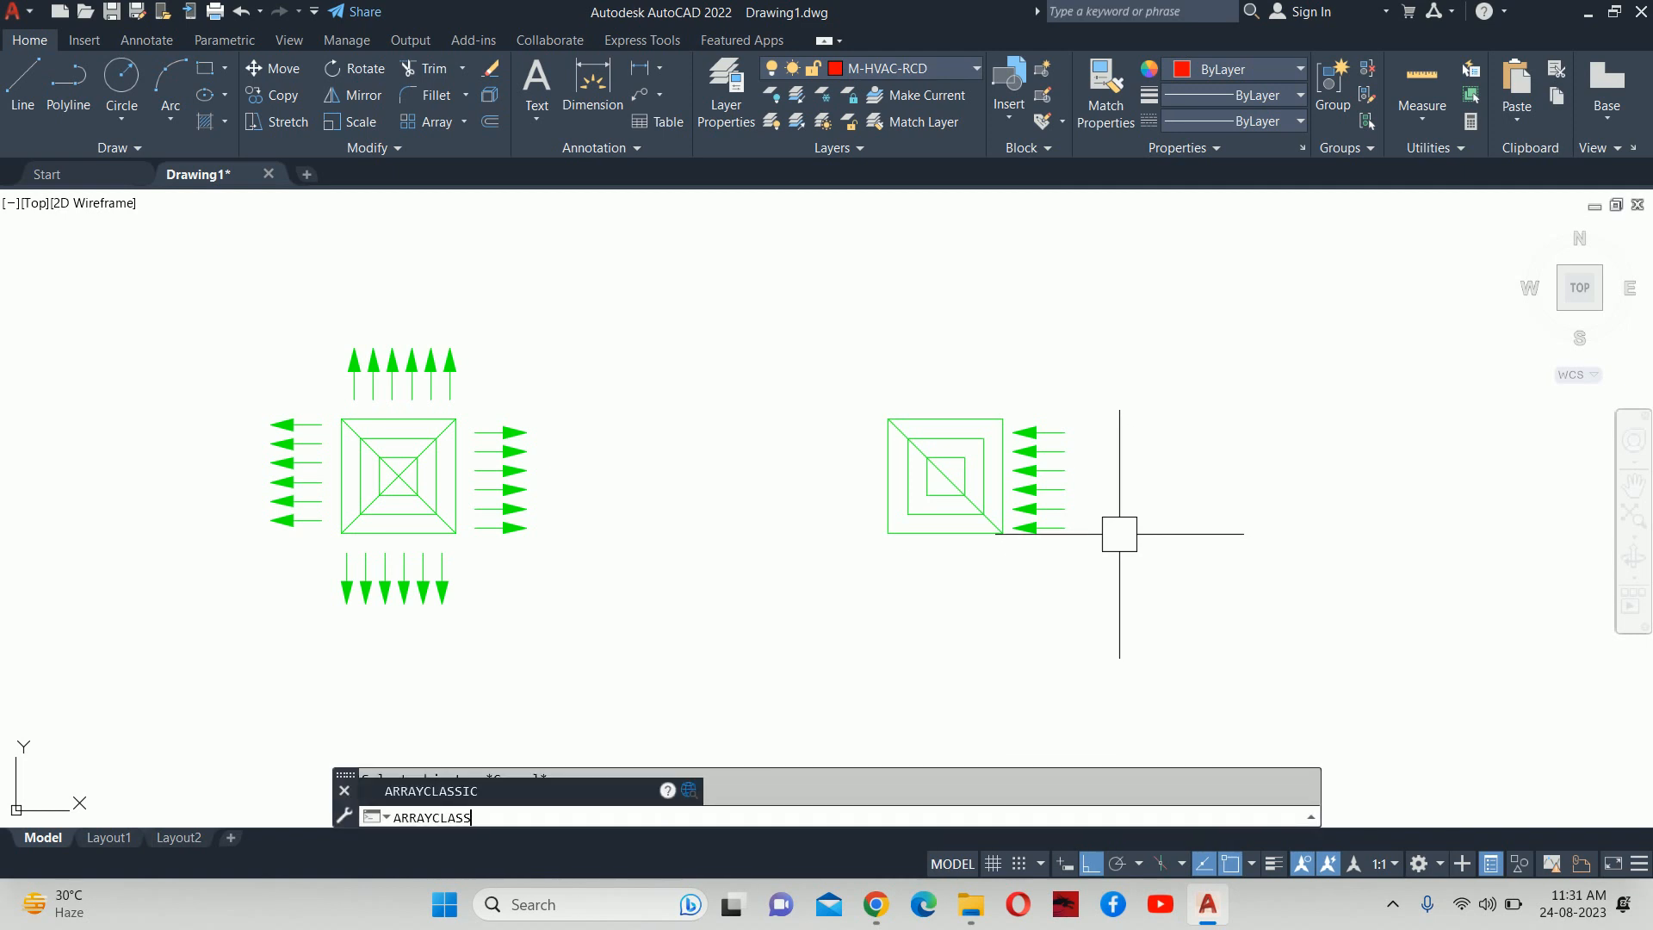
Polar-array the six inward arrows into 4 items over 360° around the square's centre.
key("Return")
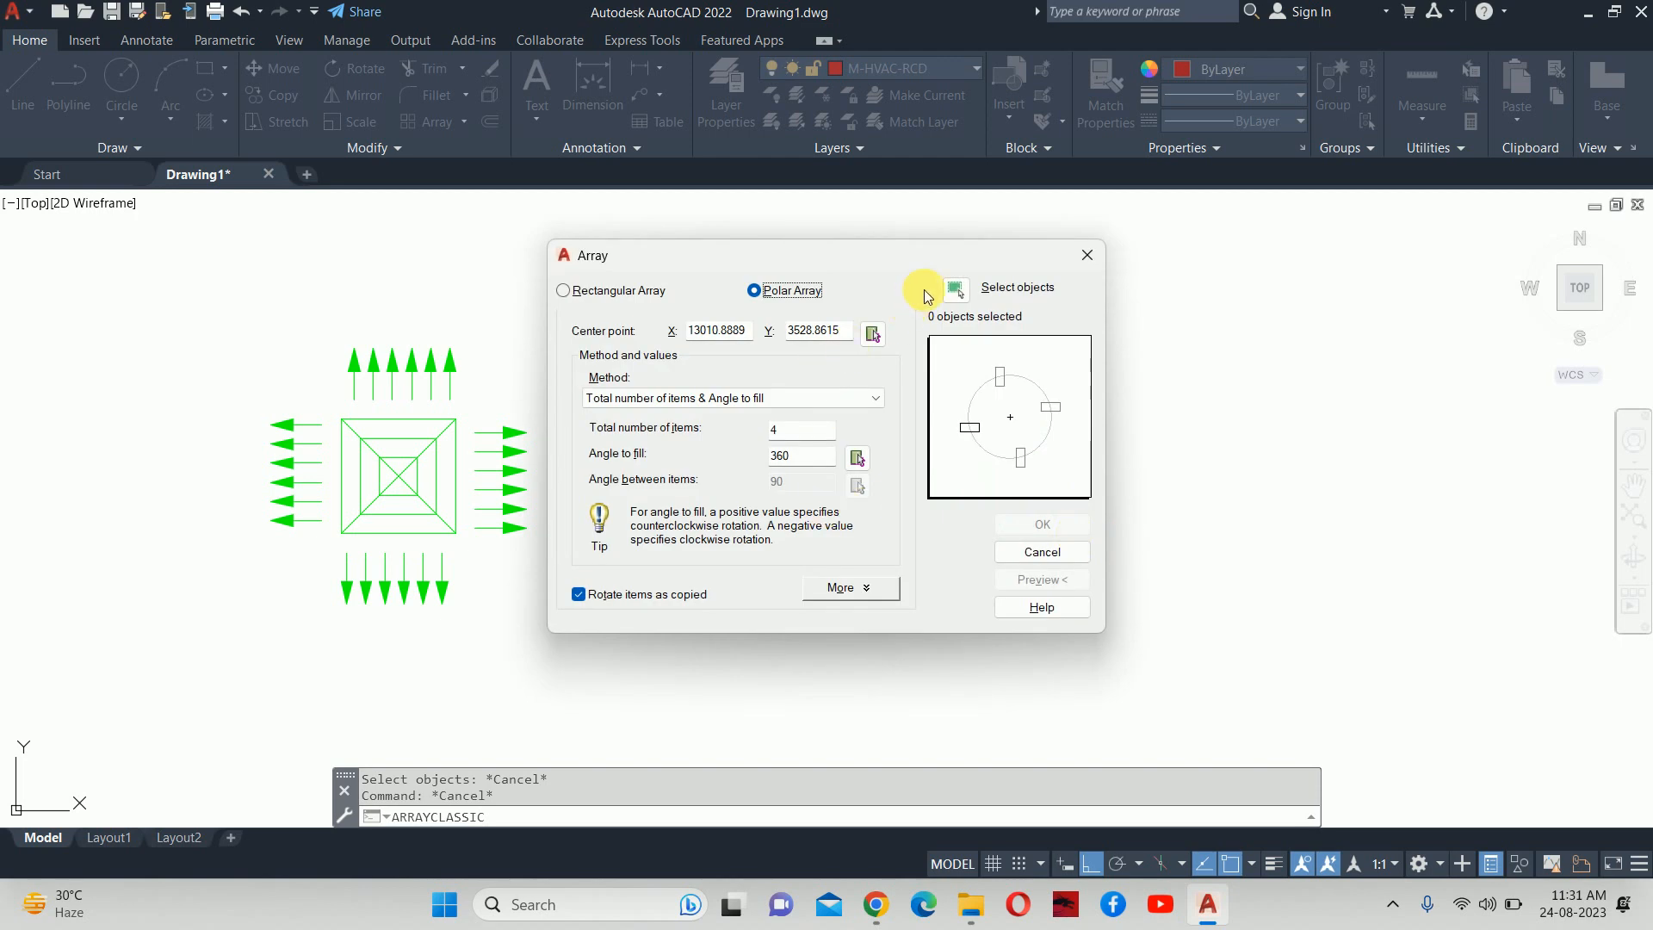
left_click(955, 290)
scroll(1099, 487, "up", 2)
left_click_drag(1133, 591, 999, 364)
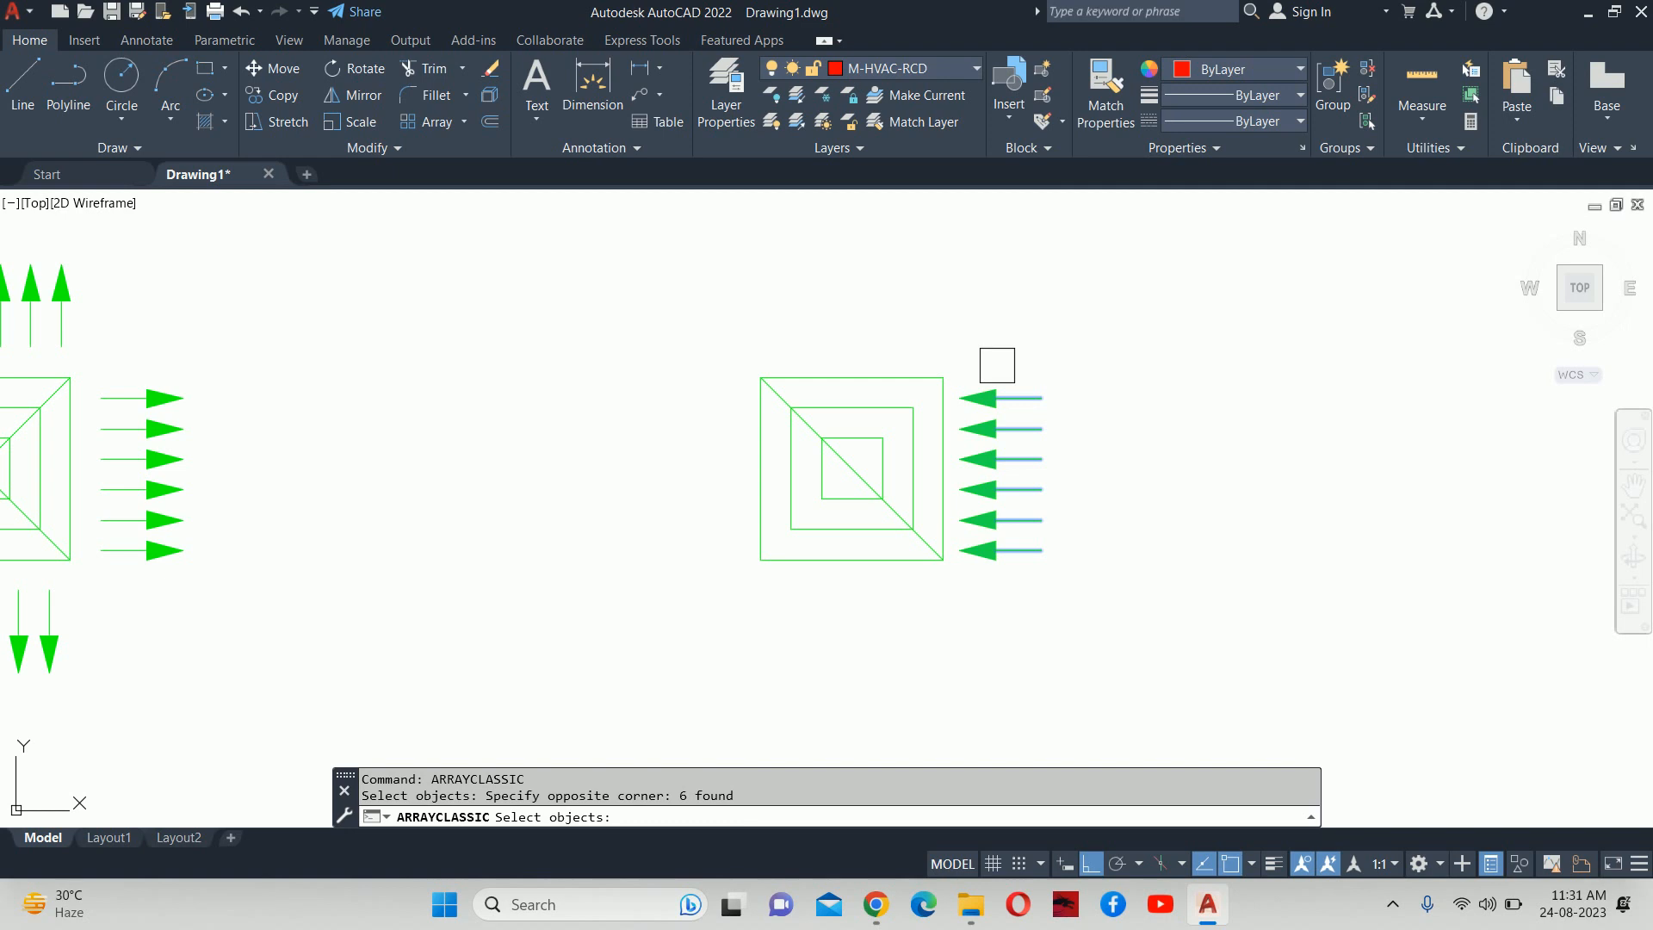
key("Return")
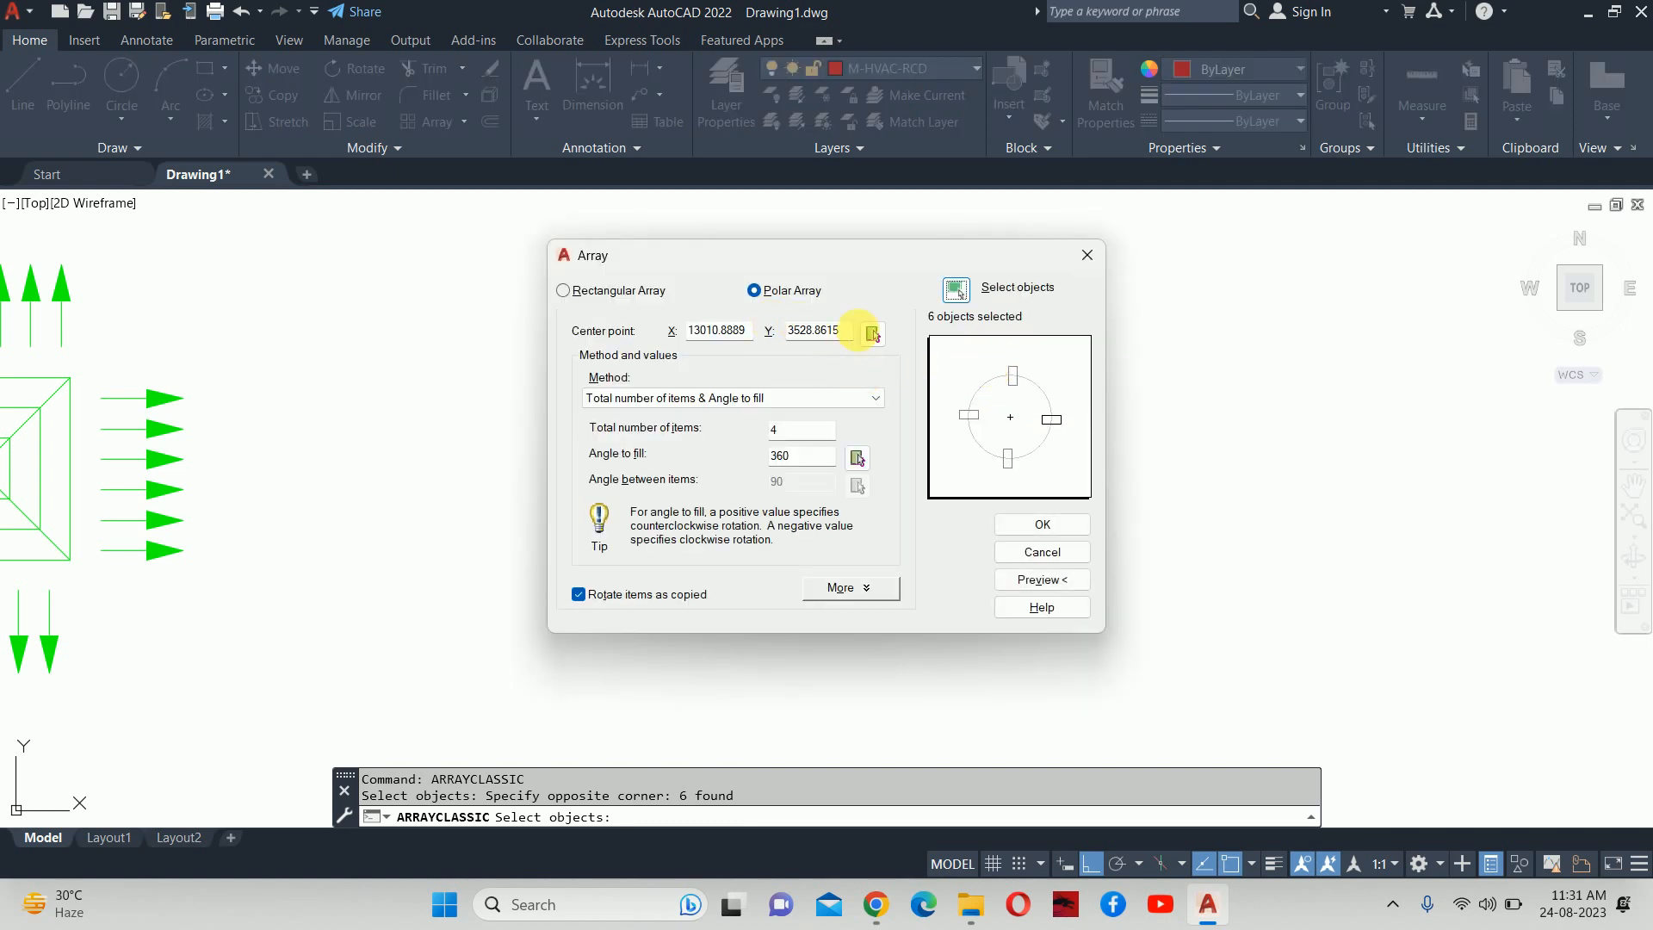
left_click(874, 335)
left_click(848, 466)
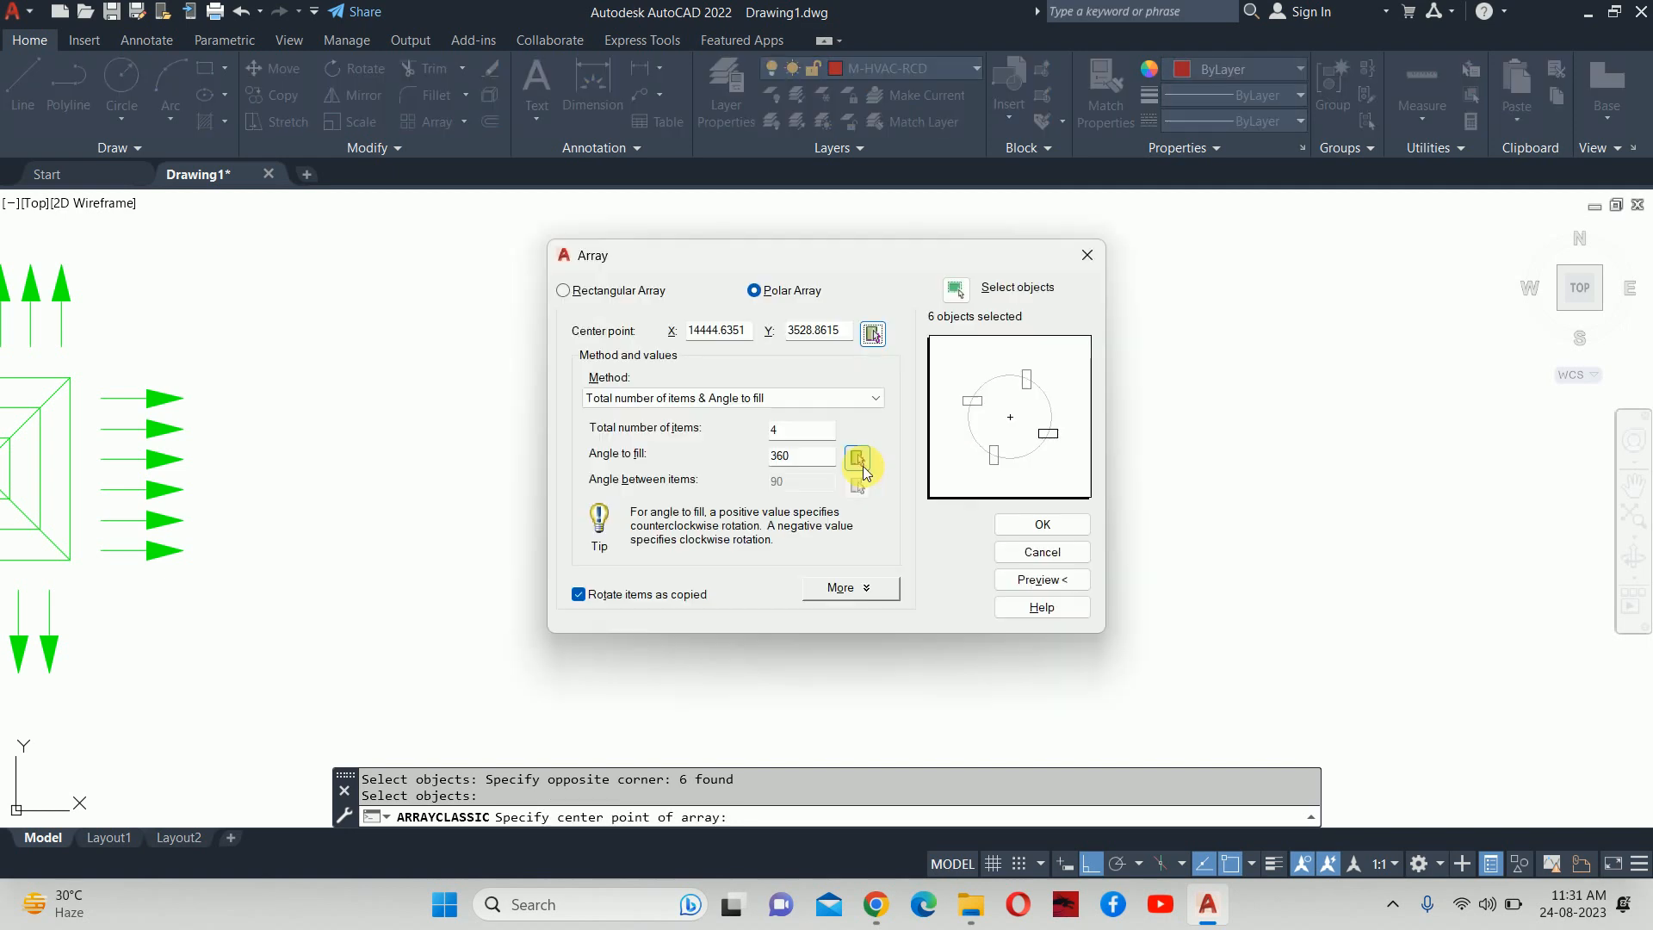
left_click(1043, 527)
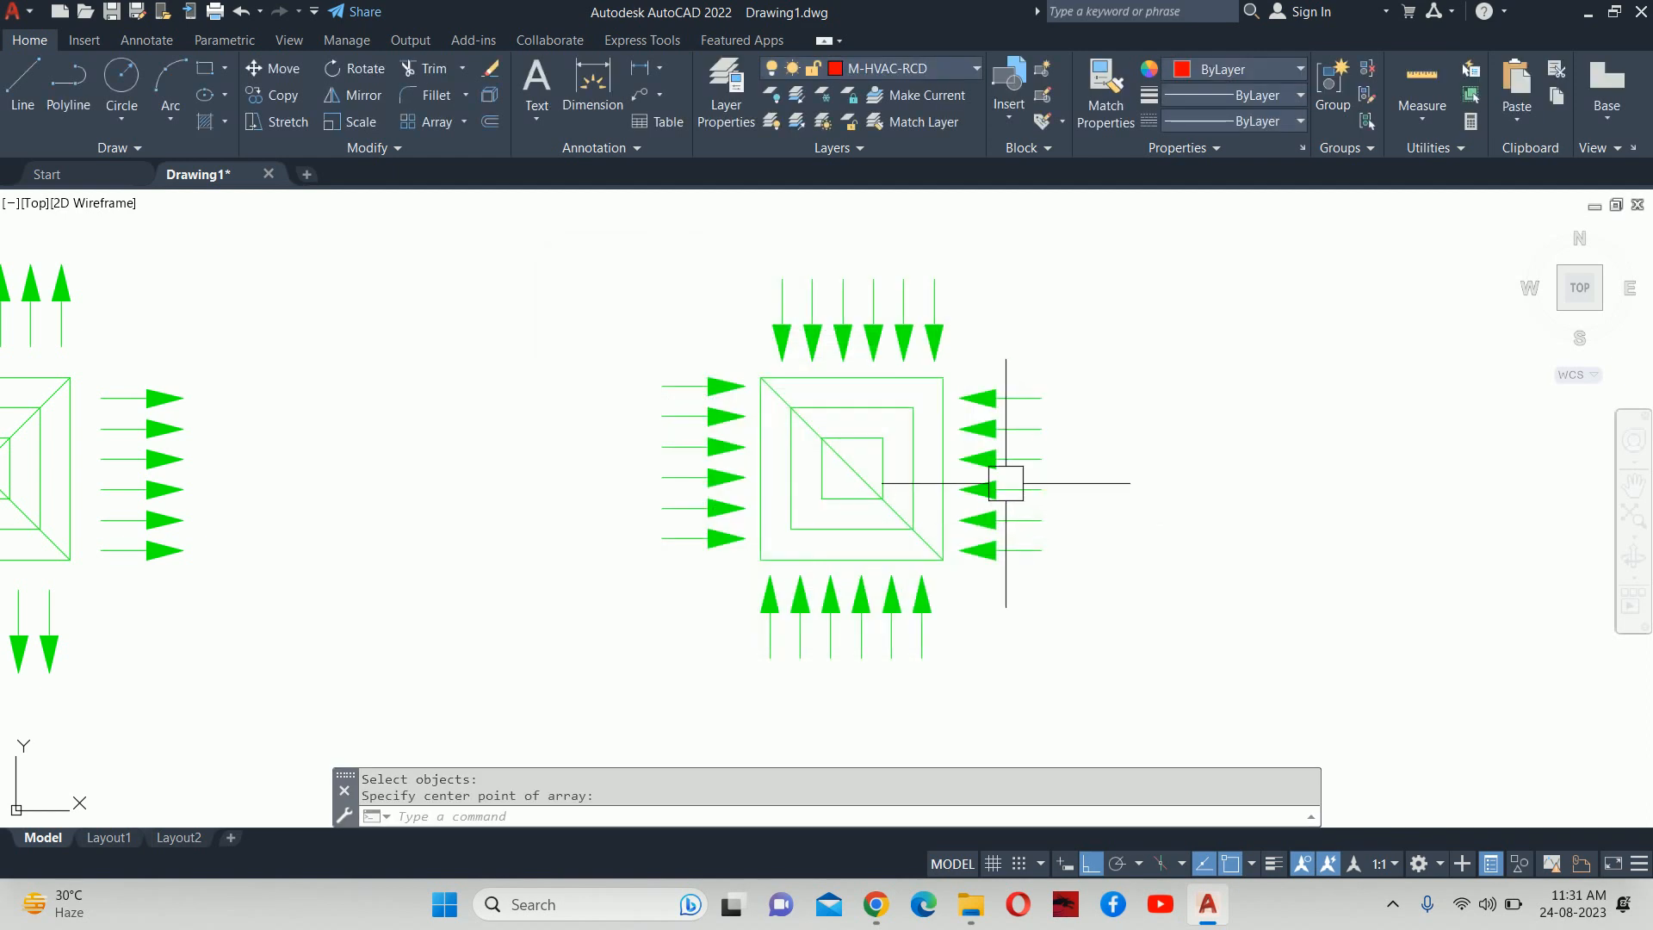
key("Escape")
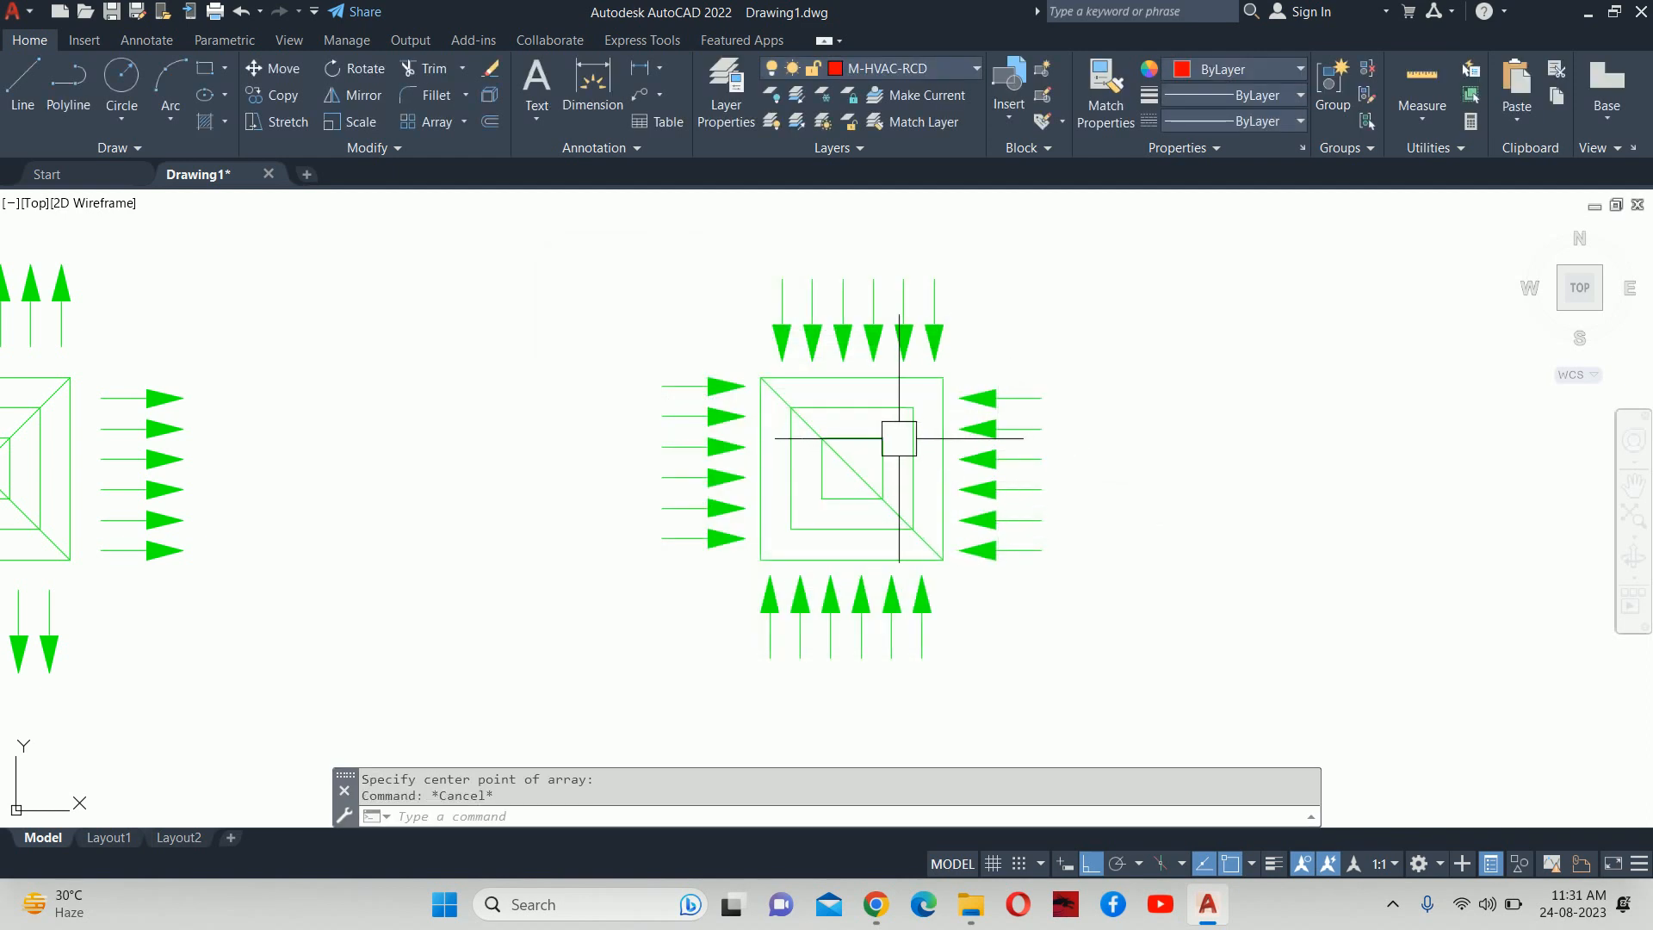
scroll(900, 436, "down", 3)
left_click(754, 325)
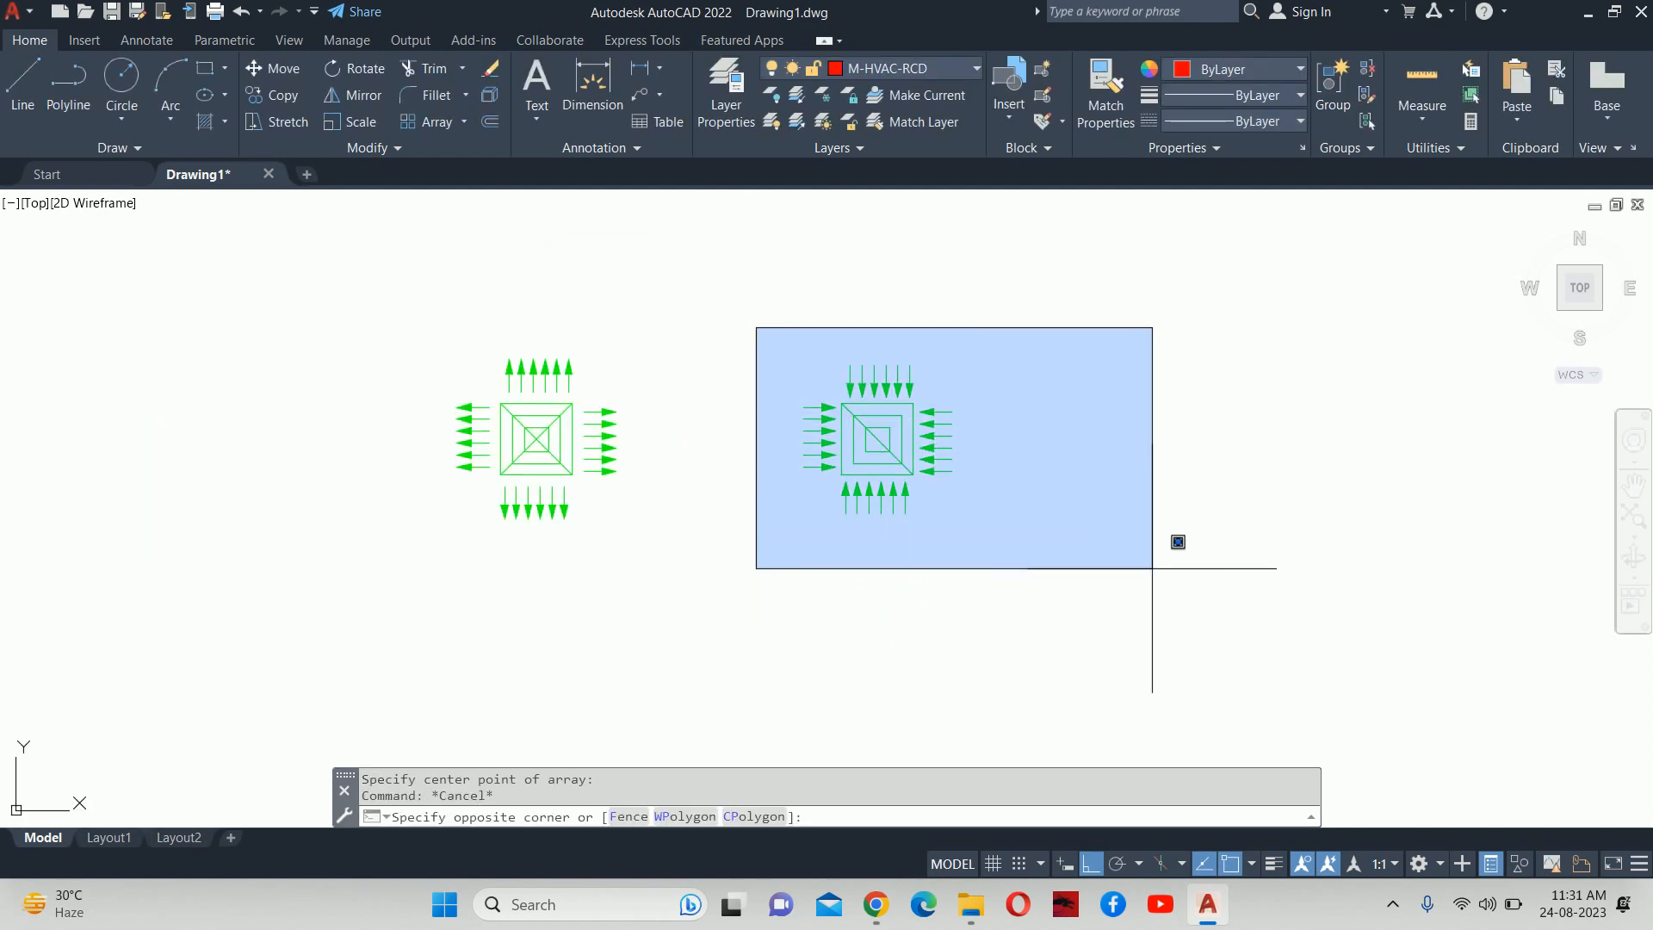
Move all 28 objects of the copied diffuser onto the red M-HVAC-RCD layer.
left_click(1172, 544)
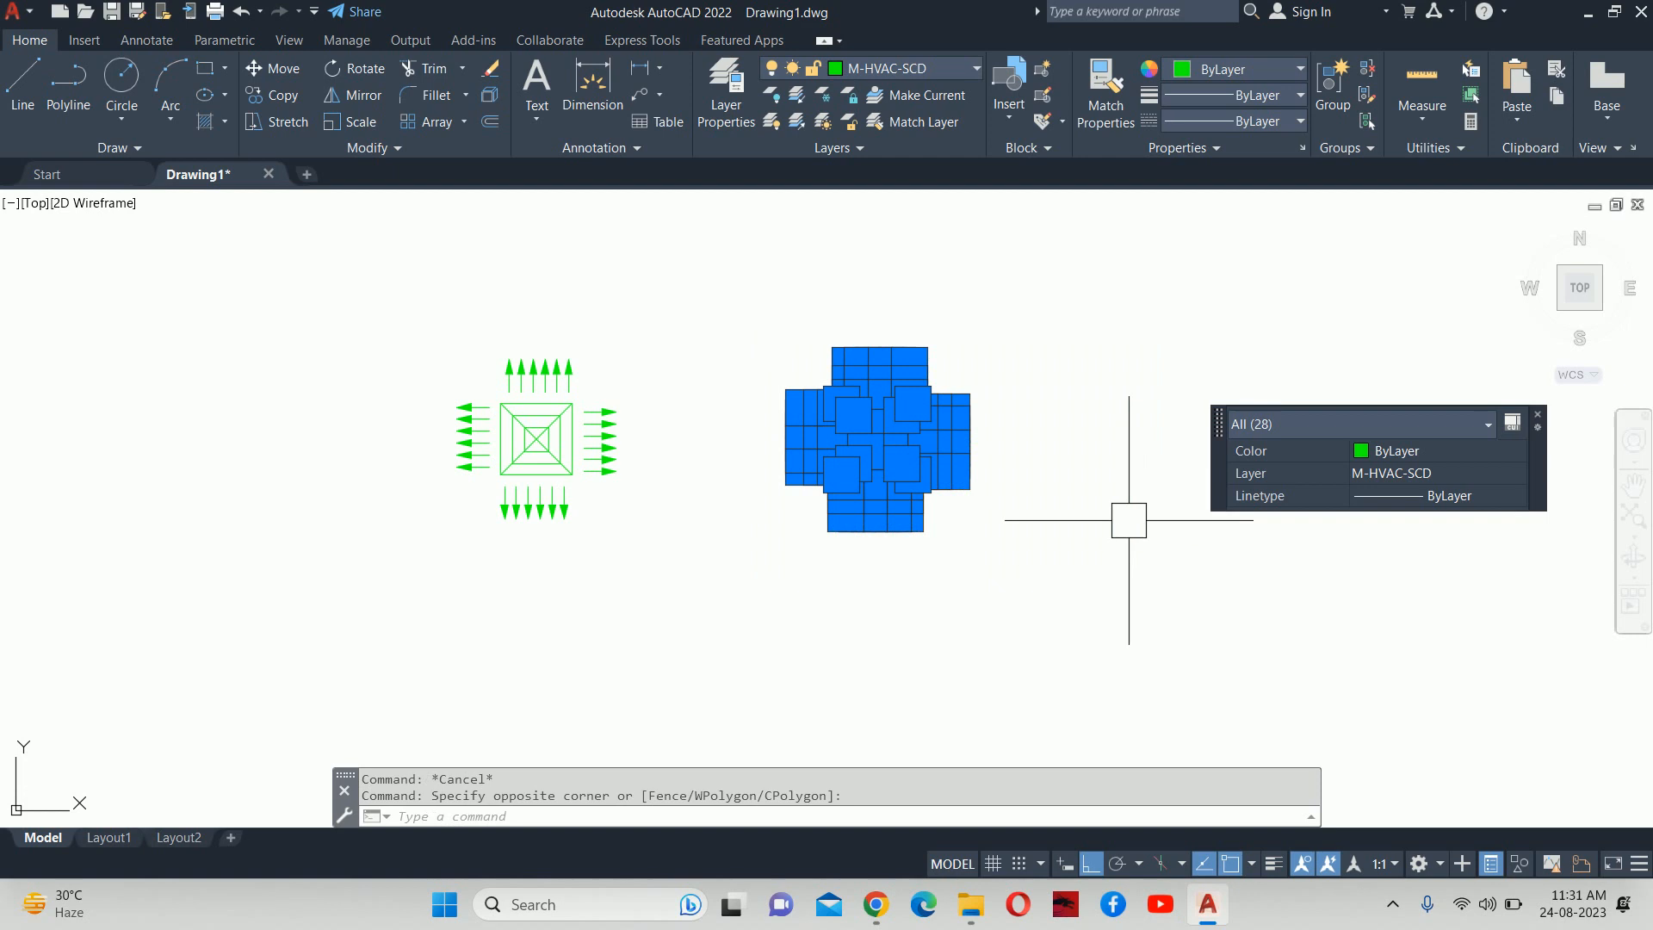
left_click(1393, 476)
left_click(1394, 538)
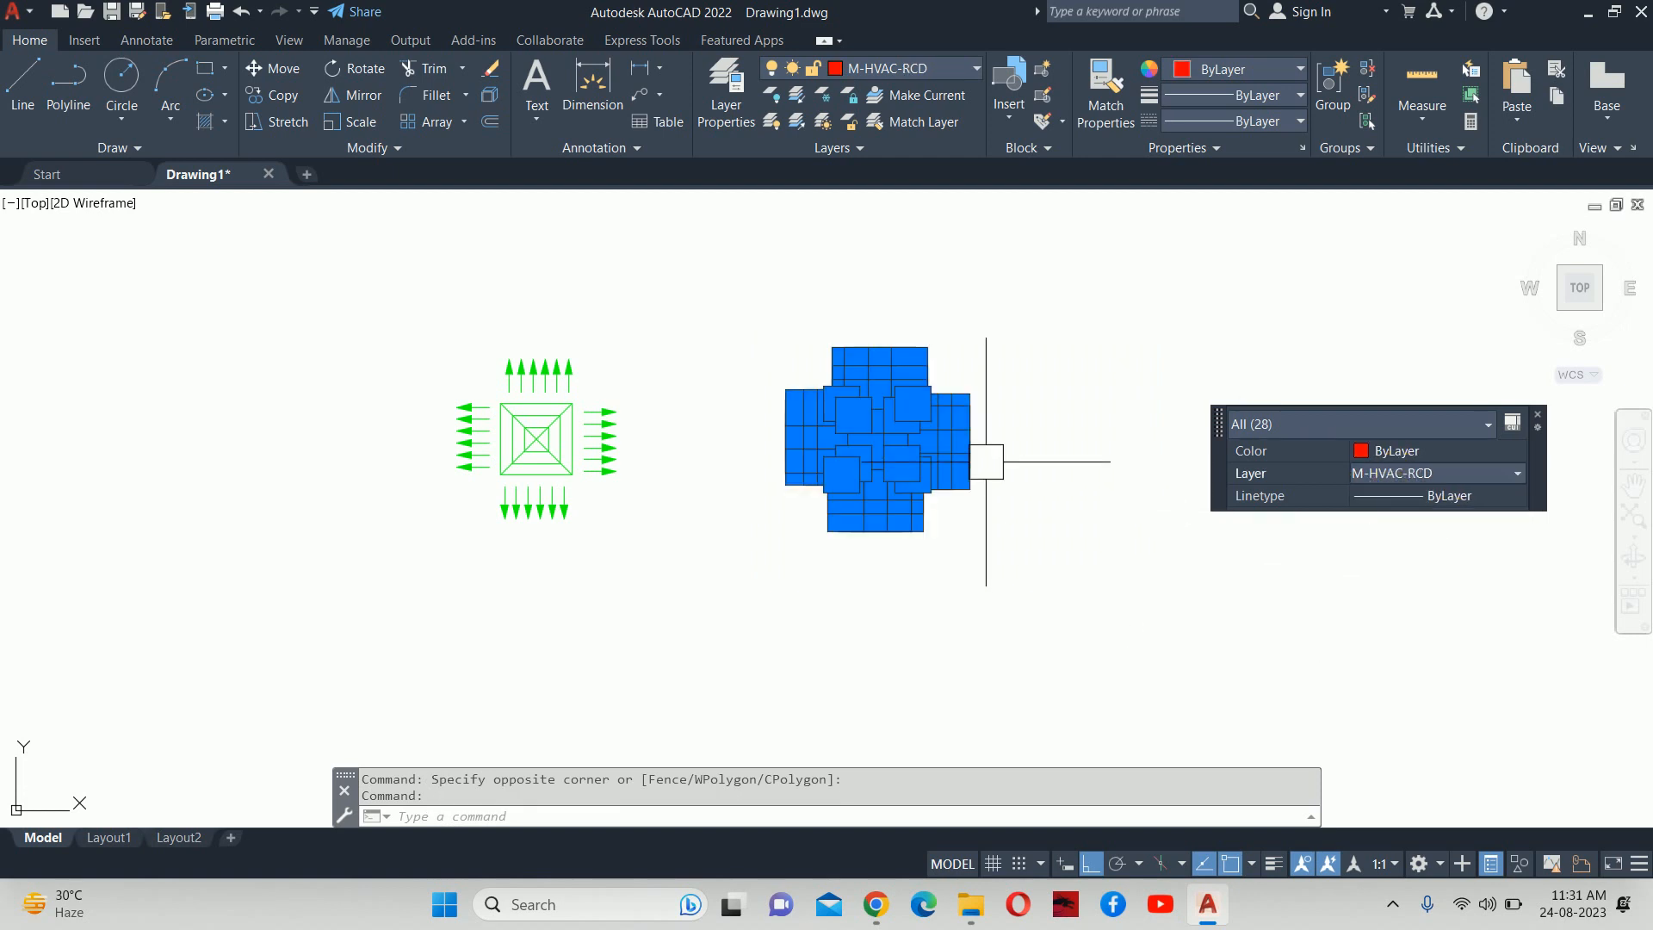
key("Escape")
scroll(881, 430, "up", 4)
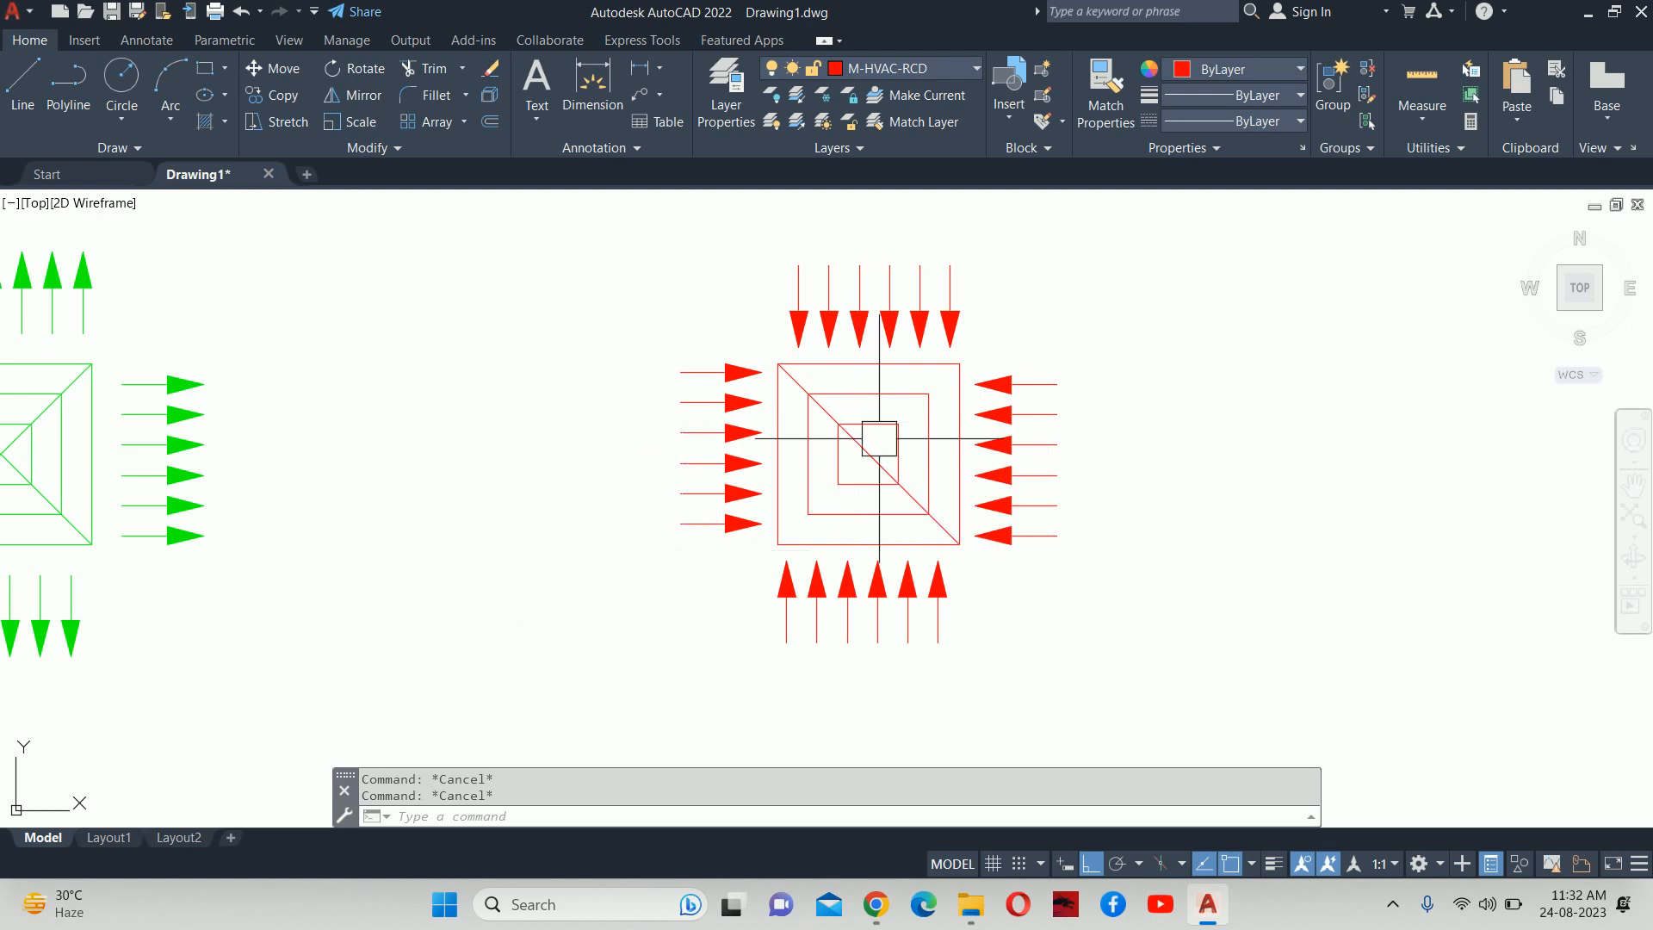
Define block RCD 300X300 from the red diffuser's 28 objects, based at its centre.
scroll(874, 439, "down", 3)
type("B")
key("Return")
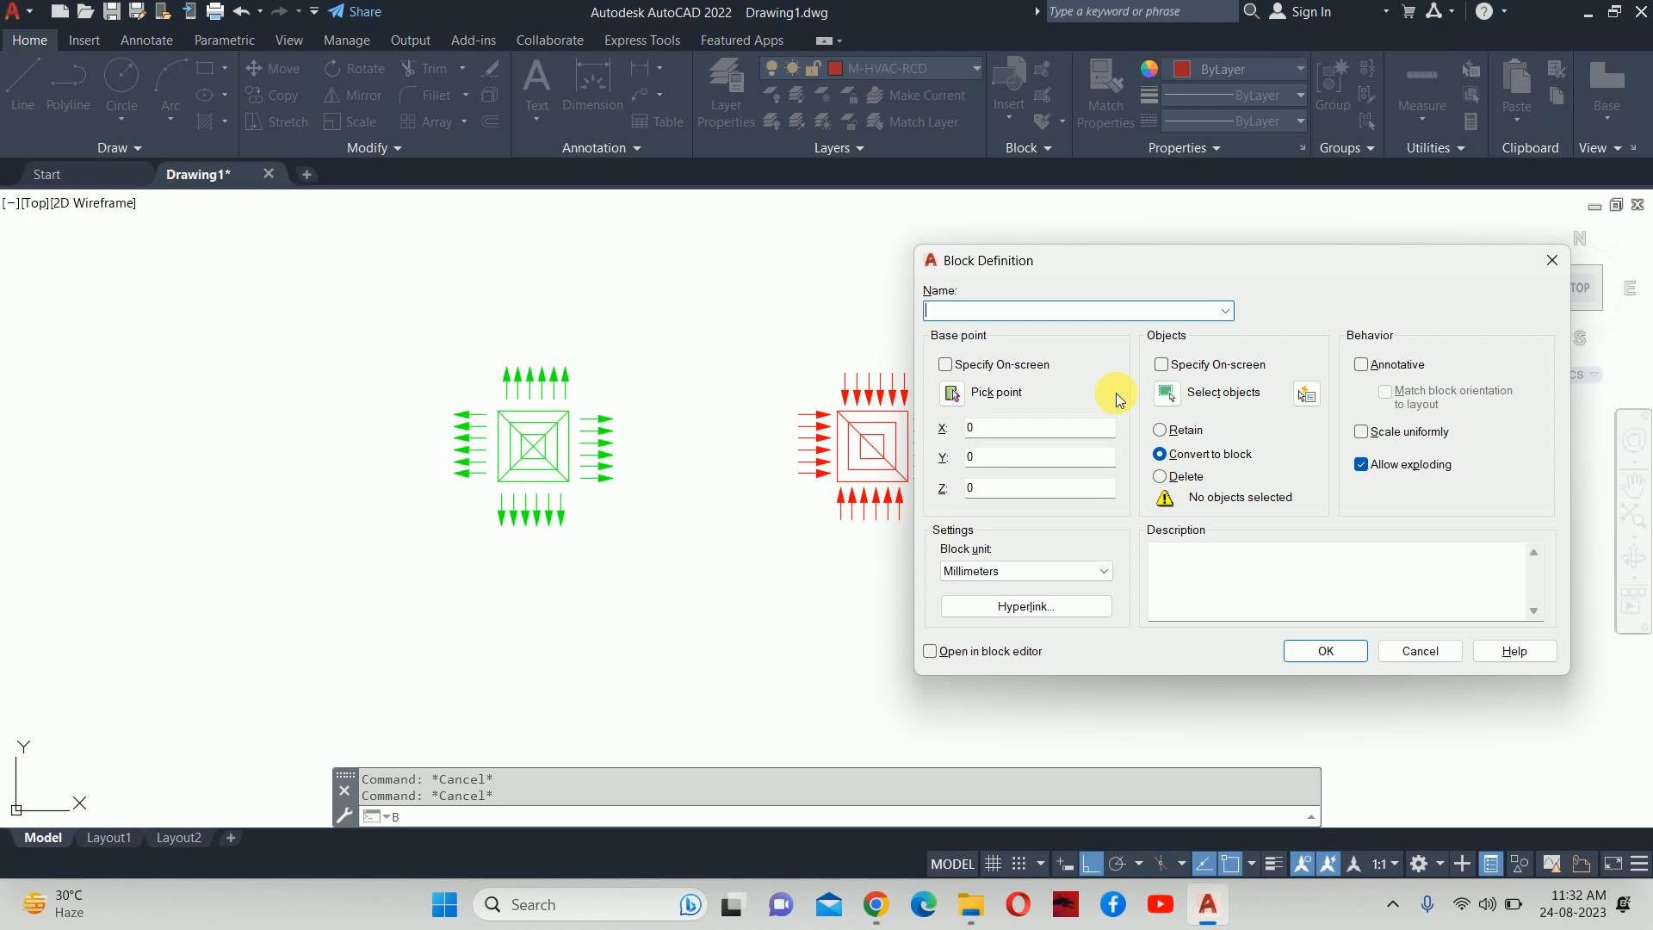
type("RCD 300X300")
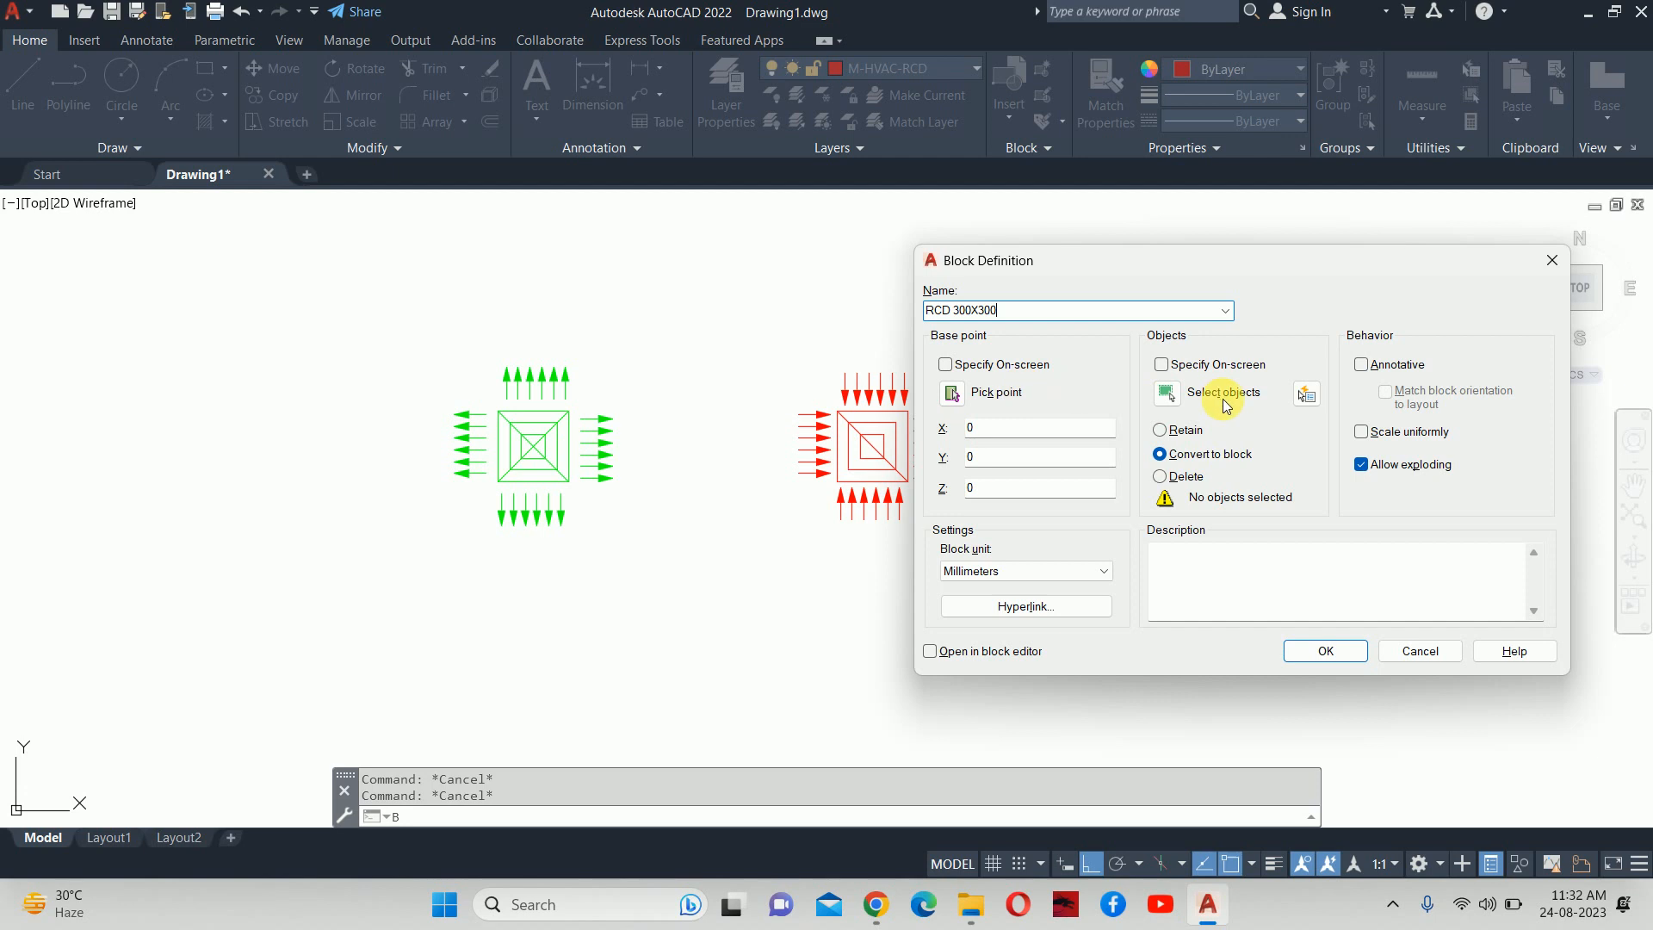
left_click(1167, 394)
left_click(781, 331)
left_click(1107, 565)
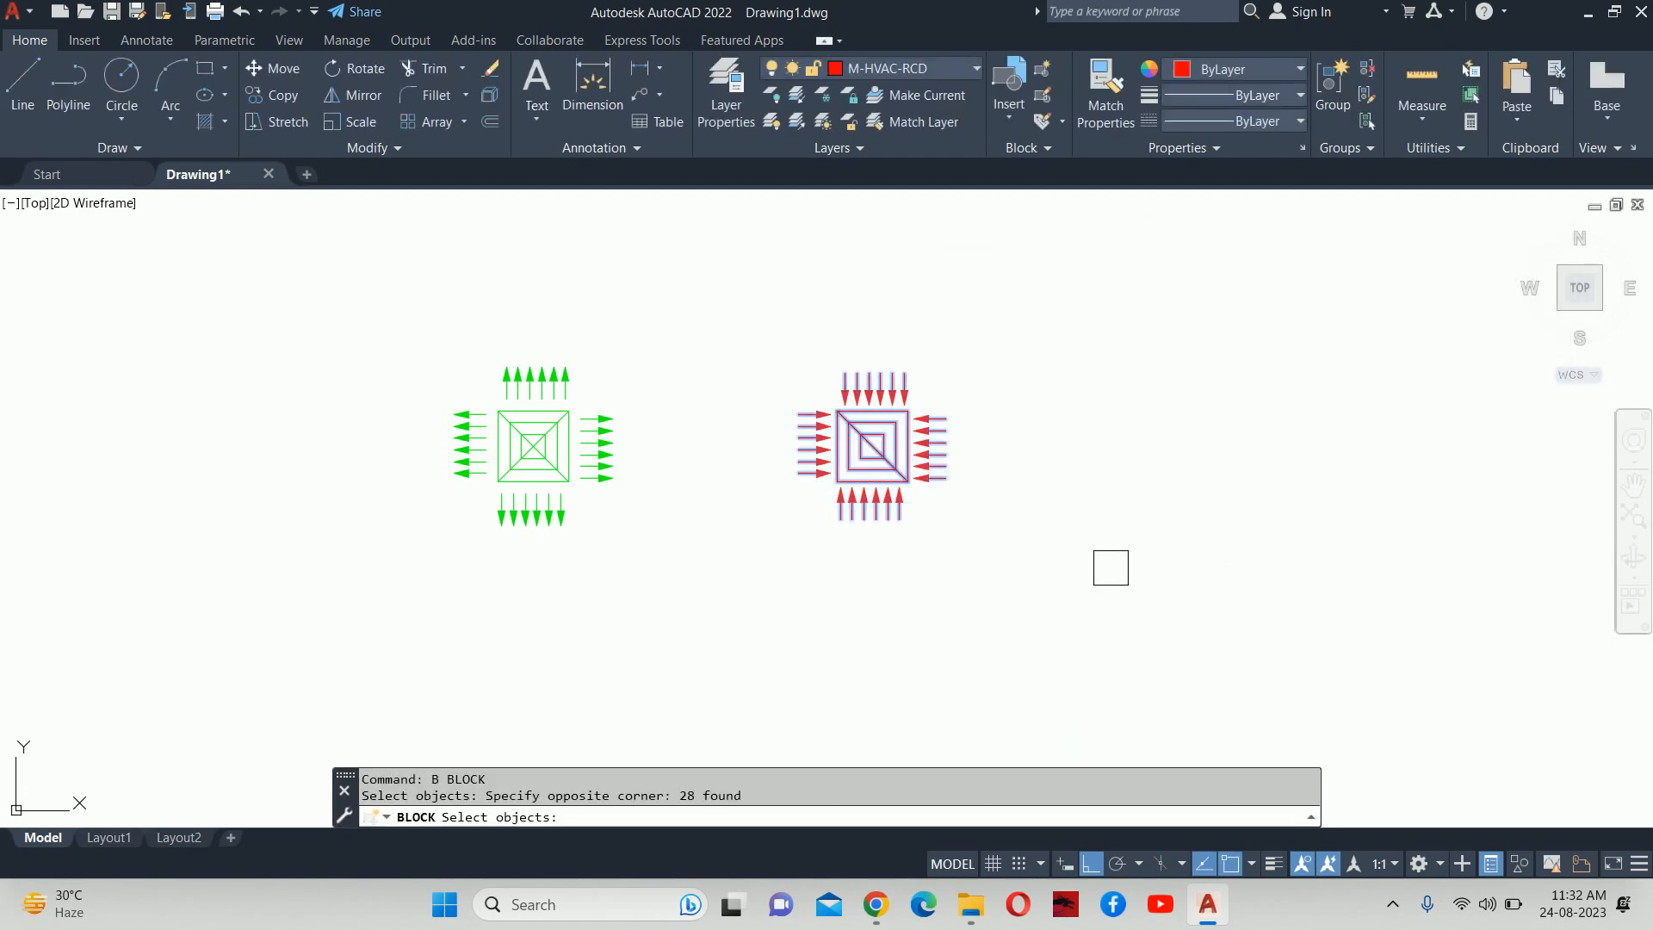
key("Return")
left_click(952, 393)
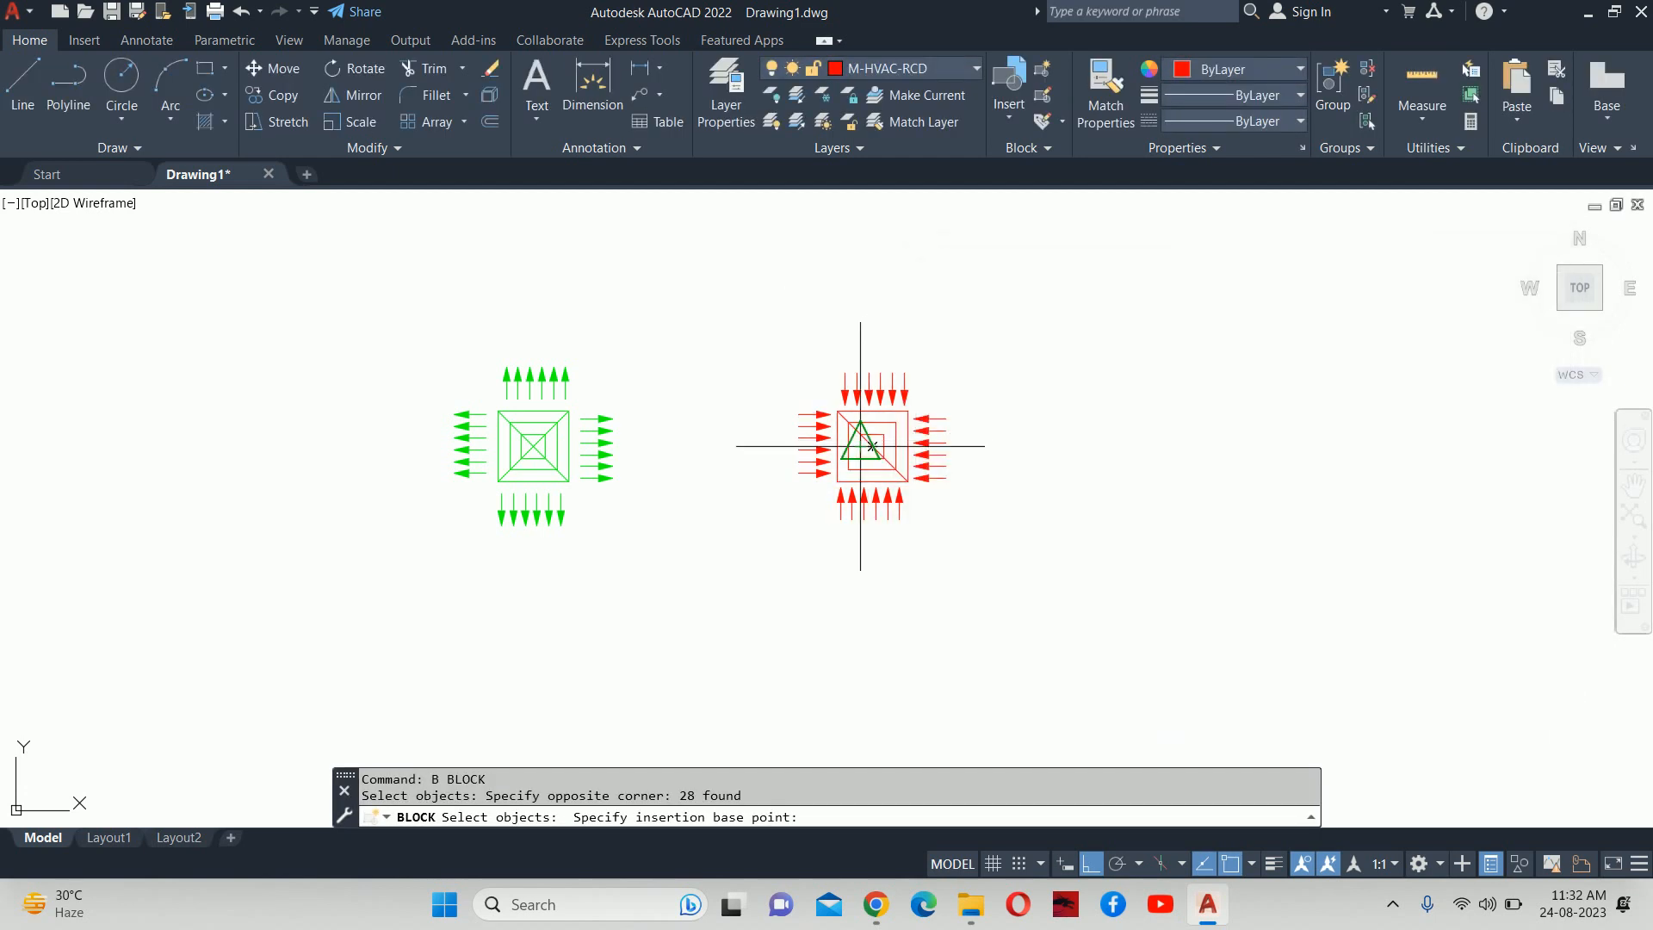
scroll(861, 448, "up", 5)
left_click(861, 449)
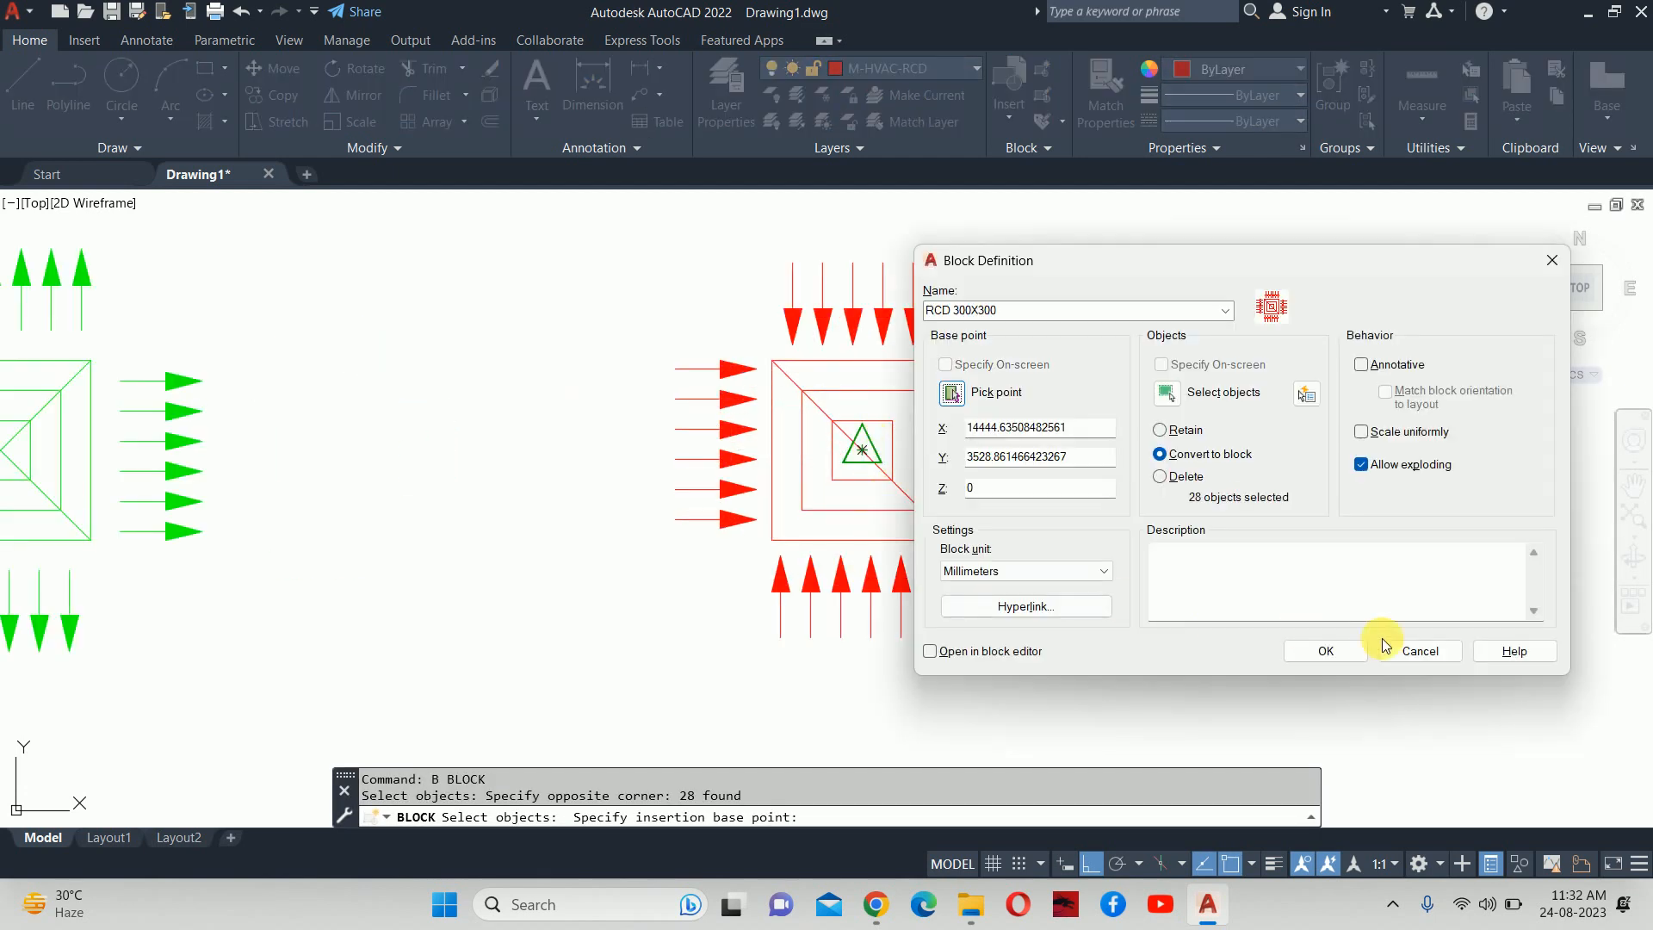
left_click(1316, 651)
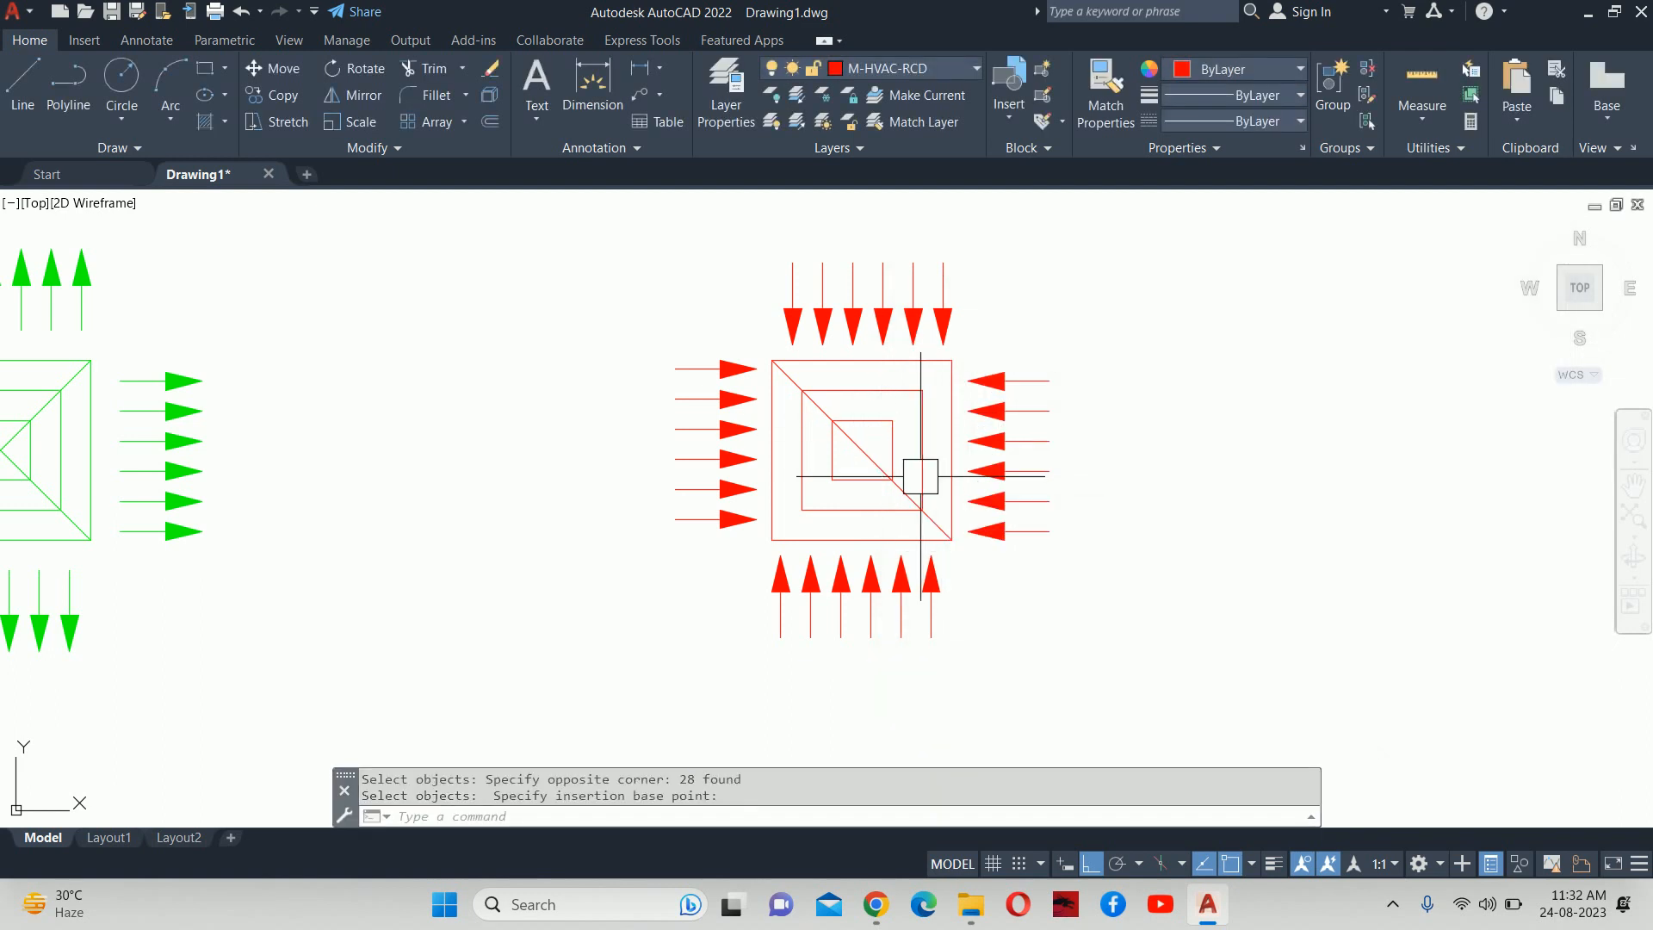
scroll(923, 476, "down", 5)
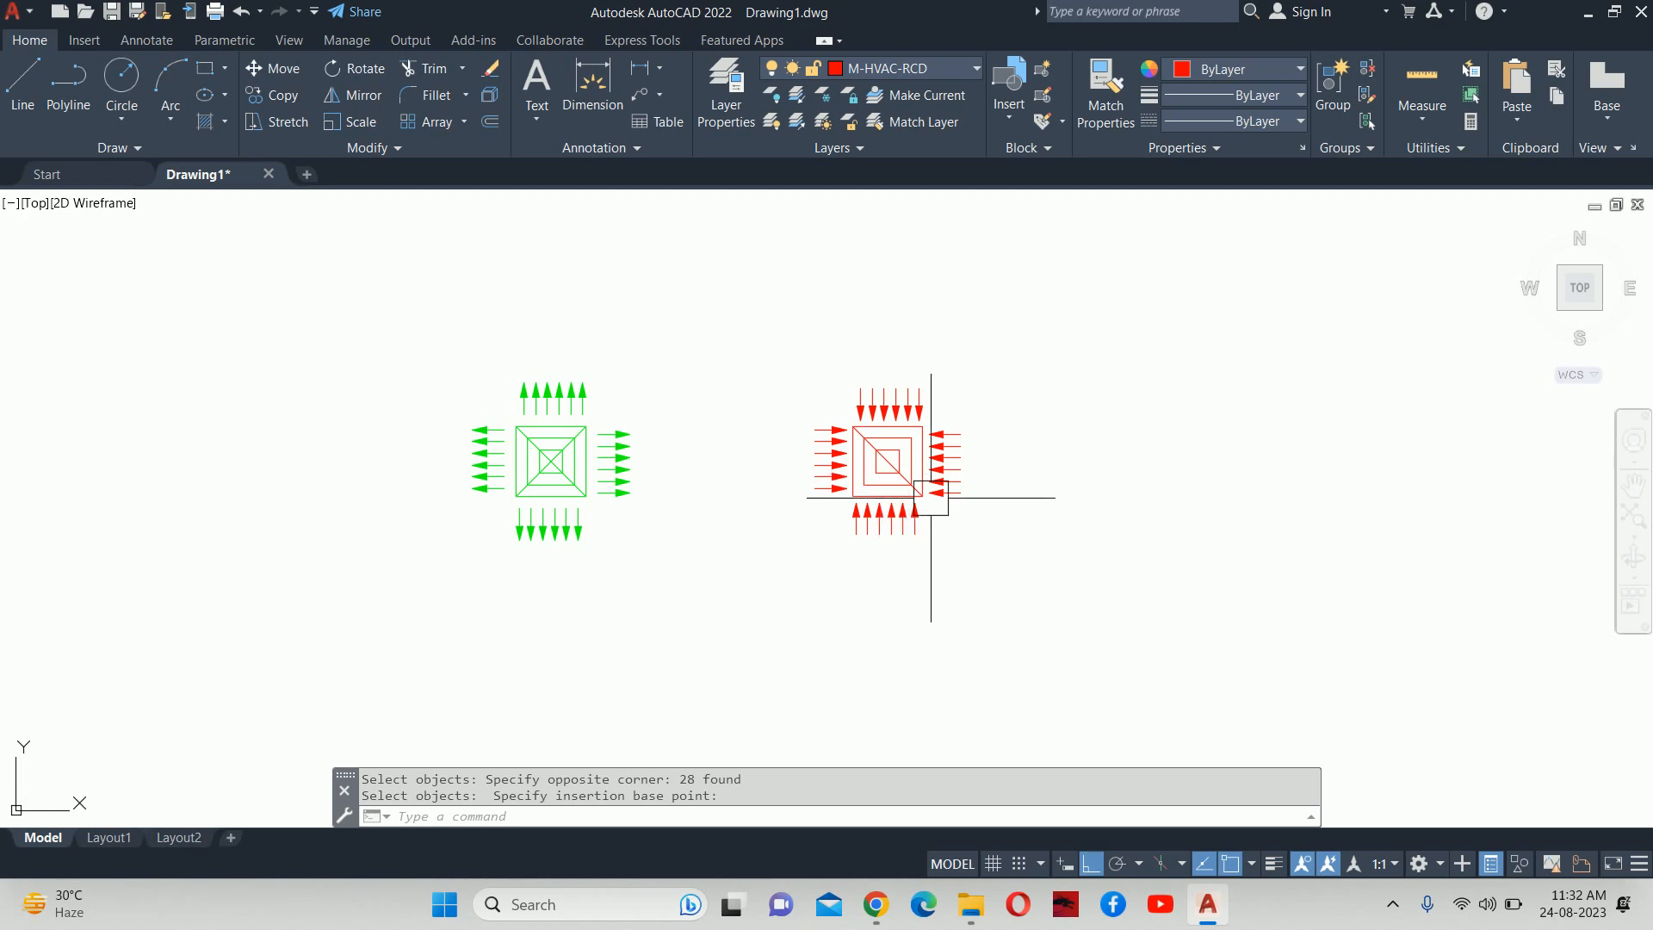
scroll(904, 469, "down", 4)
middle_click_drag(904, 465, 958, 441)
key("Escape")
scroll(910, 451, "up", 2)
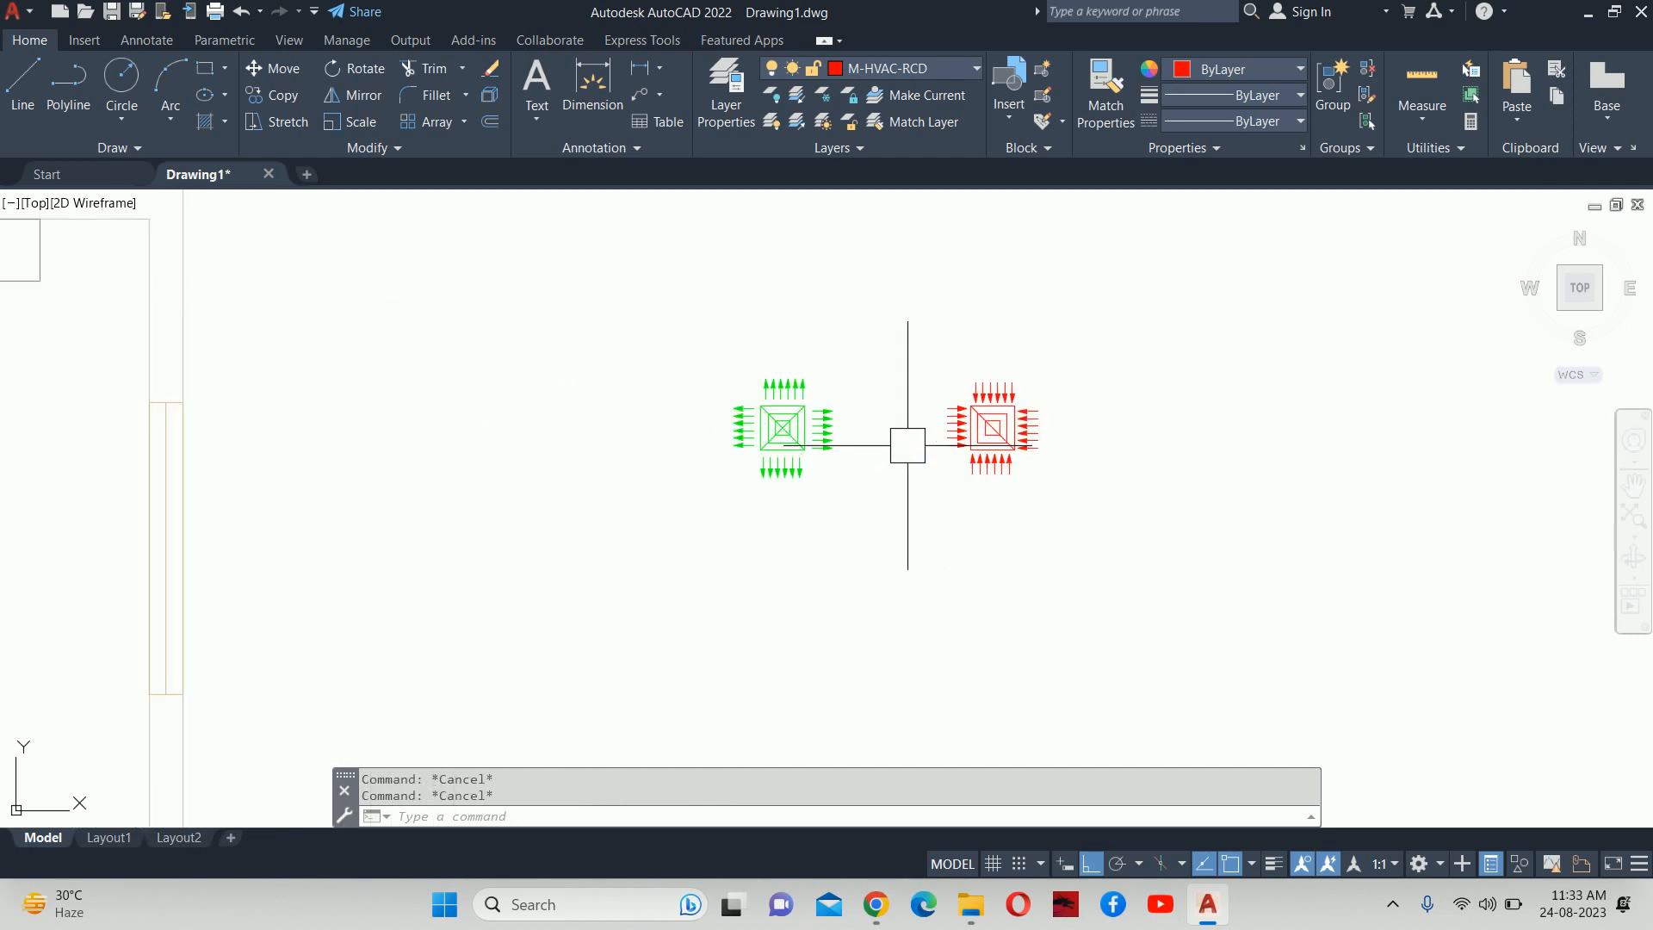
left_click(986, 439)
key("Escape")
left_click(836, 449)
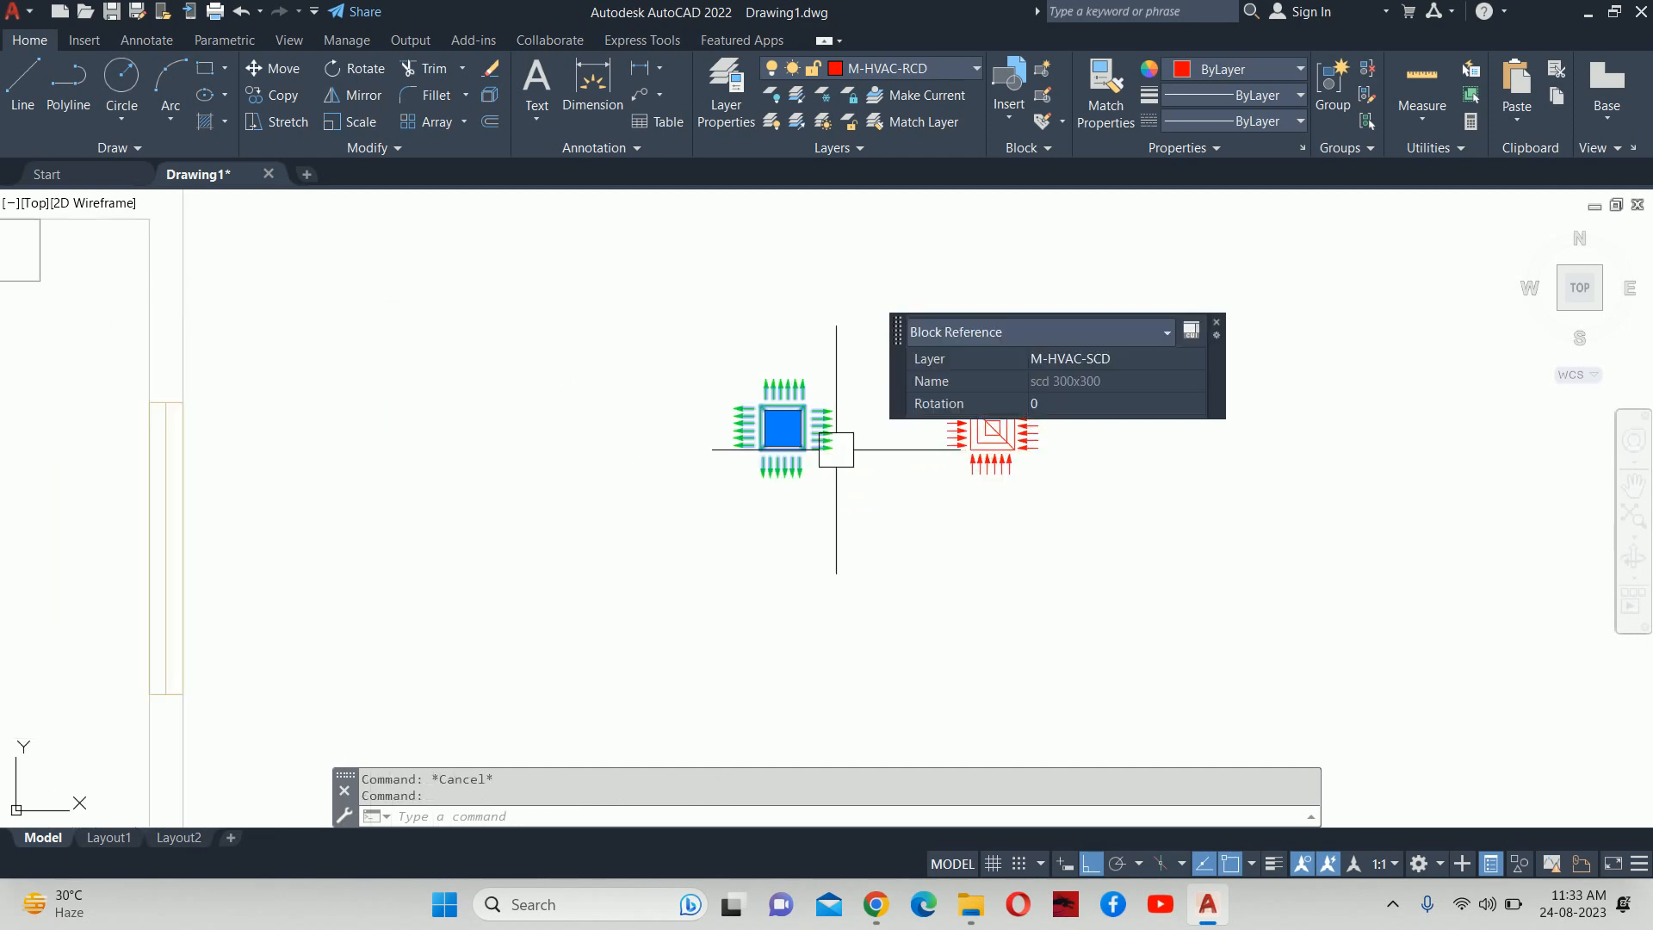
key("Escape")
middle_click_drag(819, 501, 869, 488)
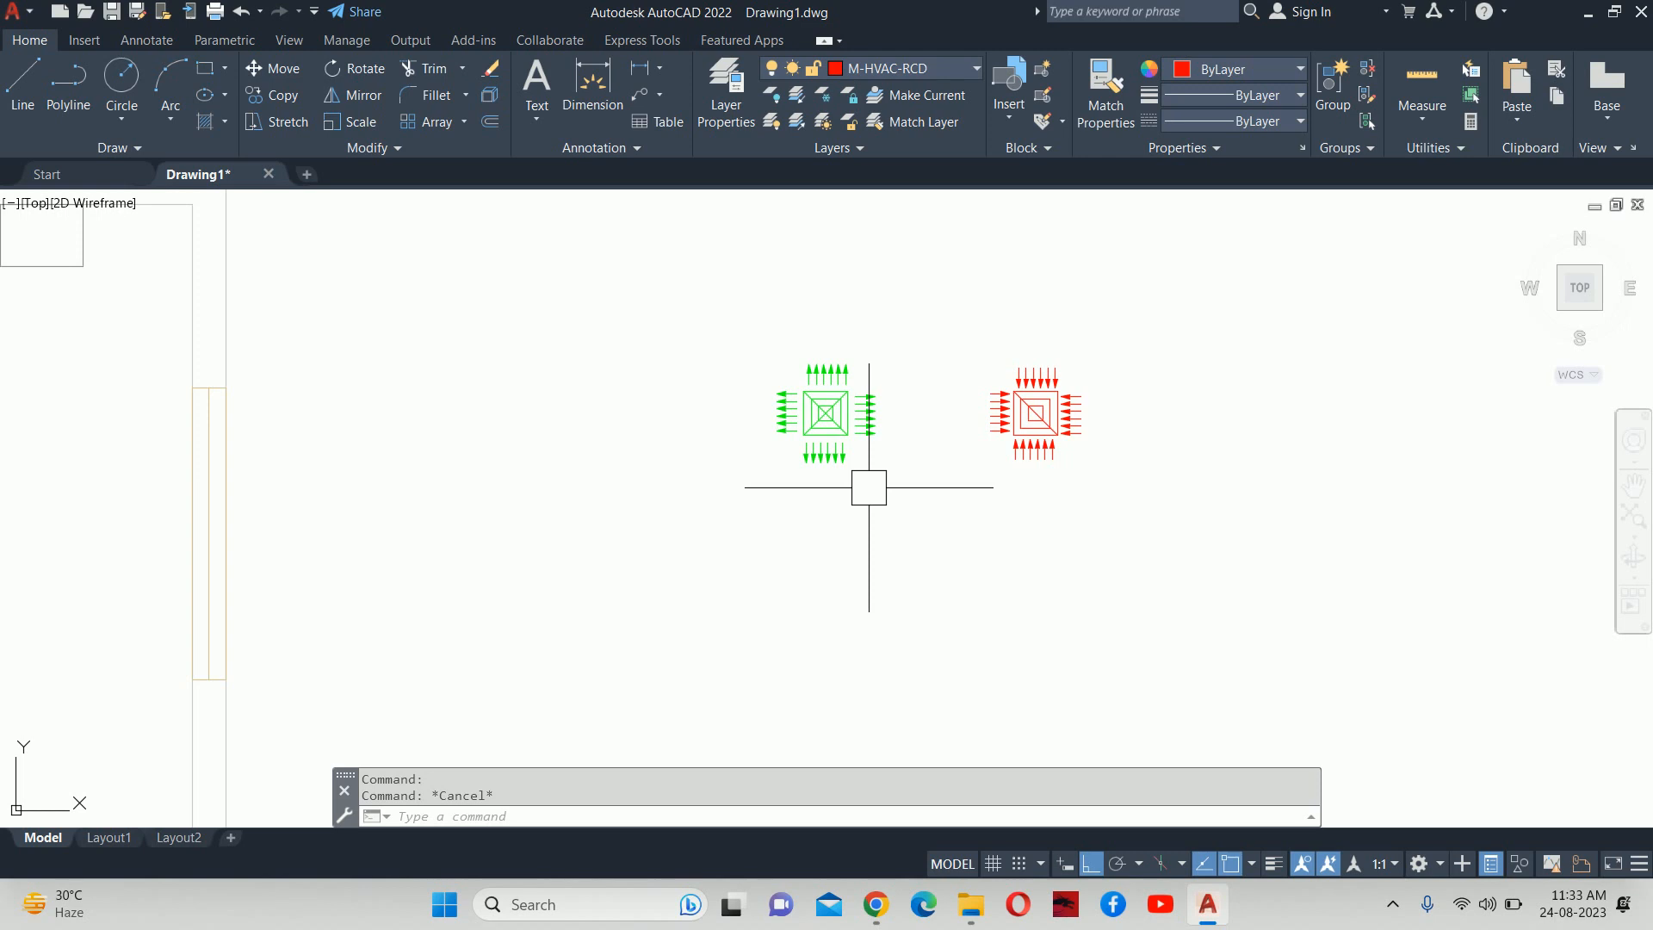
key("Escape")
middle_click_drag(875, 446, 844, 582)
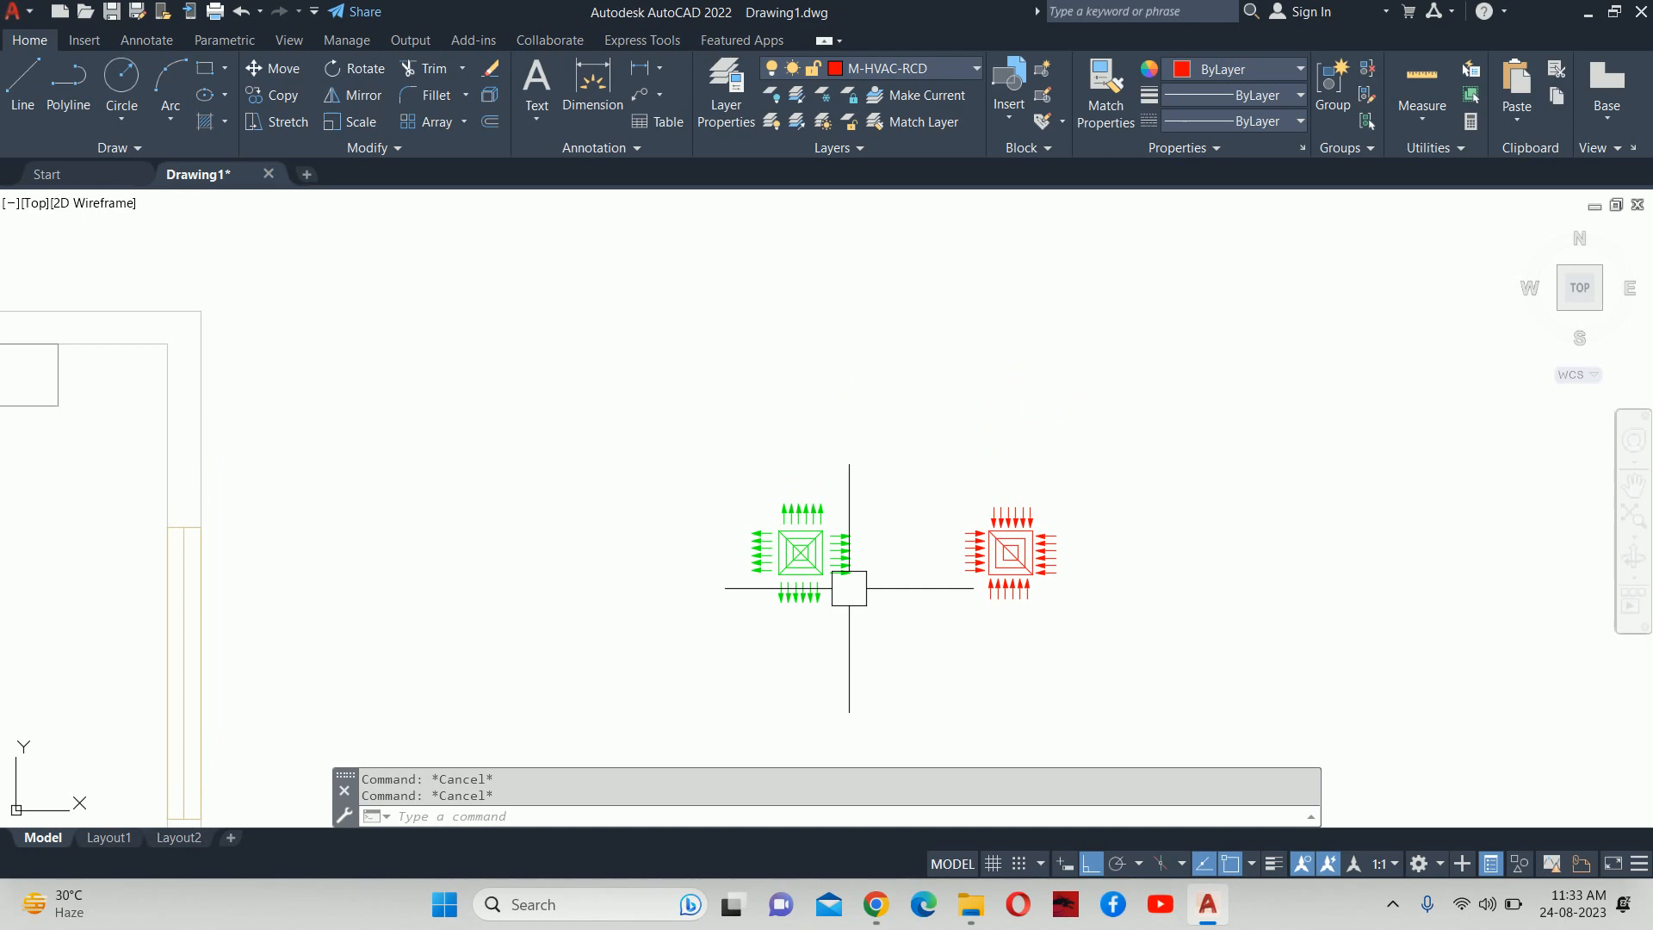
type("la")
key("Return")
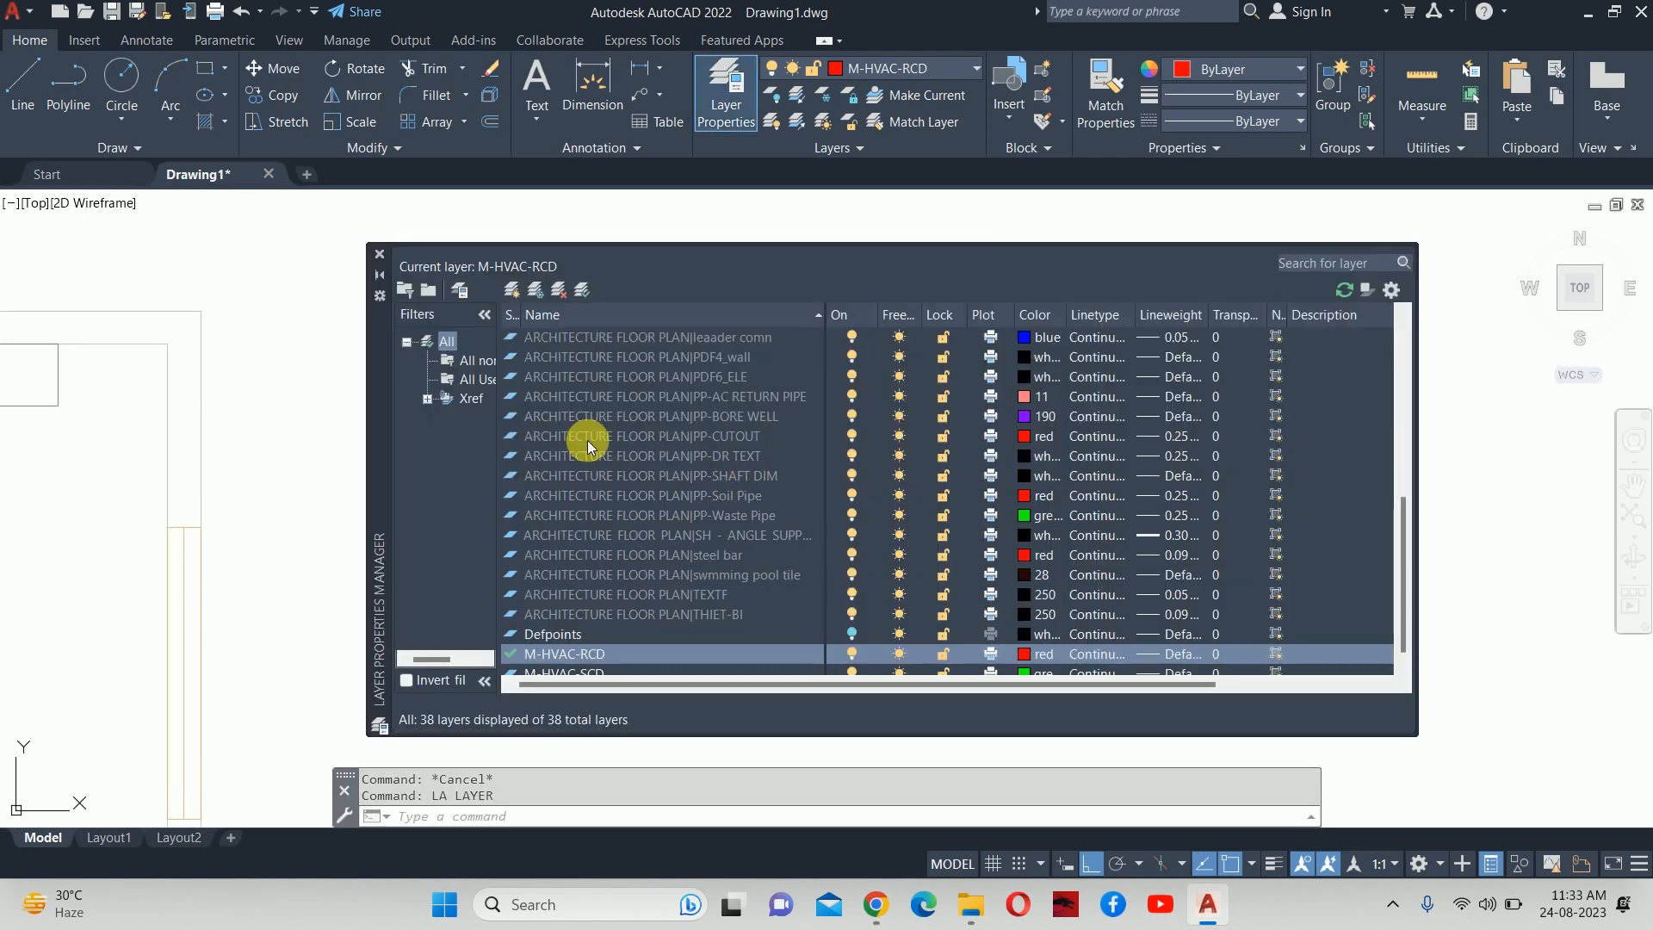
Create a blue layer named M-HVAC-AHU and make it current.
left_click(511, 292)
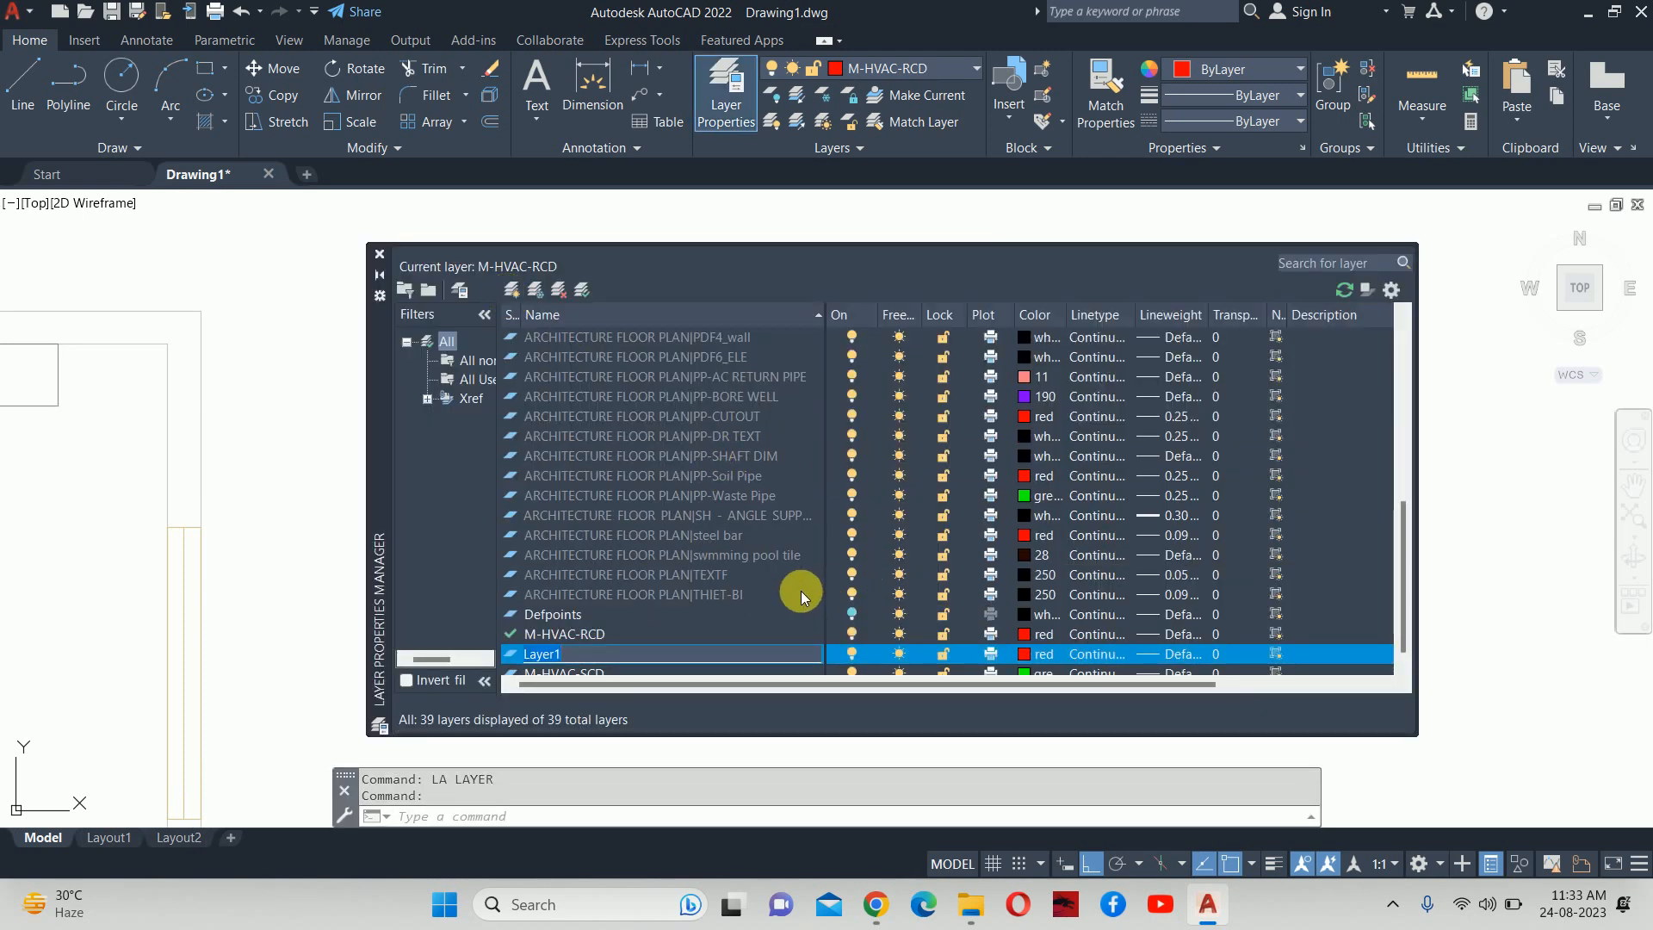
type("M-HA")
key("BackSpace")
type("VAC-AHU")
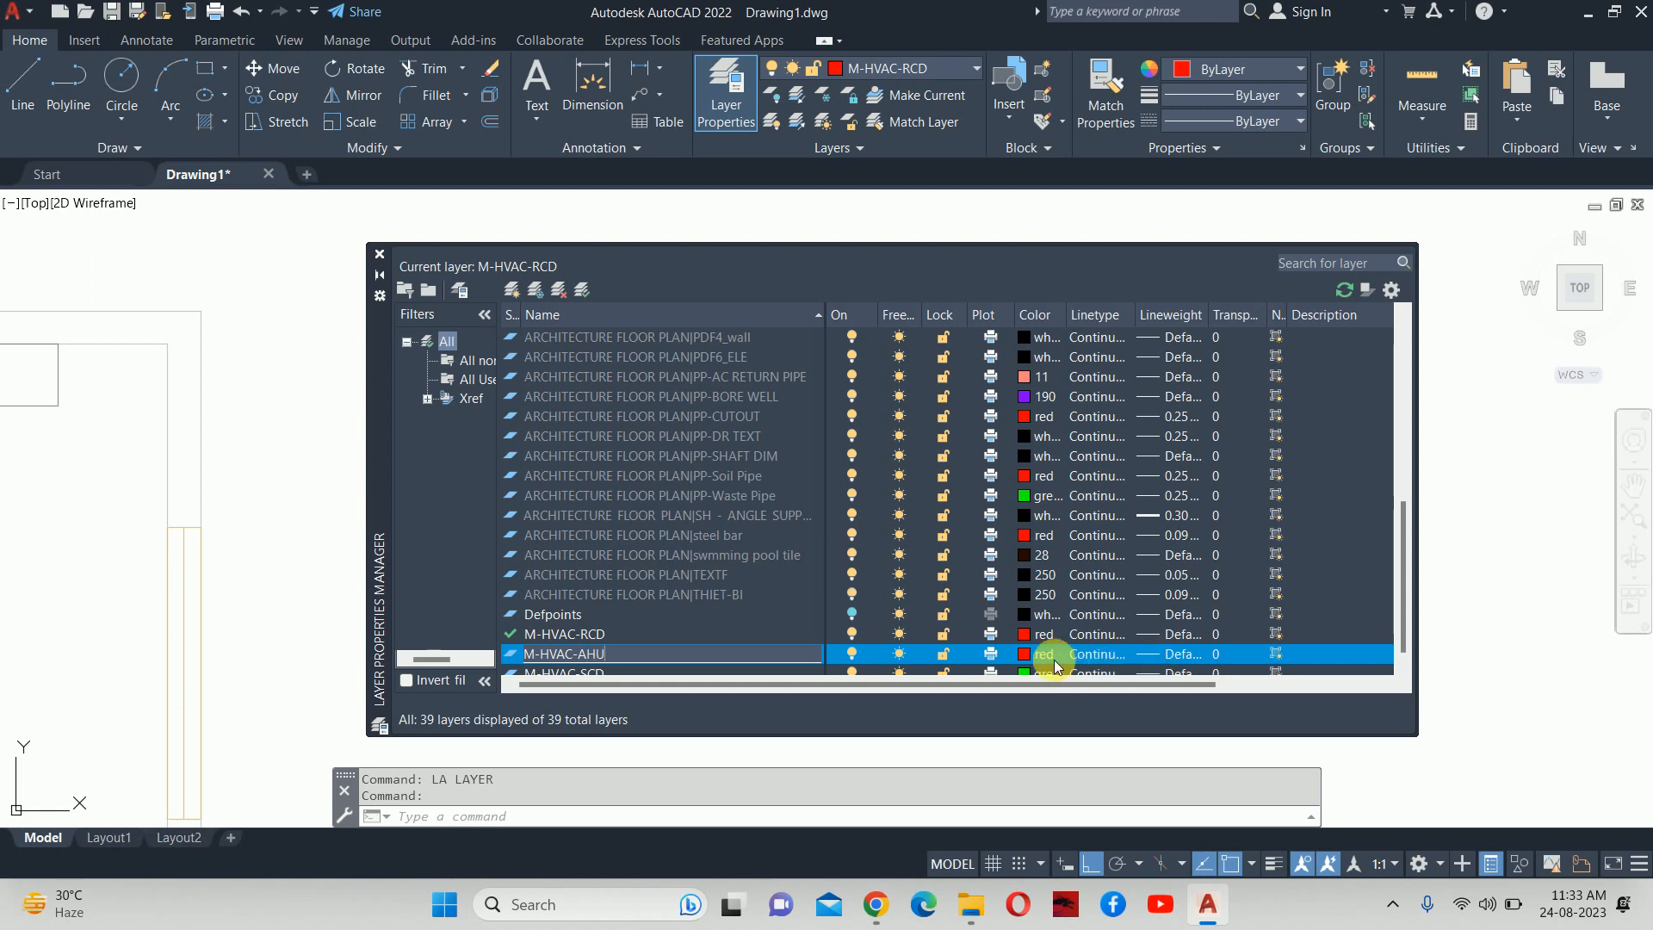
left_click(1029, 654)
left_click(977, 521)
left_click(1048, 644)
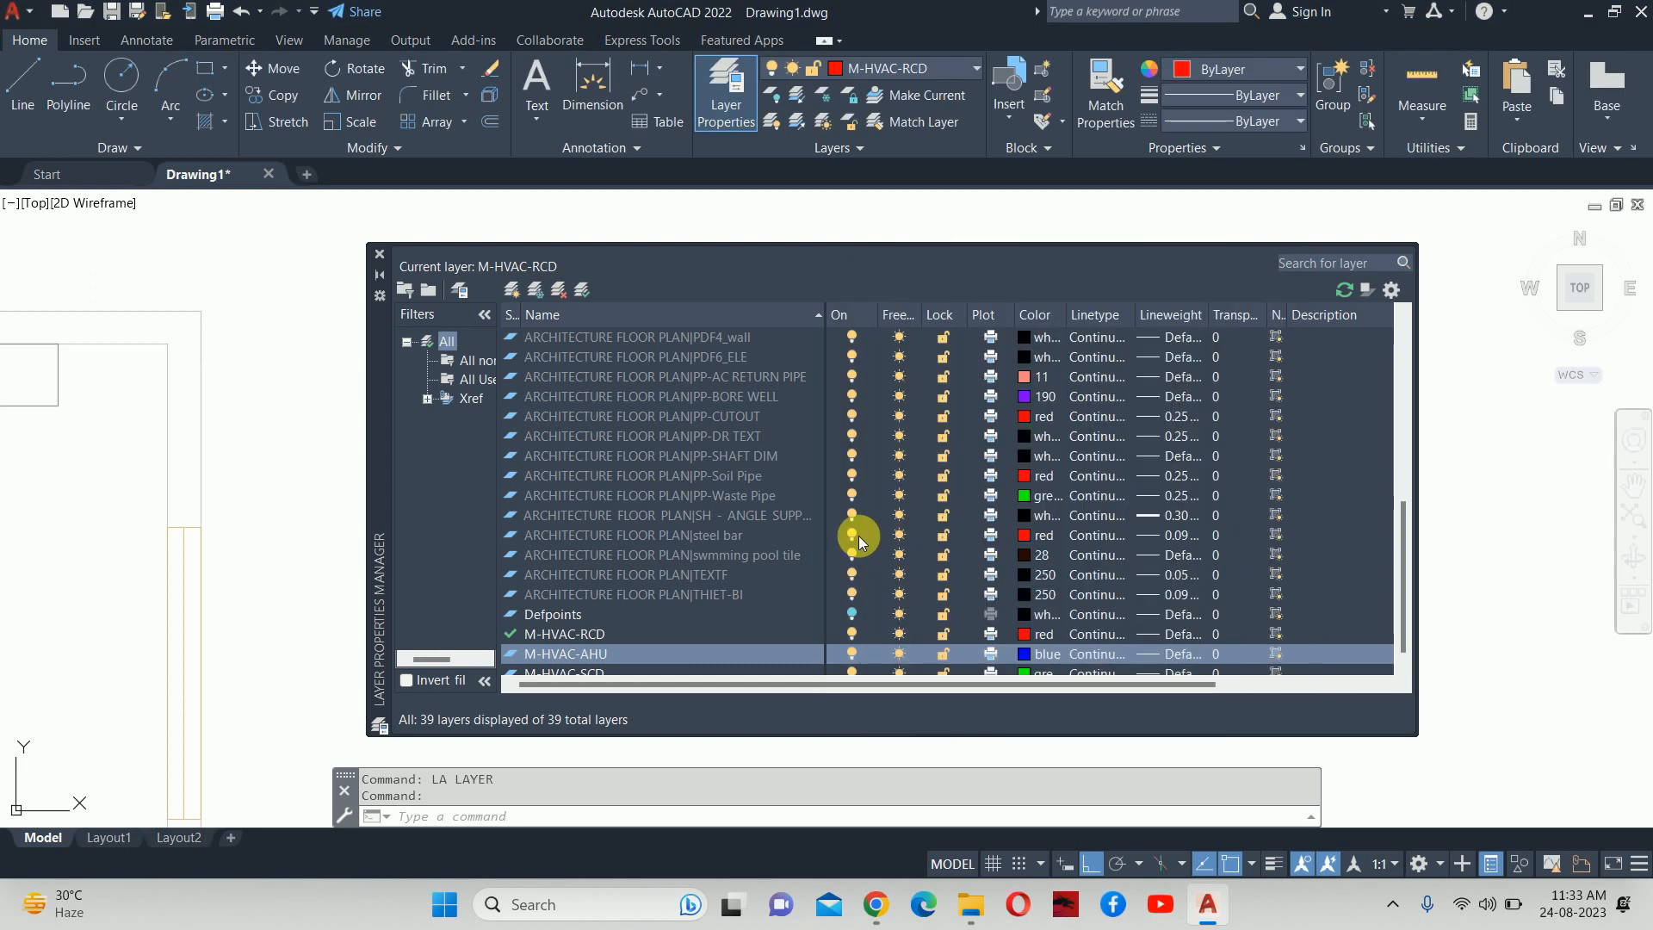
double_click(618, 654)
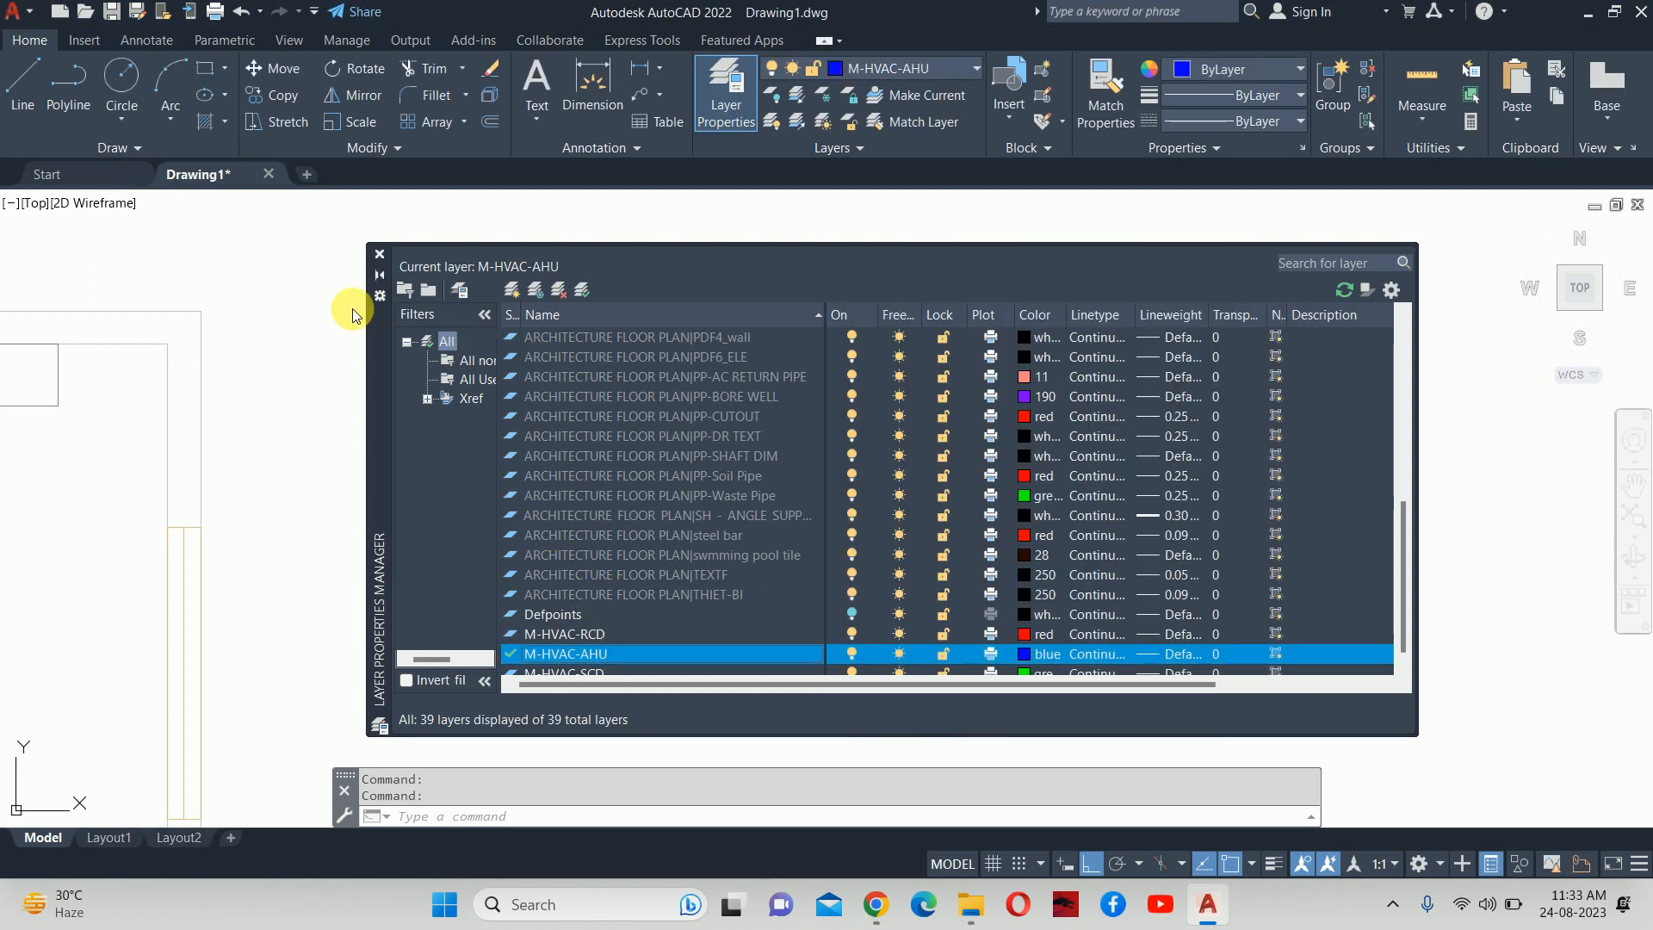
left_click(379, 254)
Start the Rectangle command with REC and pan to empty space beside the plan.
scroll(848, 544, "down", 2)
key("Escape")
scroll(849, 544, "down", 2)
type("REC")
key("Return")
middle_click_drag(692, 538, 813, 511)
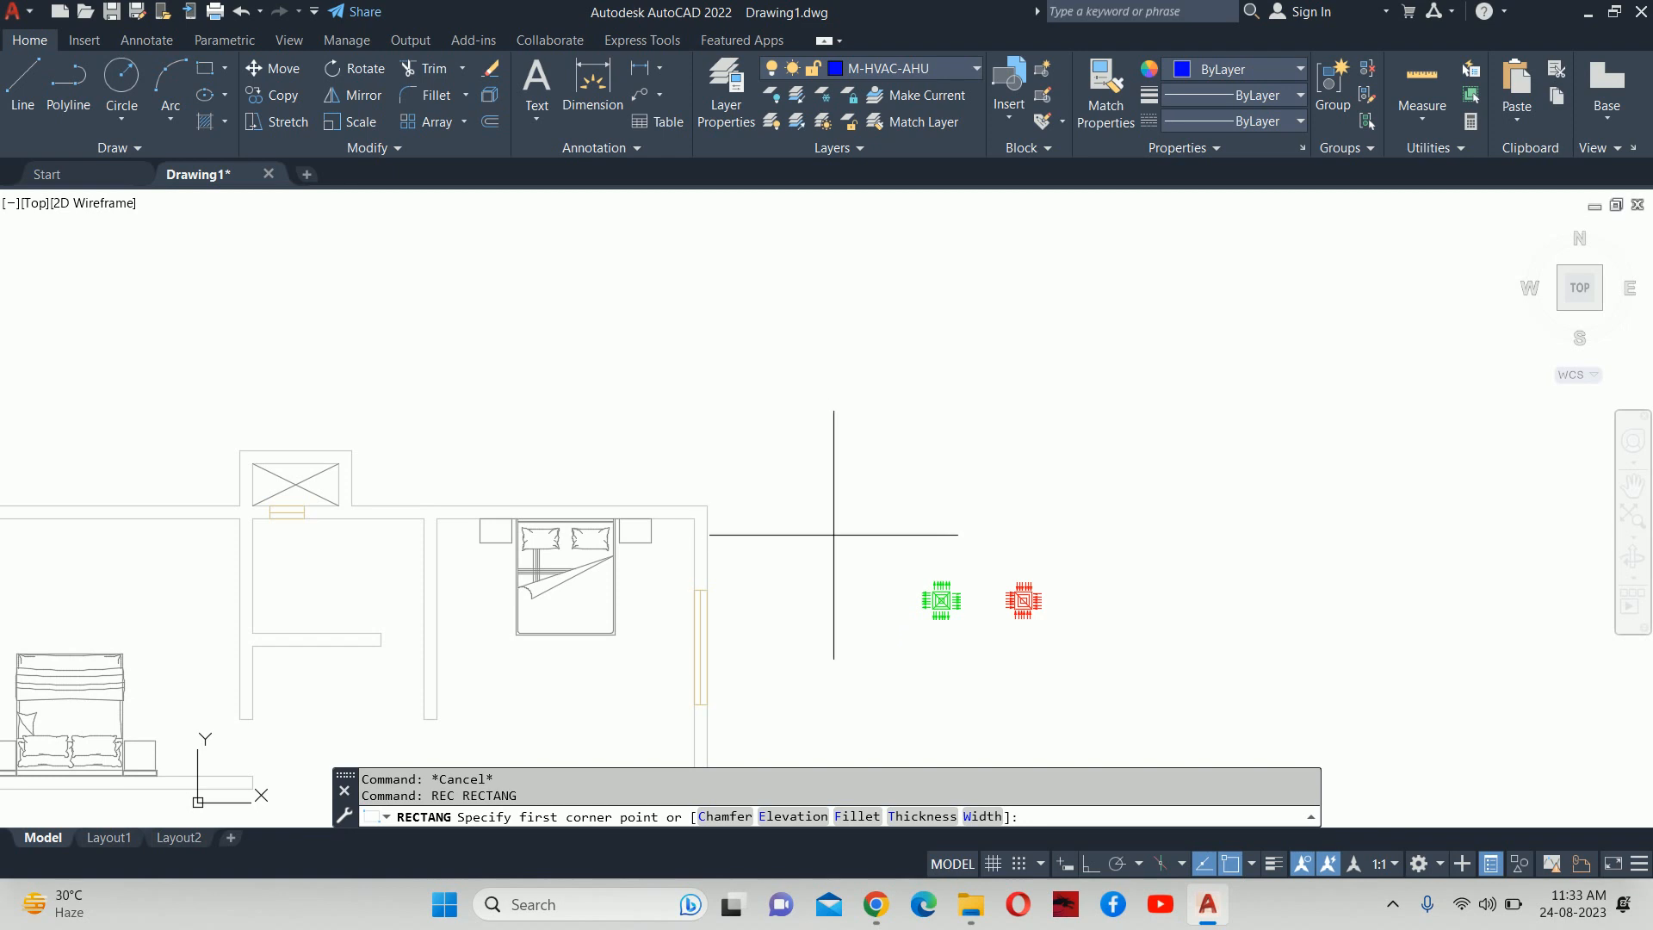
Draw a 1200 × 1200 square beside the floor plan.
left_click(785, 516)
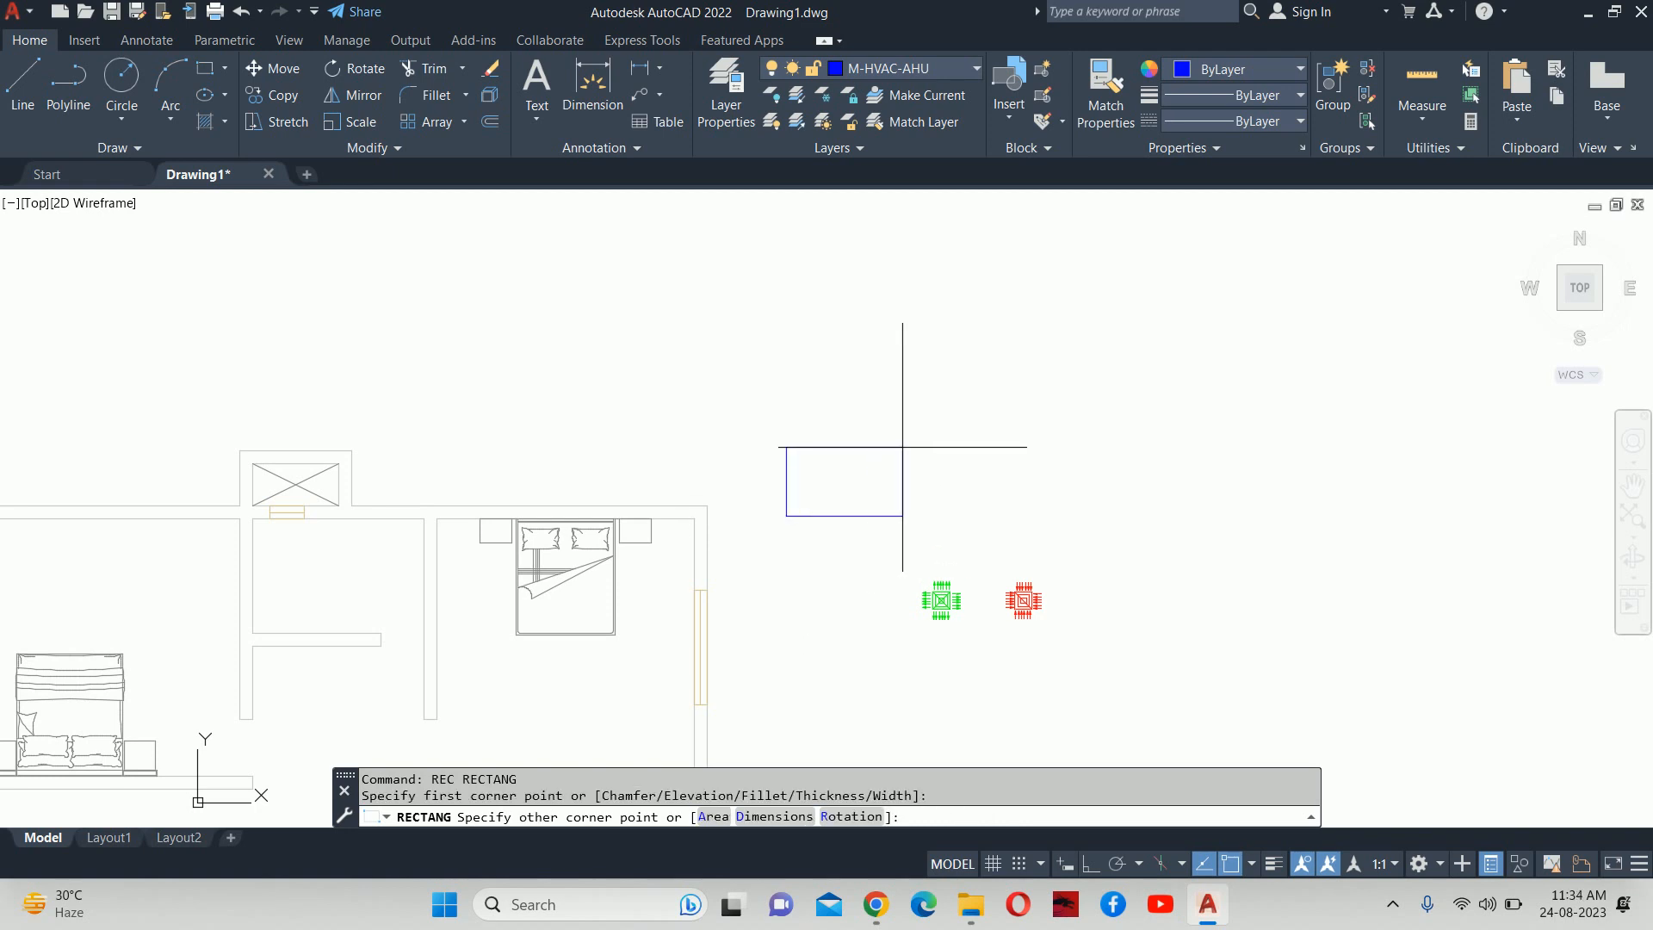
type("D")
key("Return")
type("1200")
key("Return")
type("1200")
key("Return")
left_click(874, 498)
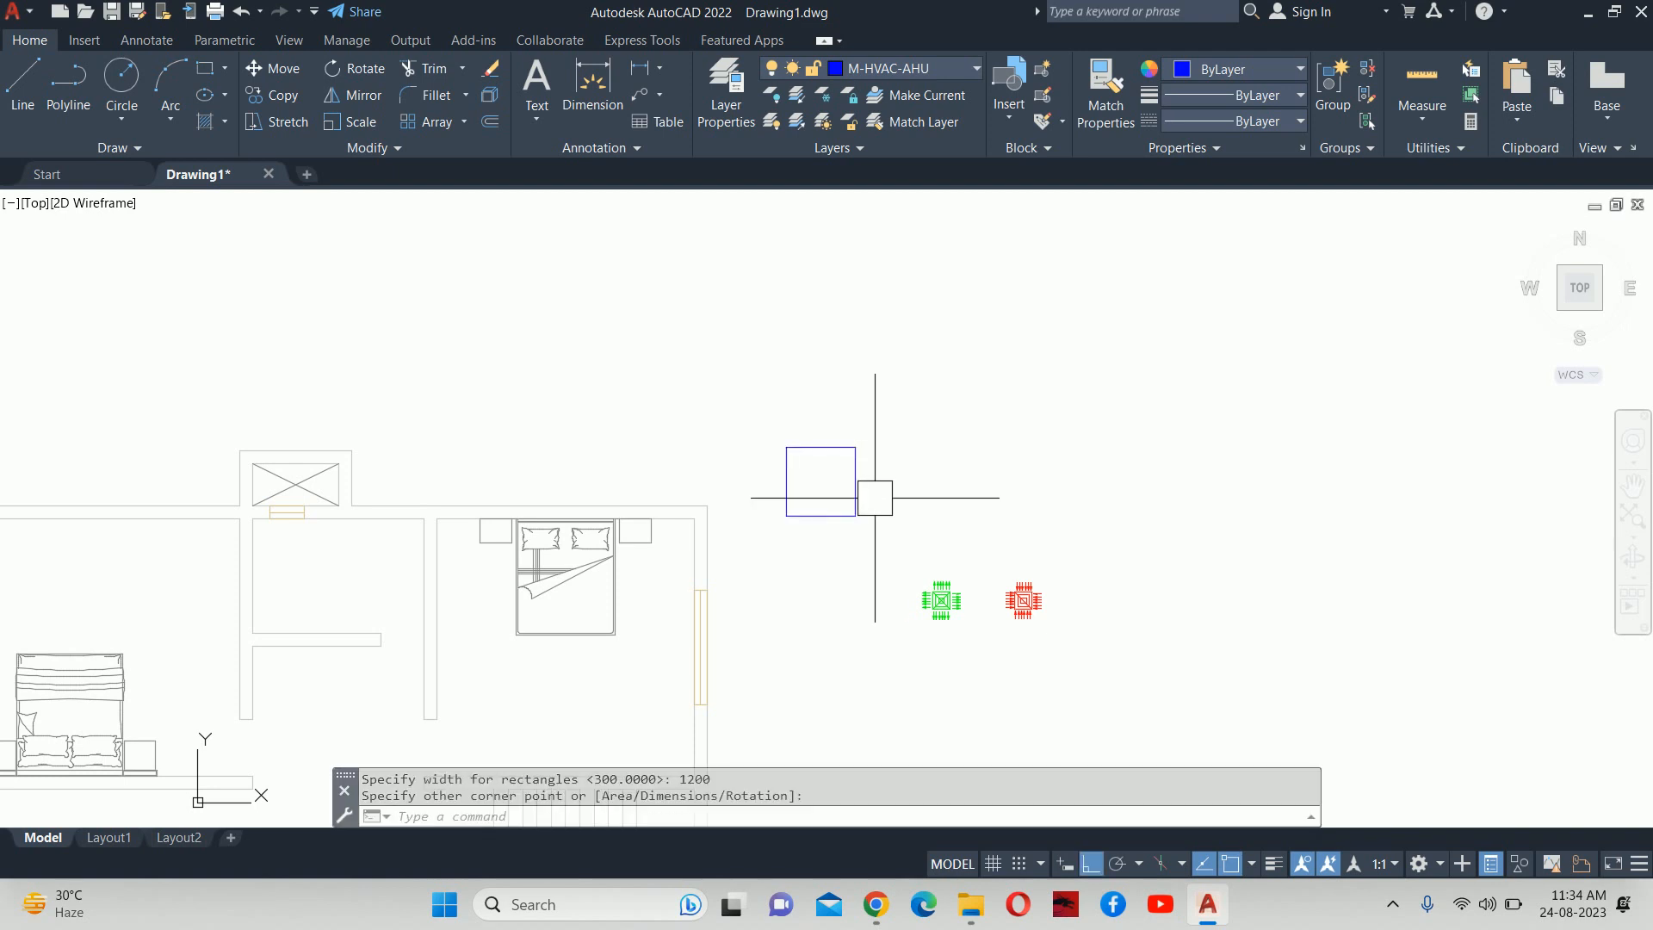
key("Escape")
key("Escape")
scroll(793, 432, "up", 4)
Grip-stretch the square's top edge downward to flatten it.
left_click(830, 456)
left_click(862, 469)
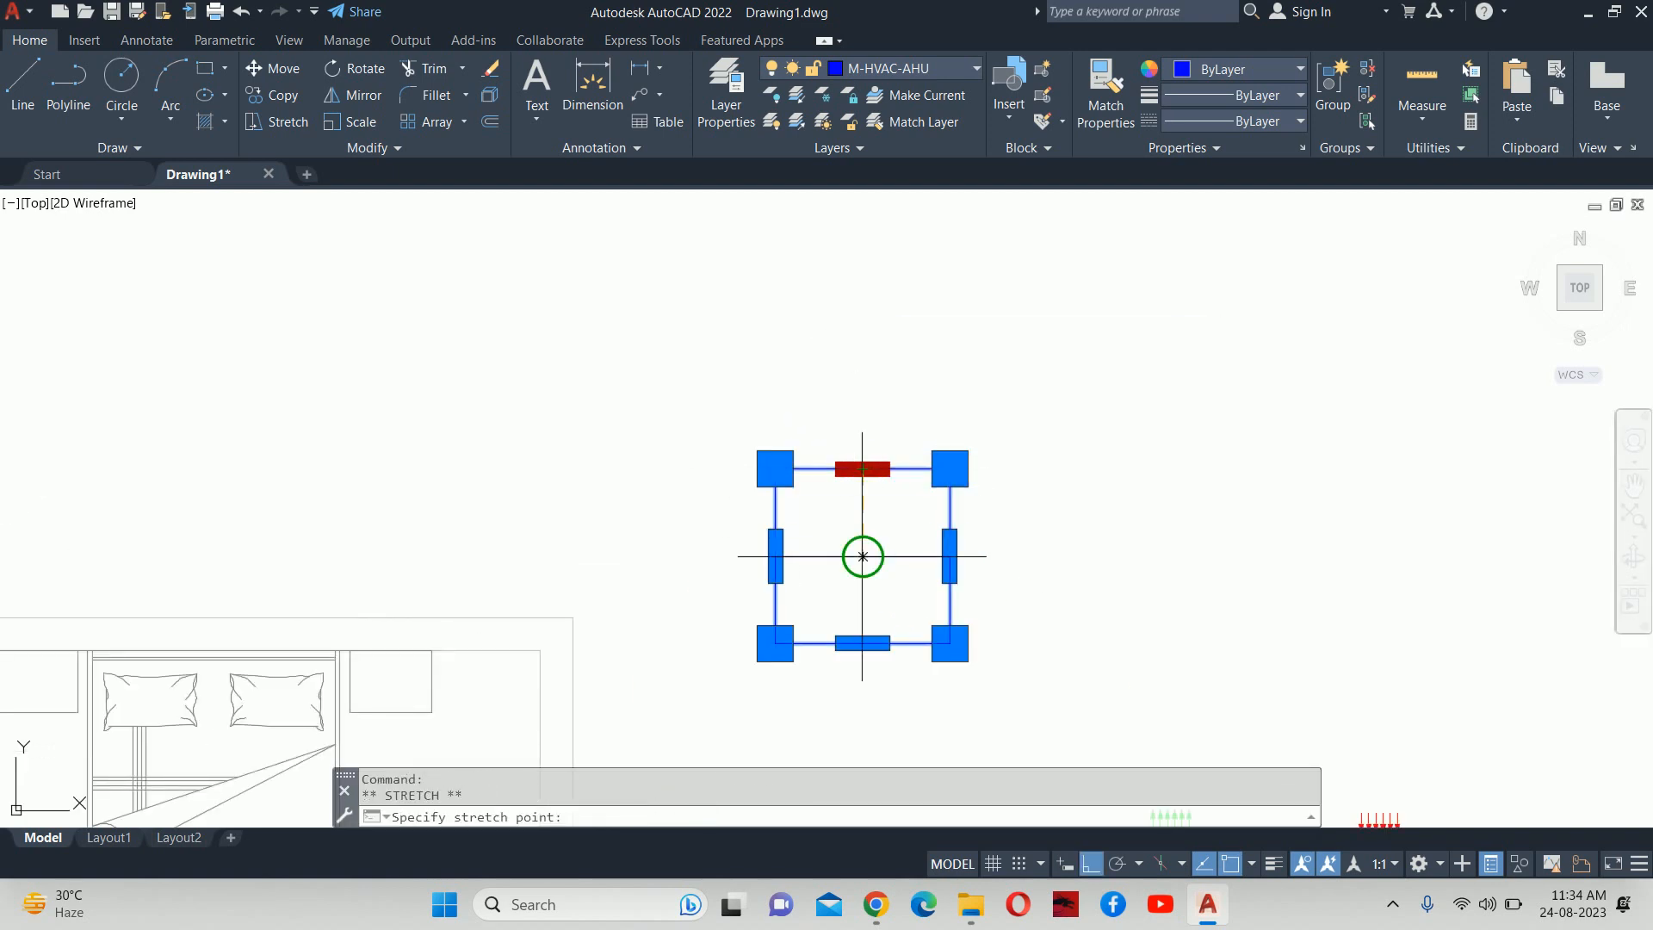
left_click(863, 556)
key("Escape")
key("Escape")
middle_click_drag(878, 539, 912, 373)
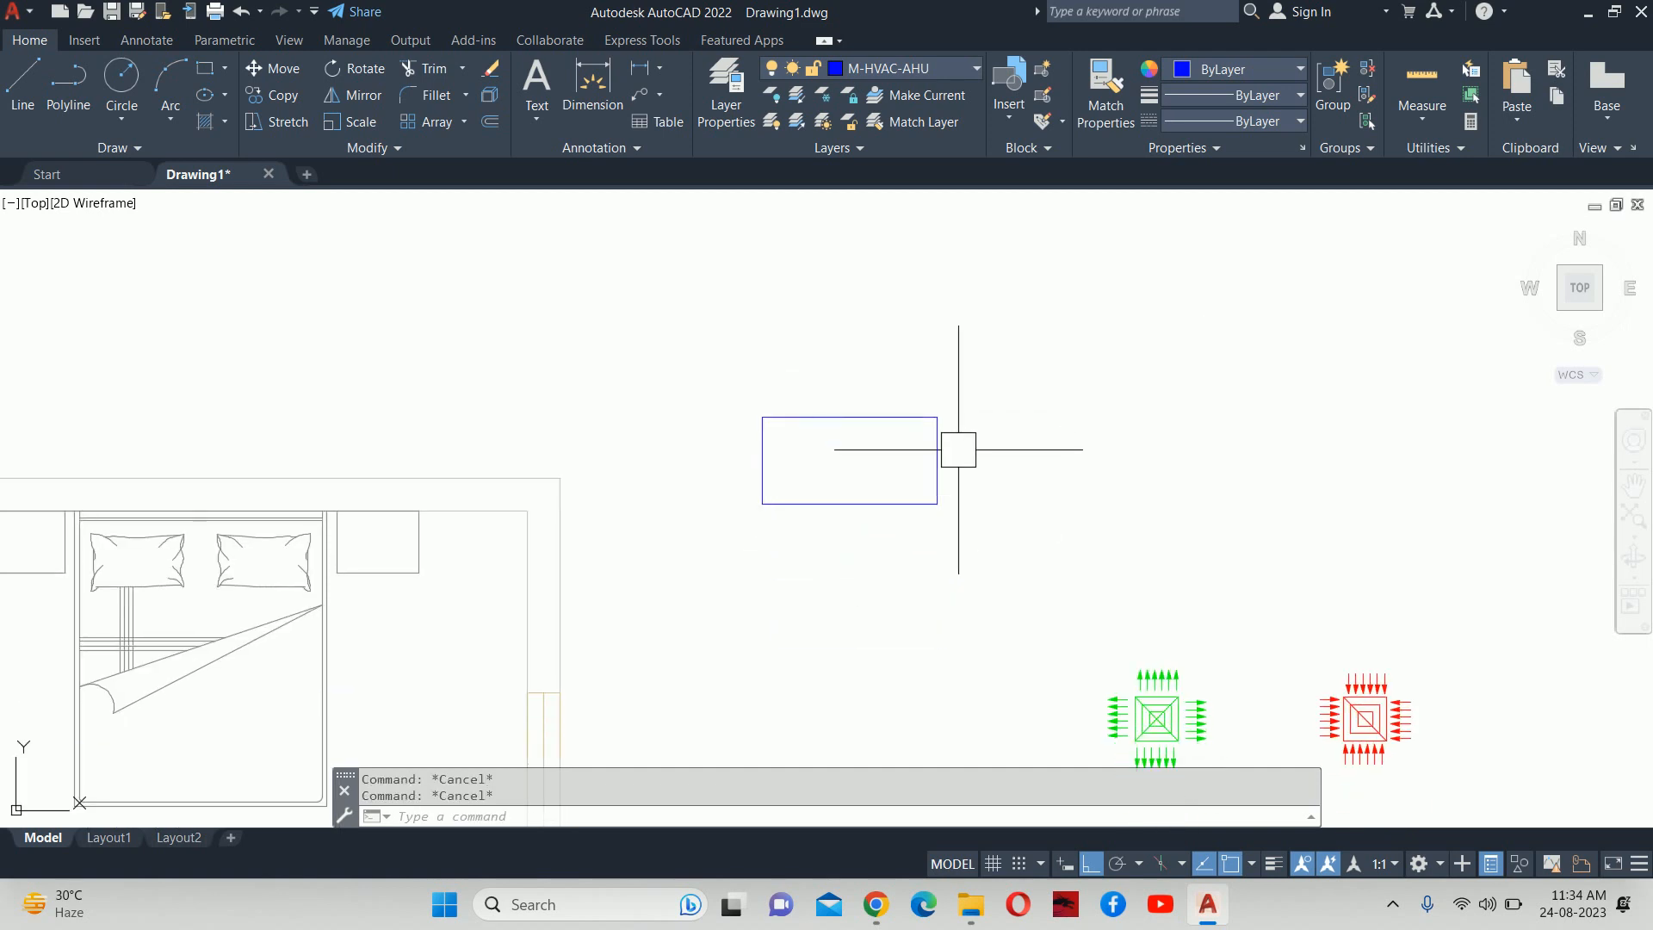
Stretch the rectangle's right side out by 600.
type("s")
key("Return")
left_click(956, 373)
left_click(912, 526)
key("Return")
left_click(878, 555)
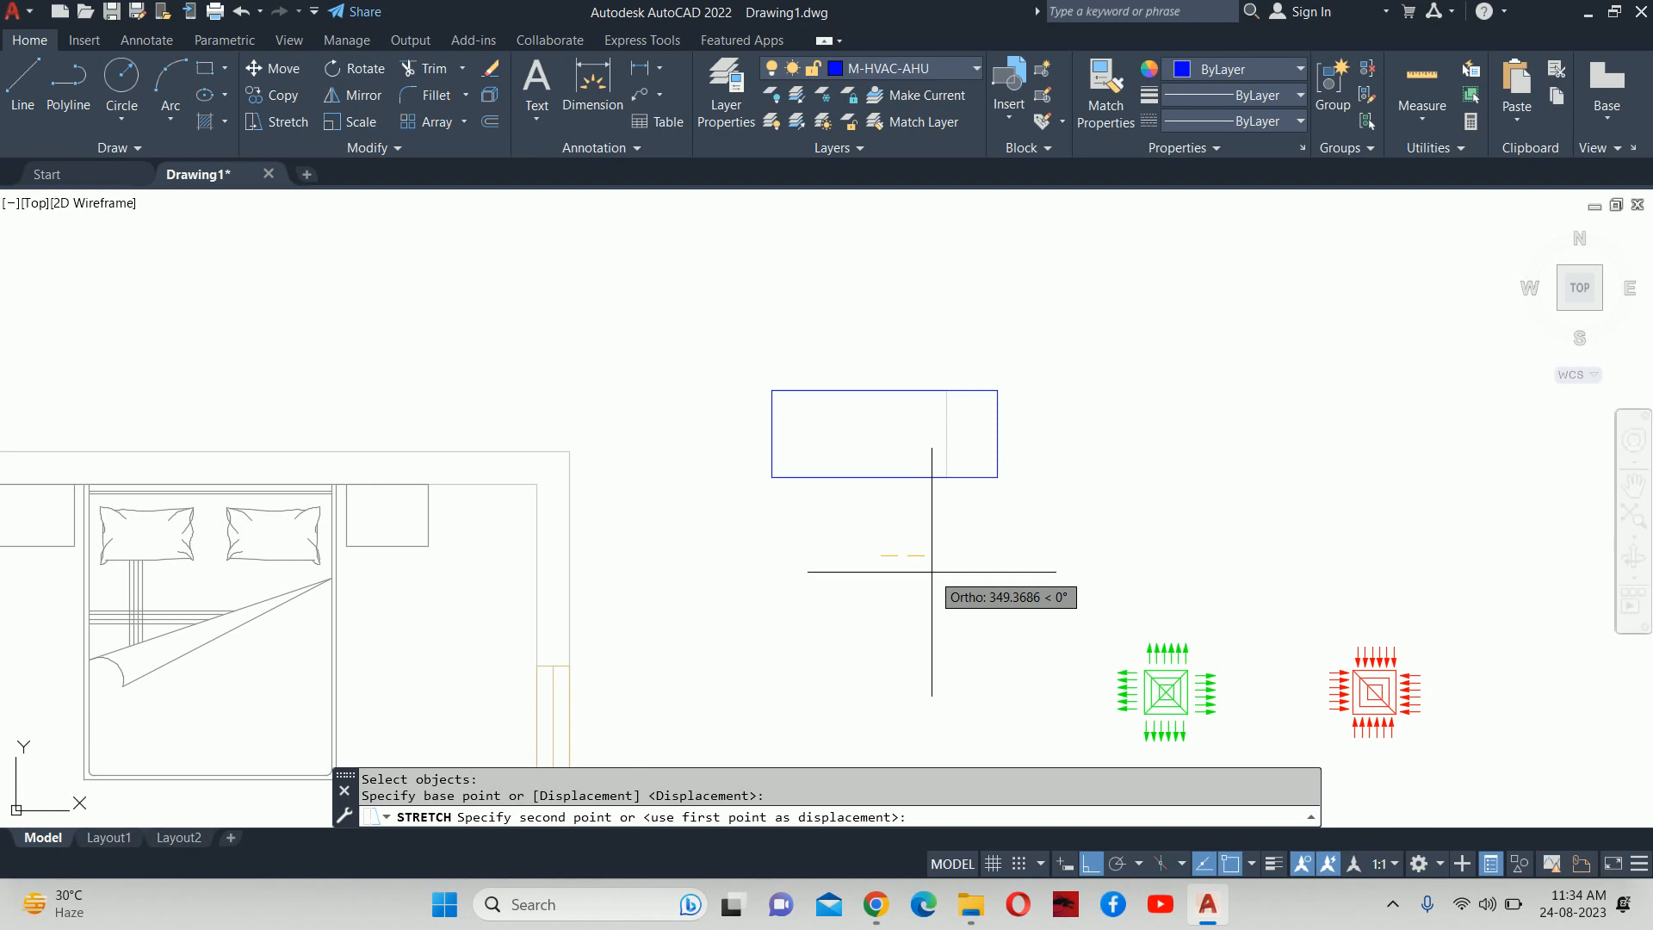
type("600")
key("Return")
key("Escape")
key("Escape")
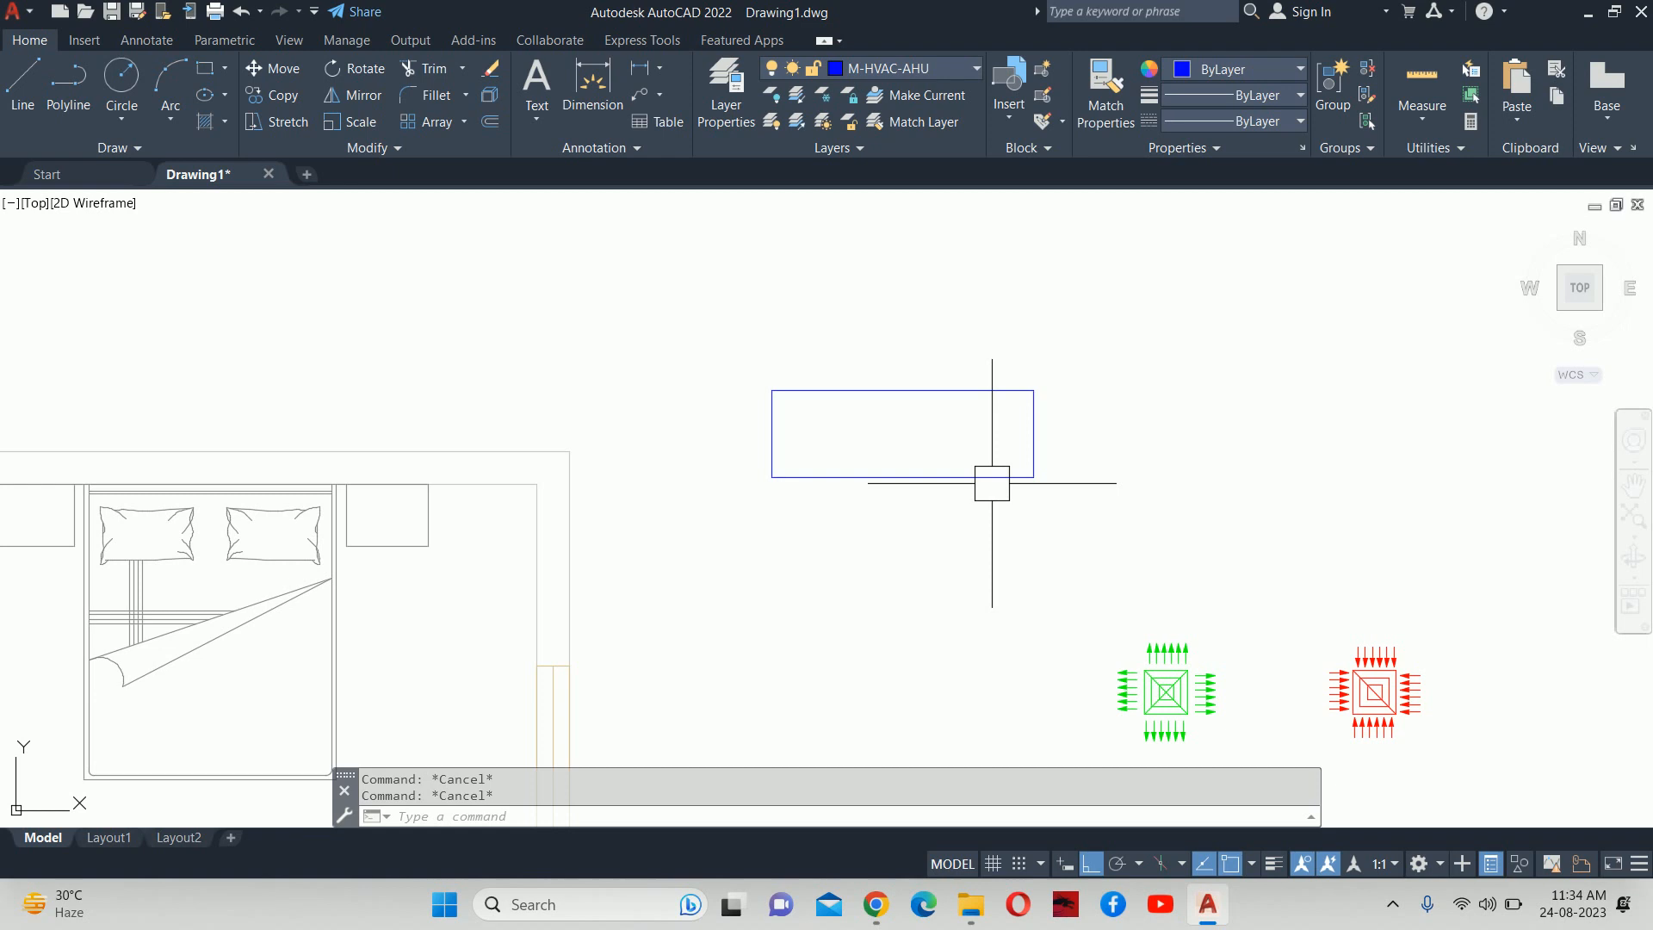
Raise the rectangle's top edge by 400 using its midpoint grip.
left_click(908, 376)
left_click(902, 390)
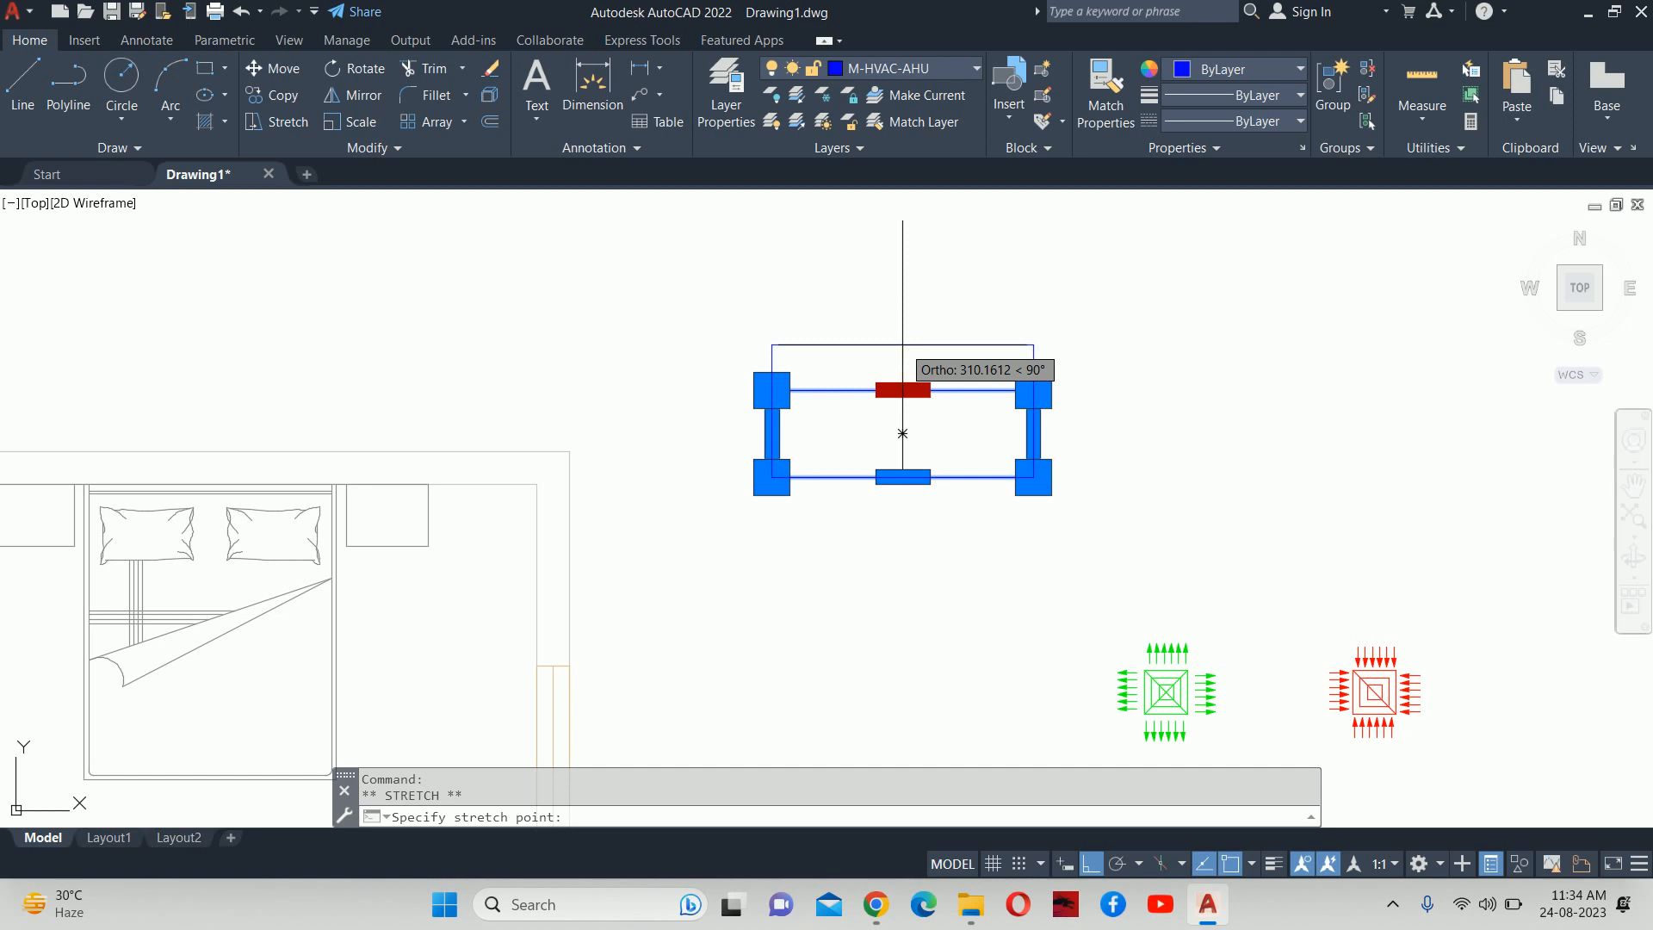
type("00")
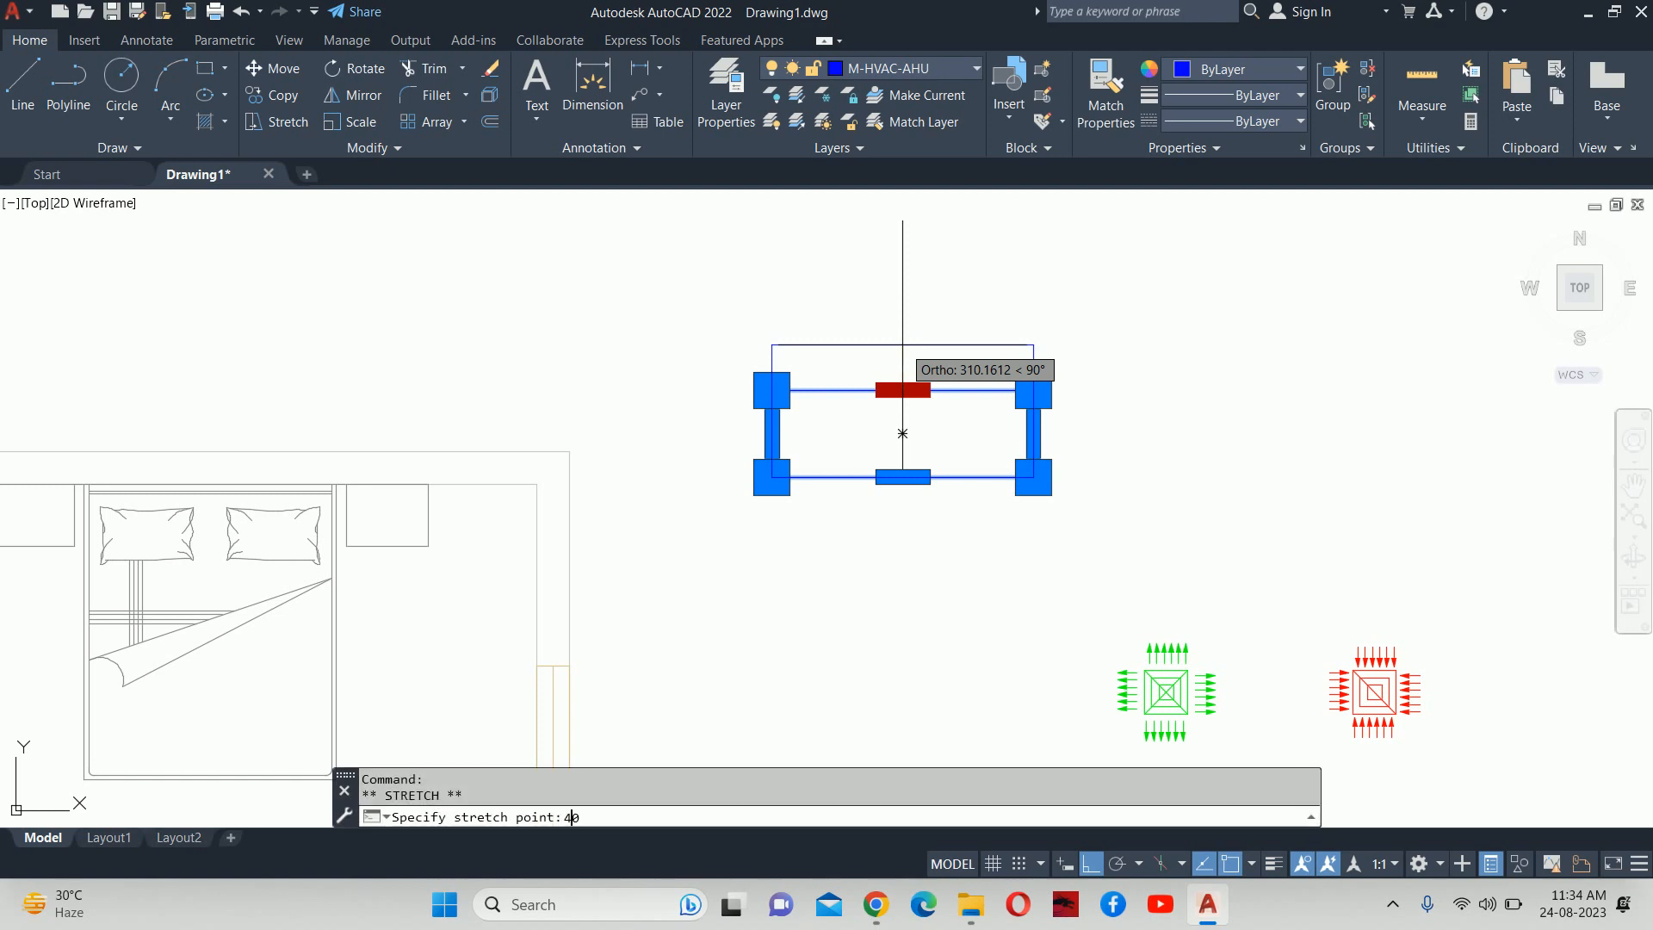
key("Return")
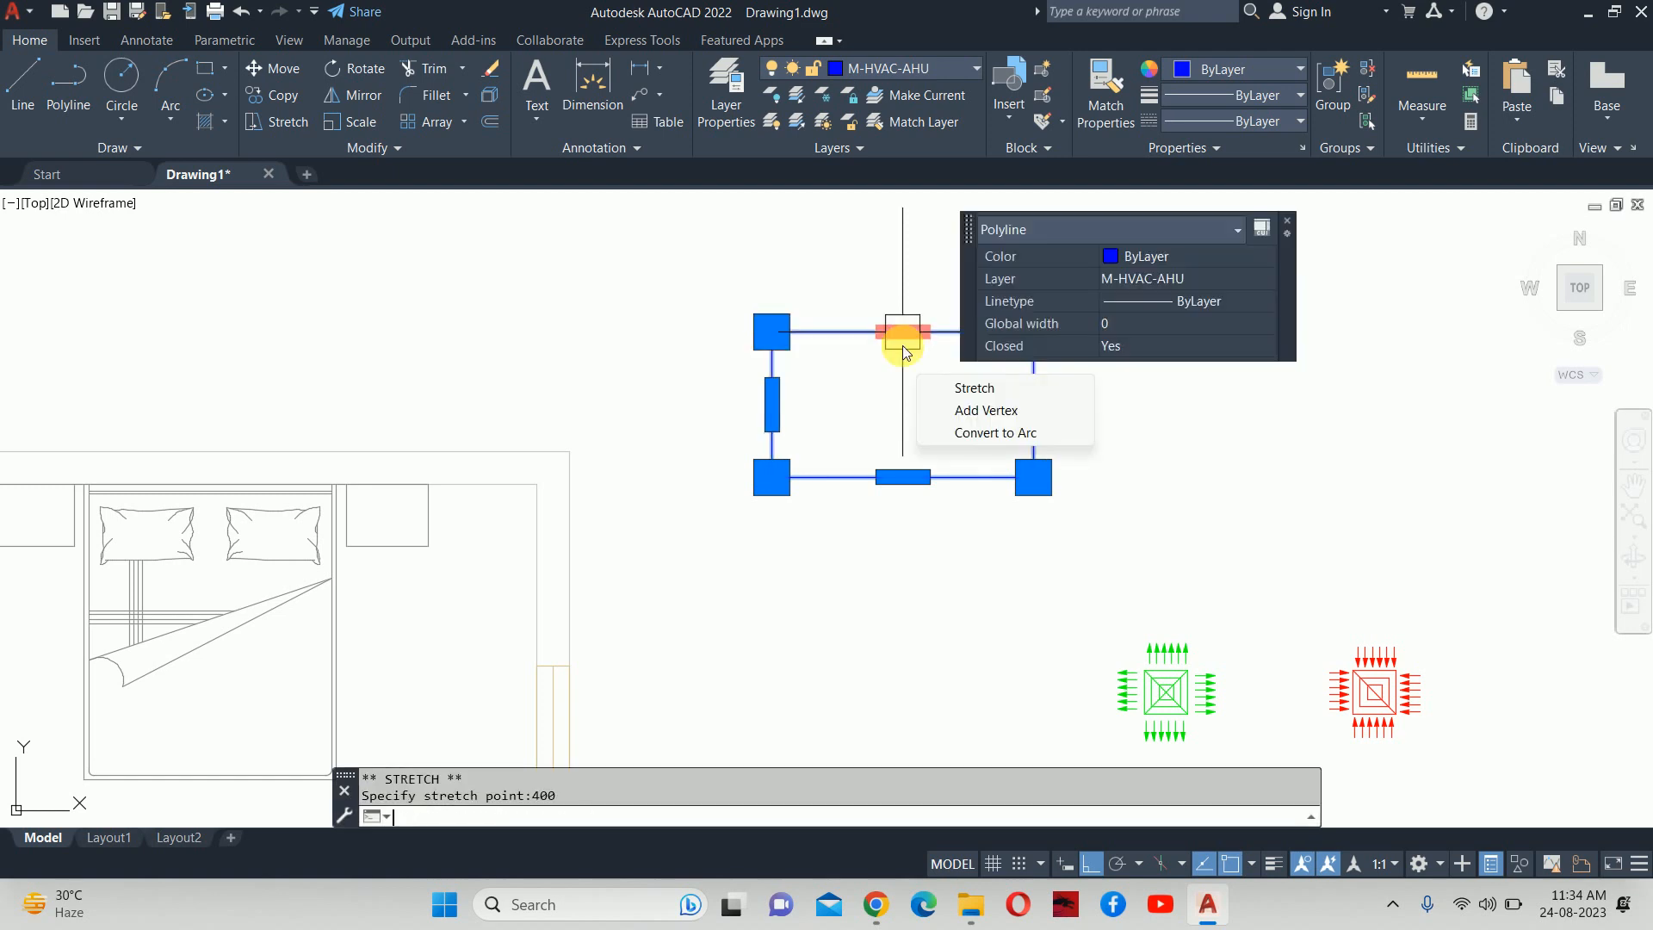
key("Escape")
key("Escape")
scroll(960, 380, "down", 5)
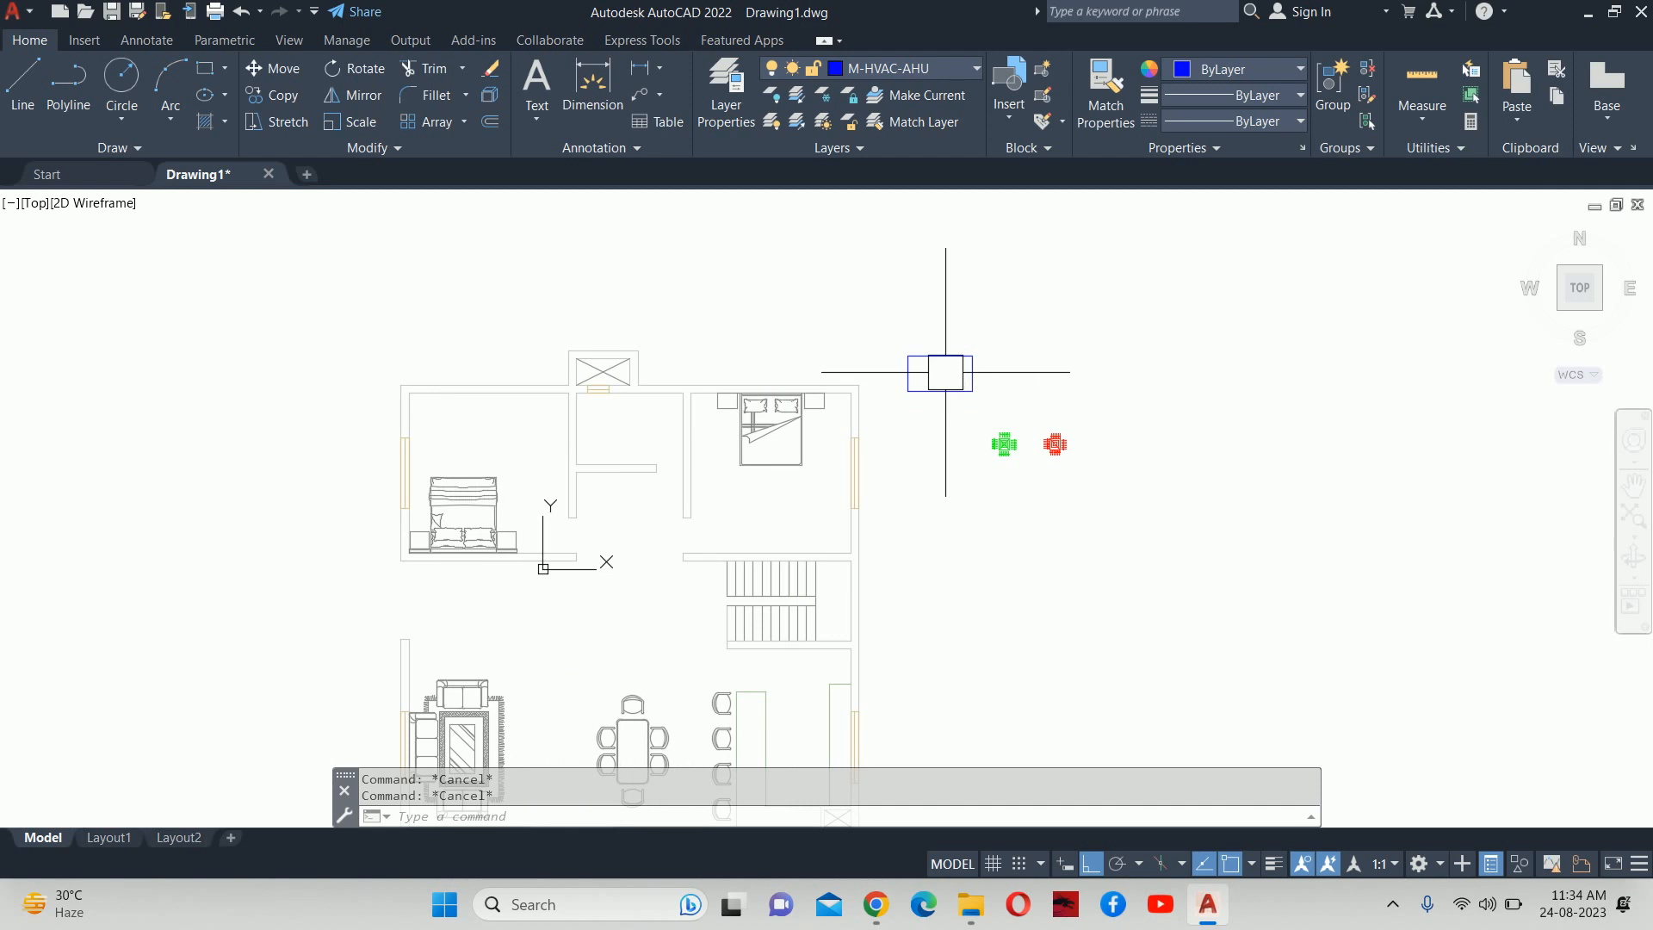
middle_click_drag(947, 369, 991, 381)
Start a Move, cancel it, and reposition the view near the rectangle.
type("m")
key("Return")
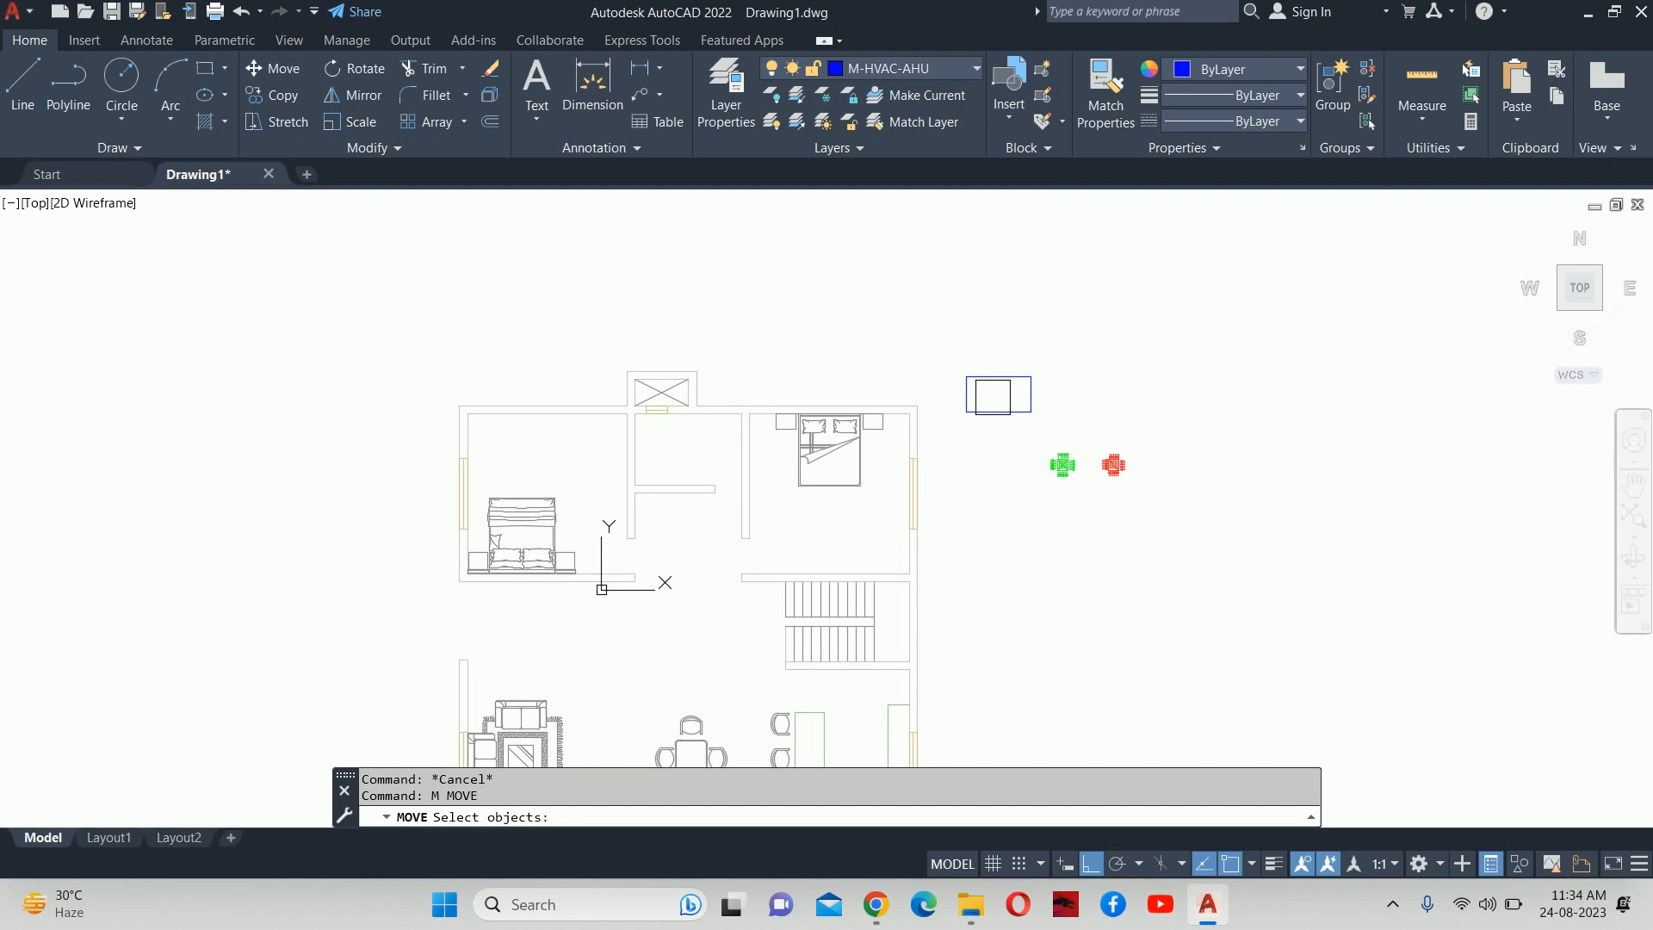
scroll(989, 376, "up", 5)
key("Escape")
key("Escape")
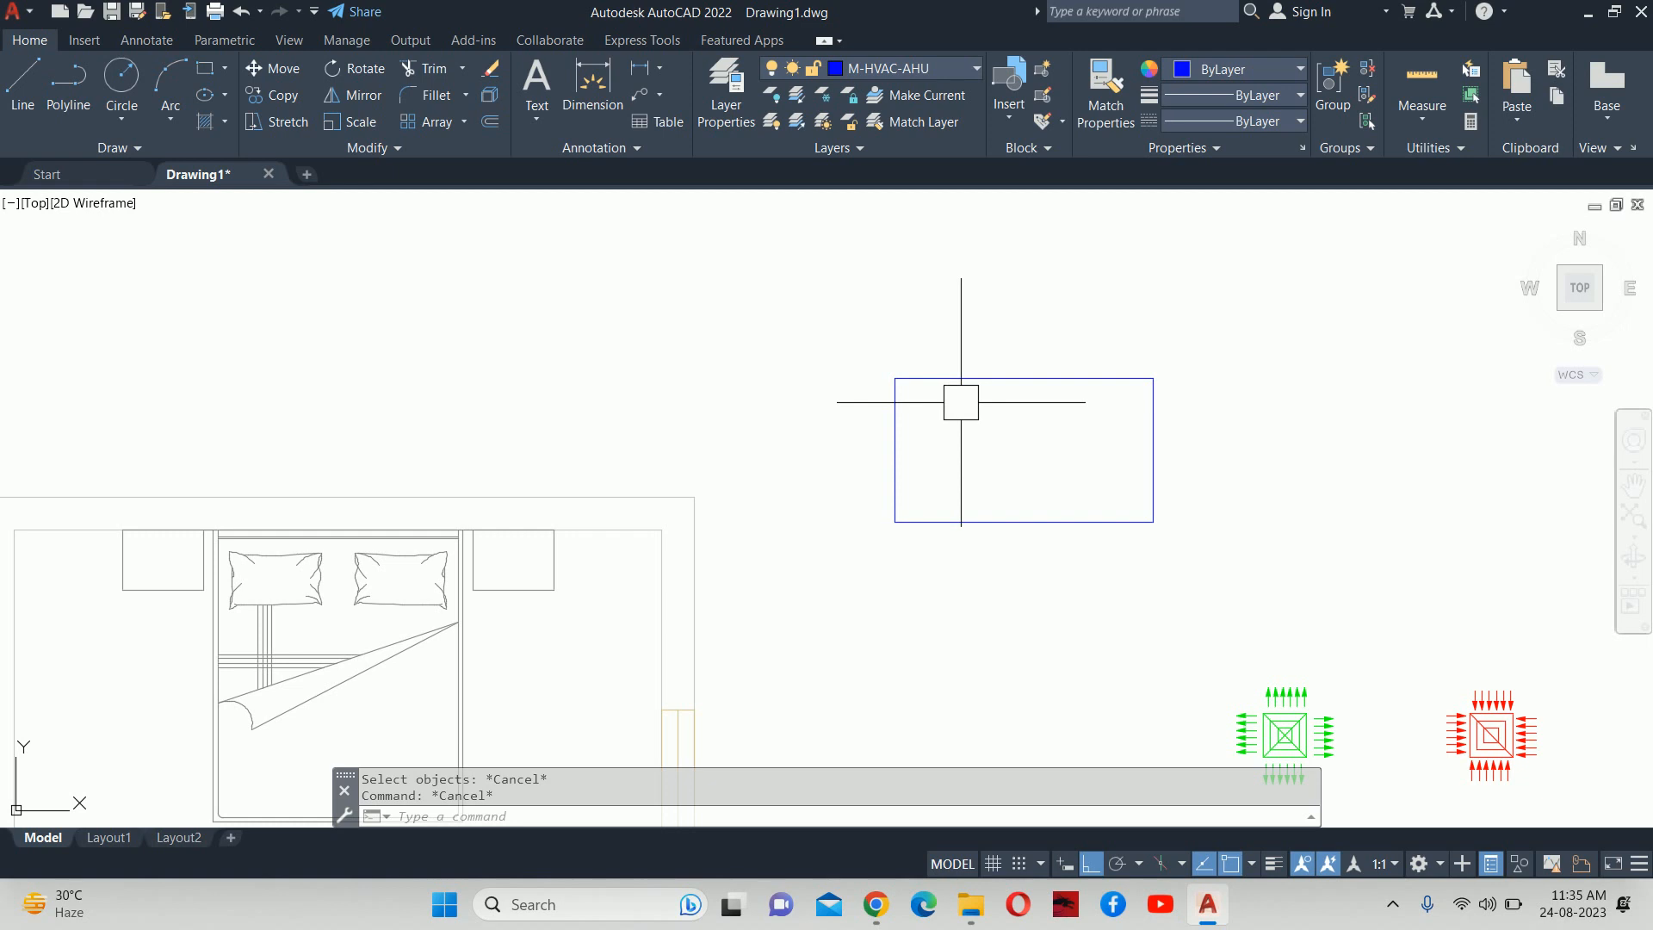
scroll(923, 415, "up", 2)
middle_click_drag(923, 416, 896, 383)
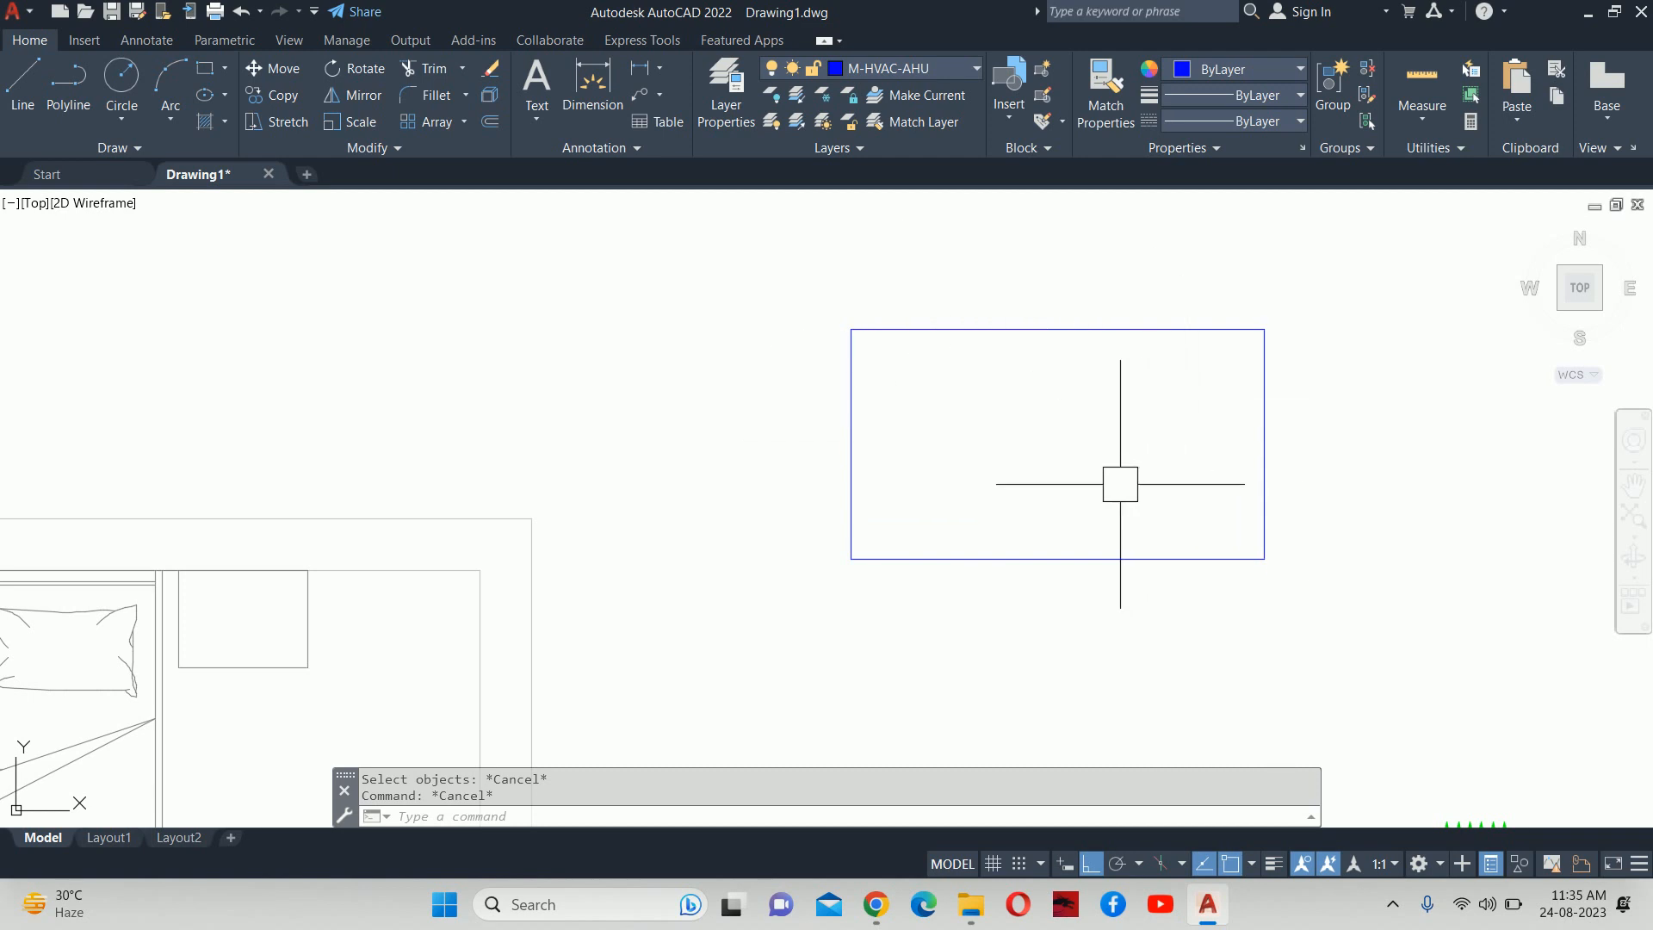
Define block AHU from the blue rectangle, based at its bottom midpoint.
type("b")
key("Return")
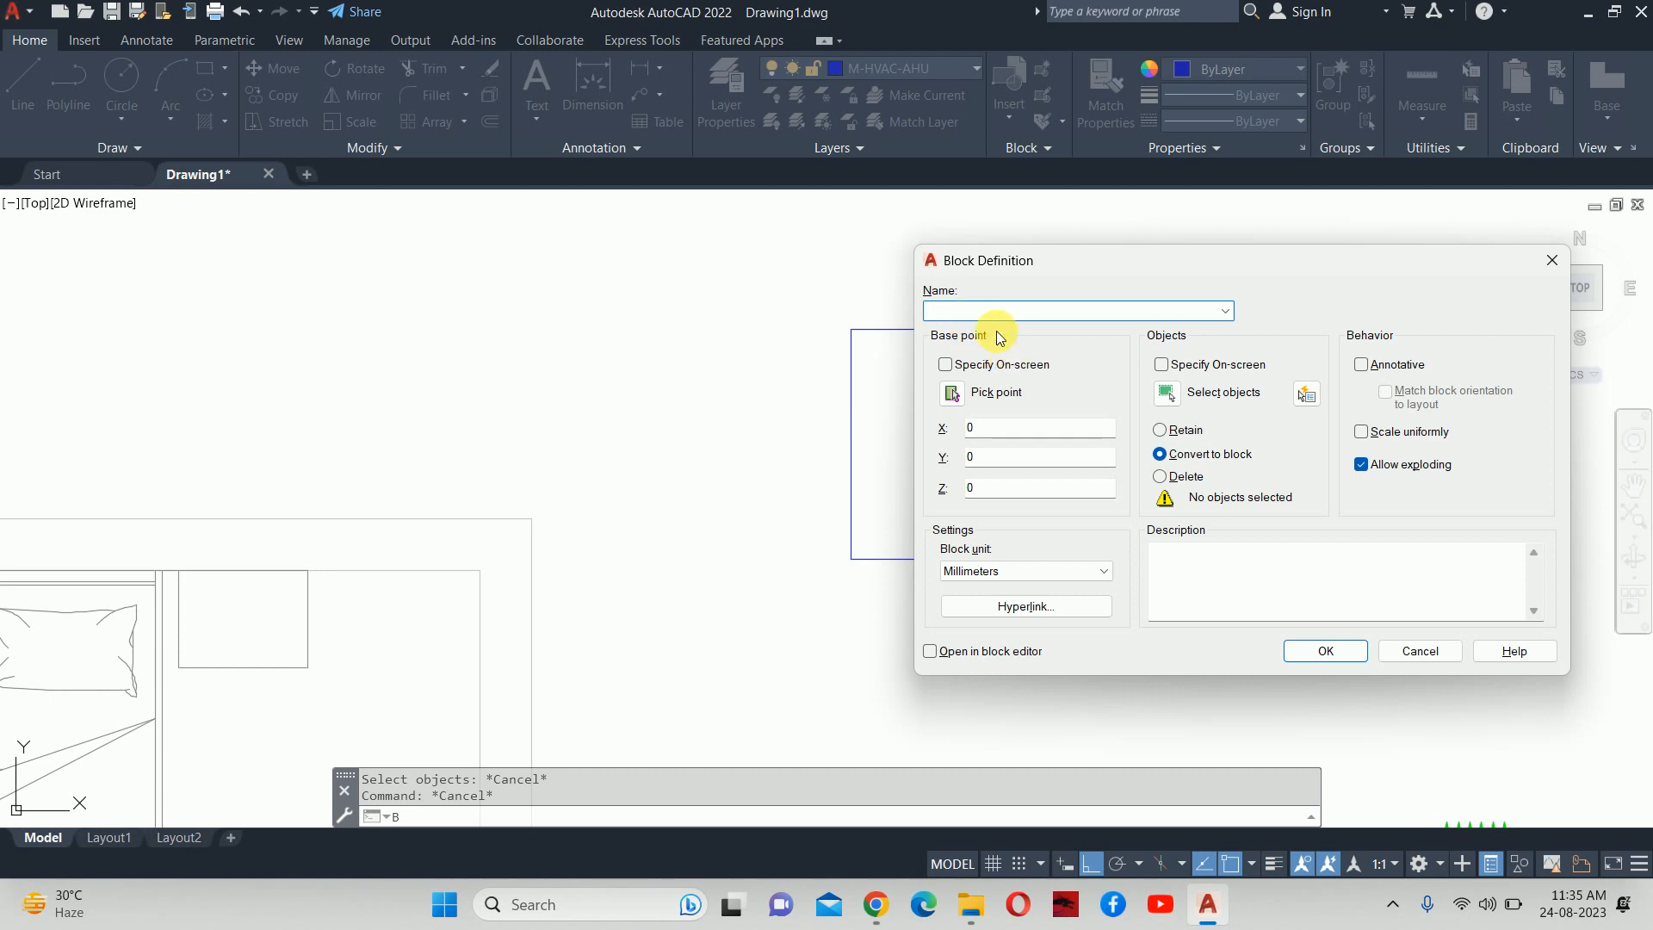
type("AHU")
left_click(1165, 393)
left_click(990, 330)
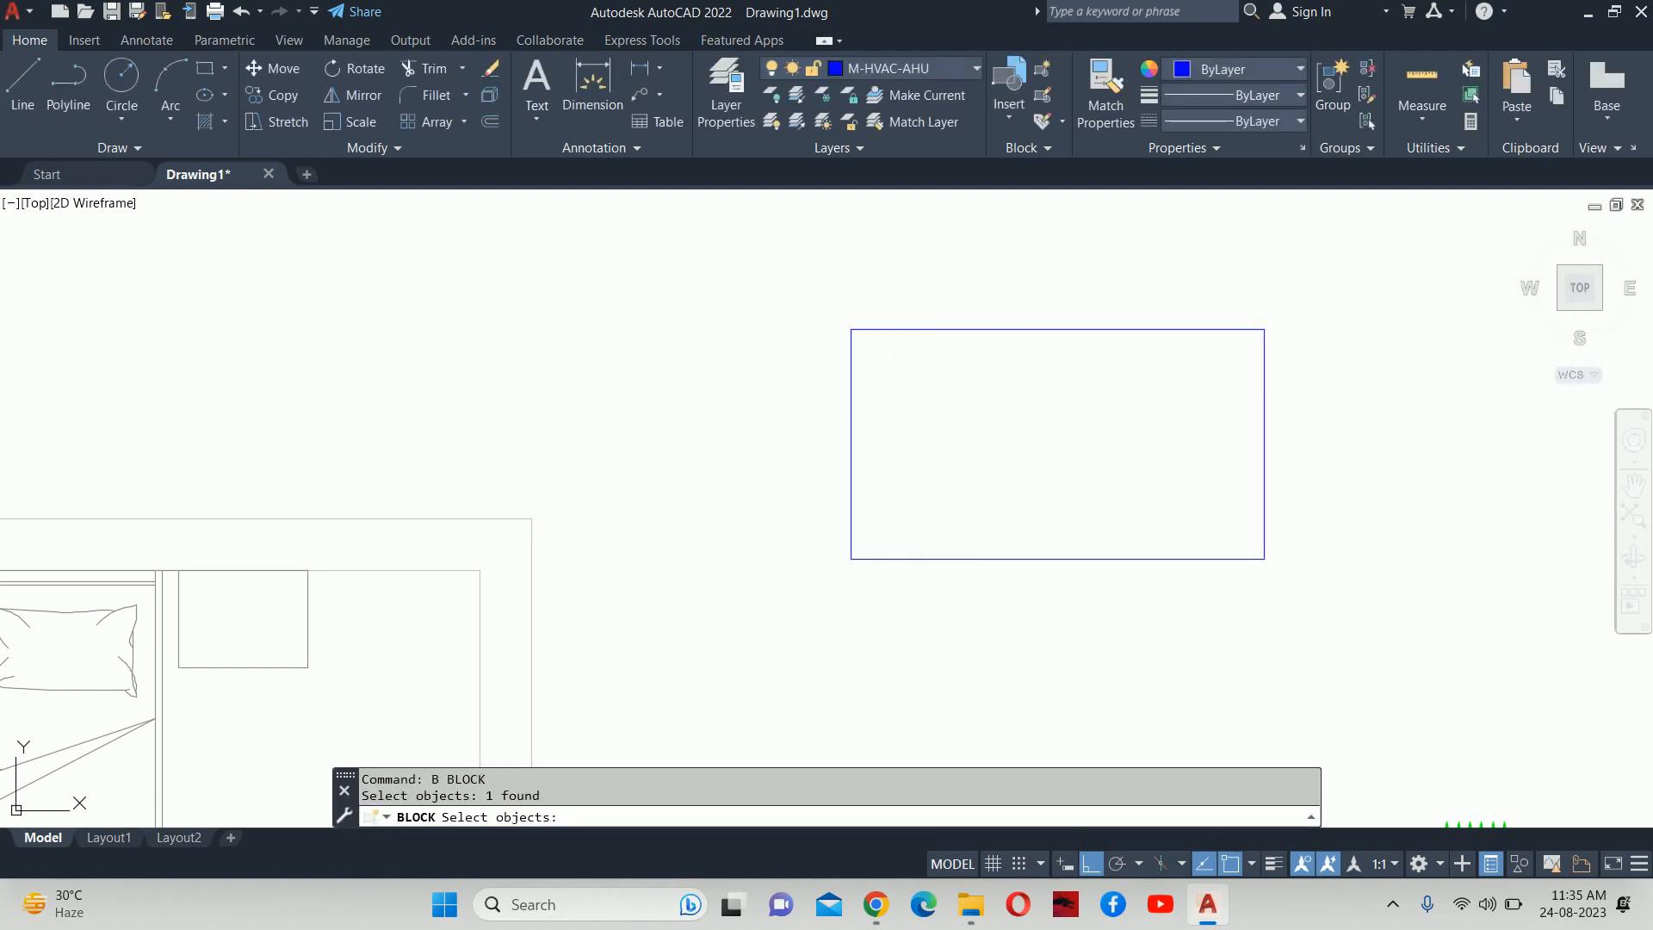
key("Return")
left_click(952, 390)
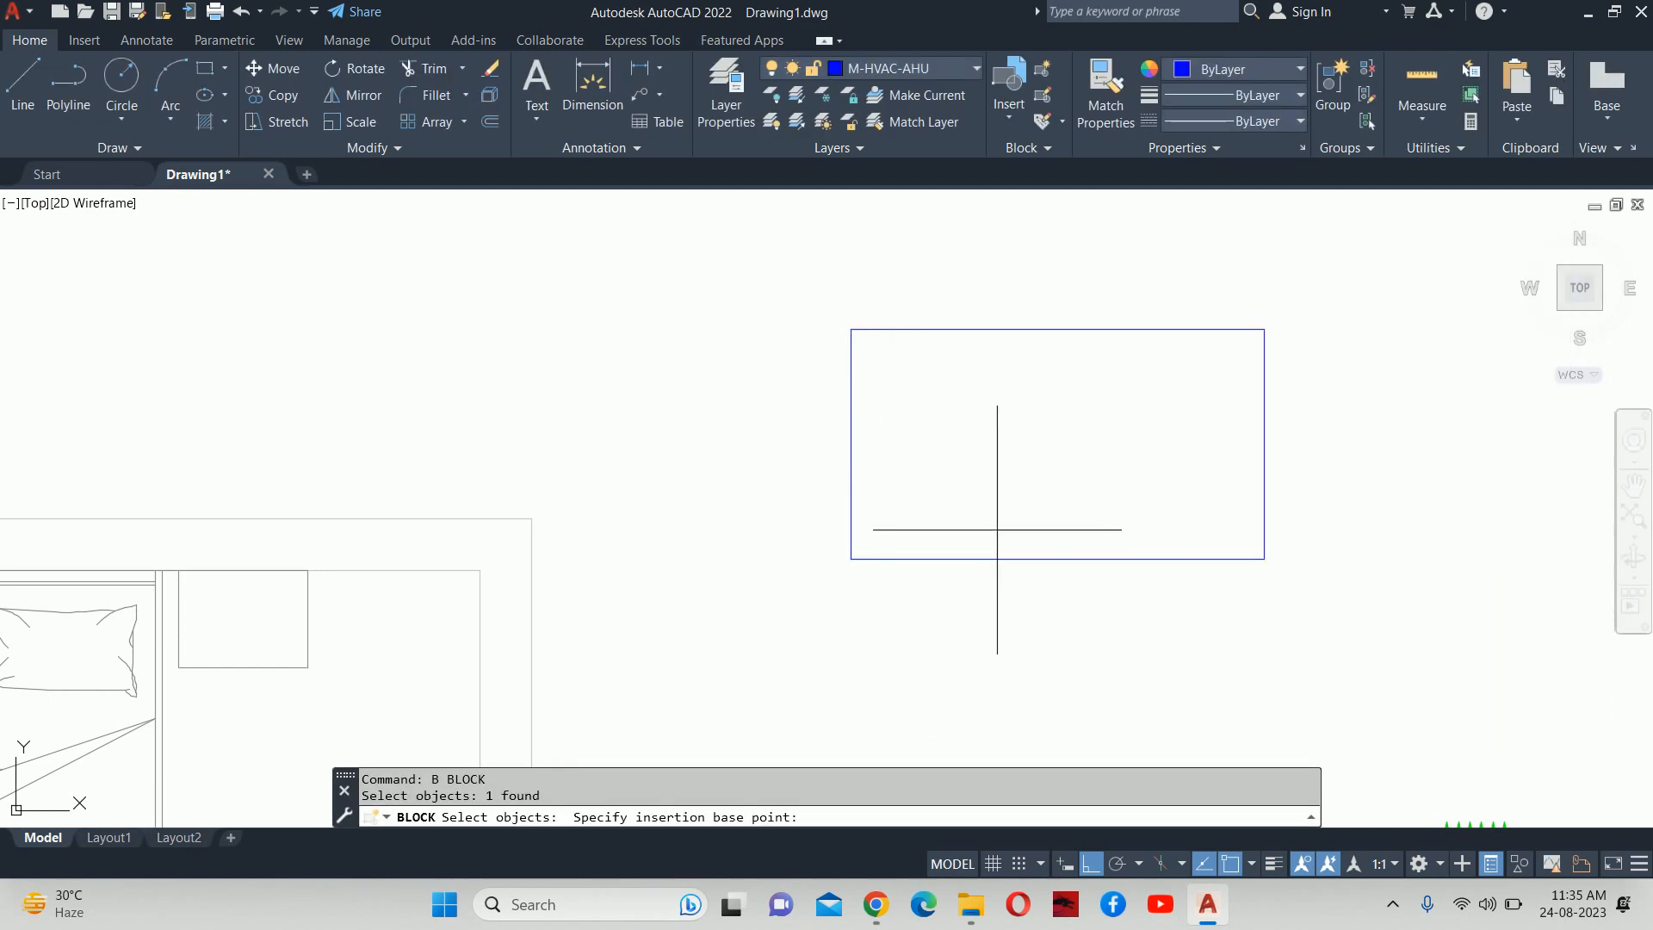
left_click(1057, 559)
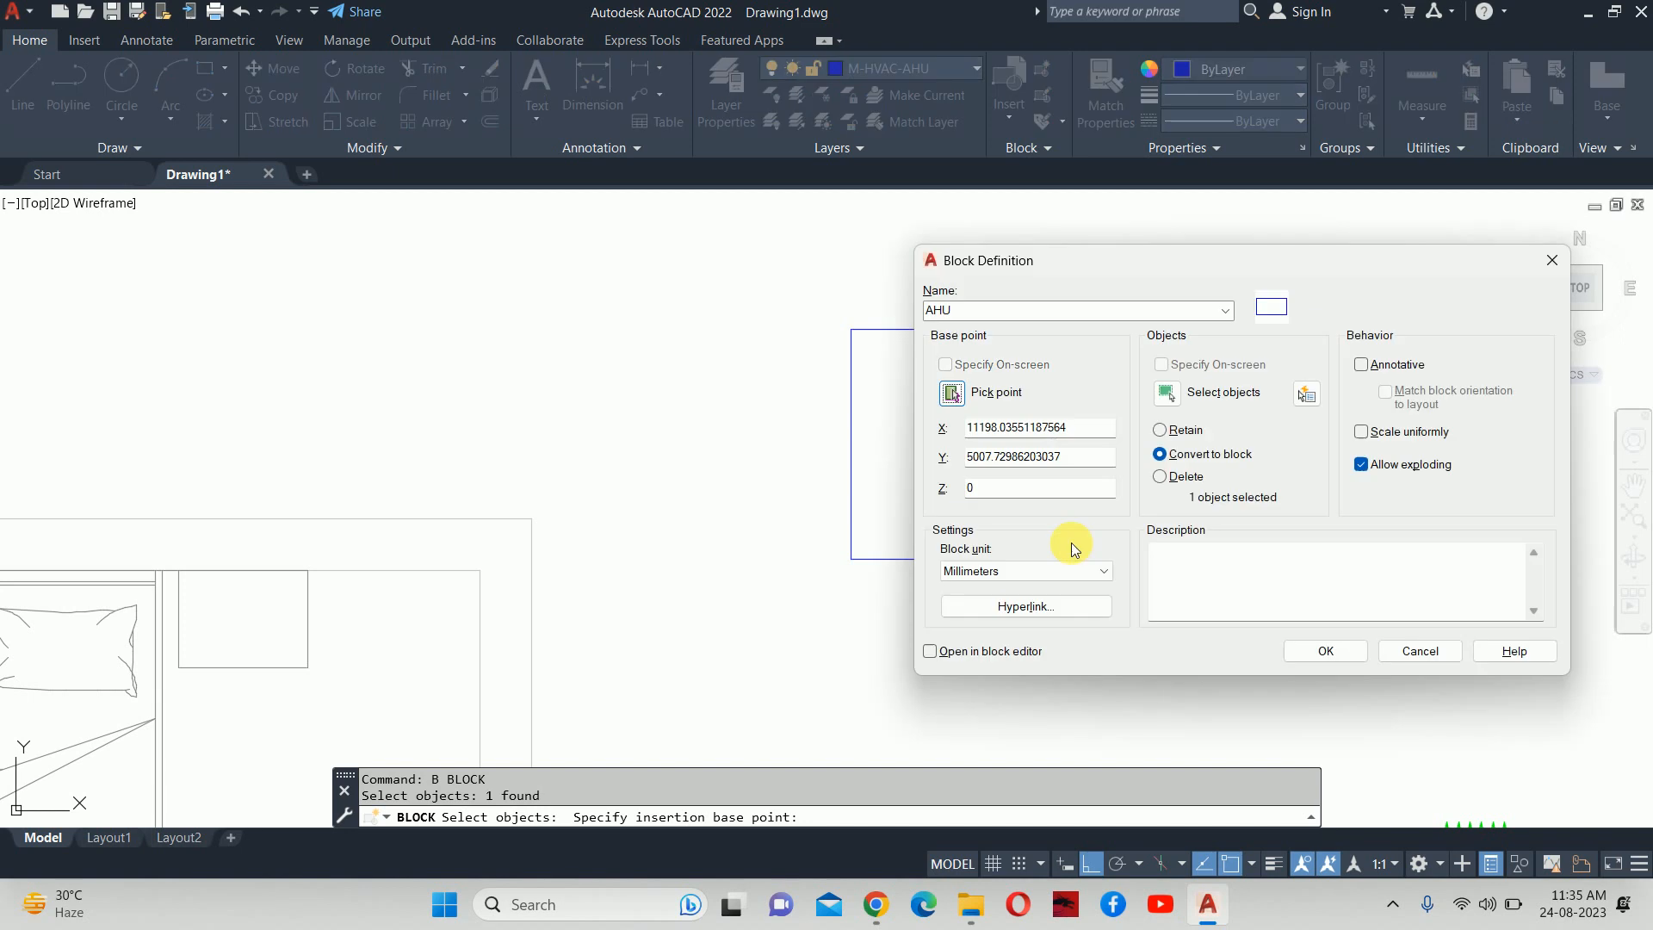
left_click(1324, 650)
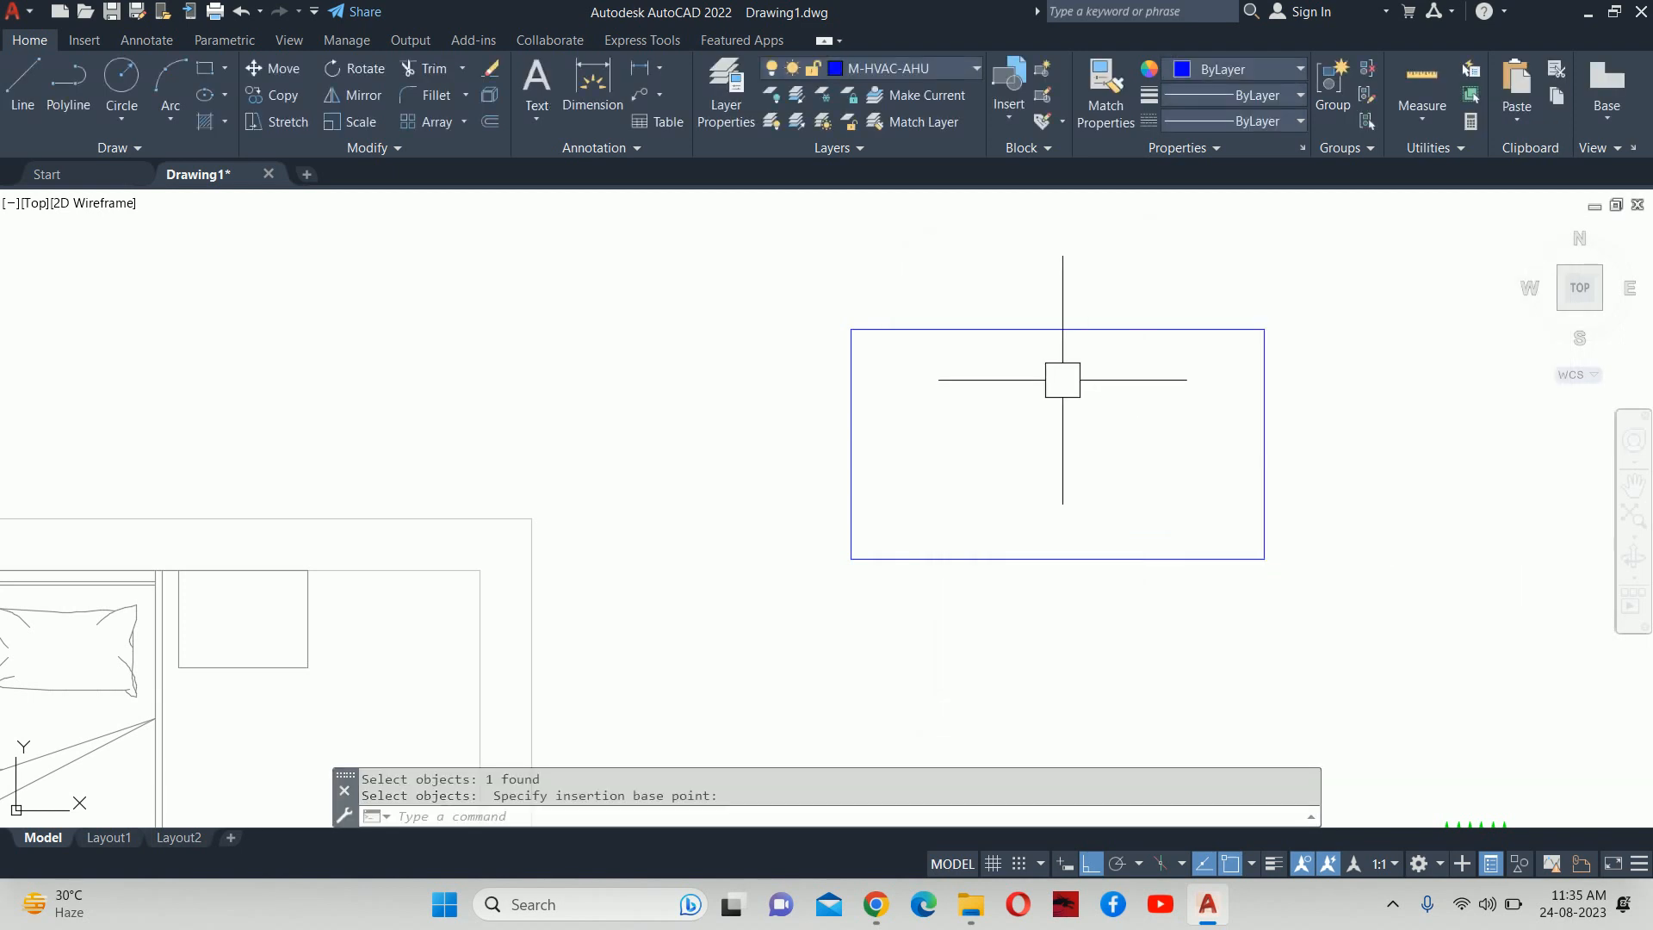
key("Escape")
key("Escape")
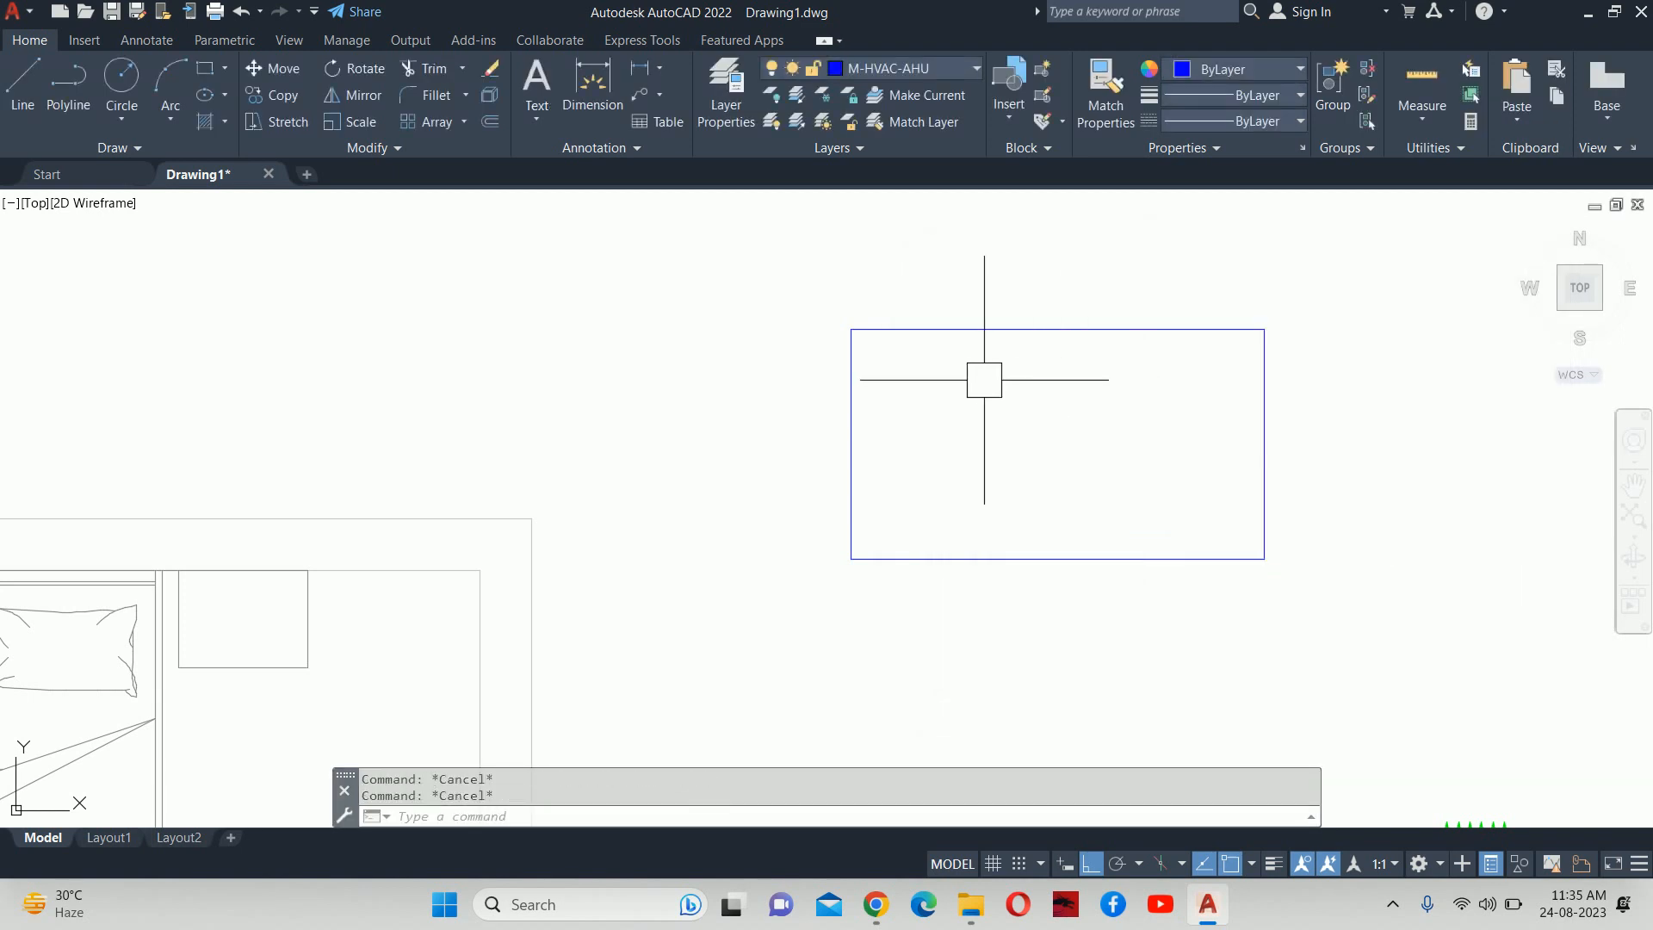
Select the AHU block and run BE to open the Edit Block Definition list.
scroll(985, 375, "down", 2)
type("B")
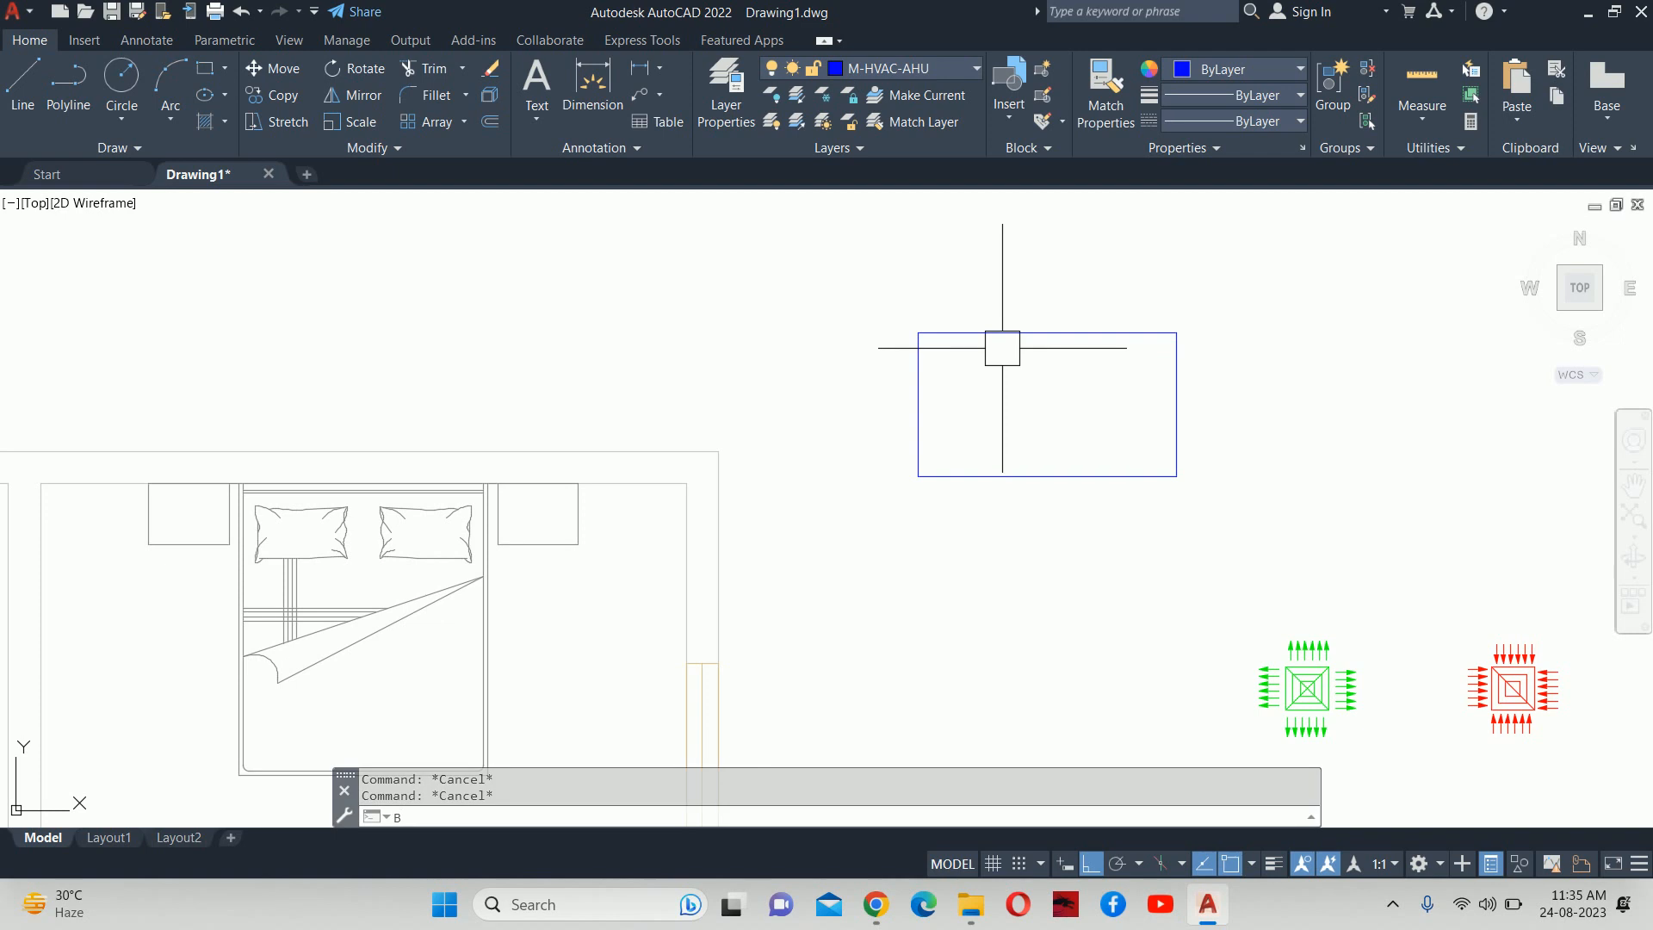
key("BackSpace")
left_click(993, 331)
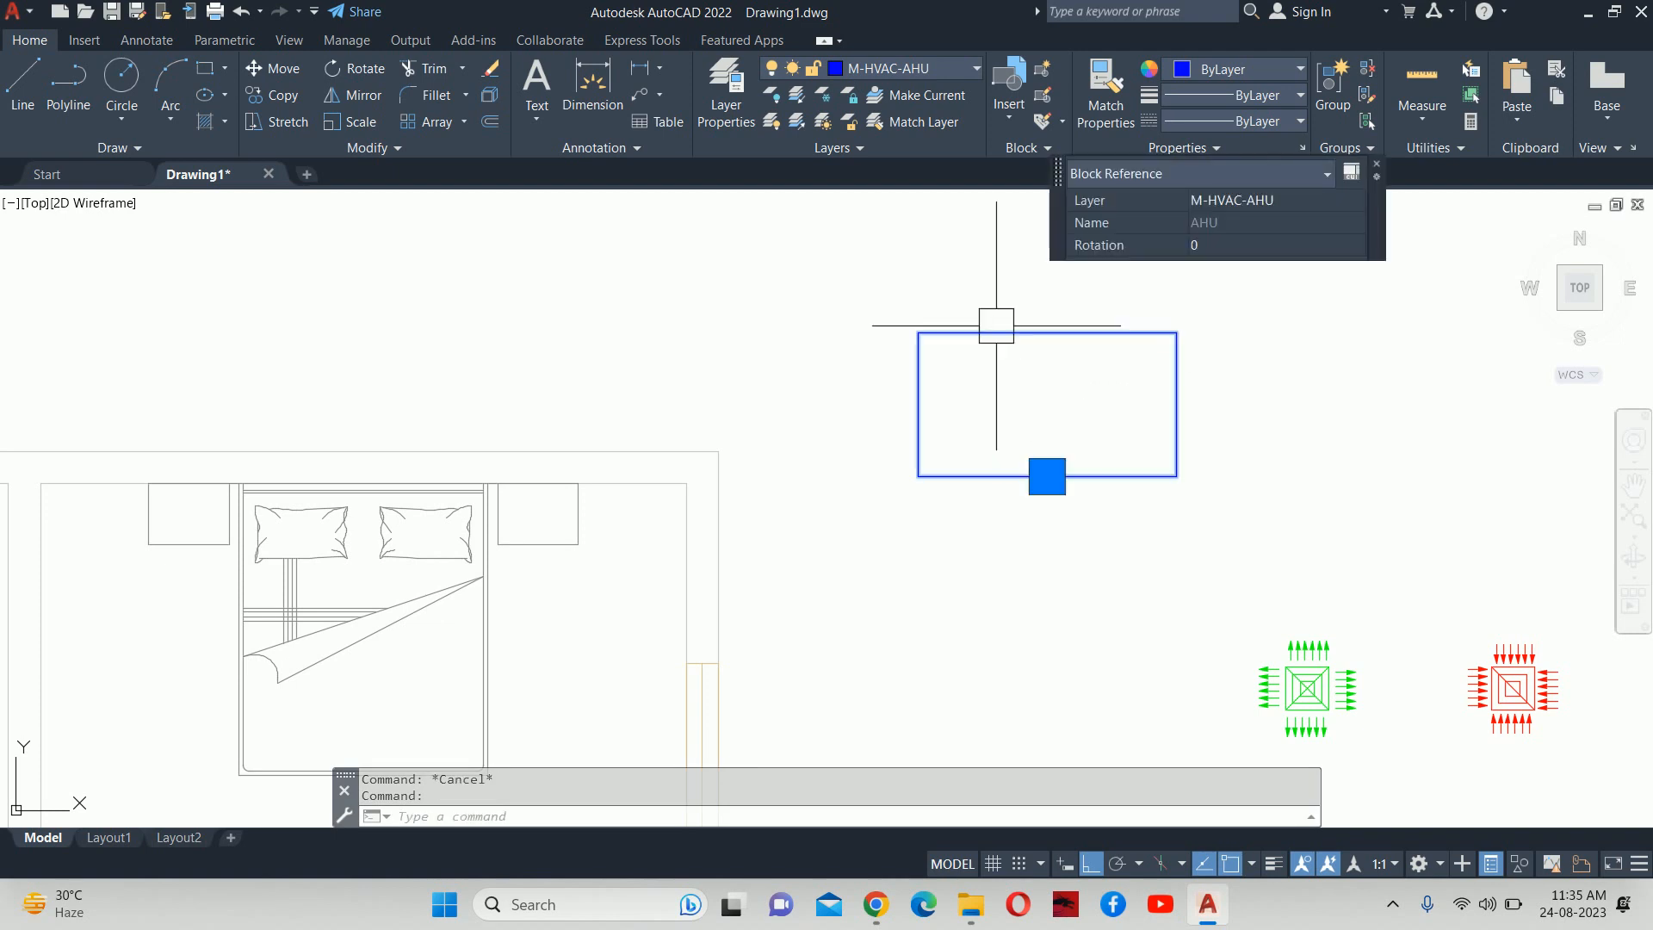
type("BE")
key("Return")
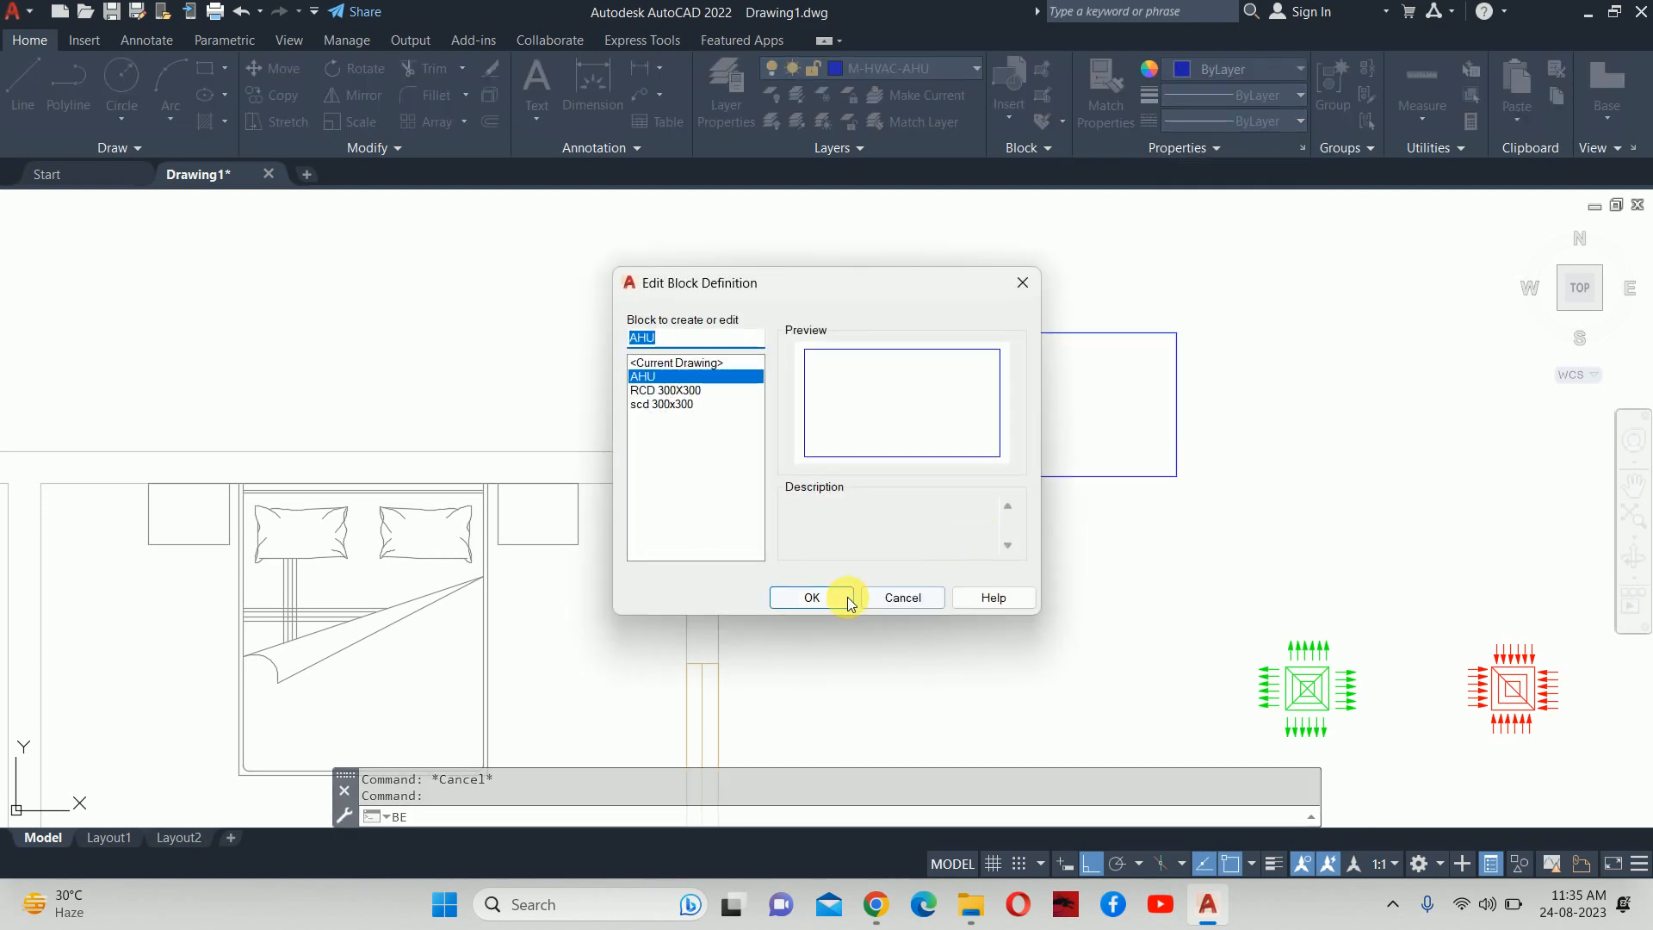
Bring the AHU block rectangle into view for editing.
left_click(845, 597)
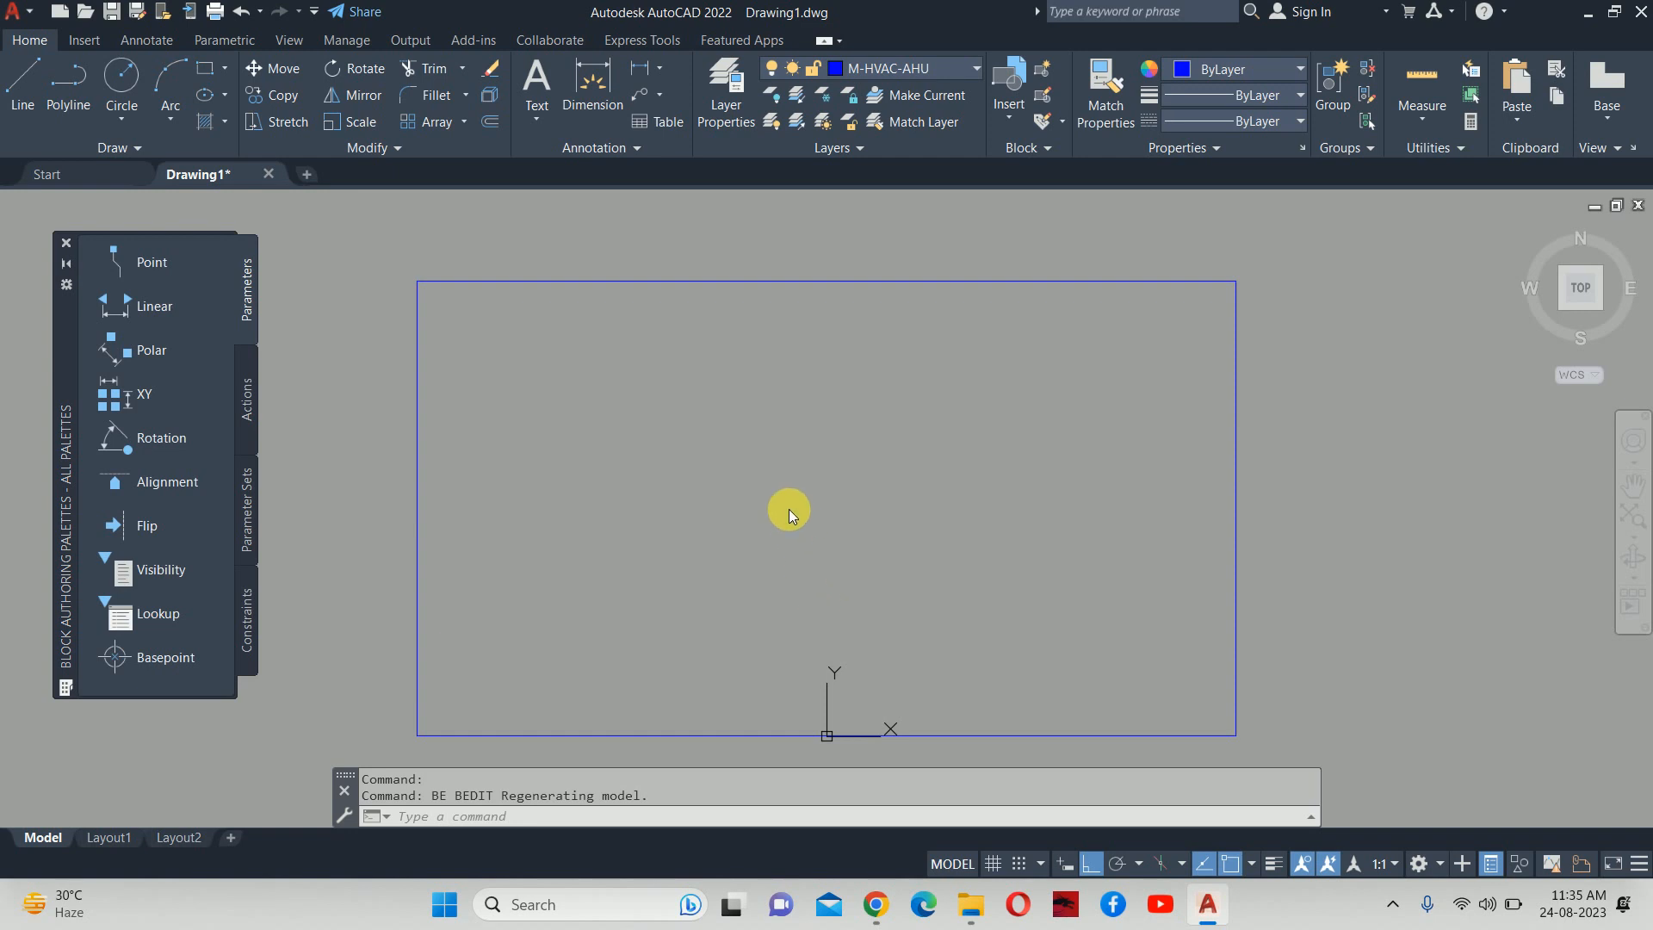
scroll(777, 497, "down", 2)
middle_click_drag(777, 497, 943, 467)
key("Escape")
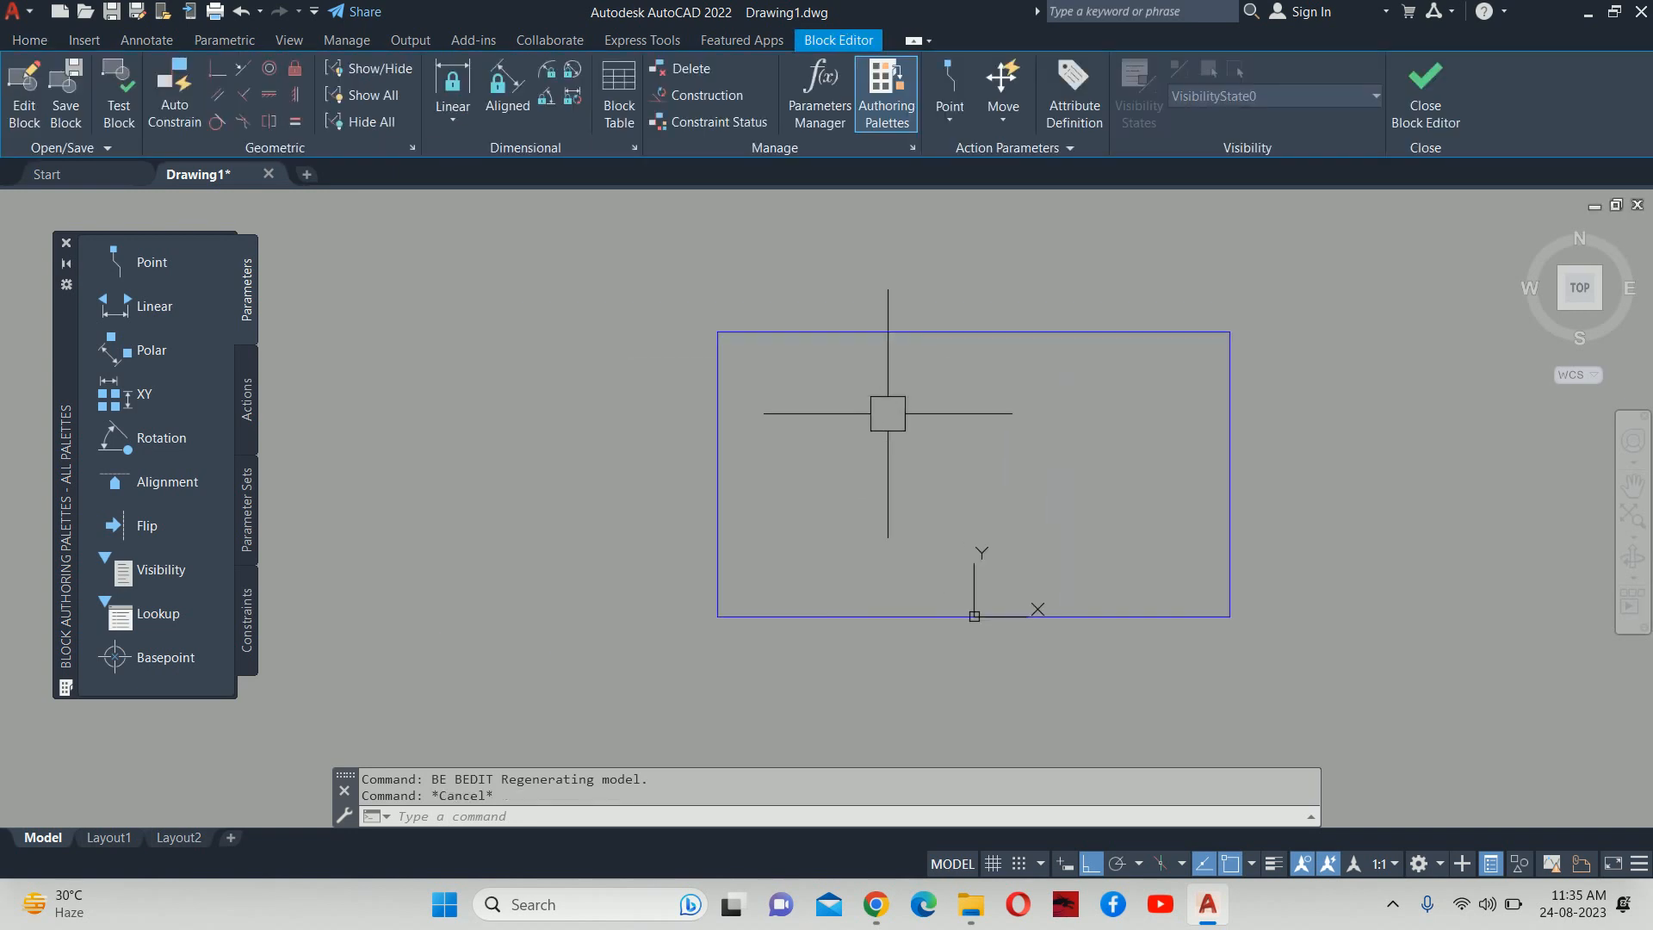
scroll(811, 415, "up", 3)
Add an 'AHU' multiline text label at height 20 inside the rectangle.
type("T")
key("Return")
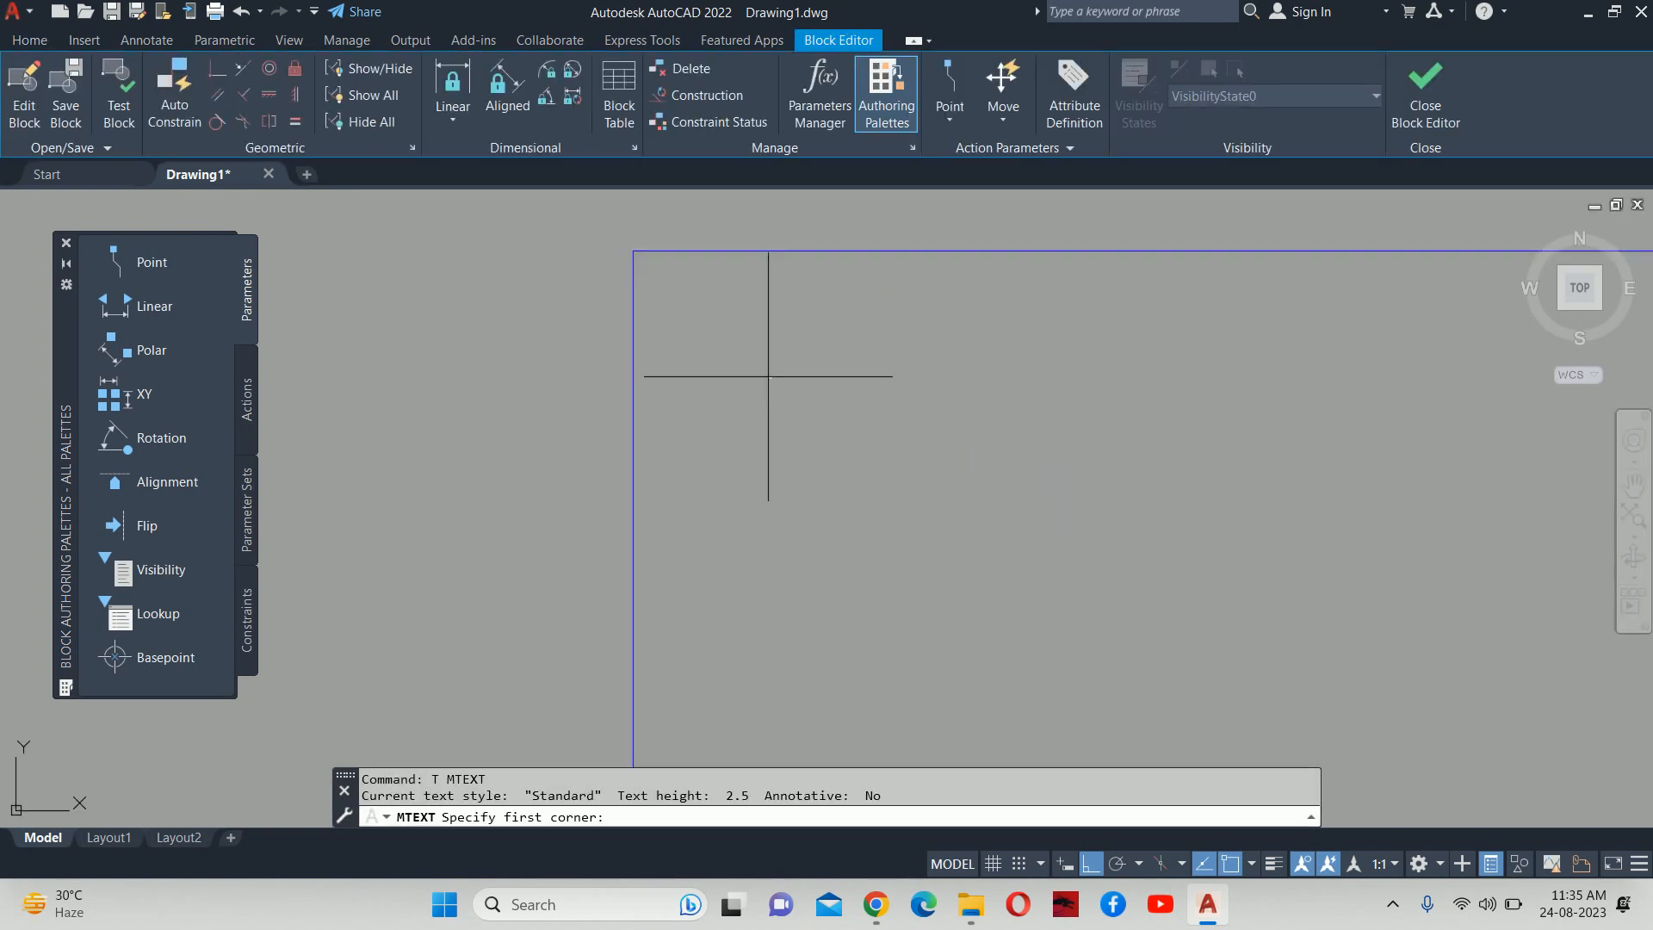
left_click(752, 323)
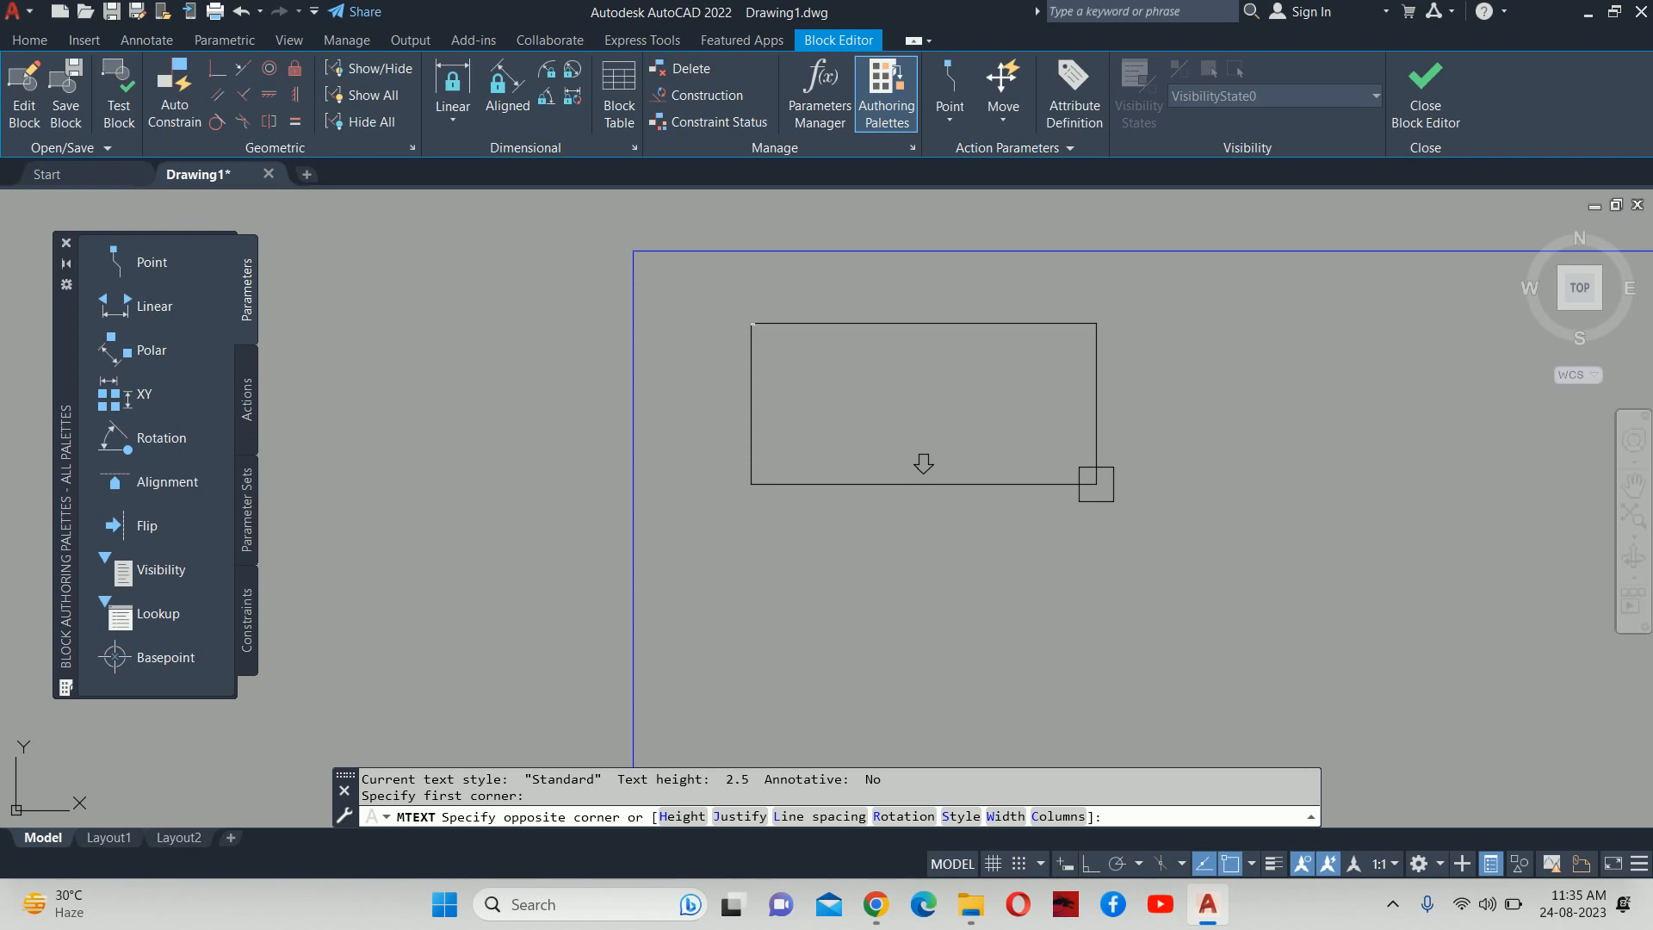
scroll(1096, 484, "down", 2)
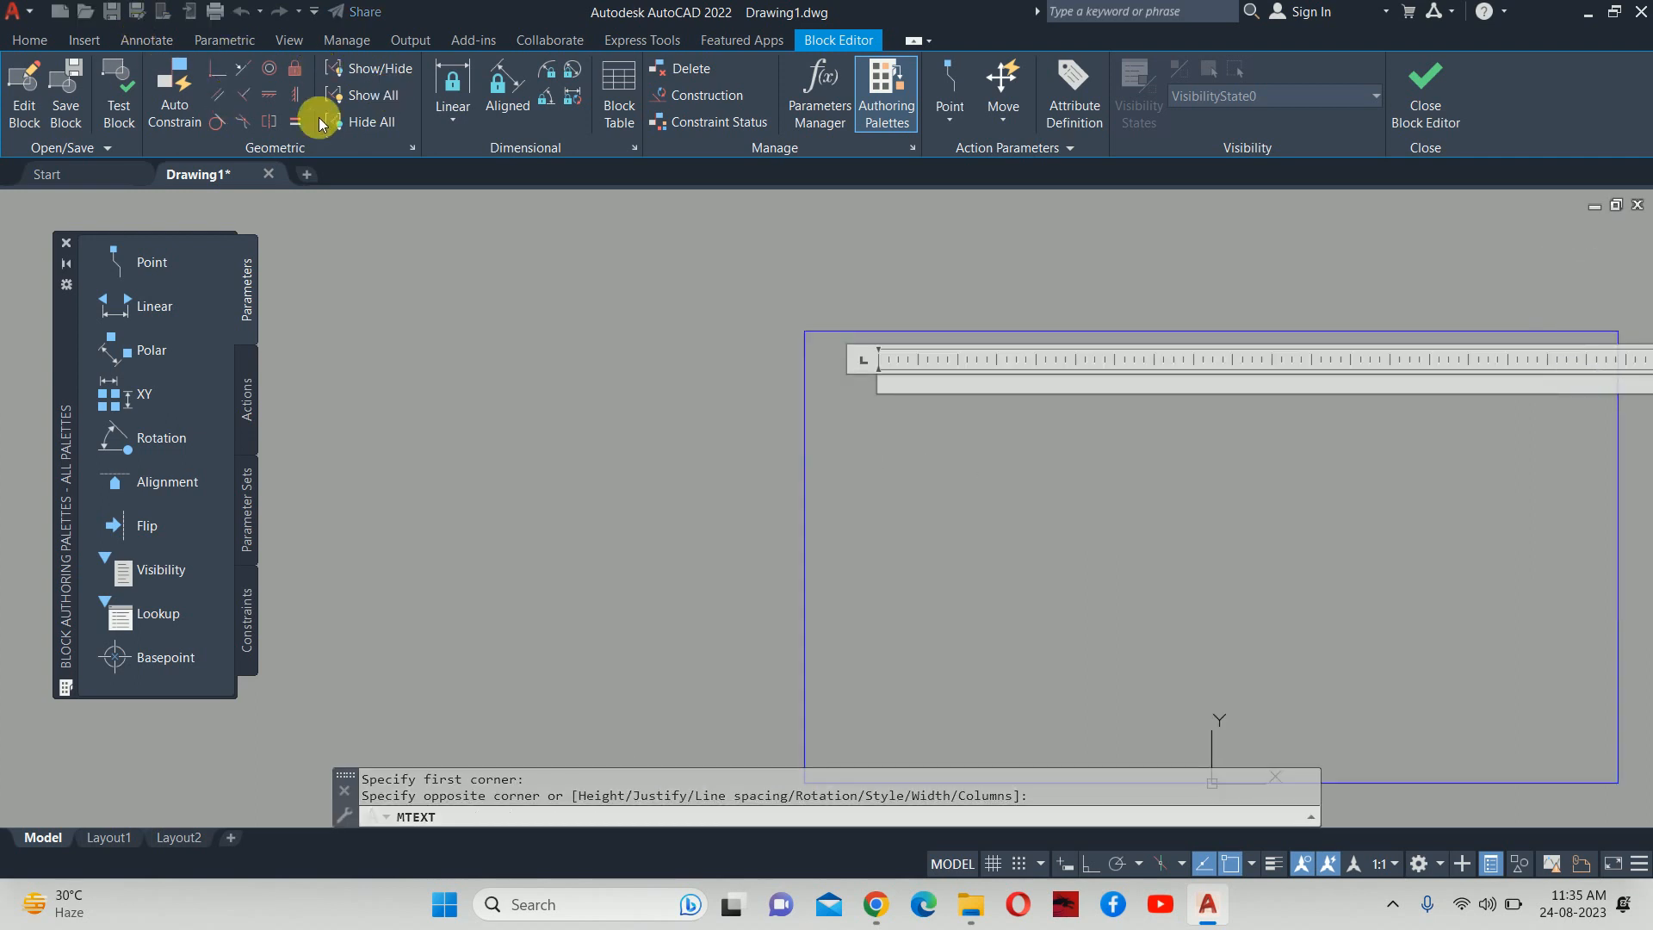
left_click(257, 96)
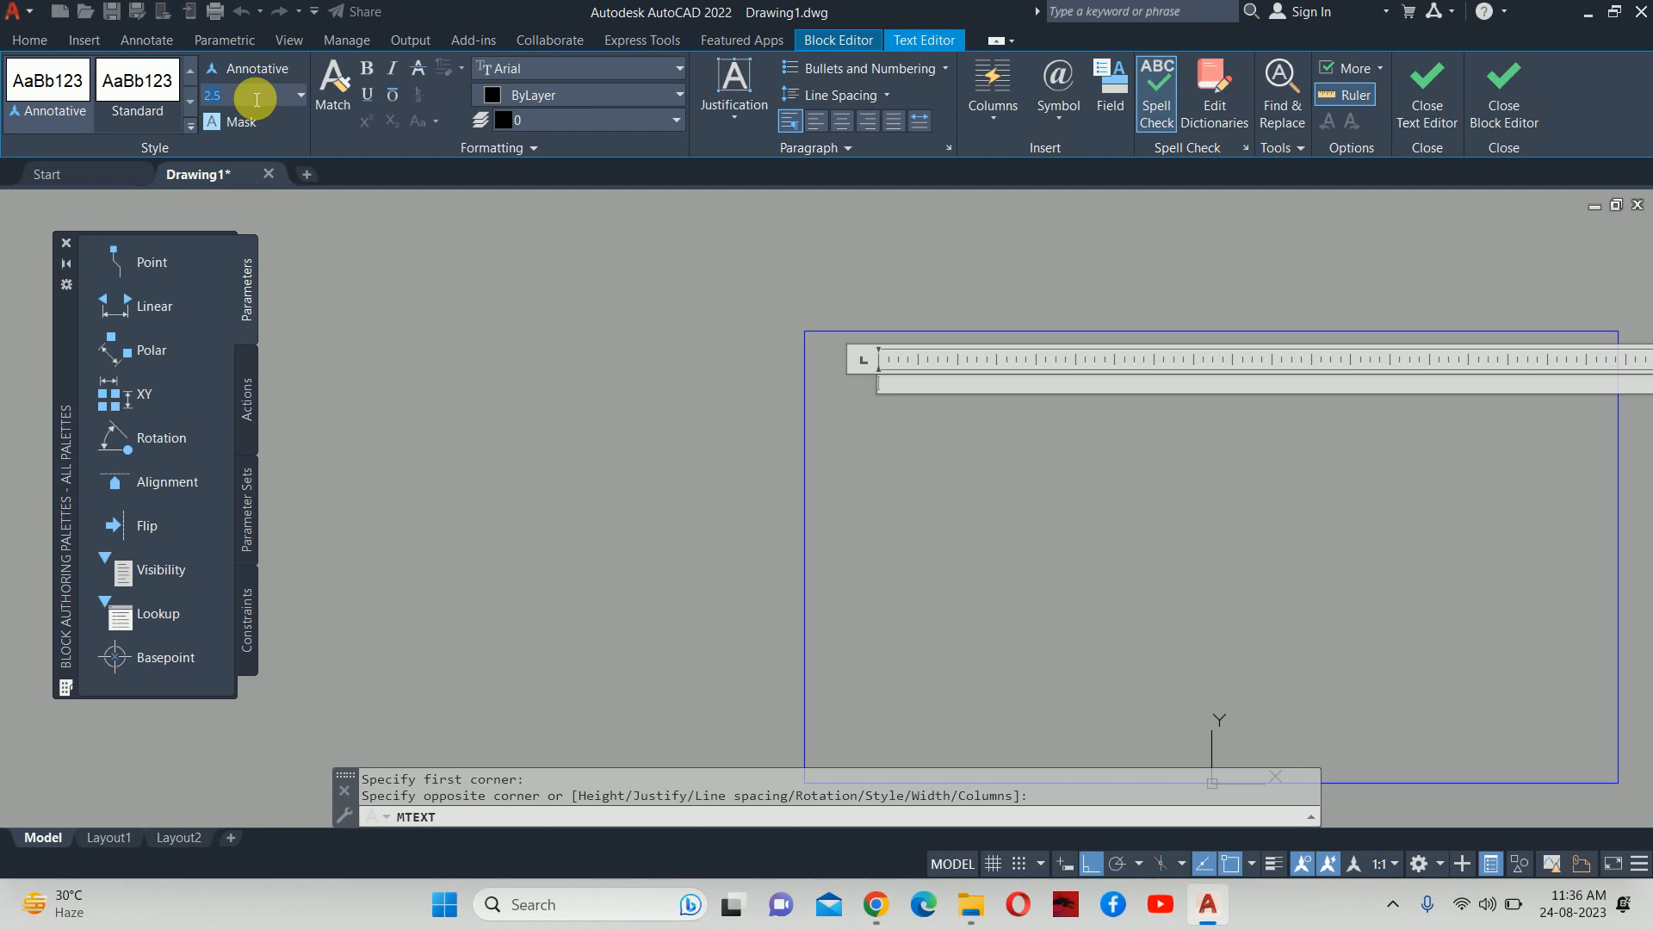
type("20")
key("Return")
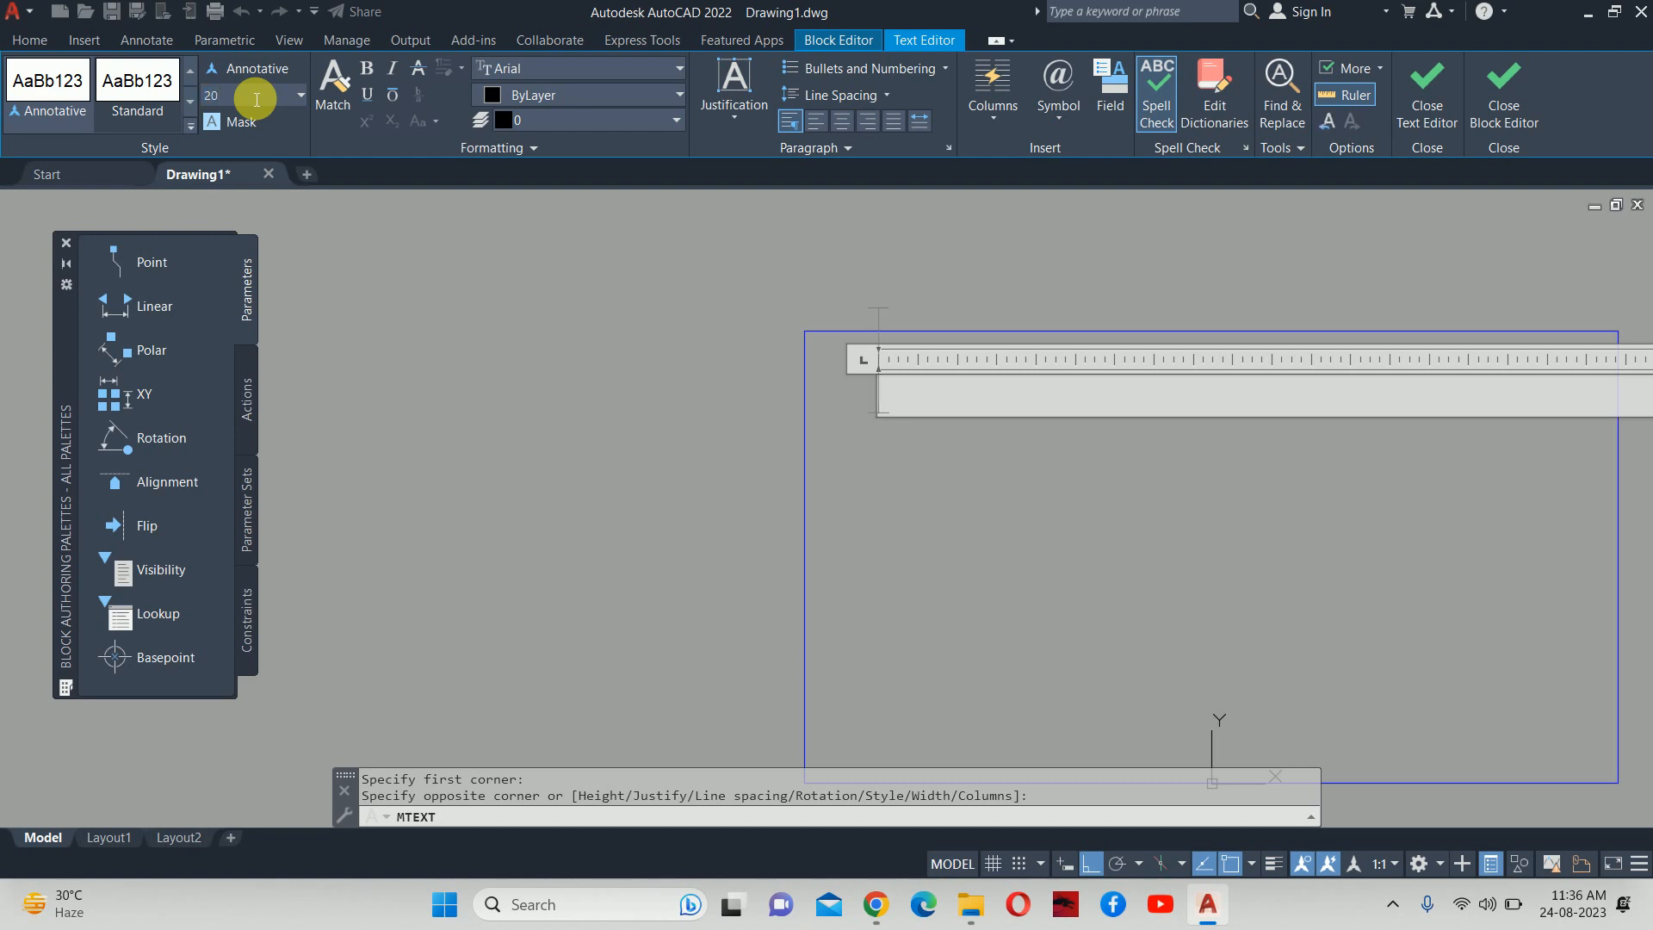
type("AHU")
left_click(454, 384)
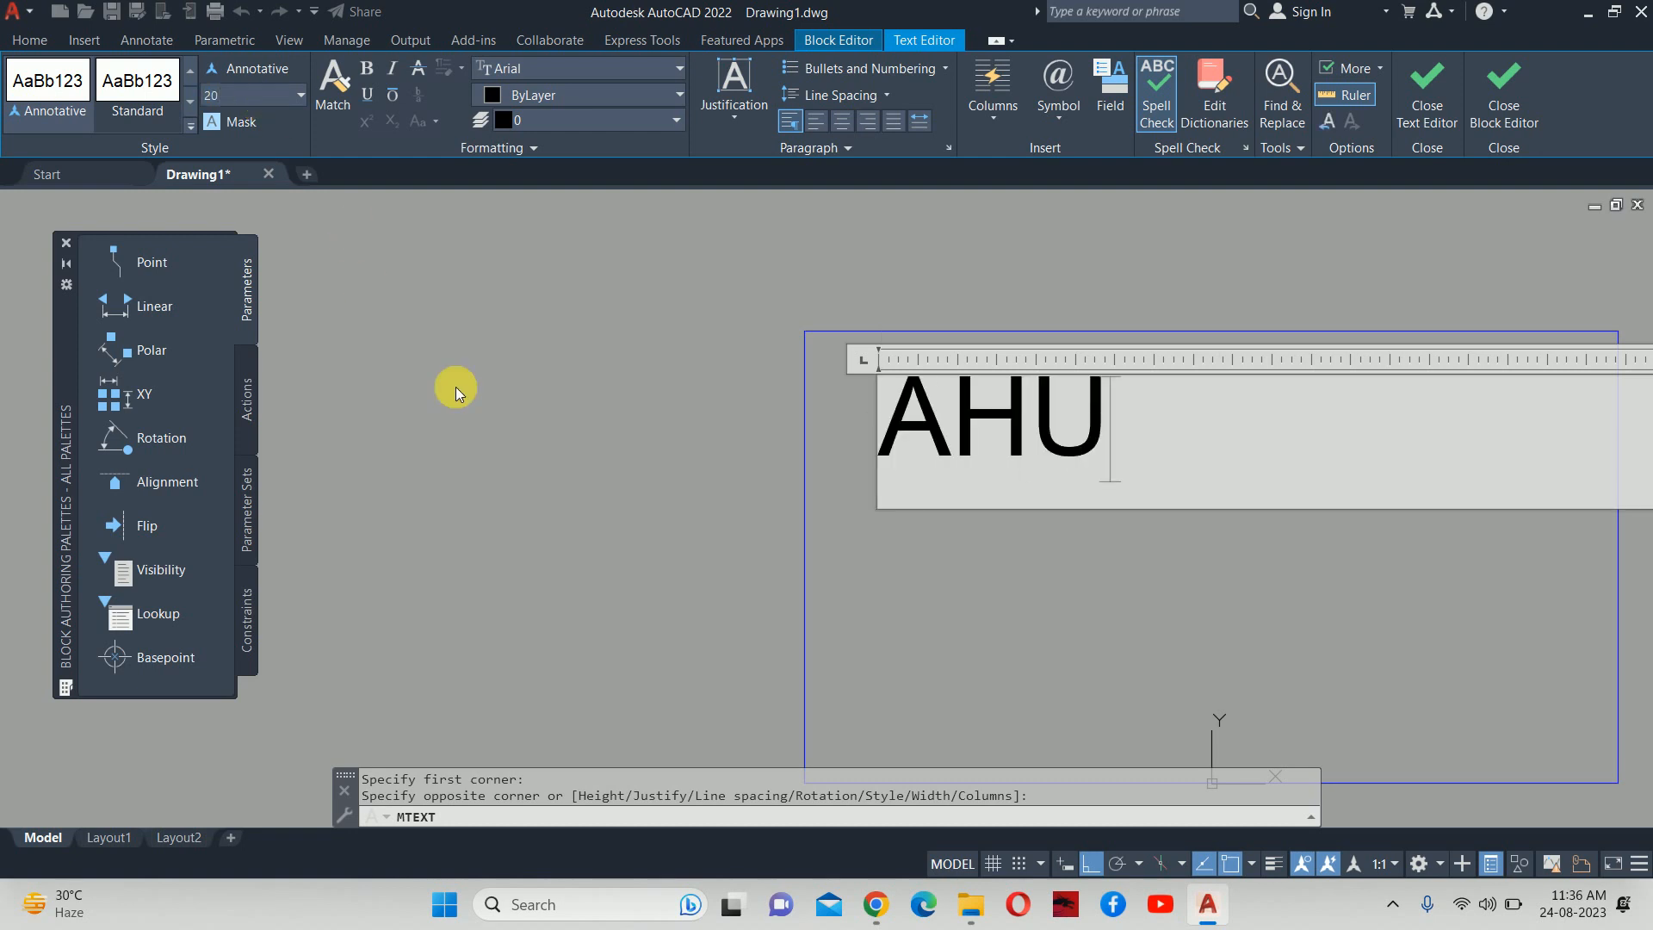
key("Escape")
Increase the AHU label's text height to 50.
left_click(878, 377)
left_click(1091, 424)
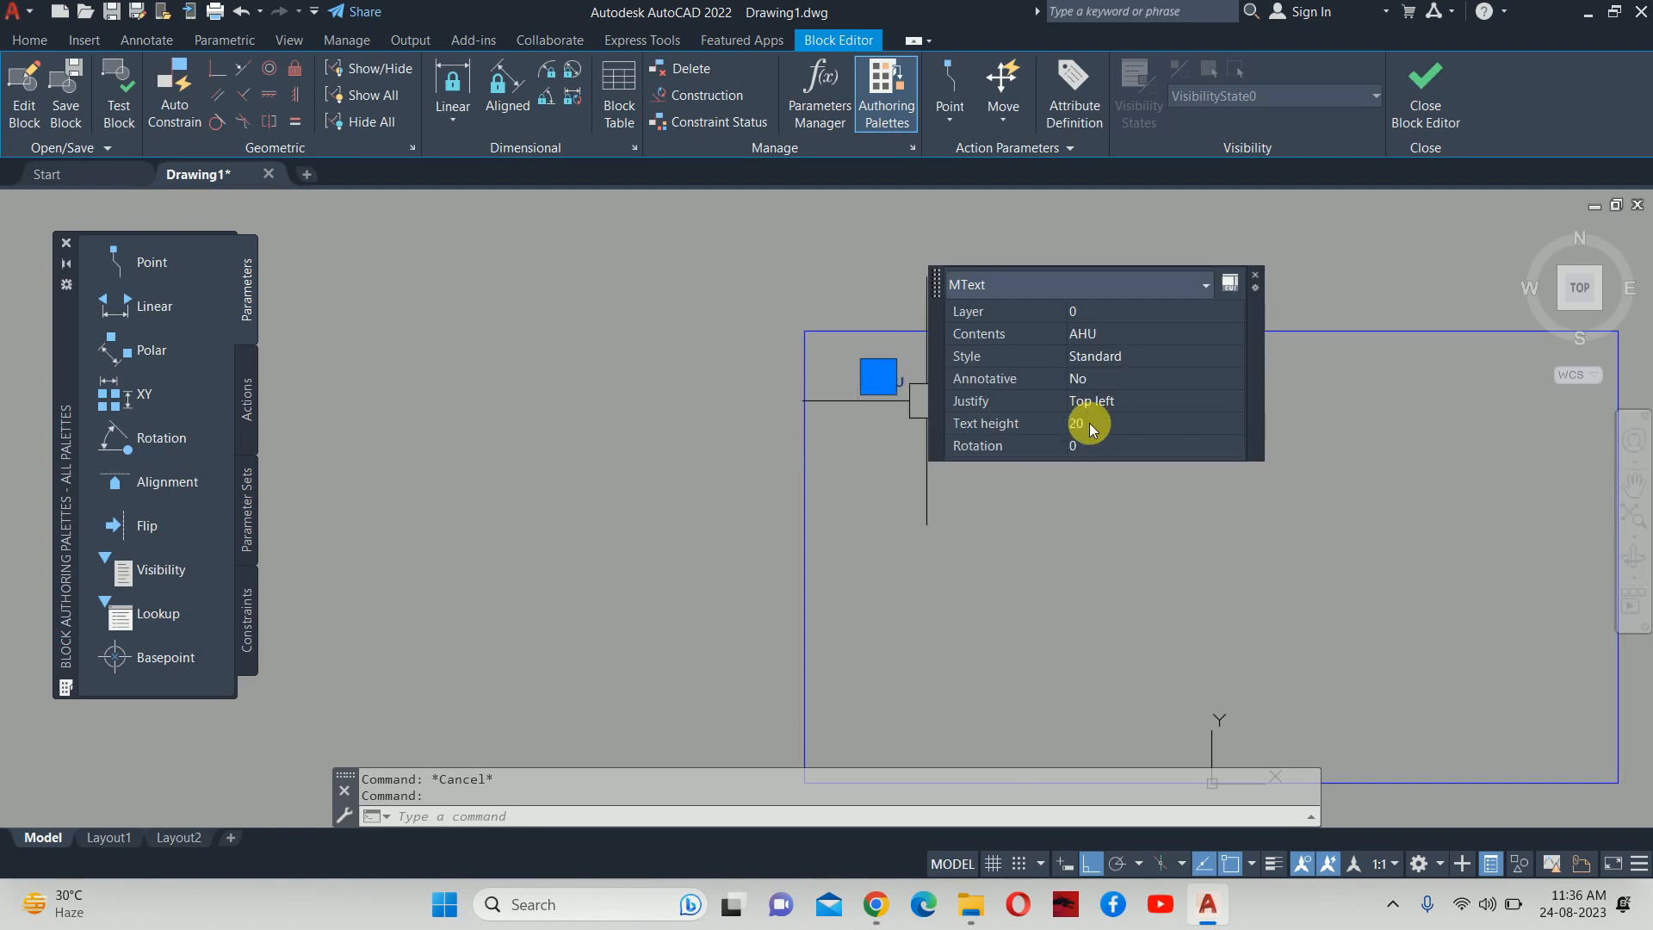
type("50")
key("Return")
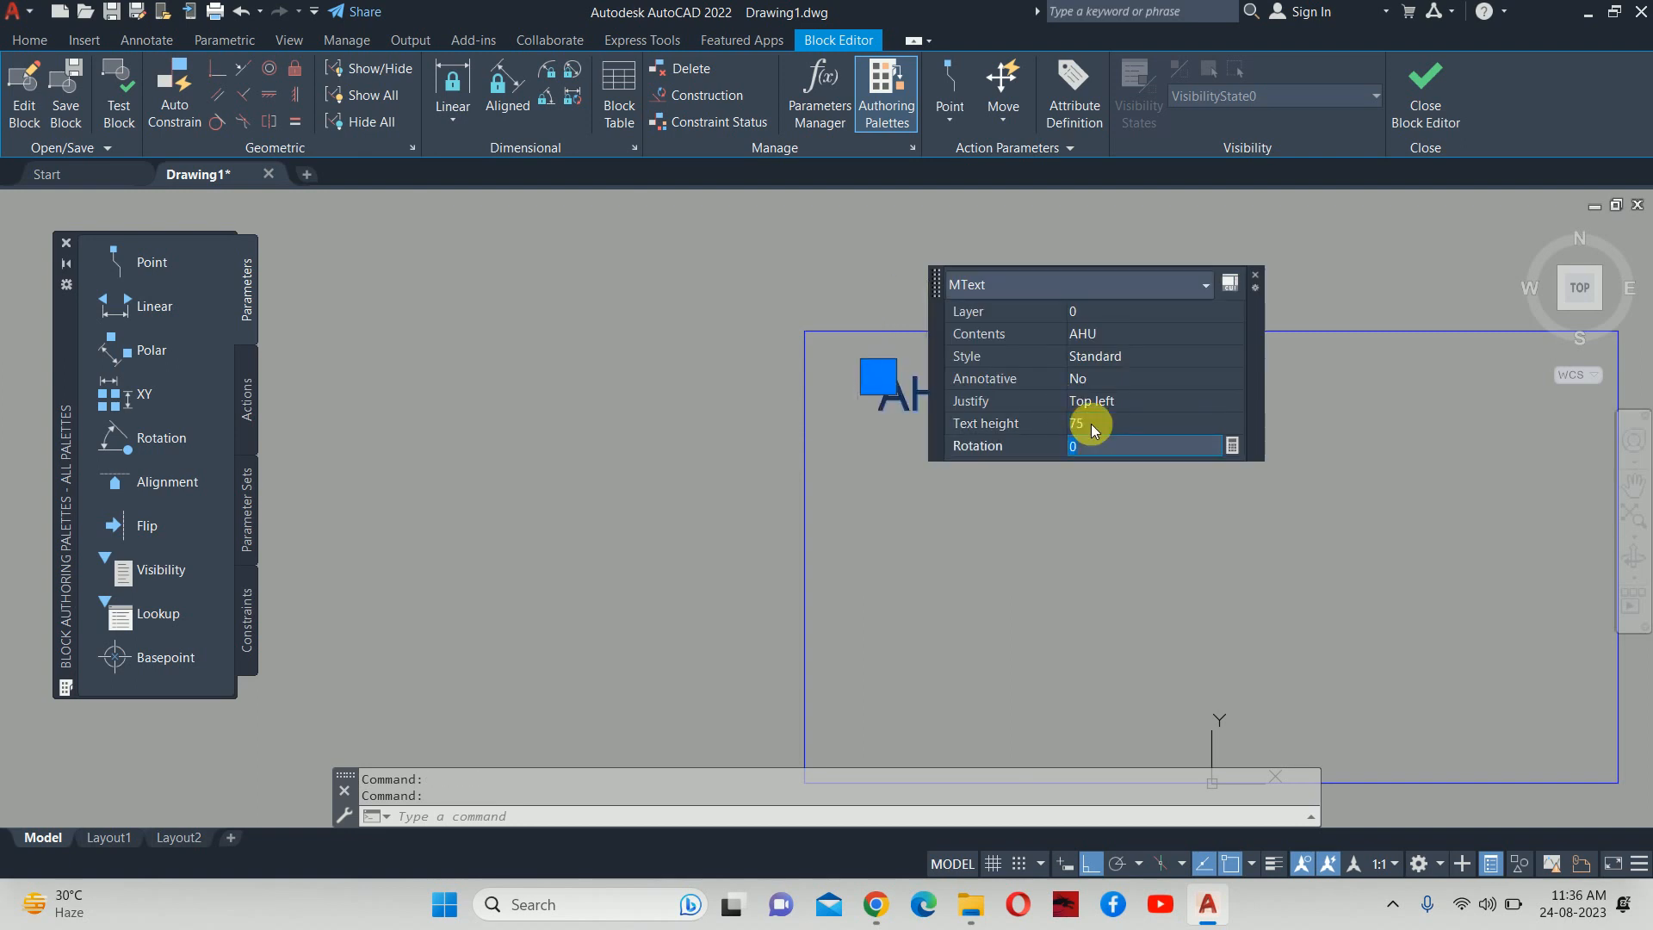
key("Escape")
key("Escape")
Copy the AHU label below the original.
scroll(998, 426, "down", 4)
scroll(982, 413, "up", 2)
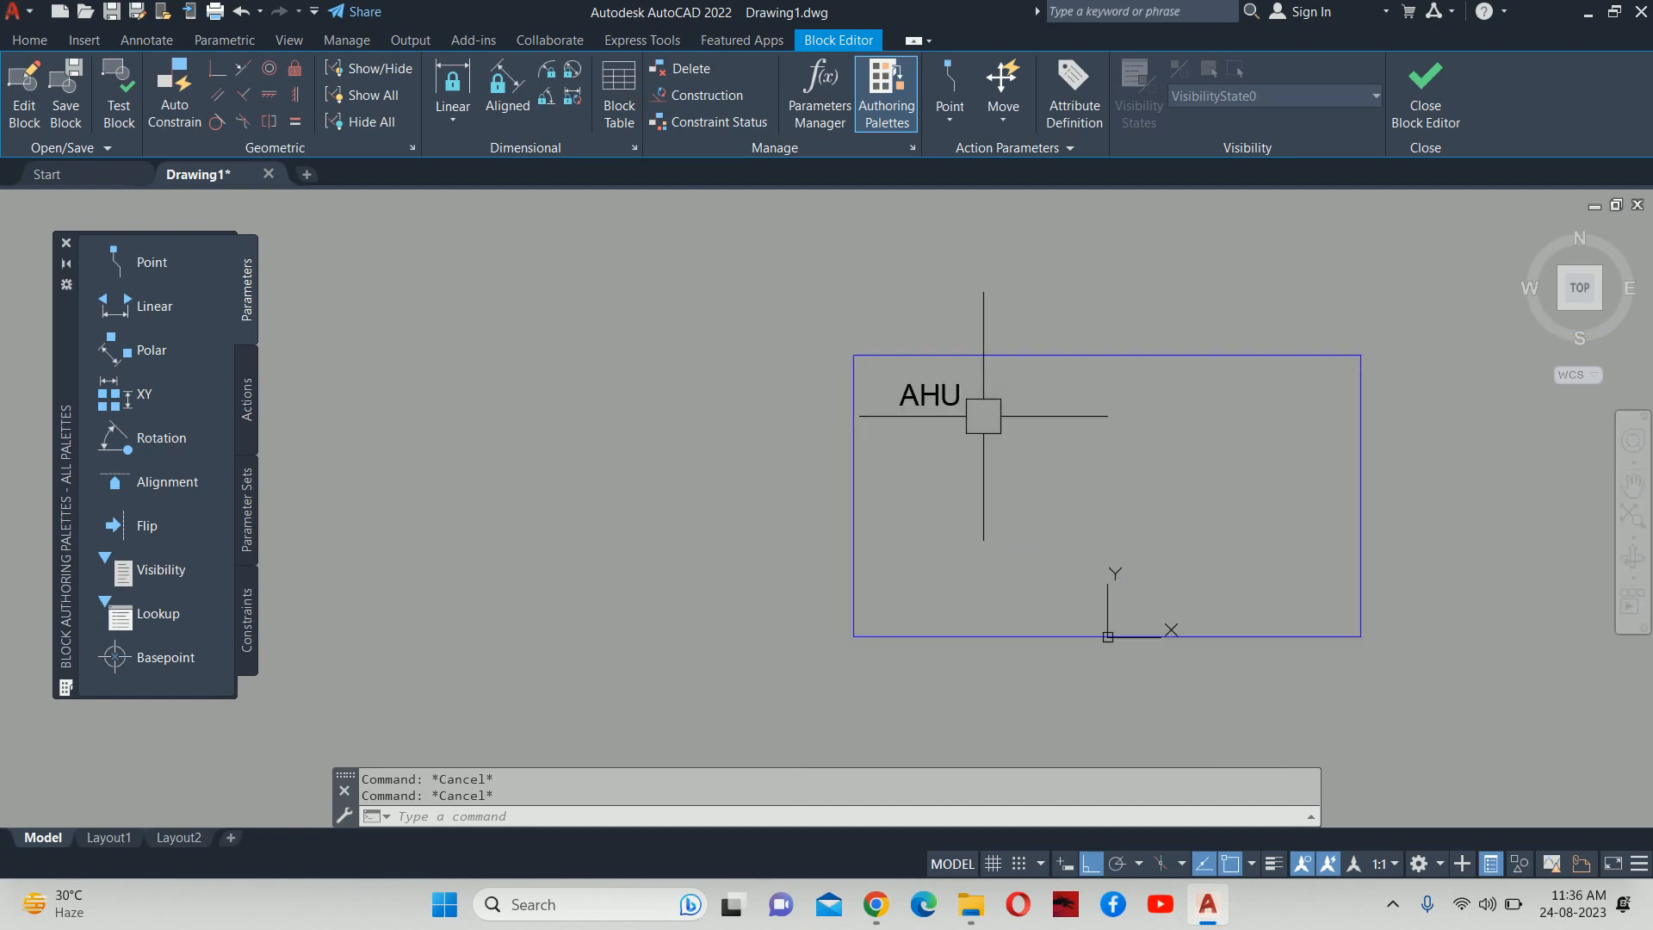
type("CO")
key("Return")
left_click(912, 393)
key("Return")
left_click(853, 356)
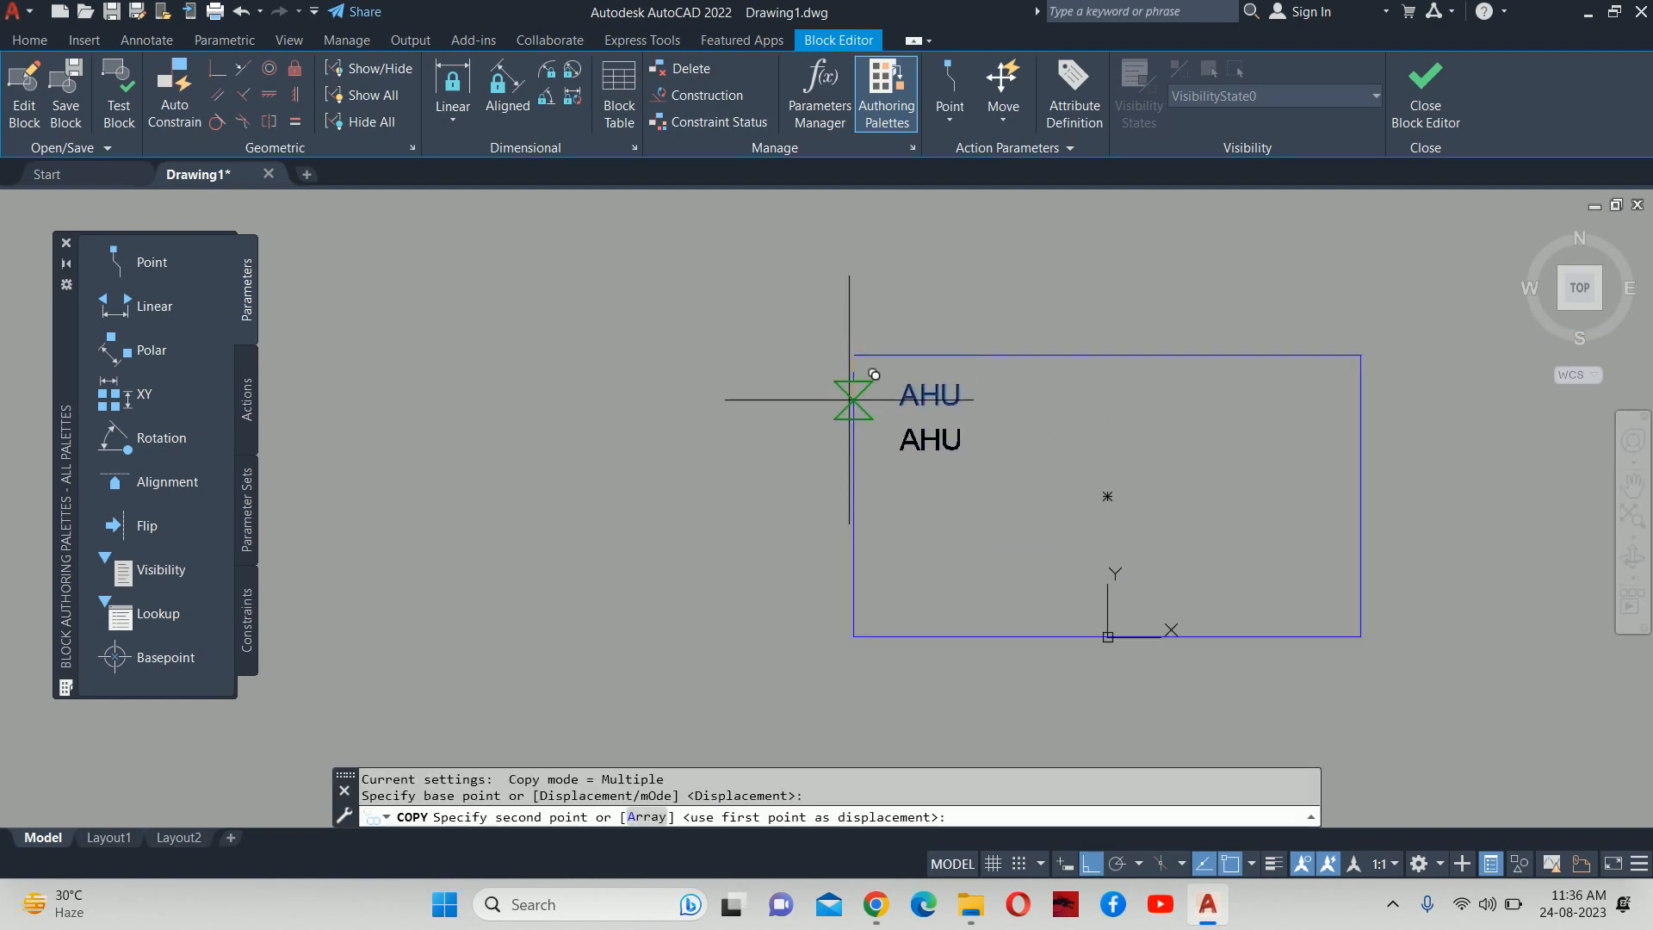
left_click(852, 399)
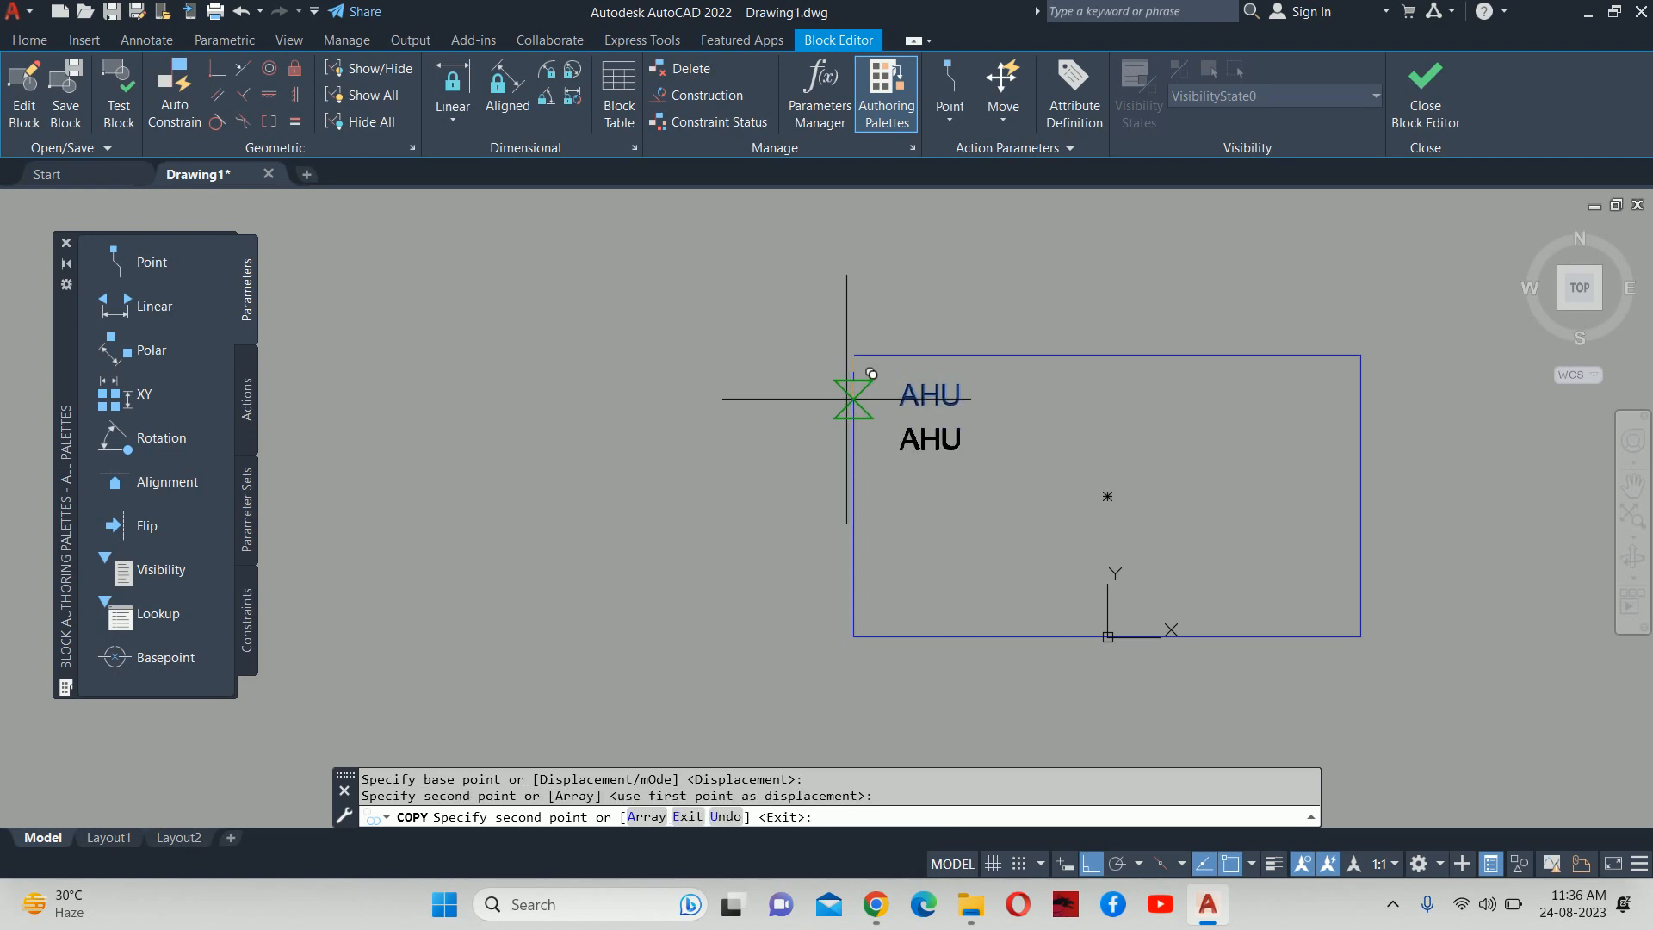
key("Escape")
Change the copied labels to read TR and CFM=.
double_click(968, 441)
double_click(971, 447)
type("TR")
left_click(954, 483)
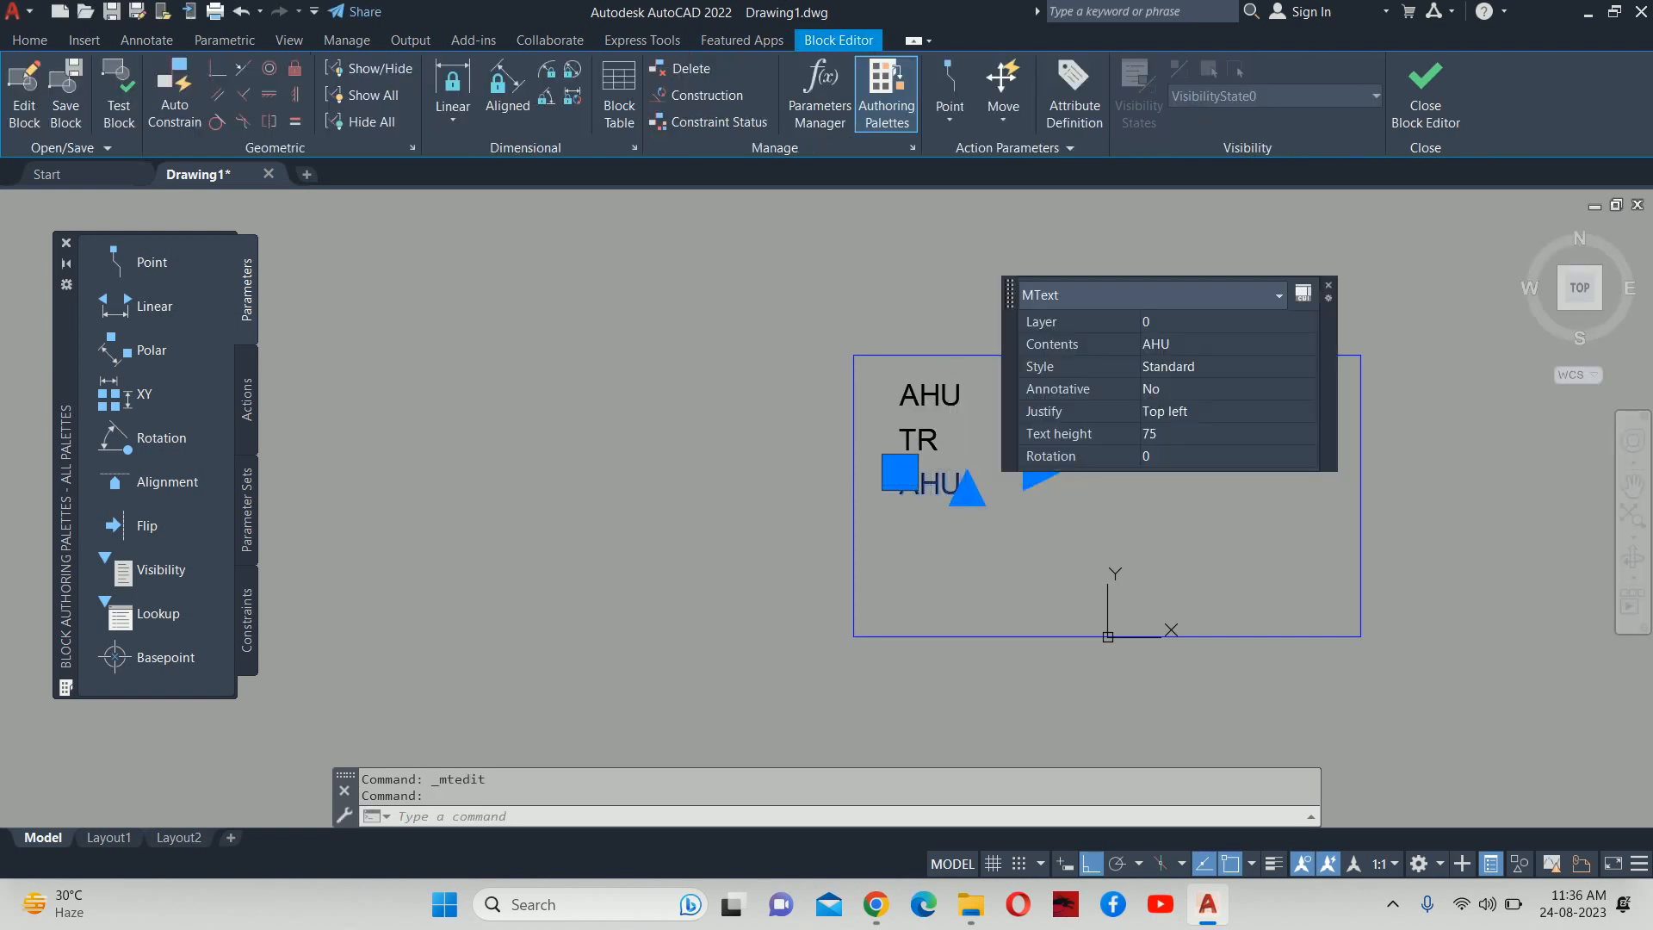
double_click(954, 484)
double_click(957, 494)
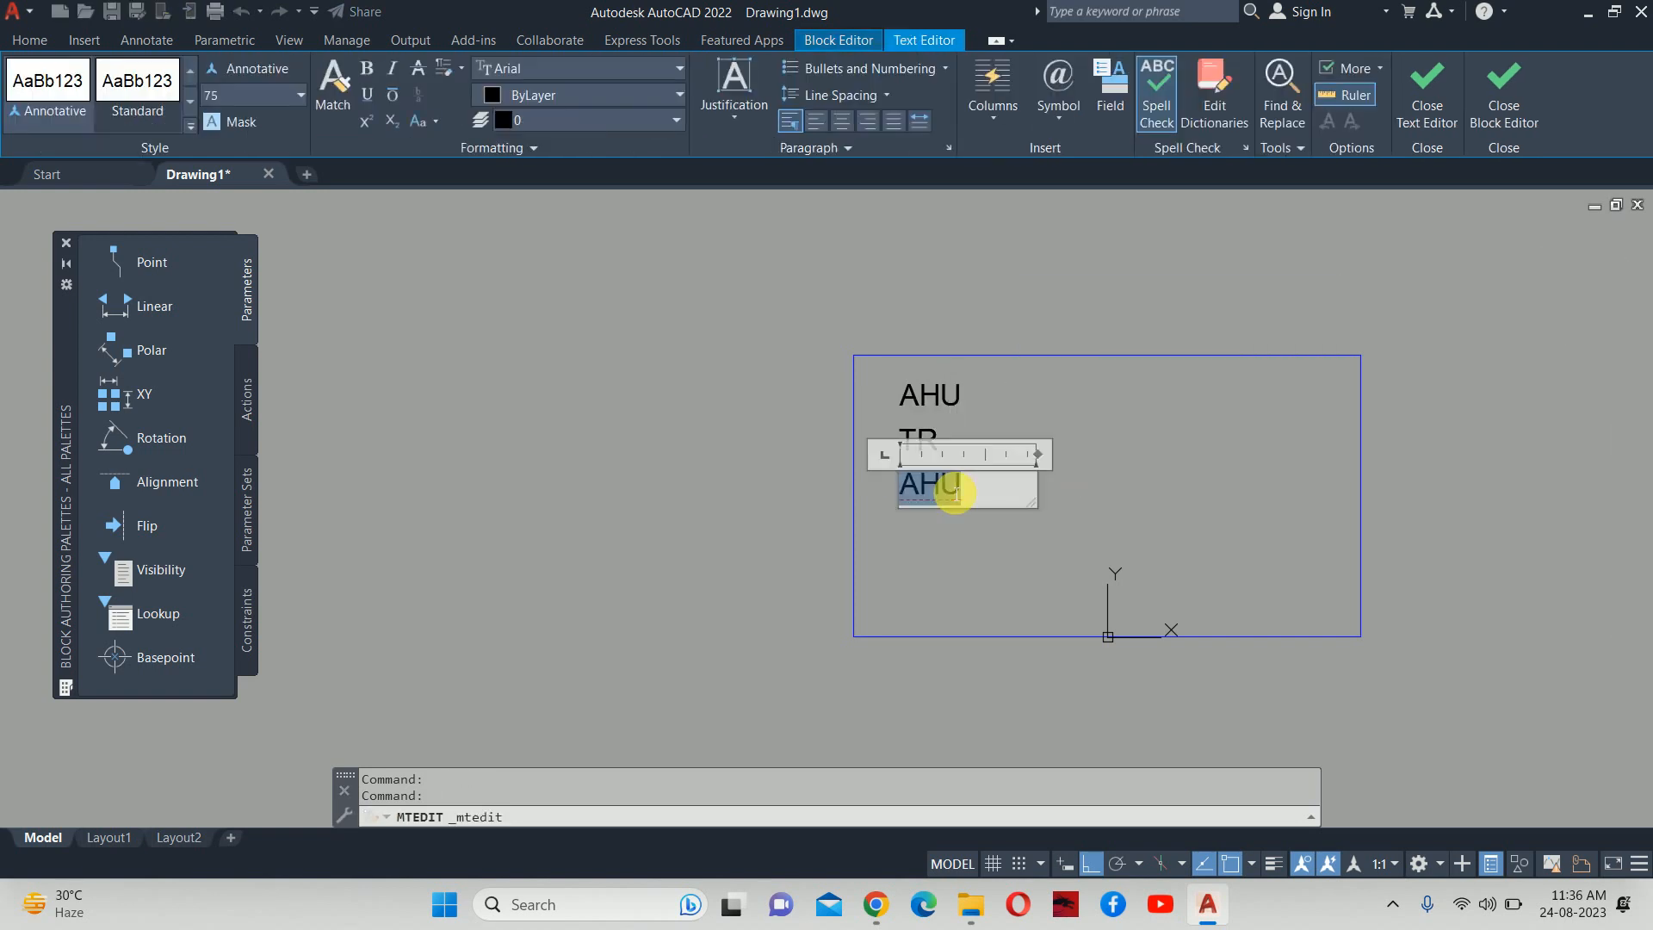
type("cfm")
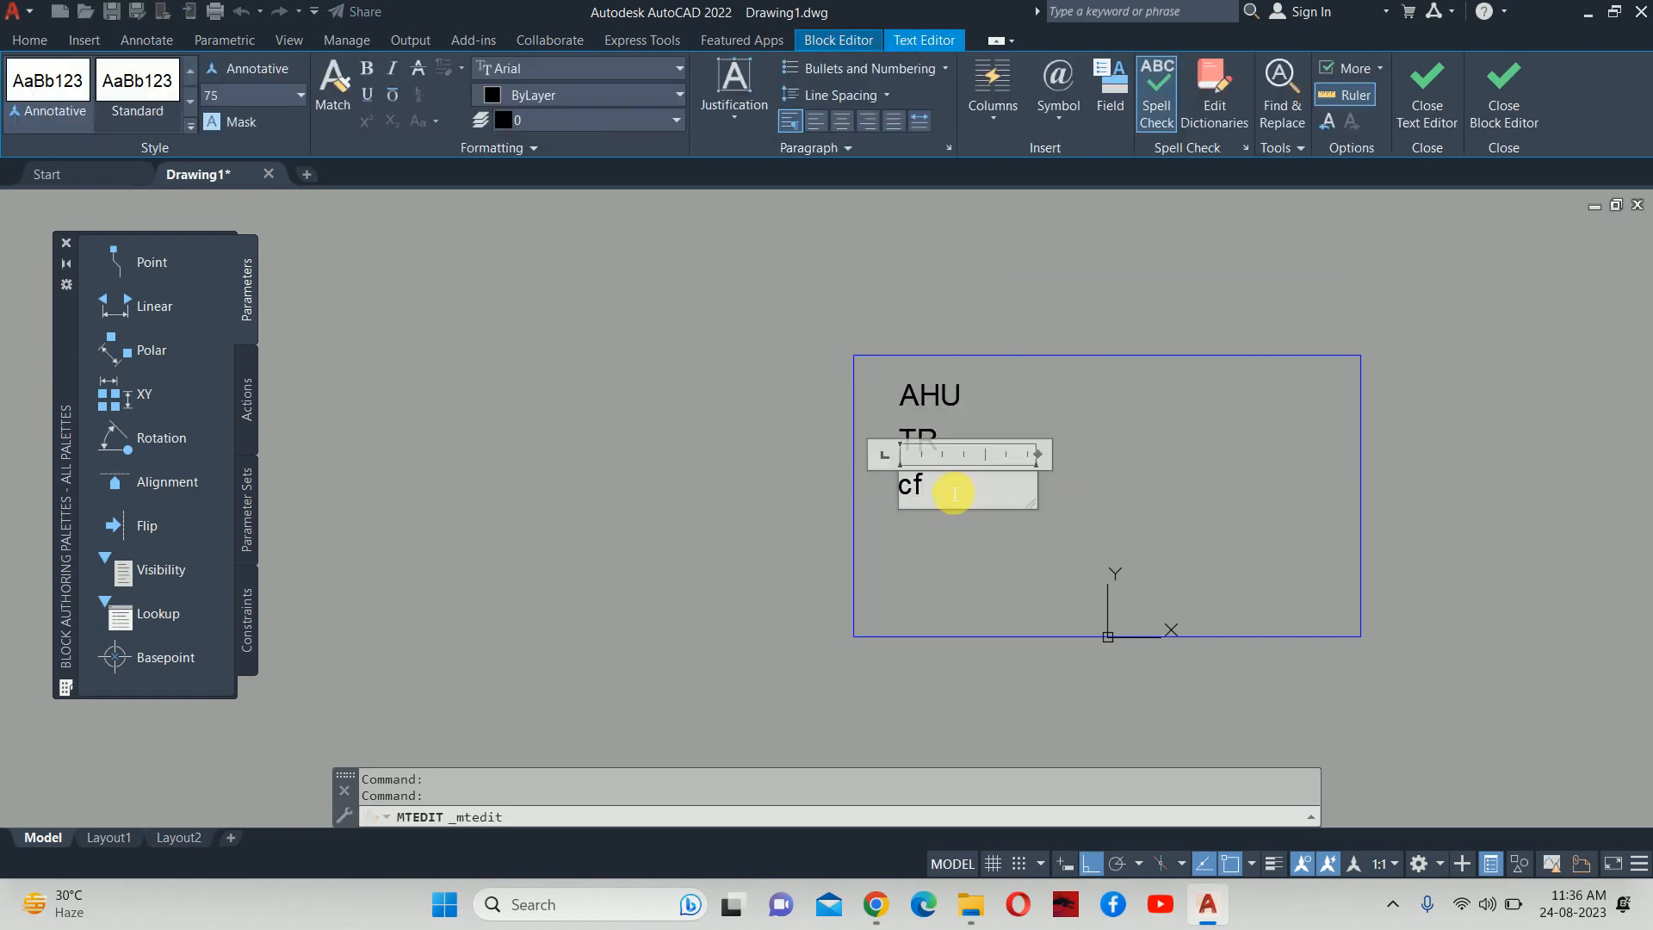
key("BackSpace")
key("BackSpace")
key("BackSpace")
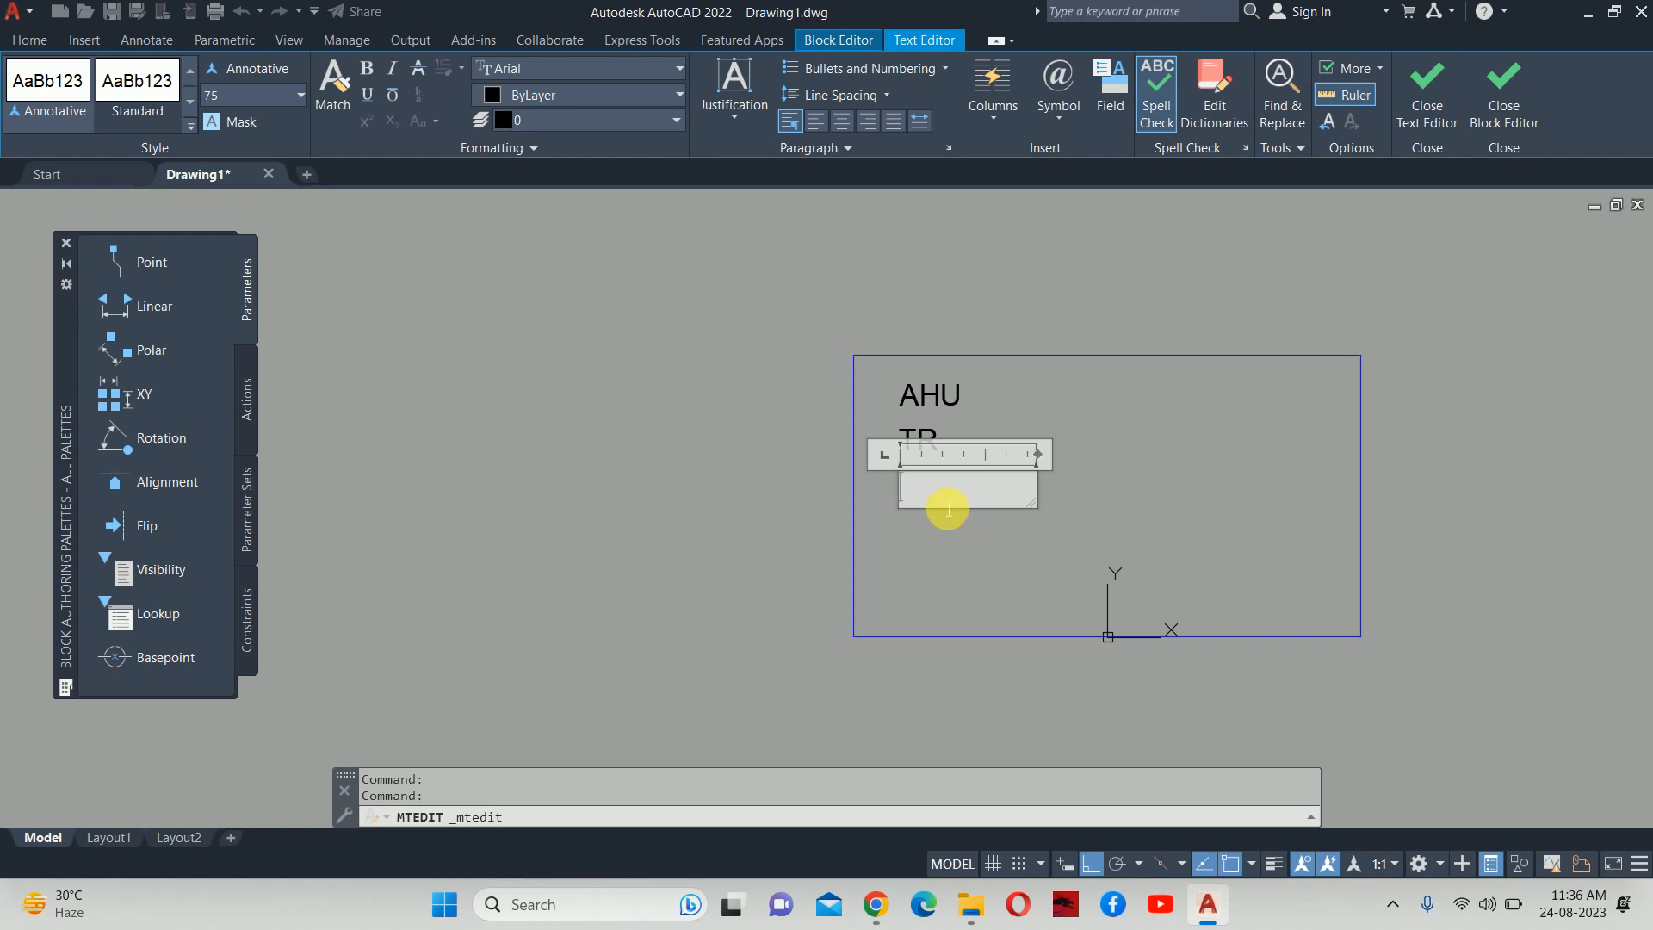
type("CFM=")
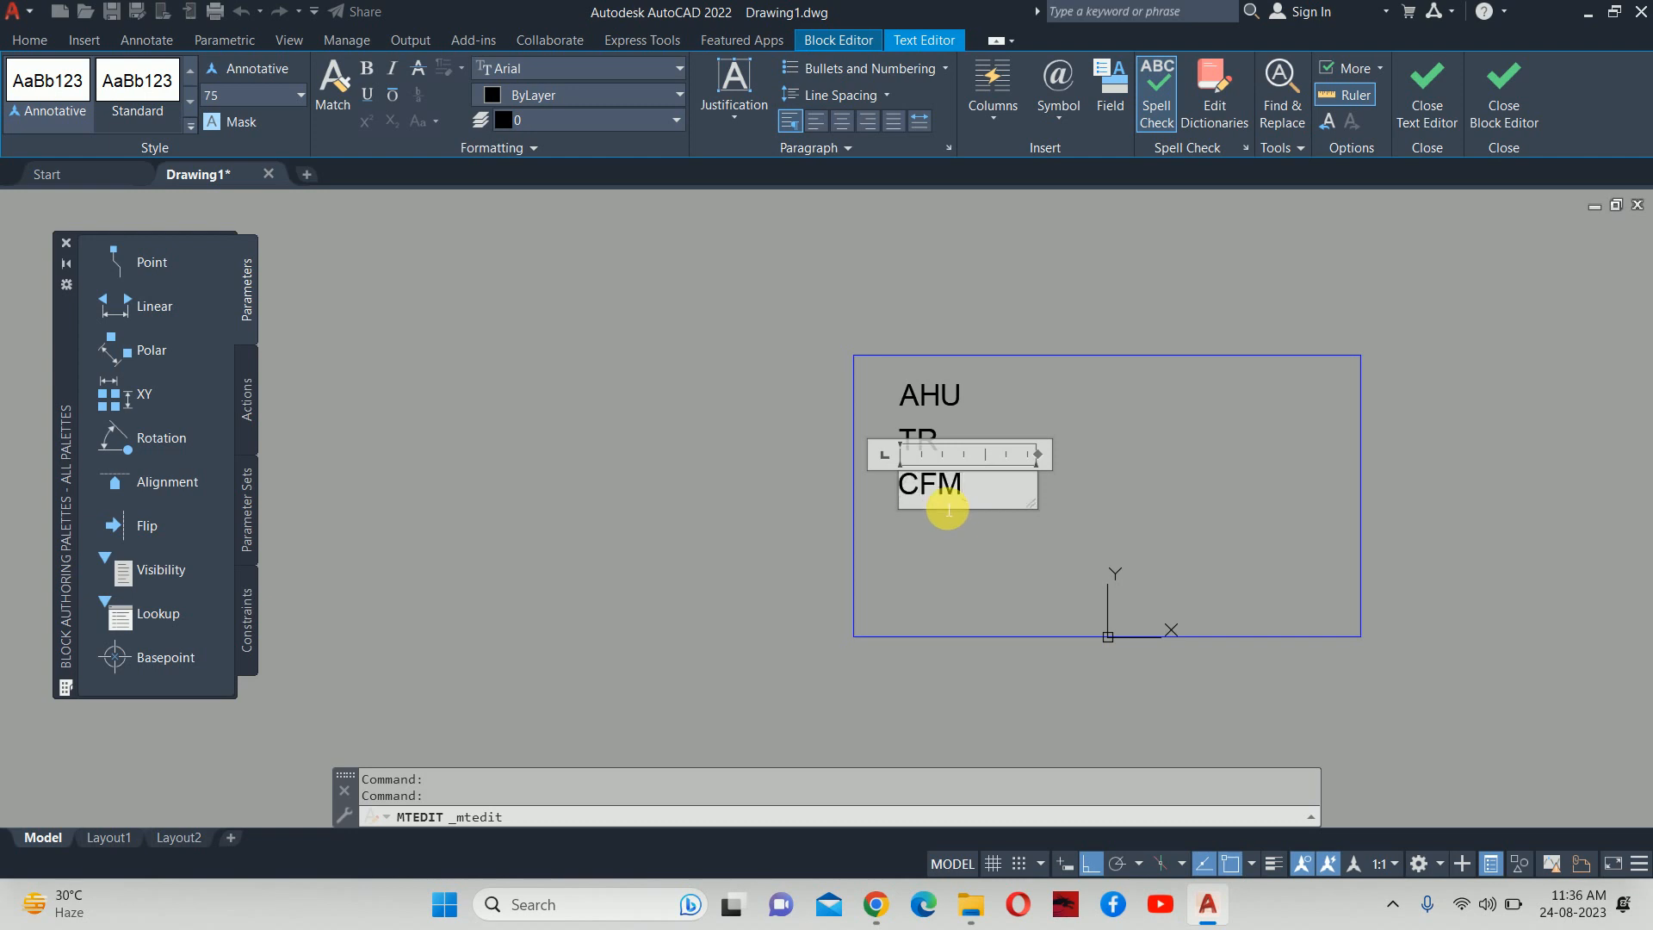
left_click(1223, 472)
Append an equals sign to the TR and AHU labels.
scroll(1028, 465, "up", 2)
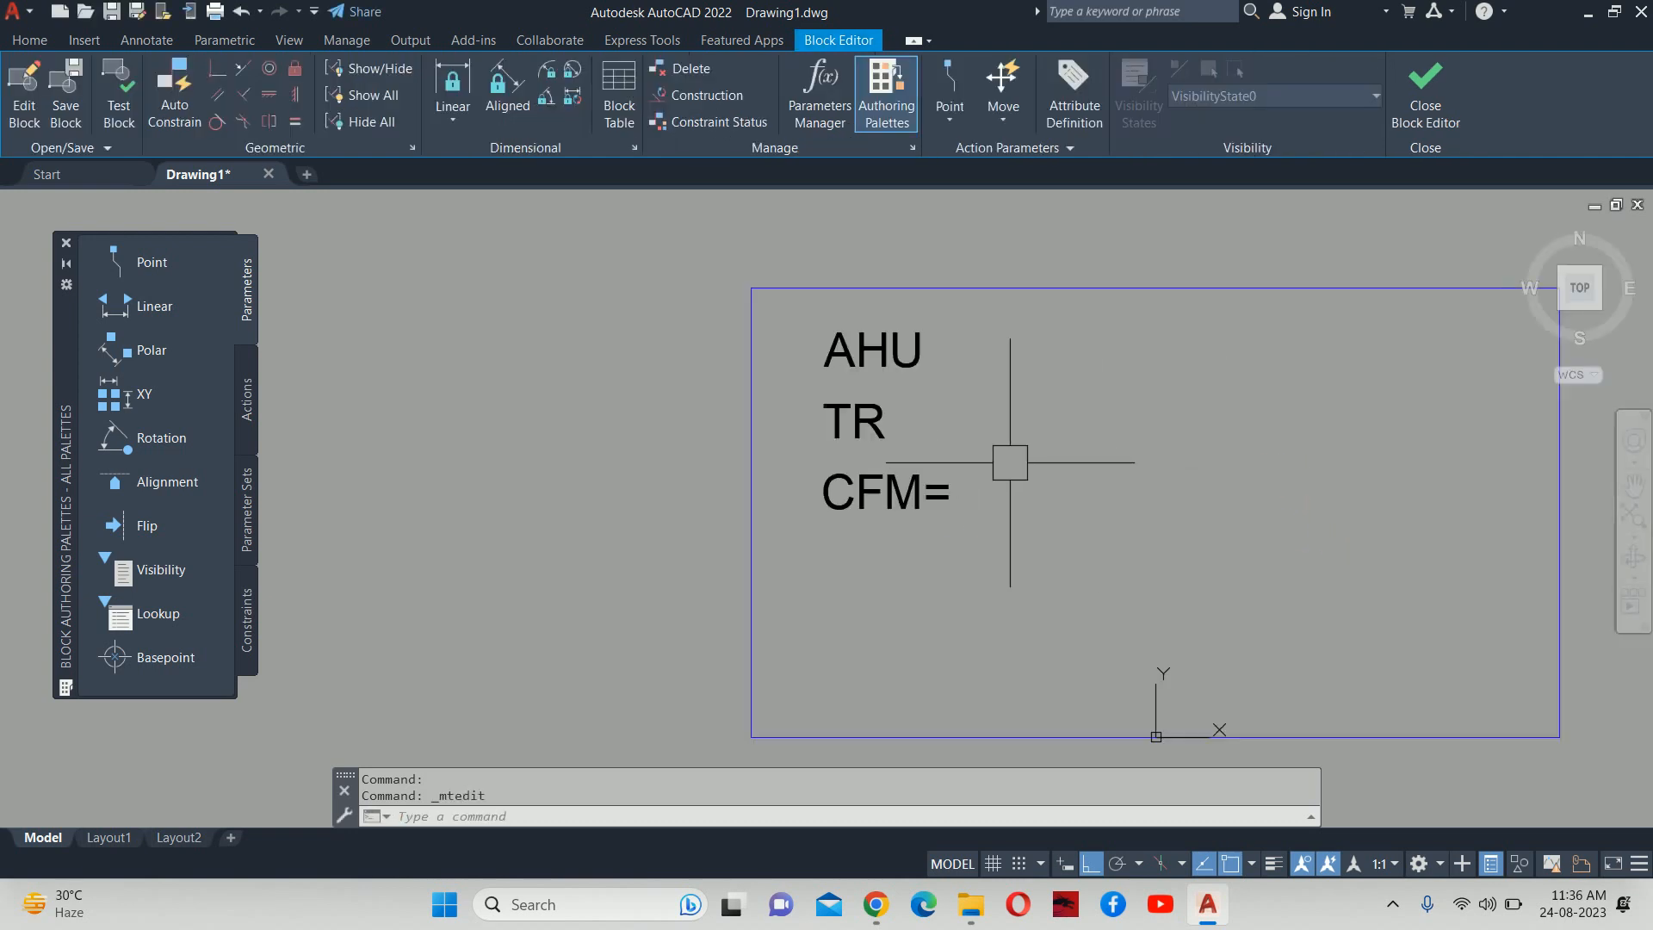
left_click(887, 416)
double_click(922, 422)
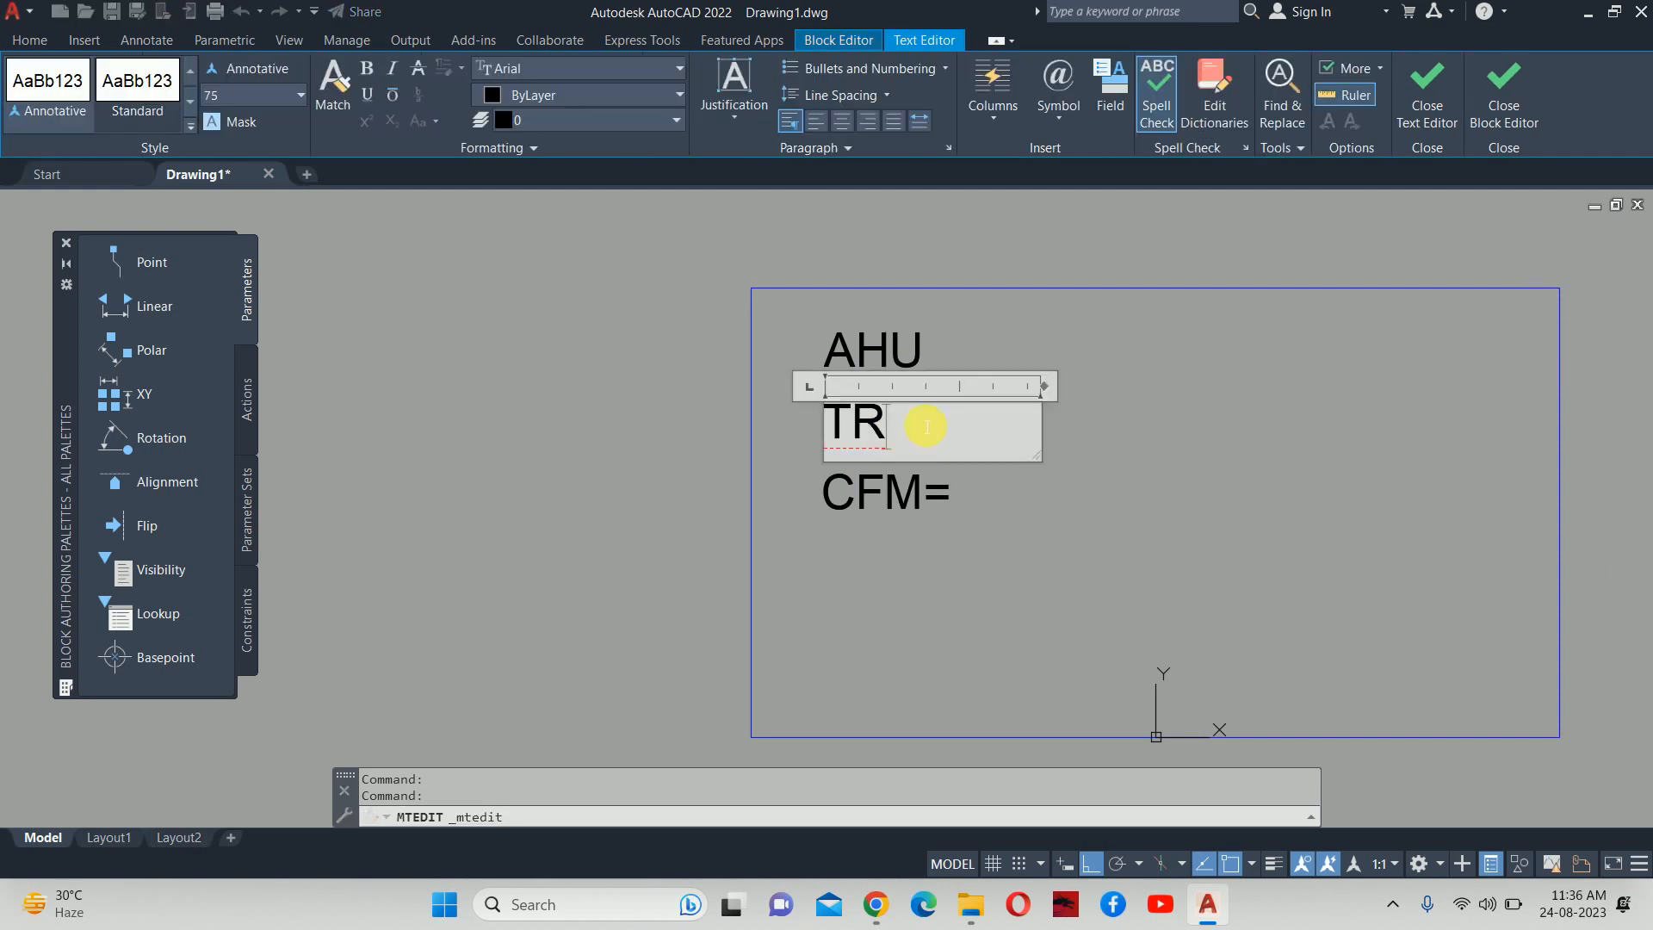
type("=")
left_click(828, 425)
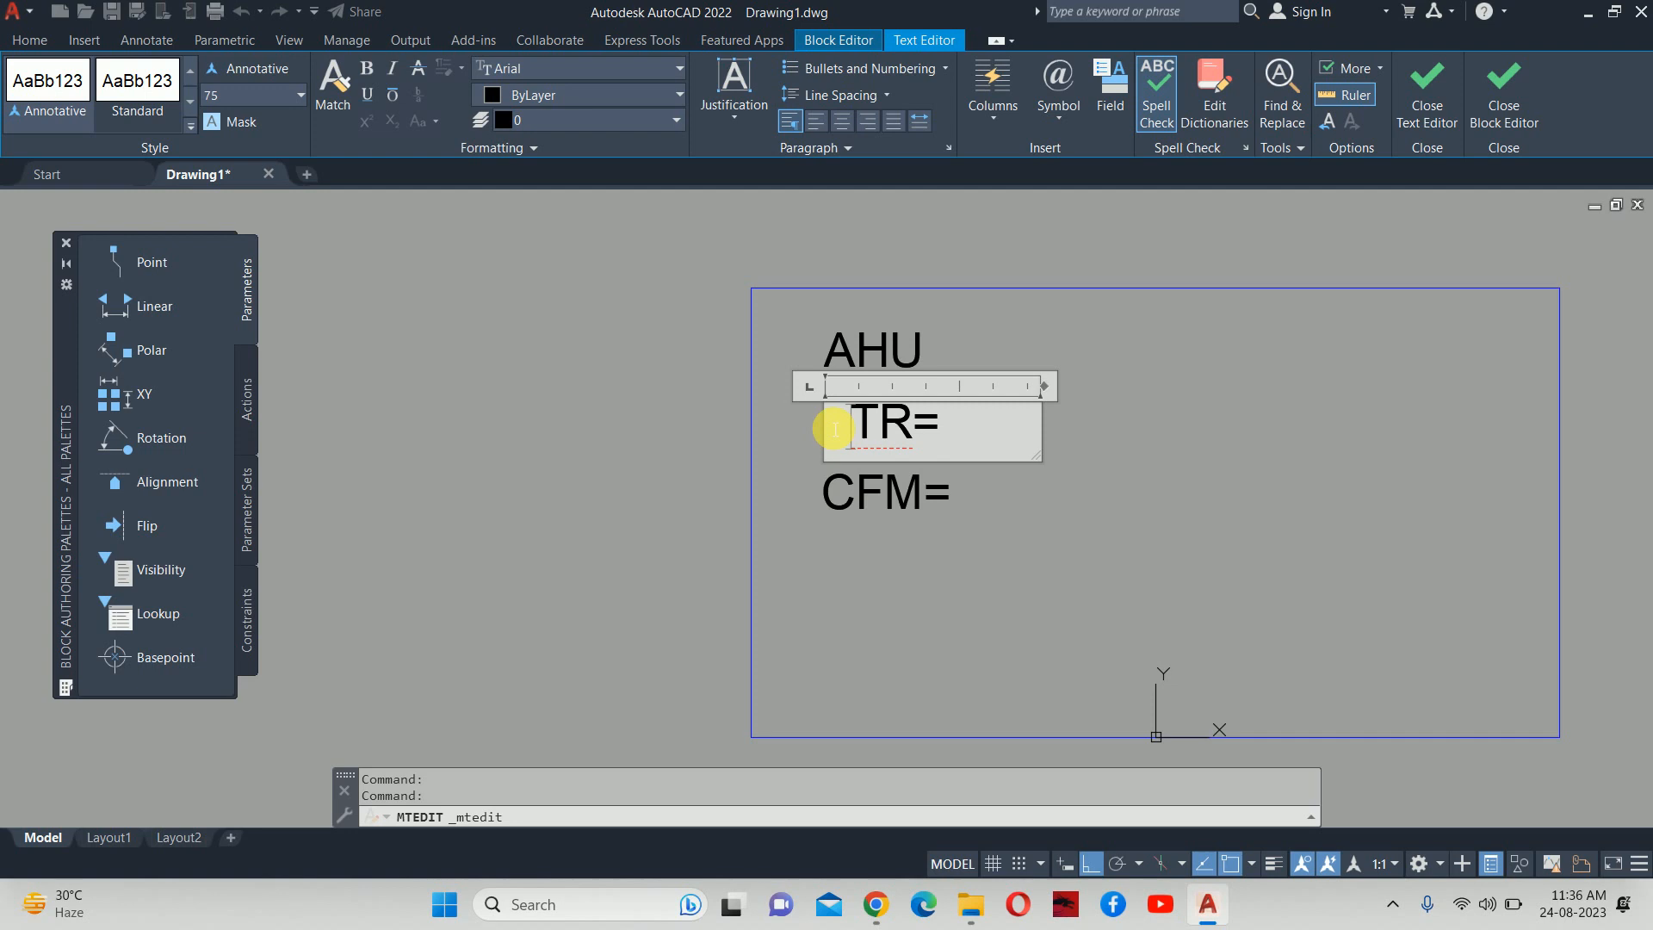
left_click(926, 355)
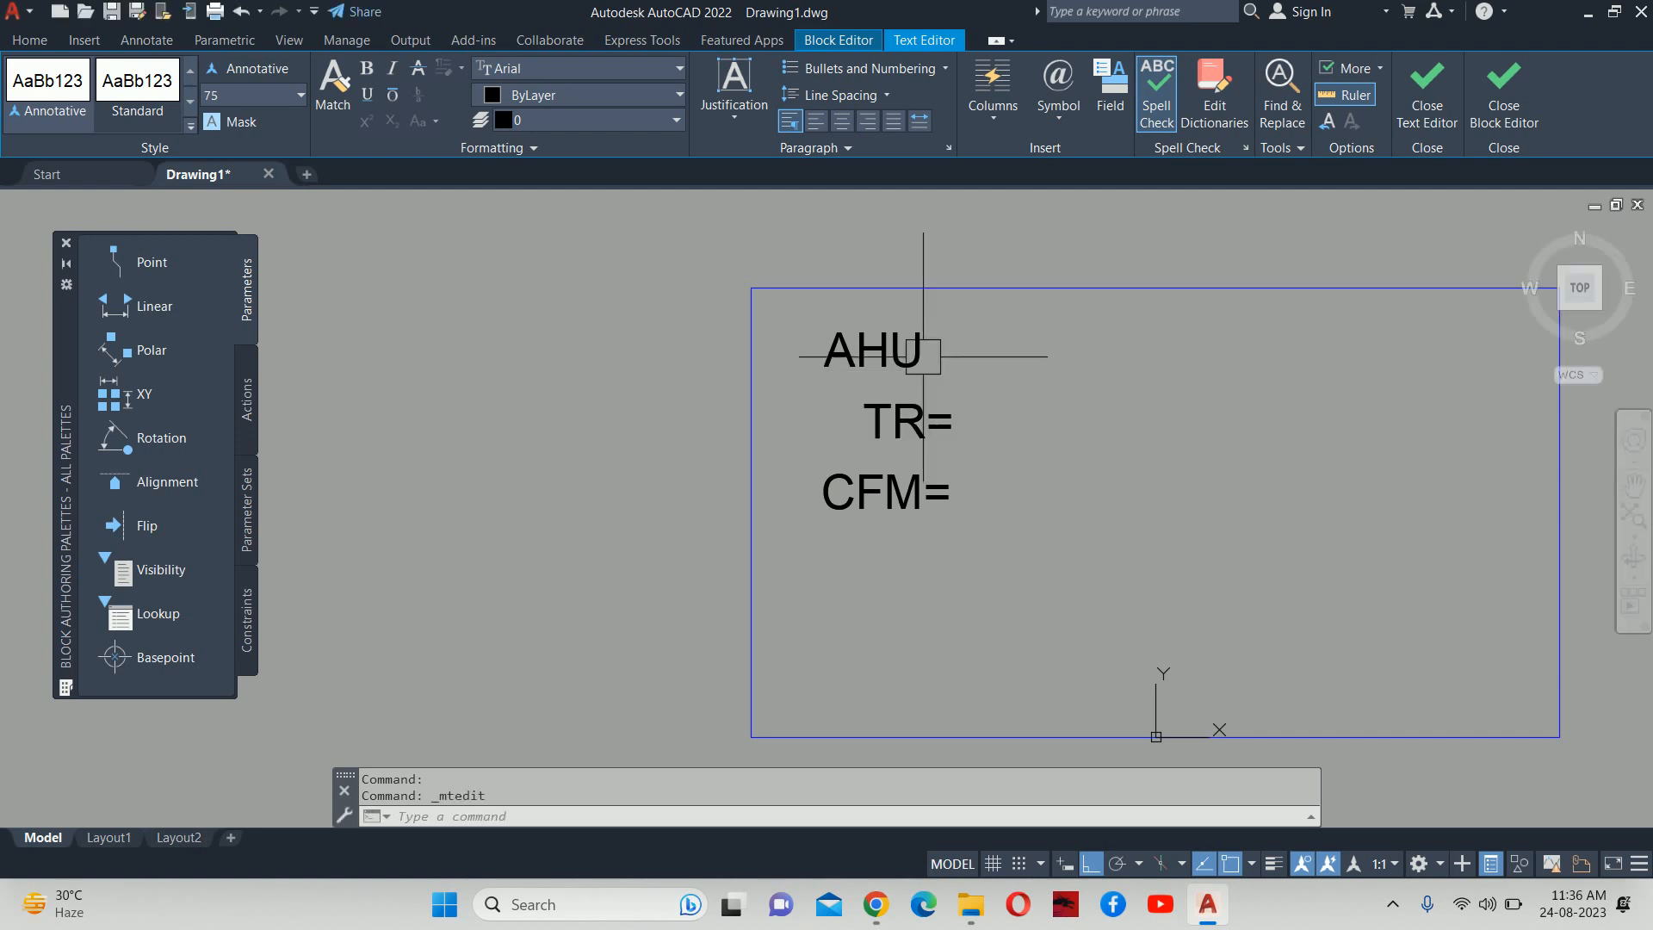
double_click(927, 354)
type("=")
key("Escape")
key("Escape")
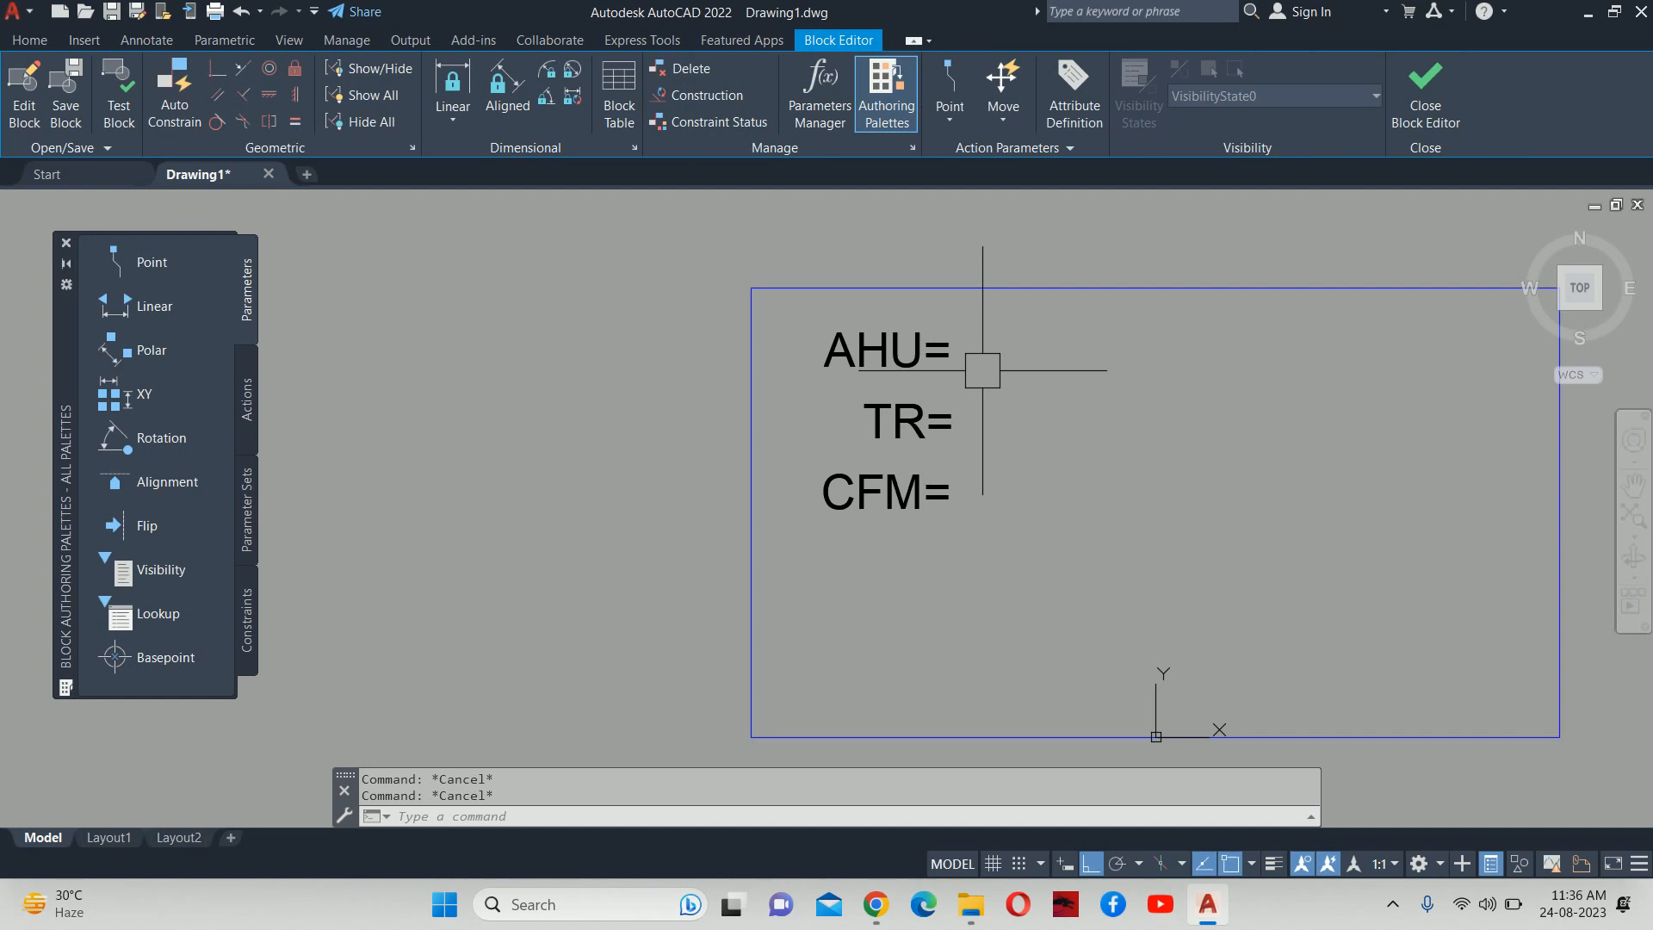
scroll(932, 368, "down", 4)
scroll(929, 405, "up", 4)
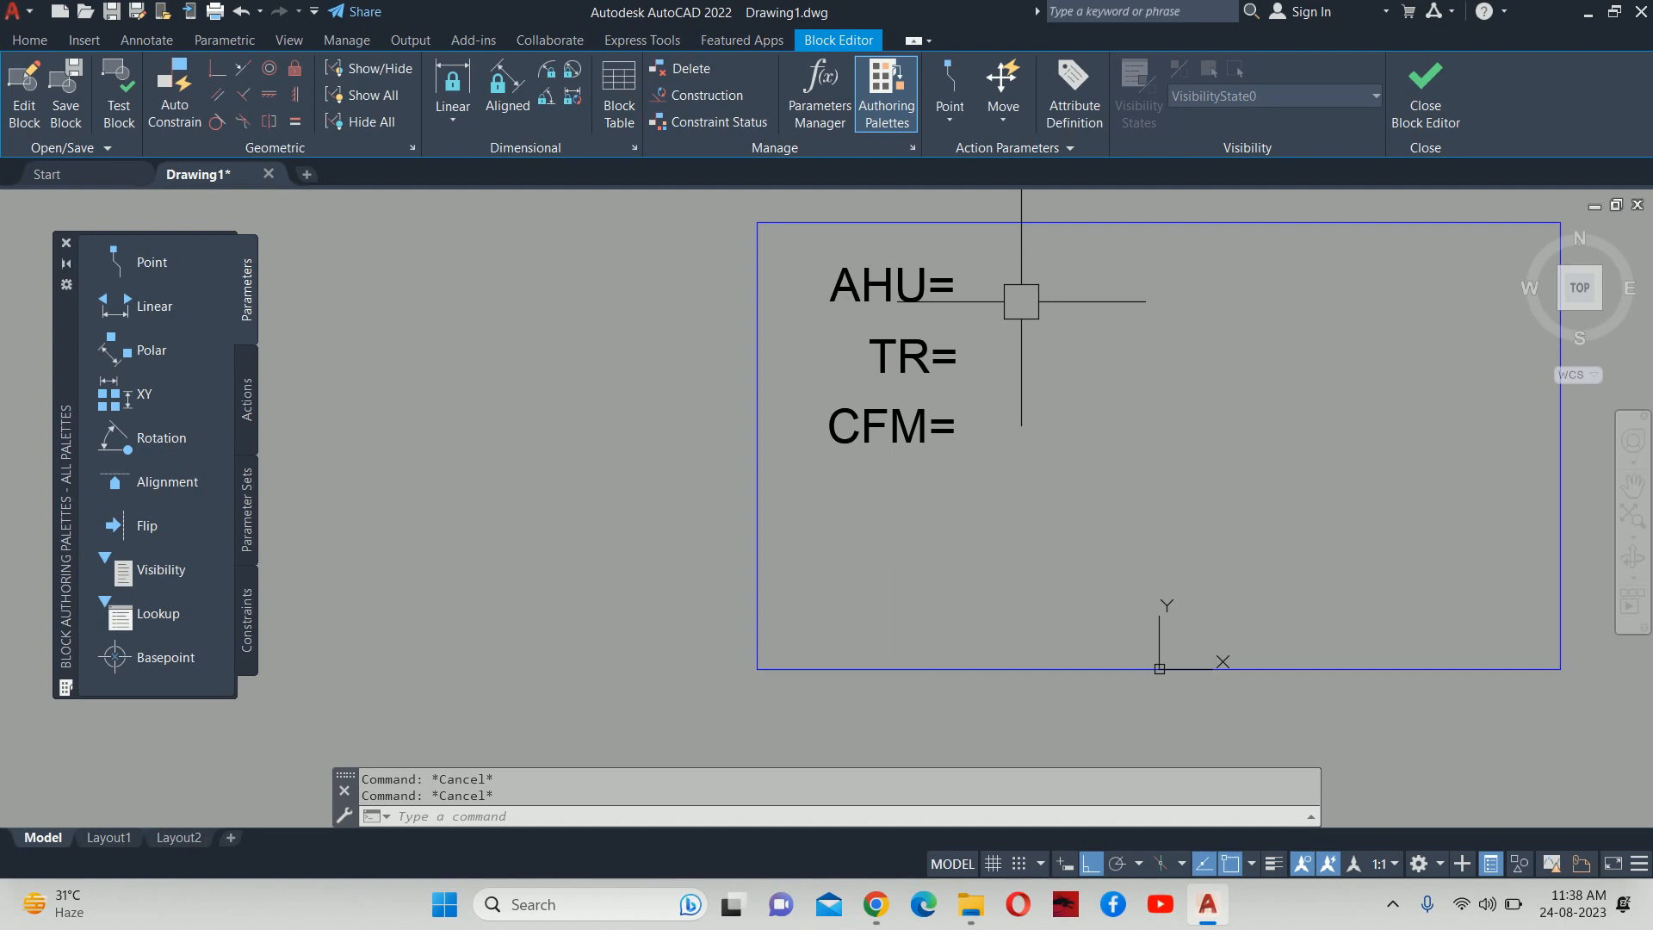
scroll(828, 448, "down", 5)
scroll(828, 448, "up", 2)
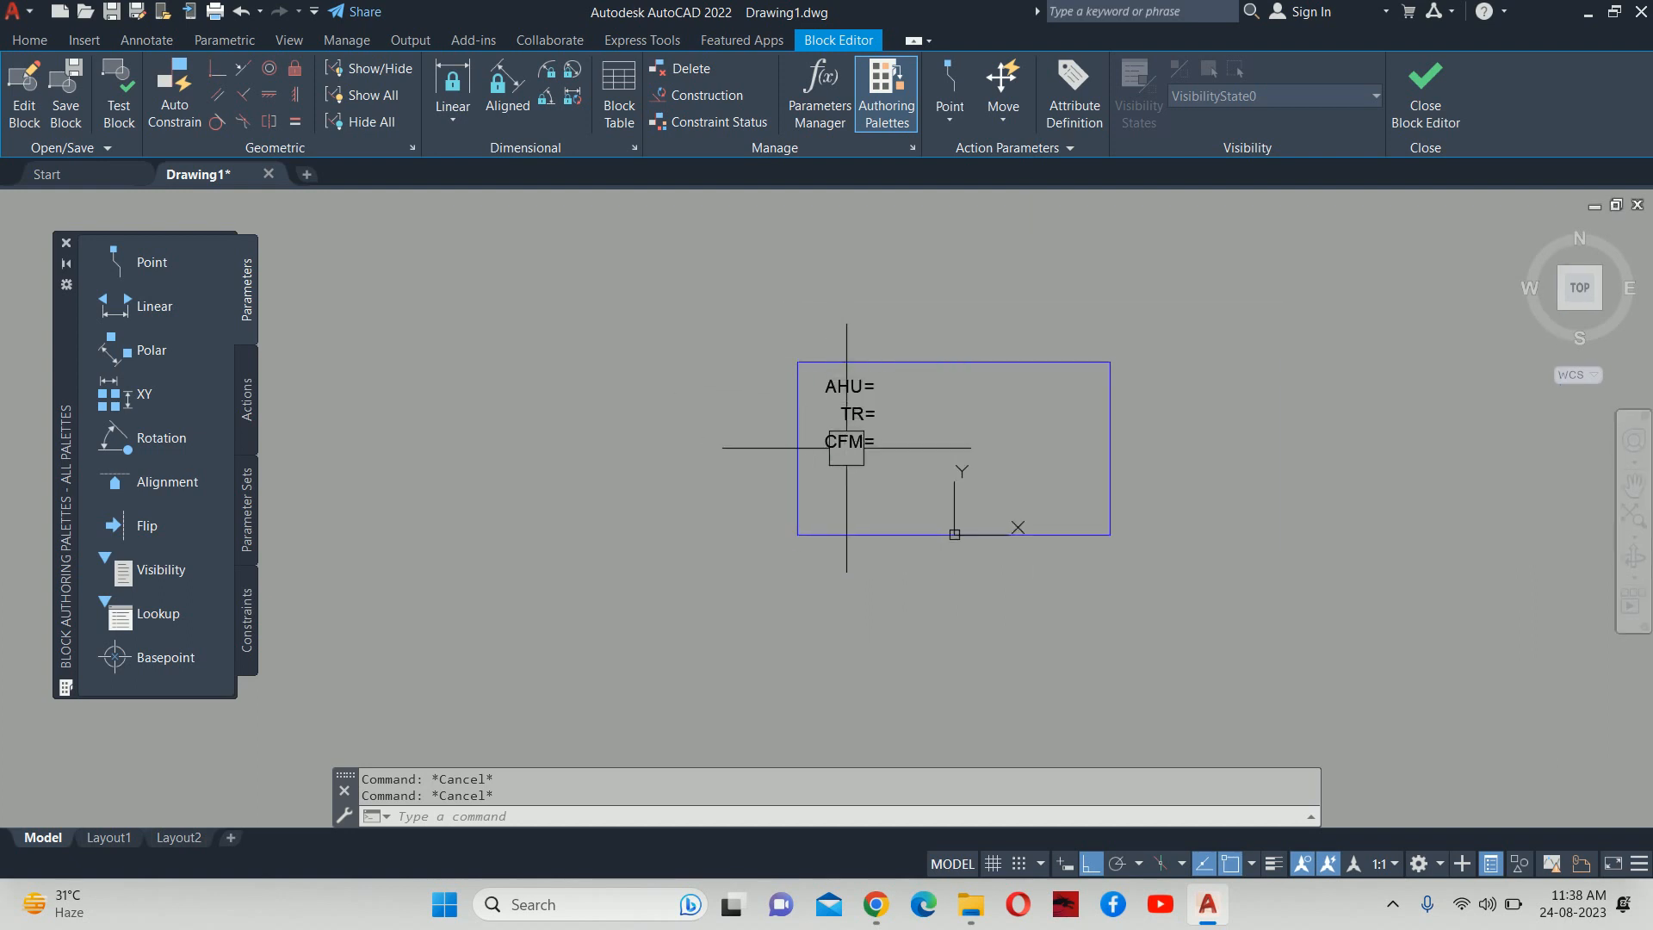
scroll(887, 411, "up", 5)
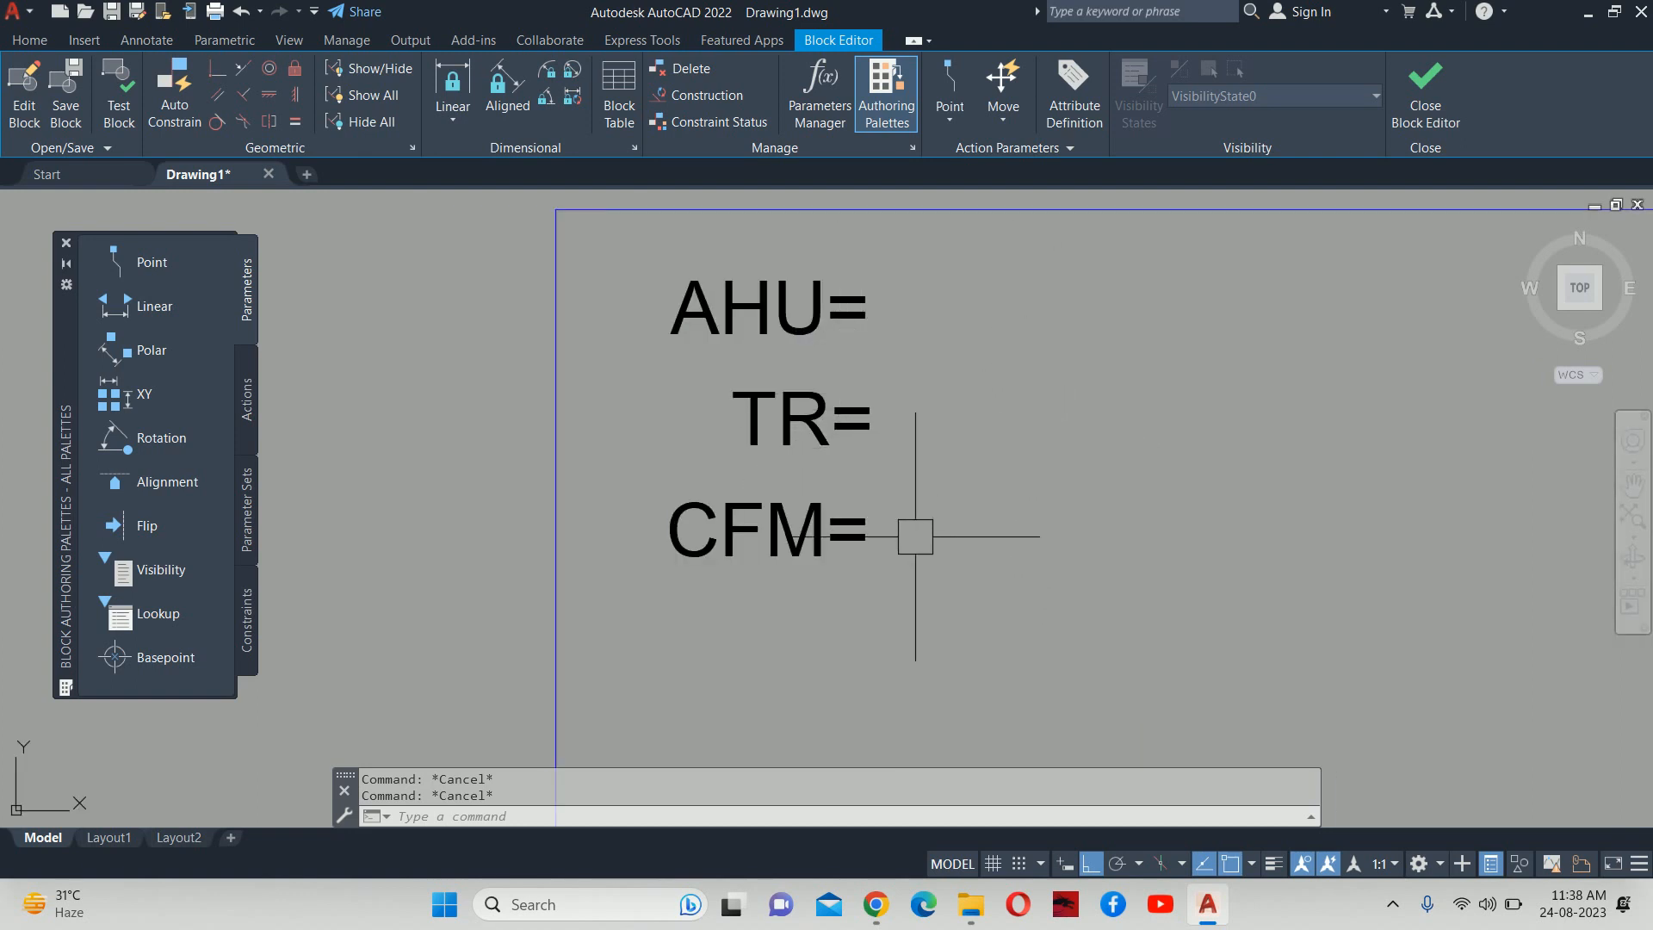
scroll(878, 456, "down", 5)
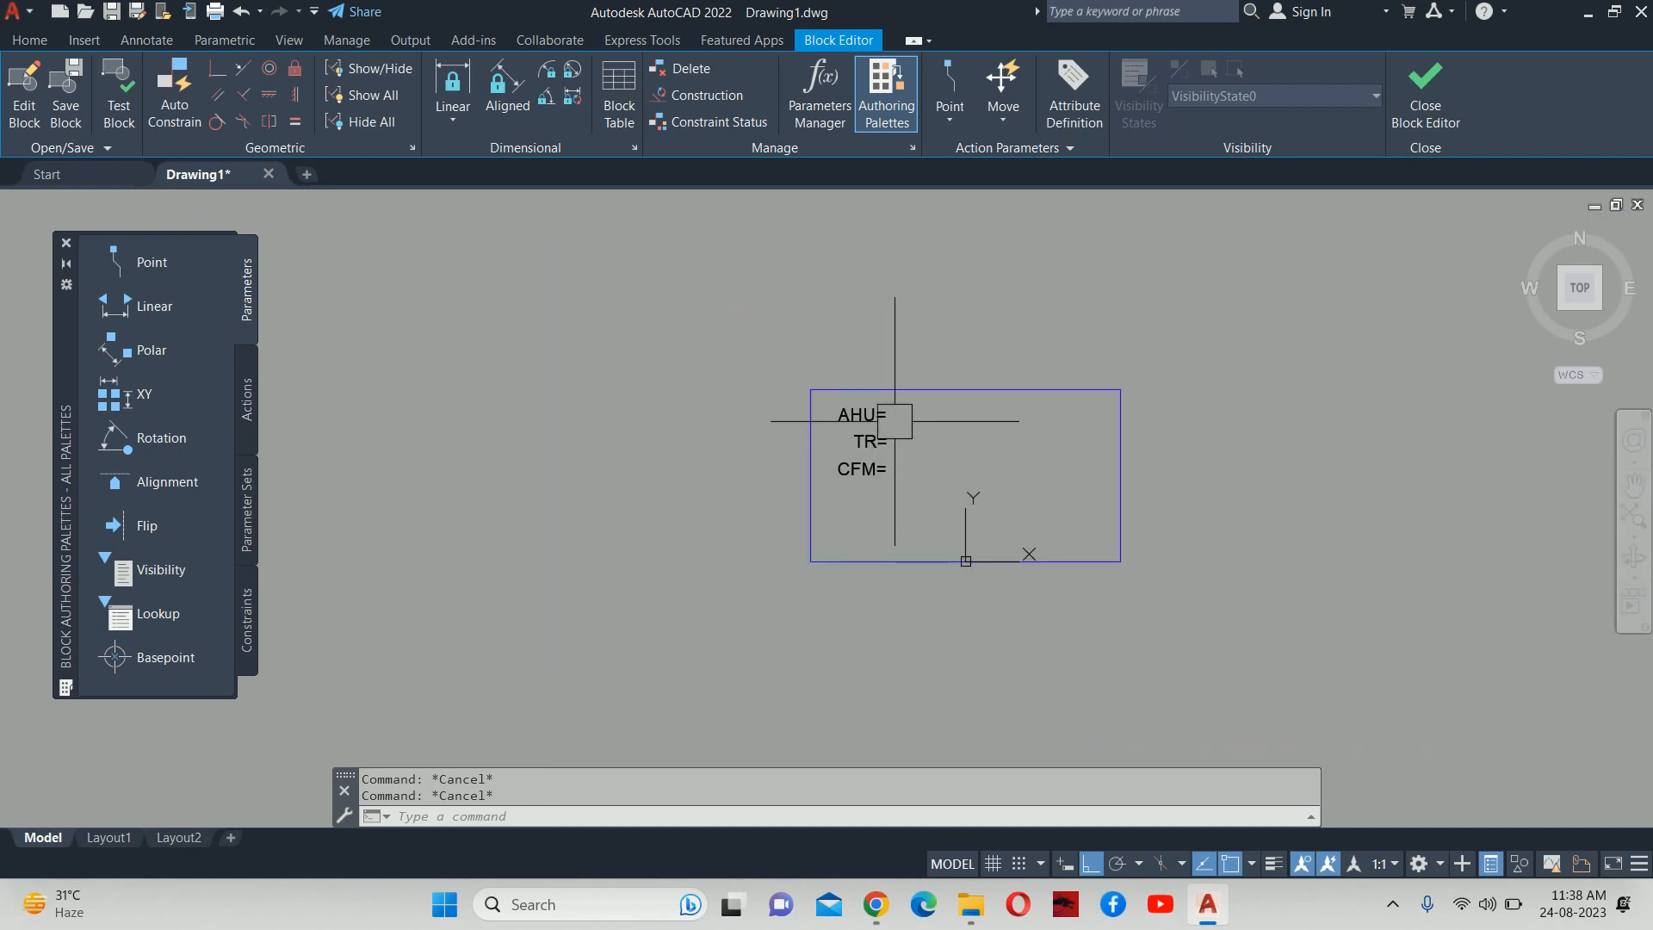
scroll(901, 419, "up", 3)
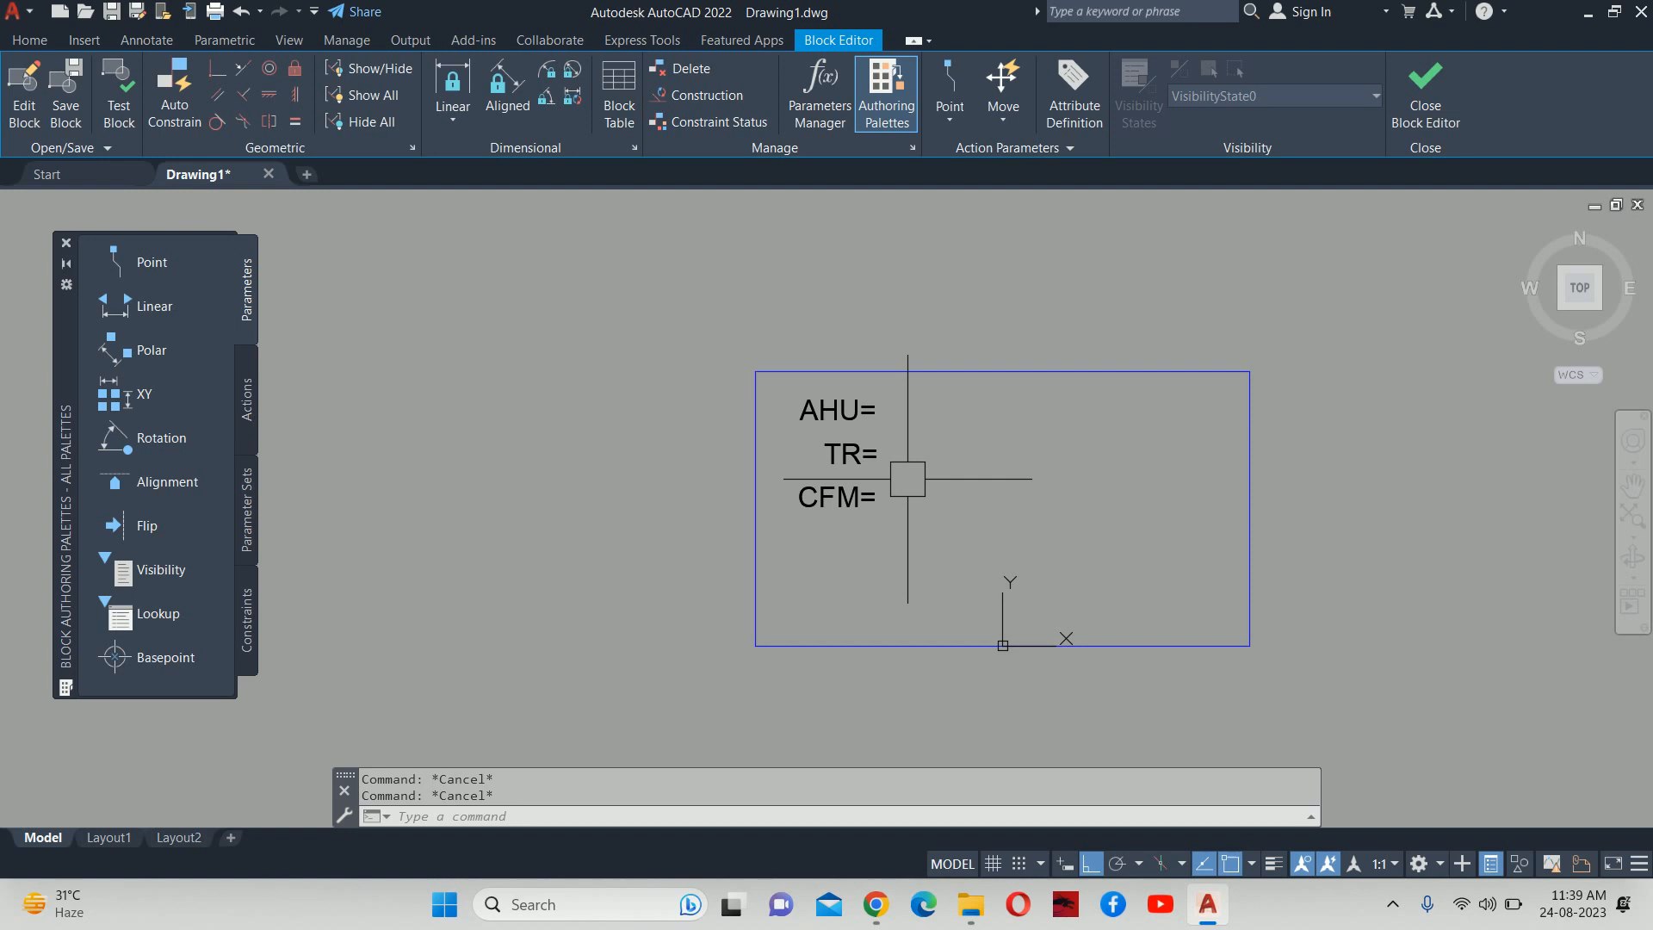
scroll(915, 454, "up", 4)
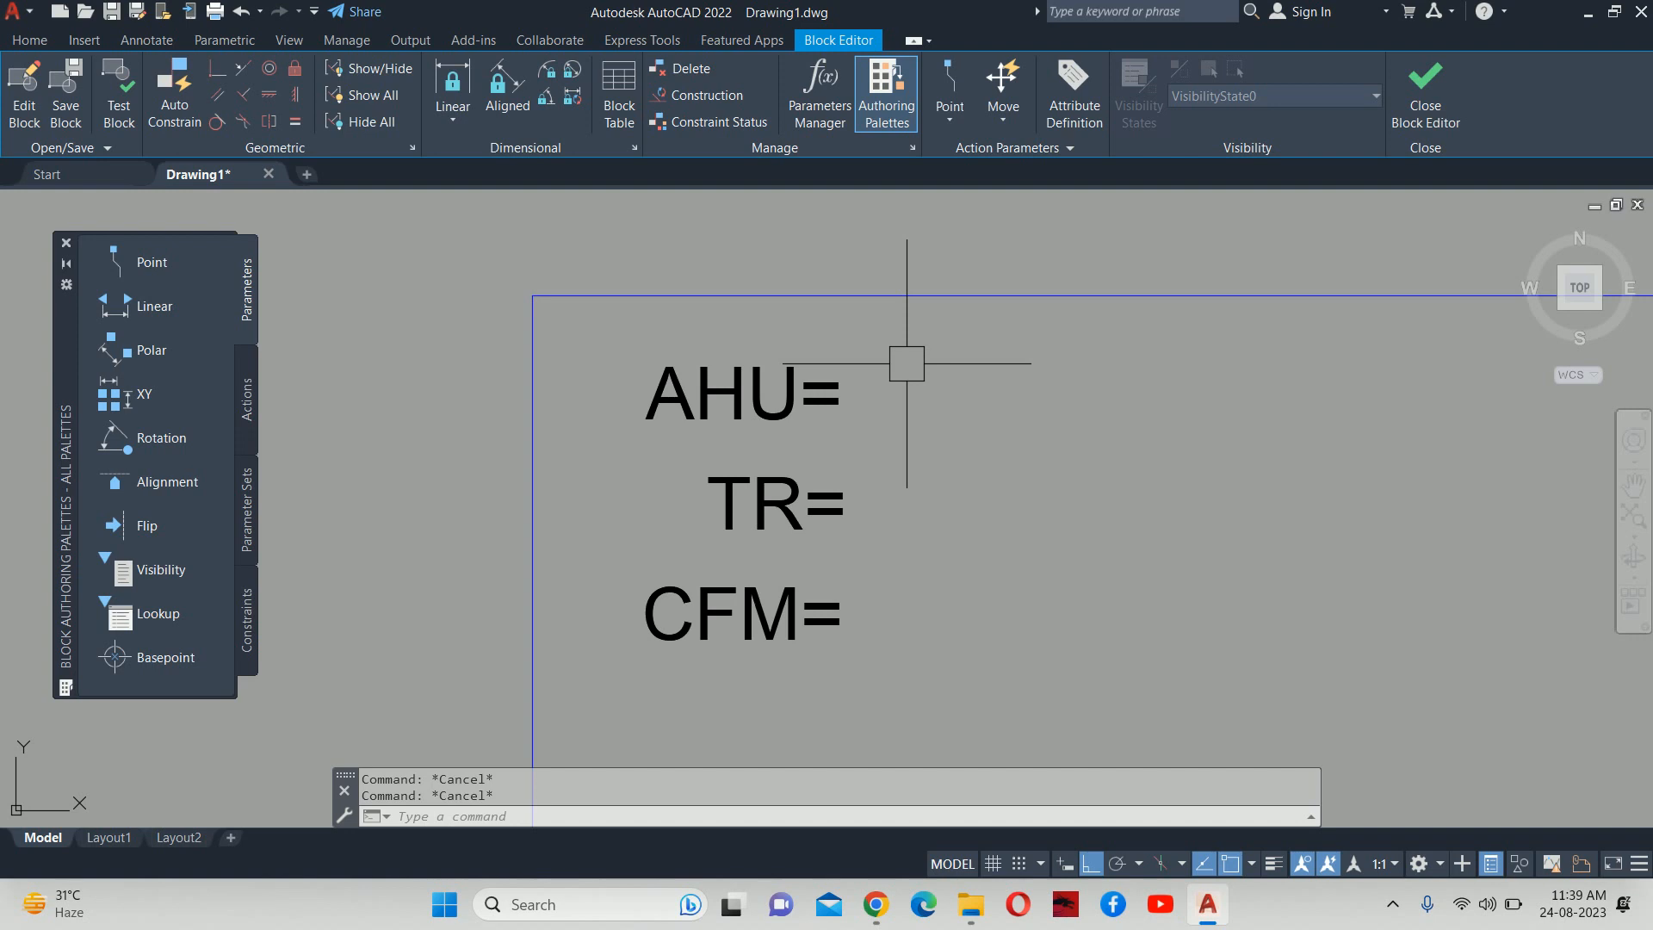
Define an AHU attribute with prompt 'ENTER THE AHU NO' and default ##.
type("A")
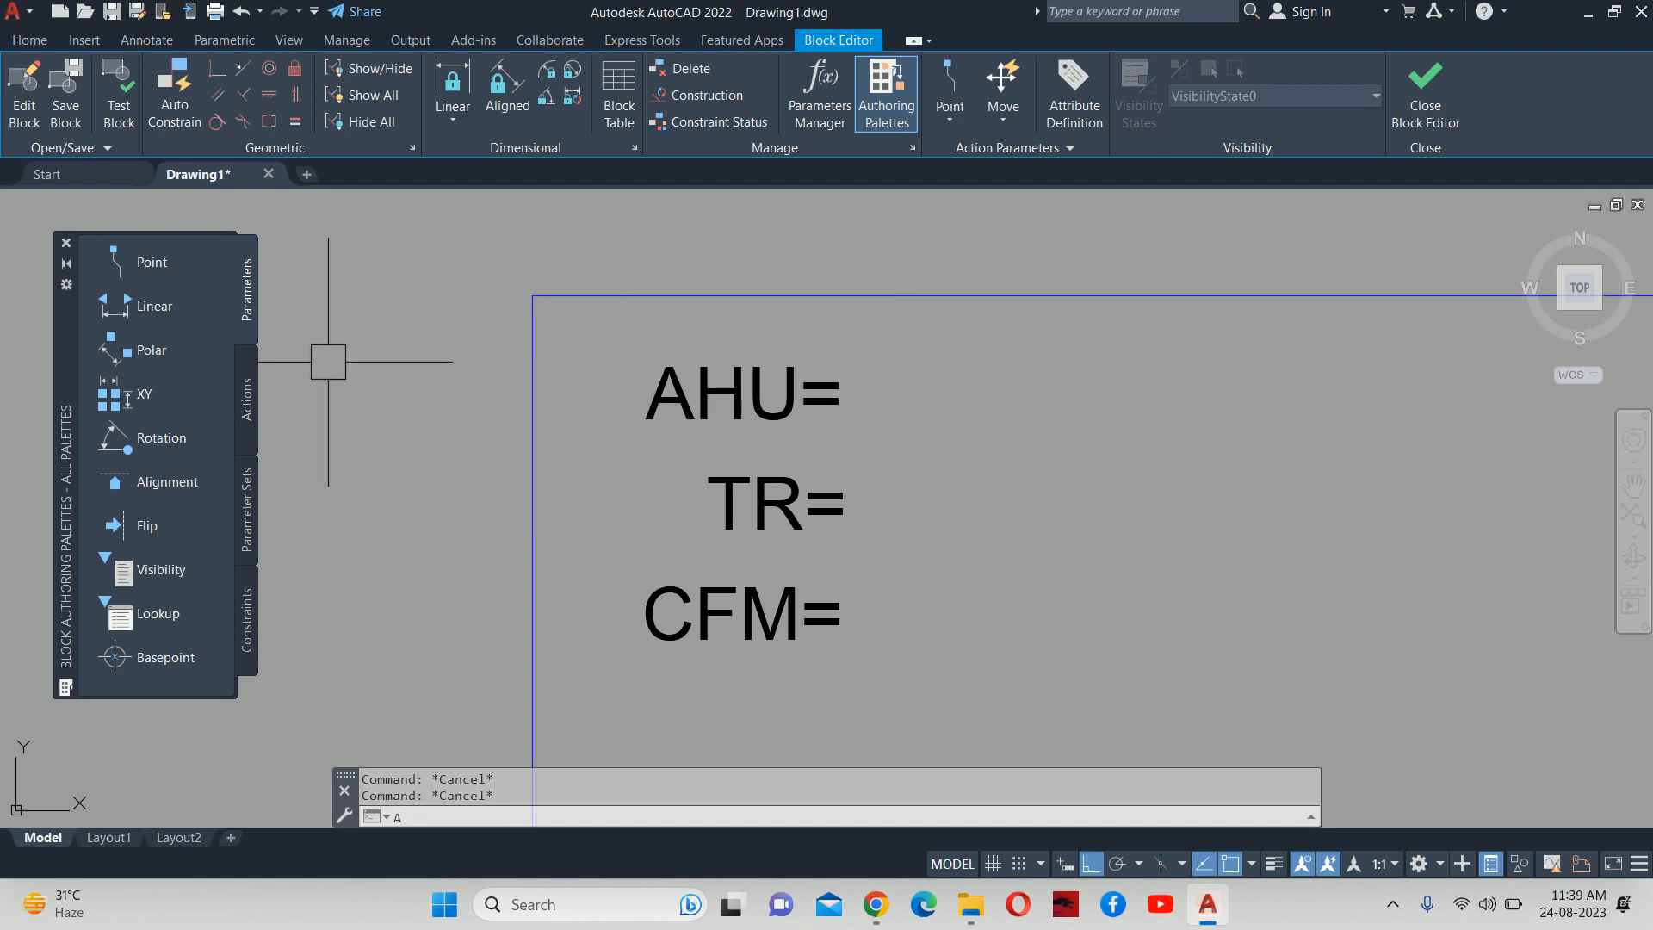
type("TTDEF")
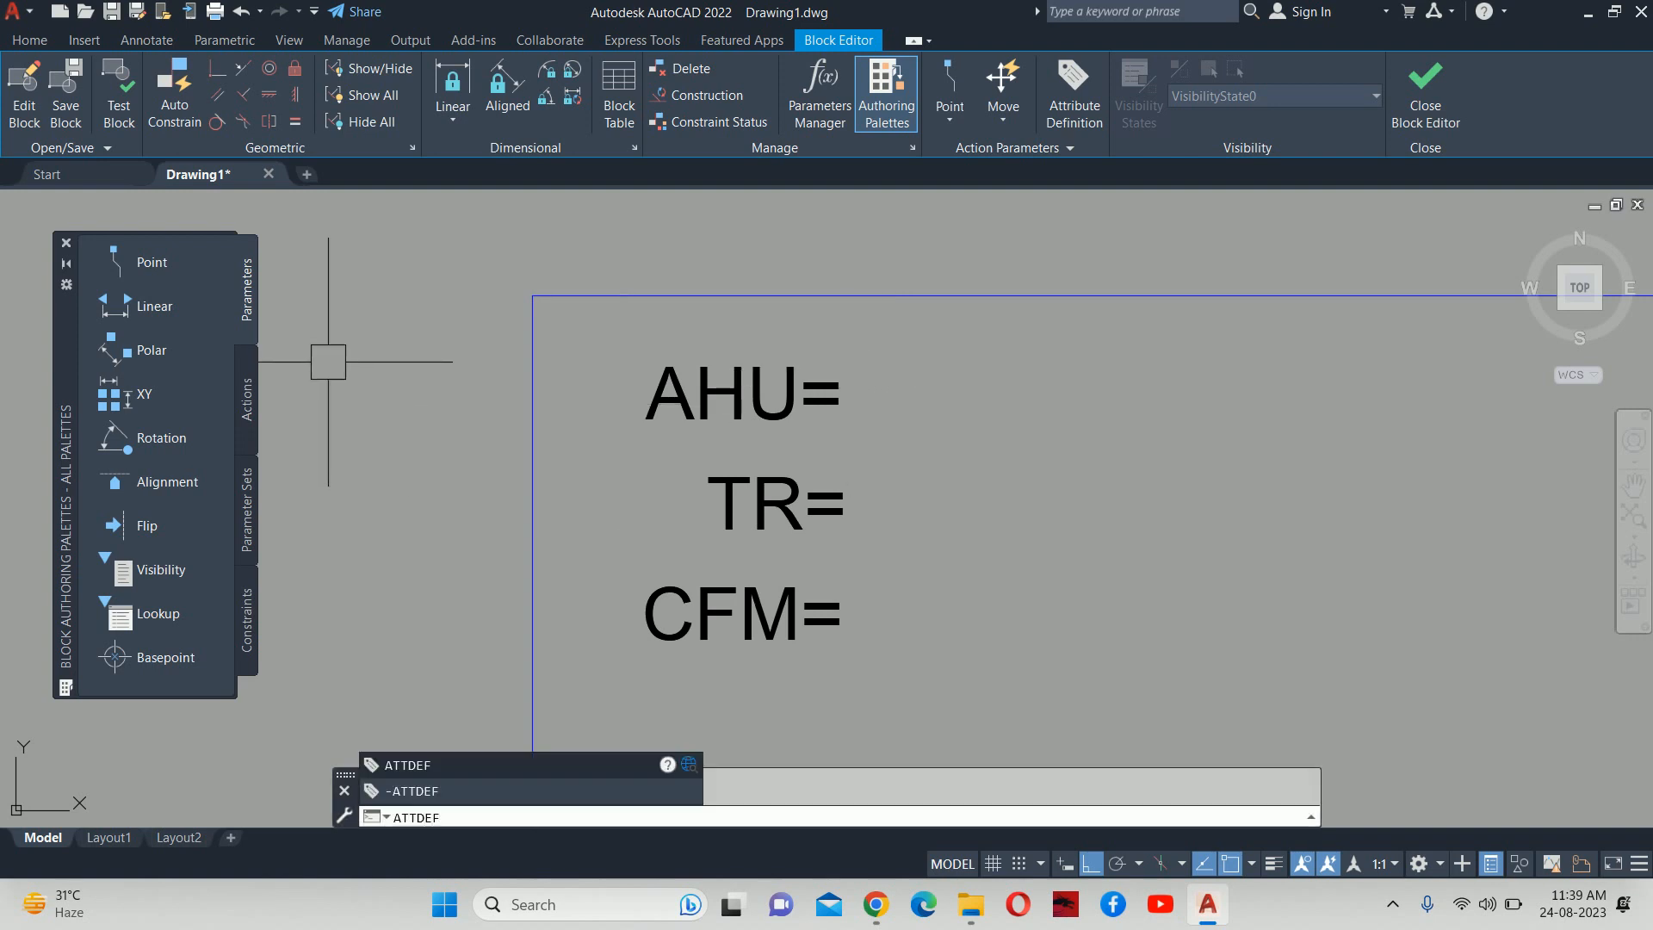
key("Return")
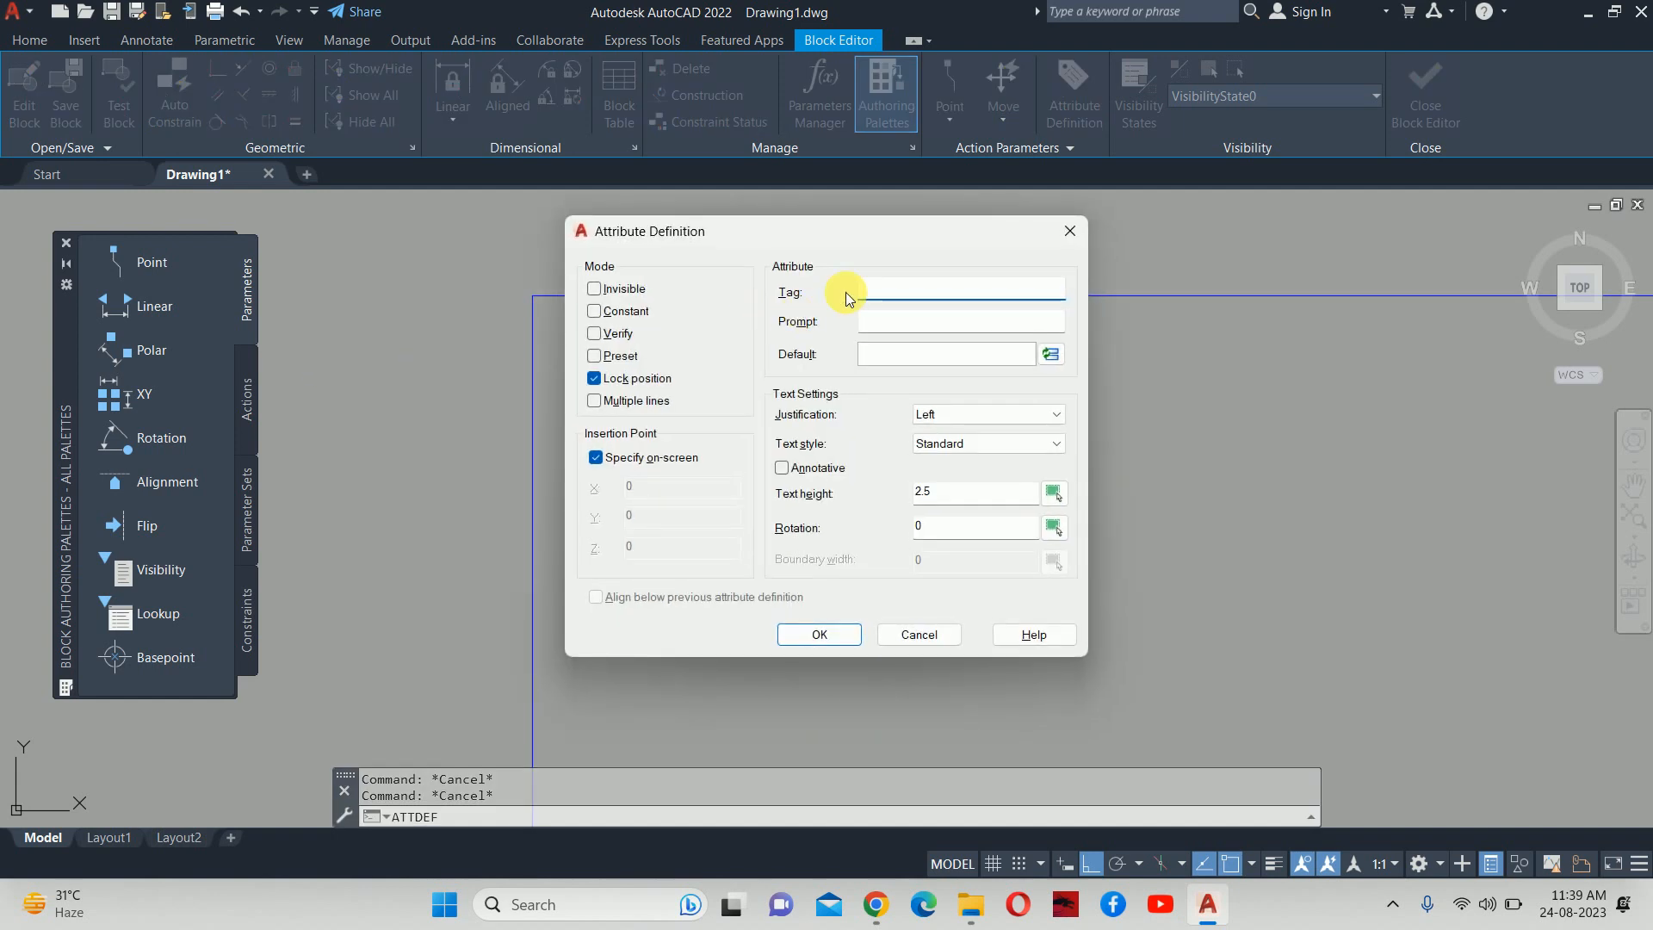
left_click_drag(809, 250, 1169, 320)
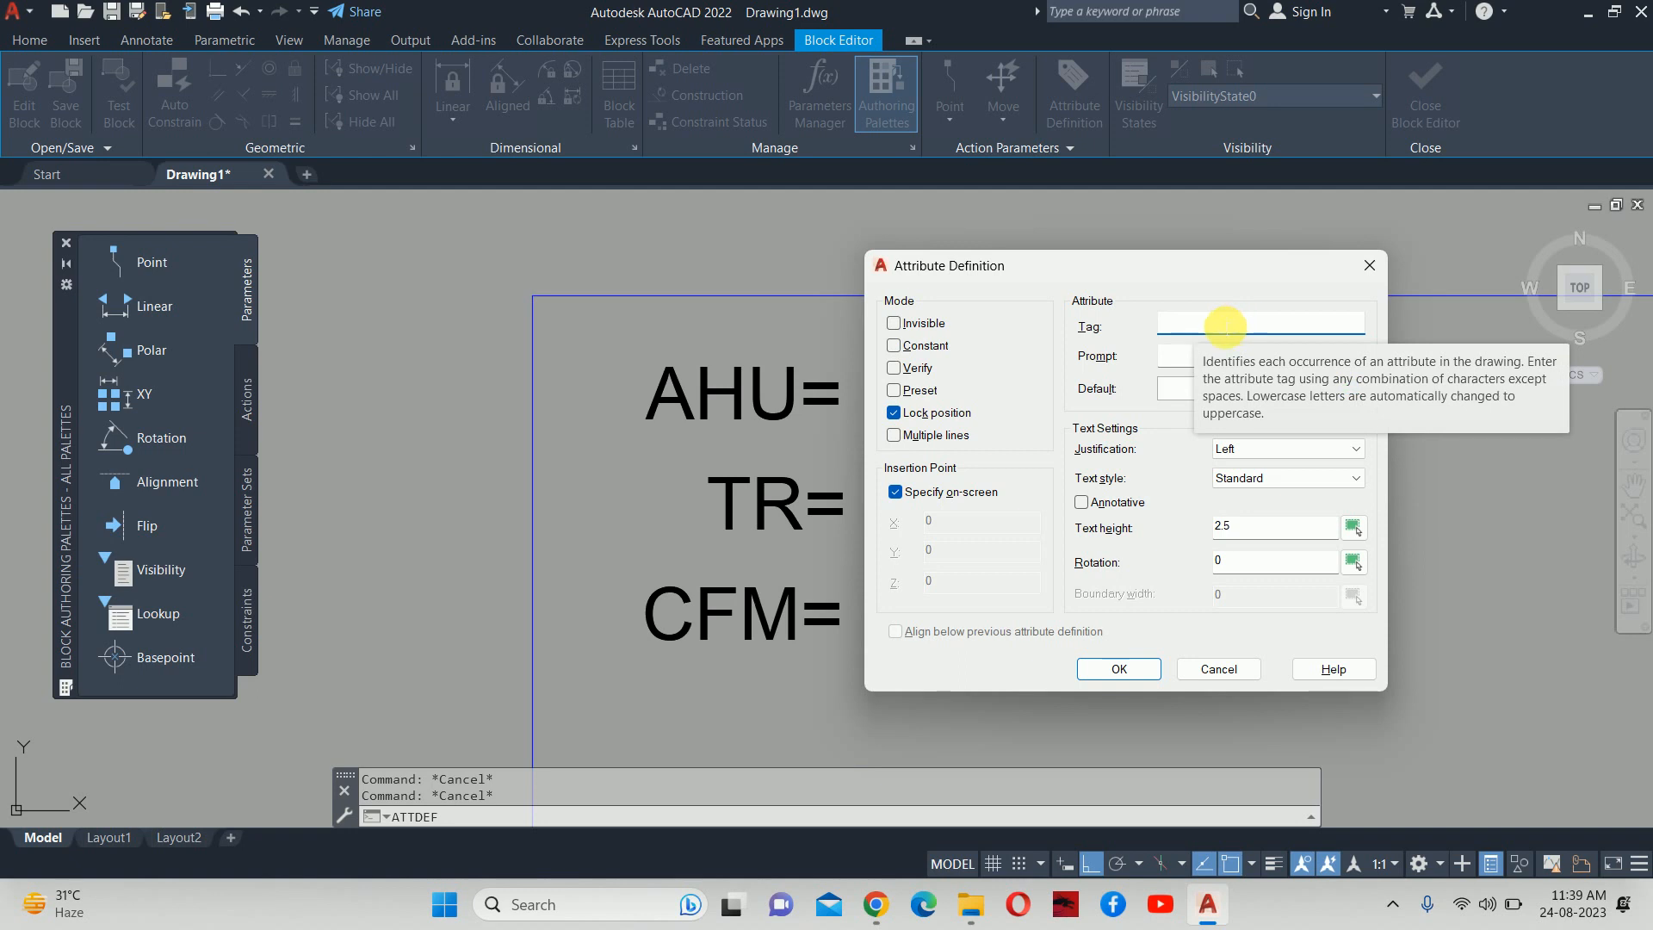
type("AHU")
left_click(1196, 354)
type("EN")
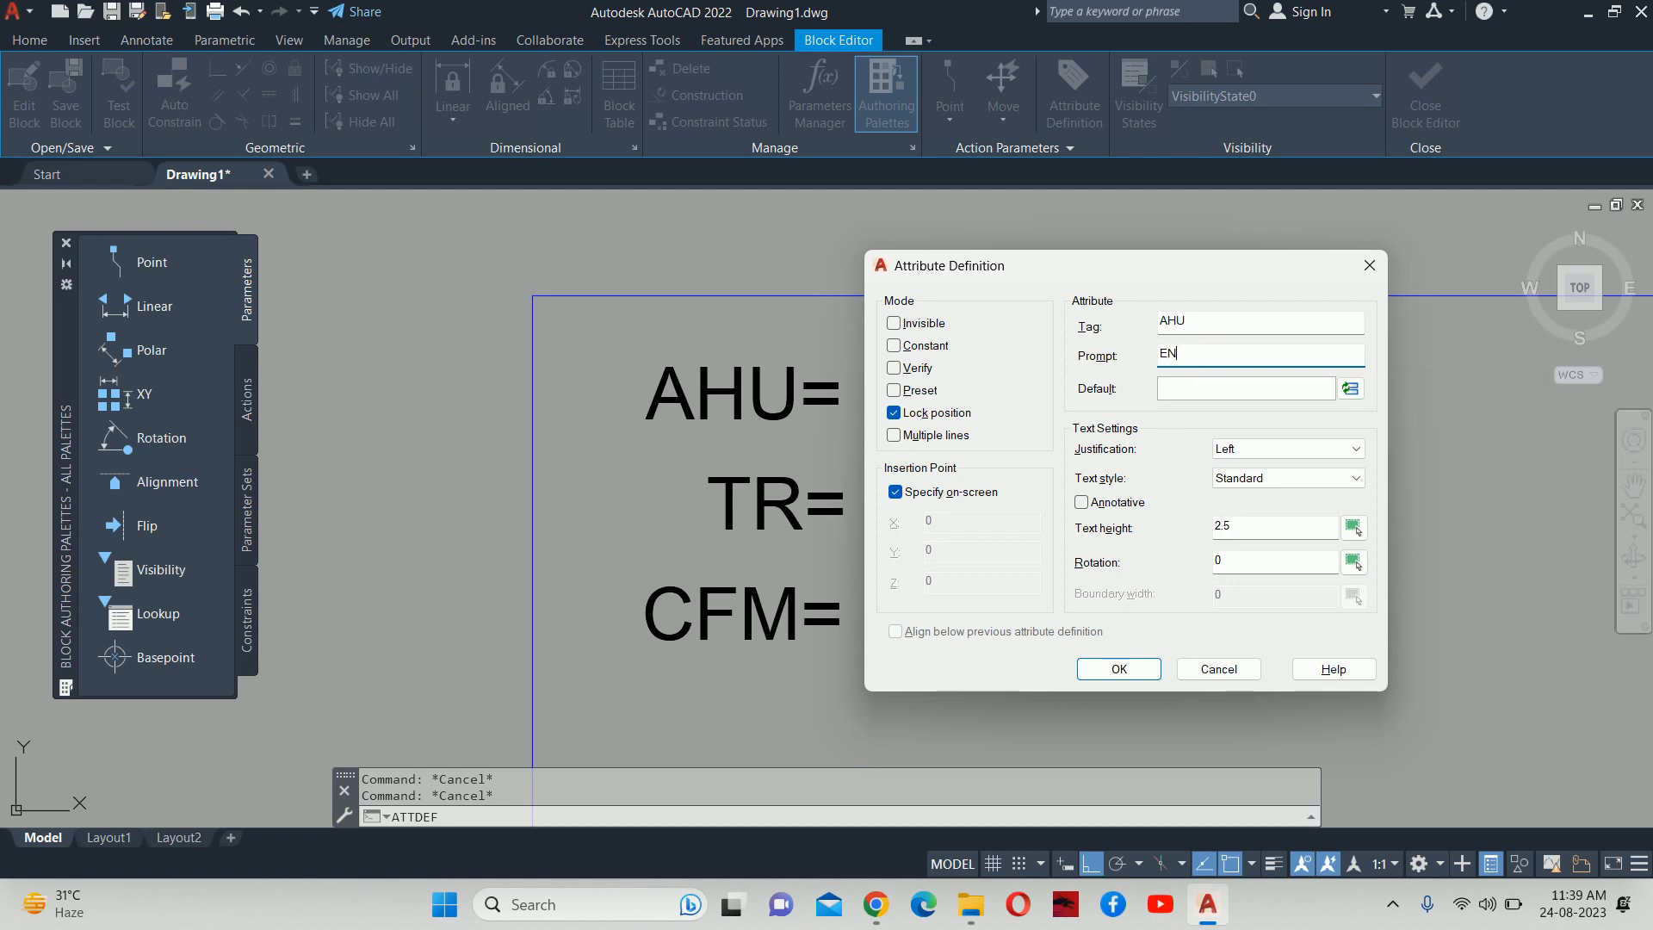
type("TER THE AHU NO")
left_click(1179, 392)
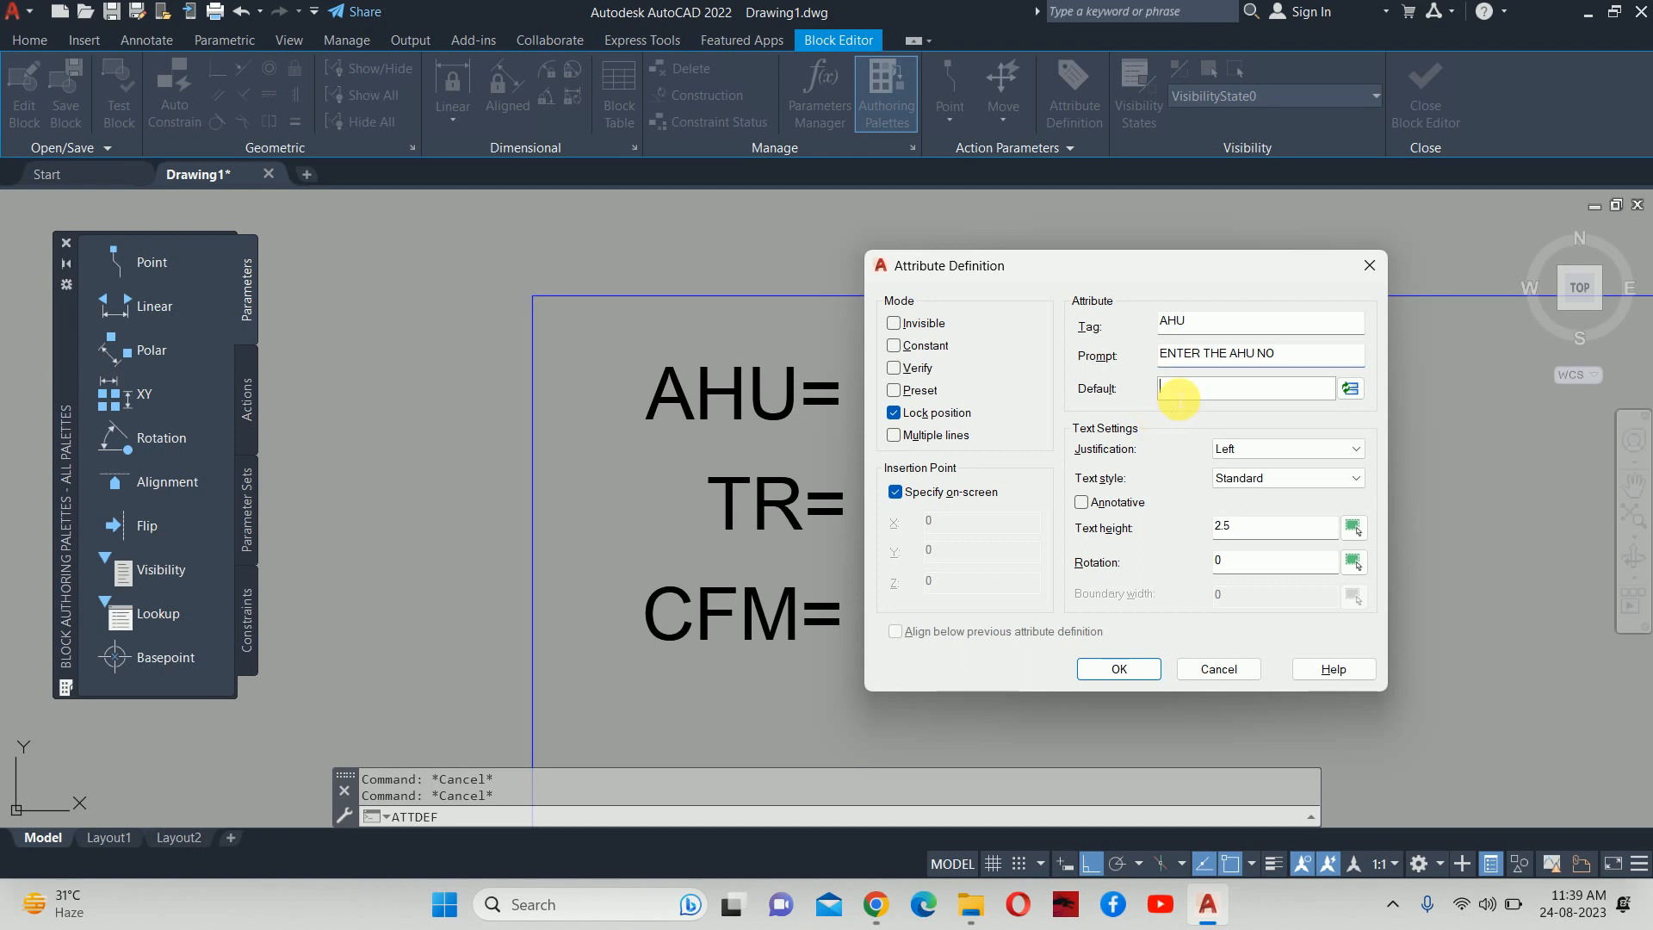
type("##")
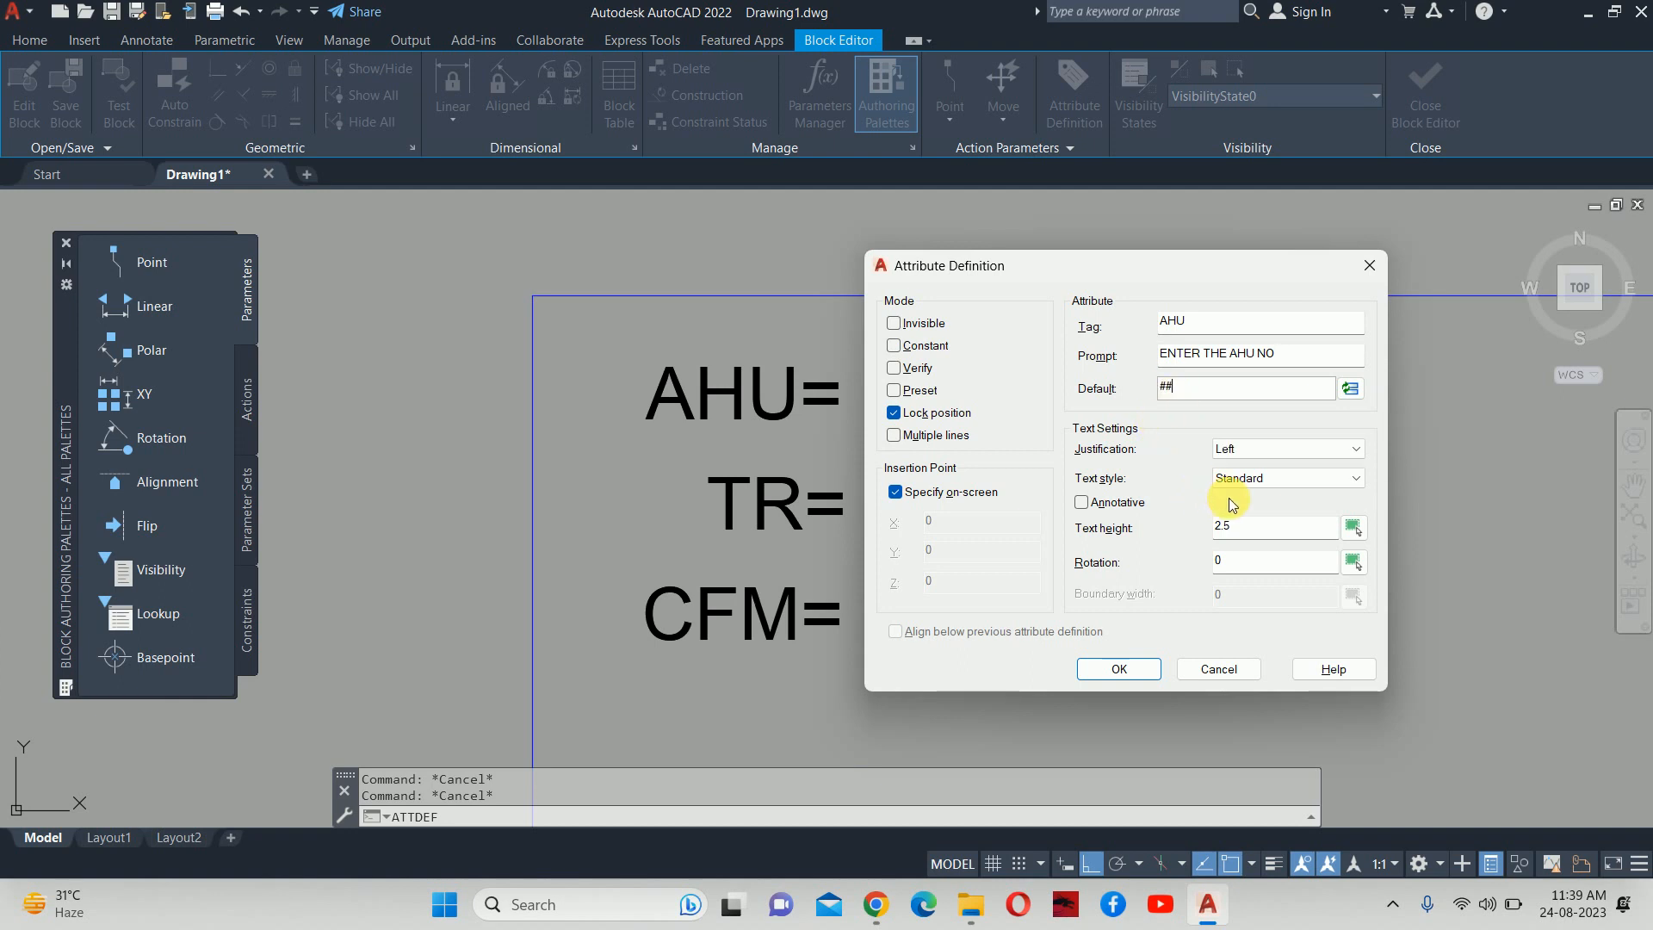
Set the attribute's text height to 75 and place it right of the AHU= label.
double_click(1244, 527)
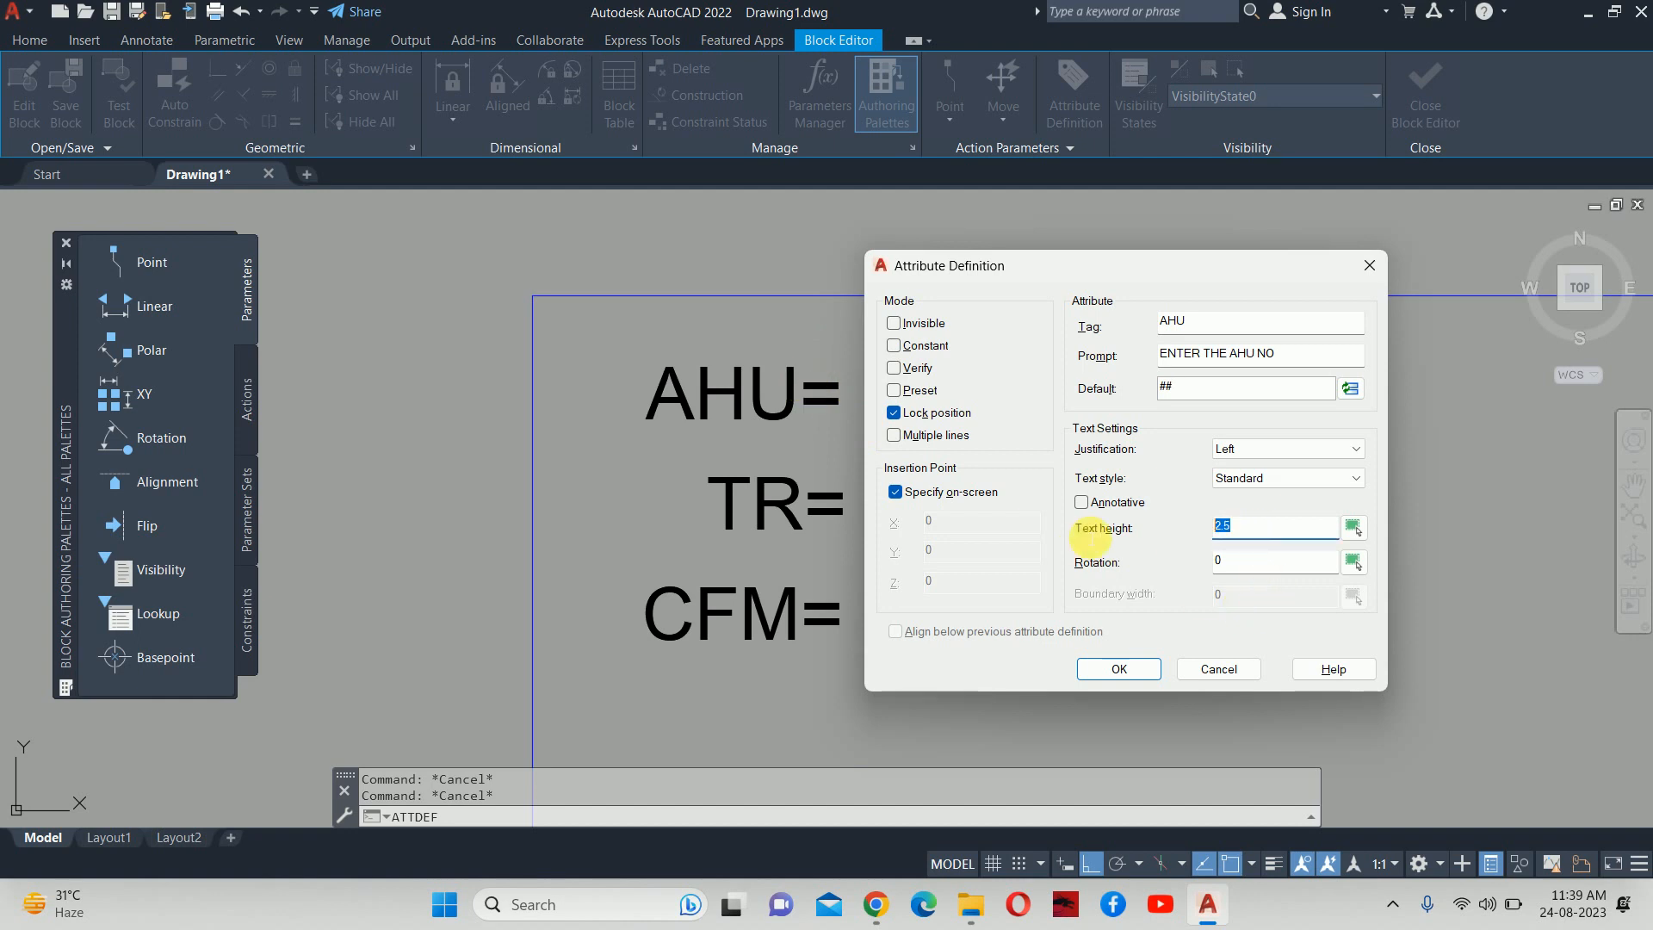
type("75")
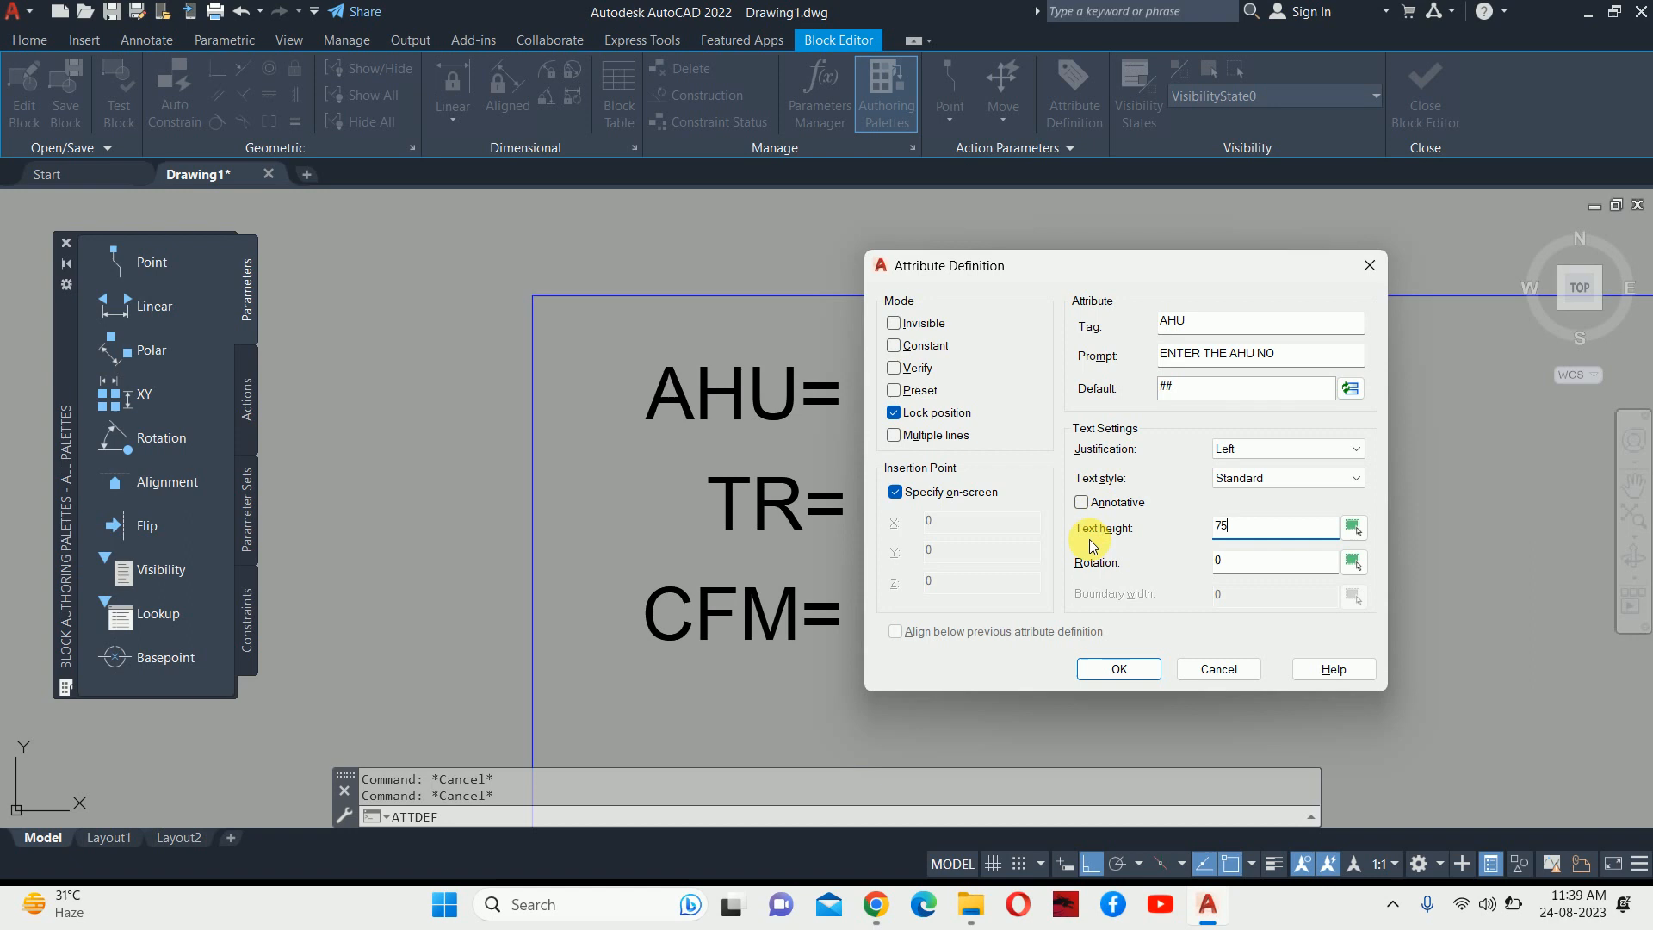
left_click(1122, 675)
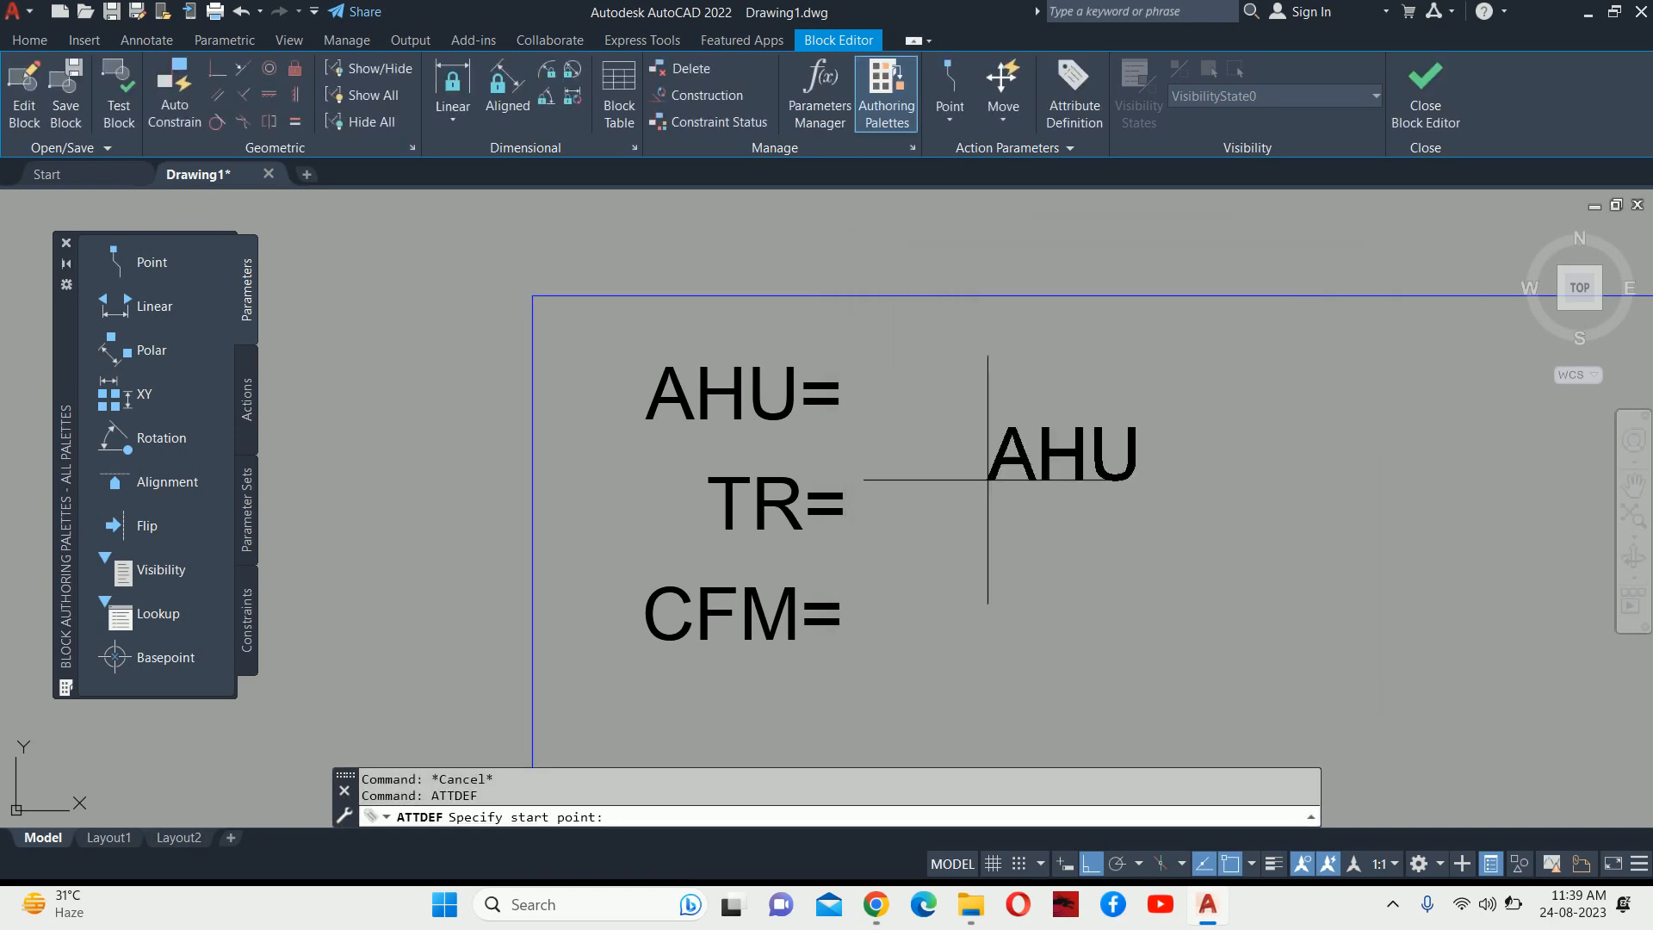
scroll(921, 422, "up", 2)
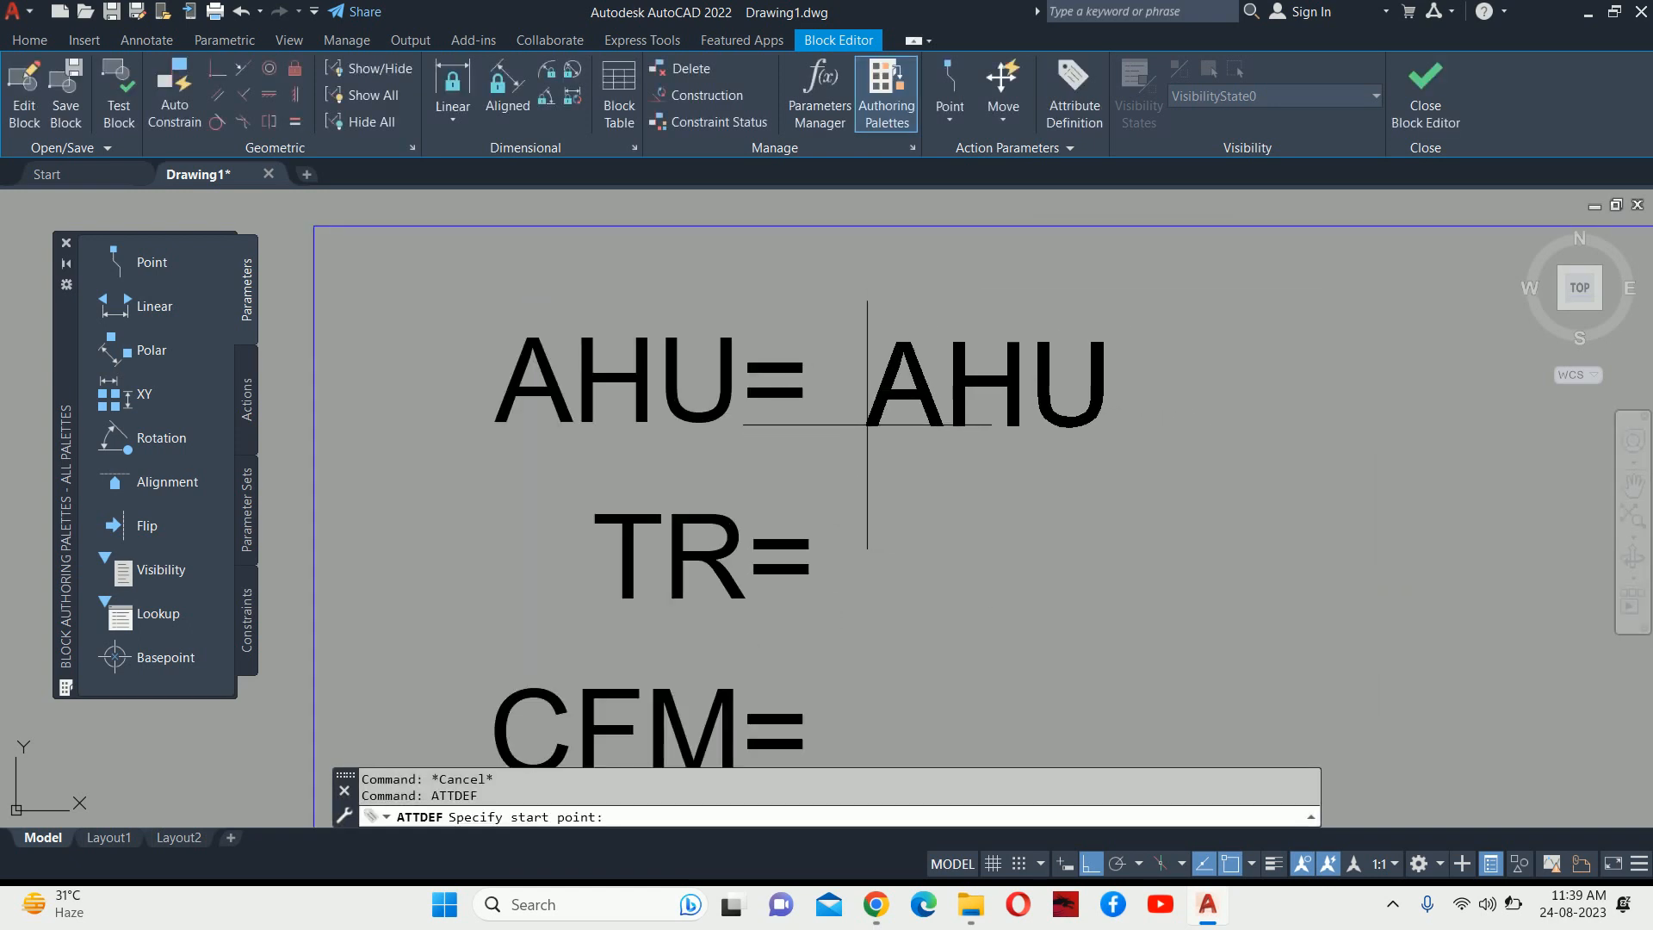
left_click(865, 422)
key("Escape")
key("Escape")
scroll(1014, 404, "down", 4)
scroll(1014, 370, "up", 4)
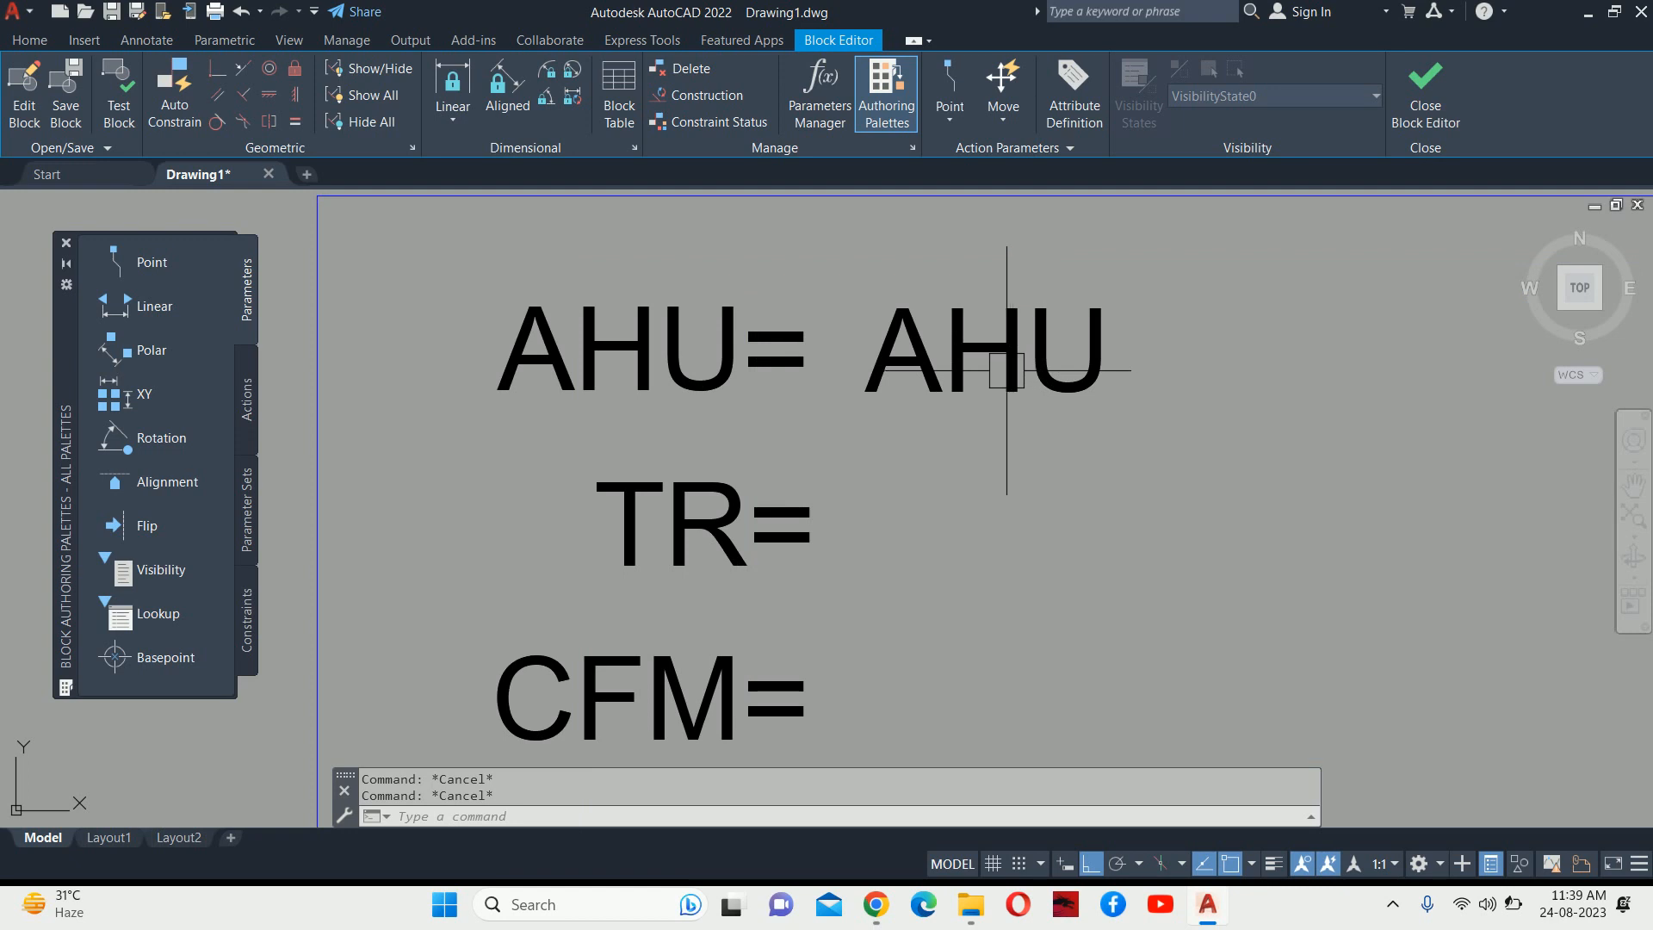
type("ATTDEF")
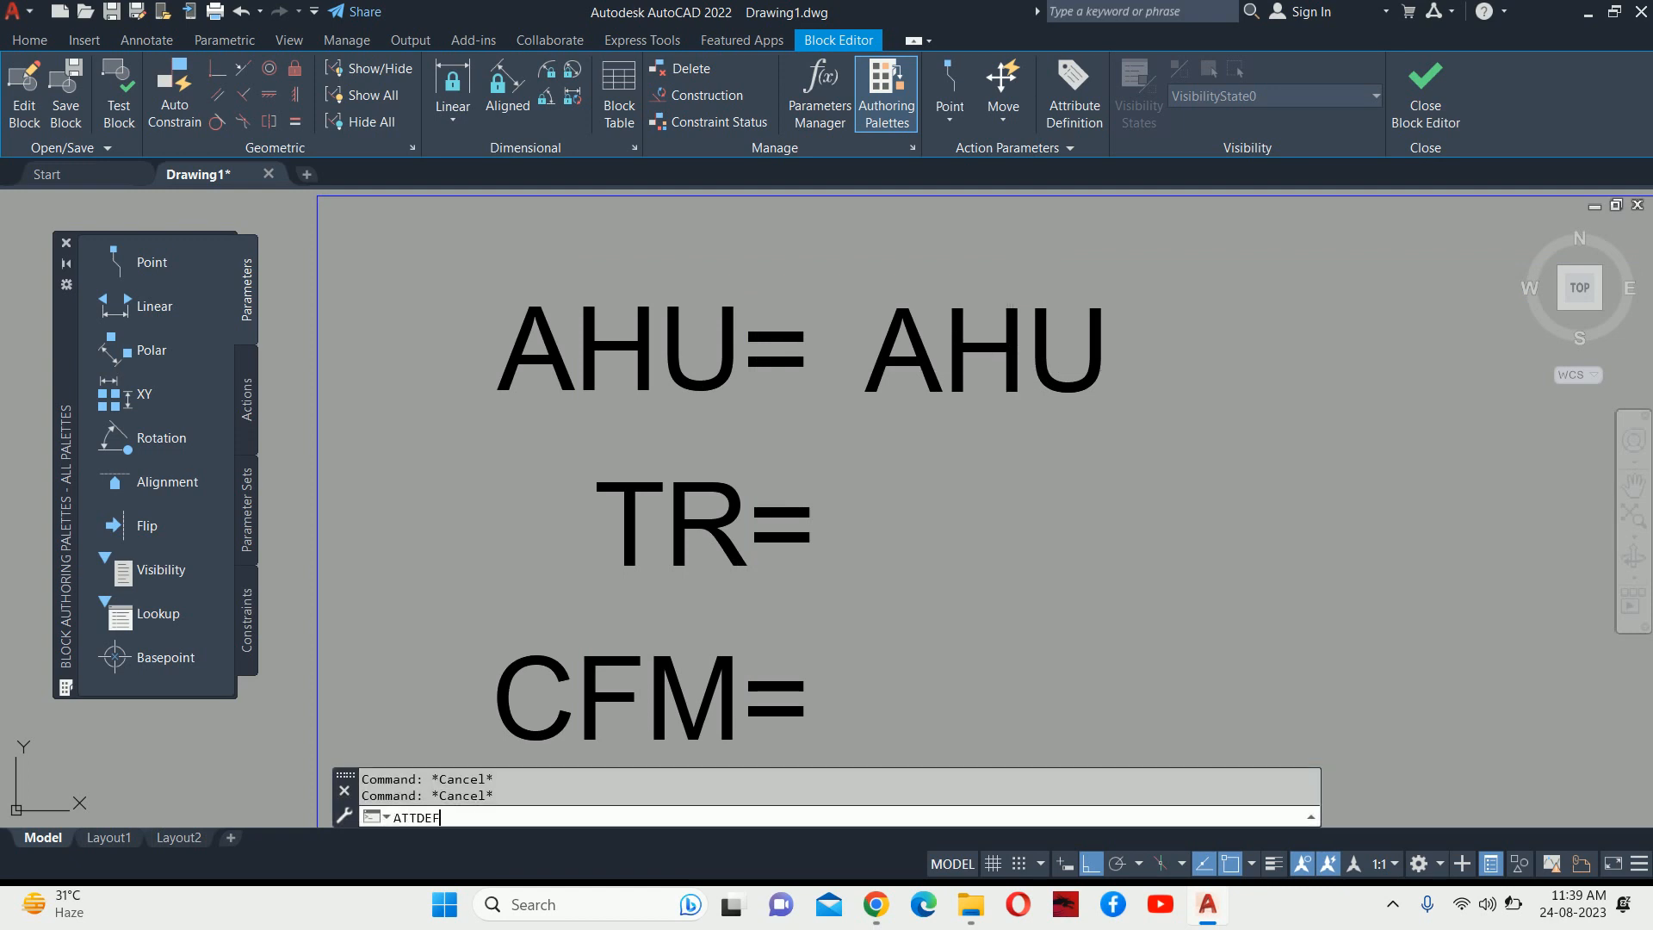
Add a TR attribute with an ENTER prompt and default $$ after the TR= label.
key("Return")
left_click_drag(897, 248, 1251, 280)
type("TR")
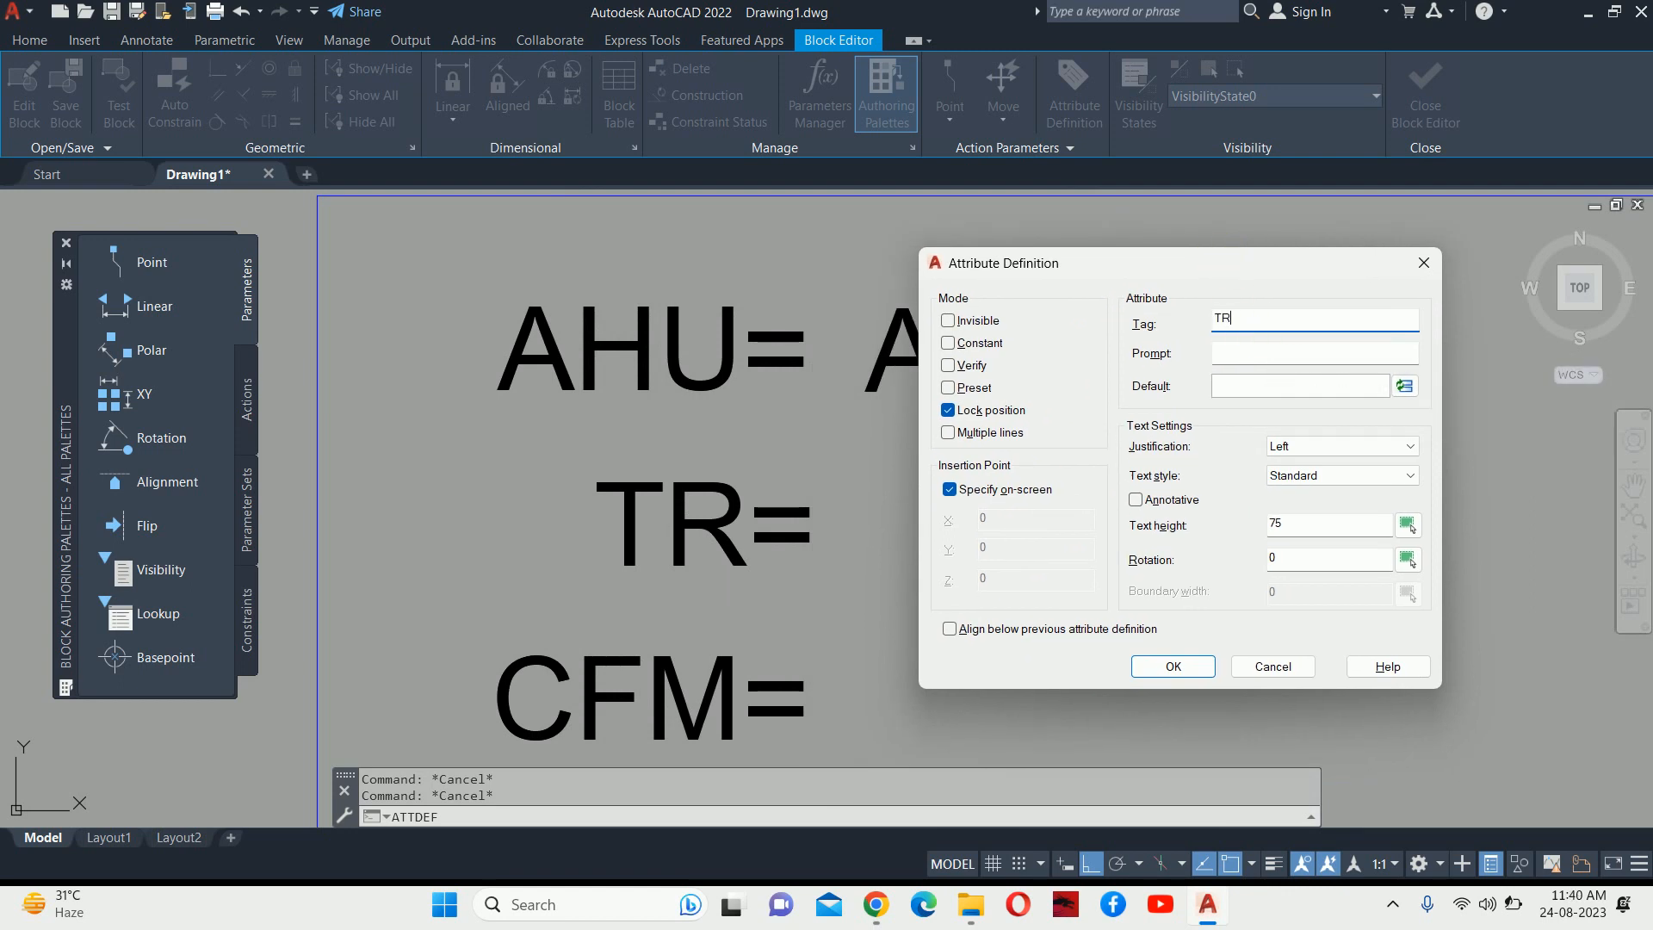
left_click(1247, 354)
type("ENTER THE TR VALUE")
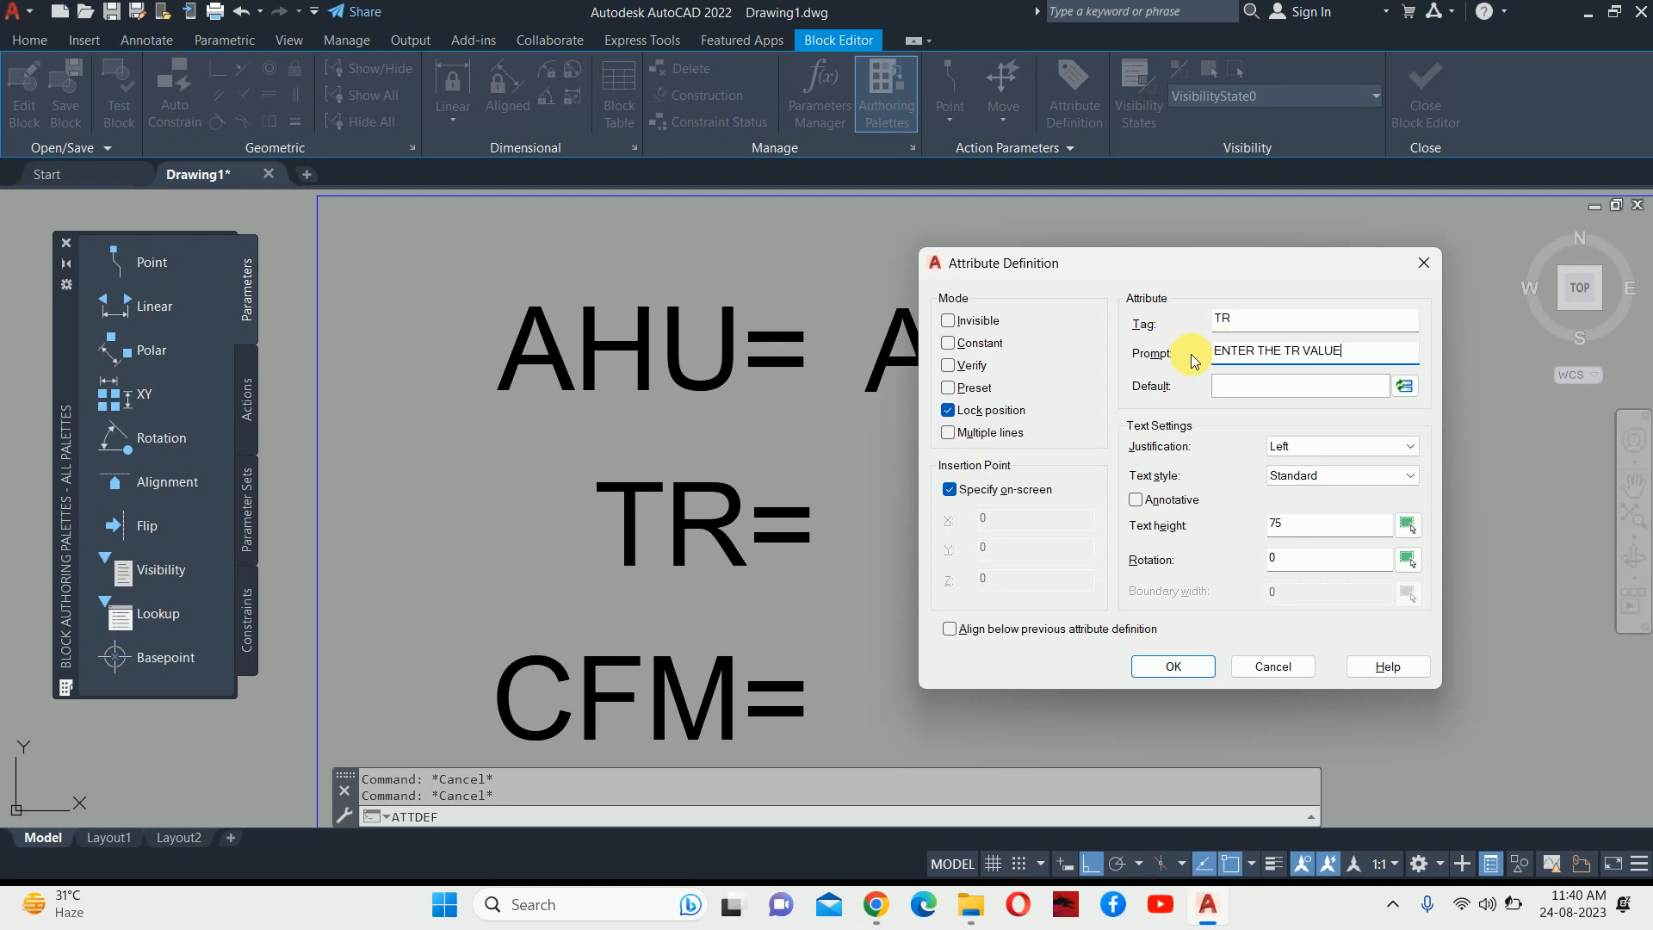
left_click(1280, 387)
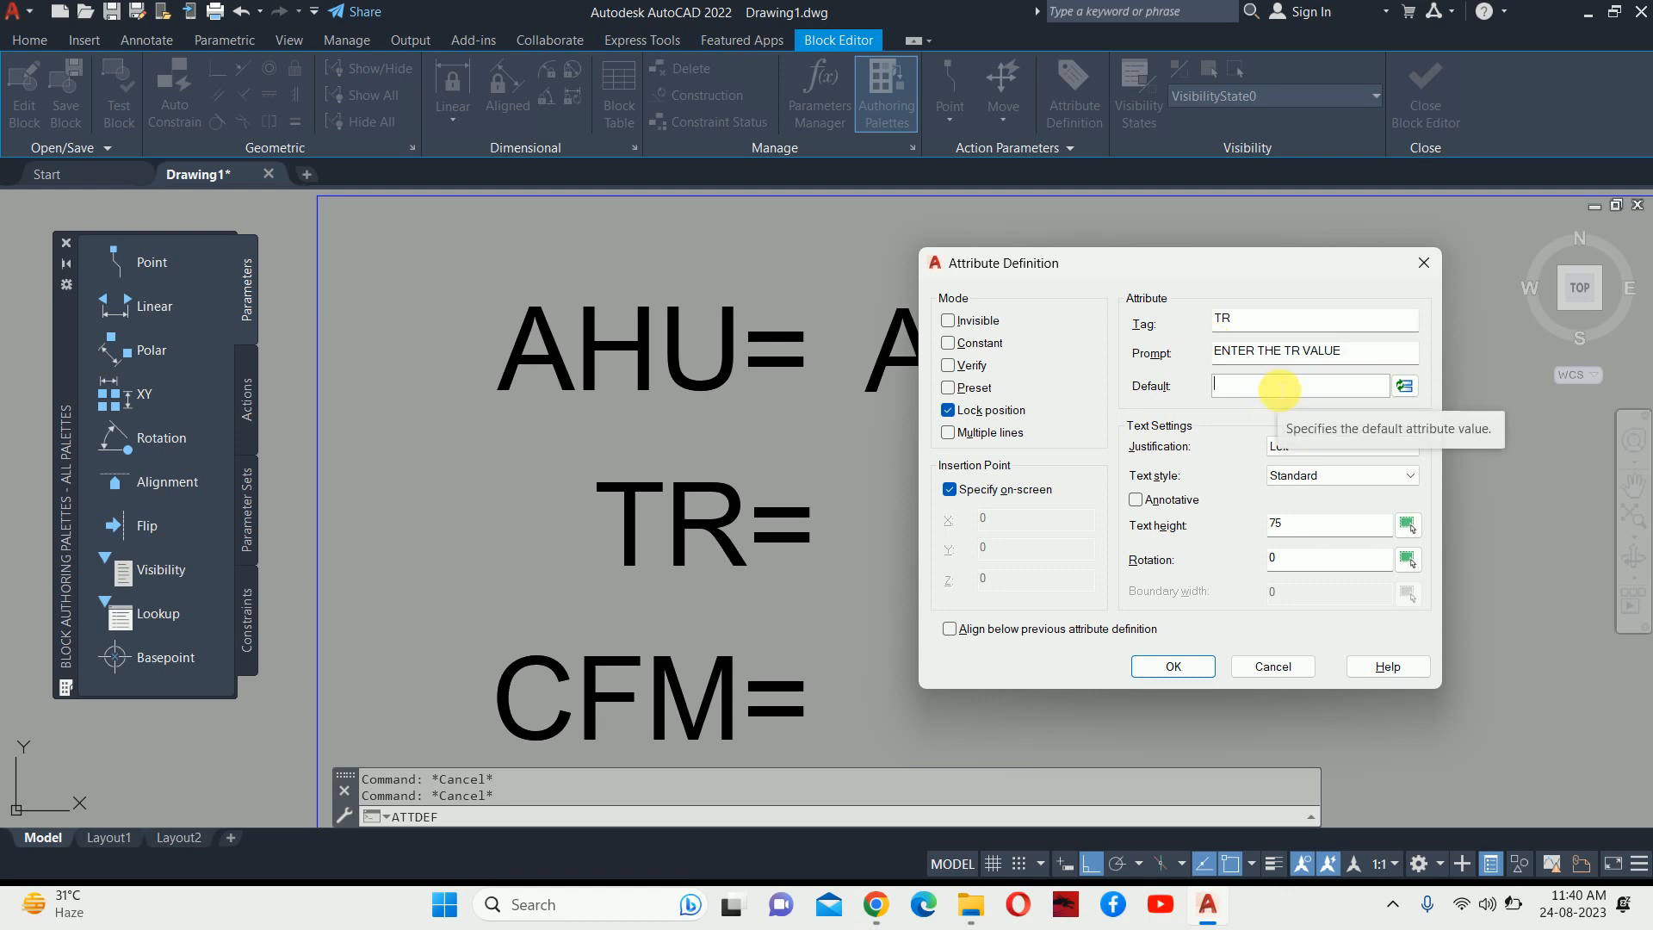
type("$$$")
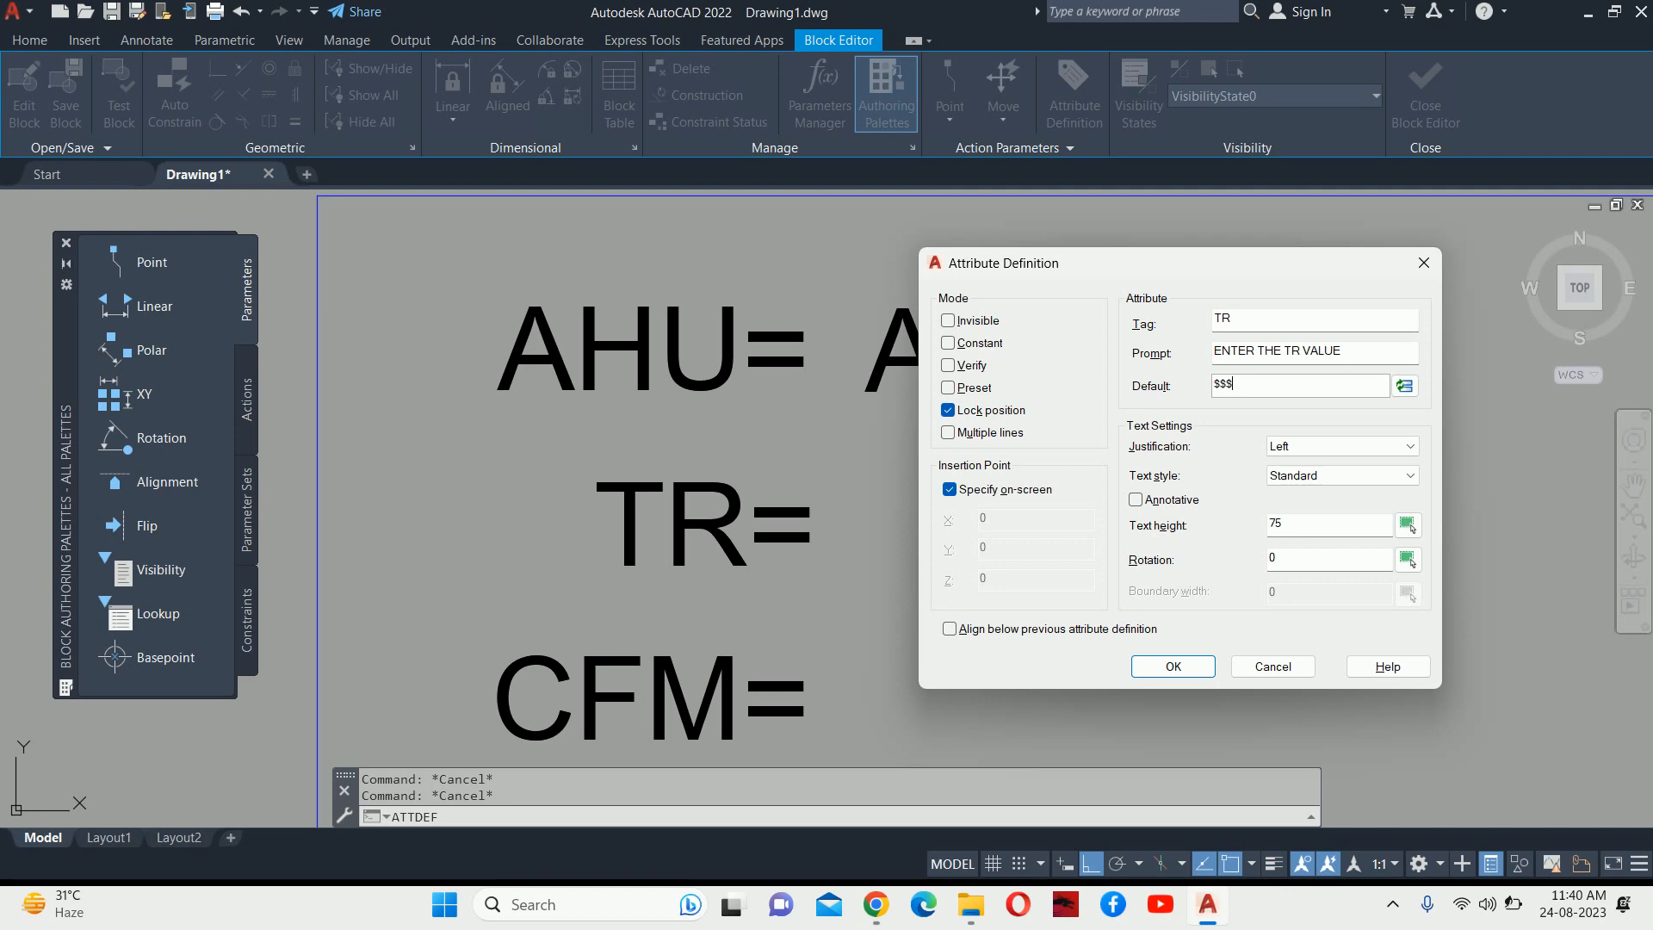
left_click(1173, 665)
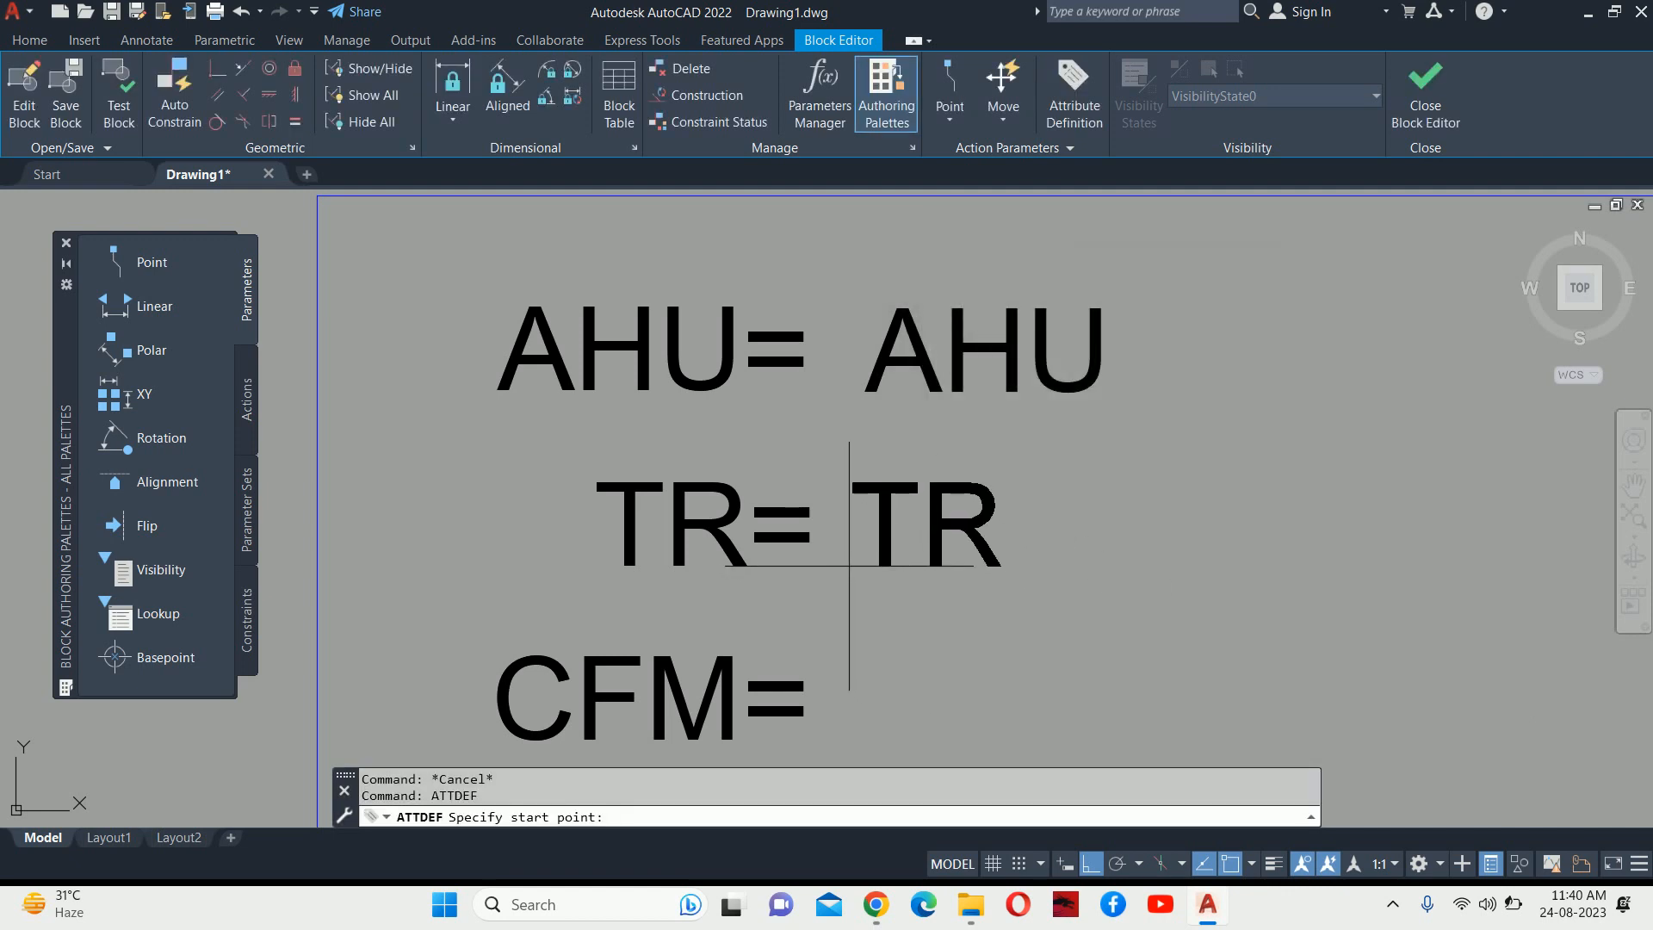
left_click(849, 564)
middle_click_drag(902, 561, 837, 425)
scroll(836, 425, "down", 2)
scroll(838, 445, "up", 2)
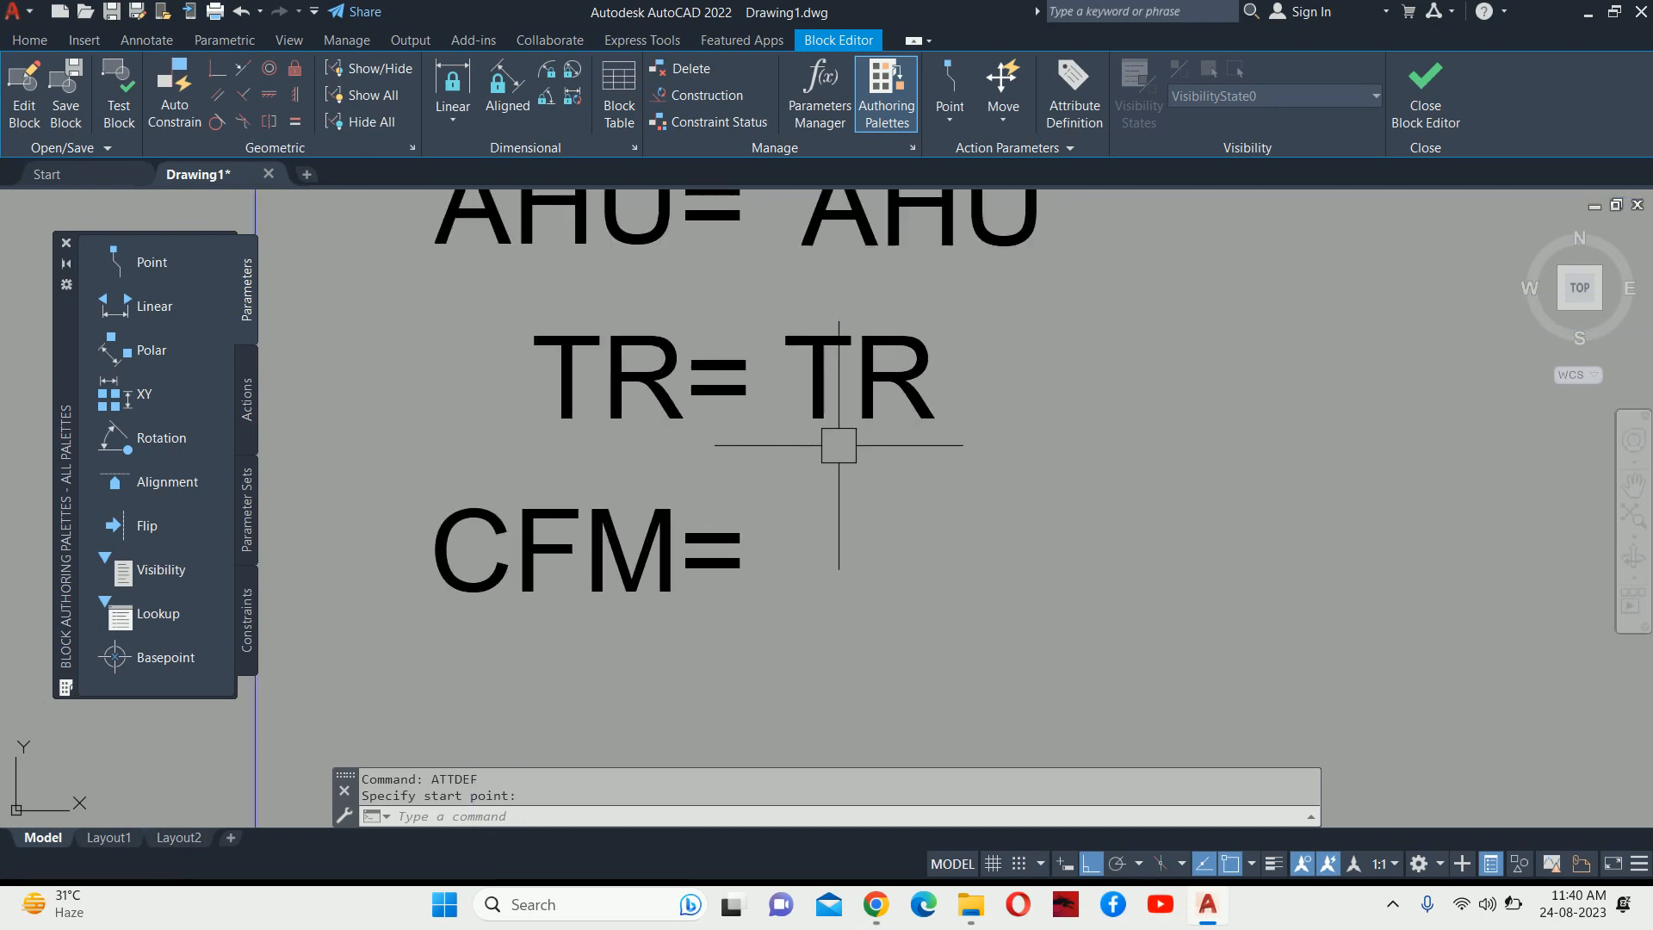
Add a CFM attribute prompting 'ENTER THE CFM VALUE', default @@@@, after CFM=.
key("Return")
type("CFM")
key("Tab")
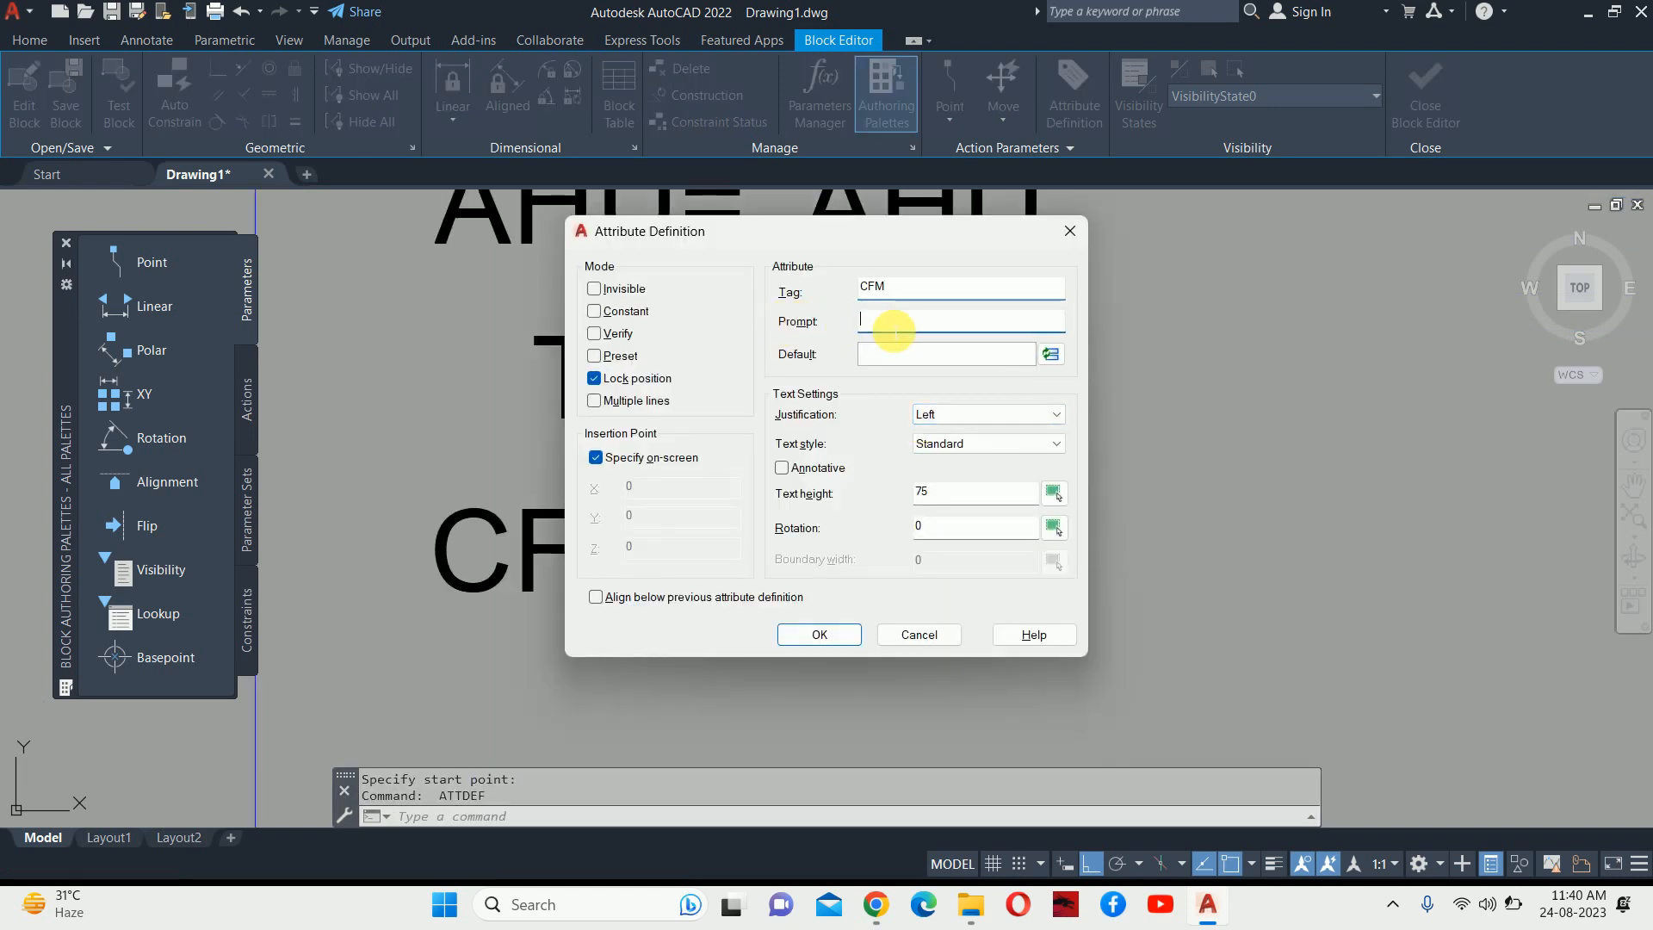
type("ENTER THE CFM VAL")
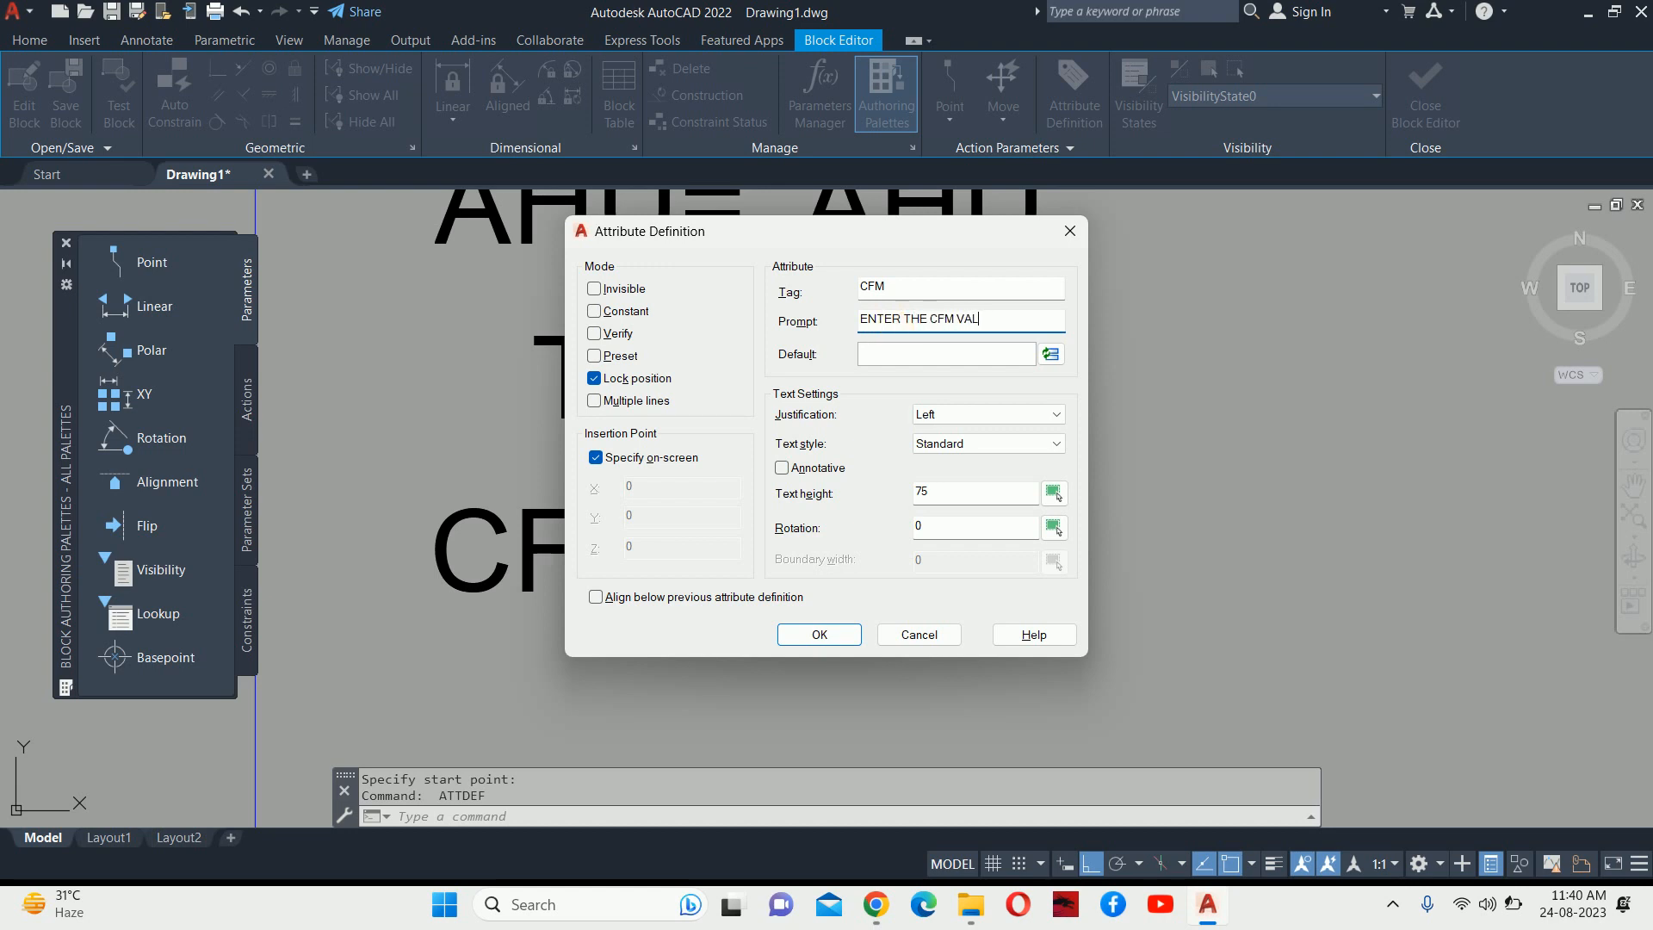
left_click(992, 359)
type("@@@@")
left_click(819, 634)
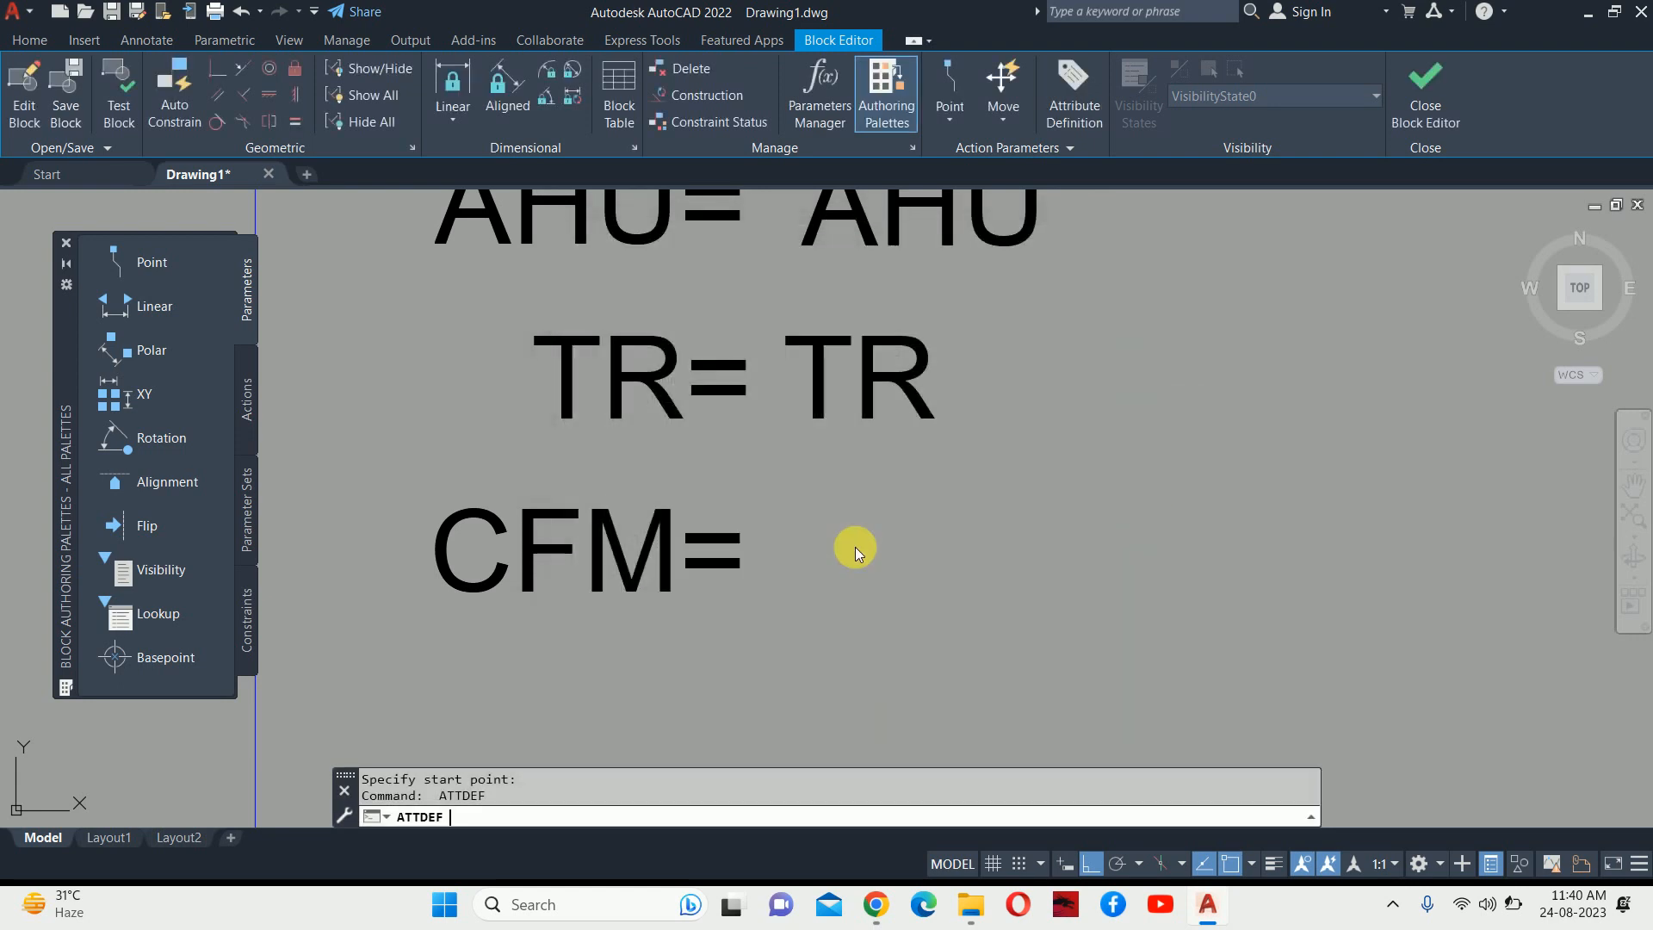
left_click(793, 592)
Save the AHU block changes, erase the old instance, and start inserting with I.
left_click(1420, 95)
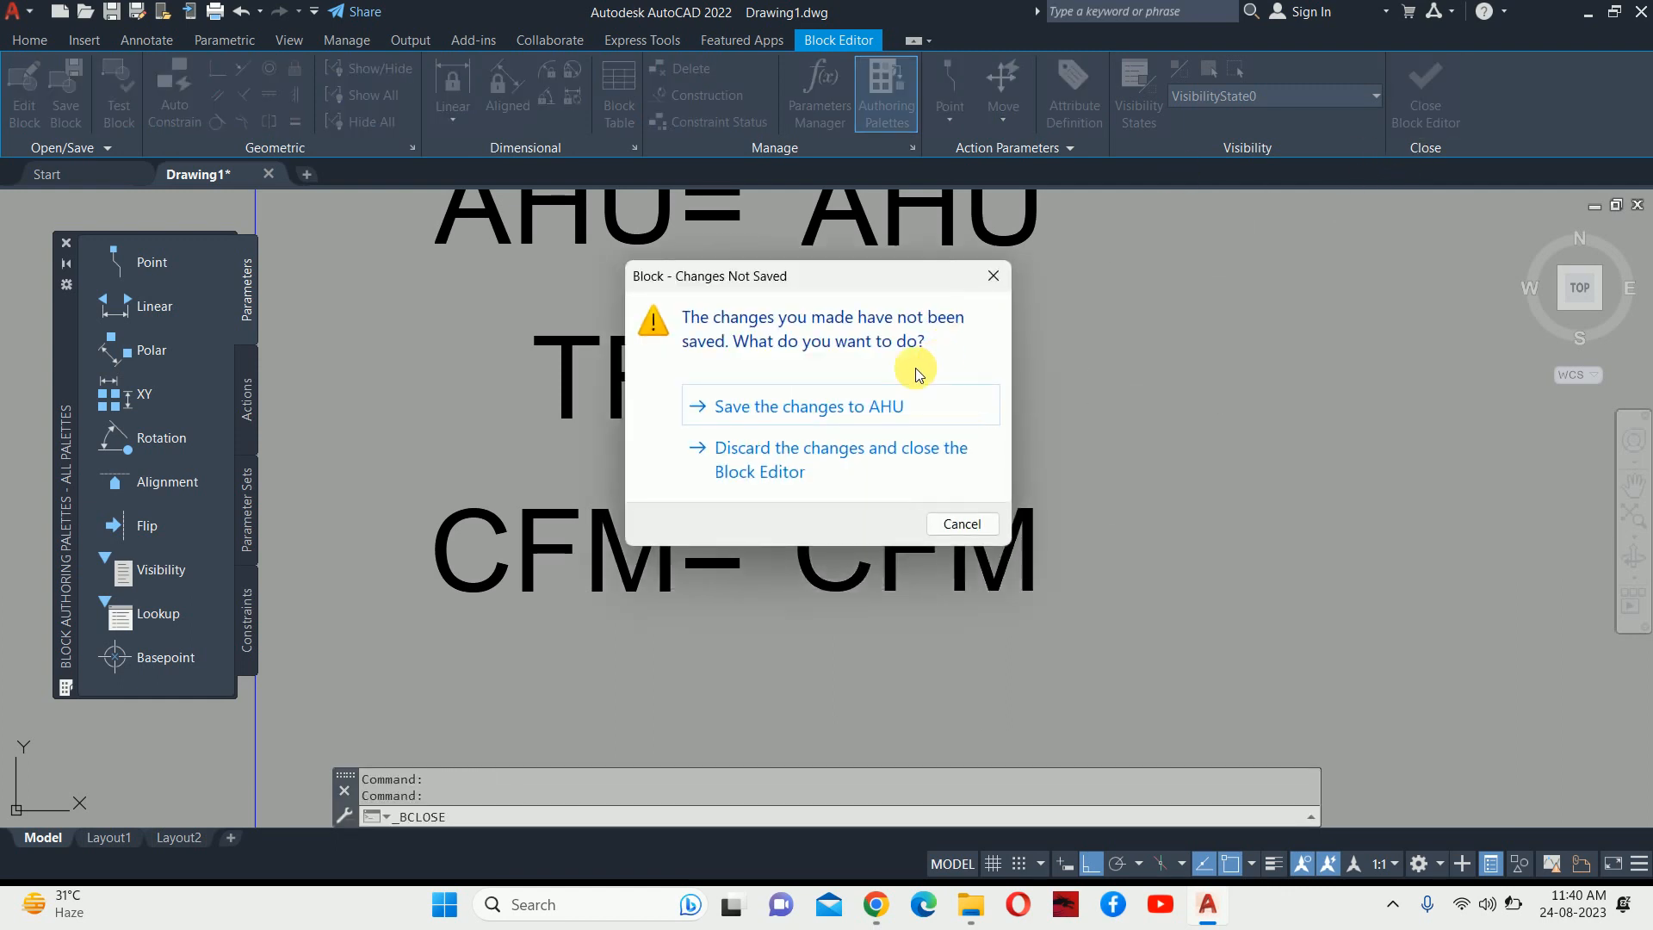
left_click(850, 409)
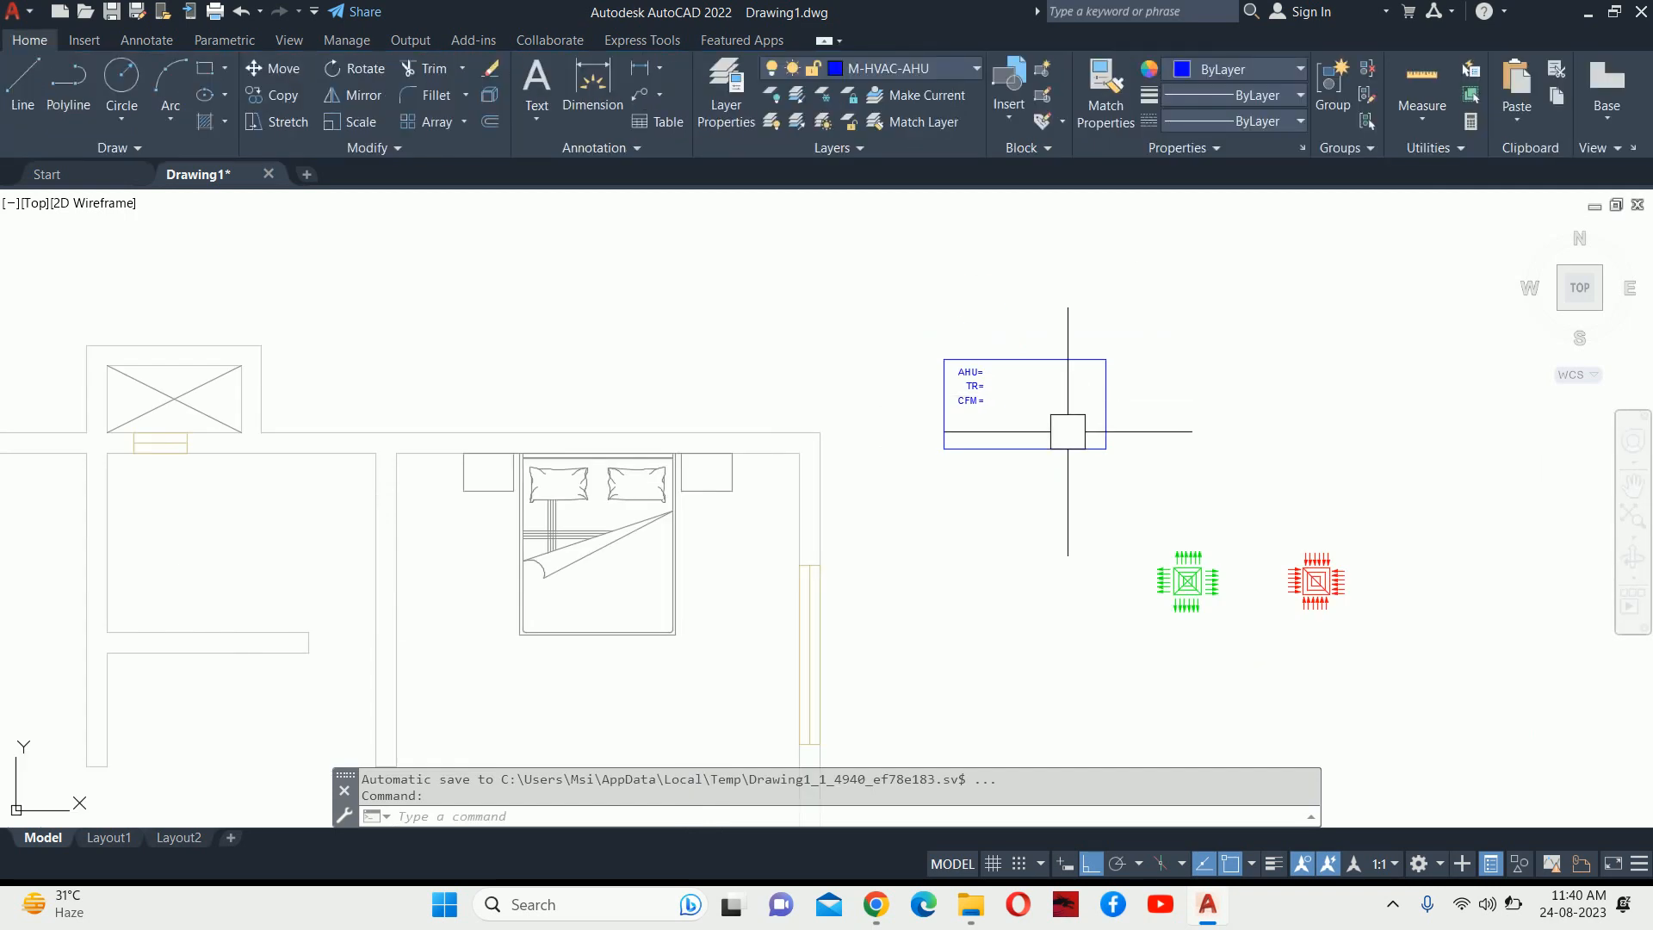
left_click(968, 372)
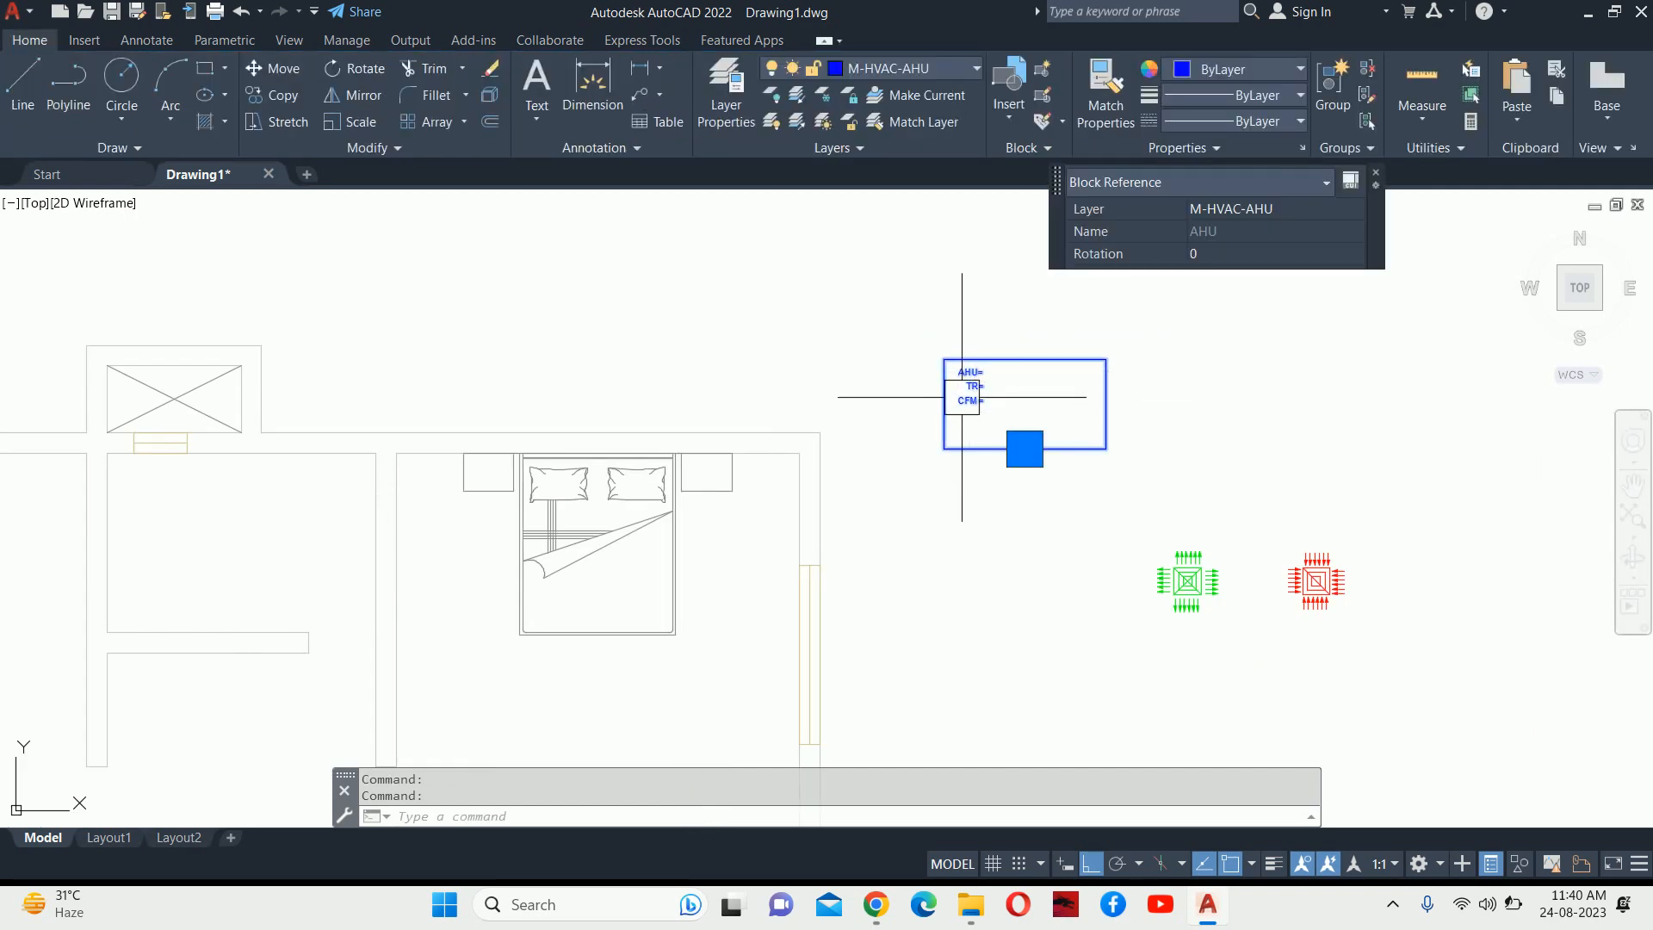
key("Delete")
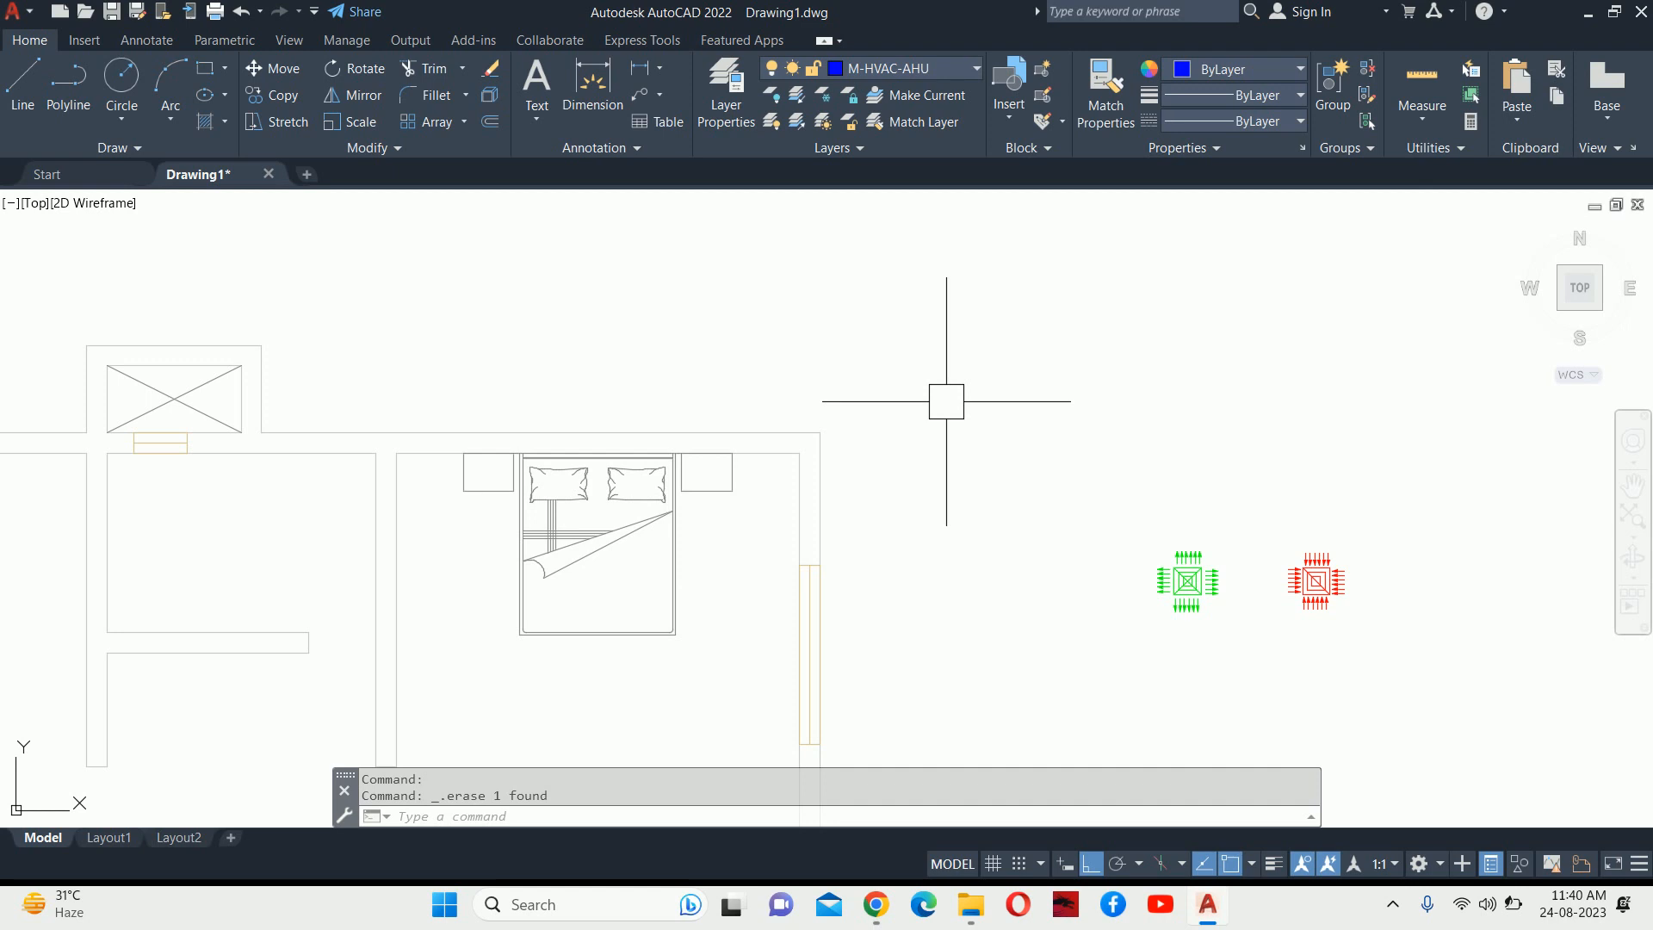
type("i")
key("Return")
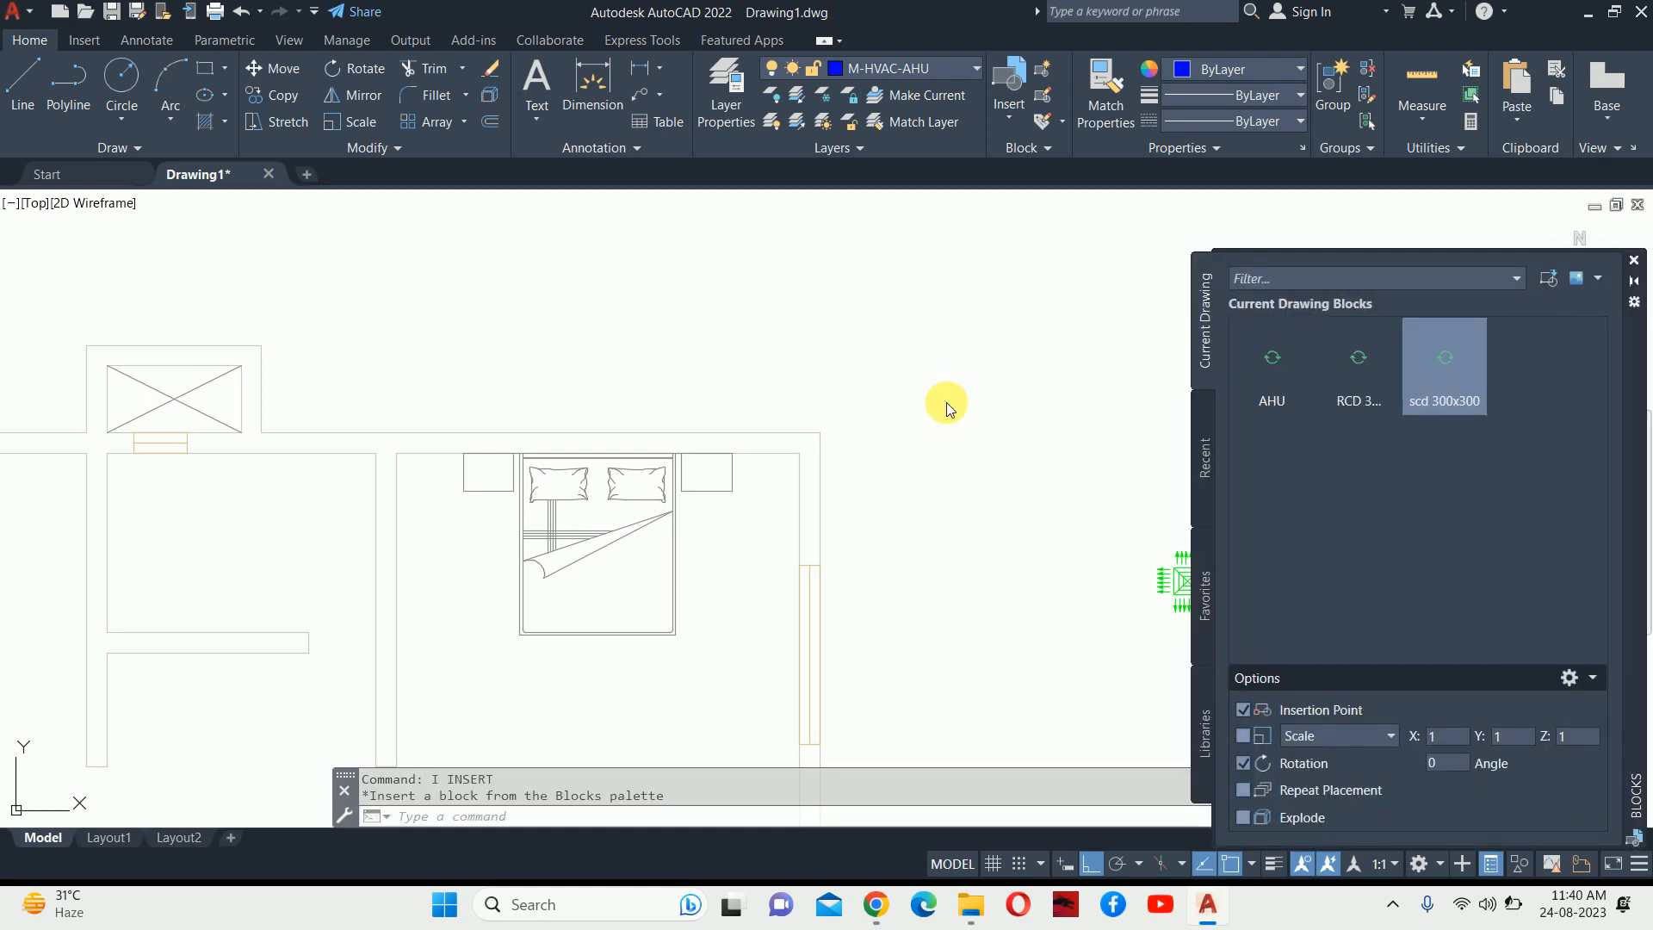
Insert the AHU block at rotation 0 with values 01, 5 TR and 1500.
left_click(1258, 360)
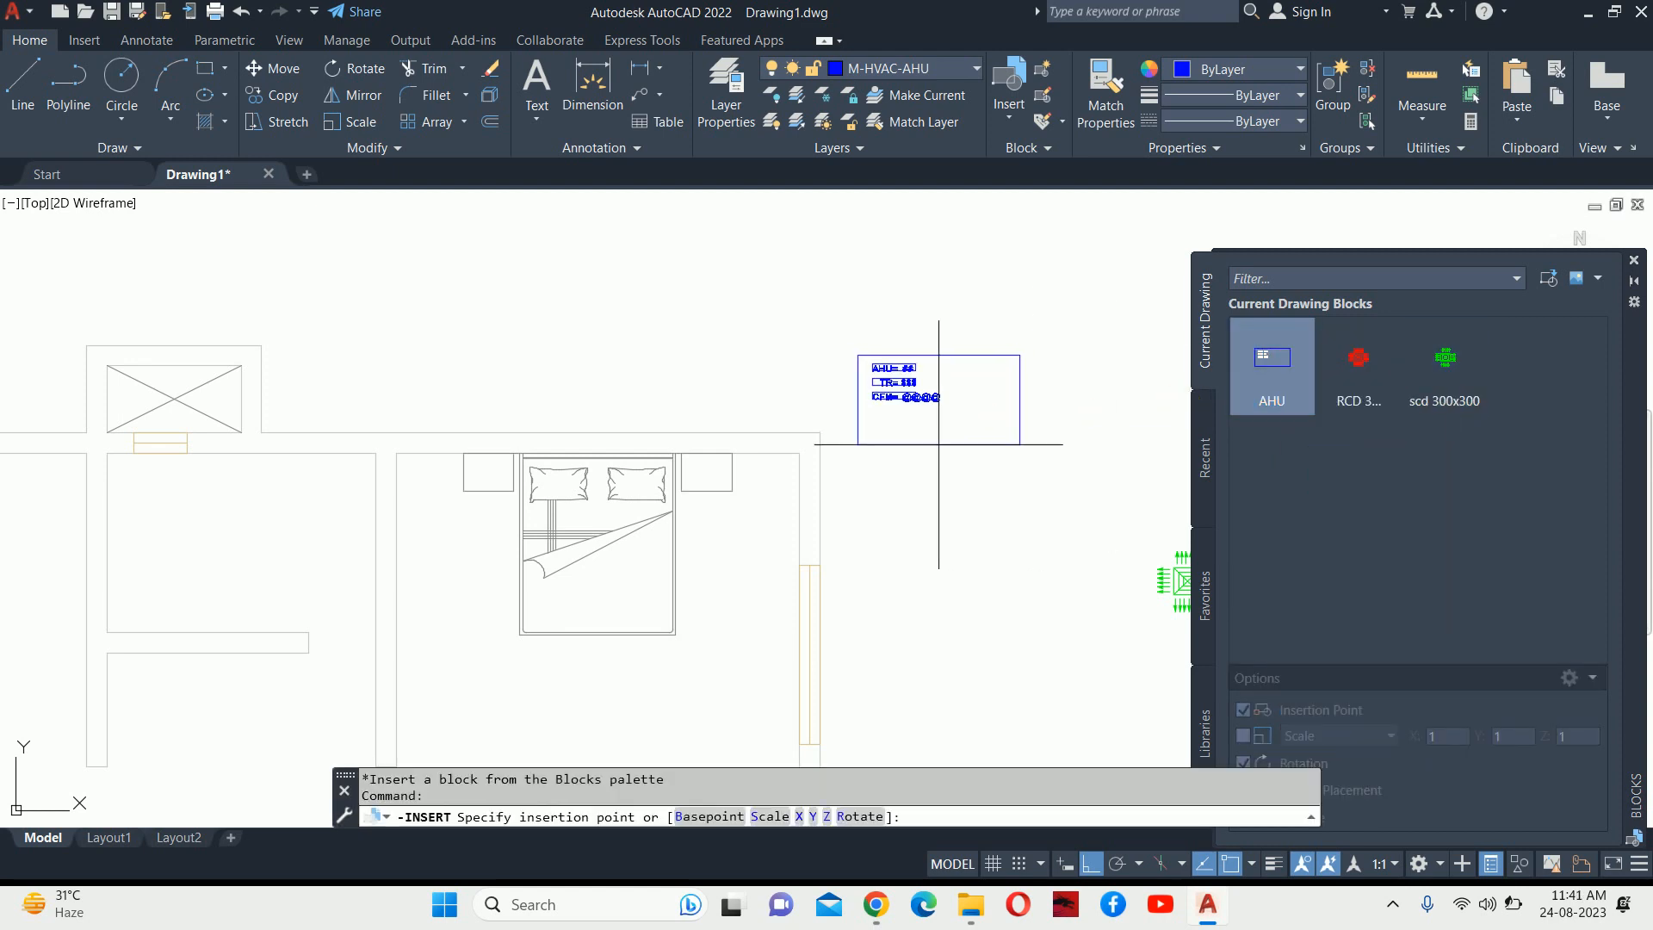
scroll(953, 514, "up", 4)
left_click(939, 602)
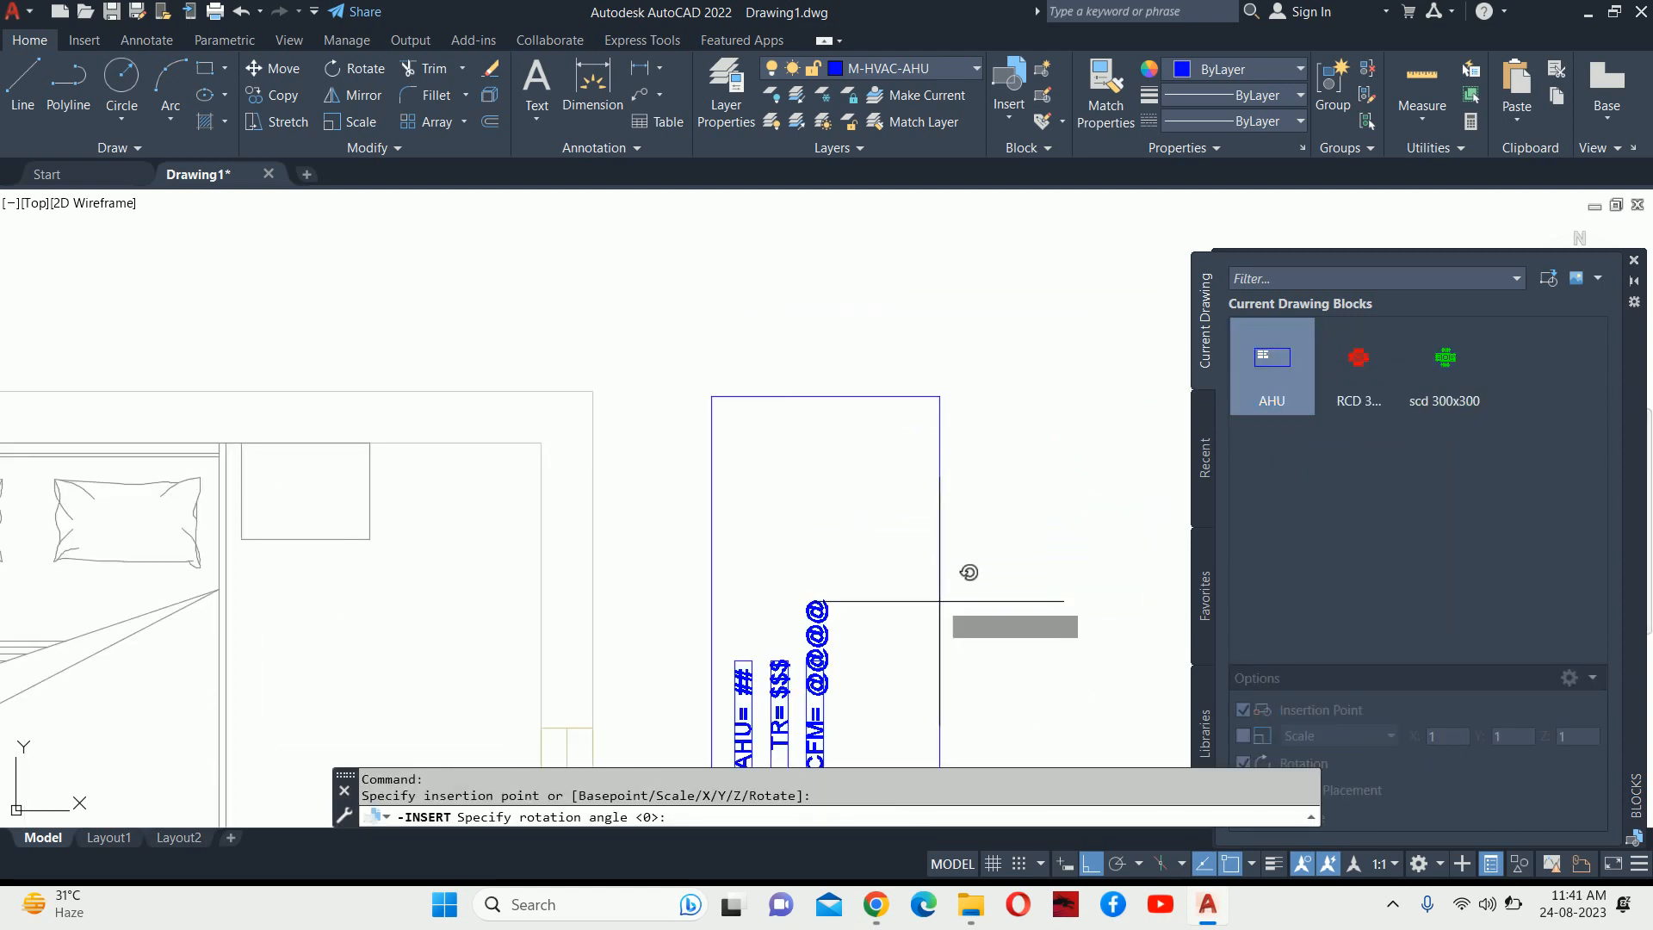
left_click(1017, 616)
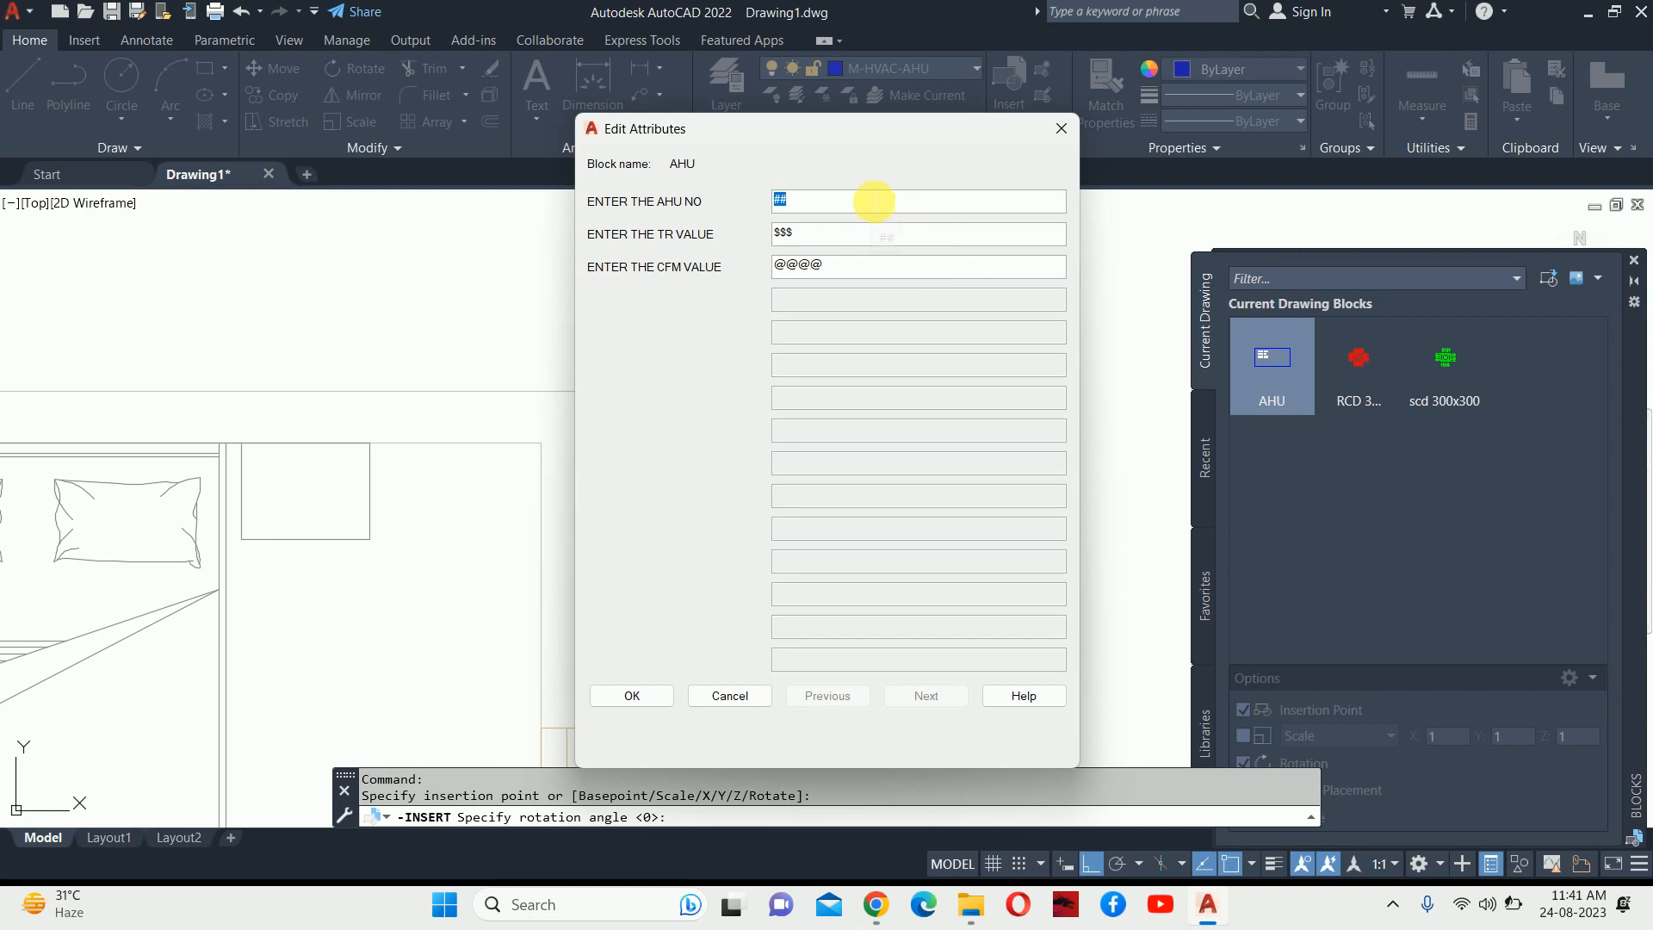
type("01")
left_click(870, 212)
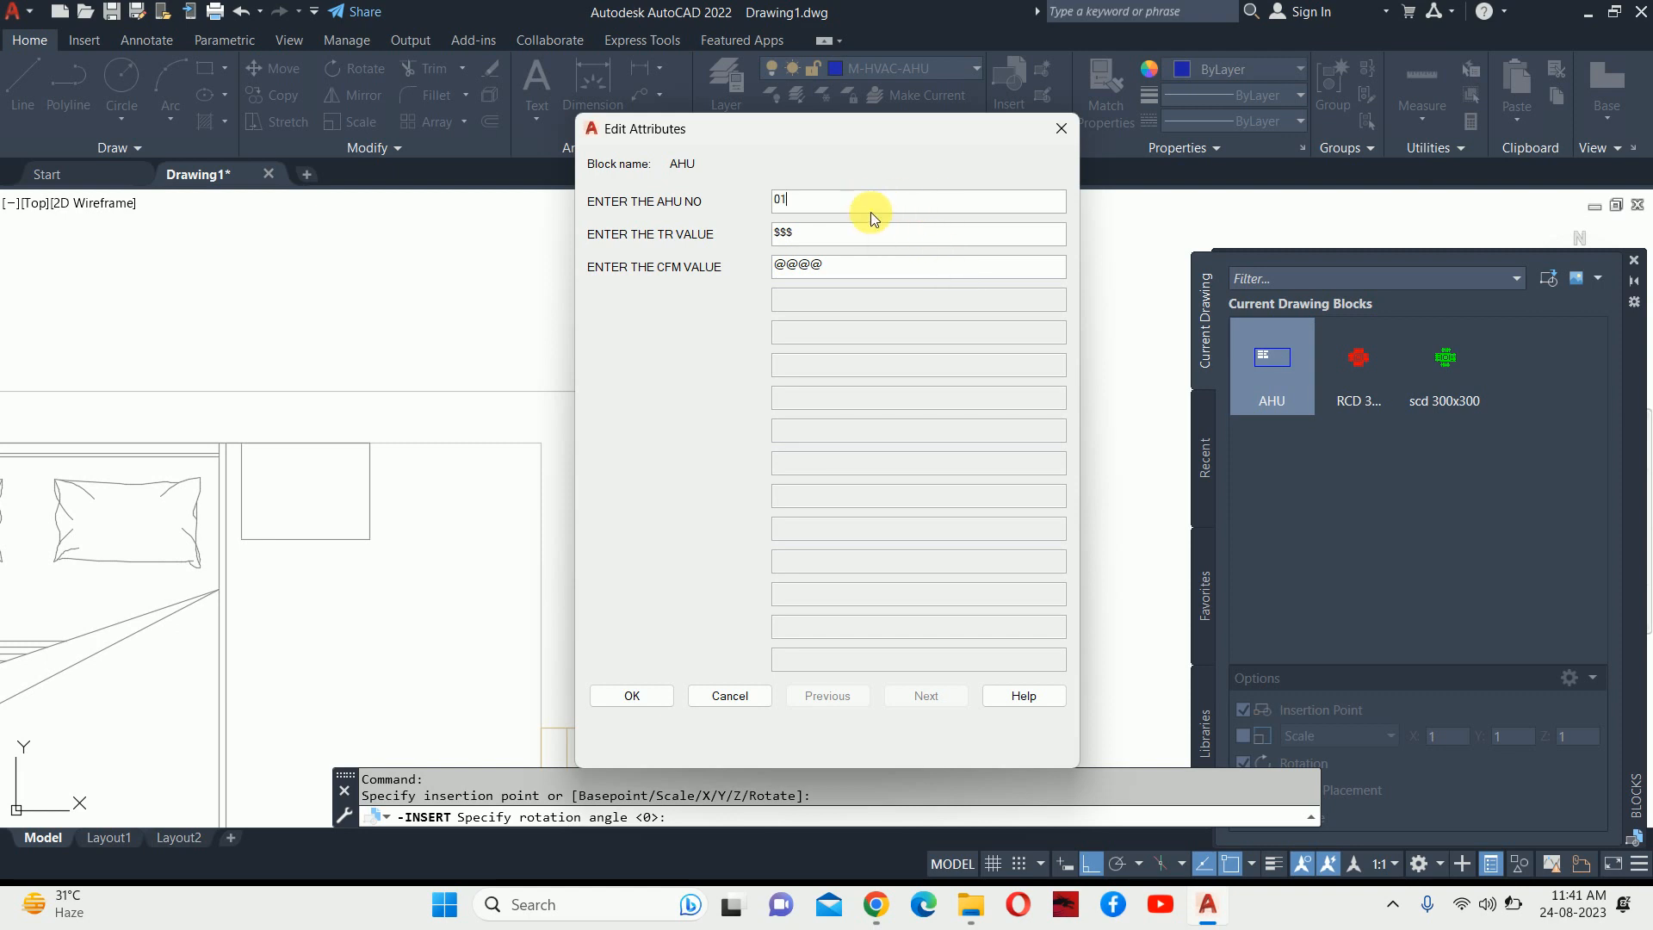
double_click(808, 233)
left_click_drag(808, 233, 814, 265)
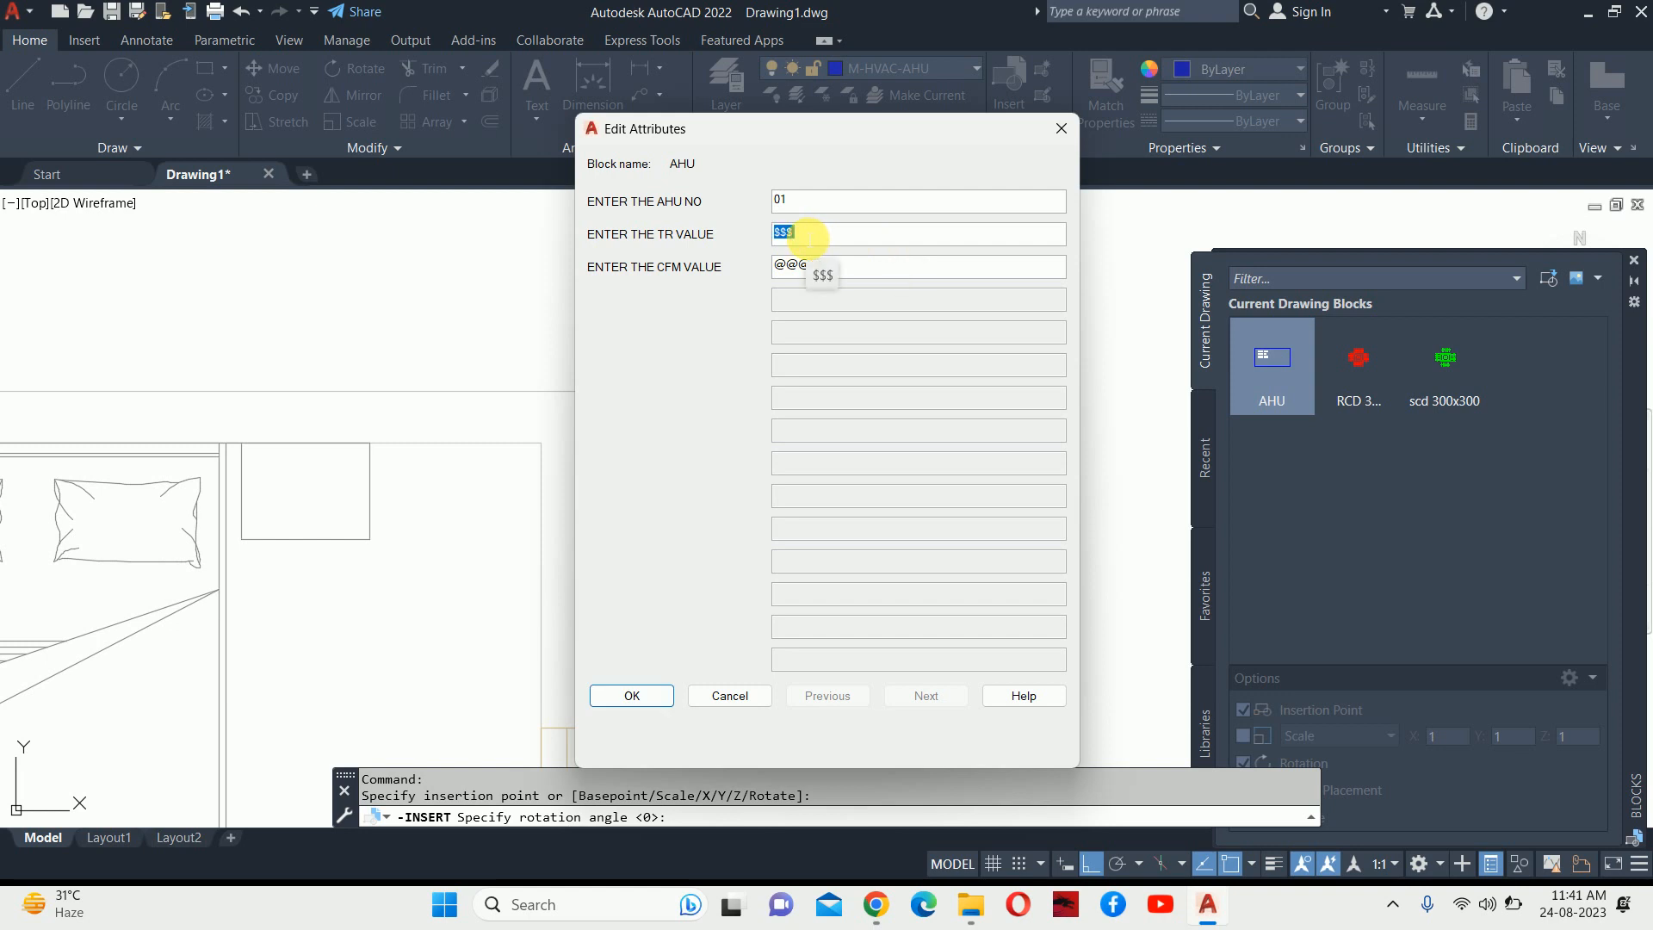
type("5 TR")
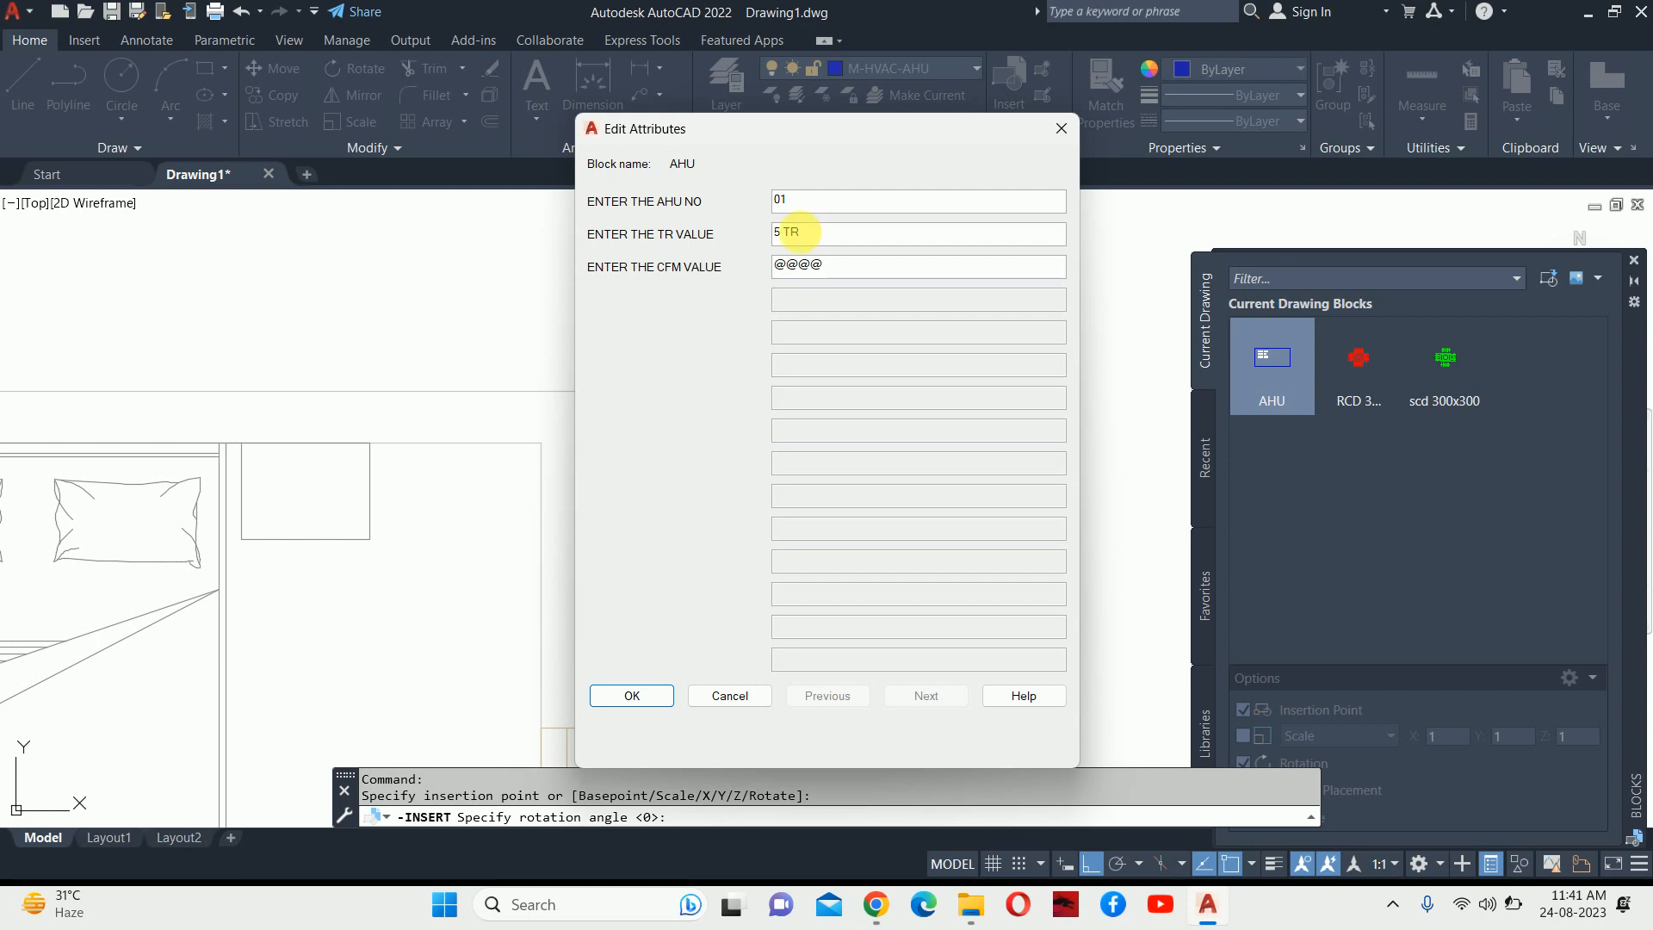
double_click(837, 265)
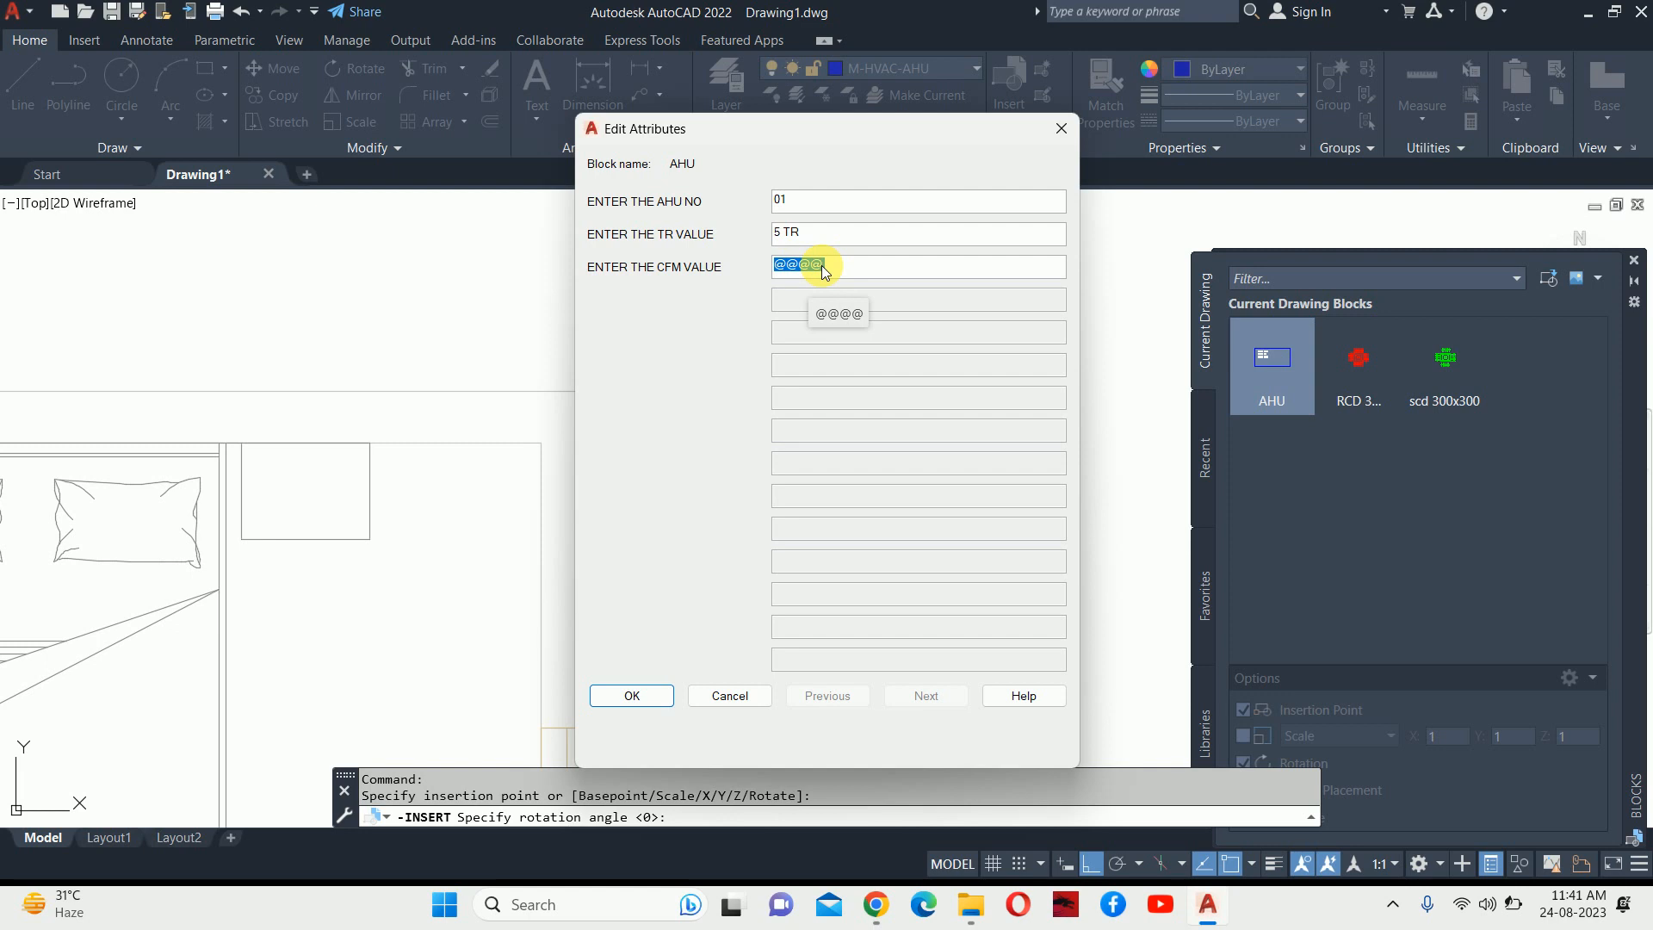
type("1500")
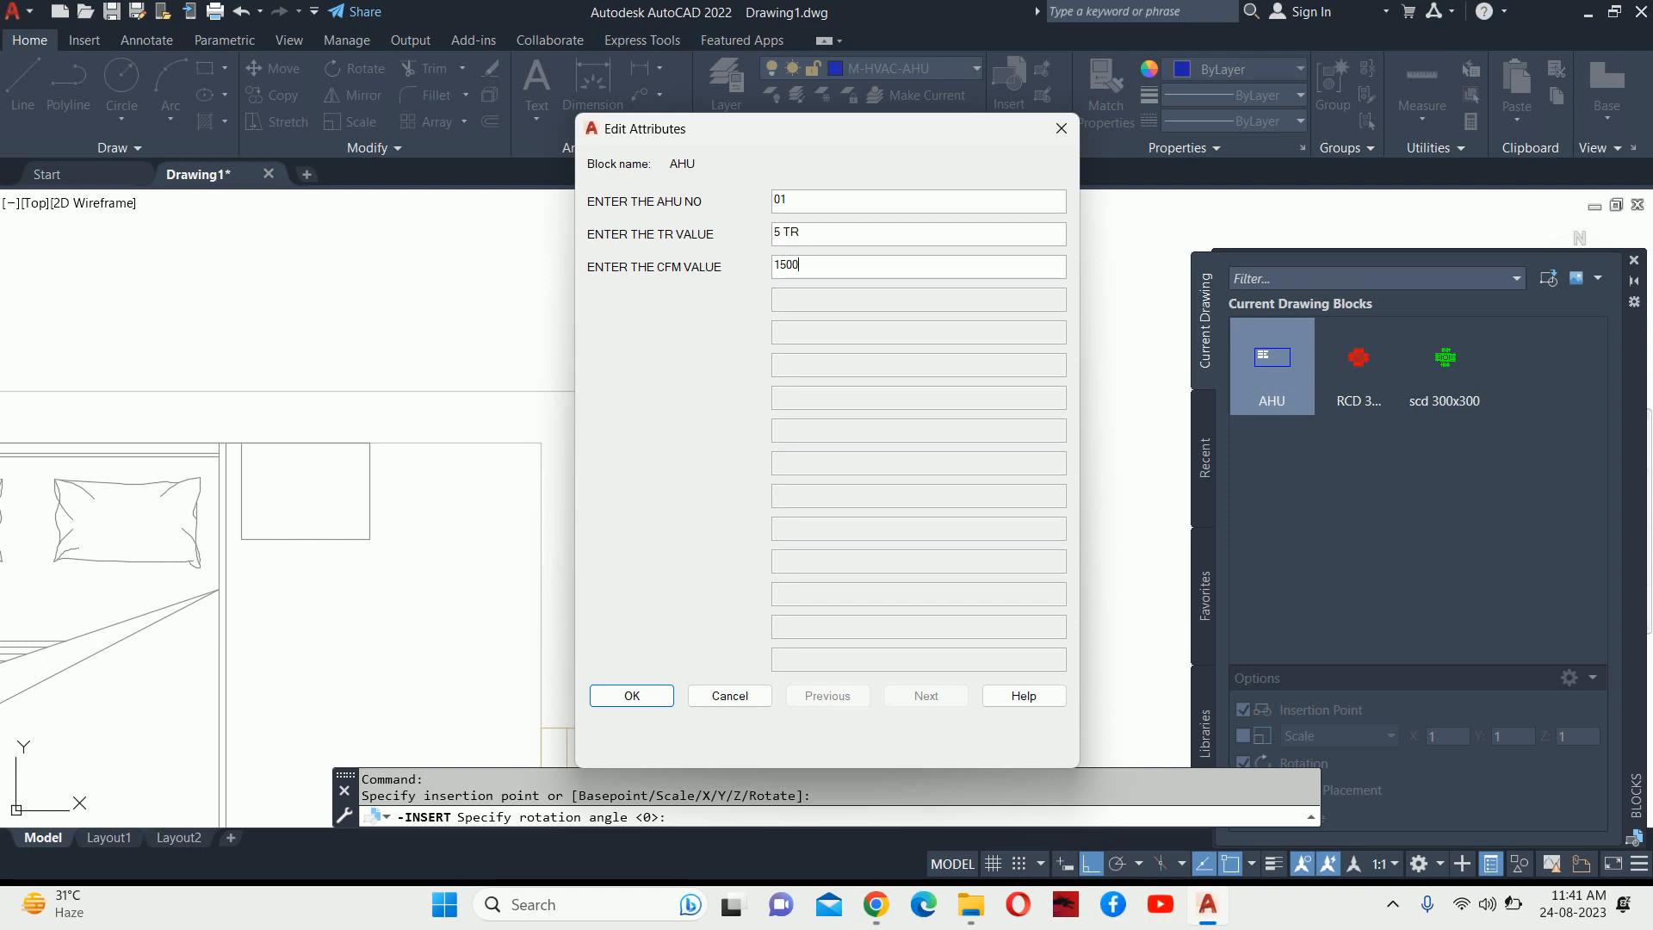
left_click(633, 694)
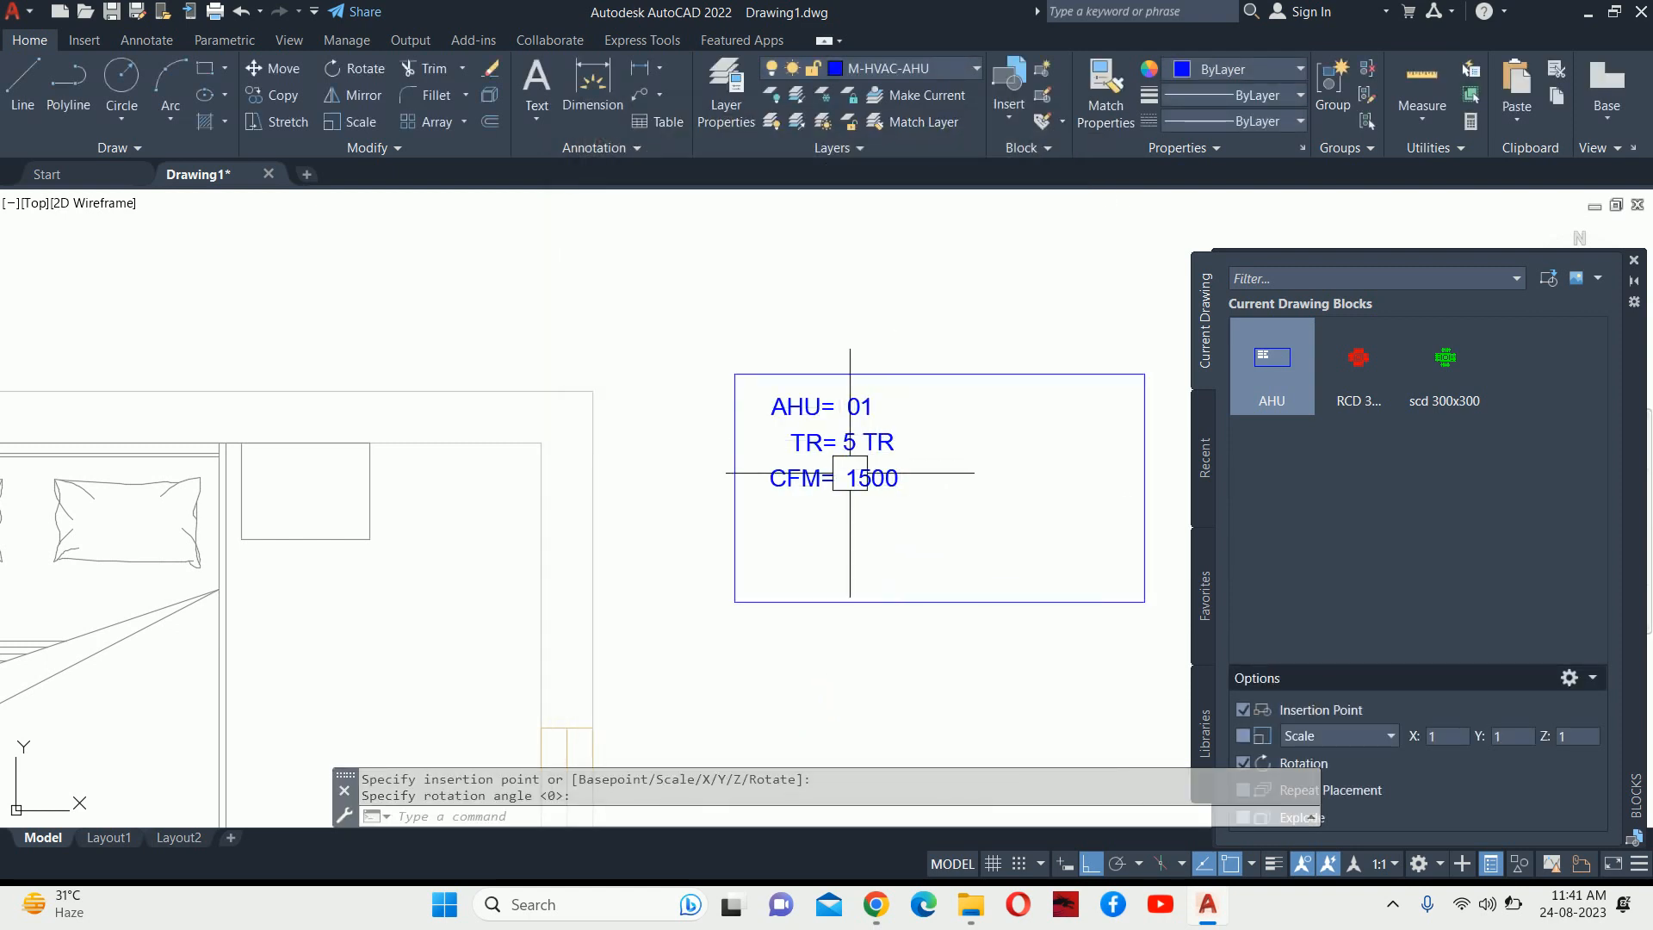
scroll(1110, 370, "down", 2)
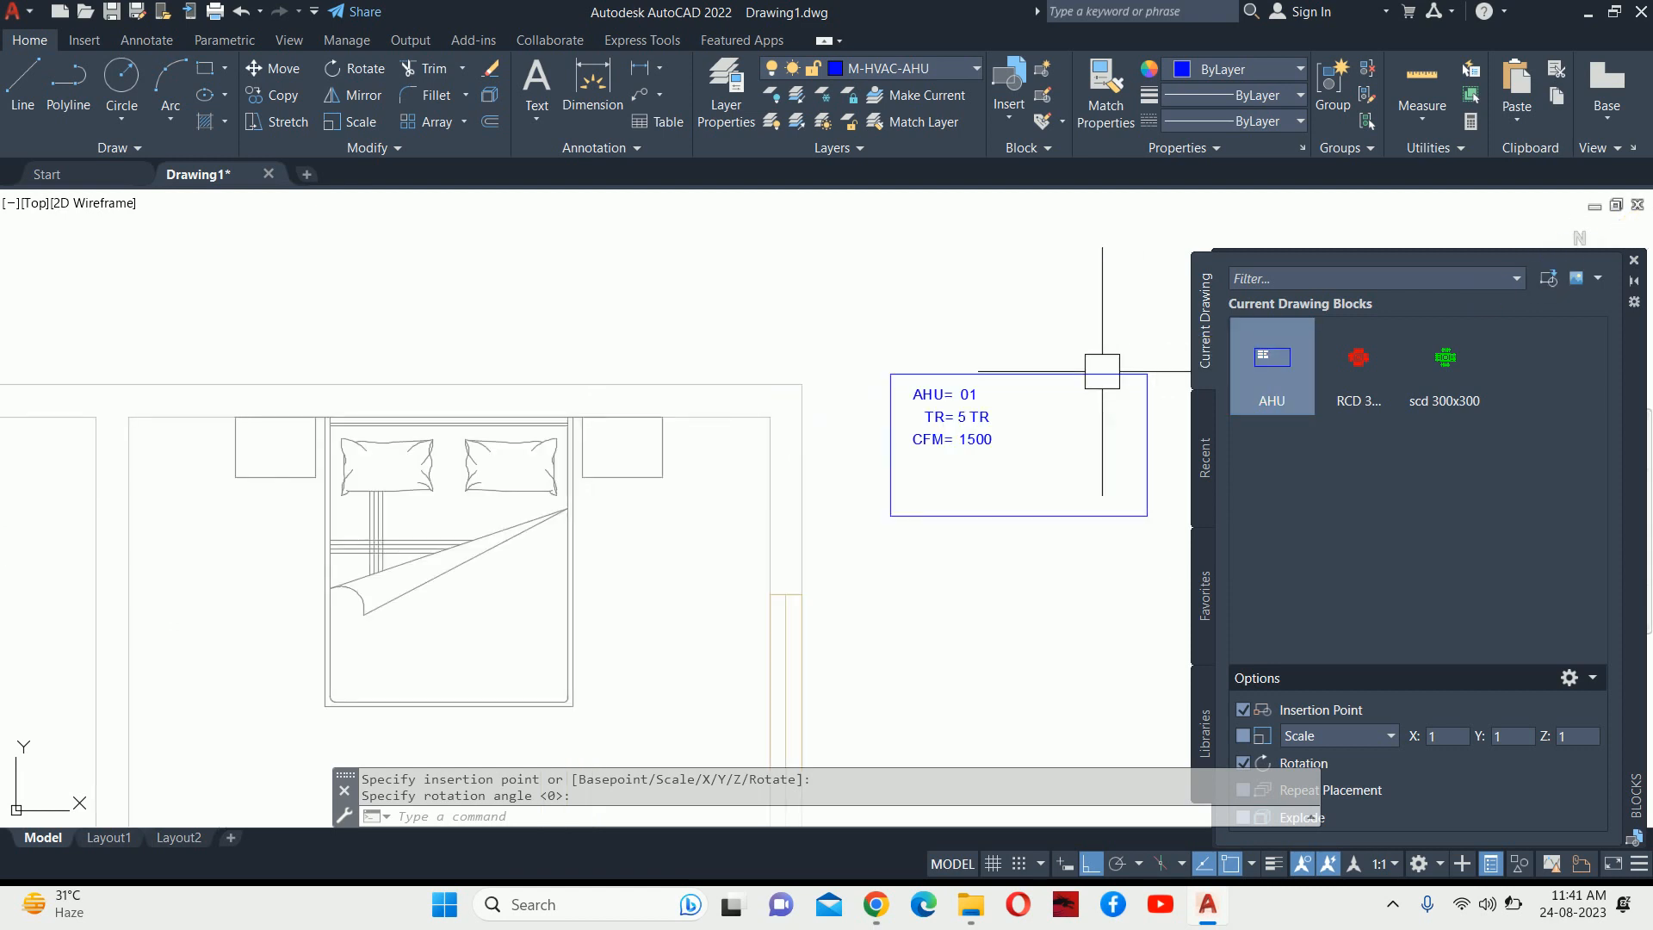
middle_click_drag(1099, 368, 929, 282)
key("Escape")
key("Escape")
scroll(899, 309, "down", 2)
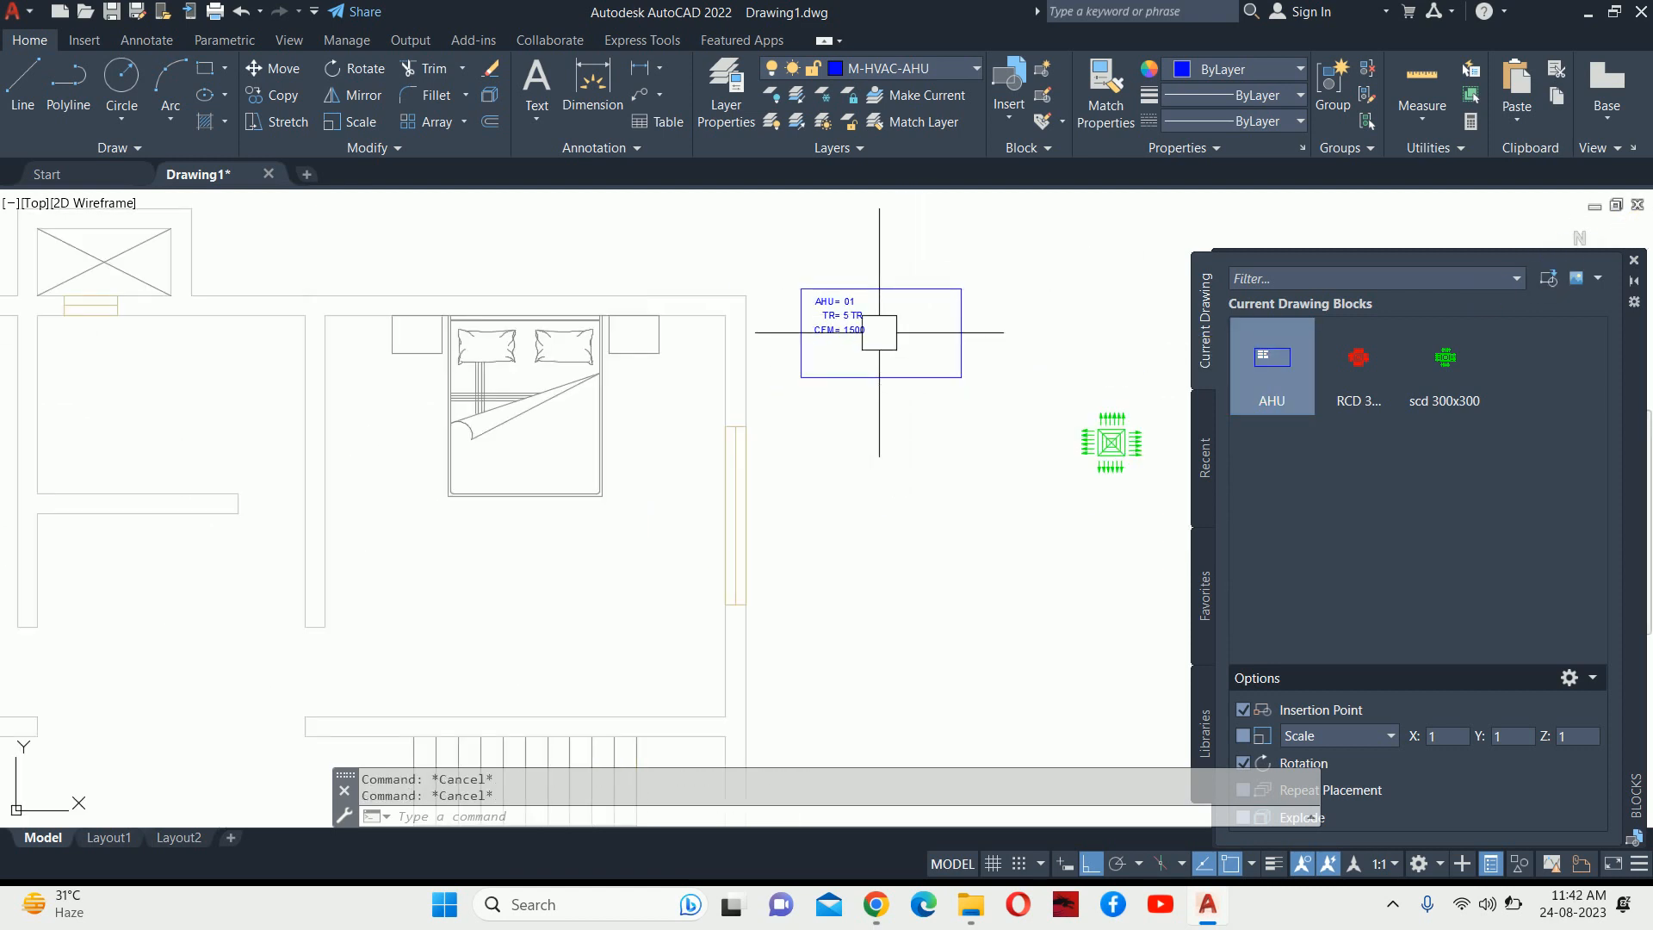
scroll(840, 362, "down", 5)
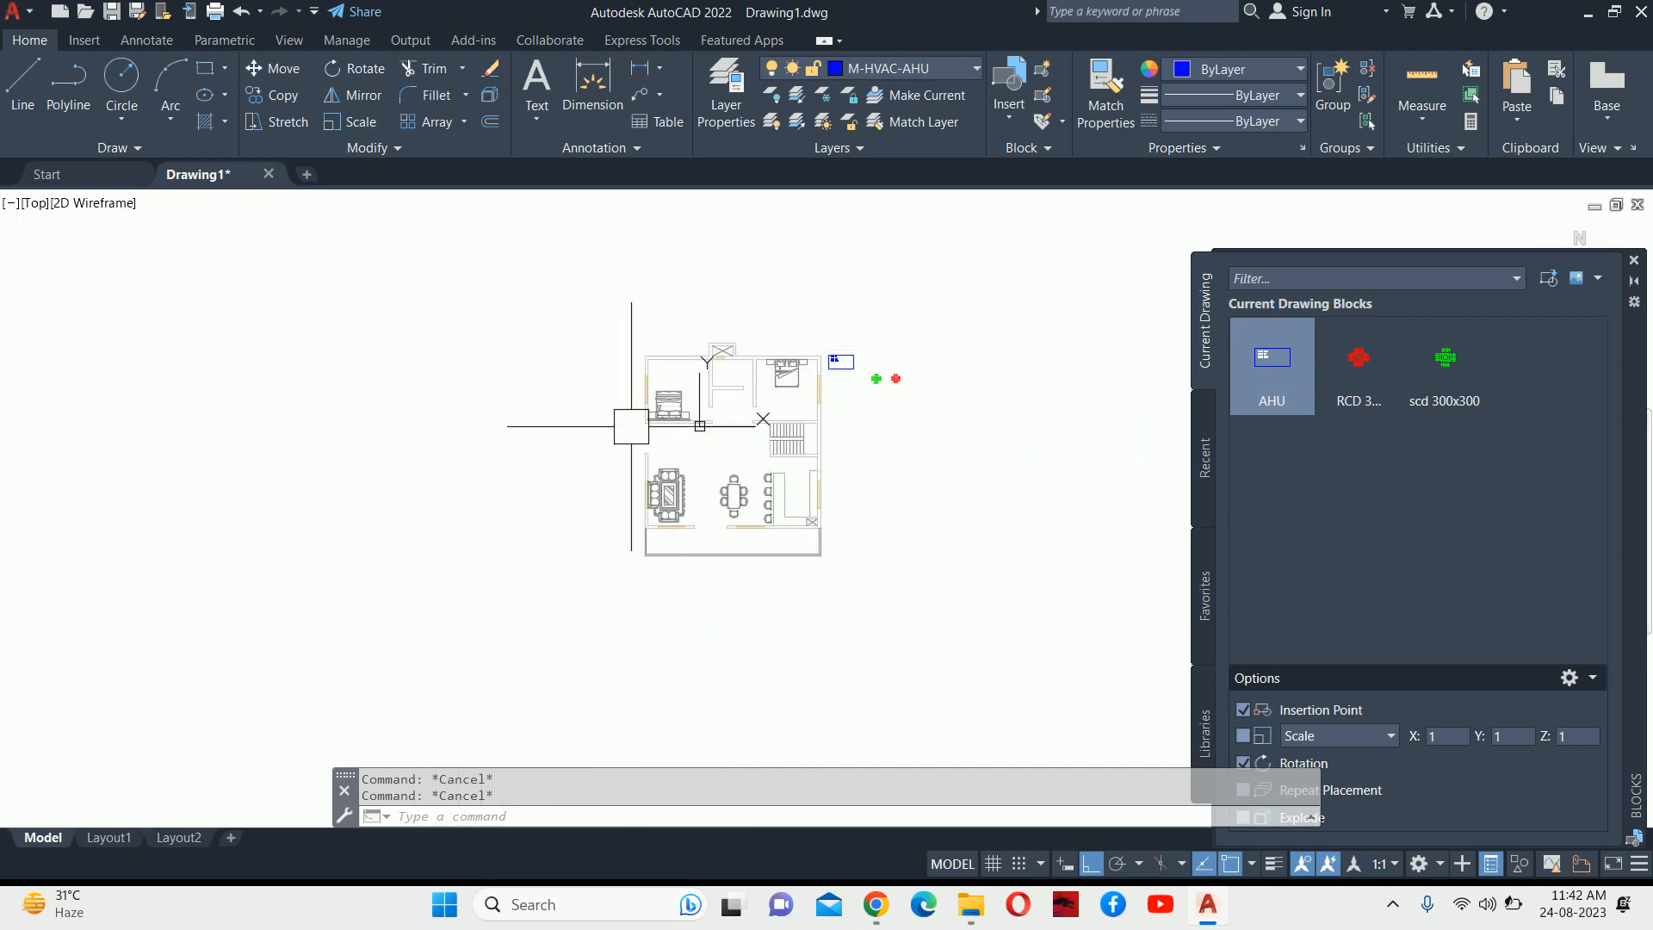
scroll(837, 369, "up", 6)
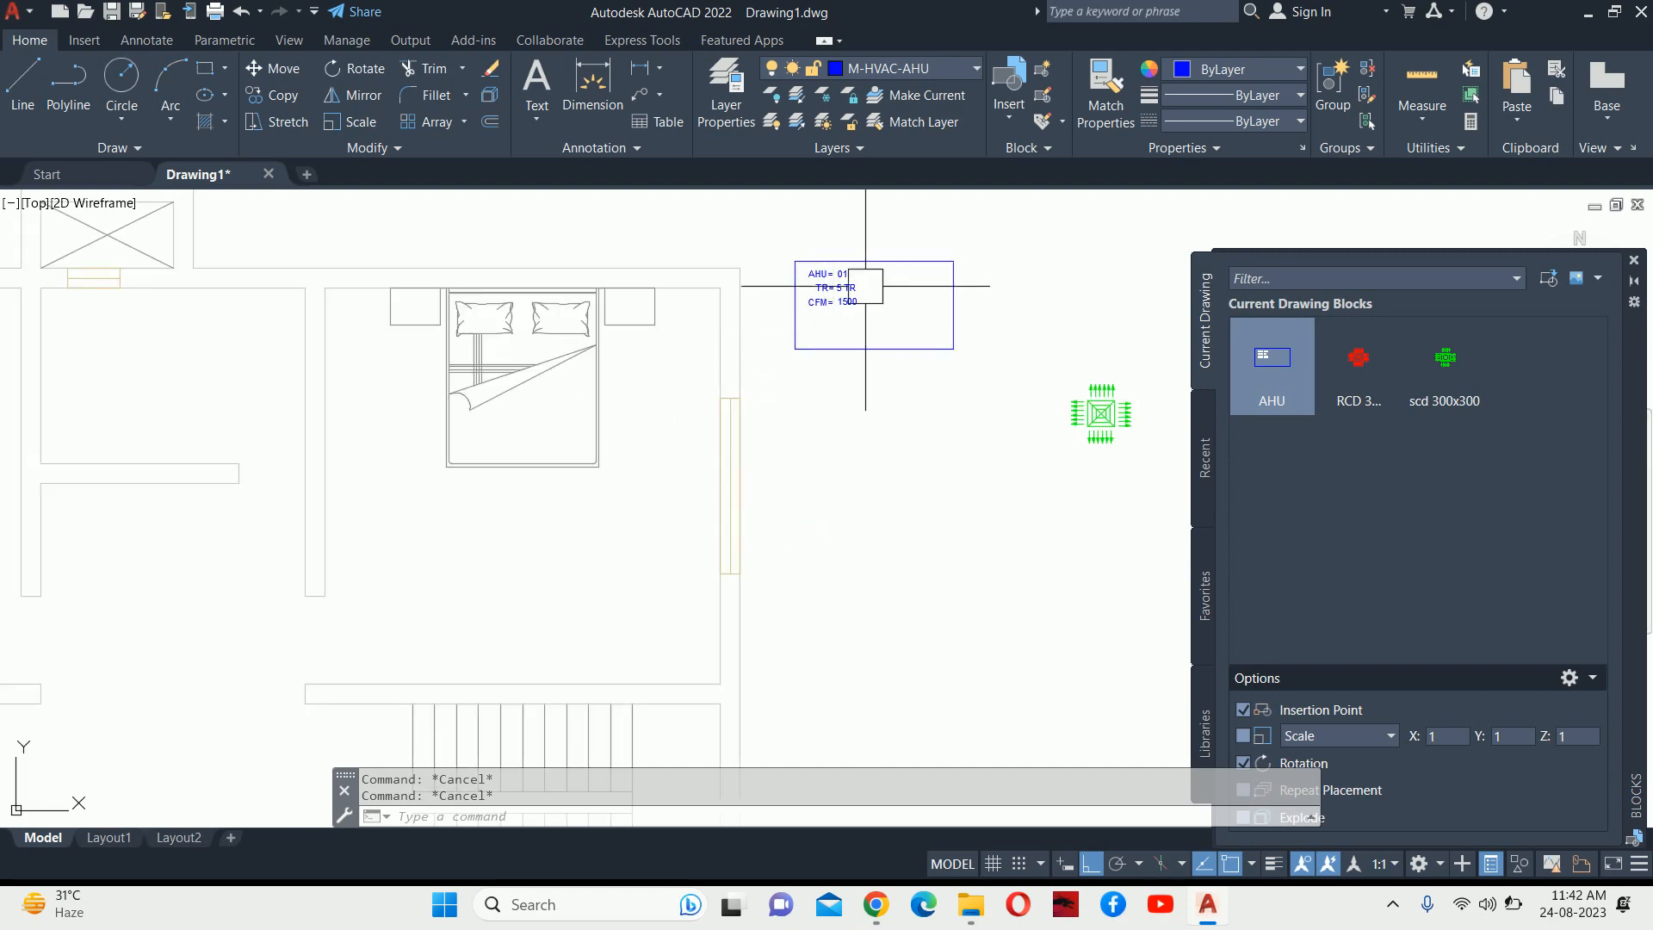
scroll(861, 297, "down", 4)
scroll(852, 297, "up", 5)
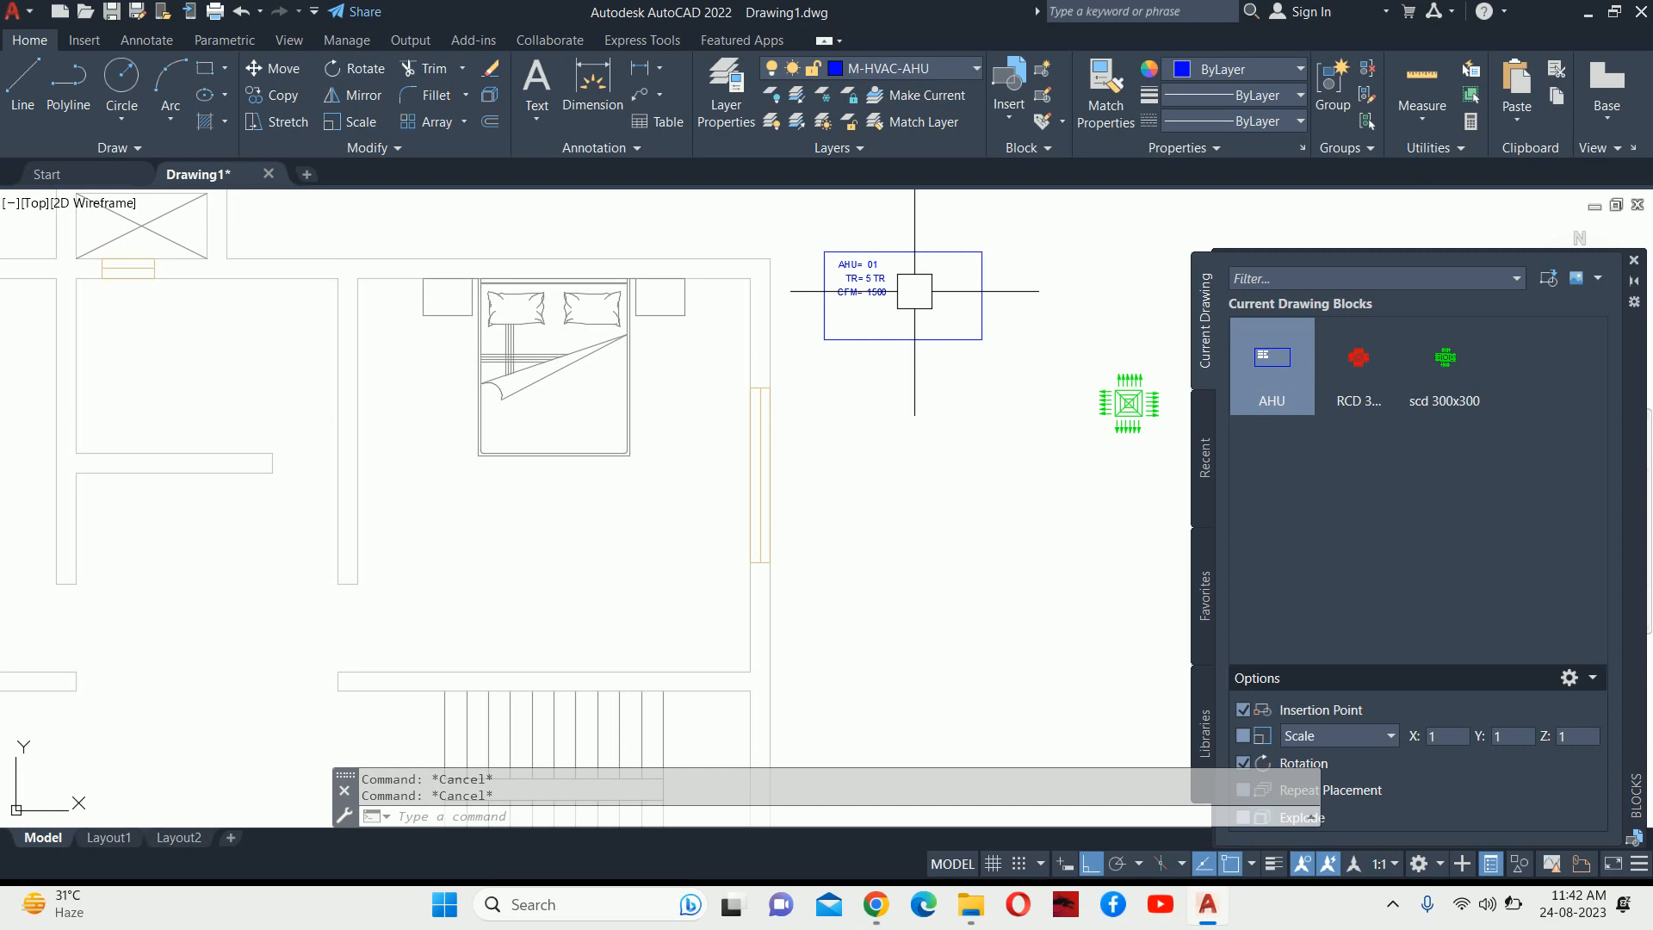
scroll(914, 291, "down", 8)
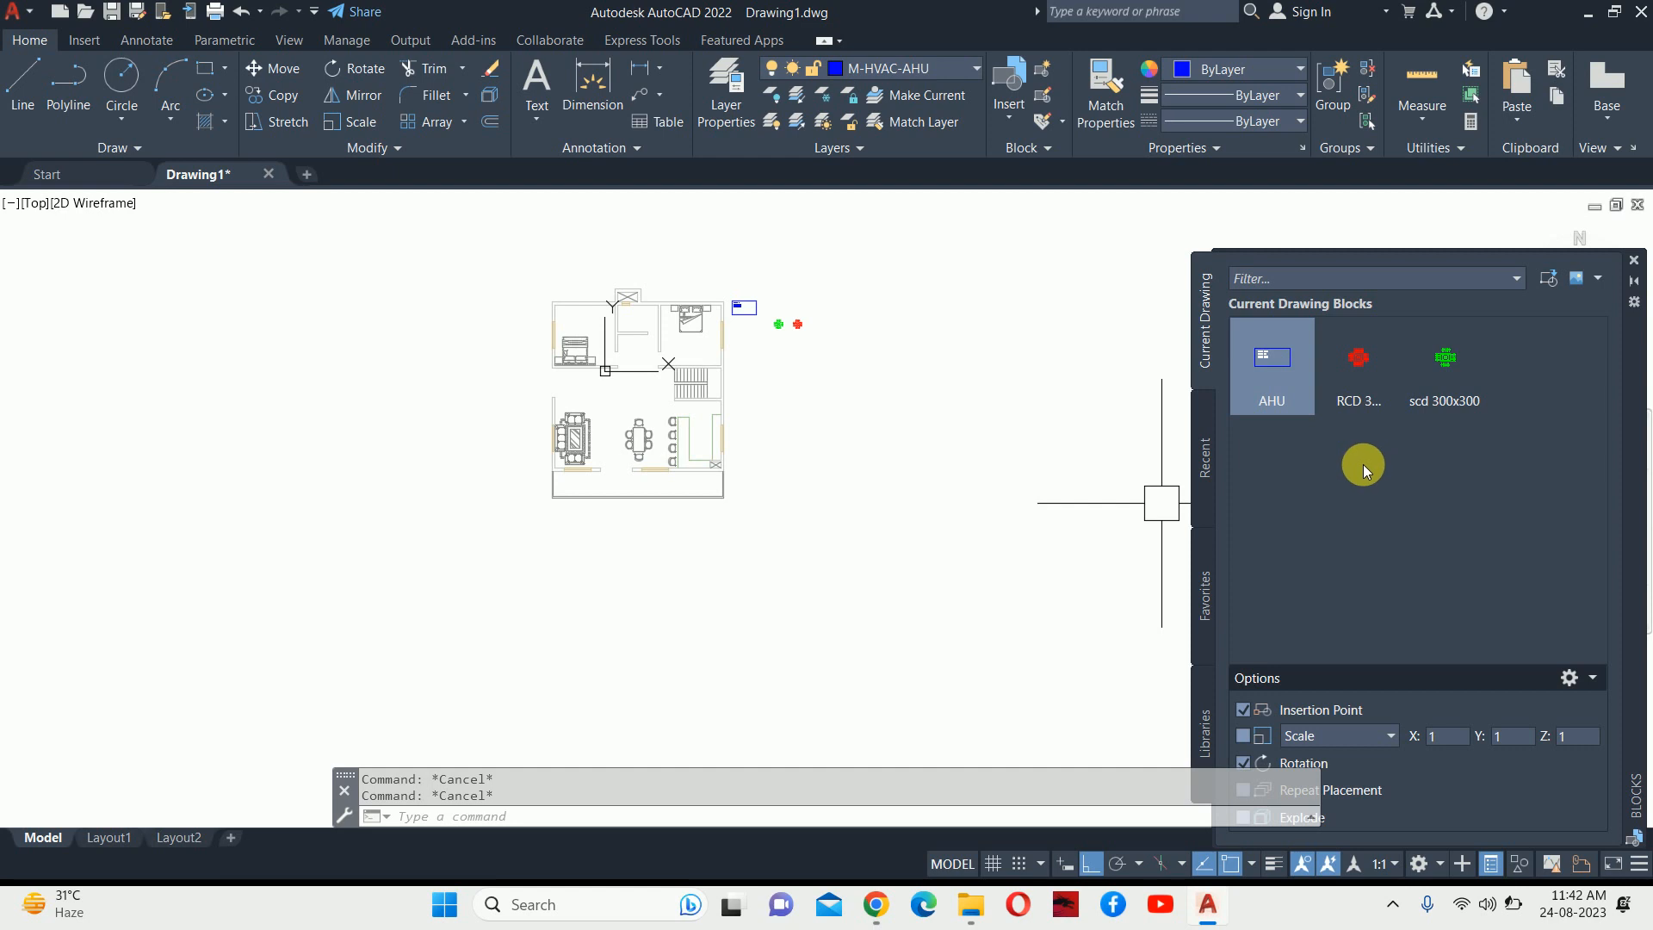
scroll(827, 322, "up", 4)
middle_click_drag(726, 328, 737, 380)
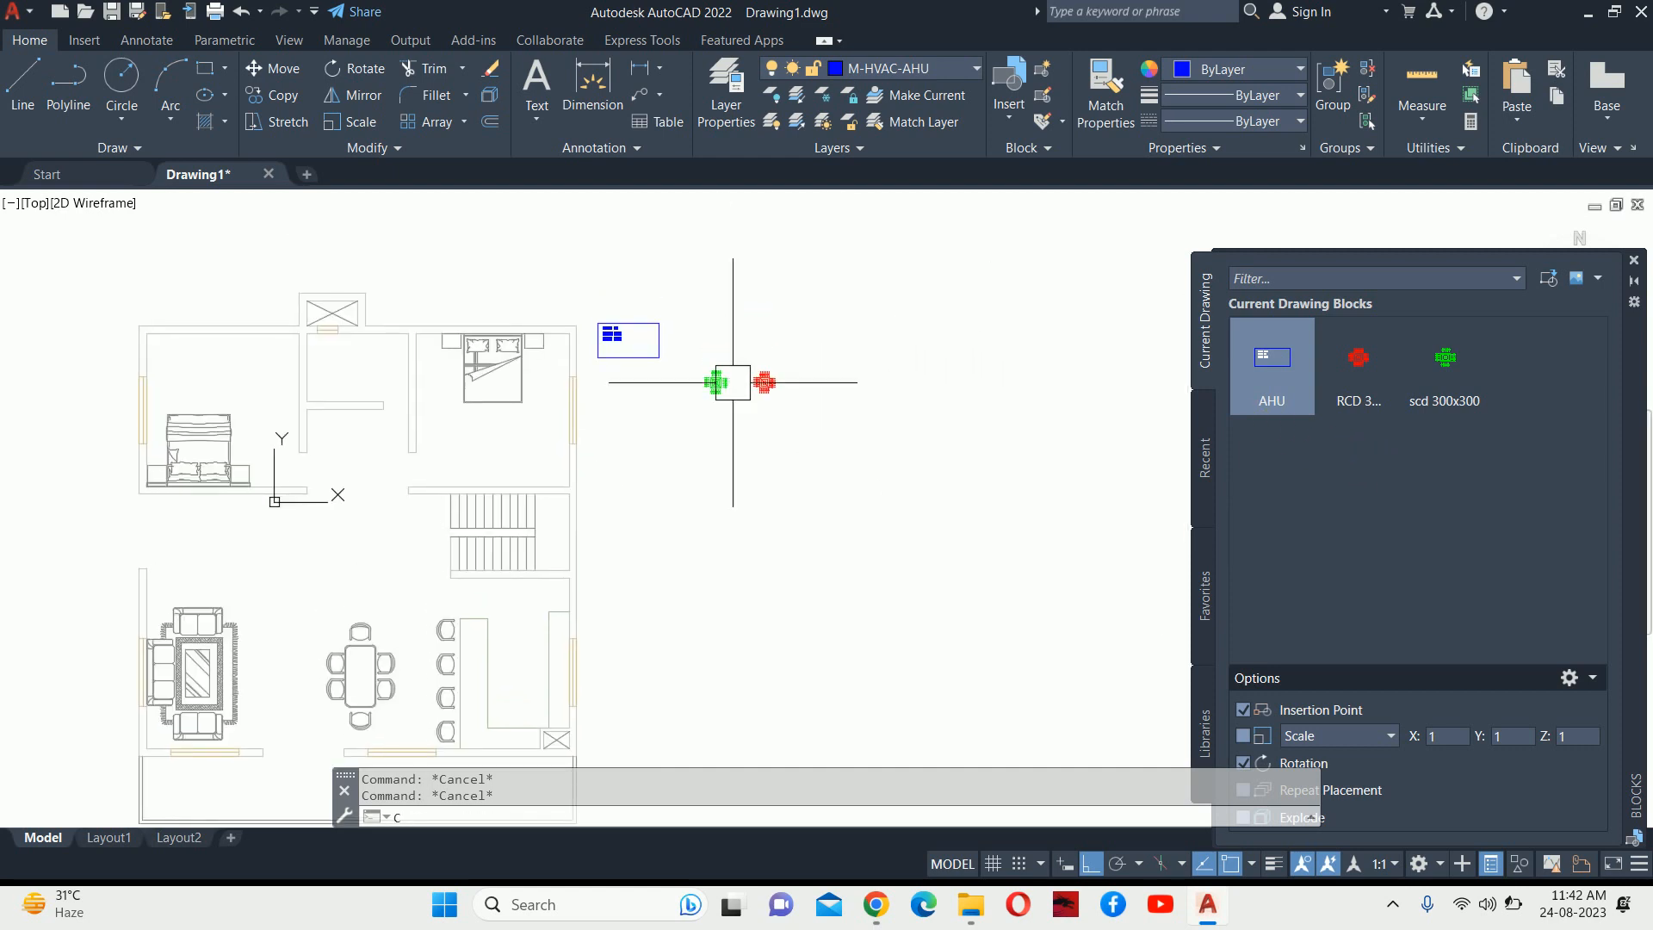
Copy the filled-in AHU block three times in a row to its right.
type("co")
key("Return")
left_click(610, 322)
key("Return")
scroll(635, 303, "up", 6)
left_click(631, 295)
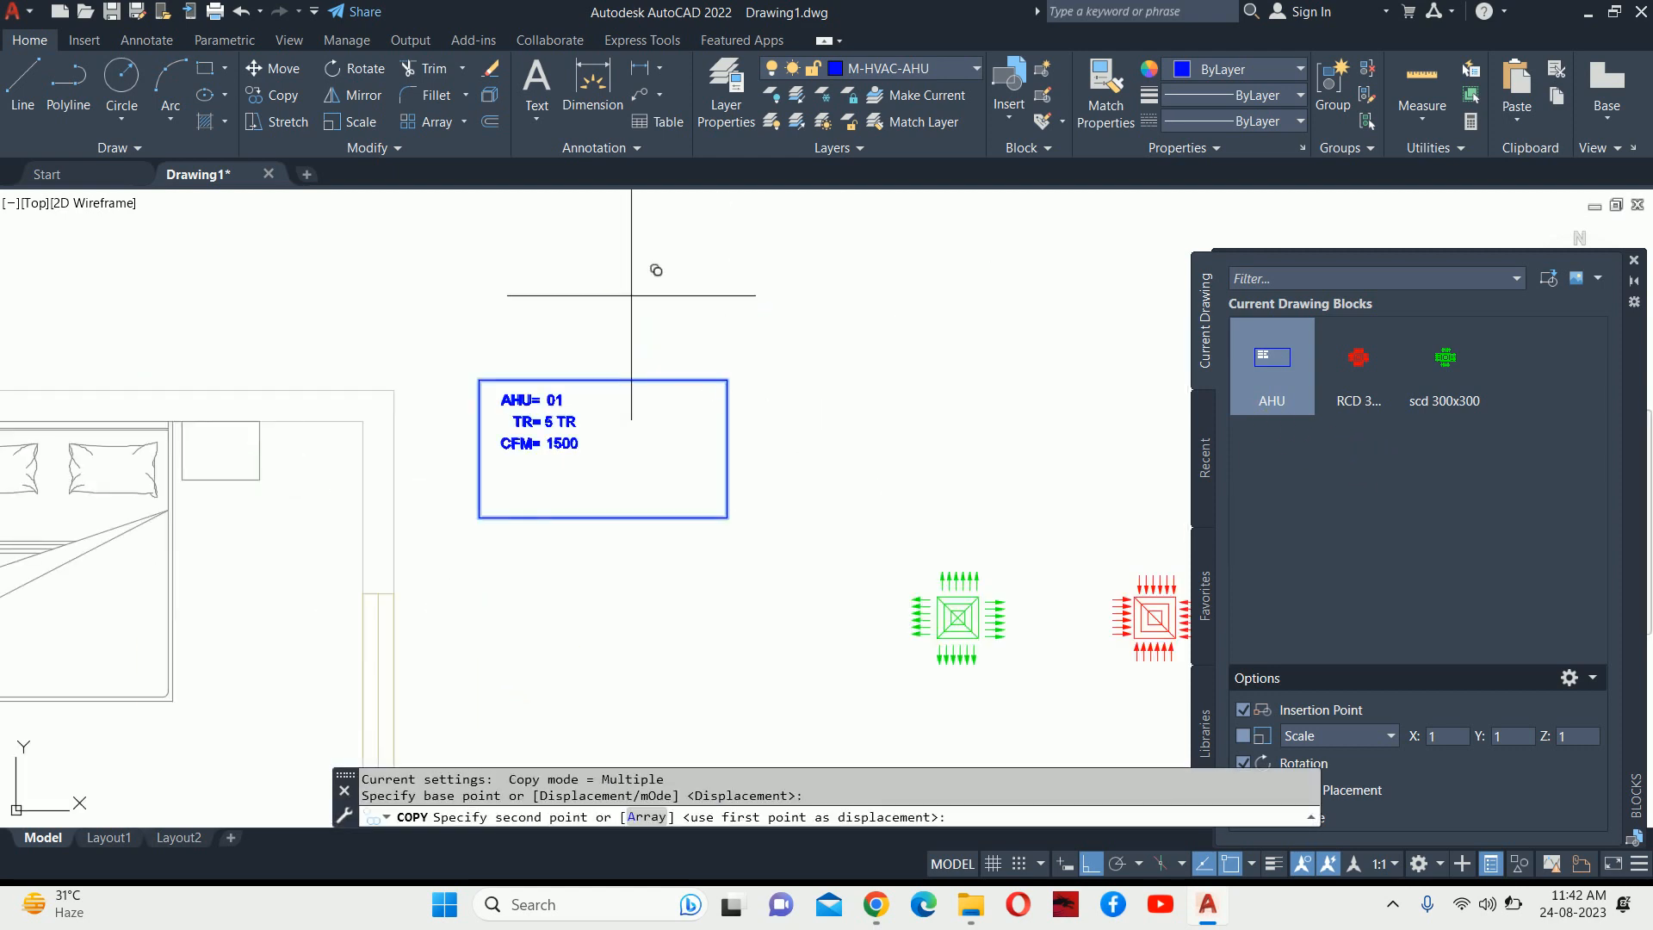
left_click(911, 323)
middle_click_drag(918, 326, 421, 304)
left_click(811, 314)
left_click(1075, 340)
key("Escape")
key("Escape")
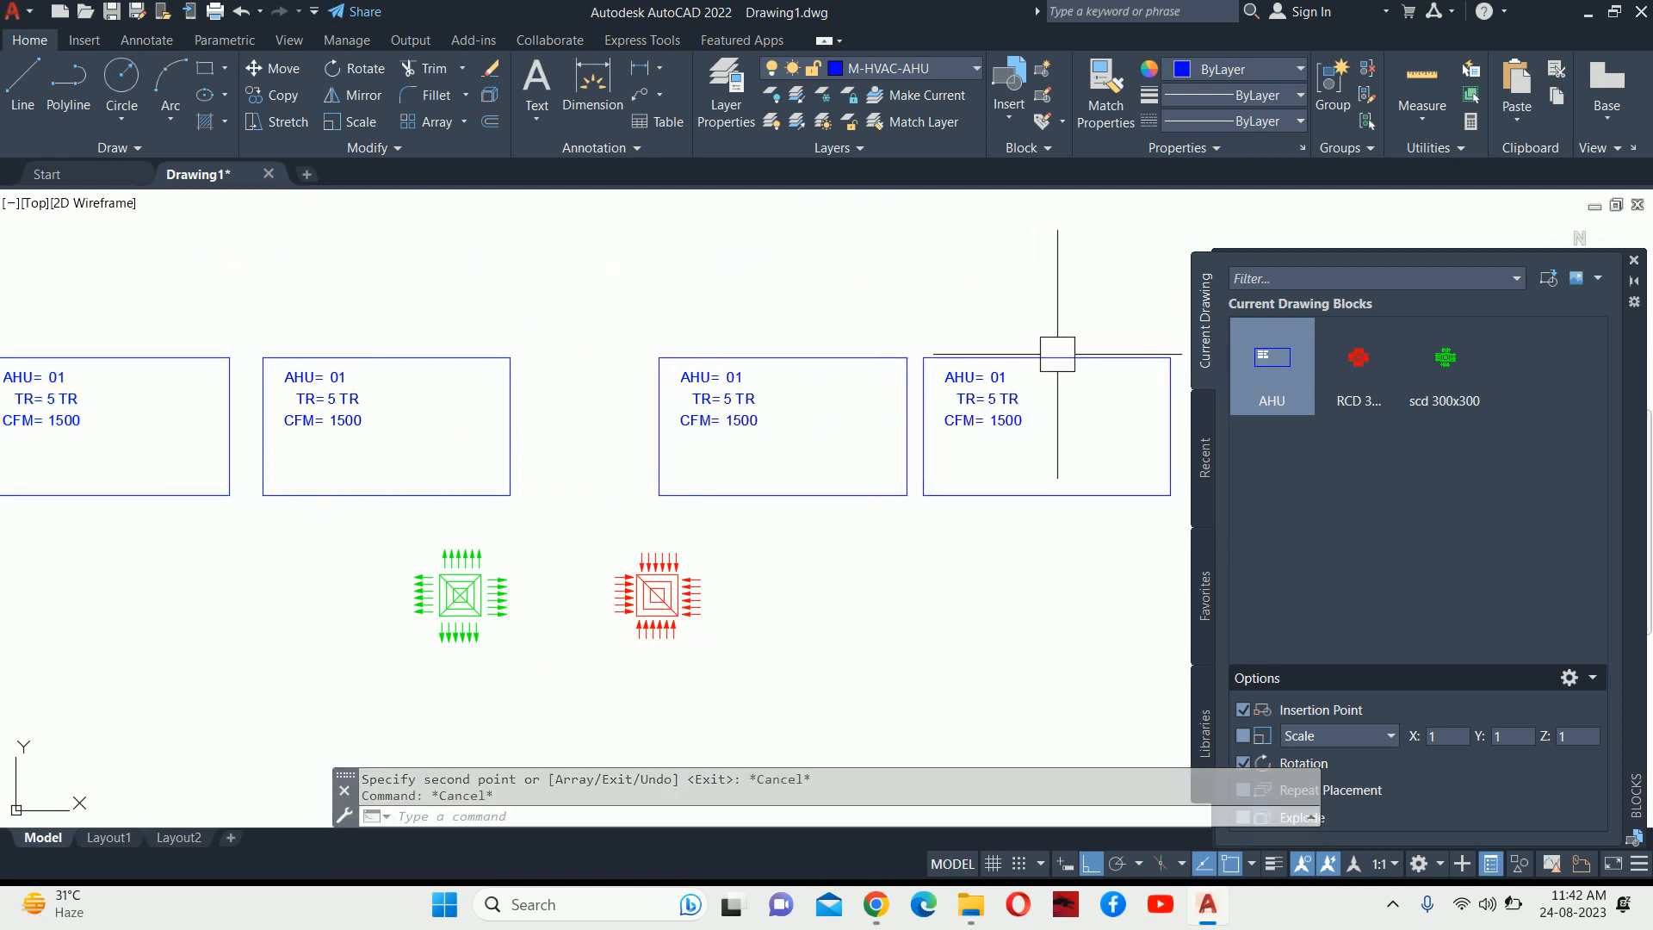
middle_click_drag(727, 458, 1159, 505)
middle_click_drag(637, 438, 621, 437)
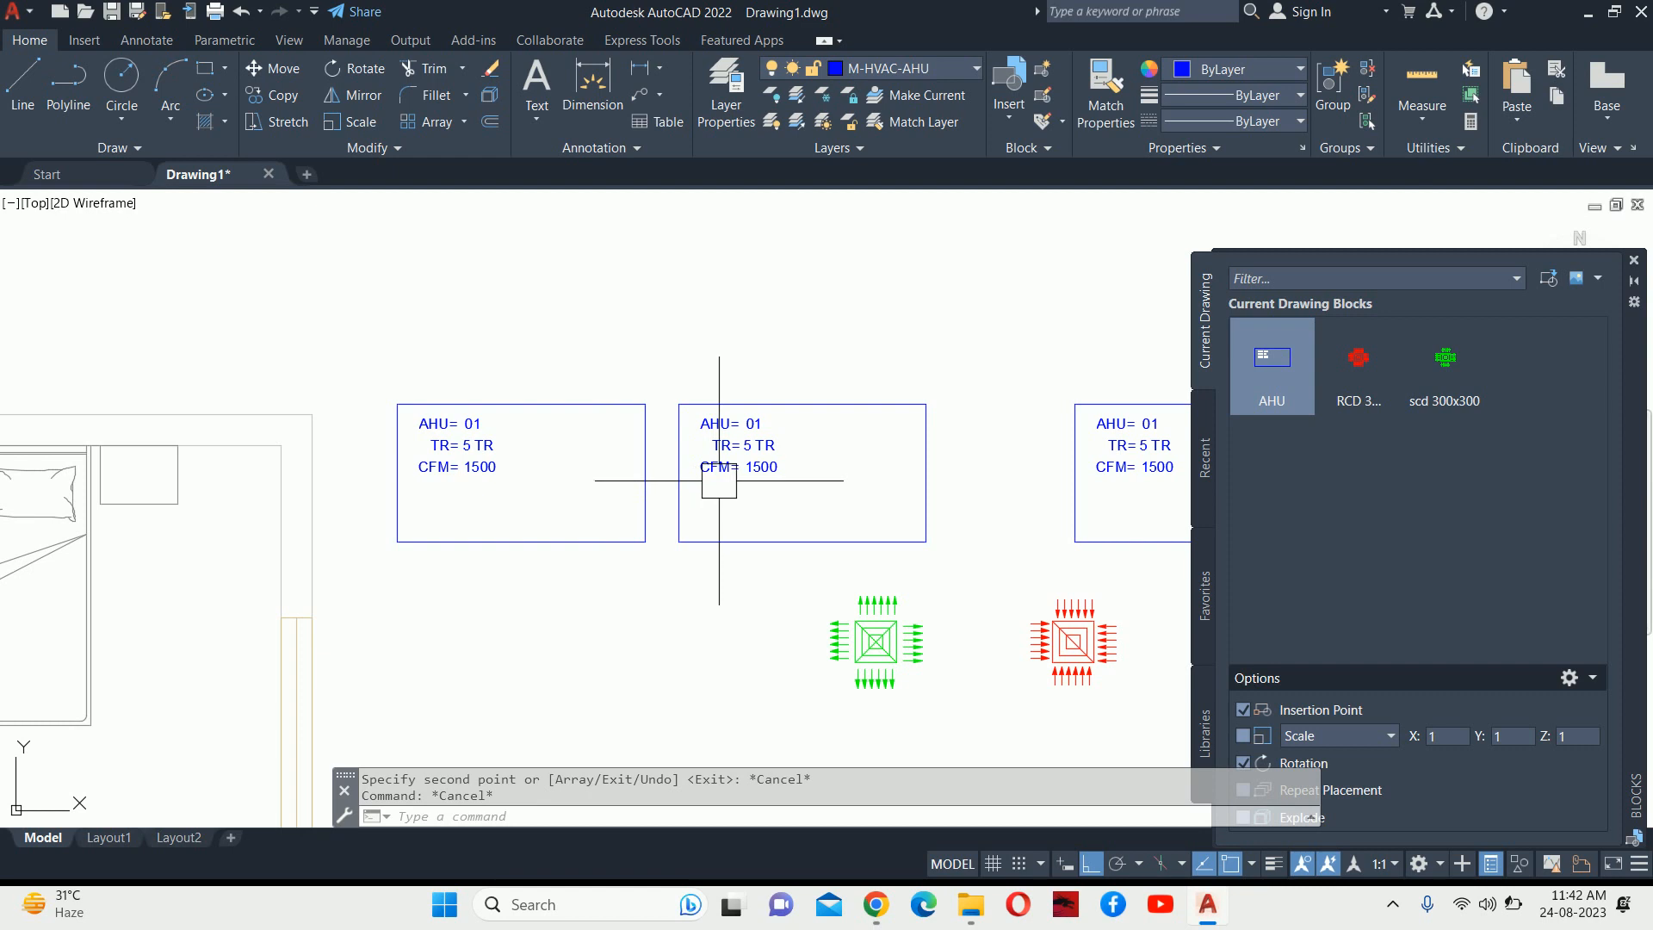
scroll(732, 437, "up", 5)
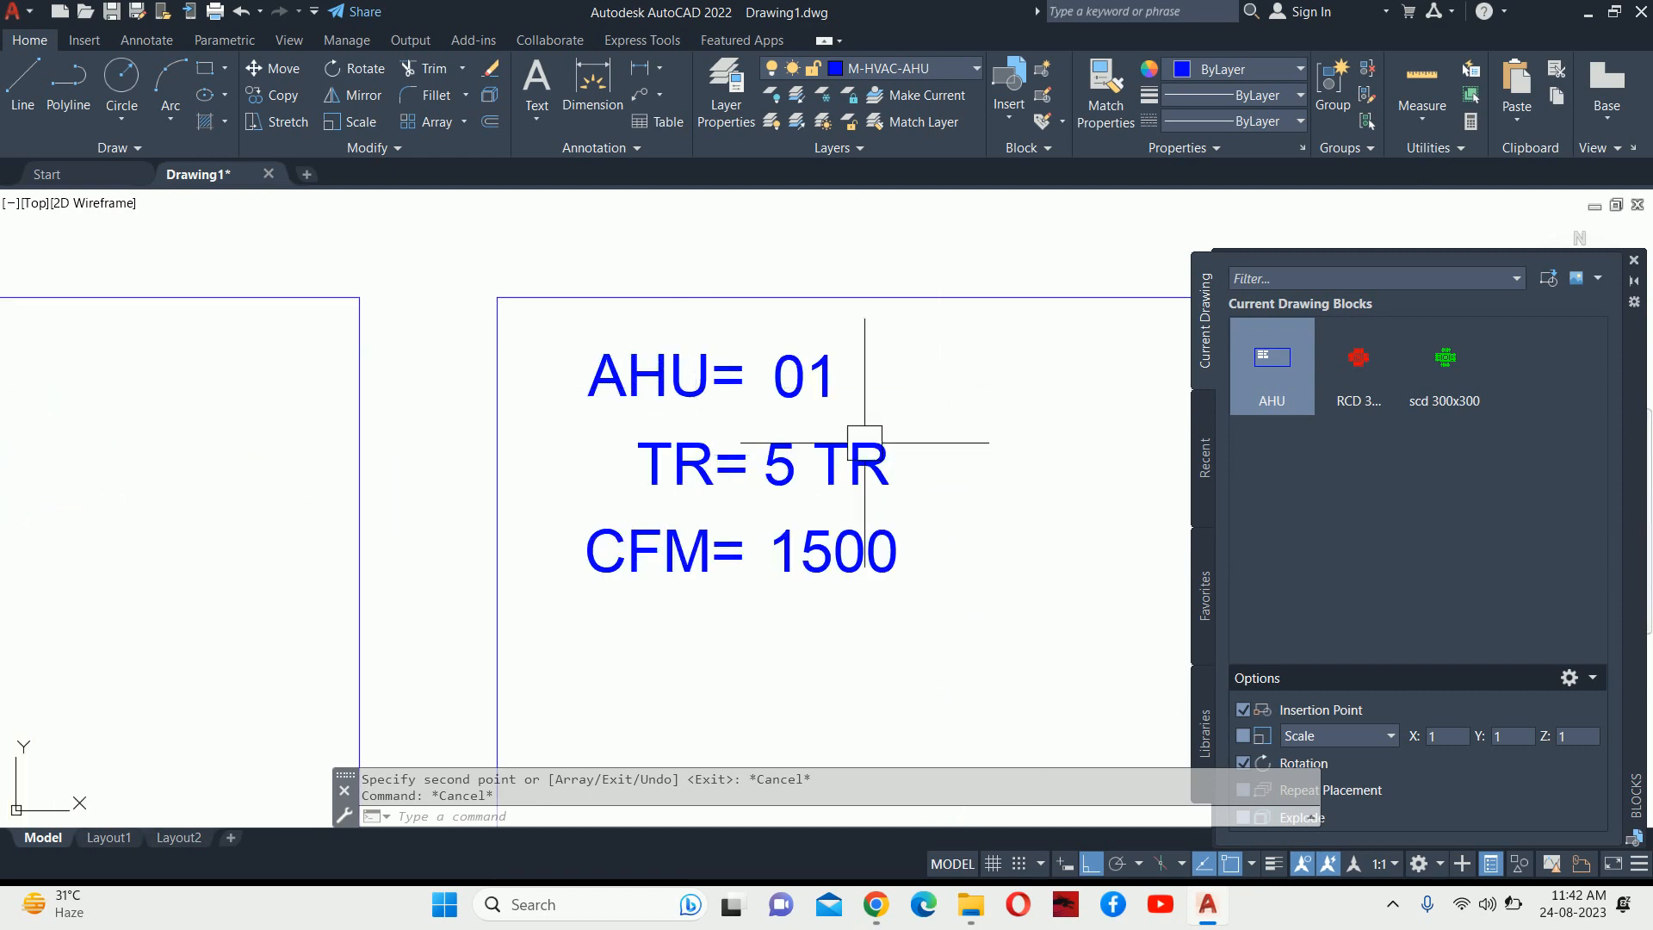
Set the first copied block to AHU 02, TR 10 and CFM 3000.
double_click(821, 403)
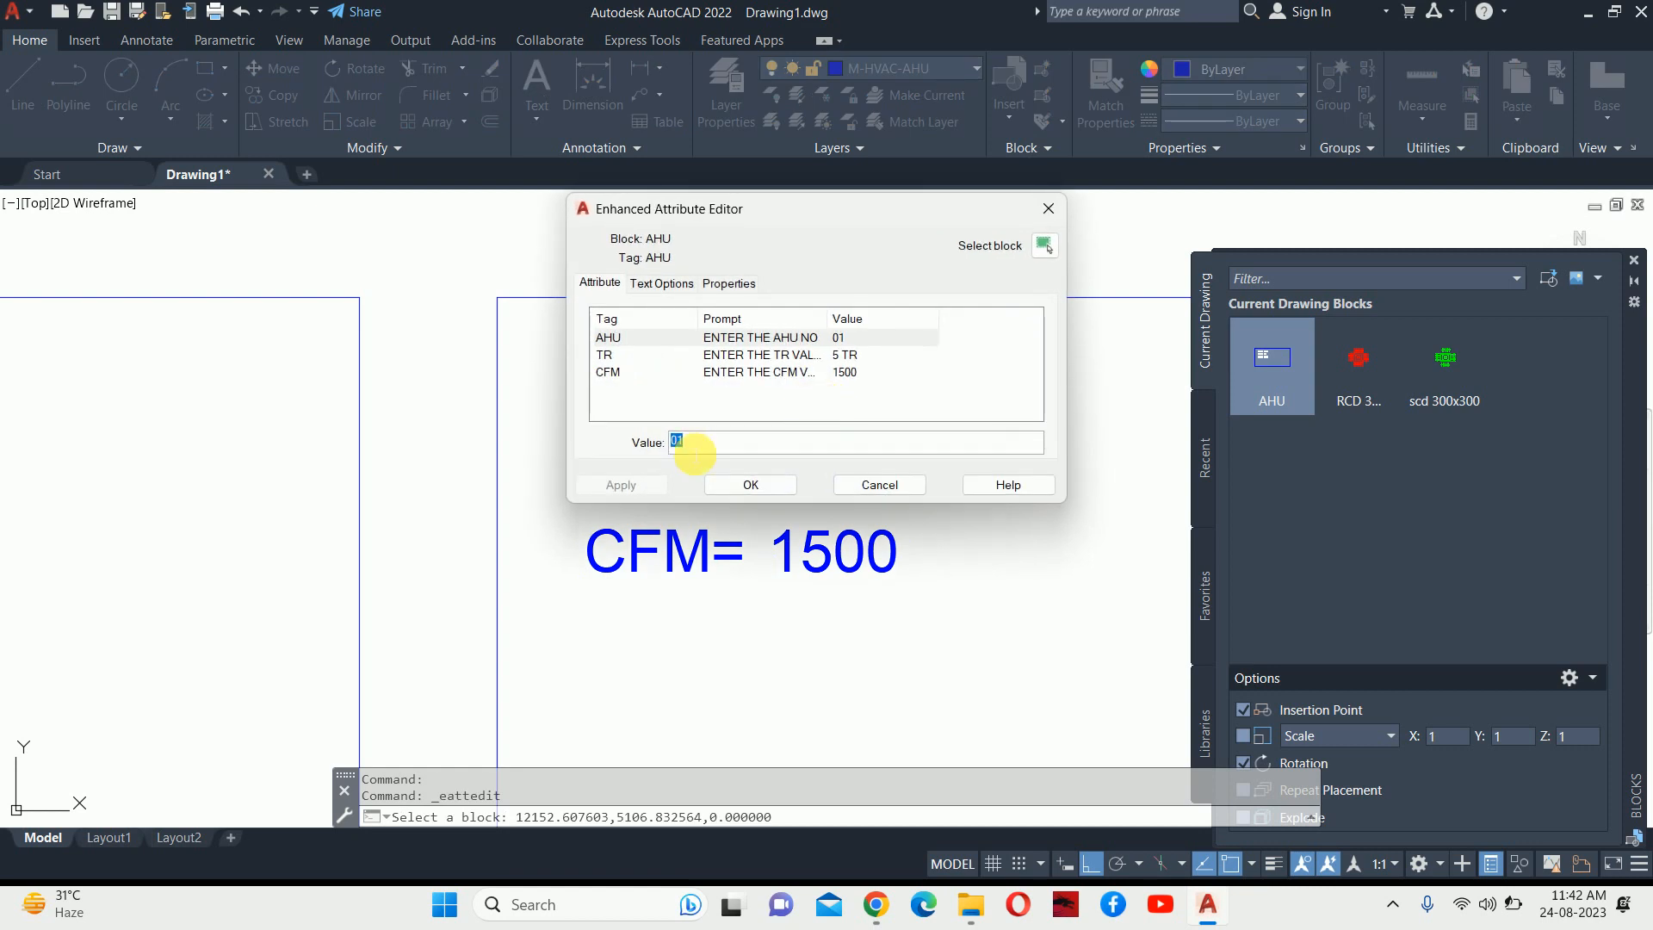
type("02")
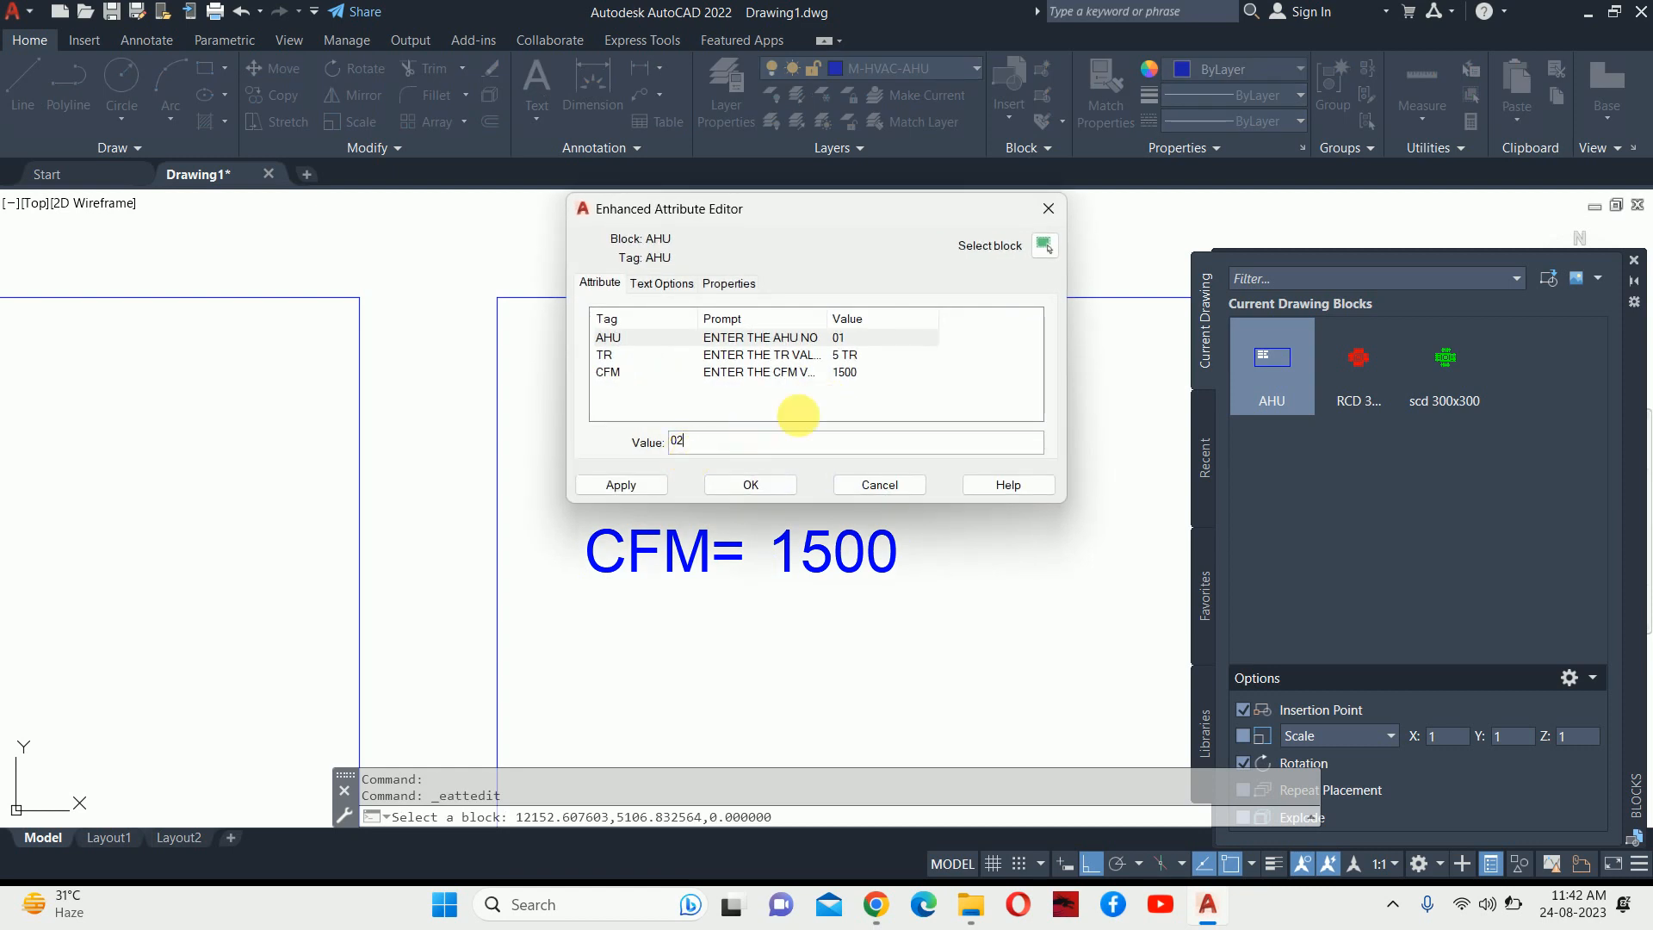
key("Return")
left_click(682, 440)
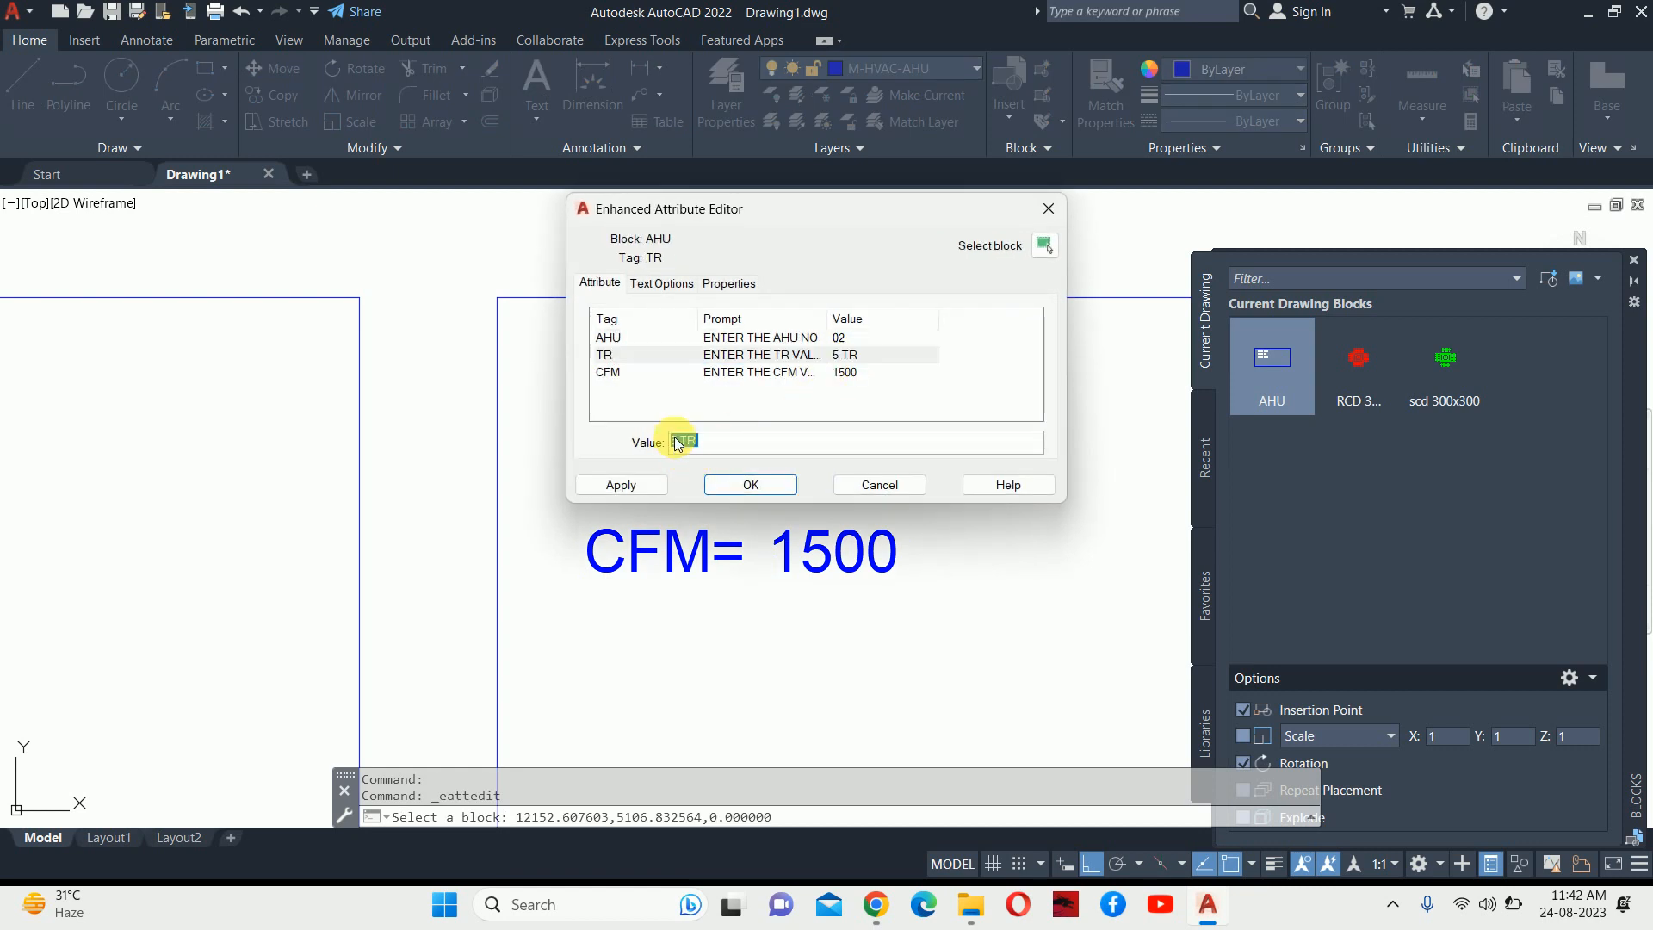
left_click_drag(679, 440, 618, 454)
type("10")
left_click(831, 376)
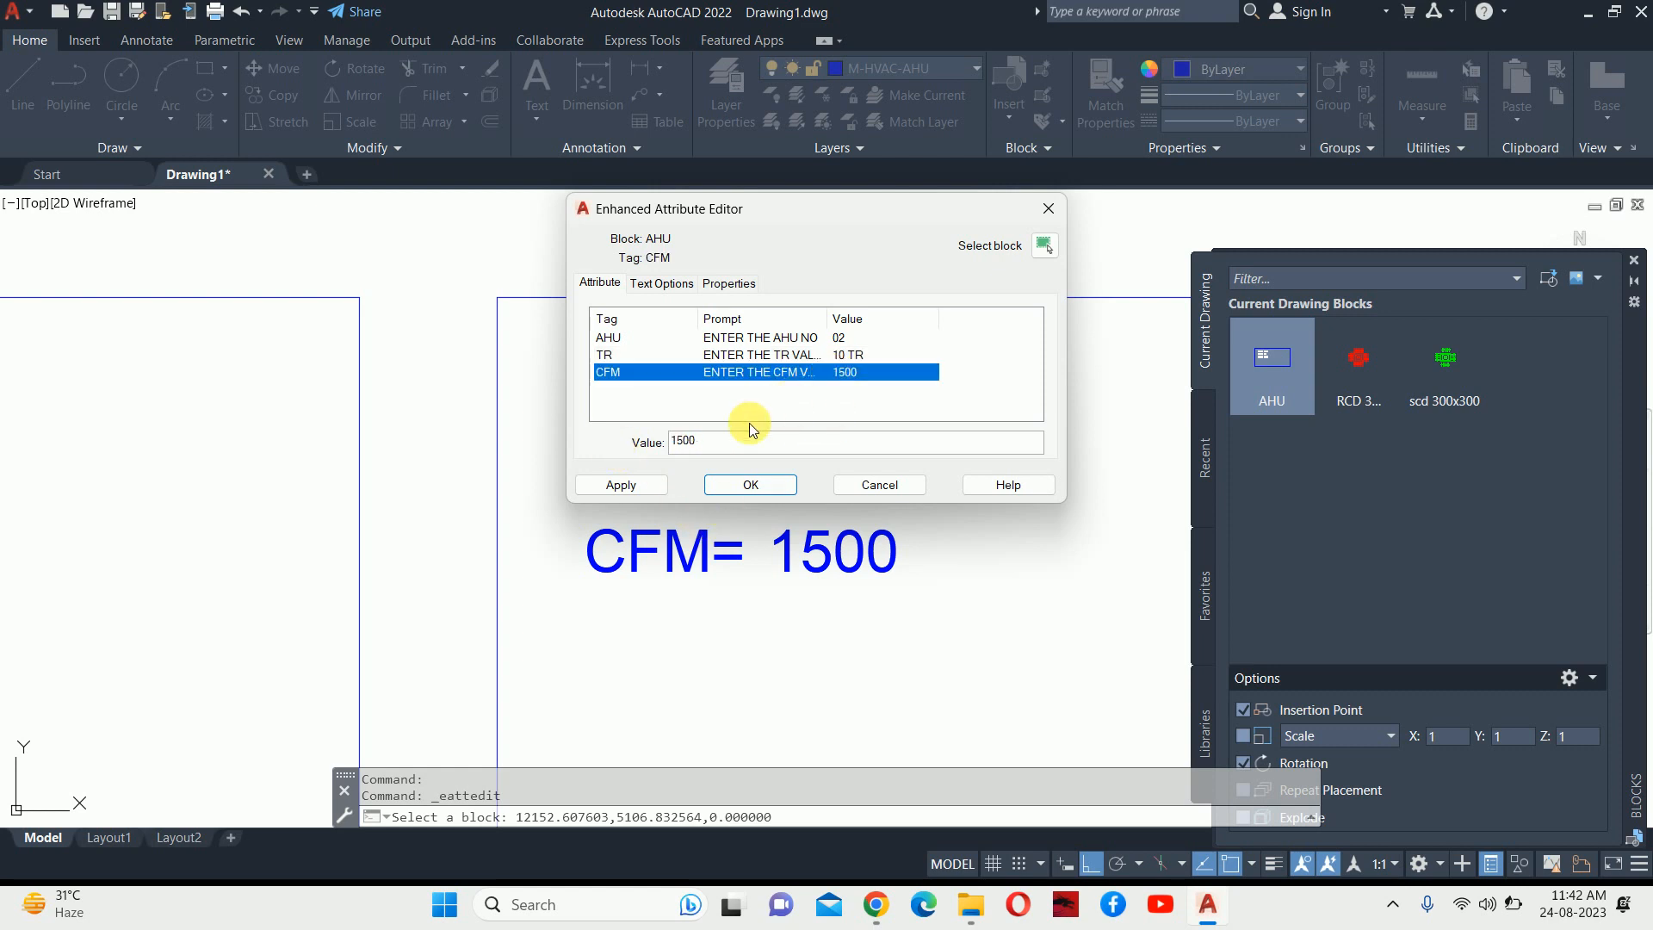
double_click(745, 441)
type("3000")
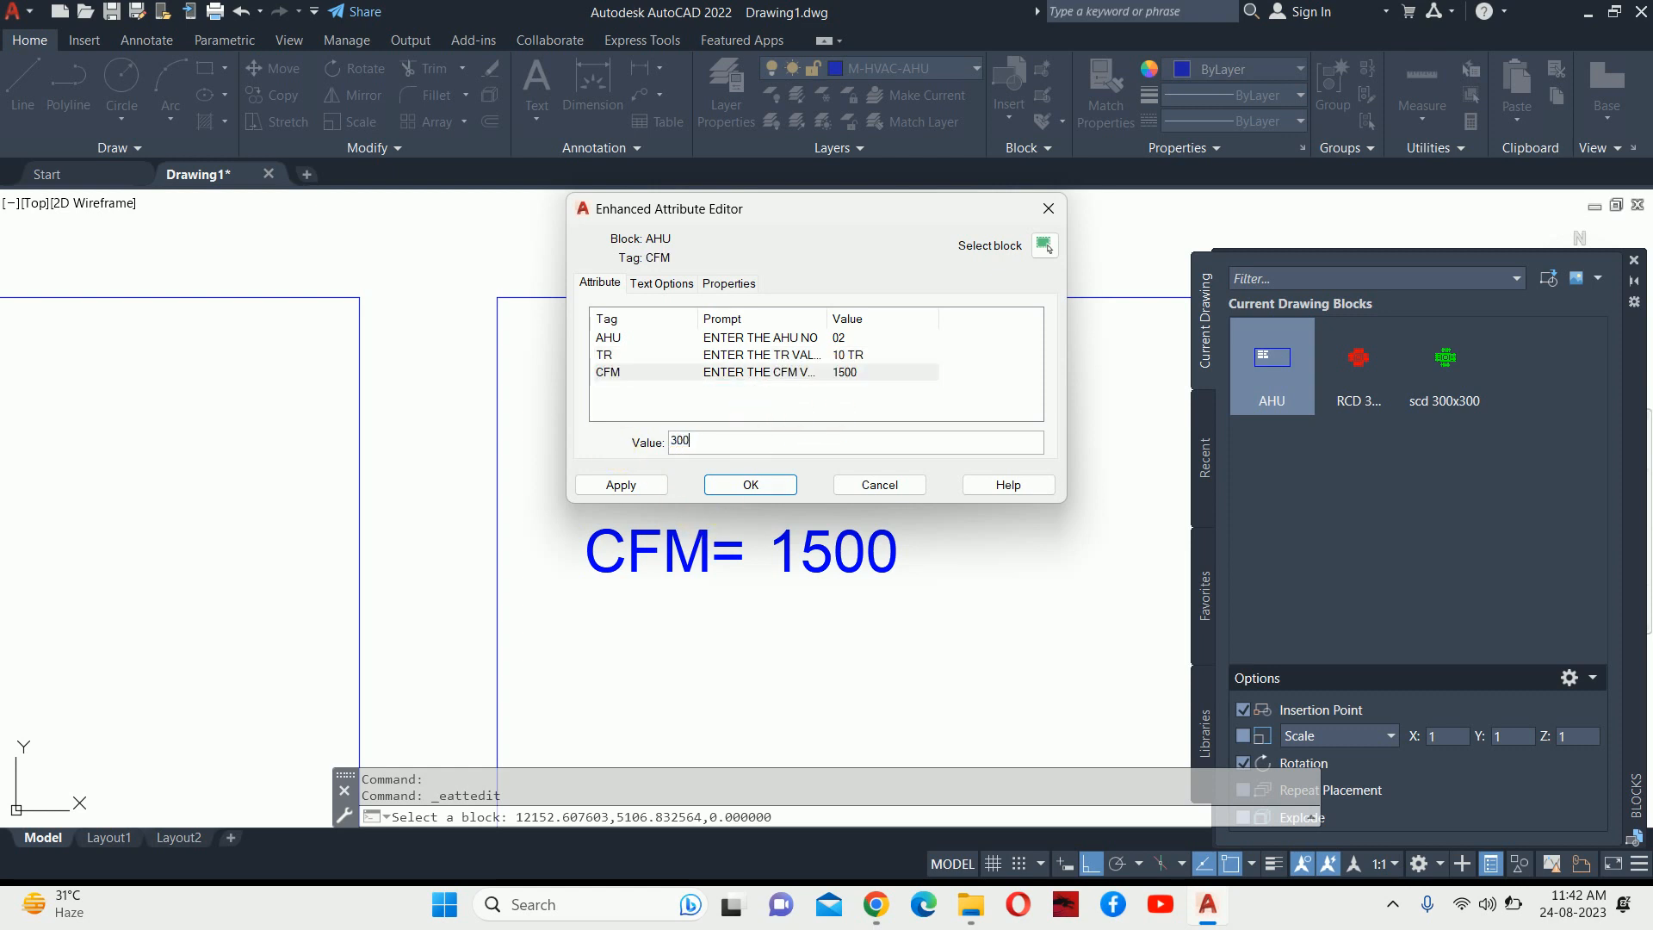
left_click(769, 492)
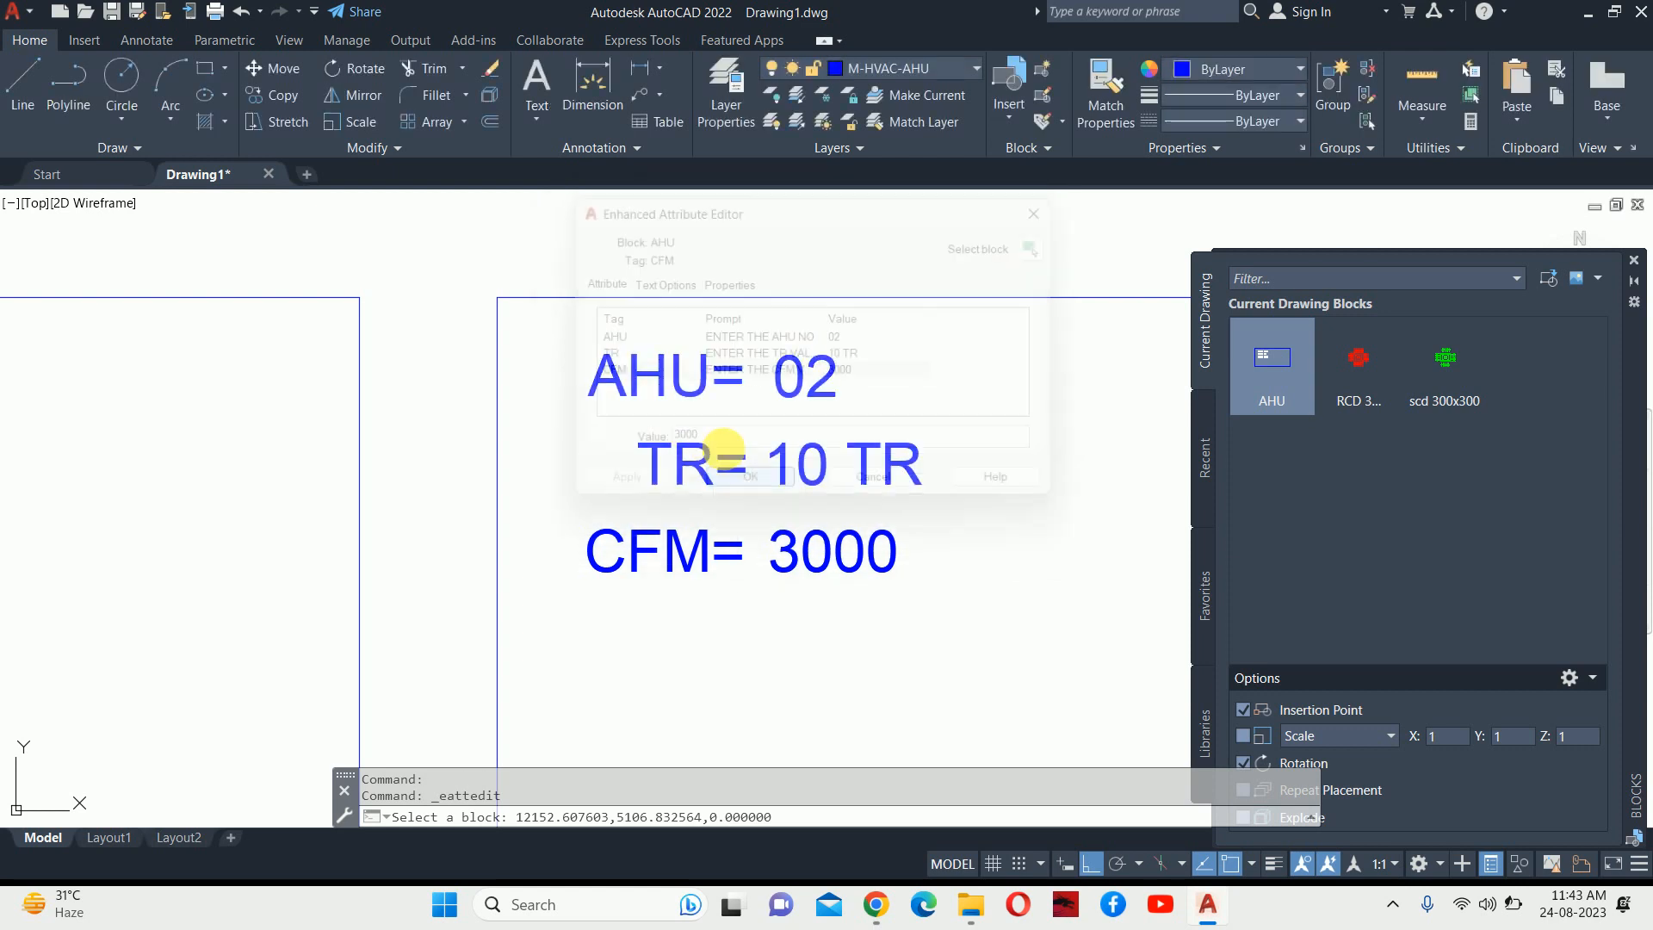
Change the next AHU 01 copy to AHU 02 with 3 TR.
scroll(643, 516, "down", 5)
scroll(808, 445, "up", 6)
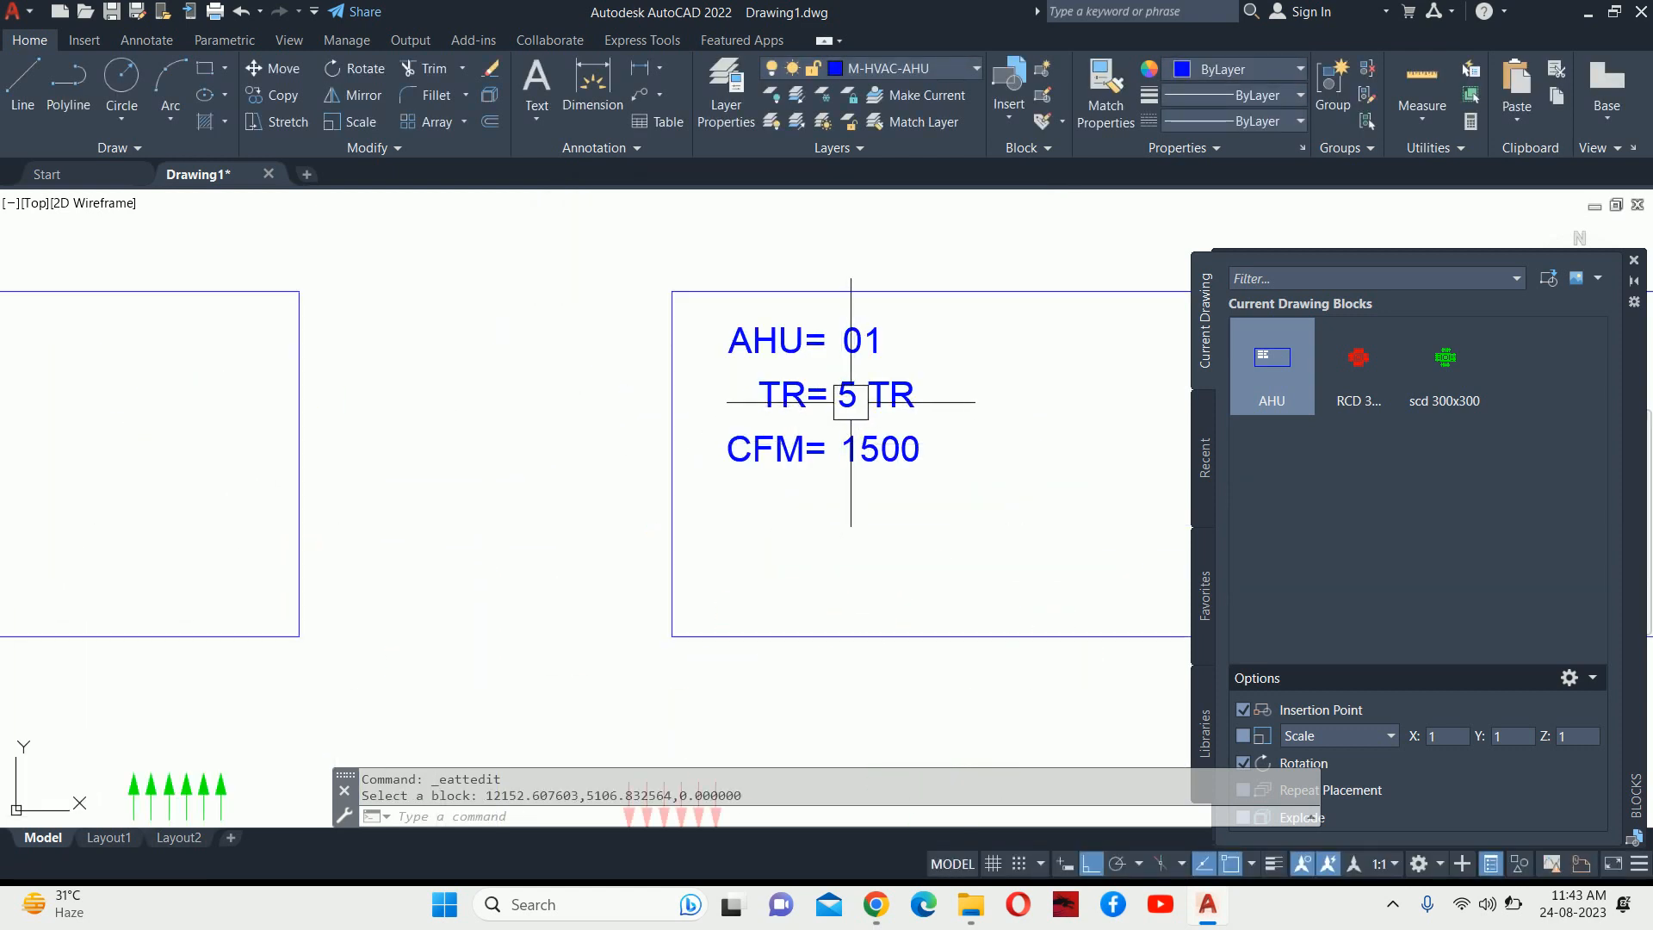
middle_click_drag(853, 402, 678, 409)
left_click(689, 340)
double_click(689, 342)
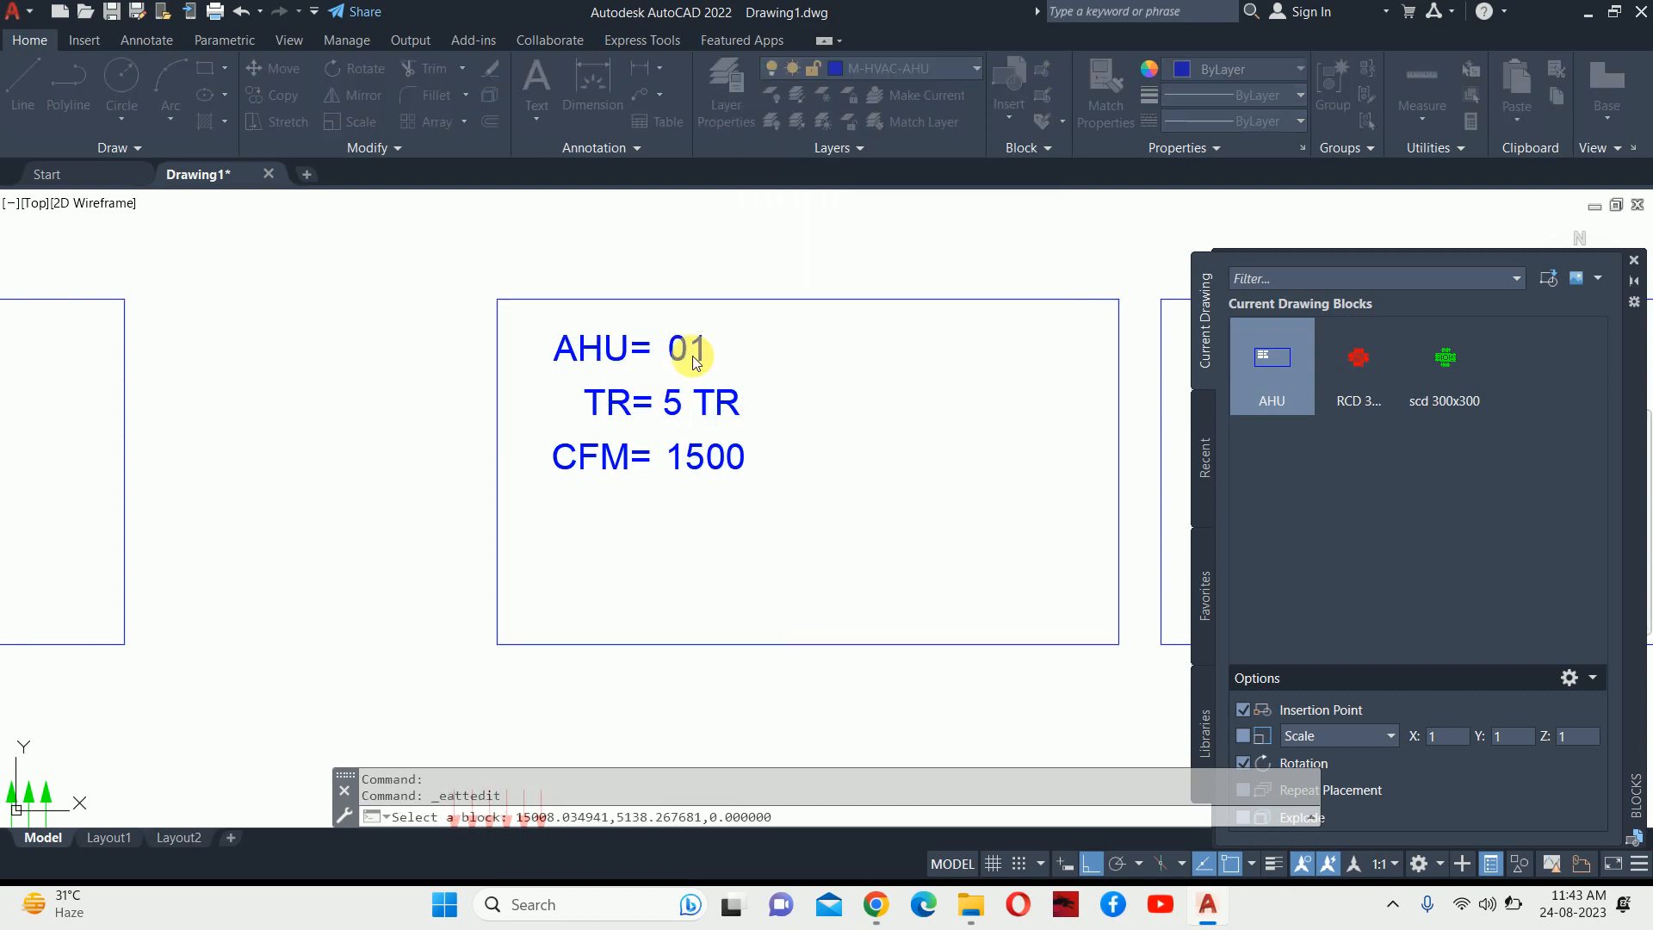
left_click(713, 443)
key("BackSpace")
type("2")
left_click(848, 356)
double_click(674, 440)
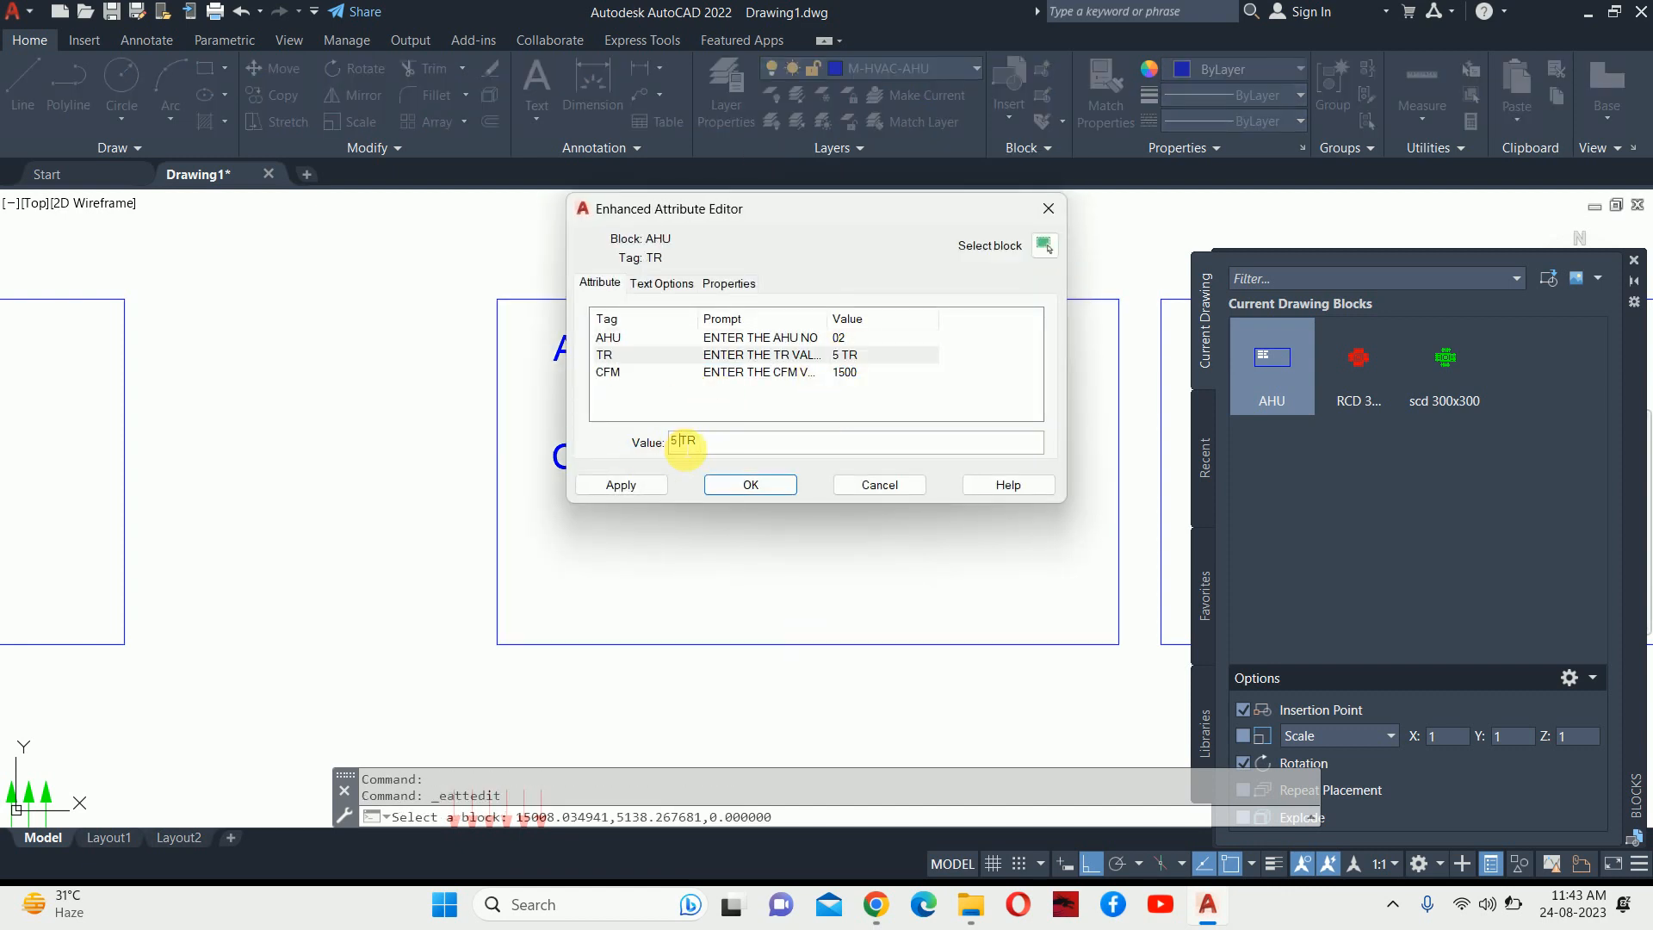
type("3")
left_click(745, 486)
Set that AHU 02, 3 TR block's CFM to 900.
scroll(741, 435, "down", 7)
scroll(741, 435, "up", 7)
left_click(705, 460)
double_click(705, 461)
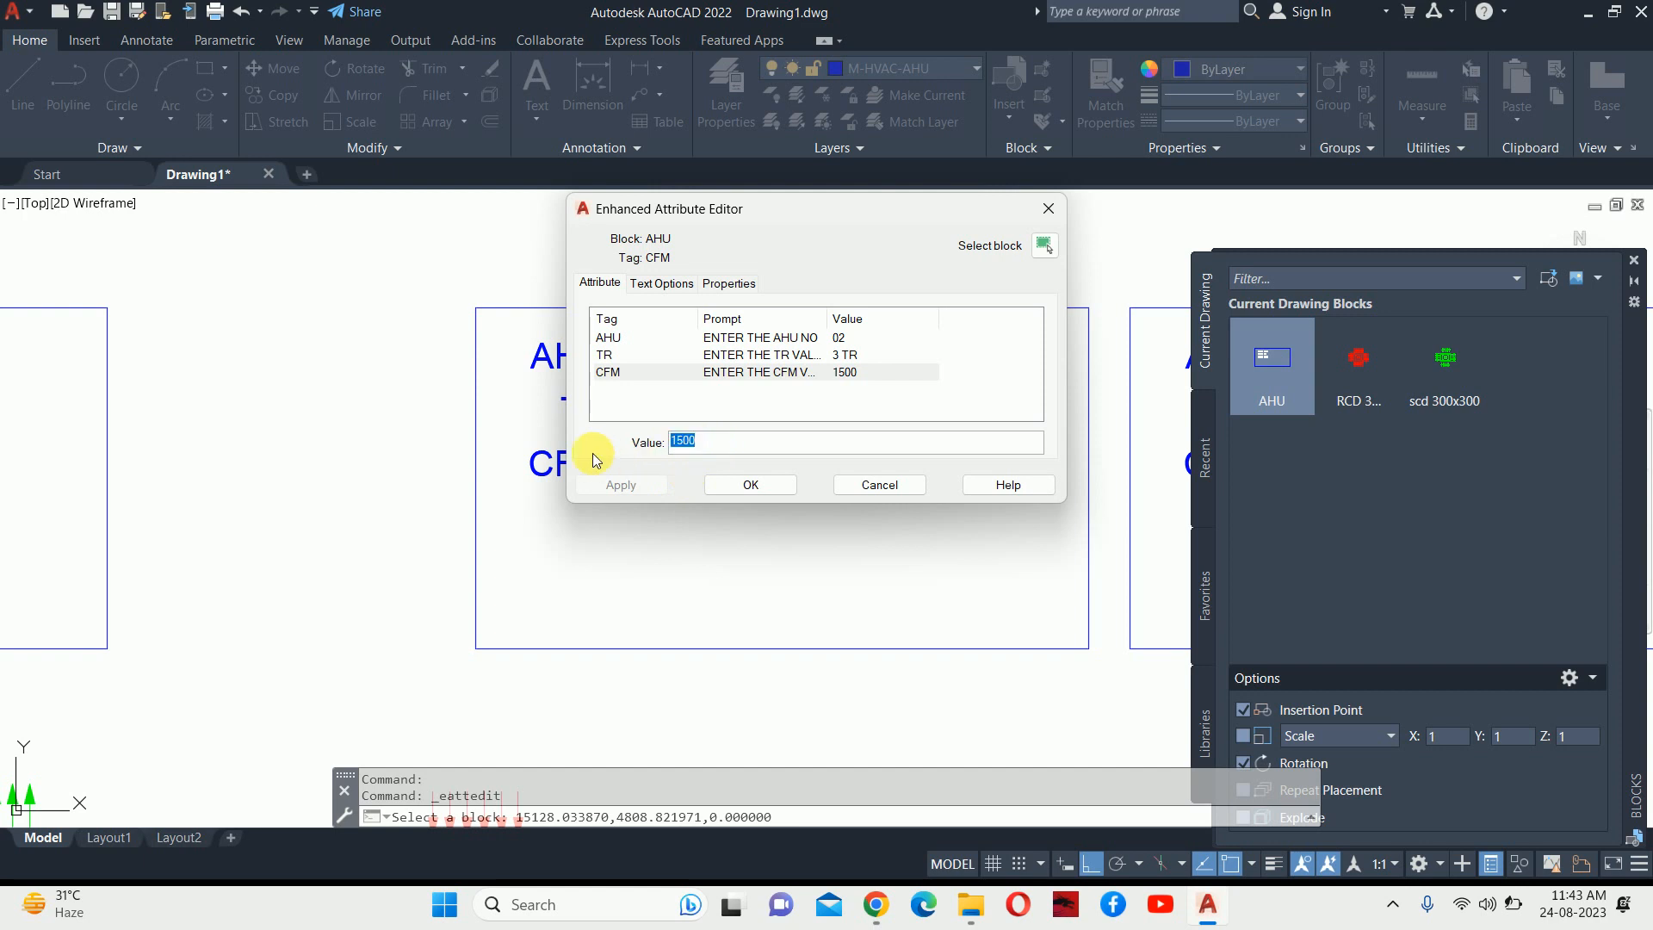
type("900")
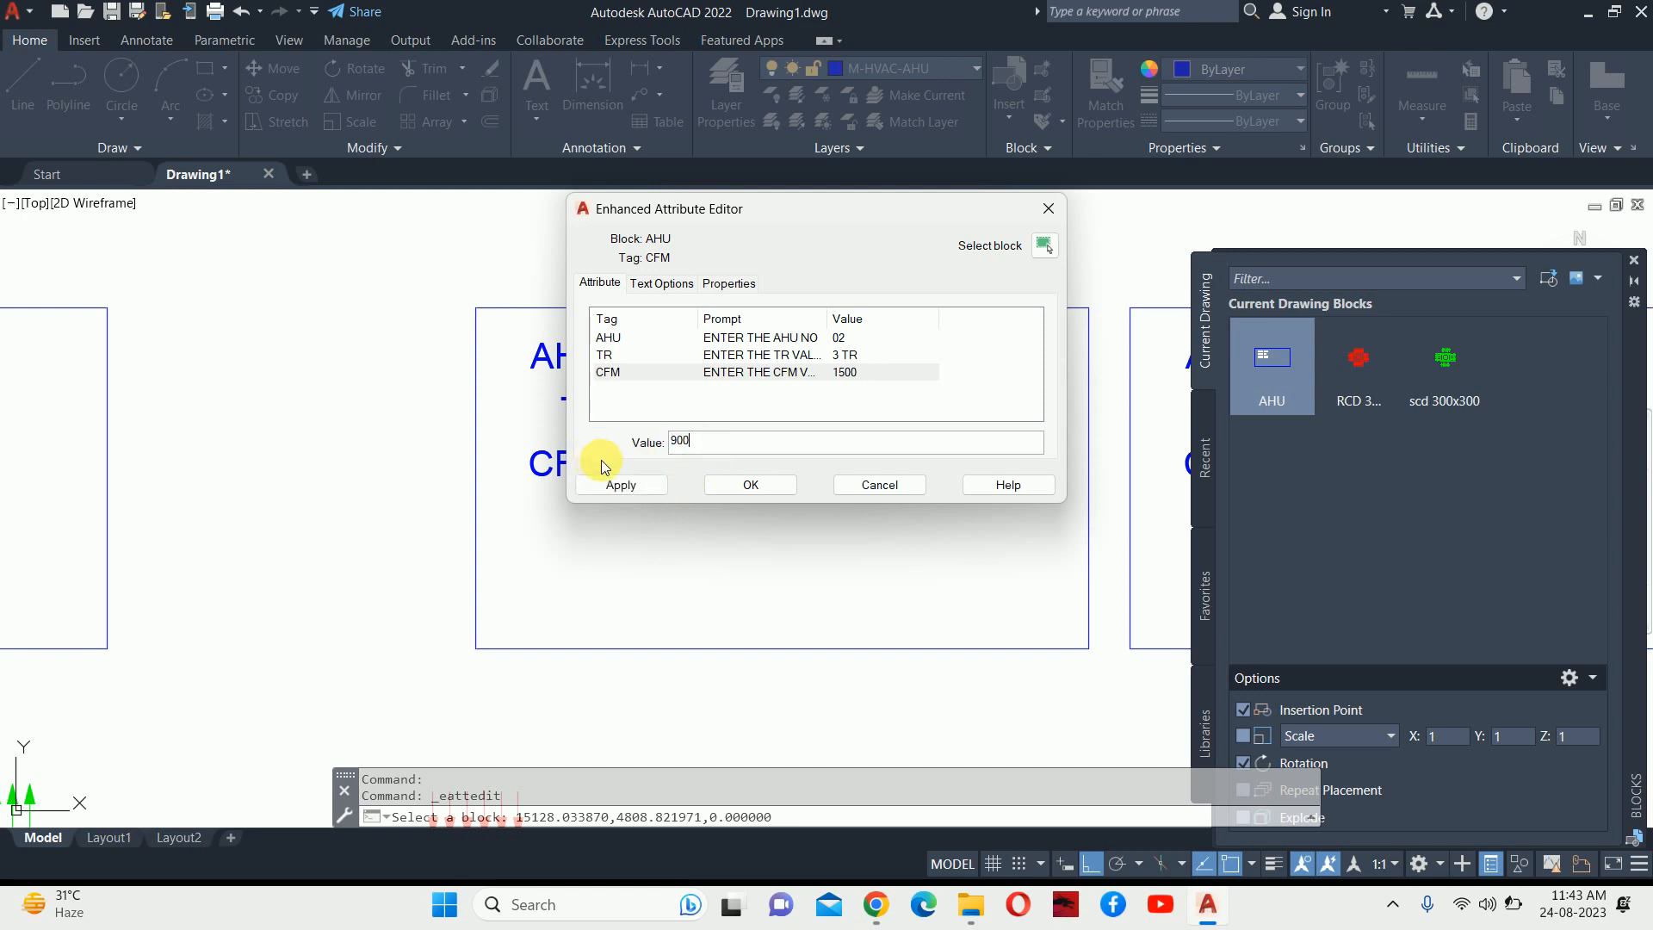
left_click(619, 484)
left_click(704, 486)
scroll(702, 387, "down", 5)
scroll(642, 431, "up", 6)
left_click(643, 431)
Make the remaining AHU 01 copy read AHU 03, 6 TR, CFM 1800.
double_click(786, 340)
left_click(701, 443)
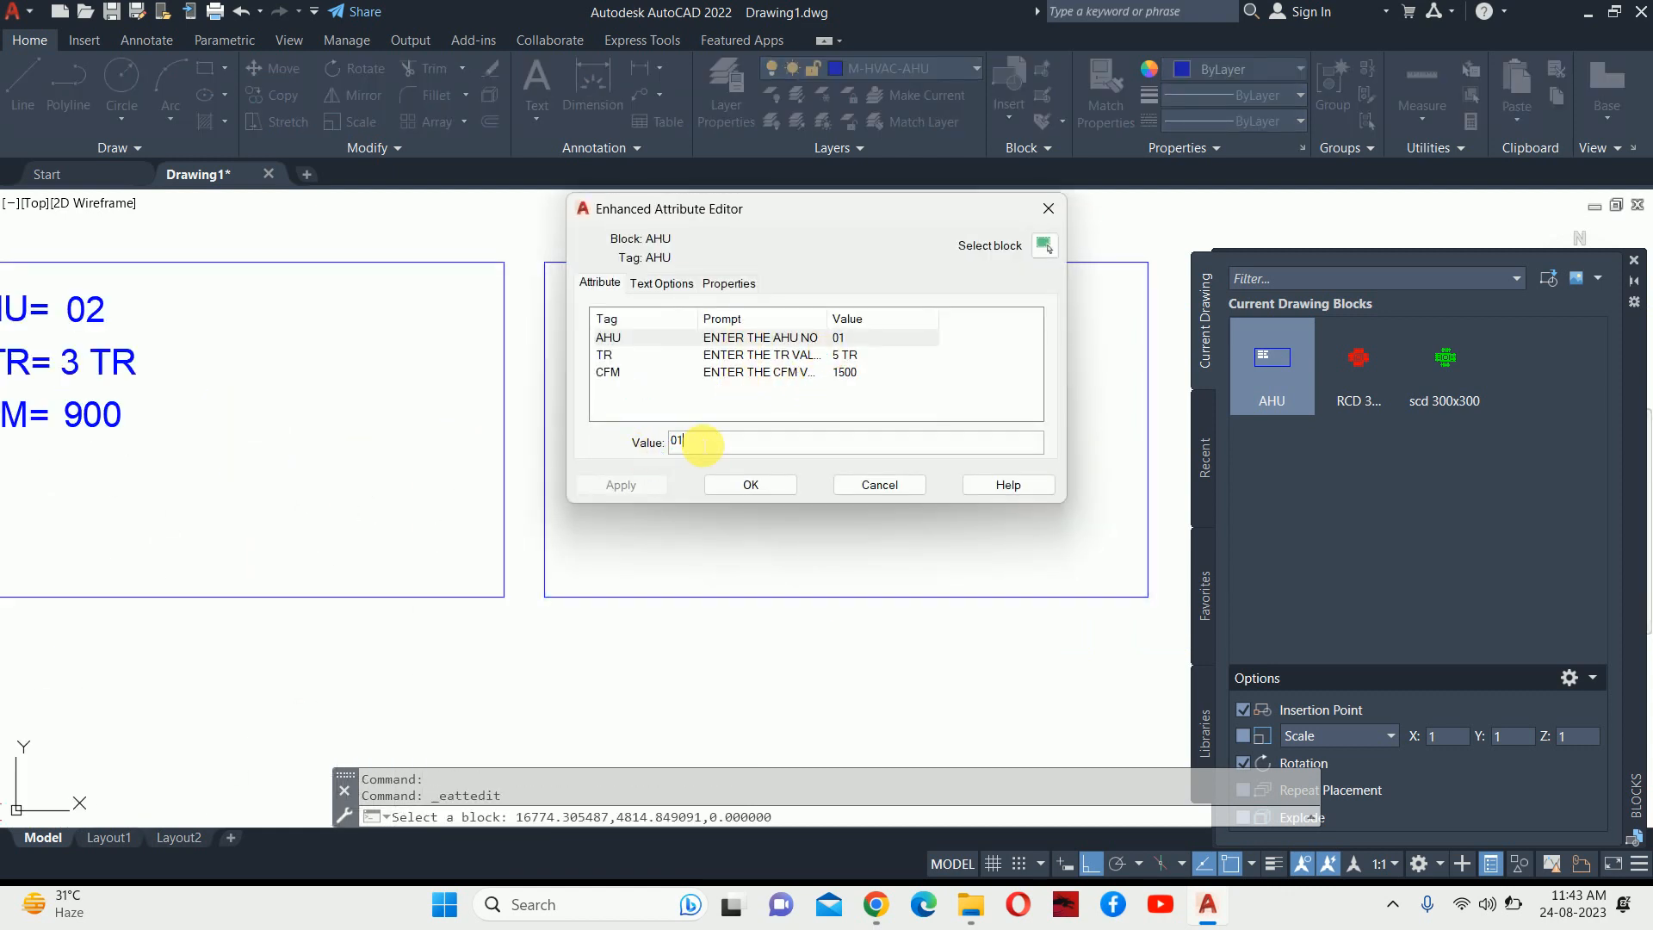
key("BackSpace")
type("3")
left_click(814, 357)
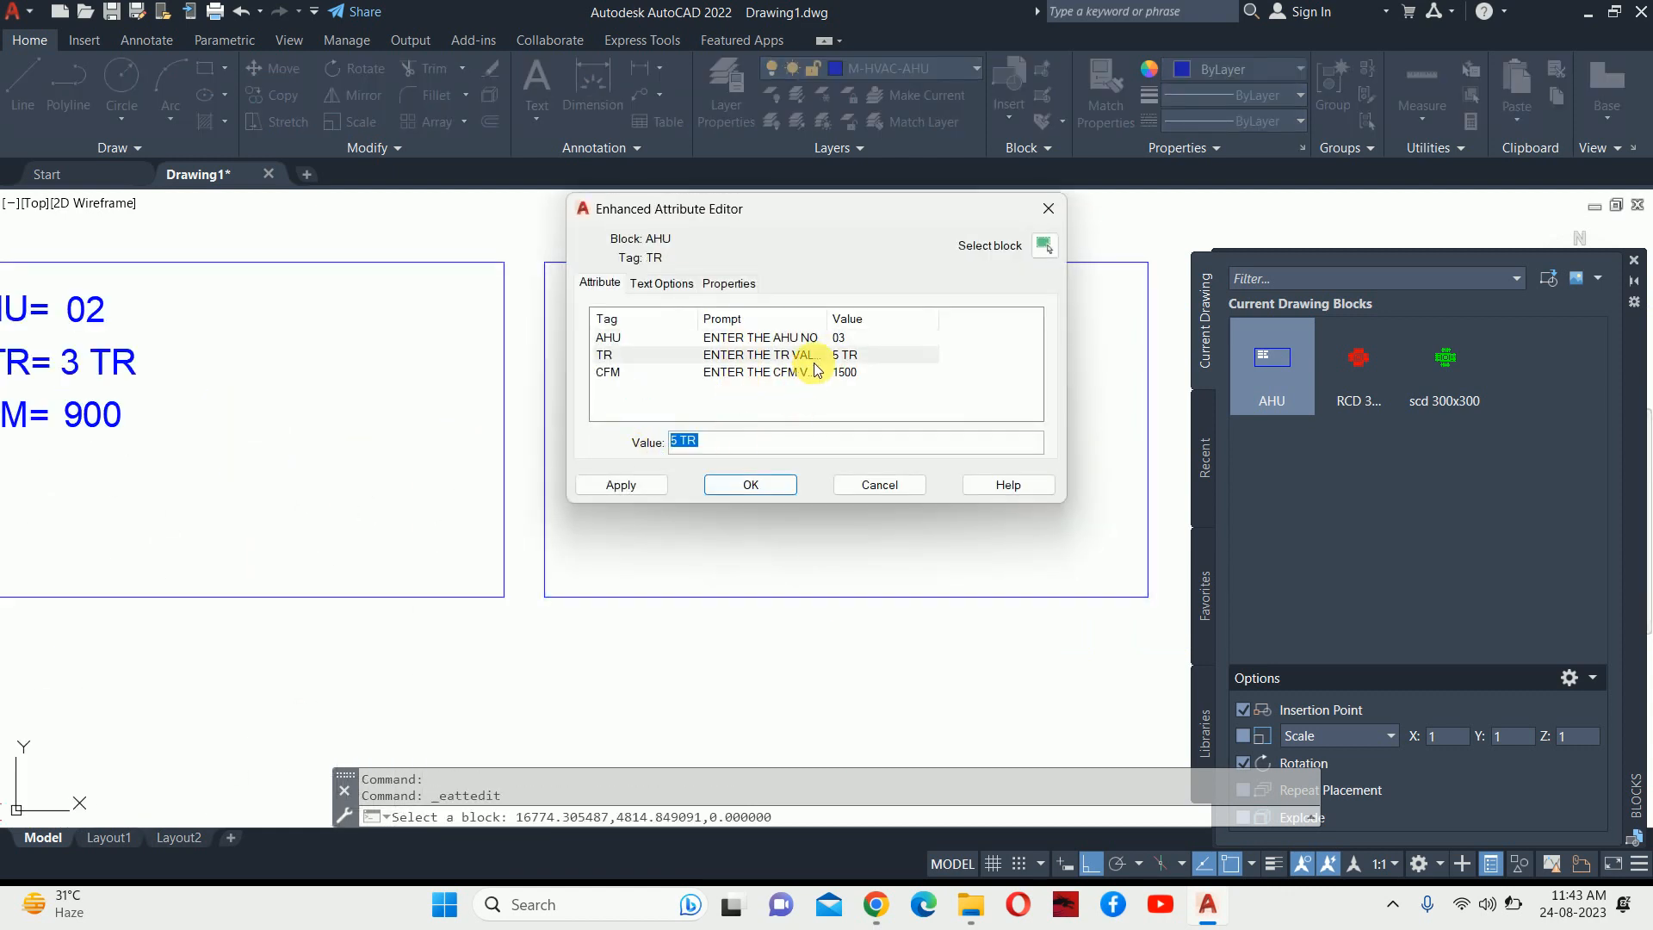
left_click_drag(678, 442, 654, 441)
type("6")
left_click(842, 375)
double_click(734, 441)
type("1")
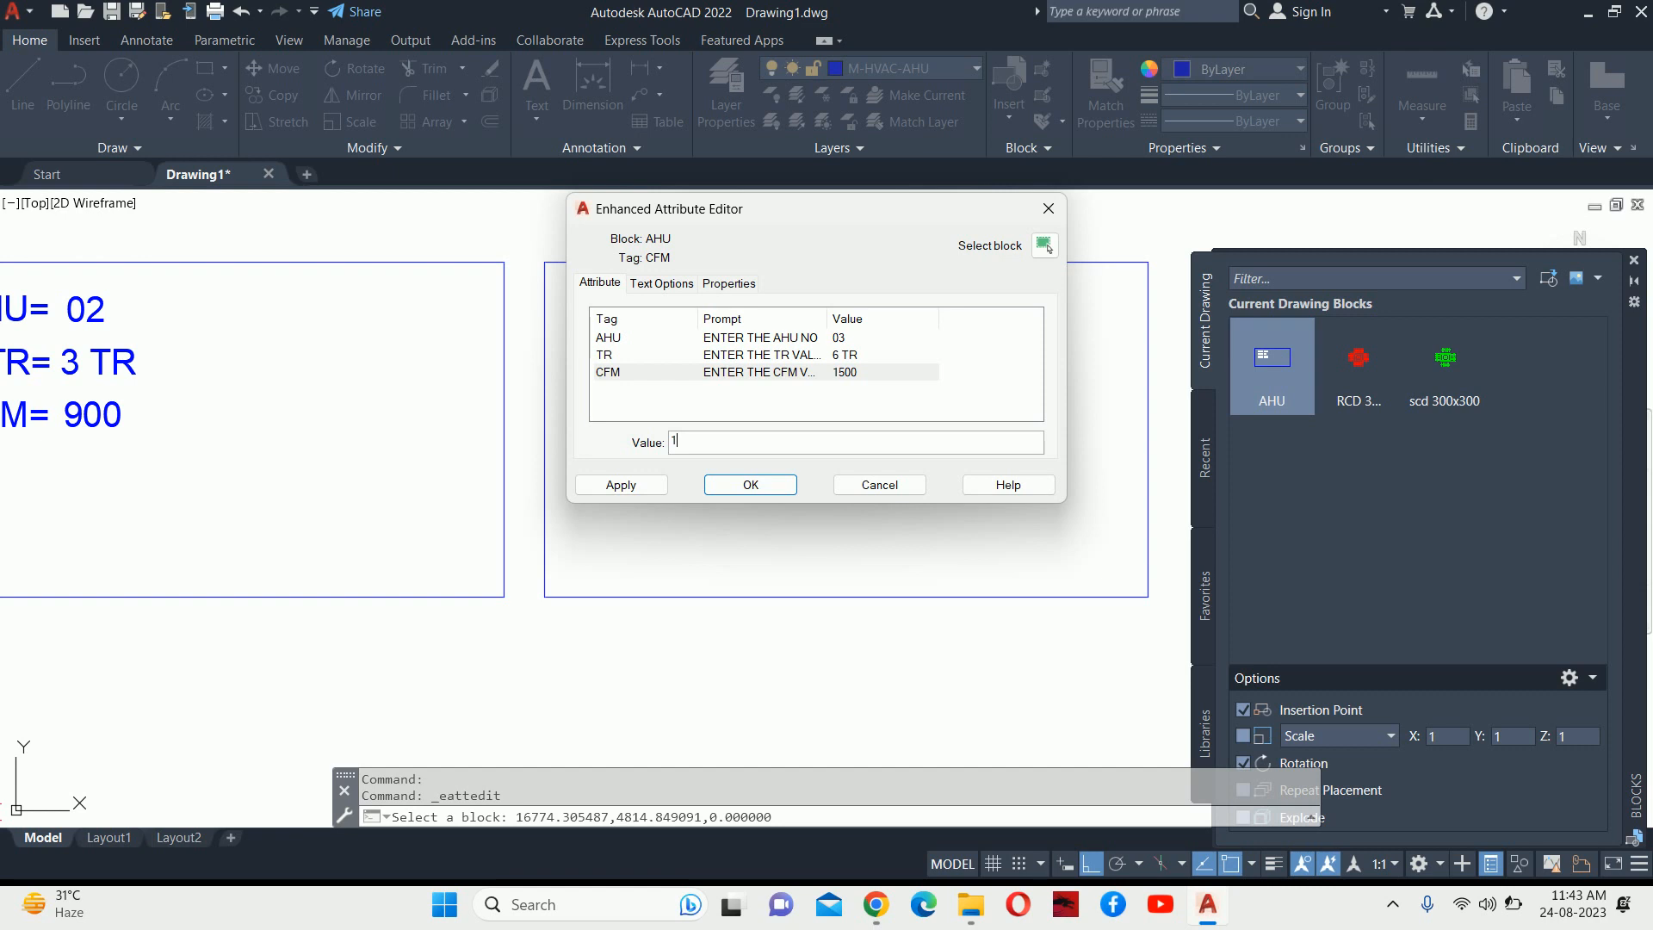
type("800")
key("Return")
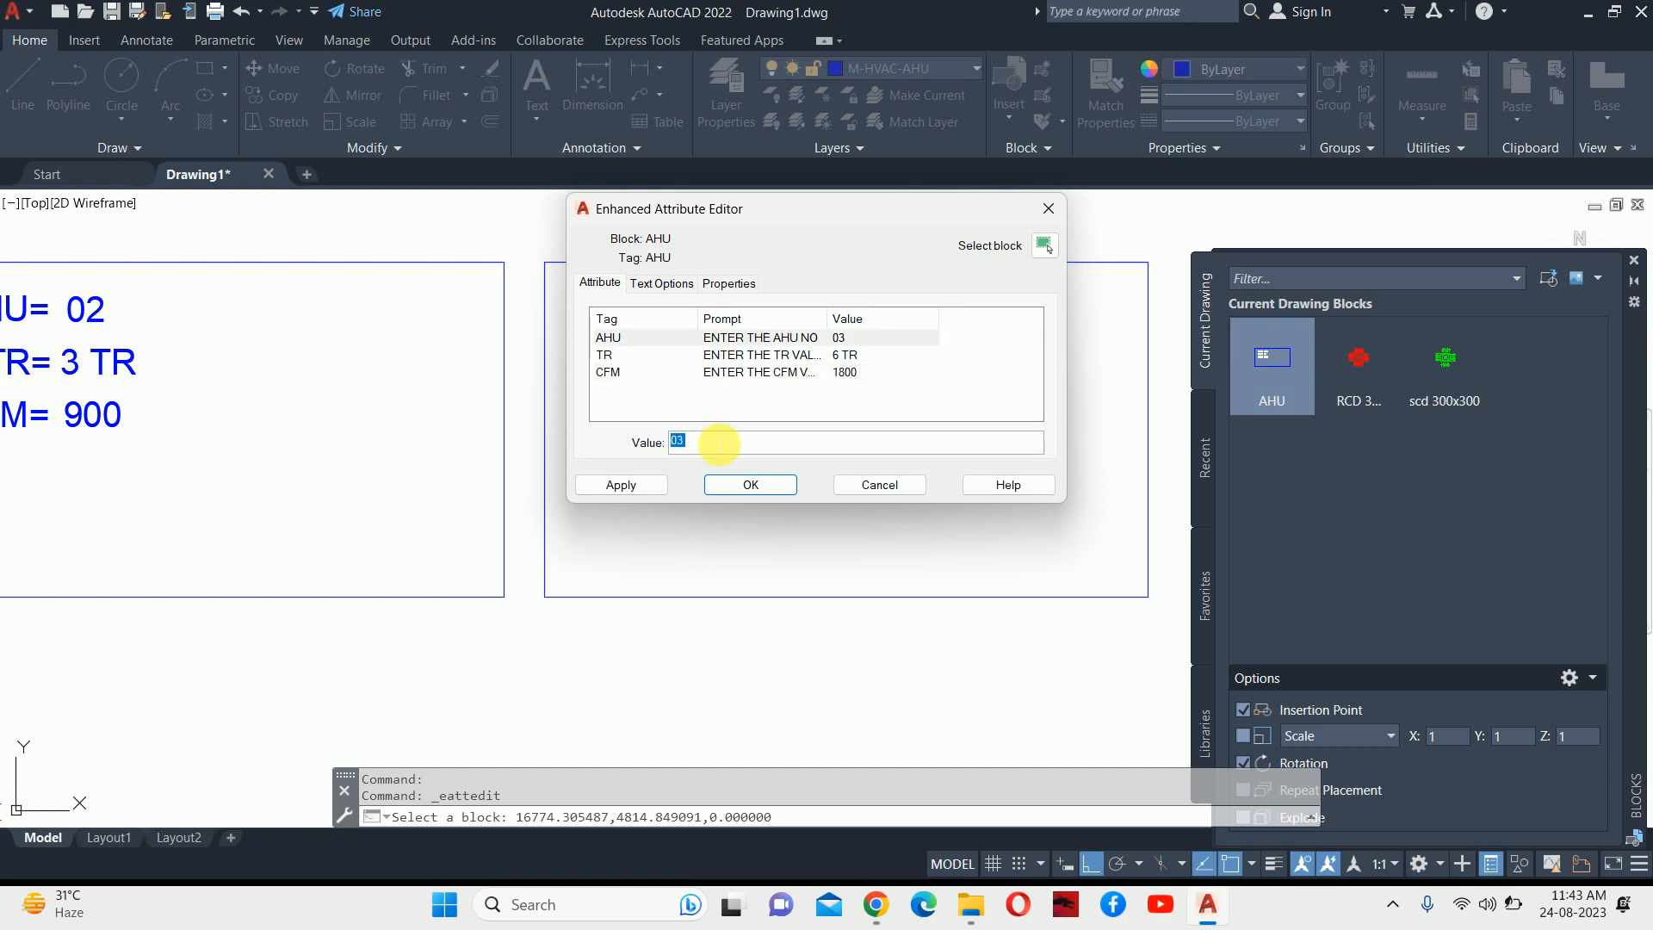
left_click(740, 485)
Renumber the AHU 02, 3 TR block to AHU 04.
left_click(624, 480)
key("Escape")
key("Escape")
scroll(729, 429, "down", 3)
scroll(687, 435, "down", 2)
scroll(564, 439, "up", 2)
scroll(723, 410, "up", 2)
left_click(805, 392)
double_click(805, 393)
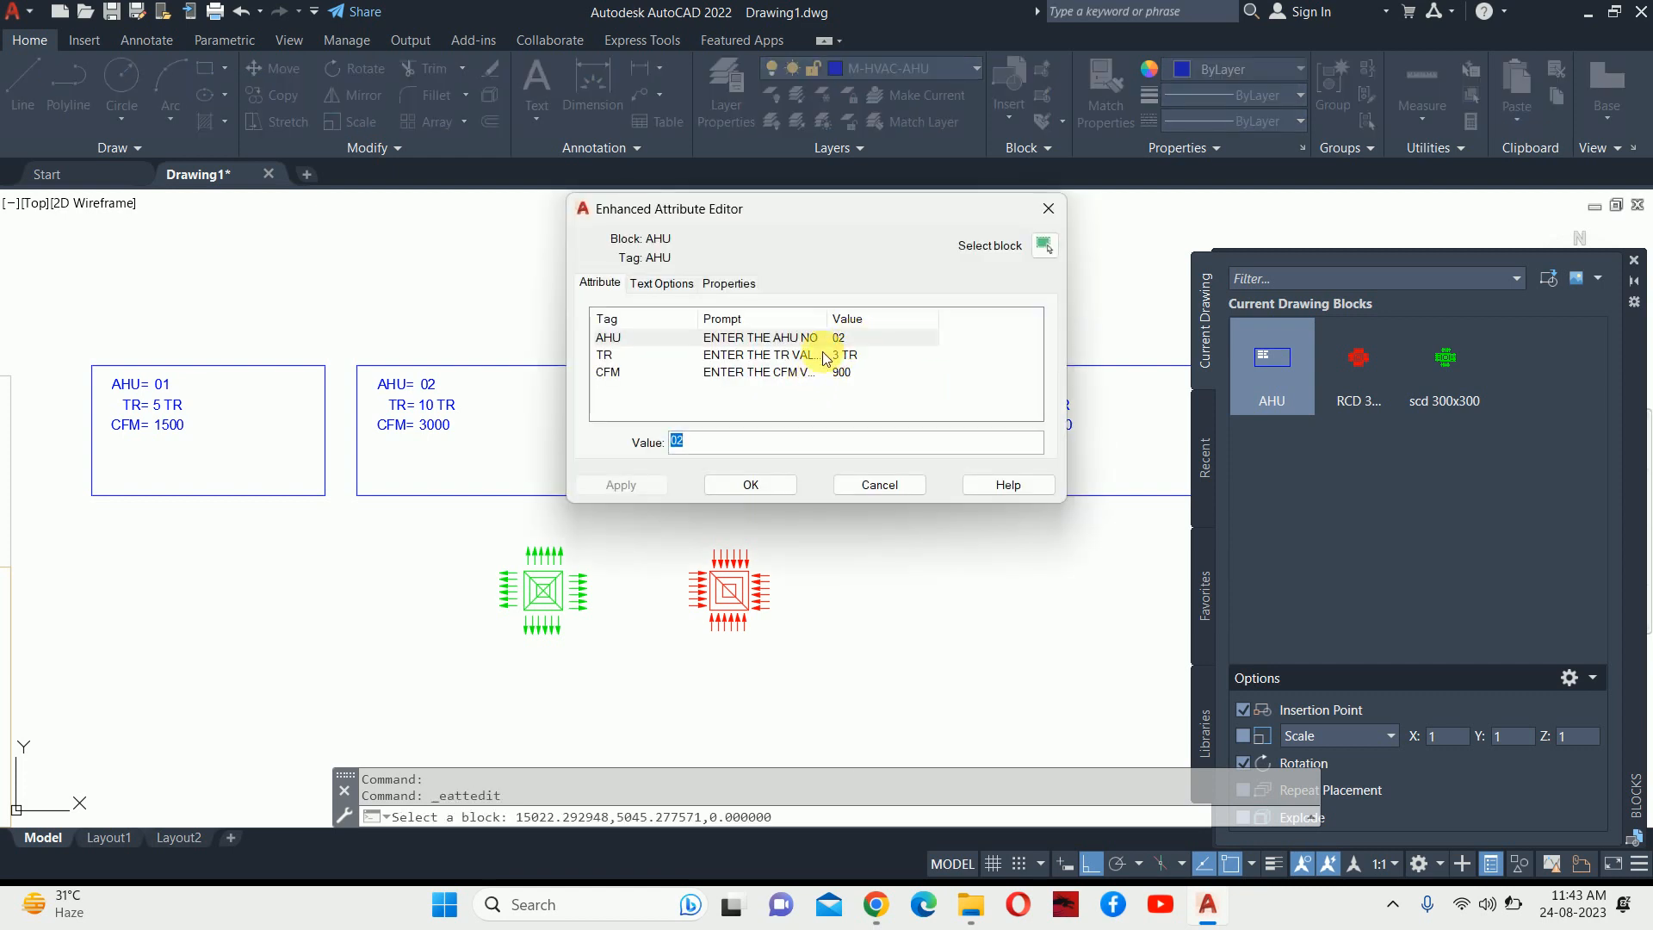
type("04")
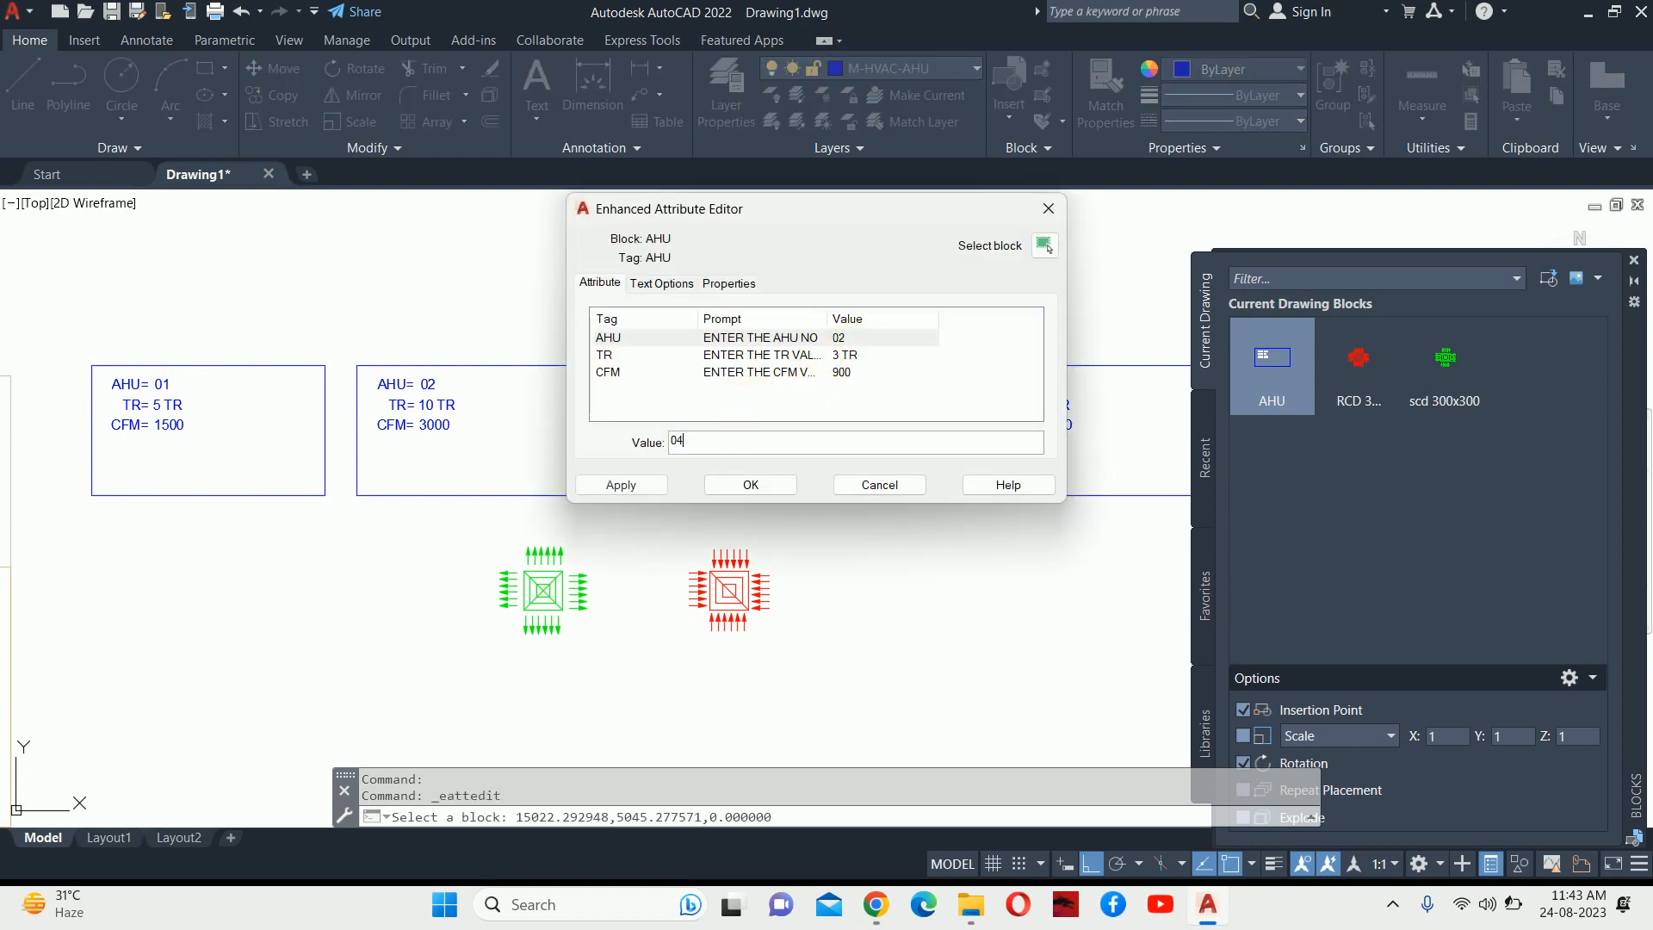
left_click(627, 484)
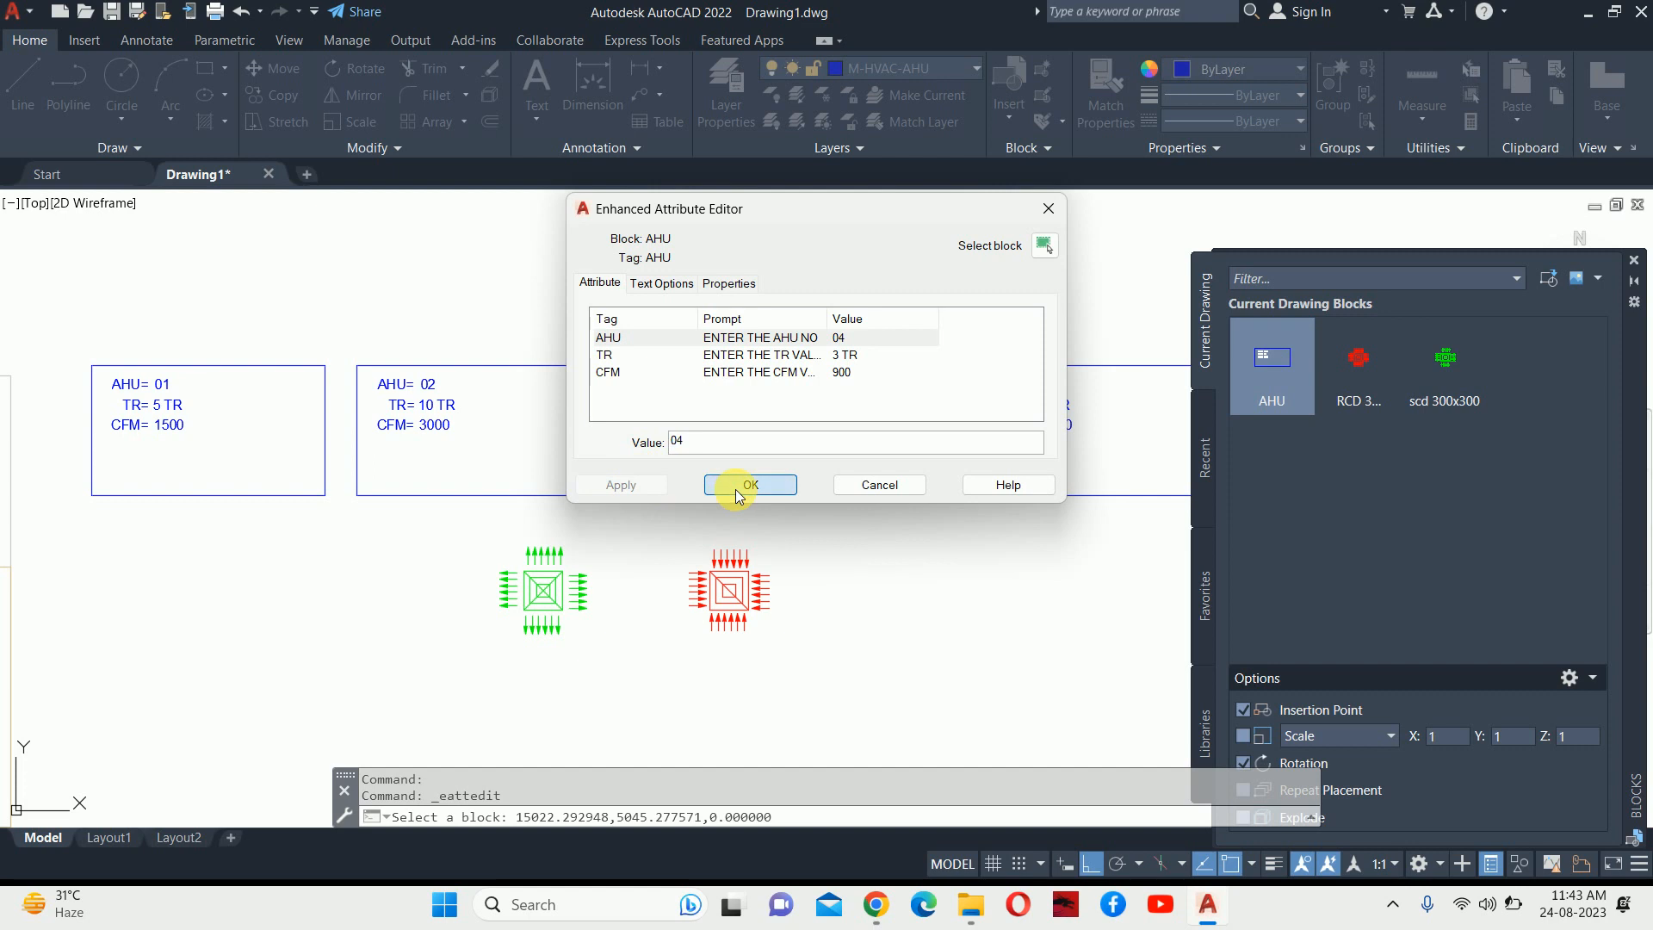
left_click(747, 485)
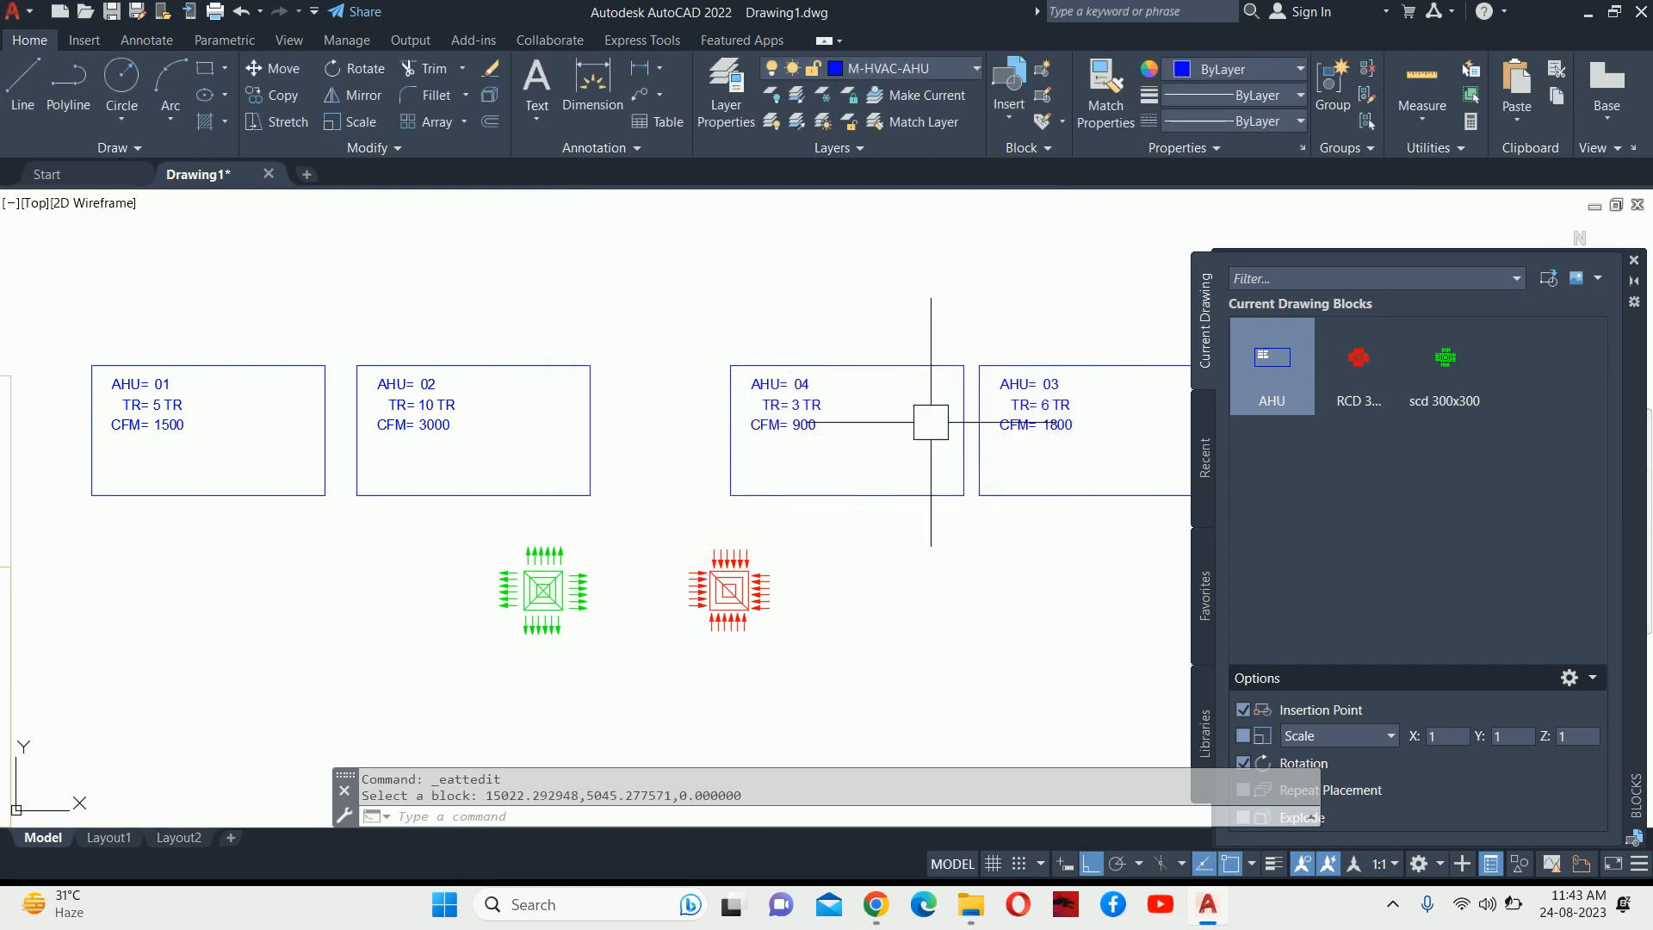
Window-select the AHU 02, 04 and 03 blocks and delete them.
middle_click_drag(1096, 465, 1032, 466)
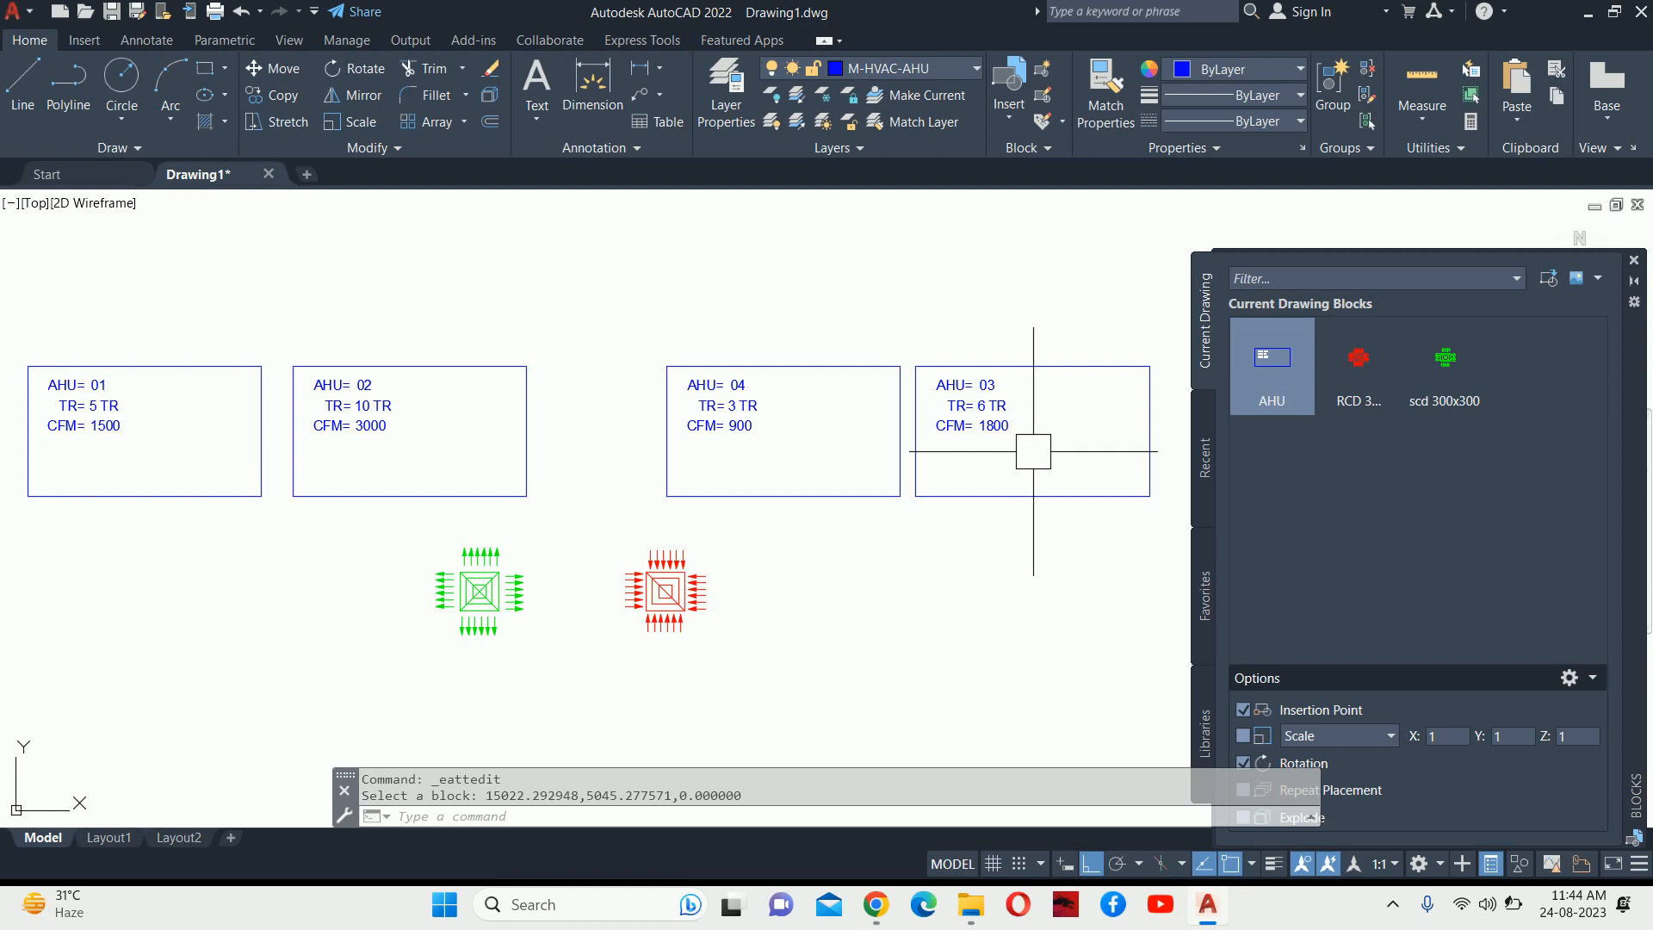
scroll(963, 404, "down", 2)
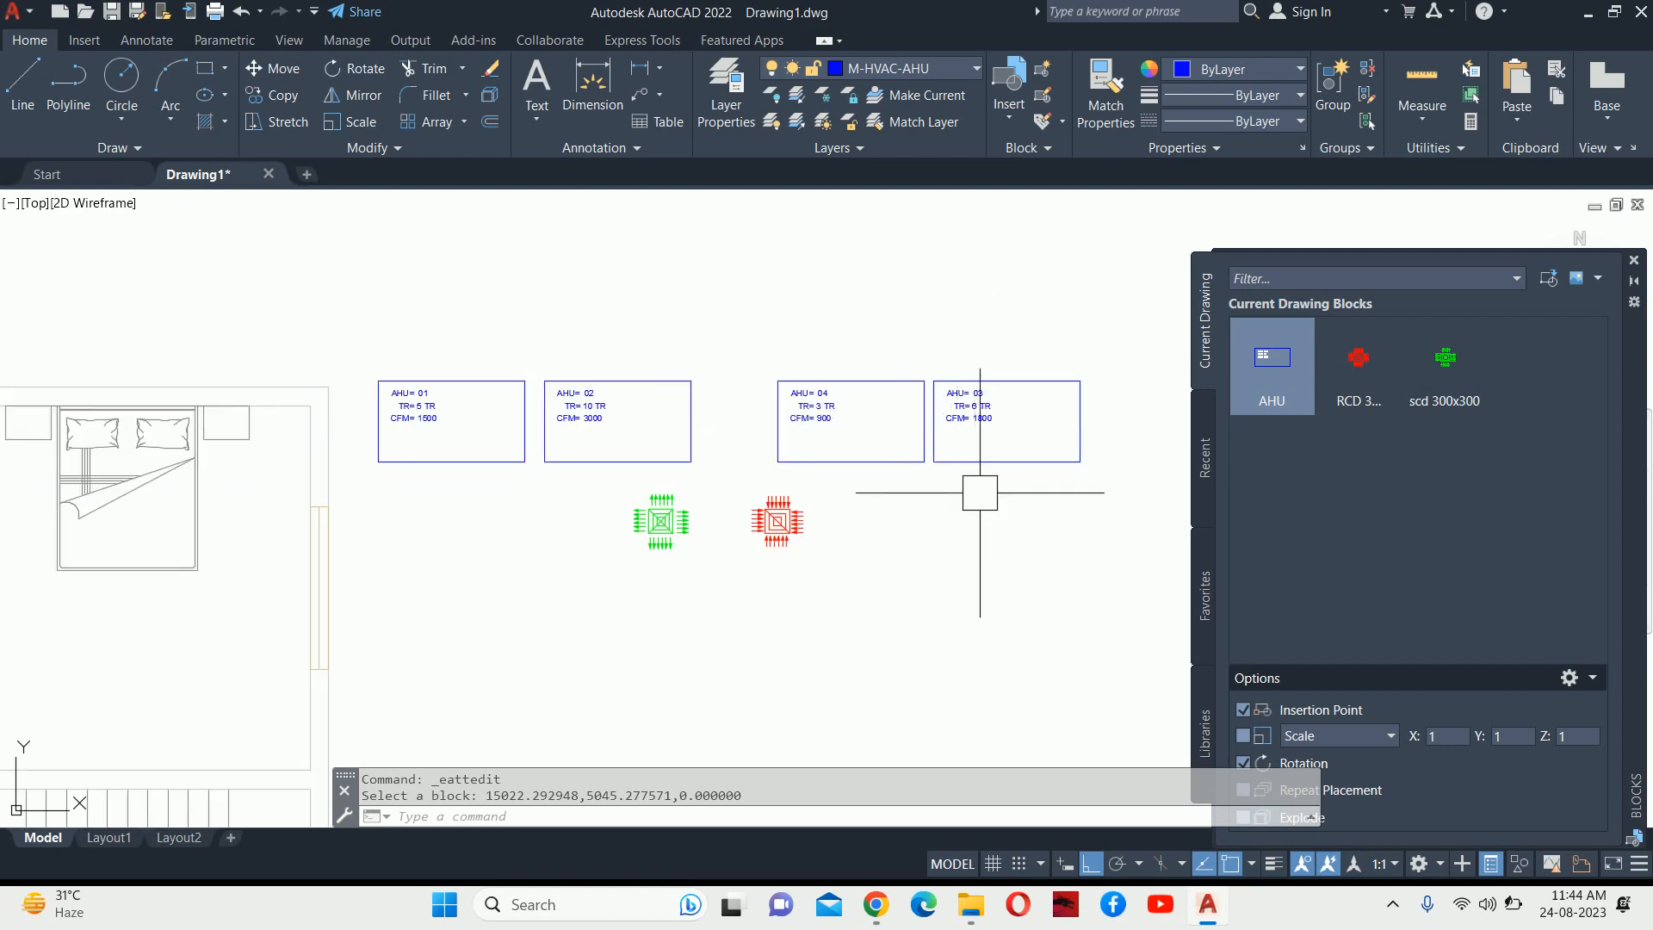
left_click(1036, 261)
left_click(637, 397)
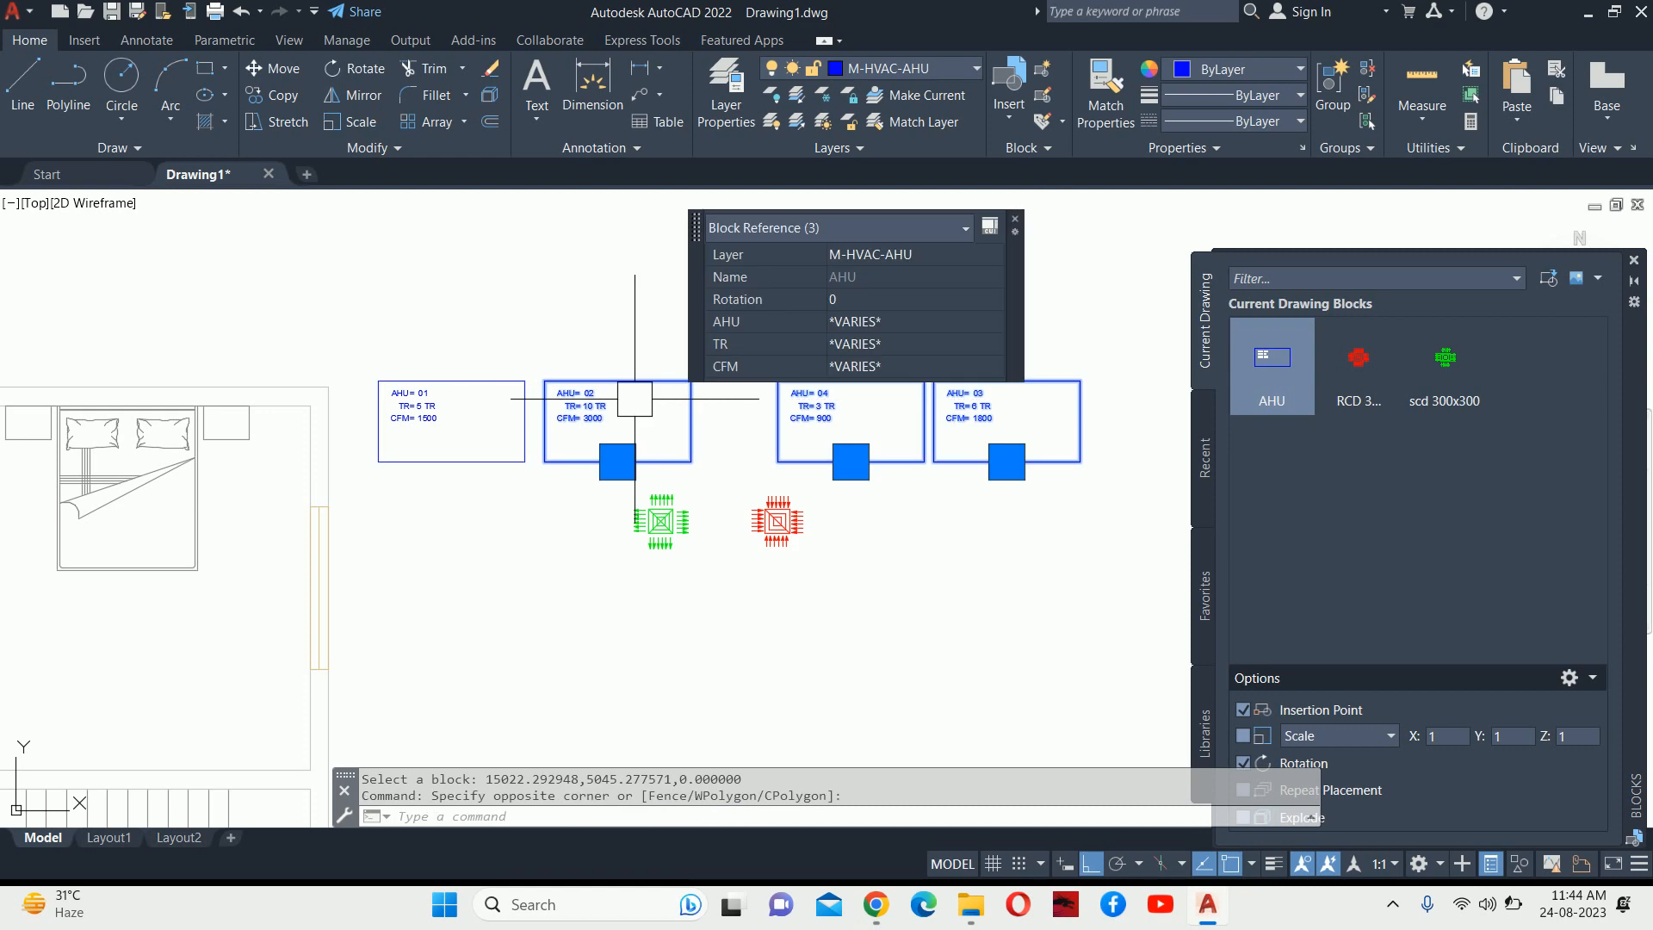
key("Delete")
Pan over to the floor plan, then start and cancel the MOVE command.
middle_click_drag(490, 465, 841, 423)
key("Escape")
key("Escape")
middle_click_drag(738, 405, 969, 437)
type("M")
key("Return")
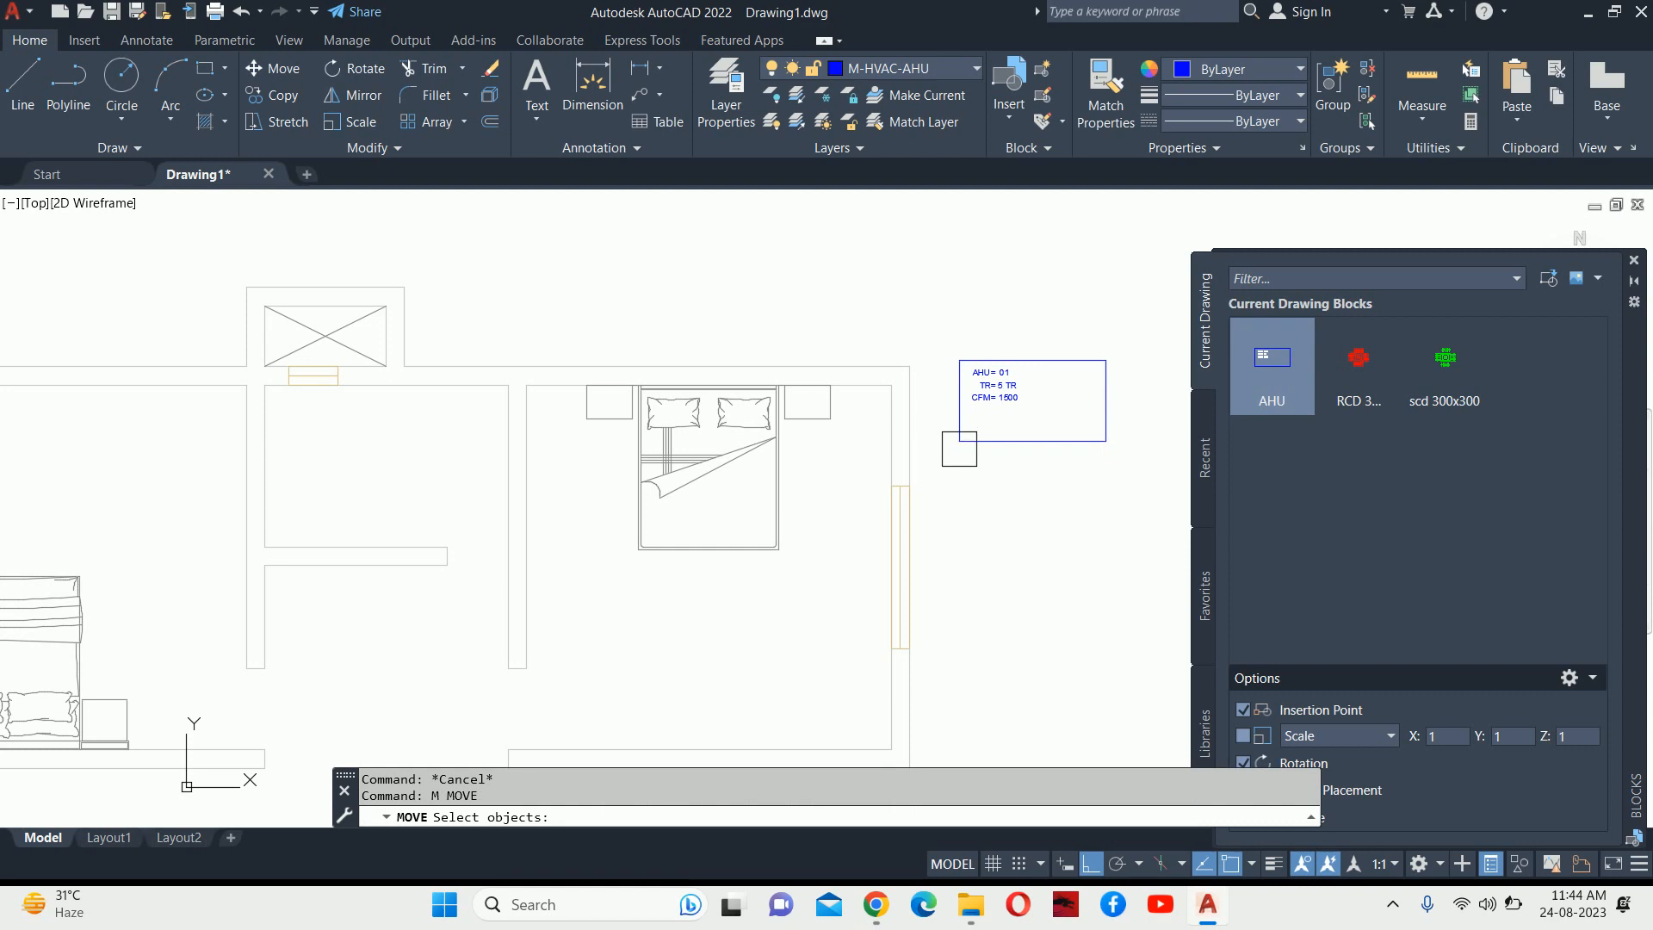
key("Escape")
key("Escape")
scroll(958, 449, "down", 4)
middle_click_drag(977, 388, 893, 410)
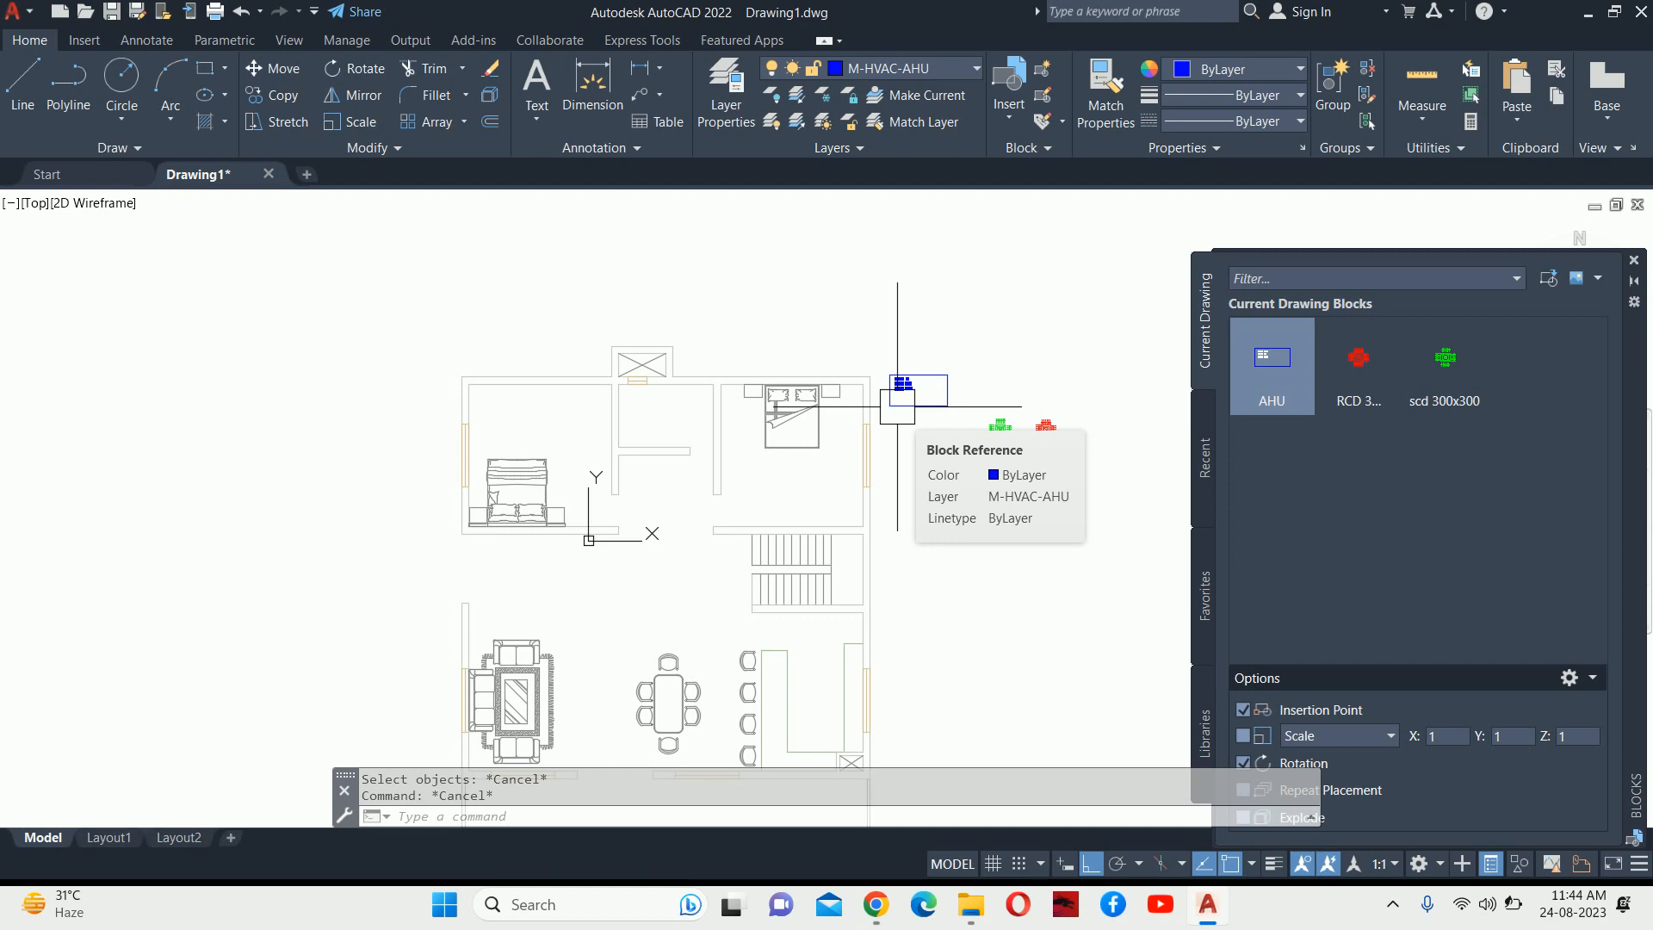
middle_click_drag(664, 547, 747, 483)
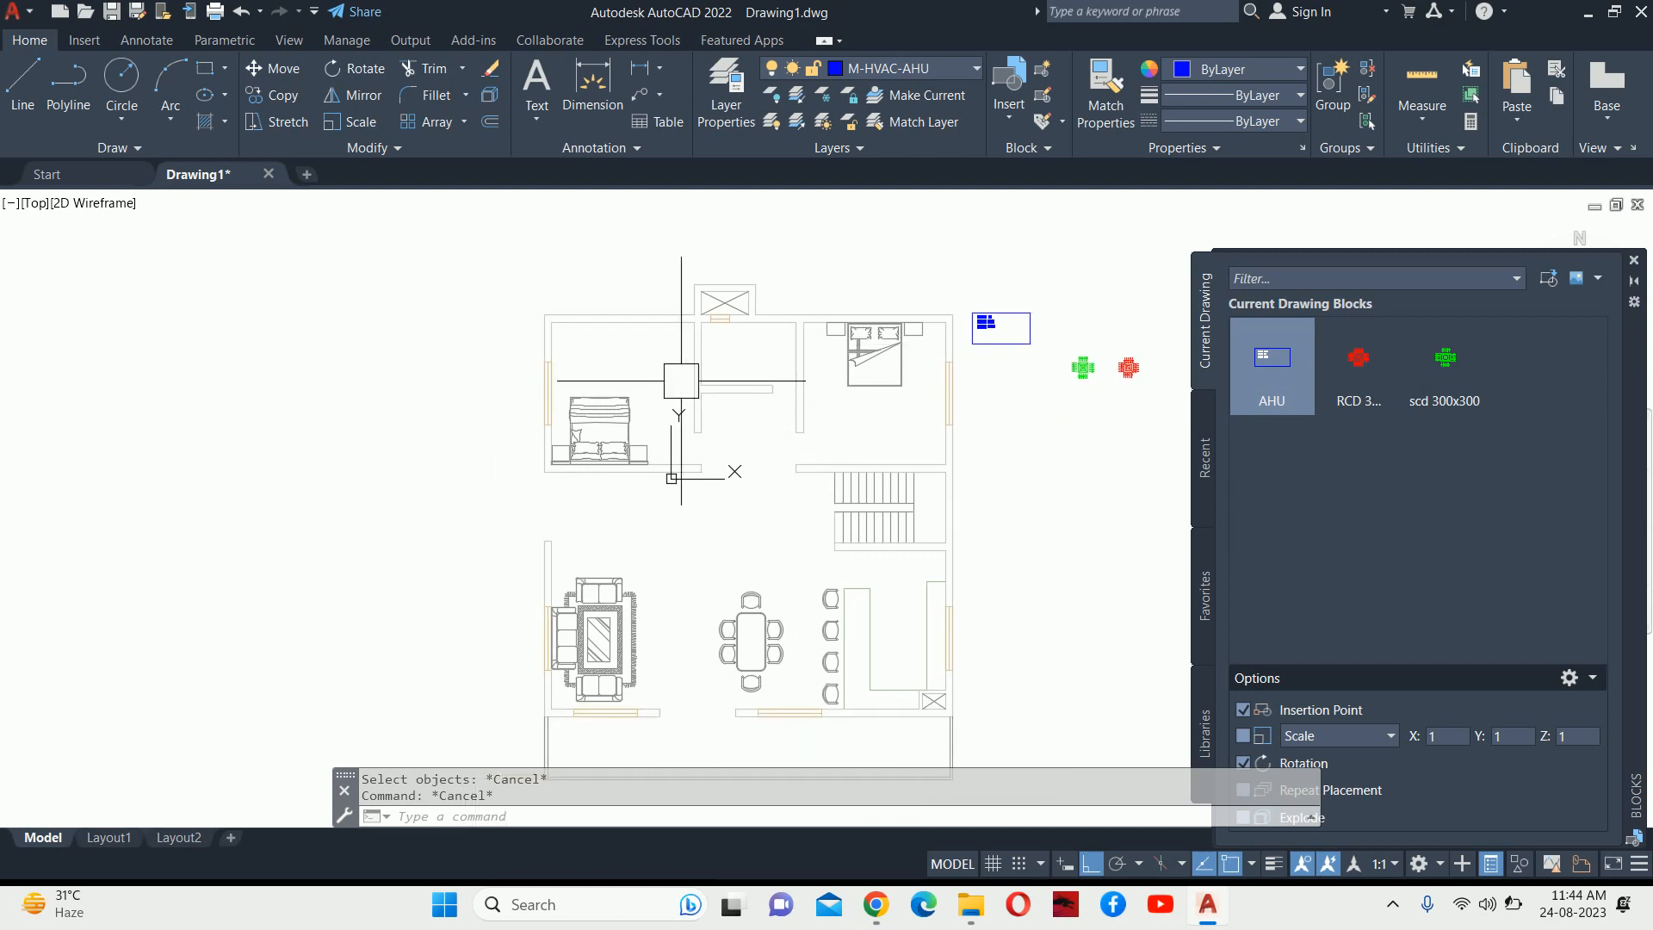
scroll(785, 354, "up", 2)
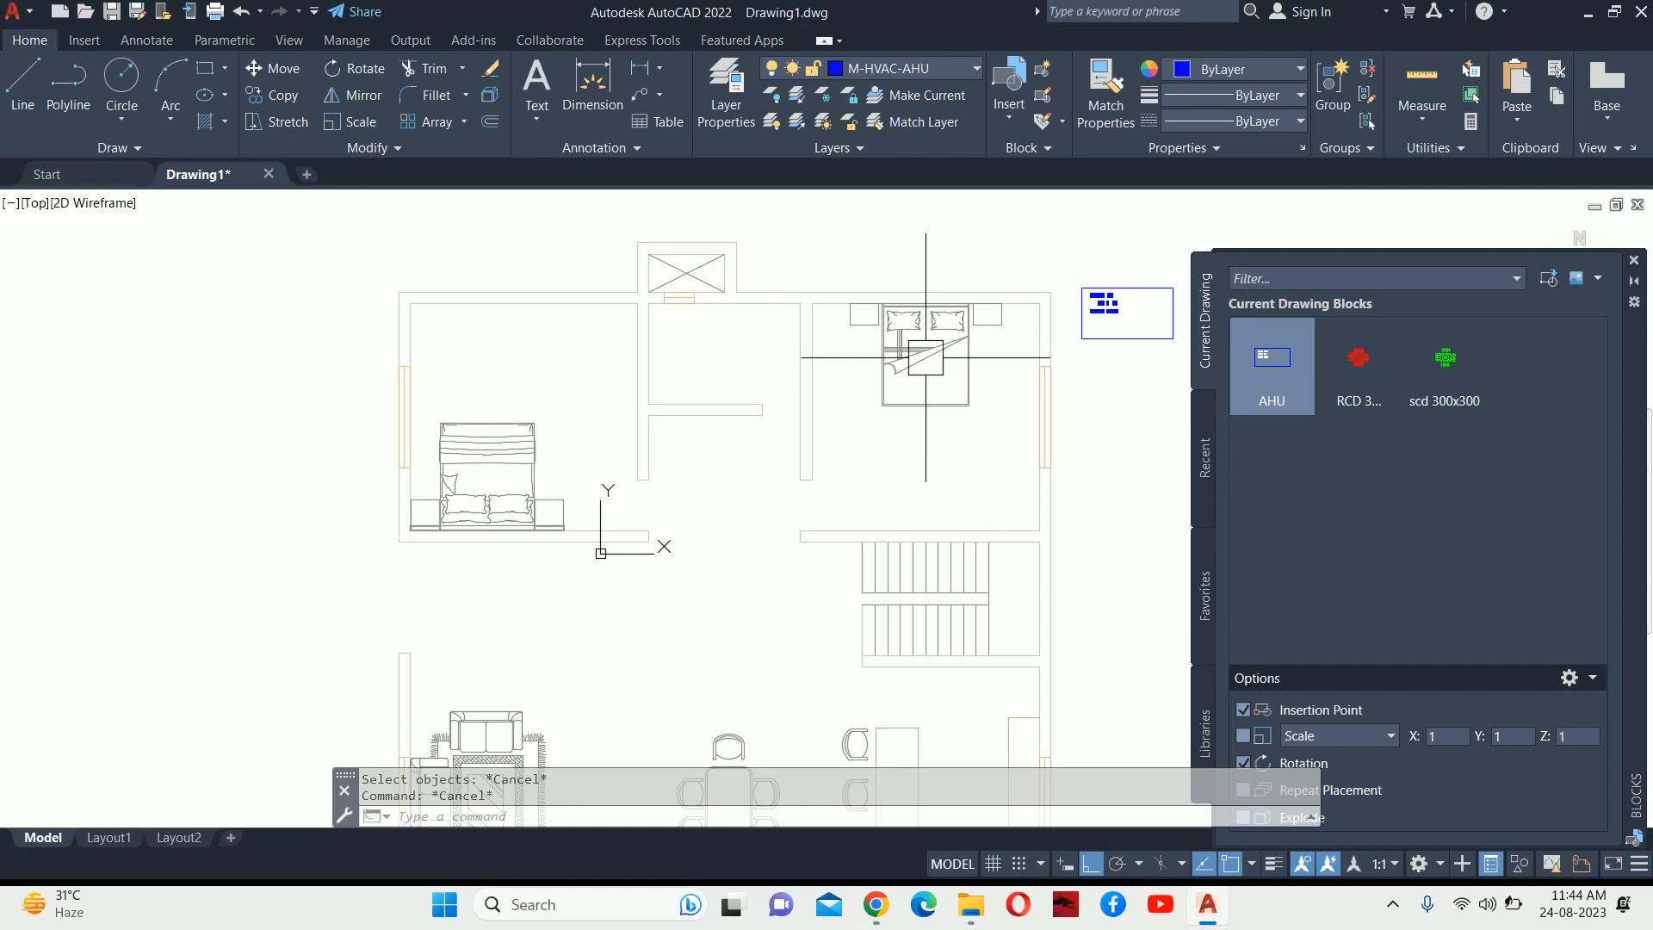
middle_click_drag(913, 547, 917, 290)
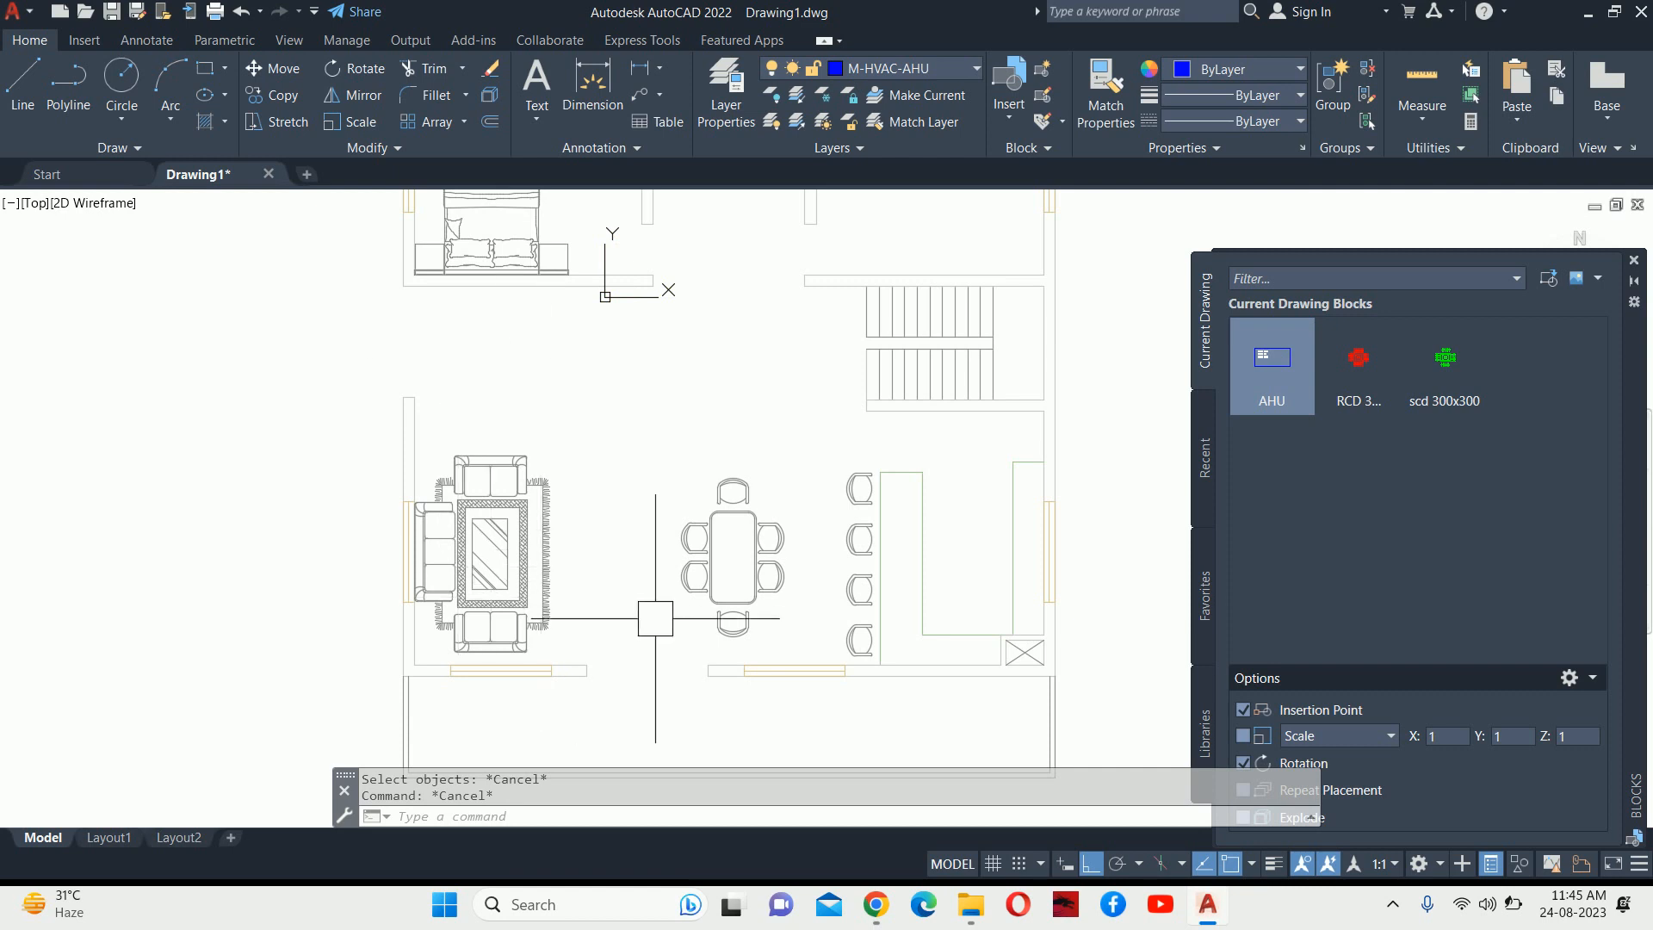
middle_click_drag(737, 525, 749, 691)
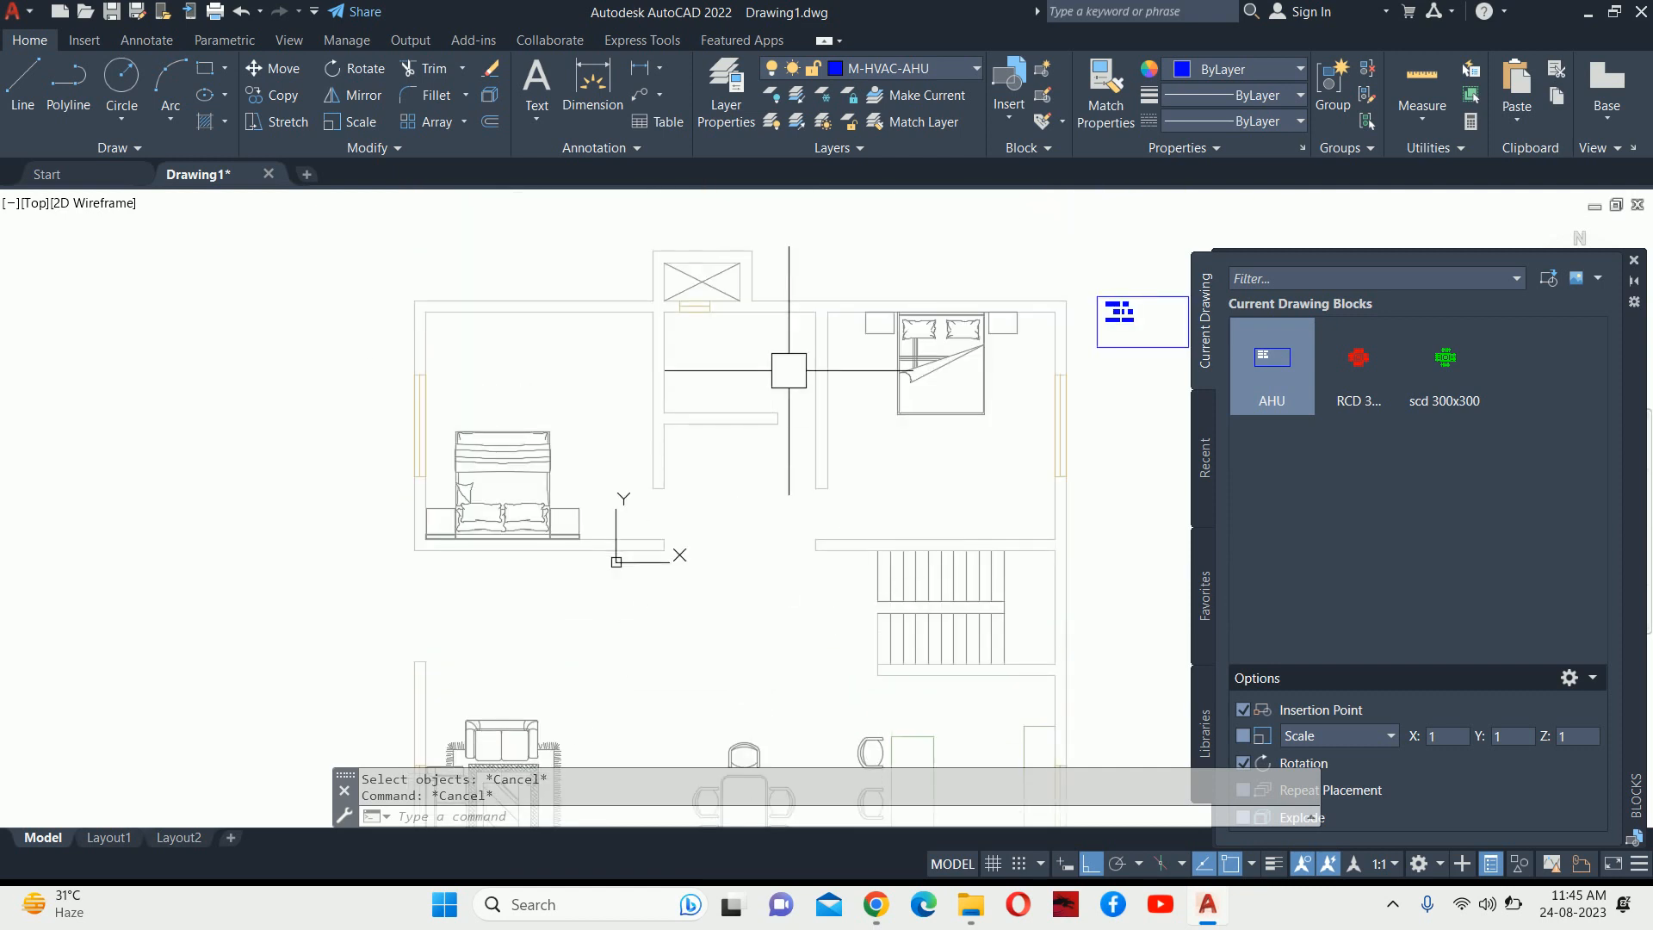
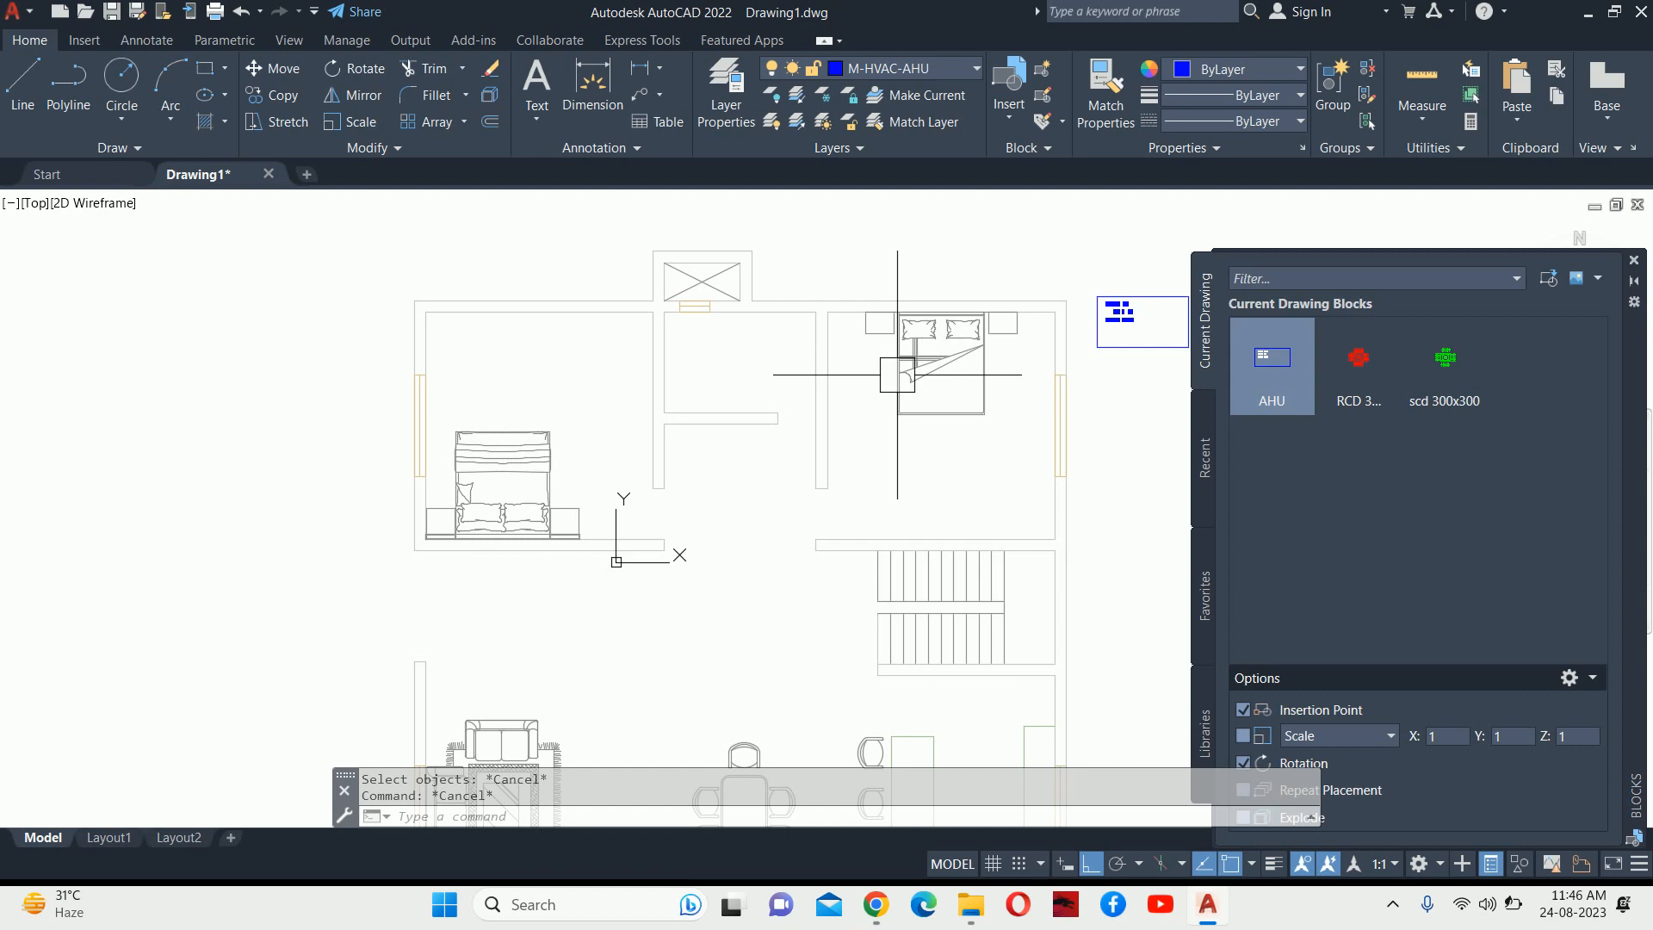
Move the AHU-01 tag block into the small central room between the two bedrooms.
type("m")
key("Return")
left_click(1117, 313)
scroll(1141, 297, "up", 2)
key("Return")
left_click(1146, 299)
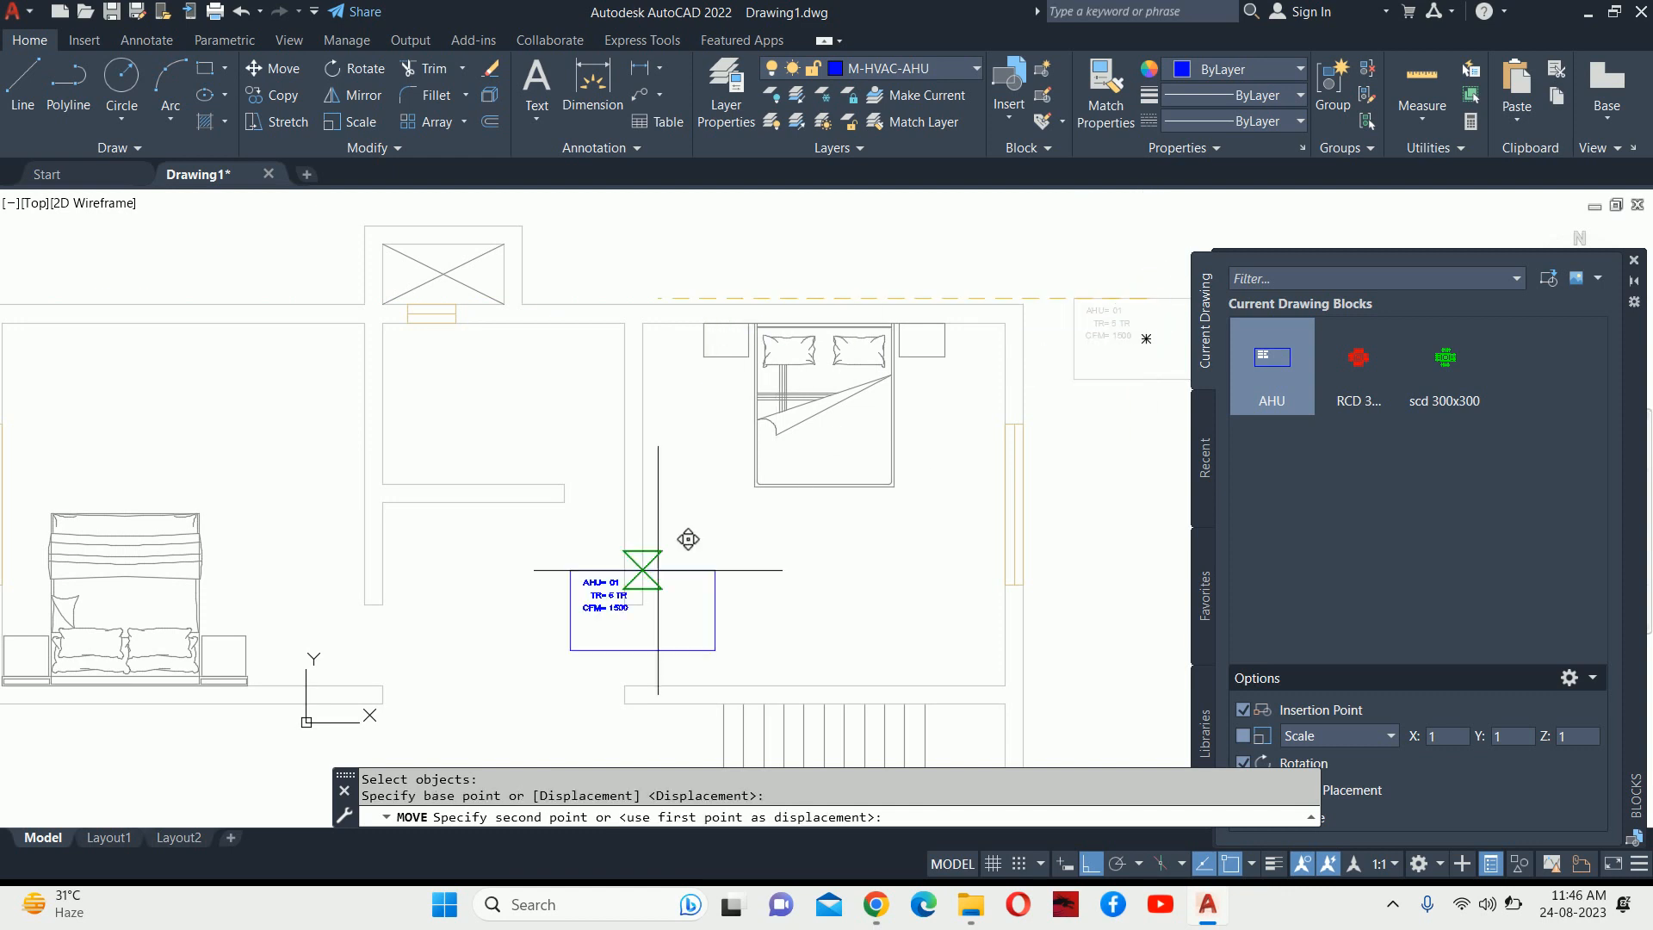
left_click(484, 502)
Cancel the repeated move and pan to bring the living and dining area into view.
key("Return")
middle_click_drag(588, 498, 695, 382)
key("Escape")
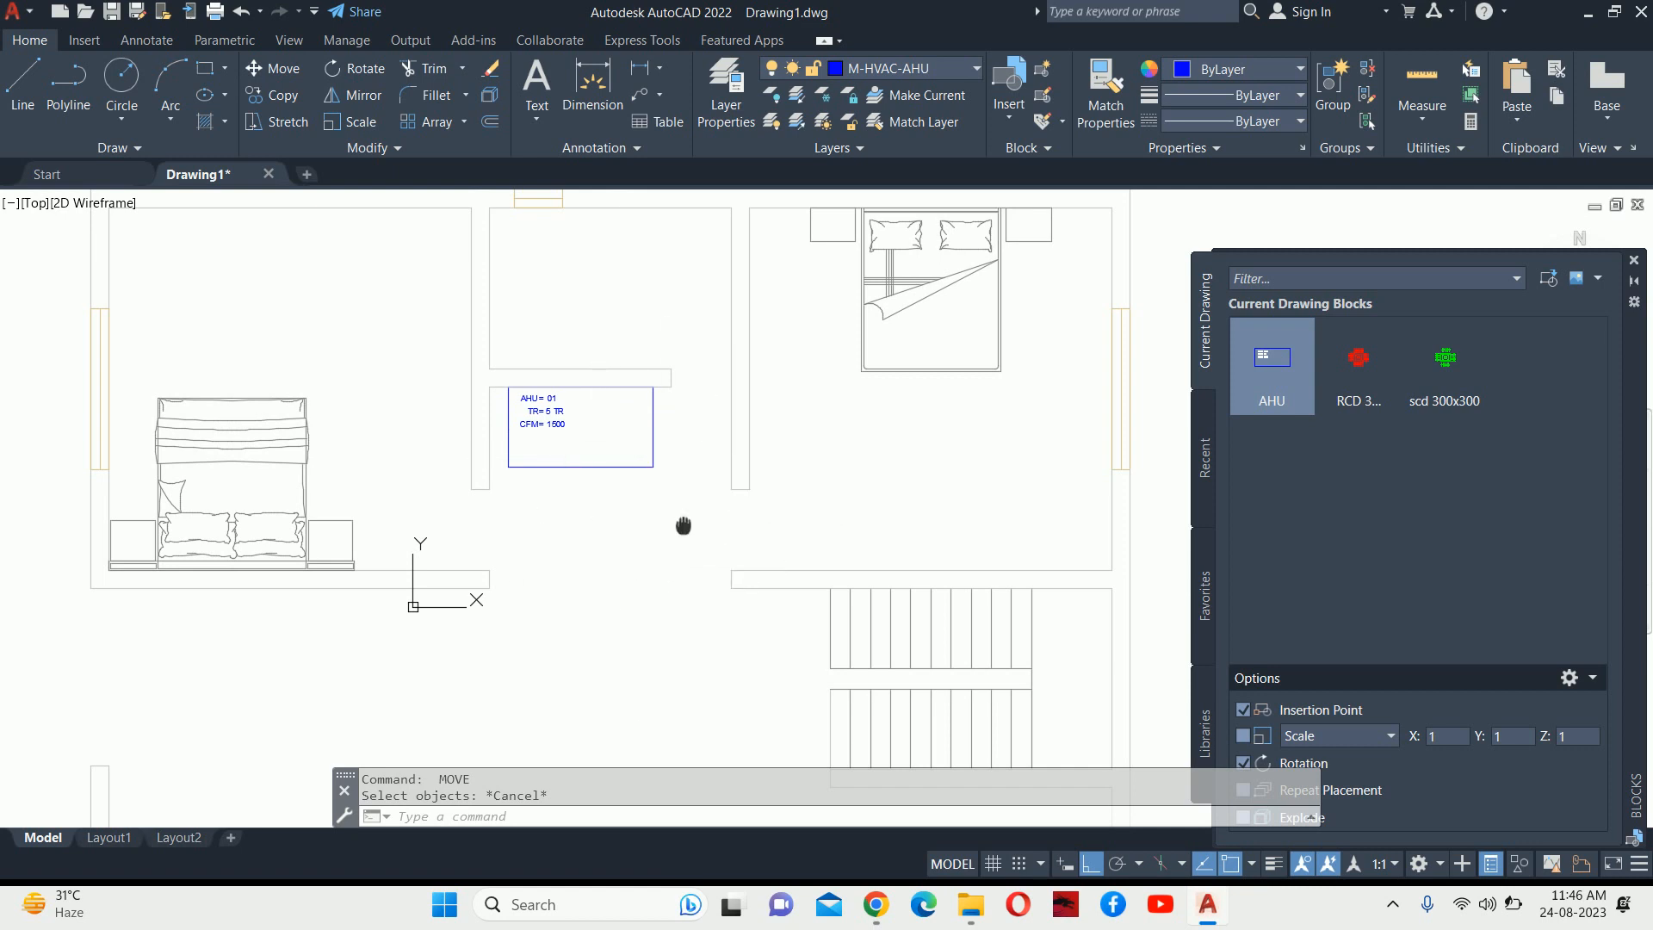
middle_click_drag(713, 525, 675, 542)
middle_click_drag(783, 504, 770, 224)
Pan around the floor plan, close the Blocks palette and cancel any active command.
middle_click_drag(627, 591, 749, 388)
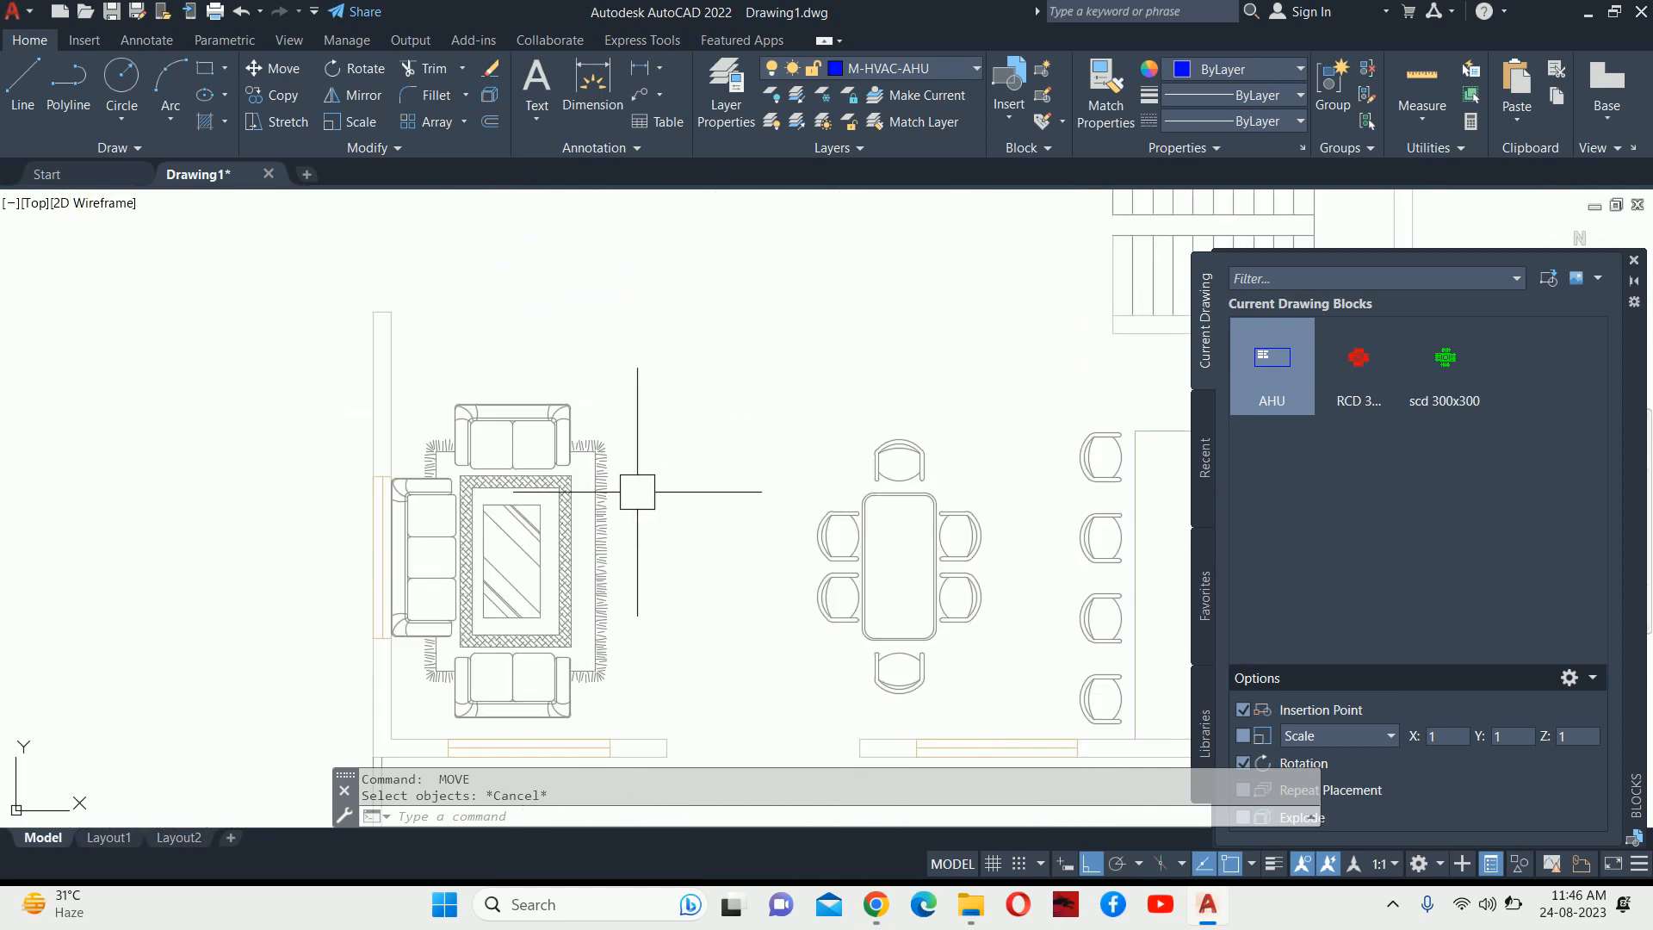
scroll(684, 486, "down", 4)
mouse_move(689, 450)
middle_mouse_down()
mouse_move(734, 347)
mouse_move(728, 248)
middle_mouse_up()
scroll(687, 370, "up", 2)
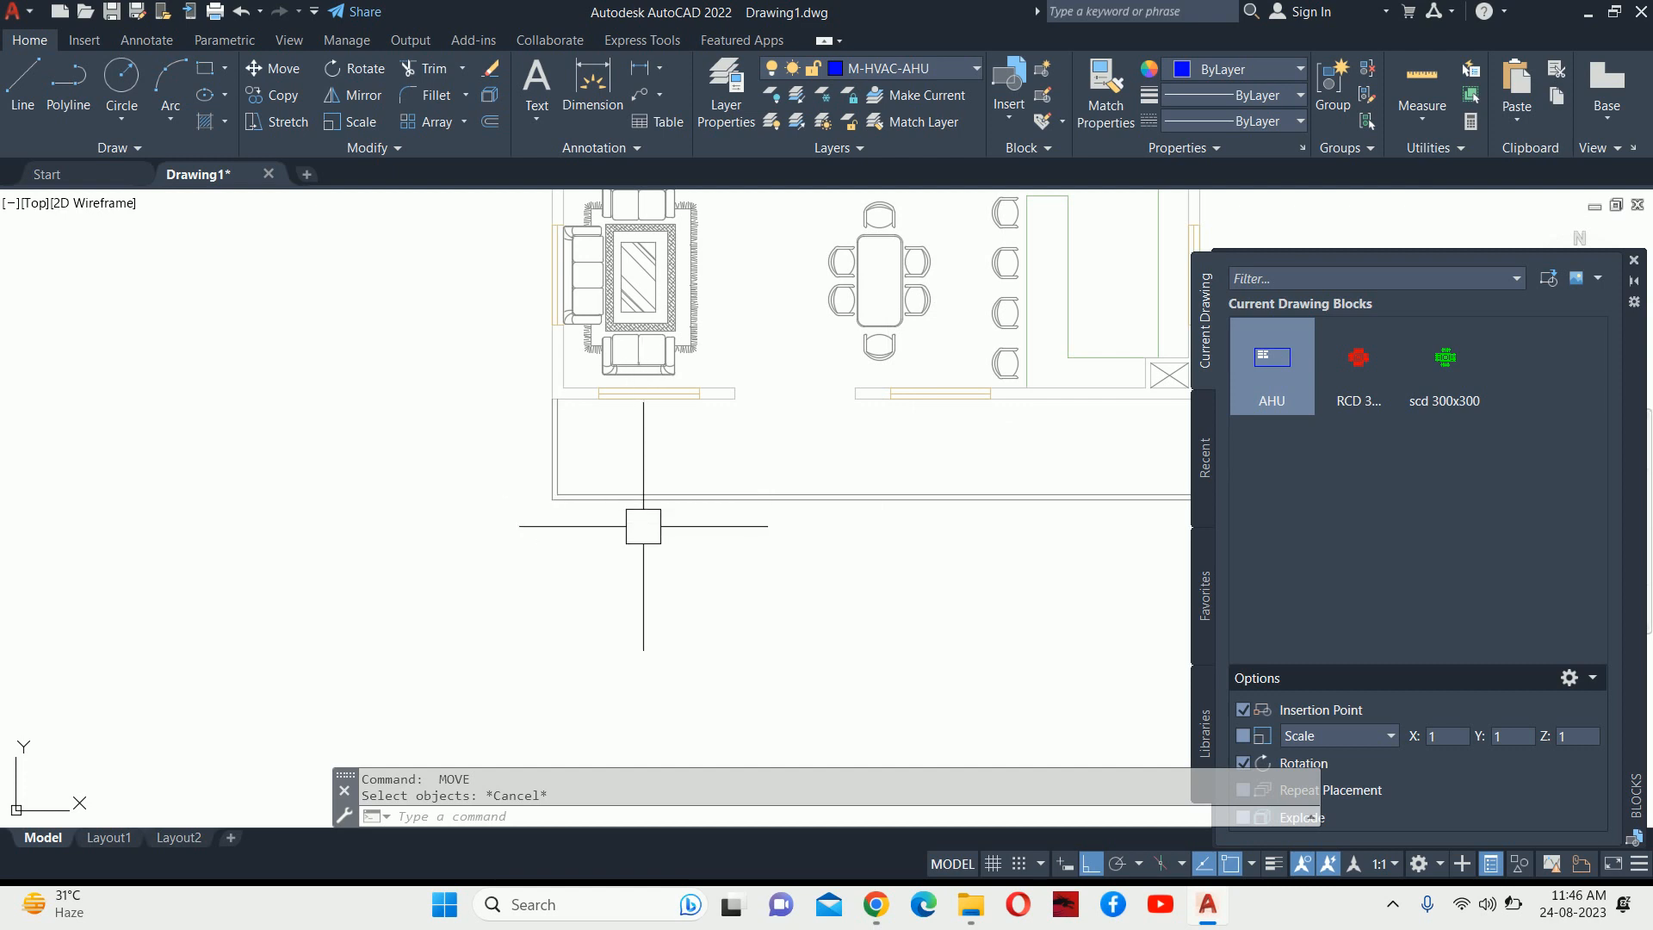
scroll(984, 402, "down", 4)
middle_click_drag(984, 403, 968, 564)
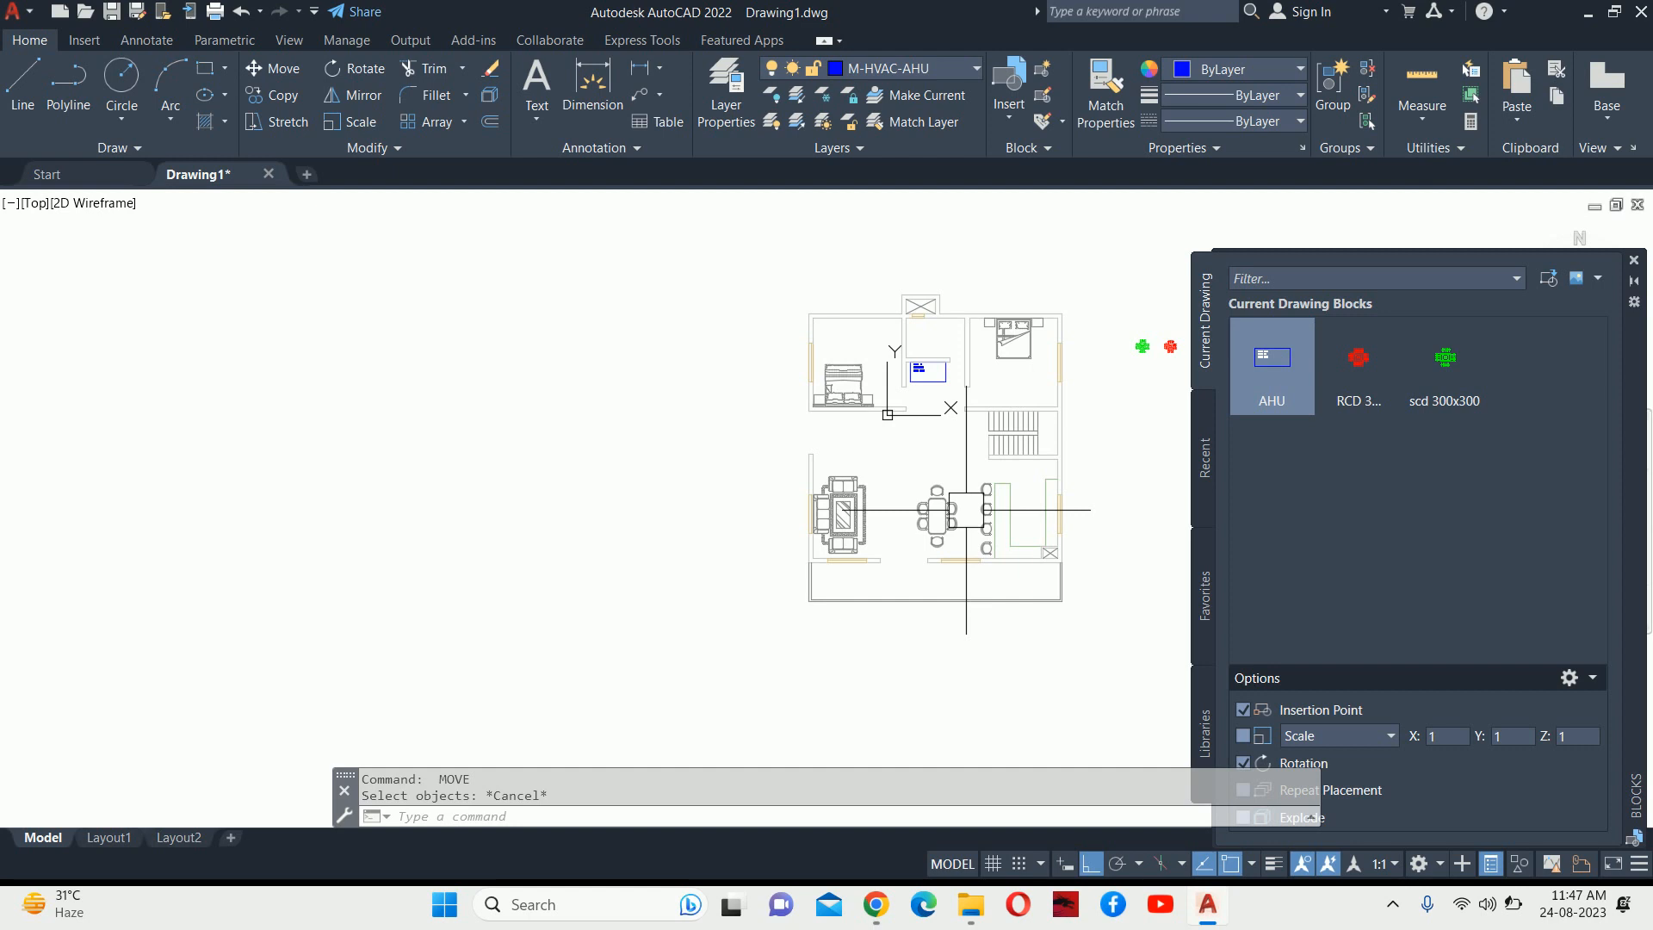
scroll(950, 380, "up", 2)
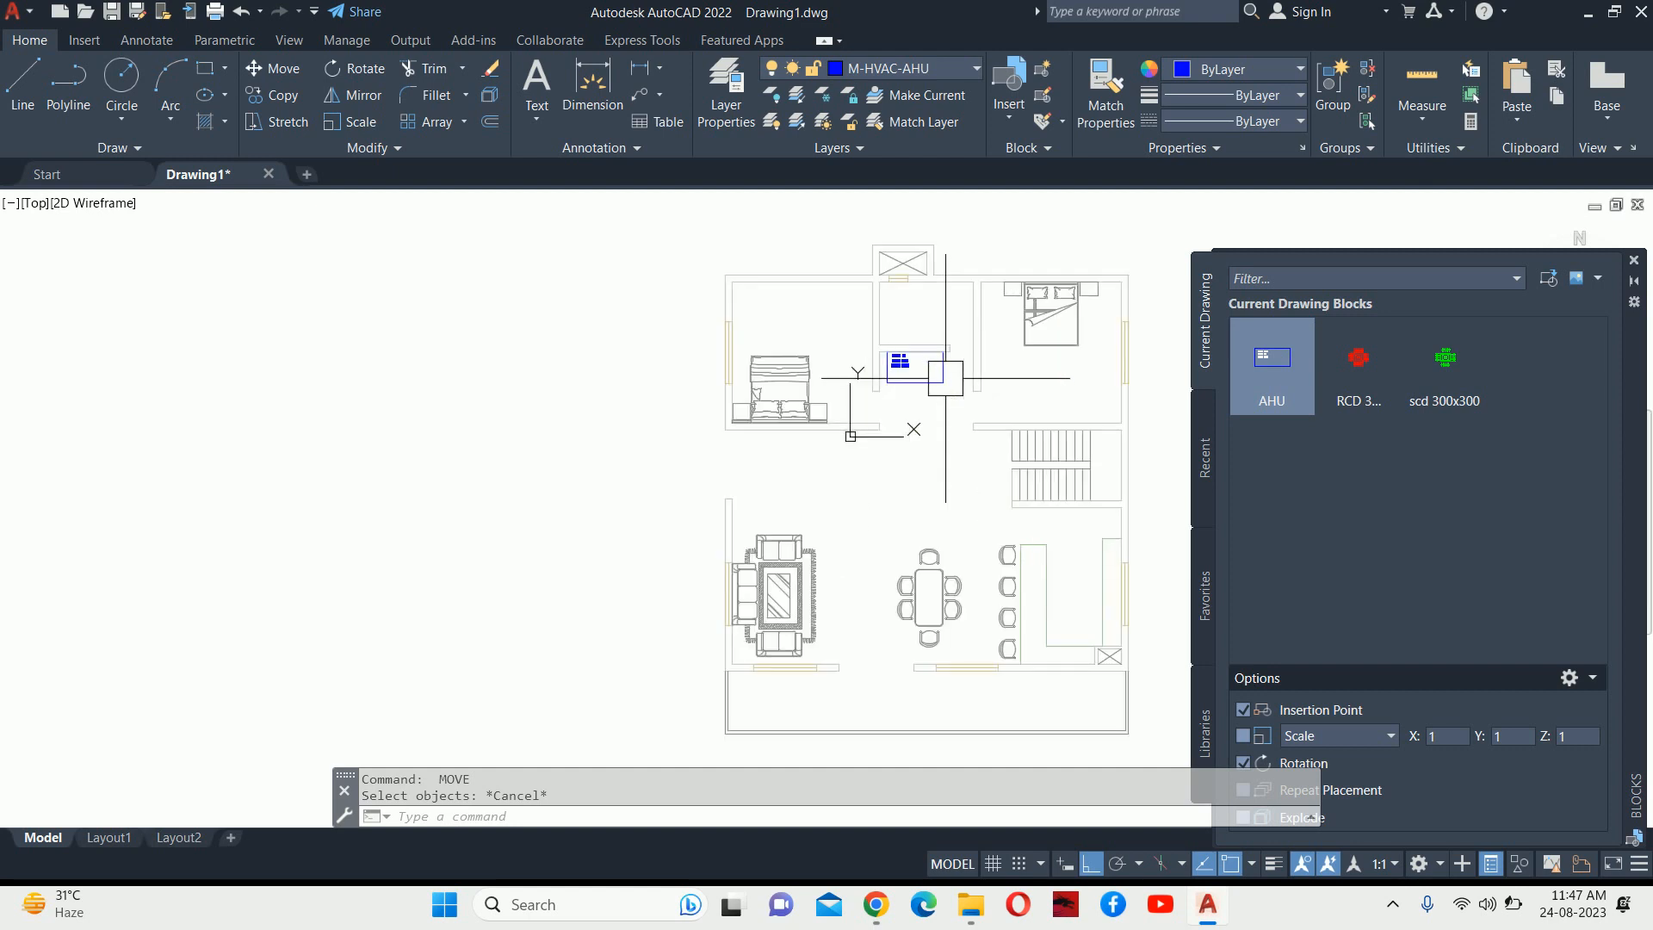
left_click(1633, 260)
middle_click_drag(1230, 379, 1178, 407)
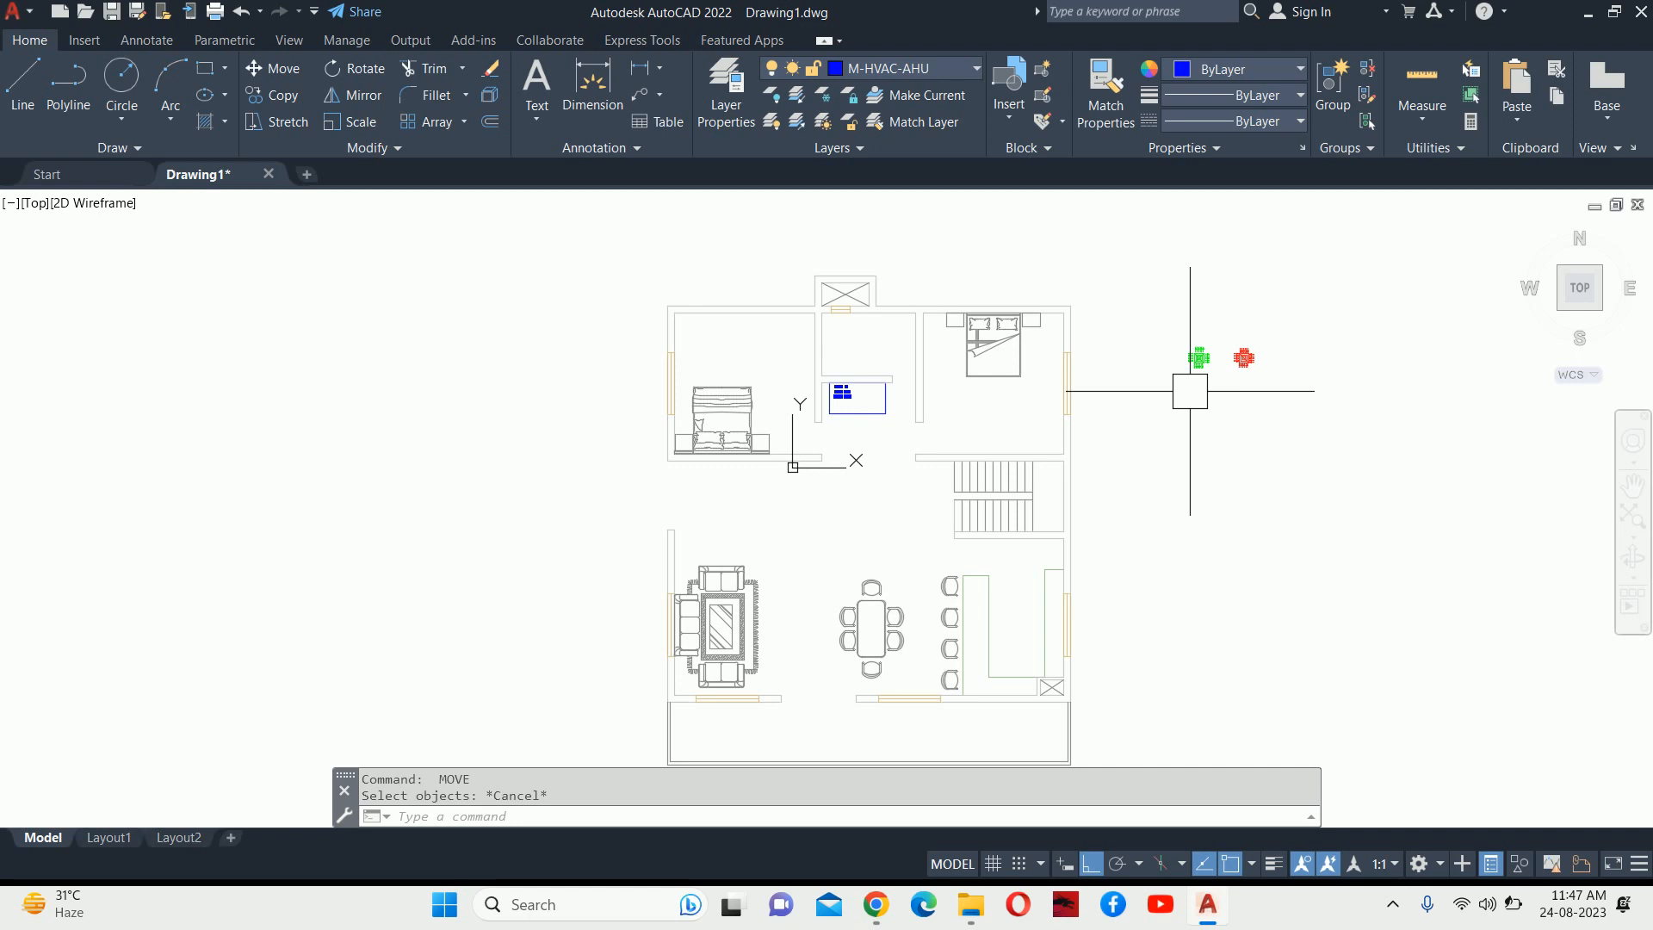
scroll(1048, 374, "up", 2)
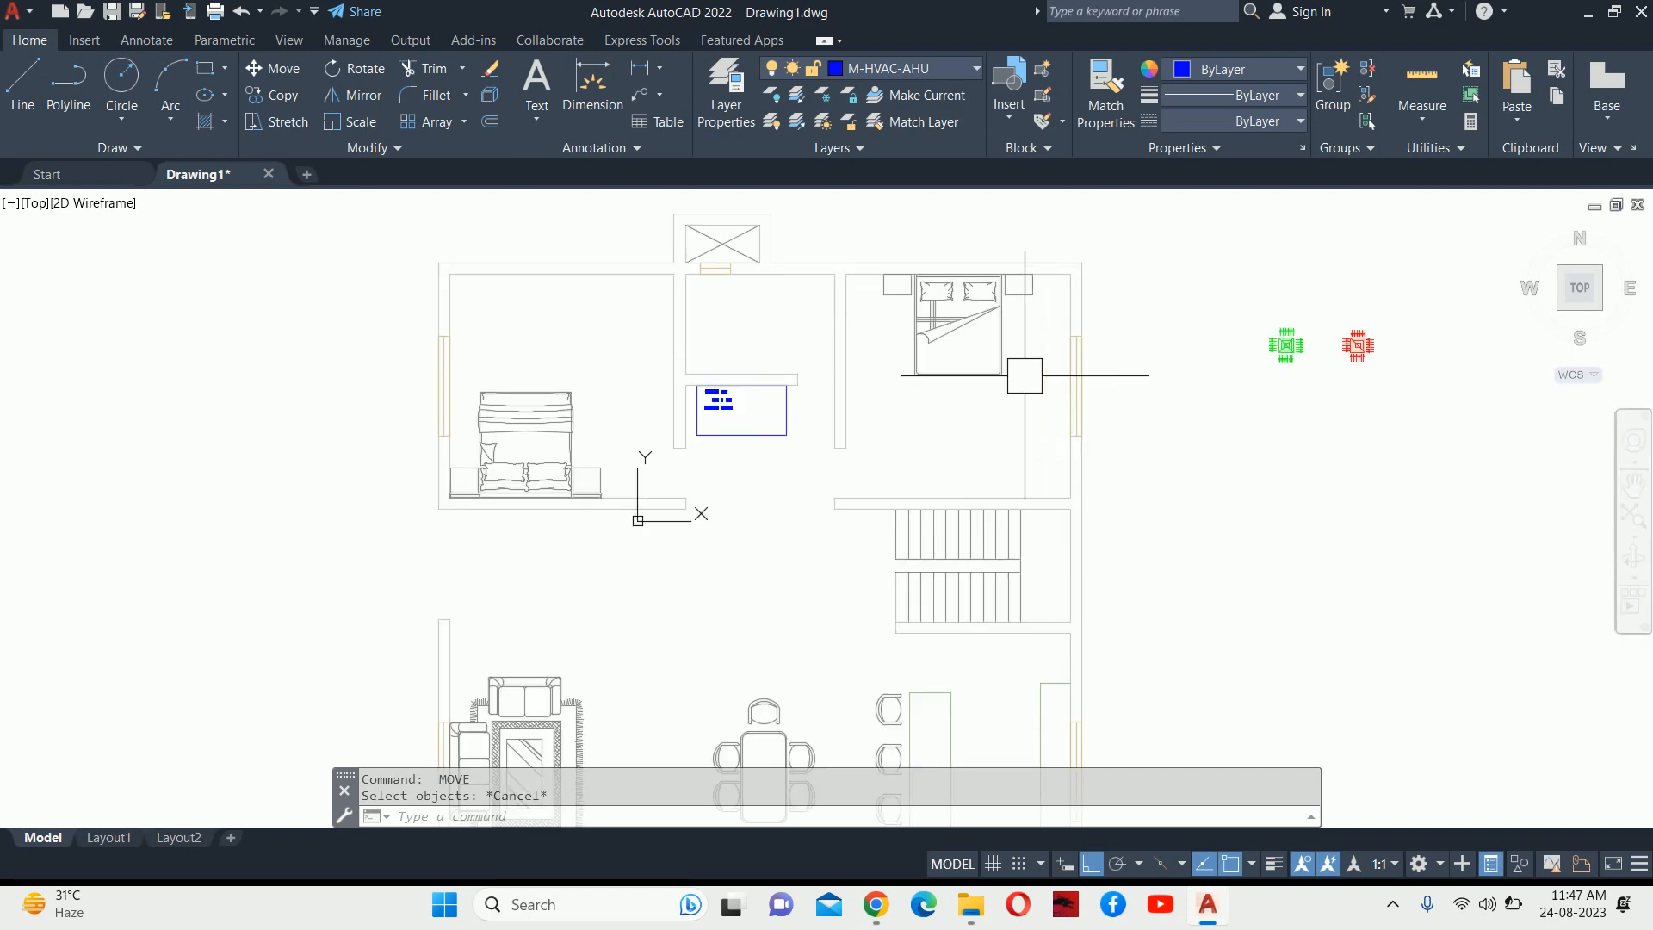
key("Escape")
key("Escape")
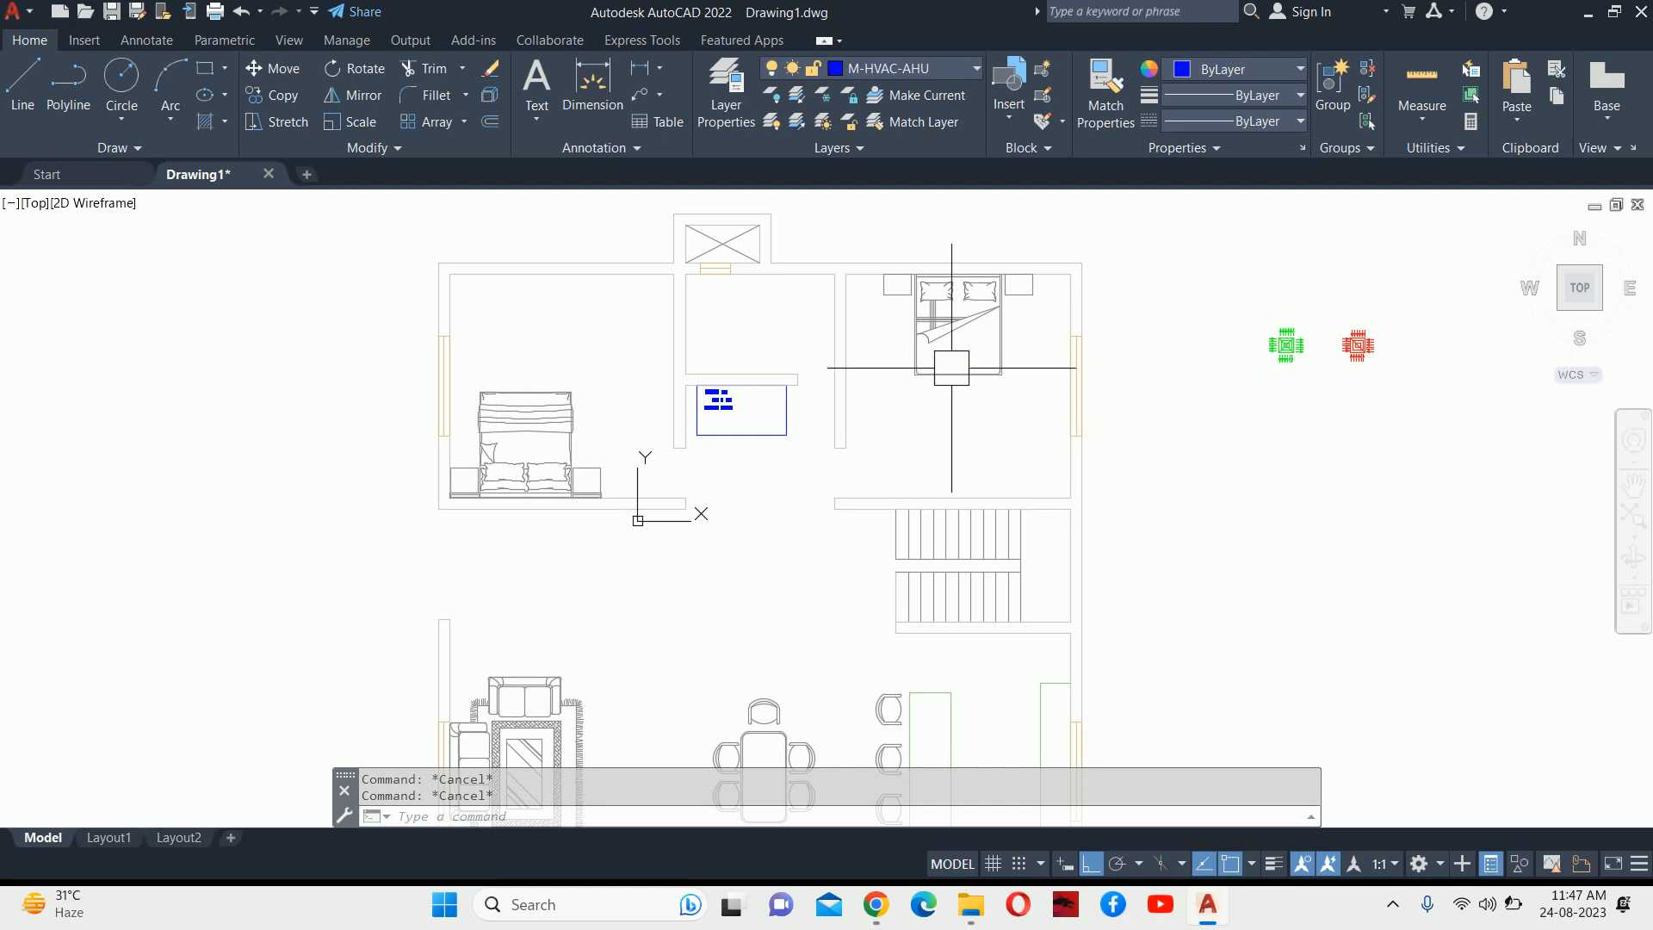
Draw a rectangle between opposite corners of the right-hand bedroom.
type("R")
key("BackSpace")
type("AA")
key("Return")
key("Escape")
key("Escape")
type("REC")
key("Return")
left_click(846, 274)
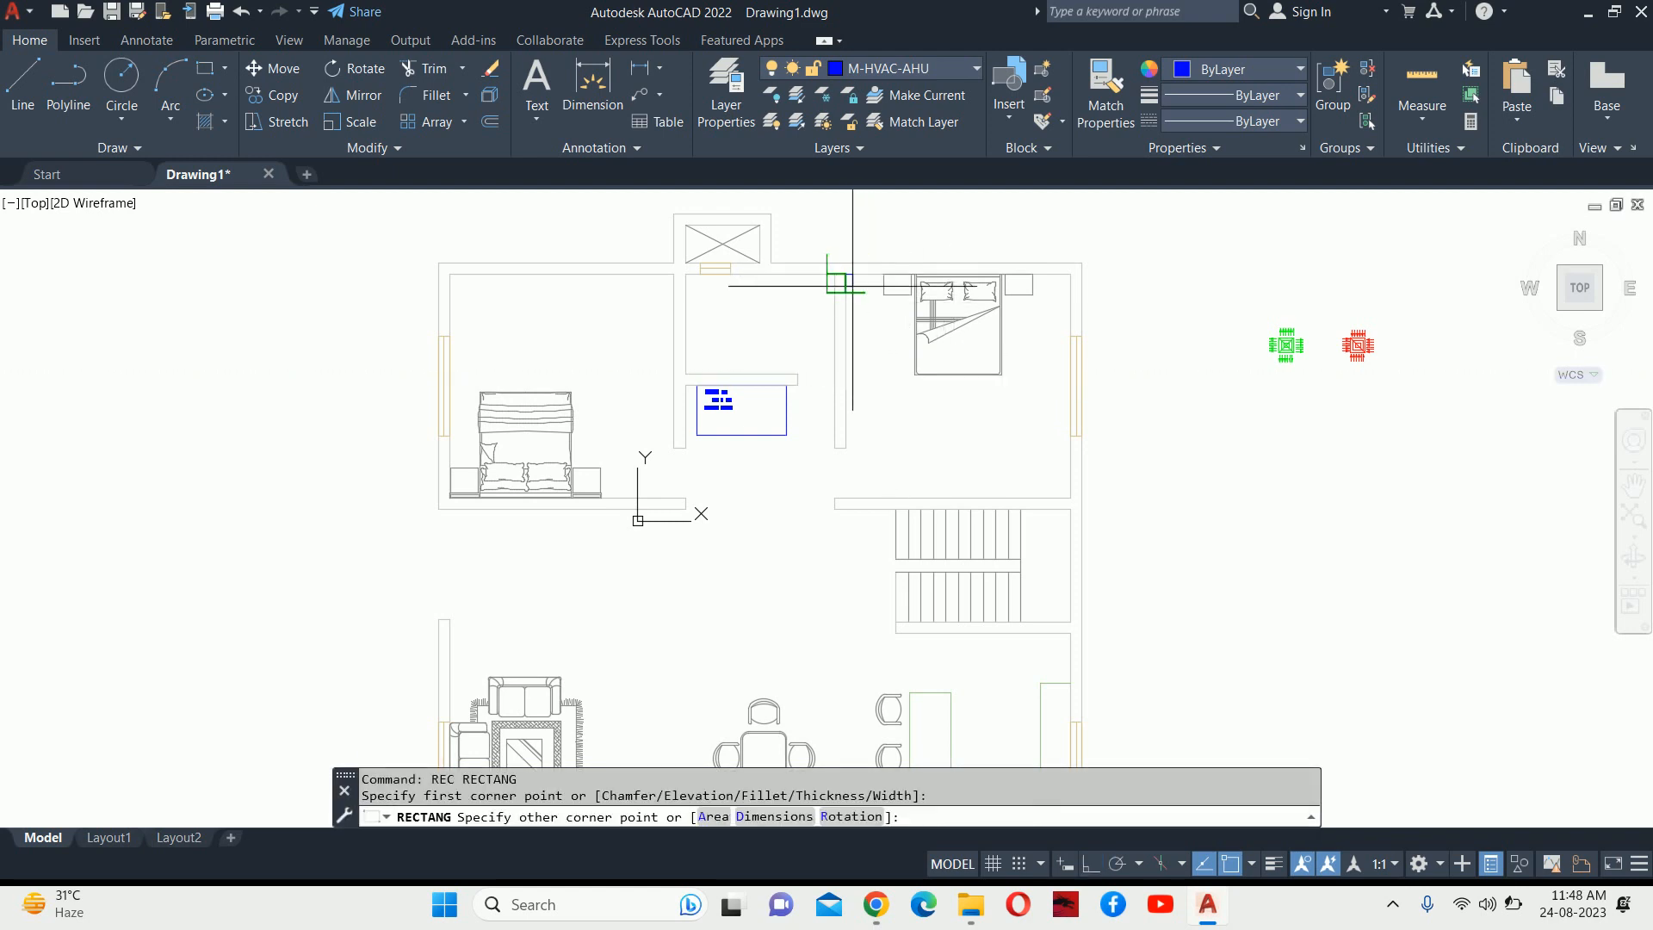
left_click(1066, 497)
key("Escape")
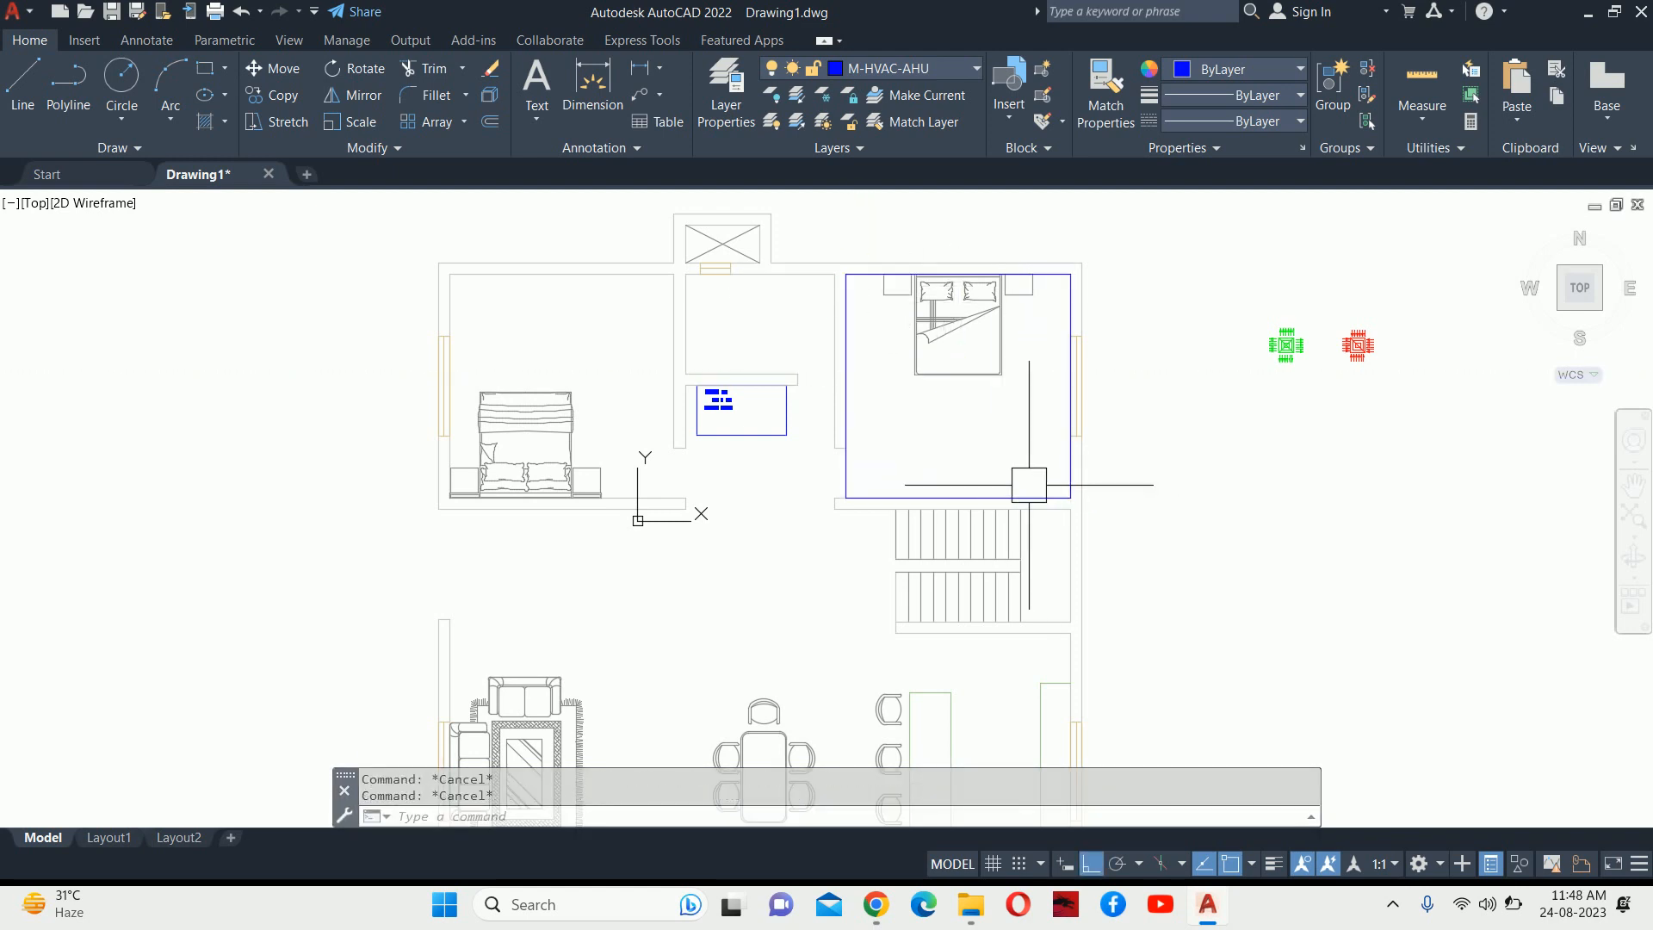
Measure the rectangle with AREA Object (20250000 area, 18000 perimeter) and select the area value.
type("AA")
key("Return")
type("O")
key("Return")
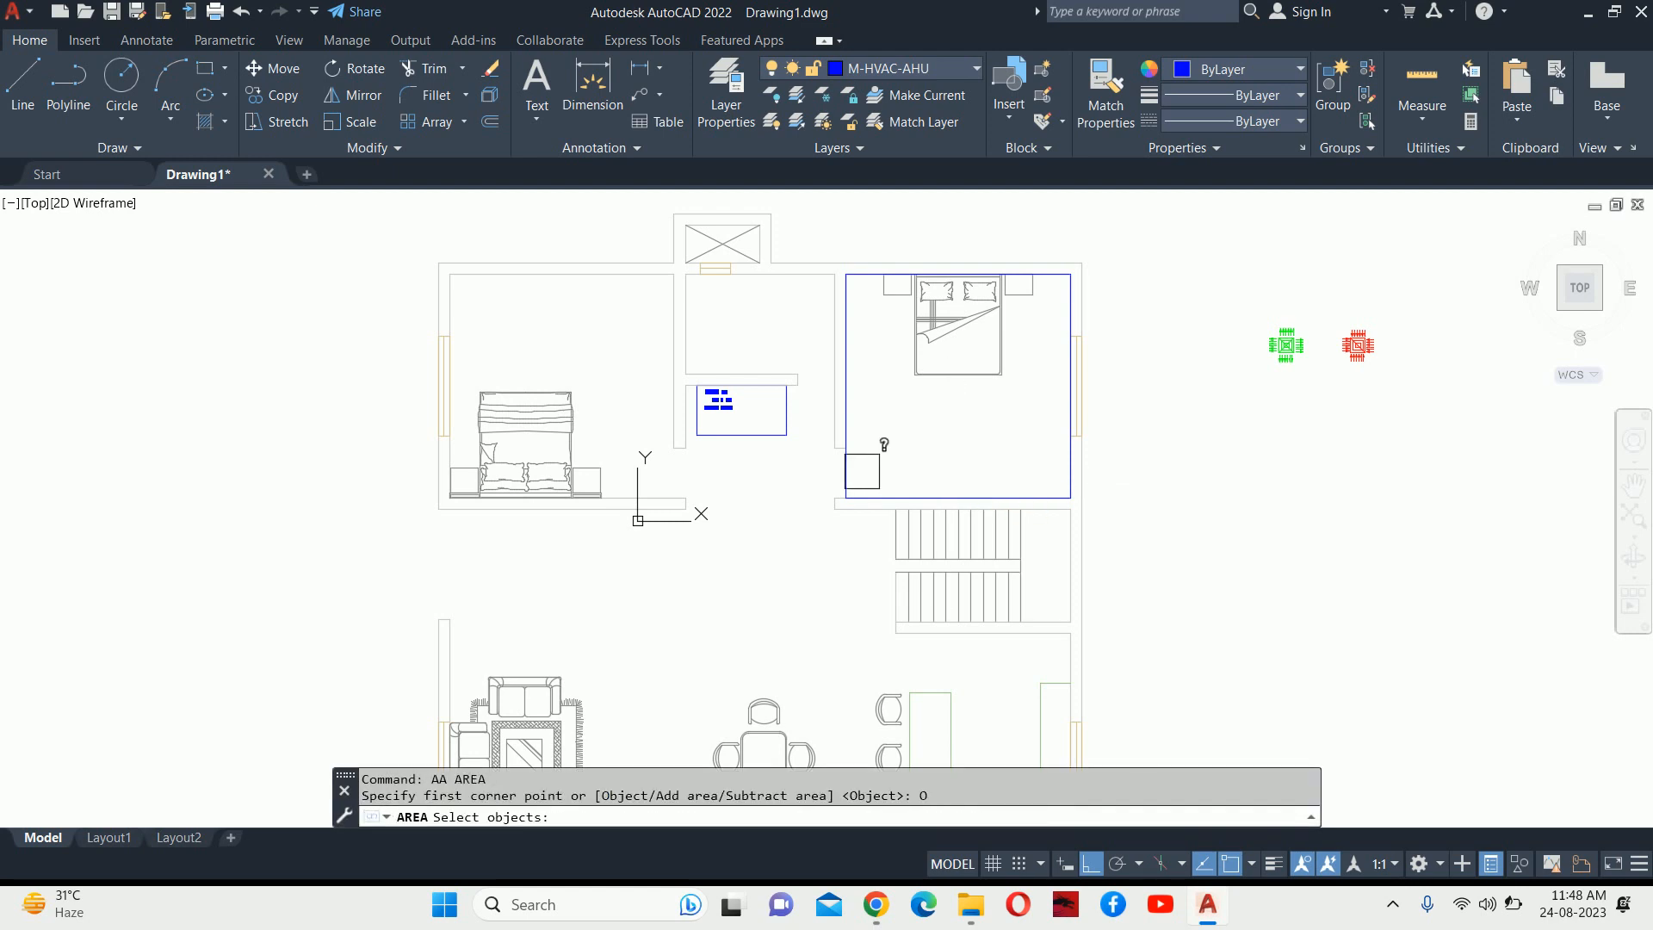
left_click(846, 469)
scroll(846, 472, "up", 2)
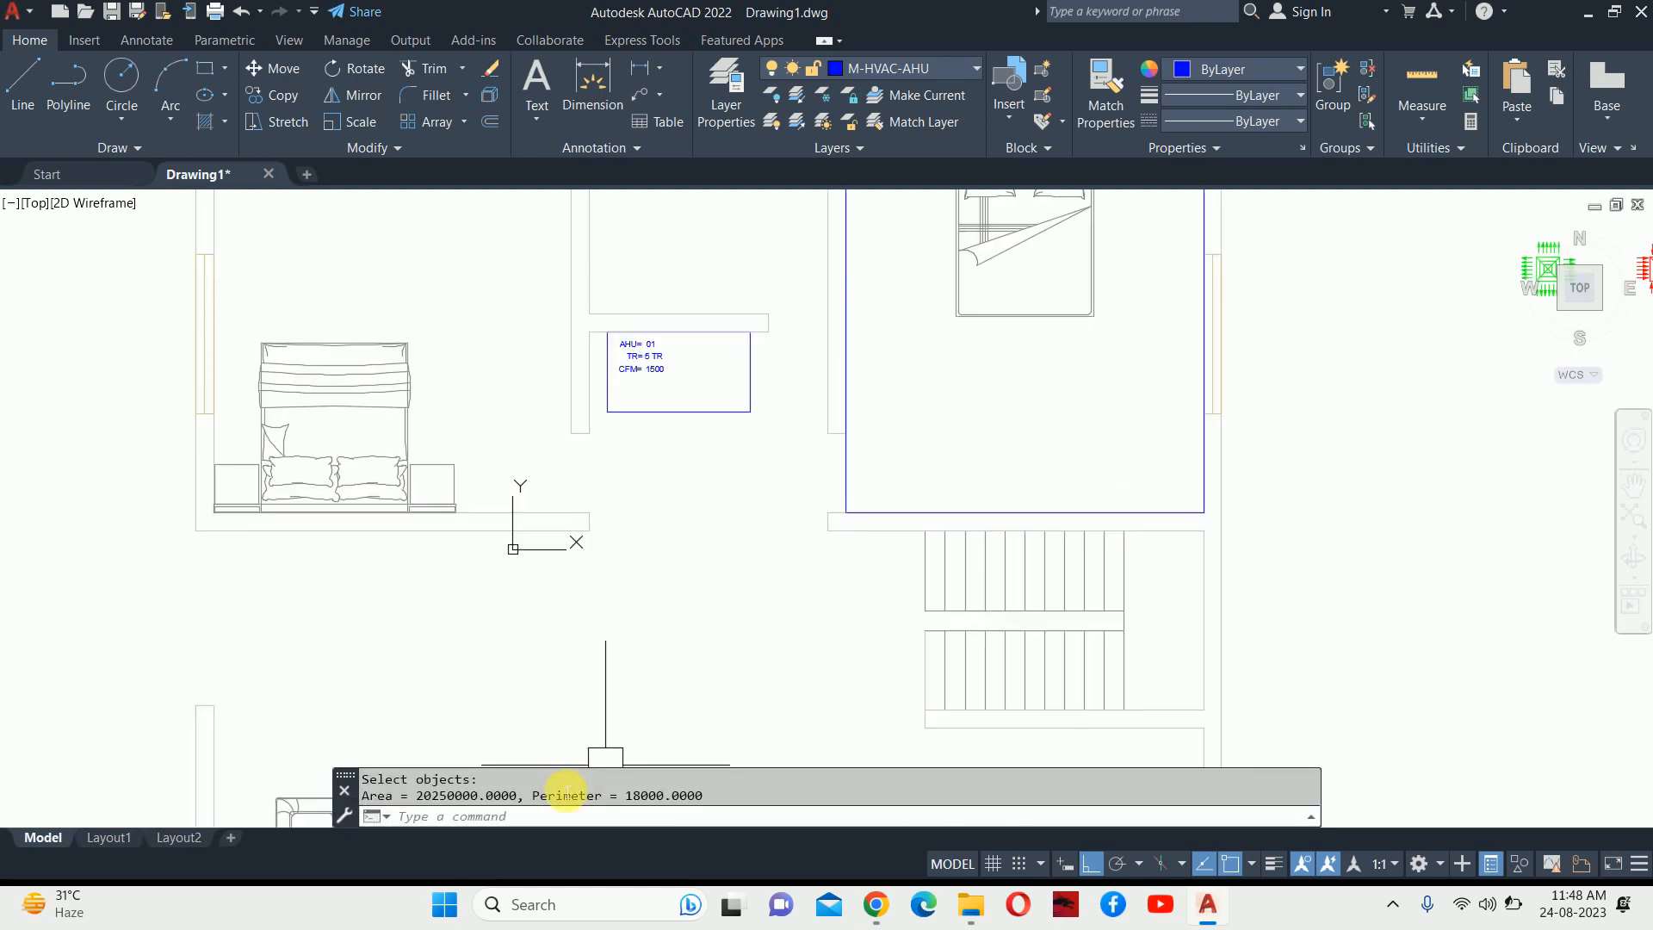
left_click_drag(420, 812, 484, 815)
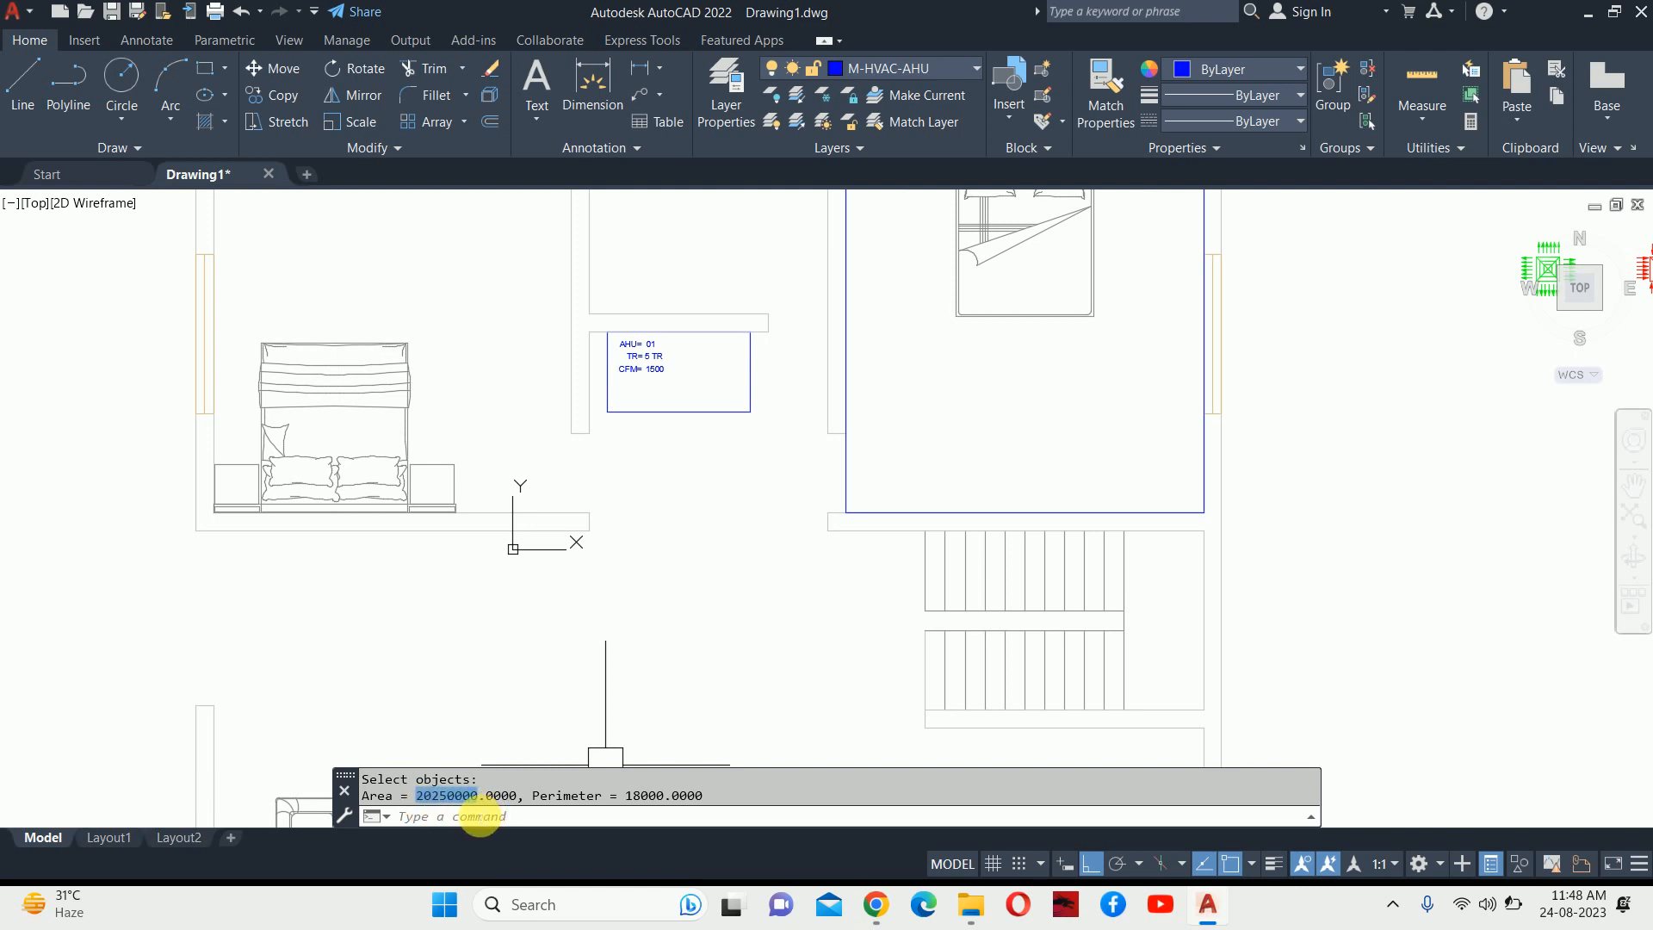
In Calculator, divide the pasted 20250000 area by 1000 twice to get 20.25 m².
key("super+r")
key("Escape")
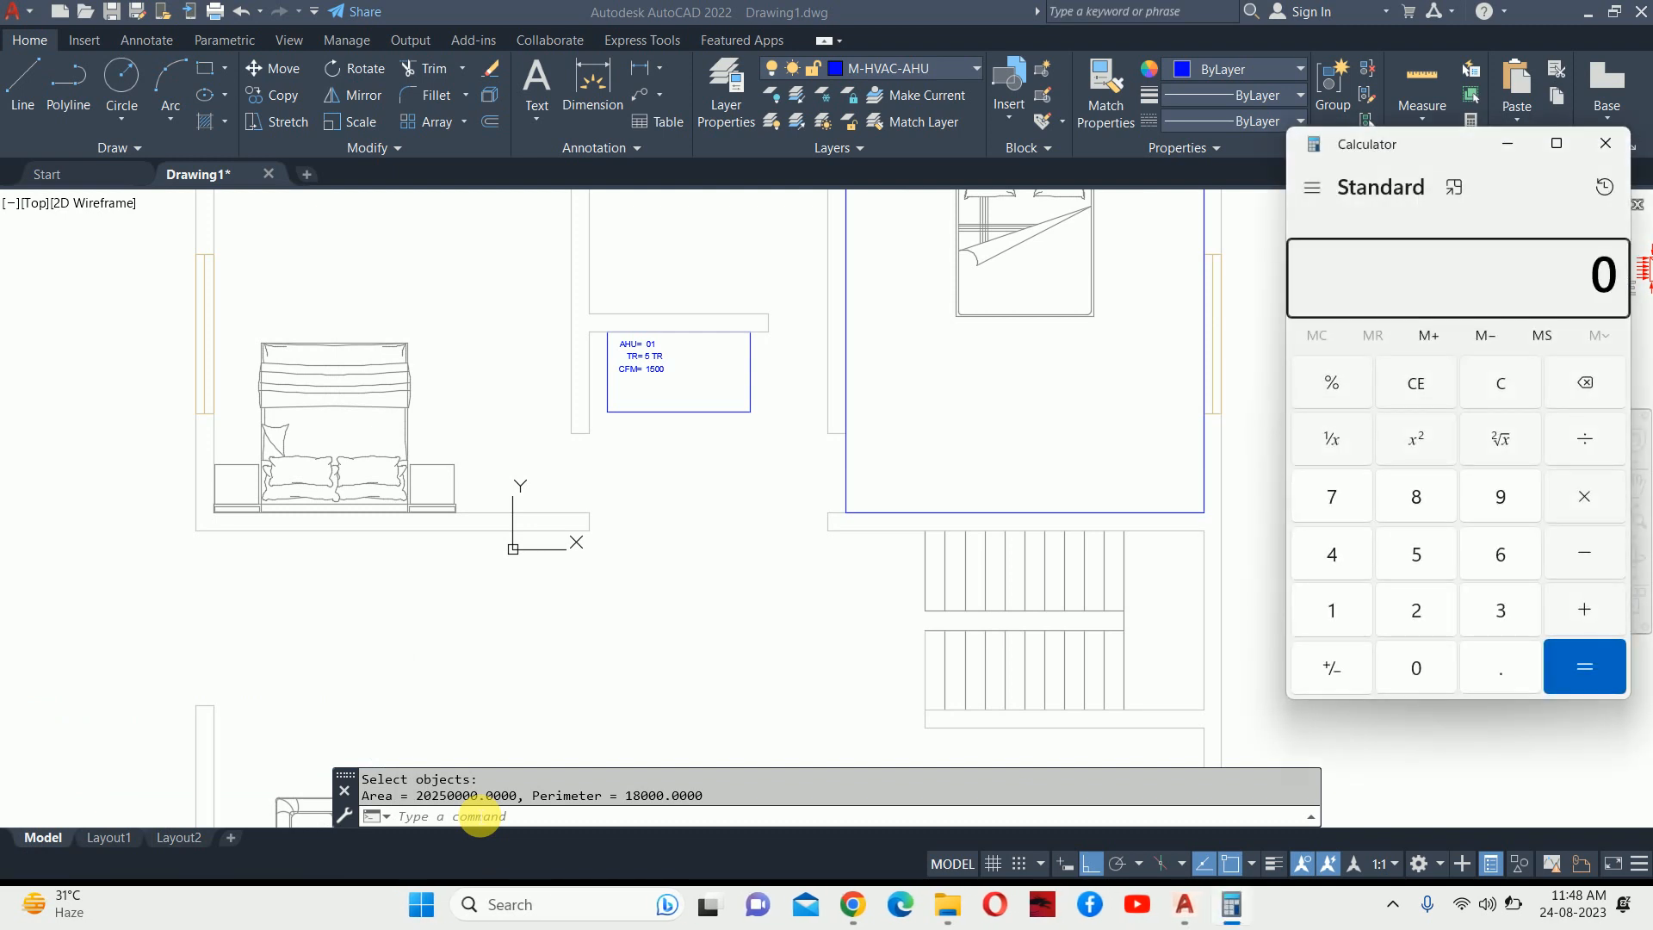
type("2,02,50,000")
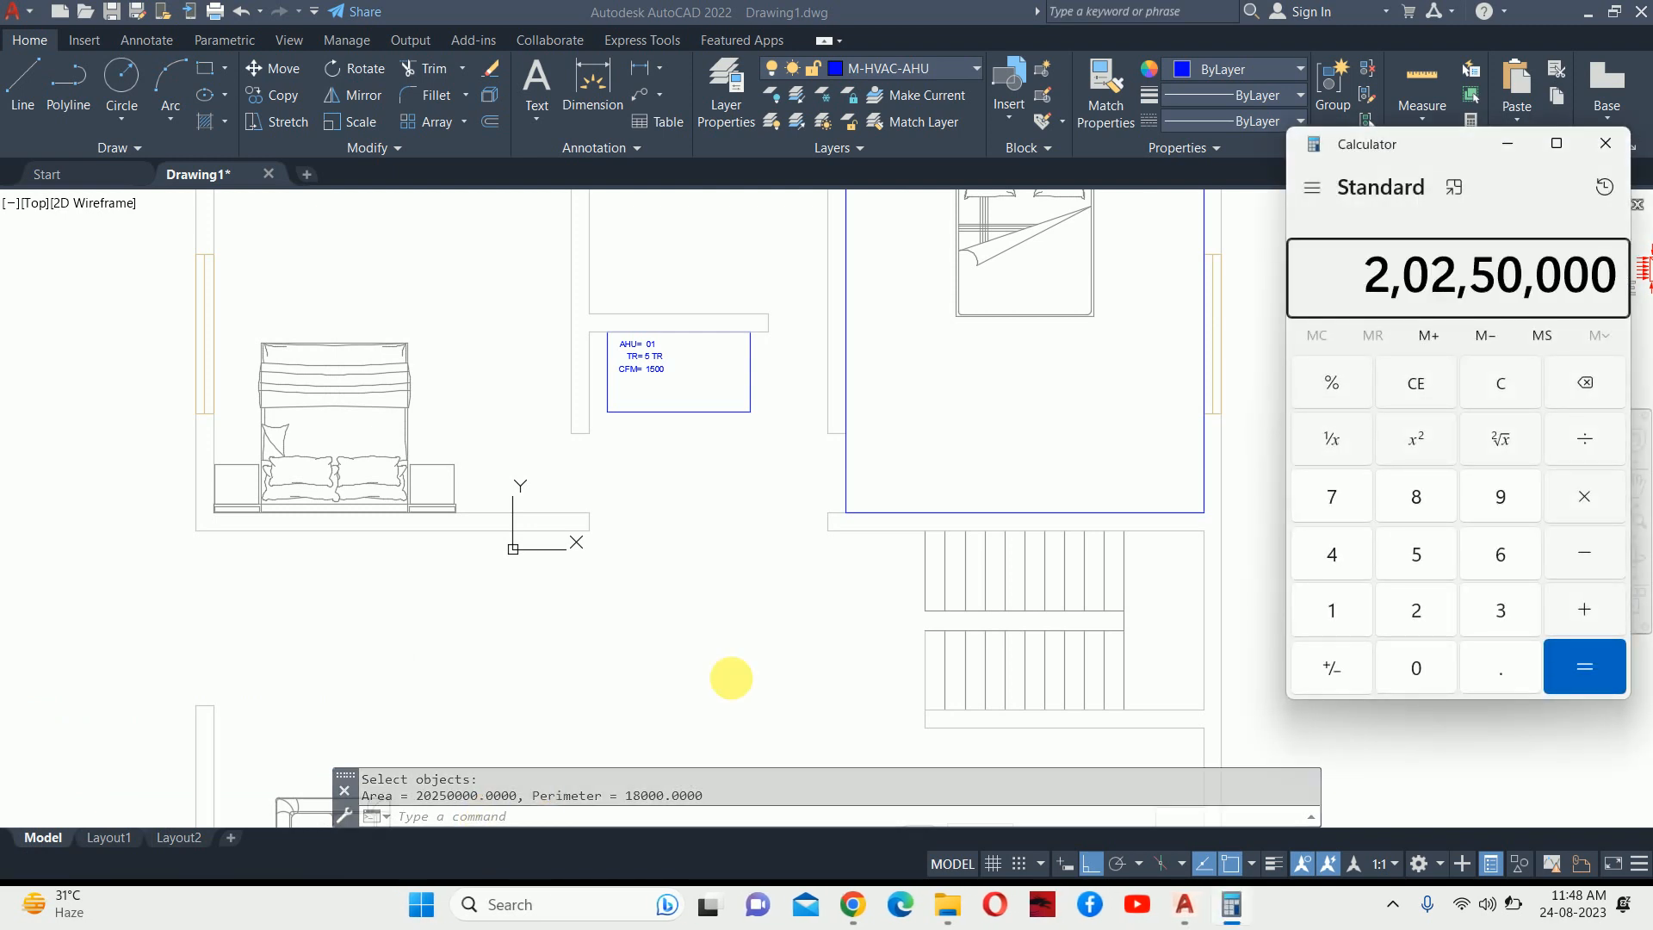
left_click(1589, 446)
type("1000")
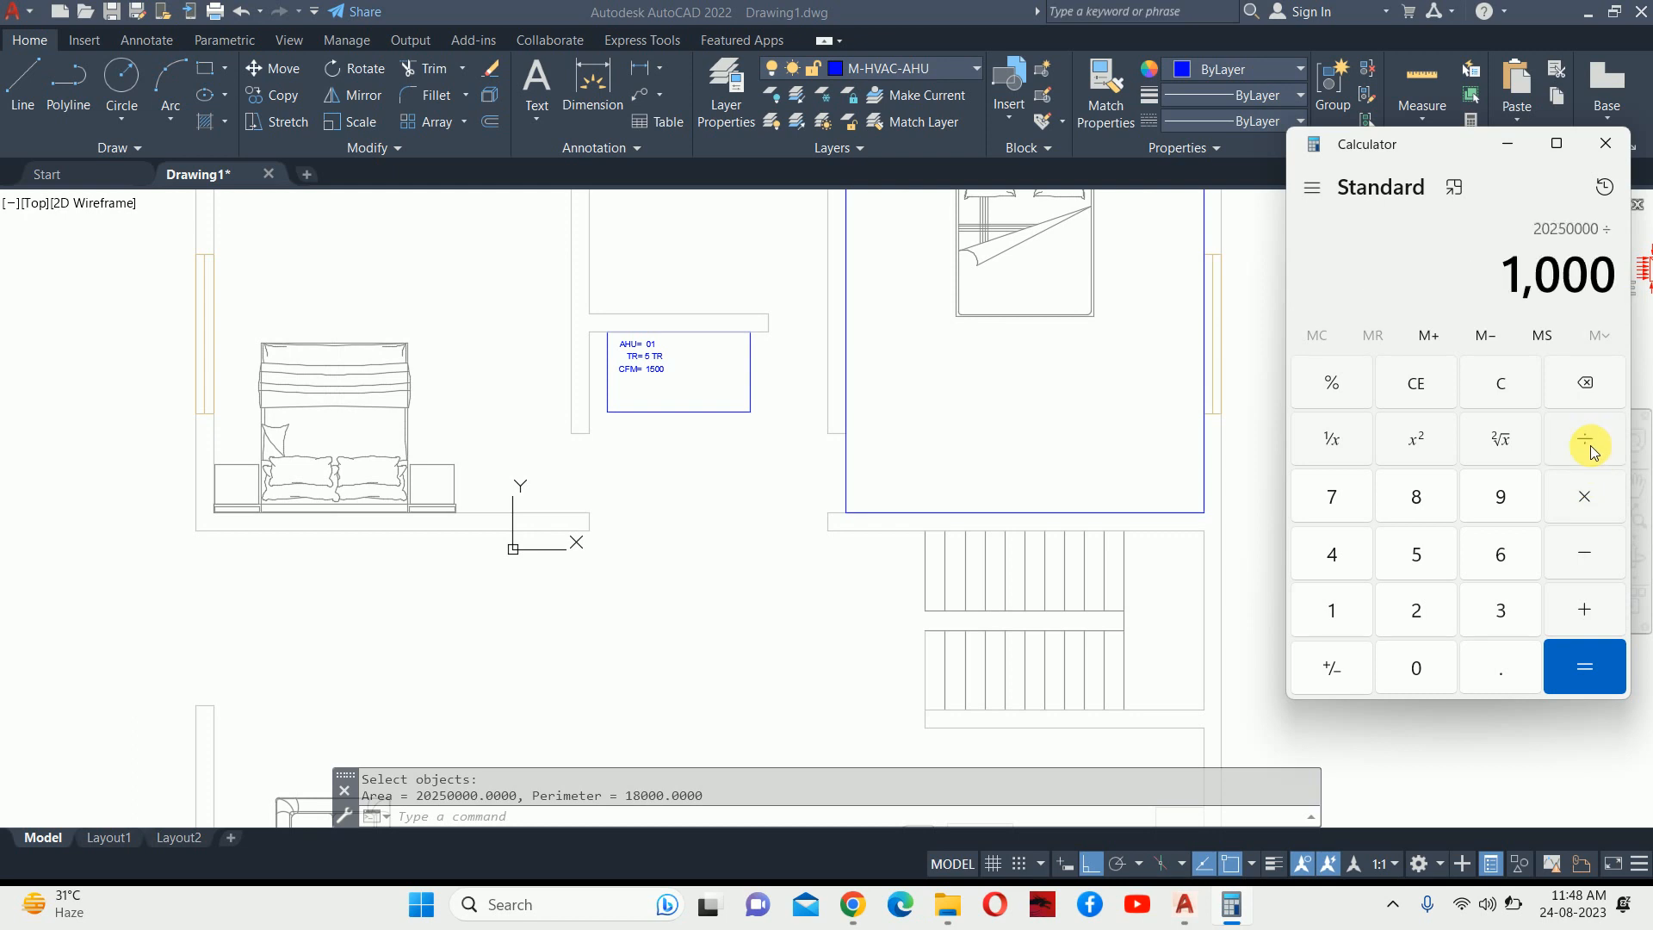
key("Return")
left_click(1589, 446)
type("1000")
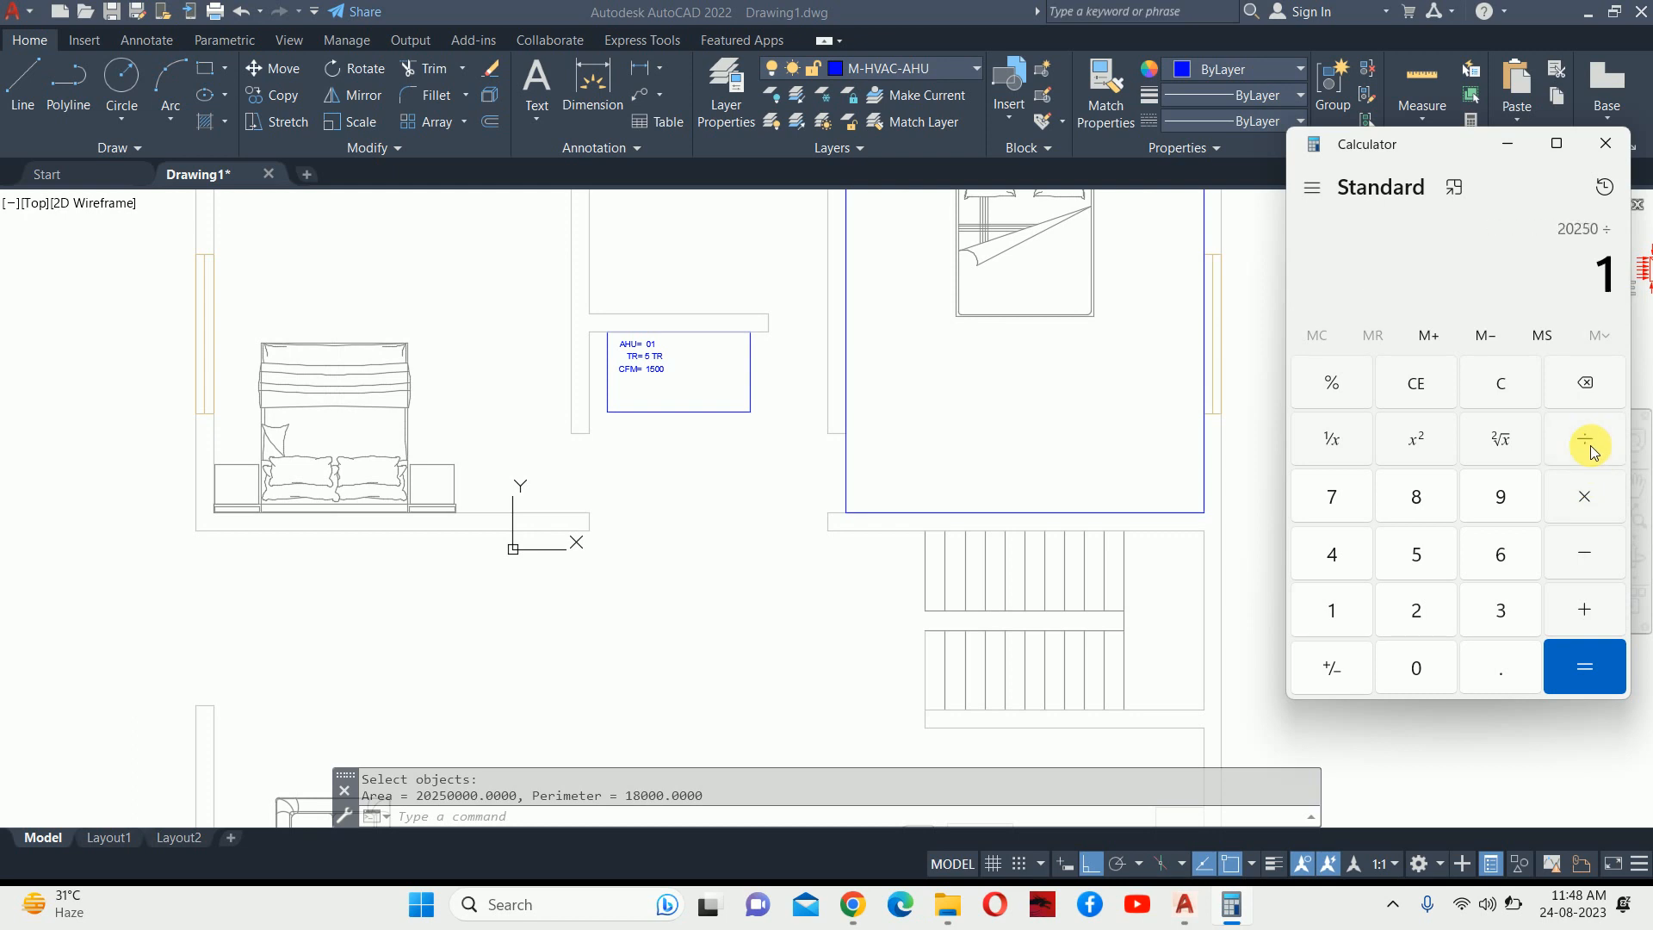
key("Return")
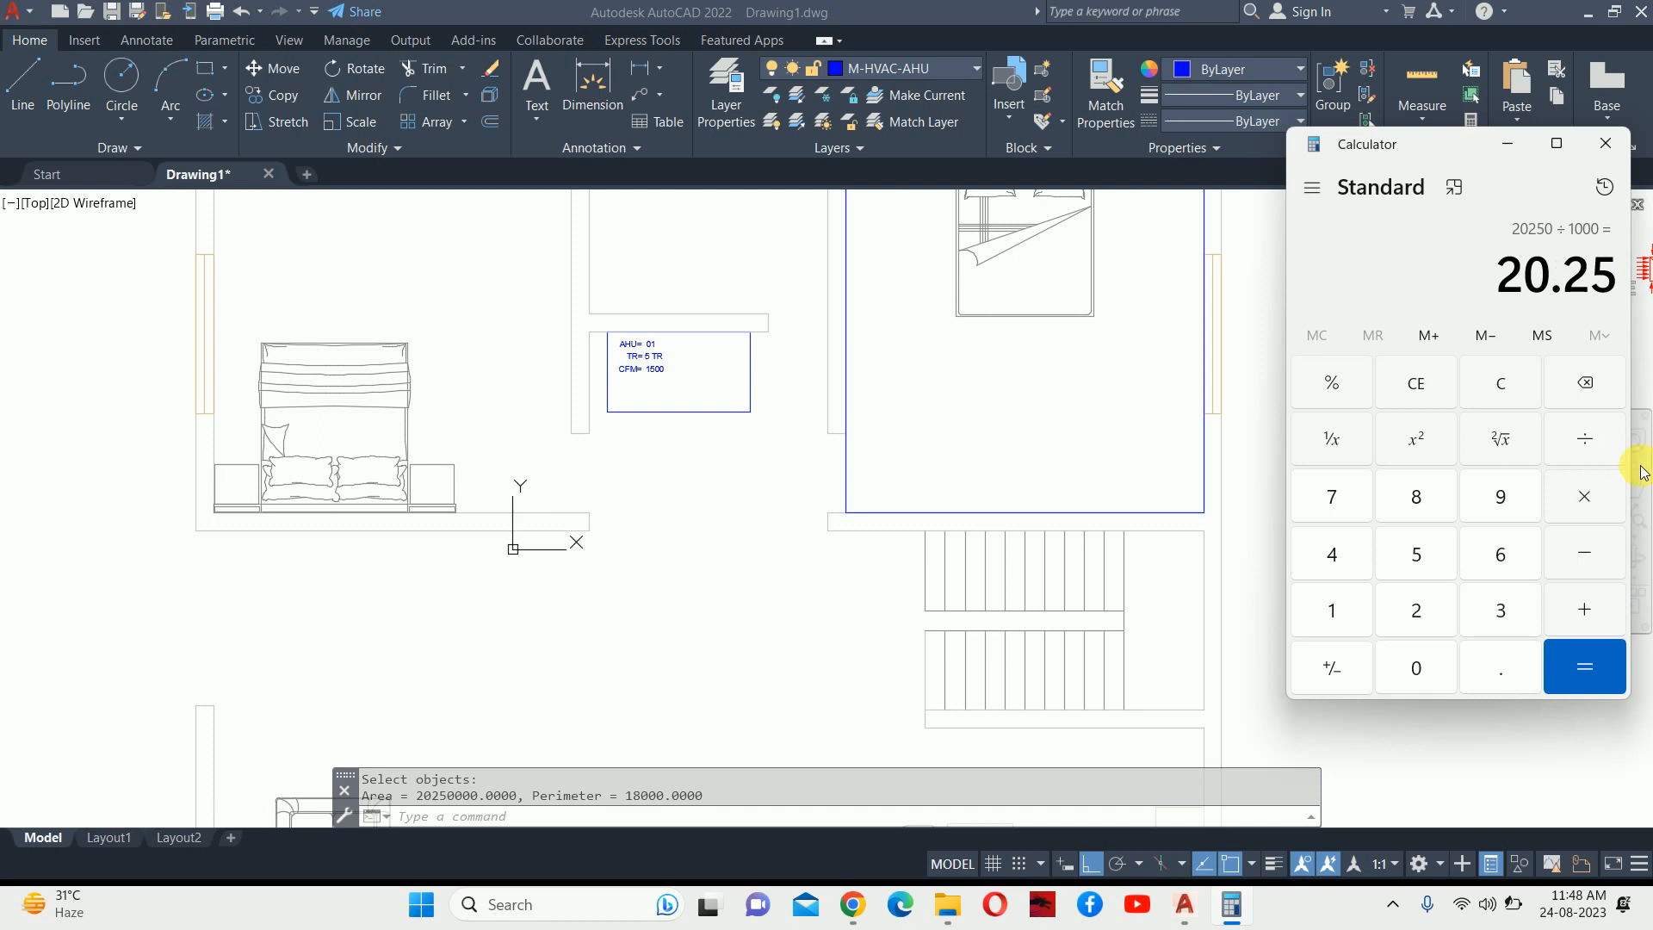
Multiply 20.25 by 10.76 to get 217.89 square feet, then minimize Calculator.
left_click(1587, 502)
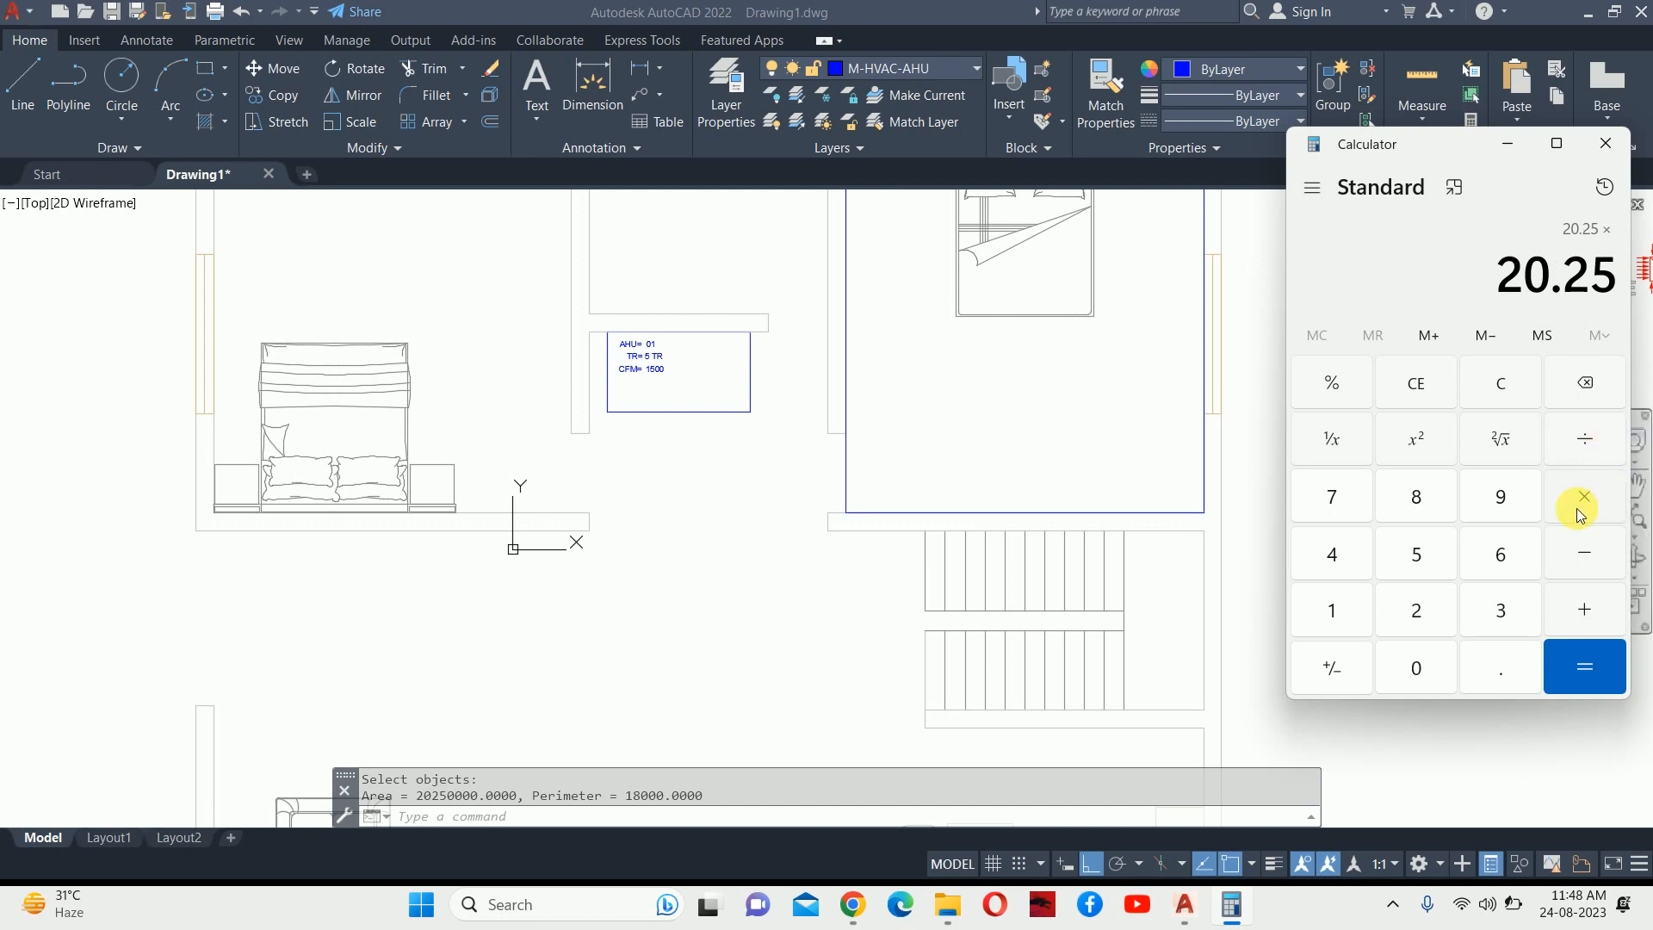
type("10")
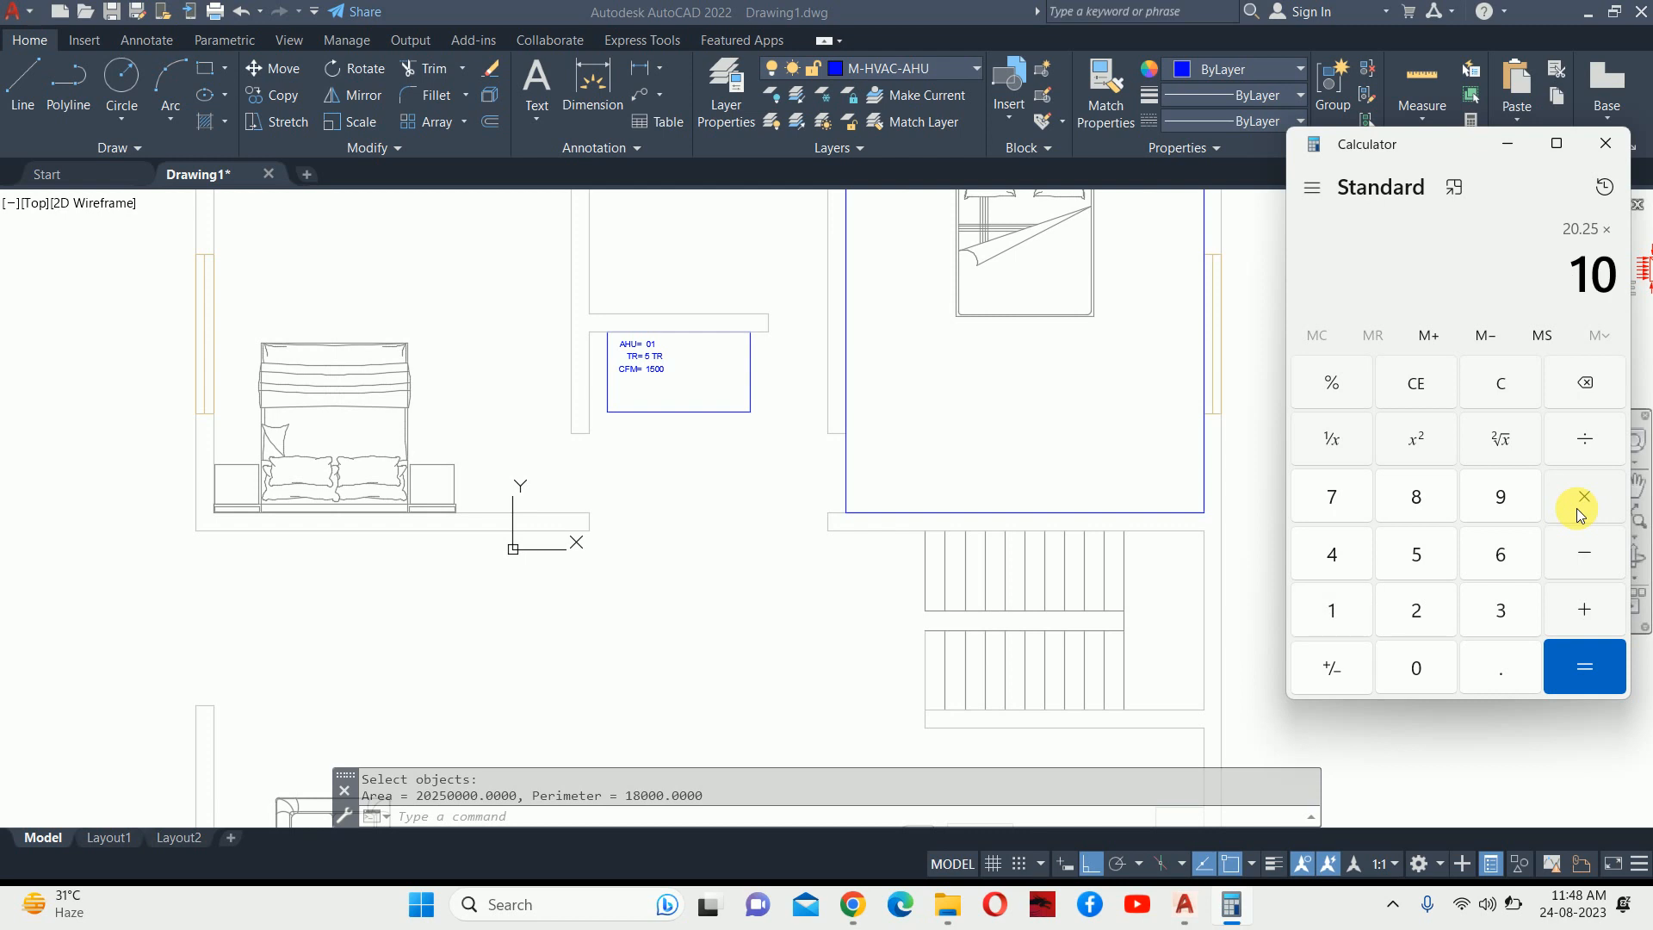
type(".76")
key("Return")
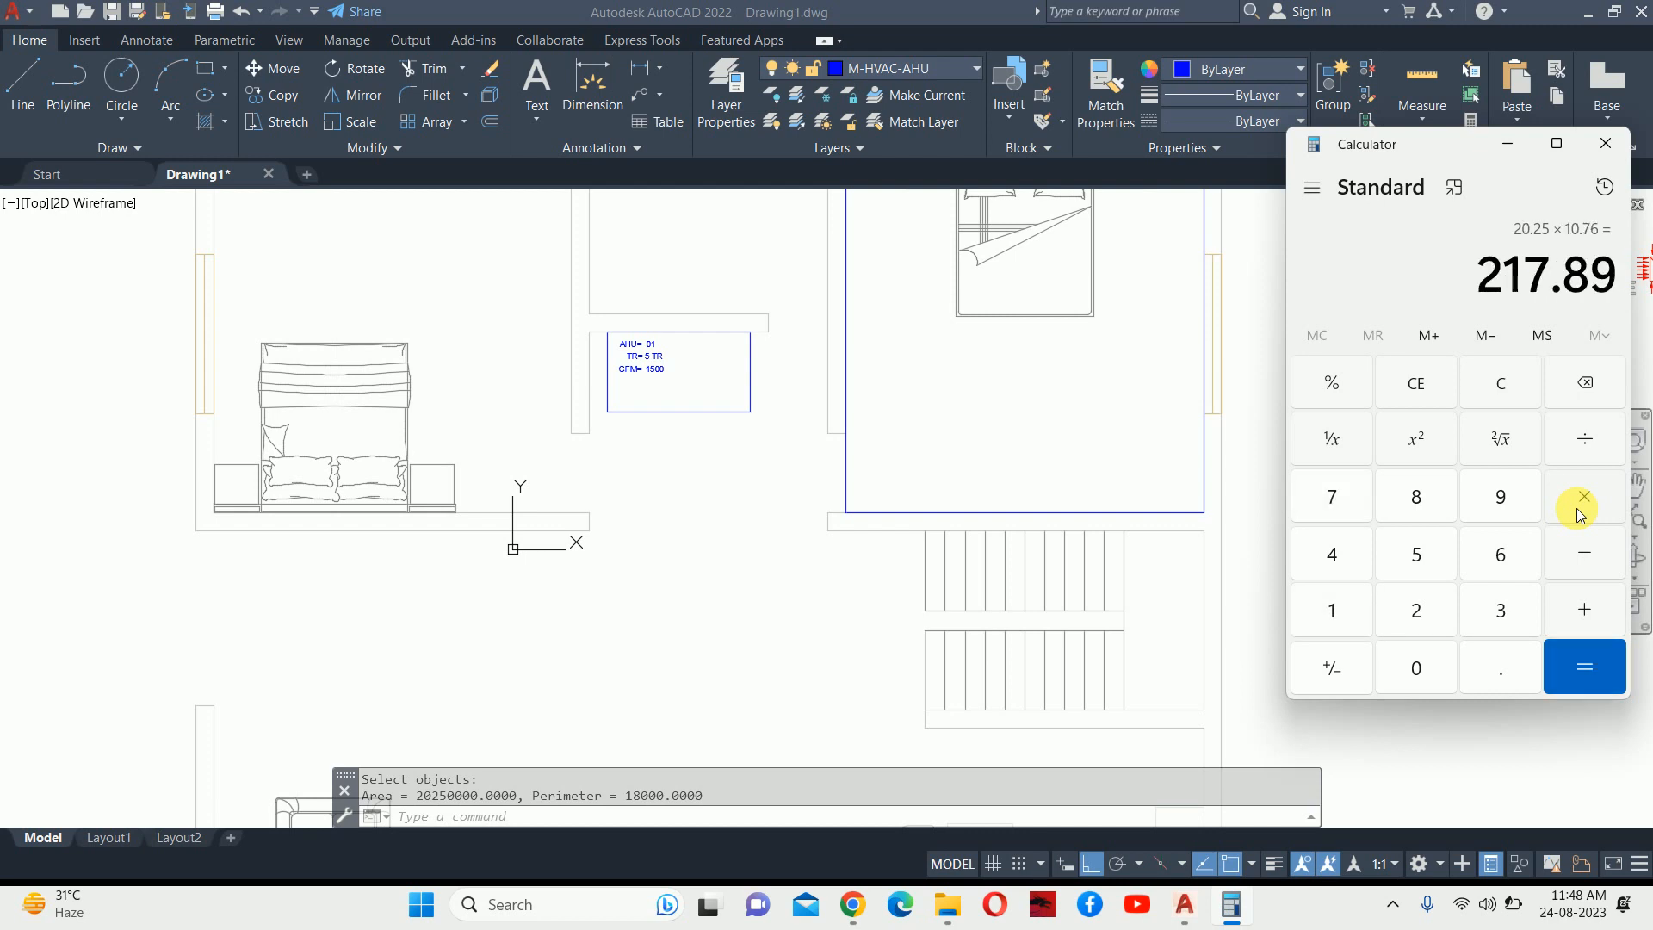
left_click(1512, 148)
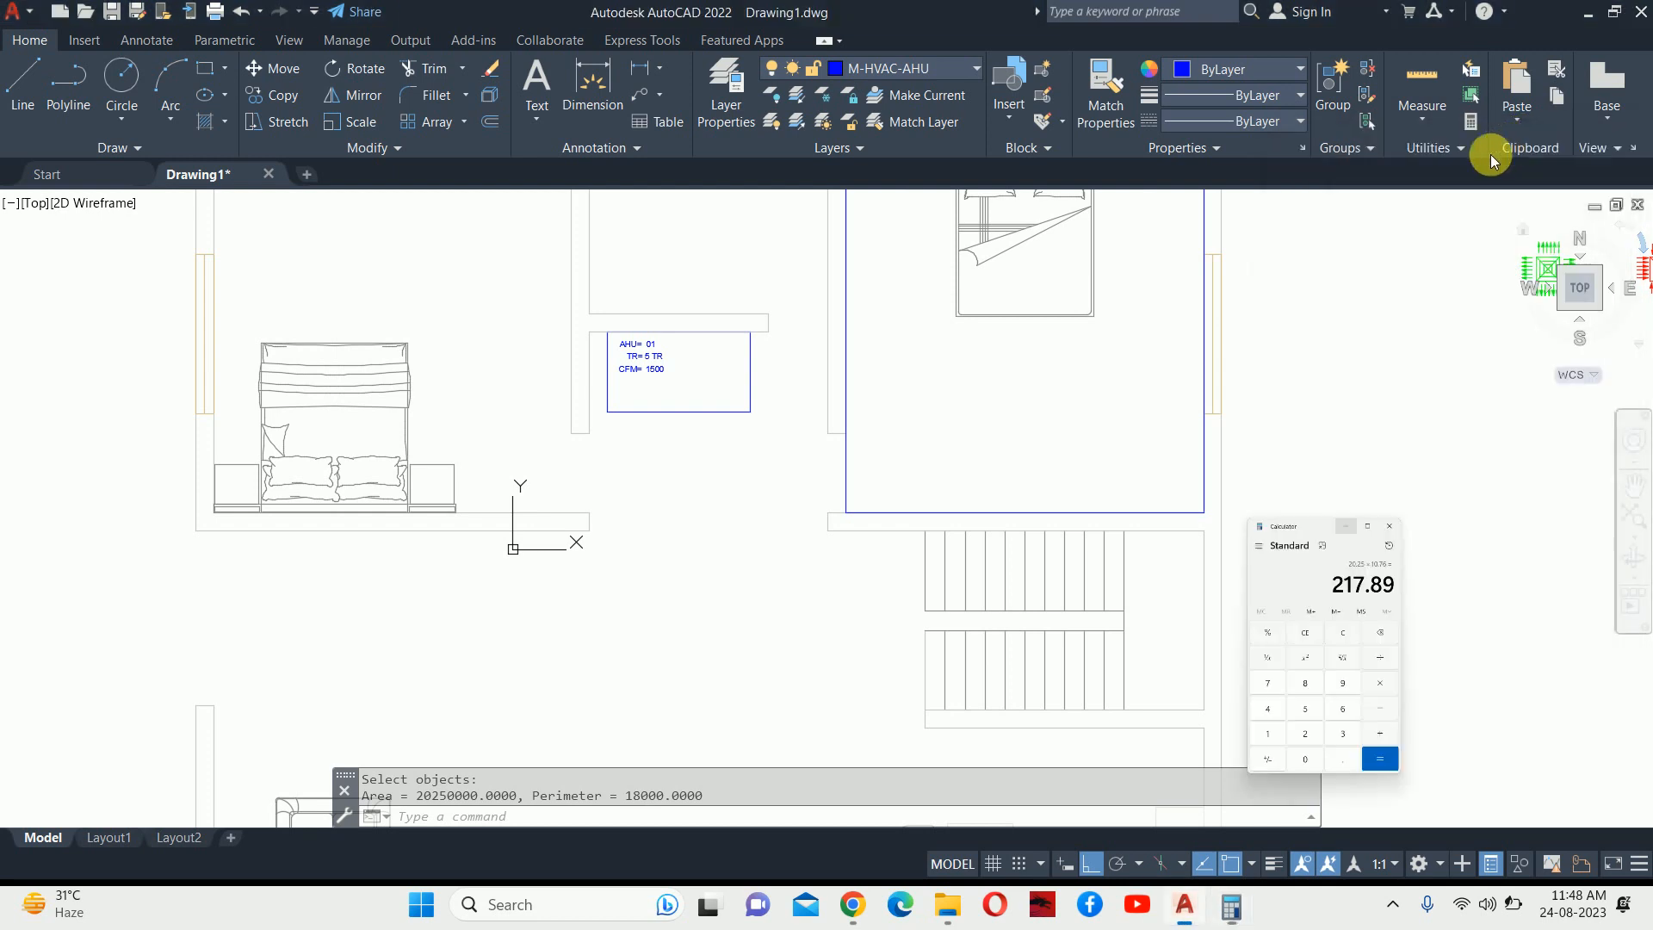
Erase the blue rectangle outlining the right-hand bedroom.
middle_click_drag(1250, 306, 1081, 384)
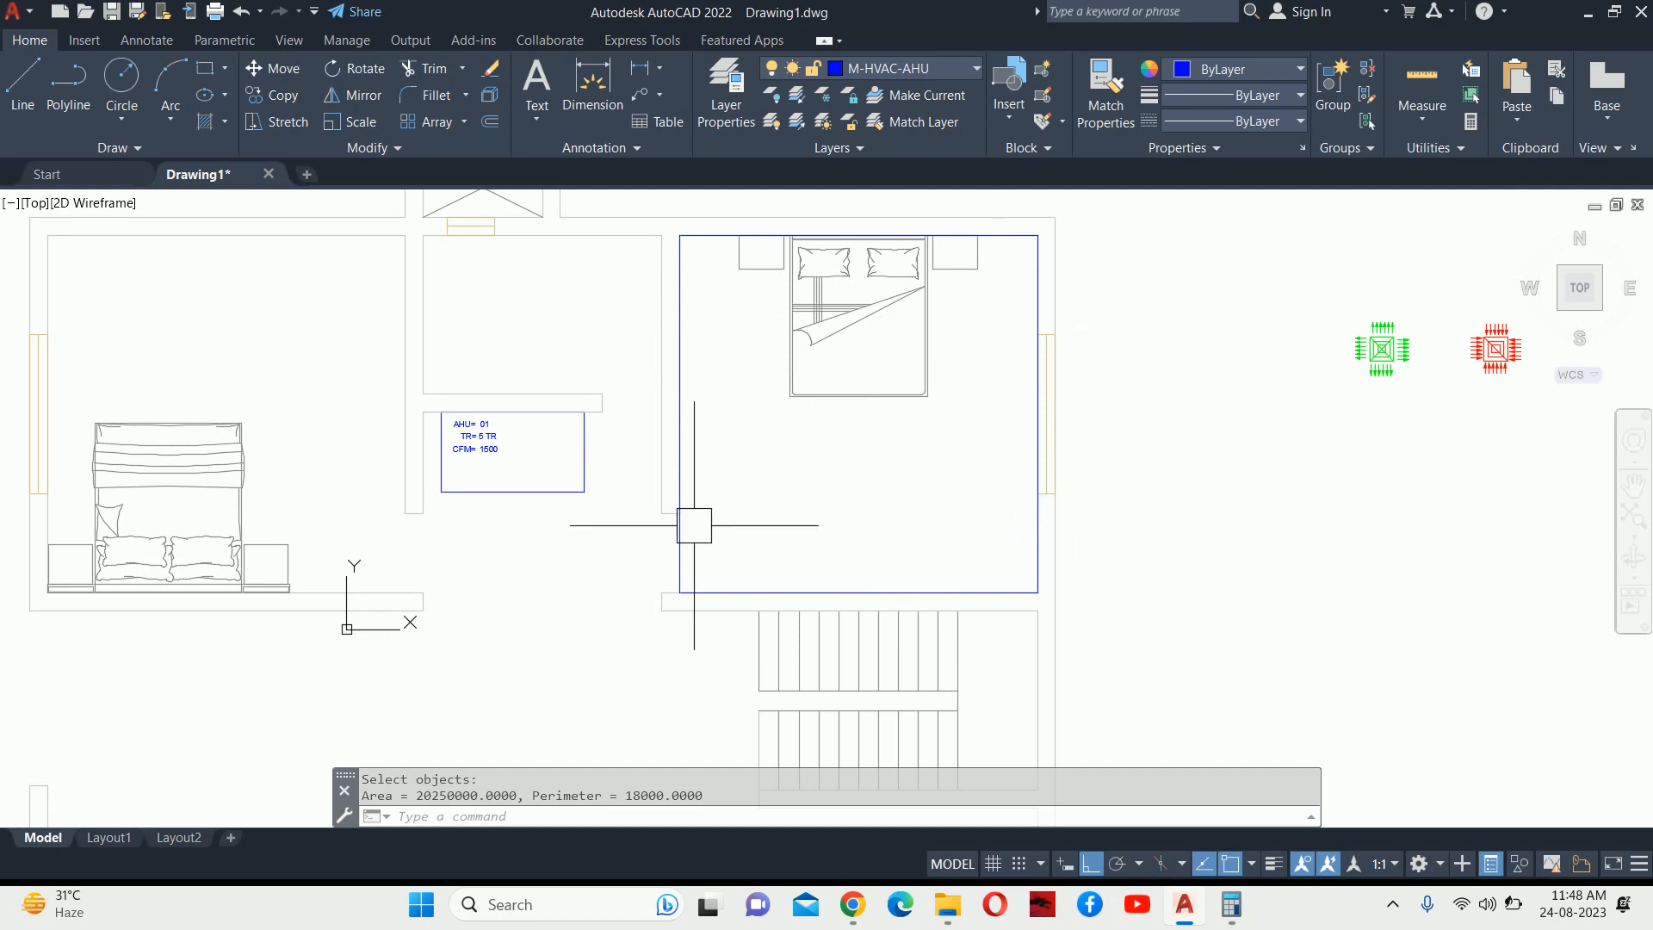
mouse_move(687, 536)
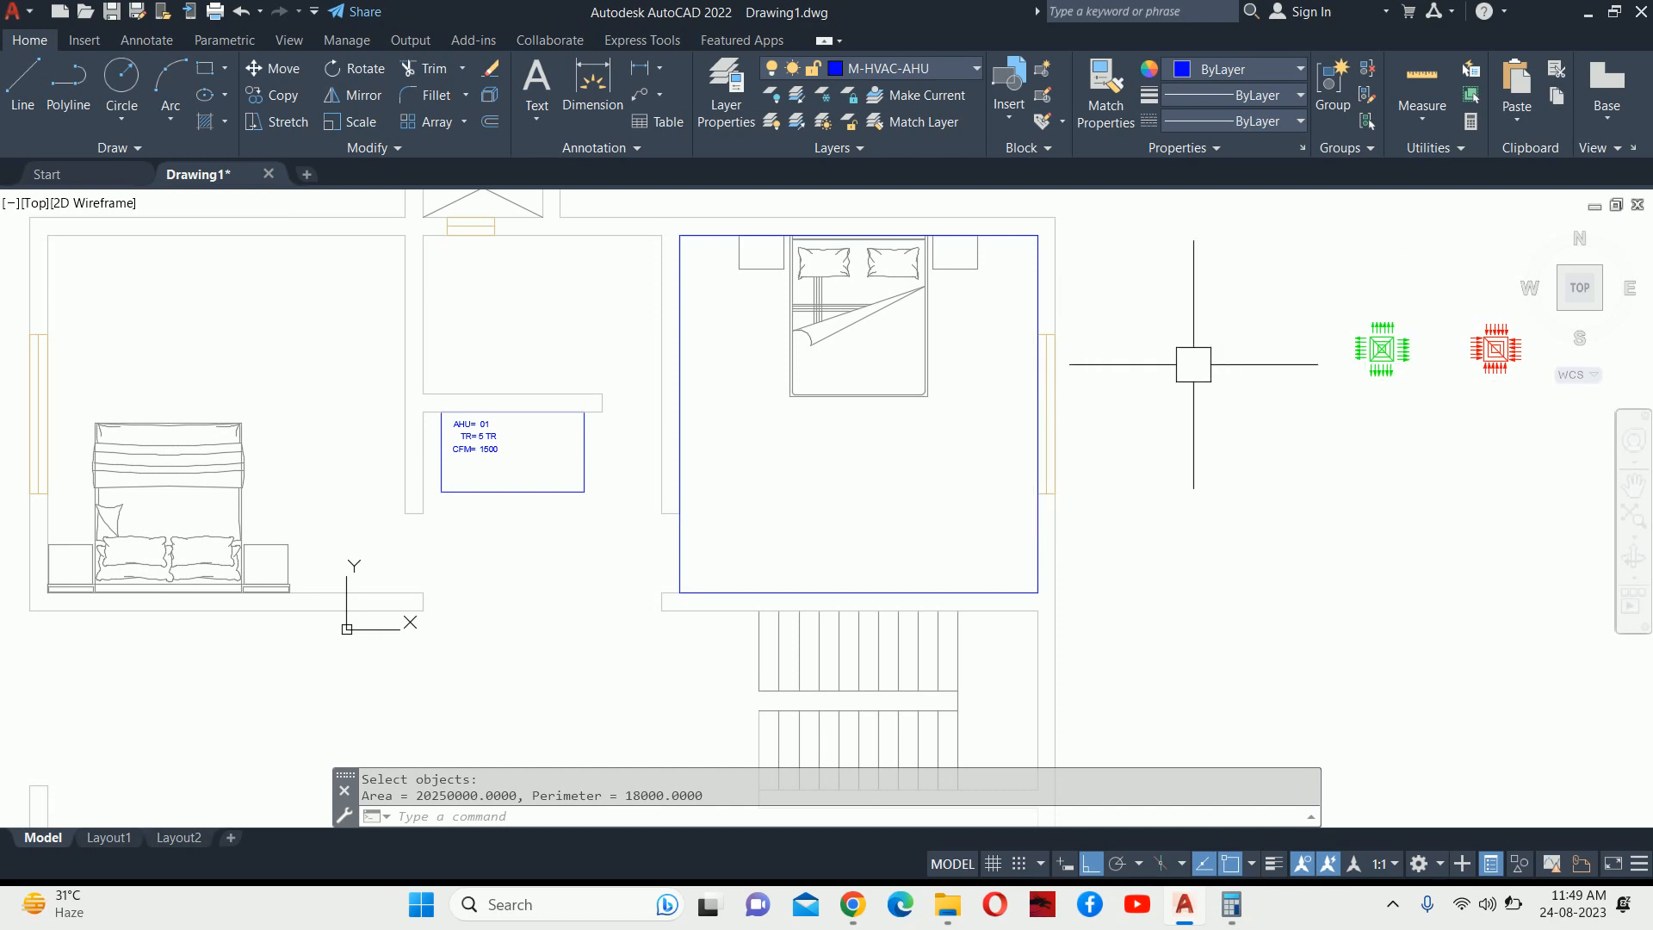
middle_click_drag(1194, 364, 1186, 386)
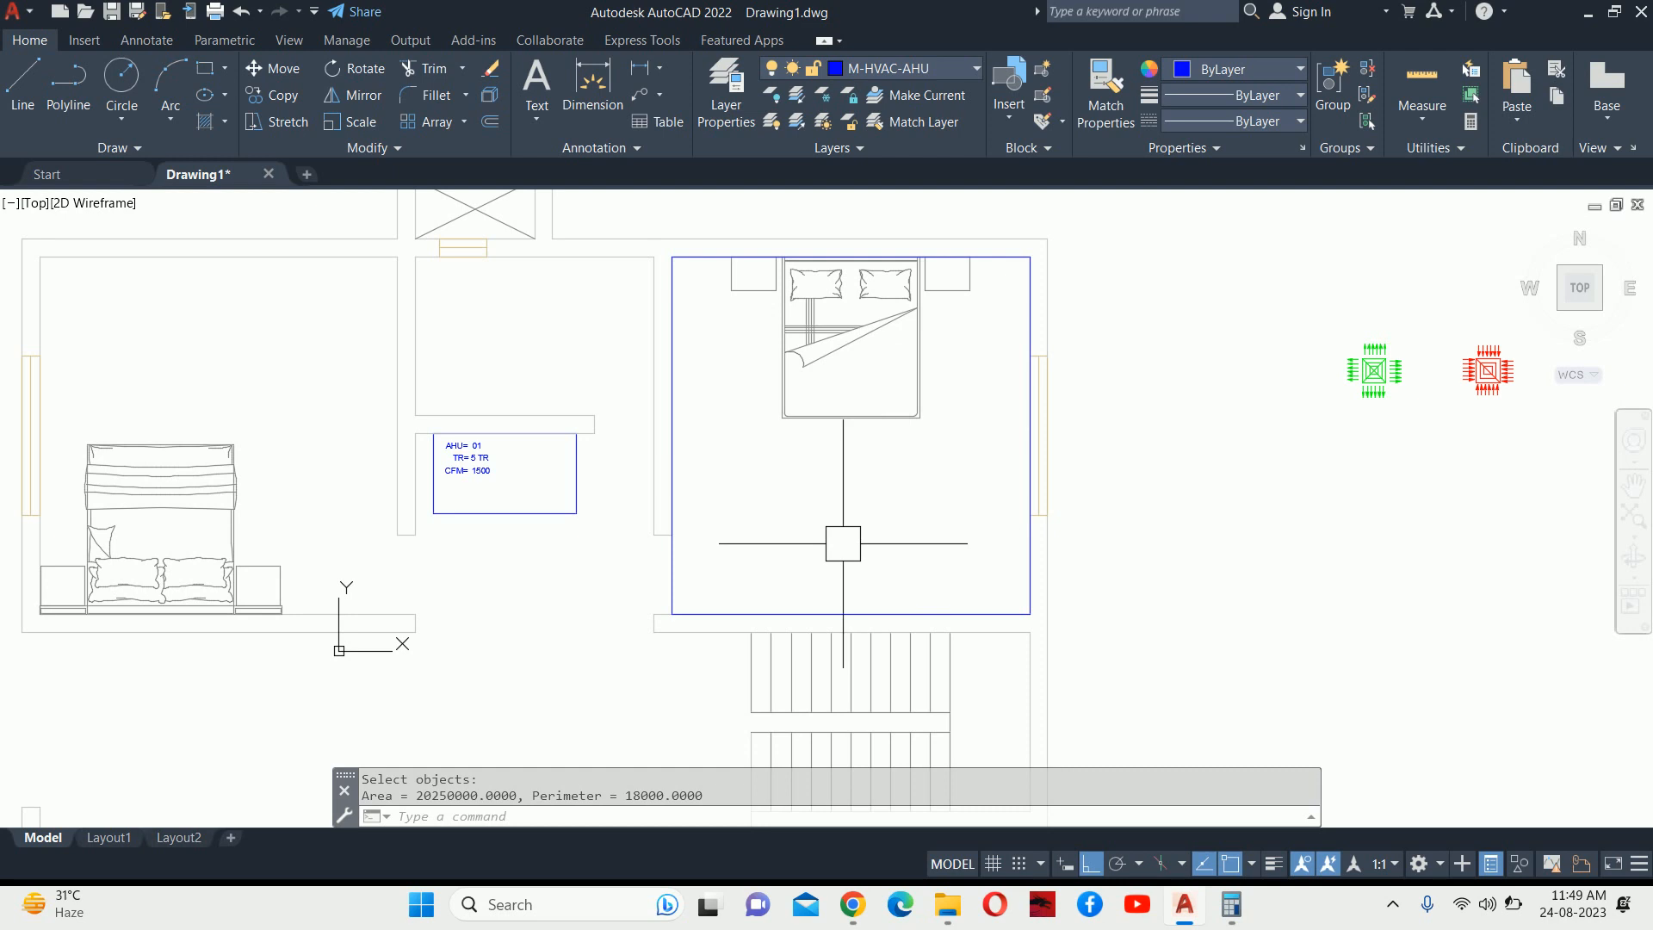
left_click(671, 564)
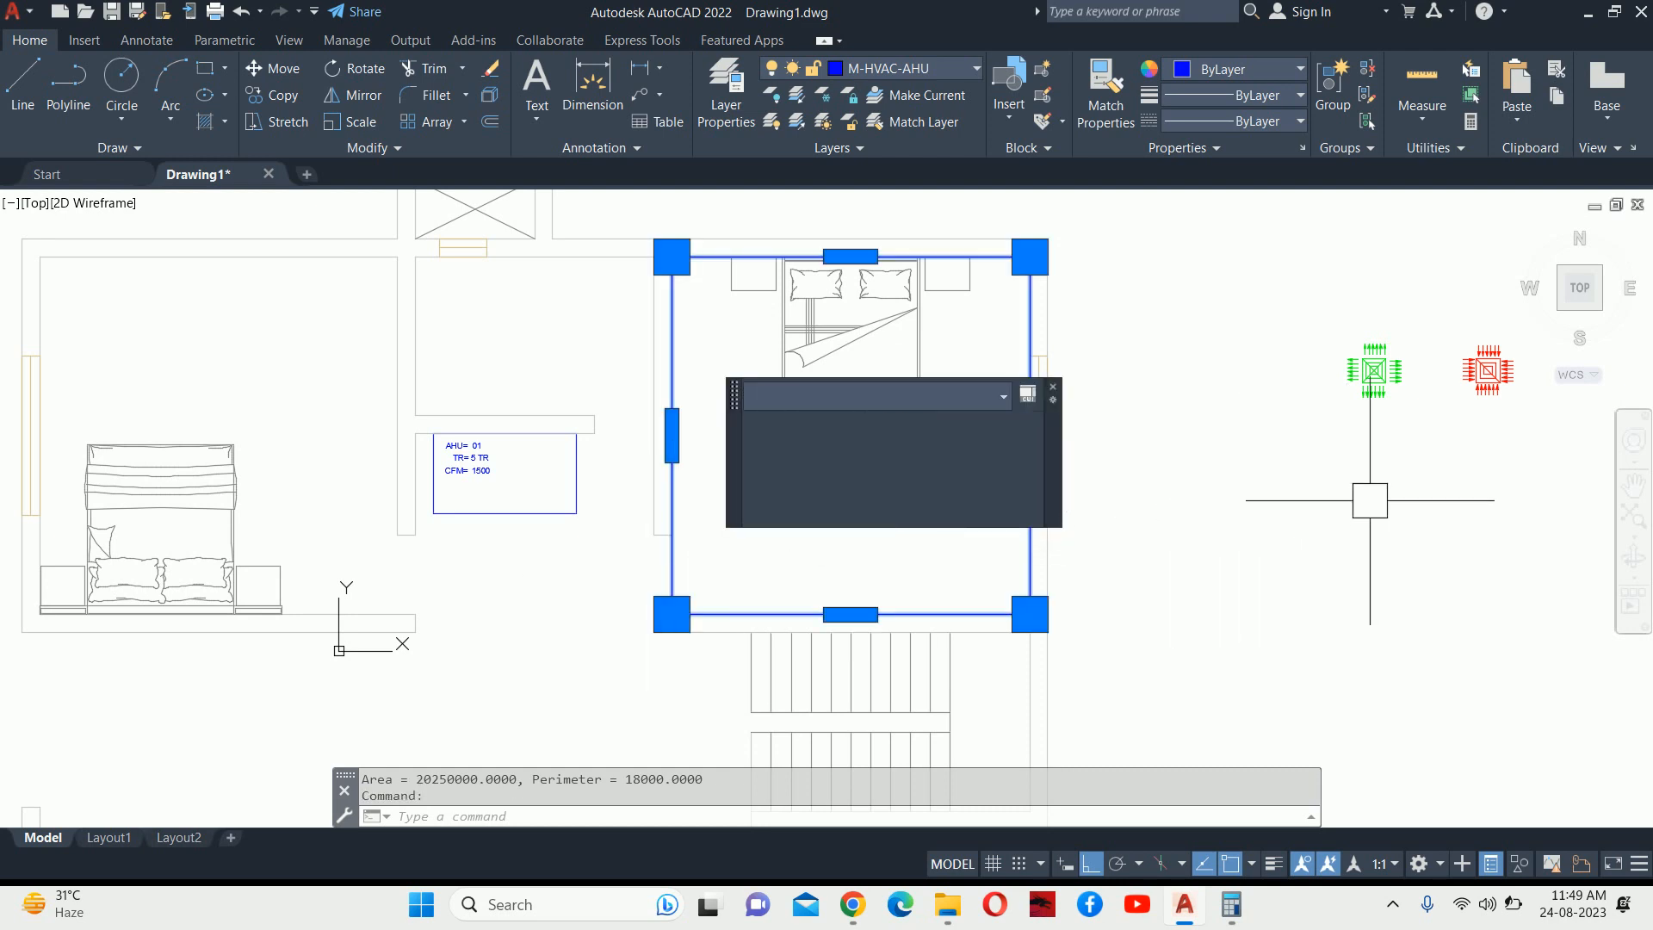
key("Delete")
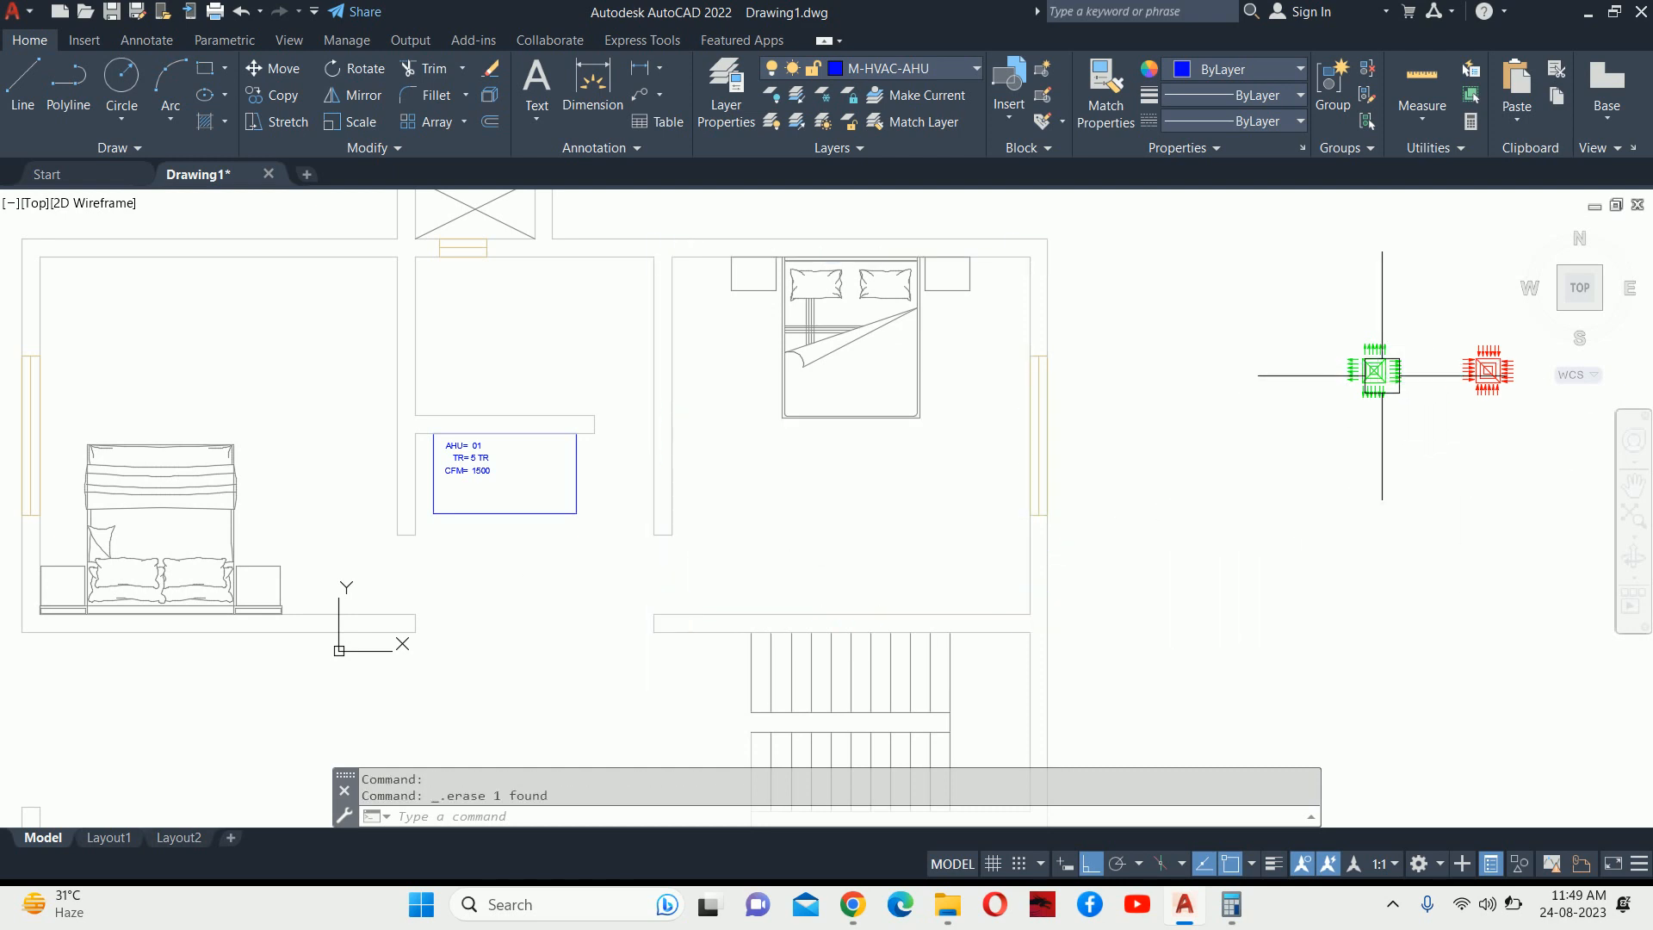
mouse_move(1375, 372)
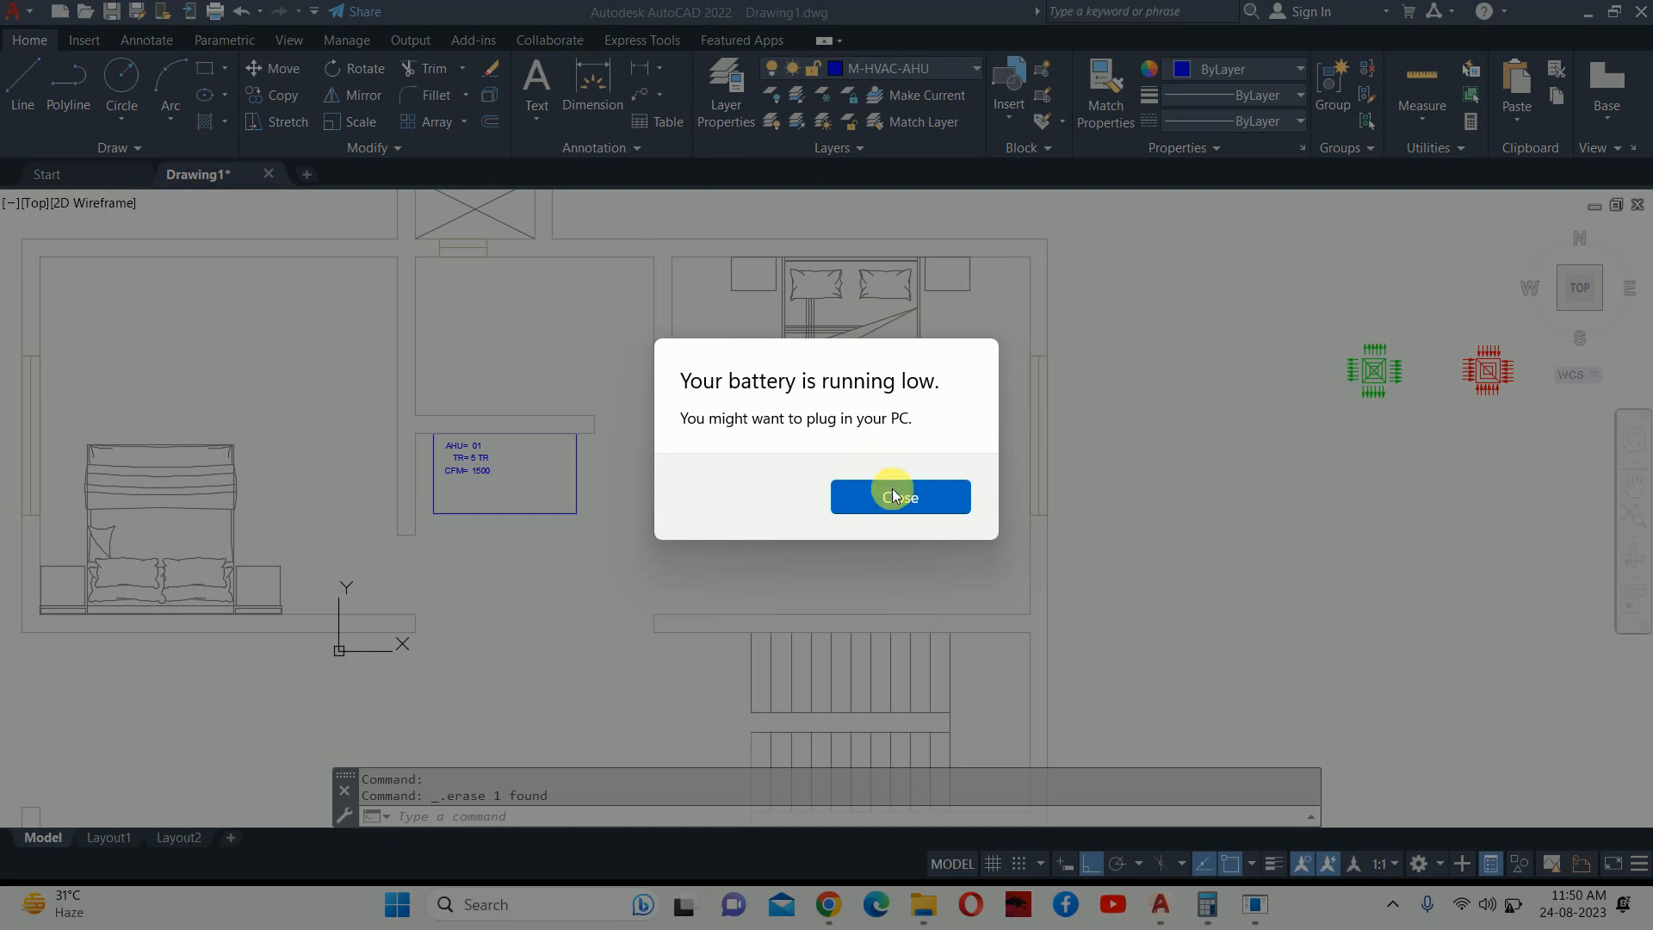
left_click(892, 496)
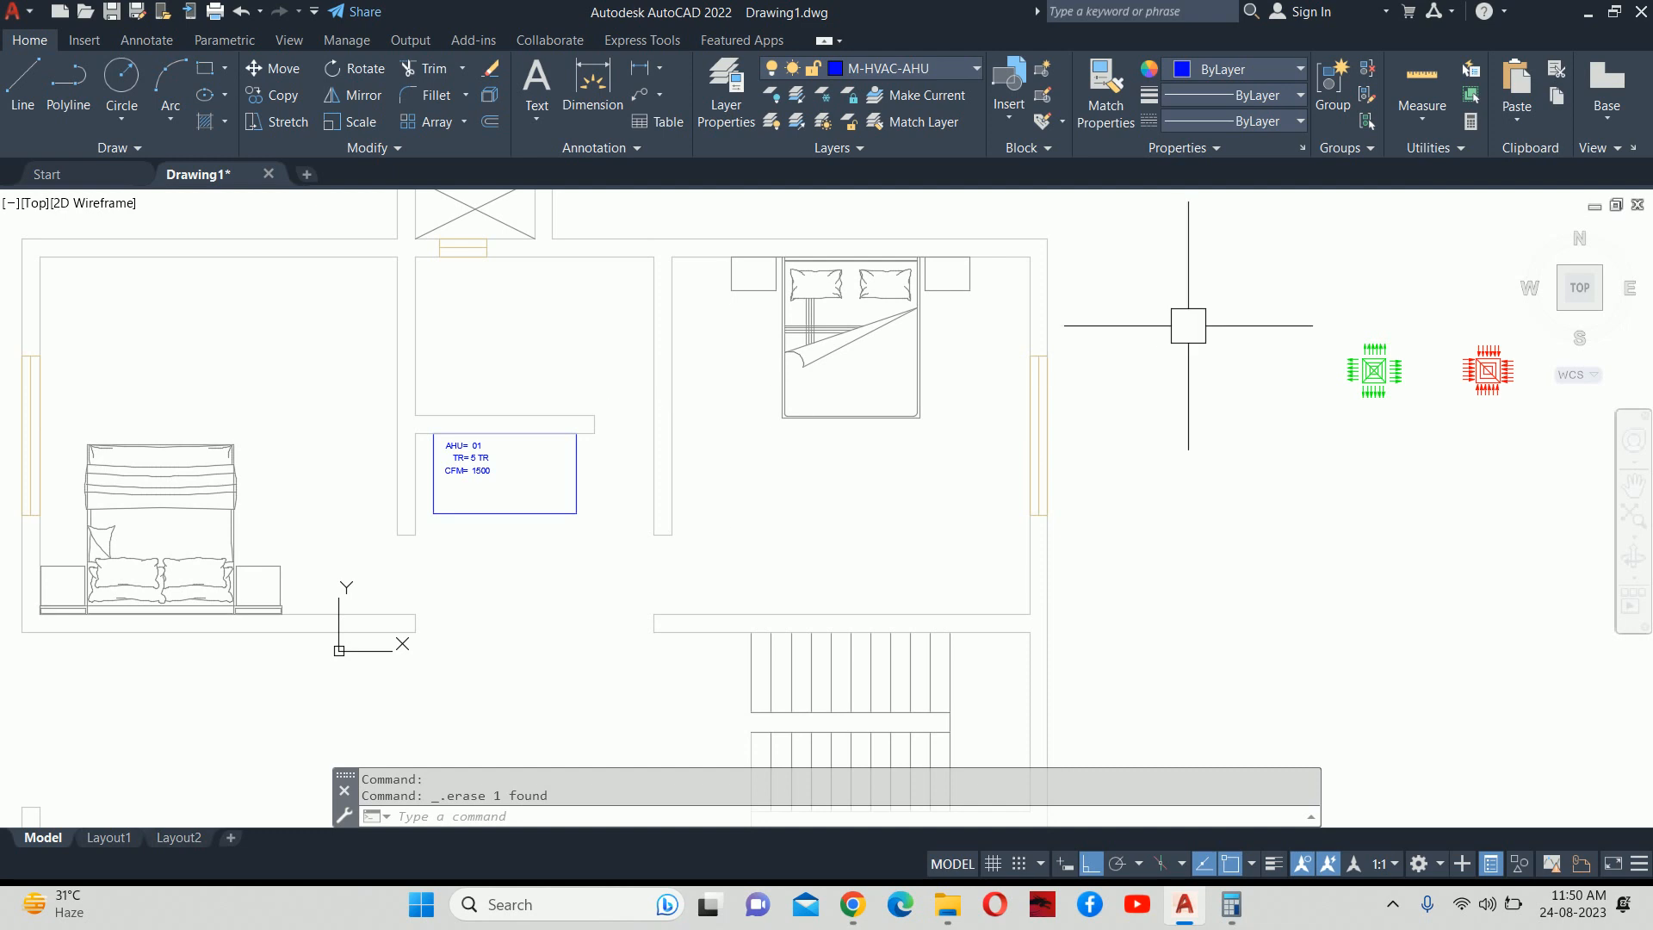
Copy the green grille block's name, scd 300x300, from its definition.
double_click(1360, 374)
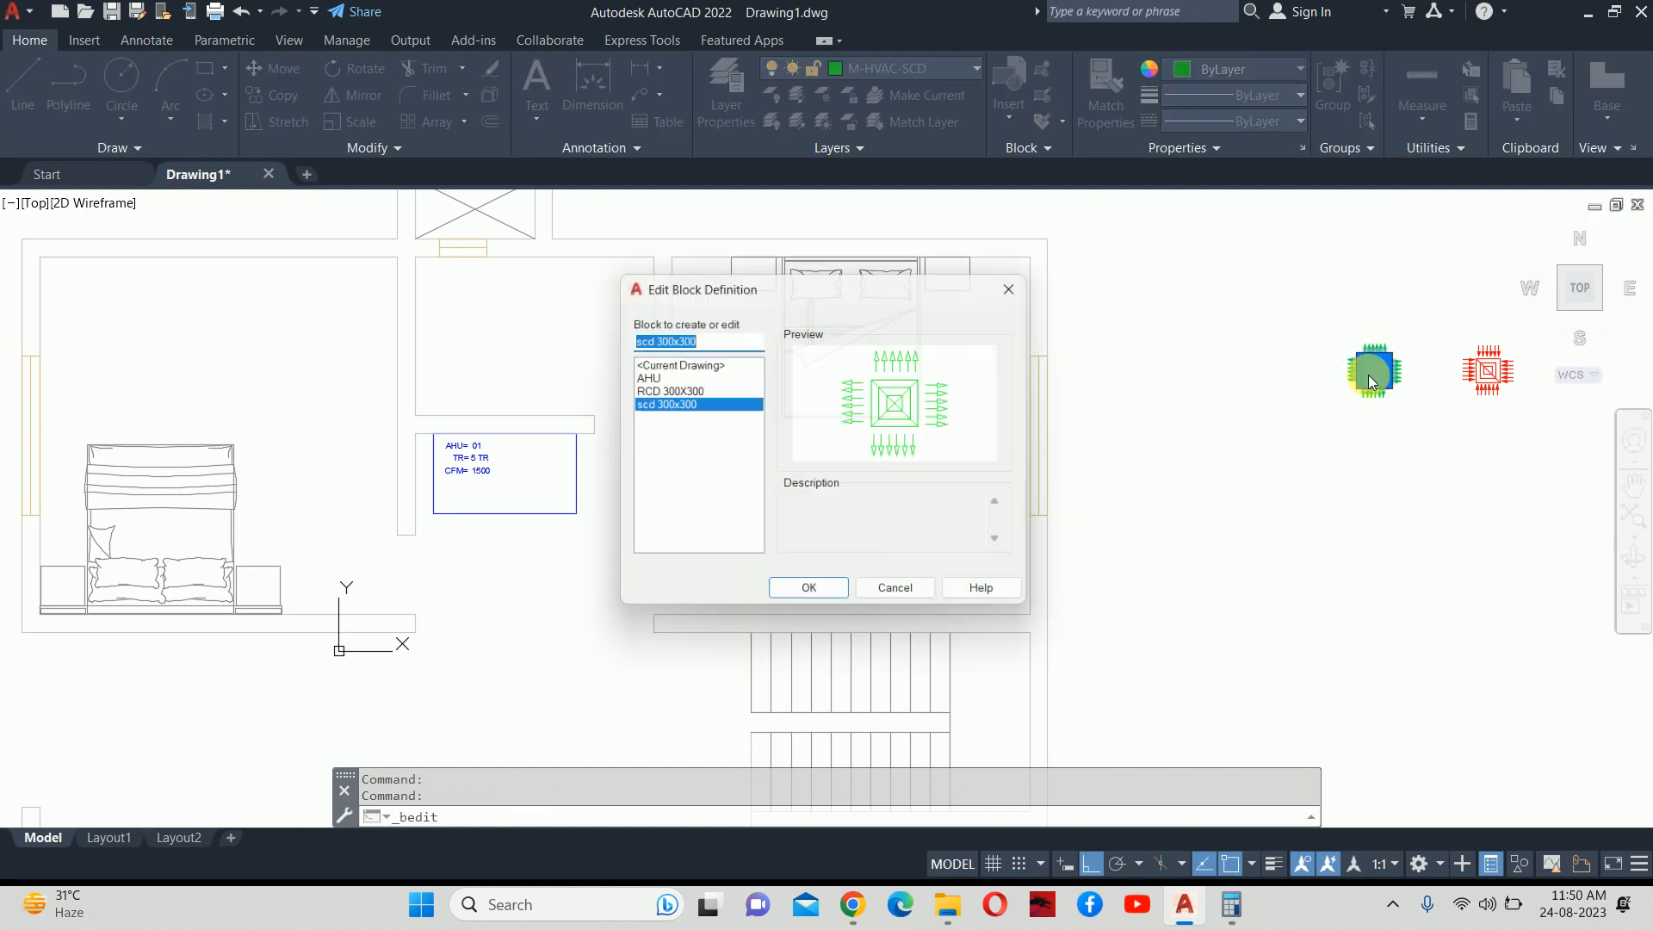
left_click_drag(694, 338, 613, 341)
key("super+c")
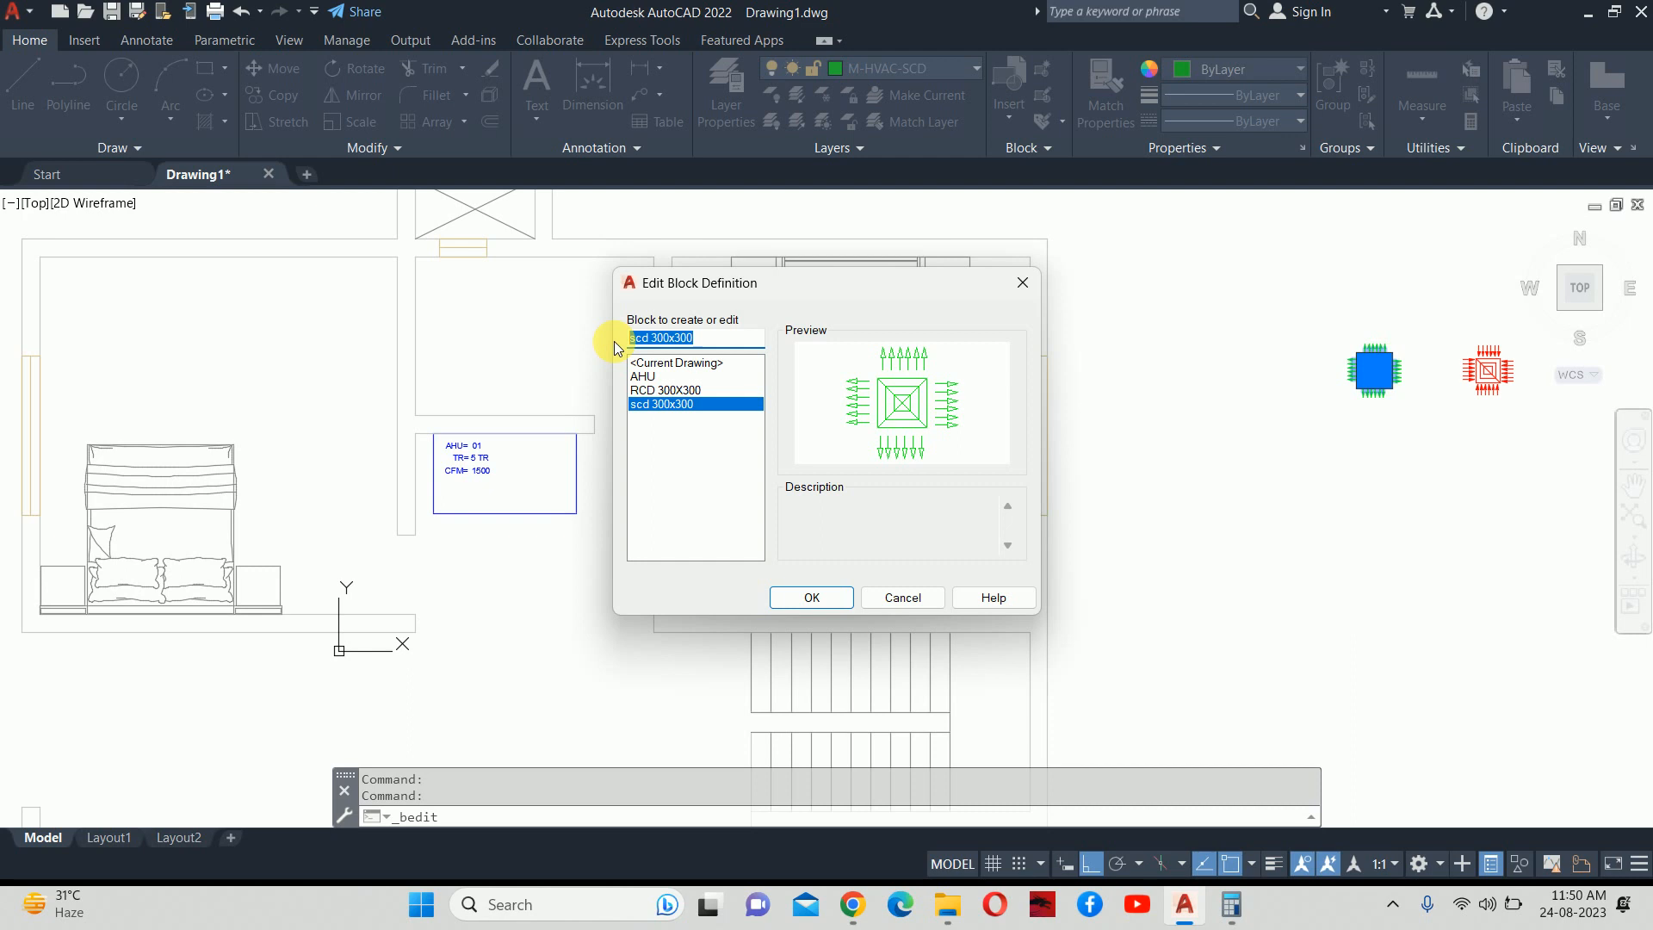
key("Escape")
key("Escape")
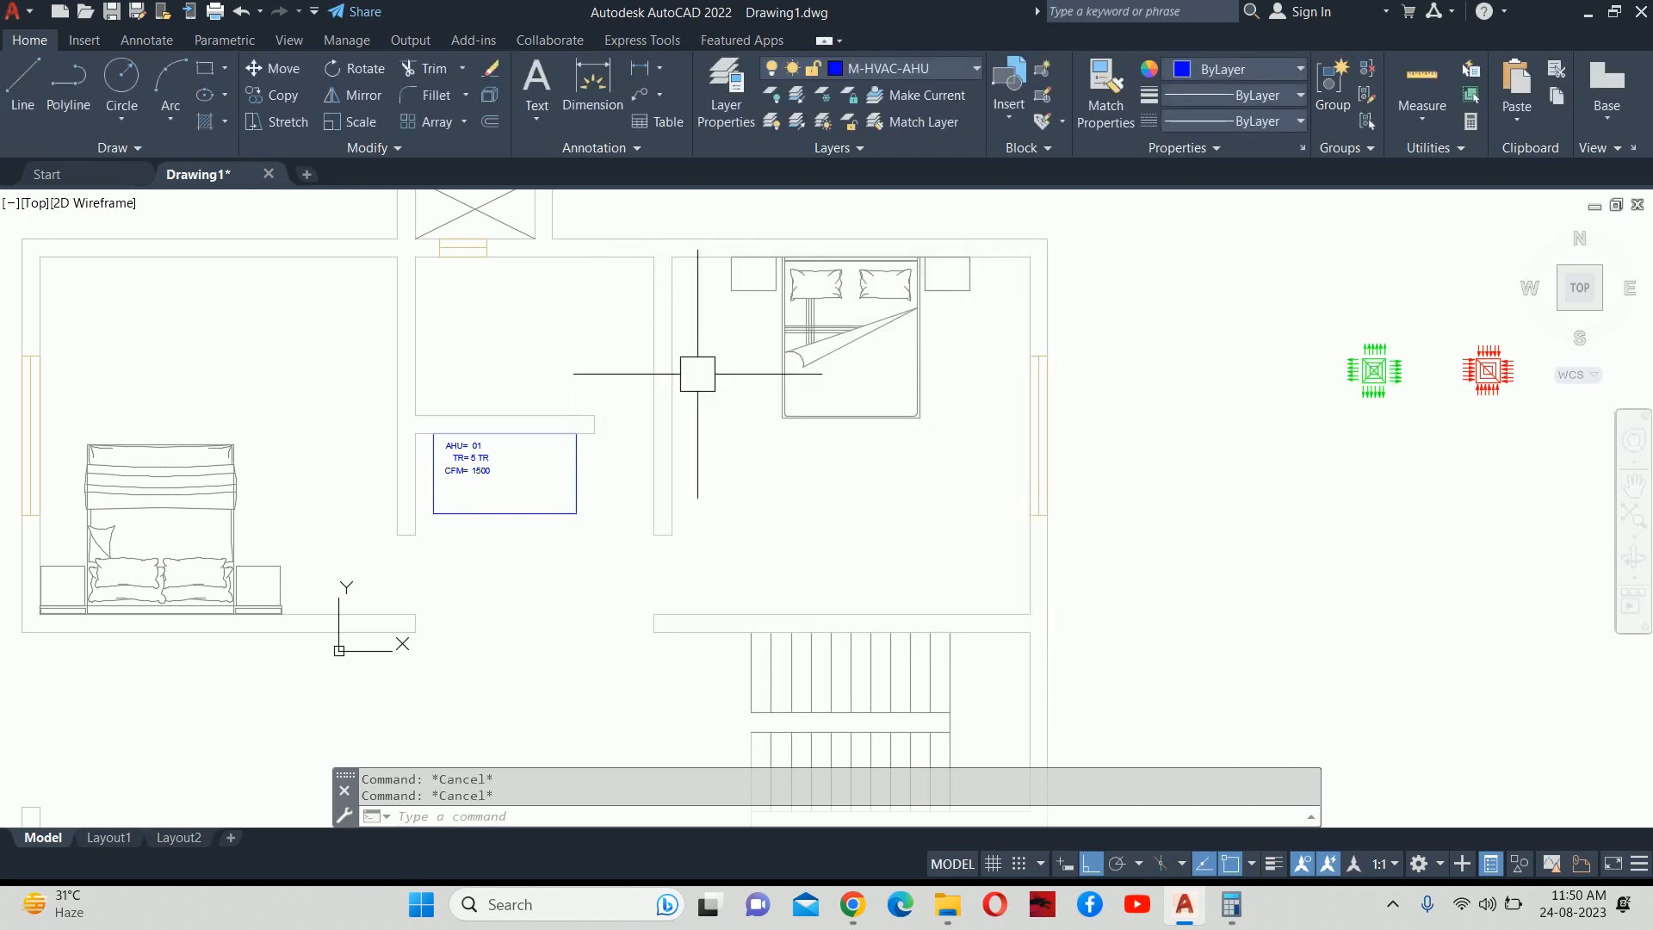
Draw a diagonal guide line to the bedroom's far corner.
key("Return")
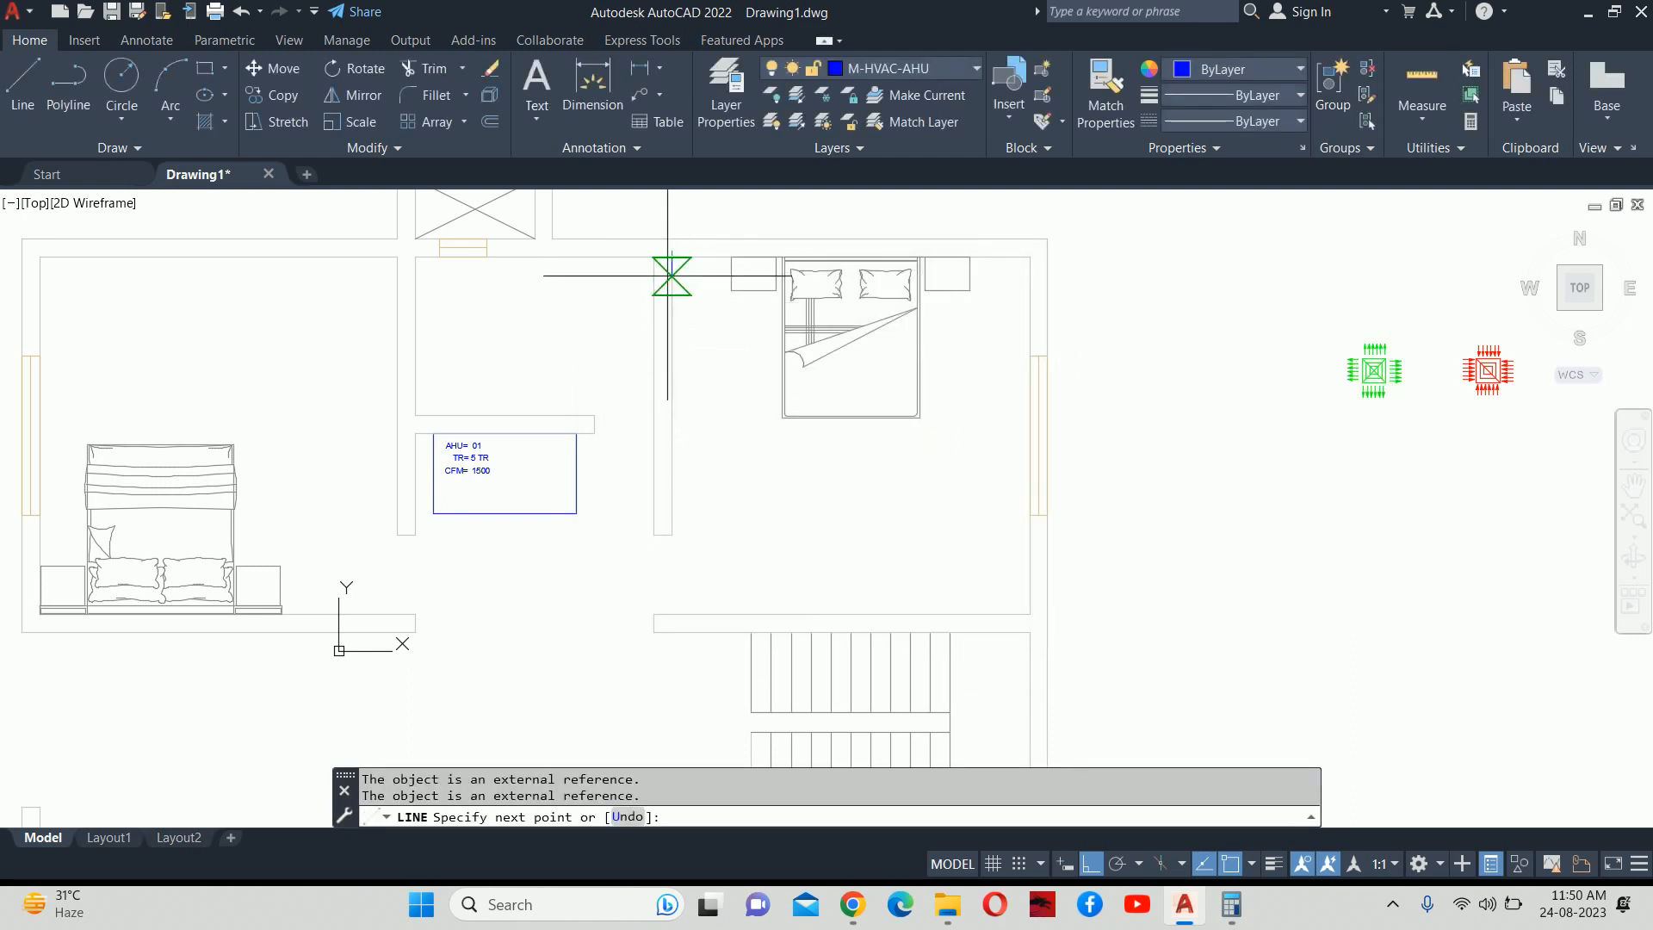
left_click(1025, 613)
key("Escape")
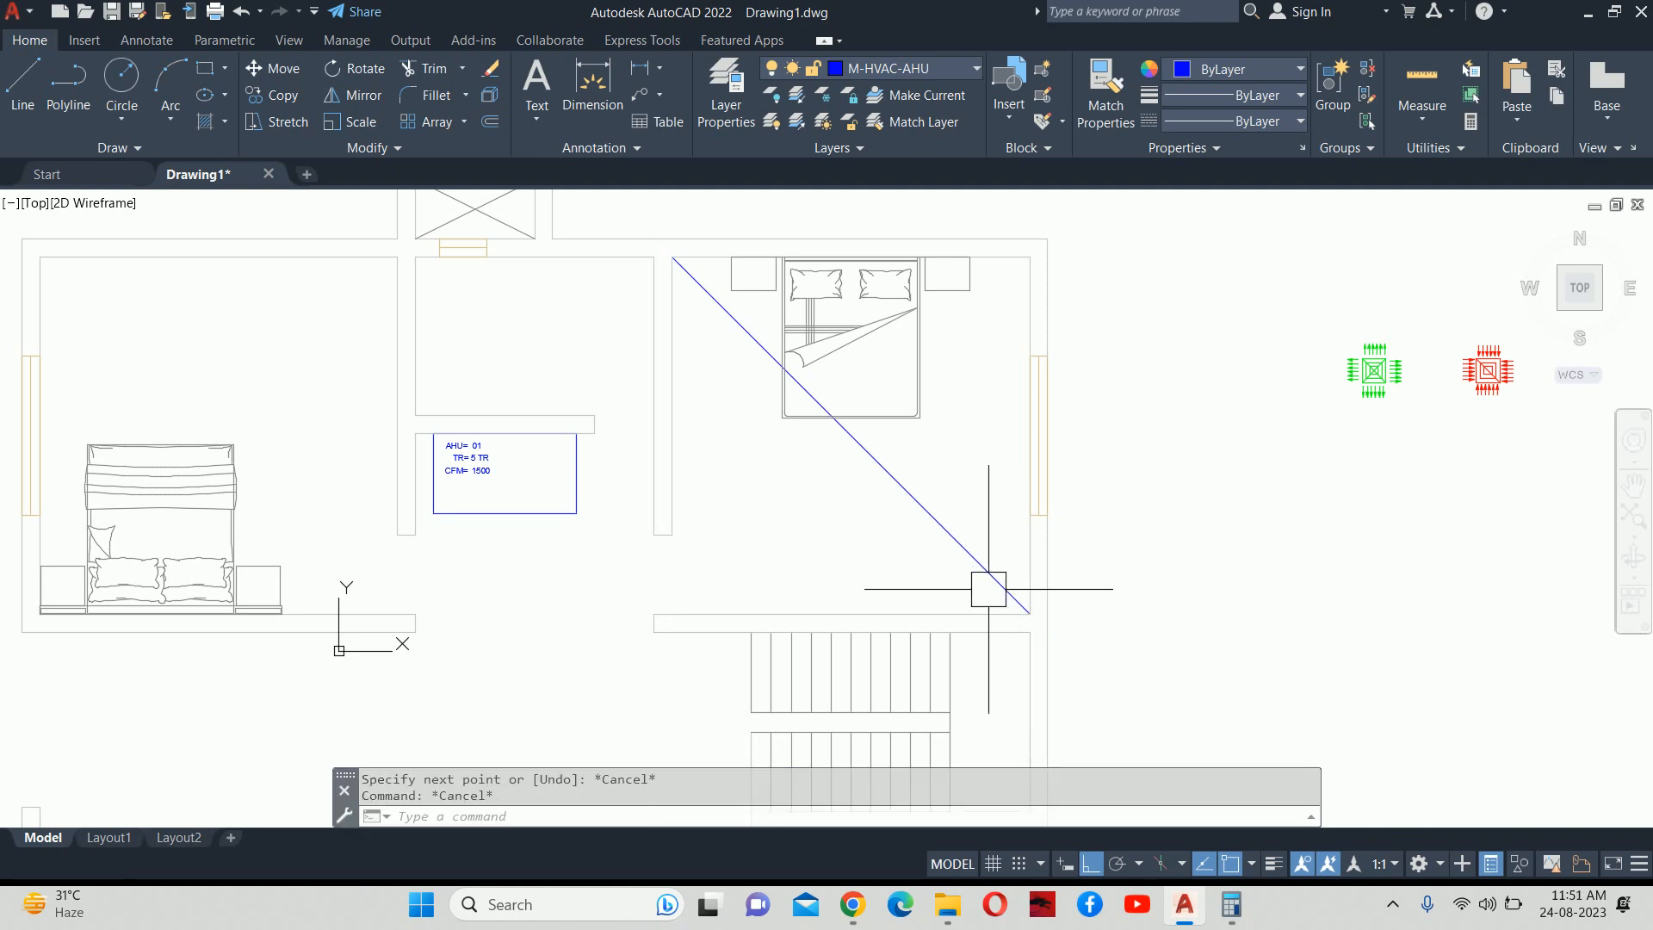
Make M-HVAC-SCD the current layer.
left_click(858, 153)
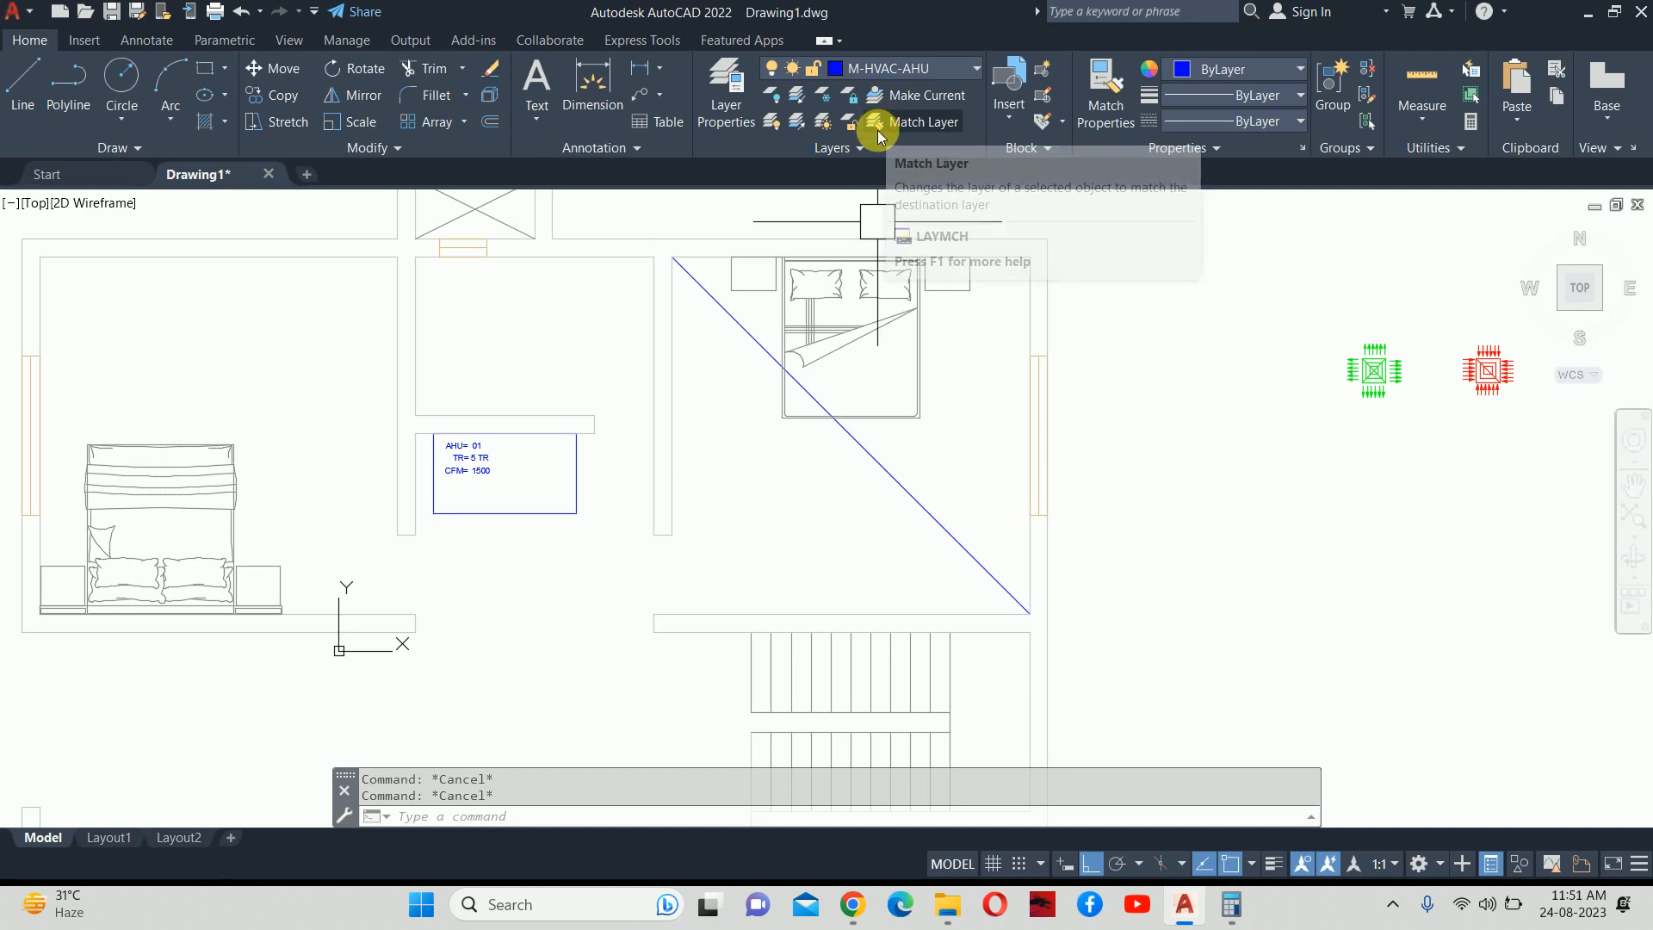
left_click(911, 68)
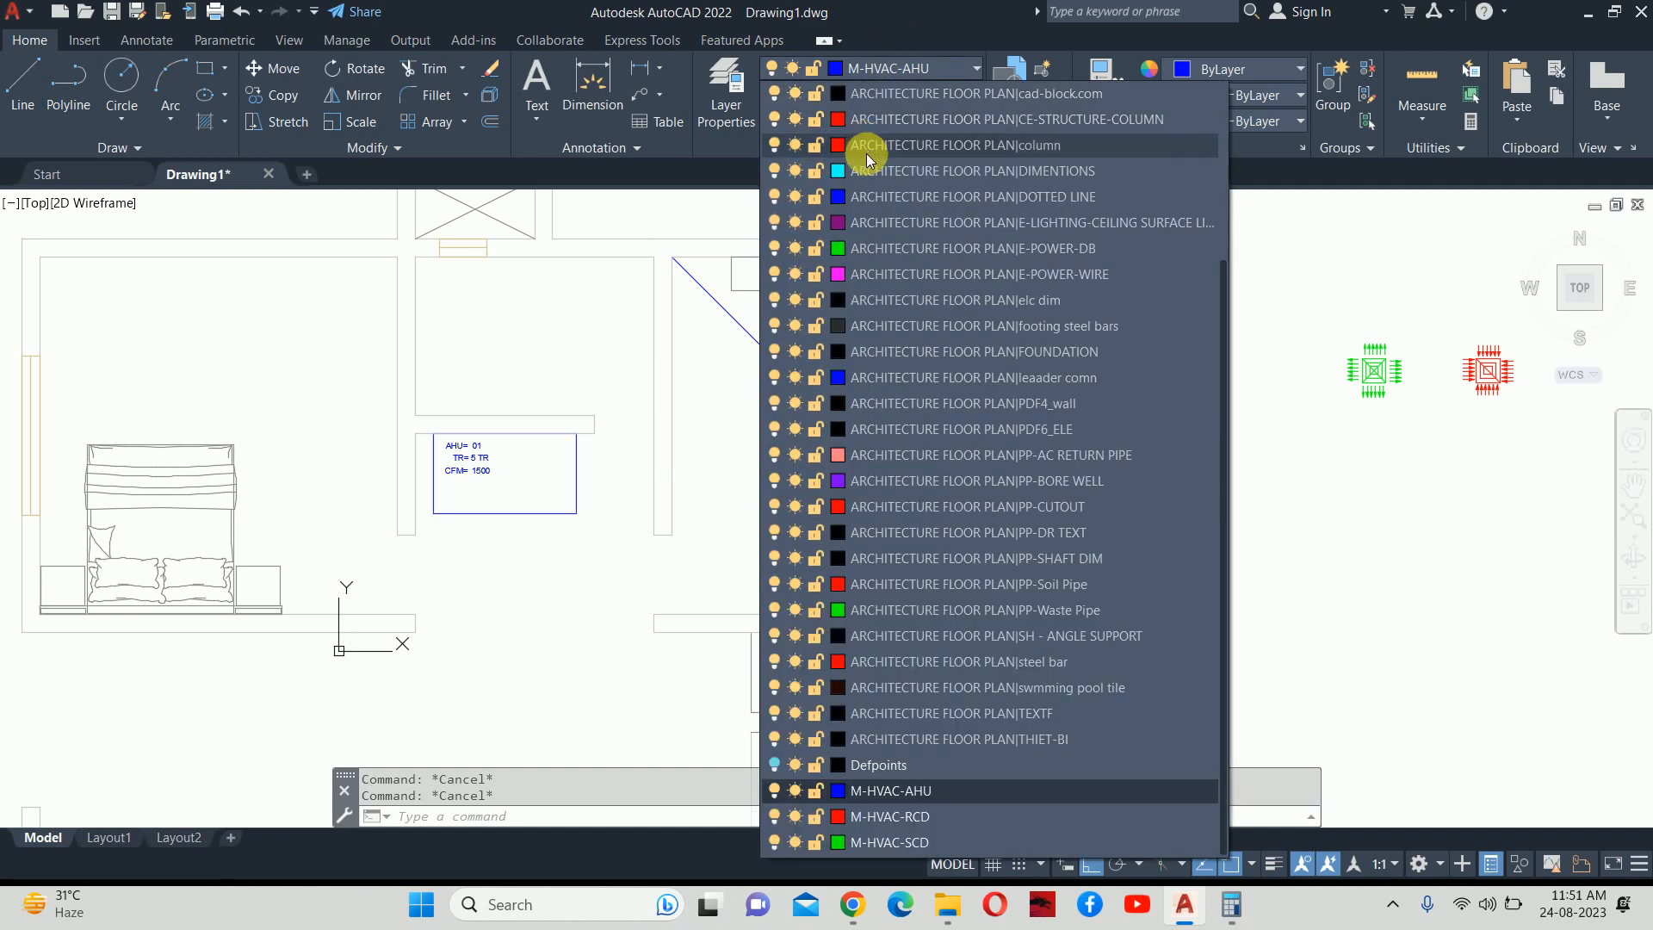
left_click(911, 843)
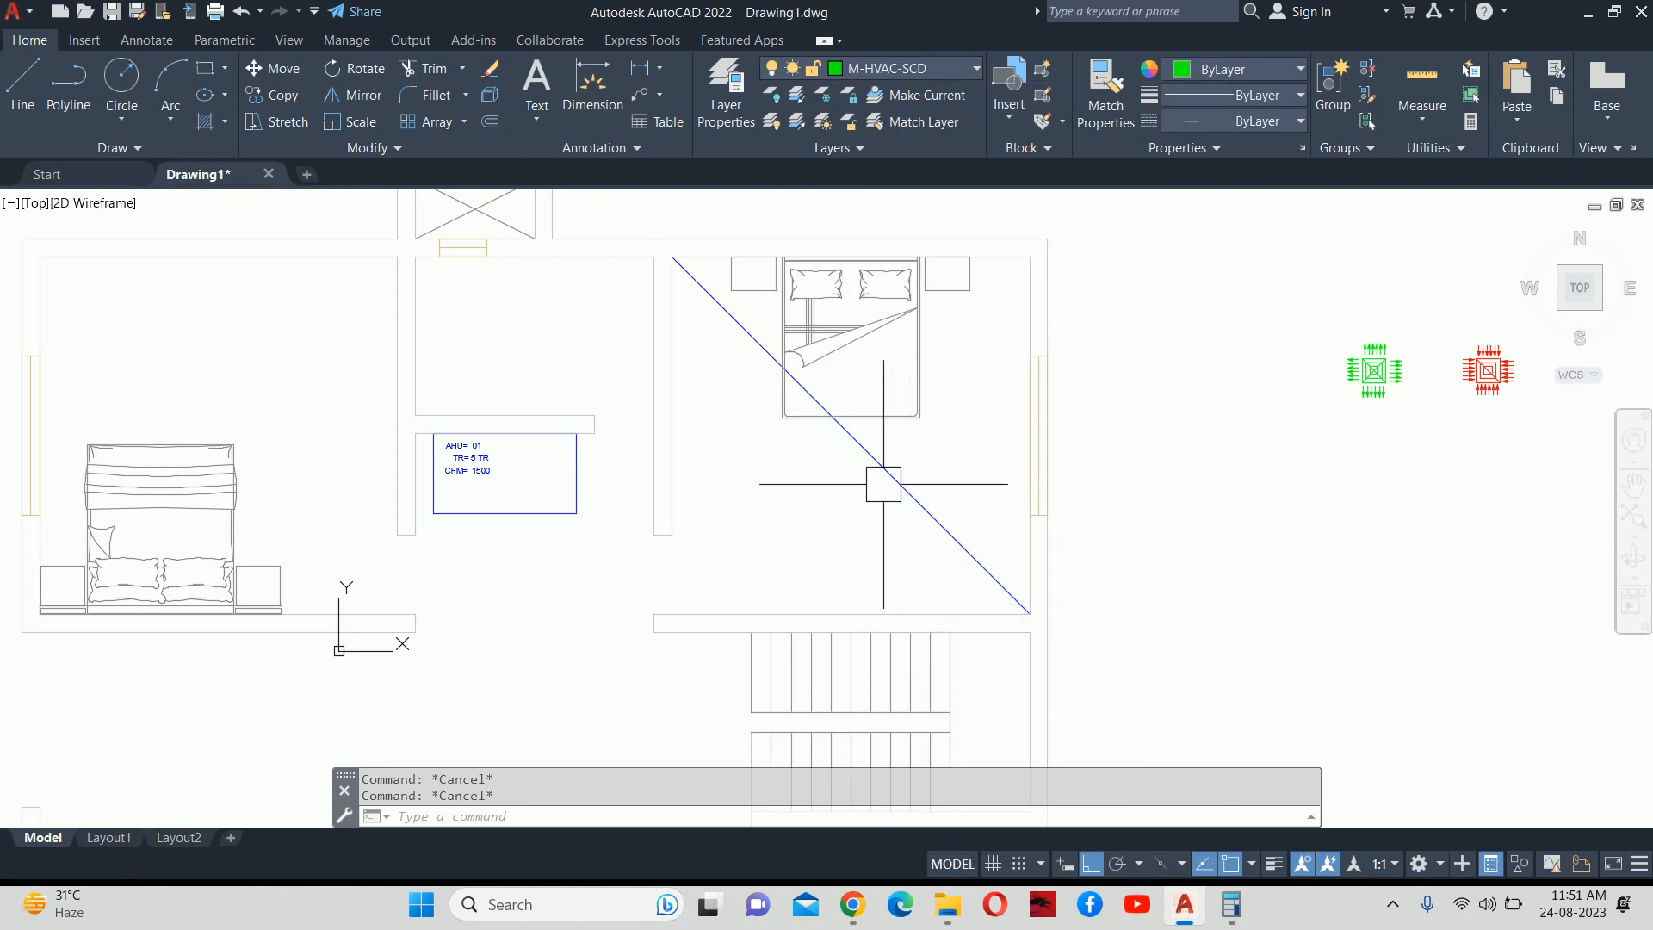
Divide the diagonal into 4 parts with unaligned scd 300x300 blocks.
type("DIV")
key("Return")
left_click(955, 530)
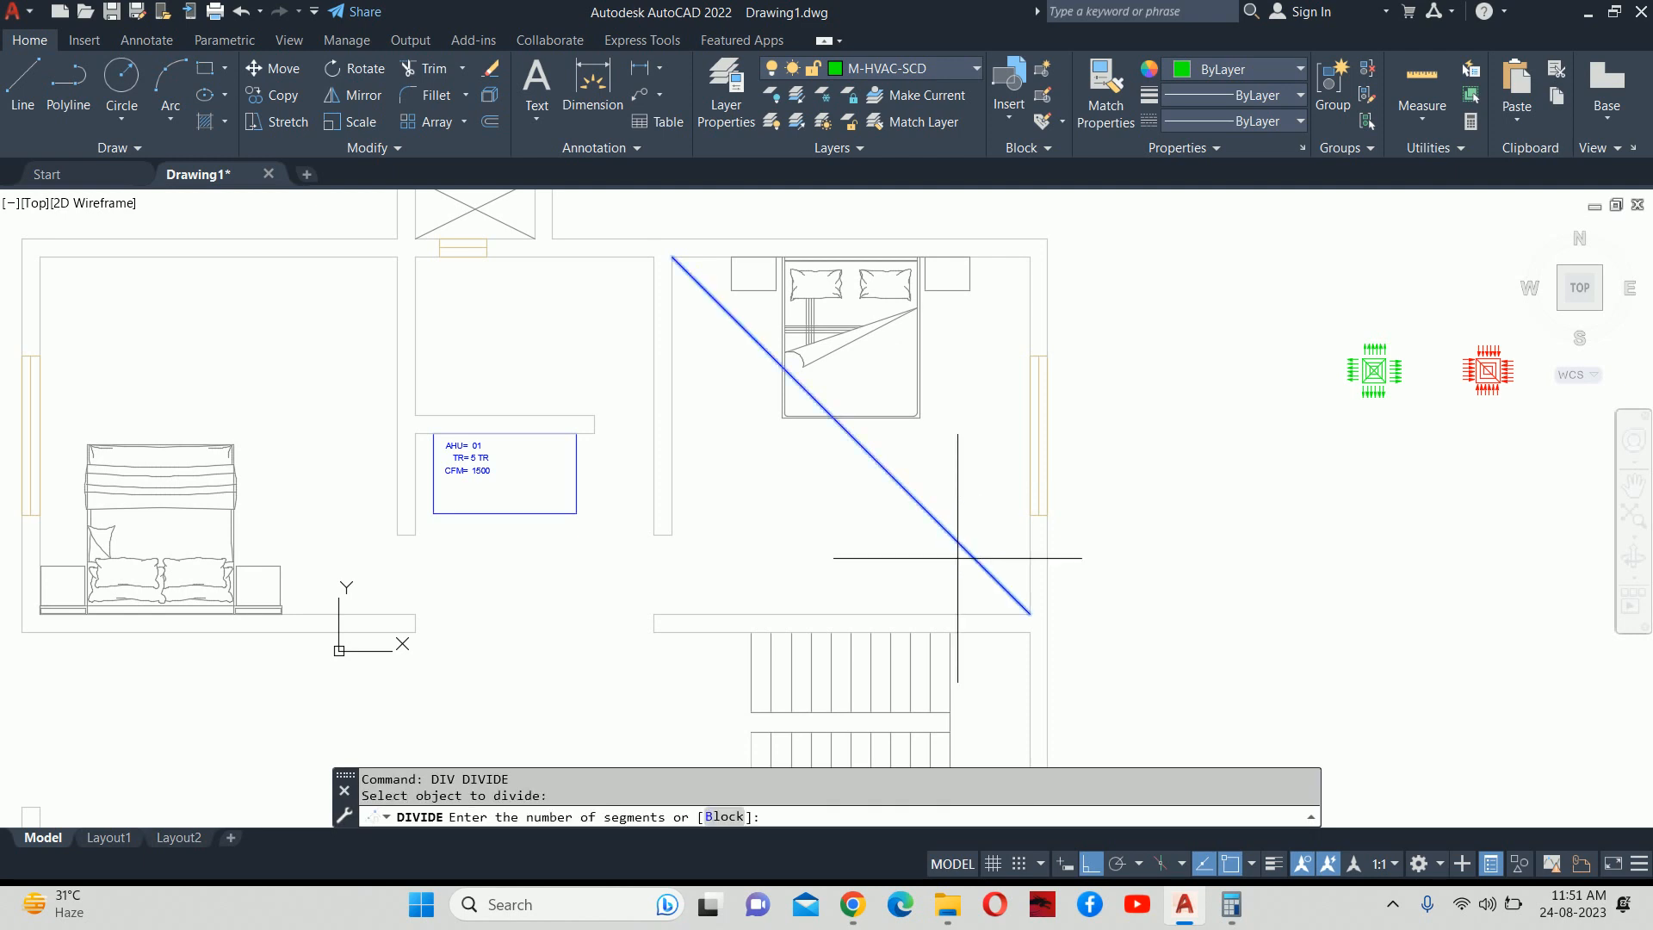
type("B")
key("Return")
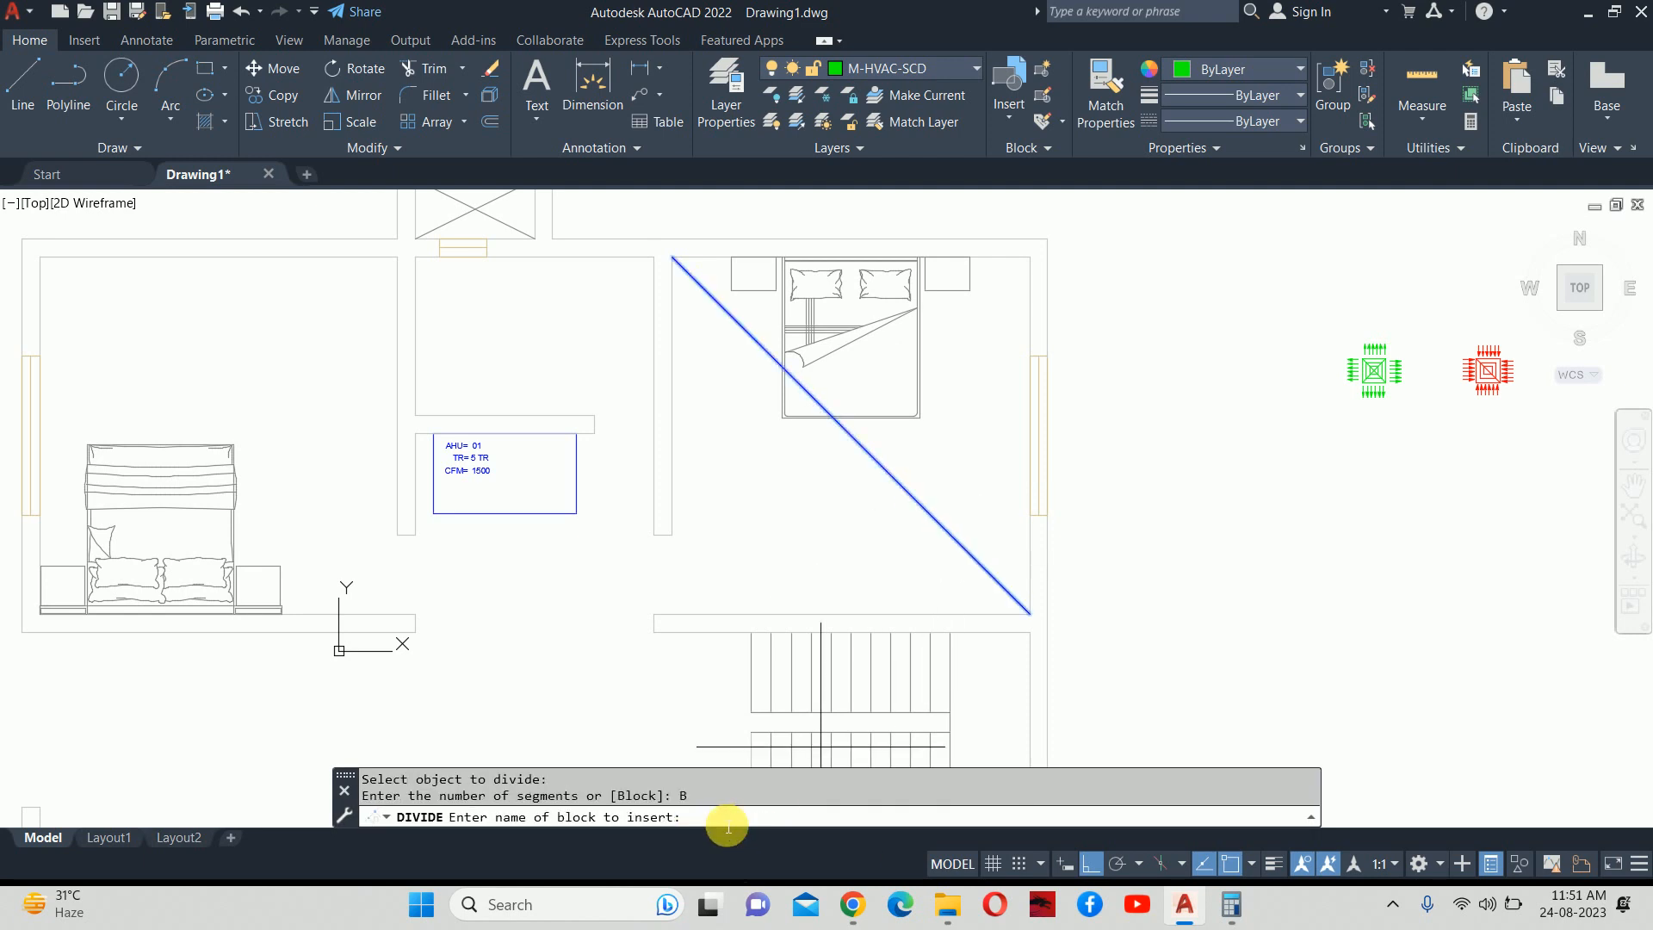
right_click(726, 824)
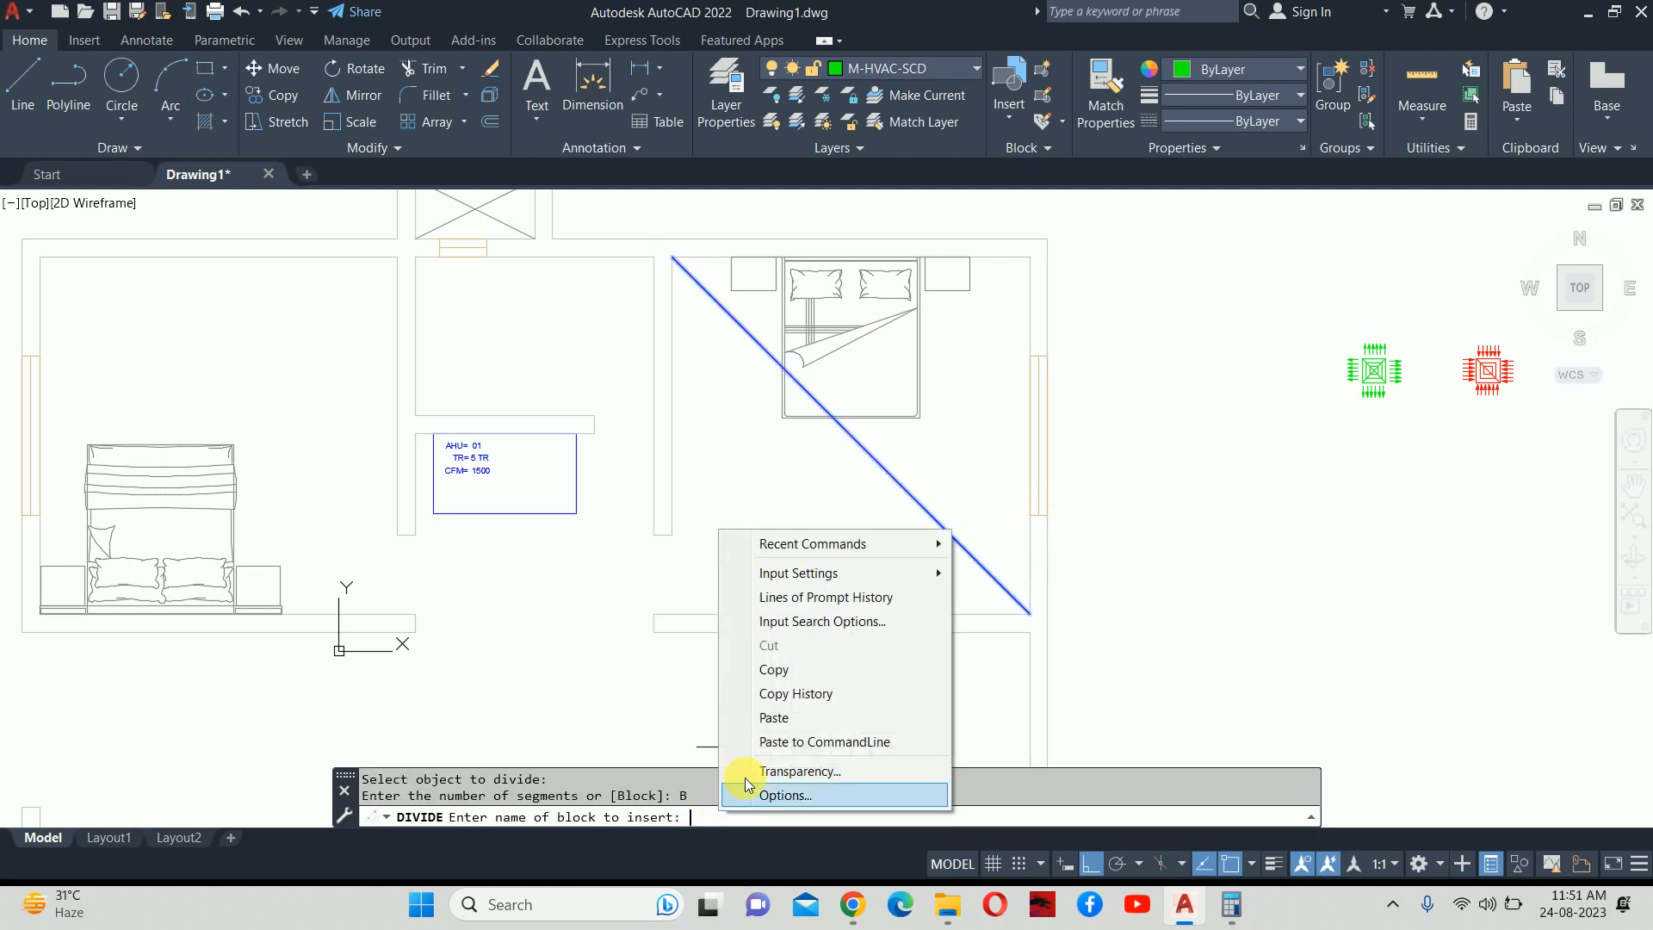
left_click(768, 722)
key("Return")
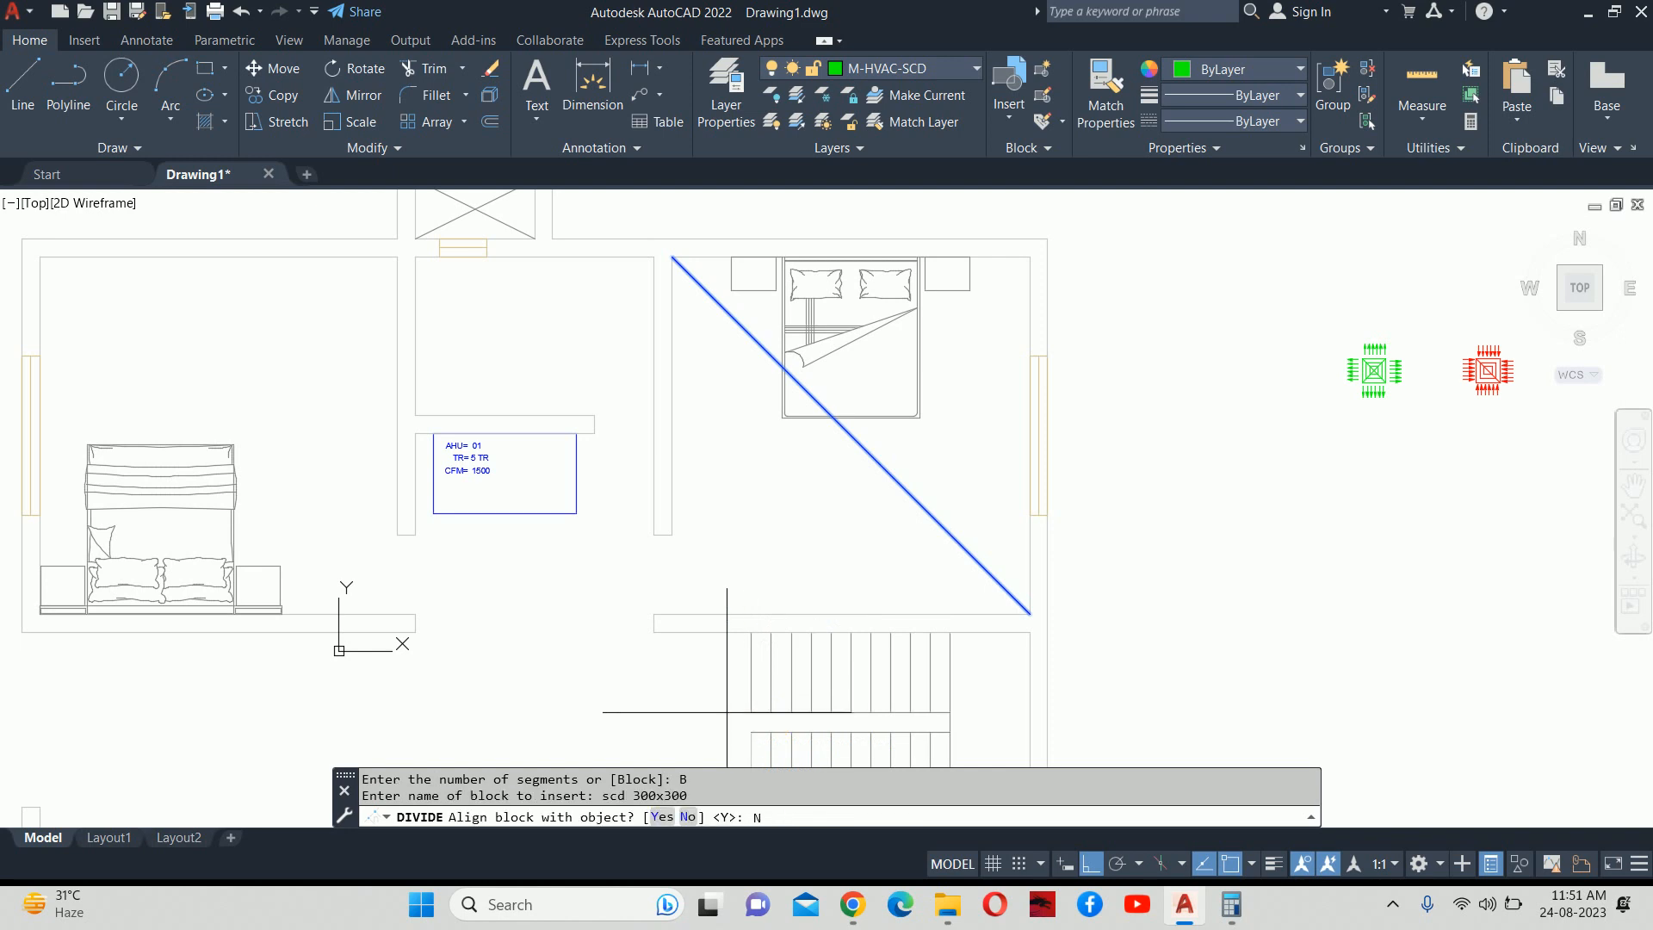
type("N")
key("Return")
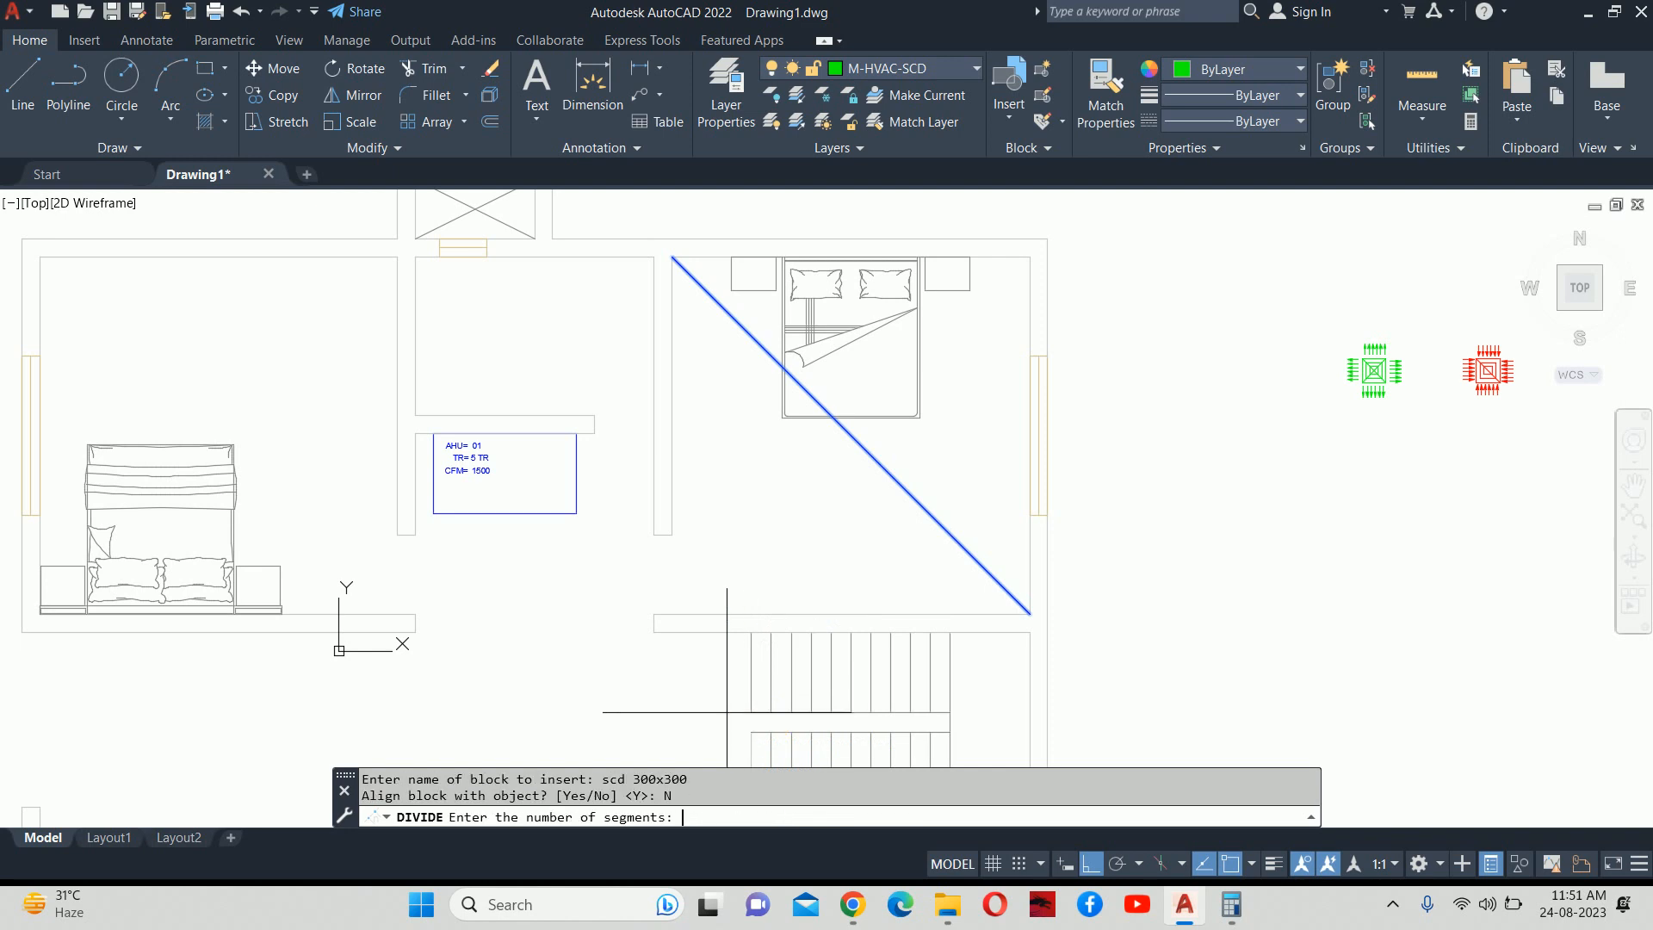
type("4")
key("Return")
key("Escape")
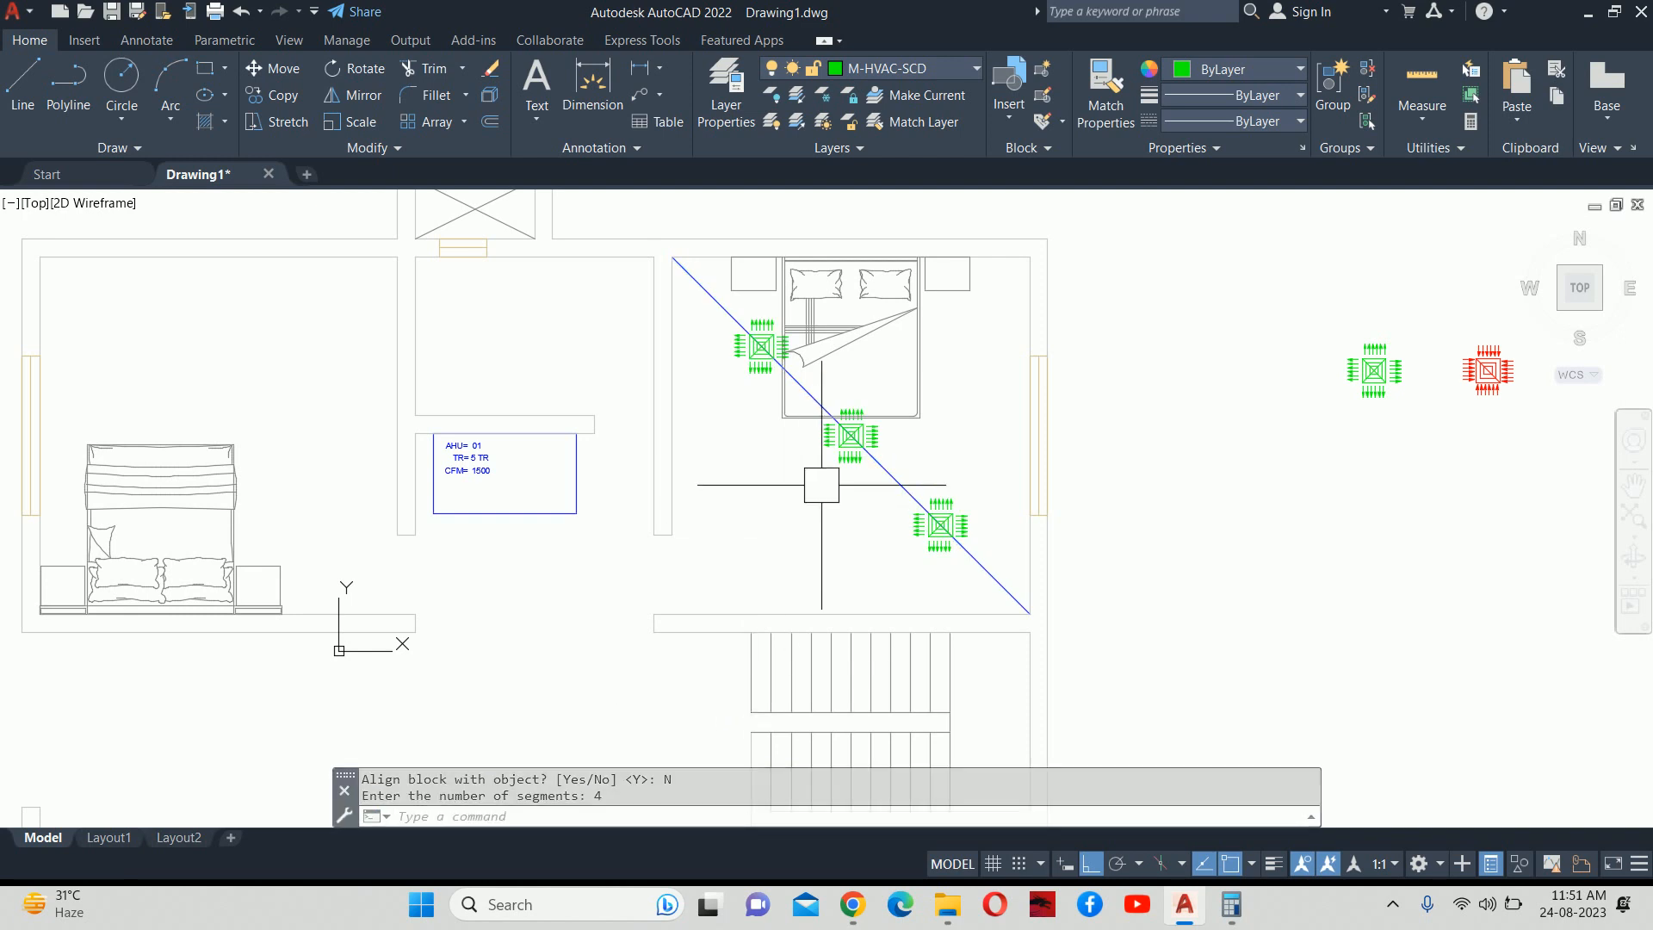
Delete the middle grille block and the diagonal guide line, centring the bedroom.
scroll(860, 454, "up", 4)
left_click(904, 444)
key("Delete")
left_click(889, 473)
key("Delete")
scroll(893, 486, "down", 5)
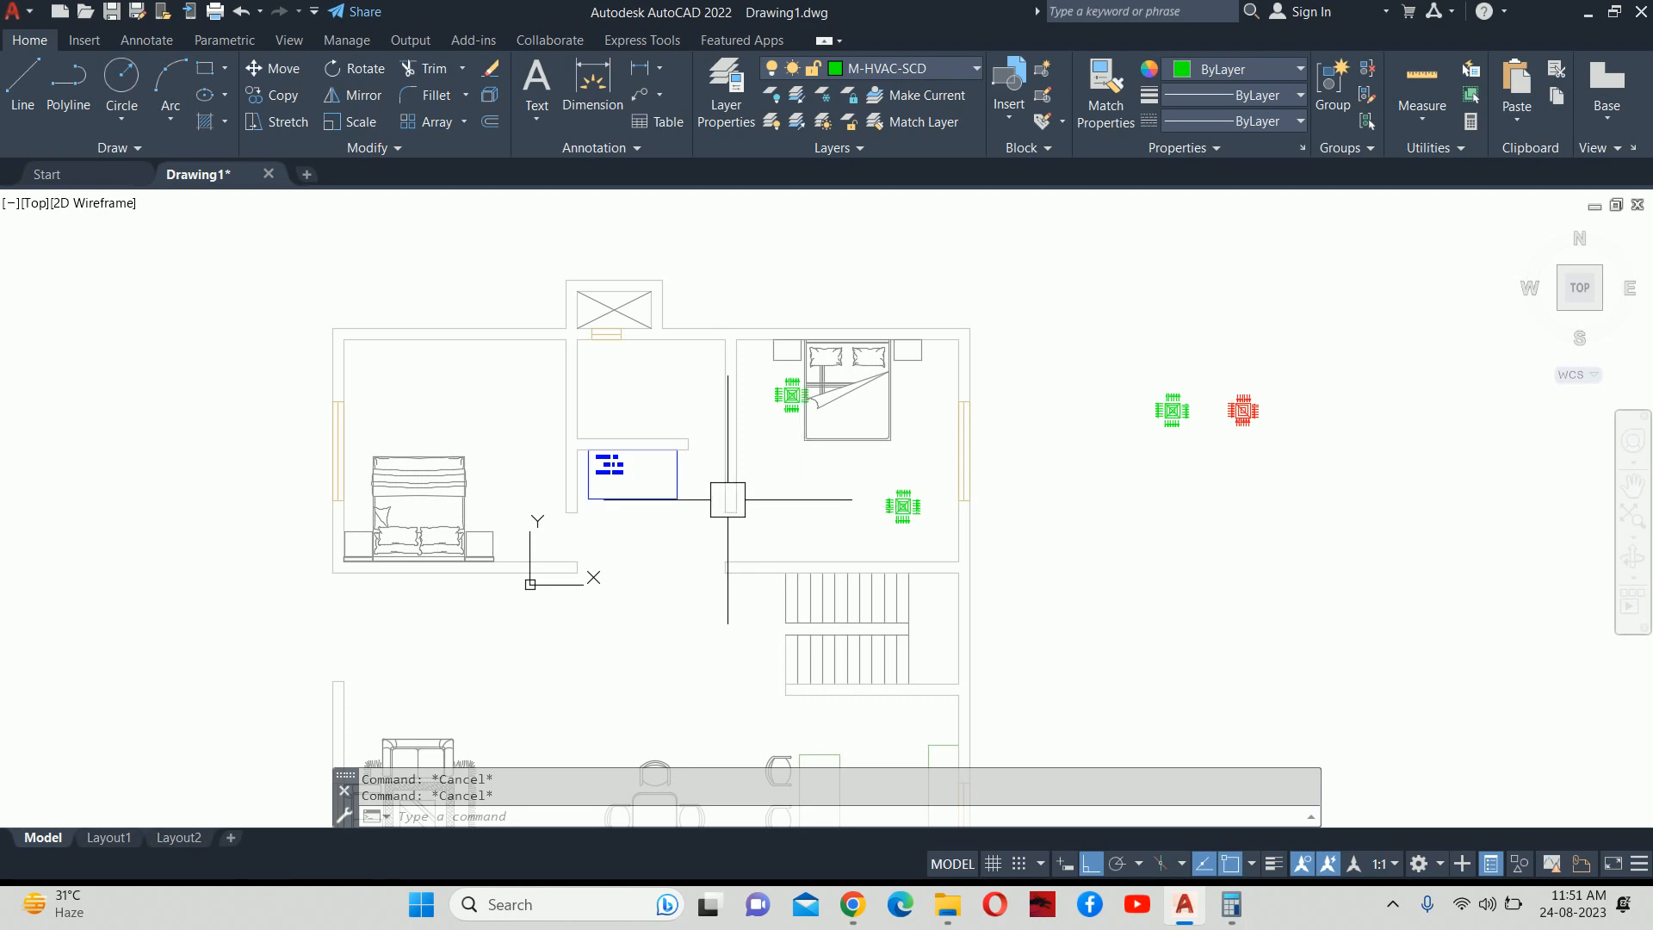
scroll(1041, 416, "up", 4)
scroll(629, 472, "down", 2)
middle_click_drag(629, 471, 885, 483)
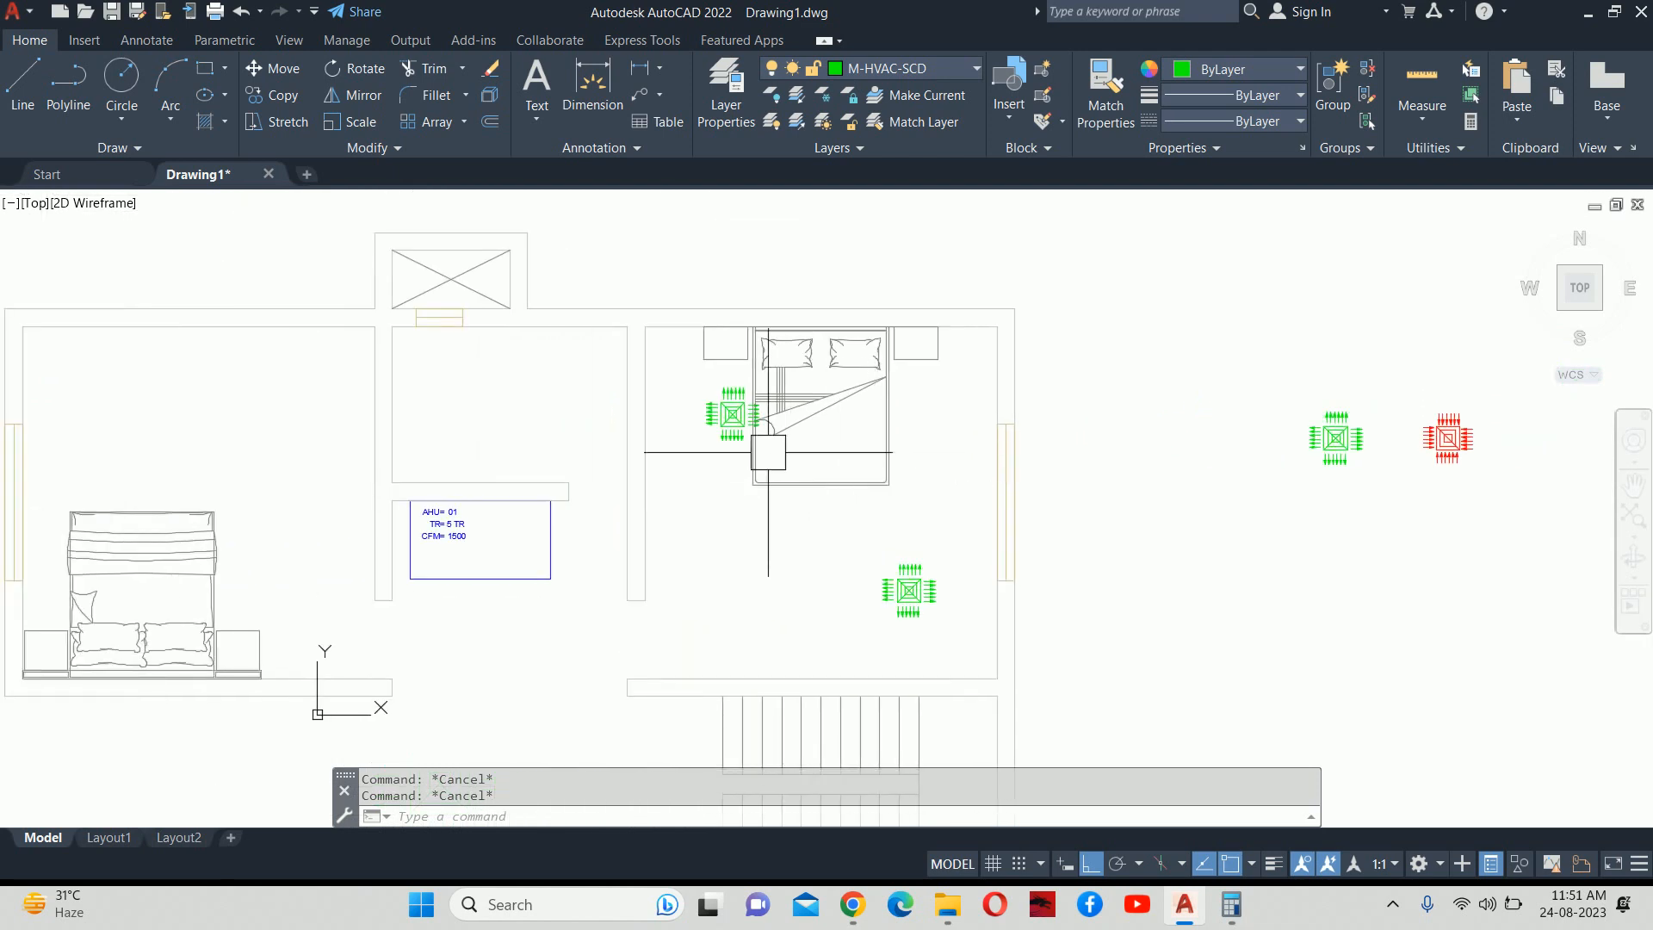
type("l")
key("Return")
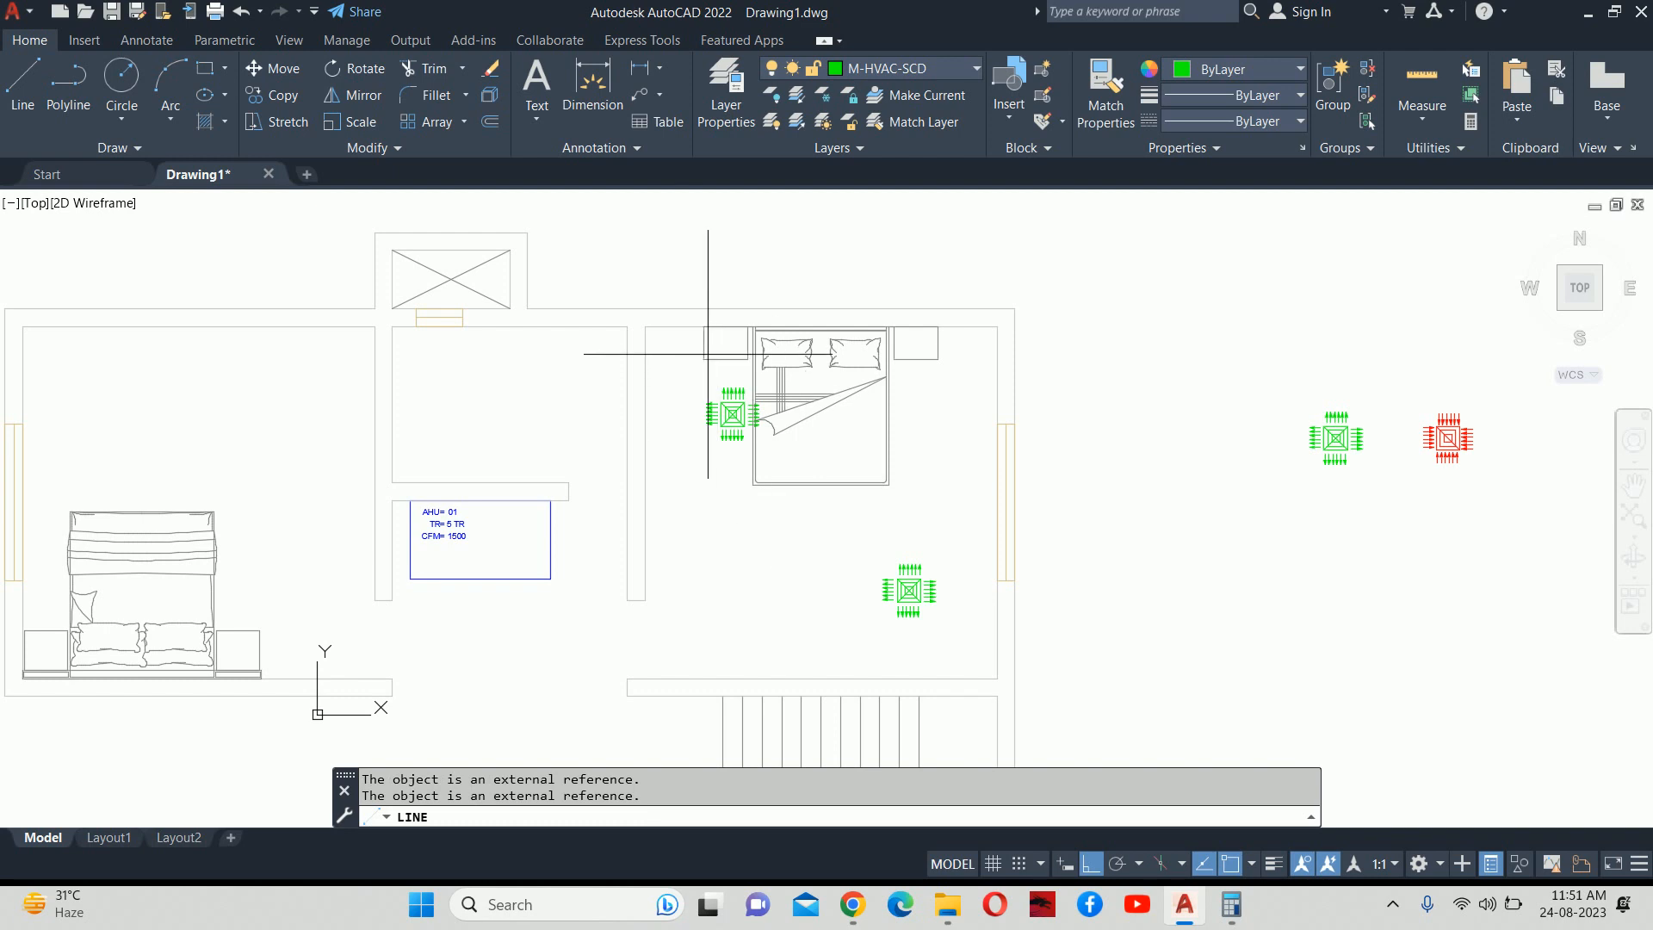
Draw a diagonal from the bedroom's top-left corner to its bottom-right corner.
left_click(644, 326)
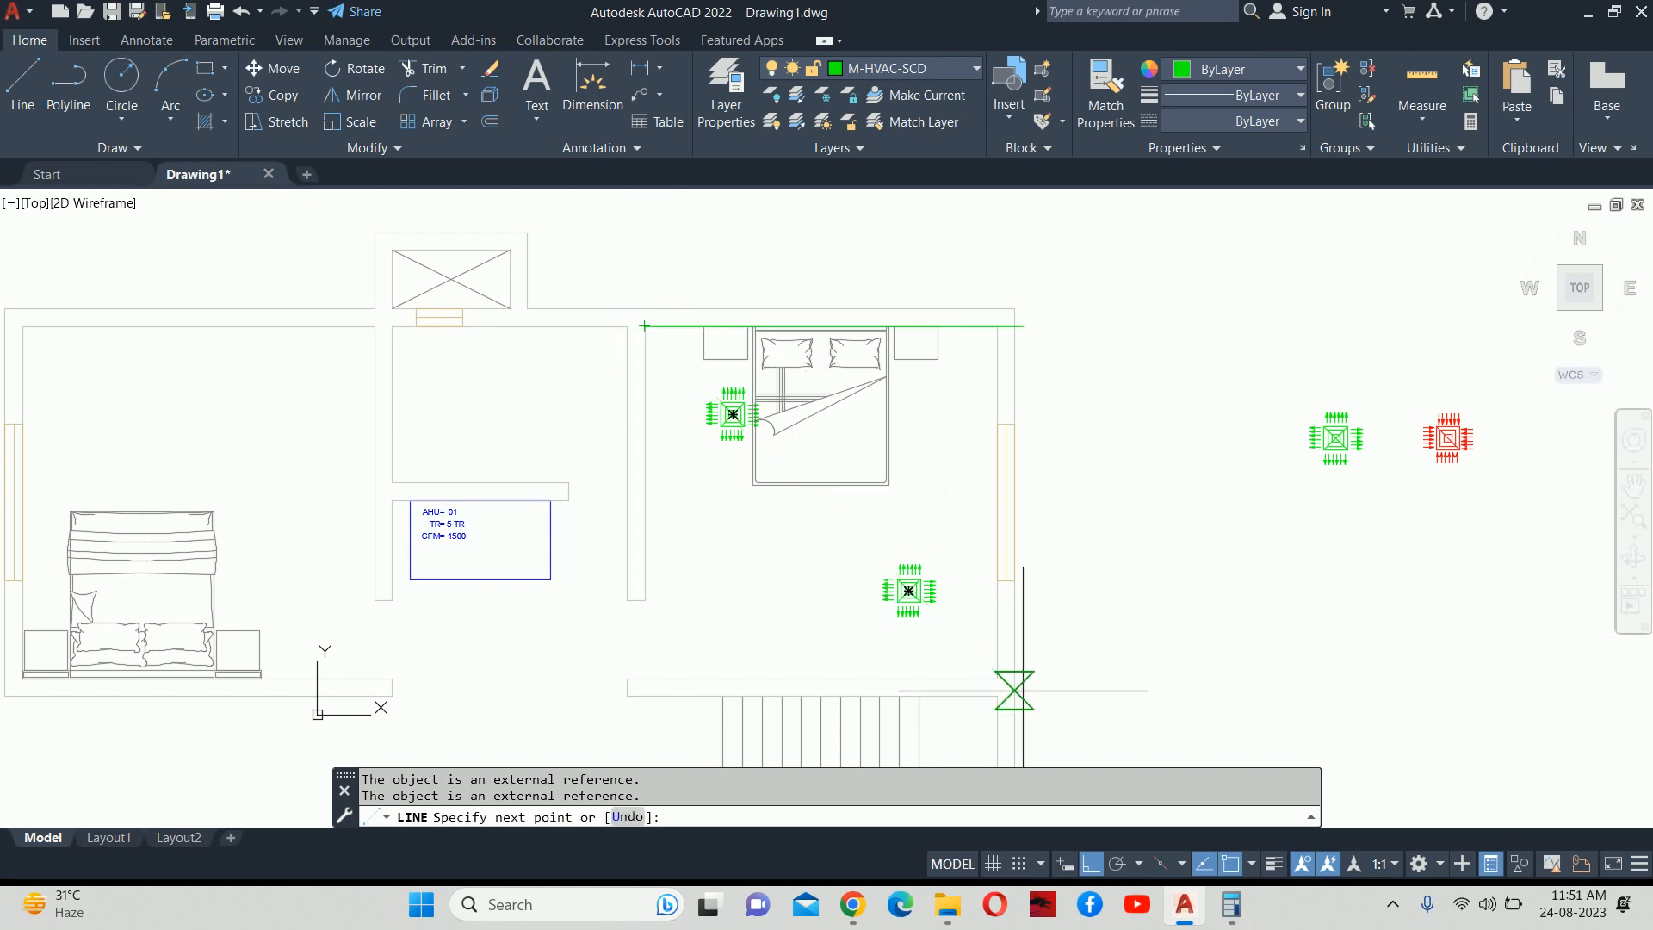
left_click(997, 678)
key("Escape")
Mirror the diagonal about a vertical axis through its midpoint, keeping the original.
type("mi")
key("Return")
left_click(850, 540)
key("Return")
left_click(822, 503)
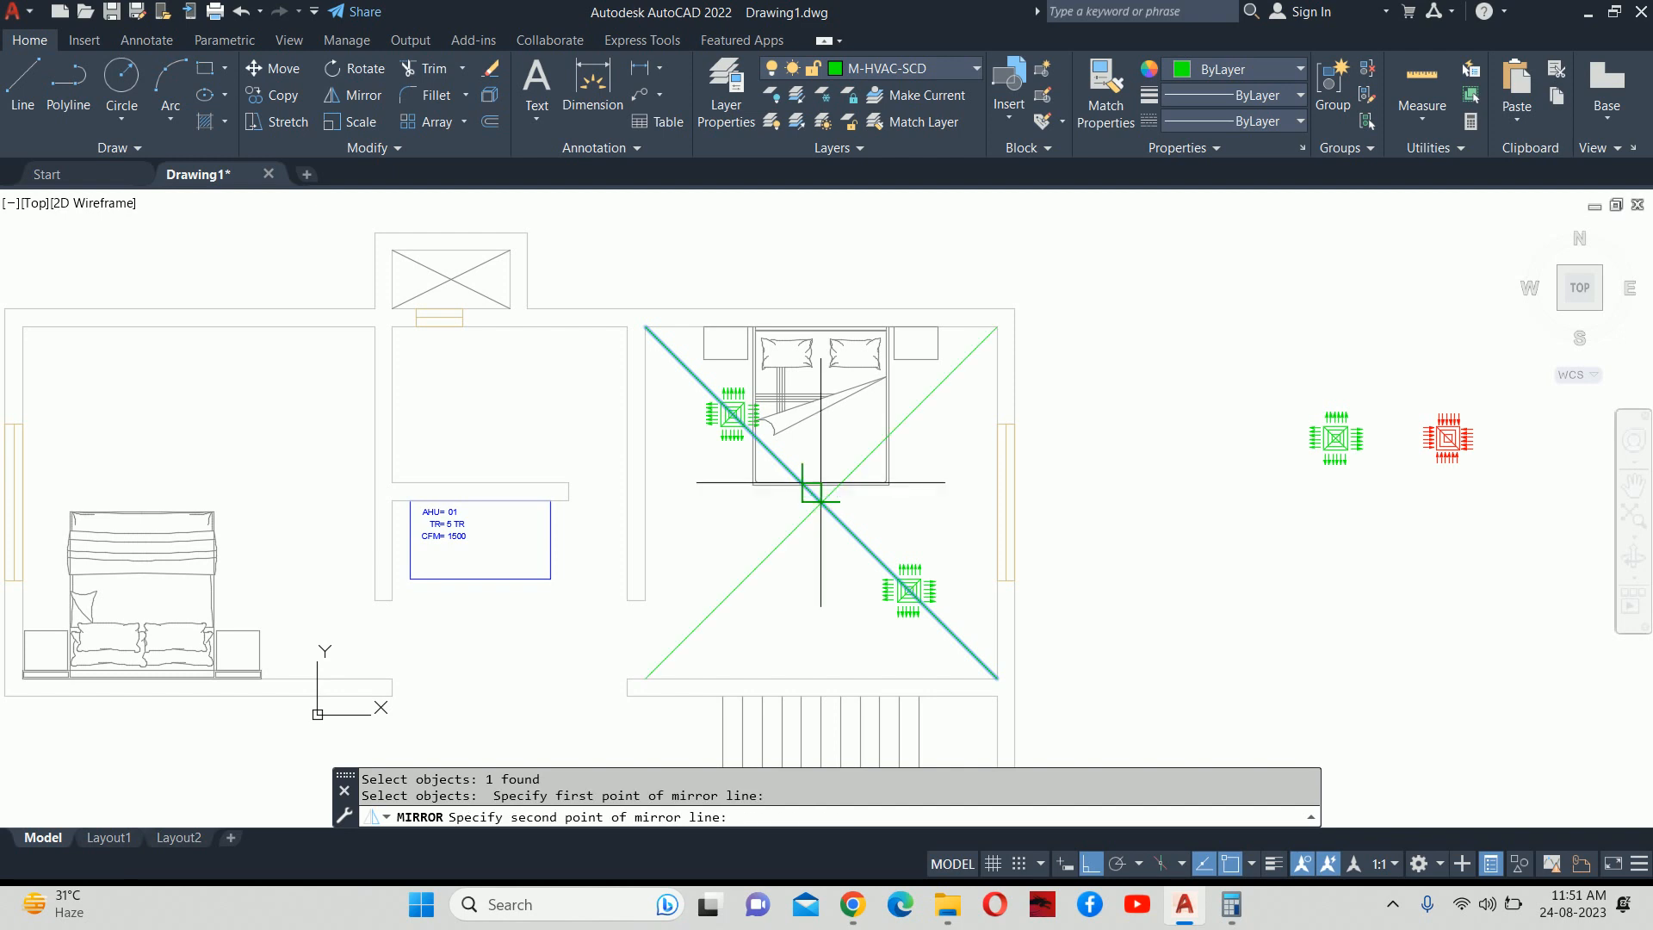
left_click(820, 266)
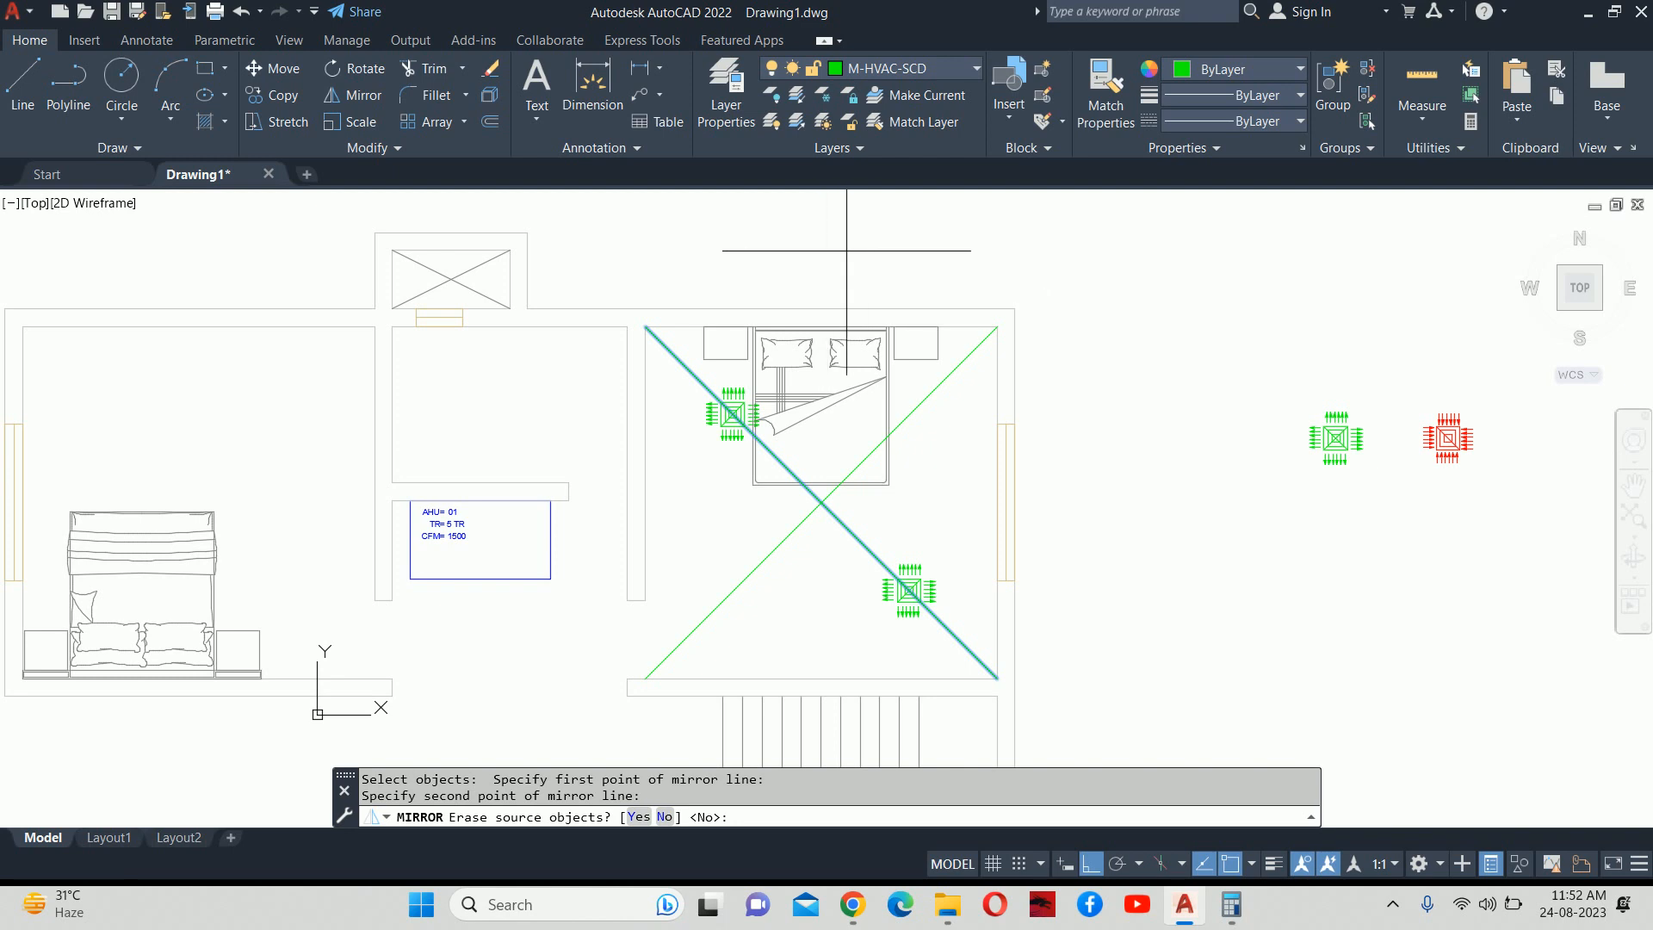
key("Return")
key("Escape")
key("Escape")
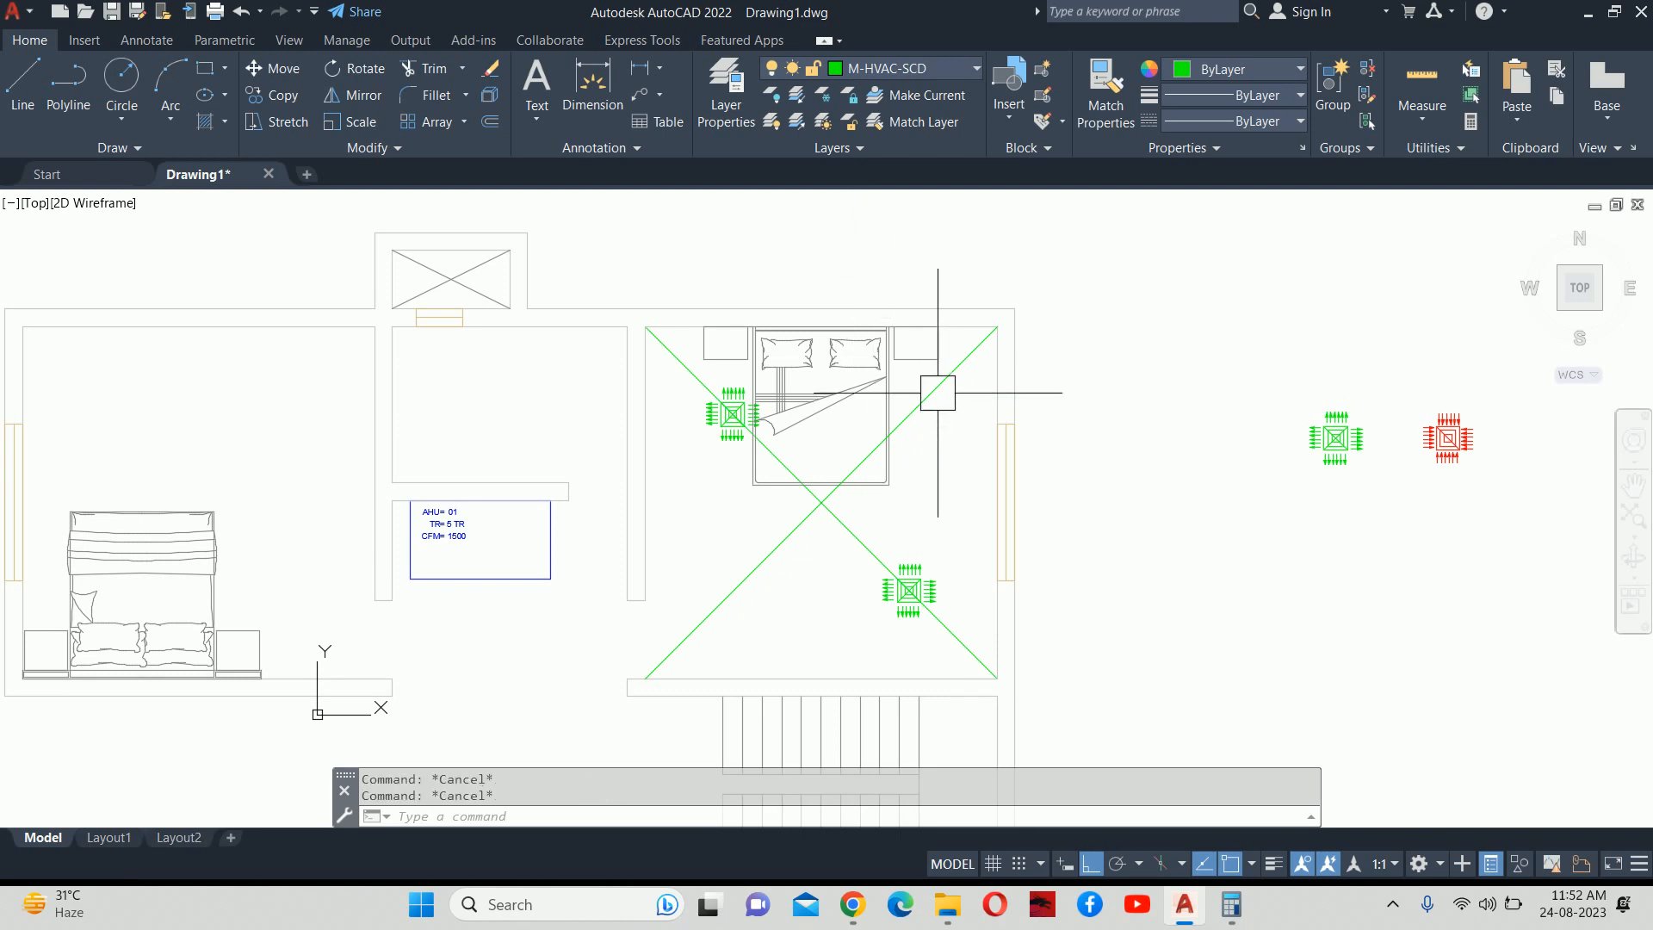
middle_click_drag(892, 467, 911, 448)
Divide one diagonal into 2 parts with DIVIDE.
type("DIV")
key("Return")
left_click(944, 384)
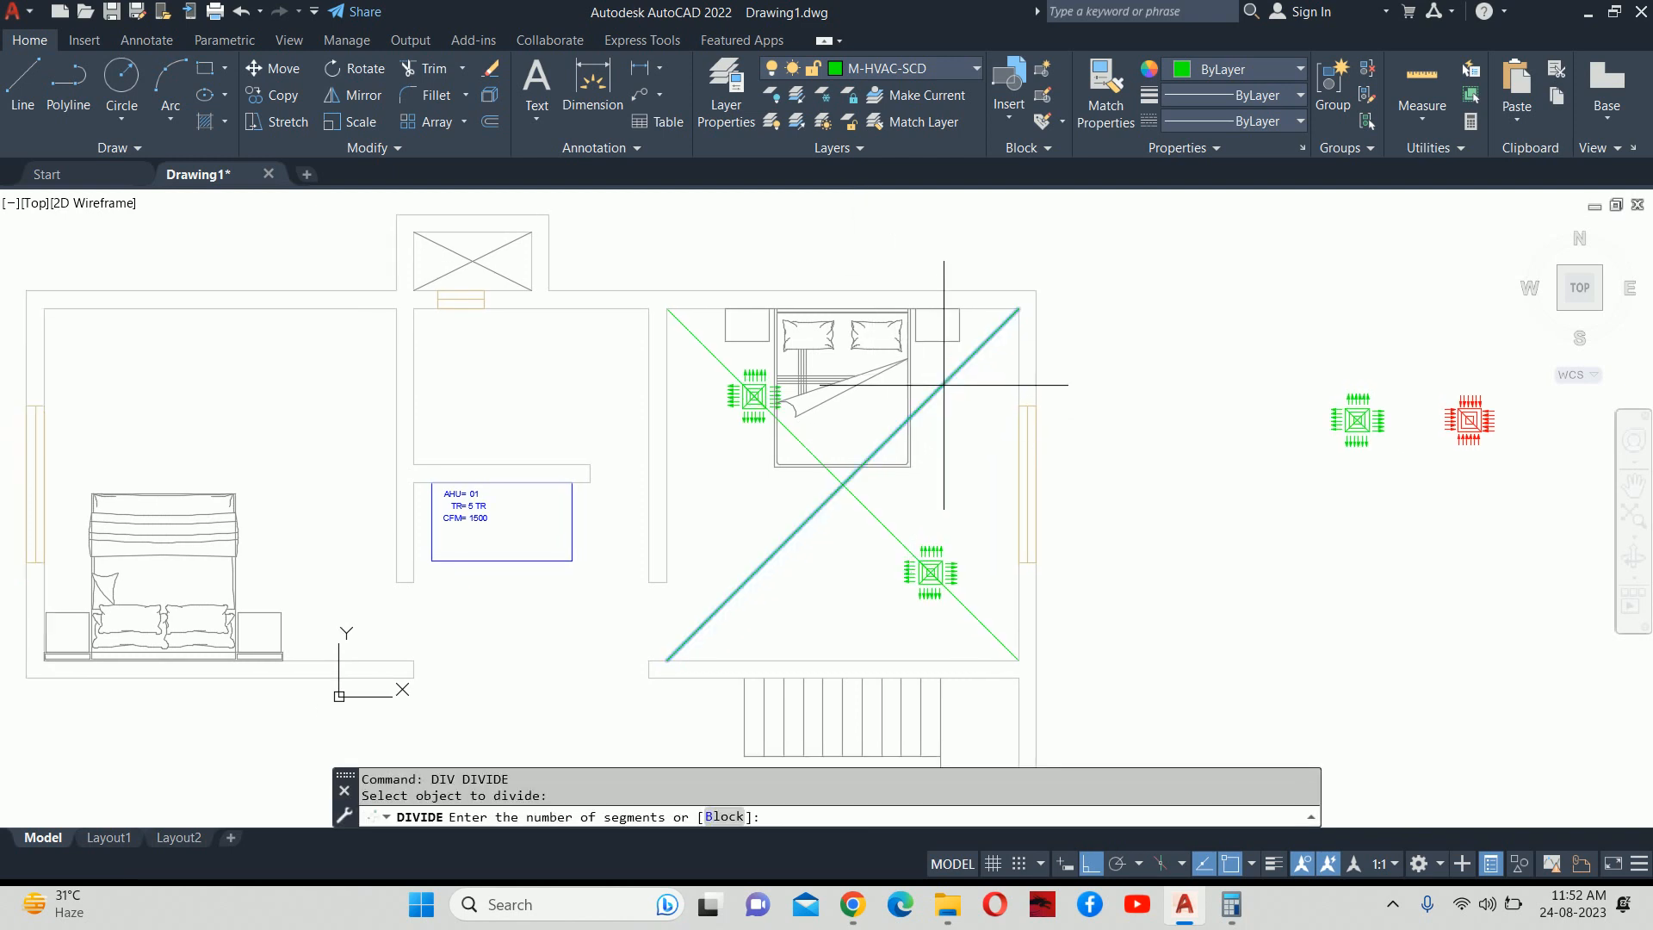
key("Return")
key("Escape")
key("Escape")
Set the point display style to the circled X marker via DDPTYPE.
type("DD")
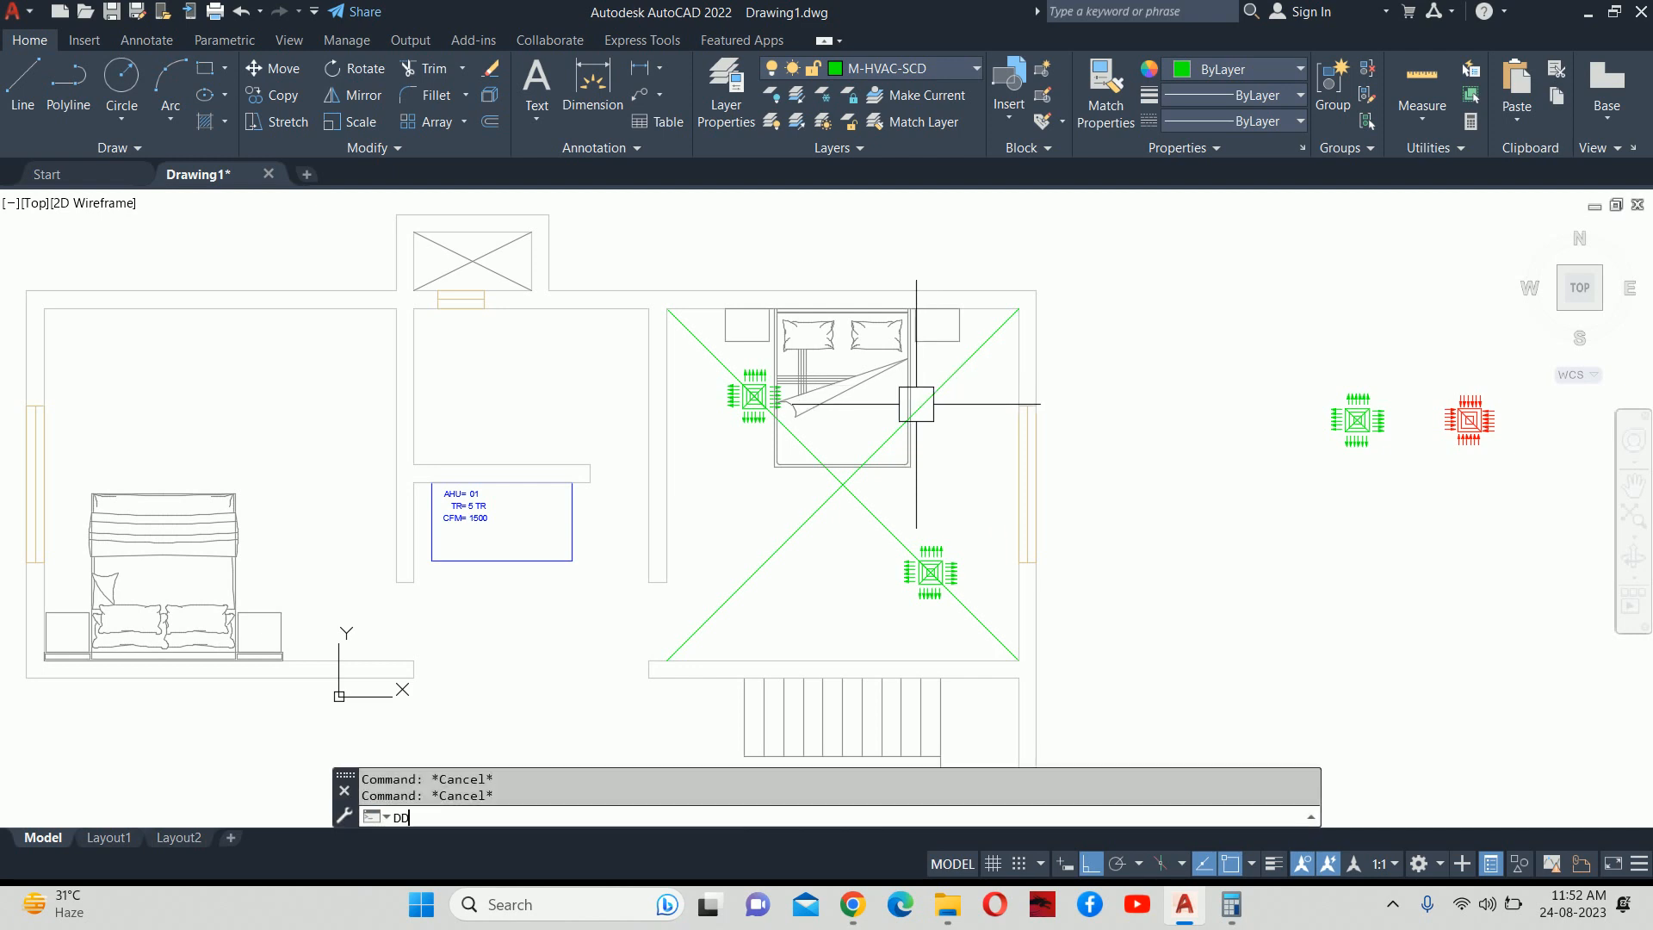
type("PTYPE")
key("Return")
left_click(883, 337)
left_click(735, 618)
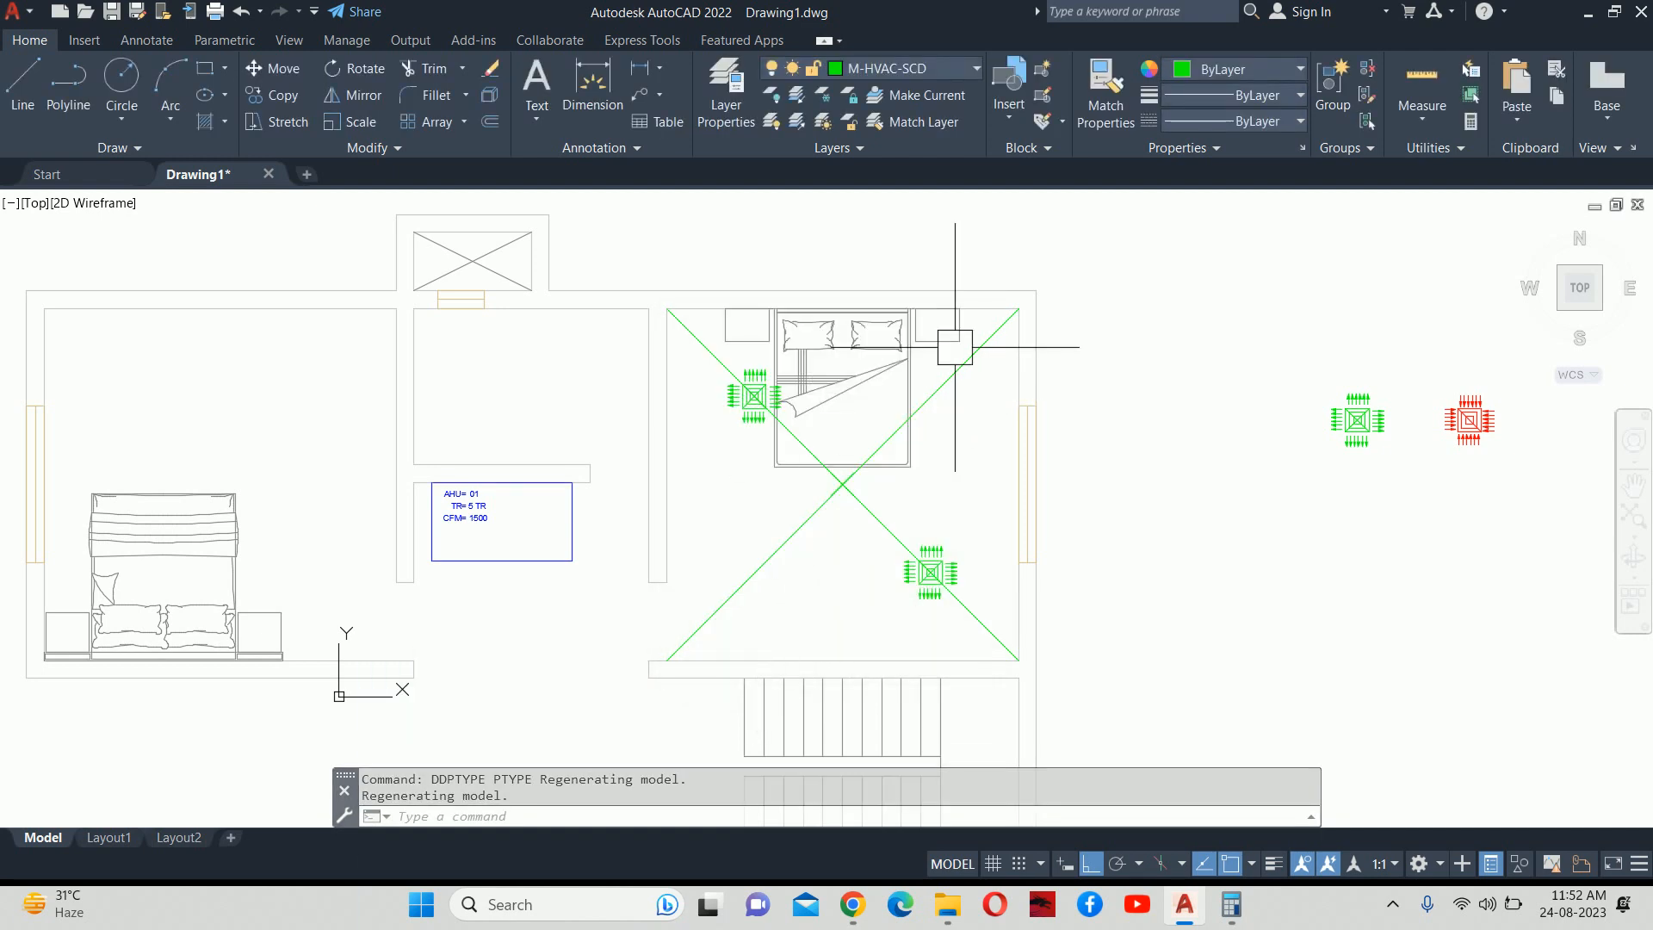
type("DDPTY")
key("Return")
left_click(884, 377)
left_click(734, 618)
key("Escape")
key("Escape")
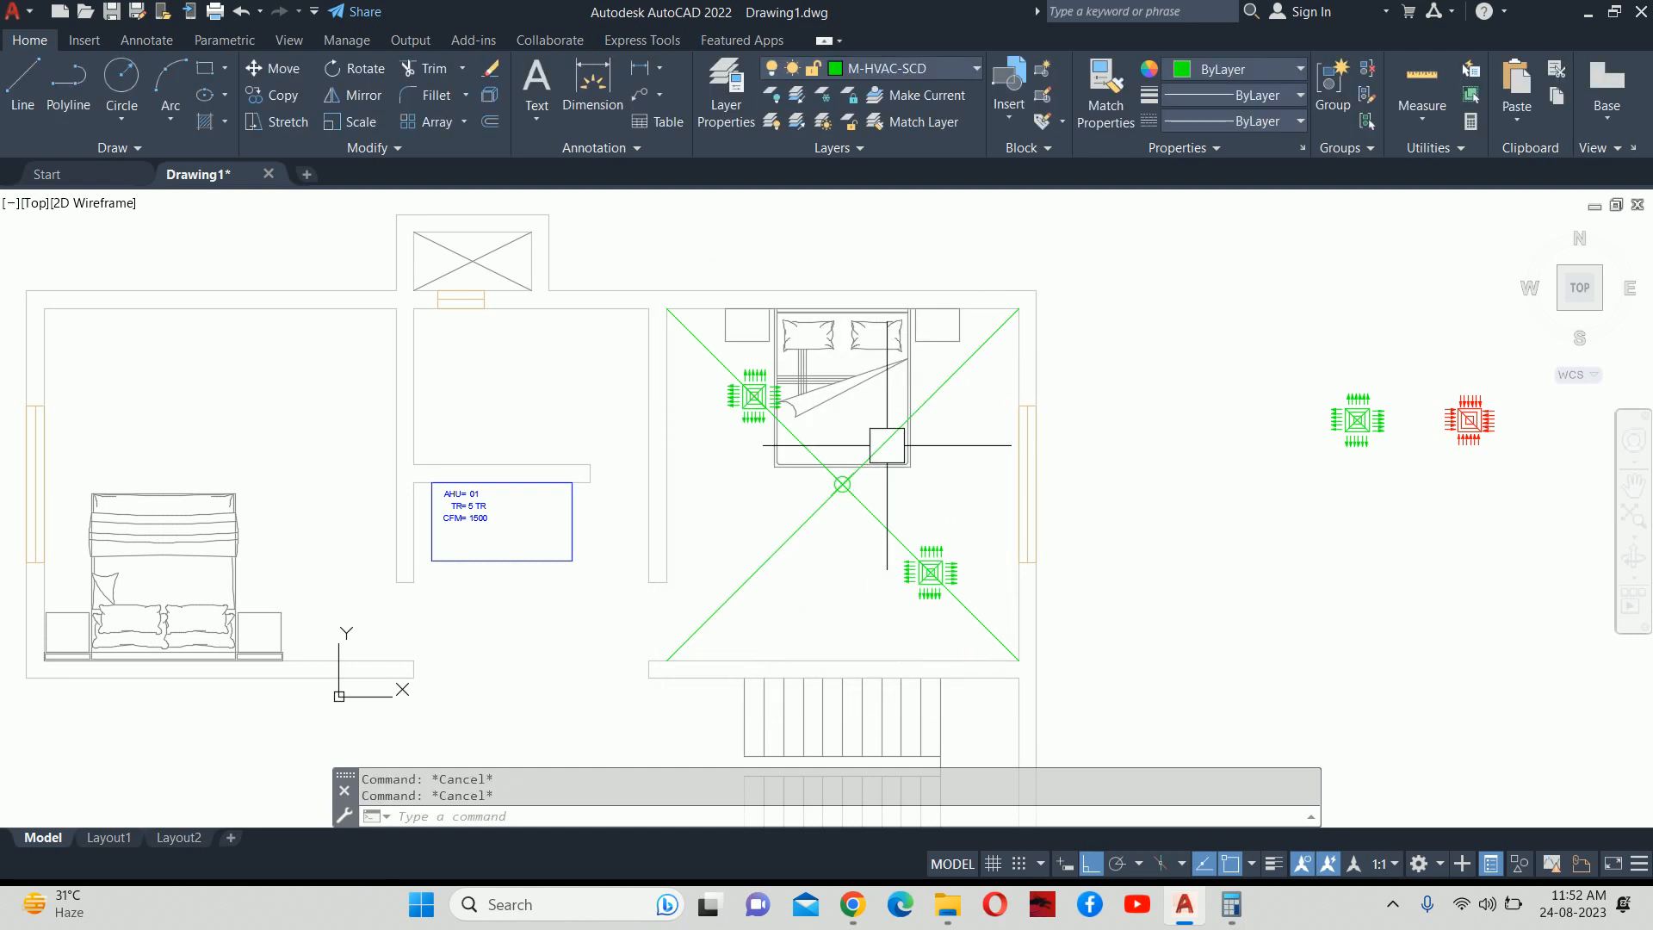
Delete the division point where the two diagonals cross.
scroll(852, 494, "up", 2)
scroll(852, 494, "up", 5)
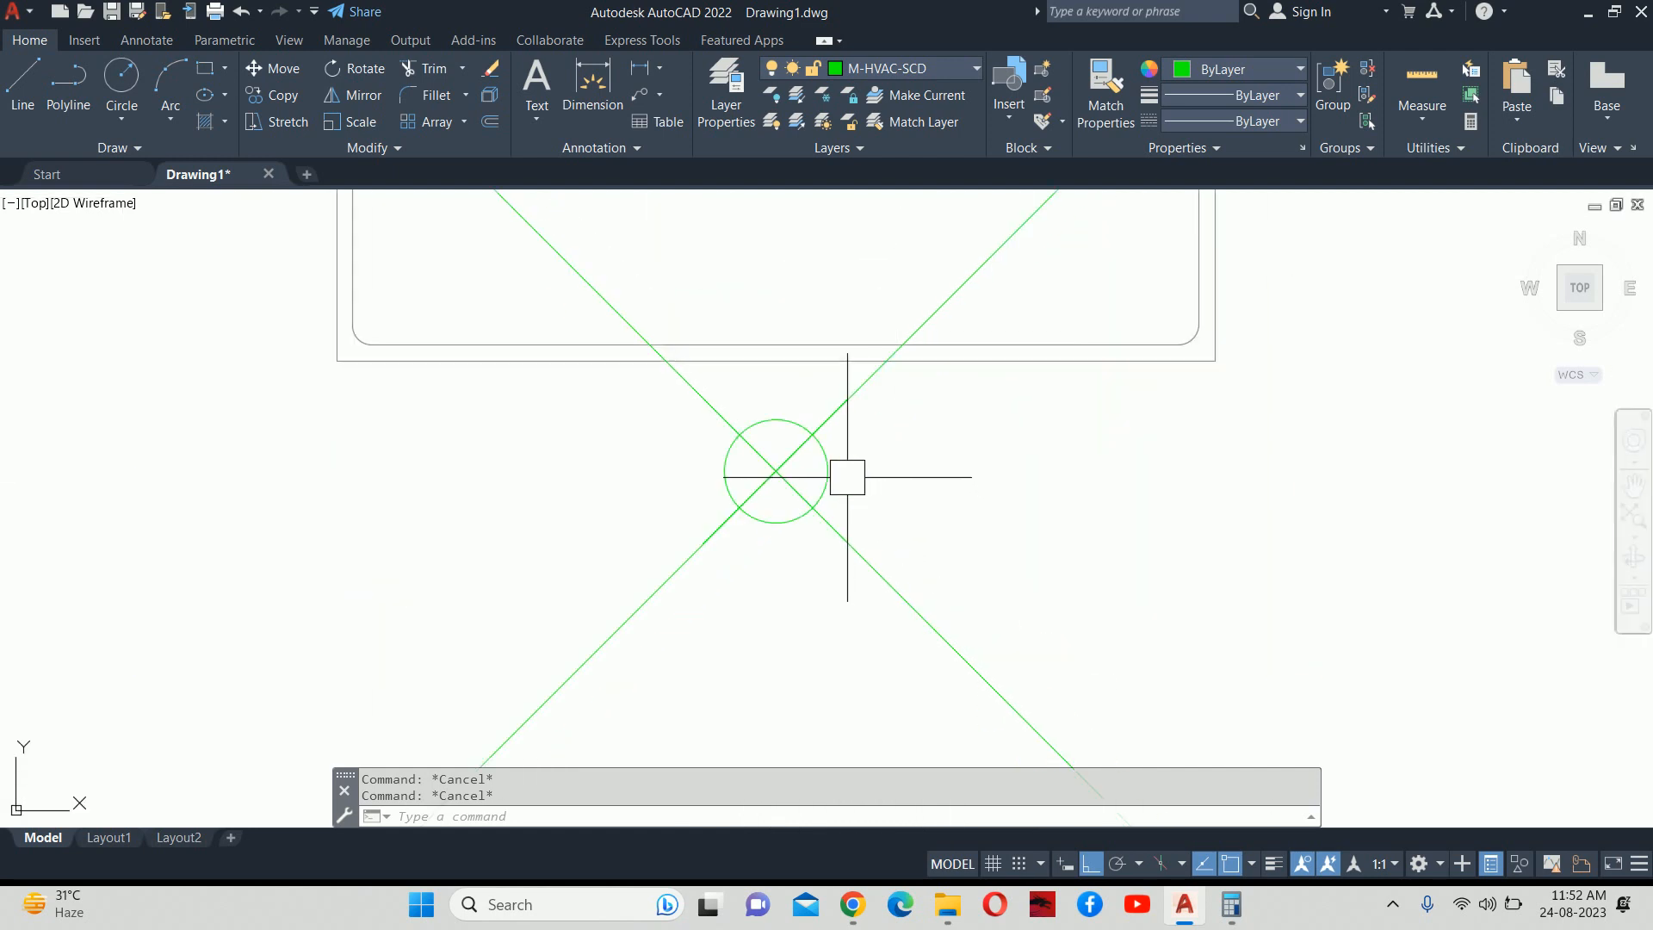
left_click(830, 479)
key("Delete")
scroll(848, 462, "down", 6)
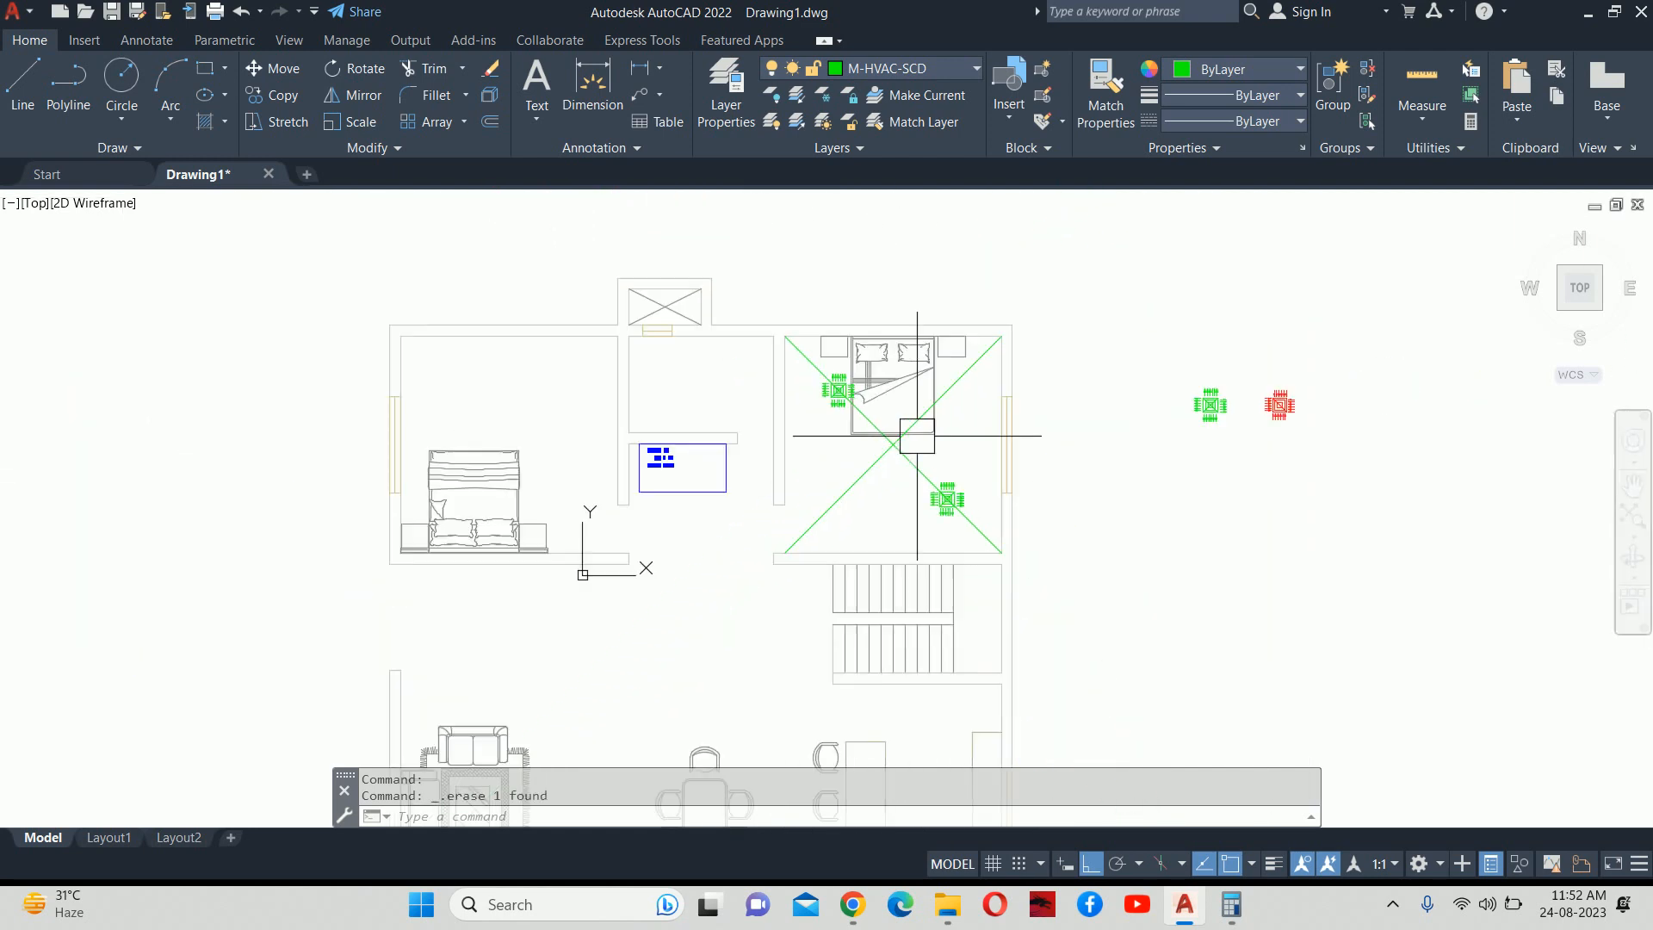
type("DIC")
key("Return")
key("Escape")
key("Escape")
Divide the other green diagonal into 3 equal parts.
type("DI")
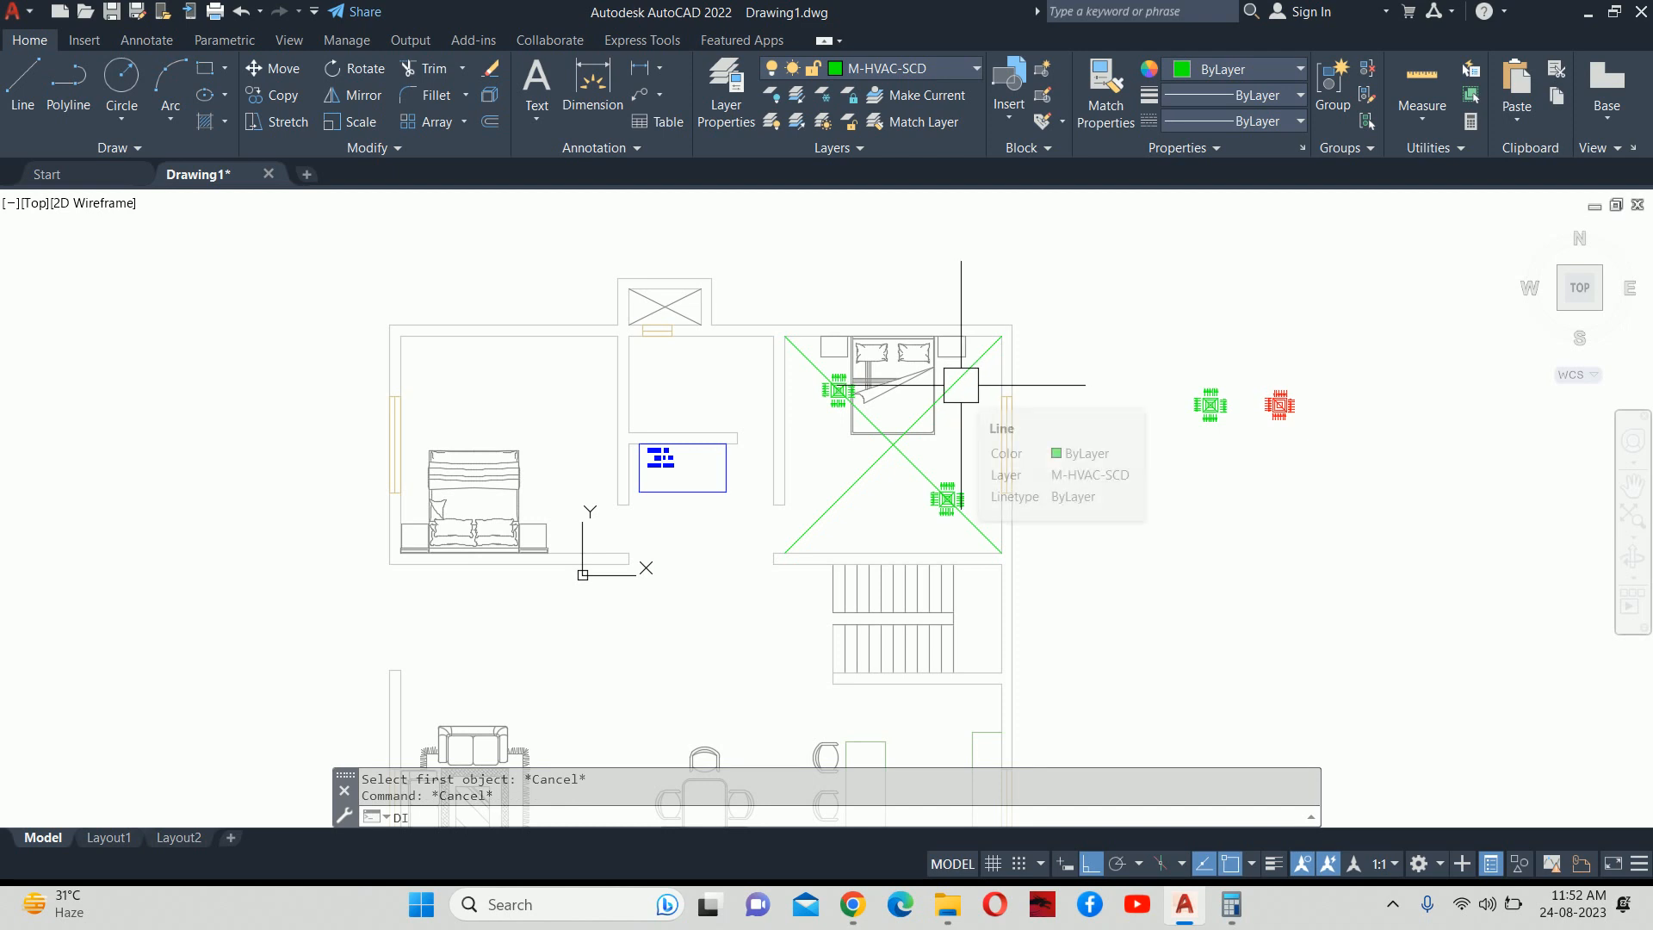
type("V")
key("Return")
left_click(968, 365)
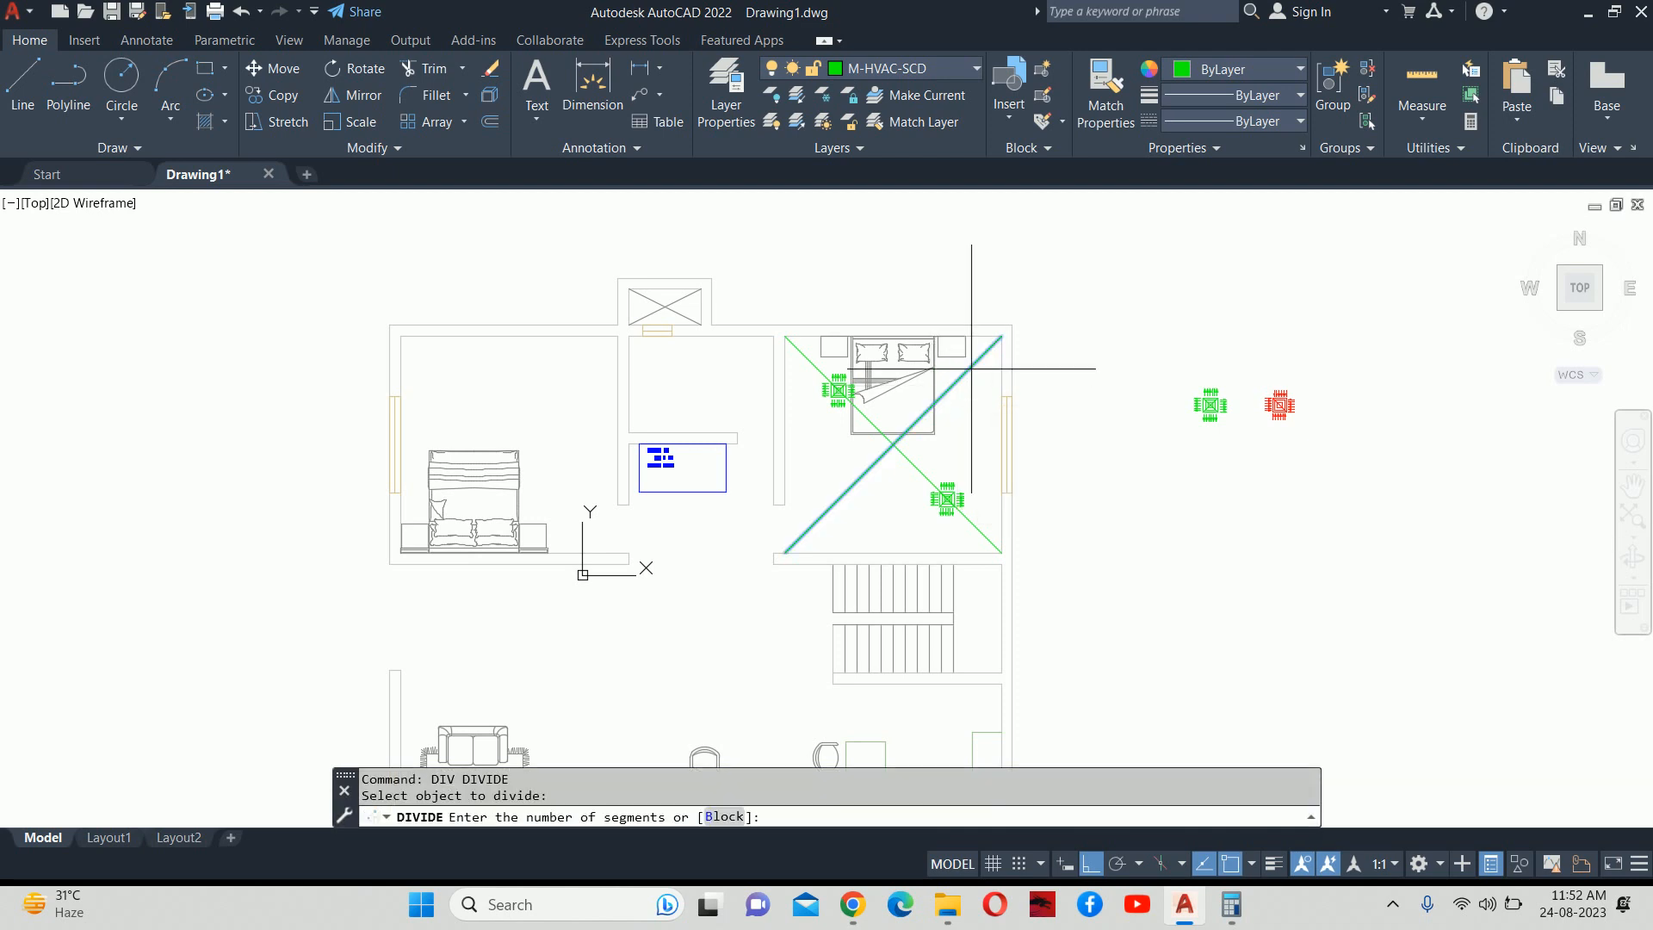
type("3")
key("Return")
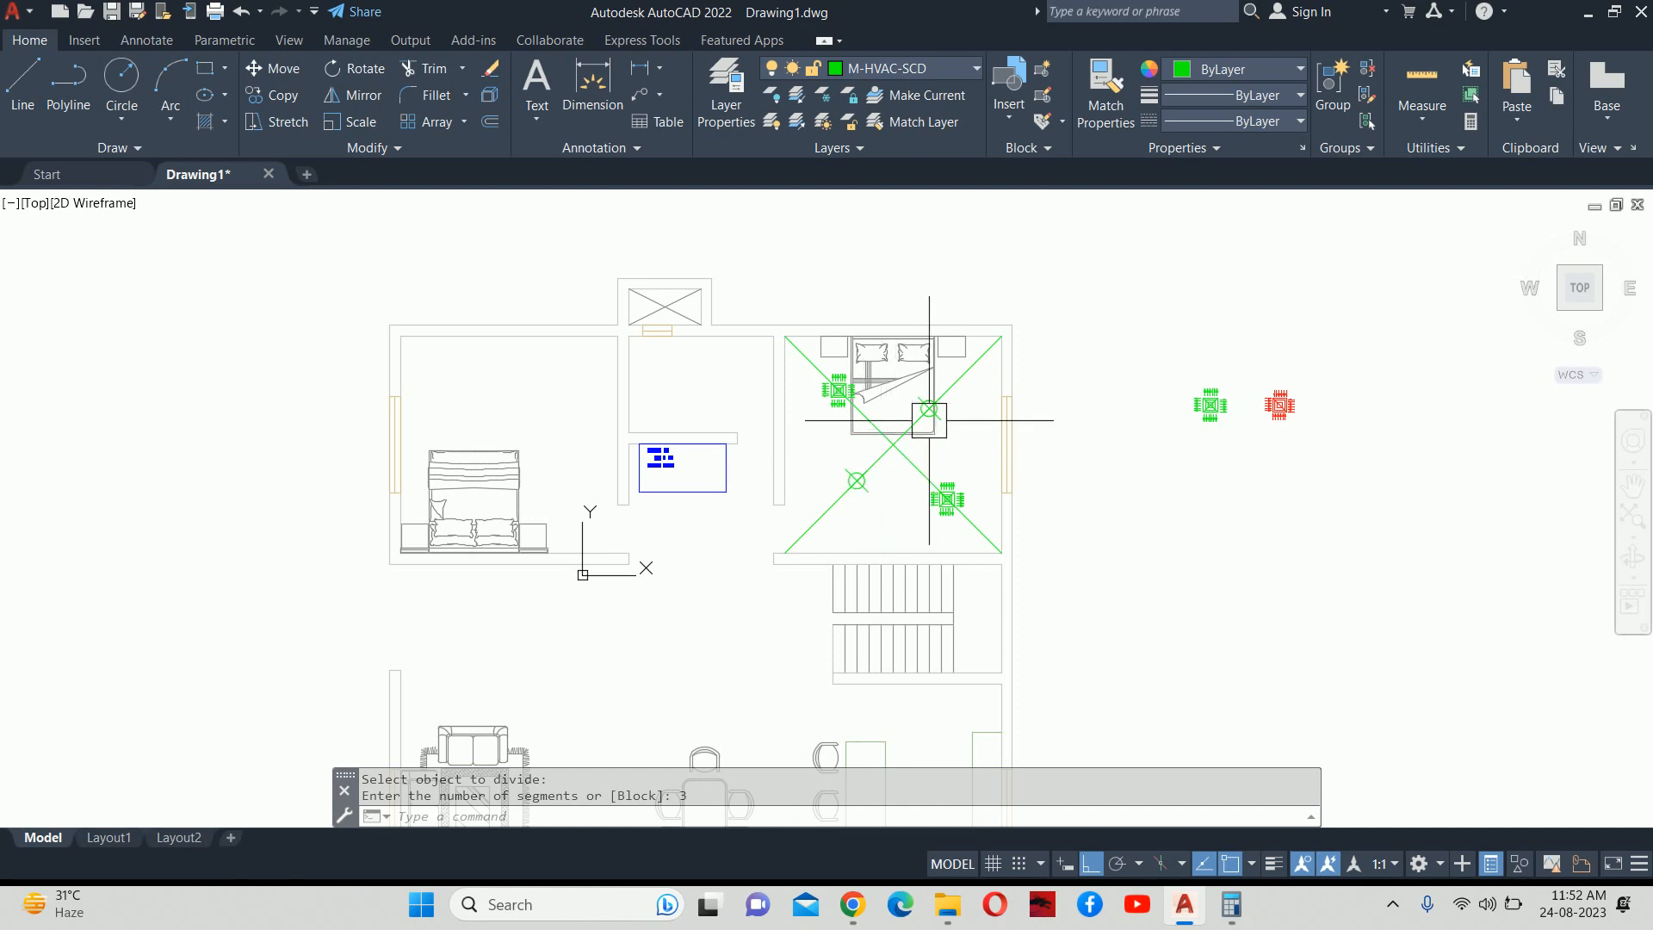
Select both resulting point markers and delete them.
scroll(941, 412, "up", 2)
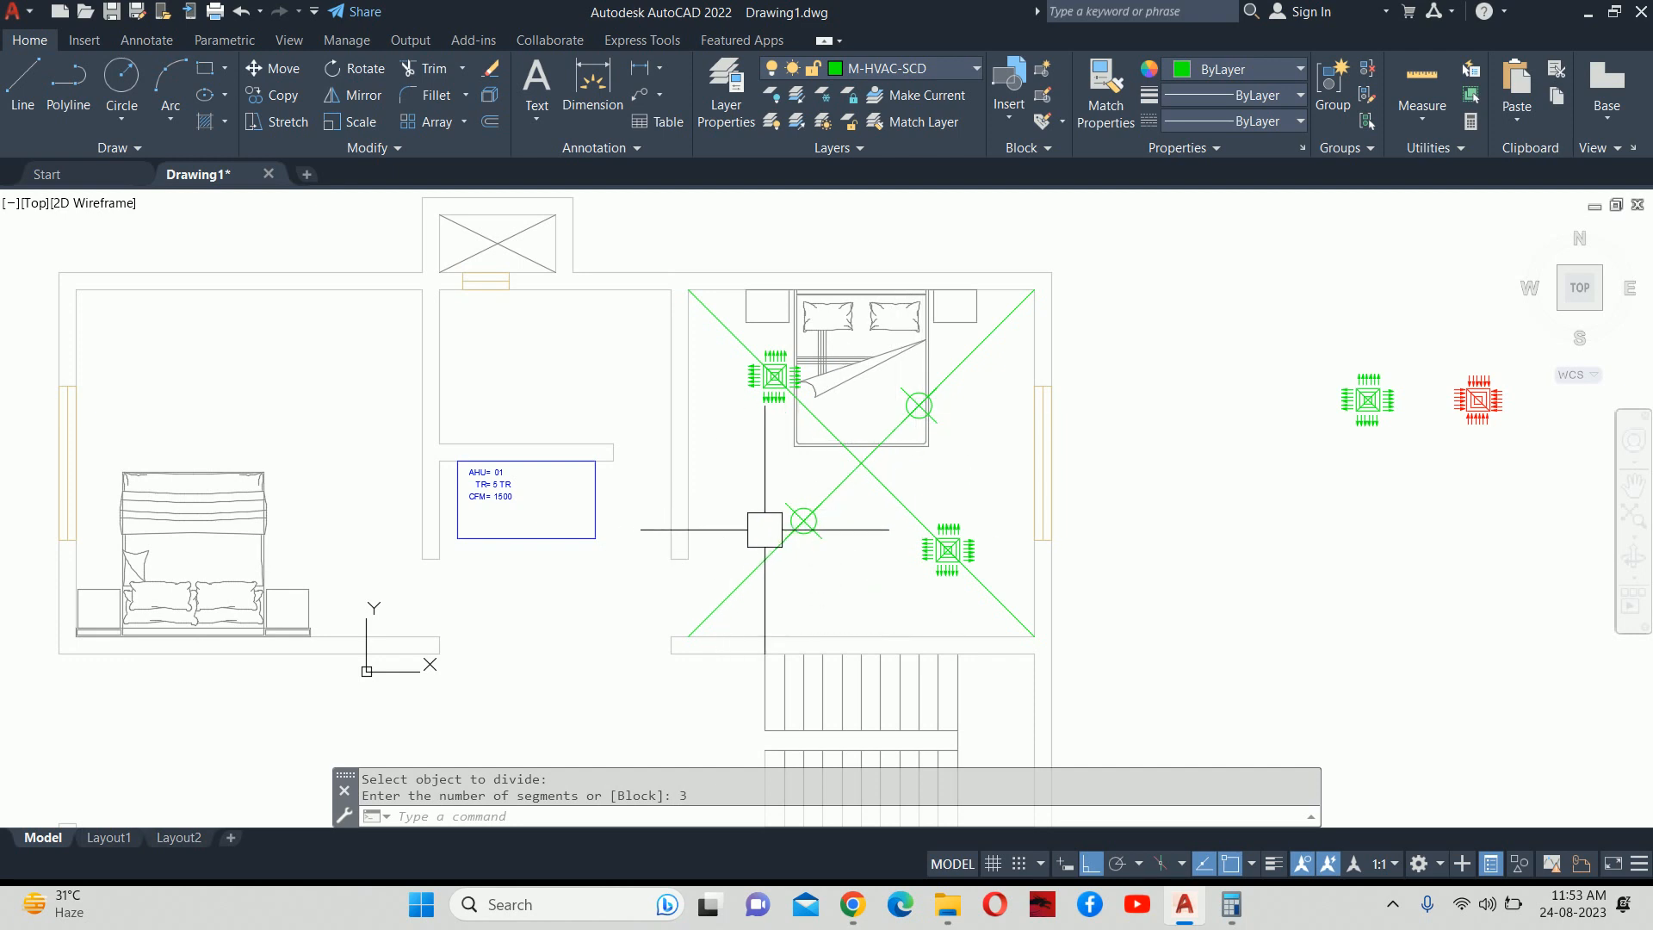
scroll(781, 479, "up", 2)
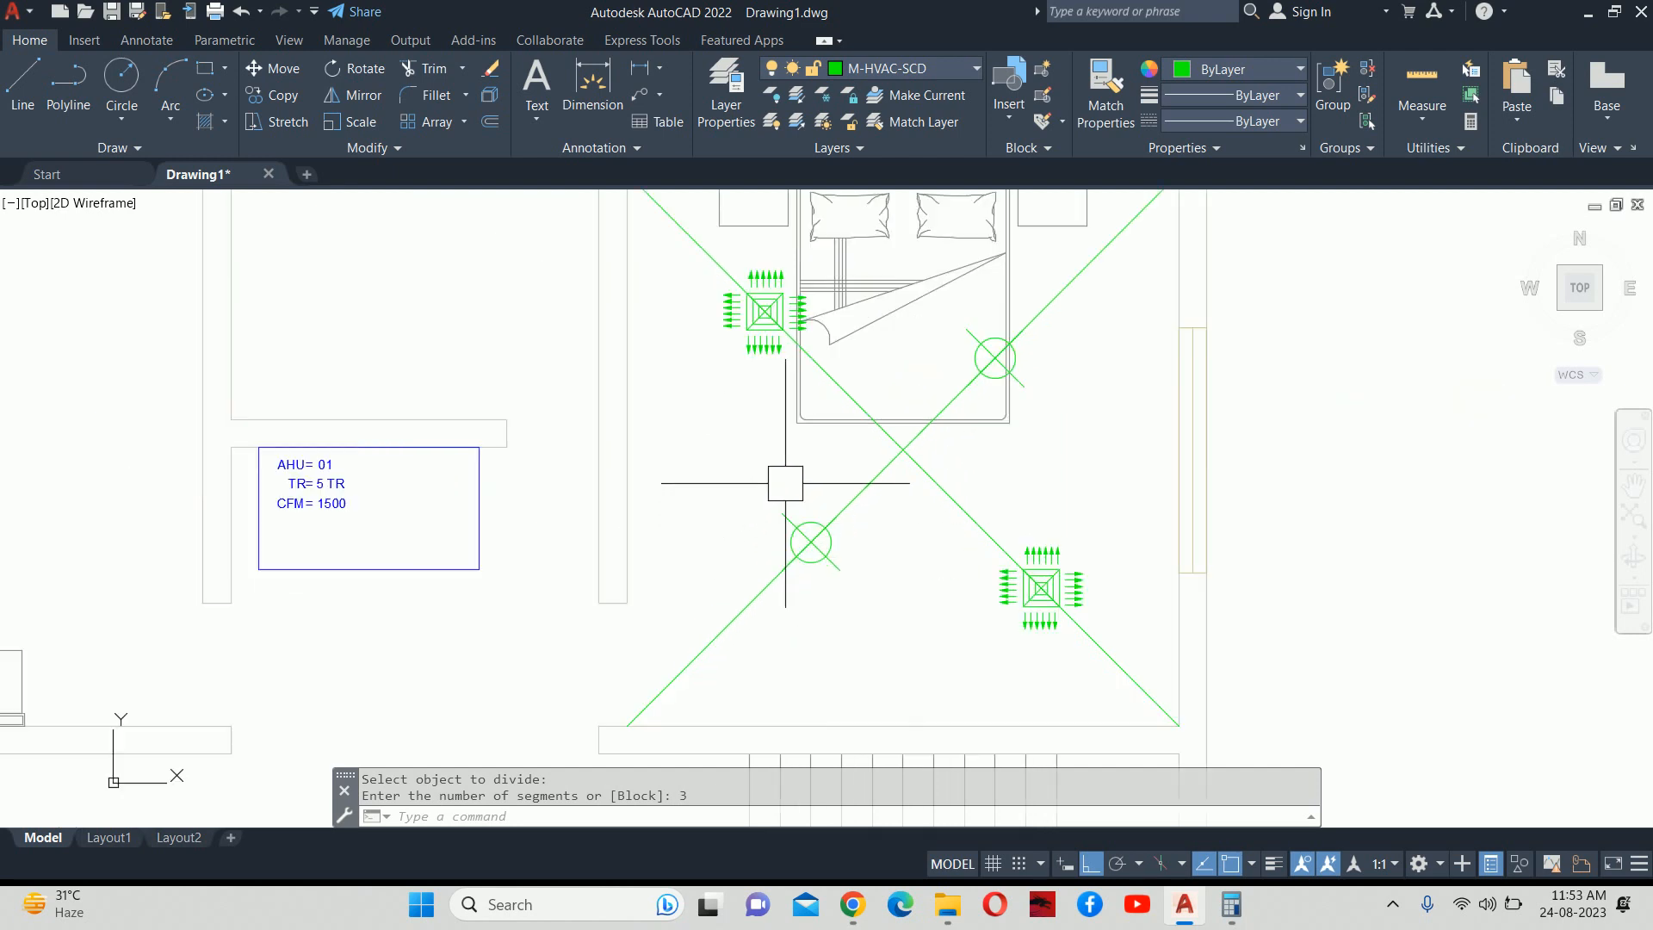
left_click(993, 359)
left_click(811, 541)
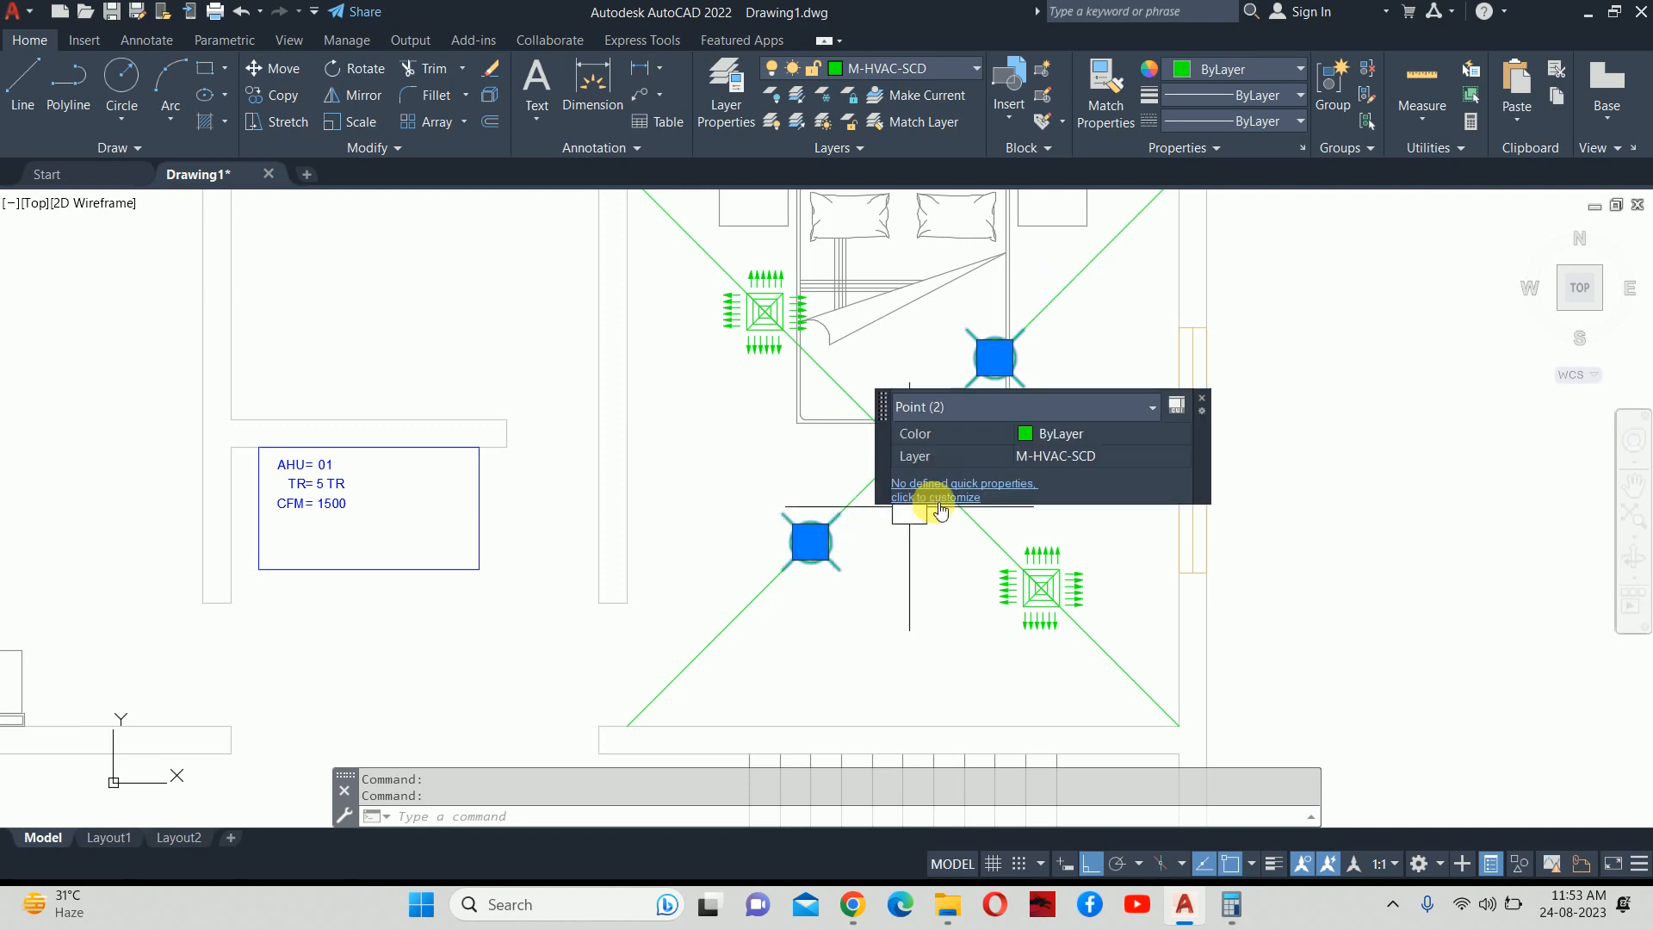
key("Delete")
key("Escape")
key("Escape")
scroll(1055, 331, "down", 3)
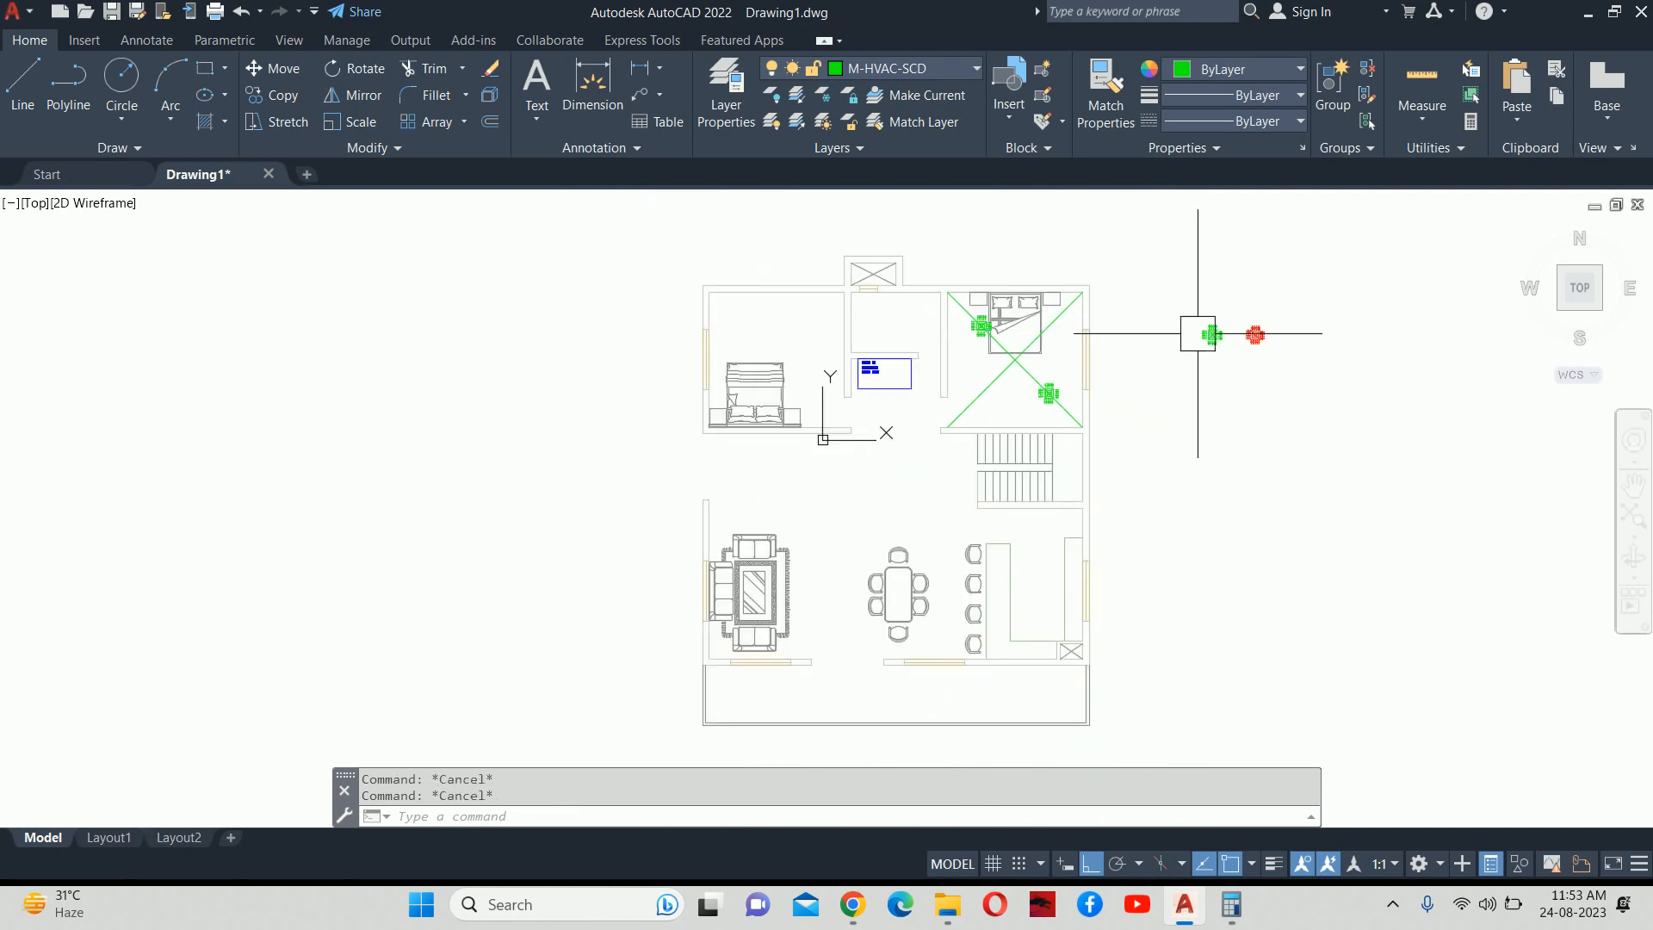
Look up the grille block's name, RCD 300X300, in the block editor without editing it.
scroll(1231, 337, "up", 4)
double_click(1272, 324)
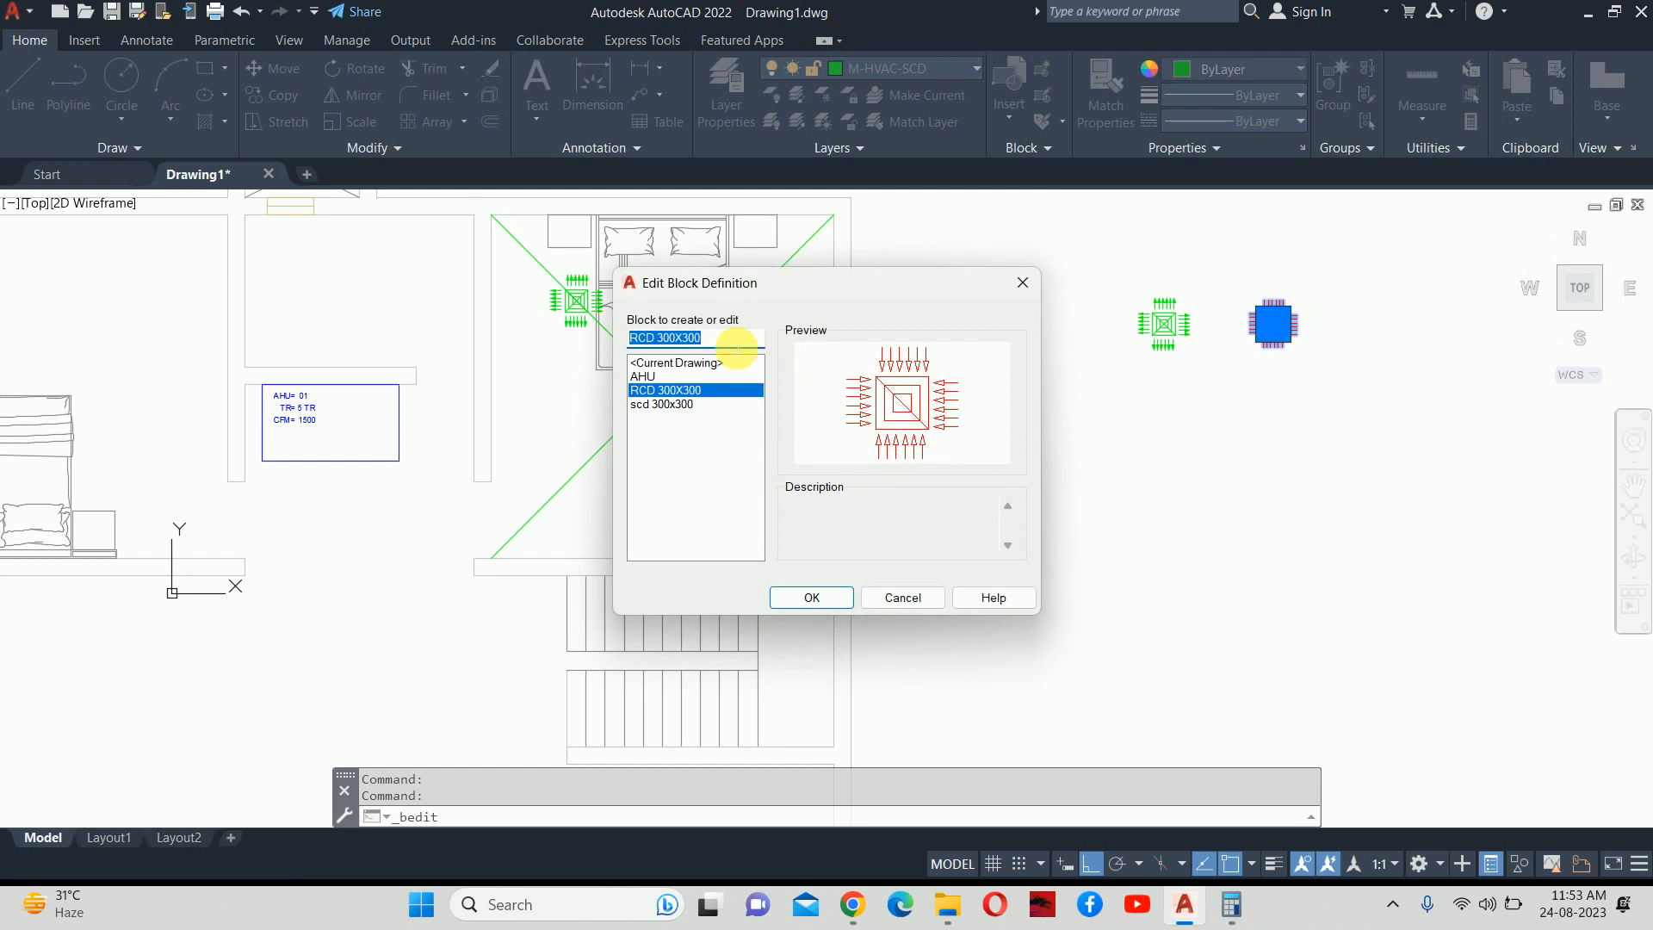
key("Escape")
key("Escape")
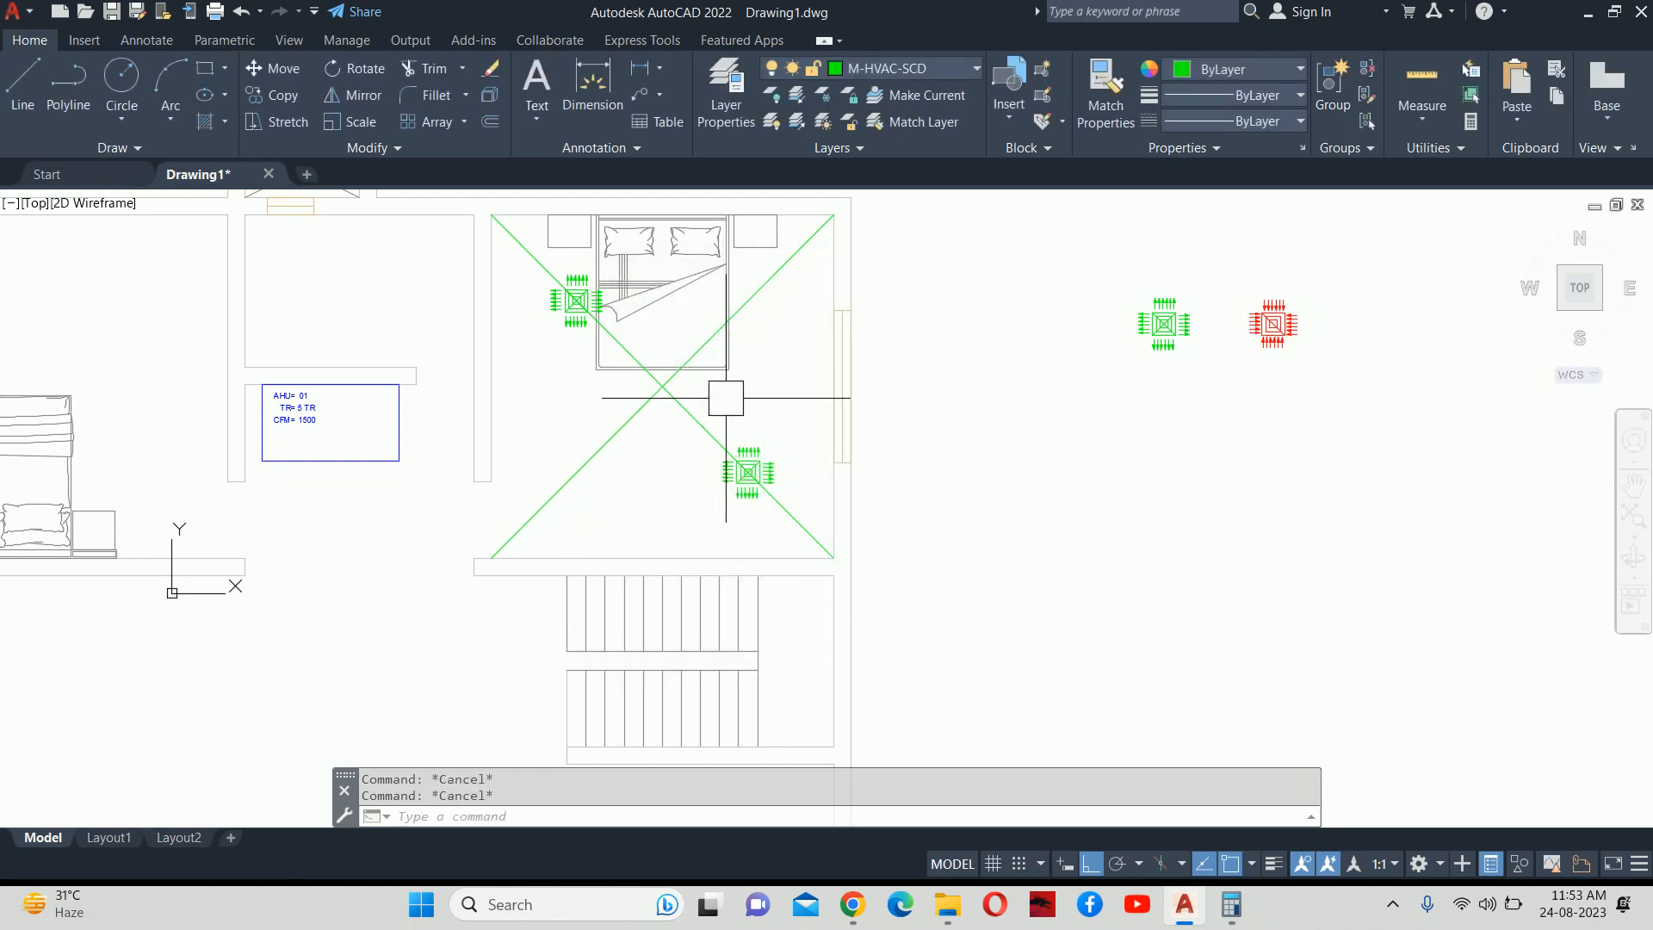
middle_click_drag(724, 387, 762, 387)
Divide the bedroom diagonal into 4 segments with unaligned RCD 300X300 blocks.
type("div")
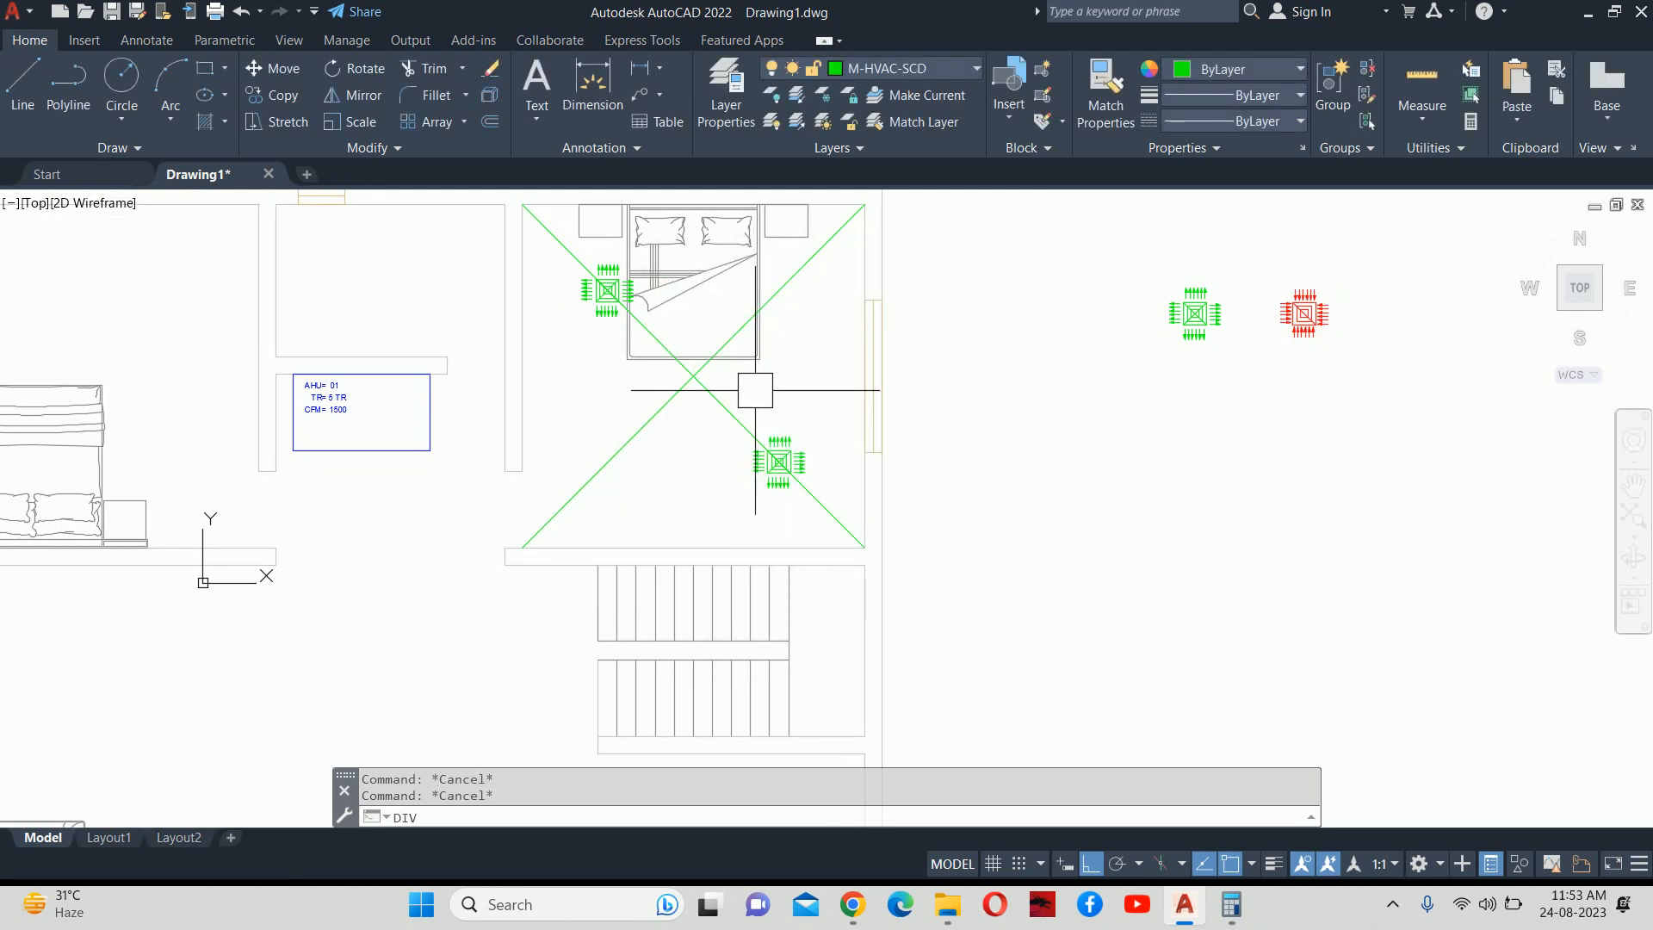
key("Return")
left_click(778, 291)
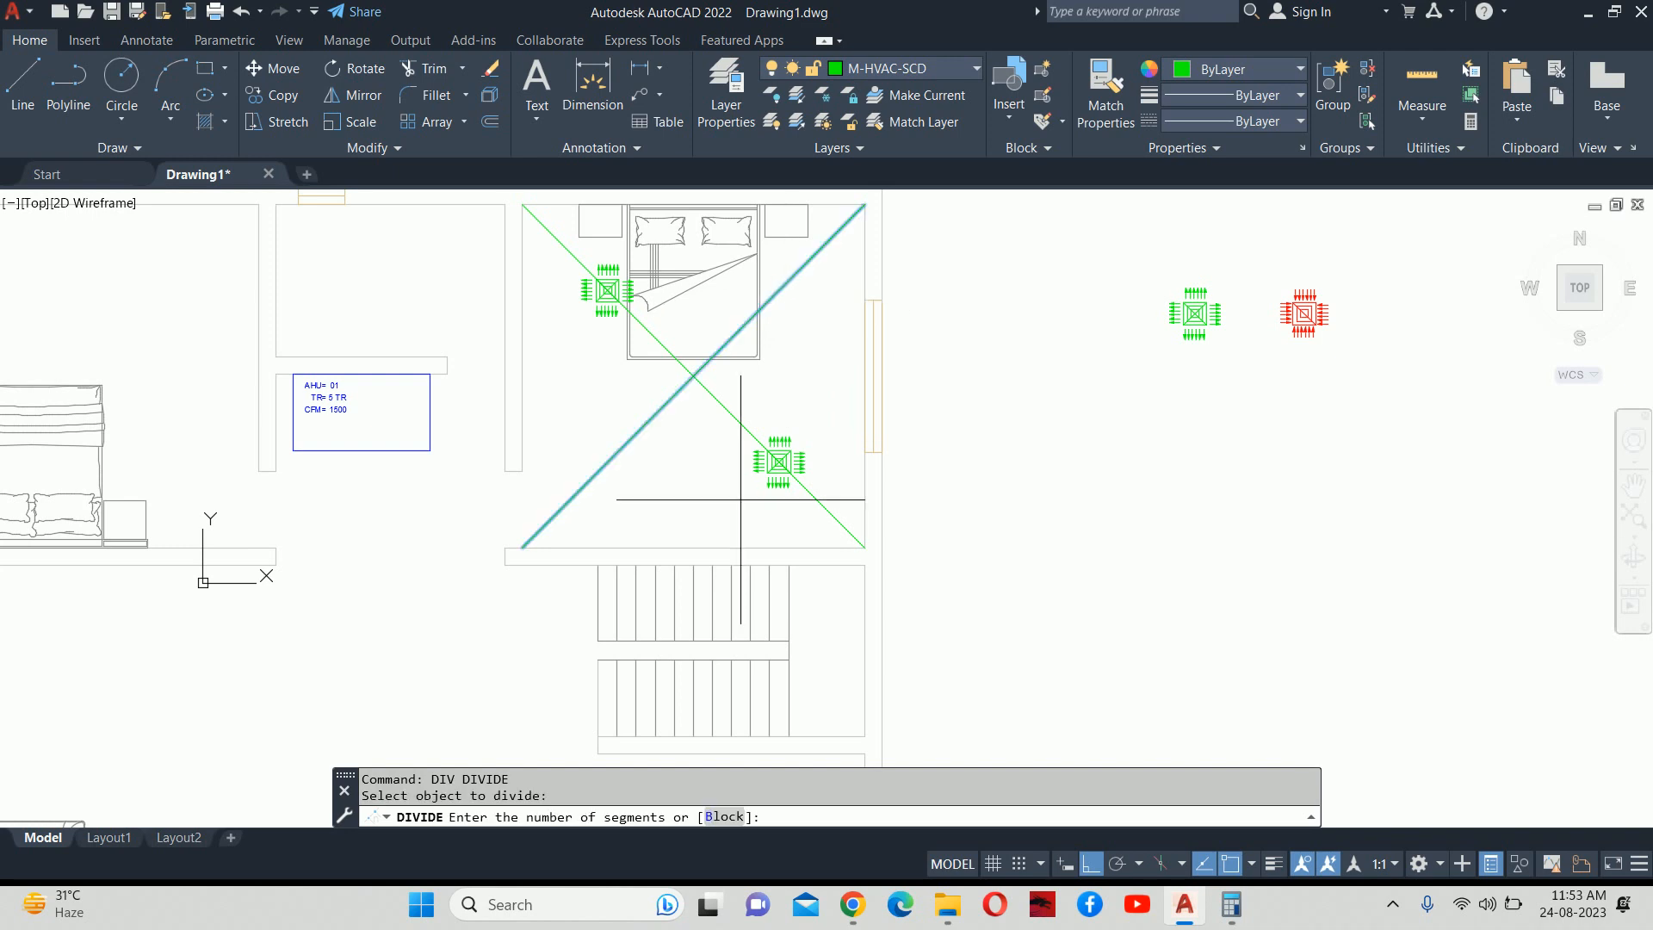
left_click(737, 816)
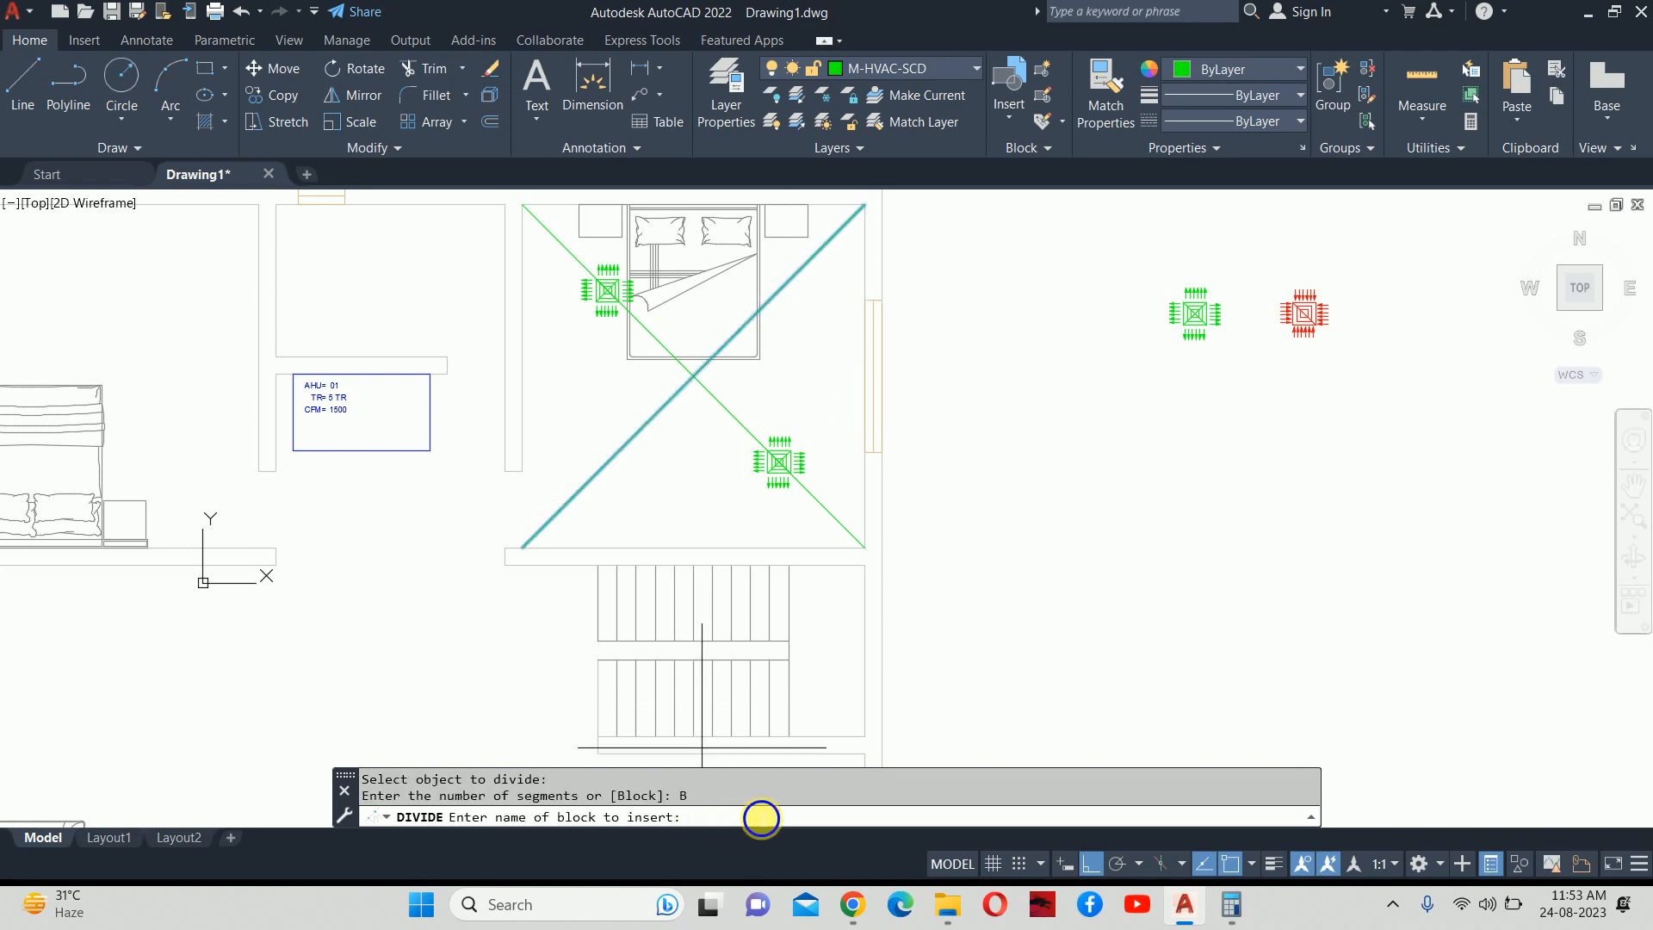
right_click(758, 811)
left_click(788, 713)
key("Return")
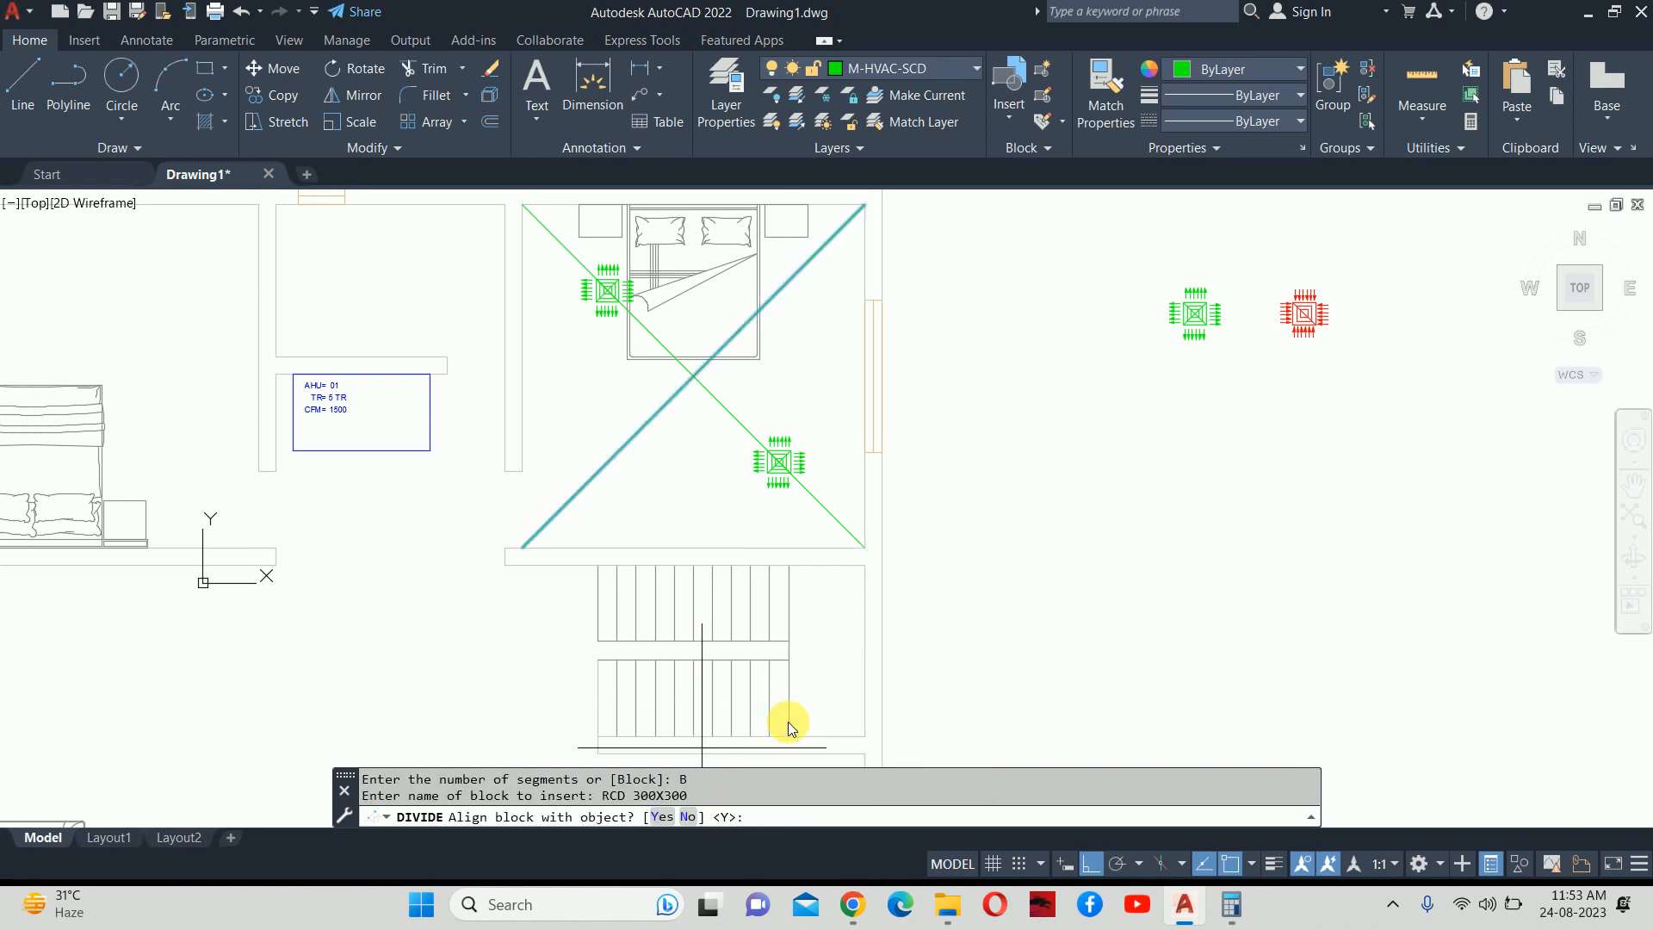
left_click(687, 816)
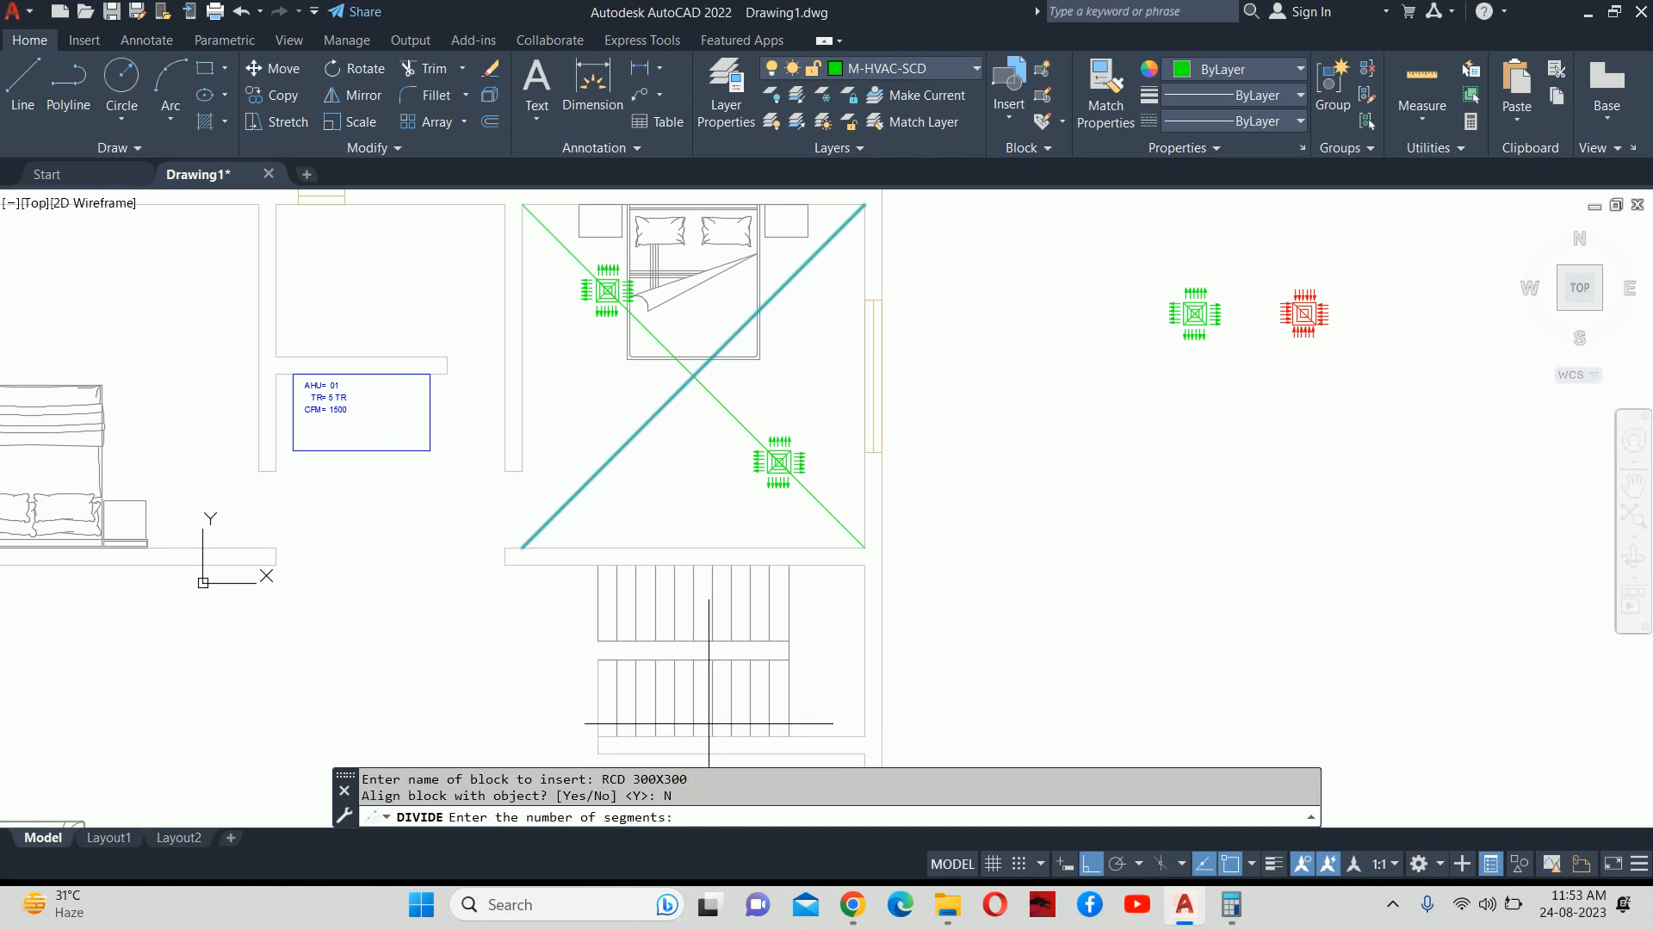
type("4")
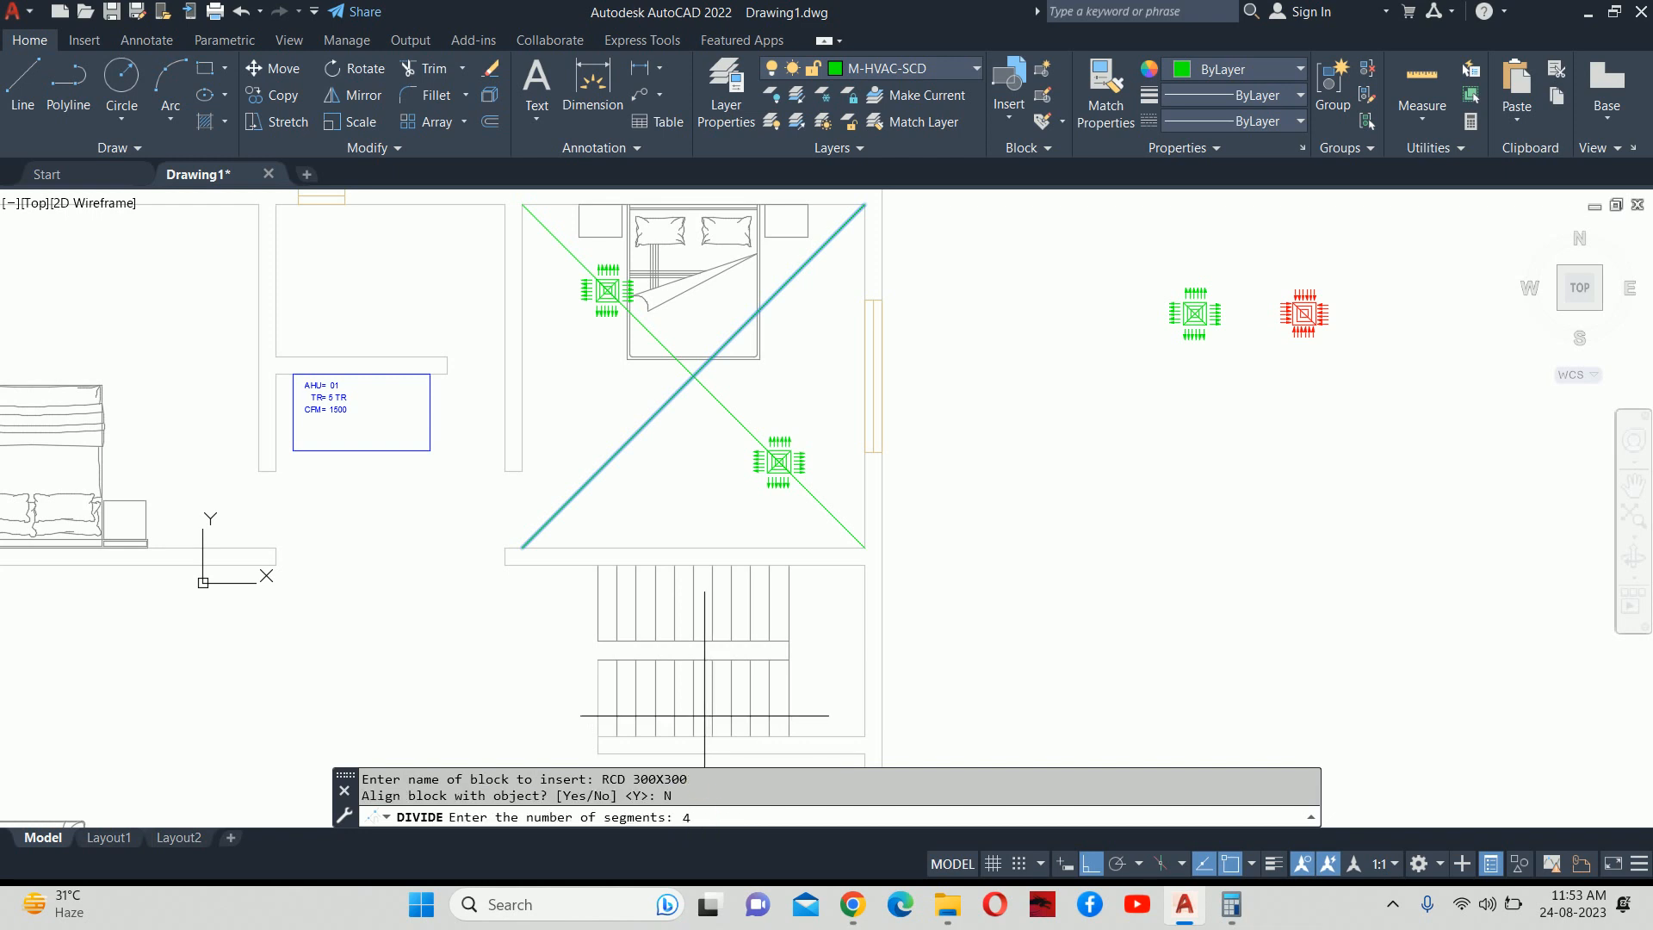
key("Return")
key("Escape")
key("Escape")
Delete the centre RCD 300X300 grille and both diagonal guide lines.
scroll(688, 365, "up", 4)
left_click(746, 364)
key("Delete")
left_click(704, 392)
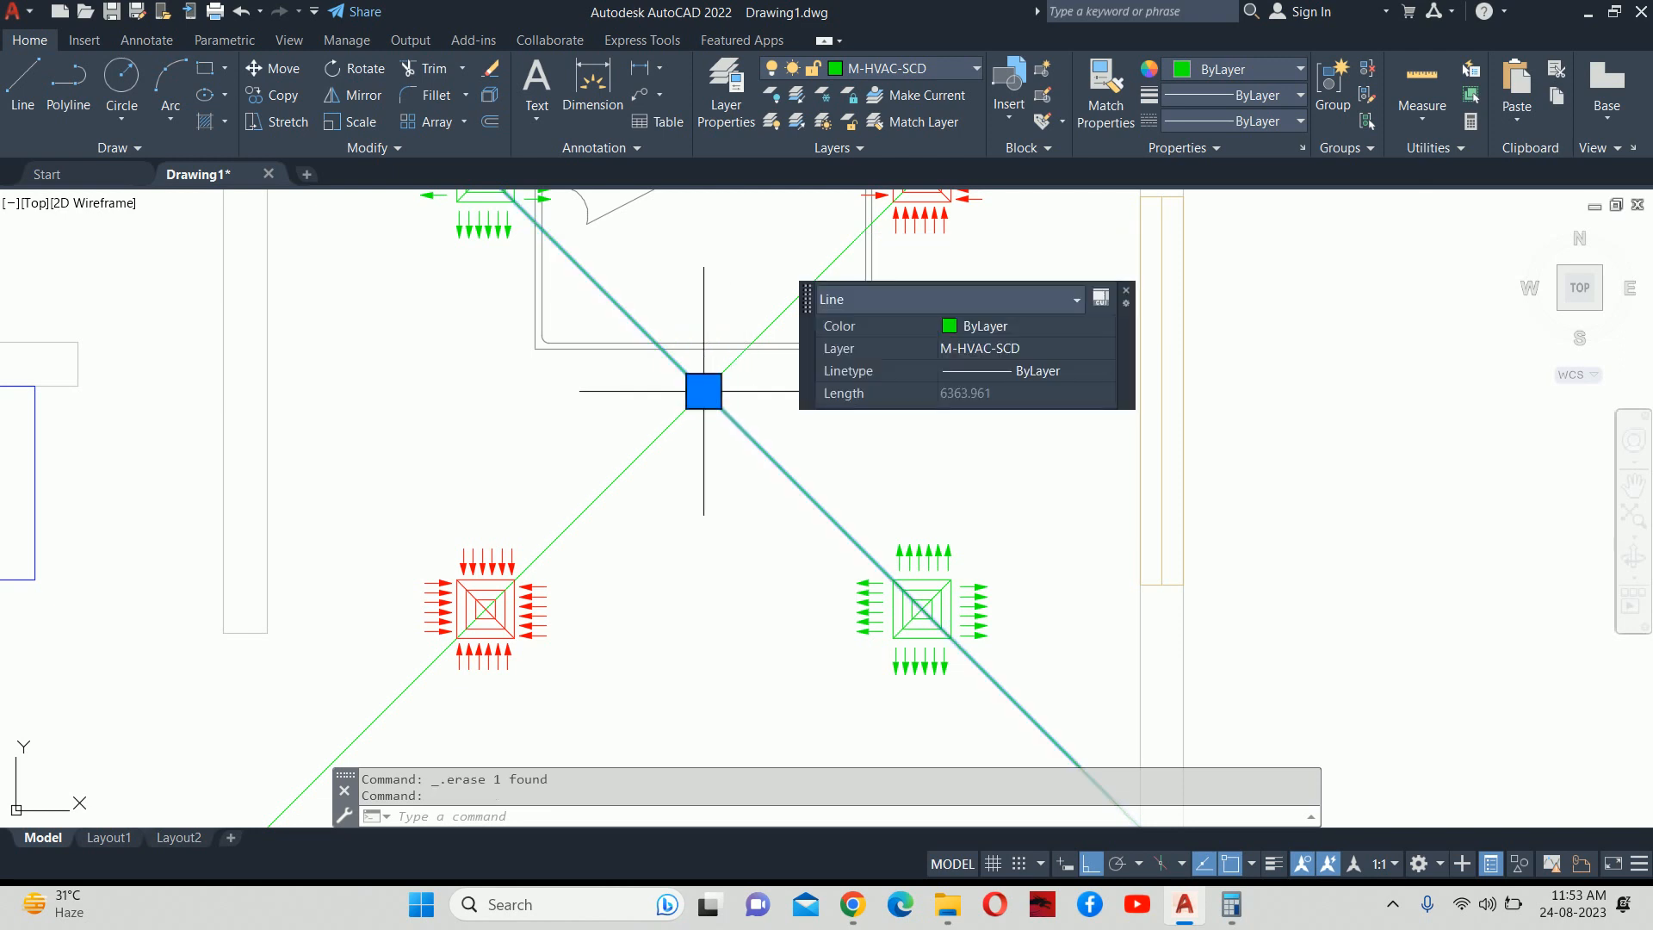
left_click(656, 434)
key("Delete")
scroll(695, 529, "down", 4)
Move the AHU tag box up into the middle room.
scroll(695, 530, "down", 2)
type("m")
key("Return")
left_click(647, 564)
scroll(639, 566, "up", 2)
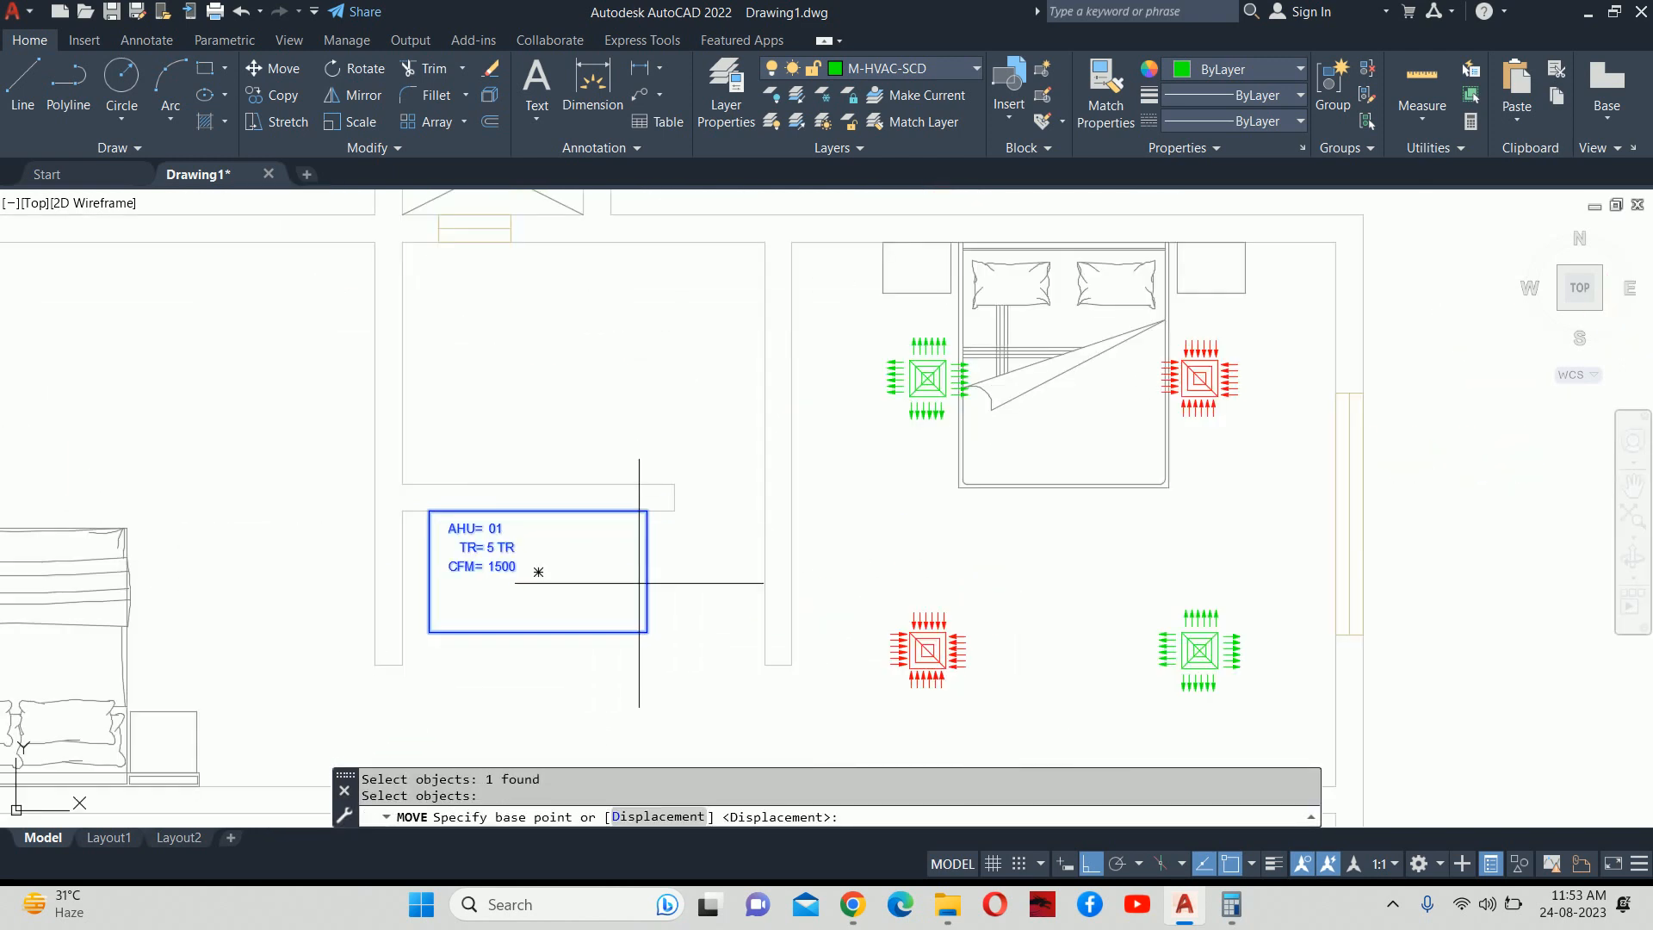
left_click(646, 632)
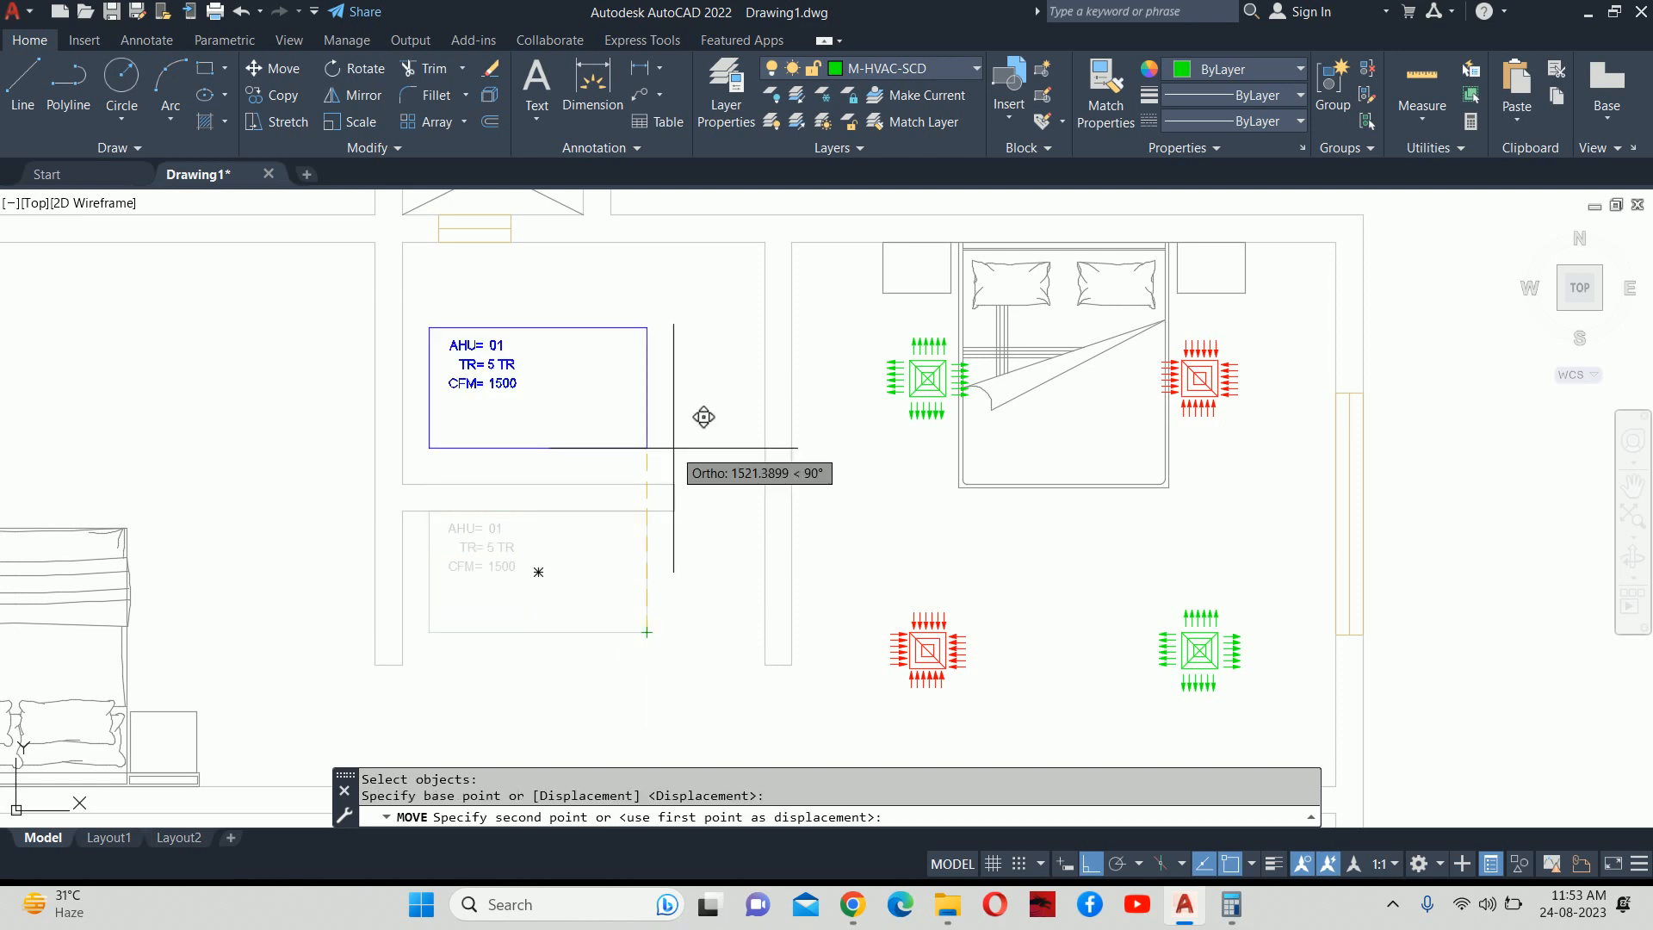
left_click(646, 483)
key("Return")
left_click(646, 427)
Fine-tune the AHU box position, shifting it slightly right and then slightly lower.
key("Return")
left_click(661, 329)
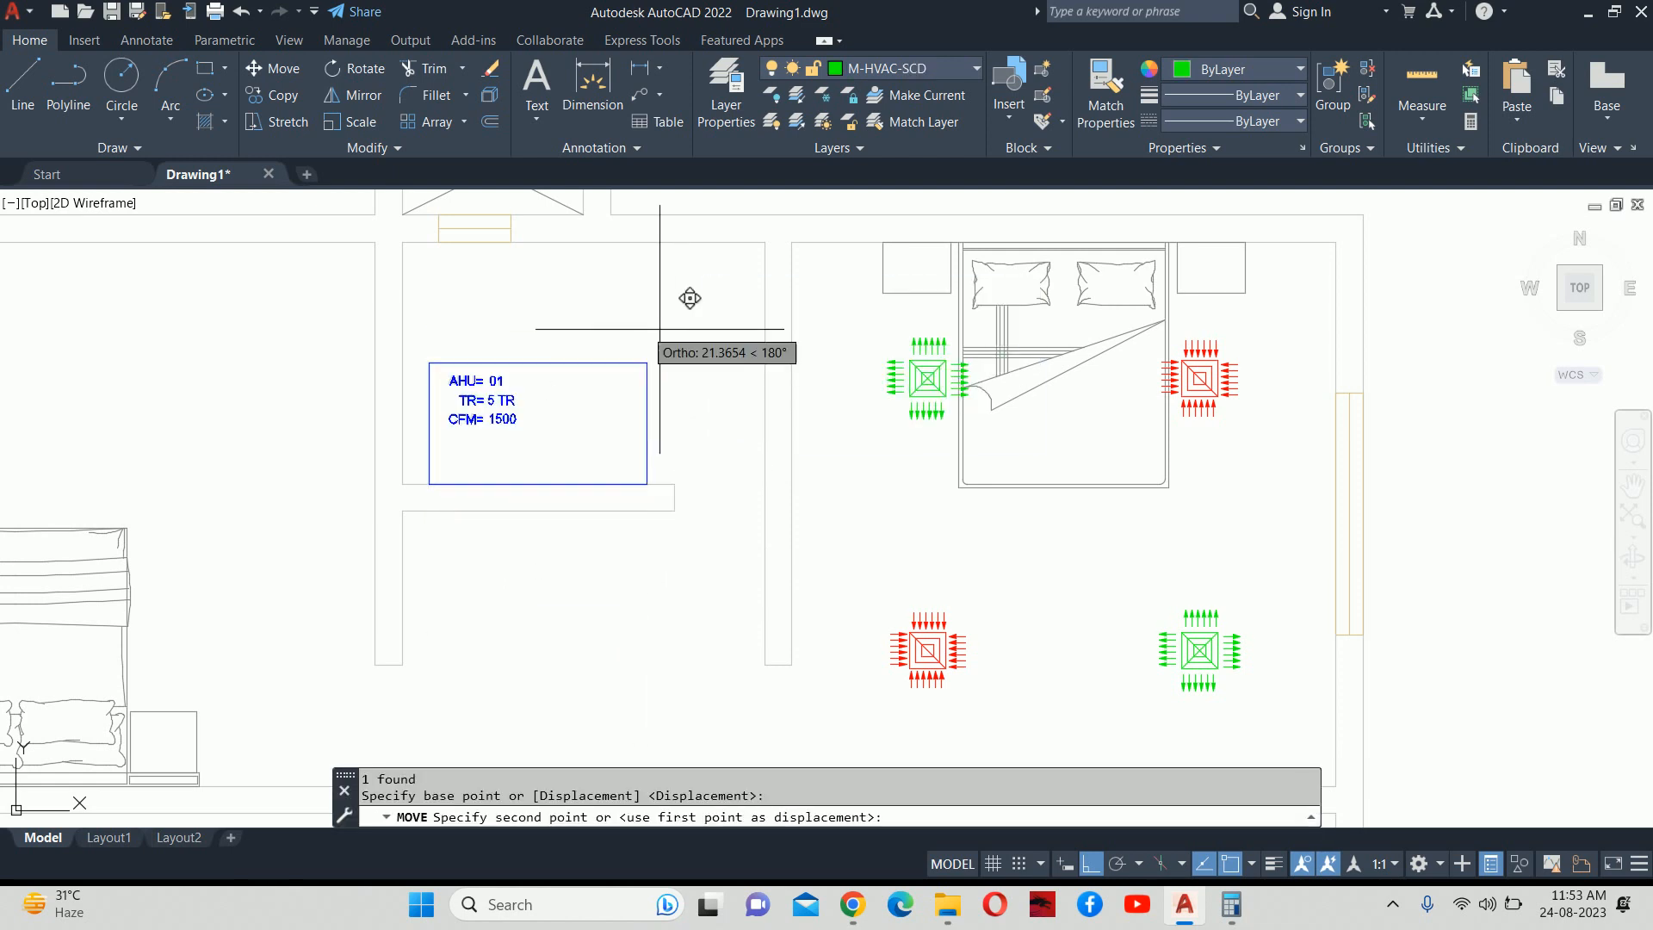
left_click(662, 296)
key("Return")
left_click(653, 356)
key("Return")
left_click(634, 293)
left_click(694, 292)
key("Return")
left_click(675, 444)
key("Return")
left_click(656, 441)
left_click(655, 479)
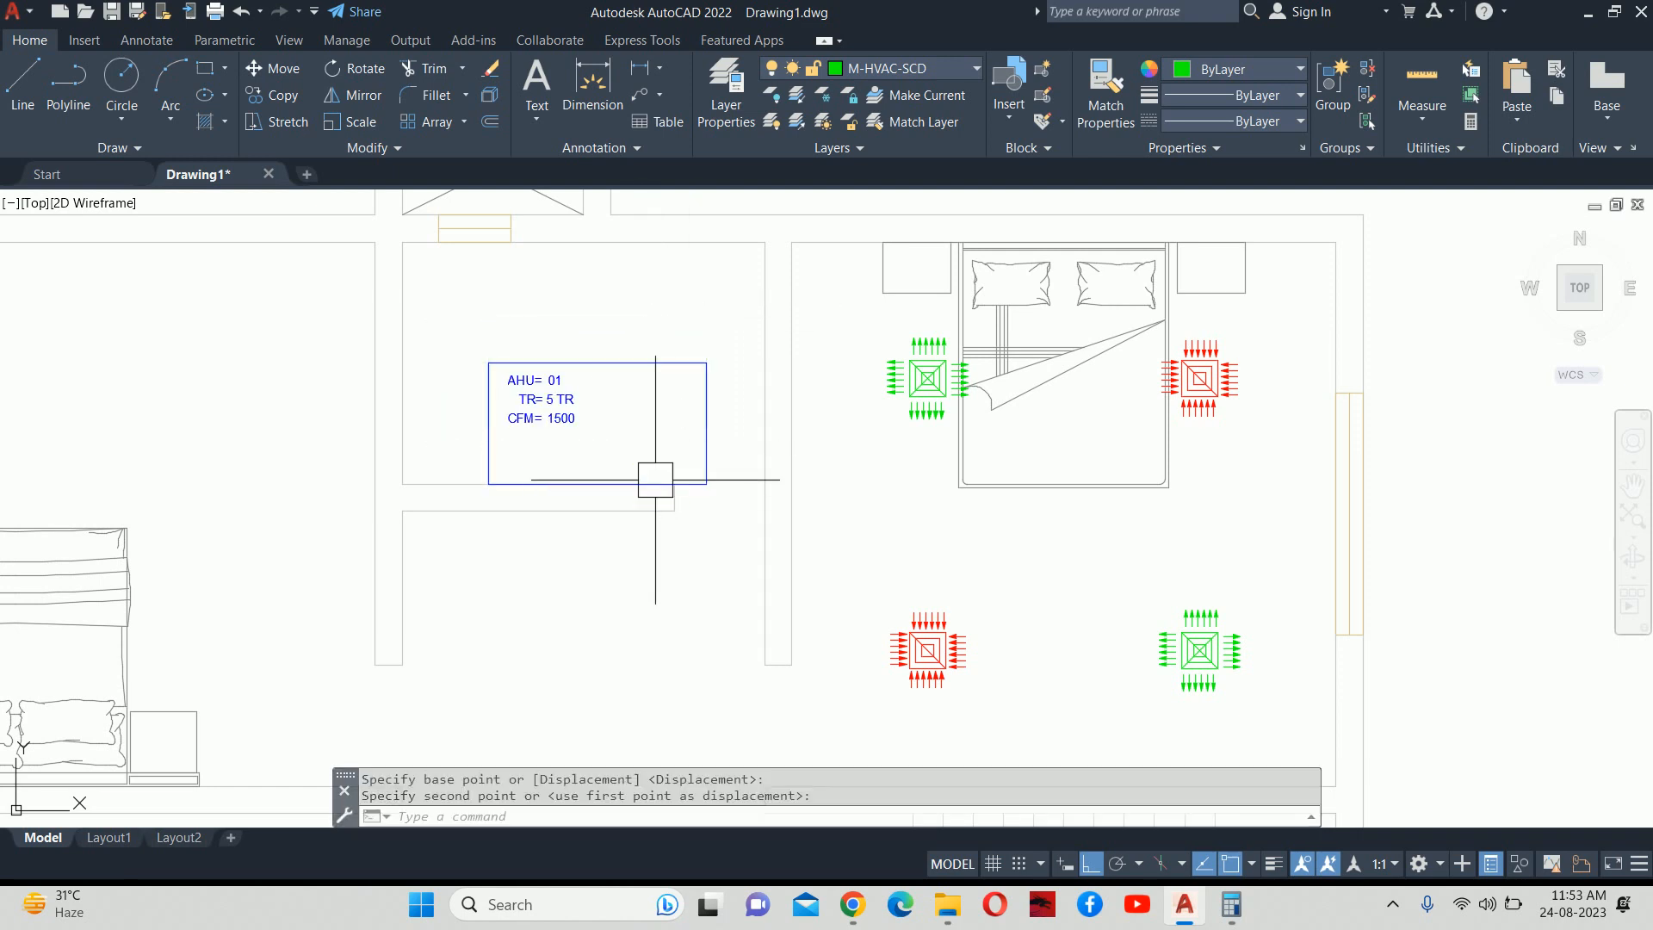
key("Escape")
key("Escape")
Erase the two spare grilles outside the plan, then open Layer Properties Manager with LA.
scroll(746, 452, "down", 4)
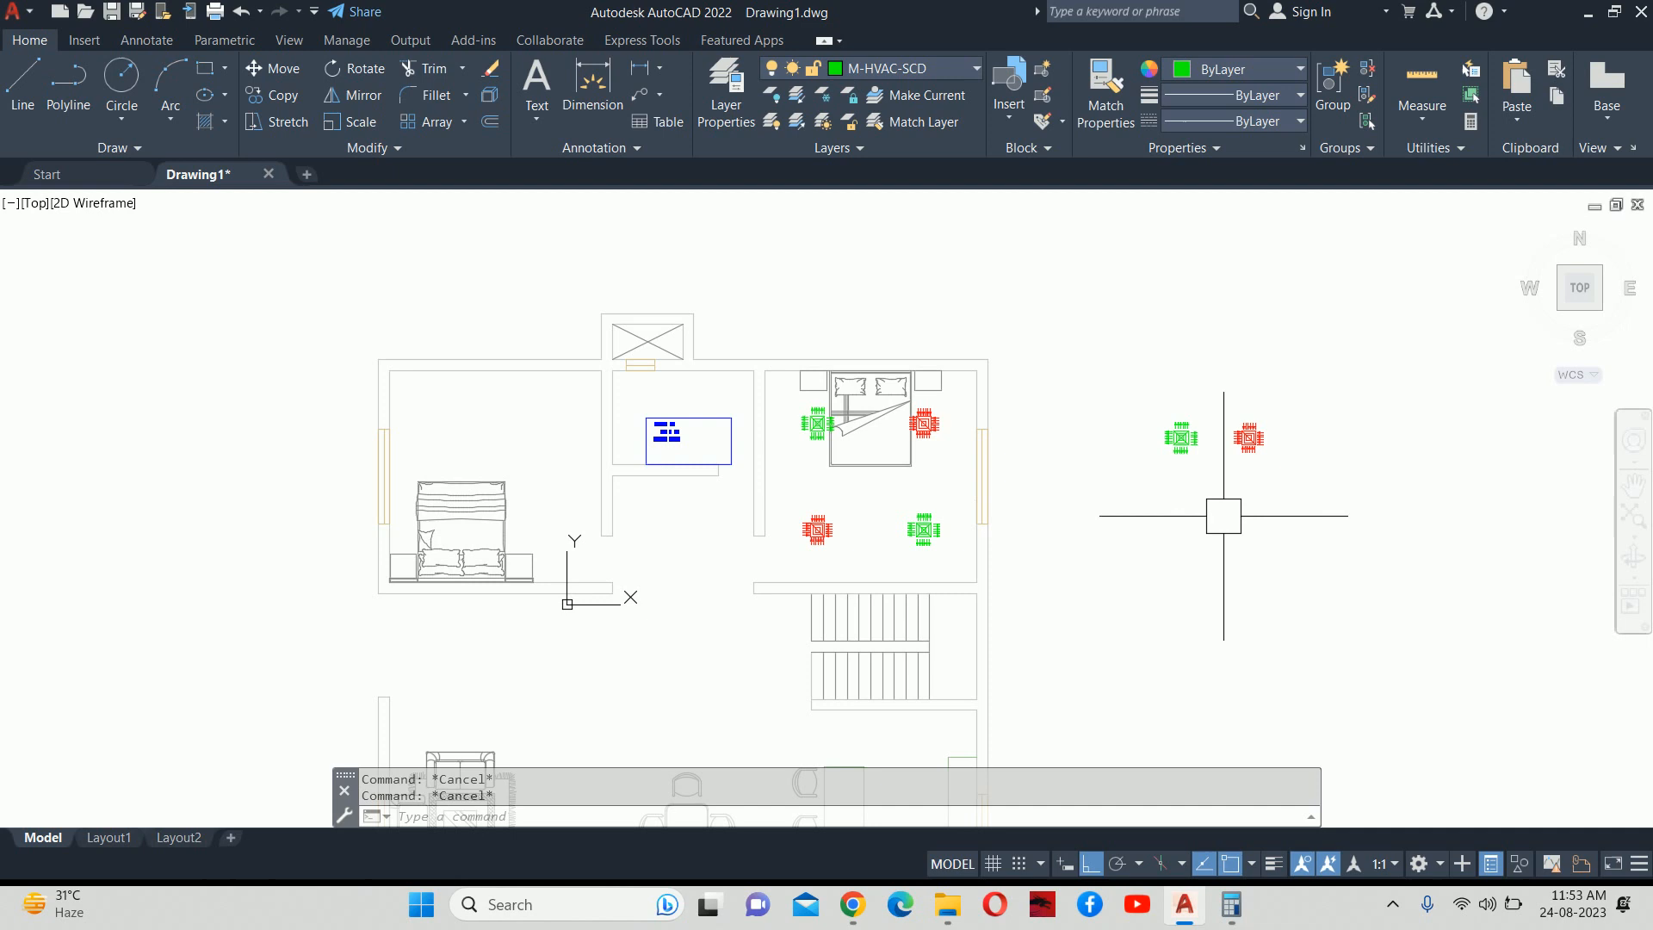
left_click(1291, 535)
left_click(1107, 339)
key("Delete")
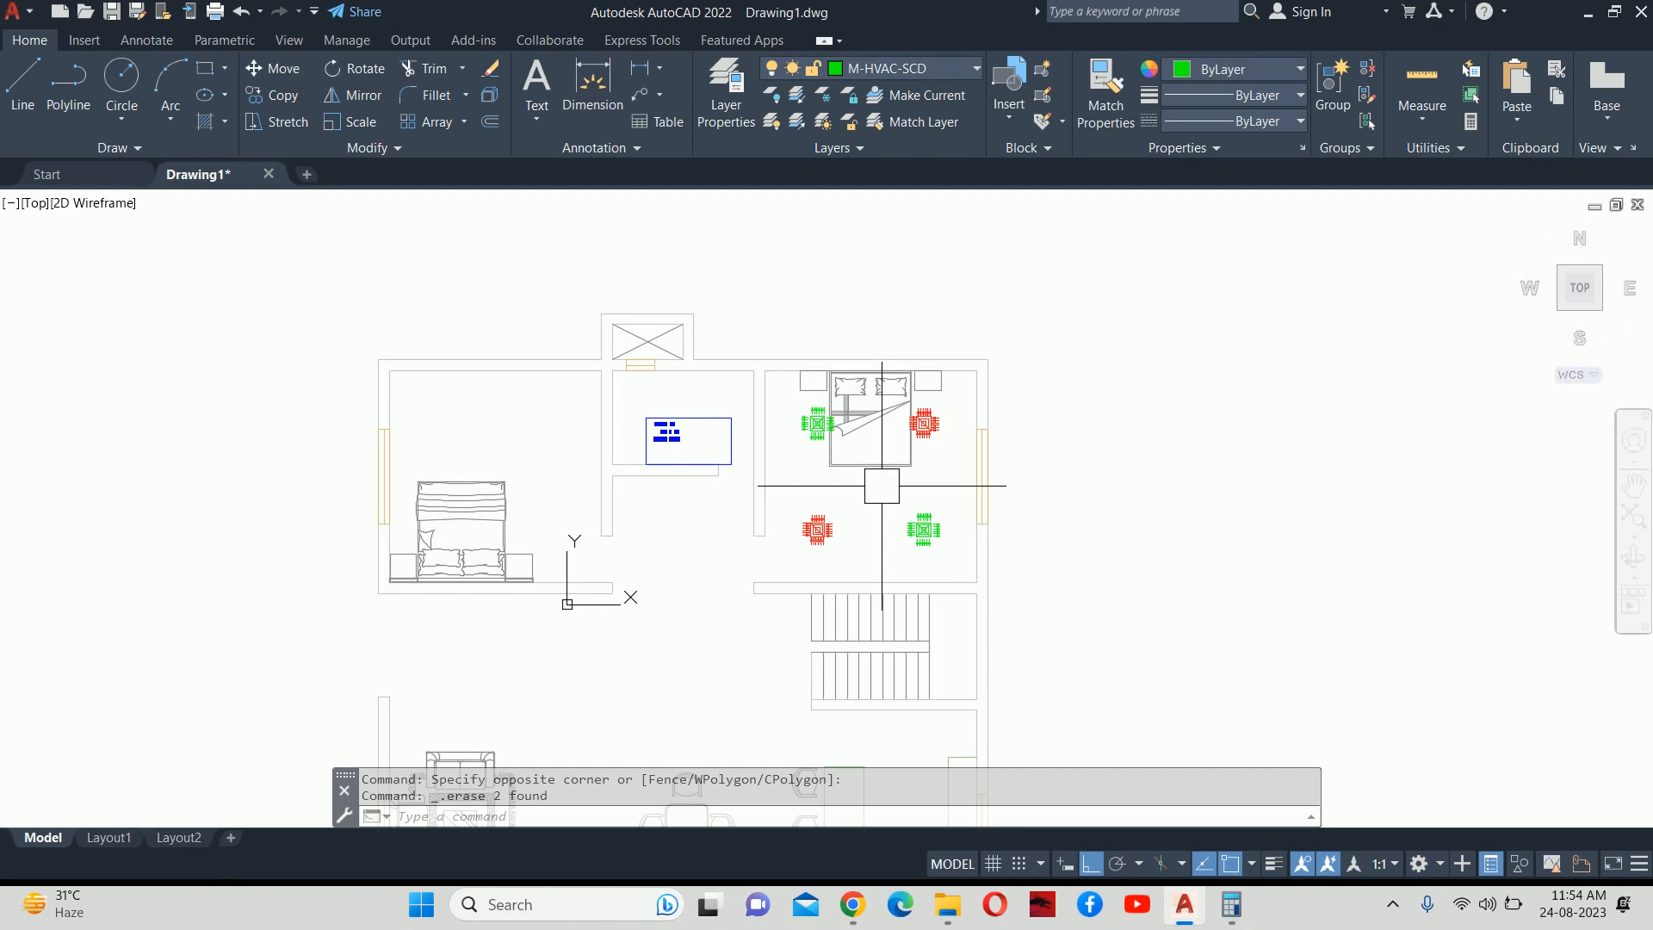
type("LA")
key("Return")
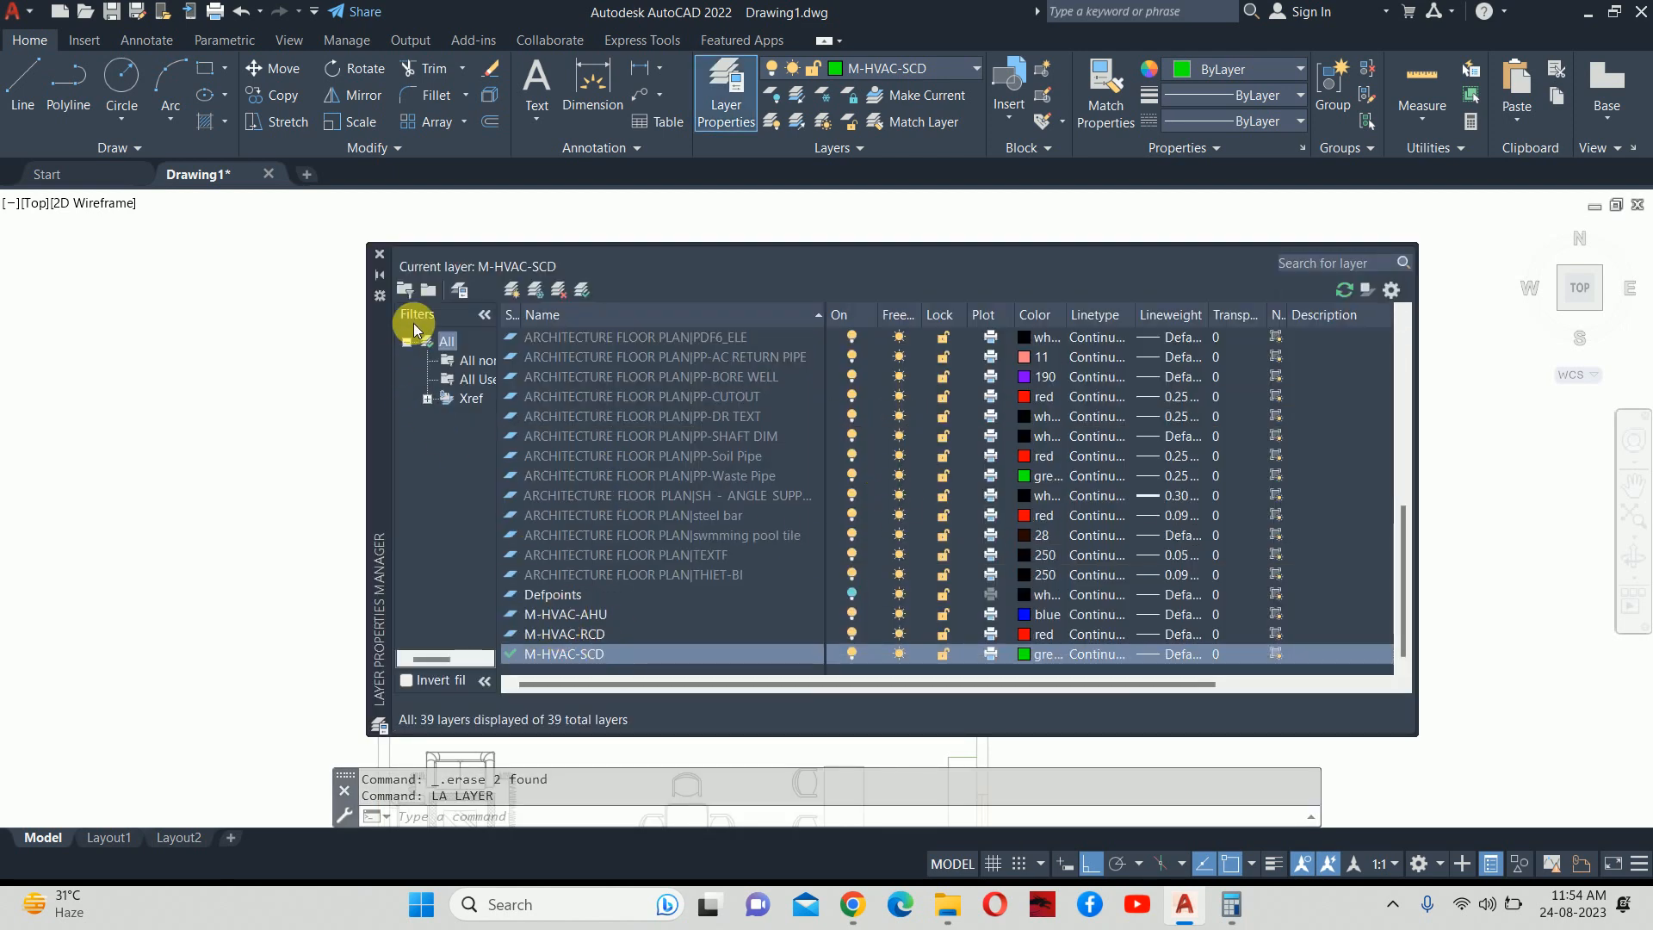
Close Layer Properties Manager and launch Microsoft Paint for a blank canvas.
left_click(379, 254)
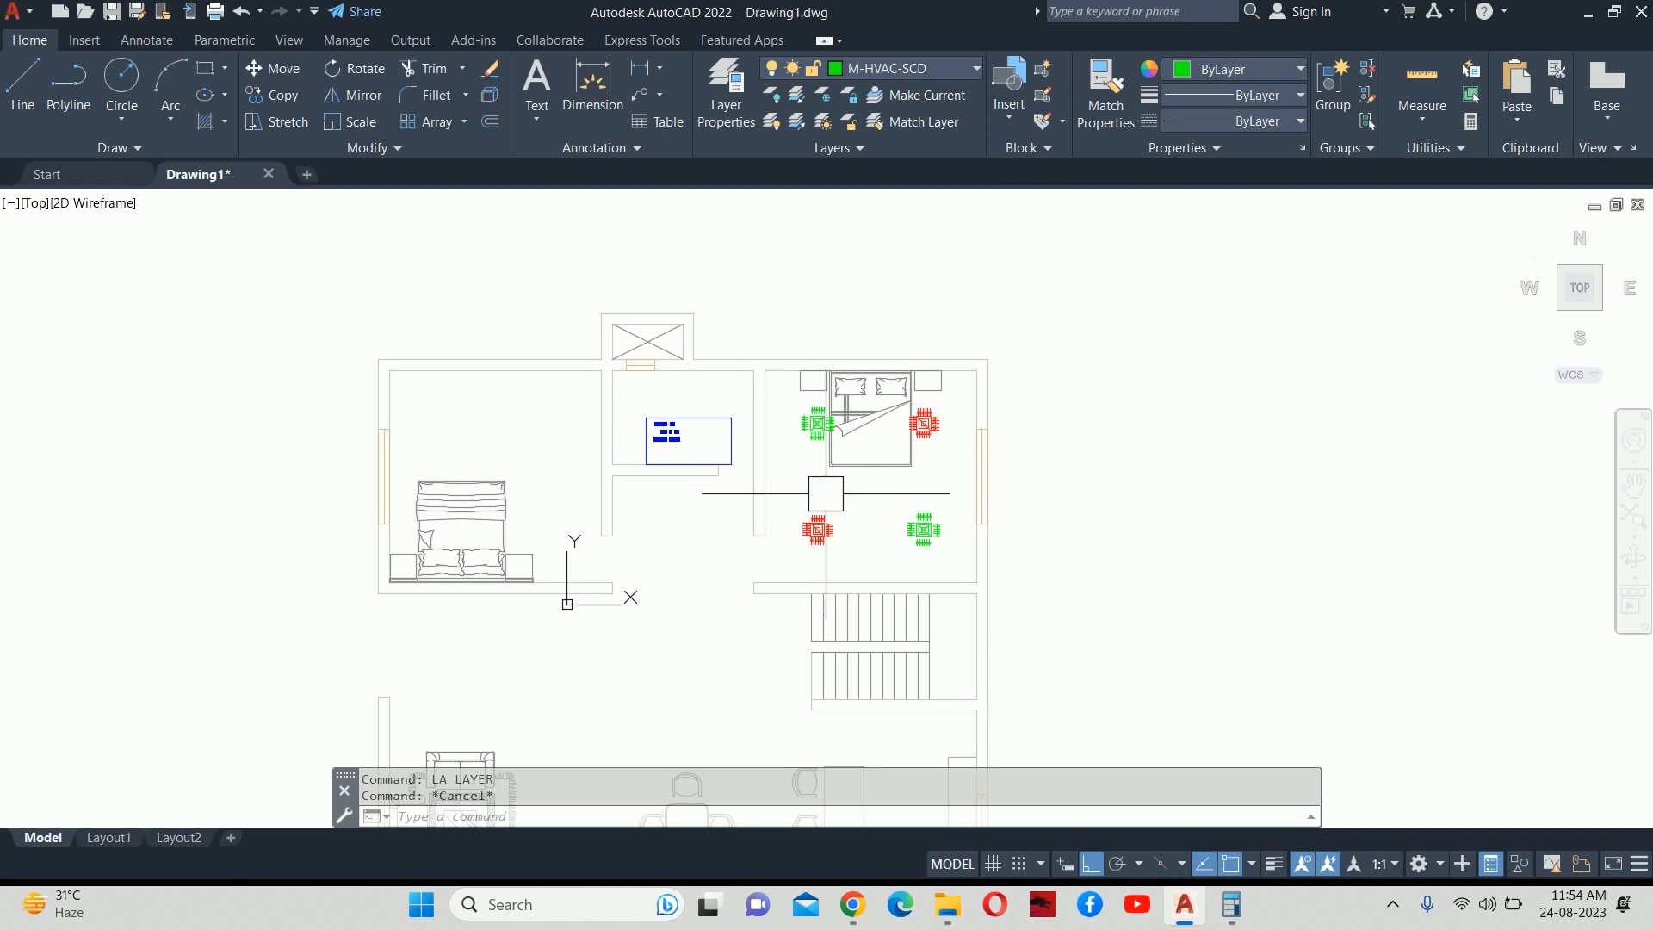
middle_click_drag(562, 454, 682, 425)
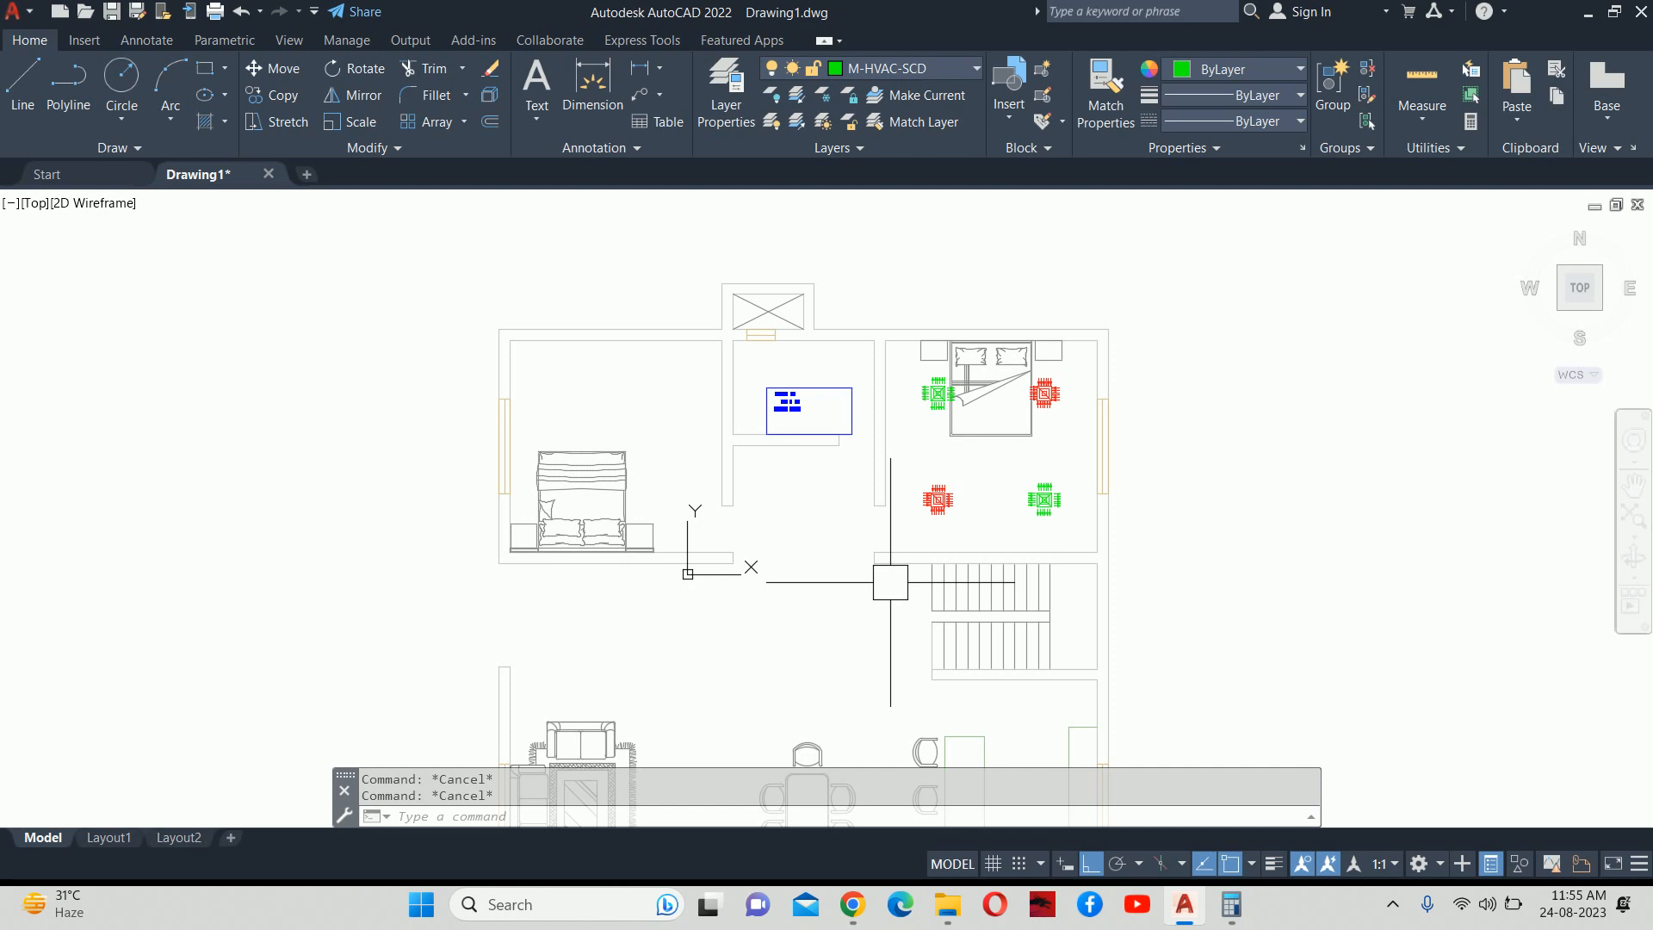
key("super")
type("PAINT")
key("Return")
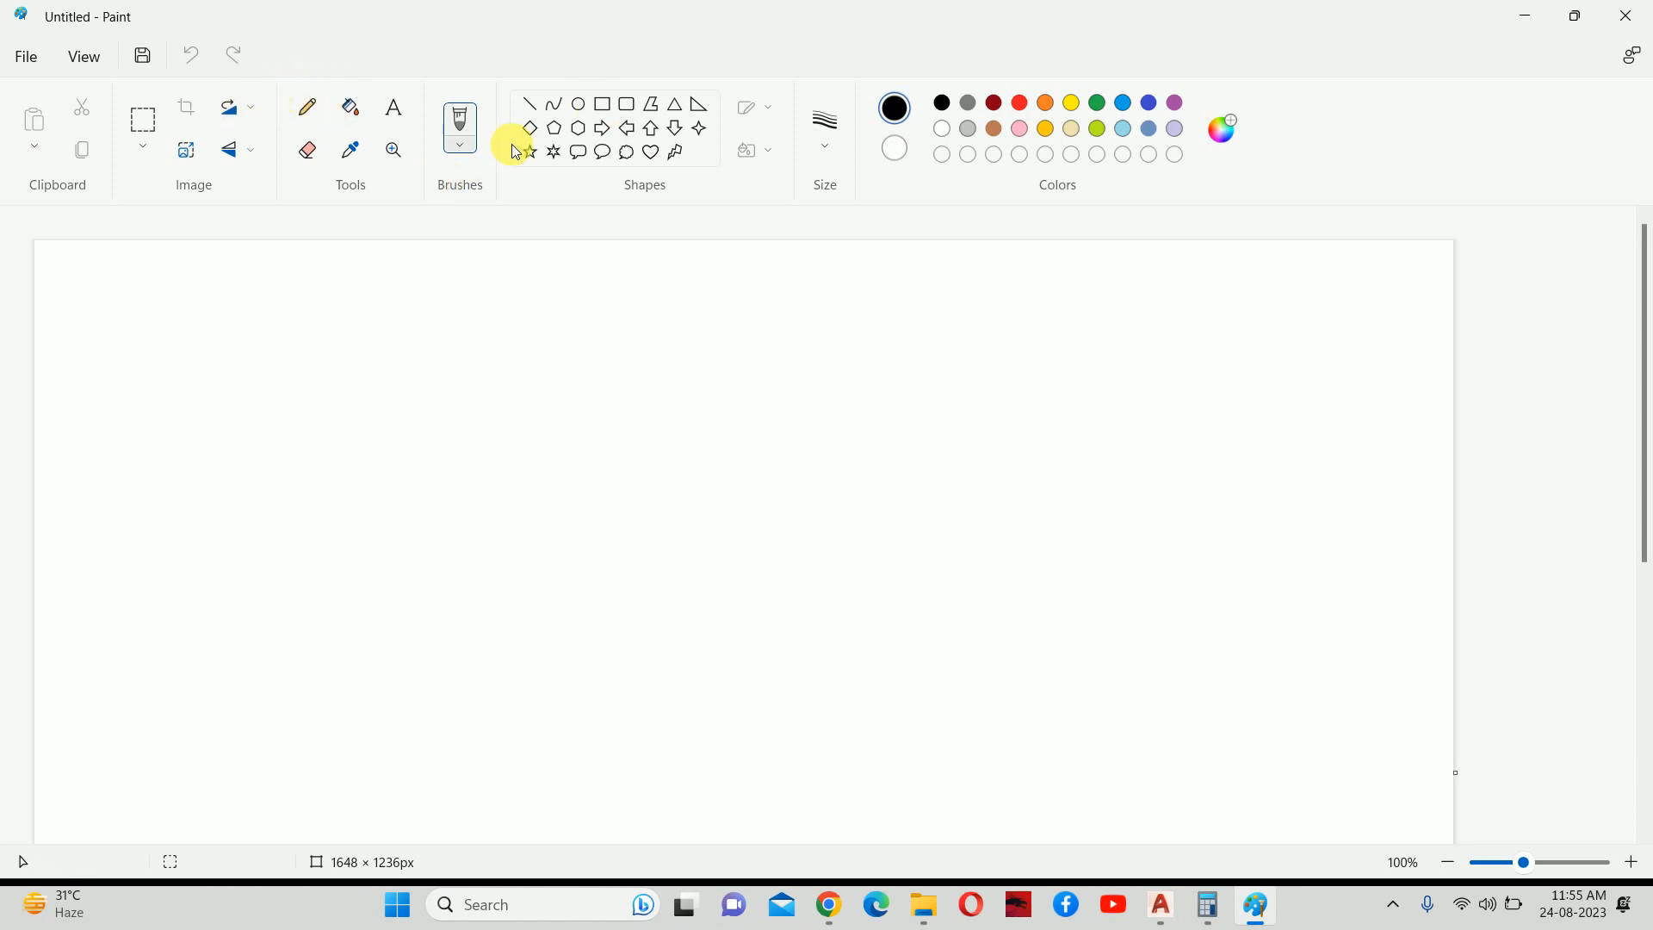
Select the Pencil tool with a 4px stroke width.
left_click(310, 103)
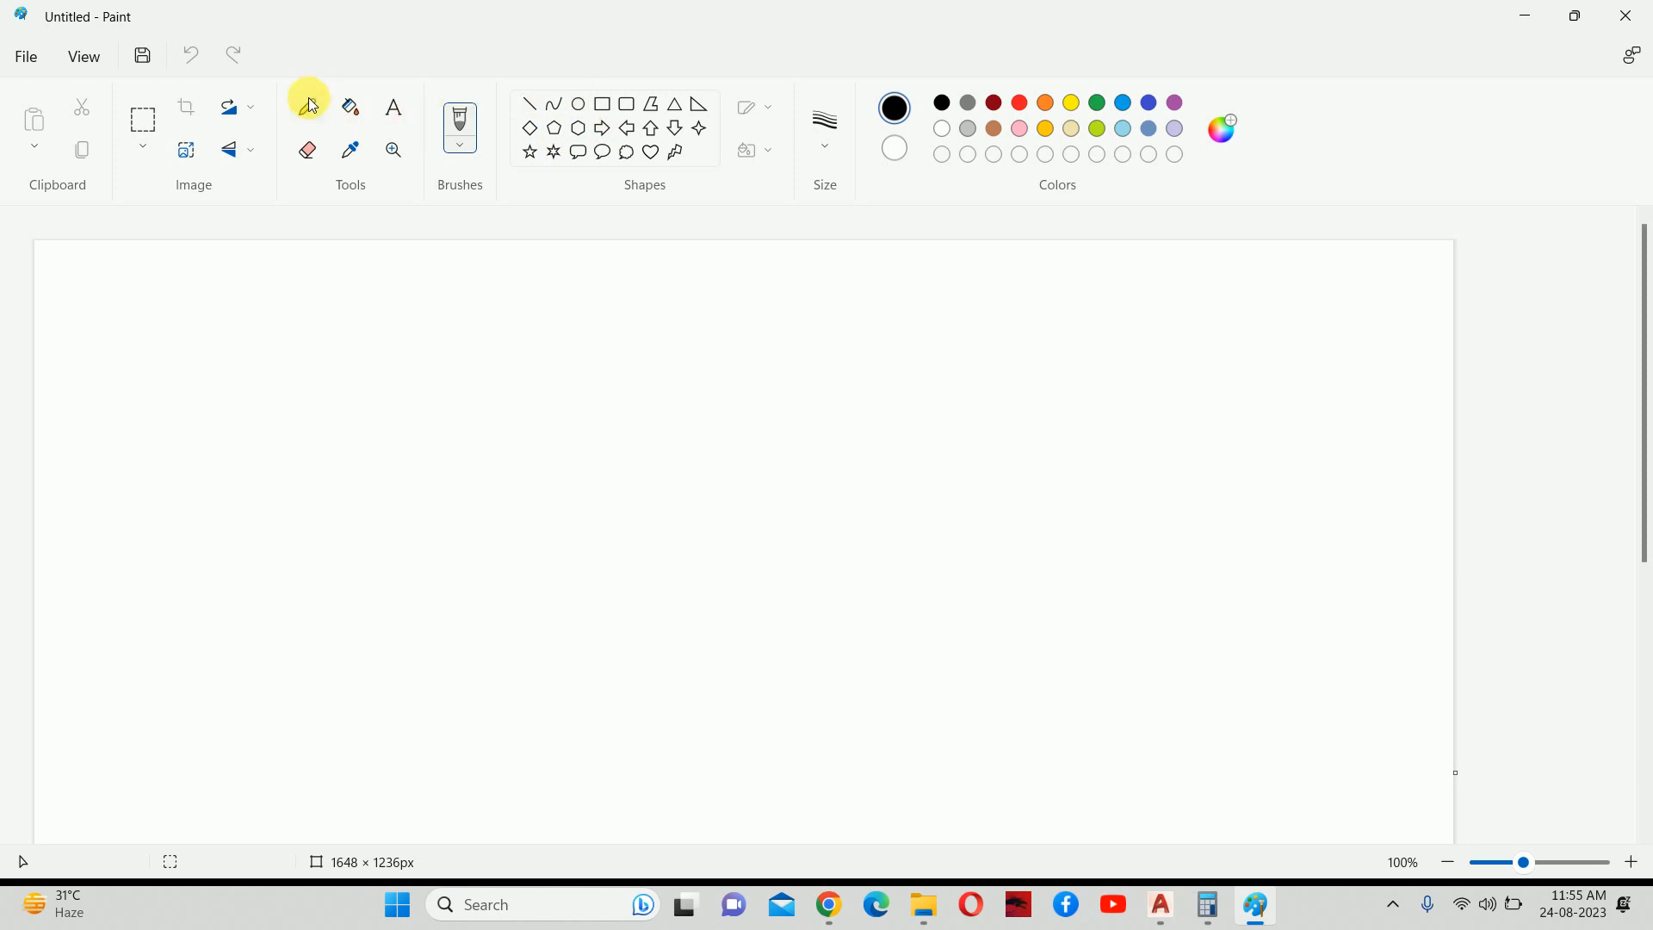
left_click(824, 125)
left_click(819, 334)
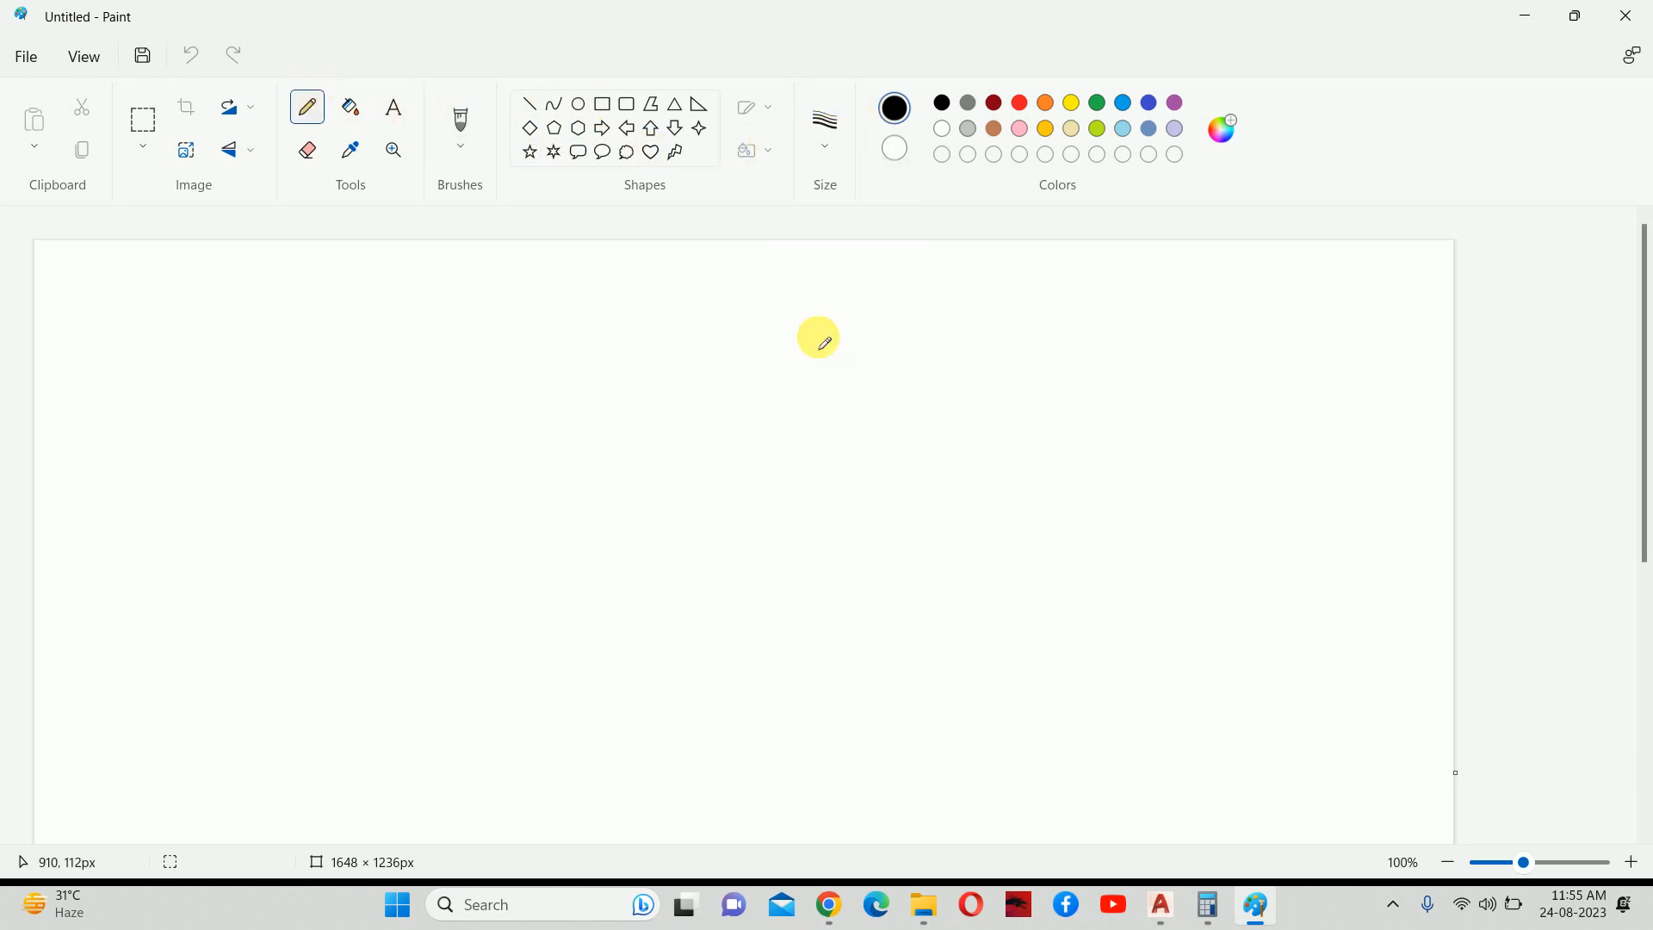
left_click(601, 104)
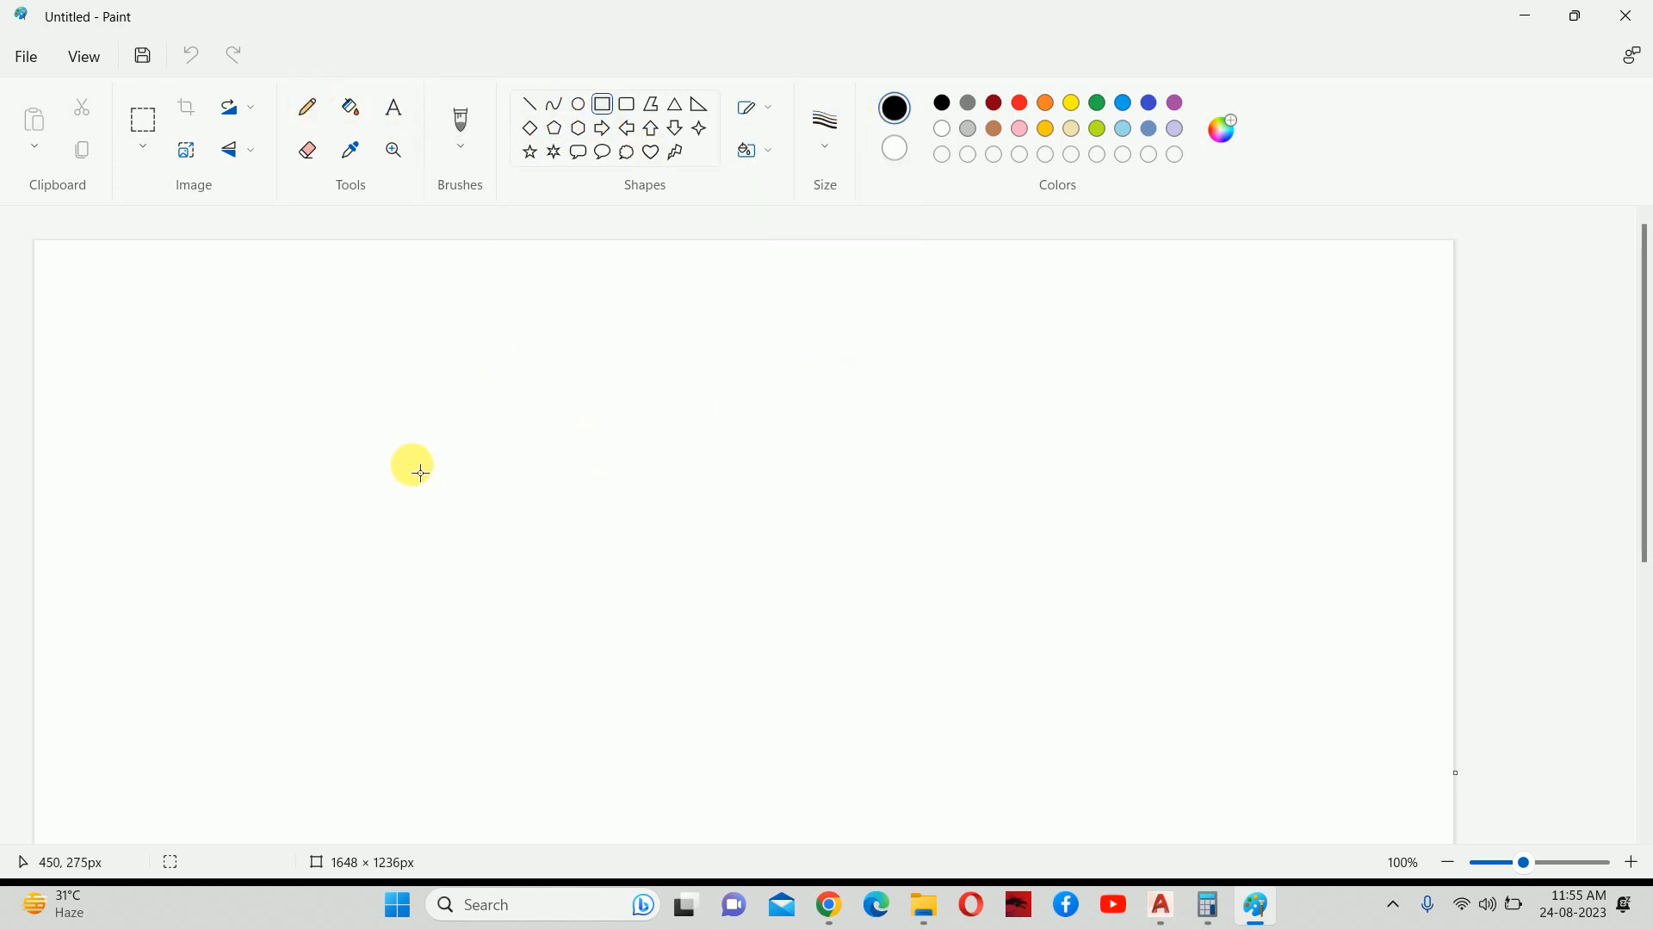
left_click(308, 107)
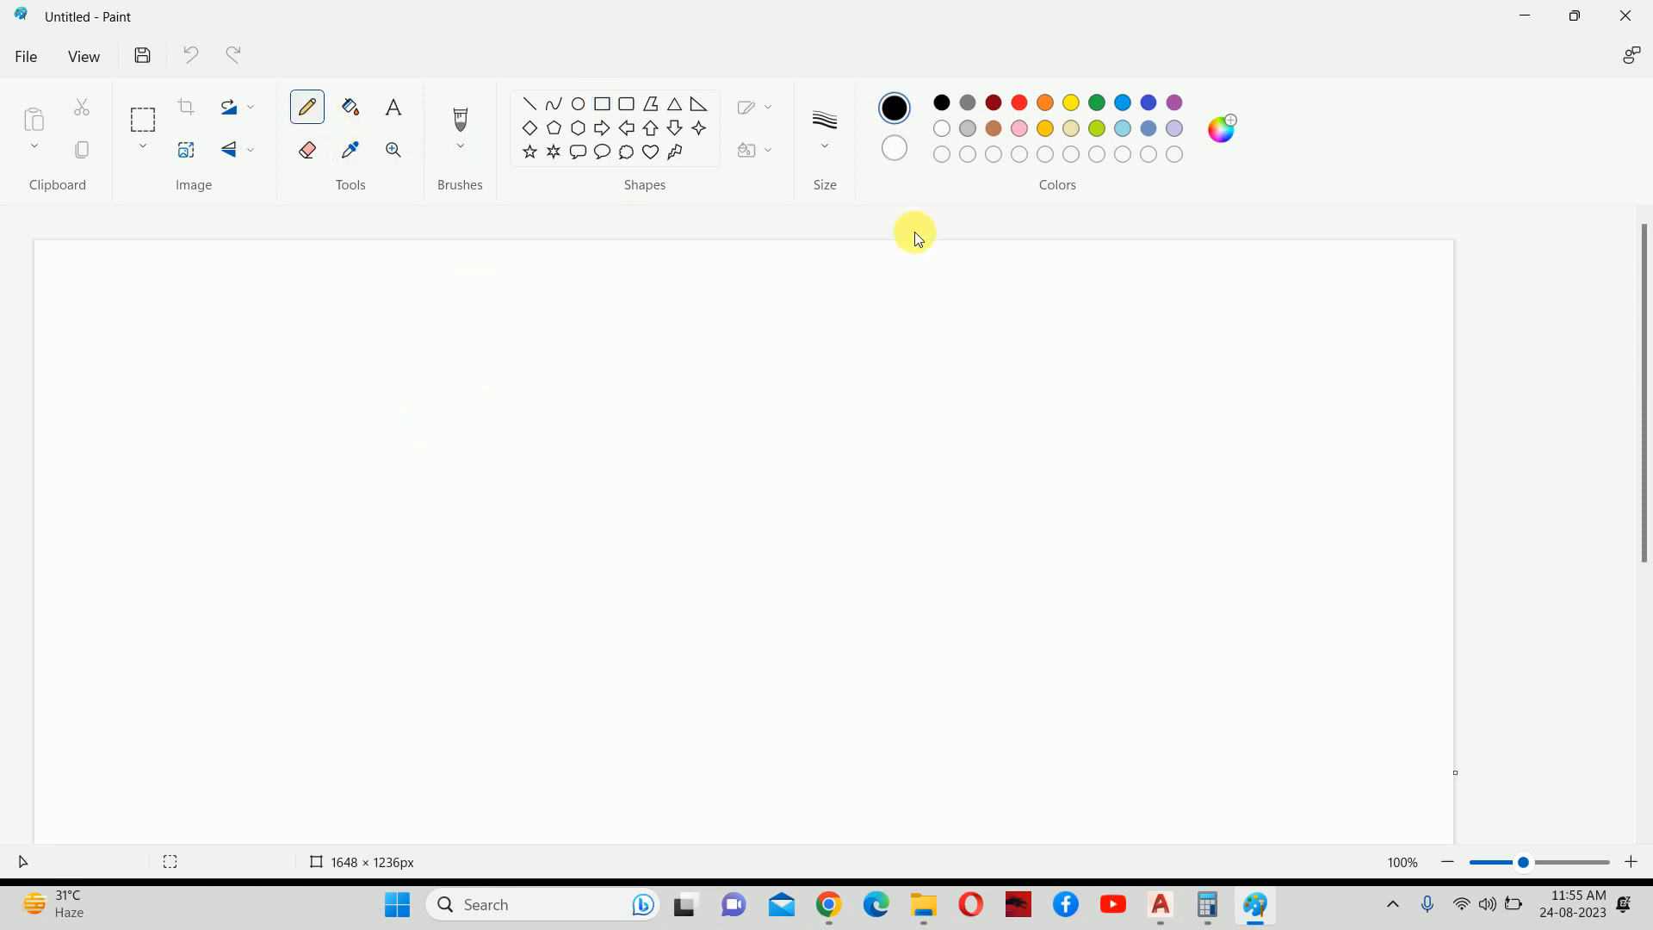
left_click(825, 124)
left_click(809, 334)
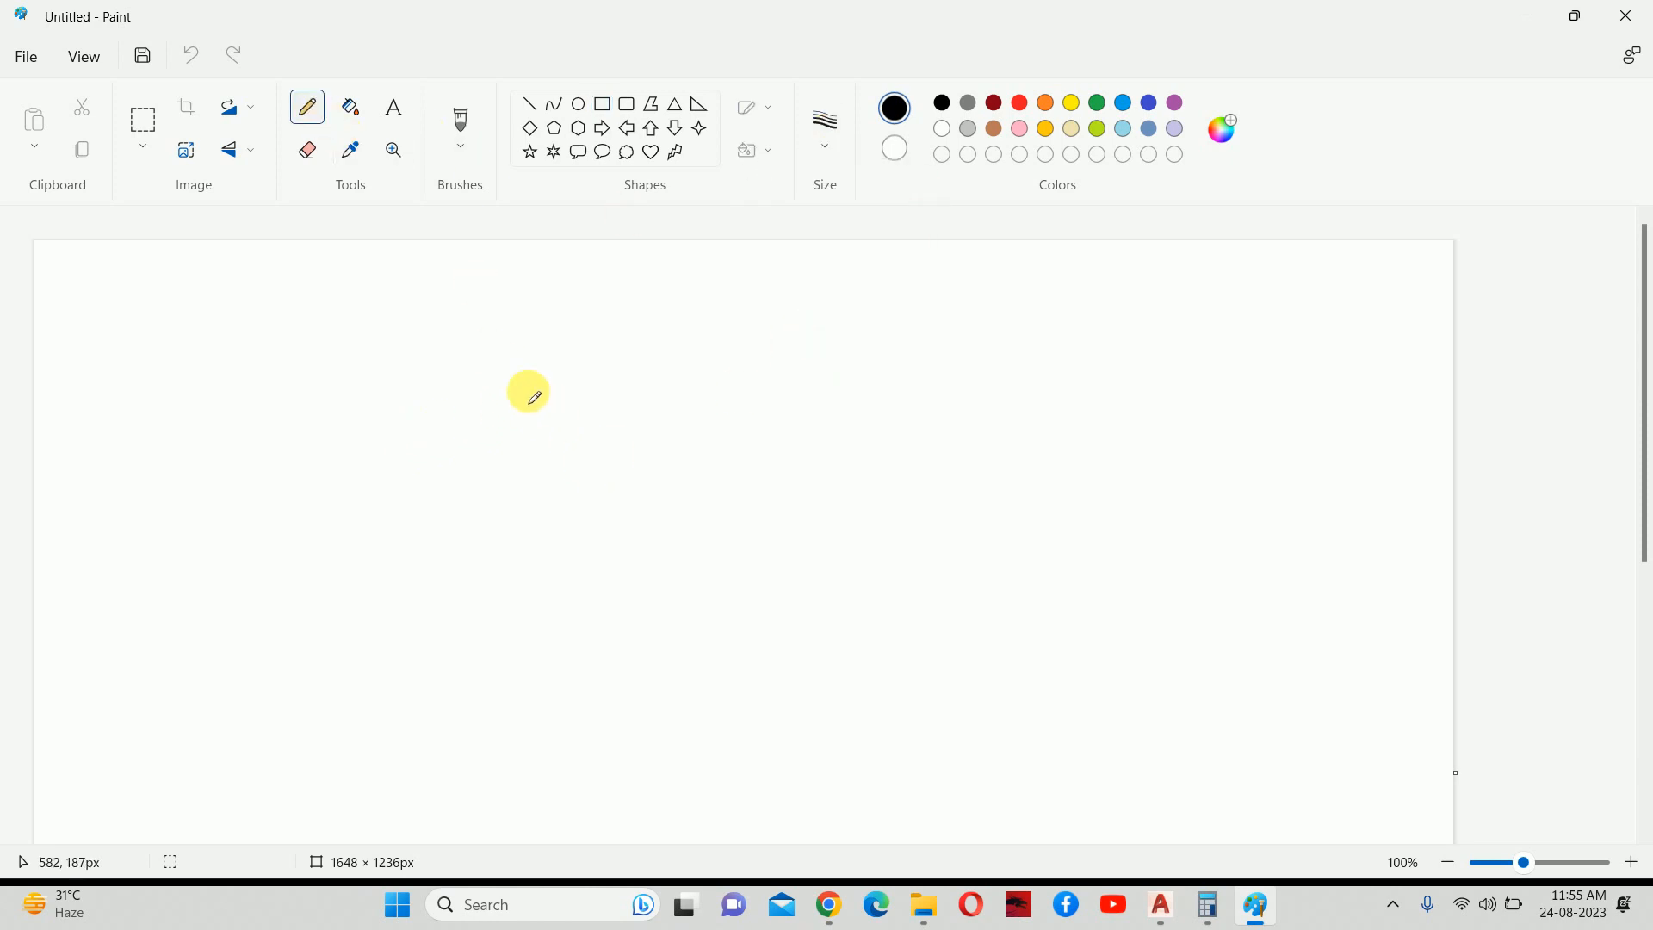
Handwrite 'CFM = 800' on the canvas.
left_click_drag(521, 298, 514, 369)
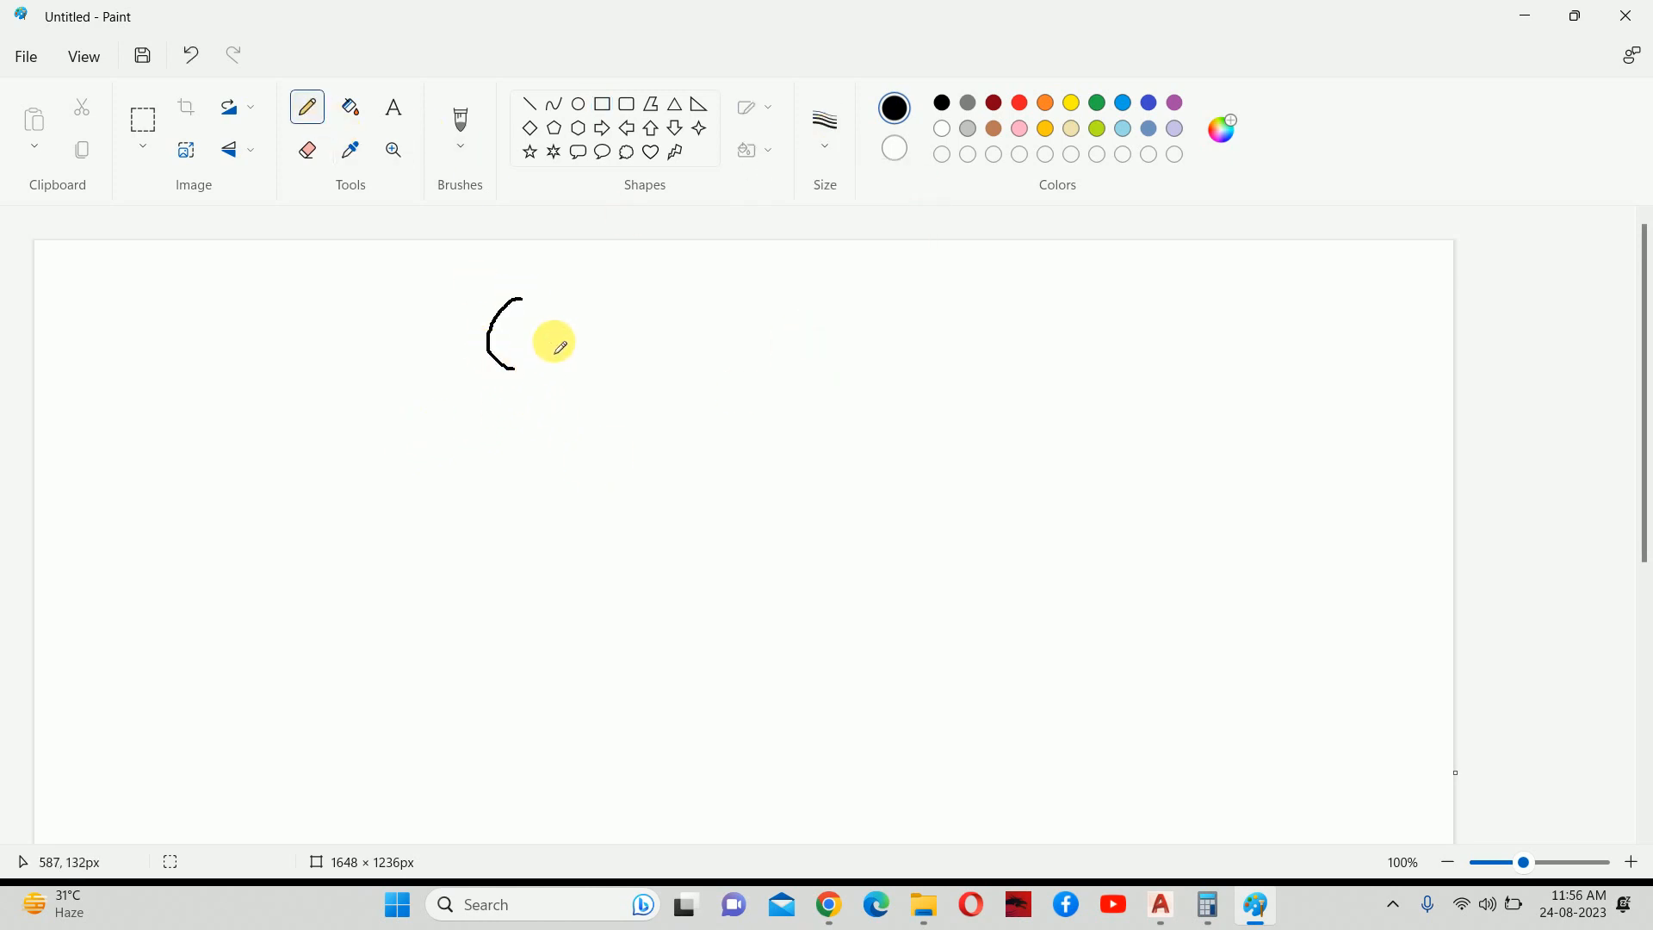
key("ctrl+z")
left_click_drag(531, 311, 527, 364)
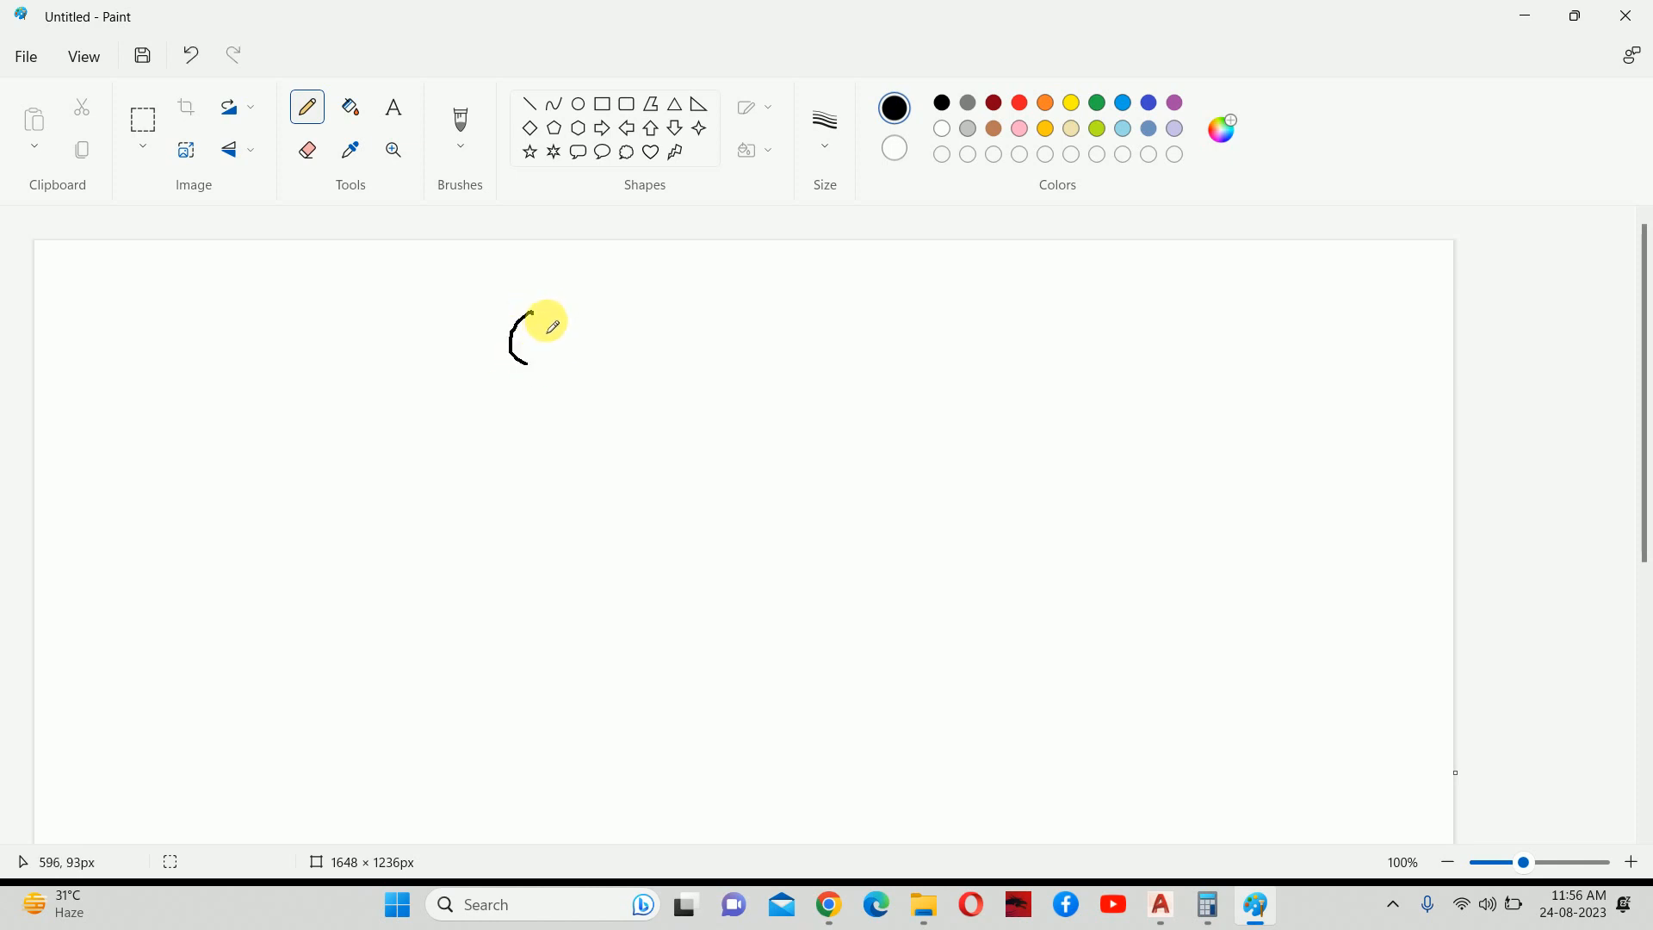
mouse_move(548, 317)
left_mouse_down()
mouse_move(572, 308)
mouse_move(576, 334)
mouse_move(656, 324)
mouse_move(663, 357)
left_mouse_up()
mouse_move(725, 327)
left_mouse_down()
mouse_move(754, 328)
mouse_move(732, 312)
left_mouse_up()
left_click_drag(862, 294, 886, 354)
left_click_drag(915, 296, 999, 300)
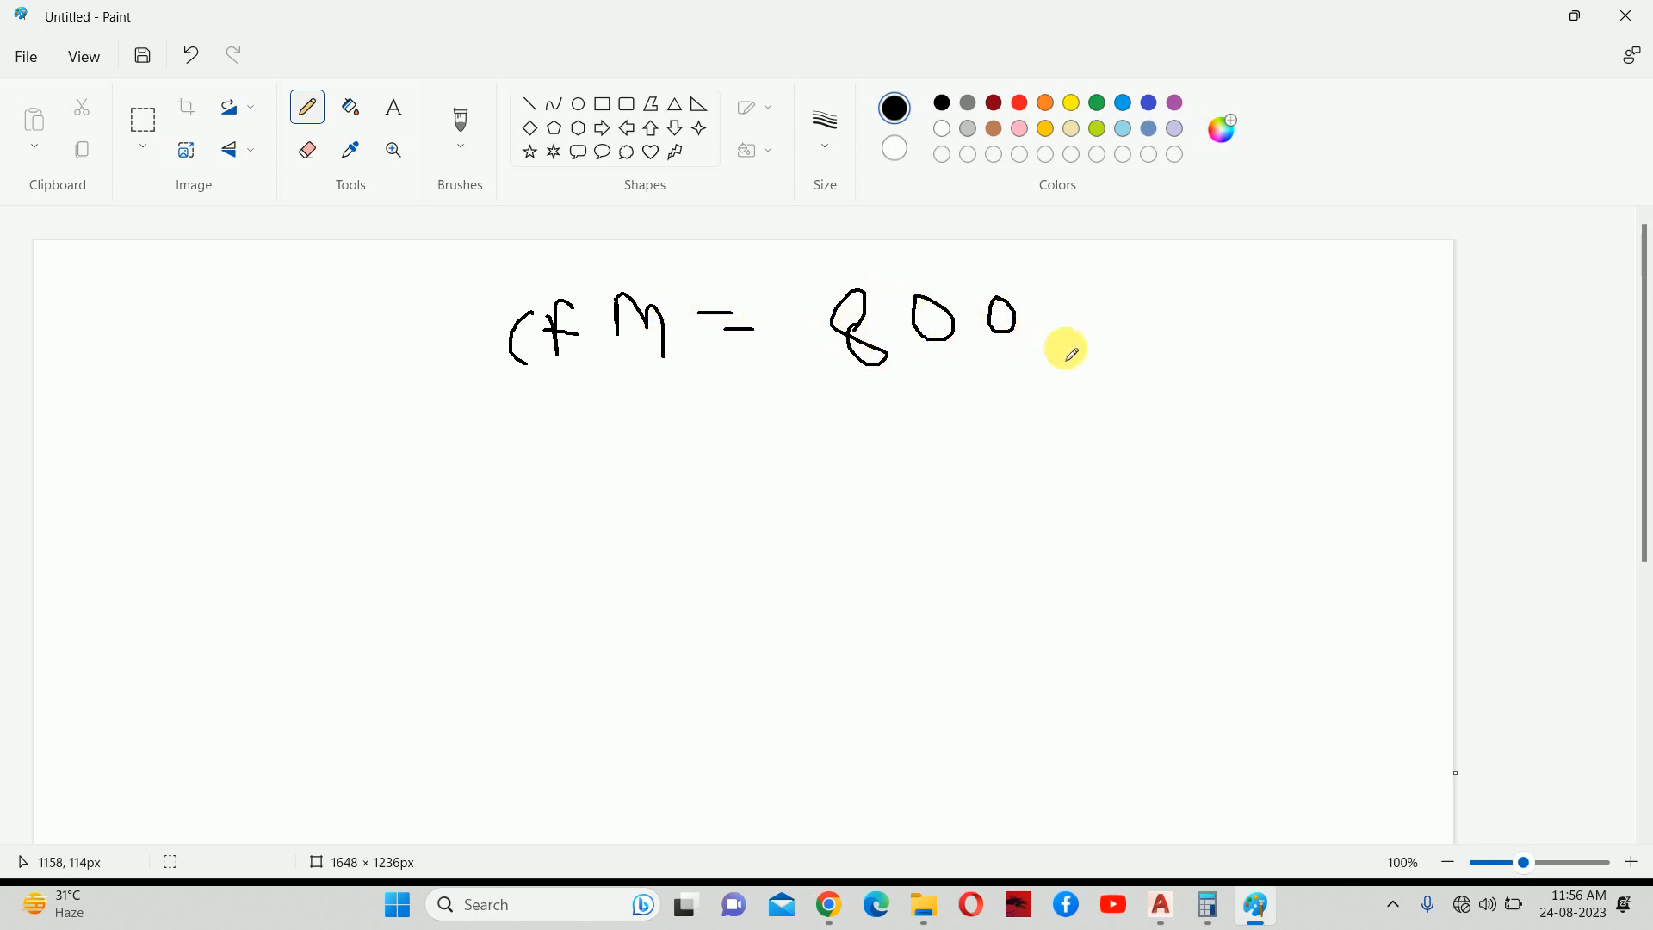
Handwrite 'V = 500 FPM' on the line below.
left_click_drag(585, 449, 589, 502)
left_click(514, 447)
mouse_move(685, 483)
left_mouse_down()
mouse_move(736, 485)
mouse_move(737, 454)
left_mouse_up()
mouse_move(893, 437)
left_mouse_down()
mouse_move(902, 479)
mouse_move(938, 433)
mouse_move(984, 445)
left_mouse_up()
left_click_drag(1043, 470, 1035, 437)
mouse_move(1157, 411)
left_mouse_down()
mouse_move(1162, 462)
mouse_move(1164, 409)
mouse_move(1175, 429)
mouse_move(1185, 398)
mouse_move(1190, 421)
mouse_move(1244, 421)
mouse_move(1225, 393)
mouse_move(1254, 372)
mouse_move(1276, 402)
left_mouse_up()
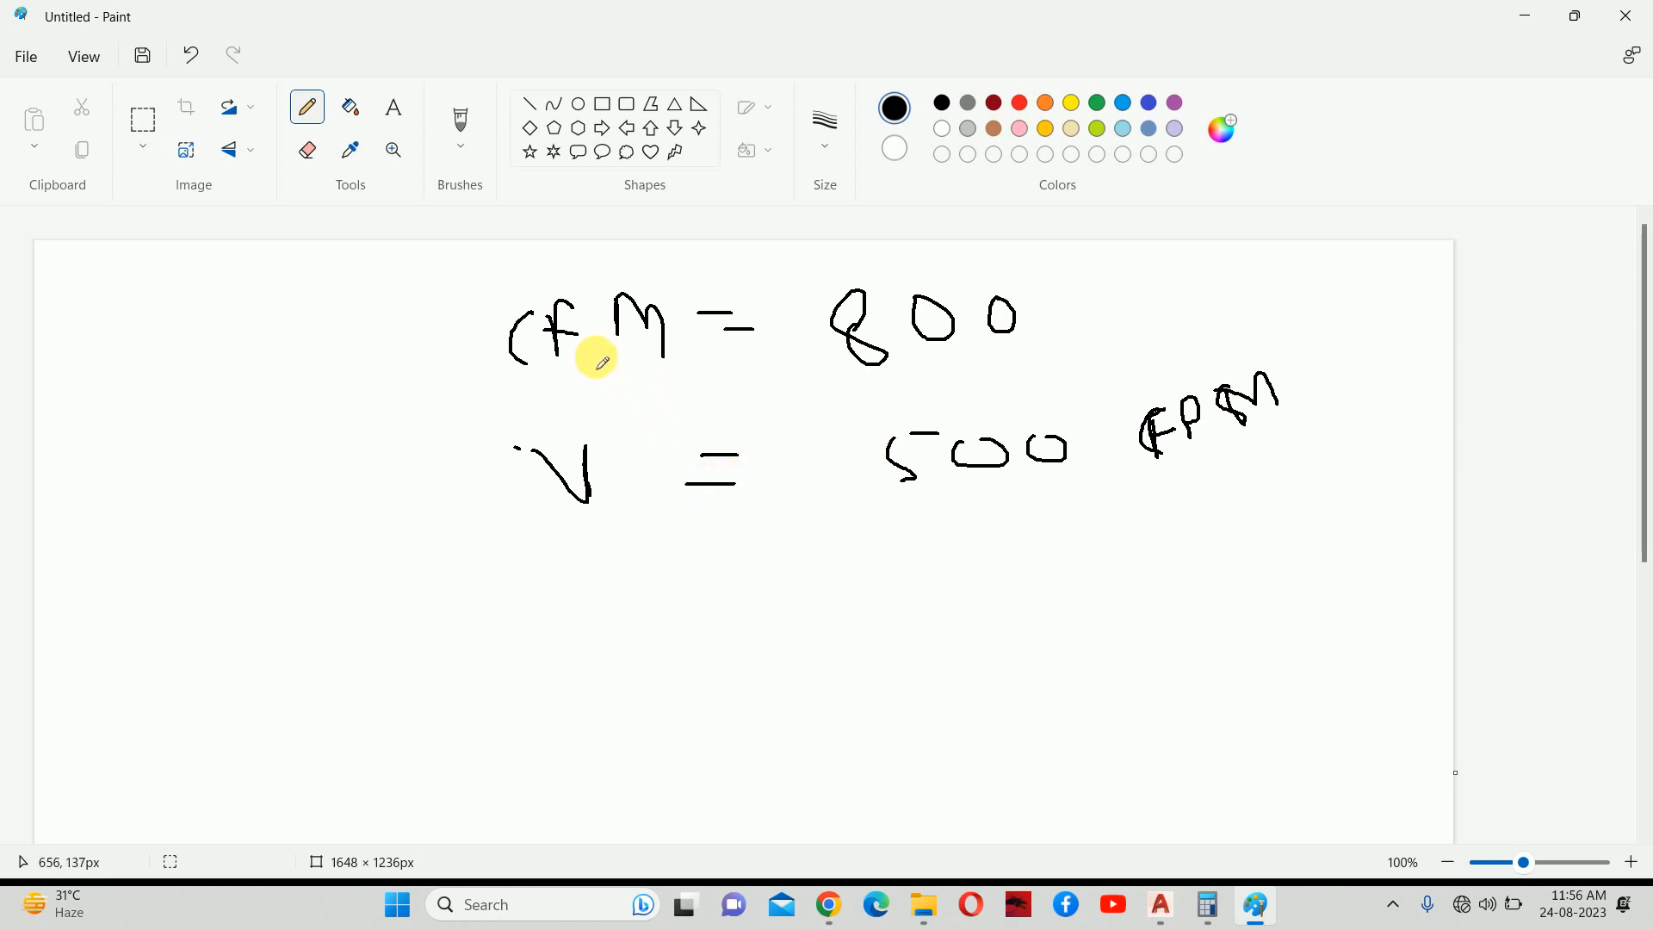
Label the lines 'Vol' and 'Vel.' in front of CFM and 500 FPM.
scroll(594, 359, "down", 2)
scroll(669, 417, "up", 2)
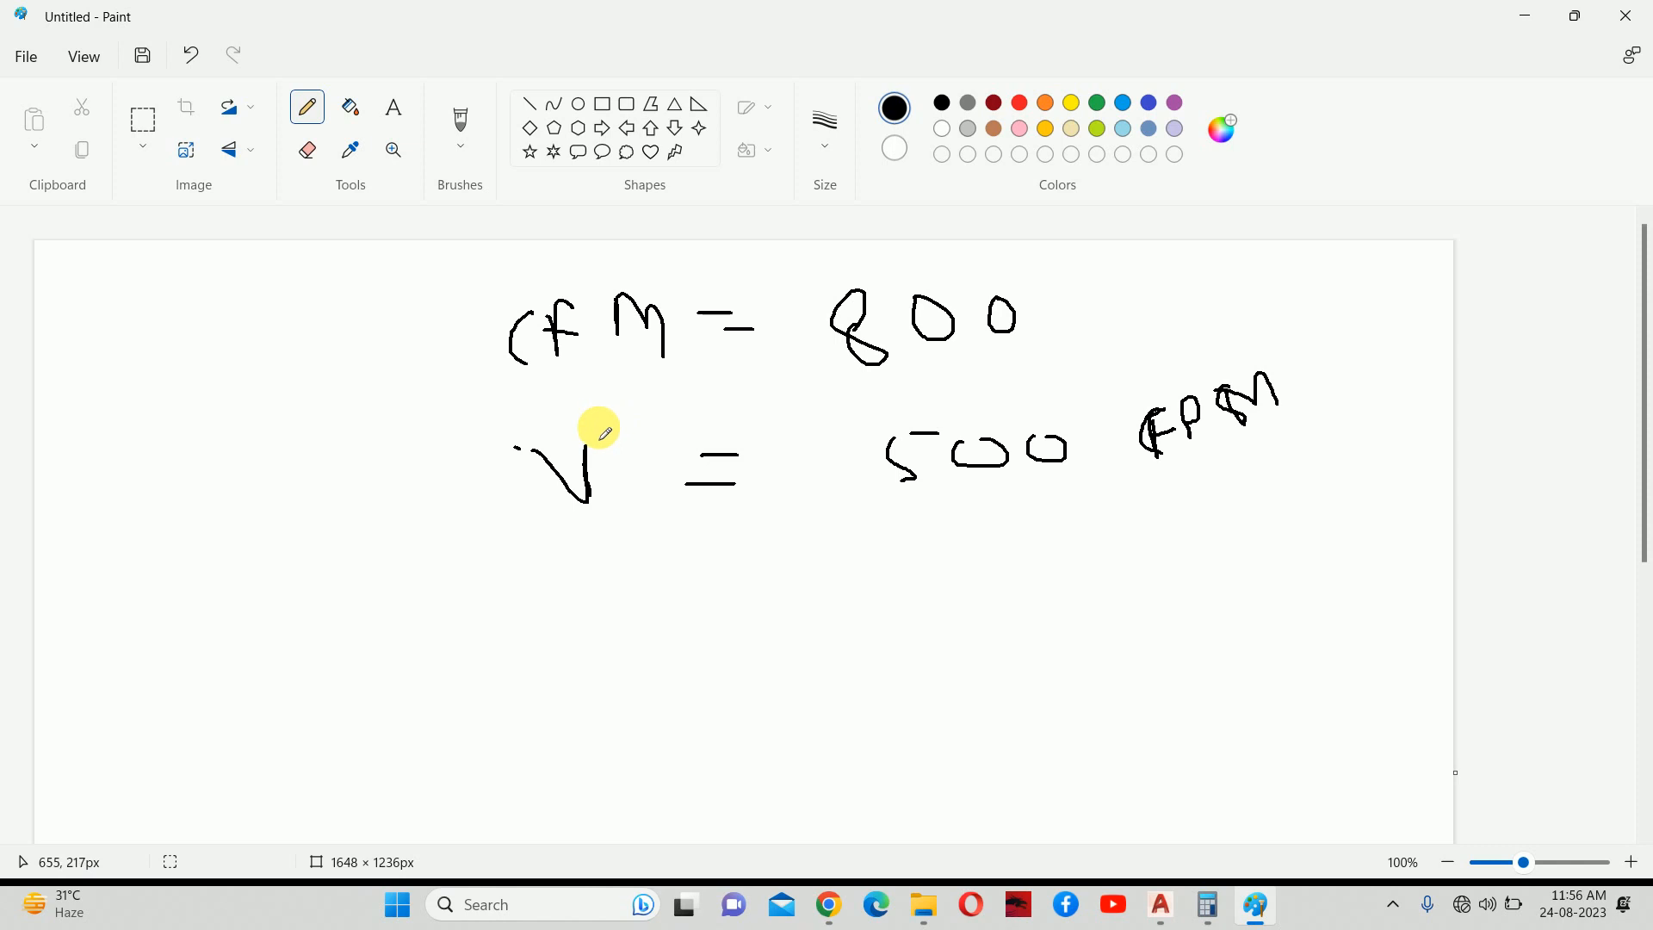
scroll(594, 423, "down", 2)
scroll(588, 430, "up", 2)
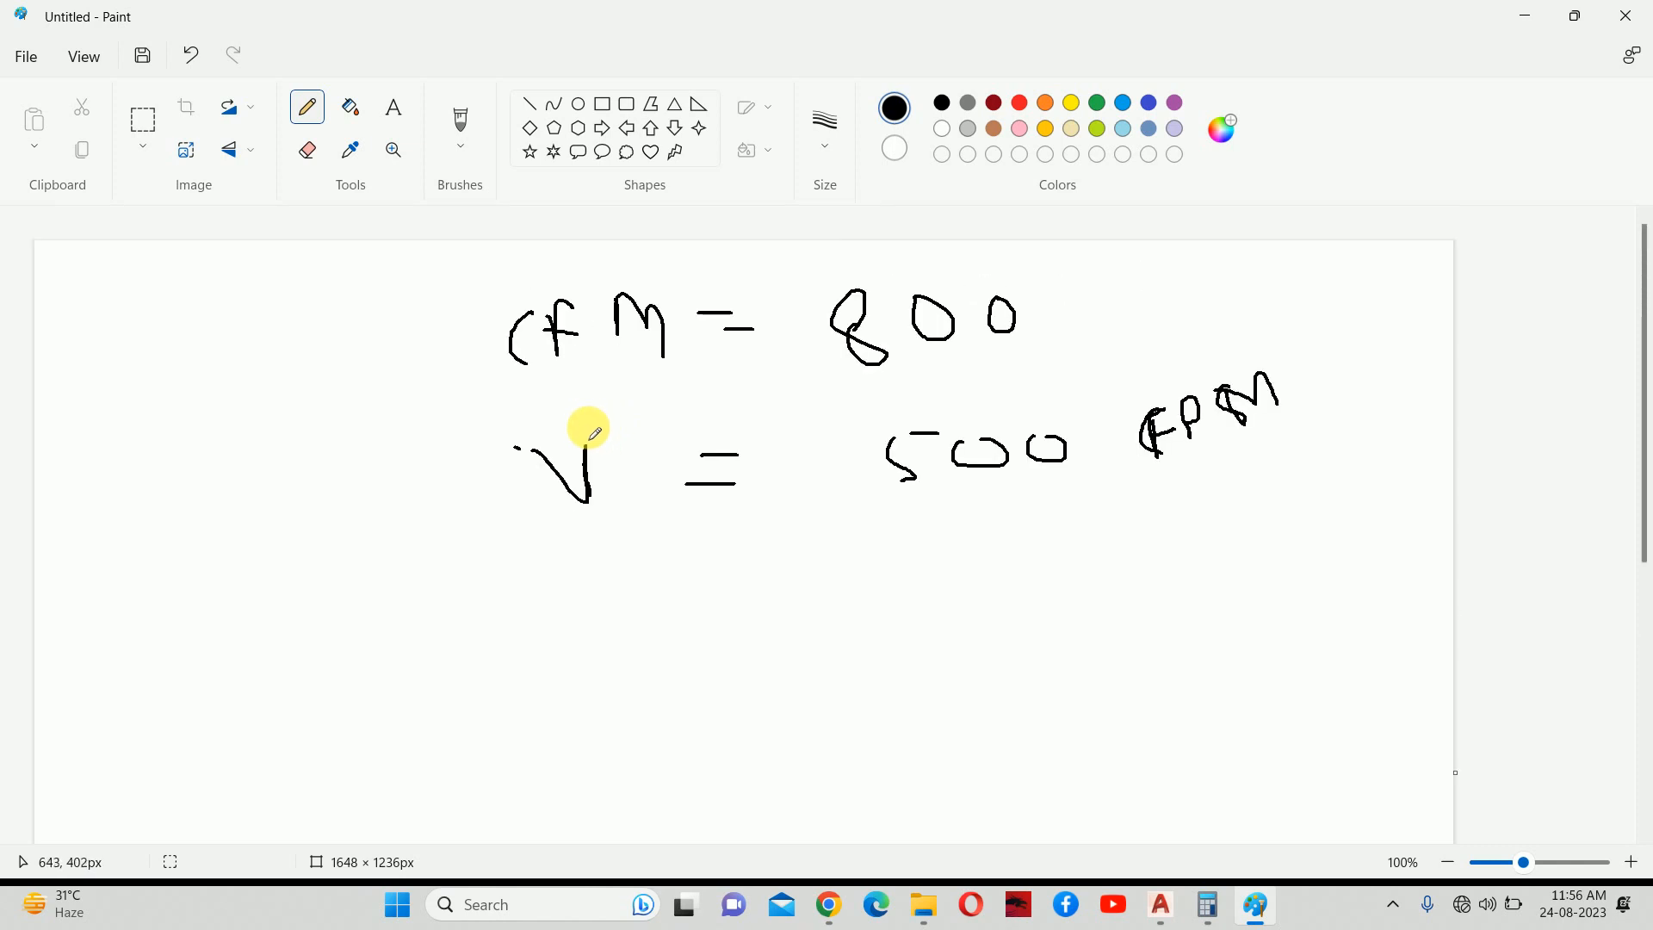
left_click_drag(354, 329, 433, 351)
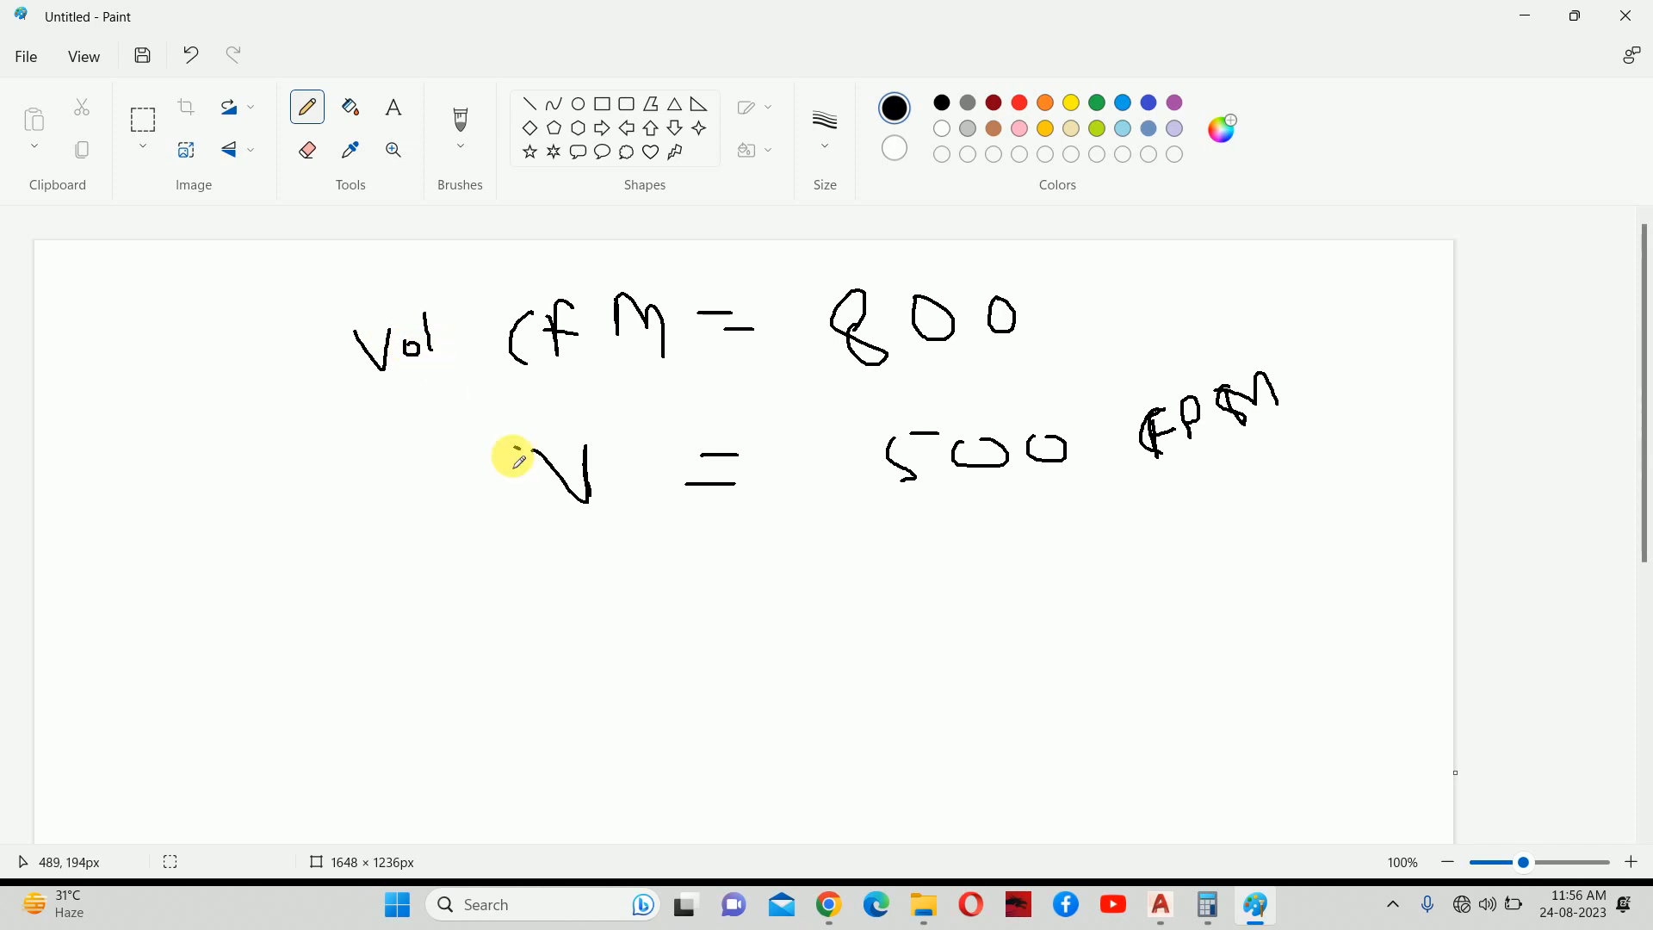
left_click_drag(609, 487, 645, 496)
left_click(657, 487)
Add a Q before Vol, write 'Q = A x V' below, and underline 500 FPM.
mouse_move(272, 333)
left_mouse_down()
mouse_move(301, 379)
mouse_move(346, 398)
left_mouse_up()
mouse_move(535, 602)
left_mouse_down()
mouse_move(543, 676)
mouse_move(534, 602)
left_mouse_up()
left_click_drag(562, 661, 602, 682)
left_click_drag(664, 635, 704, 616)
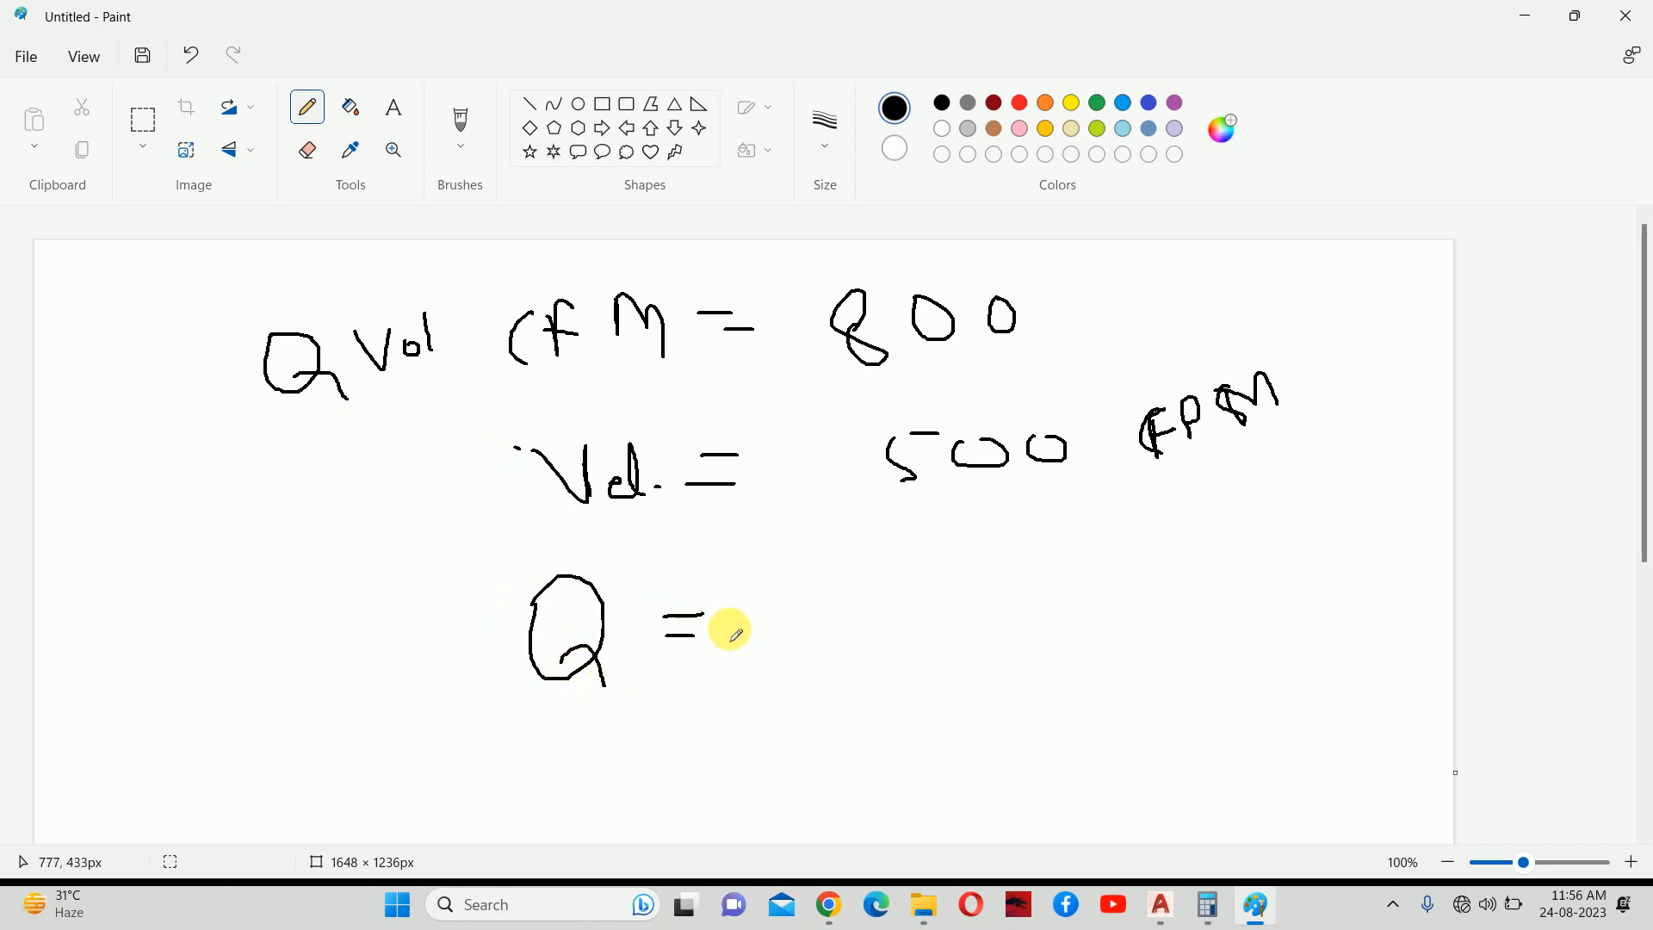
mouse_move(856, 604)
left_mouse_down()
mouse_move(854, 646)
mouse_move(864, 604)
left_mouse_up()
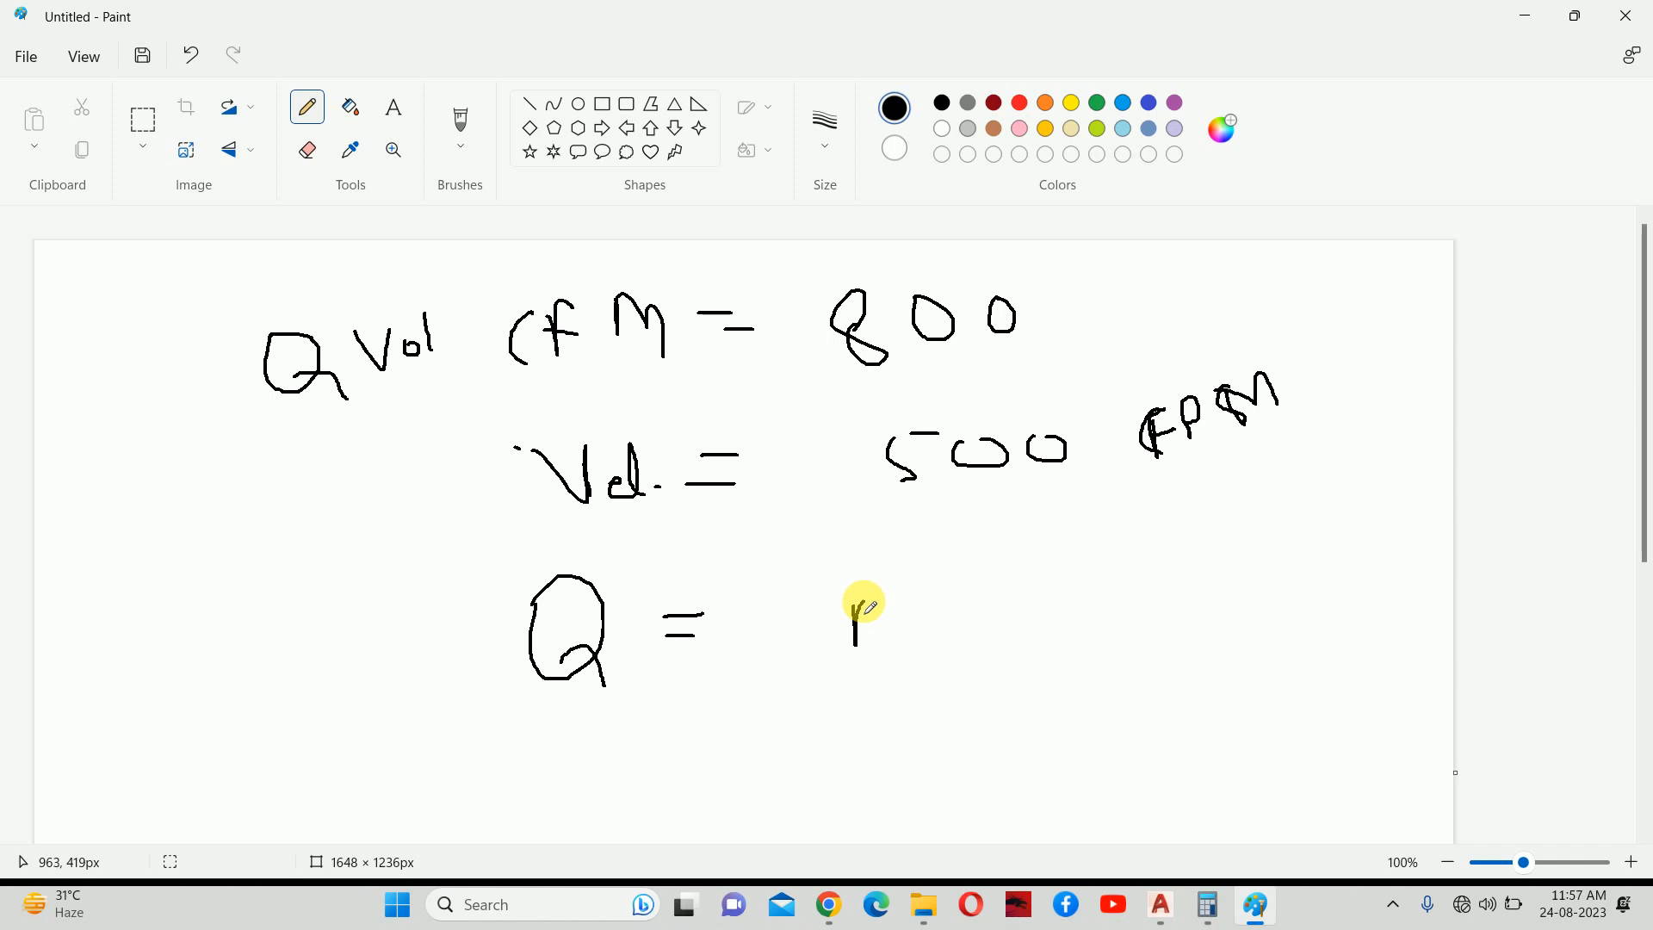
mouse_move(858, 607)
left_mouse_down()
mouse_move(860, 578)
mouse_move(887, 635)
mouse_move(885, 608)
mouse_move(933, 618)
left_mouse_up()
mouse_move(932, 592)
left_mouse_down()
mouse_move(916, 622)
mouse_move(987, 567)
left_mouse_up()
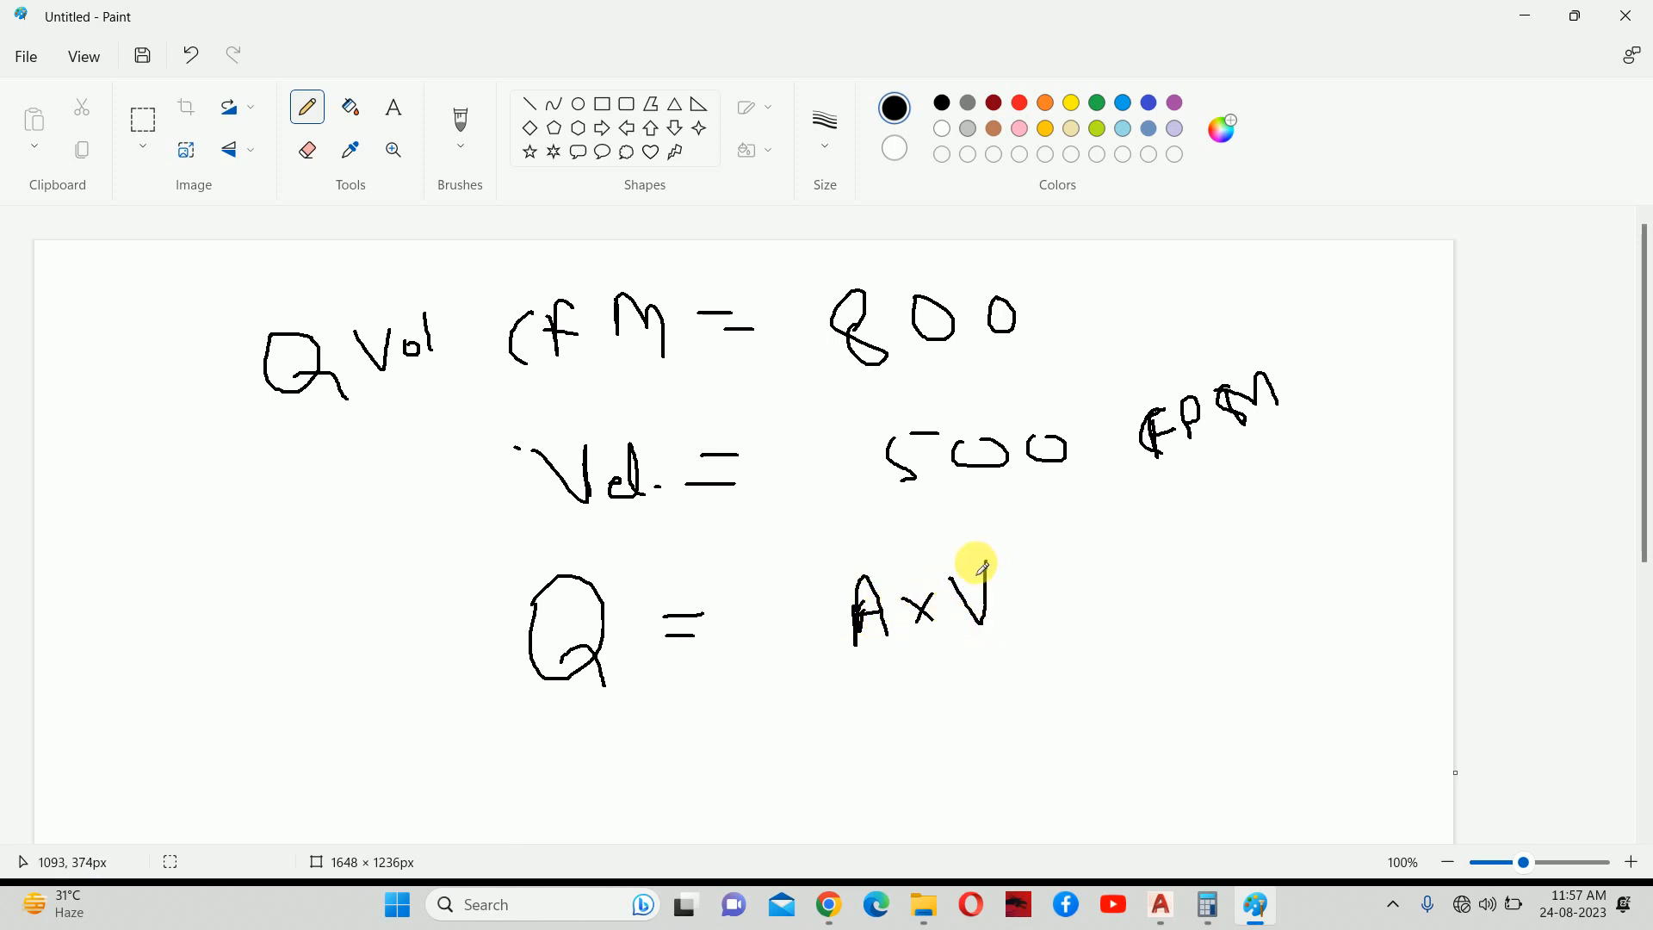
left_click_drag(898, 494, 1222, 494)
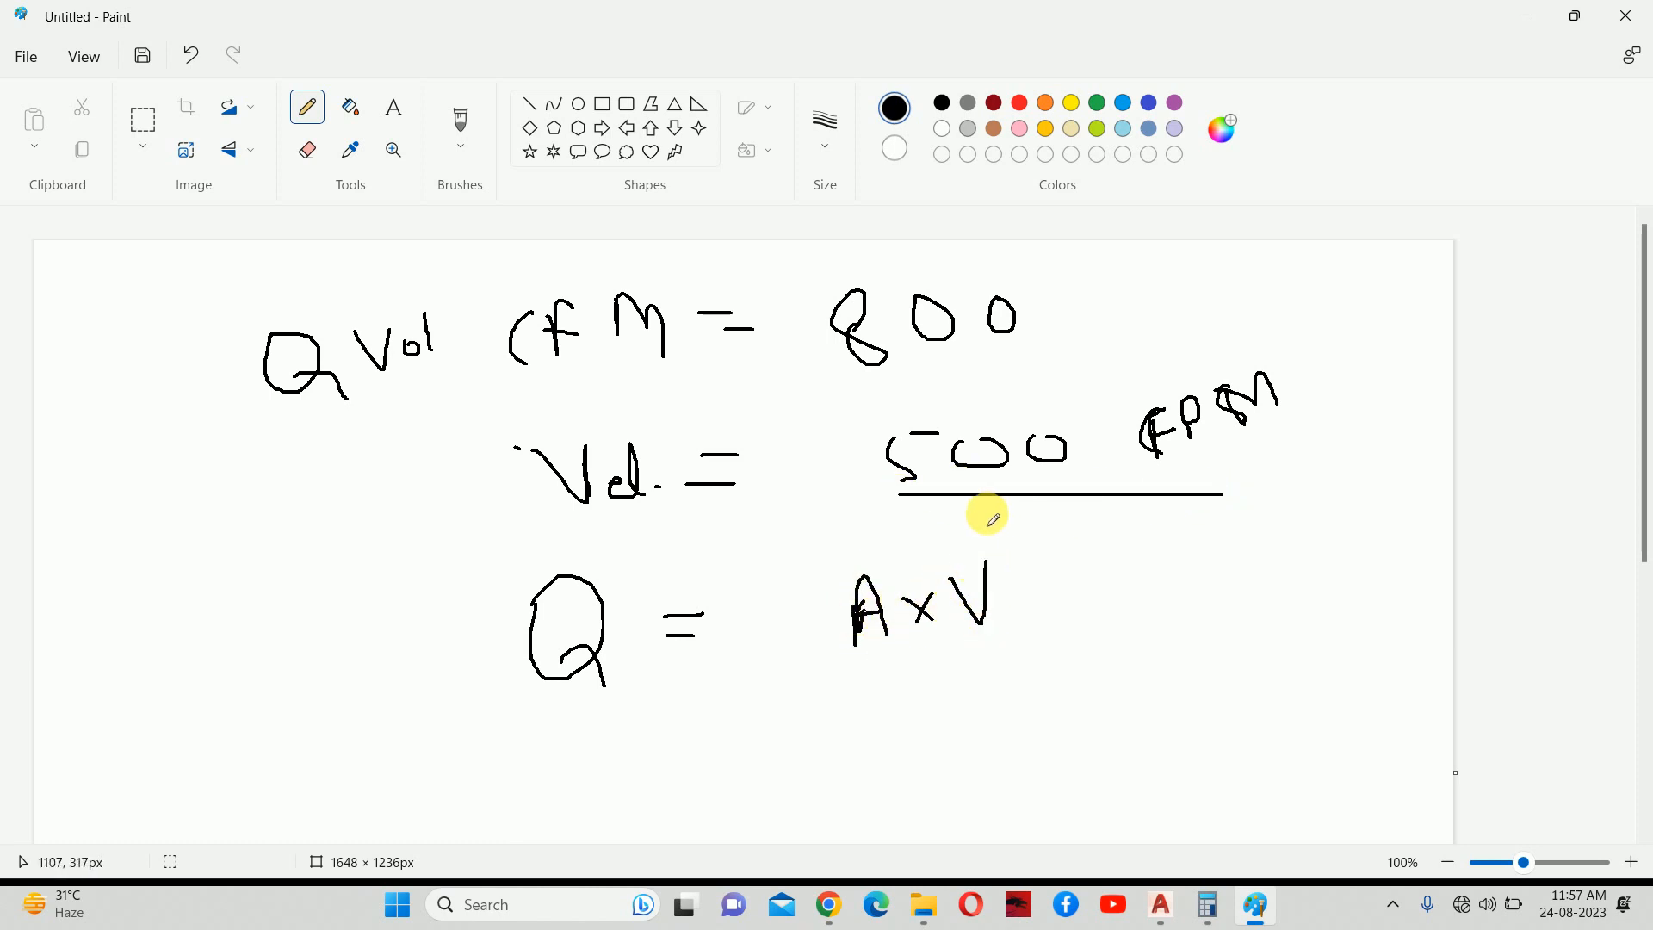
Write the substitution '800 = A x 500' below the formula.
scroll(826, 533, "down", 4)
mouse_move(586, 523)
left_mouse_down()
mouse_move(602, 499)
mouse_move(628, 517)
mouse_move(617, 487)
left_mouse_up()
mouse_move(693, 482)
left_mouse_down()
mouse_move(670, 483)
mouse_move(811, 484)
mouse_move(829, 465)
left_mouse_up()
mouse_move(927, 505)
left_mouse_down()
mouse_move(943, 436)
mouse_move(982, 514)
mouse_move(997, 476)
left_mouse_up()
mouse_move(1009, 463)
left_mouse_down()
mouse_move(1042, 488)
mouse_move(1030, 496)
left_mouse_up()
mouse_move(1071, 437)
left_mouse_down()
mouse_move(1091, 472)
mouse_move(1076, 487)
left_mouse_up()
mouse_move(1103, 436)
left_mouse_down()
mouse_move(1088, 441)
mouse_move(1141, 464)
mouse_move(1132, 449)
left_mouse_up()
mouse_move(1171, 437)
left_mouse_down()
mouse_move(1180, 450)
mouse_move(1172, 439)
left_mouse_up()
Write 'A = 8/5 =' and check 8 ÷ 5 in Calculator.
mouse_move(624, 684)
left_mouse_down()
mouse_move(663, 645)
mouse_move(665, 662)
left_mouse_up()
mouse_move(624, 644)
left_mouse_down()
mouse_move(809, 626)
mouse_move(797, 604)
left_mouse_up()
mouse_move(918, 586)
left_mouse_down()
mouse_move(922, 609)
mouse_move(934, 588)
left_mouse_up()
mouse_move(928, 652)
left_mouse_down()
mouse_move(960, 644)
mouse_move(955, 669)
mouse_move(1052, 627)
mouse_move(1042, 614)
left_mouse_up()
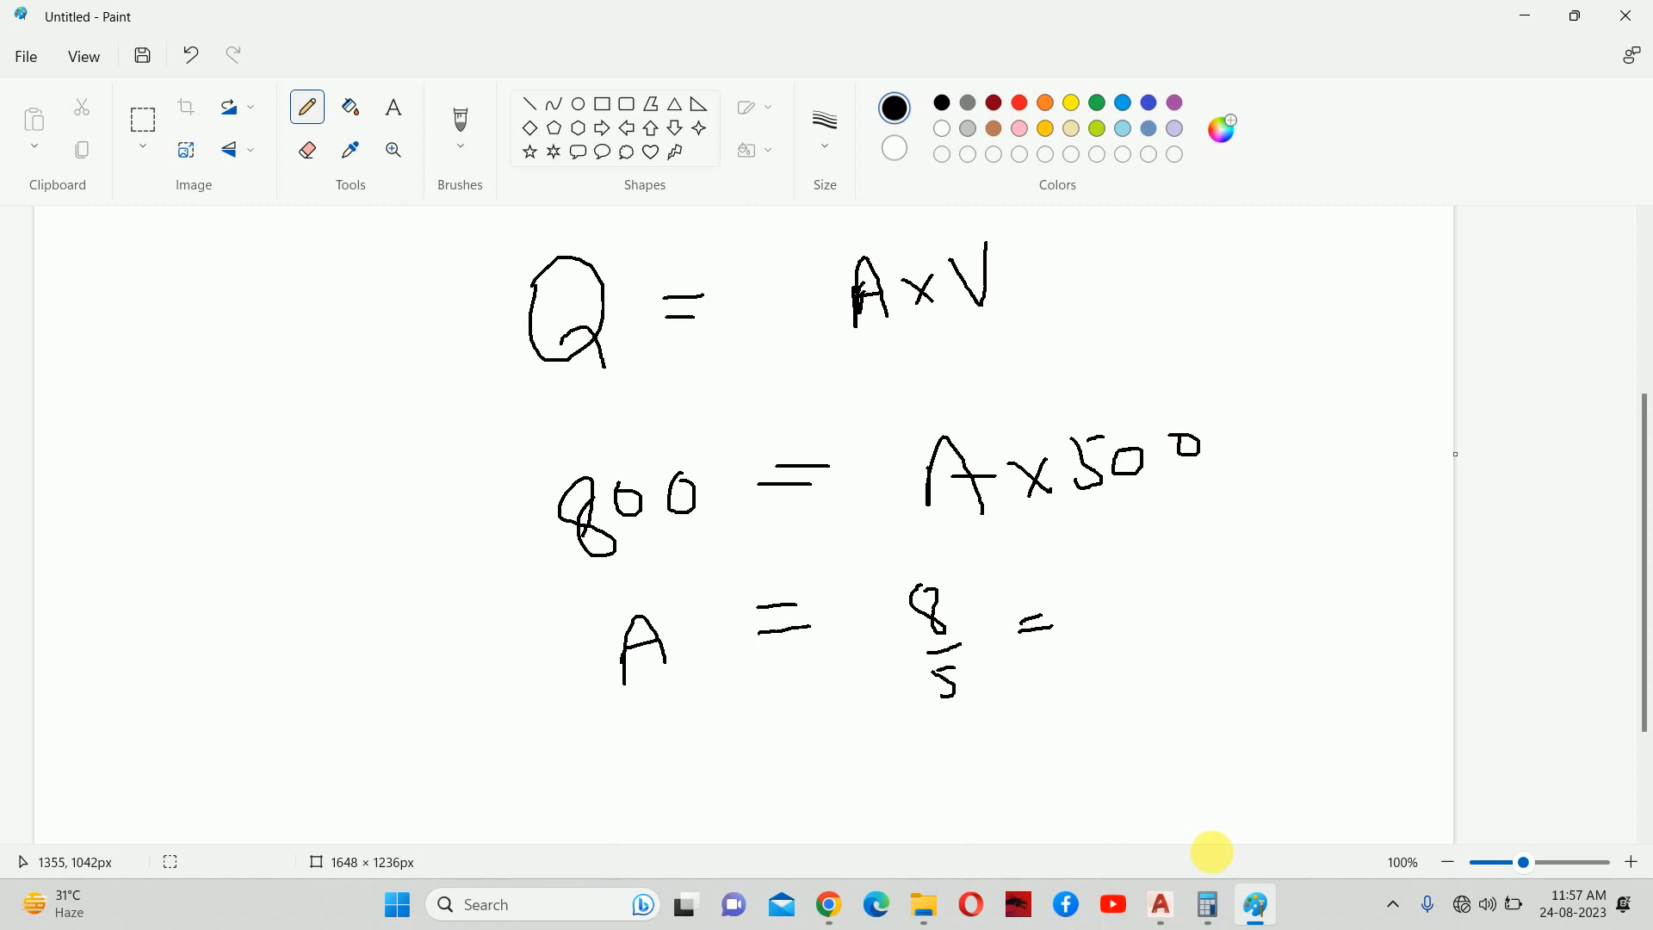
left_click(1213, 902)
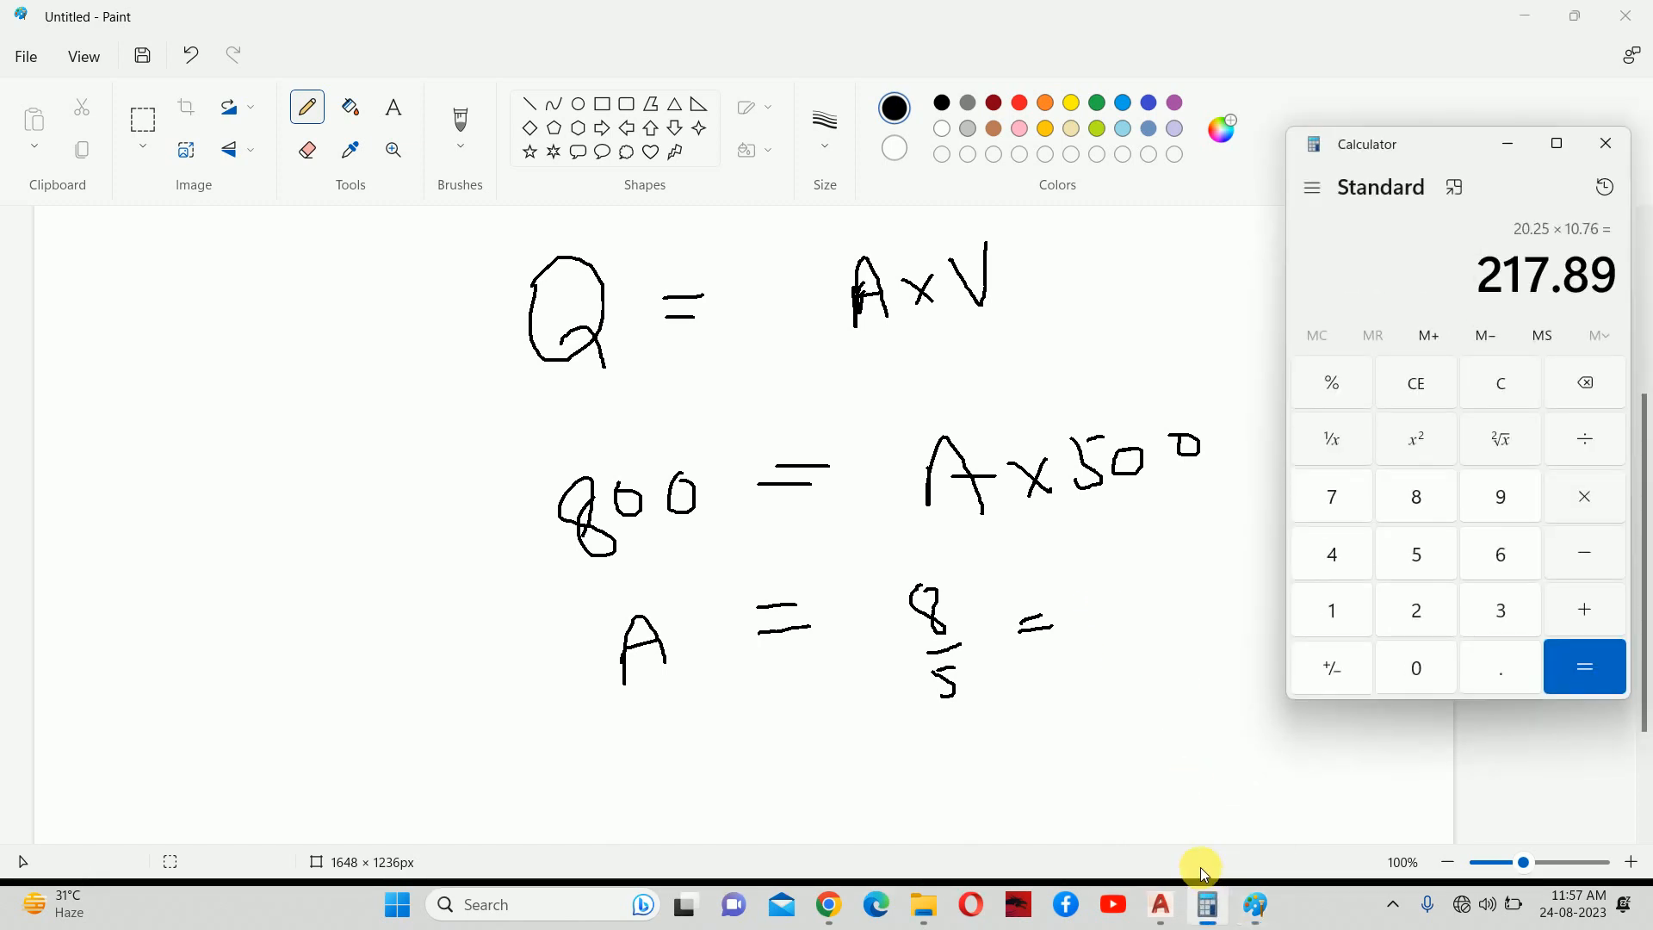
type("8")
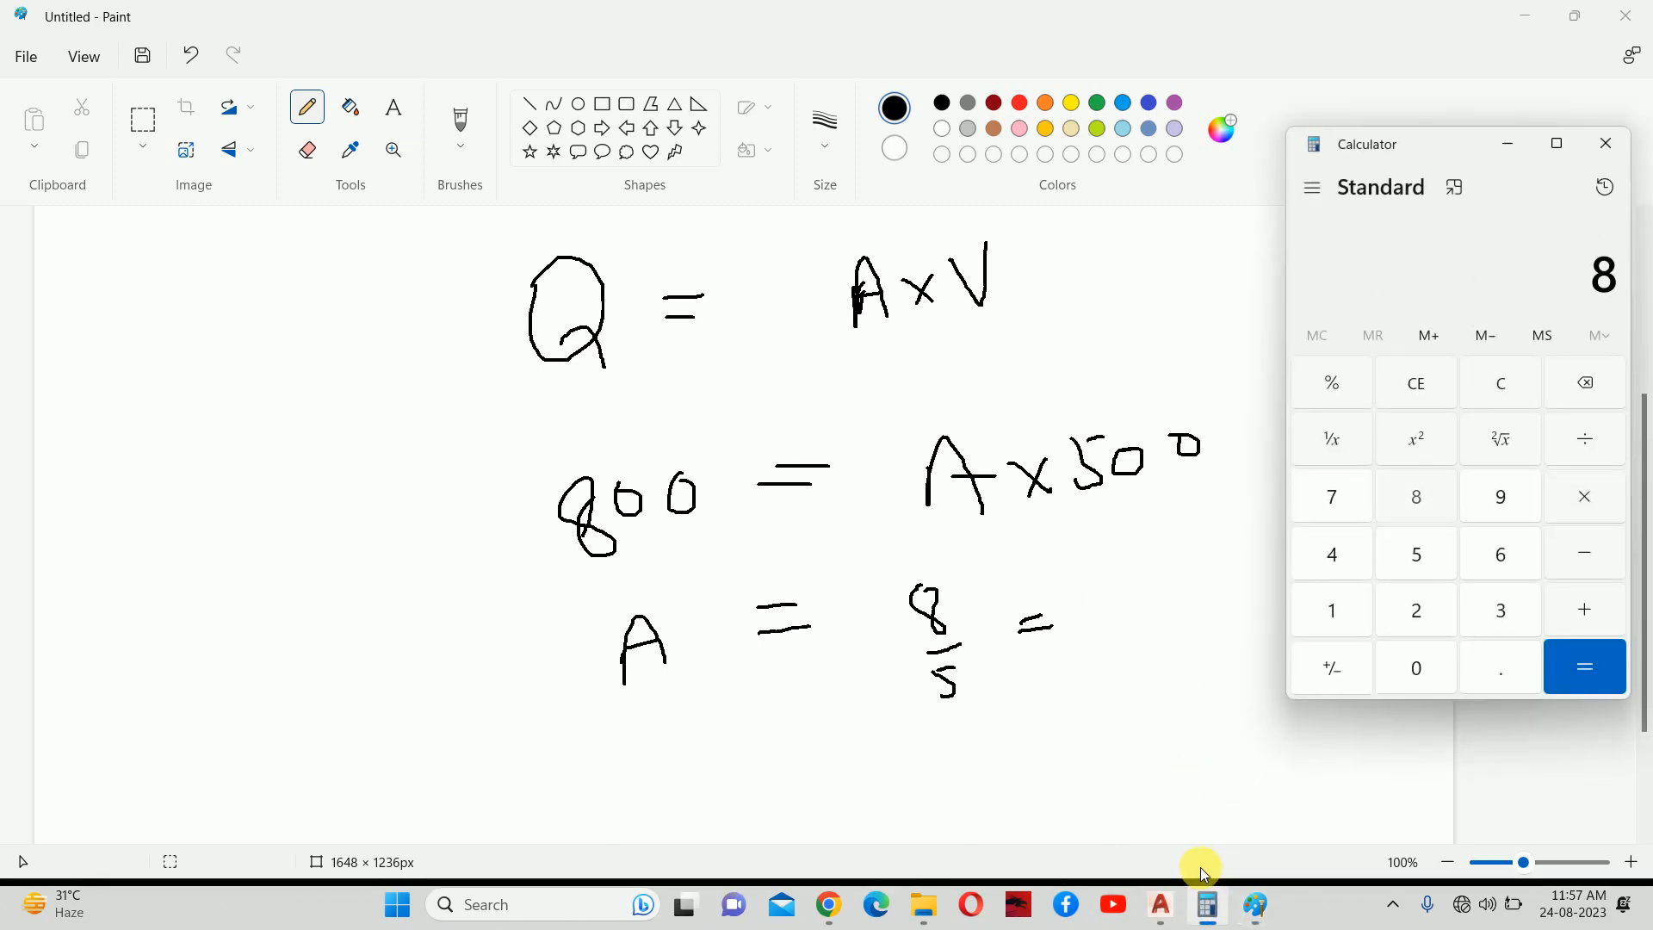
key("Return")
left_click(1507, 141)
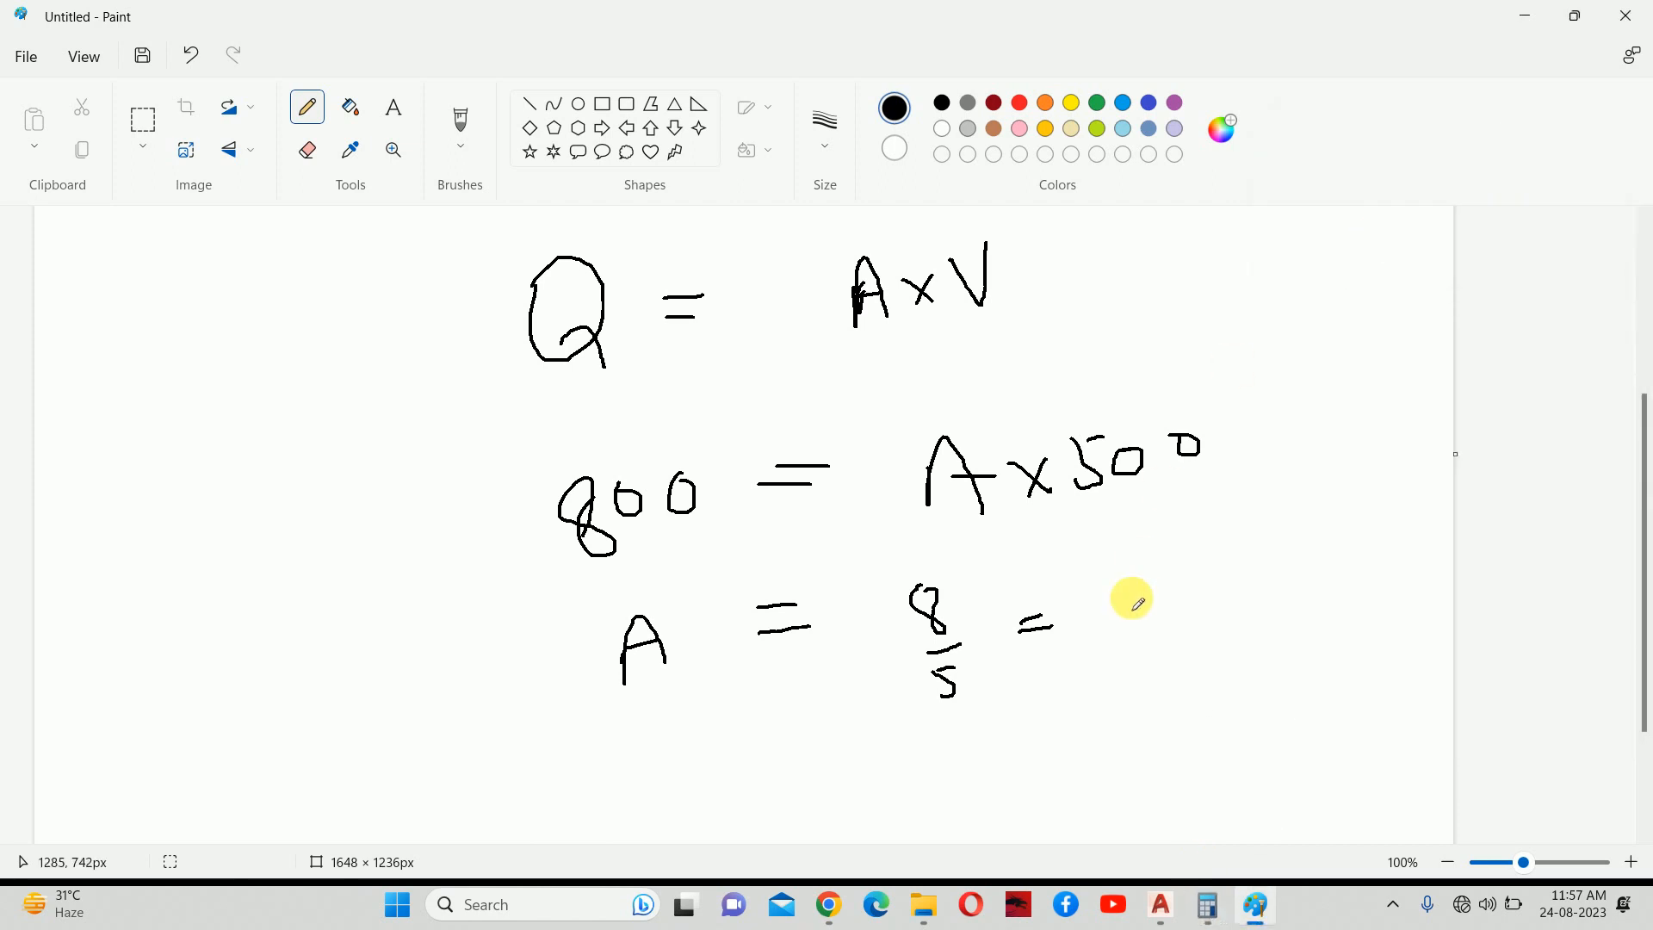
Write the result 1.6' after A = 8/5 =.
left_click_drag(1112, 566, 1123, 603)
left_click(1144, 584)
left_click_drag(1164, 546, 1173, 570)
left_click_drag(1229, 502, 1225, 528)
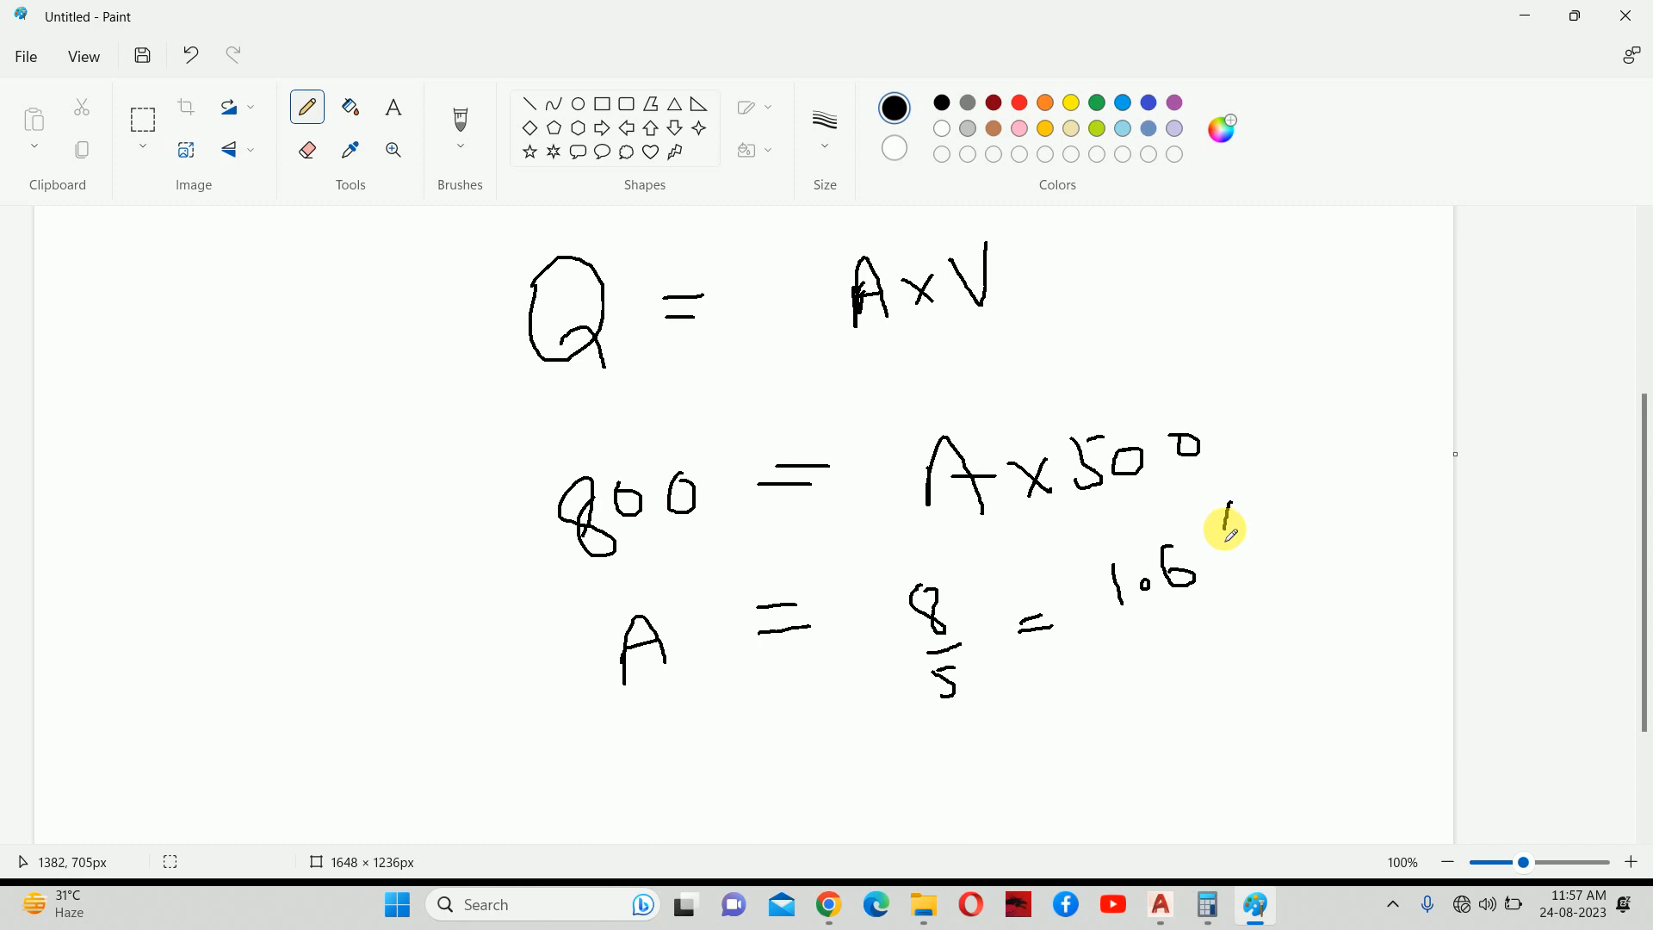
scroll(913, 516, "down", 2)
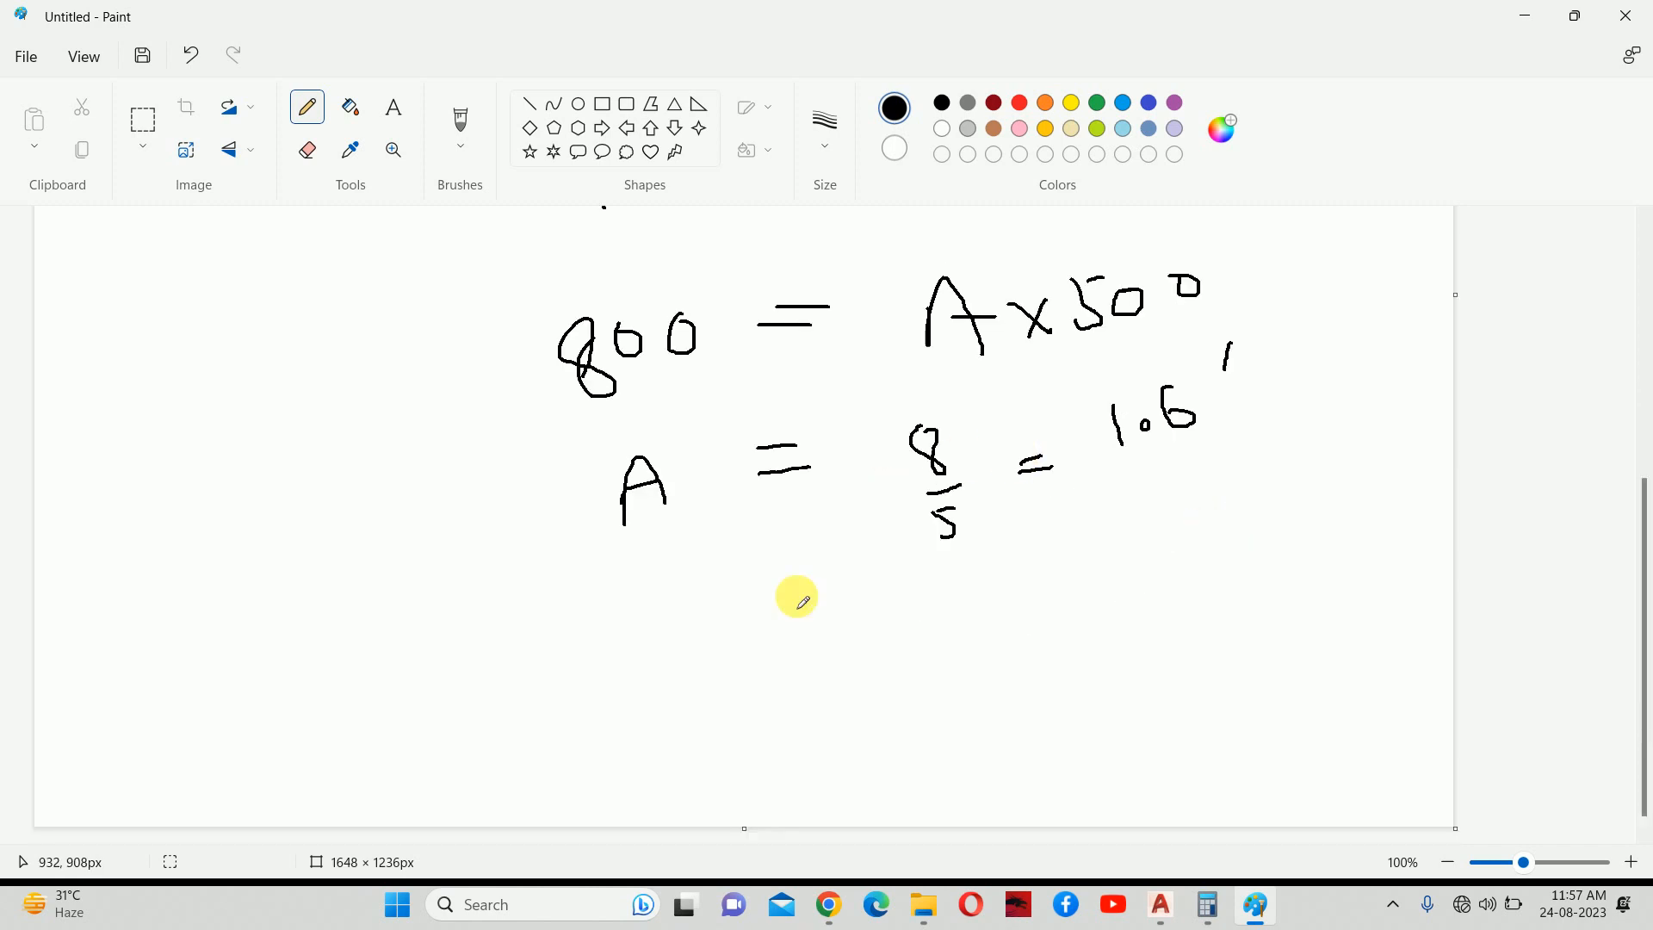
Sketch a grille rectangle with height 4" and length L, and mark 1.6 as sq ft.
mouse_move(320, 621)
left_mouse_down()
mouse_move(317, 708)
mouse_move(635, 602)
mouse_move(638, 683)
mouse_move(334, 689)
left_mouse_up()
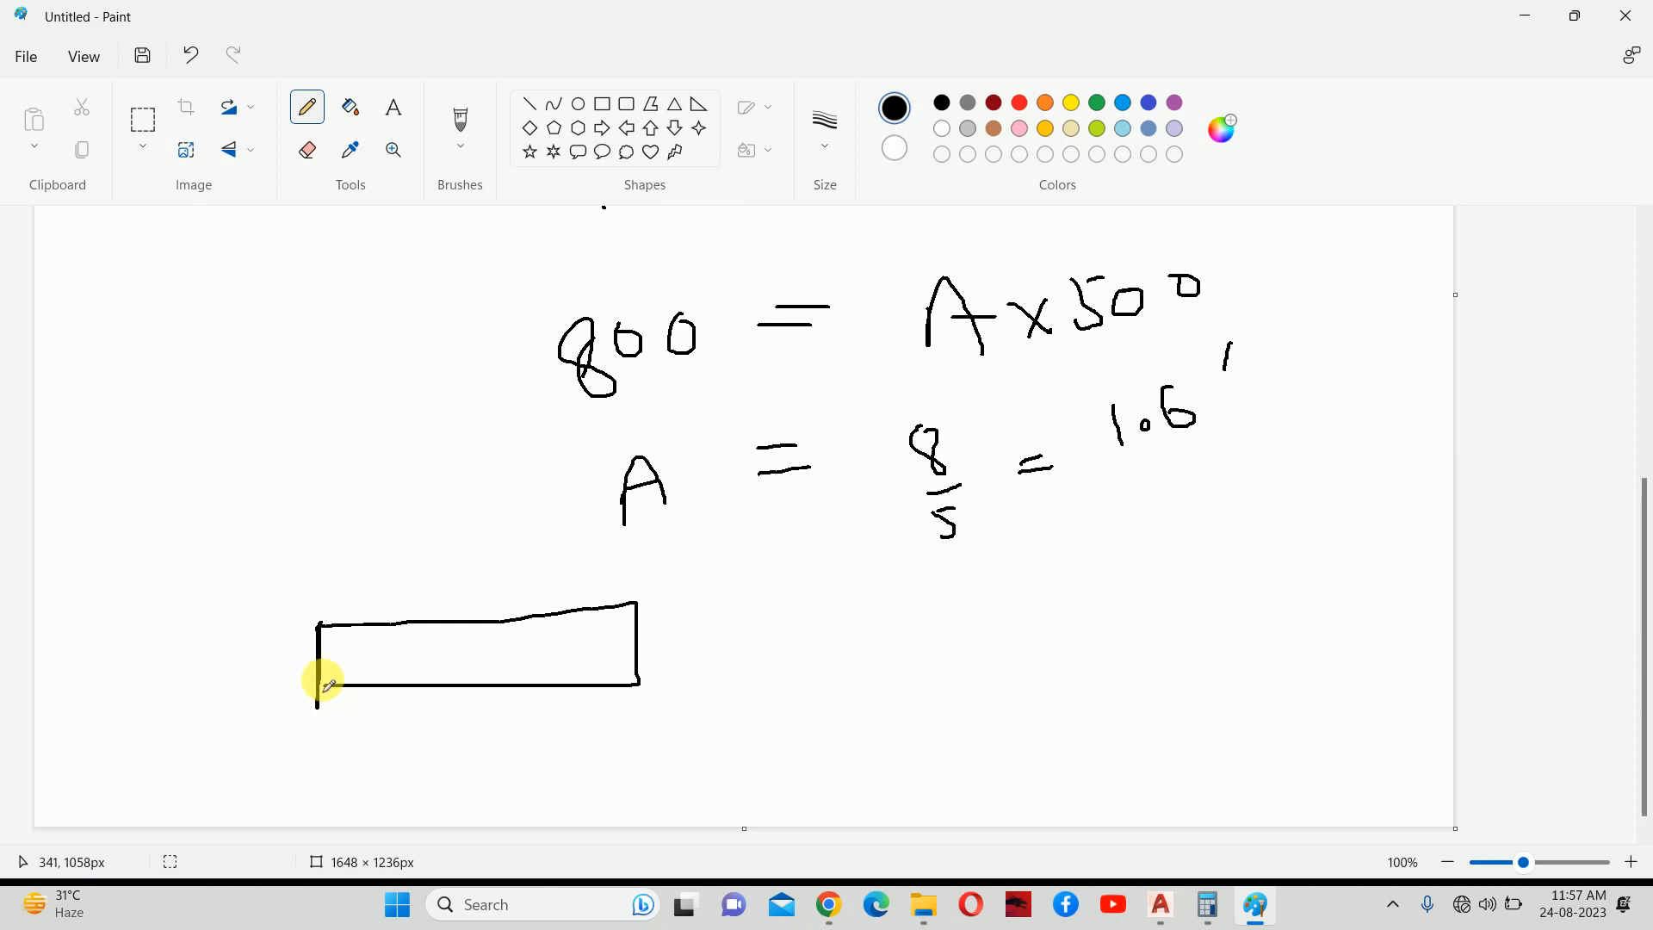
mouse_move(257, 645)
left_mouse_down()
mouse_move(270, 676)
mouse_move(273, 620)
mouse_move(287, 641)
left_mouse_up()
left_click_drag(259, 704, 276, 692)
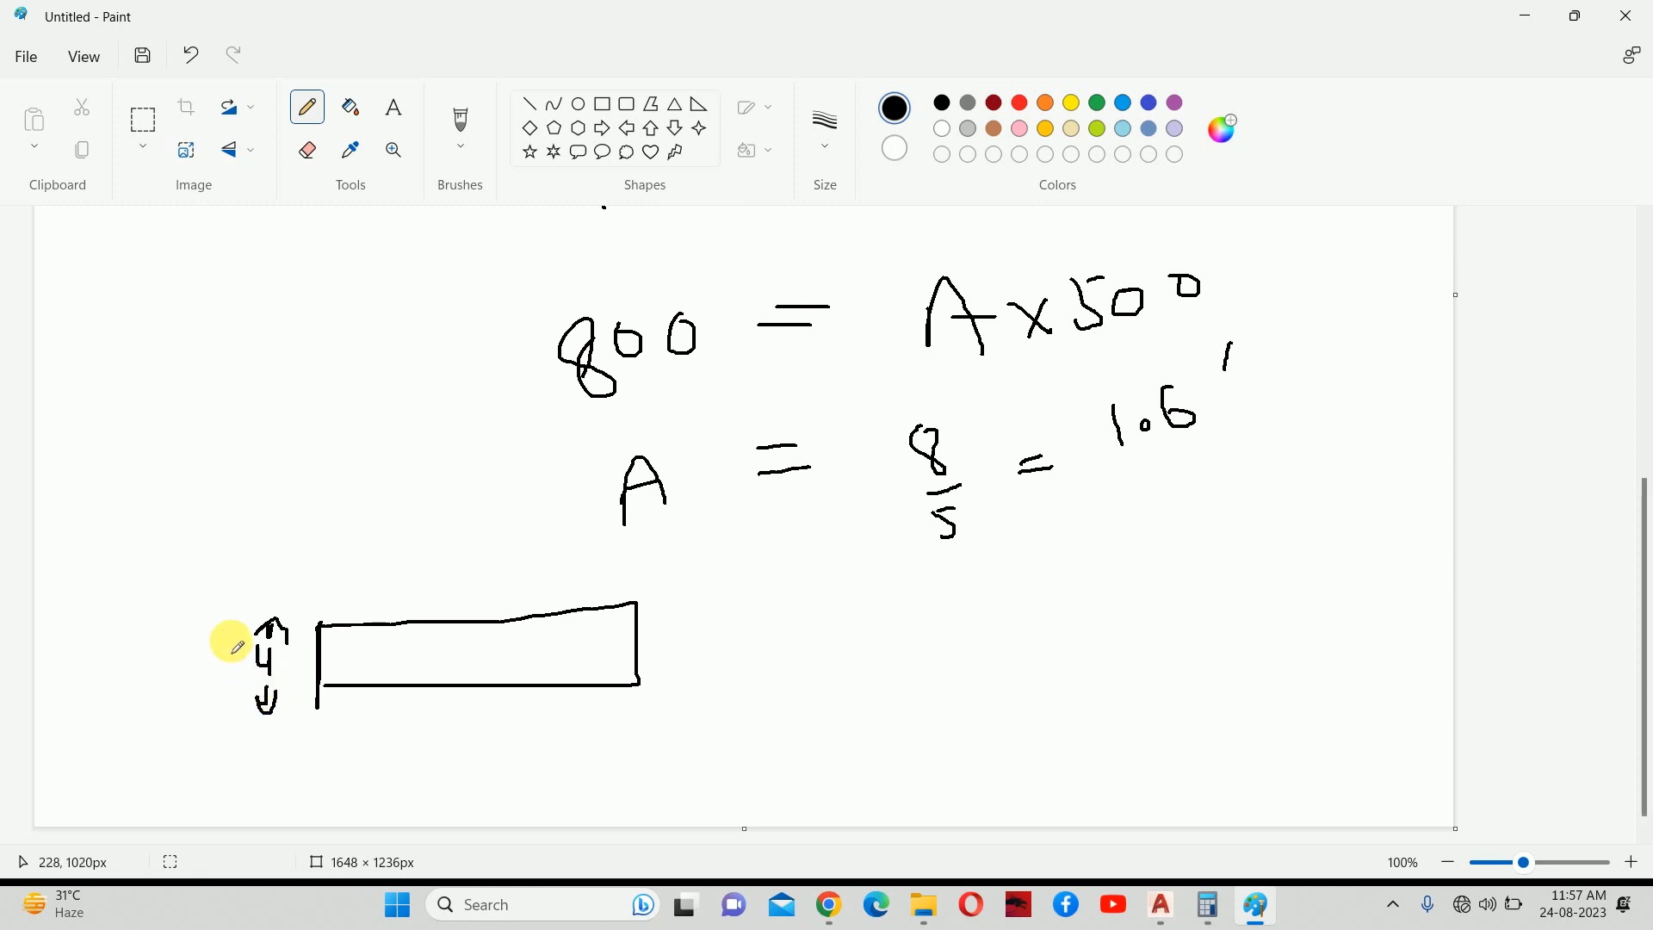
left_click_drag(435, 579, 467, 608)
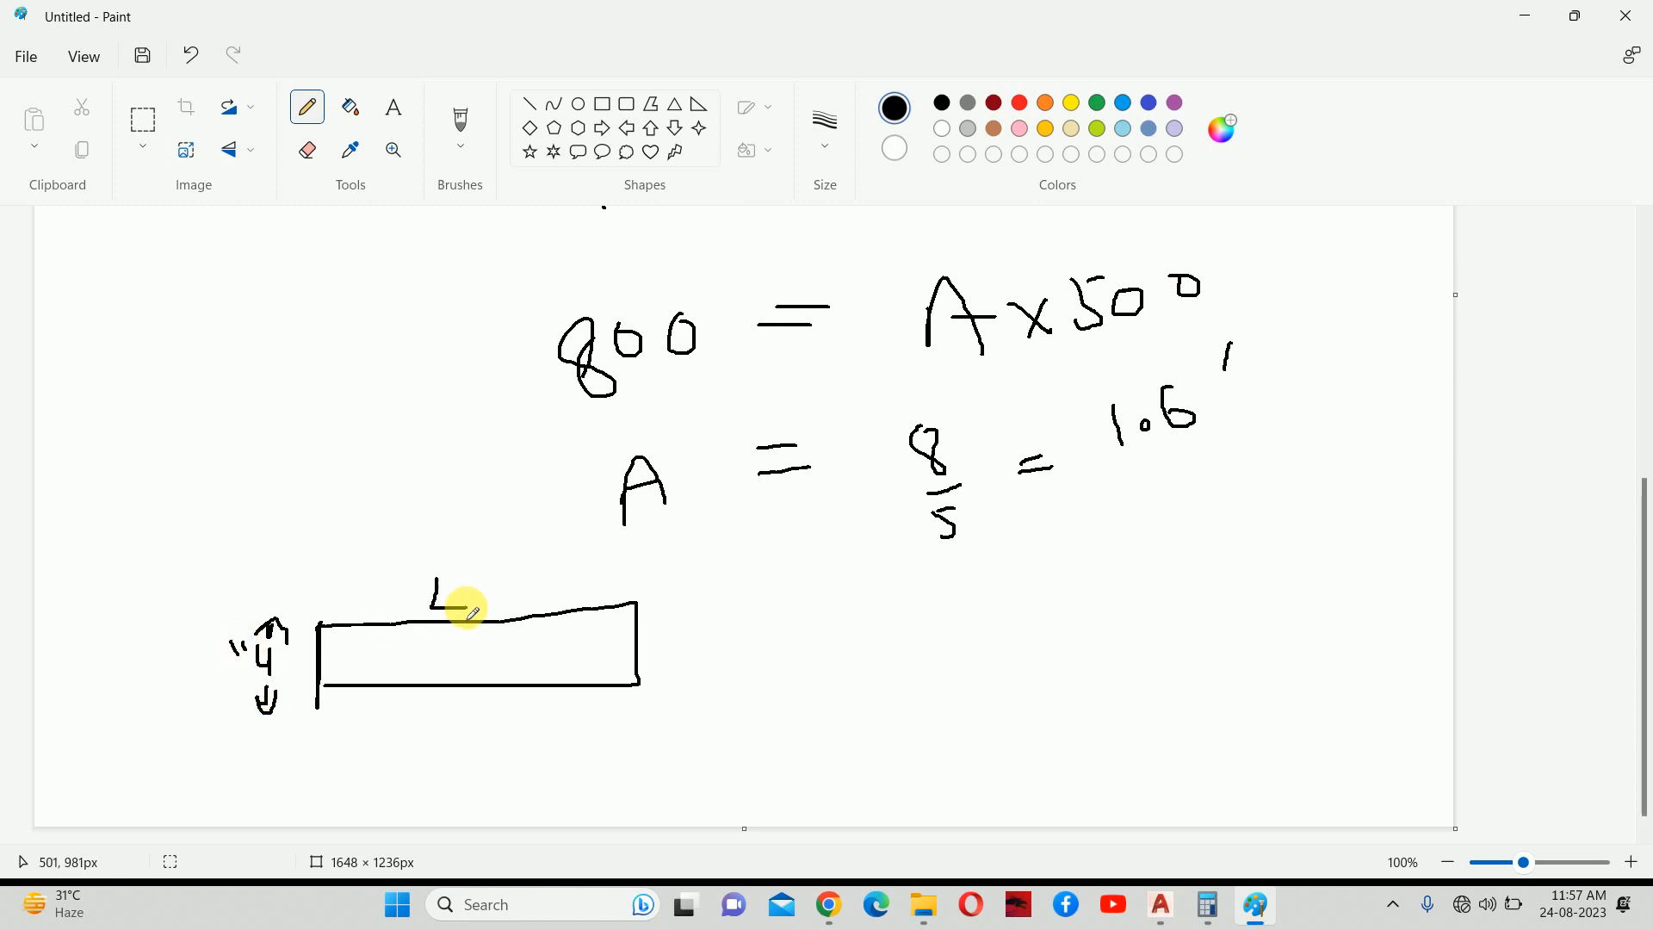
left_click_drag(1139, 476, 1205, 460)
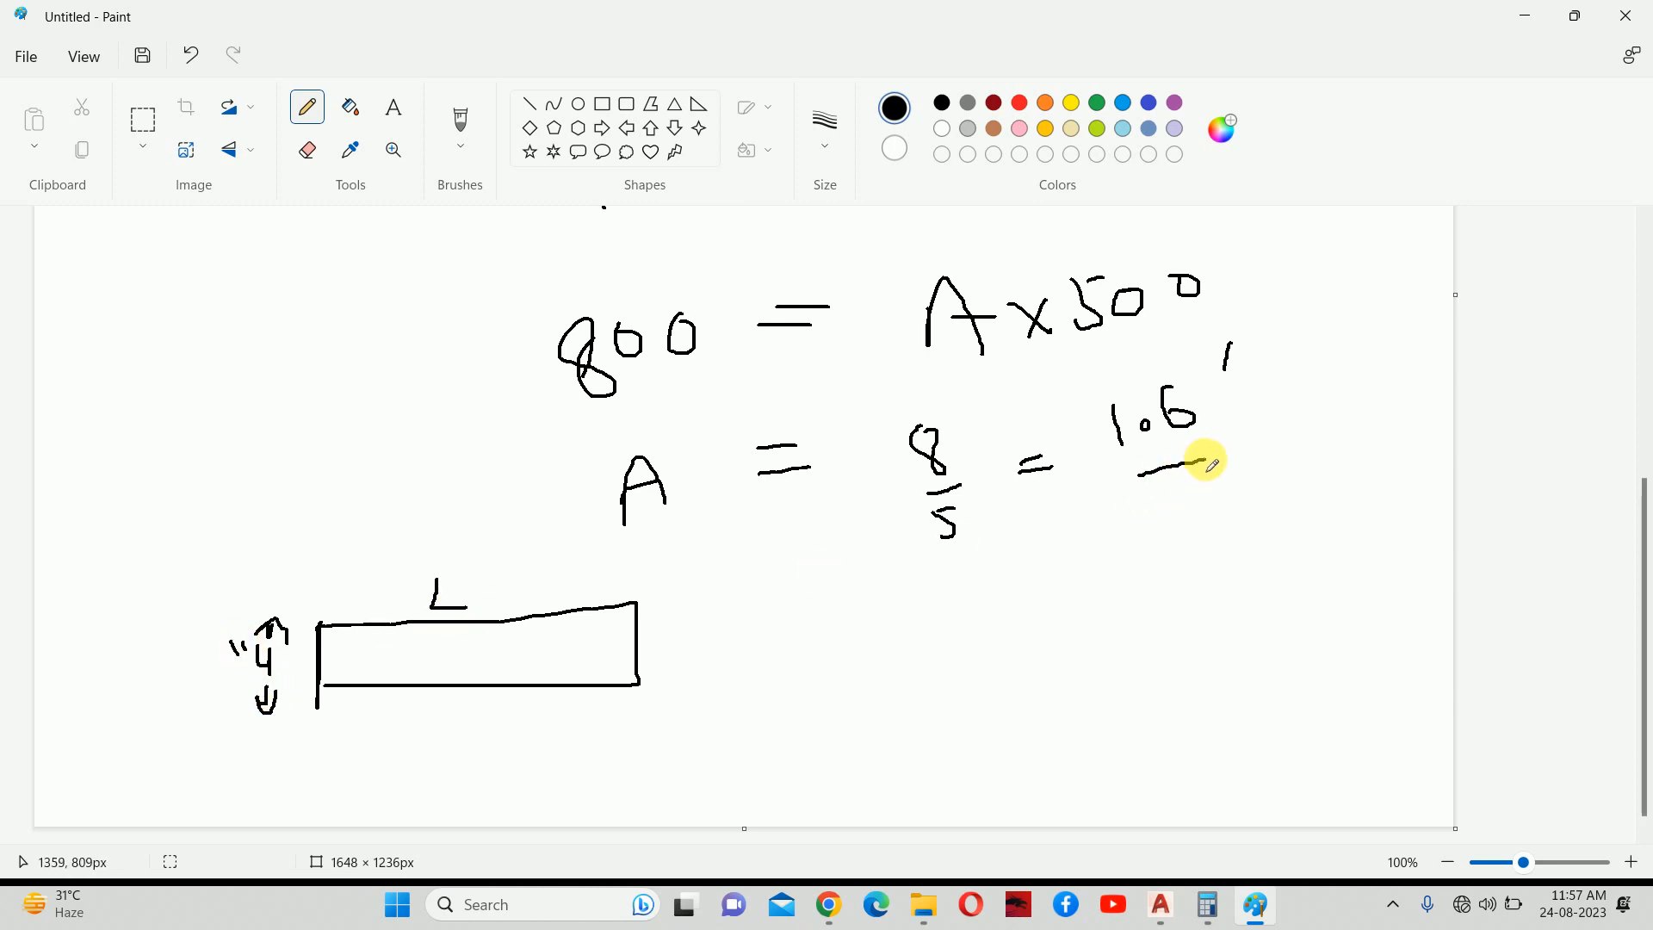
mouse_move(1255, 380)
left_mouse_down()
mouse_move(1245, 422)
mouse_move(1299, 370)
mouse_move(1340, 373)
mouse_move(1326, 355)
left_mouse_up()
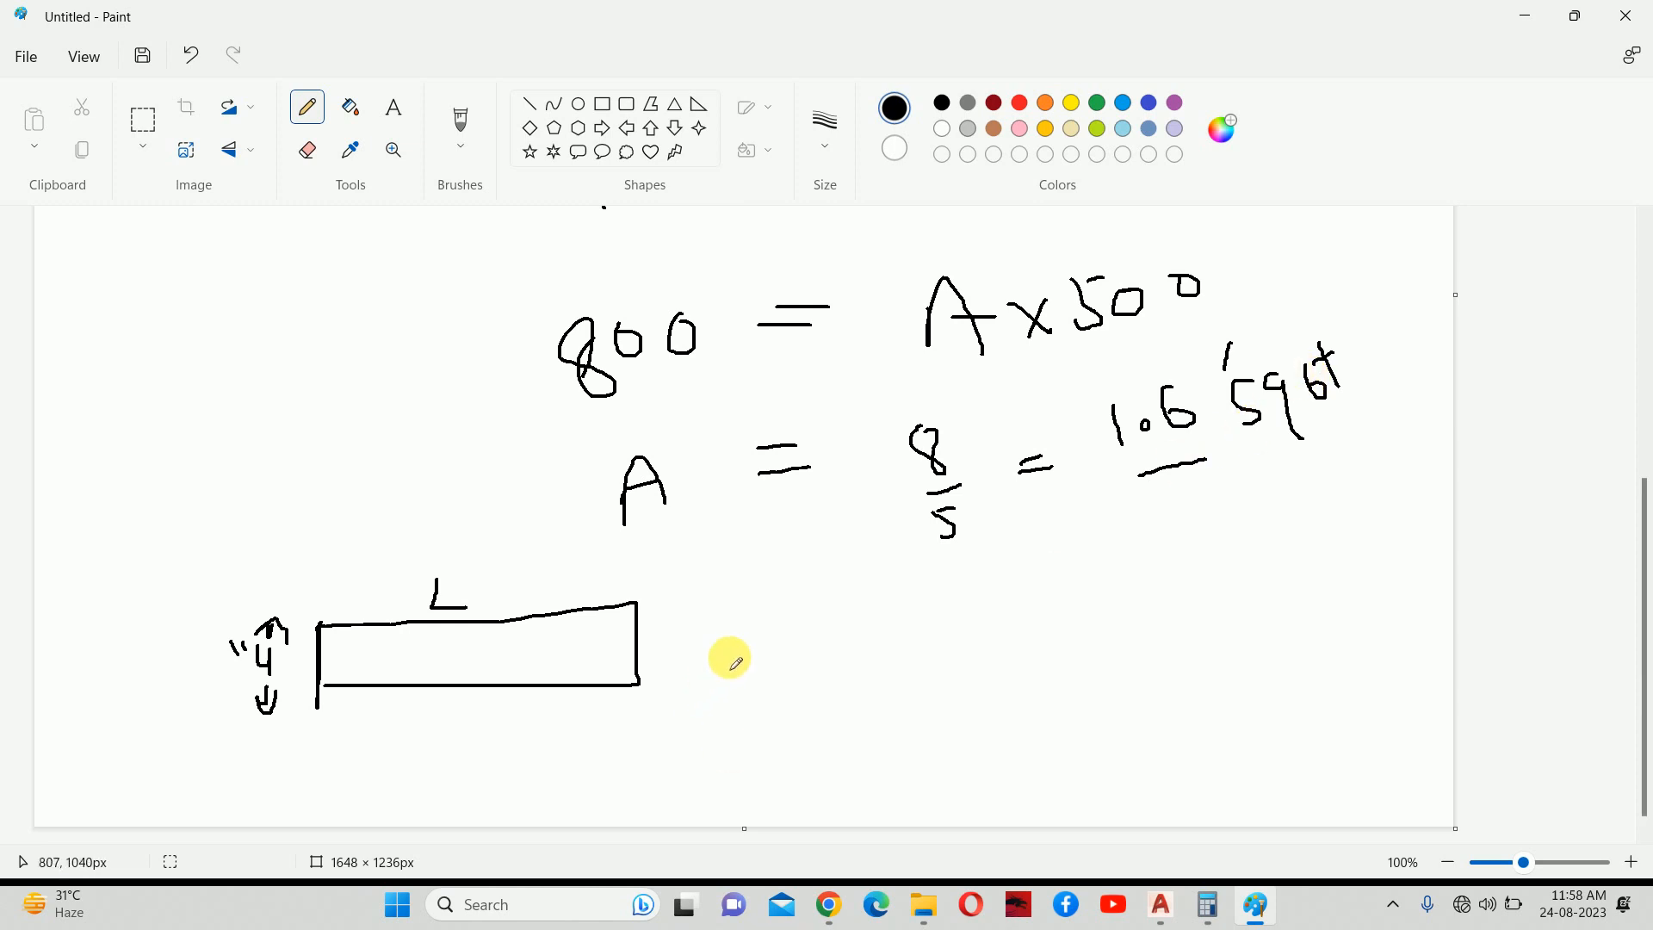
Write 'L x B = 1.6' and 'L x 4/12 = 1.6' beside the sketch.
left_click_drag(714, 687, 758, 682)
mouse_move(750, 659)
left_mouse_down()
mouse_move(740, 687)
mouse_move(877, 641)
left_mouse_up()
mouse_move(847, 638)
left_mouse_down()
mouse_move(950, 636)
mouse_move(1110, 578)
mouse_move(1121, 556)
left_mouse_up()
mouse_move(749, 739)
left_mouse_down()
mouse_move(779, 782)
mouse_move(849, 739)
mouse_move(872, 766)
mouse_move(869, 808)
mouse_move(966, 721)
left_mouse_up()
left_click_drag(919, 715, 970, 700)
left_click_drag(1045, 661, 1052, 695)
left_click(1071, 683)
left_click_drag(1099, 637, 1102, 671)
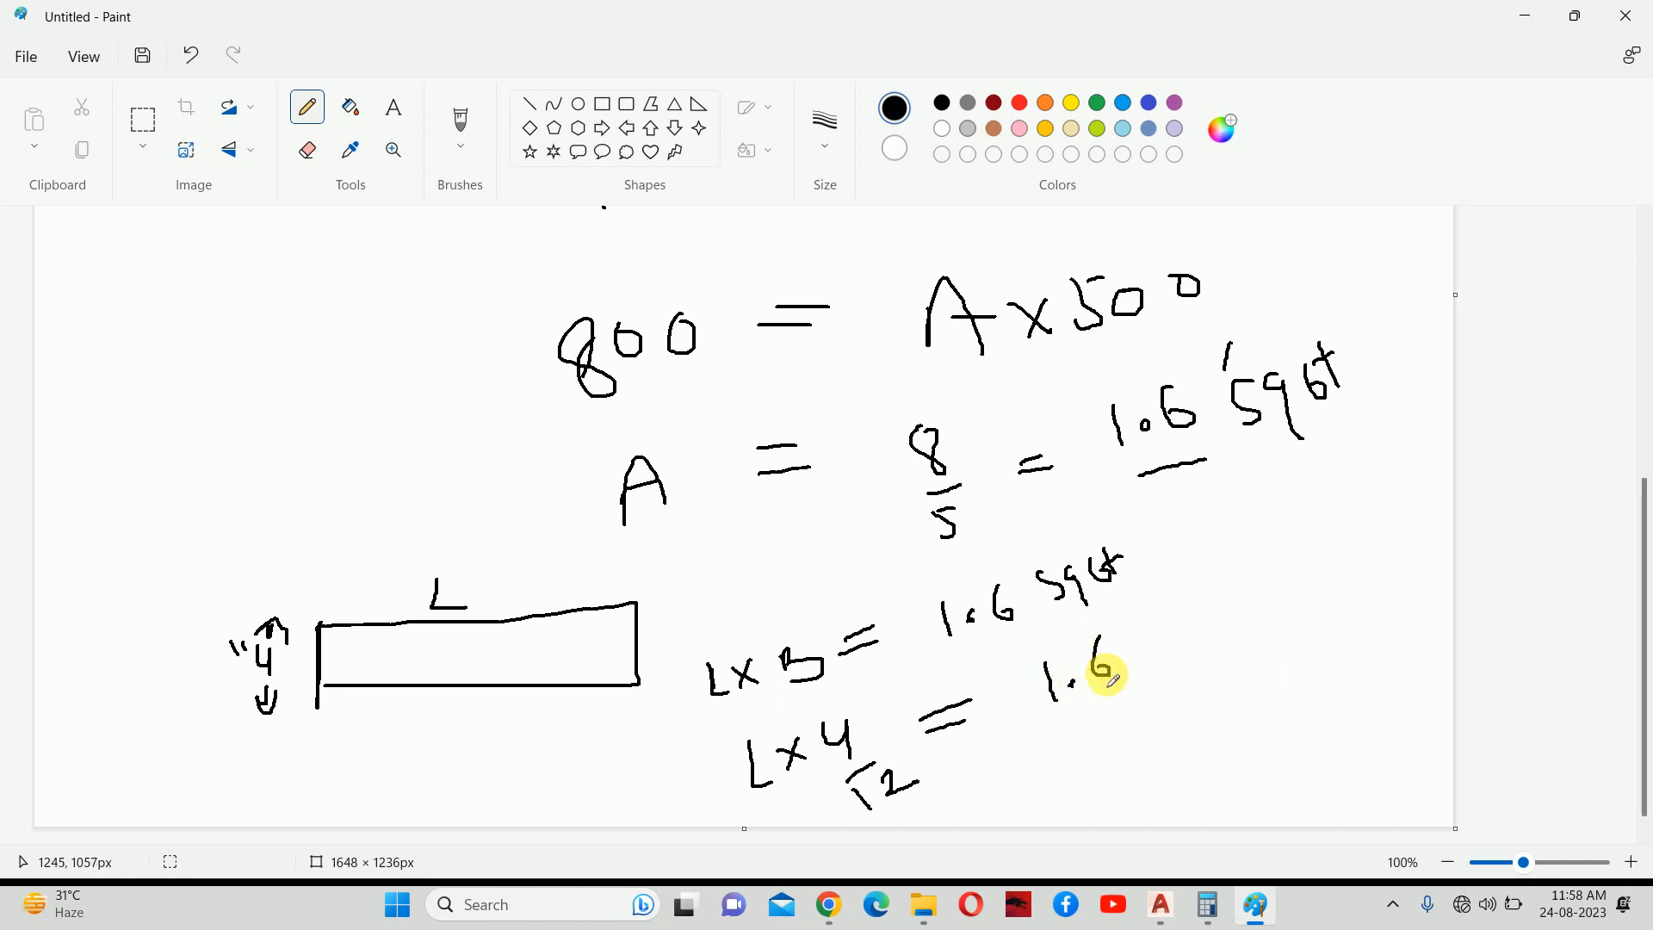
Write 'L = 1.6 x 12/4' and simplify it to 1.6 x 3.
mouse_move(999, 784)
left_mouse_down()
mouse_move(1036, 806)
mouse_move(1053, 780)
left_mouse_up()
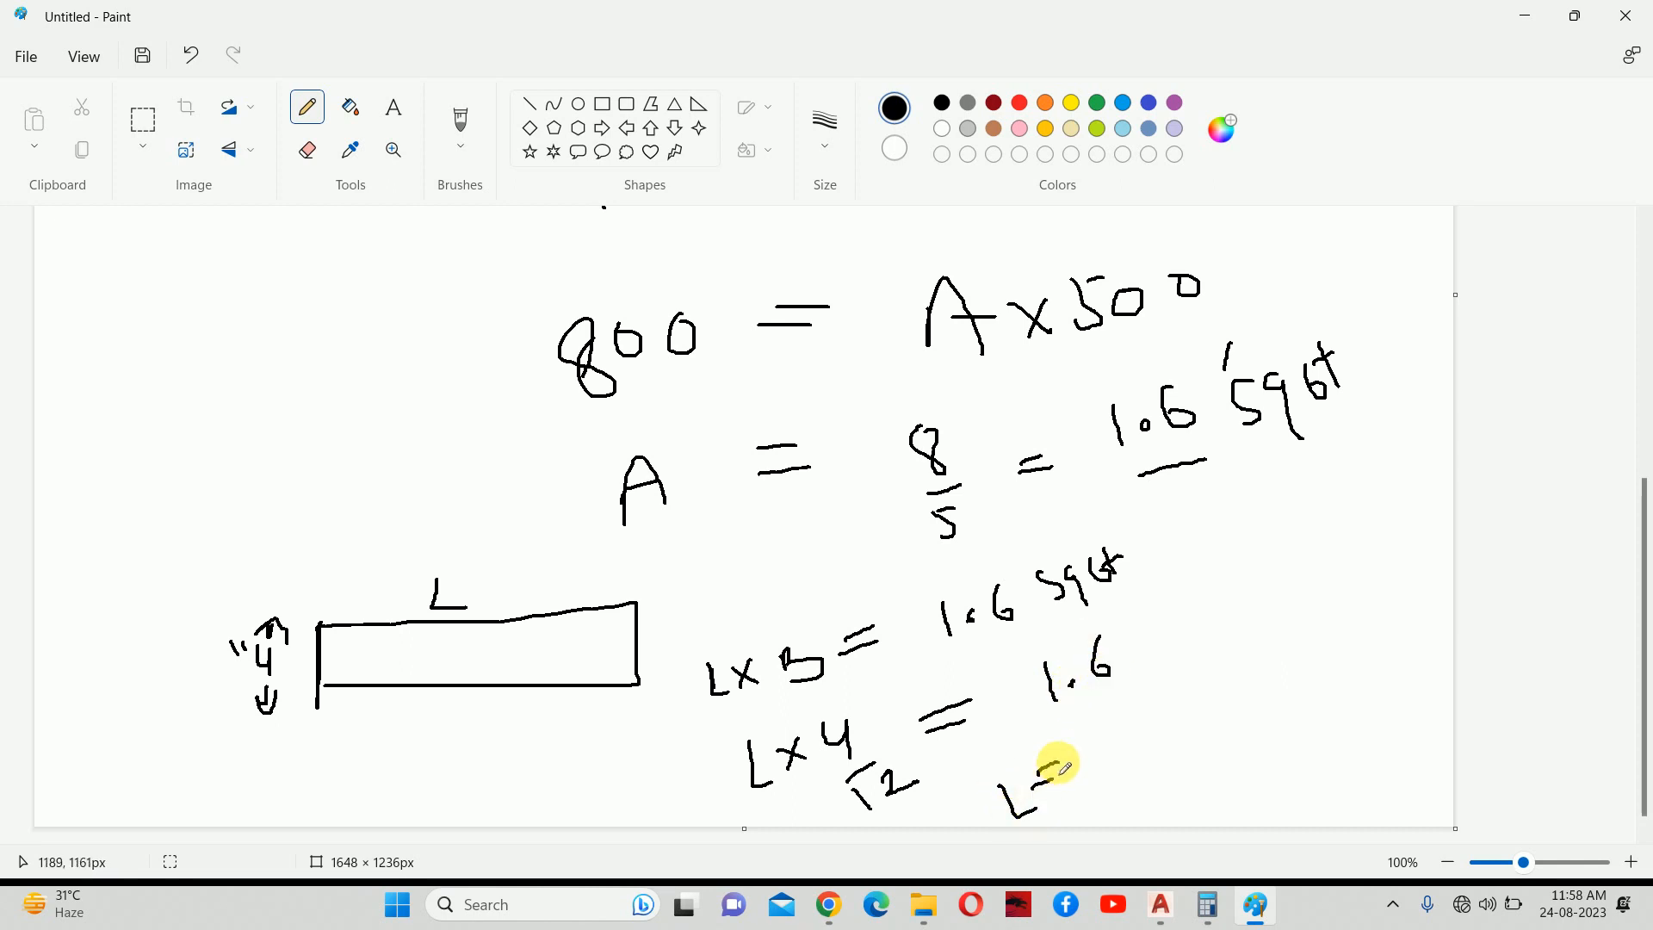
left_click_drag(1126, 726, 1143, 756)
left_click(1151, 742)
mouse_move(1176, 688)
left_mouse_down()
mouse_move(1169, 716)
mouse_move(1232, 702)
mouse_move(1212, 701)
mouse_move(1209, 732)
left_mouse_up()
mouse_move(1249, 667)
left_mouse_down()
mouse_move(1246, 696)
mouse_move(1295, 670)
left_mouse_up()
left_click_drag(1196, 776, 1346, 704)
mouse_move(1250, 764)
left_mouse_down()
mouse_move(1296, 771)
mouse_move(1272, 809)
mouse_move(1329, 790)
left_mouse_up()
left_click_drag(1294, 654, 1238, 717)
mouse_move(1234, 616)
left_mouse_down()
mouse_move(1254, 635)
mouse_move(1239, 647)
left_mouse_up()
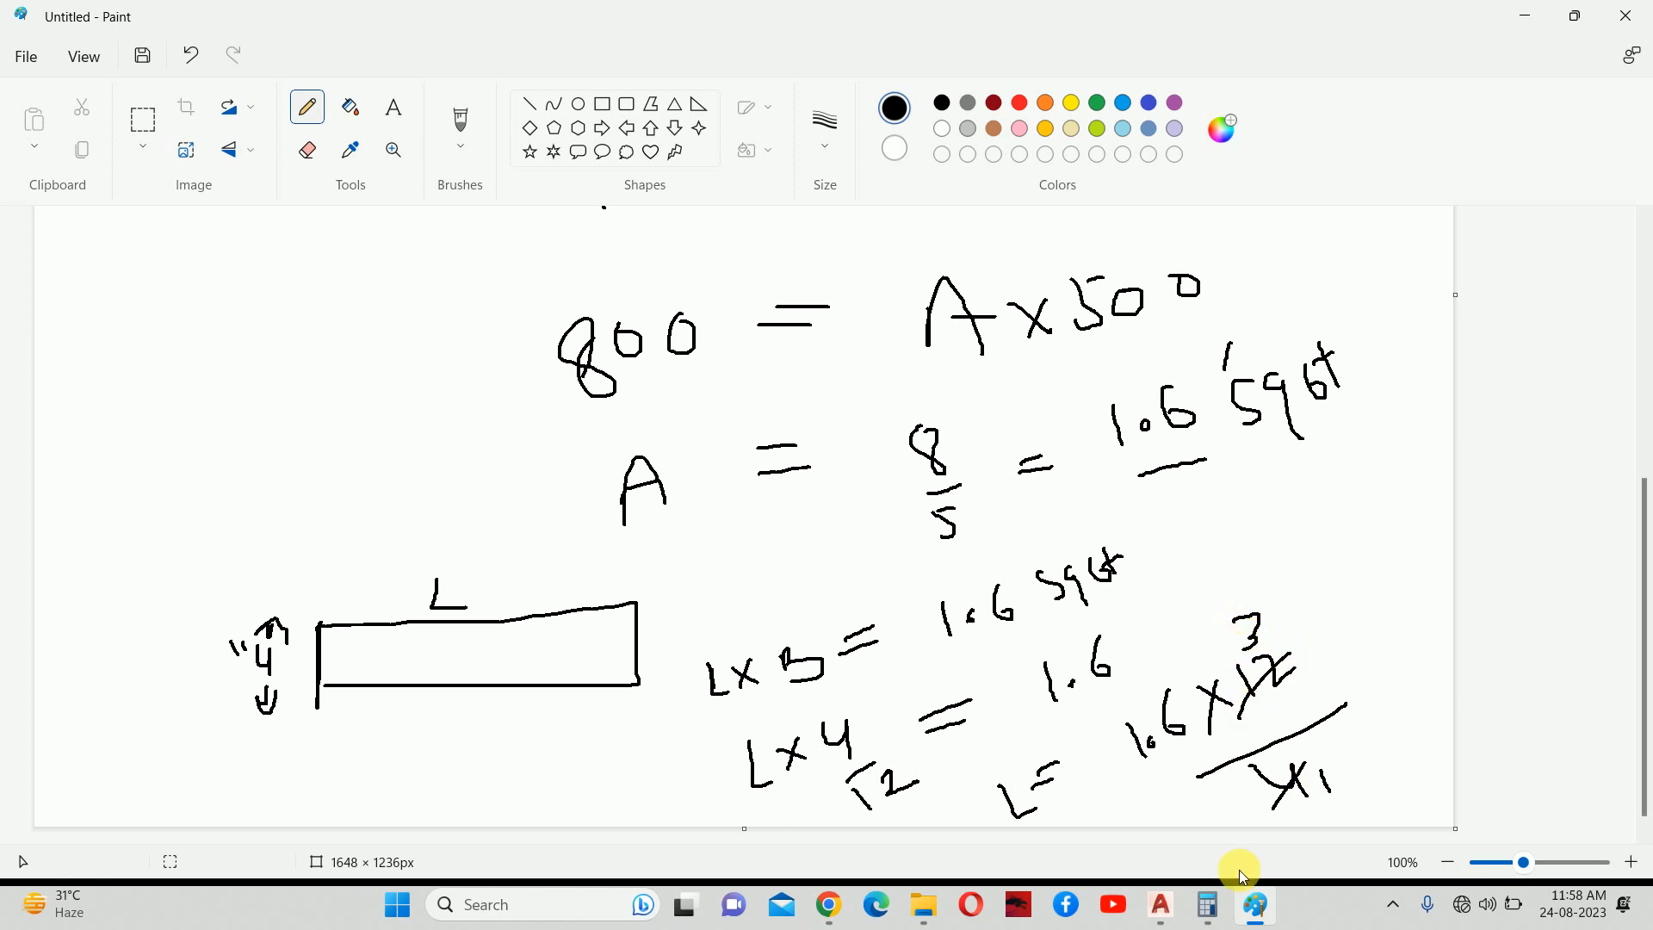
Calculate 1.6 × 3 = 4.8 in Calculator, then hide it to check the sketch.
left_click(1209, 905)
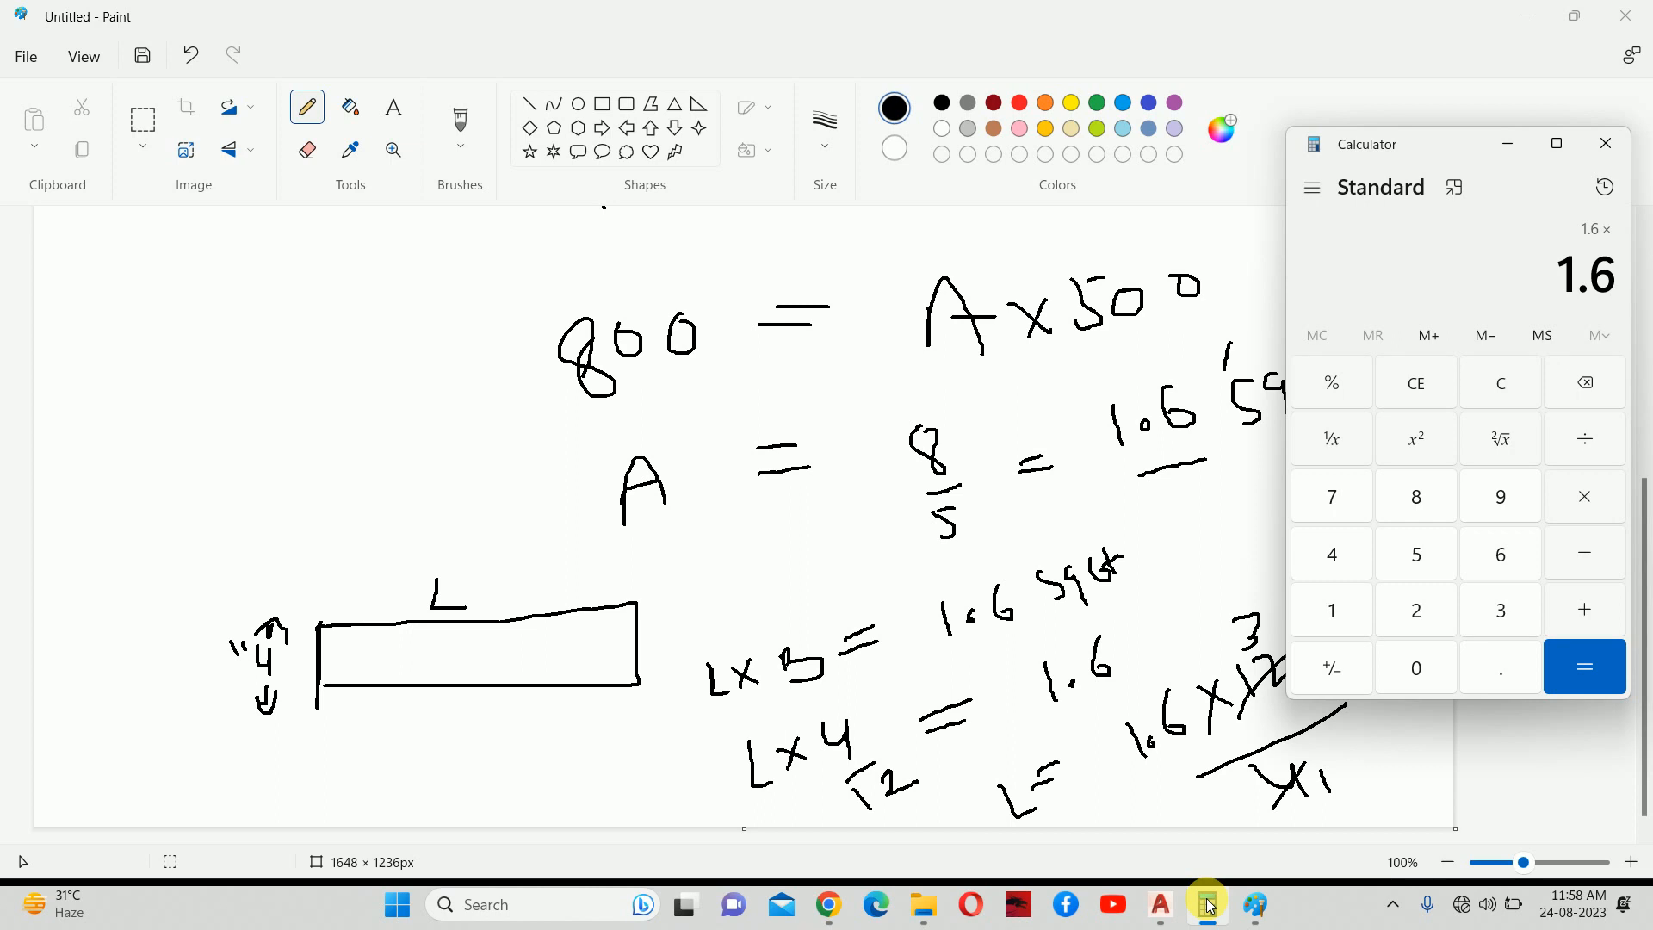
key("Return")
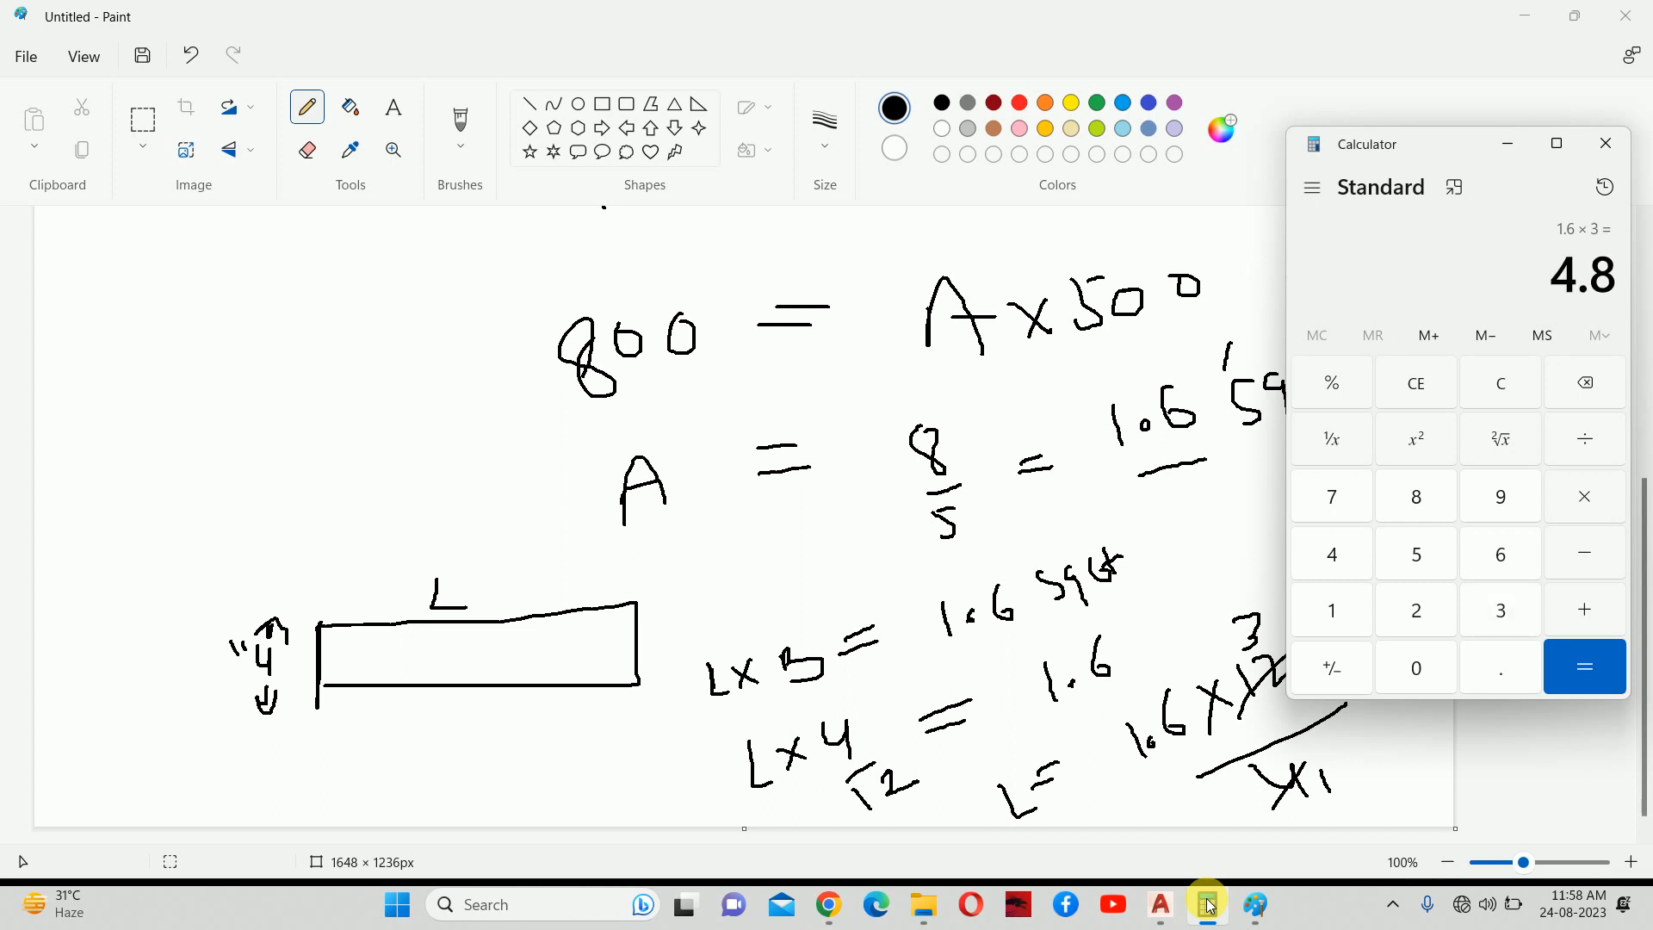
left_click(1504, 144)
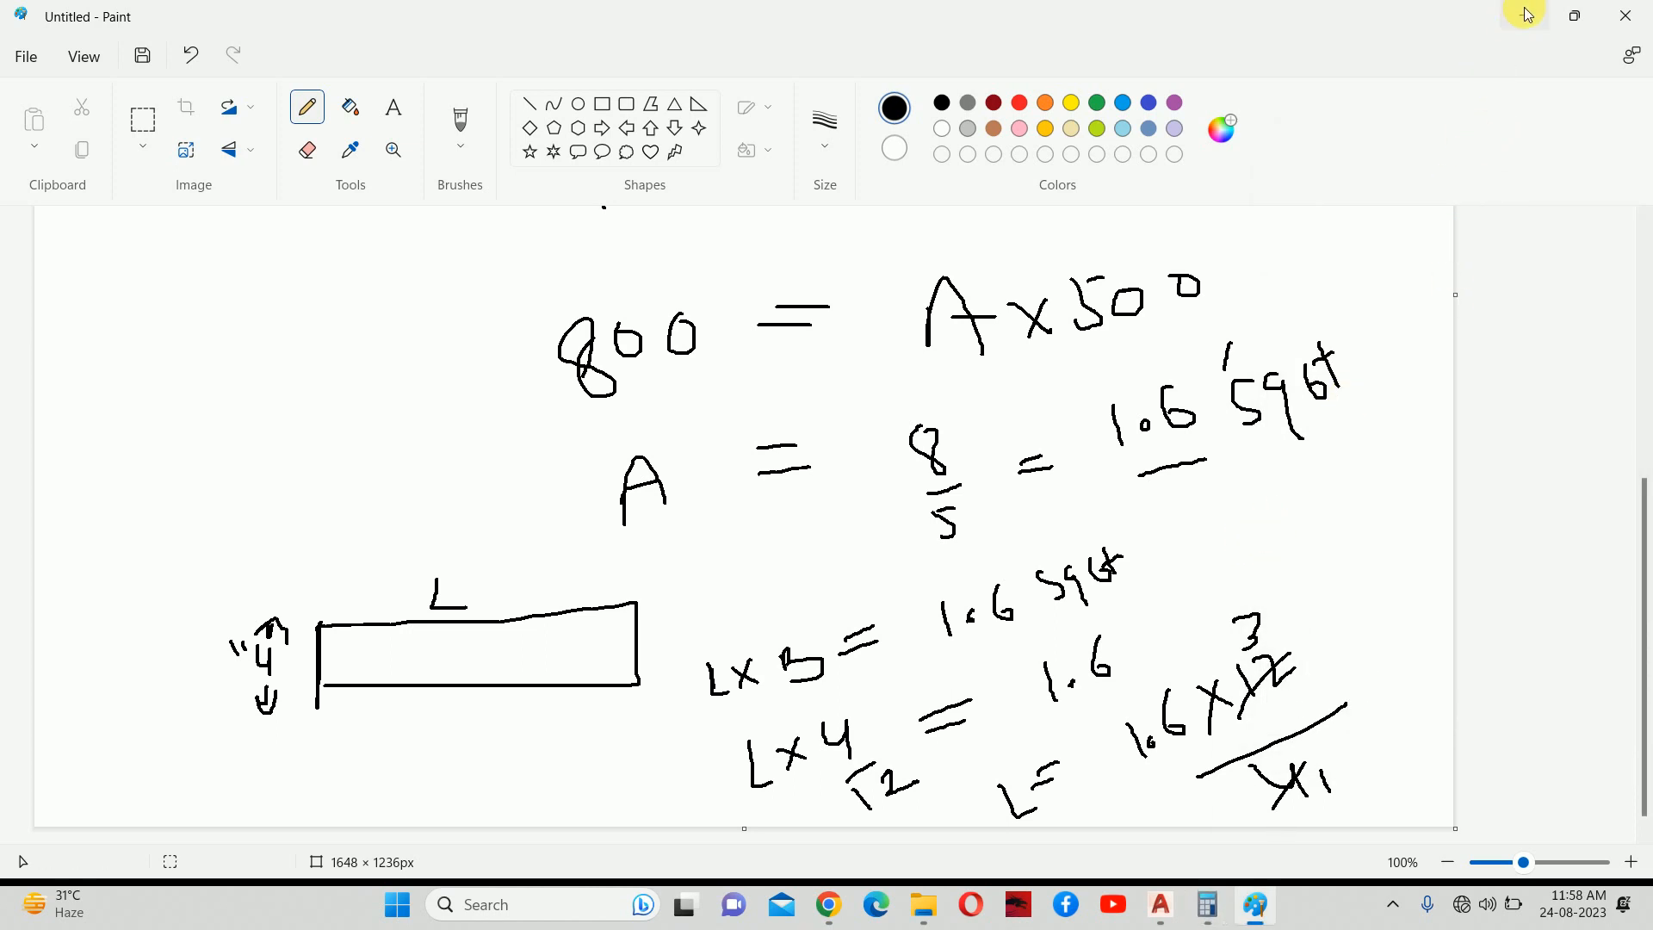
Multiply 4.8 by 300 to get 1,440, then minimize Calculator and Paint.
left_click(1205, 904)
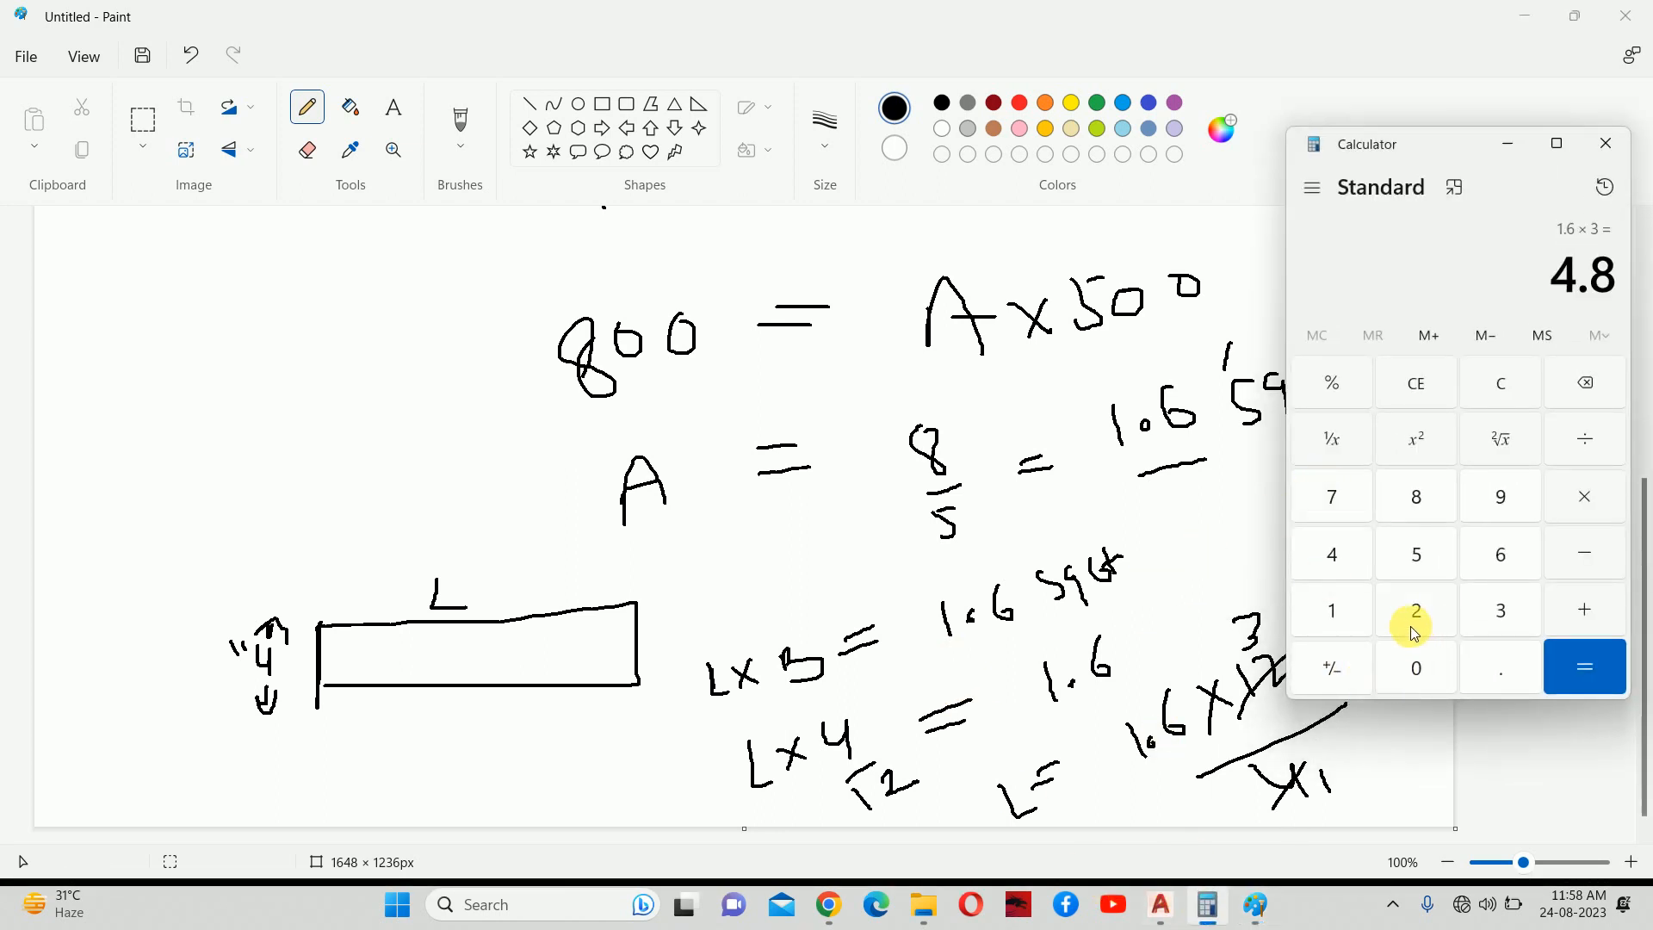
left_click(1598, 506)
left_click(1502, 612)
double_click(1429, 672)
left_click(1580, 662)
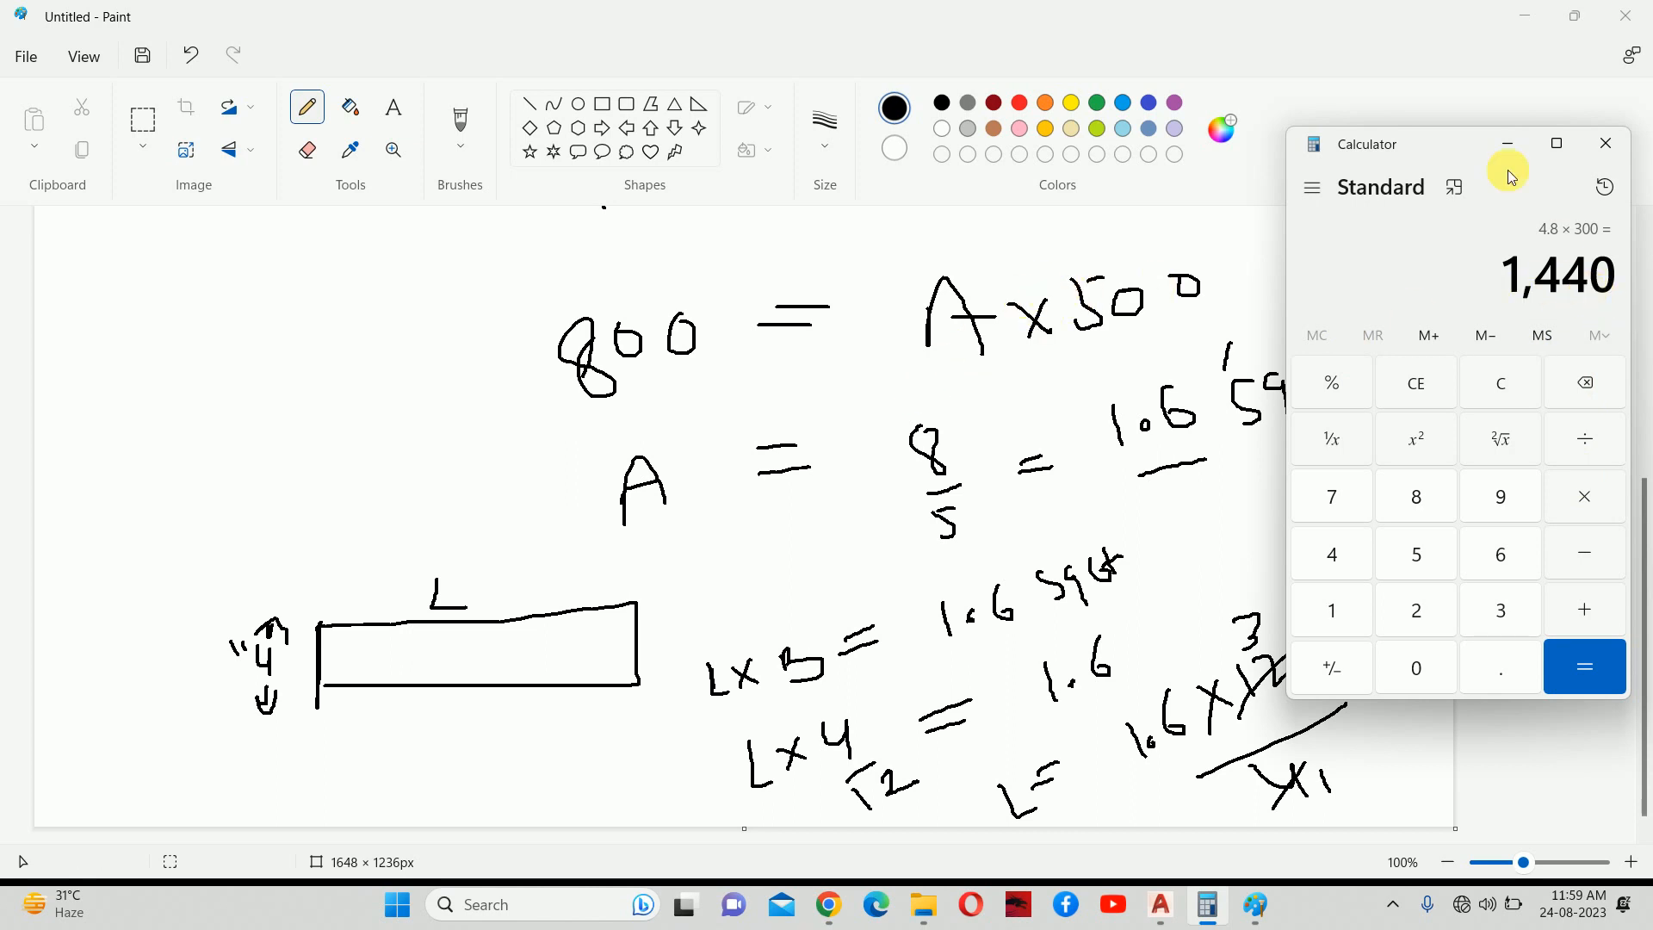
left_click(1508, 143)
left_click(1525, 14)
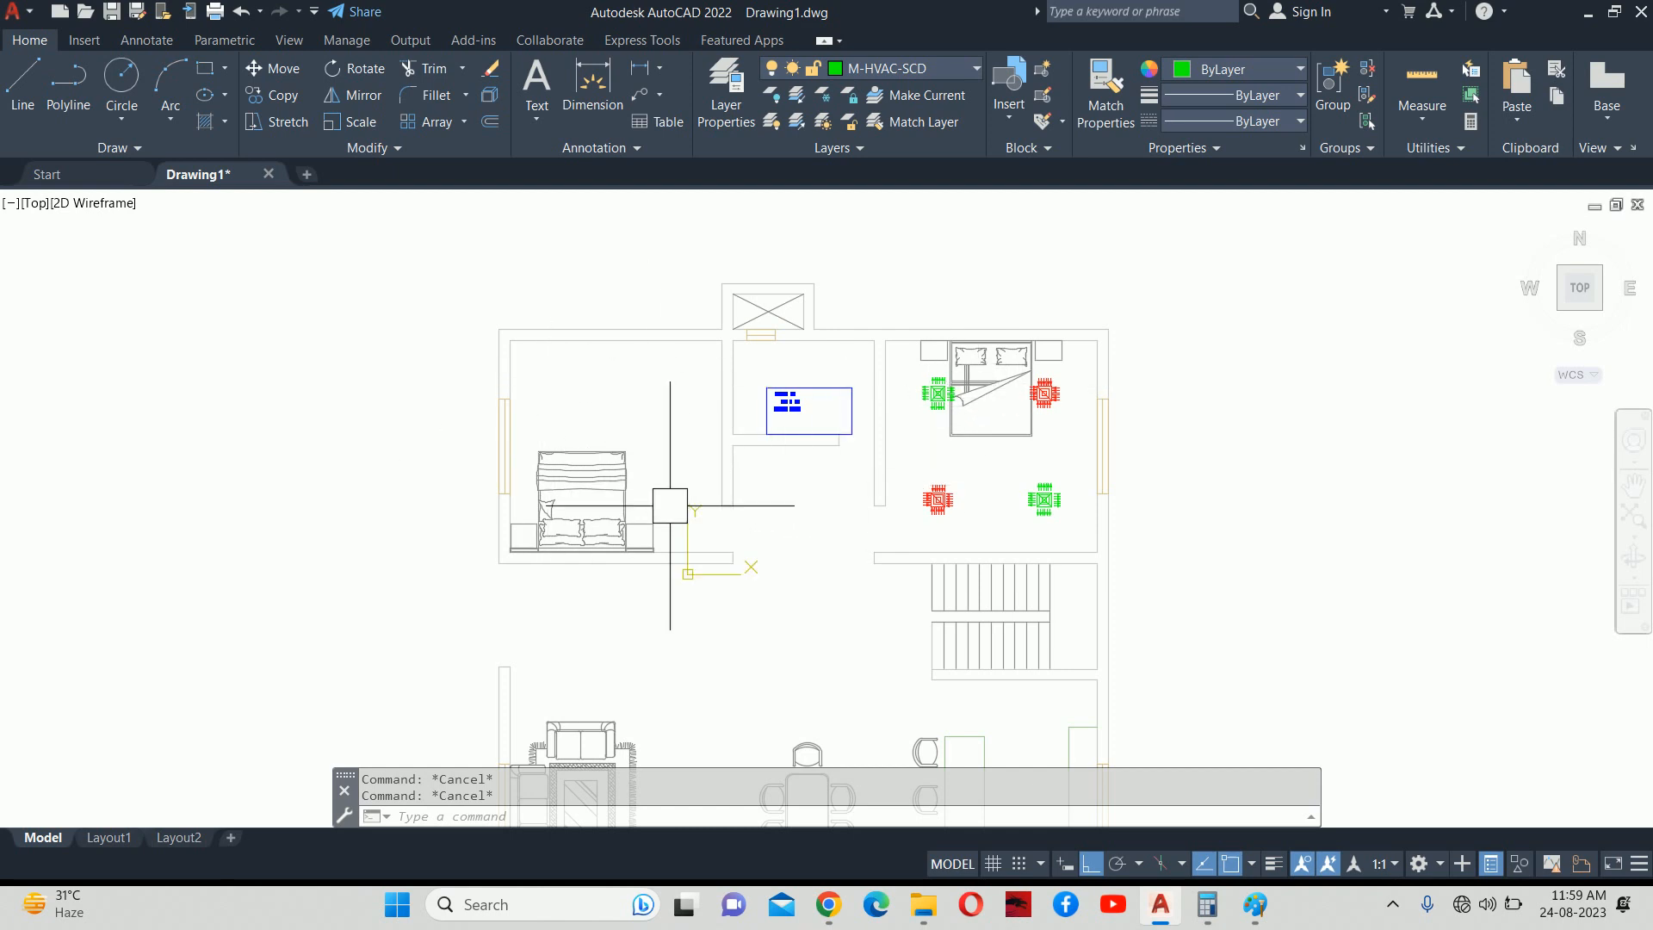
Zoom into the bedroom, cancel a started rectangle, and open Layer Properties with LA.
scroll(680, 465, "up", 3)
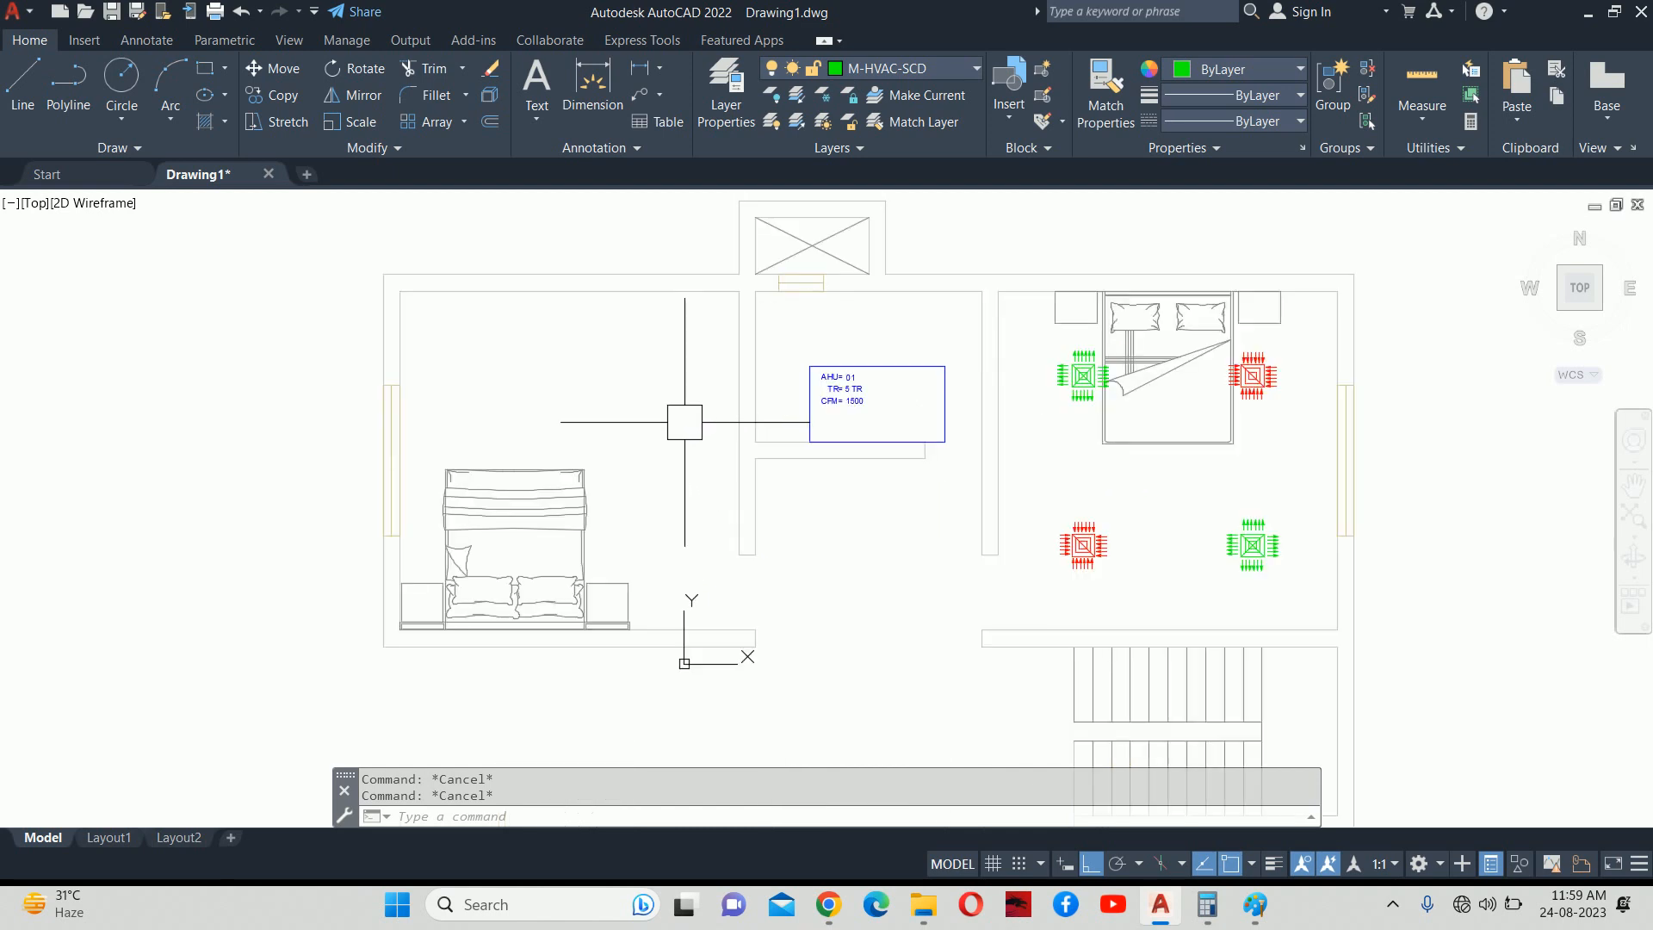
type("REC")
key("Return")
middle_click_drag(1214, 560, 870, 572)
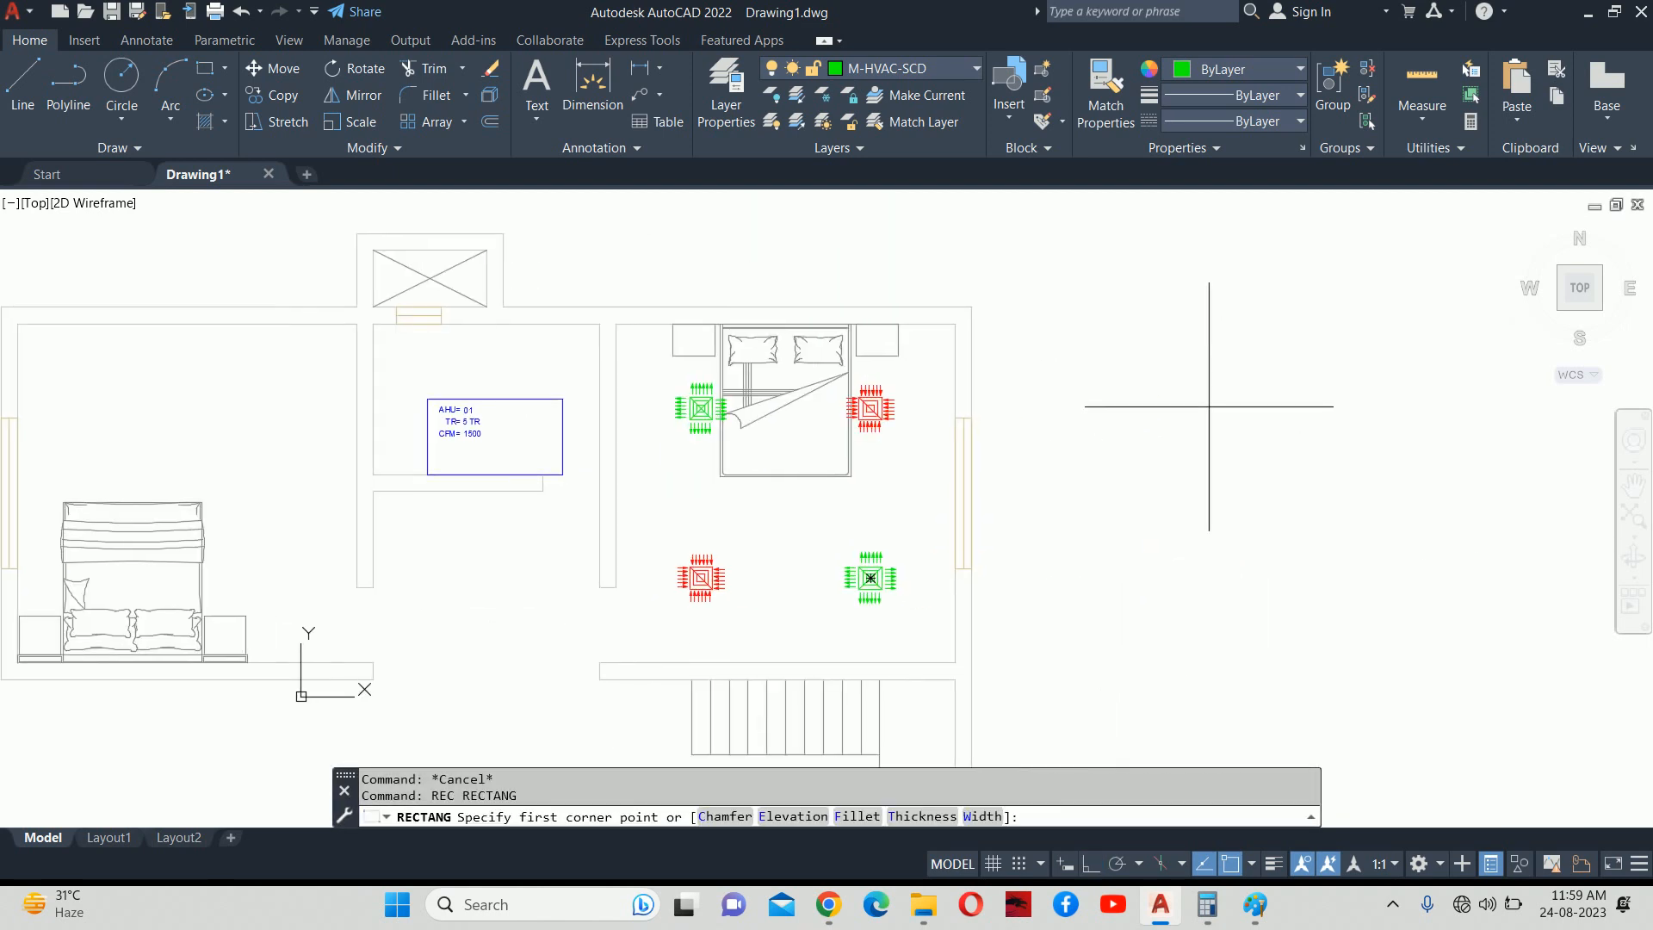
left_click(1215, 403)
key("Escape")
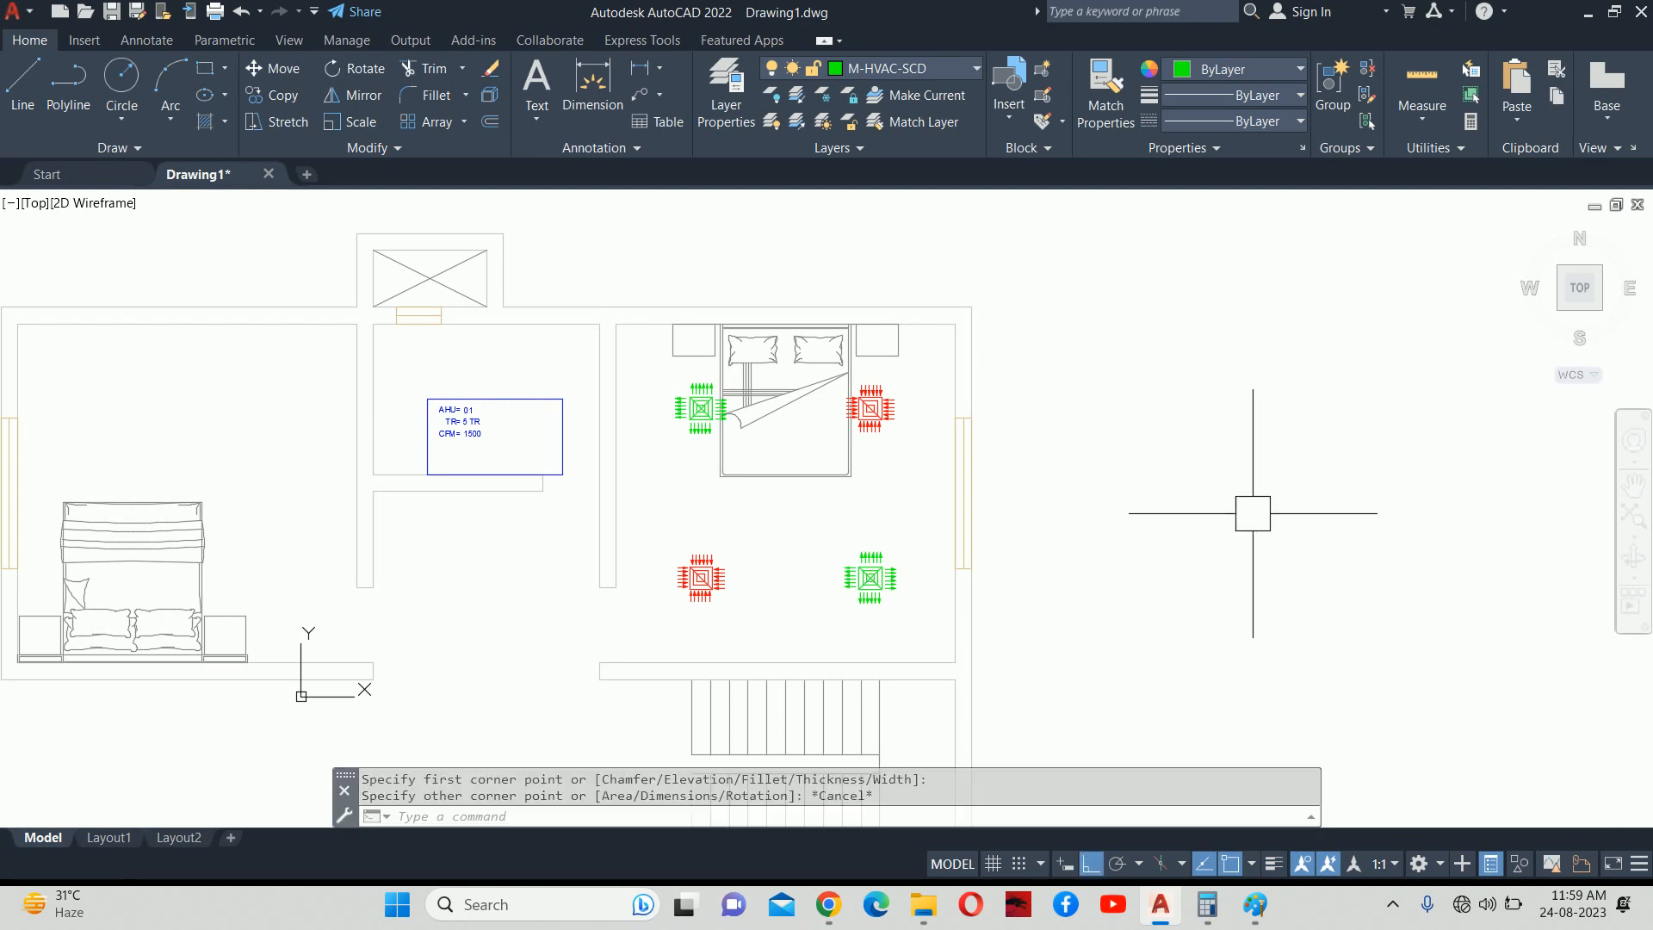
type("LA")
key("Return")
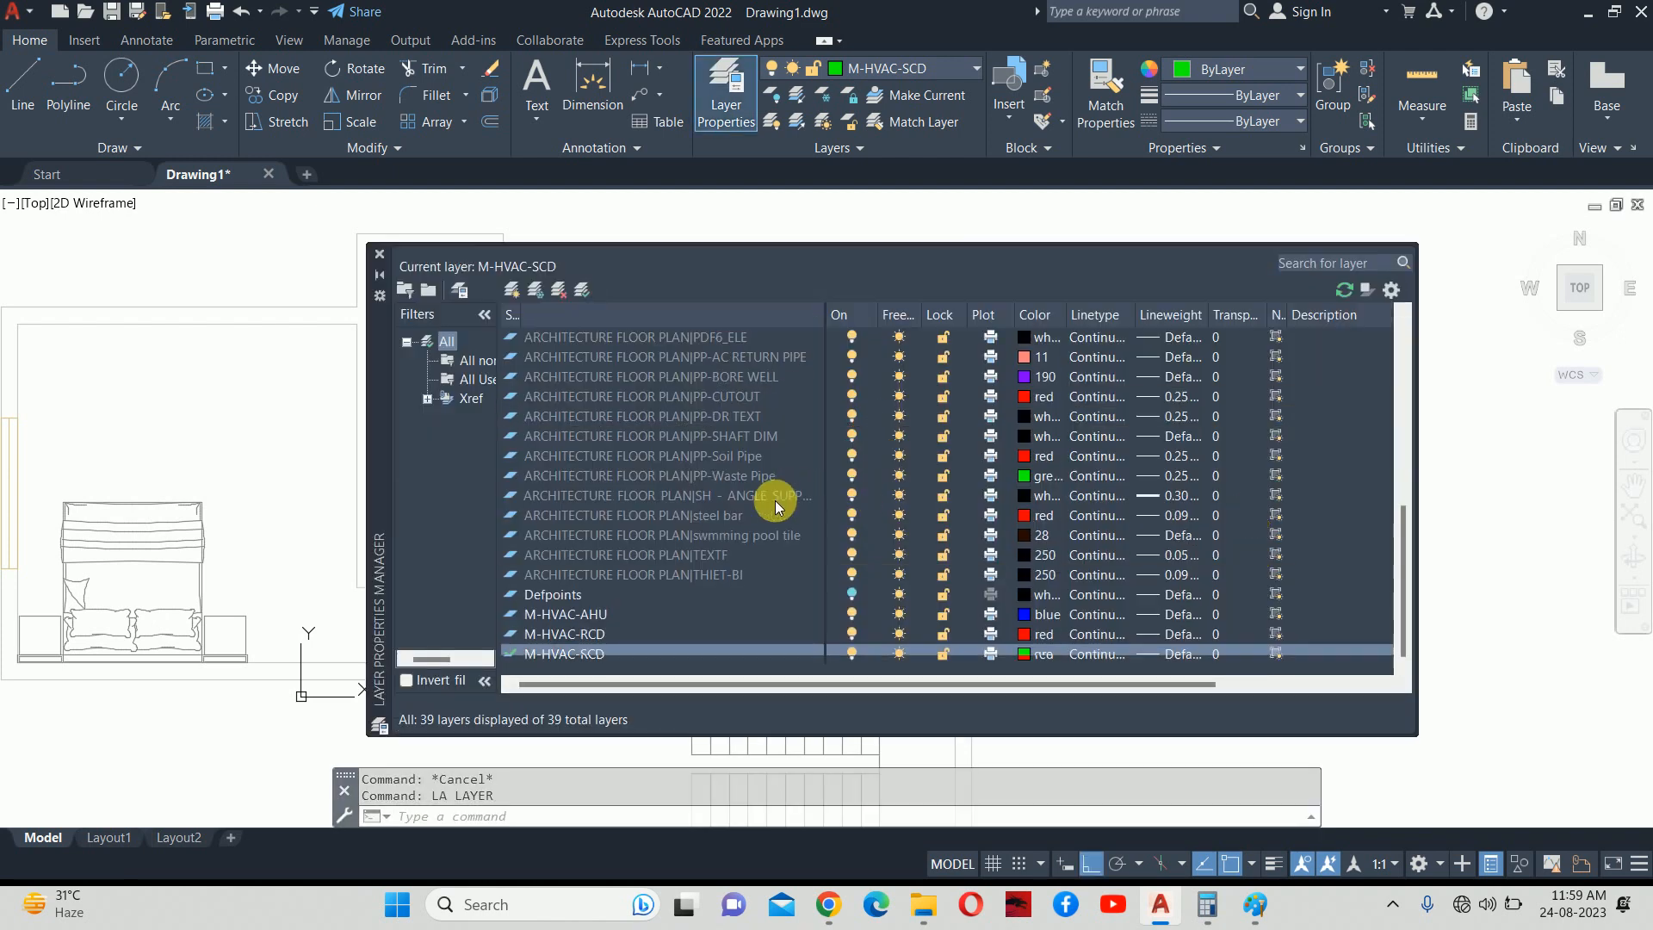
Create a new layer named M-HVAC-SAG, make it current, and close the layer manager.
left_click(510, 290)
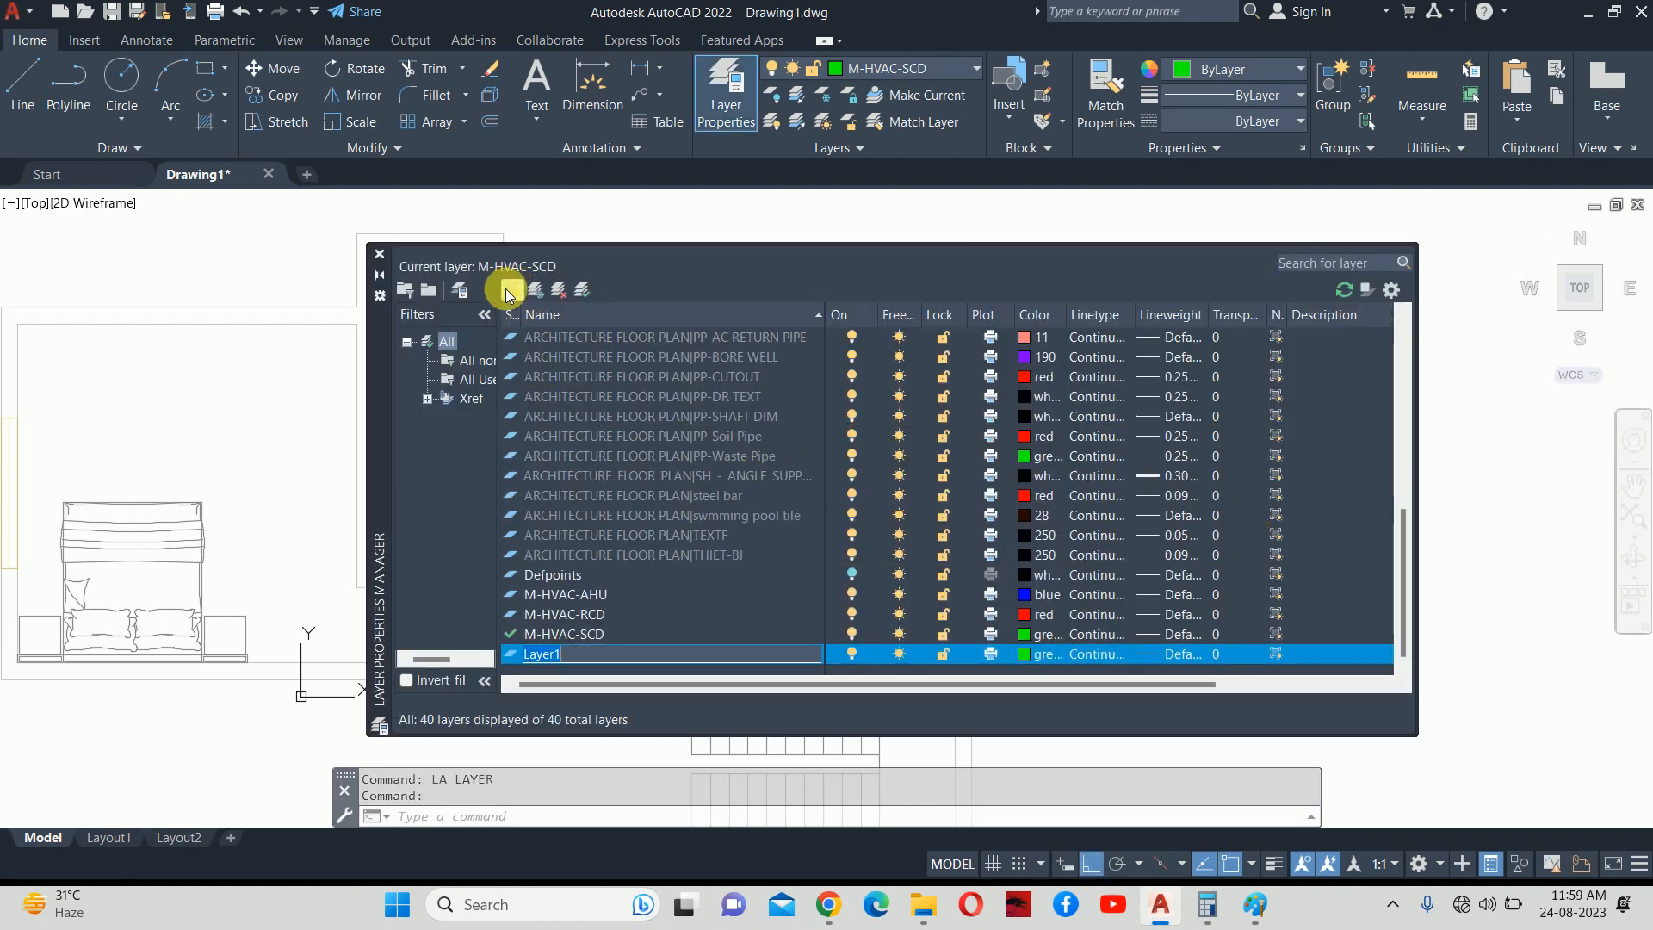
type("M-HVAC-SAG")
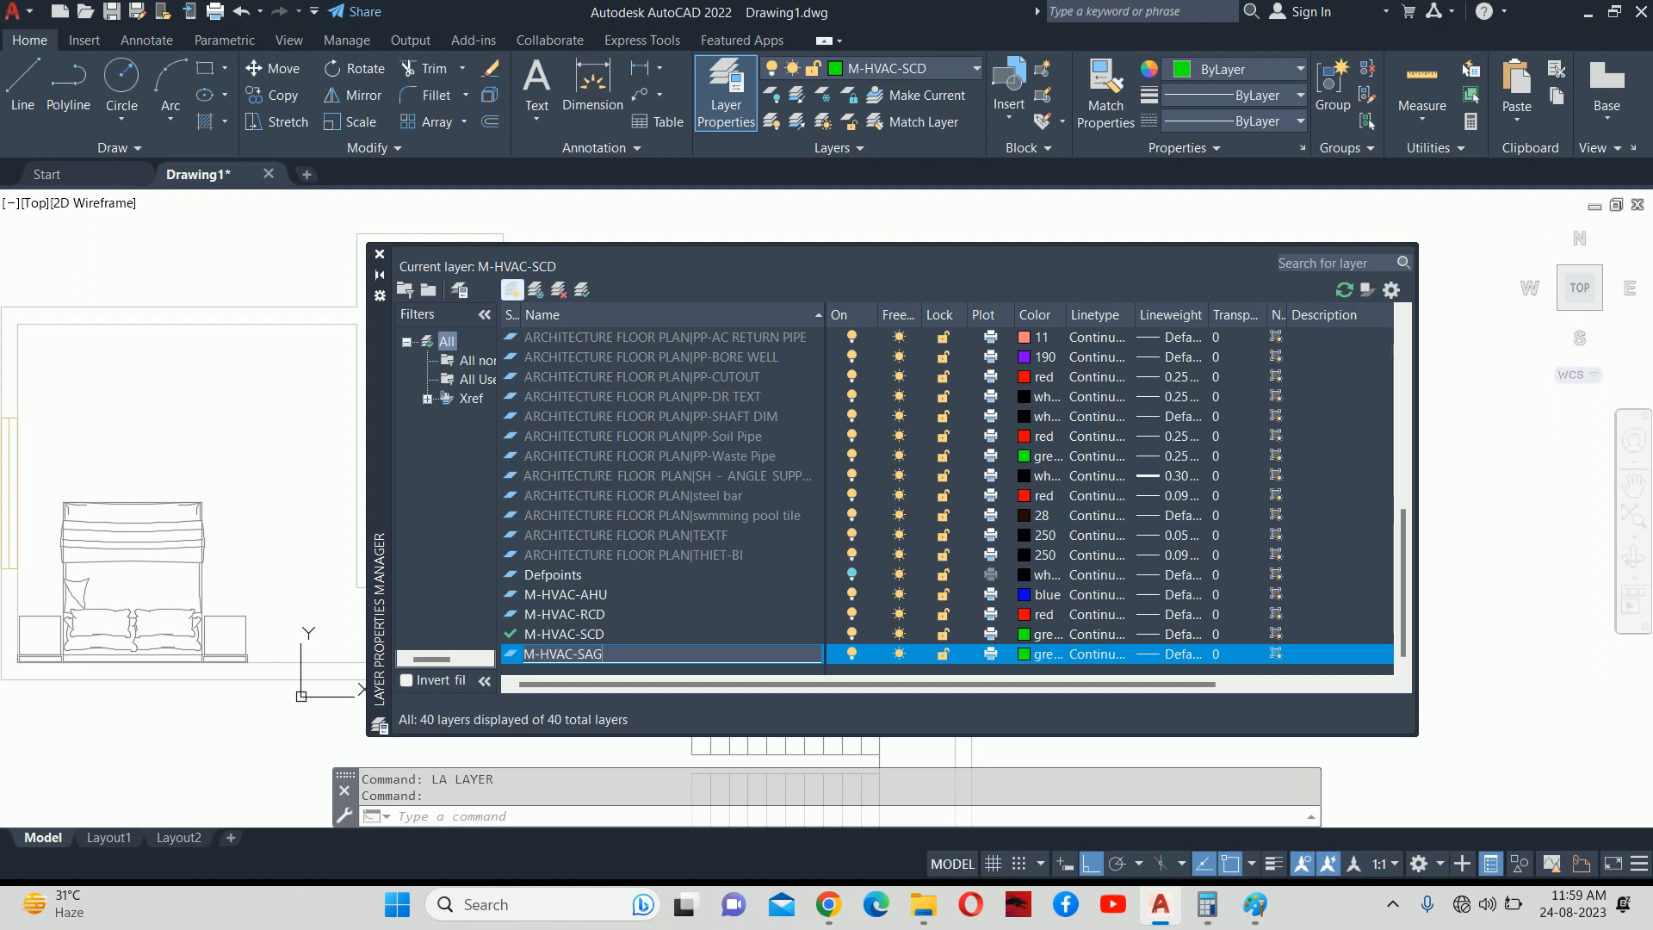
left_click(559, 636)
double_click(551, 652)
left_click(376, 260)
Start a rectangle in empty space right of the plan using the Dimensions option.
middle_click_drag(1033, 513, 988, 516)
type("REC")
key("Return")
left_click(1416, 458)
type("D")
key("Return")
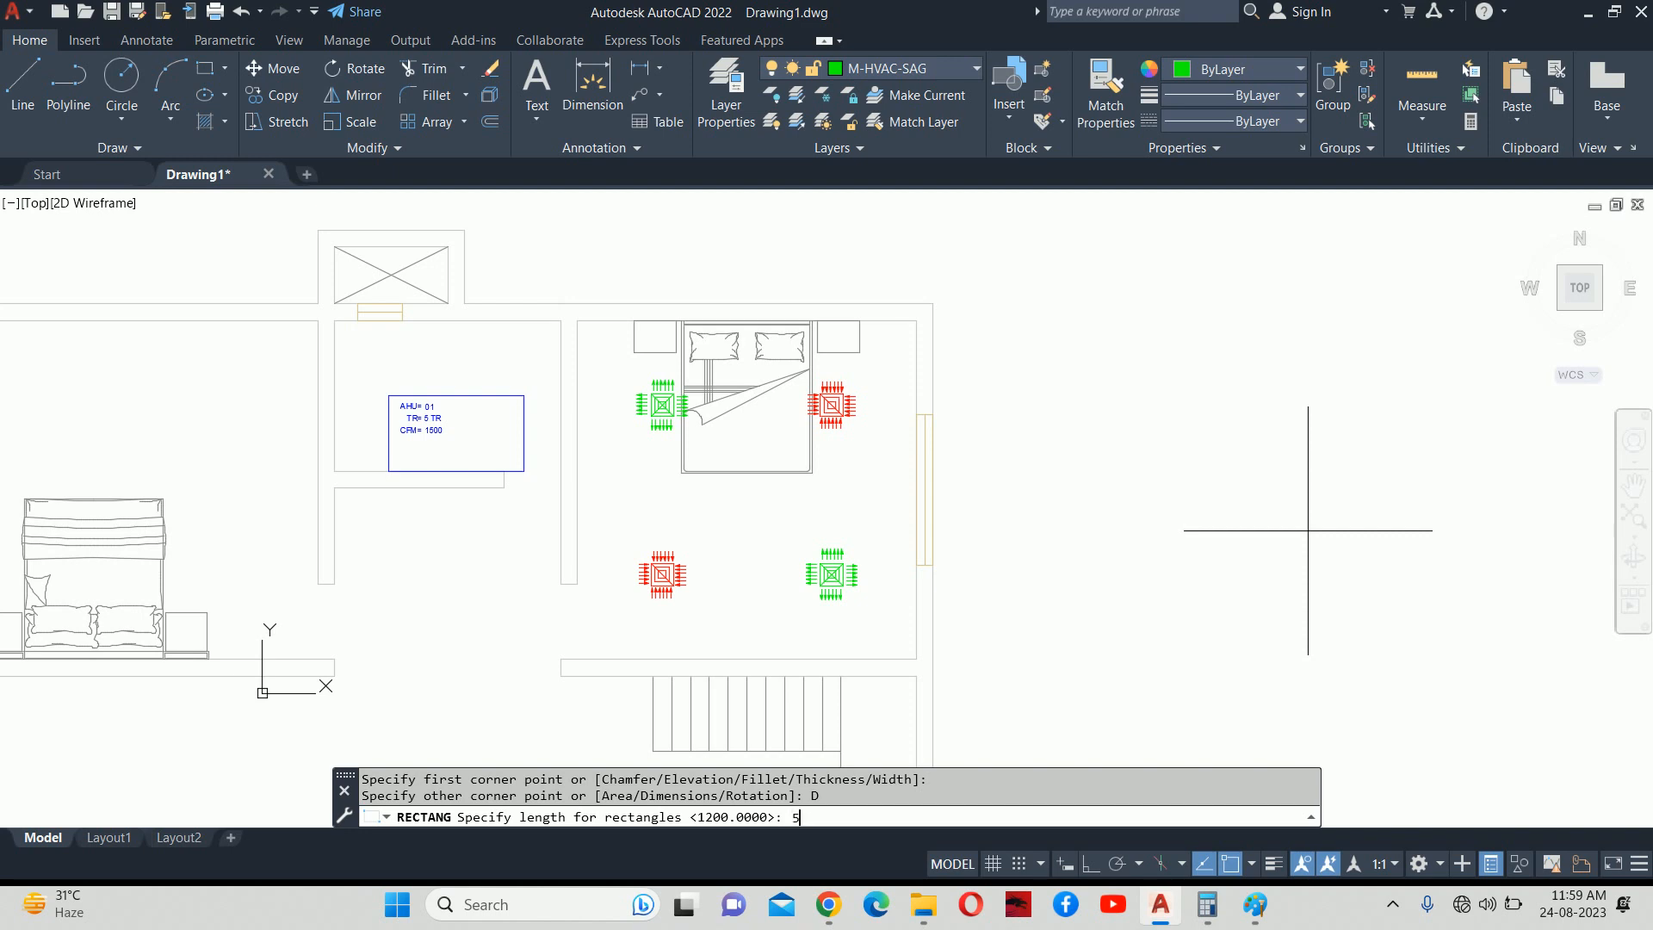
Finish the green rectangle with length 50 and width 1000 beside the floor plan.
key("Return")
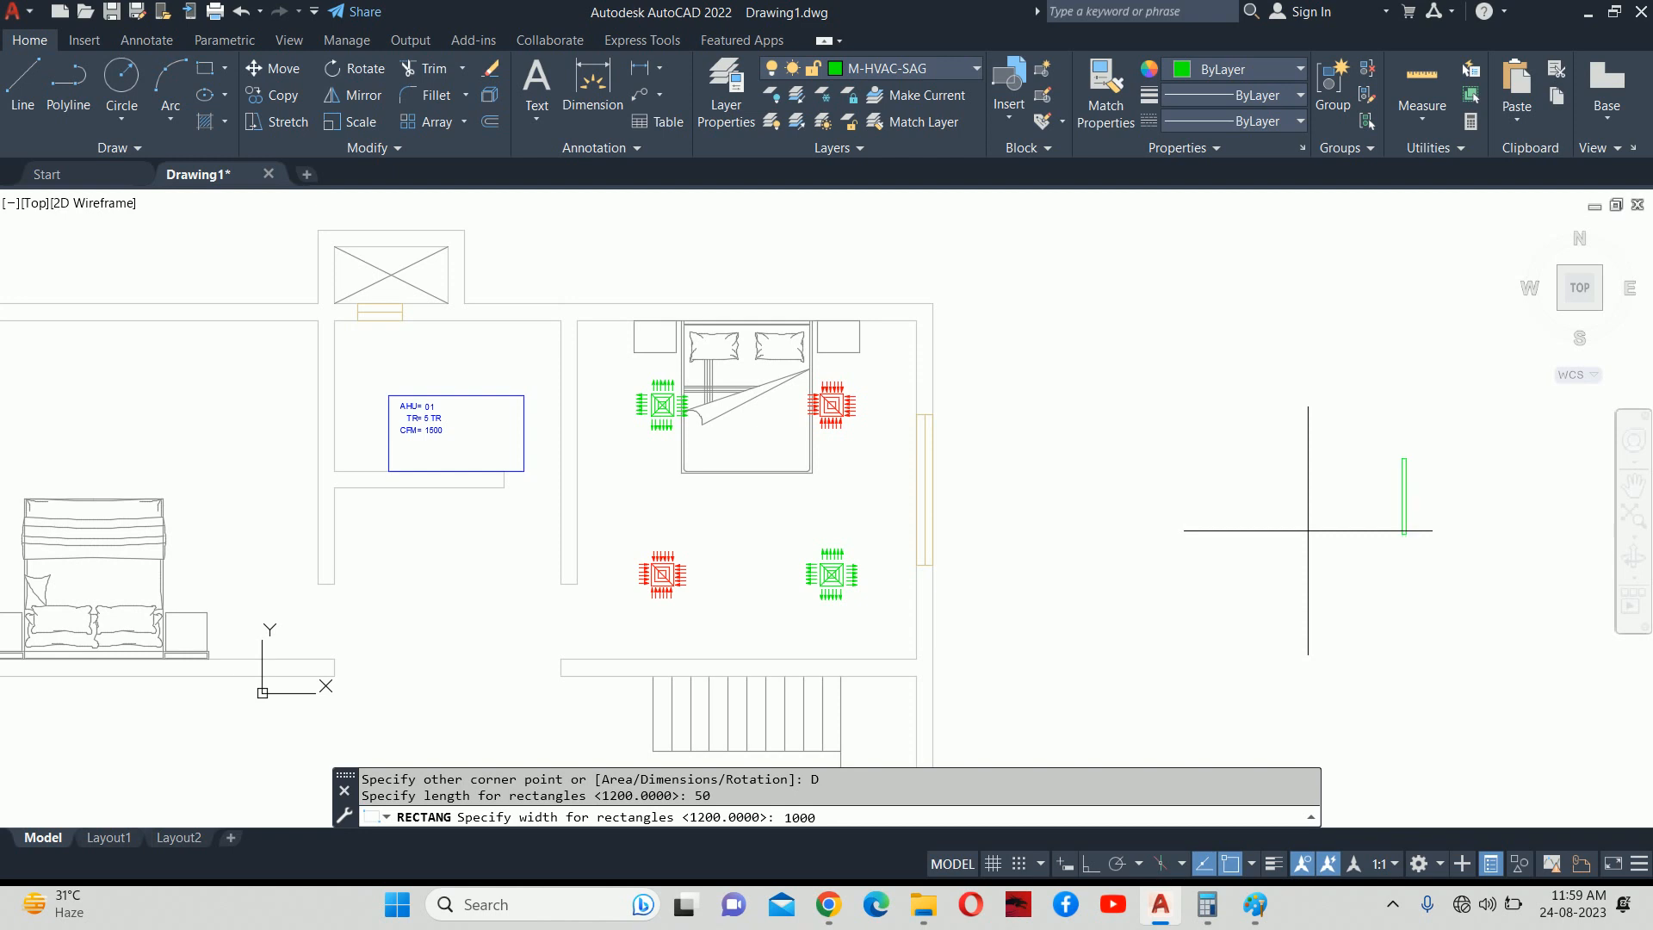
key("Return")
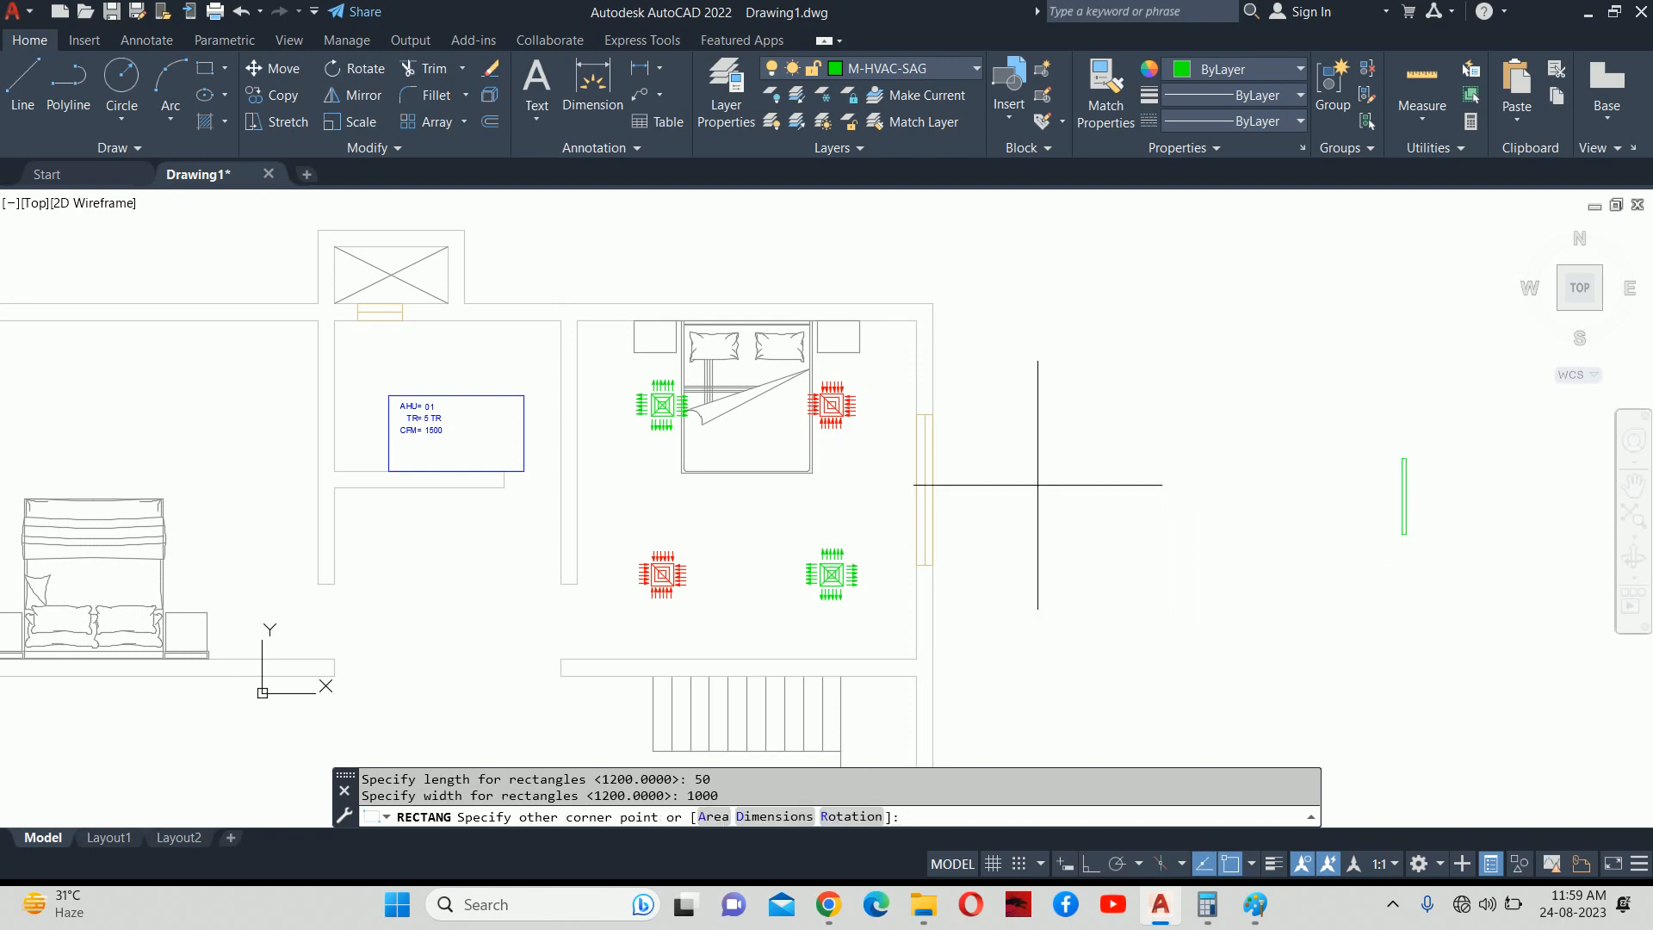
left_click(1407, 501)
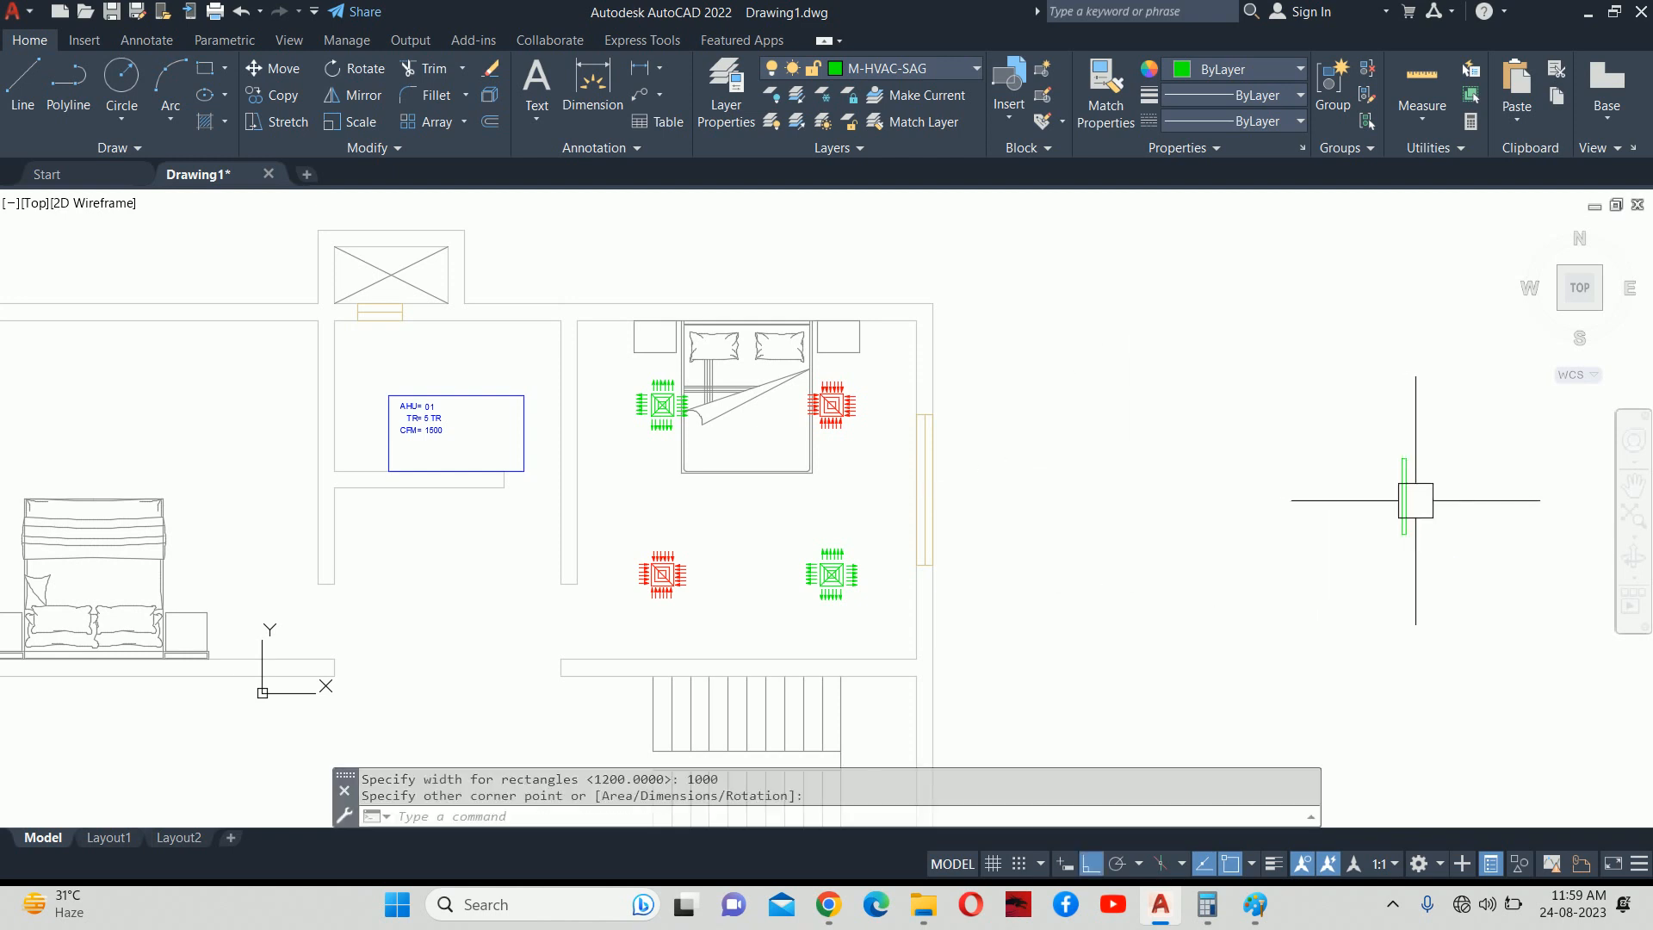
scroll(1408, 501, "up", 4)
middle_click_drag(1407, 501, 1120, 365)
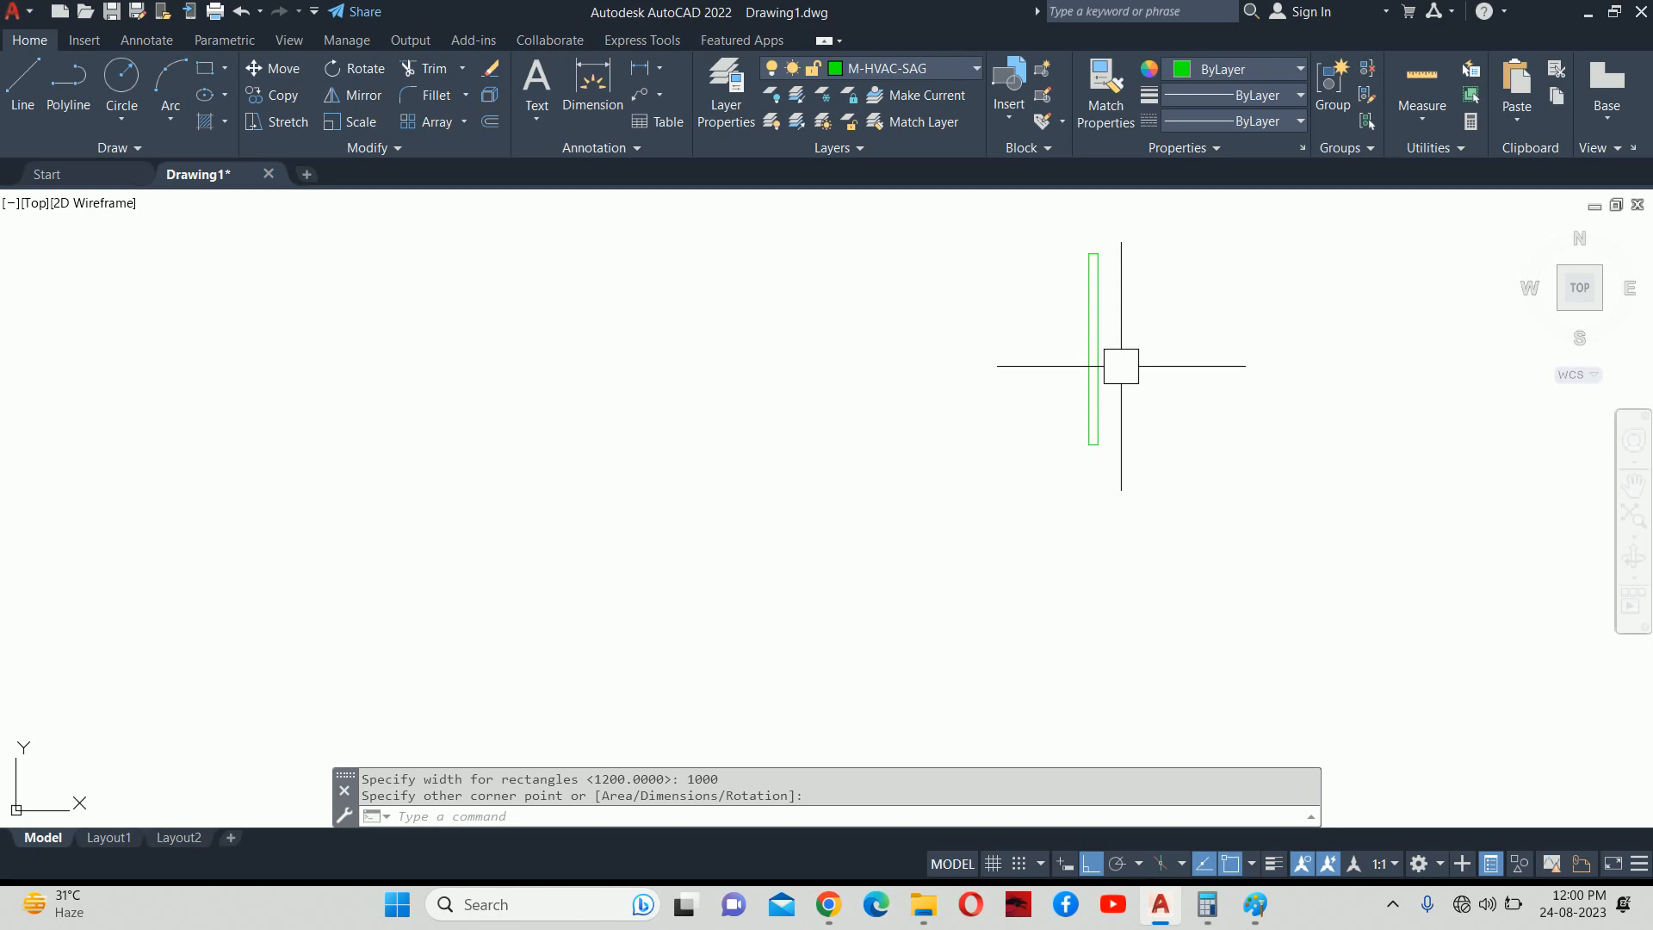
key("Escape")
key("Escape")
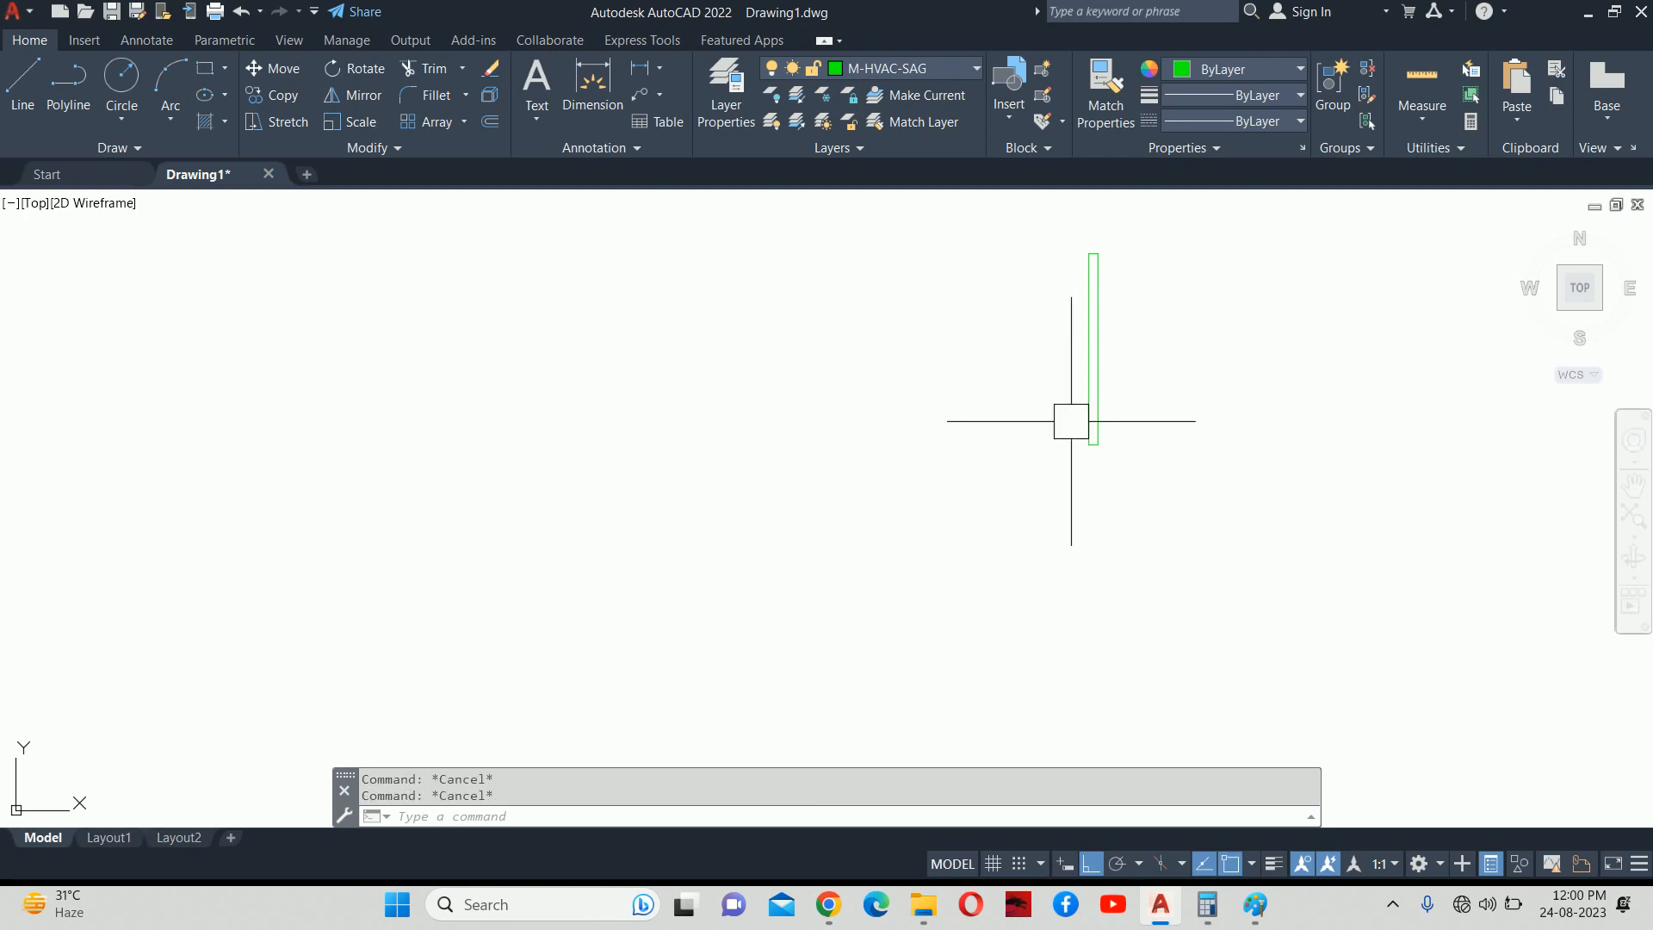
middle_click_drag(1058, 395, 1041, 476)
type("LE")
key("Return")
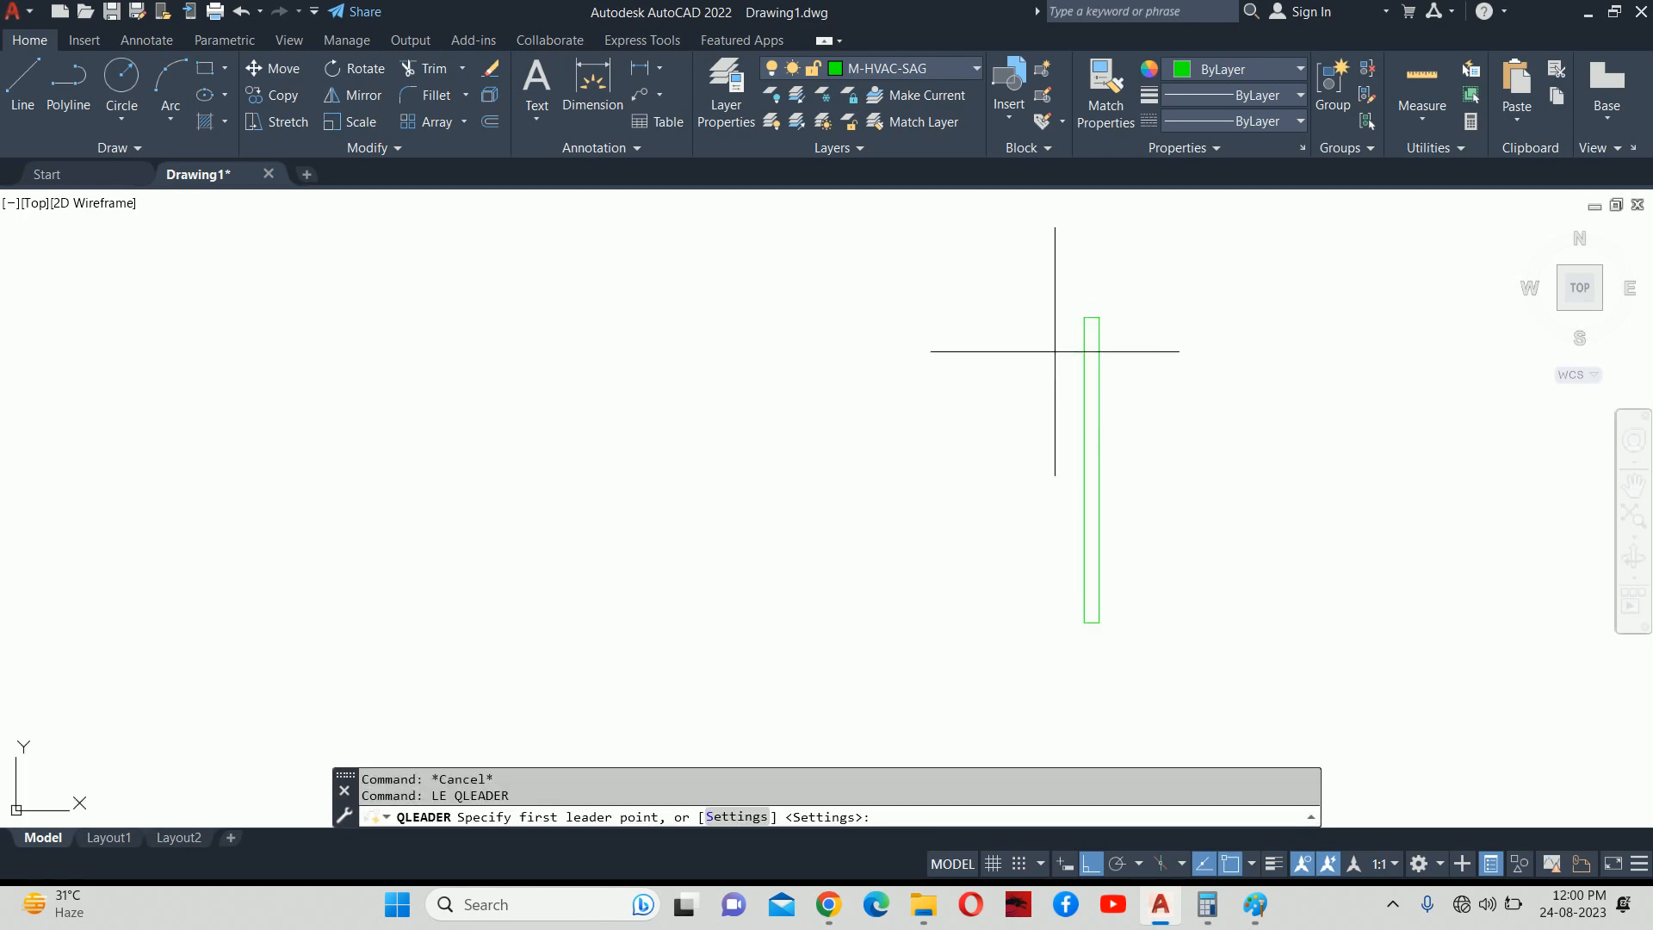
Copy the lower-right green diffuser into empty space to the right of the plan.
key("Escape")
scroll(1040, 351, "down", 5)
type("CO")
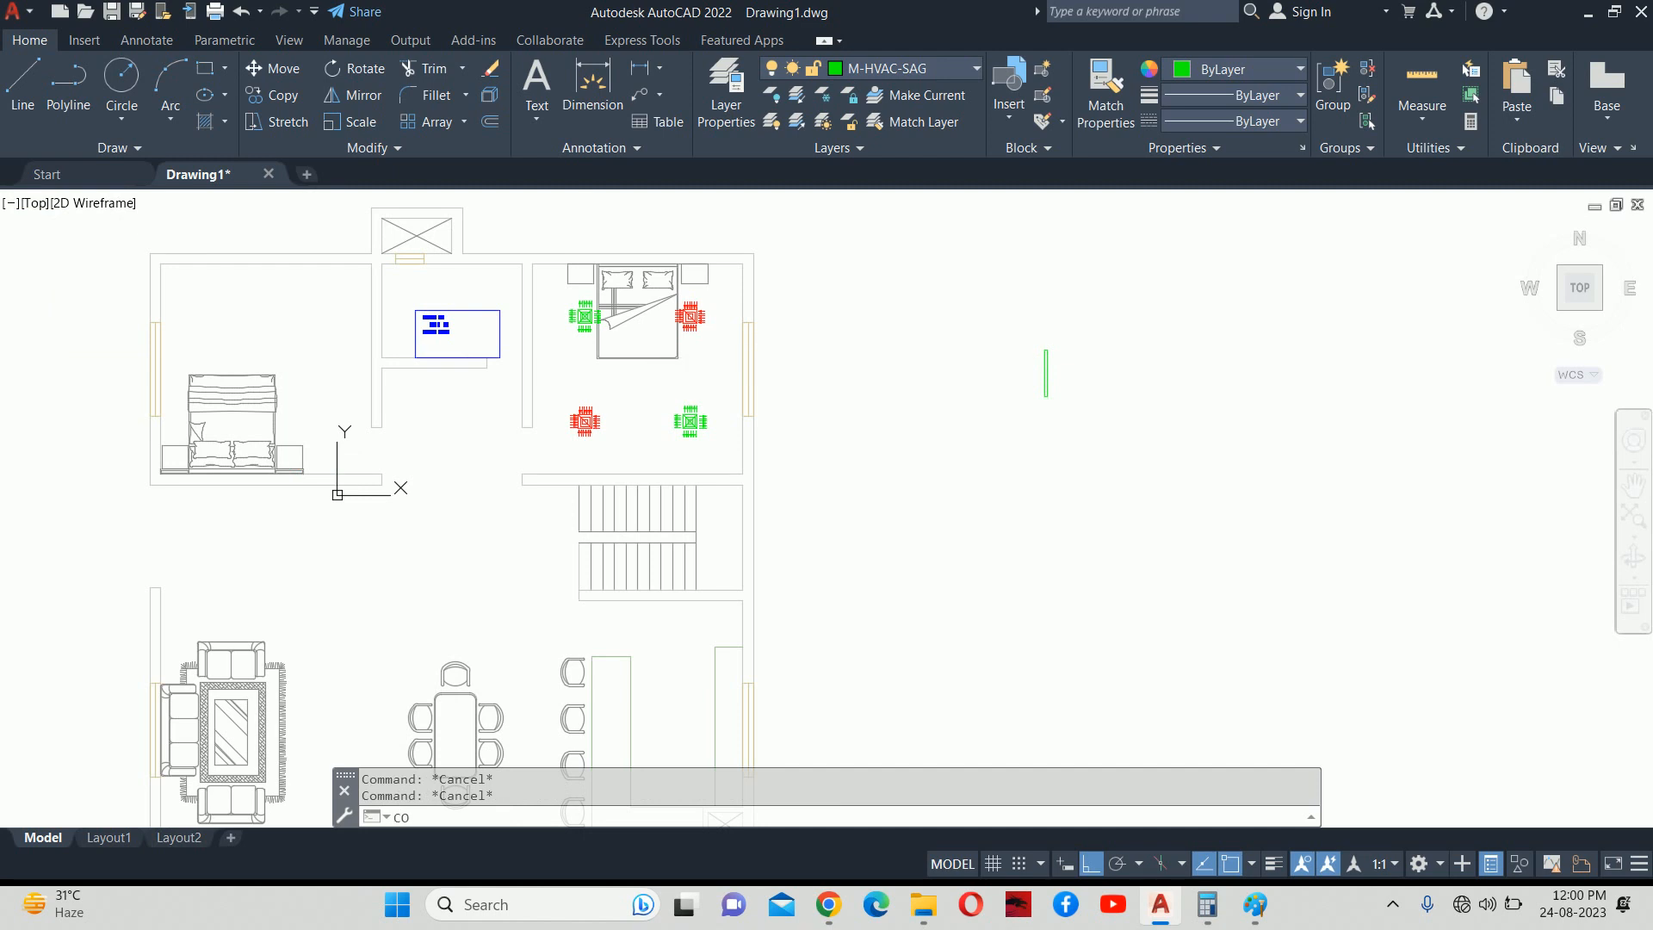
key("Return")
left_click(633, 413)
left_click(659, 414)
left_click(671, 420)
key("Return")
left_click(673, 421)
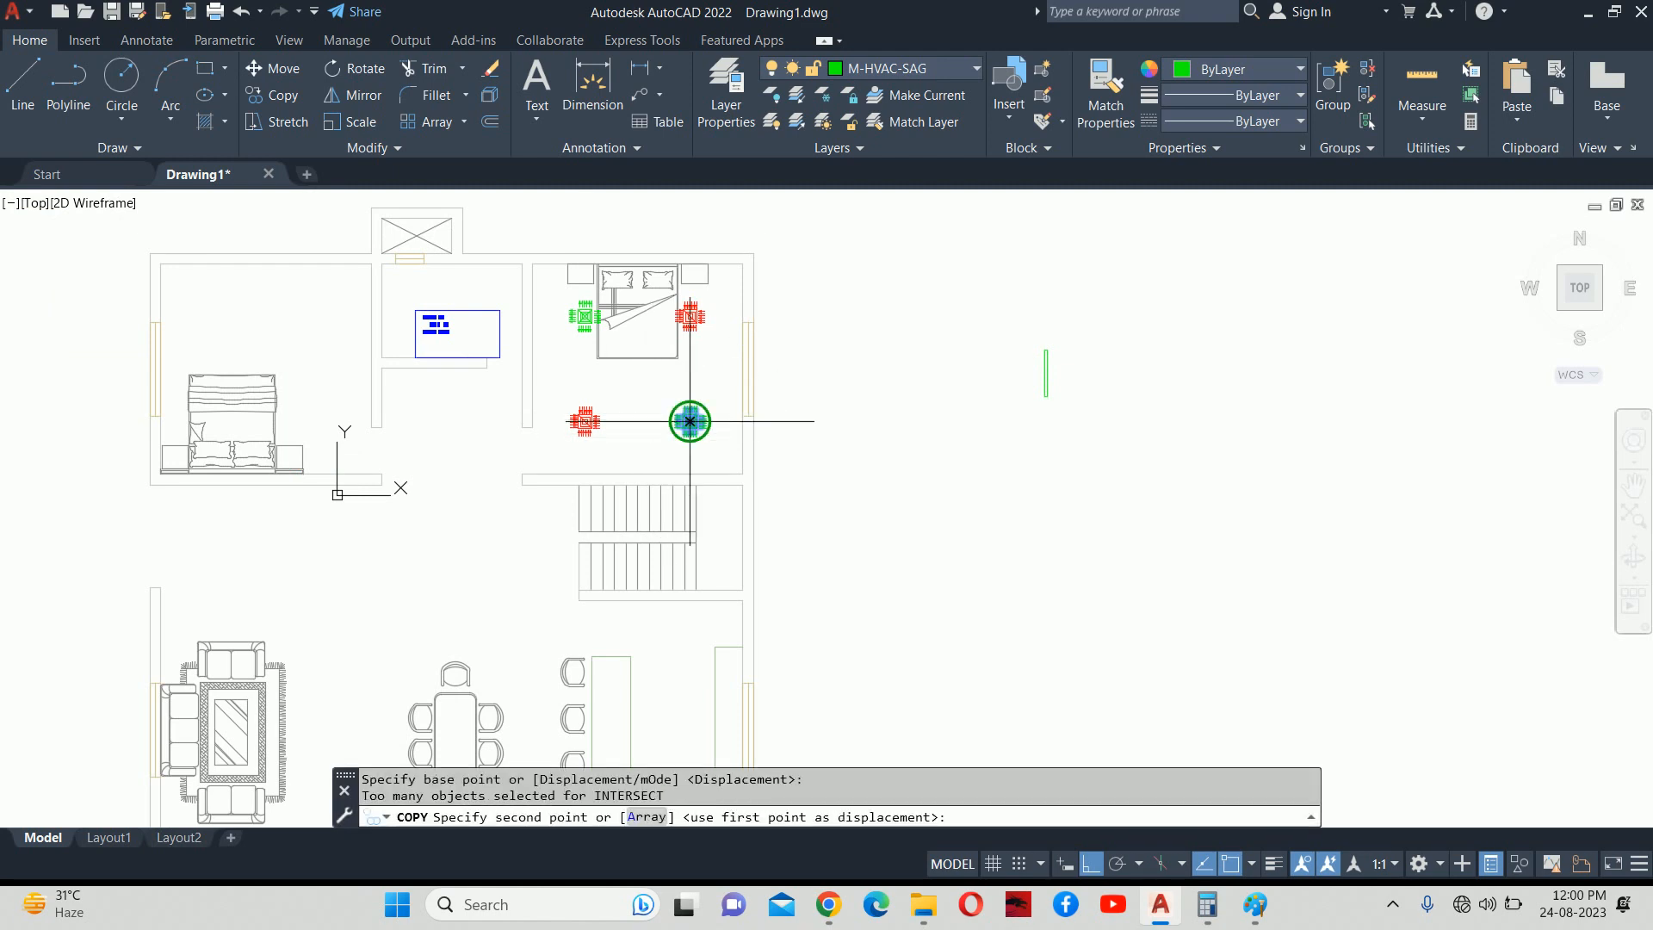
left_click(869, 462)
key("Escape")
key("Escape")
Explode the copied diffuser into separate arrows.
scroll(868, 456, "up", 5)
type("X")
key("Return")
left_click(868, 423)
left_click(866, 399)
middle_click_drag(851, 392, 733, 456)
key("Escape")
key("Escape")
Copy one green arrow to the top-left corner of the strip.
type("CO")
key("Return")
scroll(723, 396, "up", 3)
left_click(652, 411)
key("Return")
left_click(694, 389)
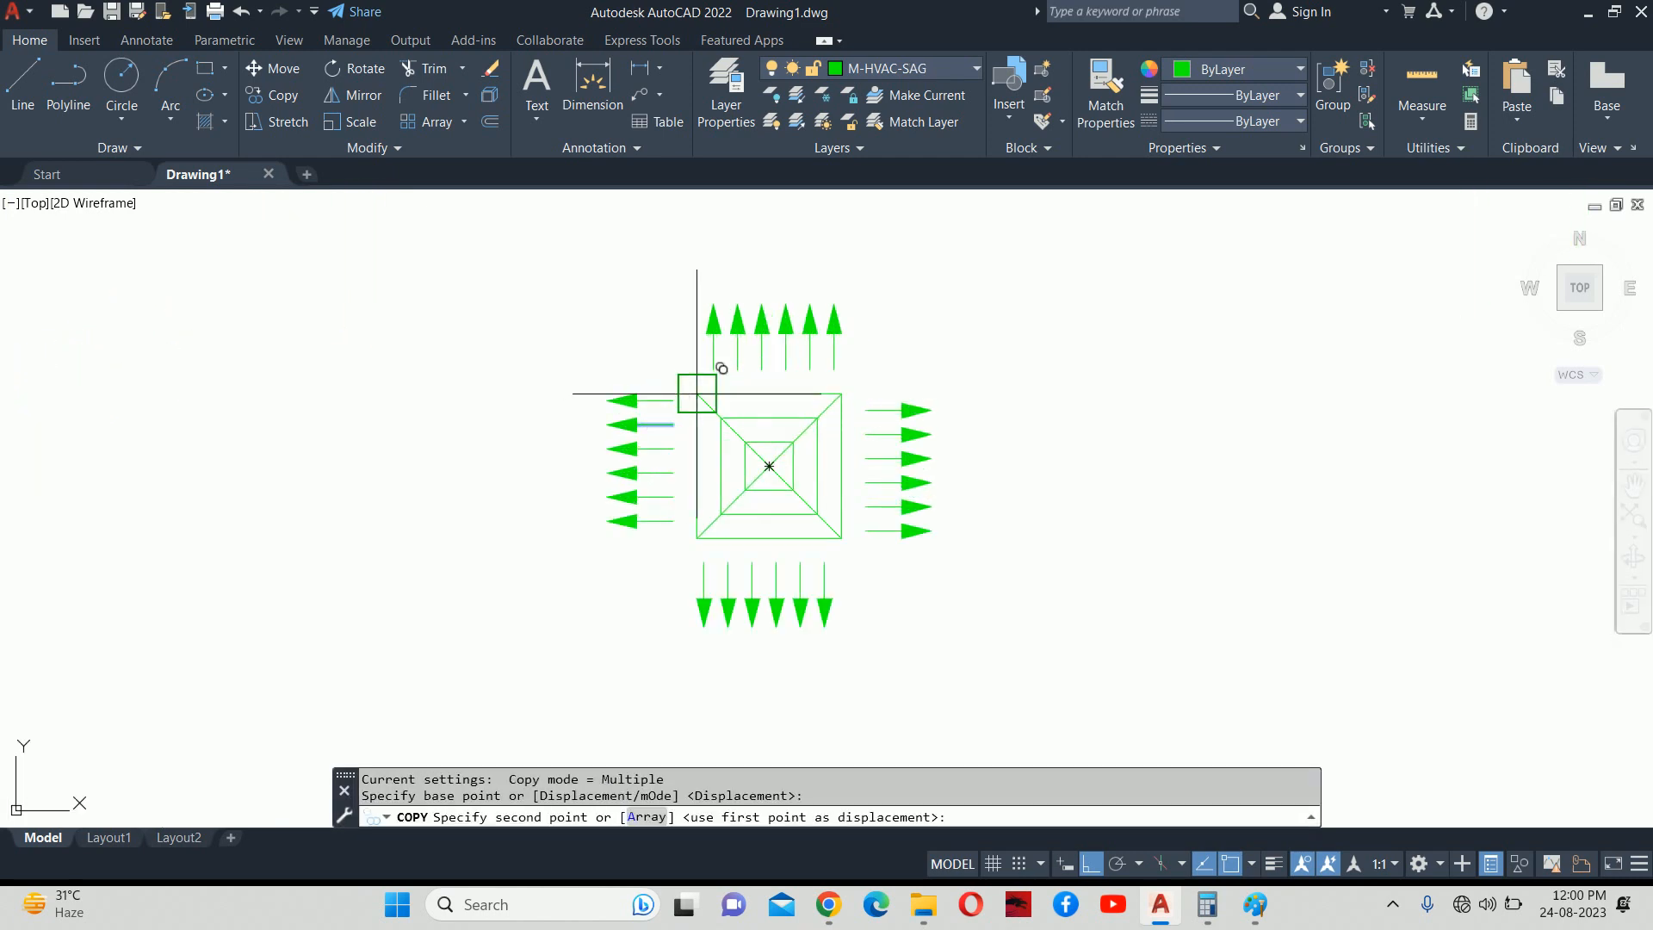
scroll(972, 353, "down", 5)
scroll(971, 386, "up", 2)
left_click(1050, 388)
key("Escape")
key("Escape")
key("Escape")
Copy that arrow down the strip at offsets 100, 200, 300 and onward through 900.
scroll(1025, 406, "up", 2)
type("CO")
key("Return")
left_click(1016, 402)
key("Return")
left_click(967, 366)
type("100")
key("Return")
type("200")
key("Return")
type("300")
key("Return")
type("4")
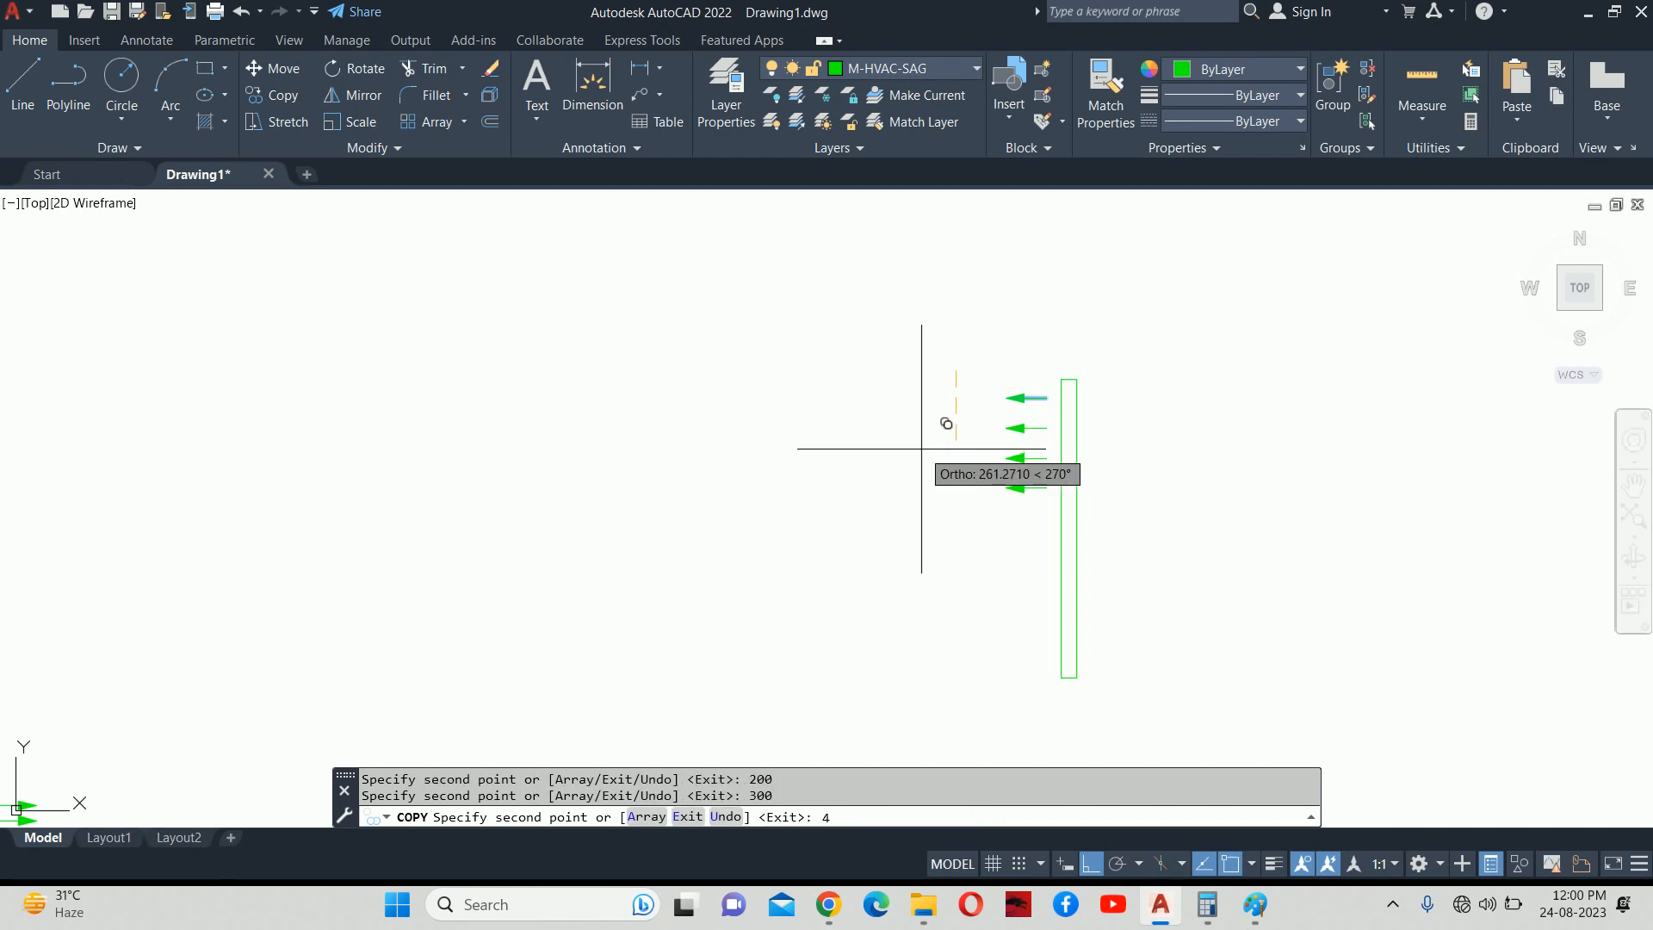
type("00")
key("Return")
type("500")
key("Return")
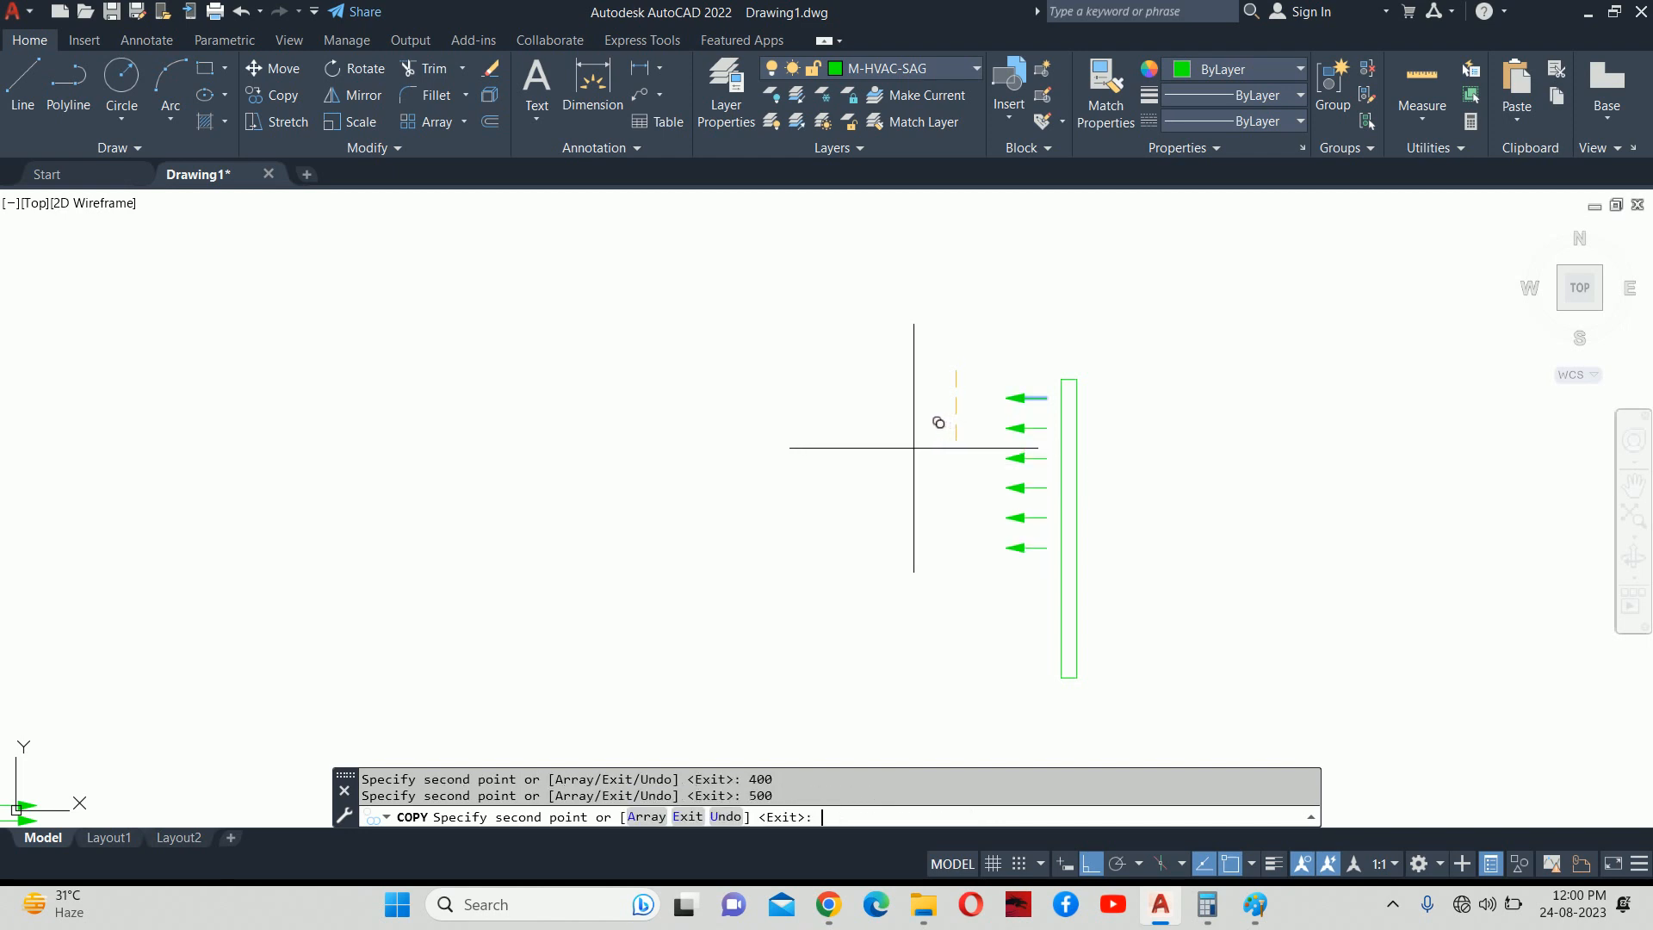
type("600")
key("Return")
type("70")
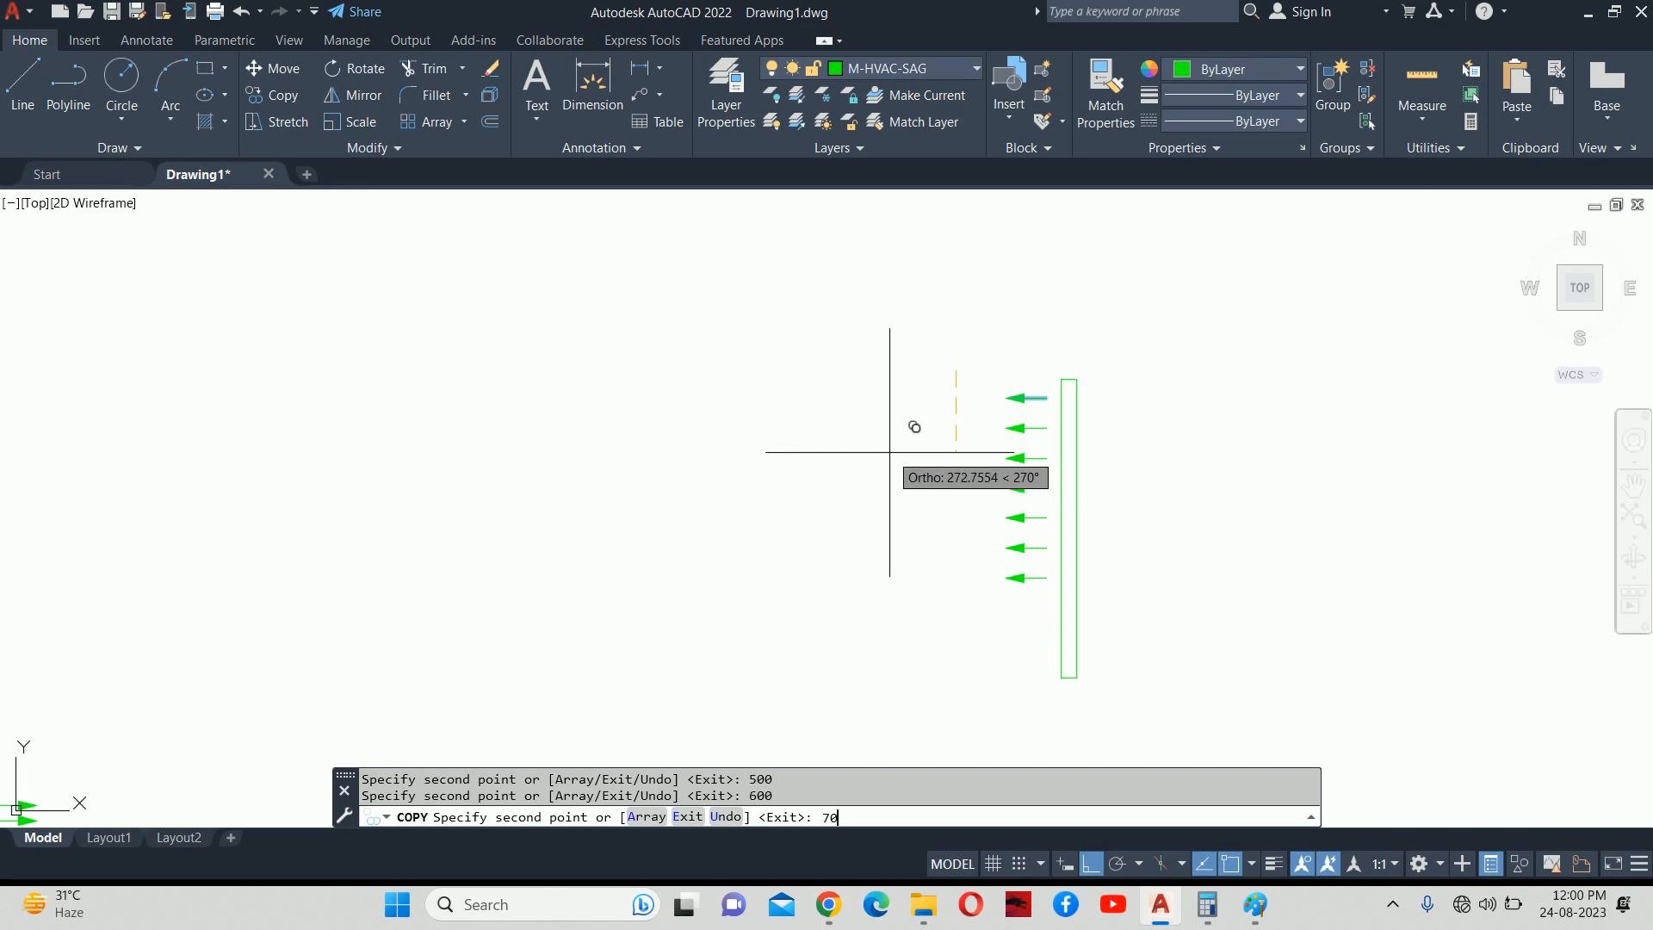
type("800")
key("Return")
type("900")
key("Return")
key("Escape")
key("Escape")
Stretch the strip's bottom end 50 longer.
middle_click_drag(1064, 524, 1005, 470)
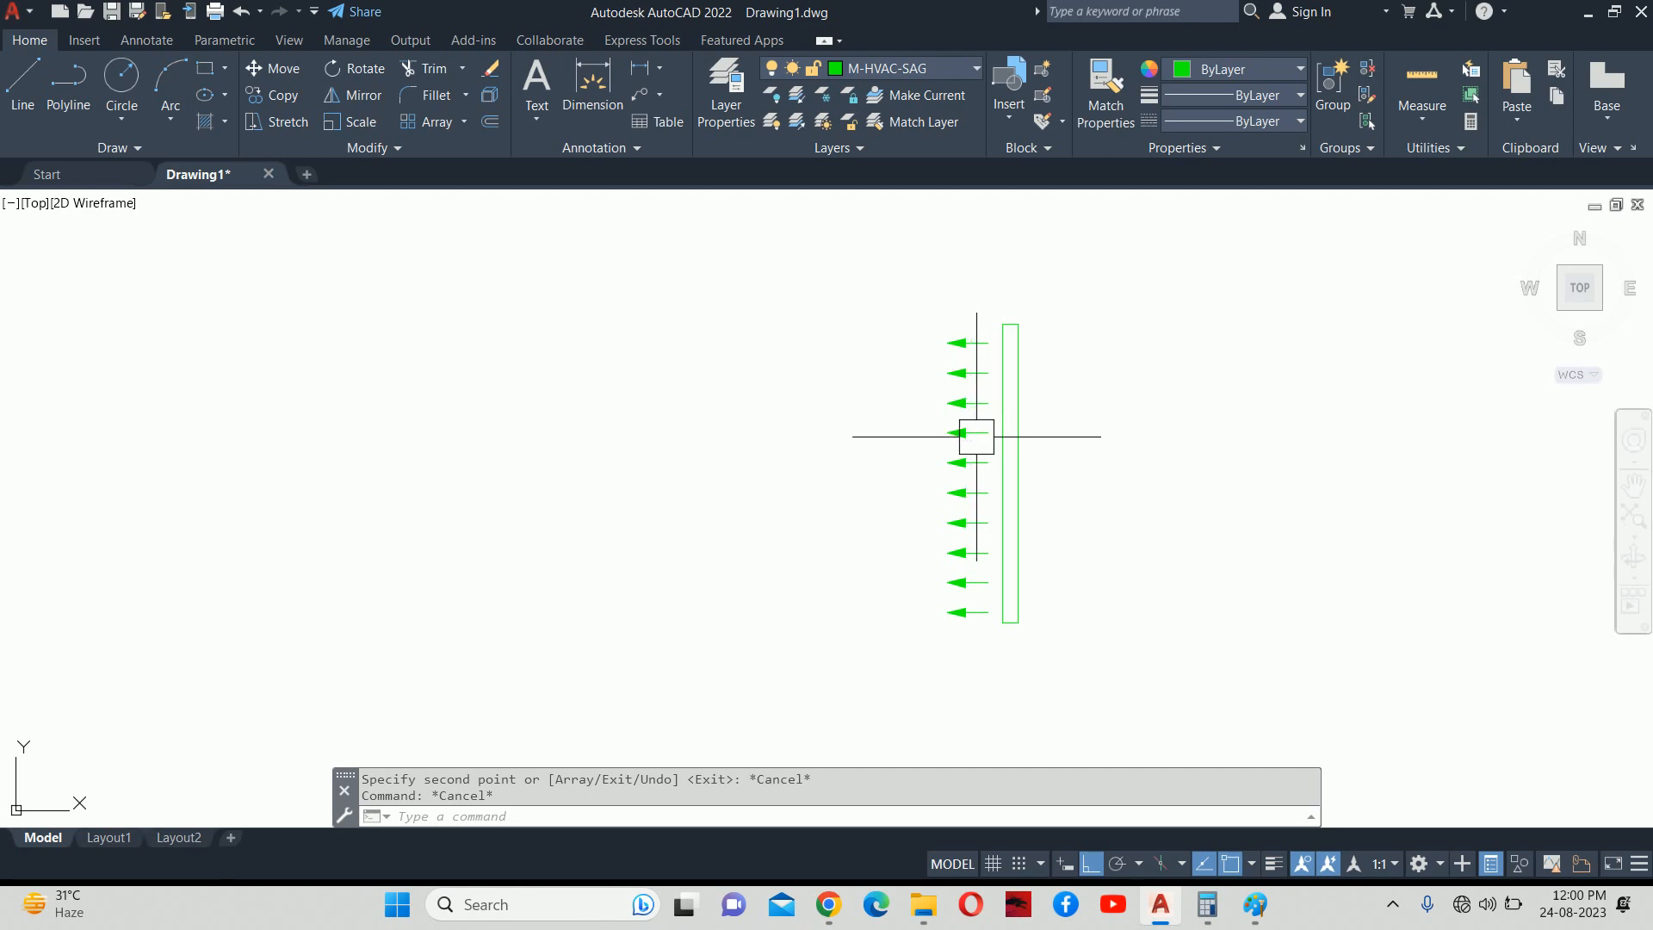
type("mi")
key("Escape")
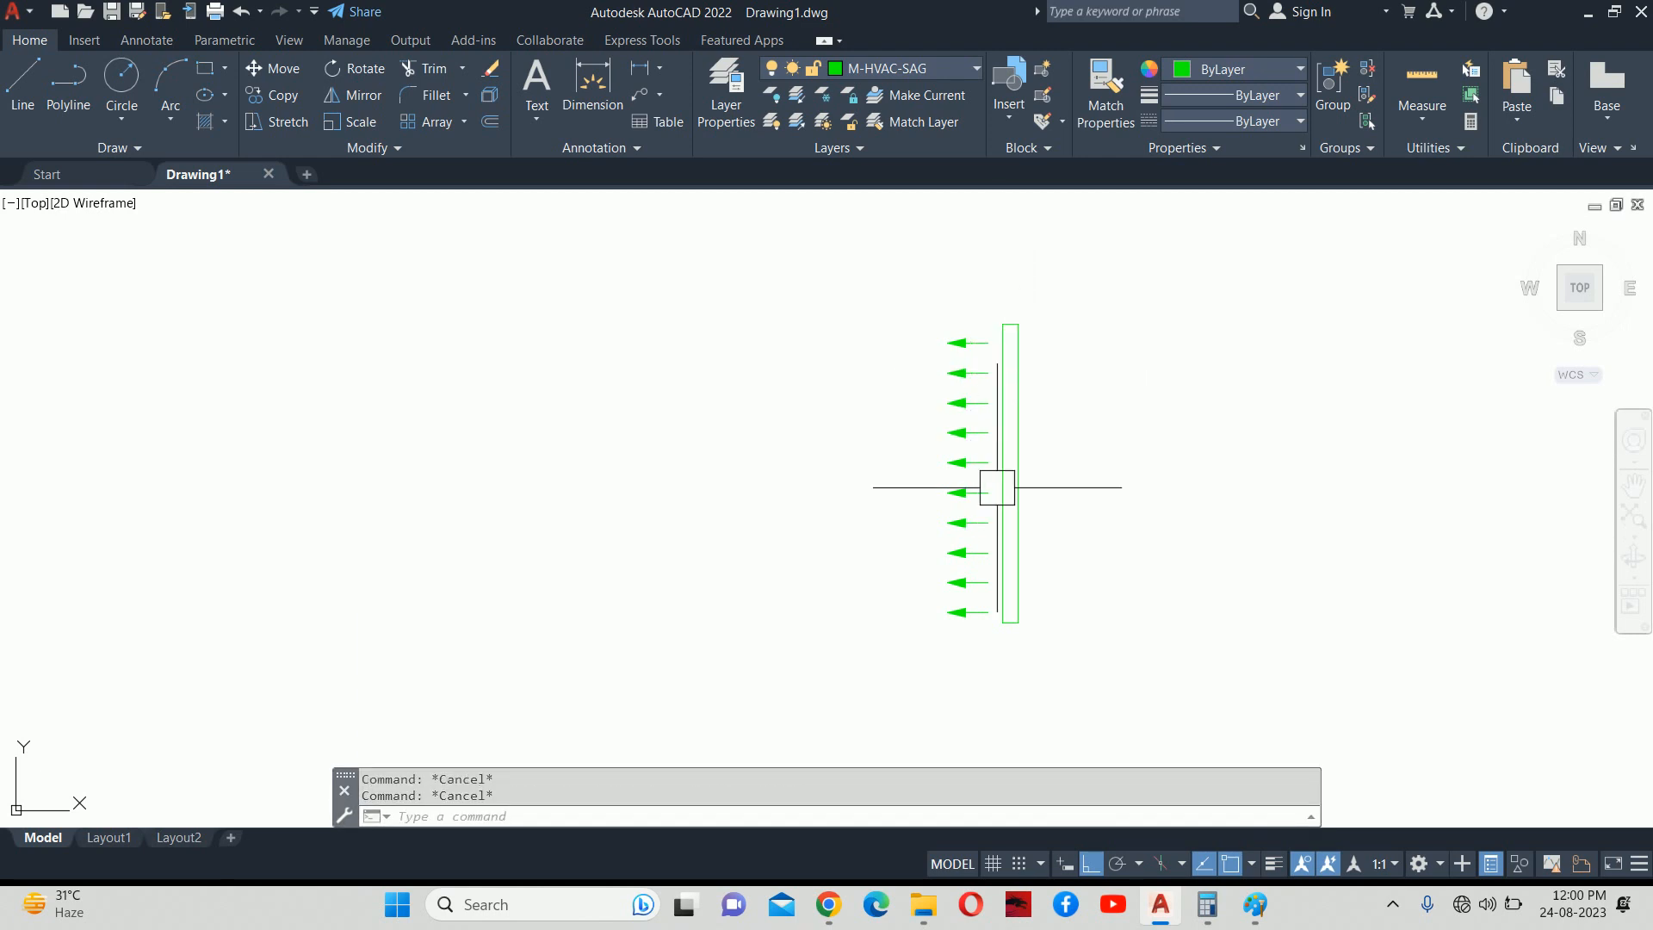
type("s")
key("Return")
scroll(1029, 538, "up", 2)
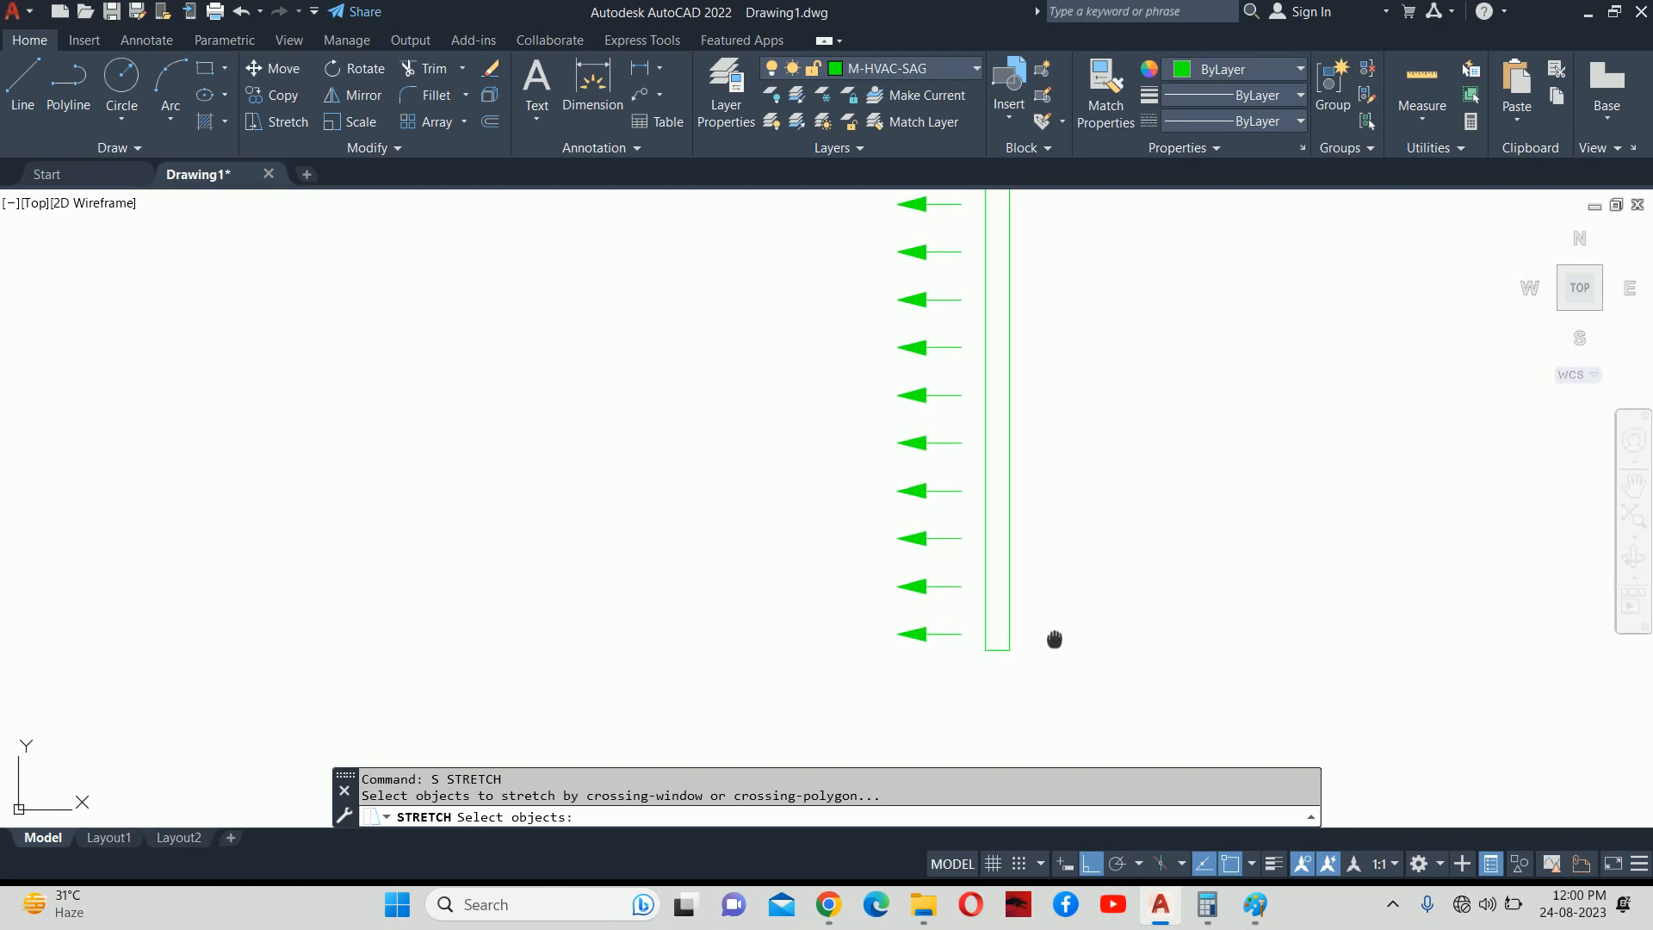
middle_click_drag(1069, 675, 1048, 542)
left_click(1048, 542)
left_click(943, 514)
key("Return")
left_click(930, 543)
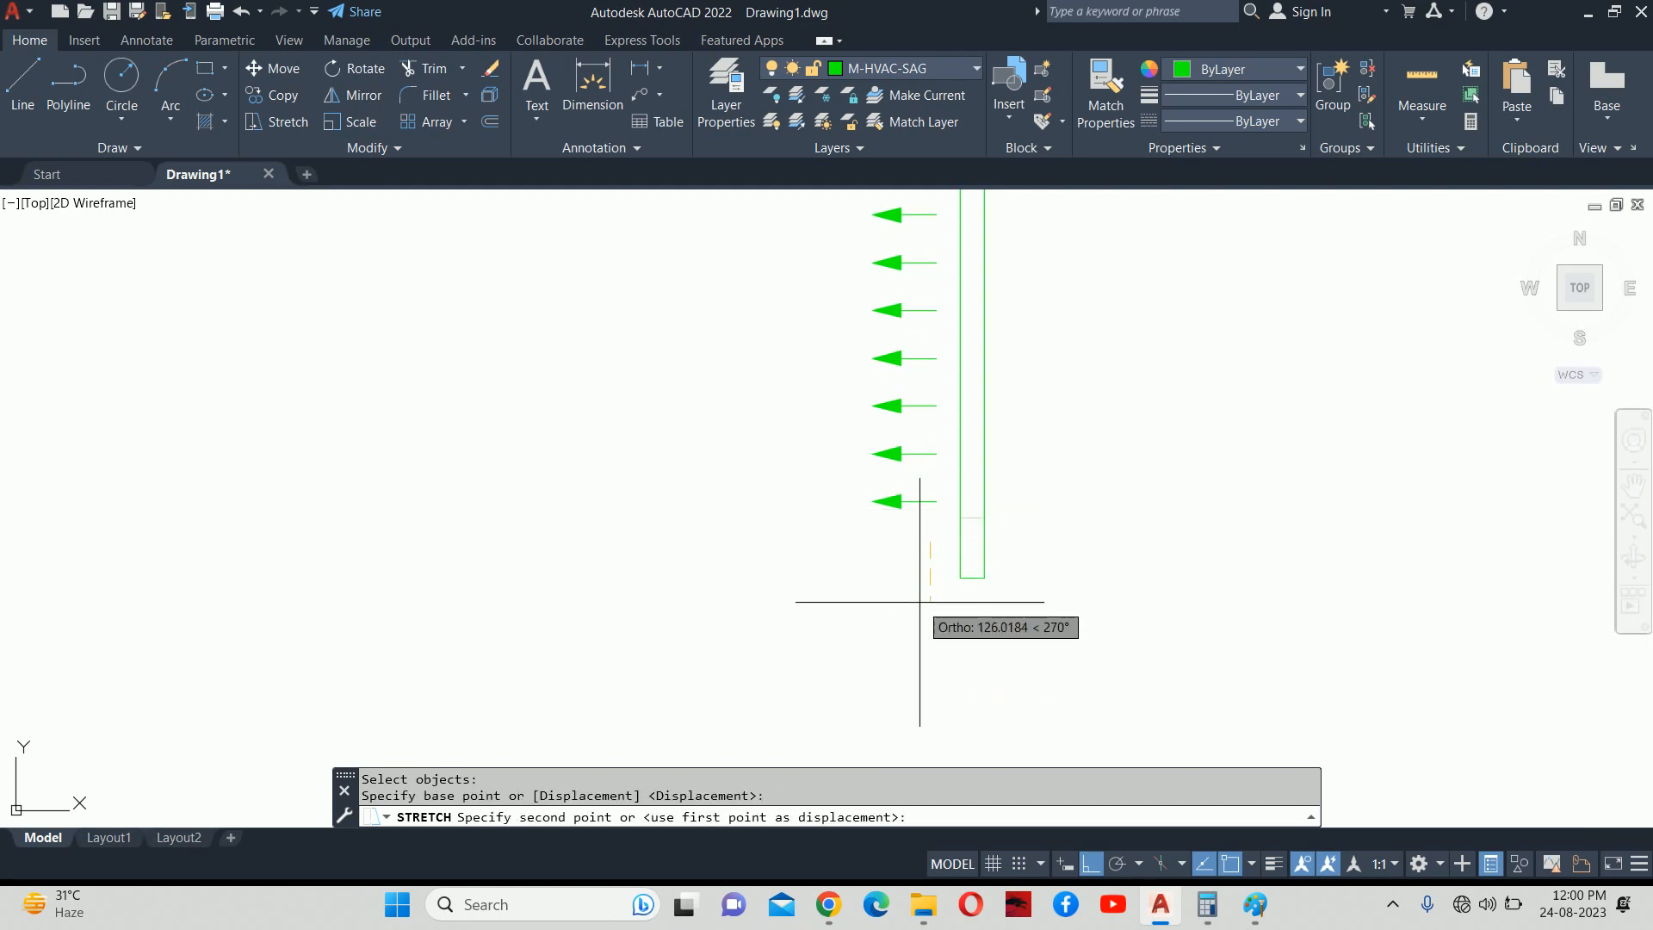
type("50")
key("Return")
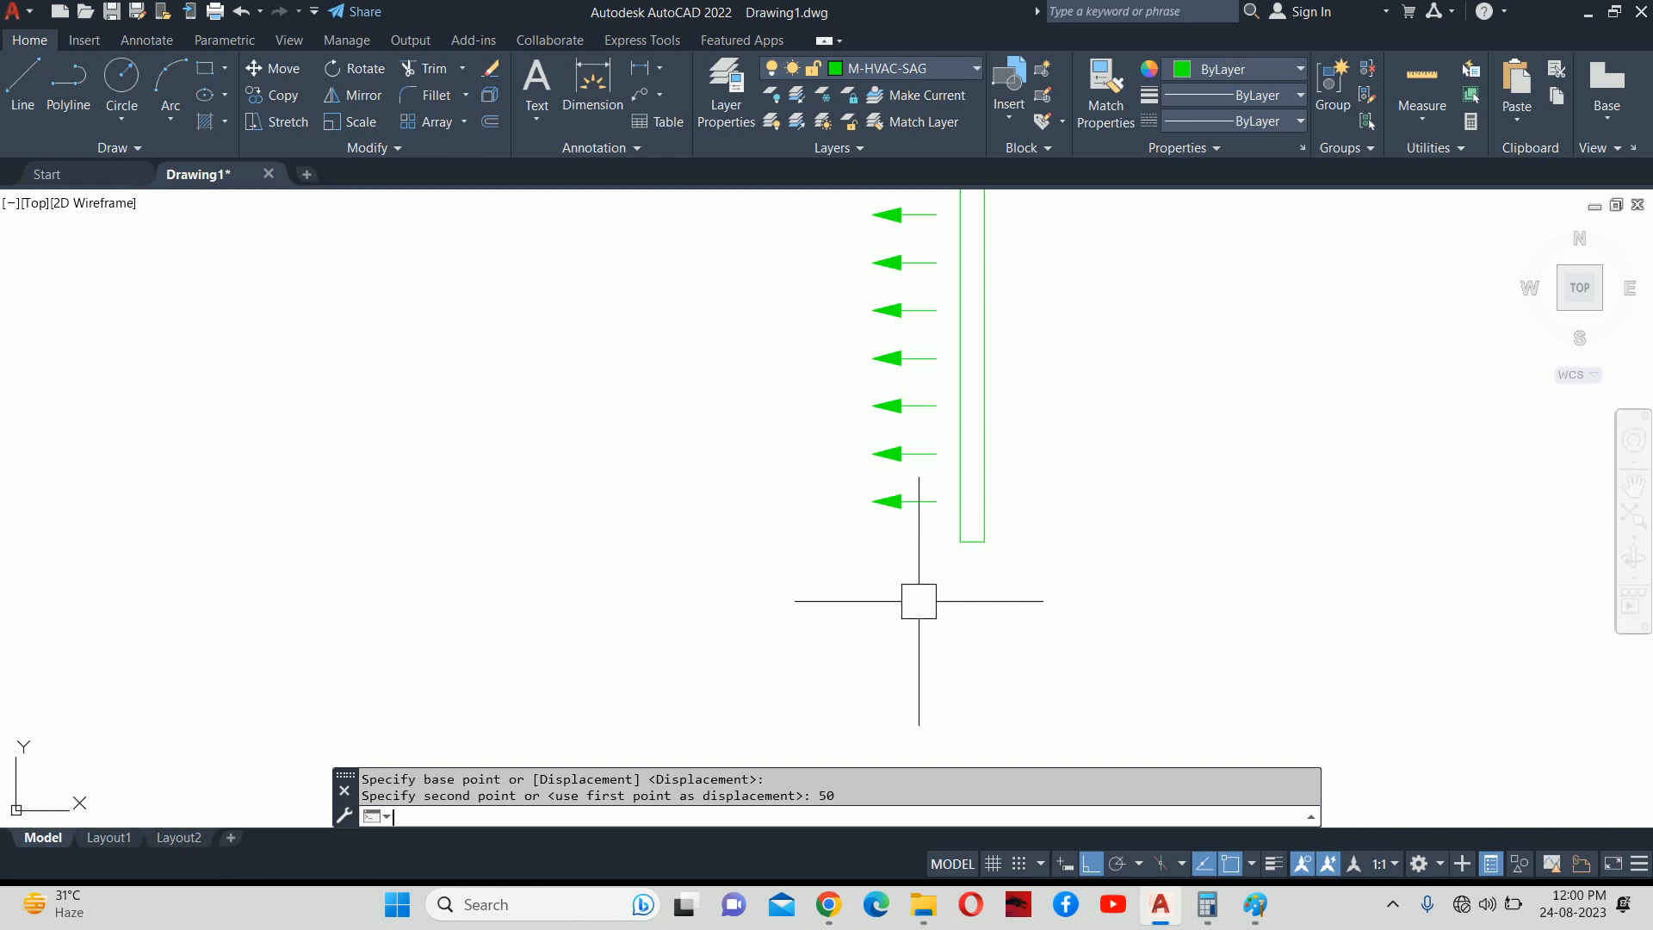
scroll(989, 428, "down", 4)
Stretch the strip's top end 50 longer as well.
key("Return")
left_click(1010, 495)
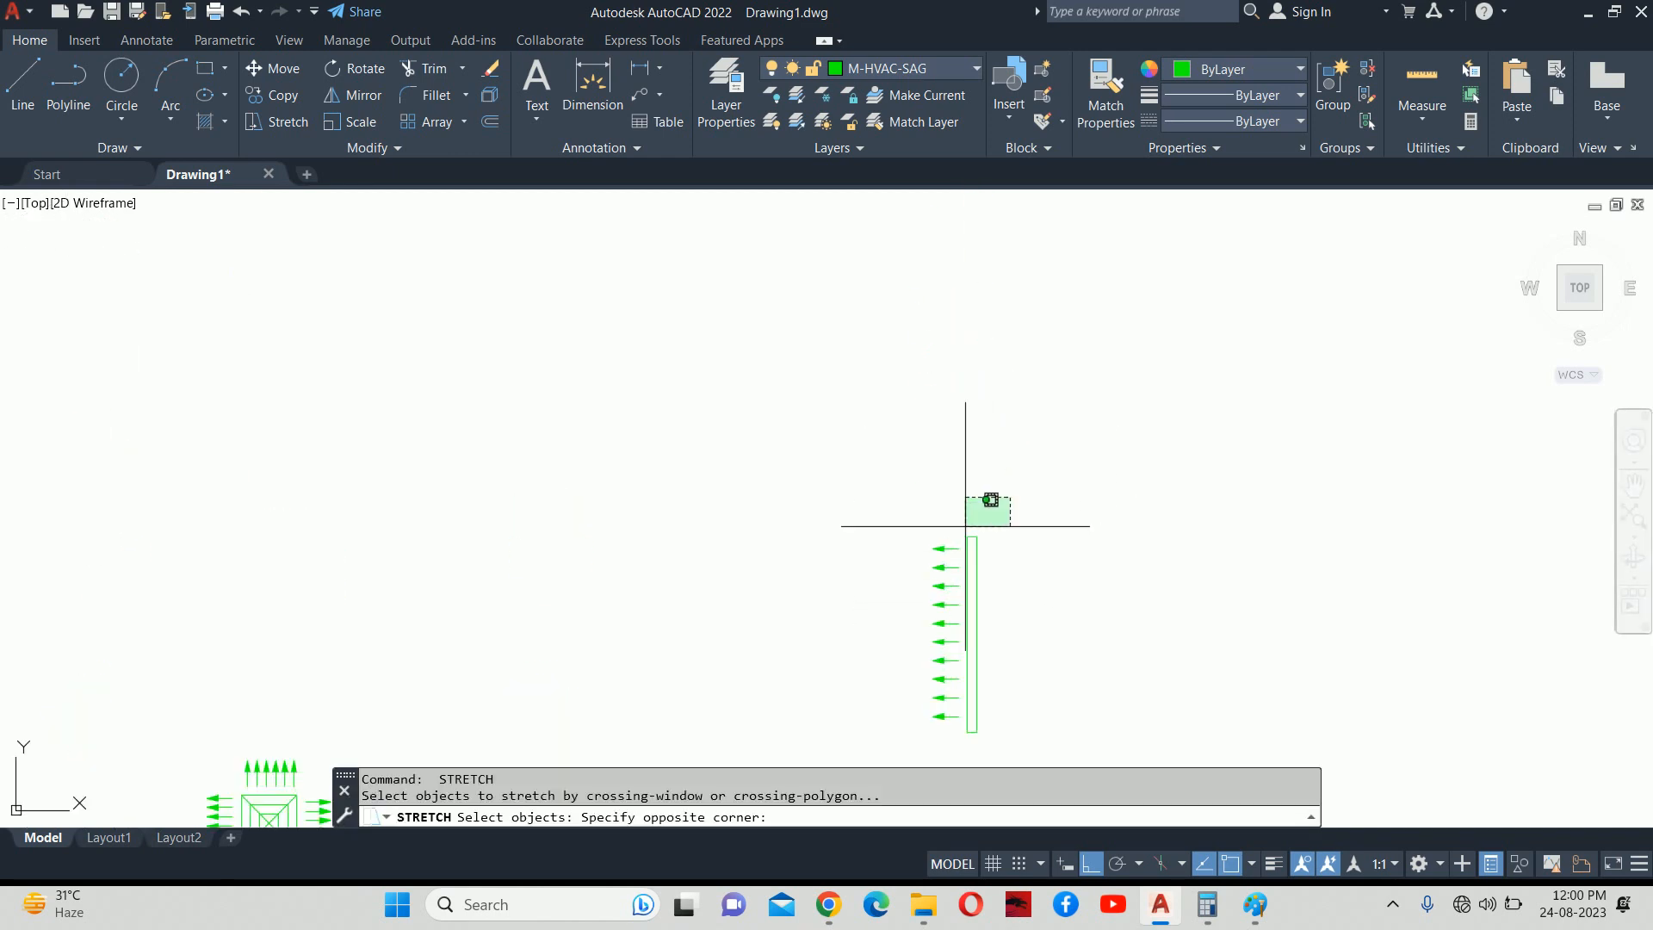
left_click(957, 541)
key("Return")
left_click(953, 499)
type("50")
key("Return")
key("Escape")
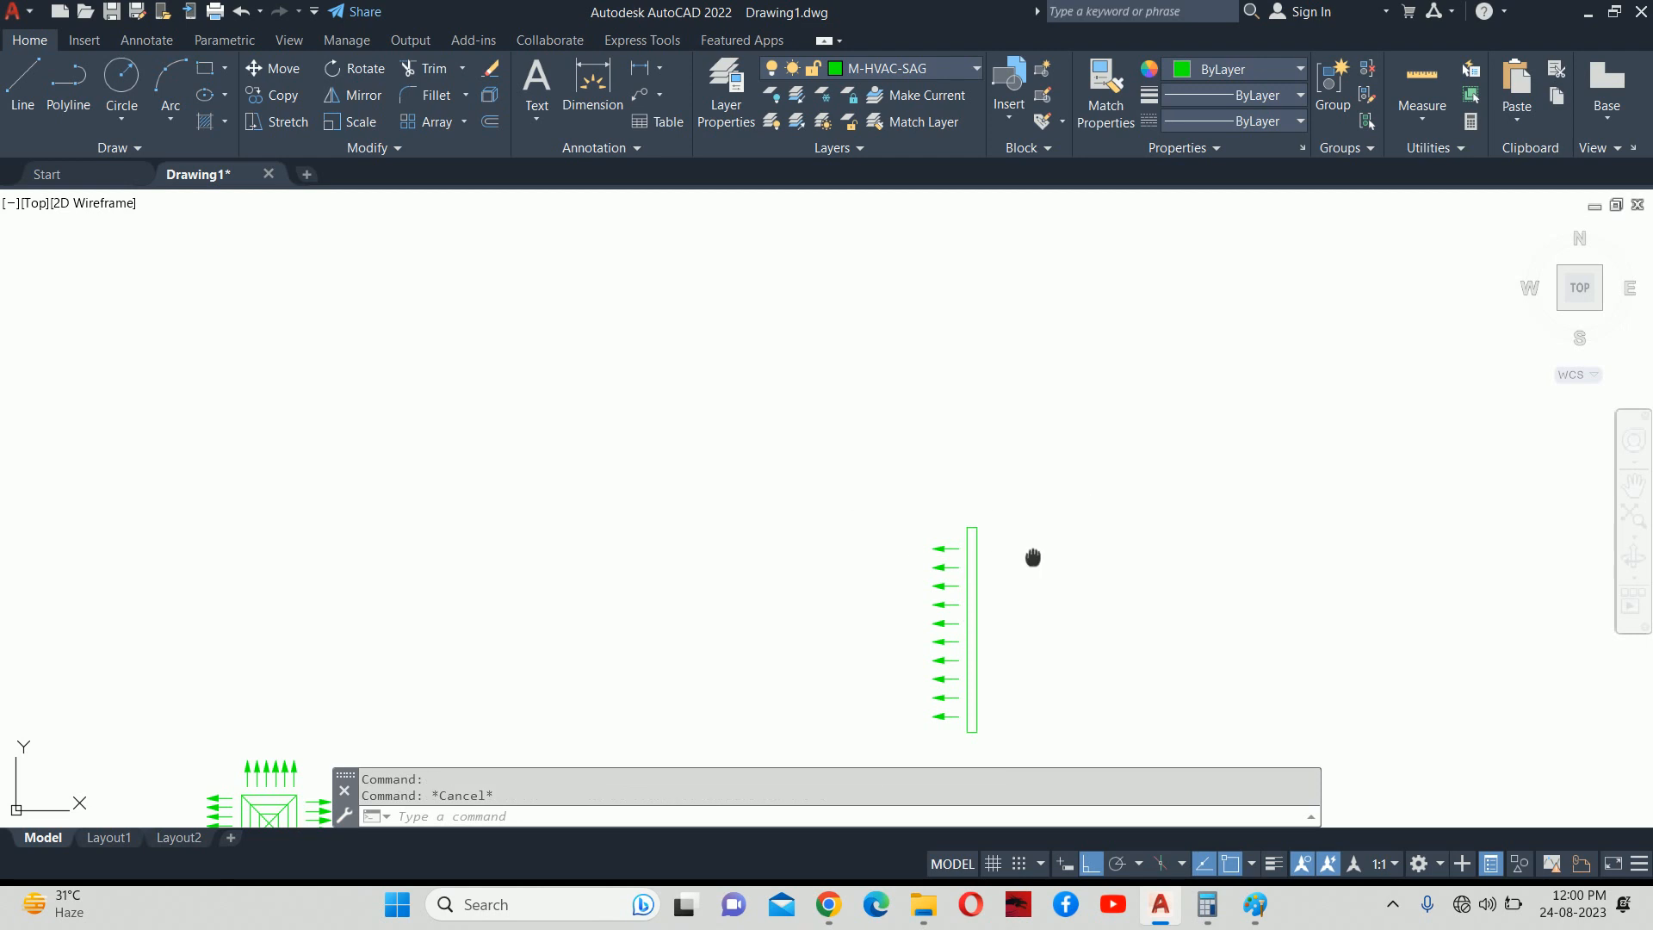
middle_click_drag(1034, 557, 969, 401)
type("rec")
key("Return")
left_click(1049, 408)
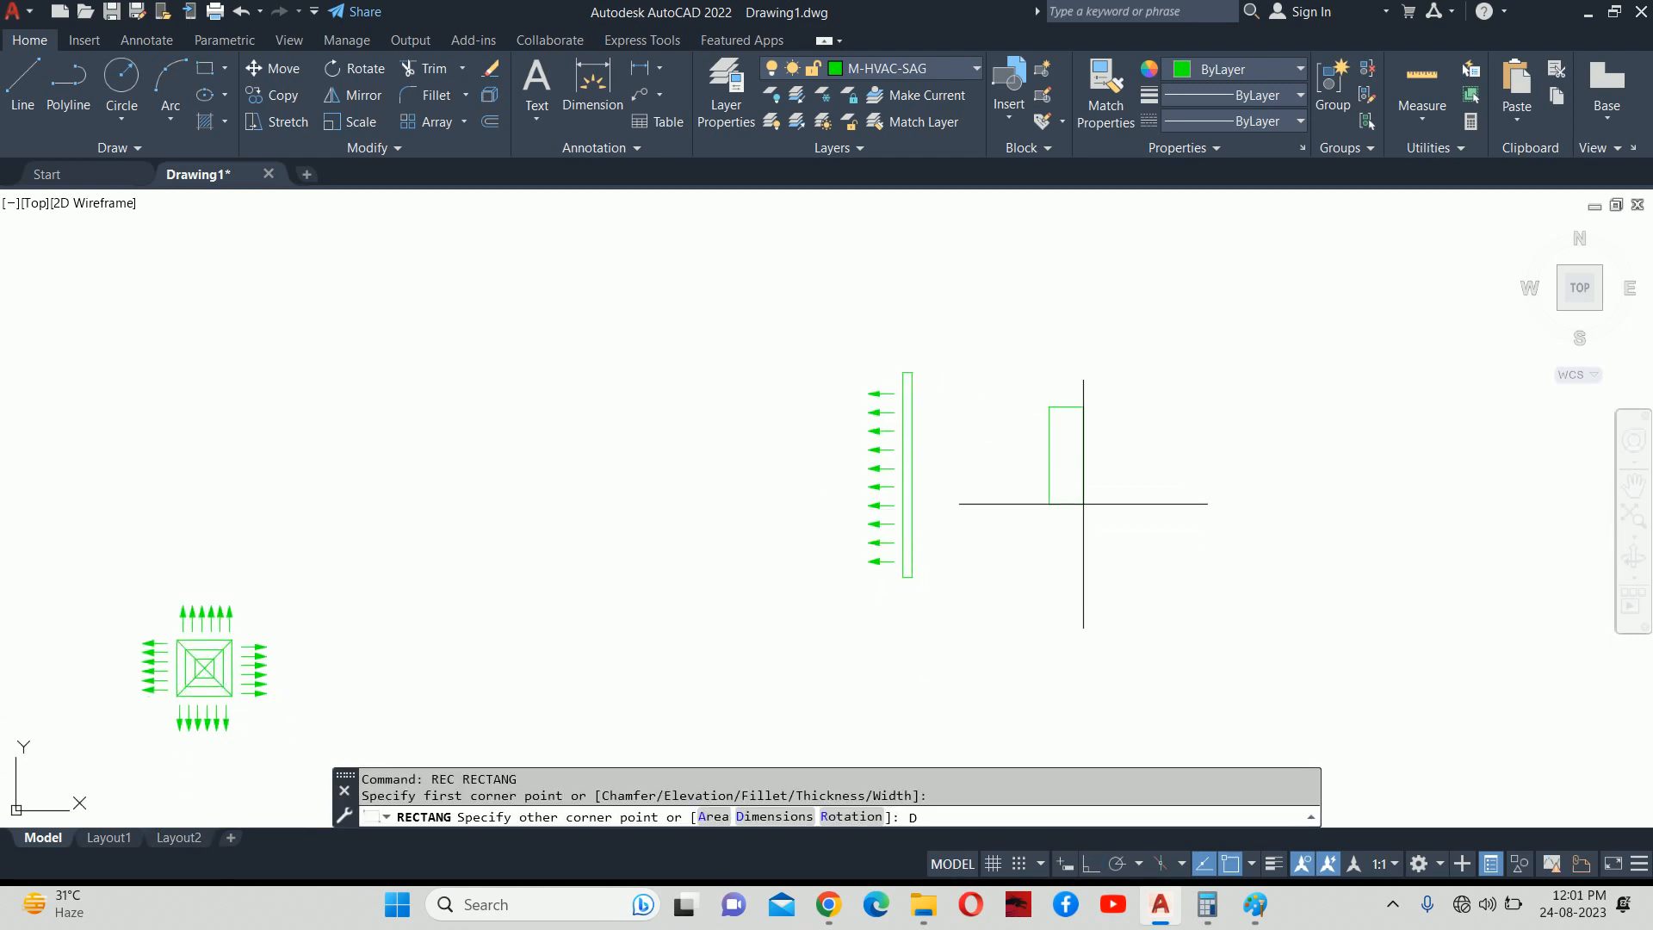
type("d")
key("Return")
type("1")
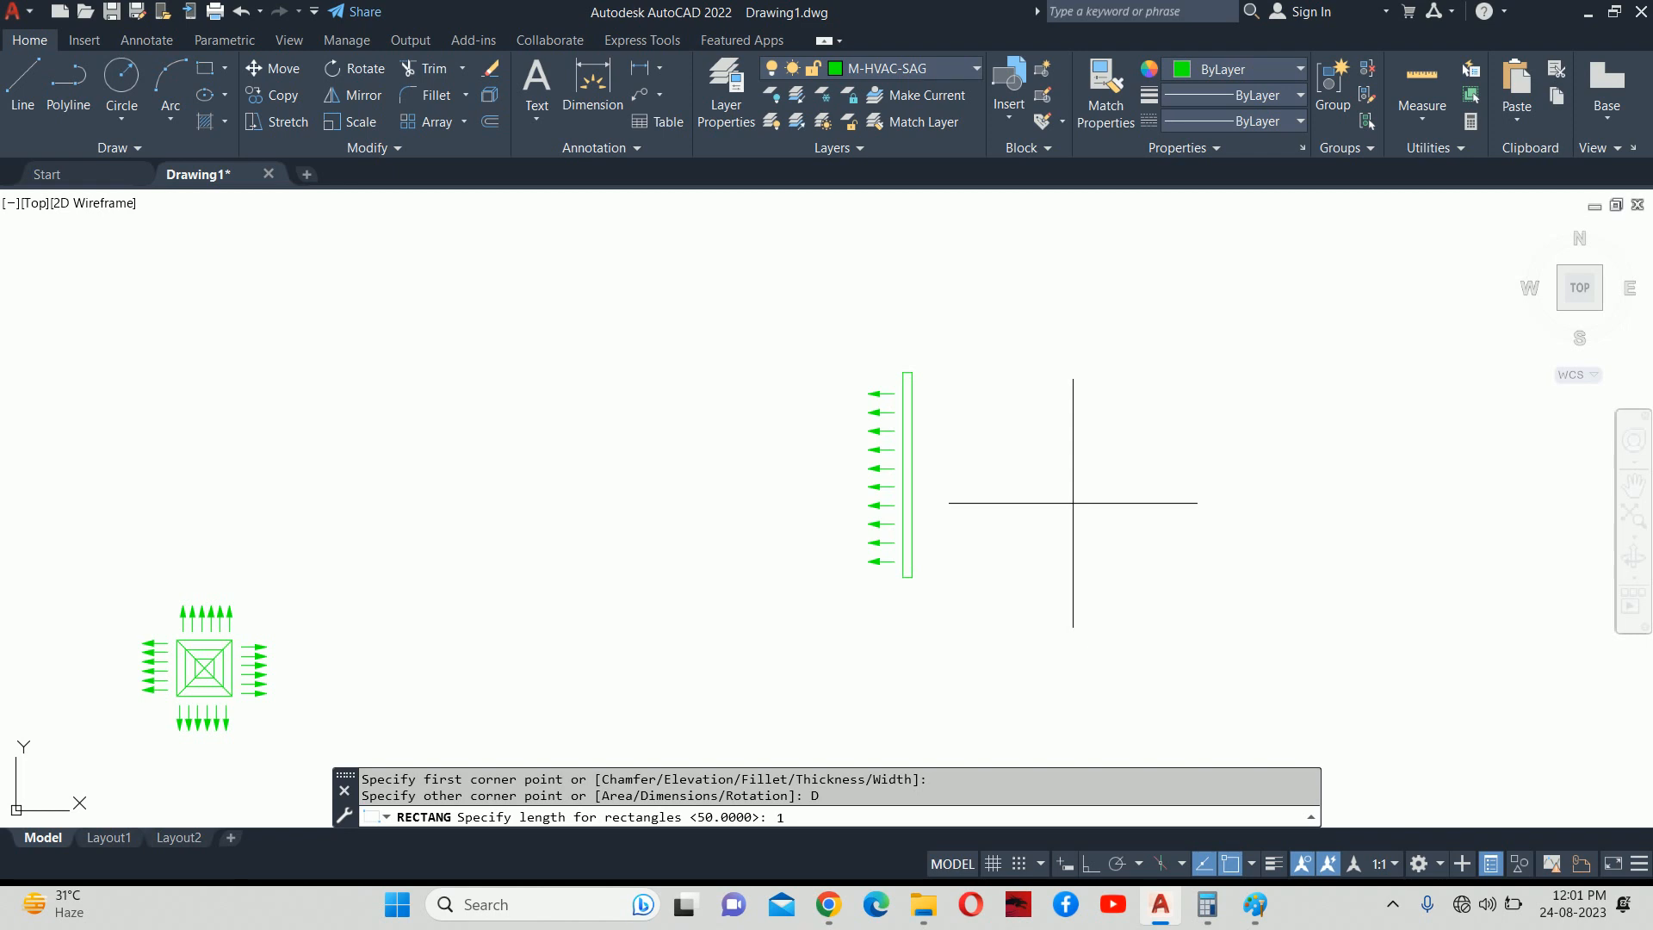
type("00")
key("Return")
type("1000")
key("Return")
left_click(1069, 465)
key("Escape")
key("Escape")
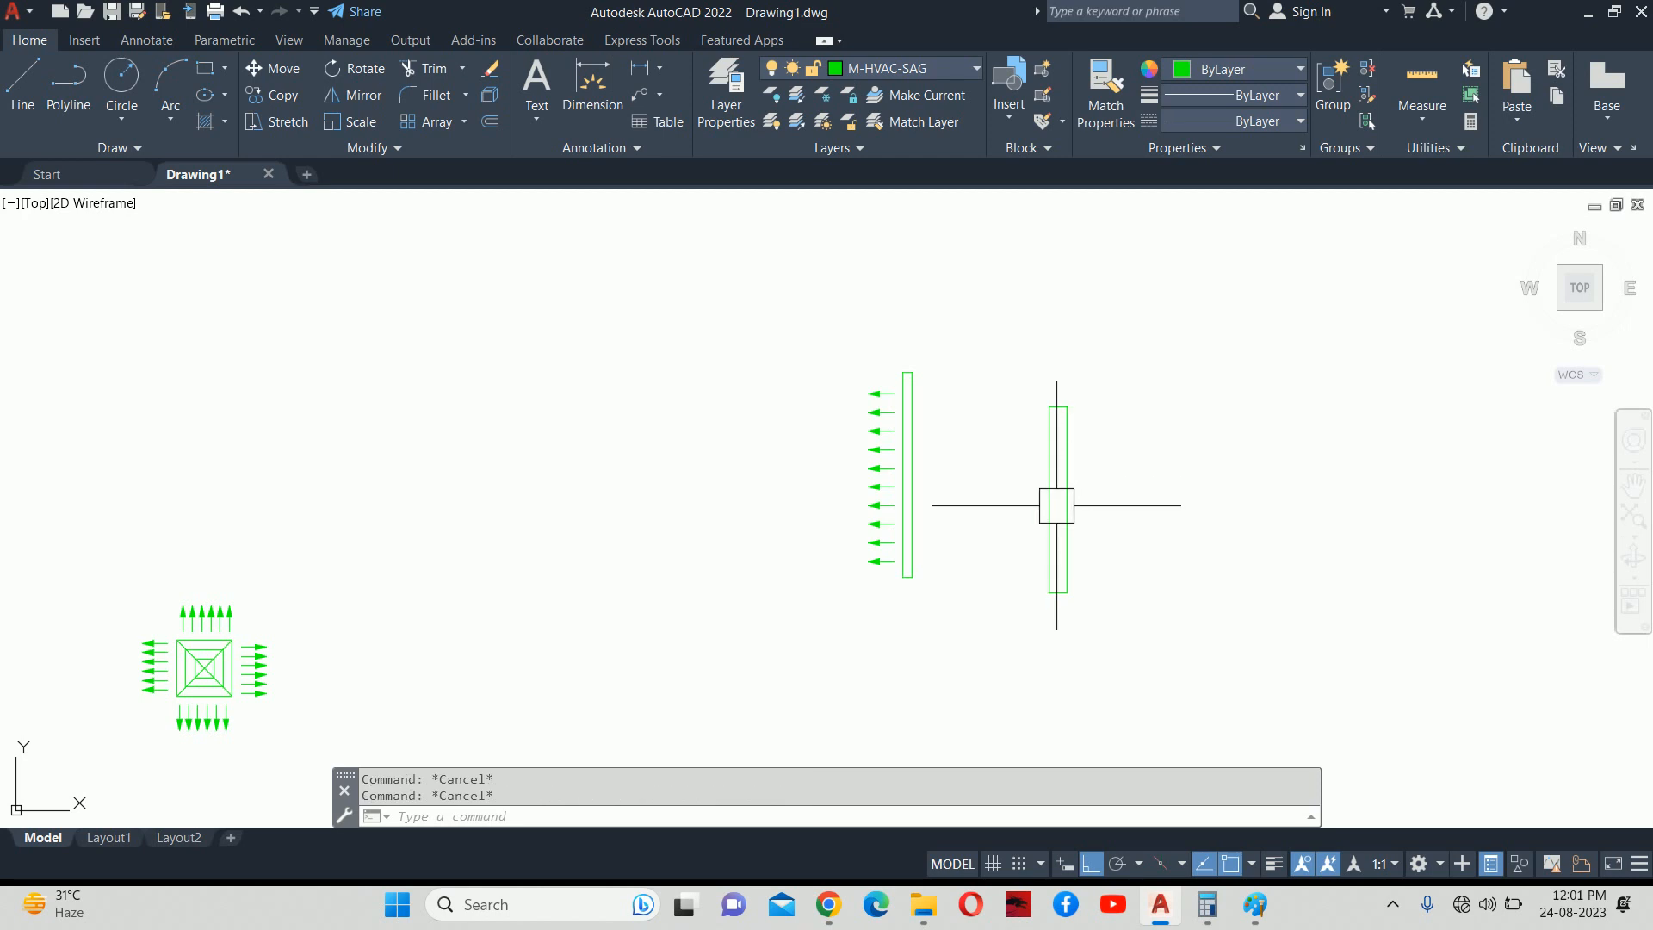
type("m")
key("Return")
left_click(1048, 514)
key("Return")
scroll(1043, 489, "up", 2)
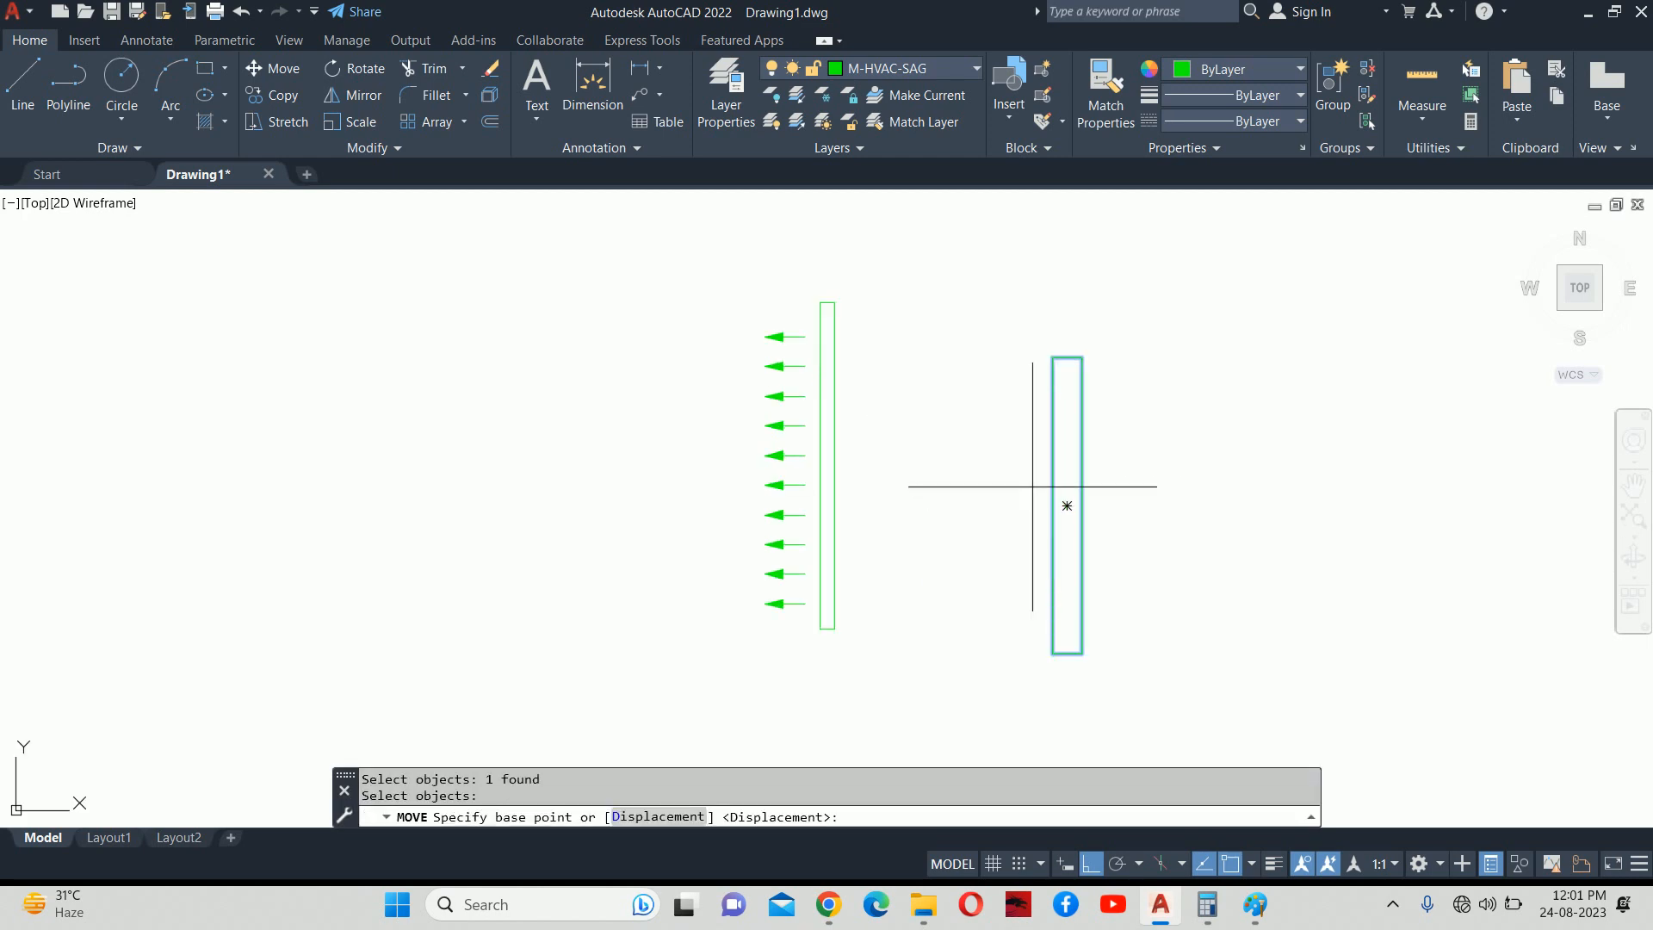
left_click(1050, 497)
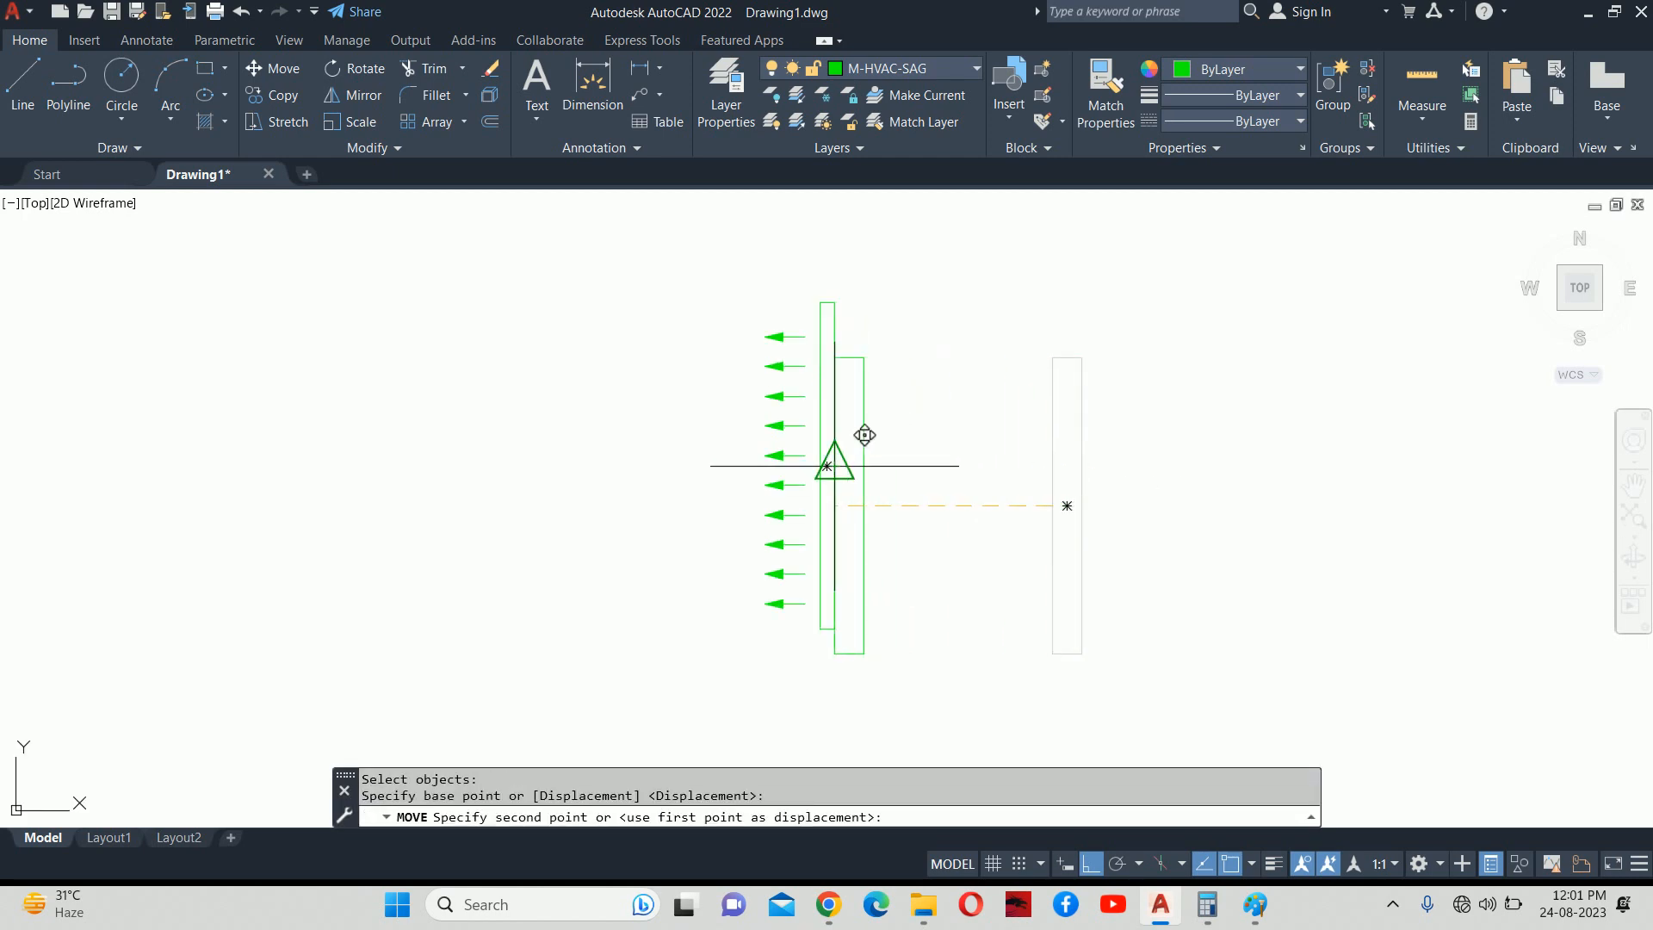
left_click(849, 465)
key("Escape")
type("l")
key("Return")
scroll(830, 319, "up", 4)
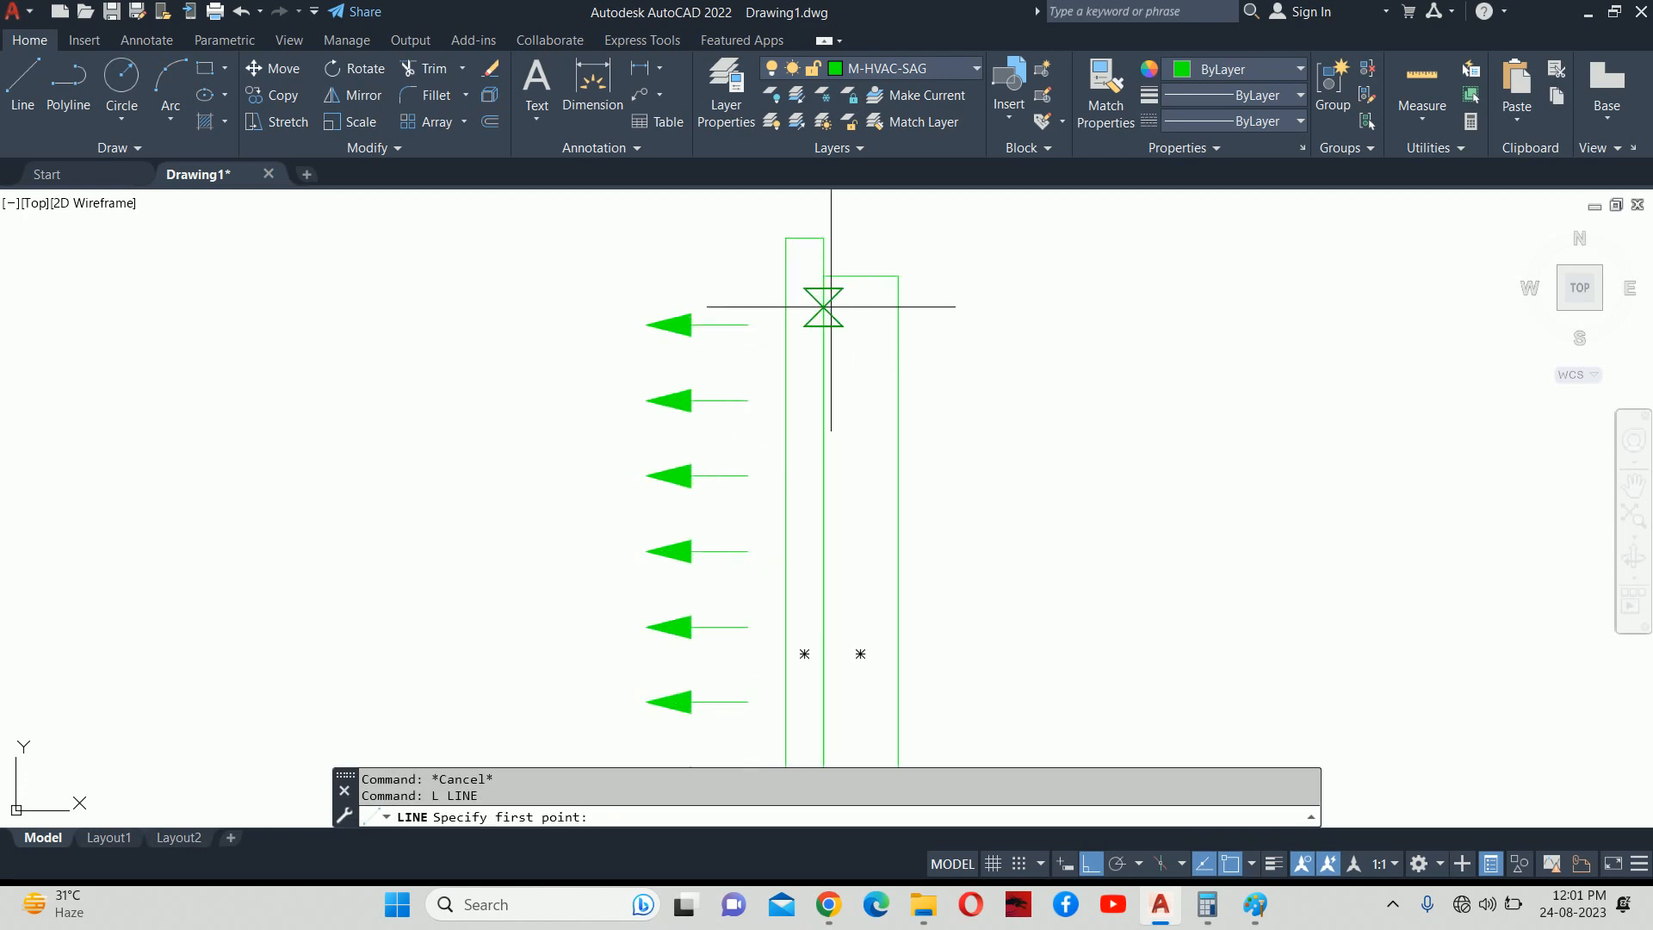
left_click(823, 274)
scroll(856, 454, "down", 2)
scroll(856, 430, "down", 2)
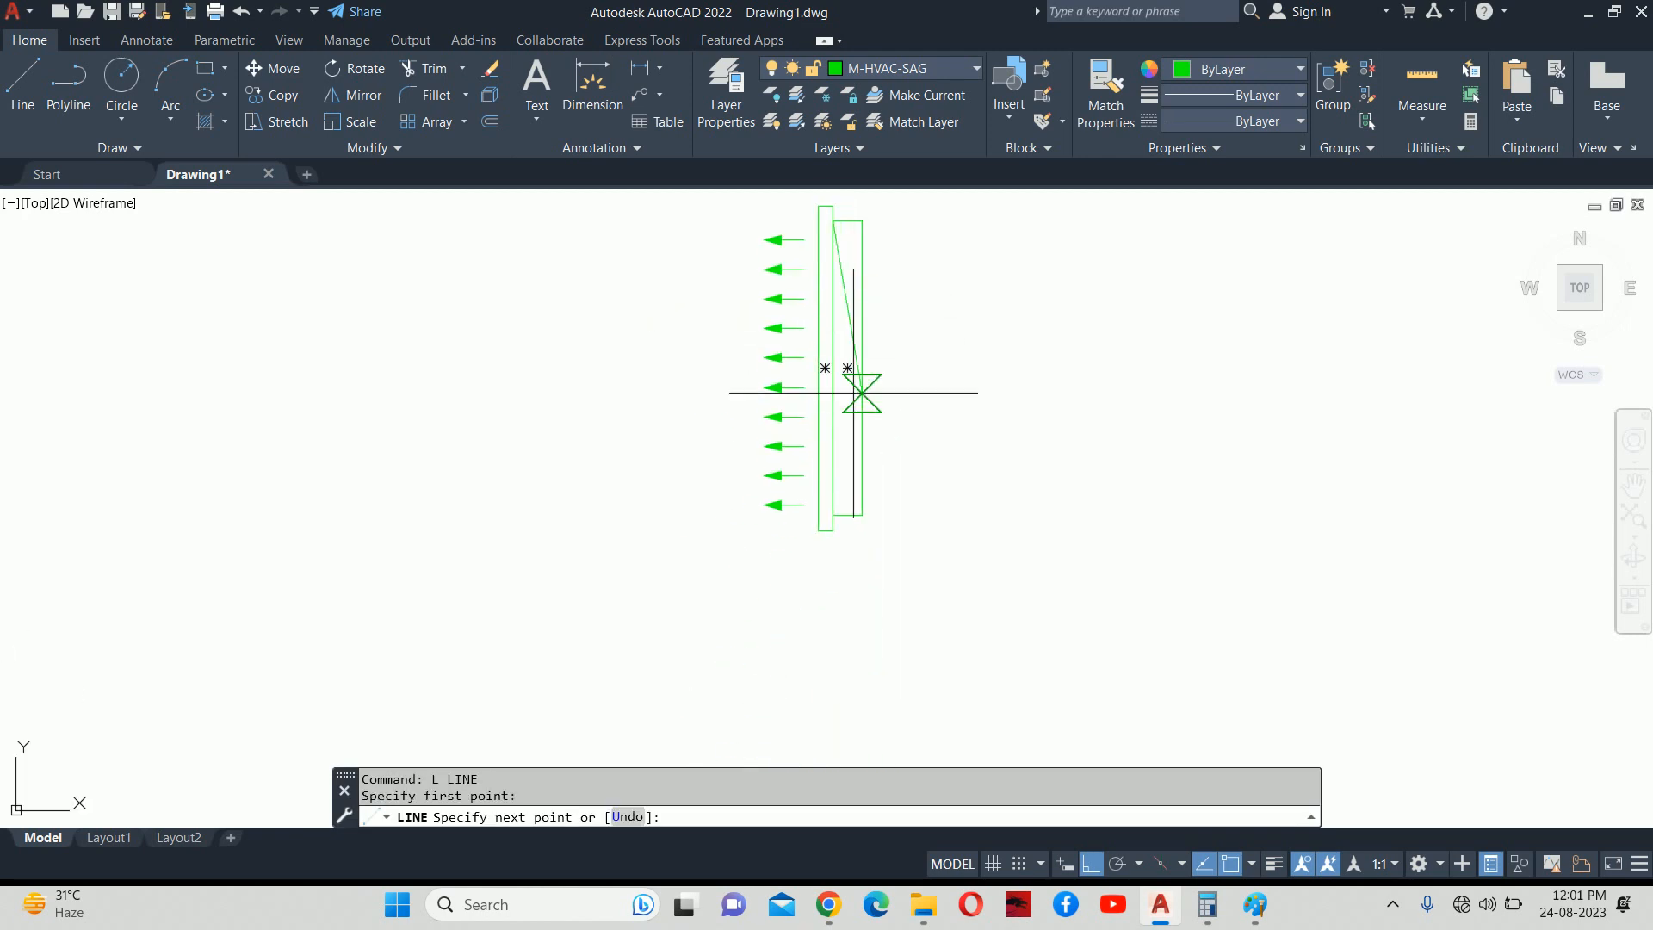
scroll(847, 512, "up", 4)
left_click(852, 527)
key("Escape")
key("Return")
left_click(779, 529)
scroll(779, 529, "down", 4)
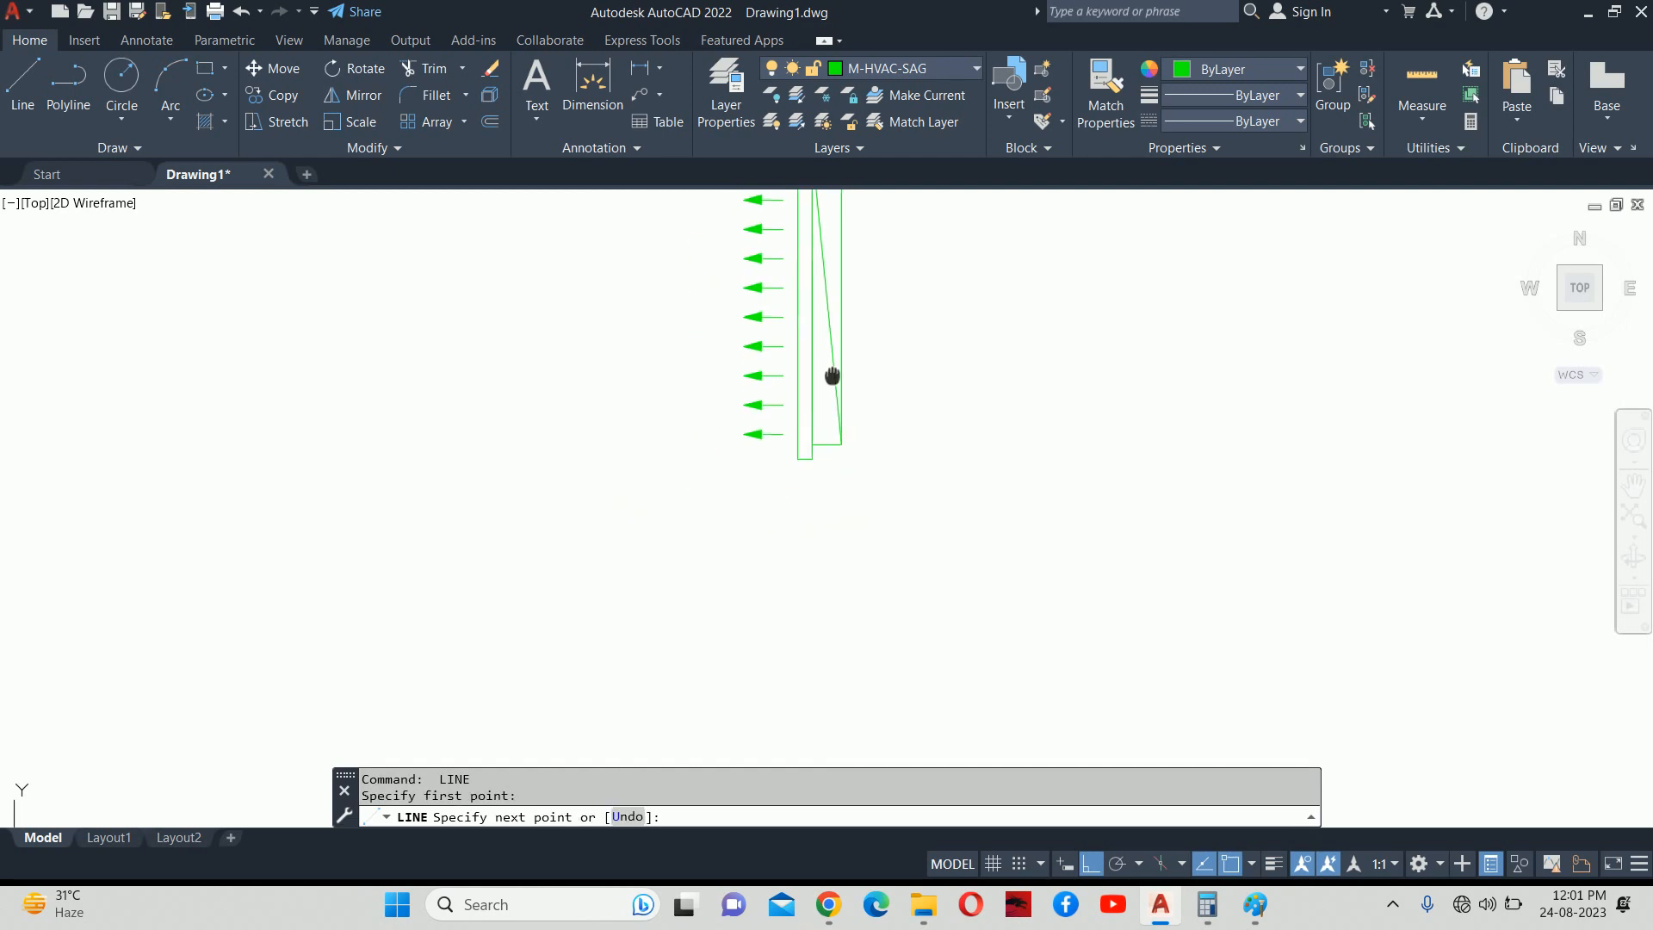
left_click(808, 333)
key("Escape")
key("Escape")
scroll(870, 464, "up", 3)
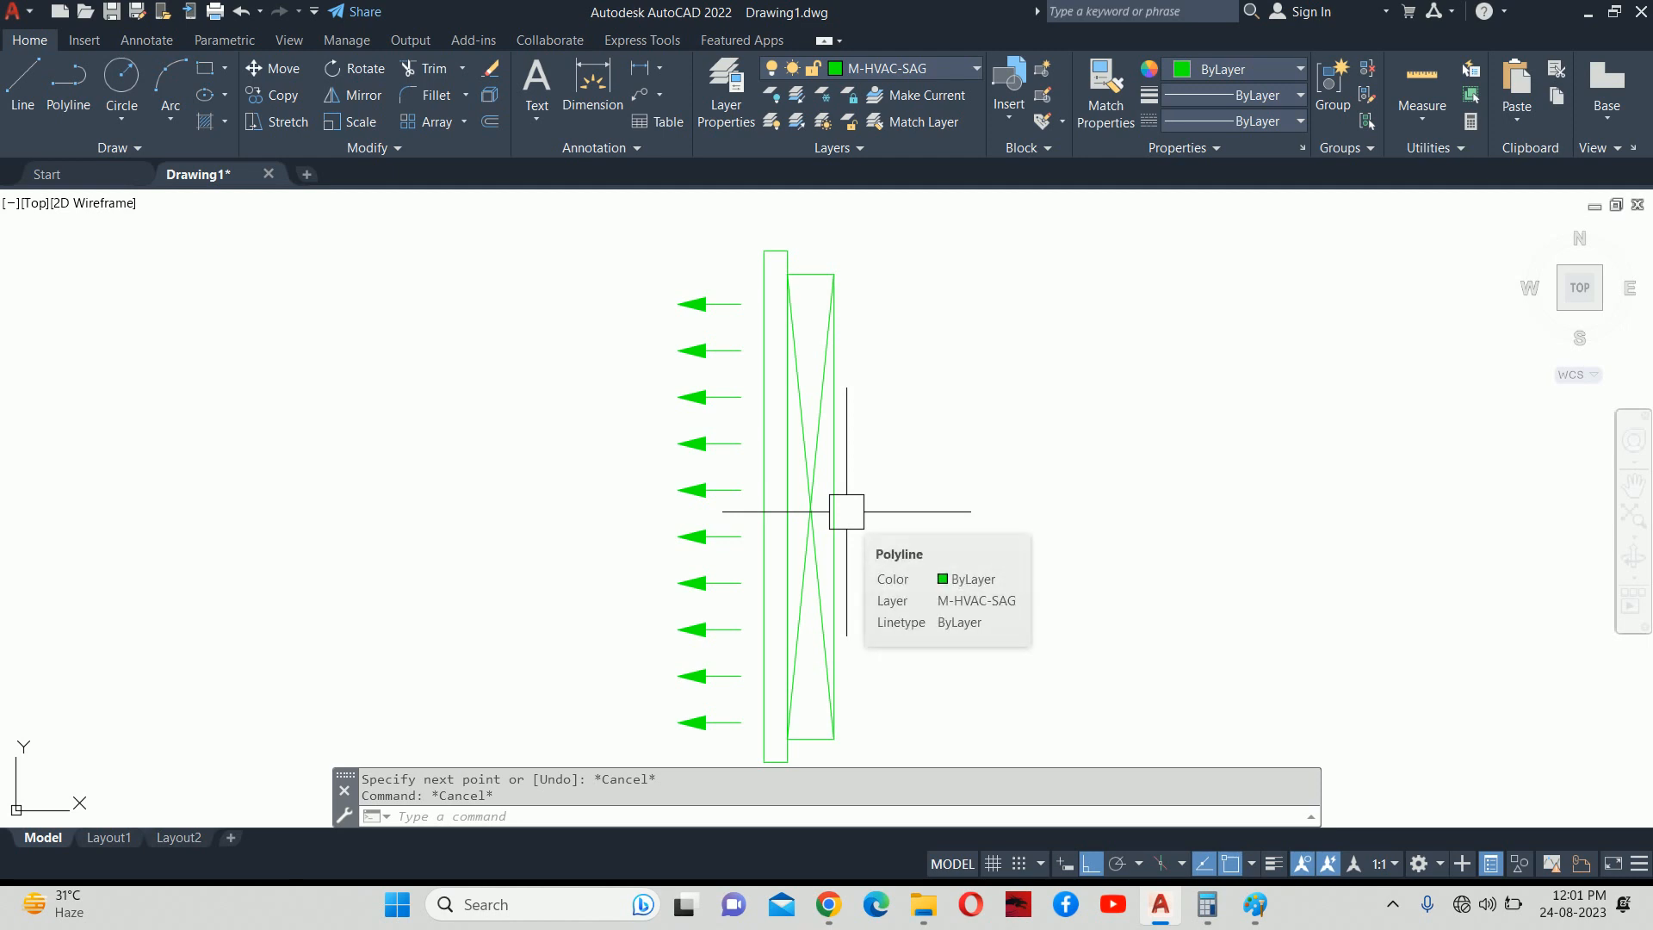
scroll(846, 511, "up", 4)
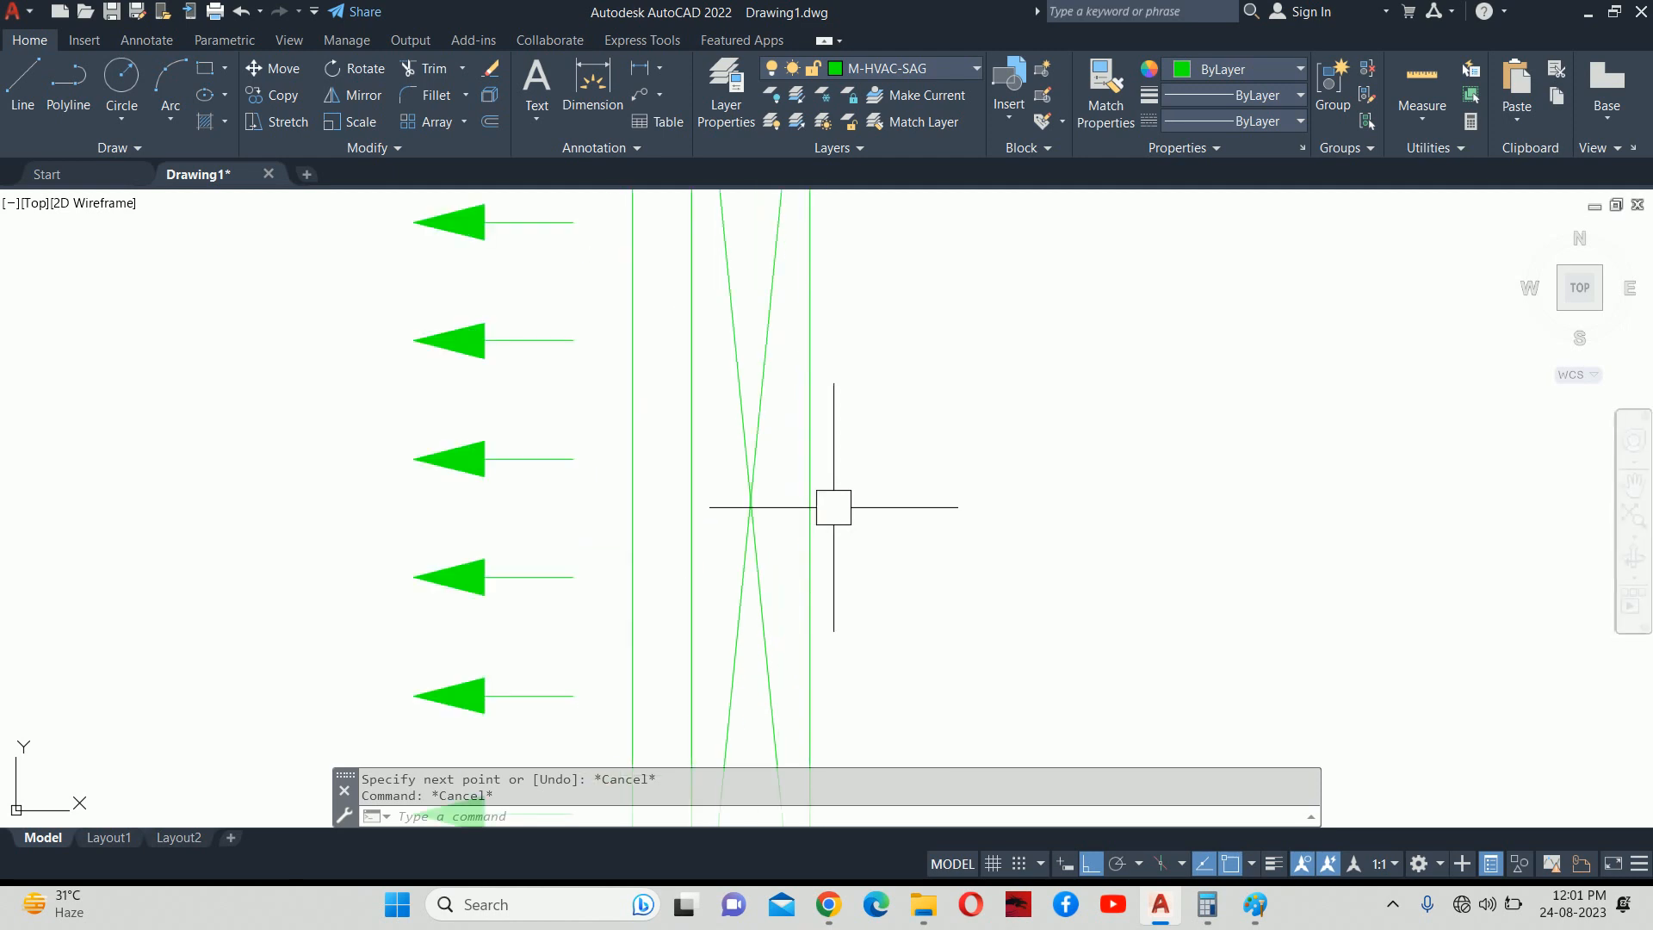
scroll(757, 310, "down", 4)
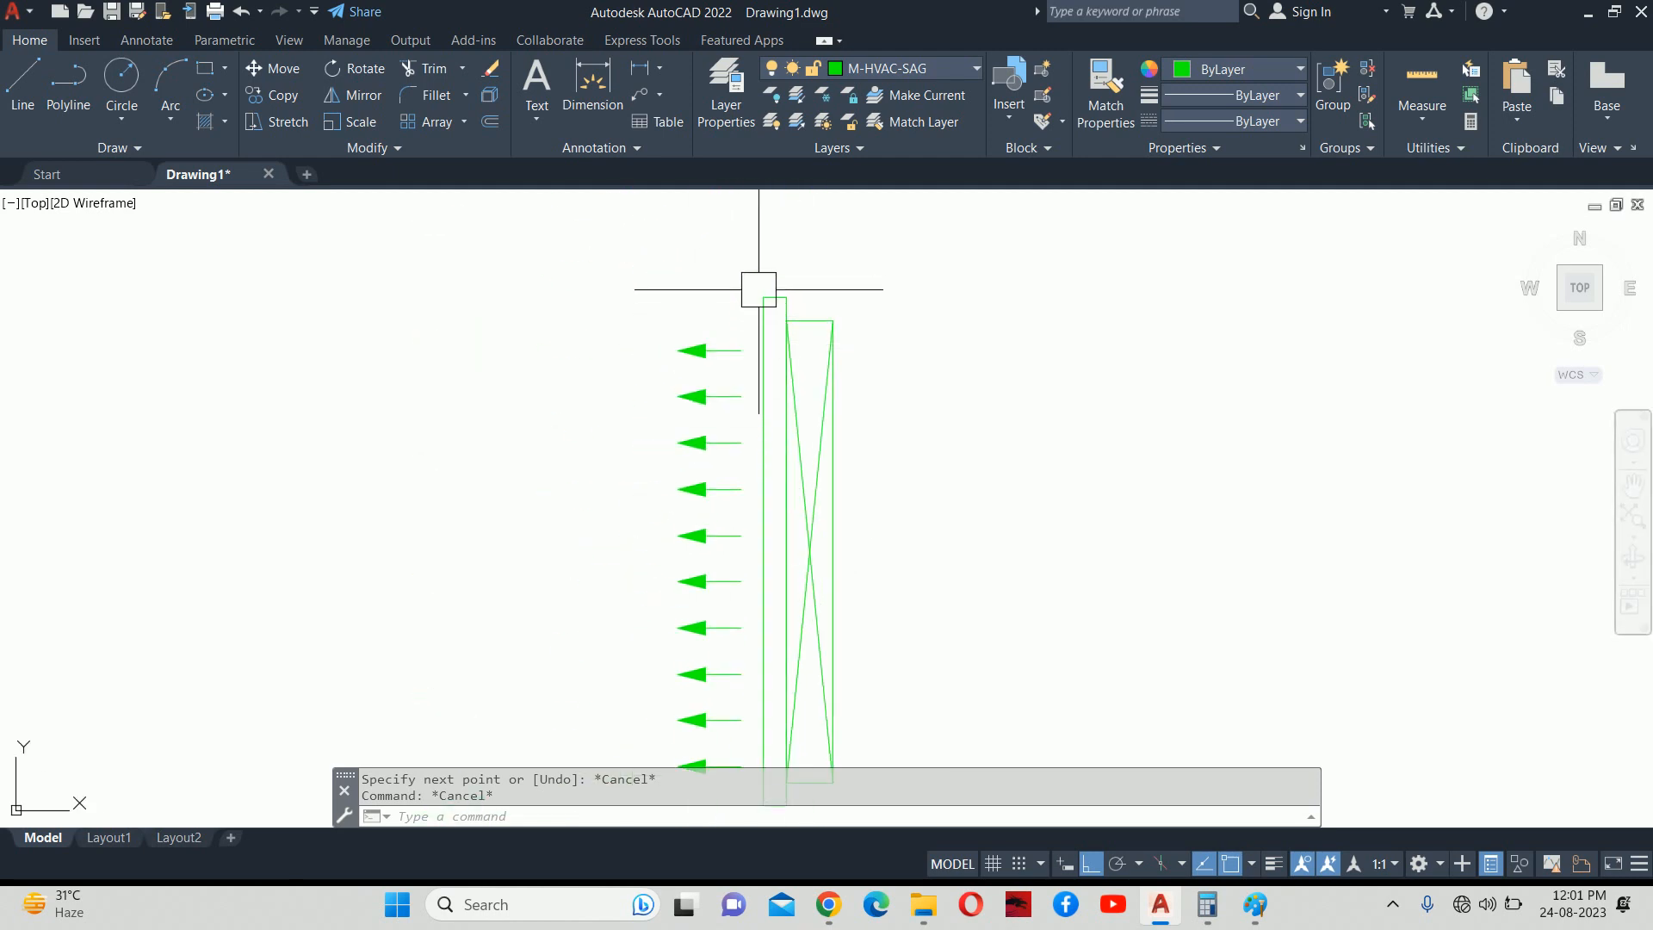
middle_click_drag(748, 545, 759, 543)
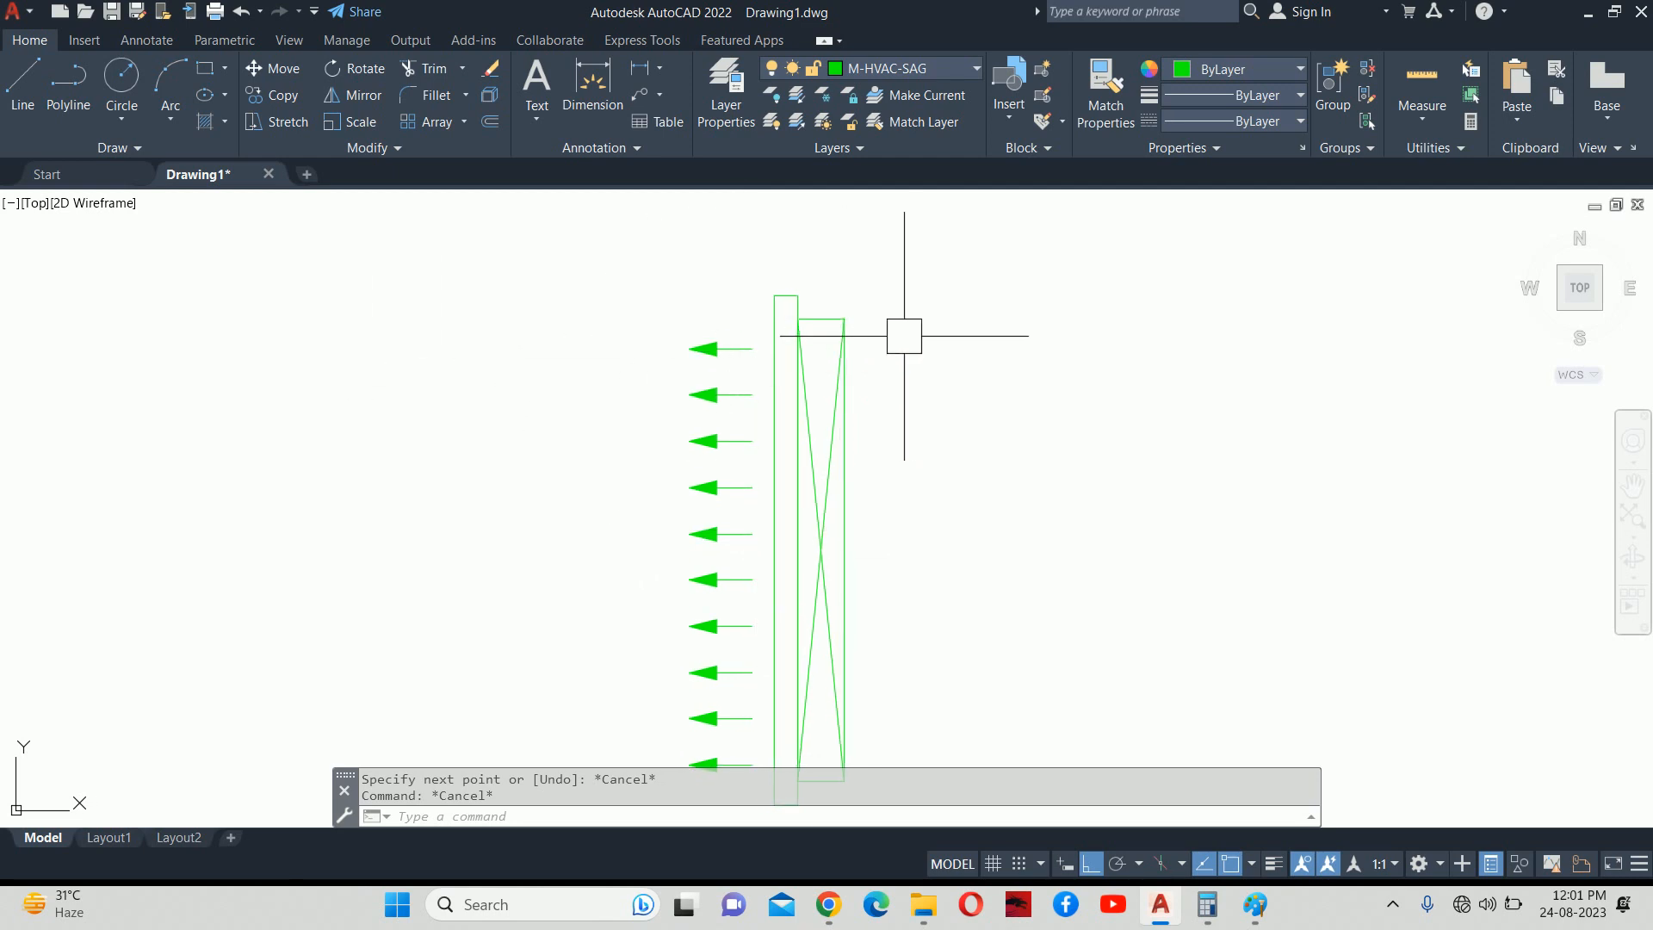
Open Block Definition with B and name the new block SAG 100MM.
middle_click_drag(893, 360, 867, 274)
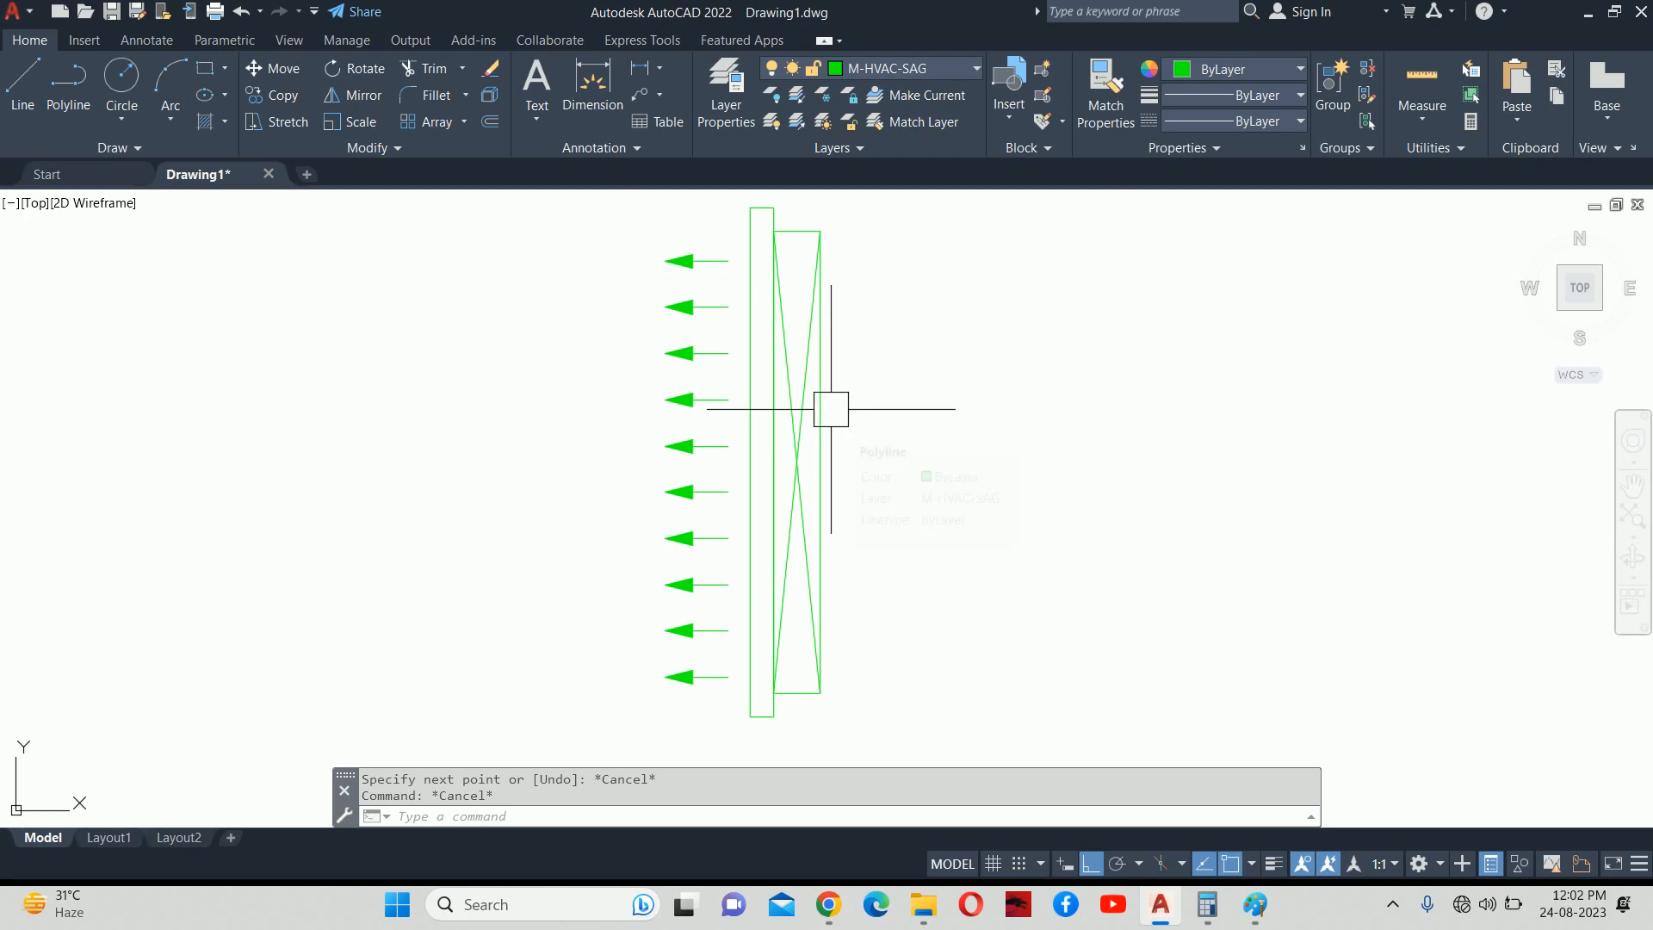
type("b")
key("Return")
type("SAG 100MM")
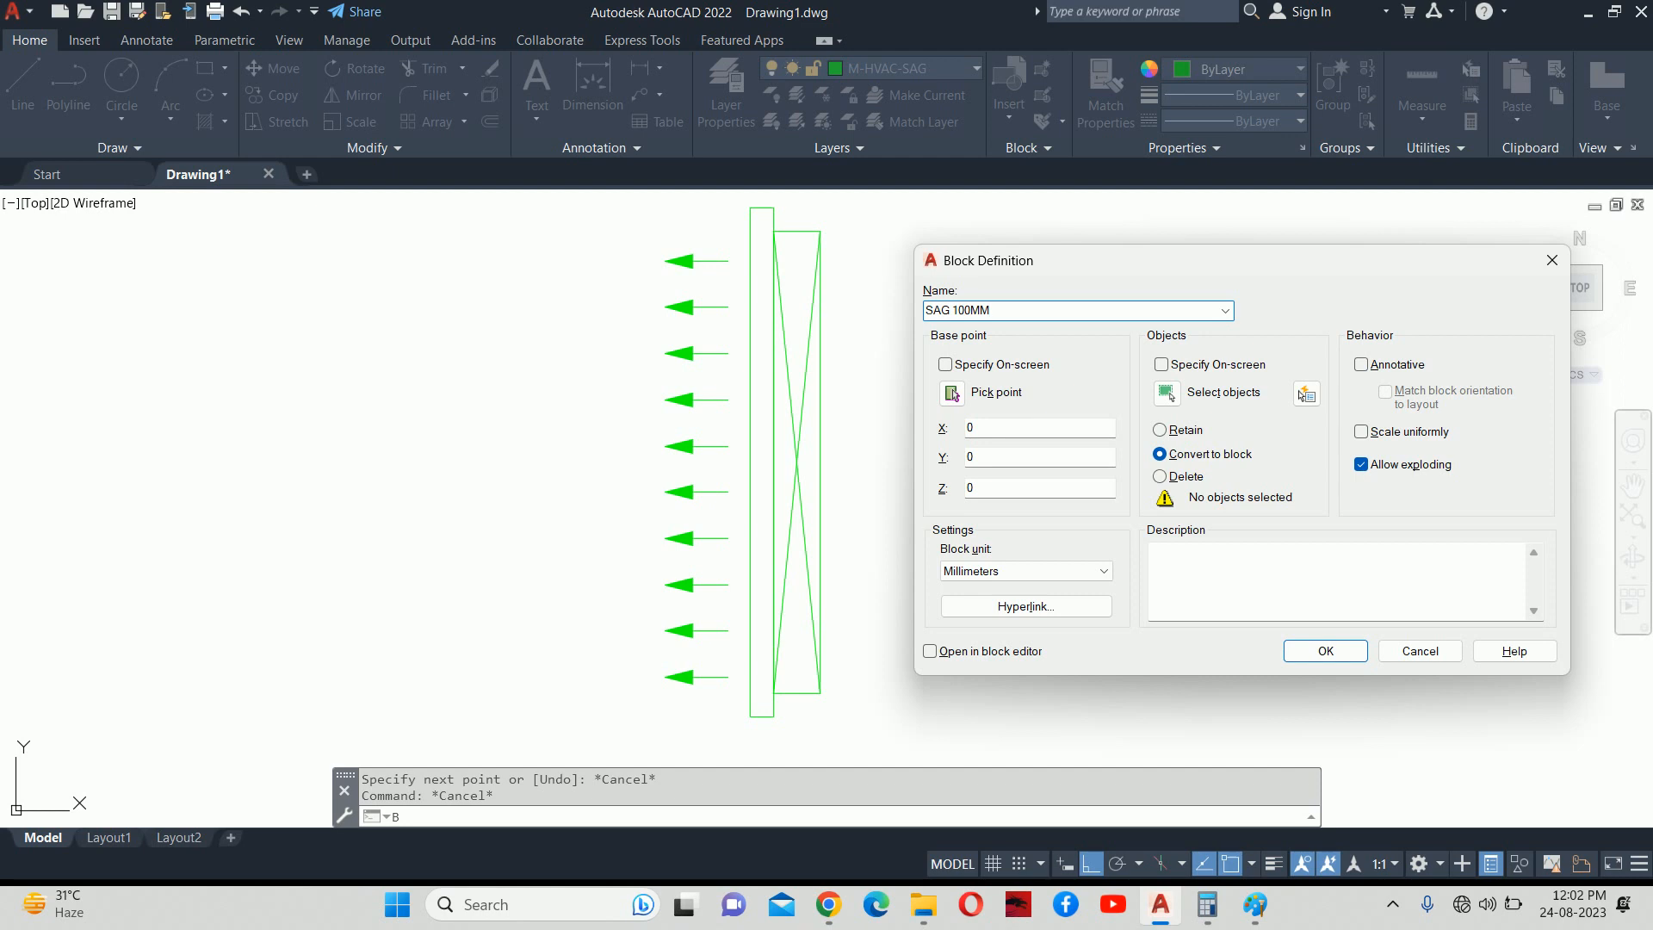
Window-select the 14 grille objects, base them at the strip's midpoint, and create the block.
left_click(1166, 394)
scroll(1145, 392, "down", 5)
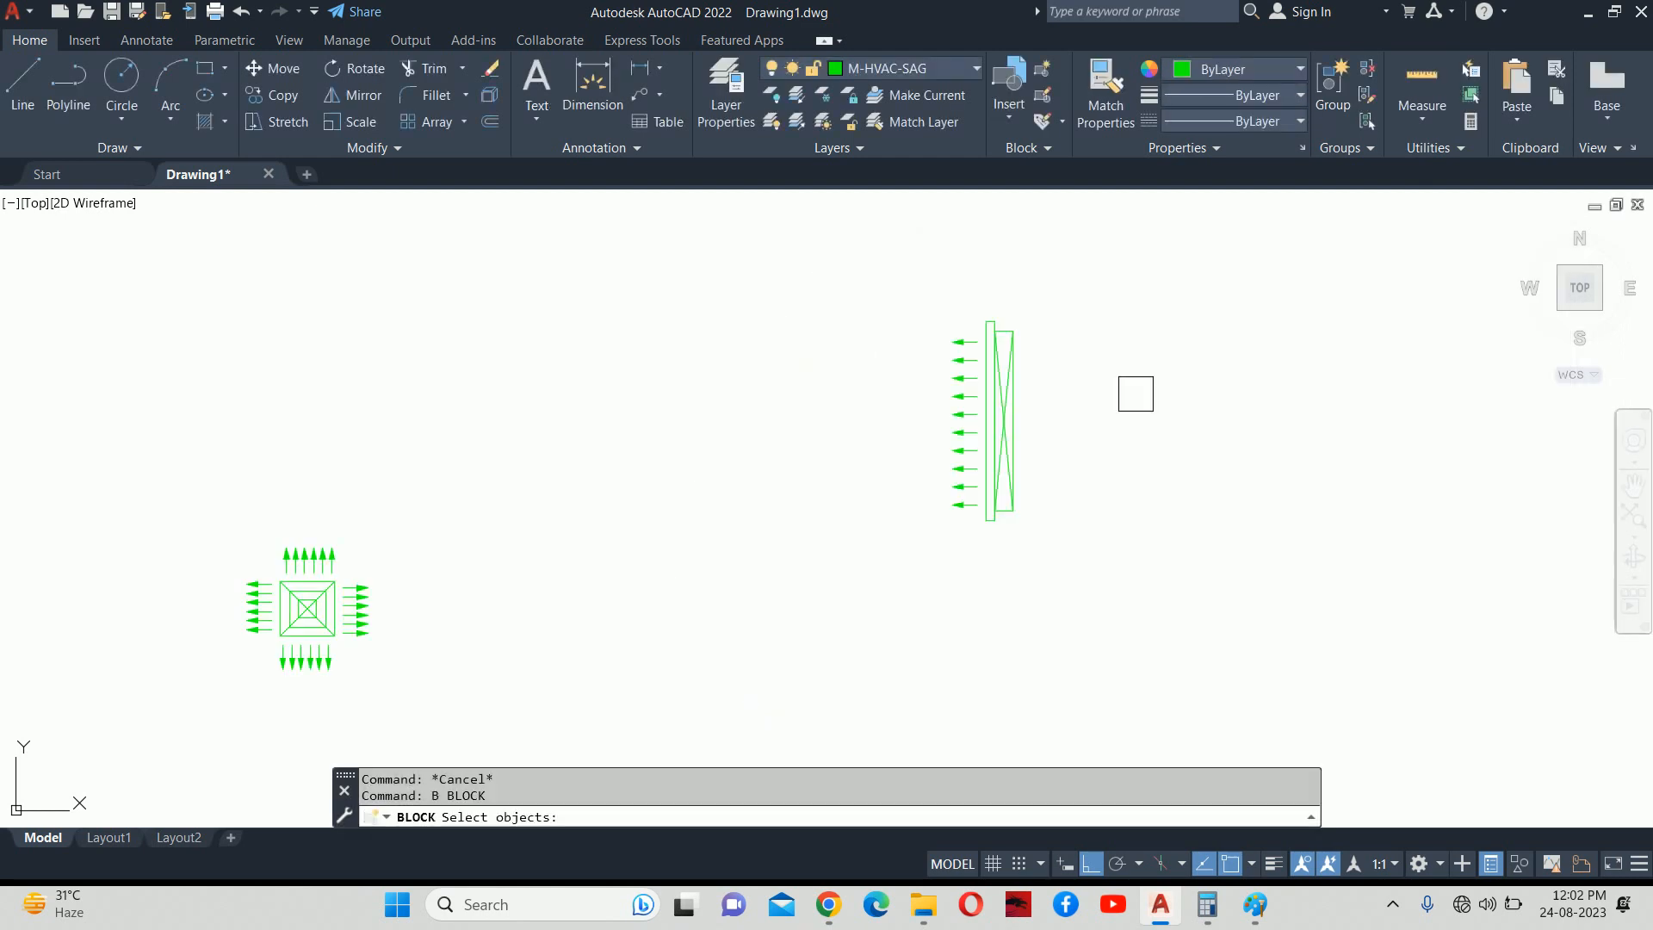
left_click(907, 306)
left_click(1086, 502)
key("Return")
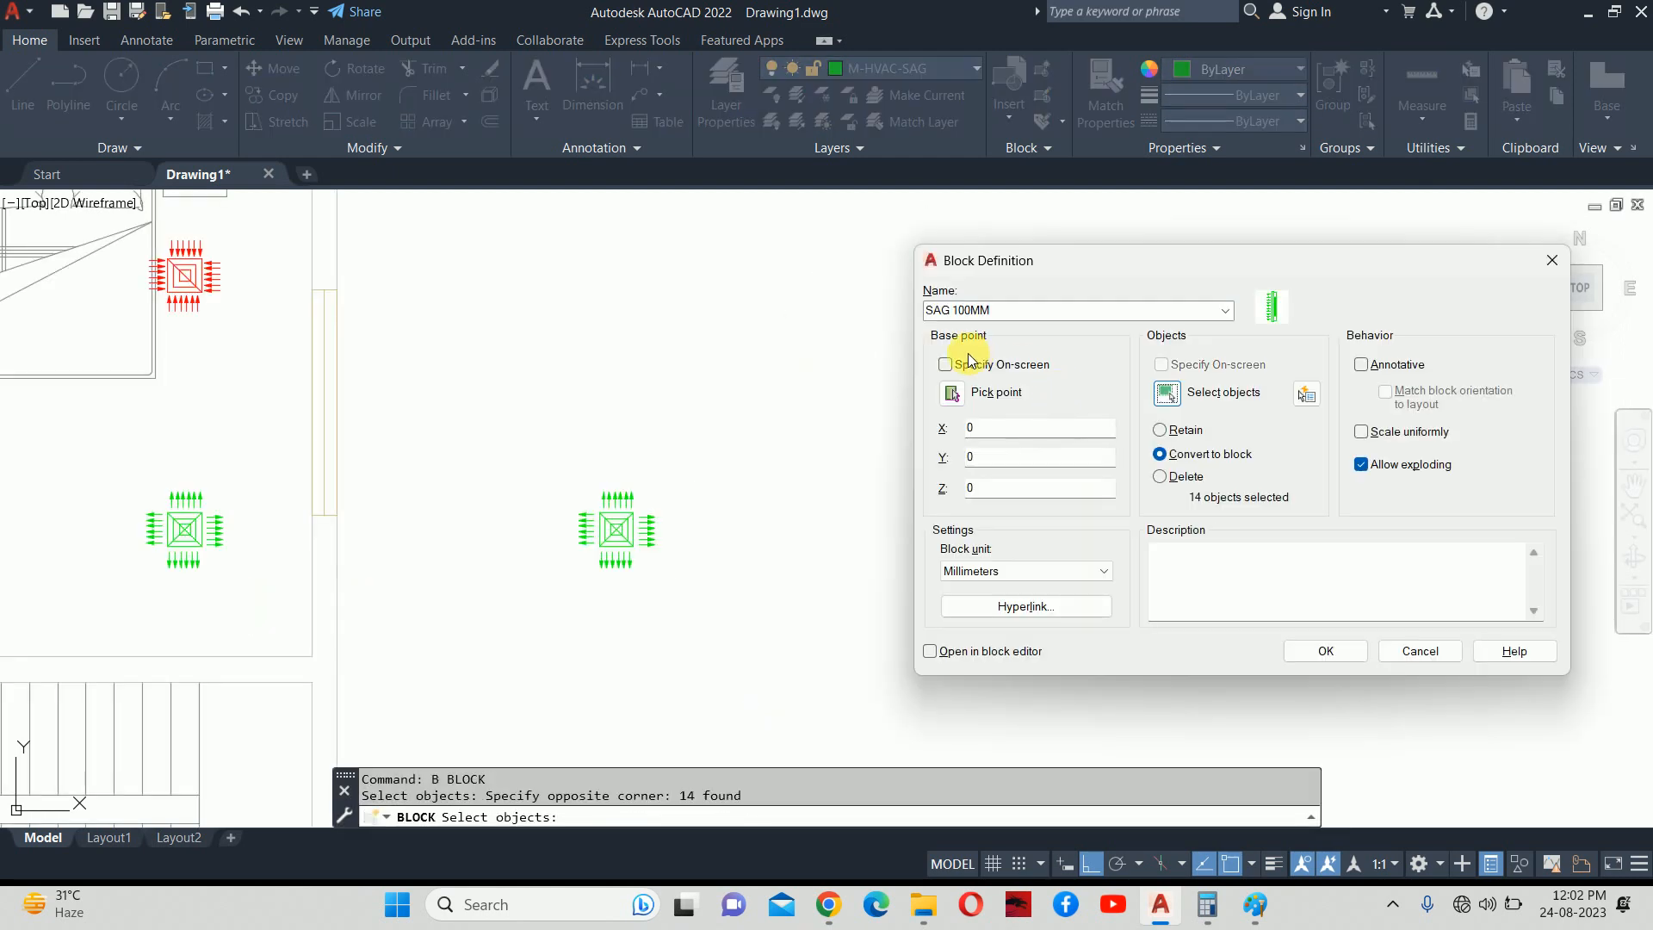
left_click(952, 394)
scroll(1067, 400, "up", 5)
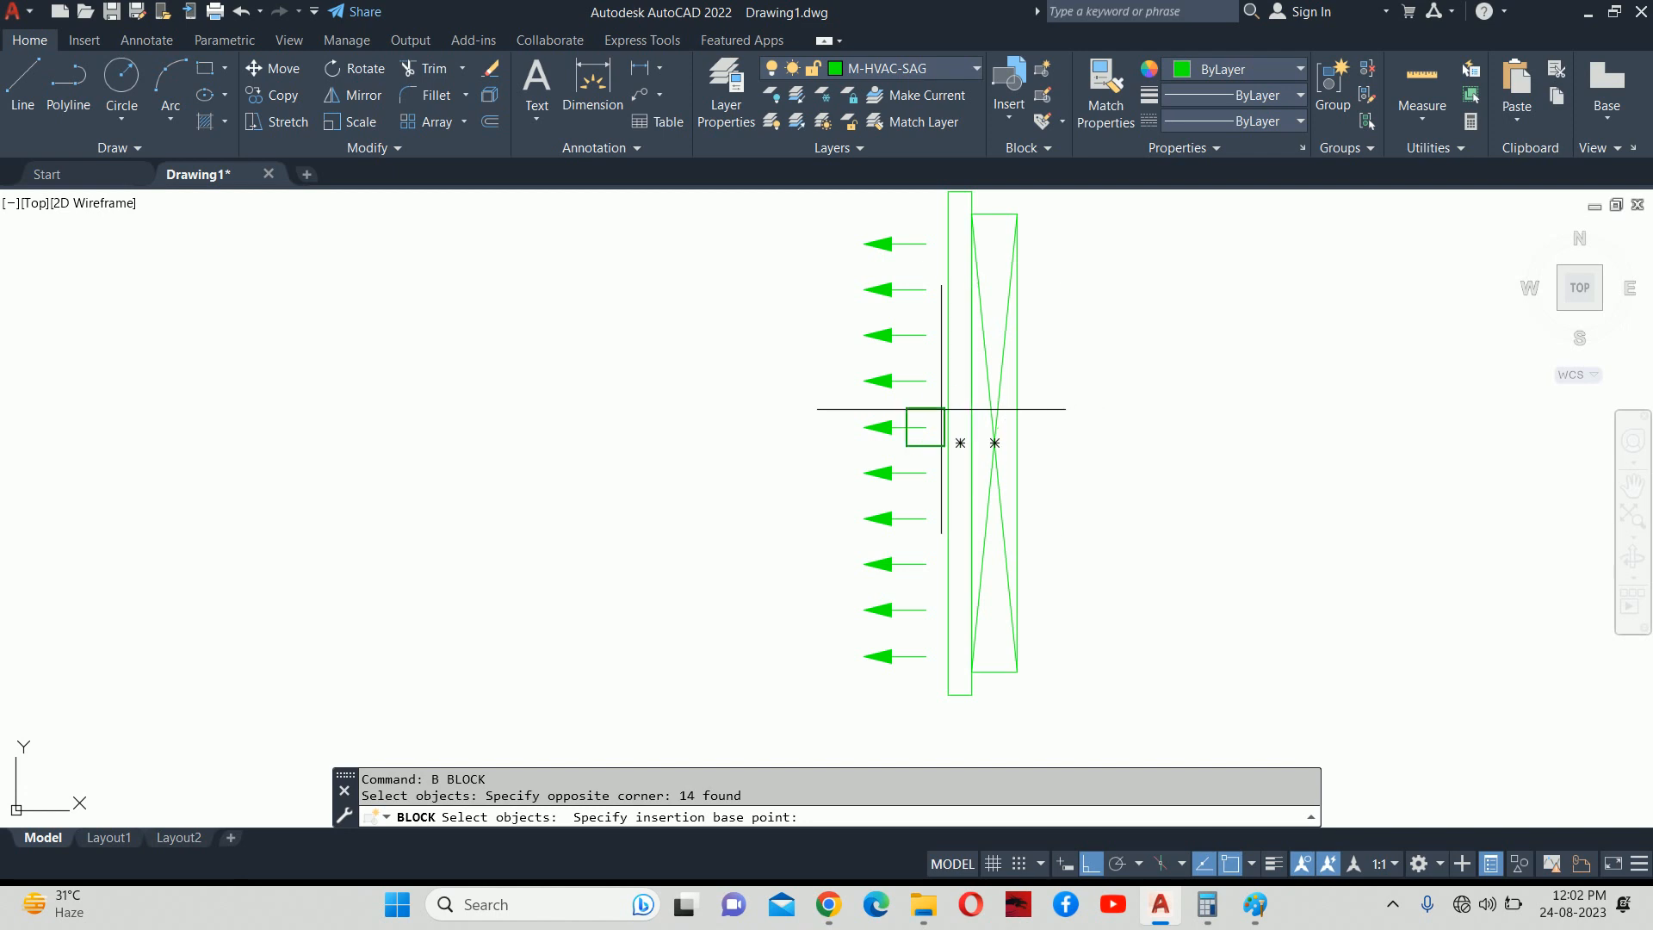
scroll(960, 443, "up", 5)
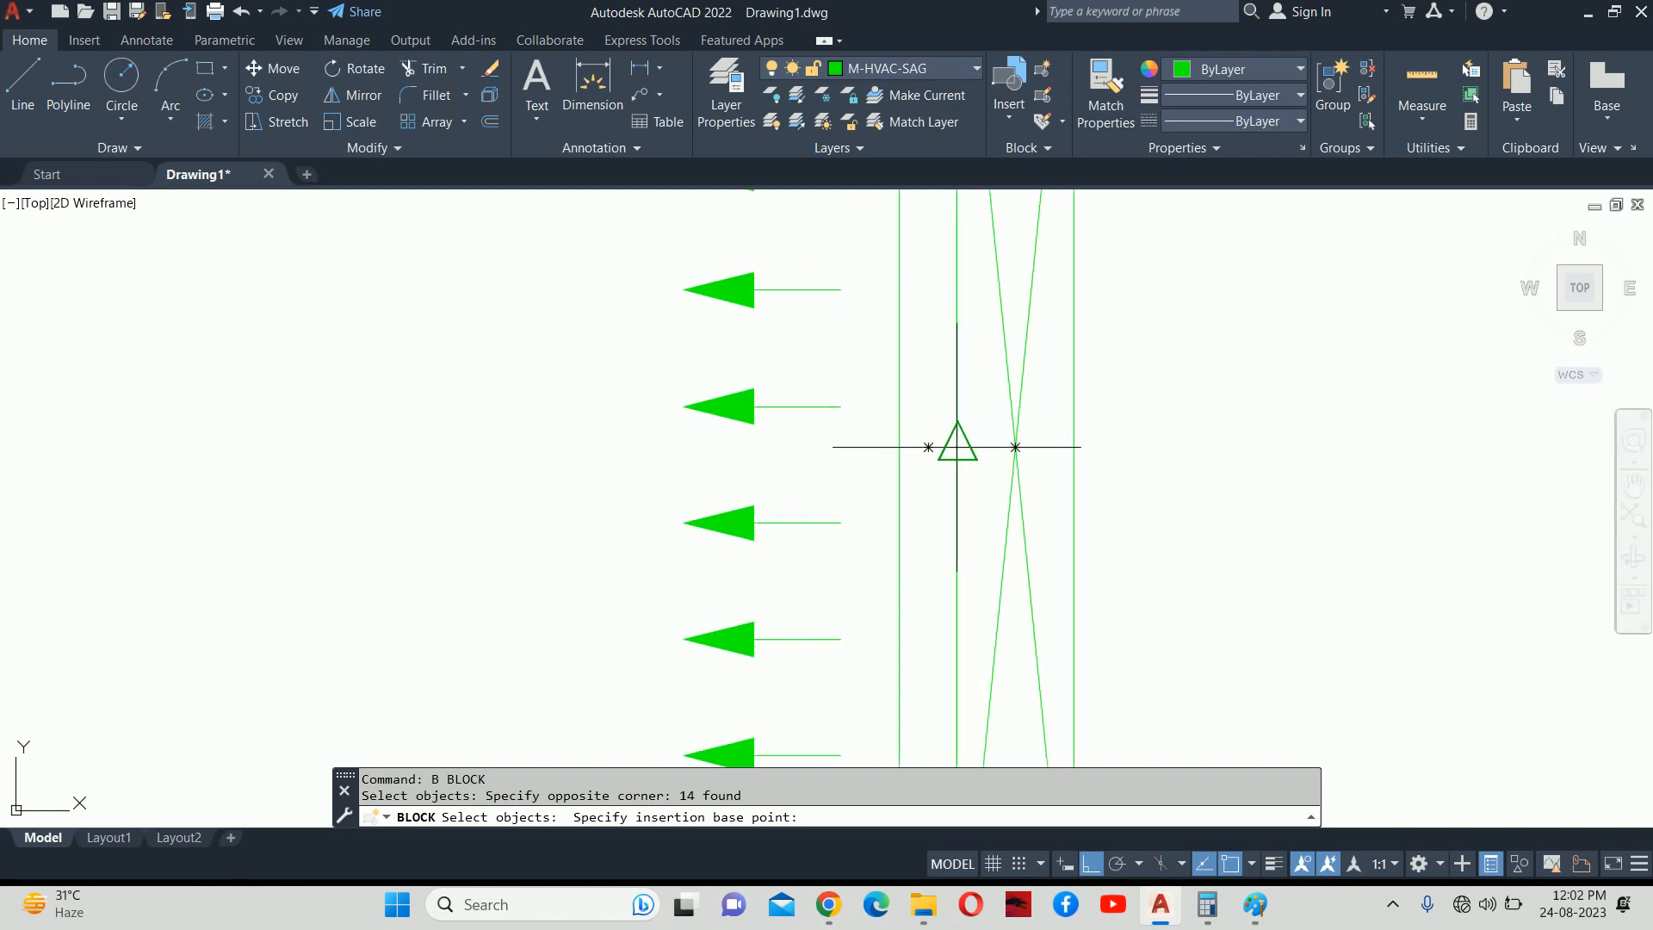
left_click(956, 447)
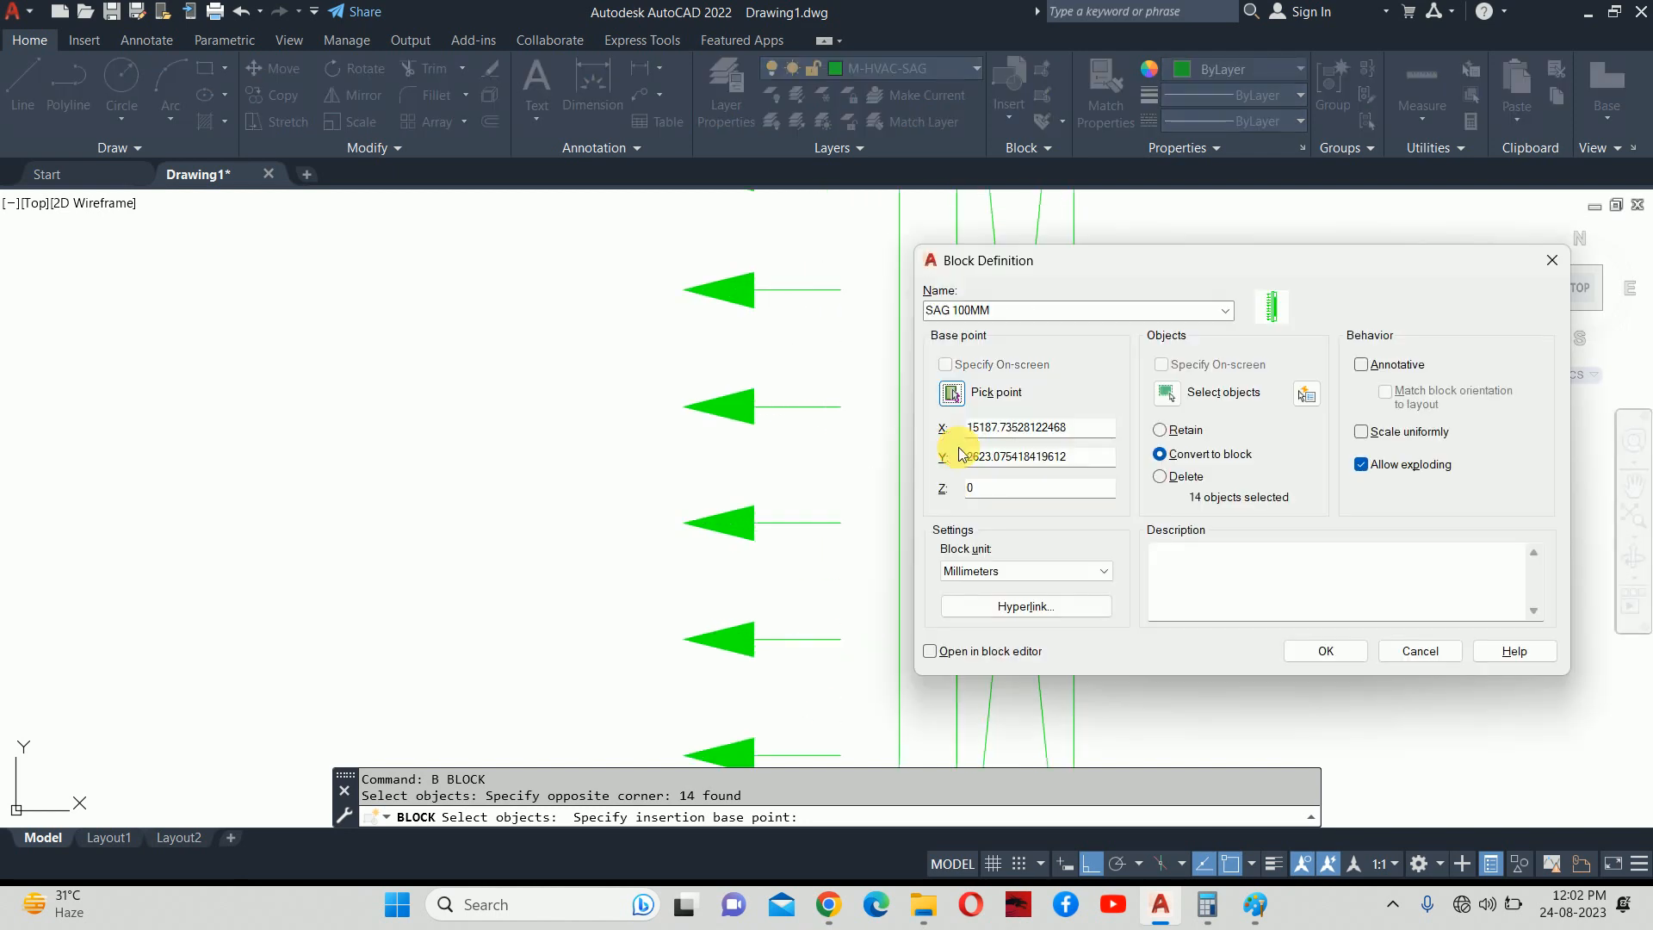
left_click(1317, 650)
Bring the Paint duct-sizing notes back on screen.
scroll(1021, 483, "down", 2)
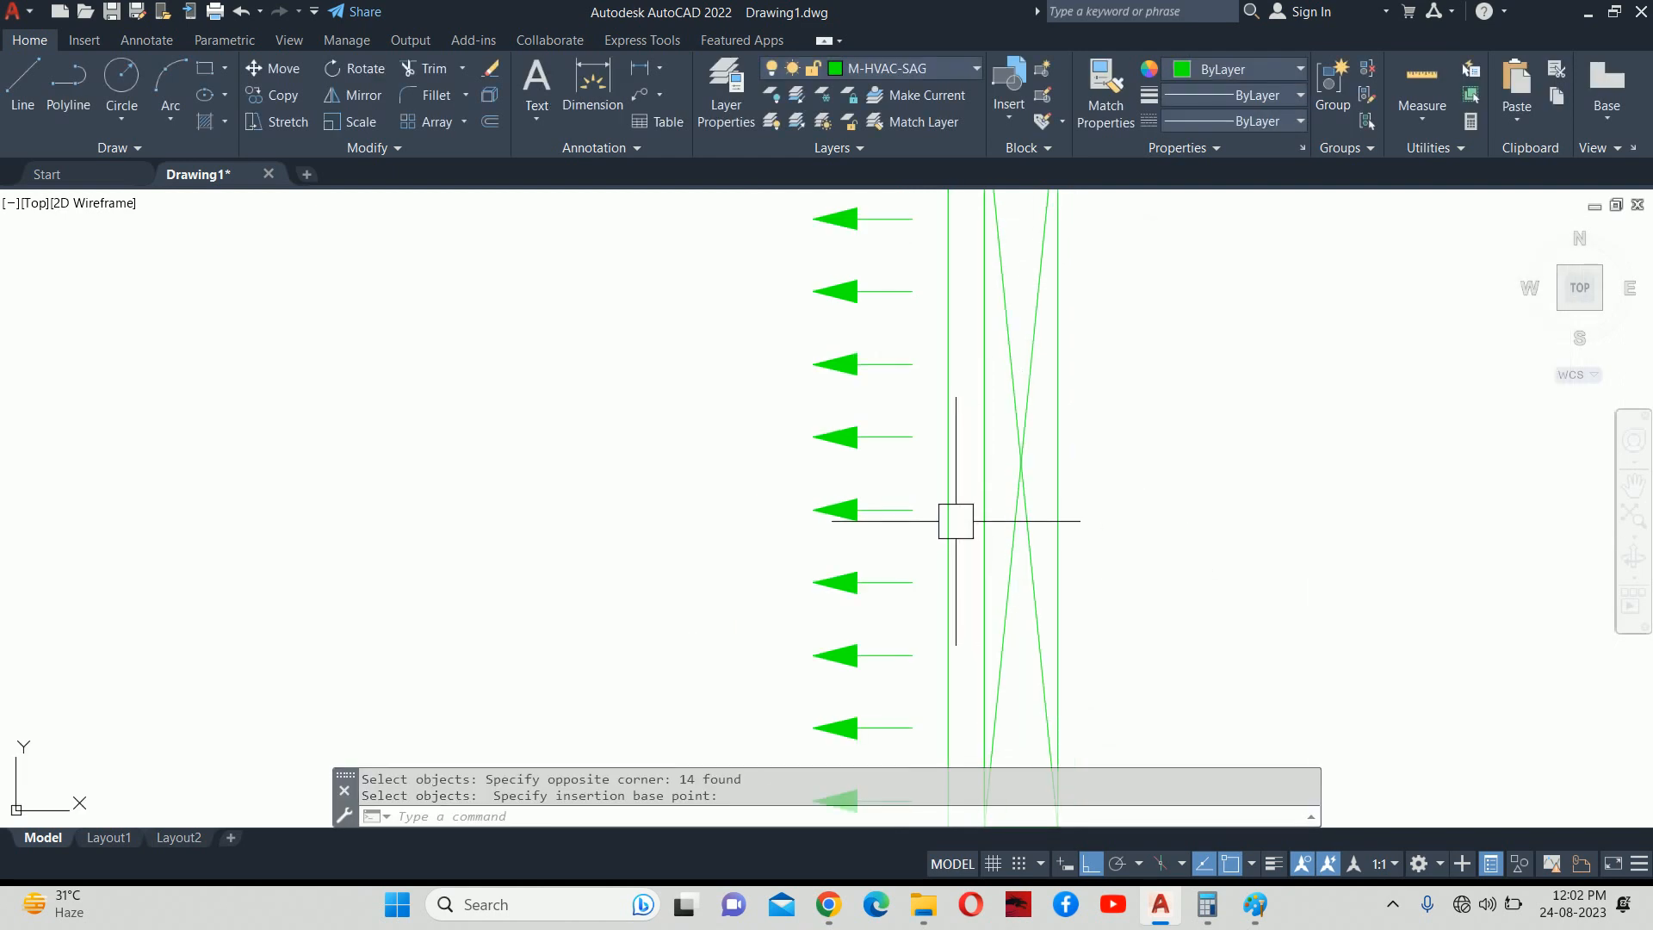
scroll(955, 521, "down", 1)
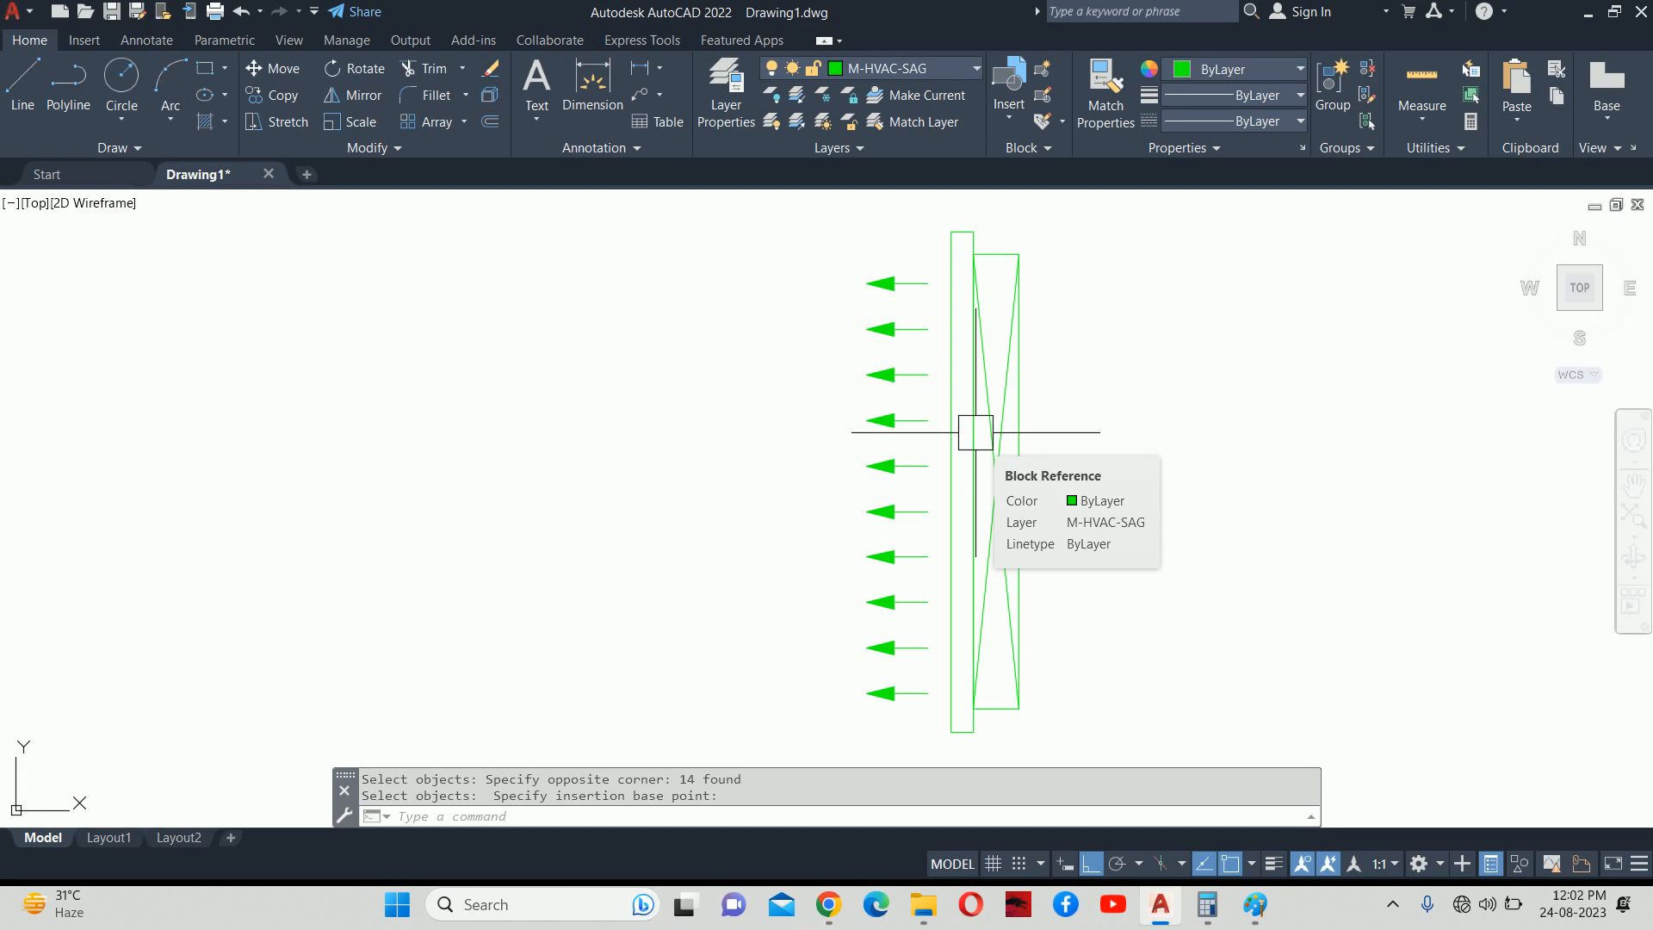
left_click(1265, 901)
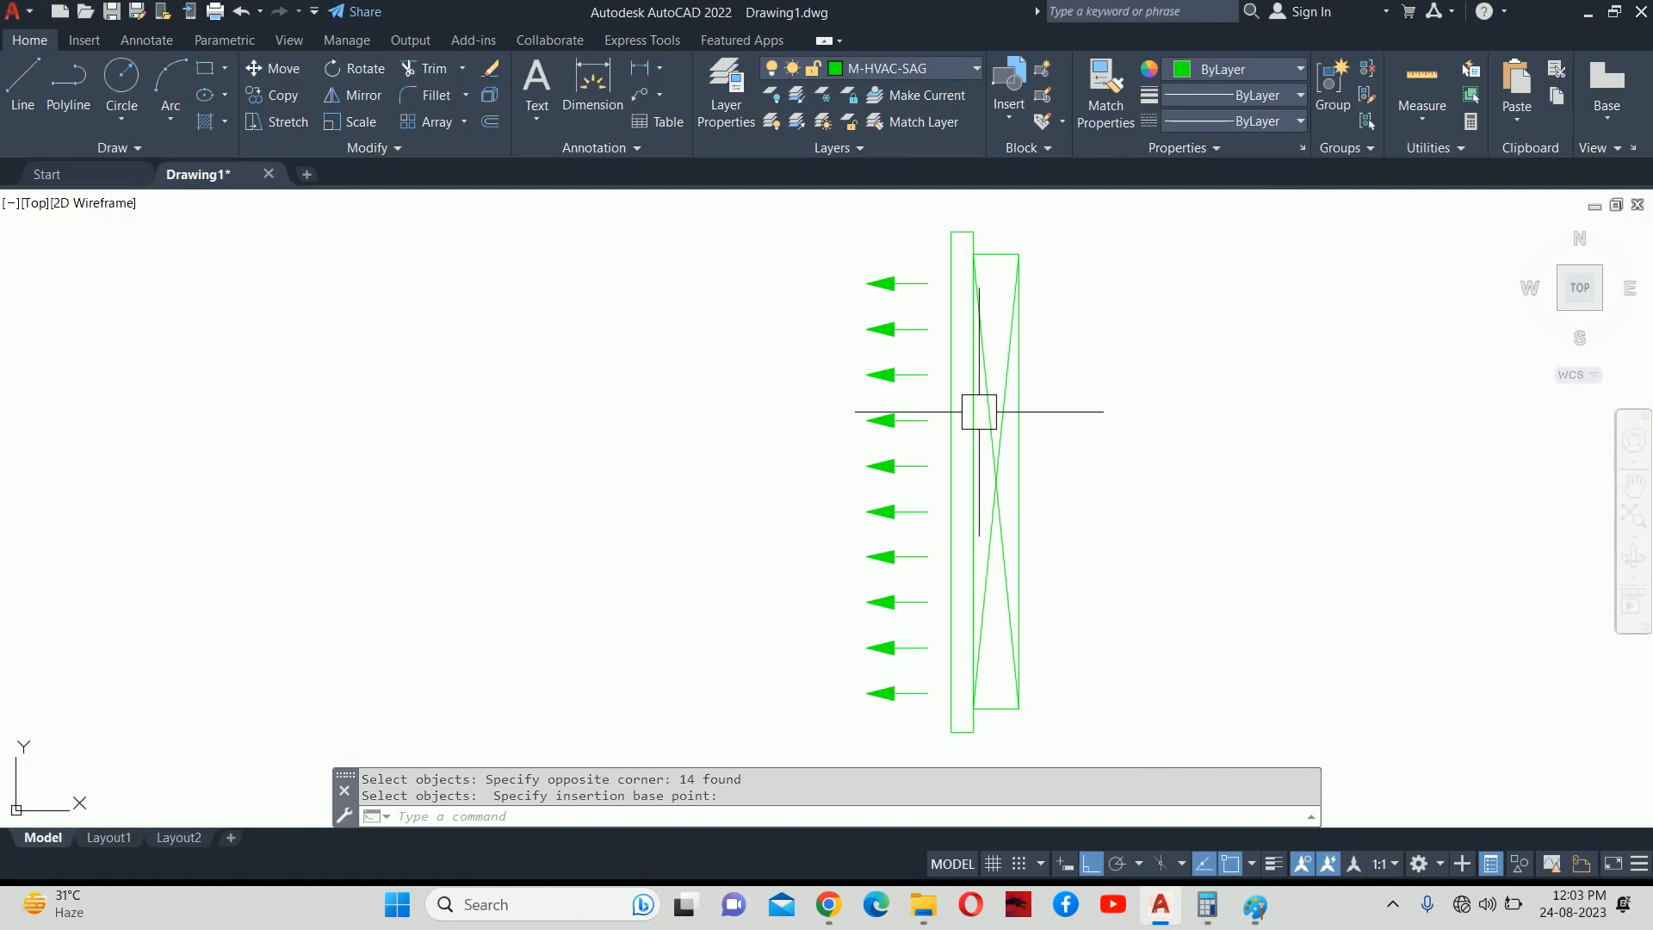
Minimize Paint, then select the new SAG 100MM block in AutoCAD.
left_click(1521, 9)
left_click(968, 481)
left_click(985, 362)
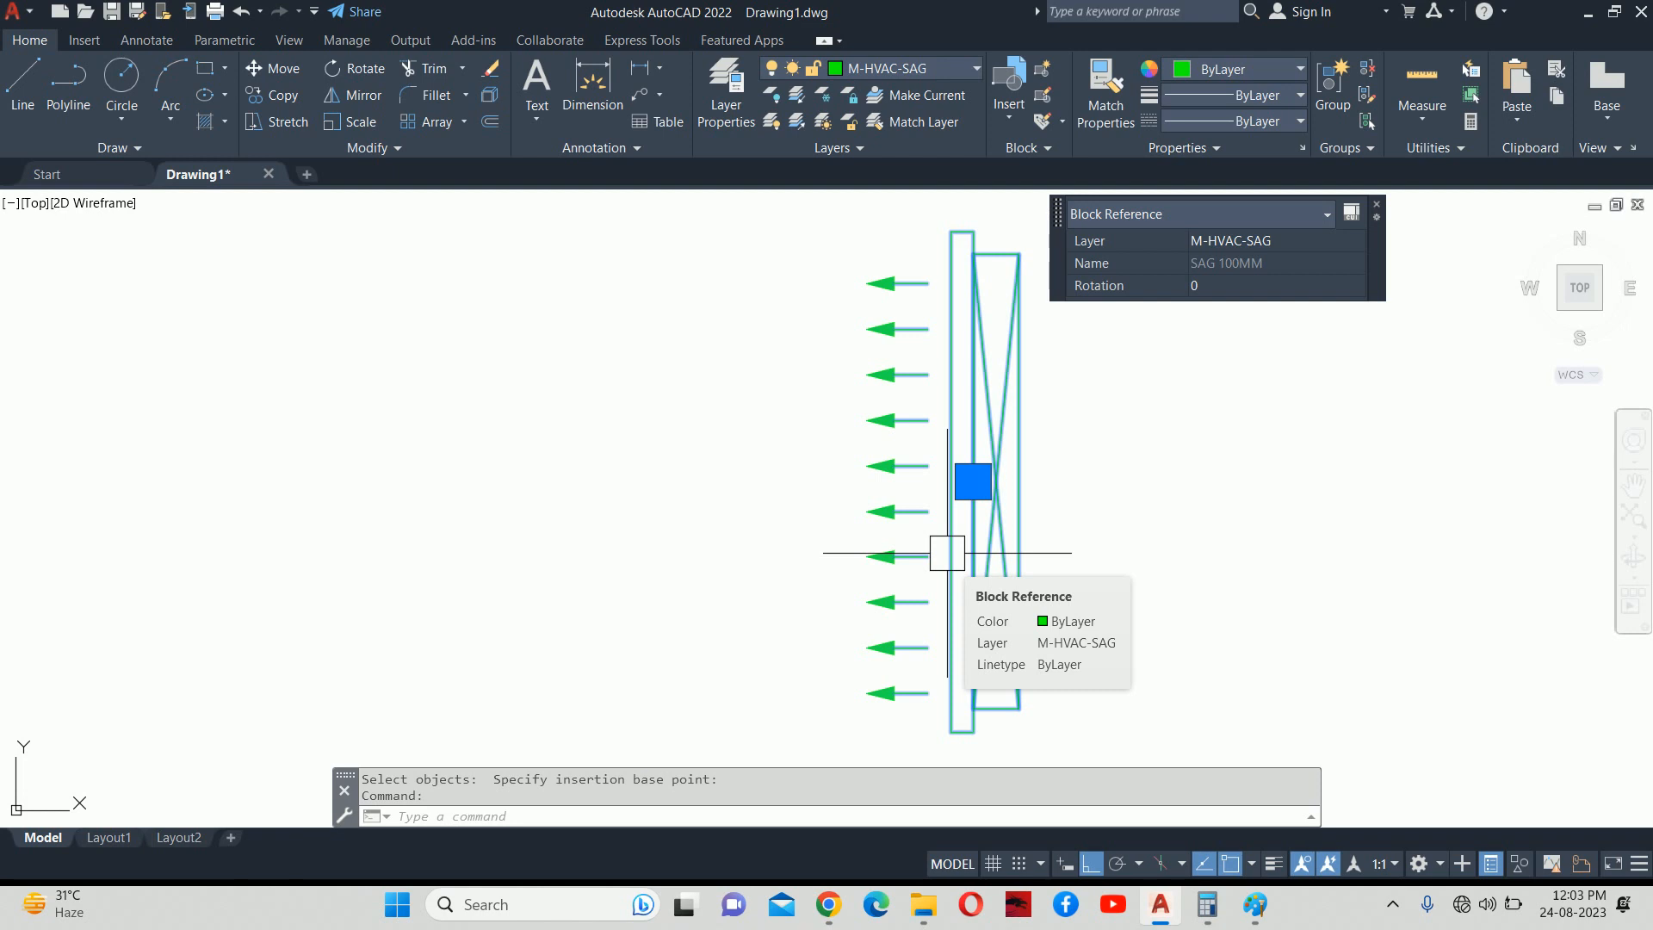
Open SAG 100MM in the Block Editor and delete the five surplus arrows.
type("BE")
key("Return")
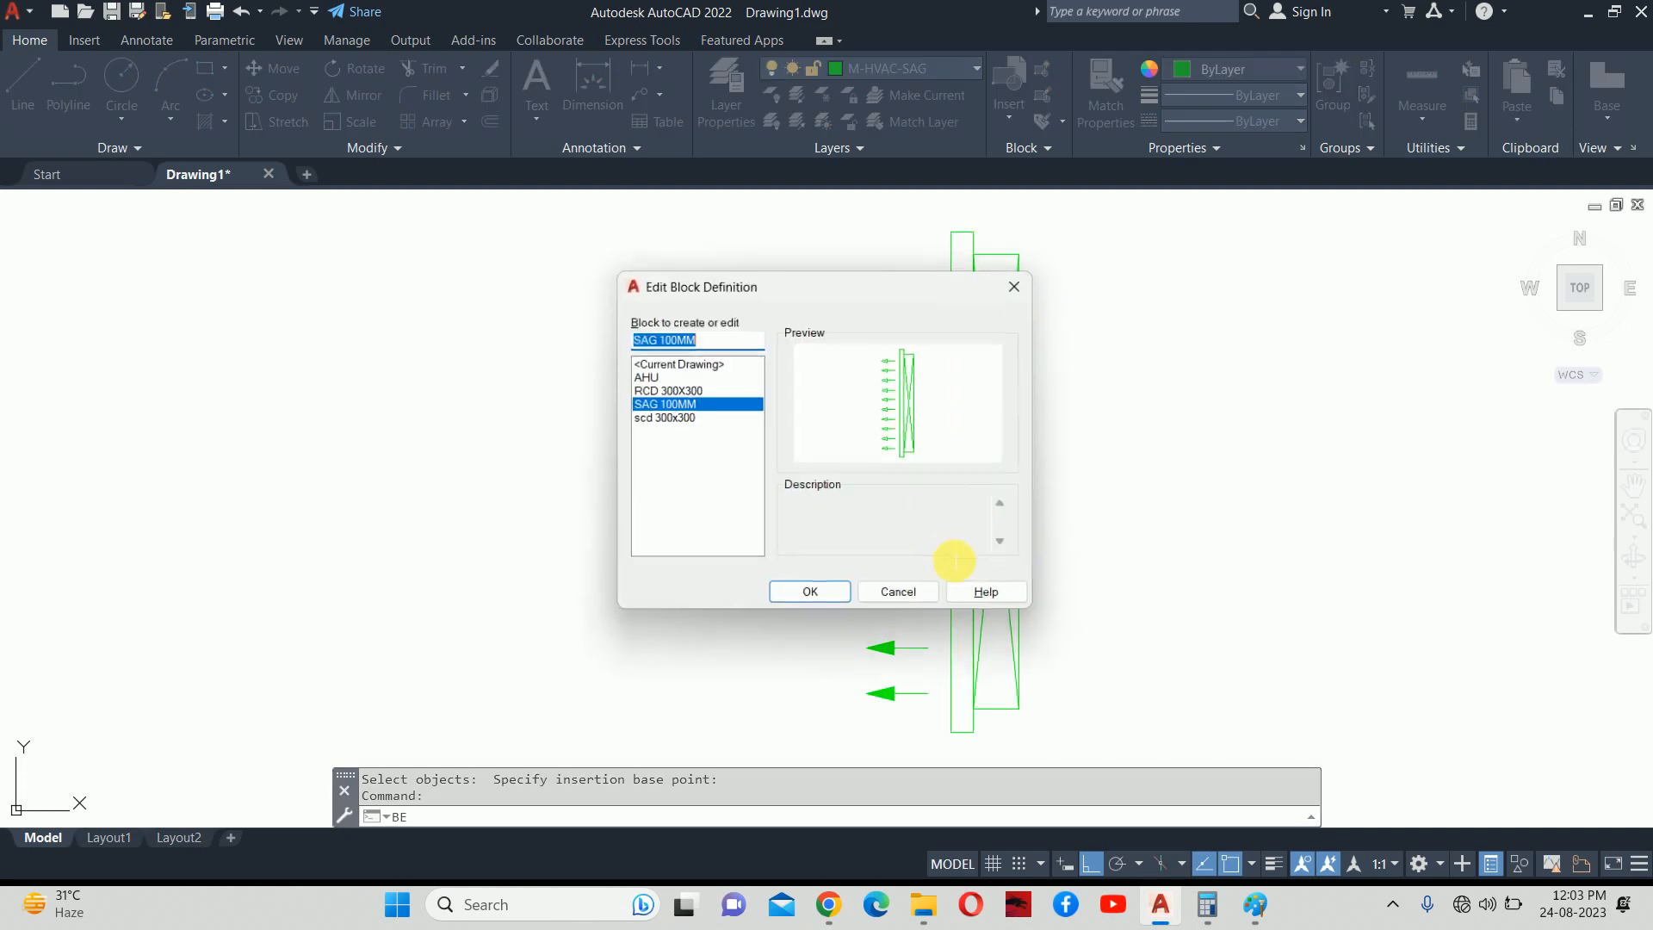
left_click(804, 602)
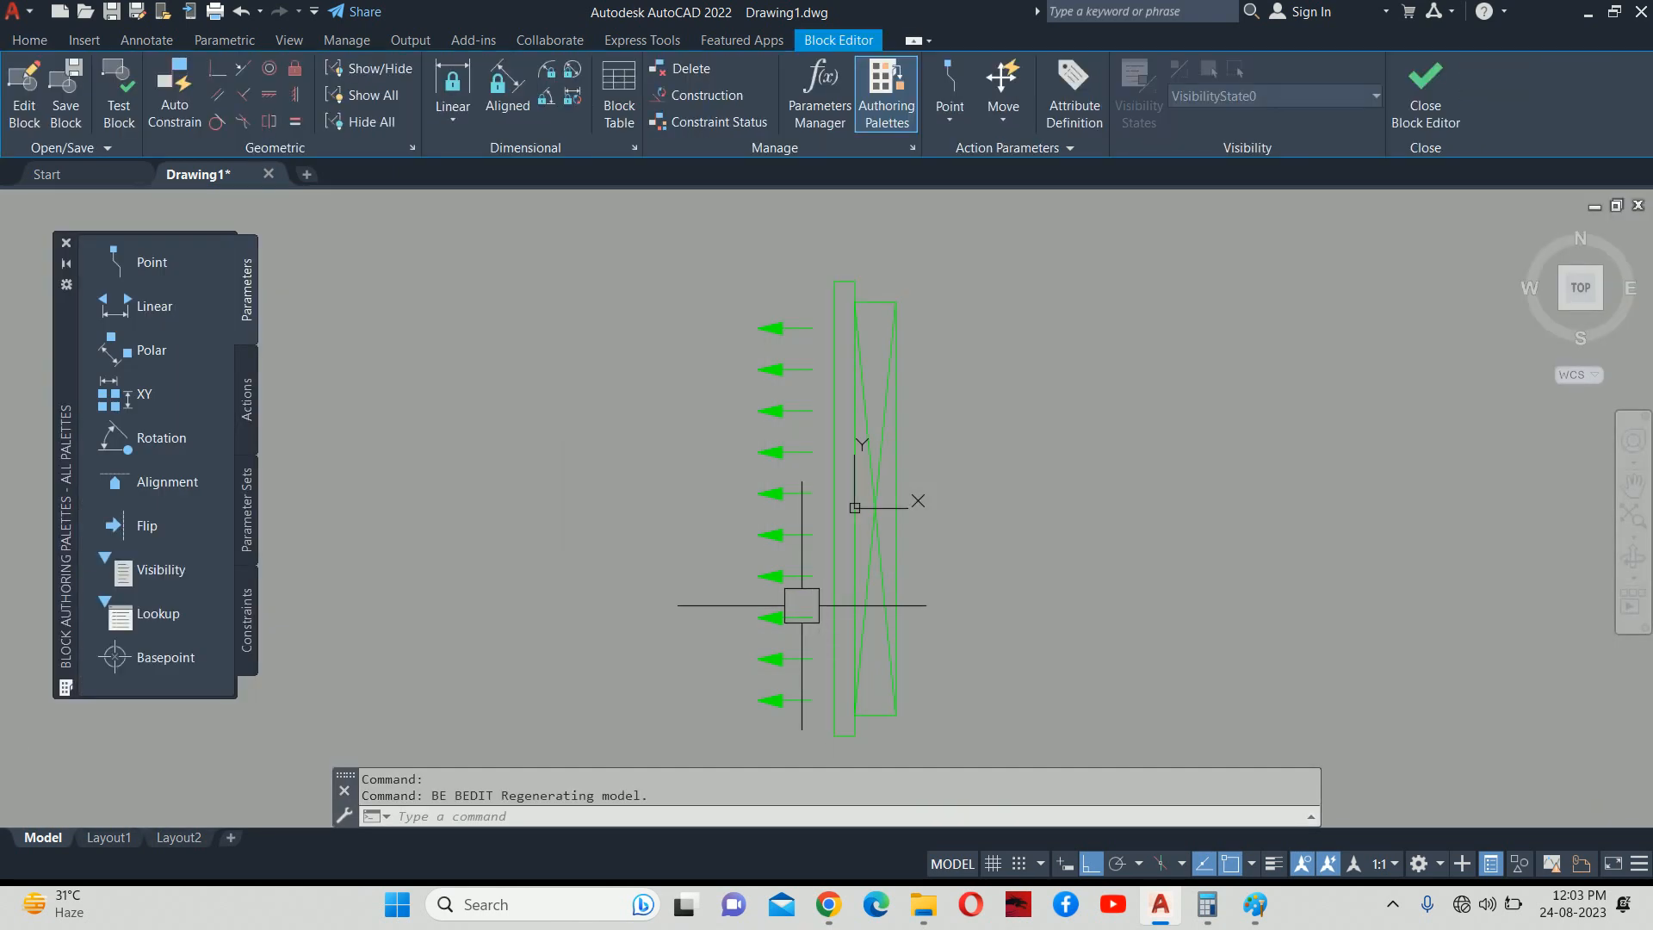
left_click(782, 659)
left_click(781, 576)
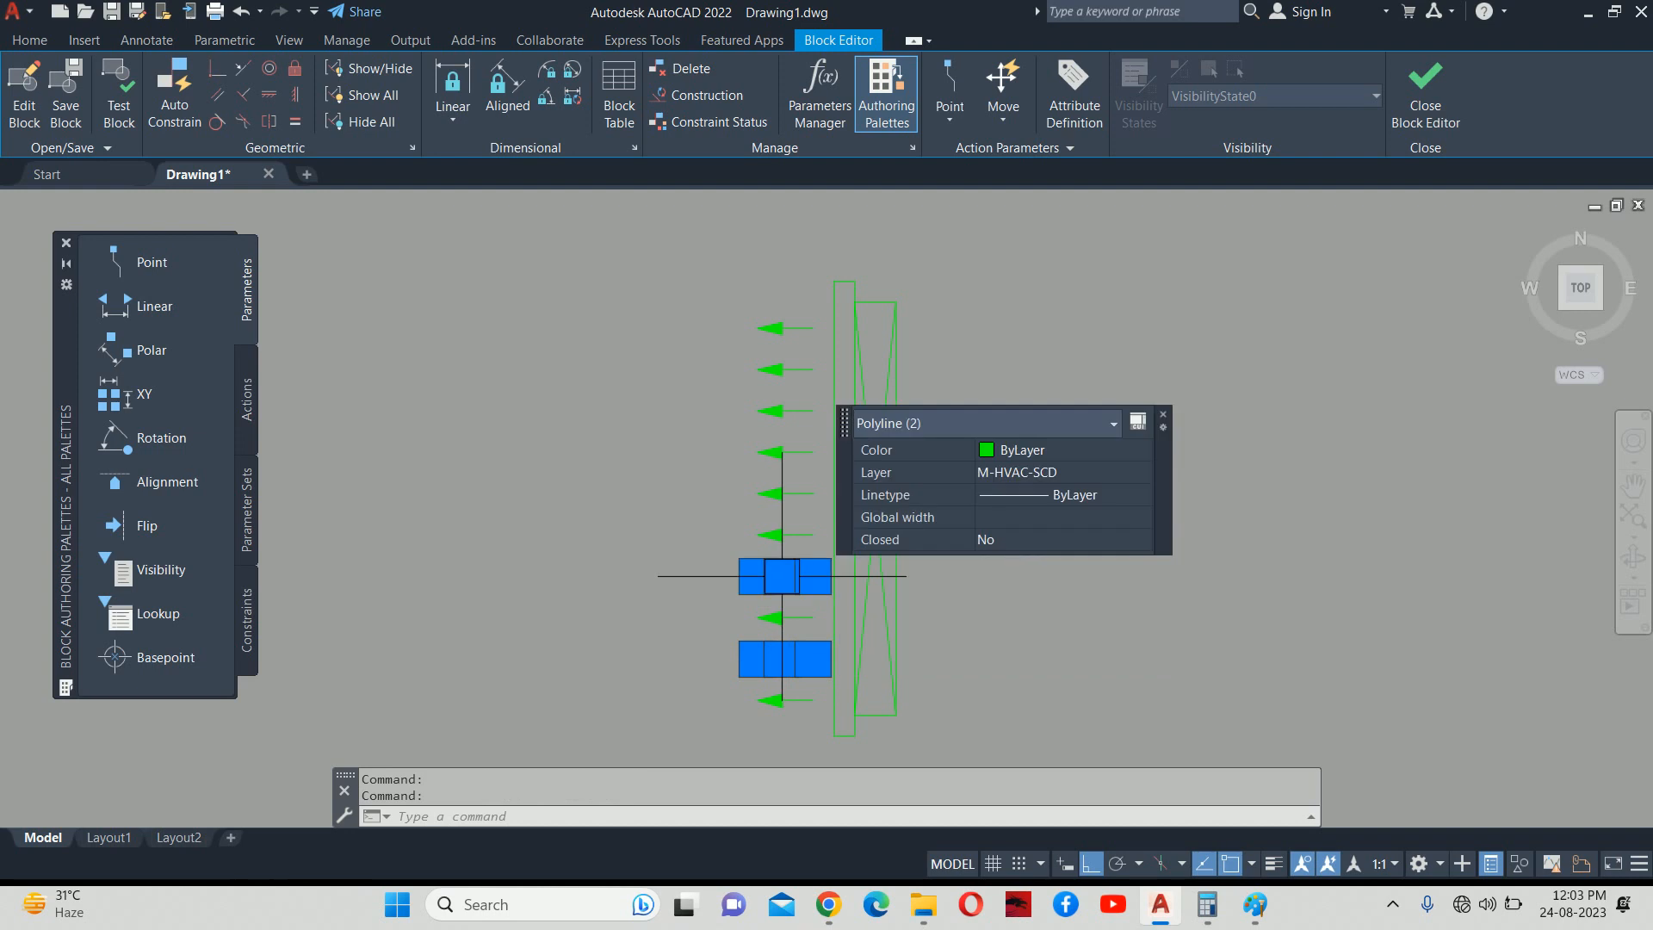
left_click(781, 493)
left_click(782, 410)
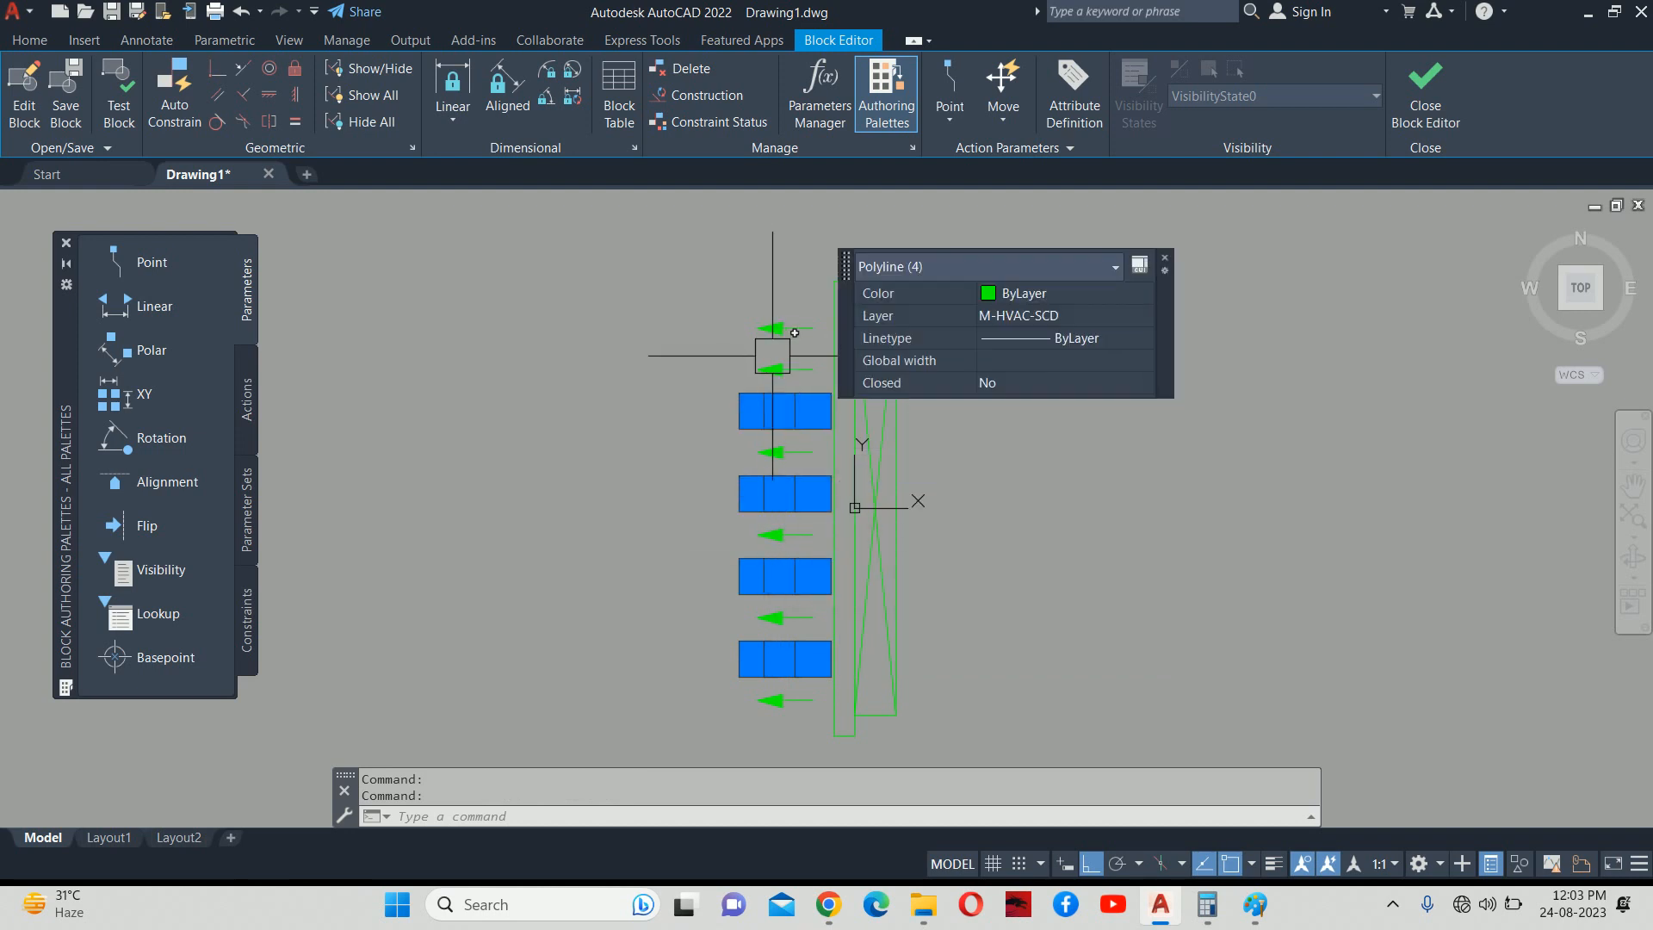
key("Delete")
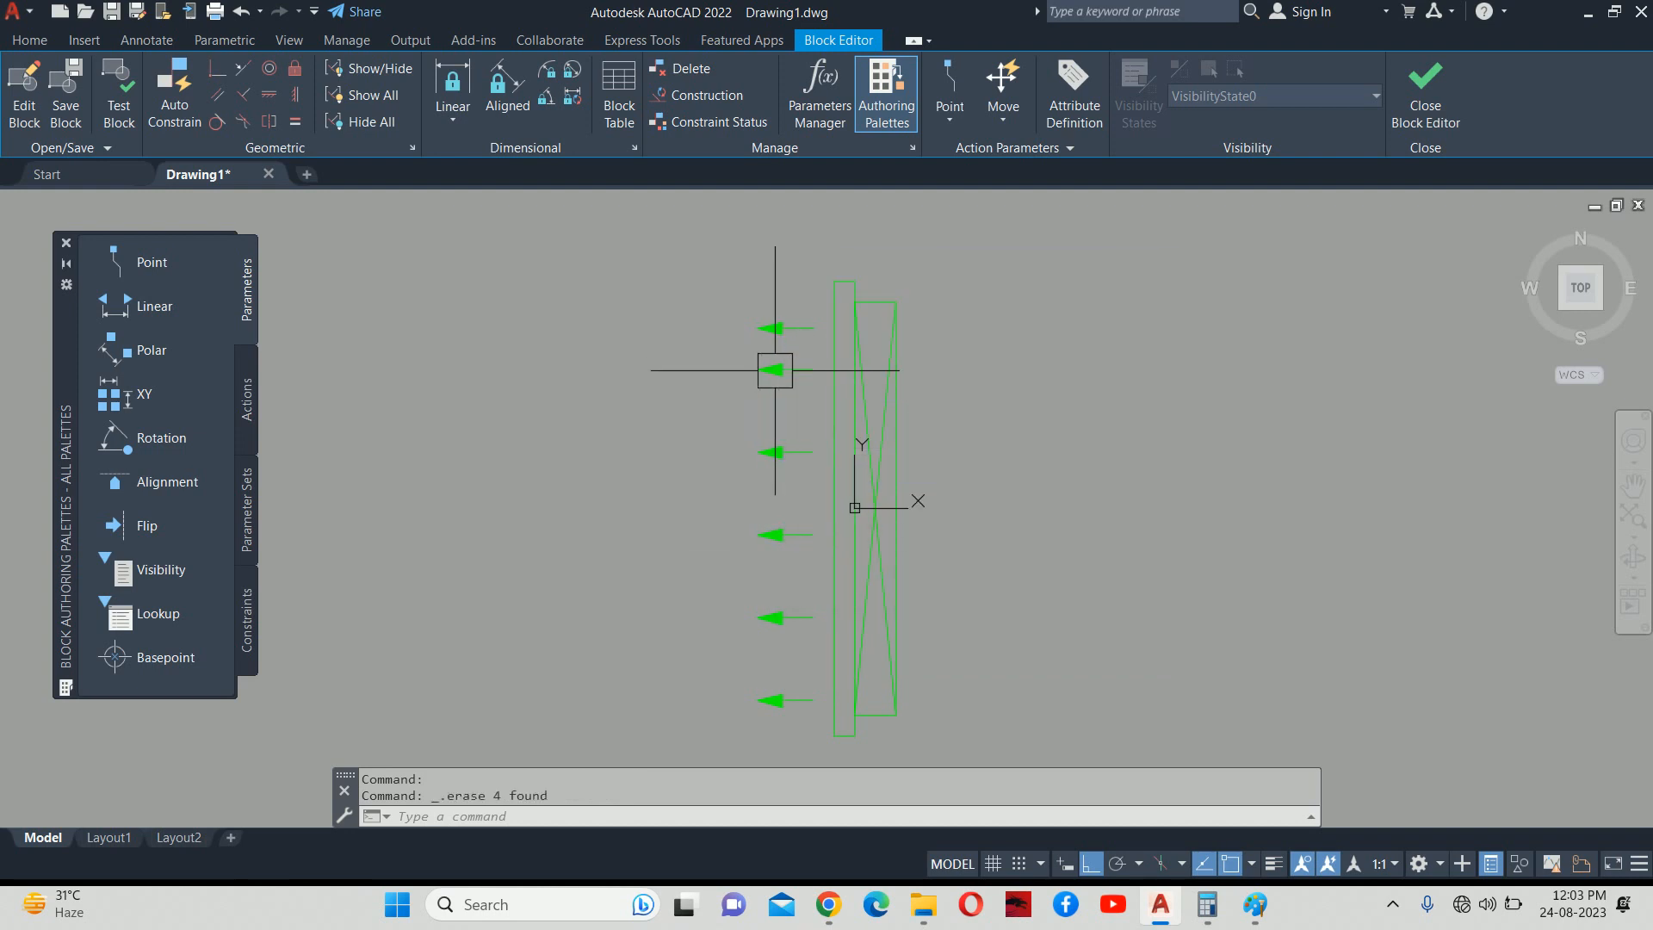
left_click(775, 327)
key("Delete")
Move the five remaining arrows up 50 units.
type("M")
key("Return")
left_click(779, 733)
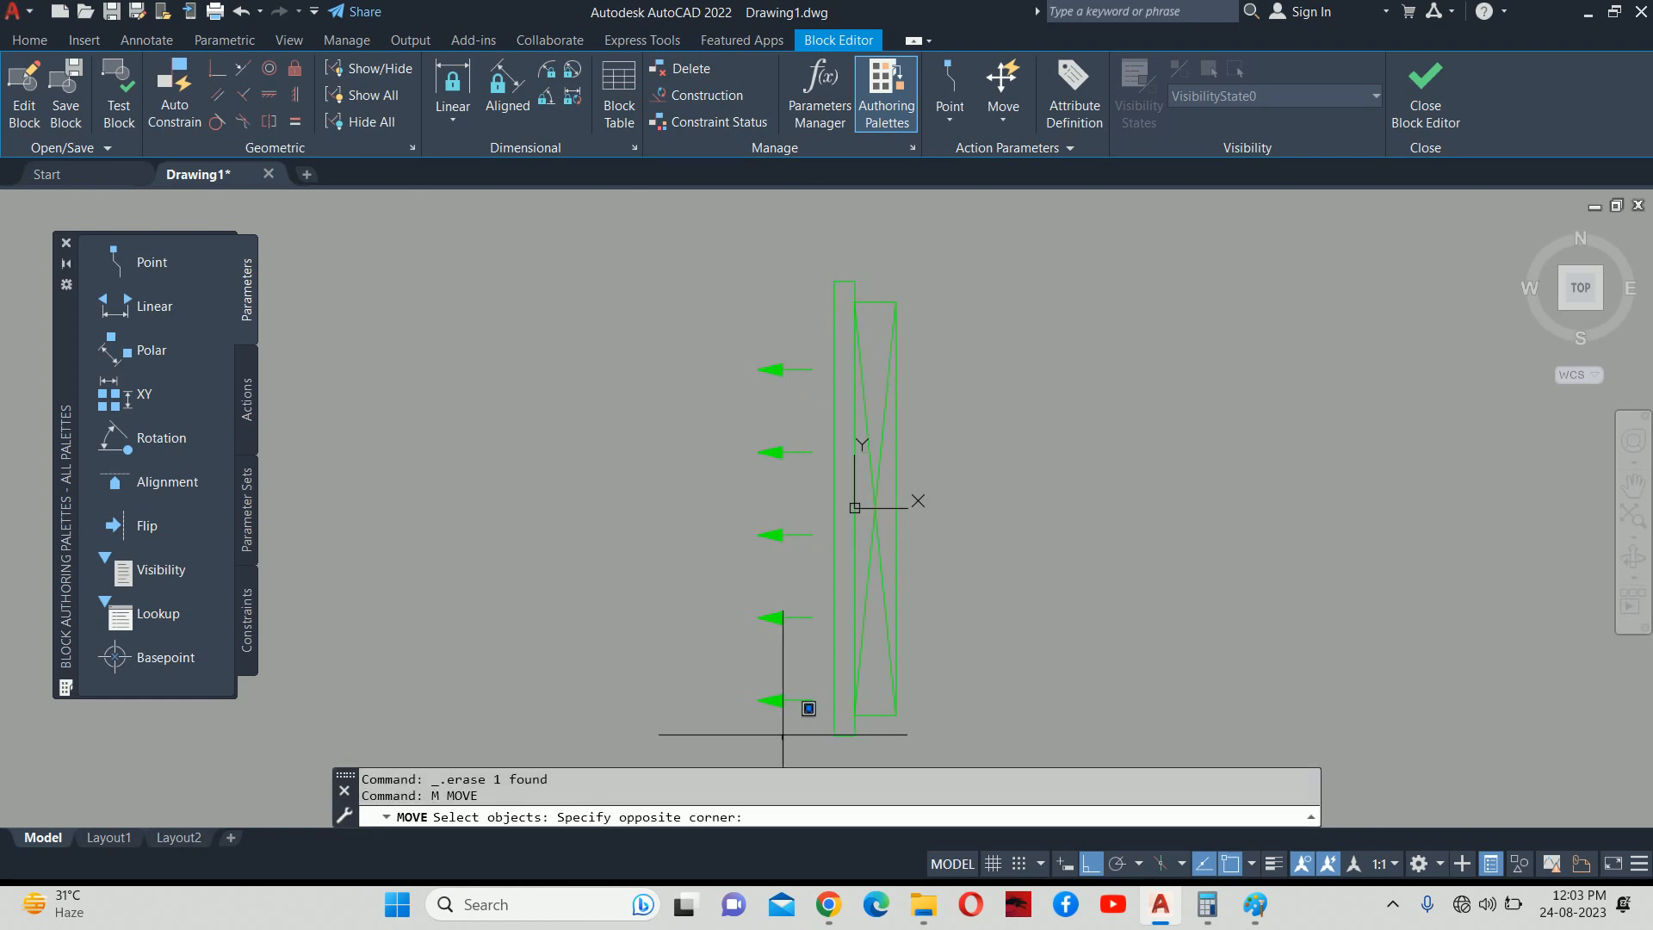
left_click(679, 315)
left_click(645, 414)
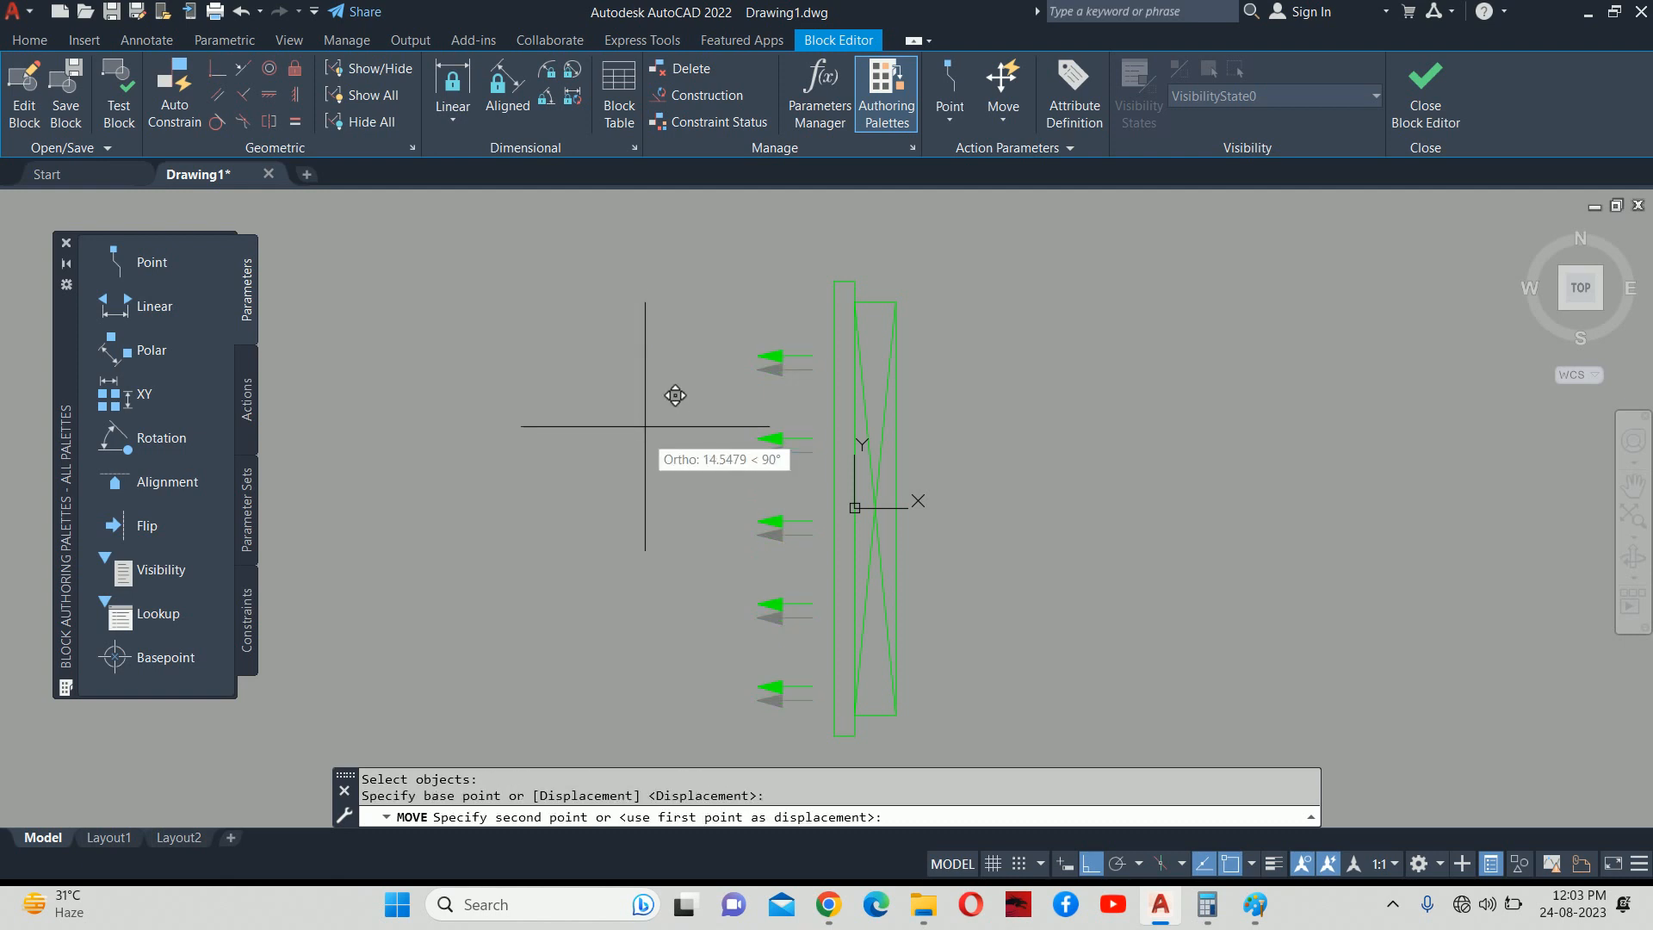
type("50")
key("Return")
key("Escape")
key("Escape")
middle_click_drag(835, 496, 792, 353)
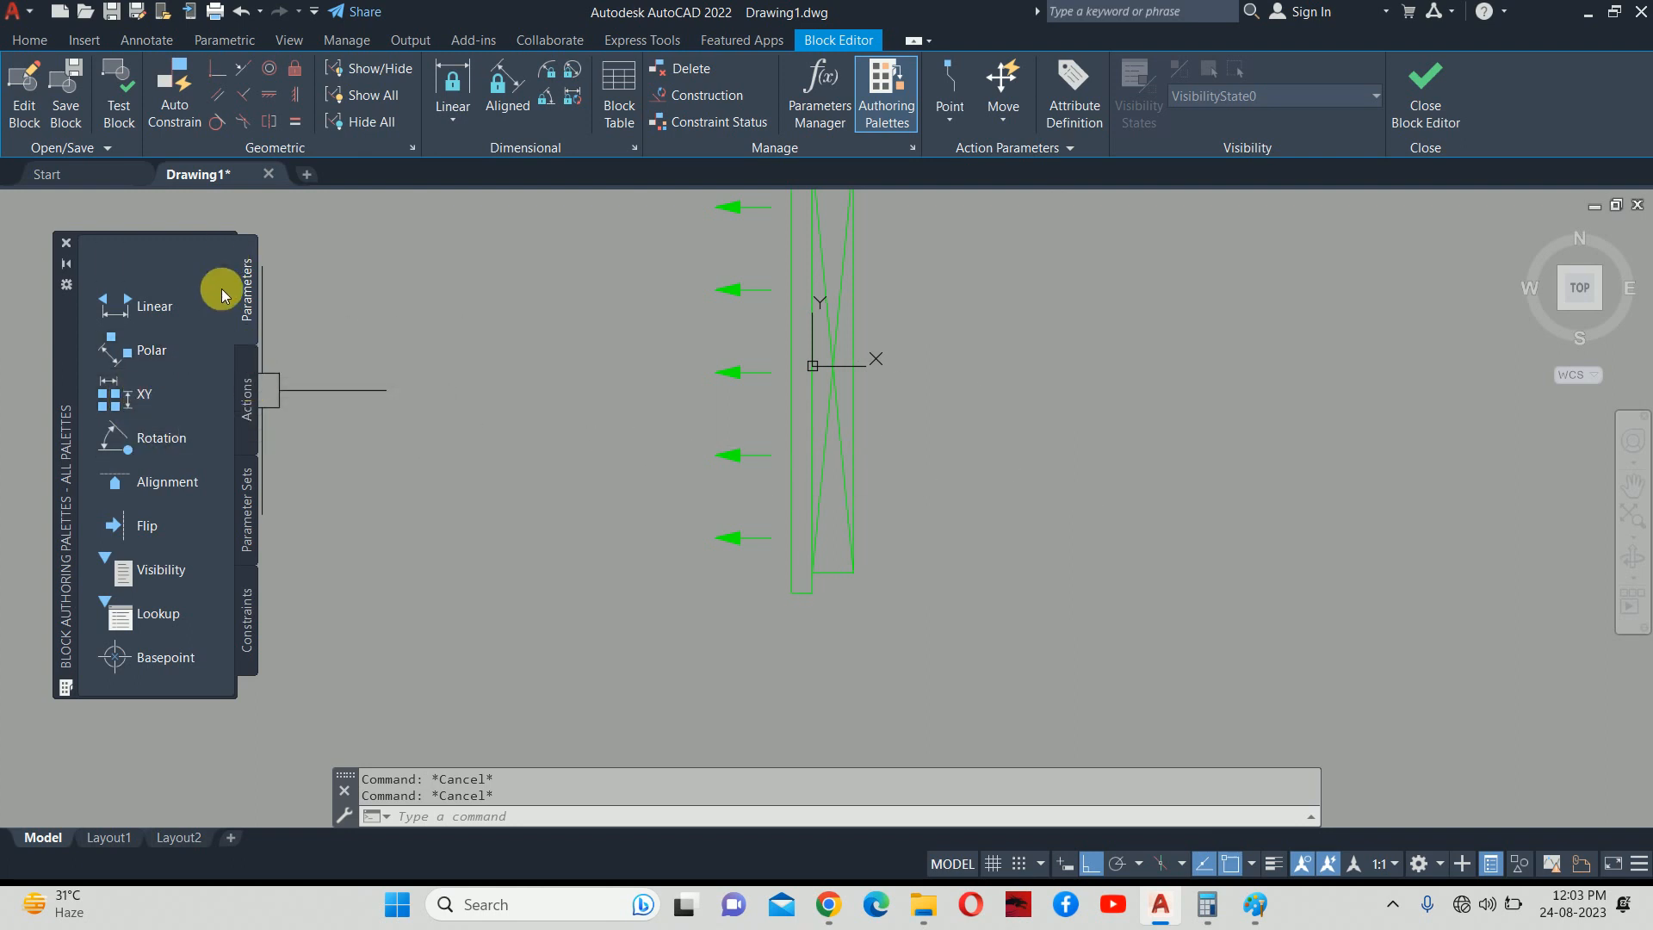
Add a Point parameter, Position1, at the grille strip's bottom corner.
left_click(247, 396)
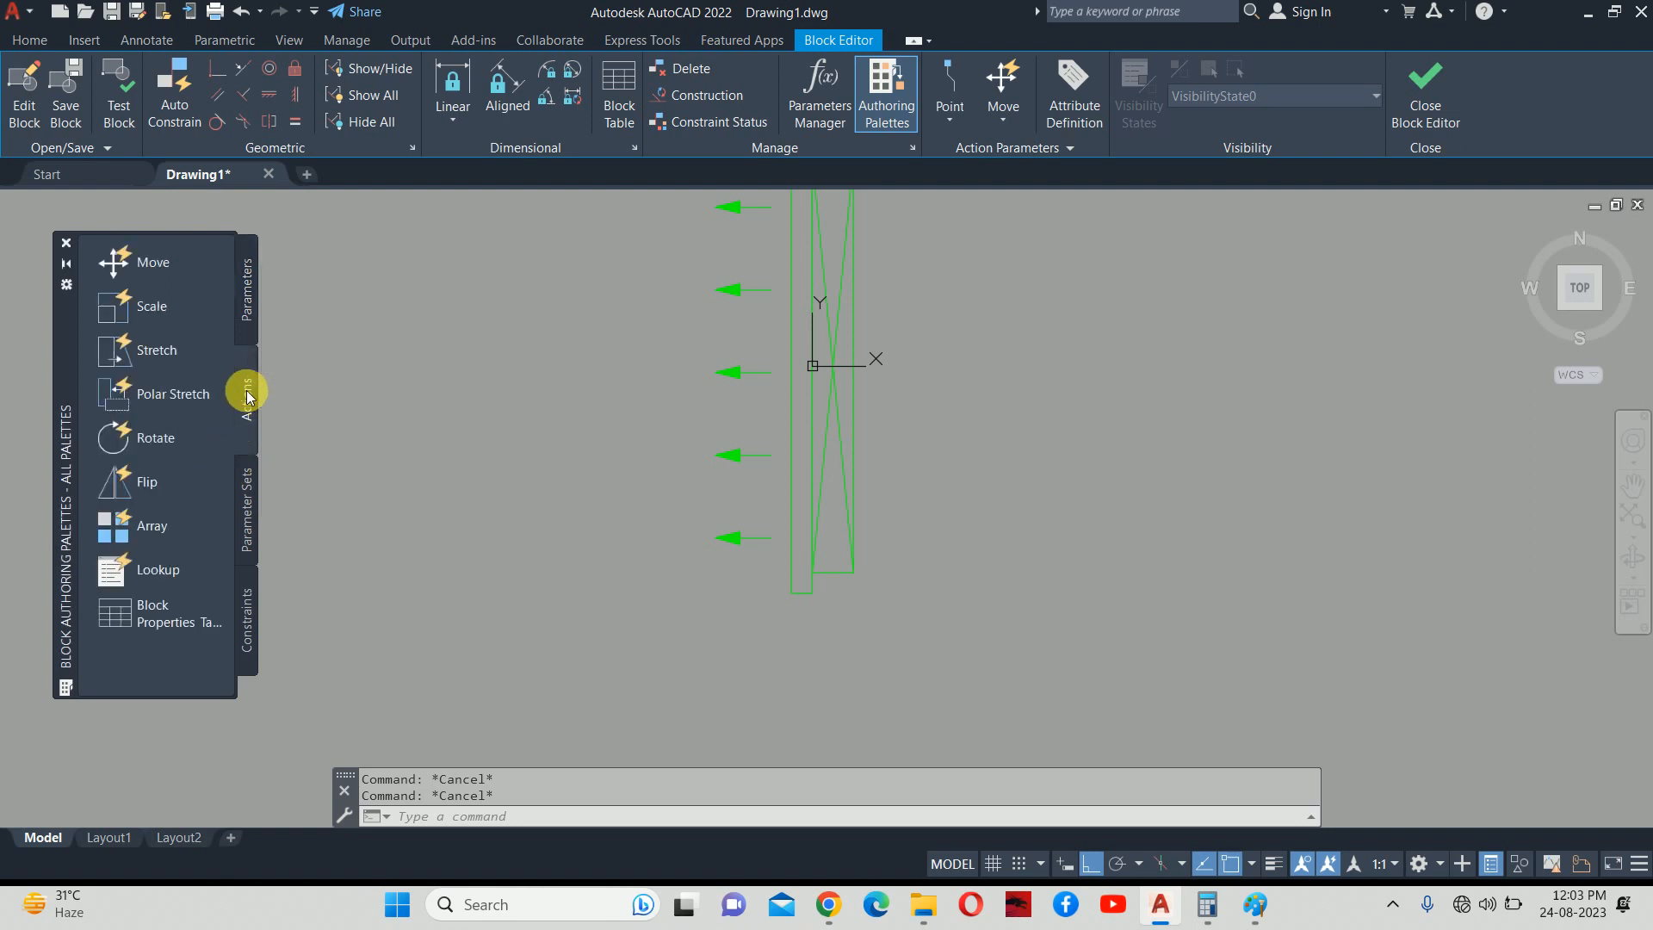
left_click(141, 353)
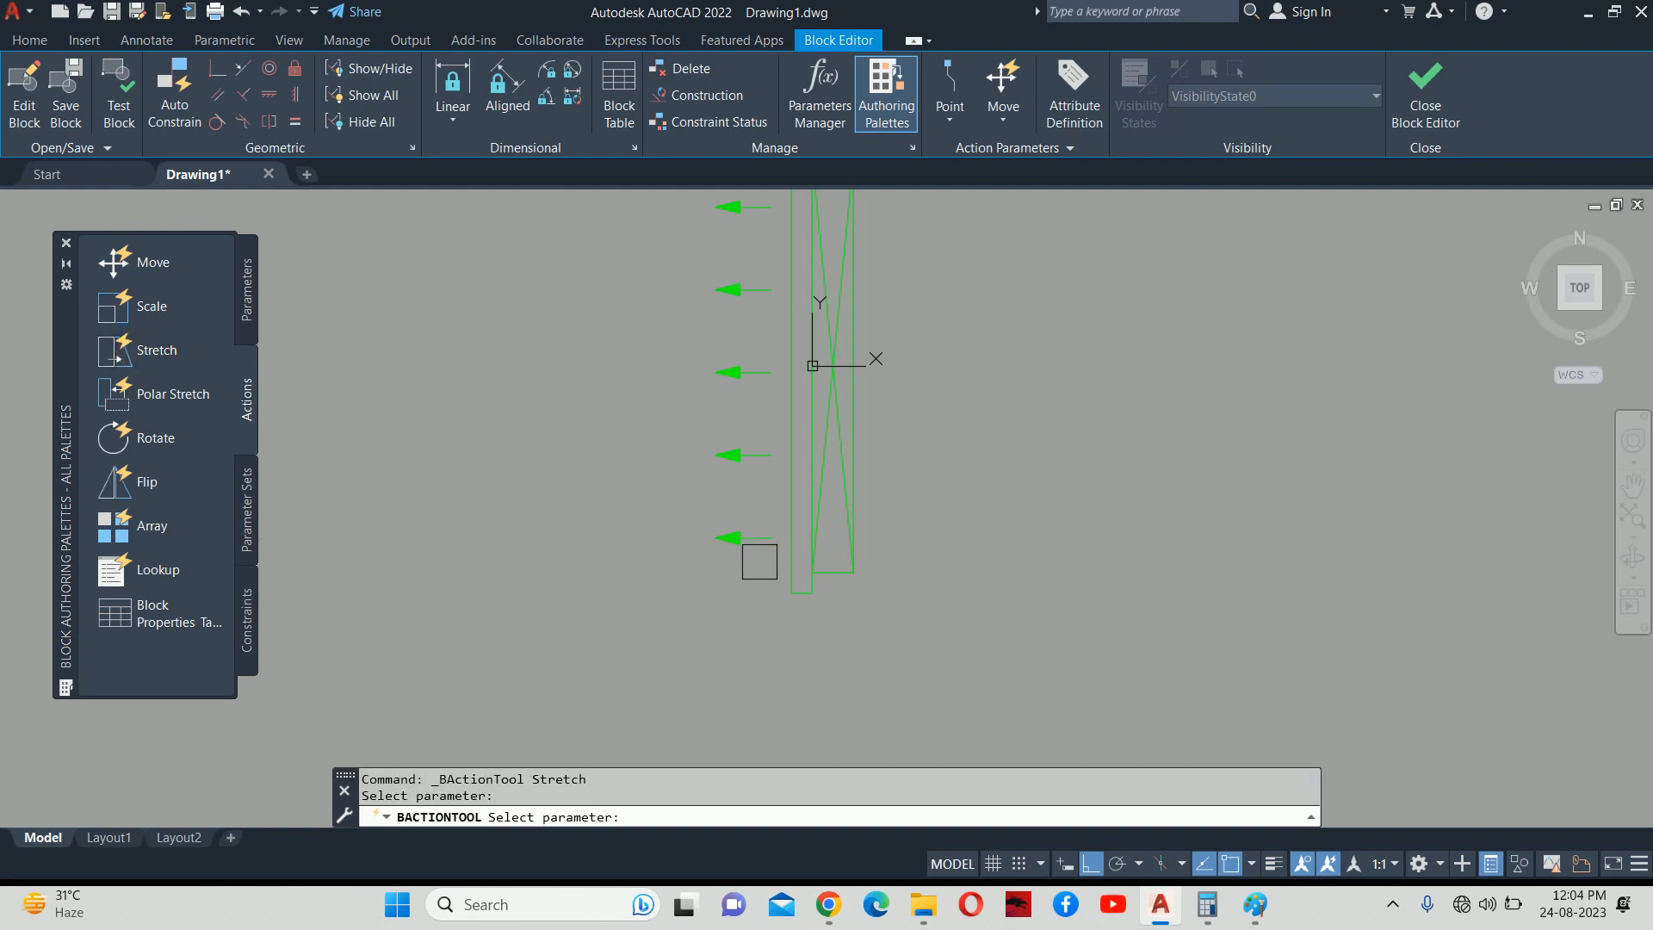
left_click(247, 312)
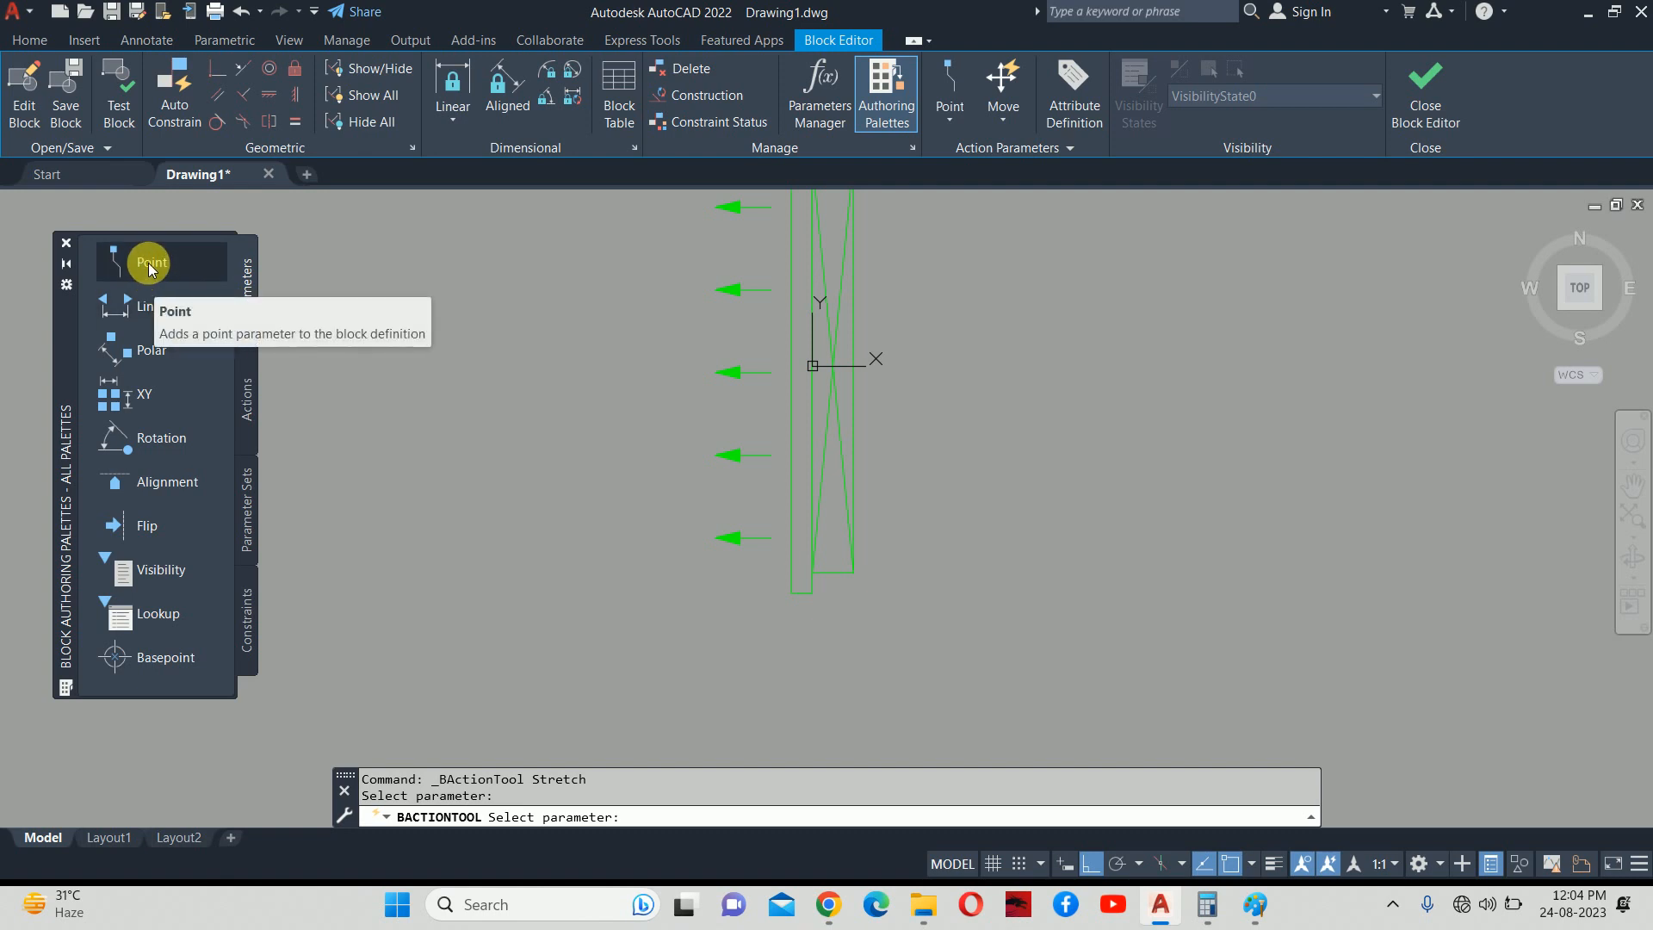
left_click(149, 265)
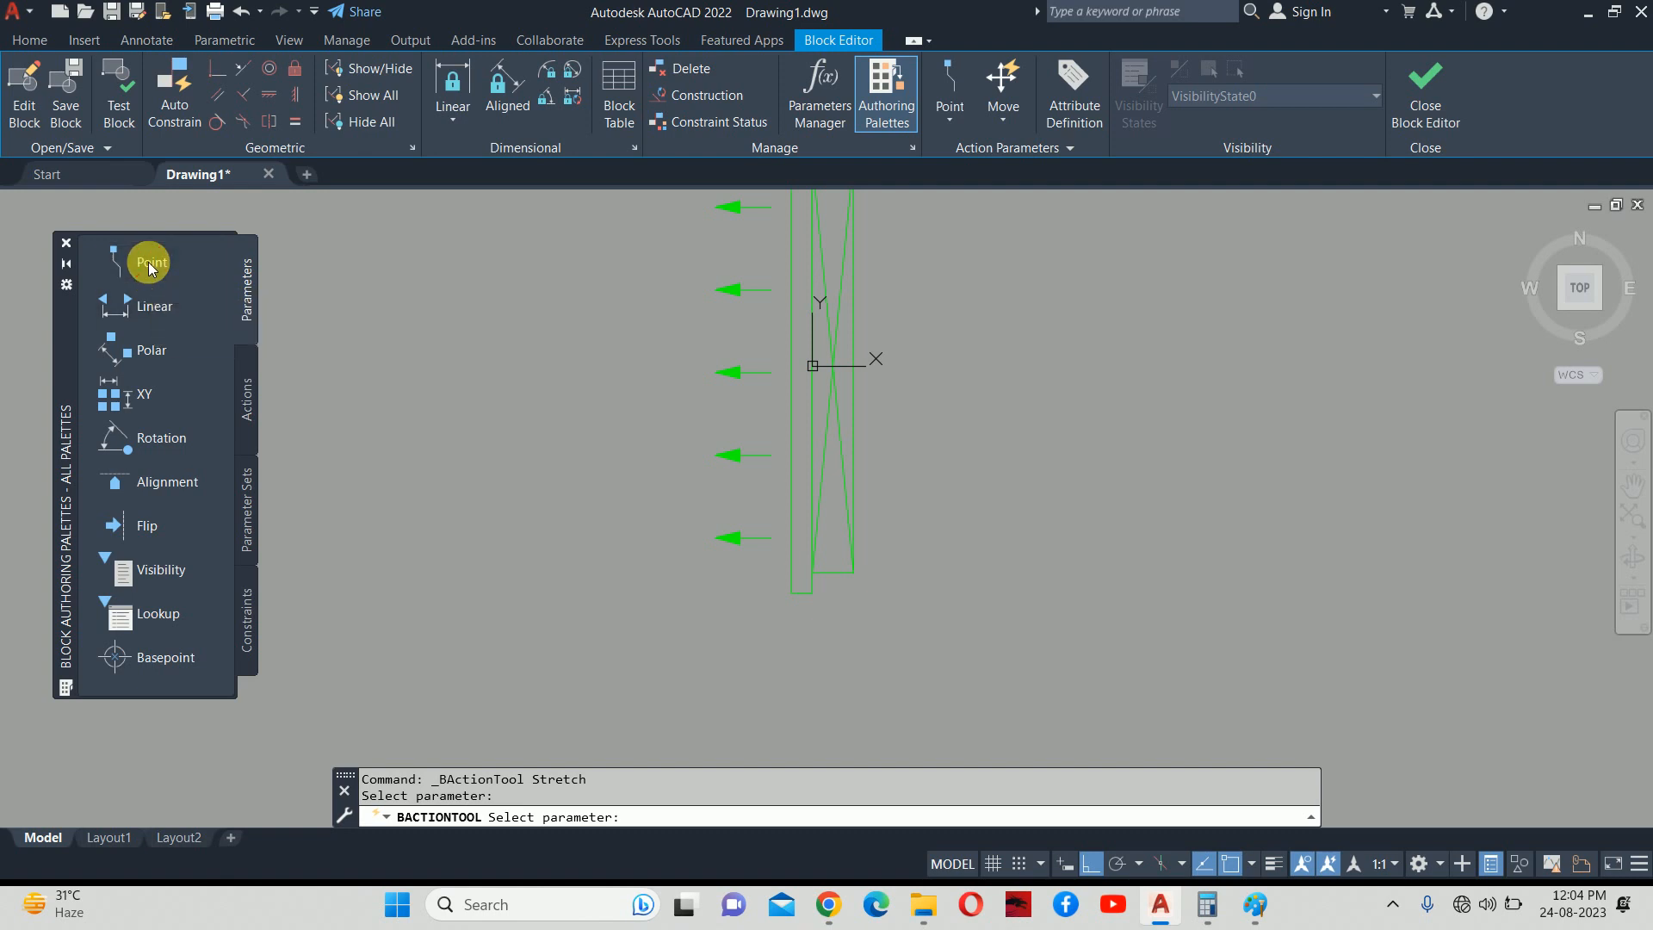
left_click(852, 571)
scroll(899, 606, "up", 4)
left_click(917, 574)
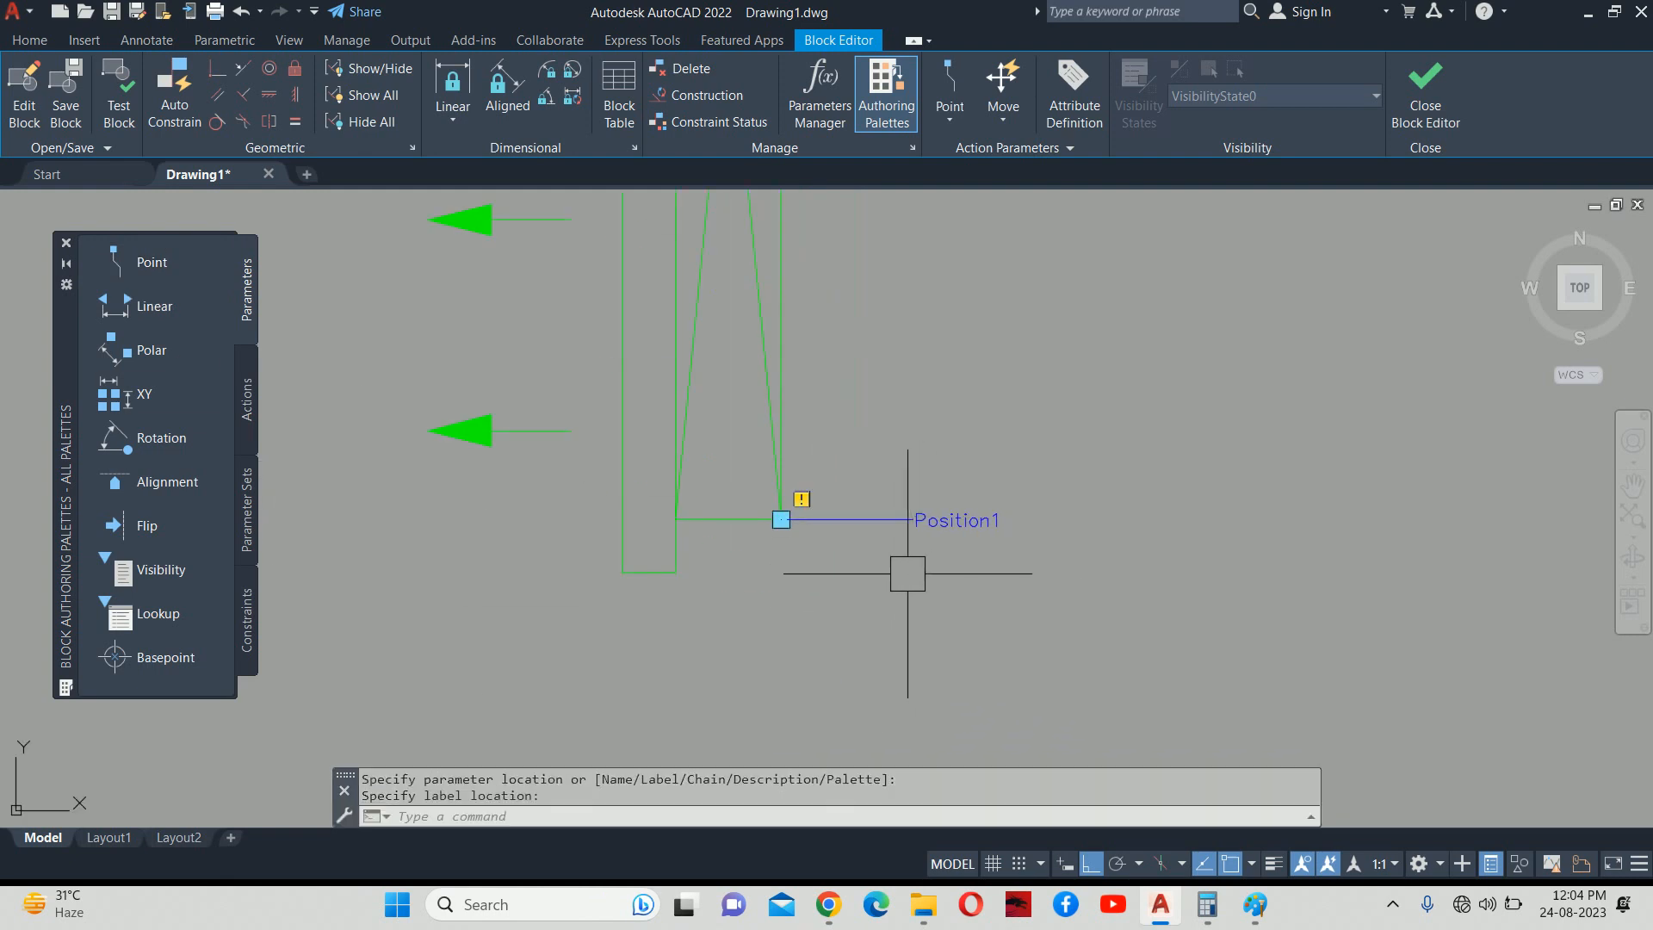
Attach a Stretch action to Position1 covering the six lower-end objects, then close the Block Editor.
left_click(241, 404)
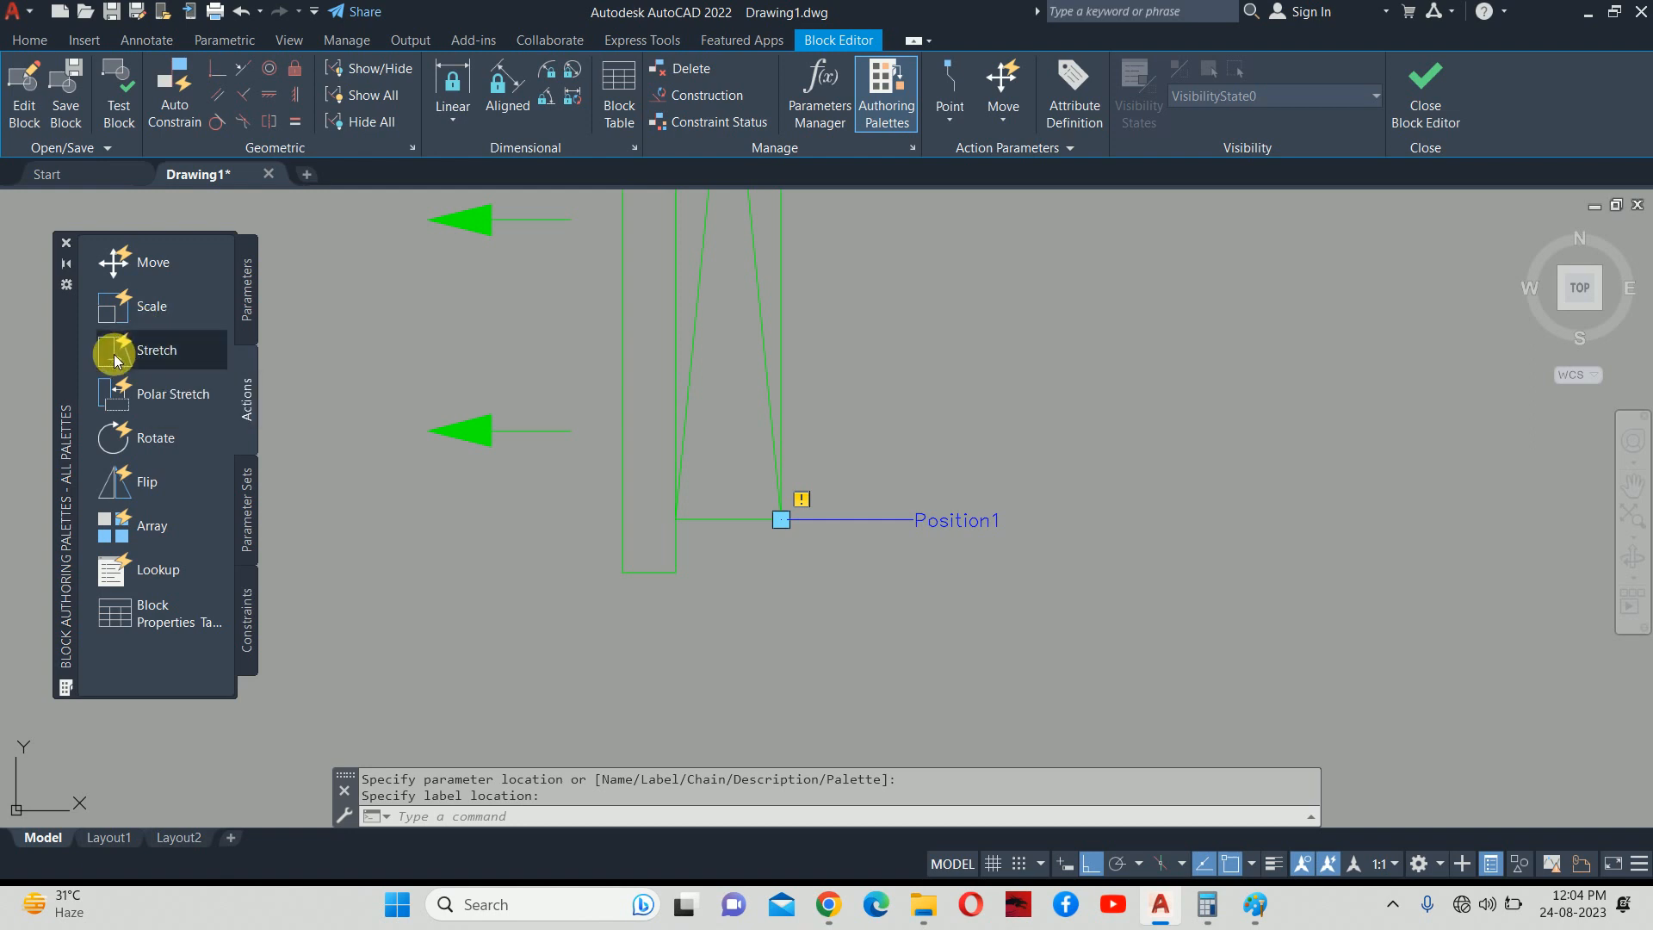
left_click(155, 349)
scroll(760, 425, "down", 3)
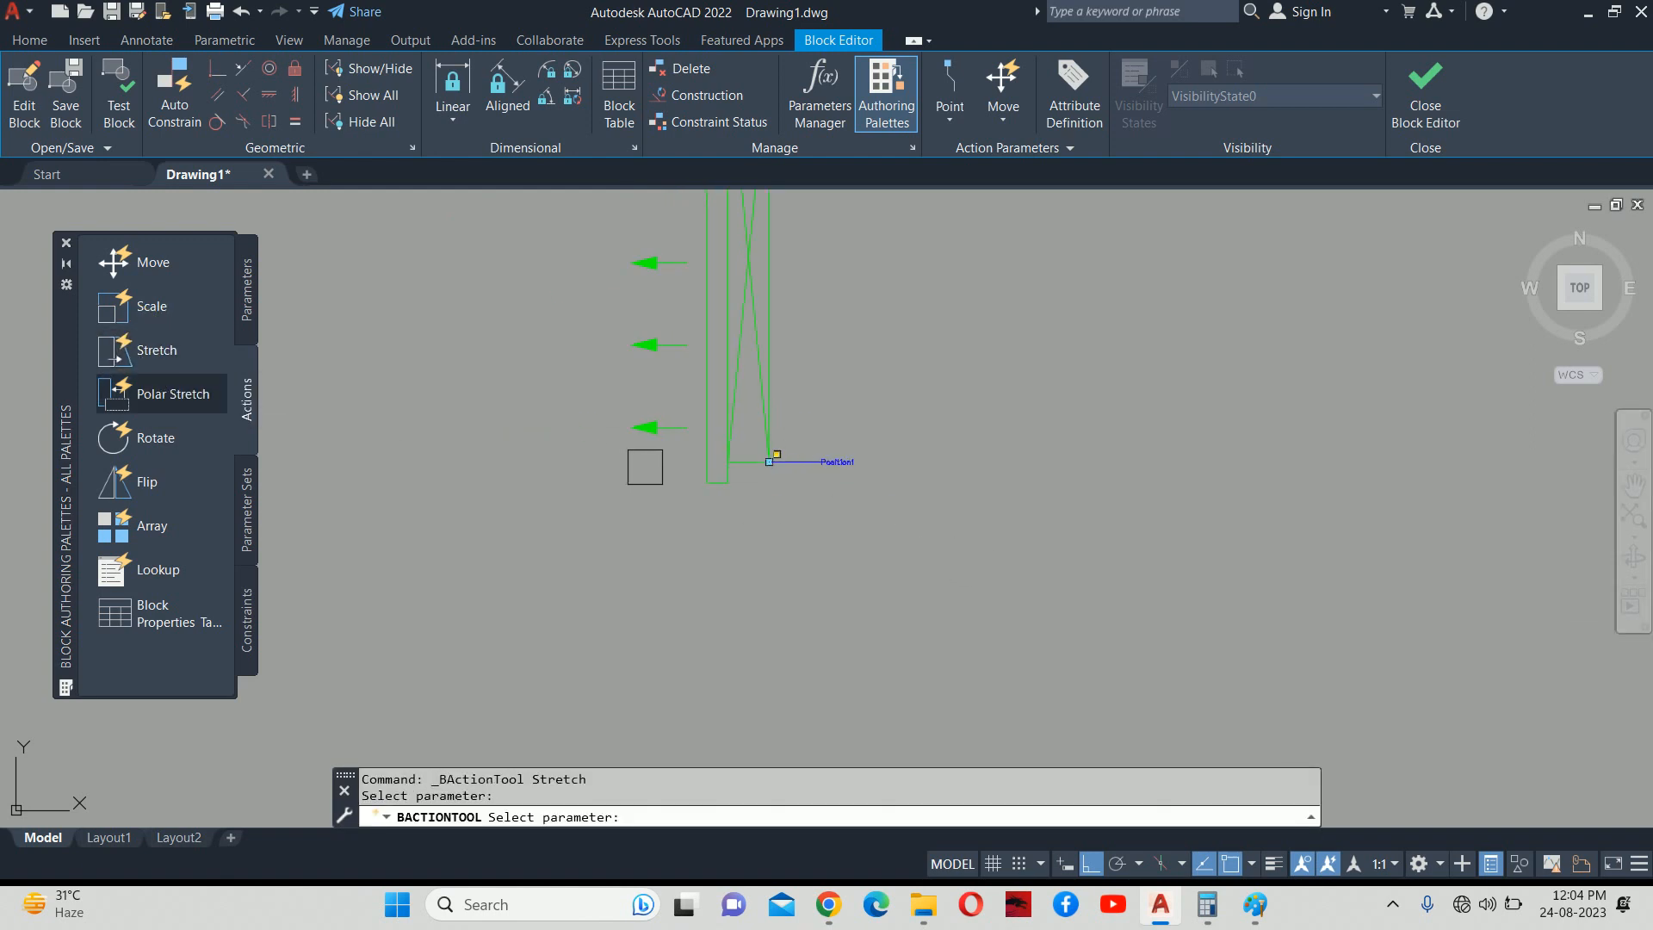
left_click(840, 465)
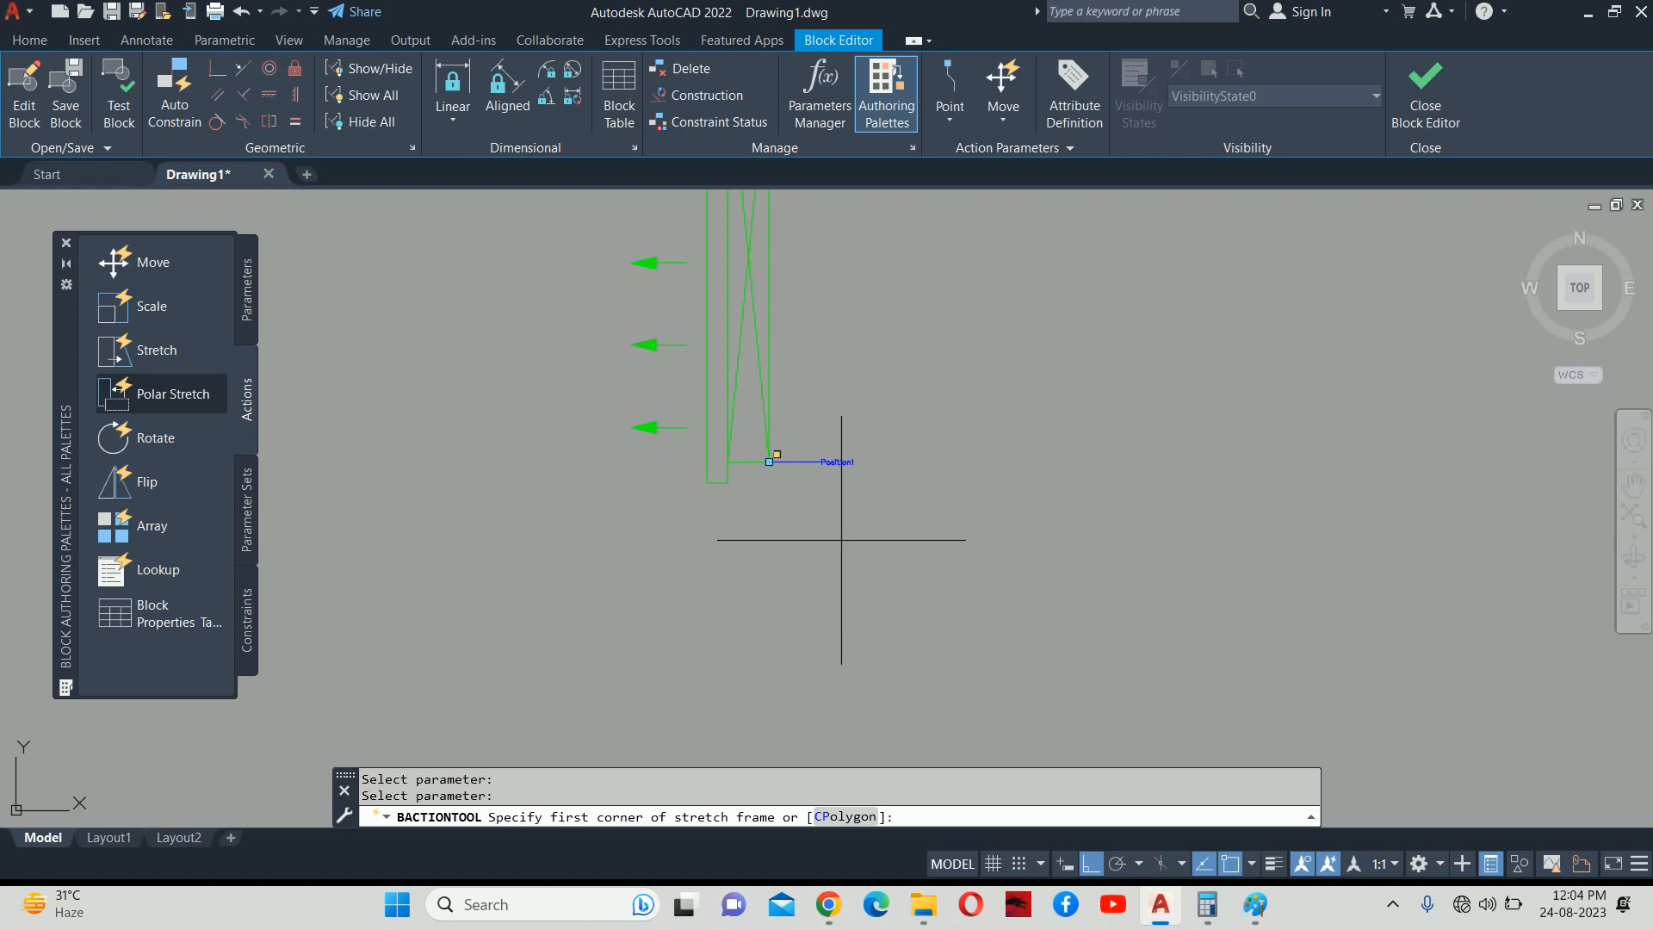
left_click(911, 554)
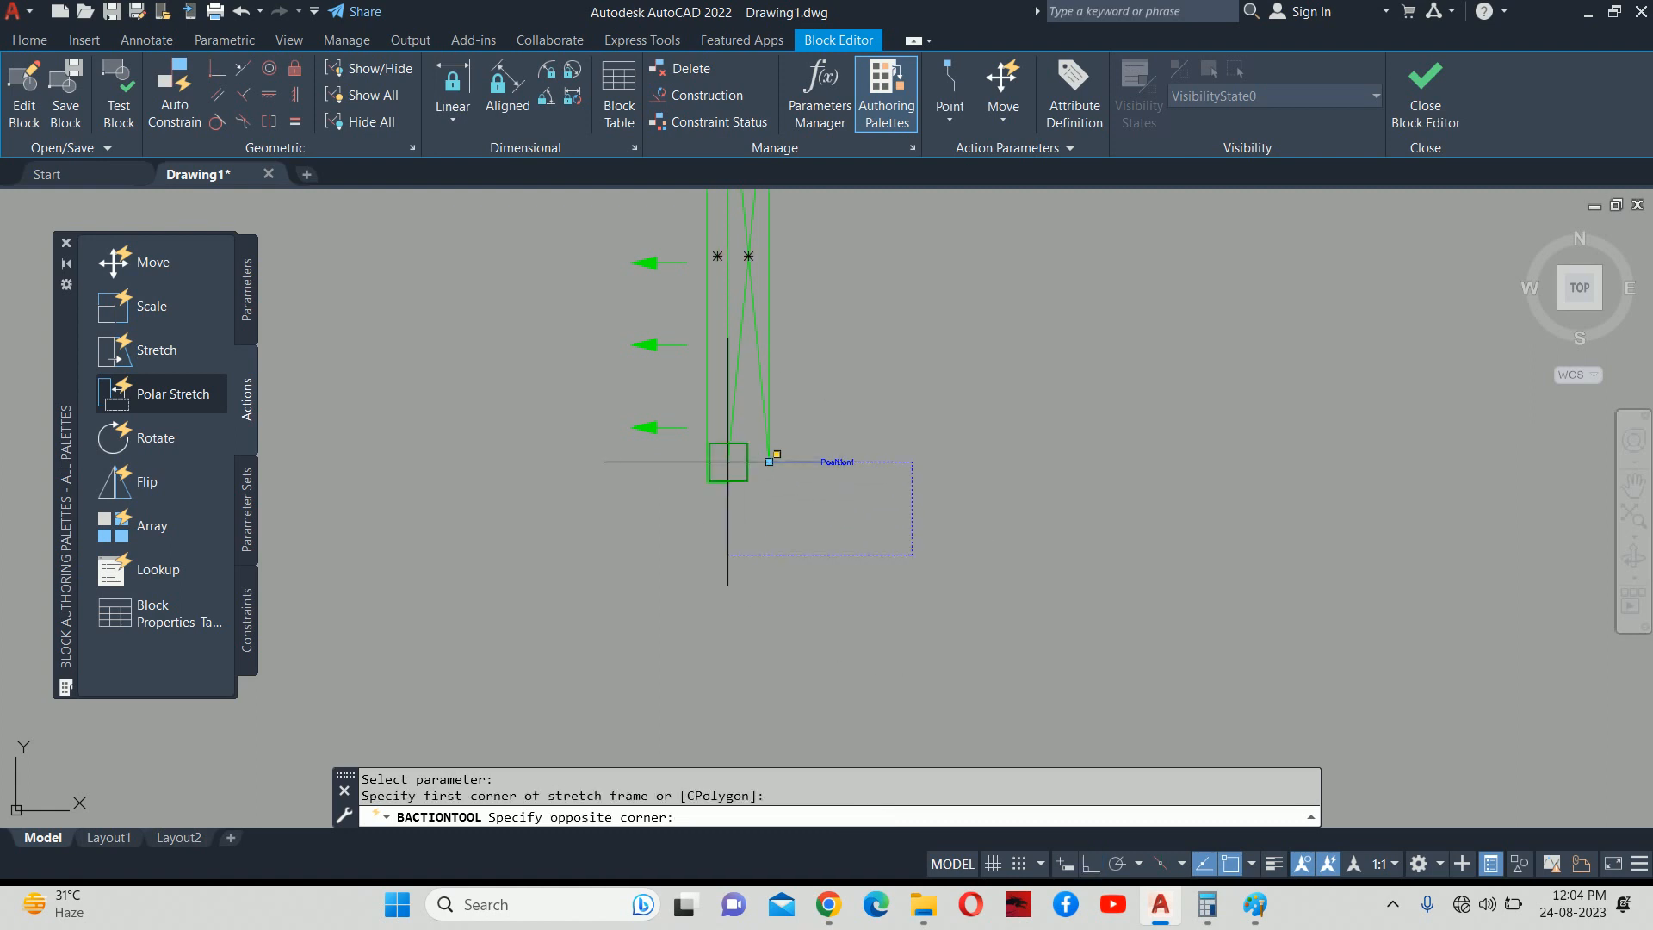
scroll(682, 454, "up", 4)
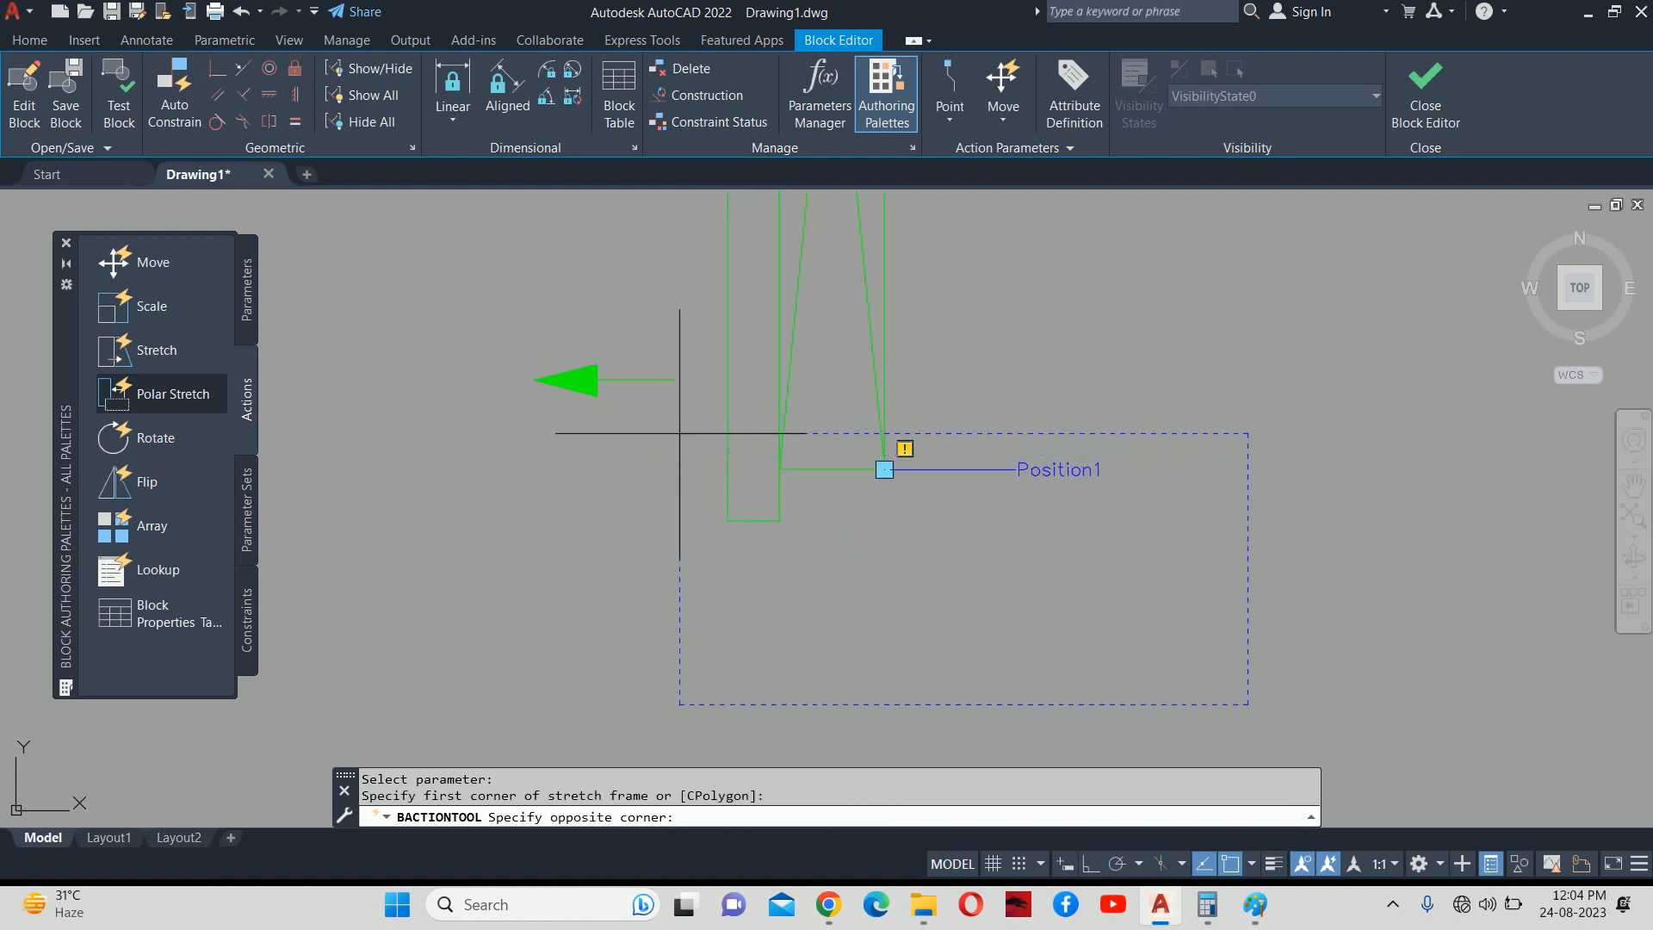
key("F8")
left_click(672, 433)
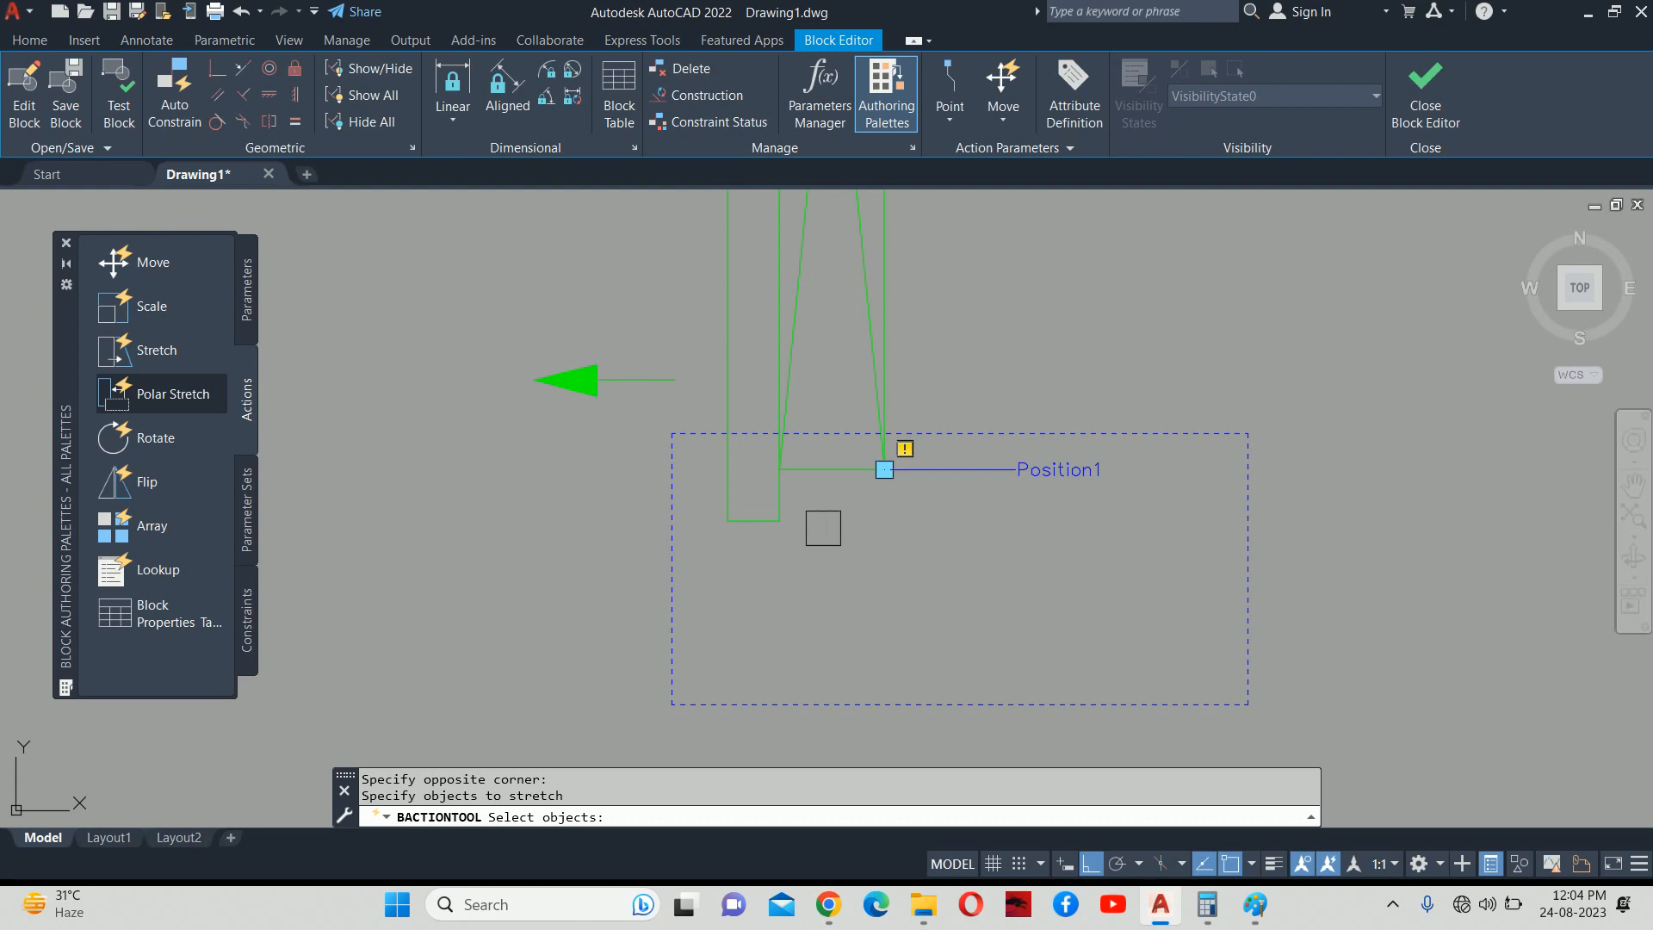
left_click(1005, 576)
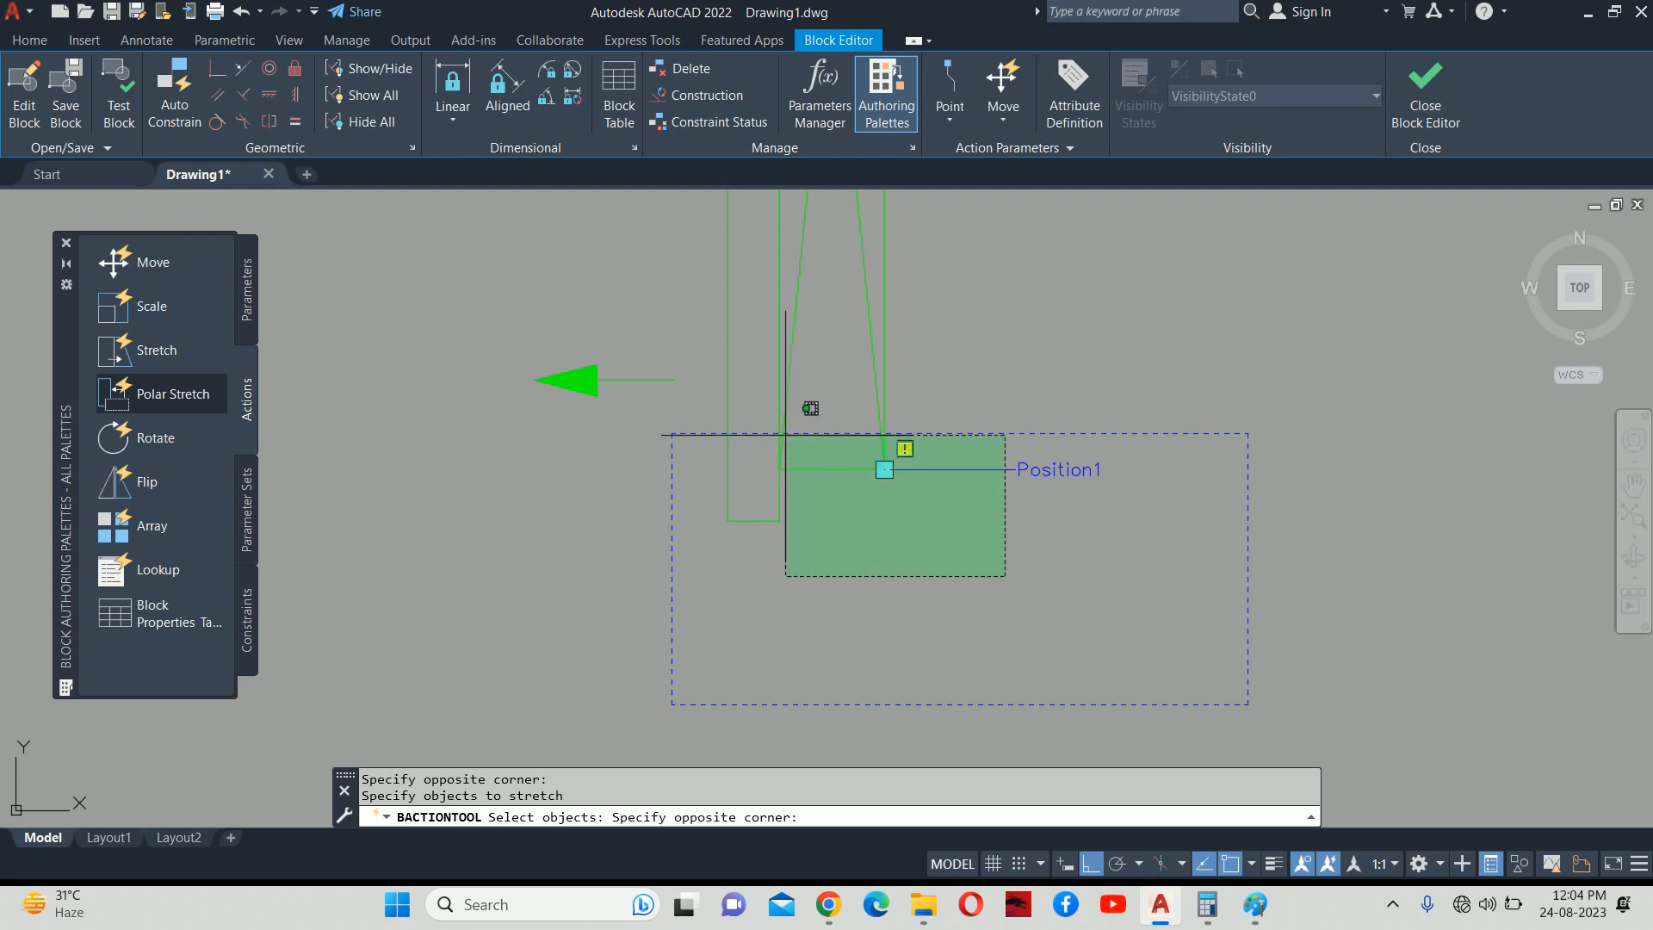
left_click(695, 444)
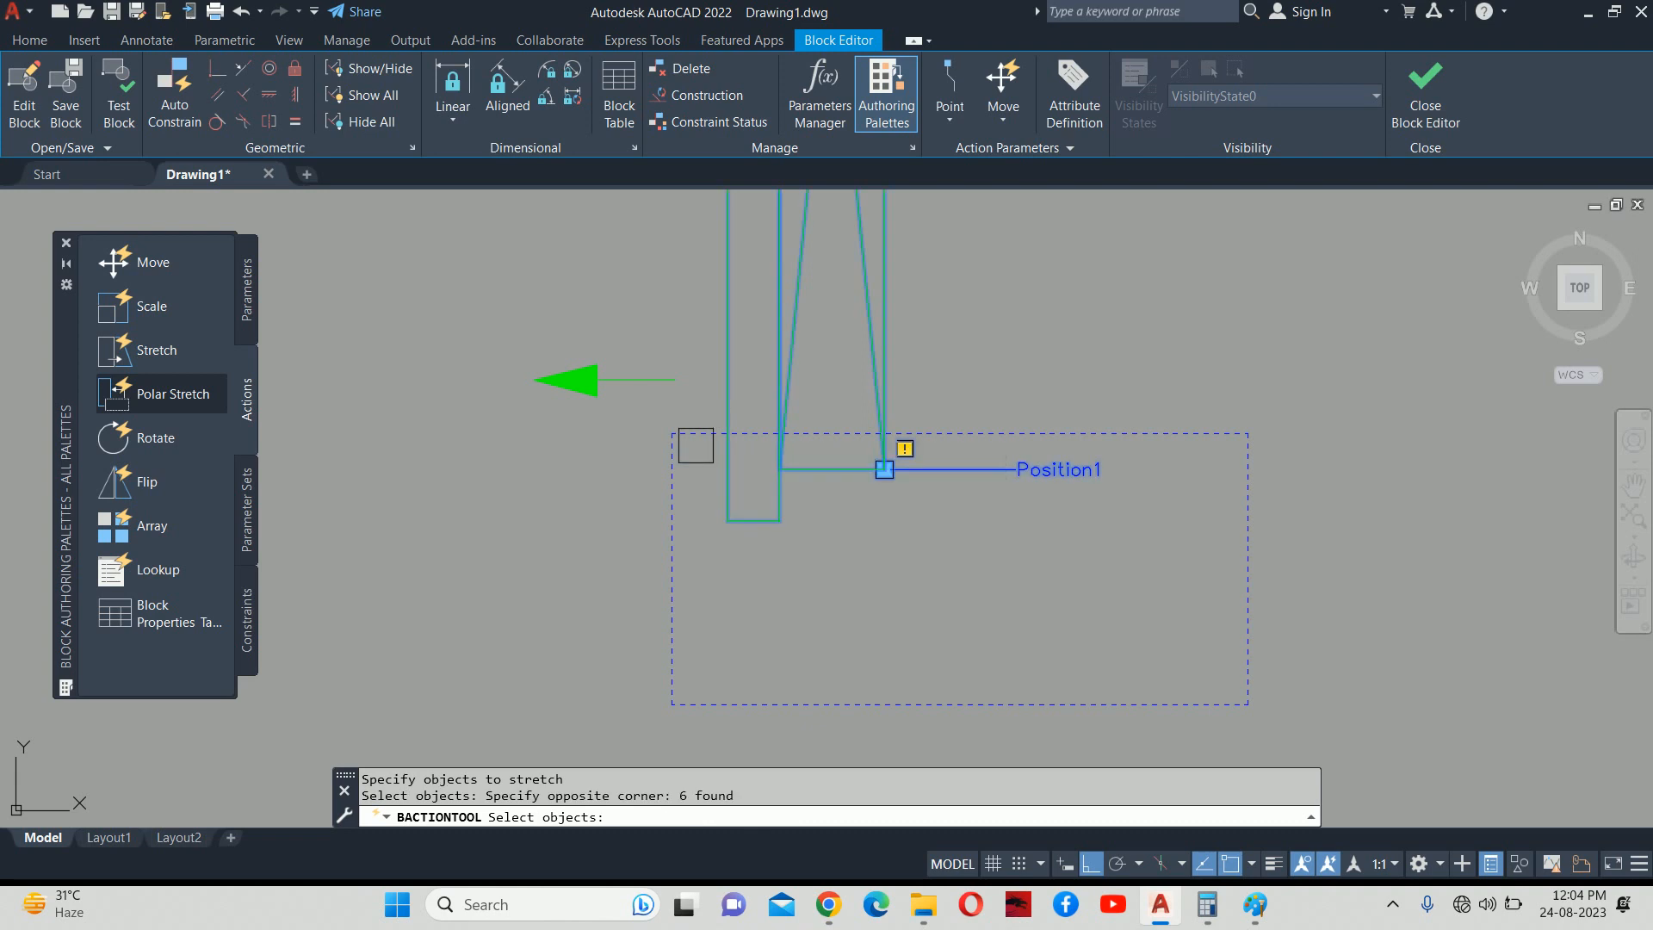
key("Return")
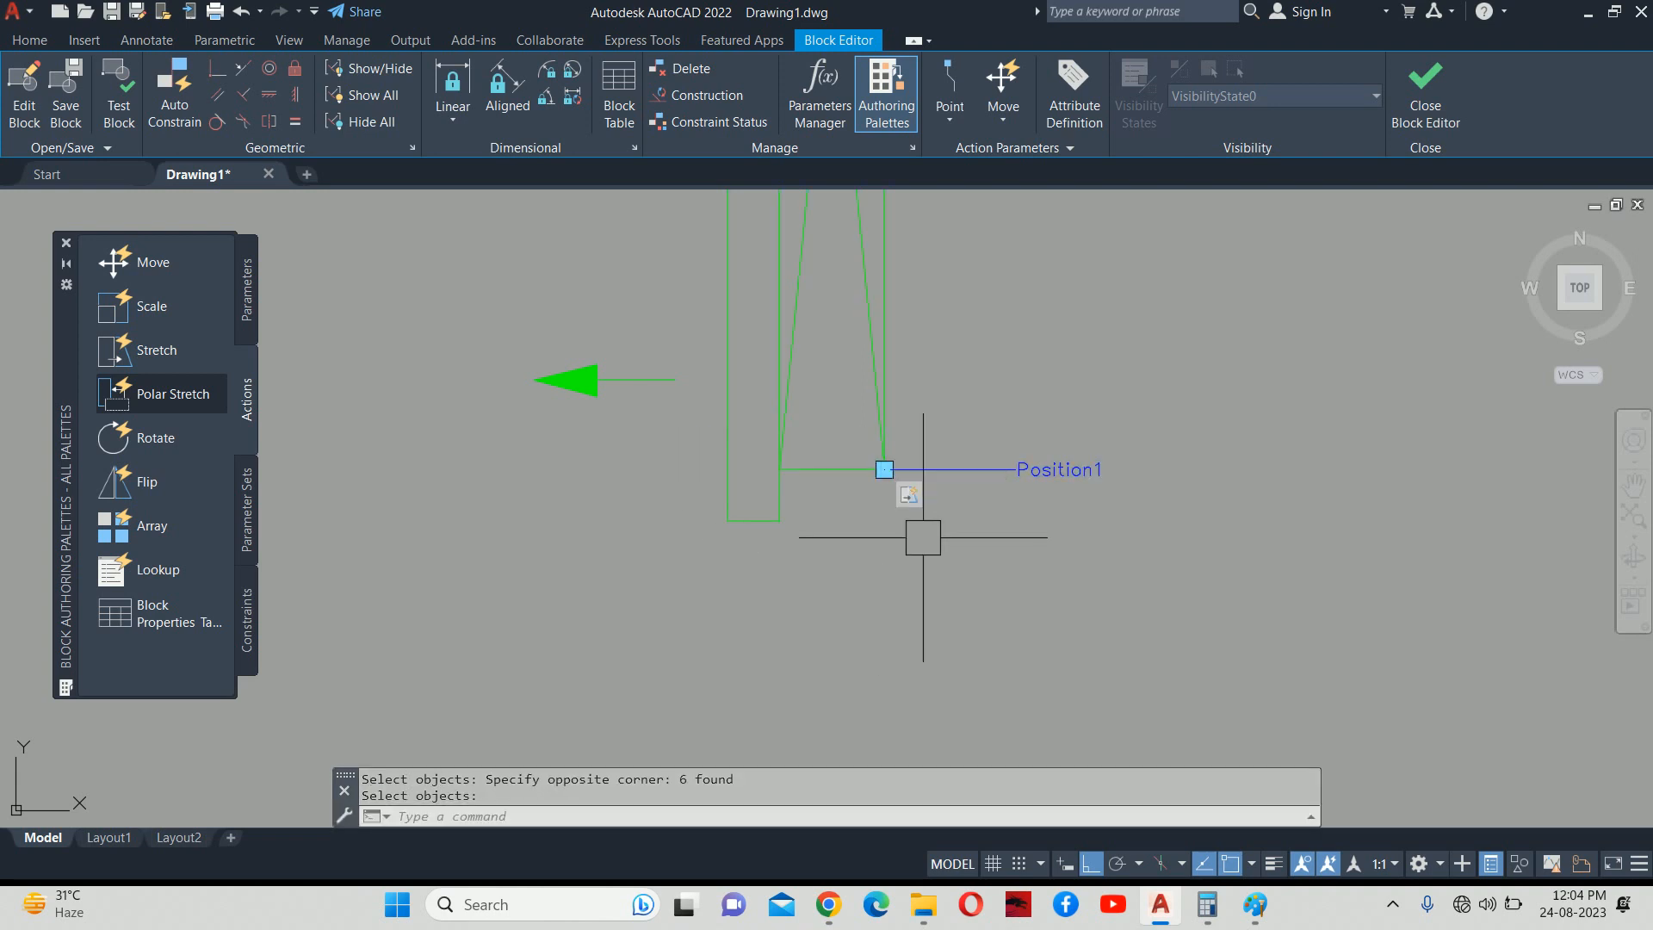
left_click(1396, 120)
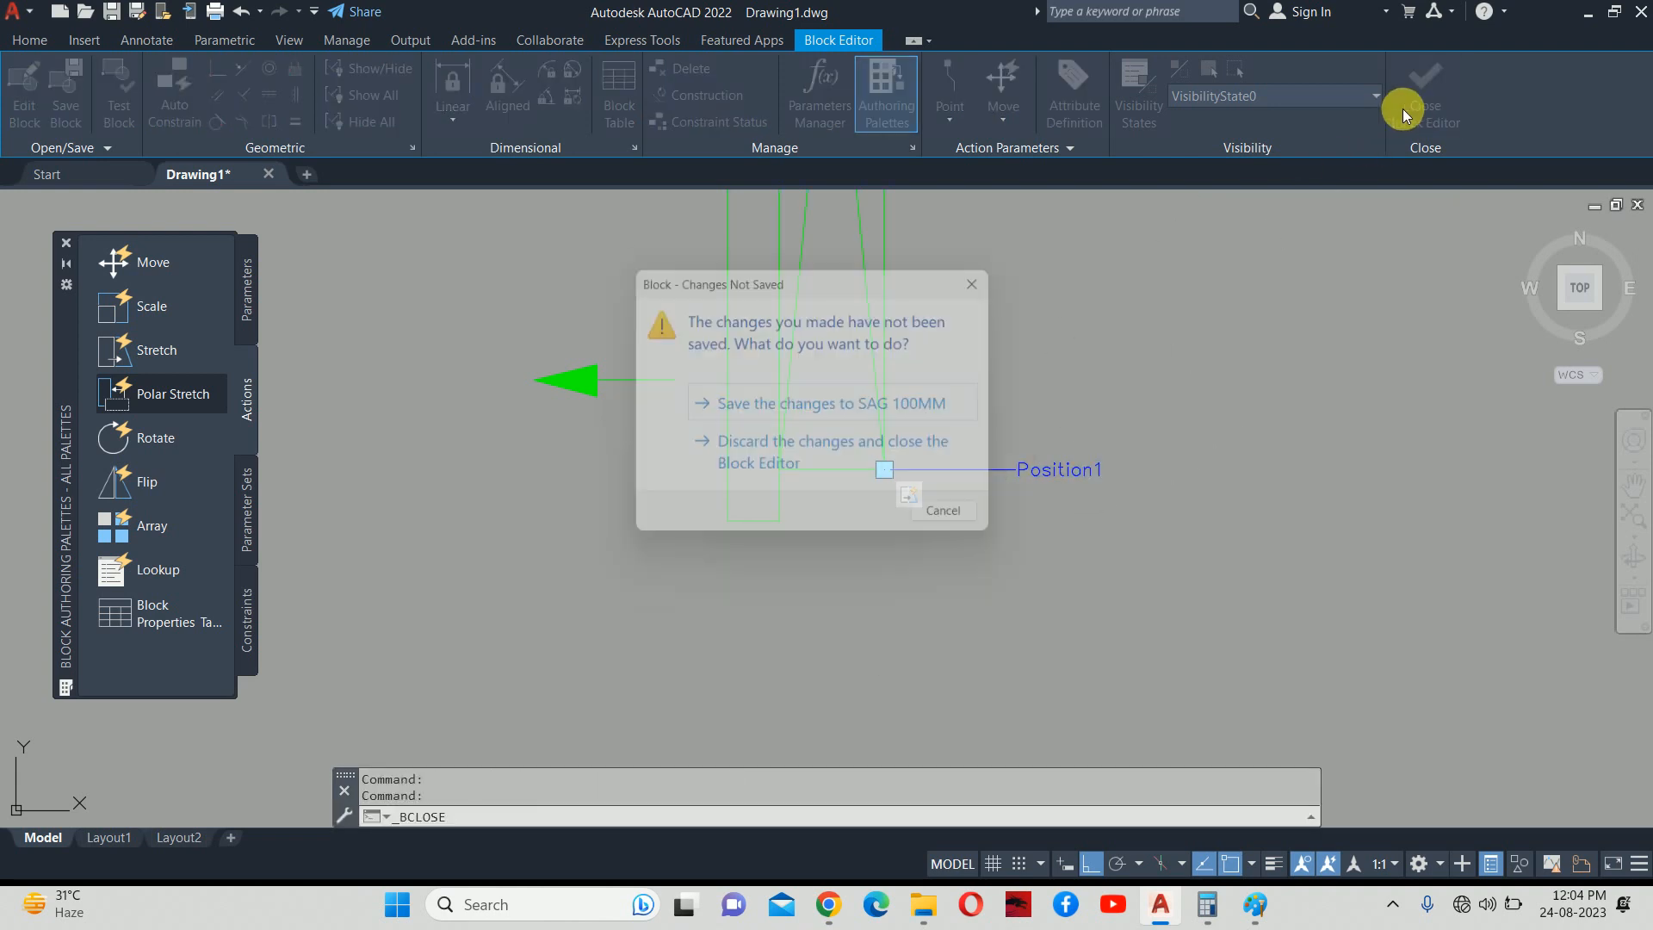
Save the SAG 100MM changes and stretch the placed grille 220 down from its bottom grip.
left_click(840, 408)
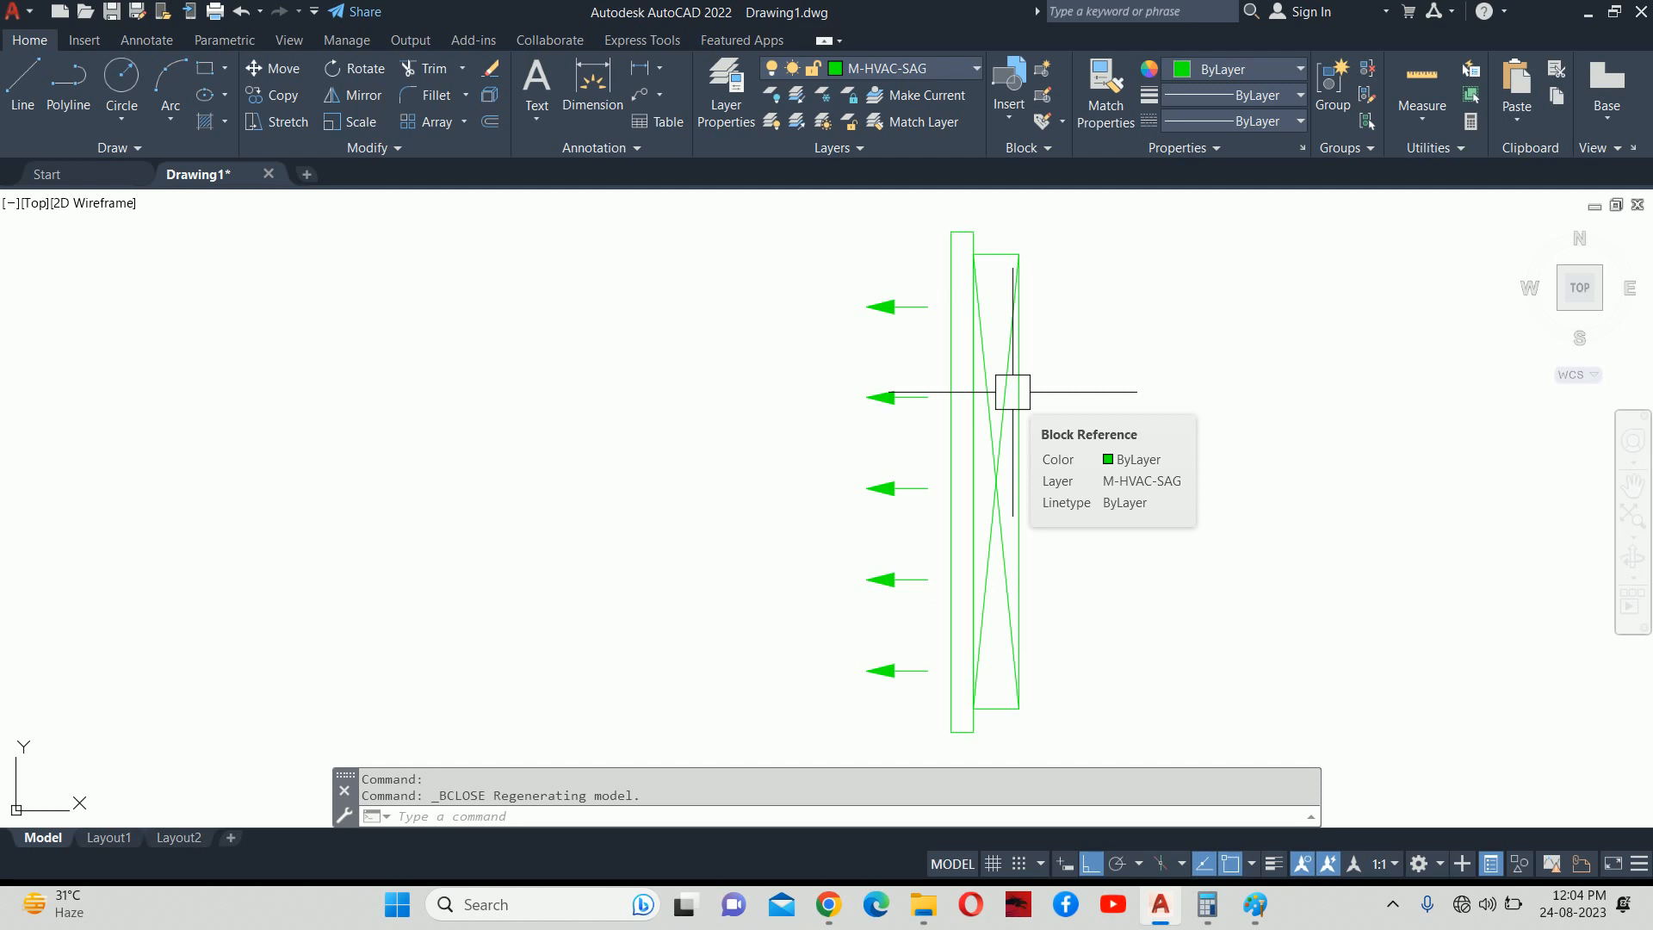
middle_click_drag(1007, 542, 989, 381)
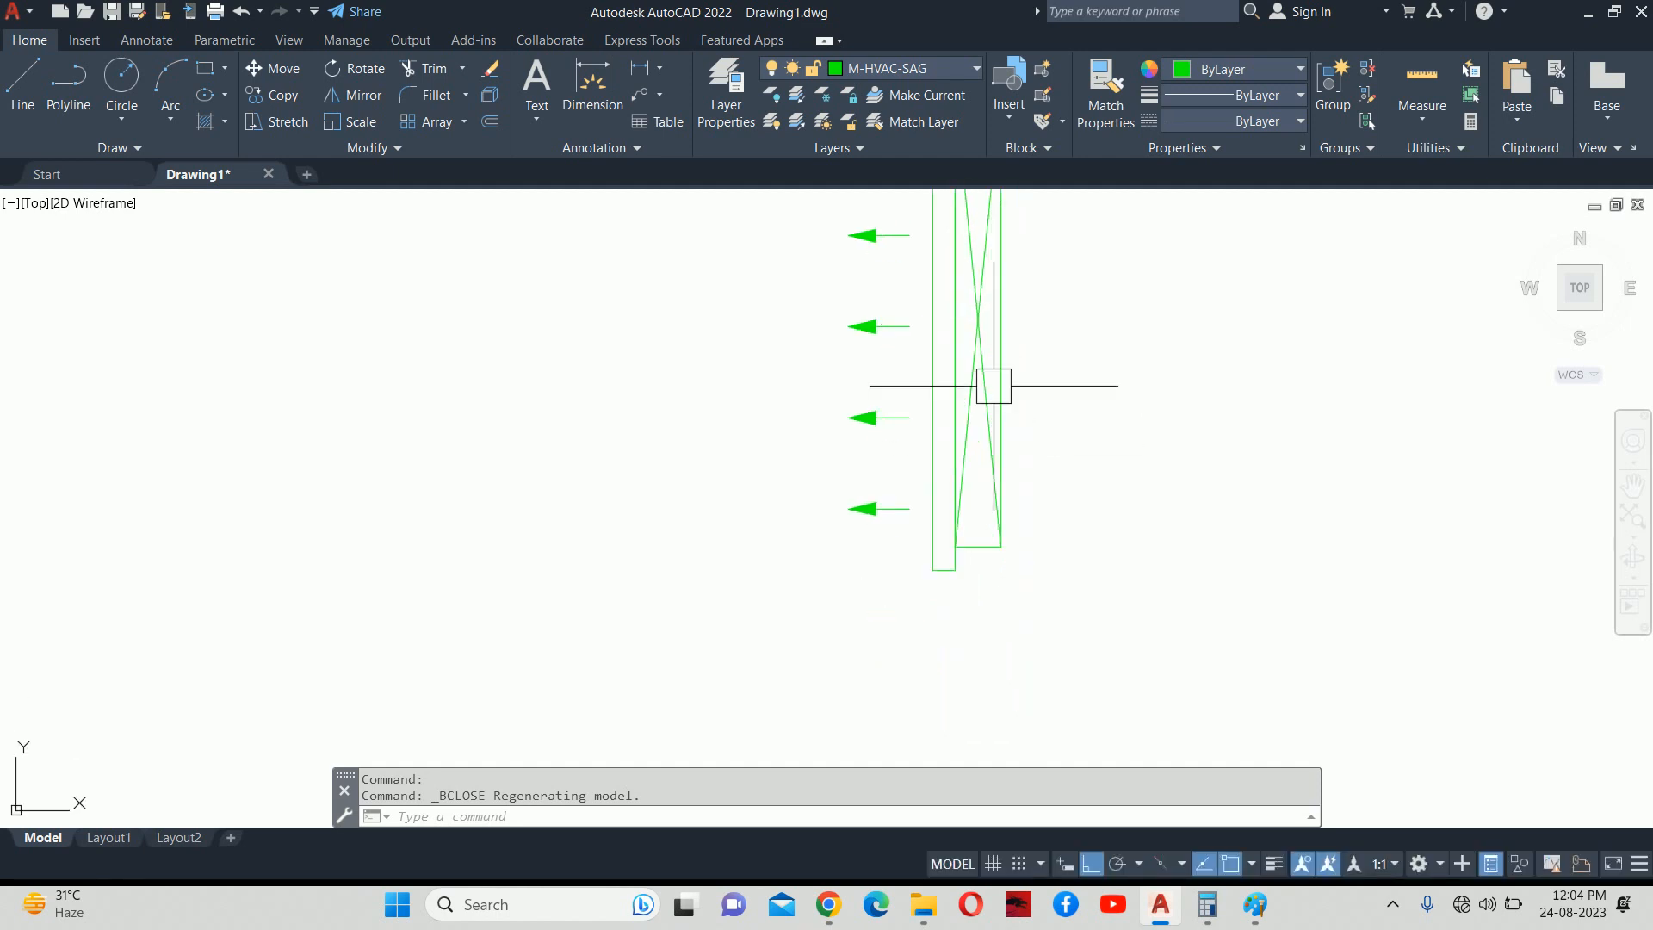
left_click(960, 568)
left_click(998, 546)
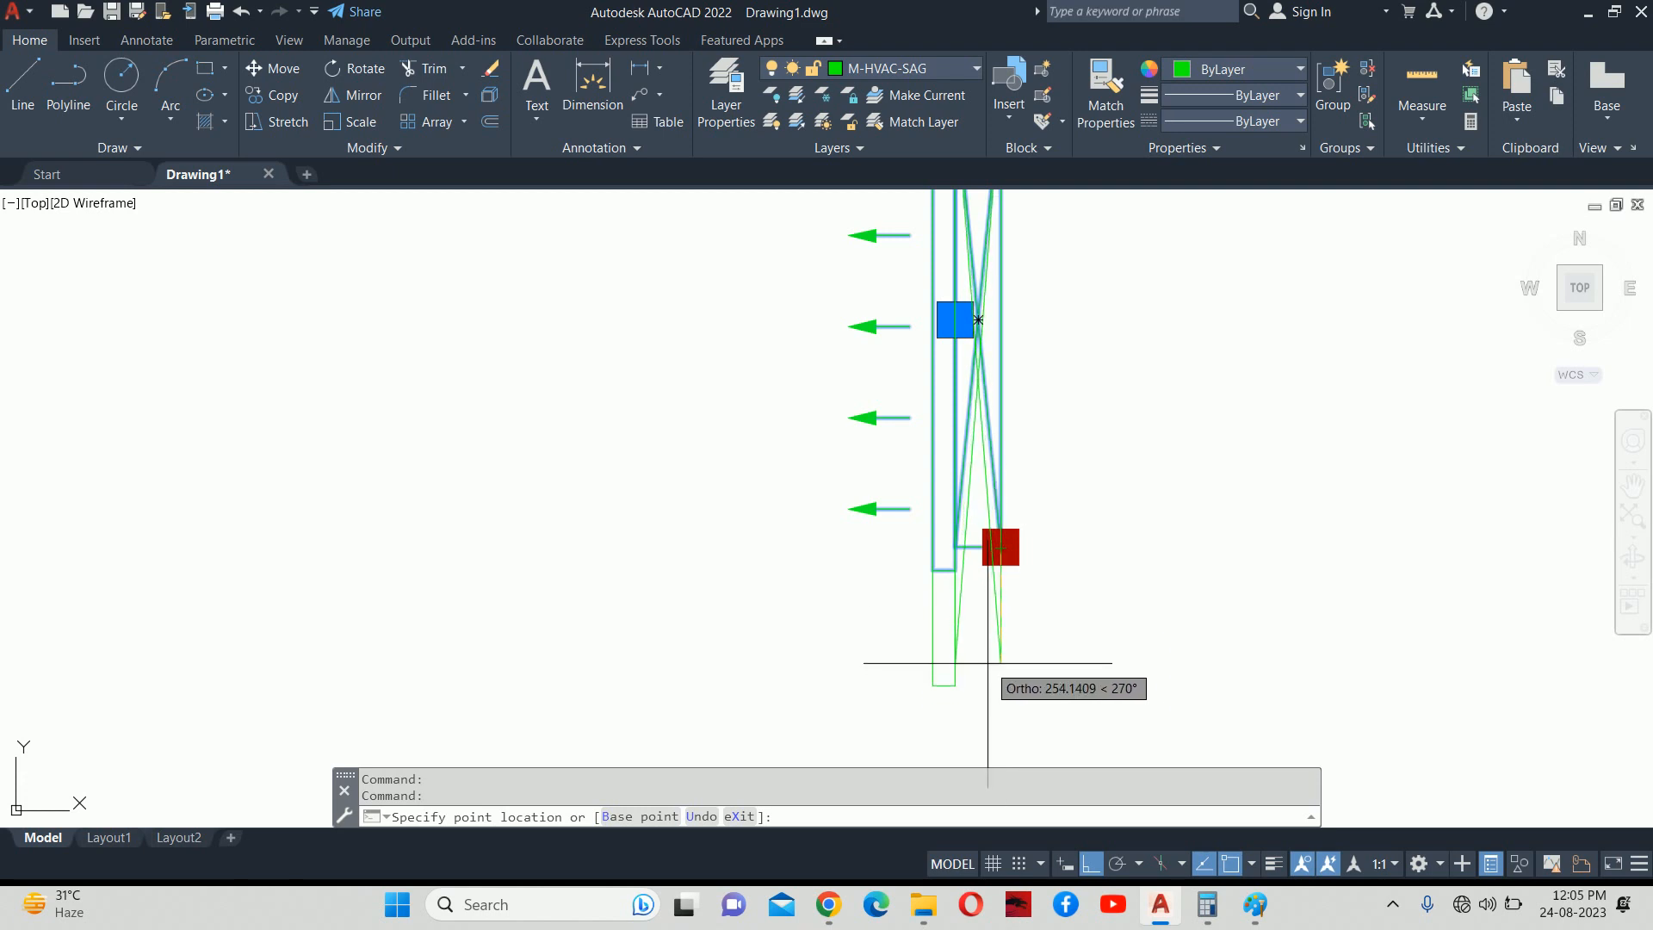
type("220")
key("Return")
key("Escape")
Bring up the Edit Block Definition list with BE.
scroll(996, 508, "down", 3)
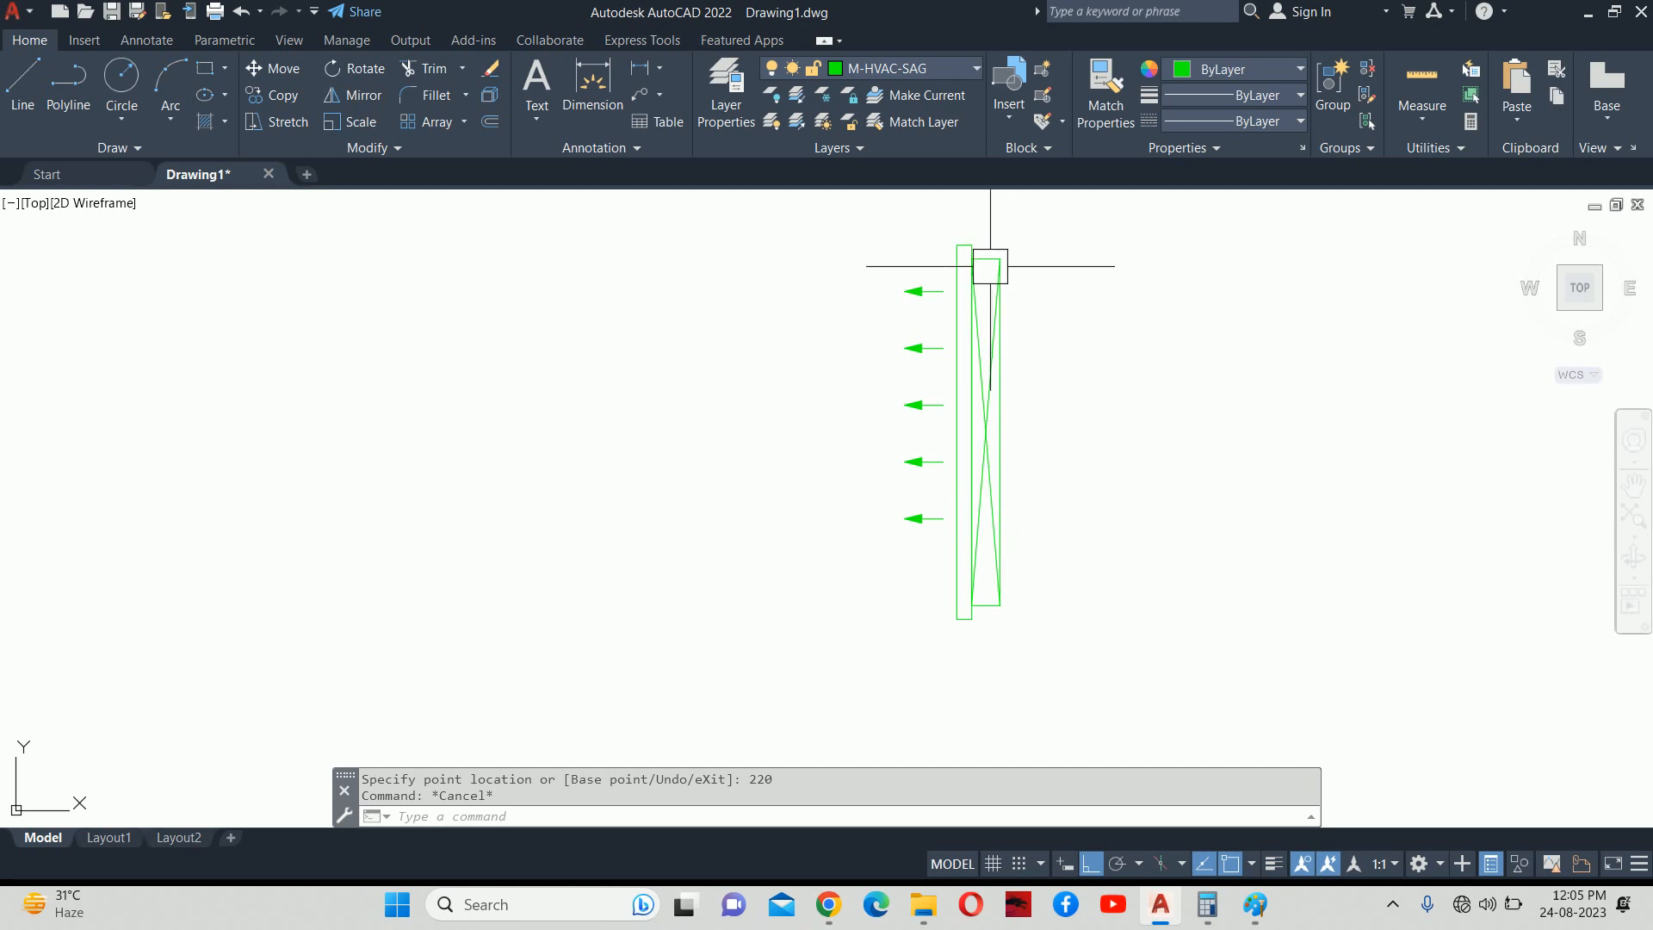
type("BE")
key("Return")
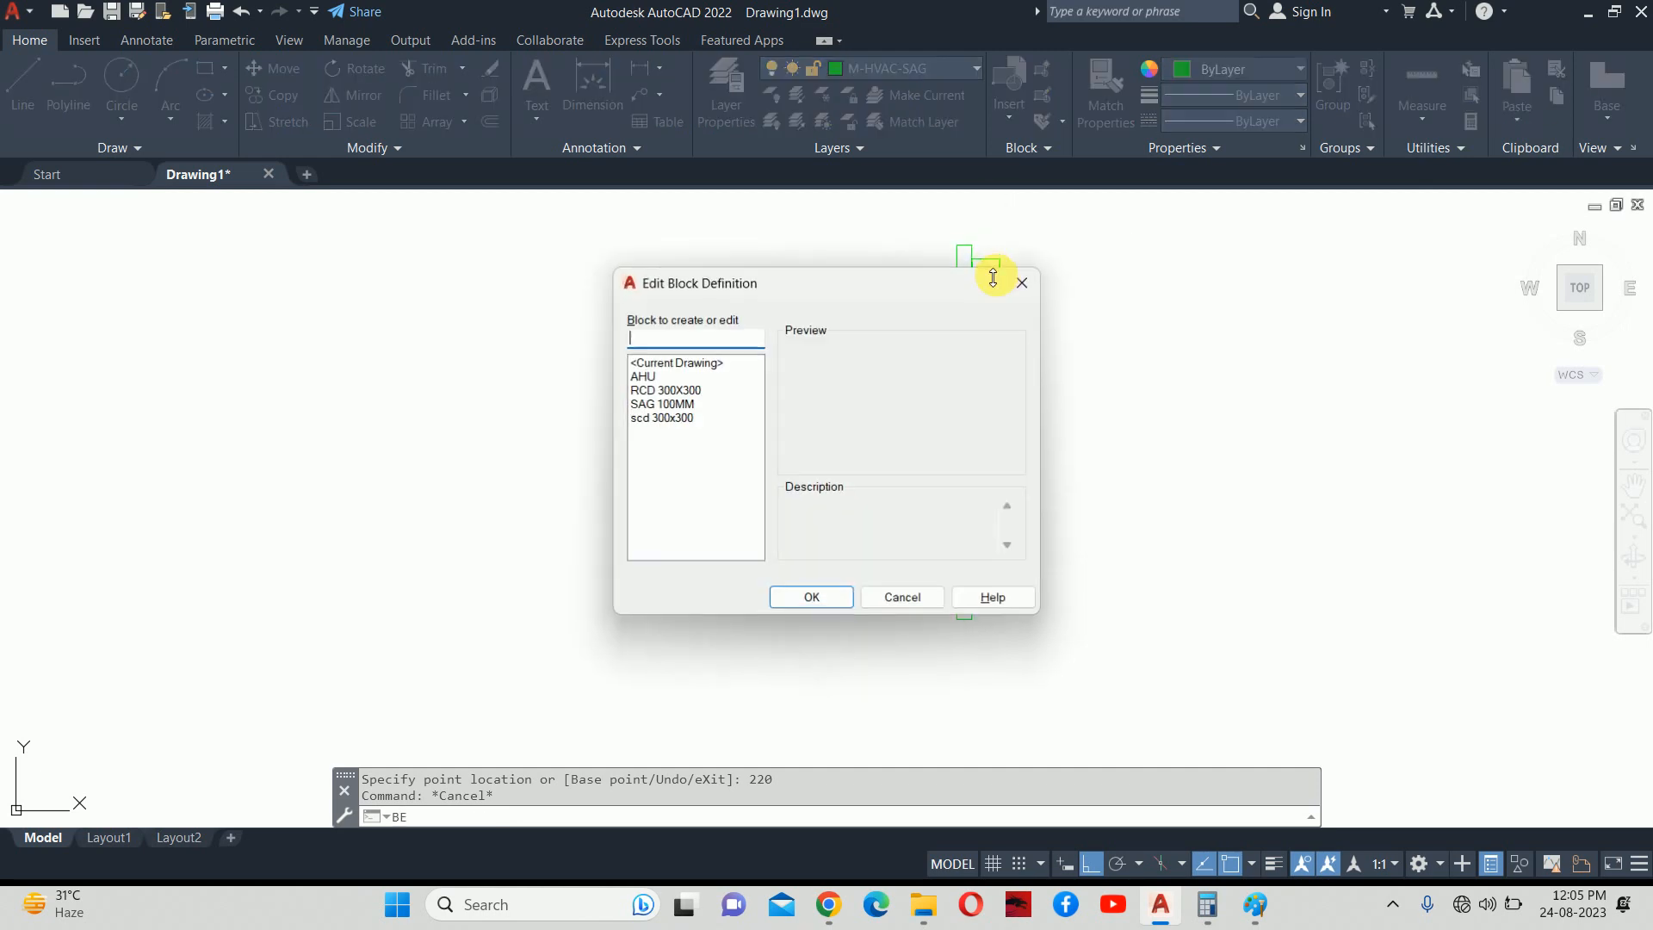
Open SAG 100MM and add a Point parameter, Position2, at the grille's top corner.
left_click(647, 408)
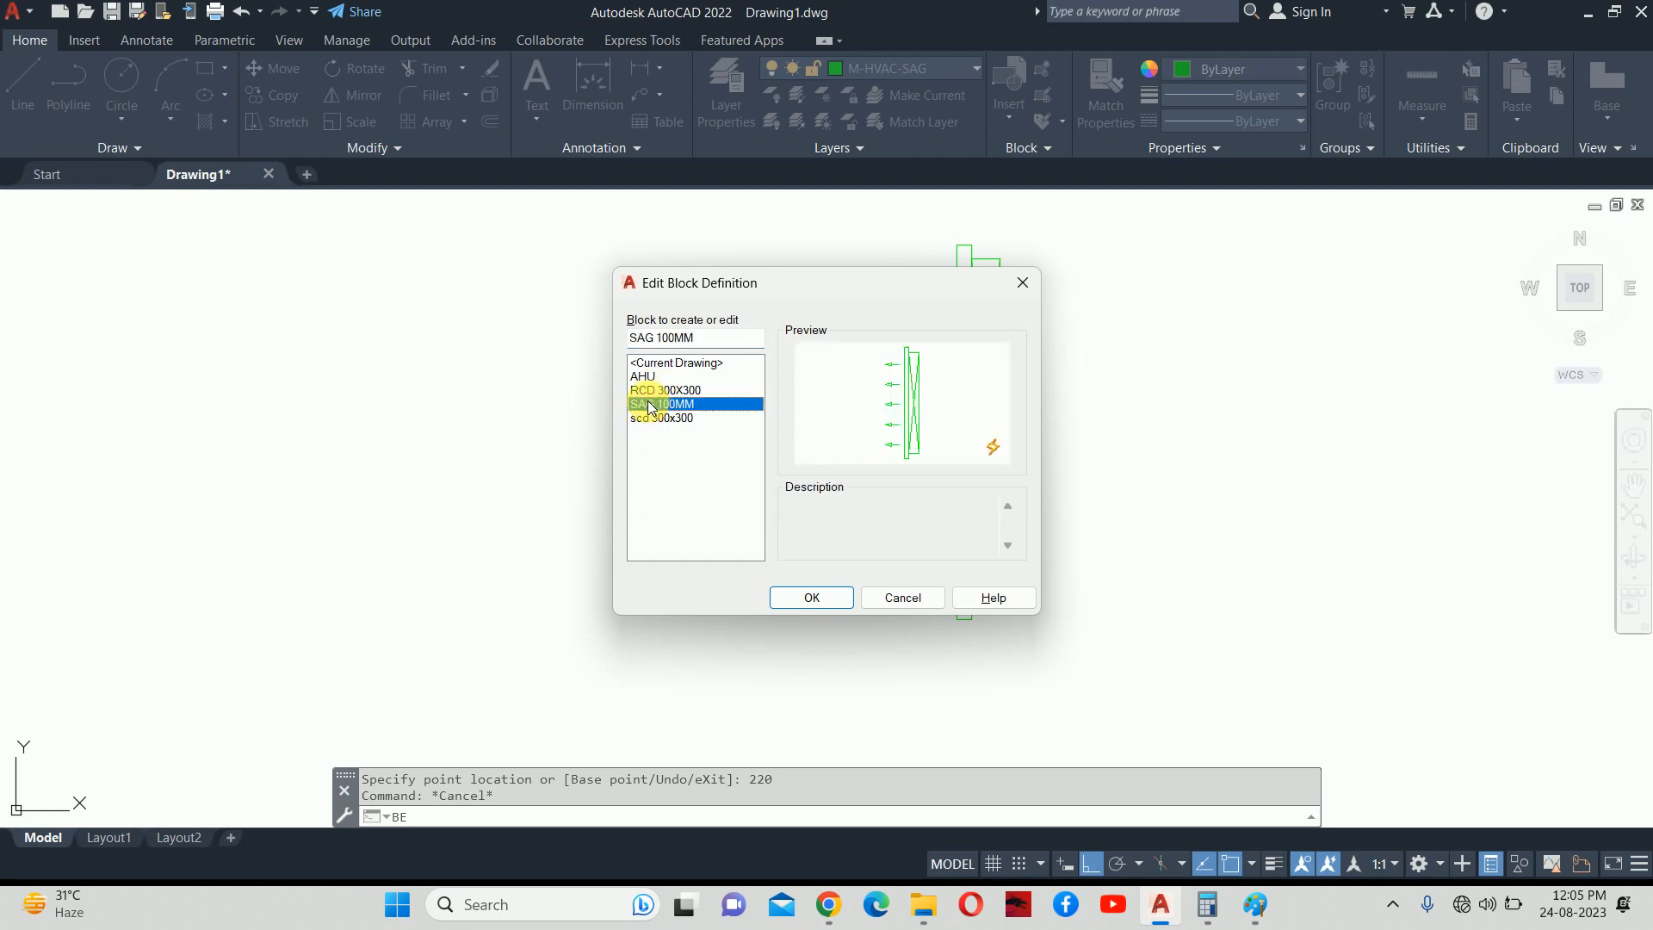
left_click(807, 598)
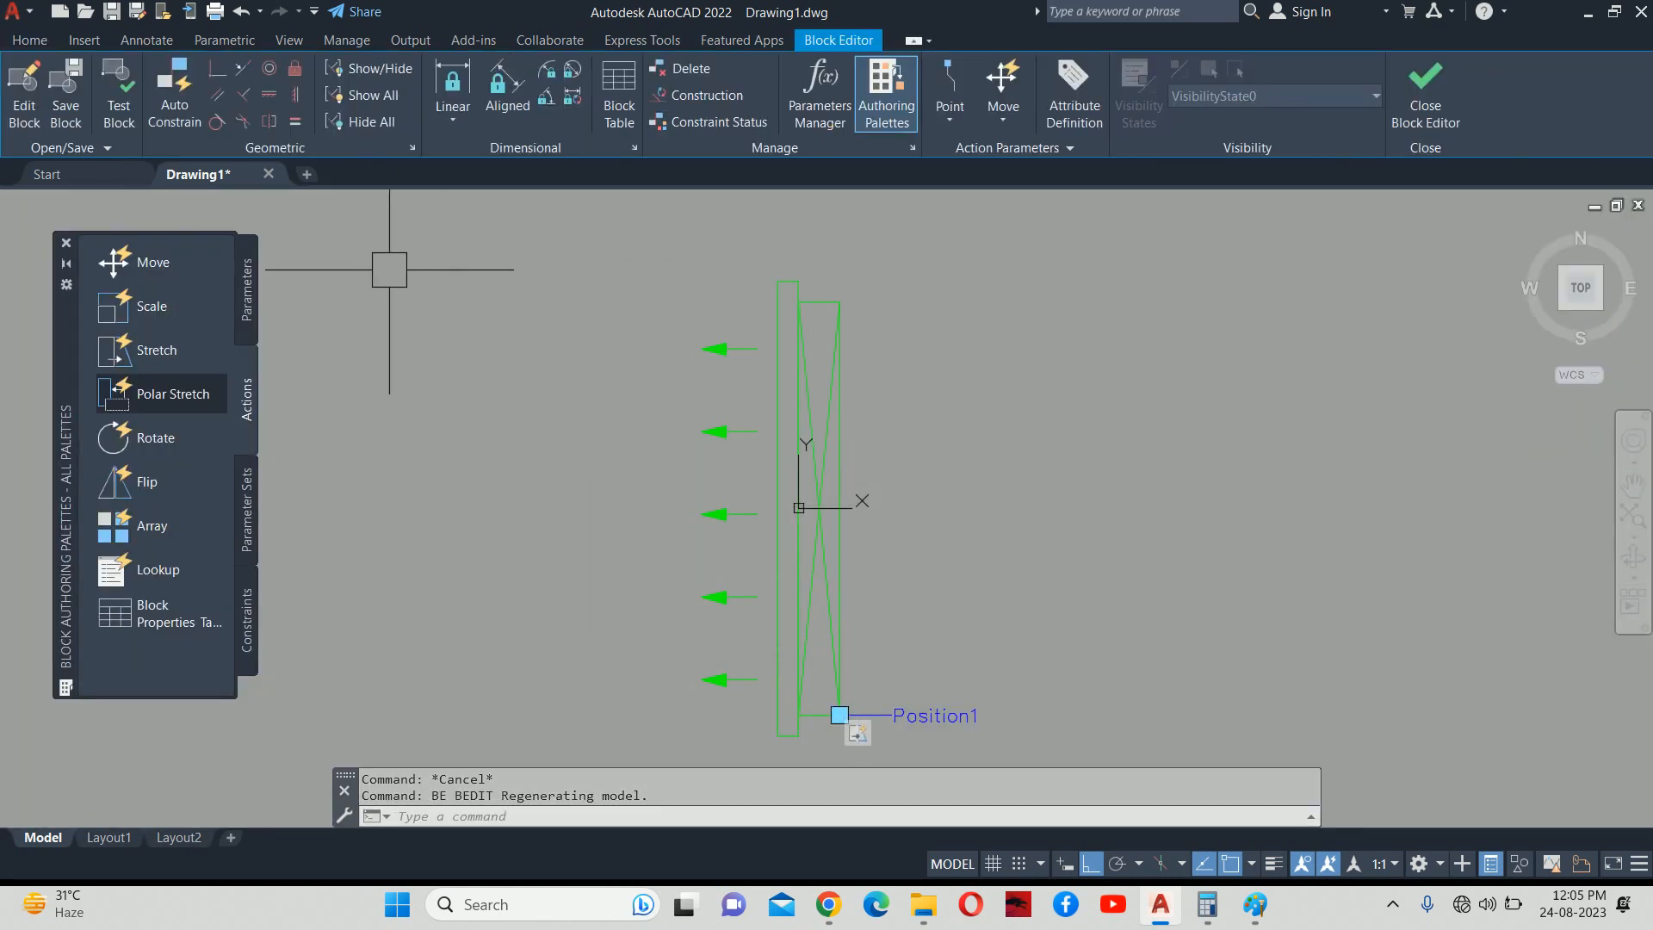
left_click(245, 288)
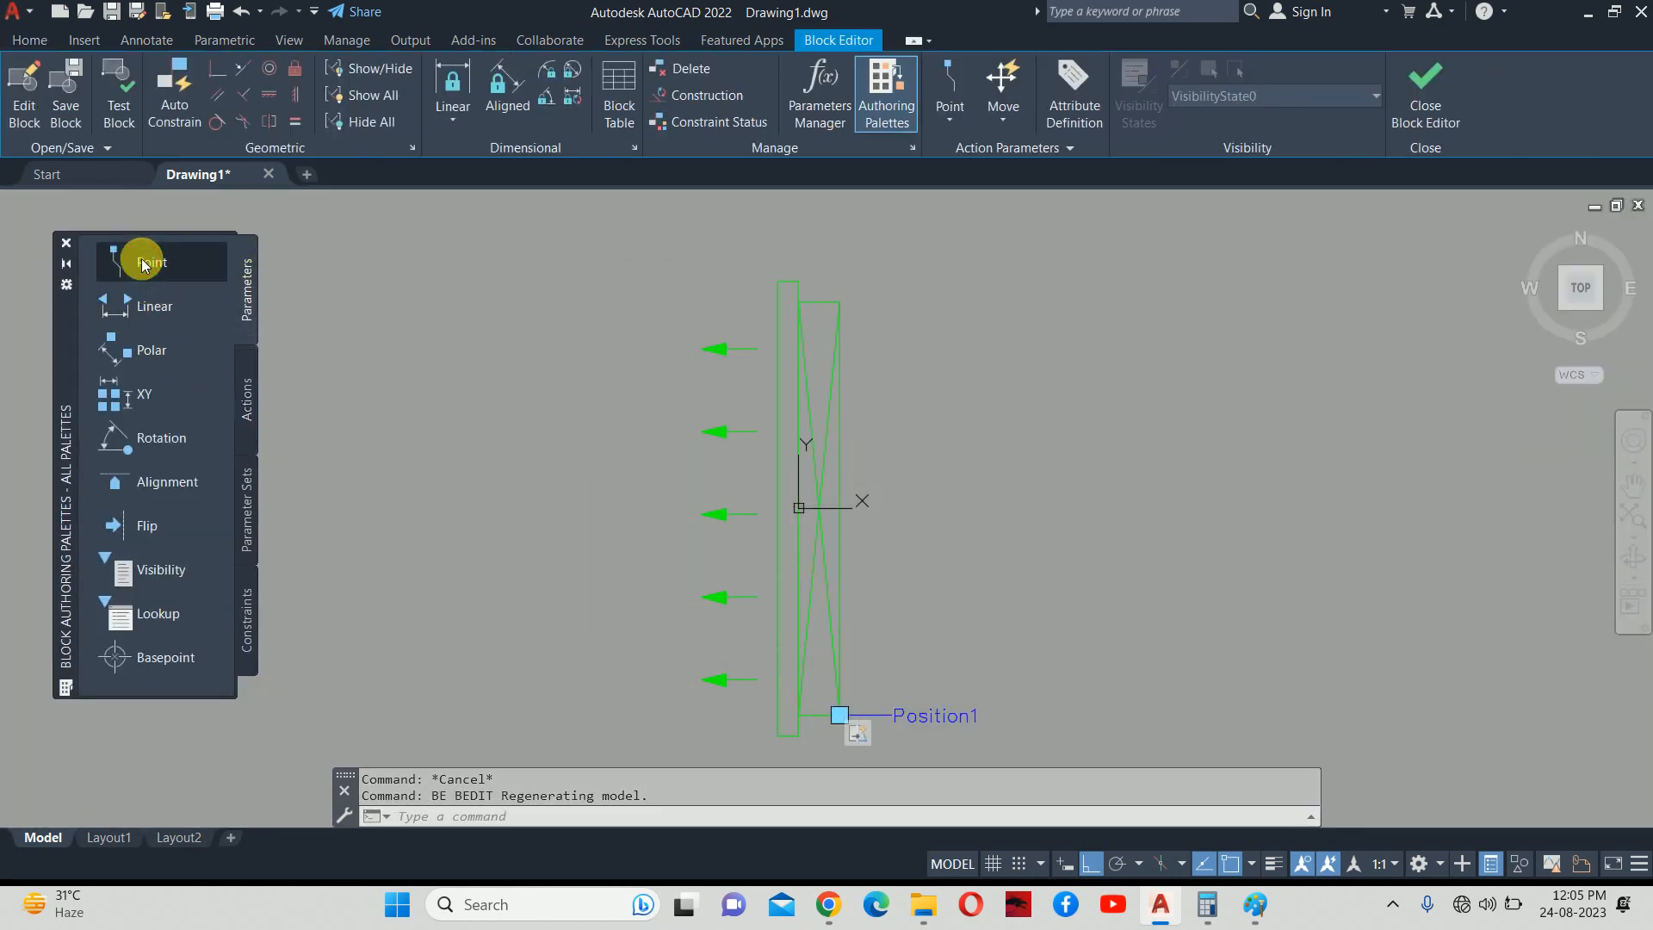
left_click(145, 262)
left_click(840, 302)
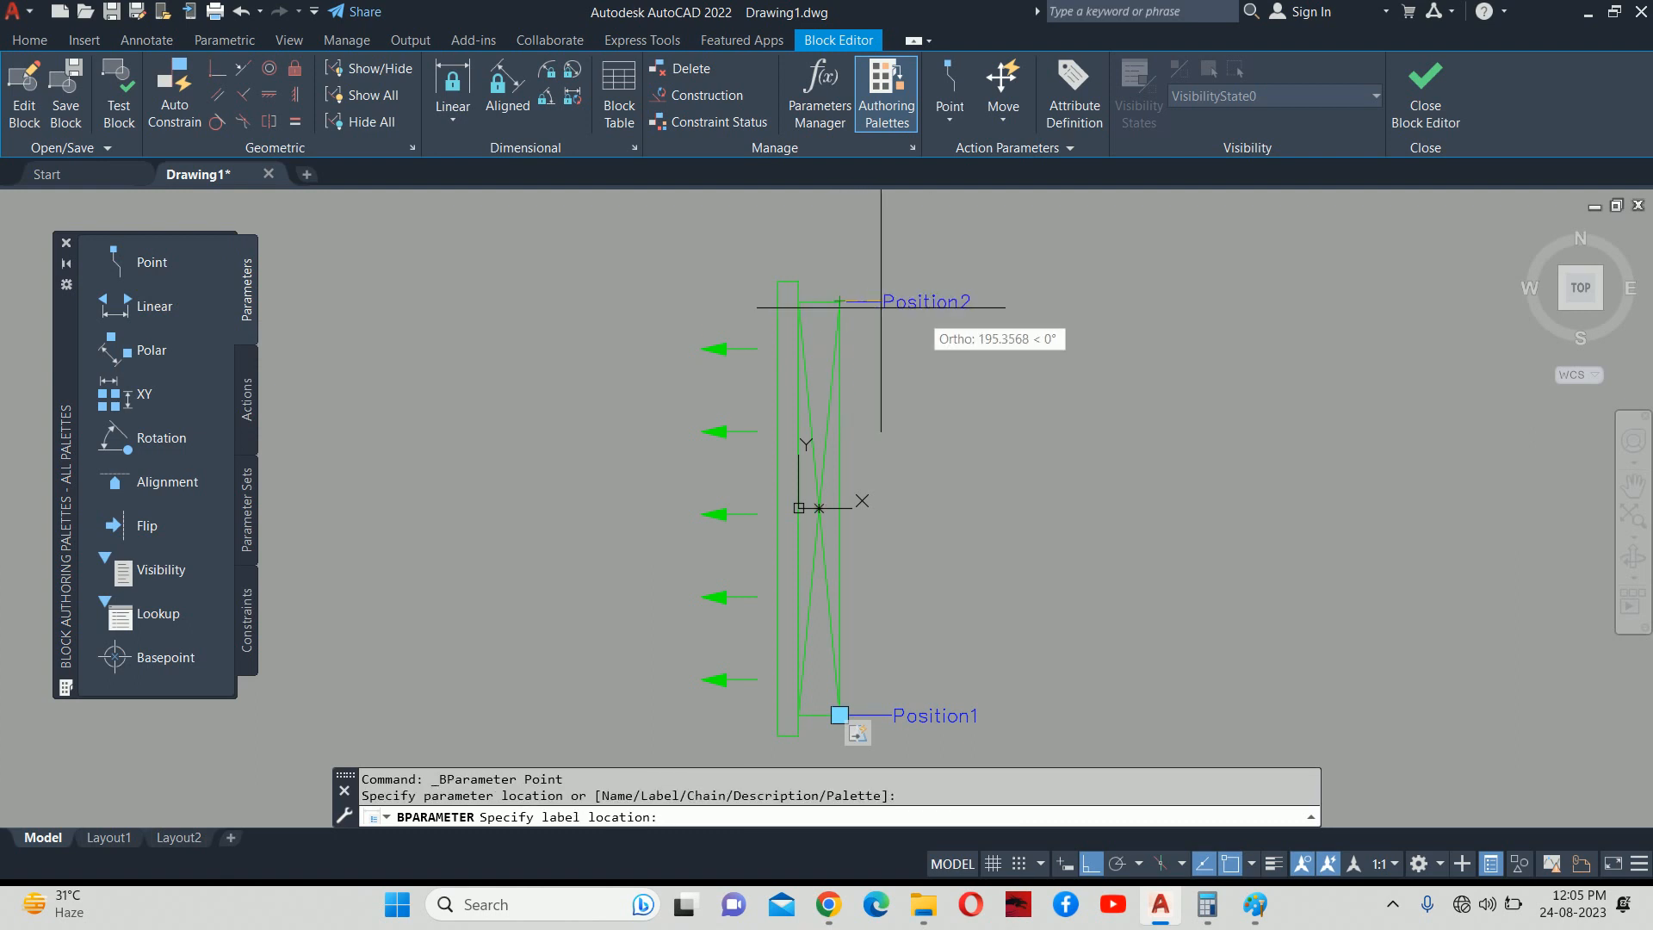
left_click(923, 312)
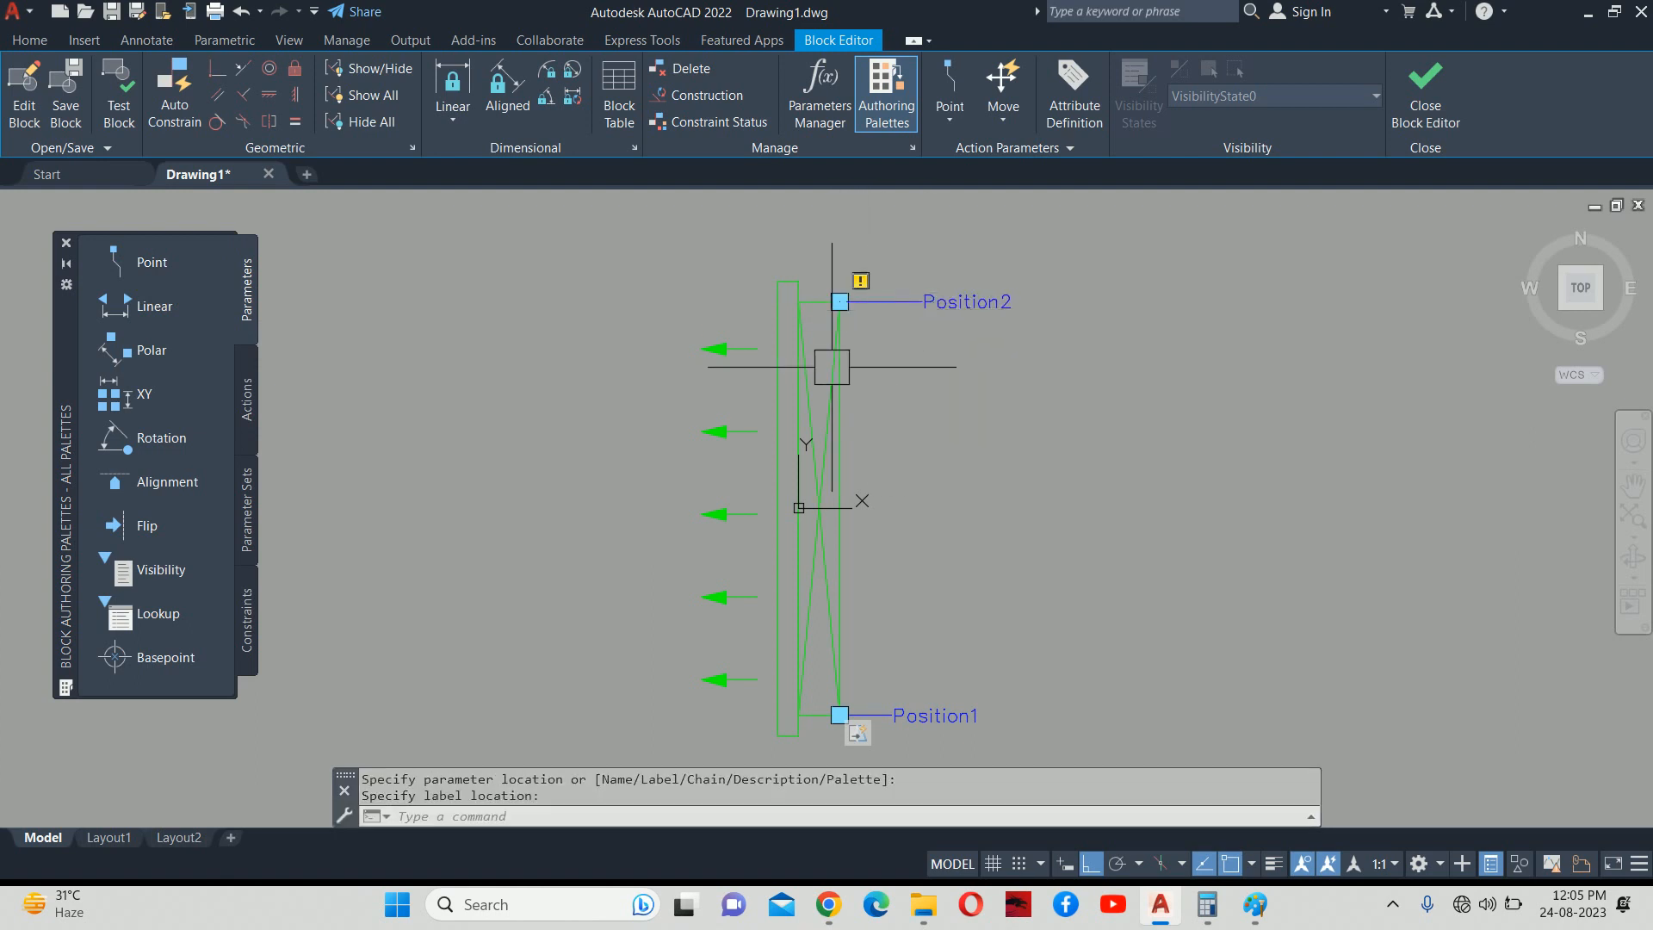
Attach a Stretch action to Position2 covering the six top-end objects, then close the Block Editor.
left_click(246, 414)
left_click(155, 369)
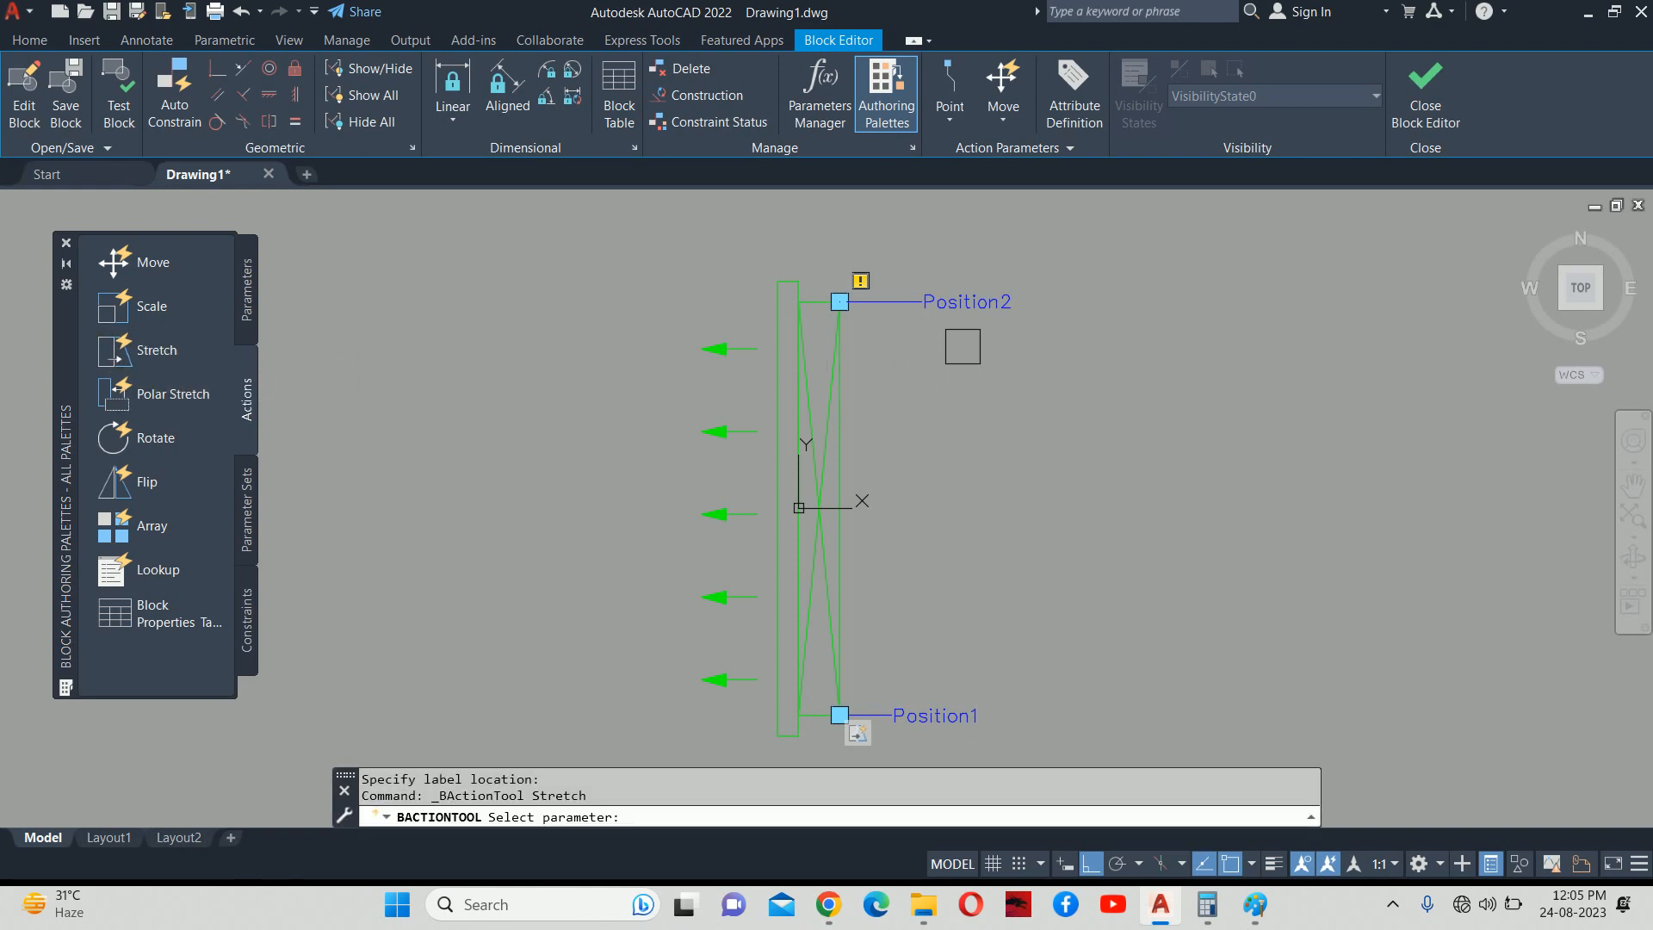
scroll(962, 349, "up", 4)
left_click(954, 284)
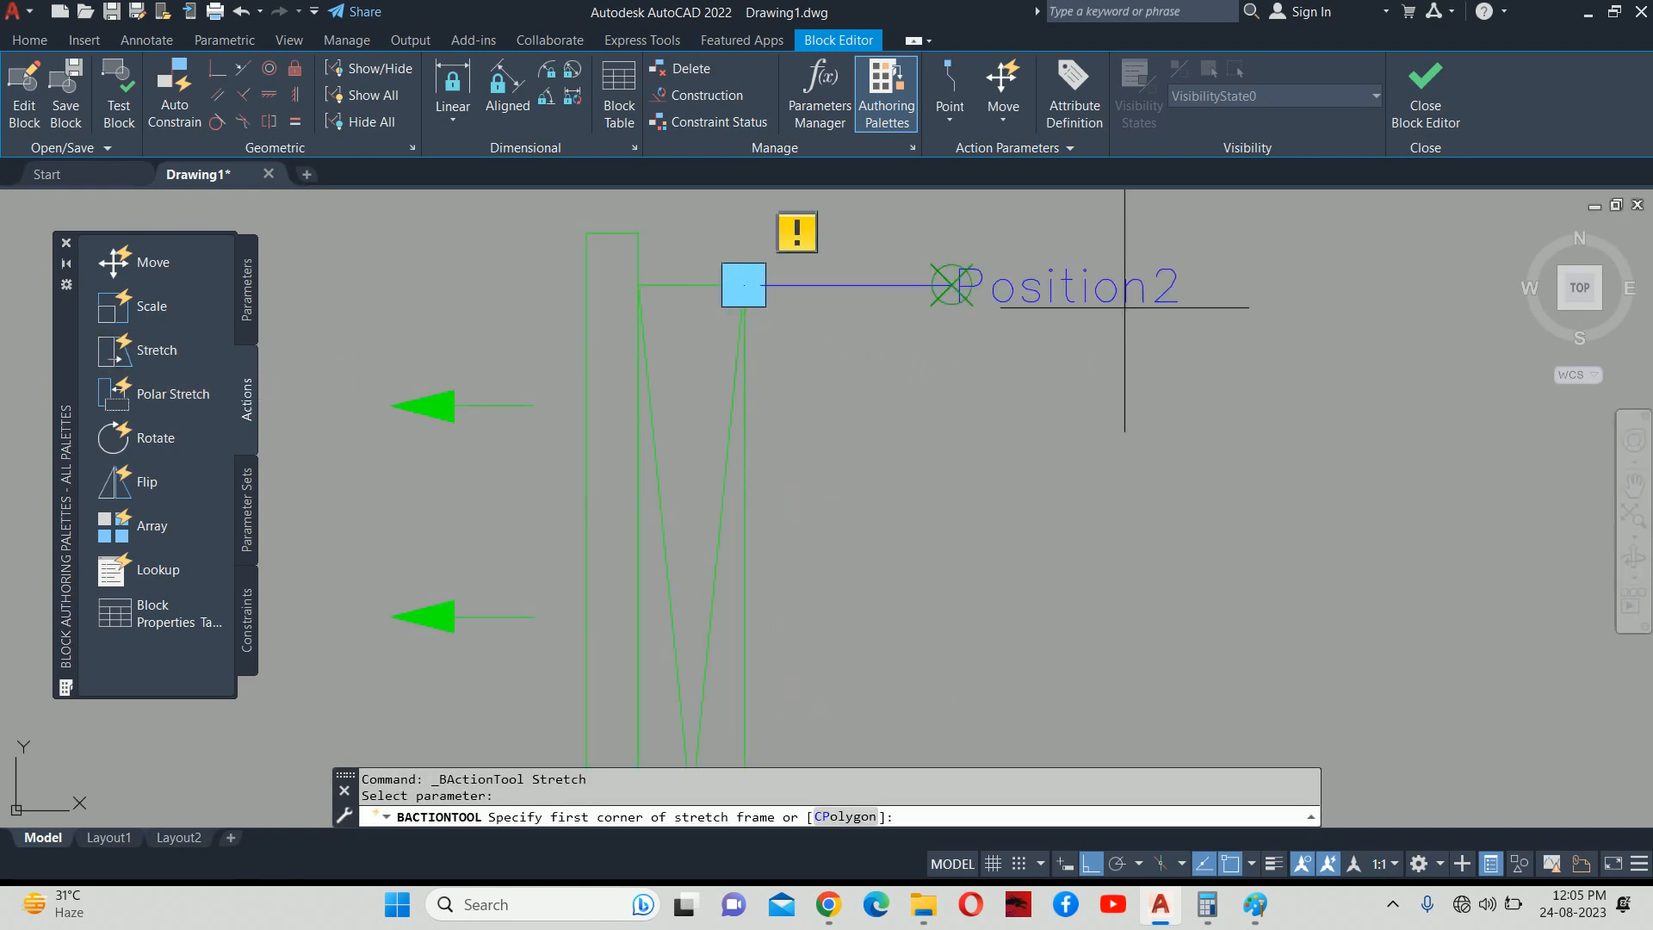
middle_click_drag(1076, 343, 1126, 423)
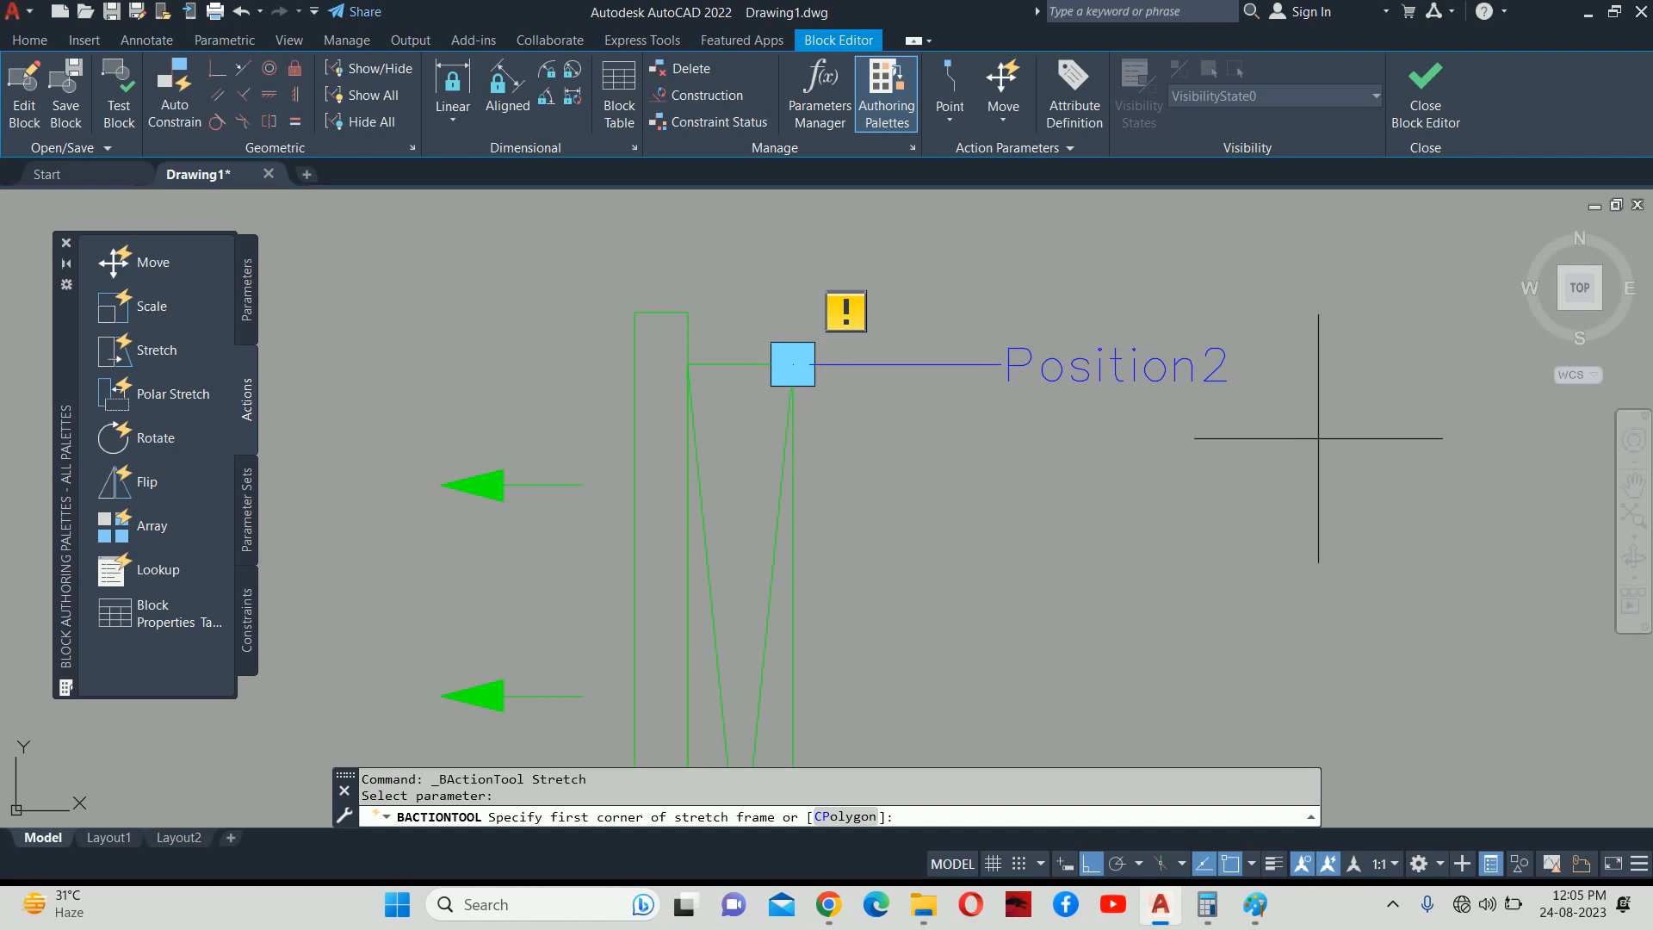
left_click(1286, 408)
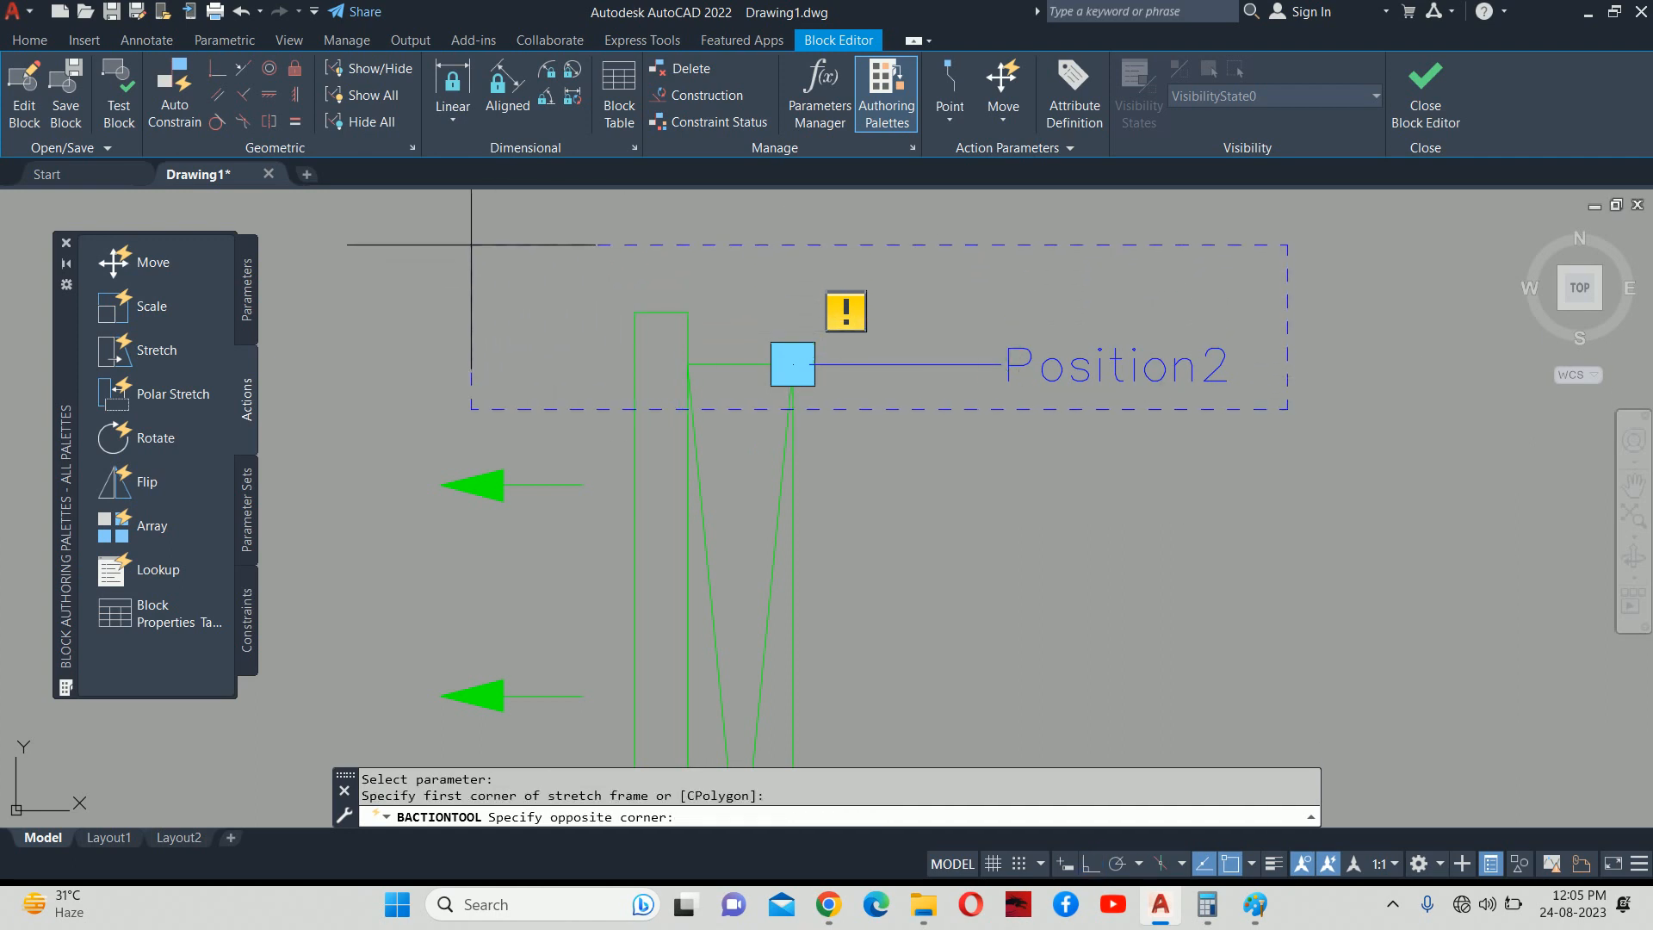
left_click(514, 218)
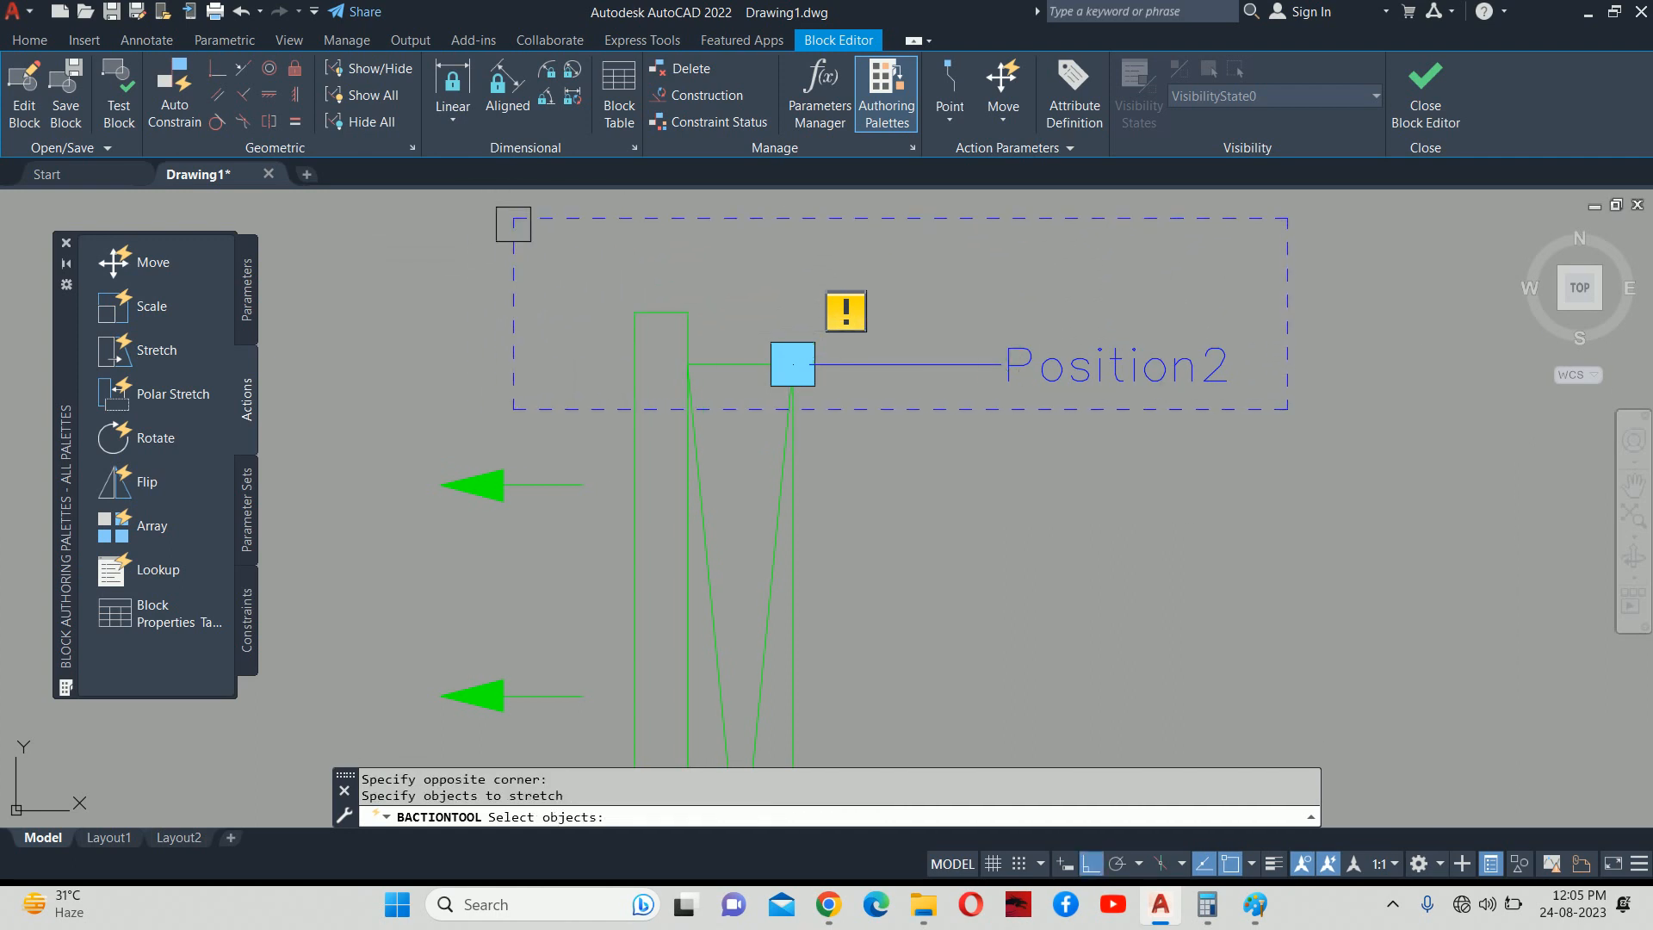
scroll(915, 370, "up", 4)
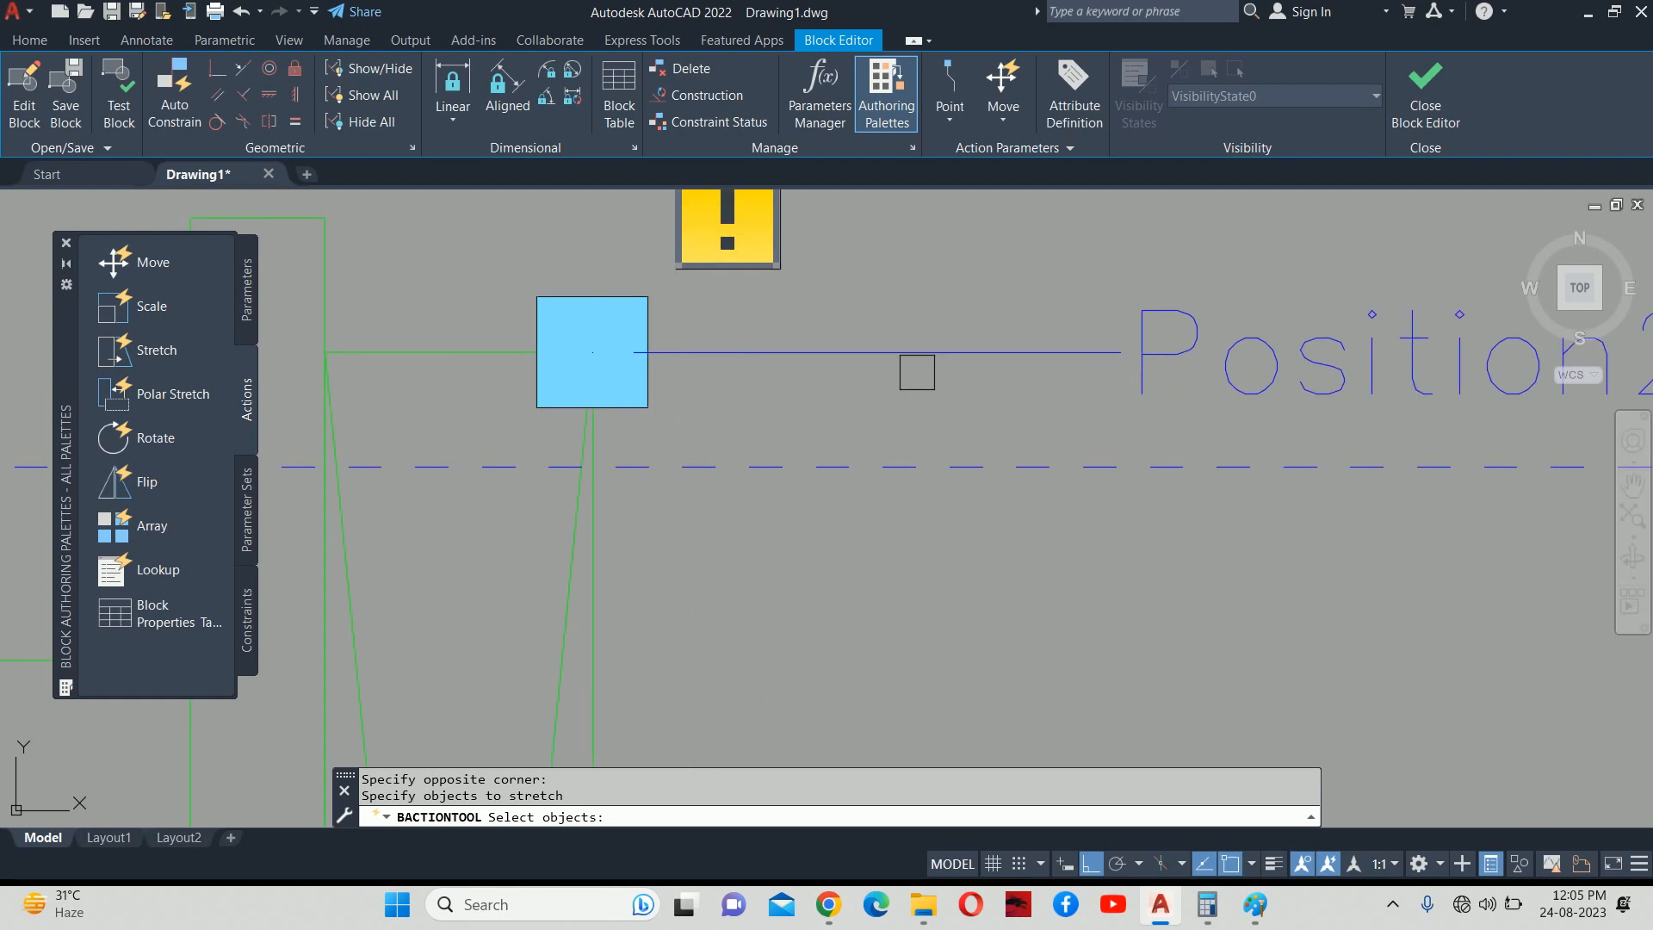
scroll(793, 410, "down", 2)
scroll(779, 395, "up", 2)
left_click(781, 406)
scroll(781, 407, "down", 5)
scroll(758, 378, "up", 3)
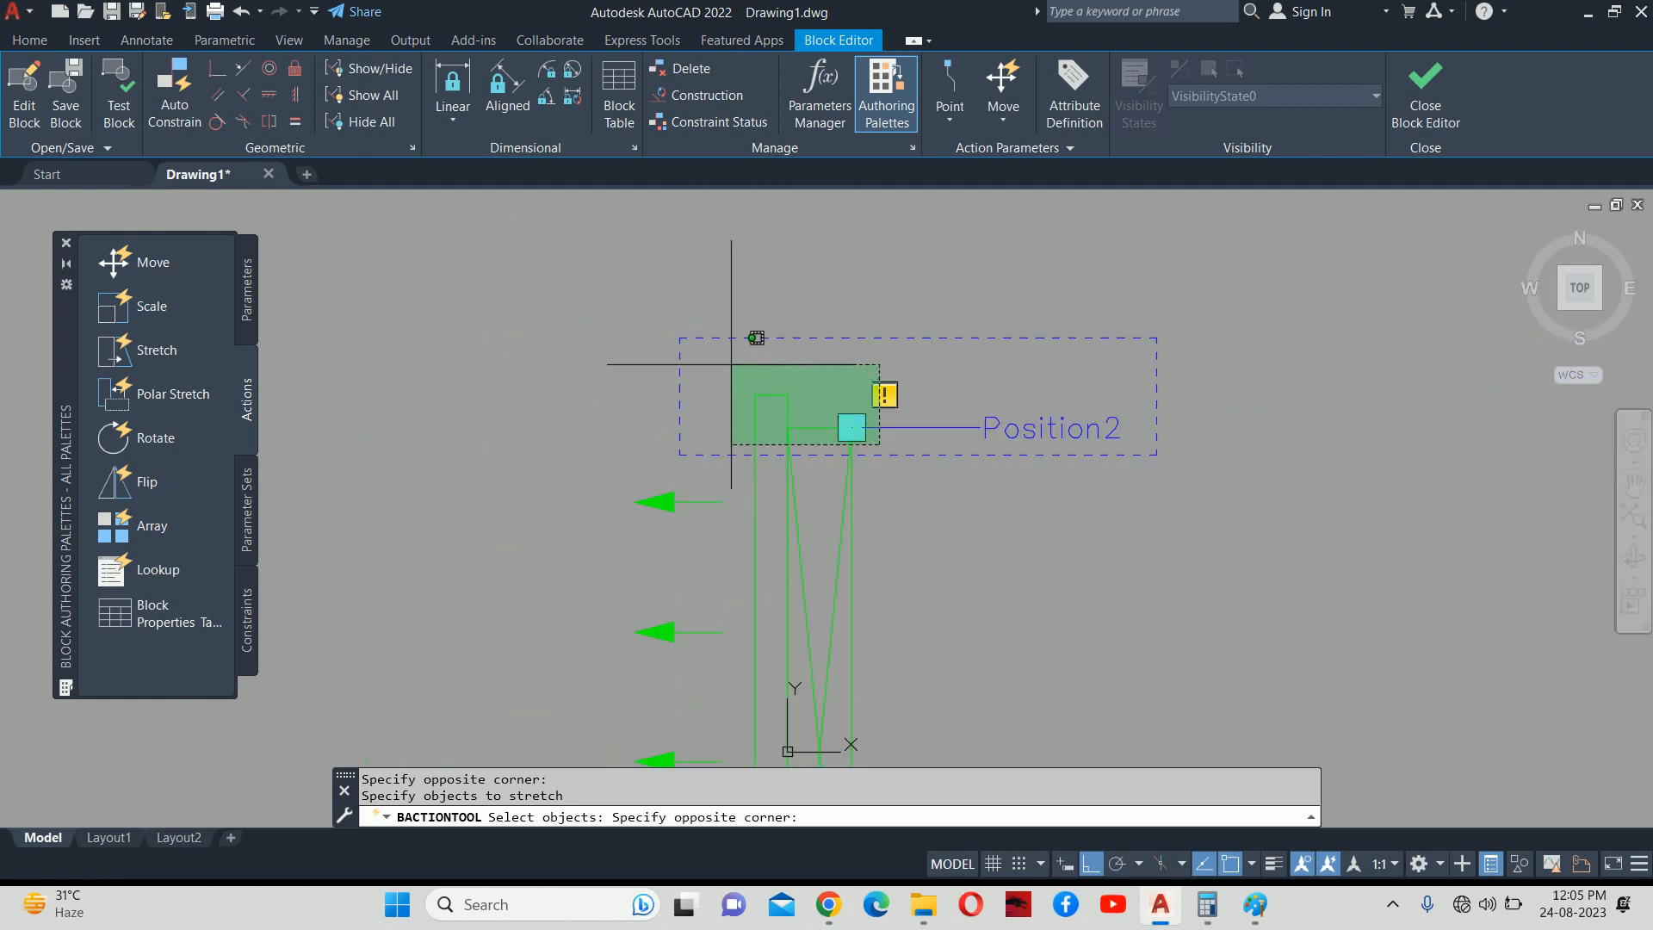
left_click(732, 364)
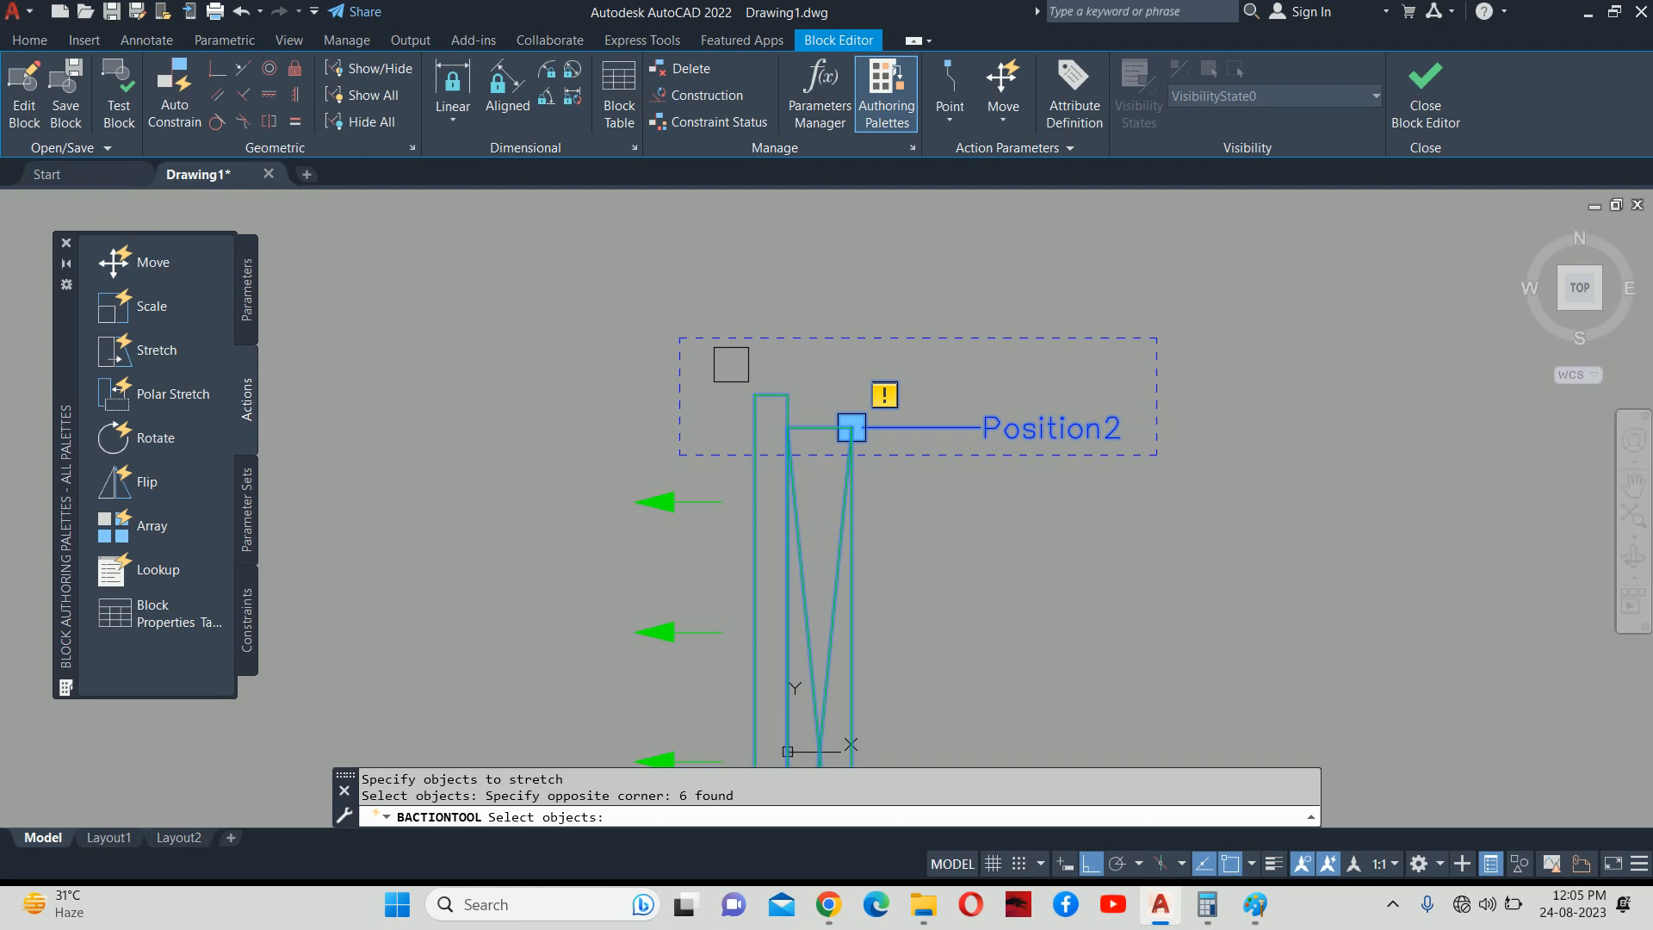
key("Return")
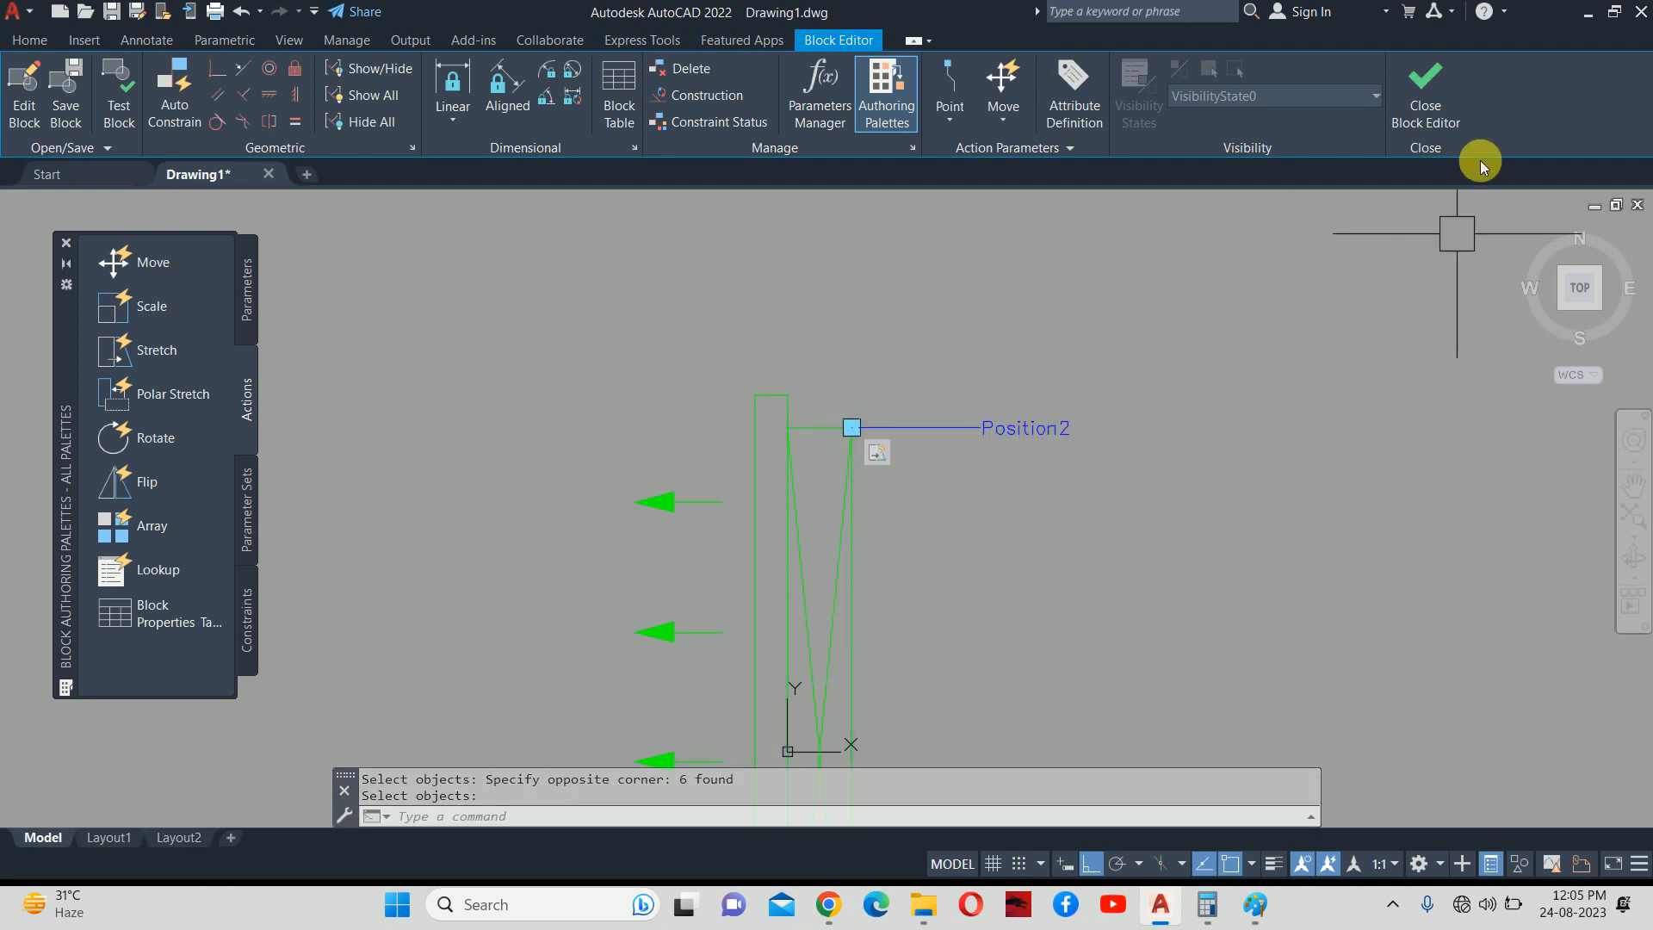
left_click(1422, 125)
Save the block changes and stretch the placed grille's top end up by 20.
left_click(844, 411)
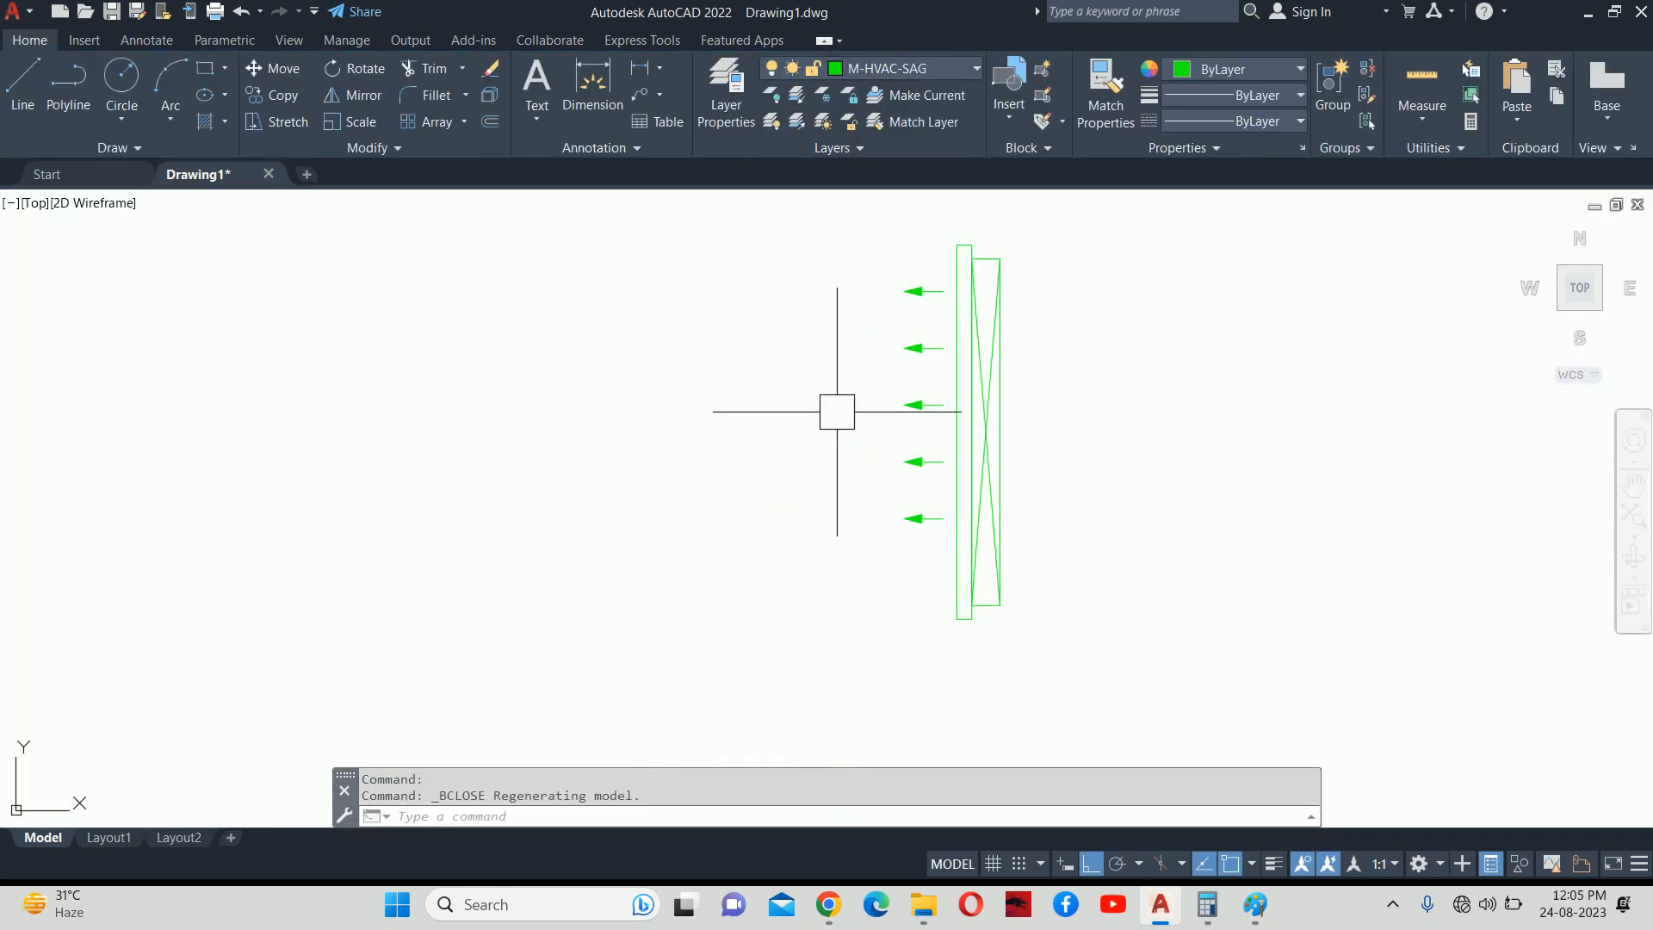
scroll(955, 388, "up", 2)
left_click(940, 534)
scroll(941, 533, "up", 2)
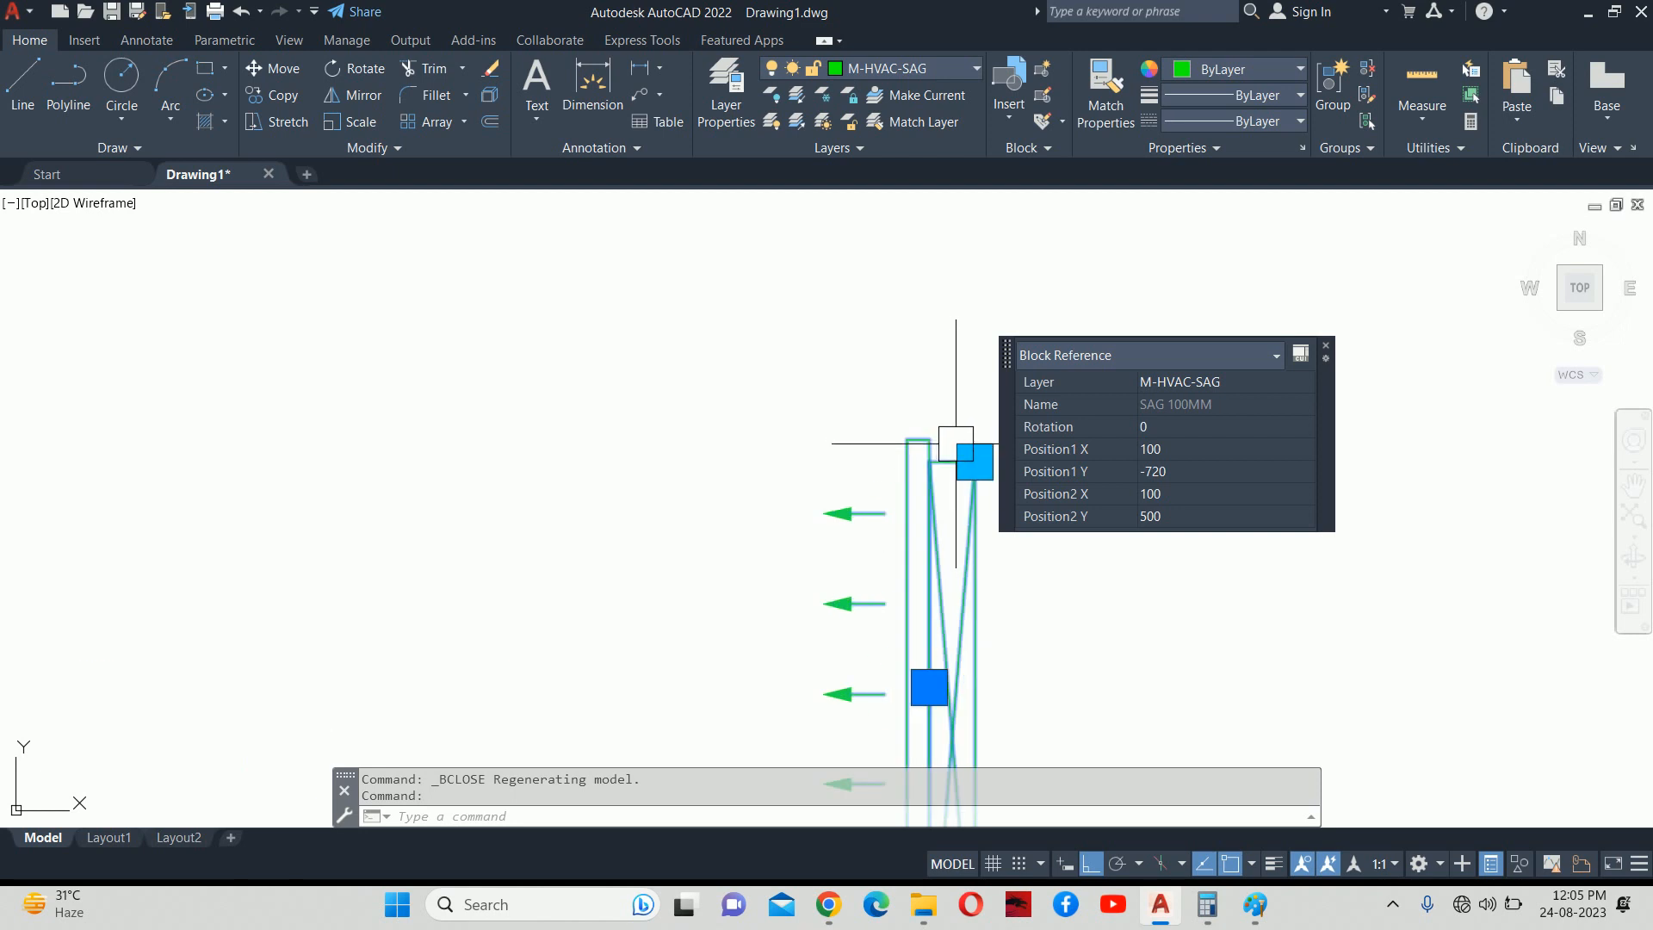
left_click(974, 461)
type("2")
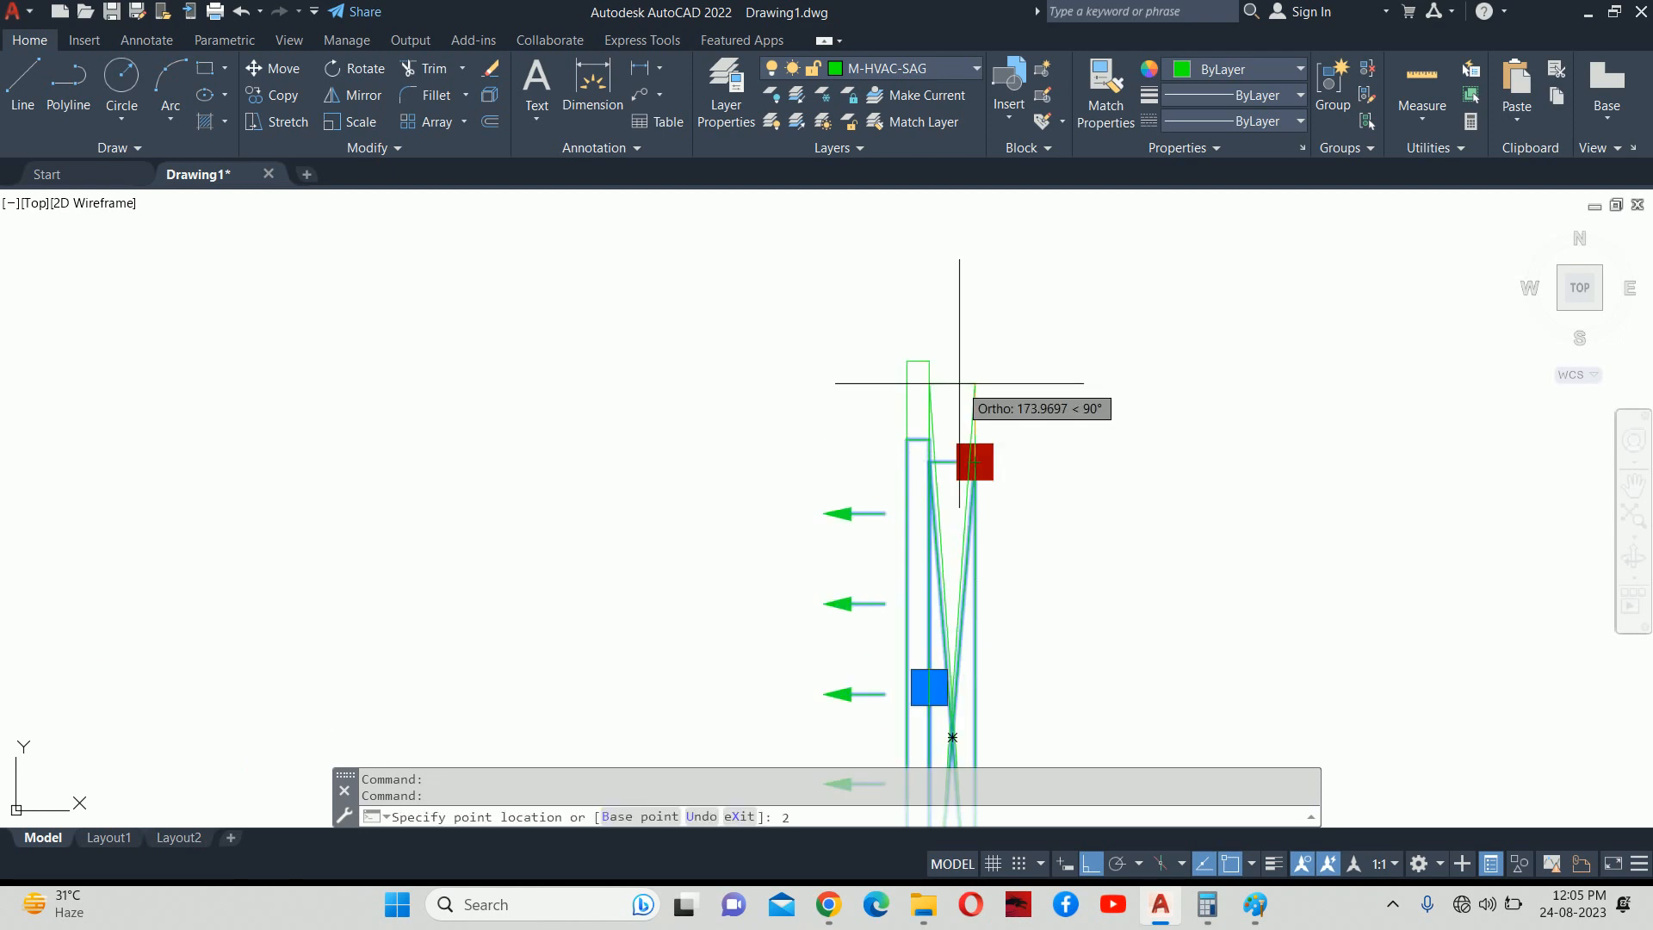
type("0")
key("Return")
key("Escape")
key("Escape")
Check the grille's 1440 length with a DLI linear dimension, then cancel it.
scroll(973, 482, "down", 2)
middle_click_drag(978, 505, 841, 490)
type("DLI")
key("Return")
scroll(843, 510, "up", 5)
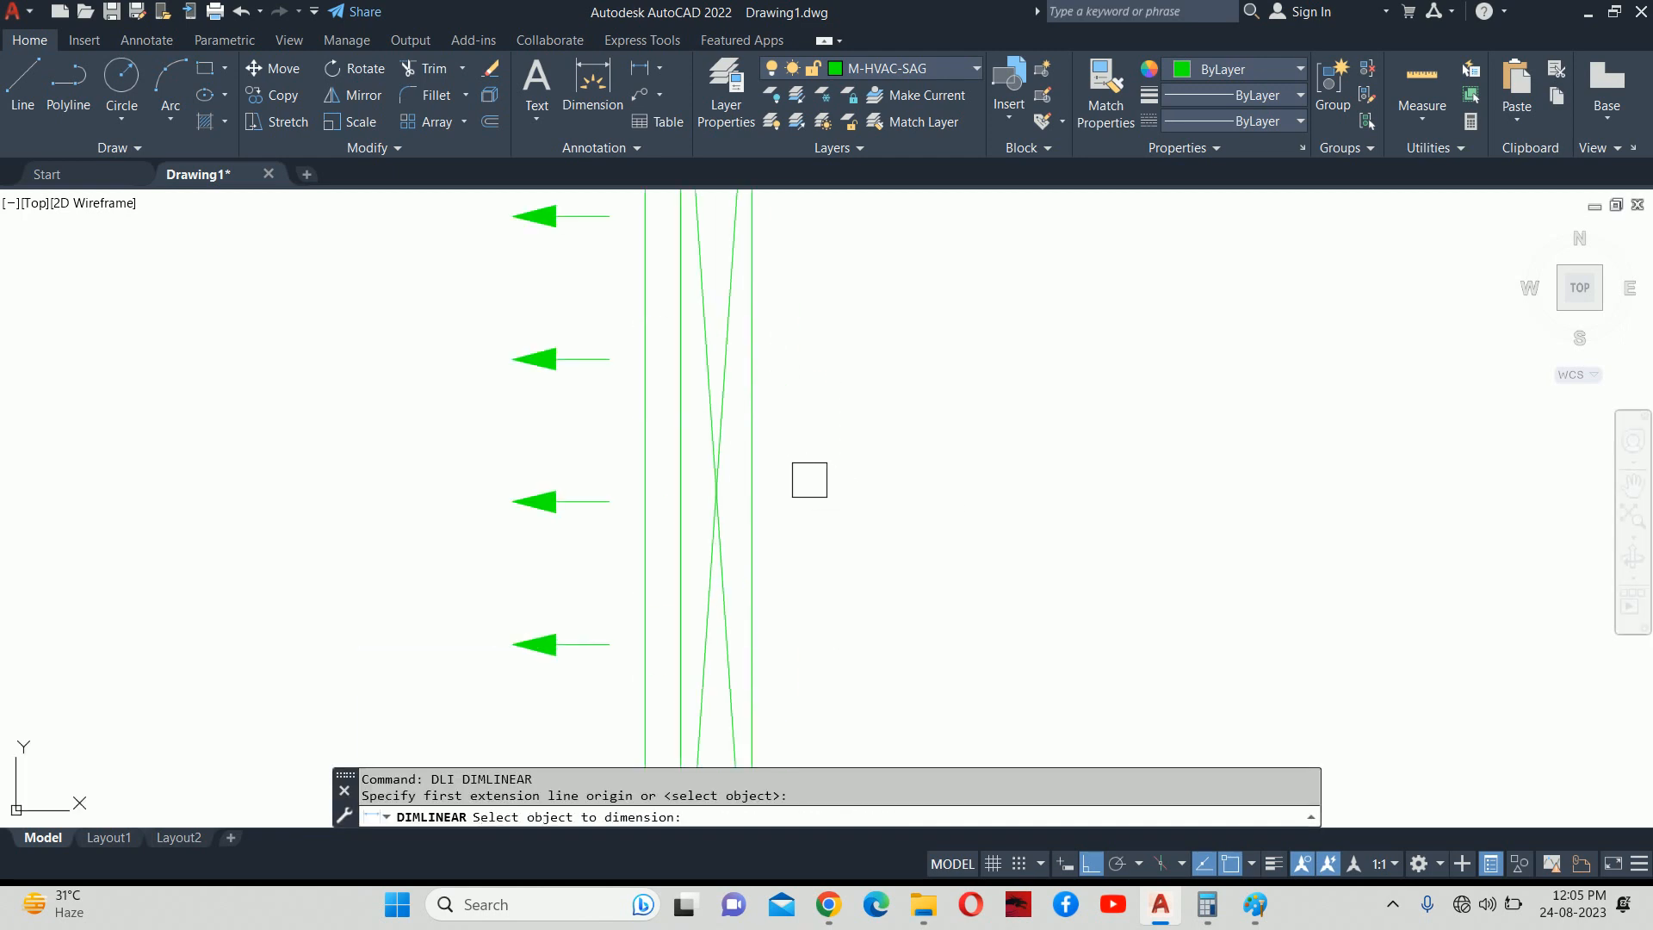
left_click(763, 465)
scroll(844, 469, "down", 2)
scroll(842, 456, "up", 5)
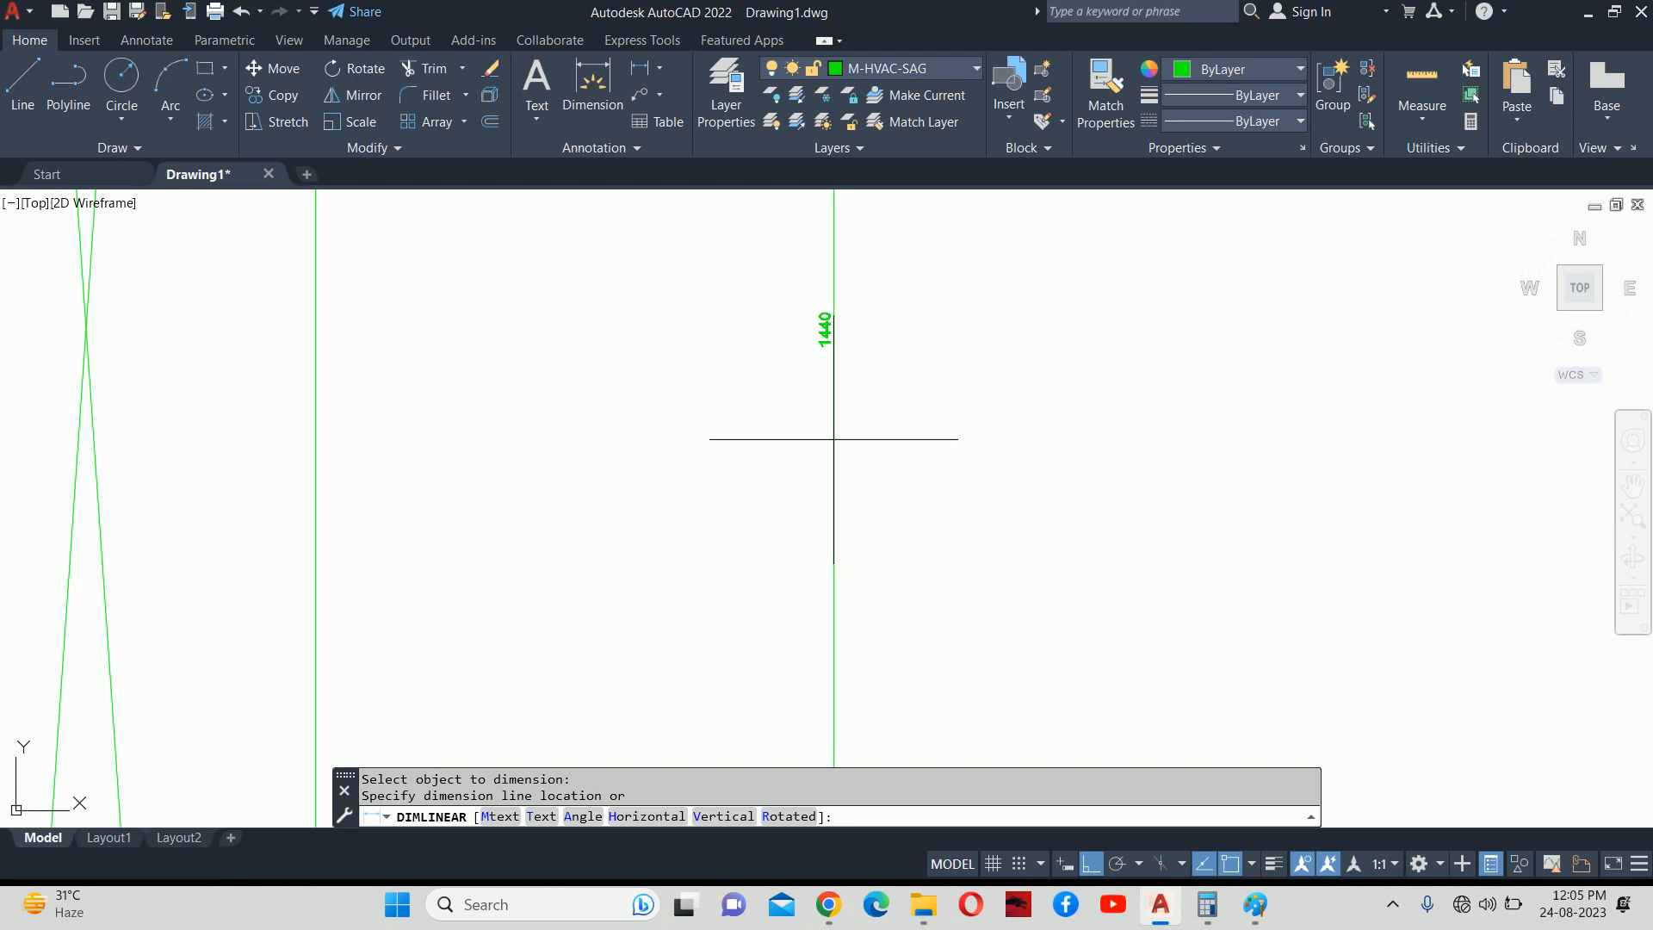
key("Escape")
scroll(790, 451, "down", 5)
scroll(787, 452, "down", 8)
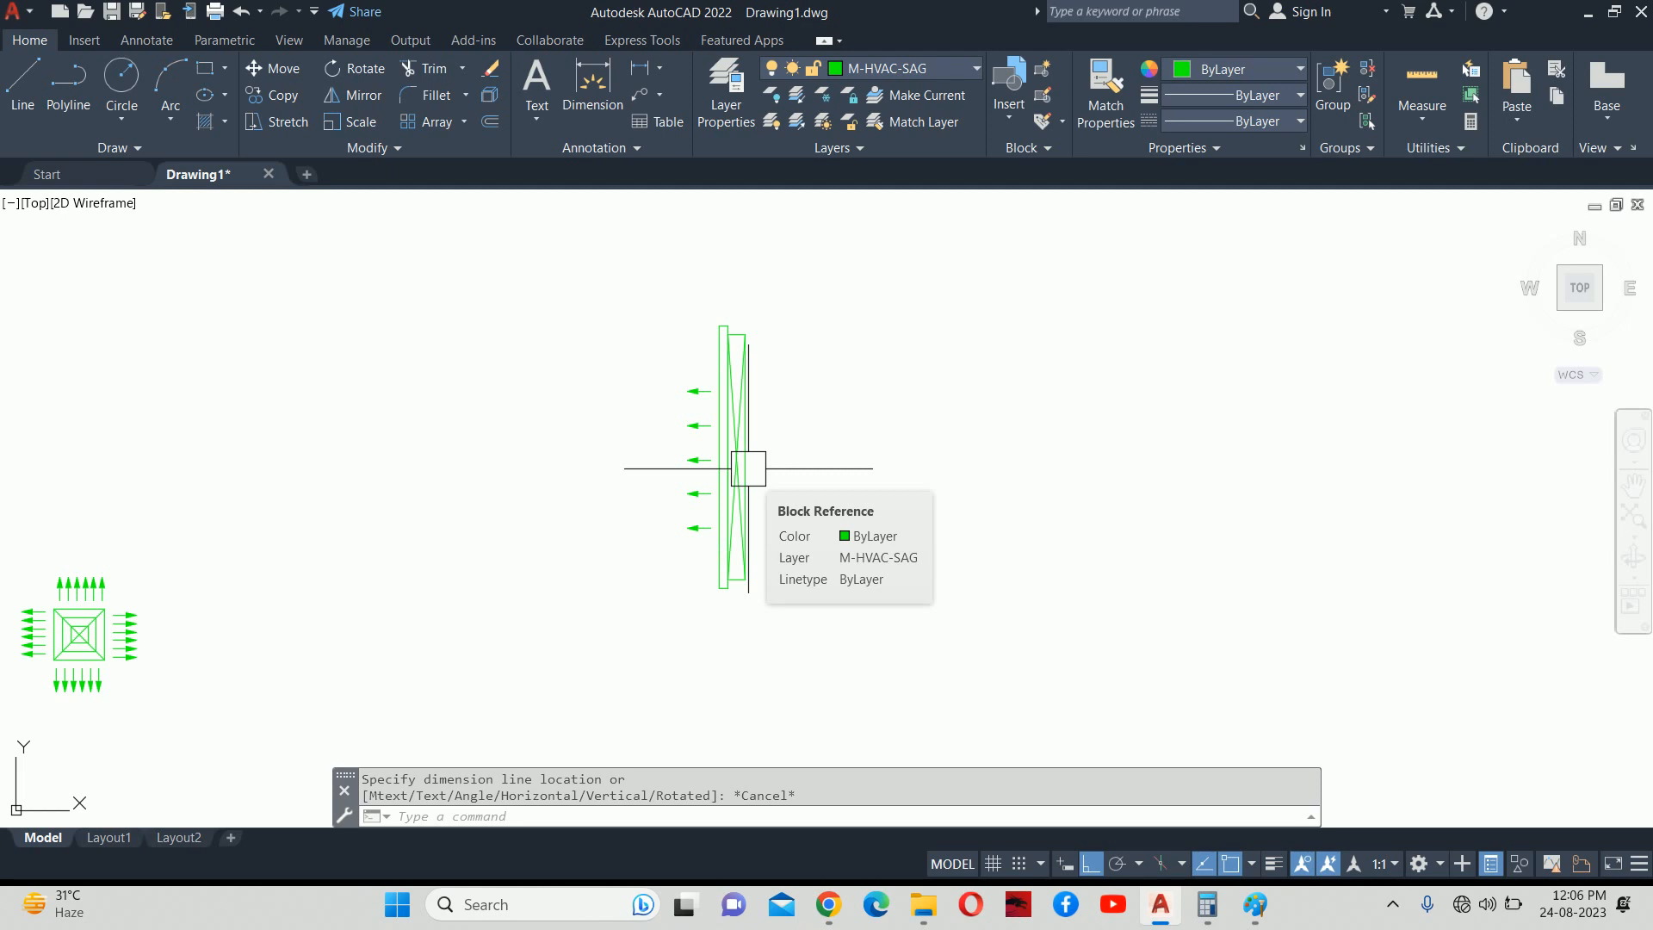
scroll(719, 468, "down", 8)
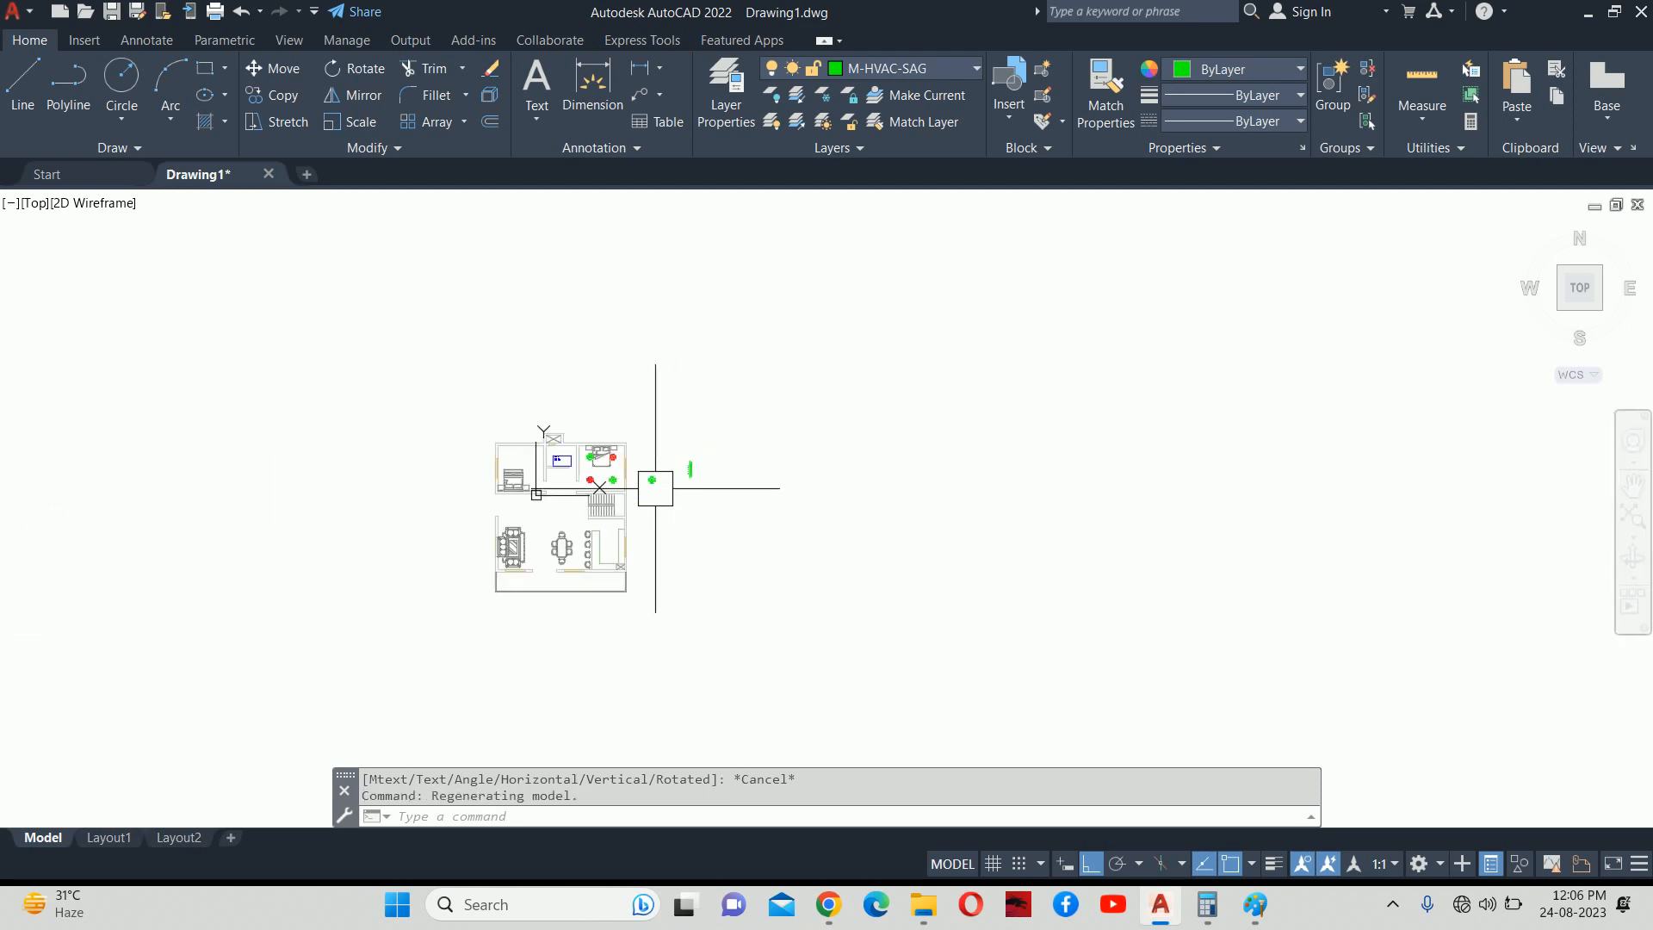
scroll(442, 602, "up", 6)
middle_click_drag(803, 353, 787, 520)
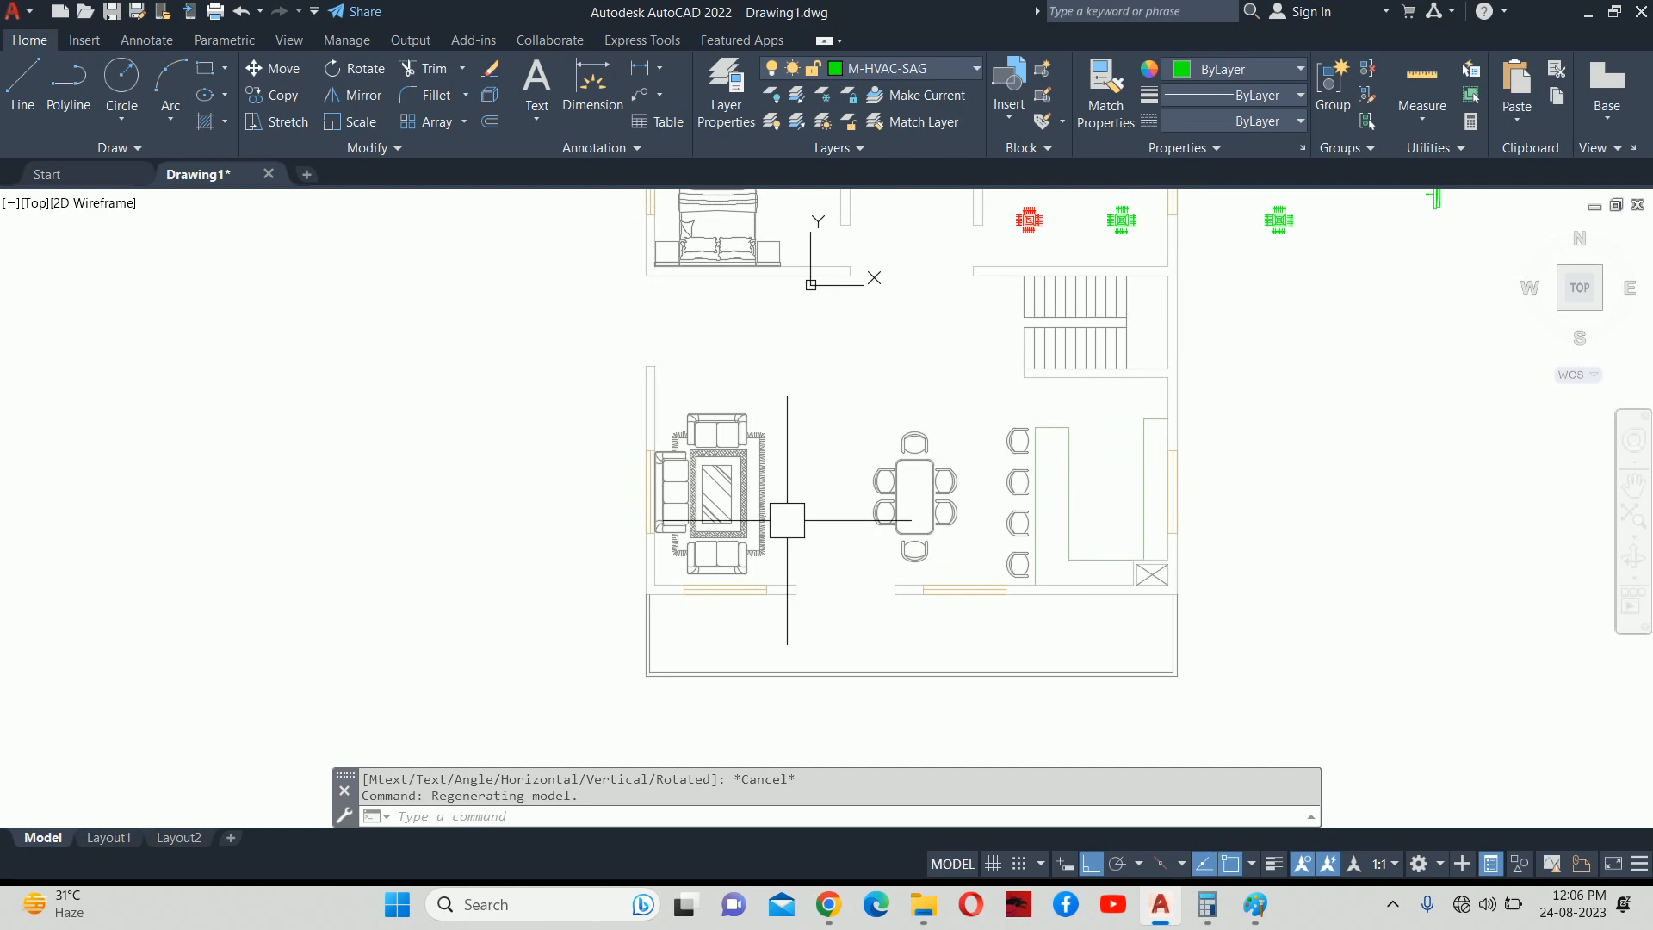
scroll(787, 520, "down", 4)
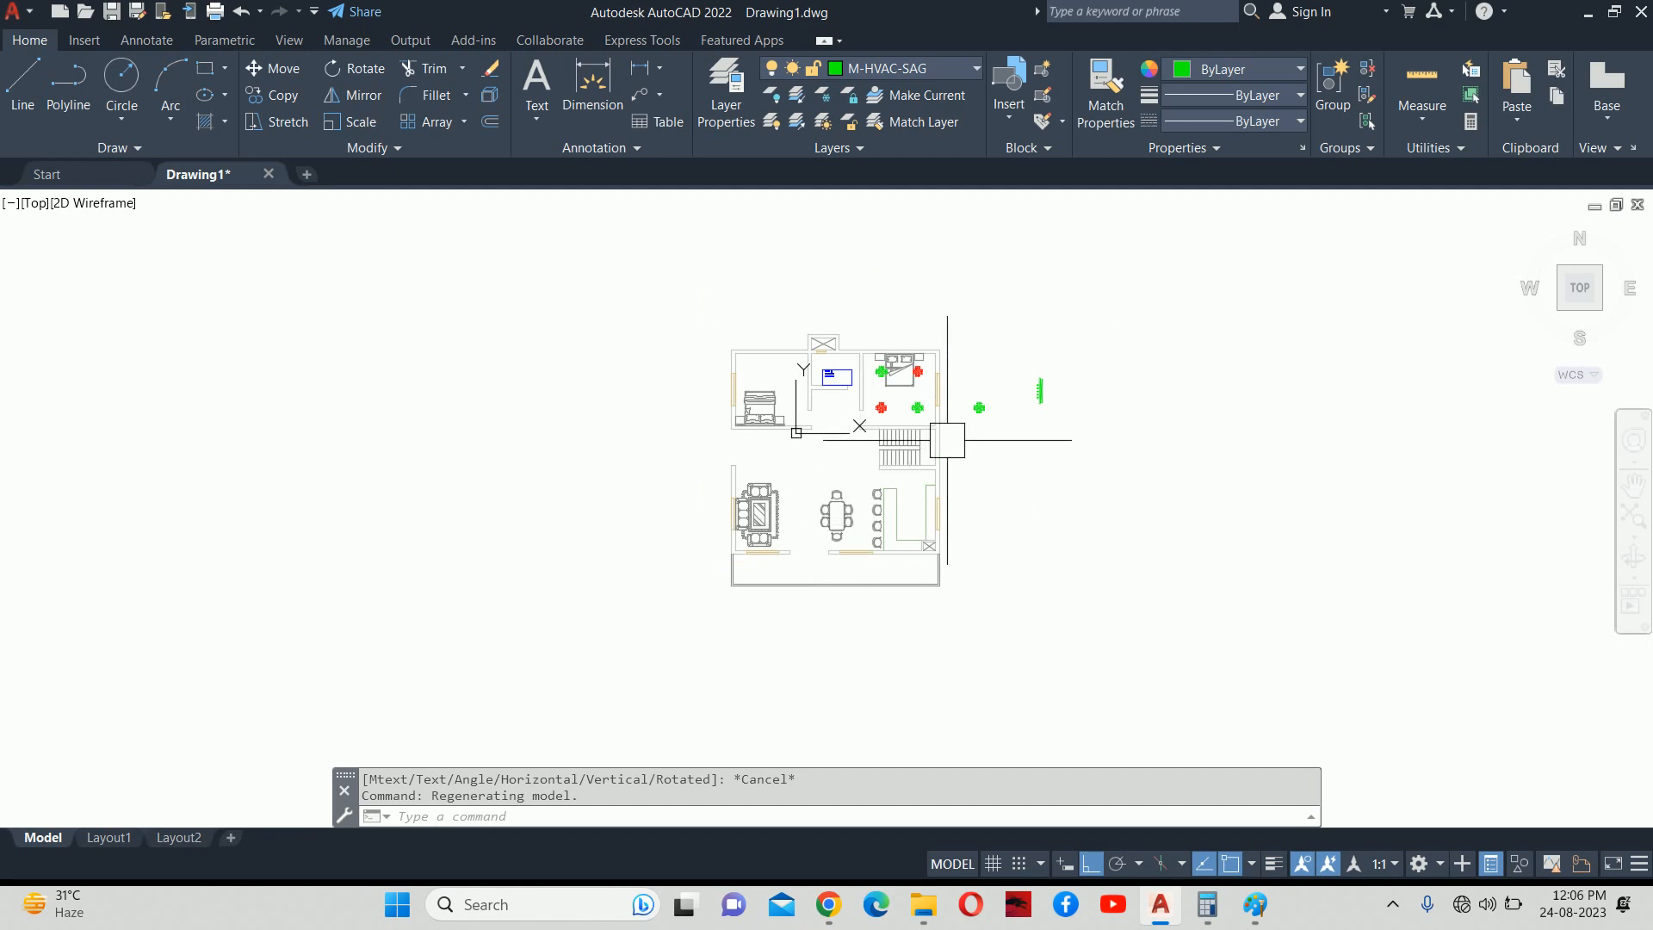
scroll(820, 393, "up", 4)
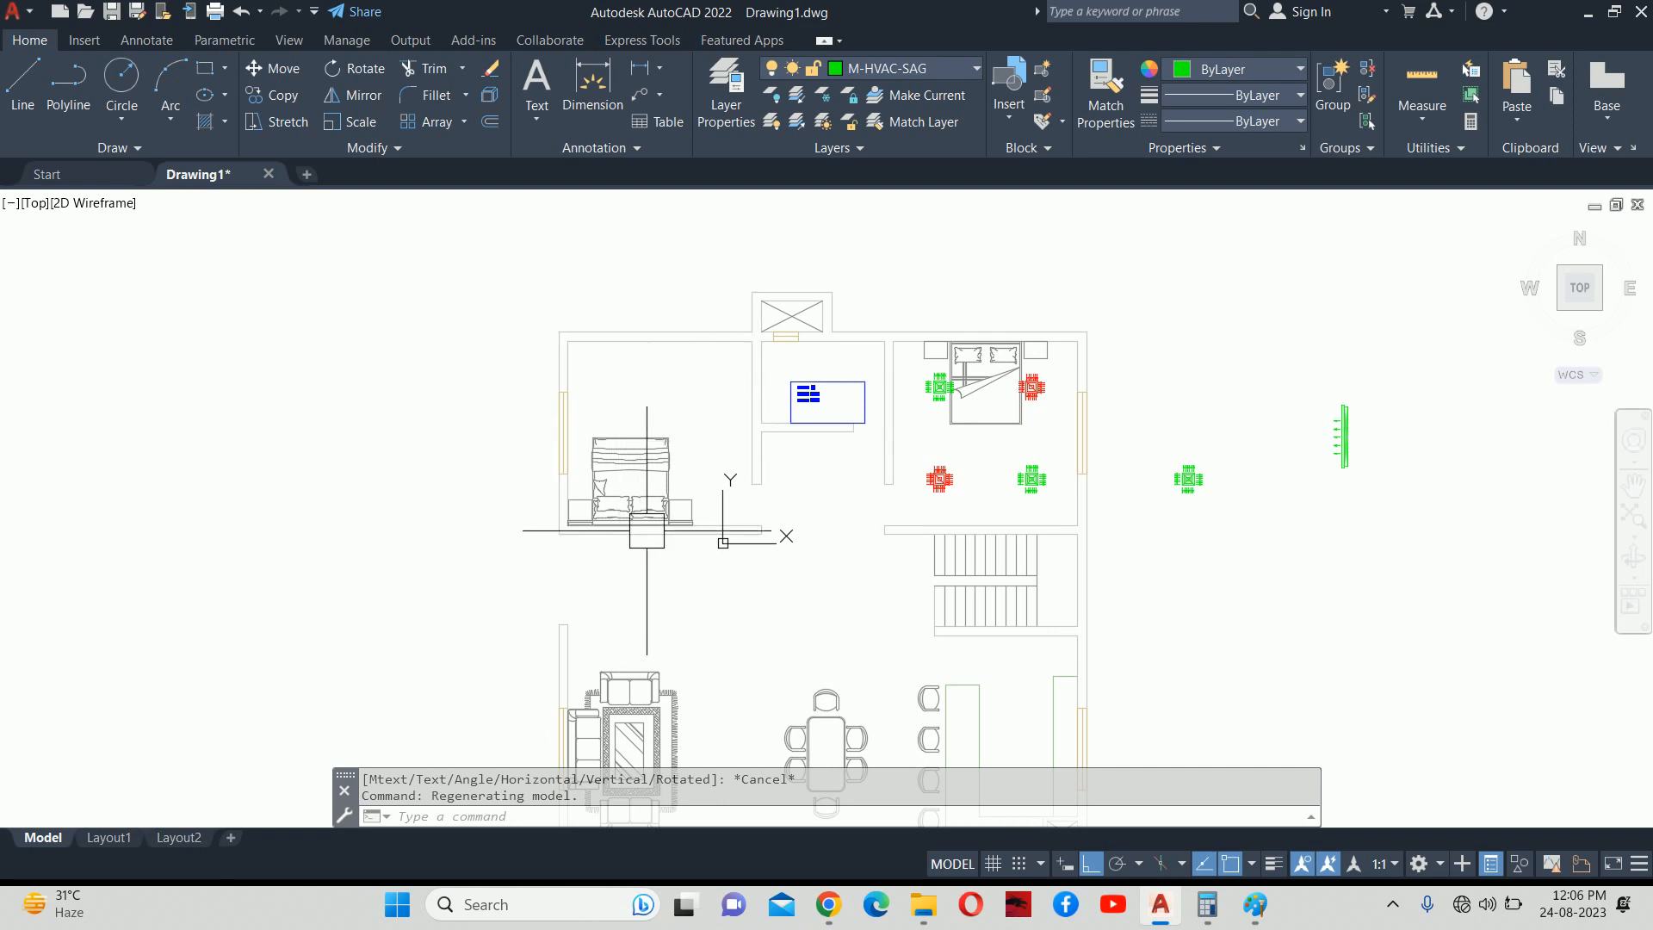
scroll(649, 540, "up", 2)
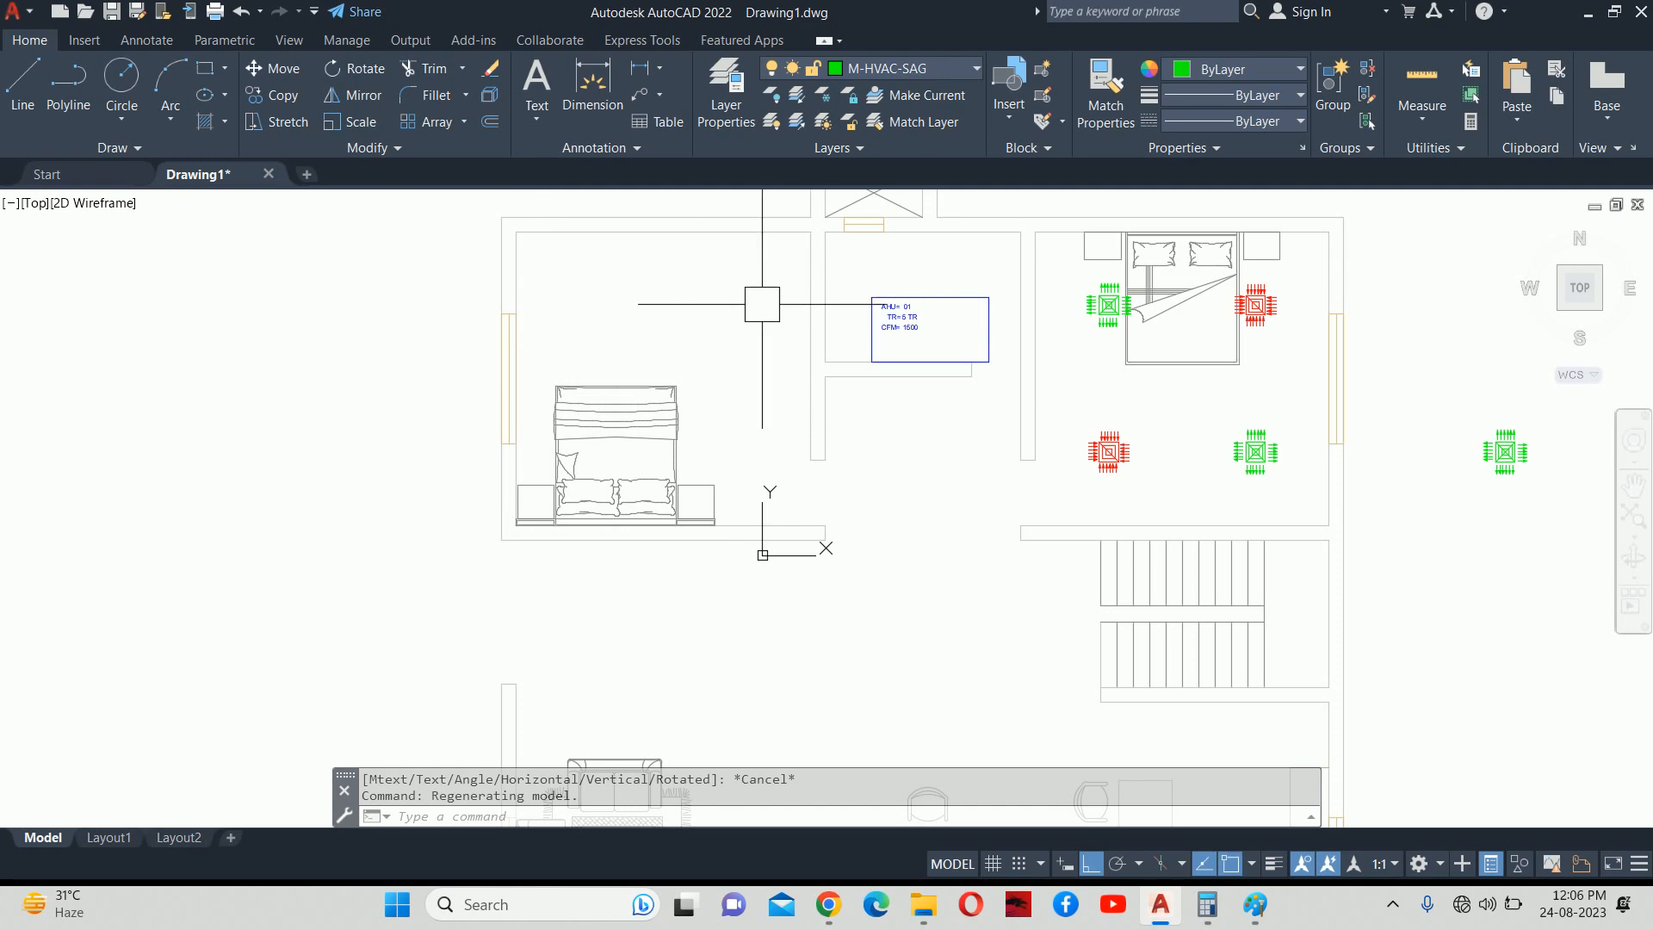
scroll(762, 304, "down", 4)
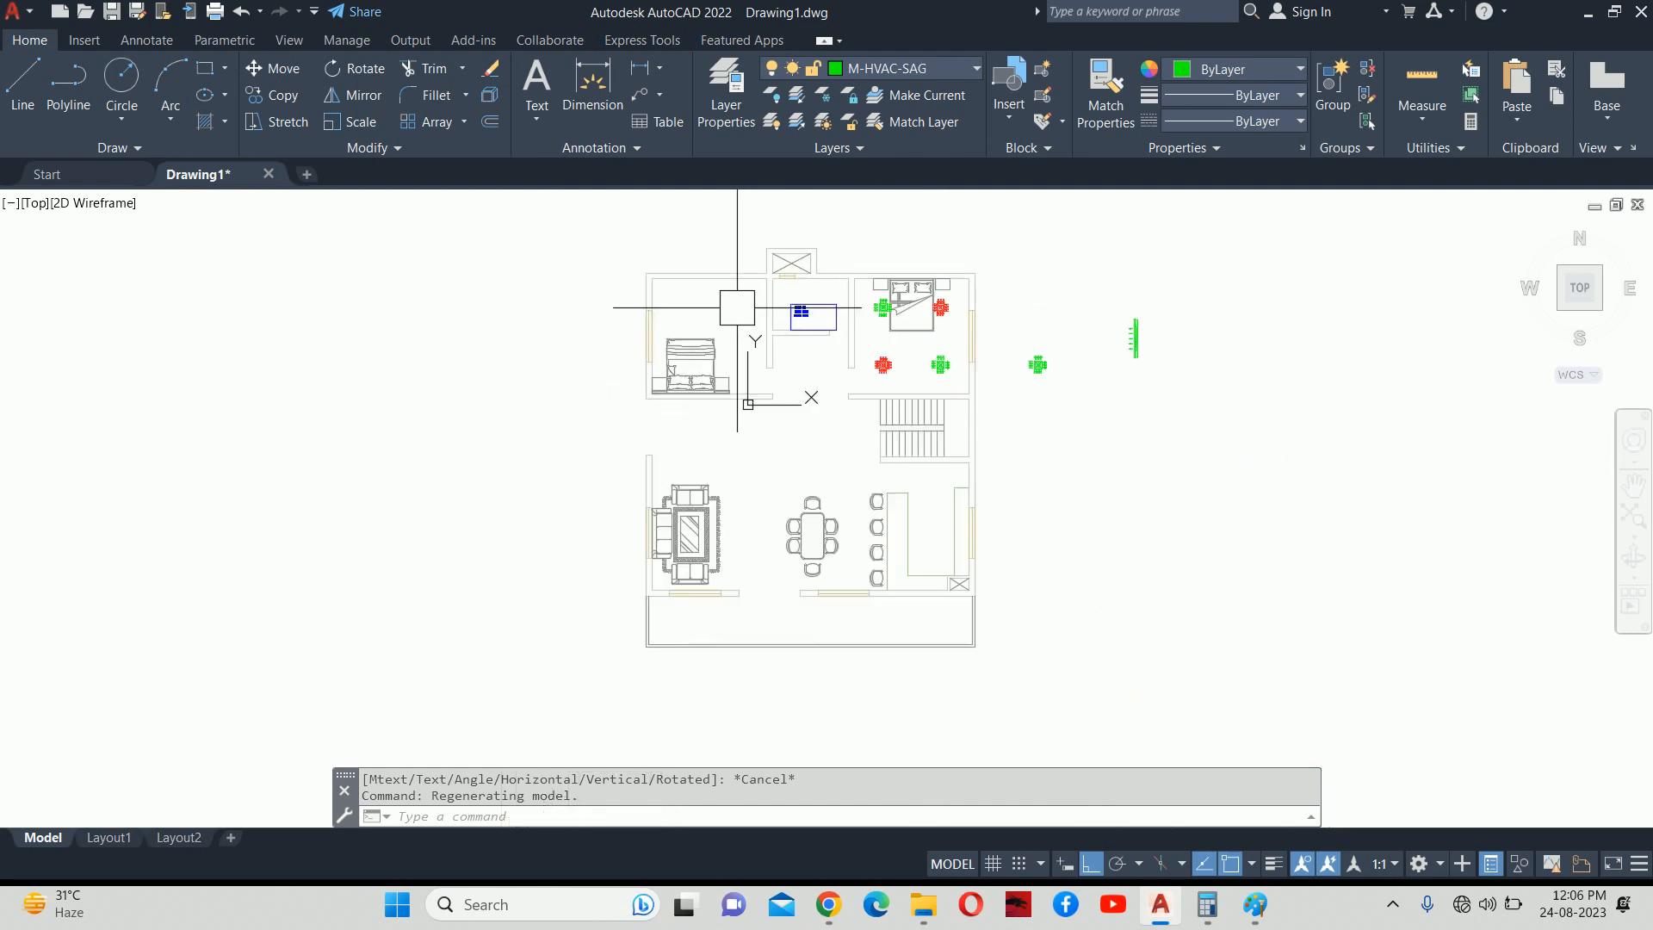
Mirror the linear grille so its arrows face the bedroom and delete the original.
type("mi")
key("Return")
left_click(1155, 343)
scroll(1142, 318, "up", 4)
left_click(1081, 296)
key("Return")
left_click(1077, 299)
left_click(1044, 468)
key("Return")
key("Escape")
left_click(1124, 400)
key("Delete")
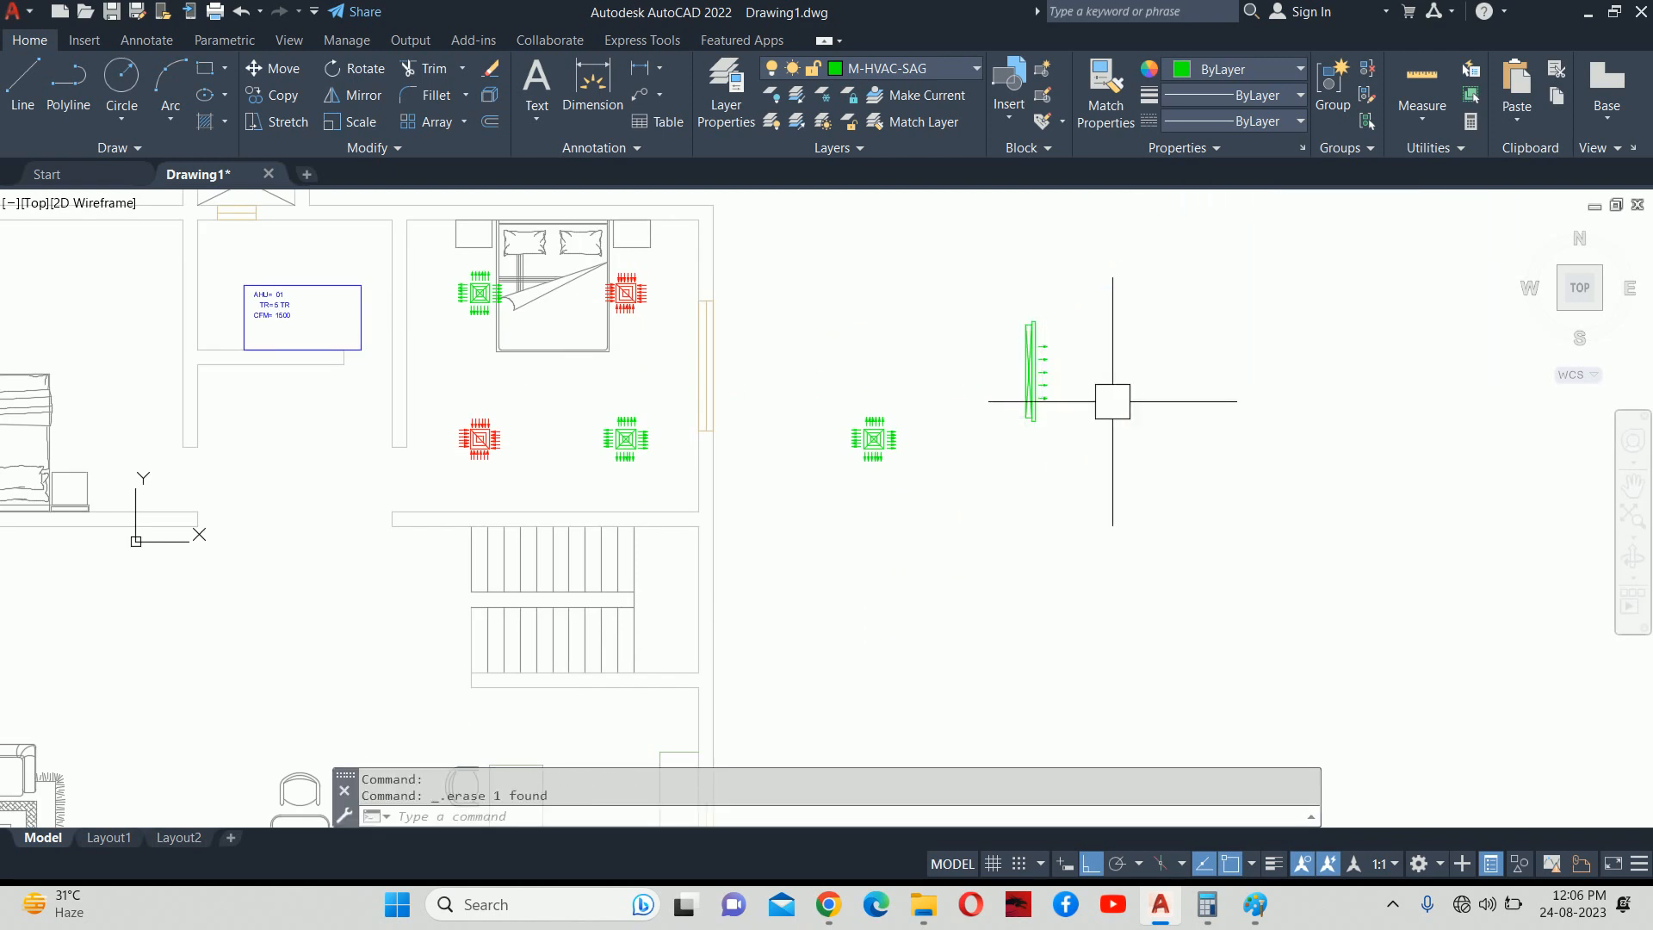
Try moving the mirrored grille toward the bedroom's left wall, cancelling the attempts.
type("m")
key("Return")
left_click(1018, 377)
scroll(1024, 370, "up", 8)
key("Return")
left_click(1050, 371)
scroll(790, 413, "down", 4)
scroll(779, 420, "down", 2)
middle_click_drag(340, 452, 1651, 483)
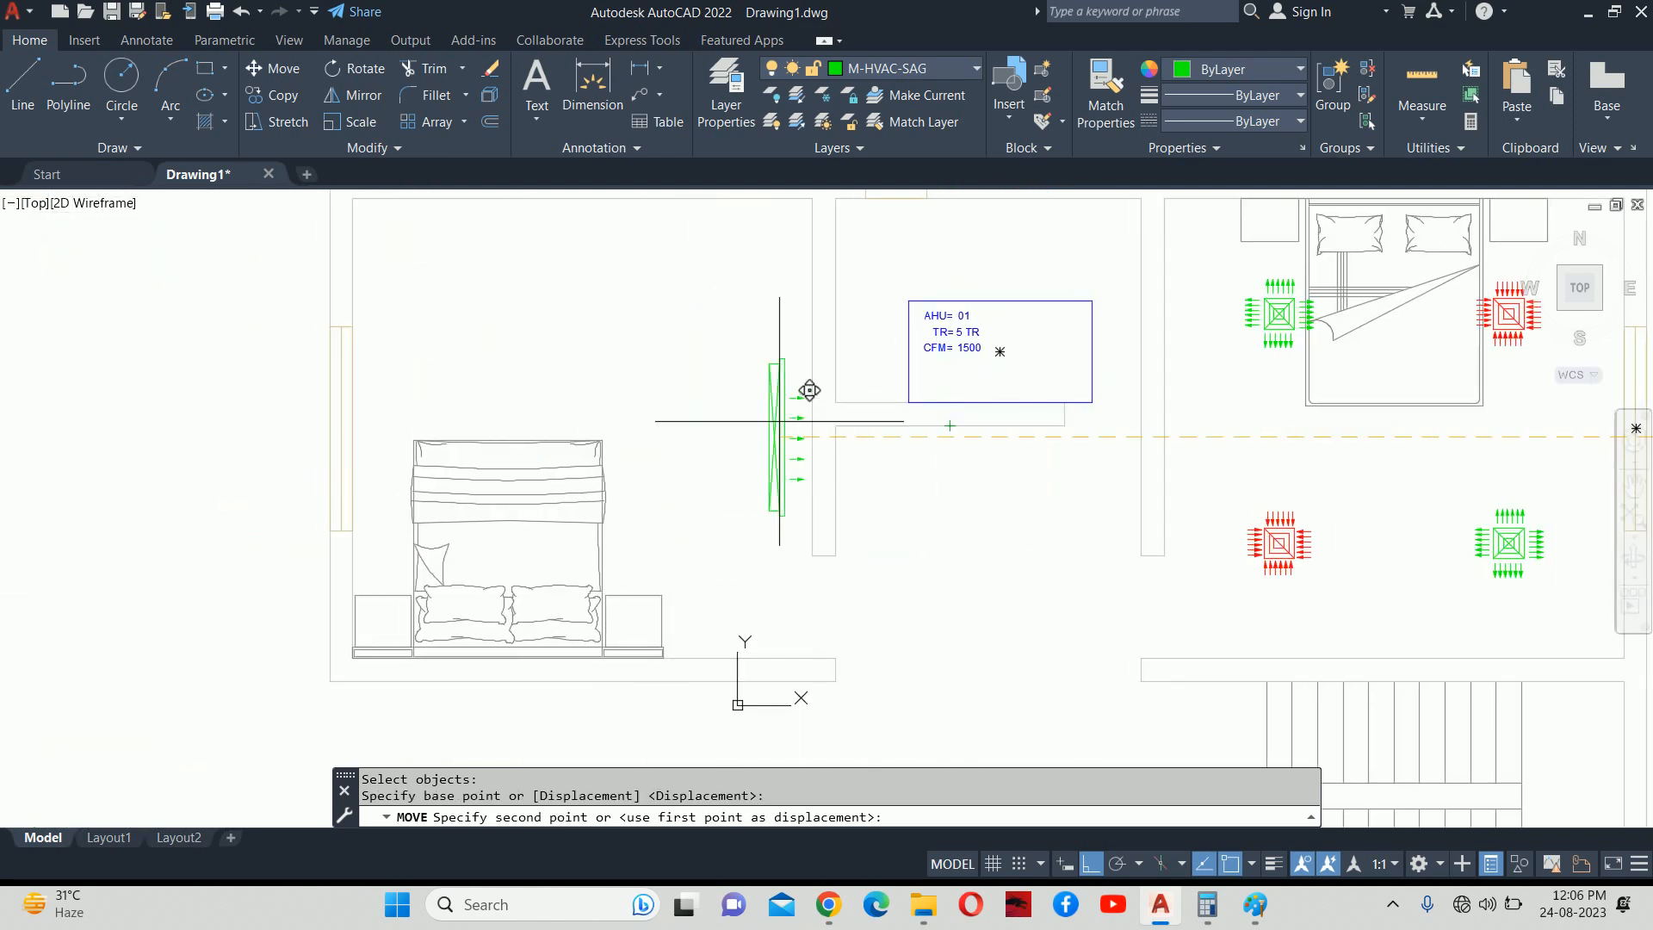
scroll(757, 417, "down", 2)
middle_click_drag(758, 418, 1147, 501)
scroll(881, 481, "up", 2)
scroll(882, 481, "up", 2)
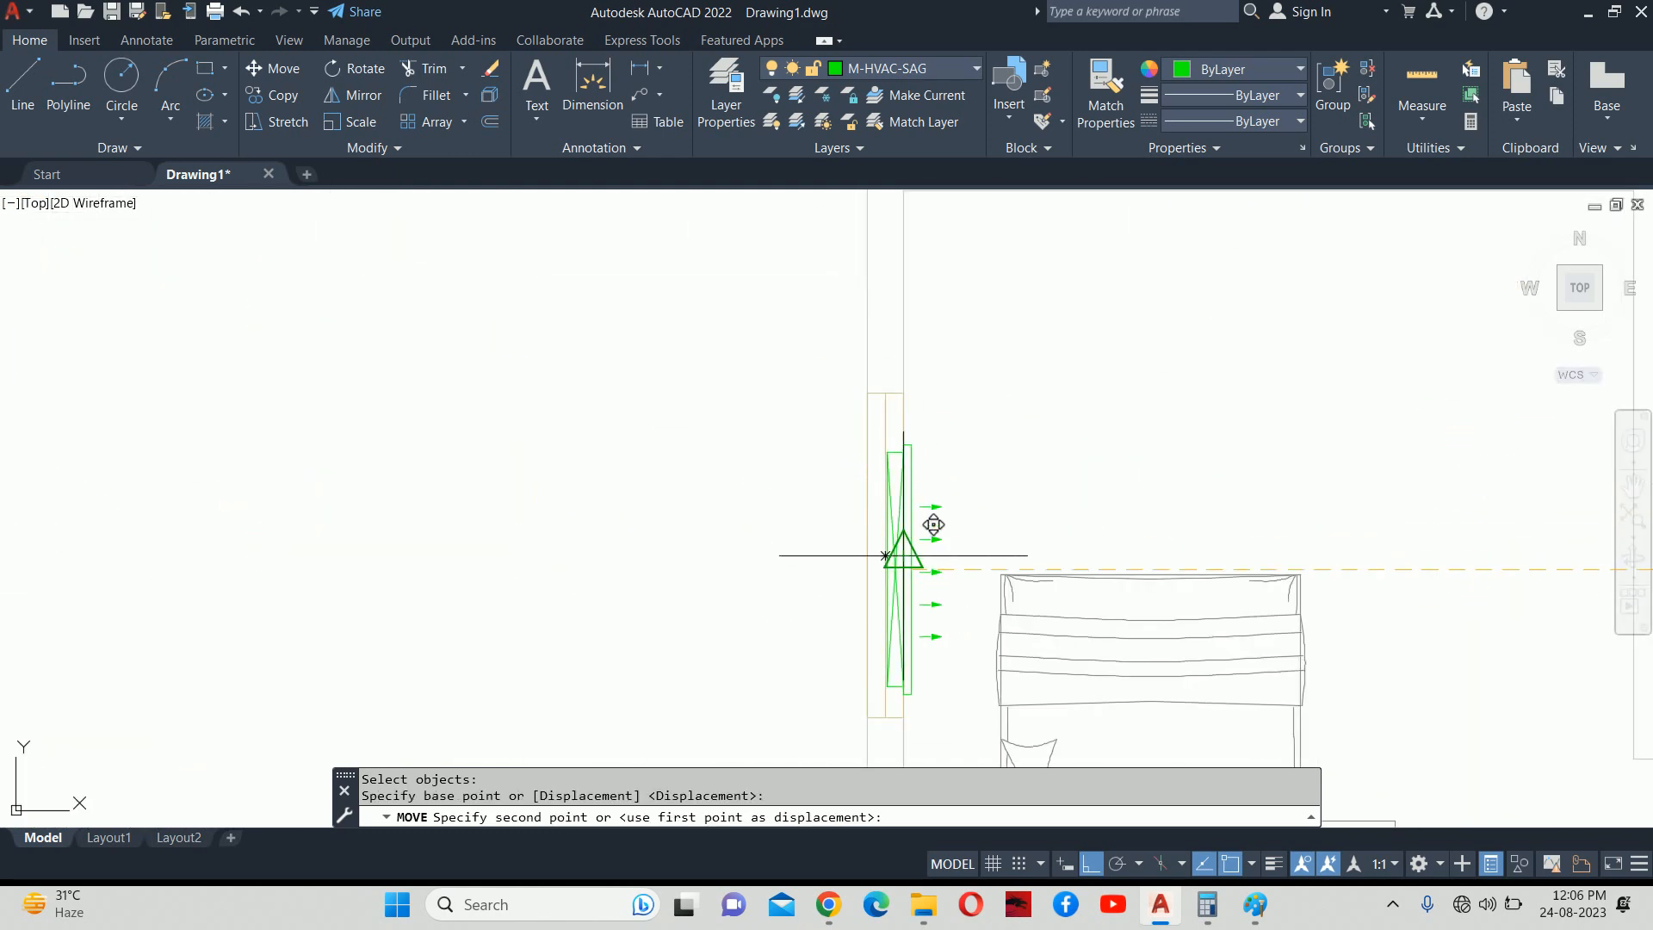
key("Escape")
key("Escape")
key("Escape")
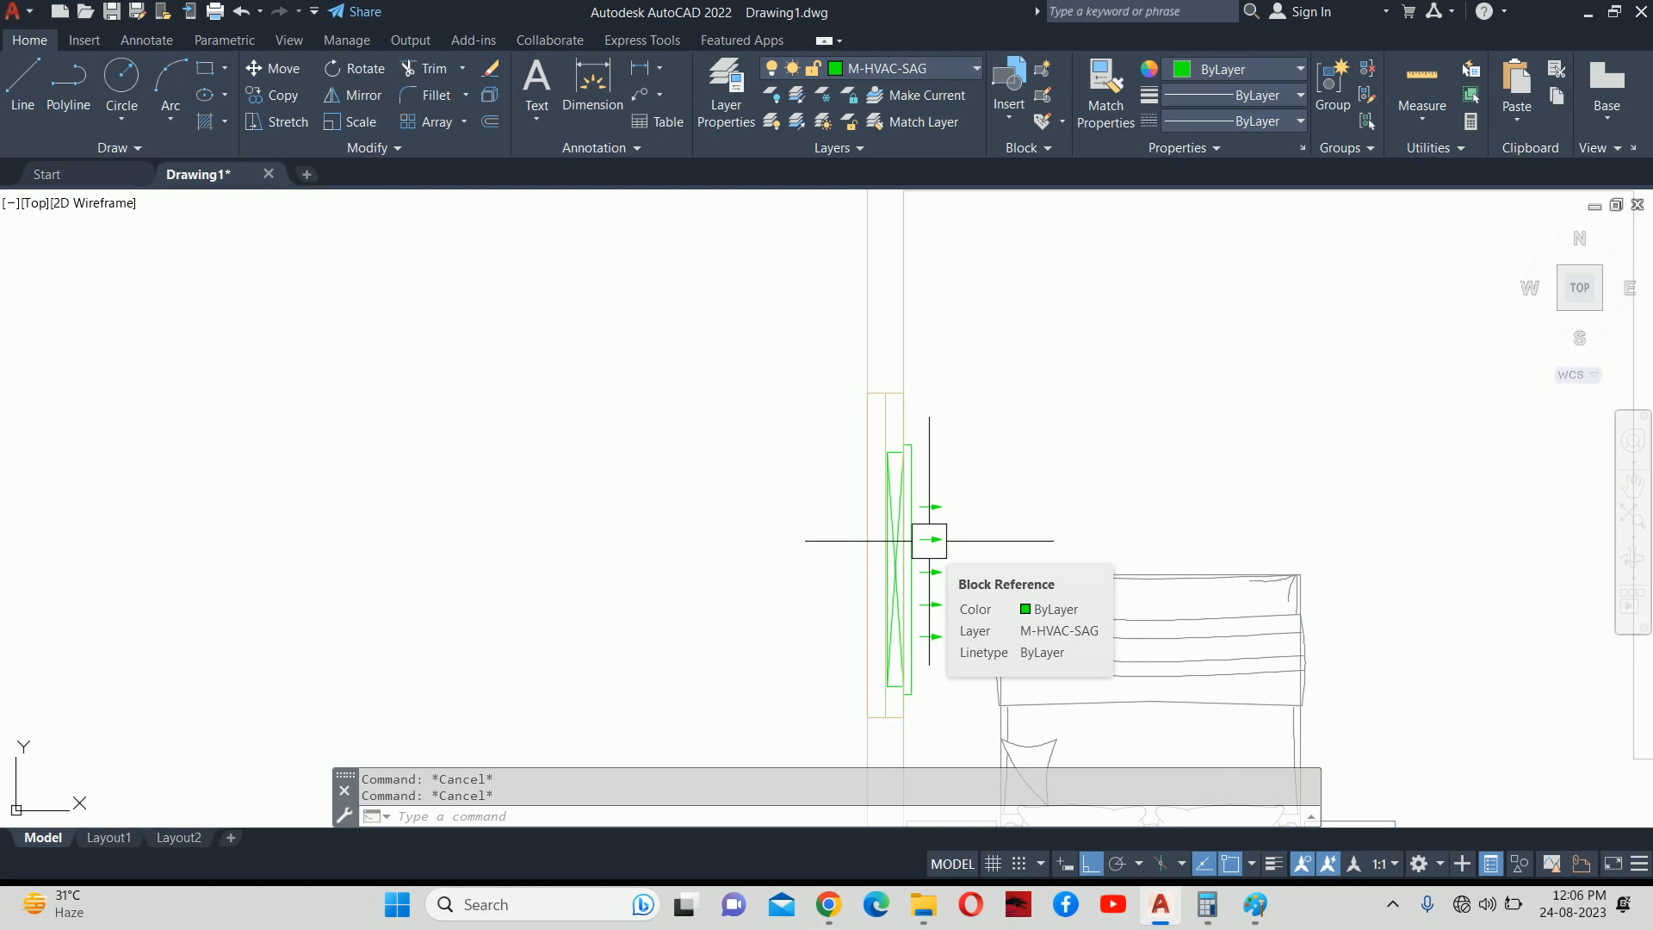
type("m")
key("Return")
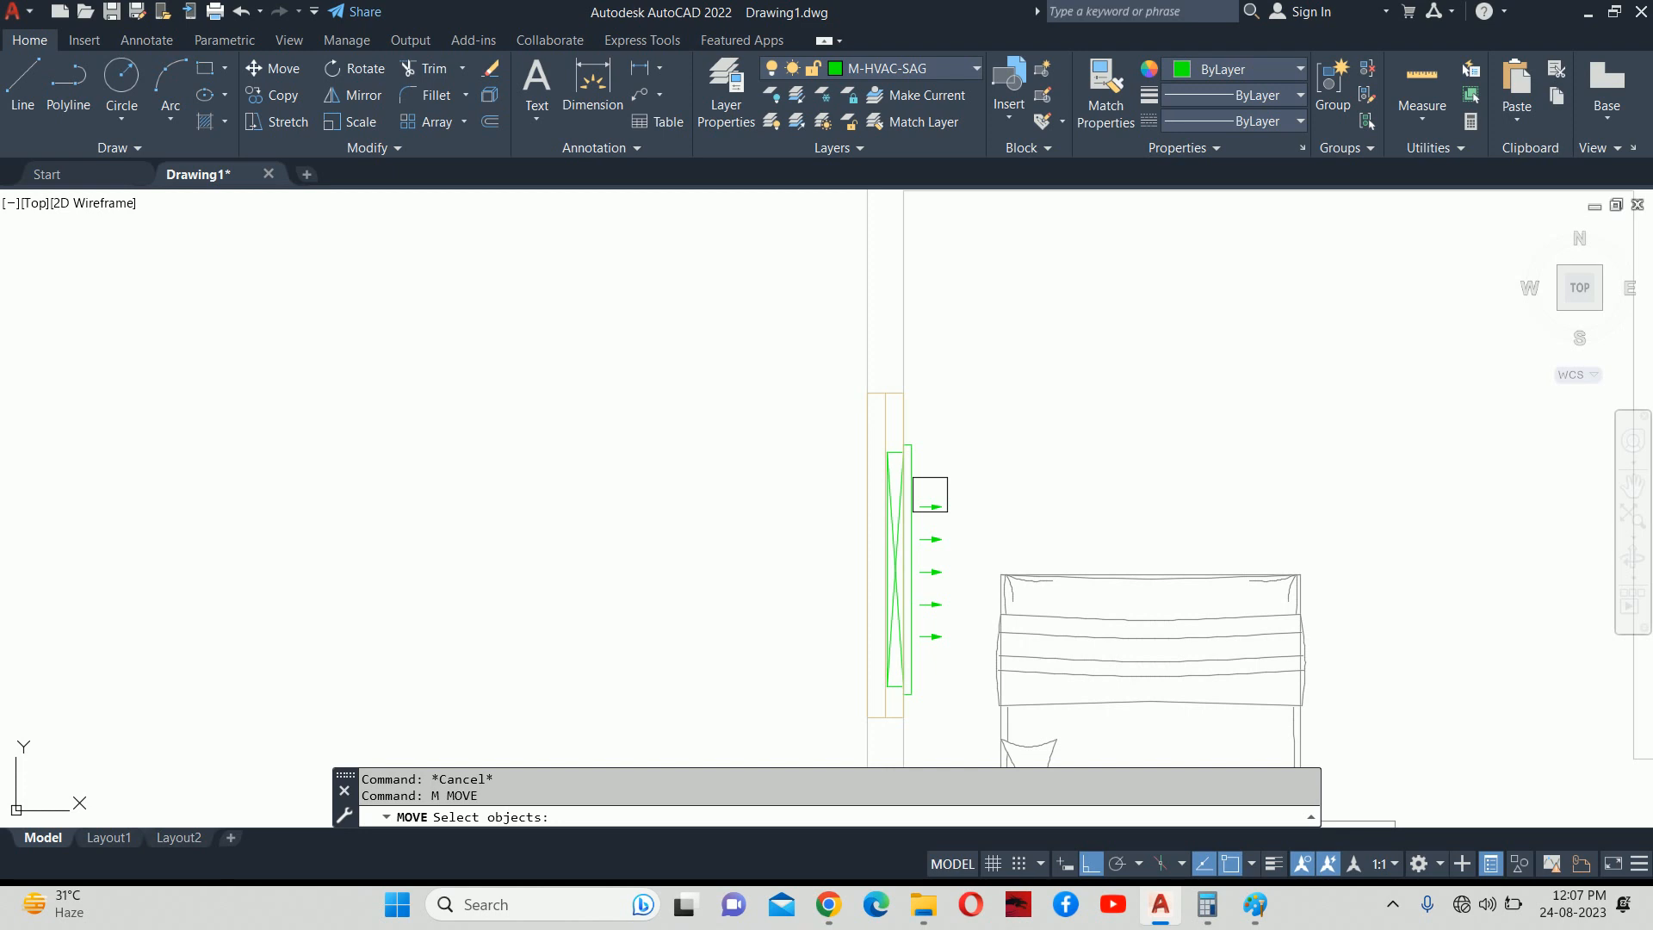
key("Return")
key("Escape")
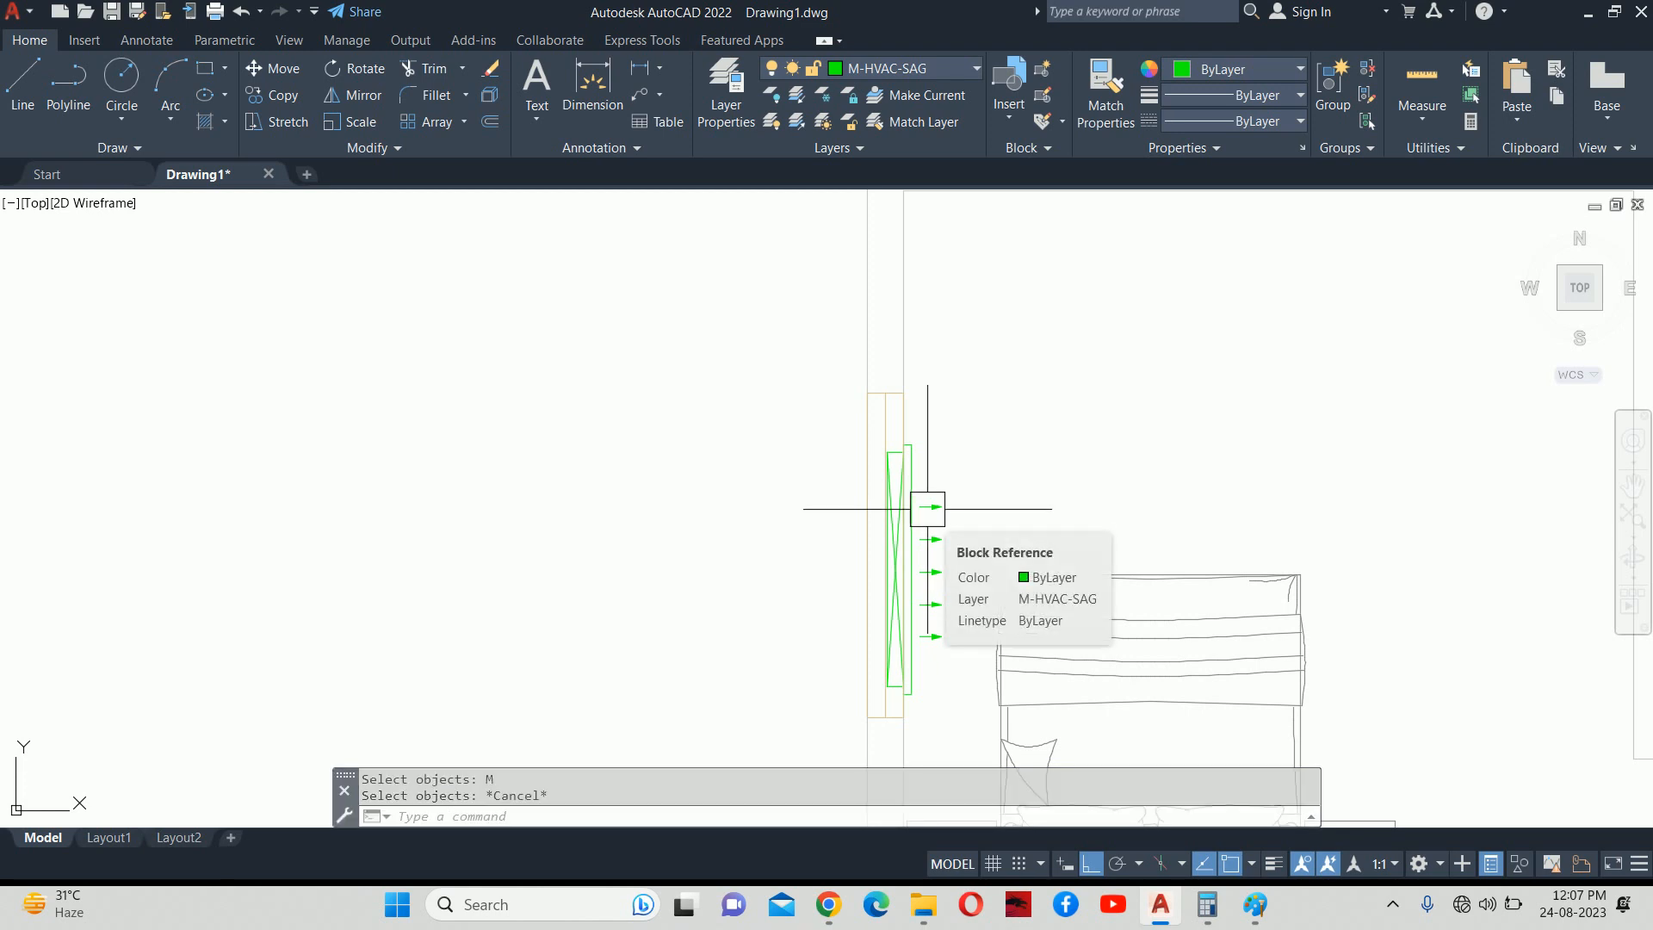
Move the green grille block 300 units to the right.
type("M")
key("Return")
left_click(906, 550)
key("Return")
left_click(978, 475)
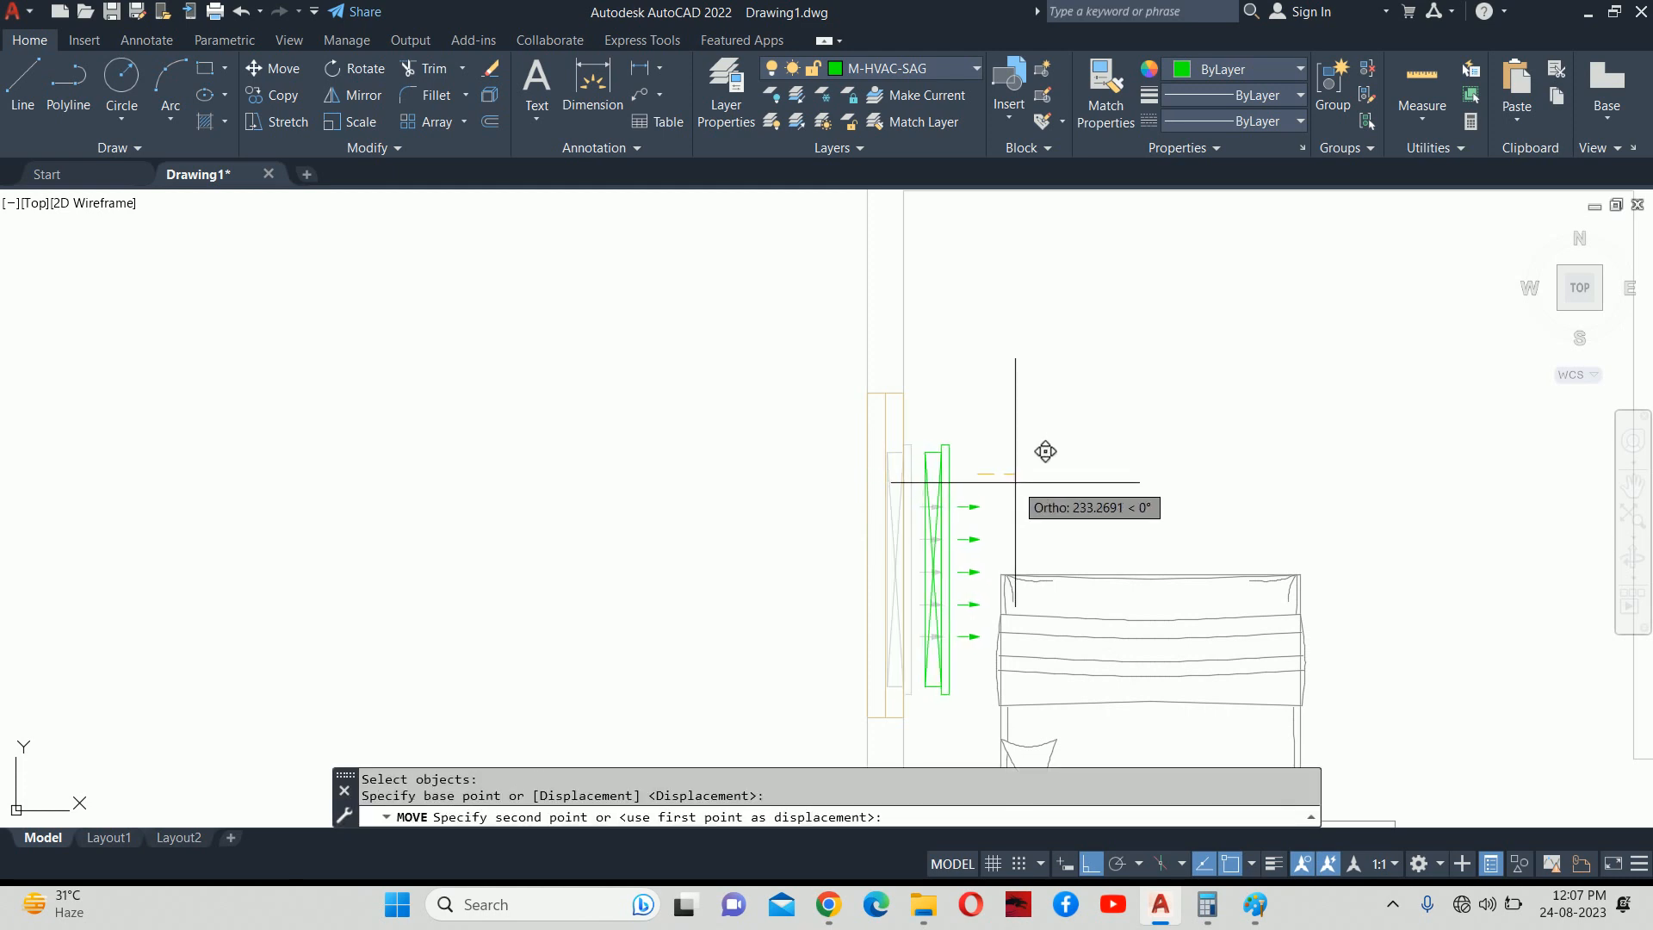
type("300")
key("Return")
key("Escape")
key("Escape")
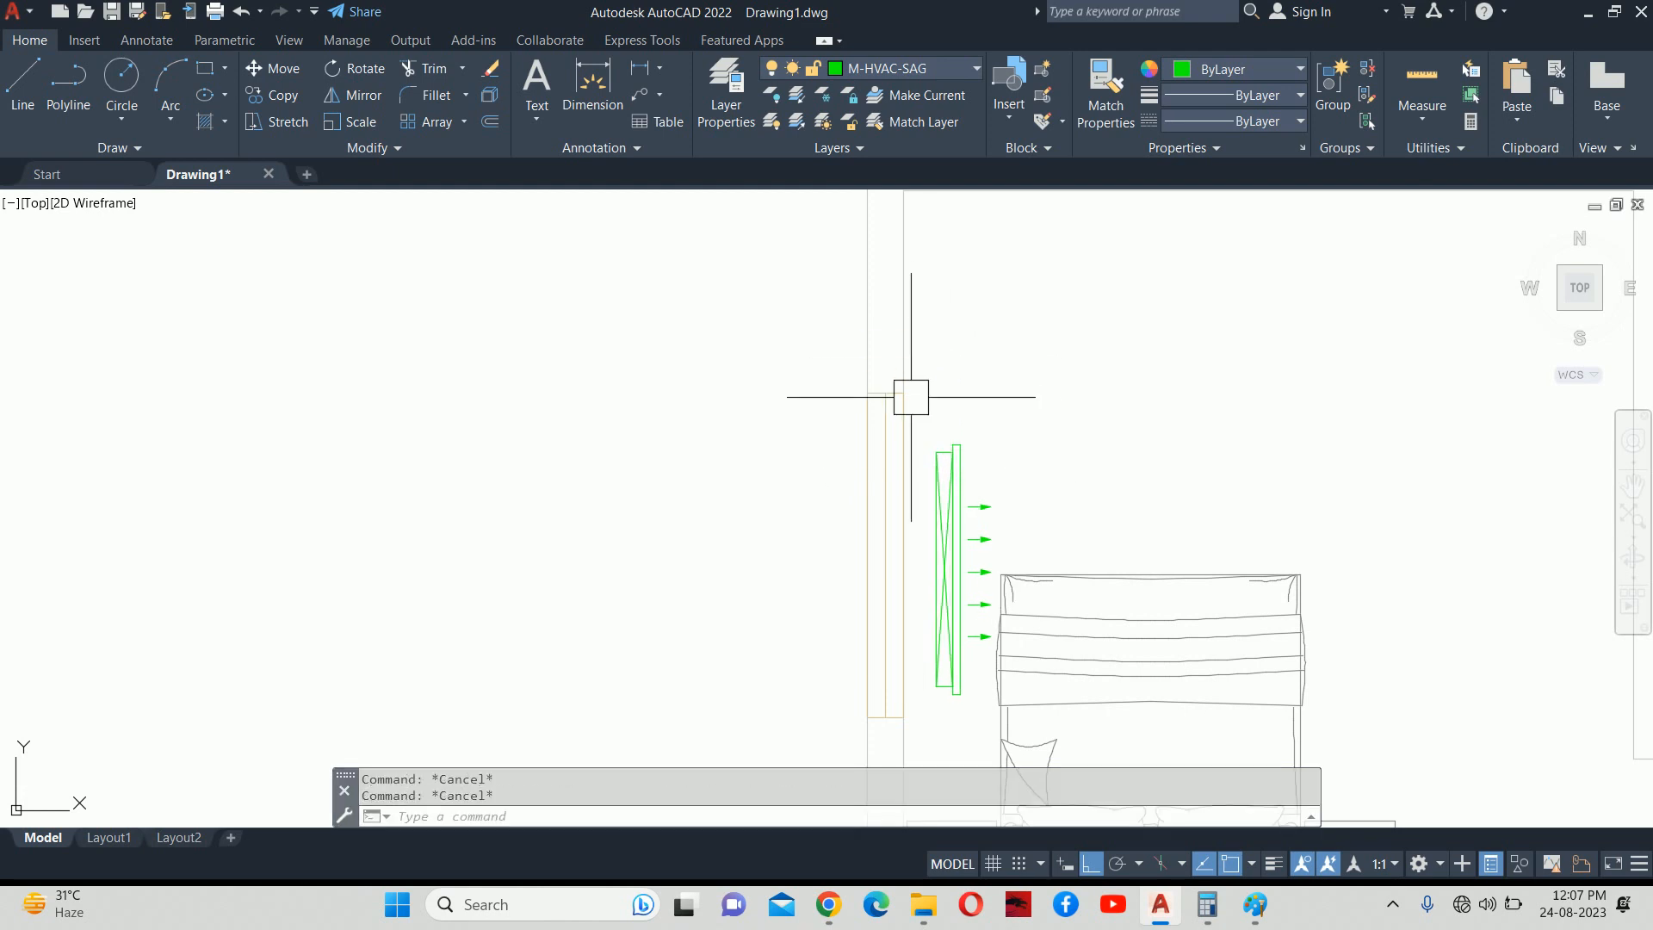
left_click(828, 904)
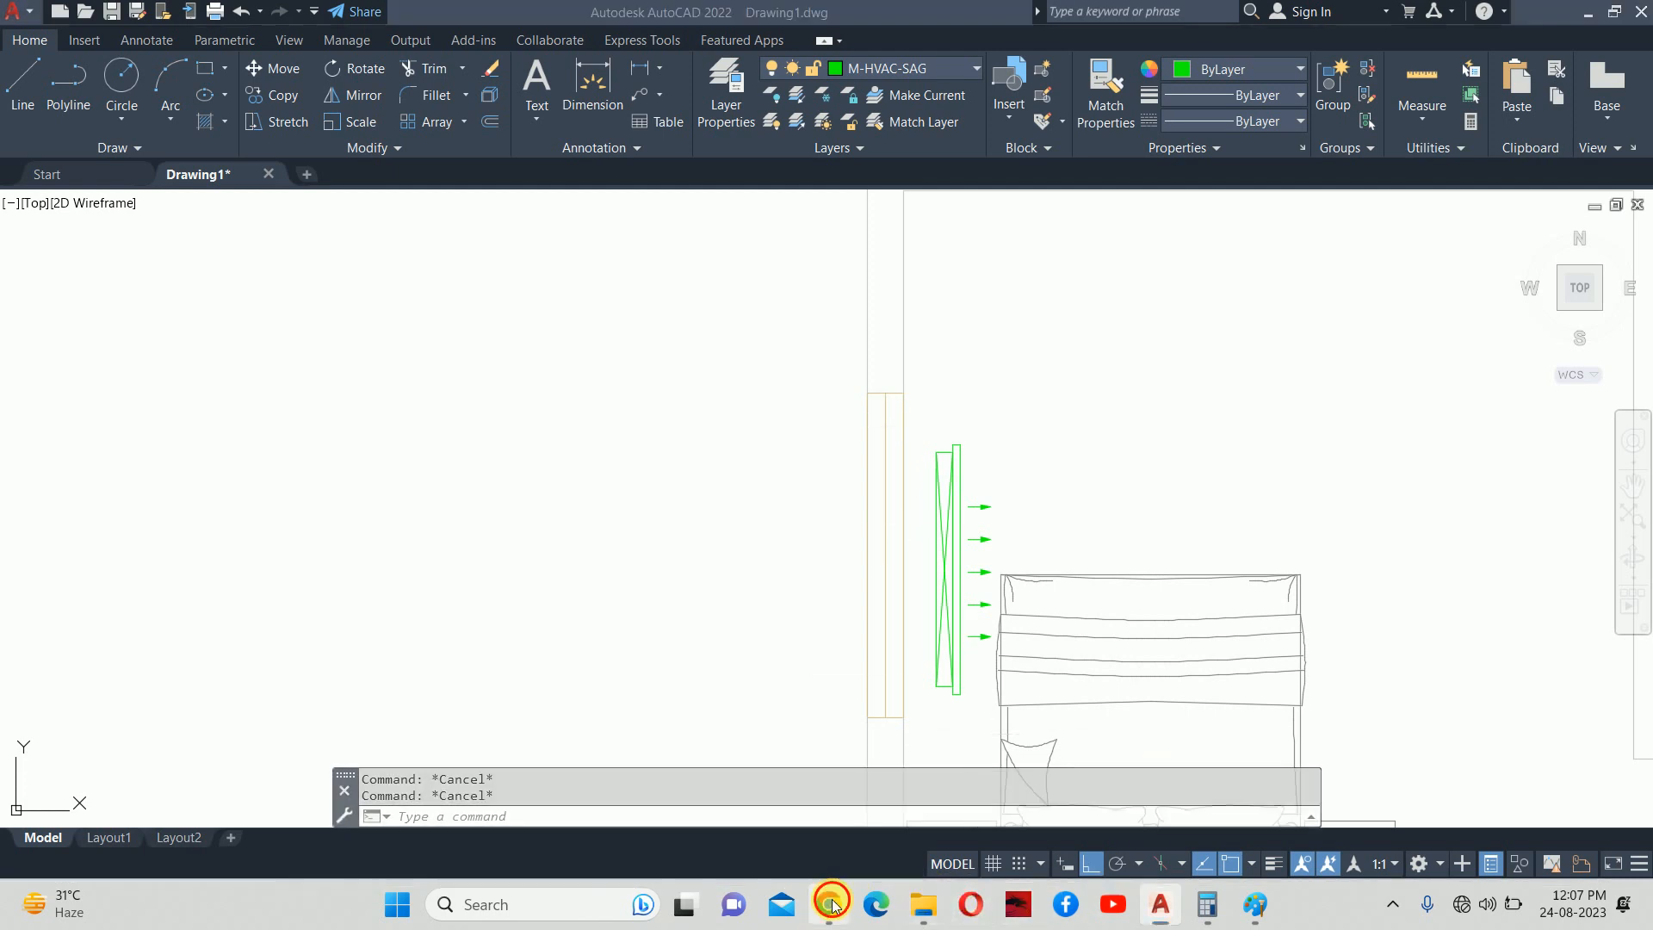
Preview the iStock ceiling return air grille photo, then minimize Chrome to show the drawing.
left_click(946, 482)
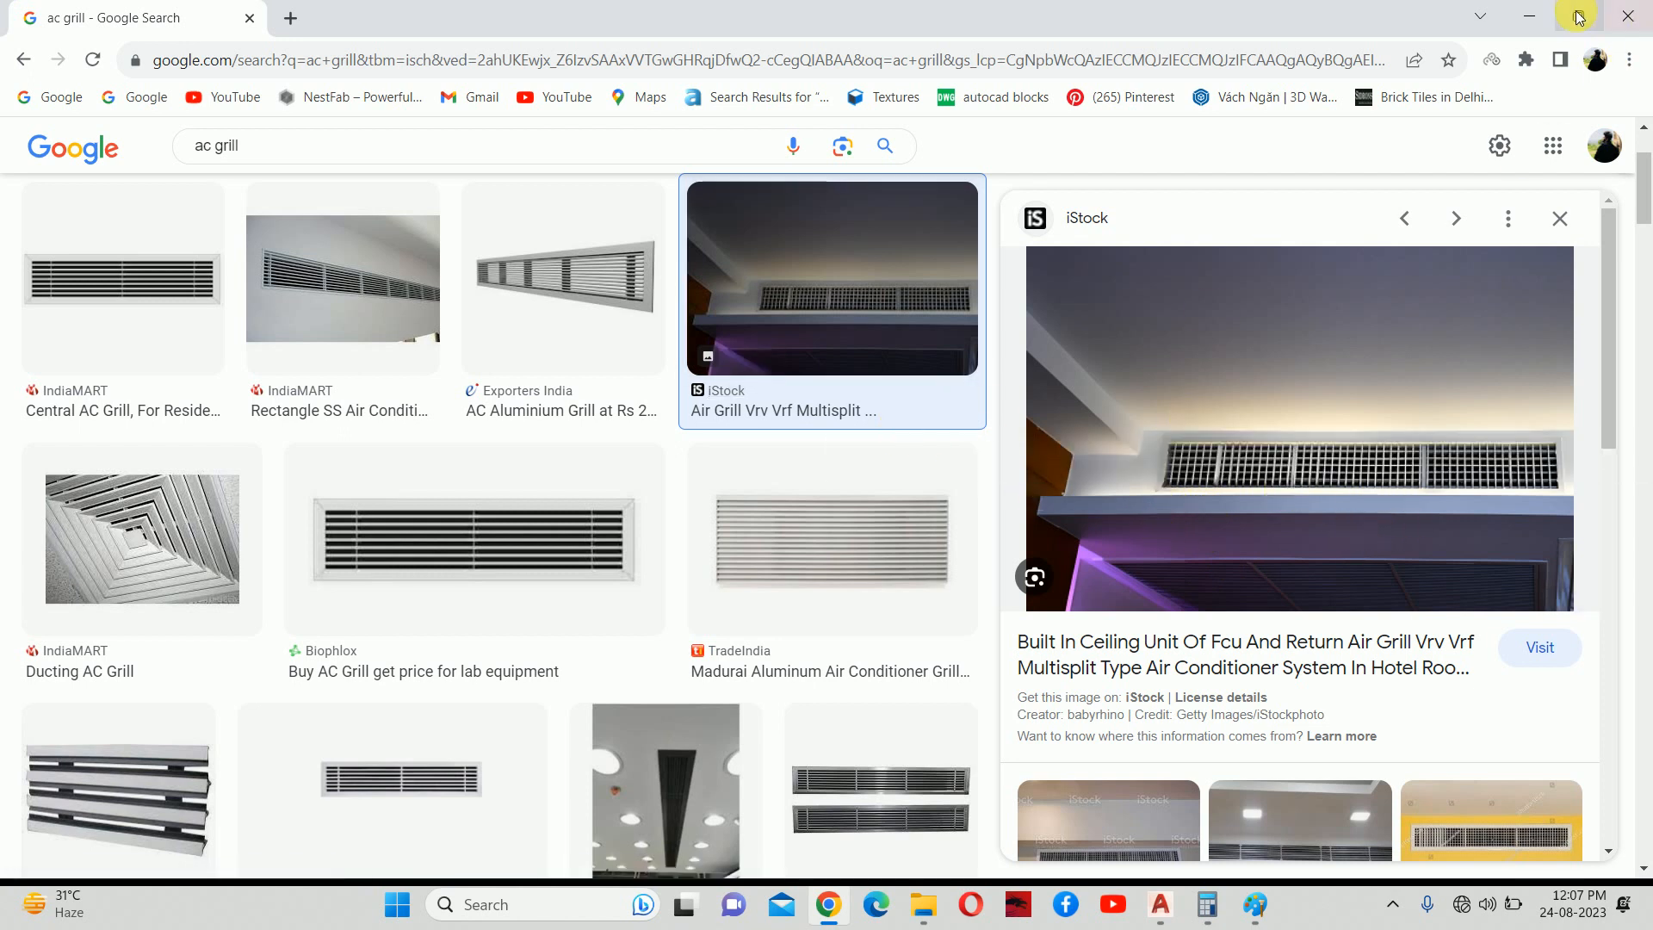
left_click(1528, 16)
scroll(989, 428, "down", 5)
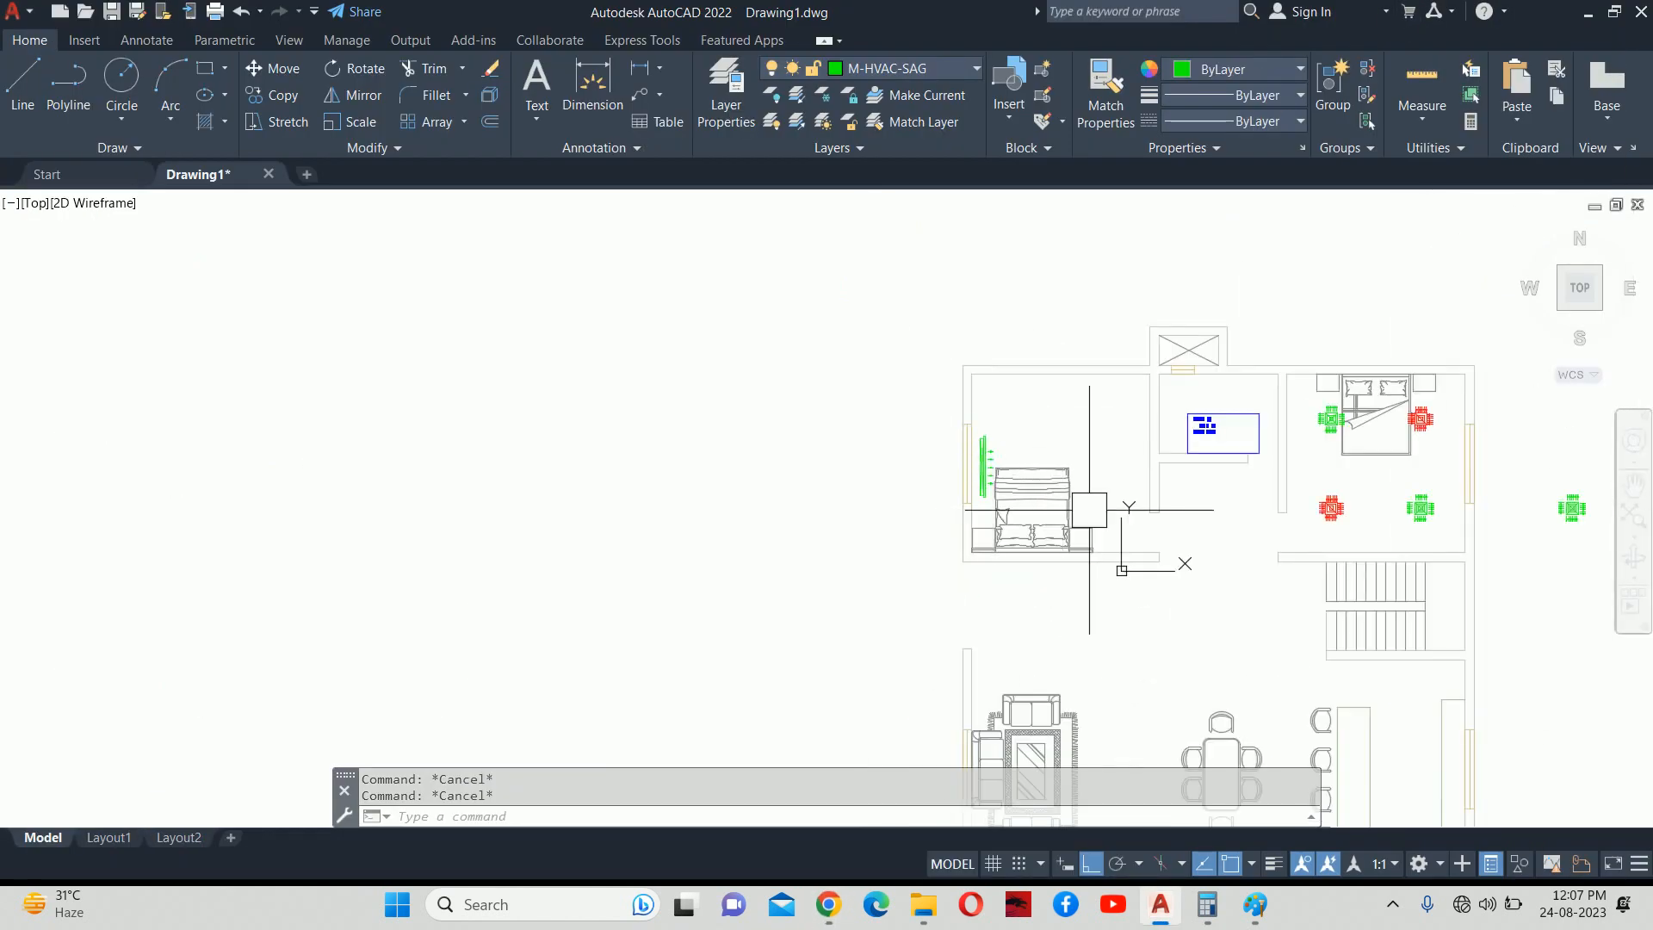
Delete the stray blue polyline east of the building.
middle_click_drag(1415, 480, 1268, 445)
left_click(1407, 475)
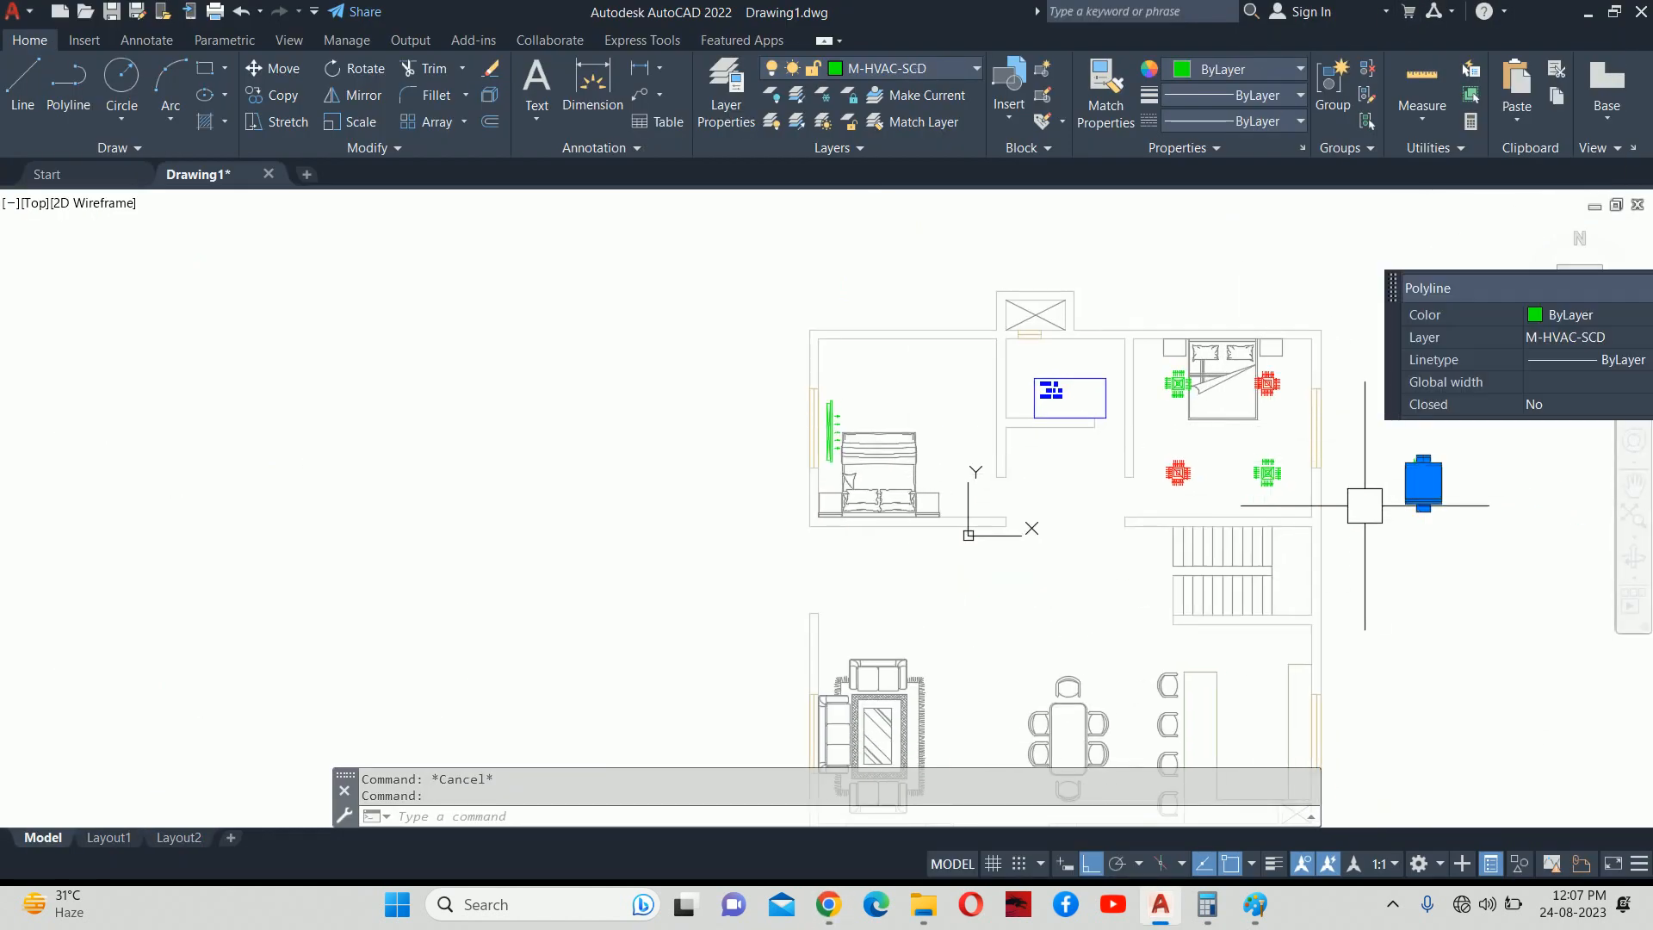
key("Delete")
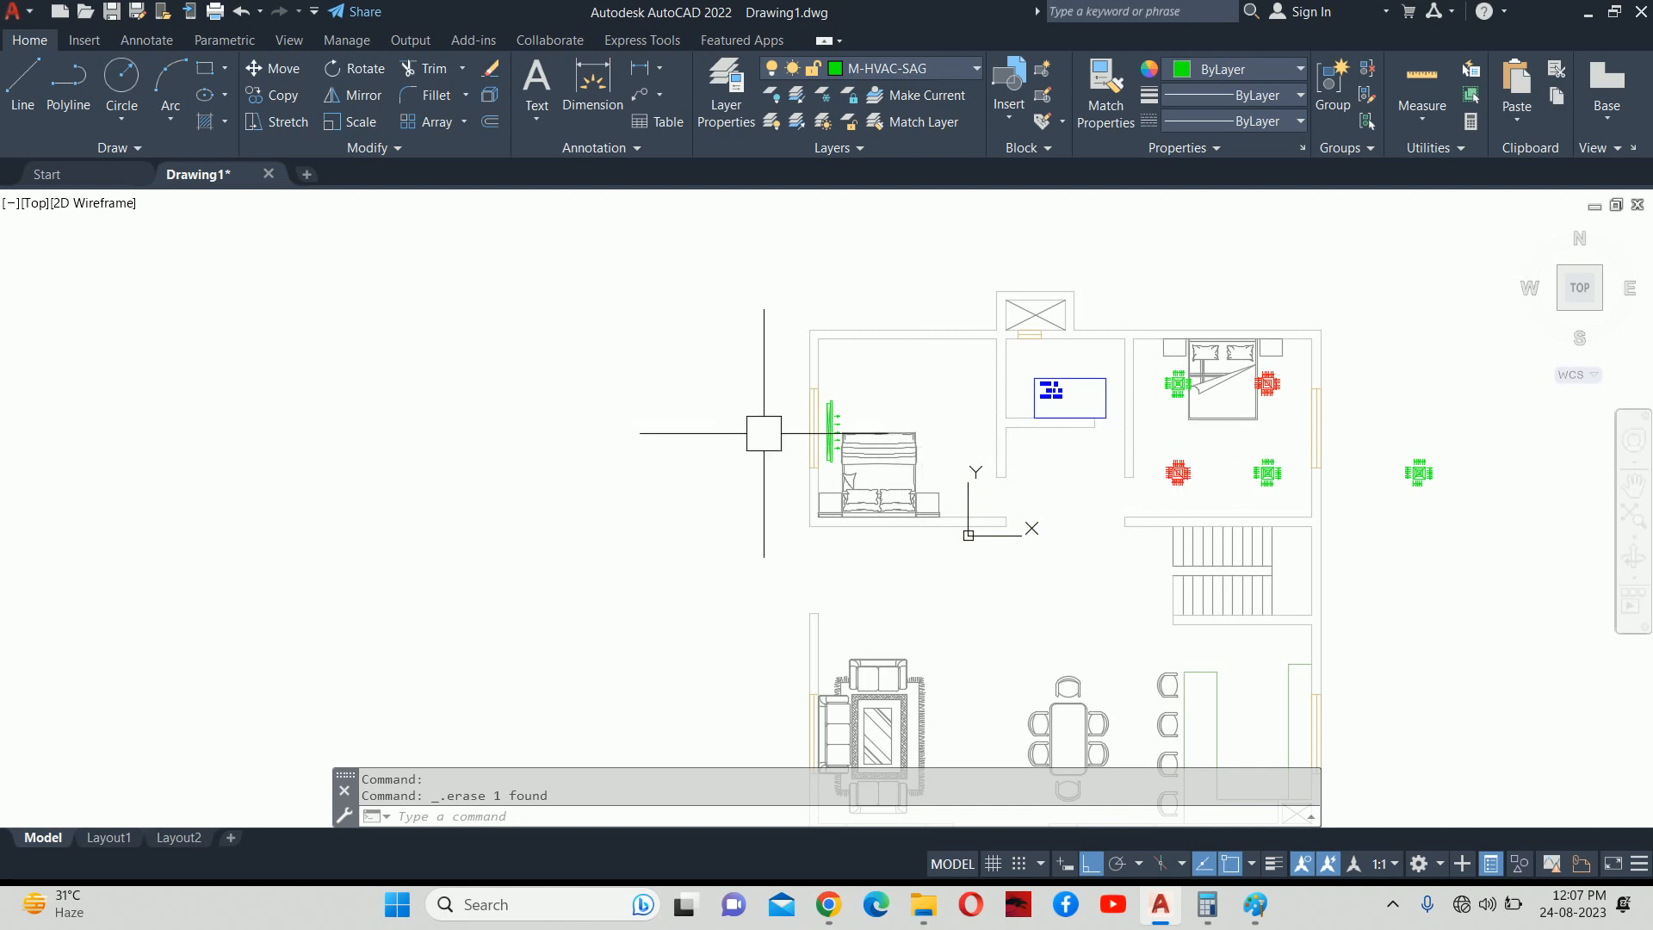
Change the AHU tag's TR attribute from 5 to 4 TR.
scroll(998, 388, "up", 8)
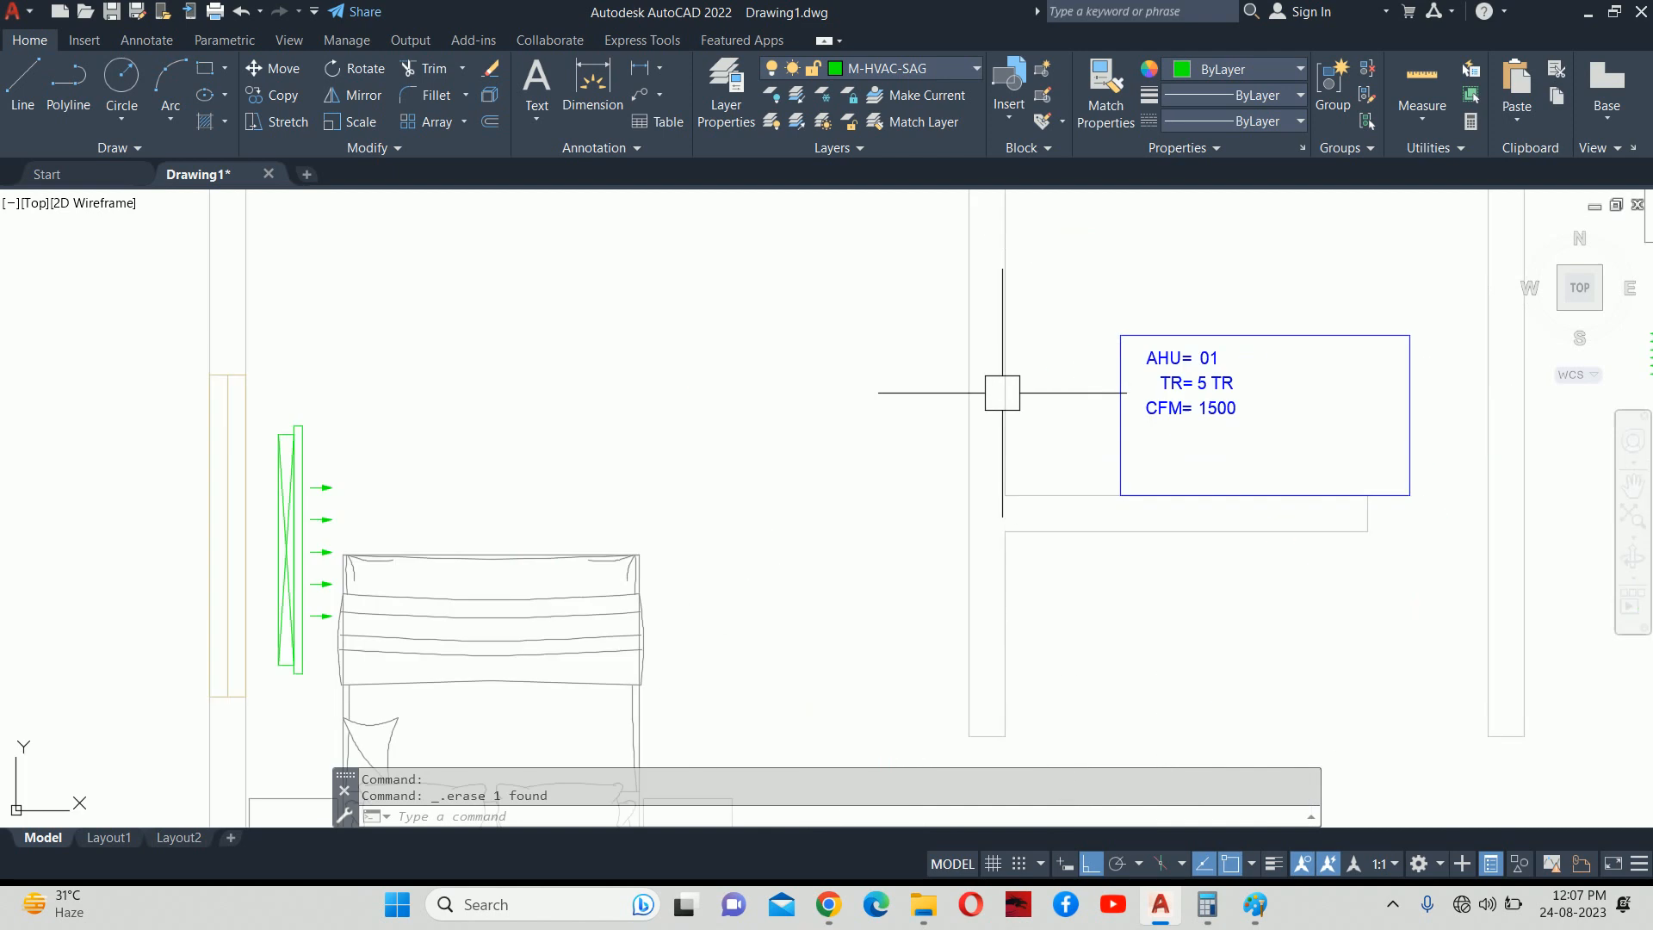
double_click(1274, 370)
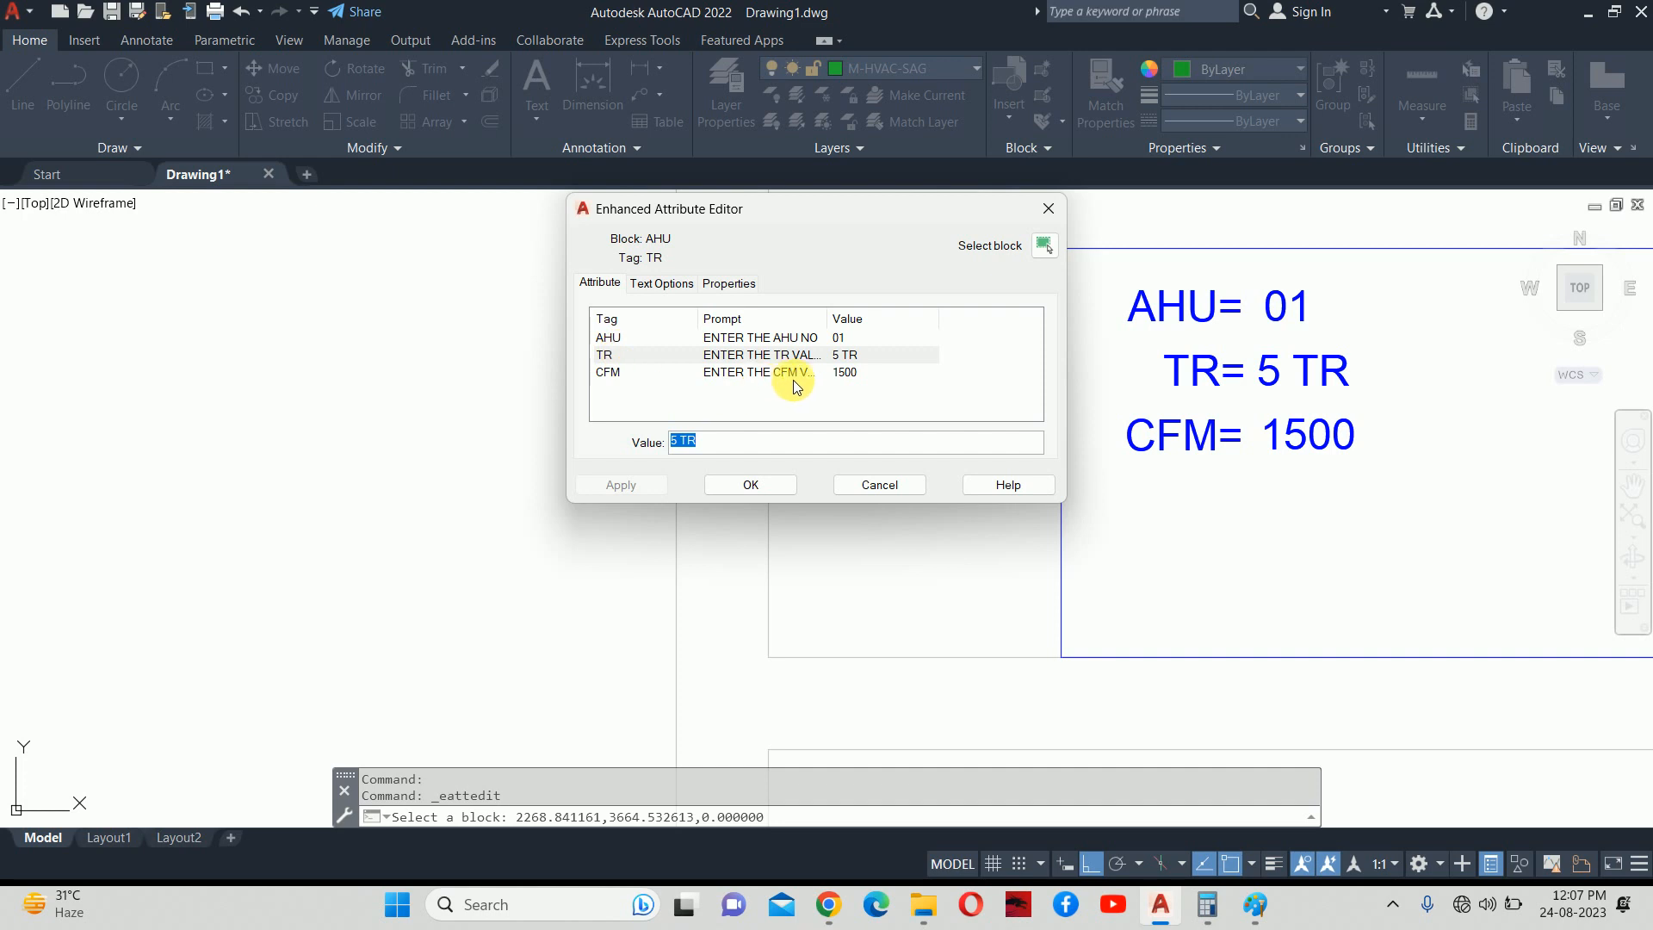
left_click_drag(677, 440, 602, 431)
type("4")
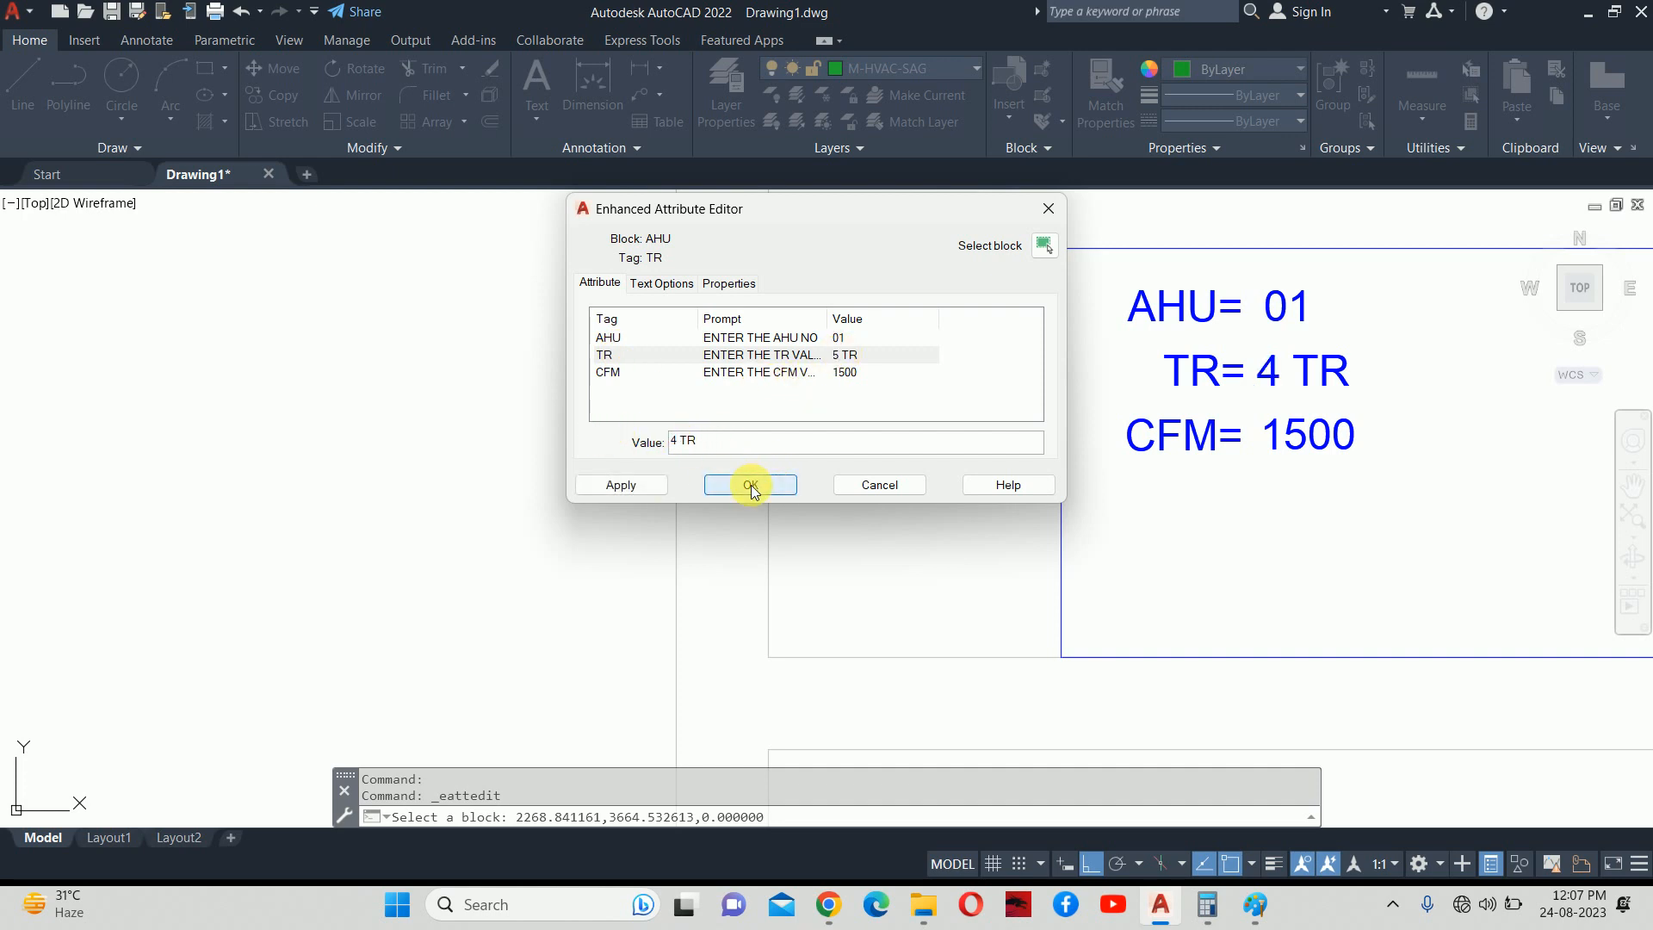
left_click(751, 483)
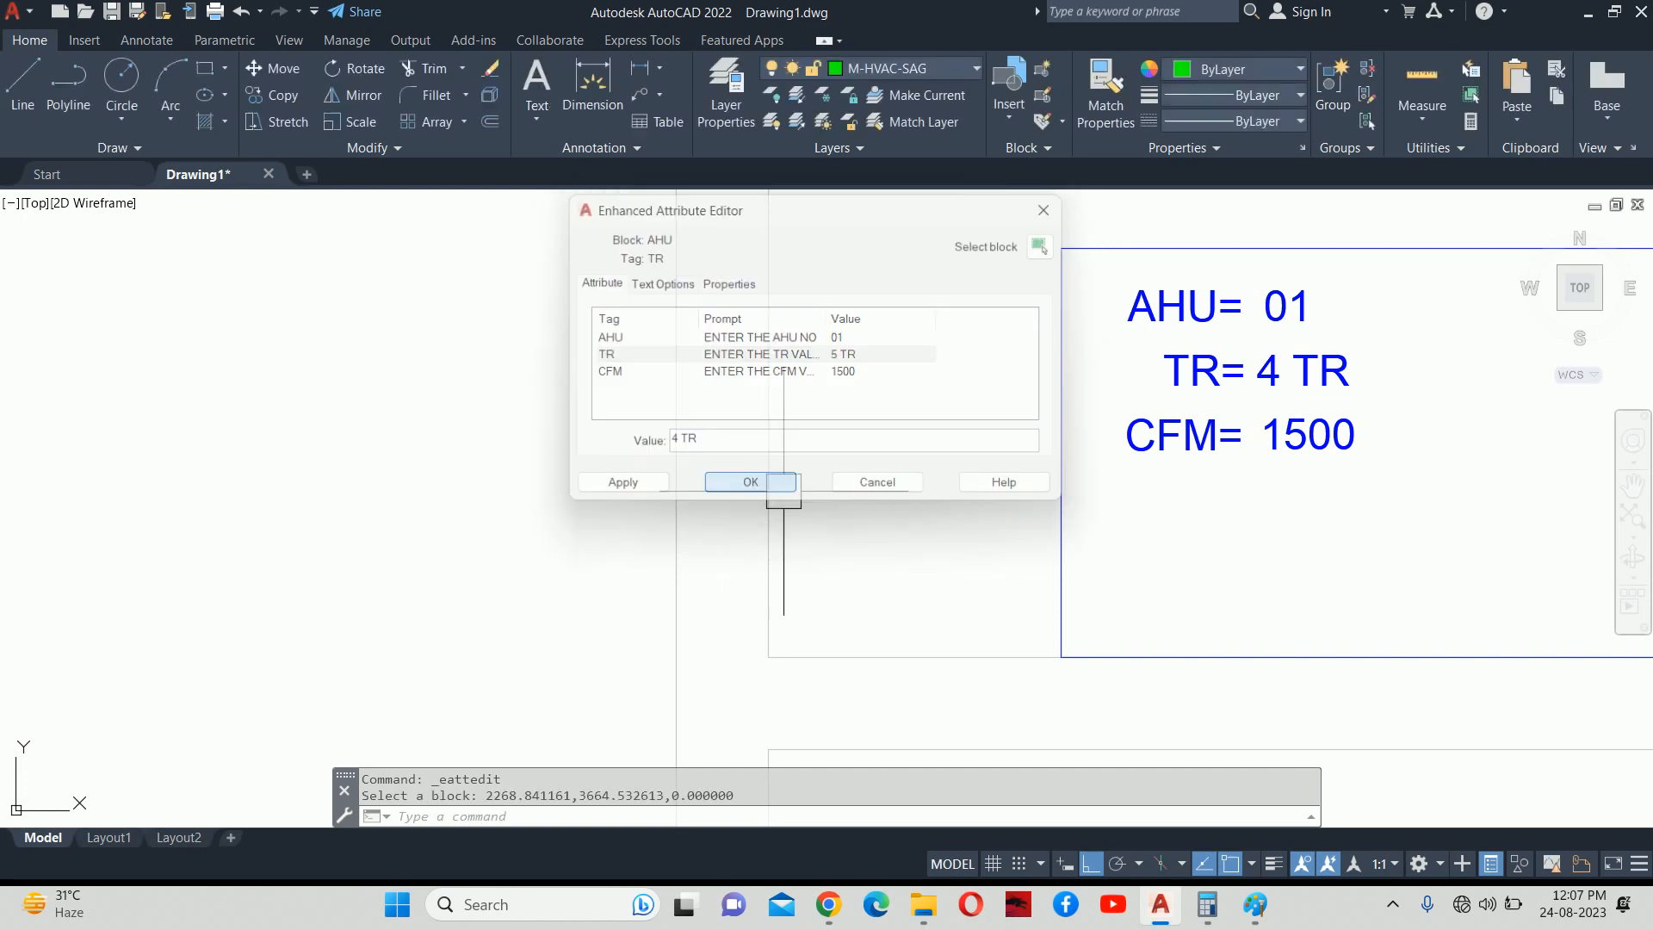
Set the AHU tag's CFM attribute to 1600 and close the attribute editor.
double_click(1300, 437)
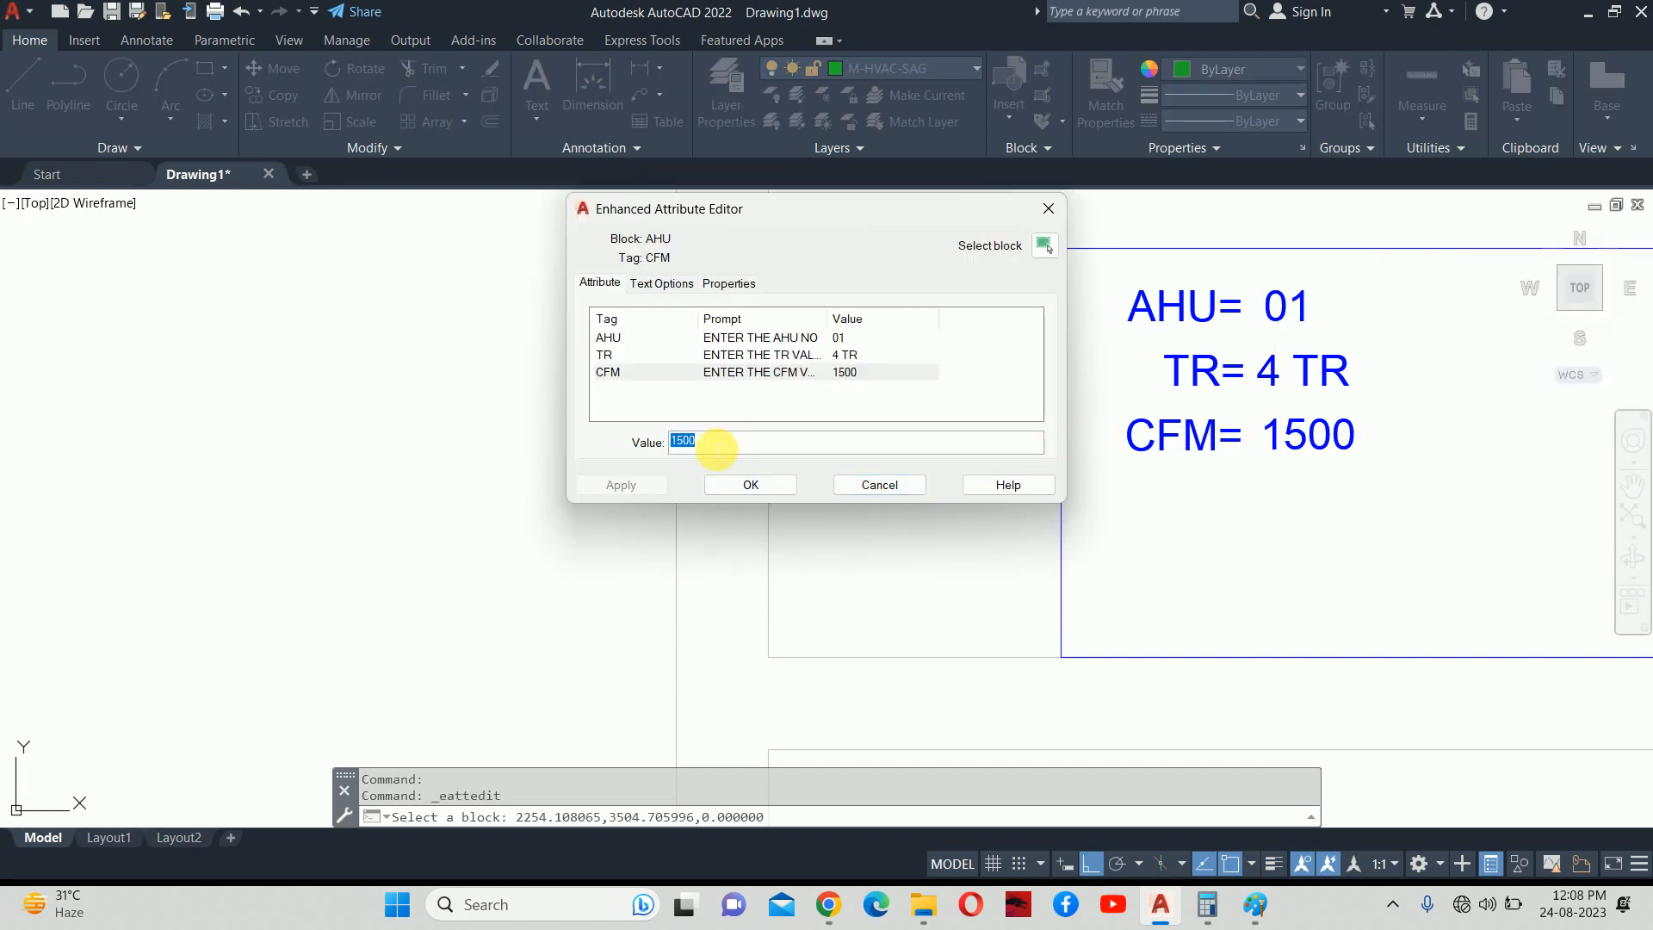
type("1600")
left_click(620, 485)
left_click(750, 484)
key("Escape")
scroll(1127, 469, "down", 6)
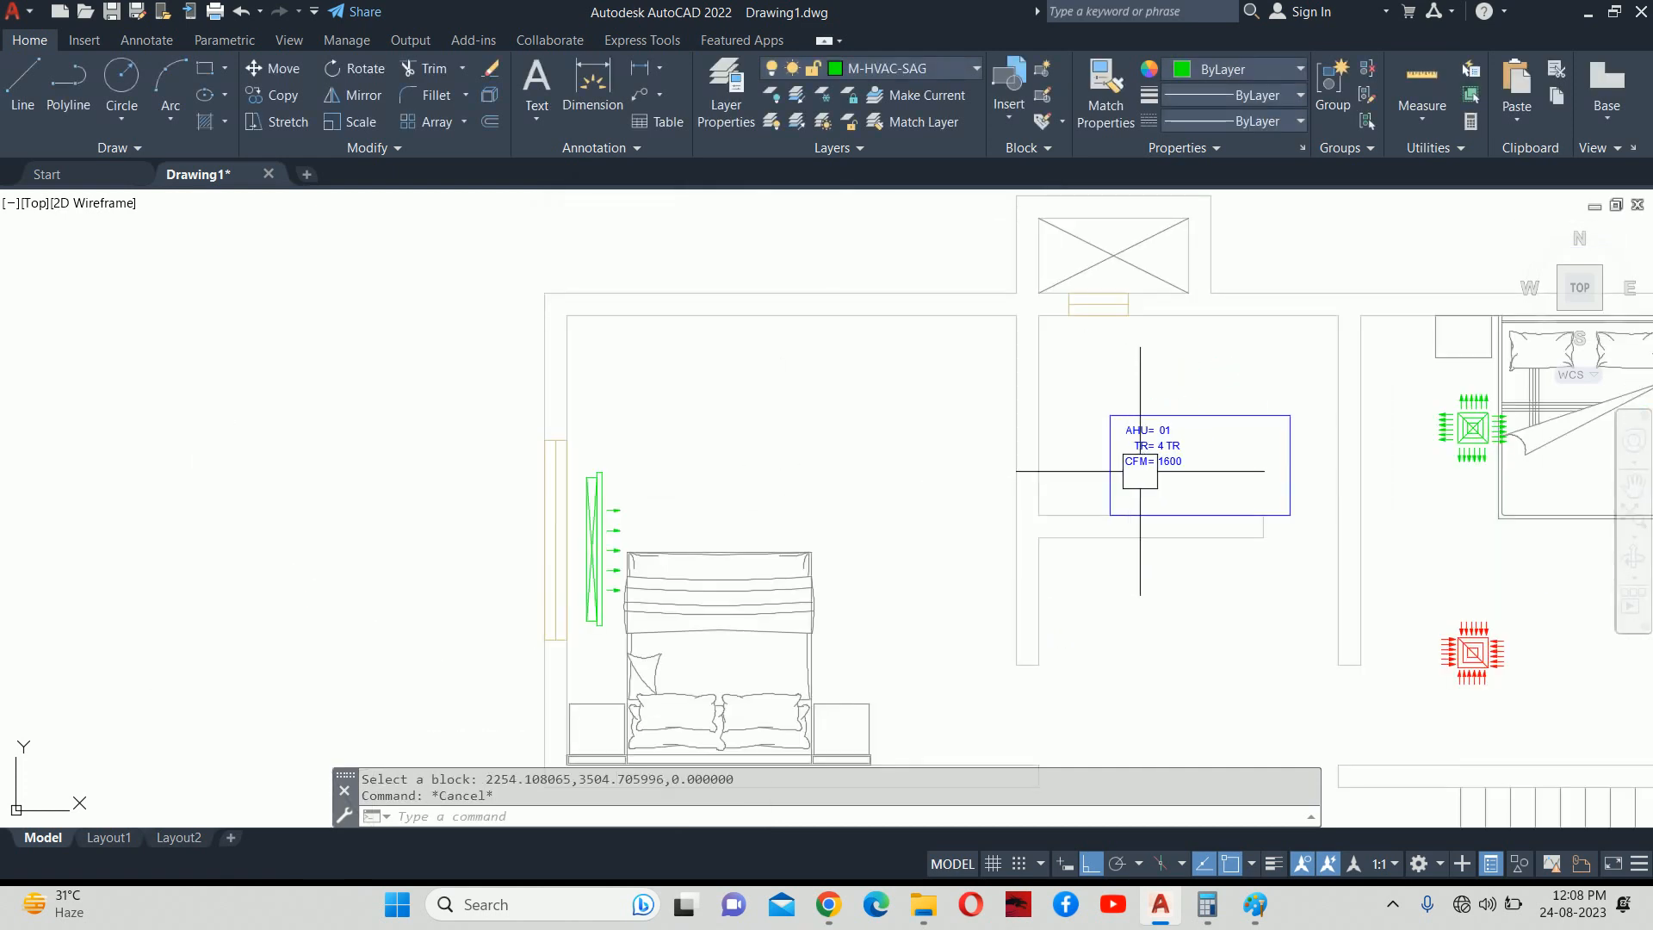
scroll(1168, 467, "up", 6)
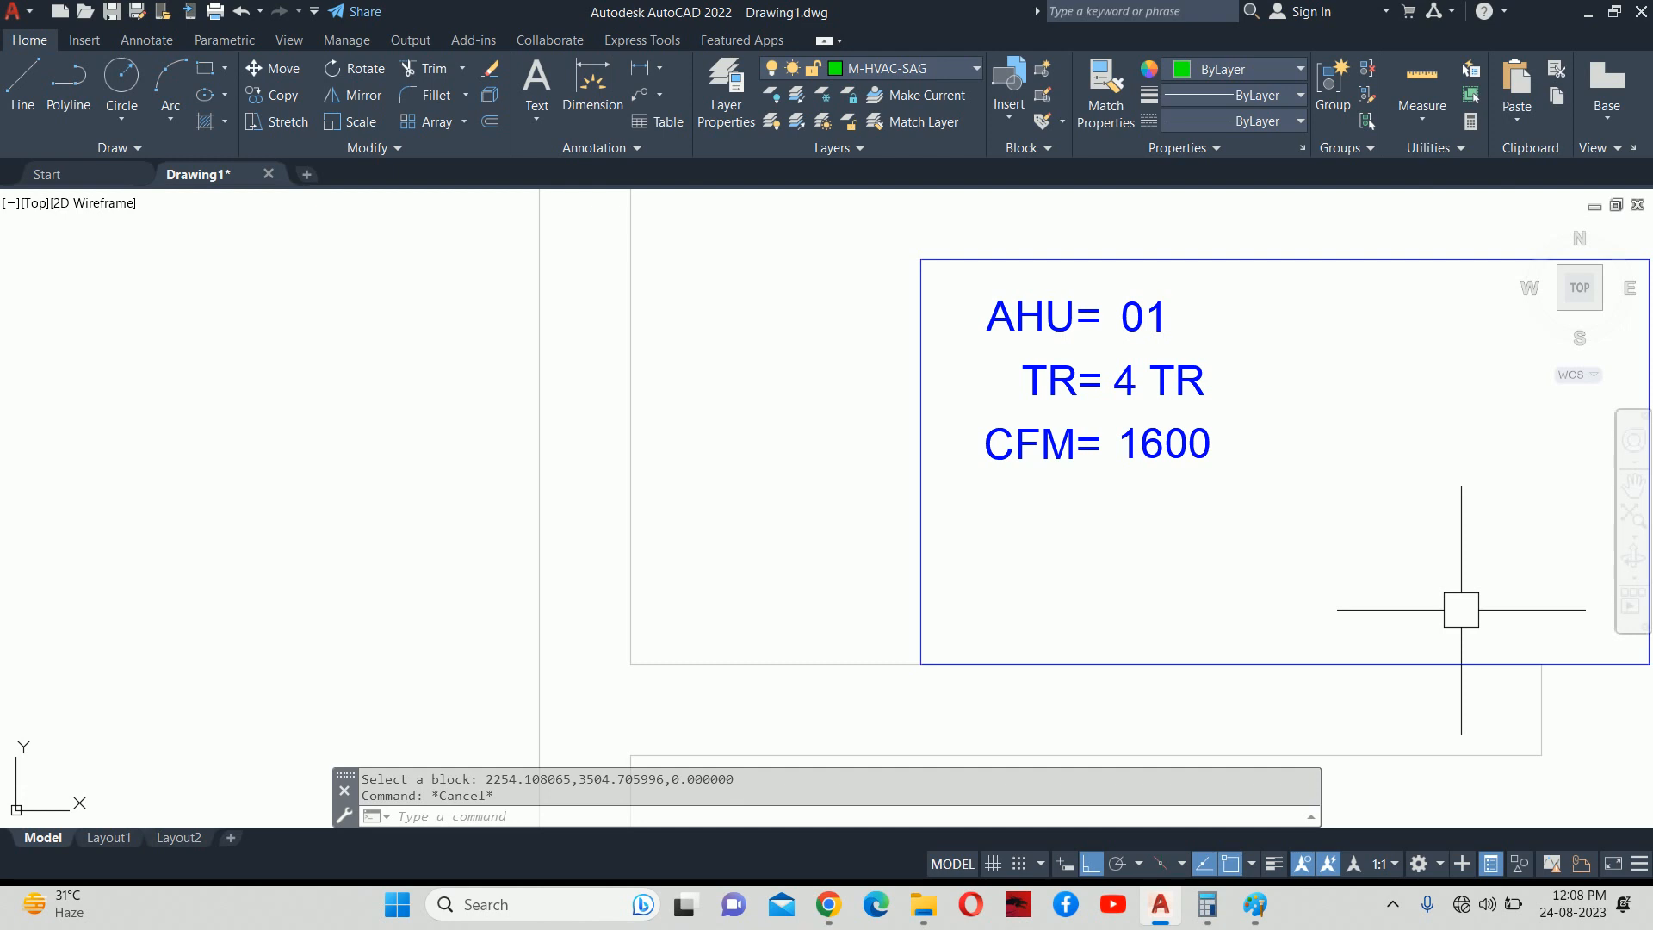
scroll(1111, 482, "down", 8)
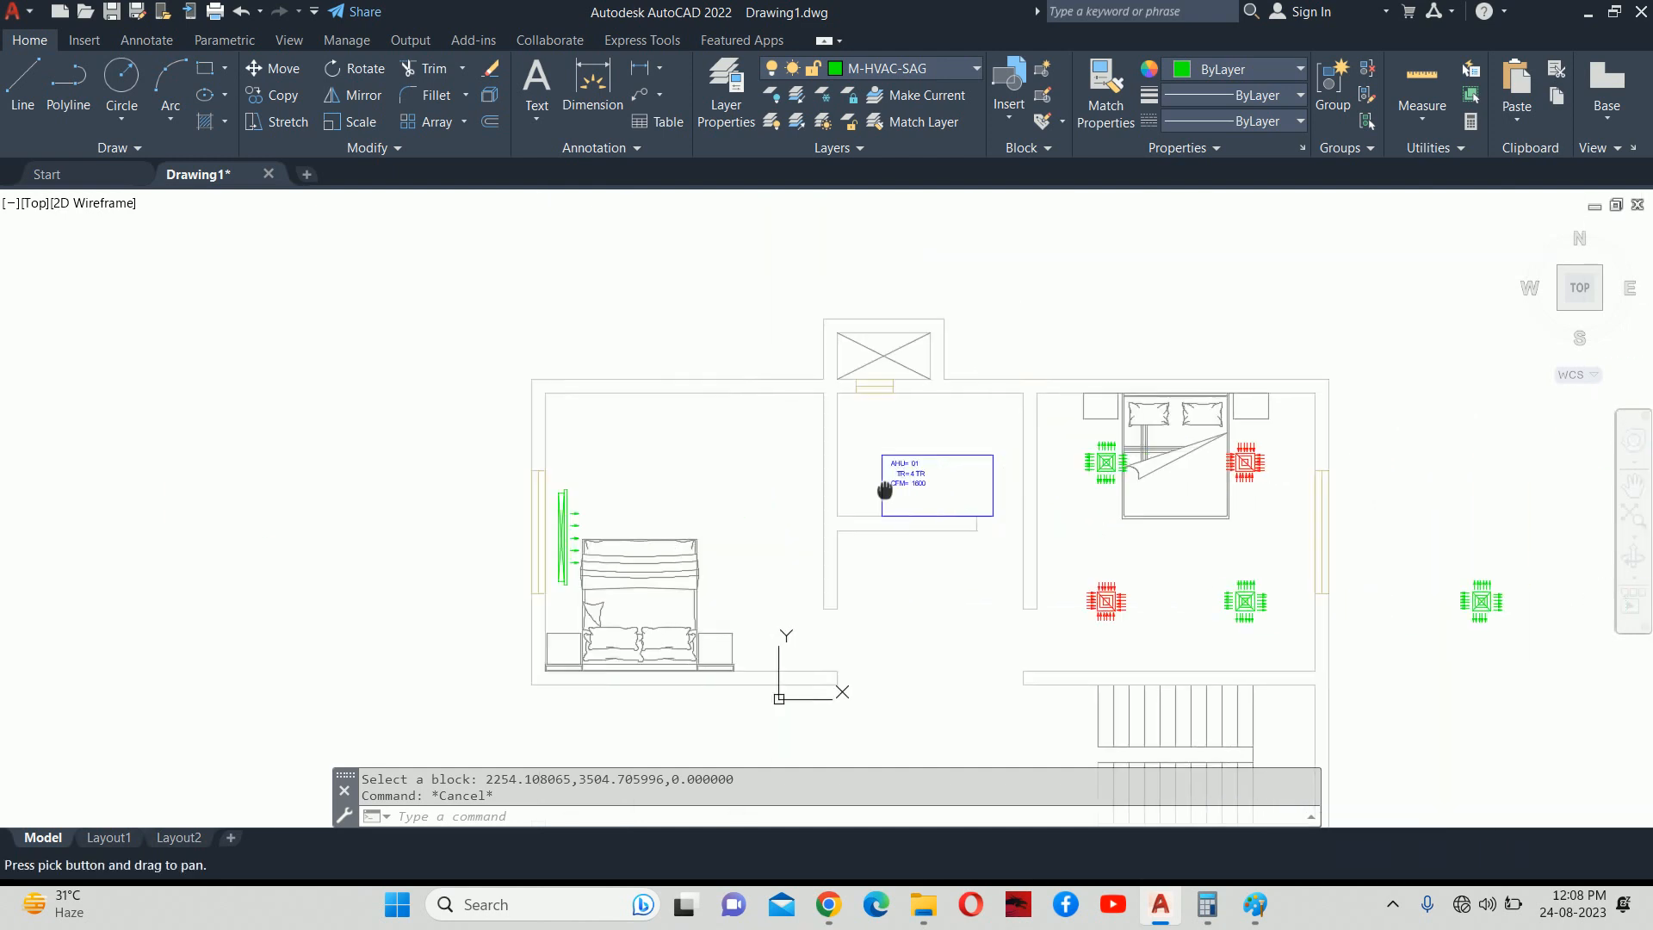
mouse_move(847, 483)
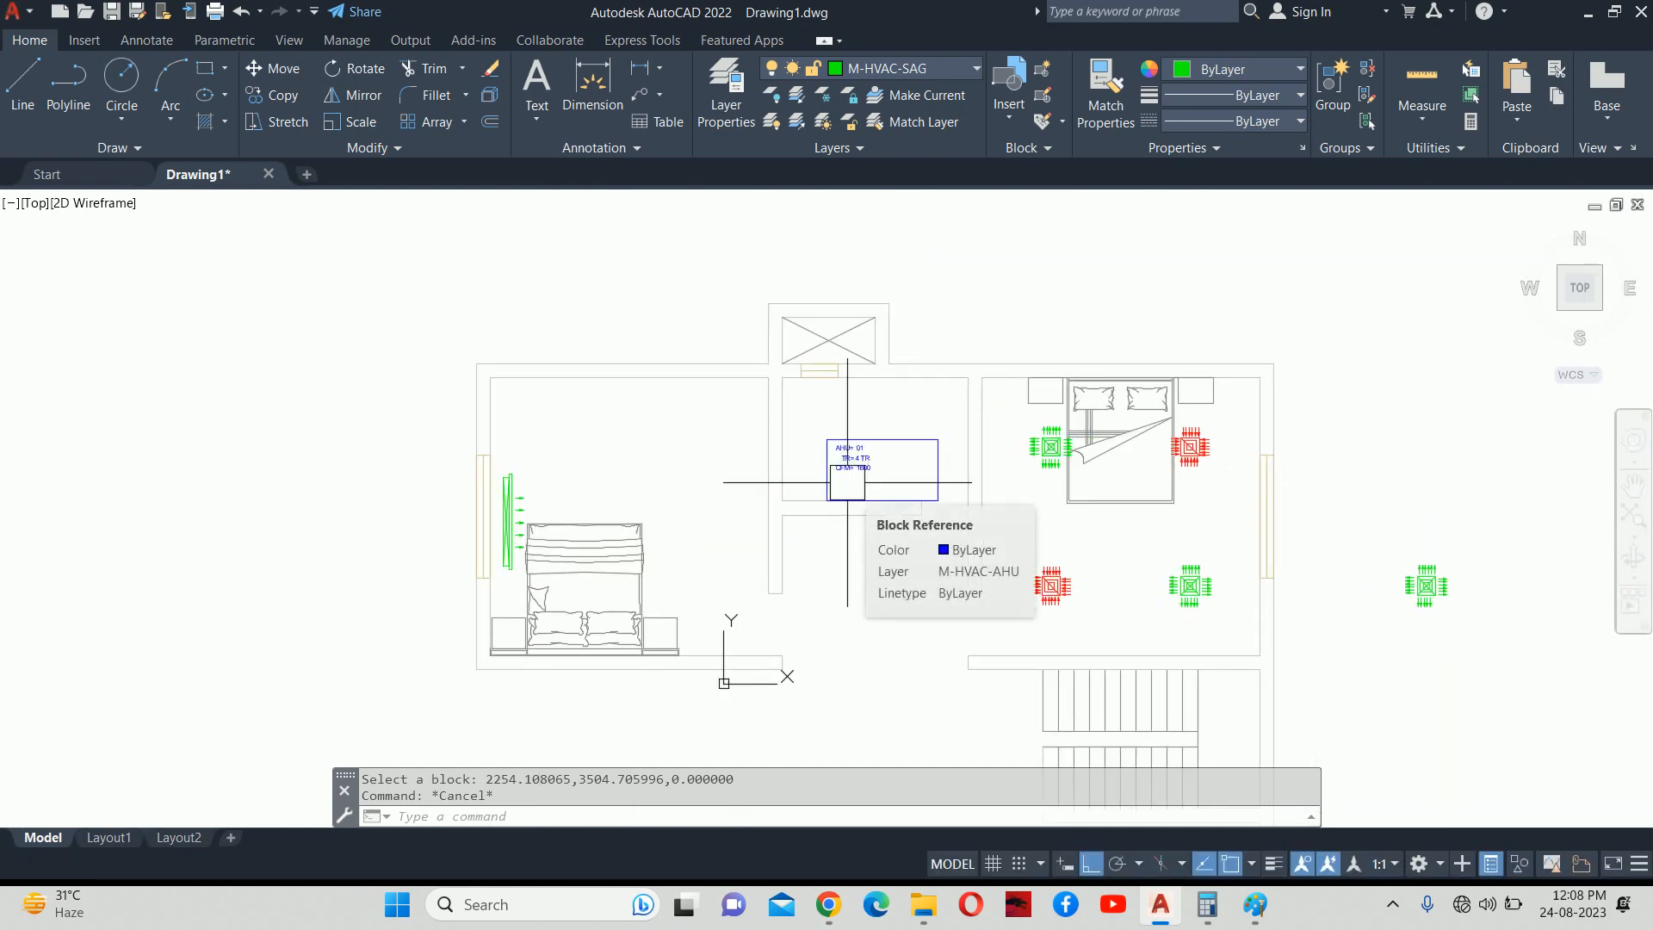
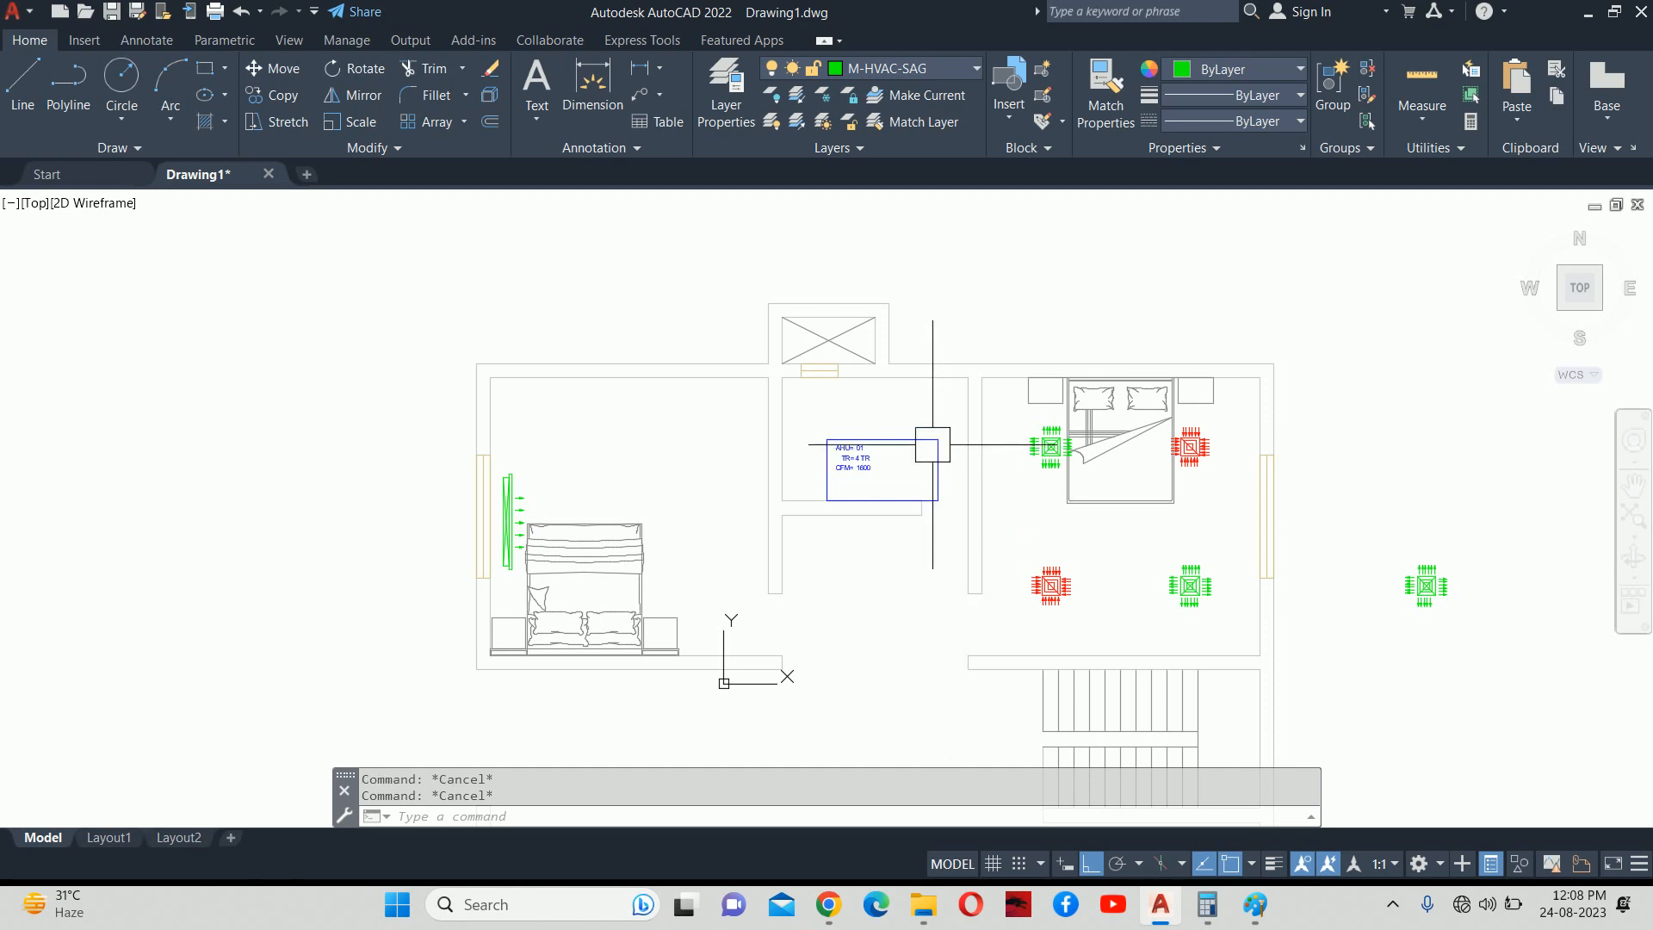
Move the AHU 01 data box (4 TR, 1600 CFM) 300 units straight up.
scroll(934, 448, "up", 4)
left_click(939, 483)
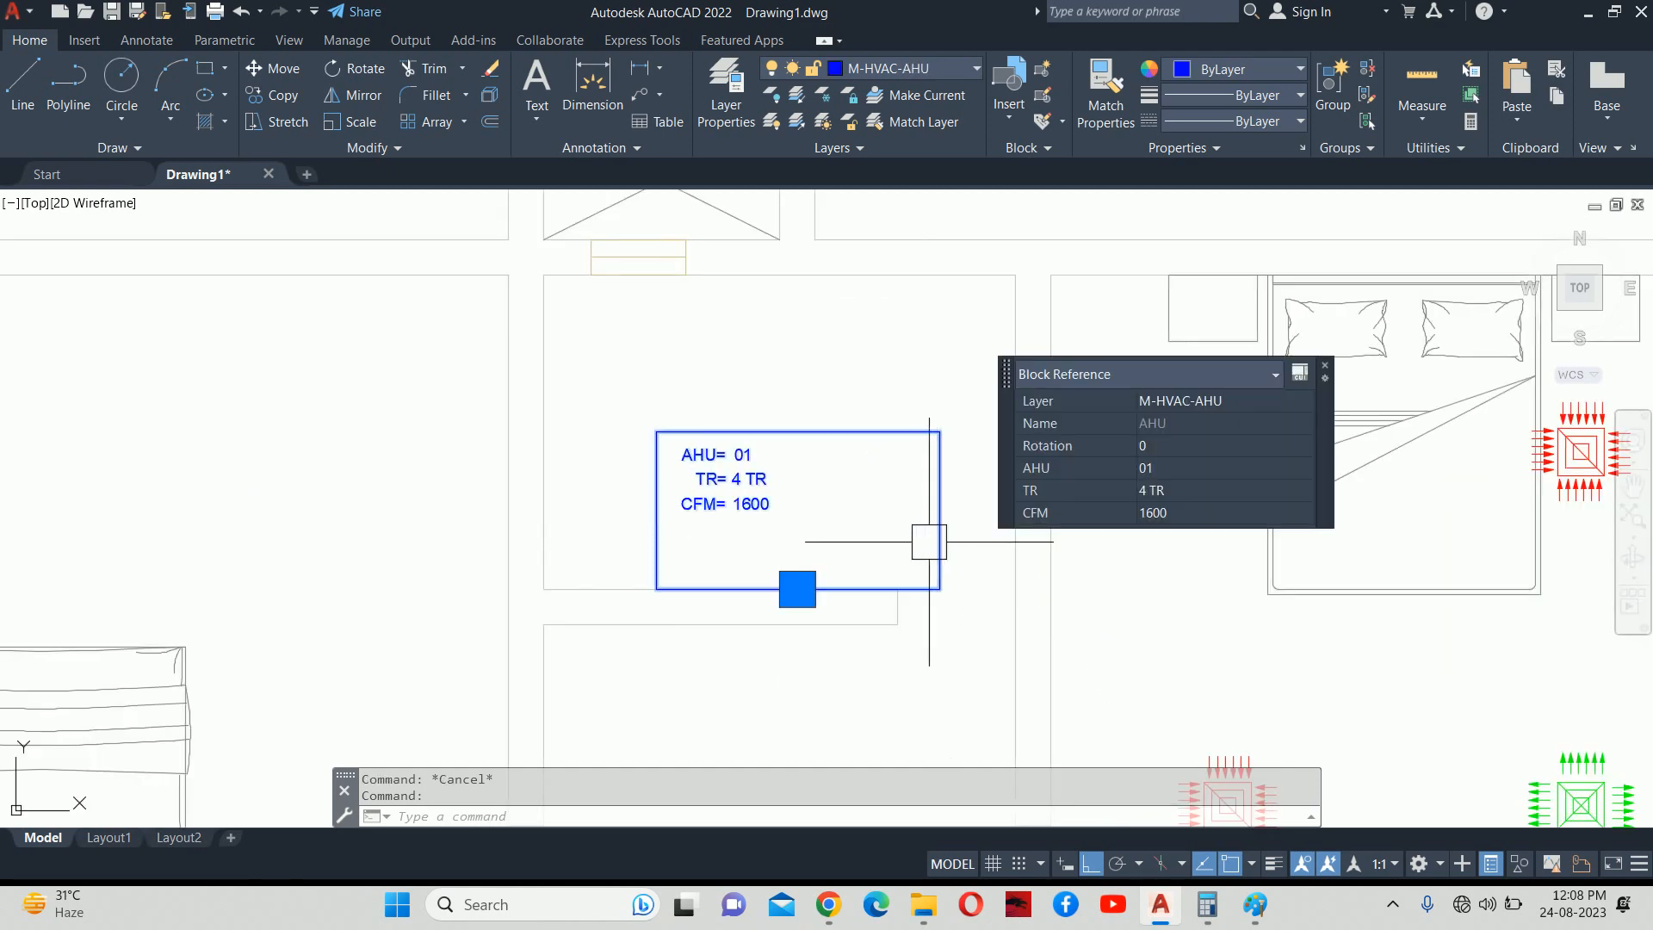
type("M")
key("Return")
left_click(613, 514)
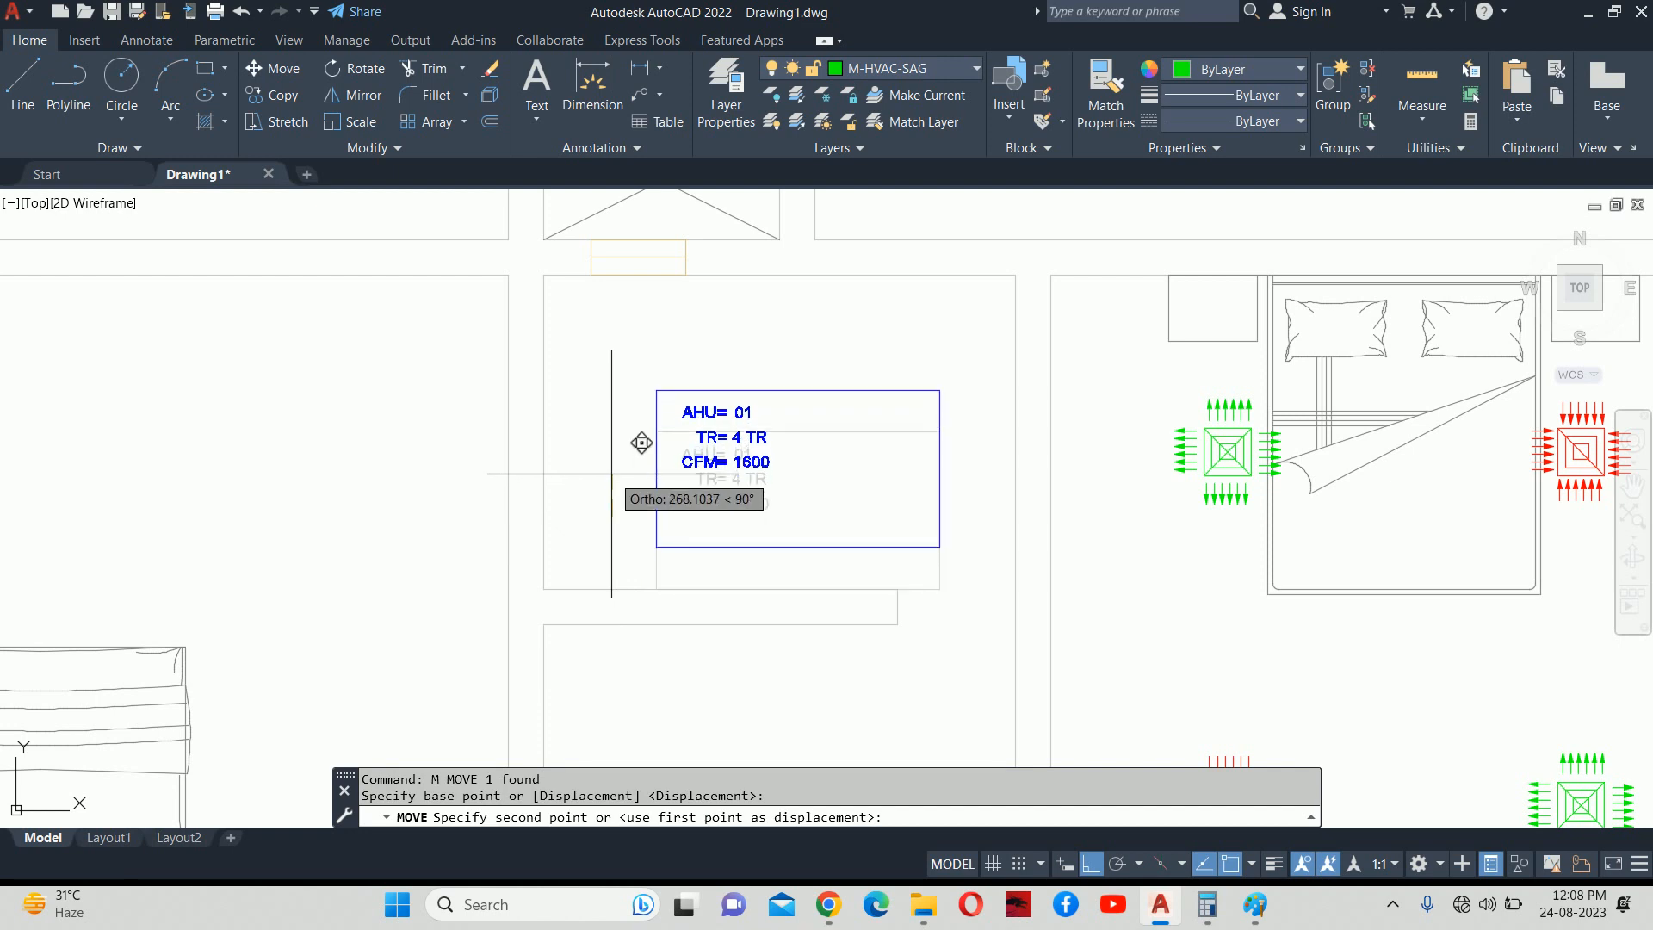
type("00")
key("Return")
key("Escape")
key("Escape")
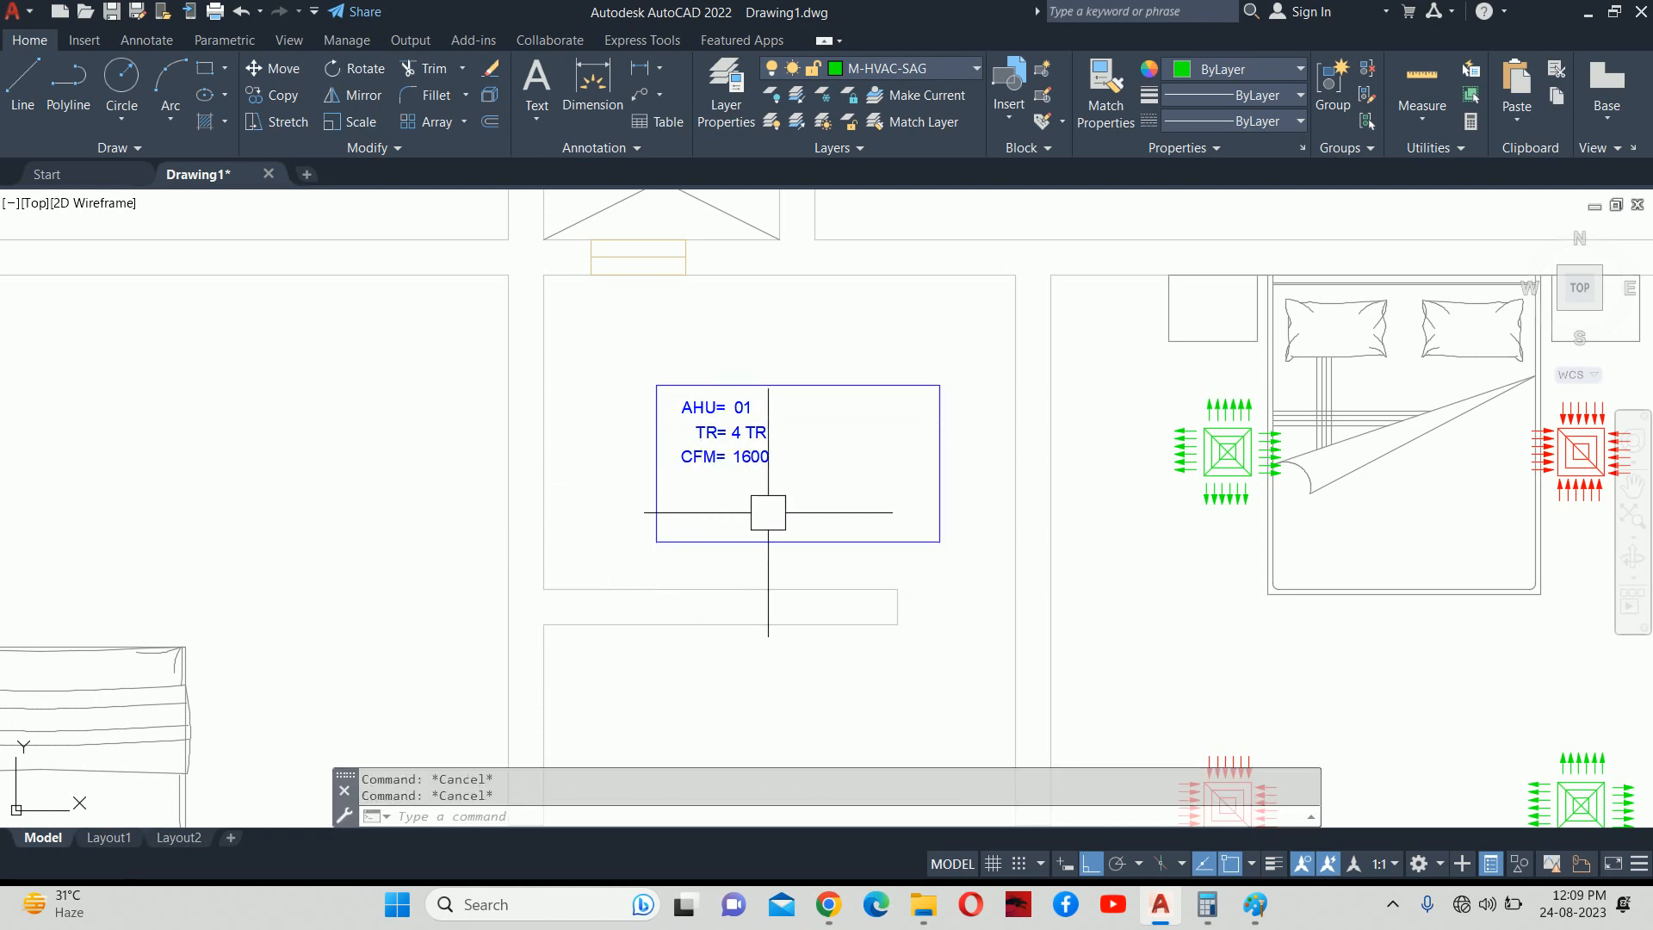
scroll(768, 510, "down", 2)
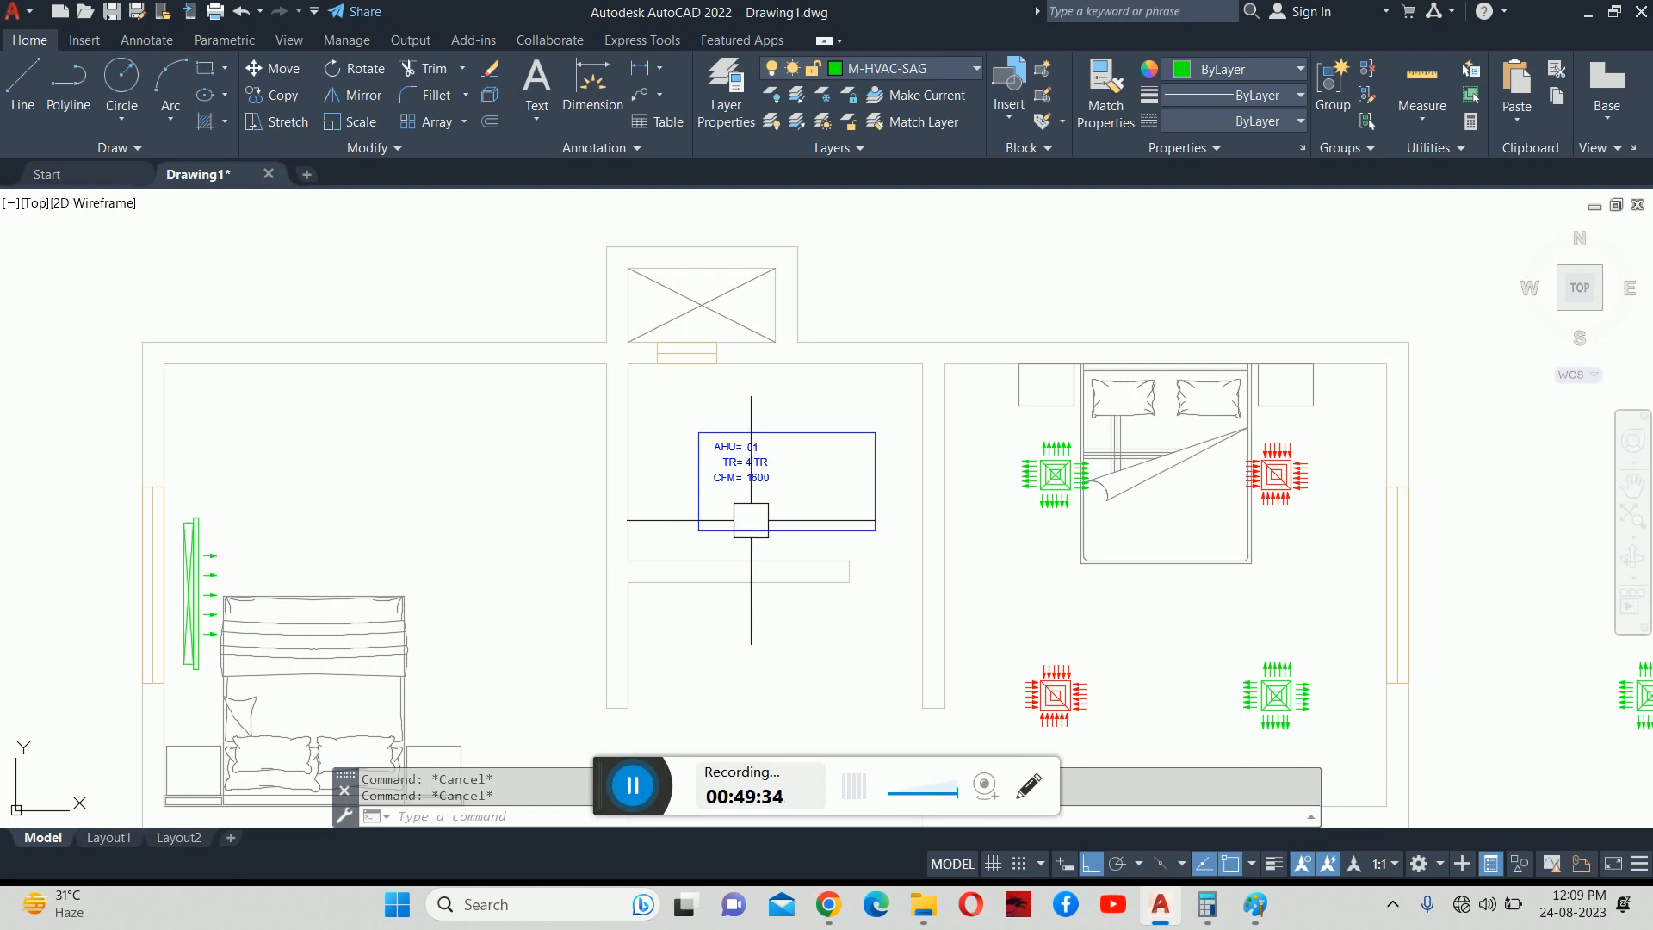
left_click(627, 801)
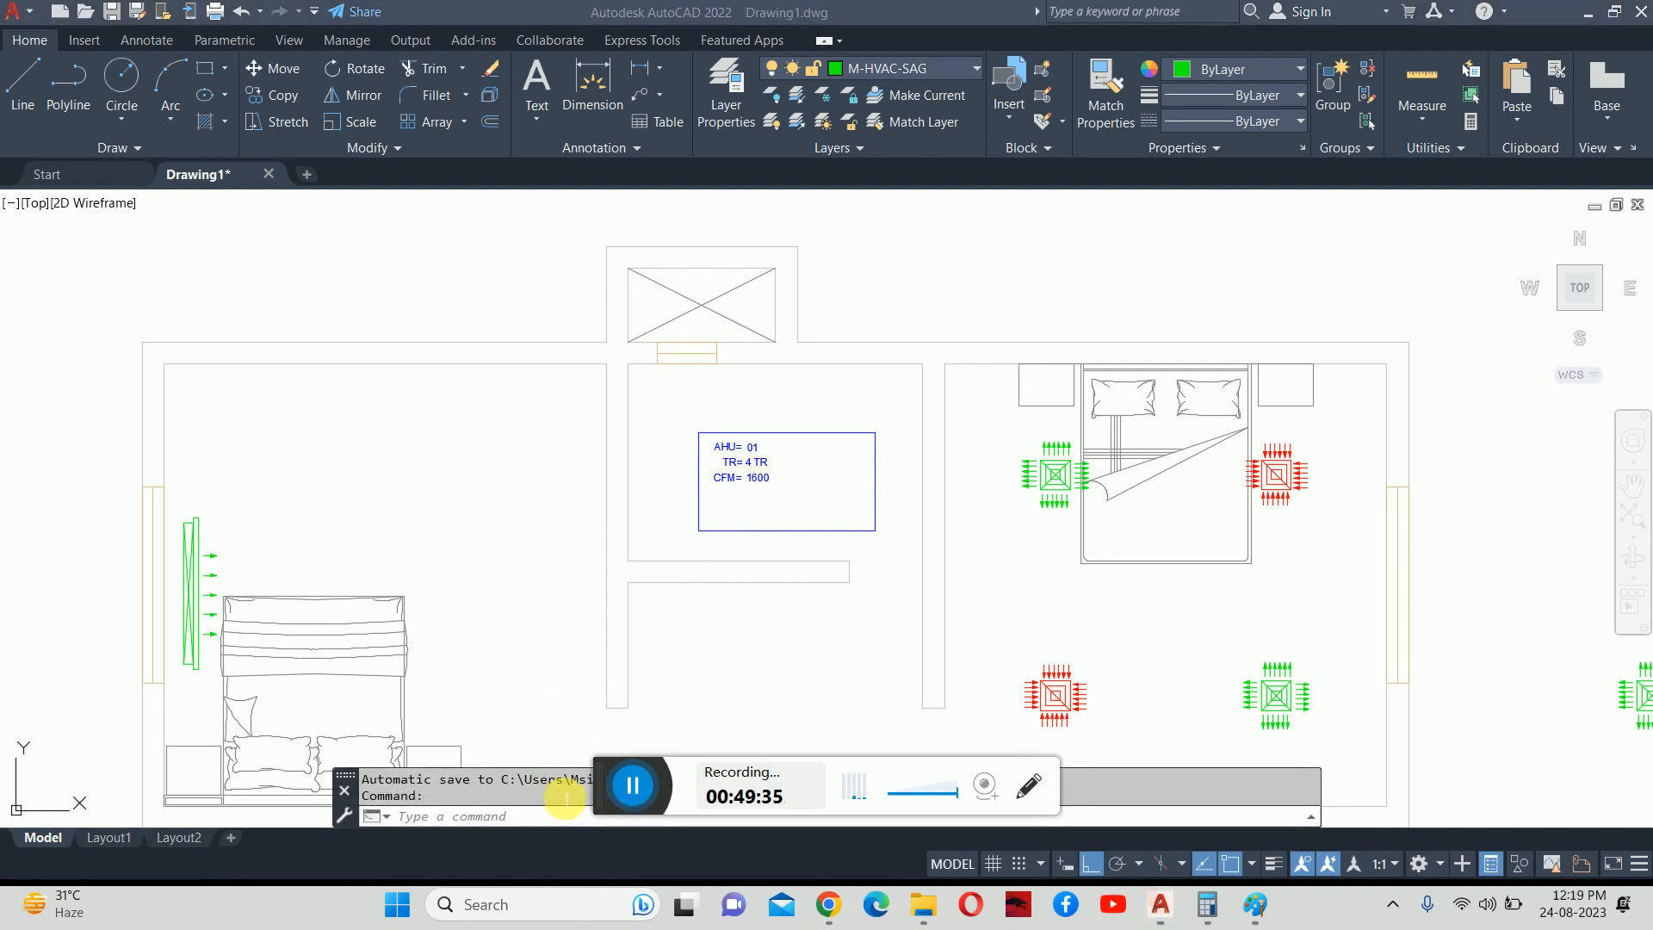
Delete the stray green diffuser outline to the right of the bedroom.
scroll(740, 551, "down", 4)
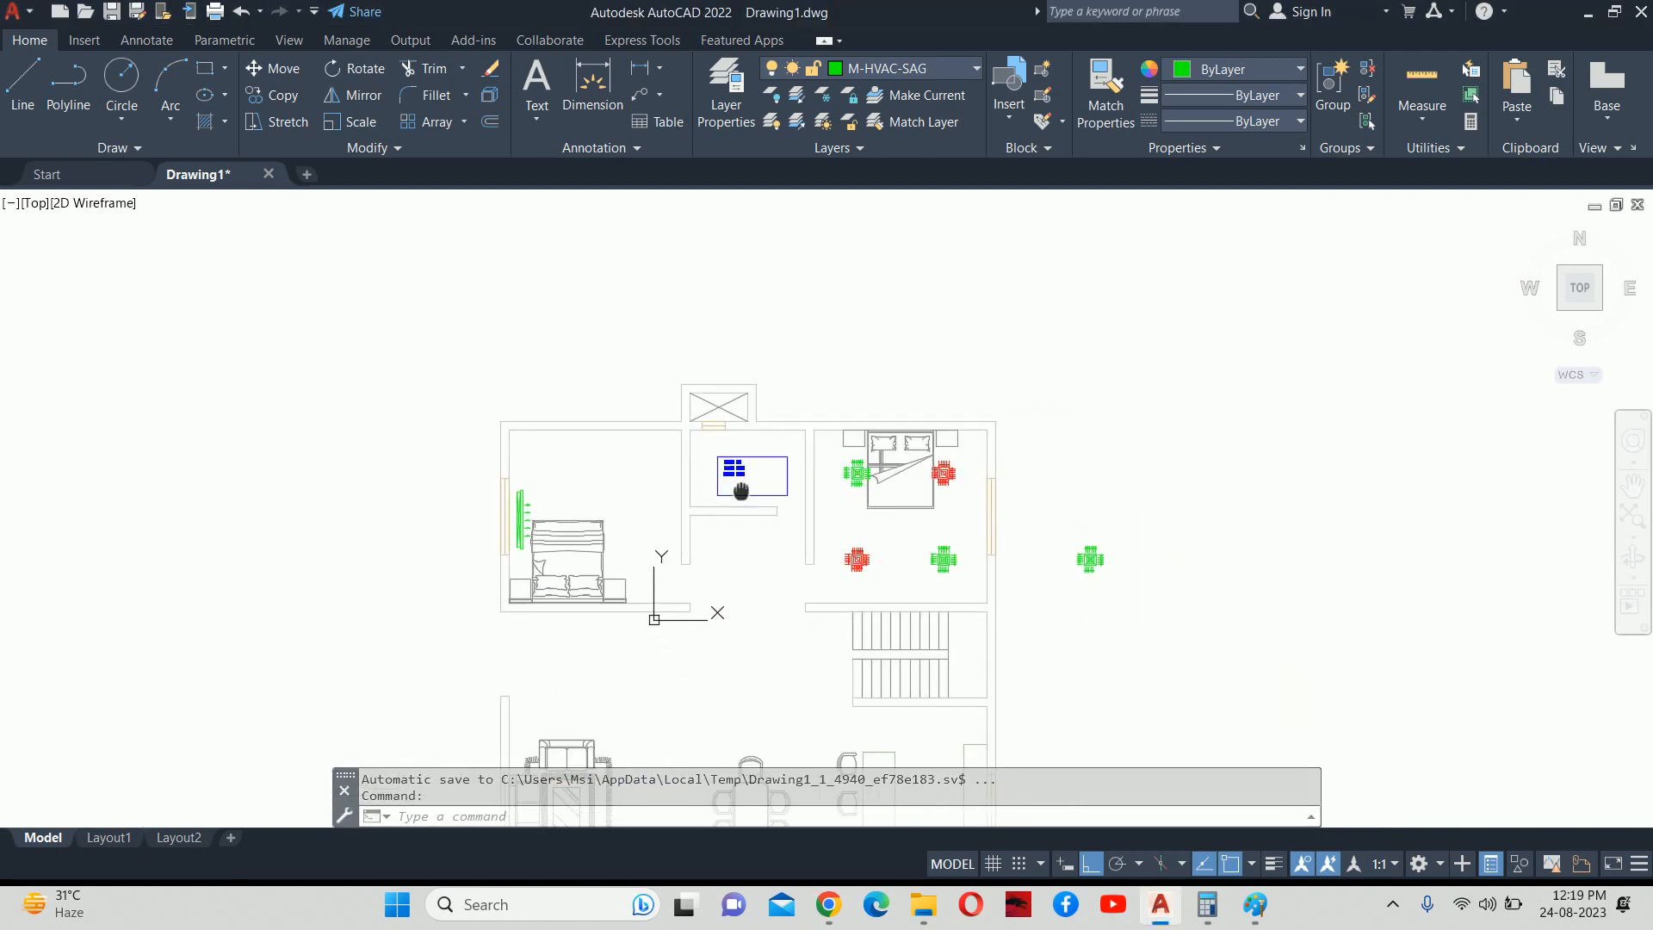
scroll(746, 509, "up", 4)
scroll(960, 546, "down", 2)
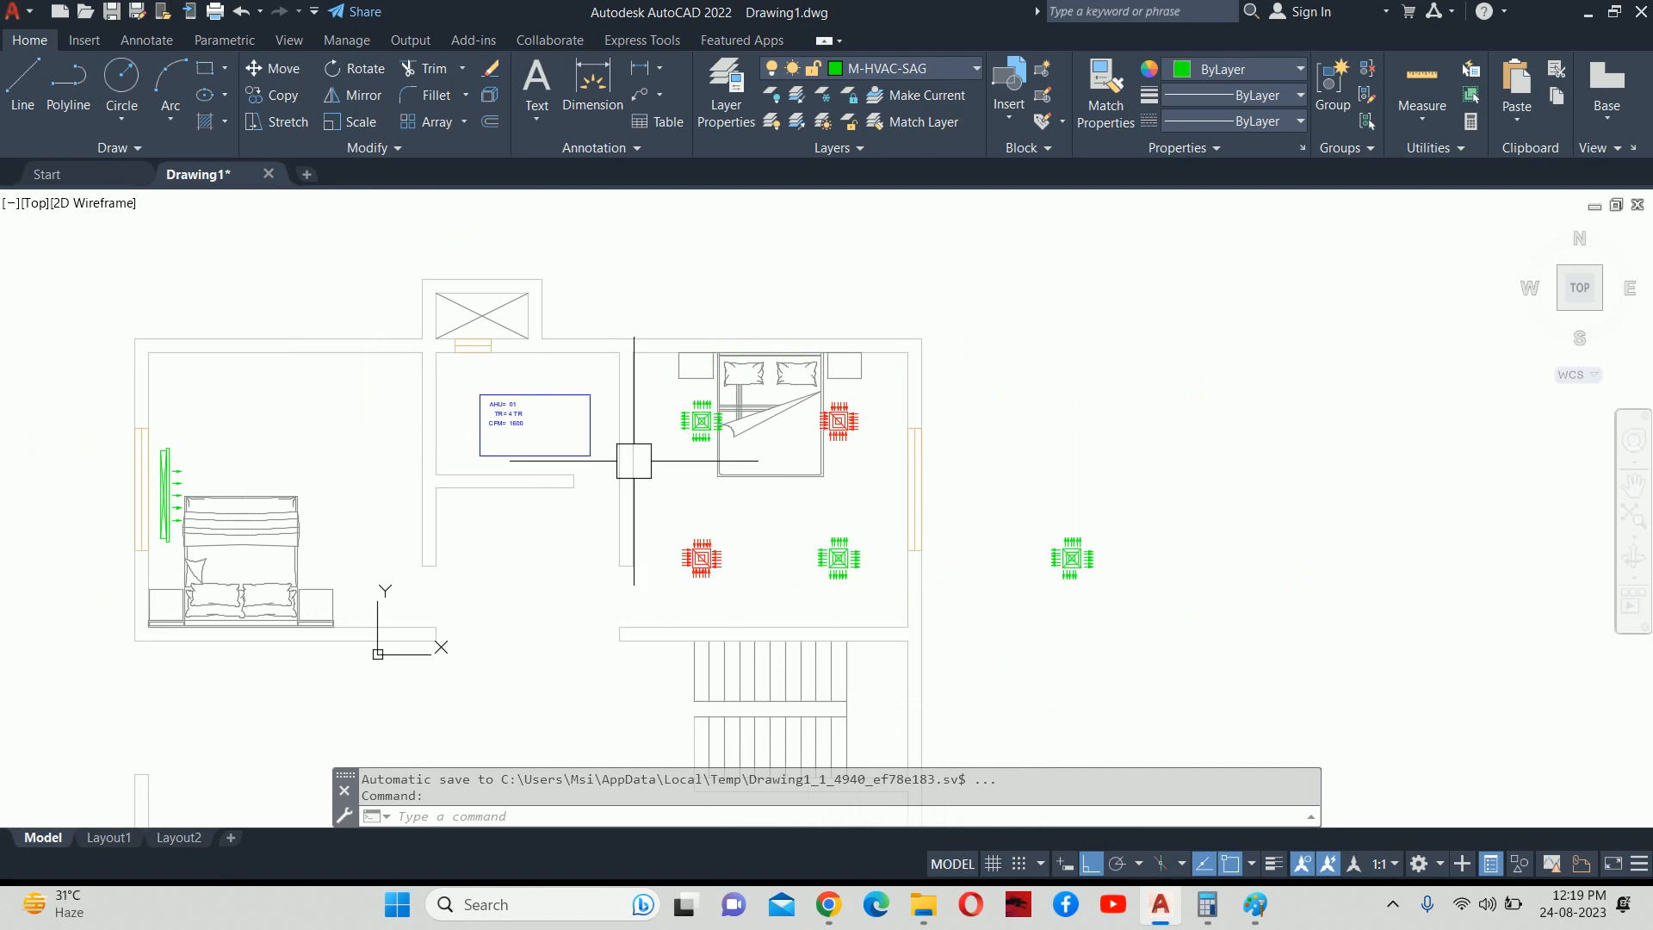
left_click(1069, 560)
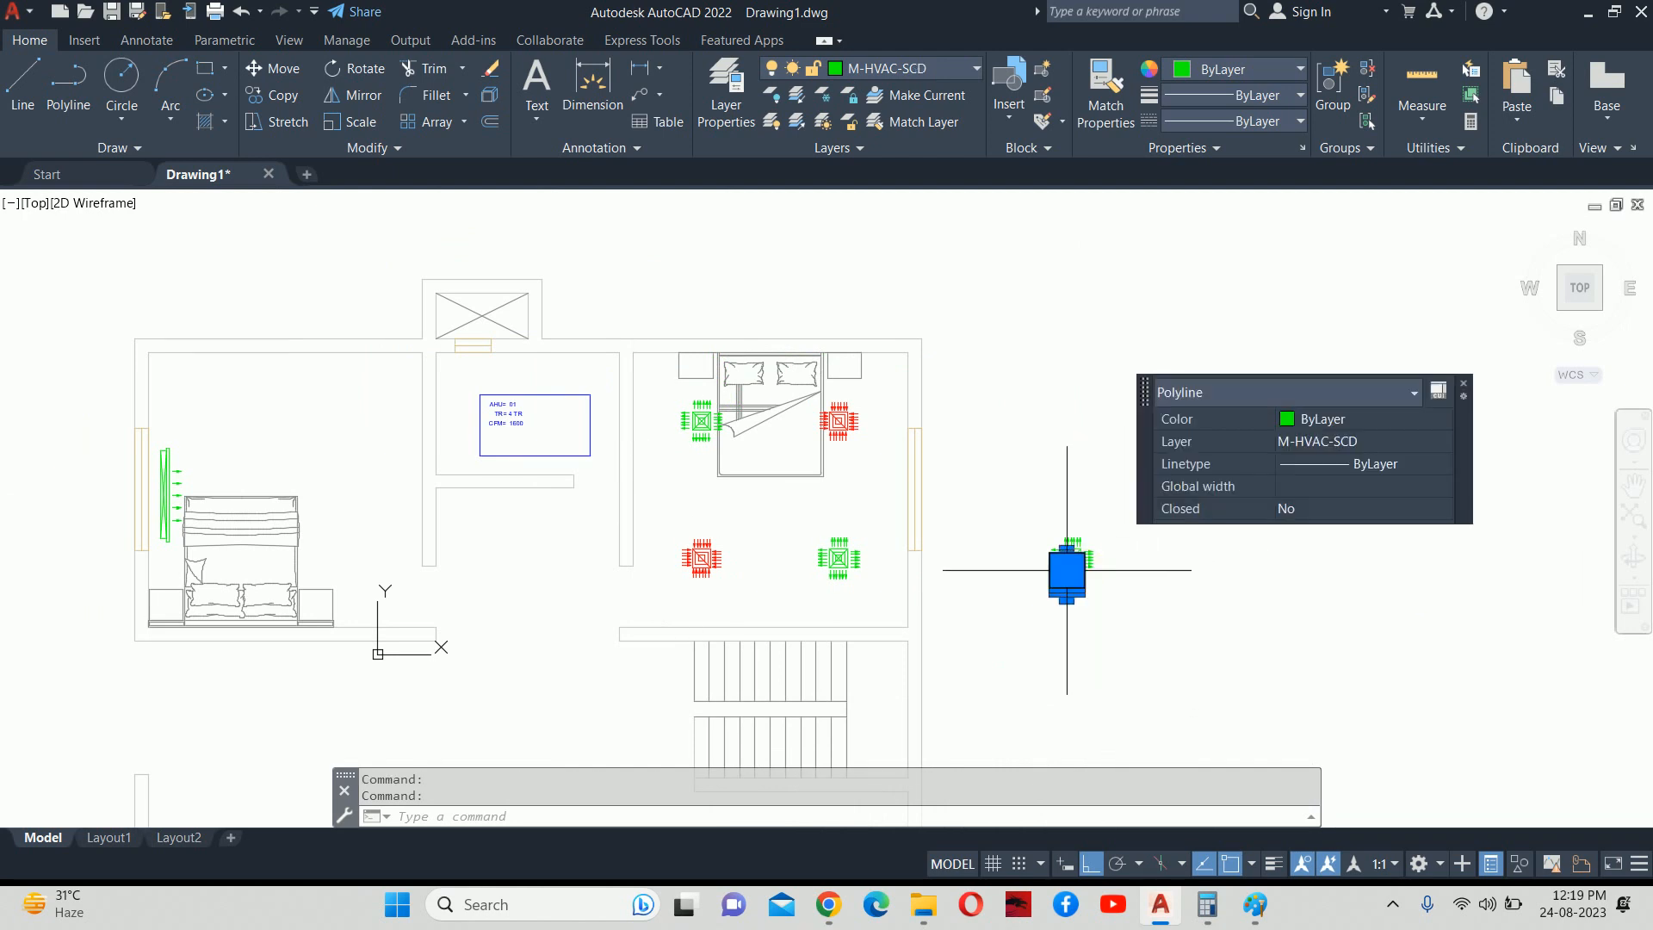
key("Delete")
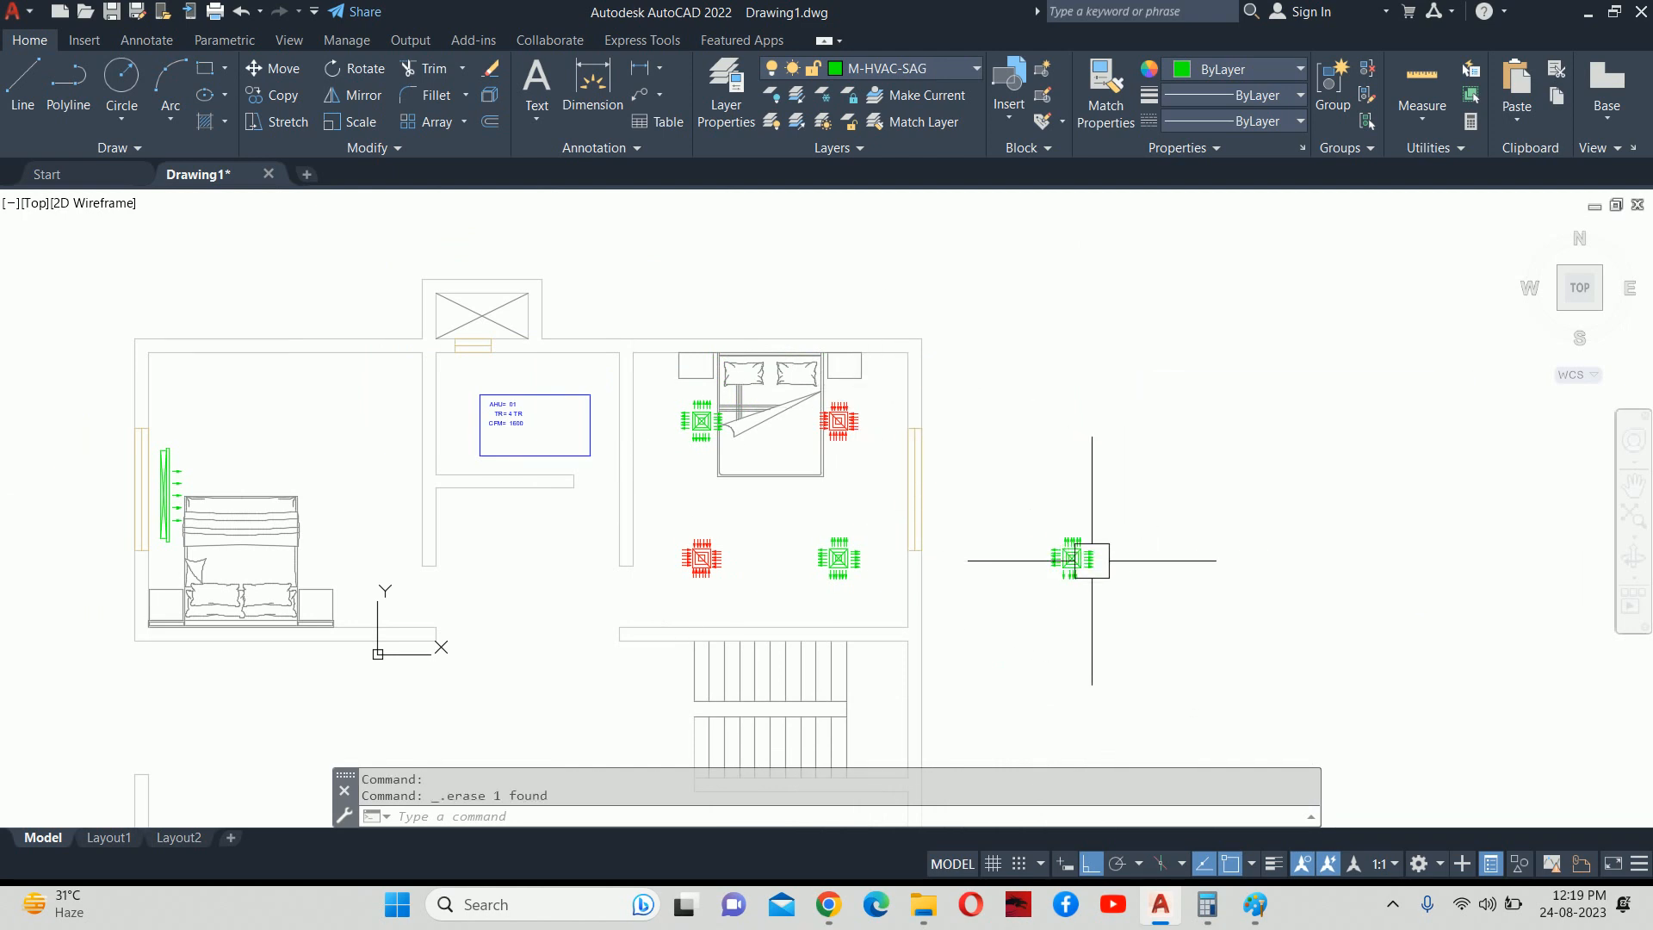
Window-select and erase the 27 leftover diffuser objects, then view the left bedroom.
left_click(1070, 560)
left_click(1022, 480)
left_click(1170, 660)
key("Delete")
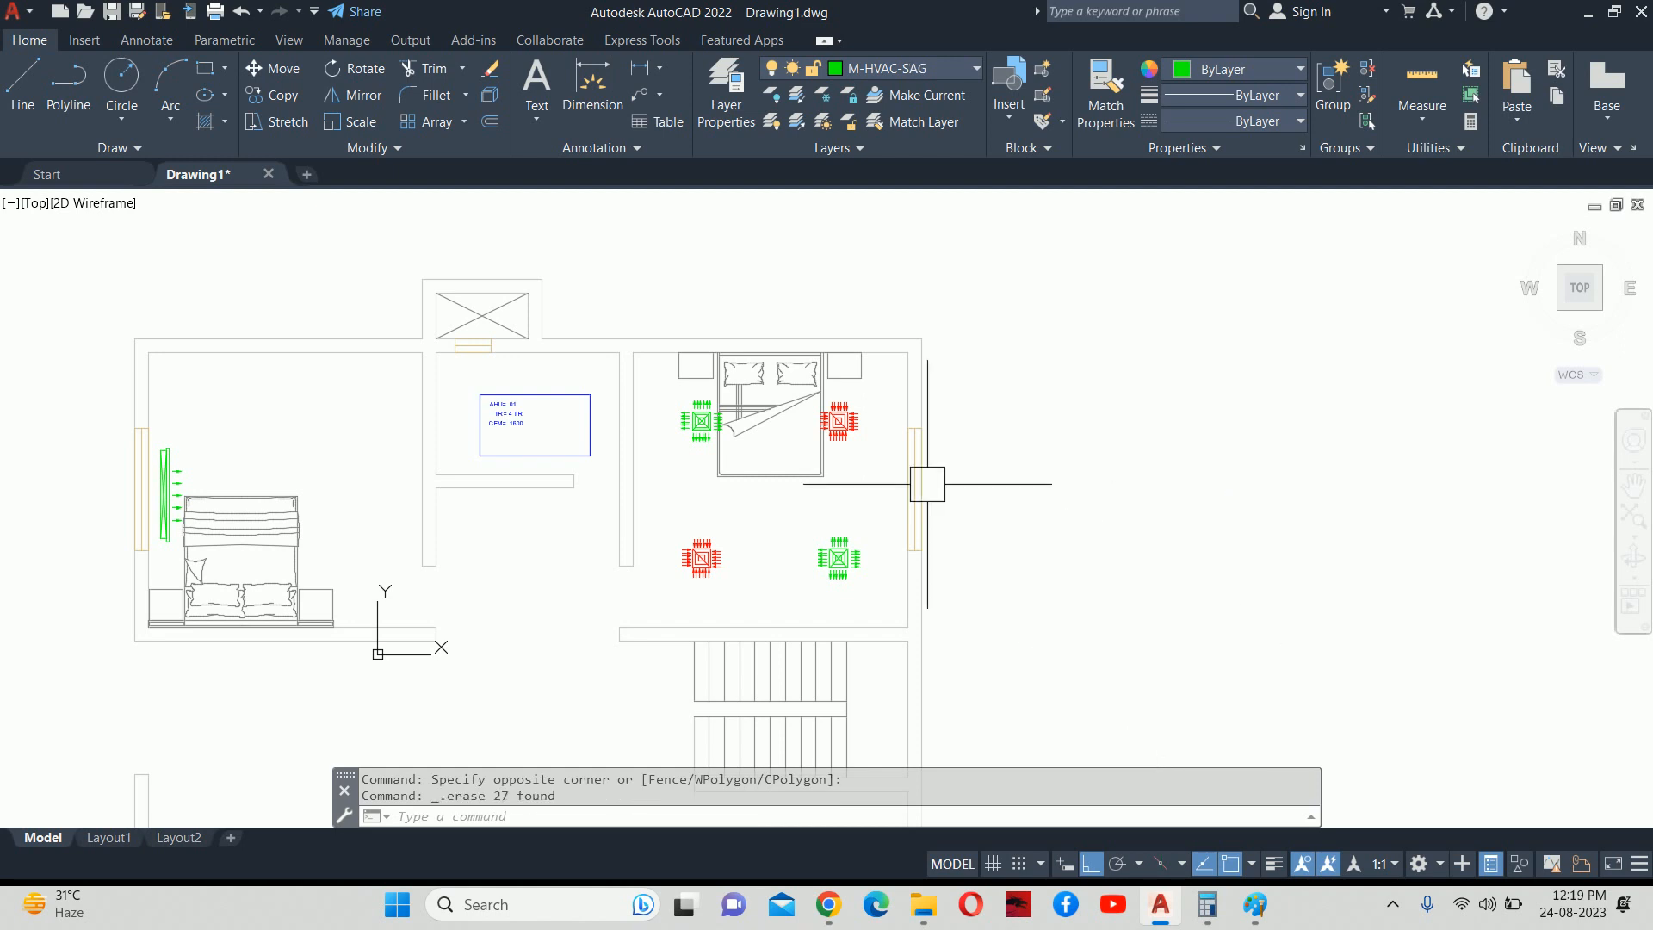
middle_click_drag(534, 540, 929, 553)
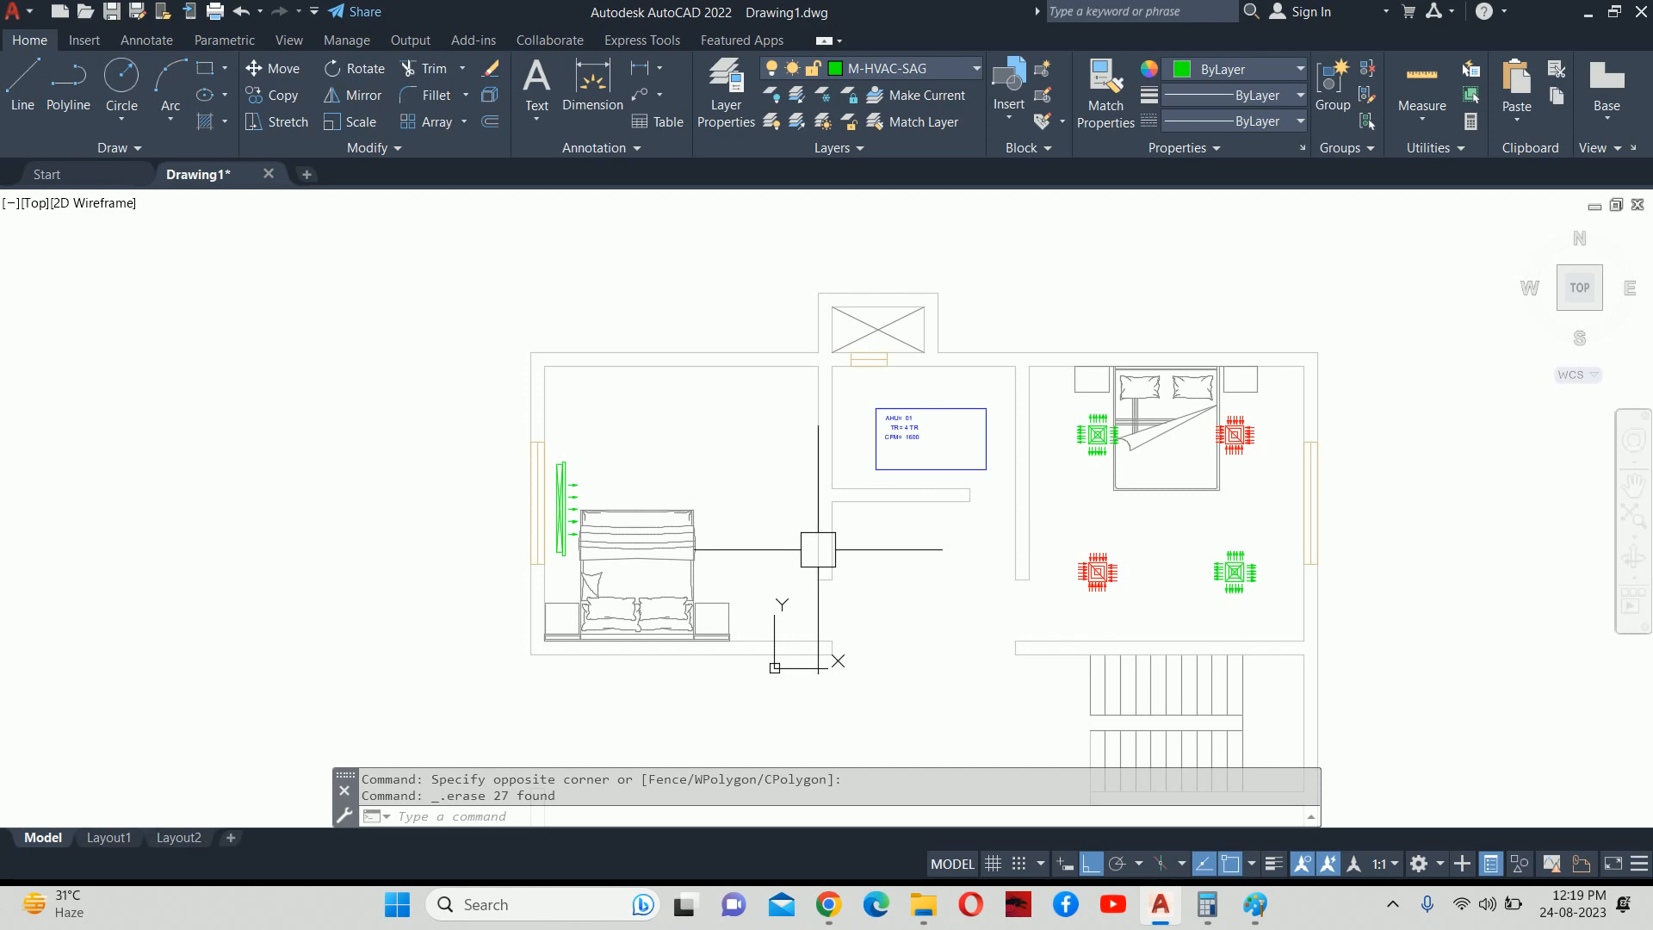
key("Escape")
key("Escape")
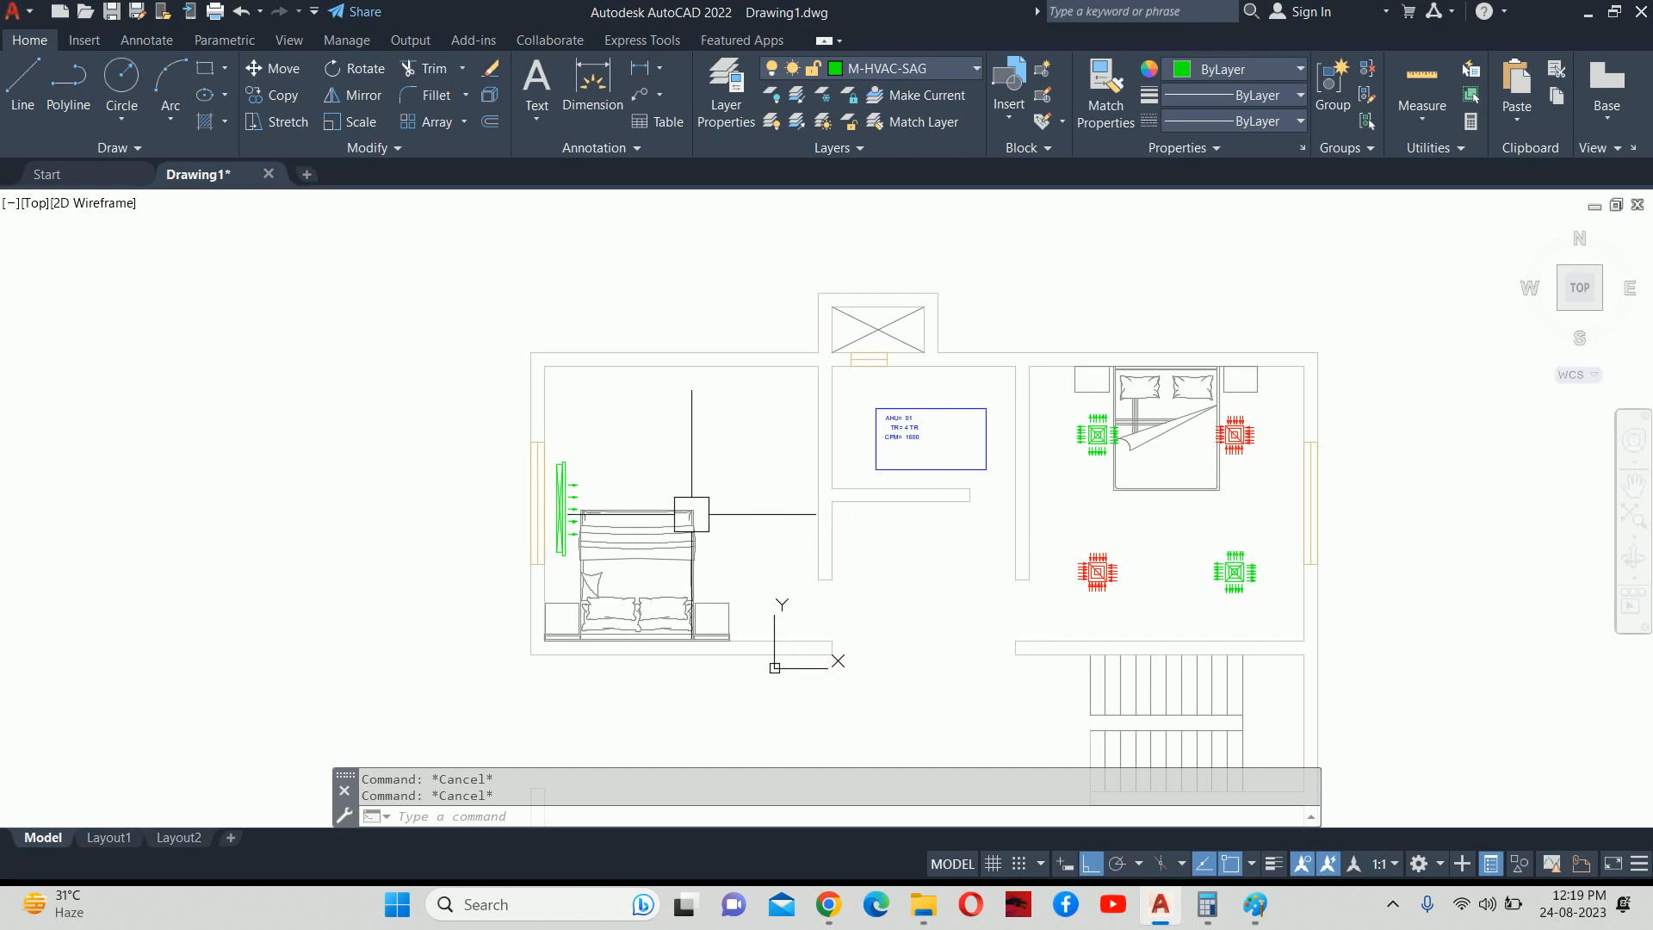
left_click(644, 784)
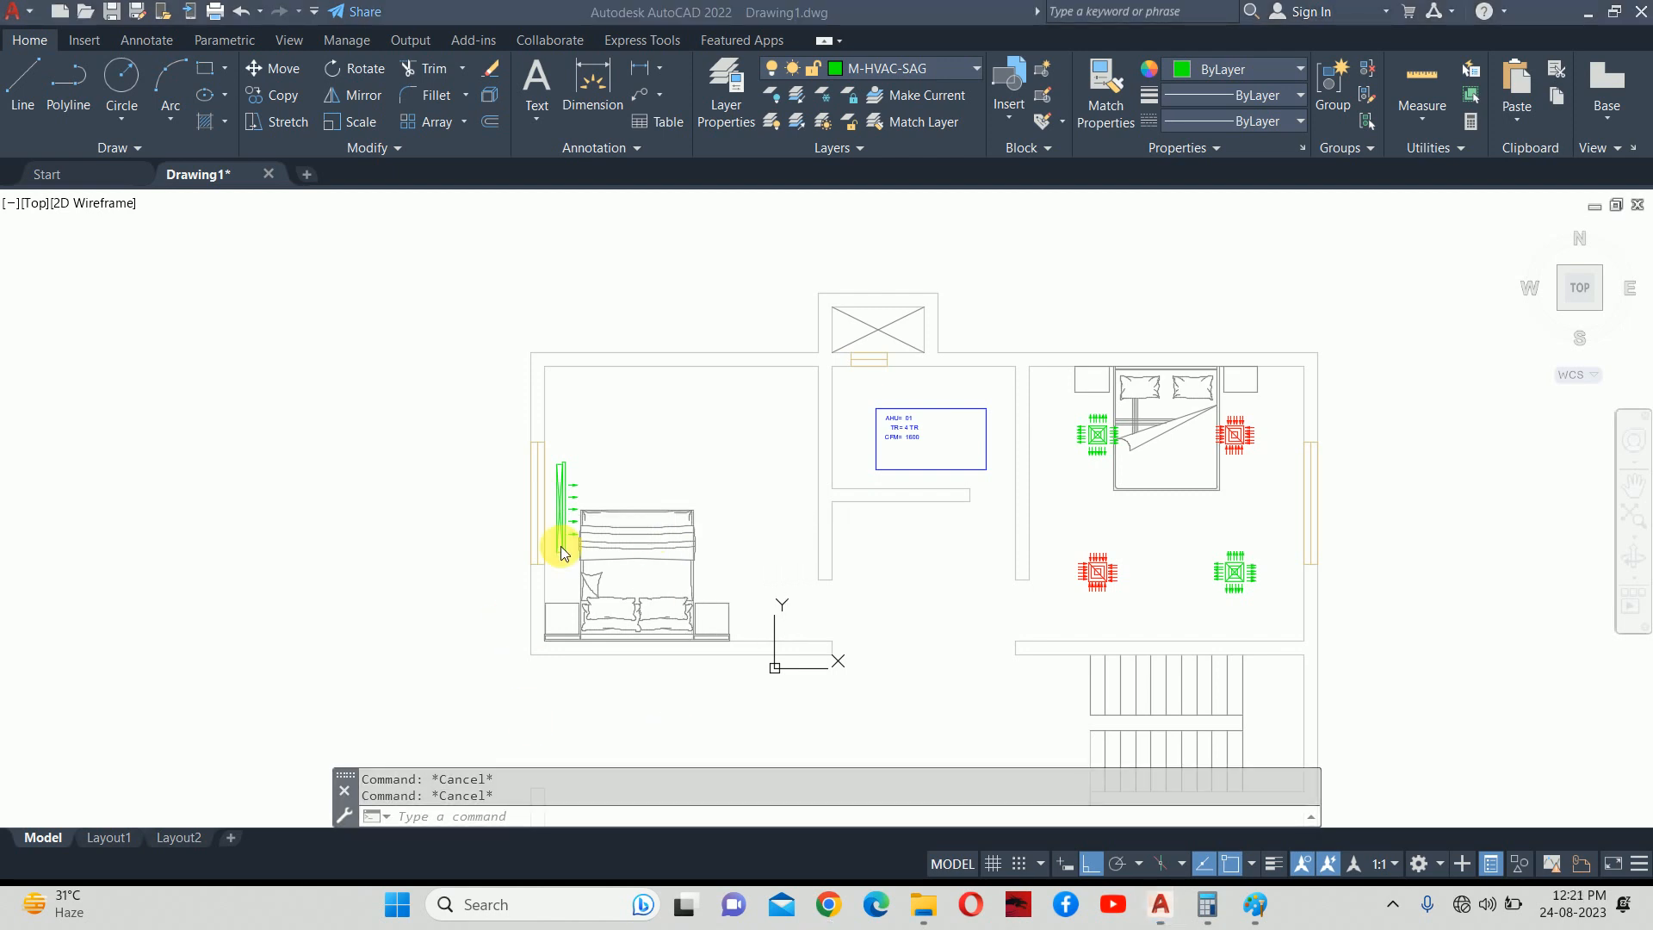
Mirror the green wall supply grille so its arrows face left, keeping the original.
scroll(560, 544, "up", 4)
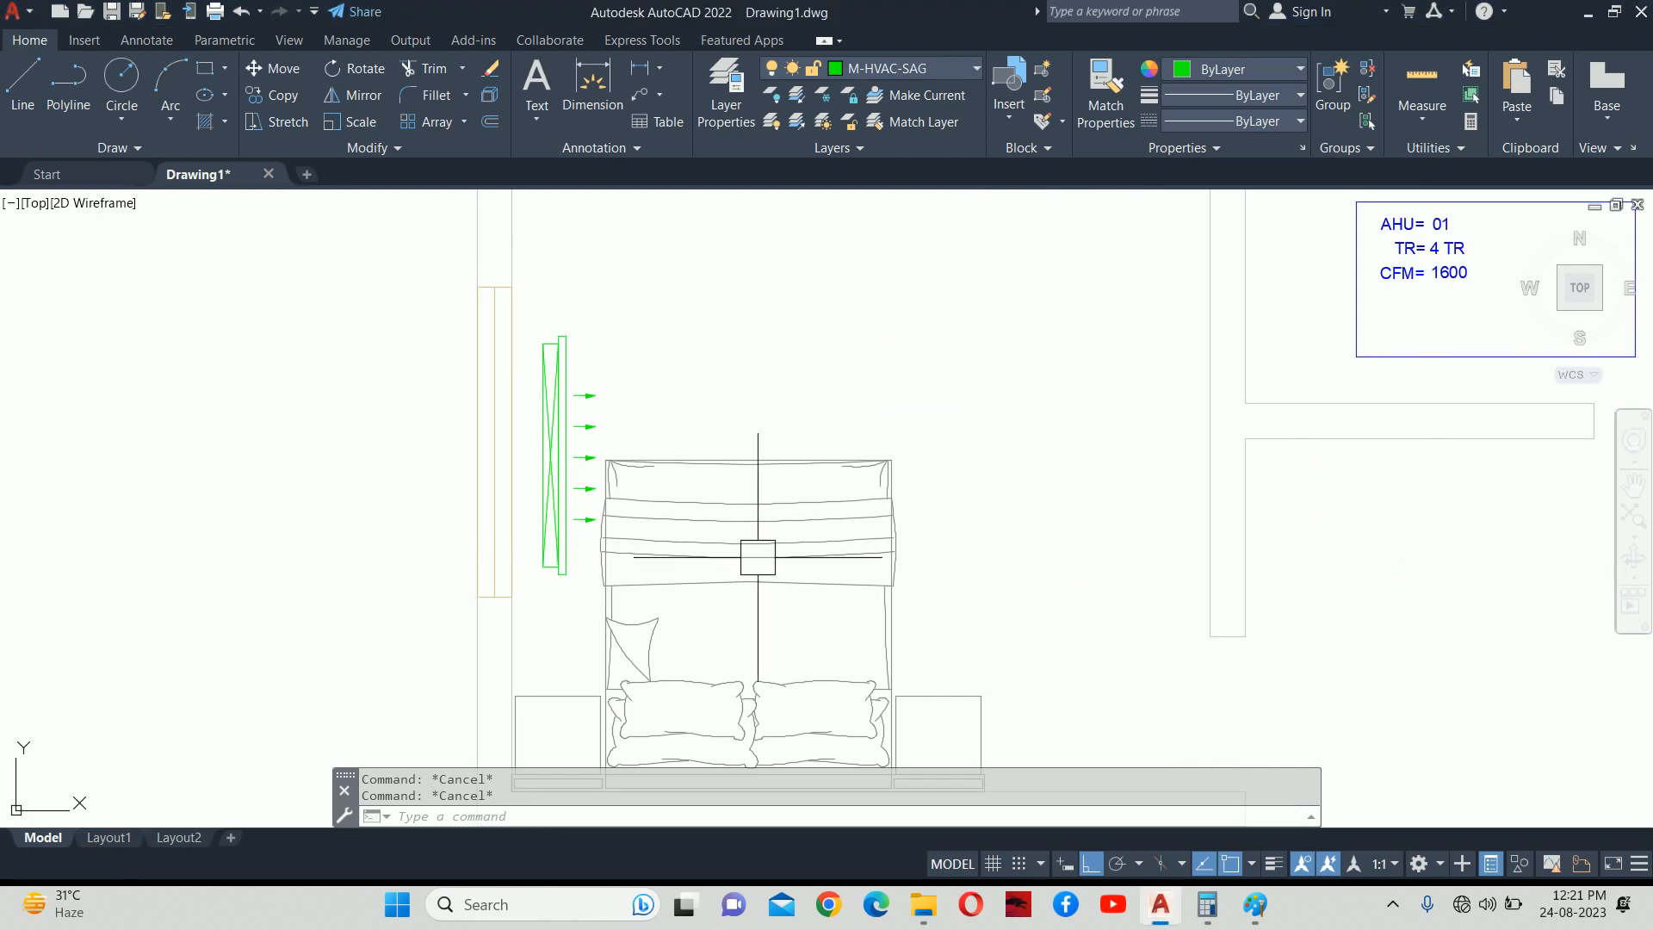
type("mi")
key("Return")
left_click(570, 503)
key("Return")
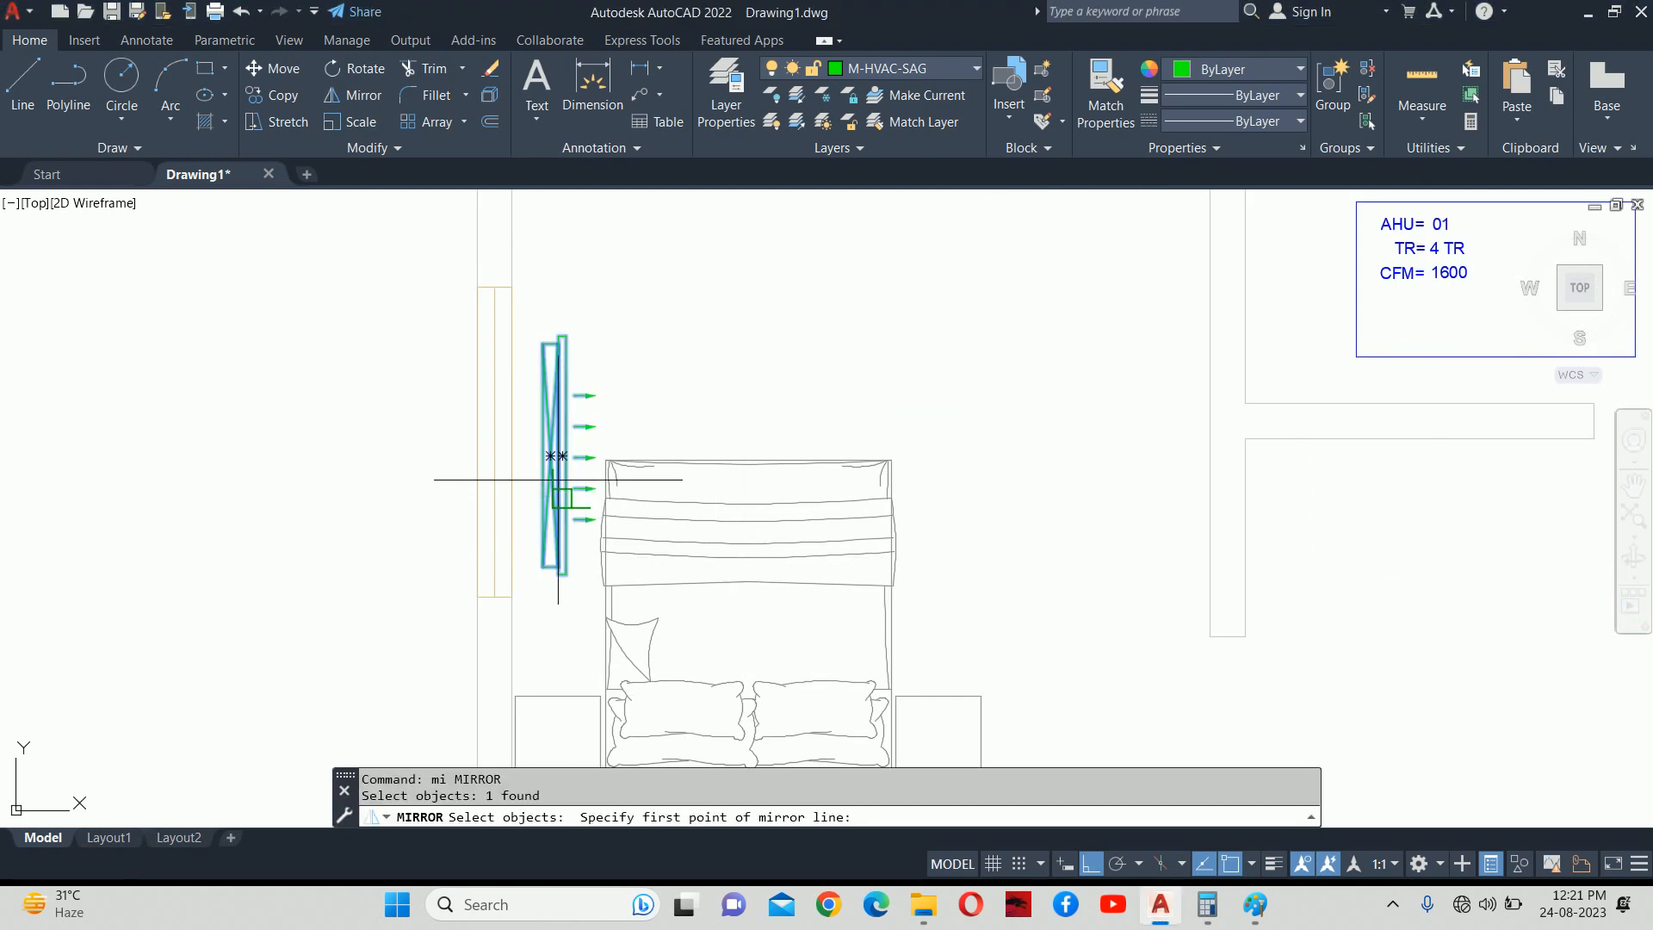
scroll(479, 465, "down", 5)
left_click(442, 428)
left_click(405, 621)
key("Escape")
key("Escape")
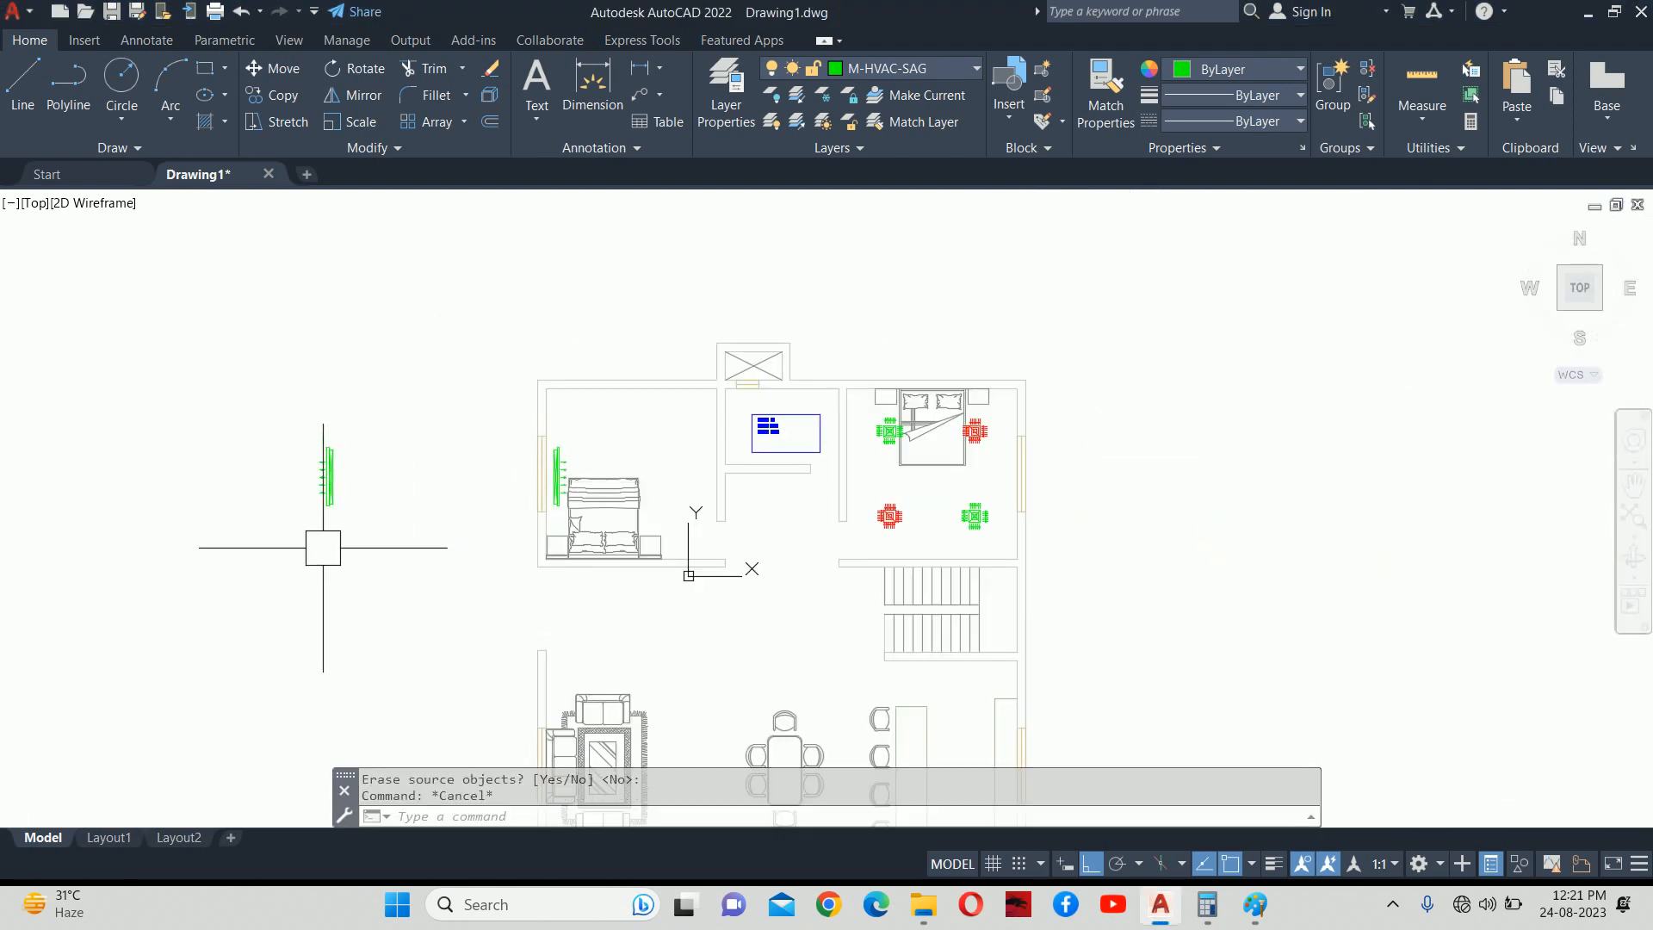
Select the mirrored SAG 100MM grille block and start editing it with BE.
scroll(327, 542, "up", 8)
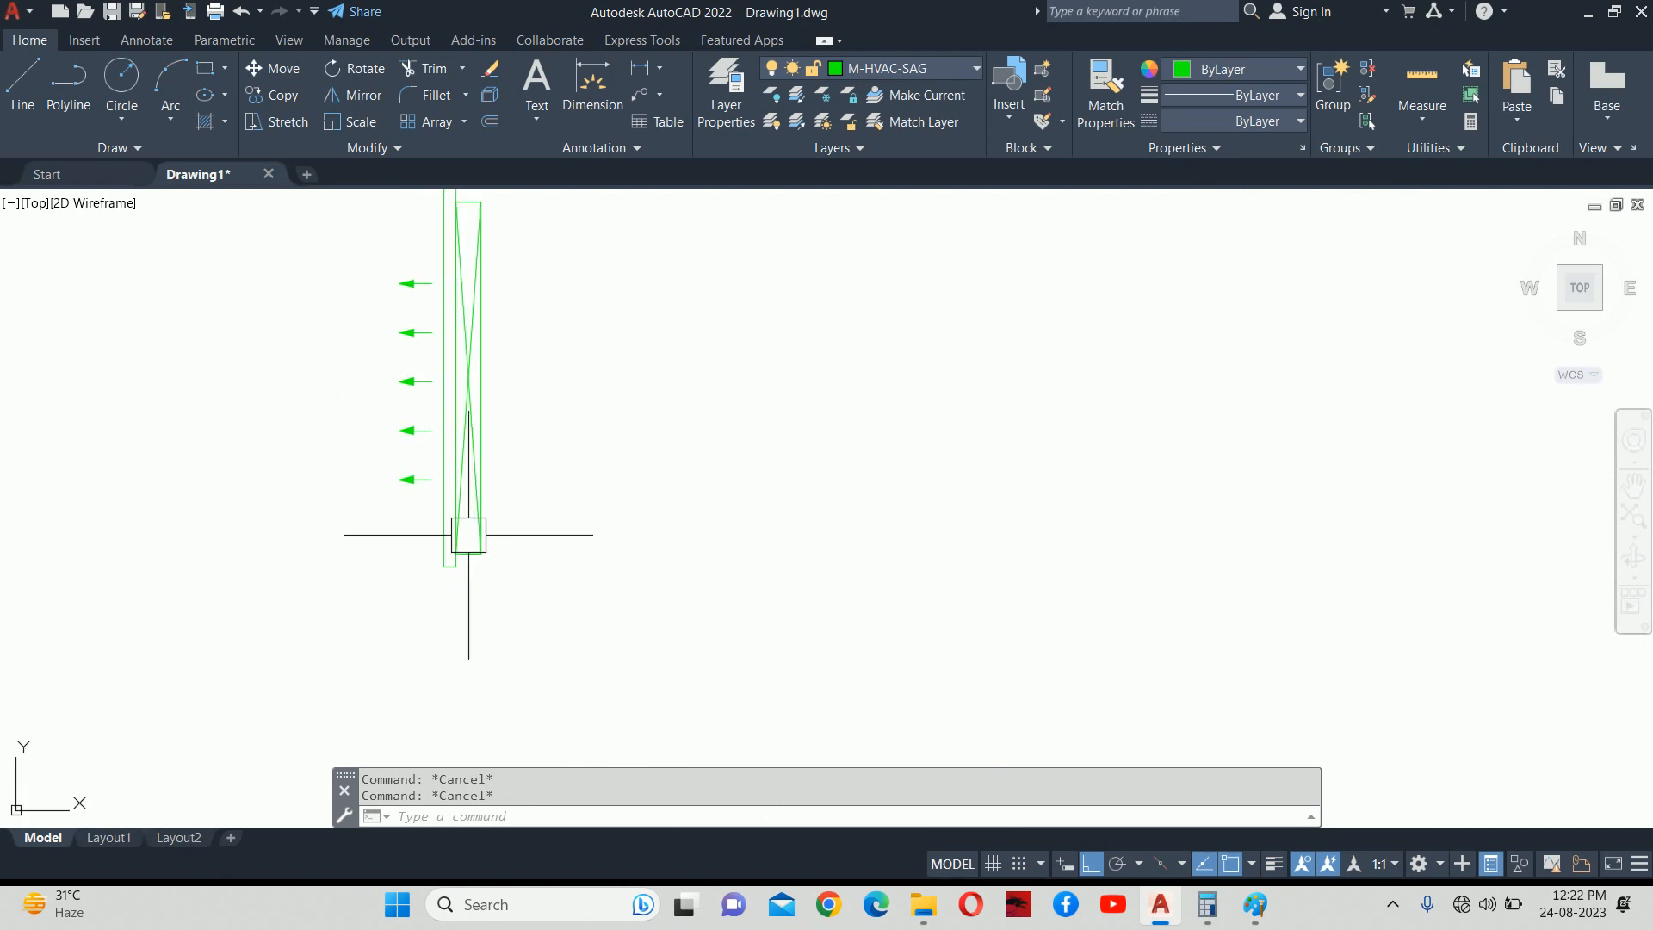
scroll(466, 532, "down", 2)
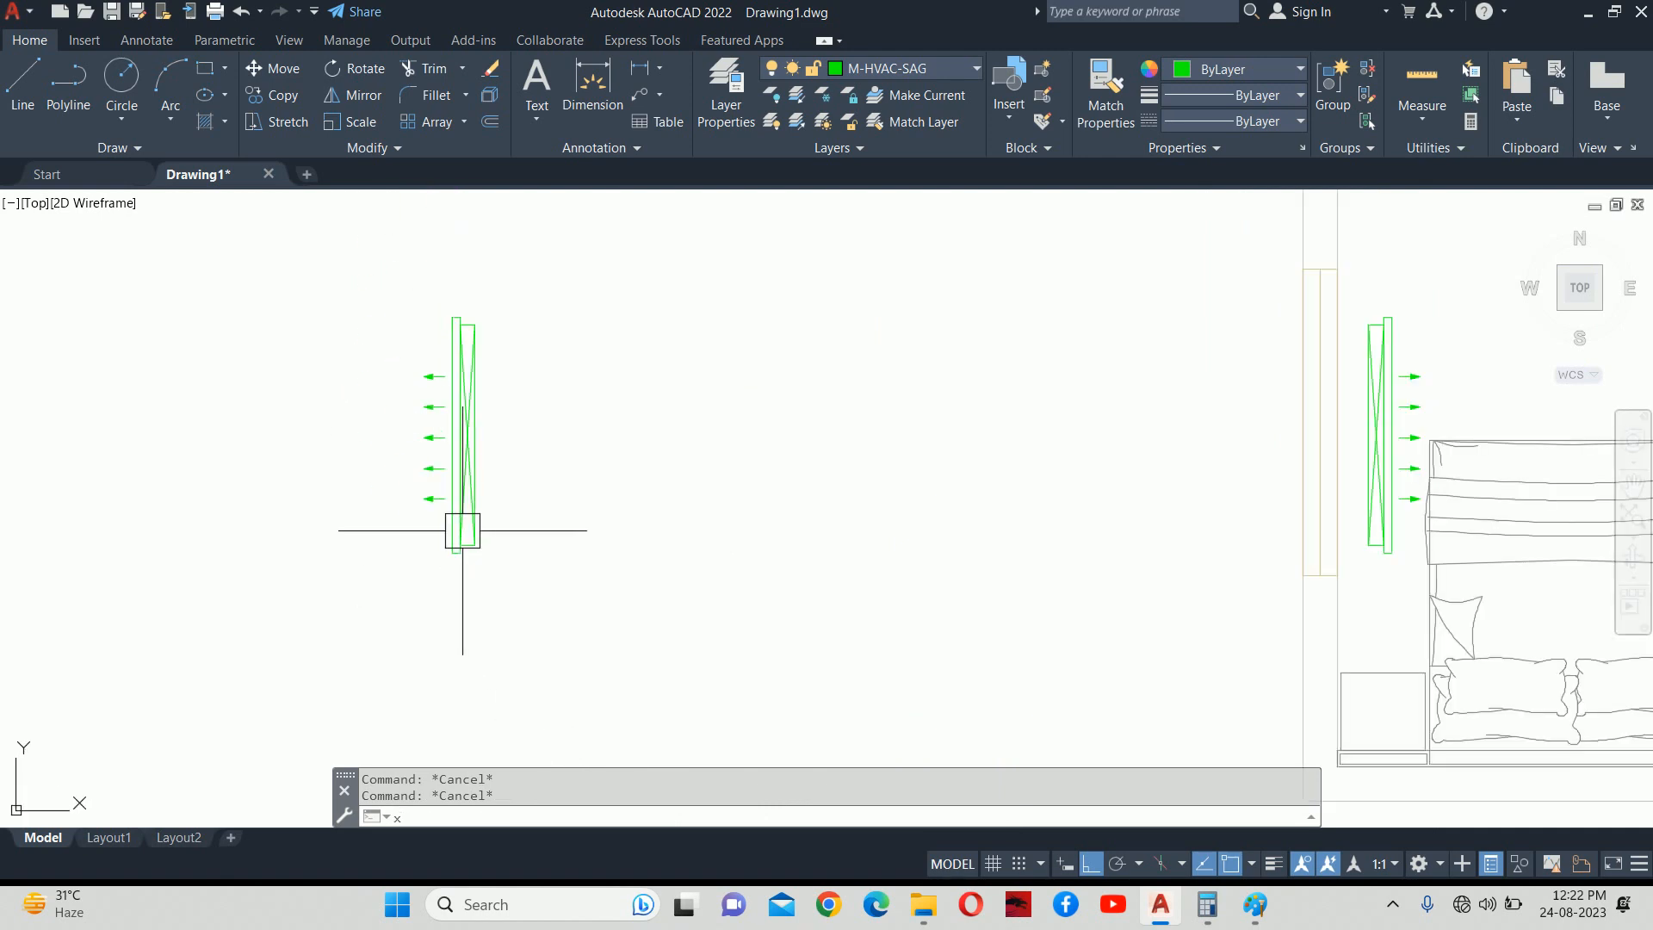
type("x")
key("Return")
left_click(450, 488)
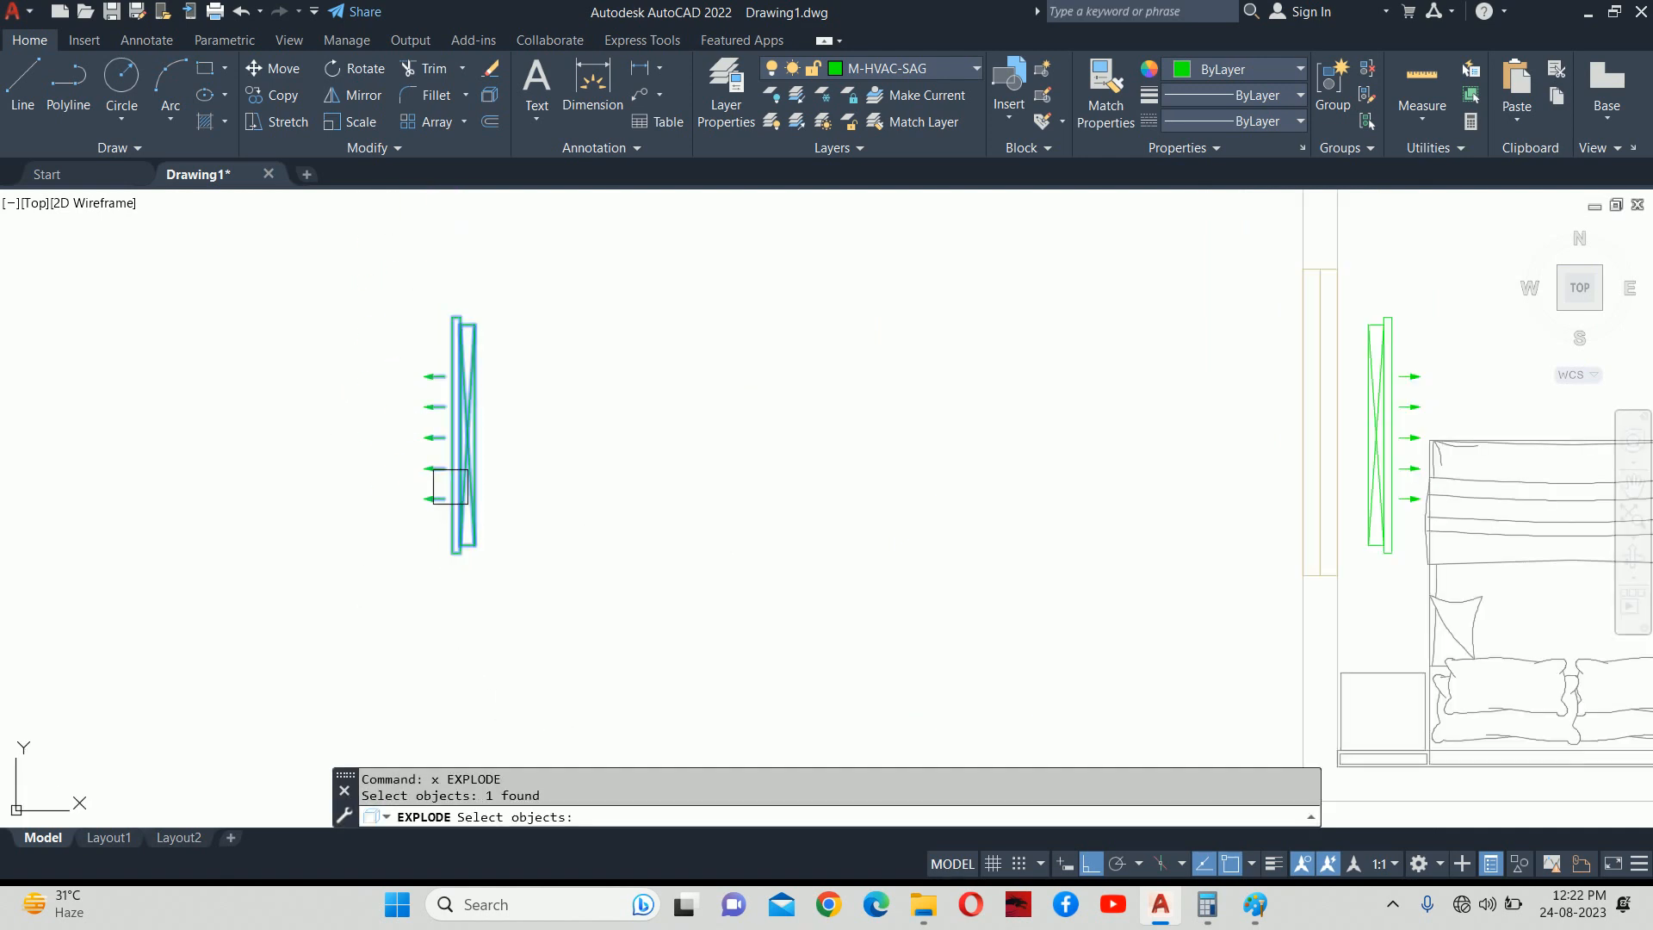
key("Escape")
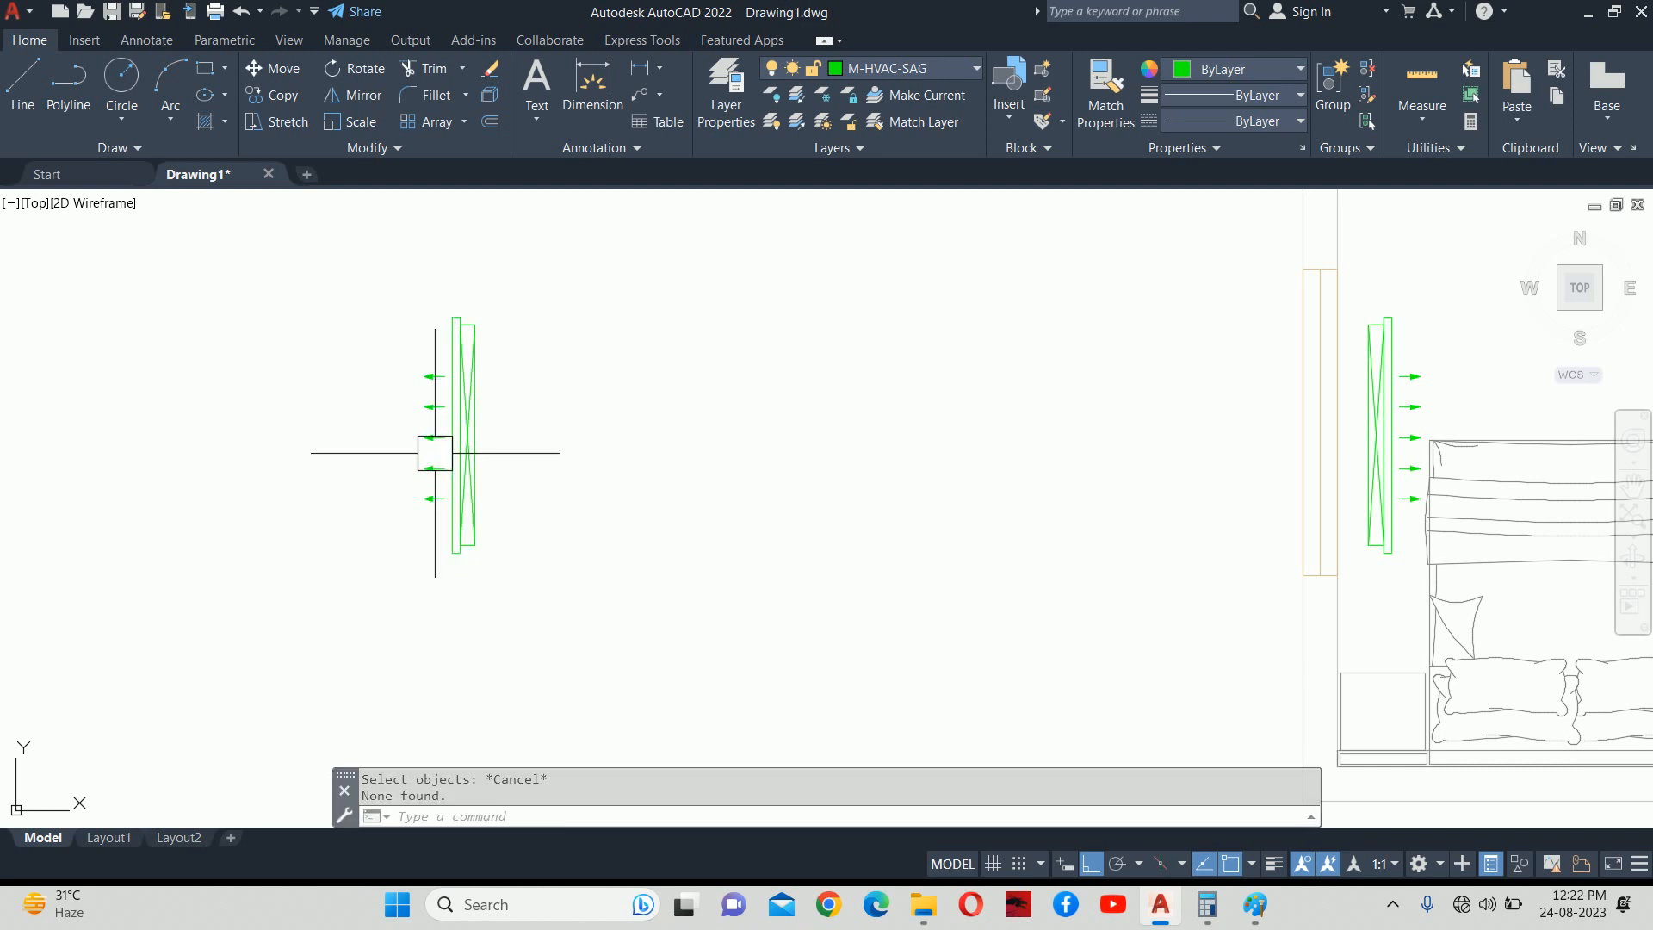
left_click(456, 413)
type("be")
key("Return")
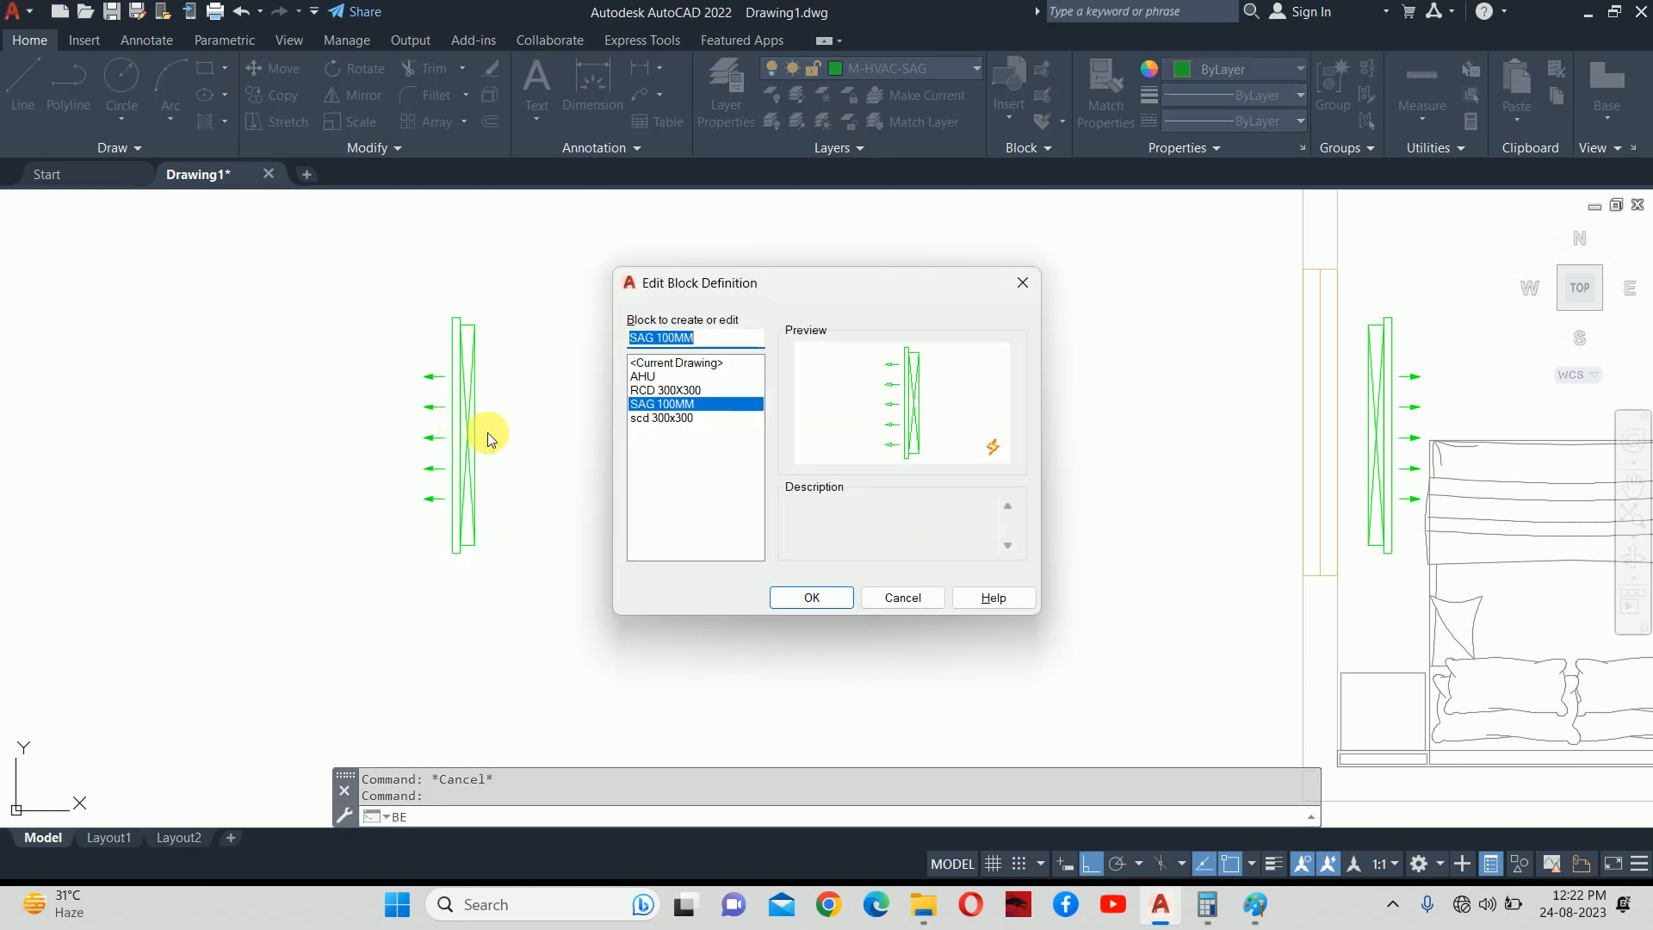
Open SAG 100MM in the Block Editor and close it, saving changes to all references.
left_click(822, 596)
left_click(674, 353)
left_click(1115, 669)
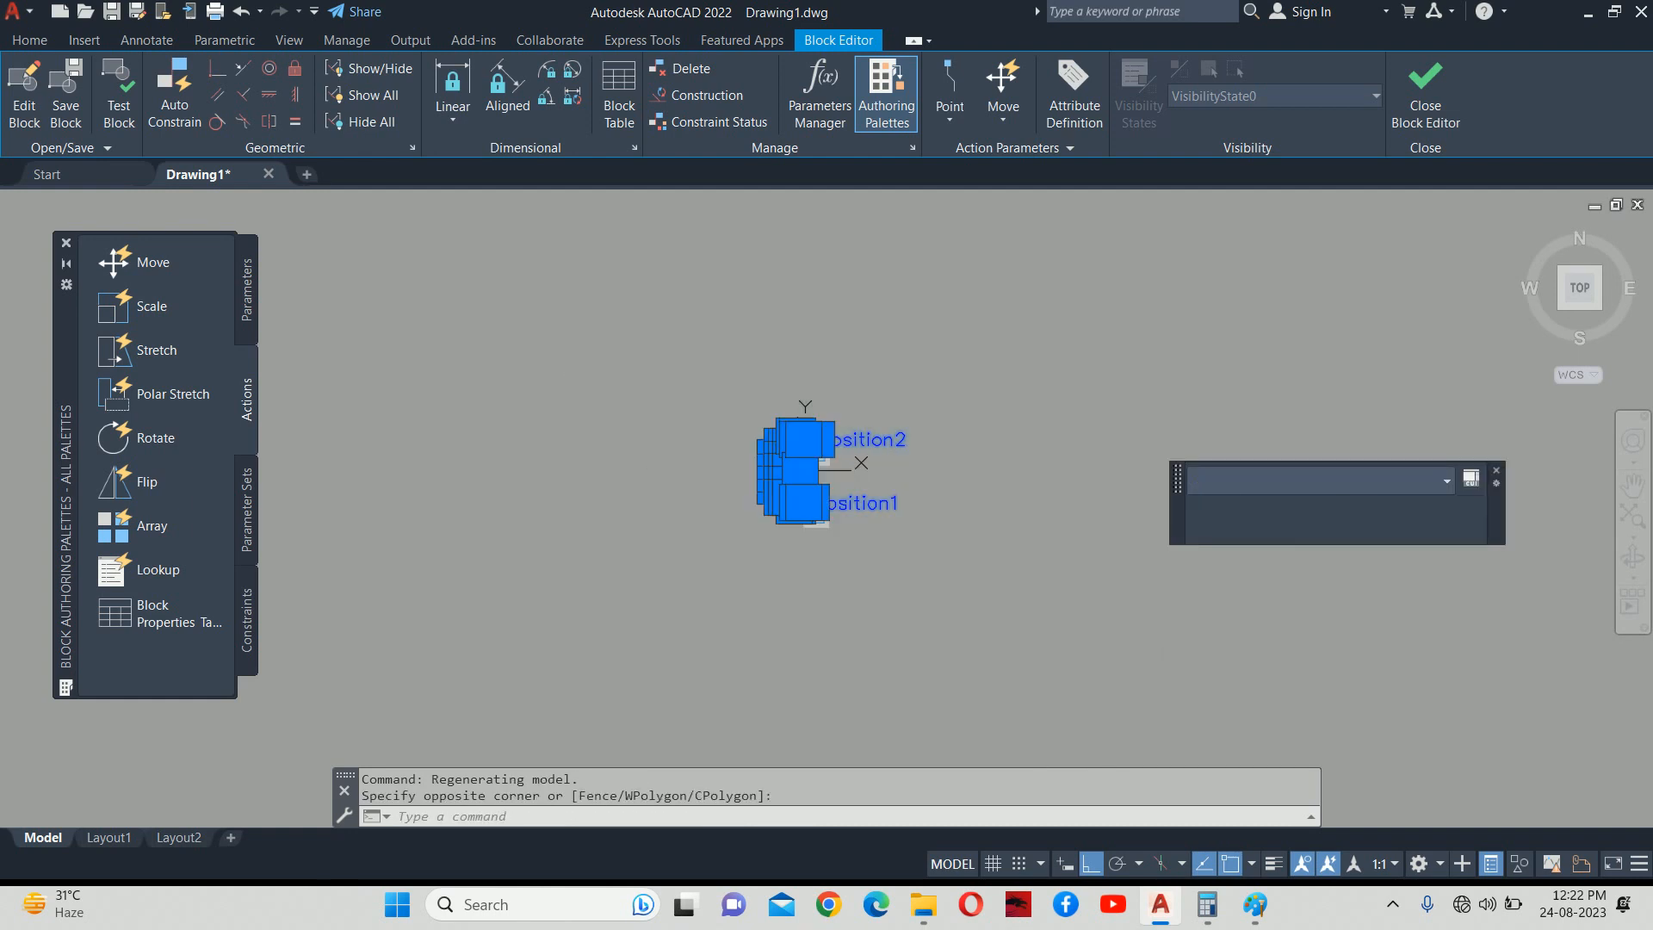
key("Escape")
key("Escape")
left_click(1435, 97)
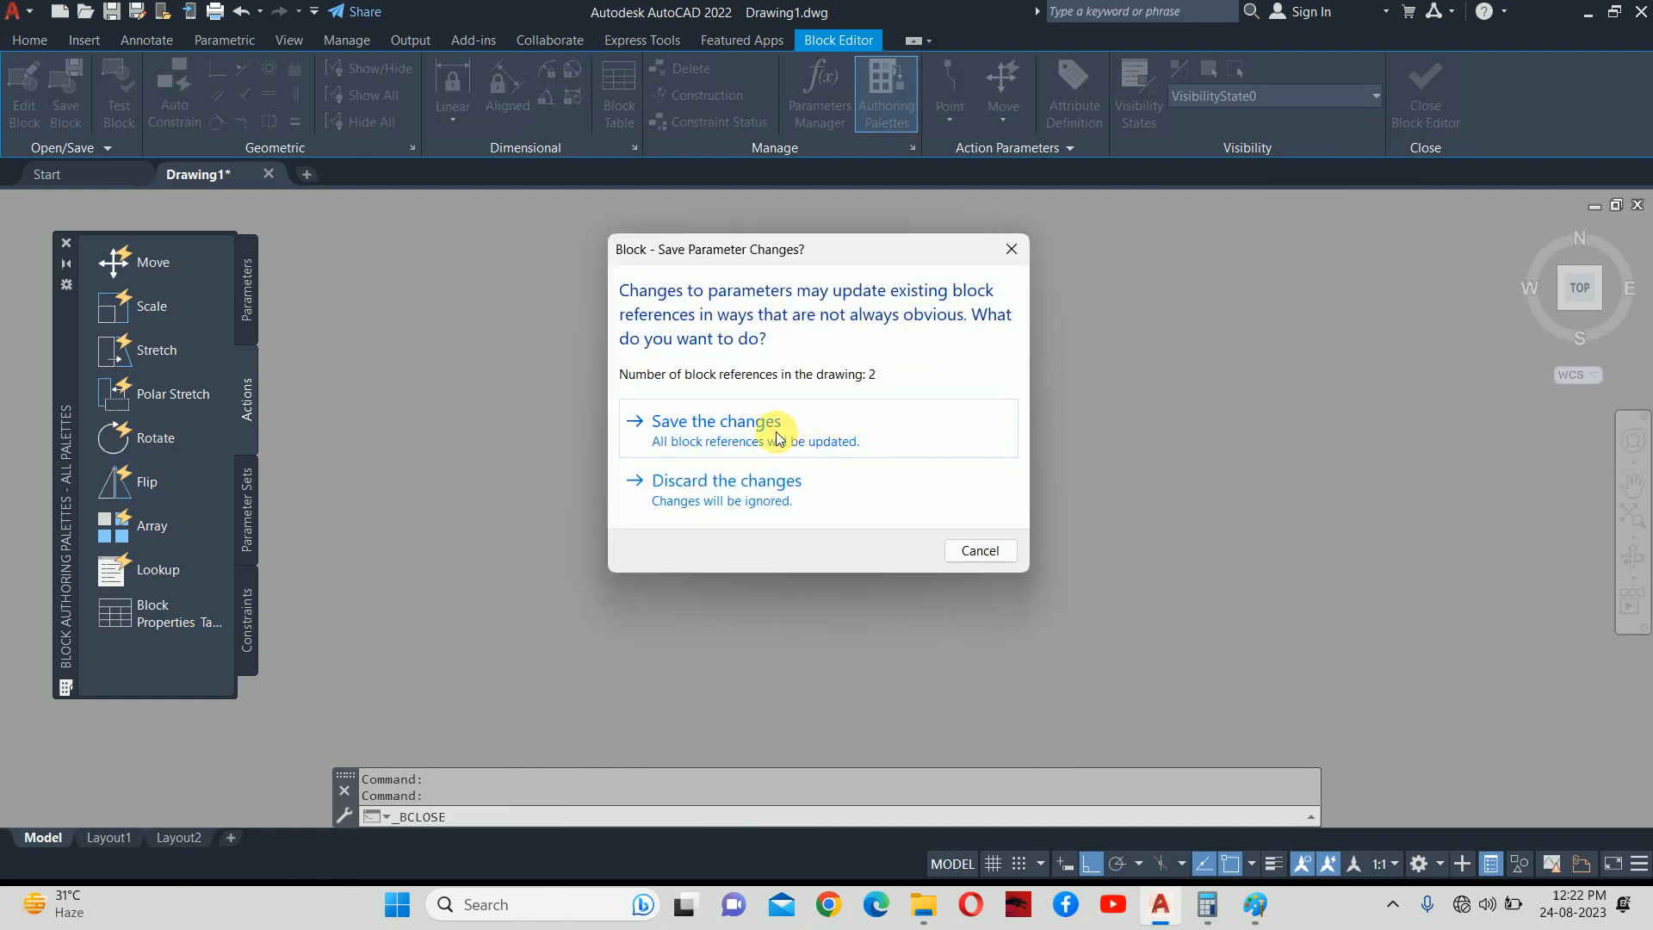
left_click(747, 425)
middle_click_drag(719, 434, 707, 456)
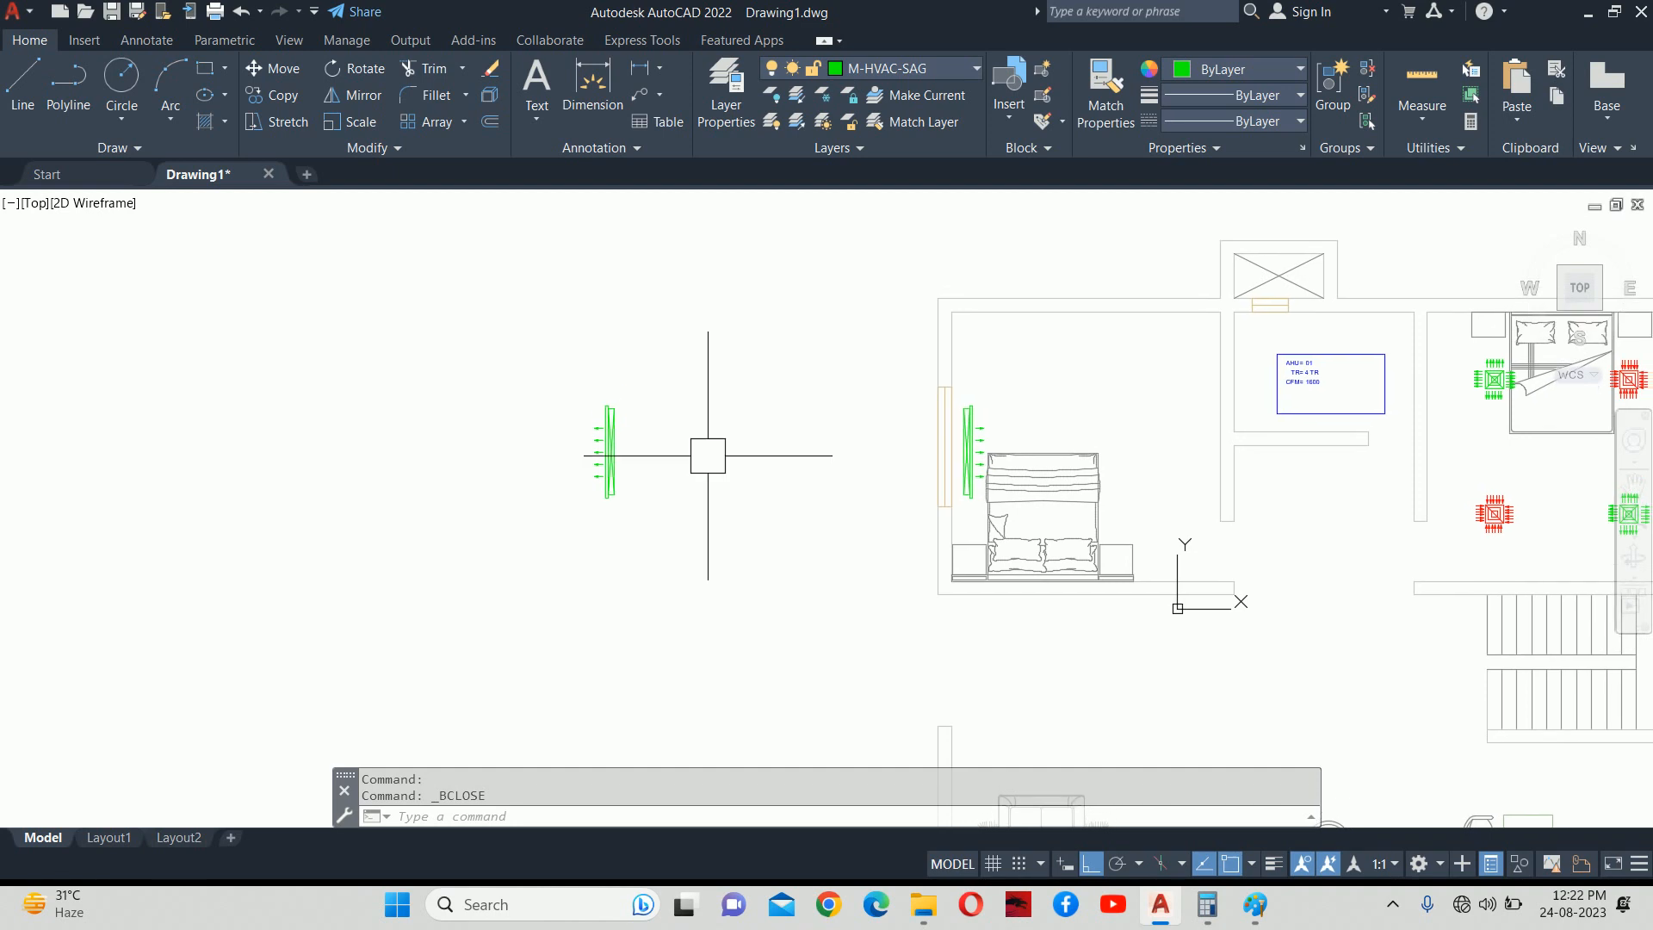
type("b")
key("Return")
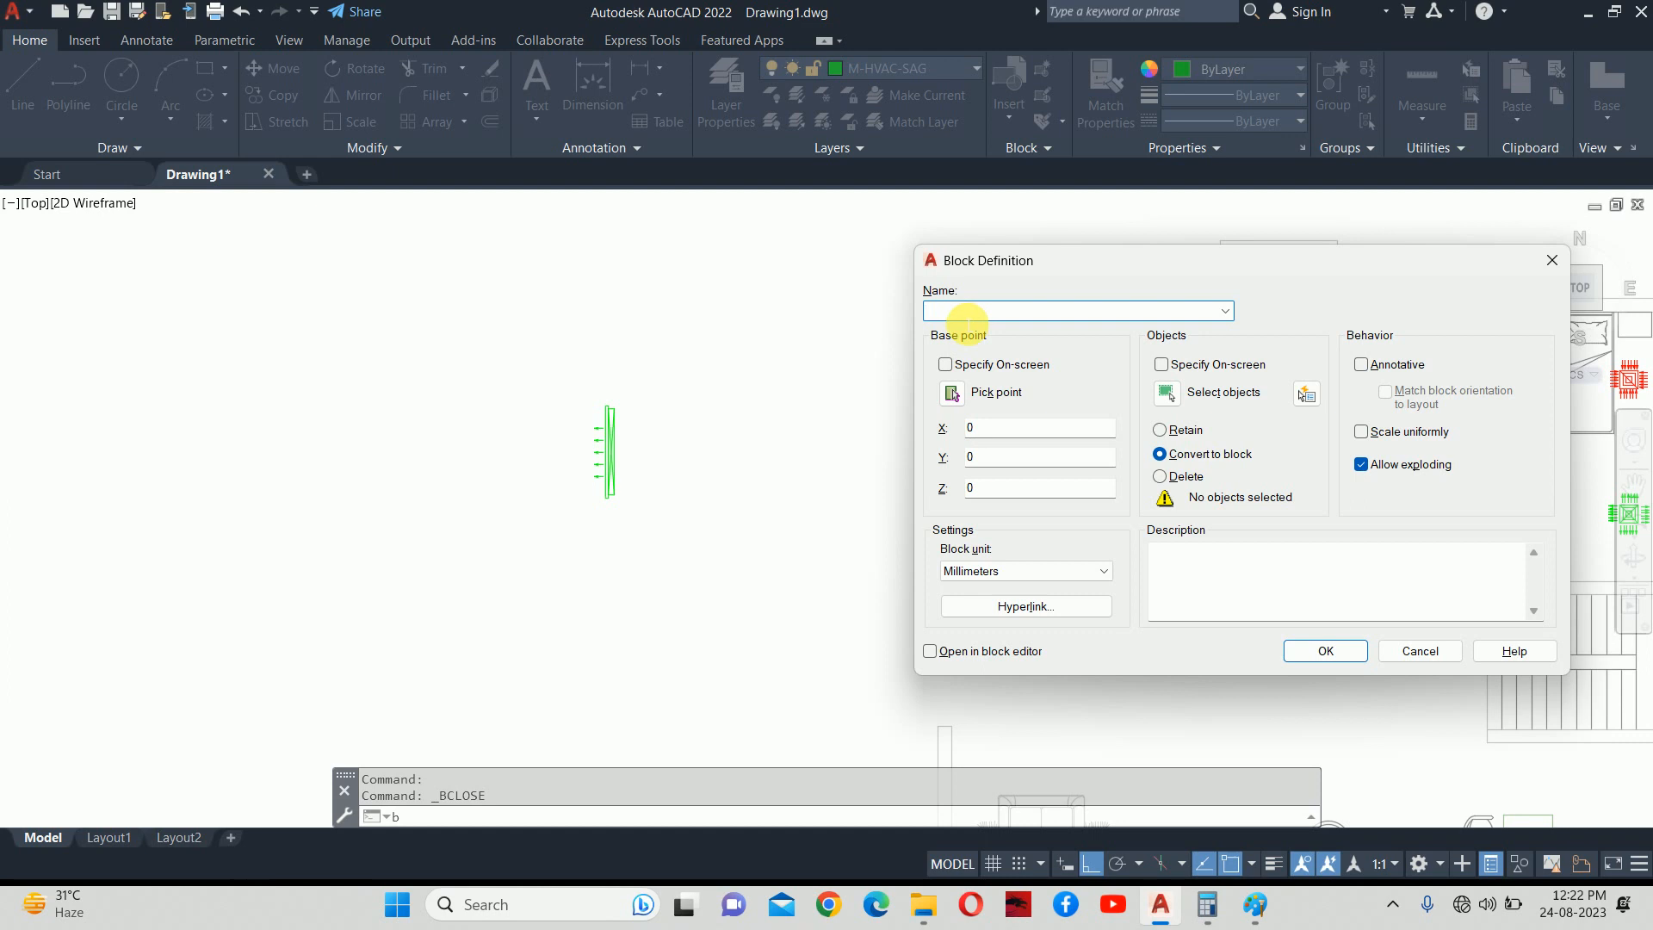
Define a block named RAG 100 with base point 0,0 and no objects selected.
type("ra")
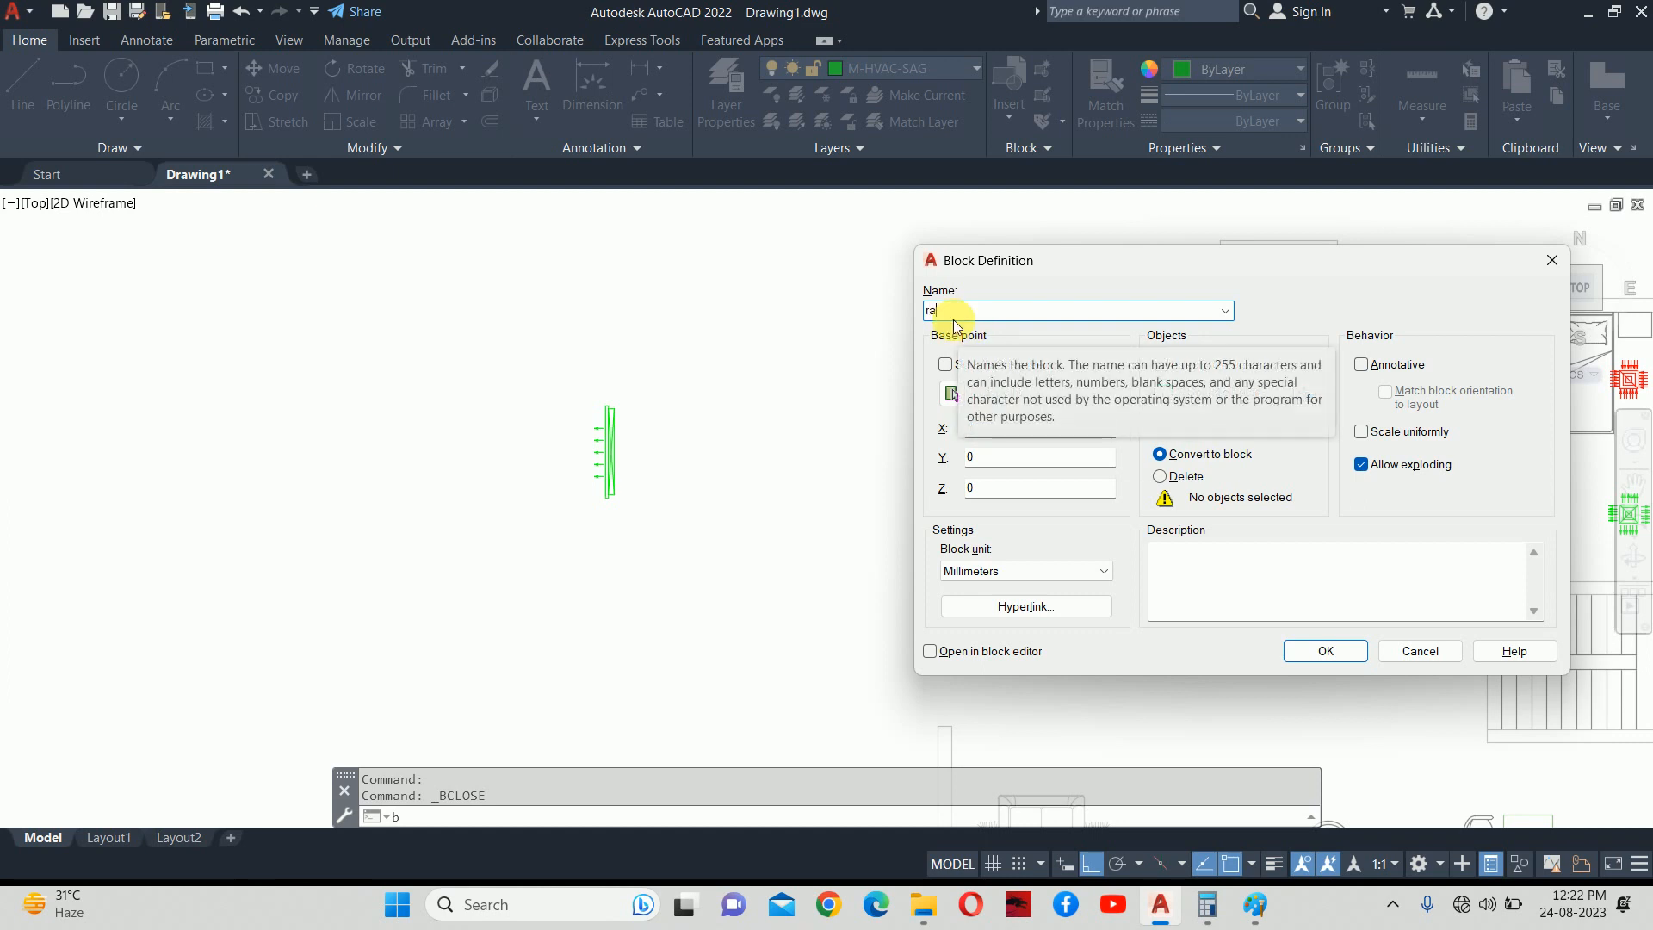
type("g")
key("BackSpace")
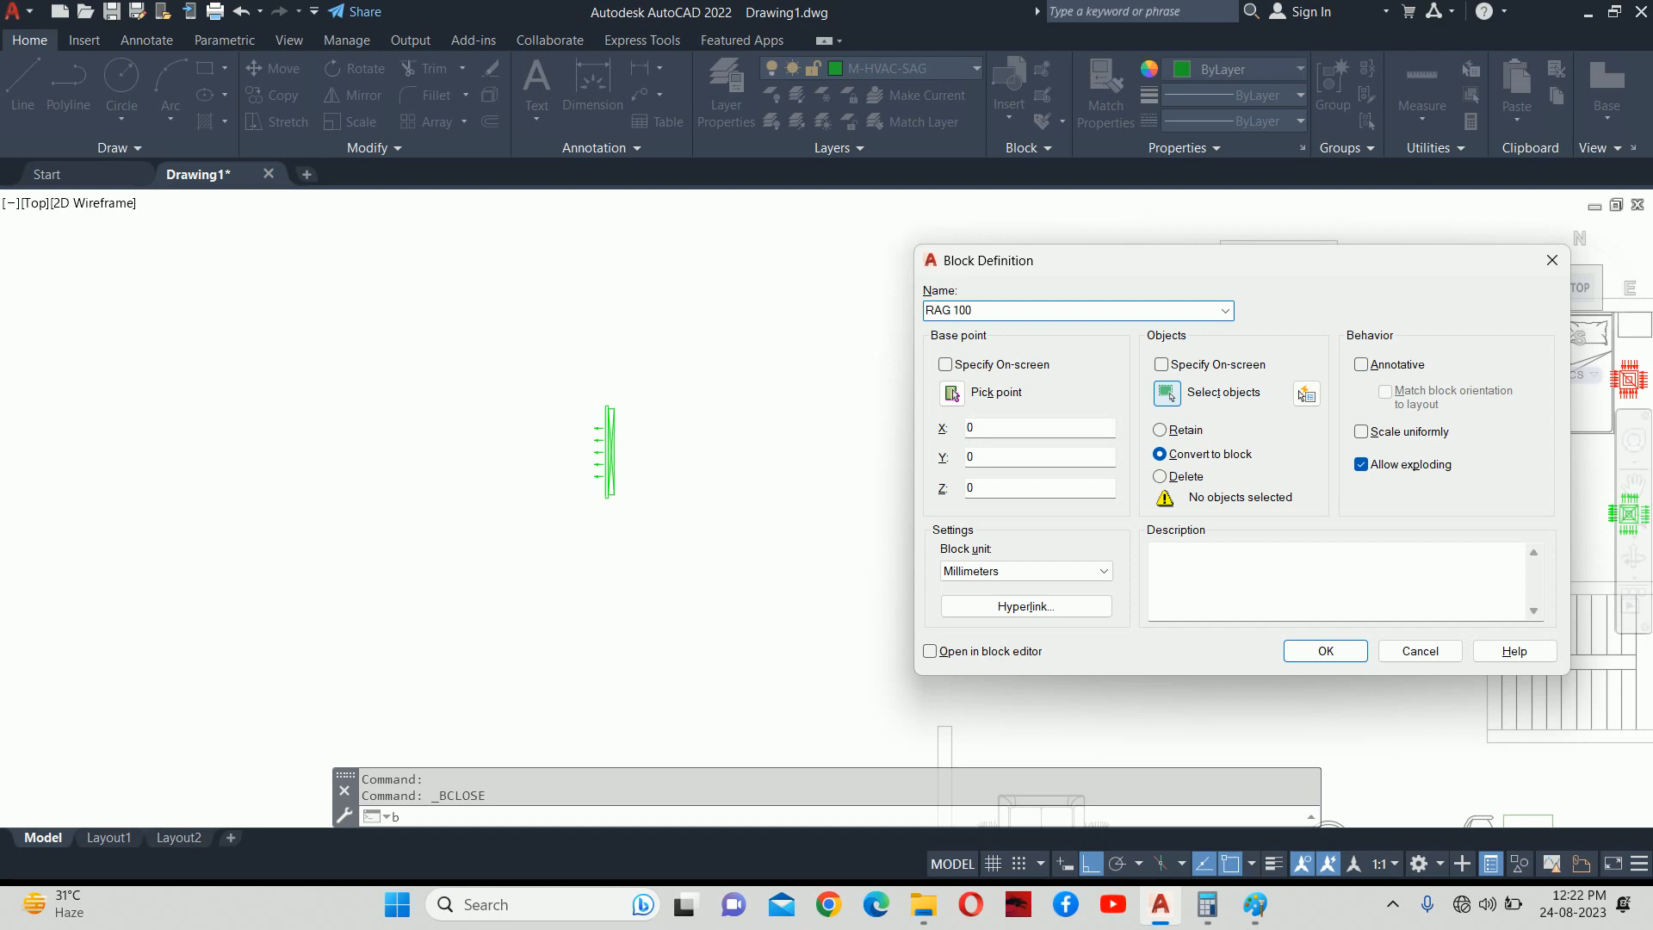
left_click(1164, 398)
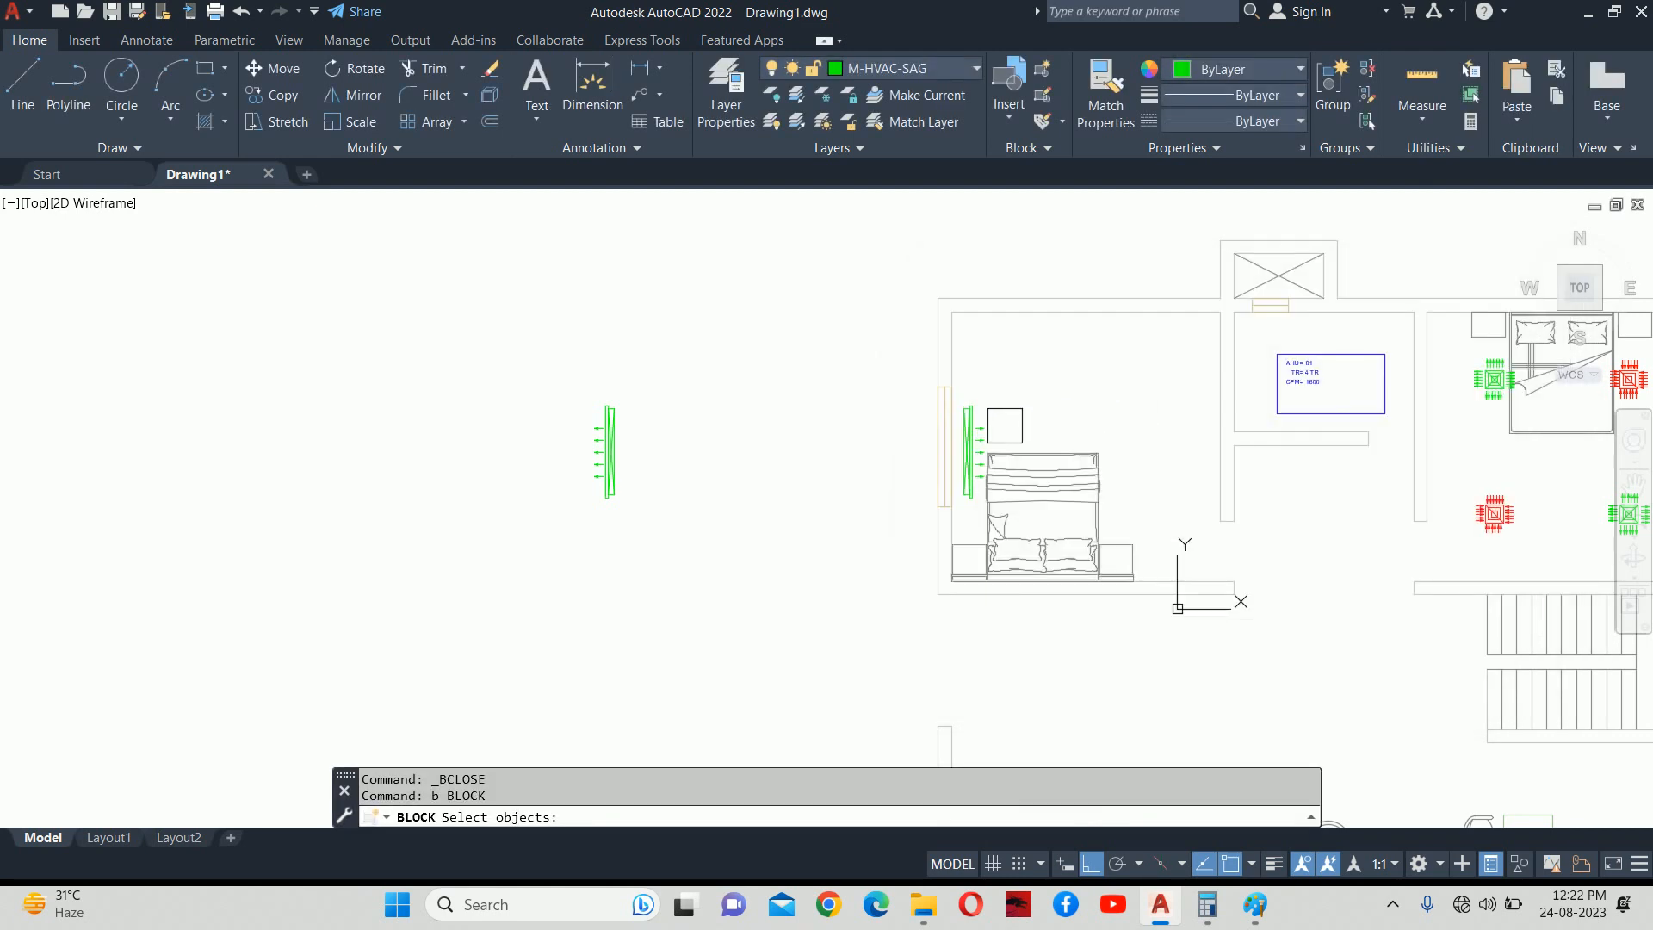
key("Return")
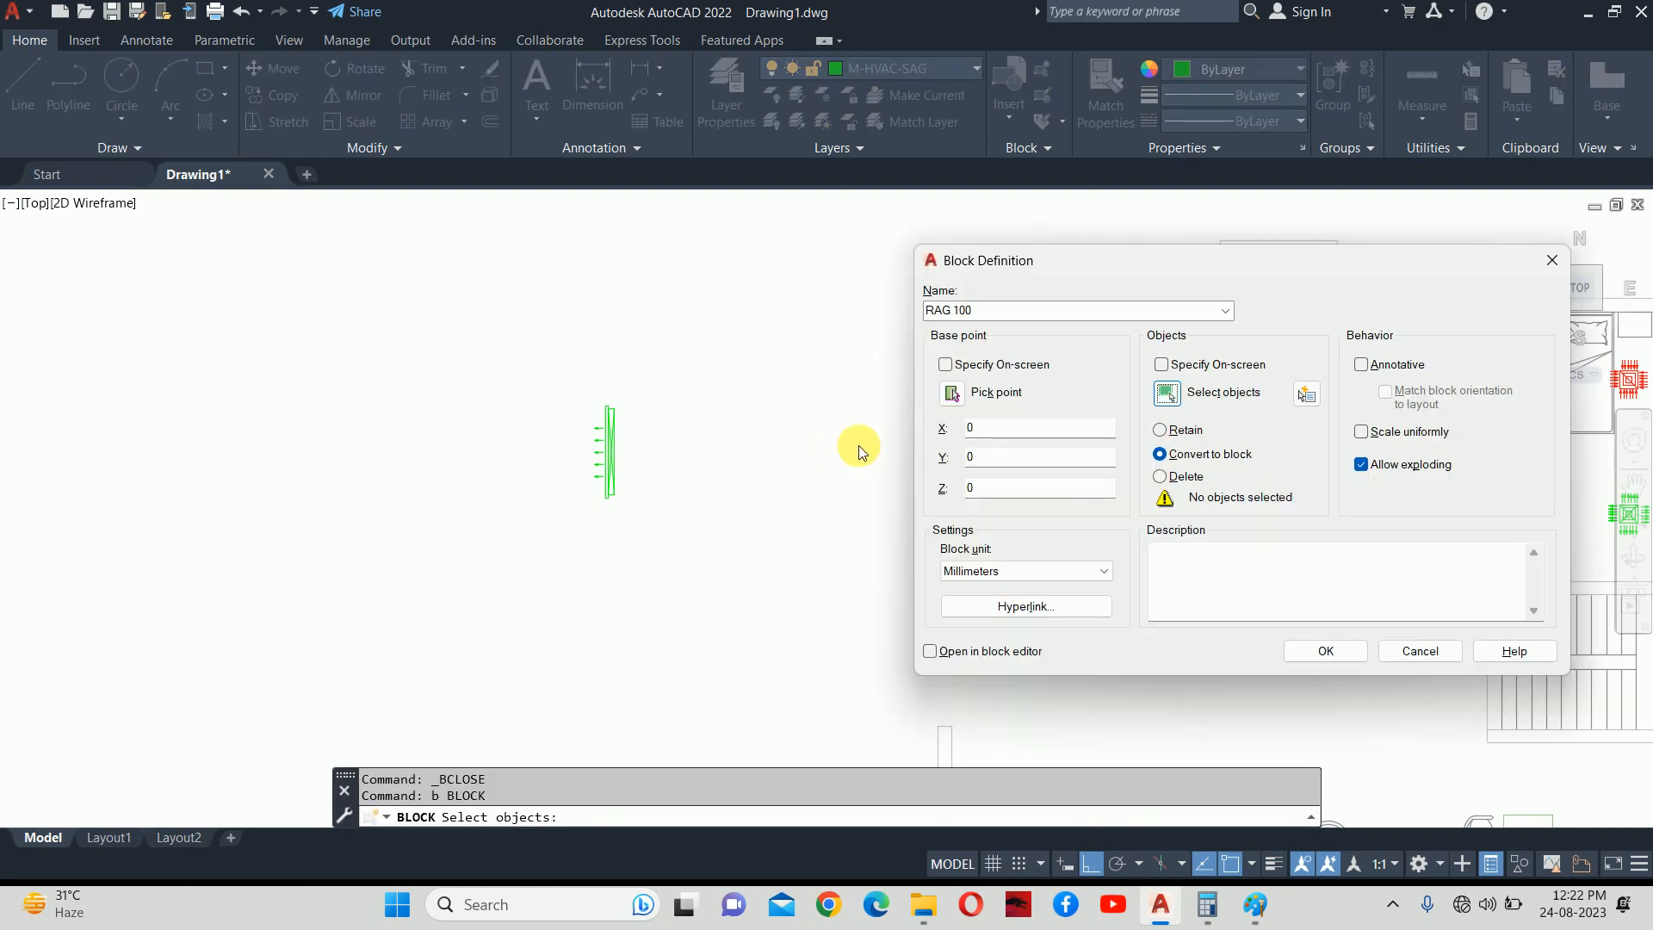
left_click(950, 394)
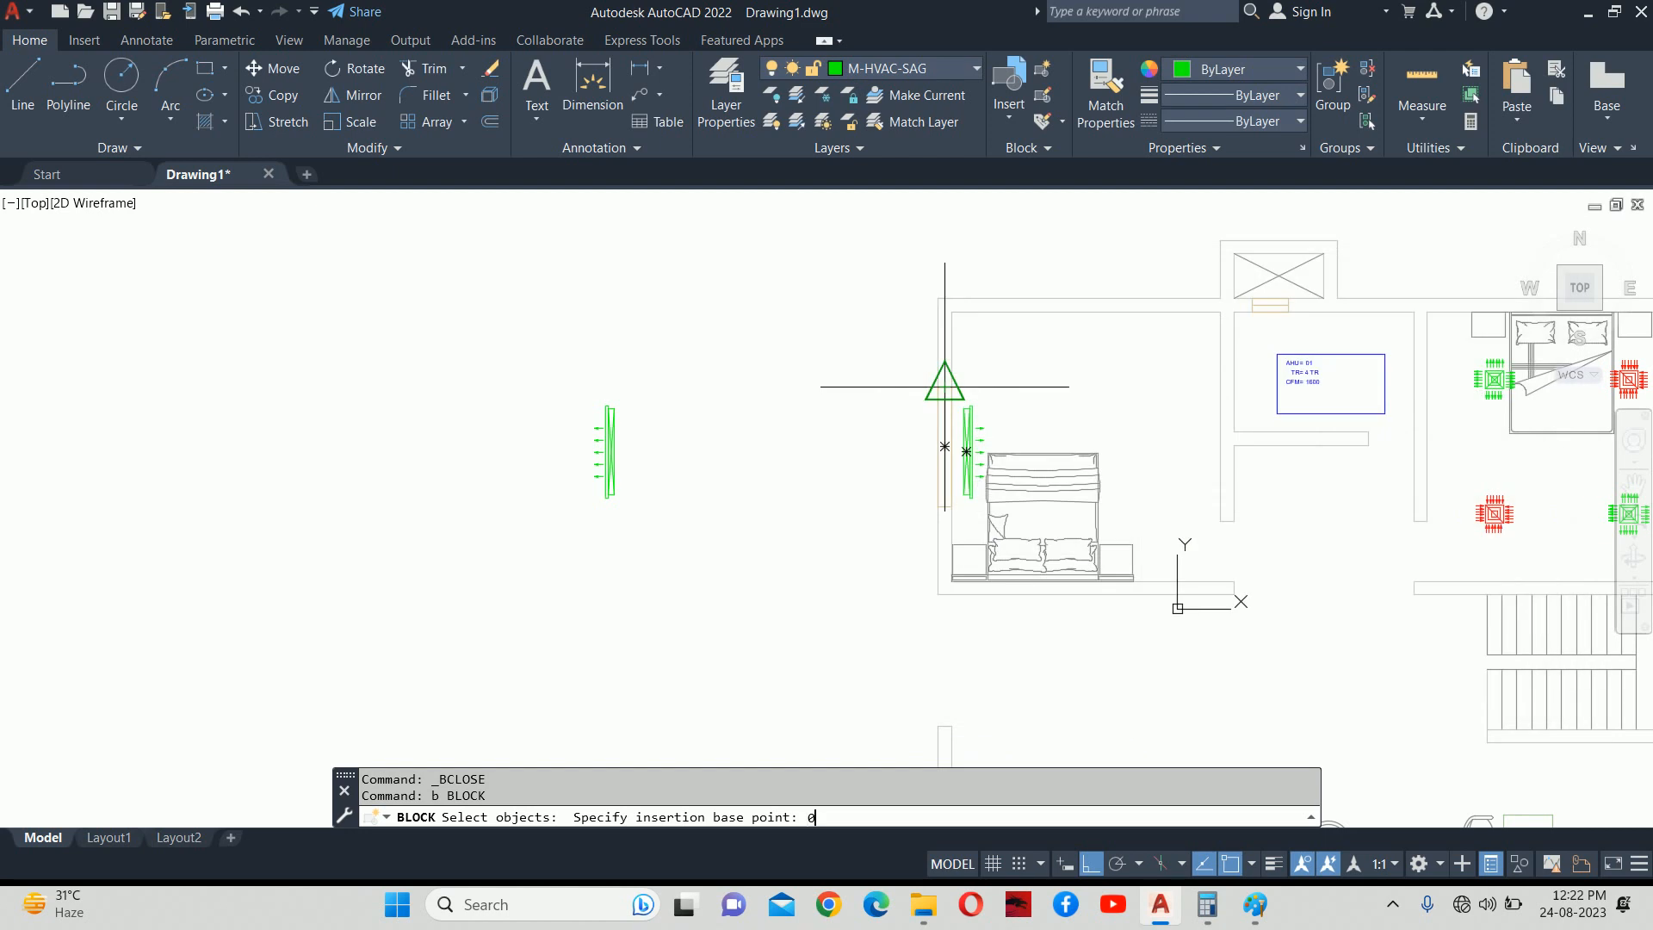
key("Return")
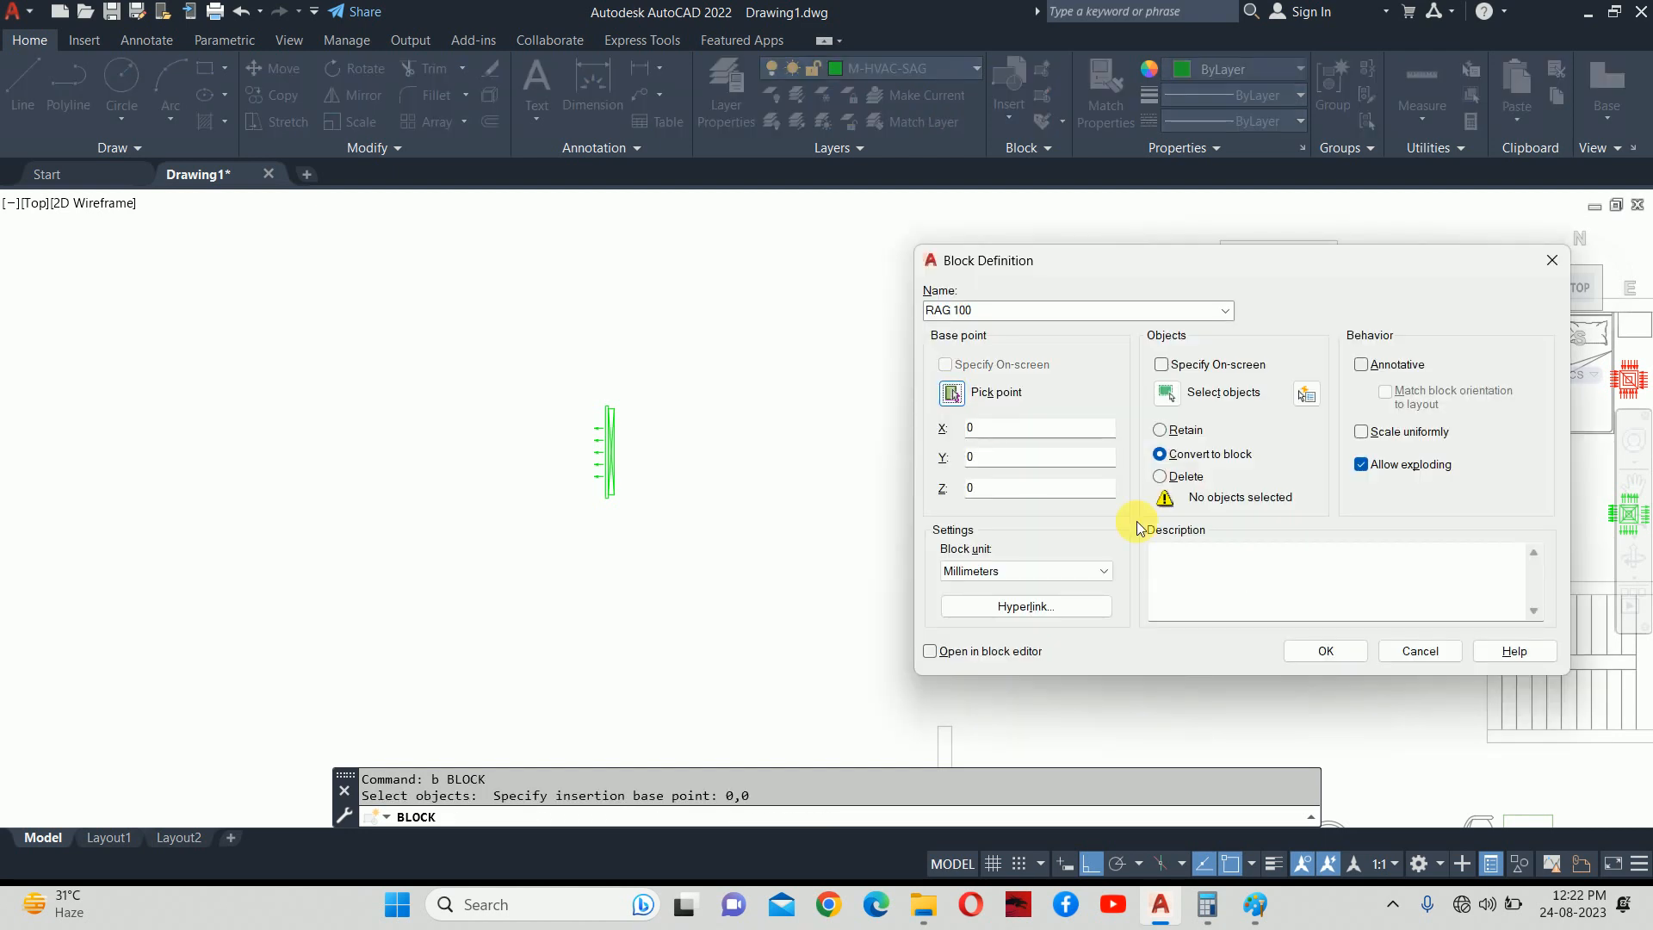
left_click(1320, 654)
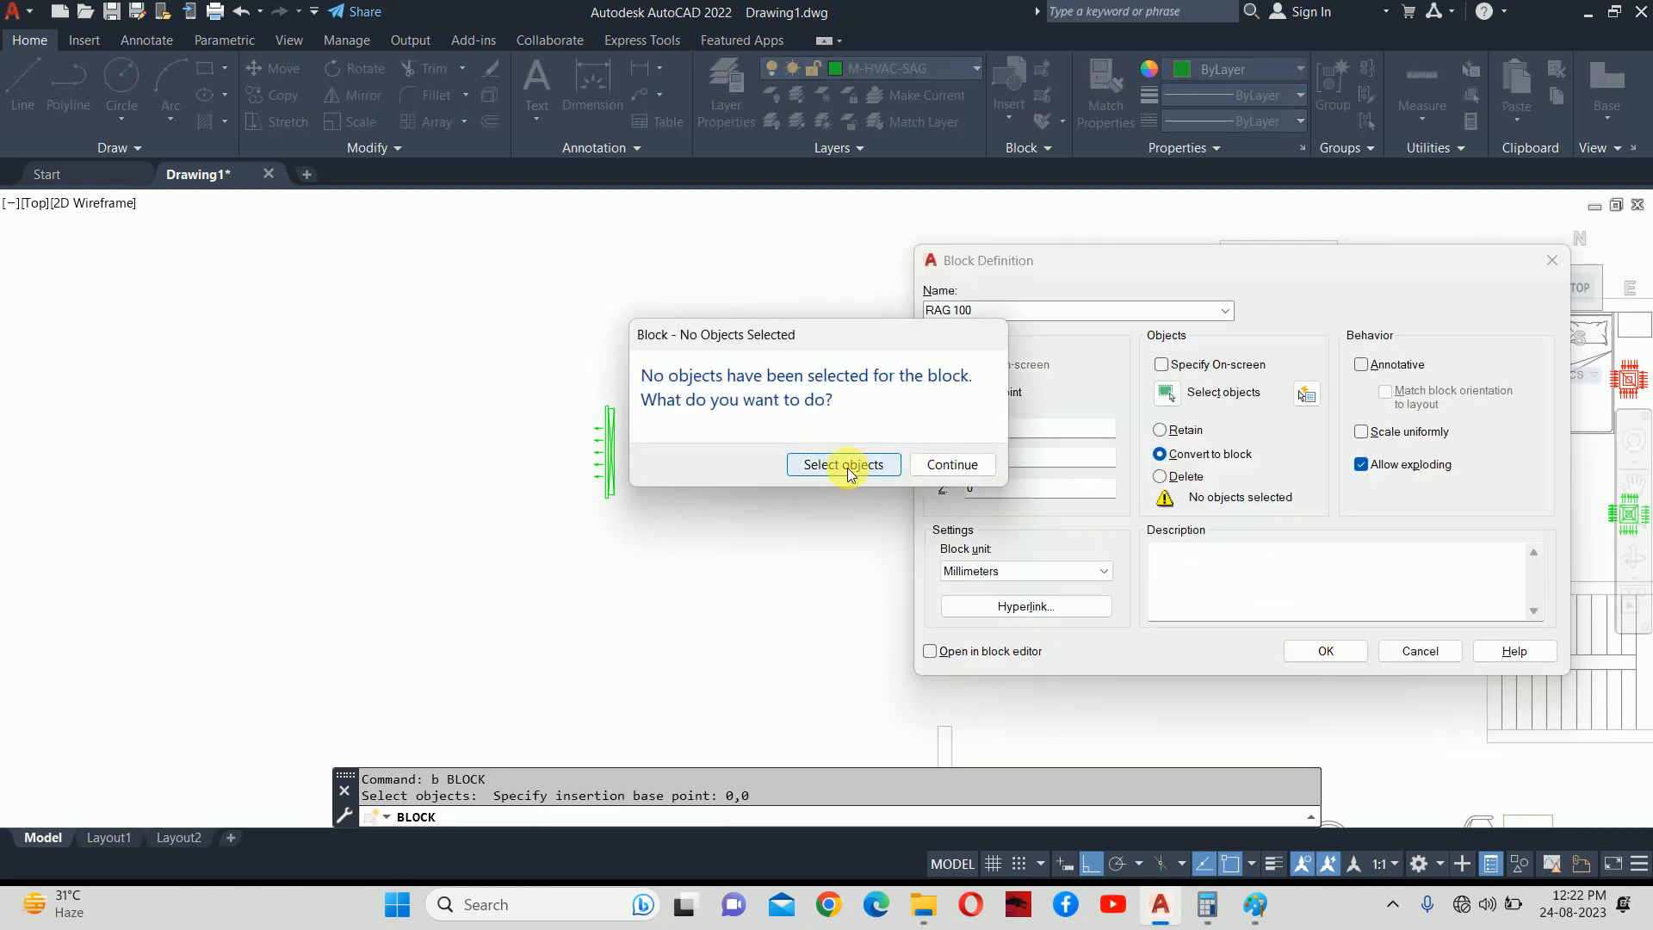
left_click(951, 464)
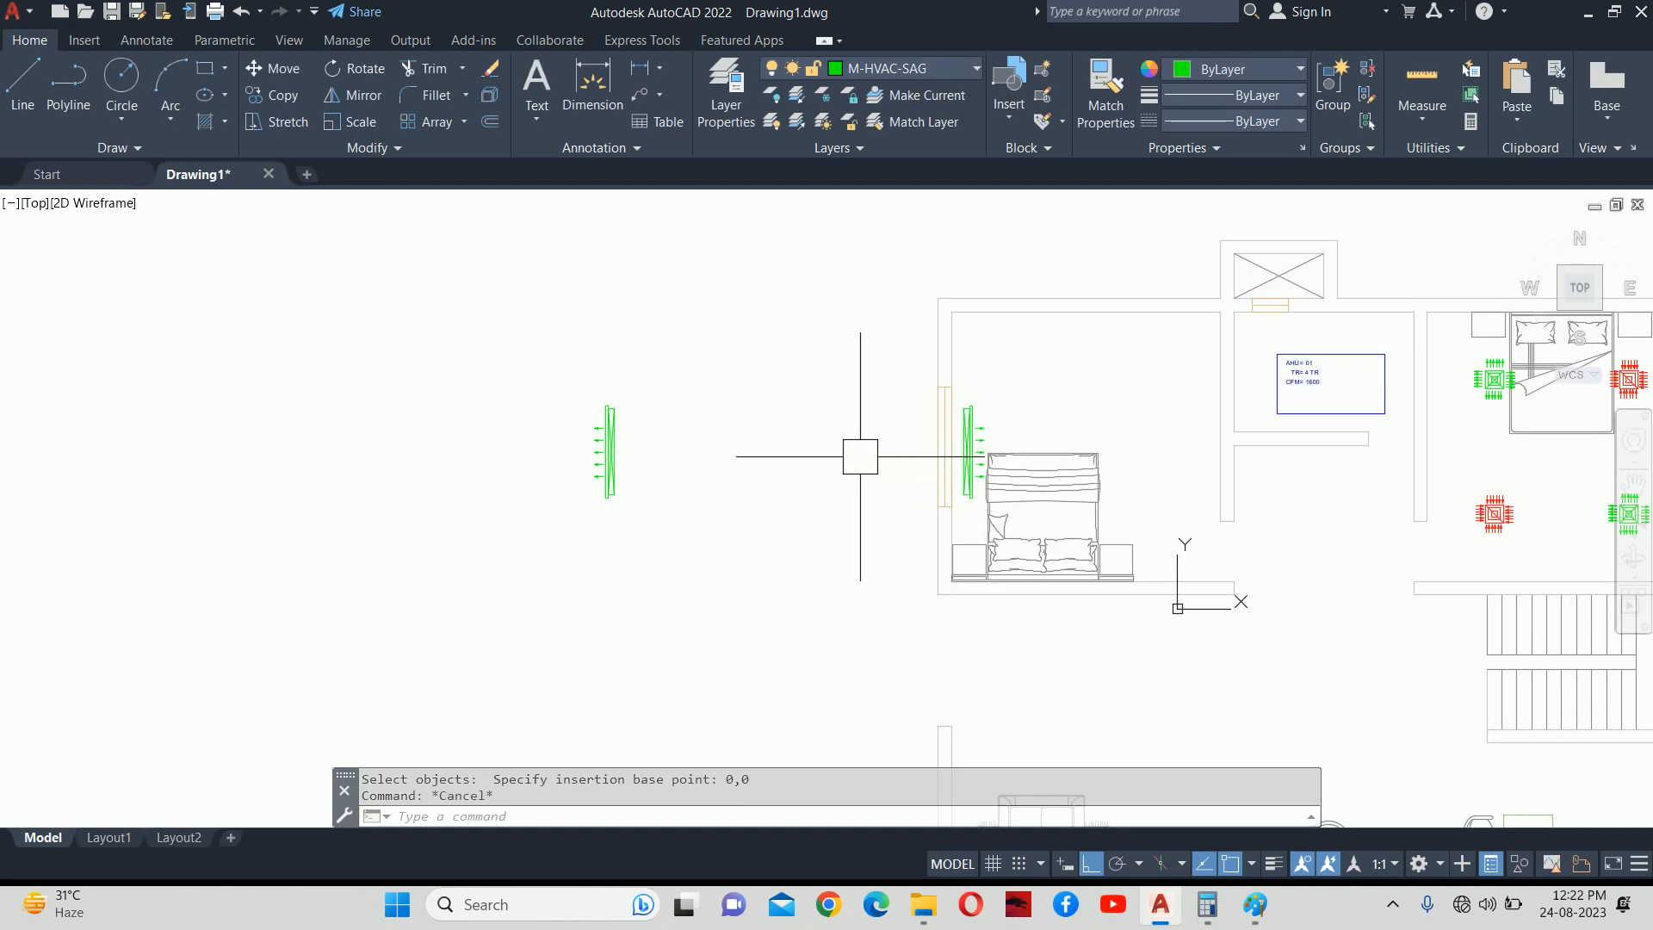
Open RAG 100 in the Block Editor and paste the copied grille at 0,0.
type("BE")
key("Return")
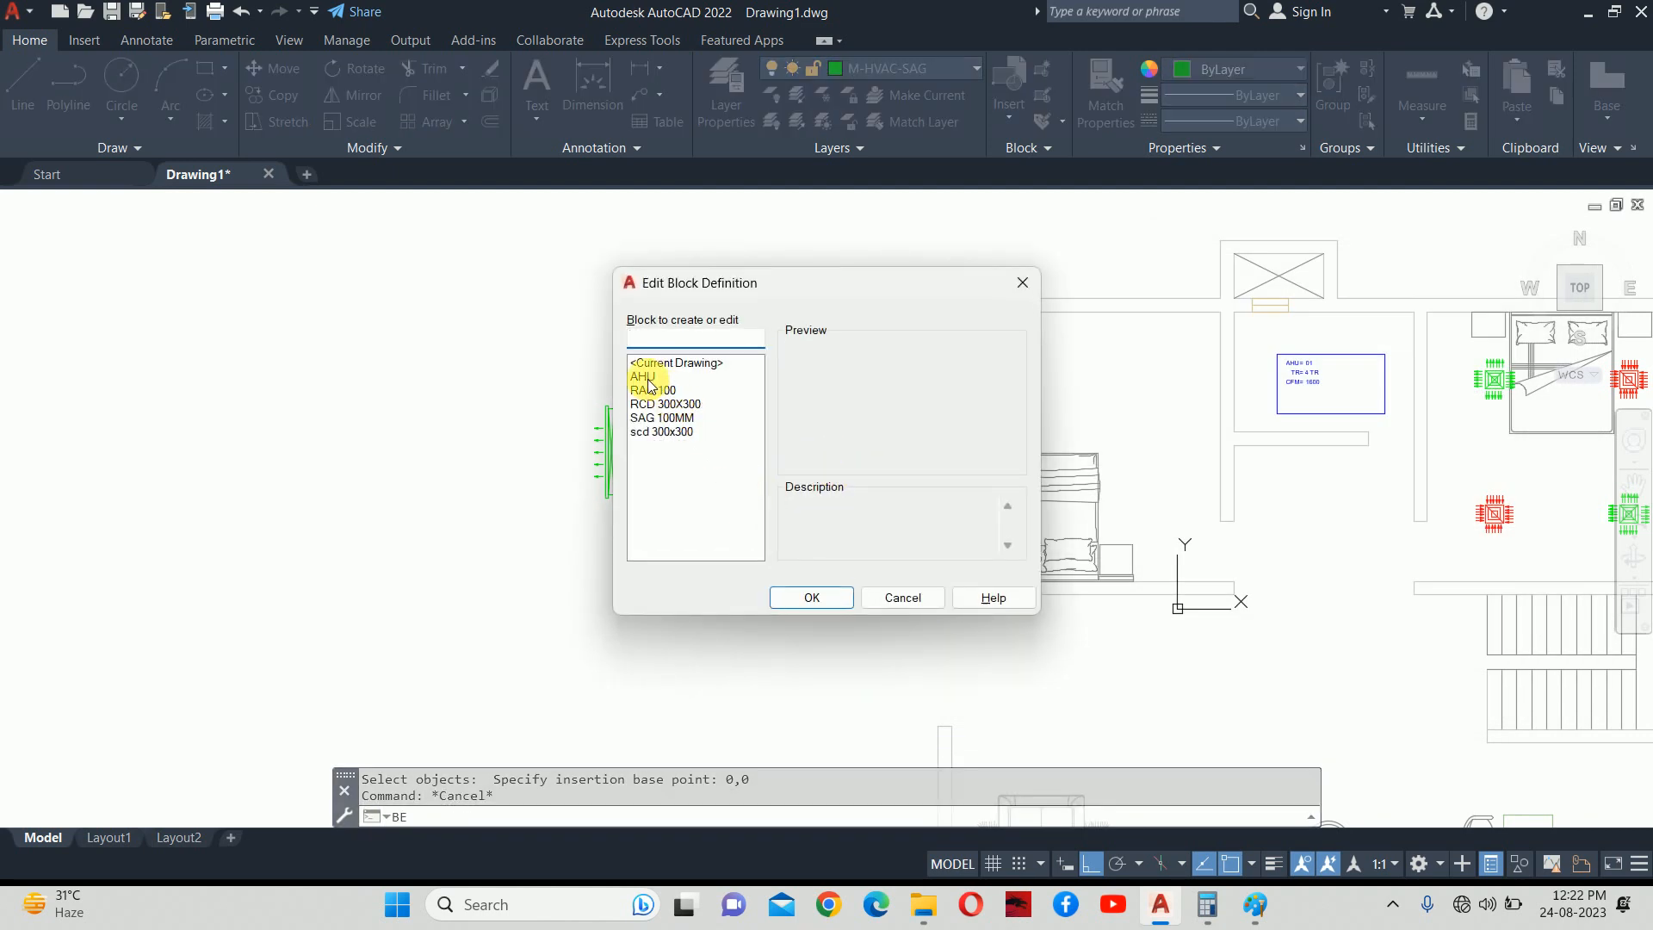
left_click(814, 594)
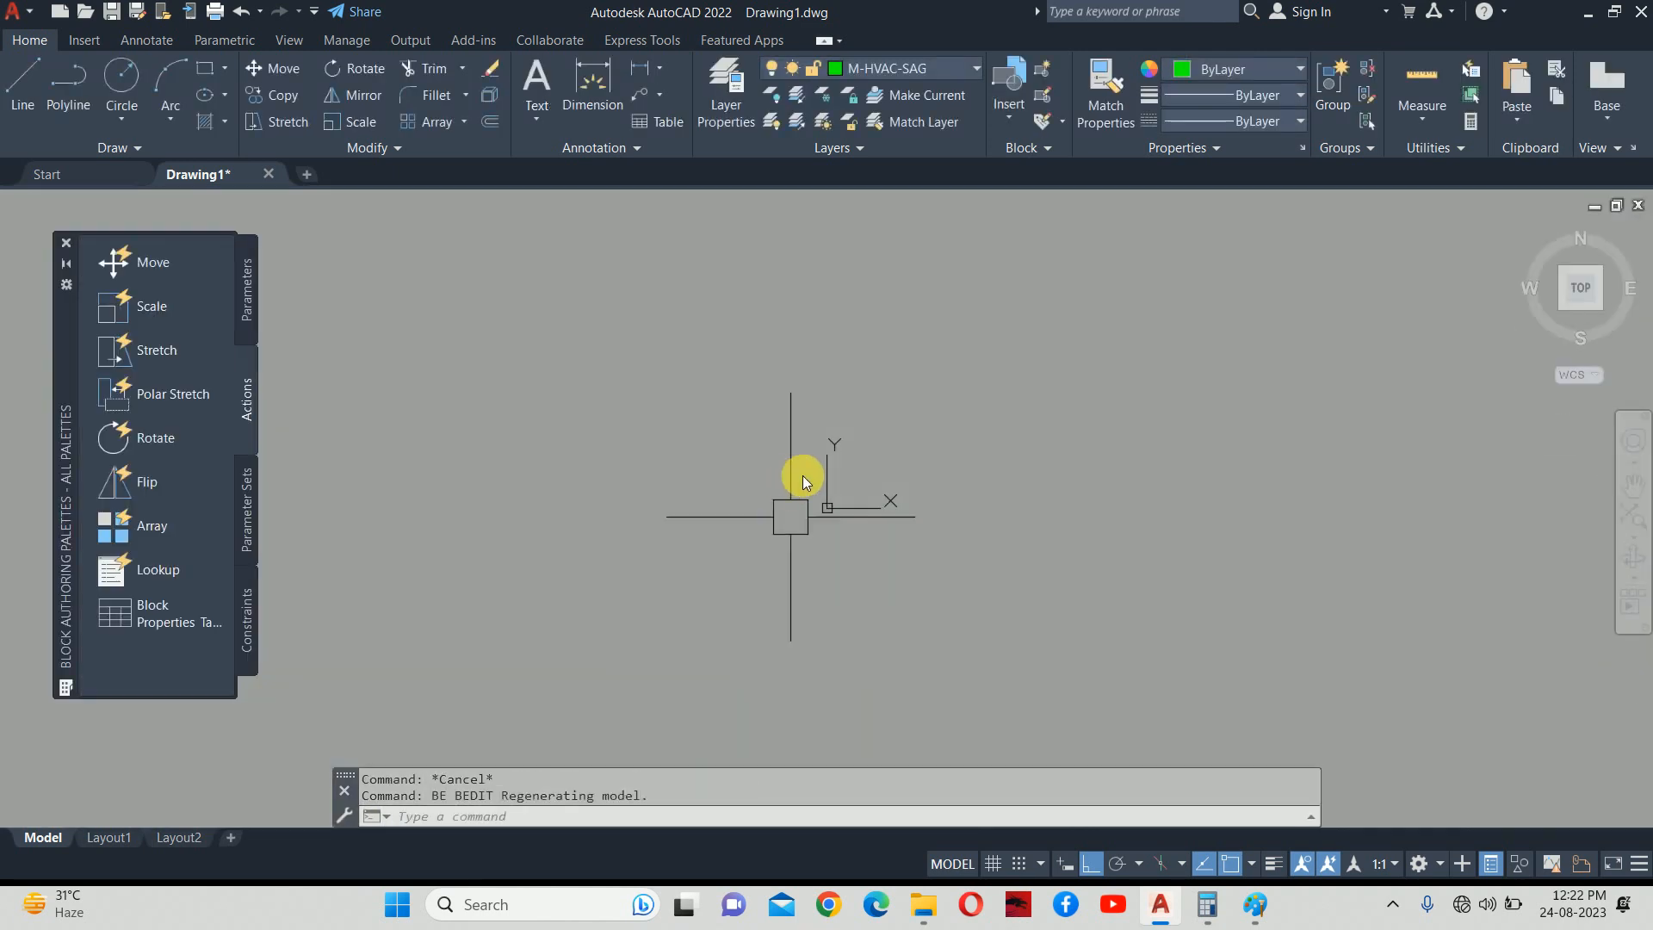
key("ctrl+v")
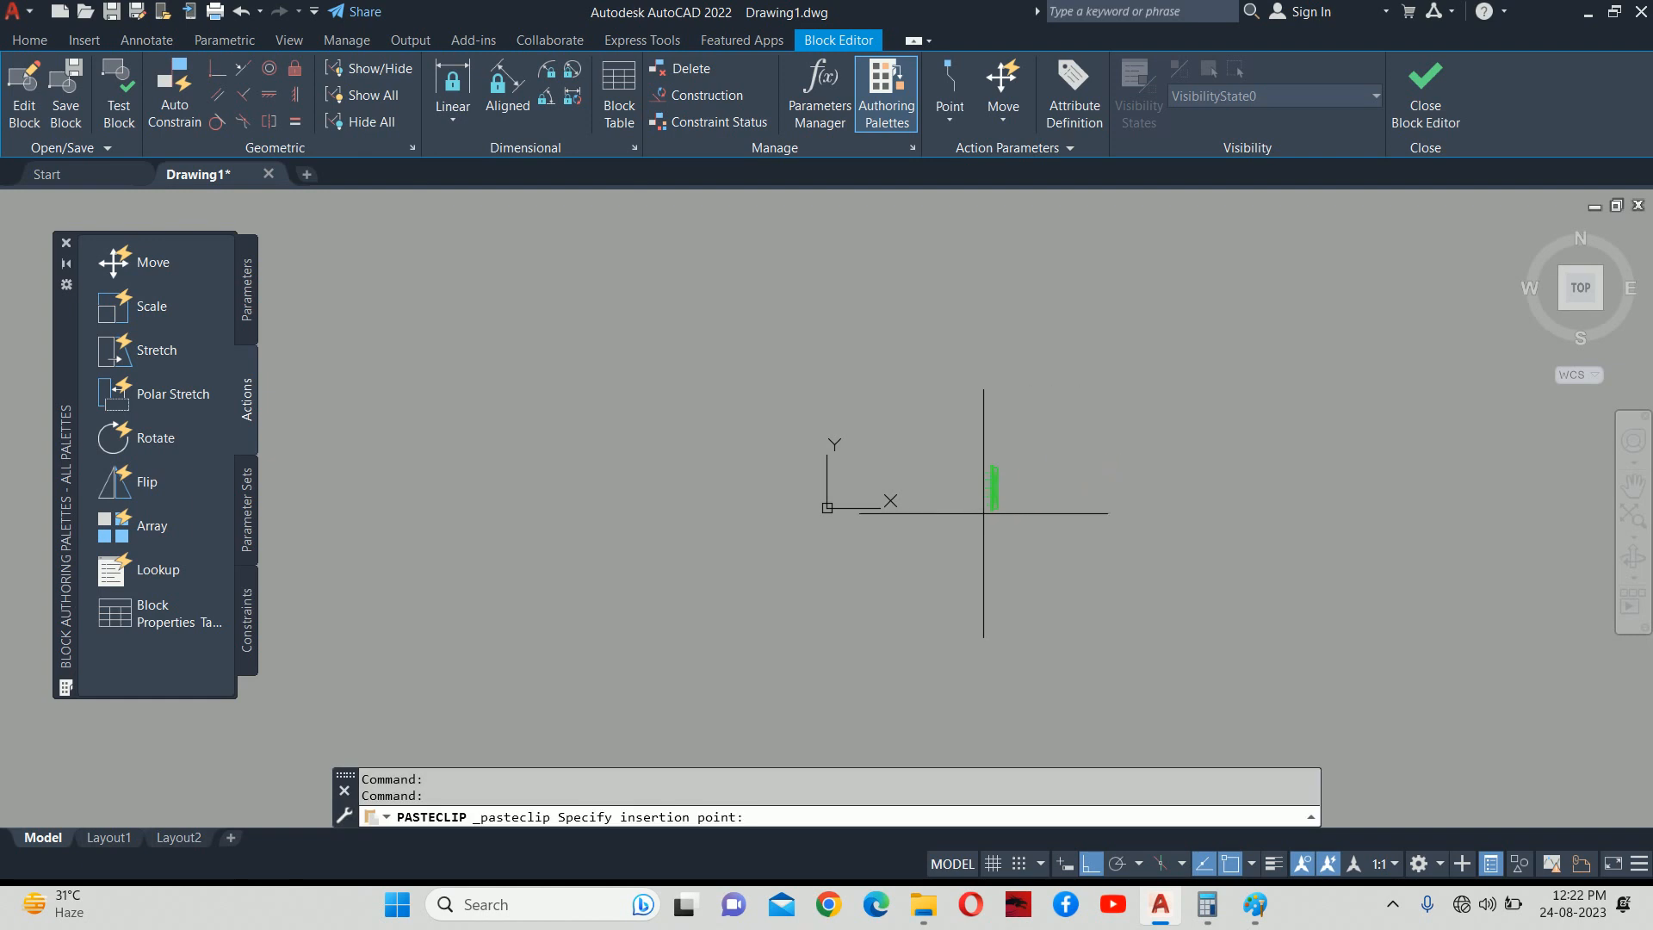
type("0,0")
key("Return")
key("Escape")
key("Escape")
Move the nine grille objects from their midpoint onto the origin 0,0.
type("M")
key("Return")
left_click(804, 445)
left_click(914, 580)
scroll(875, 517, "up", 6)
key("Return")
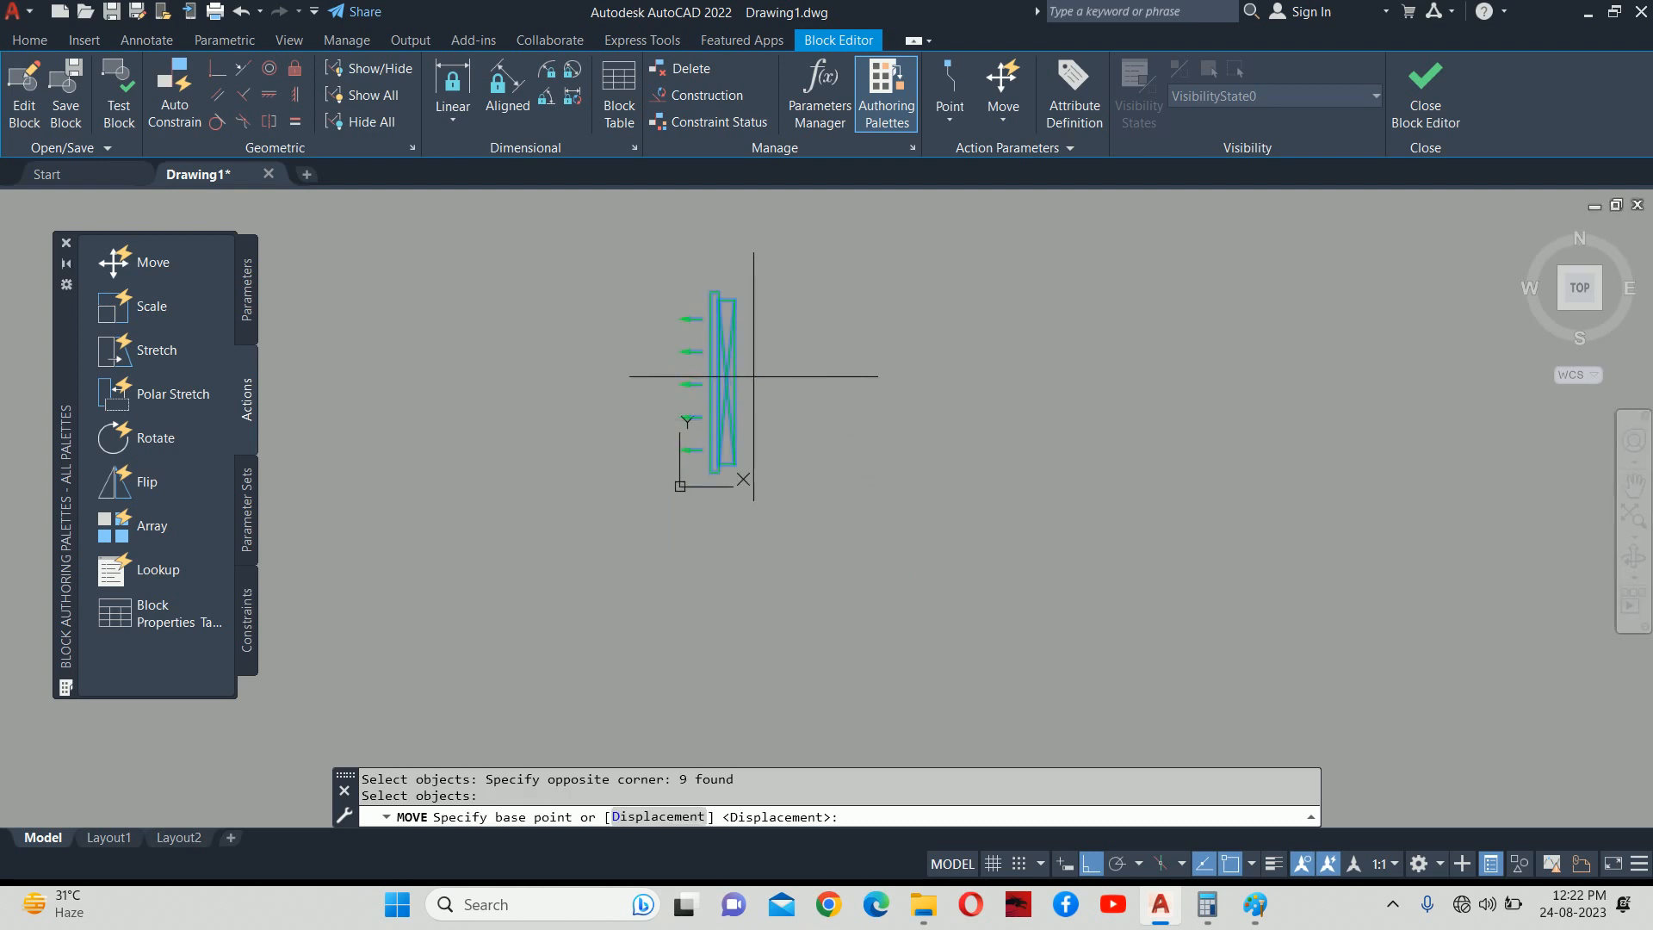
scroll(734, 381, "up", 3)
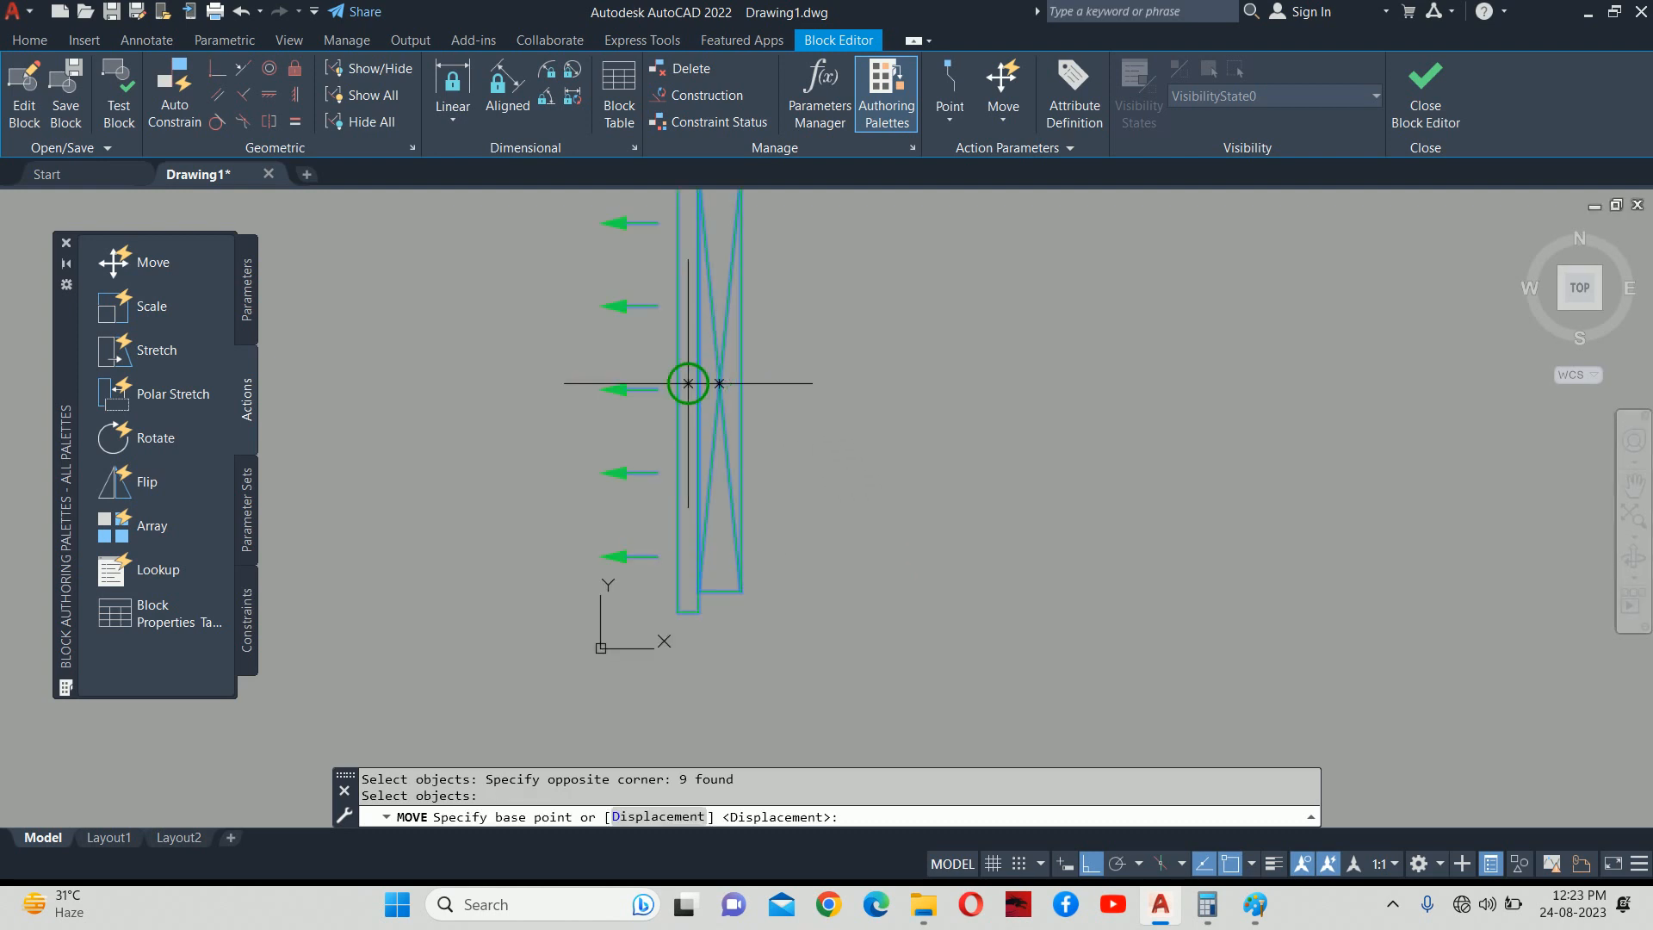
scroll(687, 383, "up", 4)
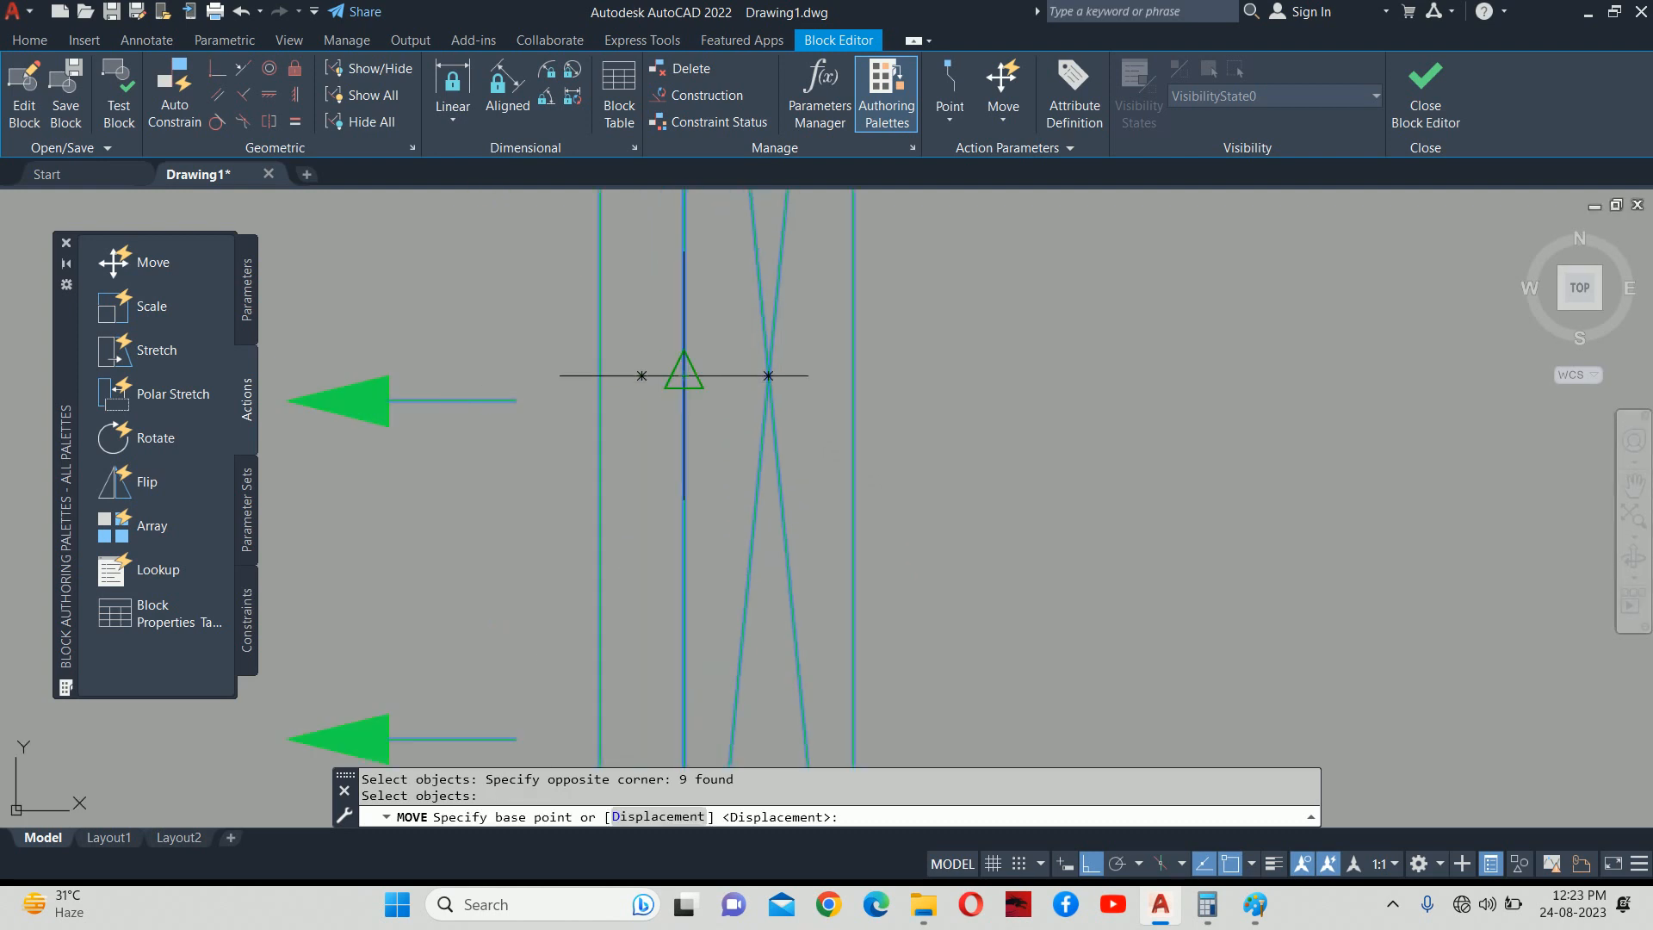
left_click(684, 375)
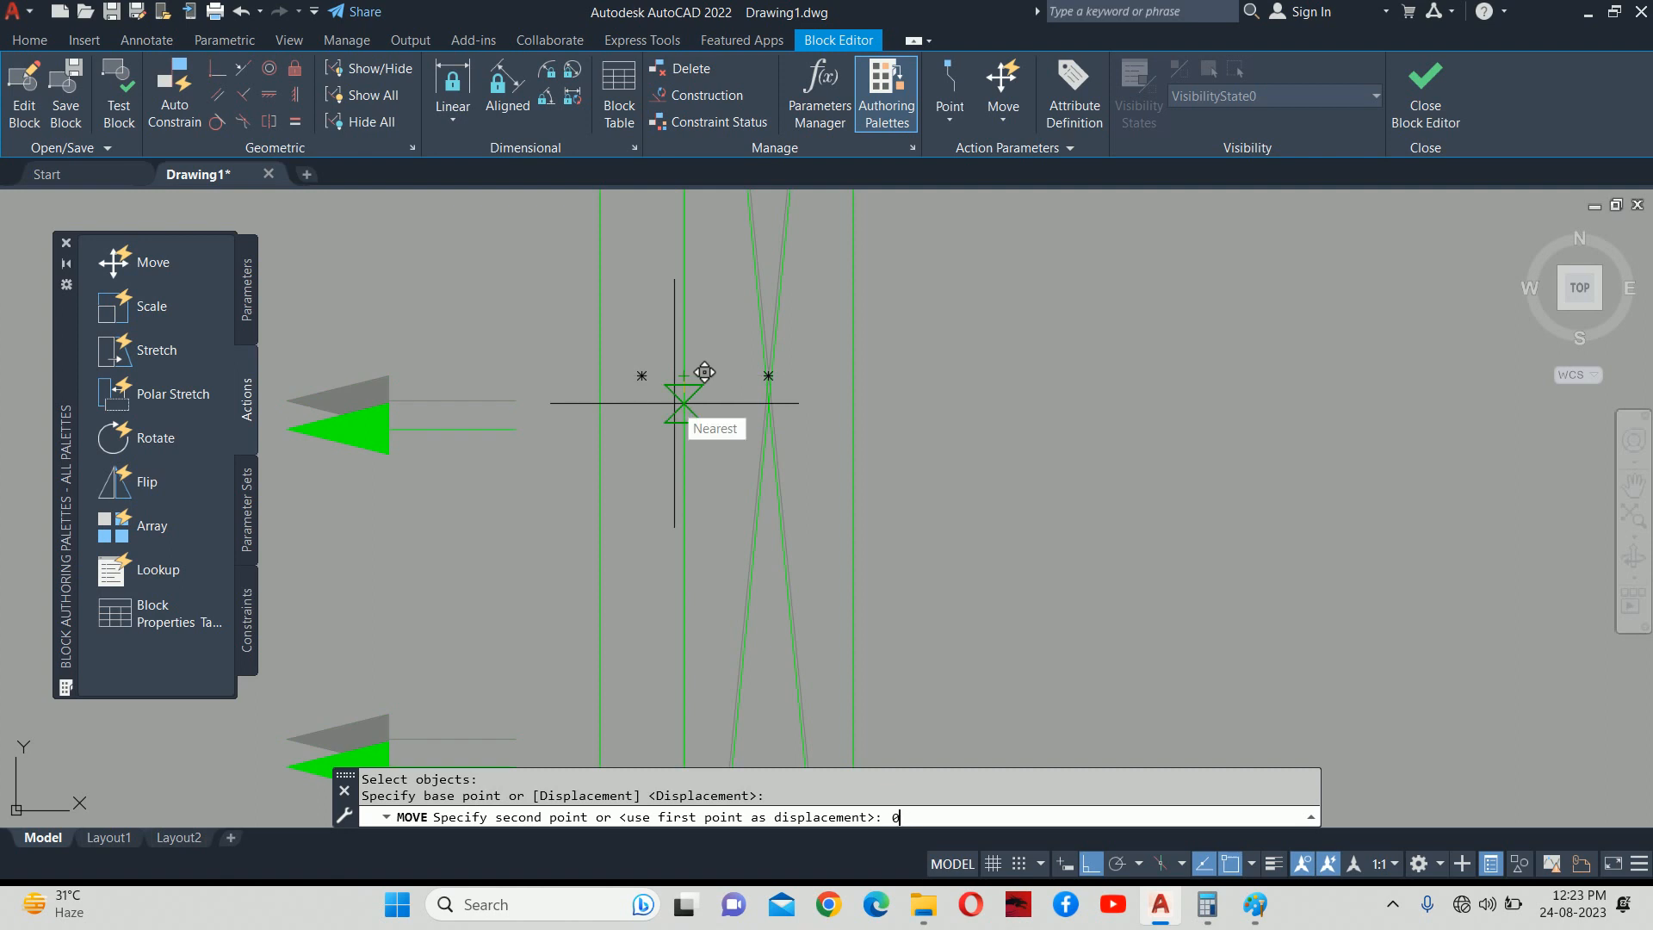
key("Return")
scroll(623, 427, "down", 6)
middle_click_drag(496, 512, 613, 352)
scroll(612, 352, "down", 1)
Mirror the five airflow arrows about a vertical line, erasing the originals.
type("mi")
key("Return")
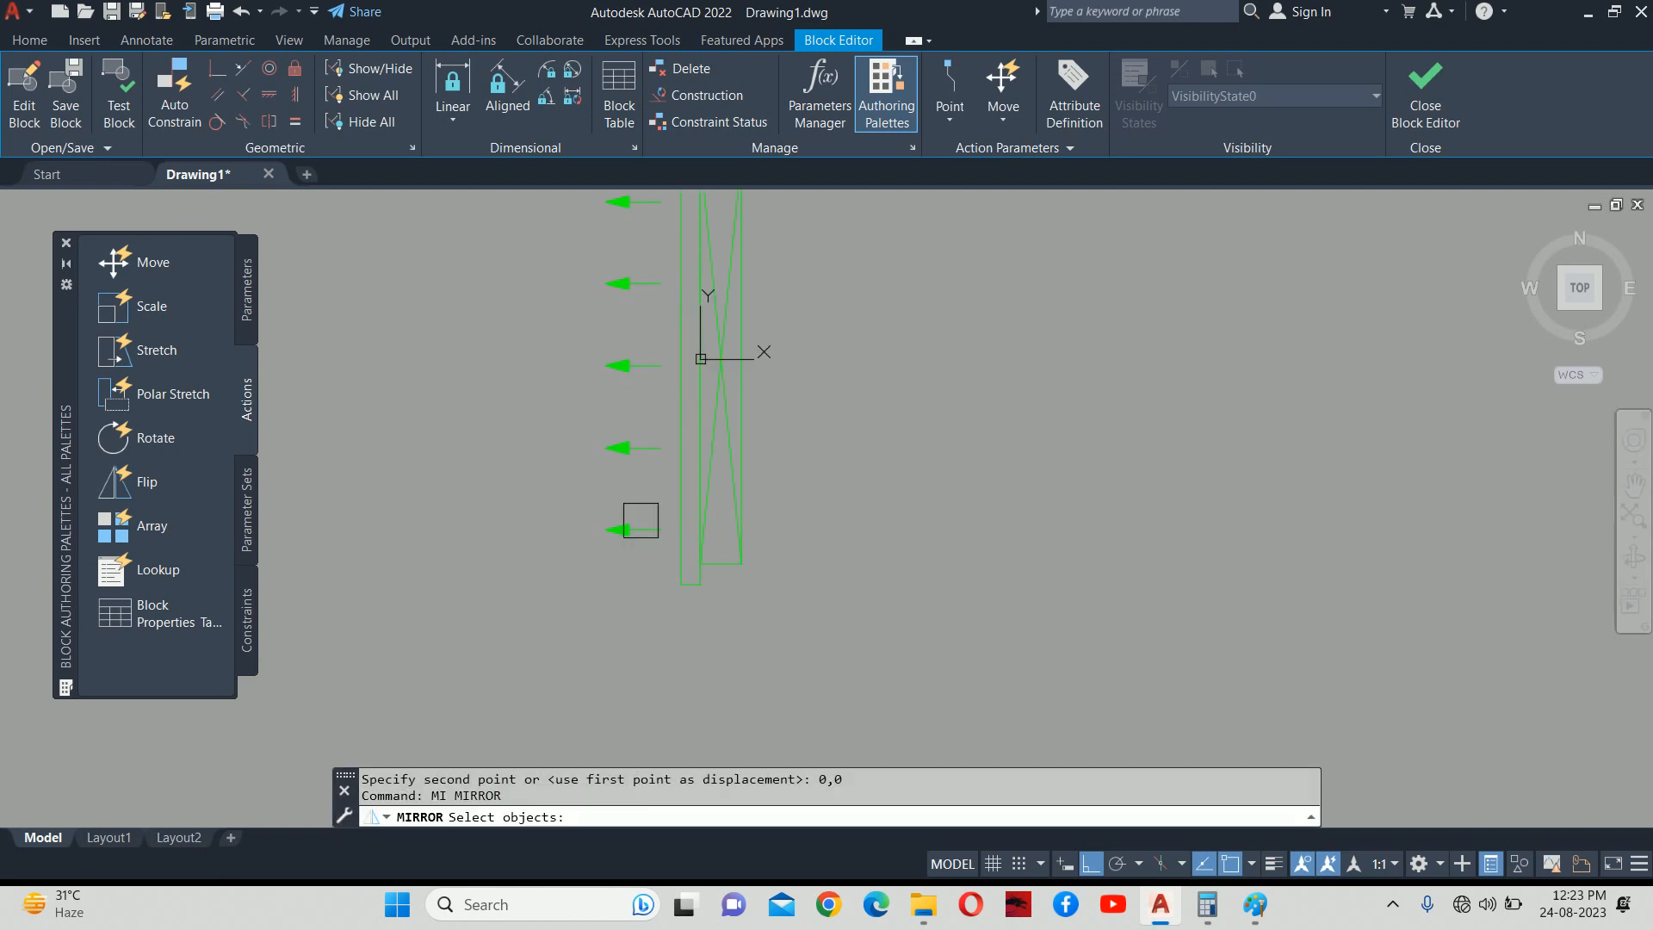
scroll(556, 358, "down", 5)
middle_click_drag(556, 358, 588, 420)
left_click(577, 341)
scroll(622, 352, "up", 5)
key("Return")
scroll(603, 378, "up", 4)
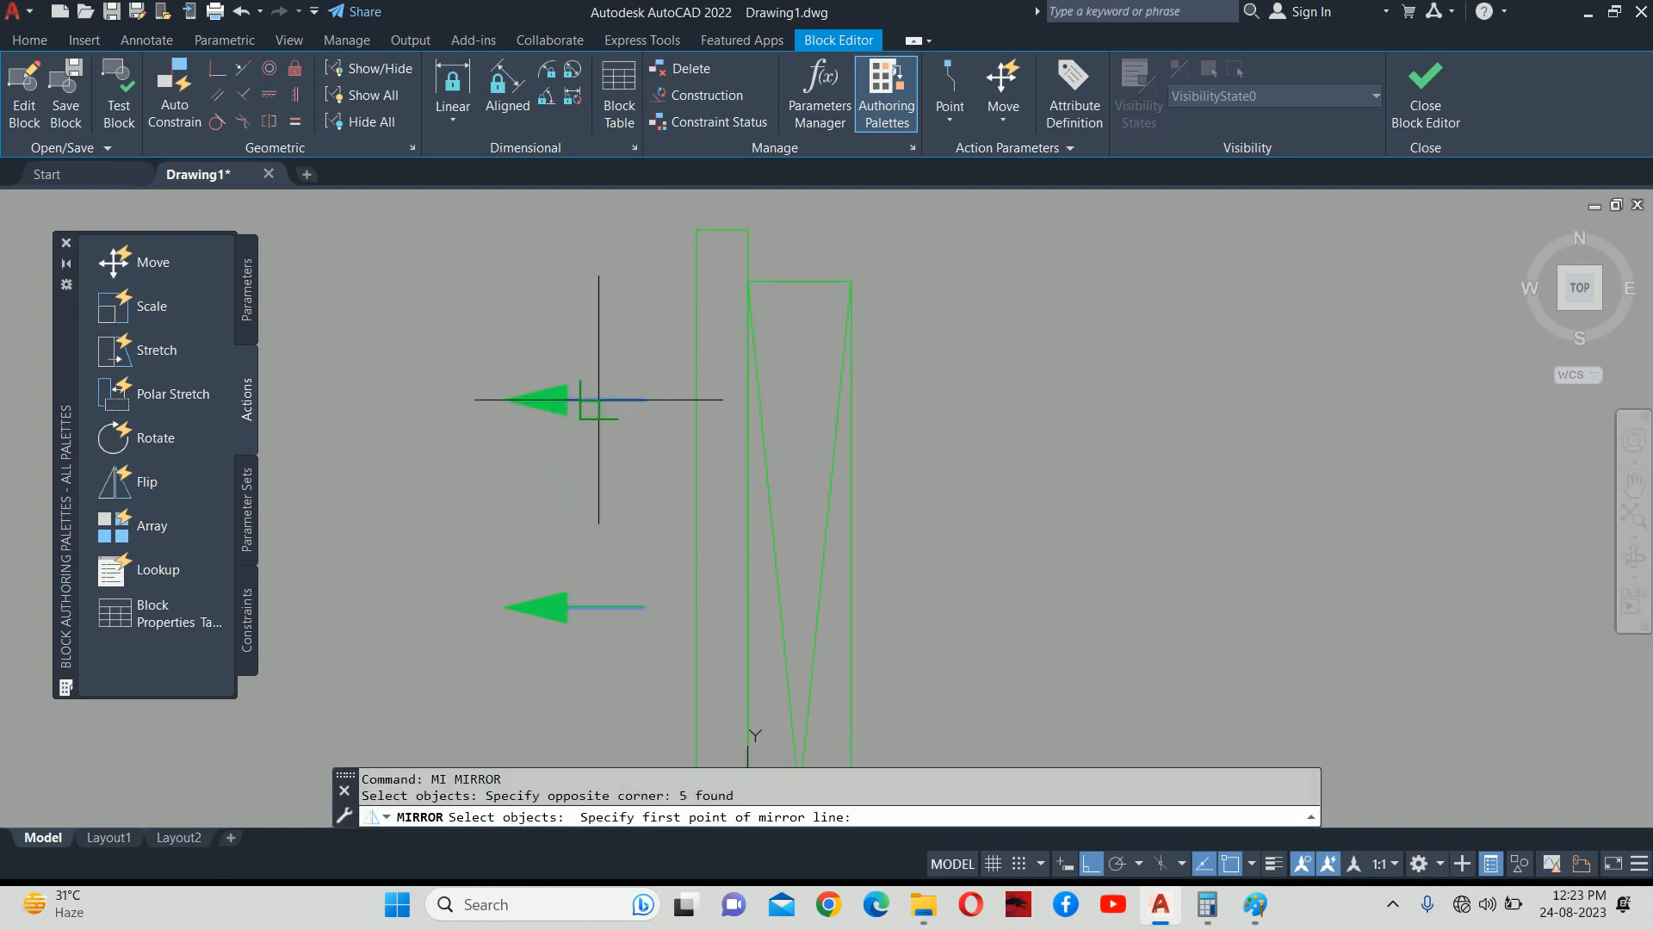
scroll(598, 399, "up", 5)
left_click(595, 416)
left_click(599, 276)
key("Return")
scroll(679, 339, "down", 5)
key("Escape")
key("Escape")
Select all nine block objects and review their layer list.
left_click(639, 285)
left_click(1026, 599)
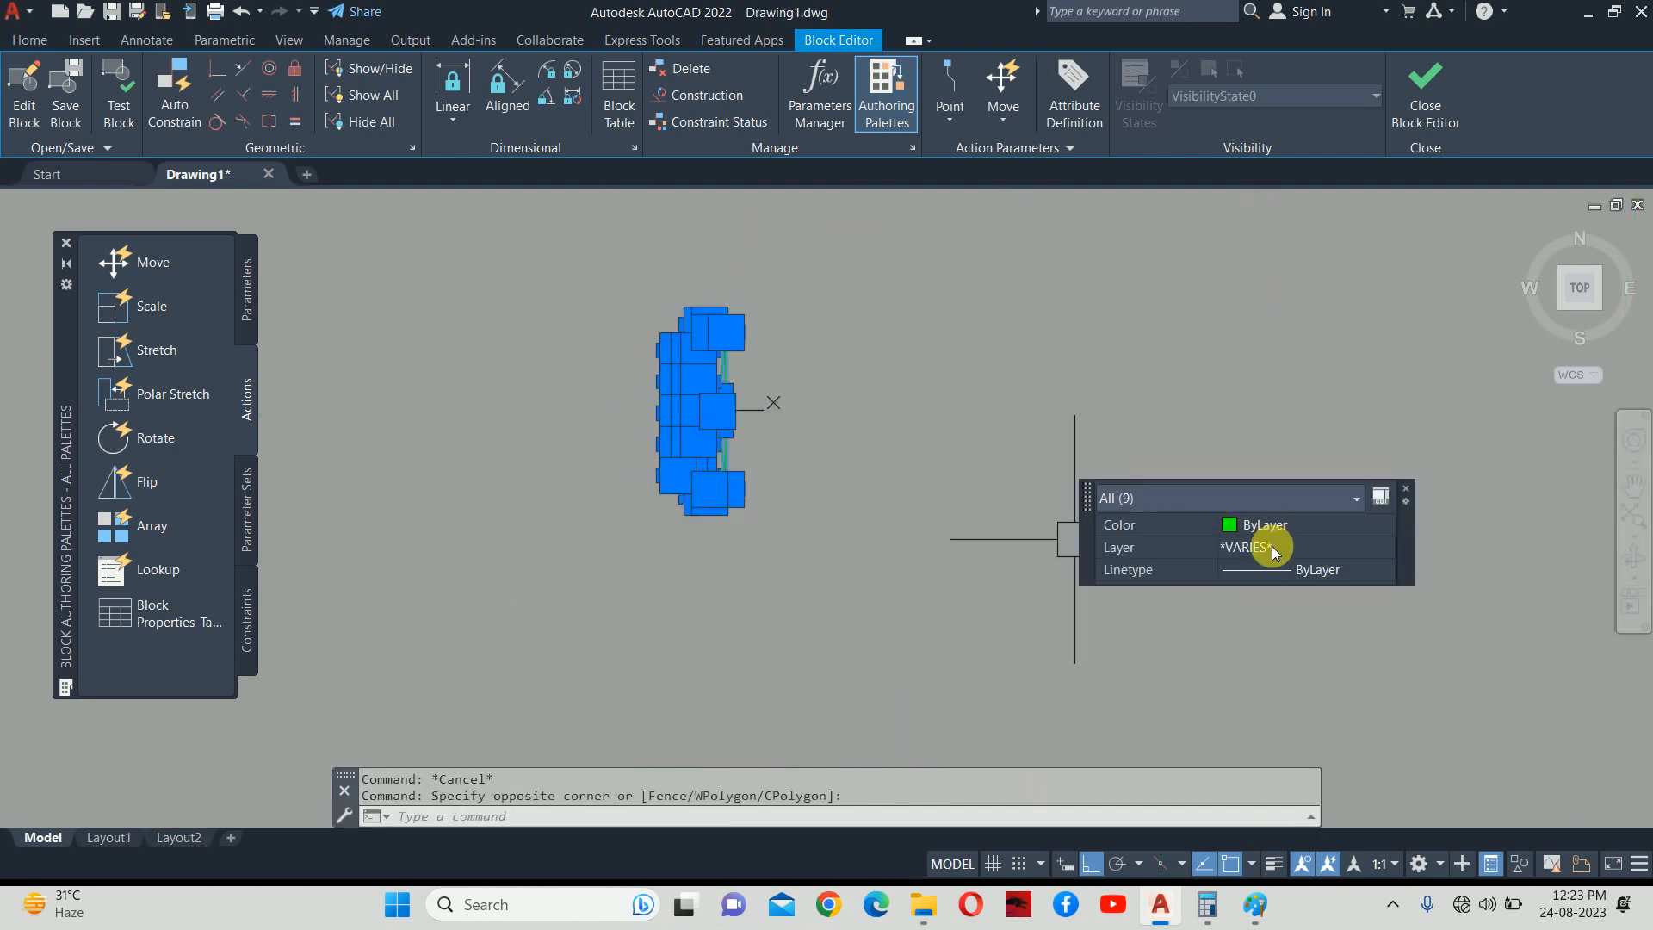
left_click(1272, 545)
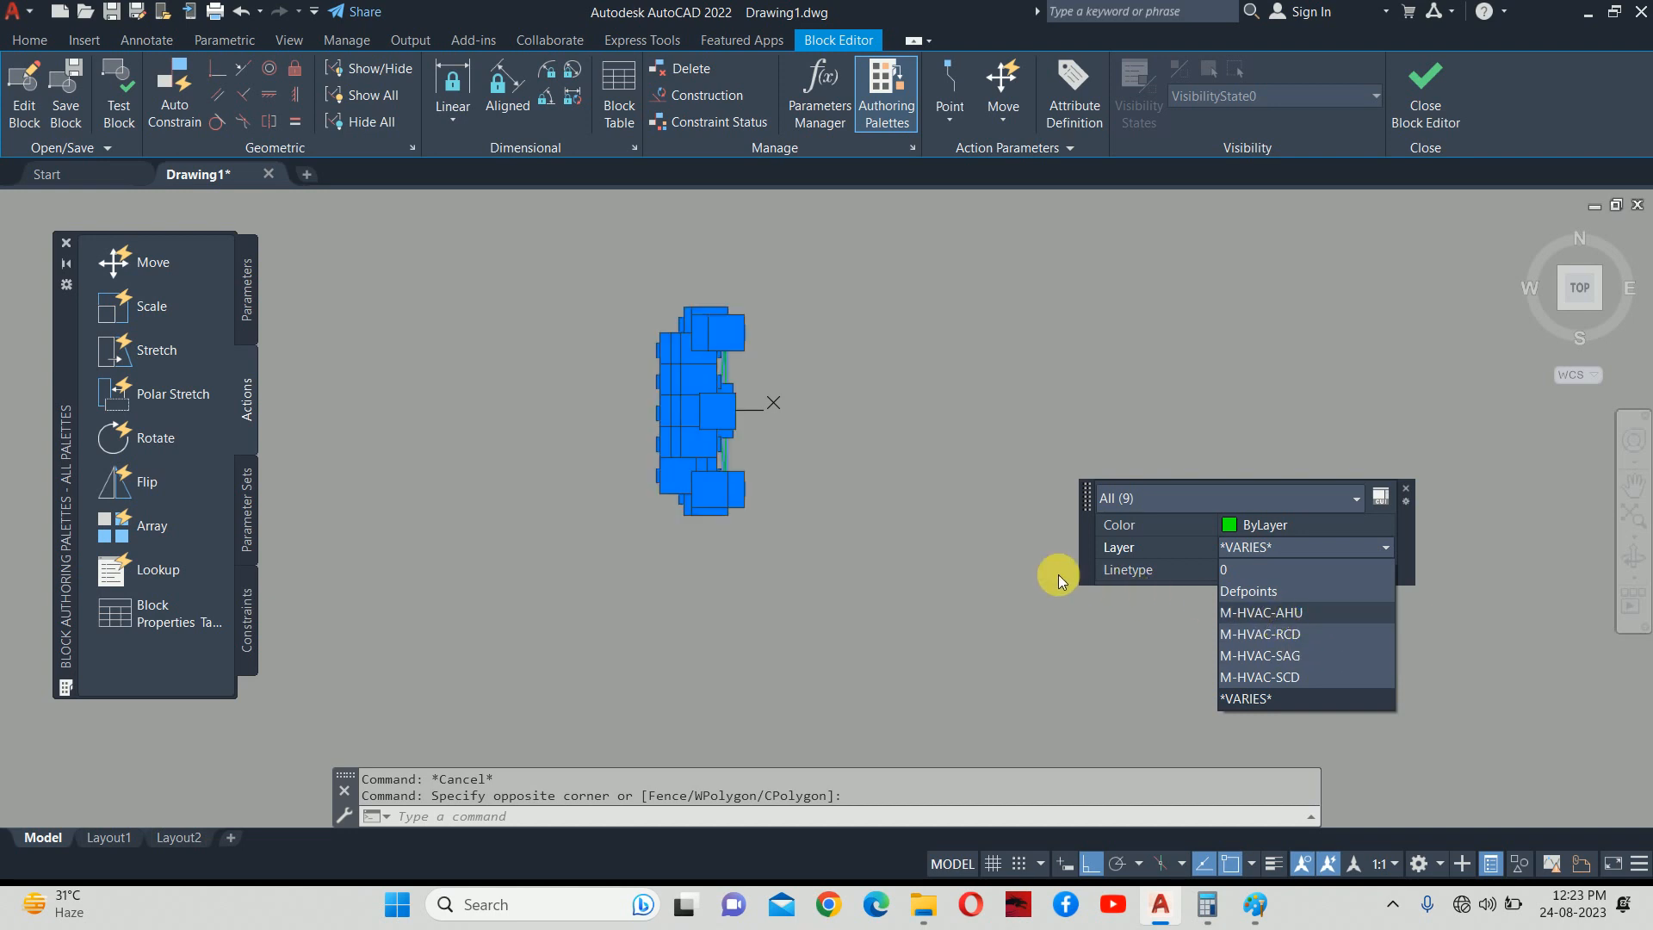
key("Escape")
key("Escape")
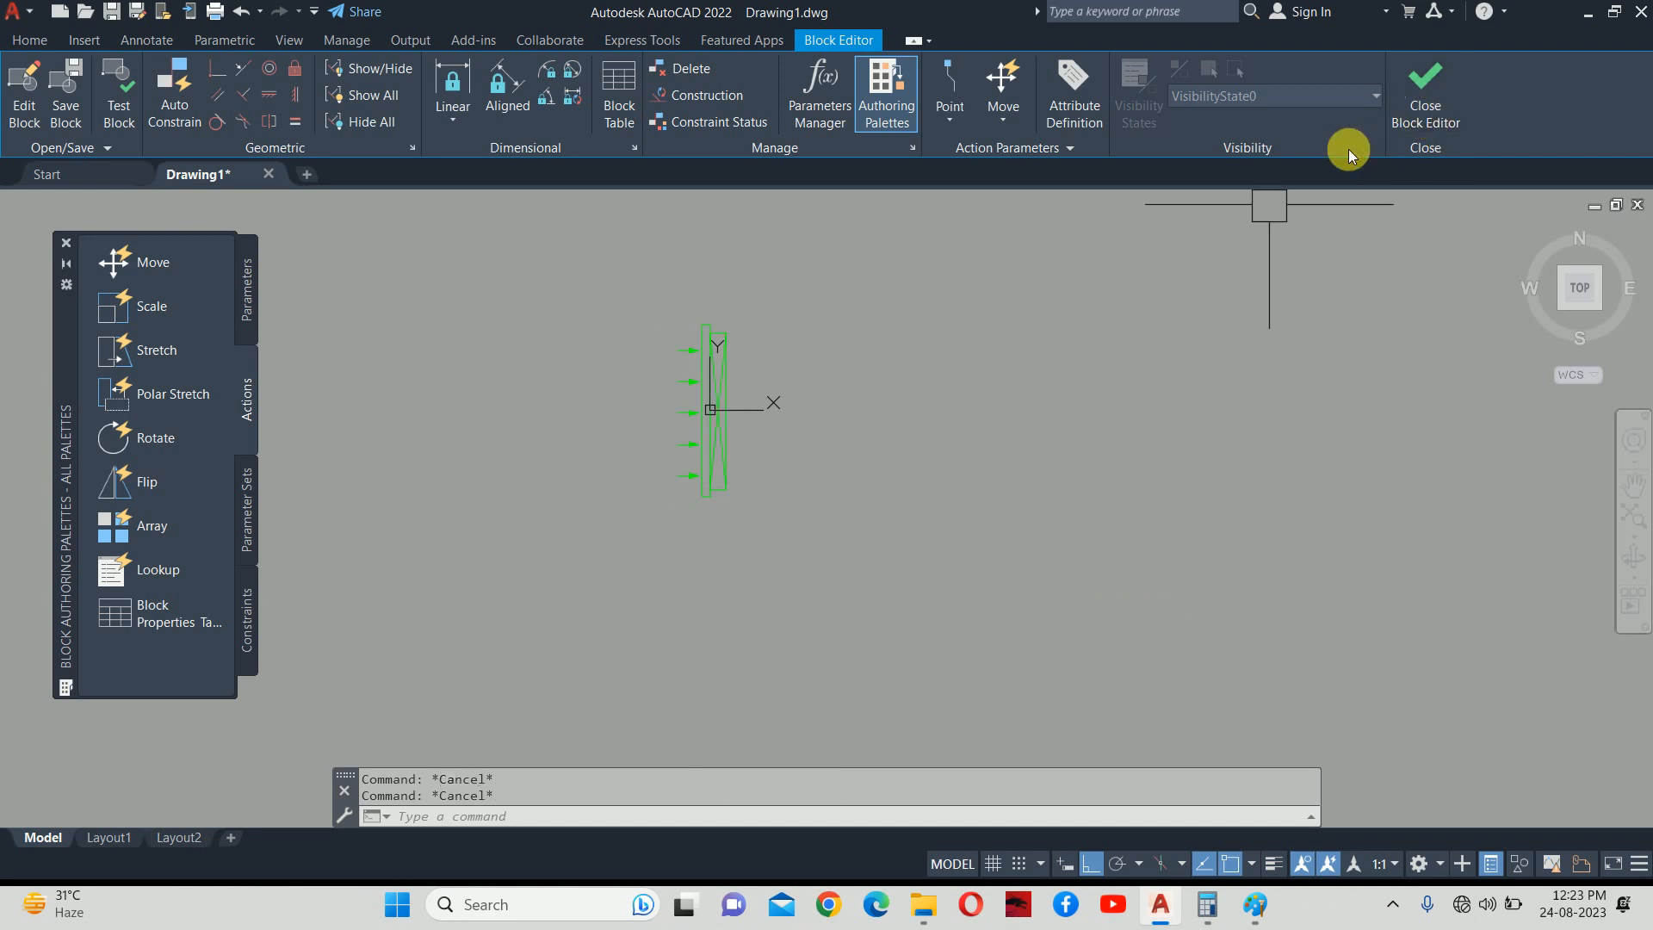
Create a new layer M-HVAC-RAG with colour red.
type("LA")
key("Return")
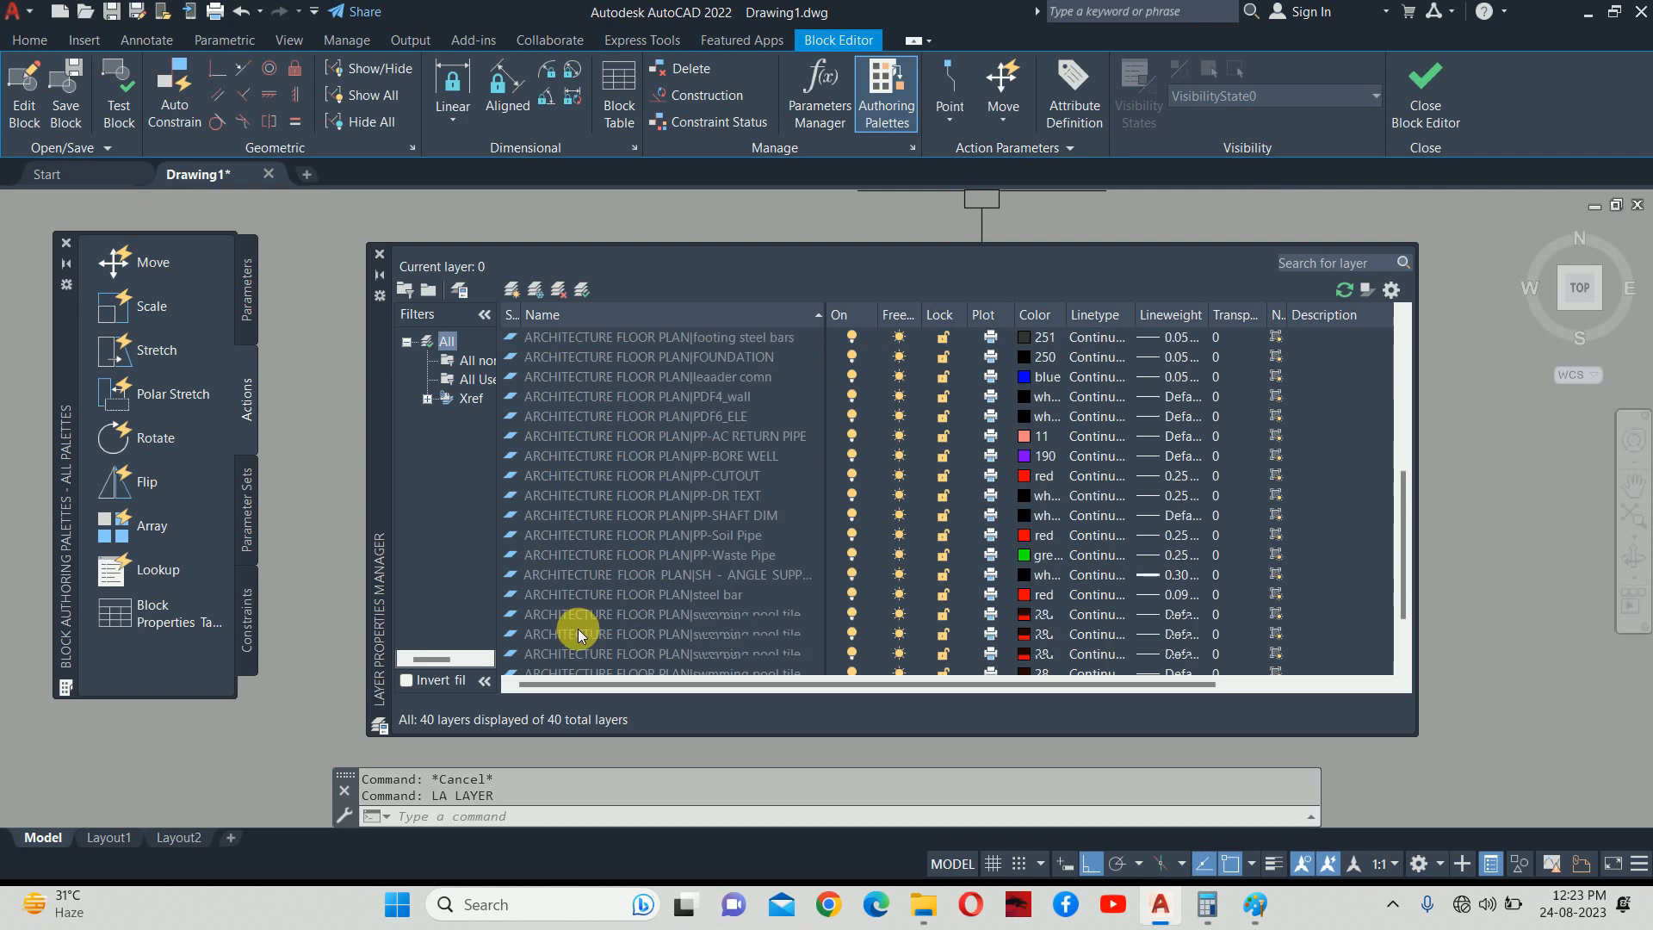
scroll(601, 613, "down", 3)
left_click(507, 291)
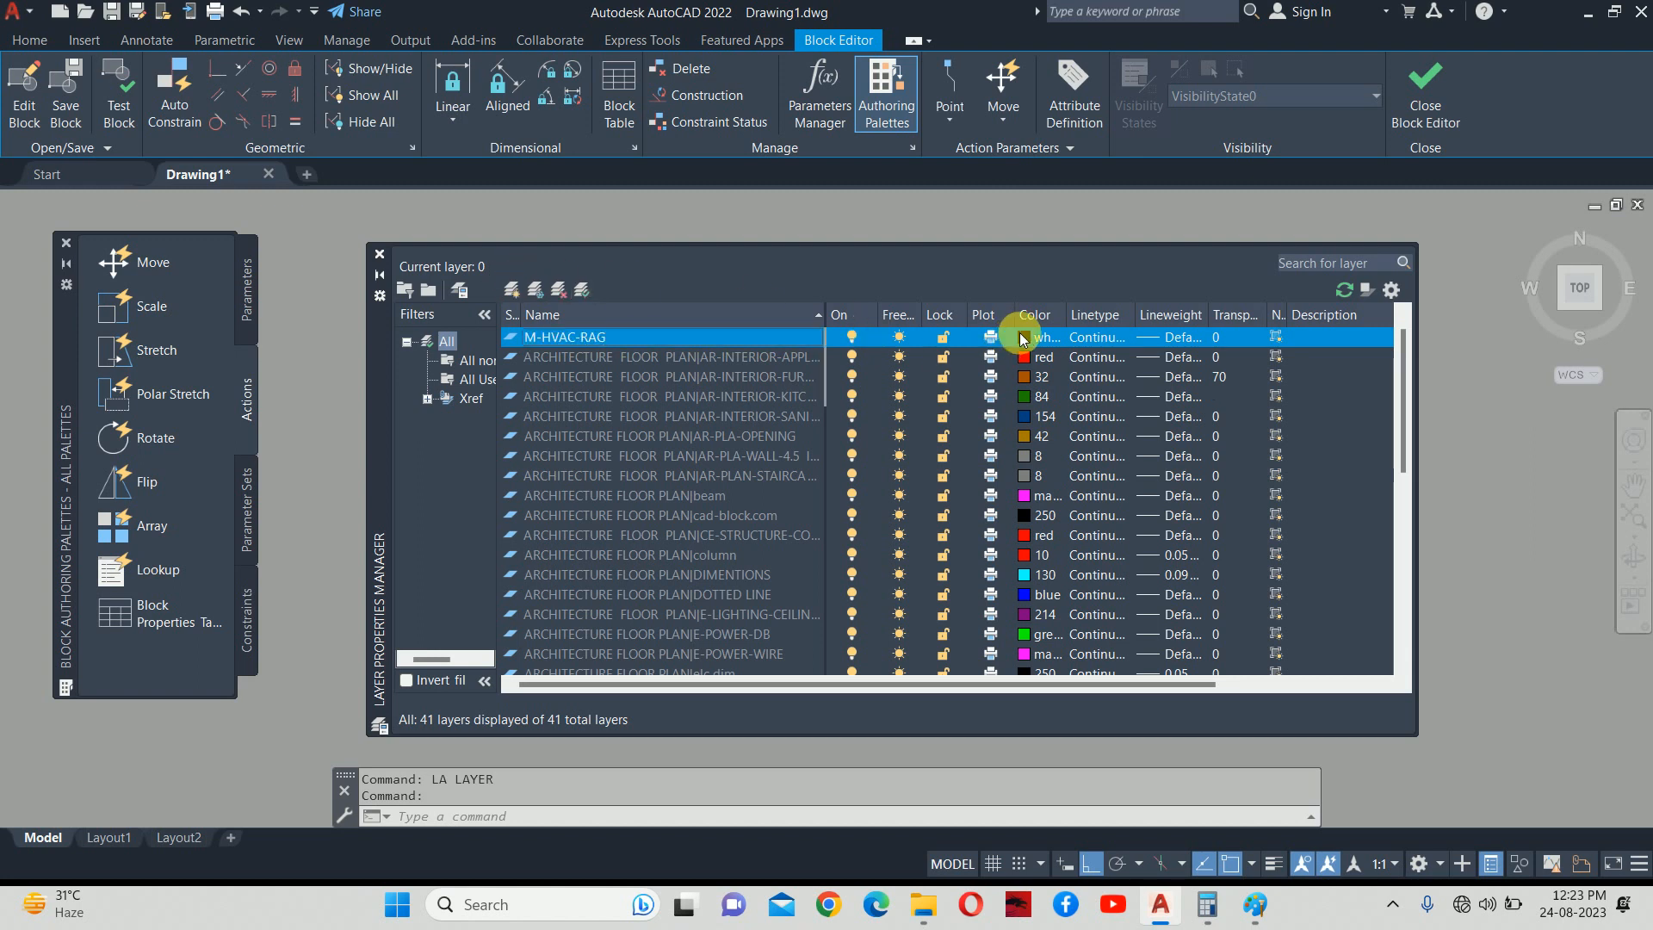
left_click(1022, 336)
left_click(895, 522)
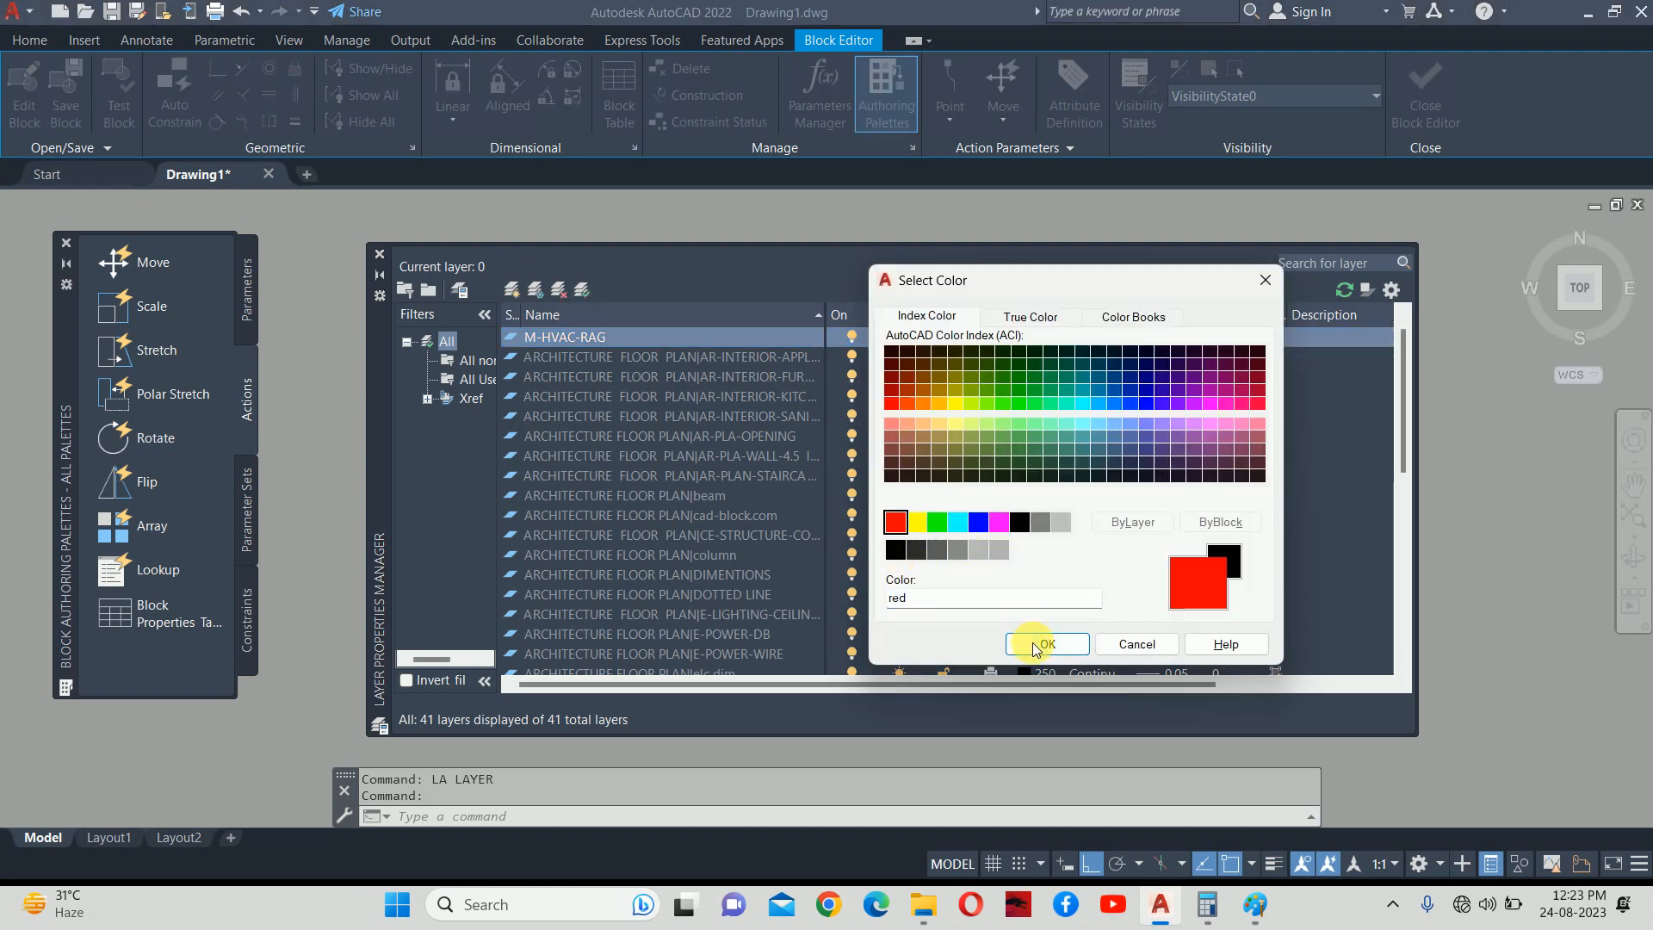
left_click(1046, 644)
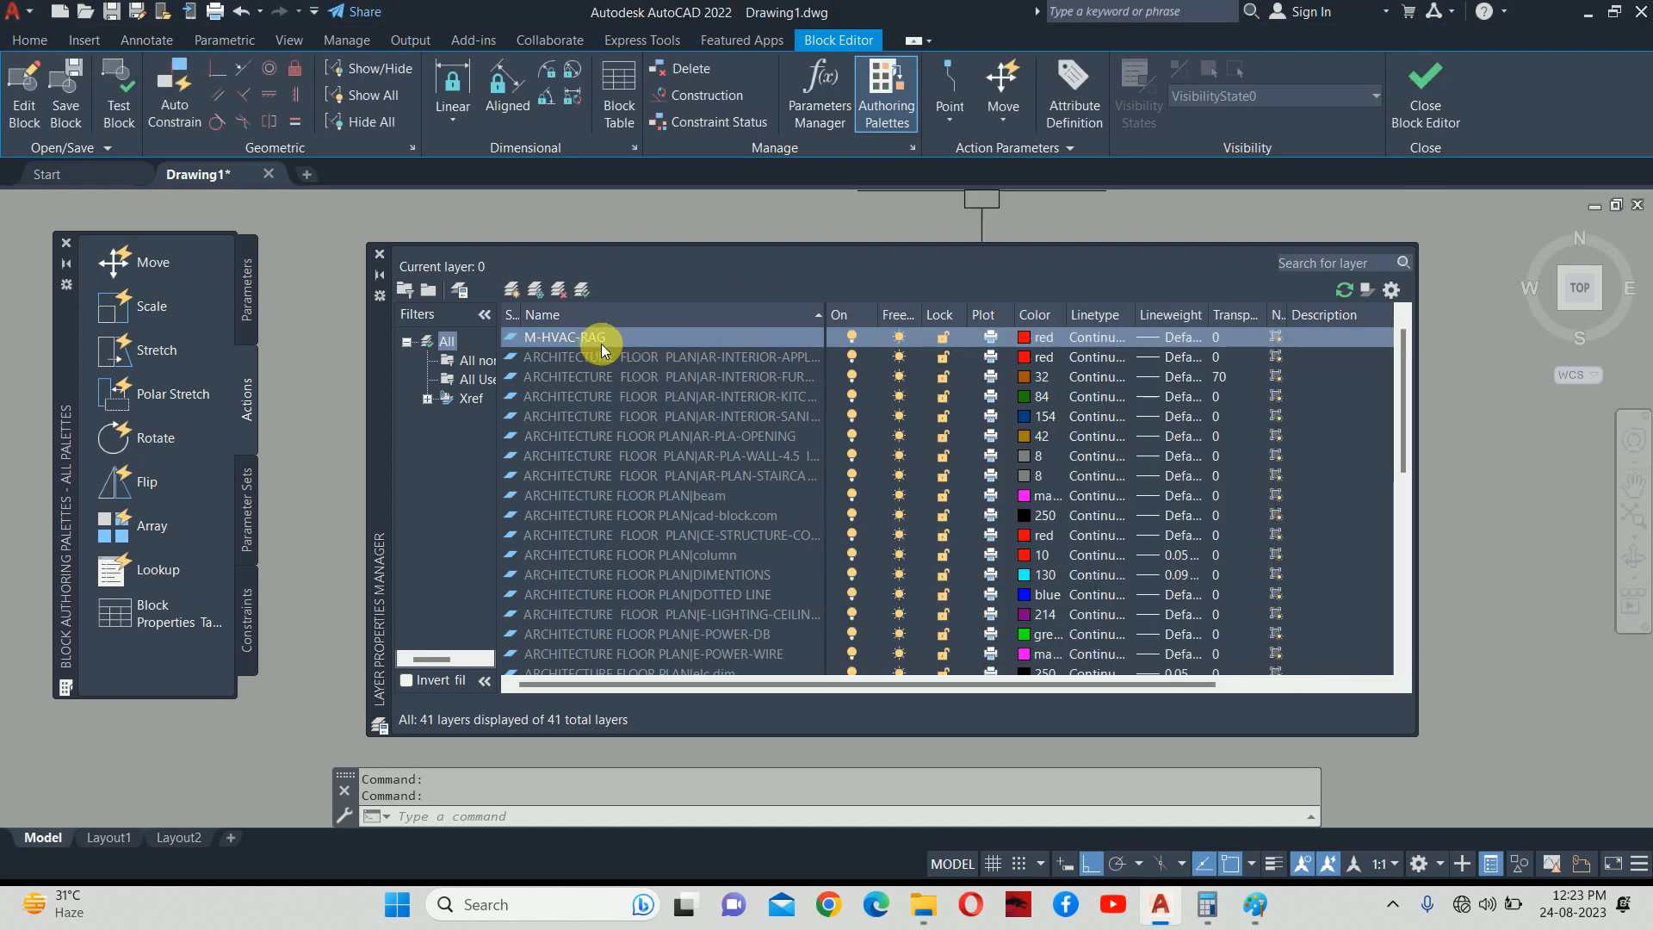
left_click(1343, 289)
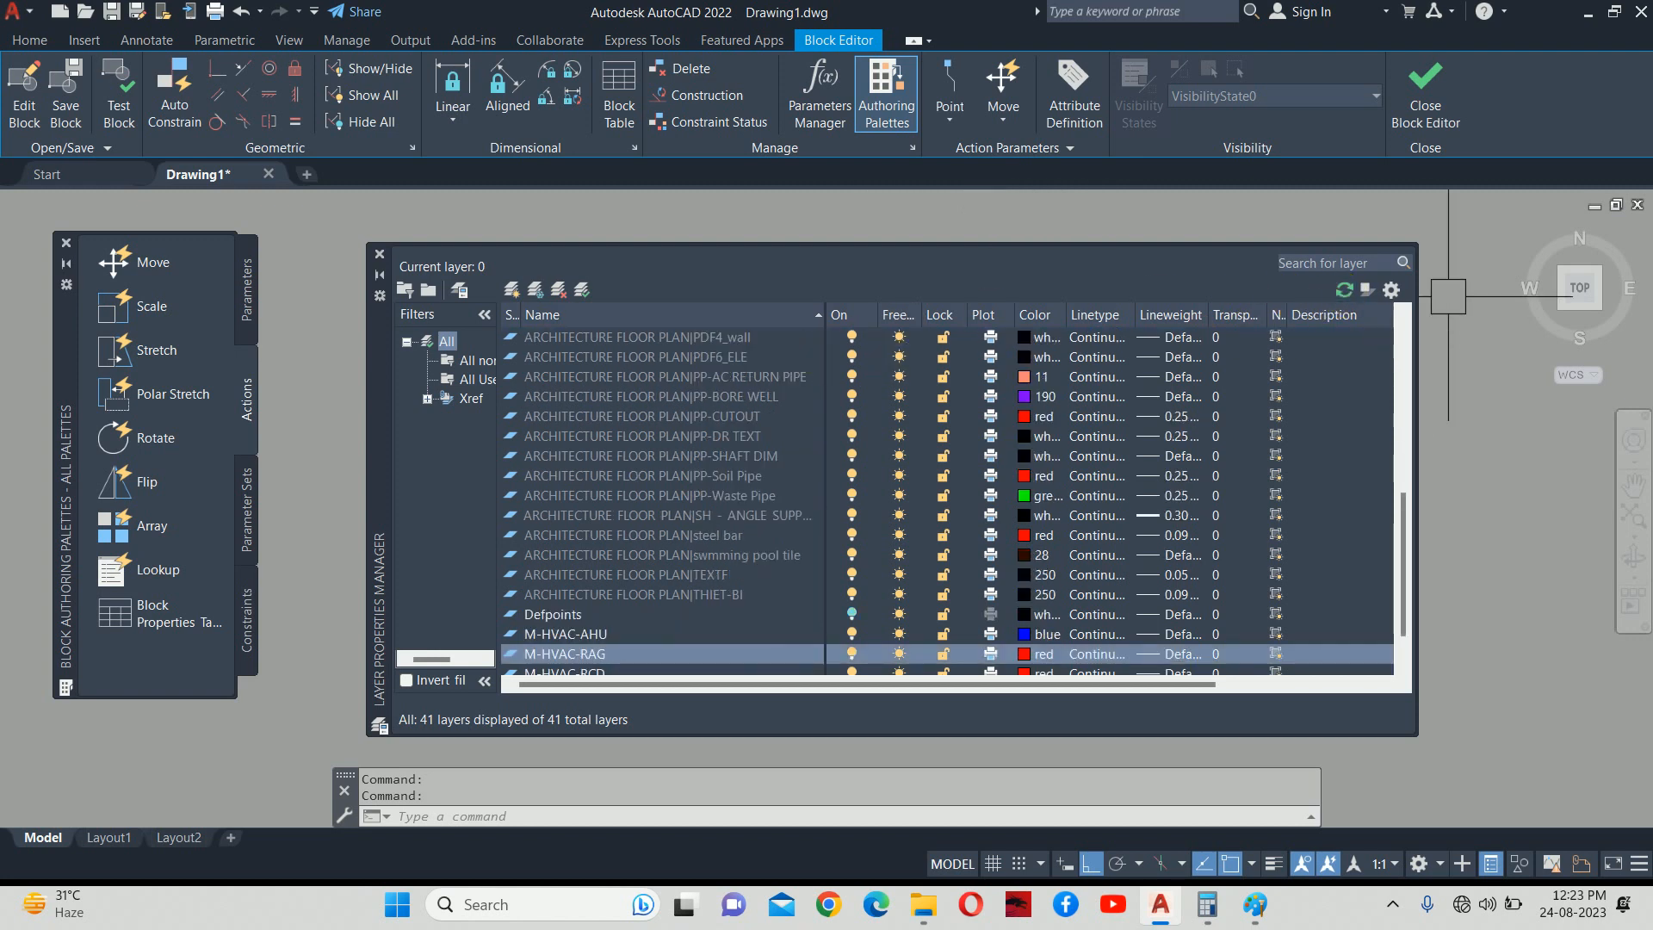
left_click(378, 253)
Move all nine RAG 100 block objects onto layer M-HVAC-RAG.
left_click(645, 295)
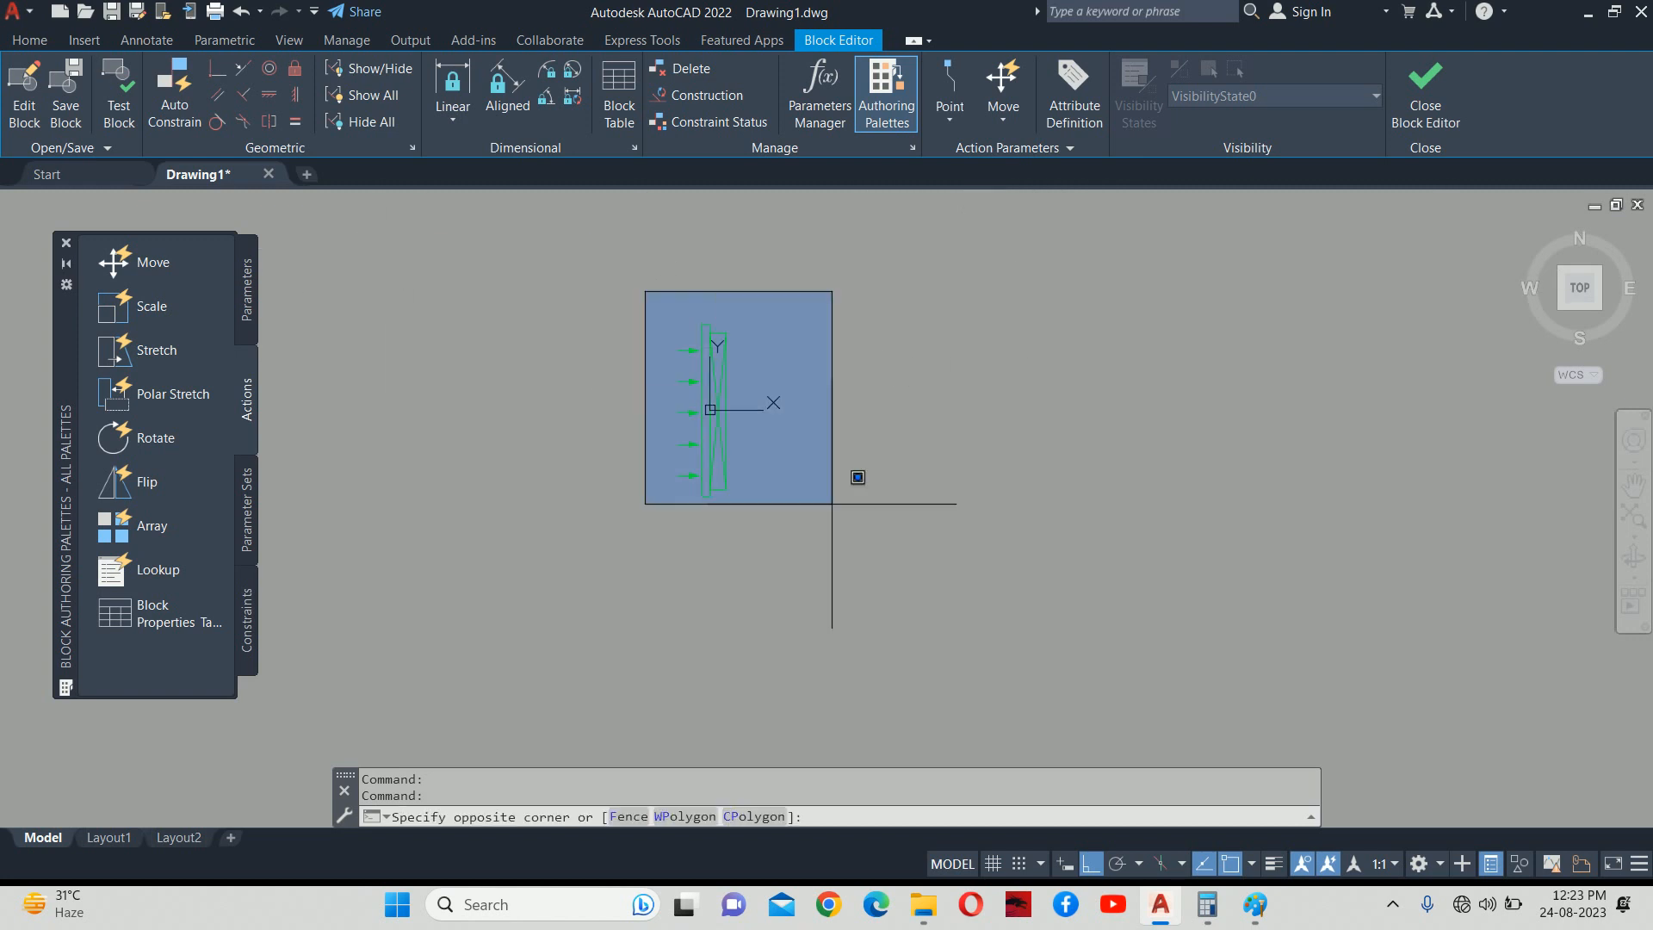
left_click(977, 607)
left_click(1209, 555)
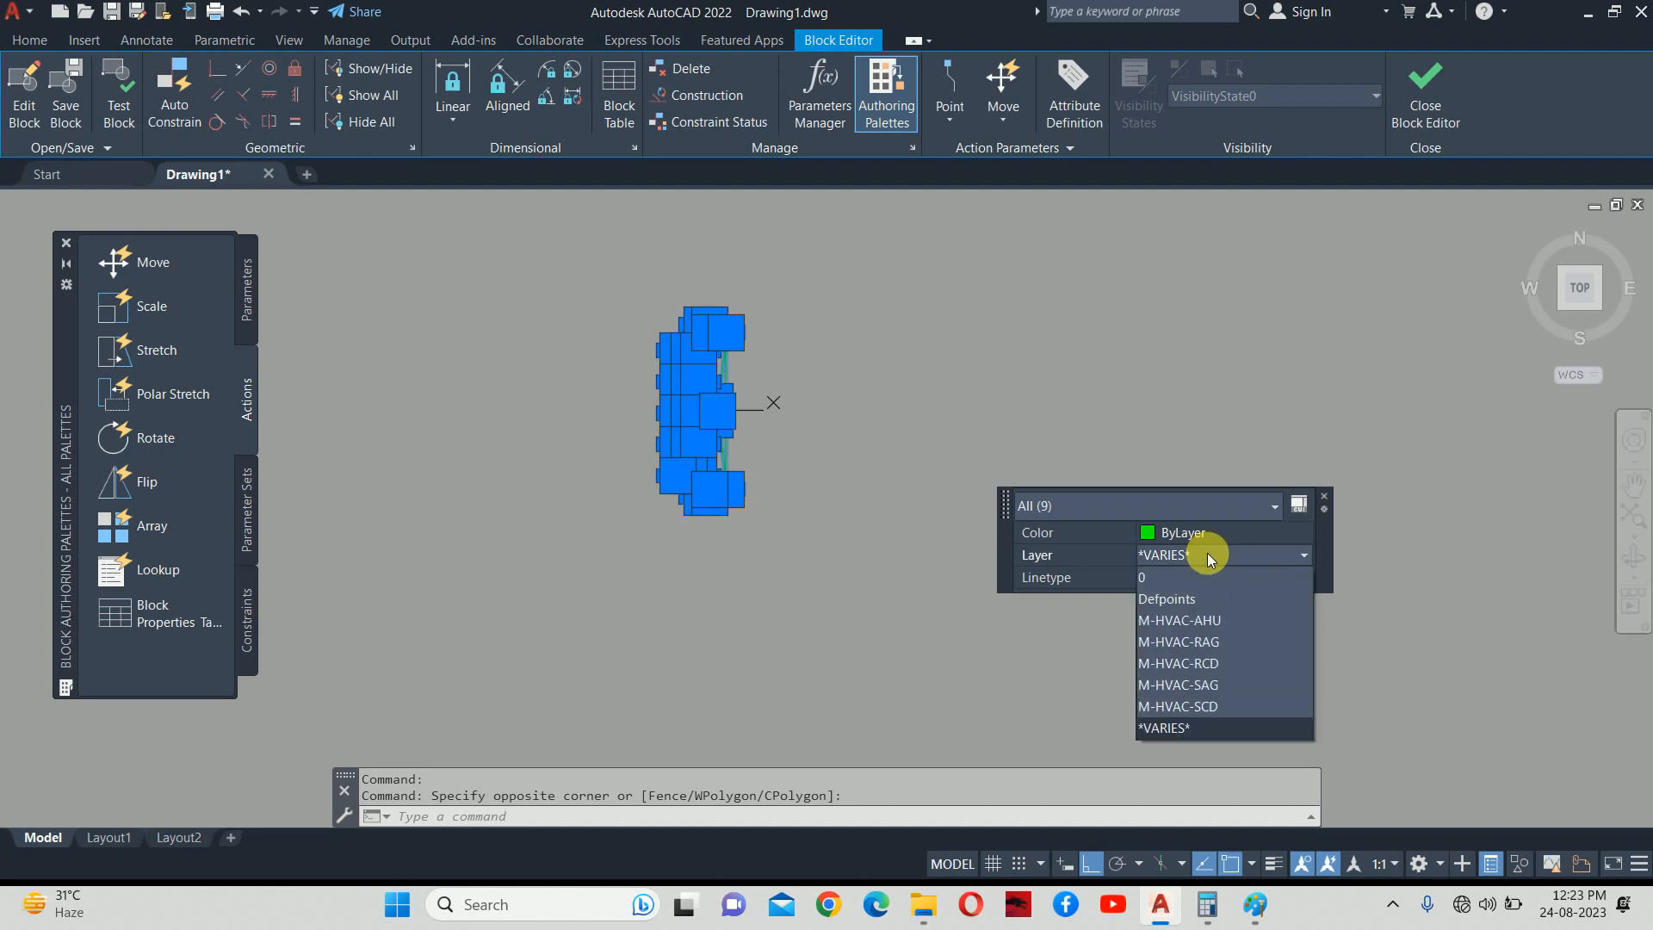
left_click(1205, 642)
key("Escape")
key("Escape")
Erase one of the grille's diagonal crossing lines.
scroll(691, 350, "up", 10)
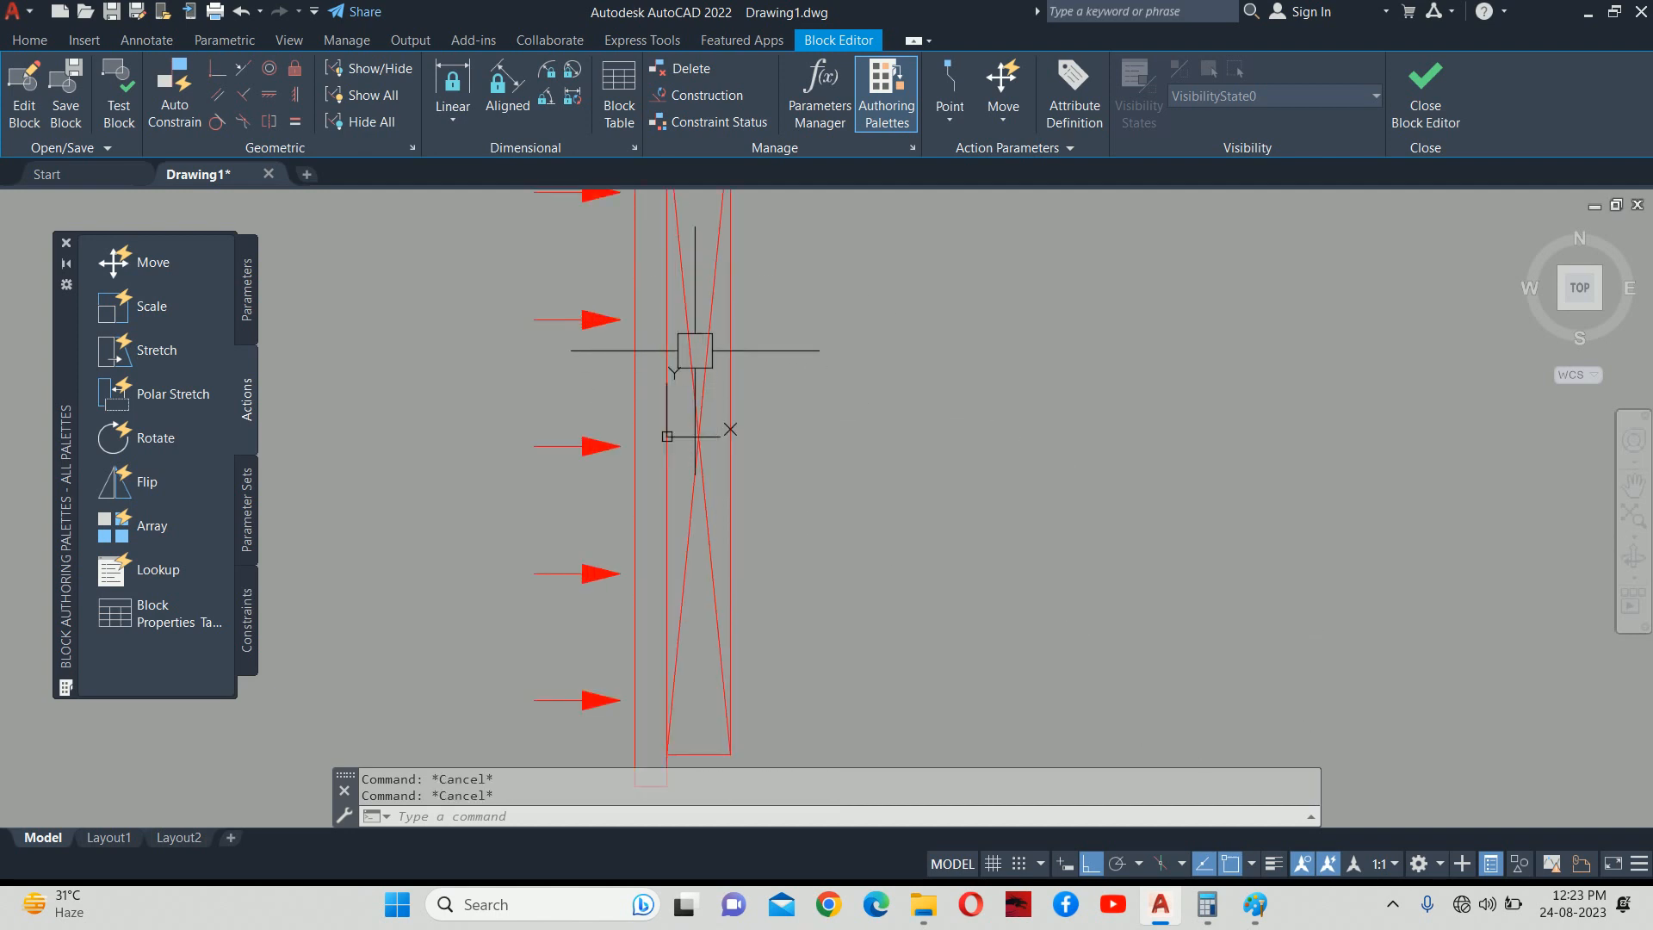
left_click(735, 284)
key("Delete")
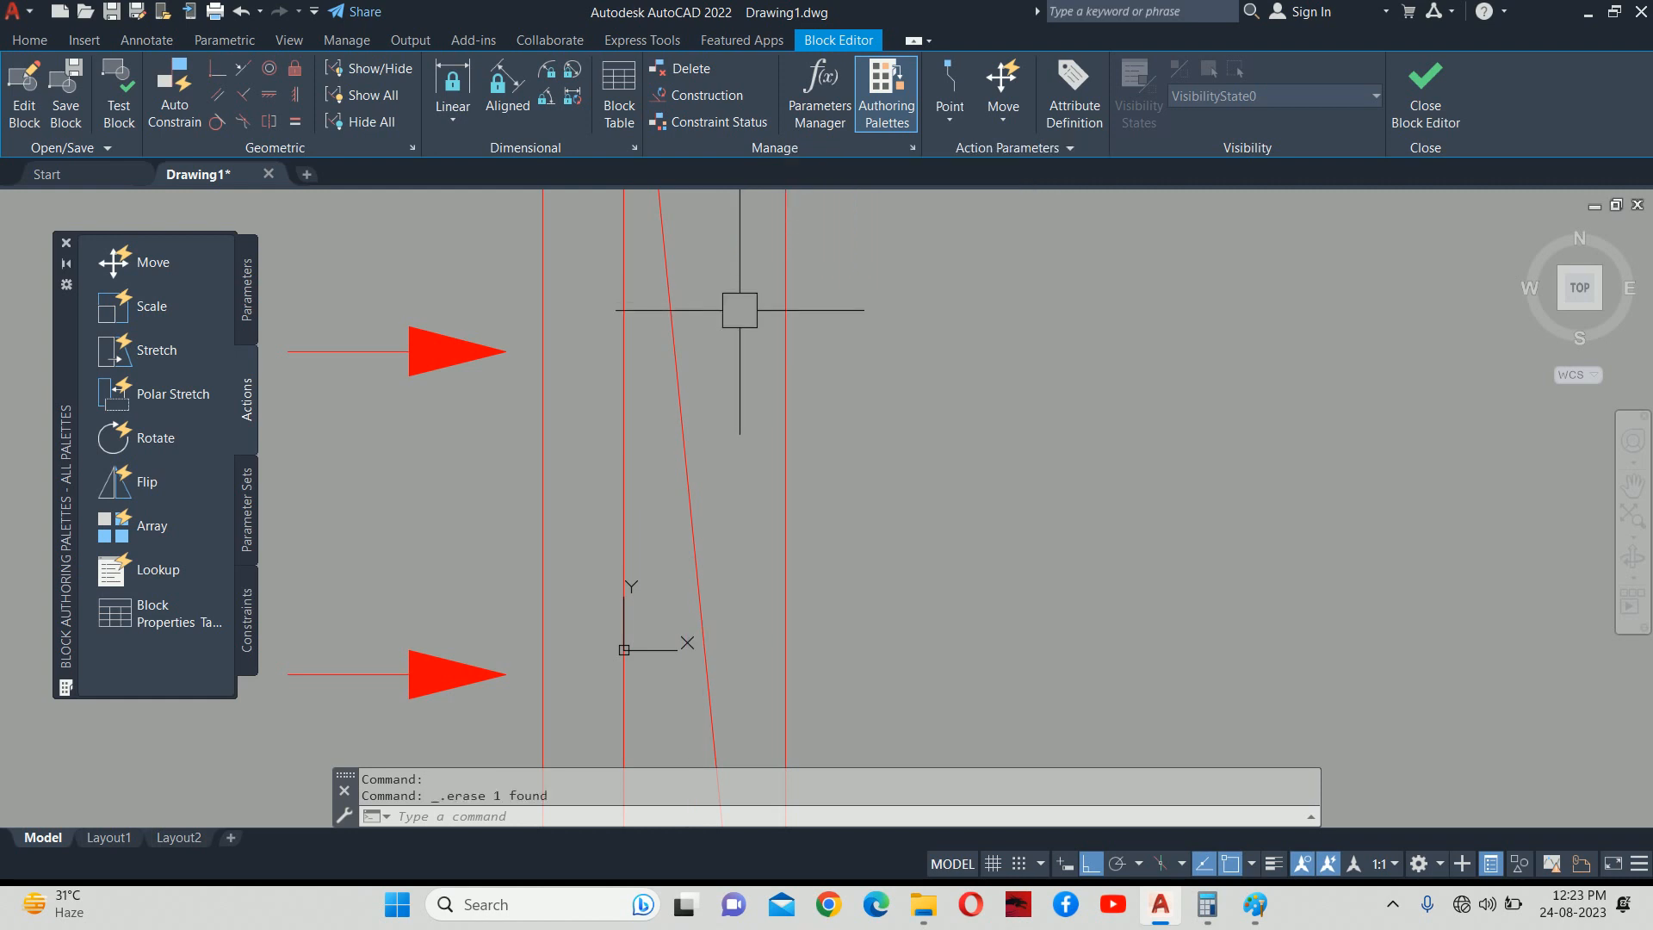
scroll(738, 300, "down", 4)
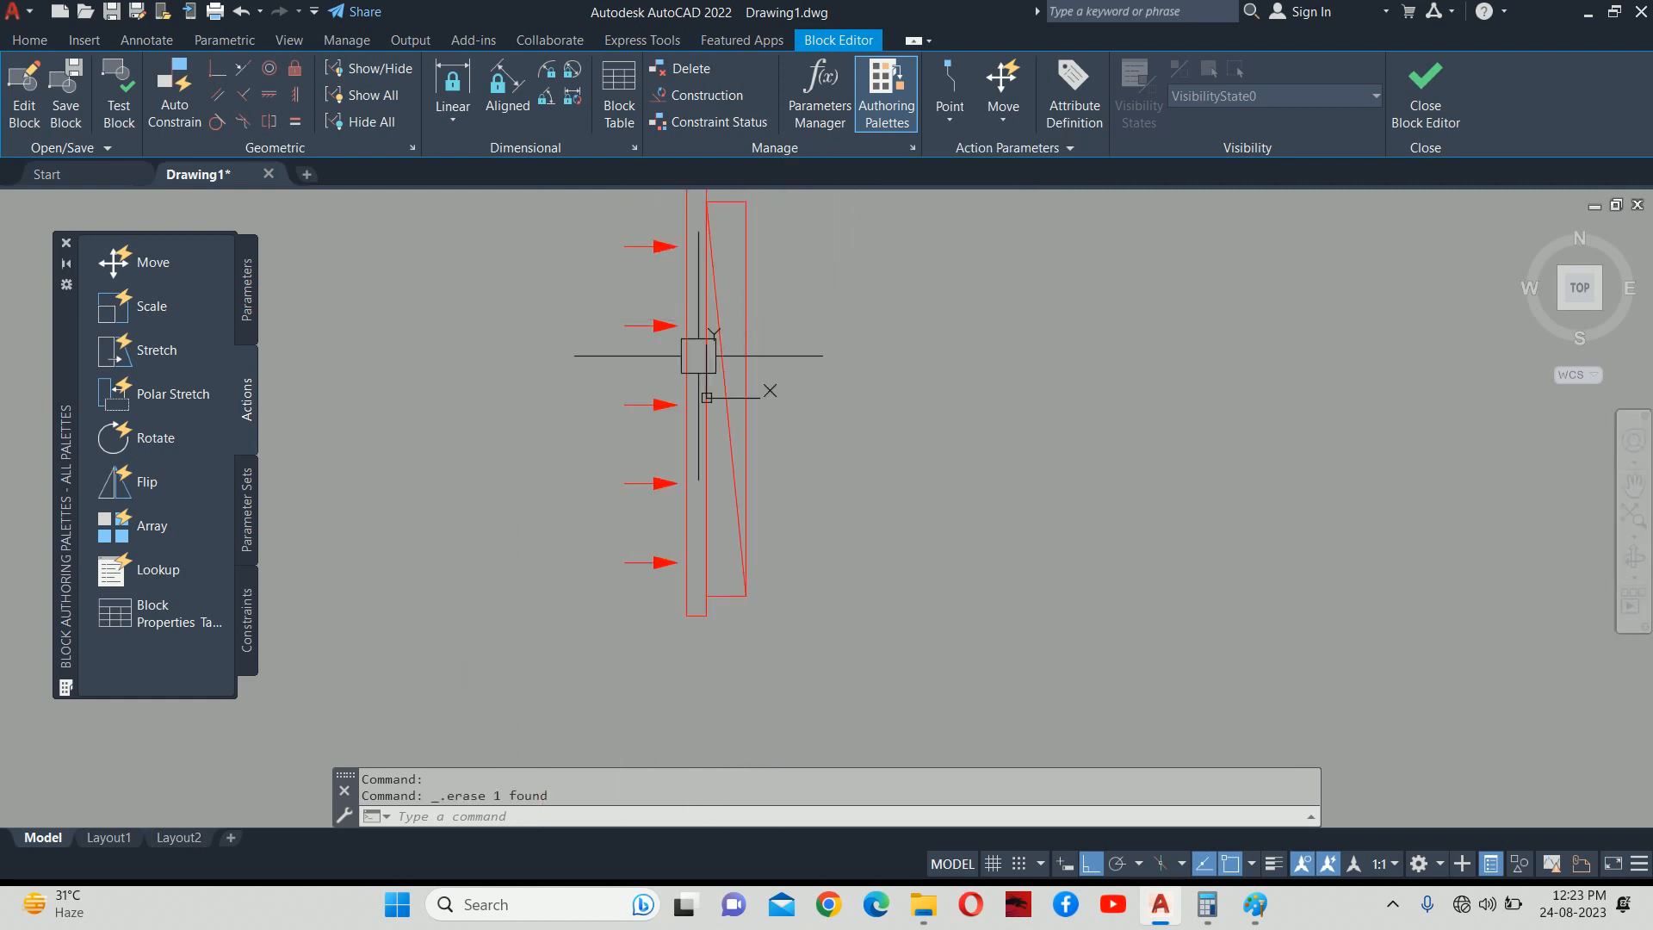
left_click(245, 288)
left_click(153, 277)
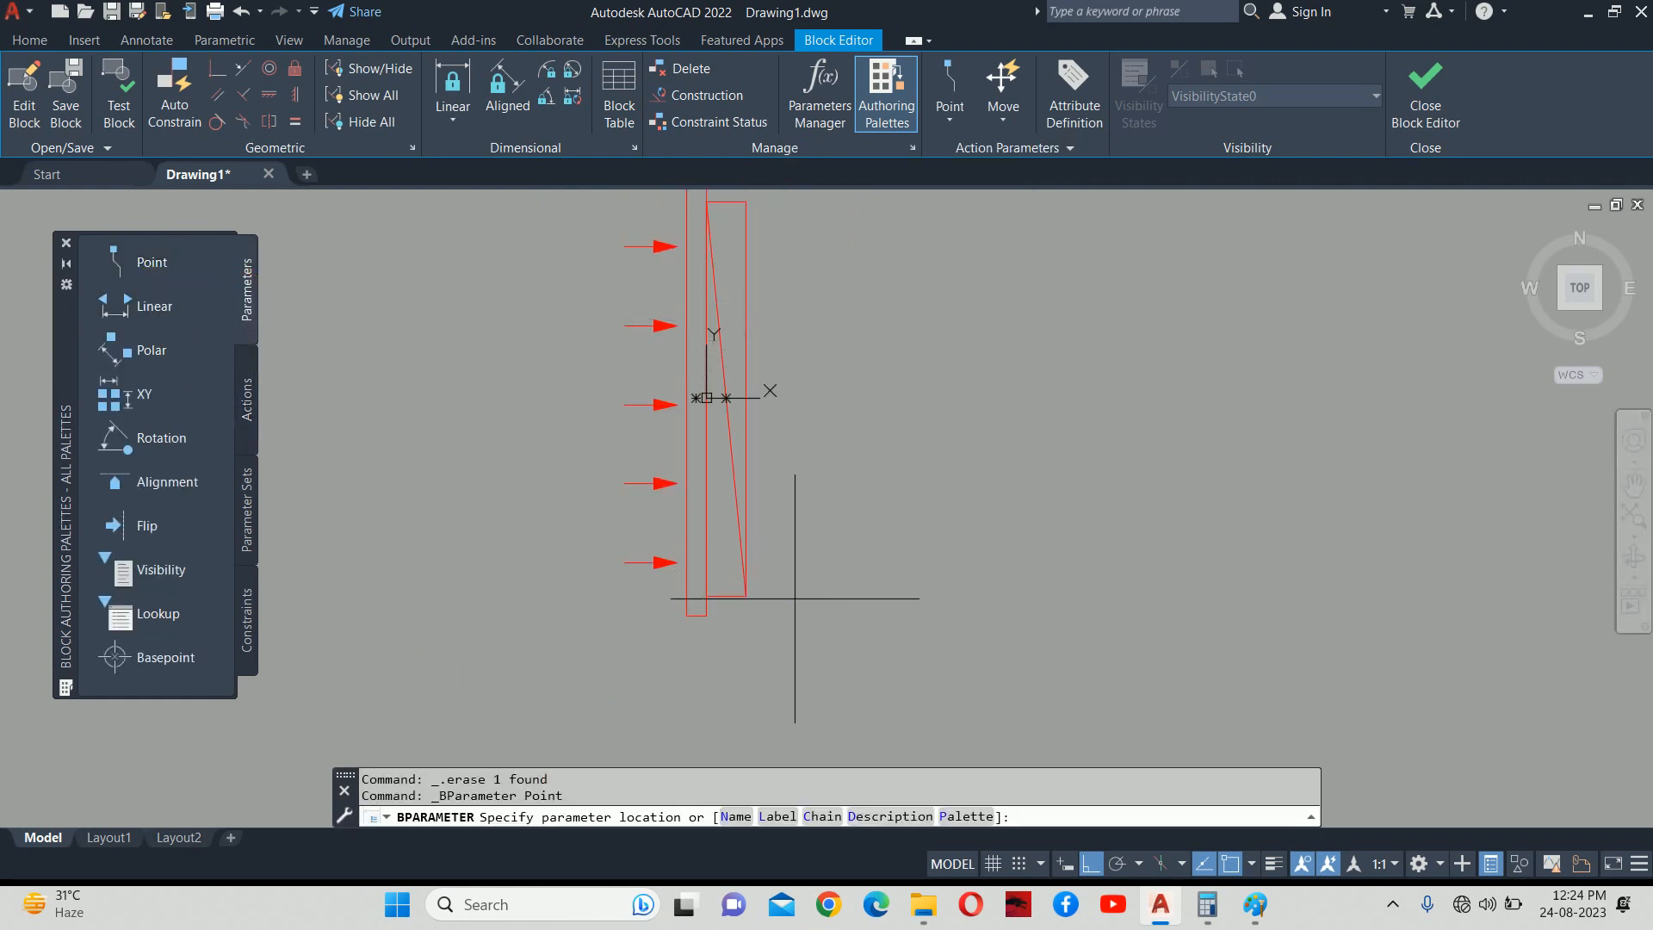
Place point parameters Position1 at the bottom-right corner and Position2 at the top corner.
left_click(746, 595)
scroll(759, 589, "up", 6)
left_click(834, 621)
scroll(761, 545, "down", 6)
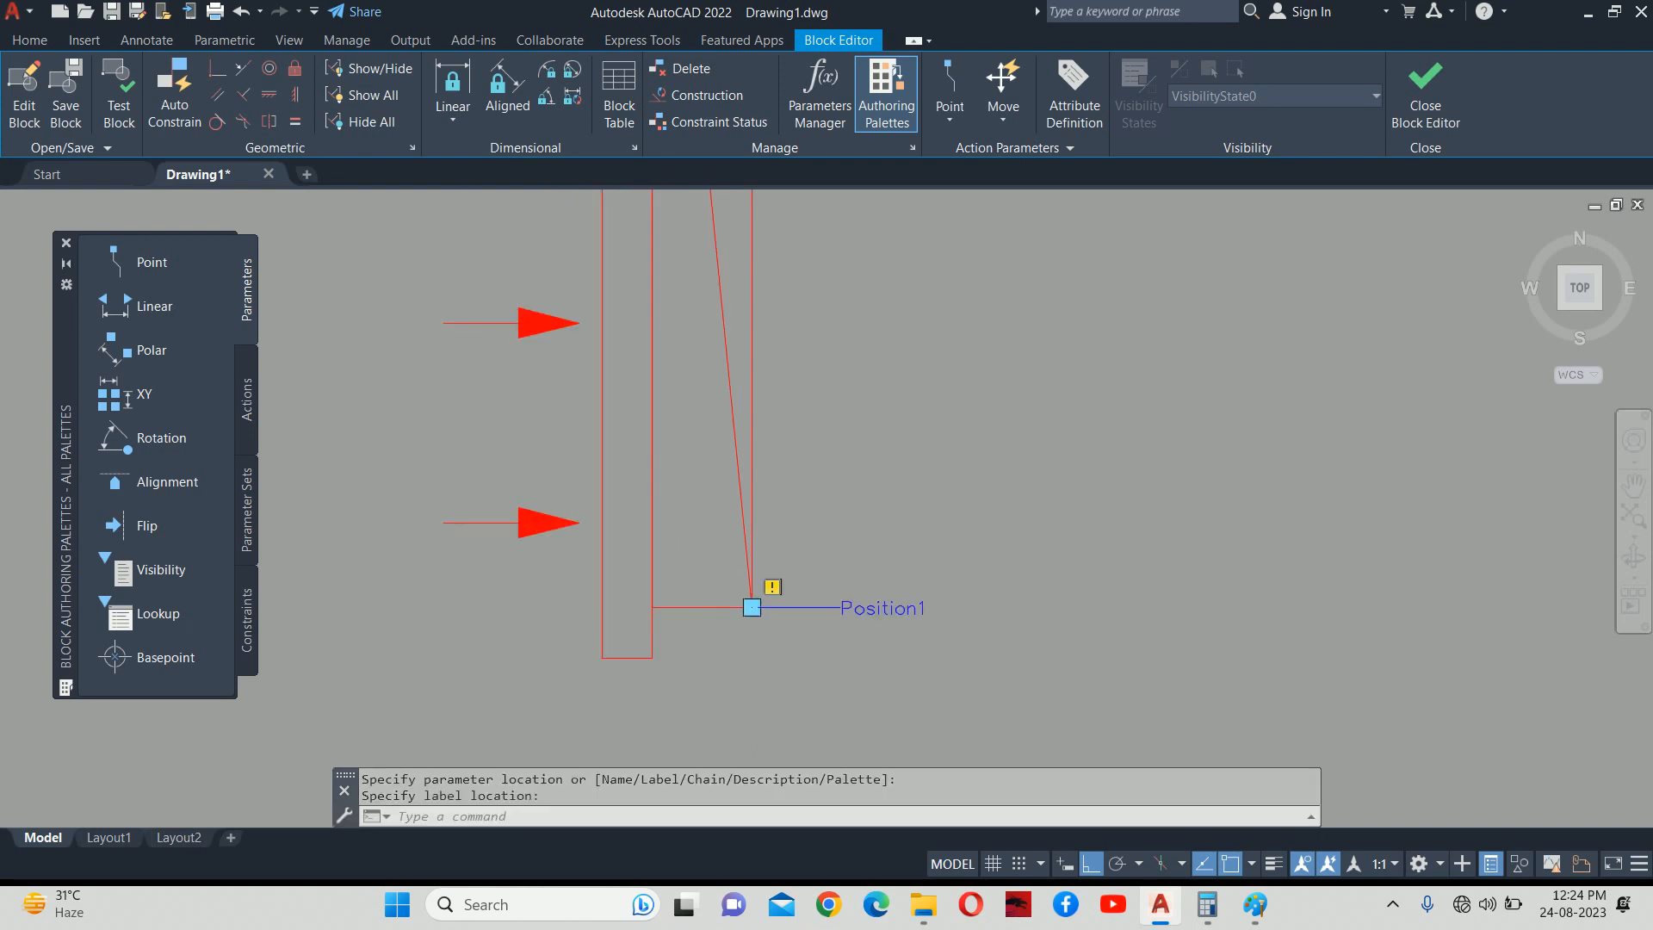
left_click(197, 263)
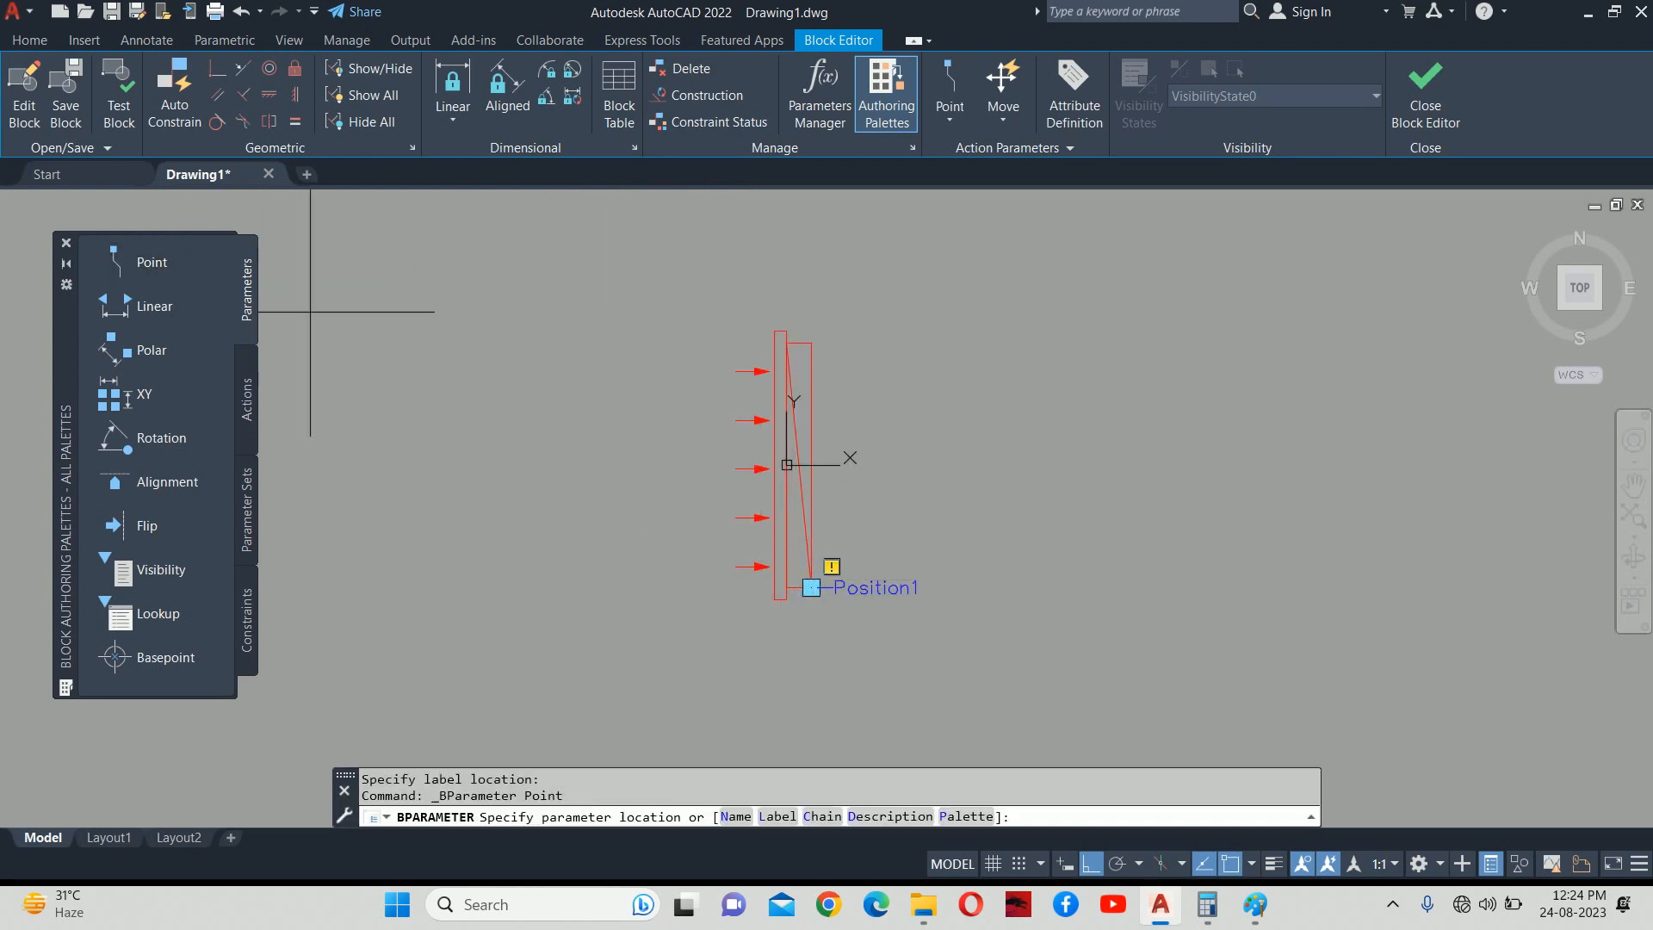
scroll(858, 361, "up", 2)
left_click(780, 329)
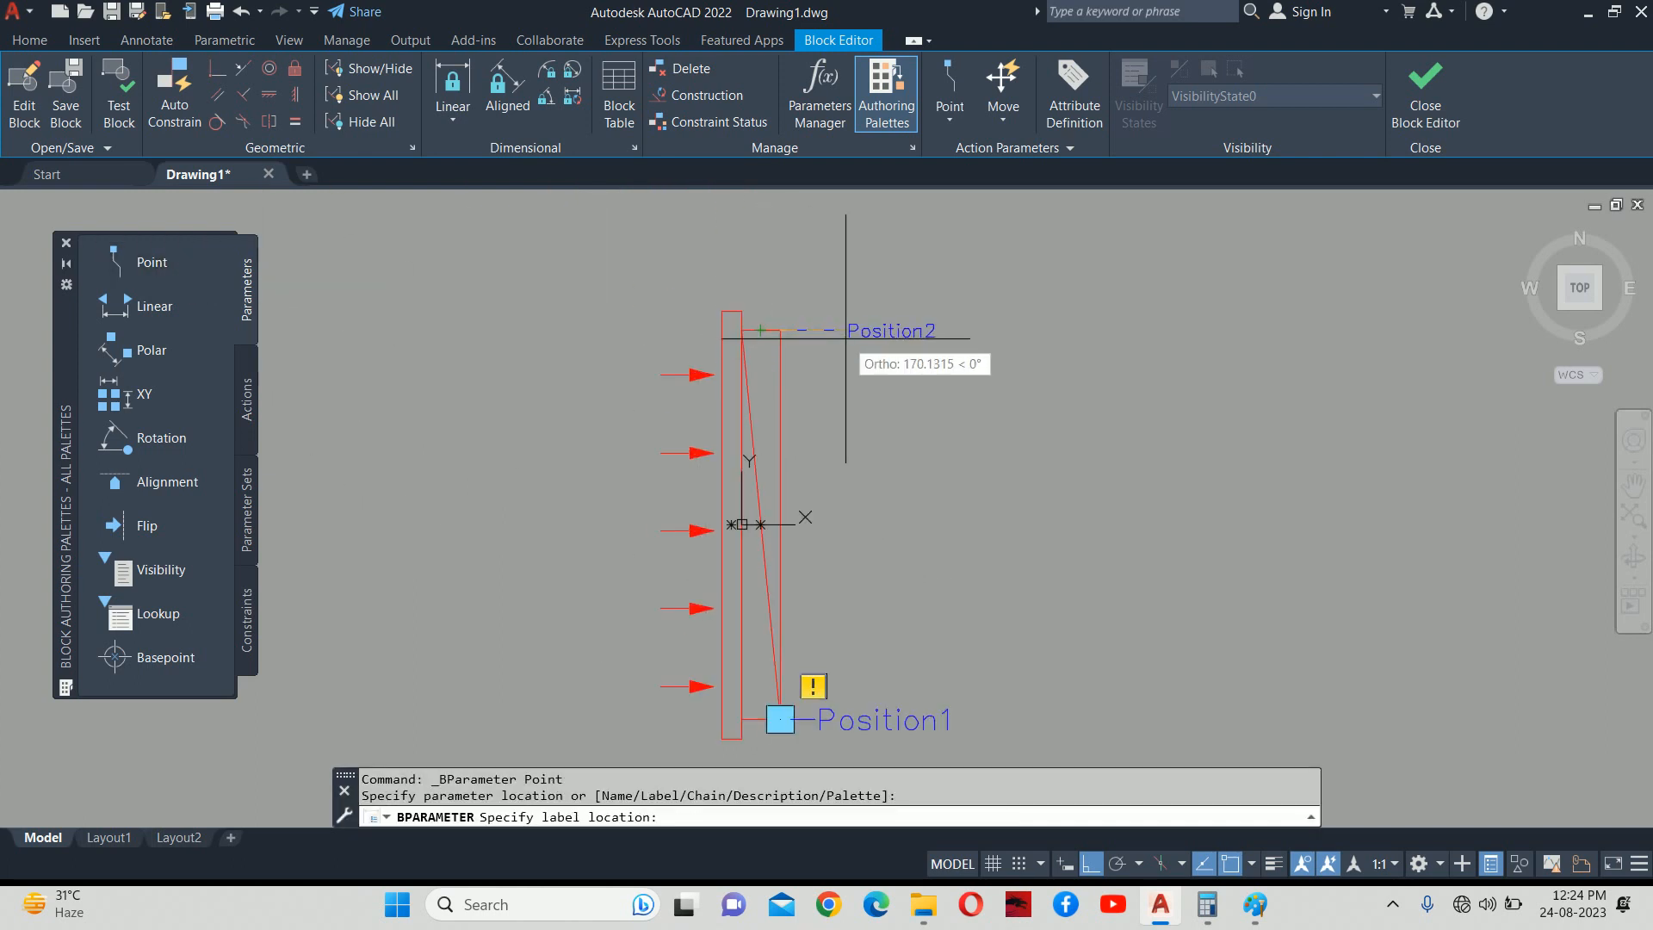
left_click(846, 330)
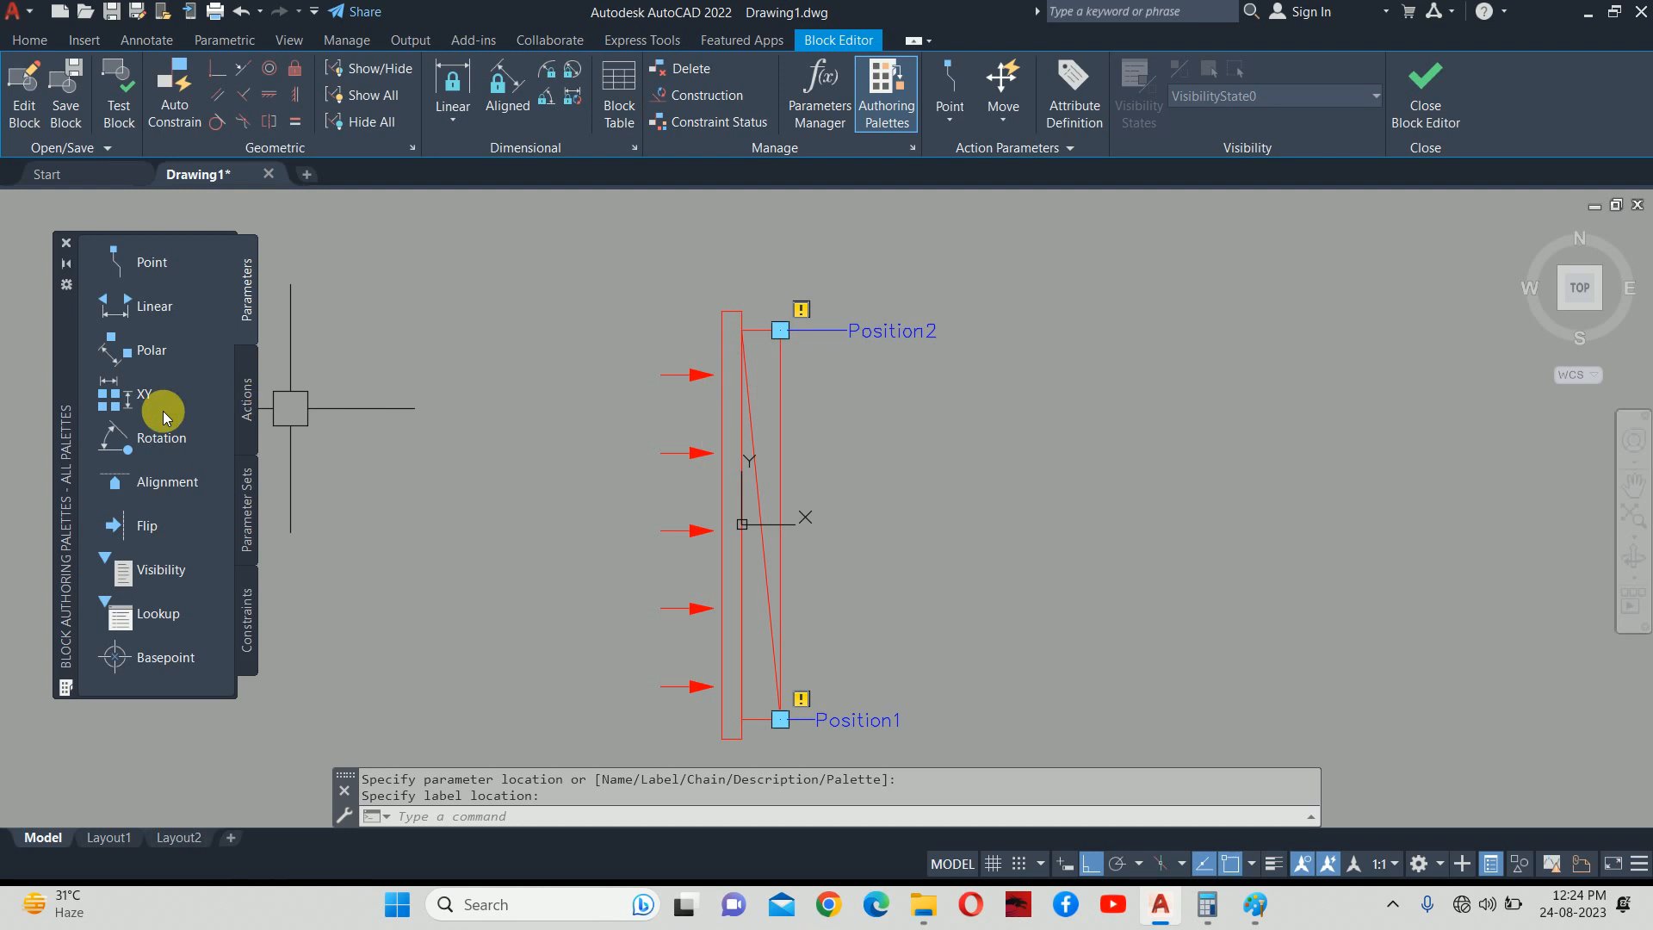
Add a Stretch action on Position1 with a crossing frame around the lower corner objects.
left_click(241, 397)
left_click(121, 318)
left_click(155, 353)
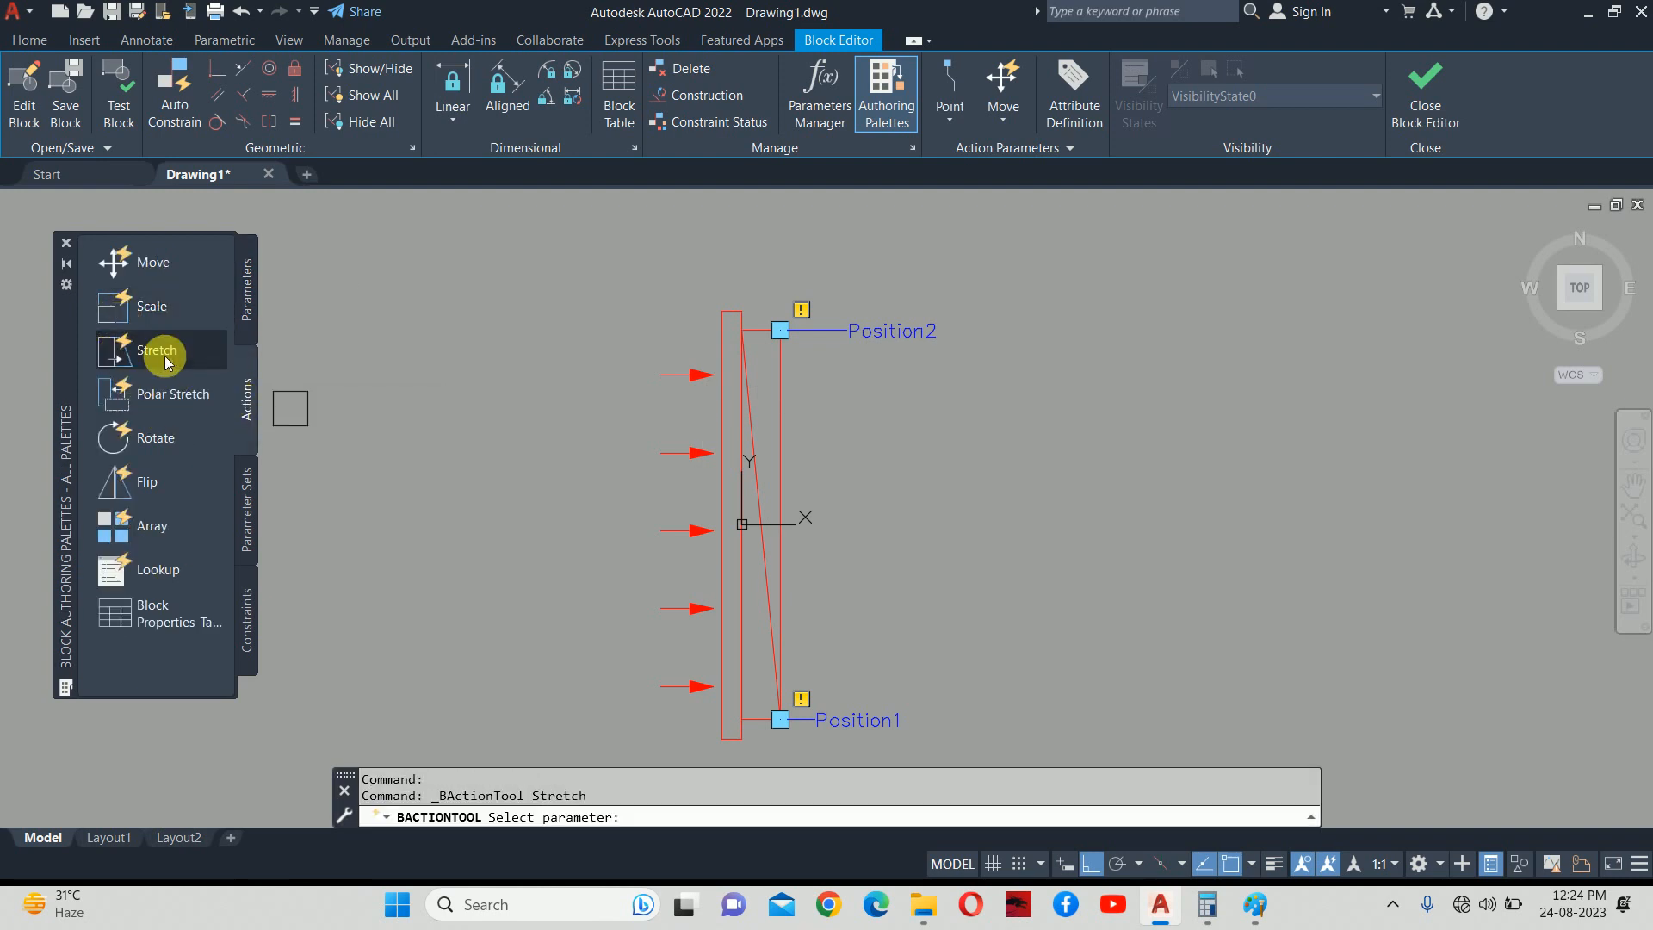
scroll(528, 346, "down", 2)
left_click(727, 579)
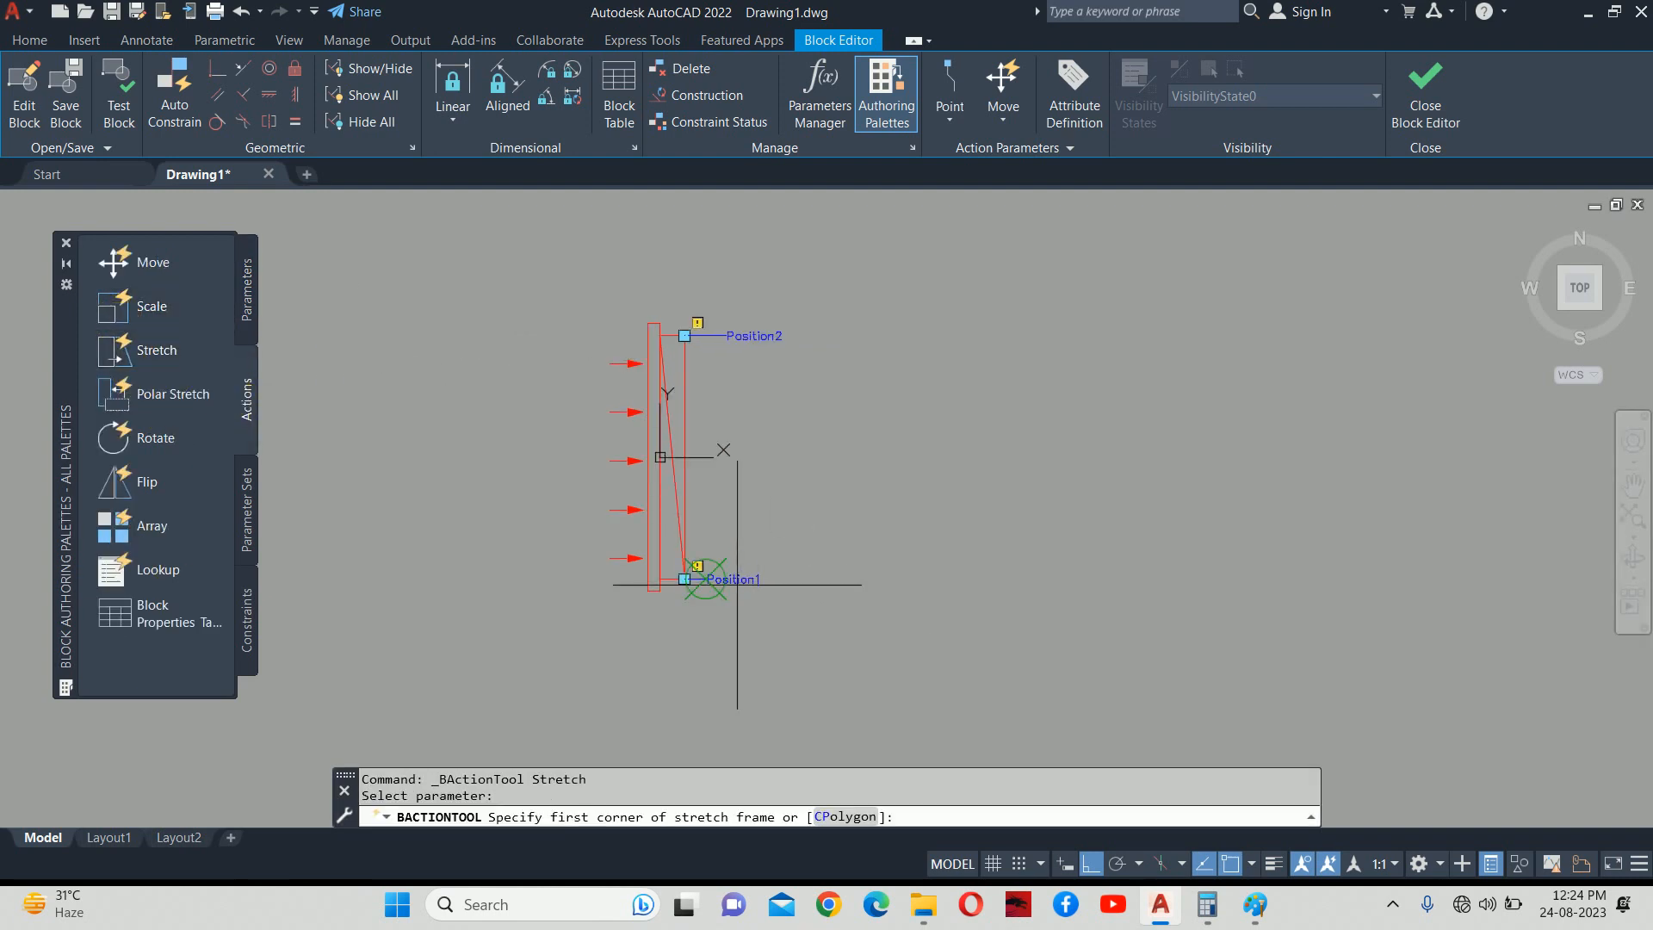
left_click(780, 611)
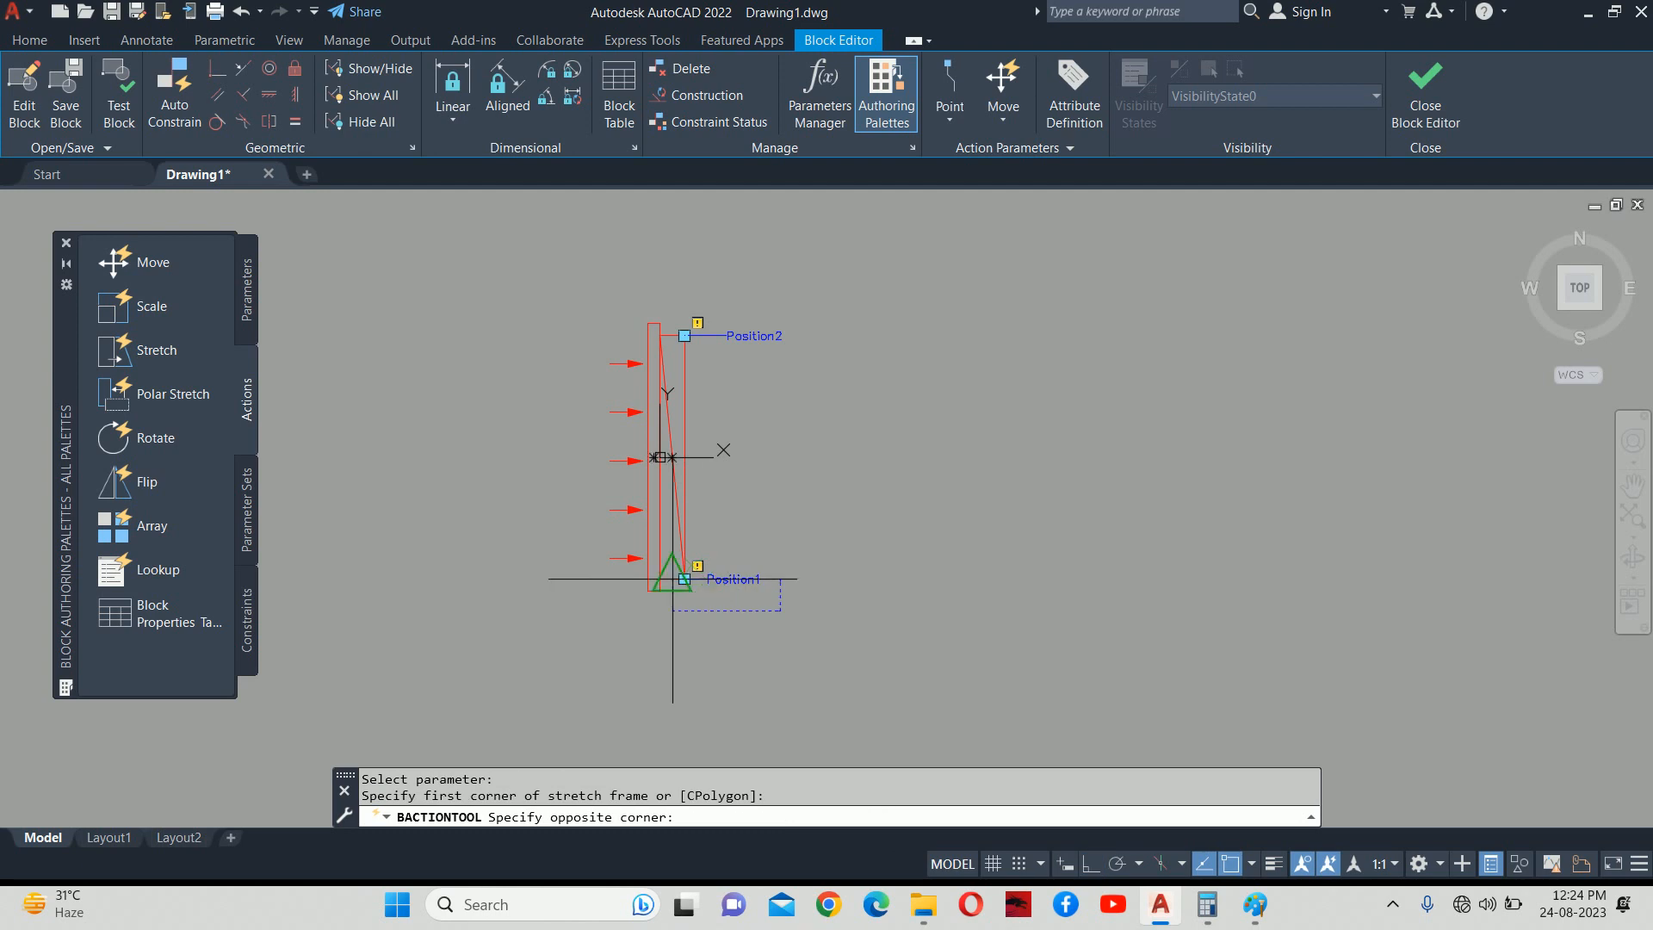
left_click(587, 567)
scroll(680, 598, "up", 4)
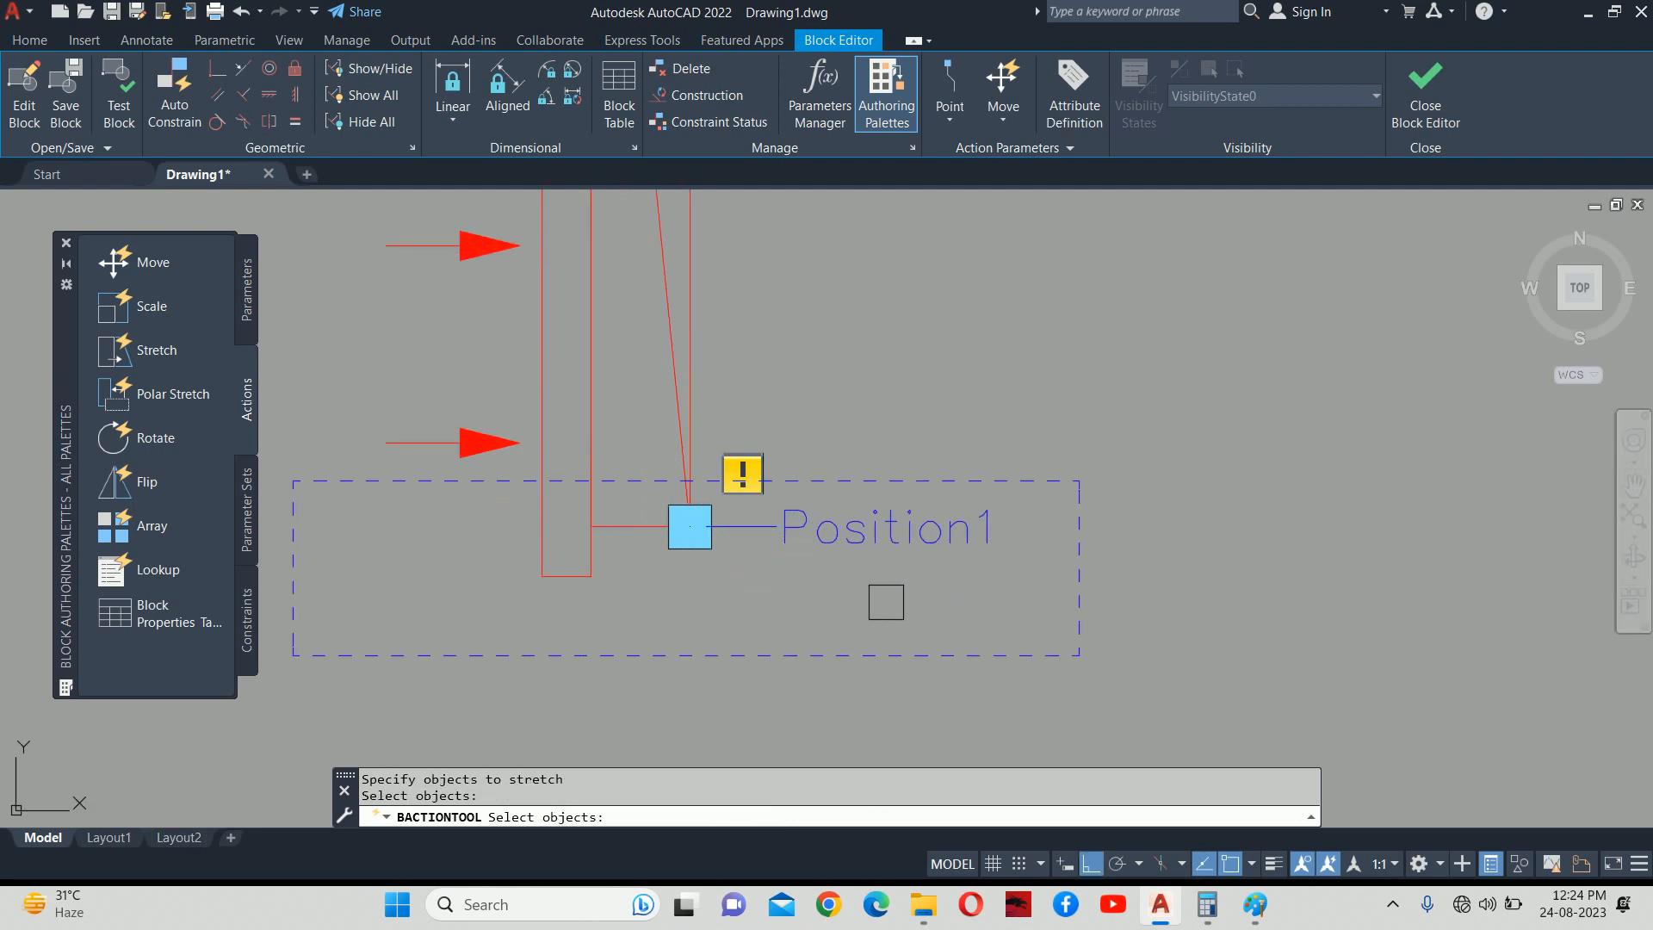
left_click(439, 504)
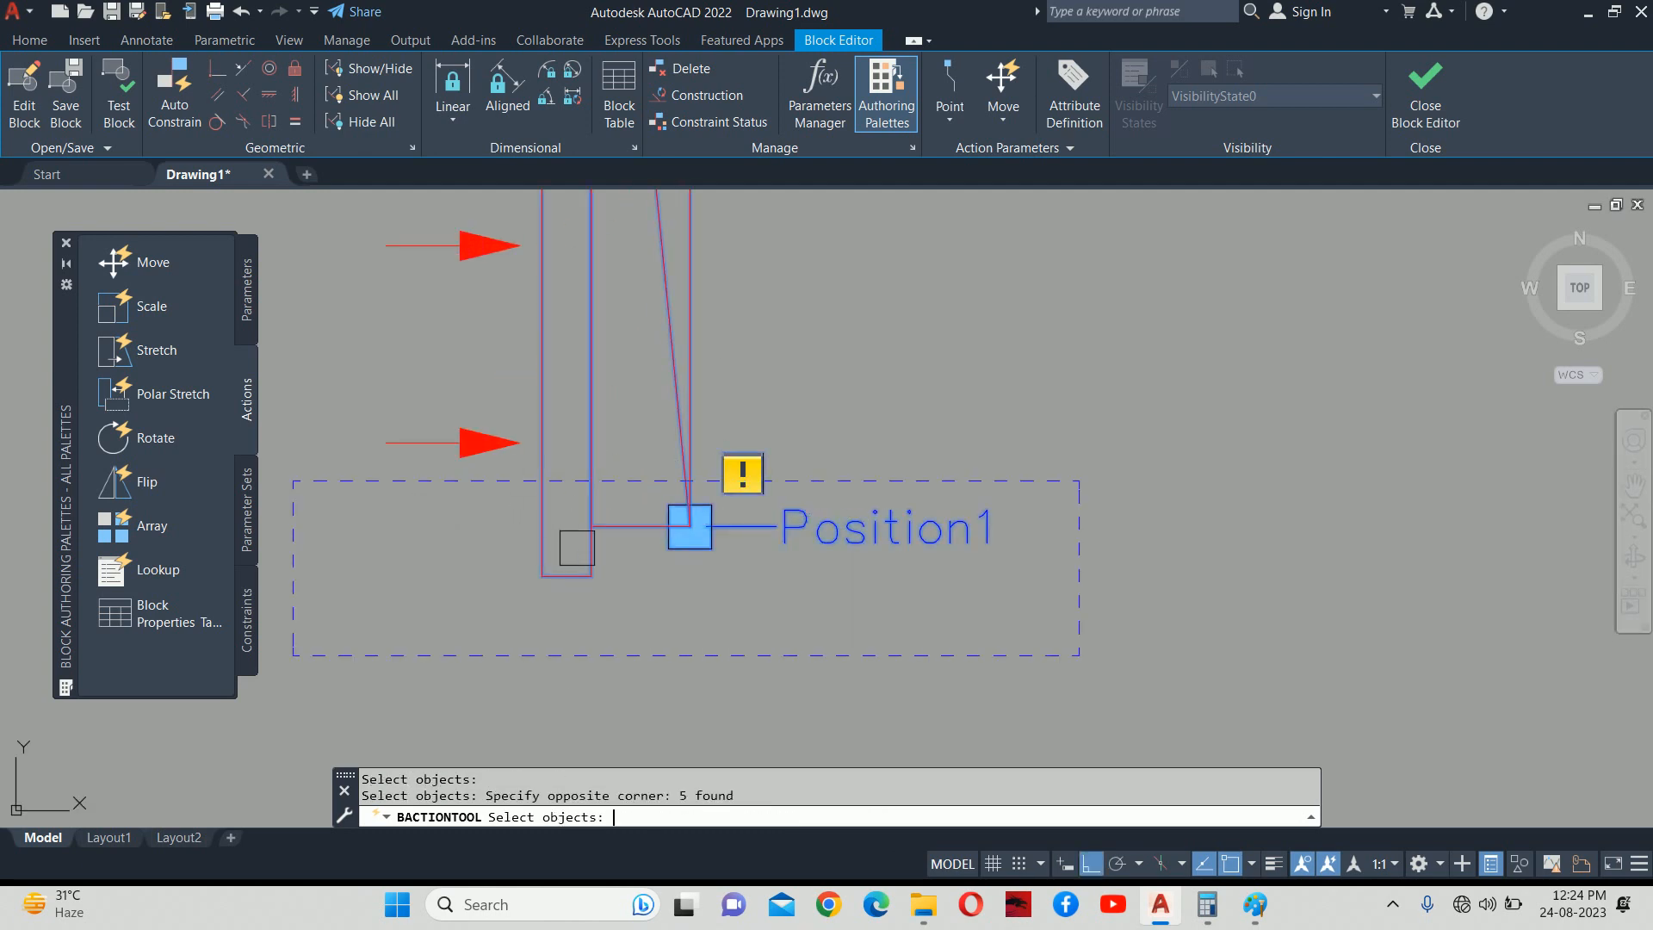
key("Return")
scroll(753, 608, "down", 4)
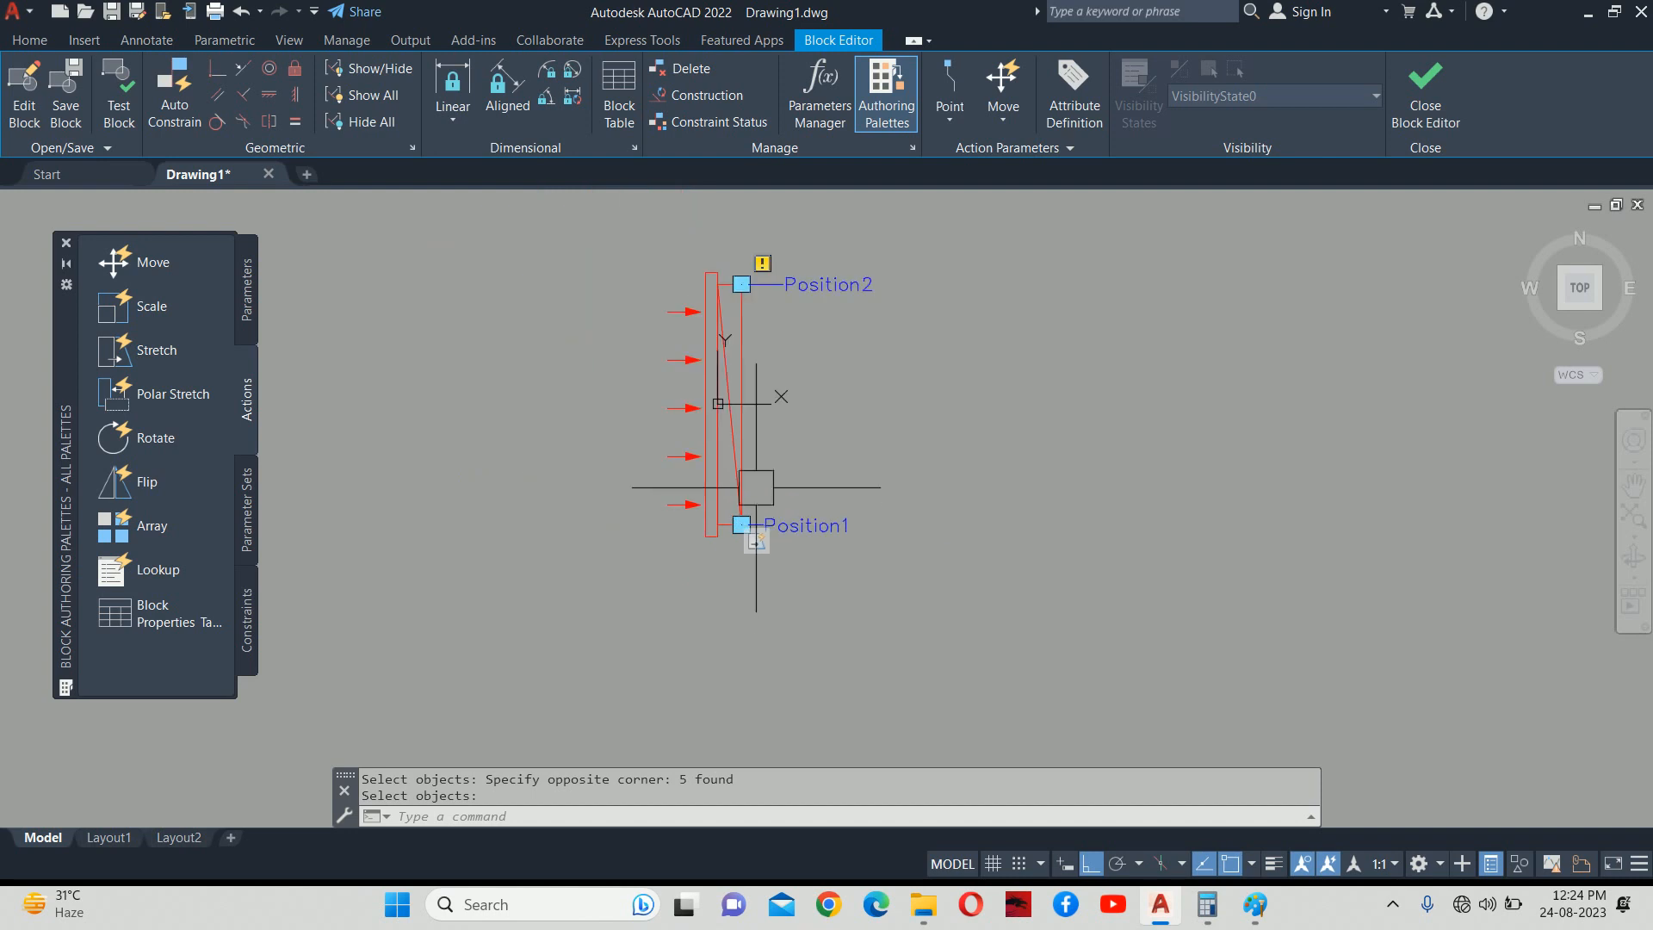
Add a Stretch action on Position2 covering the top objects, then close the Block Editor.
left_click(158, 349)
scroll(673, 369, "up", 4)
left_click(1039, 319)
middle_click_drag(1026, 337, 984, 450)
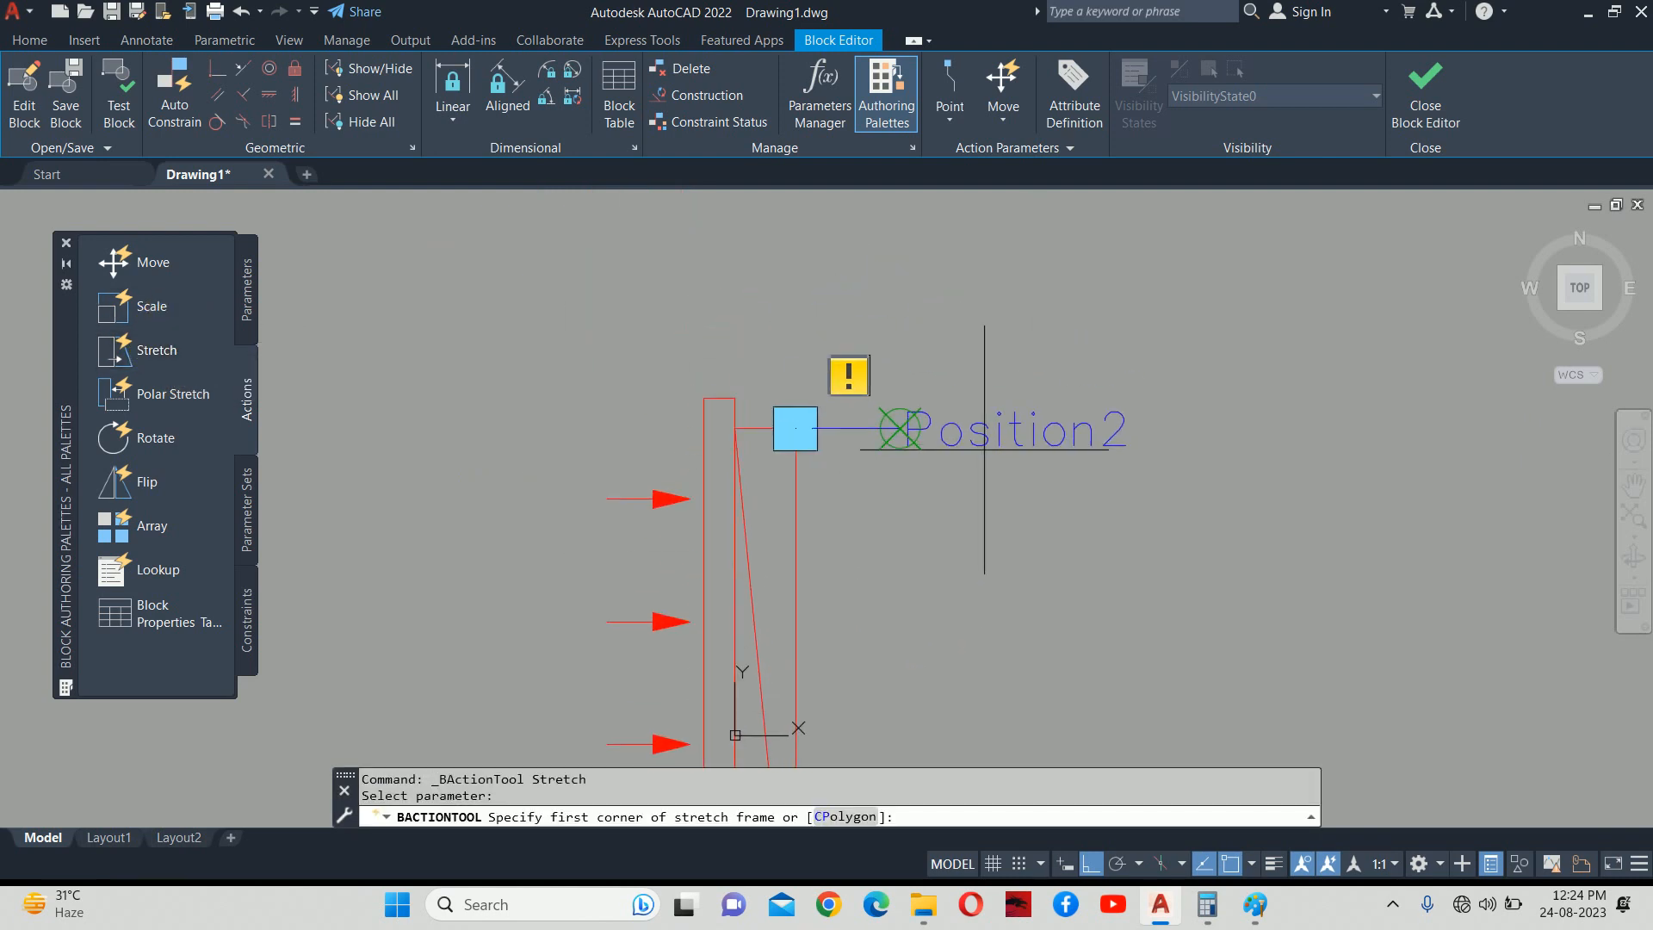
left_click(1147, 462)
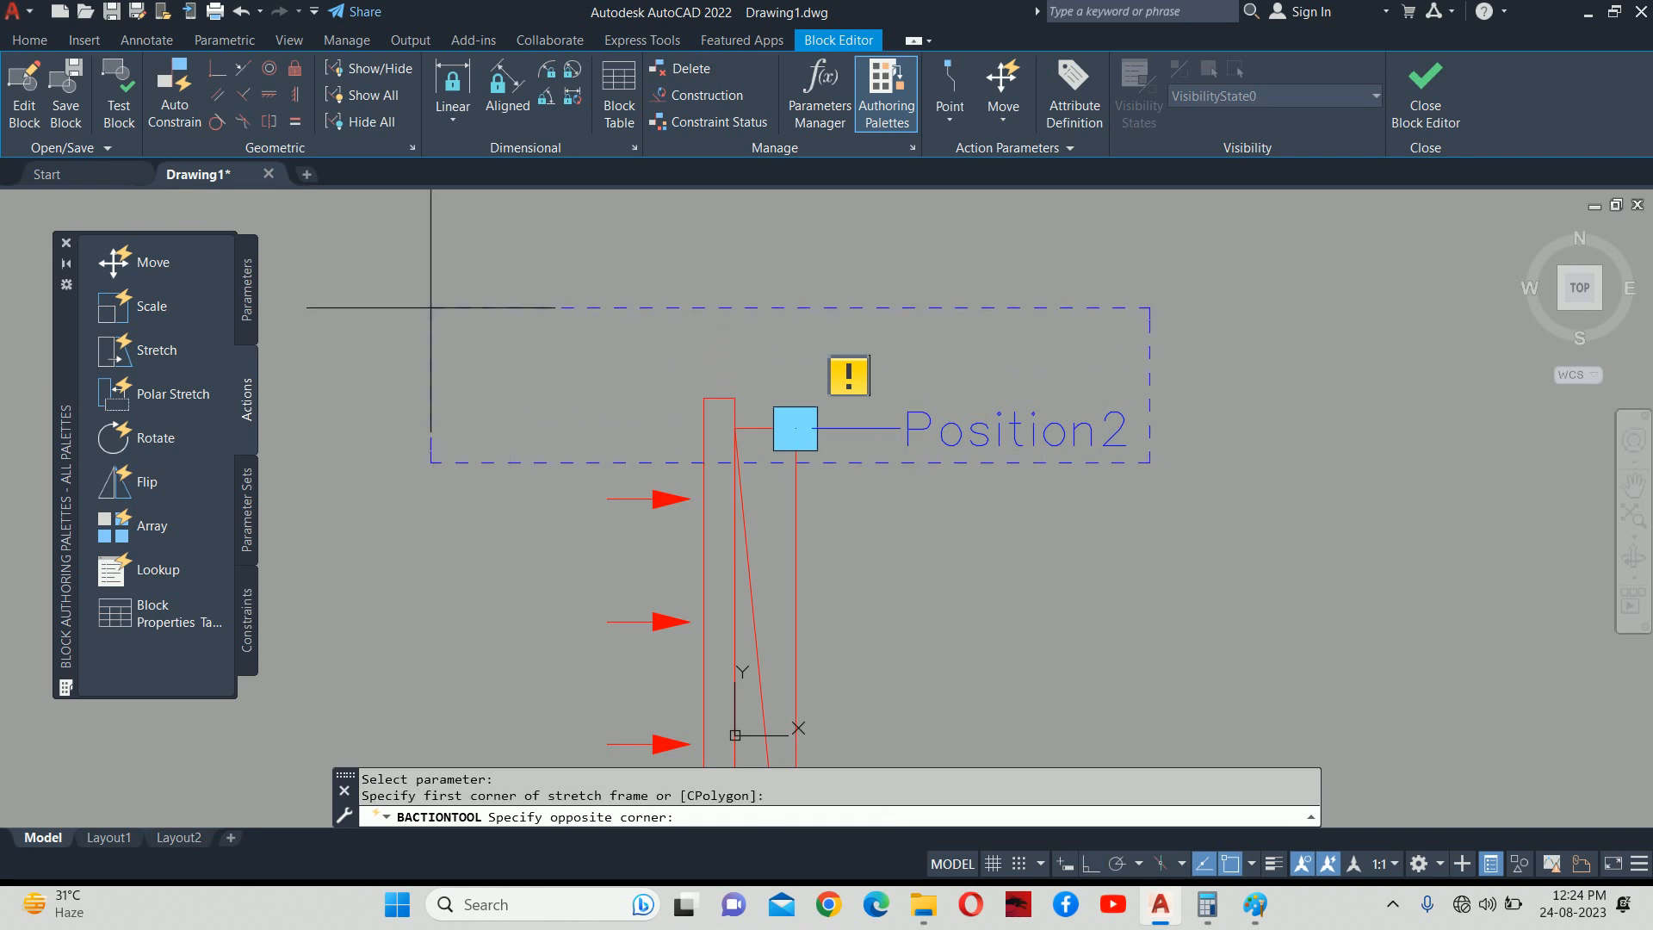
left_click(431, 308)
scroll(1093, 431, "up", 4)
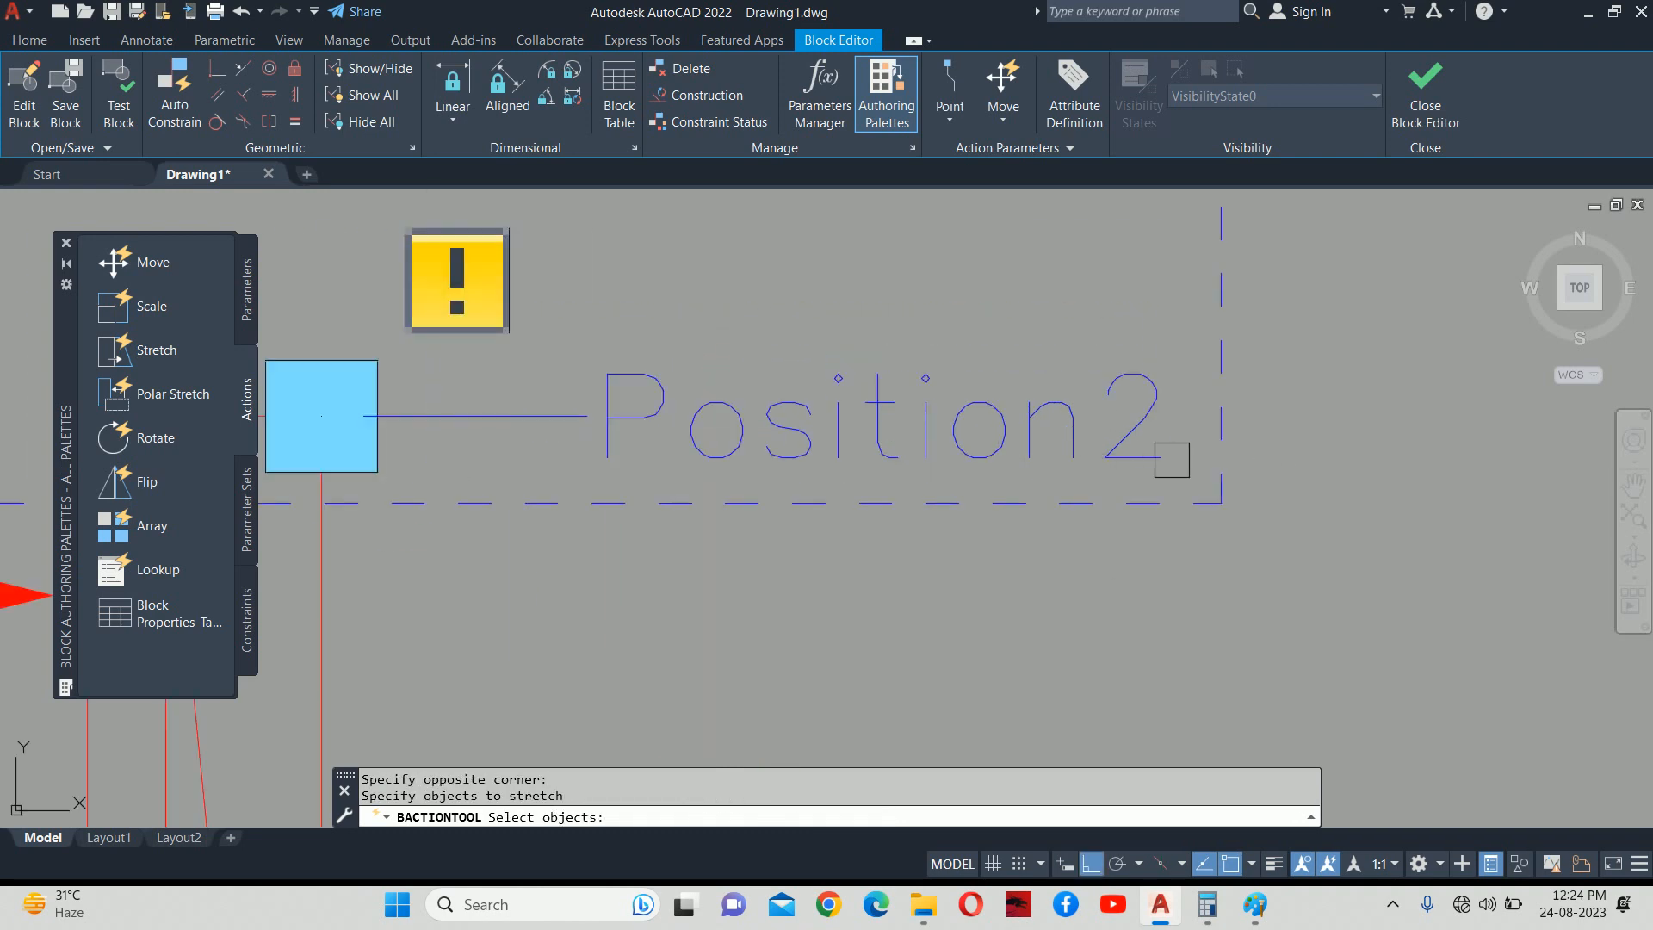
left_click(1184, 466)
scroll(520, 290, "down", 4)
middle_click_drag(452, 287, 772, 369)
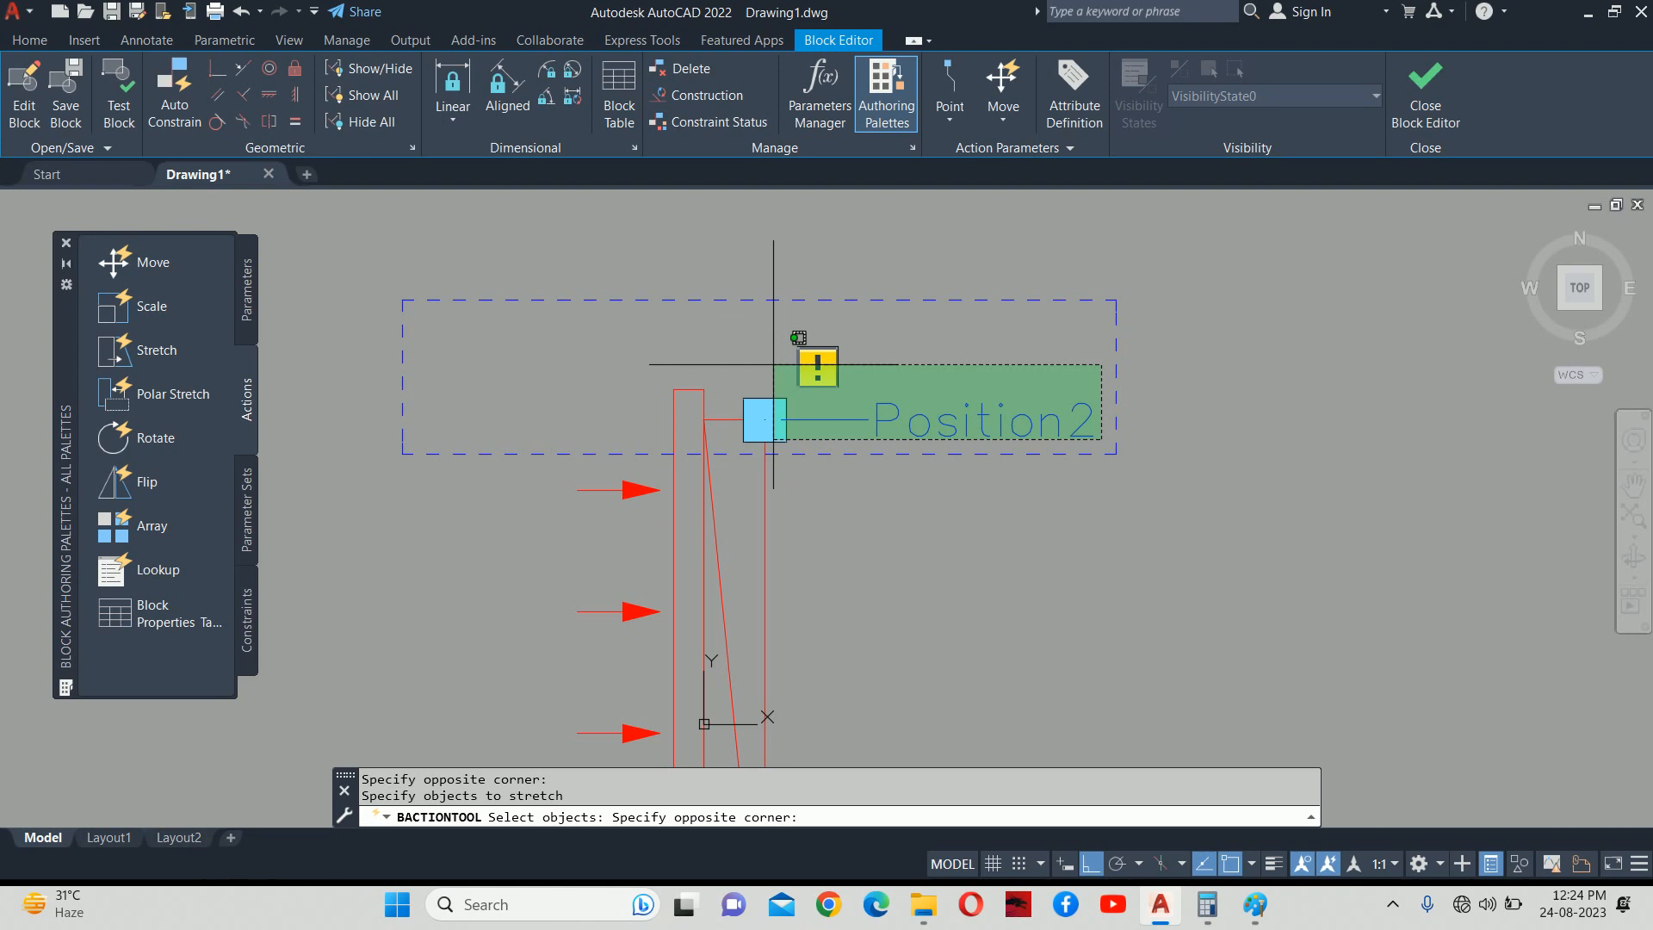
left_click(588, 327)
key("Return")
scroll(577, 325, "down", 4)
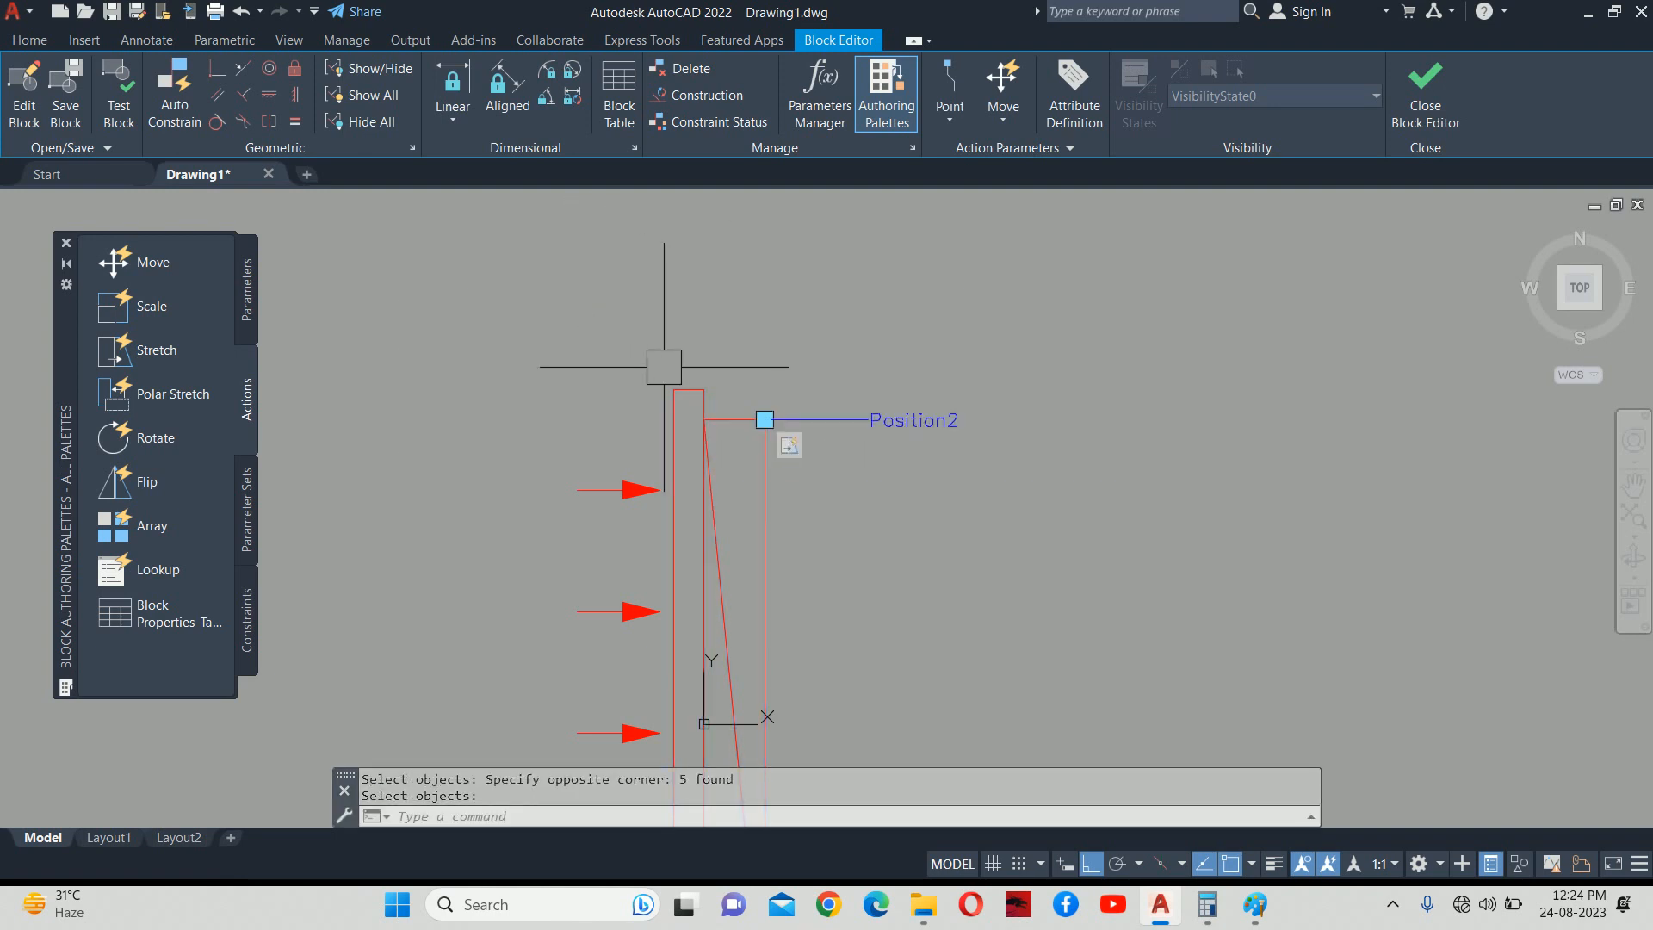
scroll(660, 358, "down", 3)
left_click(1422, 108)
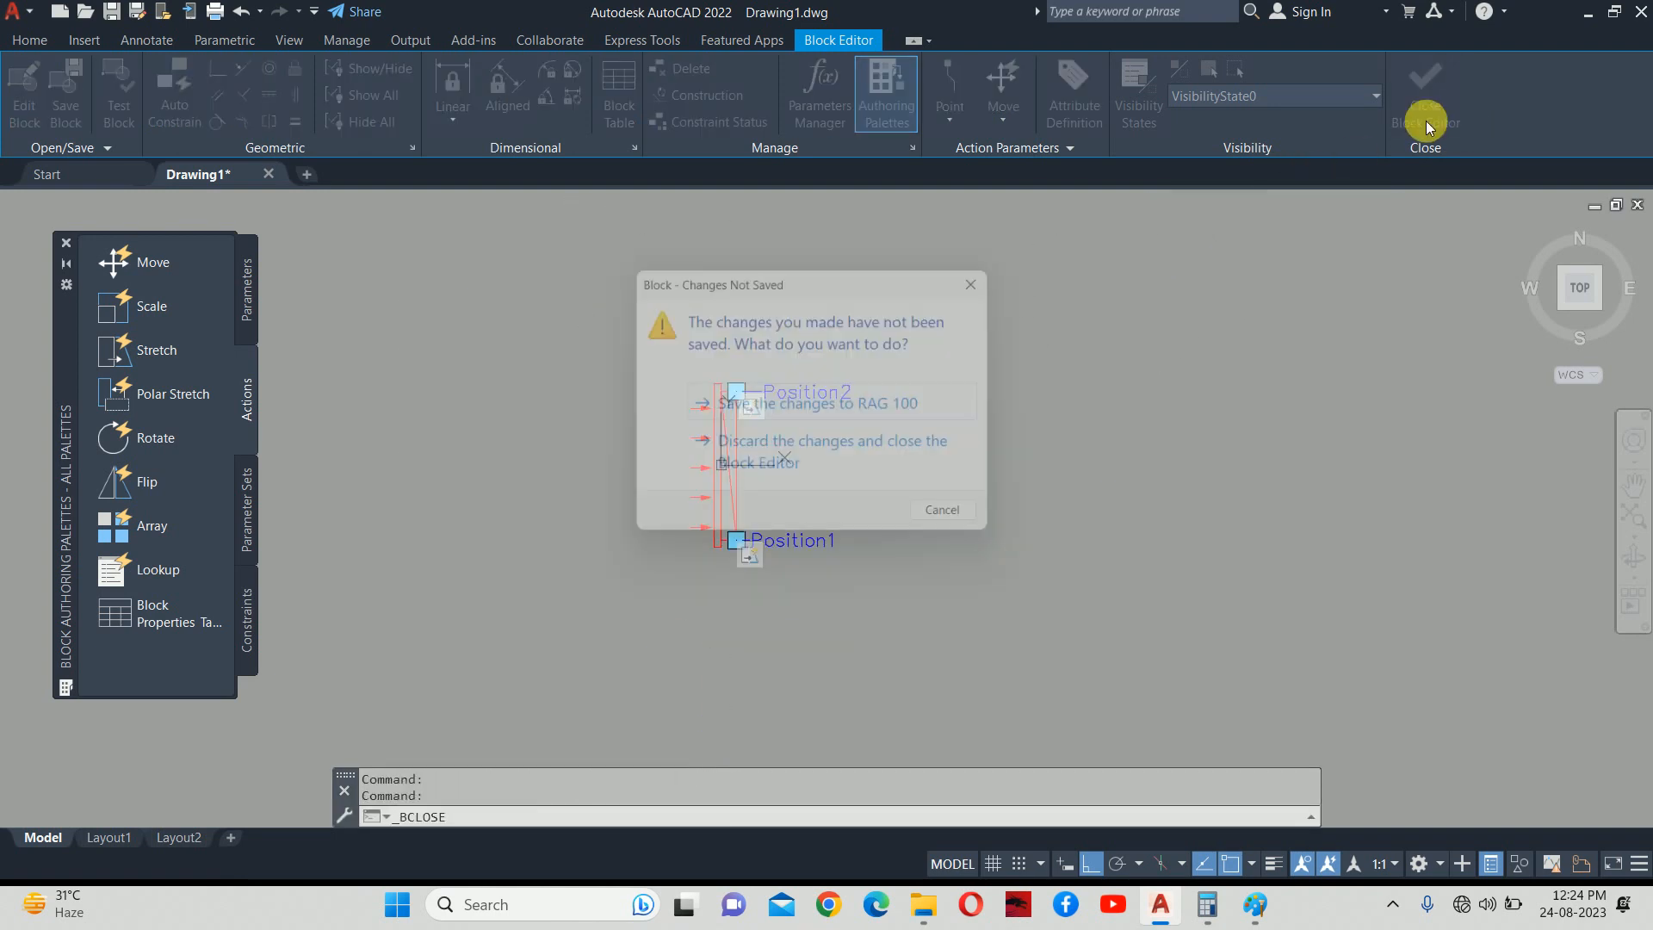
left_click(782, 403)
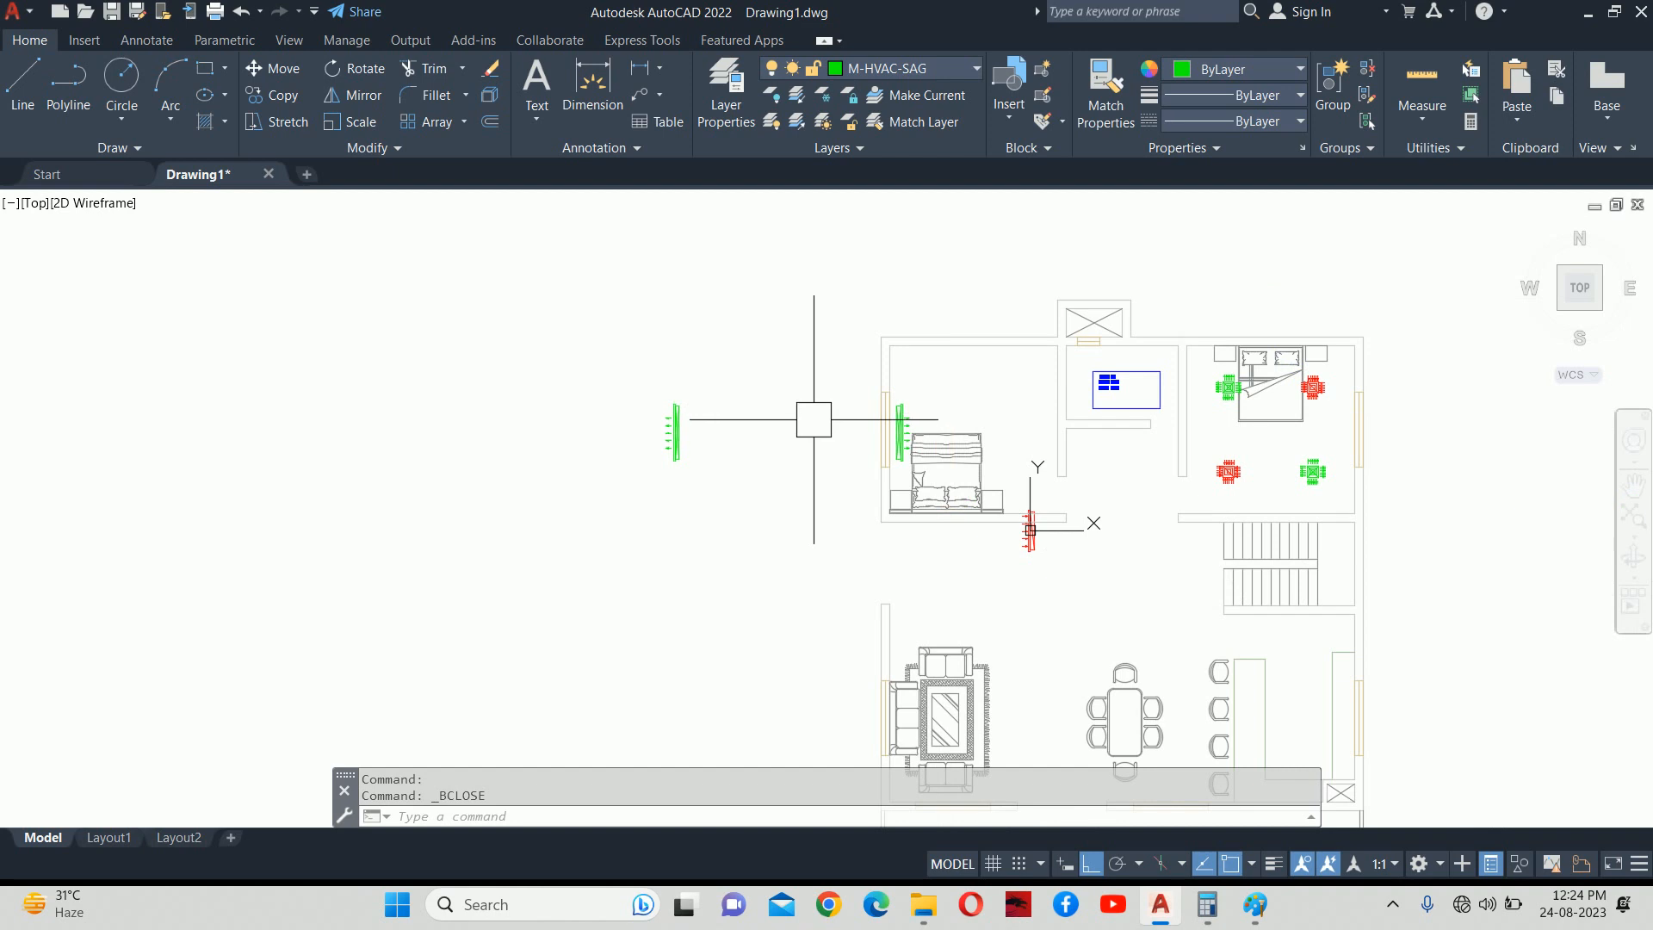
left_click(1097, 593)
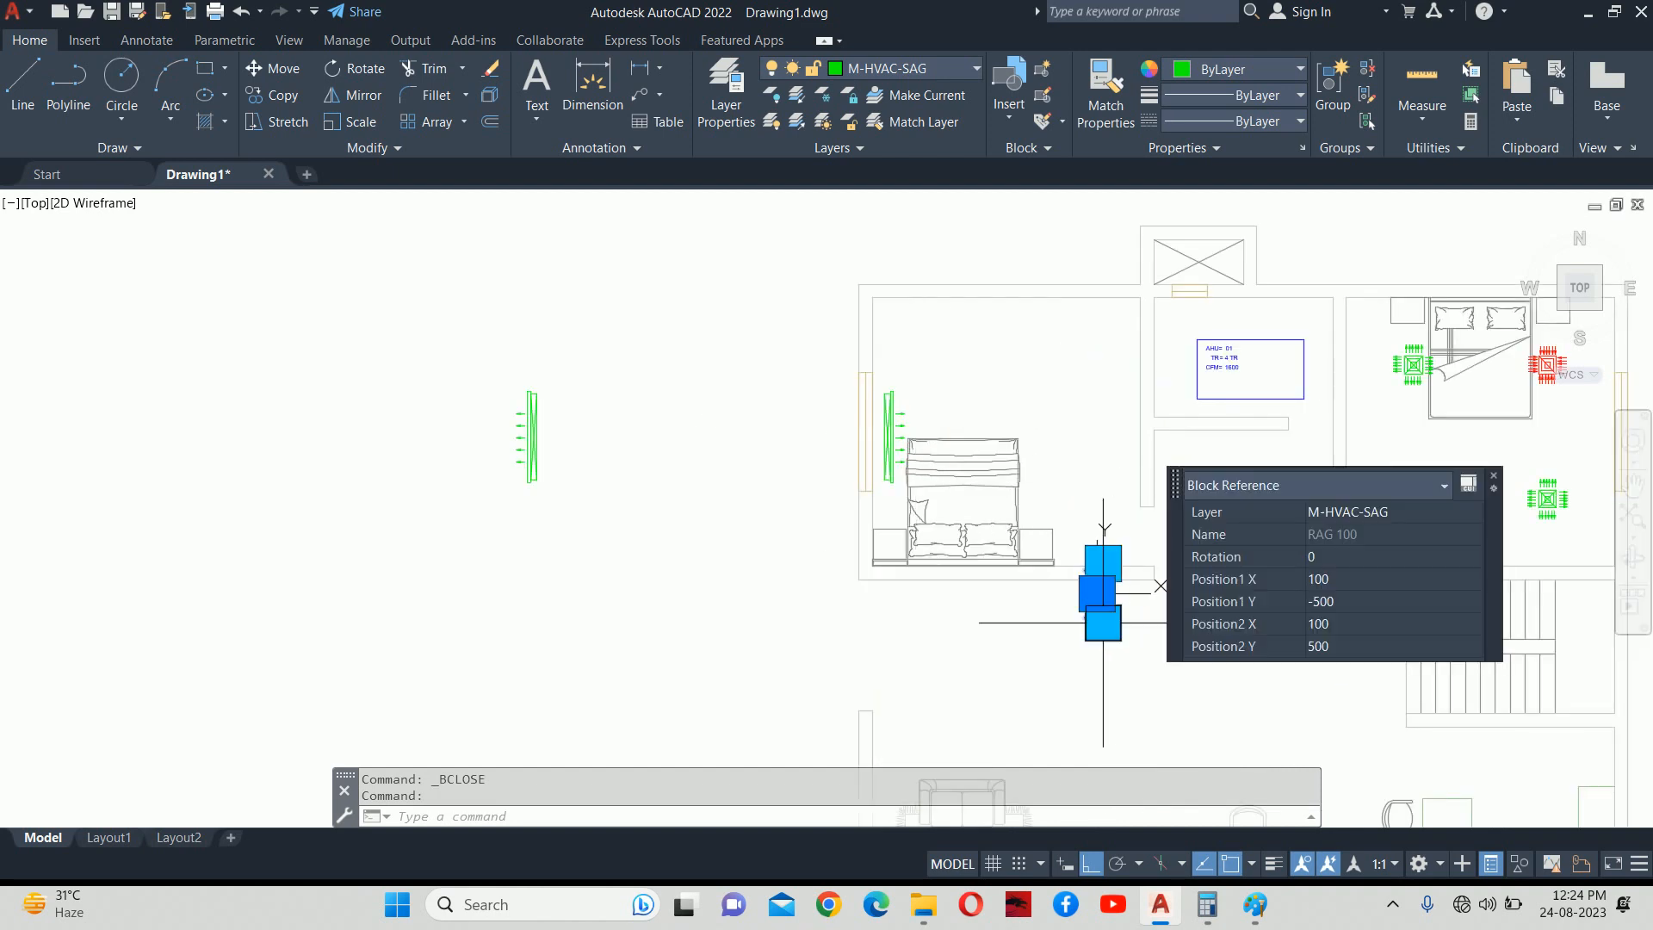
type("M")
key("Return")
scroll(1093, 594, "up", 6)
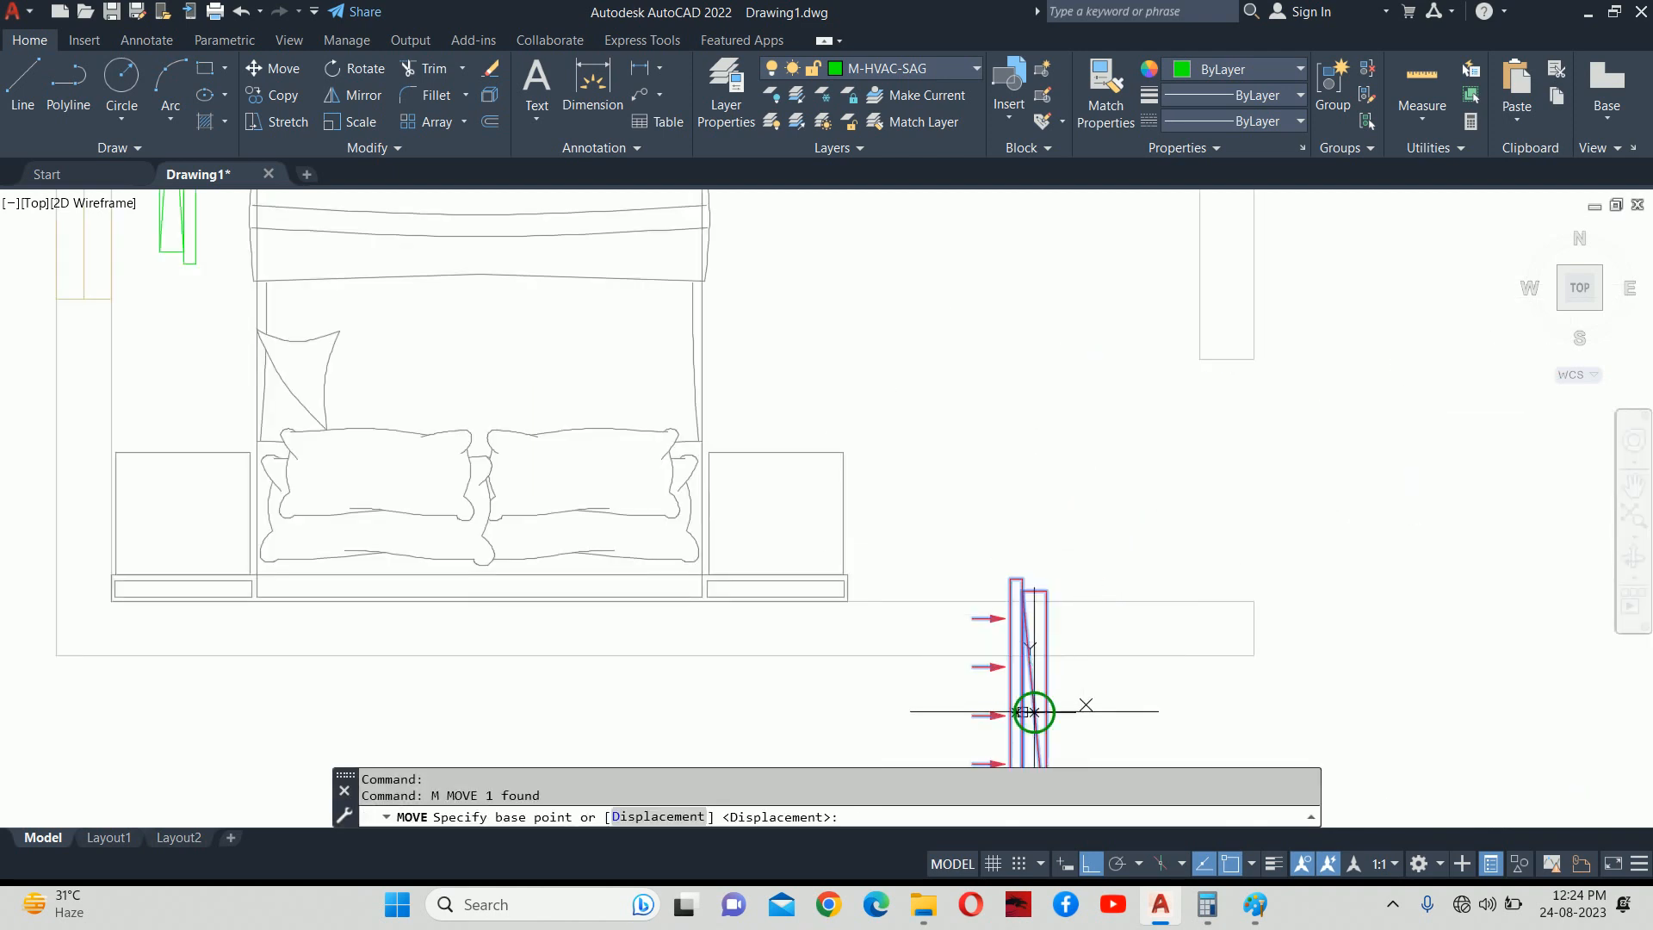
scroll(1005, 714, "up", 4)
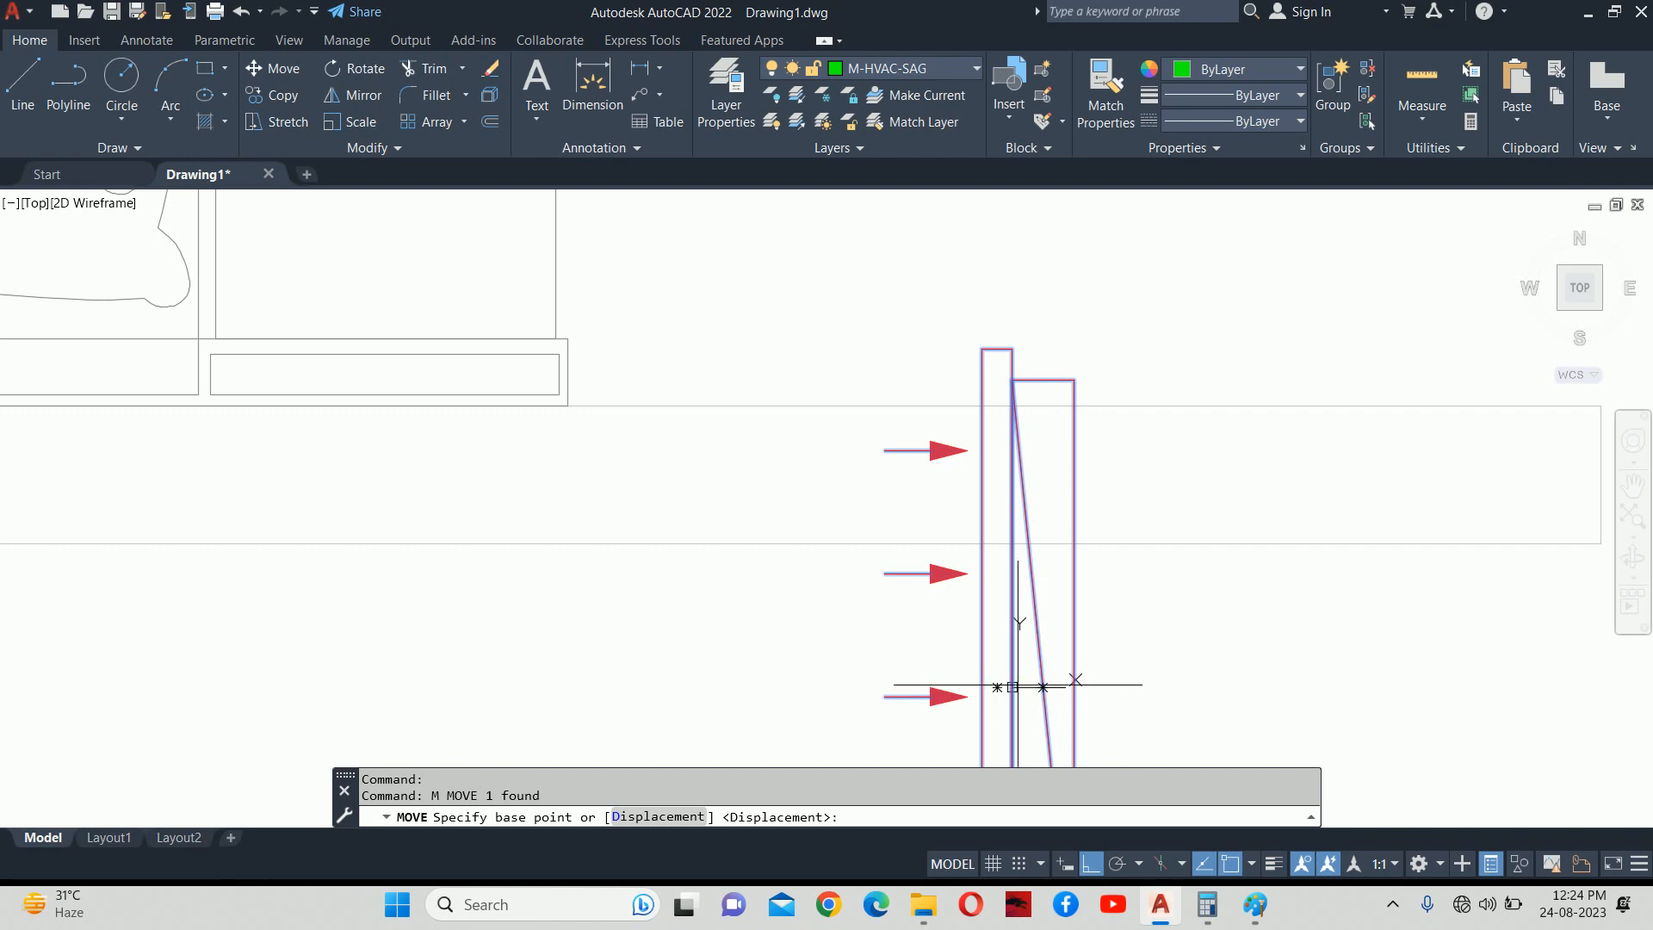
left_click(1025, 686)
scroll(1108, 429, "down", 5)
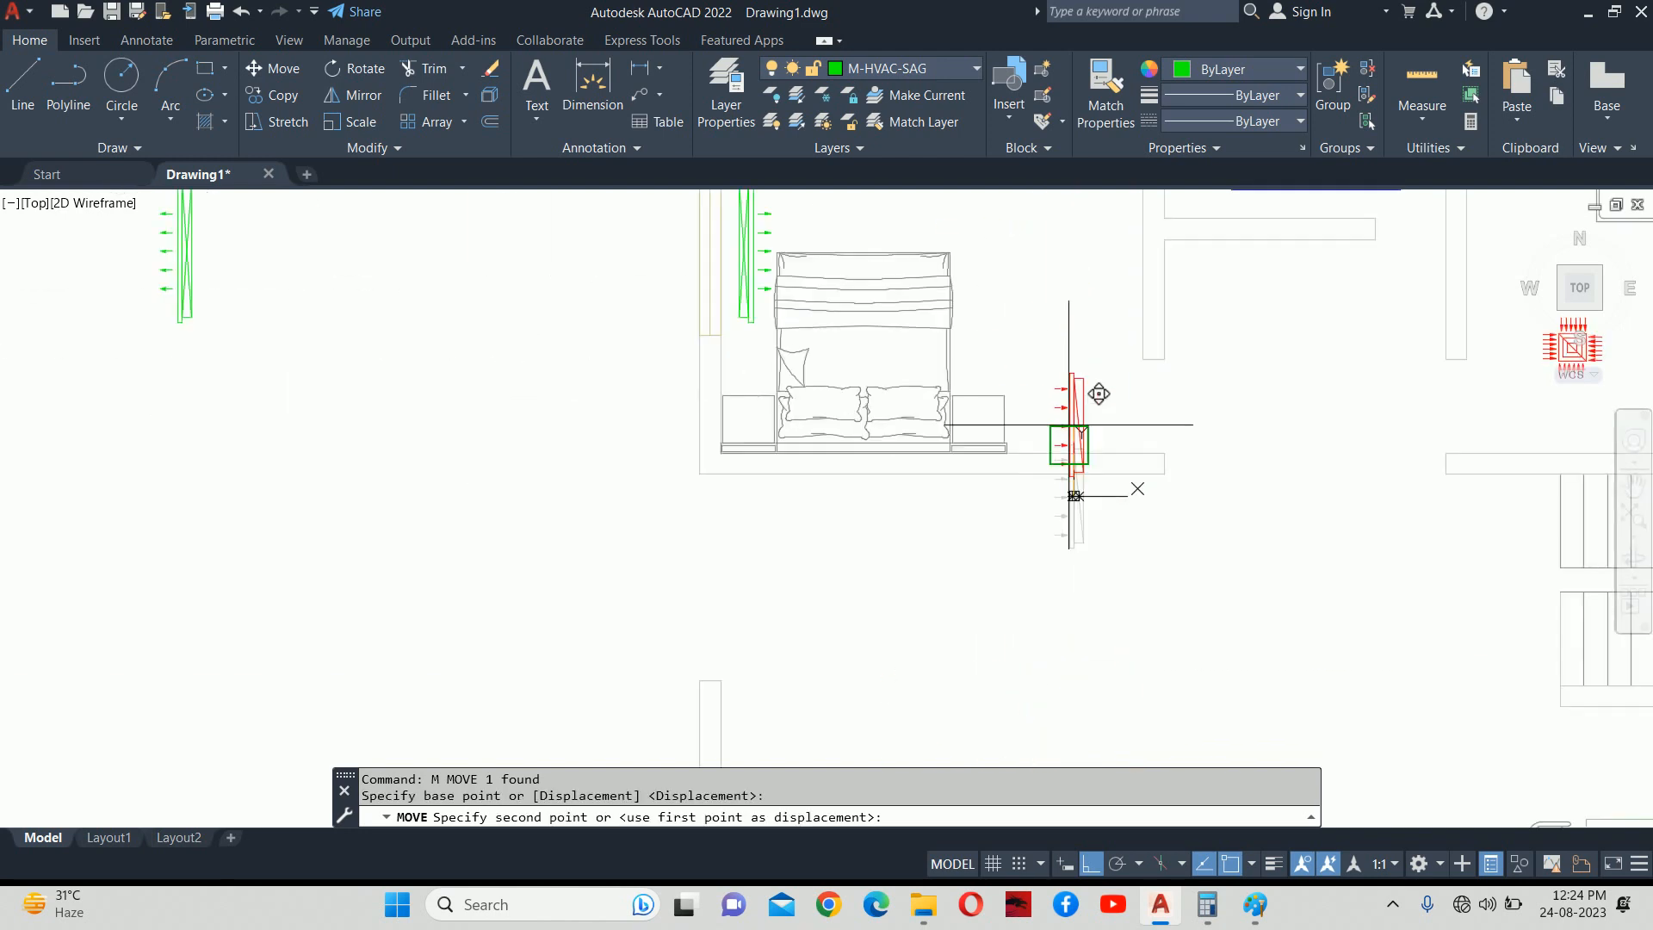
scroll(719, 378, "up", 4)
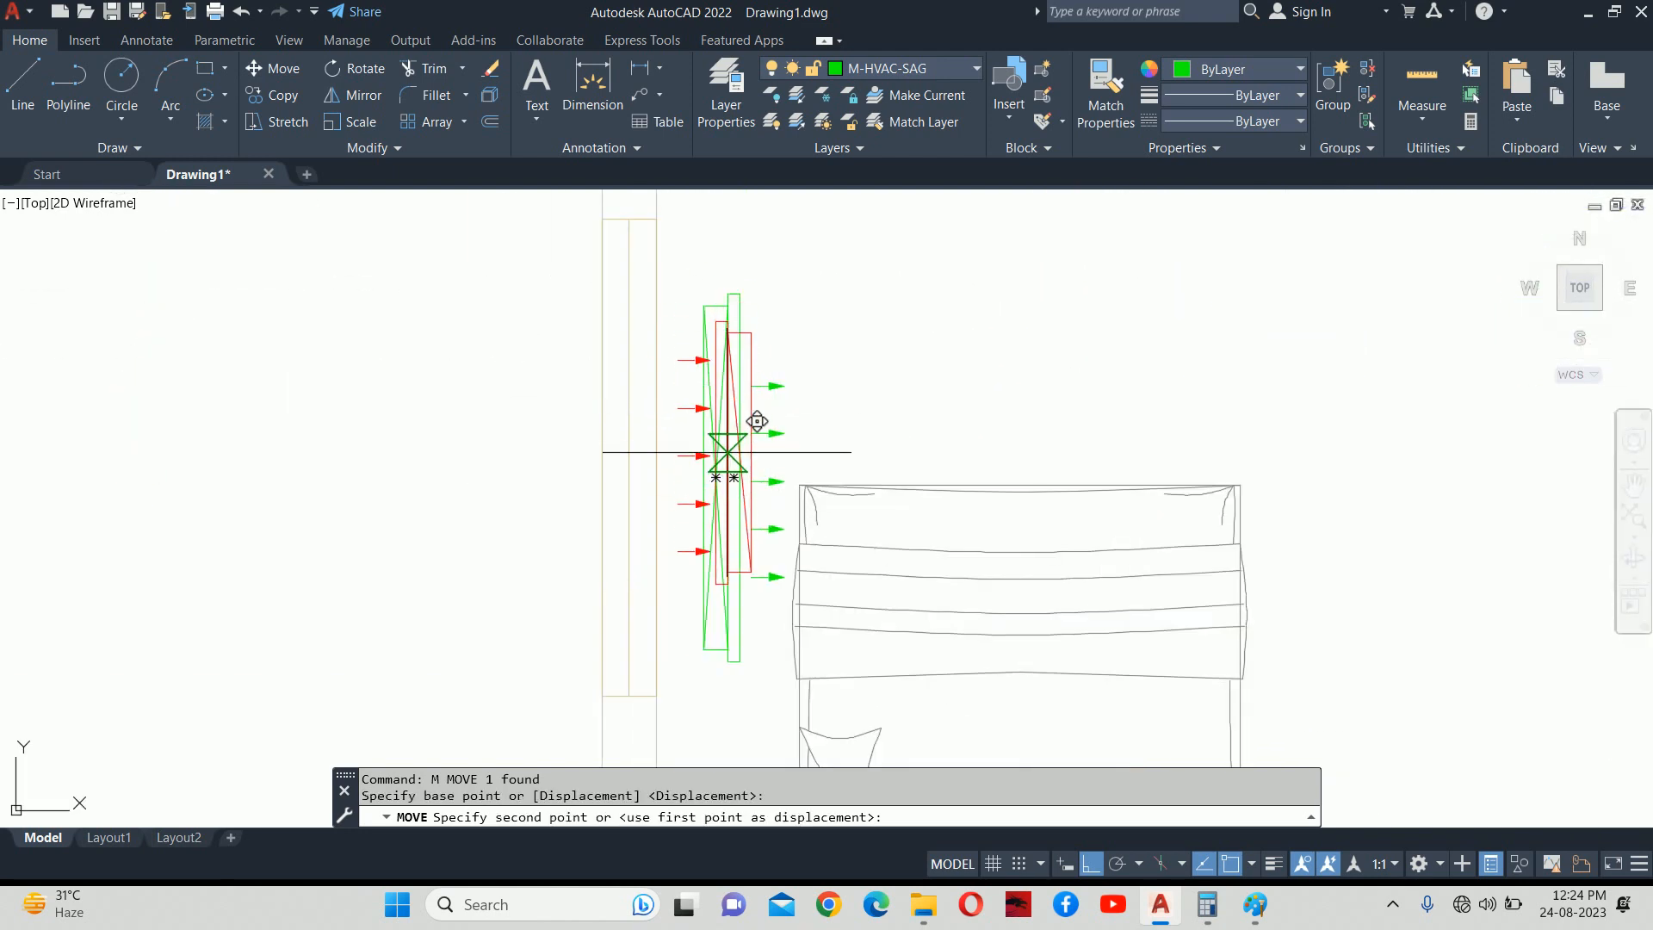
key("Escape")
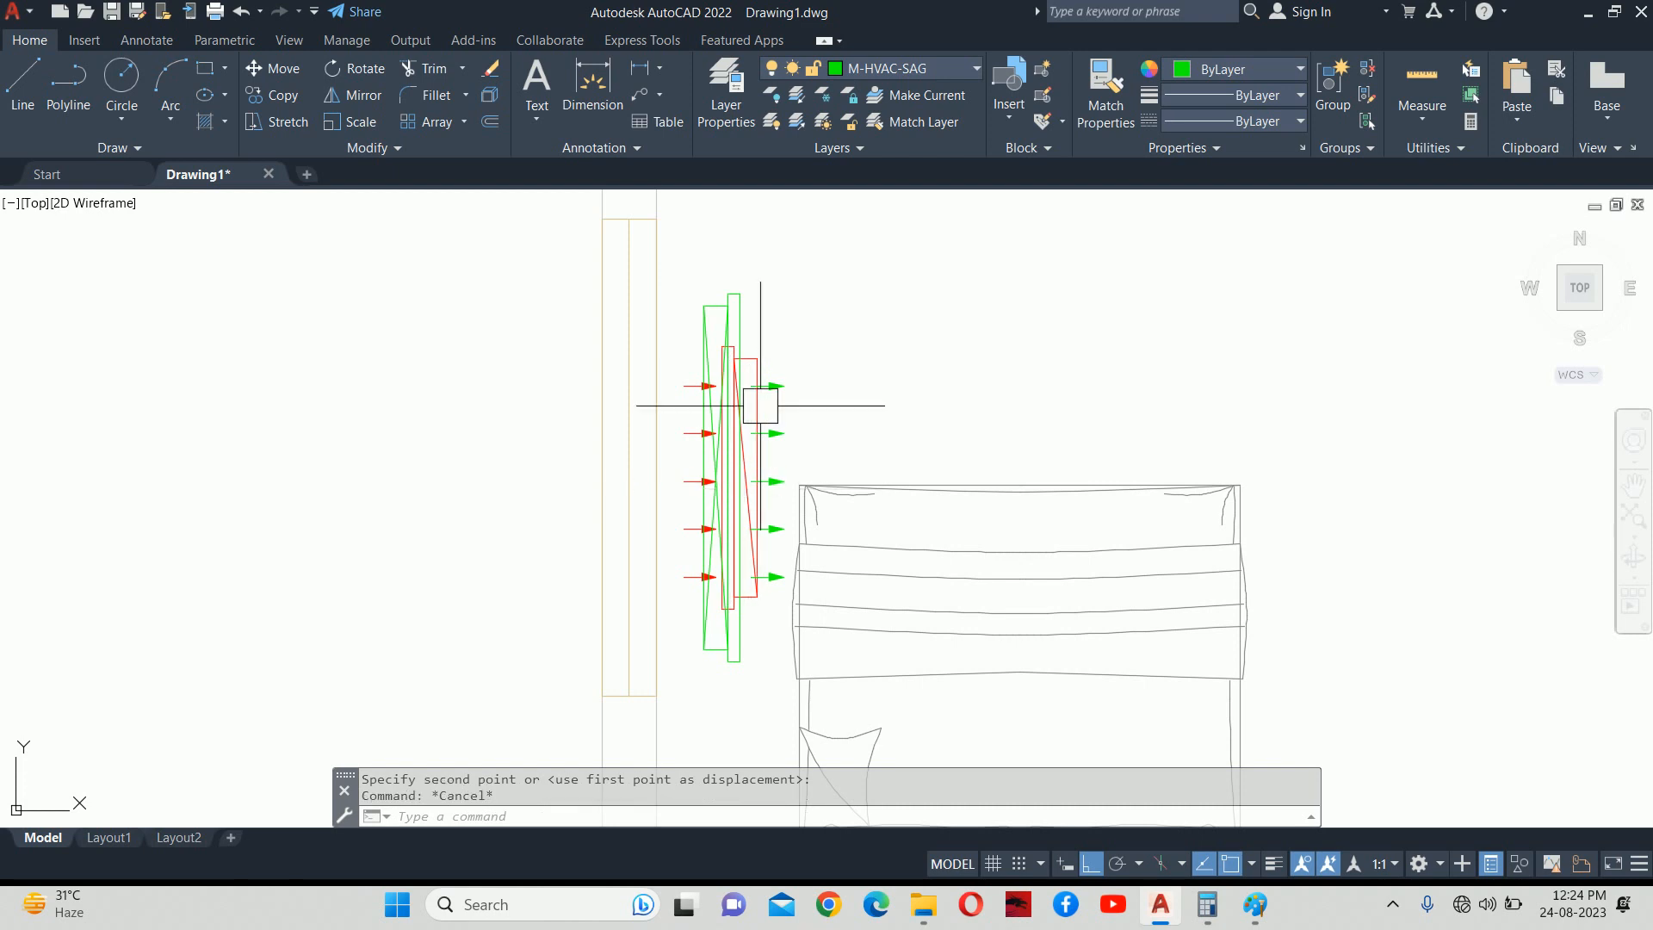
scroll(758, 374, "up", 4)
left_click(750, 359)
middle_click_drag(730, 357, 740, 458)
left_click(764, 438)
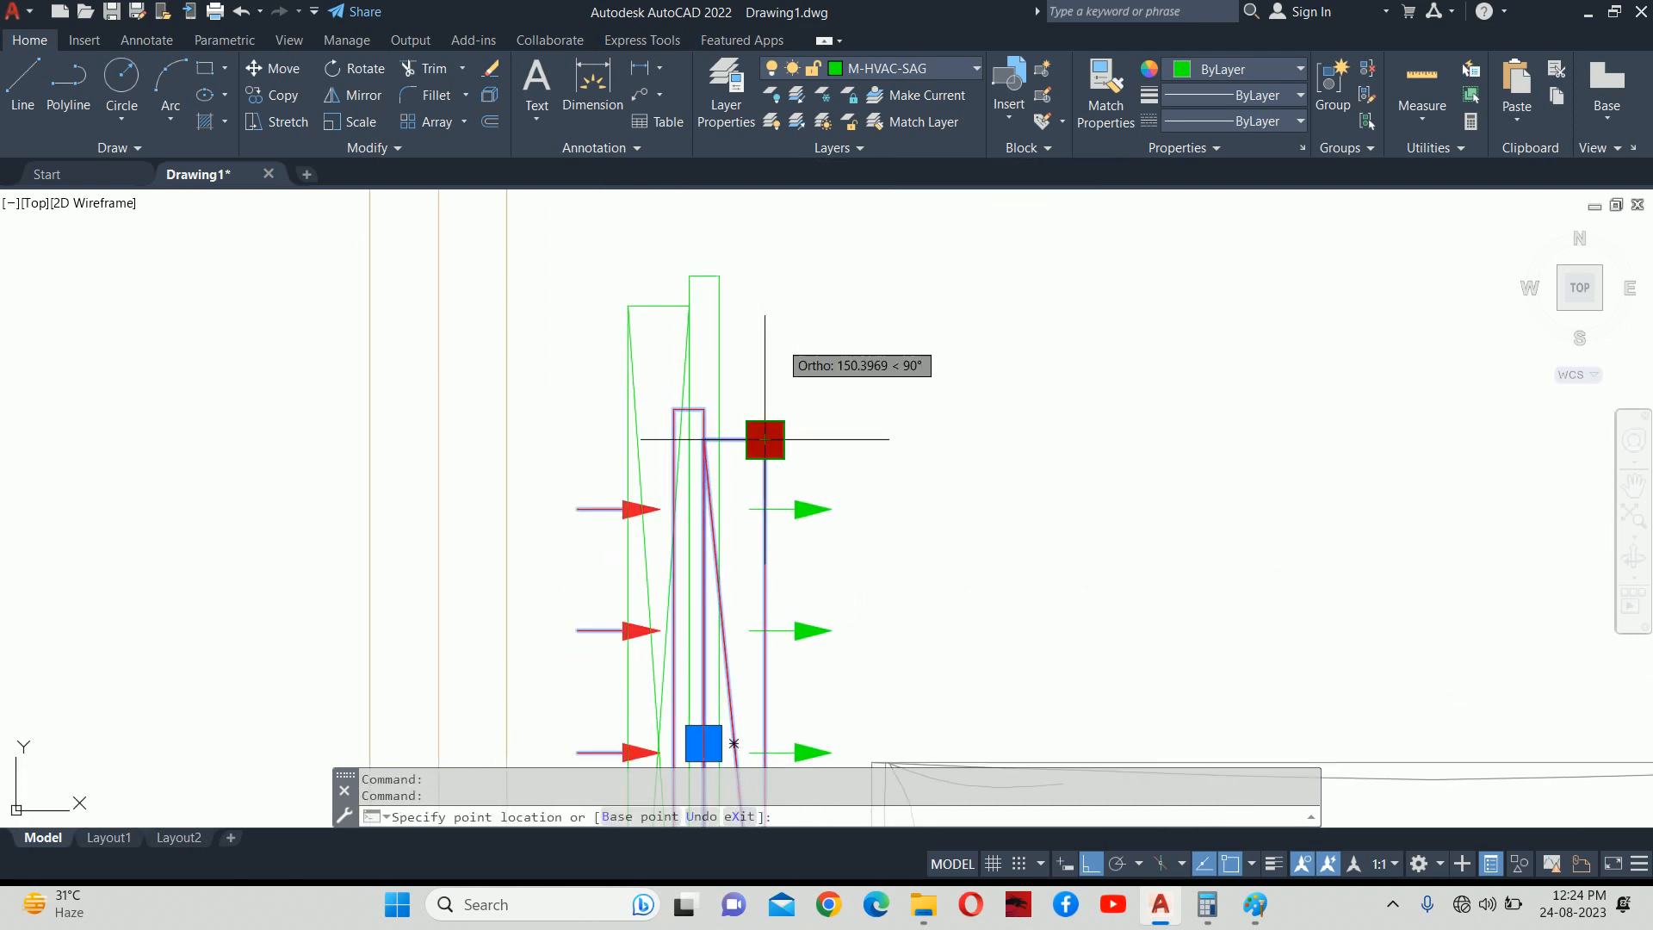
type("220")
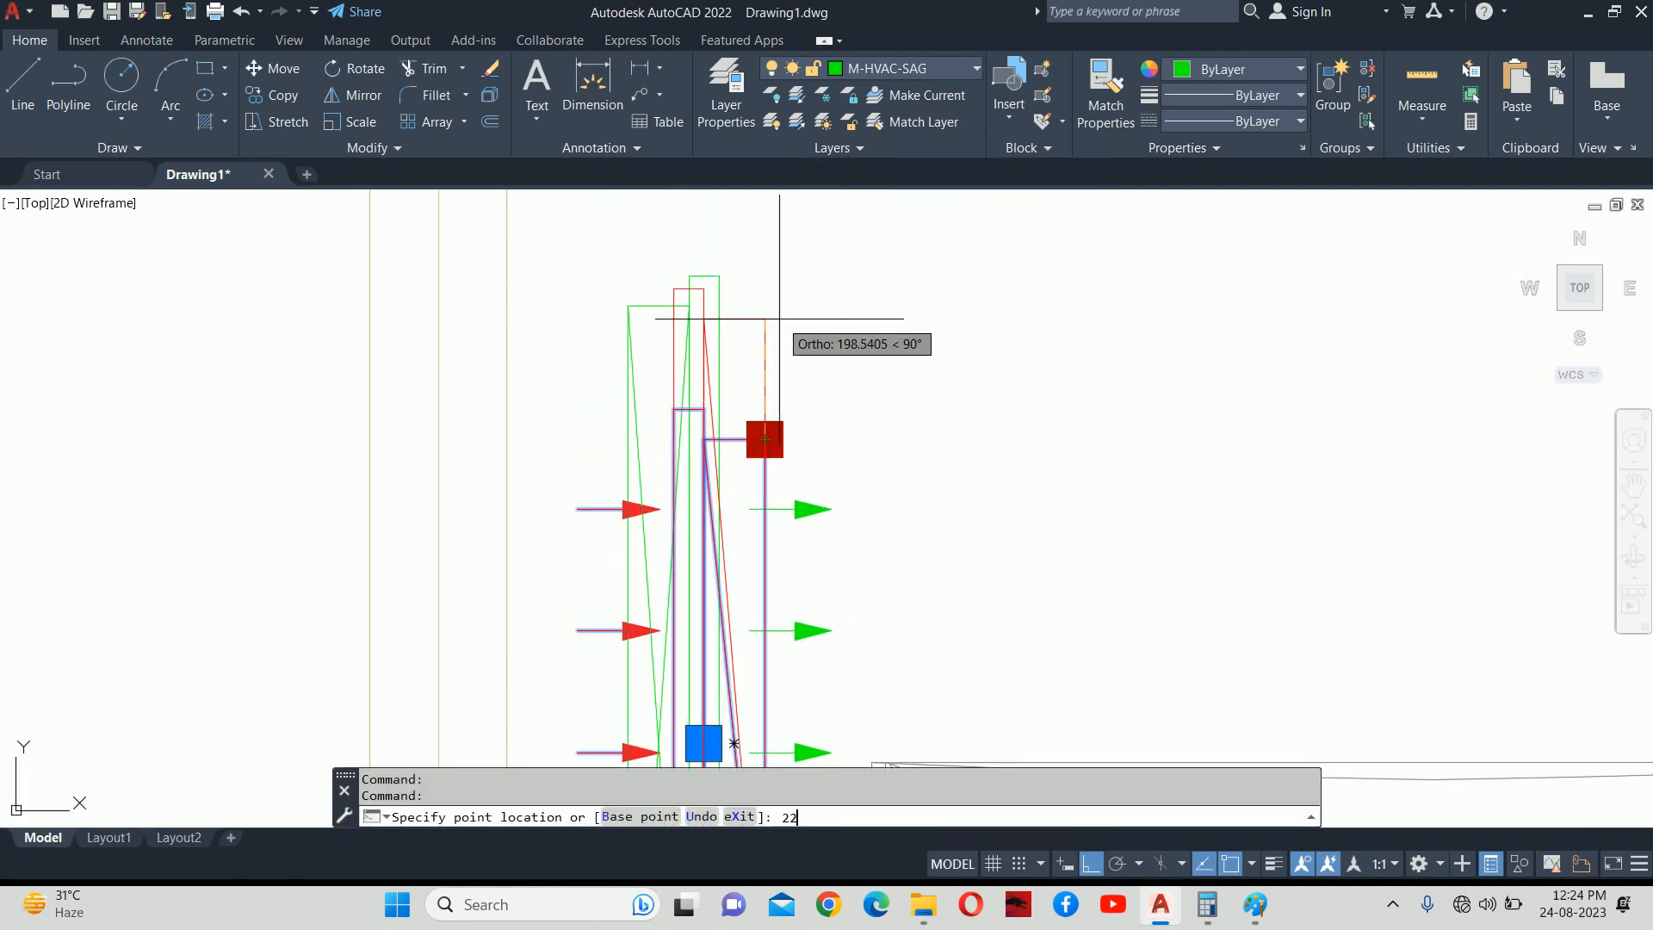
key("Return")
key("Escape")
scroll(712, 344, "down", 5)
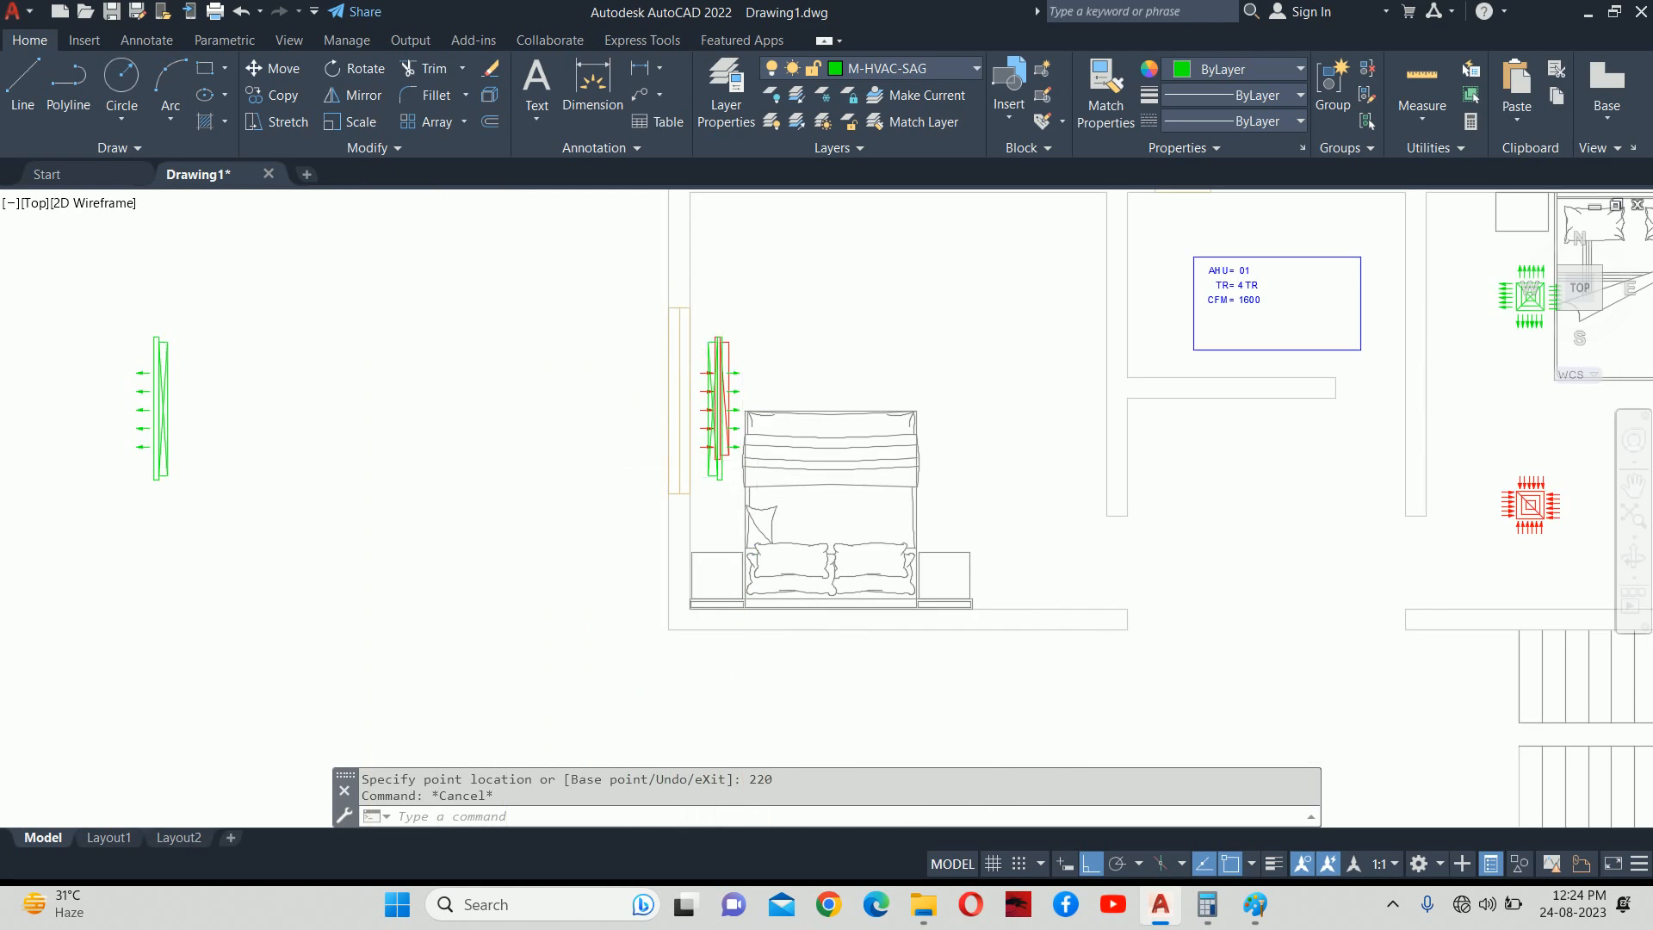
scroll(645, 333, "up", 8)
left_click(670, 459)
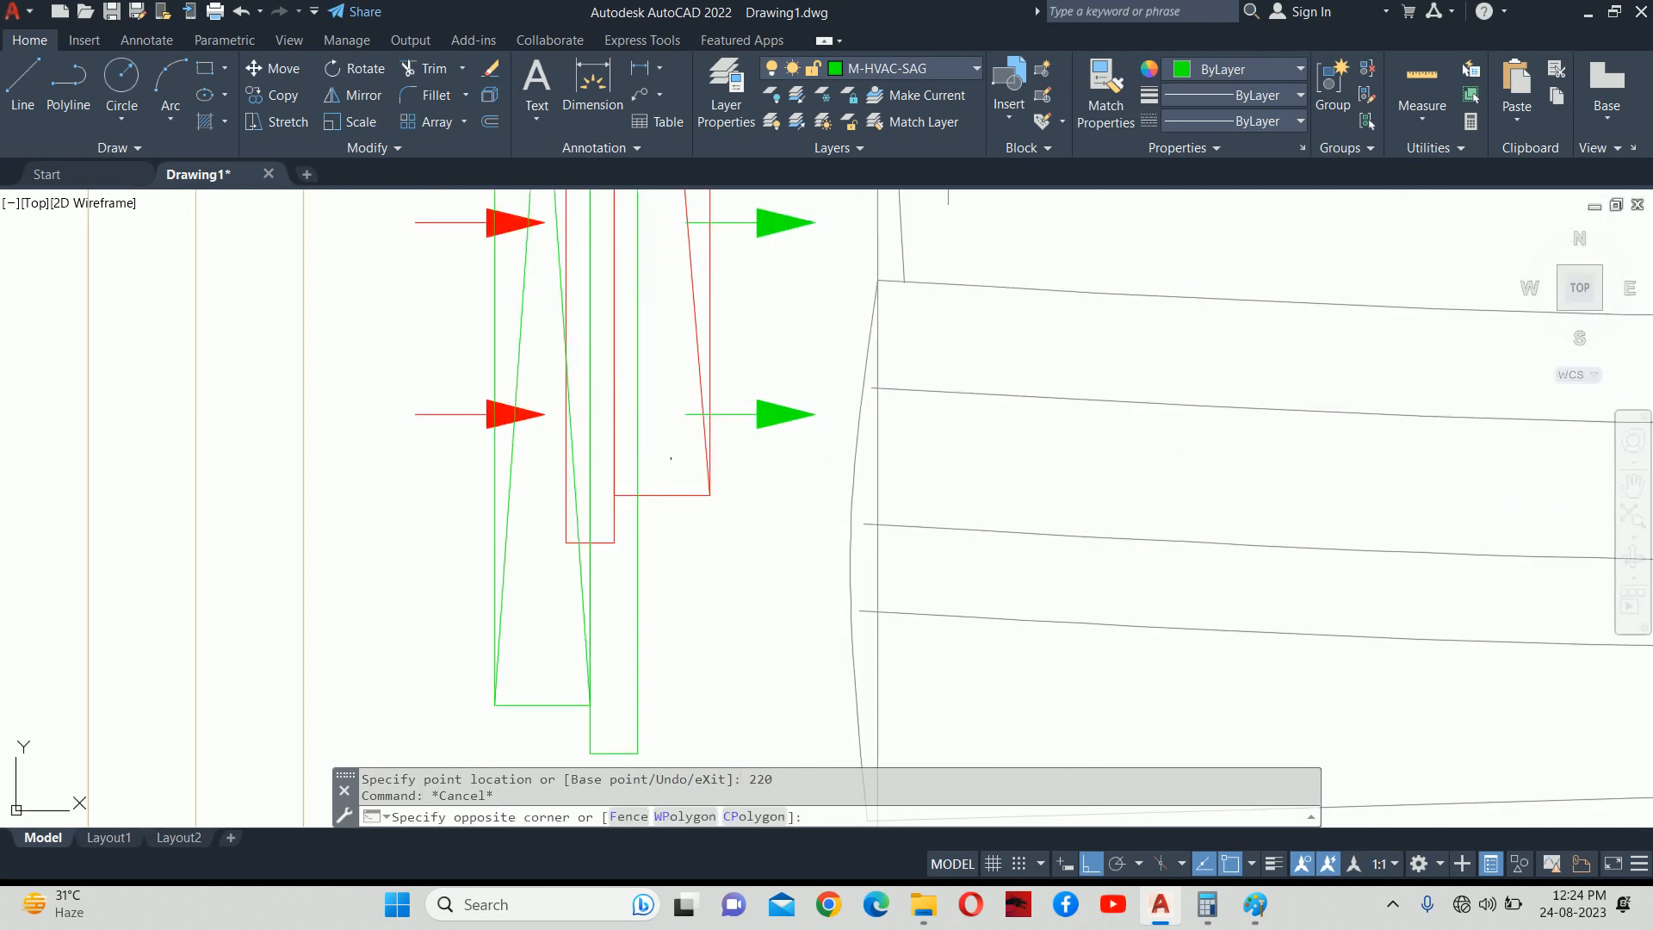
left_click(664, 533)
middle_click_drag(675, 529, 482, 399)
left_click(517, 364)
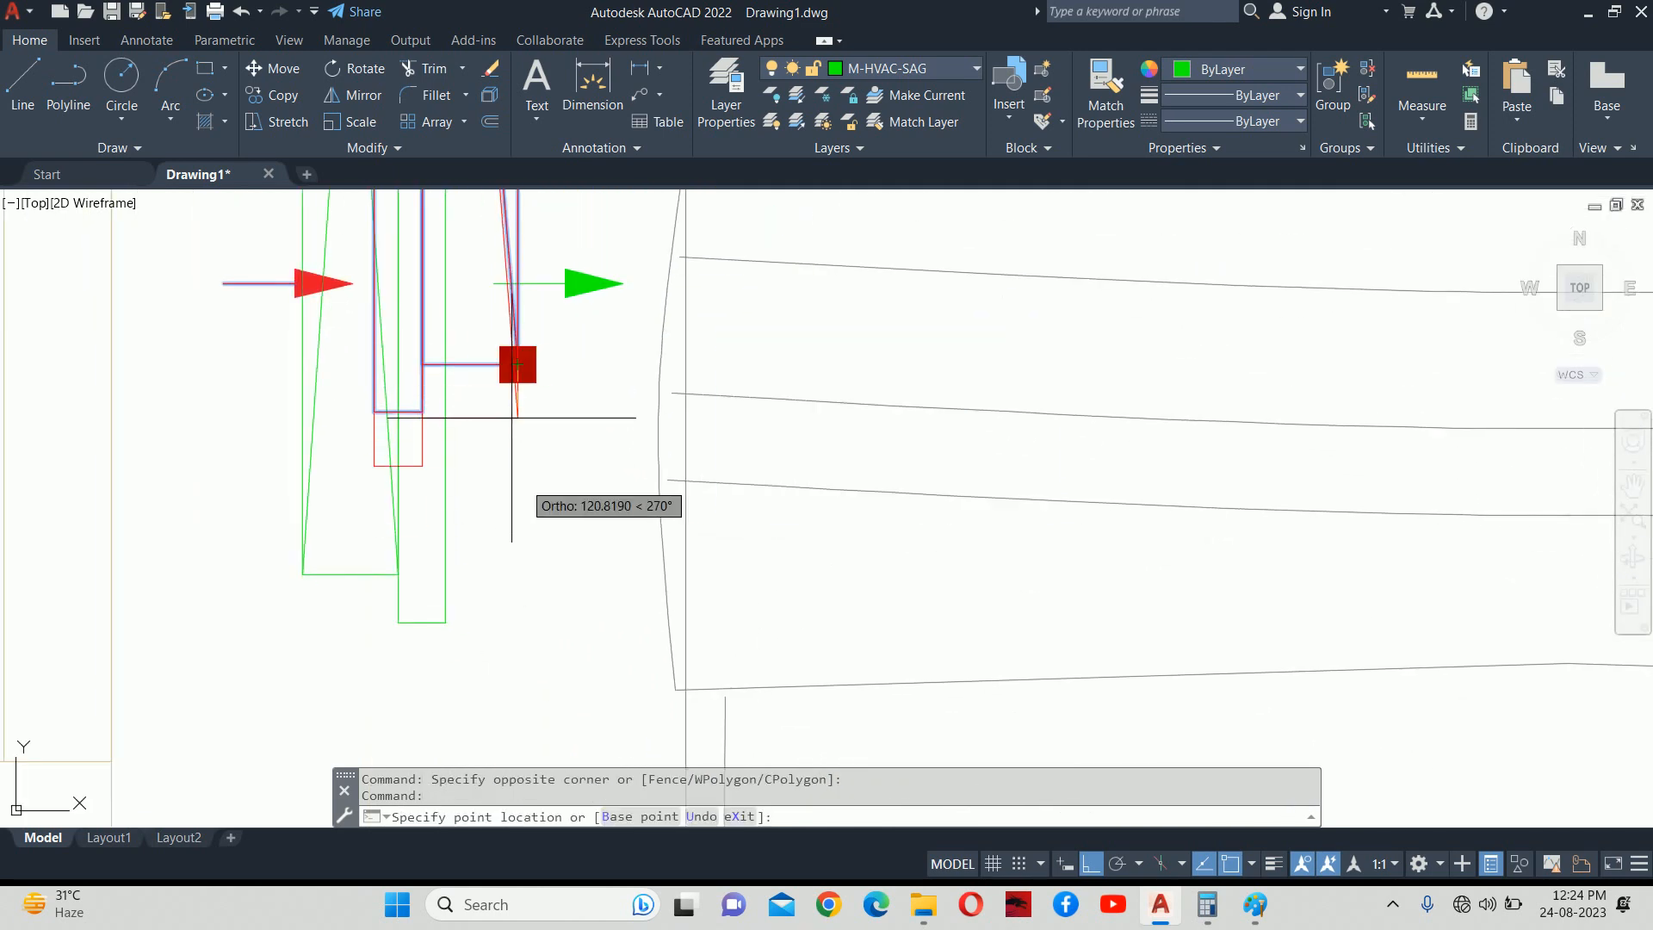
type("220")
key("Return")
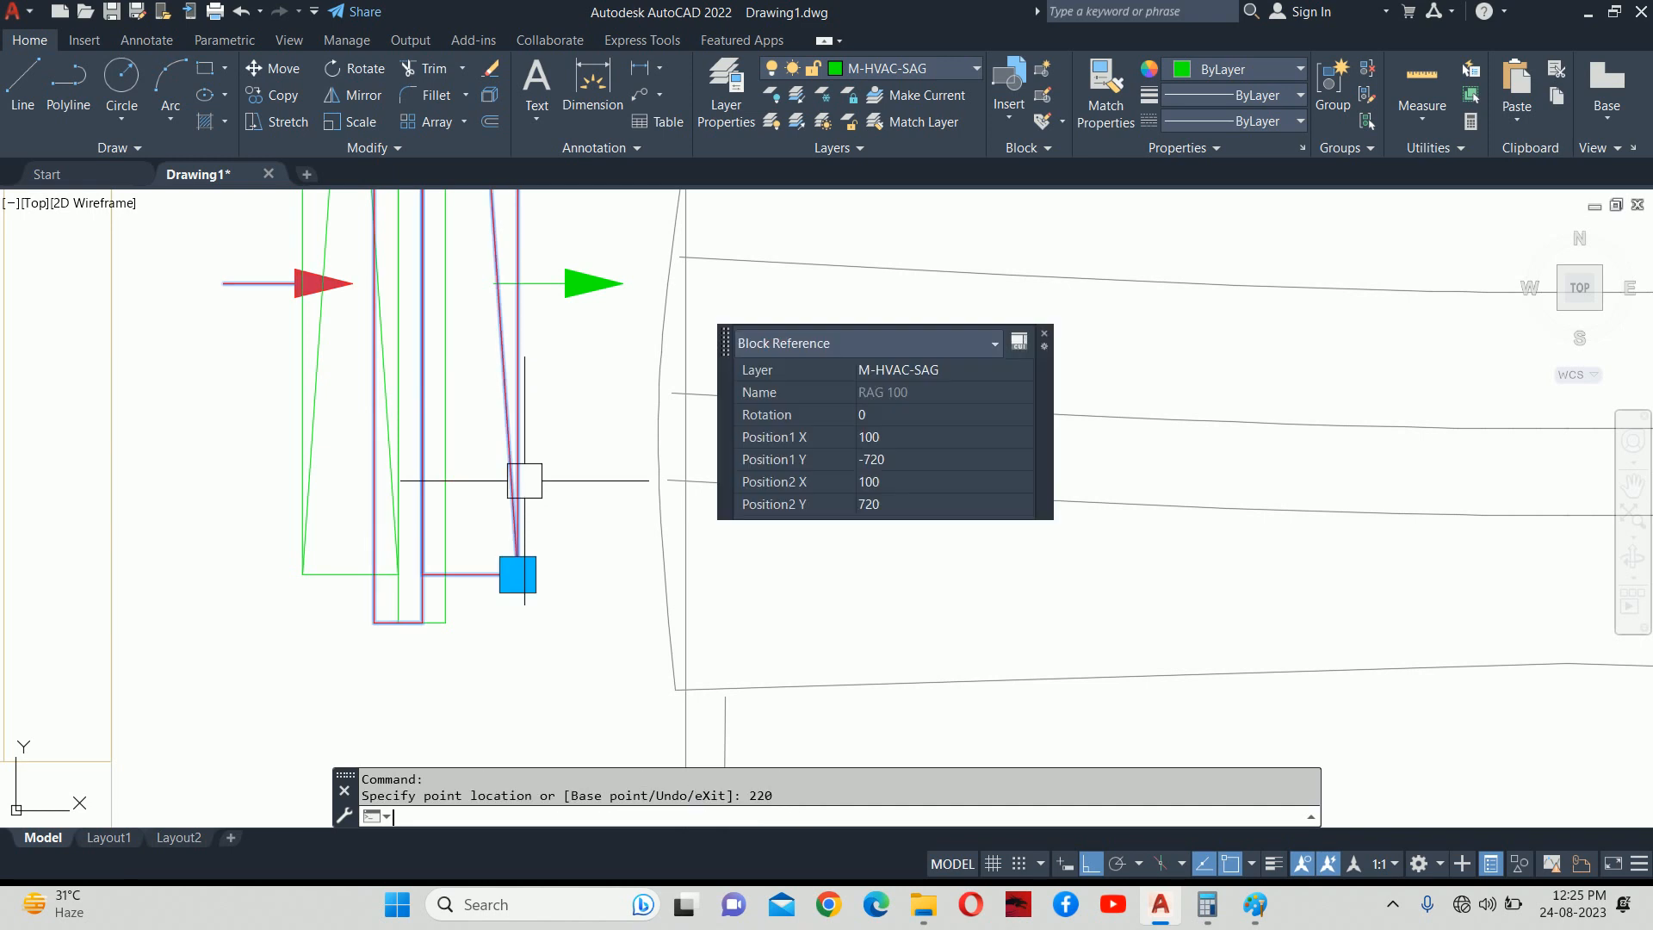
scroll(515, 484, "down", 3)
type("m")
key("Return")
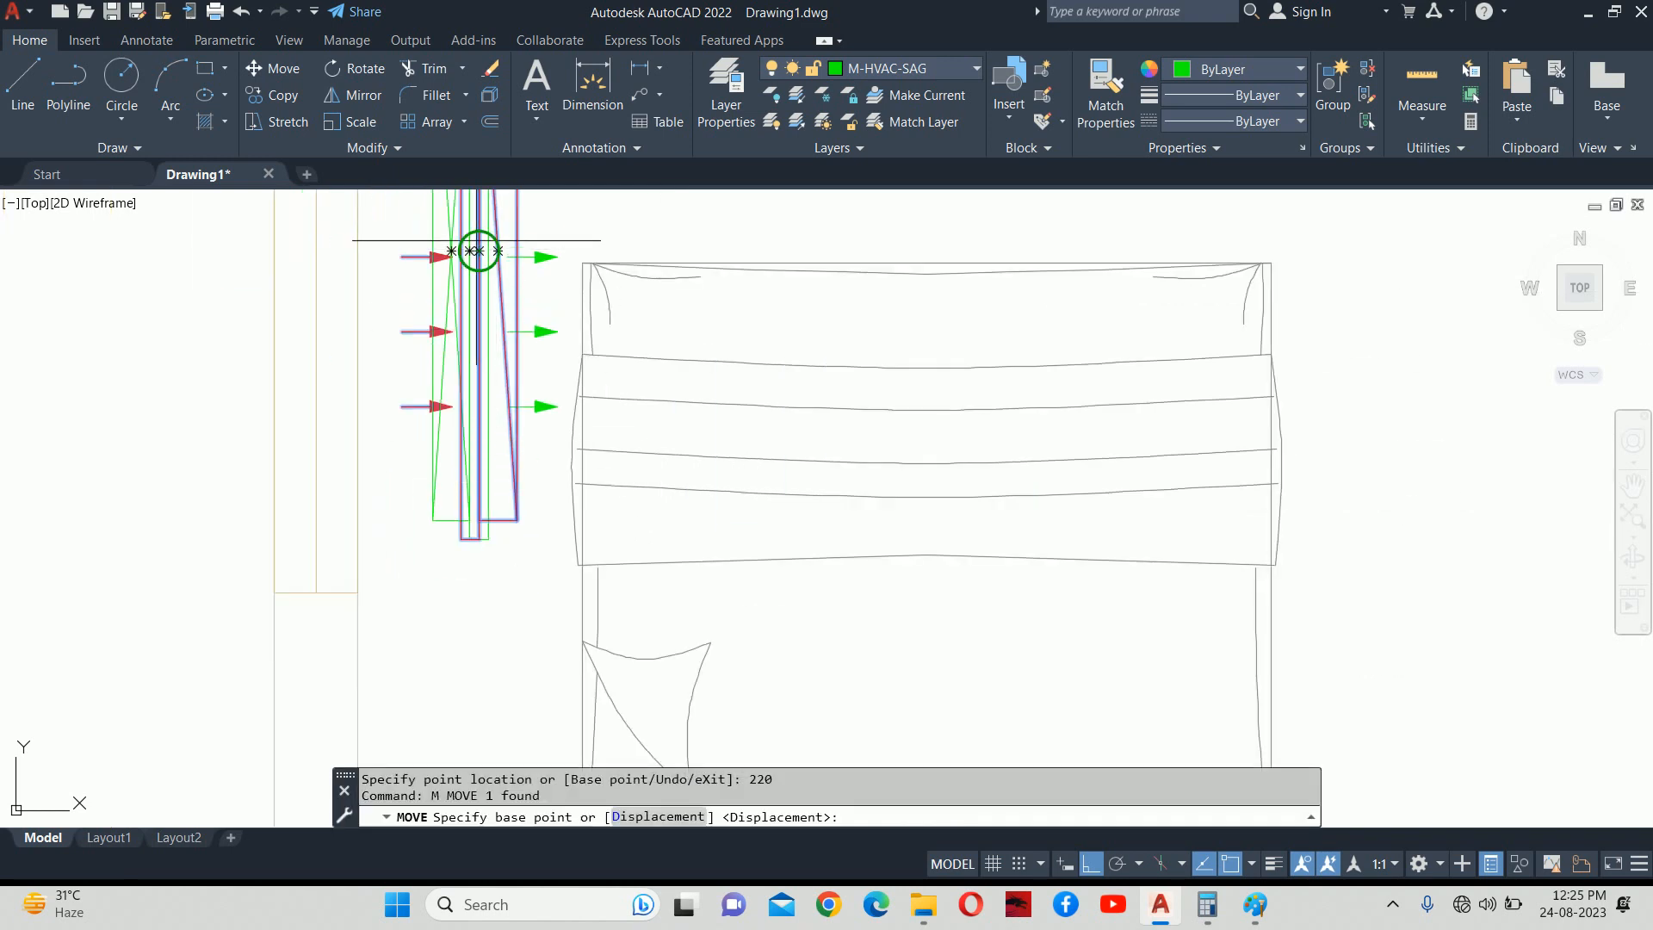
left_click(480, 243)
scroll(878, 255, "down", 2)
key("Escape")
mouse_move(881, 259)
middle_mouse_down()
mouse_move(546, 384)
mouse_move(535, 480)
middle_mouse_up()
type("m")
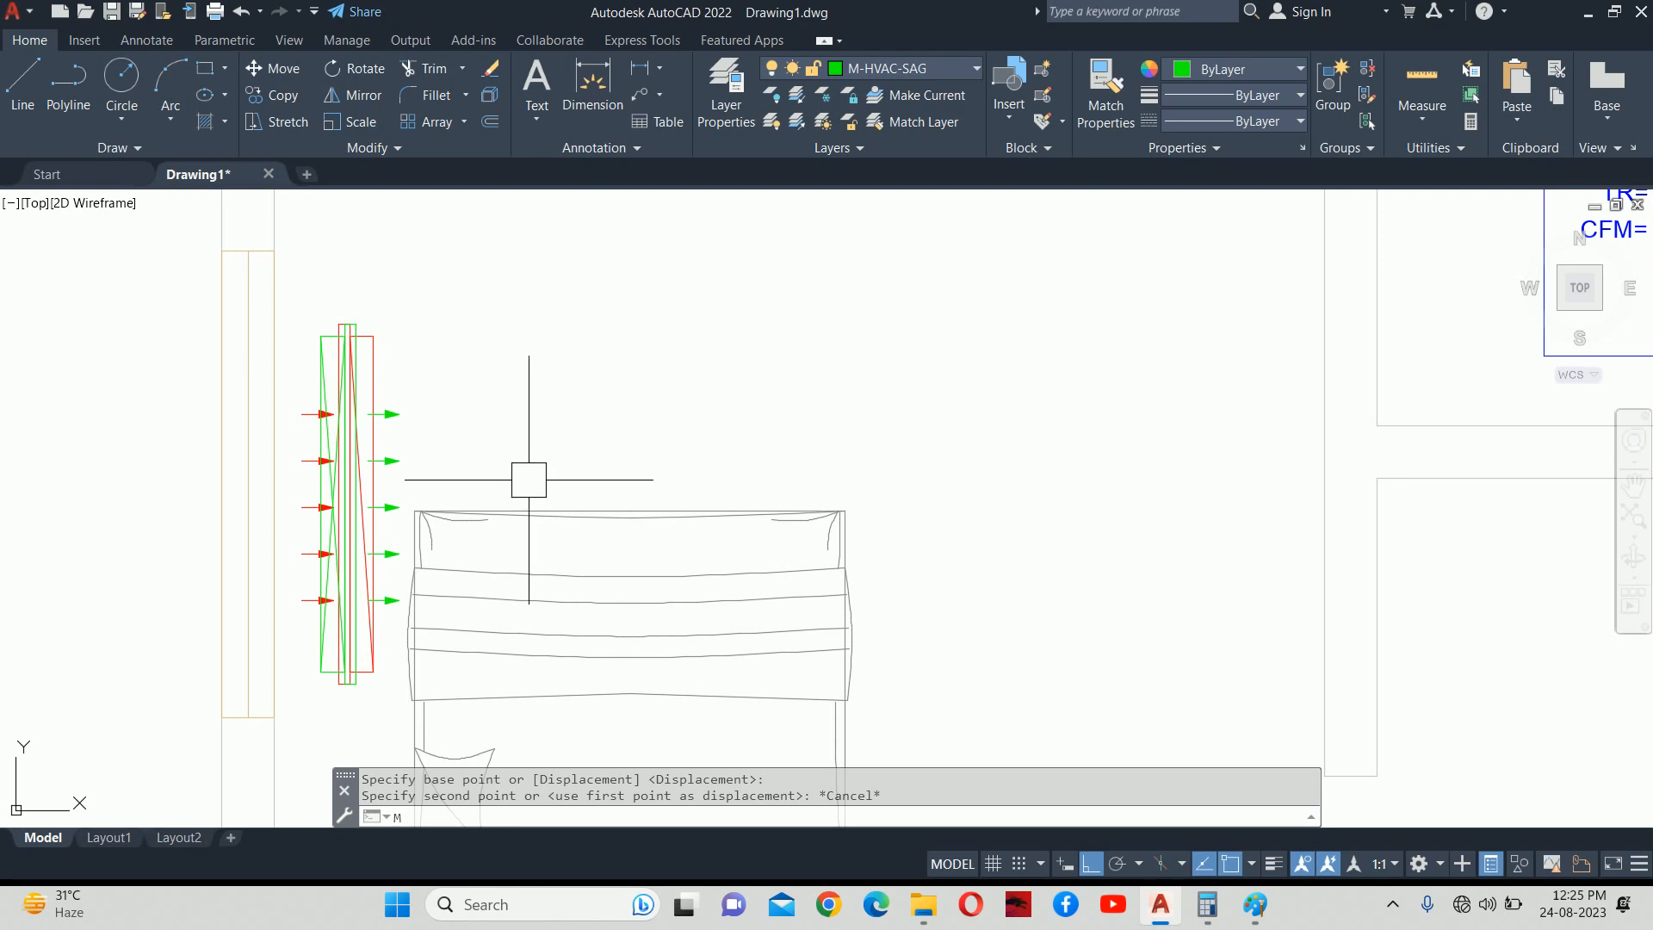
key("Return")
left_click(389, 360)
scroll(317, 325, "up", 5)
key("Return")
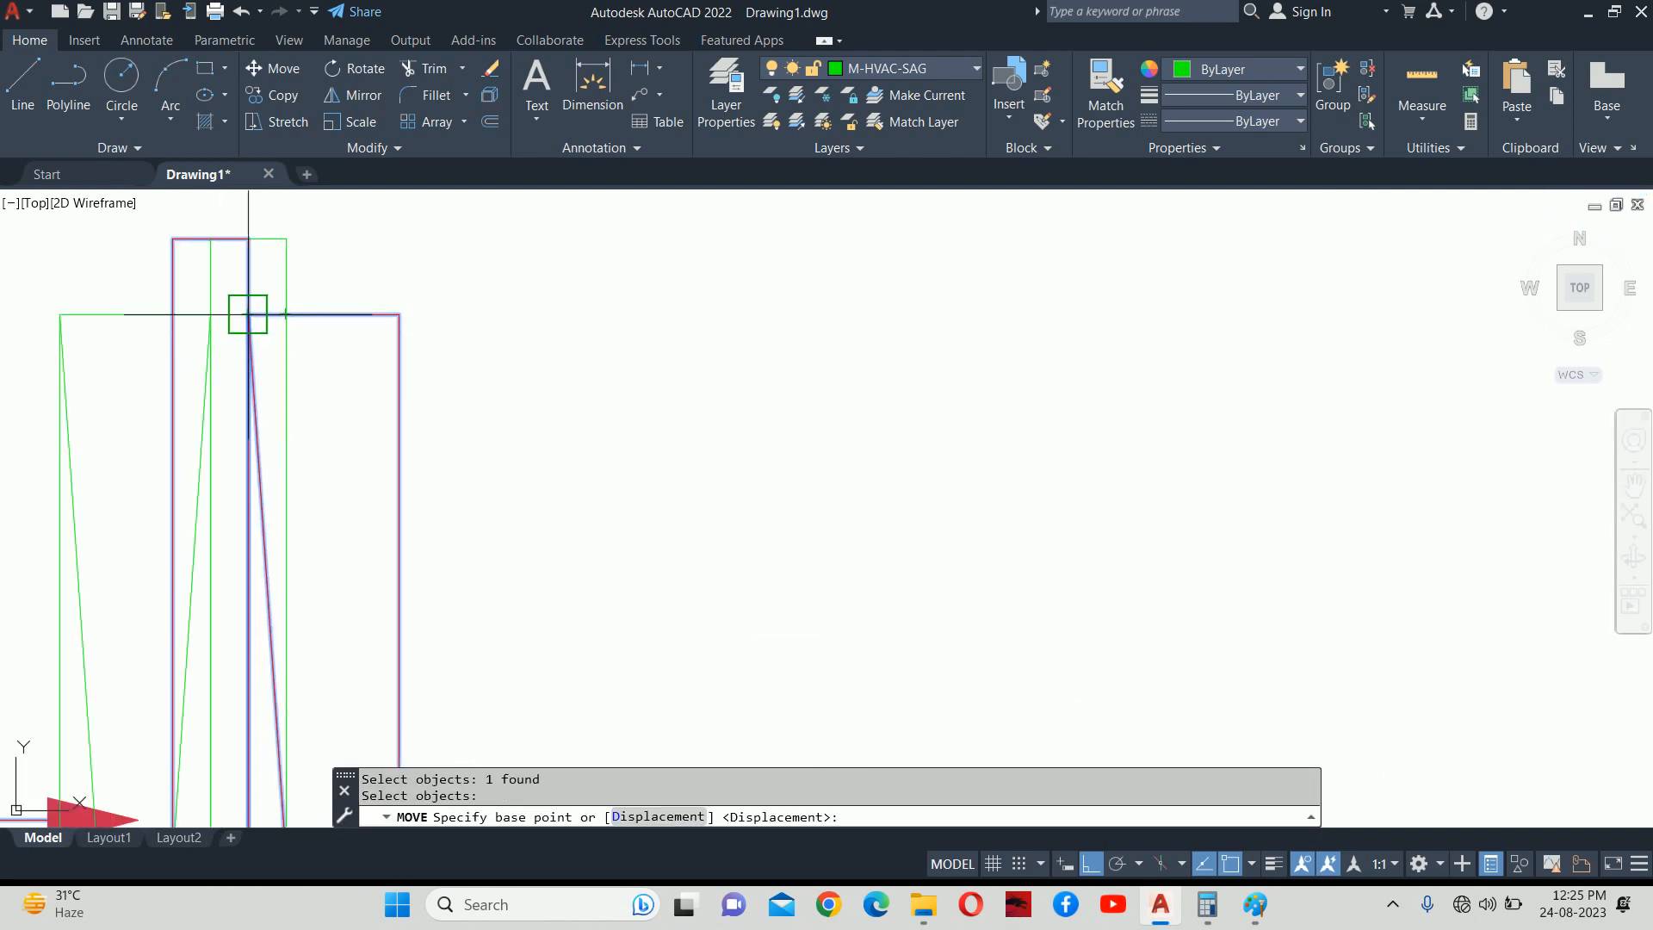
left_click(286, 314)
scroll(987, 368, "down", 1)
scroll(793, 434, "down", 2)
scroll(1087, 456, "down", 1)
middle_click_drag(1093, 458, 105, 443)
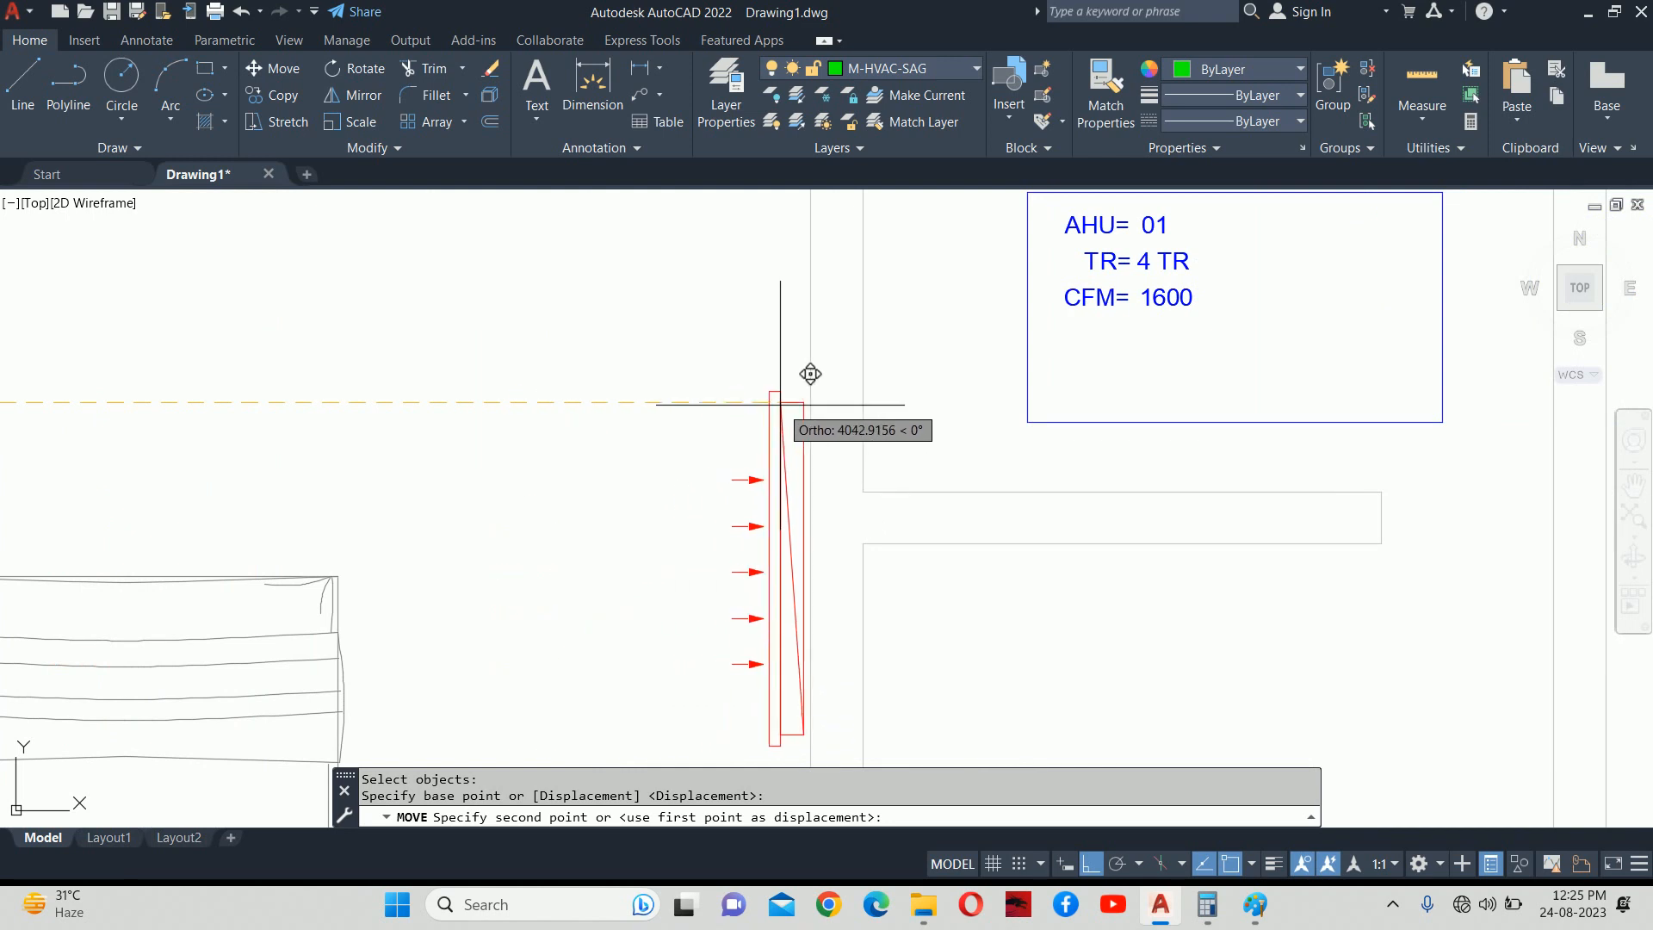
key("Escape")
key("Escape")
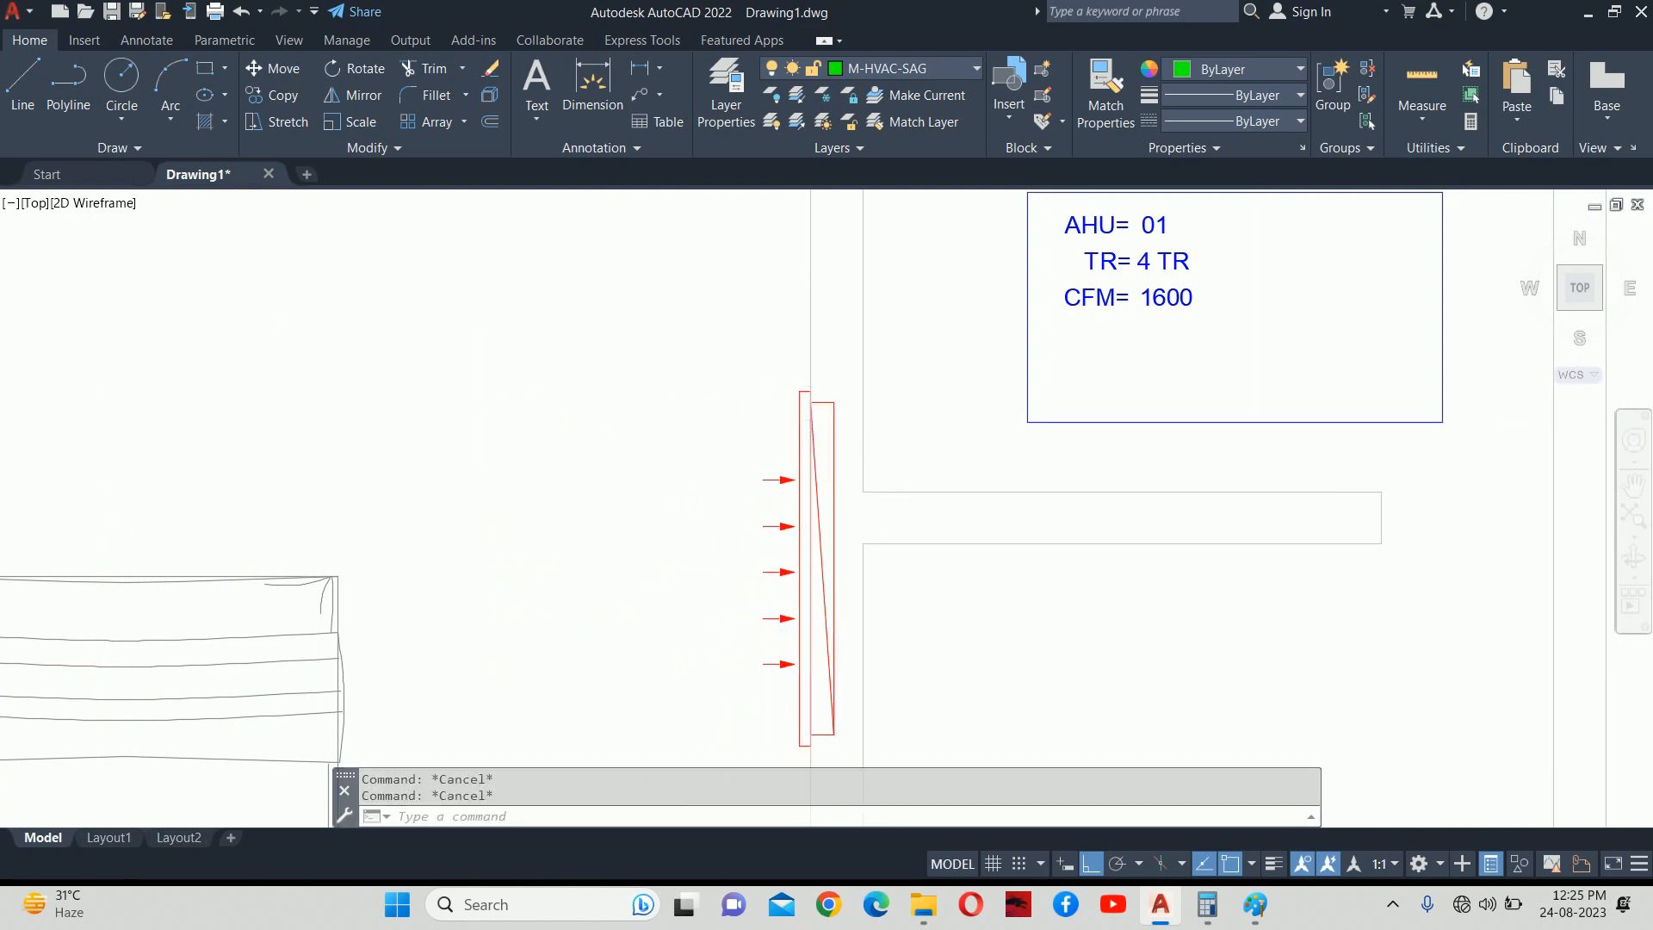
Delete the stray green diffuser lying outside the floor plan.
scroll(723, 405, "down", 5)
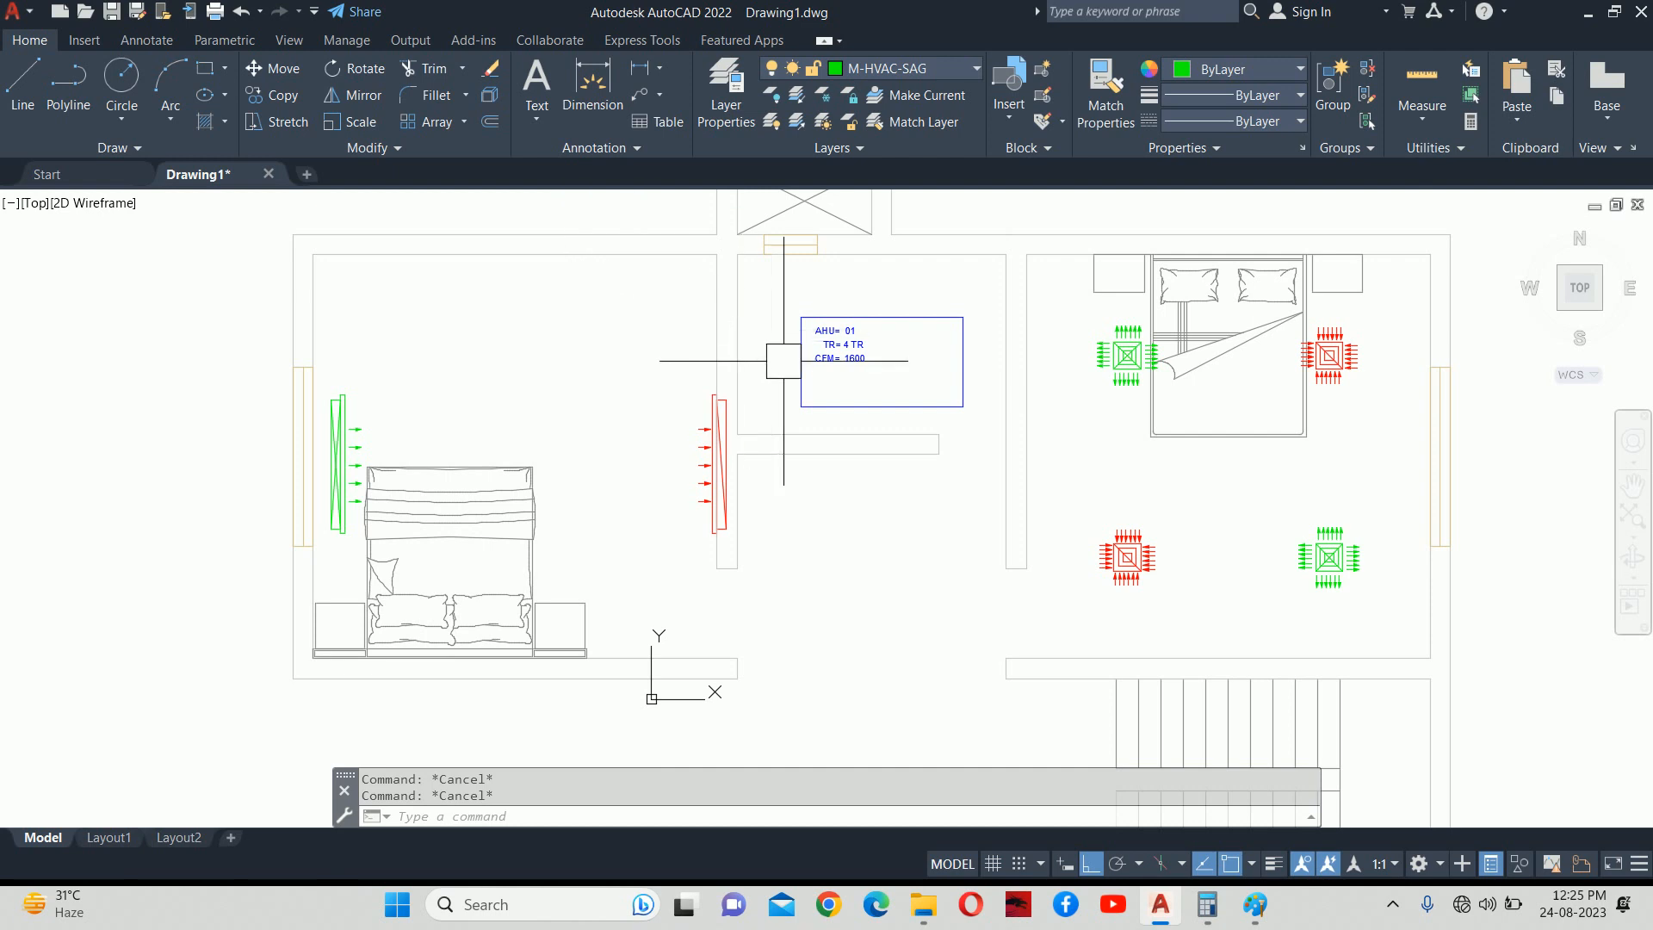
scroll(796, 401, "down", 2)
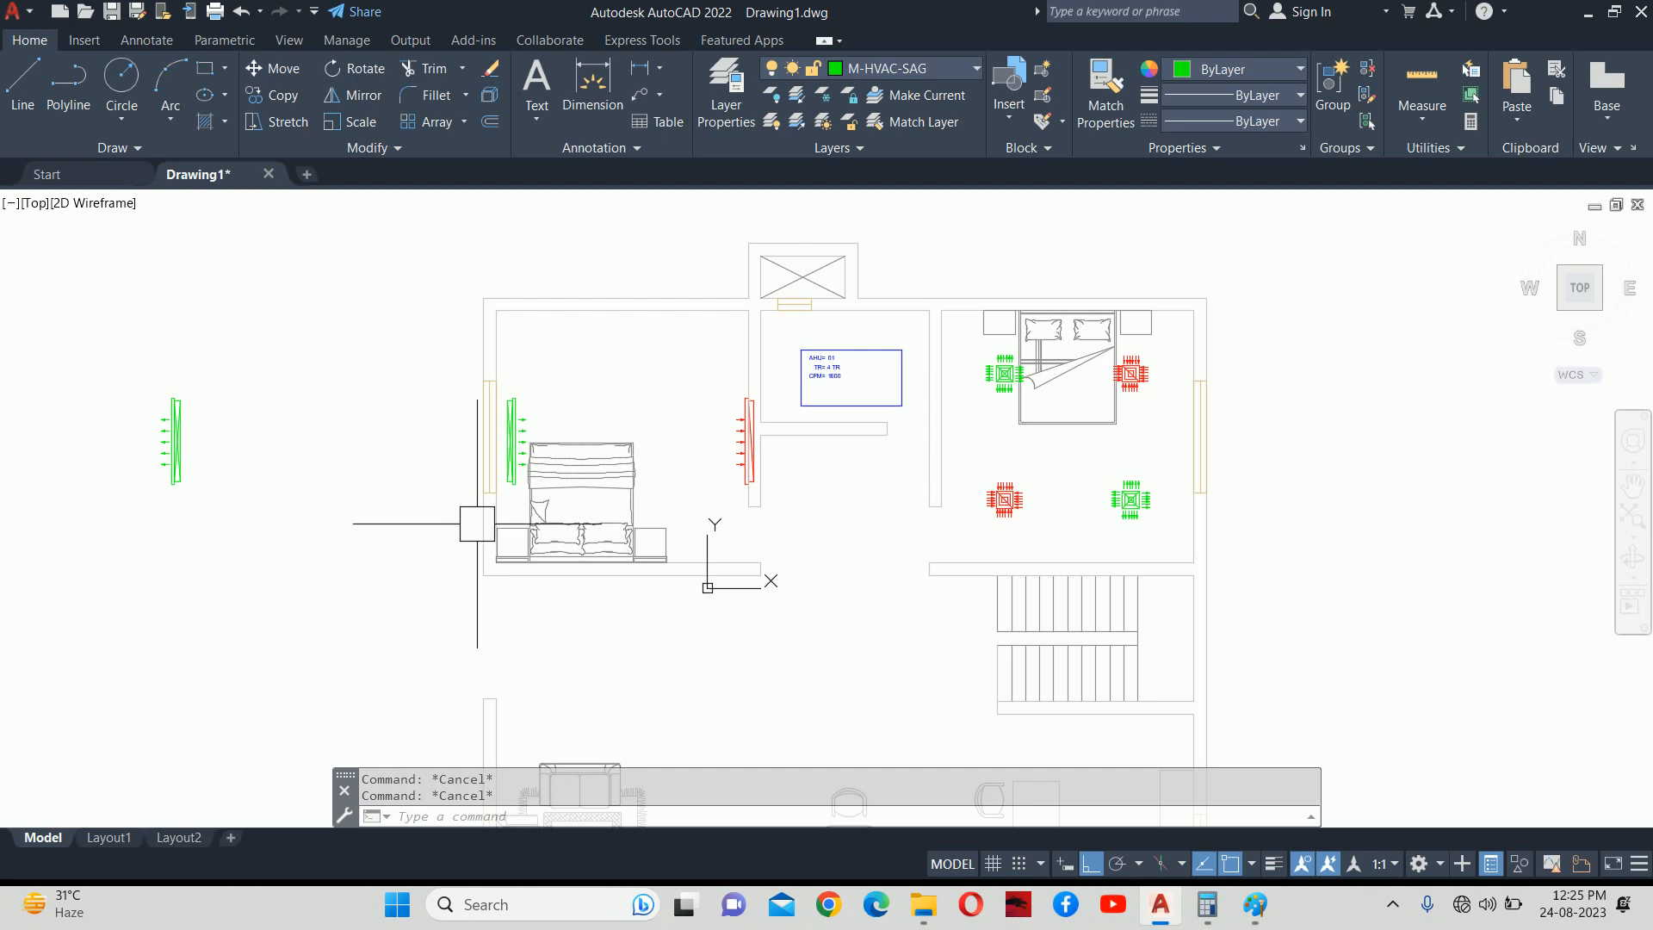
left_click(155, 447)
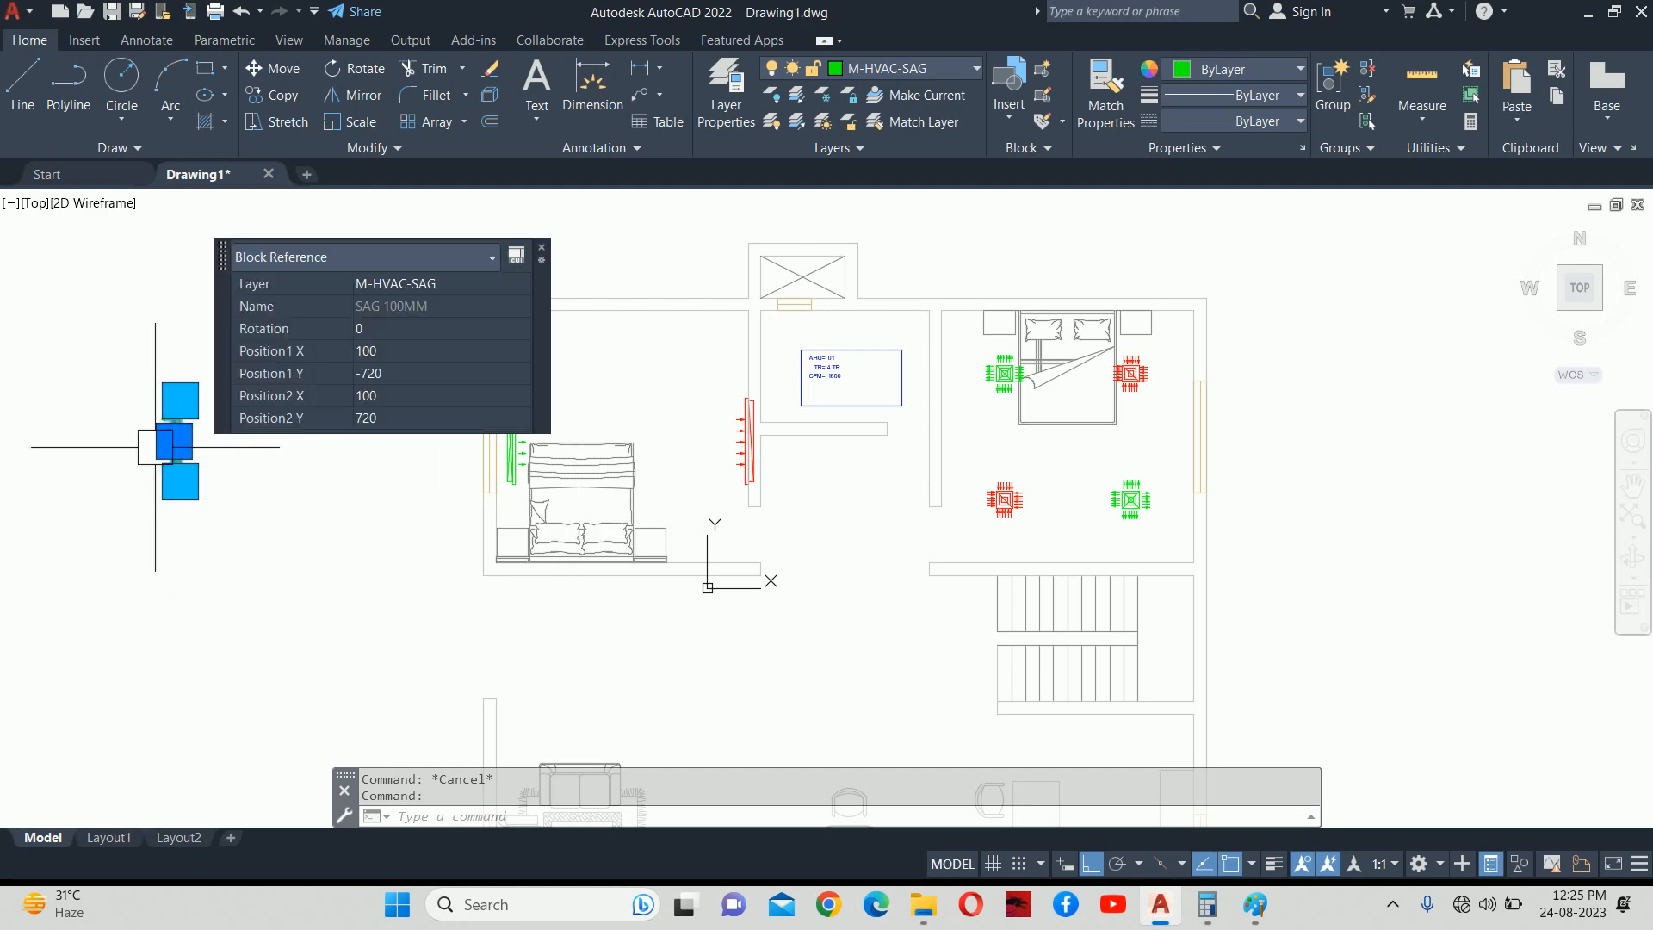
key("Delete")
Try LAYOFF on the M-HVAC-SCD diffuser layer, undo it, then open the Layer Properties Manager.
type("L")
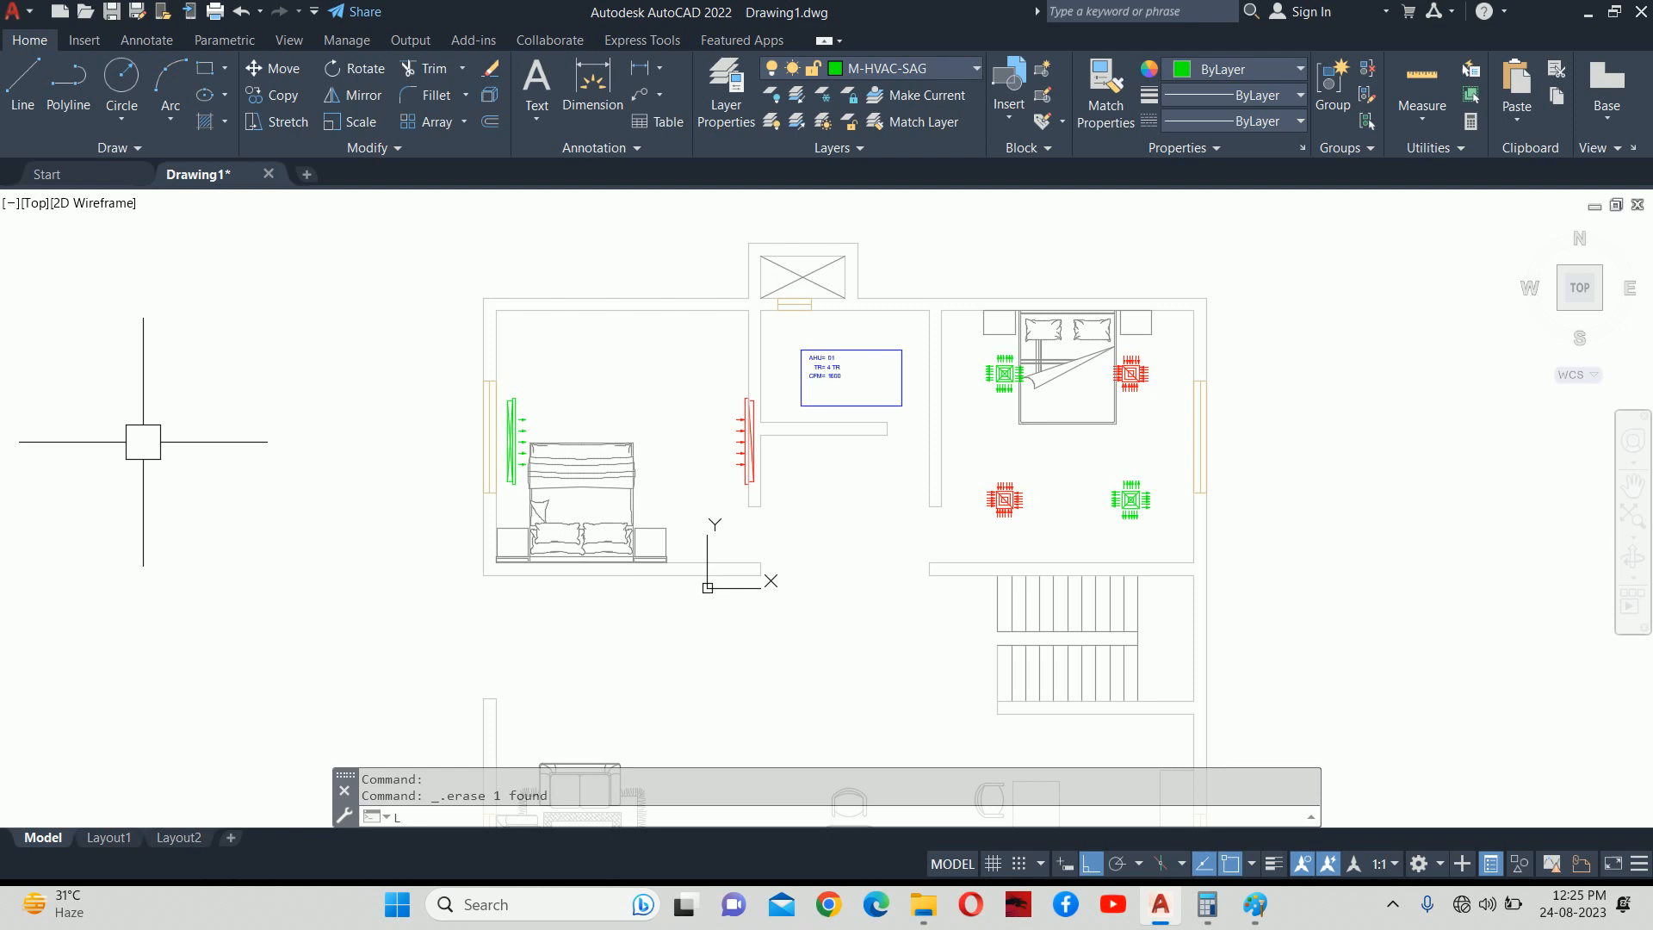
type("AYOF")
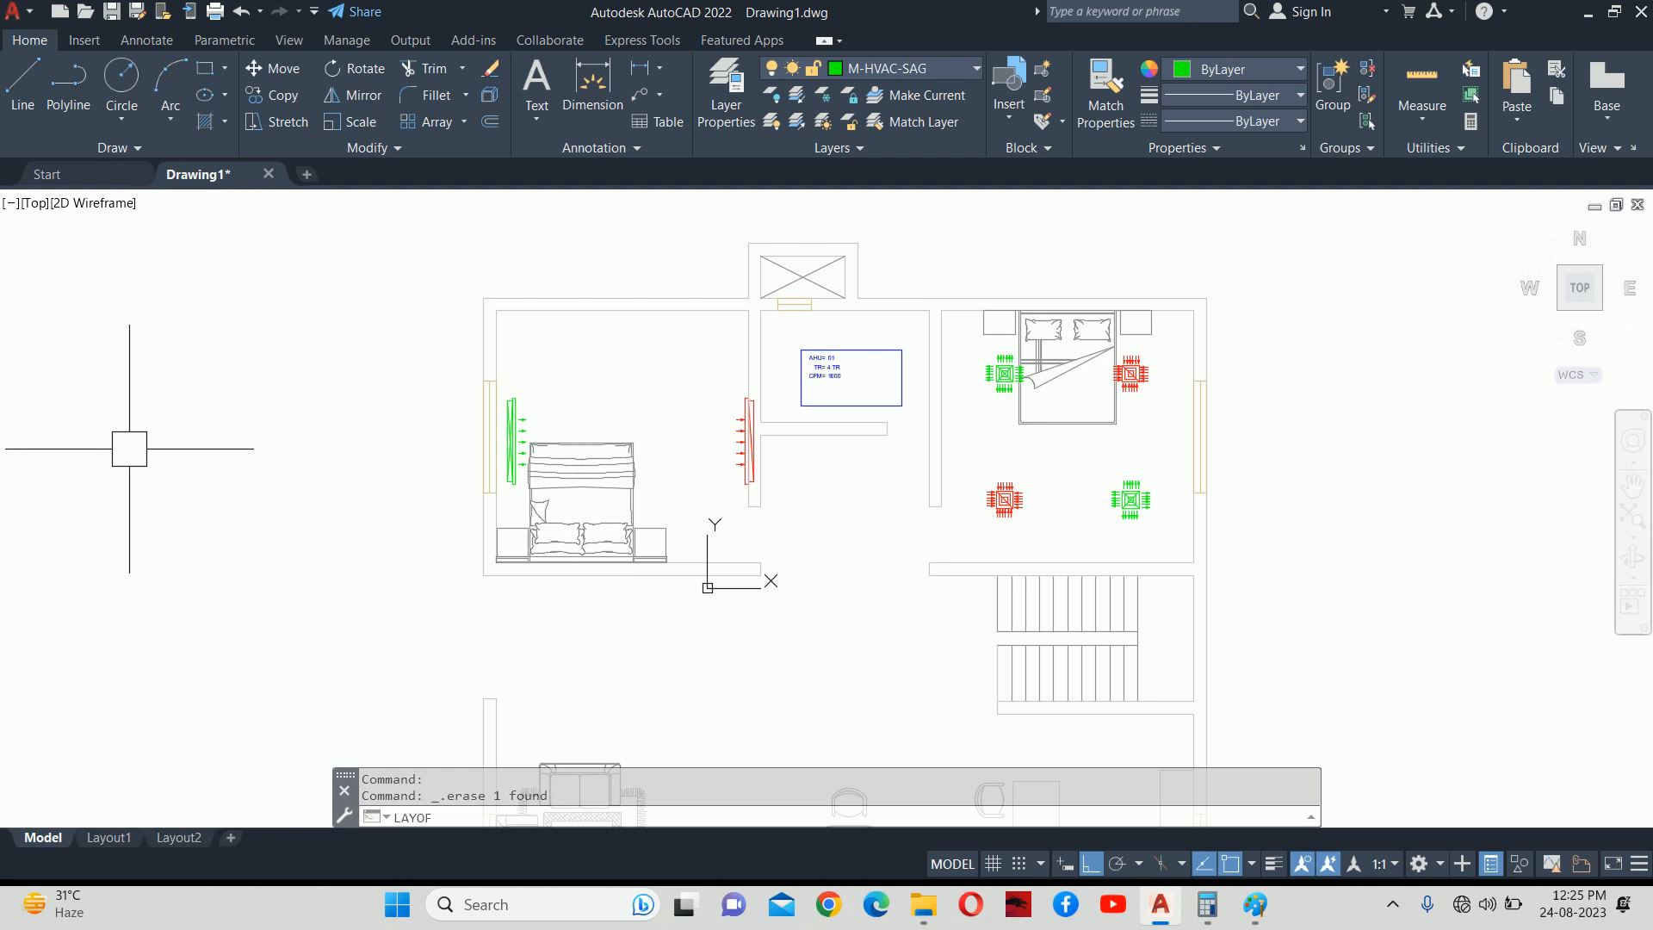
type("F")
key("Return")
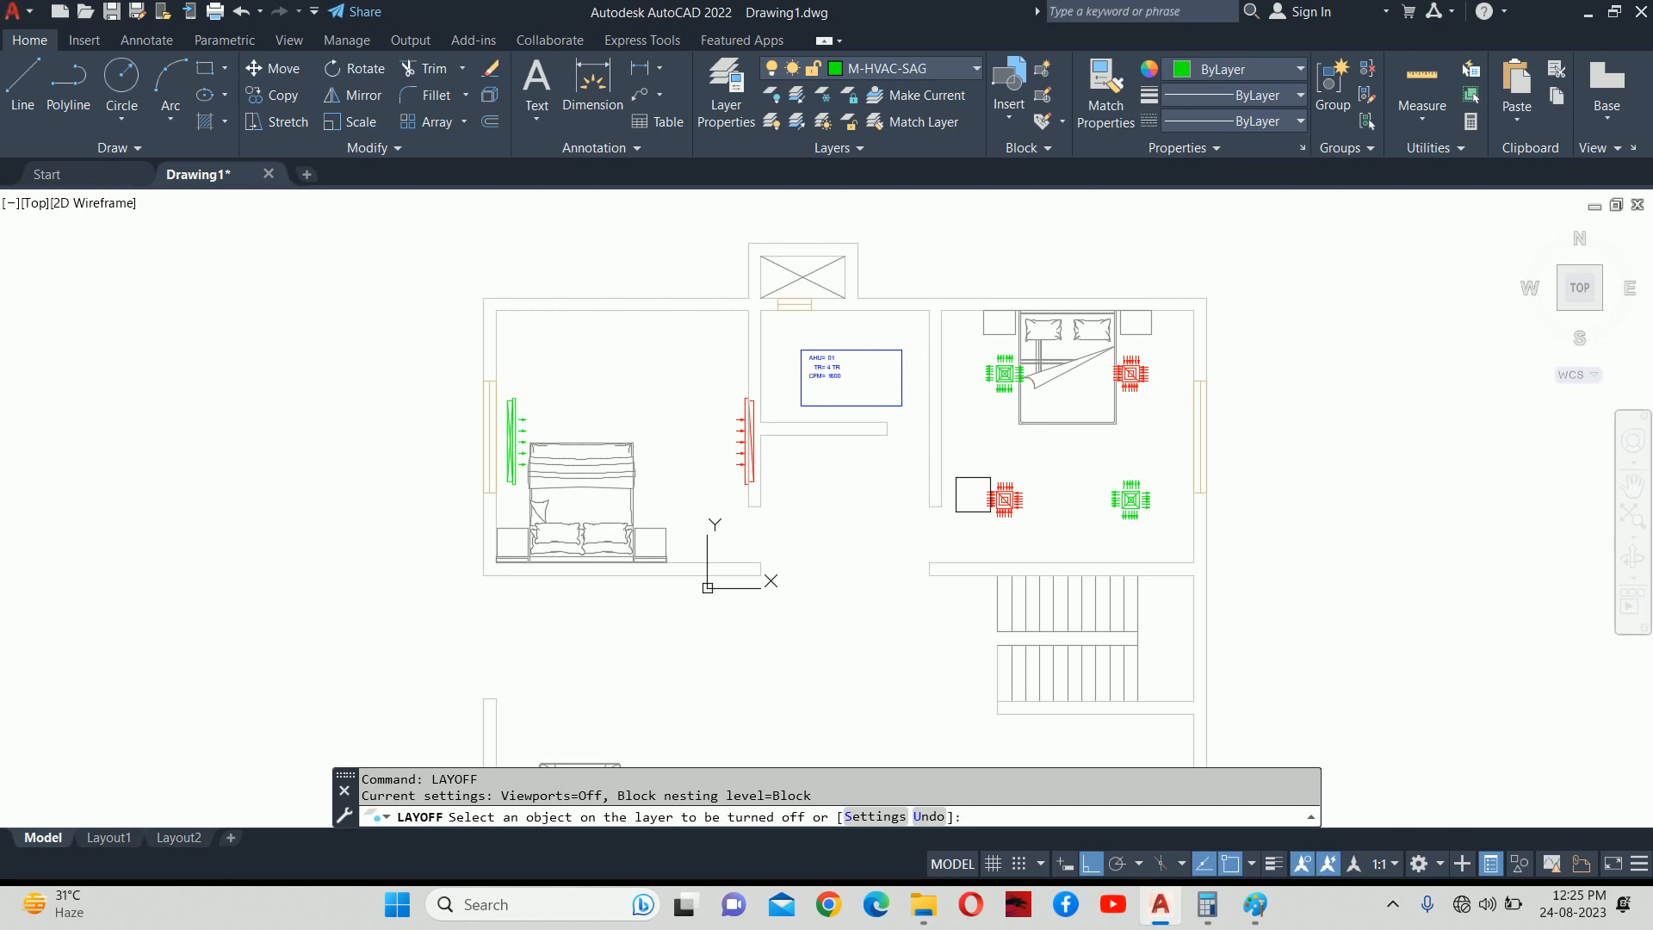
left_click(973, 494)
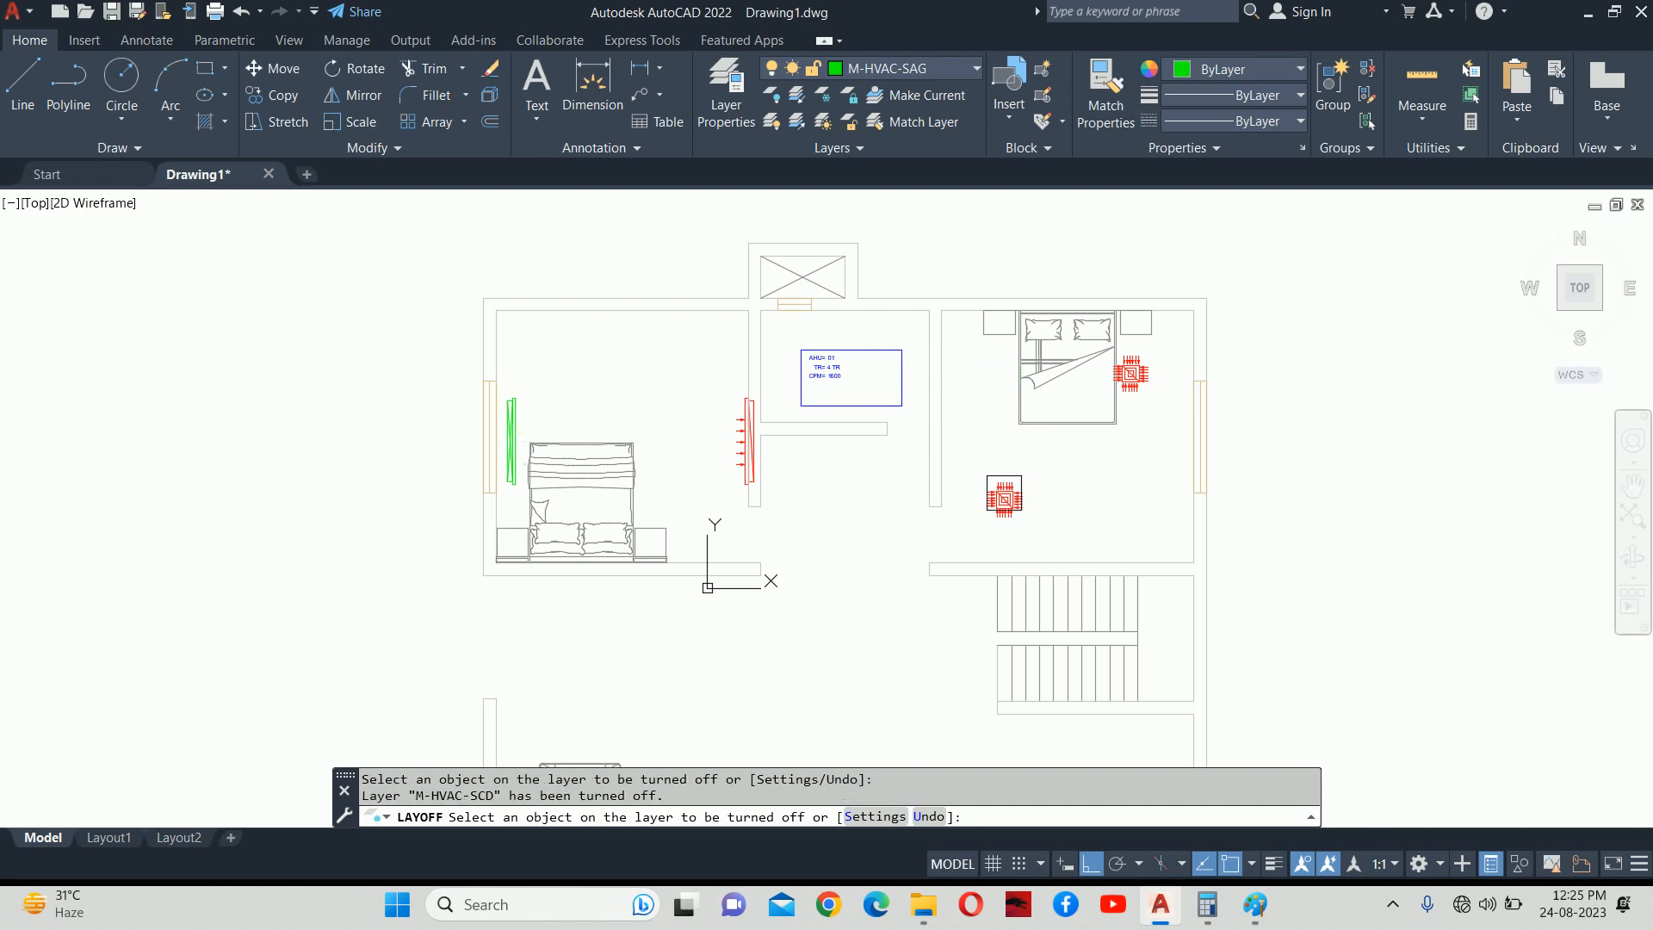
key("ctrl+z")
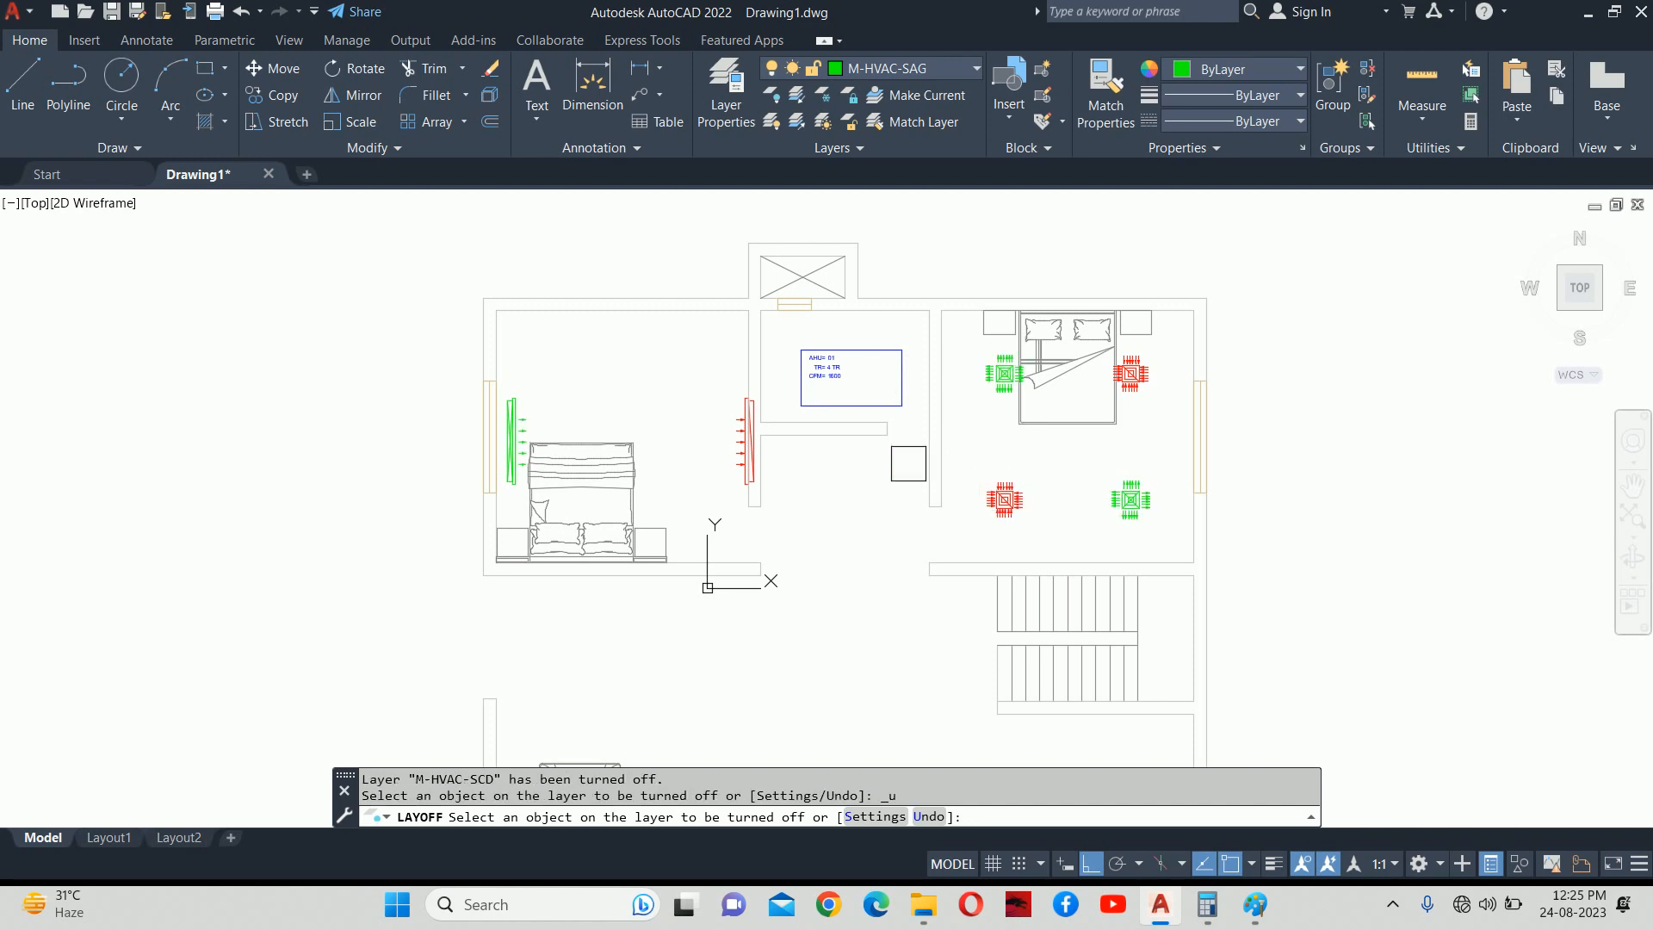
left_click(726, 416)
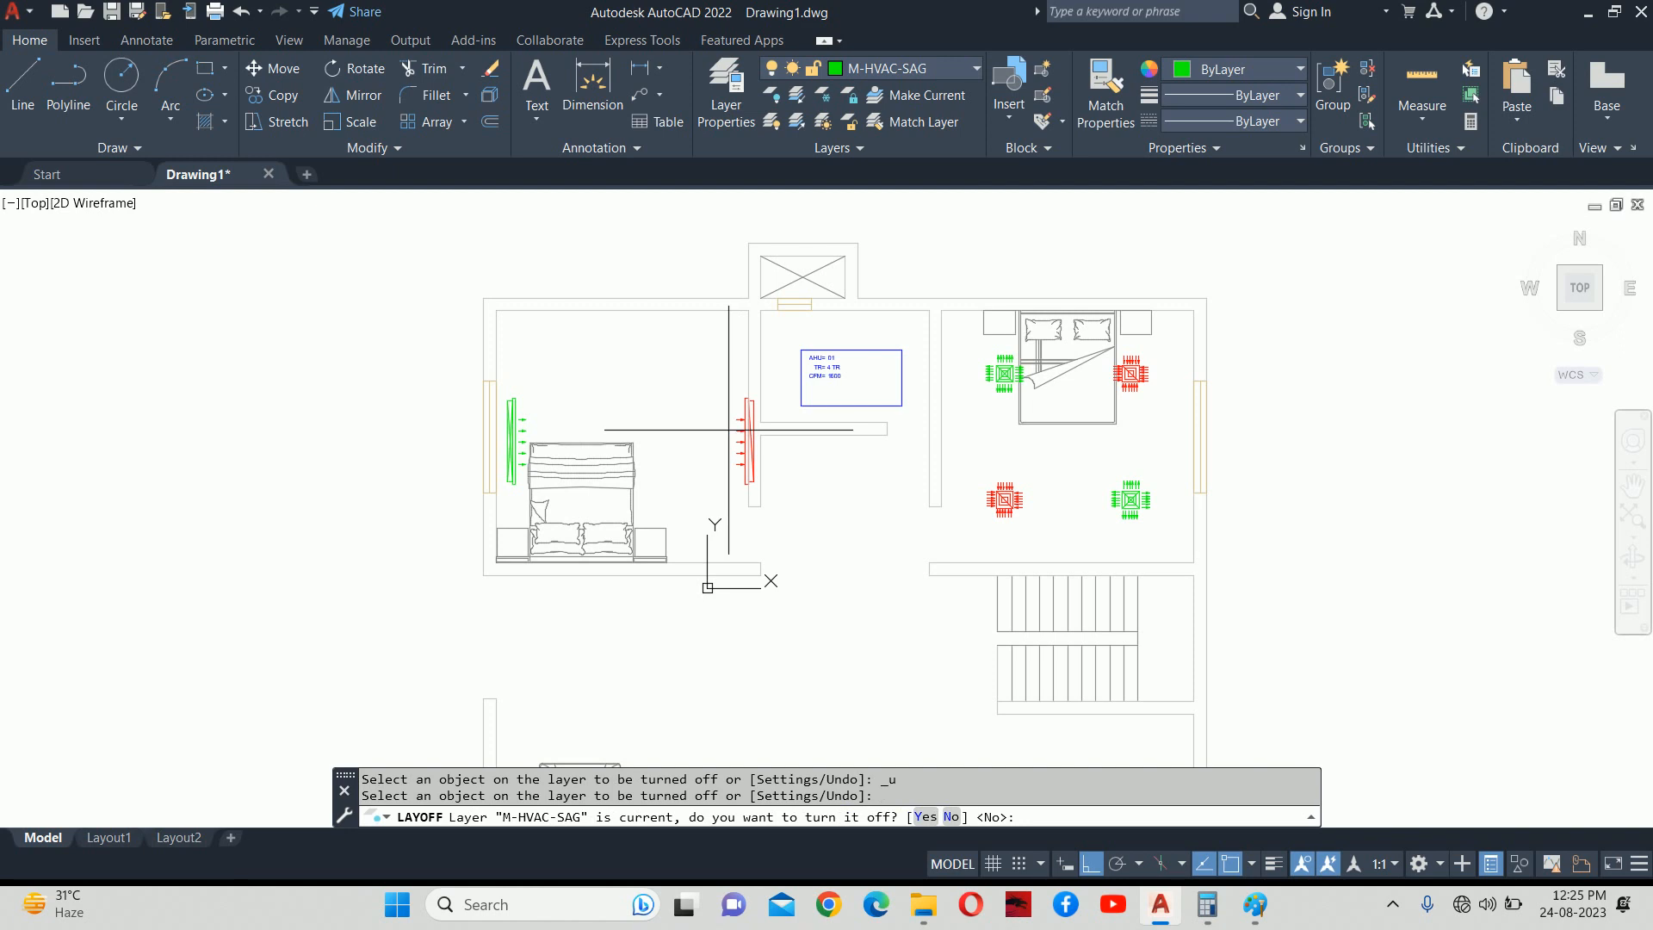
key("Escape")
key("Escape")
type("la")
key("Return")
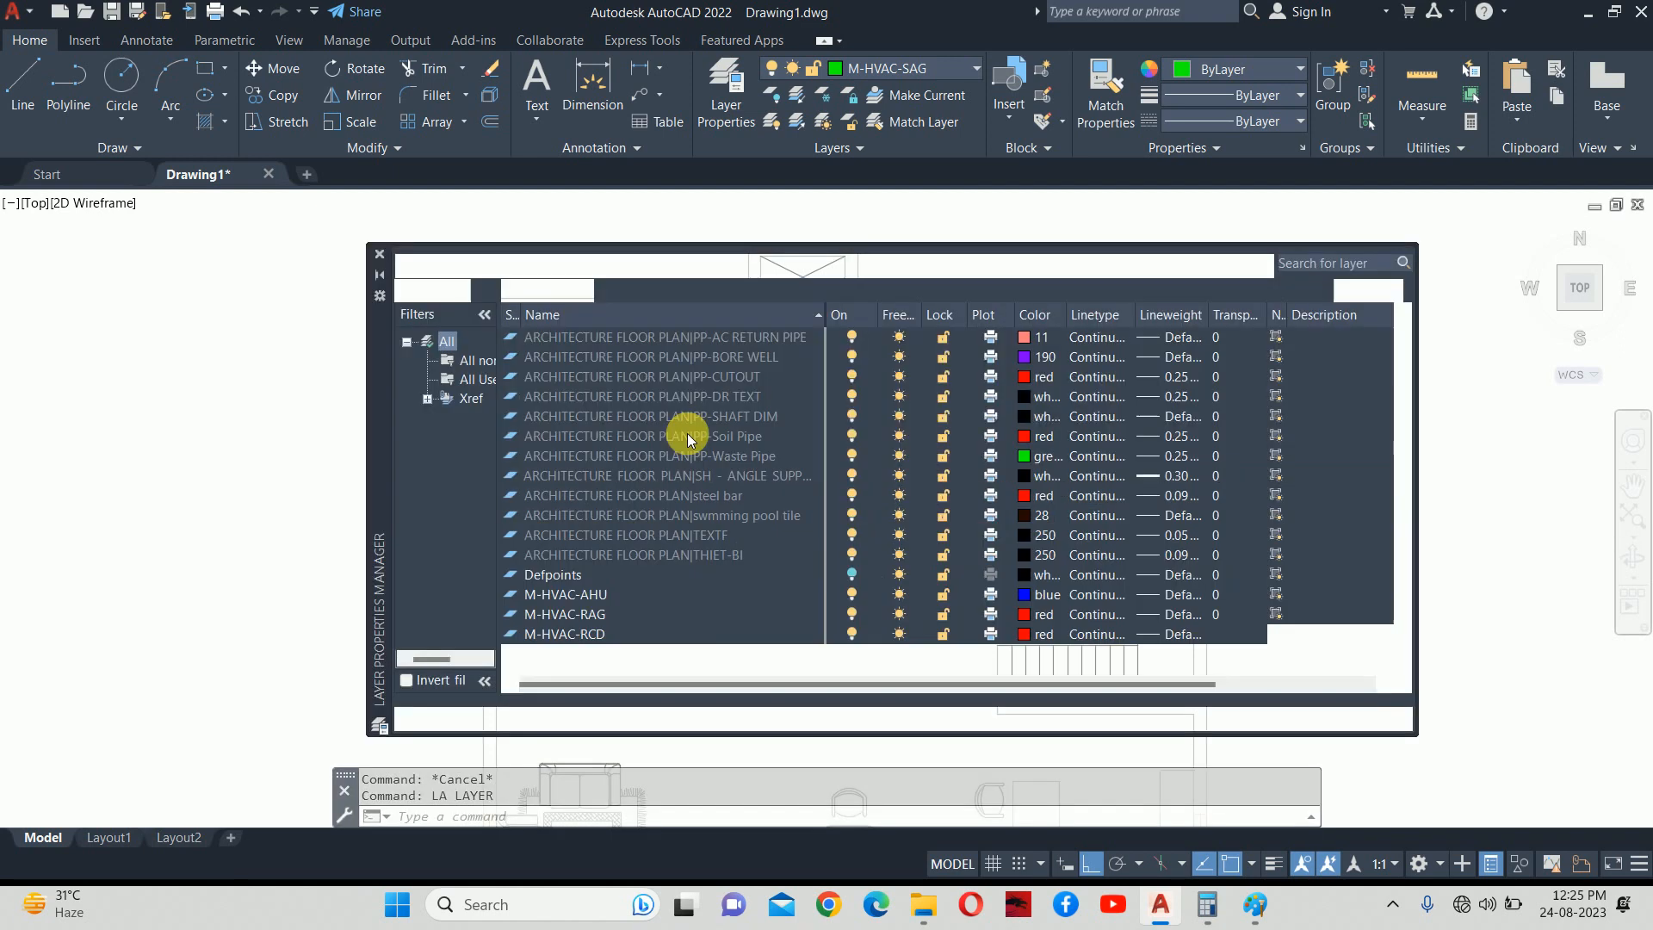
Create layer M-HVAC-SAD coloured green, make it current, and close the layer manager.
left_click(564, 594)
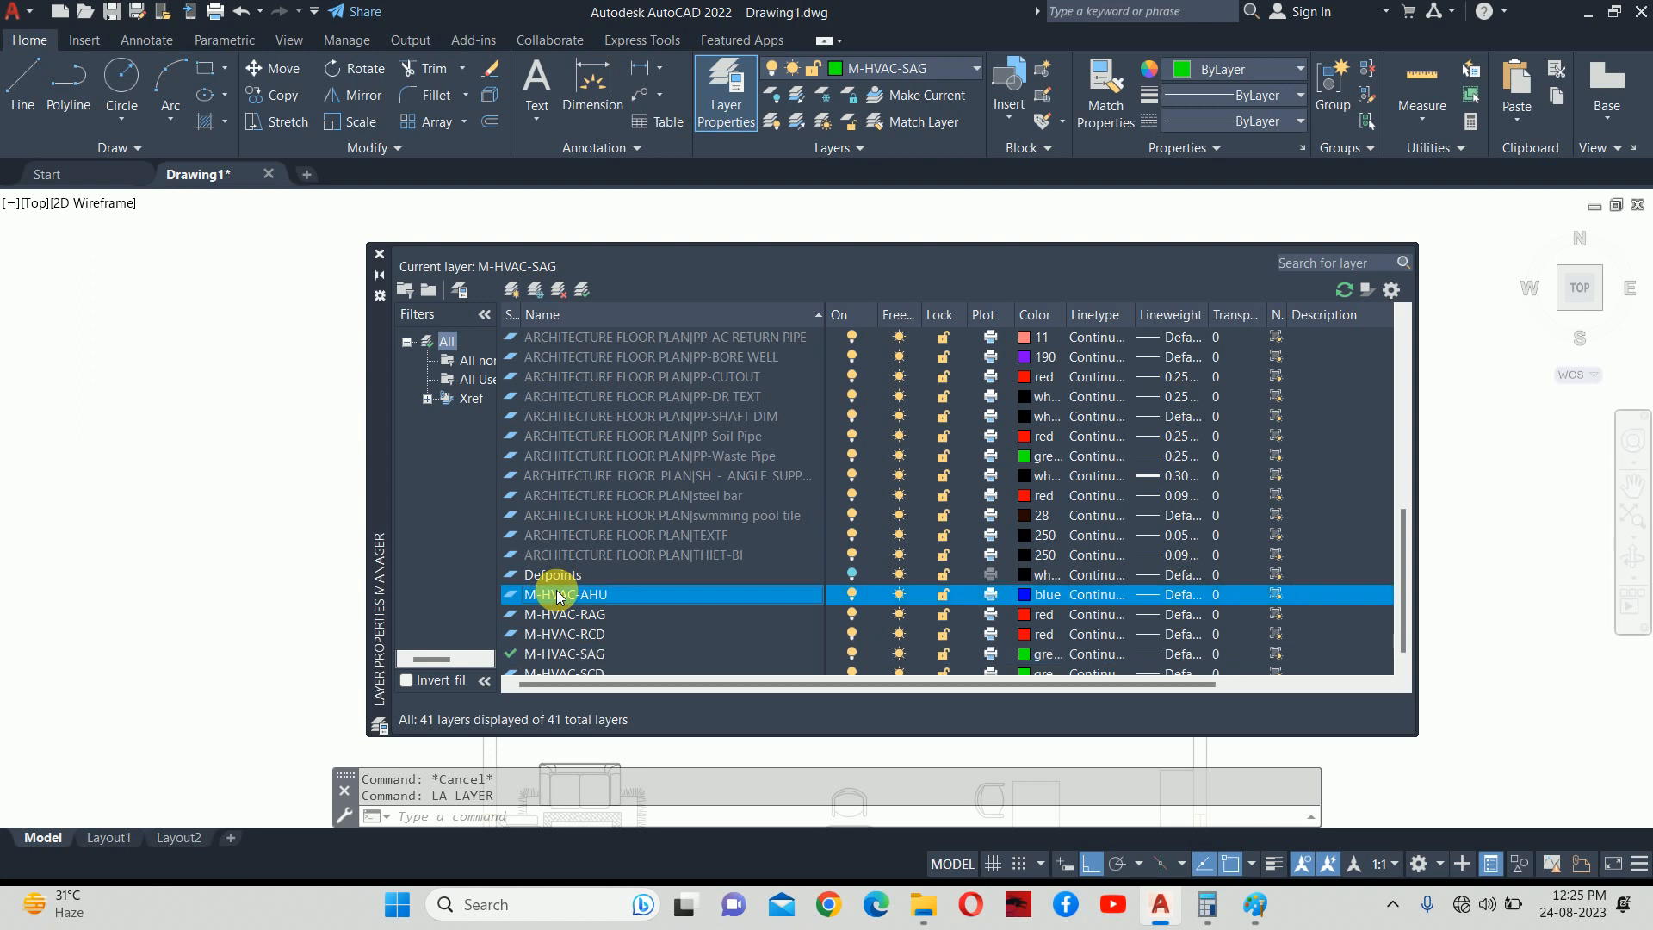
left_click(511, 290)
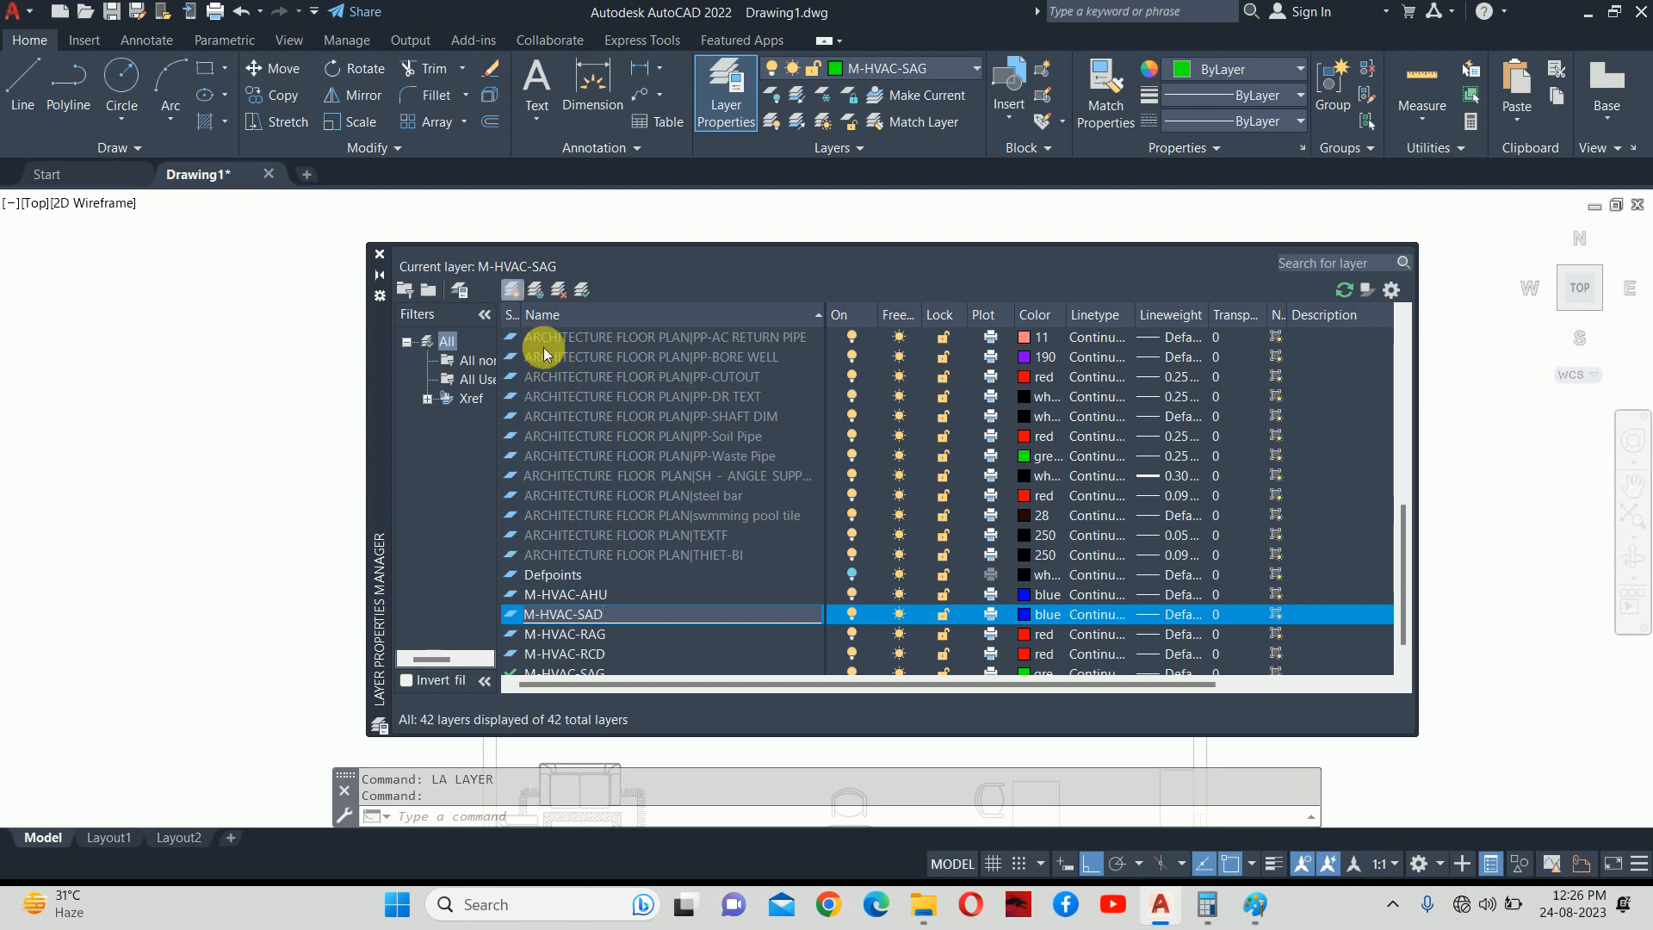
left_click(1022, 618)
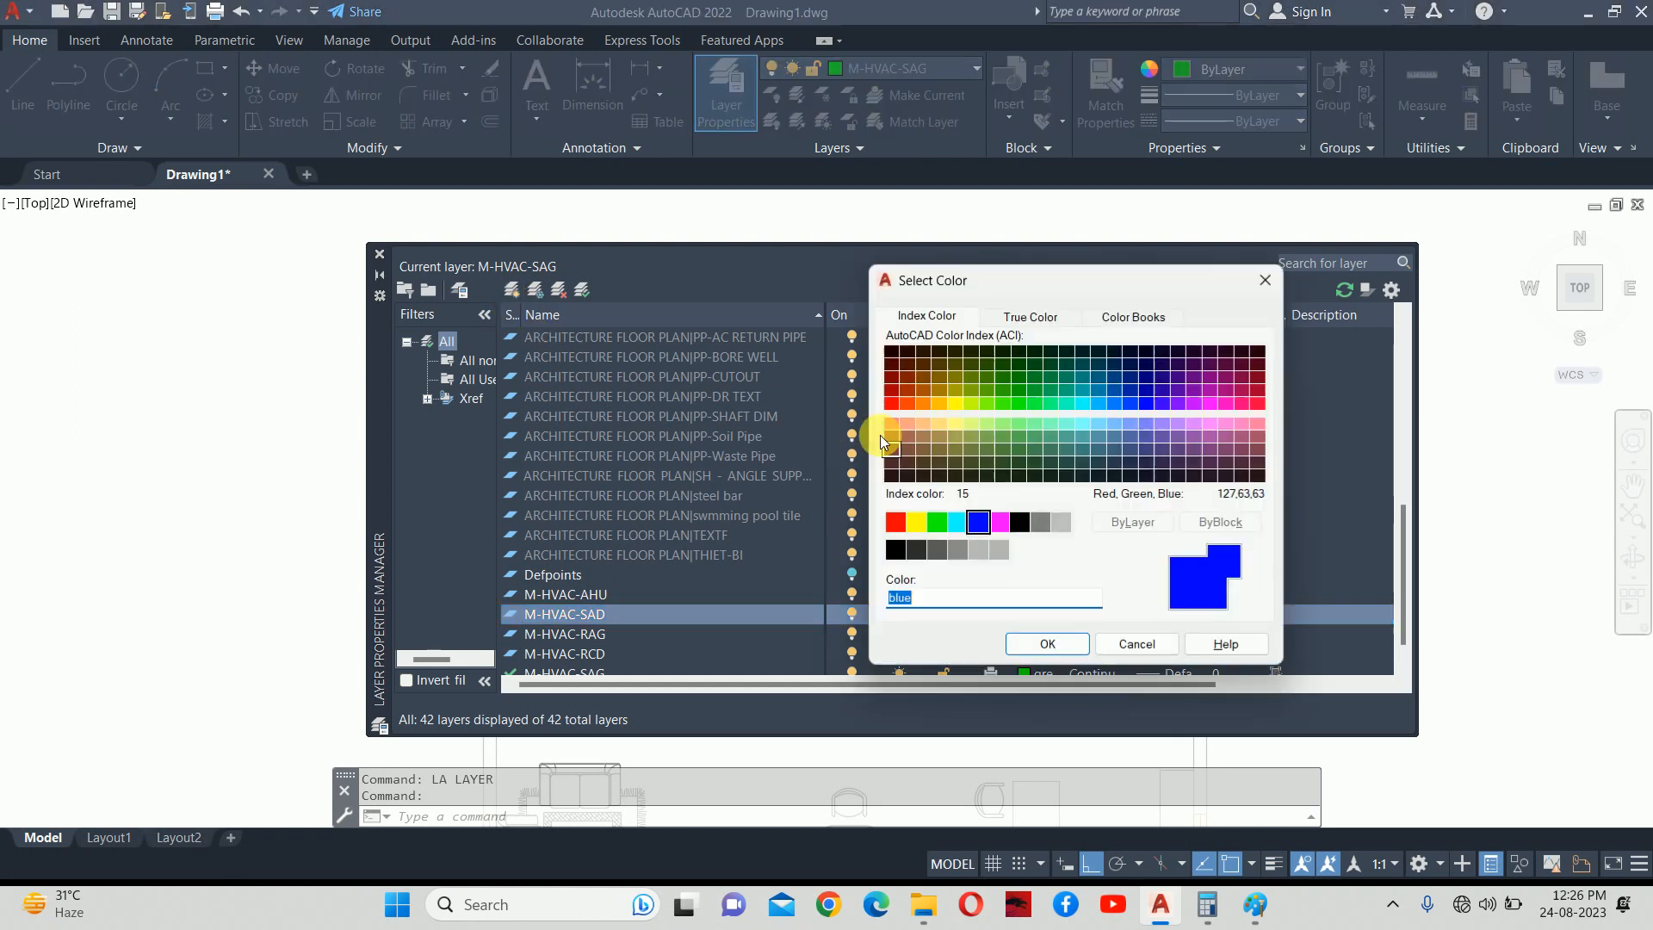
left_click(937, 522)
left_click(1044, 646)
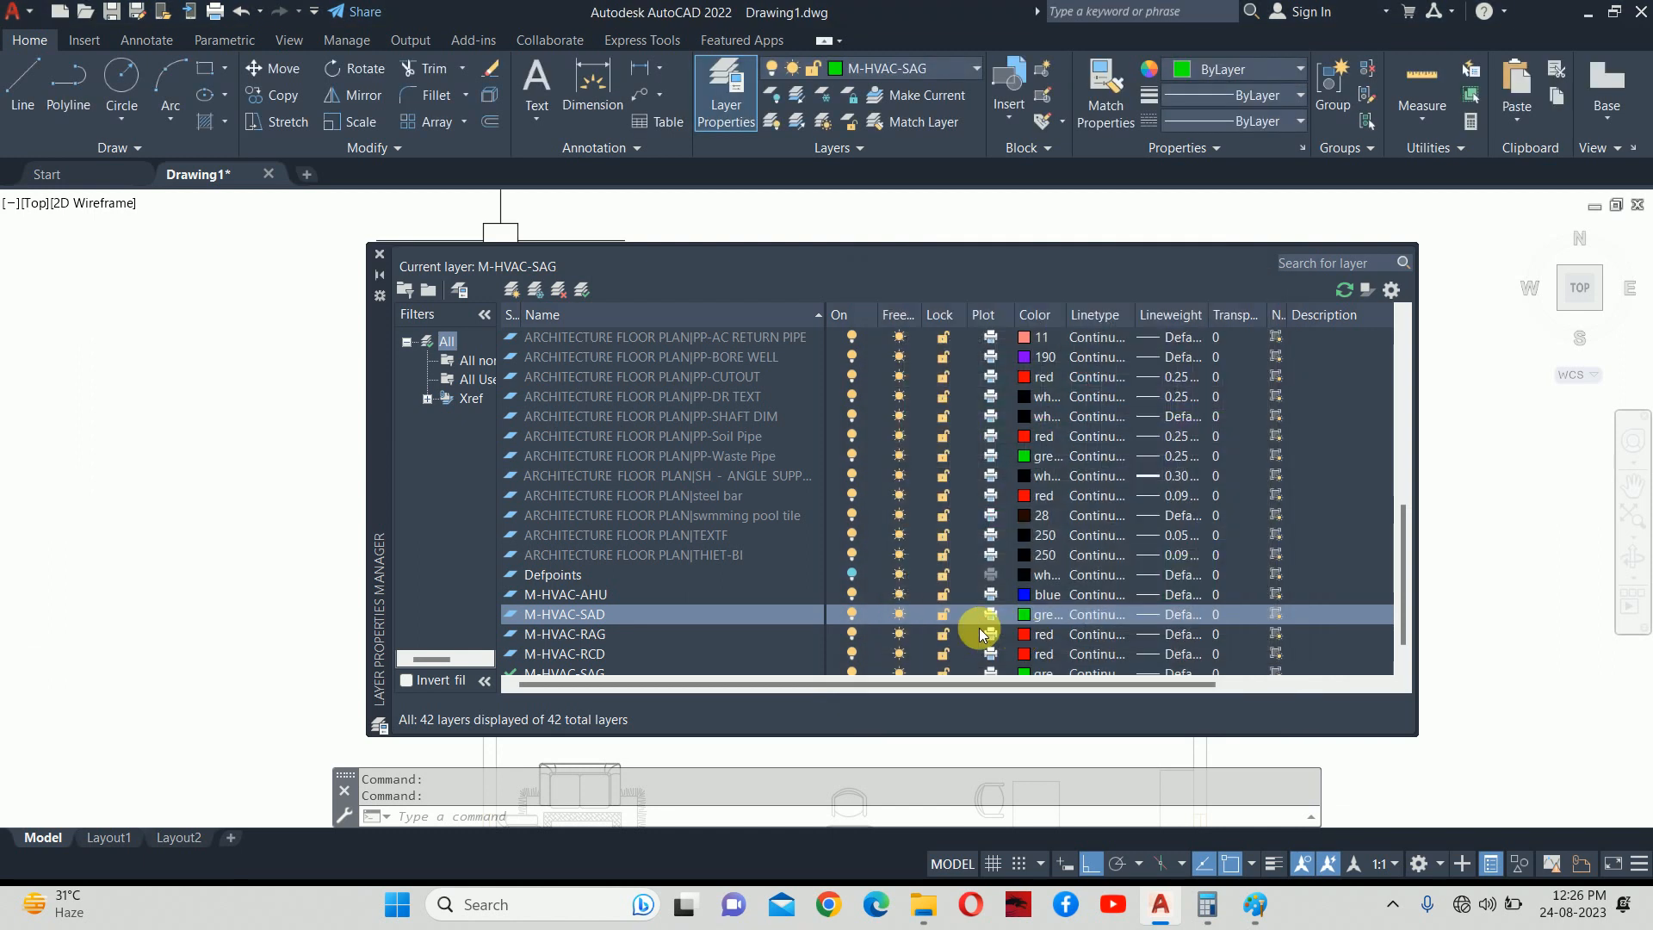
double_click(559, 614)
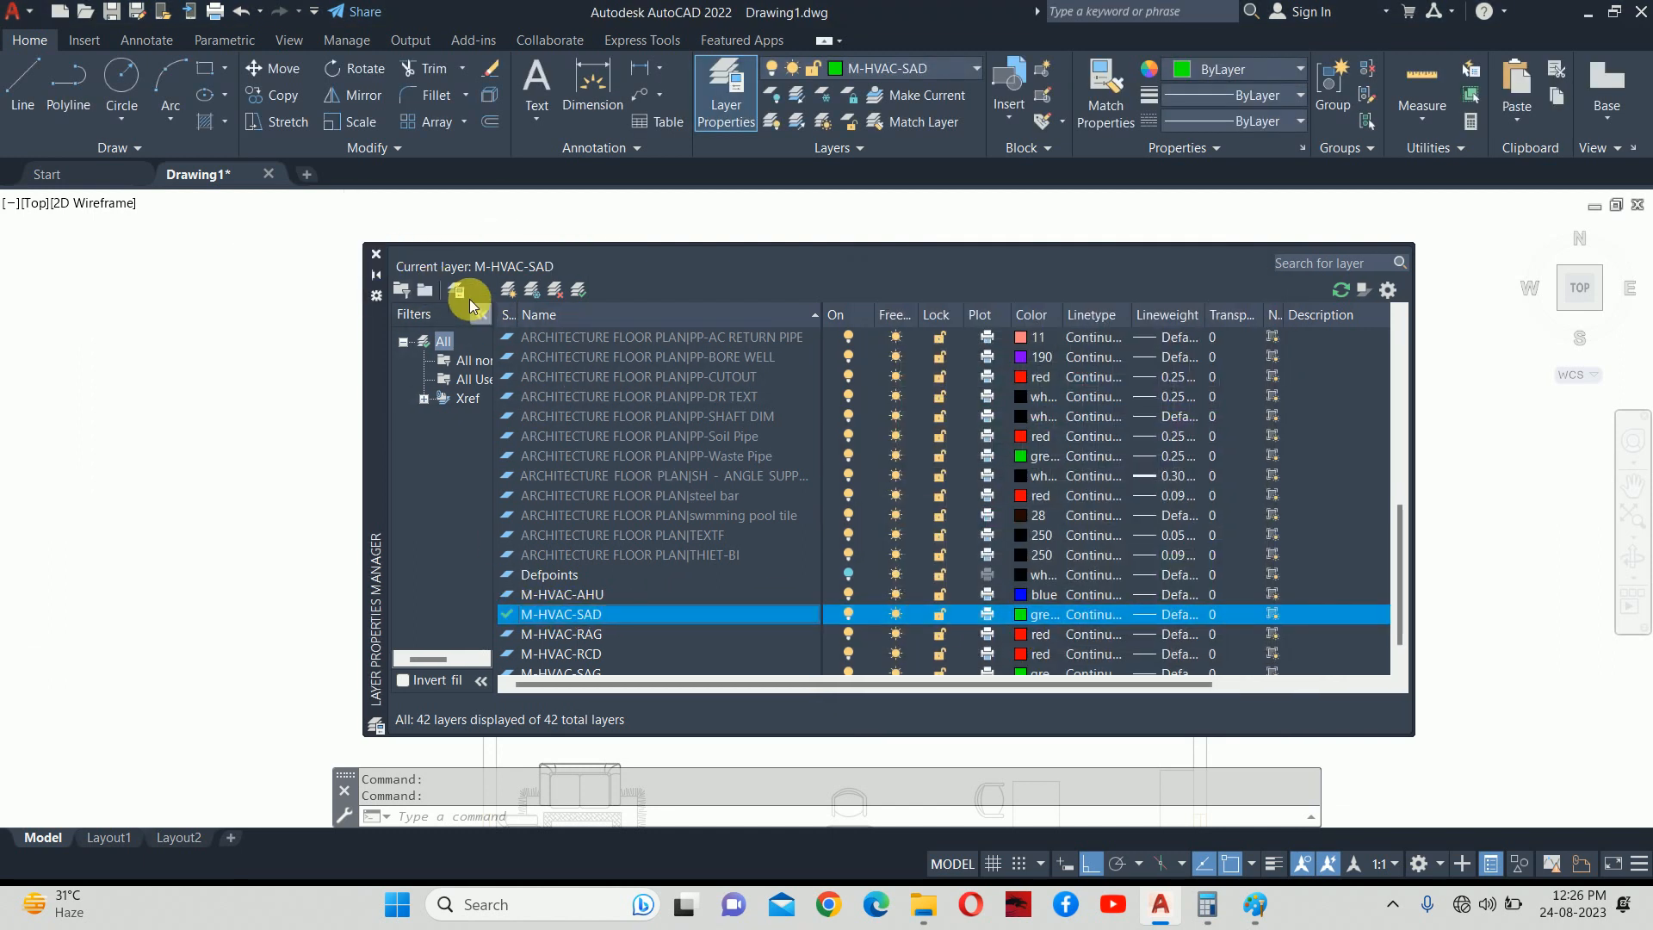
left_click(376, 254)
mouse_move(752, 461)
middle_mouse_down()
mouse_move(760, 424)
mouse_move(733, 375)
middle_mouse_up()
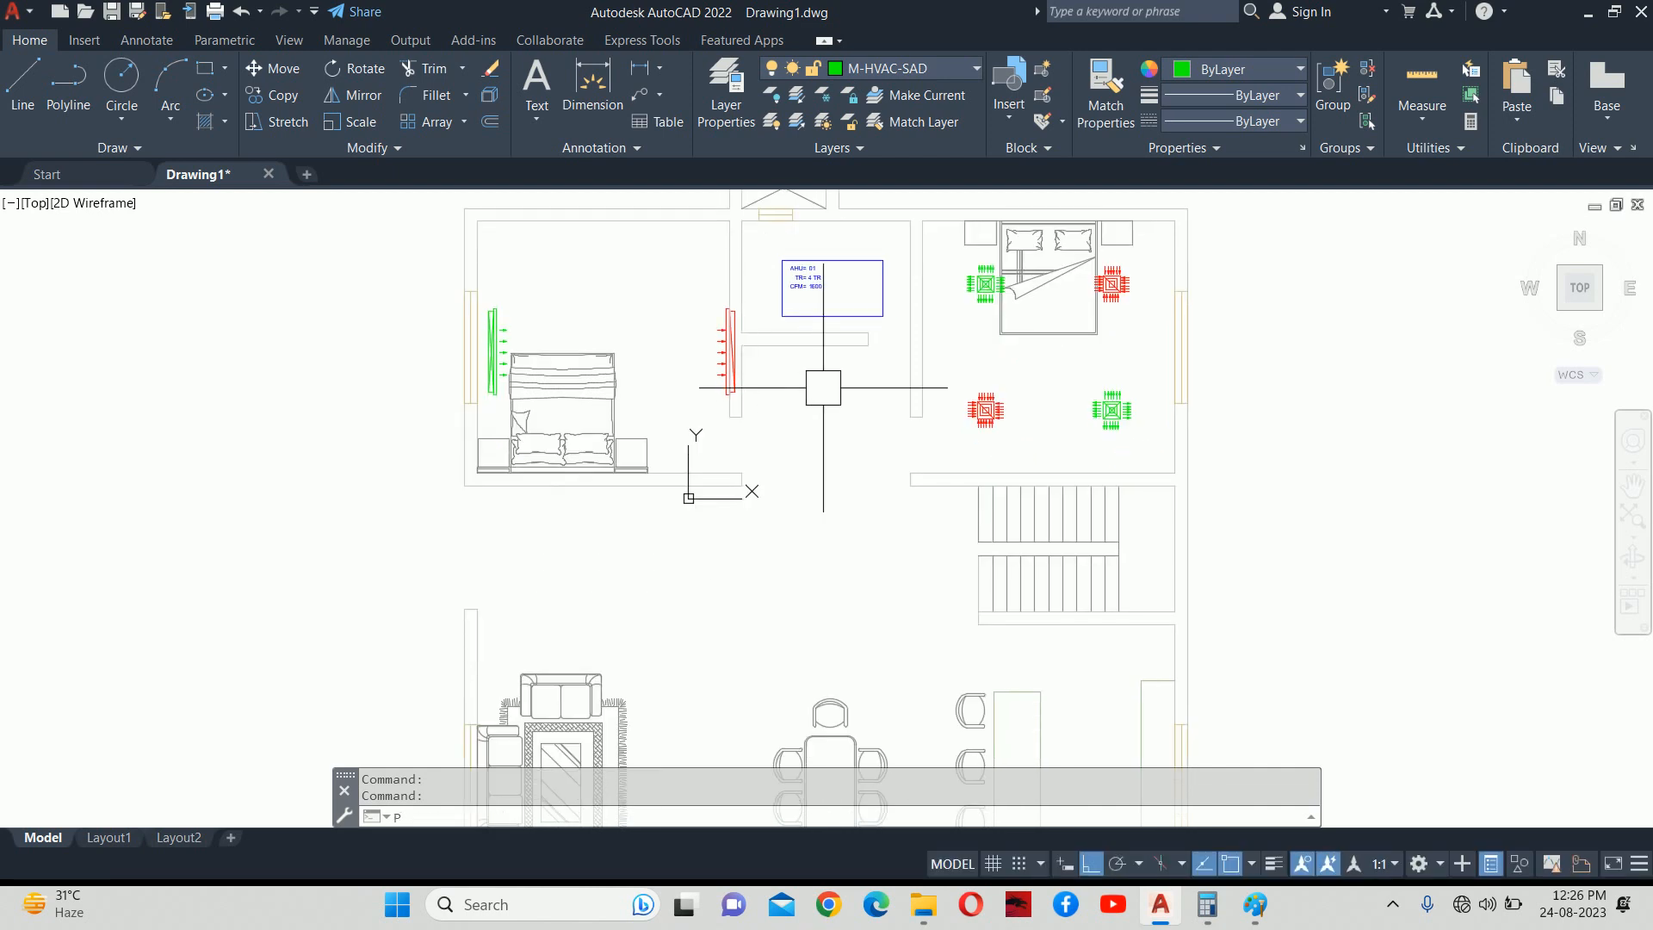
Draw a green duct polyline from just below the AHU down and then right.
key("Return")
scroll(837, 325, "up", 2)
left_click(829, 306)
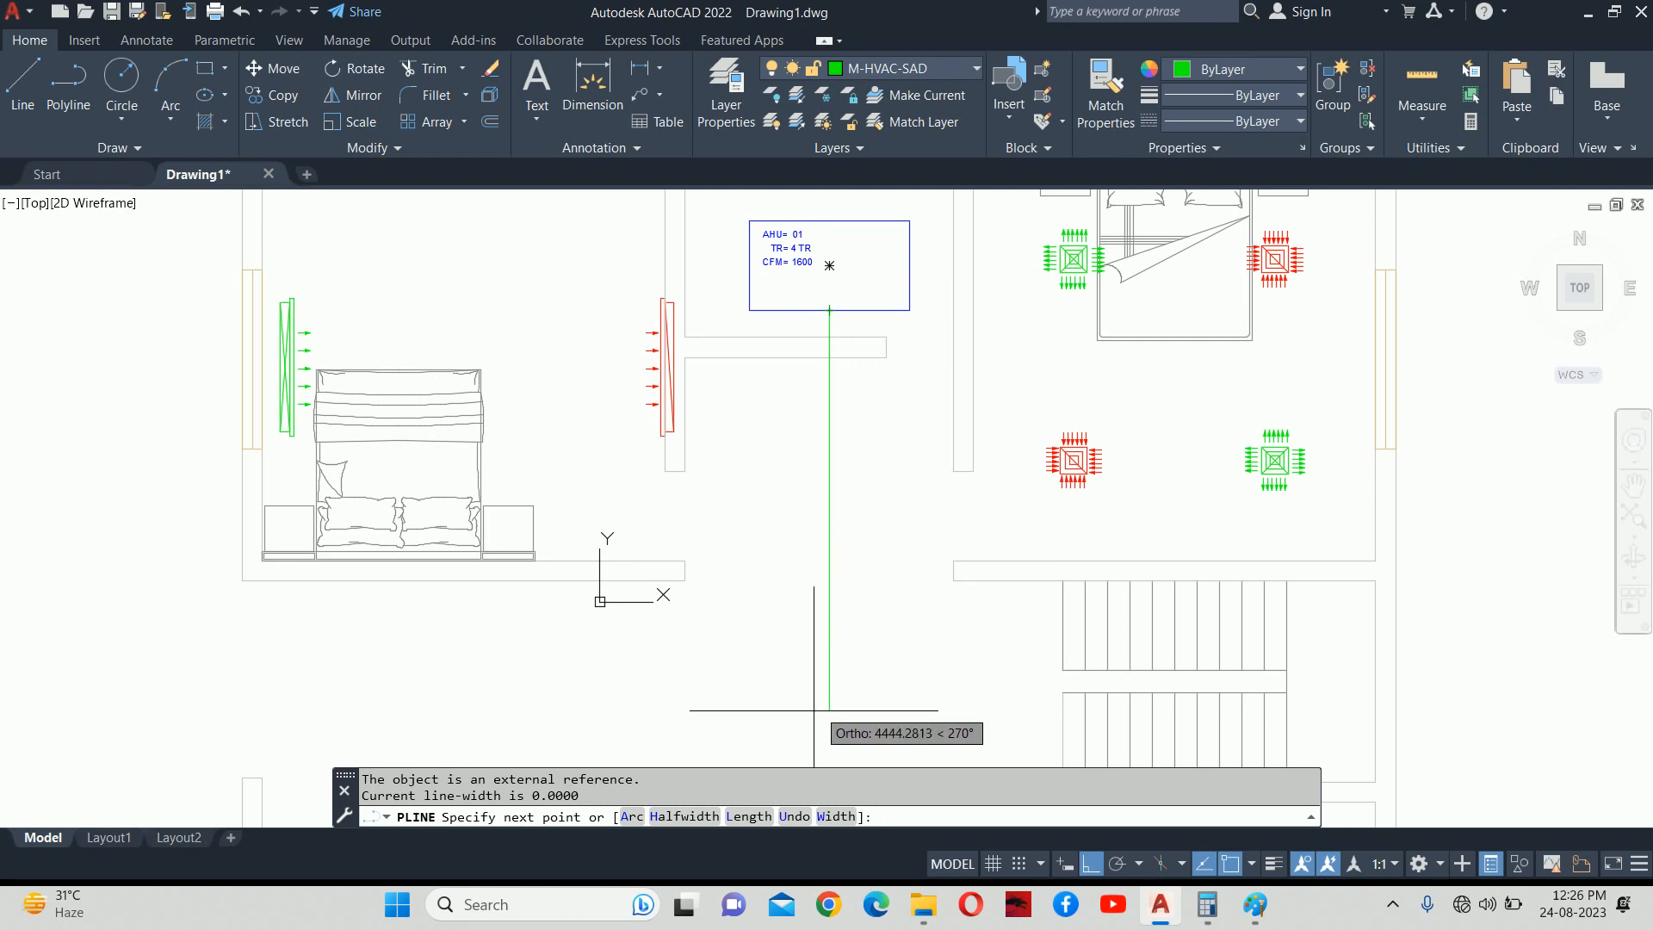
left_click(863, 506)
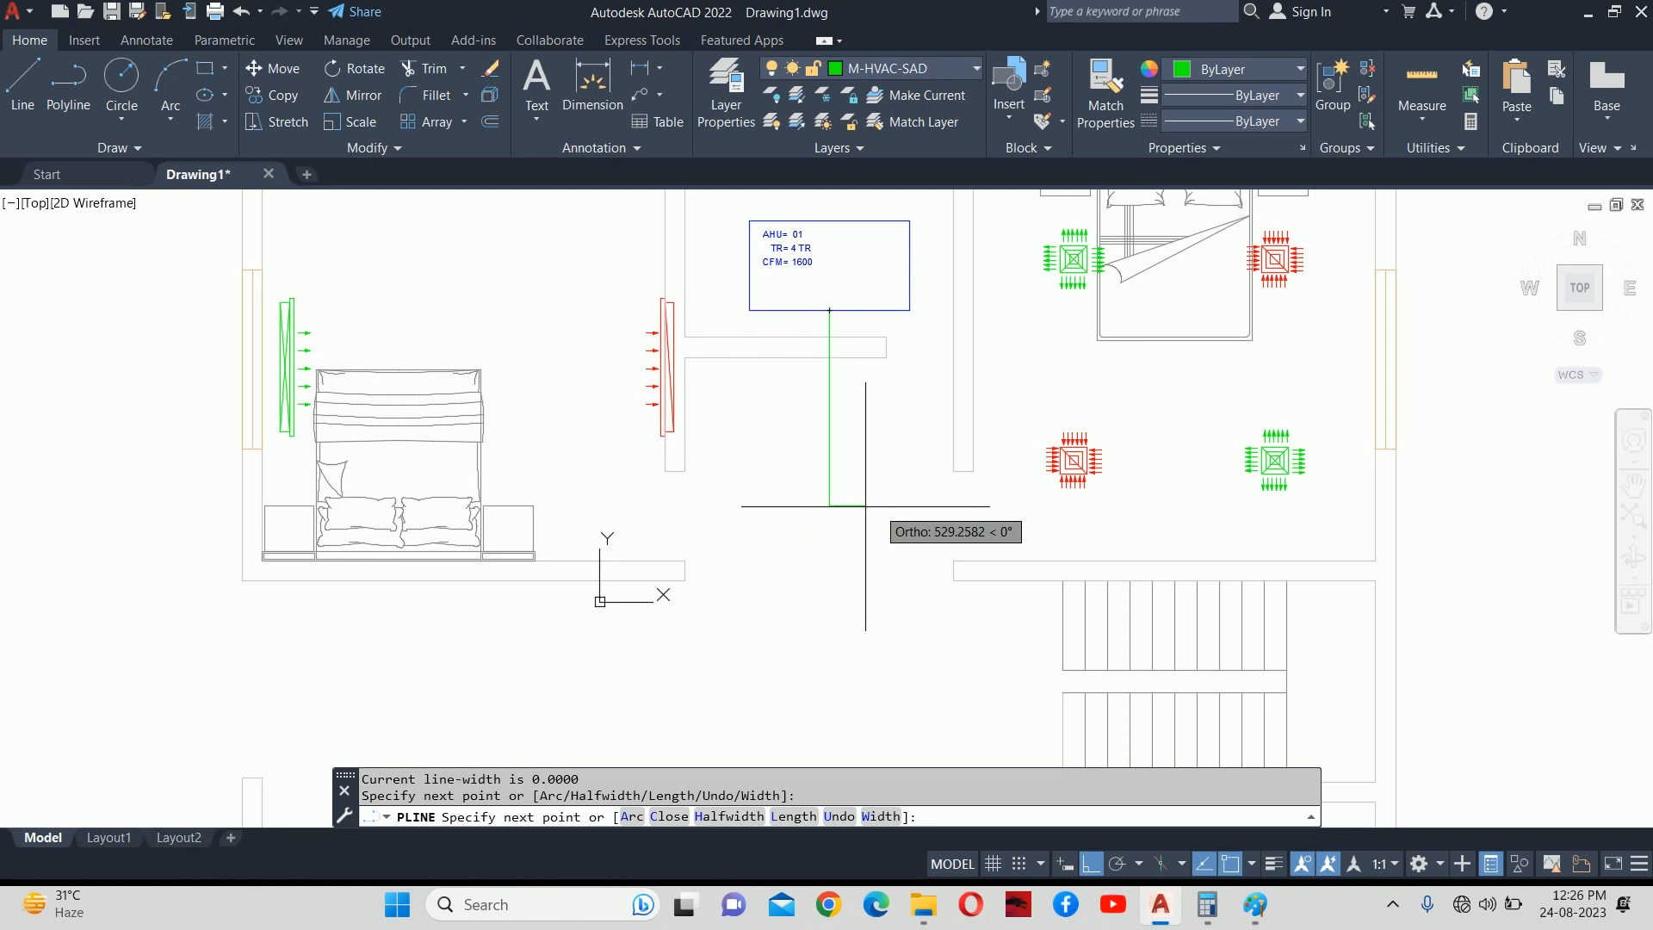
left_click(1198, 507)
scroll(1202, 291, "up", 4)
middle_click_drag(1196, 238, 1181, 405)
scroll(1155, 295, "up", 4)
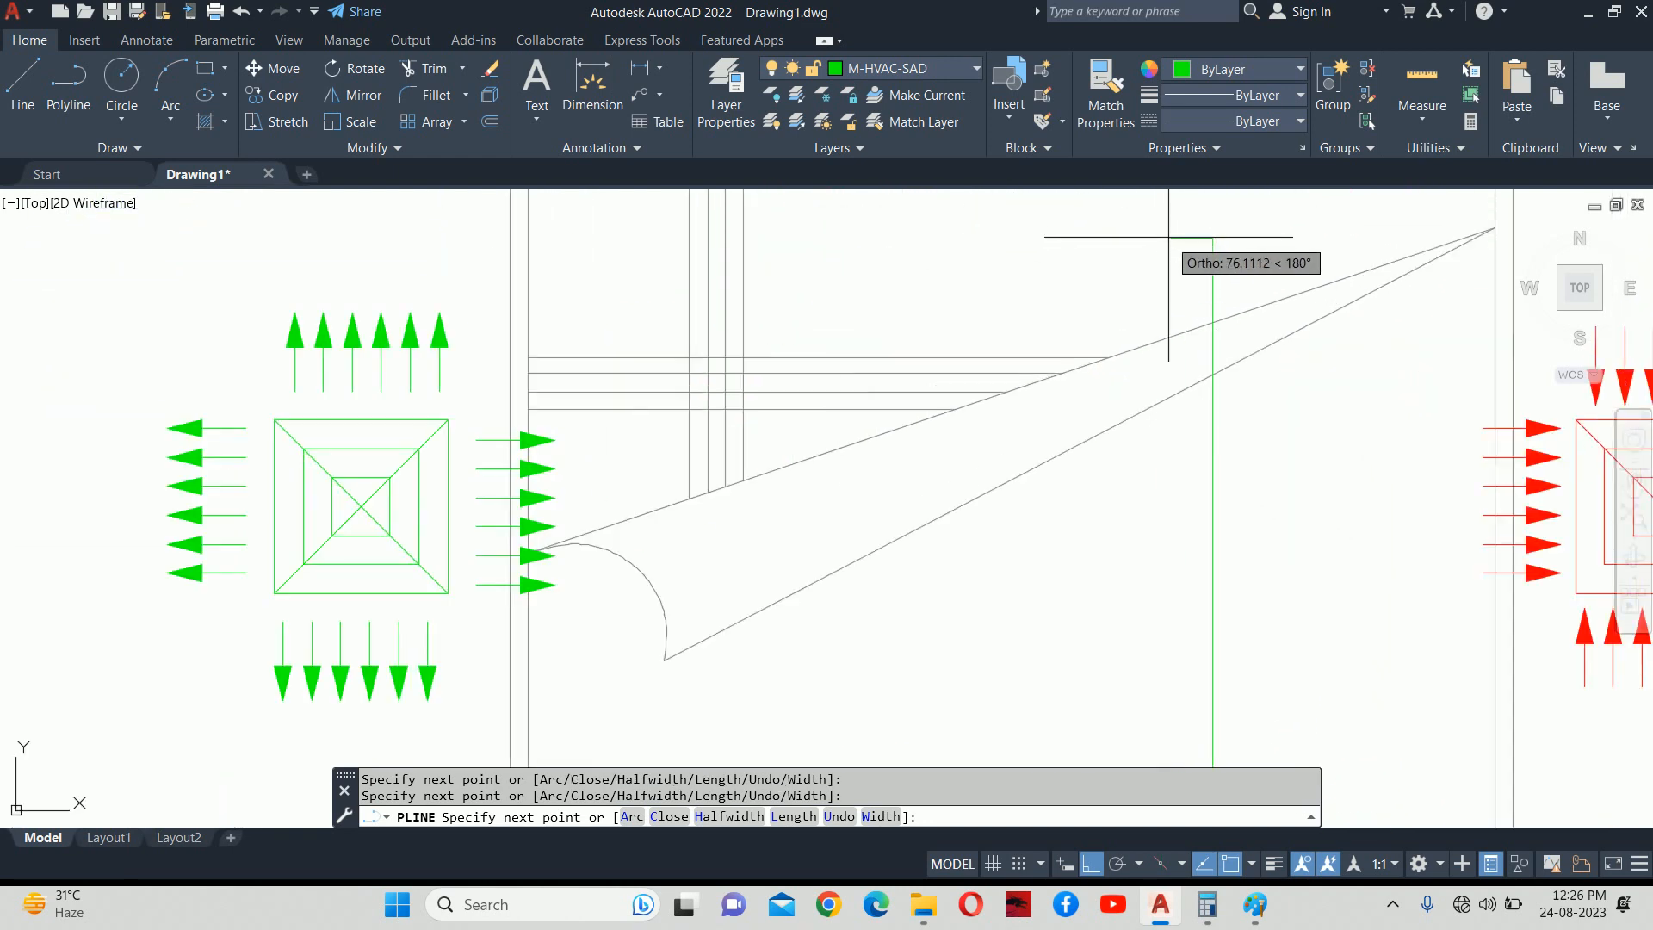
key("Escape")
scroll(1169, 269, "down", 8)
Stretch the duct's lower horizontal run slightly upward.
middle_click_drag(1147, 503, 1160, 394)
left_click(1155, 477)
scroll(977, 493, "up", 2)
left_click(1021, 475)
scroll(1021, 474, "up", 2)
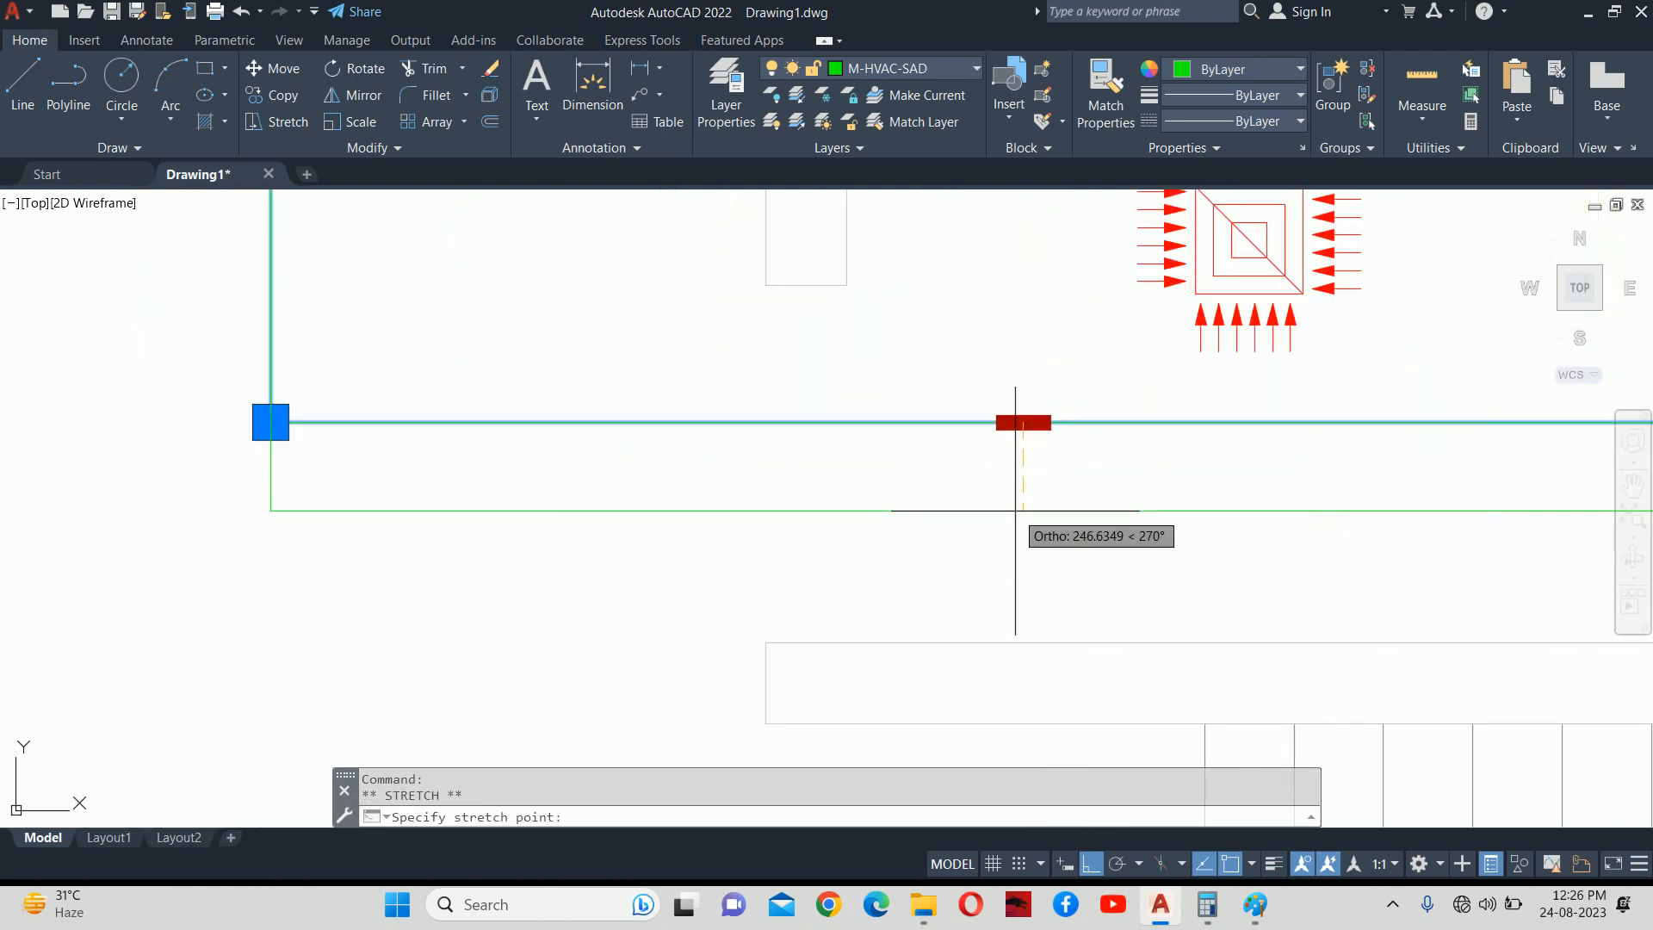
key("Escape")
left_click(1021, 527)
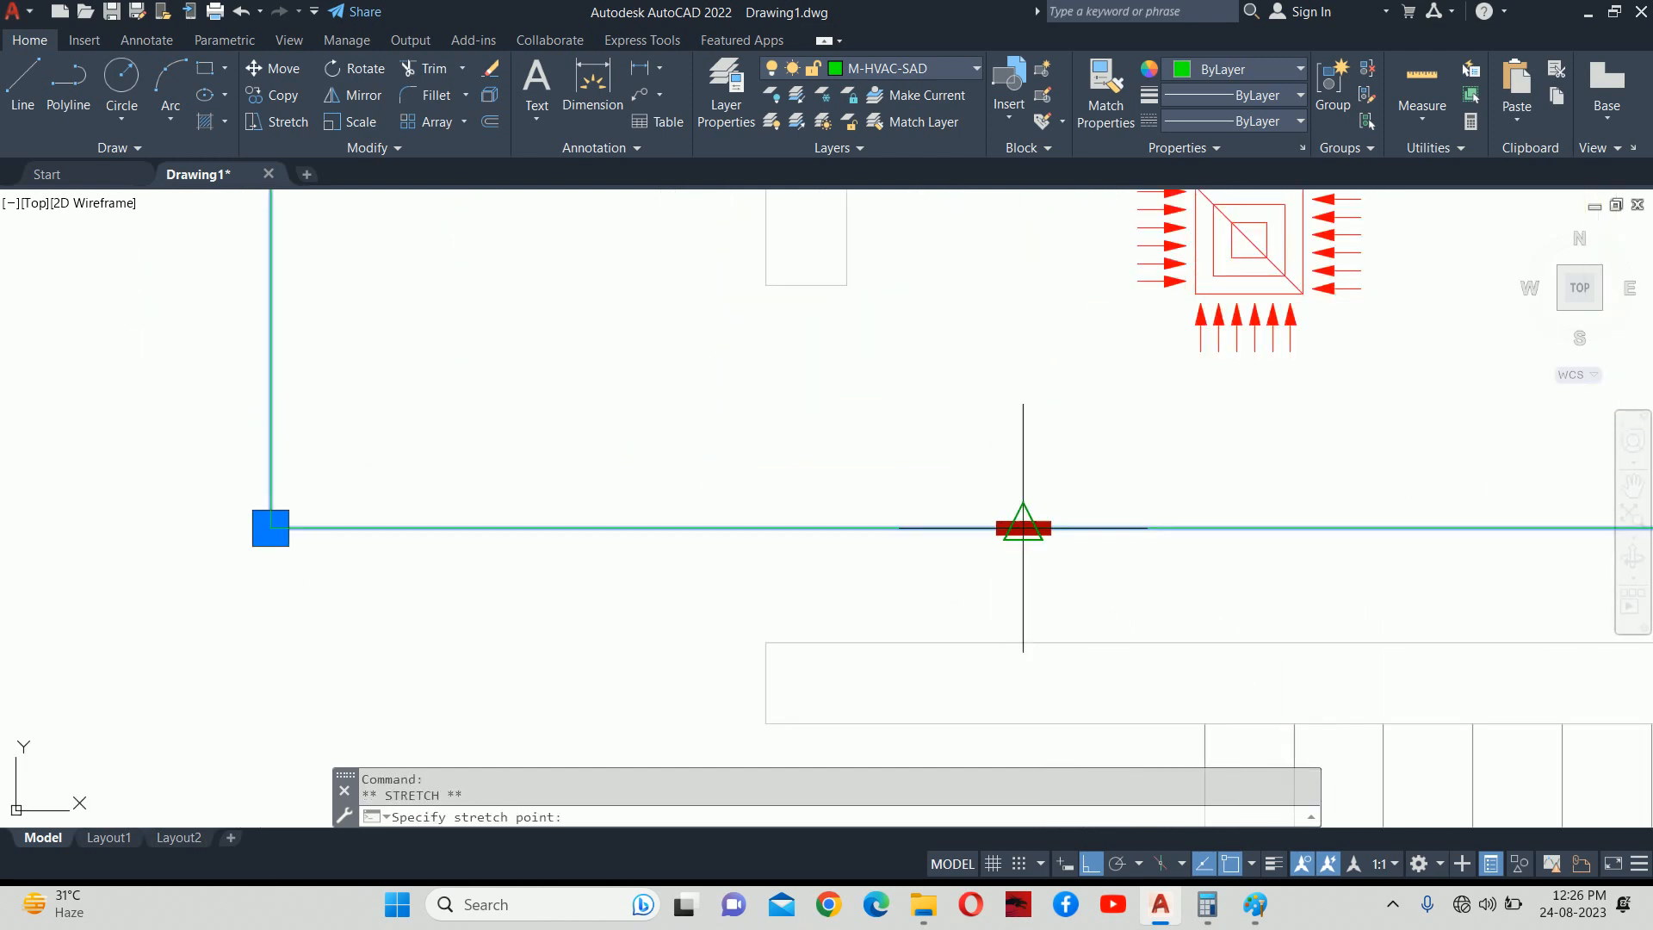
left_click(1021, 493)
key("Escape")
scroll(1021, 485, "down", 4)
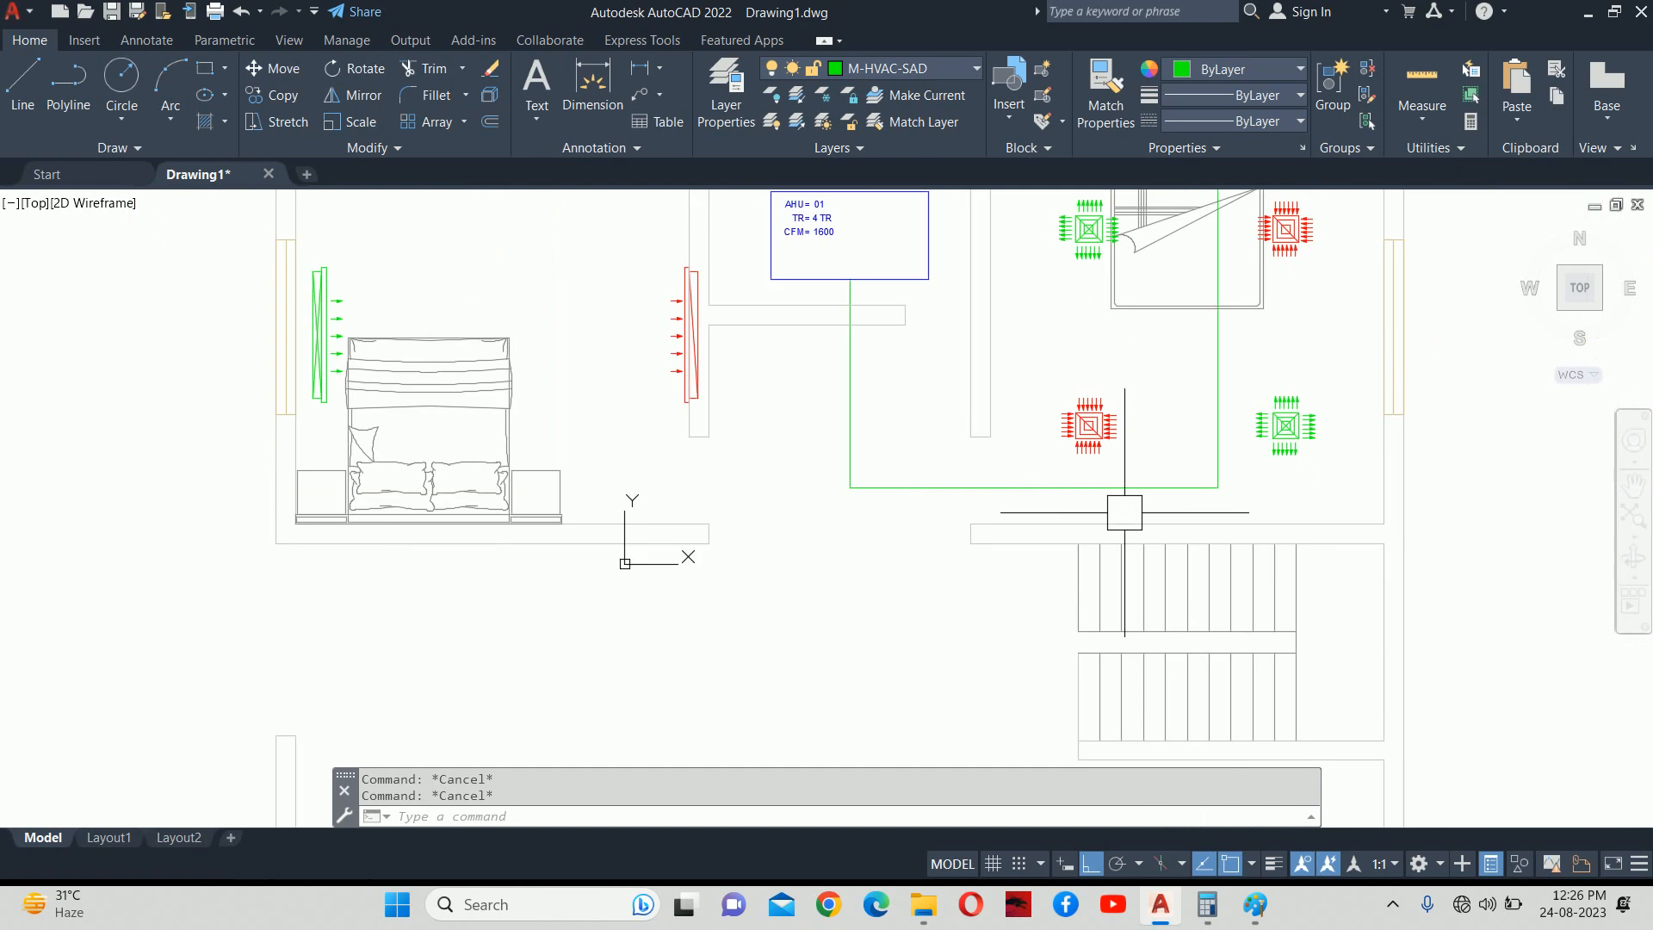
middle_click_drag(989, 486, 1037, 511)
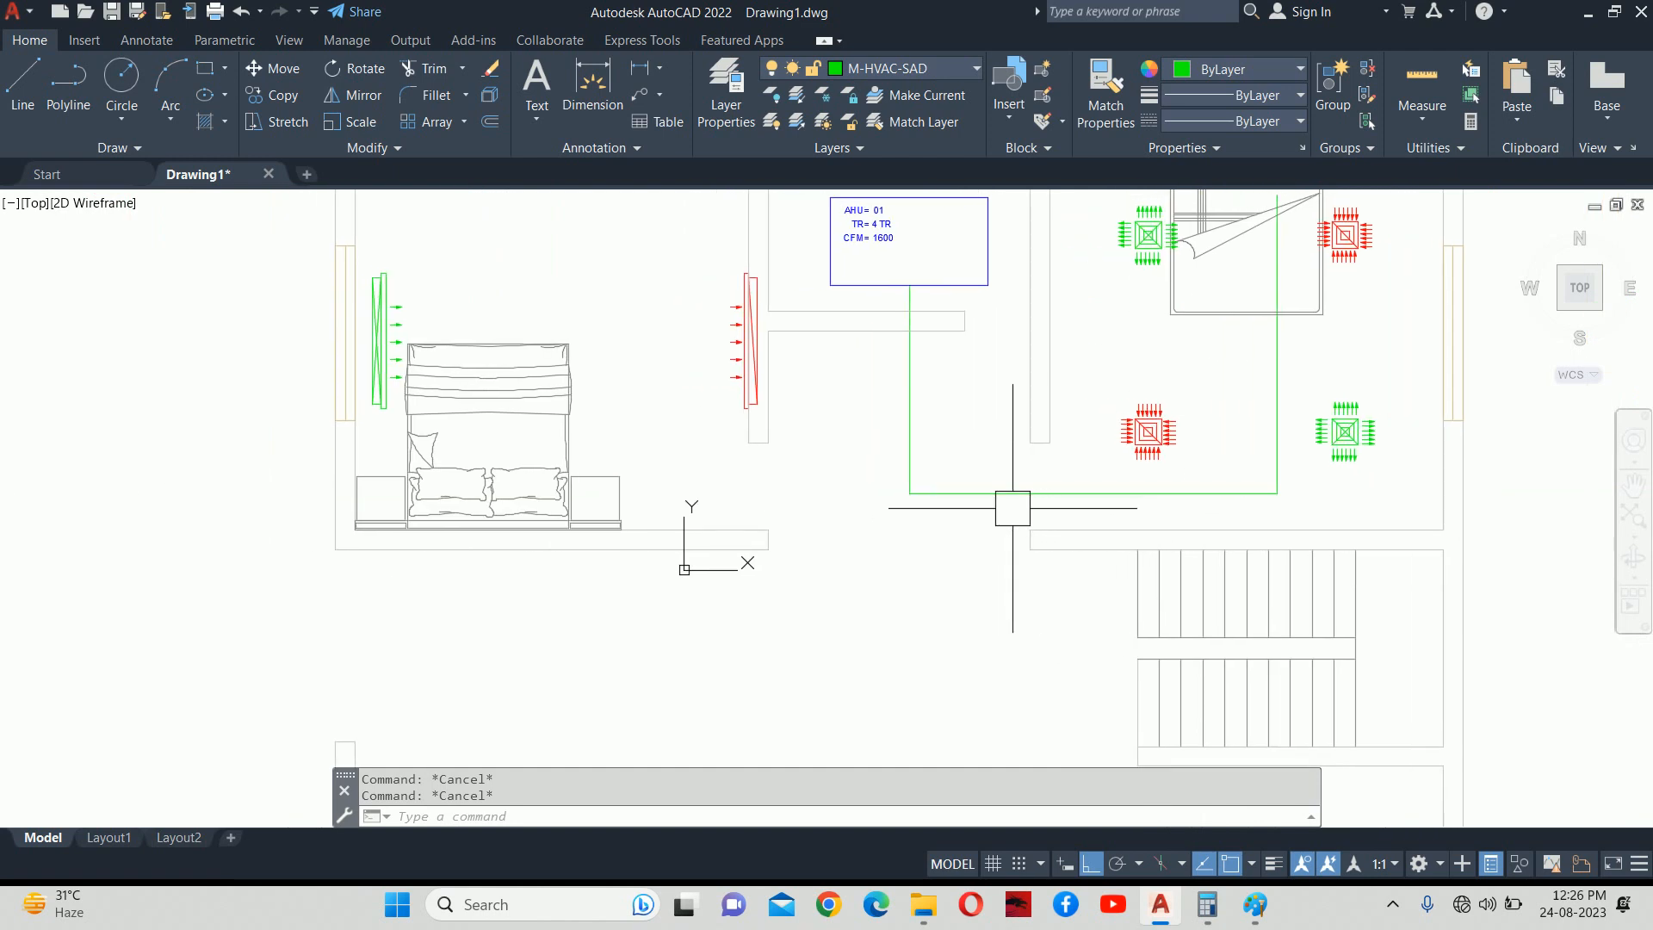
Draw a PL branch duct from the main run to the supply grille's midpoint beside the bed.
type("PL")
key("Return")
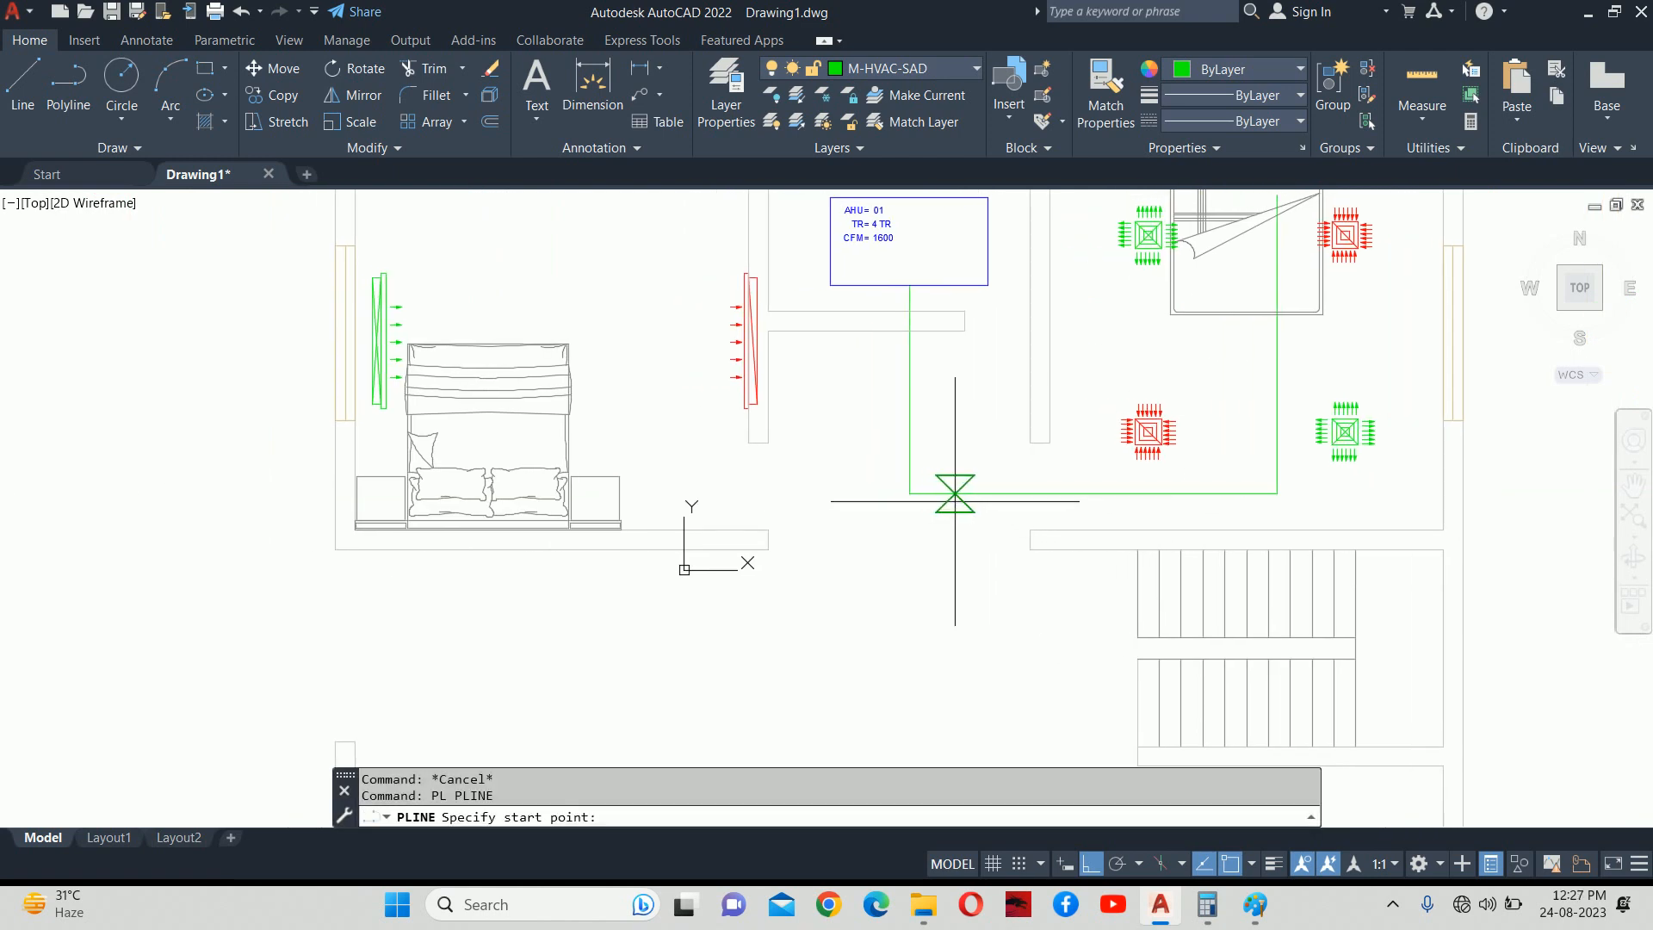
left_click(909, 493)
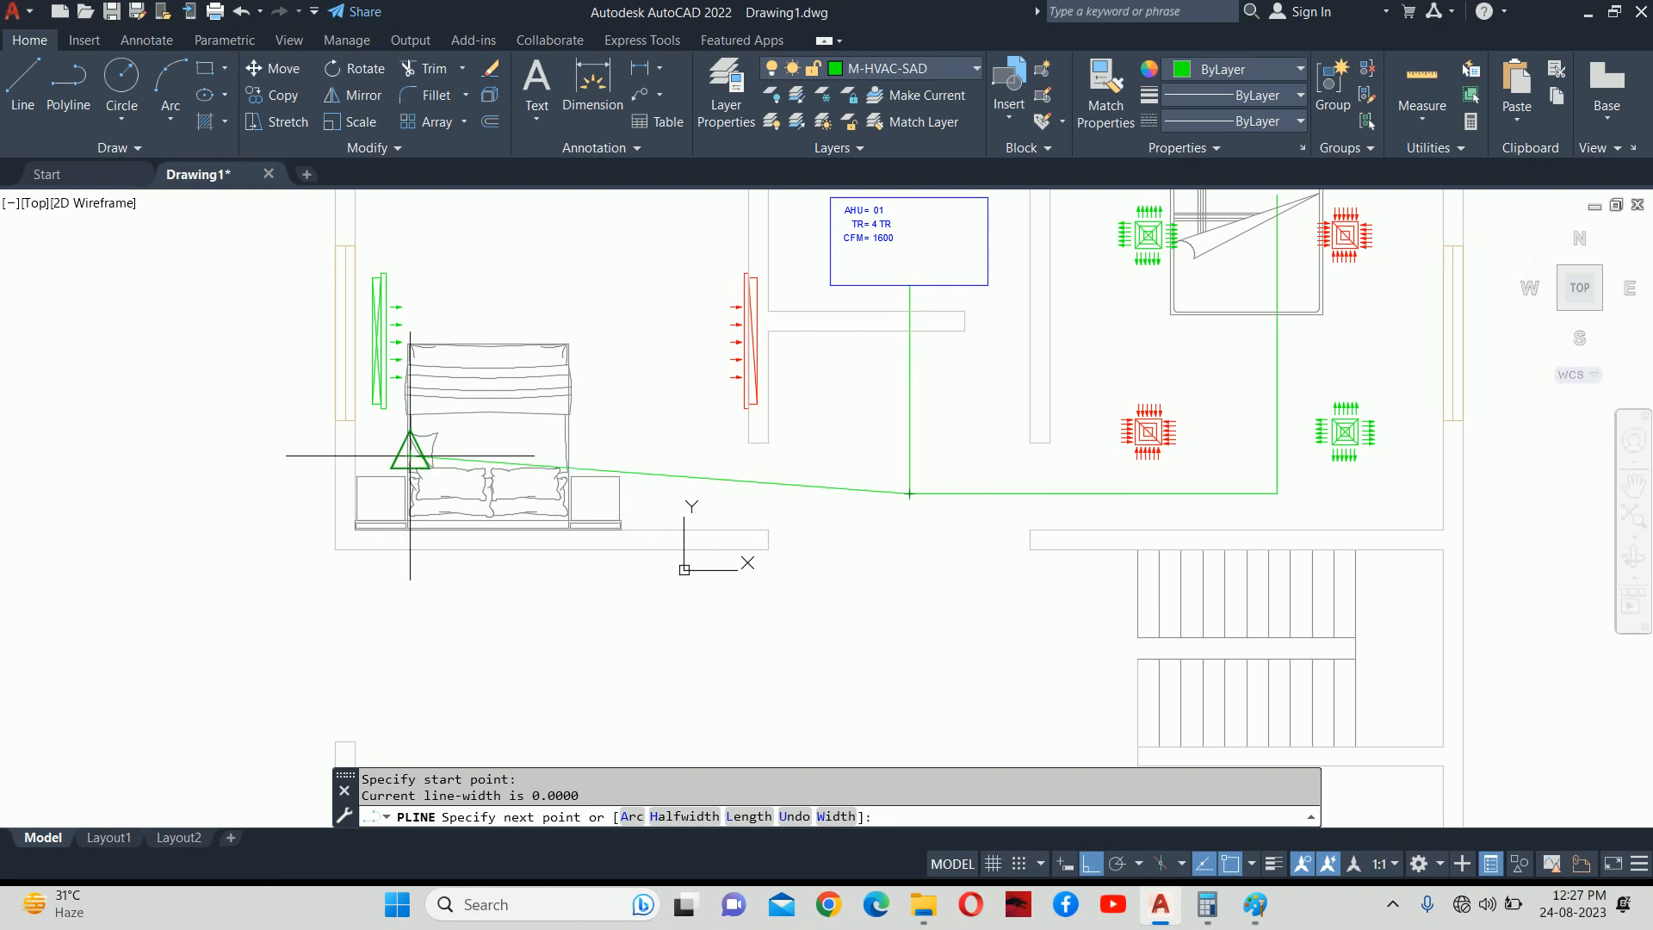
scroll(472, 457, "up", 3)
scroll(588, 495, "up", 4)
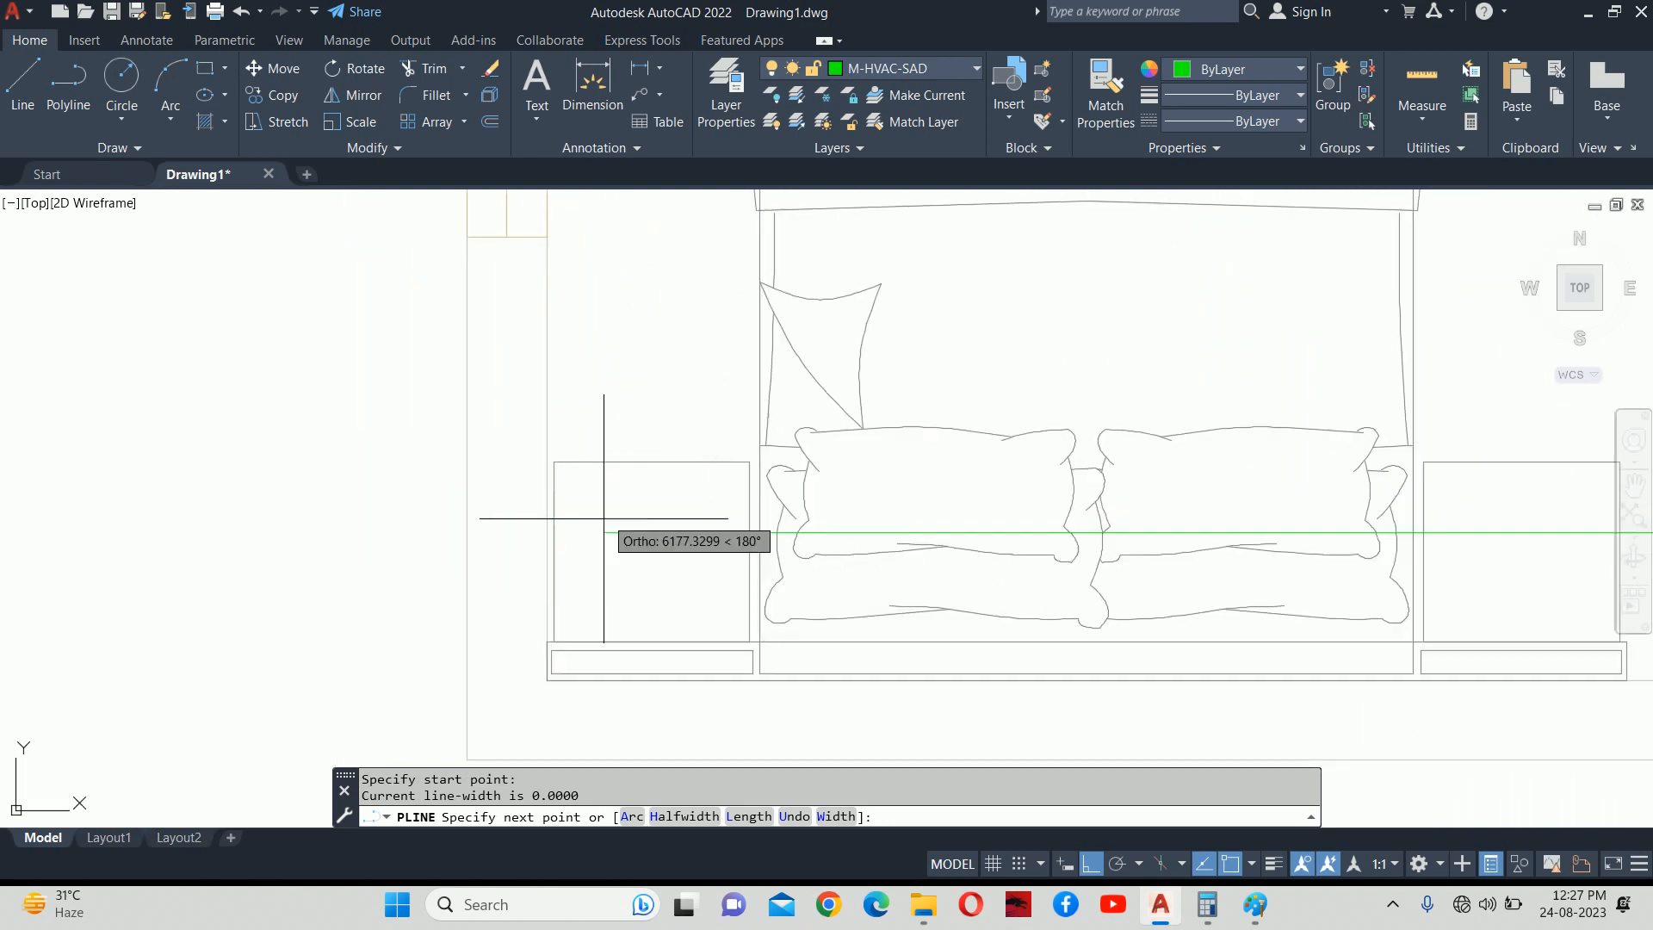
left_click(588, 517)
scroll(589, 517, "down", 2)
middle_click_drag(585, 396, 603, 660)
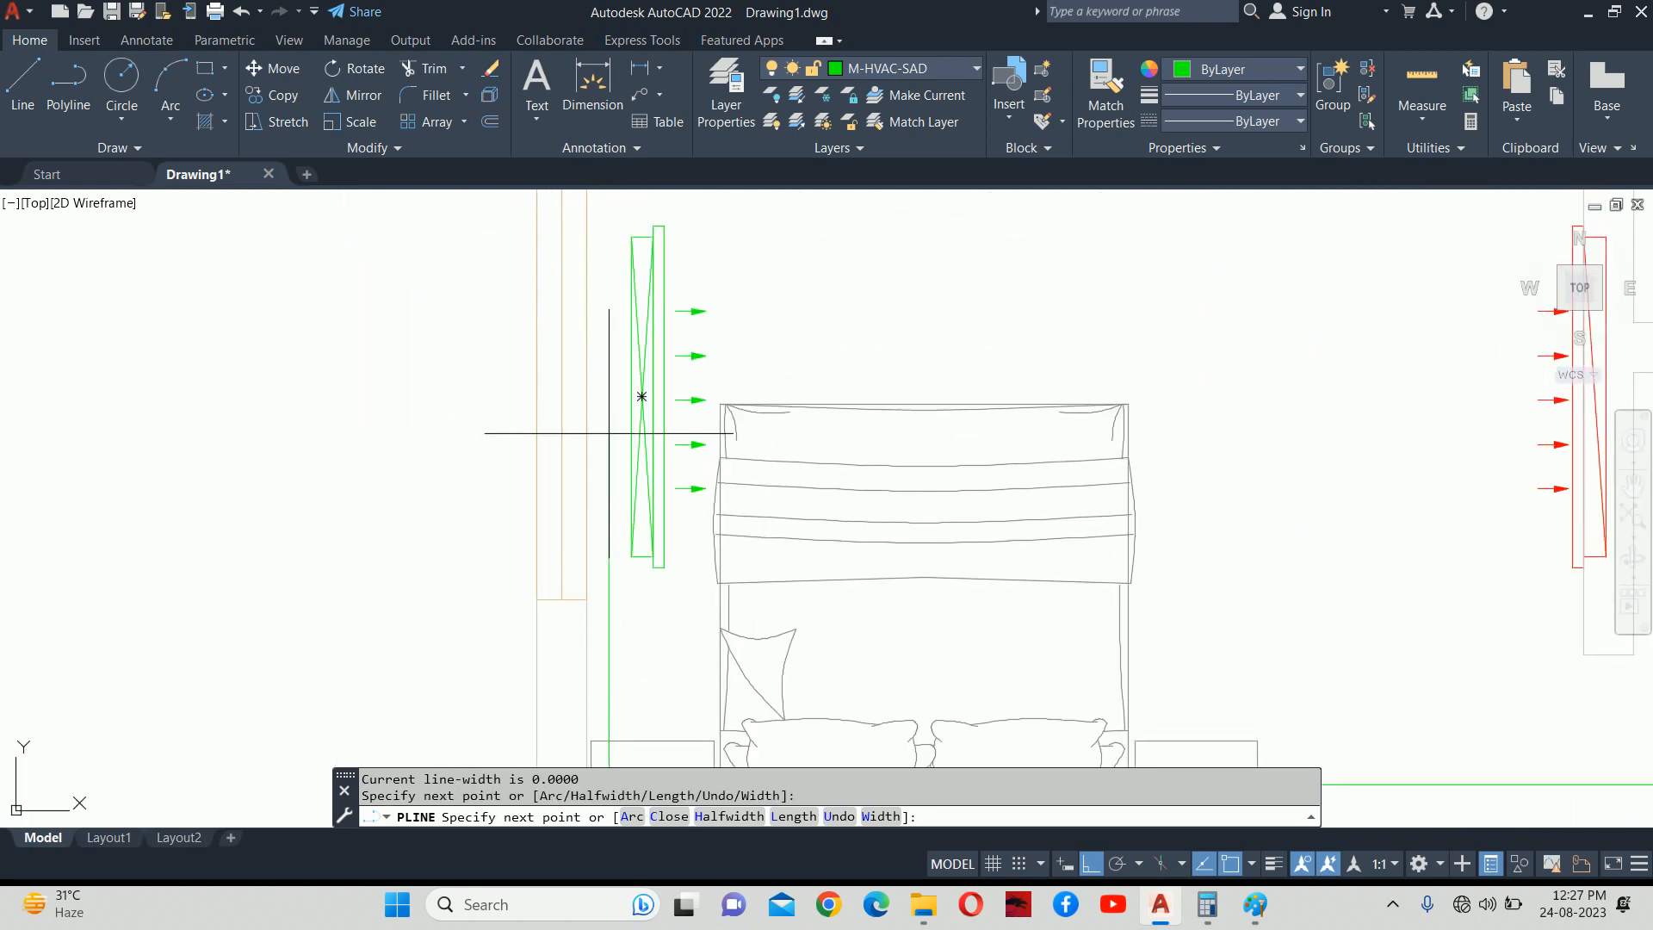
scroll(628, 399, "up", 4)
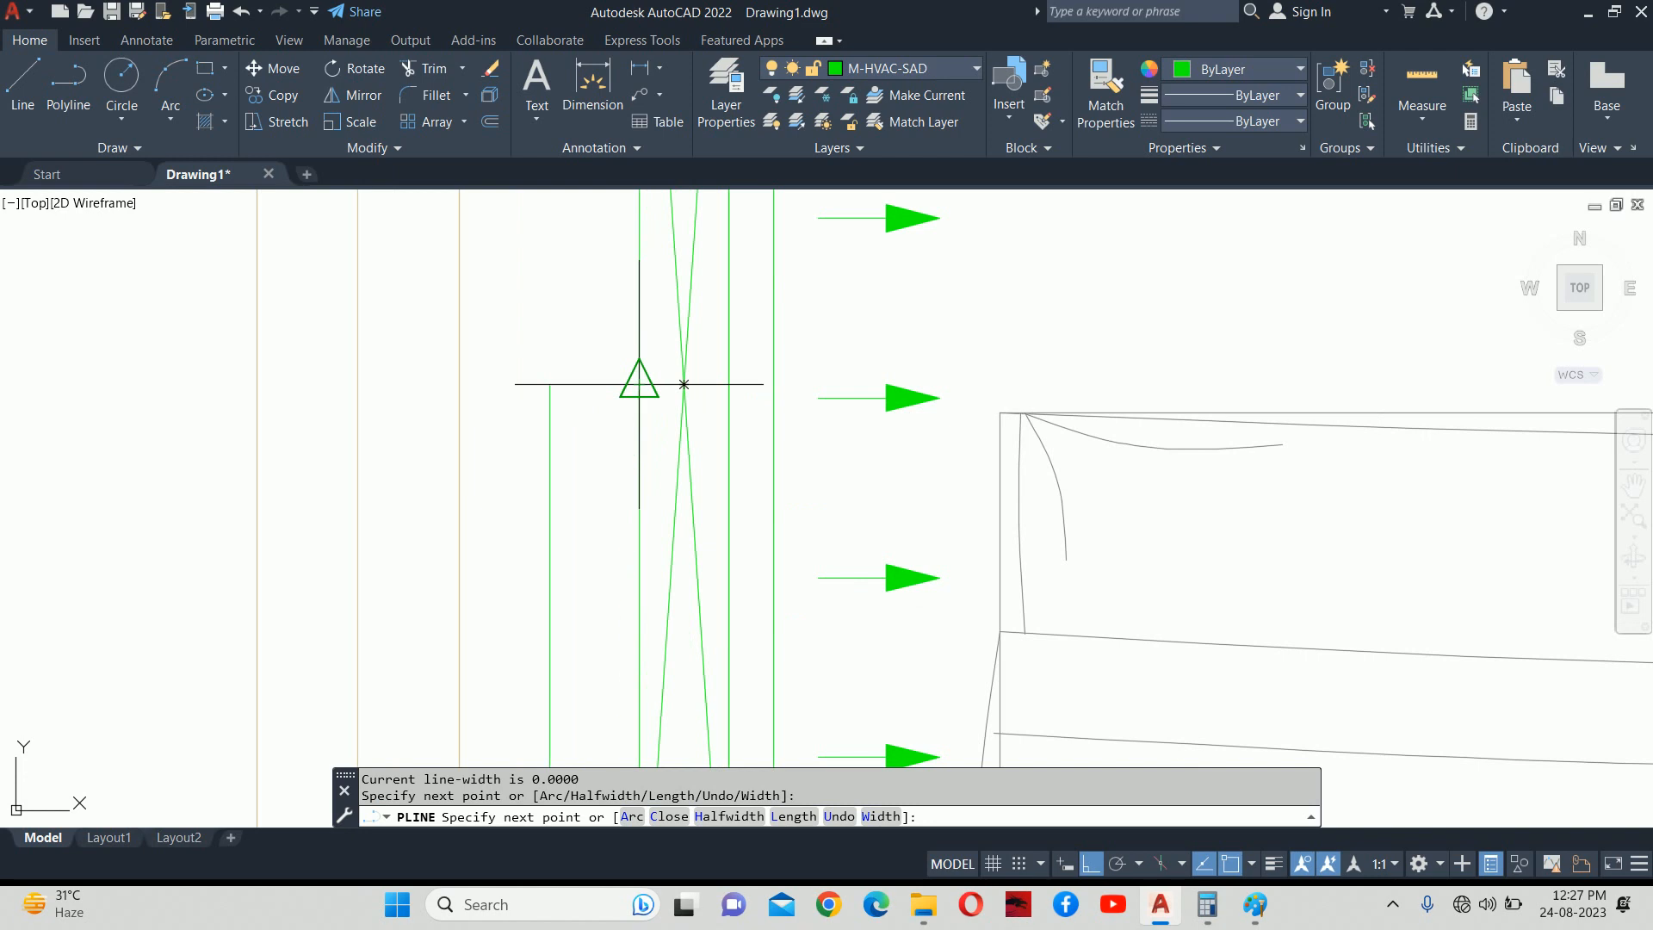
left_click(551, 384)
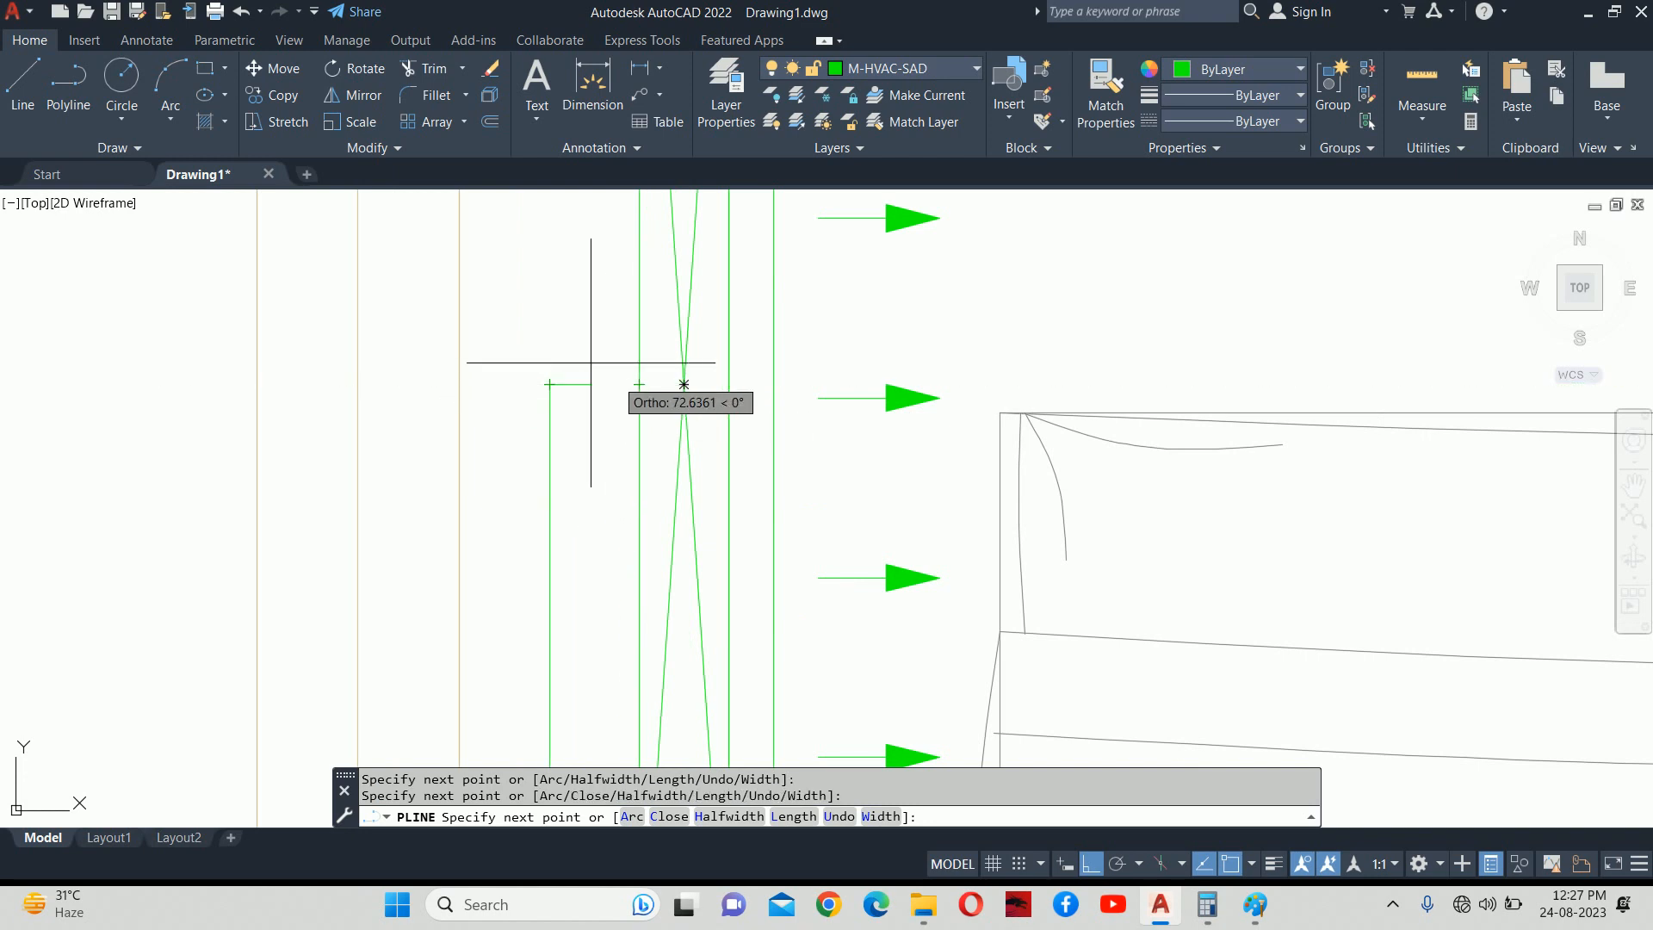
key("Escape")
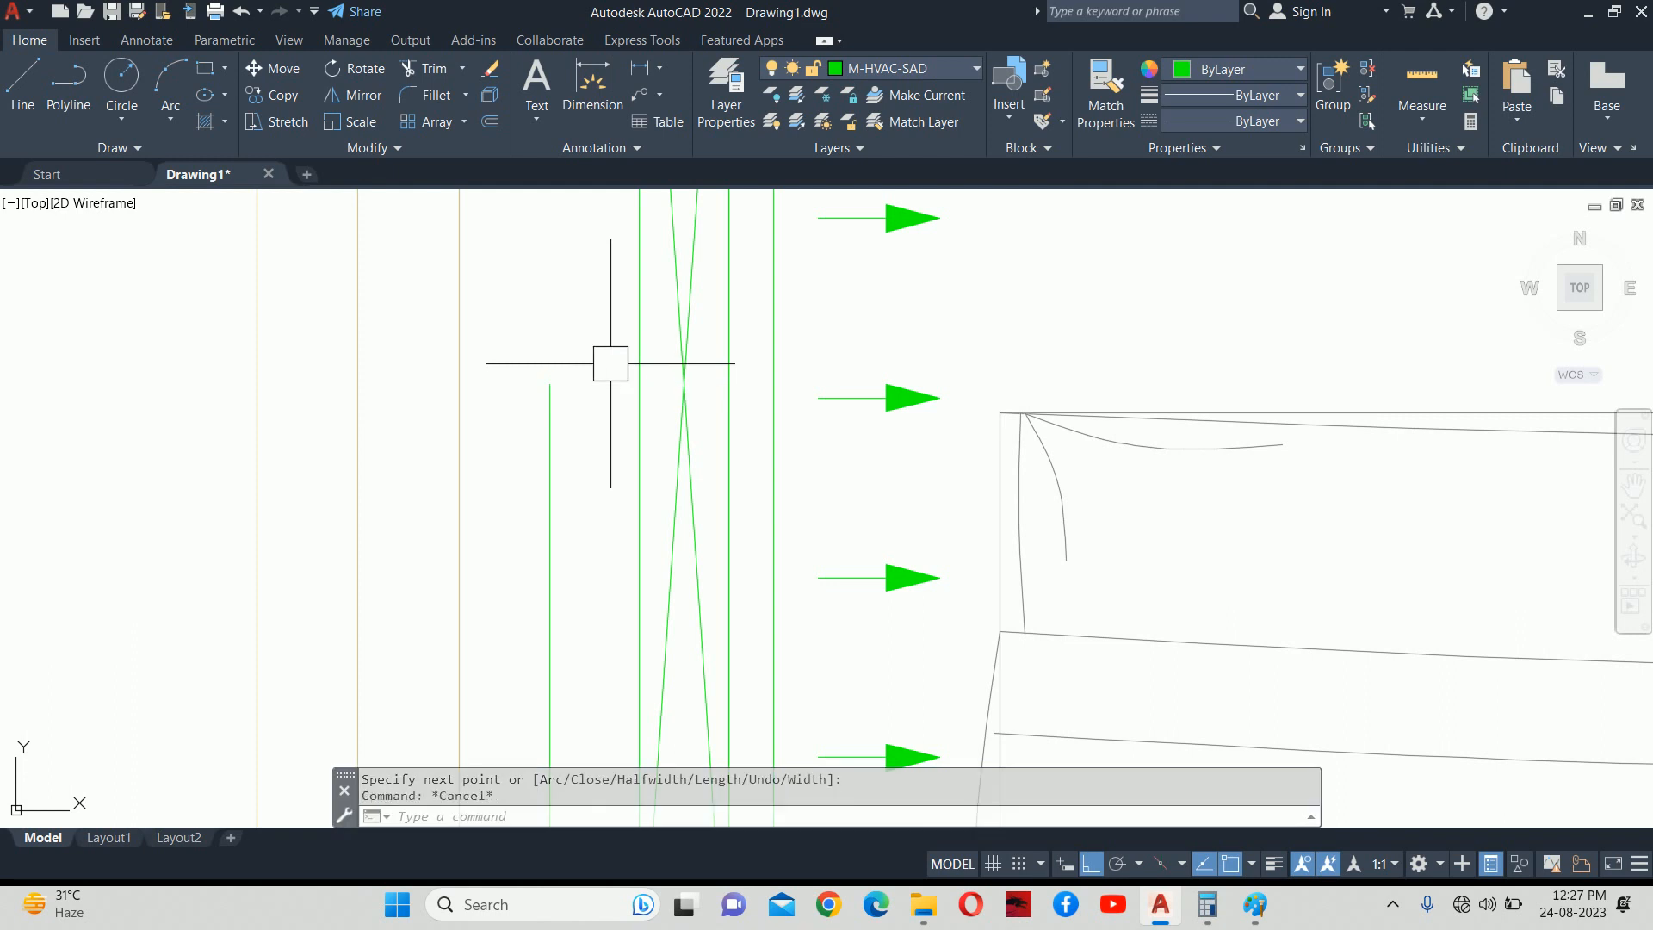
scroll(626, 364, "down", 8)
Pan to the duct below the AHU and start a multiline text label (T).
middle_click_drag(985, 473, 632, 425)
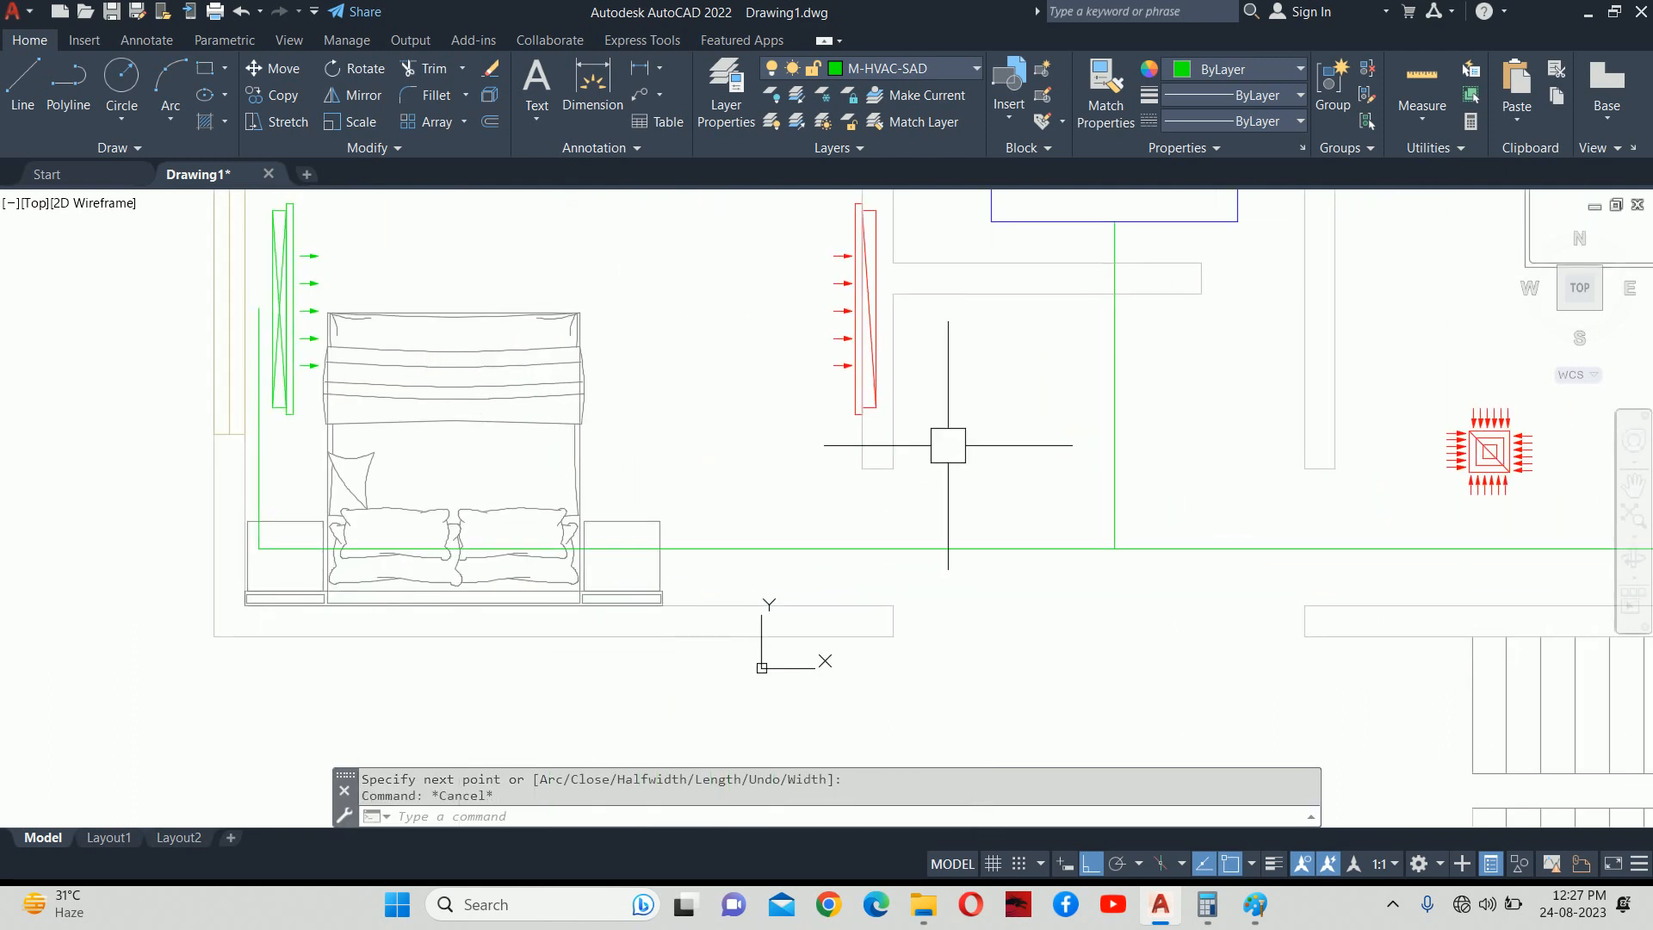
middle_click_drag(944, 443, 700, 542)
key("Escape")
type("T")
key("Return")
middle_click_drag(959, 530, 889, 531)
Write the label 'CFM 400' beside the branch duct in txt font at height 100.
middle_click_drag(1077, 490, 920, 520)
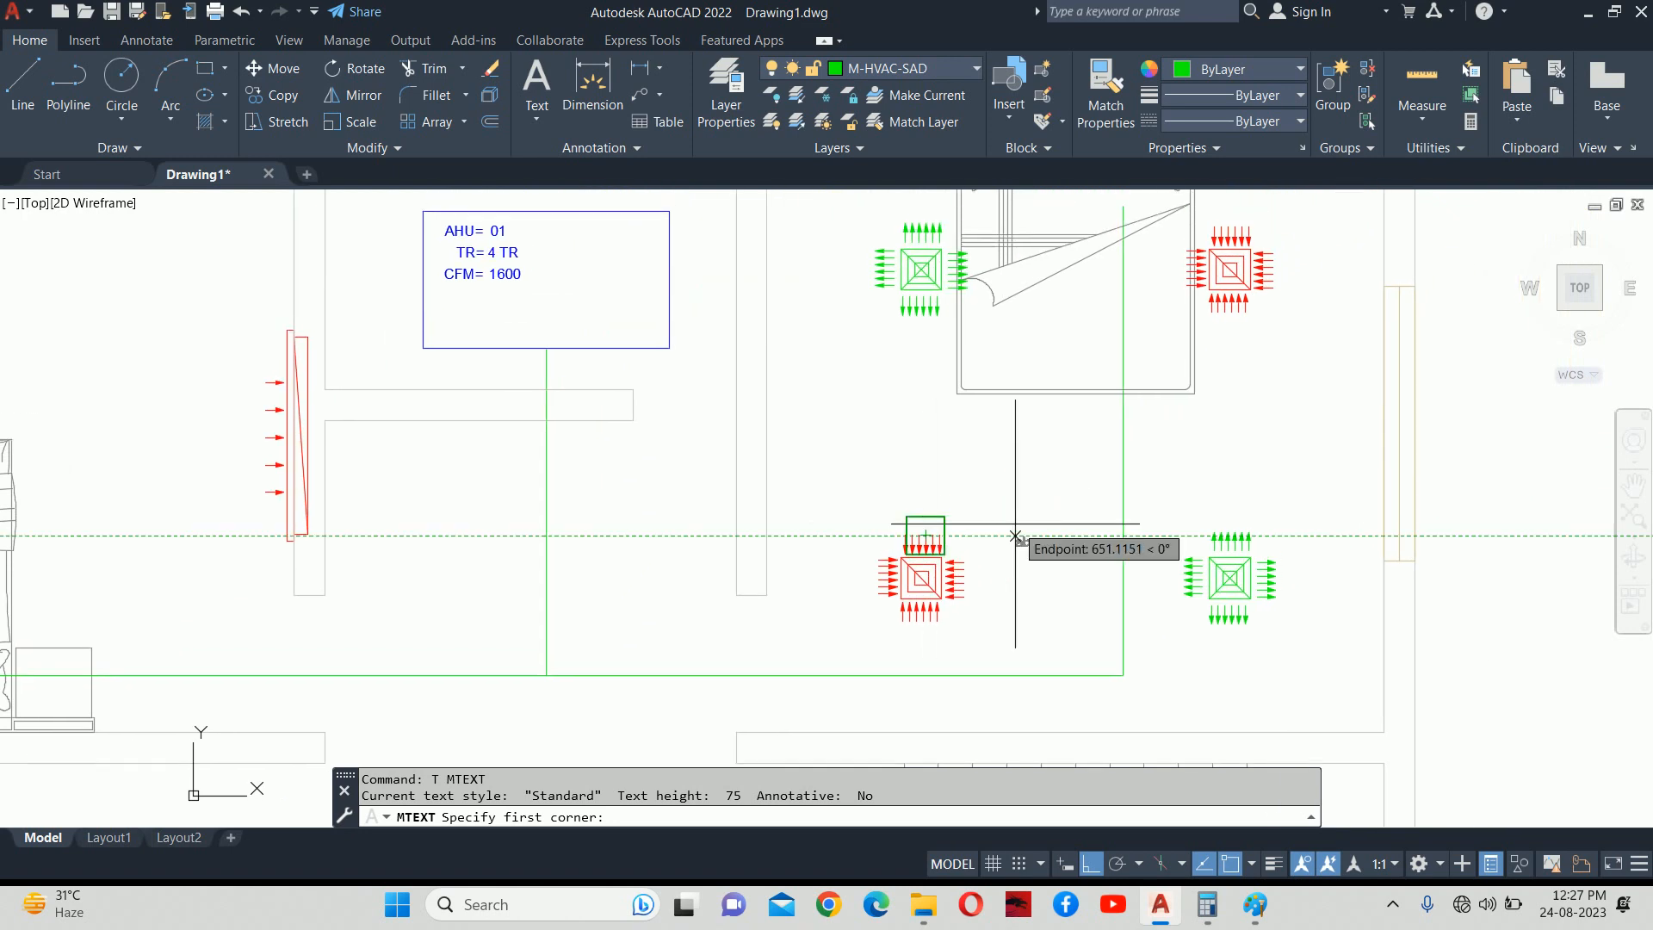
scroll(1051, 473, "up", 4)
left_click(977, 455)
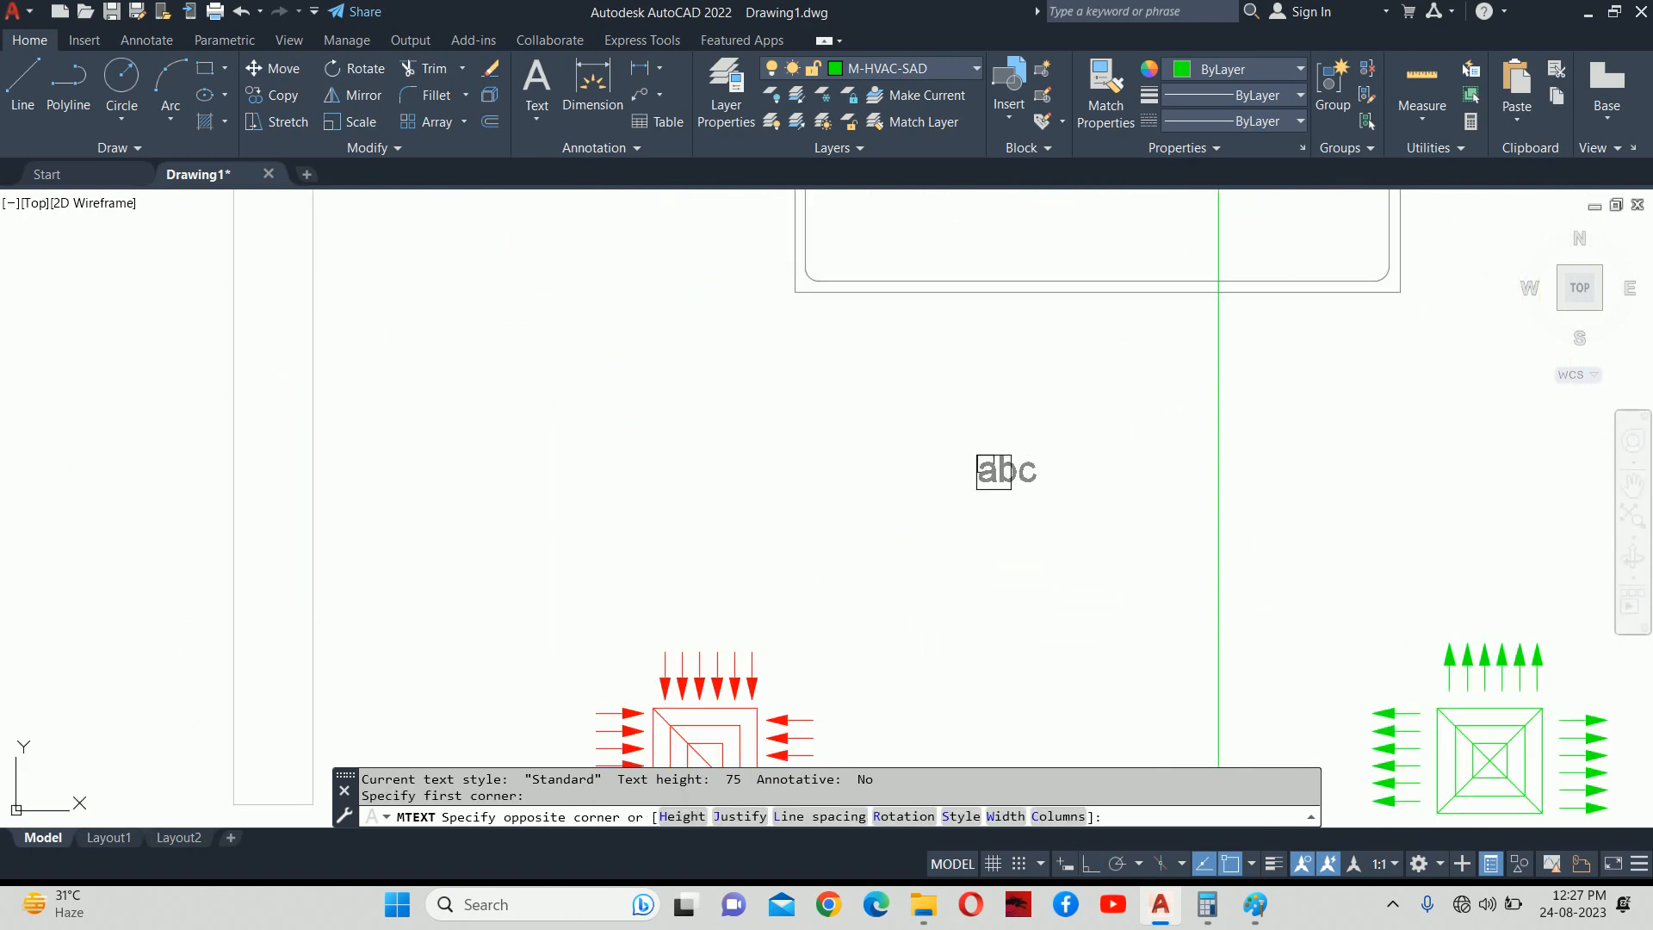
left_click(1148, 564)
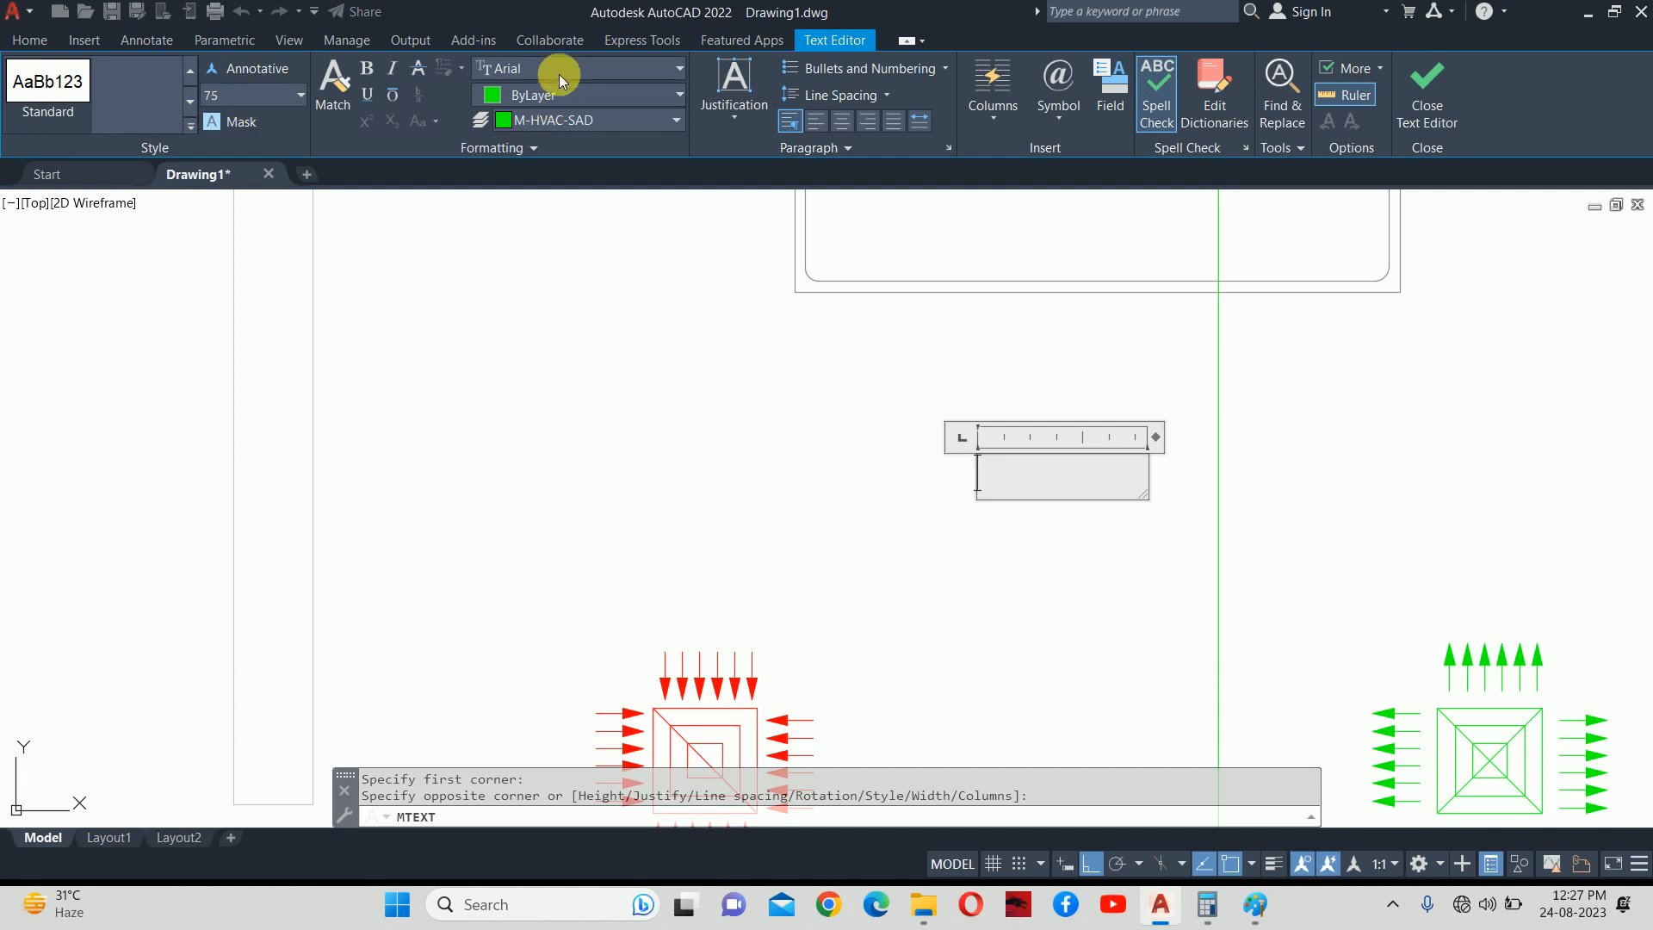
left_click(238, 100)
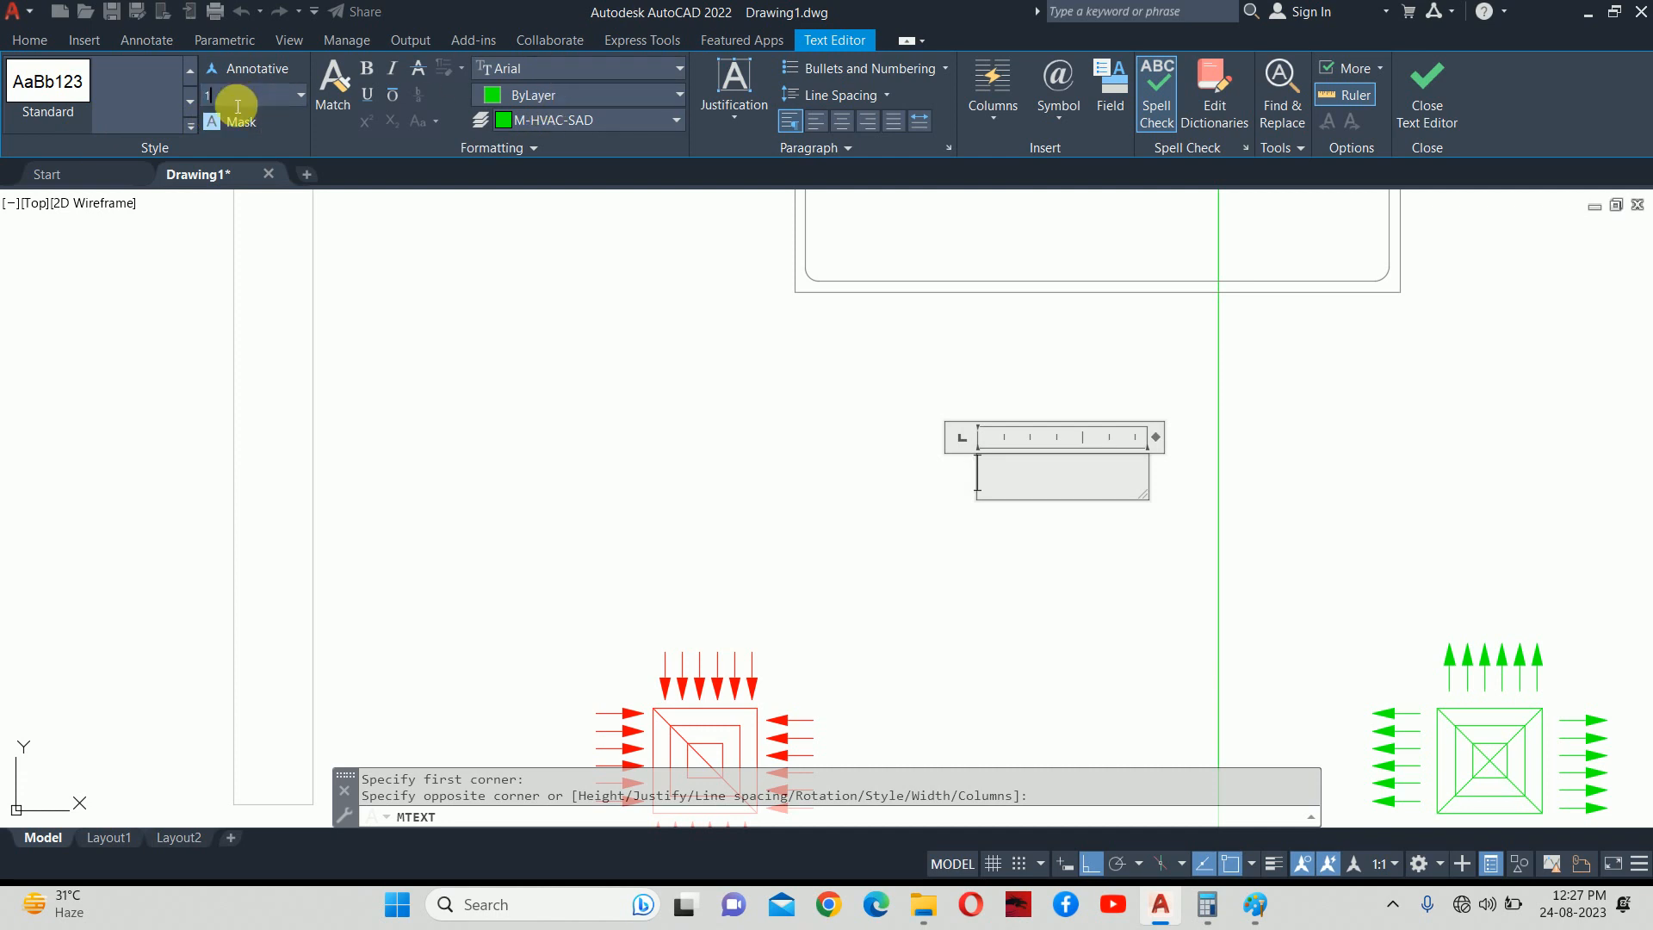
type("100")
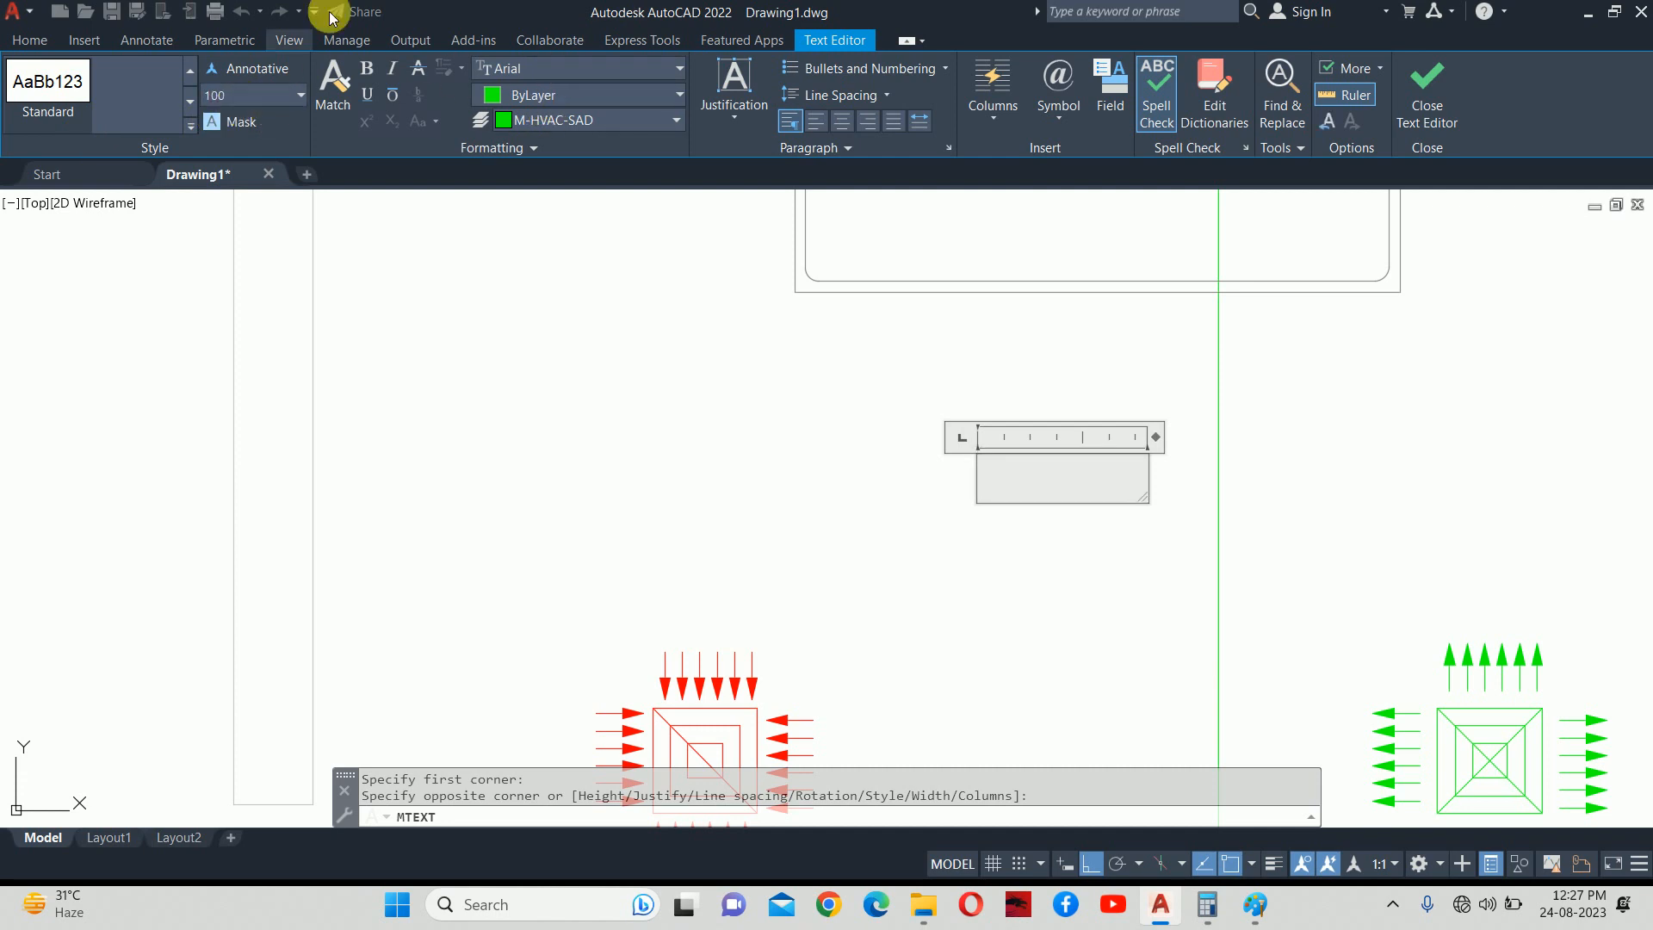
left_click(621, 69)
type("txt")
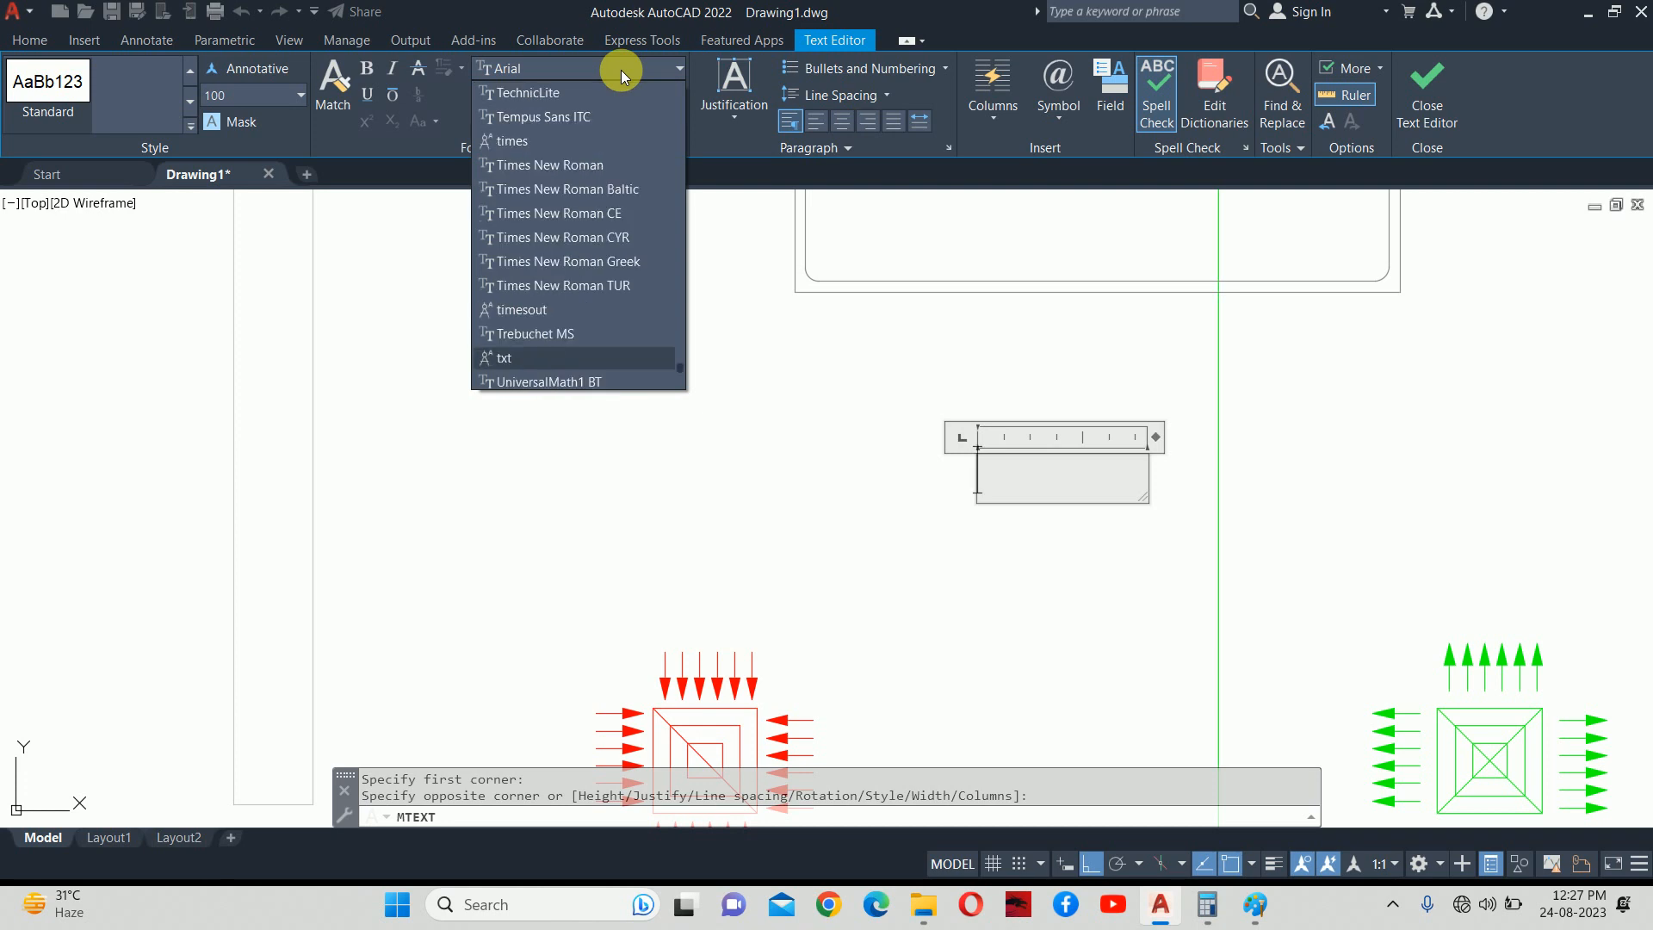
left_click(505, 361)
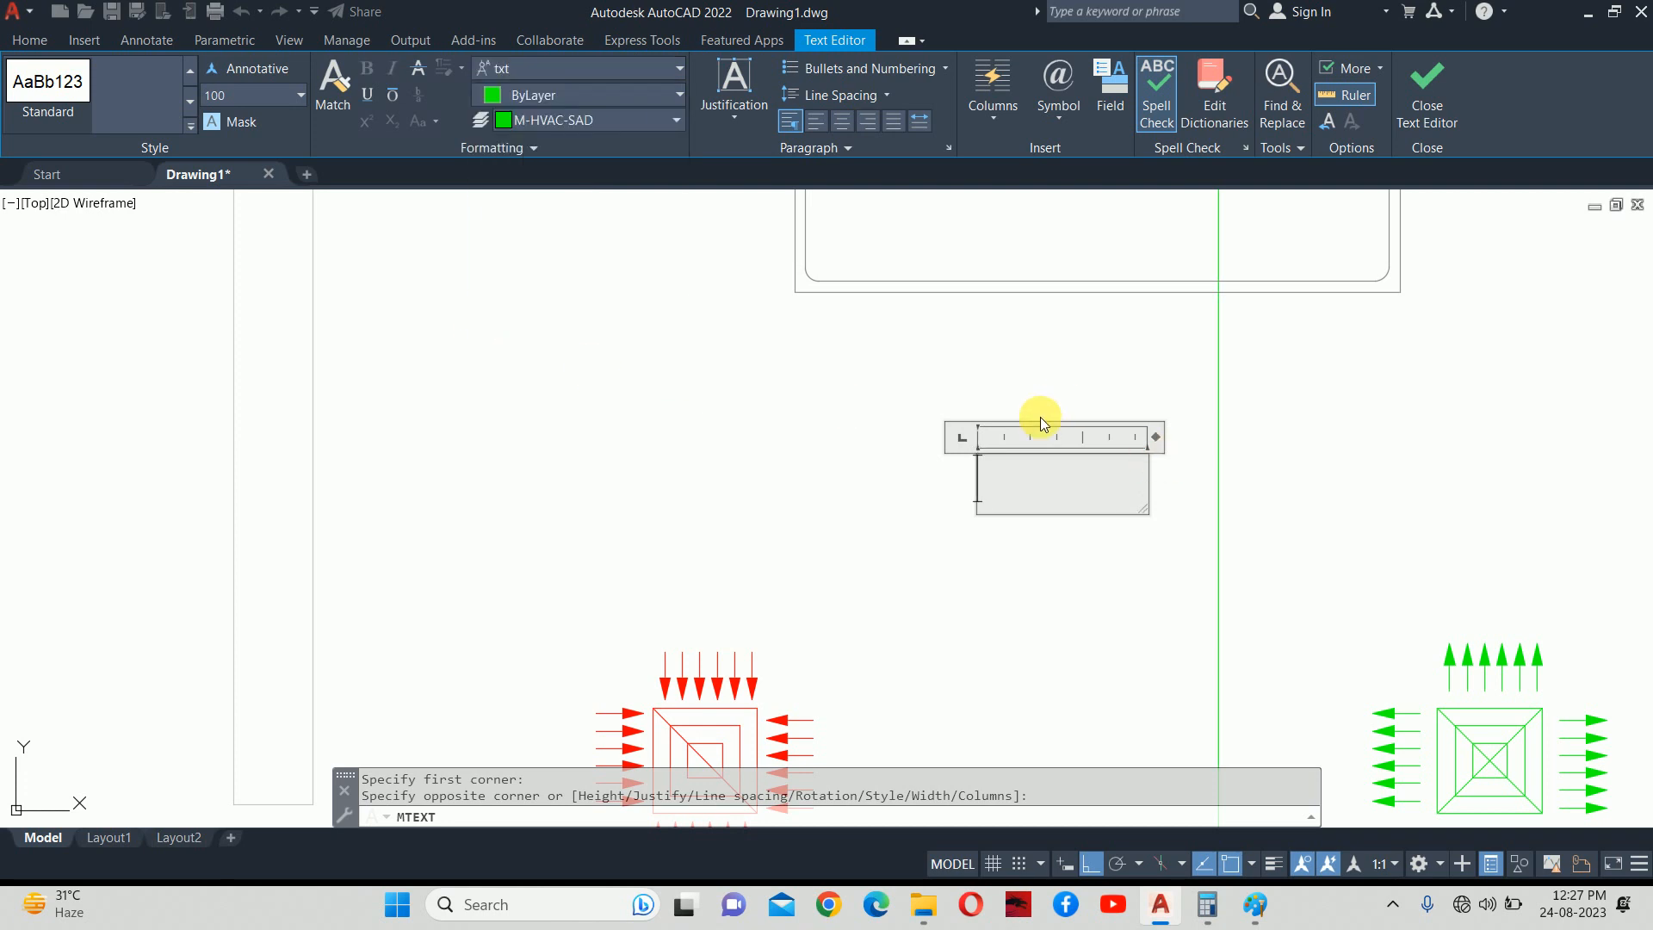
scroll(1066, 469, "down", 2)
scroll(1065, 479, "down", 2)
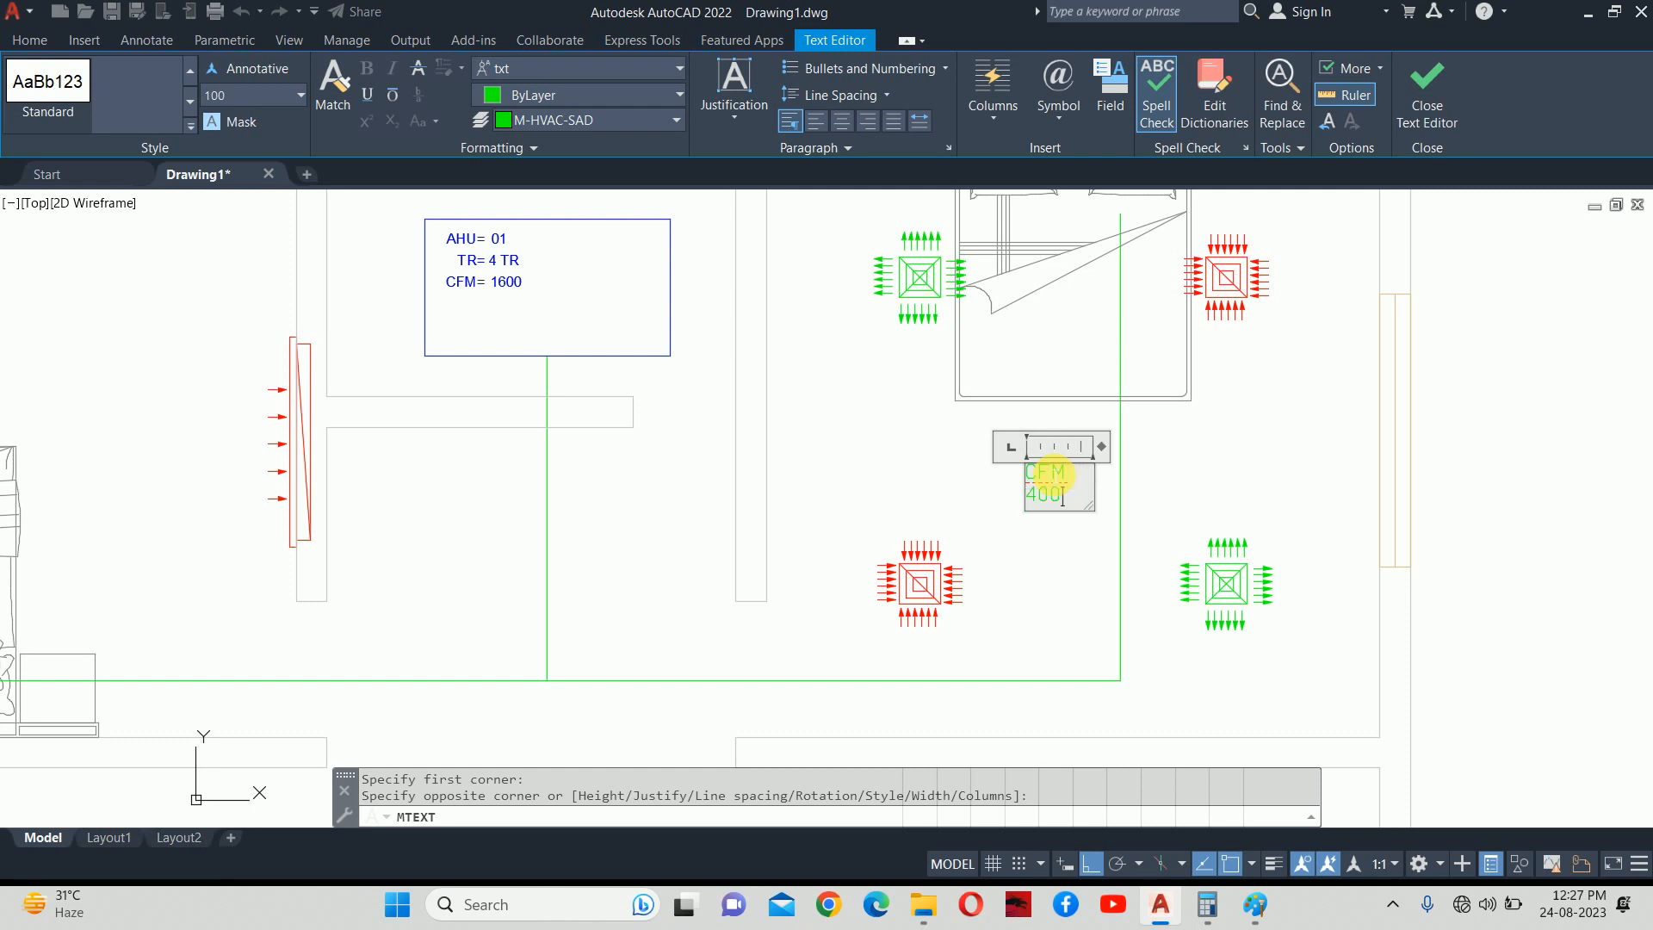
left_click(1070, 617)
key("Escape")
Widen the CFM 400 label so it fits on one line.
left_click(1044, 467)
middle_click_drag(1044, 461, 989, 536)
left_click(1039, 538)
left_click(1086, 536)
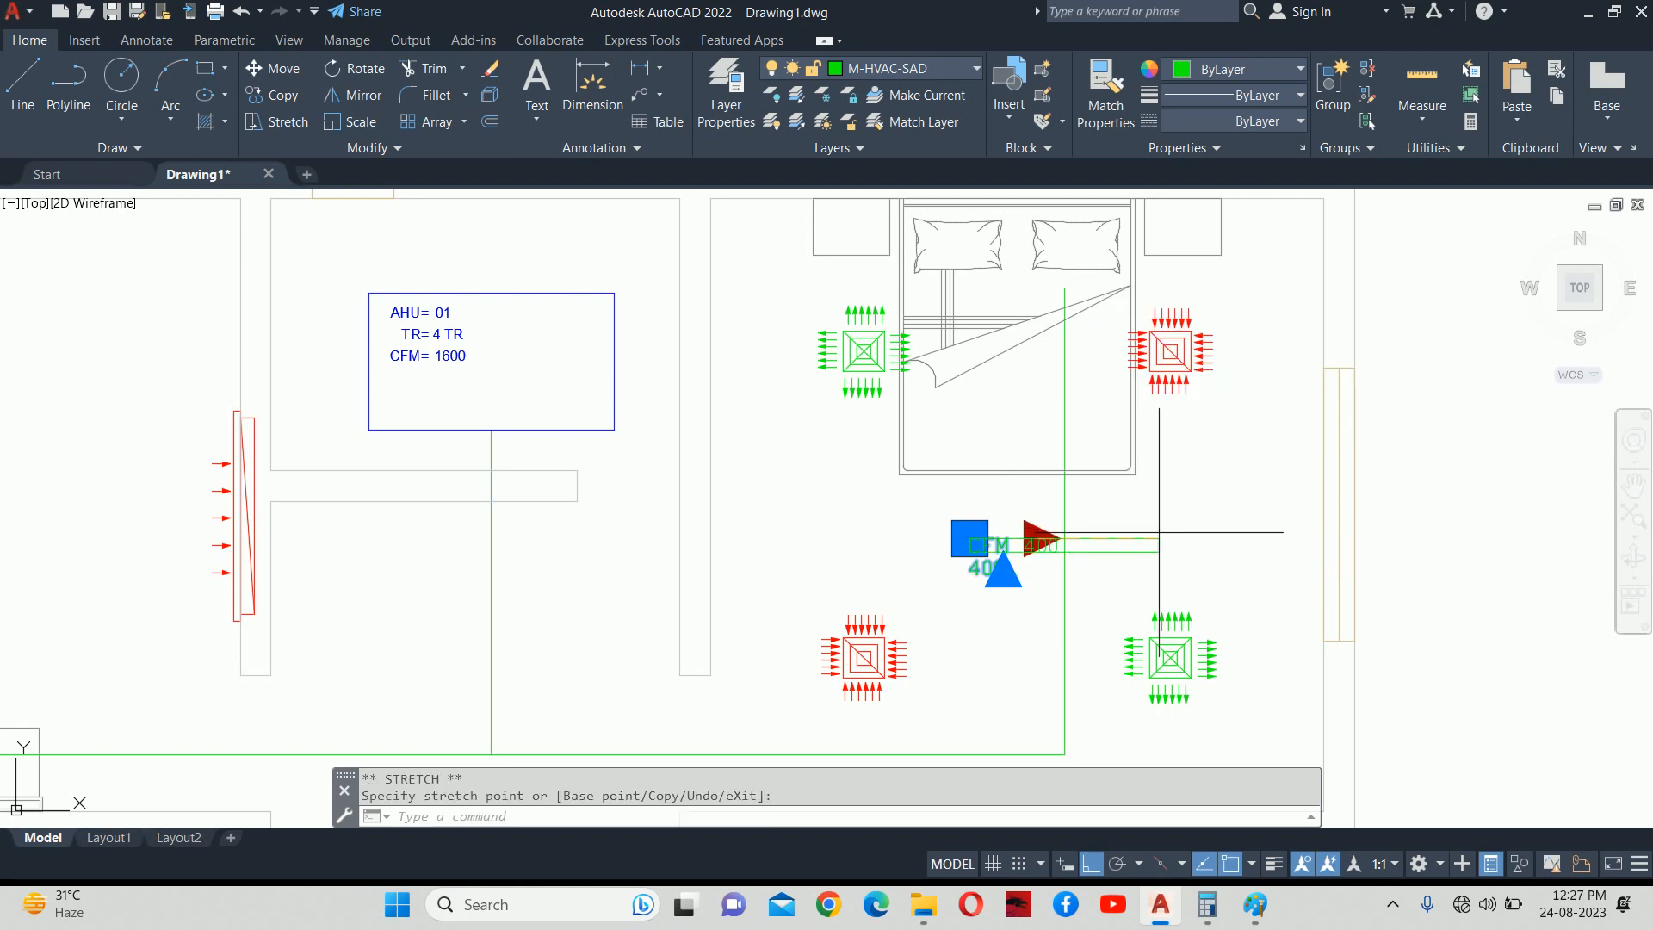
key("Escape")
key("Escape")
Rotate the CFM 400 label to 90° via its Rotation property.
type("RO")
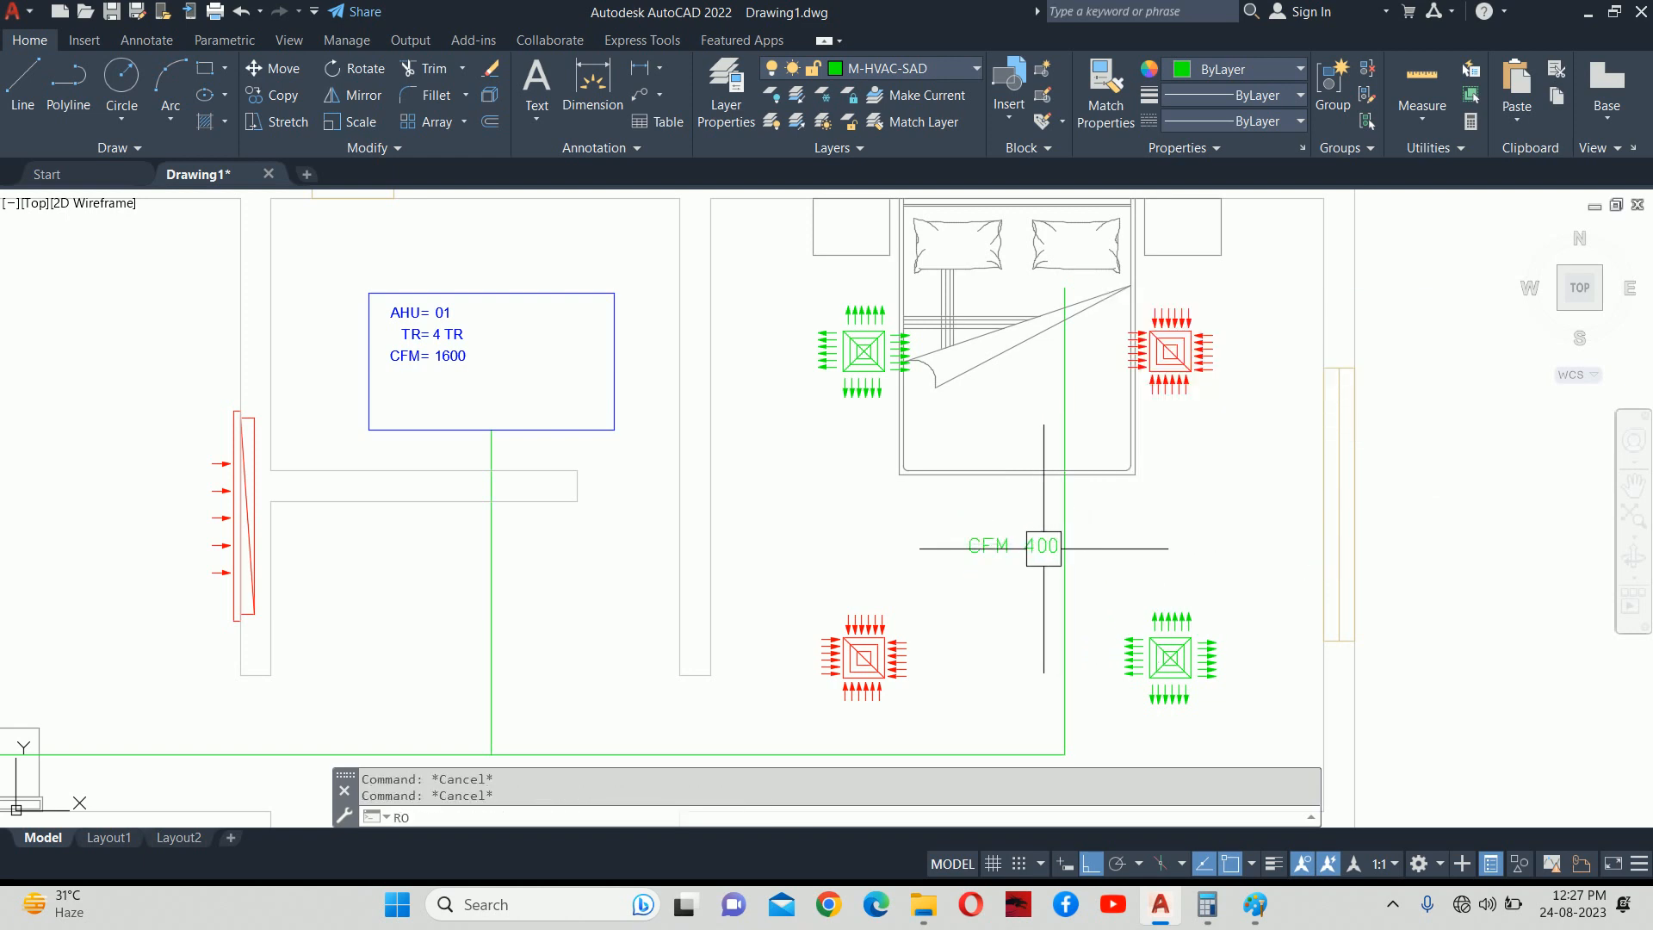
key("Return")
left_click(994, 549)
key("Return")
key("Escape")
left_click(989, 550)
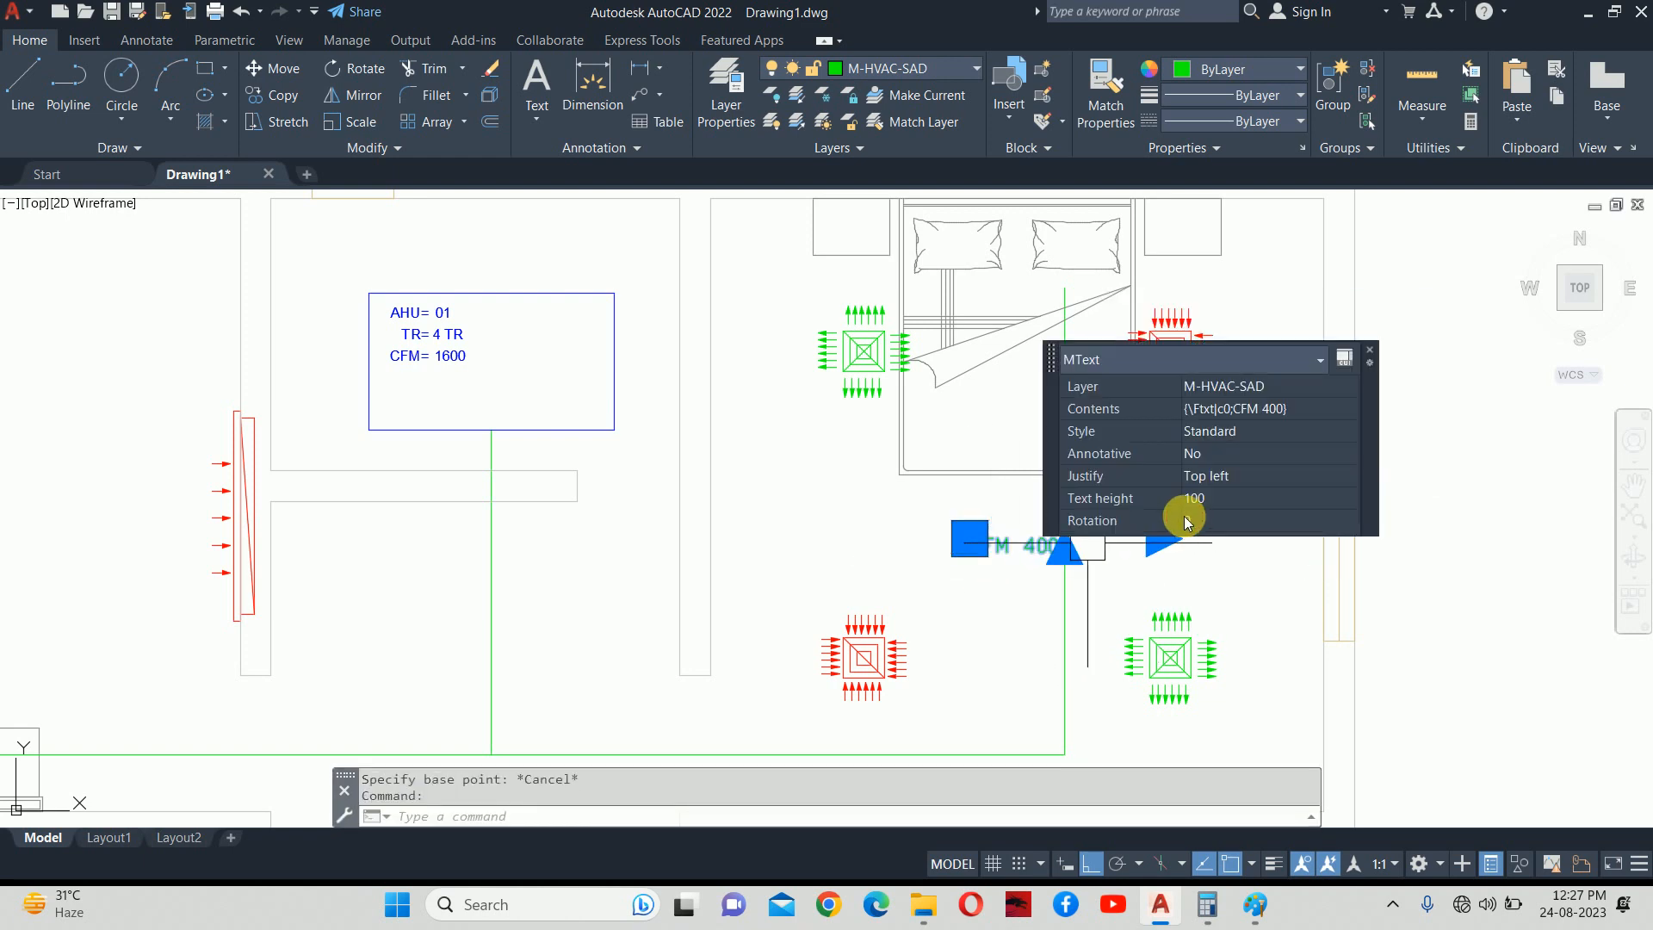
left_click(1205, 501)
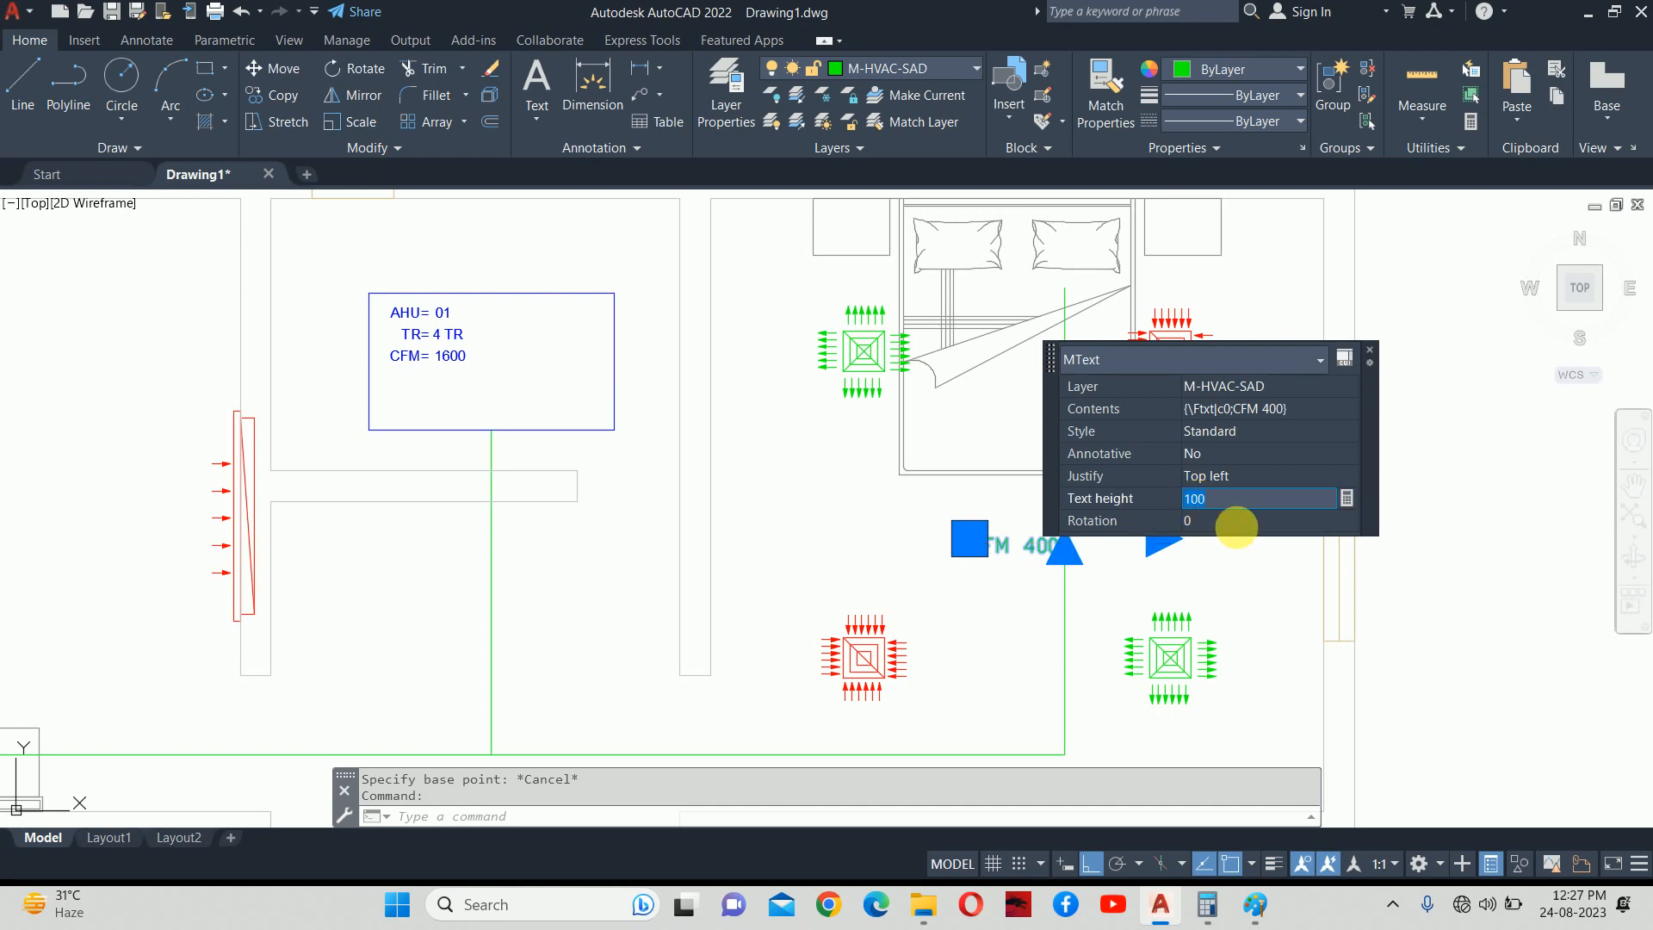
left_click(1231, 525)
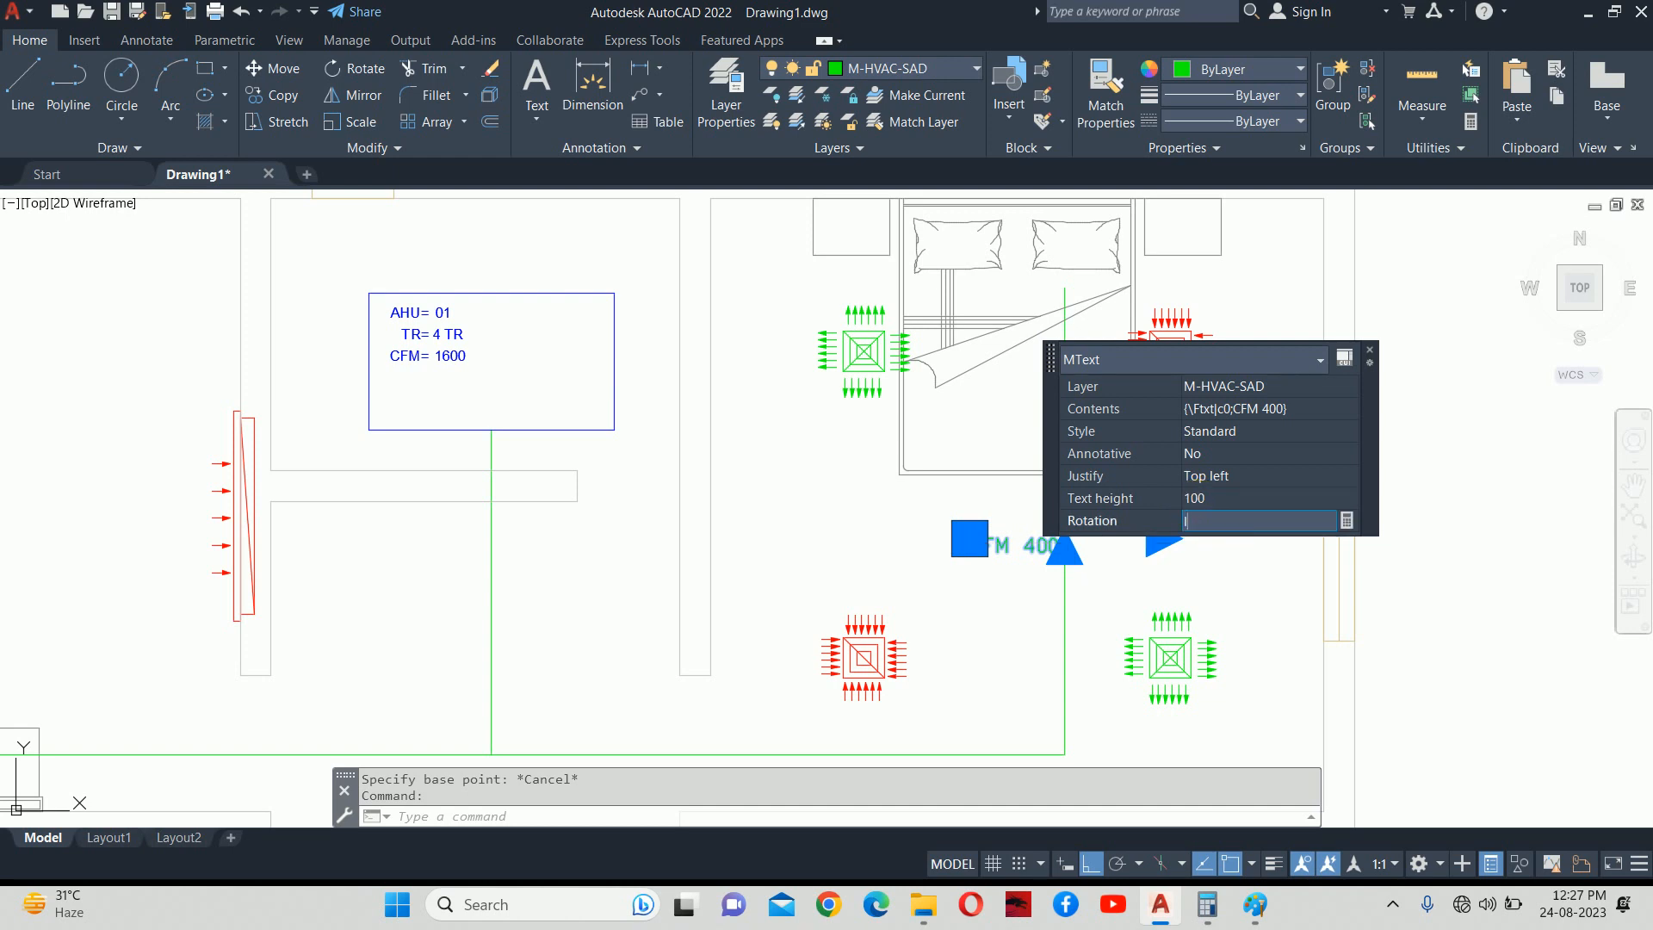
type("90")
key("Return")
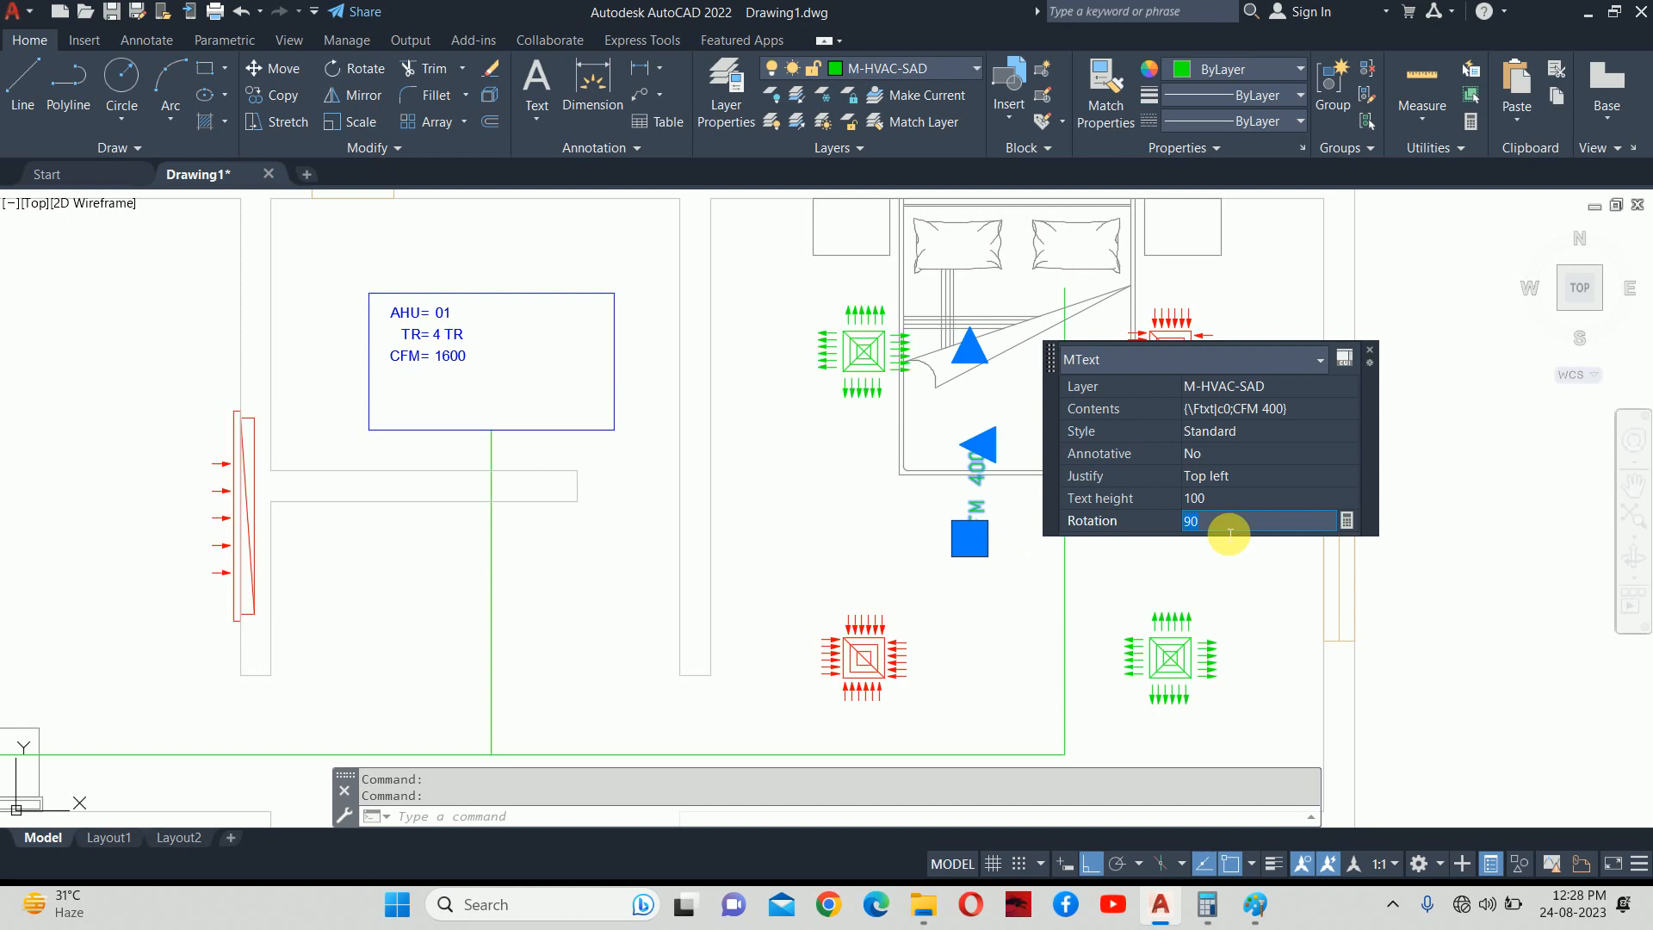
left_click(969, 348)
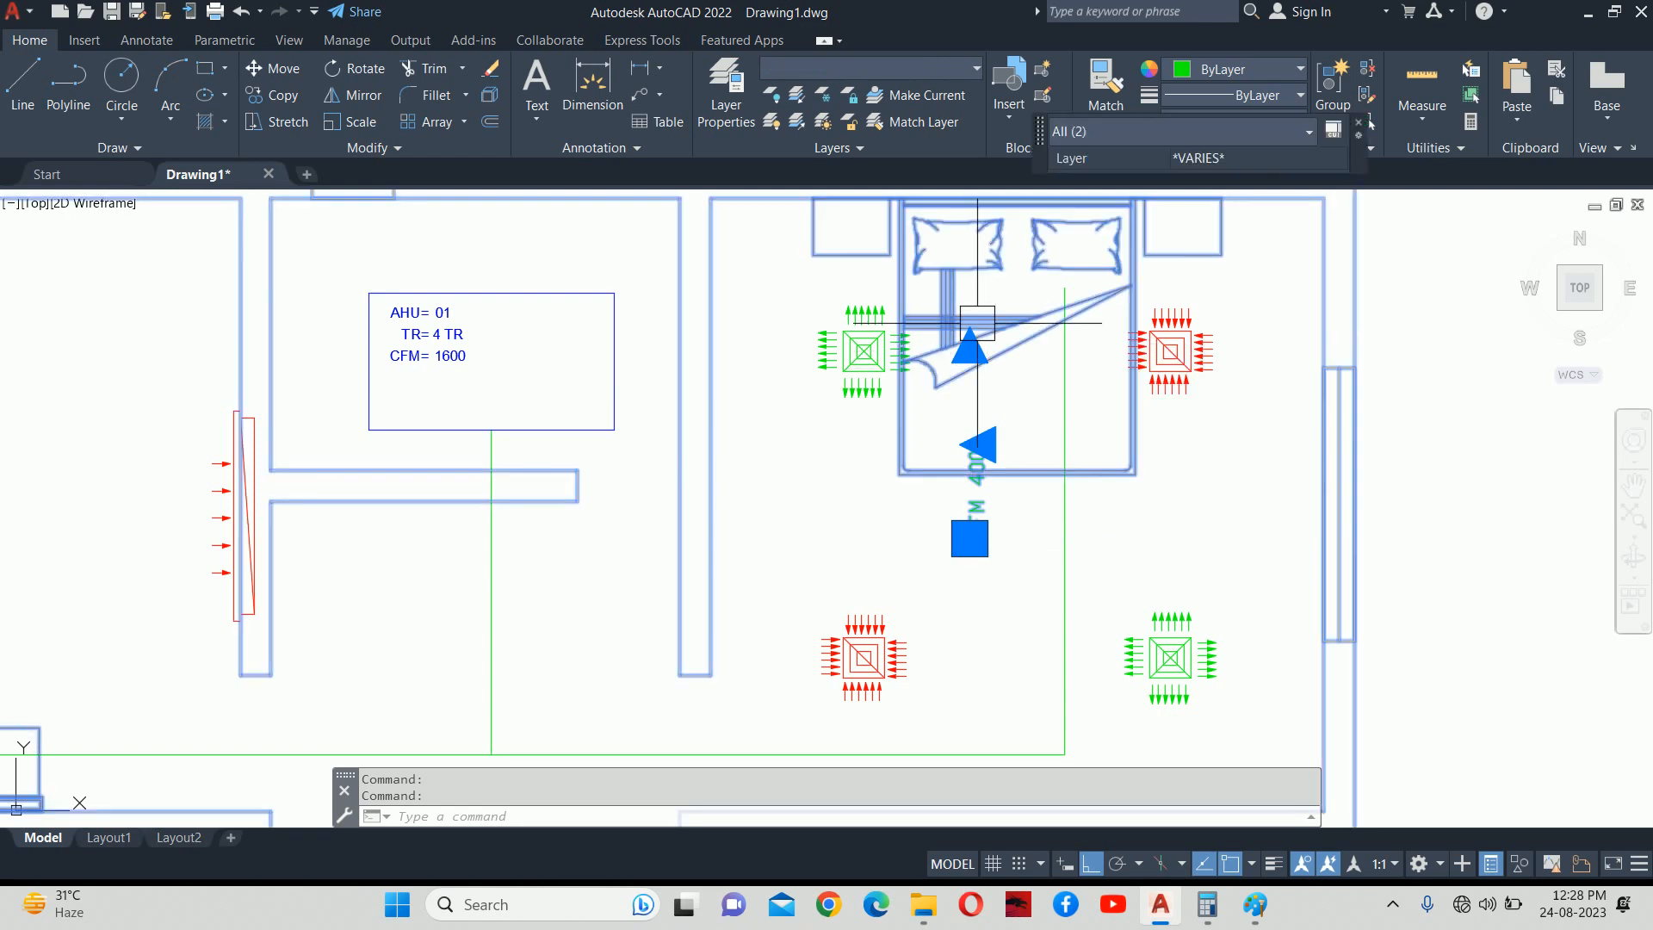
left_click(970, 349)
scroll(969, 387, "up", 5)
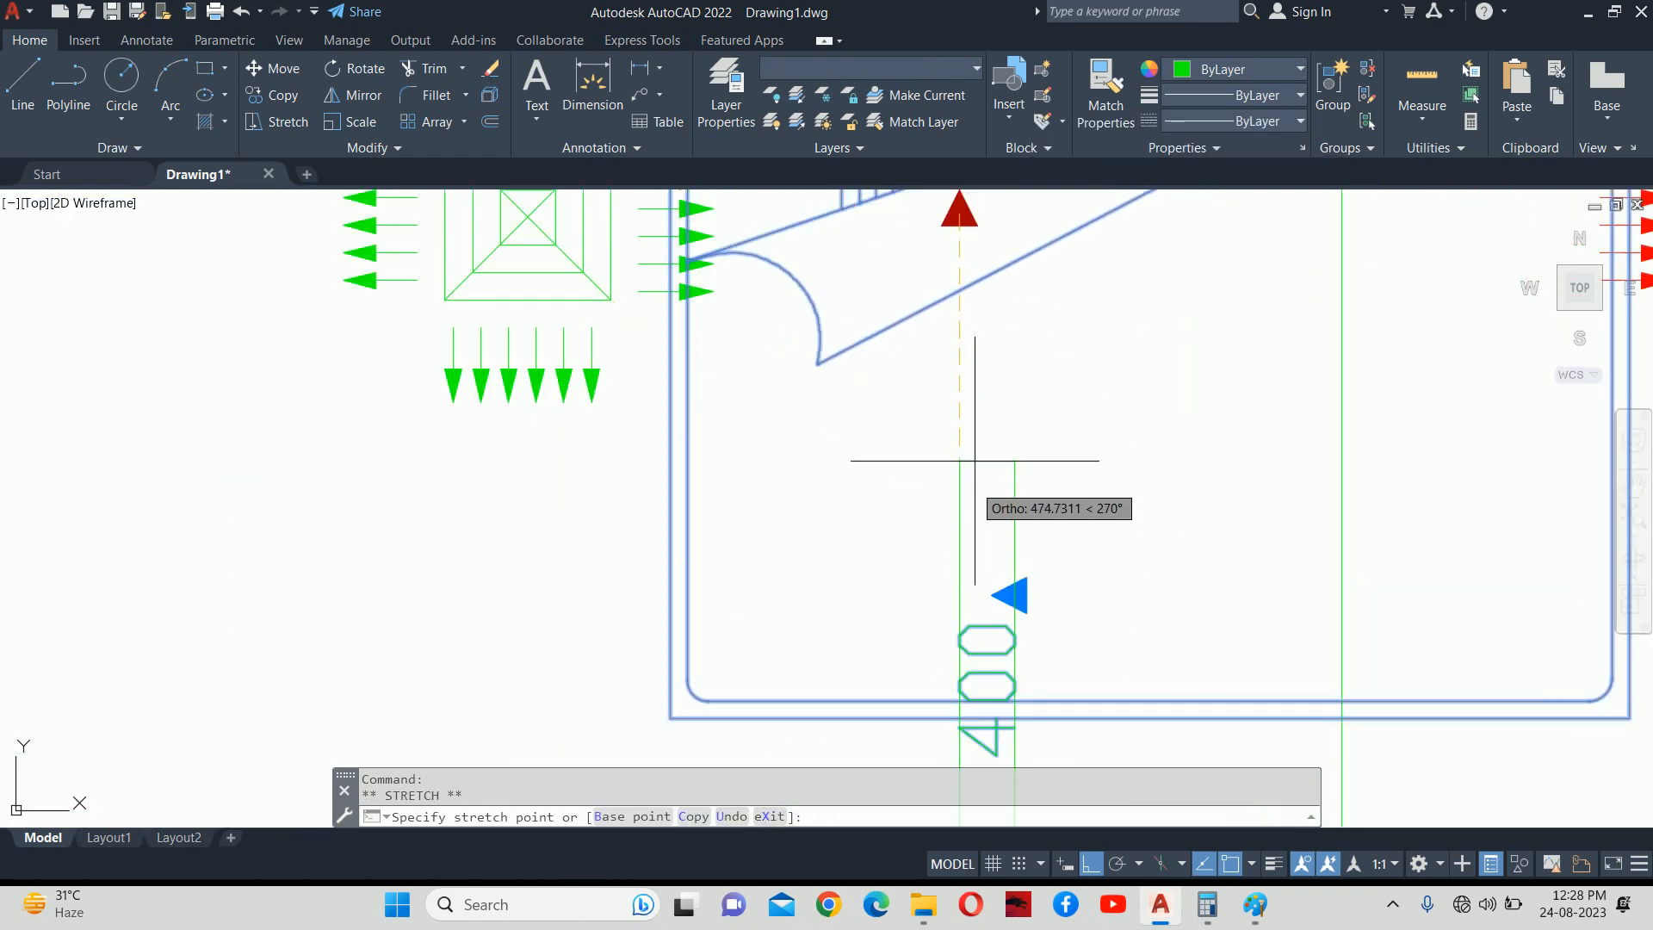
scroll(959, 514, "down", 2)
key("Escape")
key("Escape")
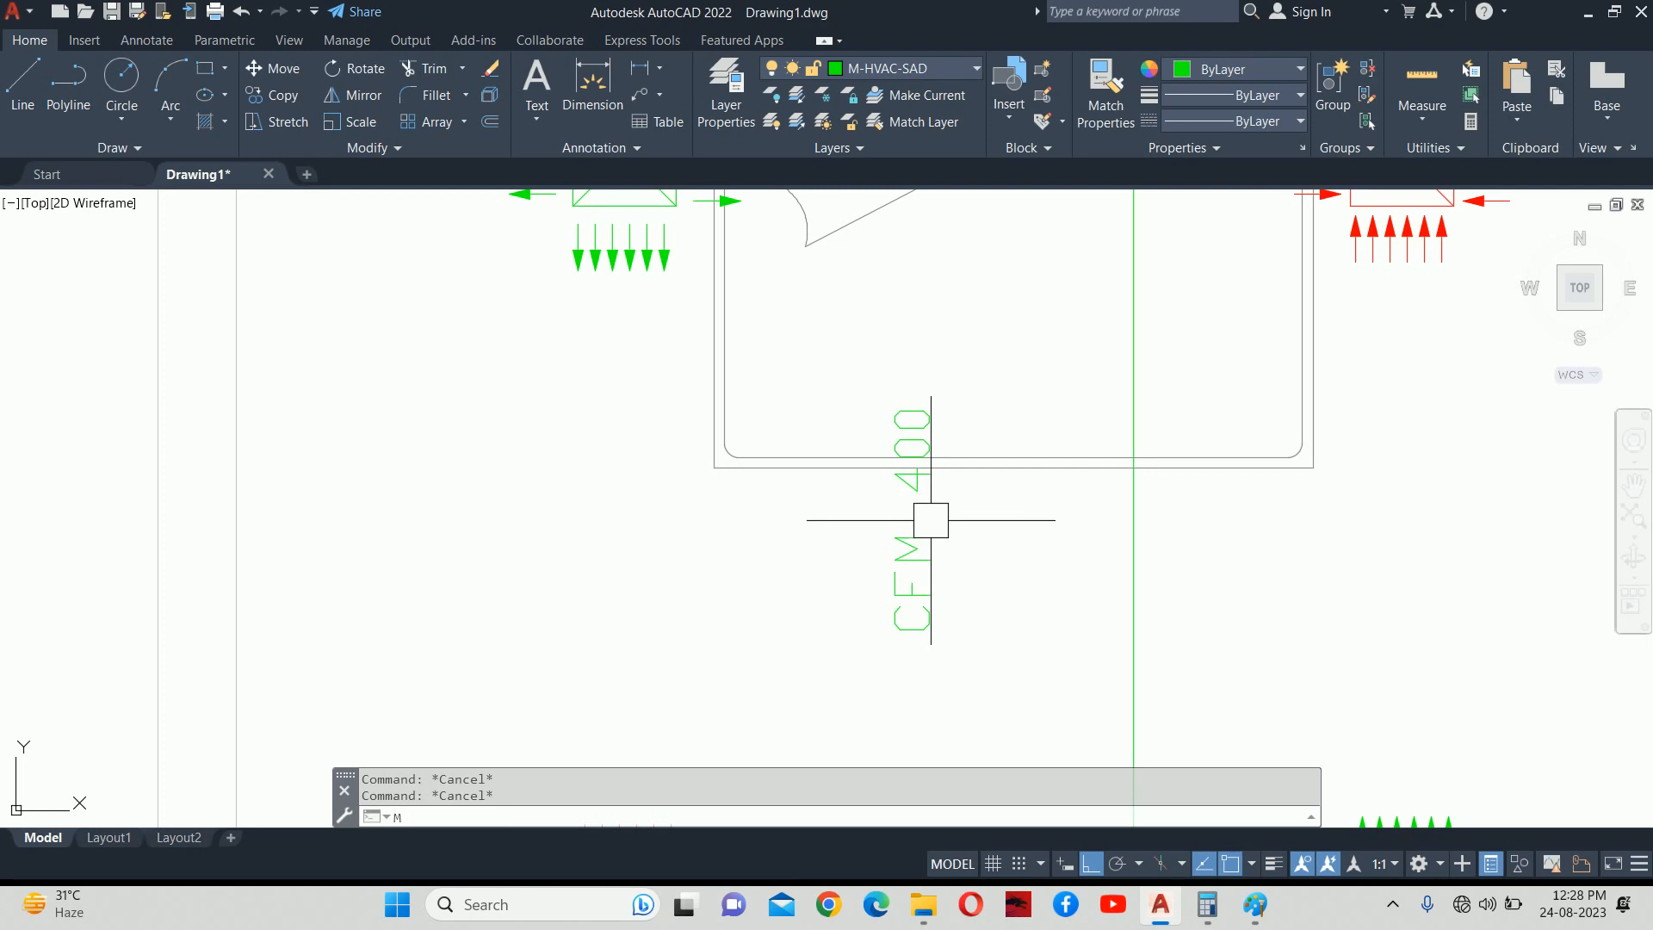
Move the vertical CFM 400 label alongside the vertical branch duct.
type("M")
key("Return")
left_click(934, 511)
key("Return")
left_click(743, 589)
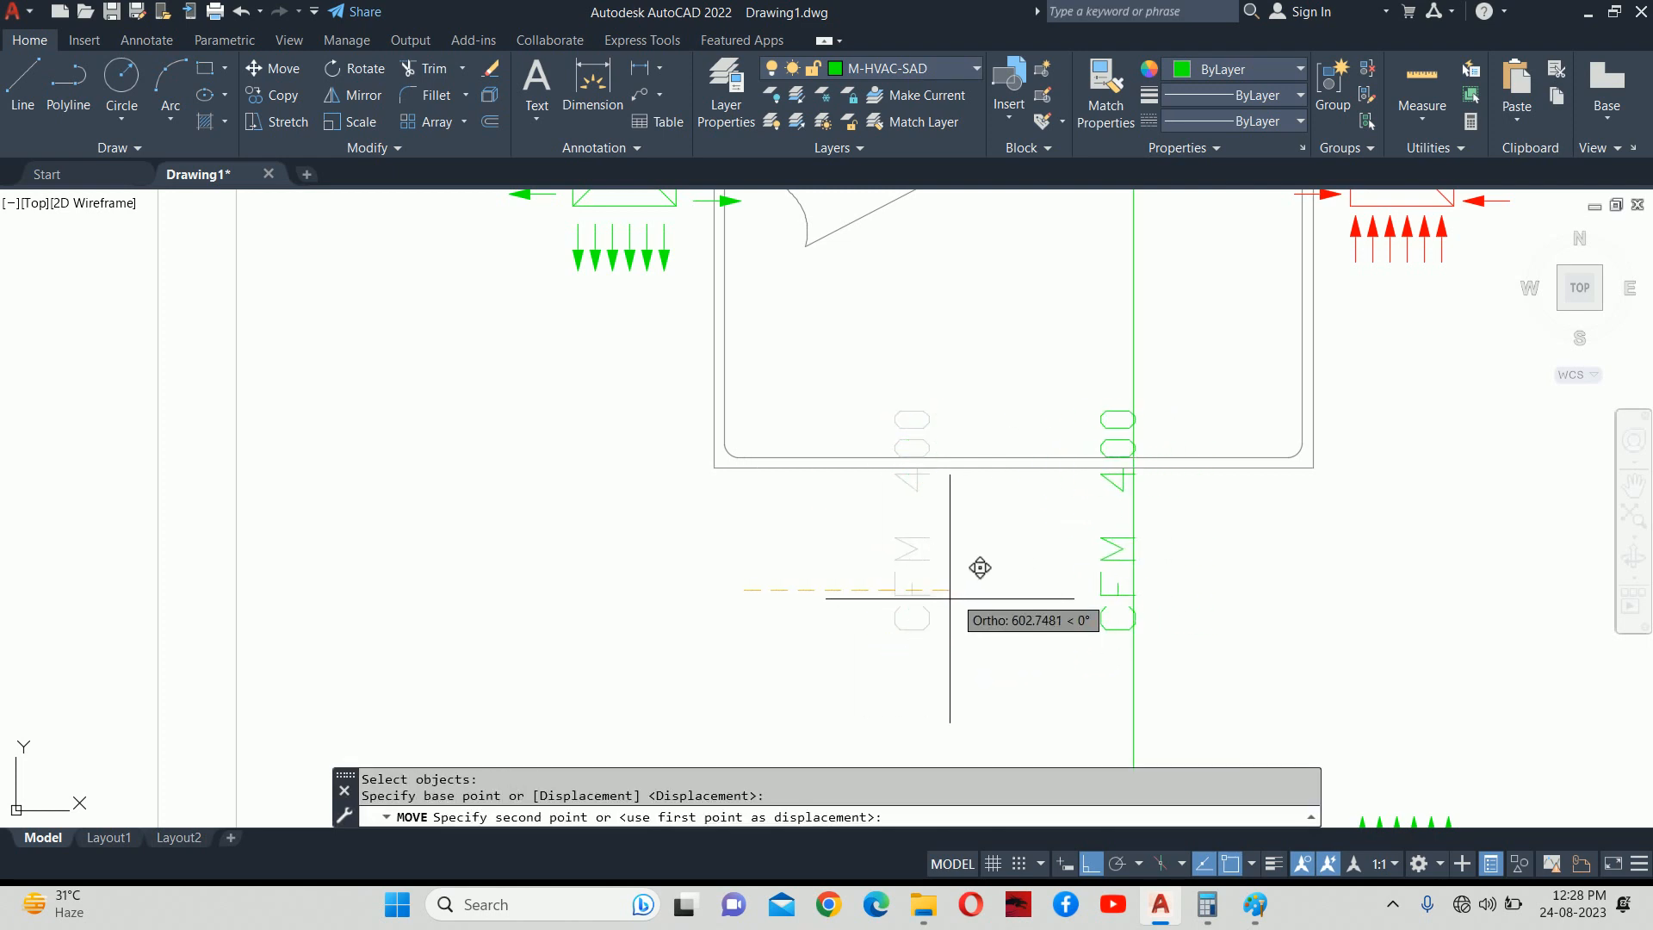
scroll(980, 567, "up", 2)
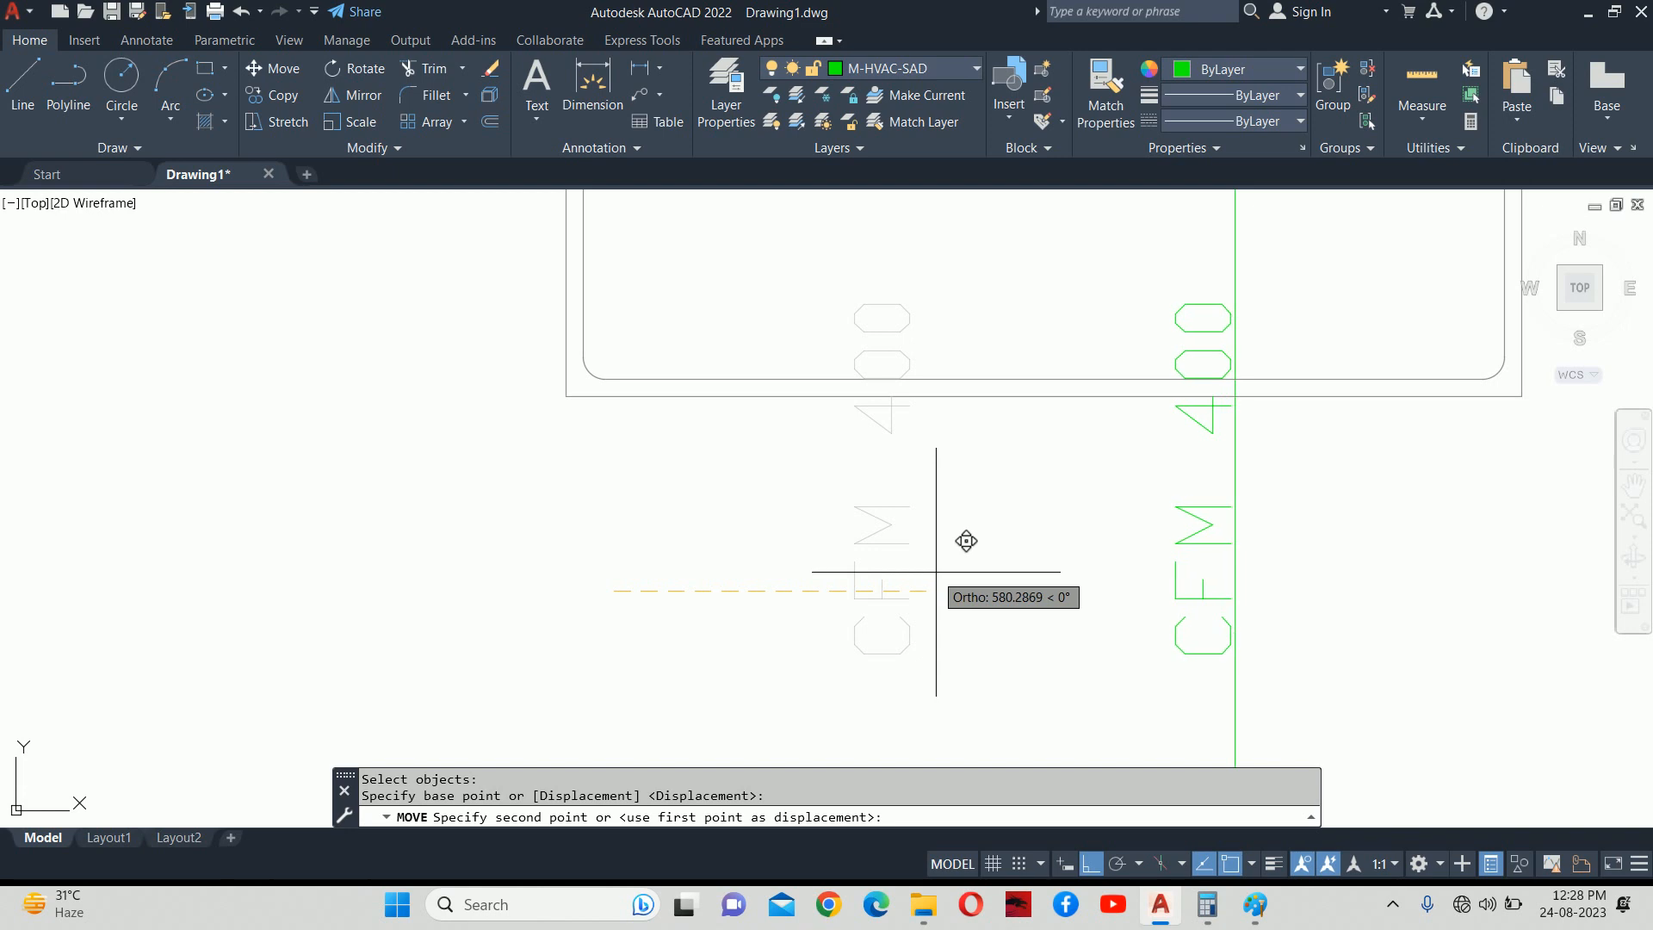
key("Escape")
key("Escape")
scroll(1136, 500, "down", 6)
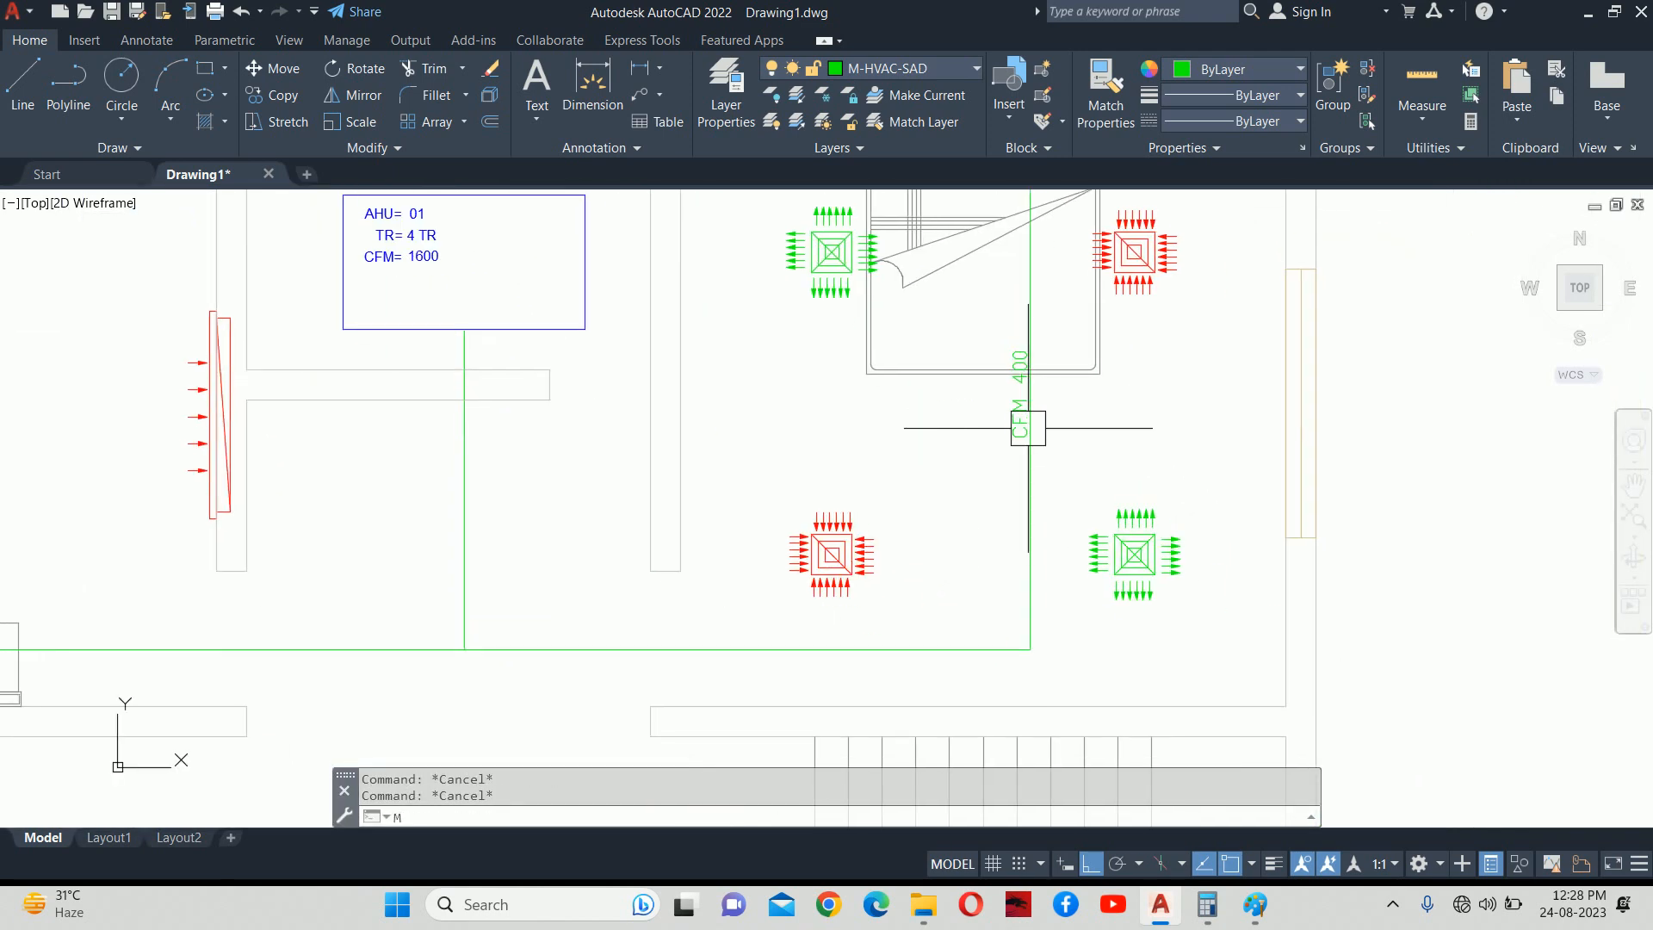
type("m")
key("Return")
left_click(1020, 422)
key("Return")
left_click(941, 422)
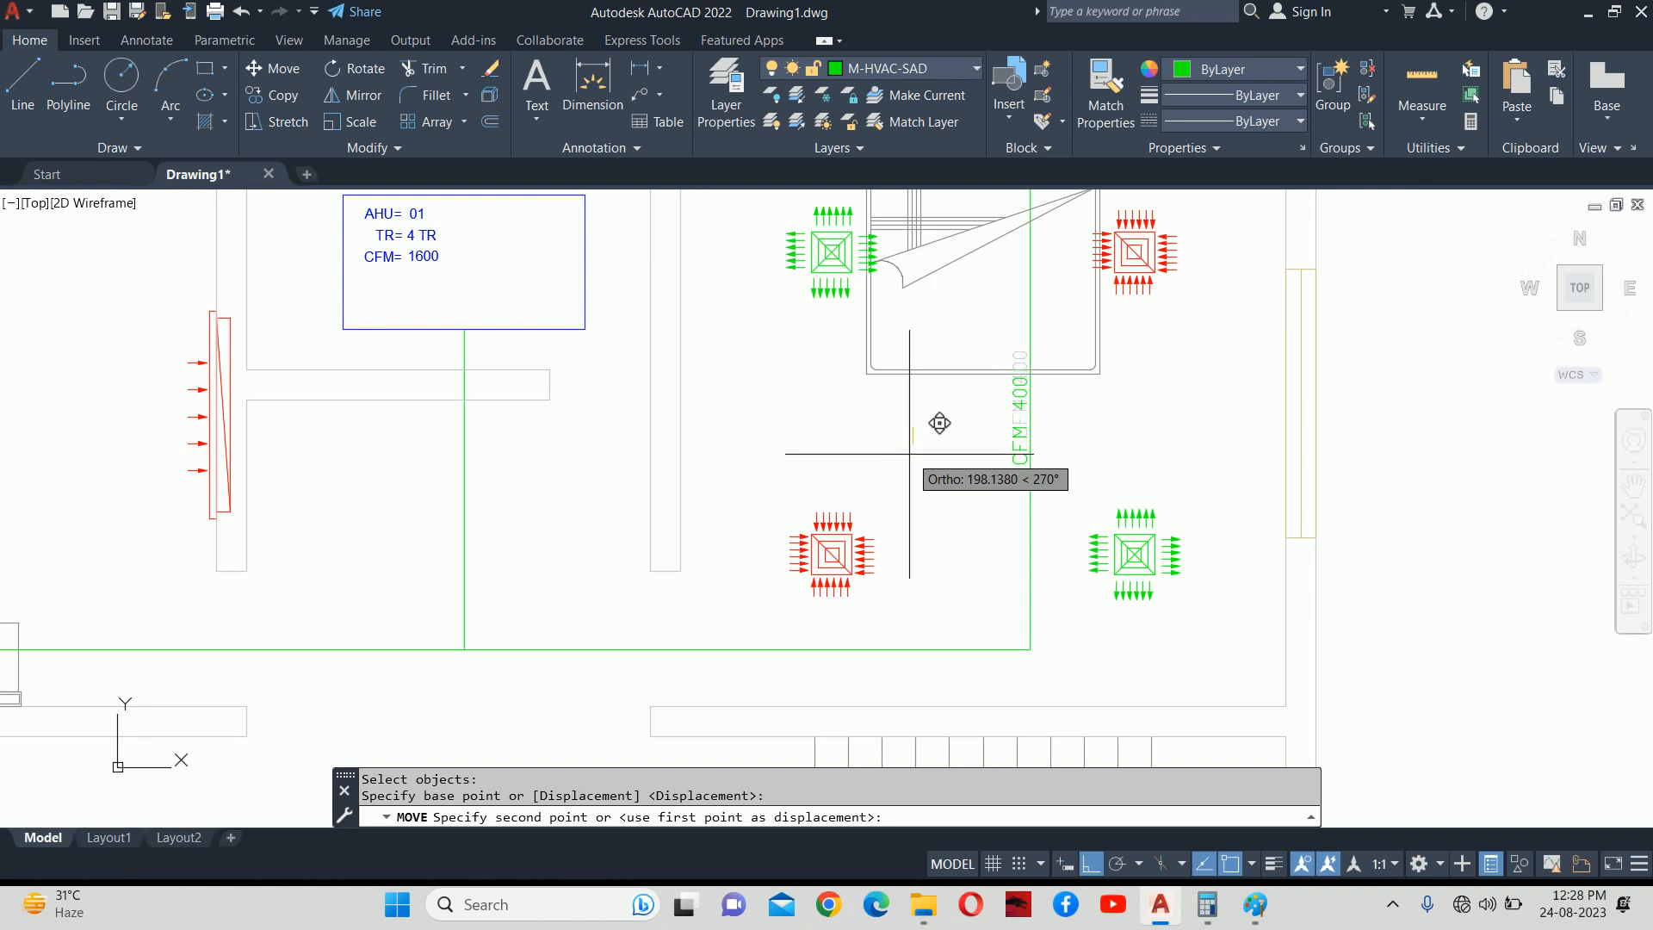
left_click(909, 453)
key("Escape")
key("Escape")
Add a second line, 300X200, under CFM 400 in the vertical branch duct label.
double_click(1022, 448)
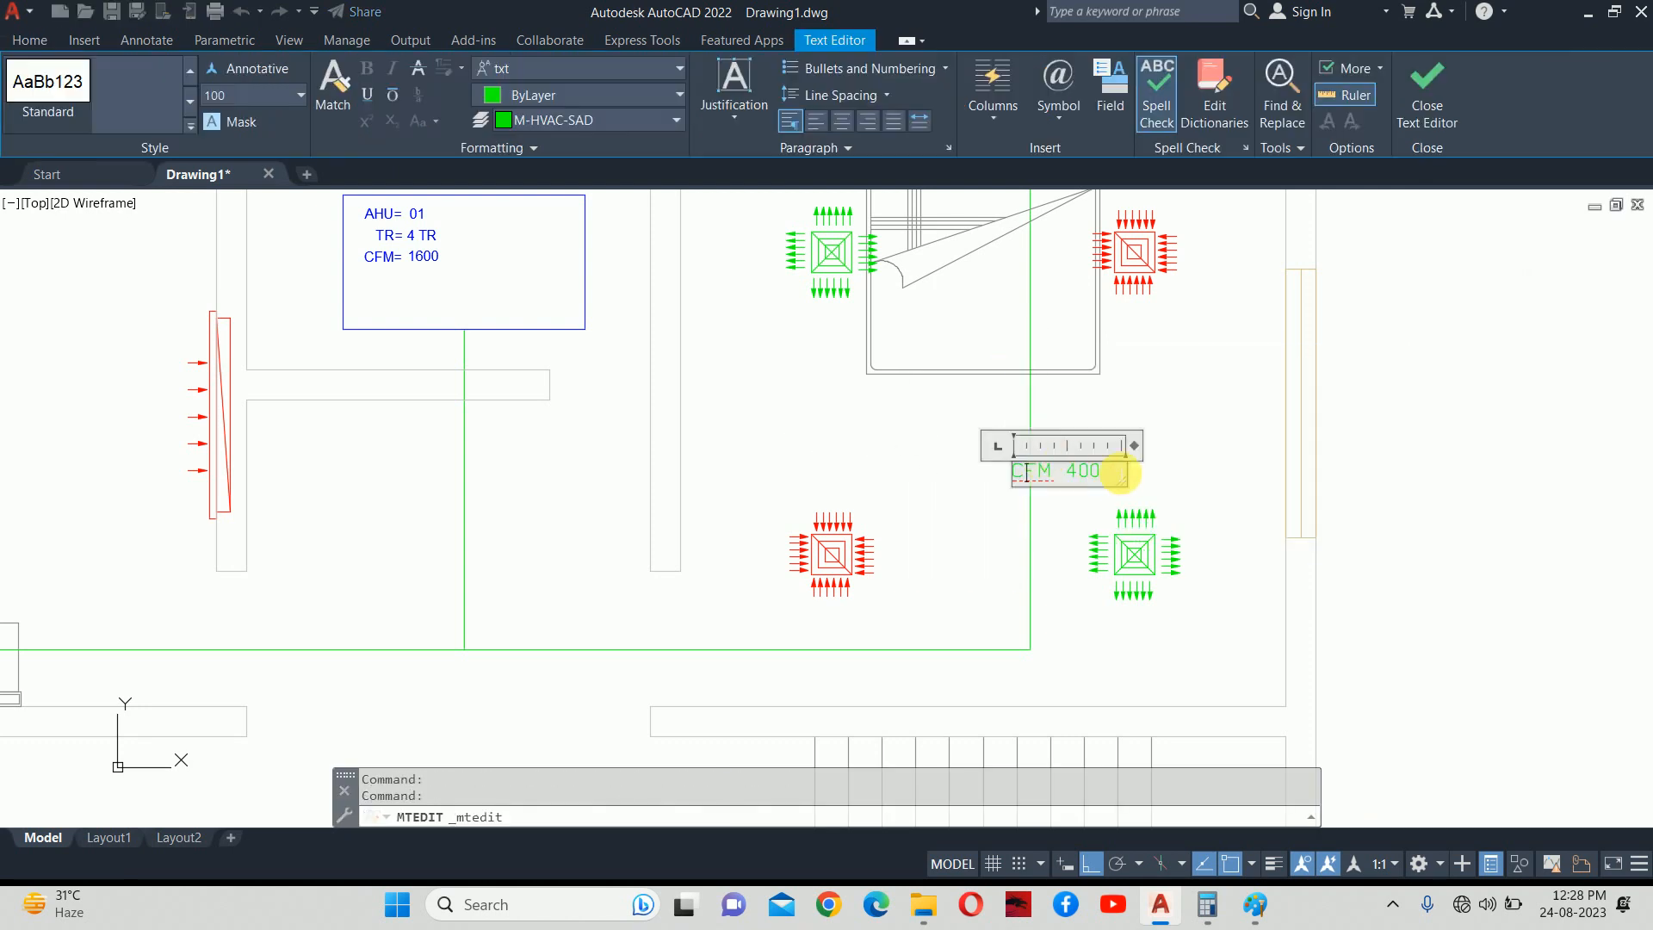
key("Return")
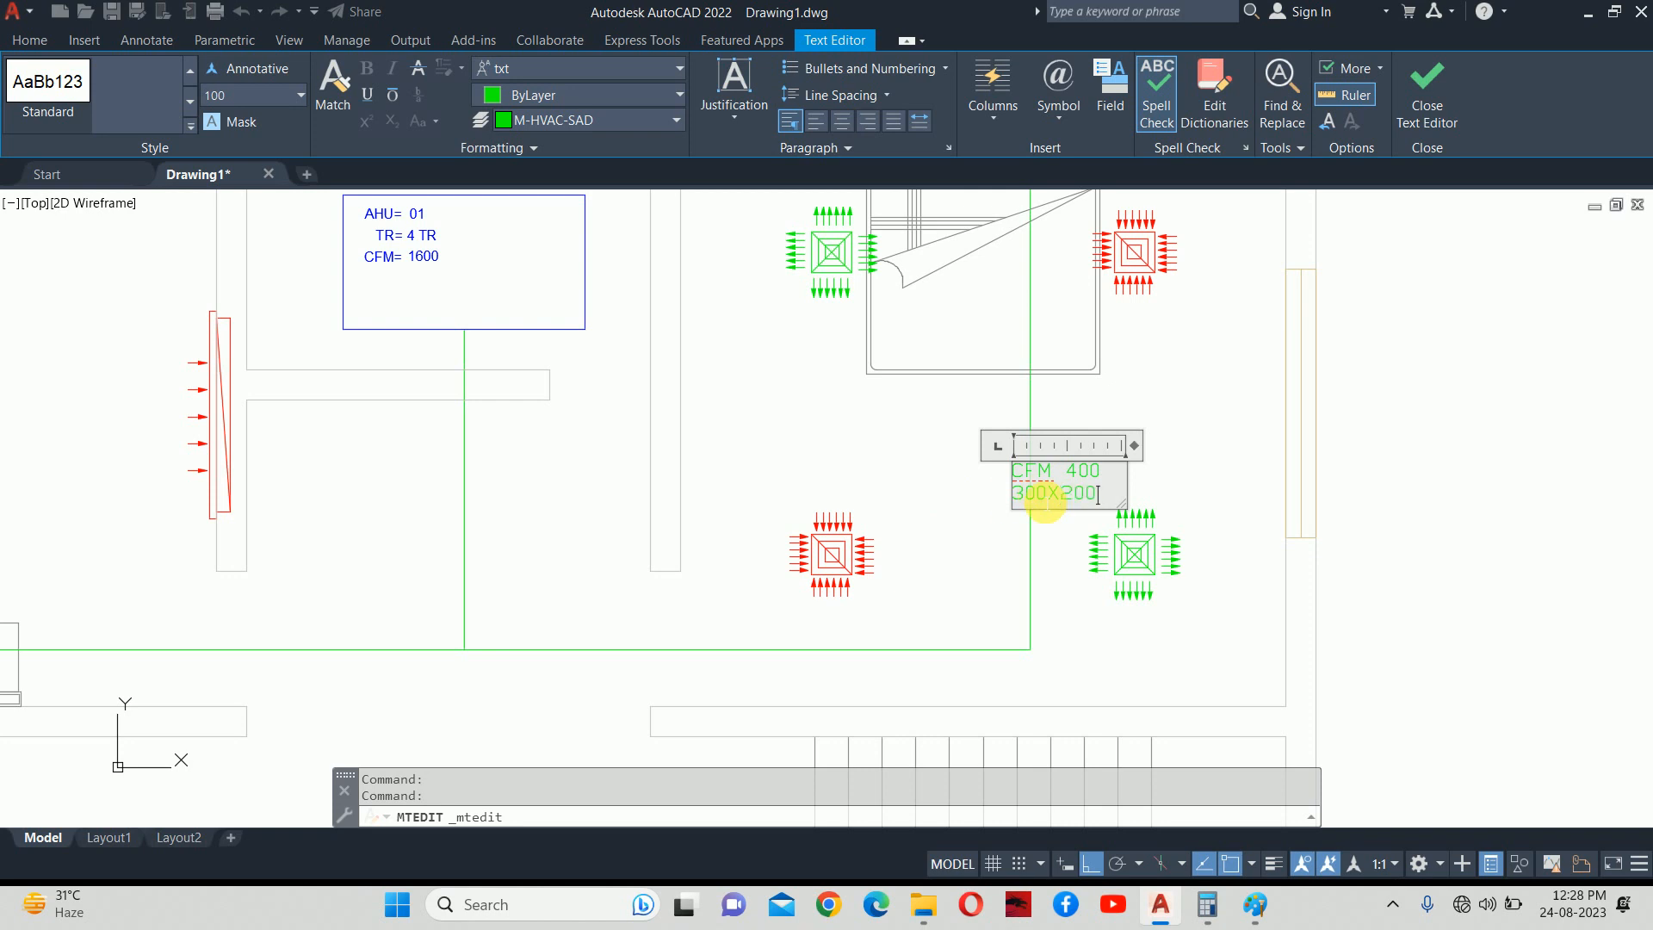
left_click(1037, 507)
key("Escape")
key("Escape")
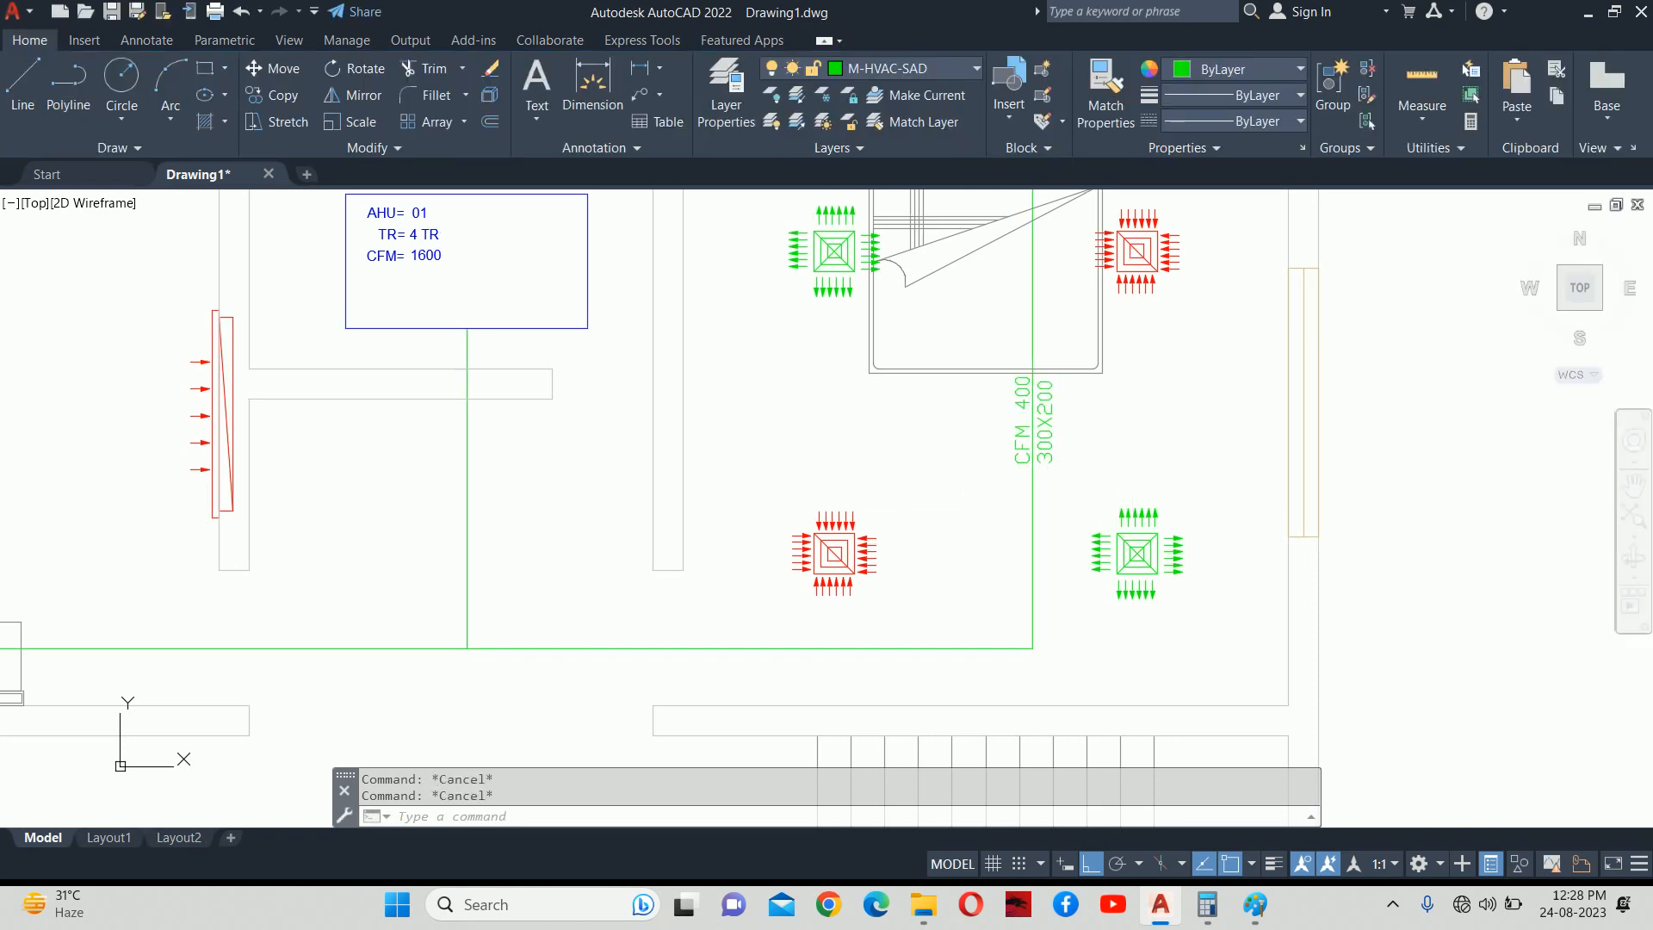
Copy the CFM 400 / 300X200 label onto the main green supply duct.
middle_click_drag(1082, 458, 1114, 393)
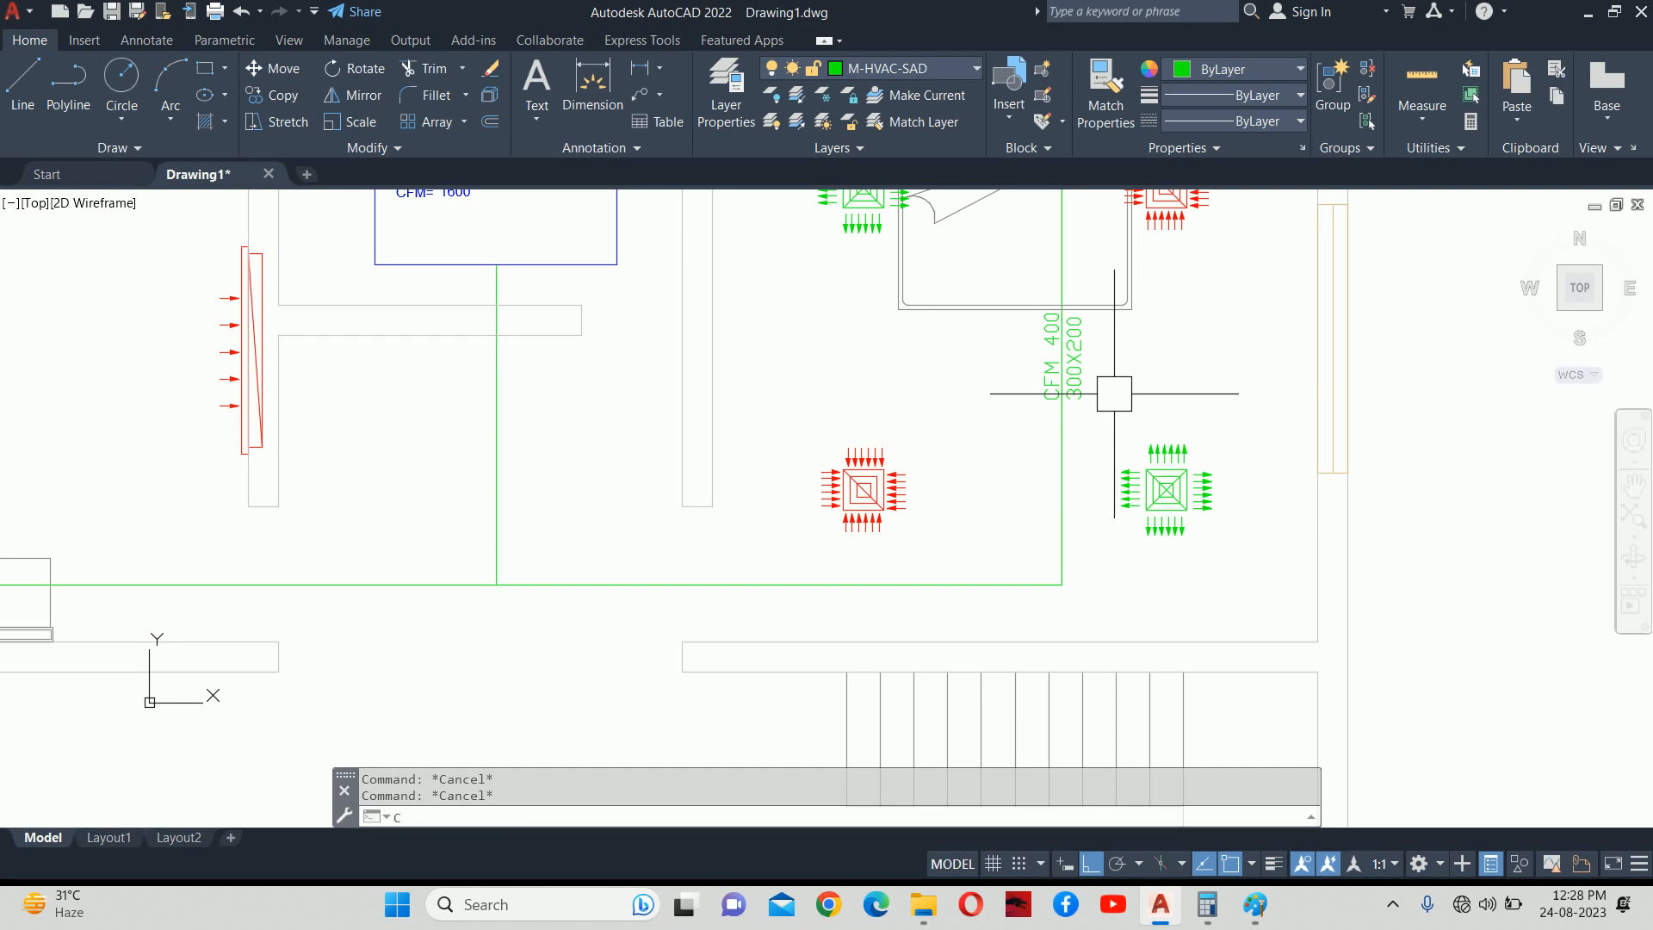
key("Return")
left_click(1075, 384)
key("Return")
left_click(1039, 396)
middle_click_drag(959, 568, 975, 520)
key("Escape")
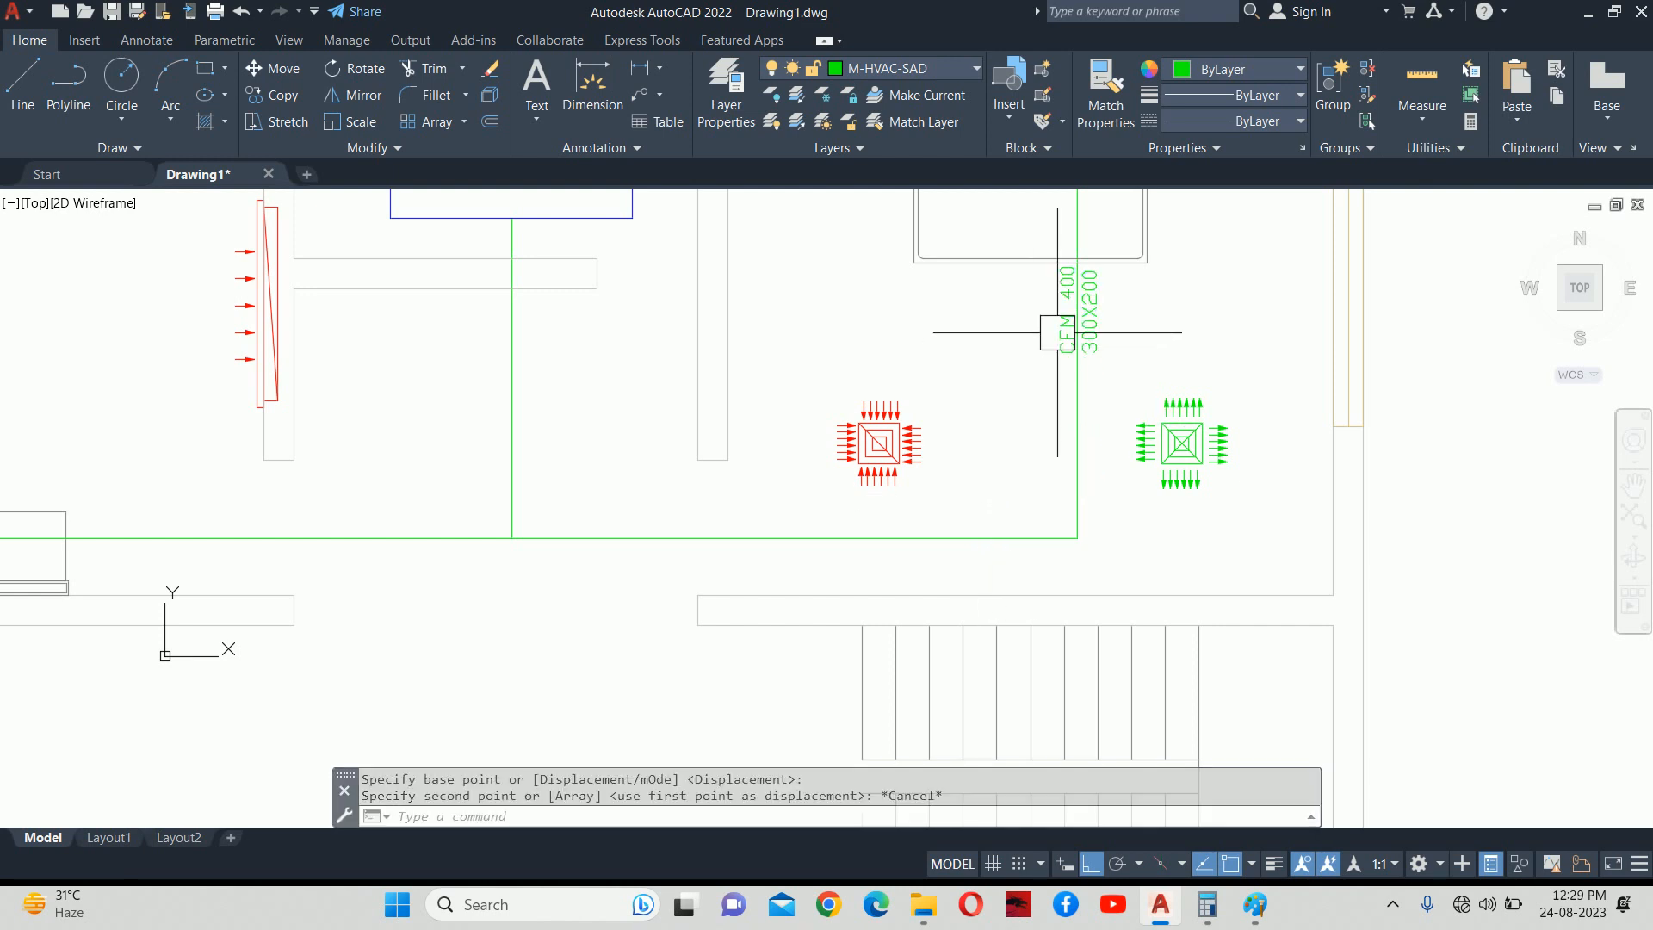
type("C")
key("Return")
left_click(1065, 327)
key("Return")
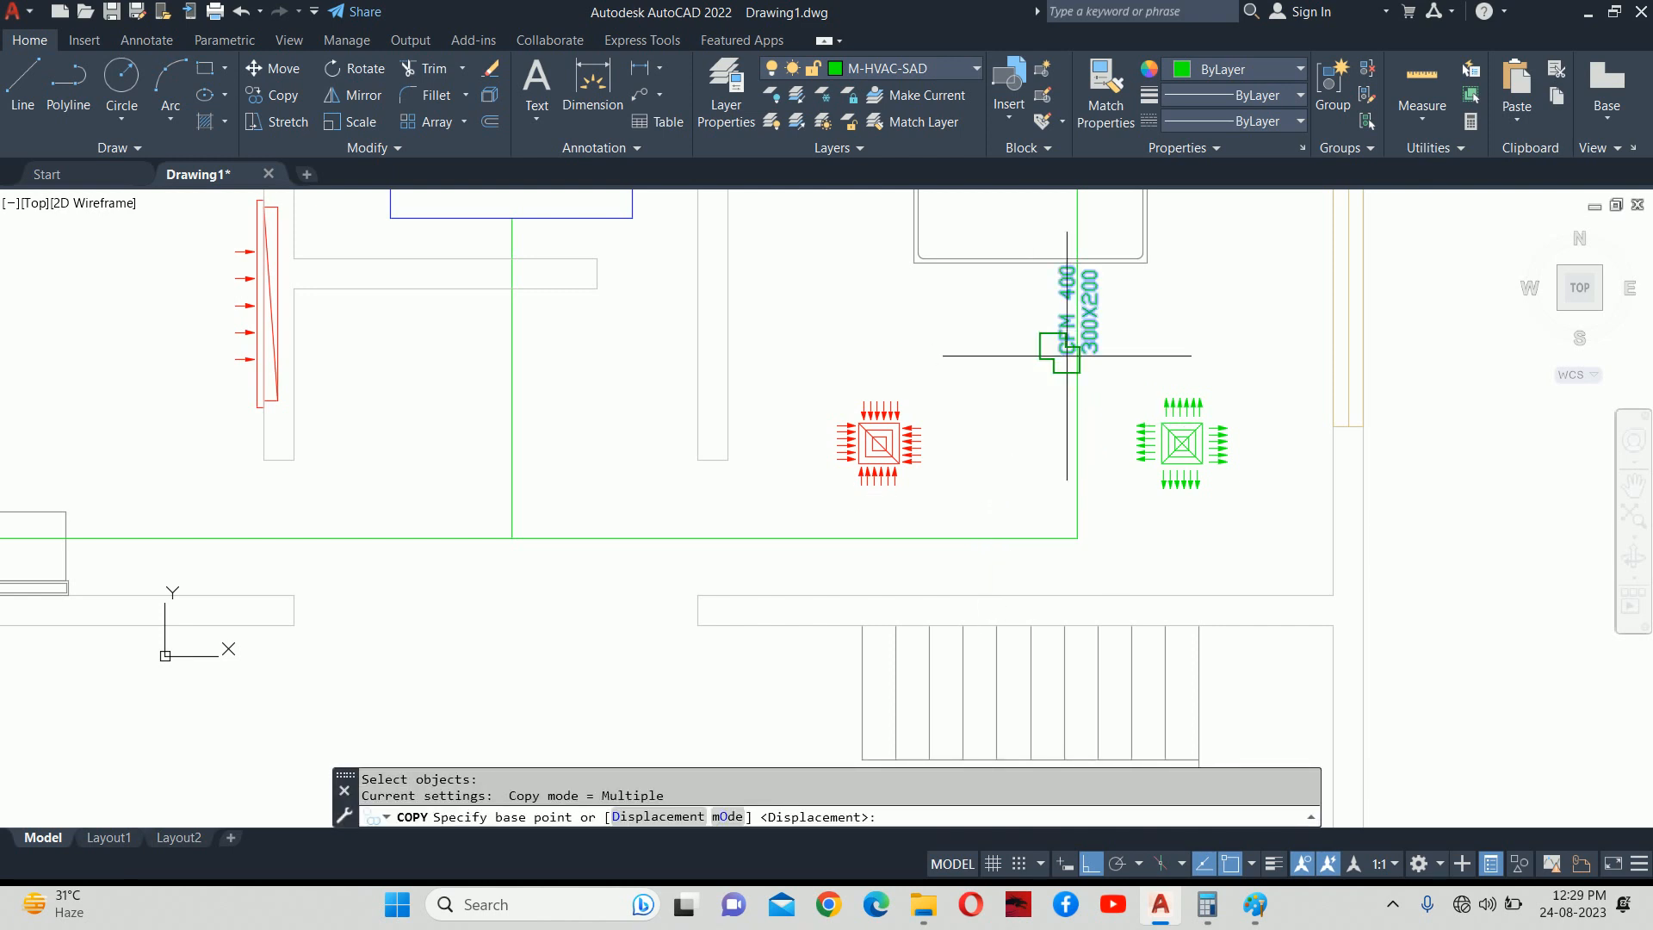
left_click(1078, 379)
middle_click_drag(962, 590, 994, 540)
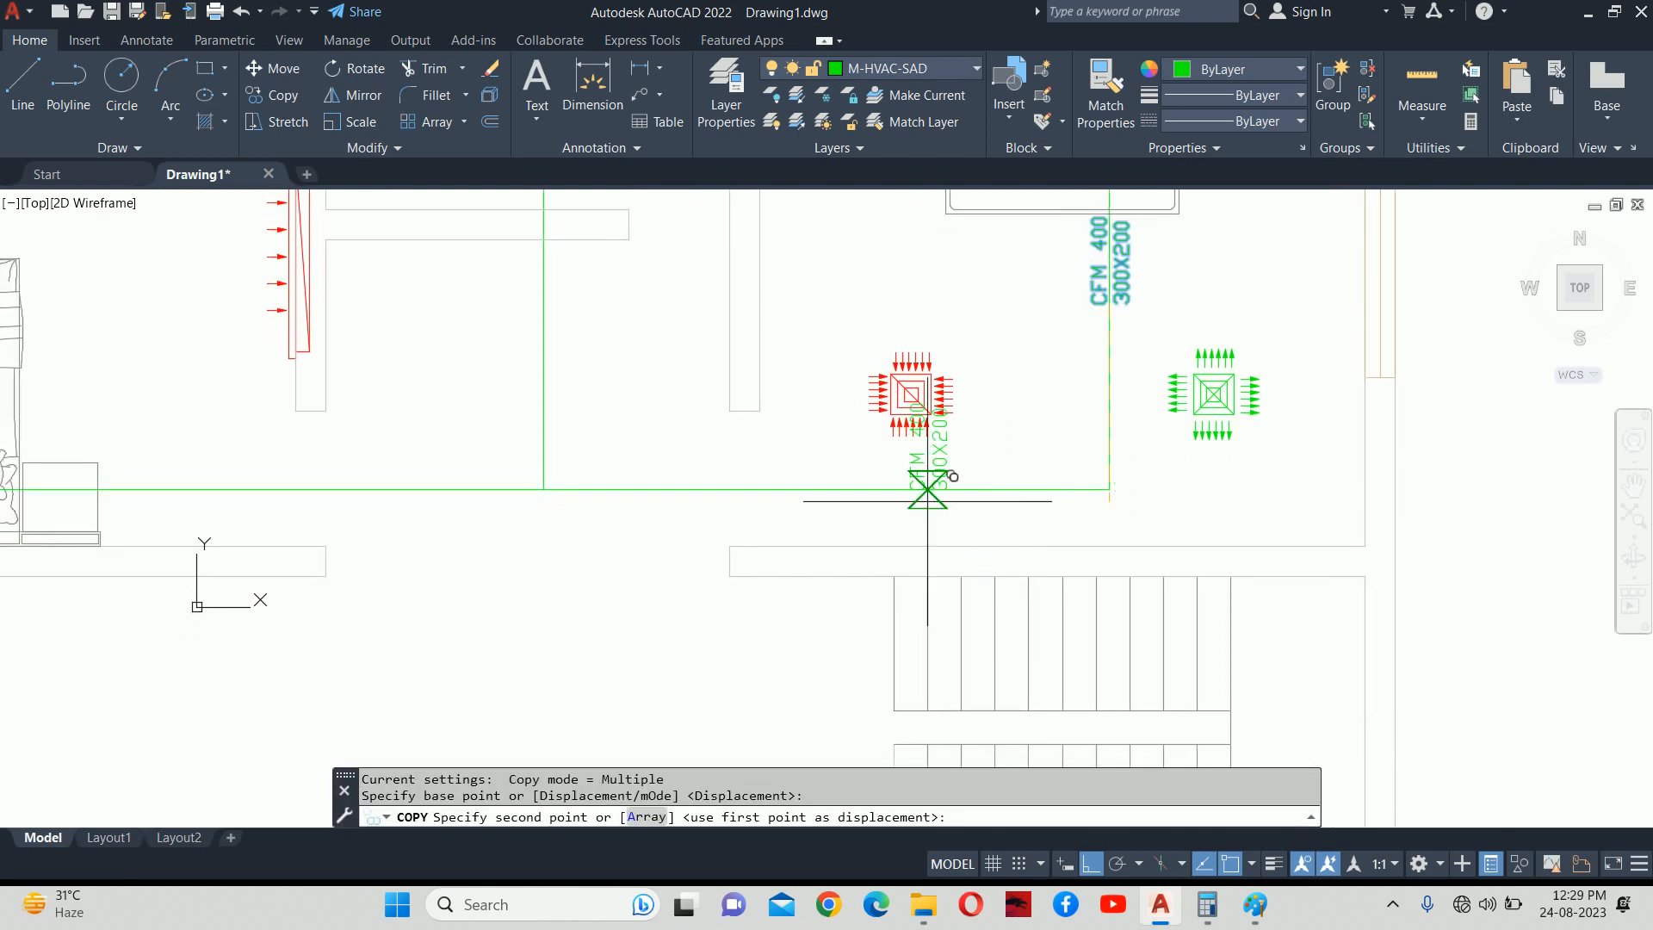
left_click(881, 486)
key("Escape")
Set the copied label's rotation to 0 so it lies horizontal.
scroll(885, 461, "up", 4)
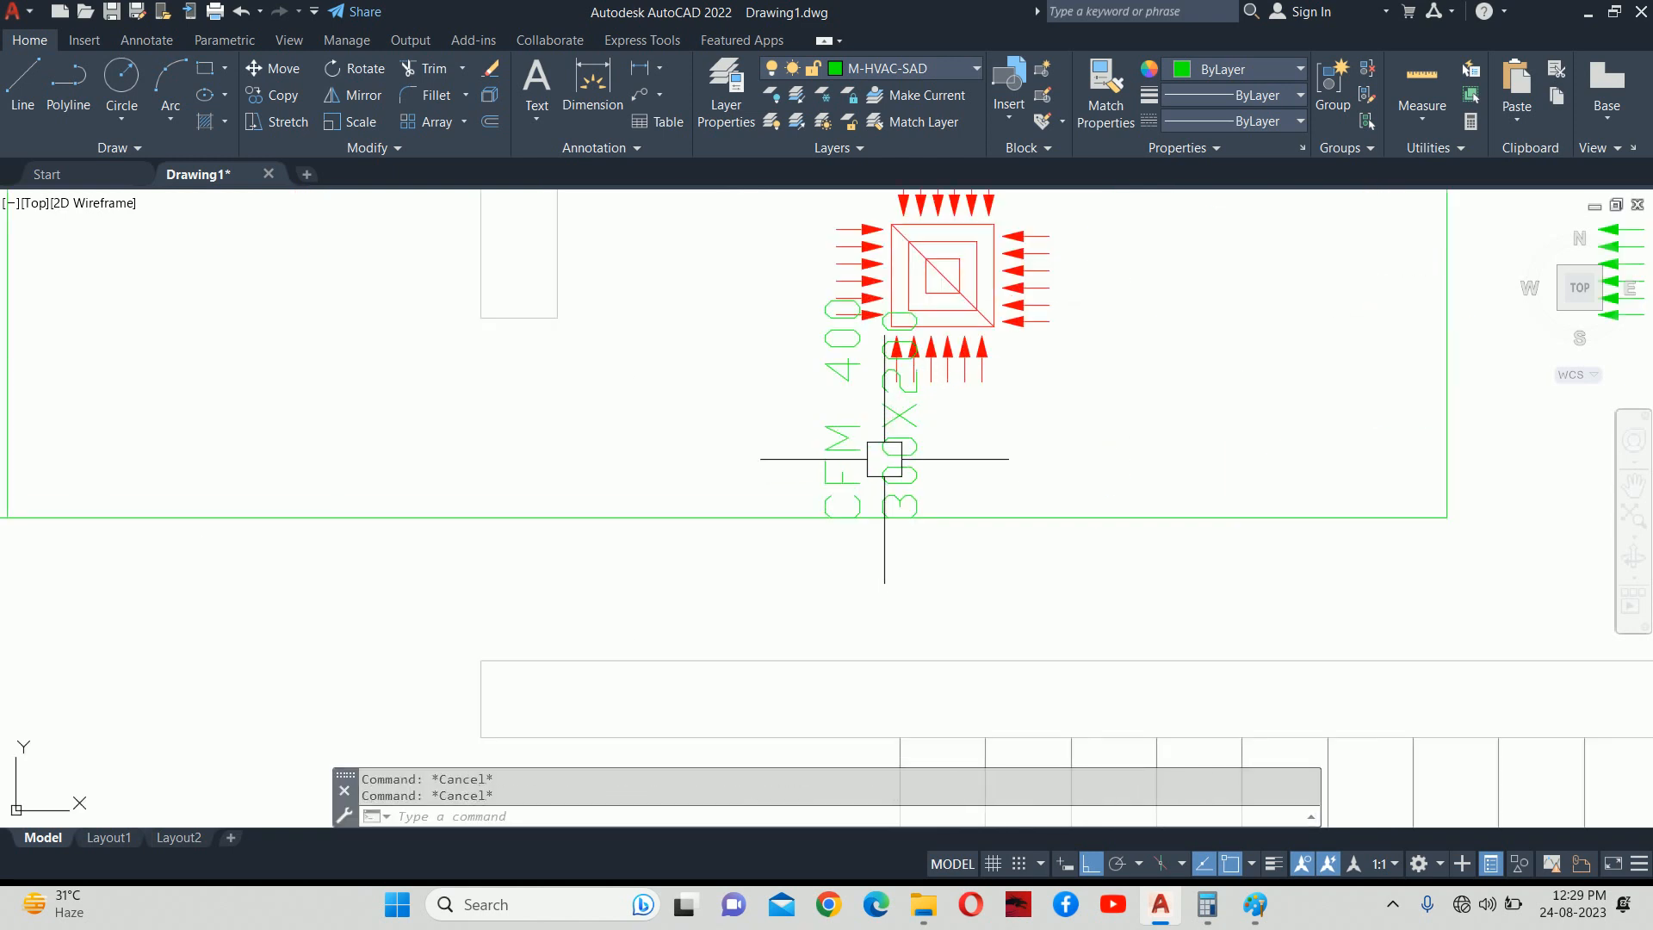
left_click(899, 447)
left_click(1108, 430)
type("0")
key("Return")
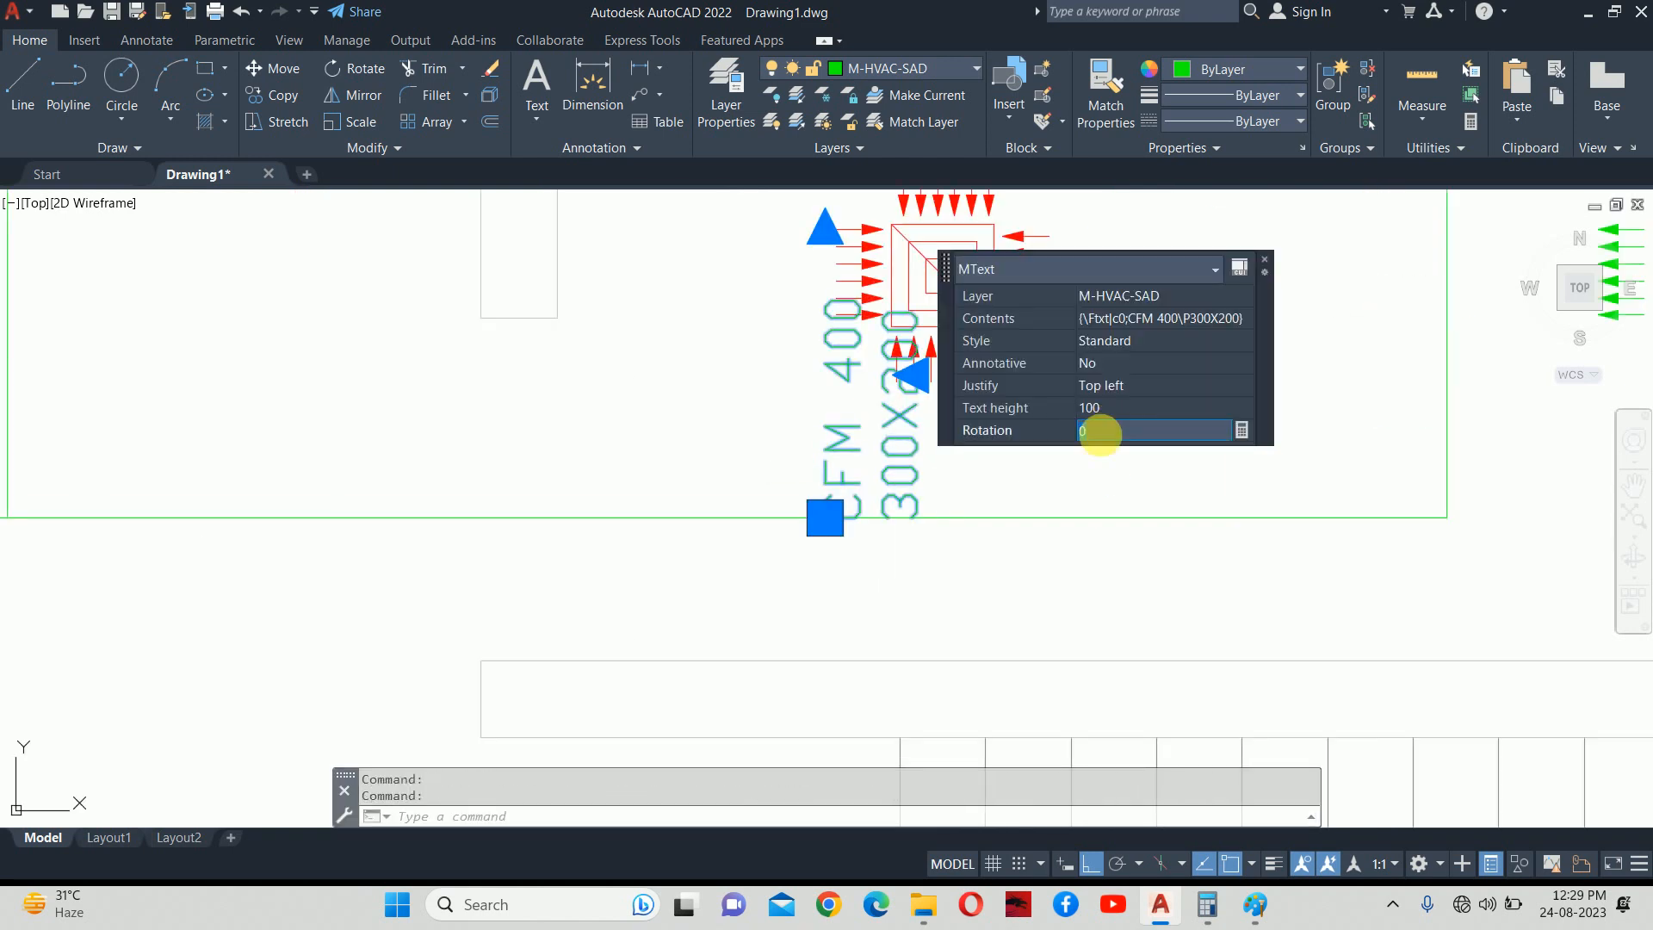
type("M")
key("Return")
left_click(705, 461)
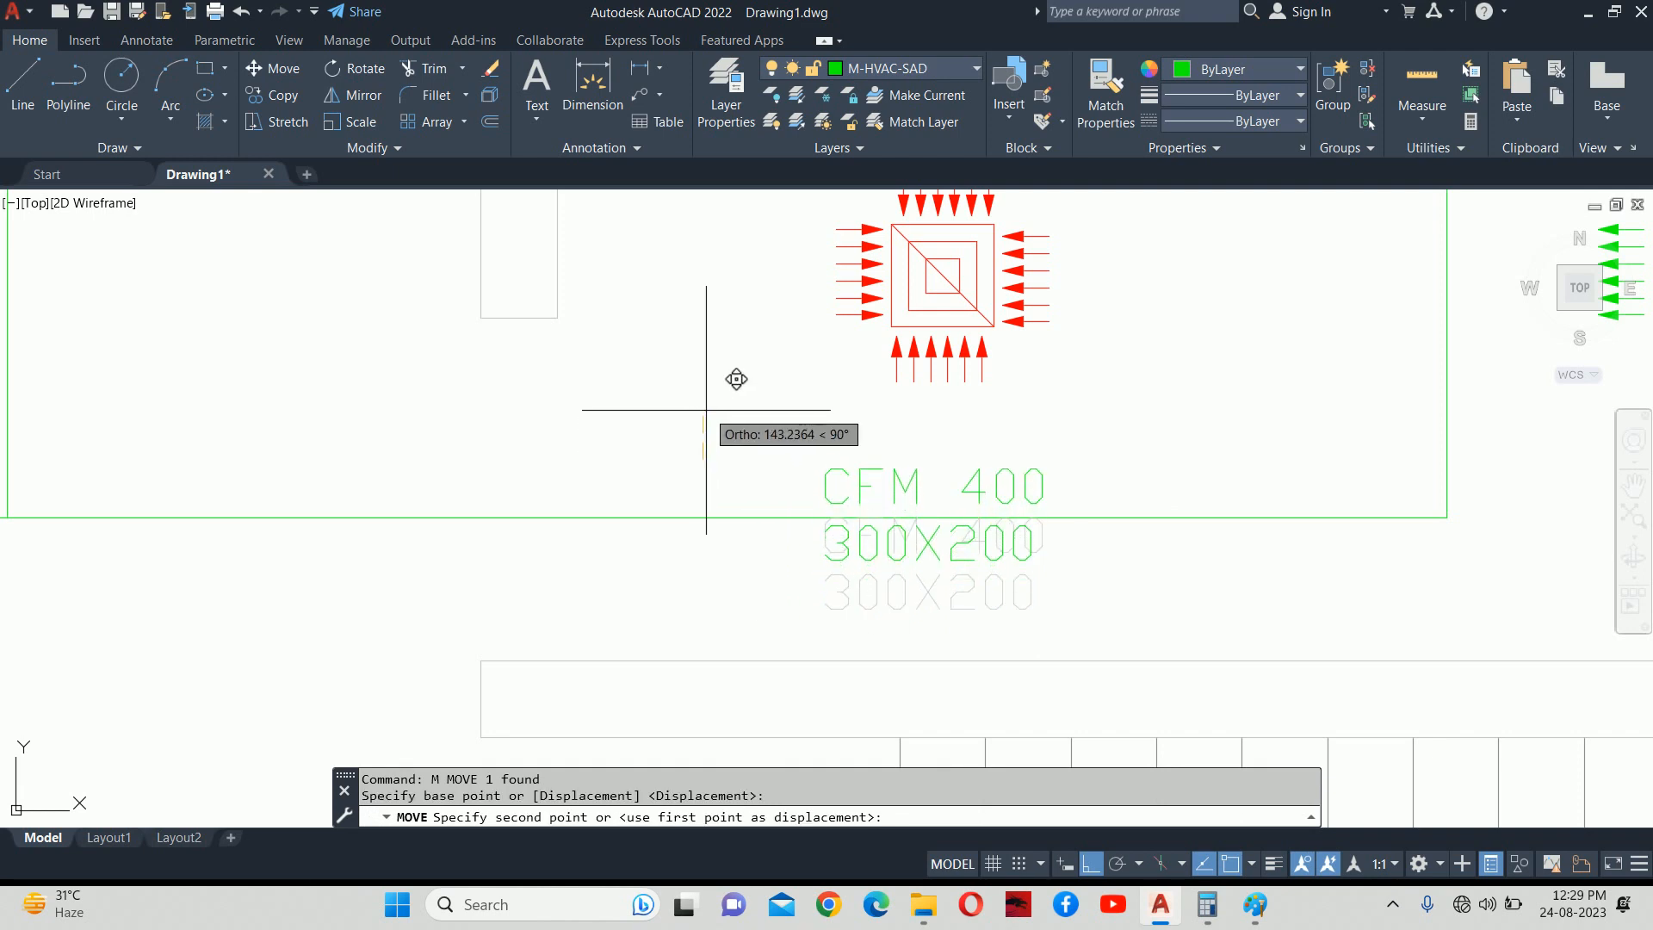
key("Escape")
Edit the copied label's text to read CFM 800 over 400X300.
left_click(1002, 480)
double_click(1002, 480)
left_click_drag(990, 492, 829, 562)
type("800 ")
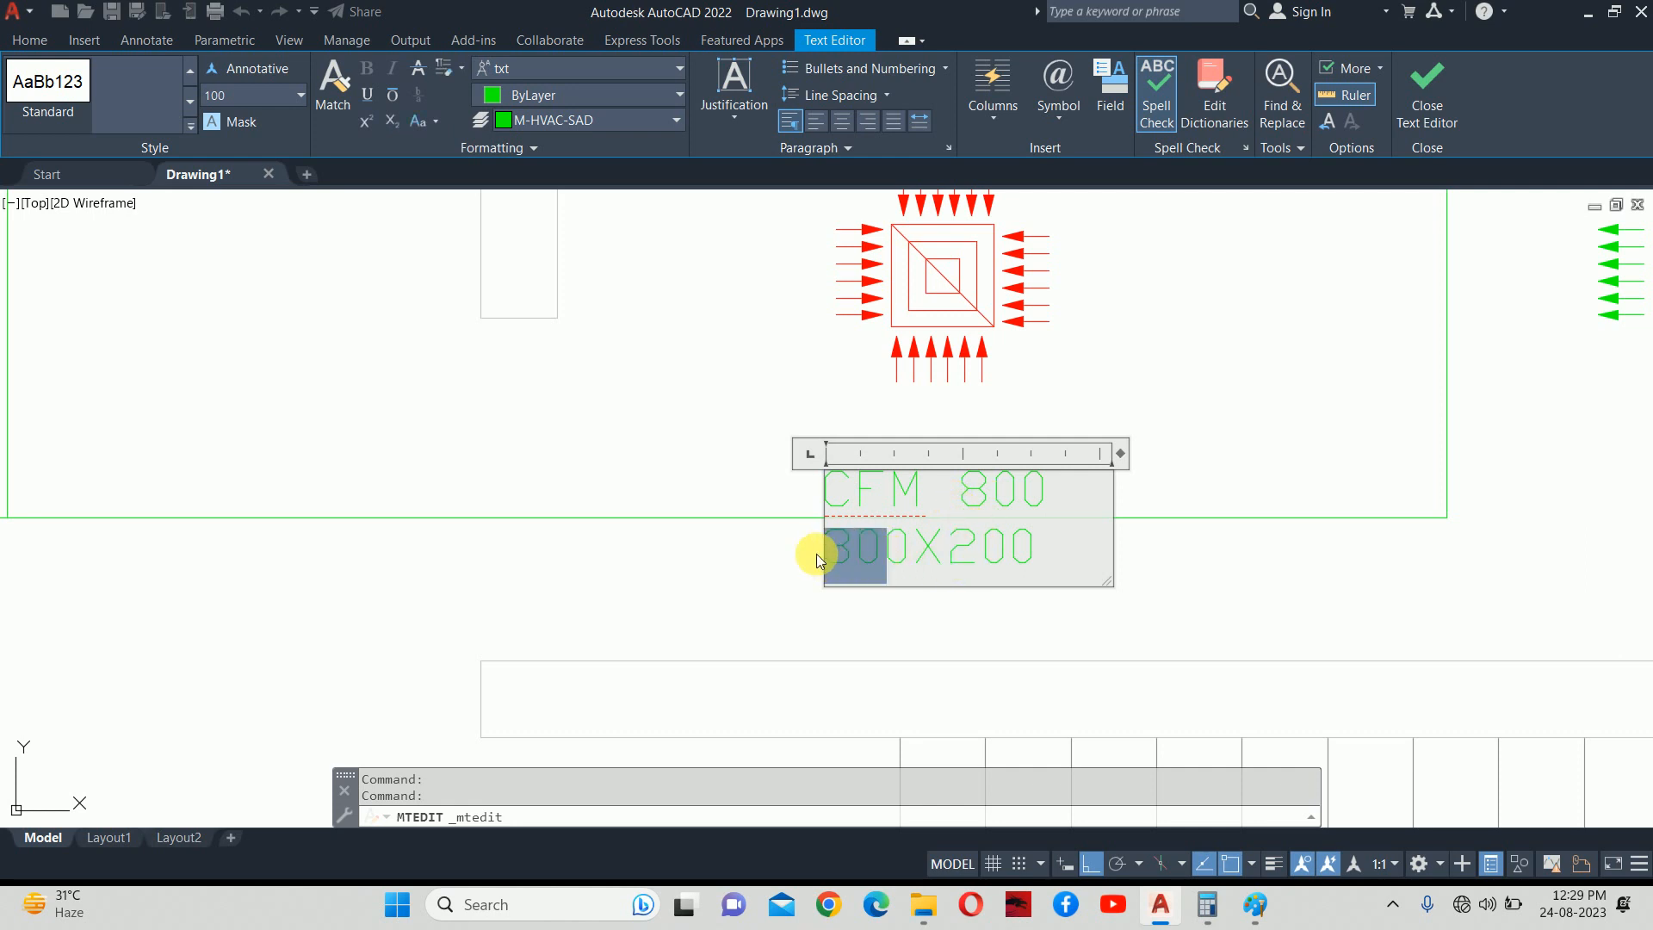
type("40")
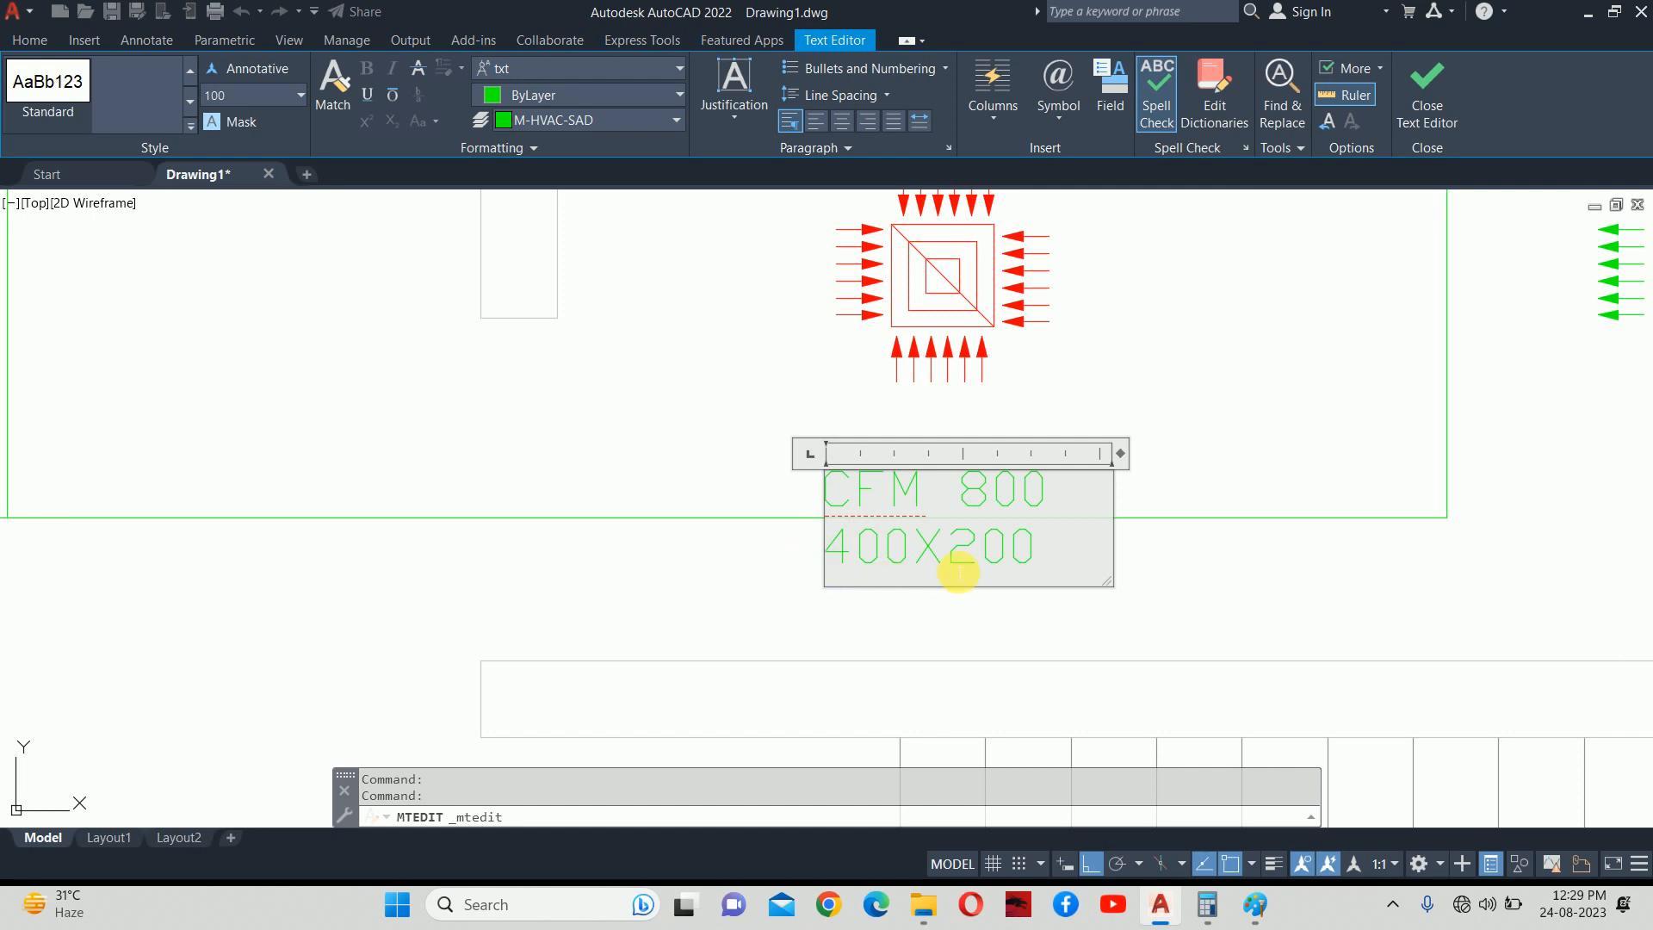
left_click_drag(888, 550, 730, 563)
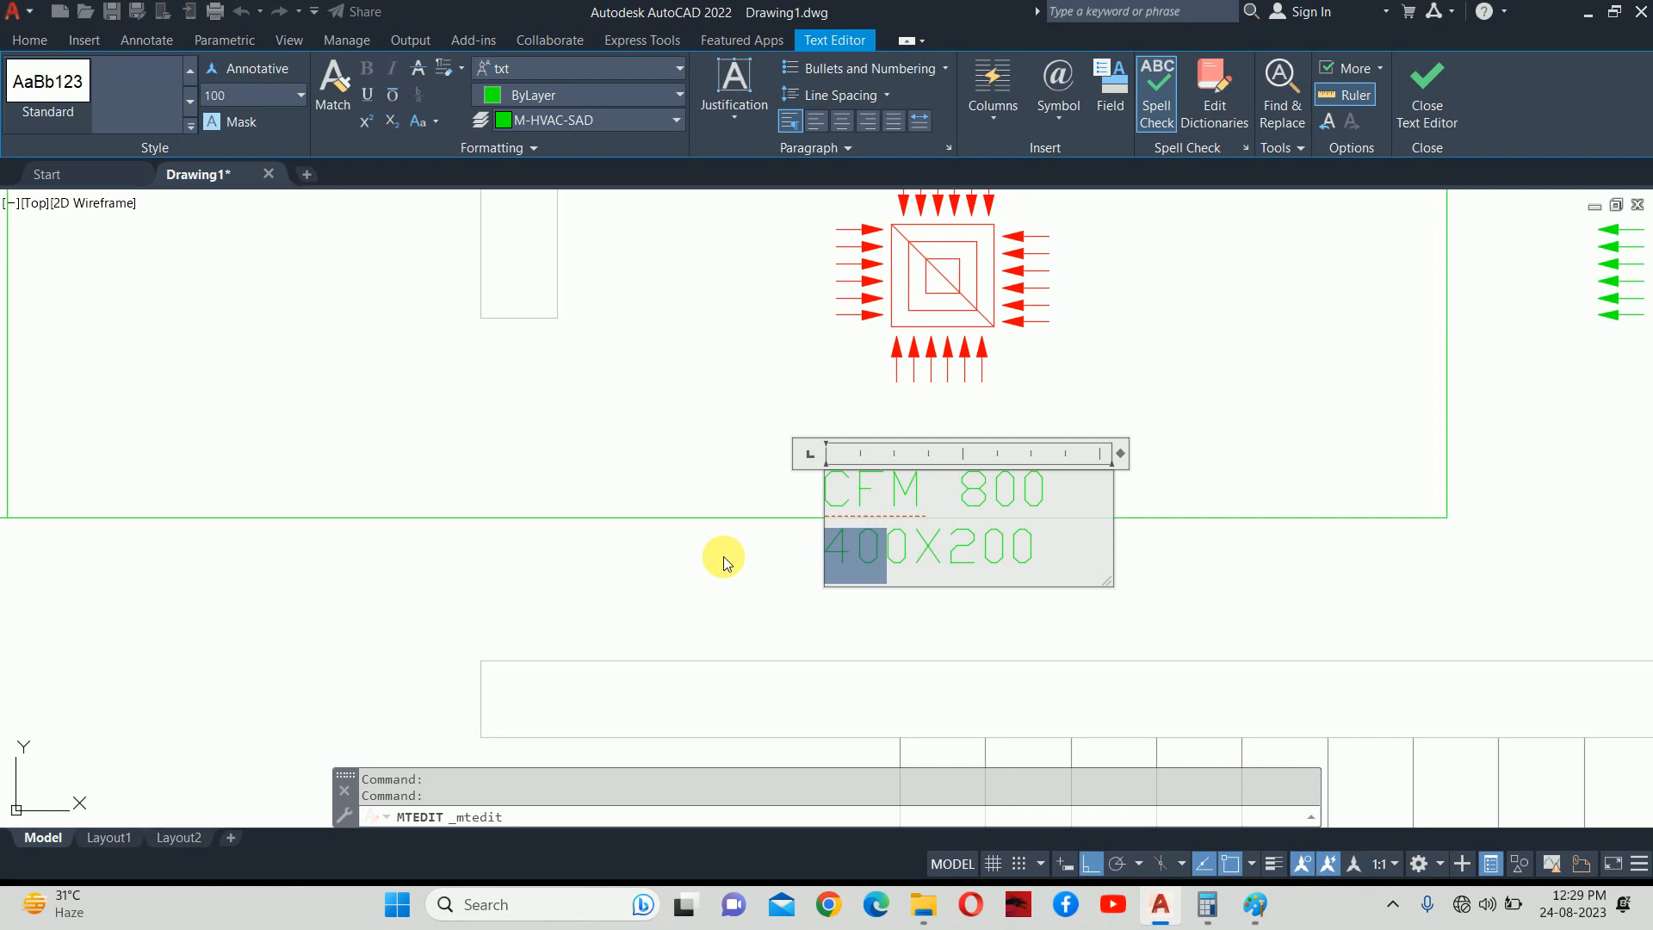
left_click_drag(981, 551, 956, 558)
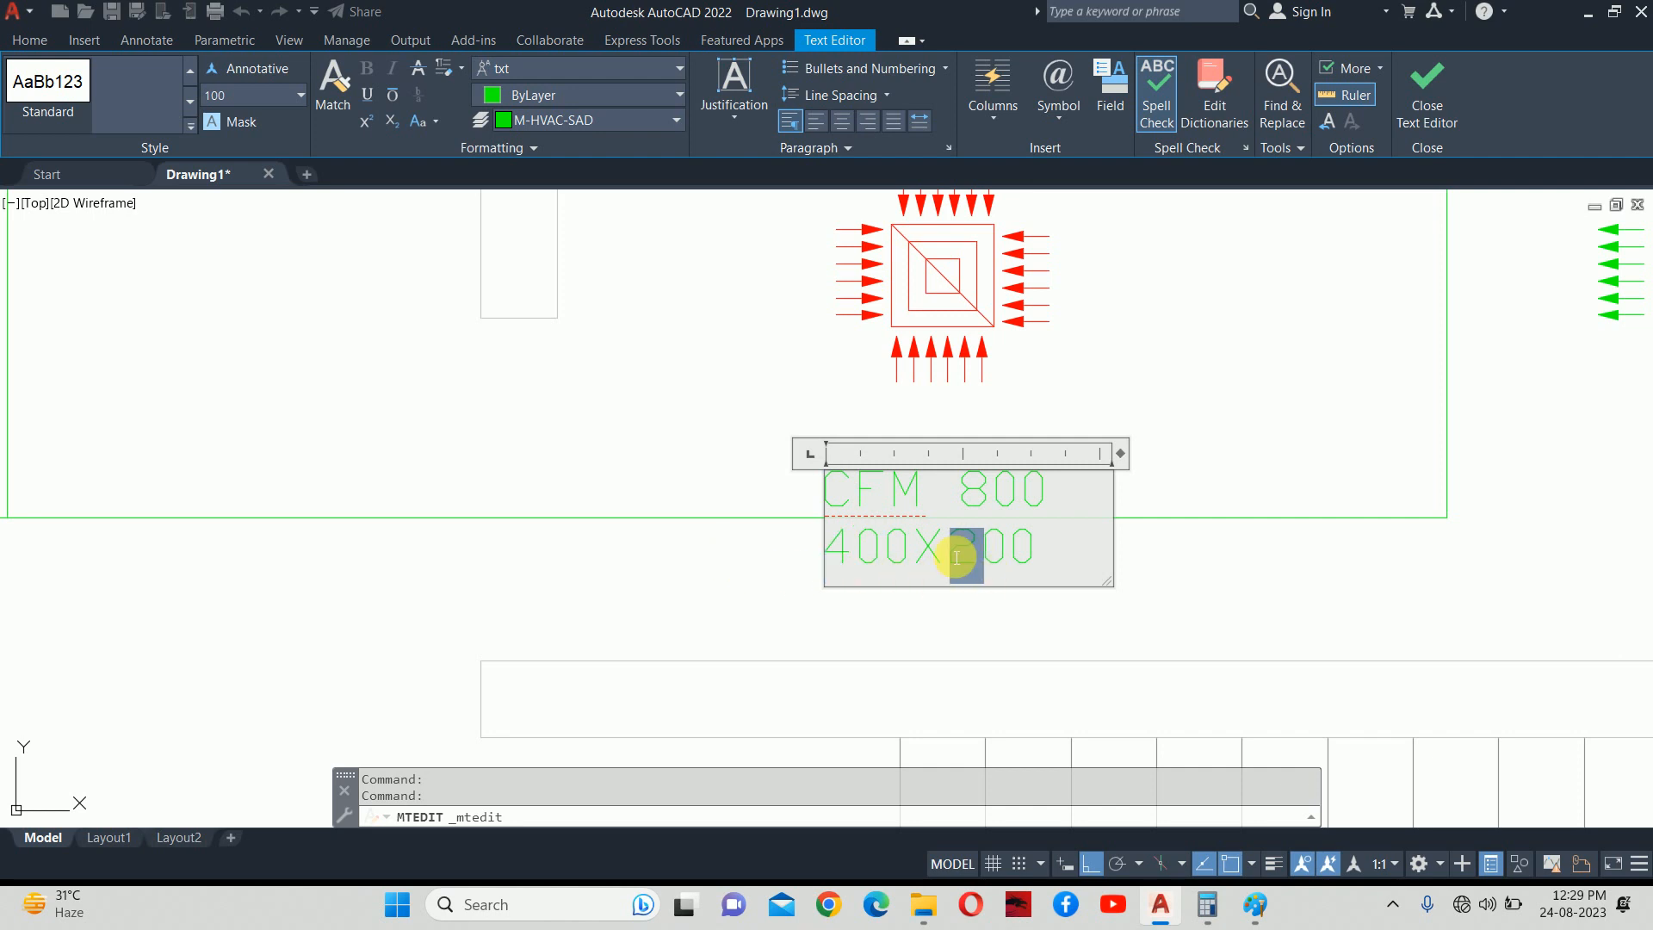
type("3")
left_click(1143, 456)
key("Escape")
key("Escape")
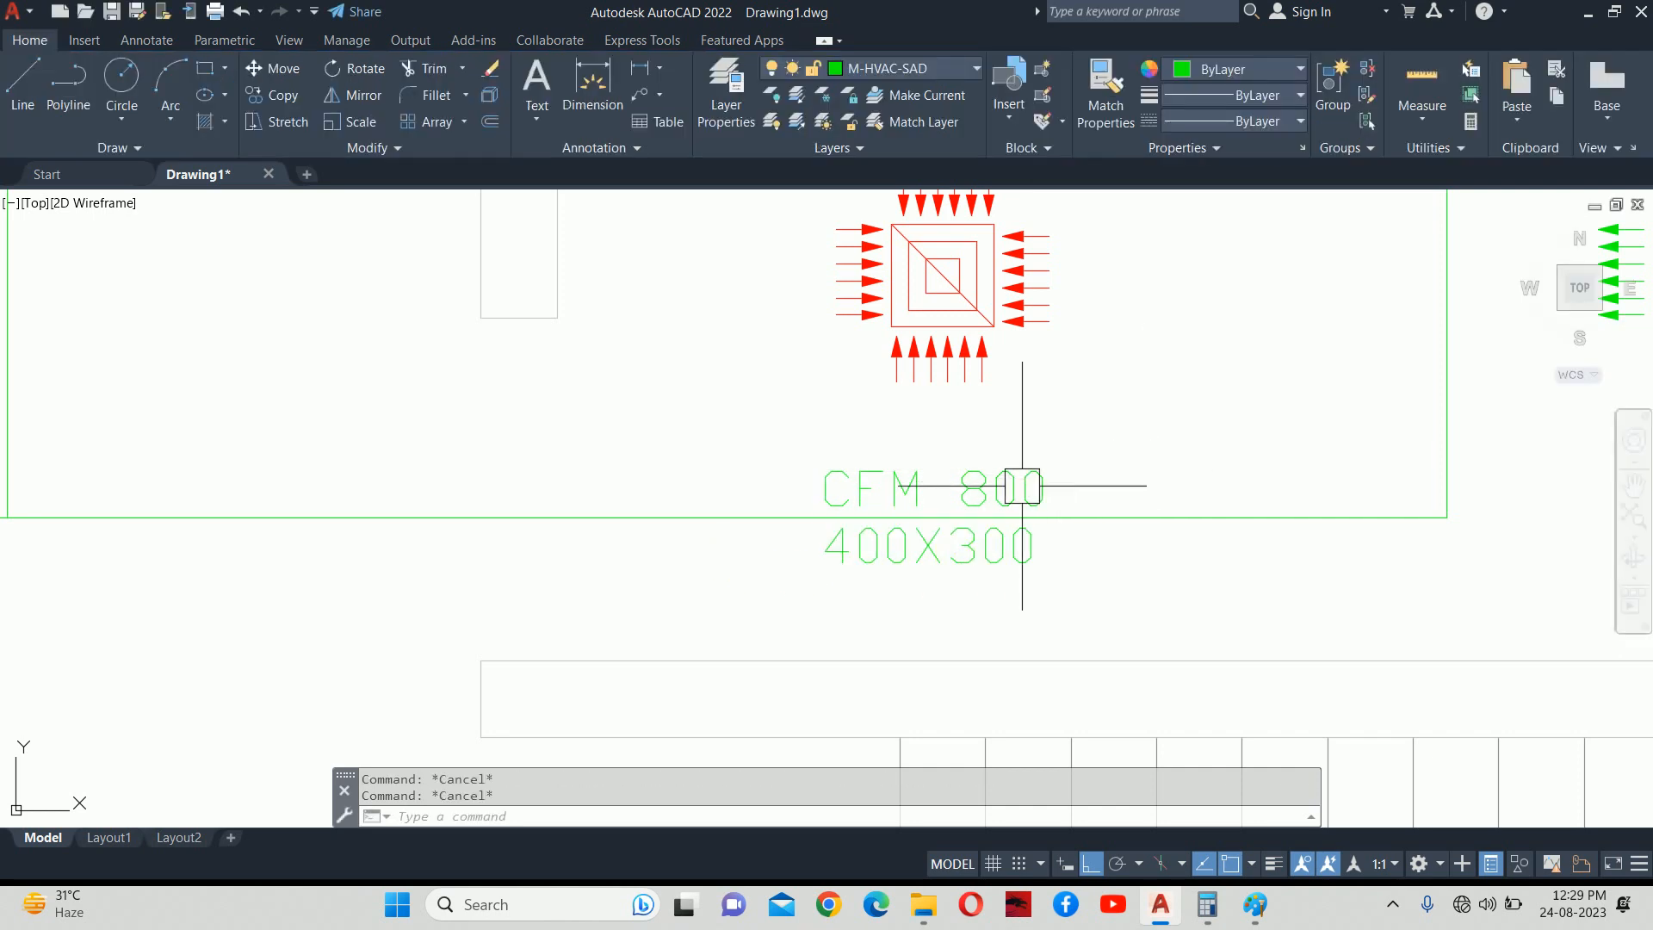
scroll(926, 484, "down", 5)
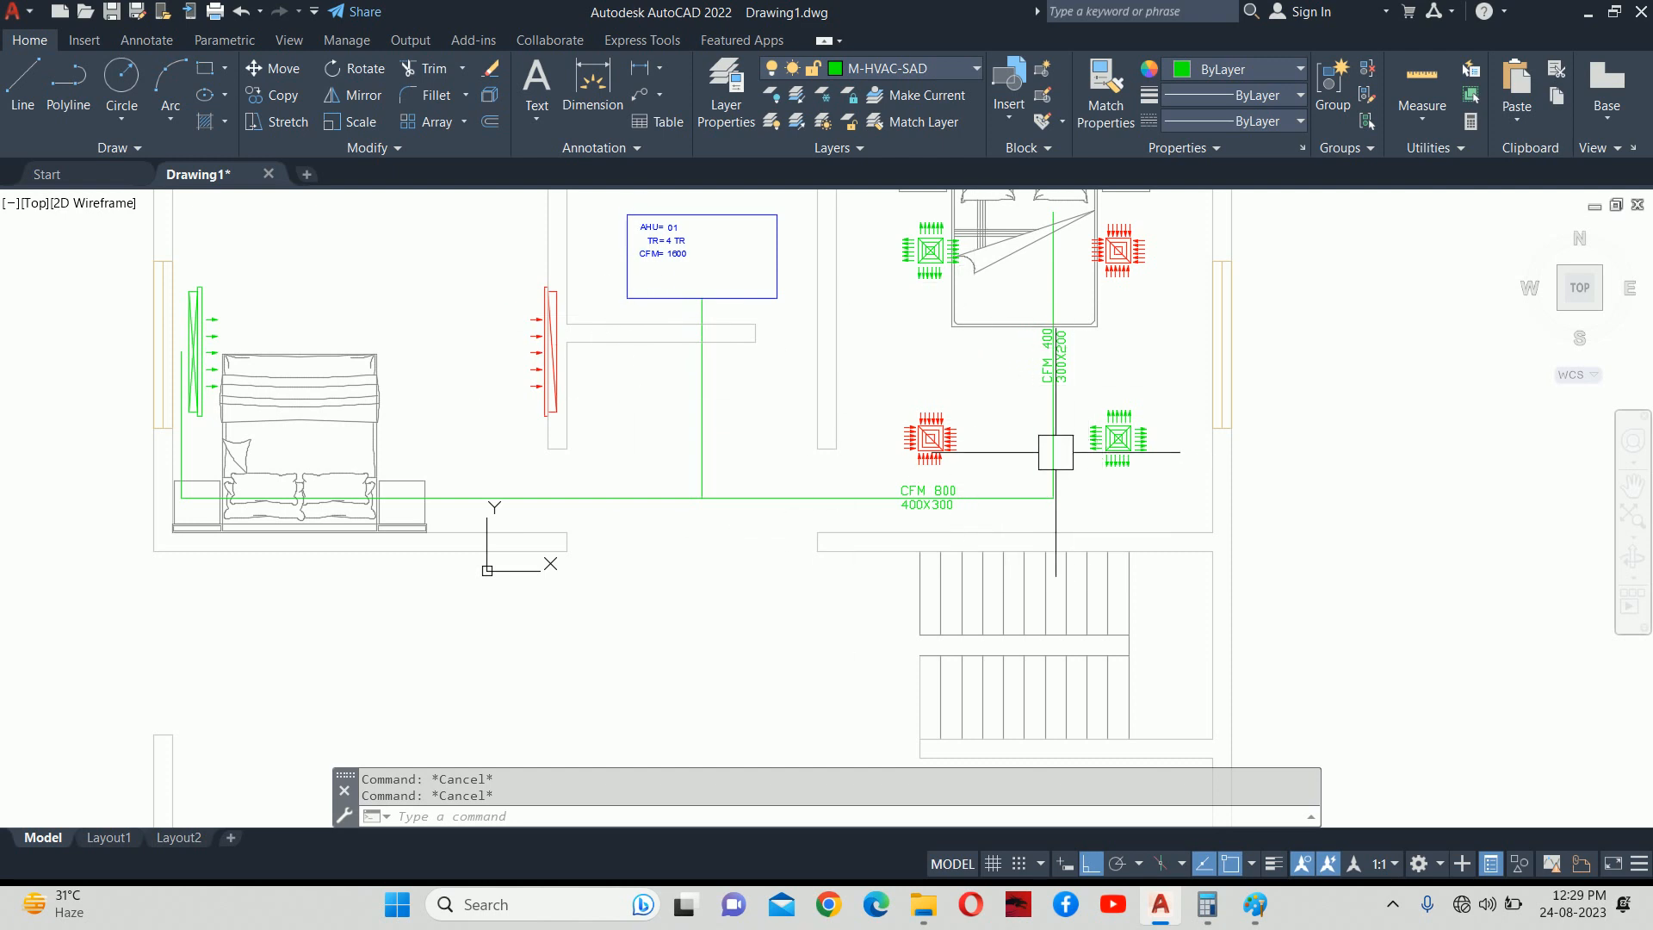
middle_click_drag(1038, 442, 1036, 464)
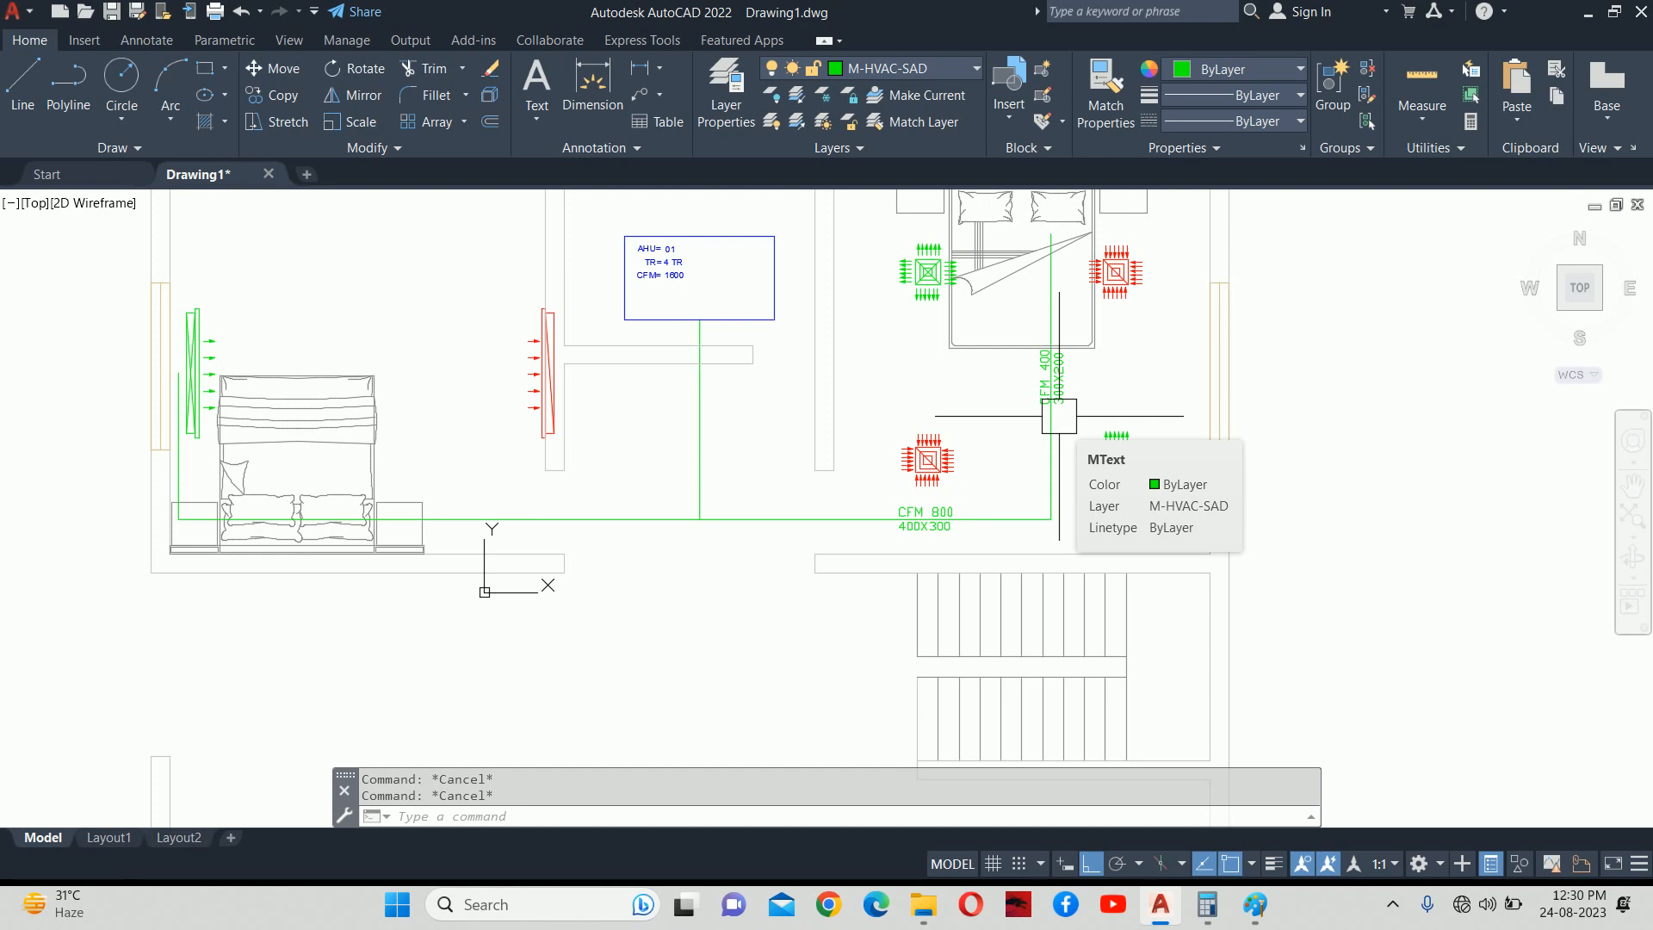
middle_click_drag(939, 460, 1173, 476)
type("CO")
key("Return")
left_click(1153, 532)
key("Return")
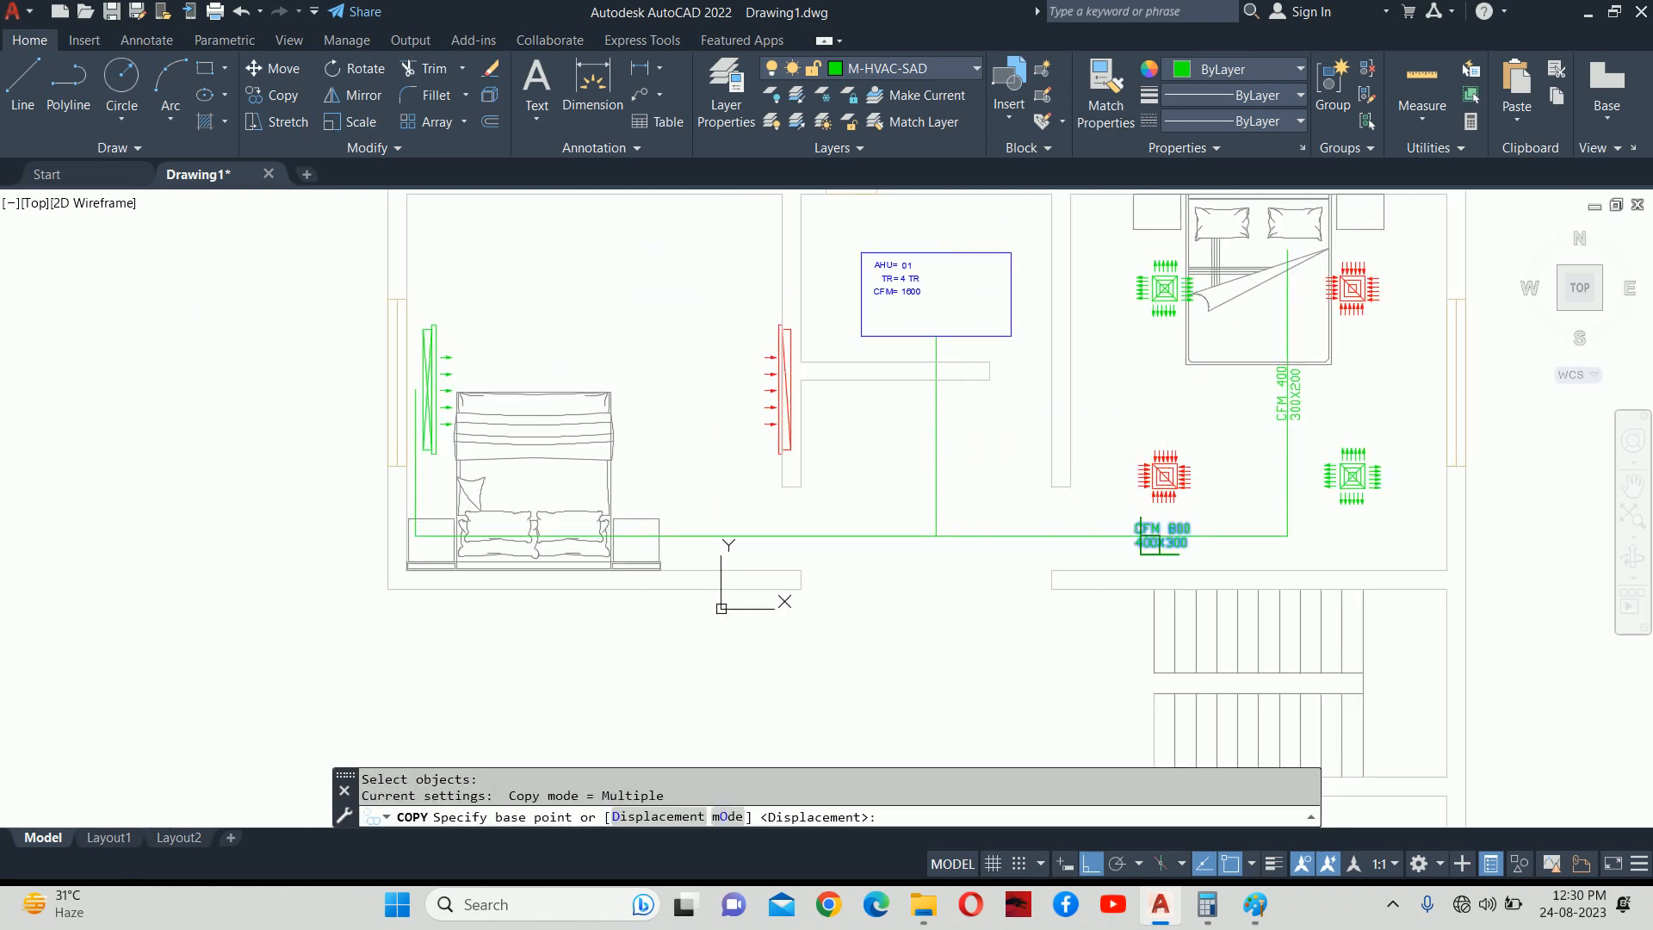
scroll(1157, 533, "up", 4)
left_click(1138, 549)
middle_click_drag(717, 548, 1648, 565)
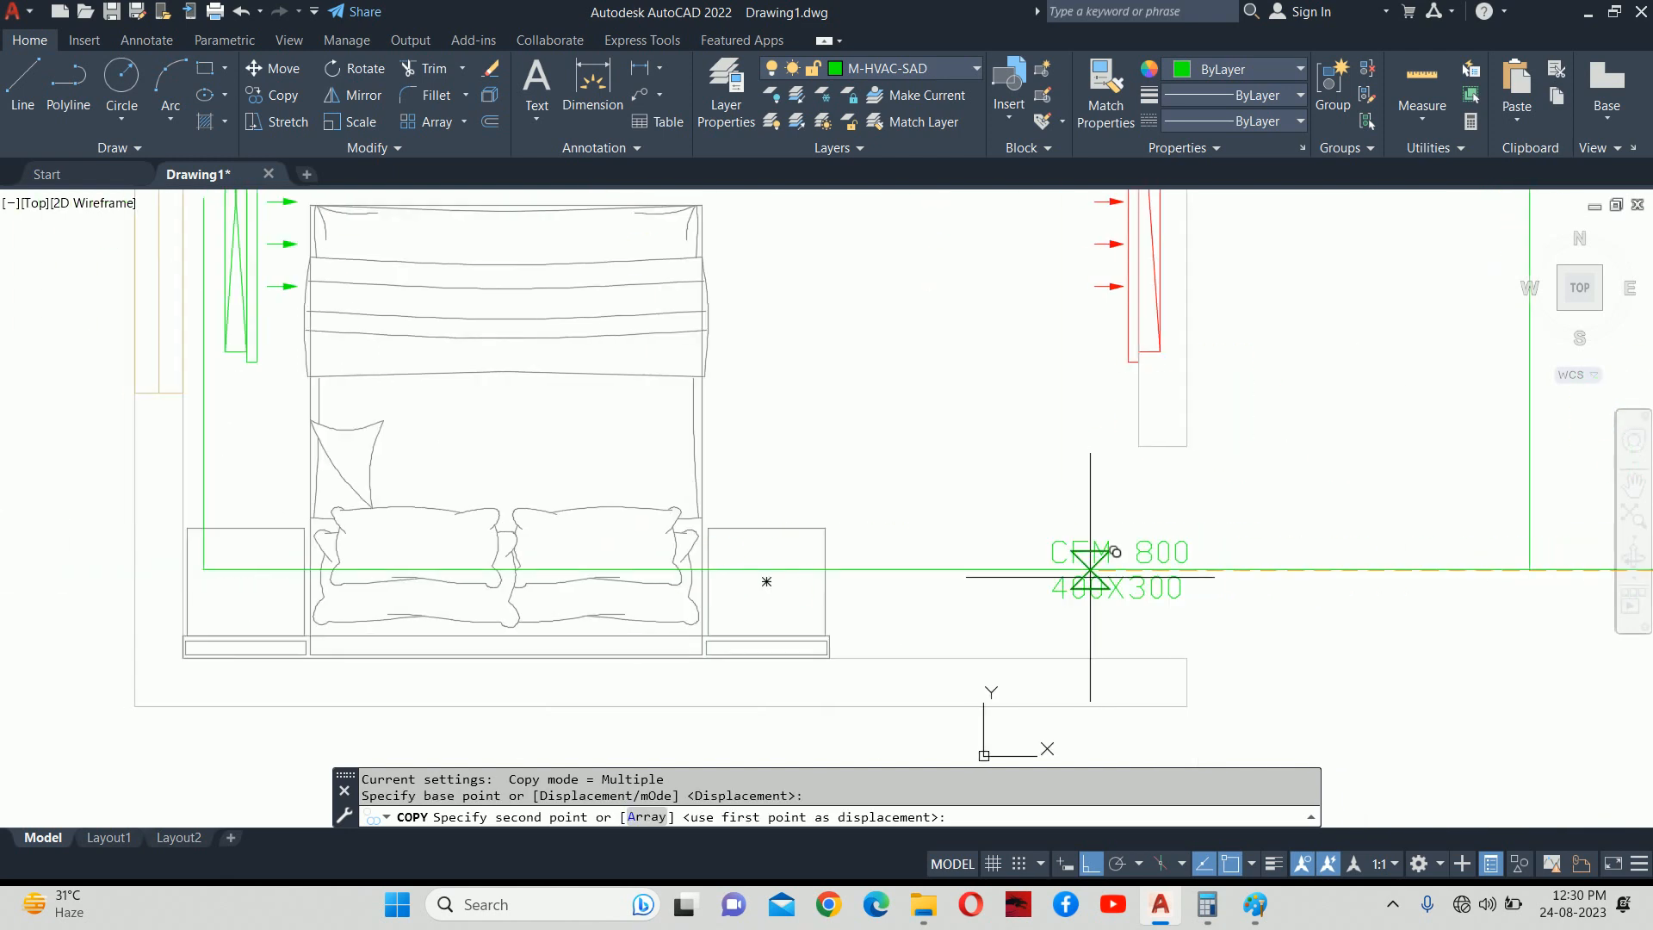
left_click(984, 566)
key("Escape")
key("Escape")
middle_click_drag(1273, 516, 818, 543)
scroll(819, 542, "down", 2)
type("co")
key("Return")
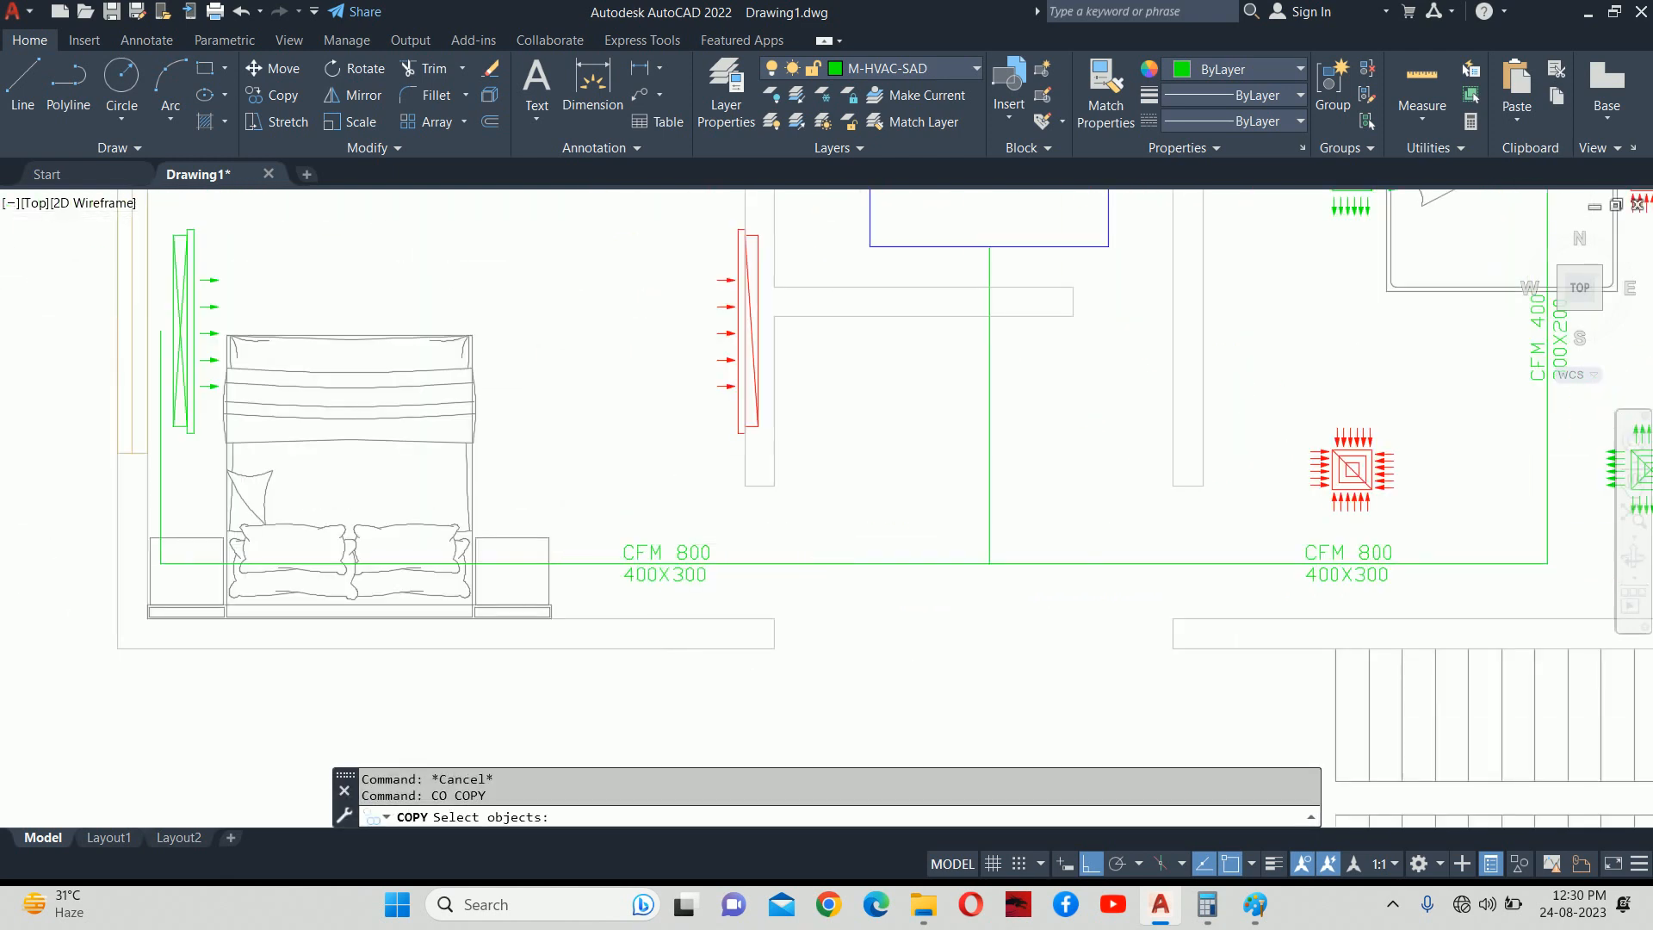
scroll(865, 529, "down", 4)
left_click(1130, 469)
scroll(1132, 478, "up", 4)
key("Return")
left_click(1125, 497)
left_click(565, 516)
key("Escape")
left_click(584, 469)
double_click(584, 469)
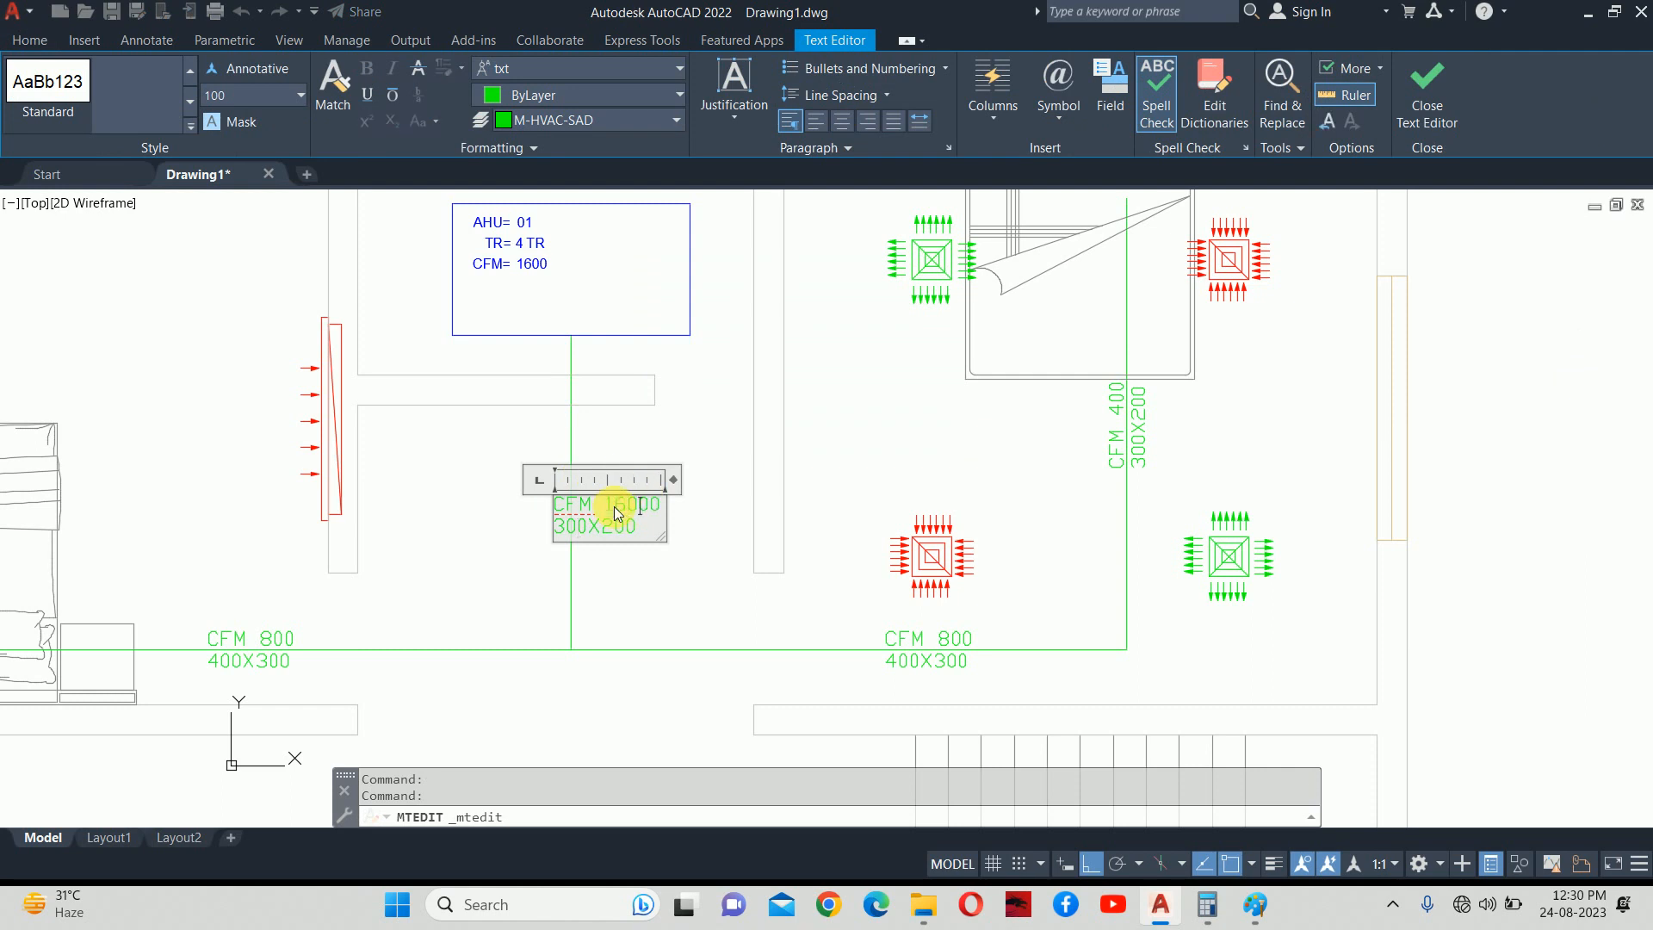
key("BackSpace")
left_click(631, 582)
left_click(576, 456)
double_click(577, 456)
left_click(559, 566)
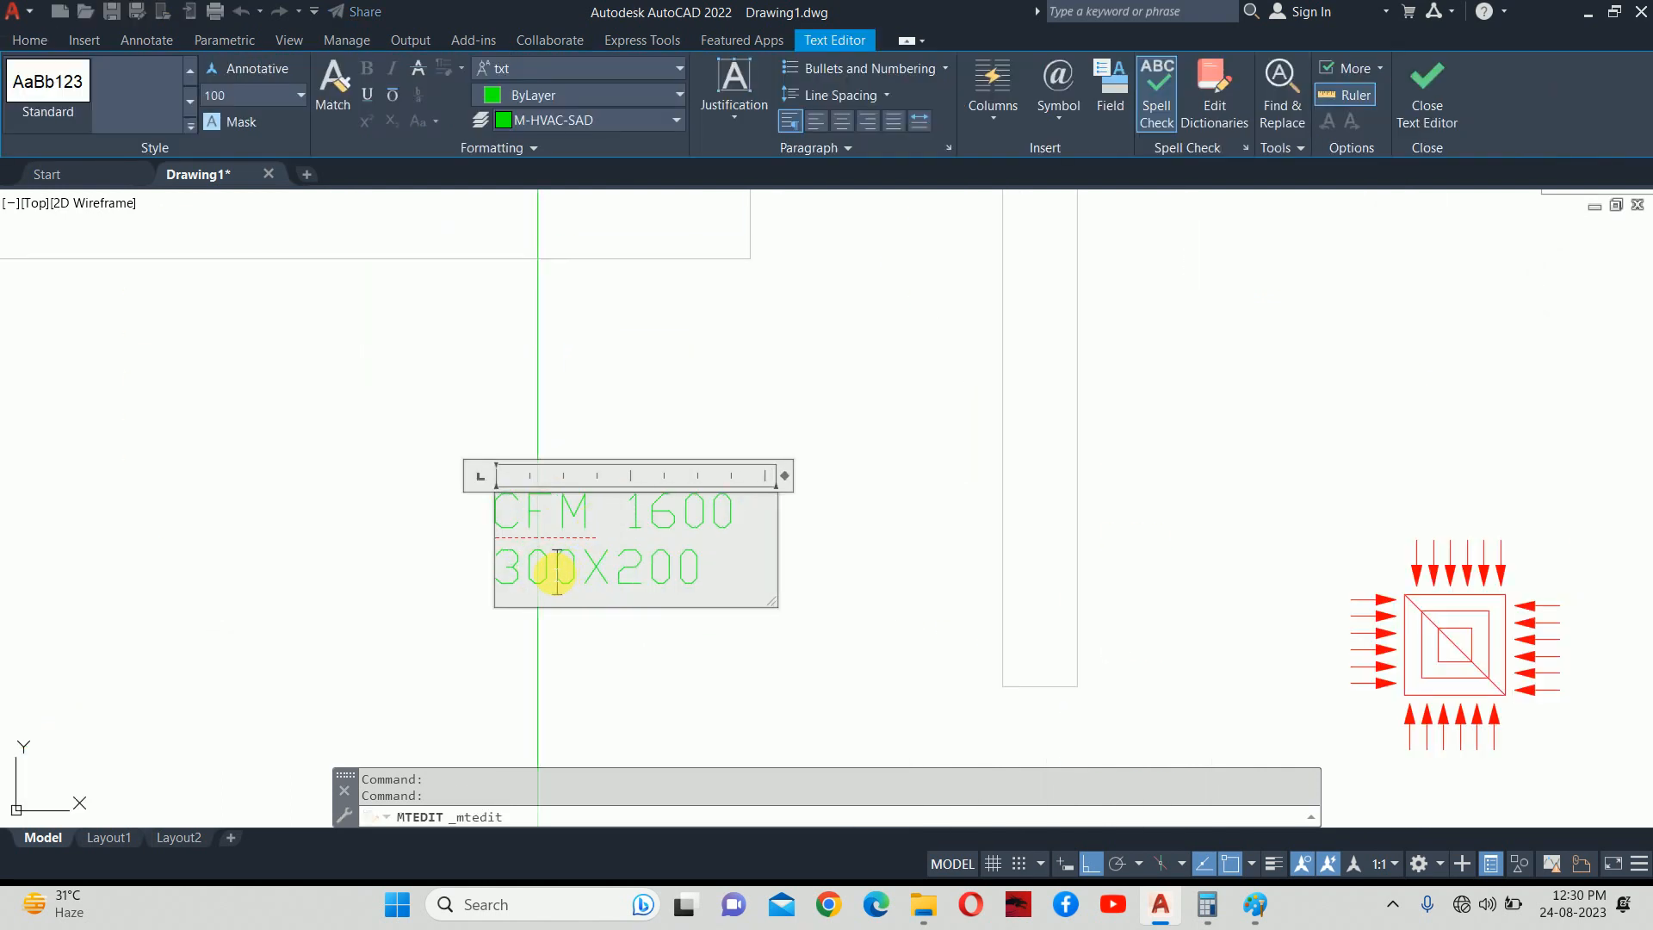
left_click_drag(557, 570, 509, 575)
type("45")
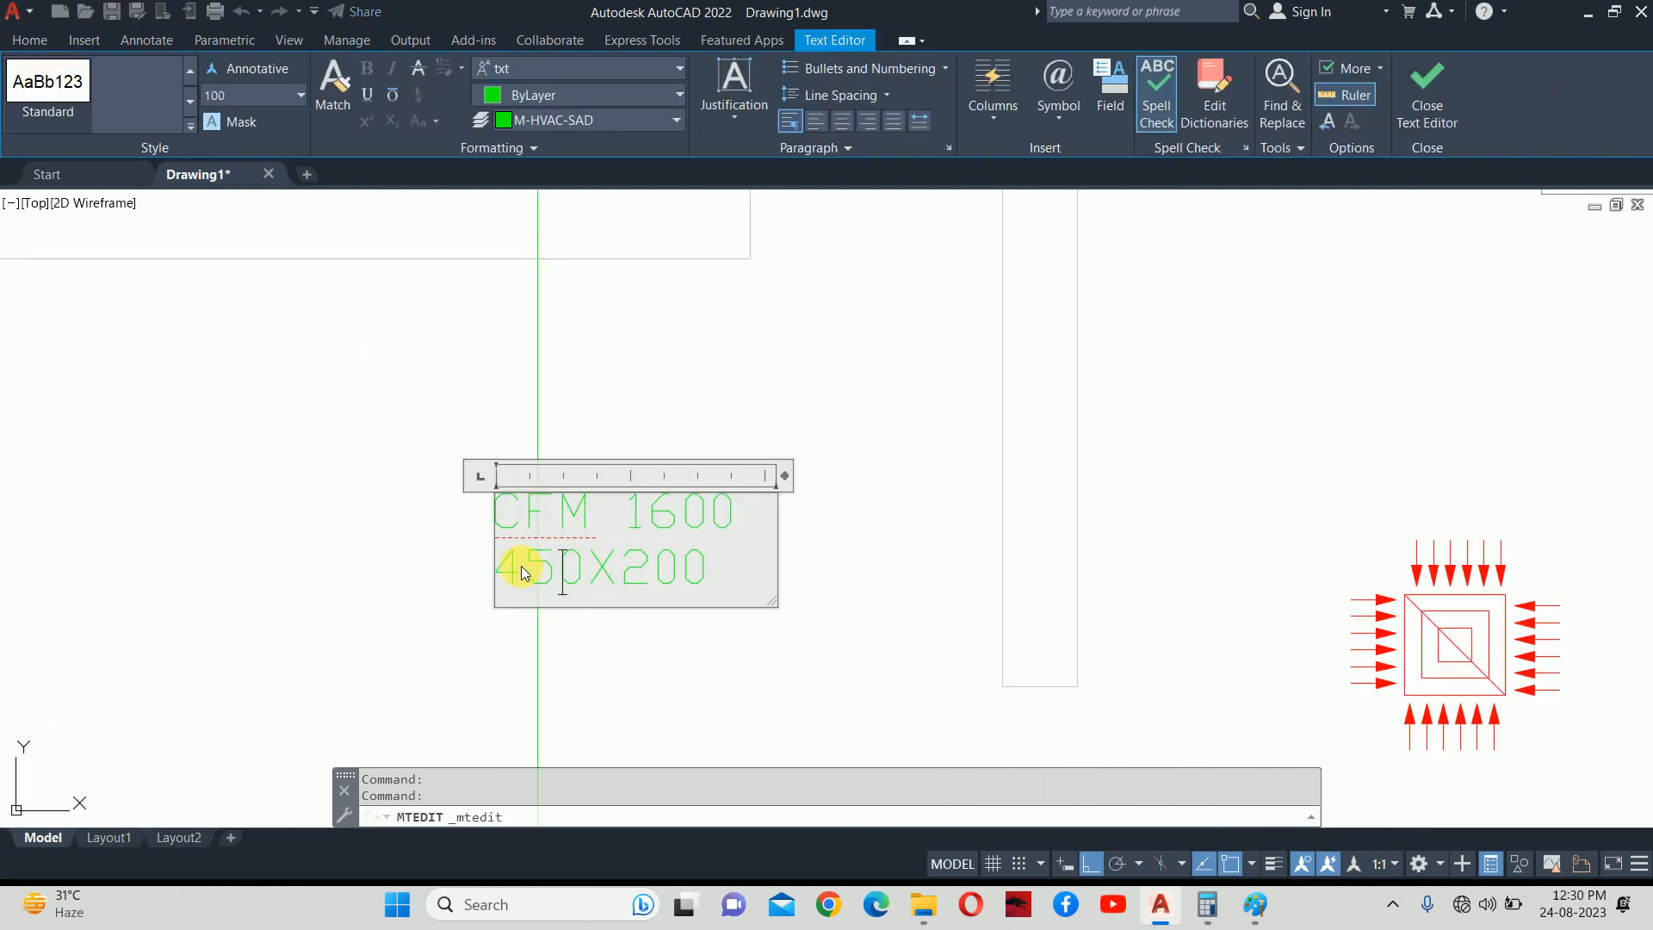
left_click_drag(685, 575, 630, 584)
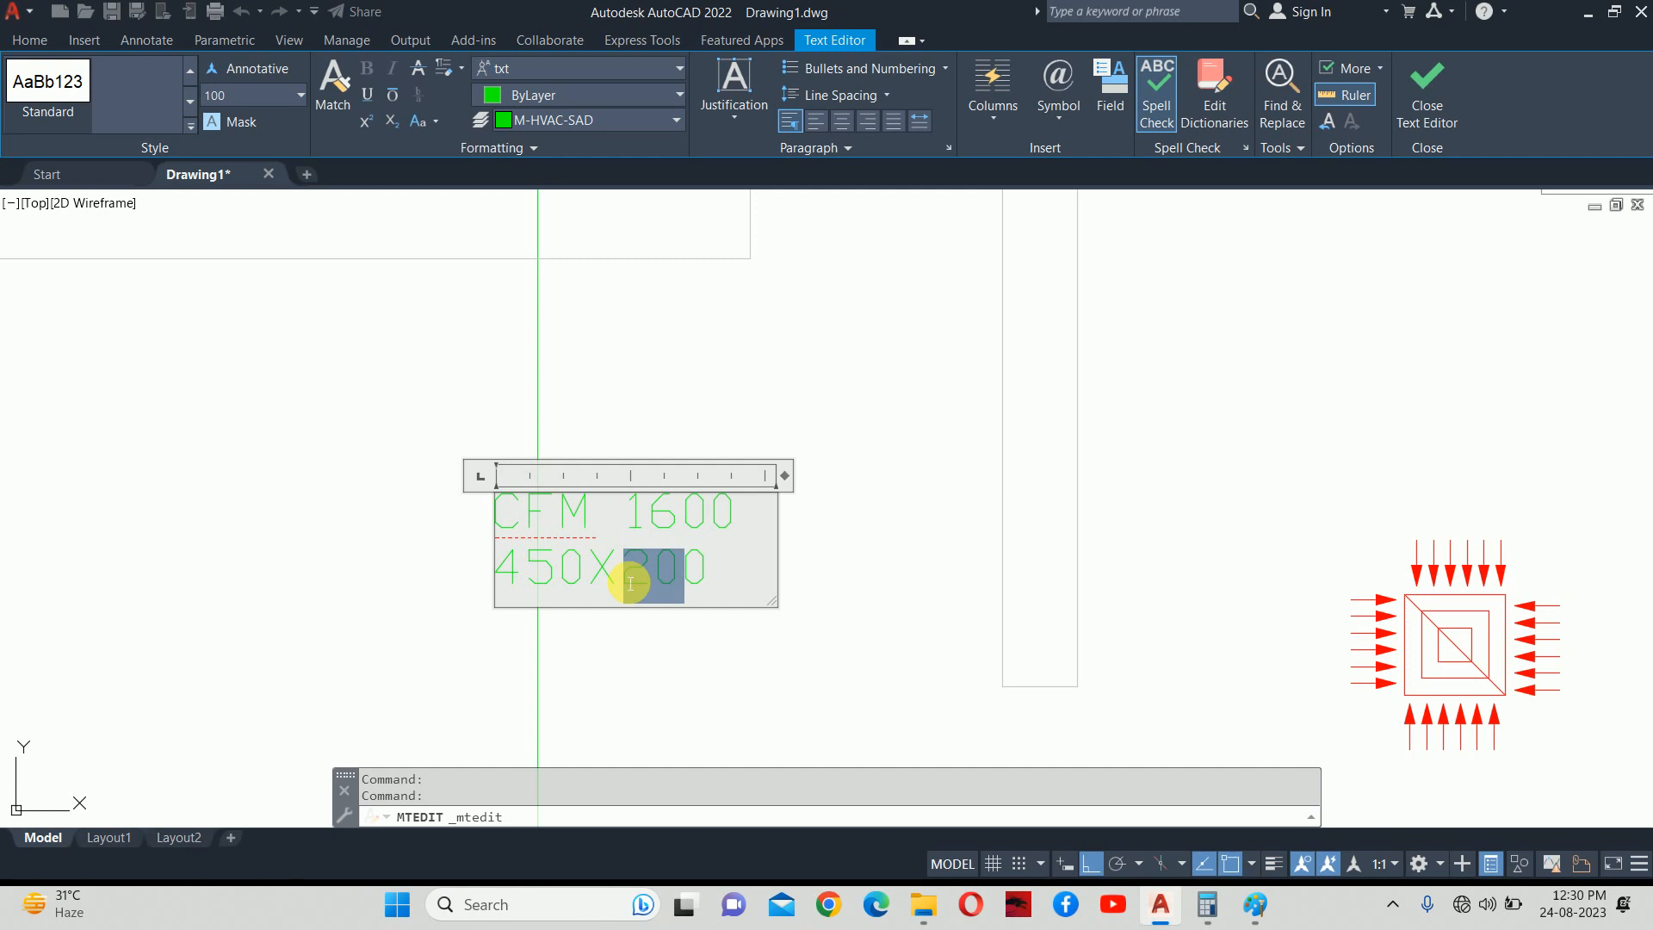
type("4")
left_click(756, 664)
key("Escape")
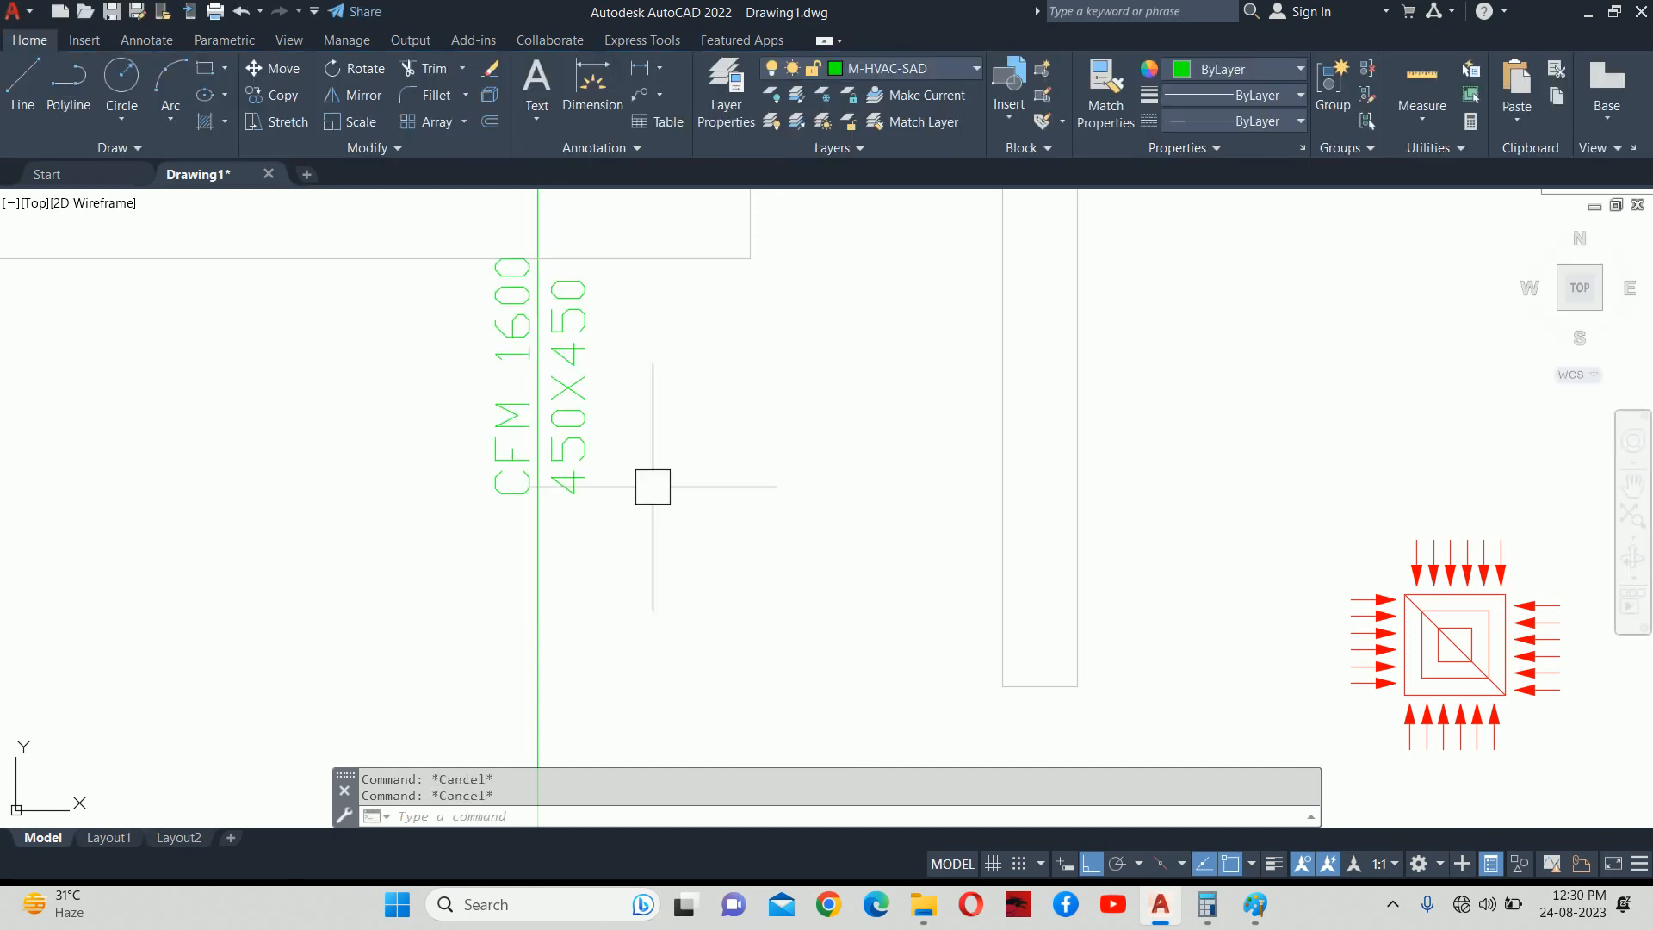
scroll(647, 479, "down", 2)
type("m")
key("Return")
left_click(608, 461)
key("Return")
left_click(668, 456)
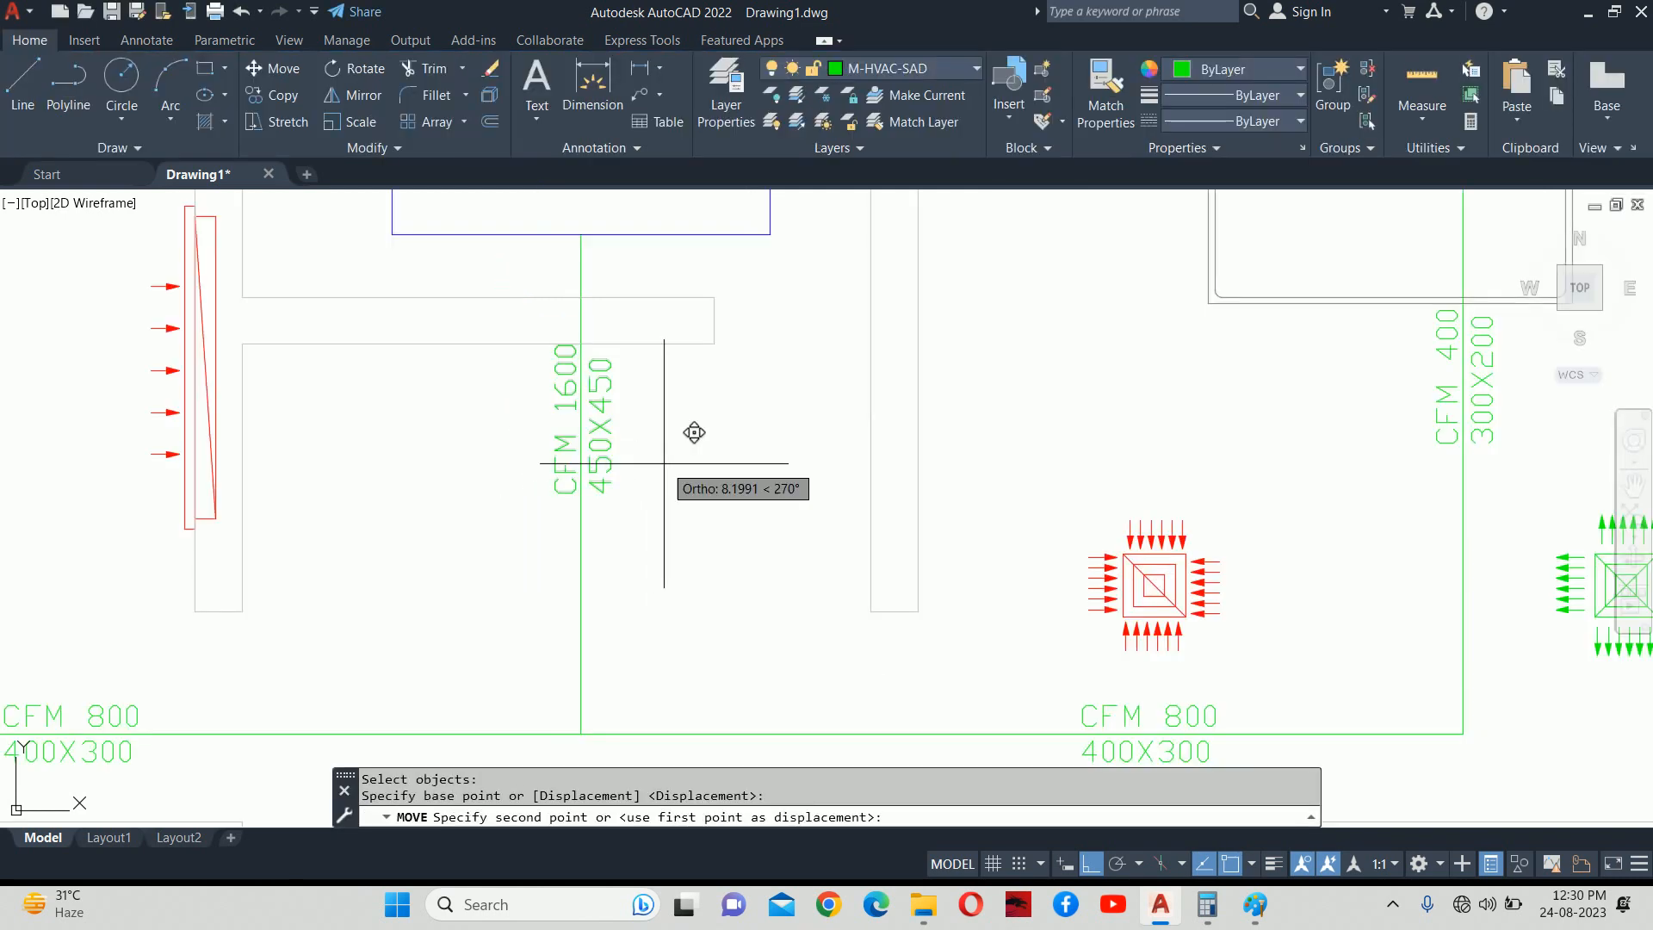
key("Escape")
key("Escape")
scroll(679, 473, "down", 4)
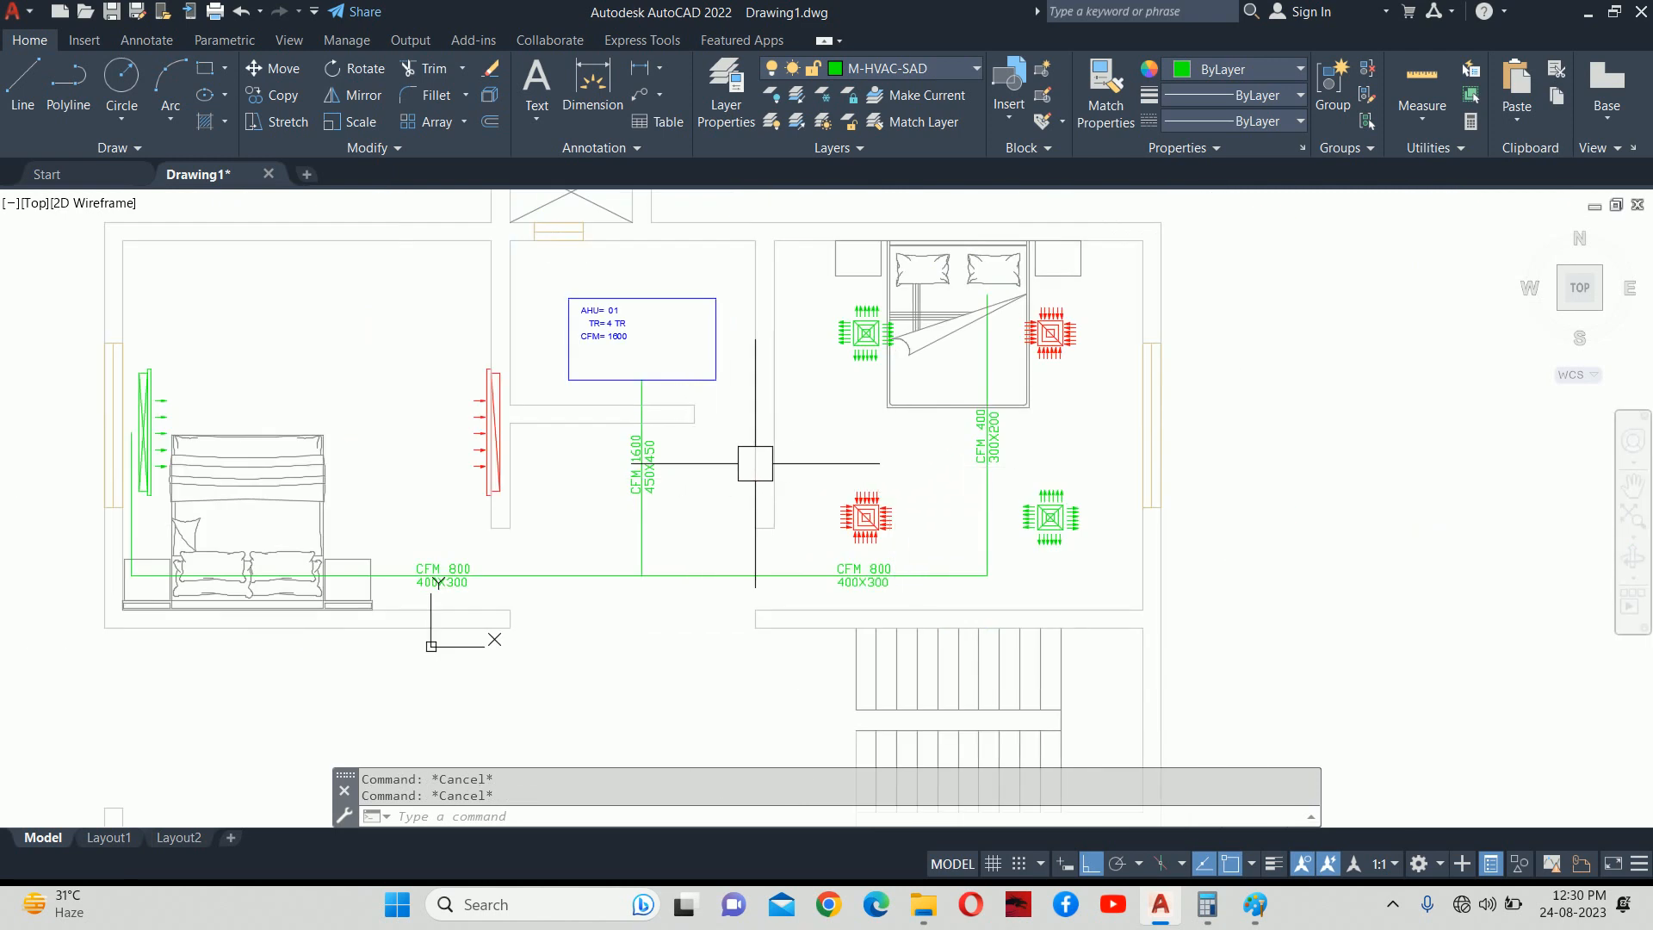
scroll(652, 473, "up", 4)
key("m")
key("Return")
left_click(650, 469)
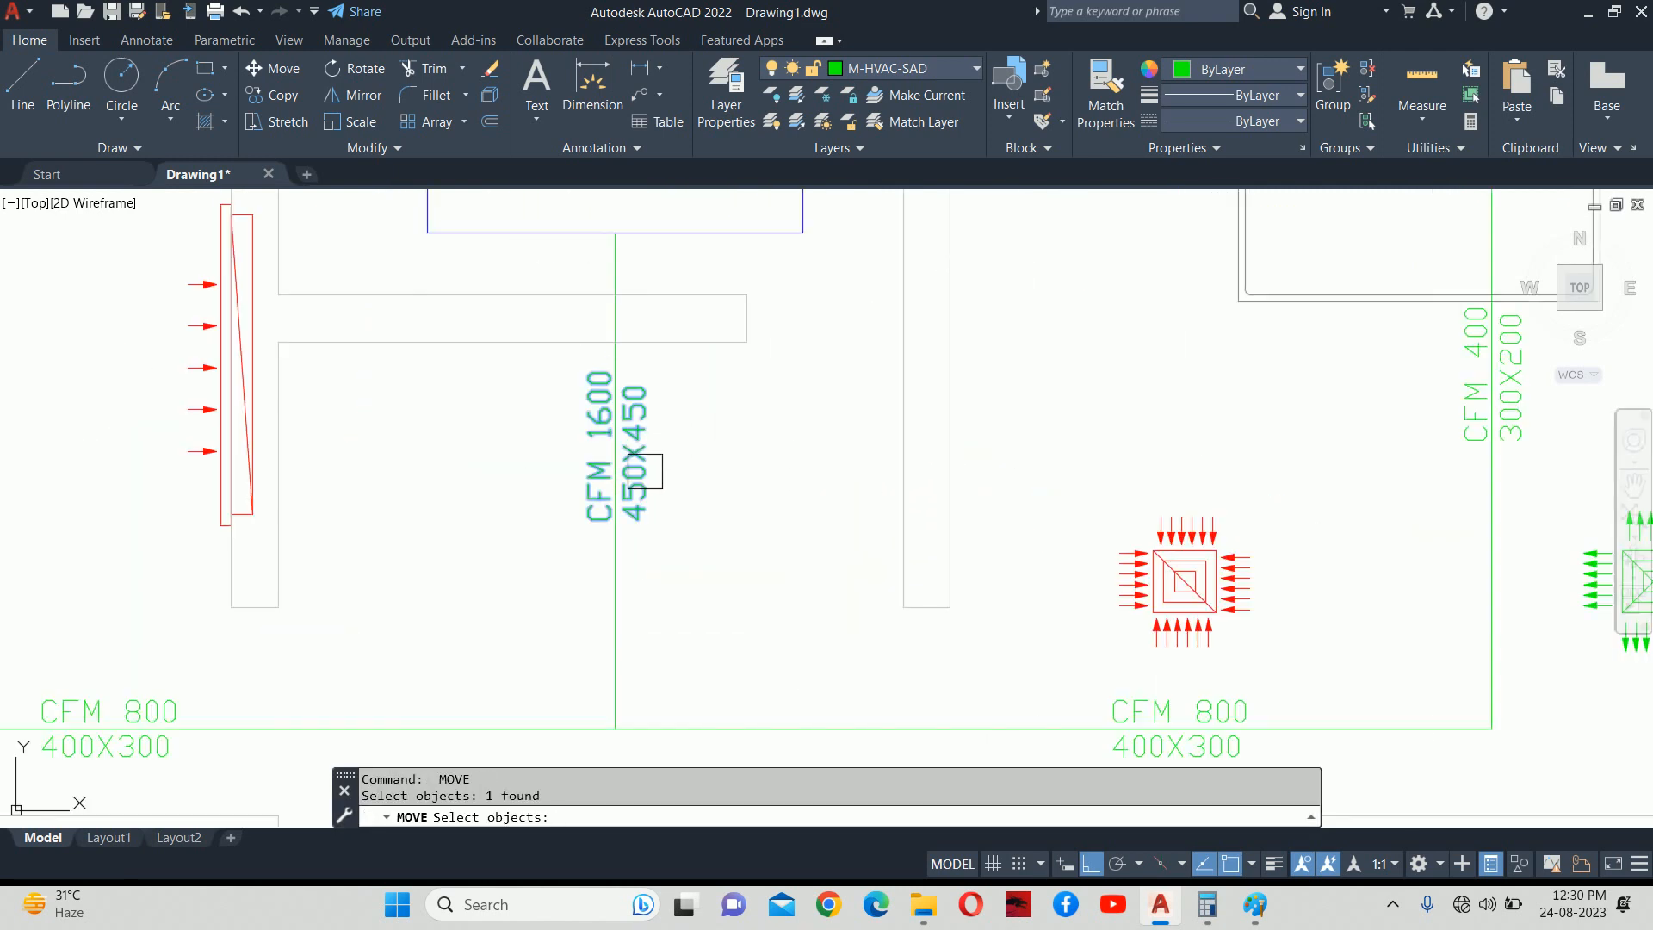
key("Return")
left_click(723, 469)
key("Escape")
key("Escape")
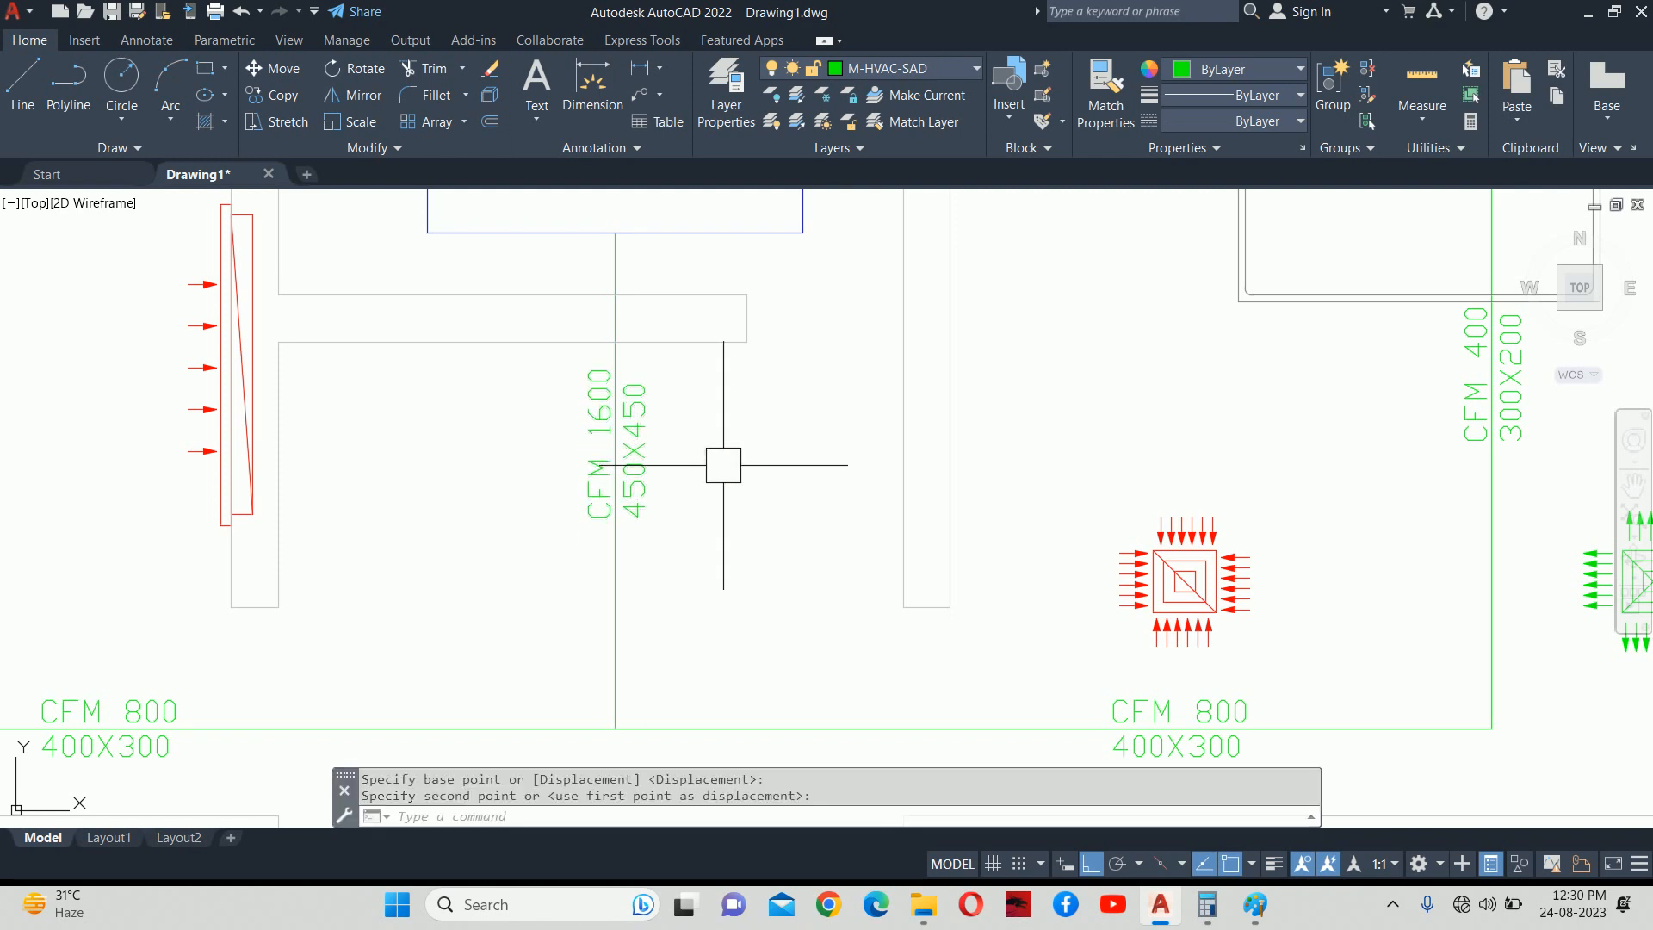
scroll(727, 452, "down", 4)
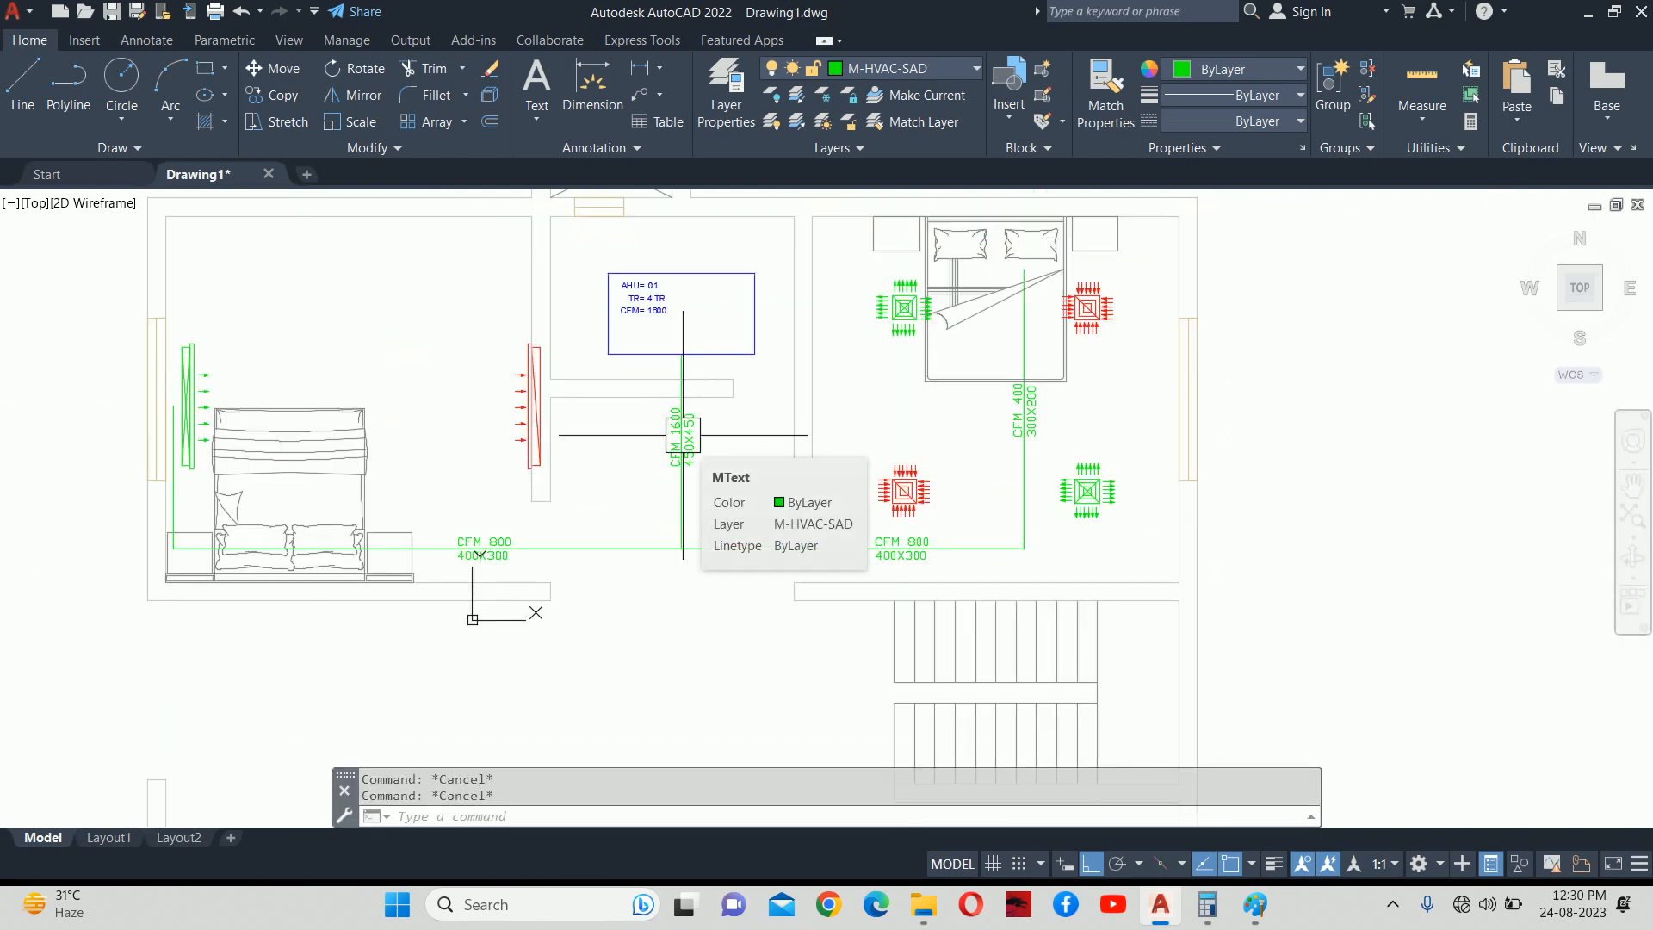
scroll(682, 434, "up", 4)
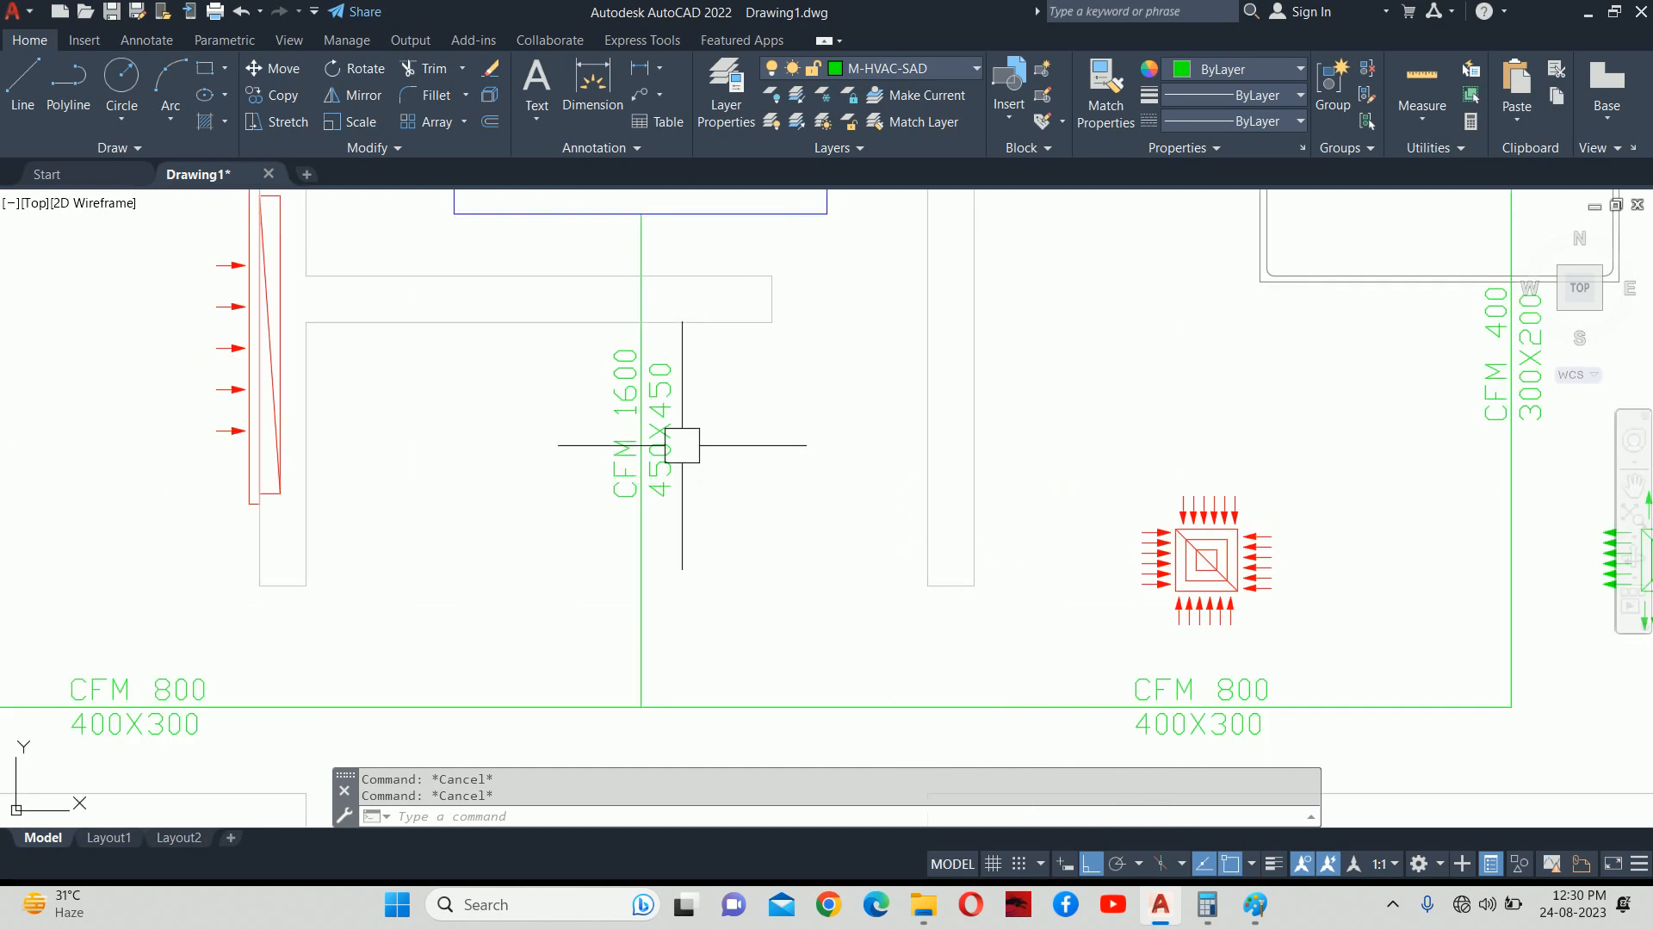
scroll(684, 473, "down", 2)
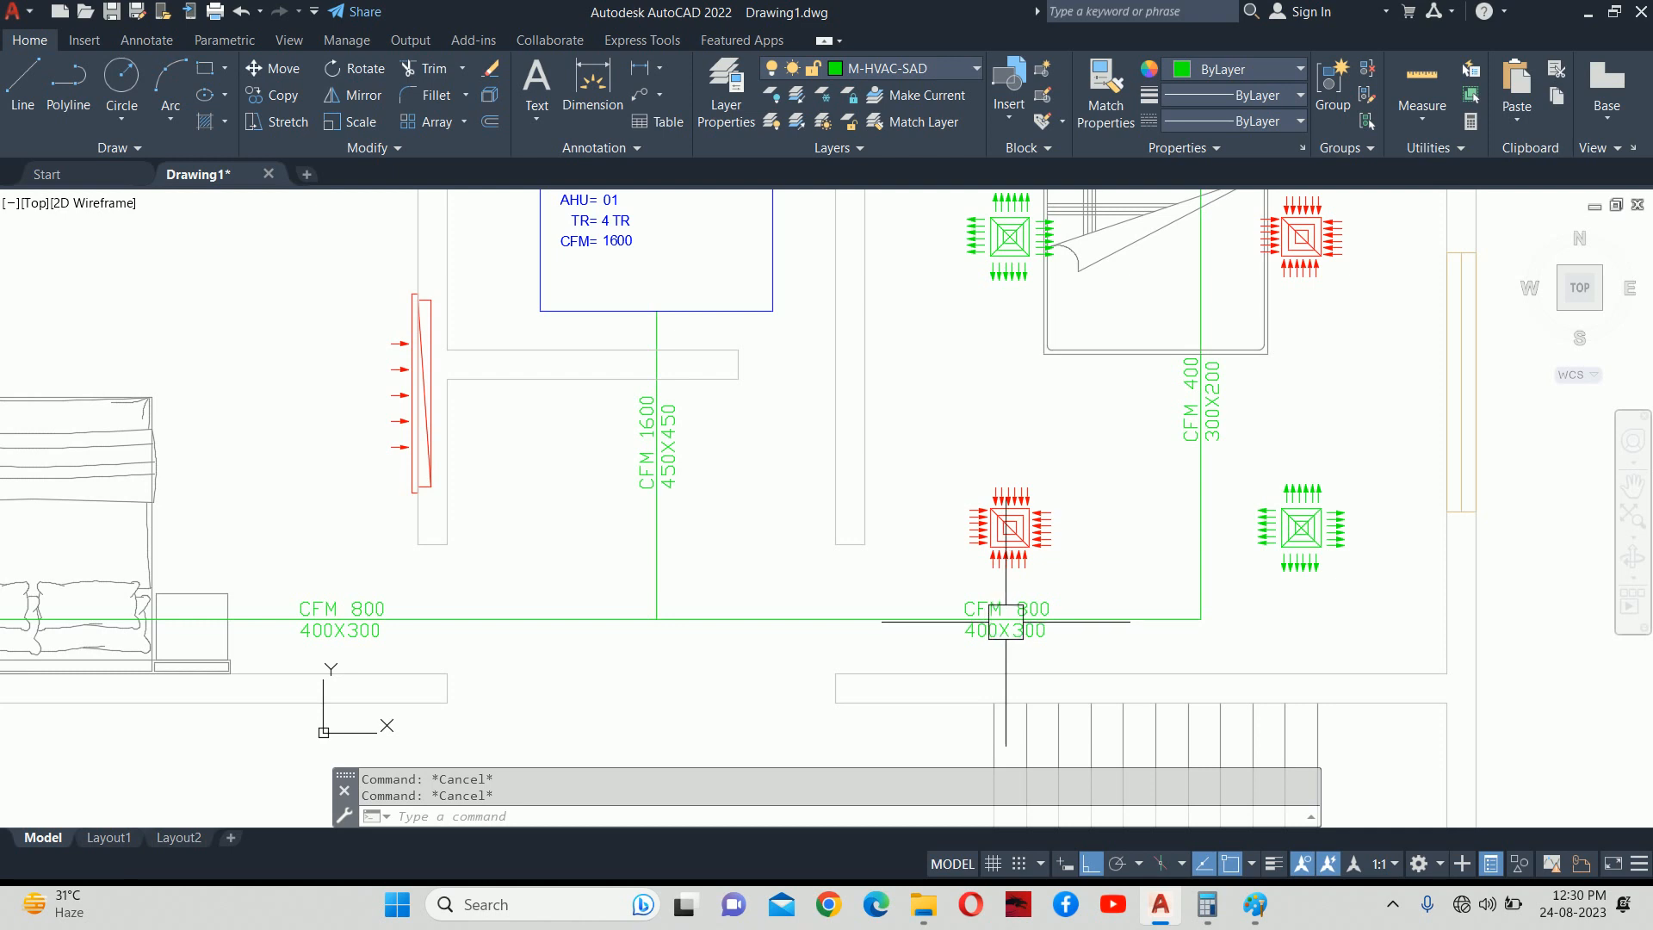
middle_click_drag(1046, 627, 1008, 633)
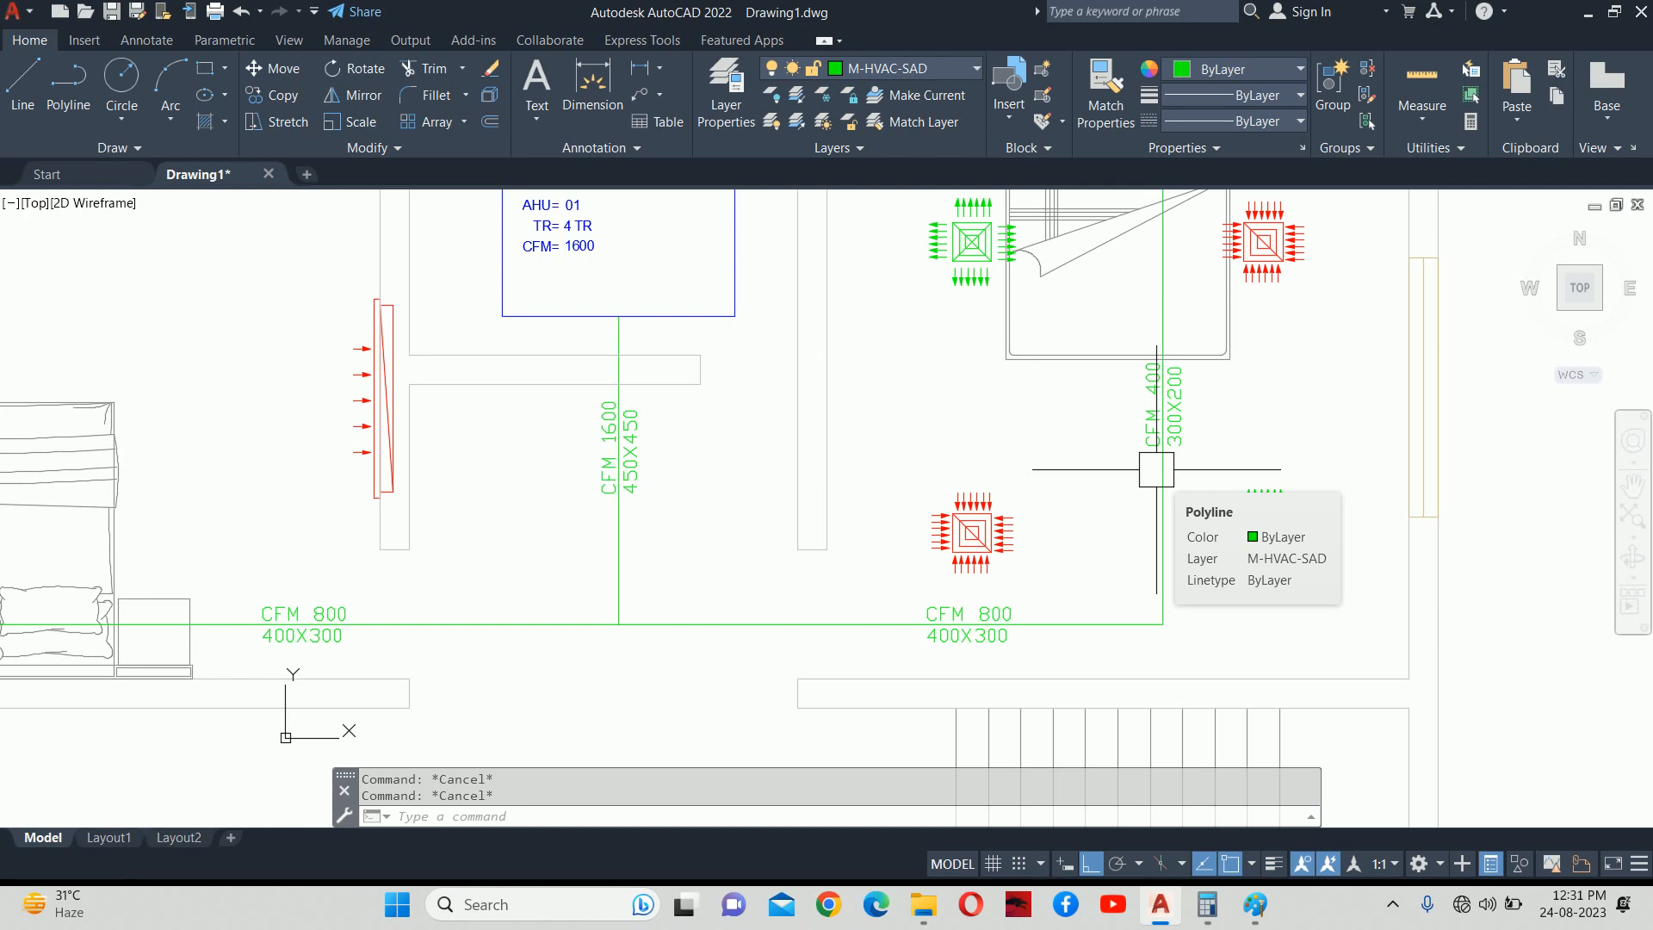
mouse_move(638, 437)
middle_mouse_down()
mouse_move(738, 469)
mouse_move(767, 405)
middle_mouse_up()
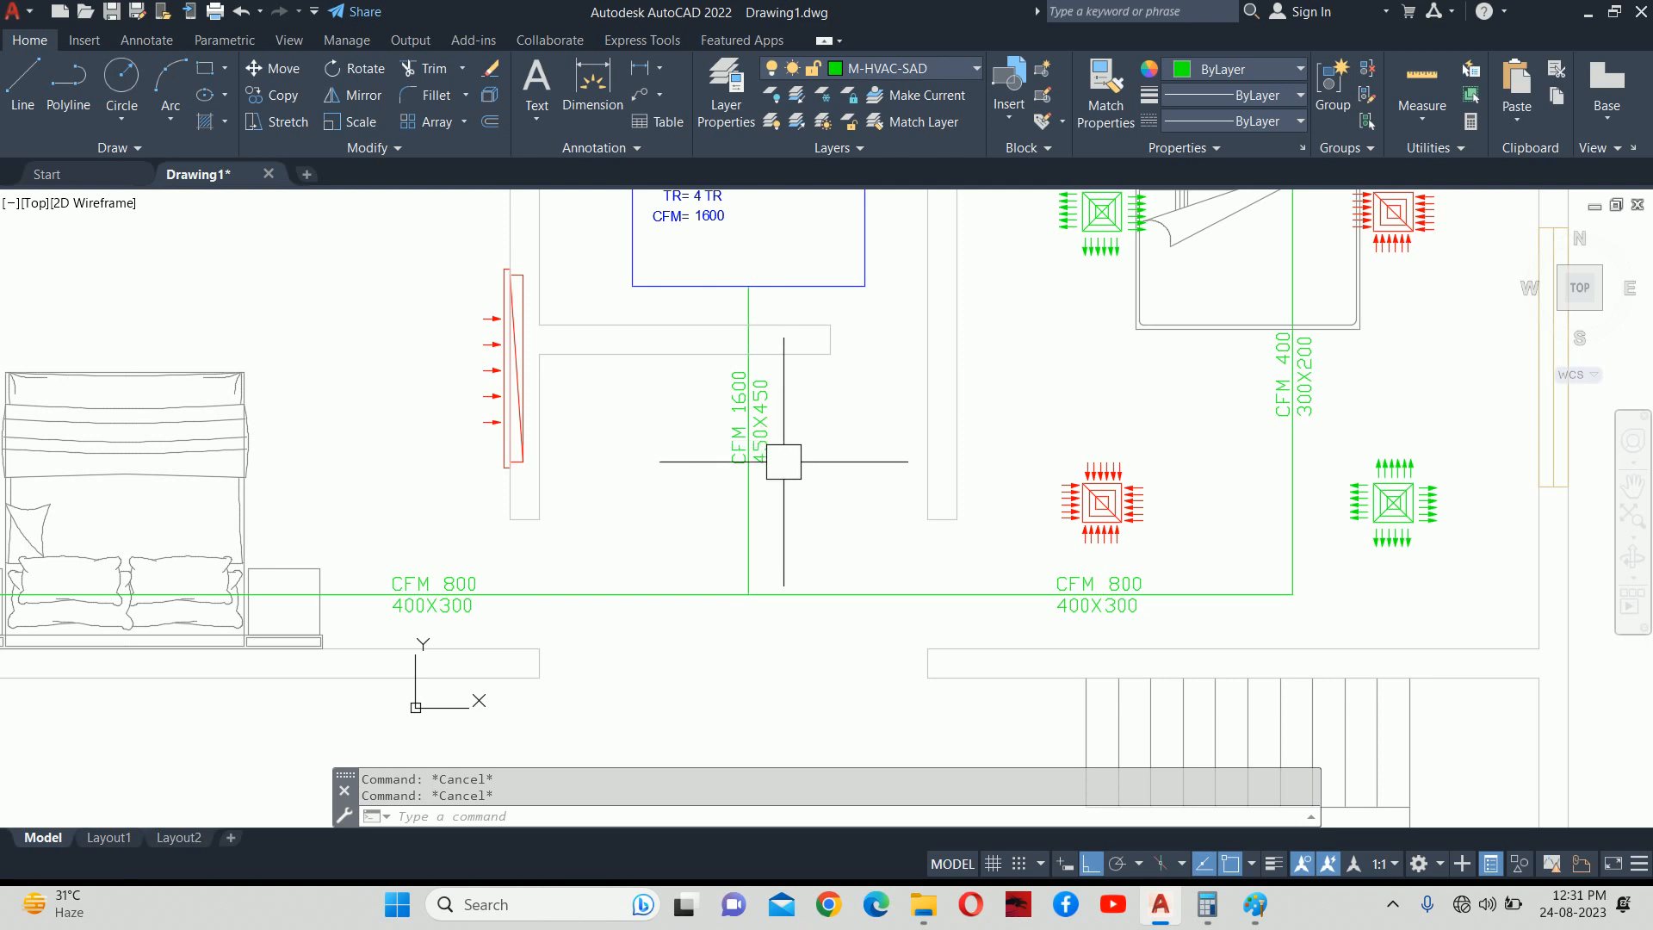
scroll(1099, 389, "down", 5)
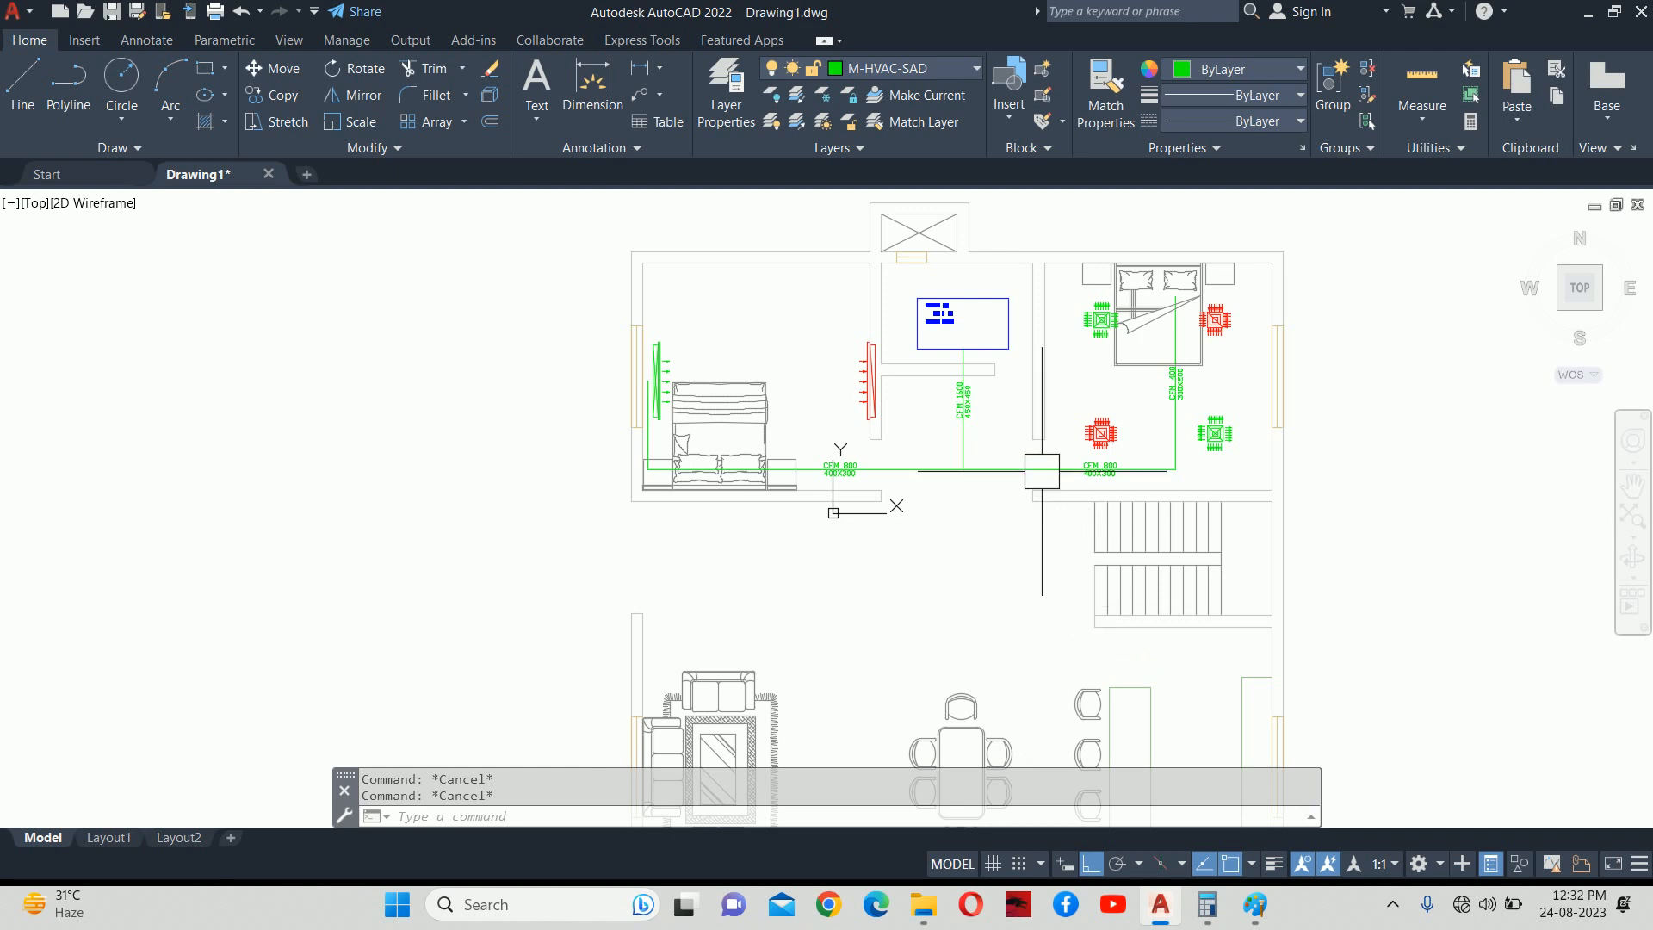
scroll(967, 386, "up", 2)
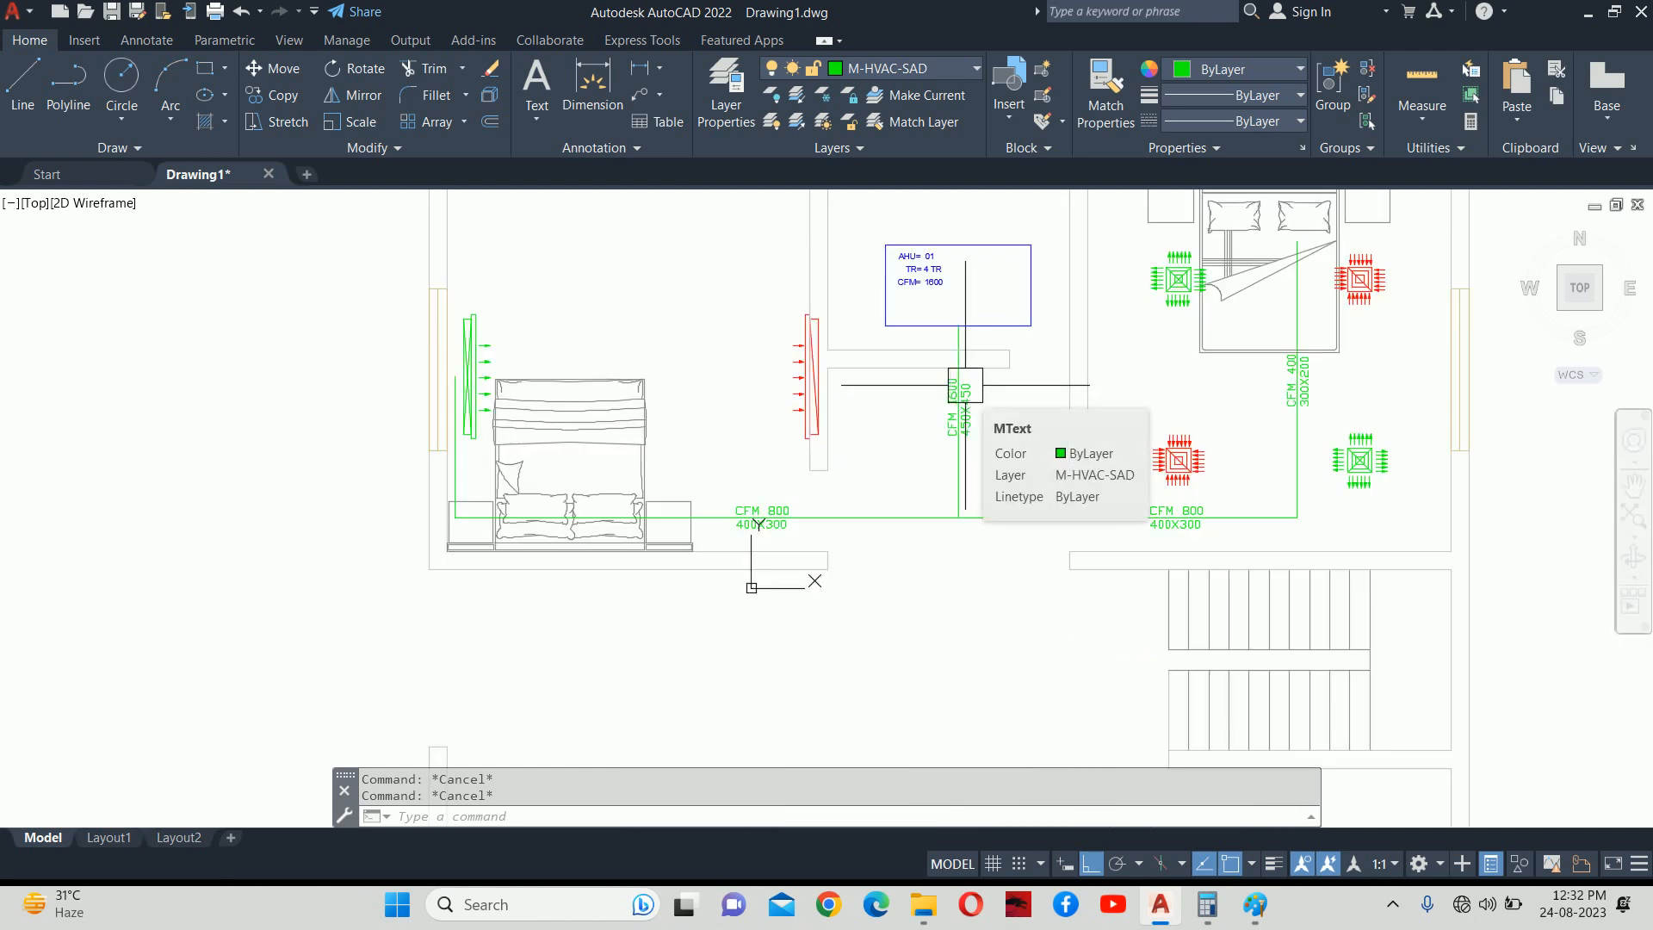
middle_click_drag(1045, 465, 1037, 462)
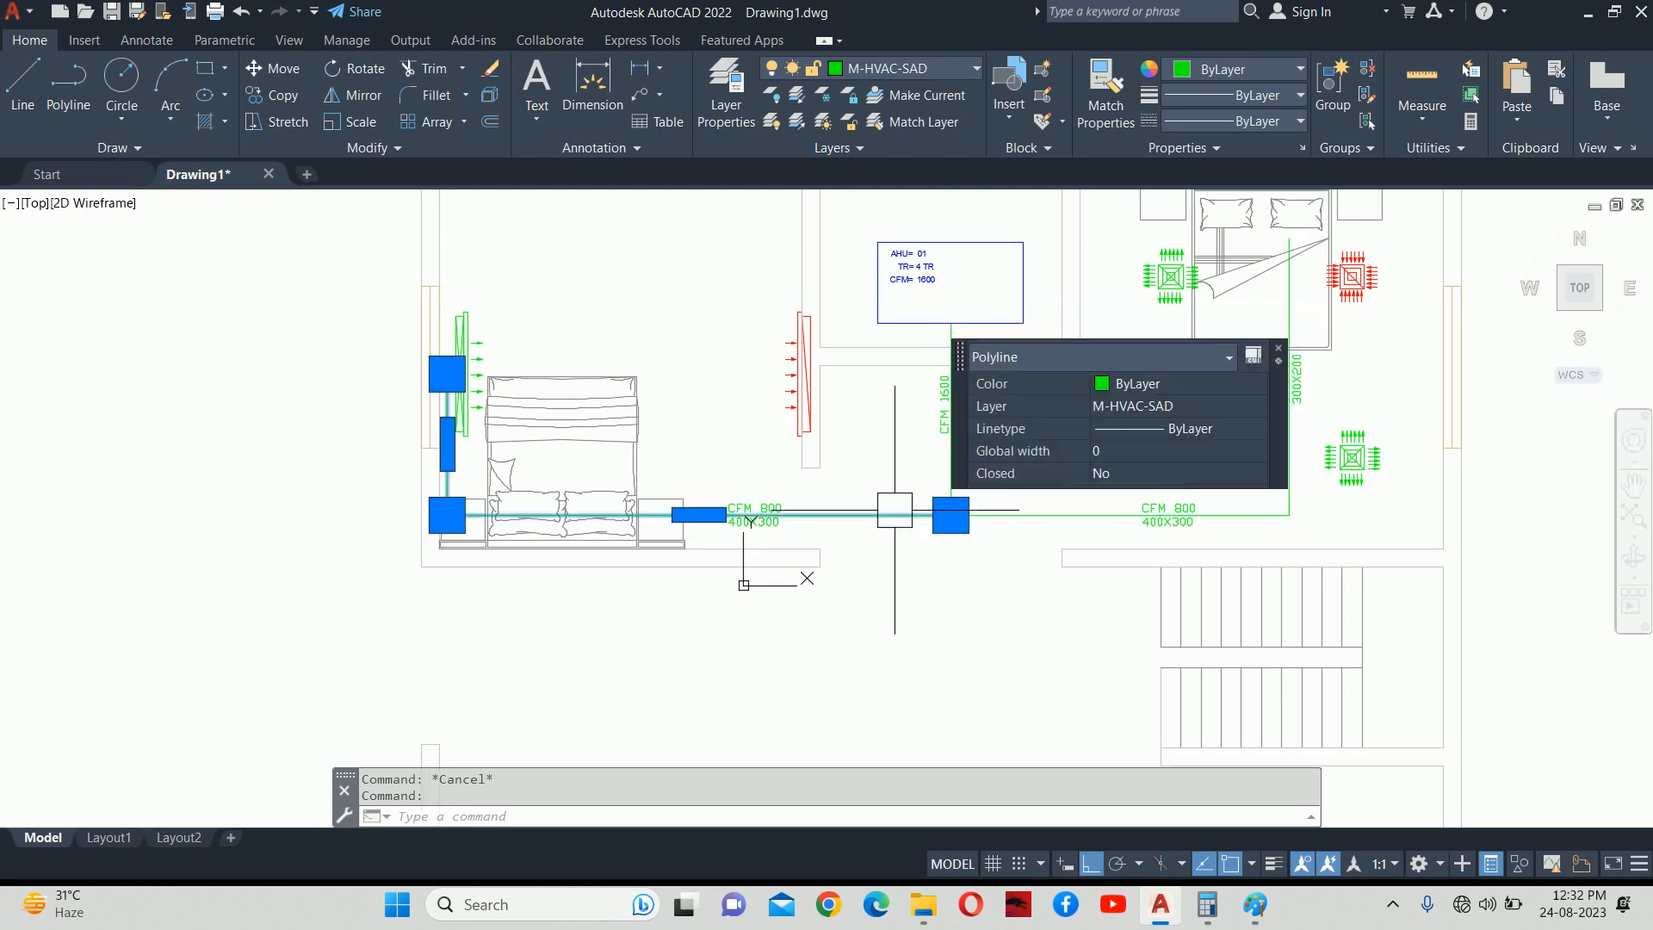
key("Escape")
type("x")
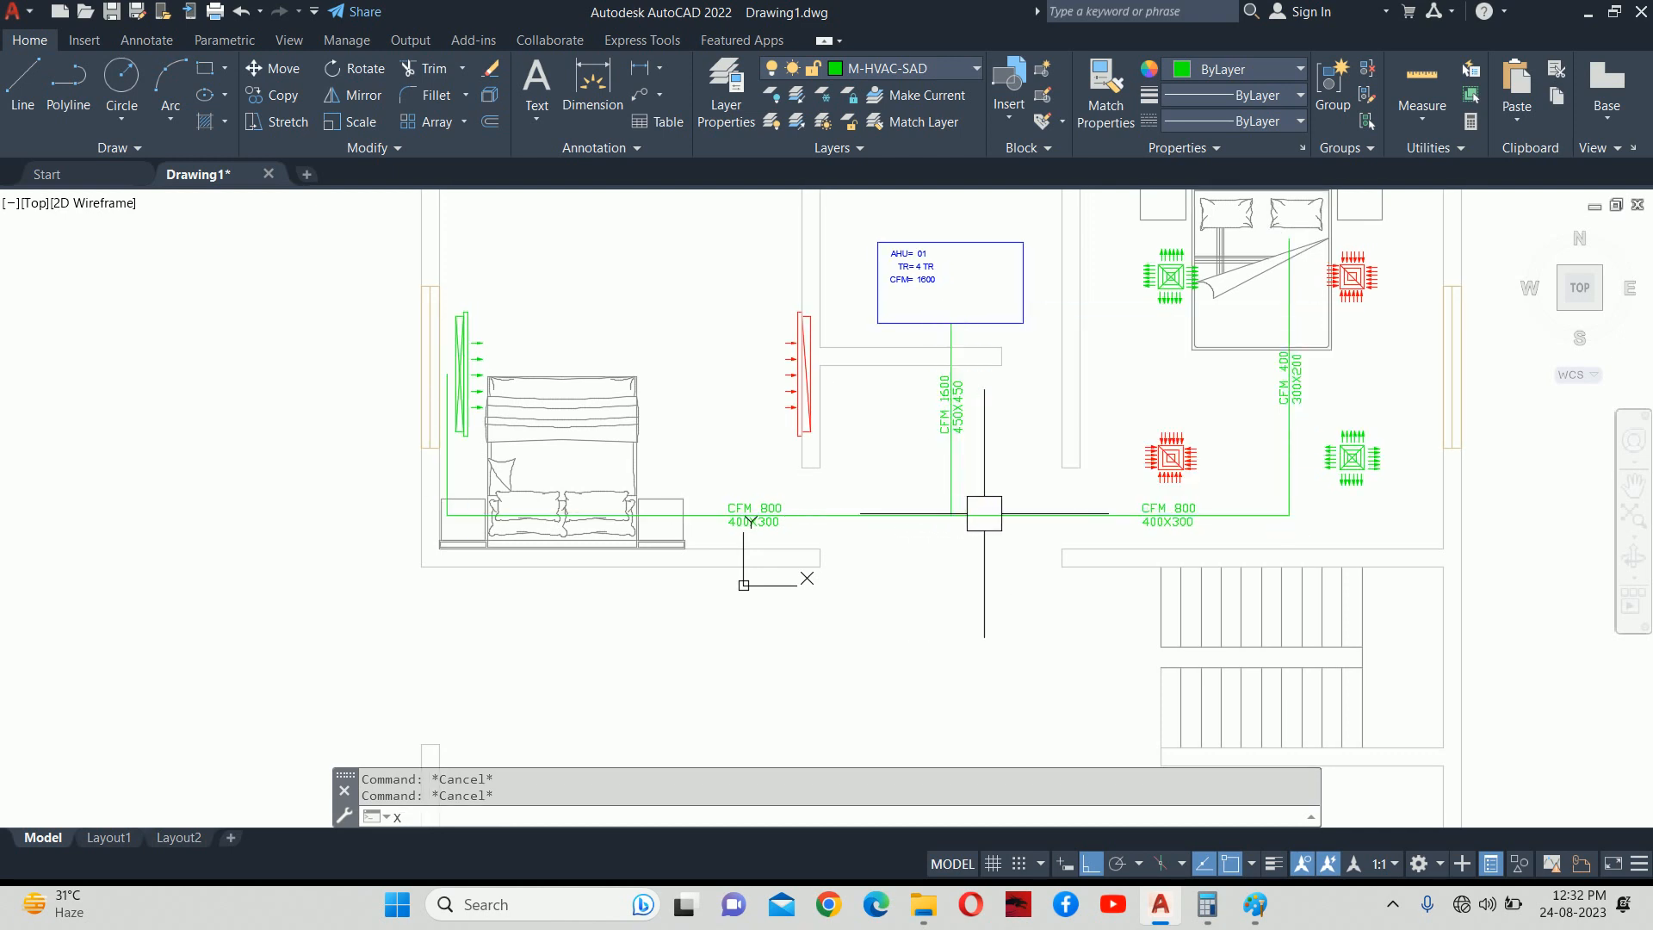
key("Return")
left_click(990, 512)
left_click(891, 517)
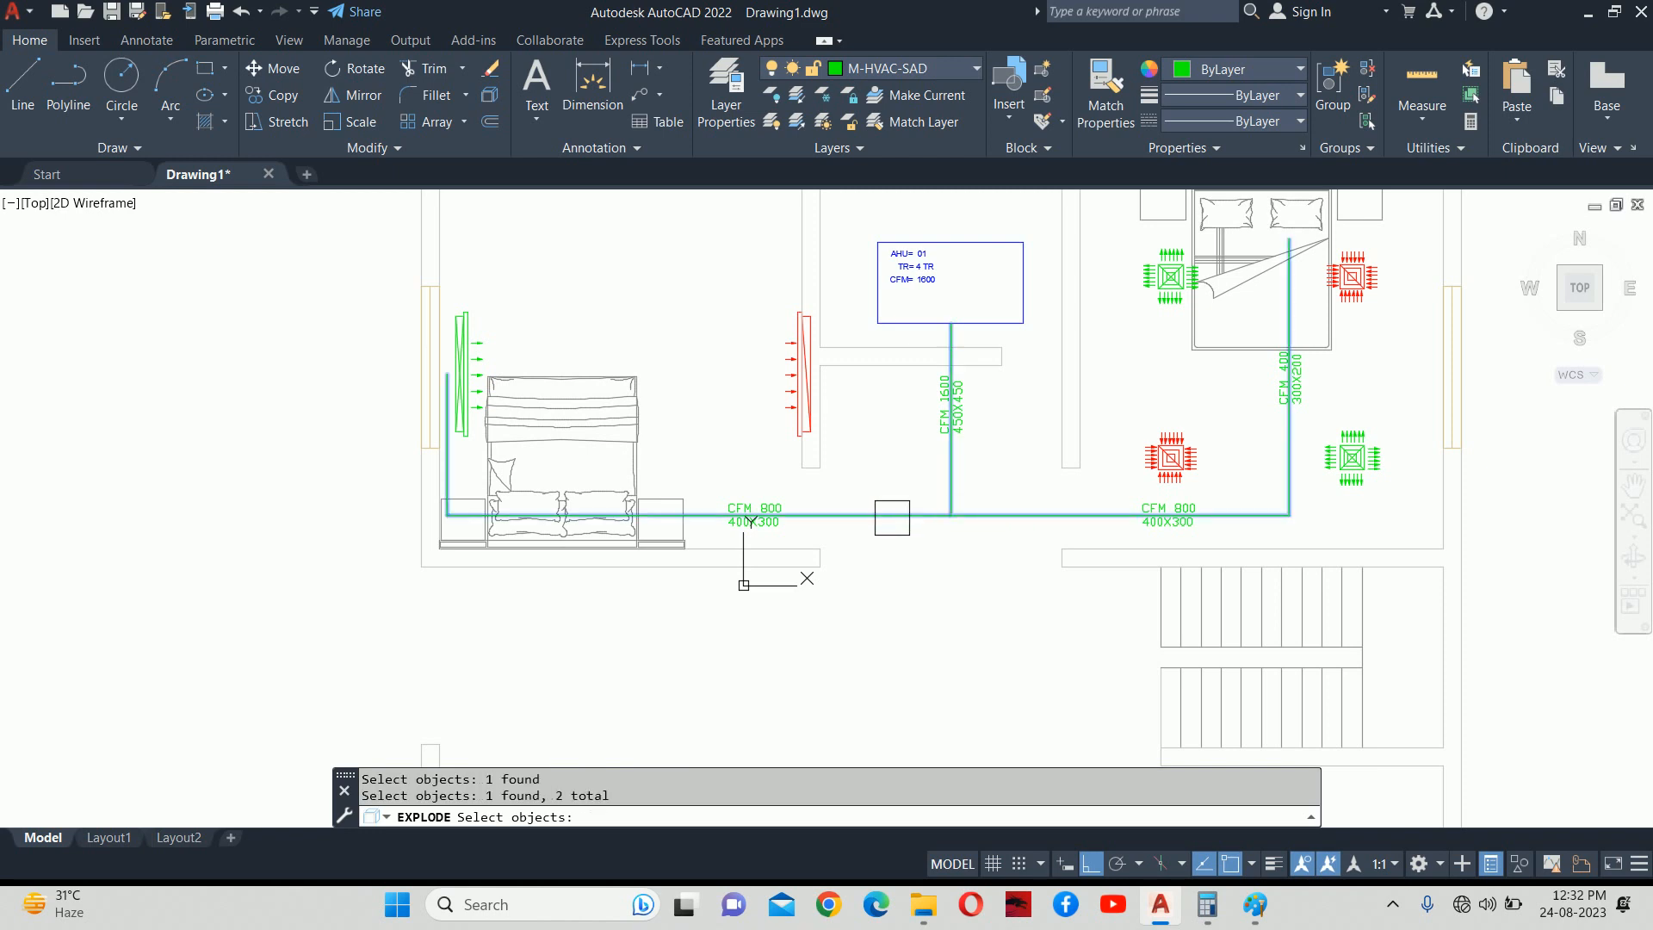
left_click(905, 514, "shift")
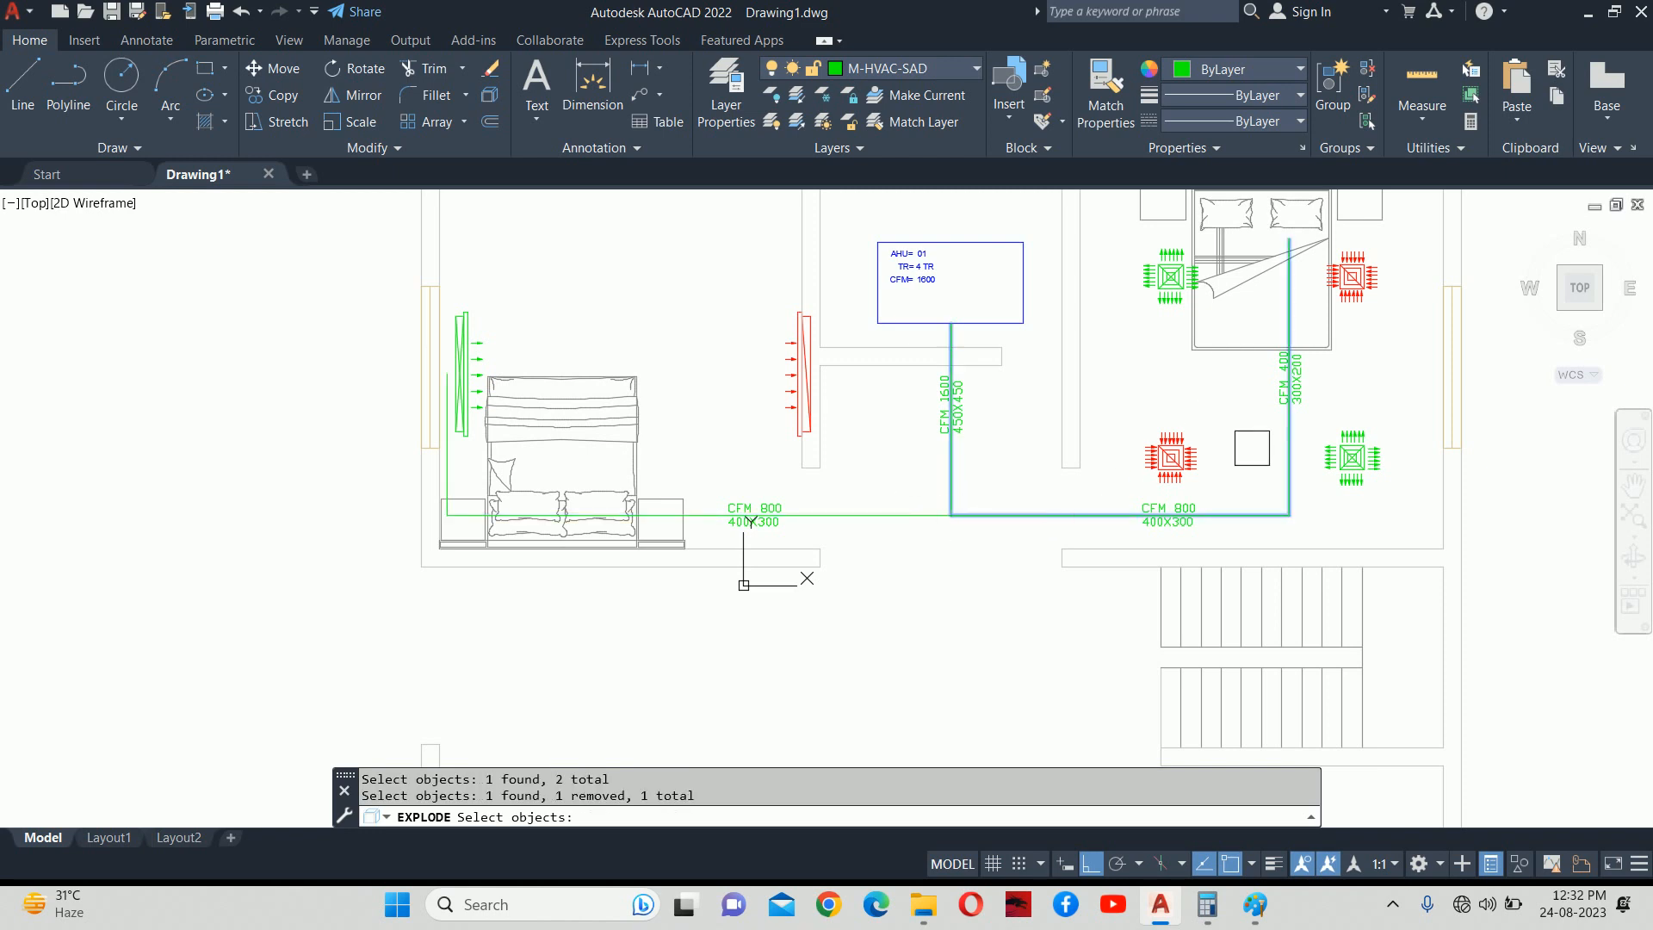
key("Escape")
key("Escape")
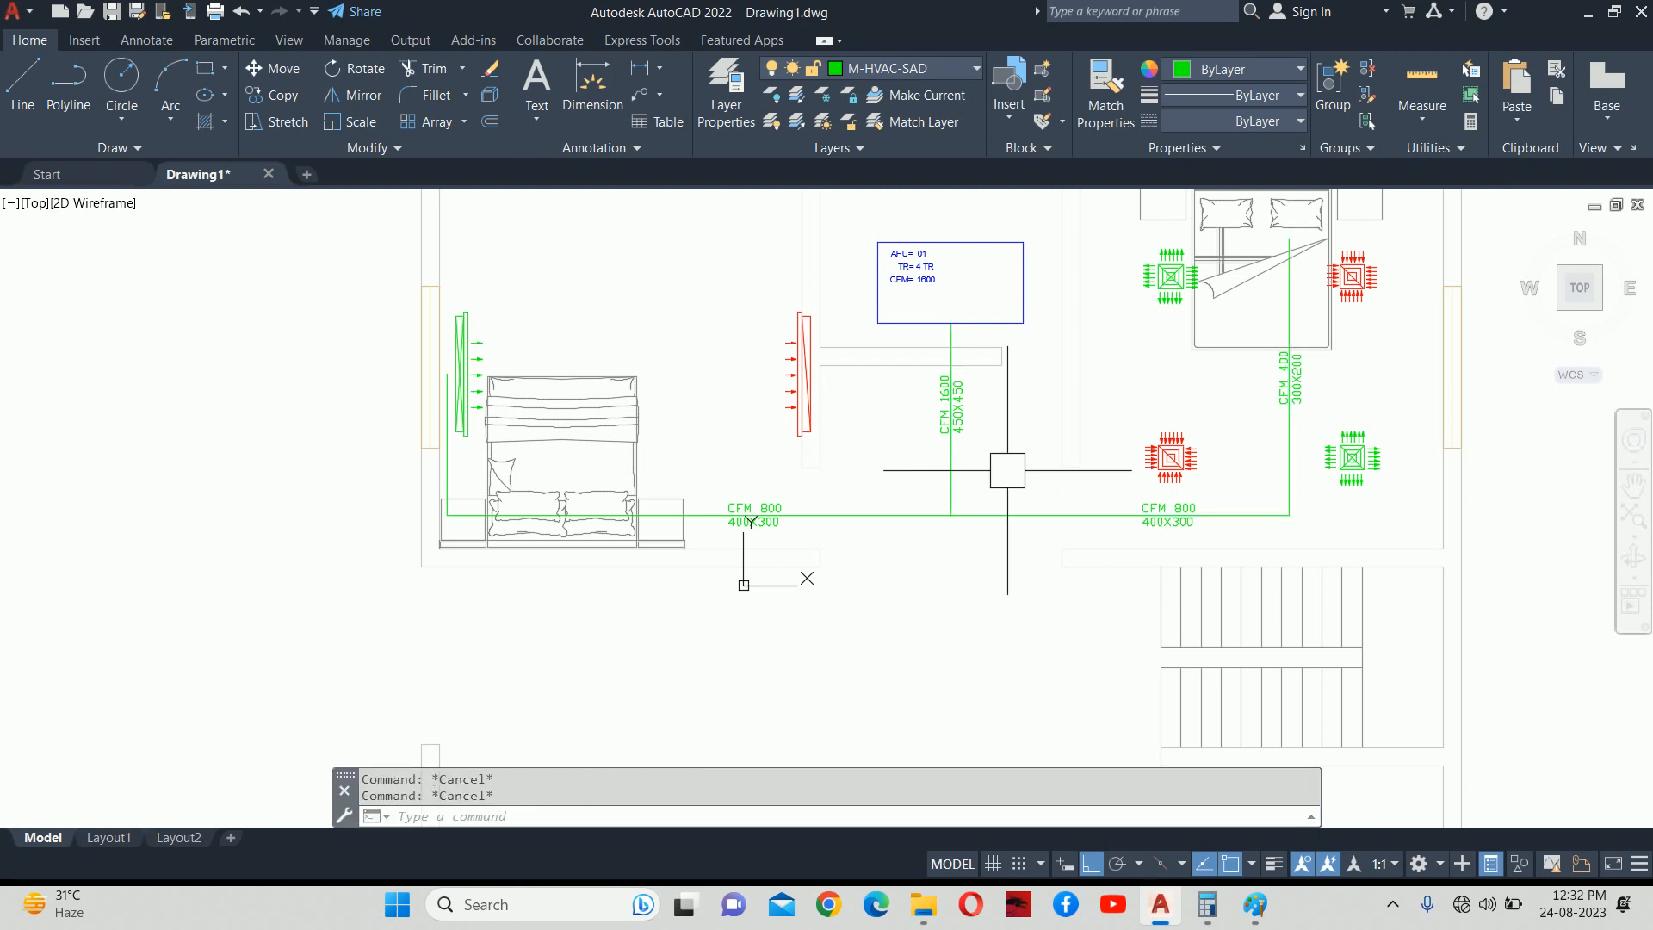
scroll(929, 384, "up", 2)
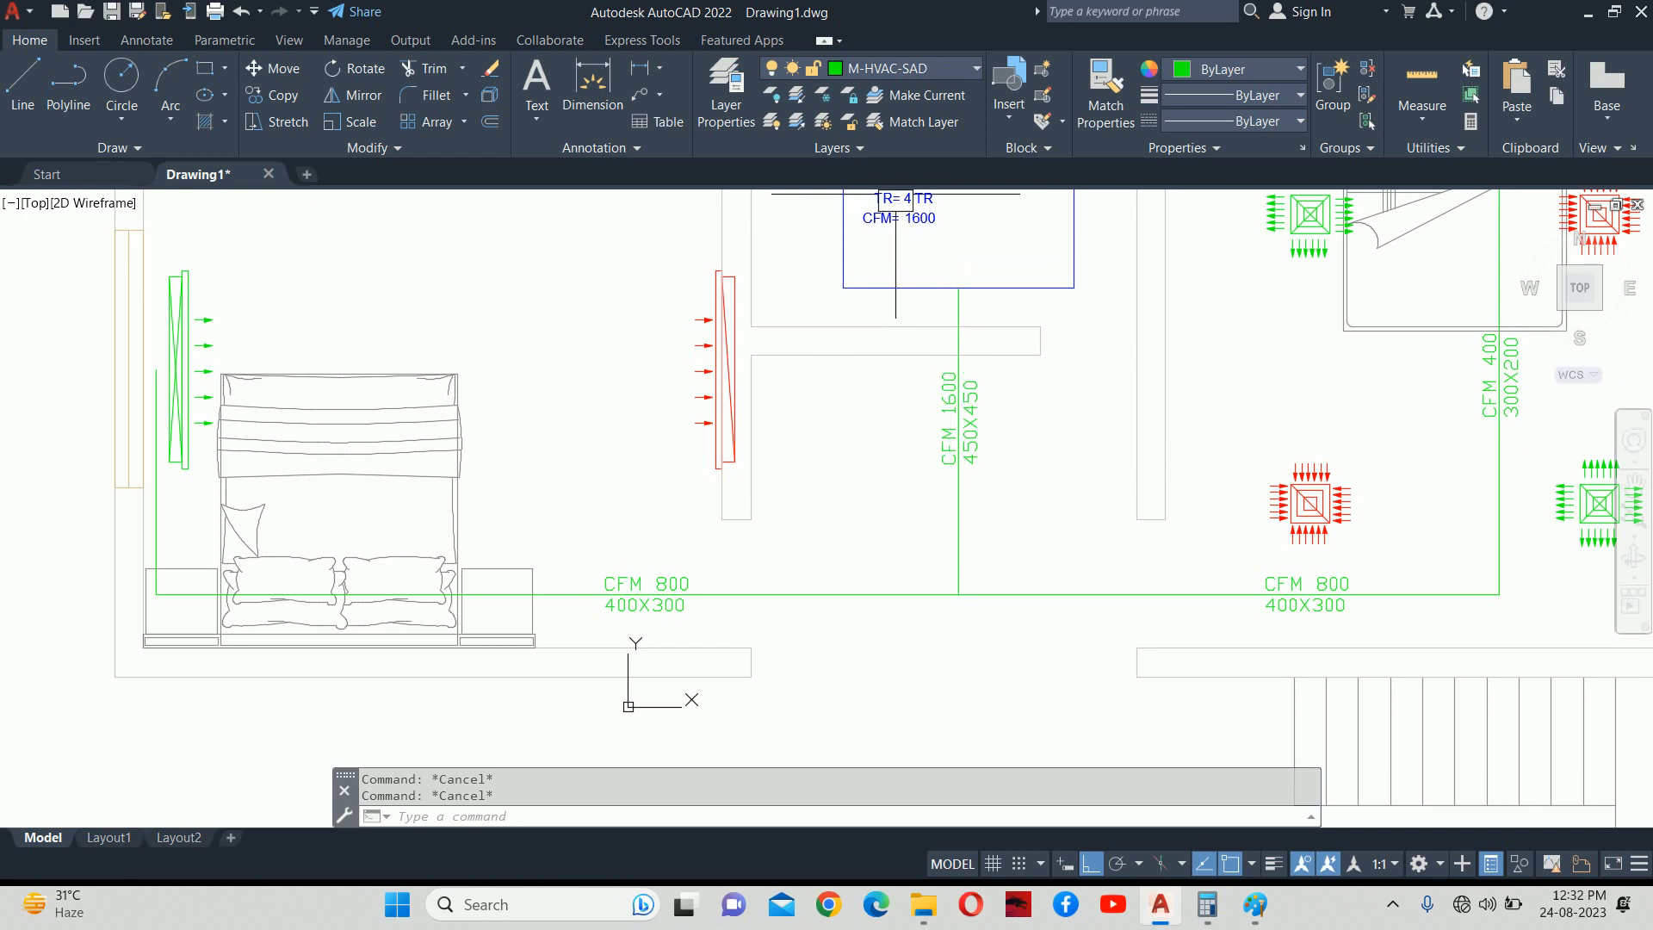
middle_click_drag(921, 231, 926, 267)
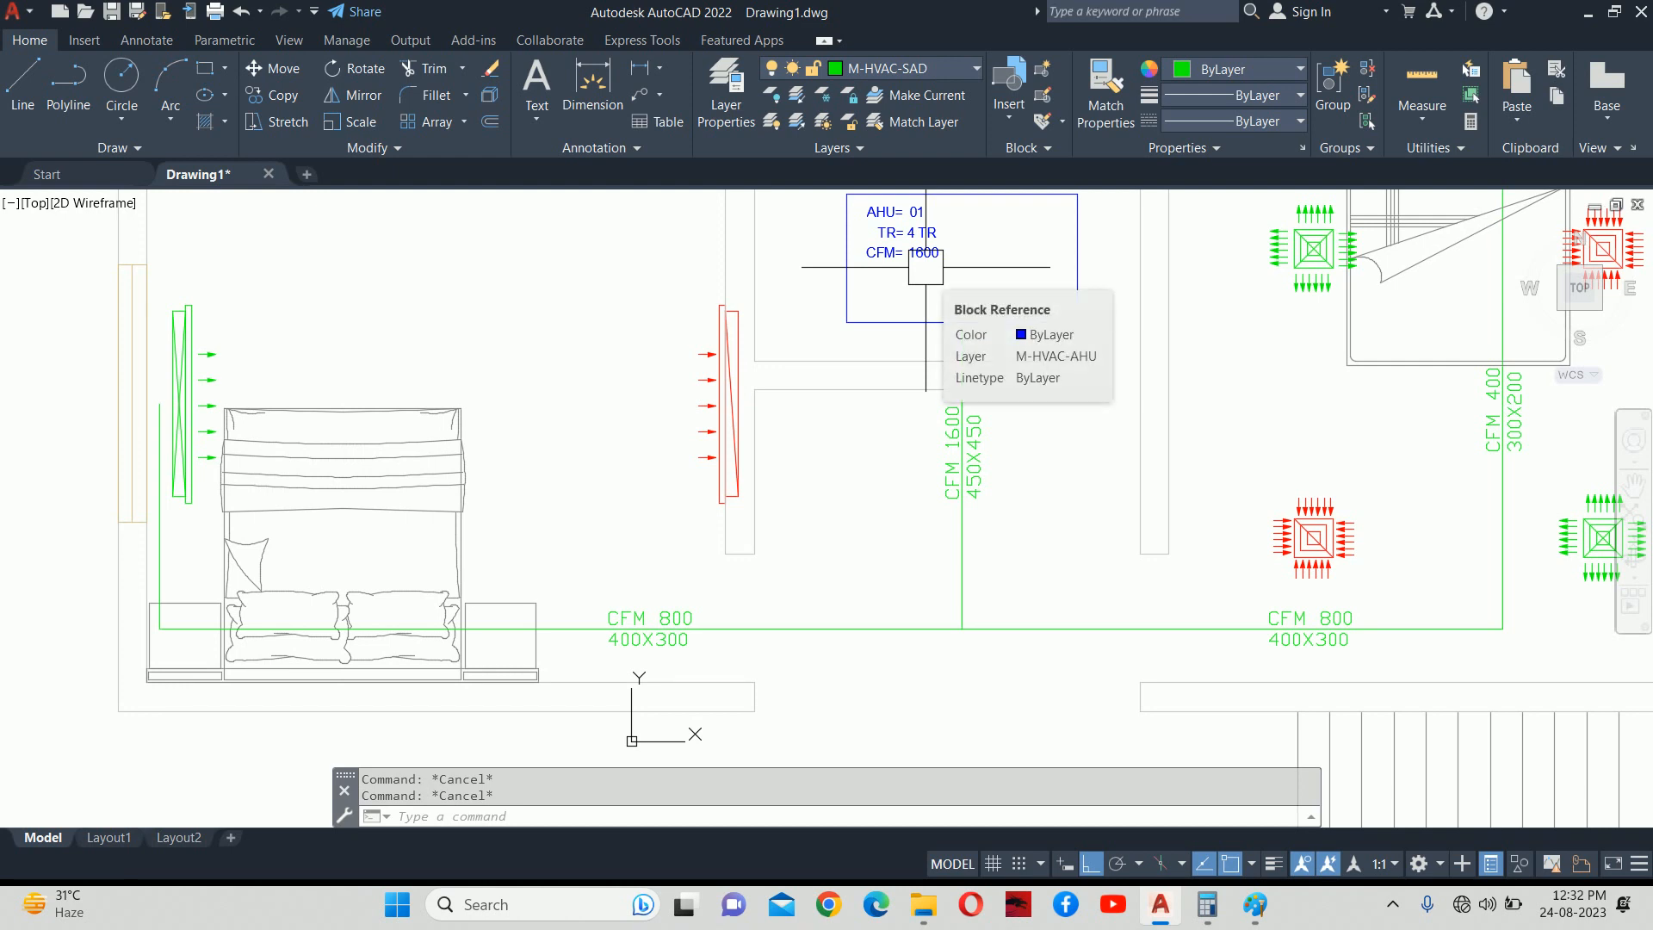
Draw an 1800-long line along the AHU's bottom edge and colour it yellow.
type("L")
key("Return")
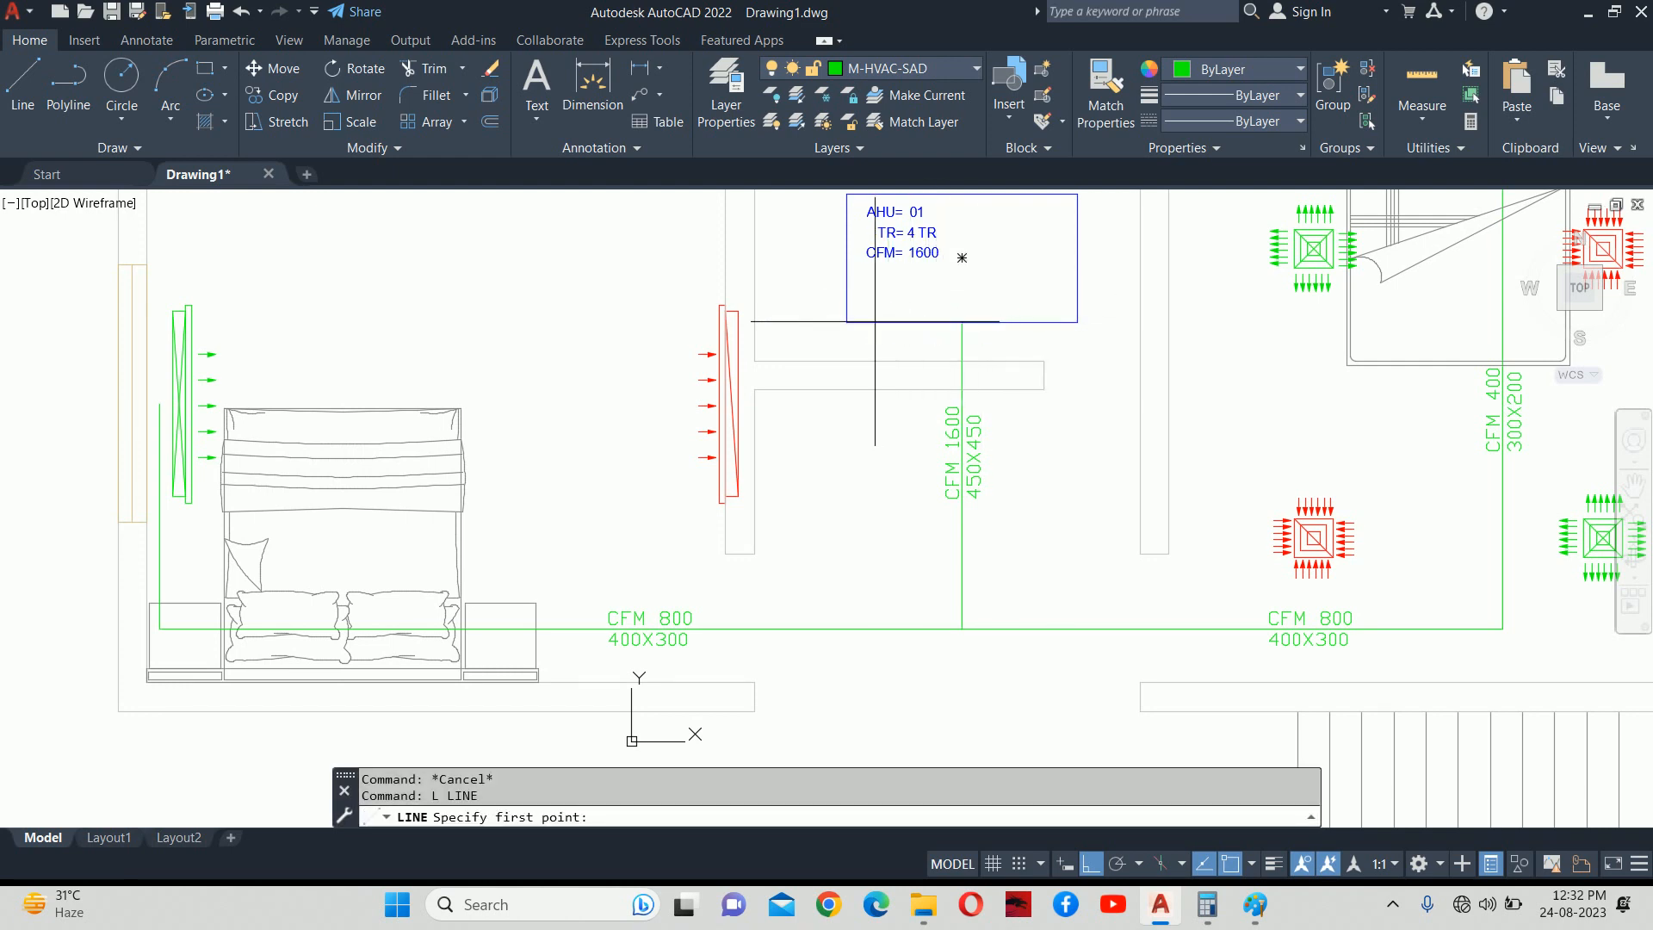
left_click(1076, 322)
key("Return")
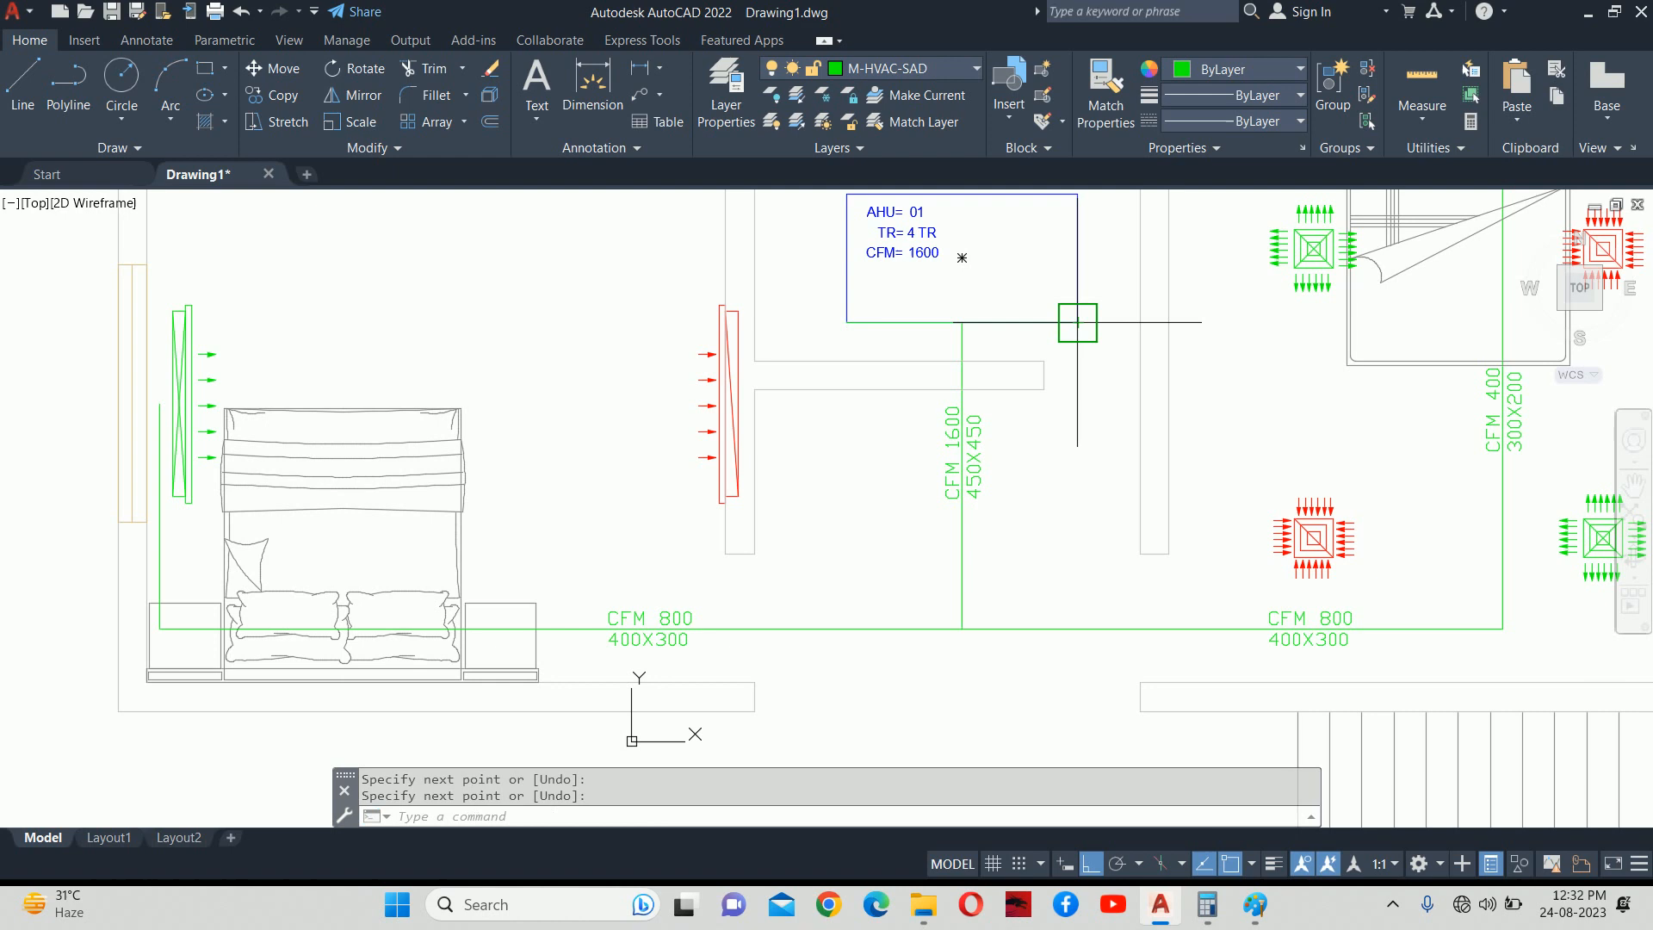
left_click(1077, 322)
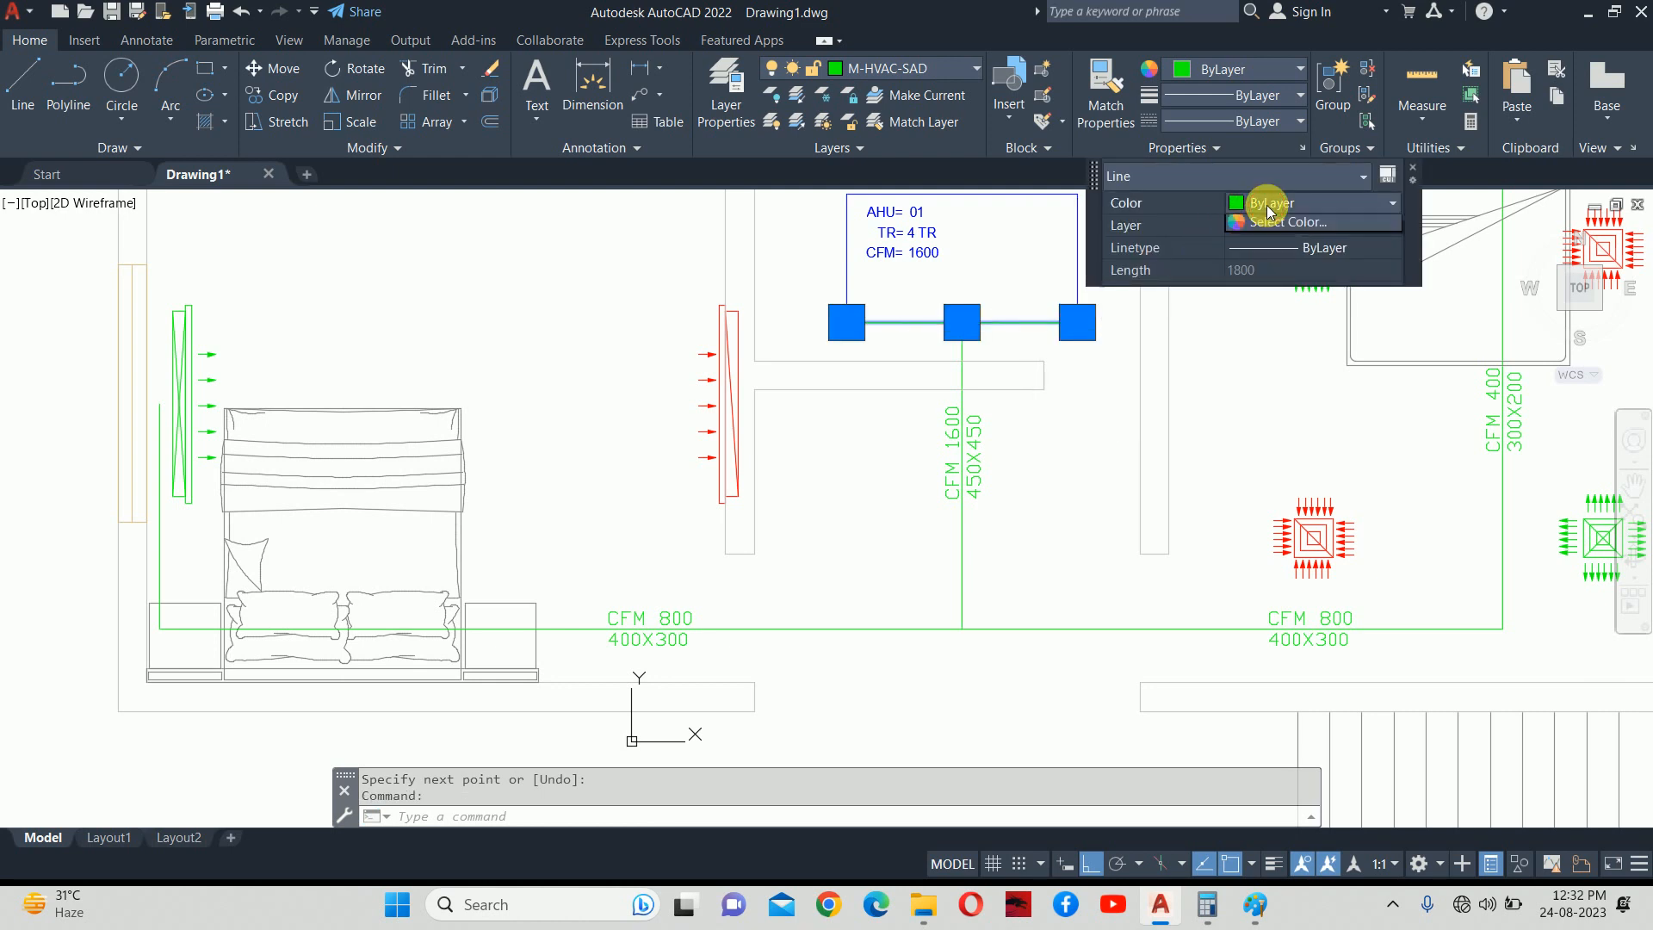
left_click(1254, 205)
left_click(1261, 276)
key("Escape")
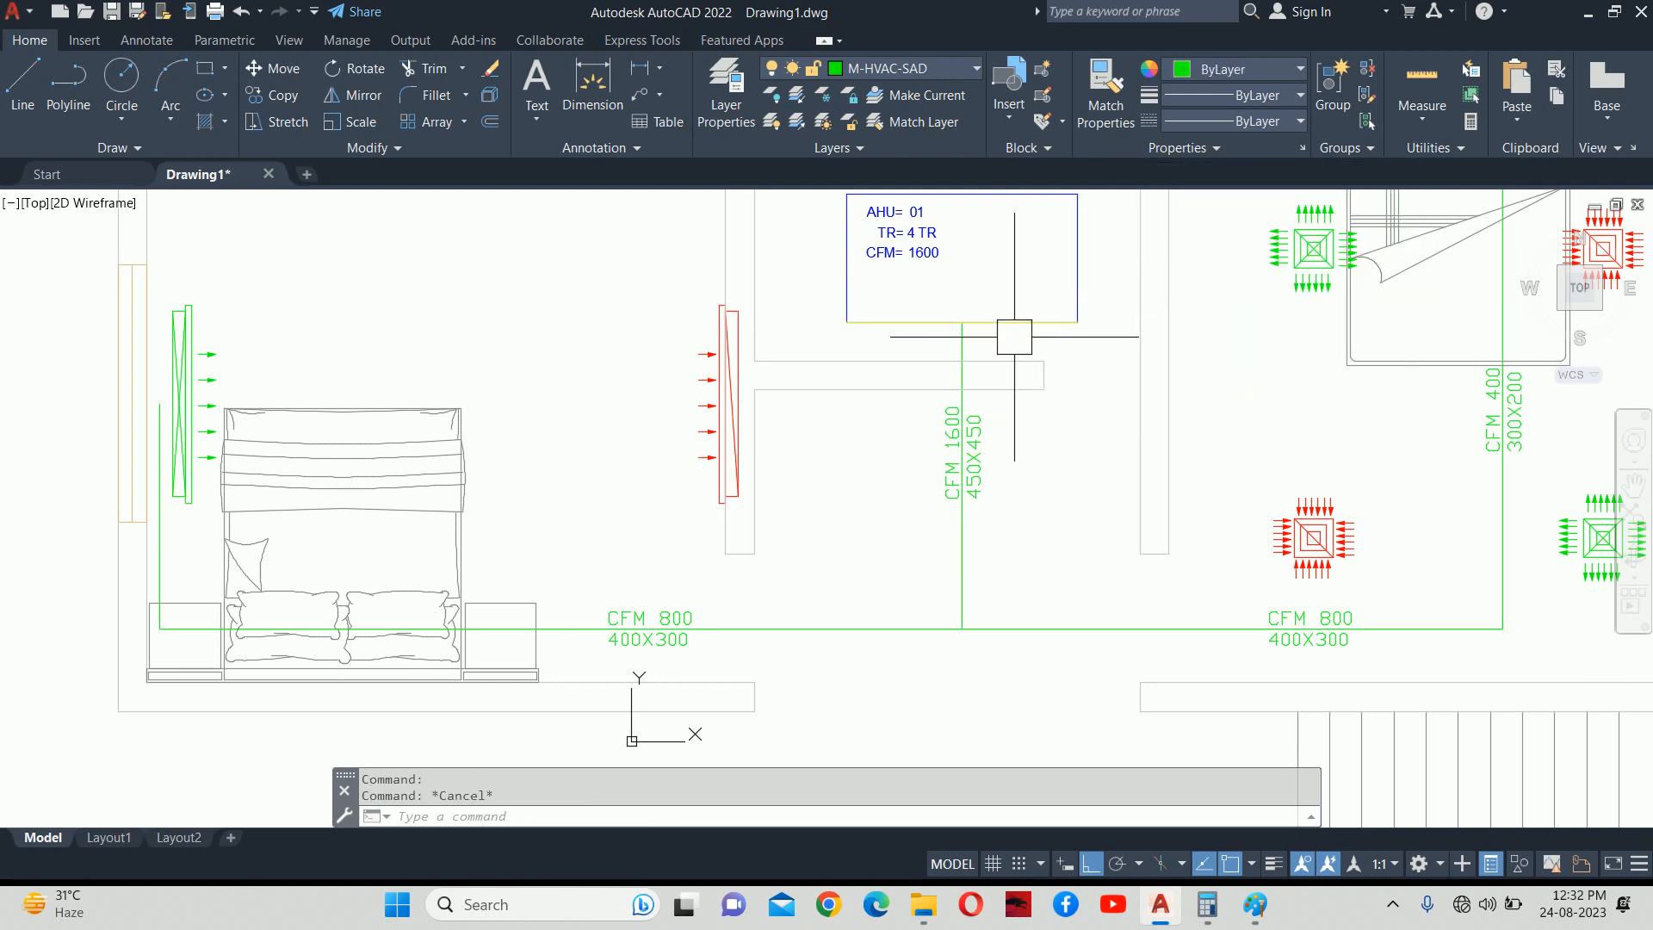
Offset the yellow line downward repeatedly at 50 units, stacking parallel copies beneath it.
type("o")
key("Return")
type("5")
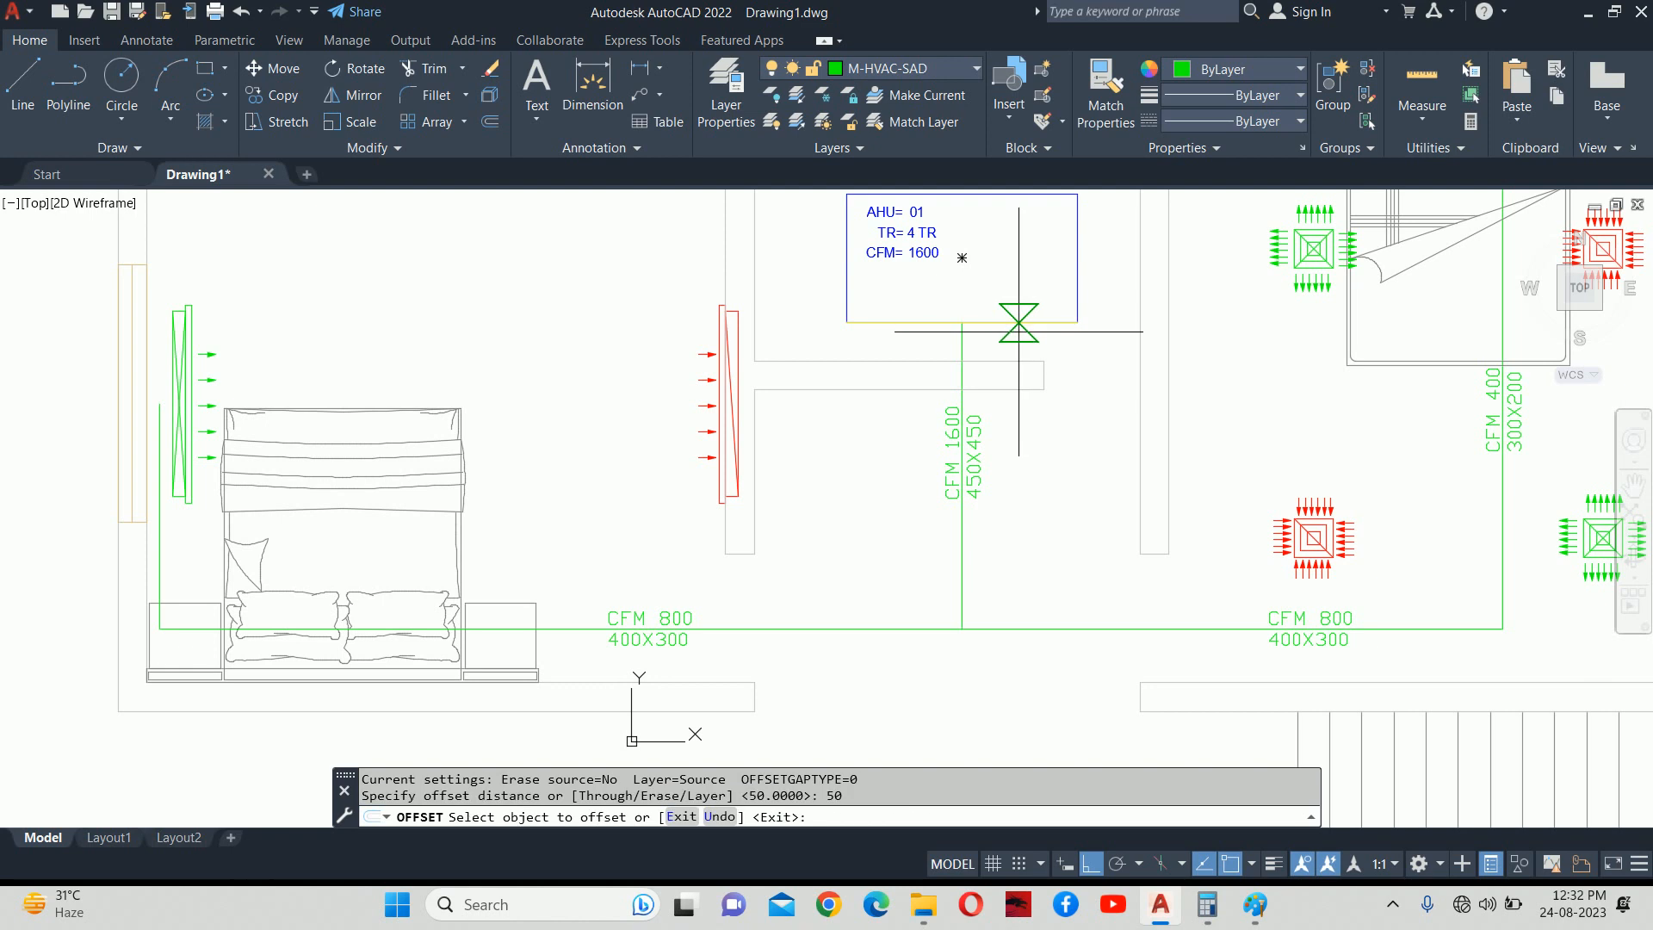
type("0")
key("Return")
scroll(1021, 328, "up", 4)
left_click(1017, 327)
left_click(1021, 334)
left_click(1016, 327)
left_click(1003, 343)
left_click(988, 348)
left_click(986, 379)
left_click(989, 366)
left_click(982, 426)
left_click(990, 380)
left_click(978, 433)
left_click(977, 407)
left_click(977, 408)
left_click(964, 443)
key("Escape")
key("Escape")
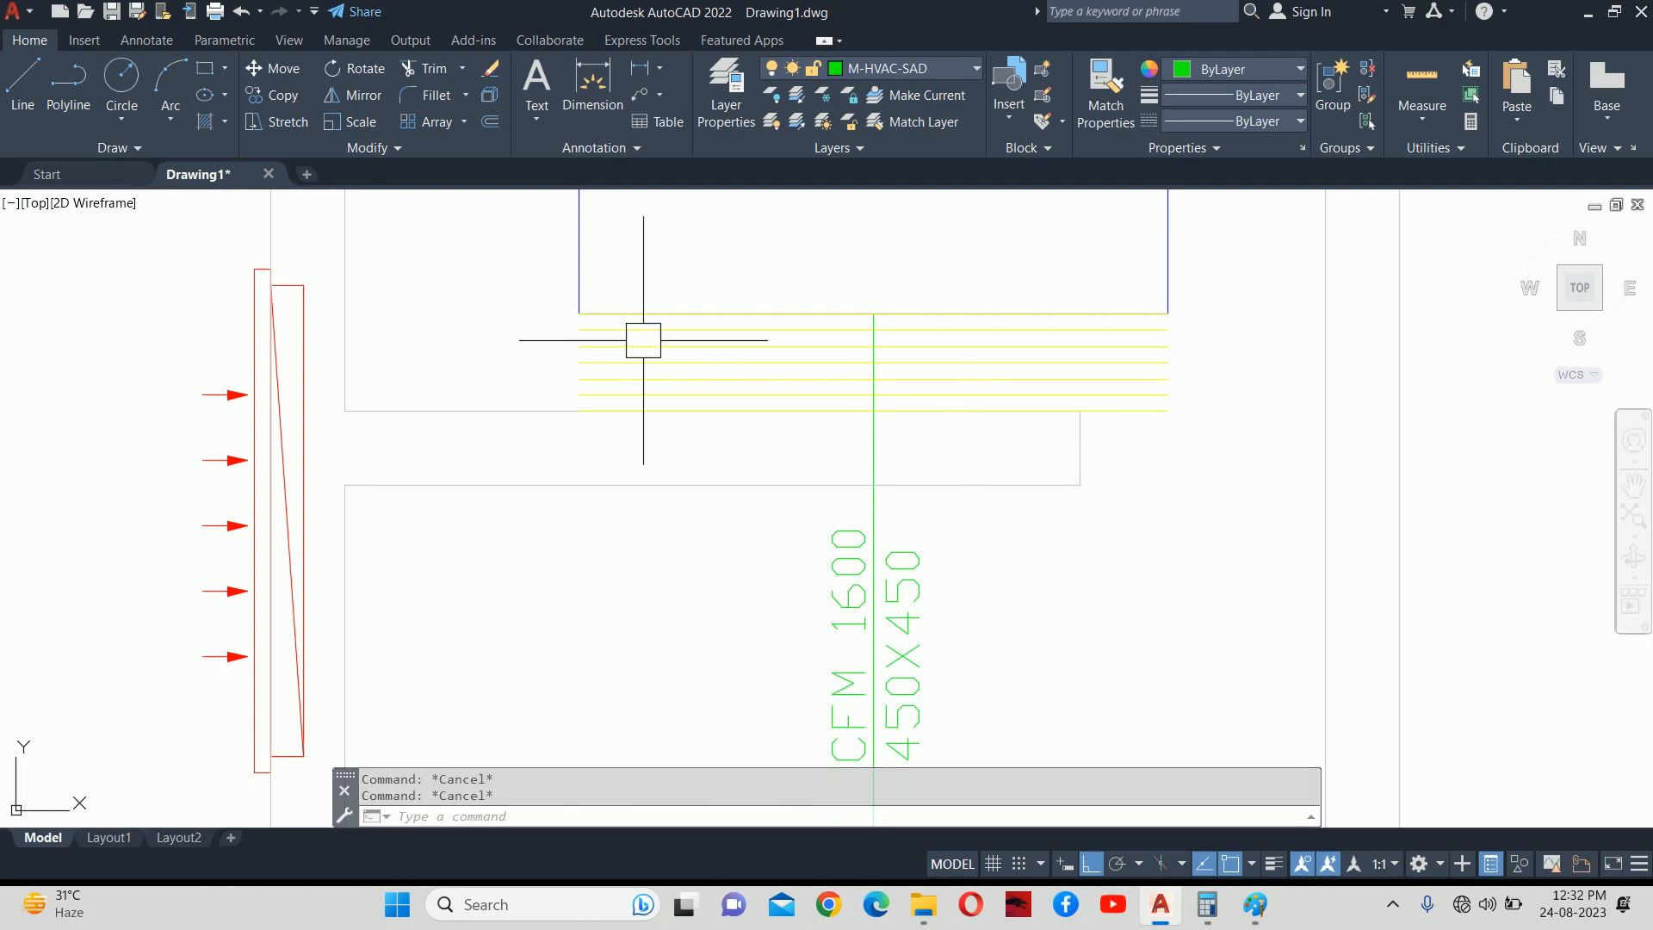
Offset the short green vertical line 50 units to the right as a helper.
scroll(585, 320, "up", 2)
type("l")
key("Return")
left_click(572, 308)
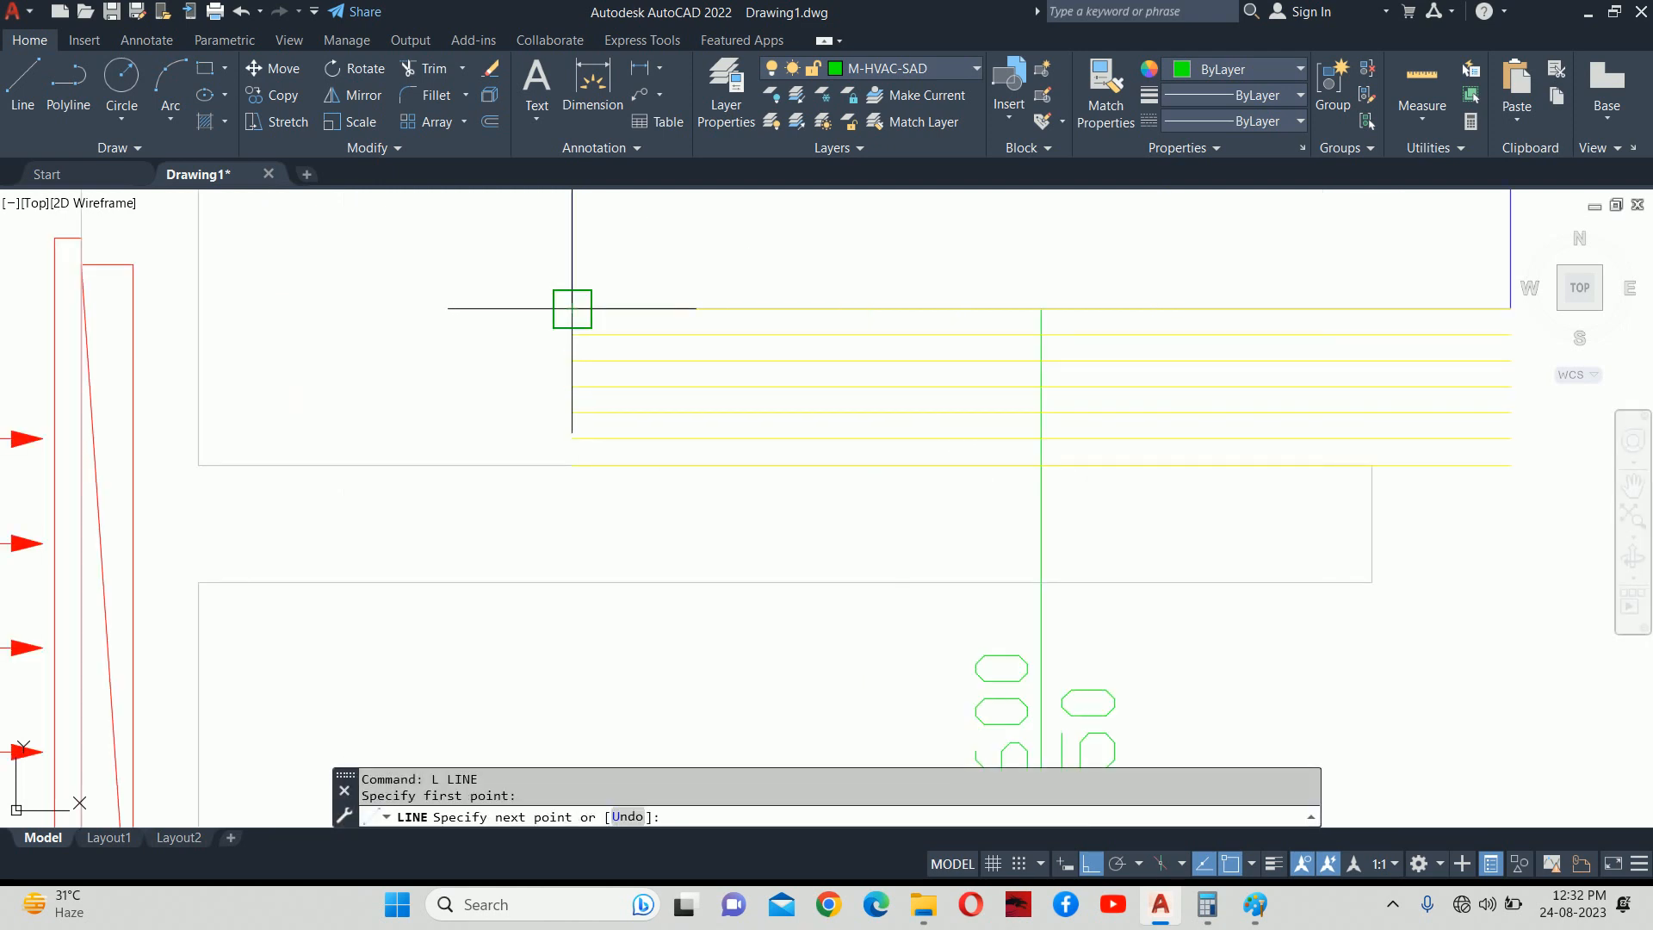
key("Escape")
key("Escape")
scroll(571, 334, "up", 3)
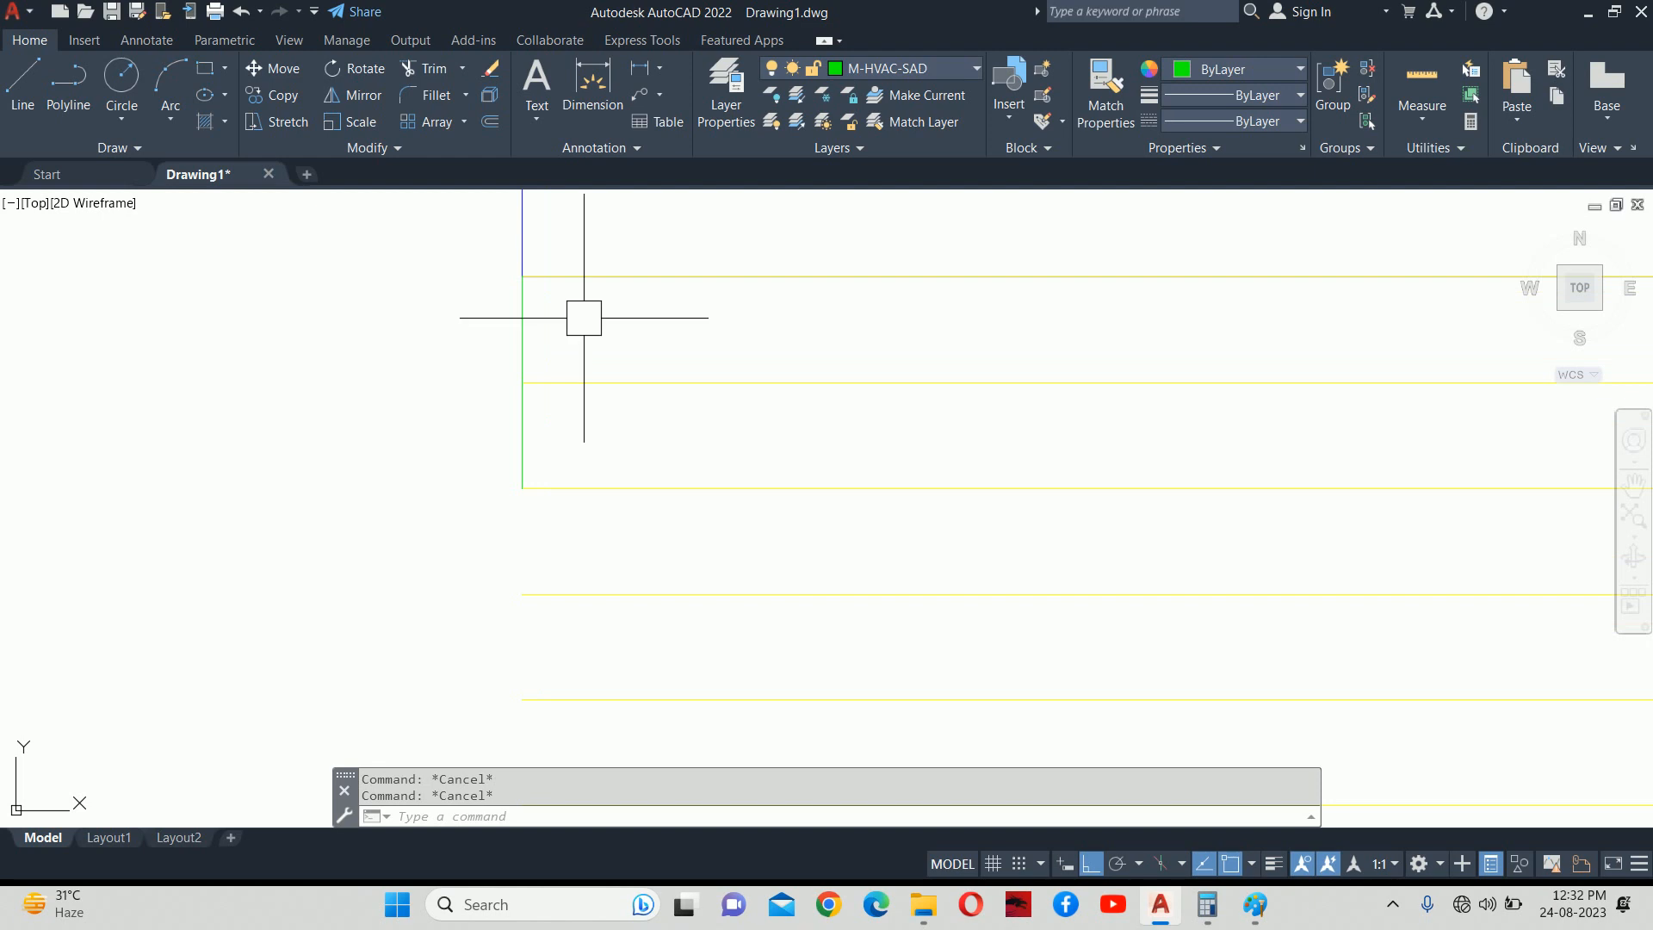
type("o")
key("Return")
type("50E")
key("Return")
left_click(515, 307)
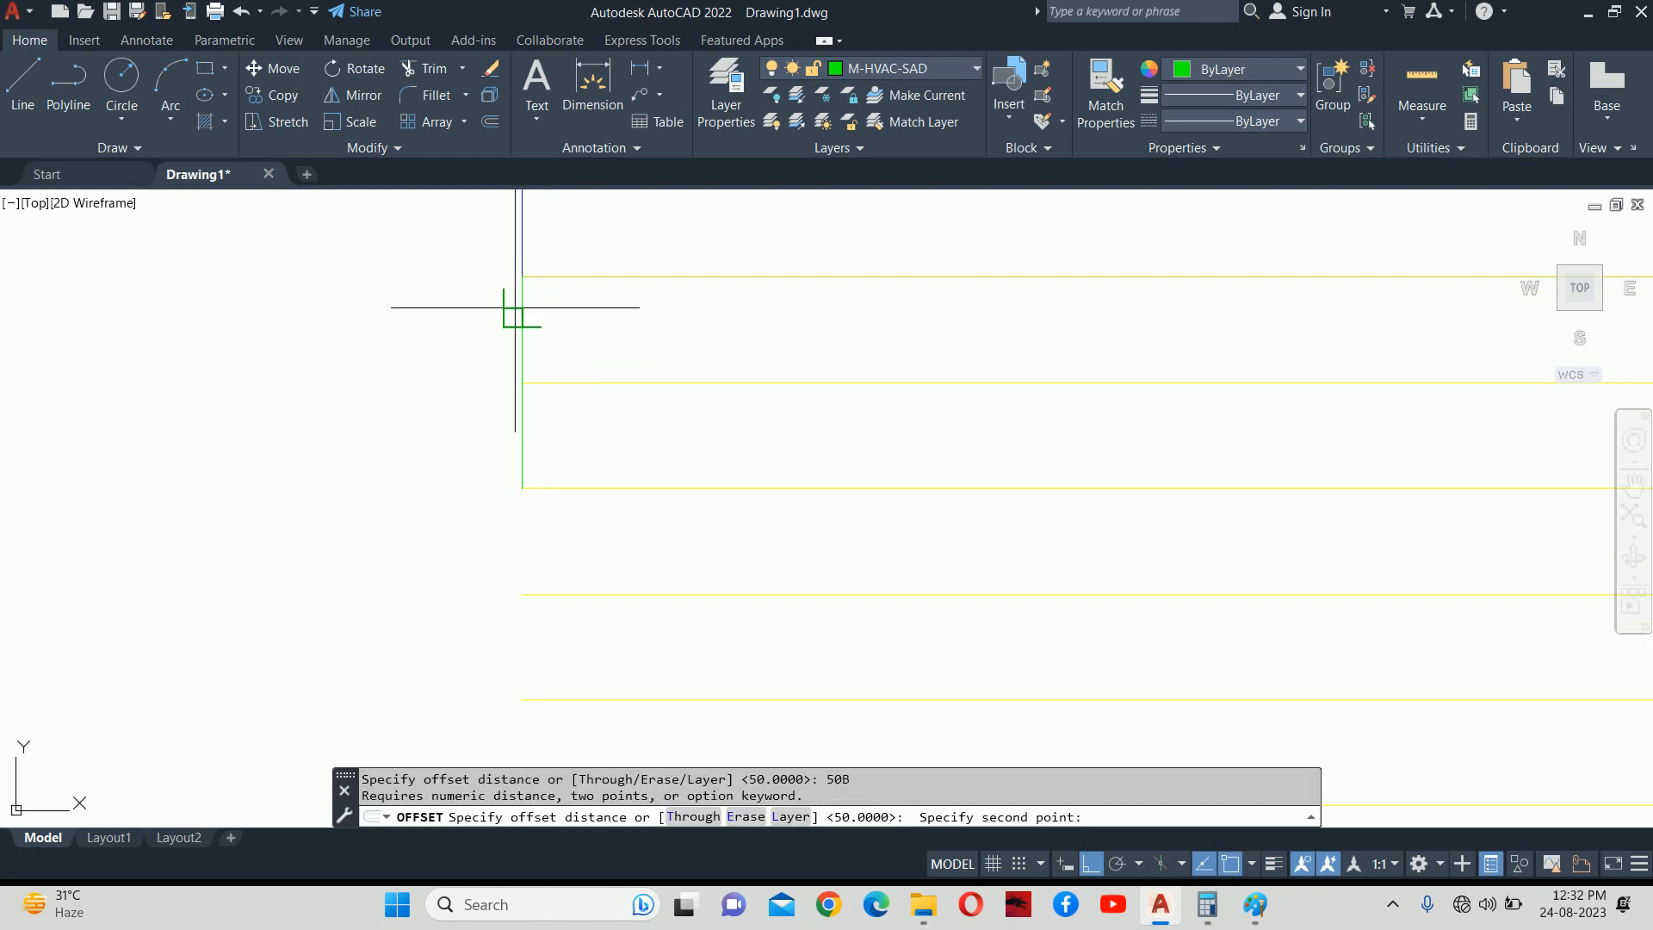
key("Escape")
key("Escape")
type("o")
key("Return")
type("50")
key("Return")
left_click(516, 310)
left_click(607, 324)
key("Escape")
key("Escape")
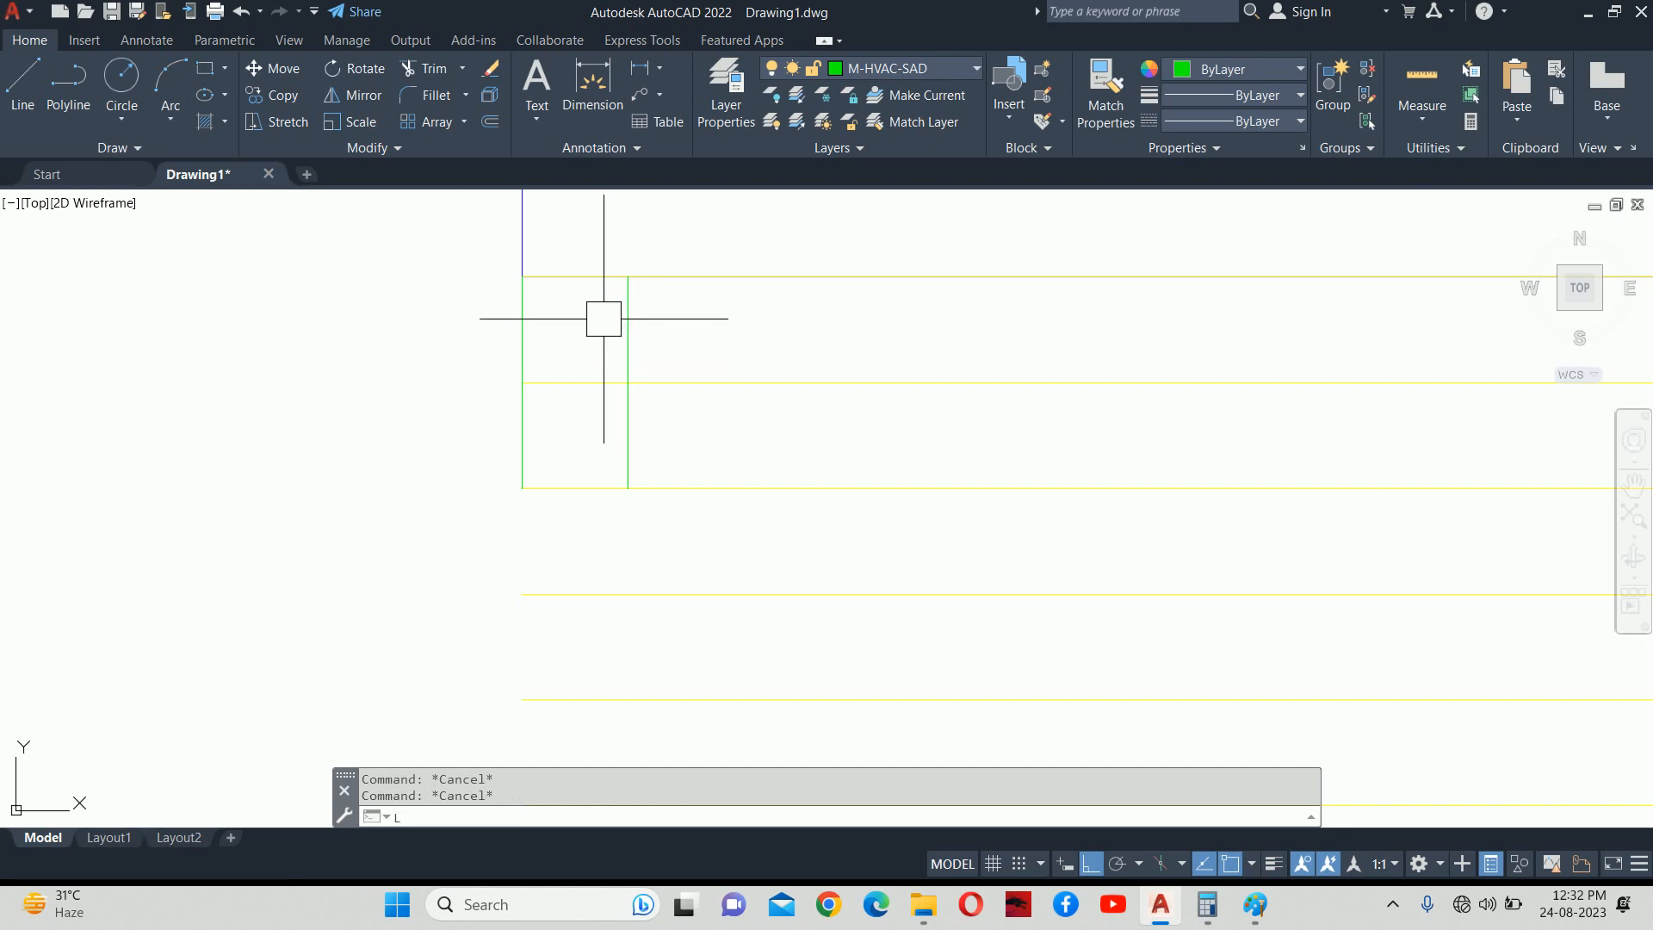
Draw a diagonal V between the two helper verticals, then delete both verticals.
type("l")
key("Return")
left_click(627, 276)
left_click(523, 382)
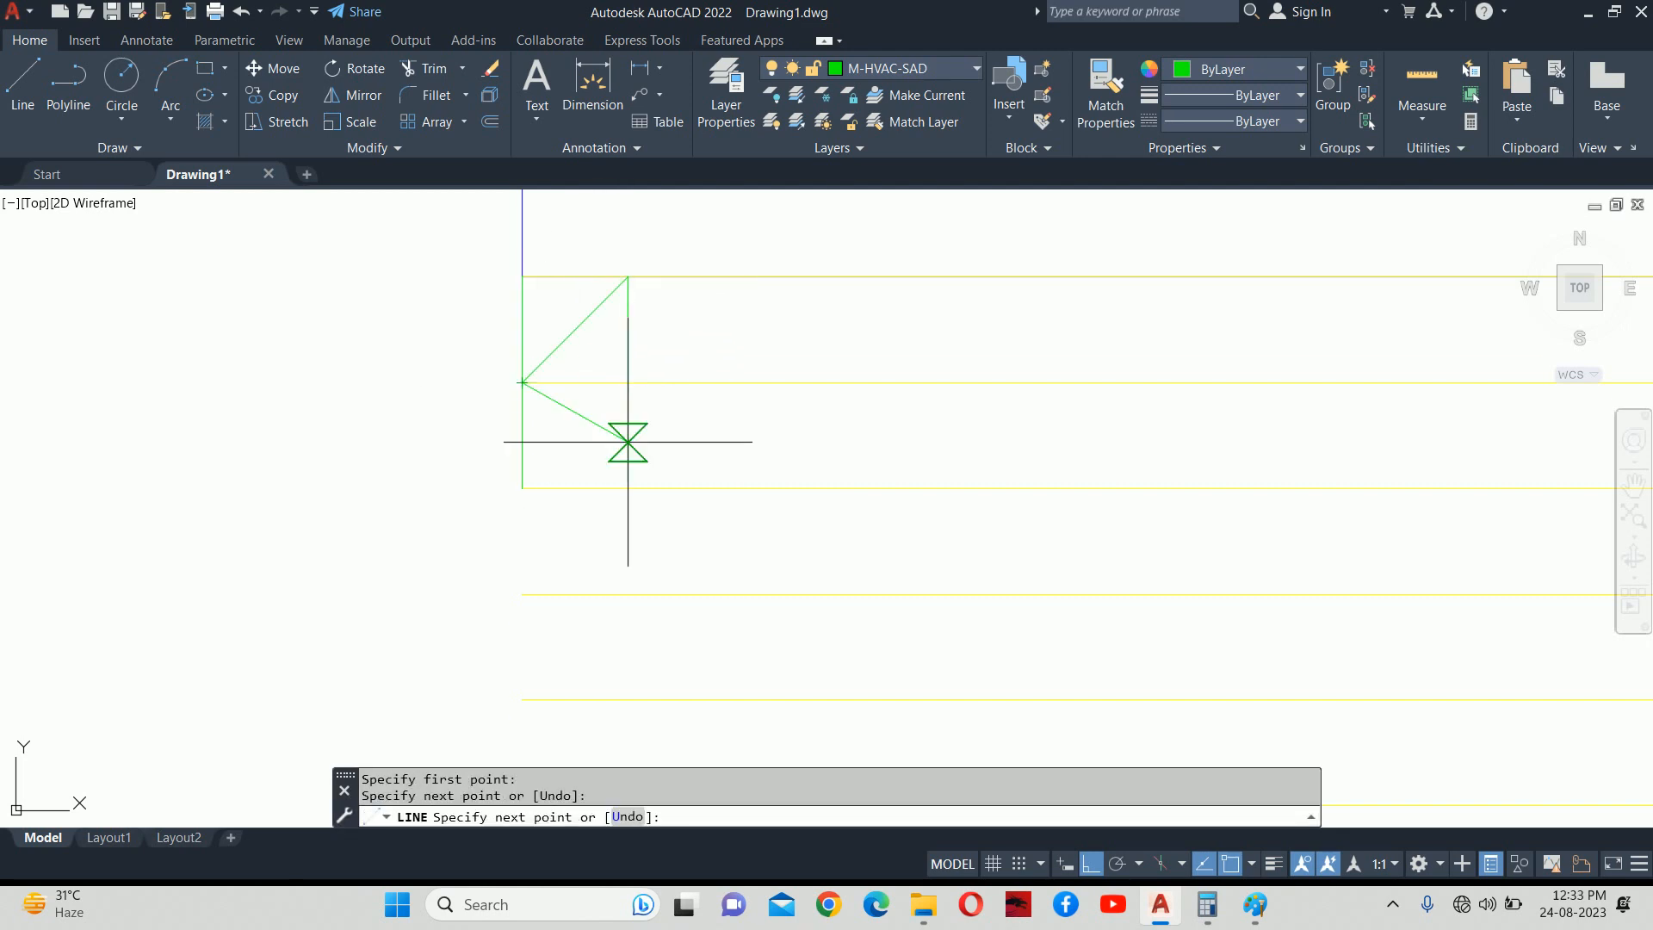
left_click(627, 468)
key("ctrl+z")
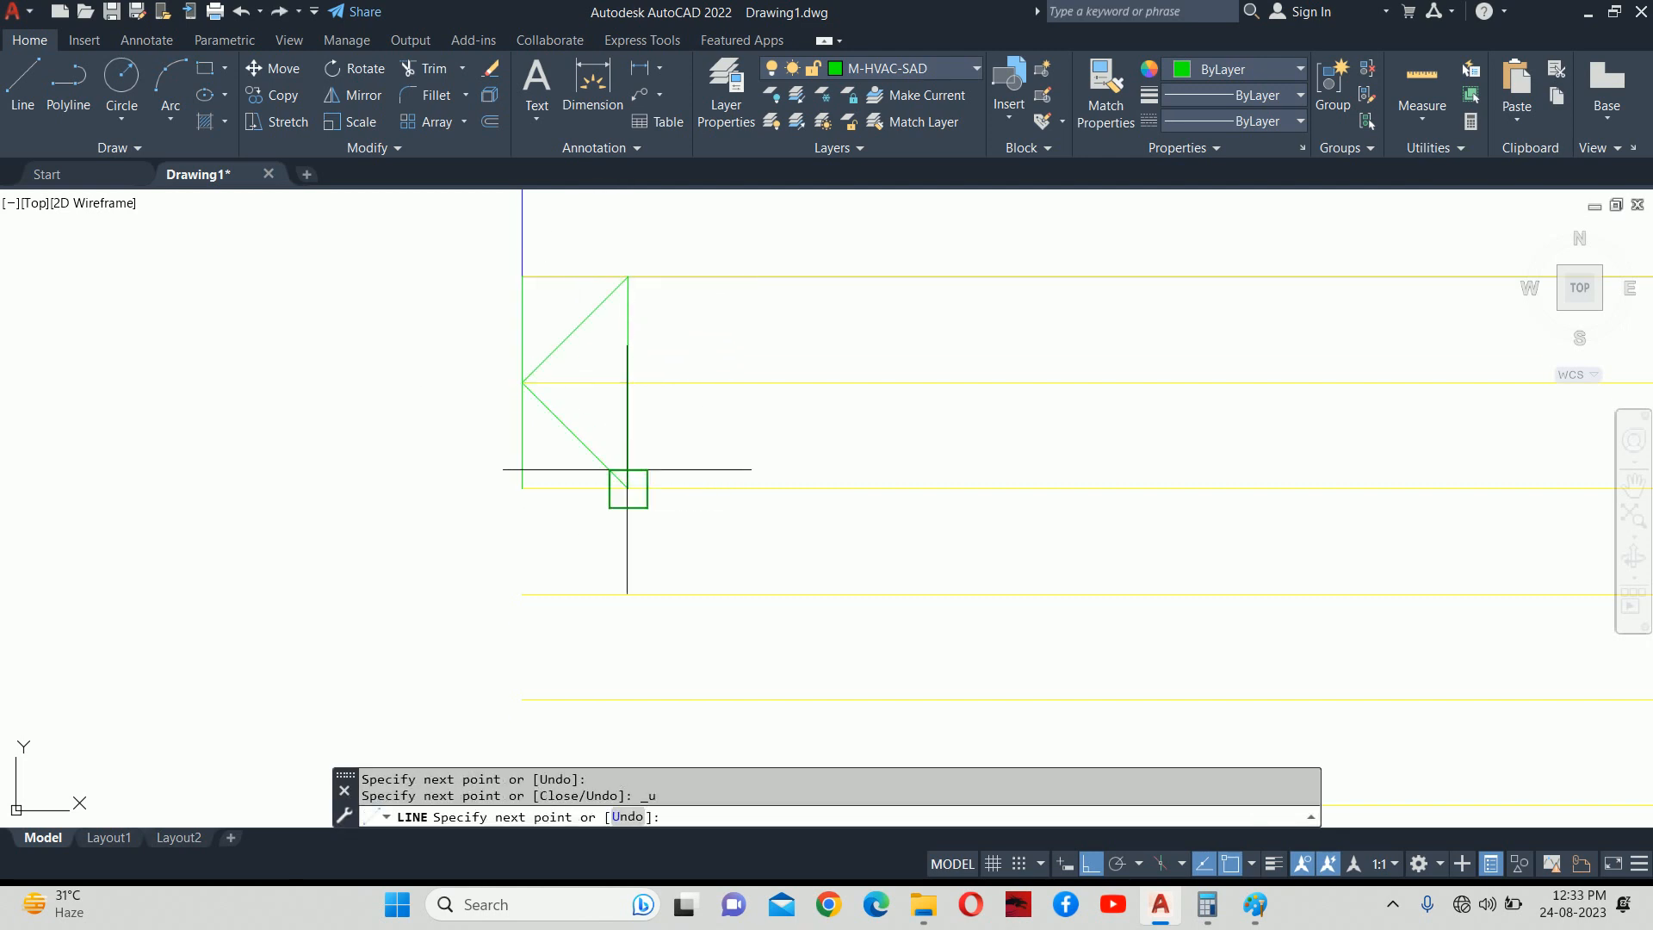
key("Escape")
left_click(629, 328)
left_click(509, 318)
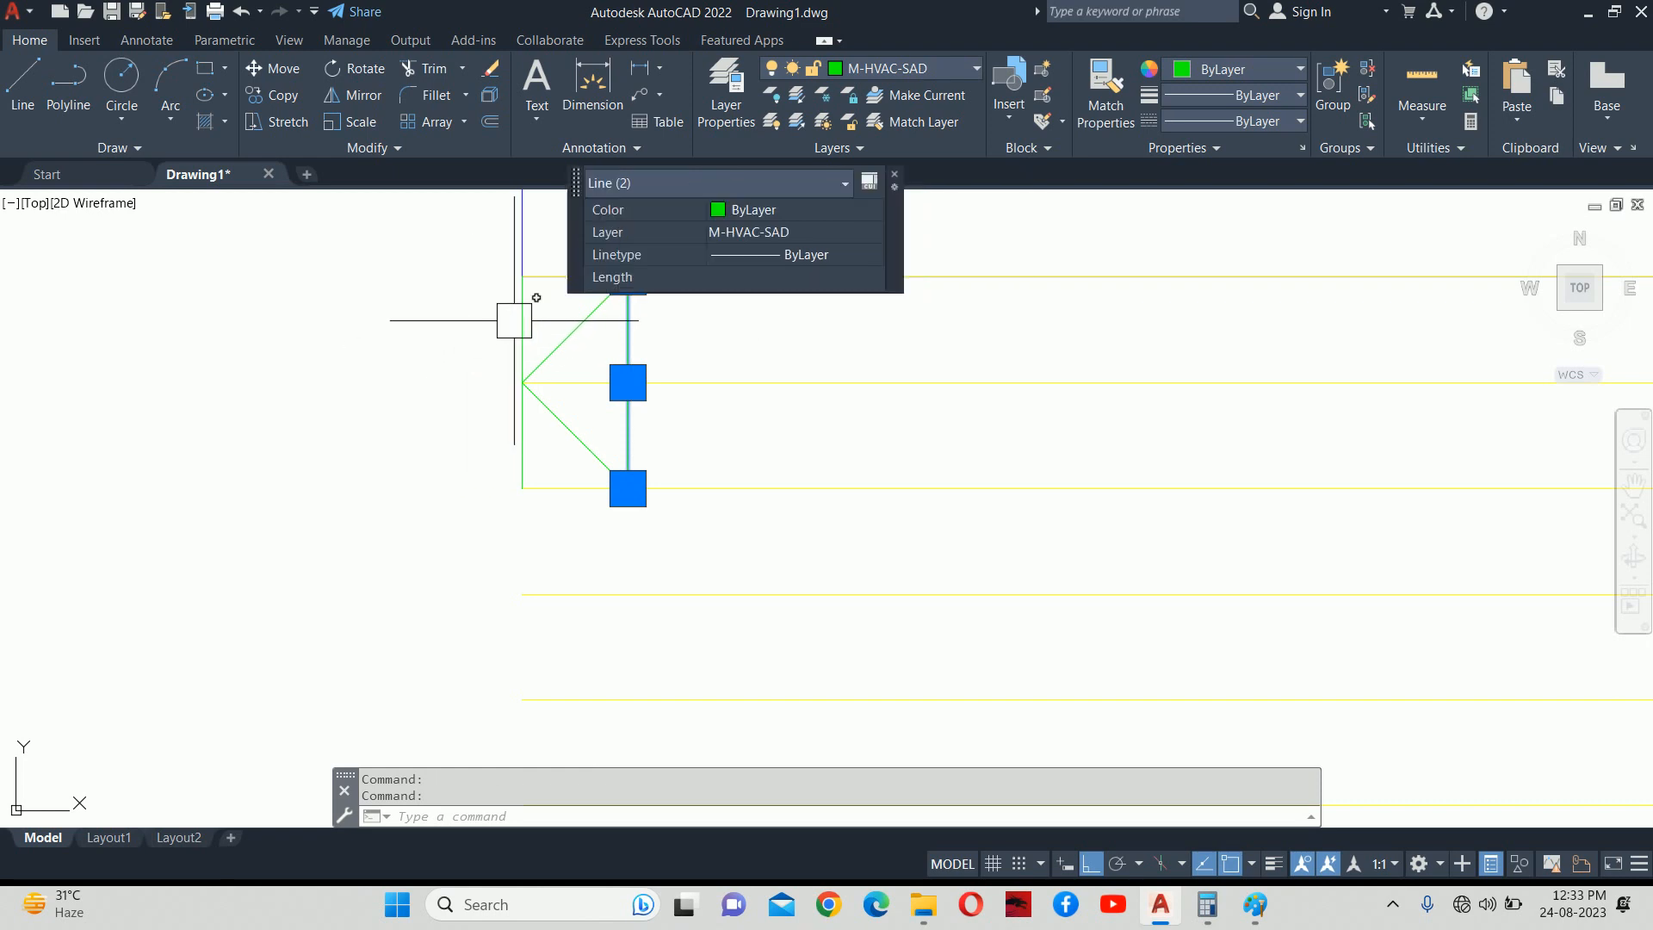
key("Delete")
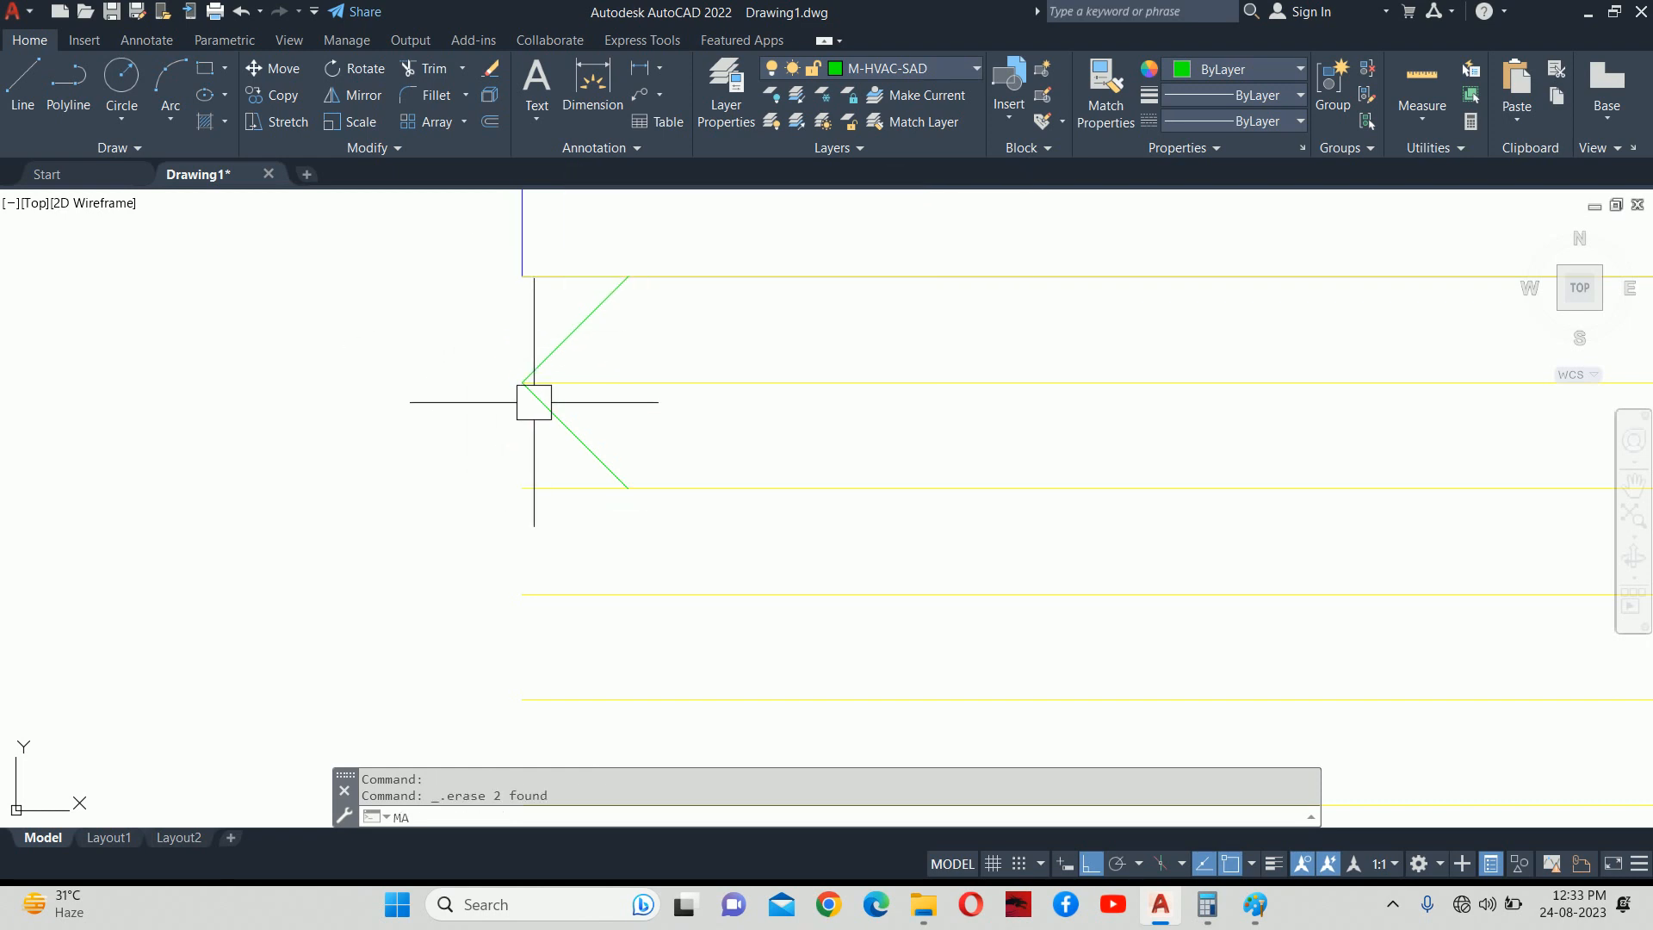
Match the green diagonals to a yellow line's properties so they turn yellow.
type("MA")
key("Return")
left_click(625, 394)
left_click(654, 450)
left_click(494, 366)
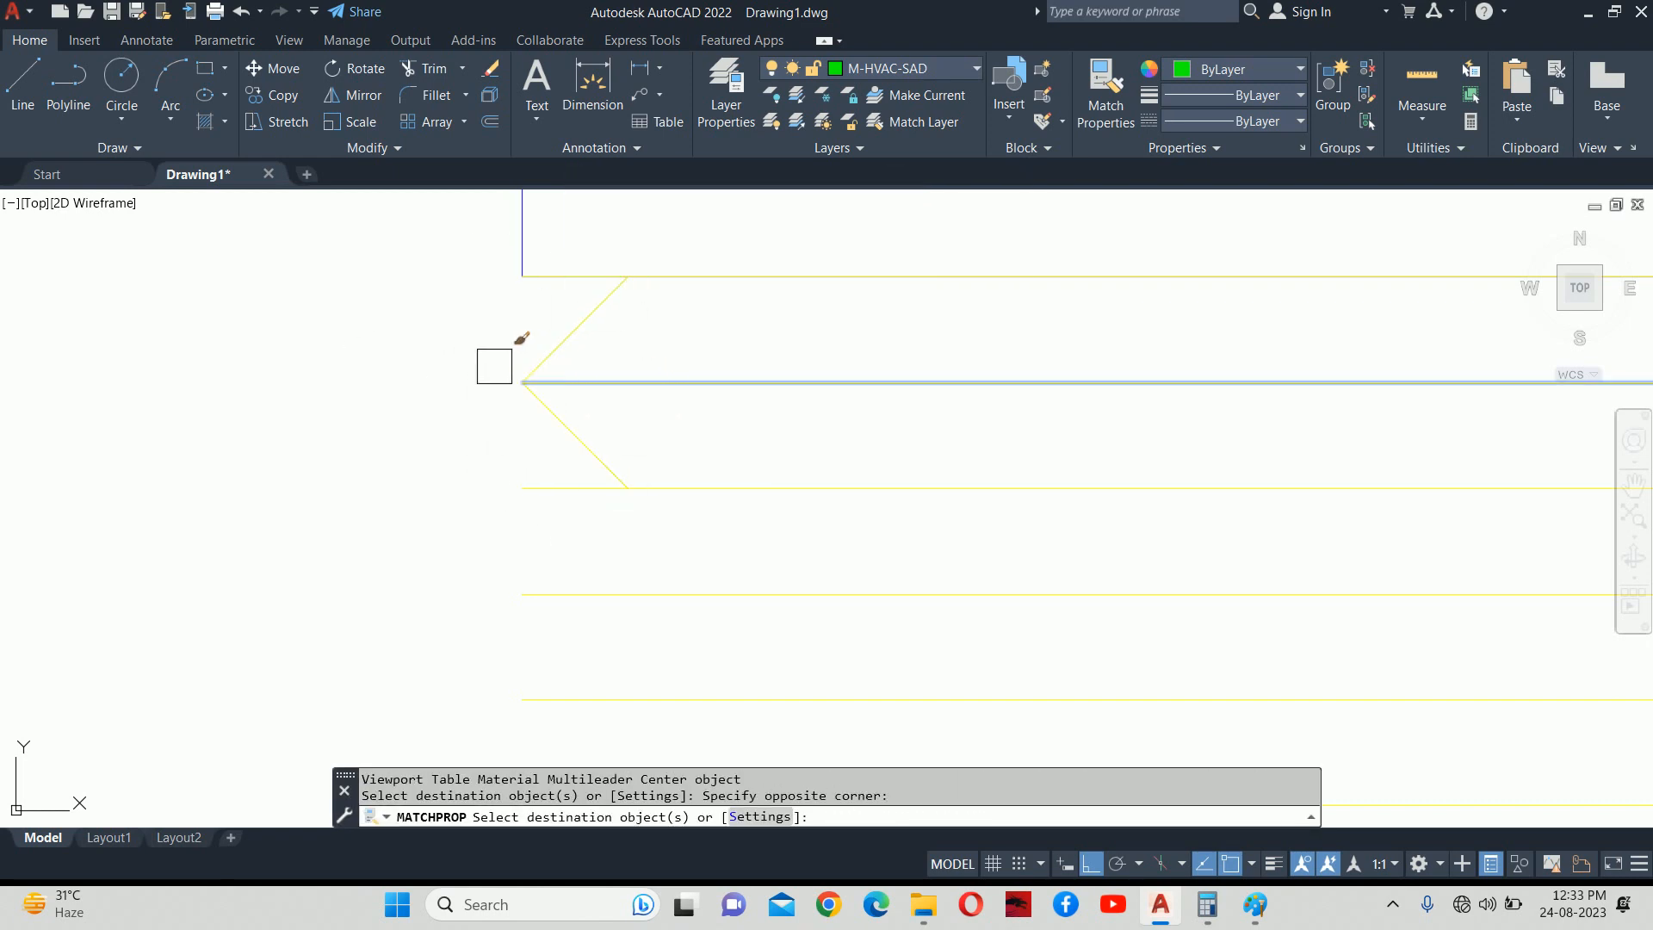
key("Escape")
scroll(631, 399, "down", 4)
Copy the upper diagonal three times down the line stack to extend the zigzag.
type("co")
key("Return")
scroll(616, 377, "up", 2)
left_click(581, 388)
key("Return")
left_click(615, 297)
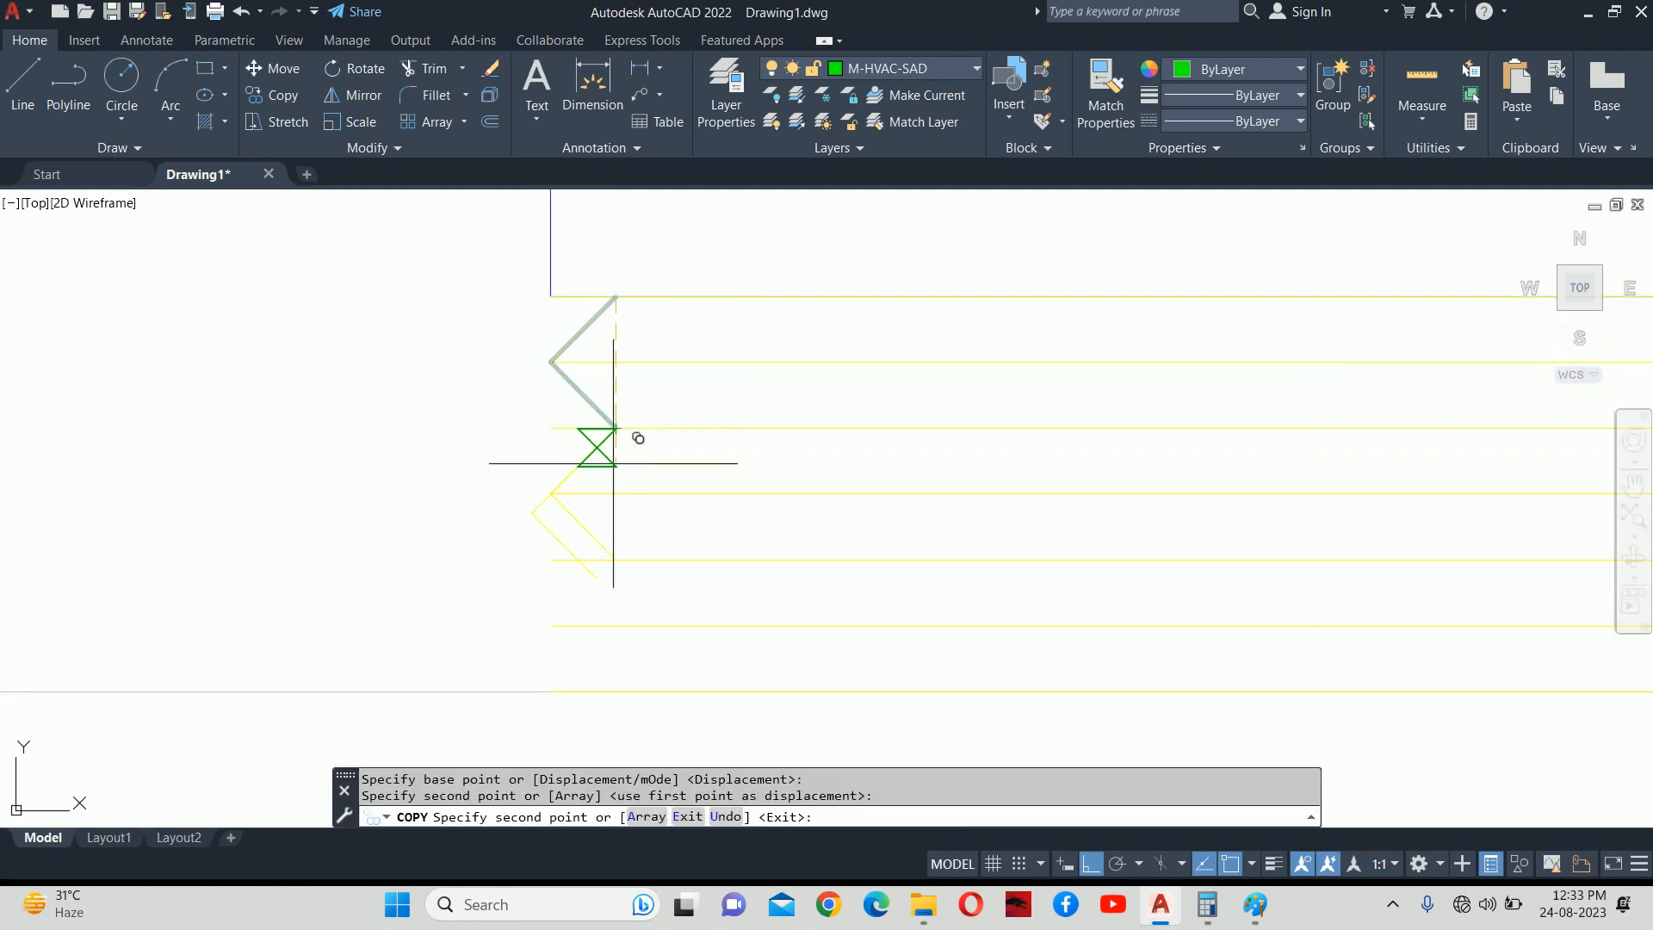
left_click(616, 560)
middle_click_drag(616, 560, 616, 461)
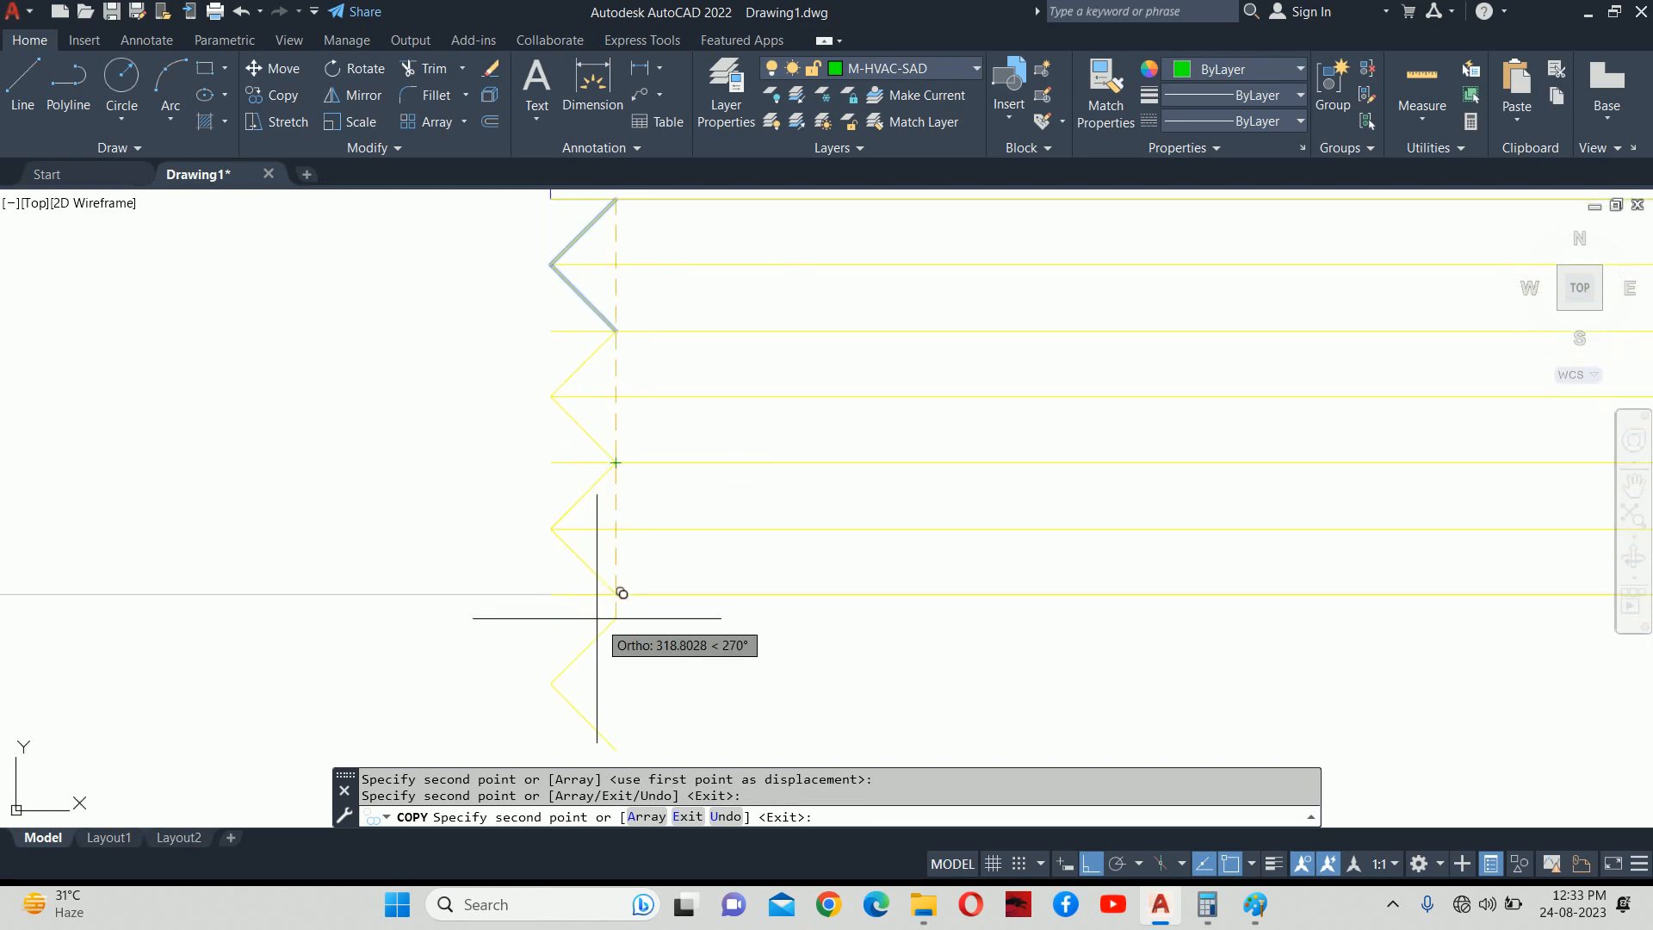
left_click(617, 593)
middle_click_drag(616, 593, 625, 430)
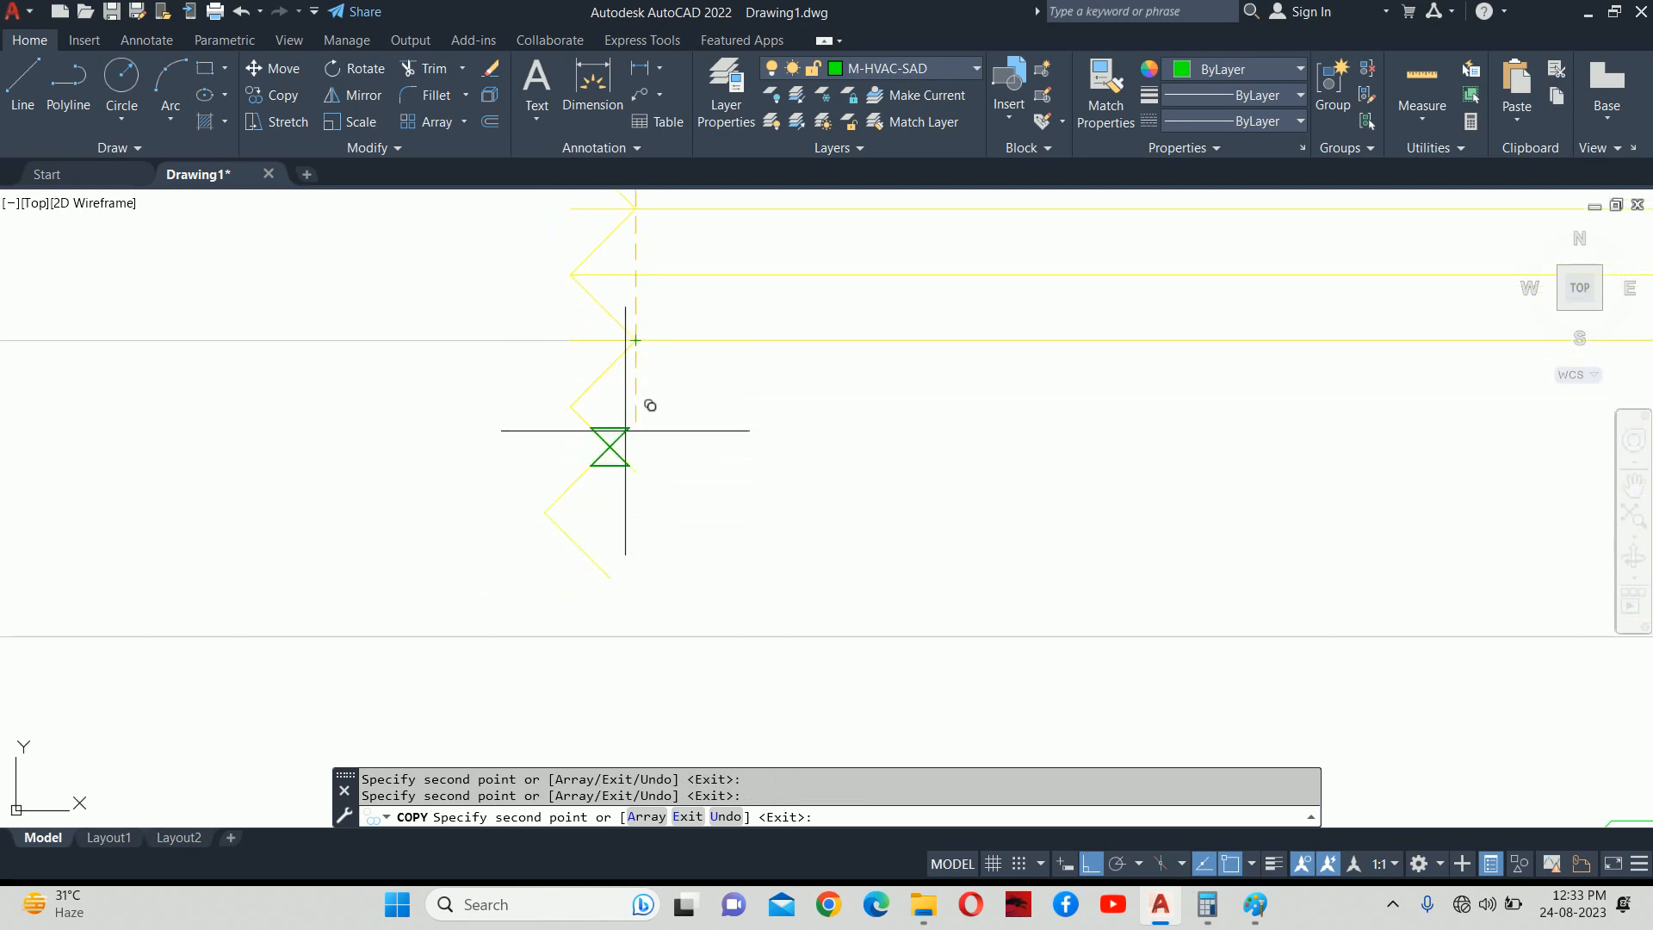
left_click(636, 472)
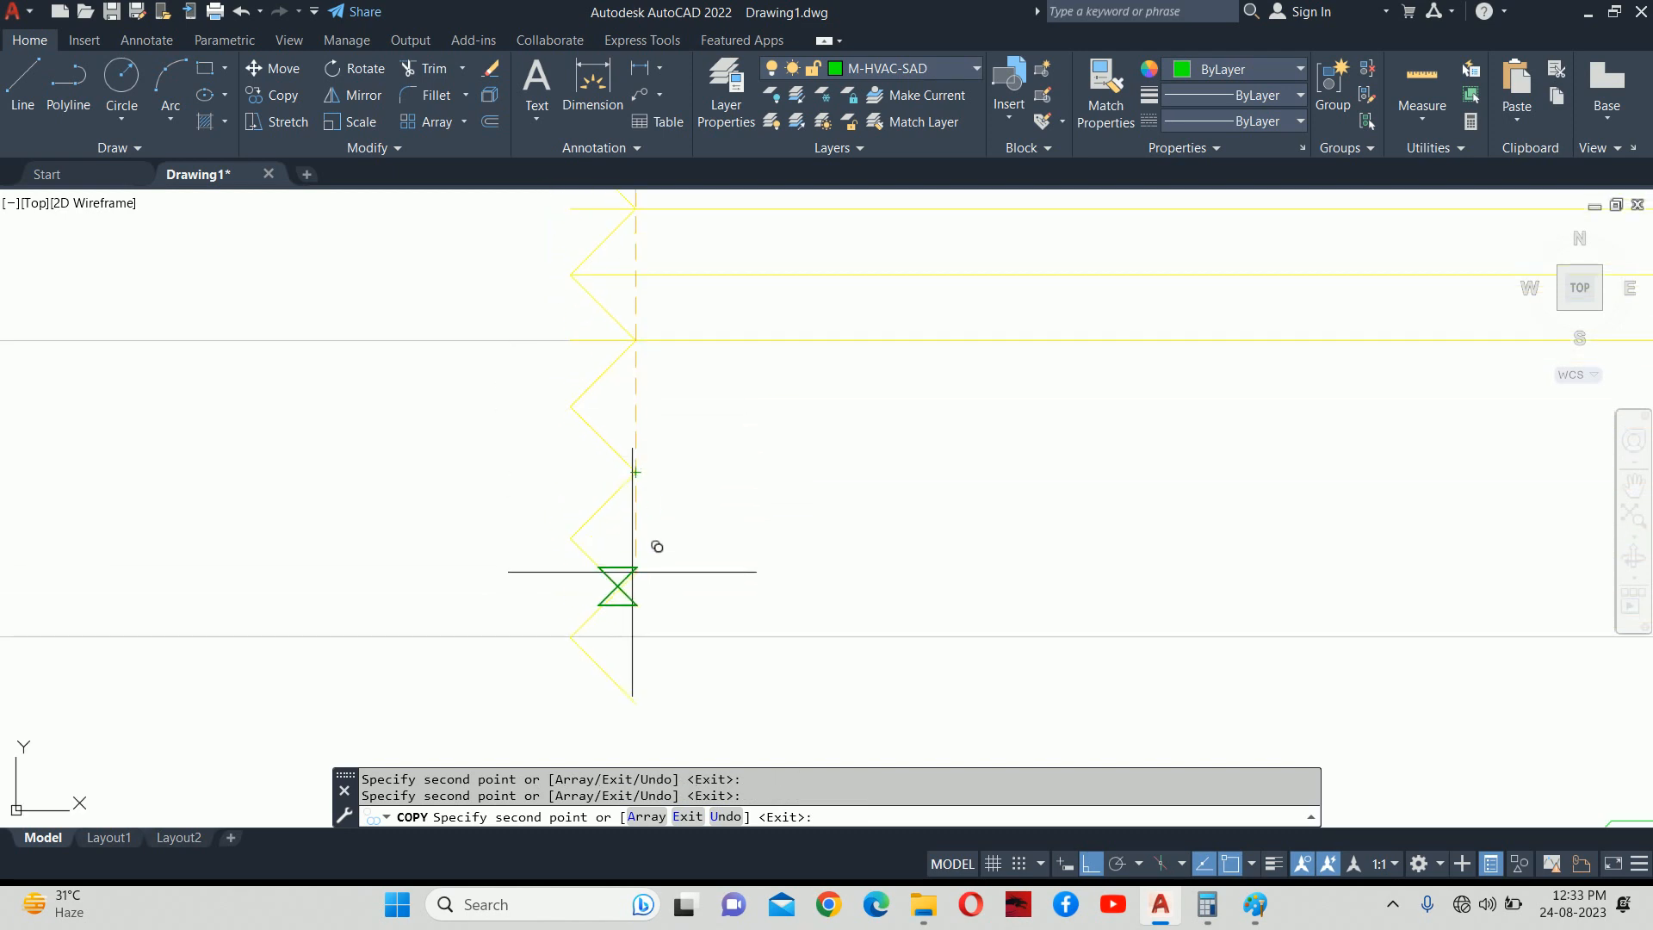
key("Escape")
key("Escape")
key("Escape")
scroll(679, 463, "down", 4)
middle_click_drag(664, 448, 674, 461)
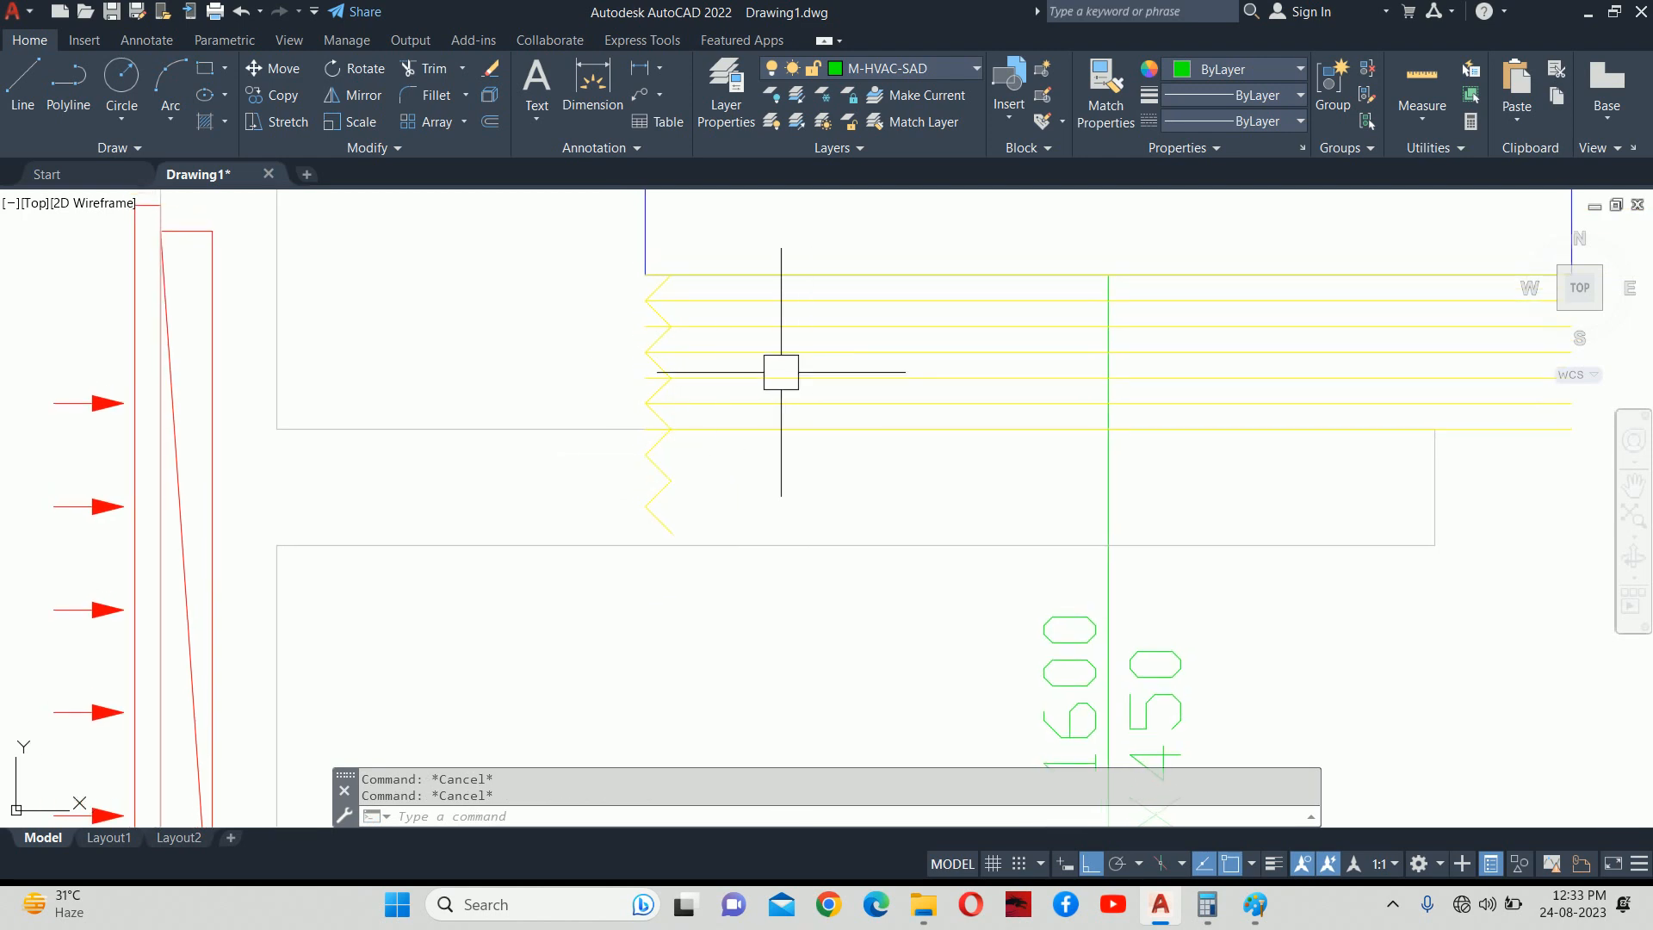
Select the zigzag and horizontal connector lines, excluding the blue AHU outline.
left_click(565, 235)
left_click(745, 559)
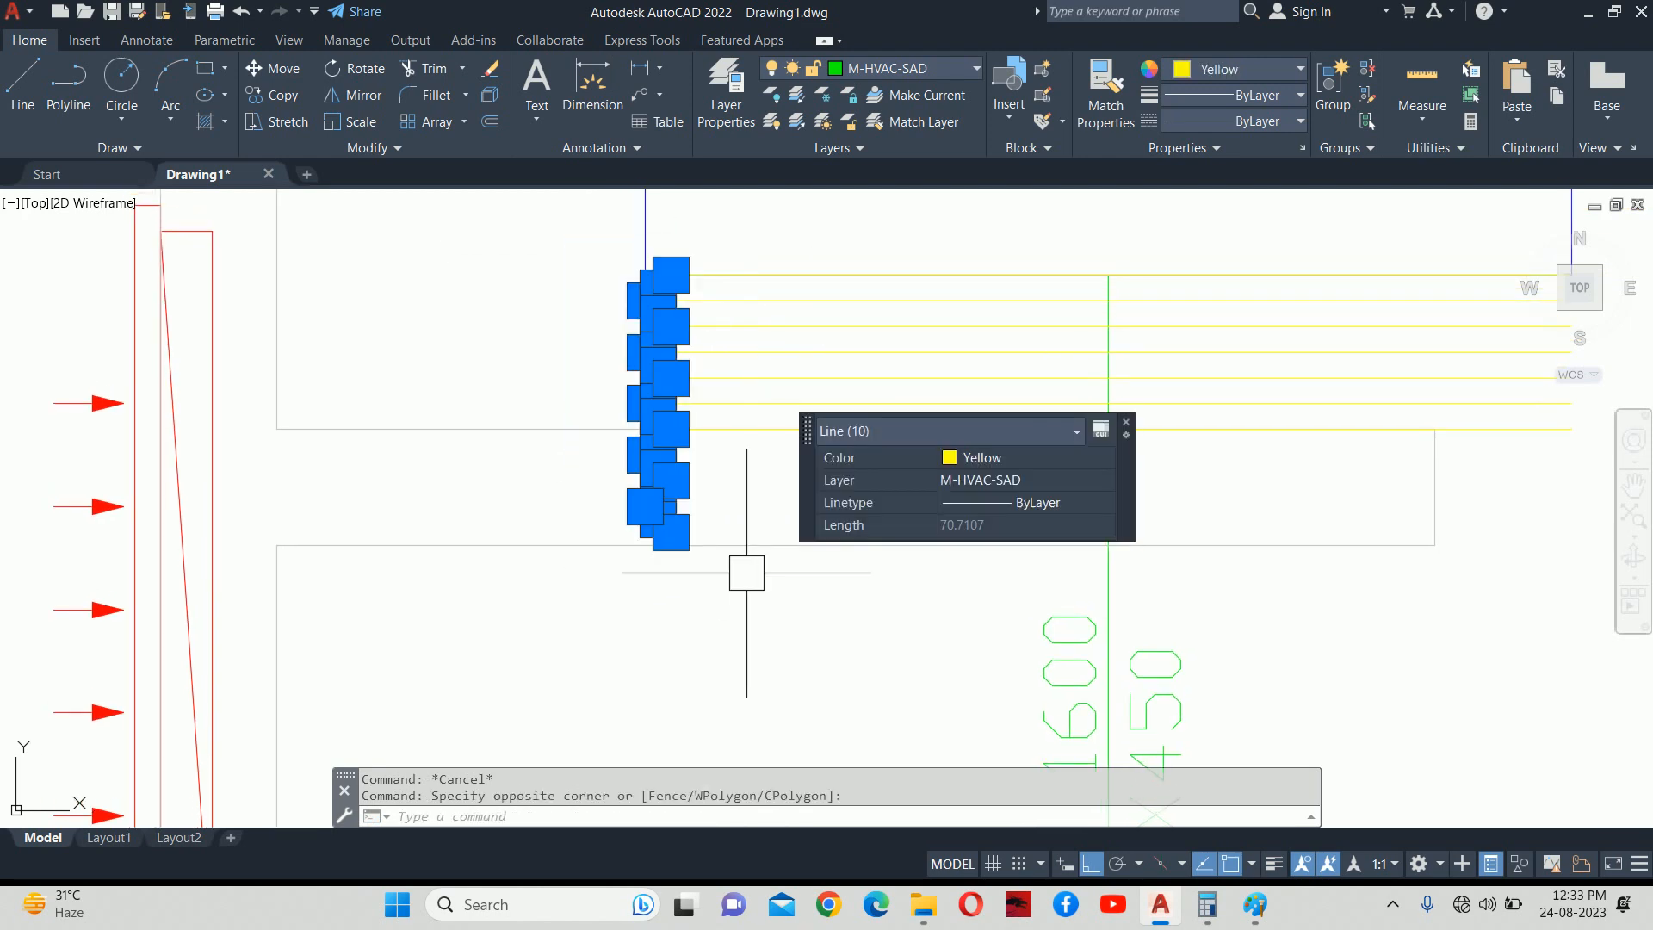
scroll(749, 426, "up", 3)
scroll(705, 506, "down", 3)
left_click(706, 512)
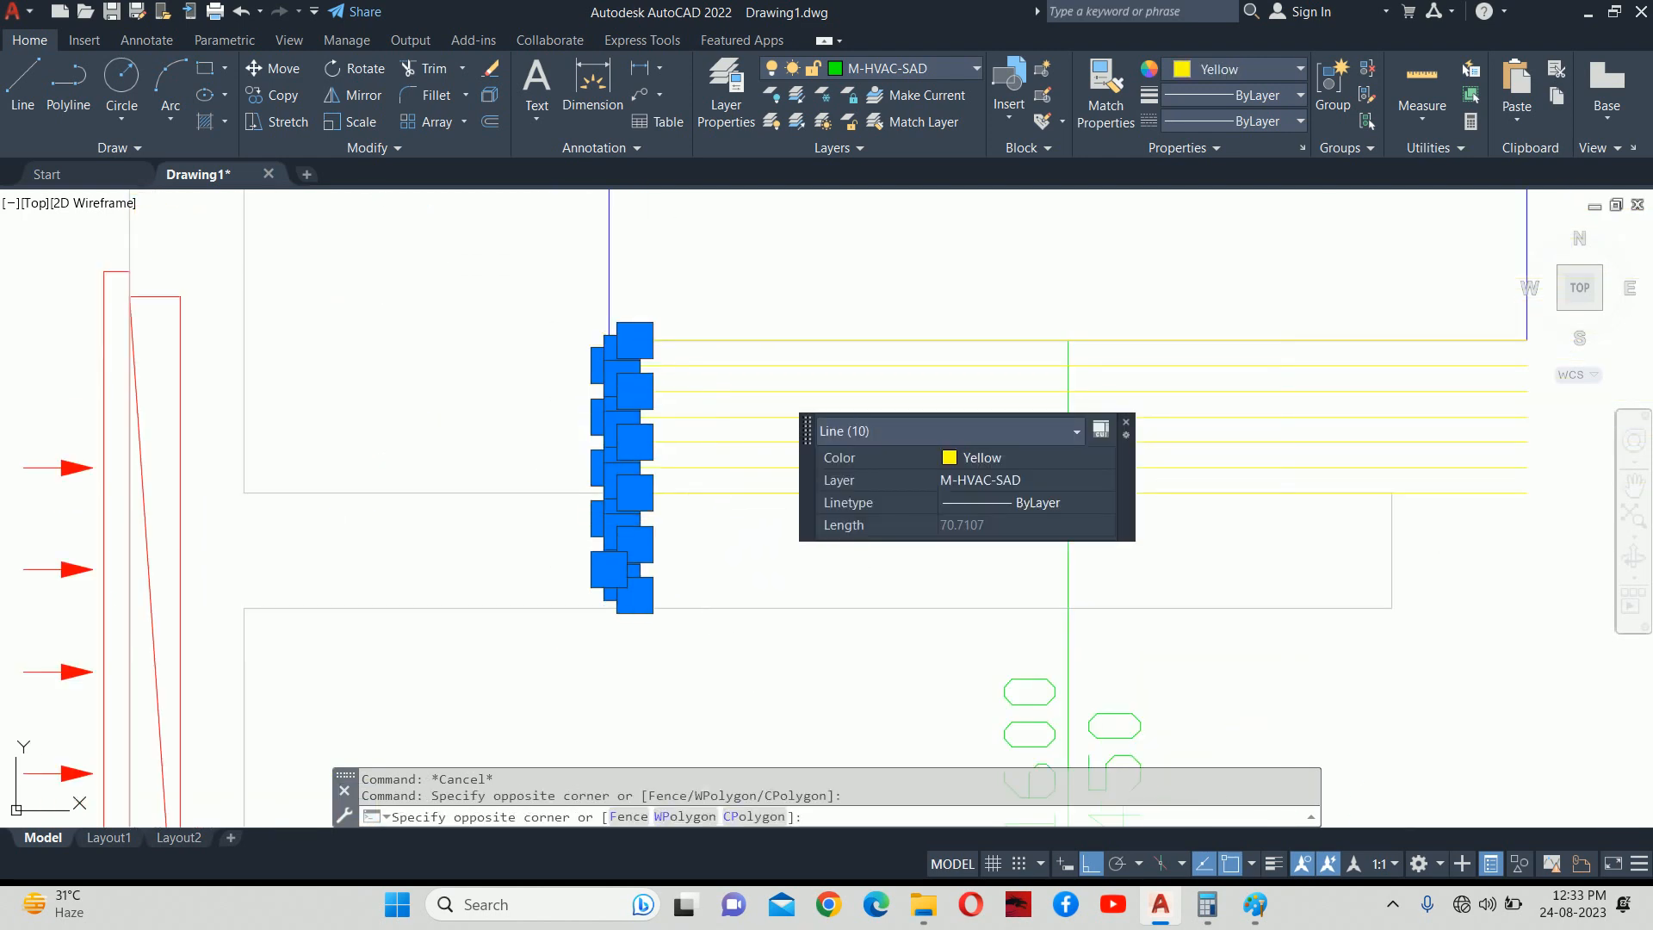
left_click(659, 345)
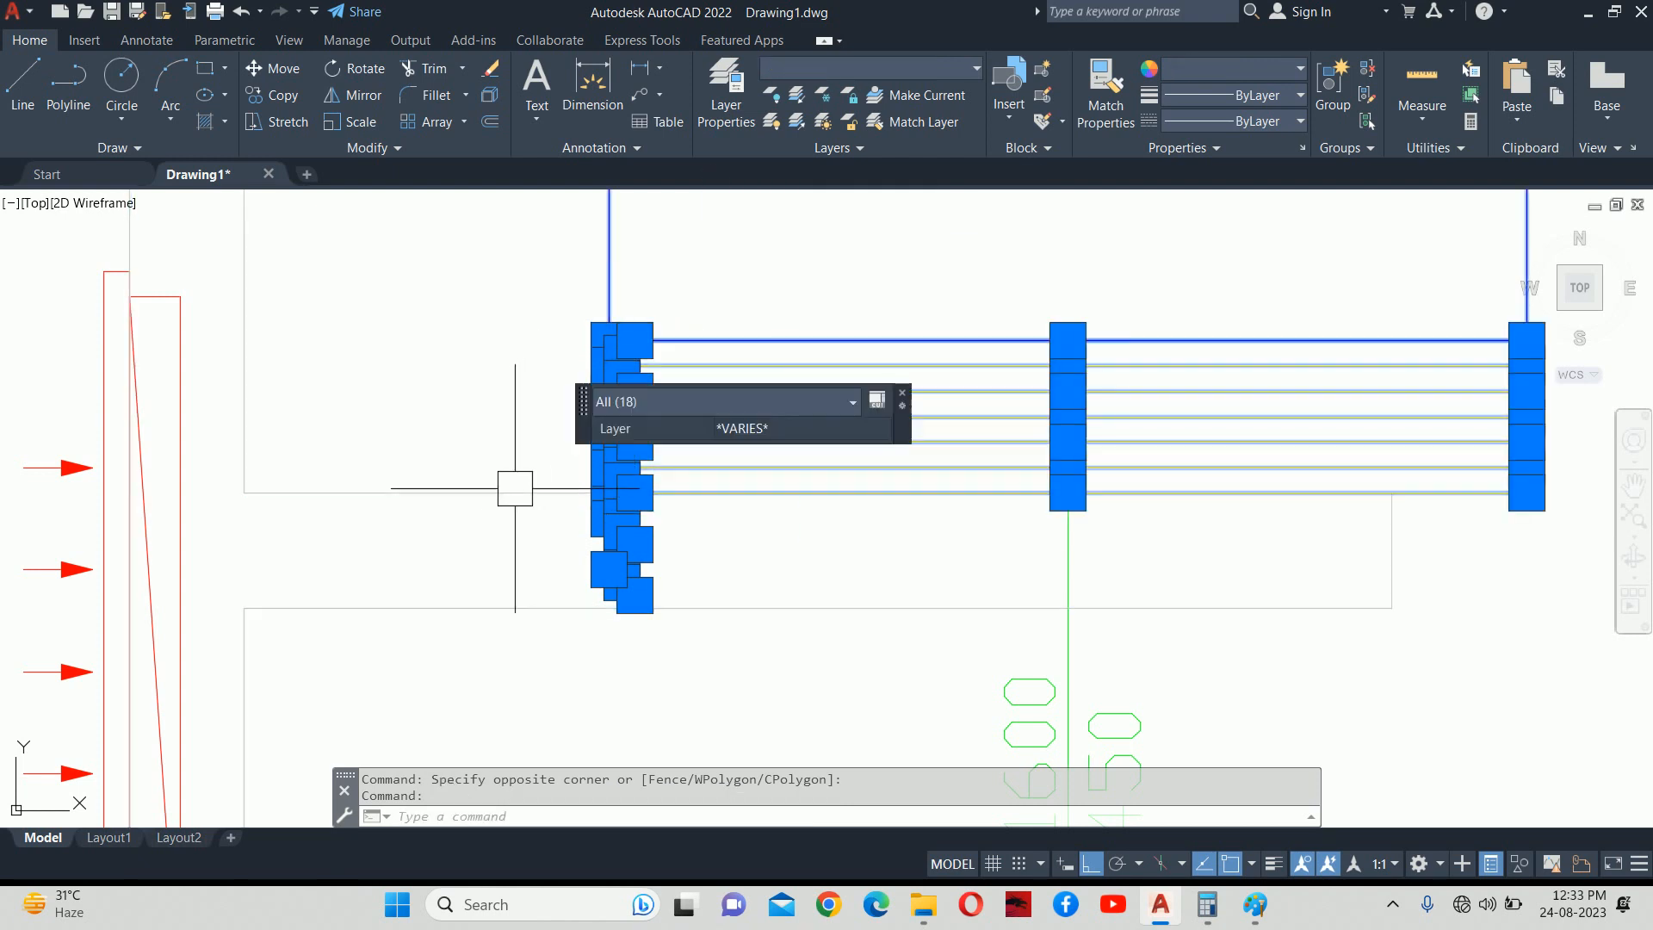
left_click(734, 305, "shift")
left_click(560, 244, "shift")
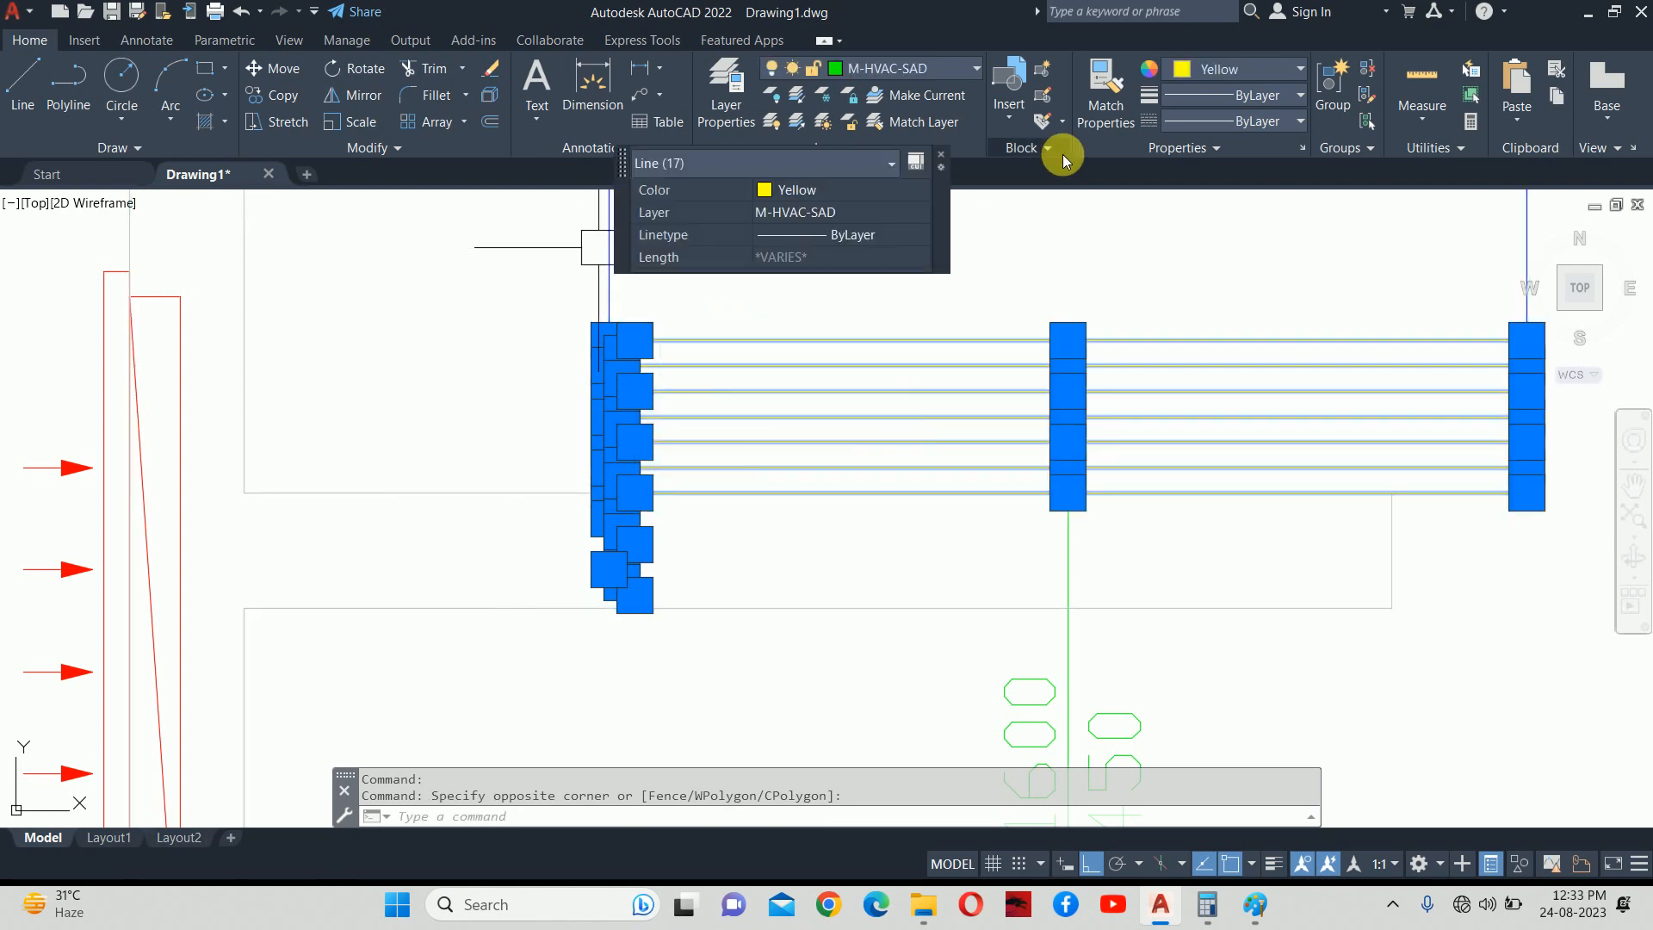
Change the selected lines to index colour 52.
left_click(855, 196)
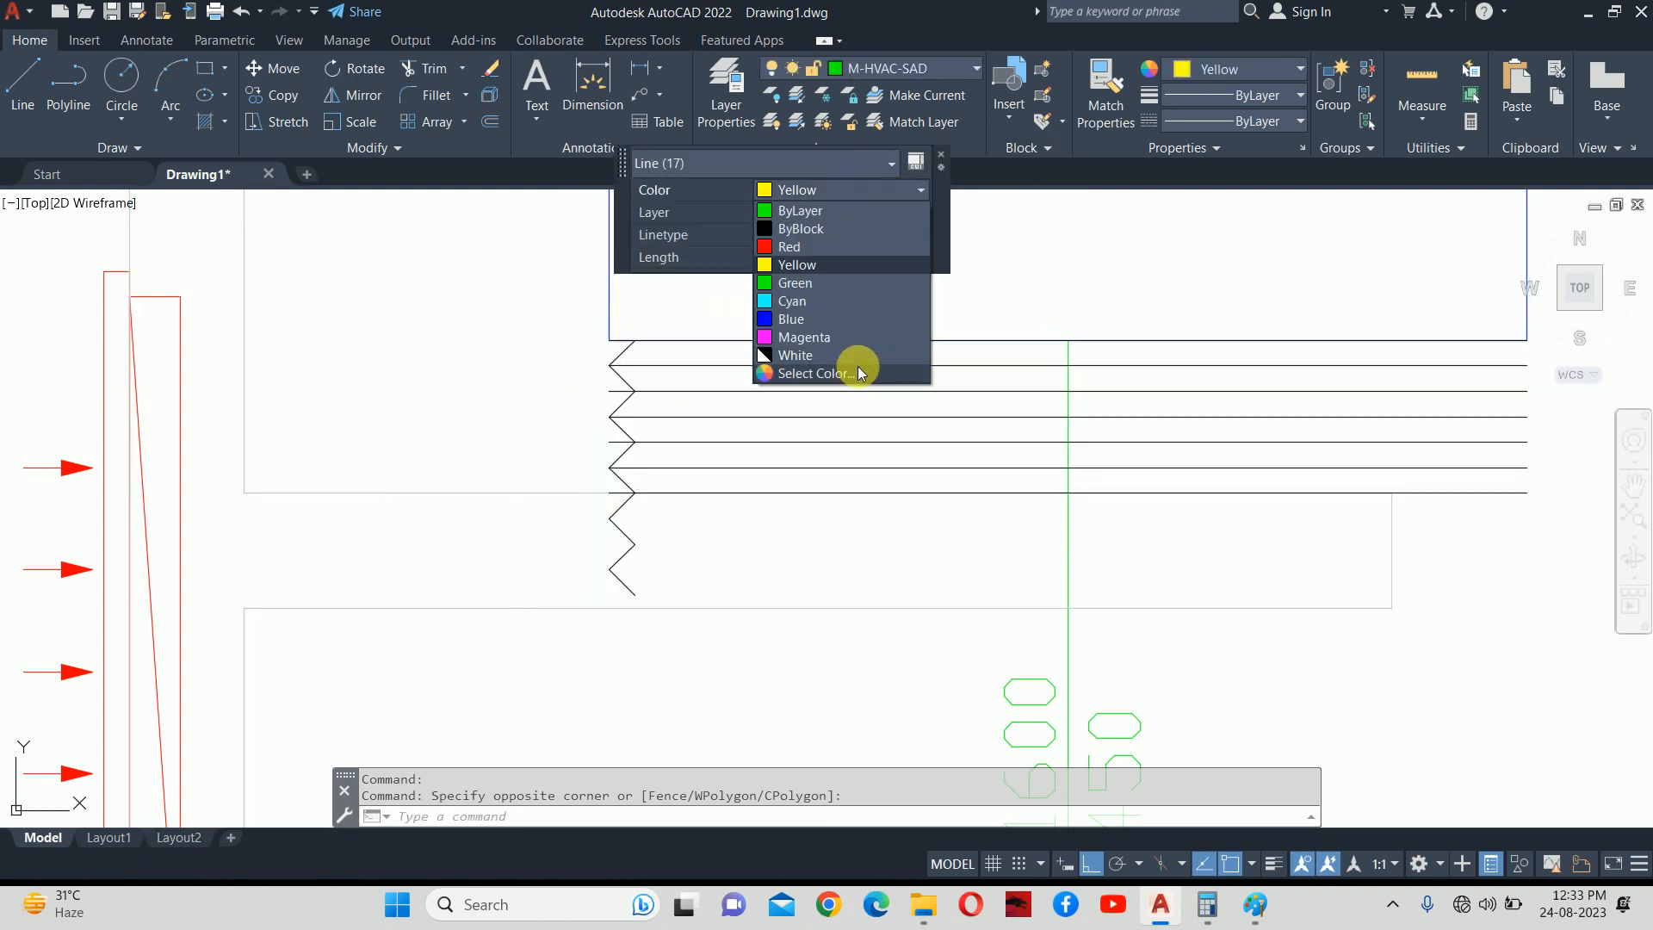
left_click(856, 367)
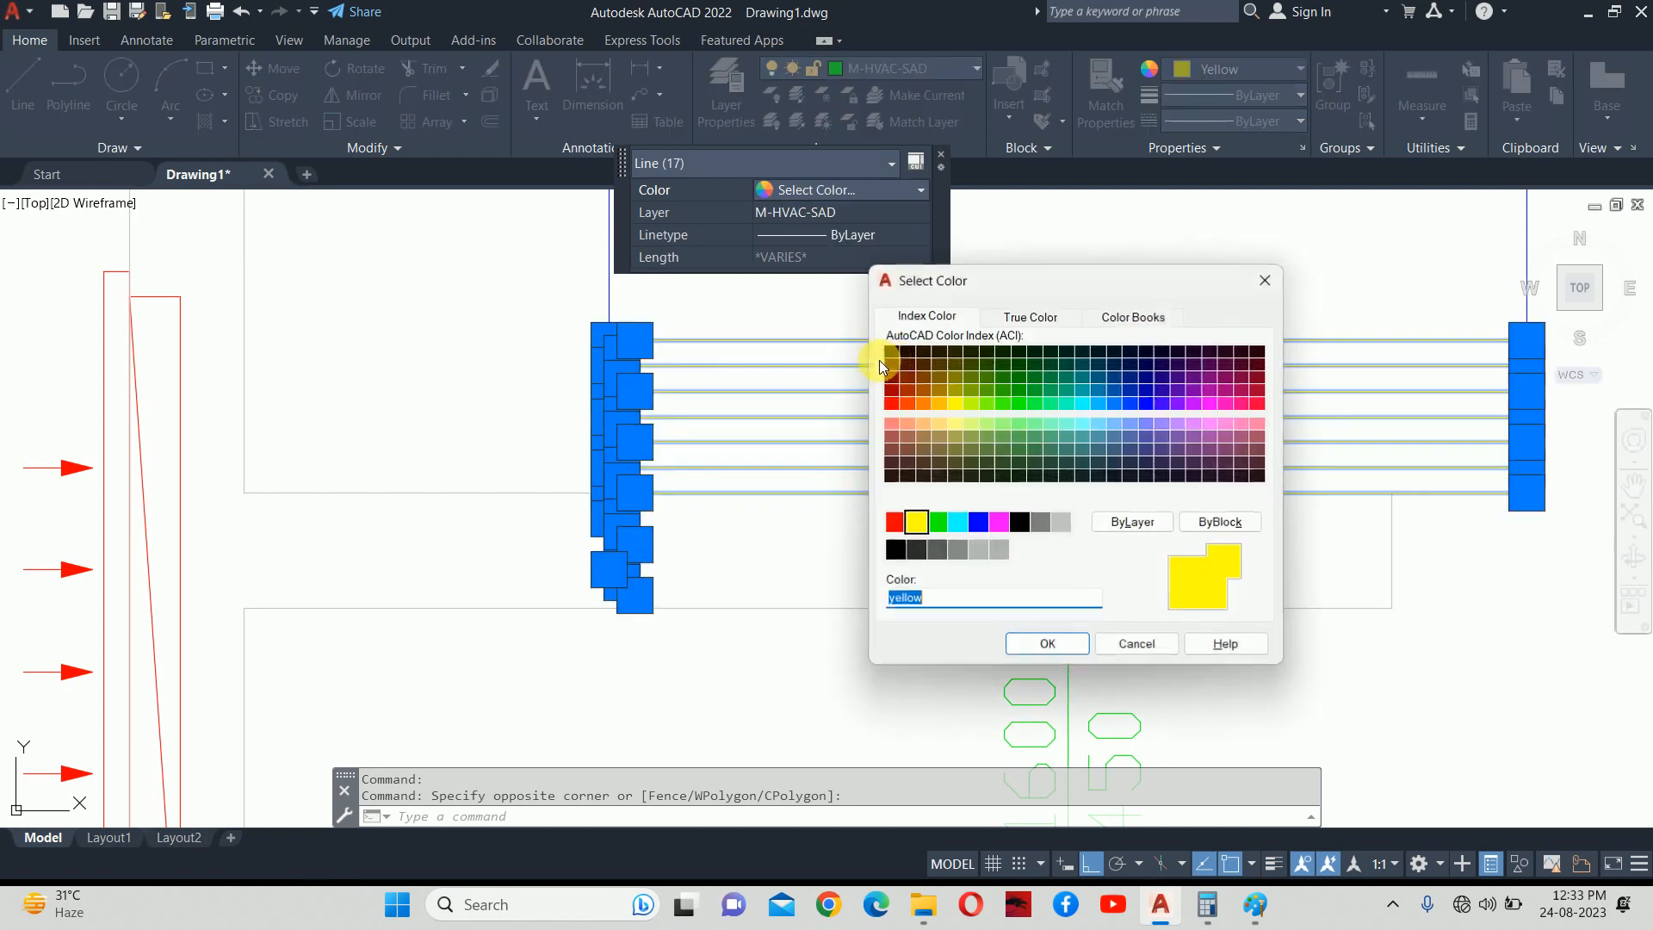
left_click(954, 393)
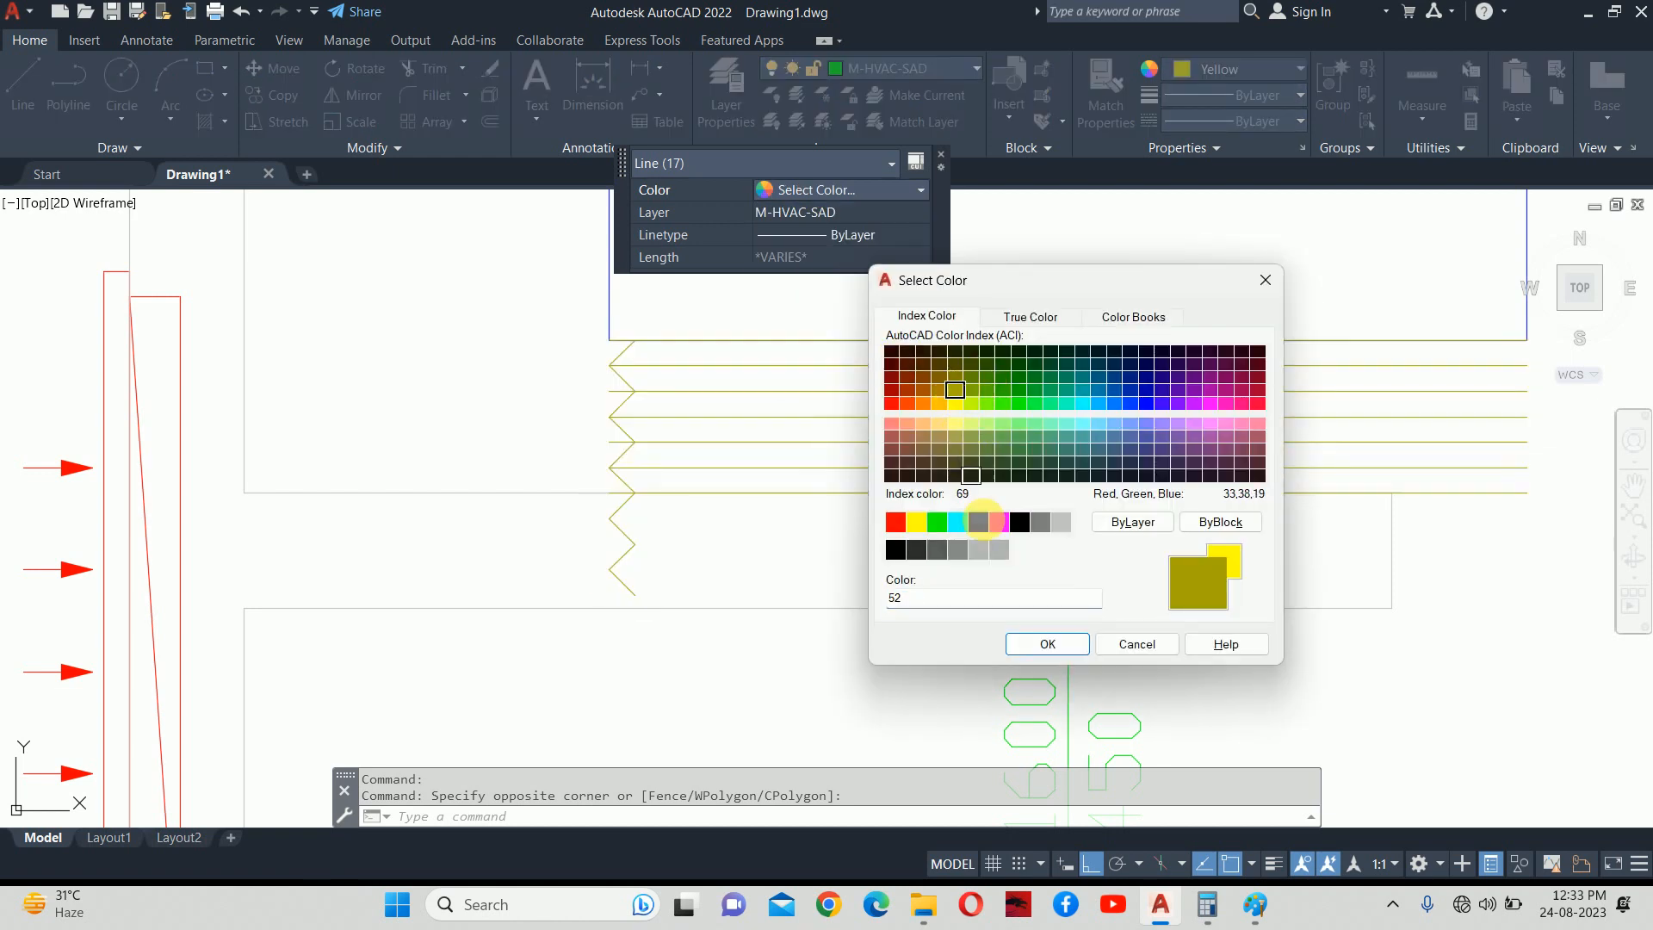
left_click(1048, 644)
key("Escape")
key("Escape")
mouse_move(767, 491)
middle_mouse_down()
mouse_move(711, 515)
mouse_move(644, 483)
middle_mouse_up()
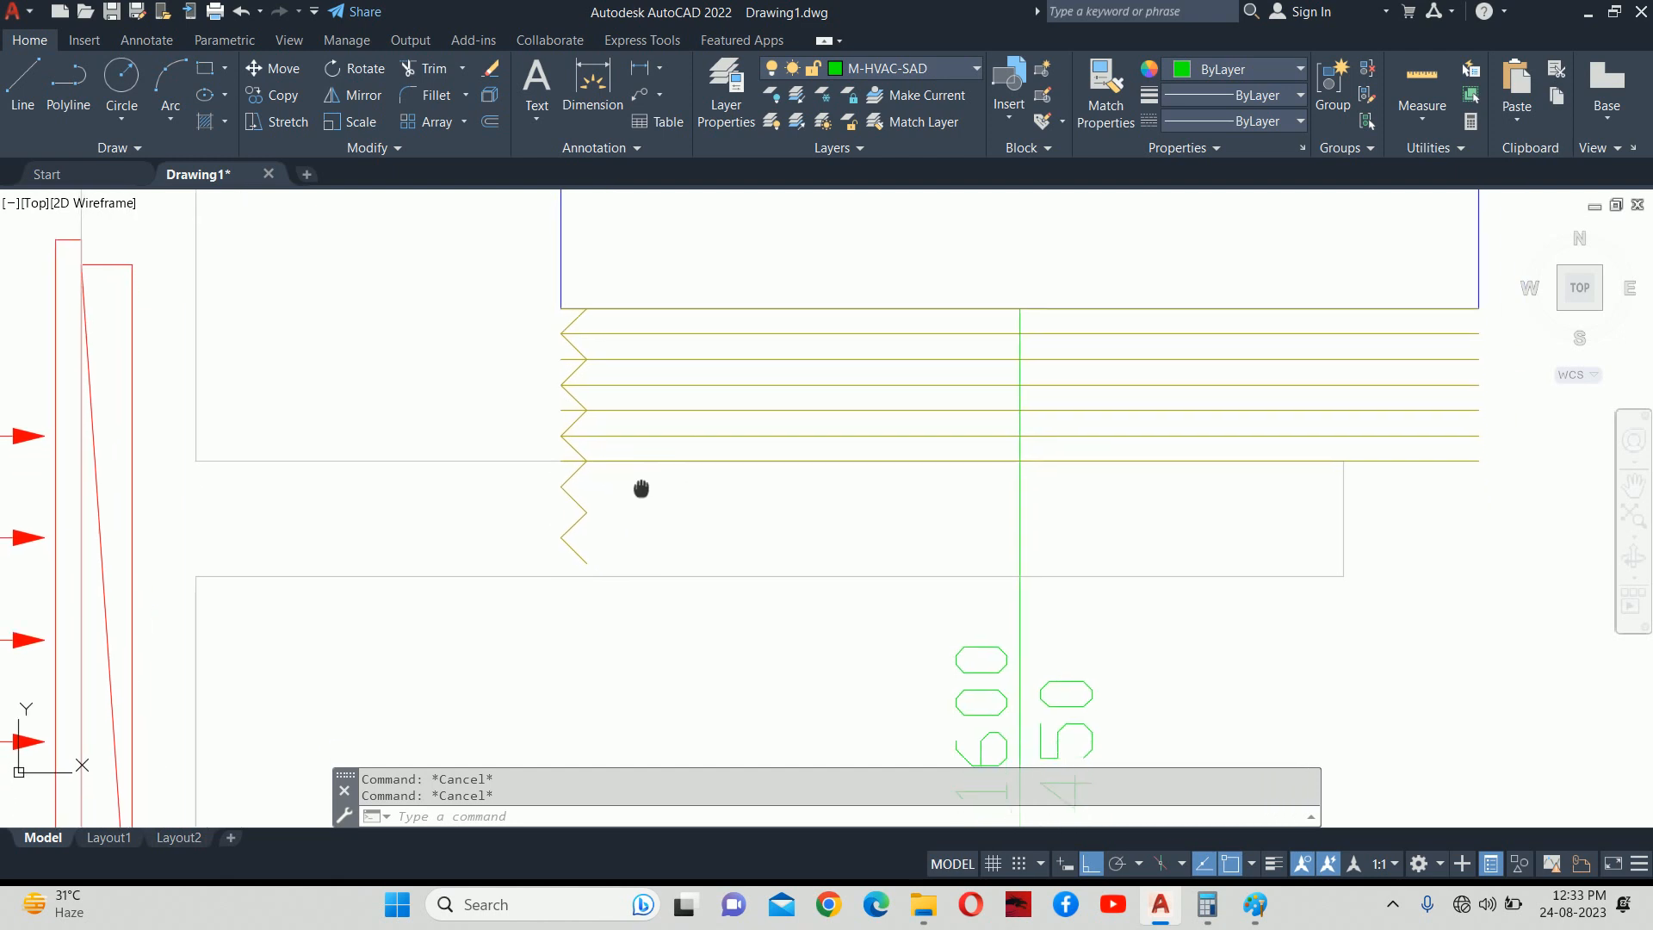
Mirror the ten-segment zigzag about the green duct line, keeping the original.
type("MI")
key("Return")
left_click(469, 260)
left_click(745, 762)
key("Return")
left_click(1018, 324)
left_click(1044, 235)
key("Return")
key("Escape")
key("Escape")
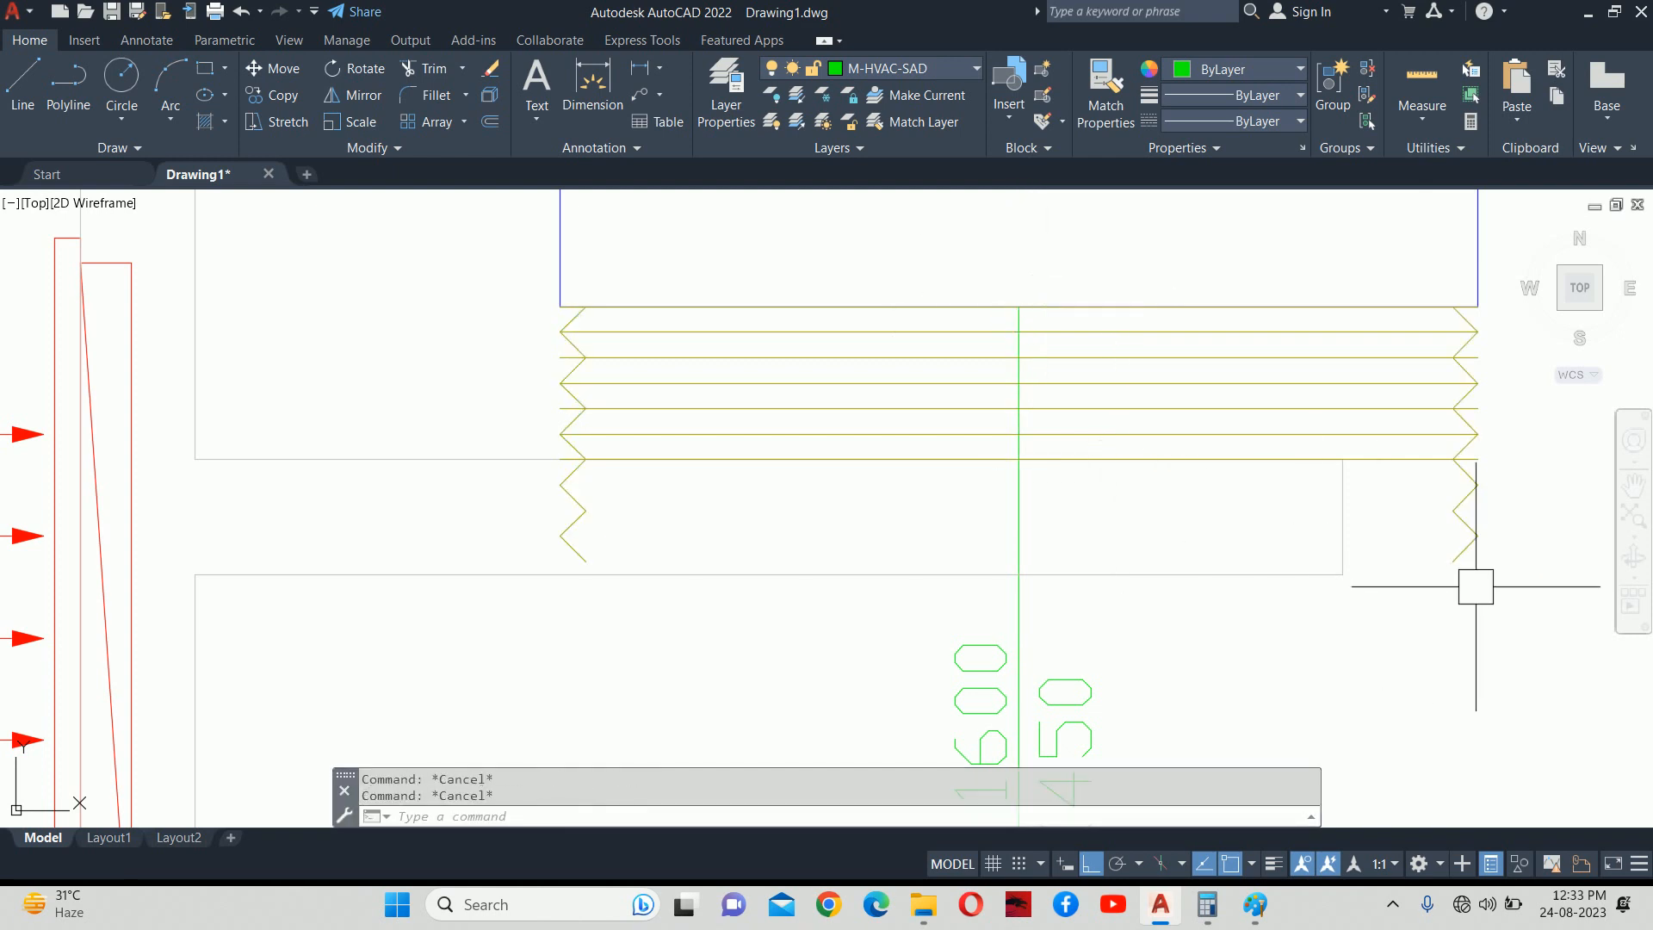
Erase the seven surplus zigzag lines and the leftover short diagonal.
left_click(1515, 592)
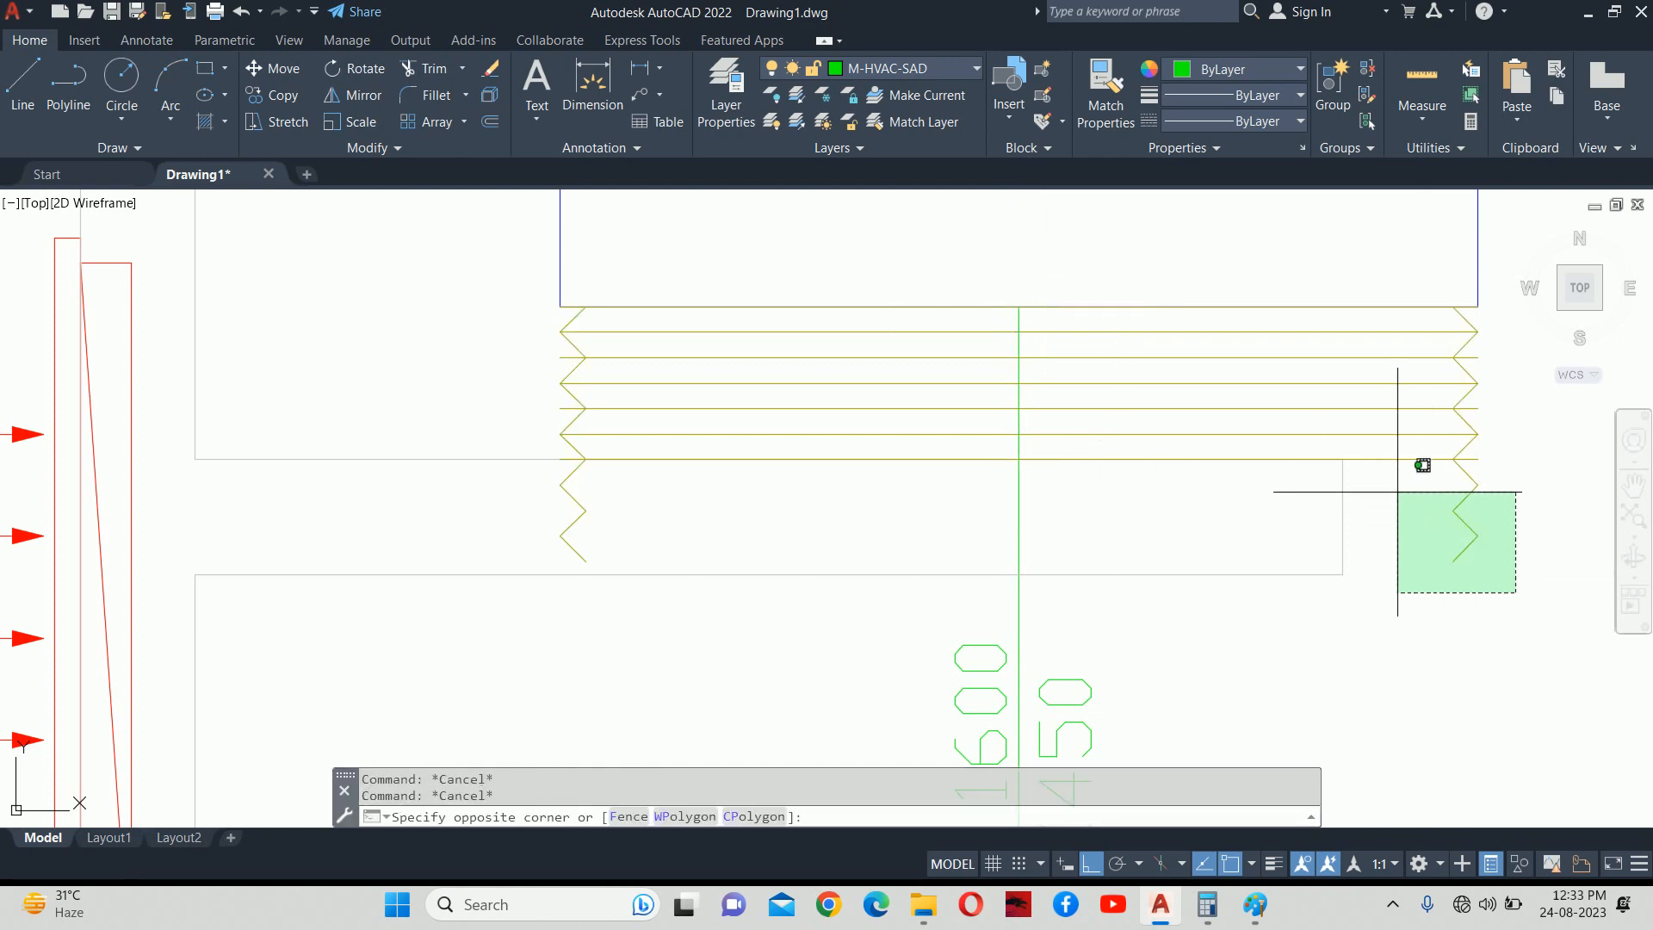
left_click(1393, 481)
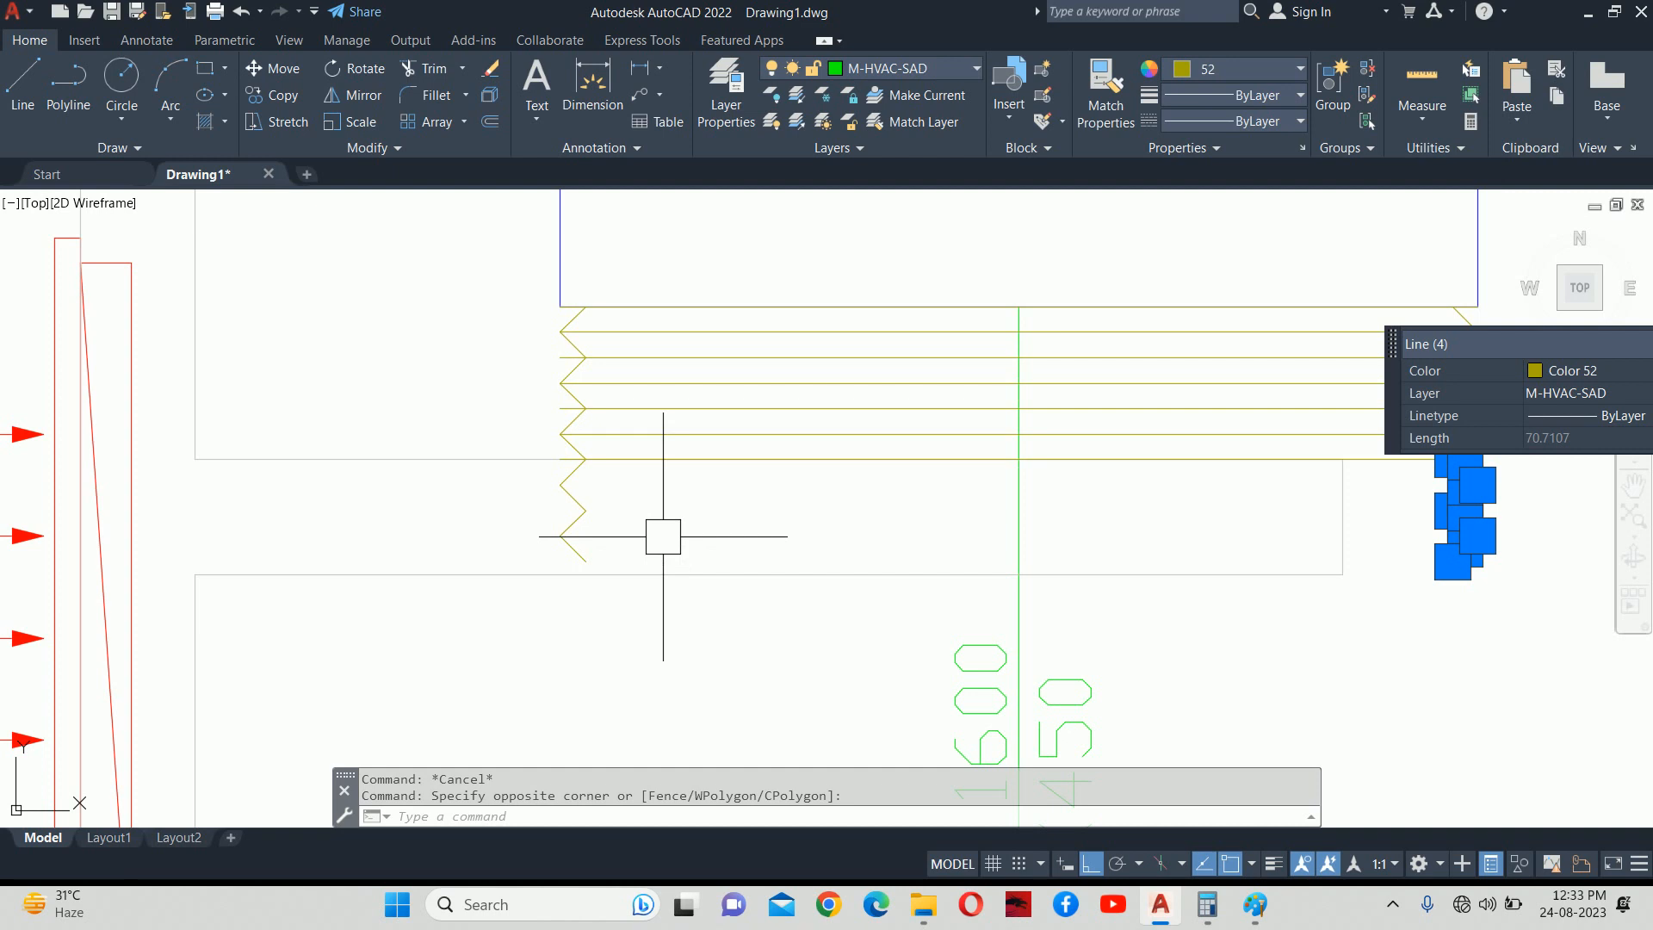
left_click(668, 515)
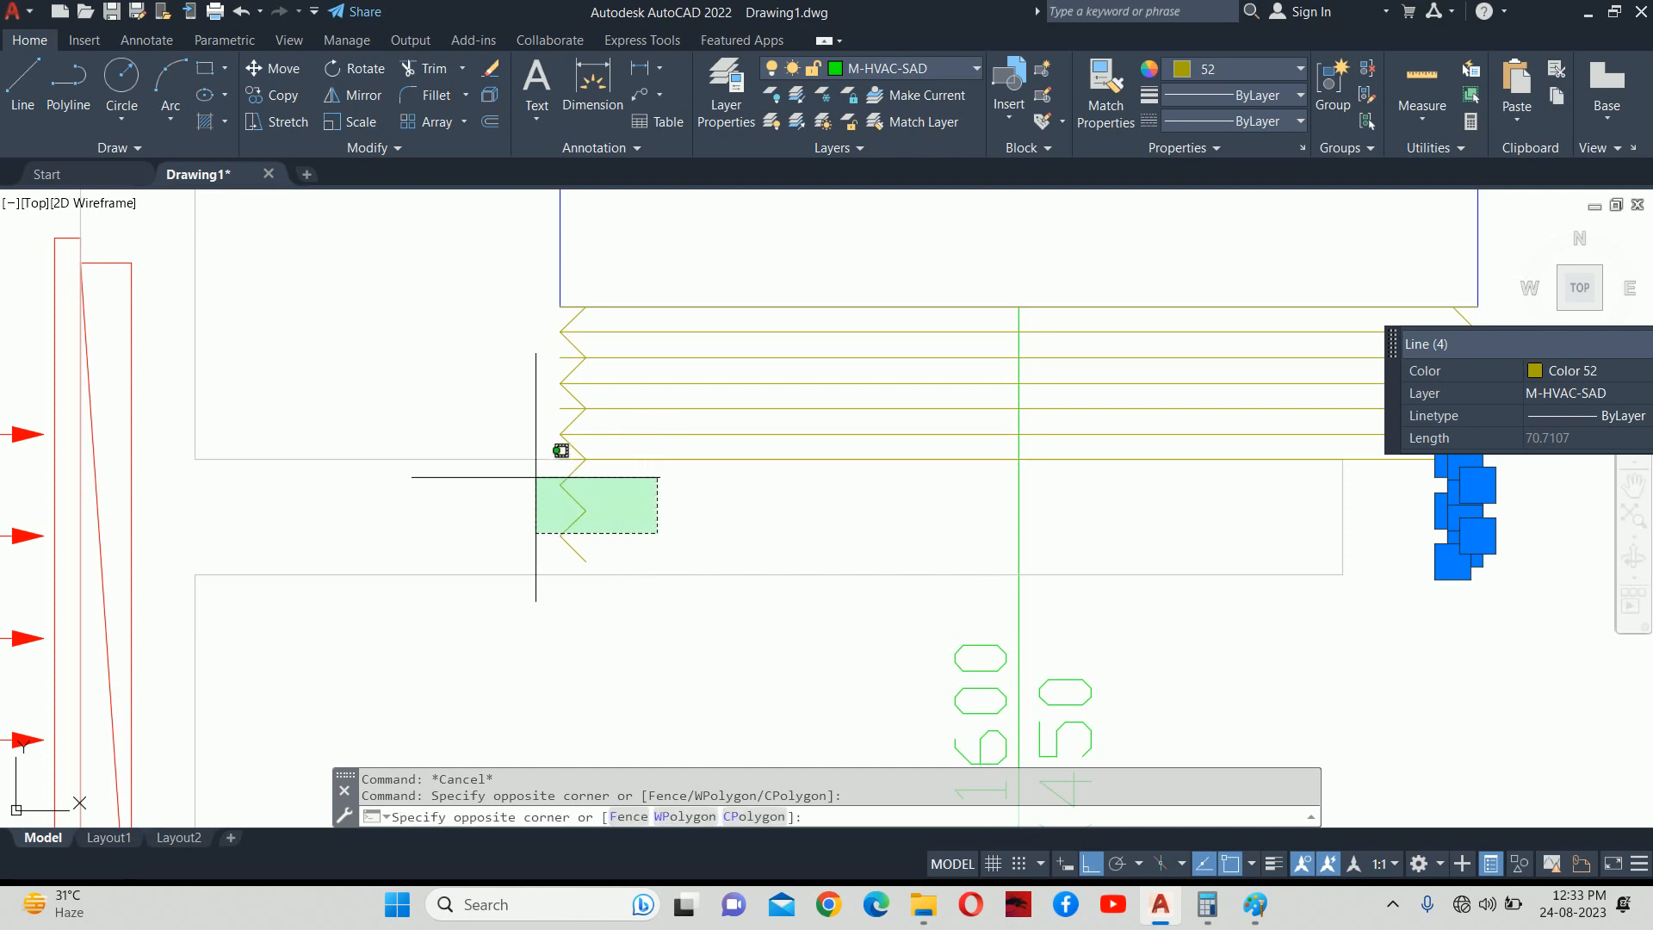
left_click(536, 477)
key("Delete")
left_click(573, 548)
mouse_move(556, 551)
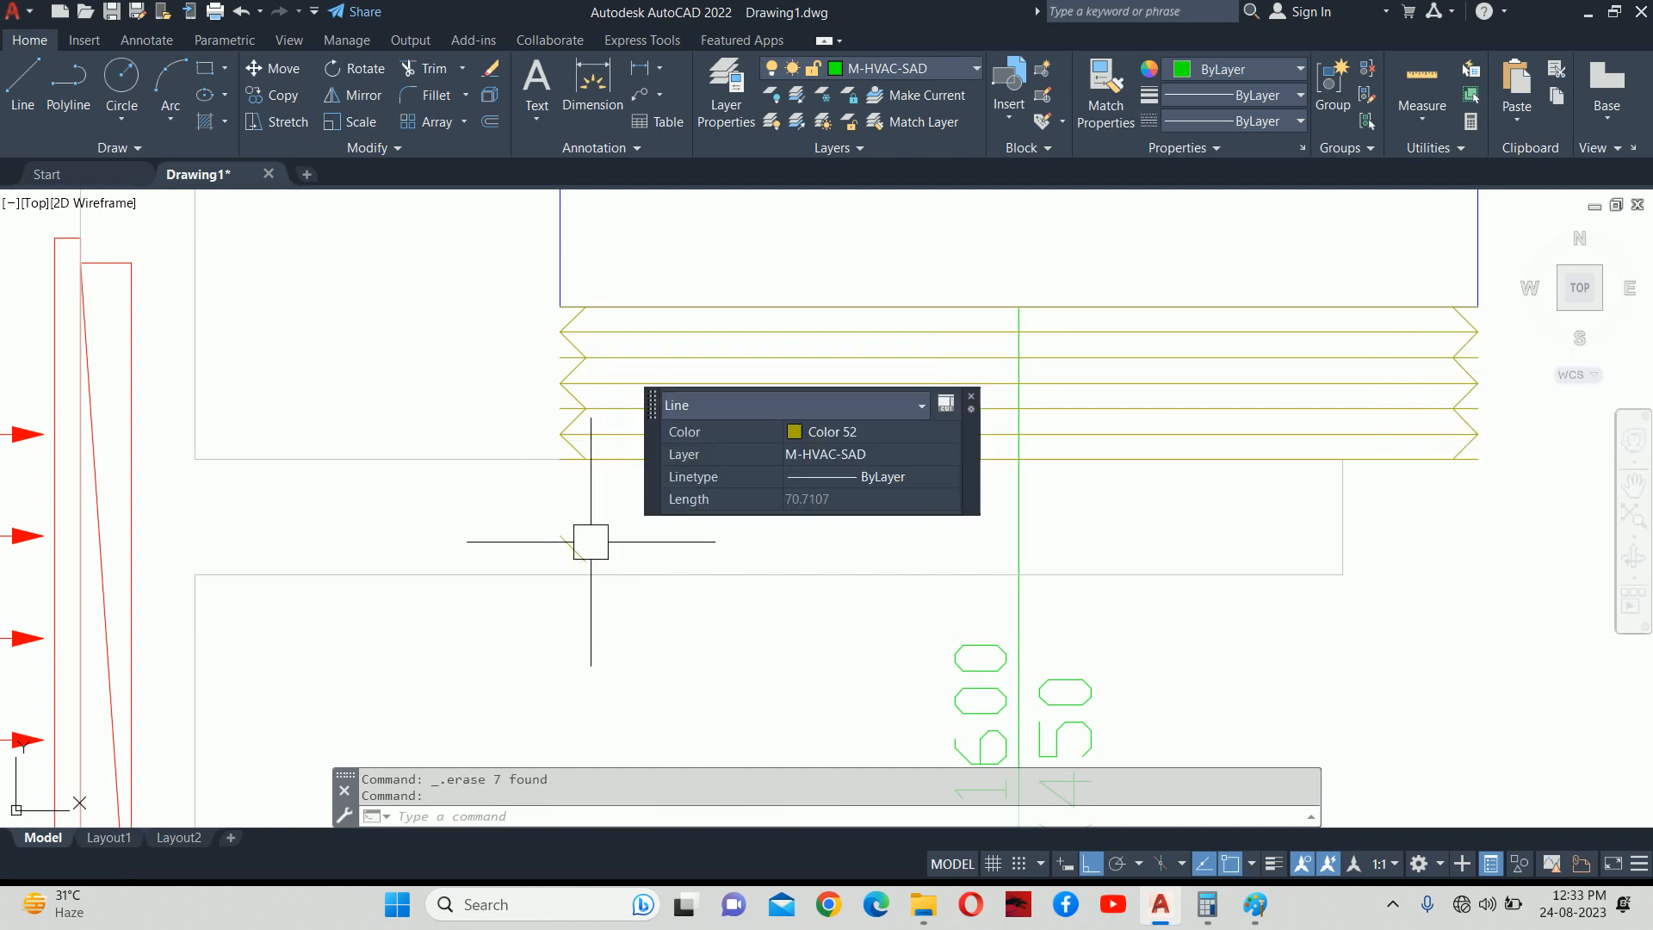
key("Delete")
Trim the overhanging stubs at the left zigzag, including the bottom line's end.
type("TR")
key("Return")
left_click(562, 426)
scroll(564, 422, "up", 3)
left_click(557, 289)
left_click(527, 429)
scroll(636, 437, "down", 2)
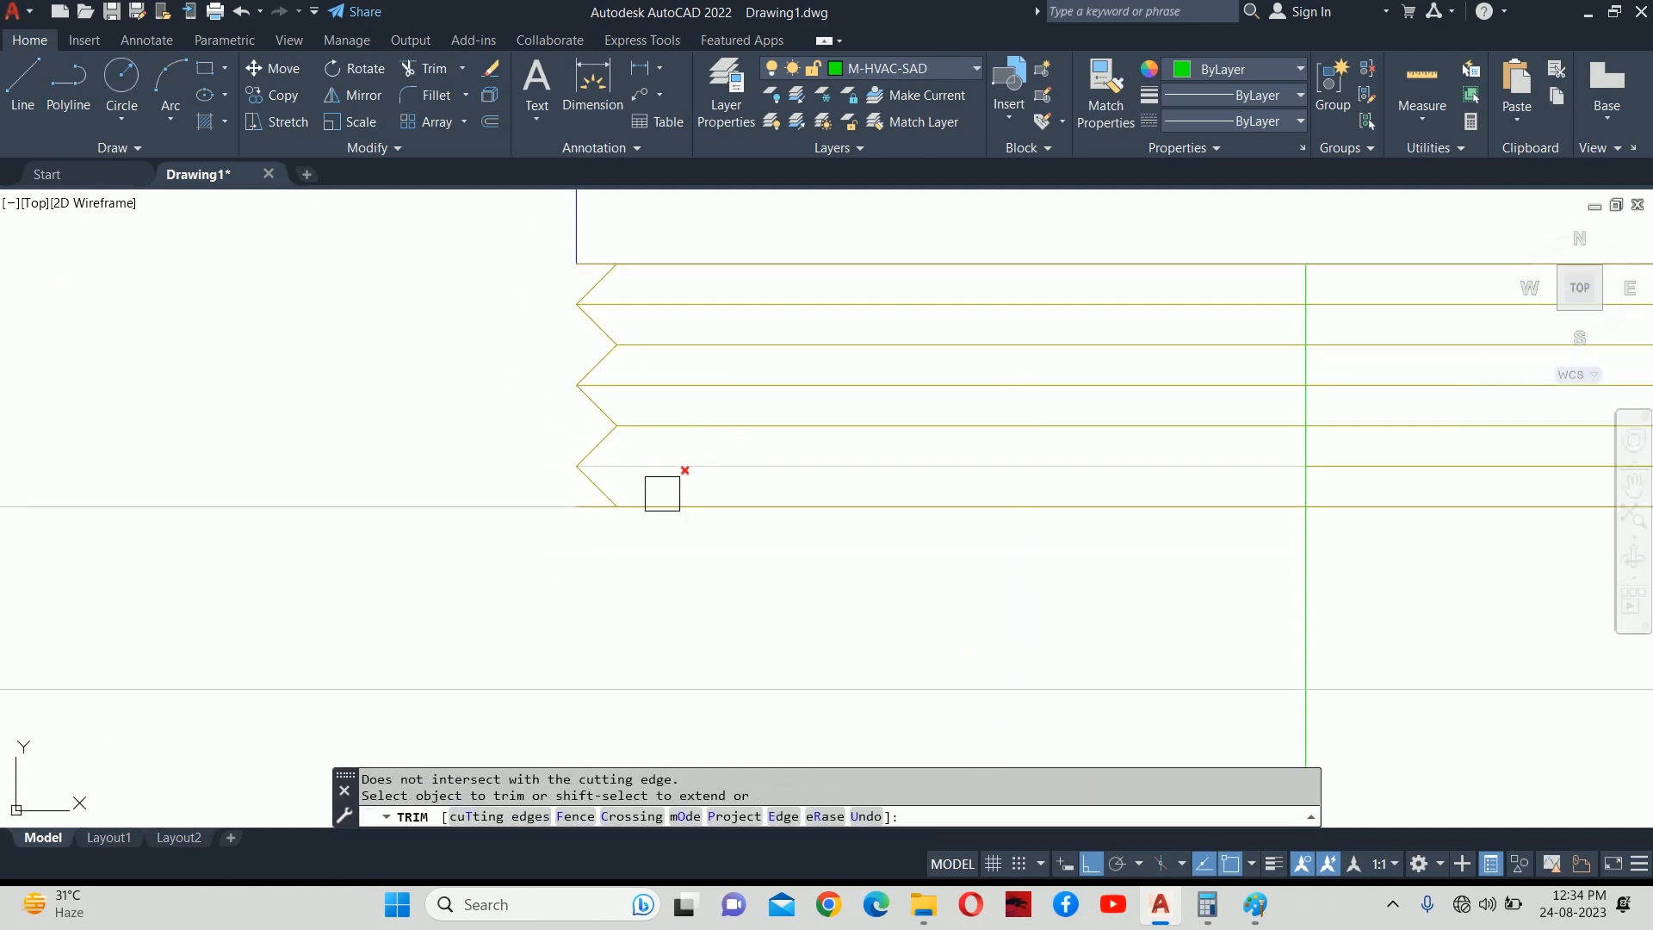
left_click(588, 518)
scroll(588, 518, "down", 3)
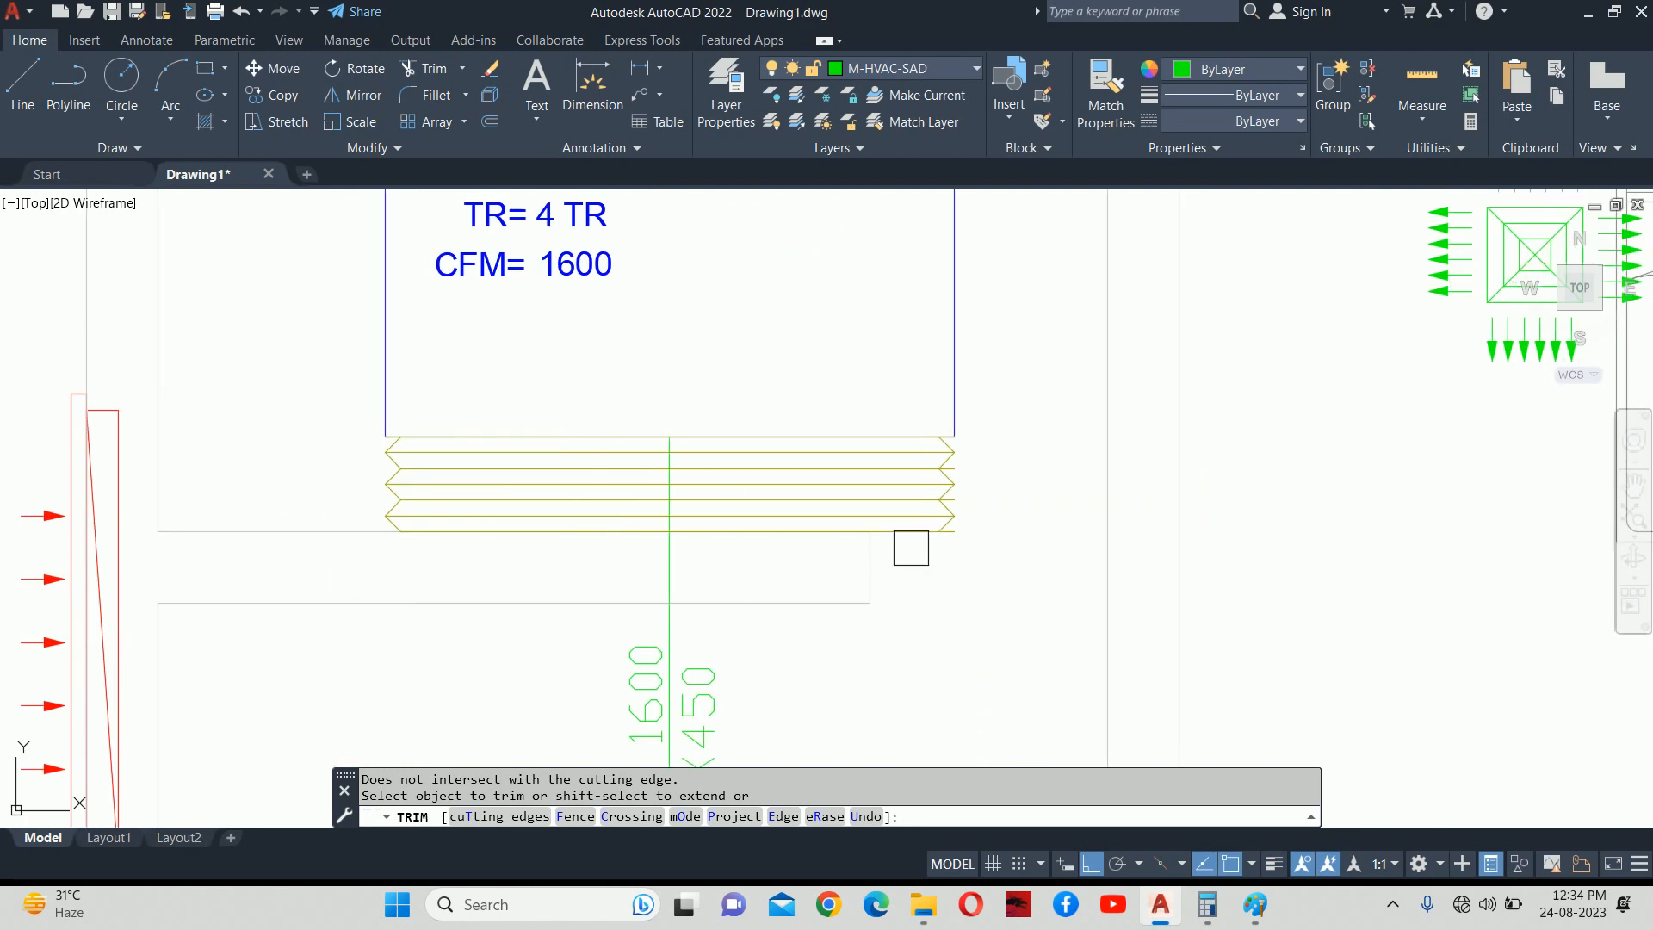
scroll(874, 553, "up", 3)
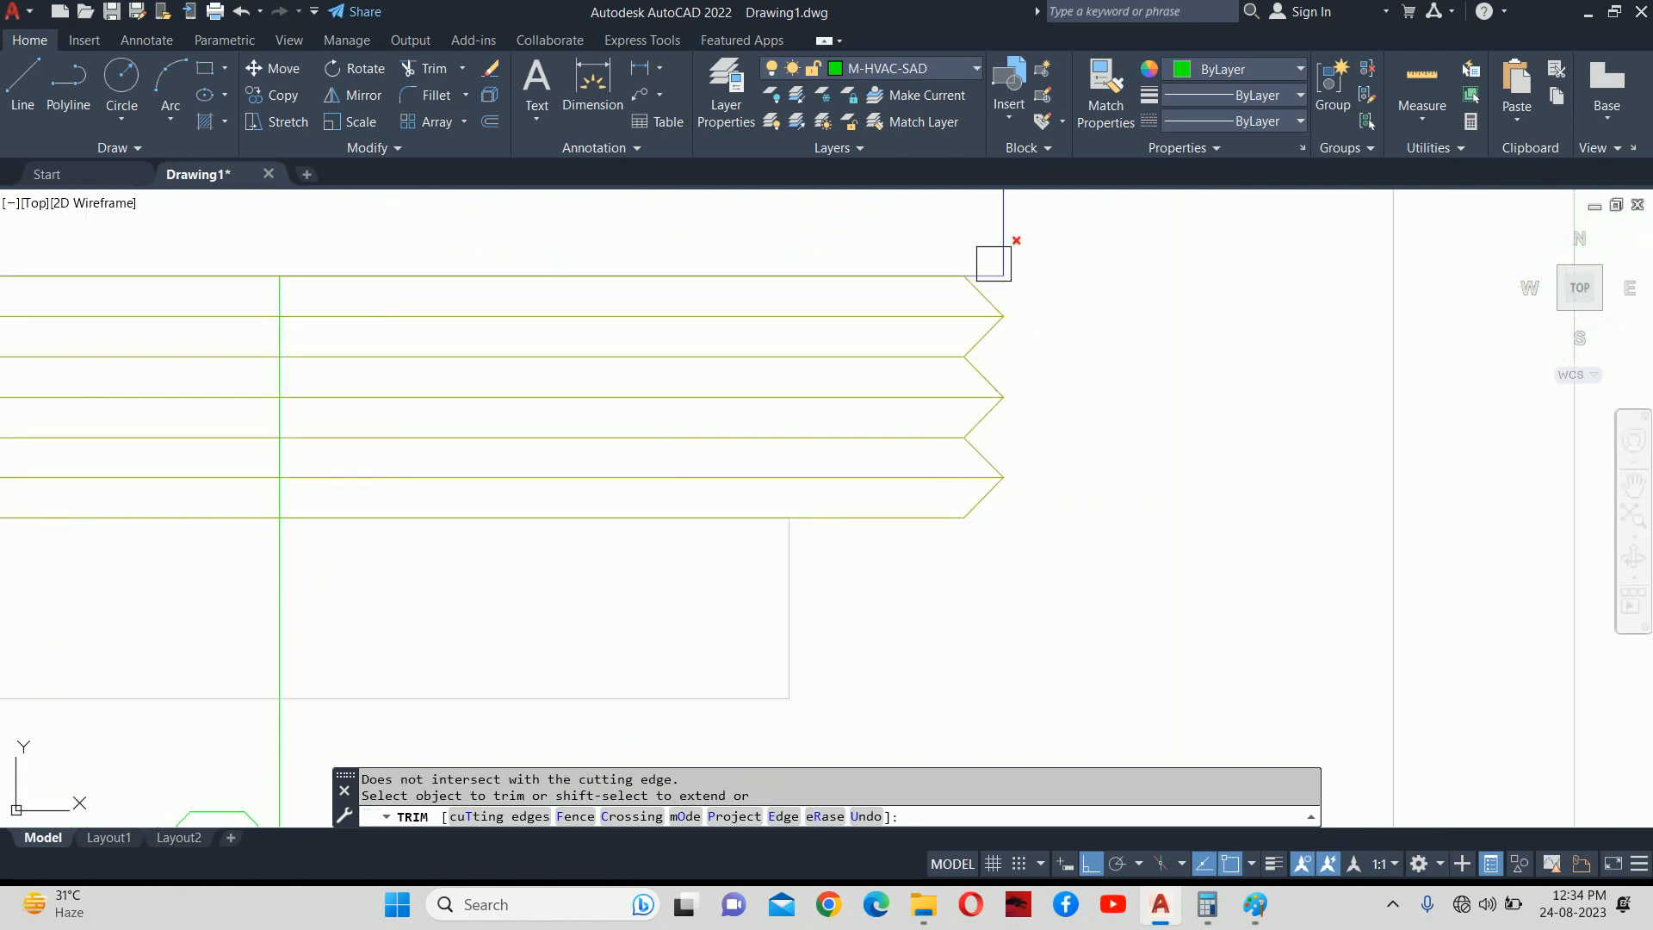
scroll(729, 394, "down", 2)
Trim the remaining stubs near the blue outline corner on the right-hand zigzag.
middle_click_drag(727, 403, 1281, 488)
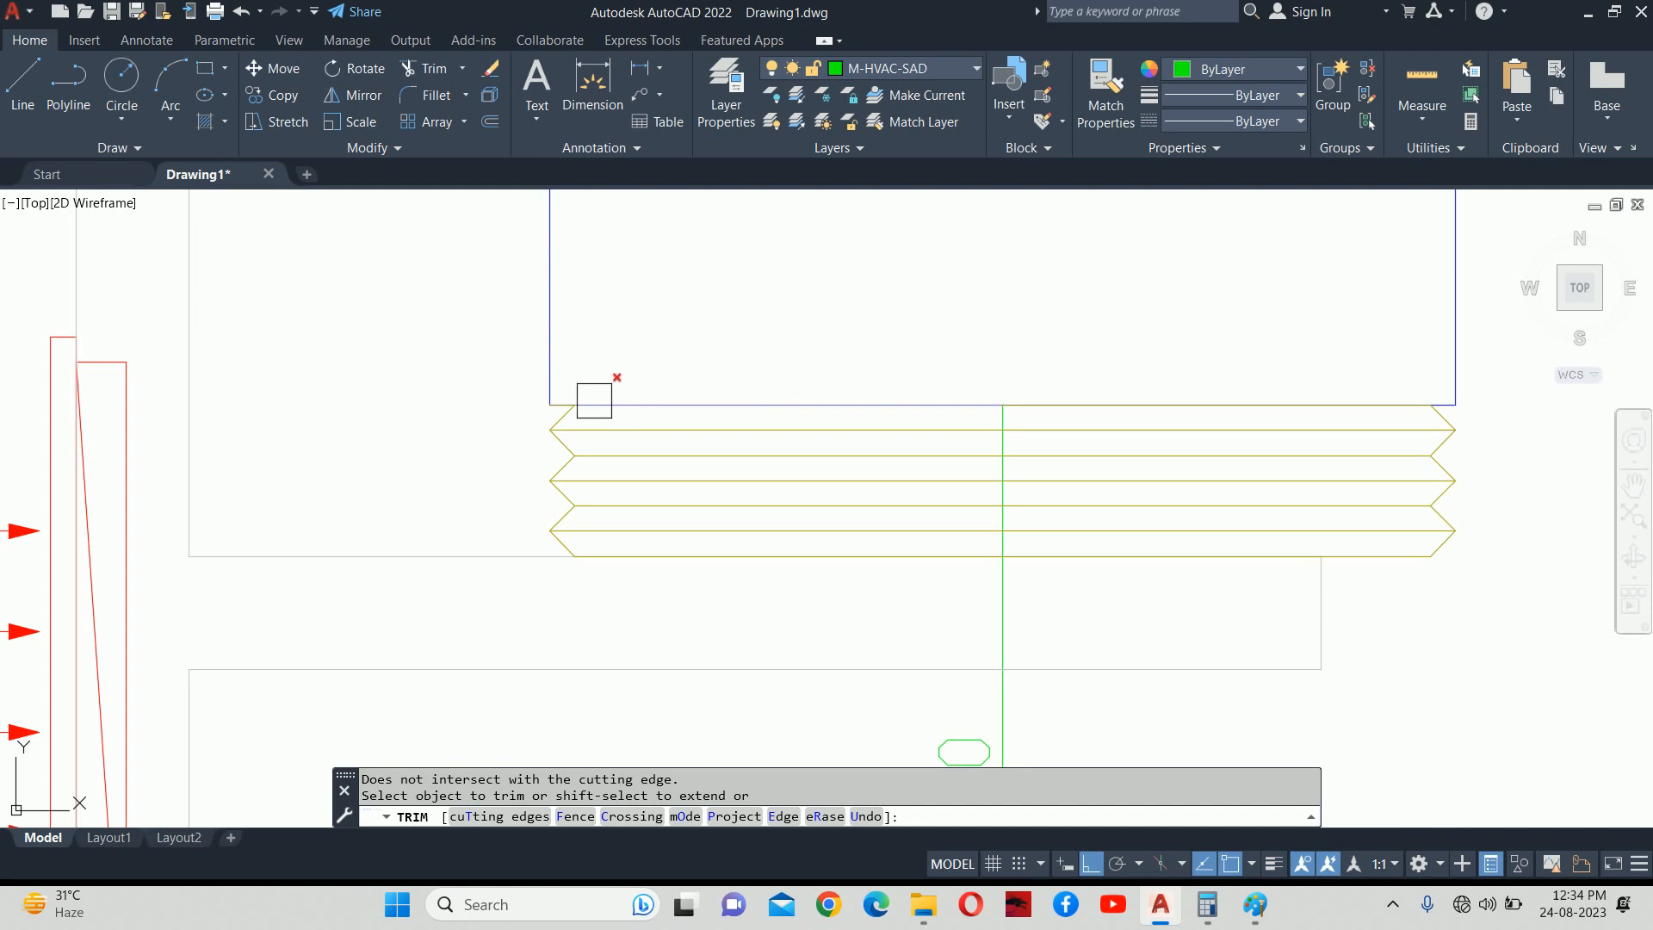
scroll(594, 401, "up", 2)
scroll(543, 398, "down", 2)
left_click(542, 386)
scroll(541, 384, "up", 2)
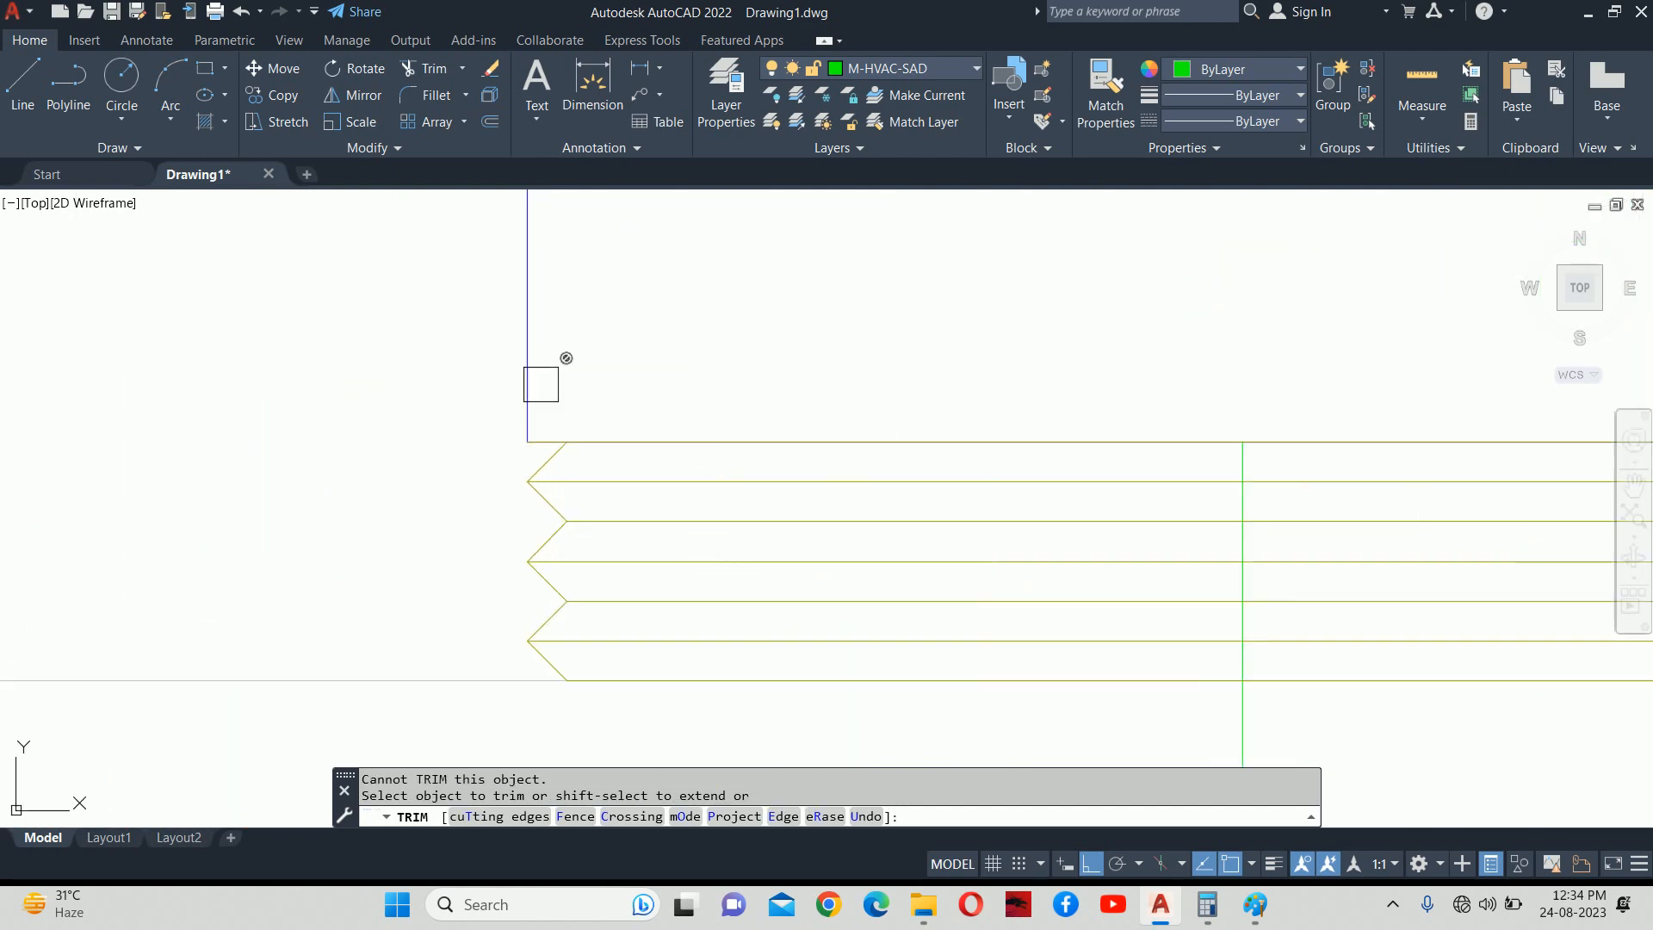
left_click(519, 436)
scroll(590, 413, "down", 4)
key("Escape")
key("Escape")
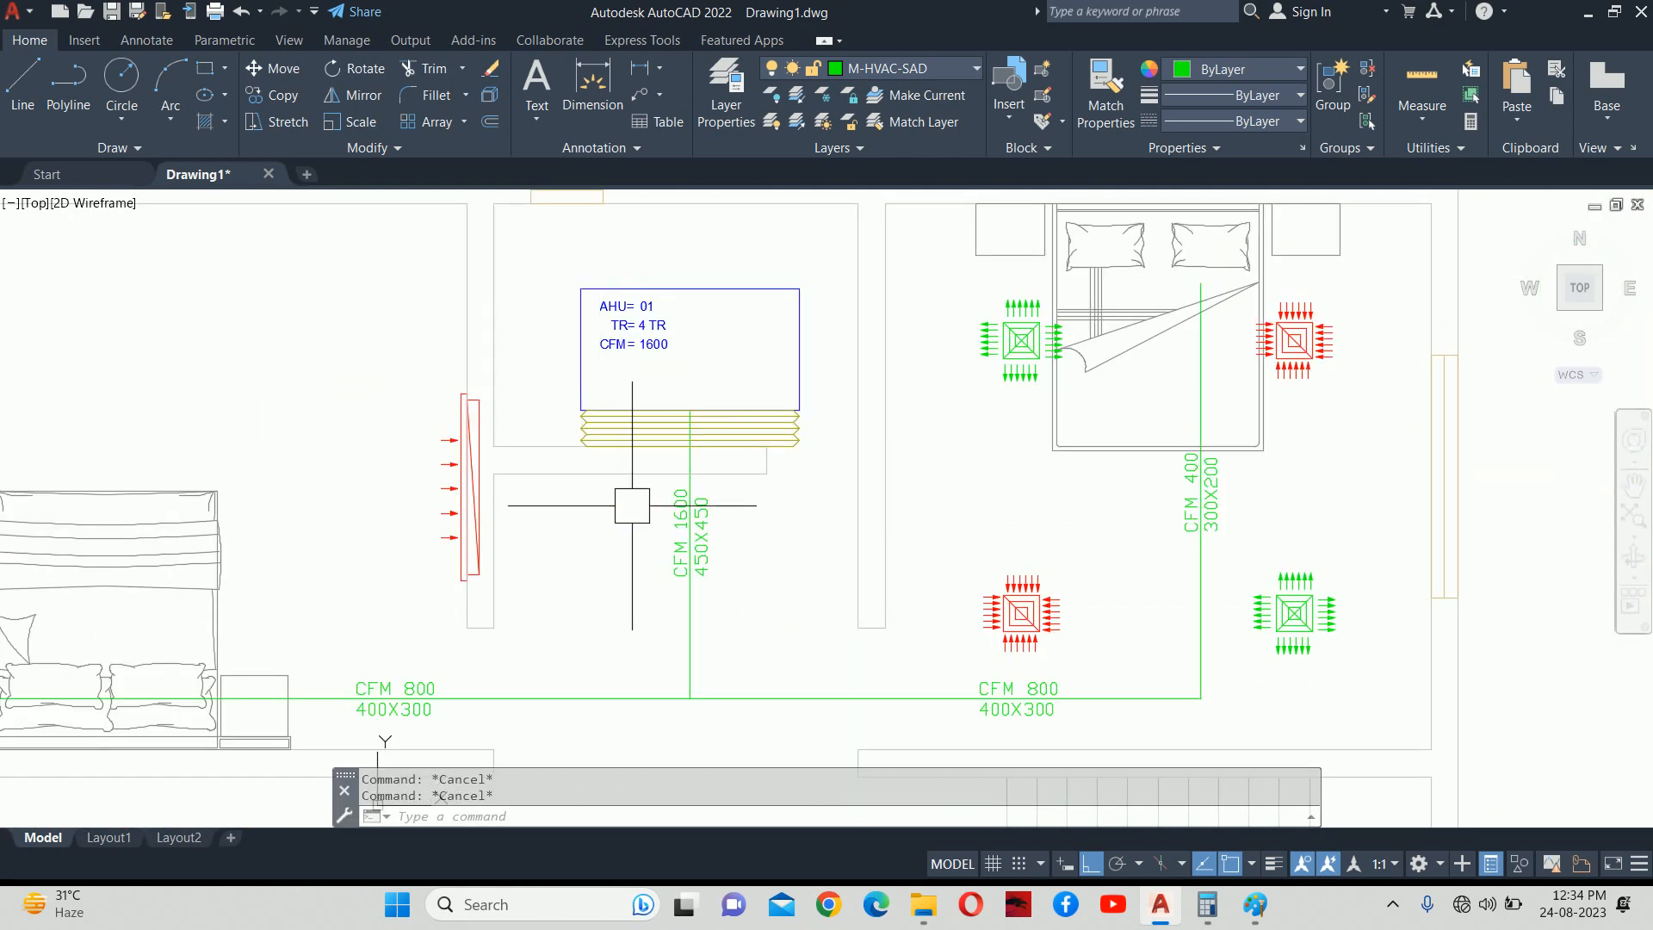
scroll(599, 451, "up", 2)
type("e")
key("Escape")
key("Escape")
scroll(599, 451, "down", 3)
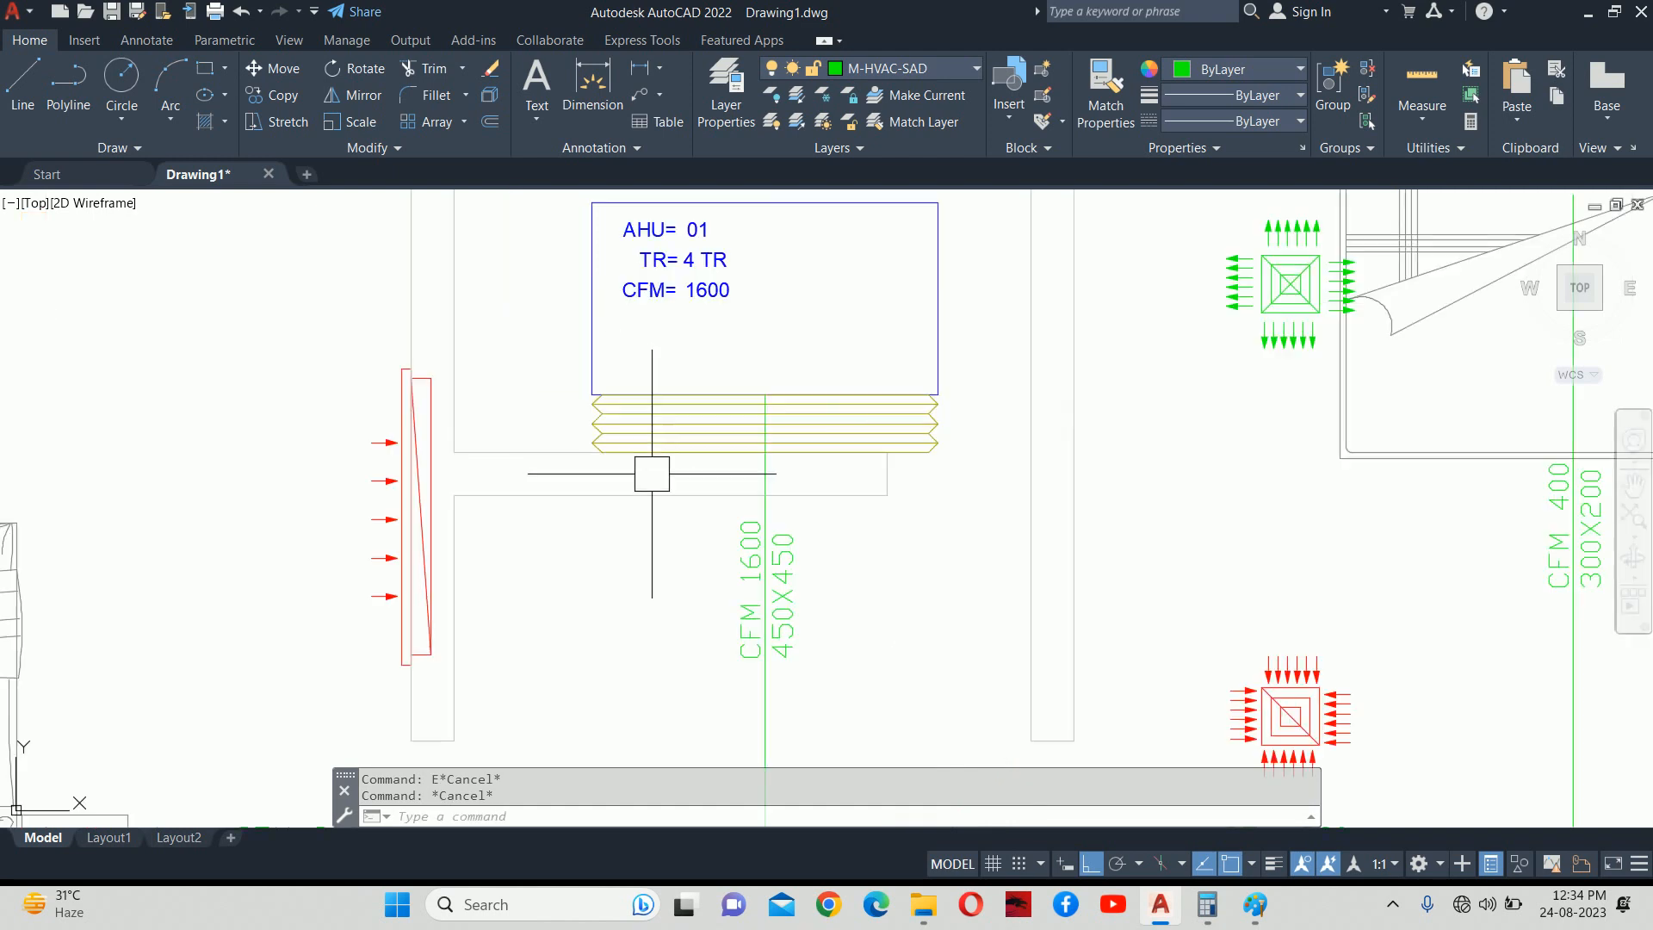
middle_click_drag(645, 471, 699, 452)
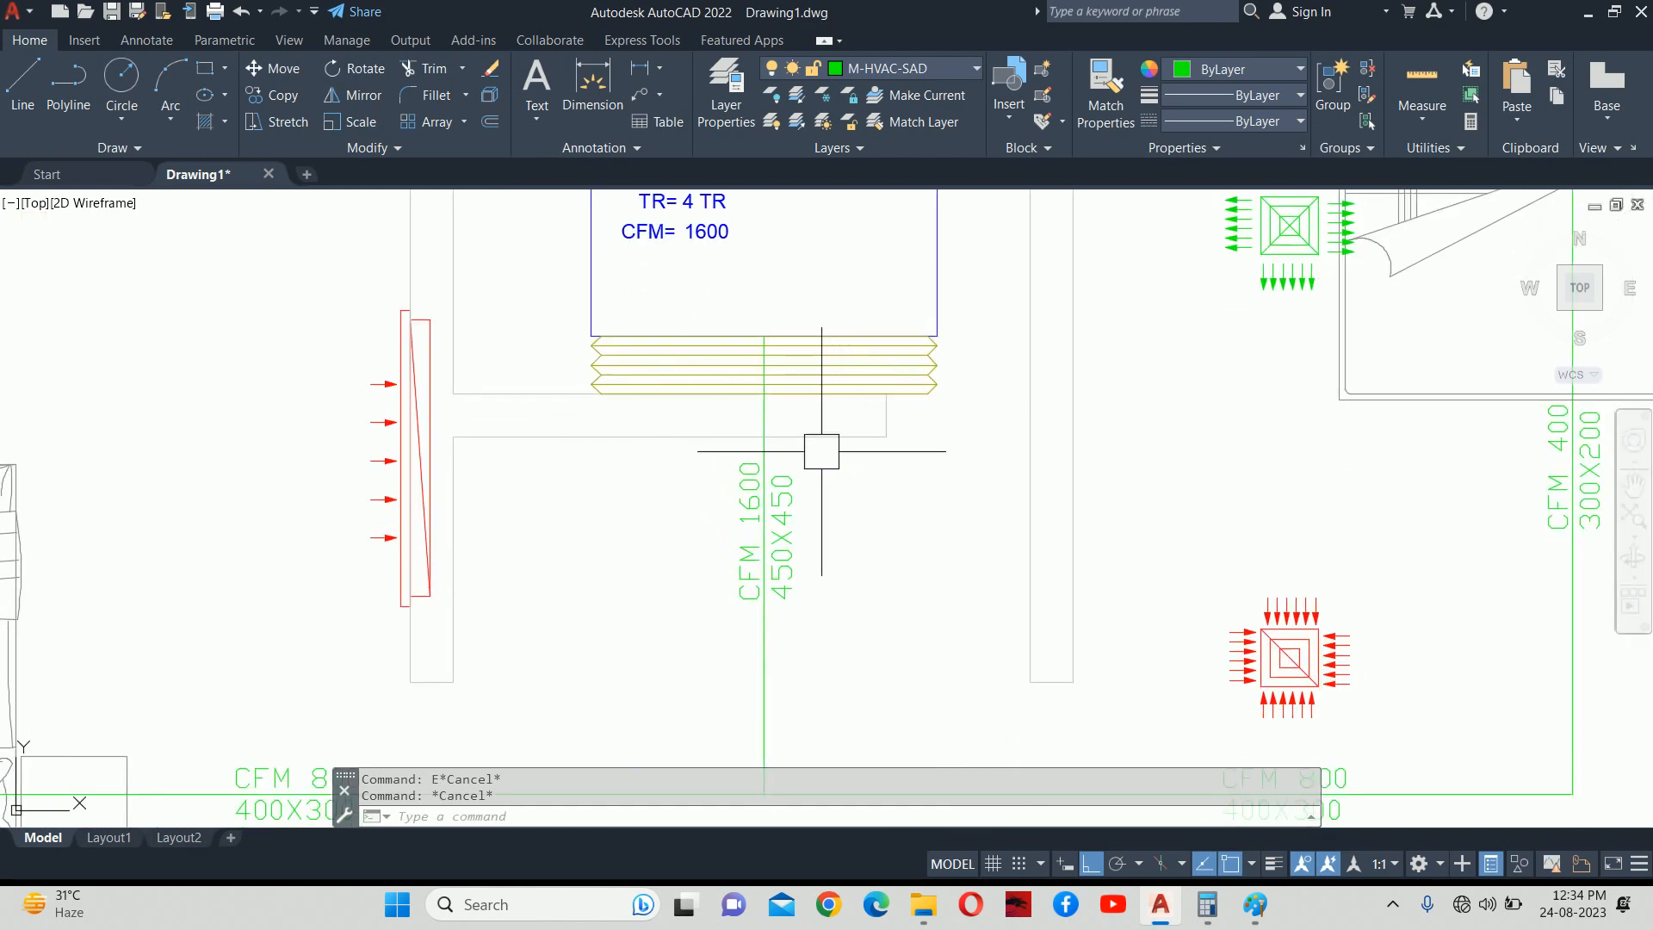
key("Escape")
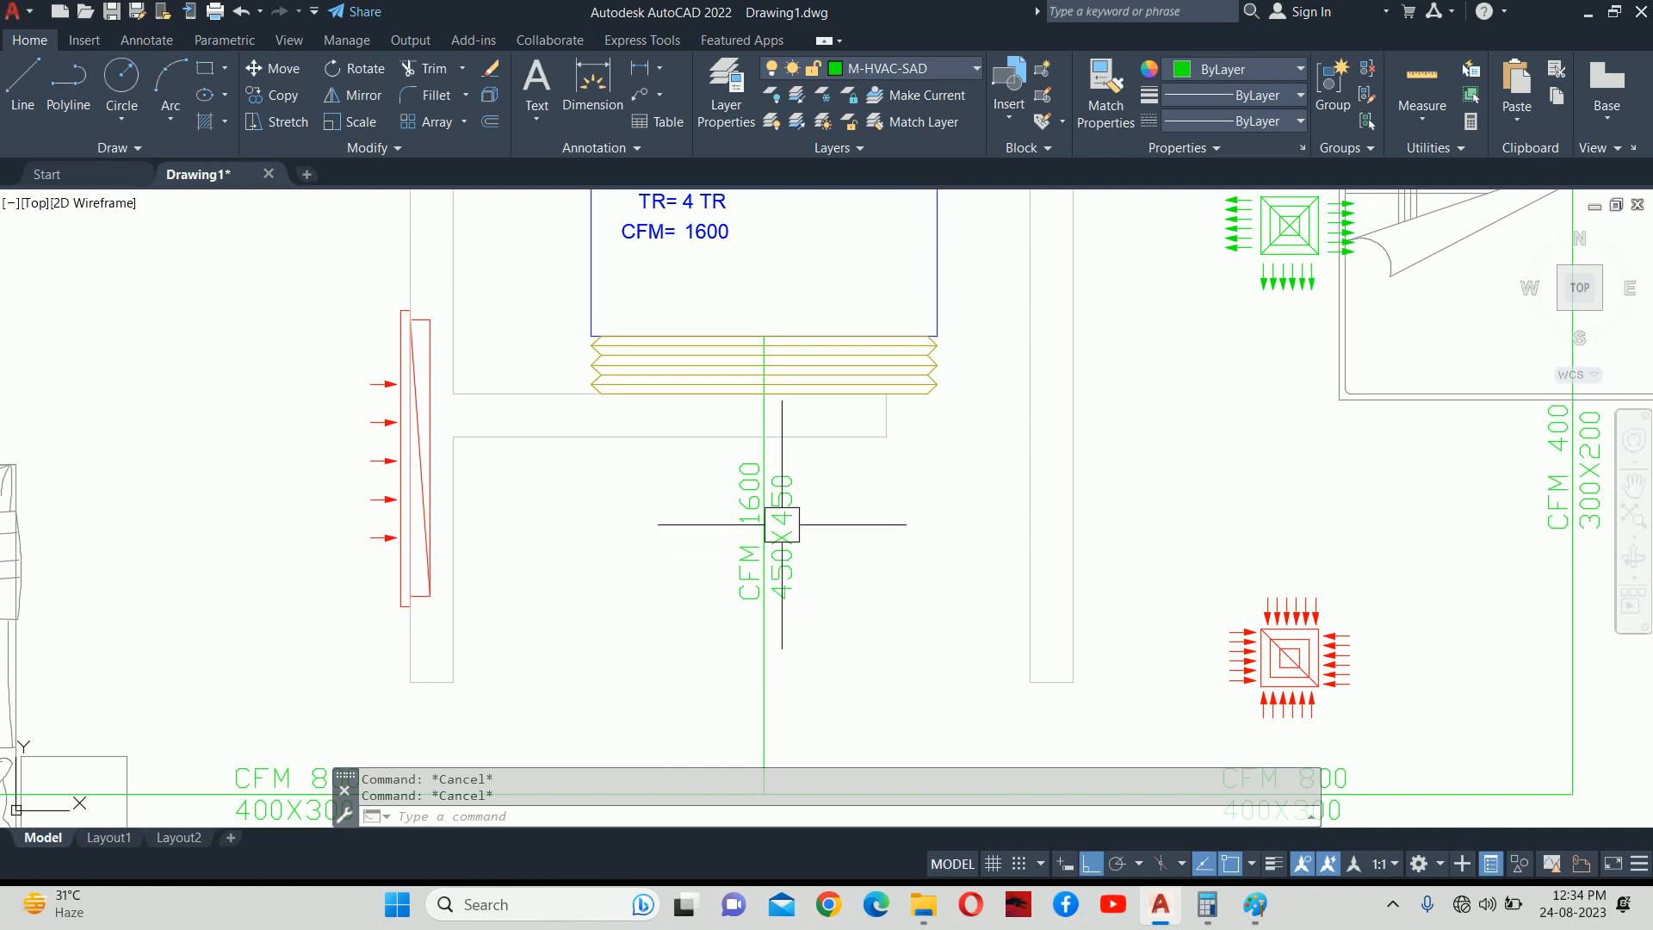
type("o")
key("Return")
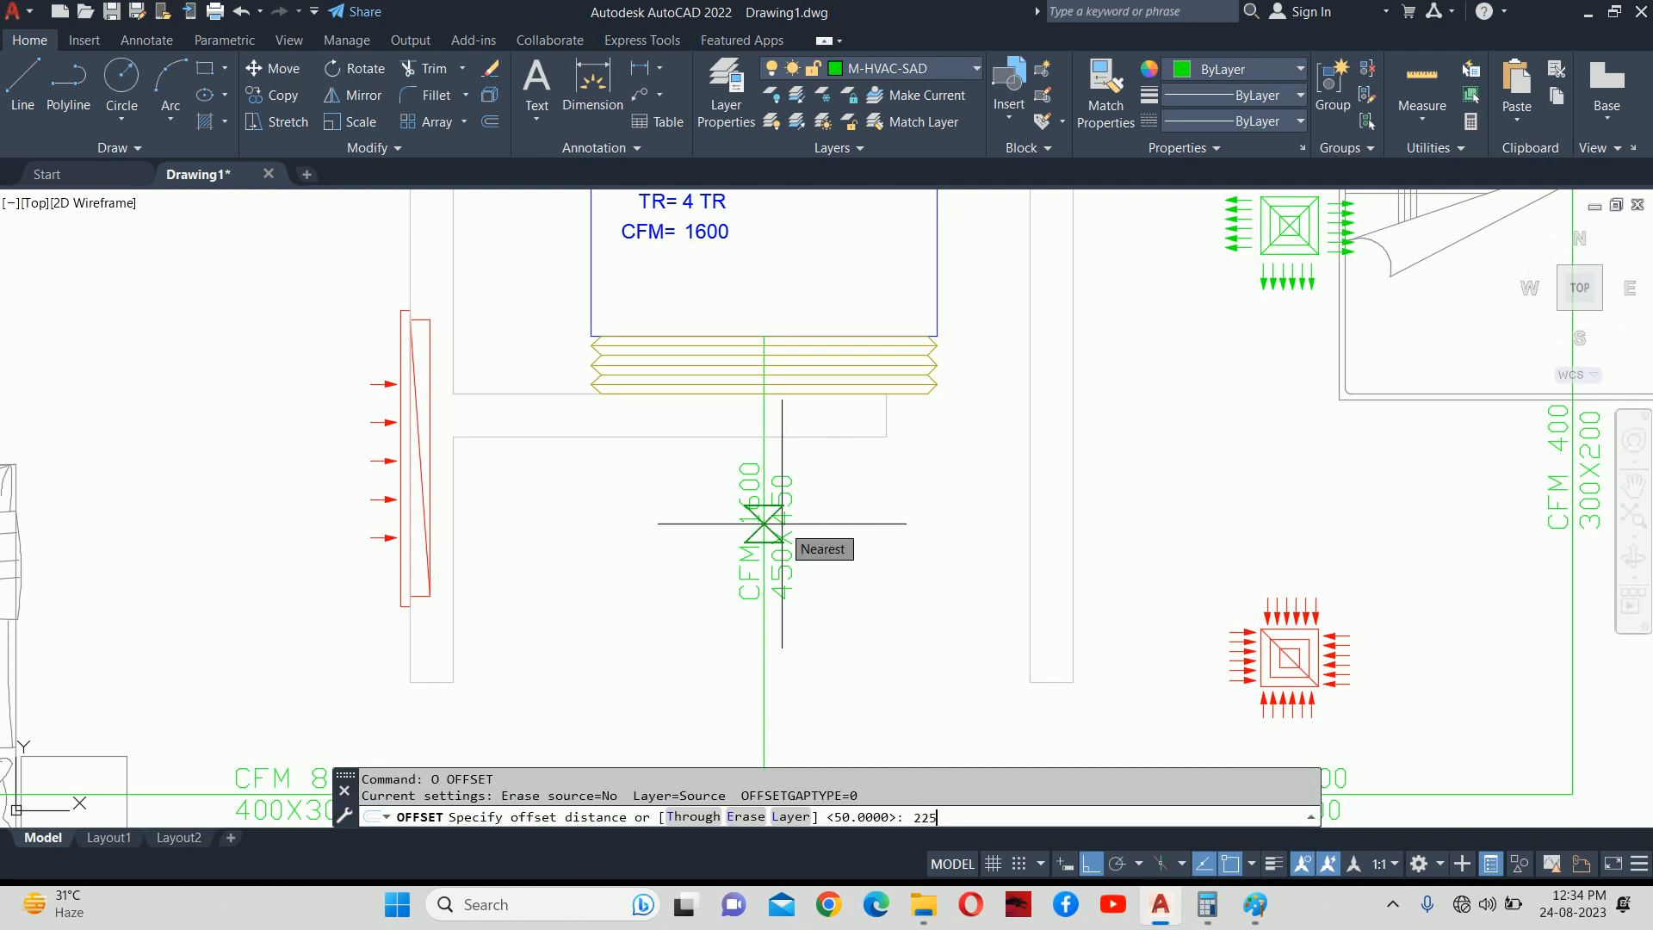
type("225")
key("Return")
left_click(757, 499)
left_click(771, 654)
left_click(663, 646)
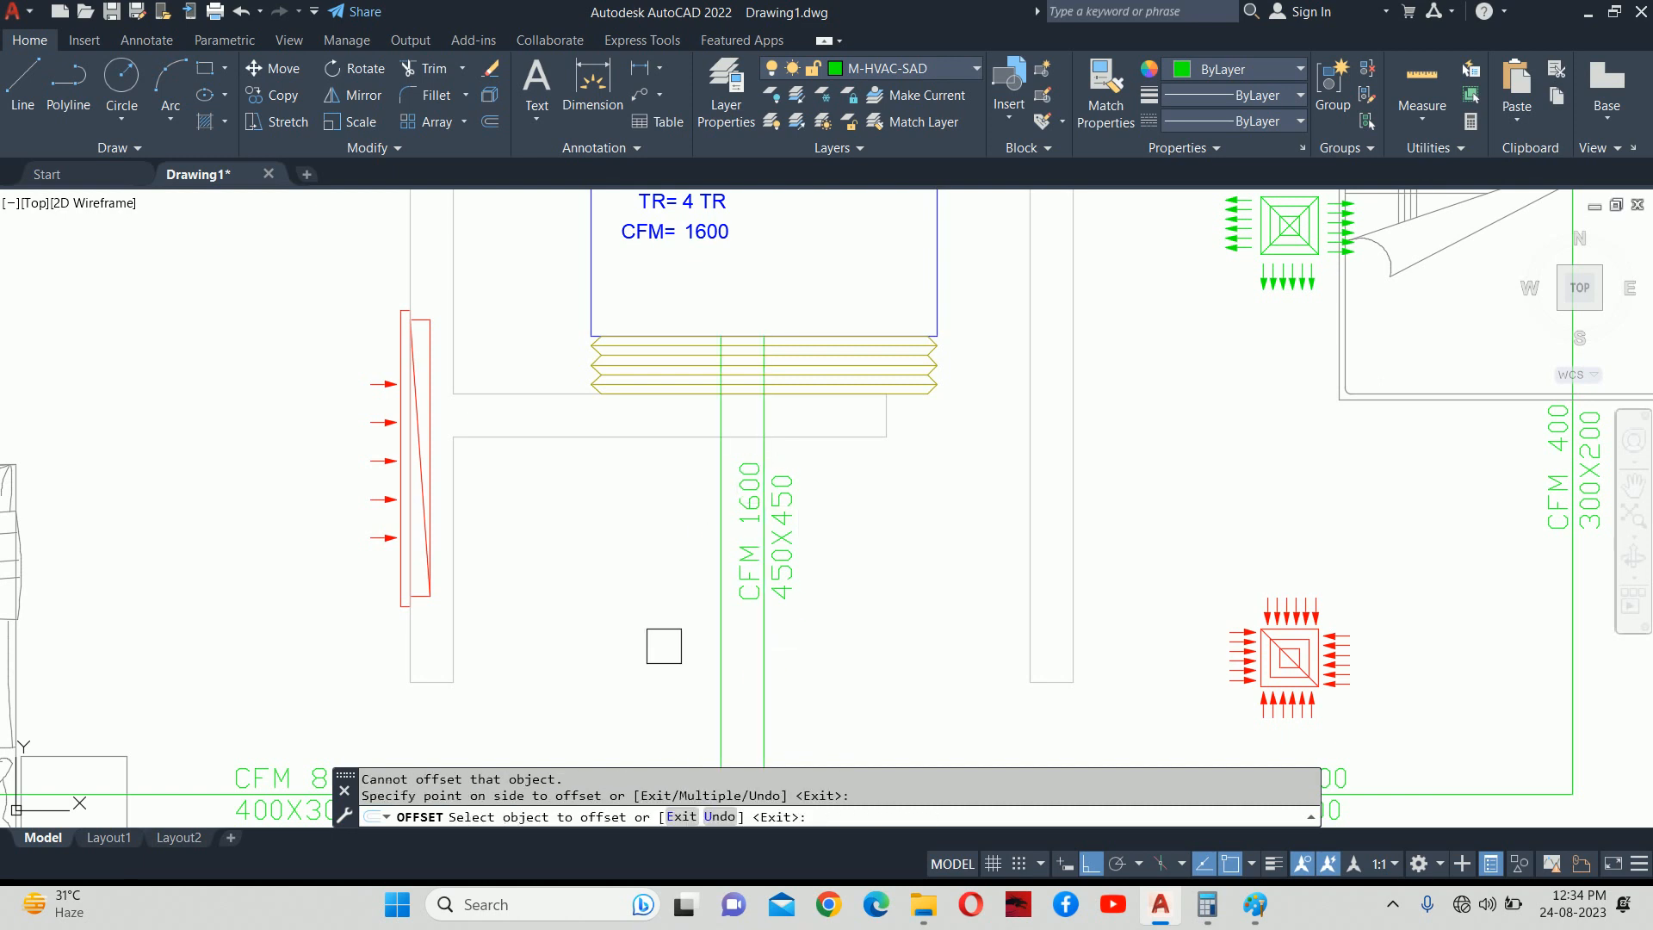
key("Escape")
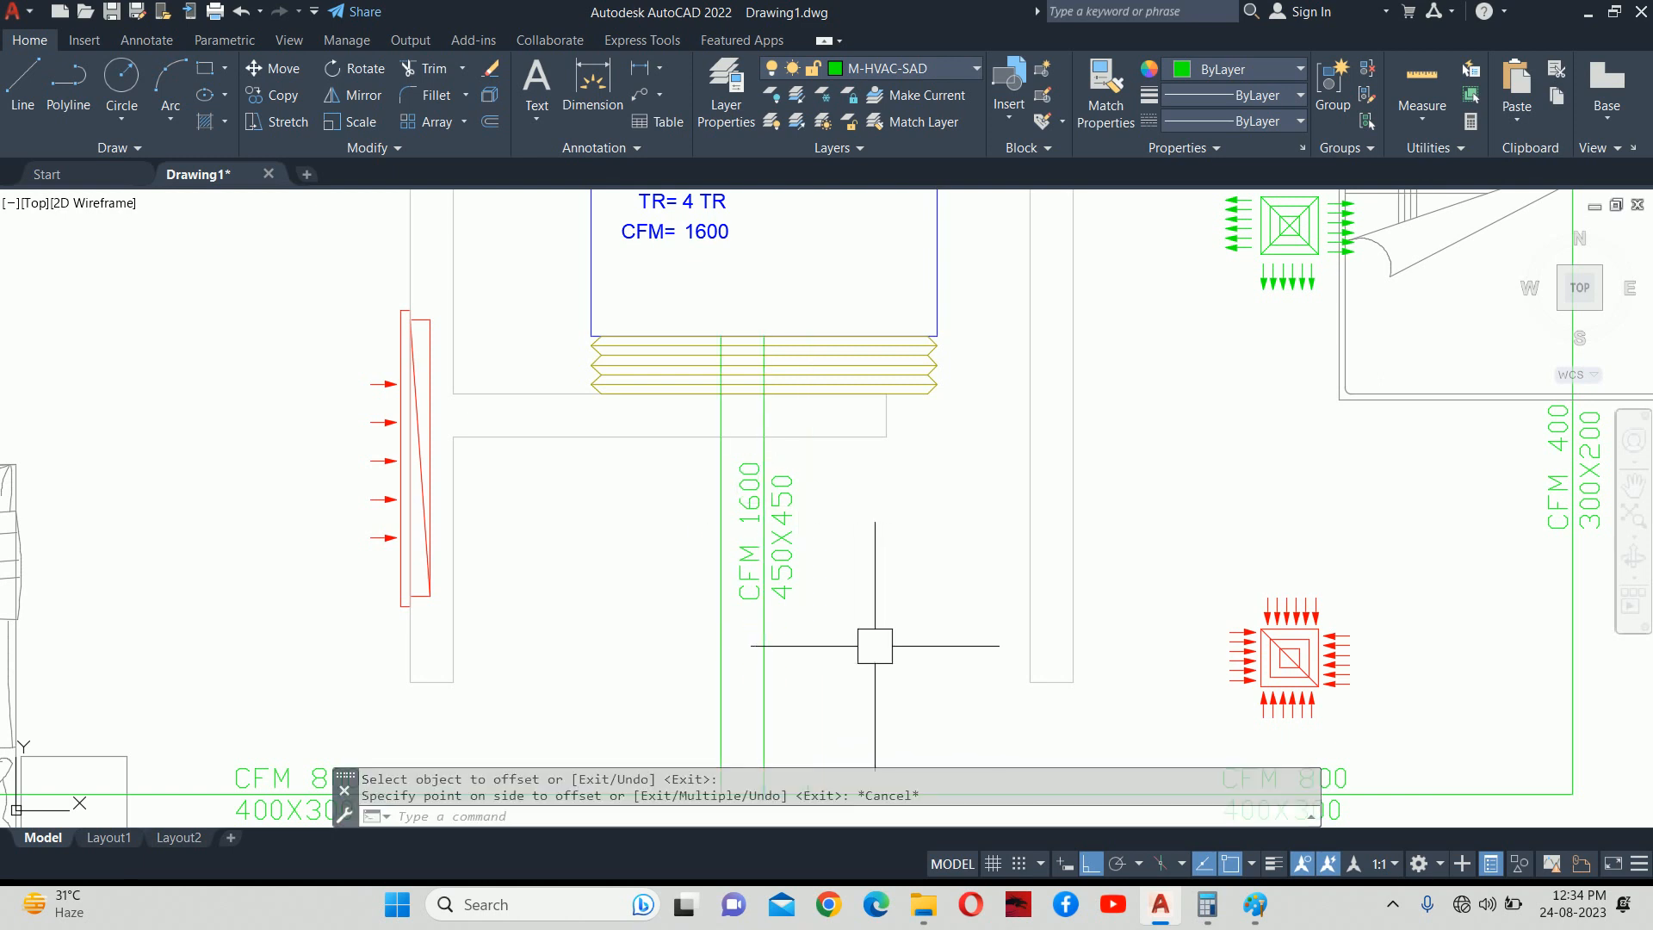
key("ctrl+z")
scroll(790, 648, "down", 3)
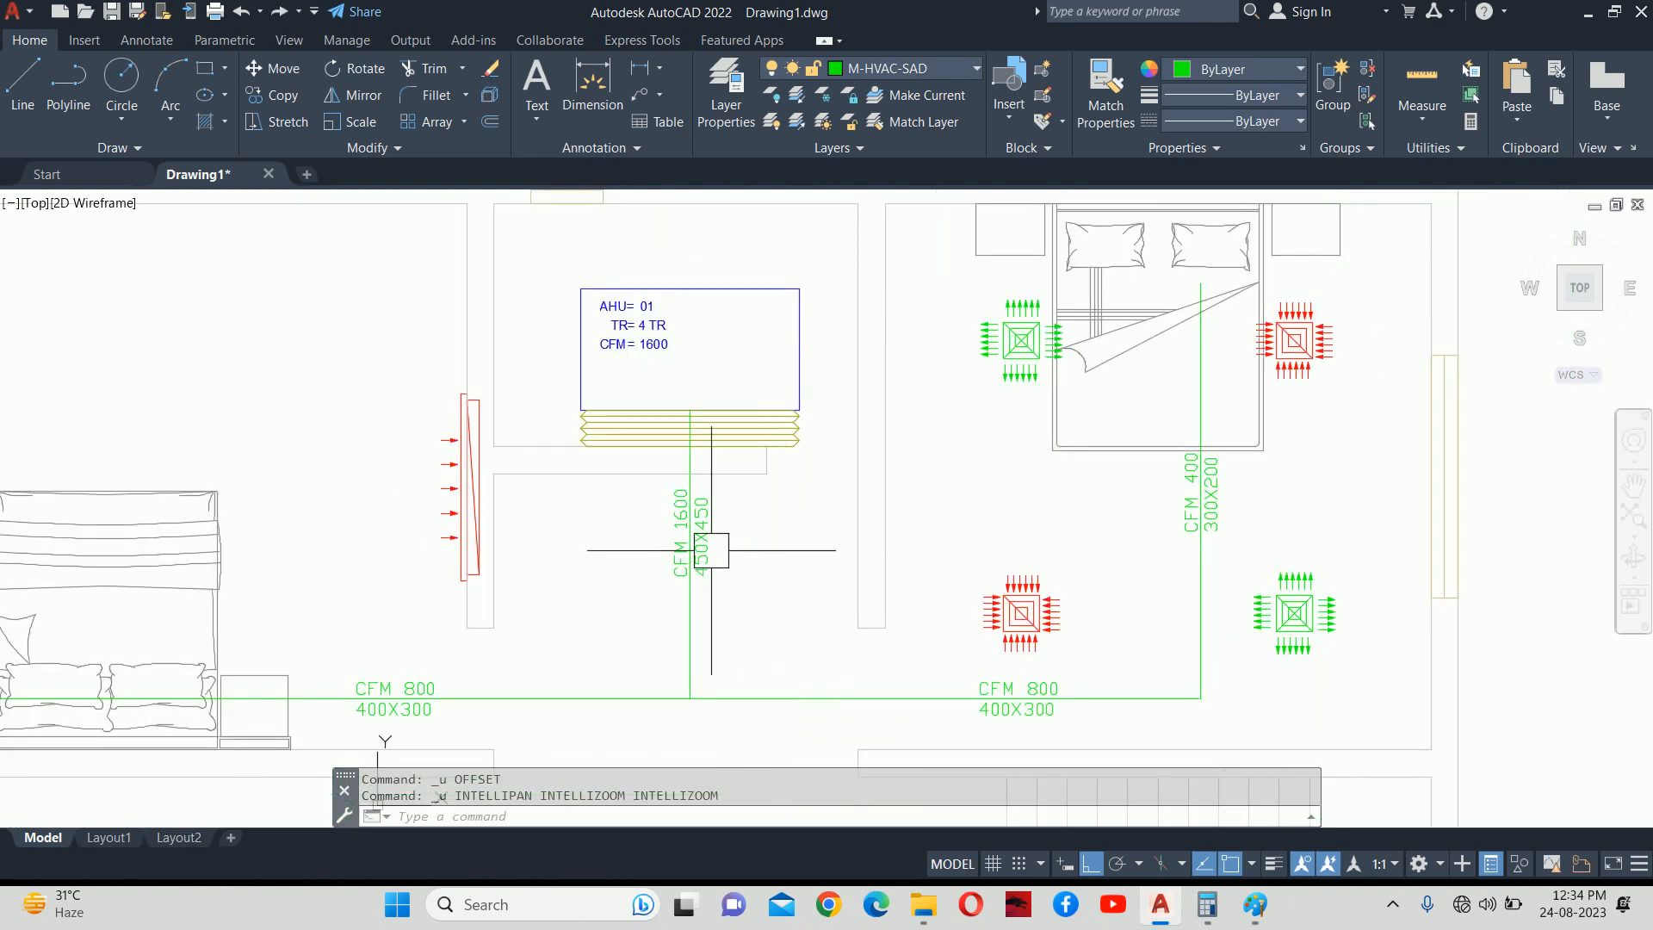
Edit the drop duct label so its second line reads 600X450 under CFM 1600.
scroll(735, 571, "up", 5)
double_click(702, 581)
left_click_drag(686, 682, 553, 686)
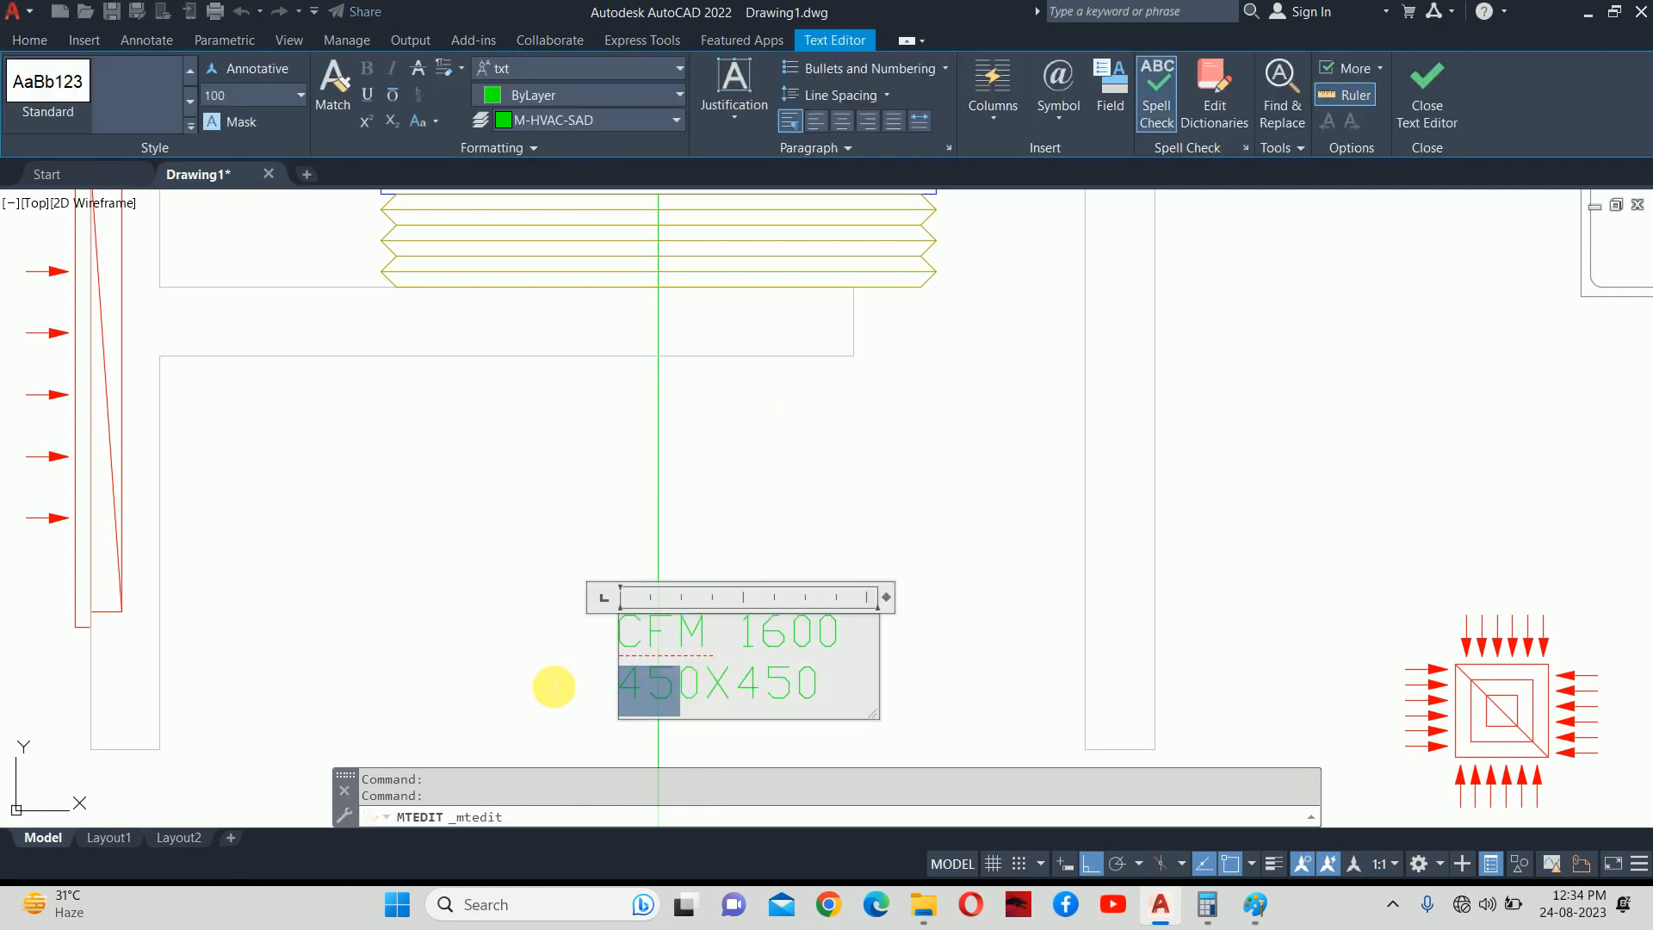
type("60")
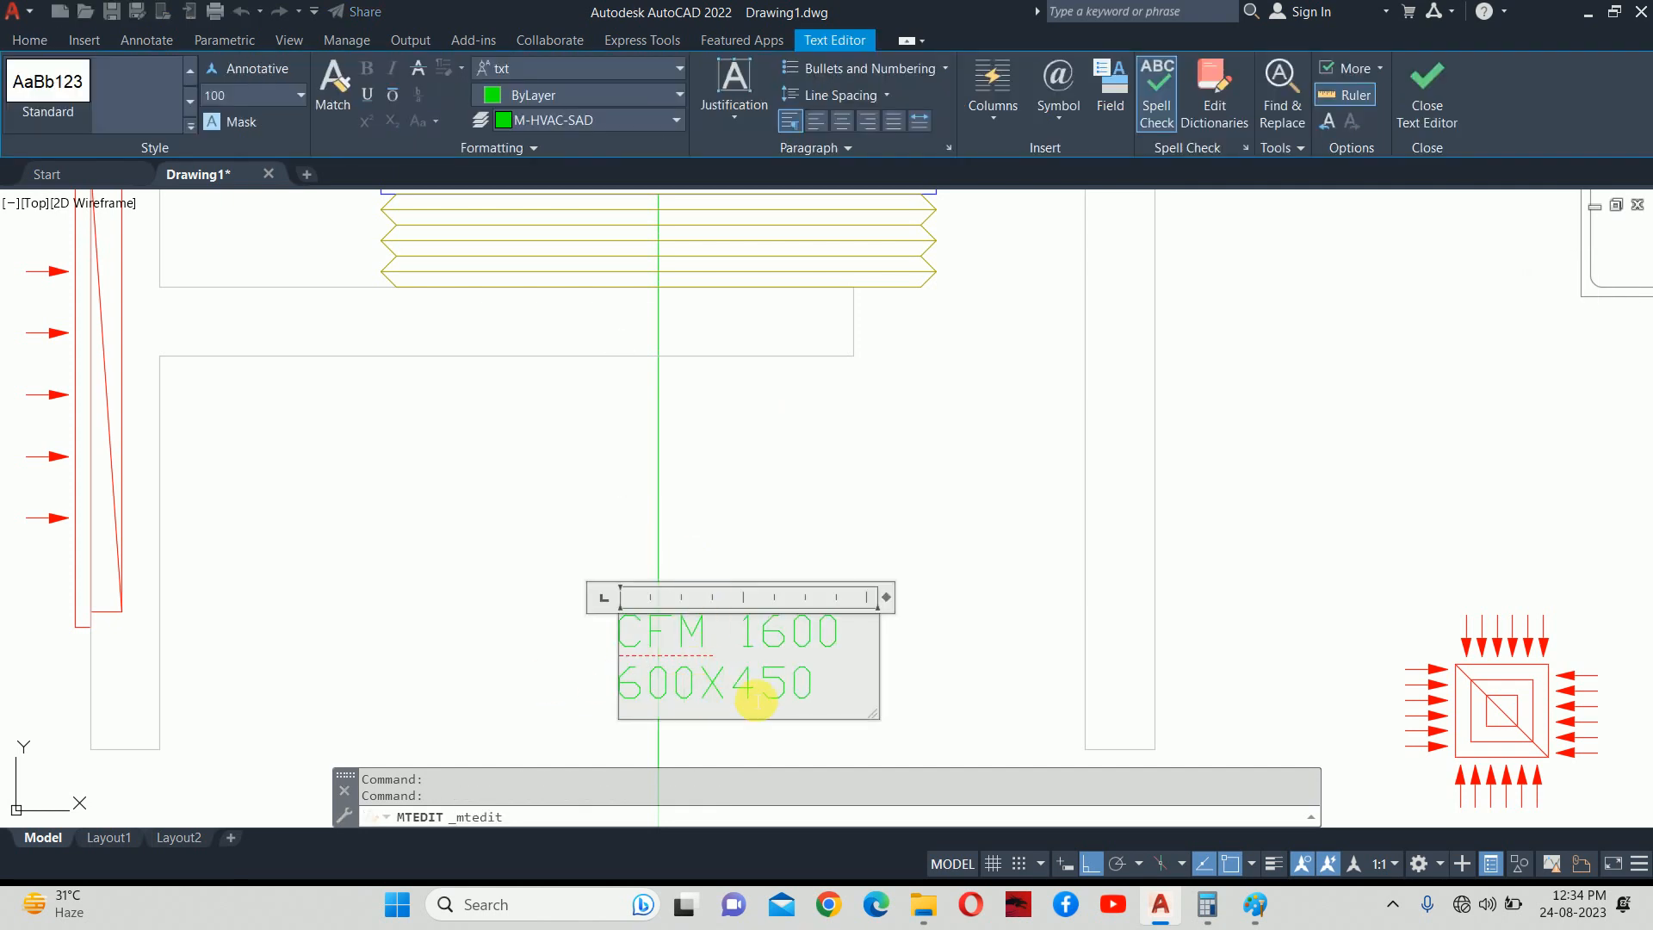
key("Escape")
key("Escape")
scroll(734, 537, "down", 5)
scroll(702, 583, "up", 3)
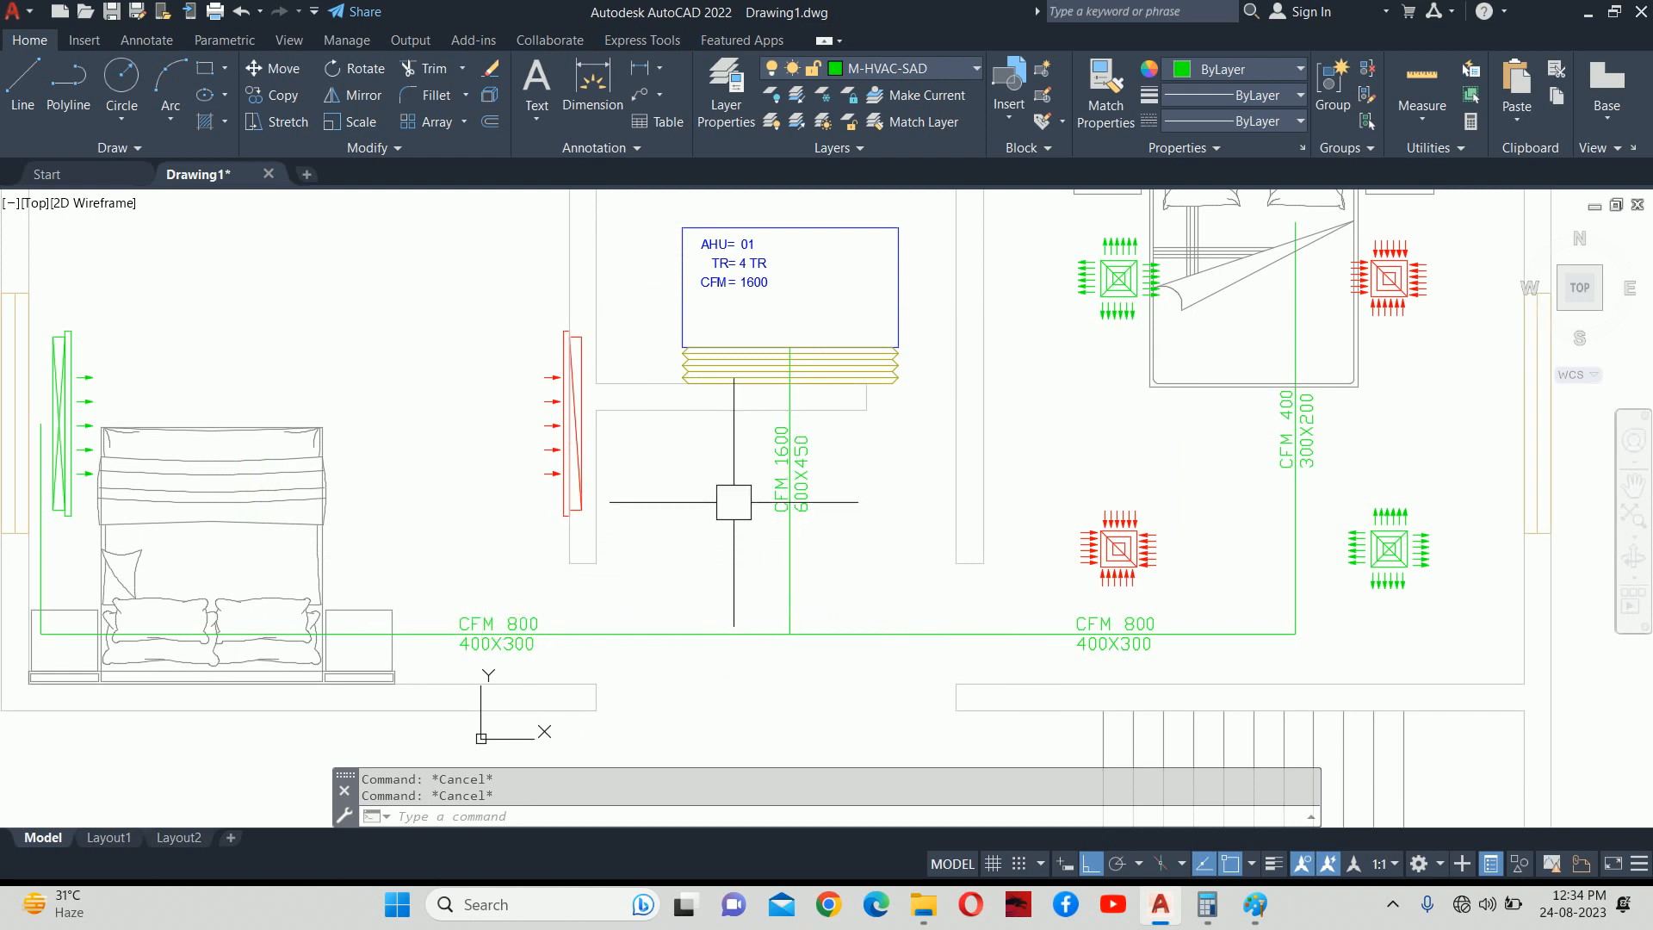
Offset the main duct line 300 to the left to form its second edge.
type("o")
key("Return")
type("30")
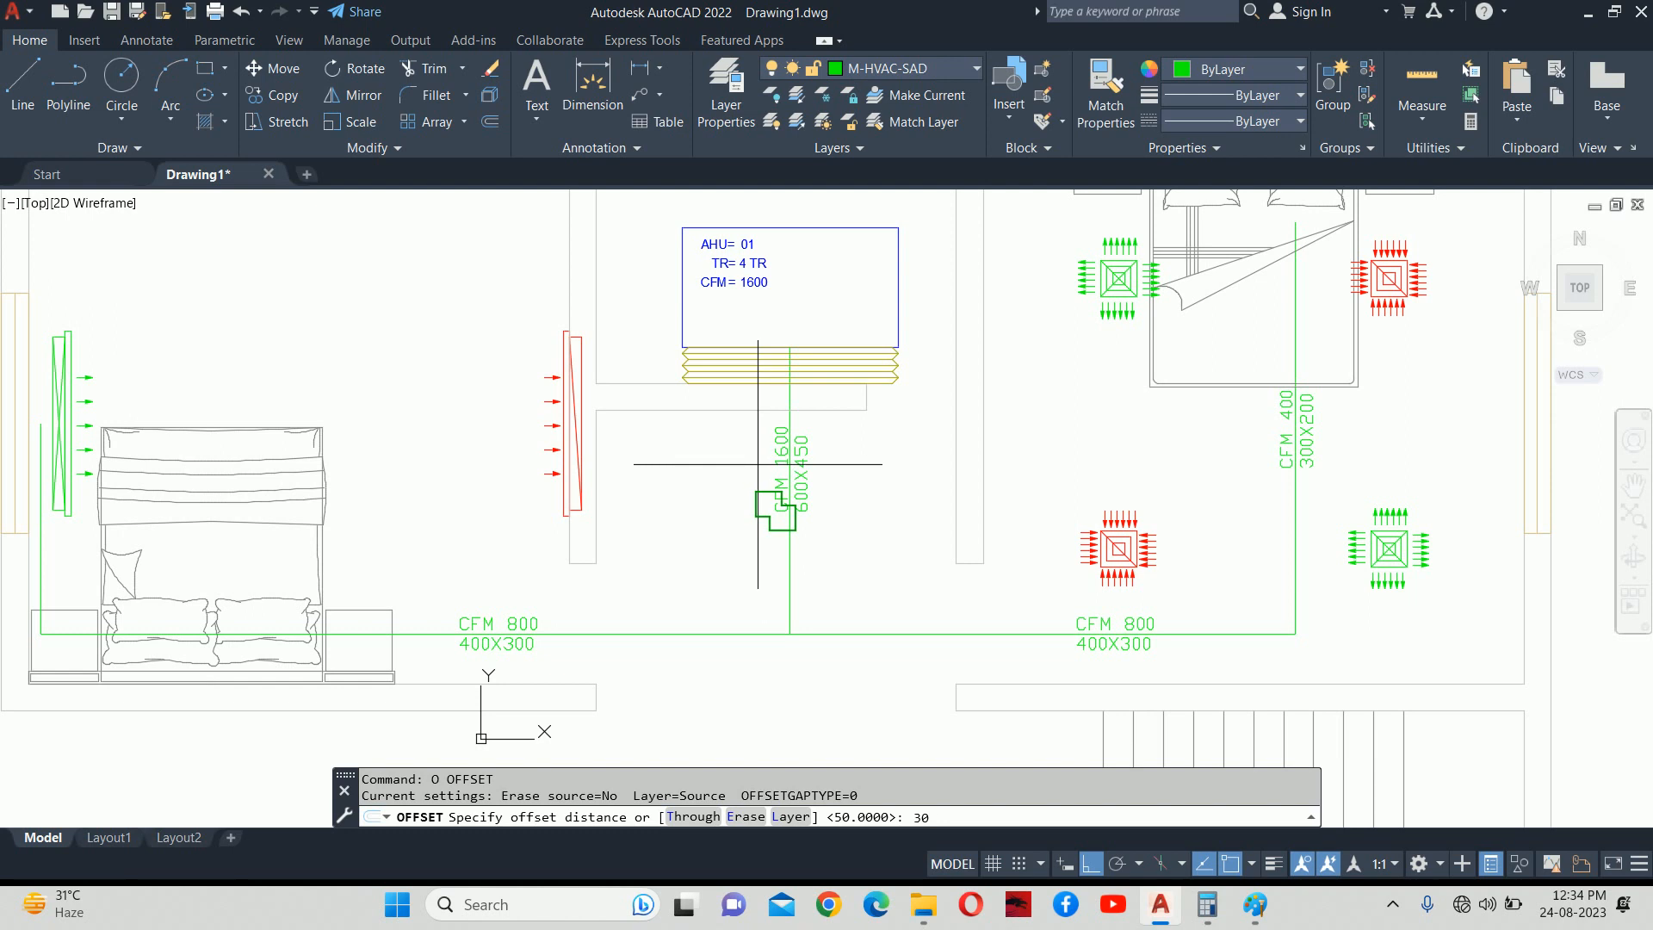
type("0")
key("Return")
scroll(789, 562, "up", 4)
left_click(828, 603)
left_click(753, 603)
key("Return")
scroll(921, 506, "down", 4)
key("Escape")
key("Escape")
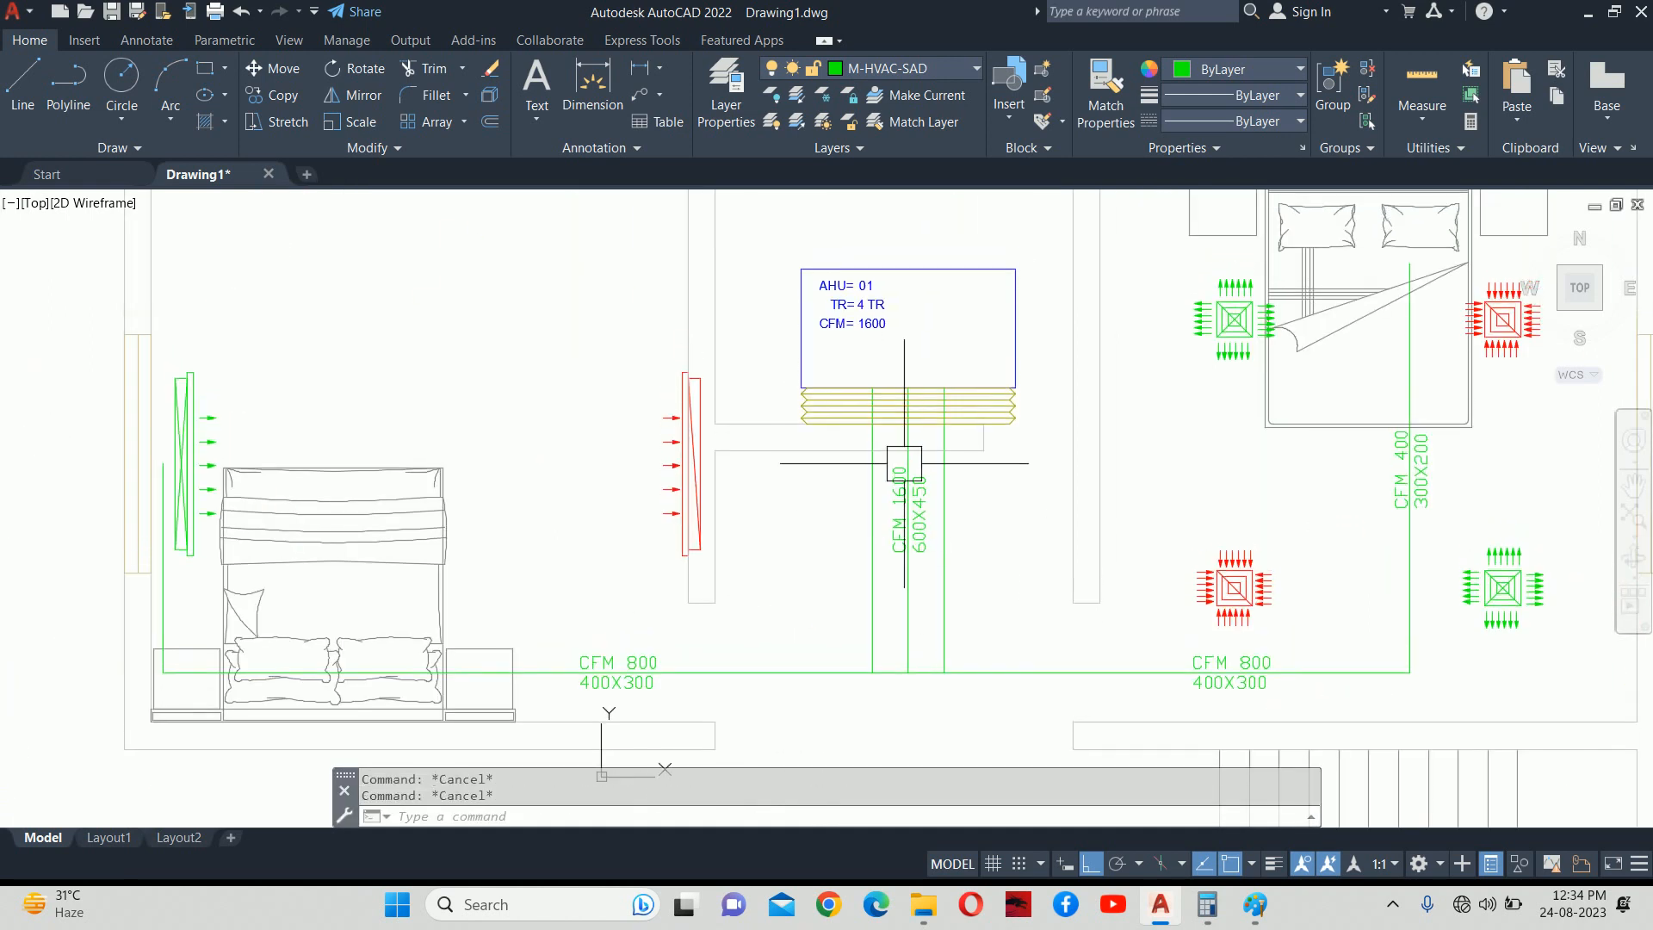
scroll(896, 450, "up", 4)
Extend the transition's left and right diagonals down to the duct edges.
type("ex")
key("Return")
left_click_drag(732, 449, 671, 396)
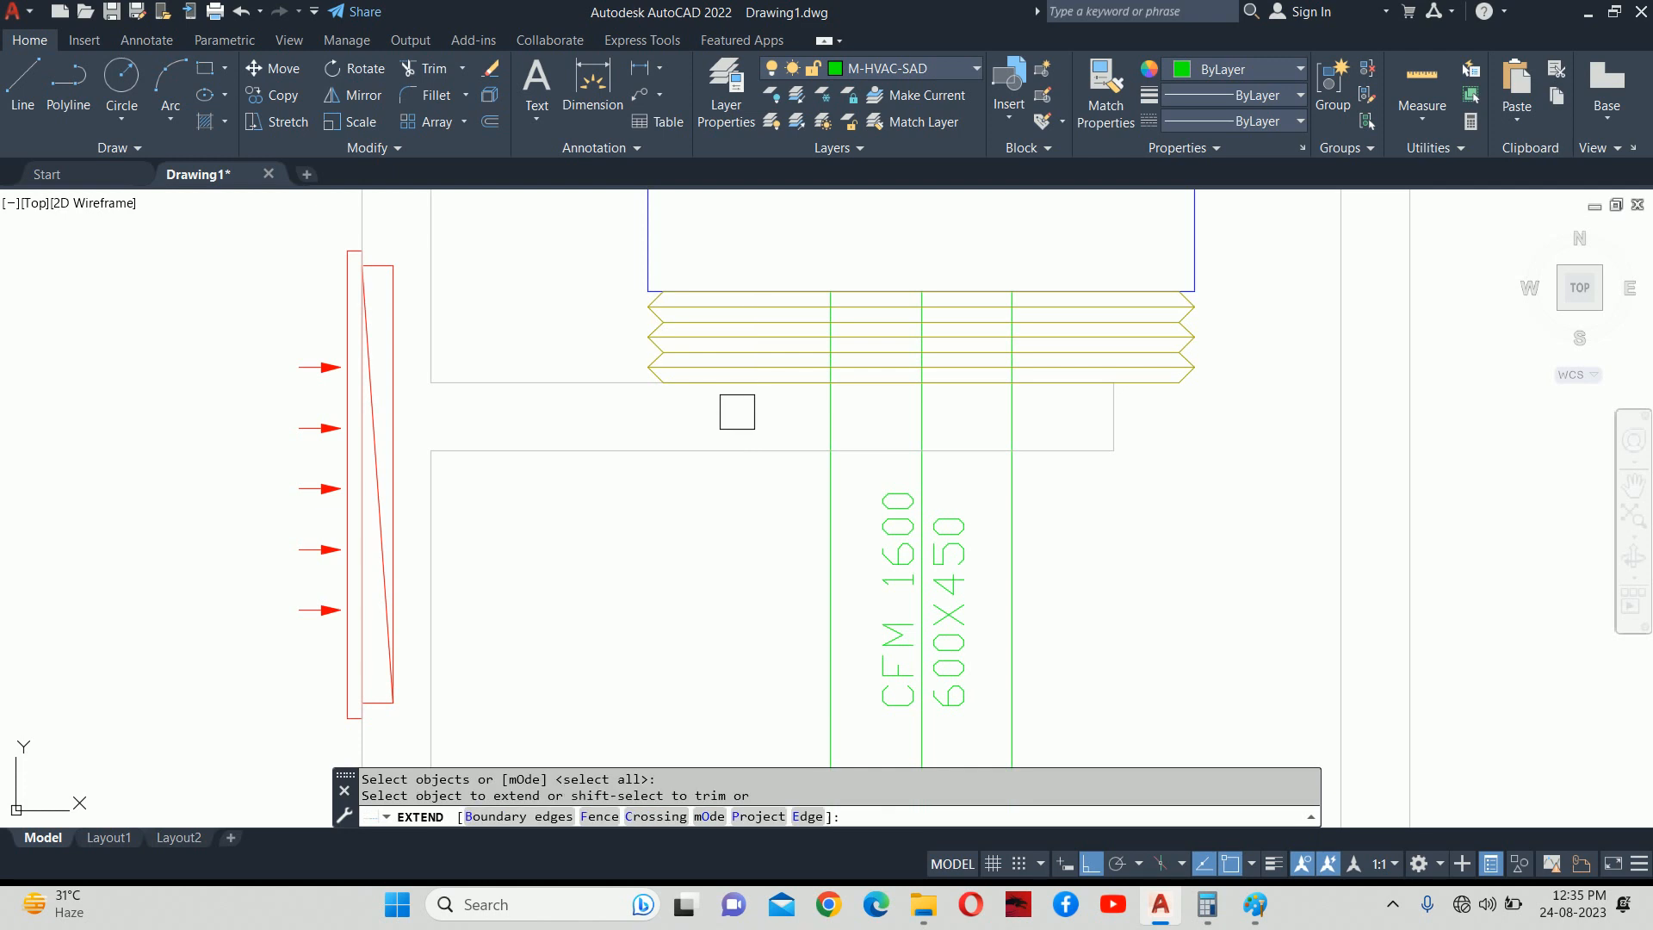
left_click(671, 393)
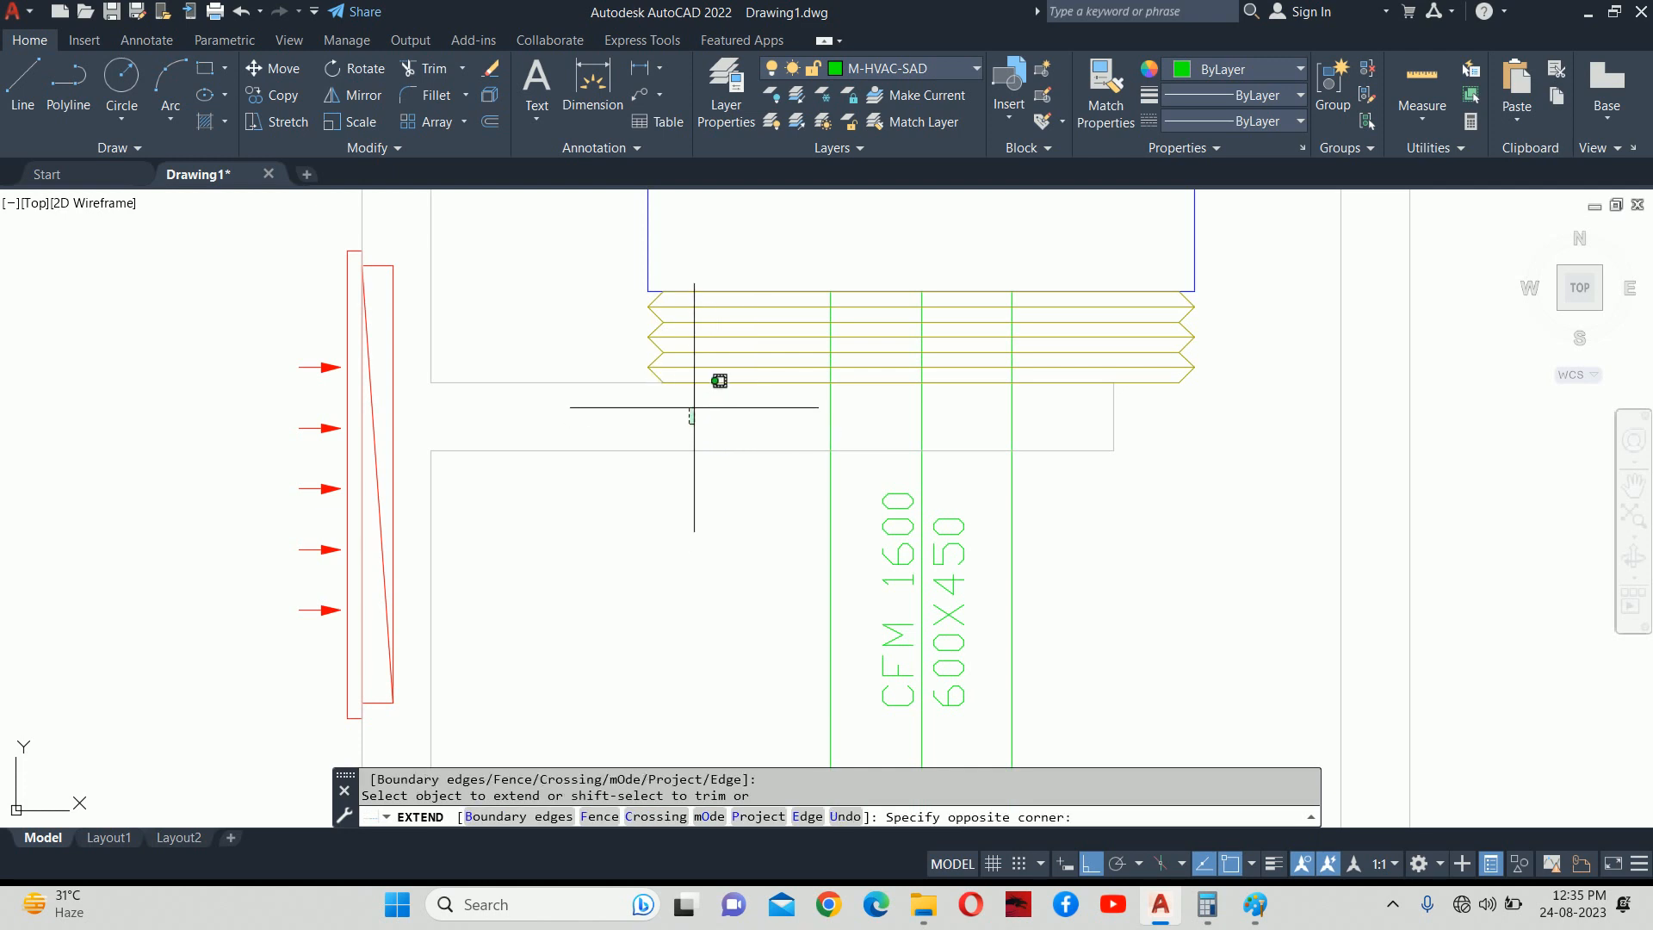
left_click(657, 386)
left_click(665, 396)
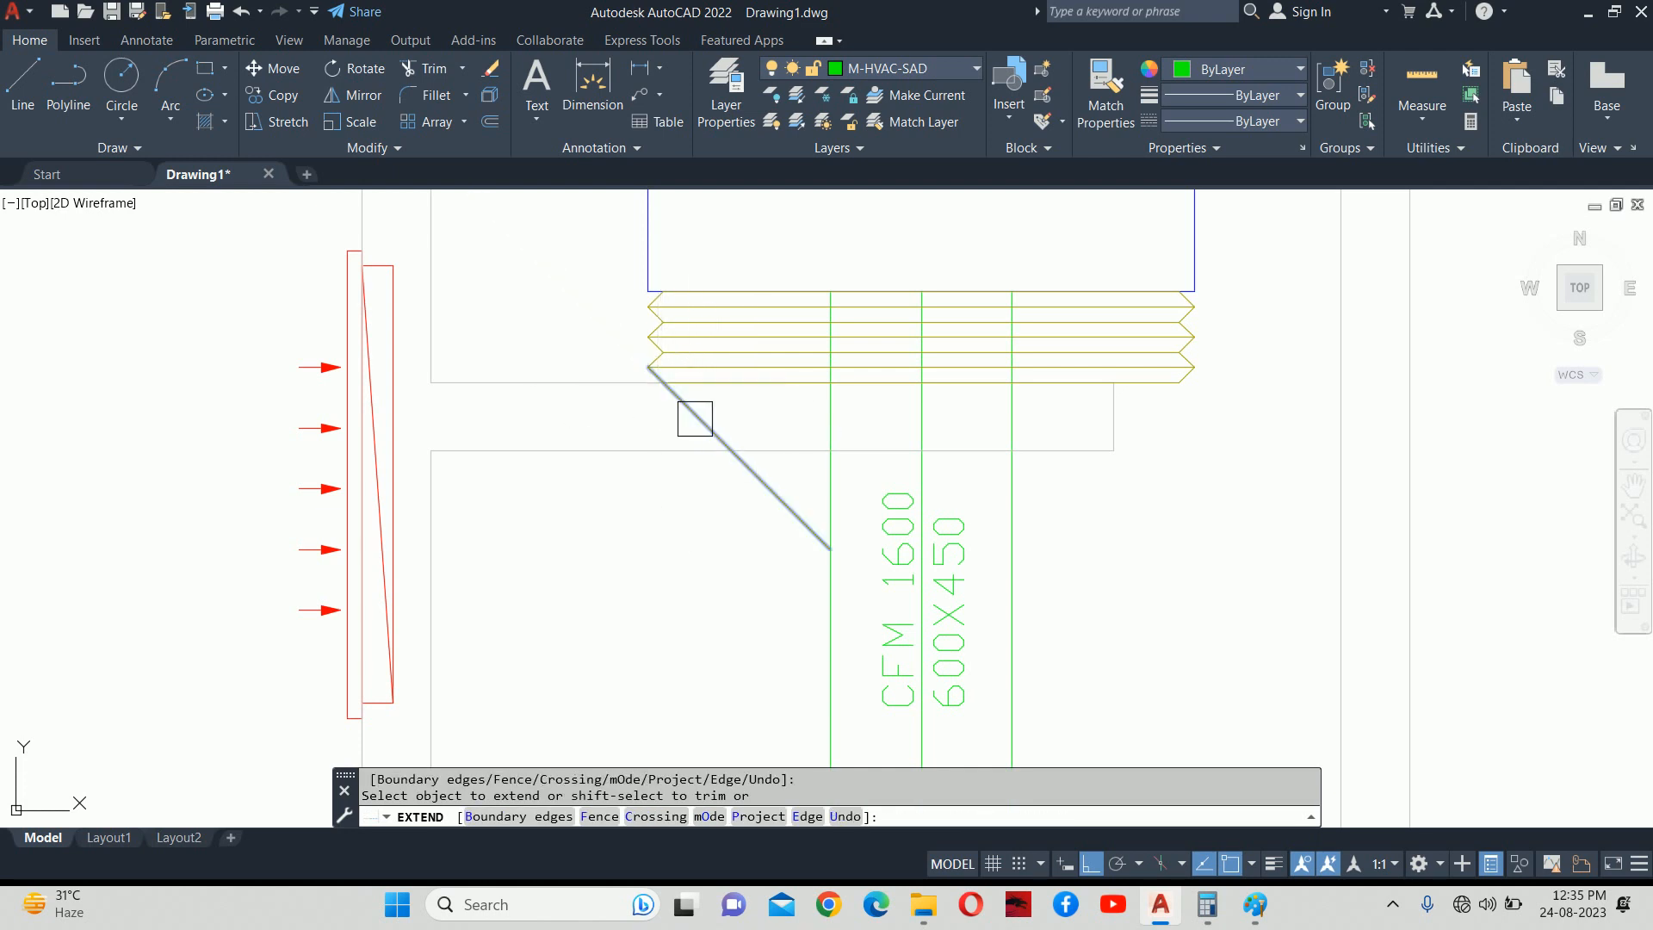
left_click(1022, 431)
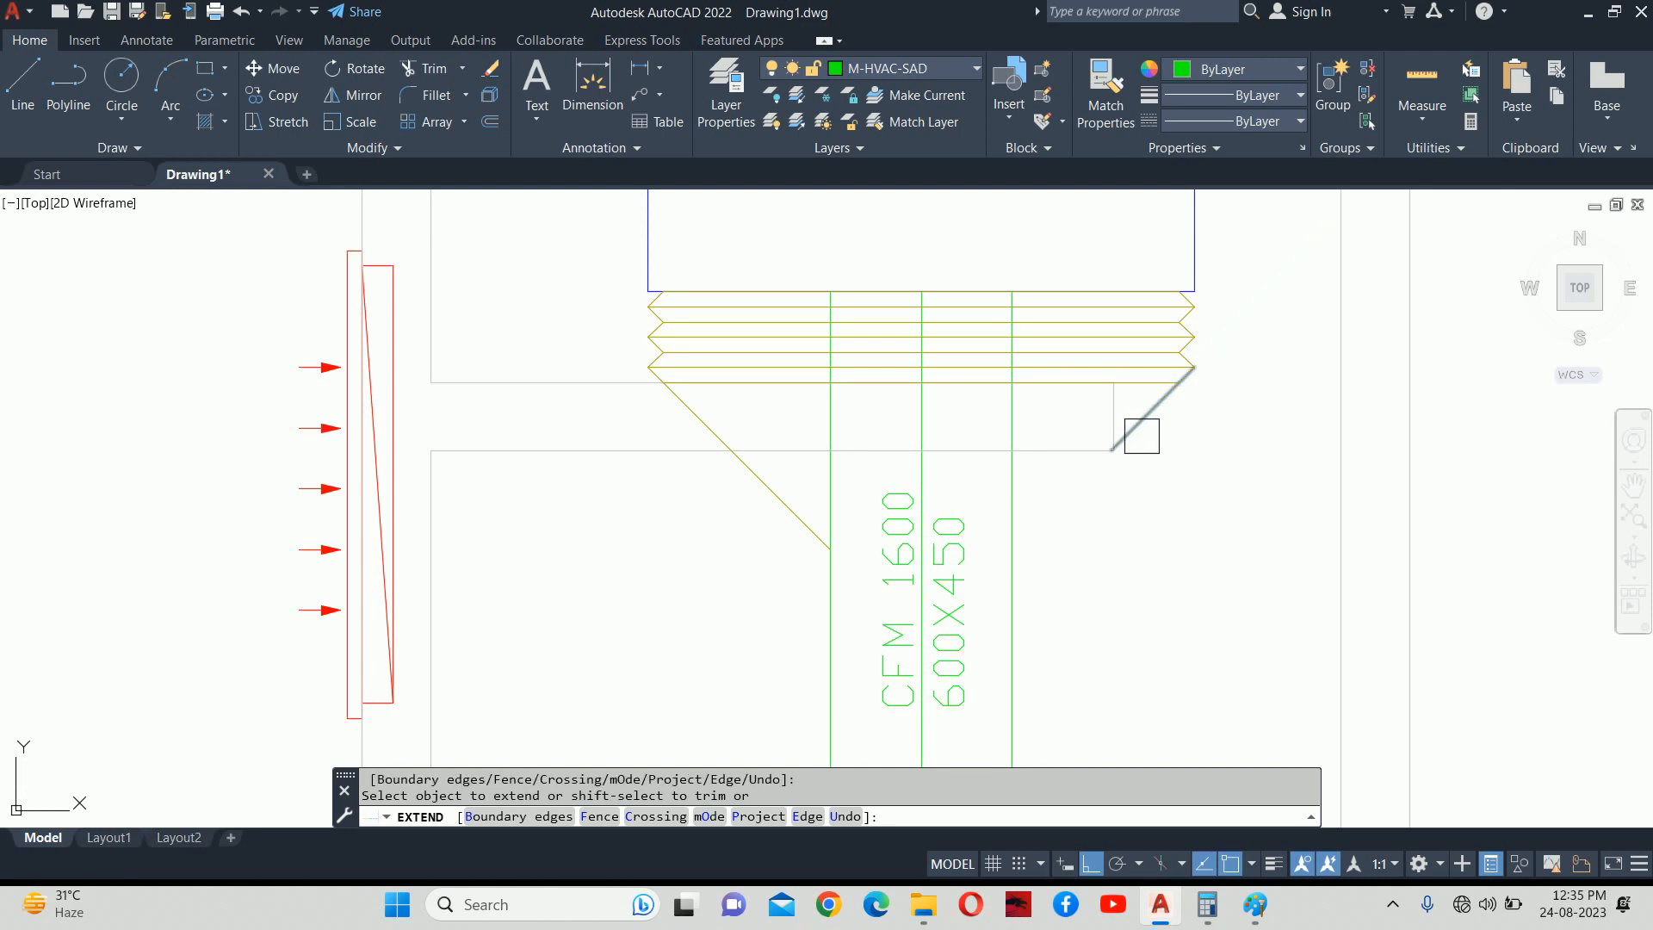
left_click(1120, 453)
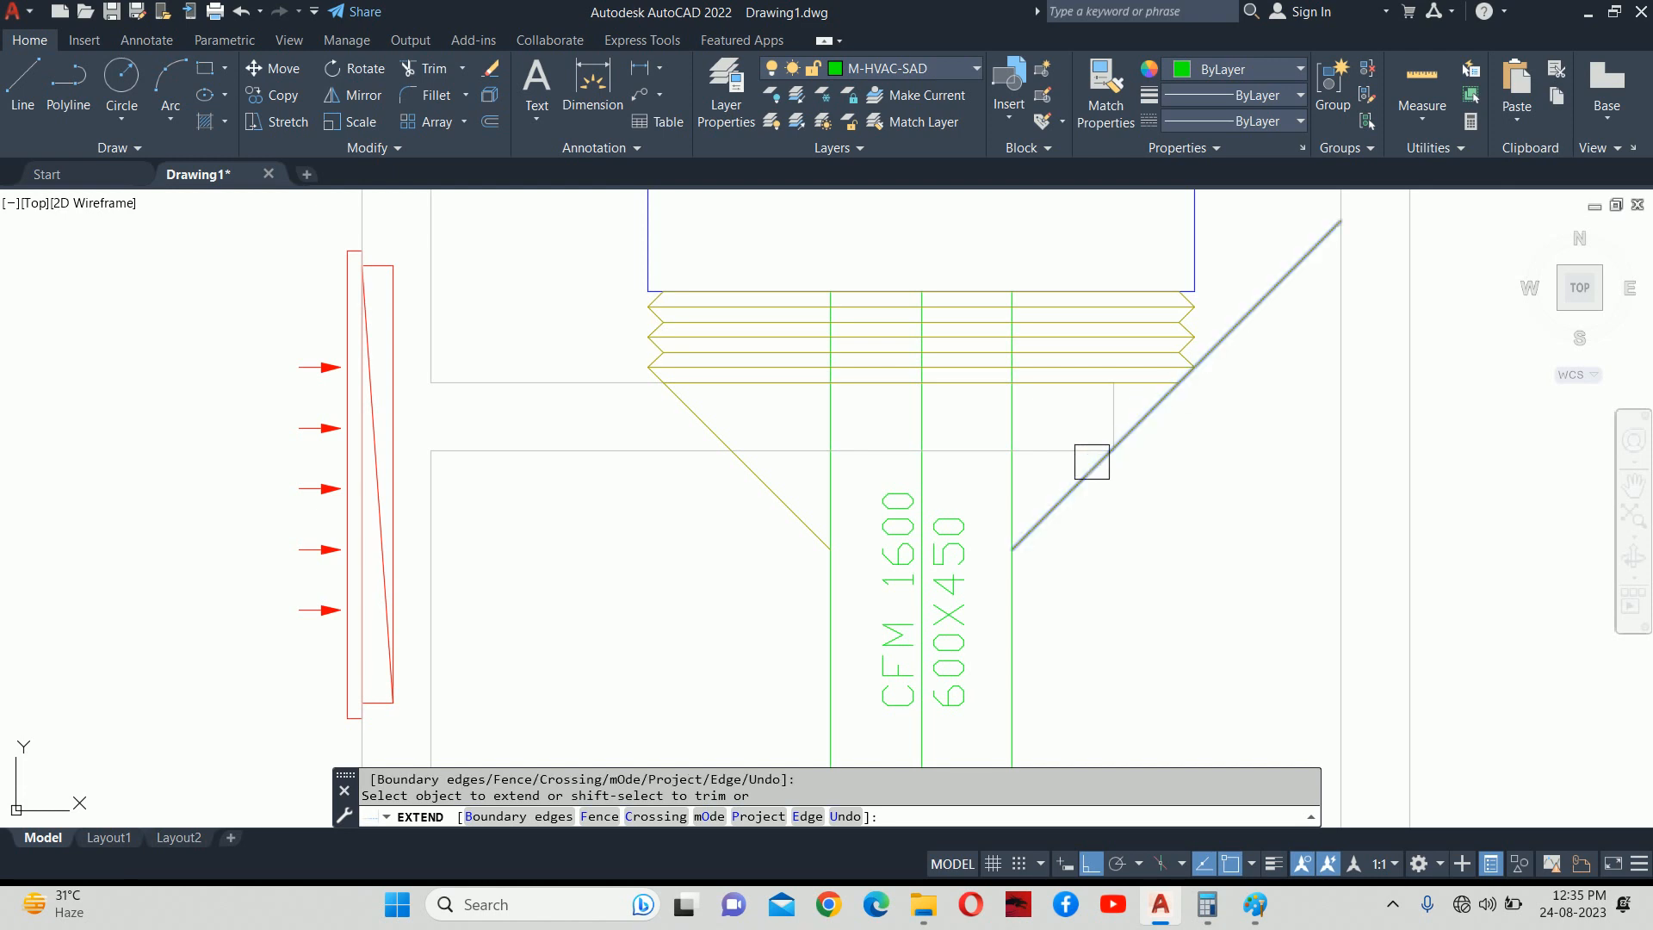
scroll(1005, 520, "up", 4)
left_click(1020, 522, "shift")
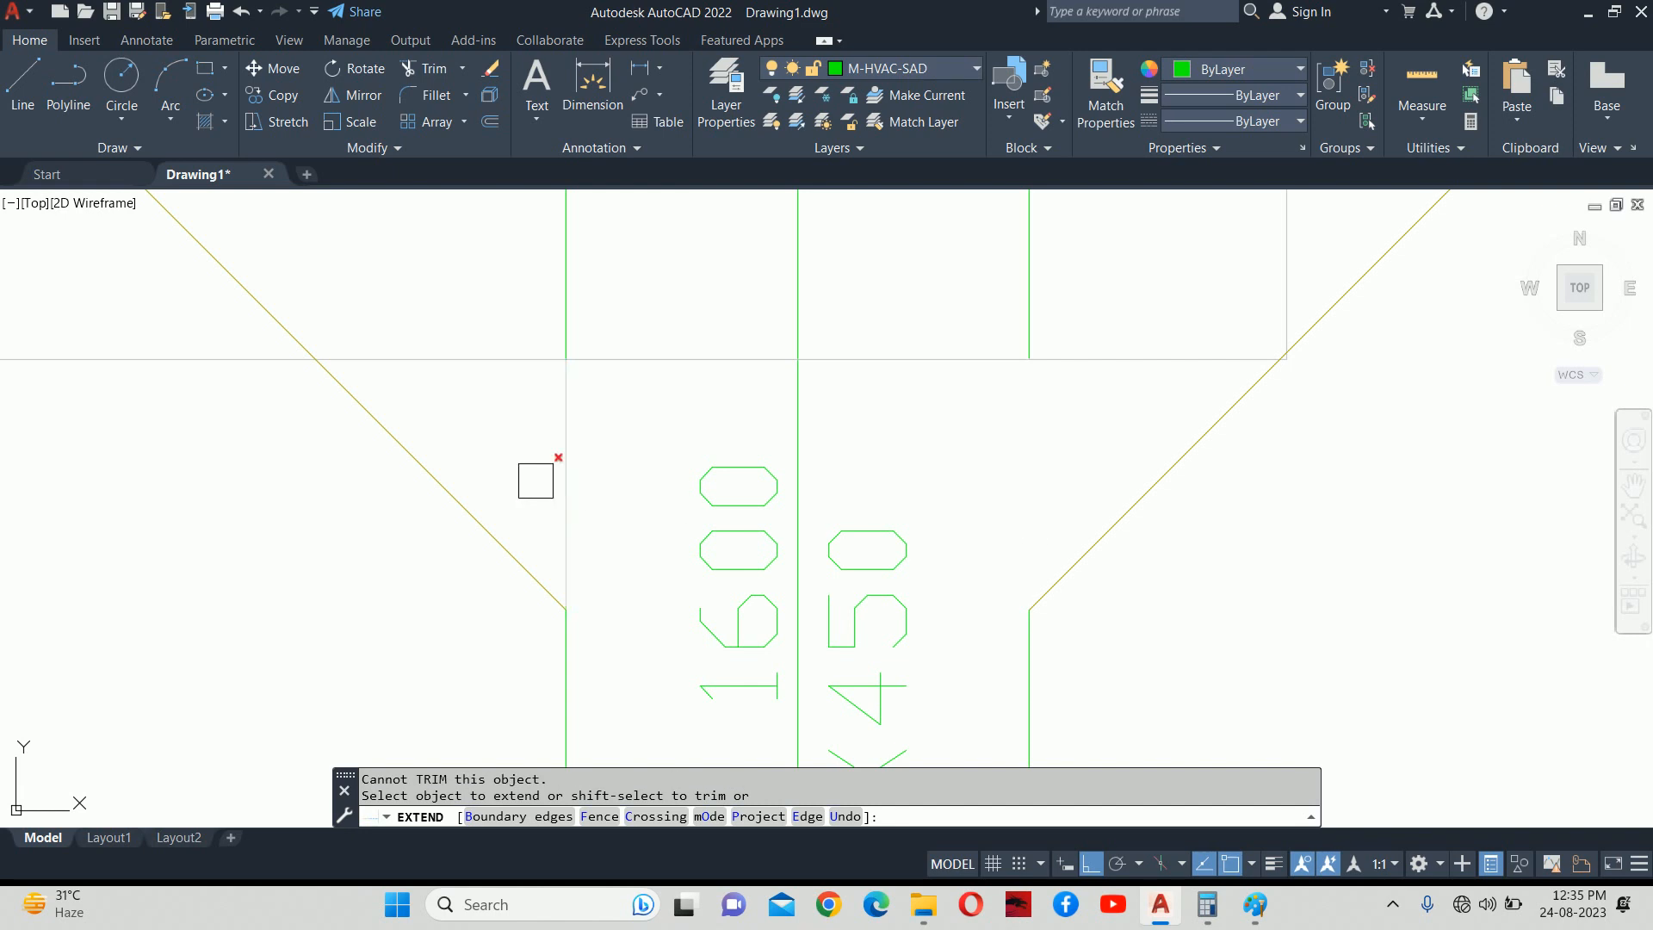
key("Escape")
Select the two leftover upper green segments and begin a line at the duct corner.
left_click(565, 335)
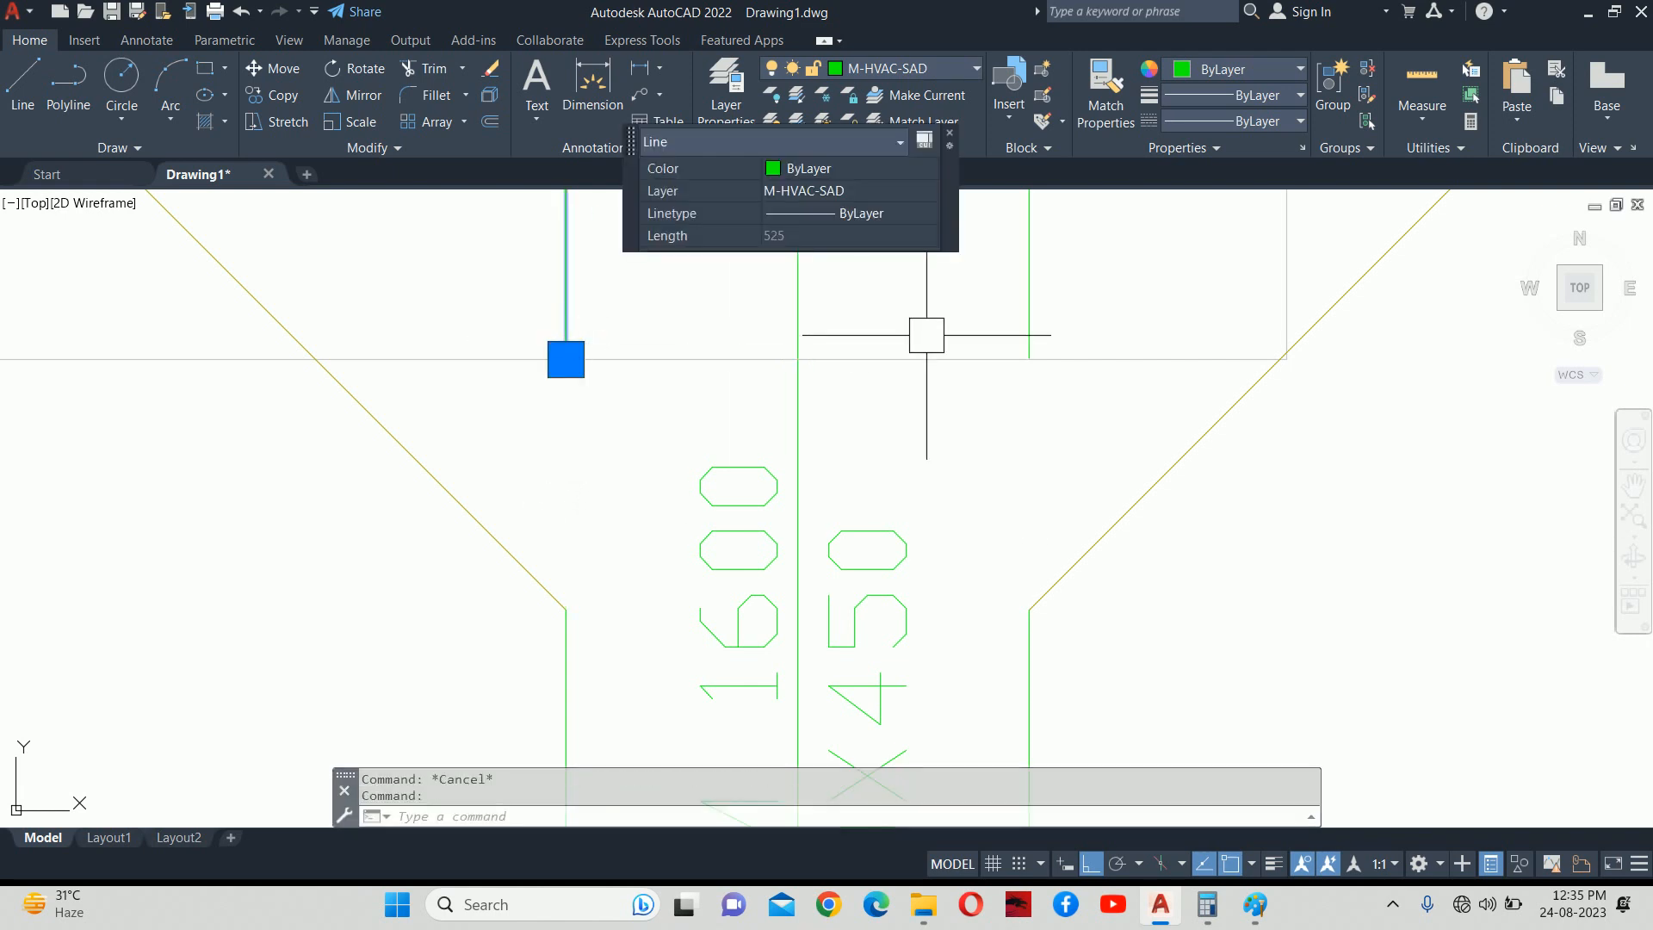
left_click(1025, 337)
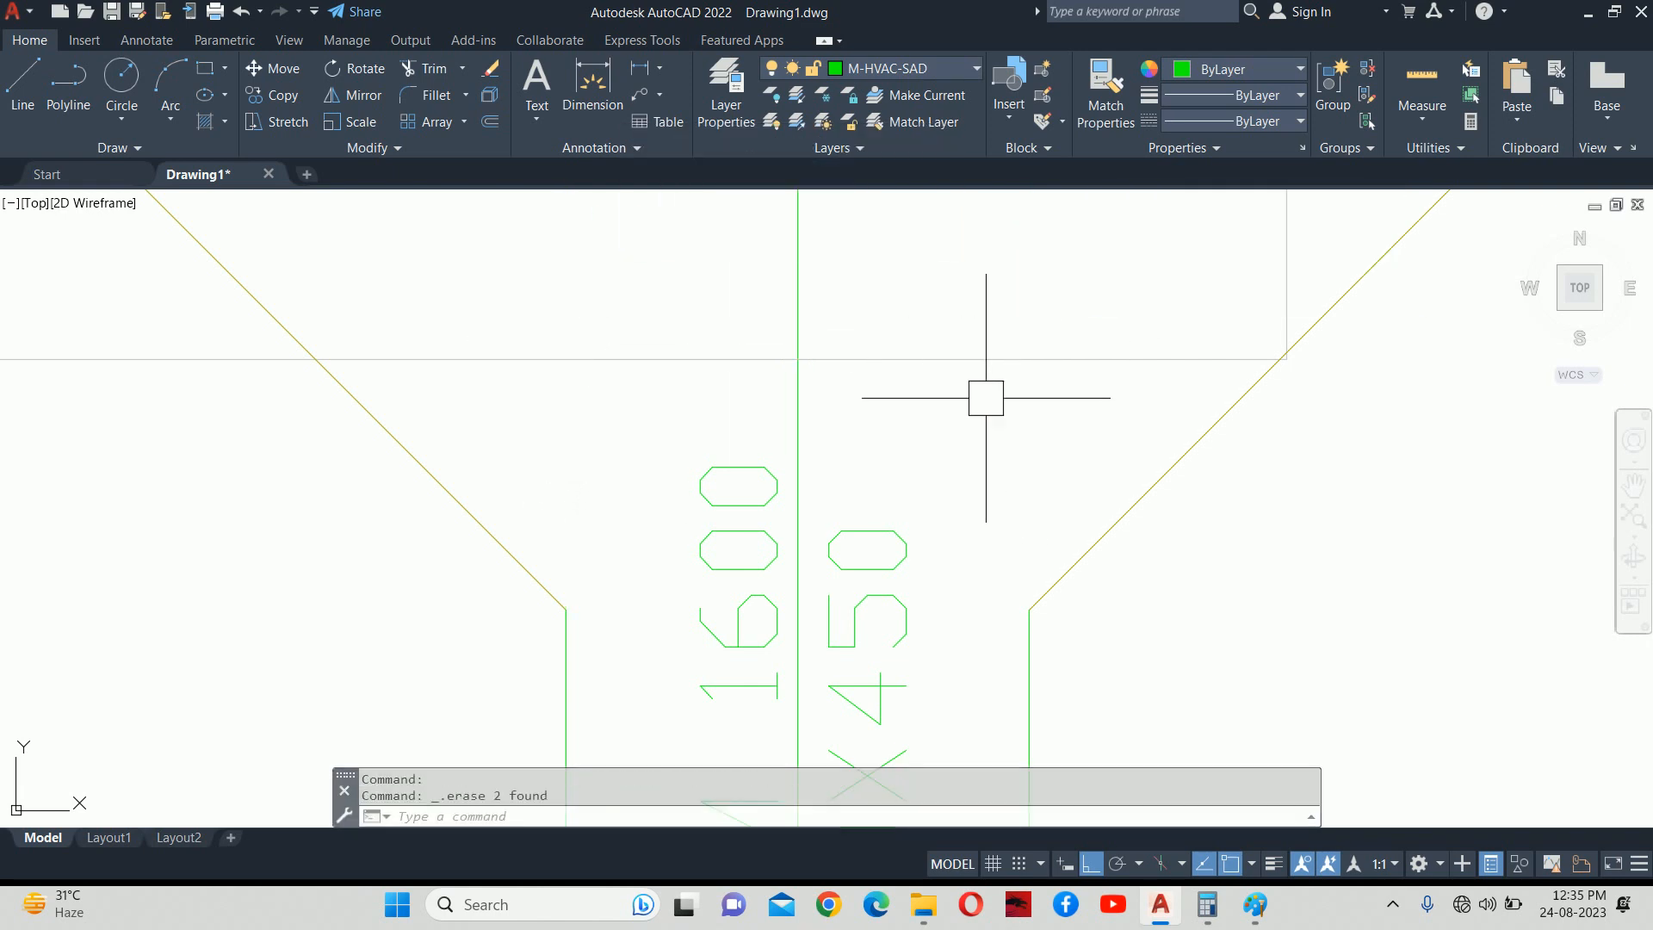
type("L")
key("Return")
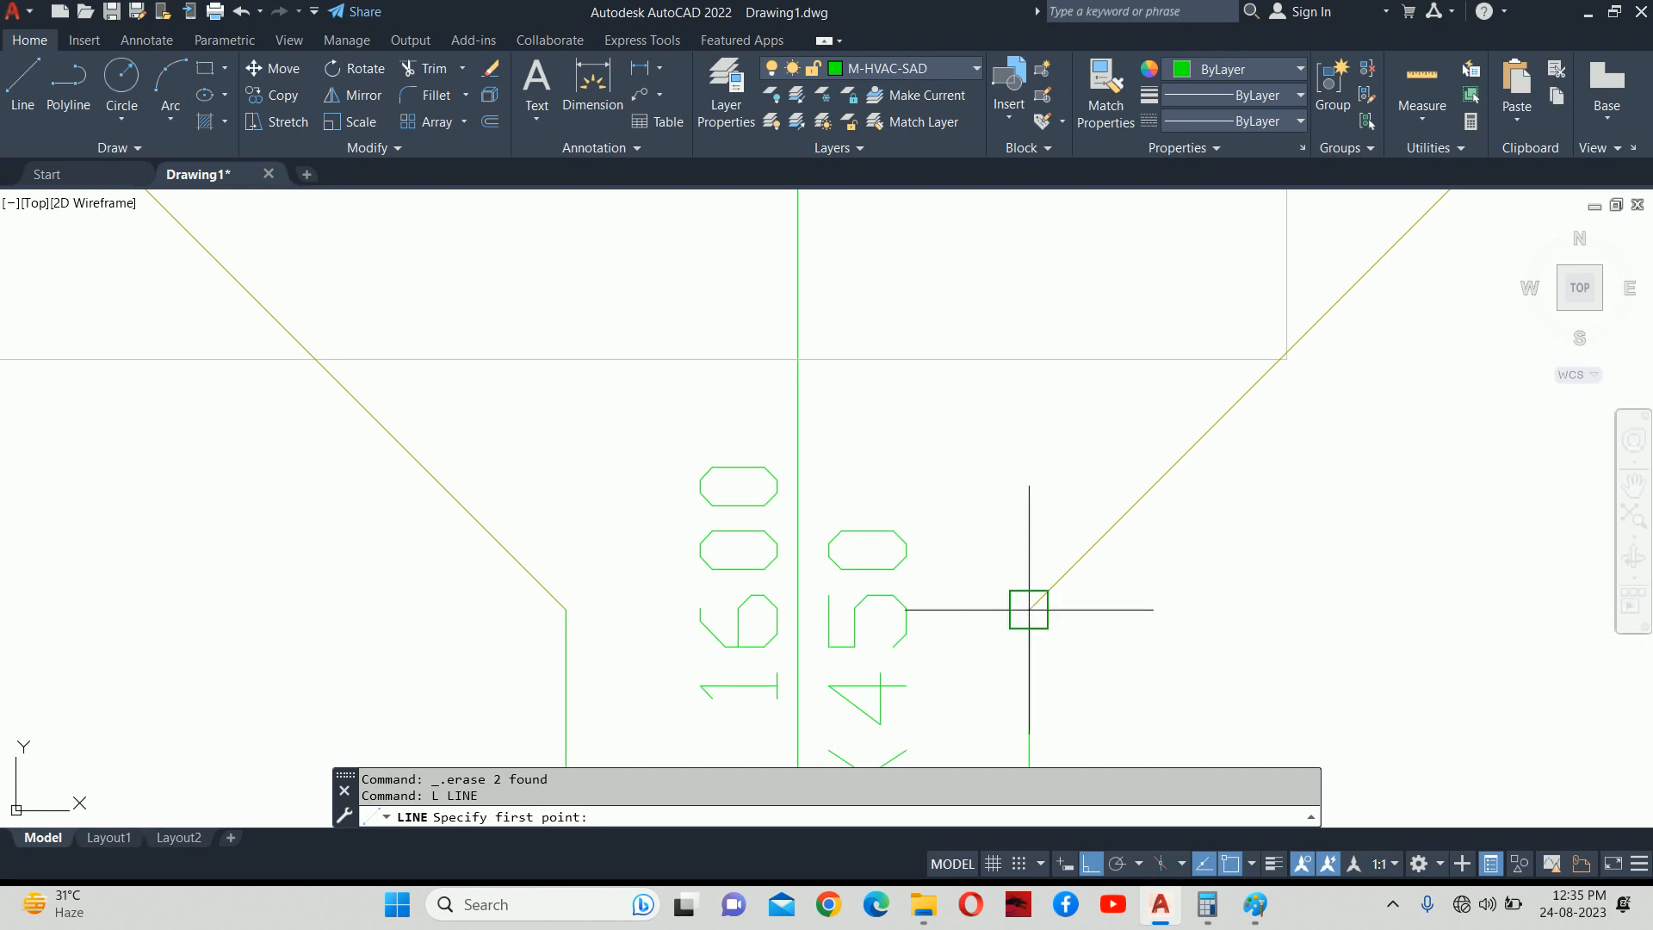
left_click(1028, 609)
key("Escape")
key("Escape")
scroll(785, 513, "down", 5)
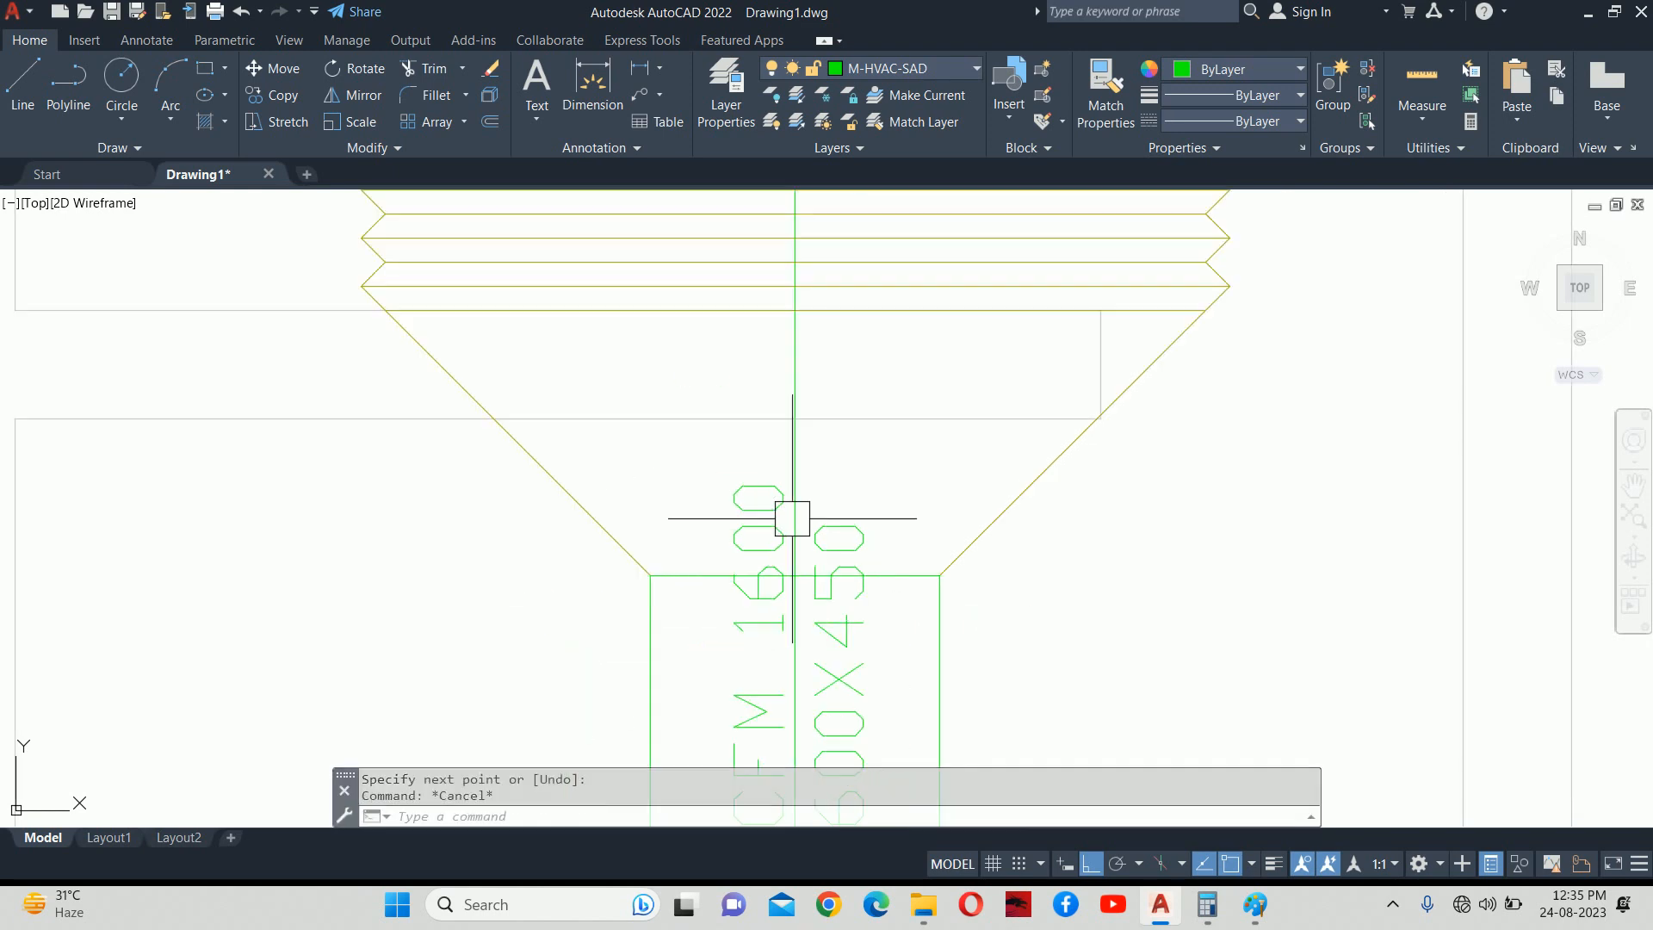
scroll(726, 365, "up", 3)
Move the CFM 1600 / 600X450 label lower along the duct.
type("M")
key("Return")
left_click(731, 372)
key("Return")
left_click(879, 379)
left_click(873, 470)
key("Escape")
scroll(828, 421, "down", 4)
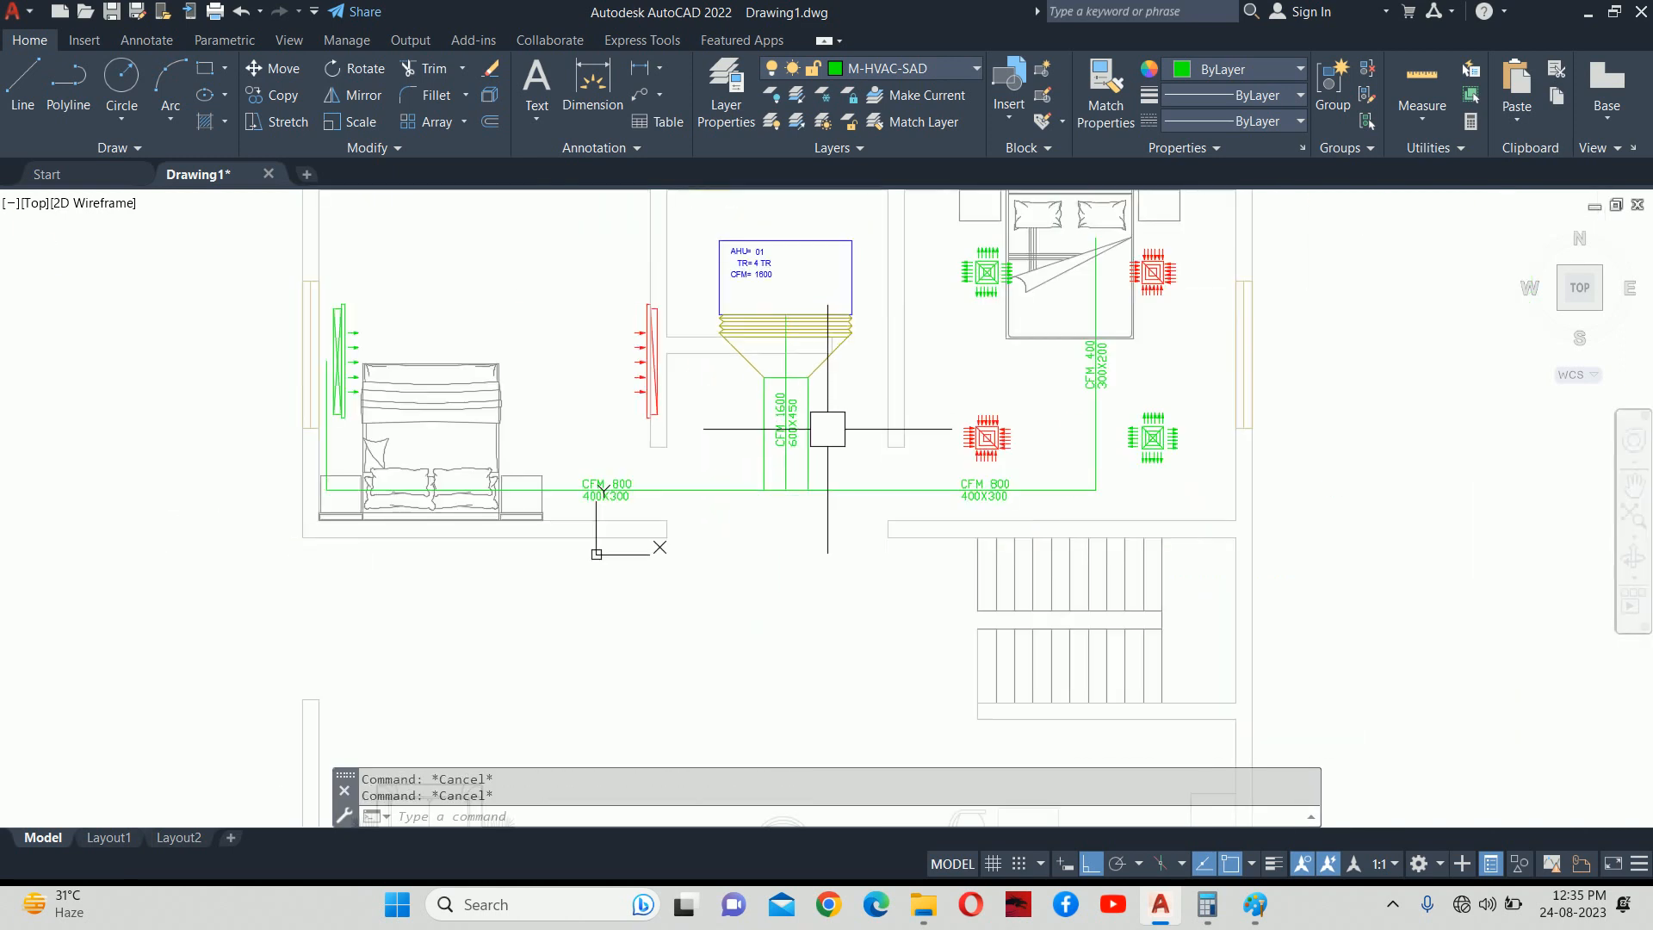
Stretch the AHU and its outlet transition 400 upward using a crossing window.
mouse_move(815, 371)
middle_mouse_down()
mouse_move(845, 398)
mouse_move(847, 447)
middle_mouse_up()
type("S")
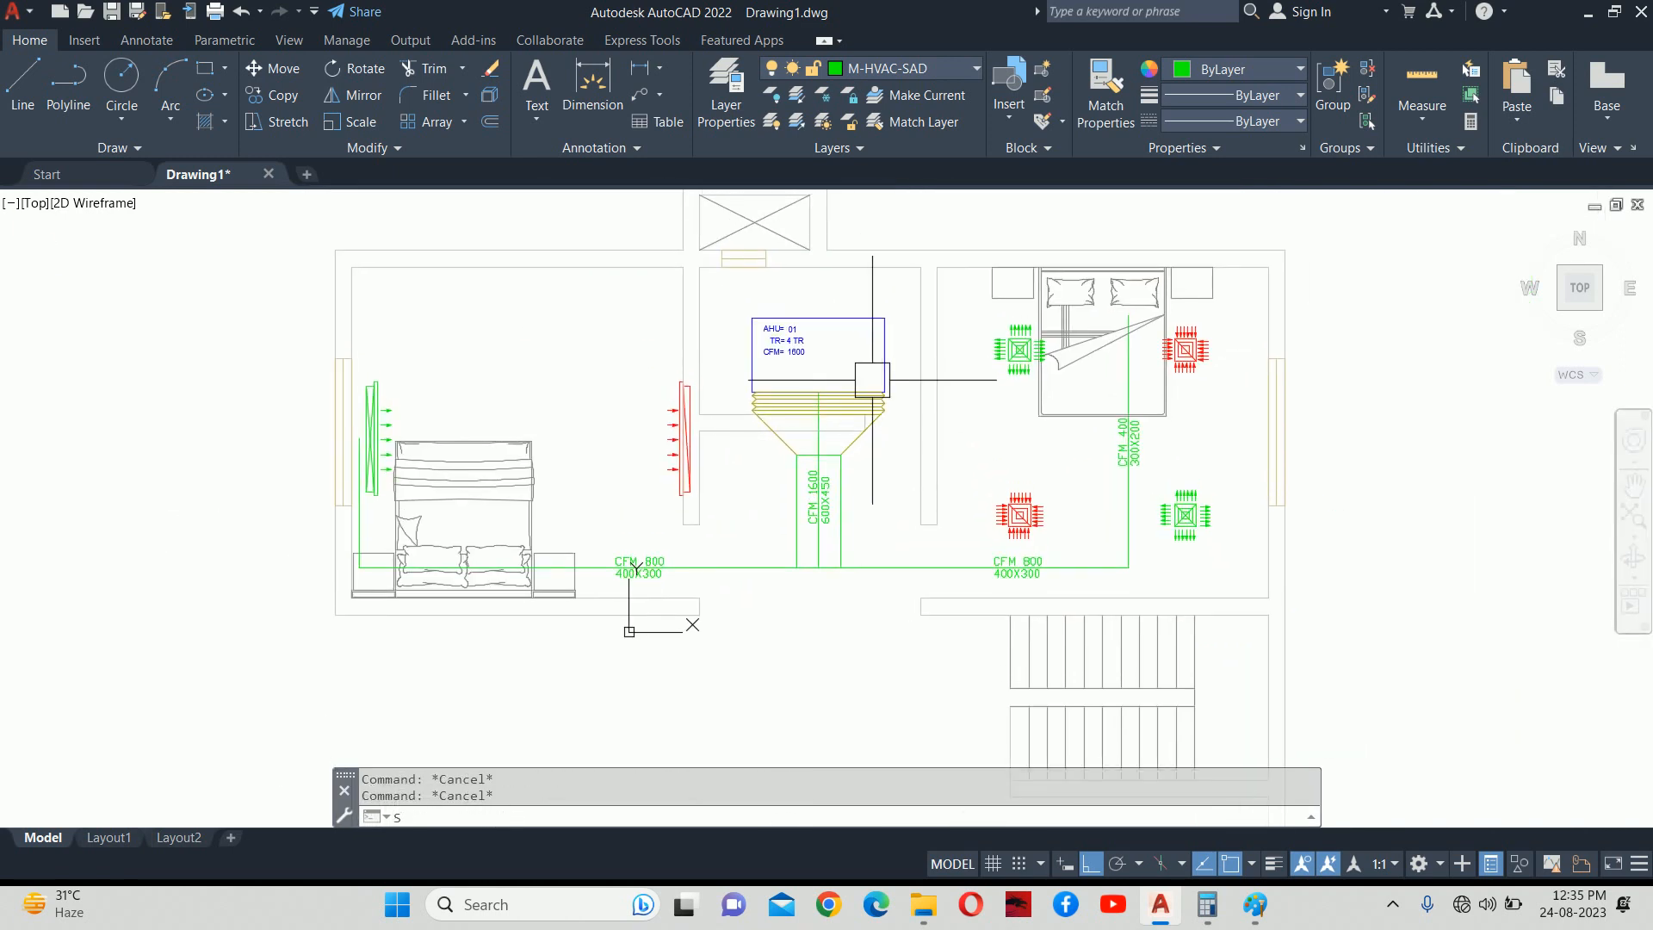
key("Return")
left_click(908, 478)
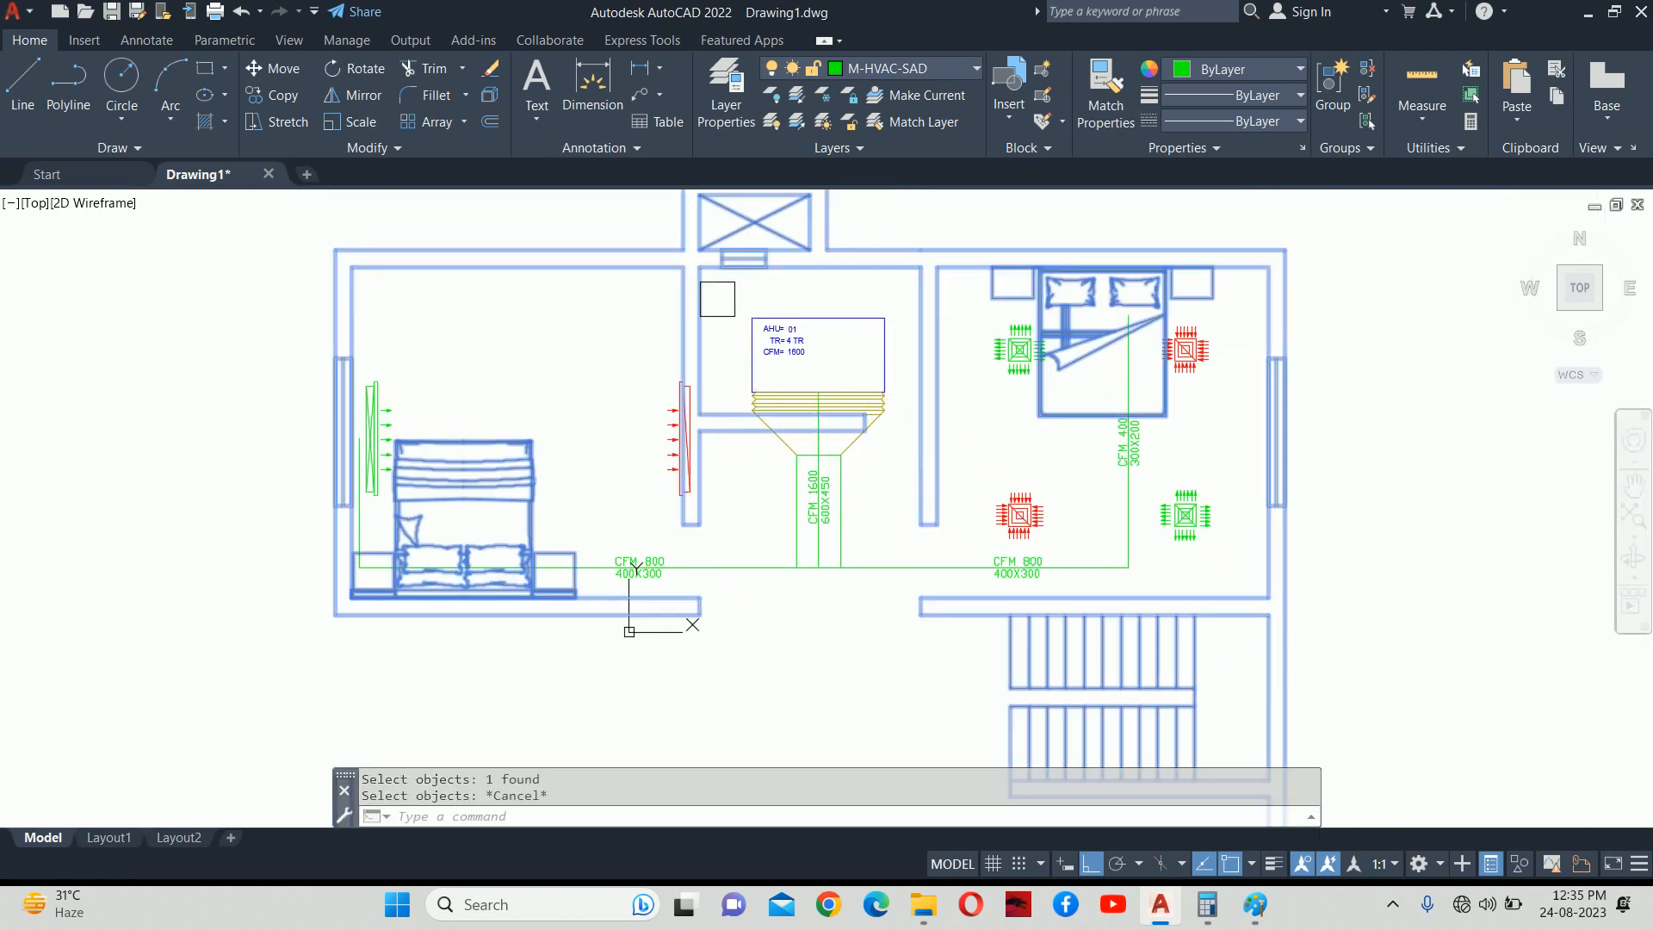
scroll(848, 398, "up", 4)
left_click(987, 539)
scroll(800, 431, "down", 2)
middle_click_drag(797, 412, 814, 457)
left_click(632, 297)
key("Return")
left_click(647, 349)
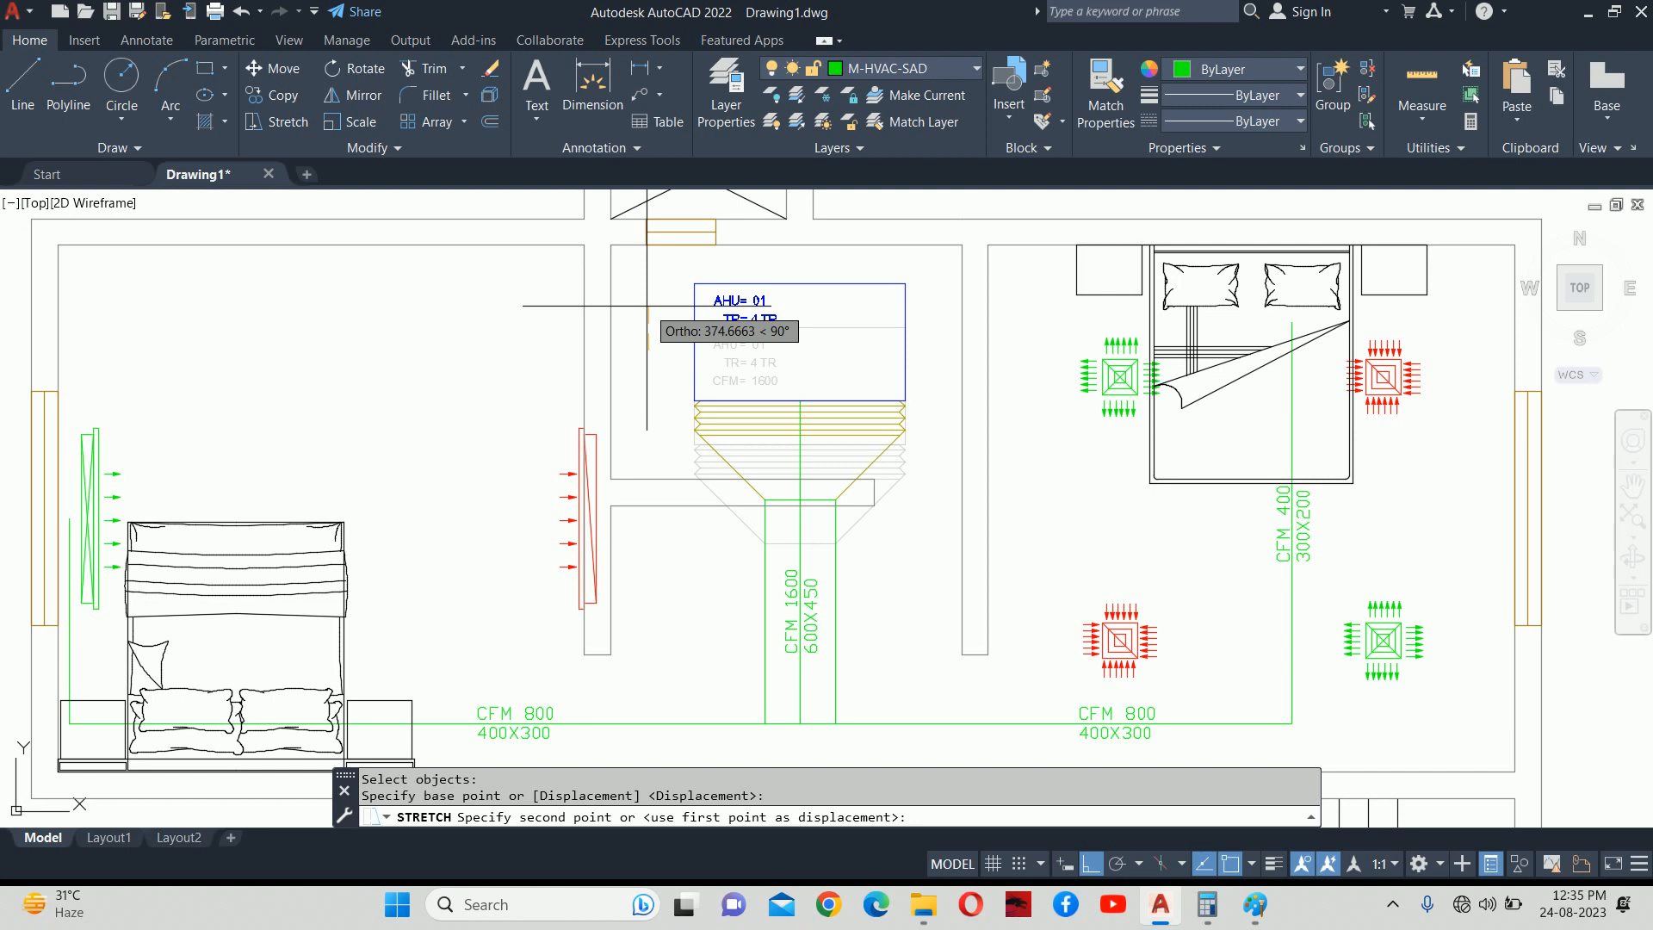
type("00")
key("Return")
key("Escape")
key("Escape")
Pan to the lower duct run and check a duct line's properties.
scroll(812, 350, "down", 4)
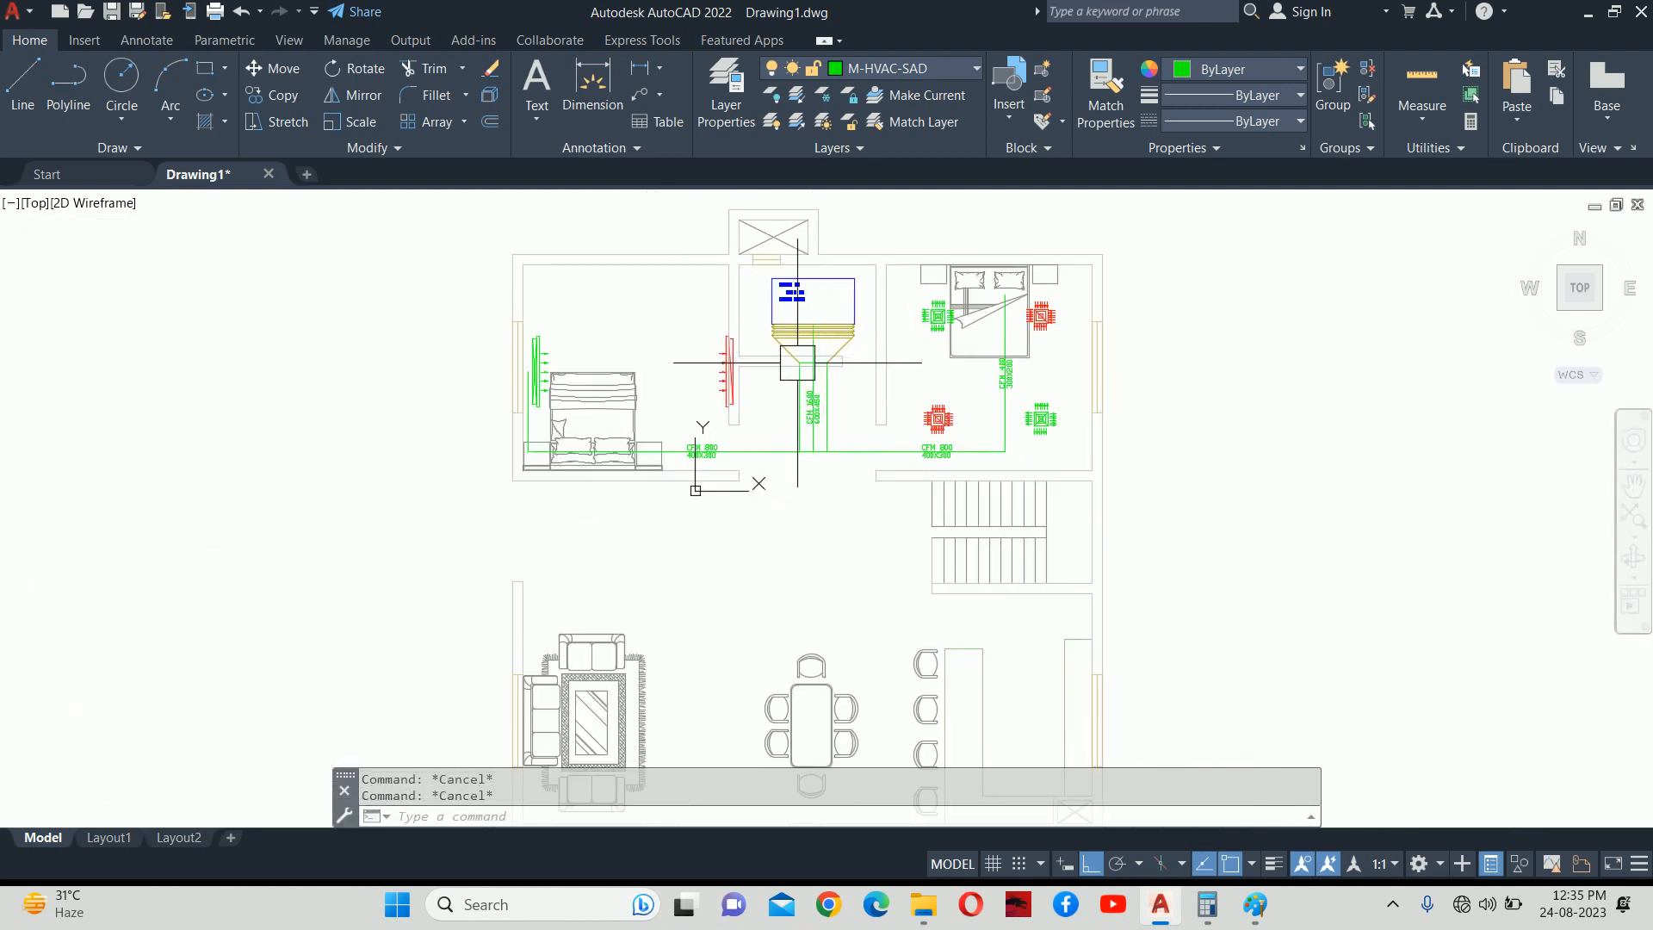
scroll(790, 405, "up", 4)
middle_click_drag(940, 517, 865, 538)
left_click(936, 538)
key("Escape")
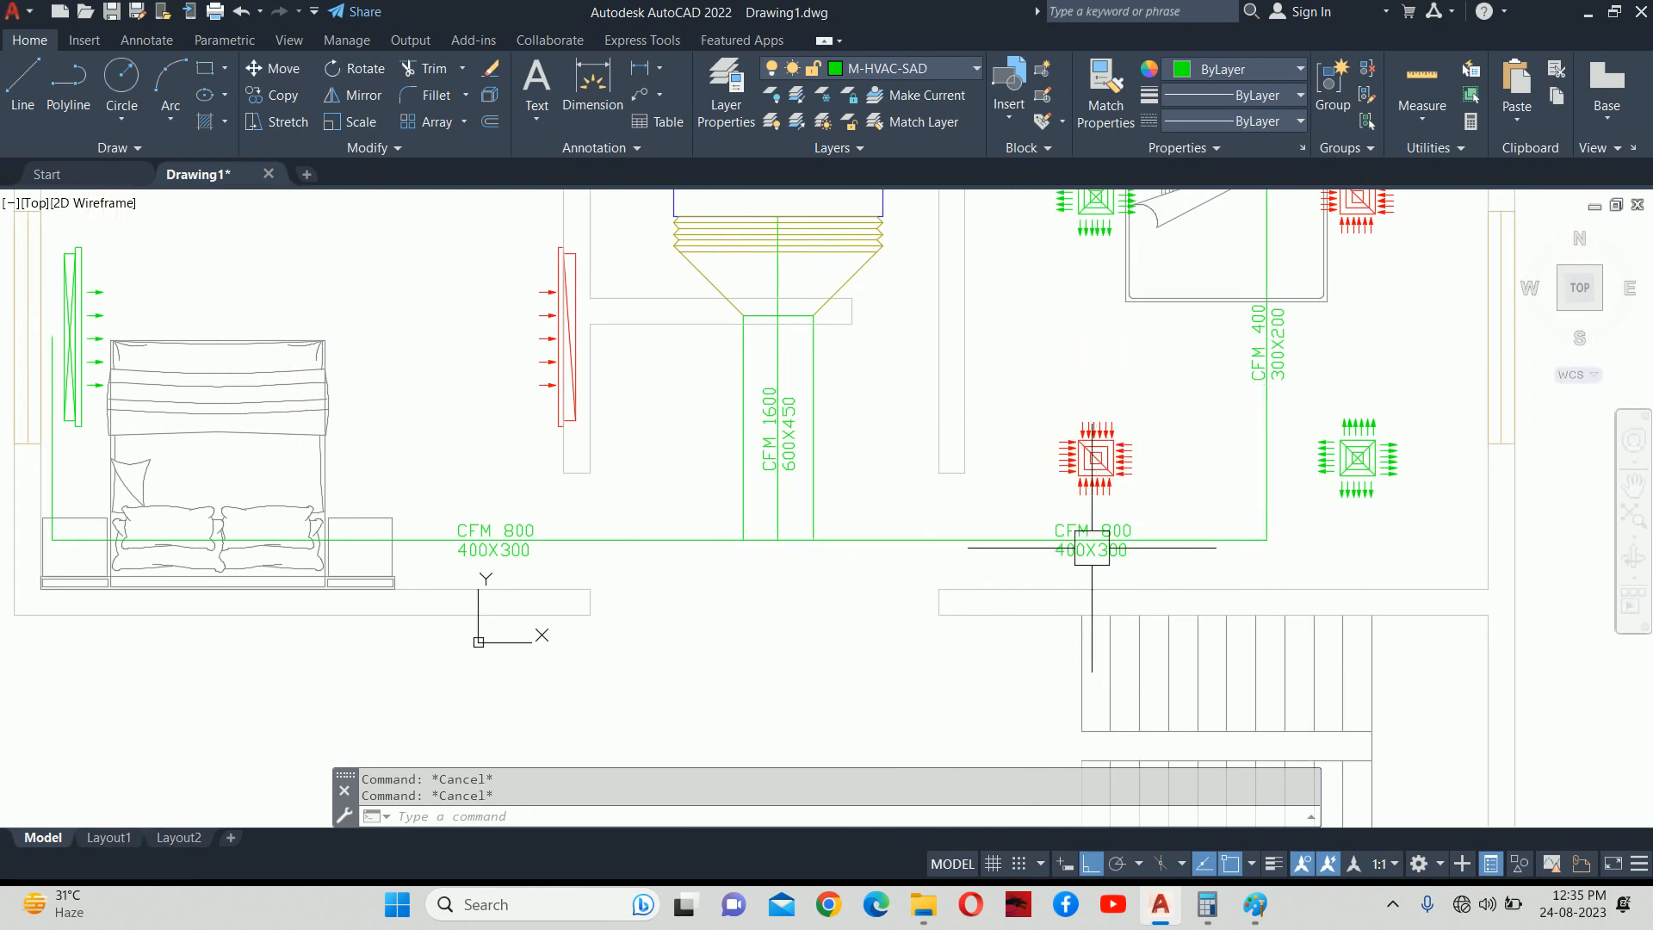
Offset two duct lines by 200 to their upper side.
type("o")
key("Return")
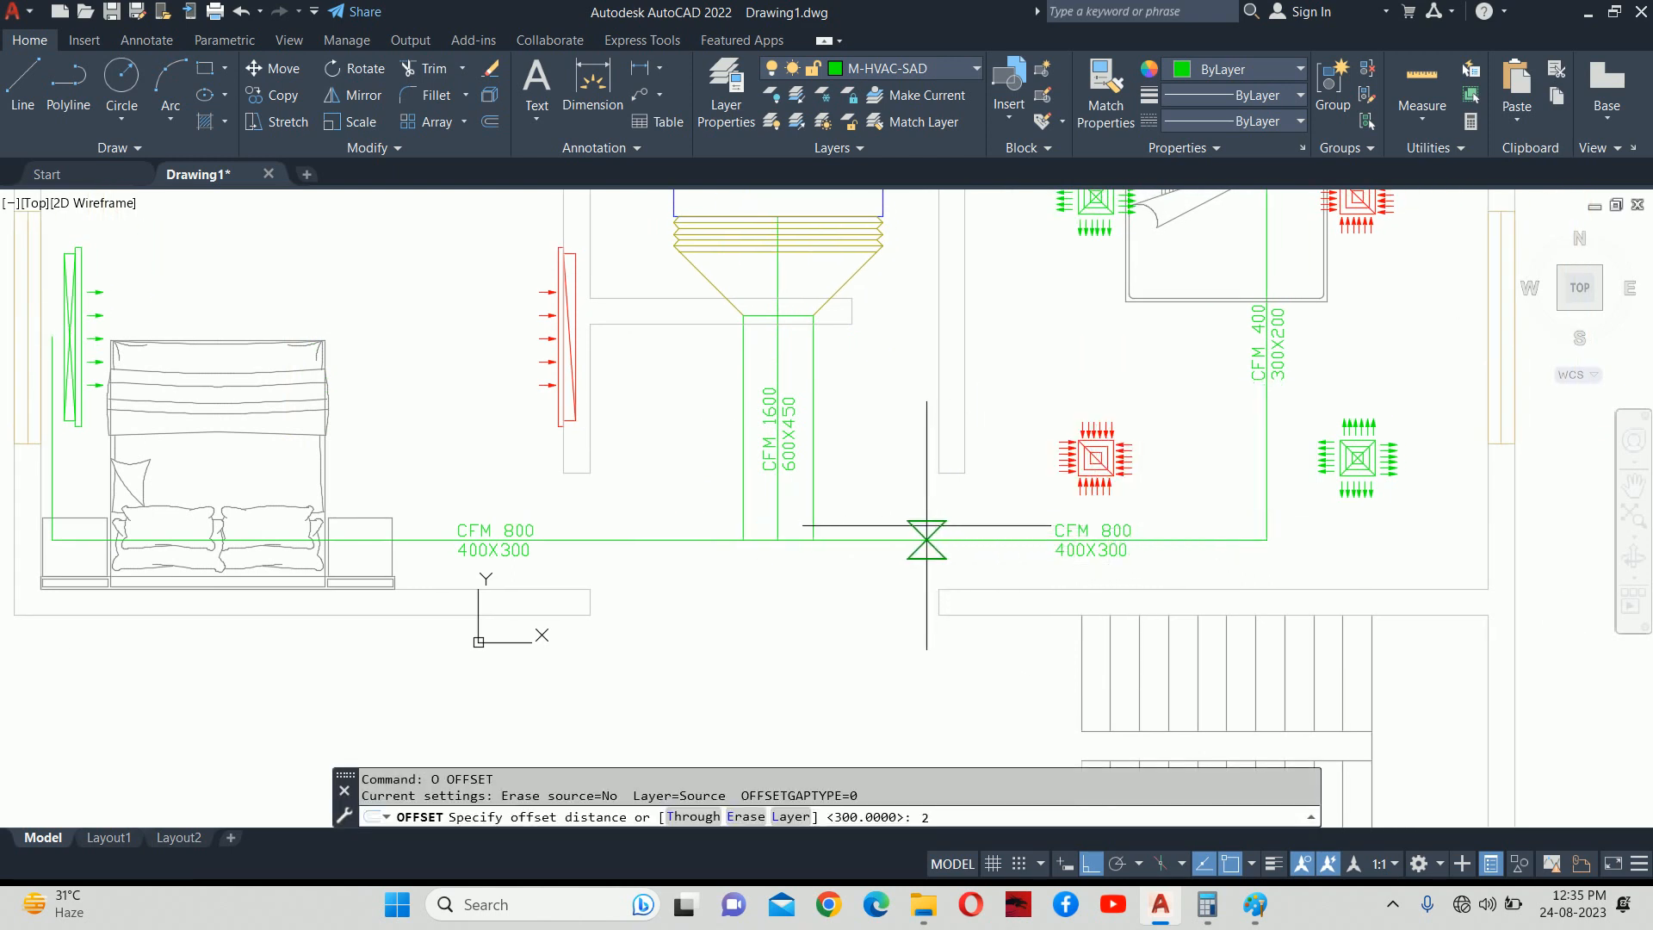
type("200")
key("Return")
scroll(915, 530, "up", 2)
left_click(878, 548)
left_click(840, 507)
left_click(592, 547)
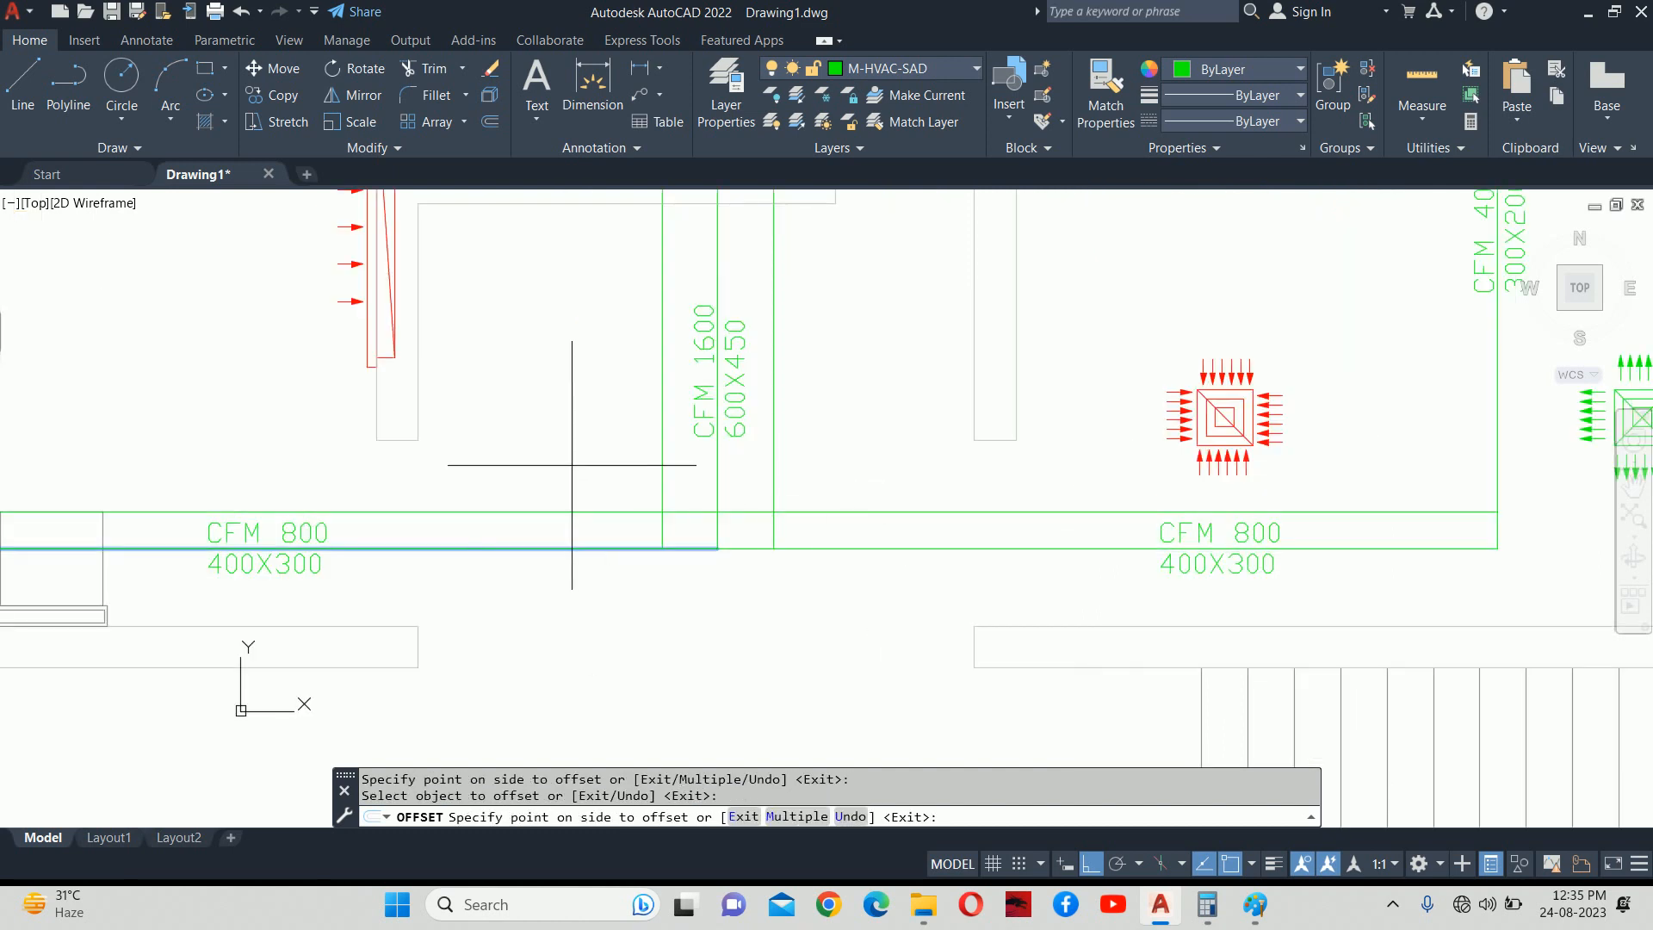
left_click(575, 465)
scroll(674, 520, "up", 5)
key("Escape")
Trim the overlapping vertical and horizontal duct segments at the junction.
key("Escape")
type("tr")
key("Return")
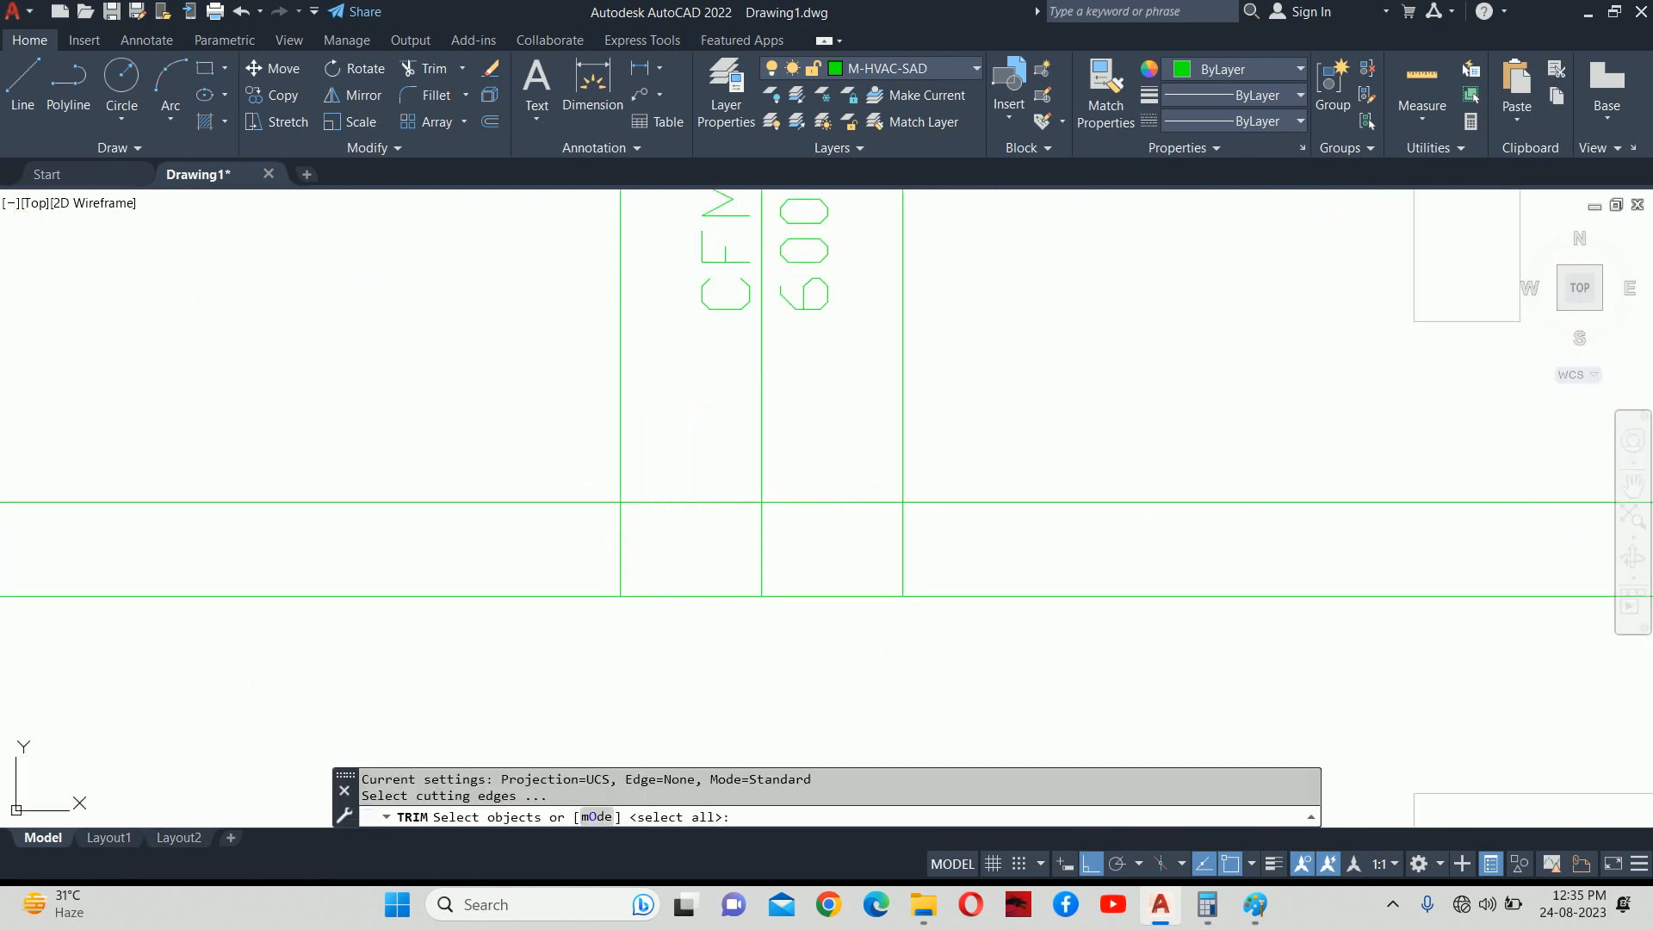
key("Return")
left_click(621, 538)
left_click(699, 503)
left_click(818, 518)
left_click(835, 494)
left_click(884, 533)
left_click(915, 547)
scroll(948, 557, "down", 3)
key("Escape")
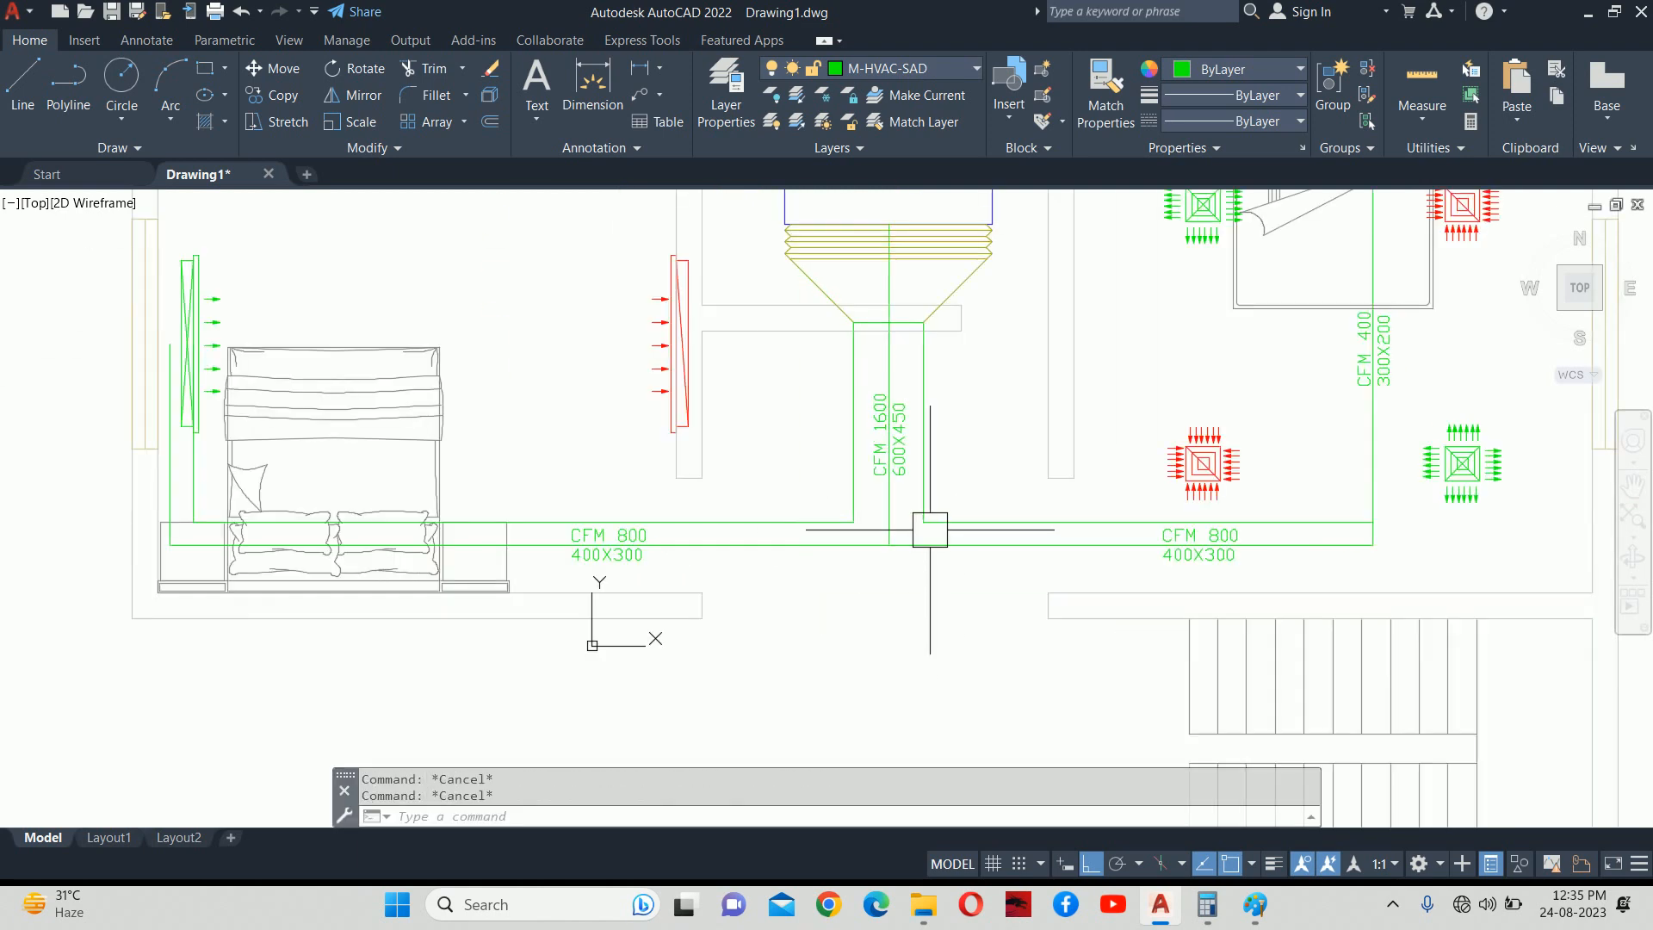
Offset the duct's lower horizontal line 200 below it.
type("o")
key("Return")
type("200")
key("Return")
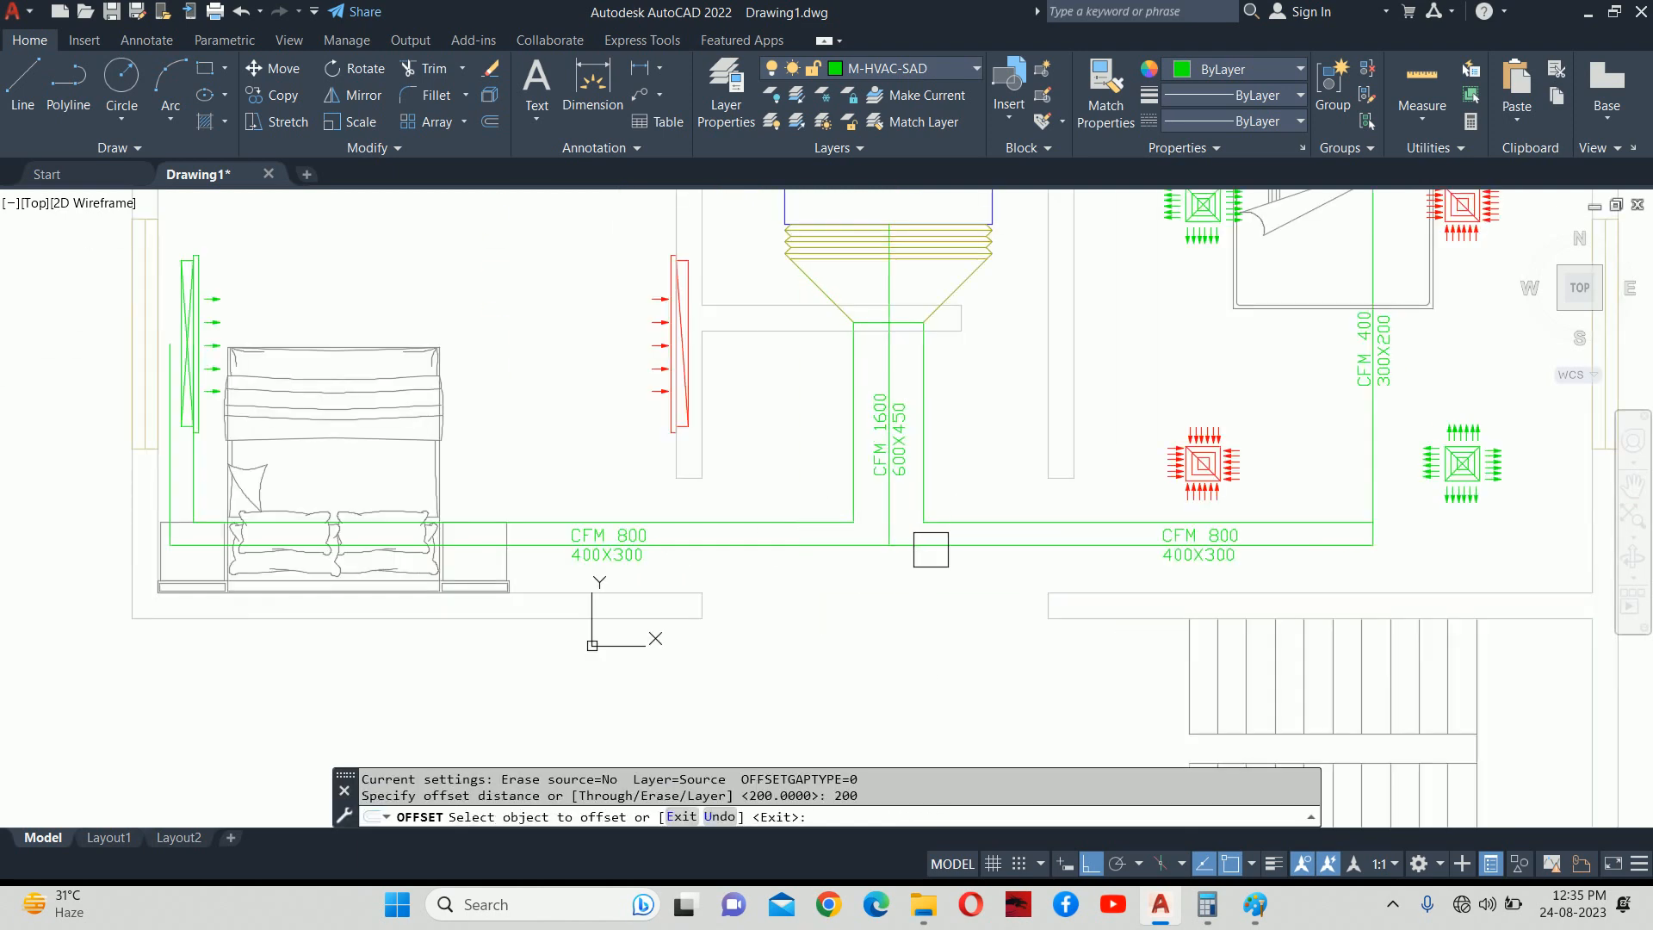
scroll(914, 537, "up", 2)
left_click(940, 546)
left_click(933, 632)
left_click(769, 541)
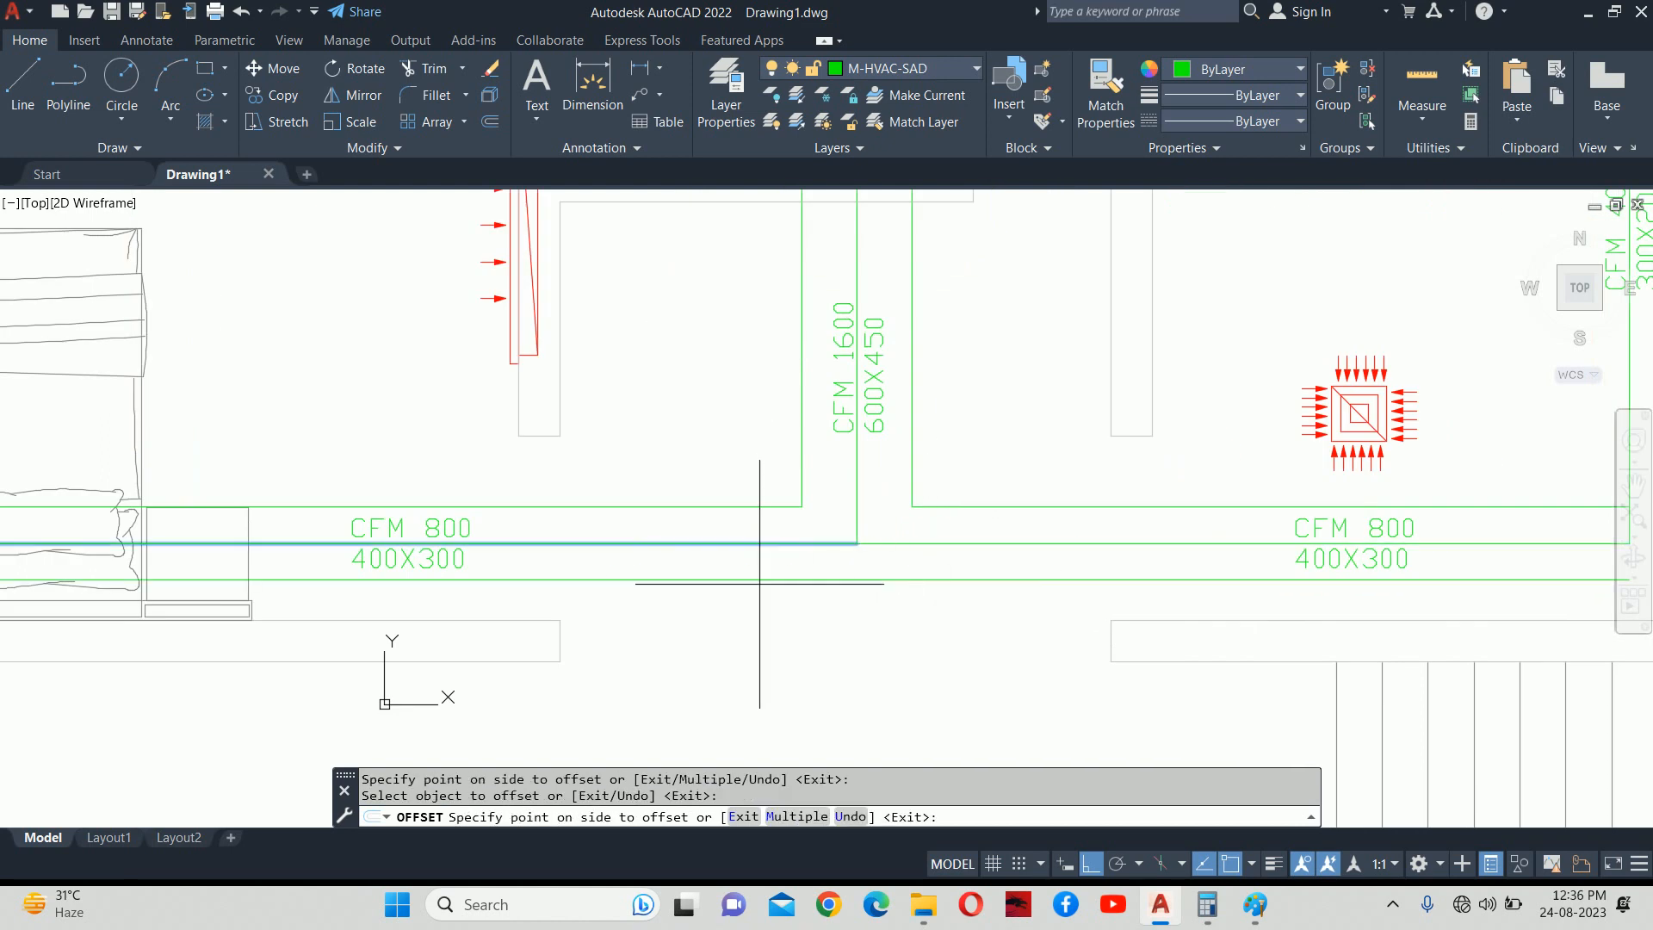
key("Escape")
scroll(757, 564, "down", 3)
key("Escape")
scroll(974, 536, "up", 4)
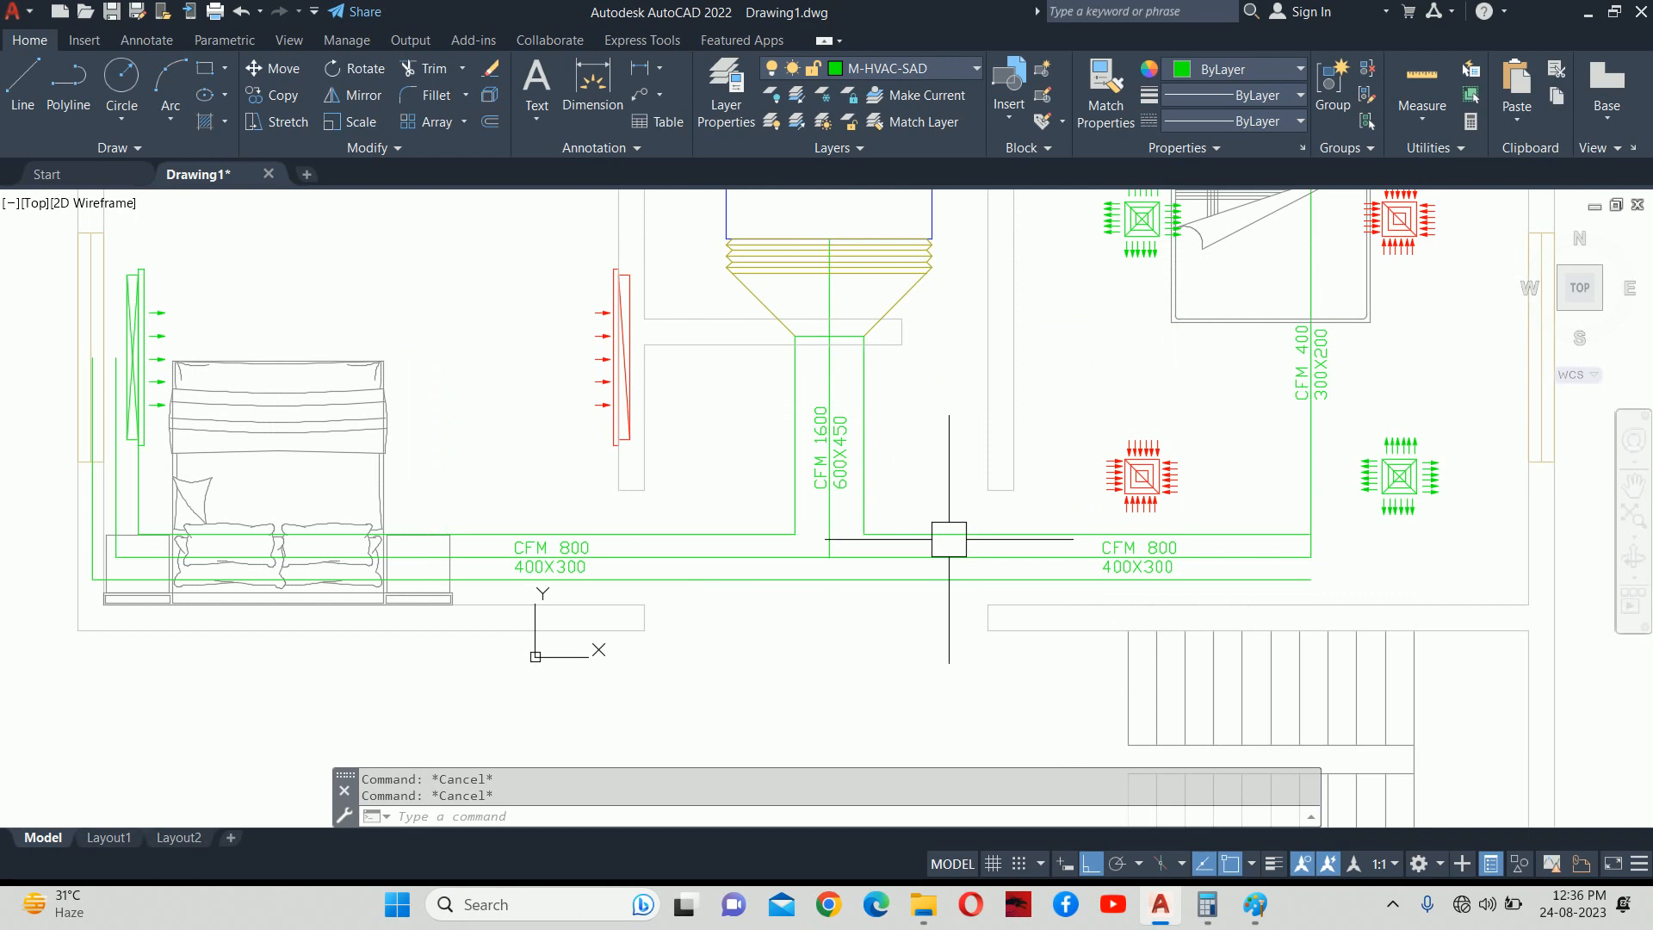
scroll(1012, 534, "down", 2)
Offset the right branch's vertical duct line 15 to both its left and right.
middle_click_drag(1039, 531, 814, 536)
scroll(1113, 484, "up", 2)
middle_click_drag(1169, 469, 1129, 541)
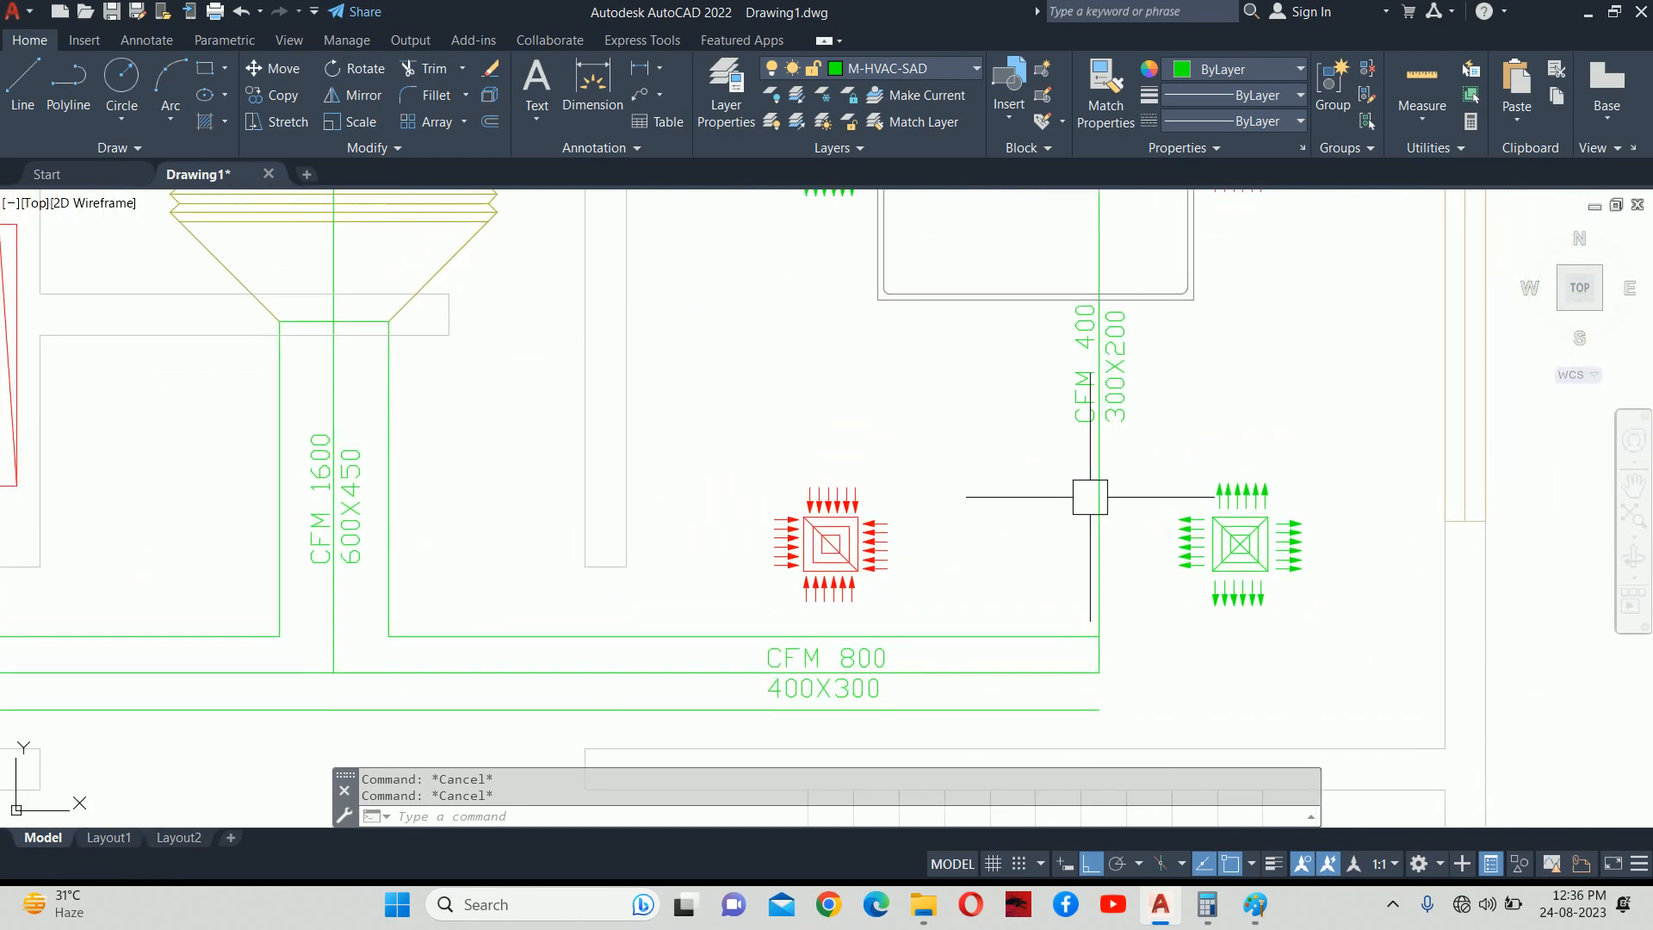
type("o")
key("Return")
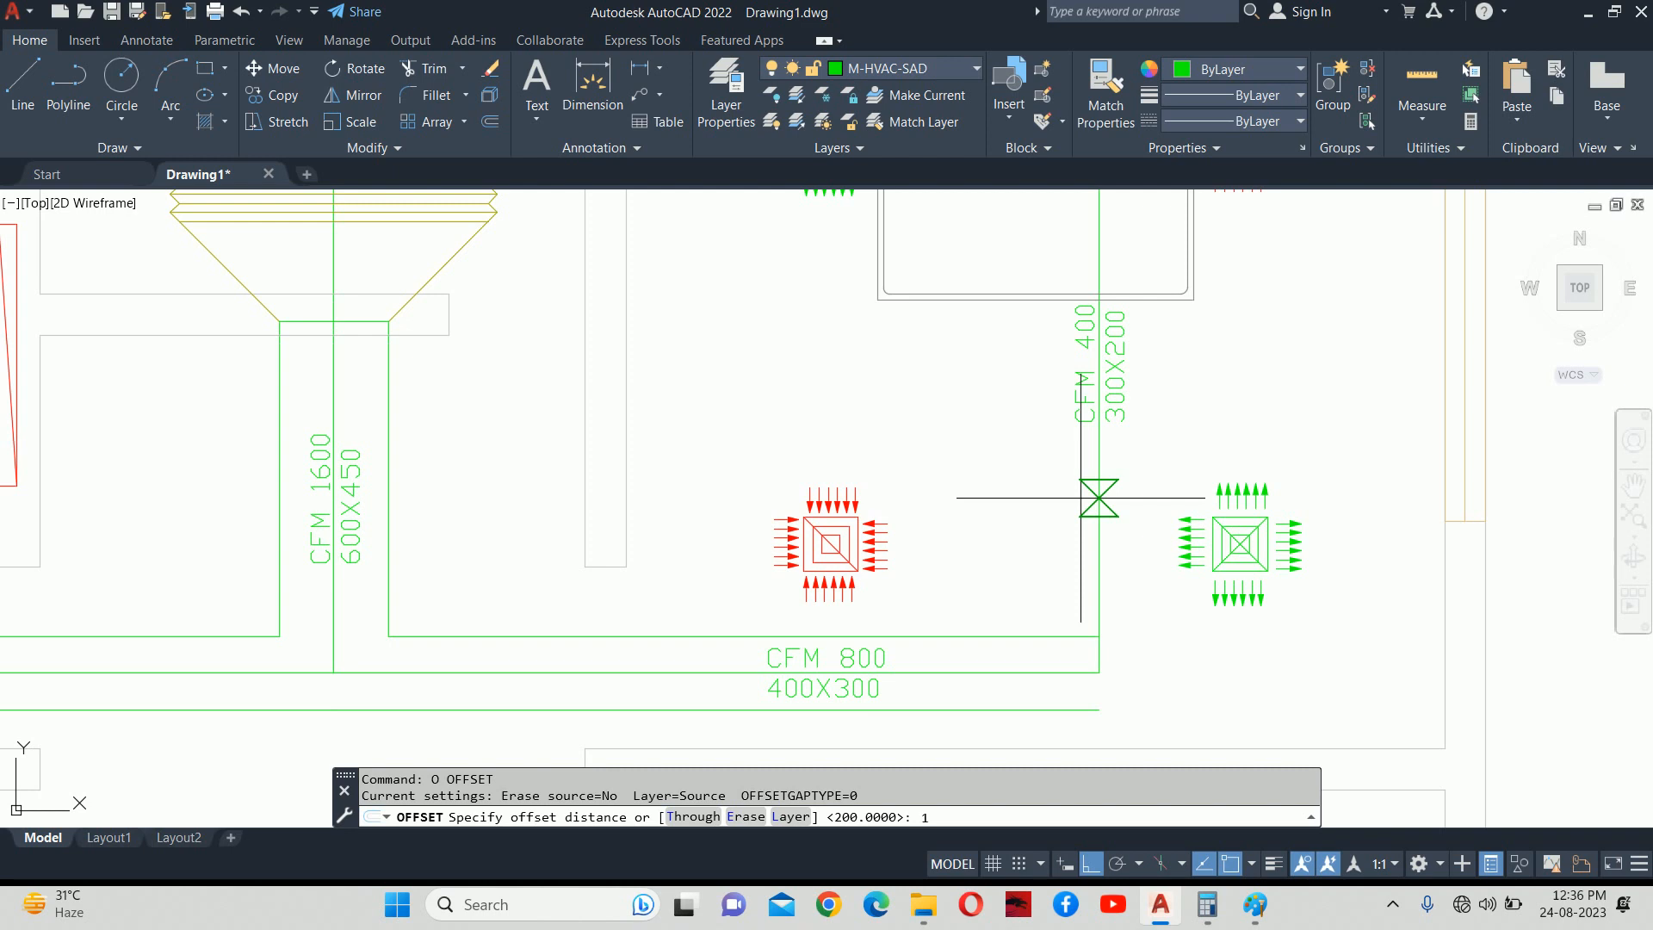
type("15")
key("Return")
left_click(1098, 499)
left_click(1010, 514)
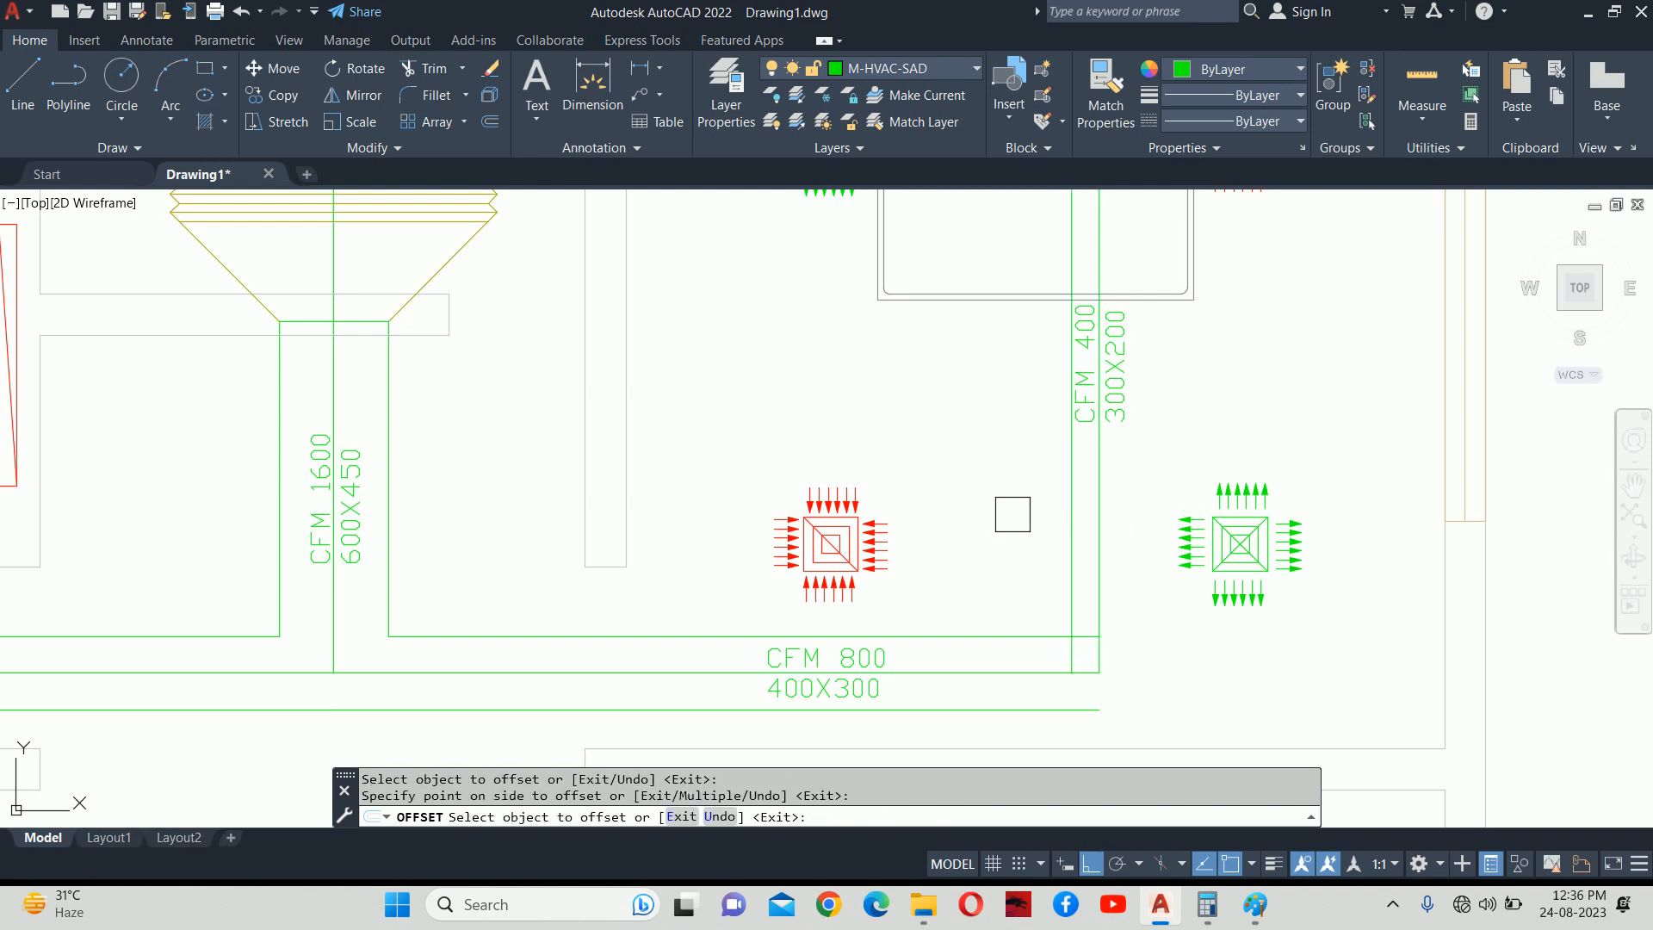
left_click(1102, 517)
left_click(1135, 517)
key("Escape")
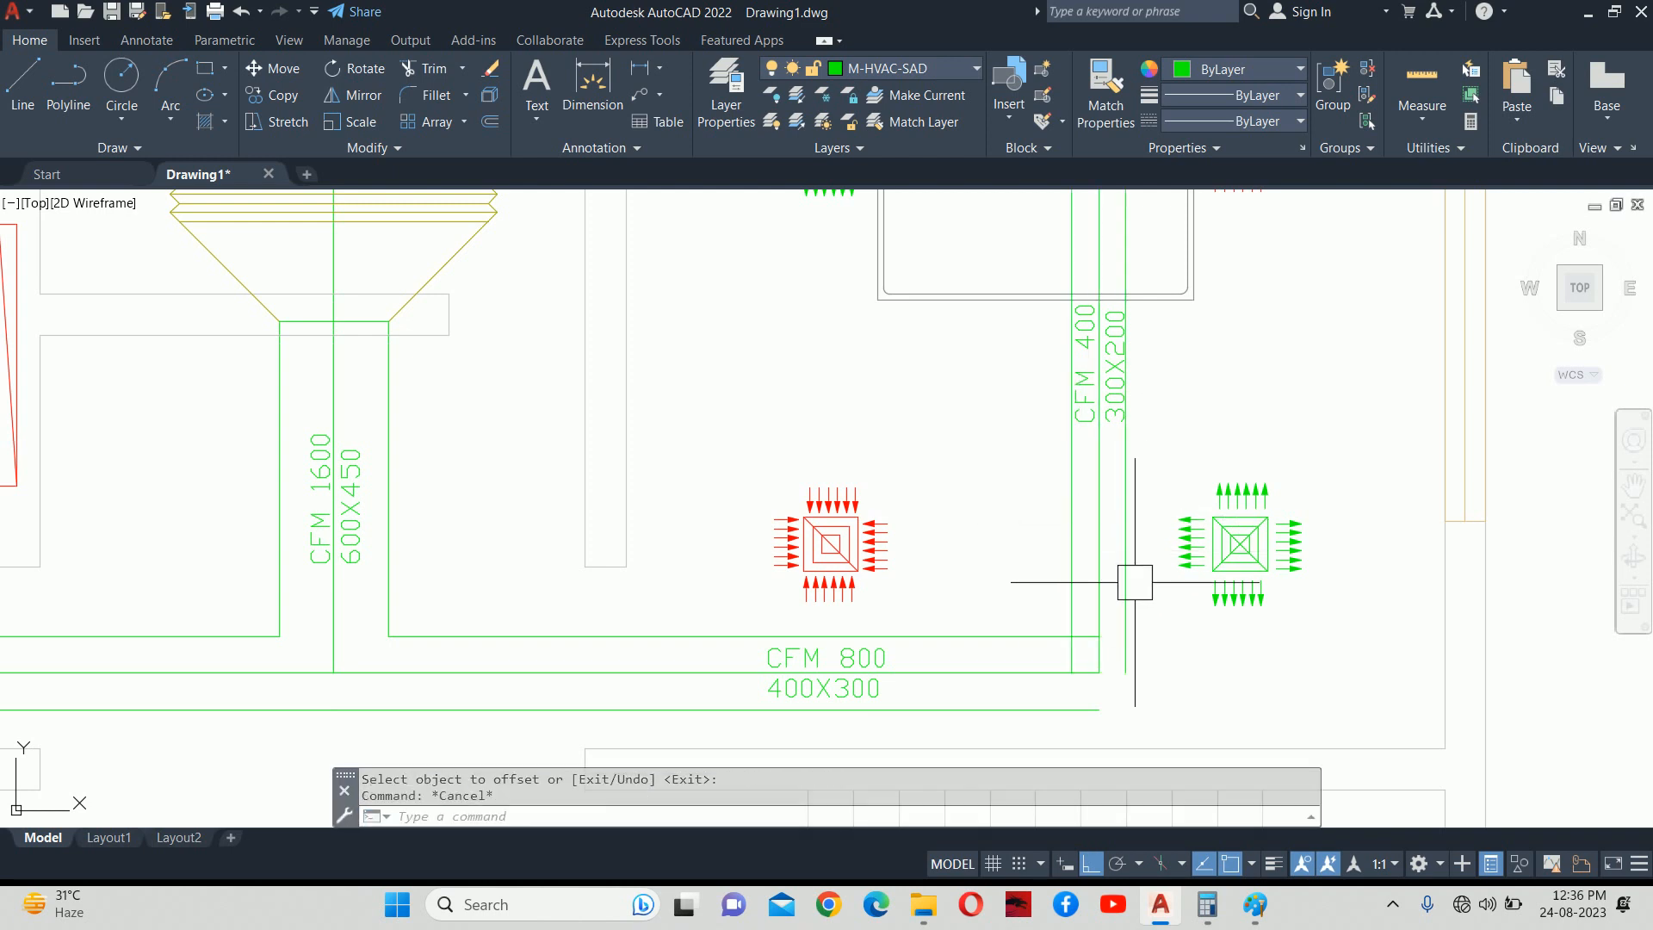
Erase the duct's vertical and horizontal centre lines.
key("Escape")
middle_click_drag(1133, 580, 1165, 521)
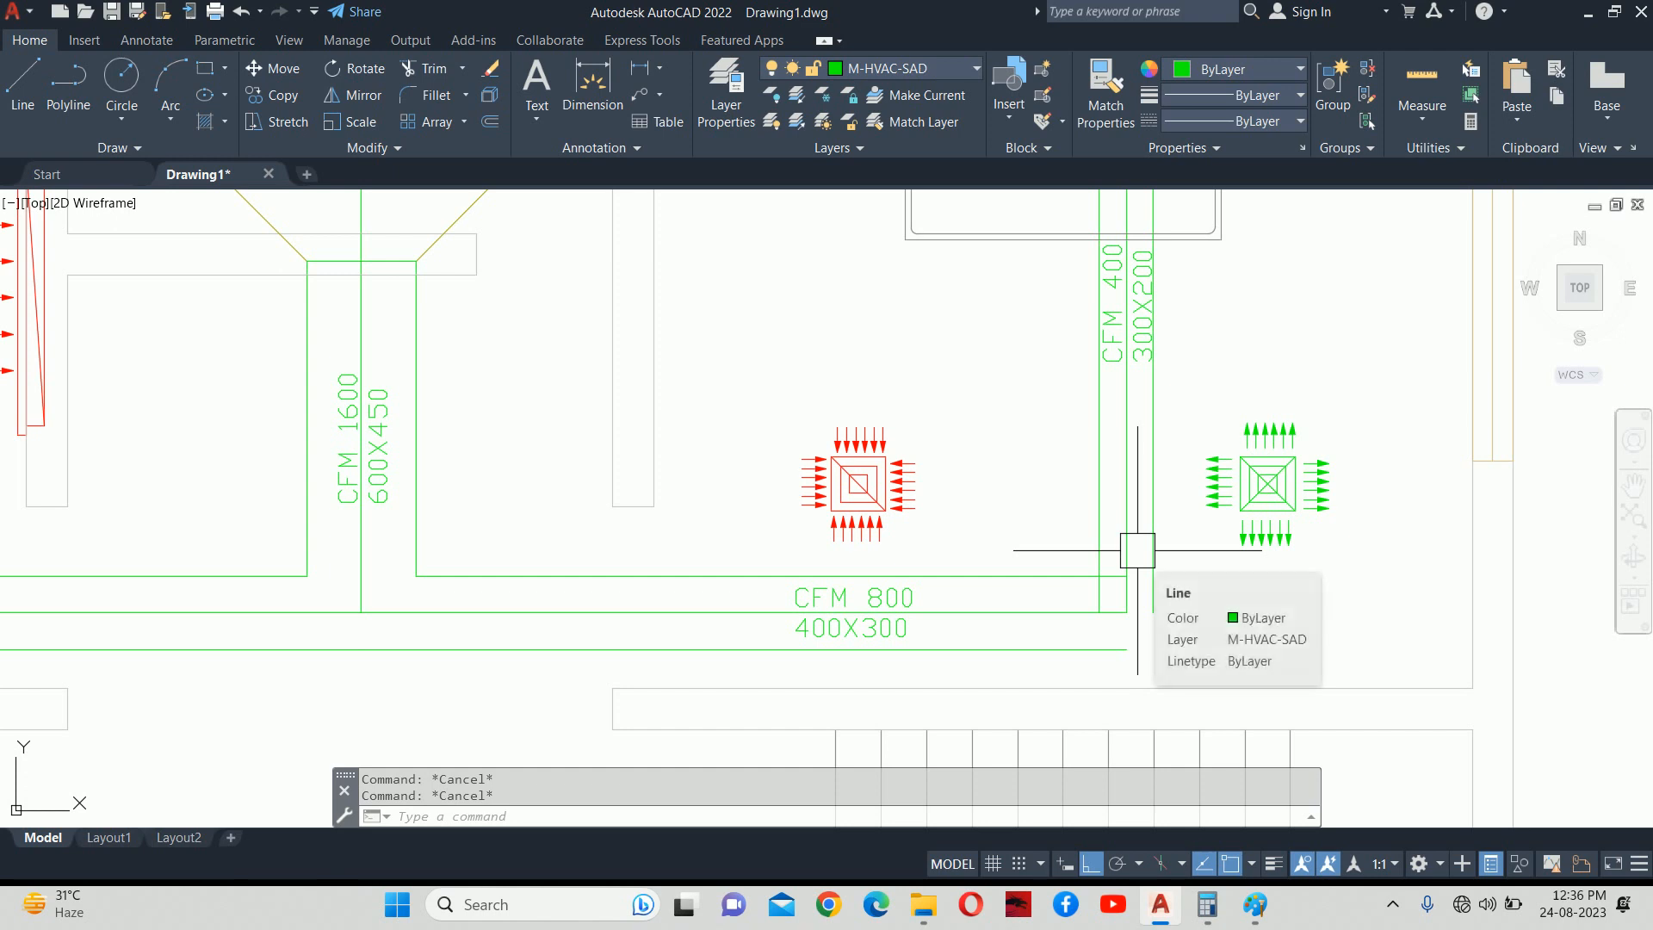
middle_click_drag(1069, 560, 1074, 584)
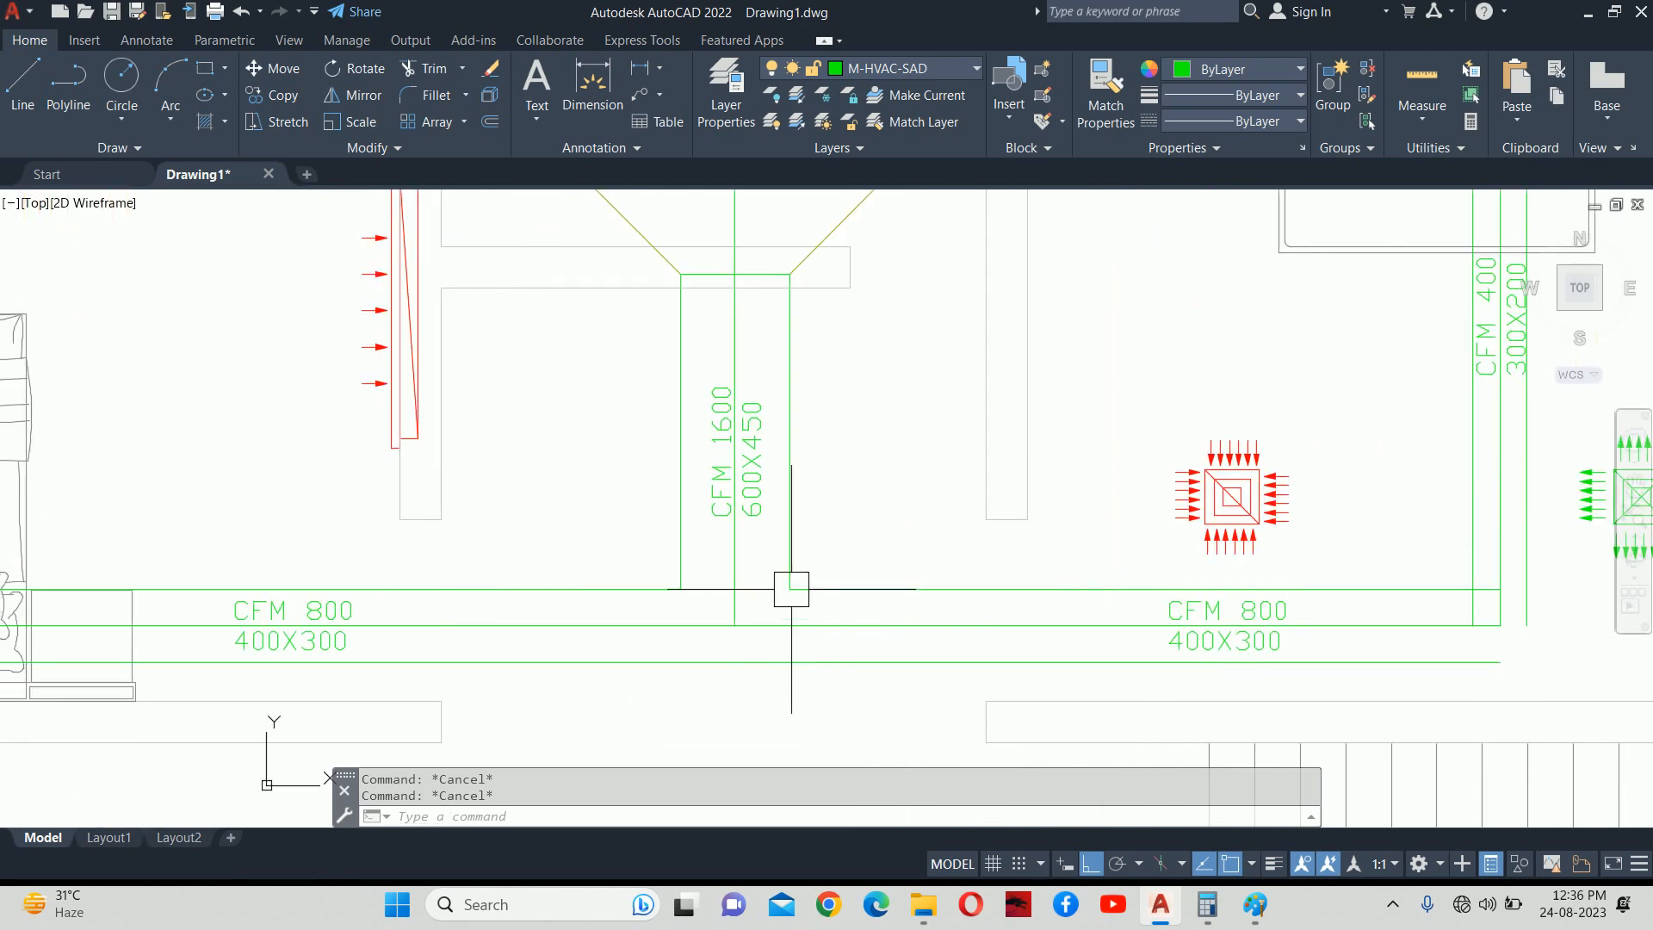
left_click(729, 619)
key("Delete")
key("Escape")
key("Escape")
scroll(947, 649, "down", 3)
scroll(887, 645, "up", 3)
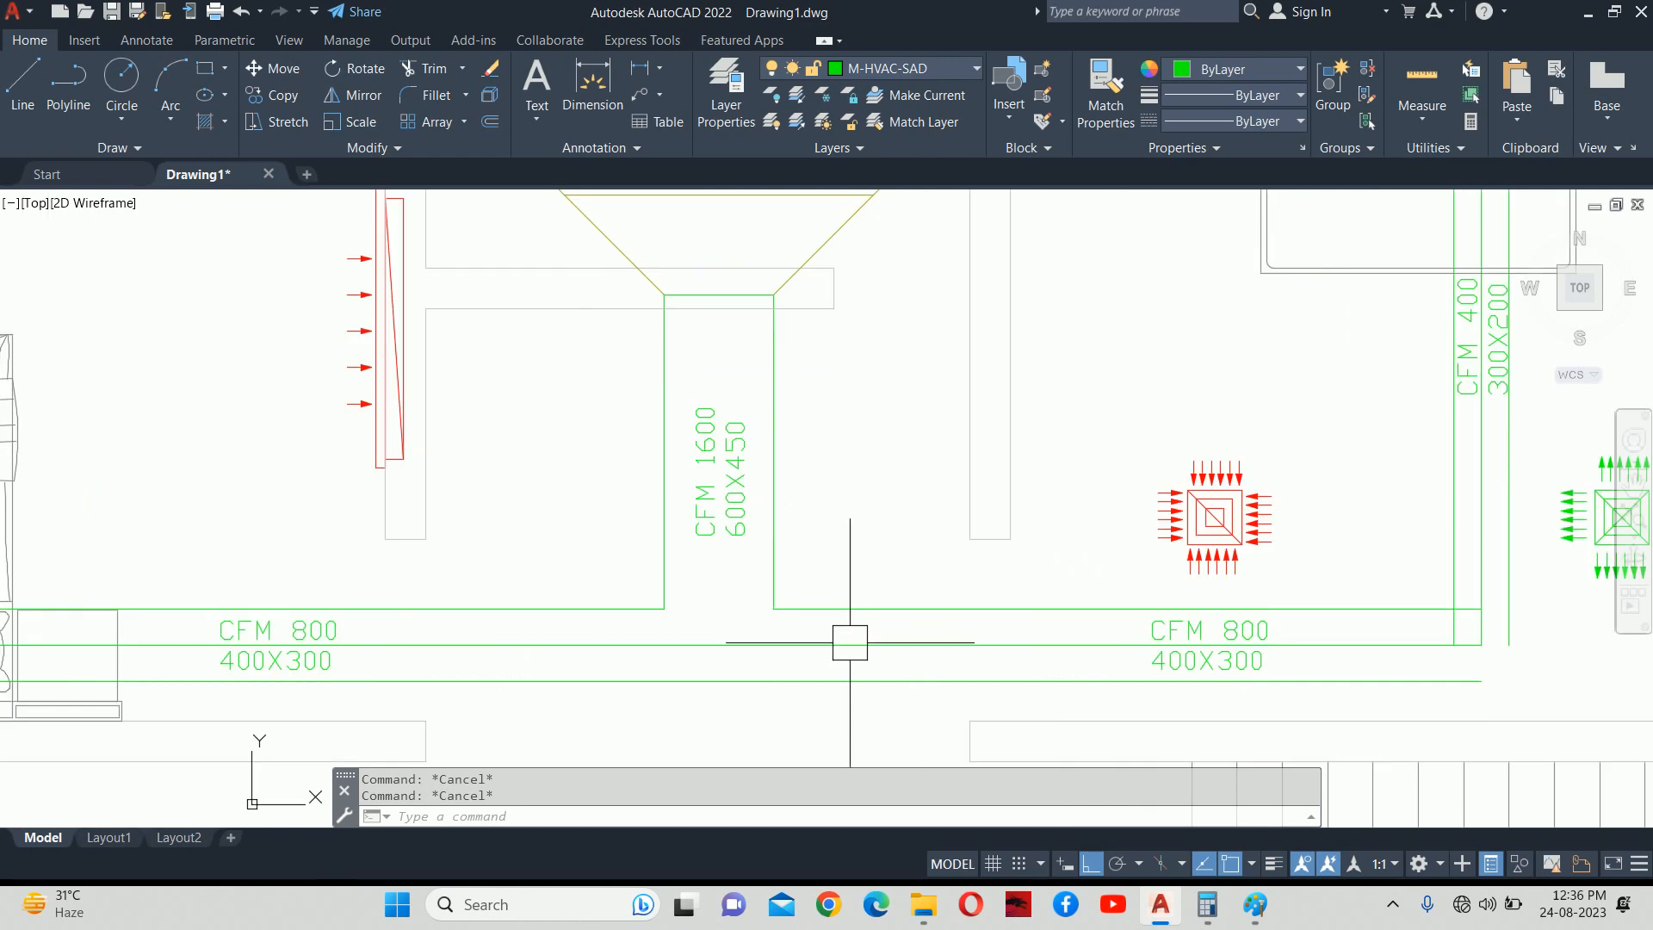
left_click(882, 654)
middle_click_drag(899, 657, 739, 692)
key("Delete")
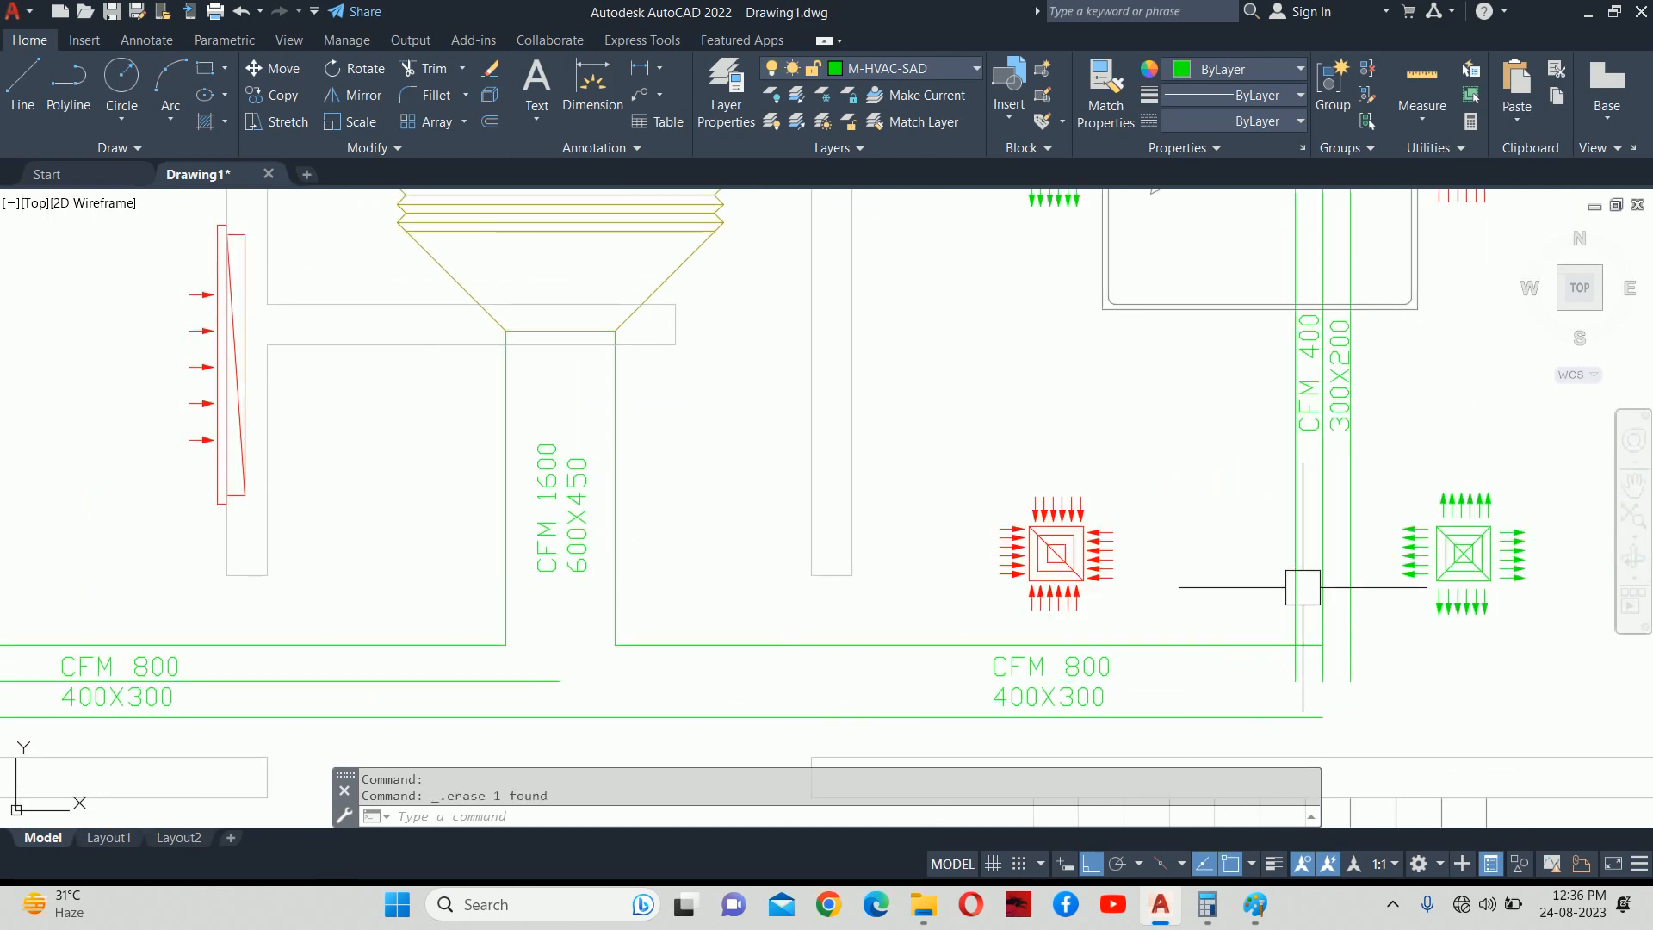
scroll(1288, 570, "down", 2)
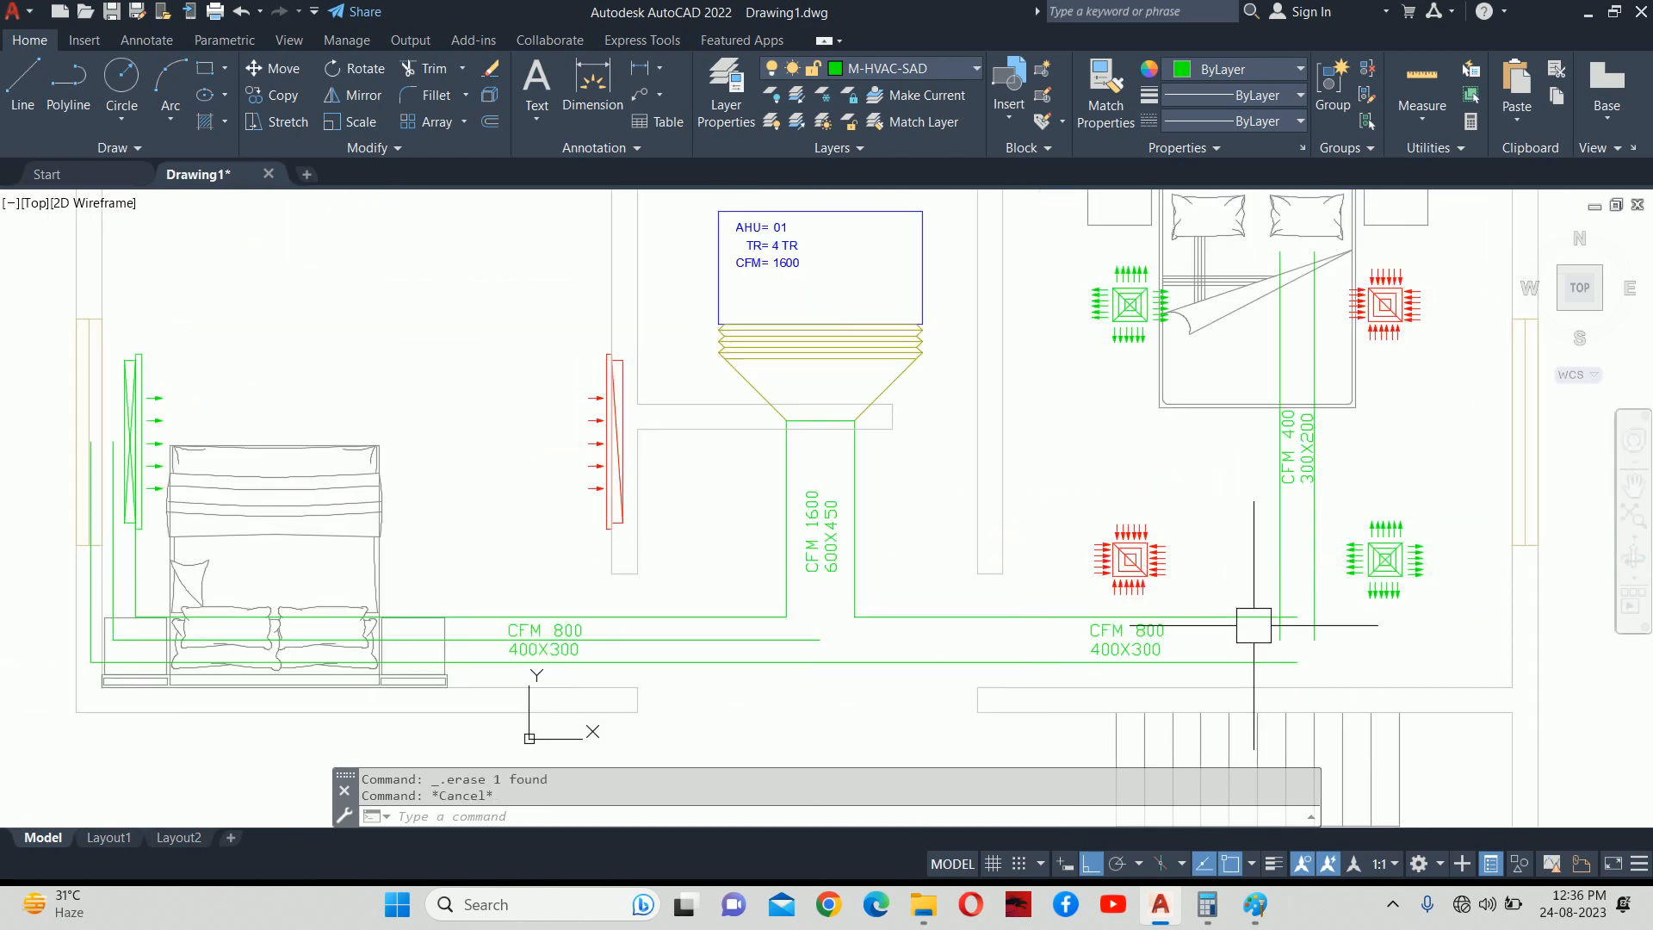
Undo the erased line and last offset, then redo to restore the offset lines.
key("ctrl+z")
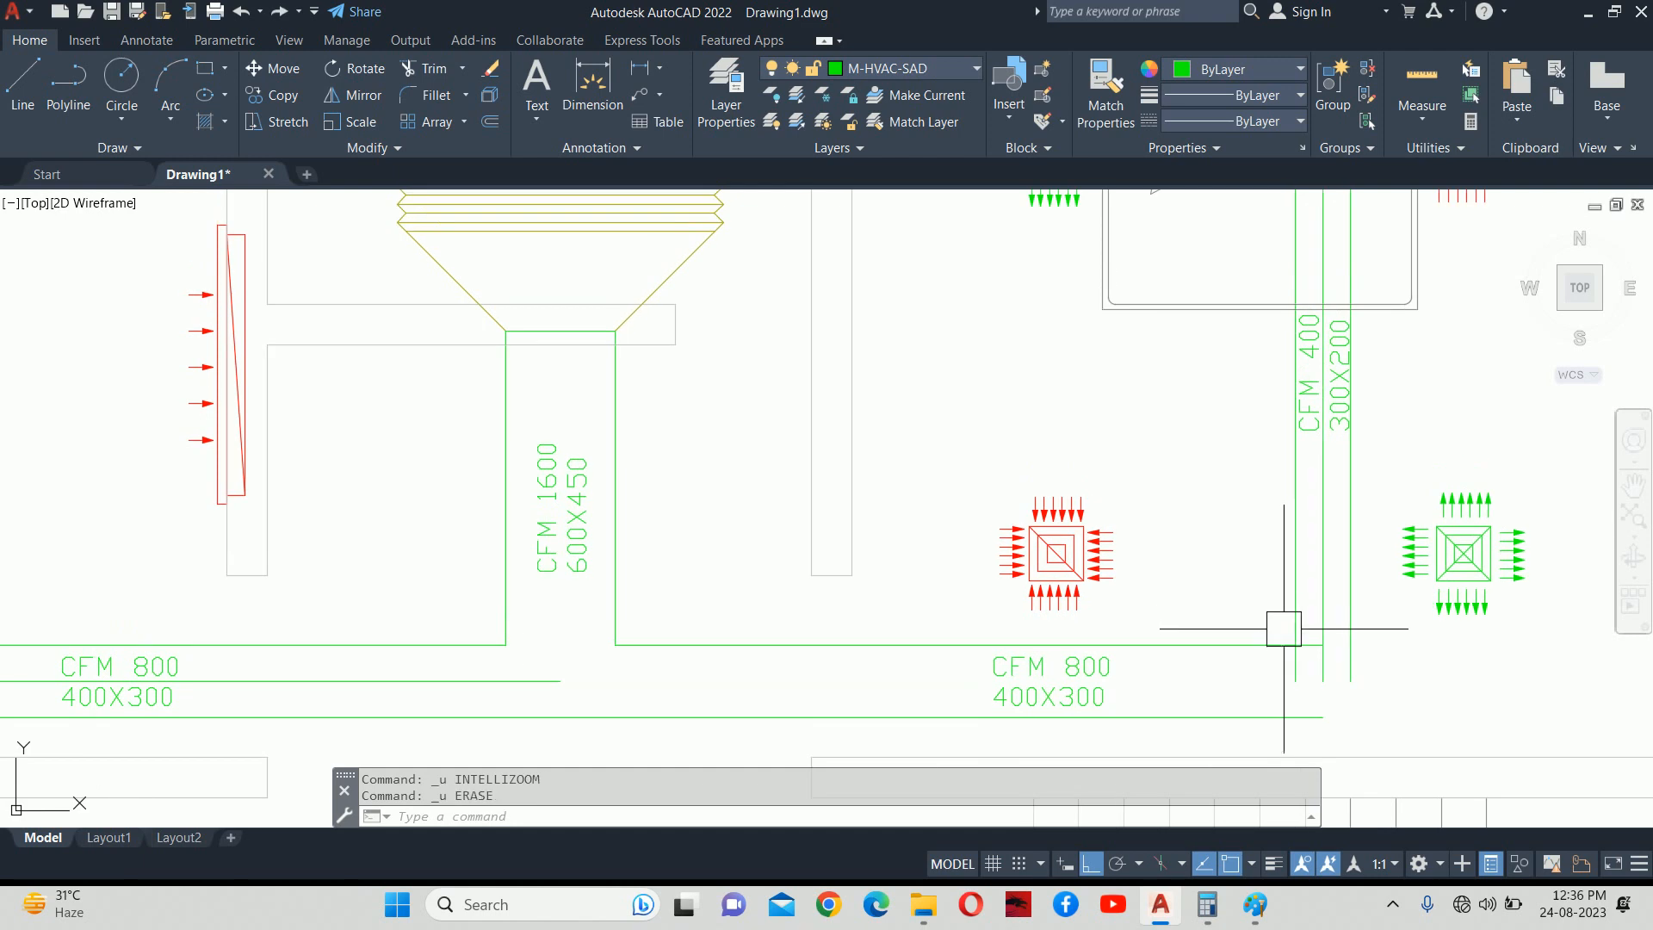
key("ctrl+z")
key("ctrl+z")
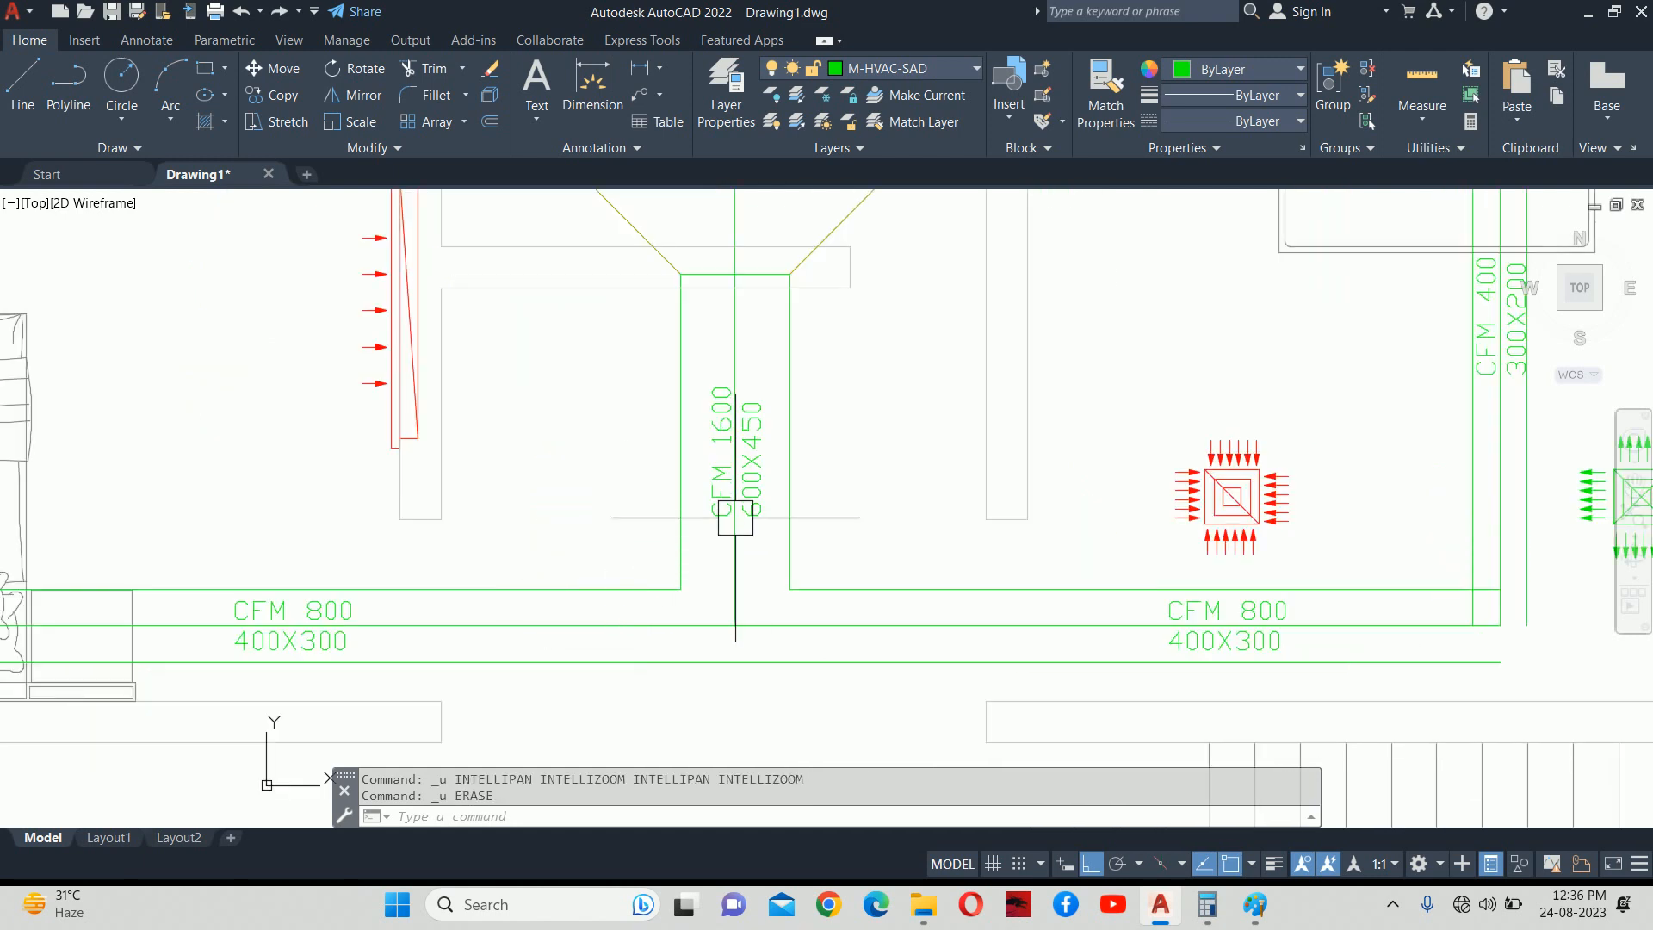
key("ctrl+z")
key("ctrl+z")
key("Escape")
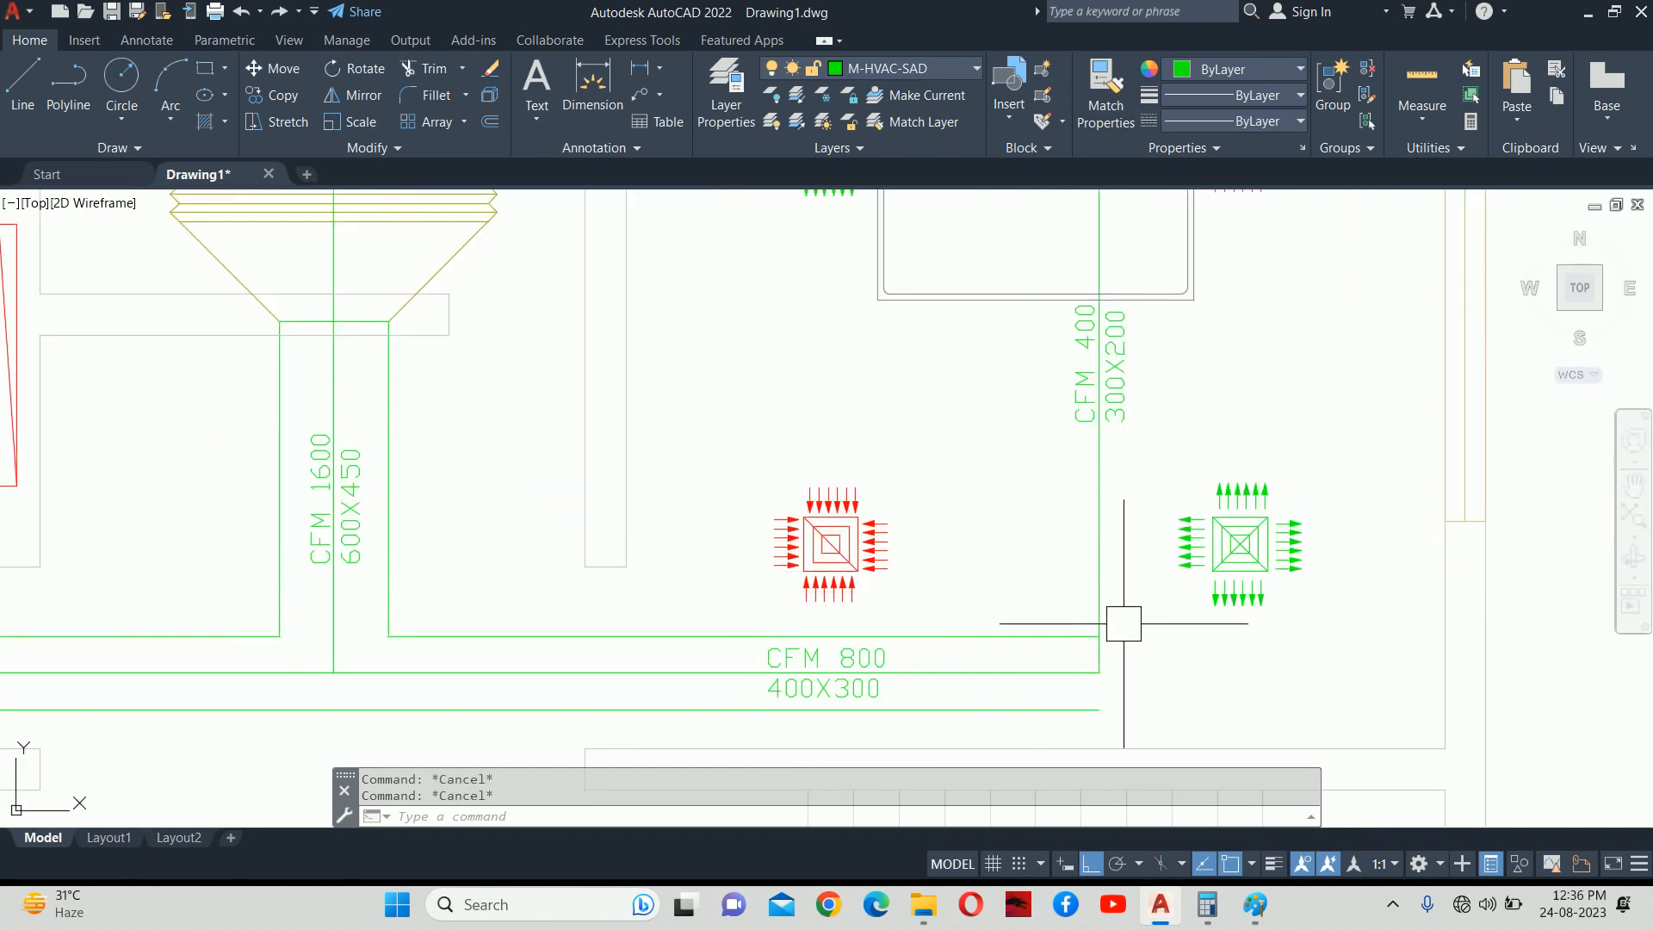
key("ctrl+y")
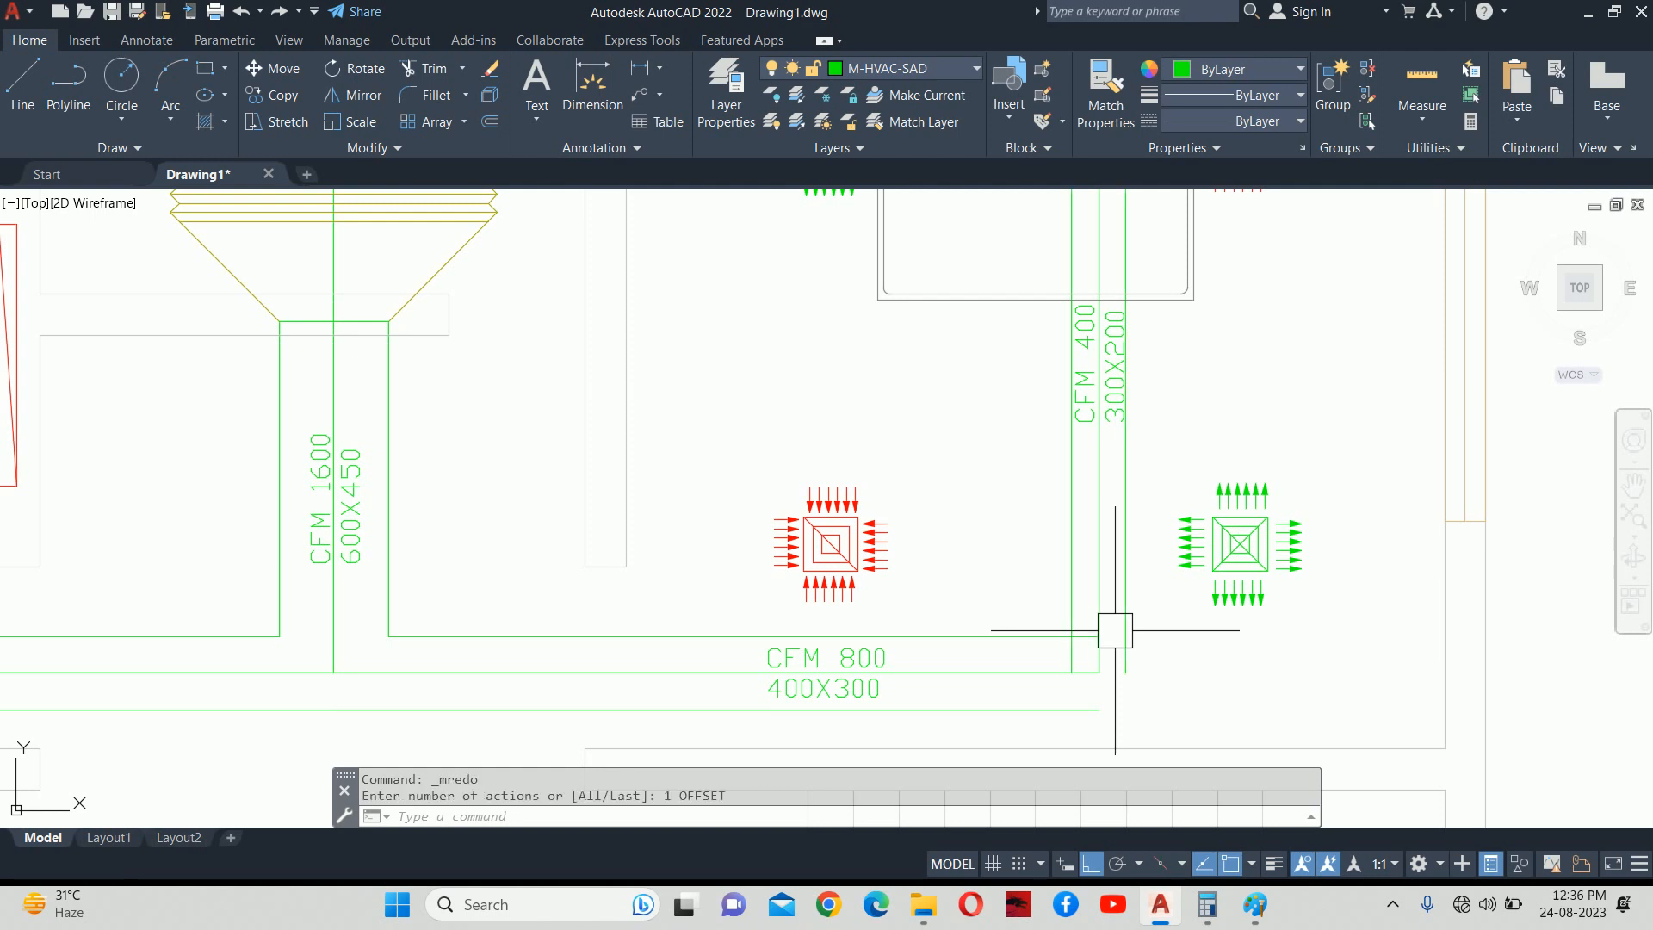
key("Escape")
key("Escape")
scroll(1037, 668, "up", 2)
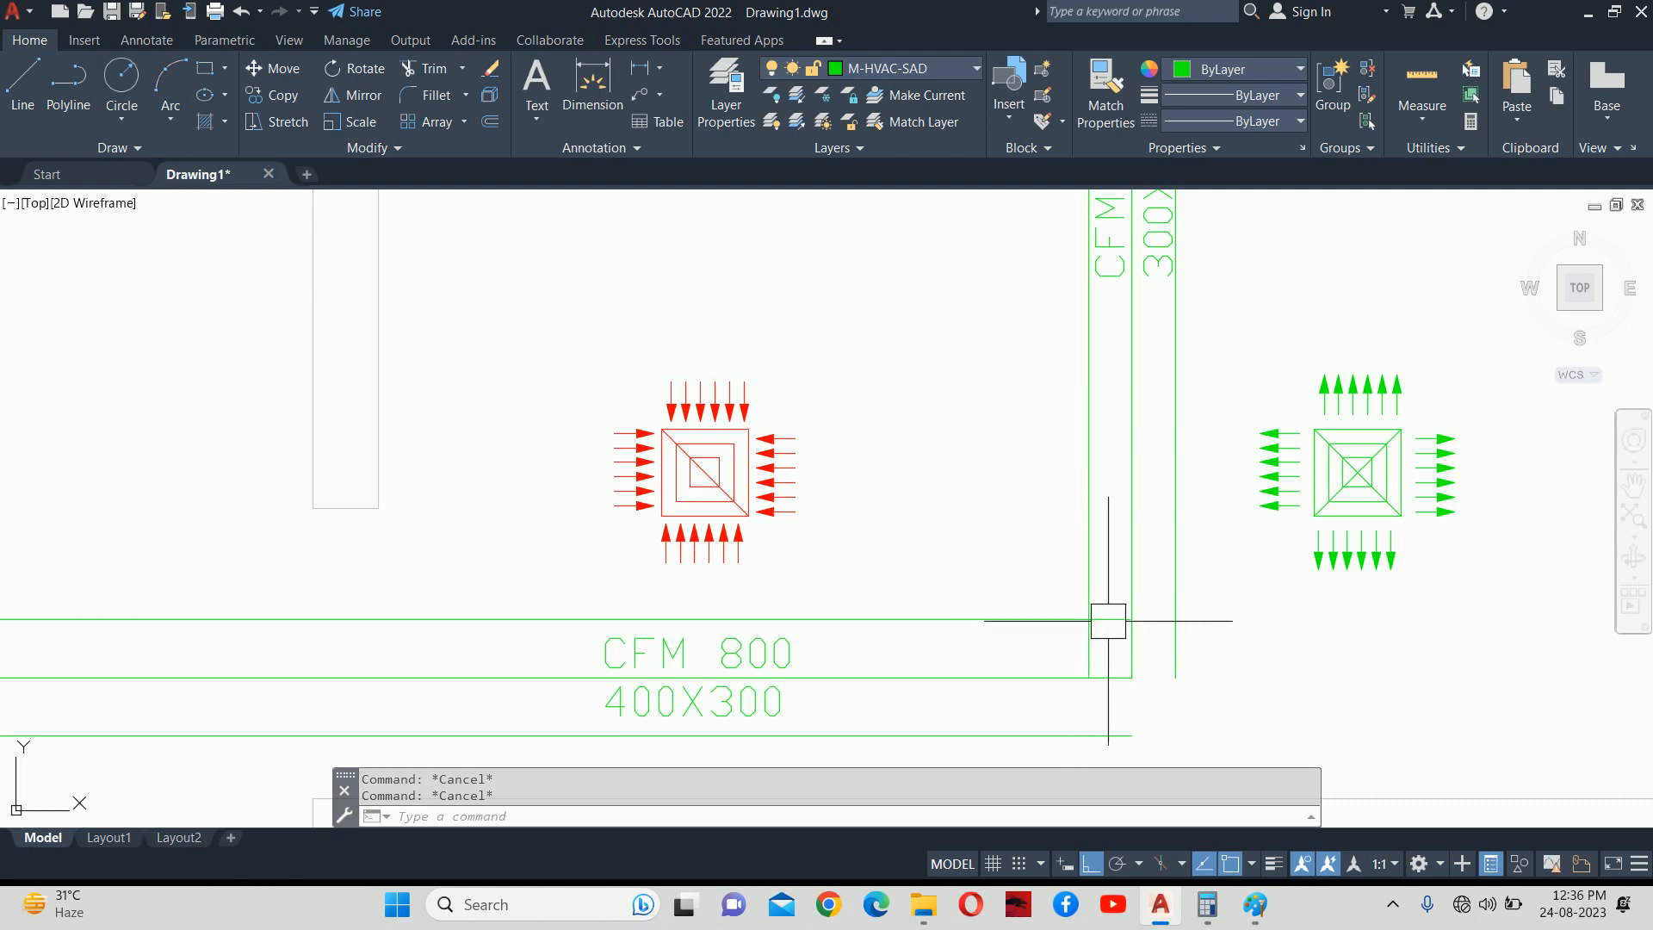
scroll(1107, 637, "down", 2)
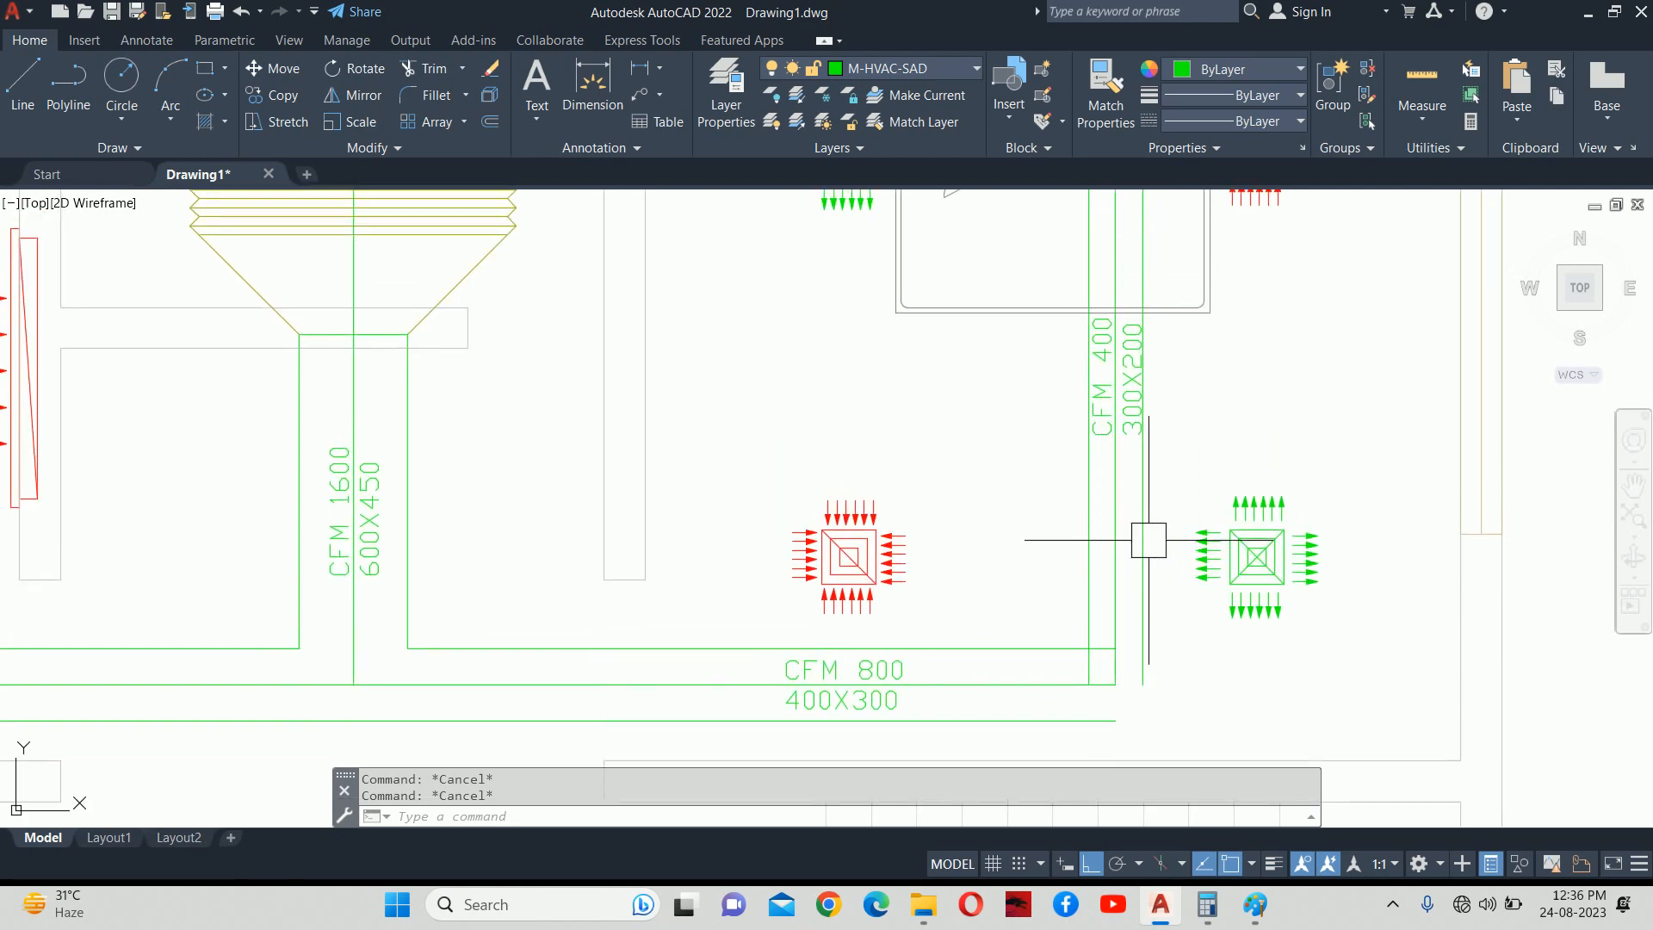
Begin moving the CFM 400 / 300X200 label, then cancel the move.
middle_click_drag(1126, 461, 1093, 610)
type("m")
key("Return")
left_click(1098, 551)
key("Return")
left_click(1247, 574)
key("Escape")
key("Escape")
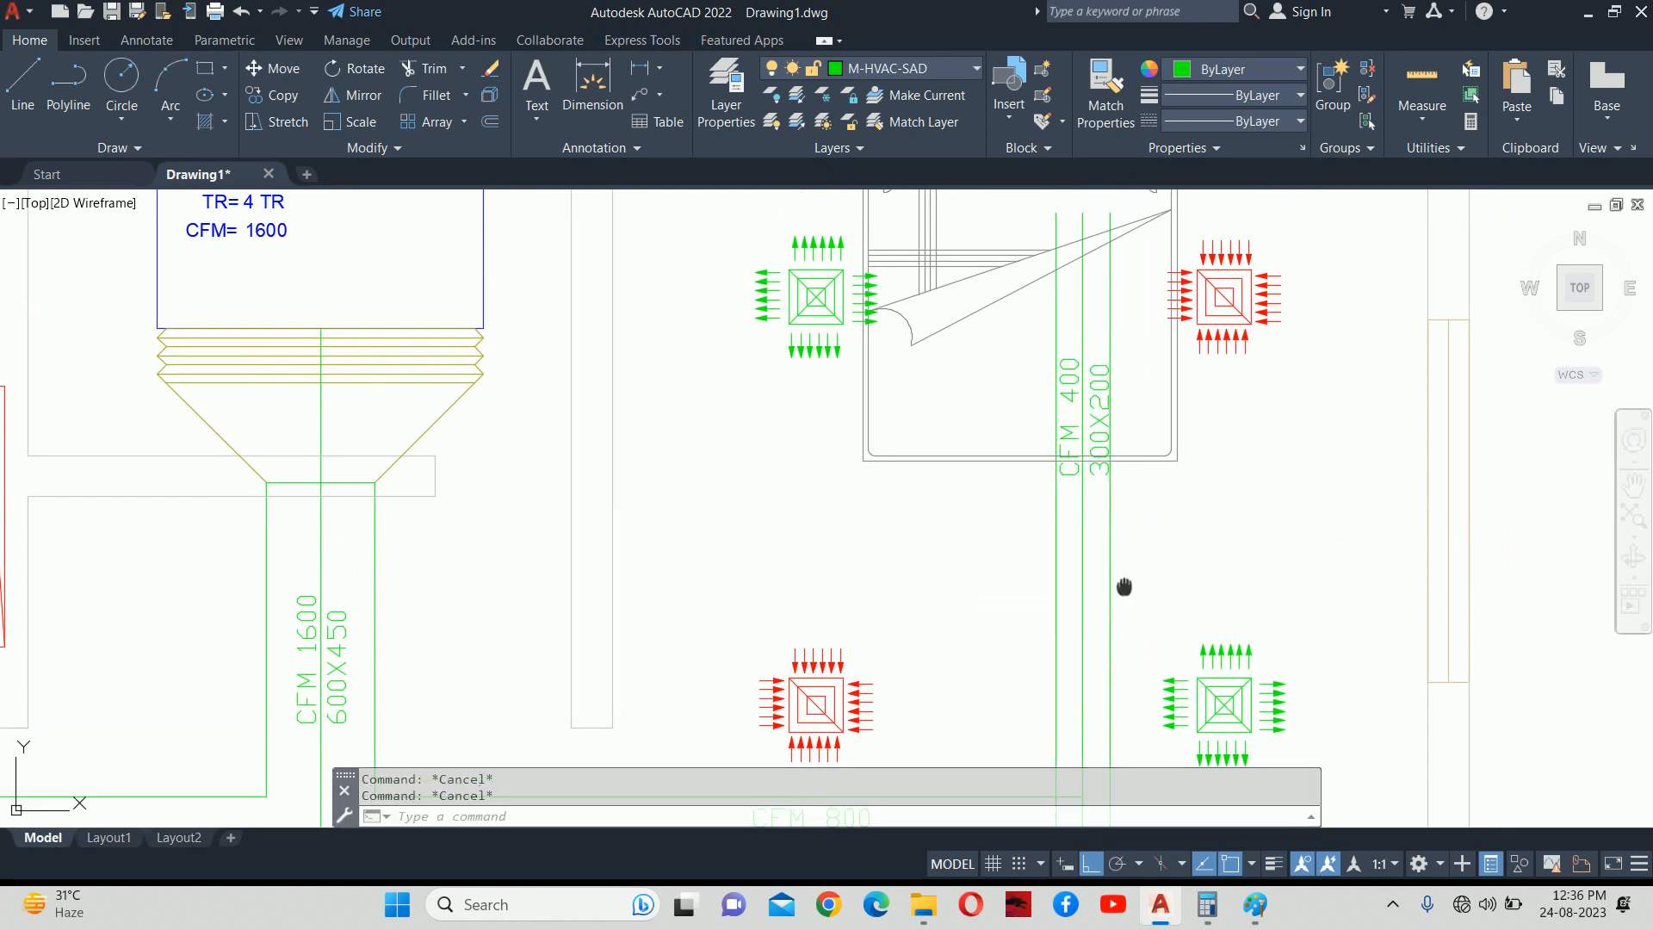
middle_click_drag(1121, 582, 1127, 479)
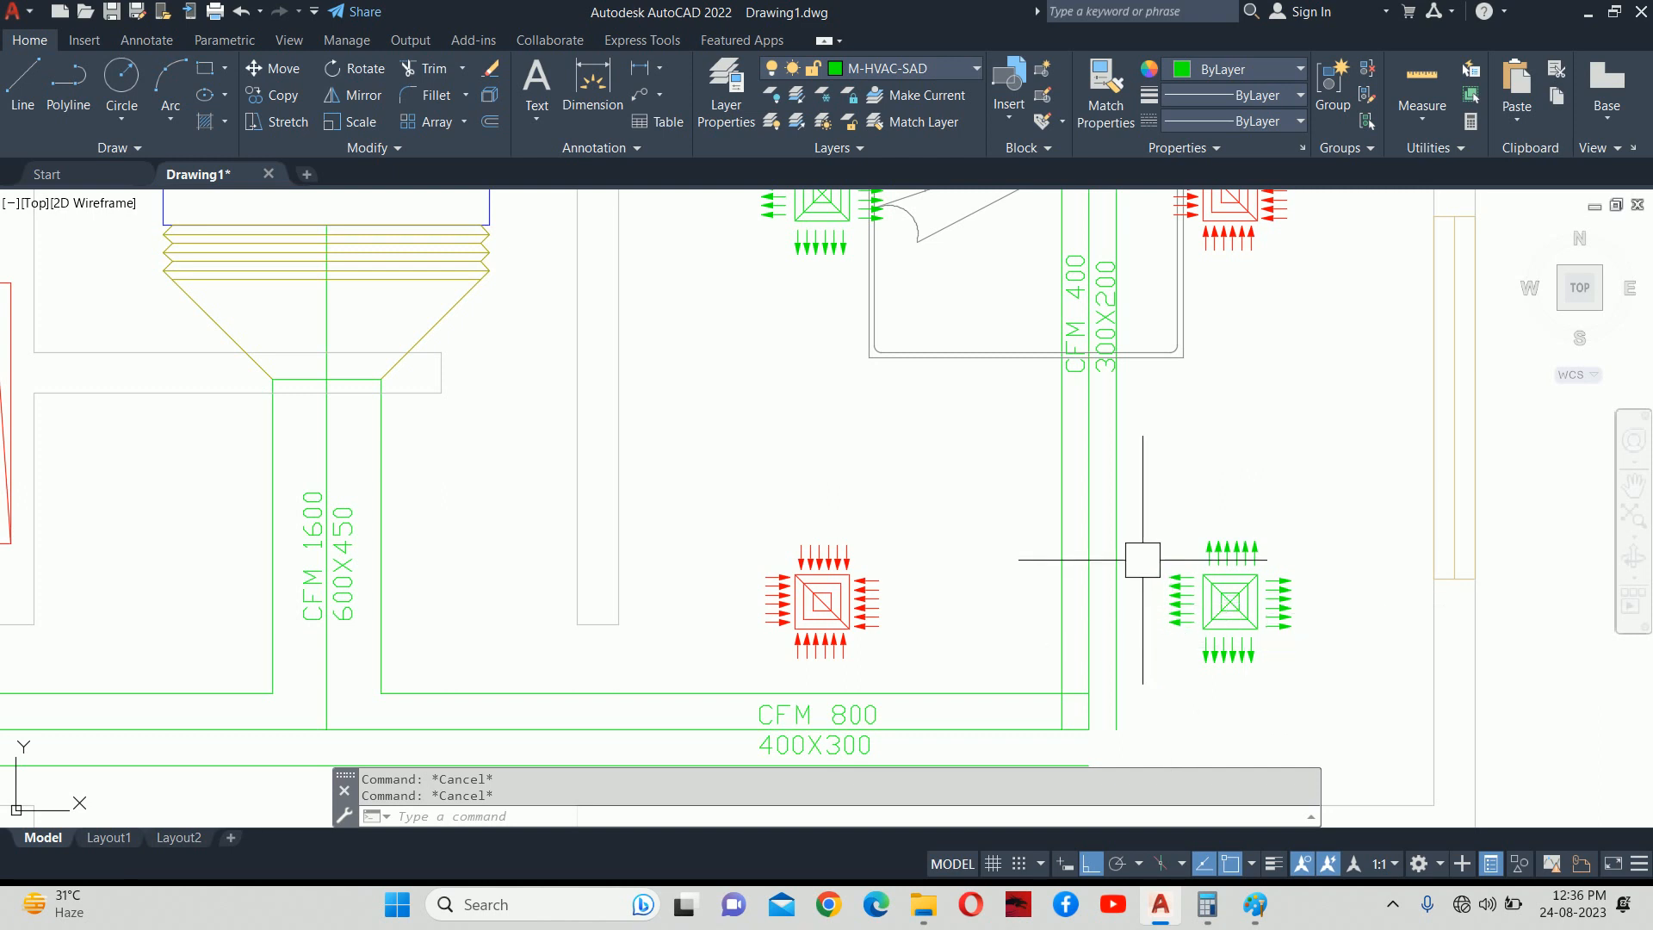
Offset both vertical duct edges by 200, one inward and one to the right.
key("Return")
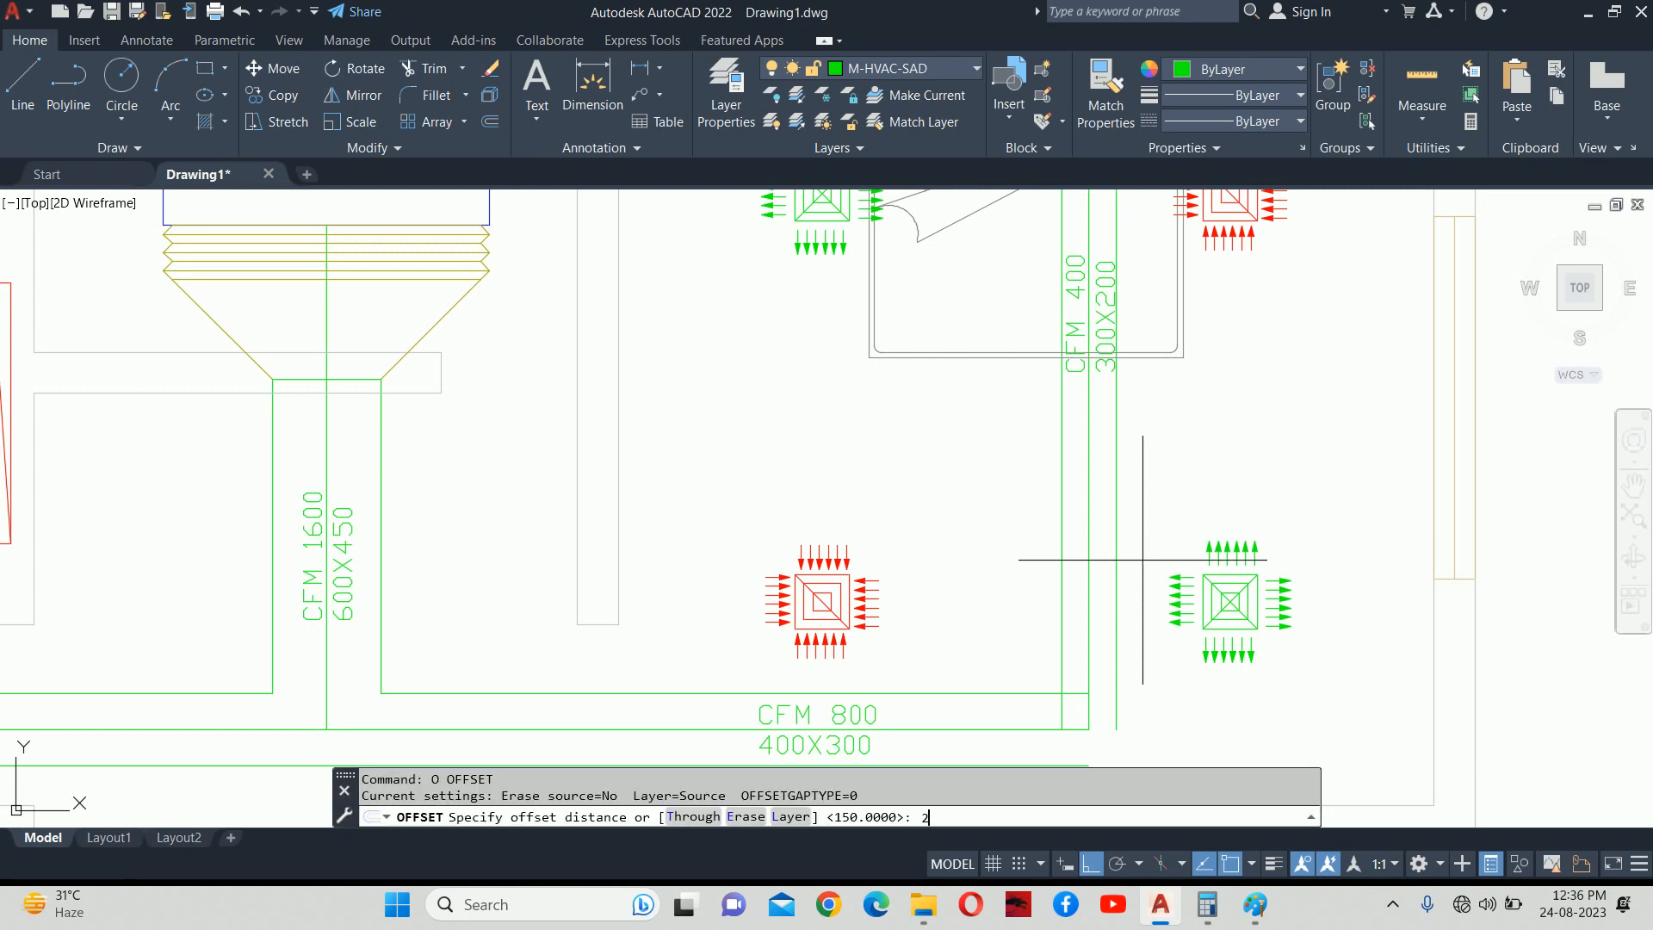
type("200")
key("Return")
scroll(1142, 561, "up", 5)
left_click(1006, 551)
left_click(948, 516)
left_click(1077, 482)
left_click(1297, 468)
key("Escape")
key("Escape")
Move the horizontal duct line higher up the vertical branch.
type("L")
key("Return")
left_click(915, 450)
key("Escape")
key("Escape")
key("Escape")
type("m")
key("Return")
left_click(1095, 451)
key("Return")
left_click(1179, 447)
left_click(1173, 388)
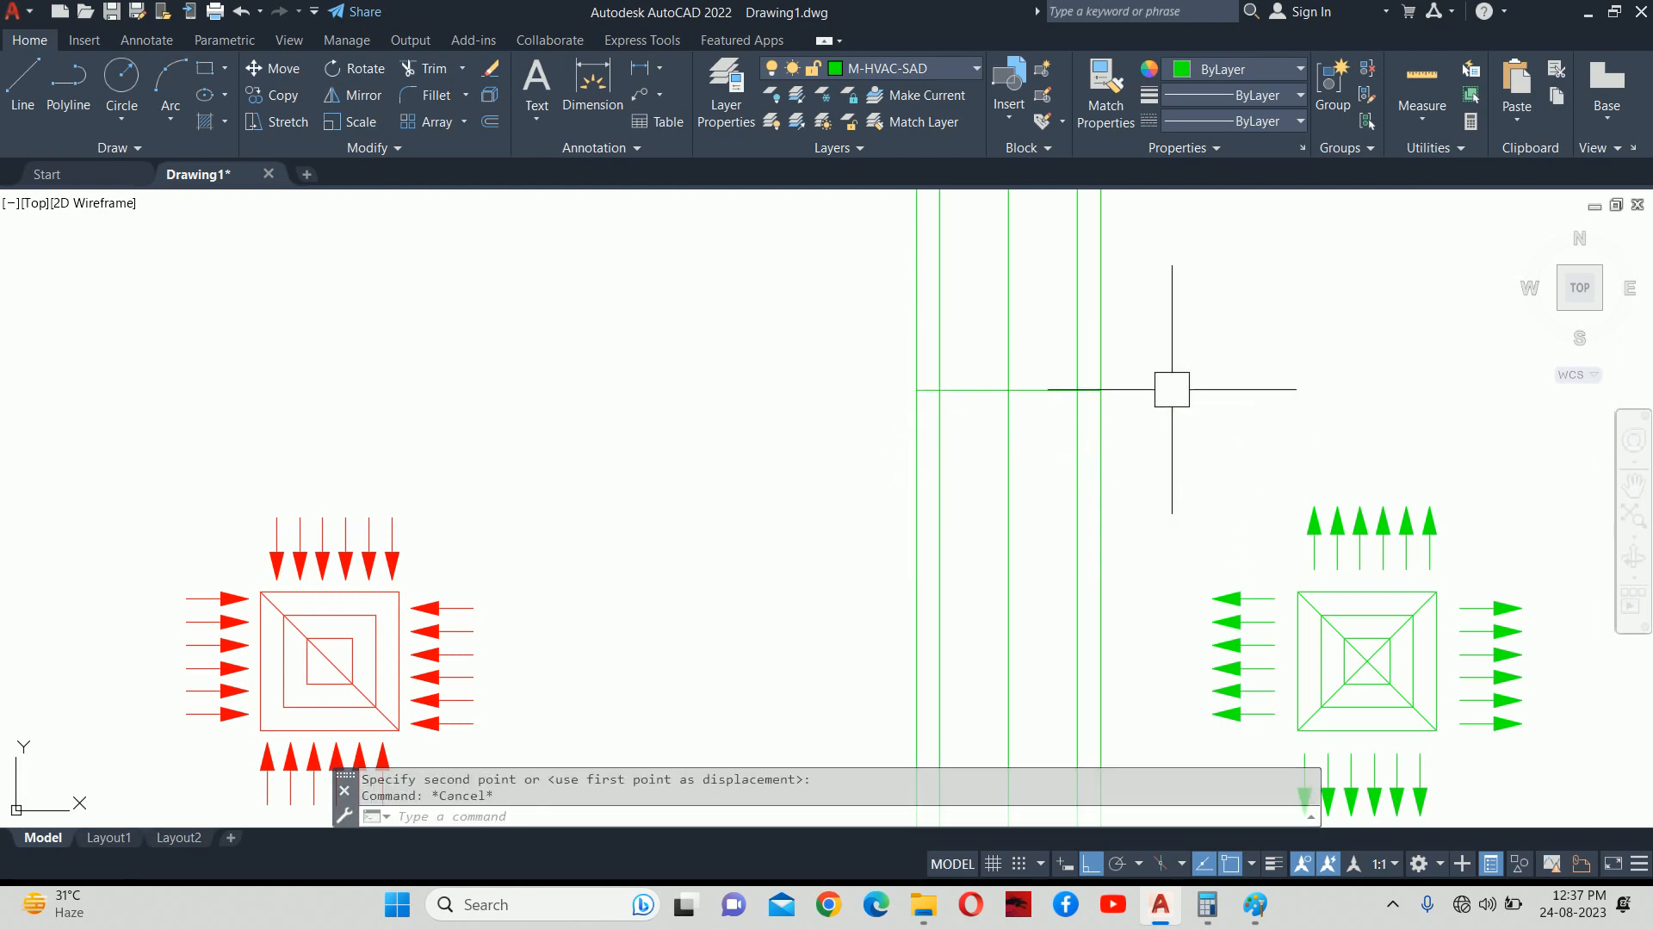
middle_click_drag(1169, 384, 1200, 534)
Offset the horizontal line 450 upward to mark the reducer's top.
type("o")
key("Return")
type("450")
key("Return")
left_click(1066, 540)
left_click(1066, 463)
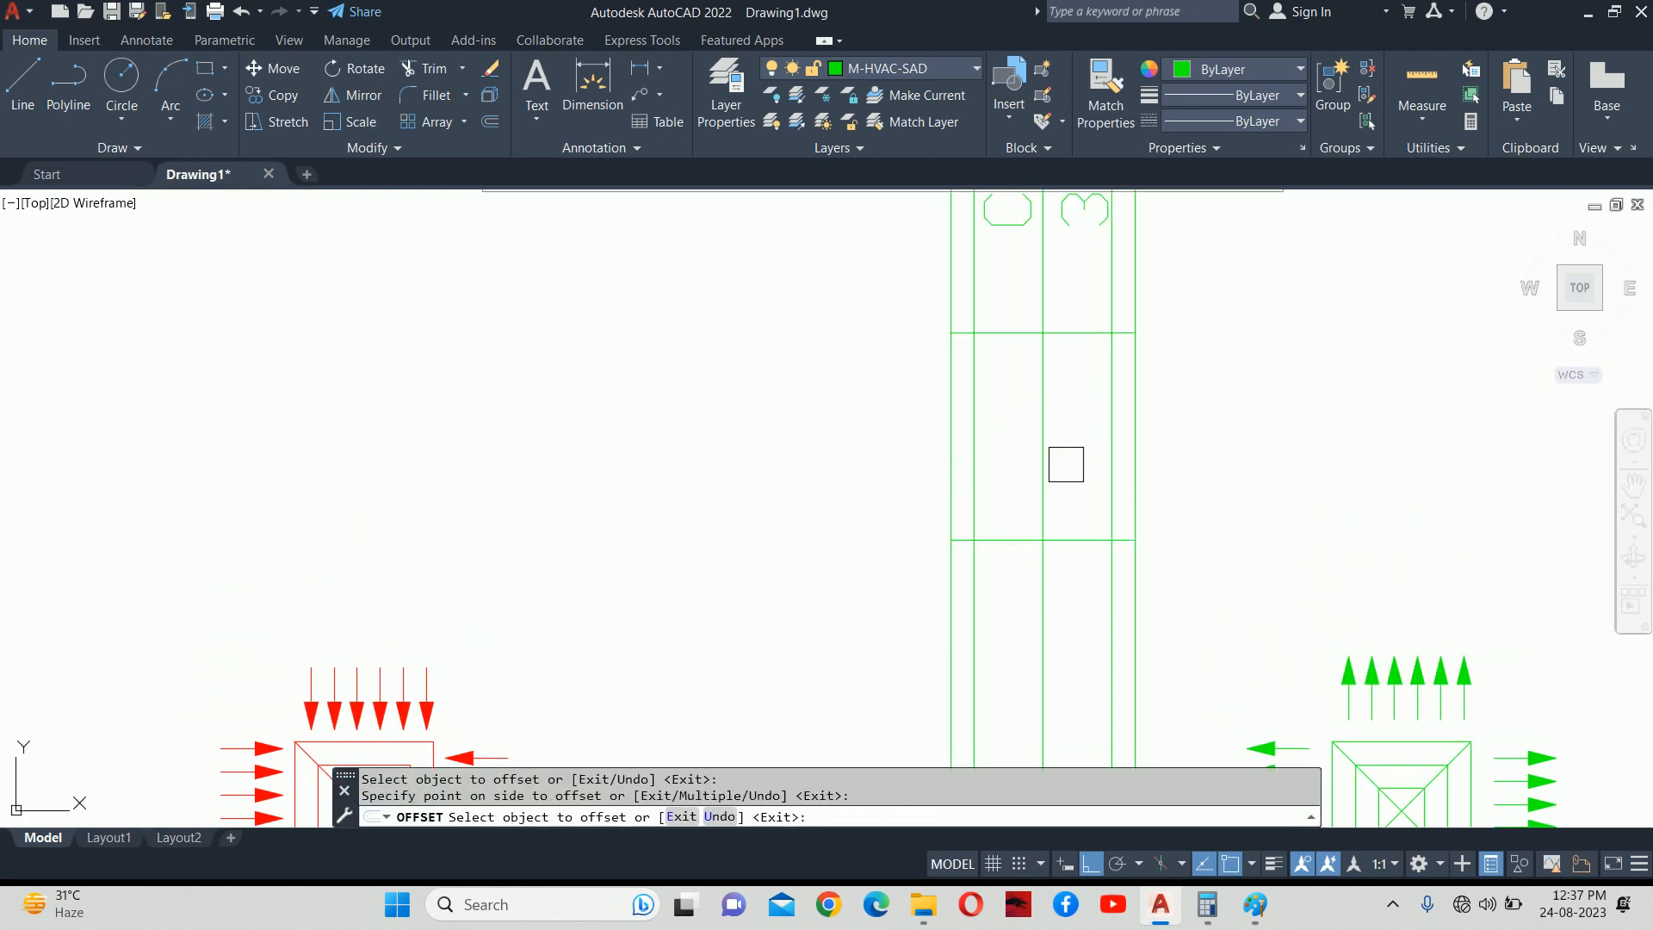
key("Escape")
Draw the reducer's left and right slanted sides between the upper and lower corners.
type("l")
key("Return")
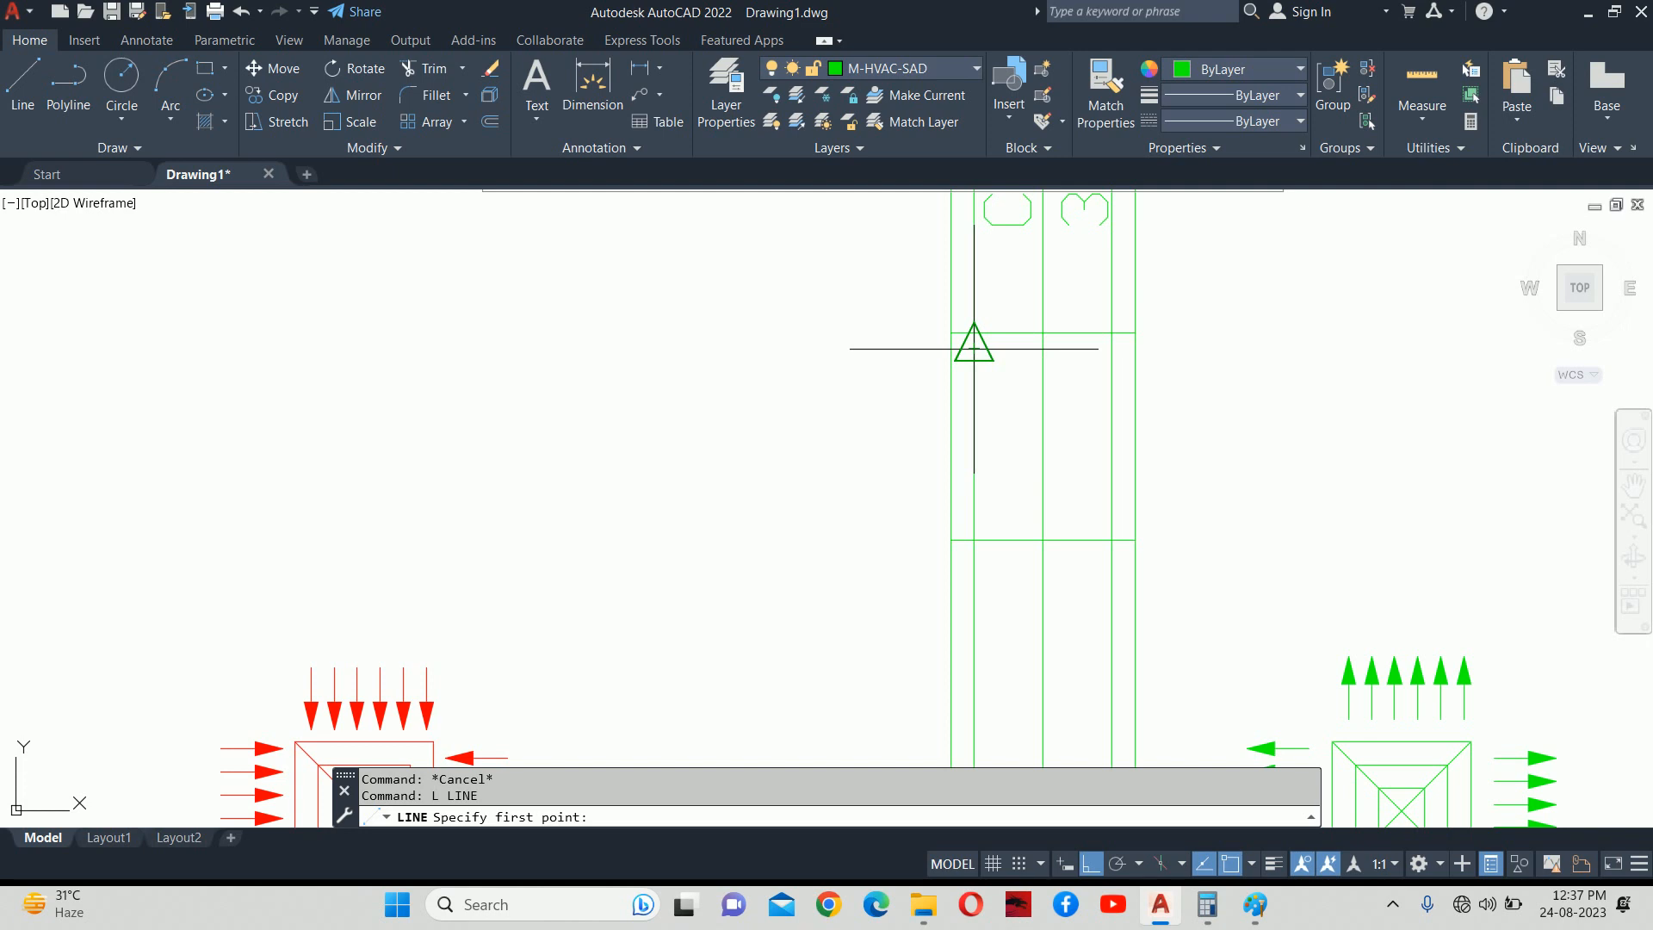
left_click(973, 332)
left_click(952, 540)
key("Escape")
key("Return")
left_click(1111, 332)
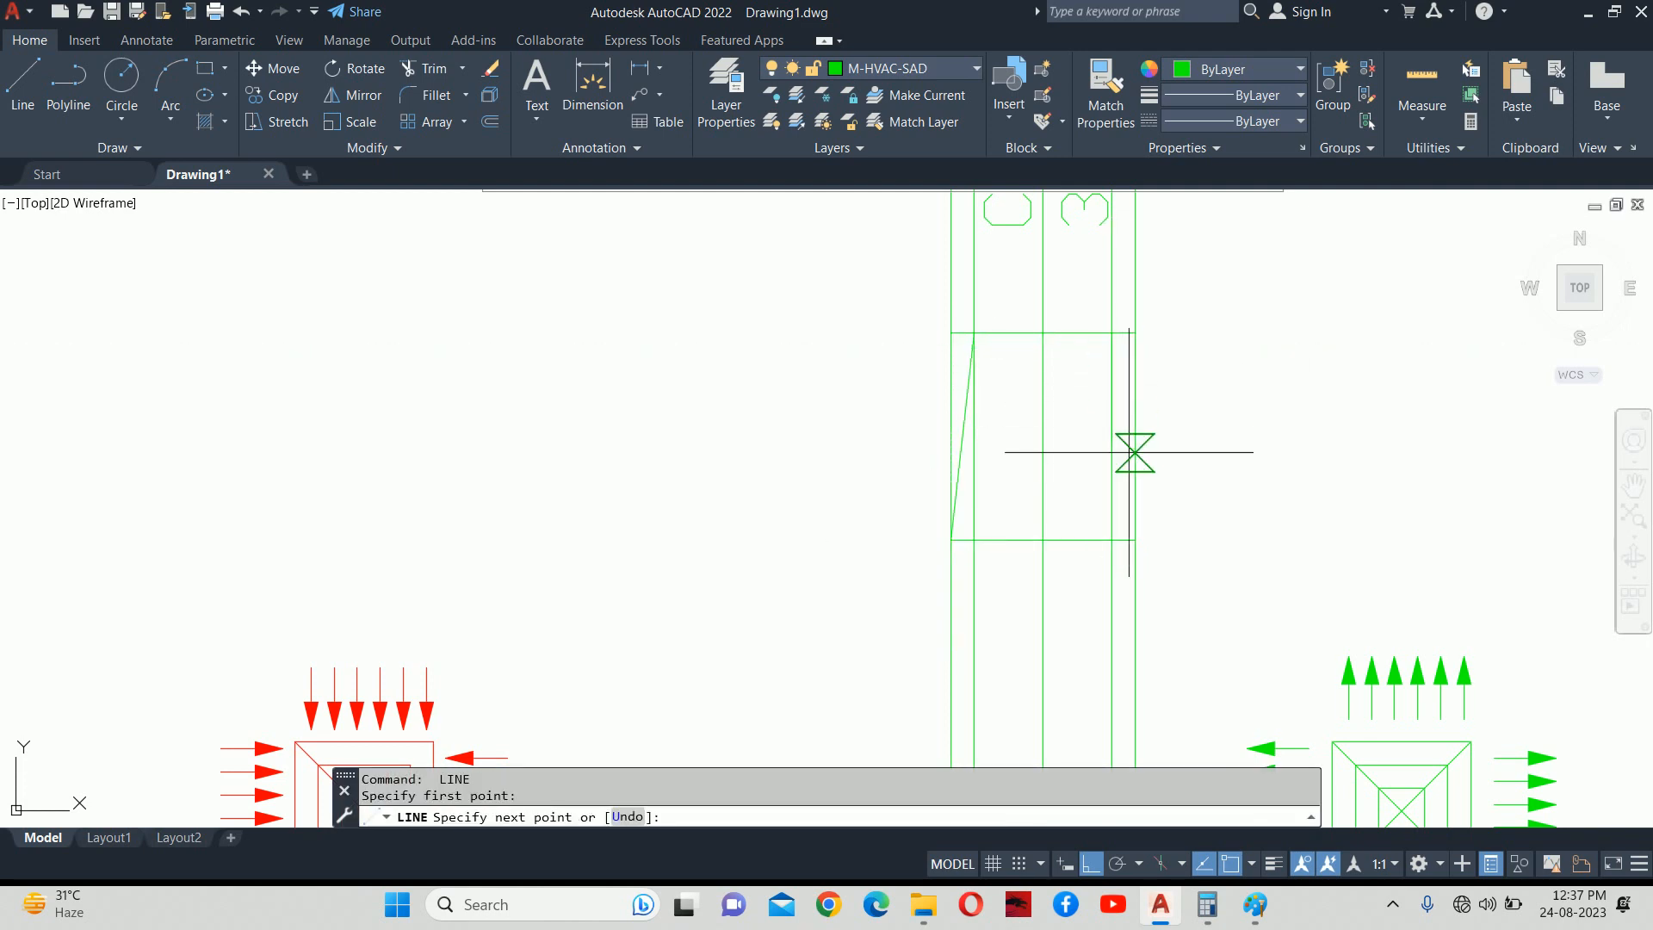
left_click(1135, 539)
key("Escape")
Trim the excess vertical segments inside and around the reducer.
type("tr")
key("Return")
left_click(1139, 293)
left_click(1137, 384)
left_click(1139, 352)
left_click(968, 320)
left_click(943, 309)
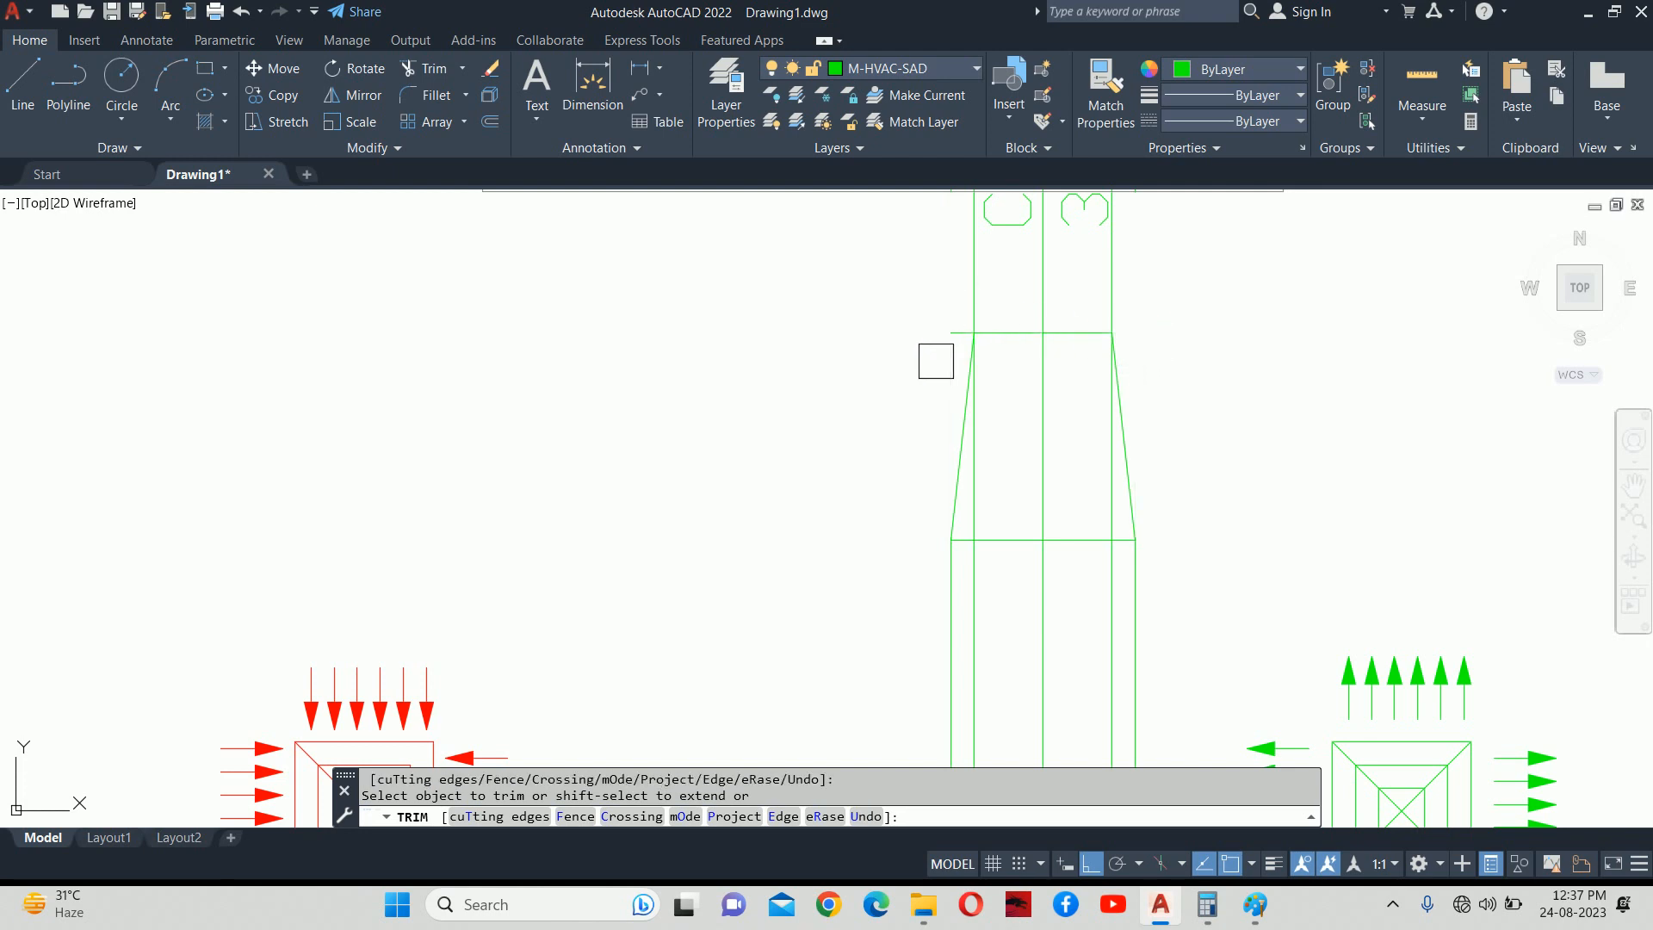
left_click(987, 467)
left_click(989, 473)
key("Escape")
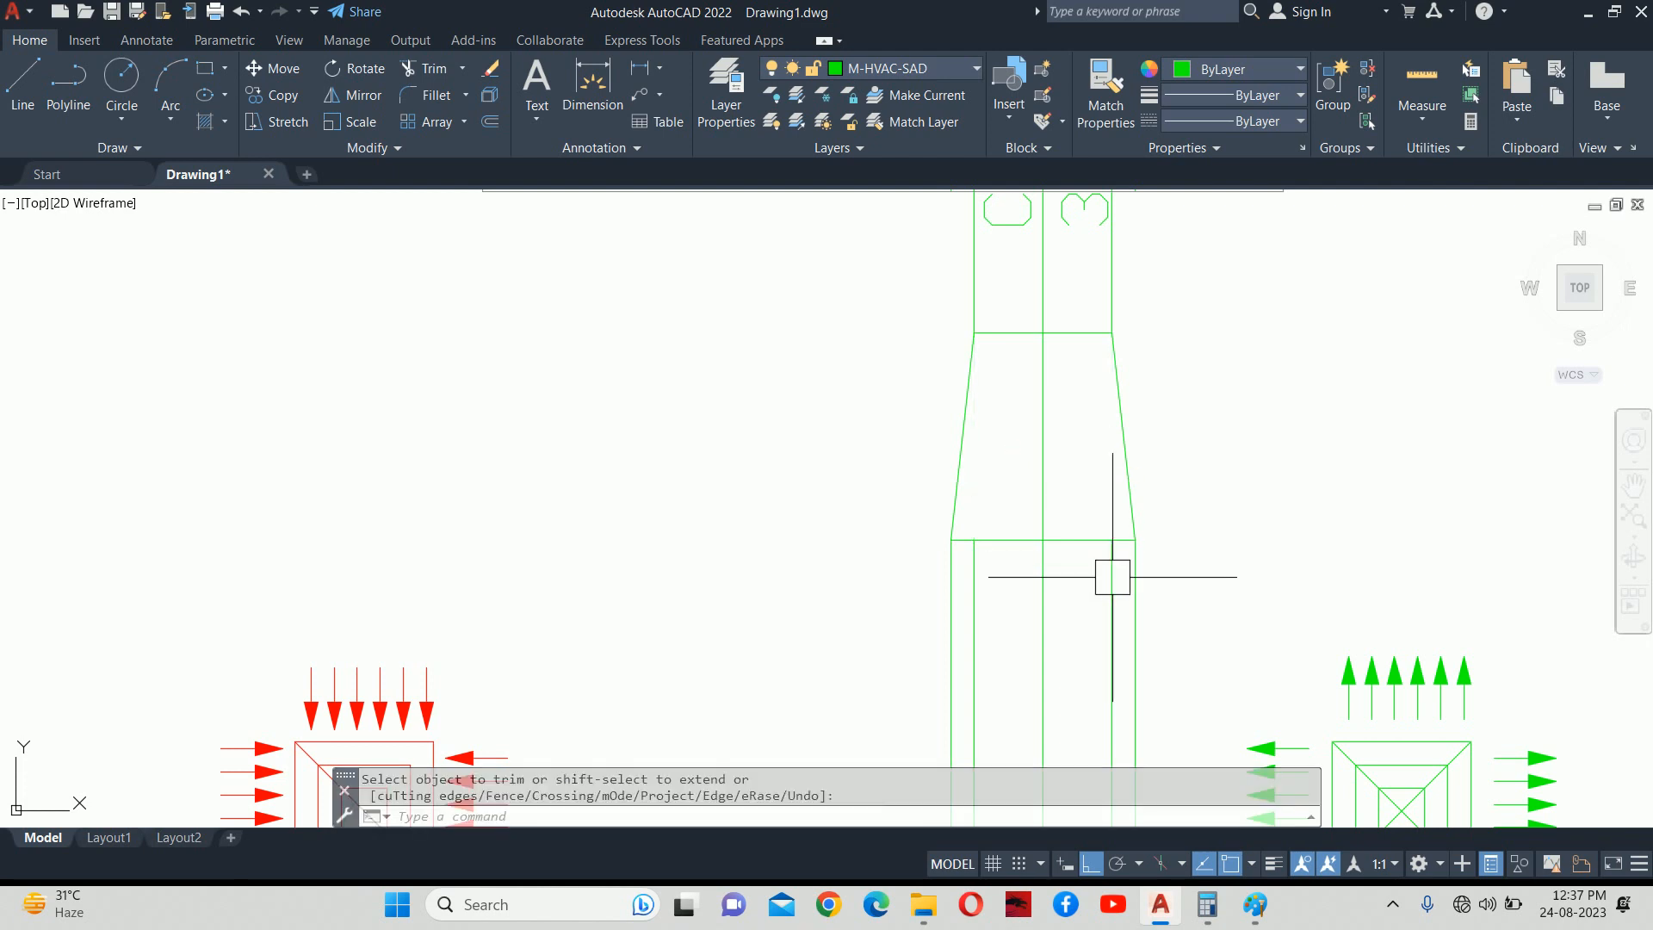
Erase the two leftover vertical lines below the reducer.
left_click(1110, 570)
left_click(972, 598)
key("Delete")
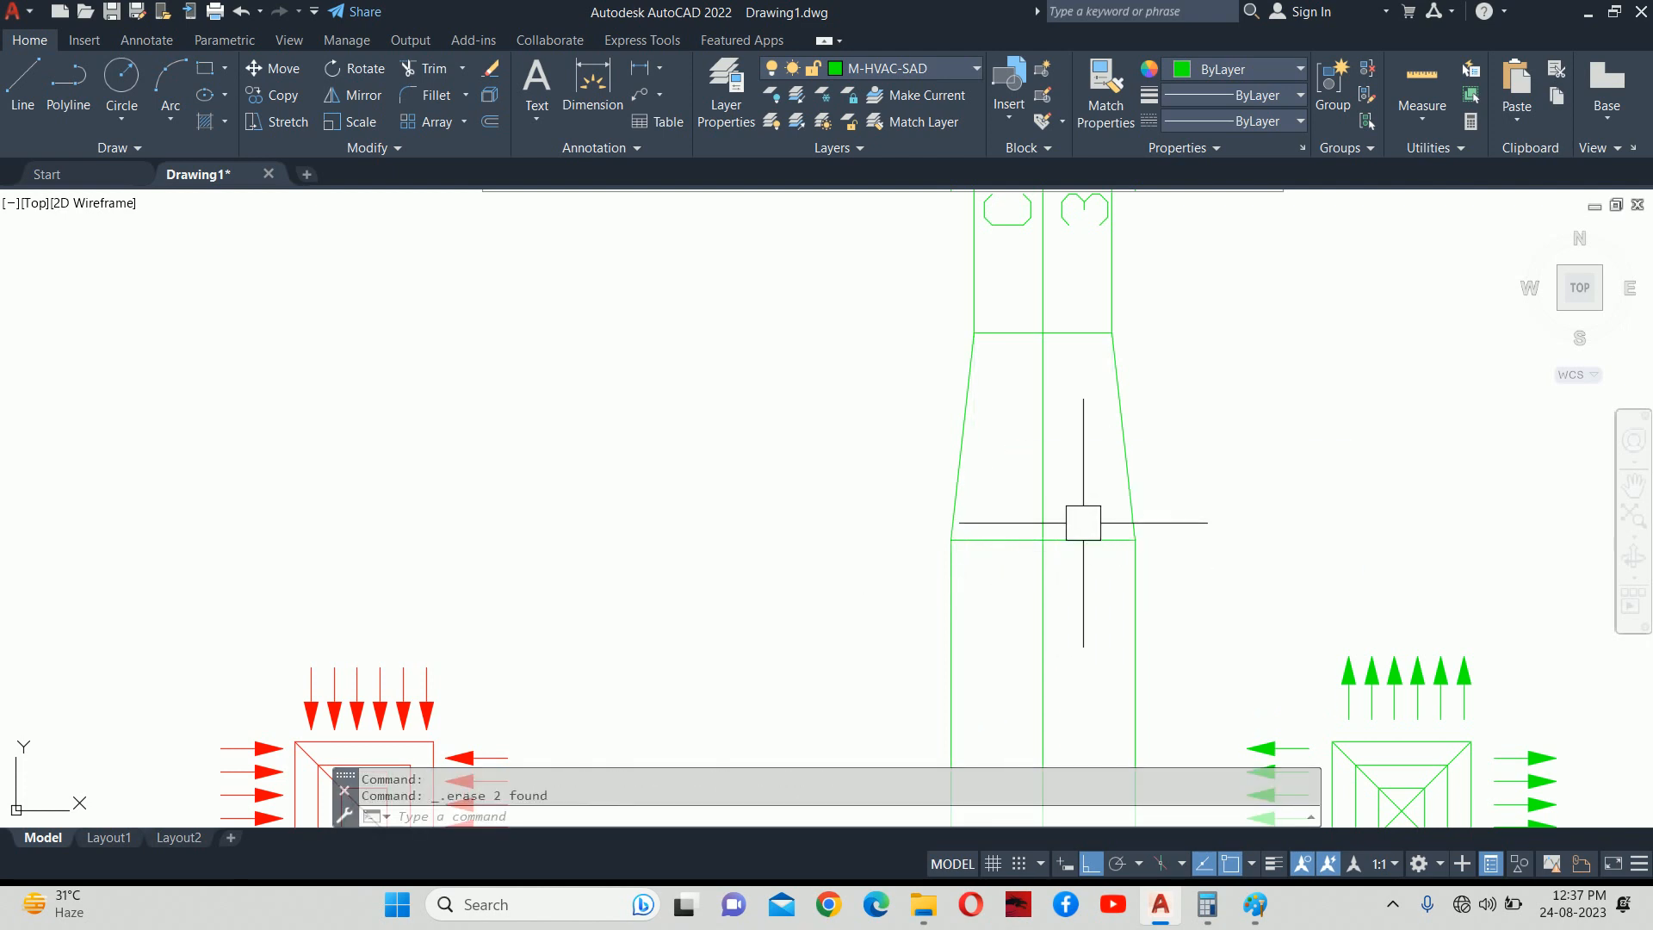
scroll(1081, 534, "down", 3)
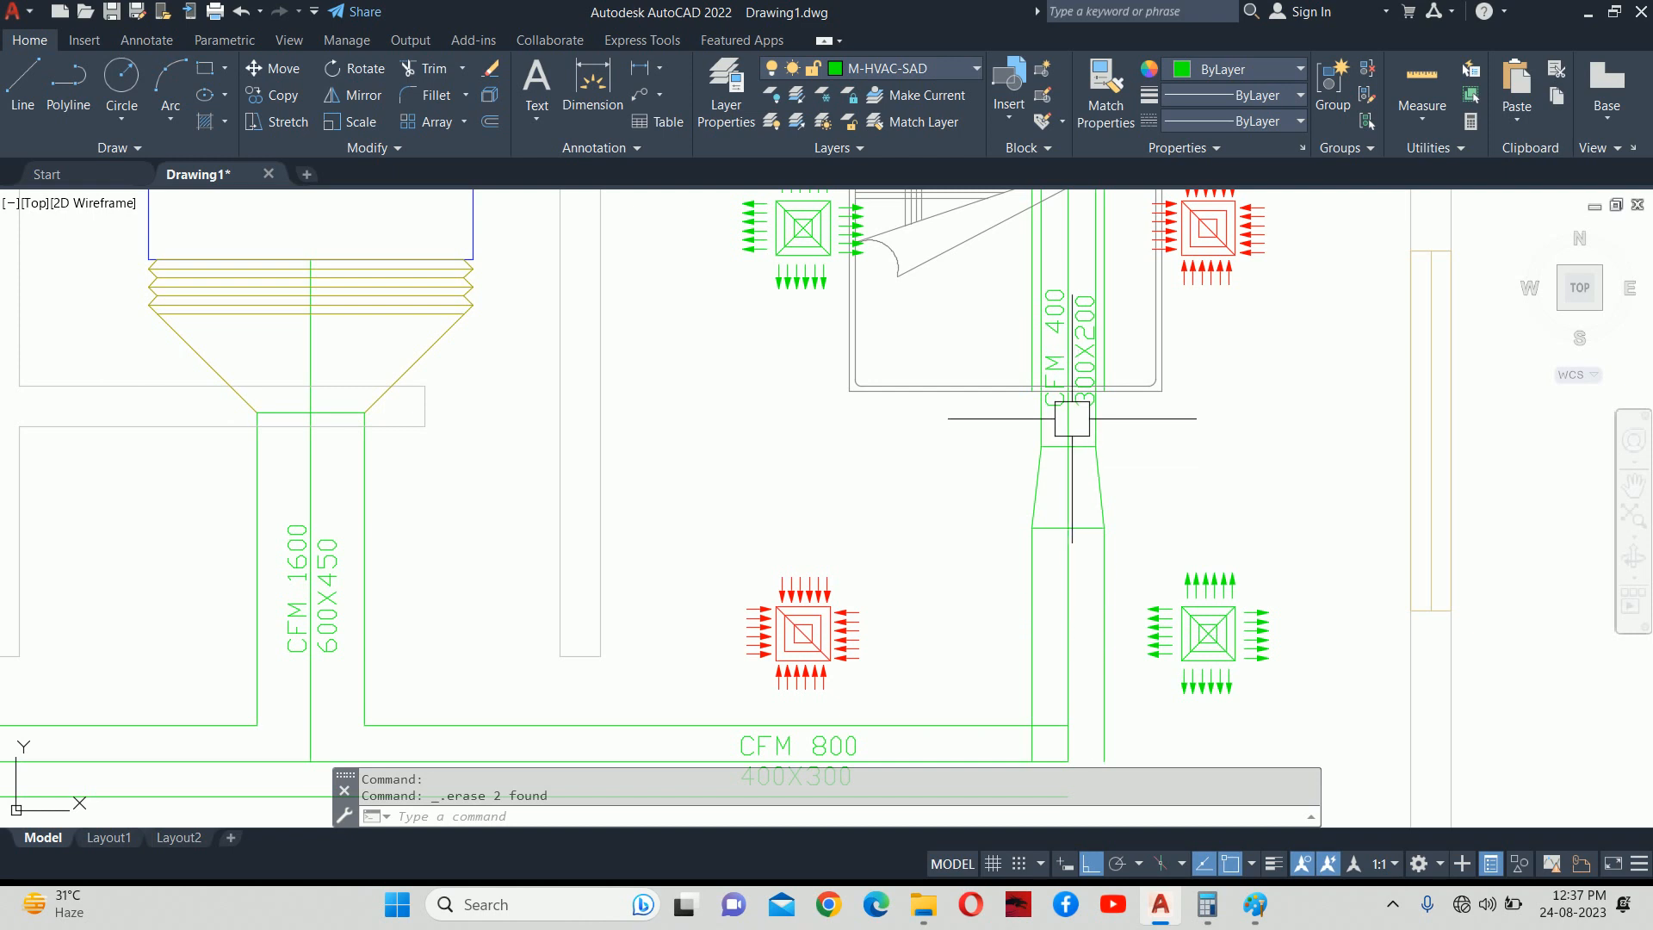
middle_click_drag(1072, 419, 1069, 465)
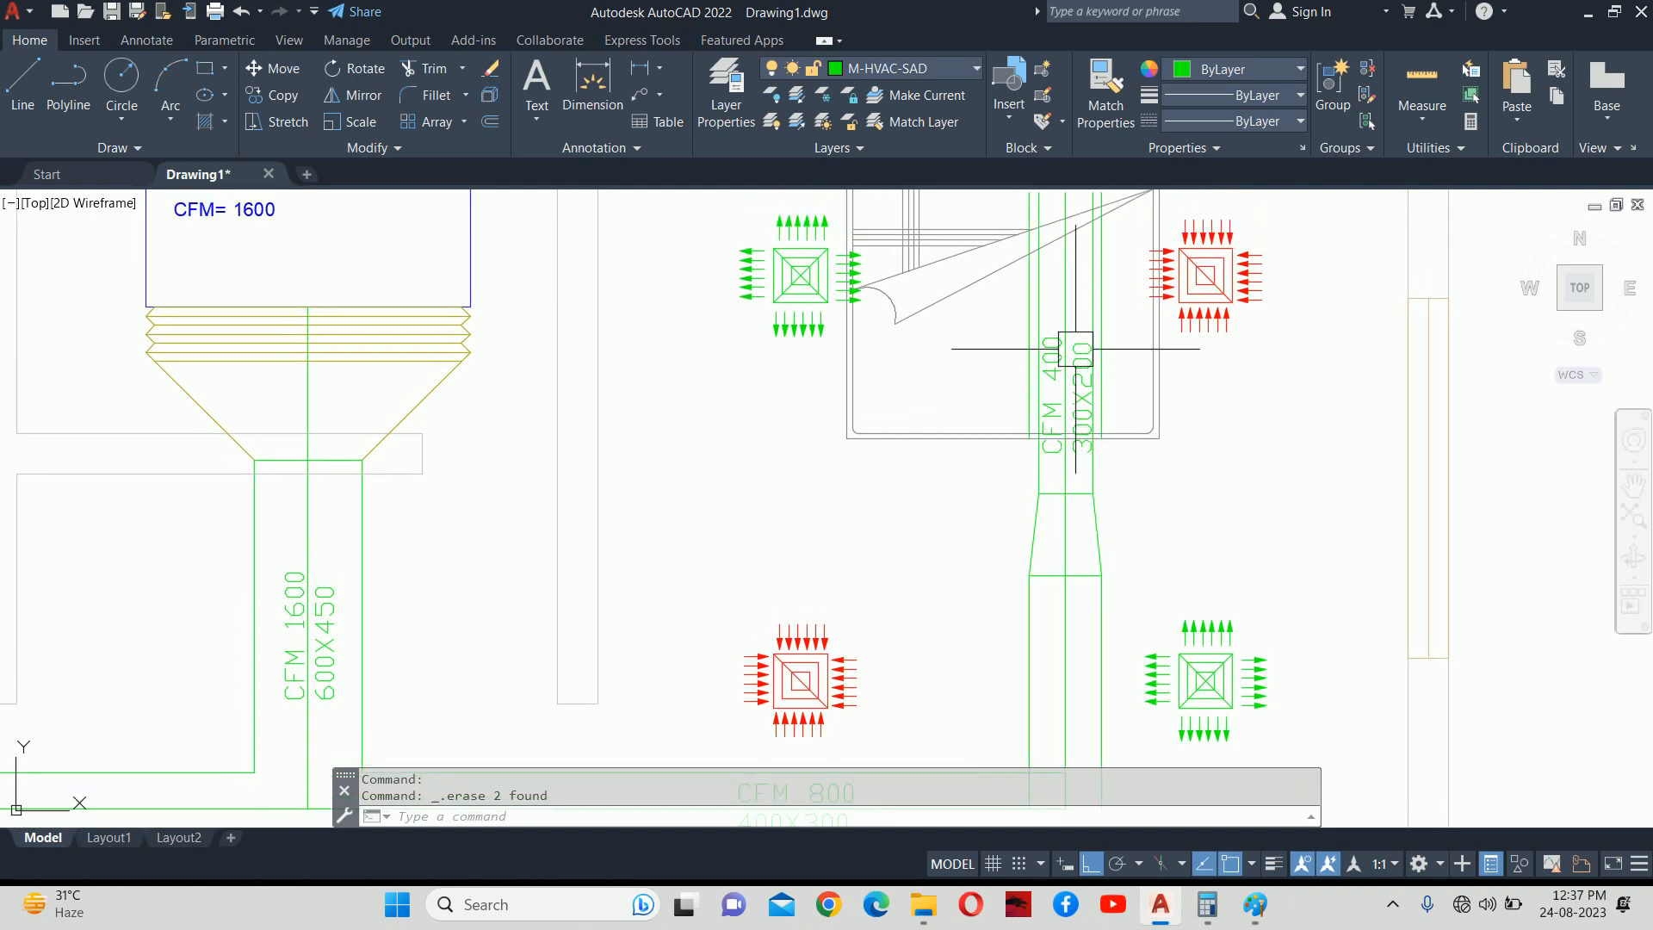
scroll(1076, 348, "up", 3)
Inspect the vertical duct edge and pan around to review the finished reducer.
left_click(1114, 310)
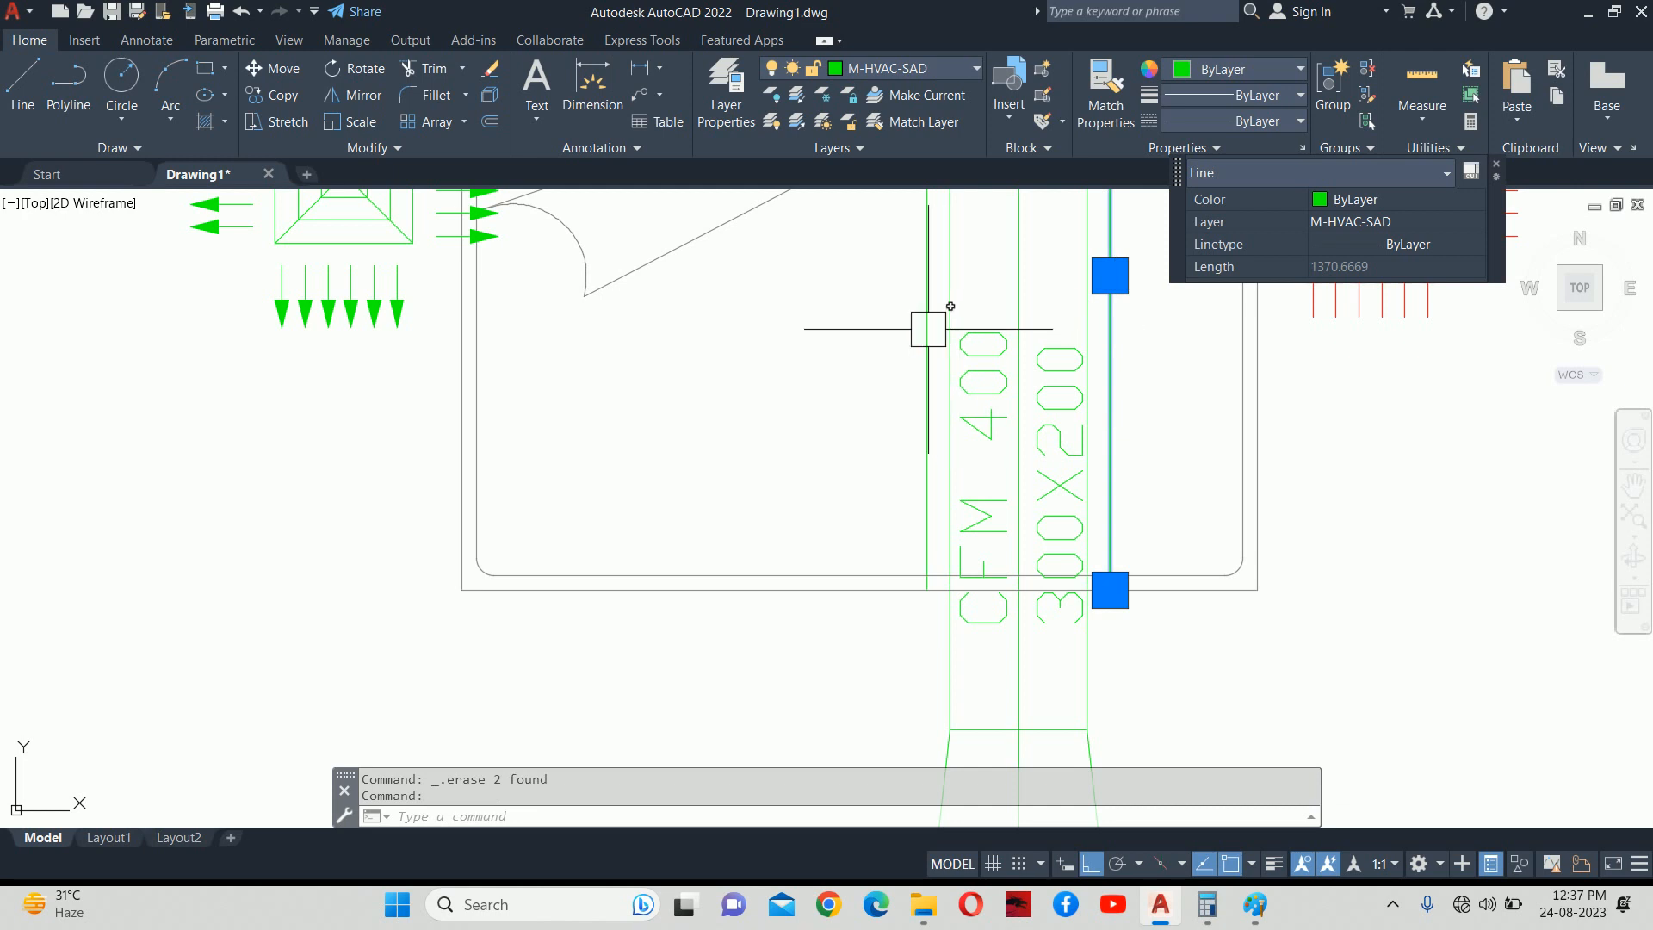
key("Escape")
scroll(998, 426, "down", 5)
key("Escape")
middle_click_drag(1000, 553, 1023, 451)
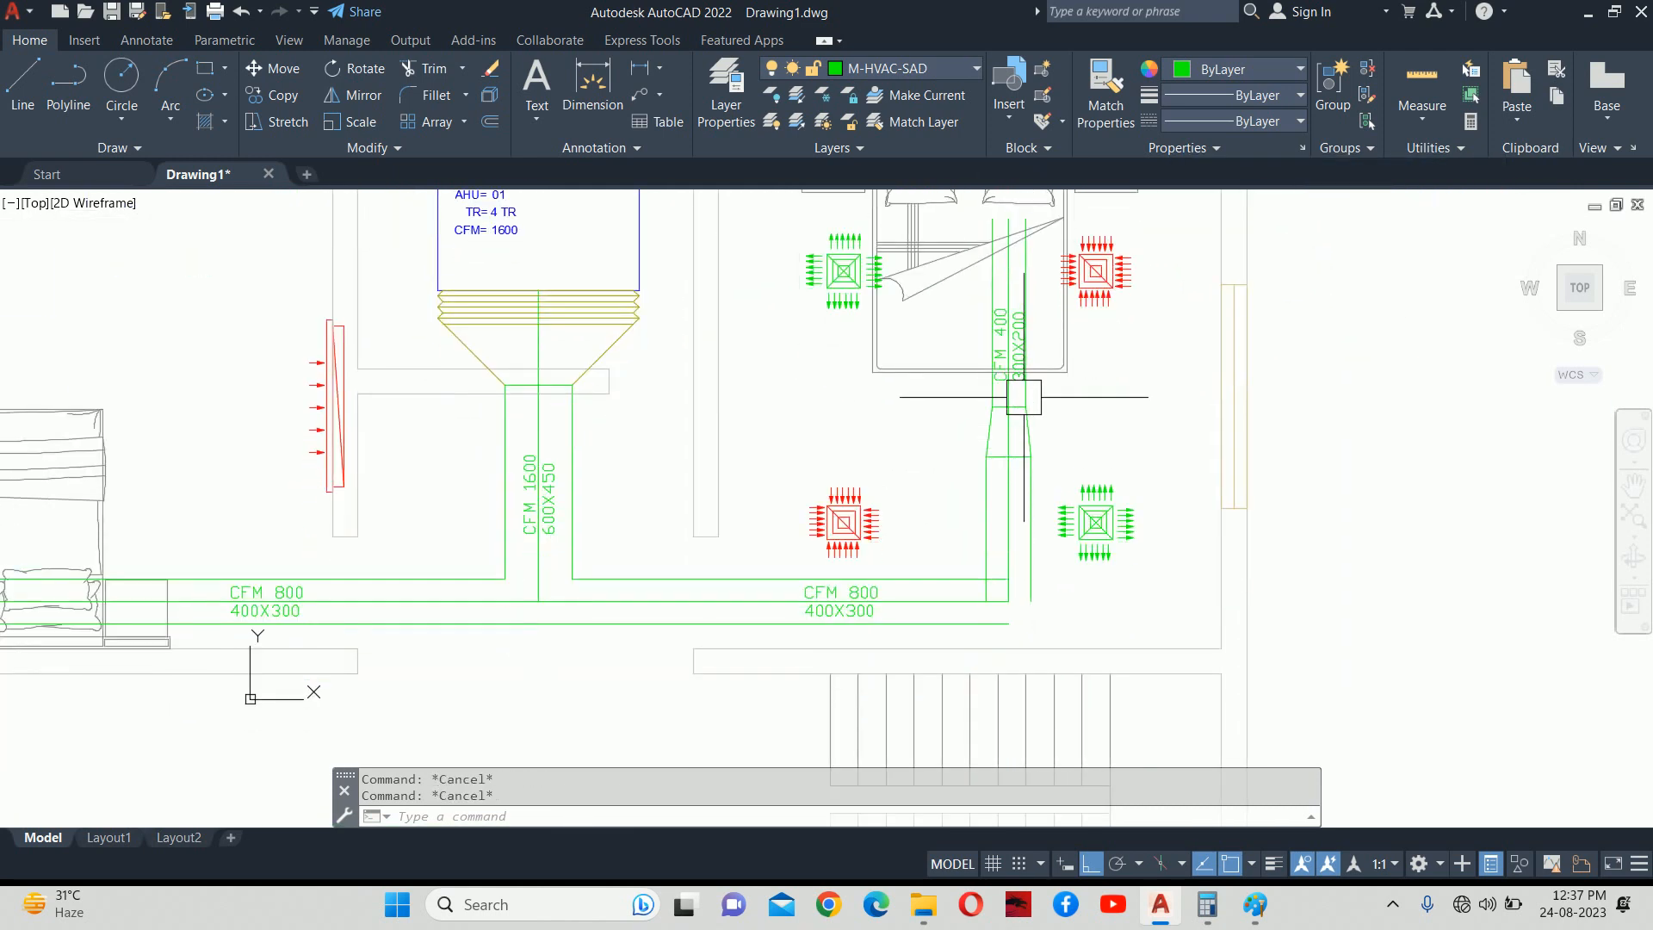
middle_click_drag(1007, 332, 1017, 469)
middle_click_drag(1016, 567, 1029, 379)
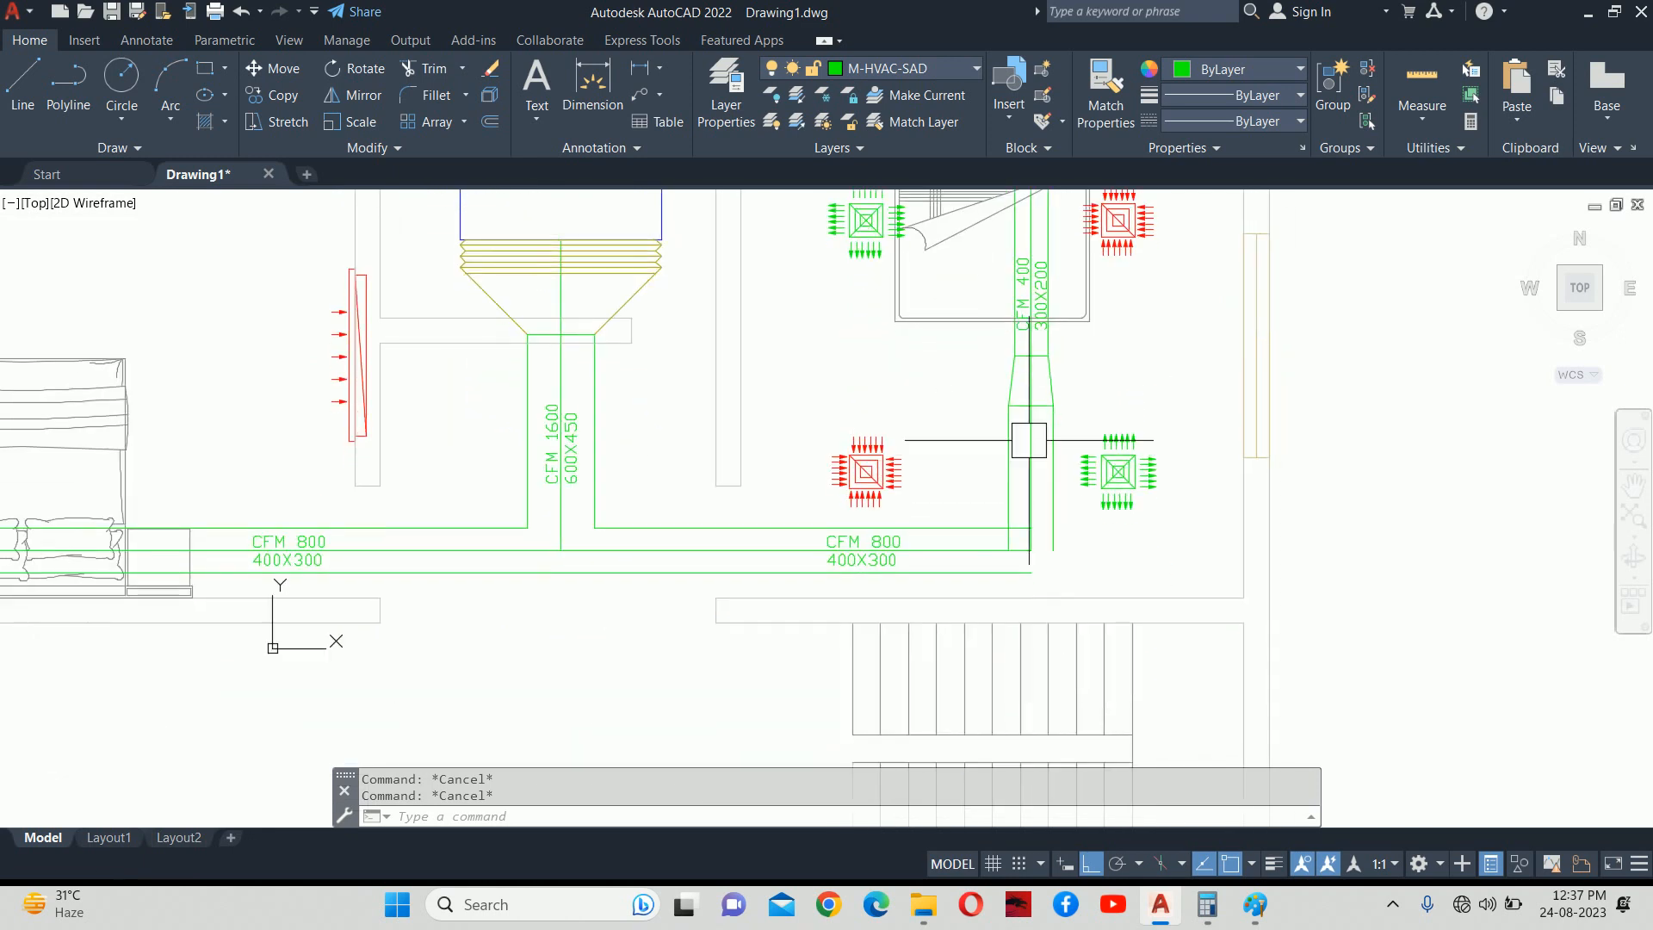
scroll(1026, 511, "up", 4)
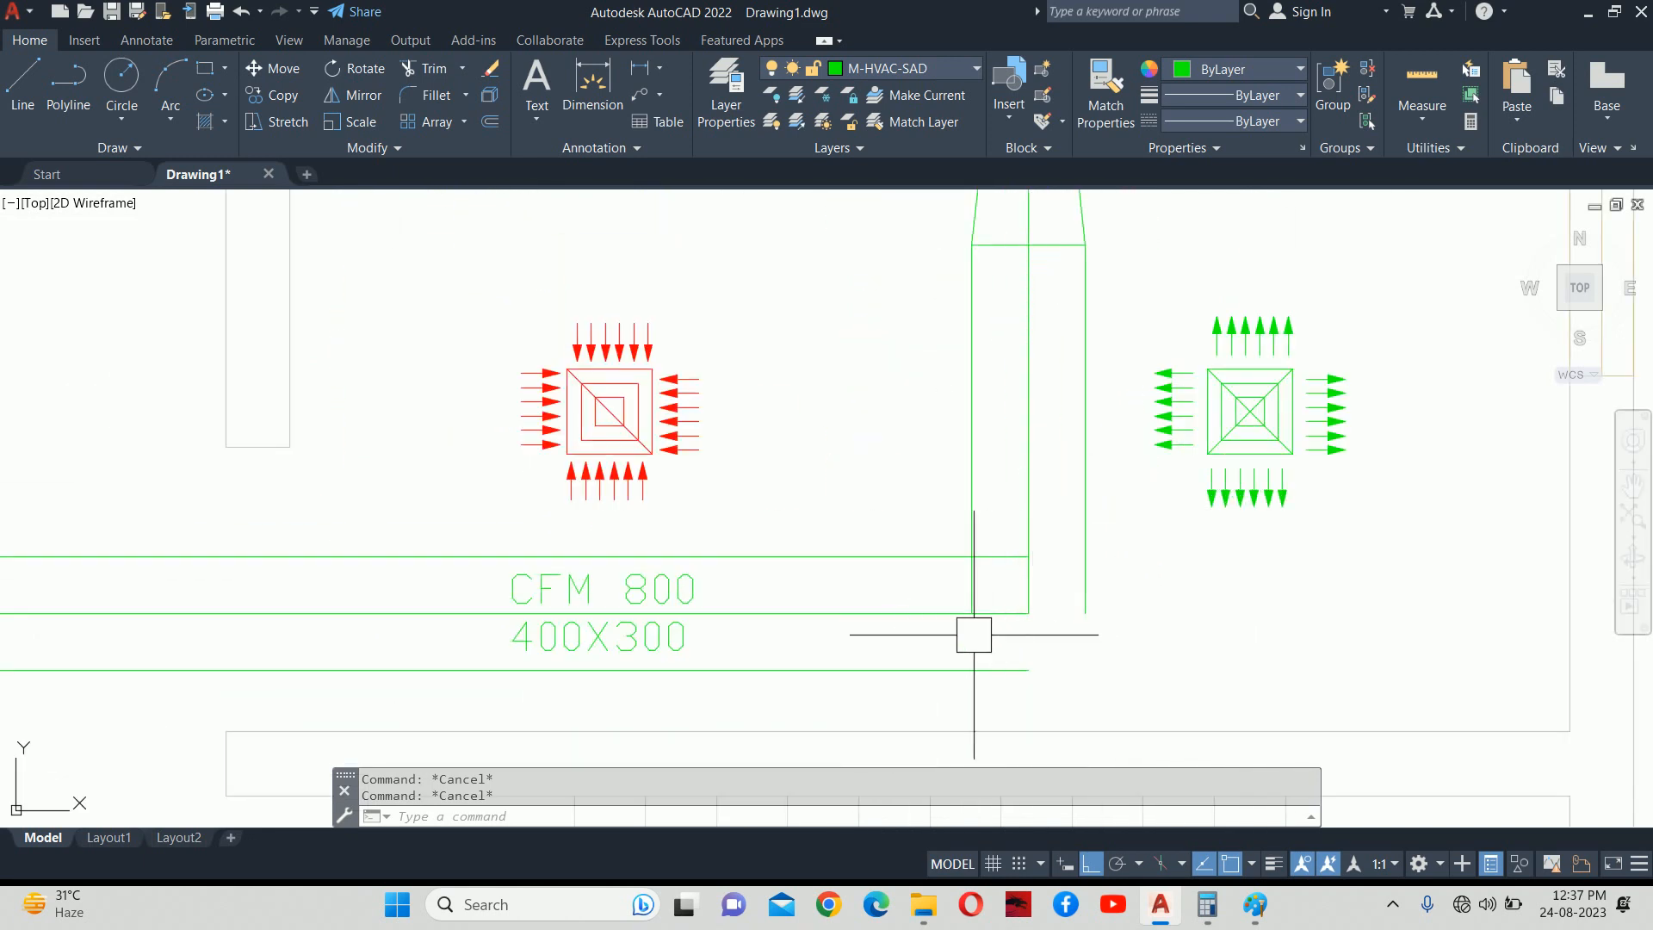
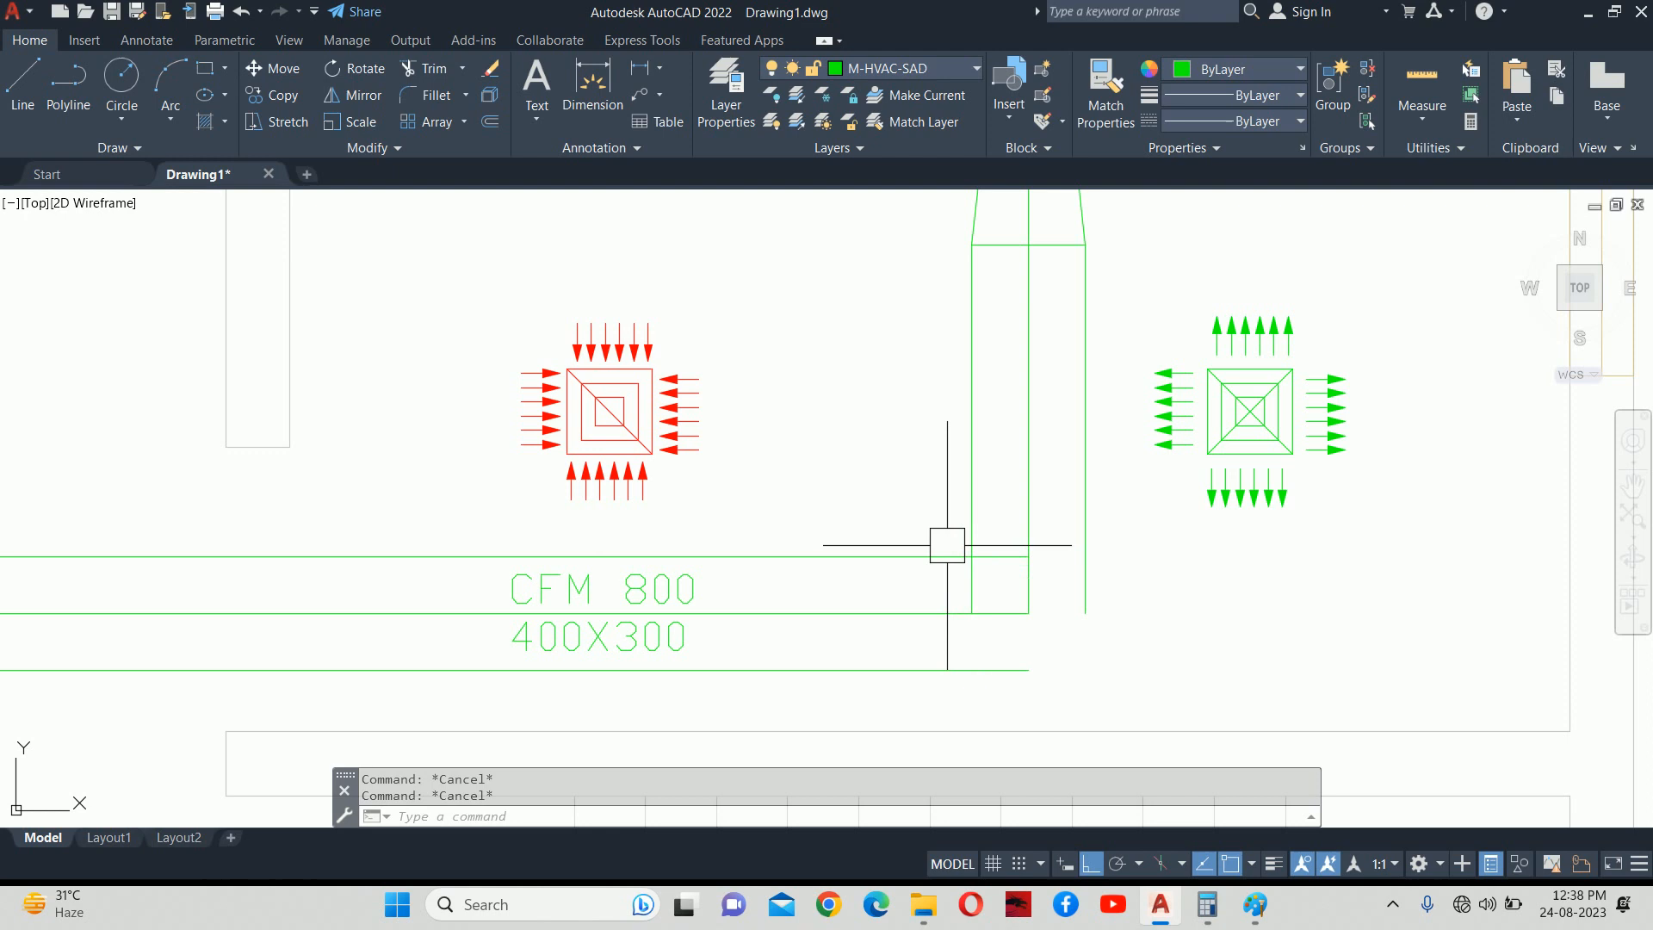
Fillet the inner duct corner with a 200 radius.
type("f")
key("Return")
type("r")
key("Return")
type("200")
key("Return")
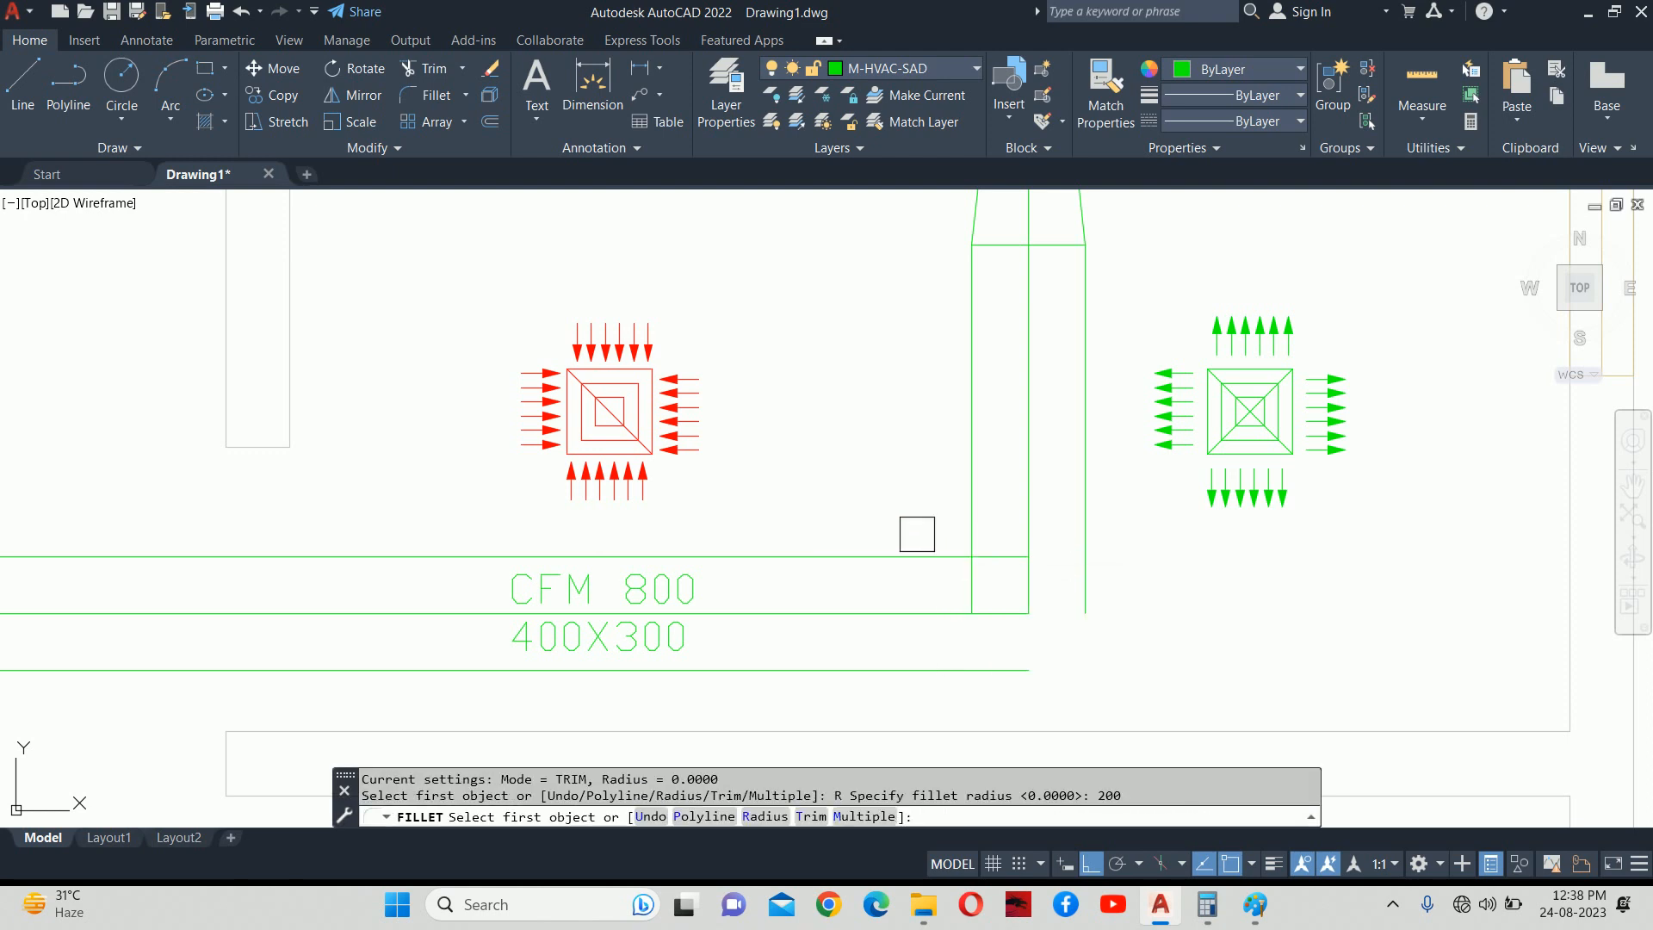
left_click(908, 556)
left_click(972, 472)
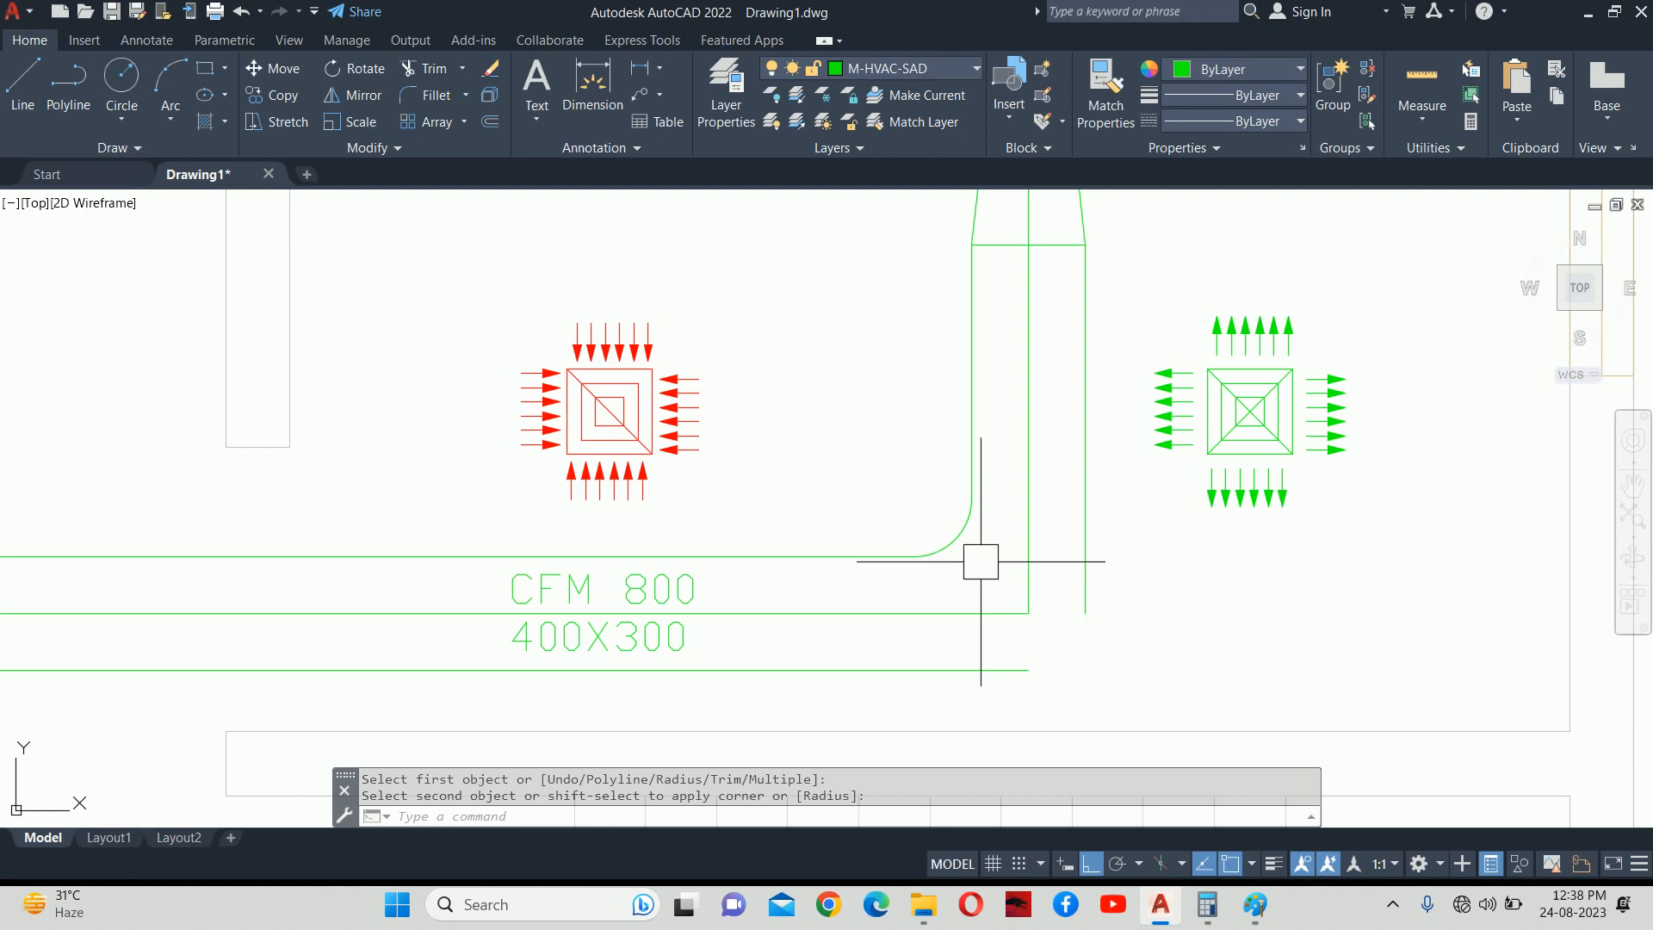
Fillet the outer duct corner with a 600 radius.
key("Return")
type("R")
key("Return")
type("600")
key("Return")
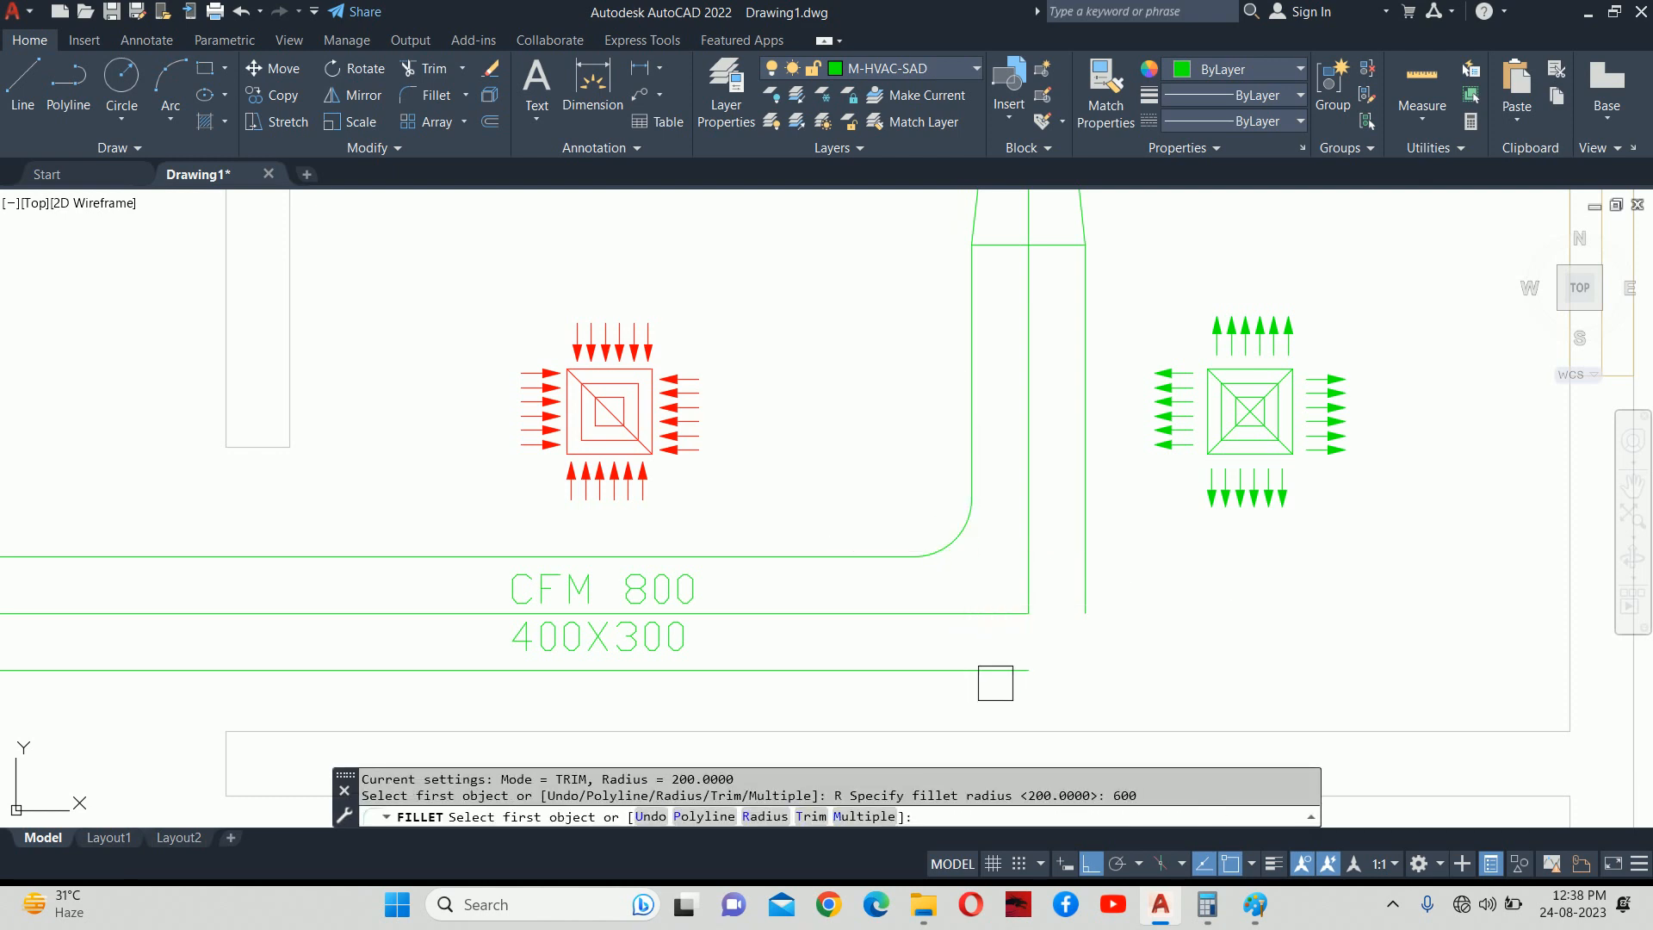
left_click(995, 683)
key("Escape")
key("Escape")
Draw joint lines across the duct at both ends of the elbow.
type("l")
key("Return")
left_click(970, 498)
left_click(1085, 498)
key("Escape")
key("Return")
left_click(914, 556)
left_click(914, 670)
key("Escape")
key("Escape")
left_click(958, 612)
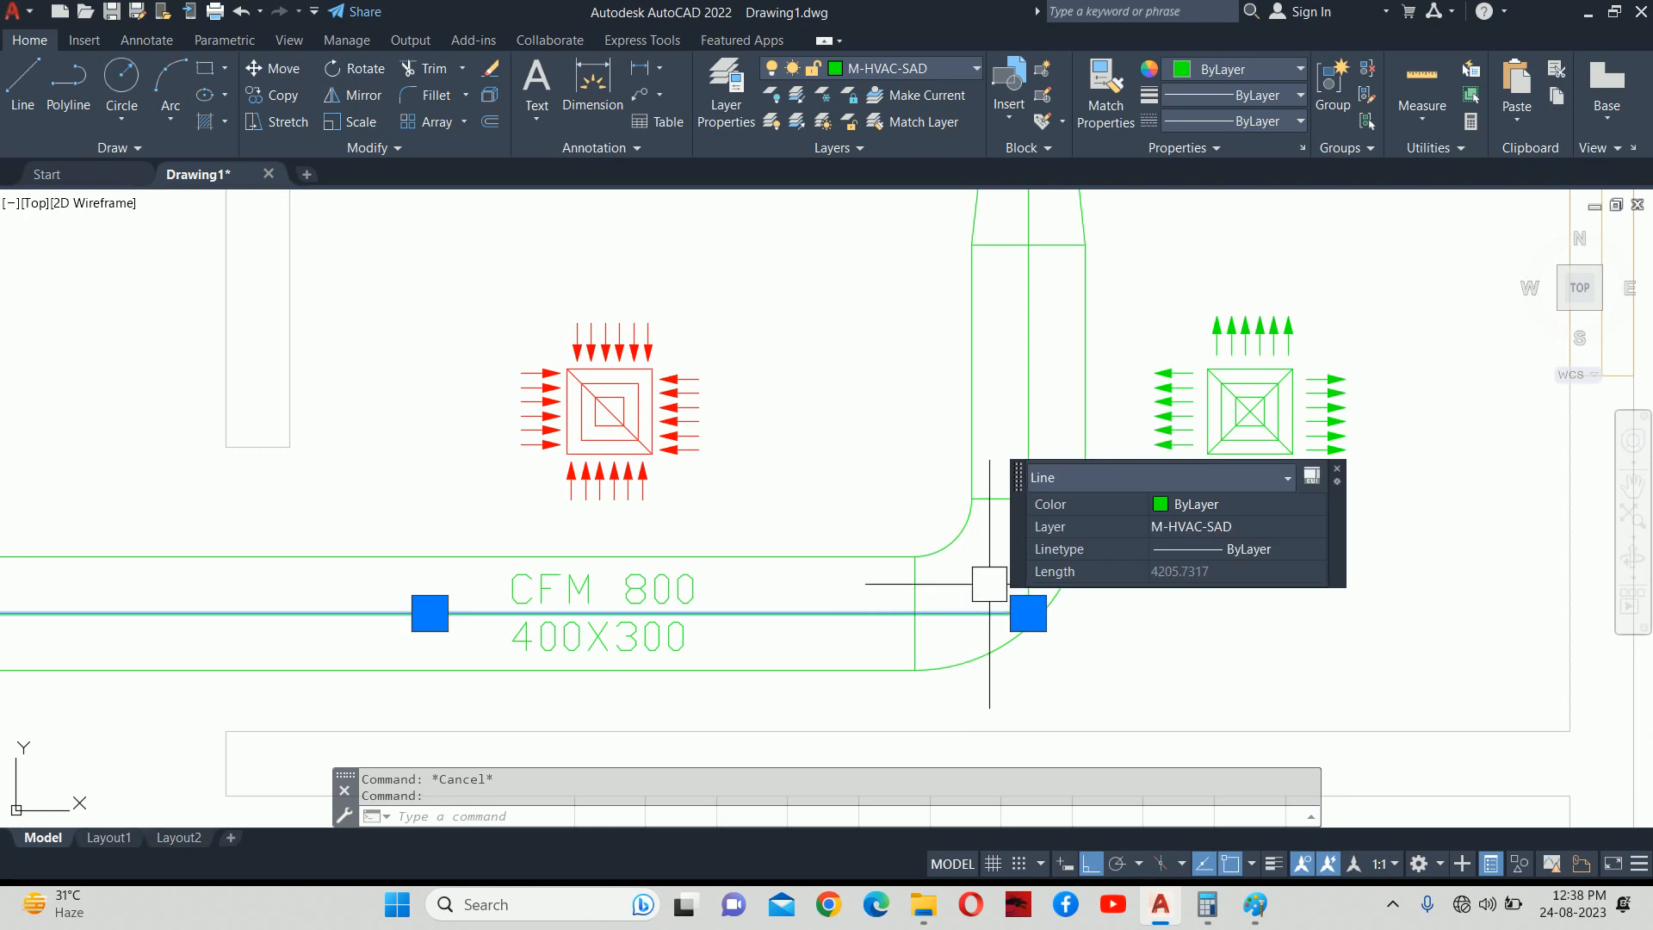
key("Escape")
middle_click_drag(1033, 546, 1033, 667)
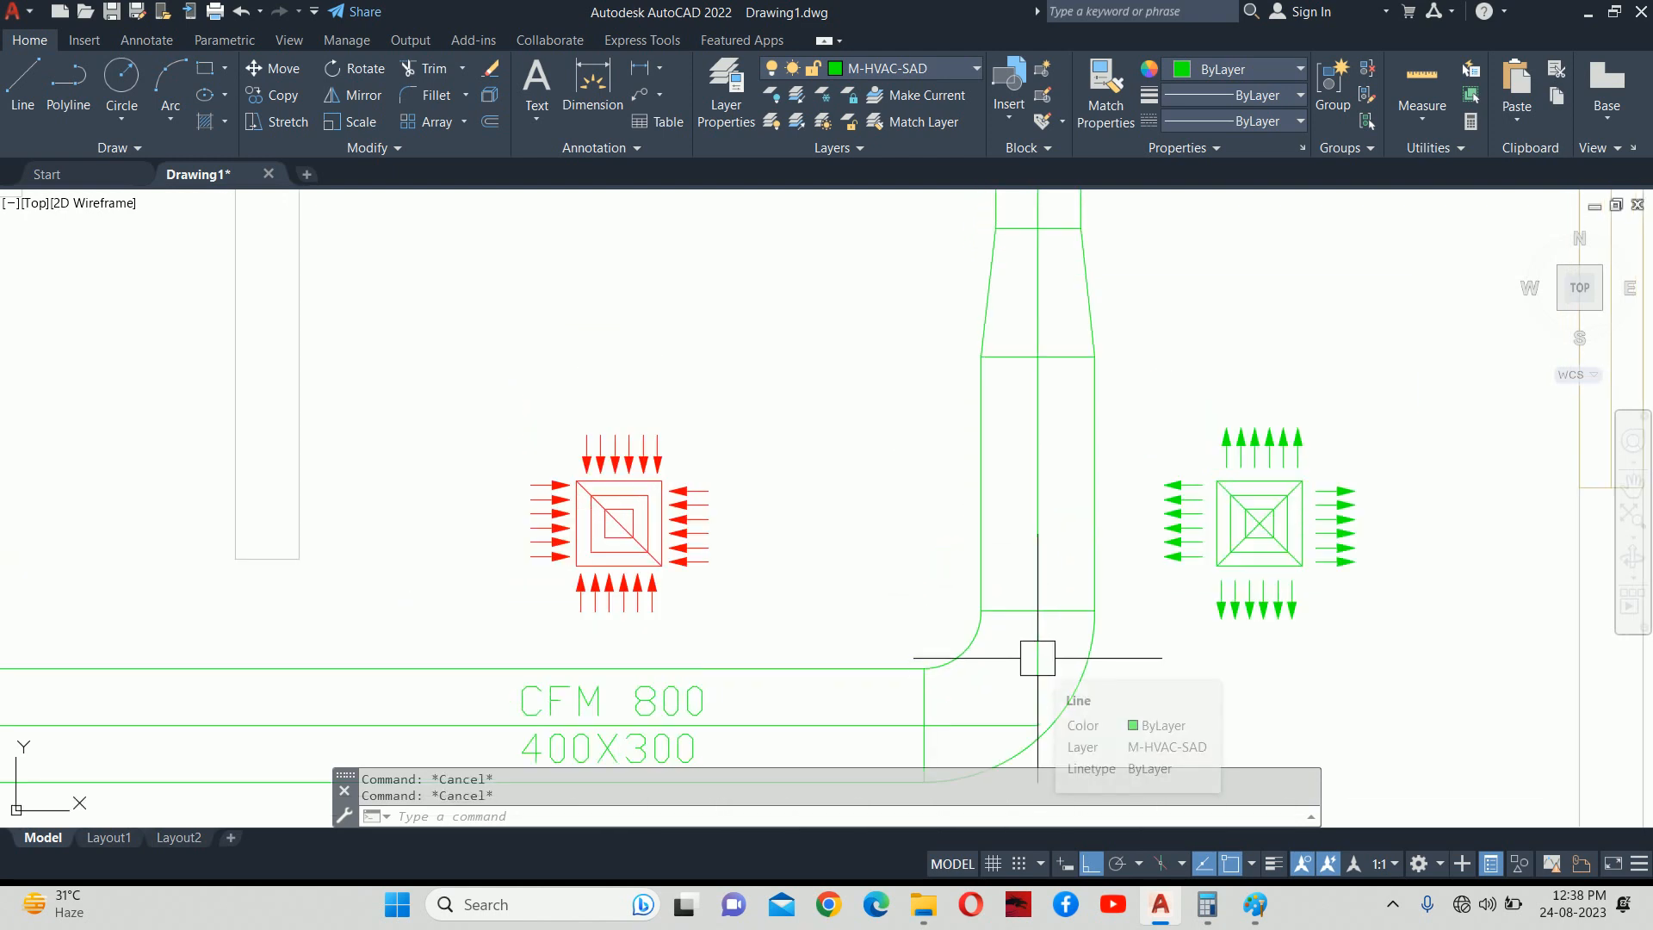
Erase the stray centre line and close the branch duct end with a line.
left_click(1037, 658)
key("Delete")
scroll(1037, 387, "down", 3)
middle_click_drag(1037, 388, 1039, 759)
scroll(1048, 531, "up", 3)
key("Escape")
key("Escape")
type("l")
key("Return")
scroll(1051, 520, "up", 4)
left_click(925, 469)
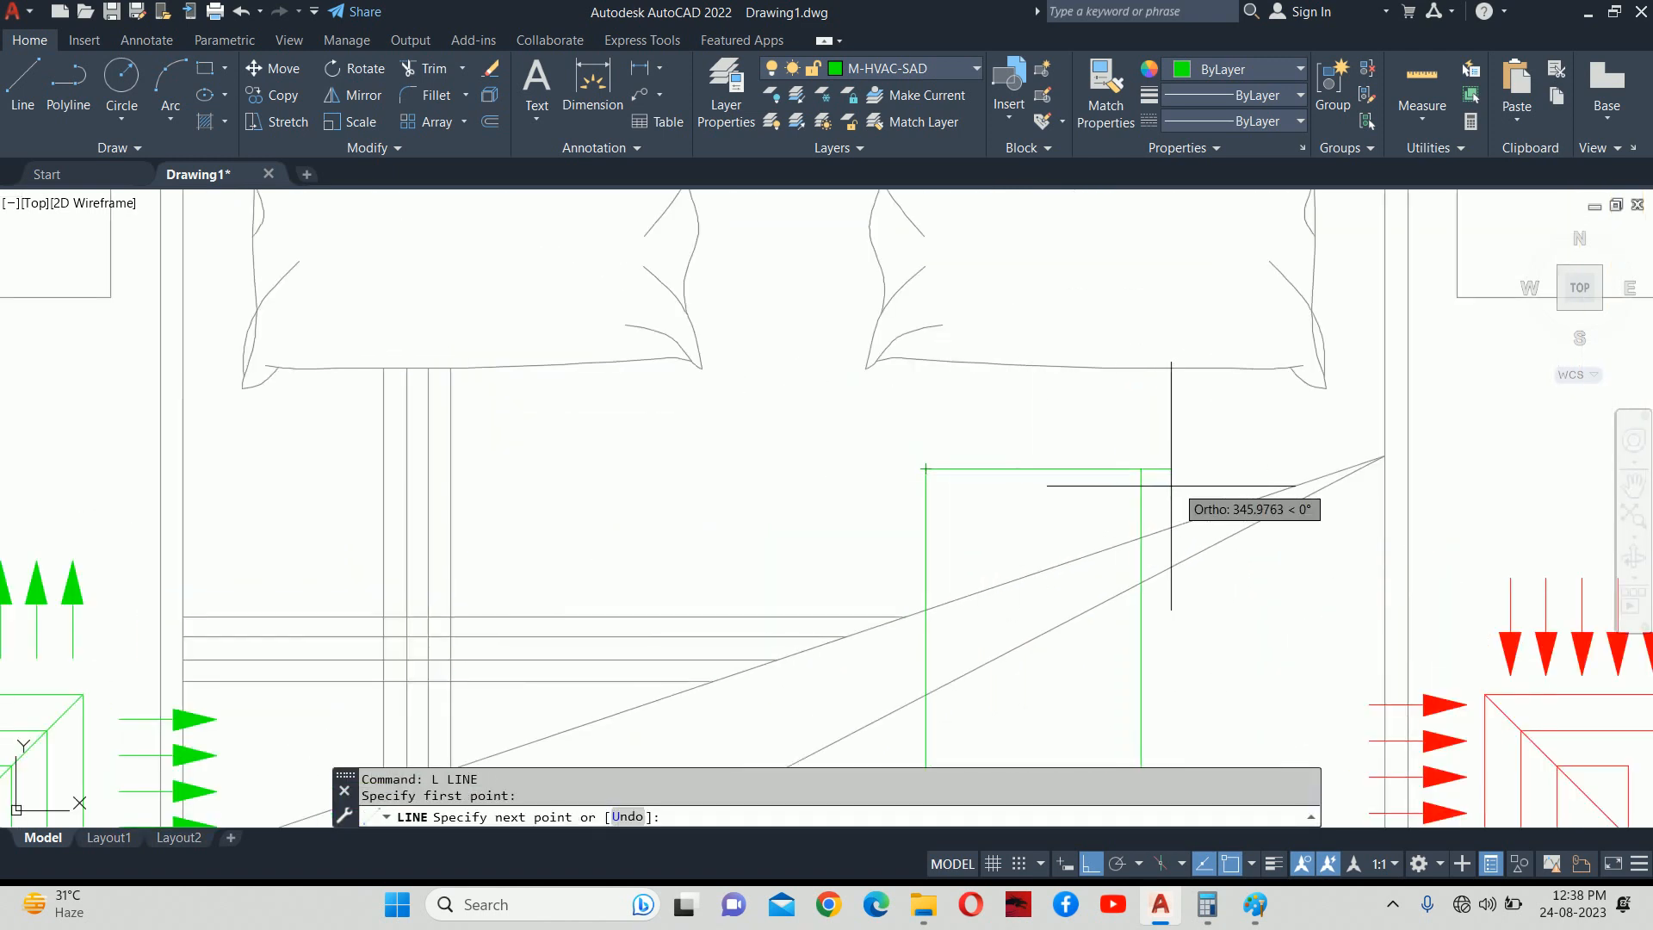
left_click(1140, 469)
key("Escape")
key("Escape")
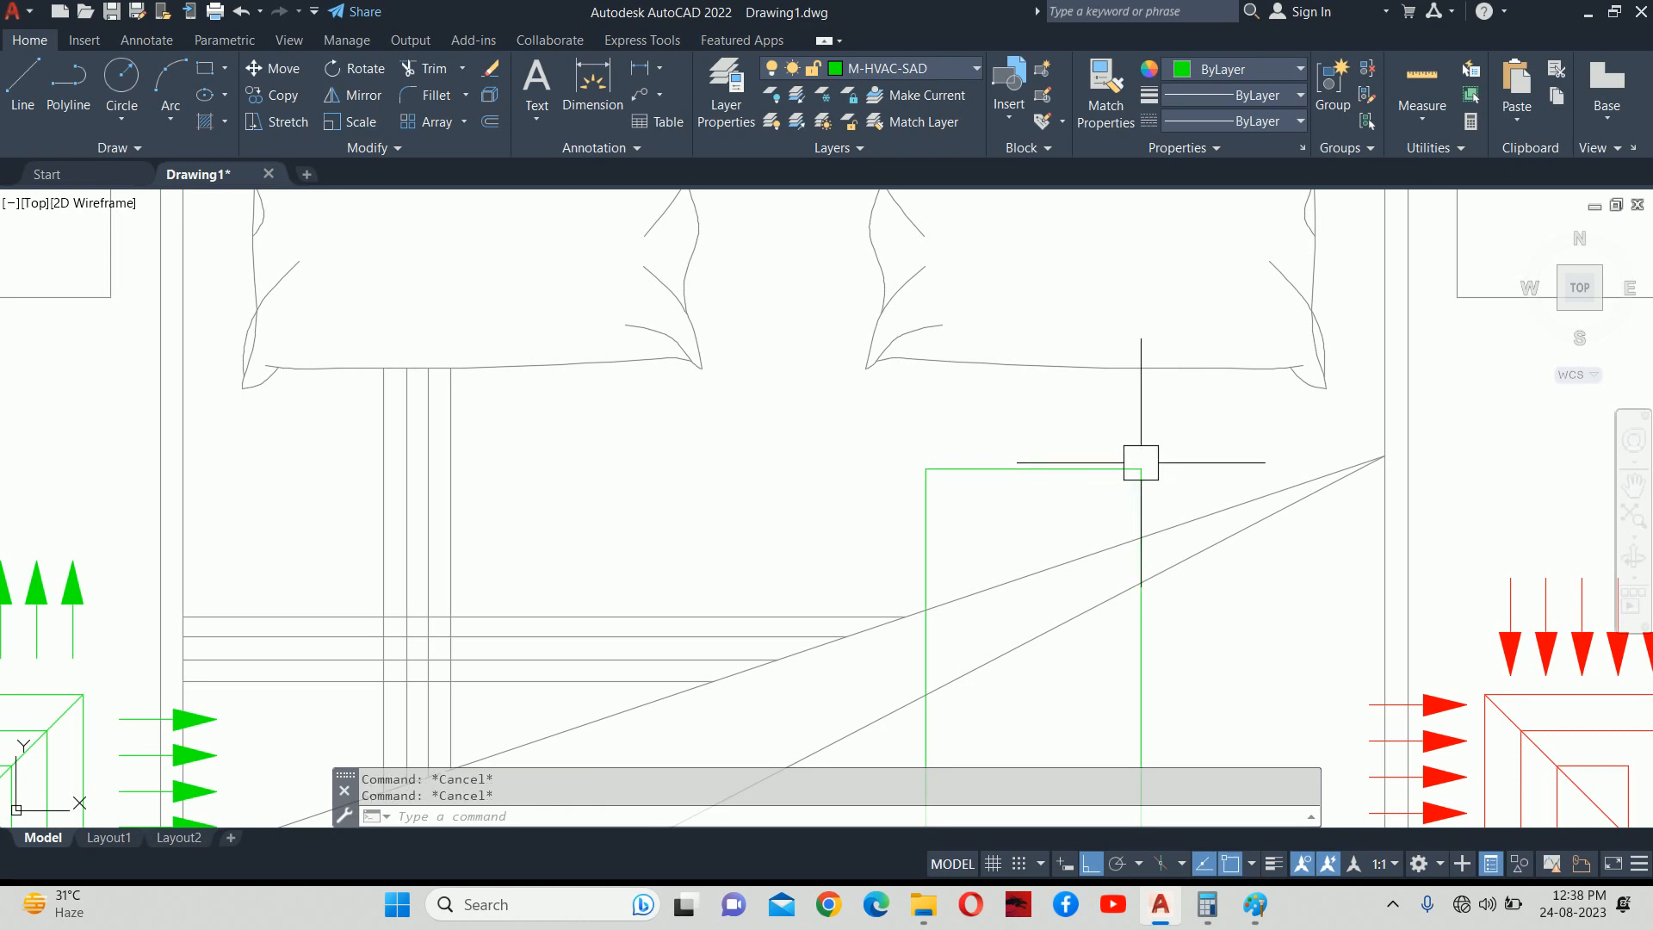
Offset the end line and both duct walls outward by 50.
type("o")
key("Return")
type("50")
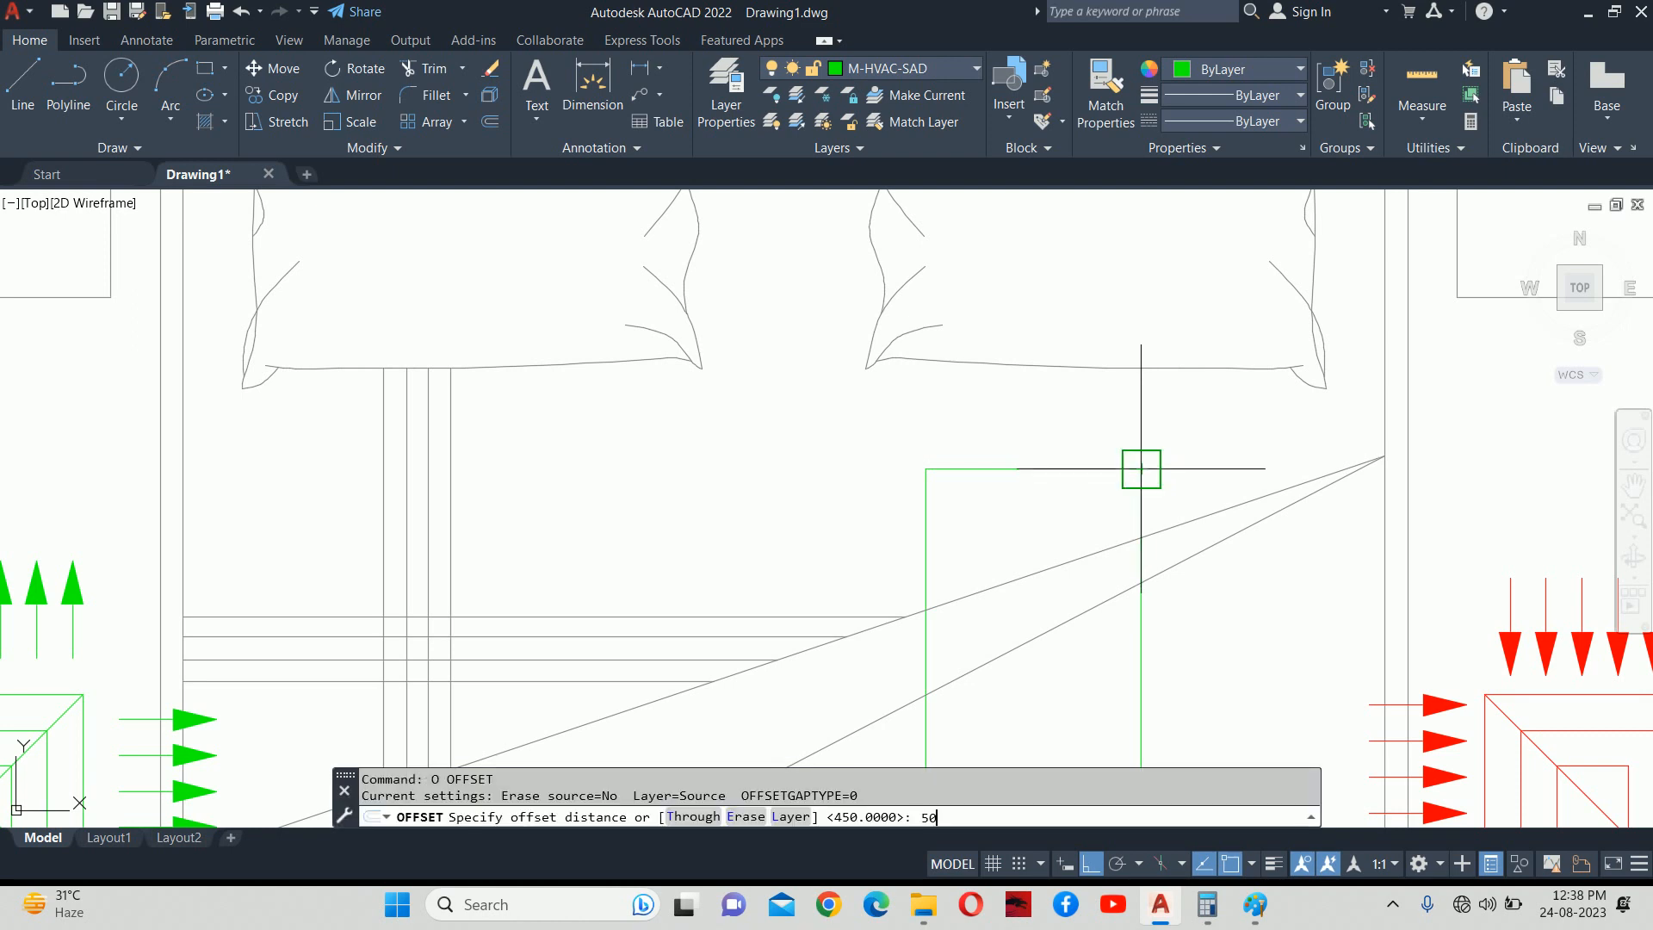
key("Return")
left_click(1069, 458)
left_click(1043, 400)
left_click(933, 508)
left_click(811, 506)
left_click(1138, 493)
left_click(1205, 484)
key("Escape")
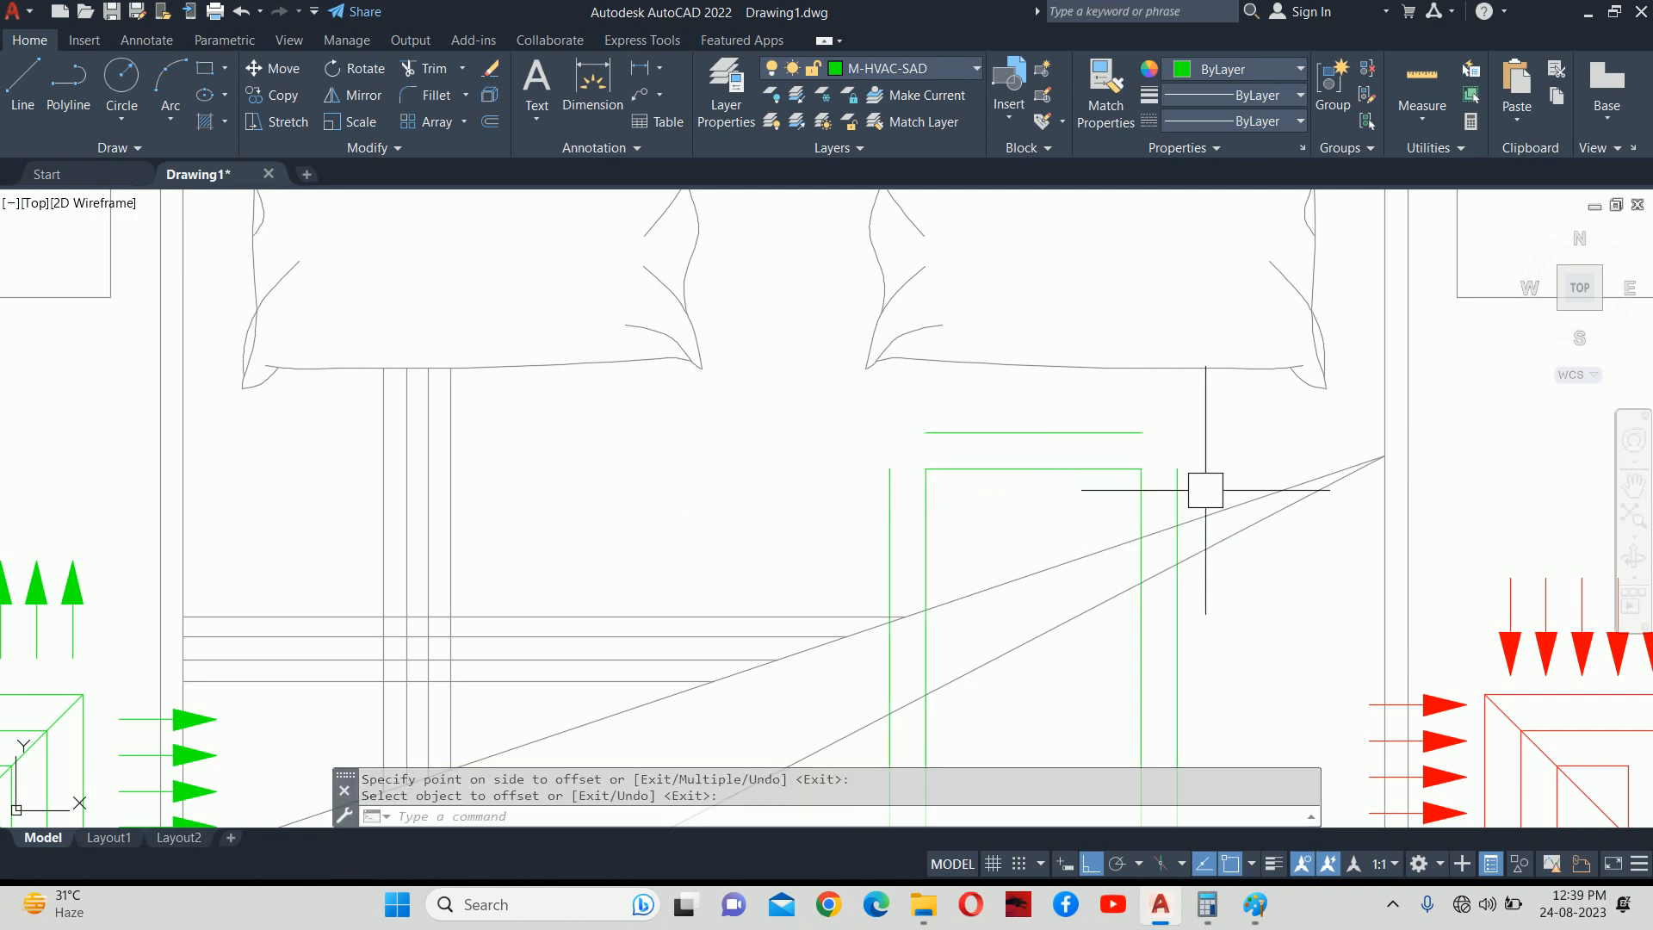
key("Escape")
key("Escape")
Square the cap's right-side corners with fillet radius 0 in Multiple mode.
type("f")
key("Return")
type("r")
key("Return")
type("0")
key("Return")
type("m")
key("Return")
left_click(1110, 469)
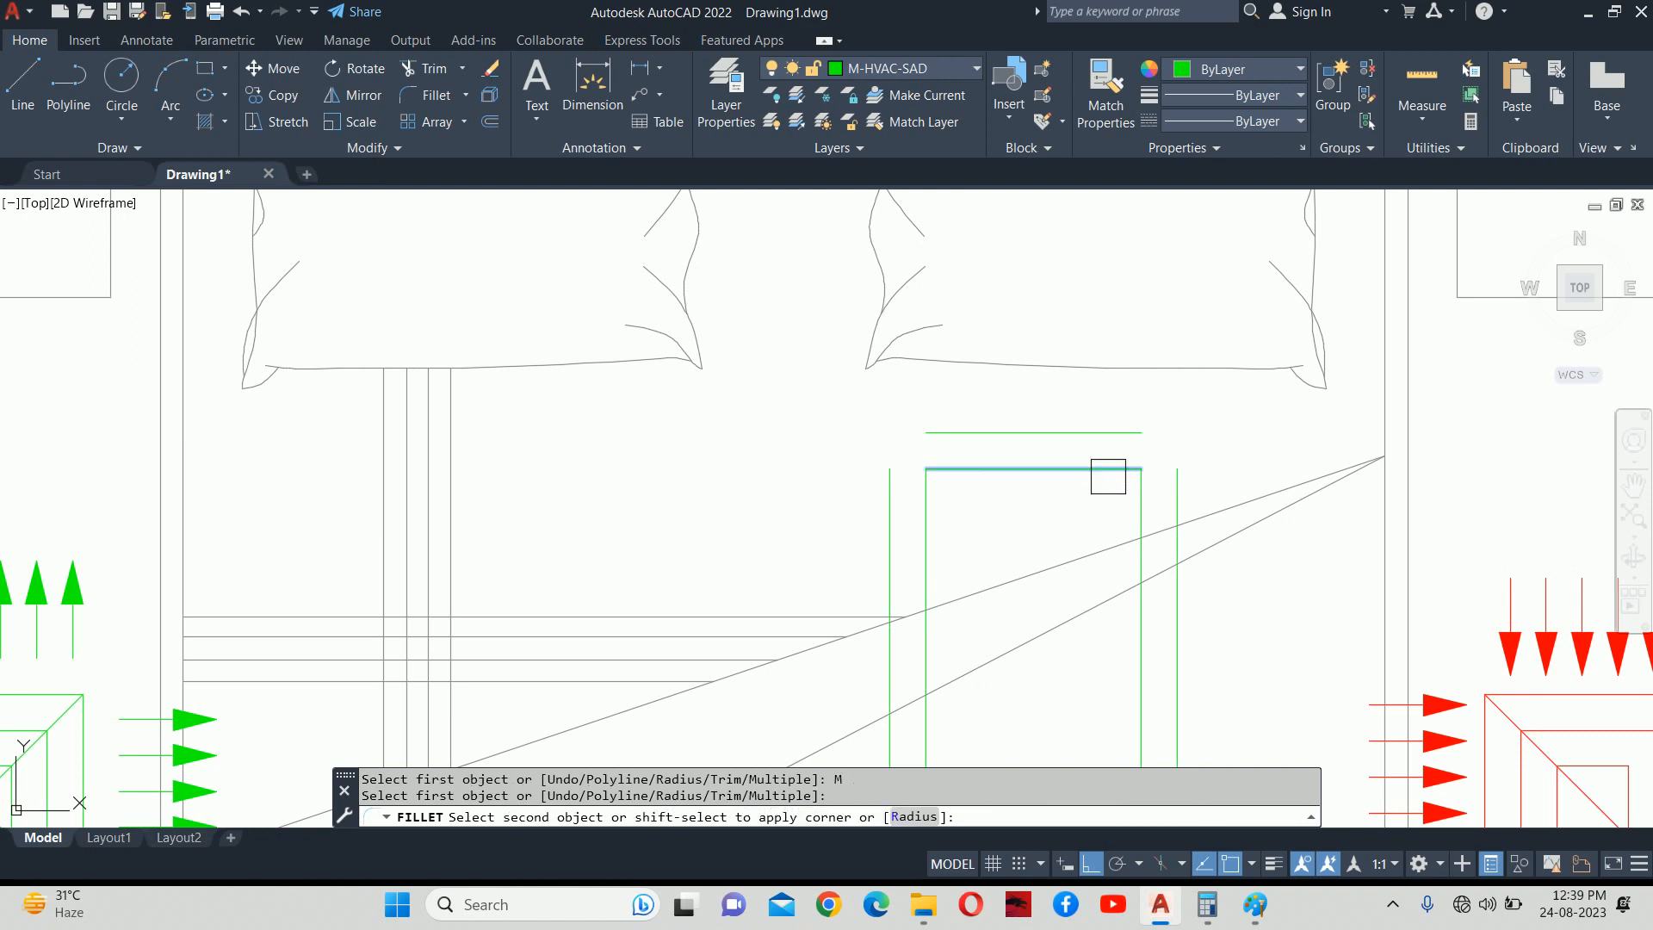
left_click(1175, 469)
scroll(1179, 465, "up", 6)
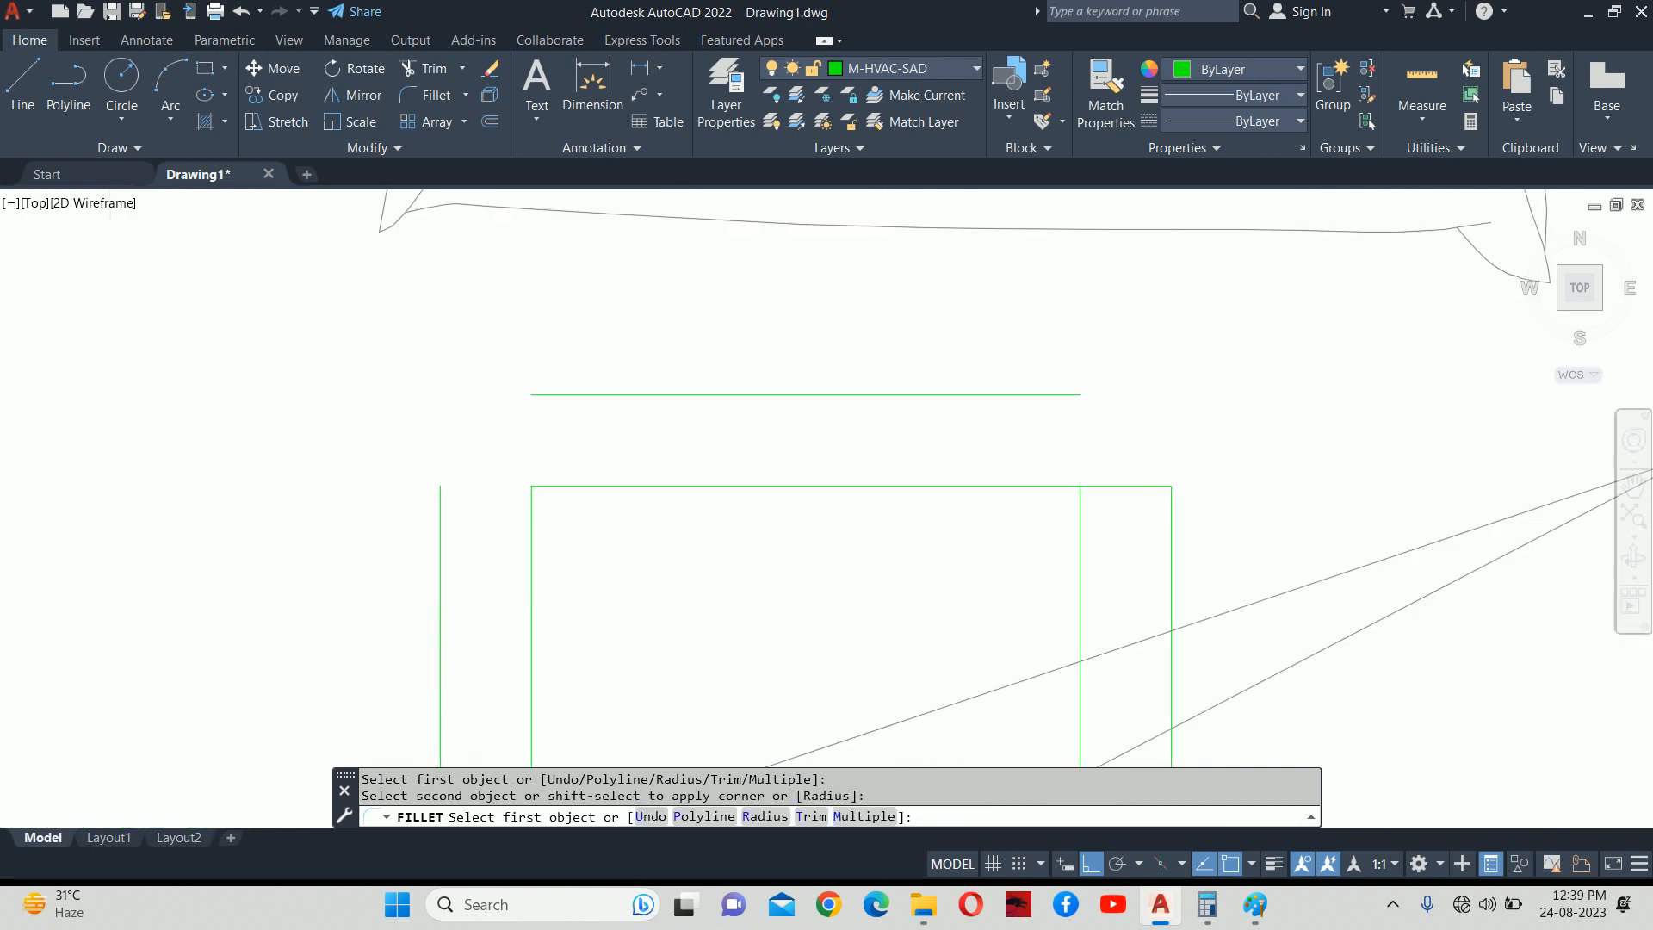
left_click(1162, 535)
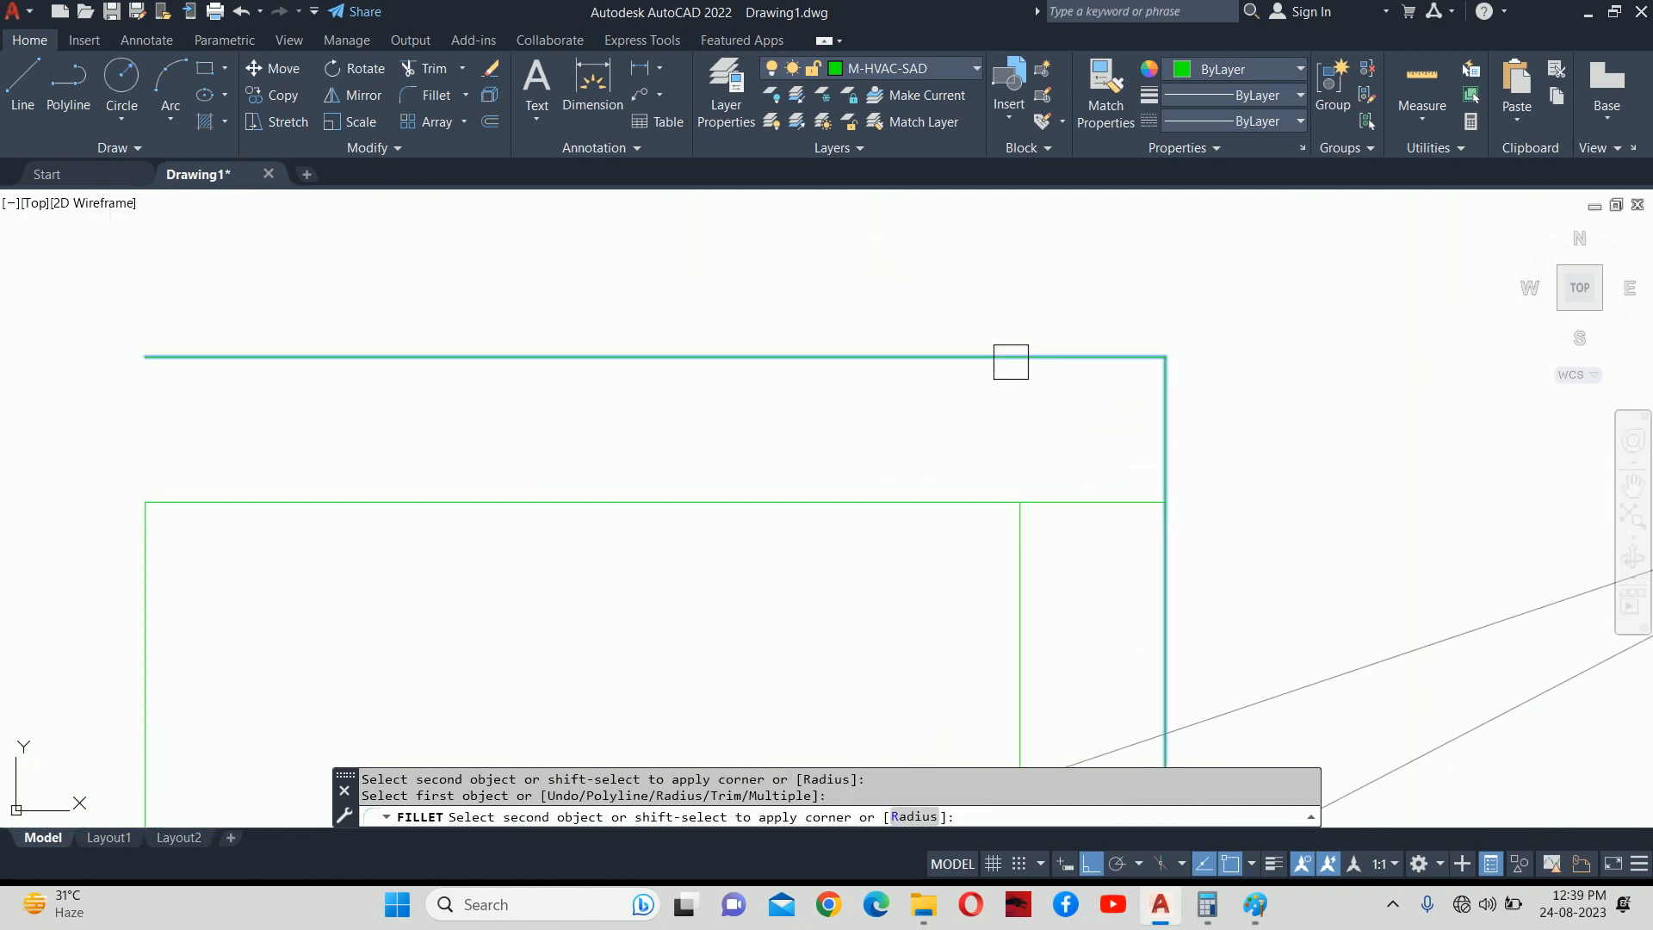
left_click(1011, 365)
scroll(1011, 366, "down", 3)
Square the cap's remaining left and end-line corners.
left_click(1008, 401)
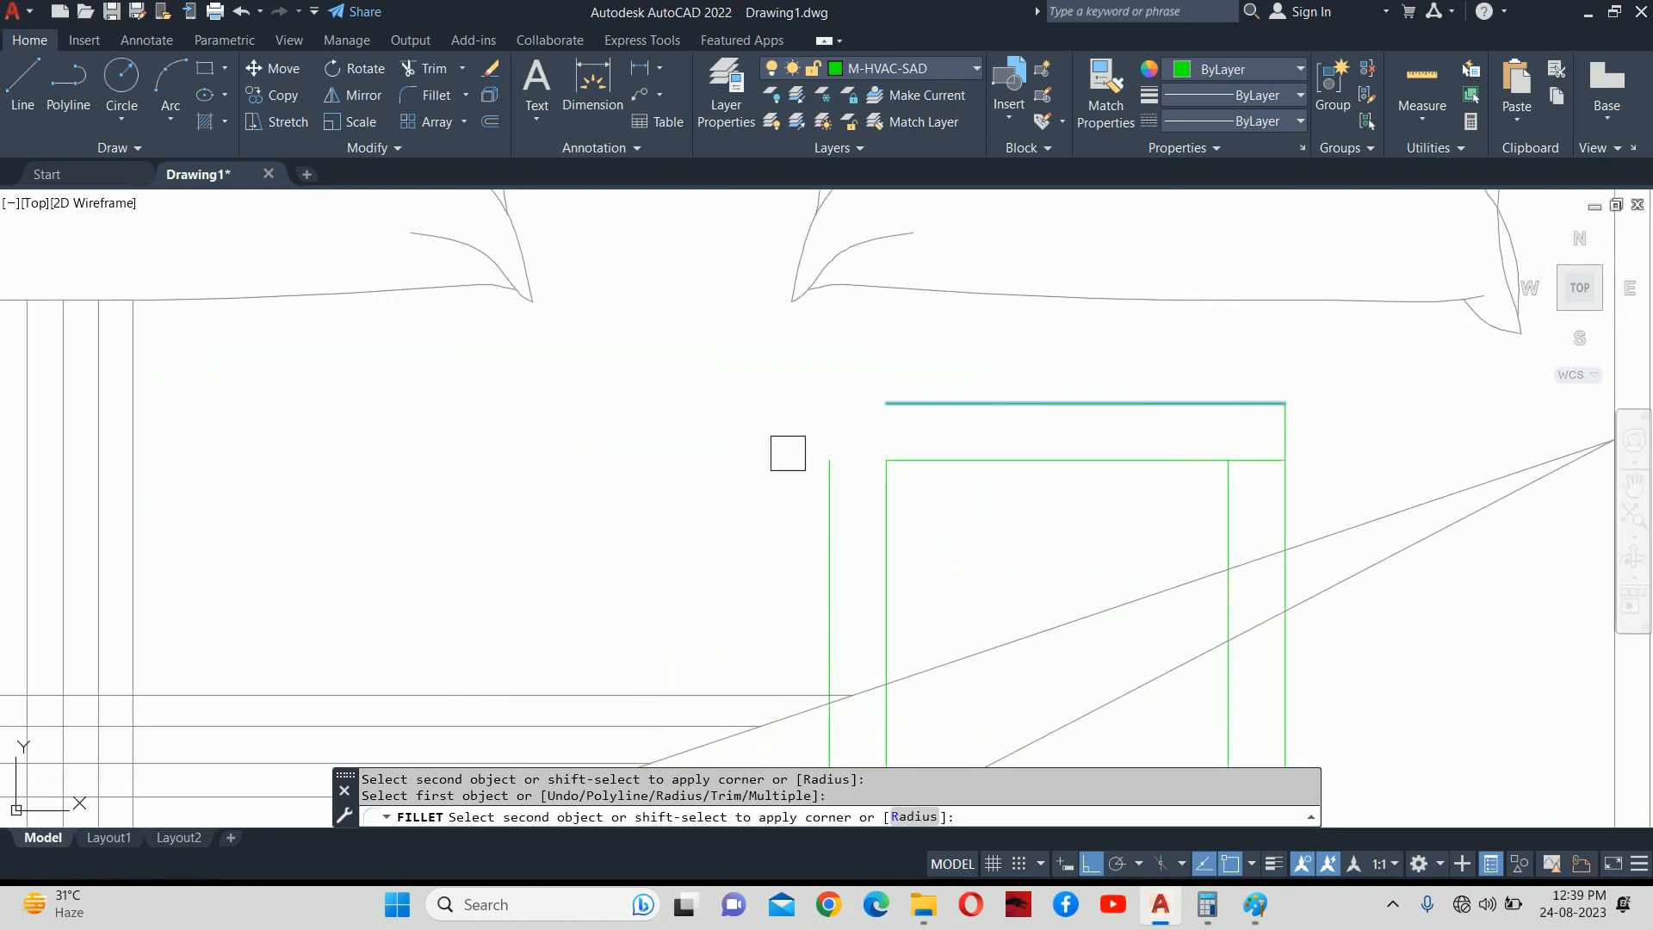
left_click(822, 510)
left_click(954, 461)
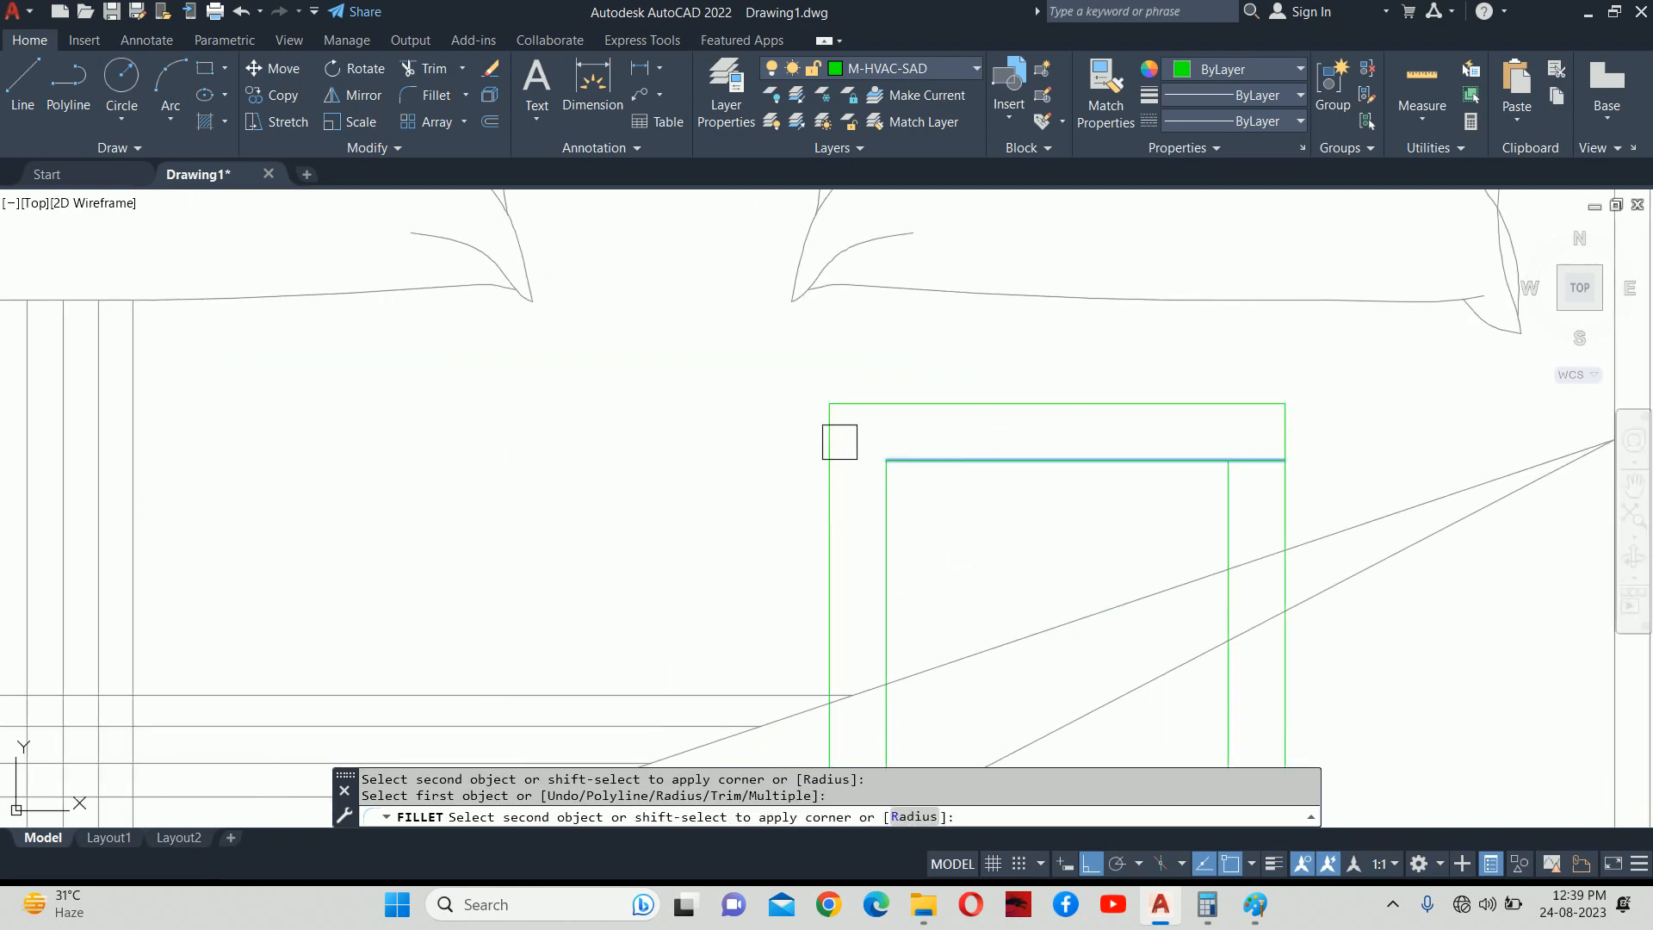
left_click(819, 432)
left_click(1097, 462)
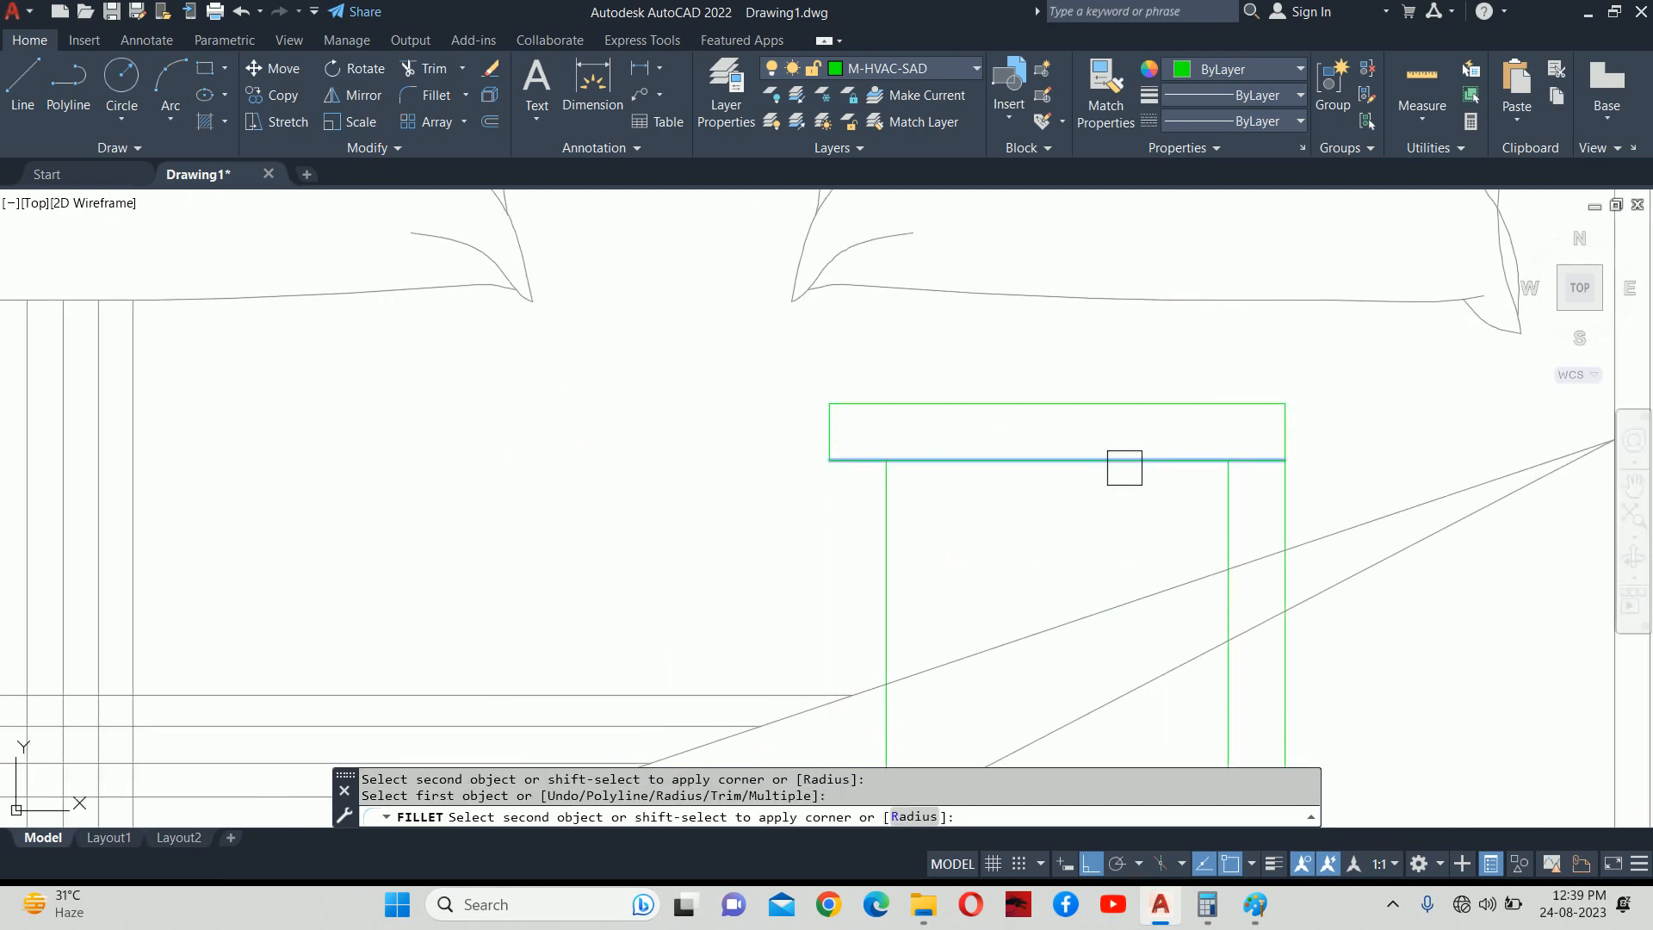
left_click(1295, 434)
key("Escape")
key("Escape")
scroll(1127, 388, "down", 6)
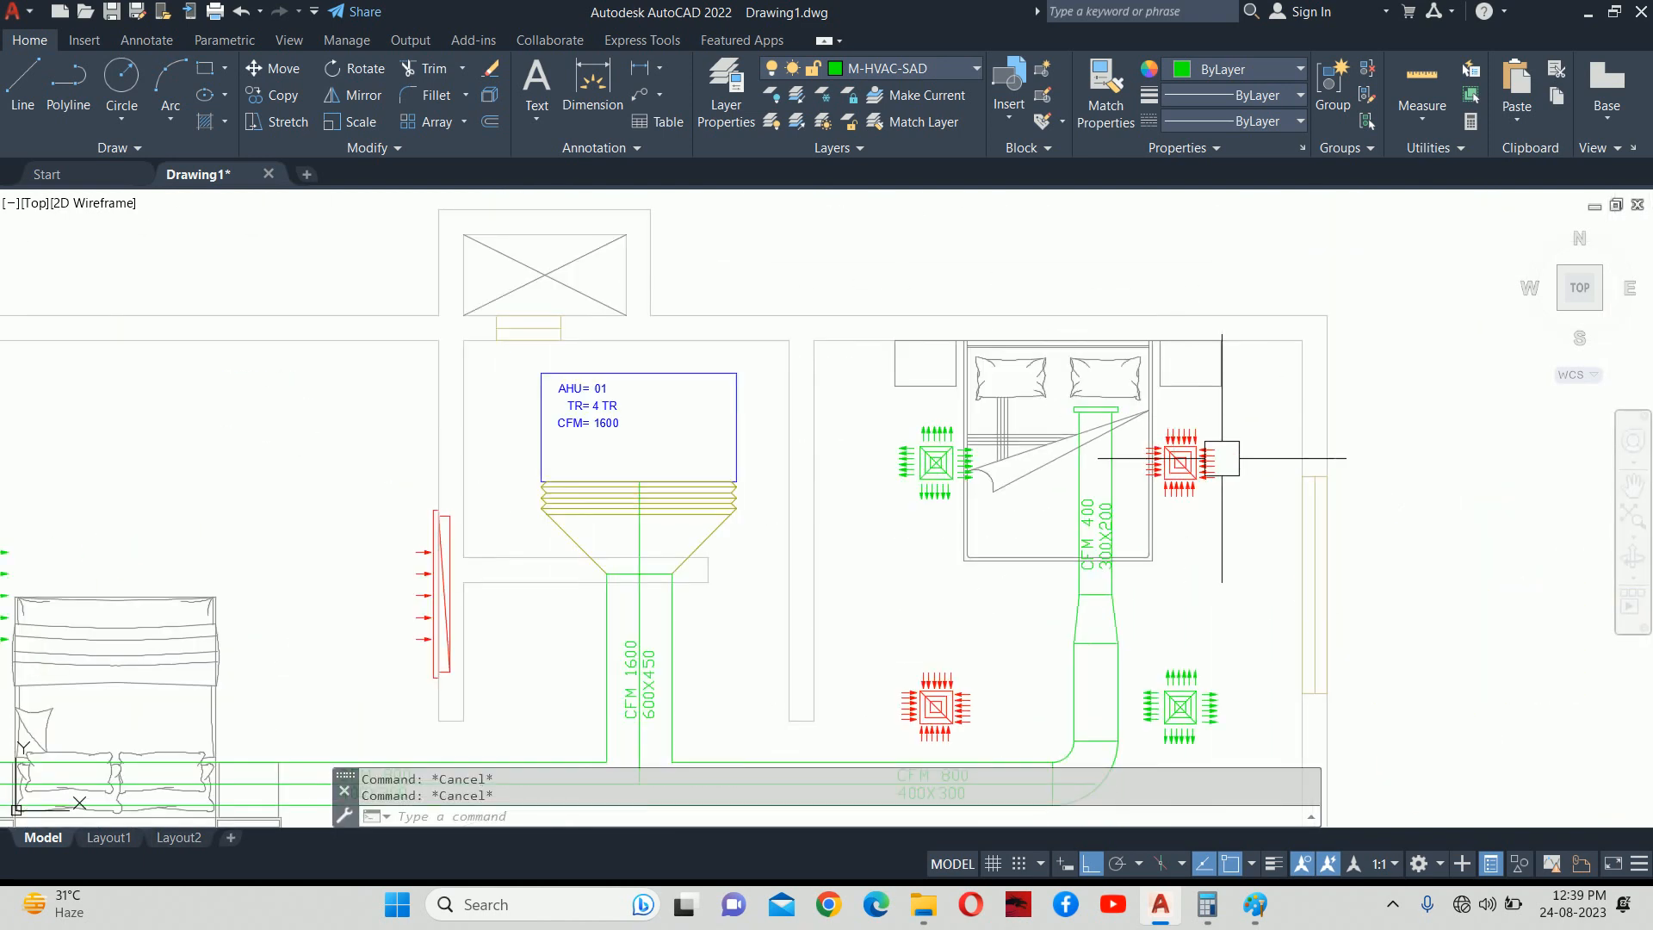
Draw a polyline from the diffuser centre toward the branch duct.
scroll(1087, 440, "up", 2)
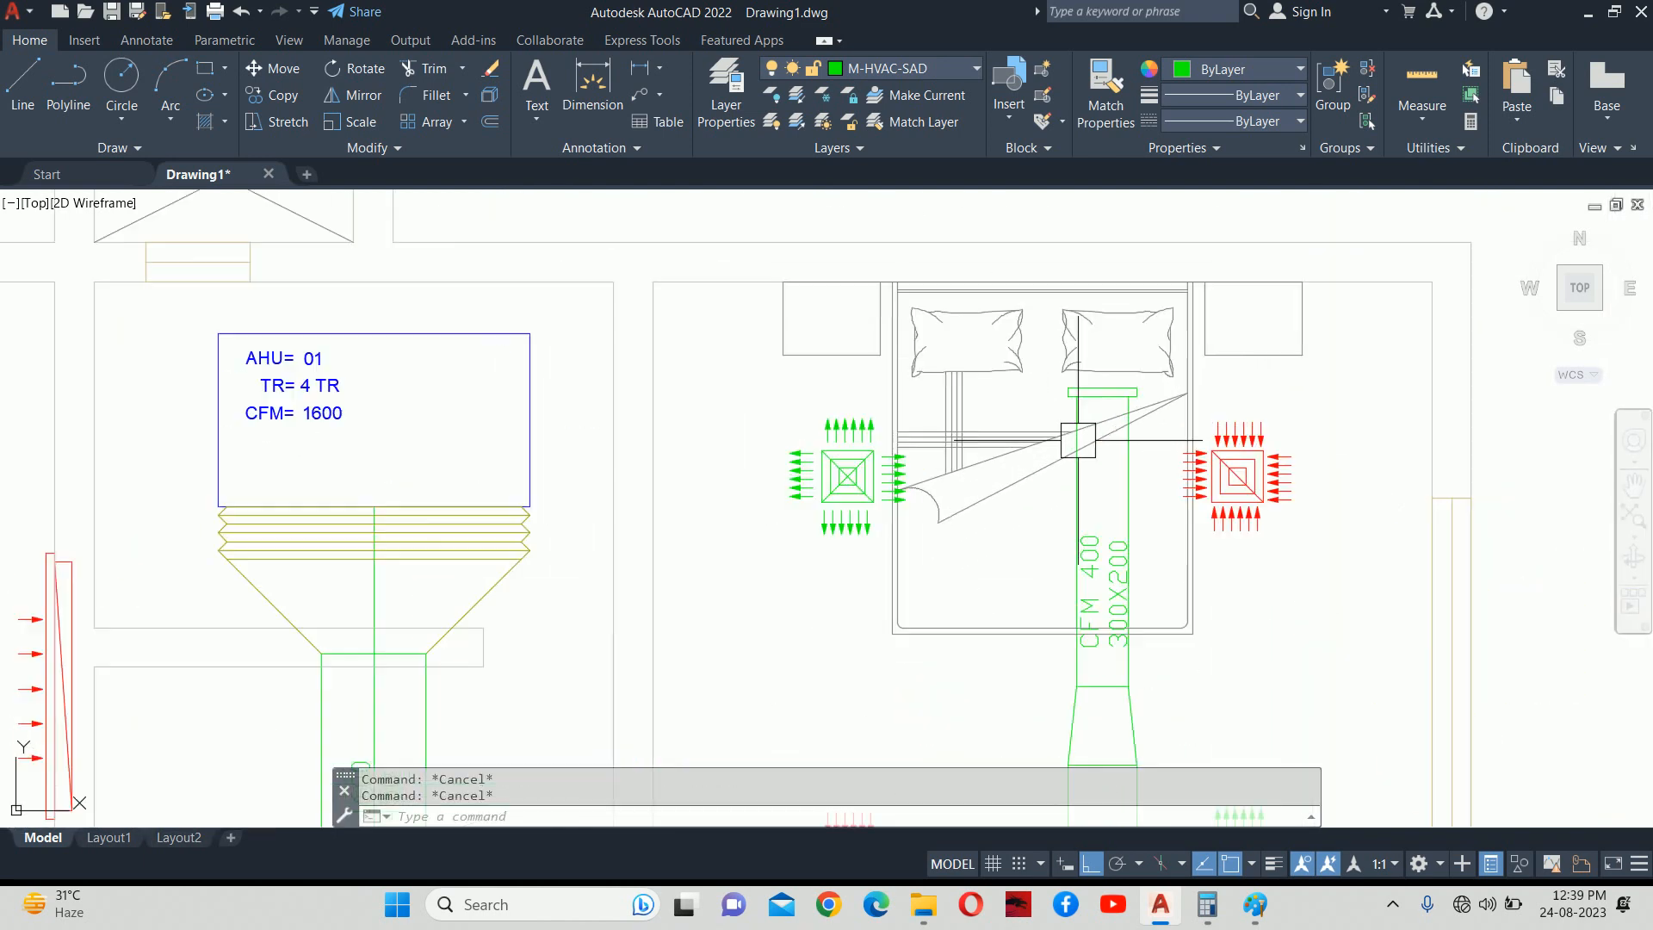
type("PL")
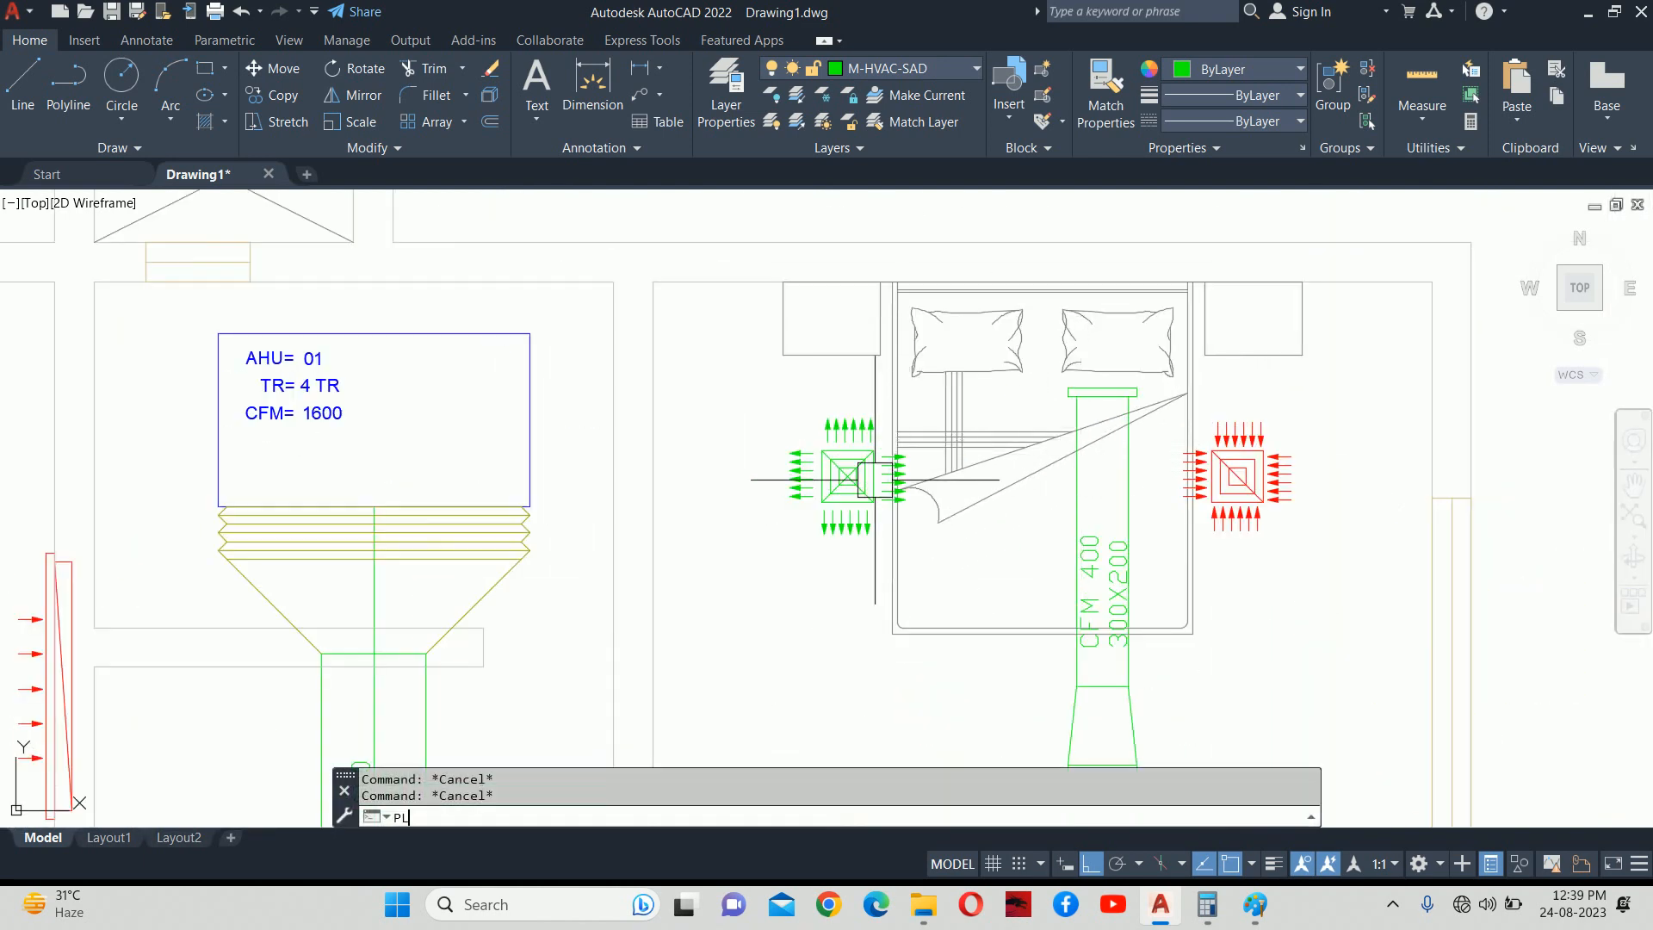
key("Return")
scroll(833, 464, "up", 2)
scroll(830, 464, "up", 3)
left_click(868, 489)
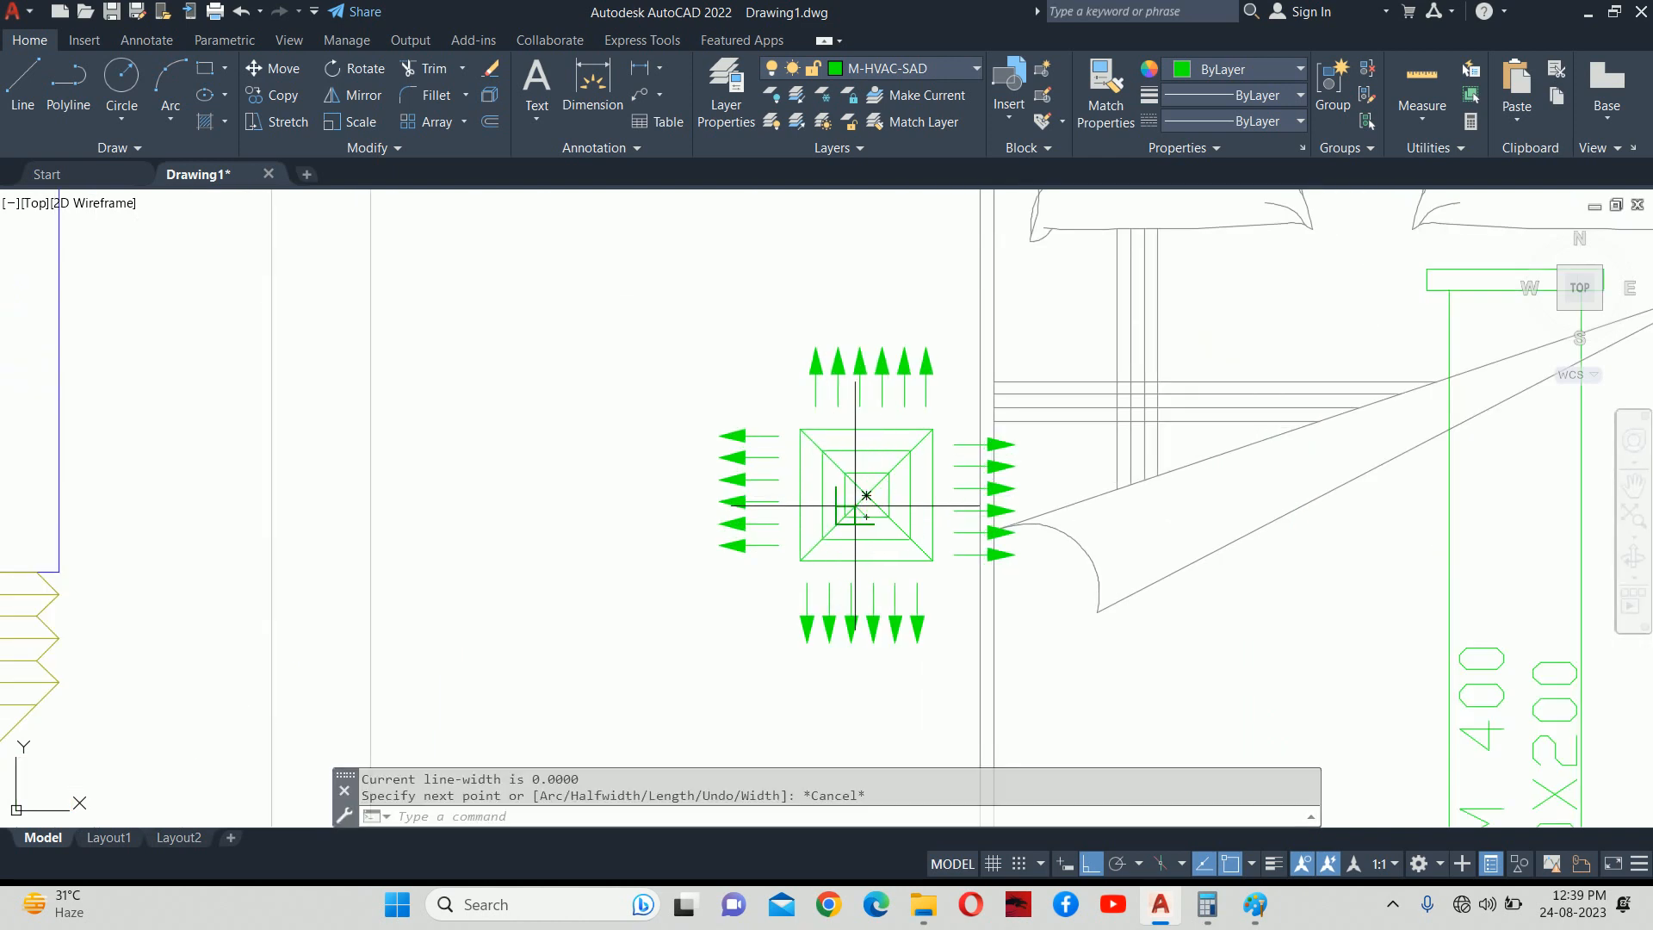
scroll(869, 493, "up", 3)
key("Escape")
key("Return")
left_click(869, 488)
scroll(1079, 489, "down", 5)
middle_click_drag(1080, 489, 519, 489)
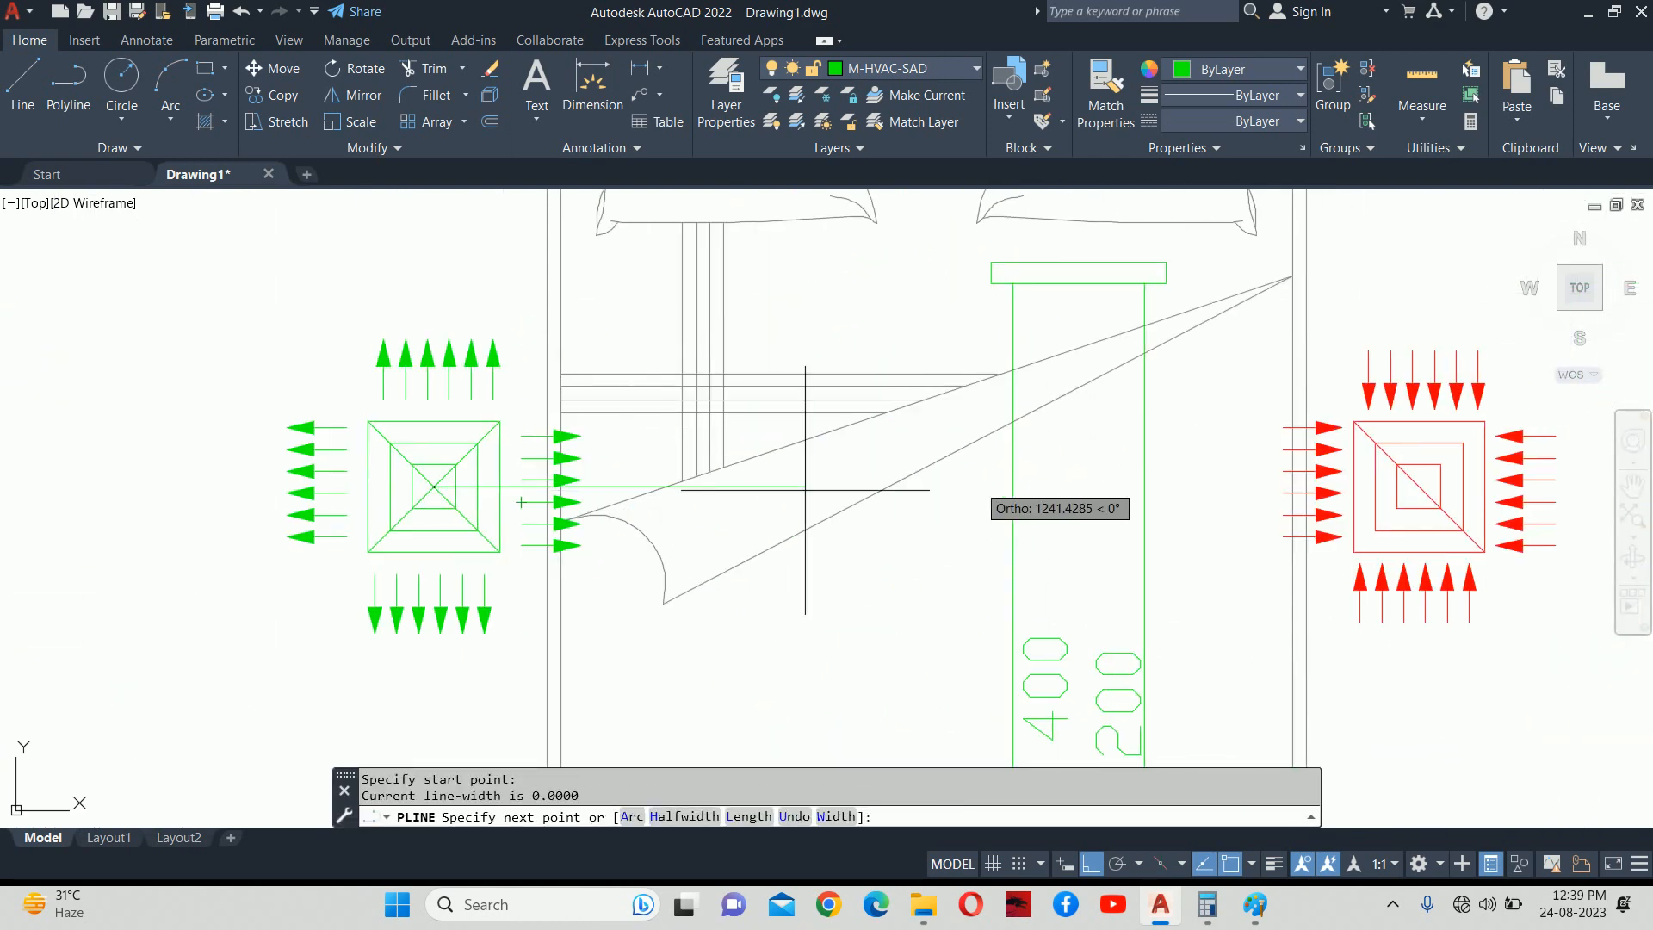
key("Escape")
key("Escape")
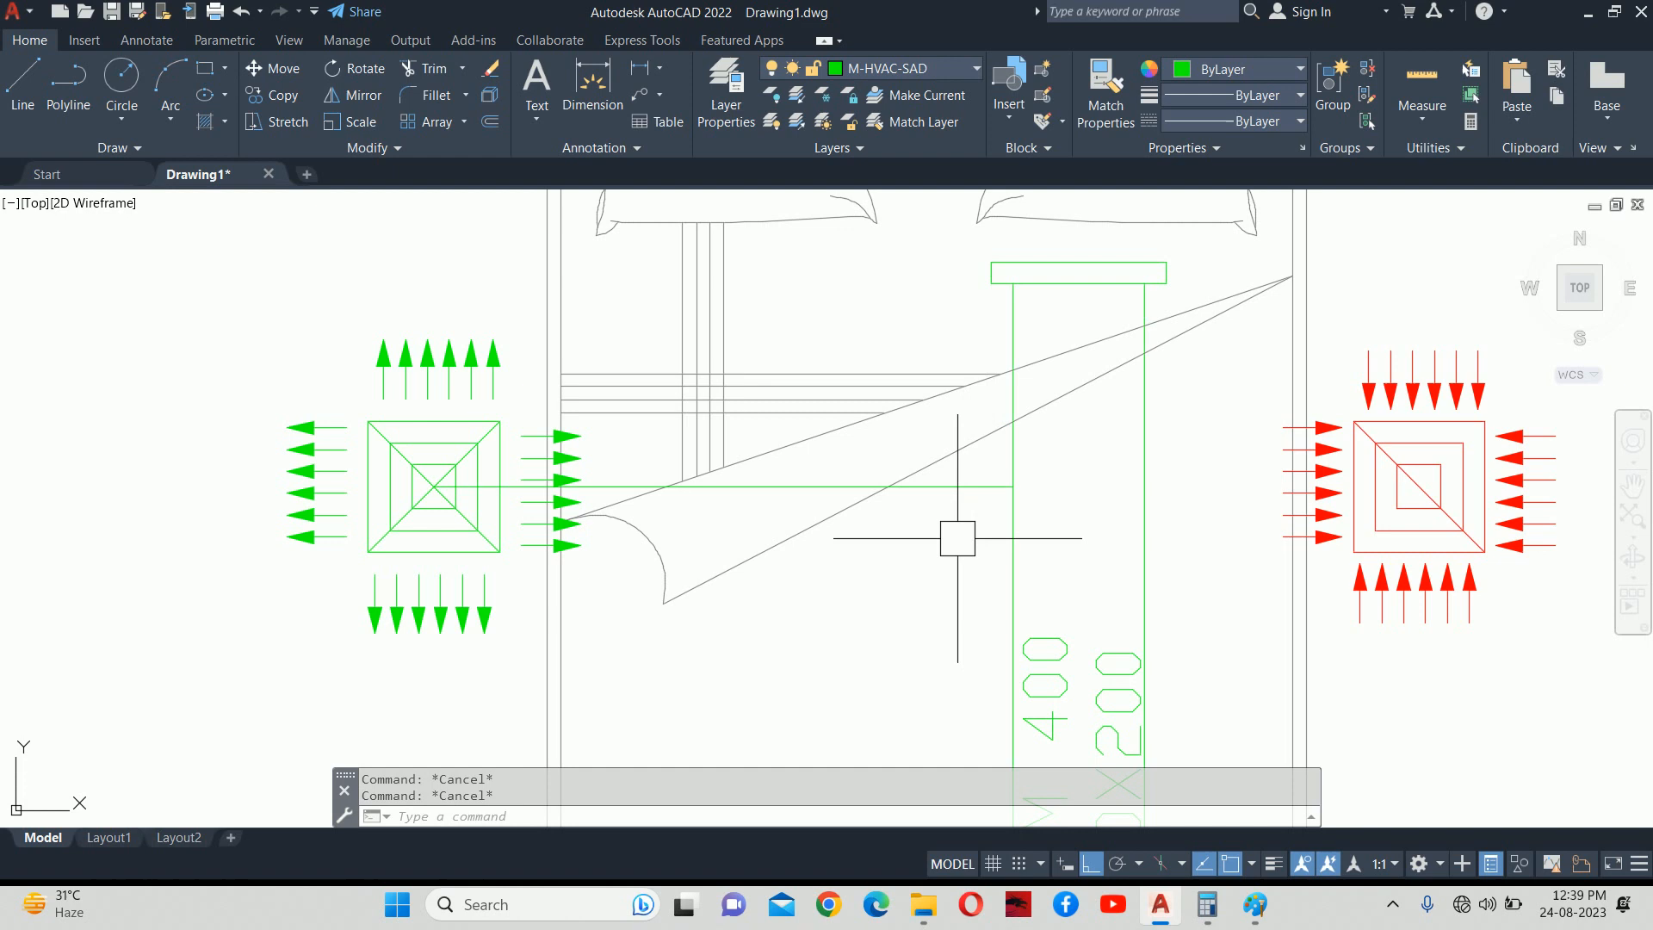
Check the new connecting line, then pan over to the duct elbow.
scroll(955, 539, "down", 2)
middle_click_drag(956, 539, 1271, 567)
left_click(1154, 536)
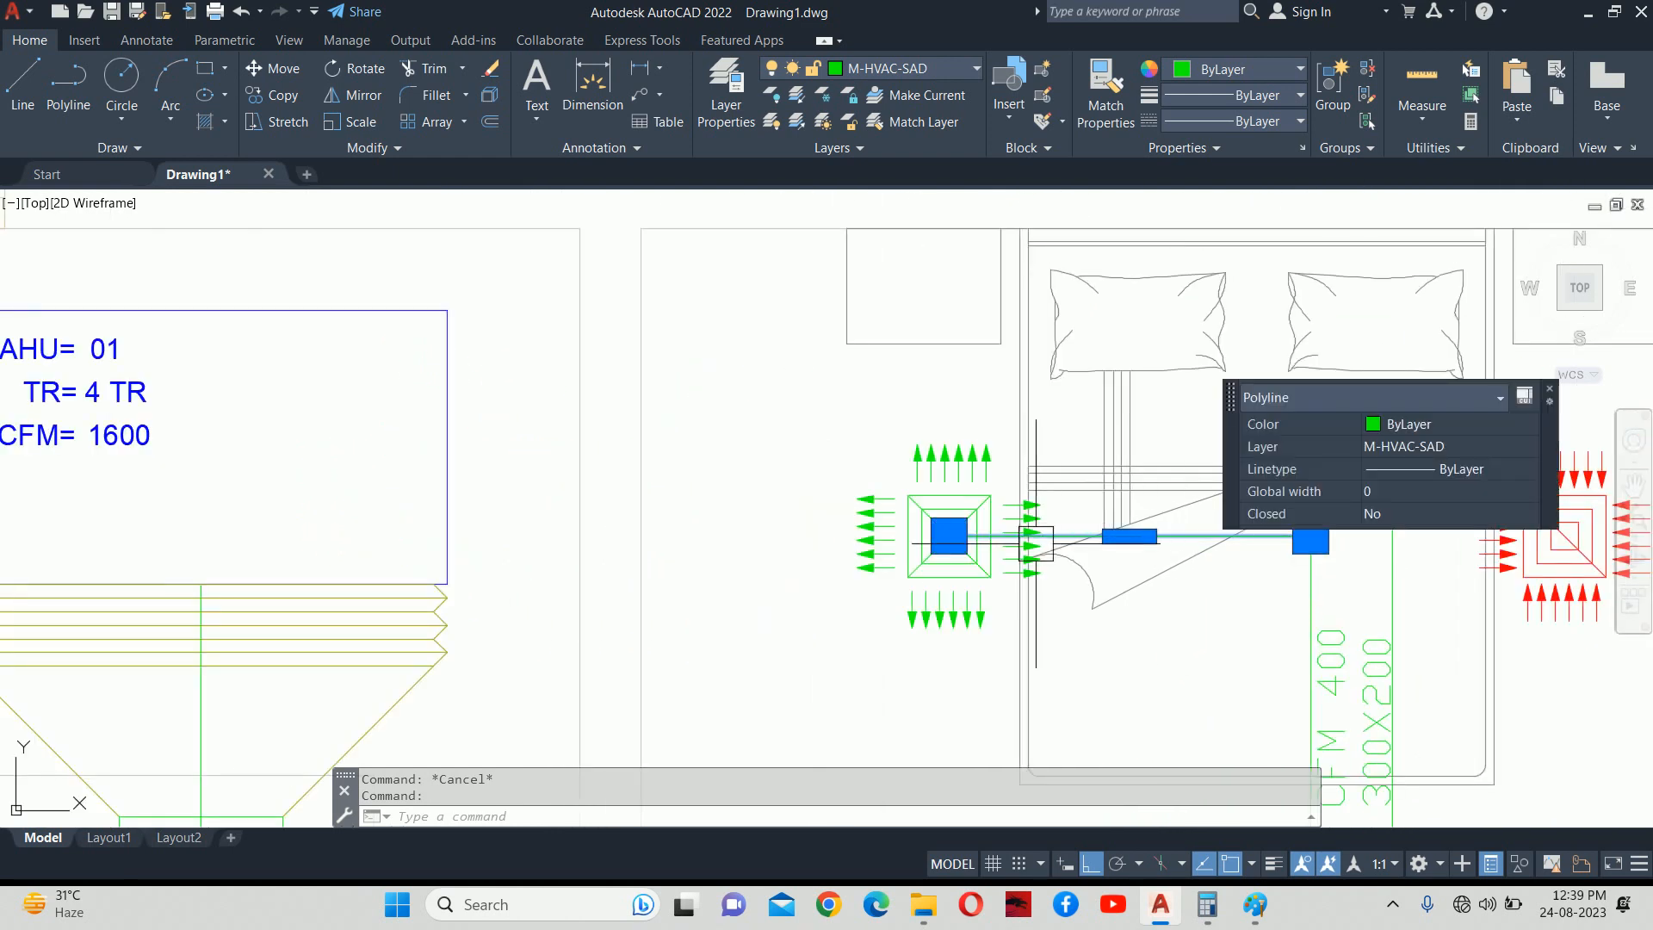
left_click(949, 535)
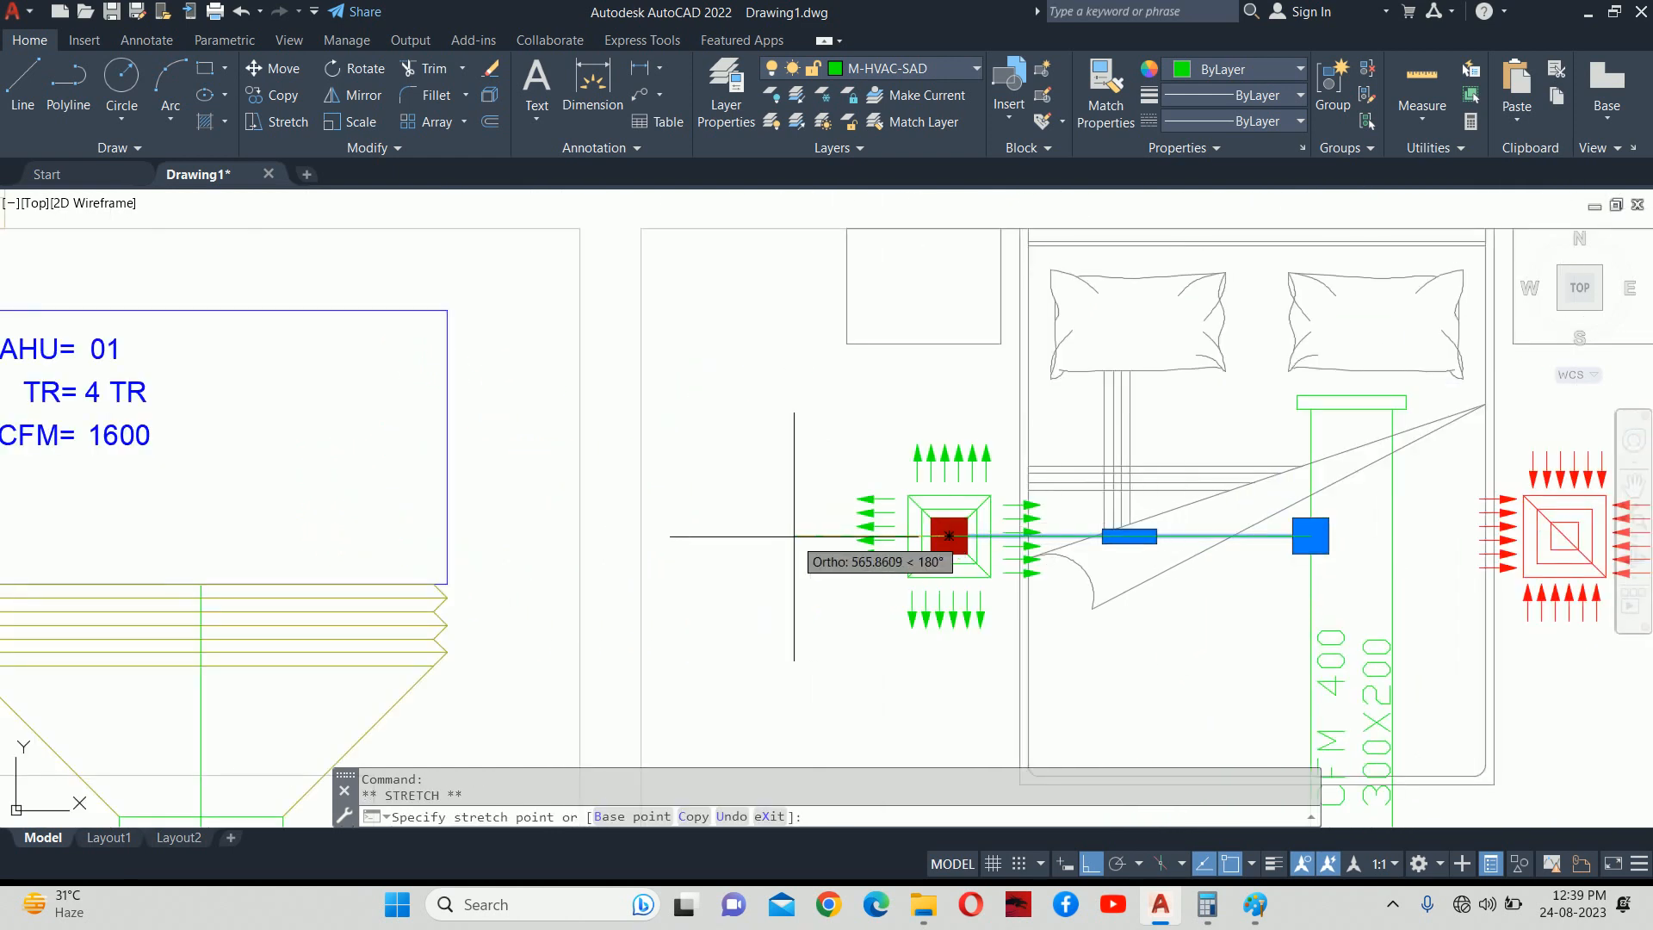
key("Escape")
key("Escape")
scroll(947, 538, "down", 5)
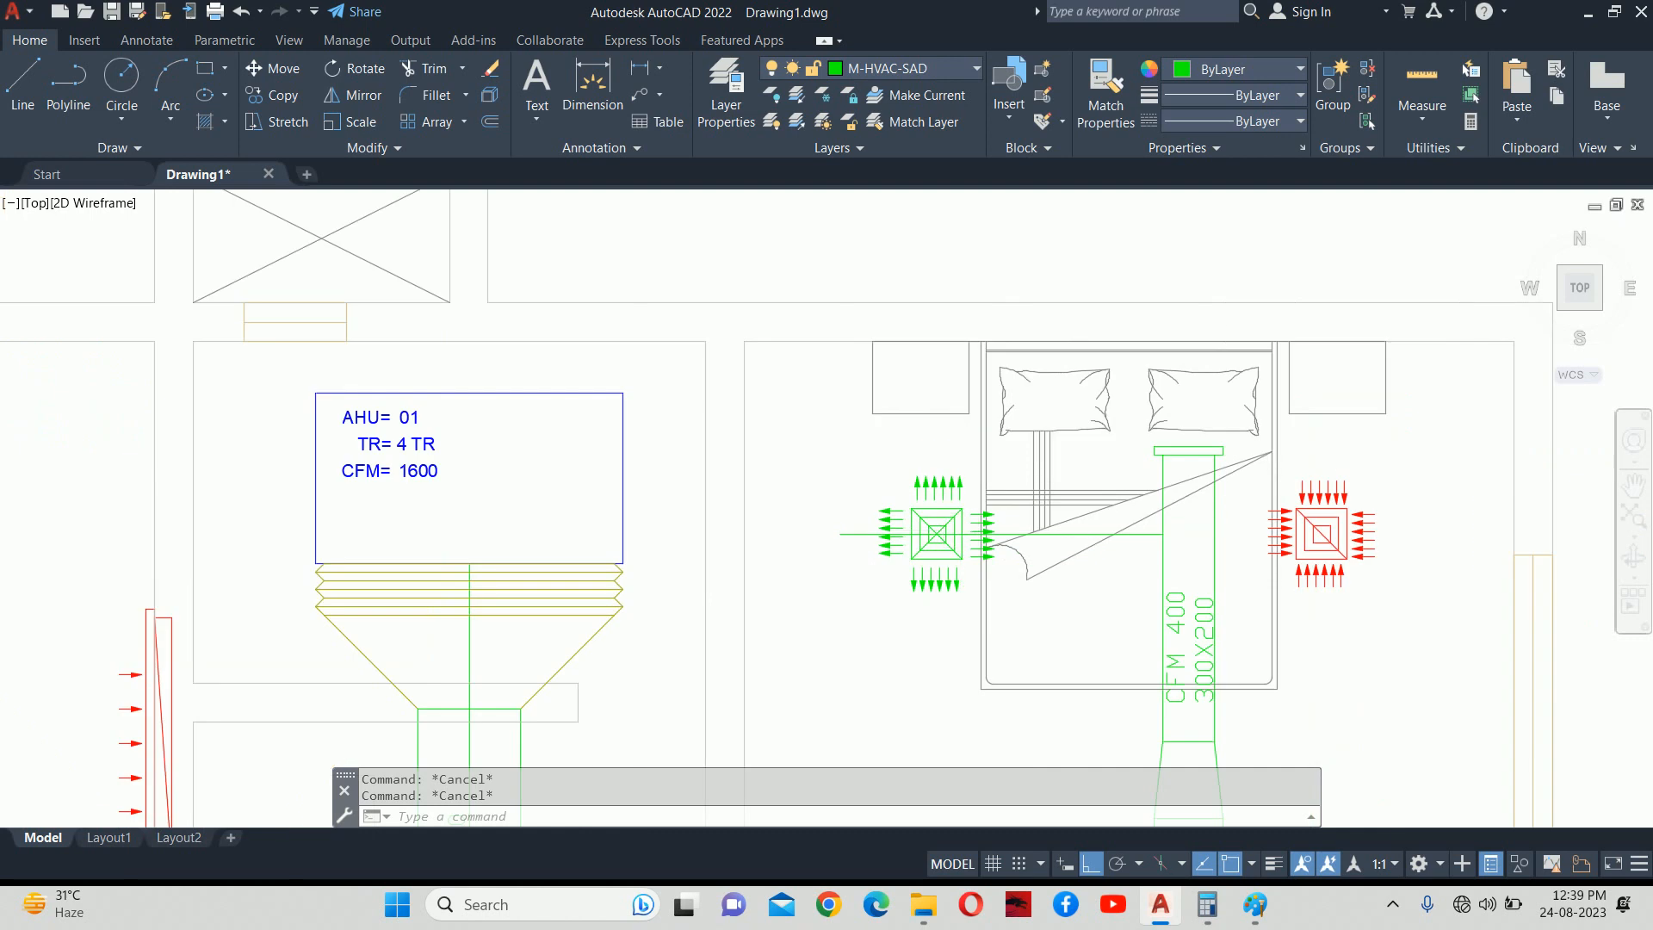
scroll(1067, 499, "up", 4)
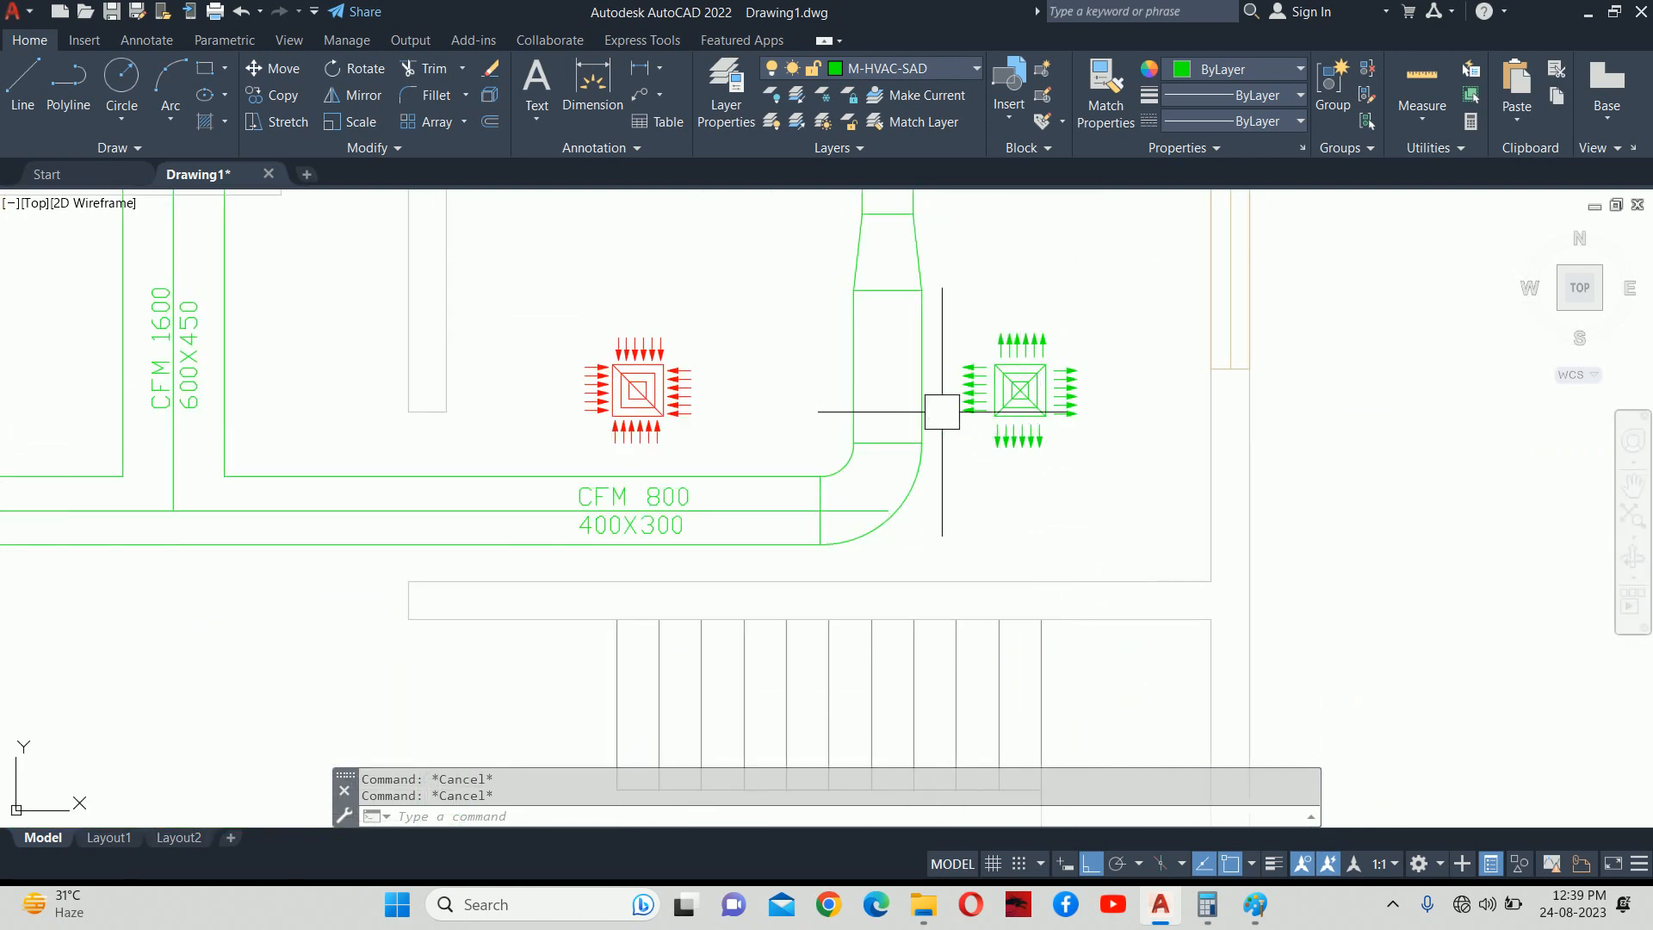
mouse_move(930, 403)
middle_mouse_down()
mouse_move(959, 424)
mouse_move(959, 450)
middle_mouse_up()
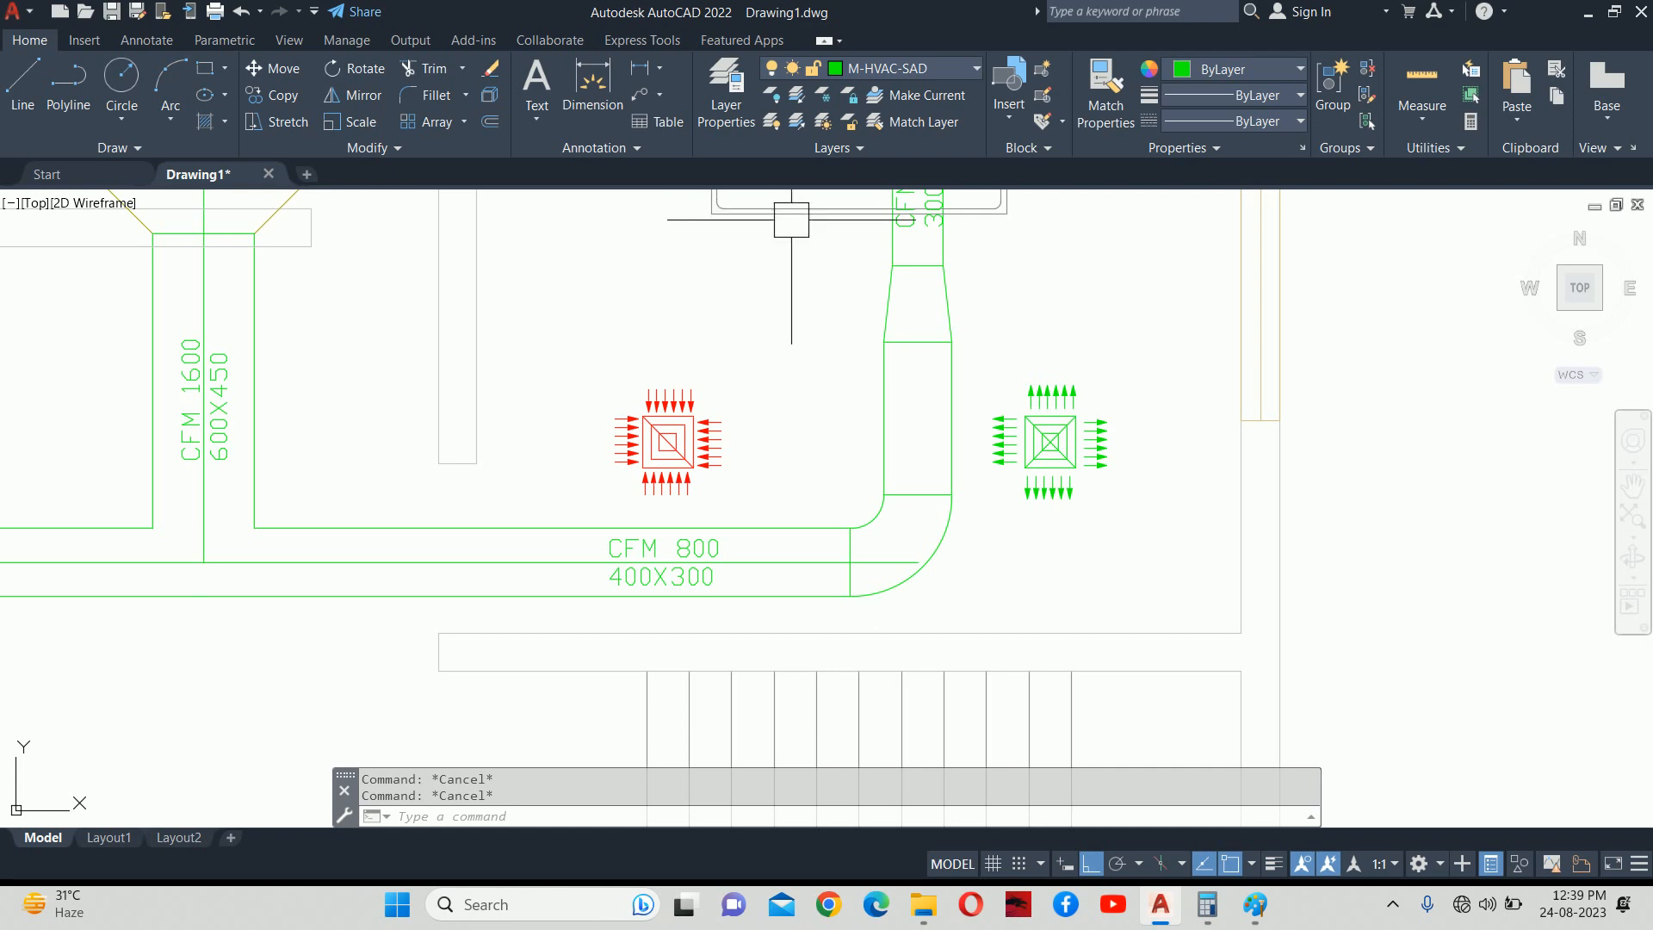
middle_click_drag(927, 421, 967, 467)
Draw a spline with Ortho off from the diffuser centre to the vertical green duct line.
type("SPL")
key("Return")
scroll(1037, 469, "up", 4)
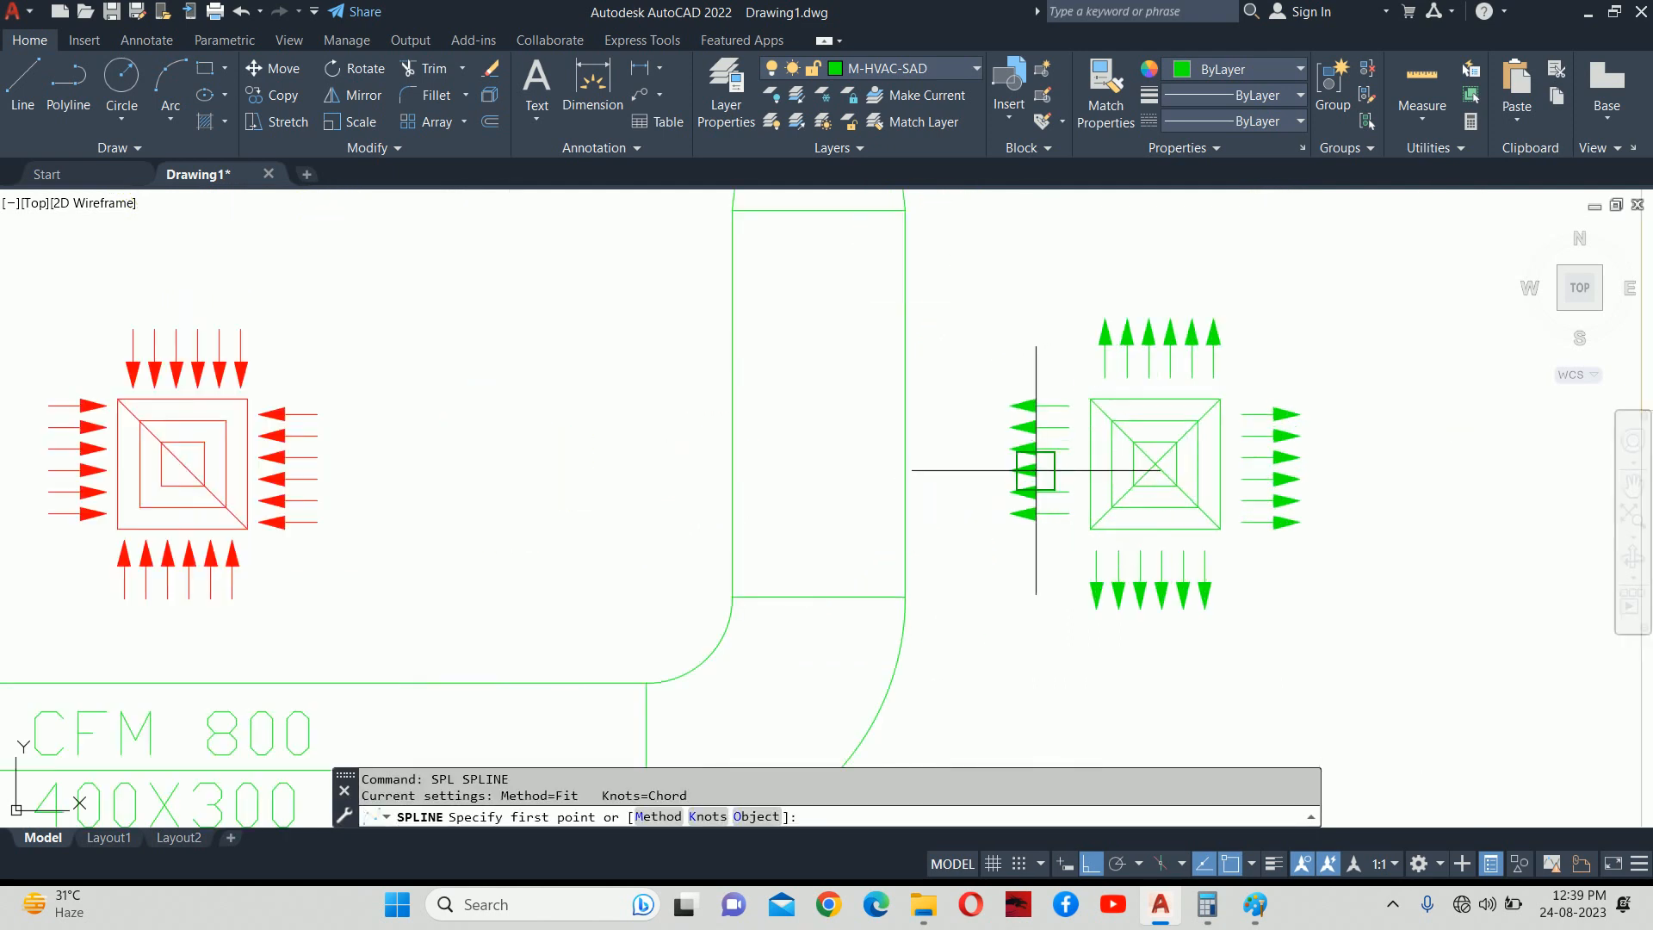
left_click(1153, 464)
scroll(1061, 439, "up", 6)
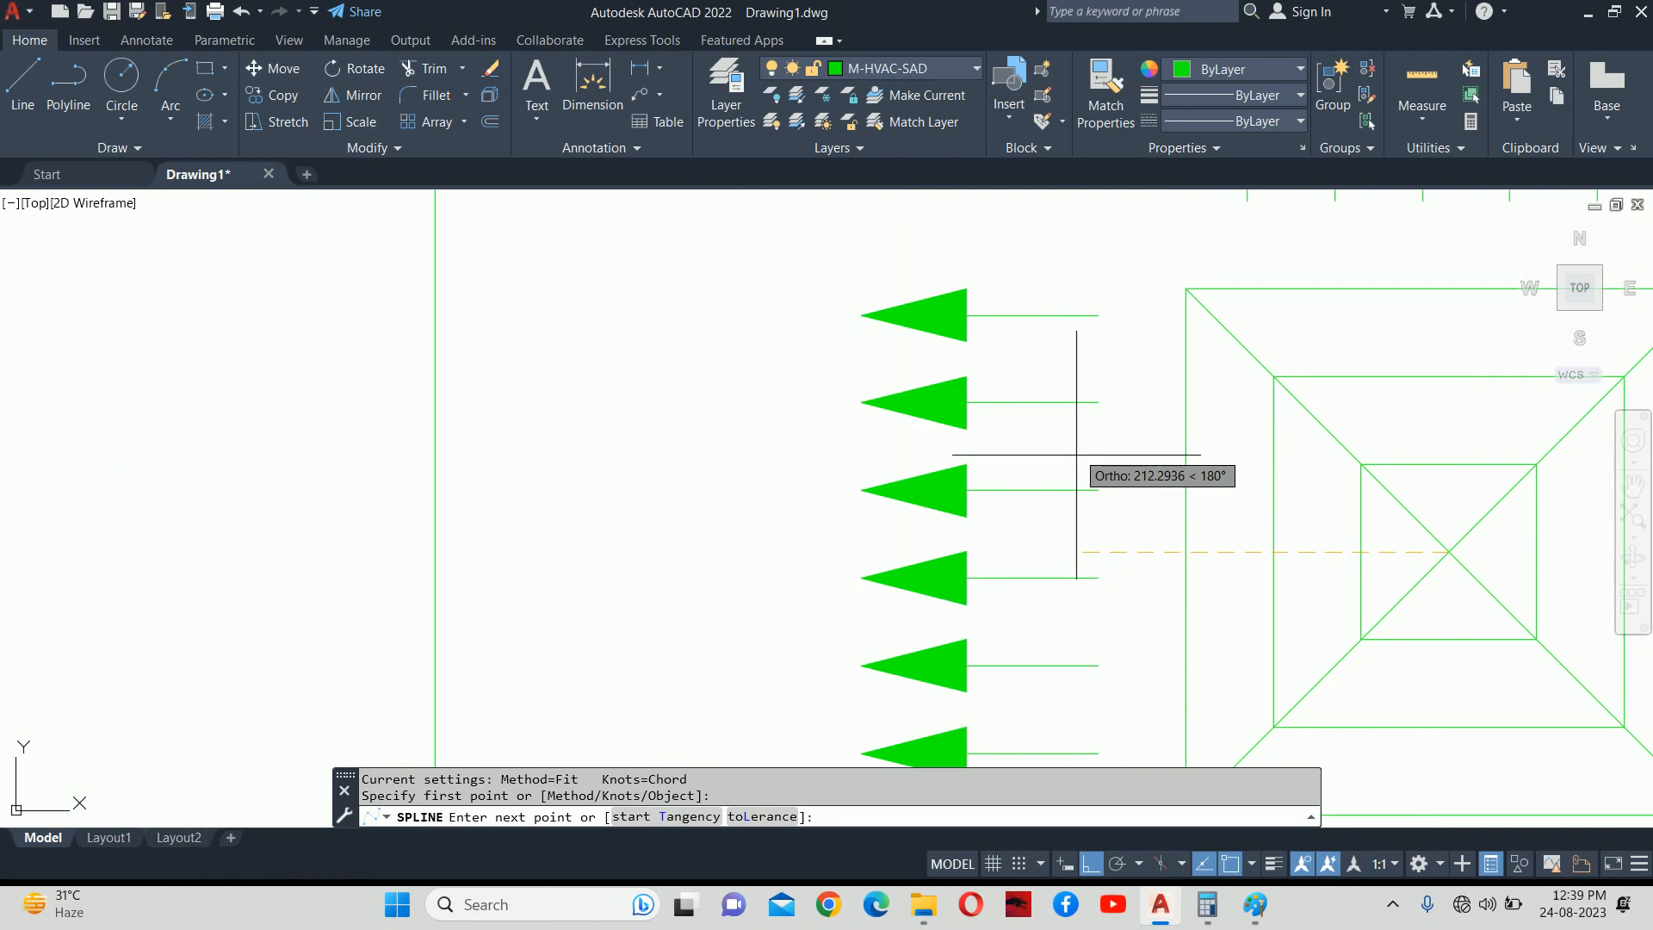
key("F8")
left_click(1118, 451)
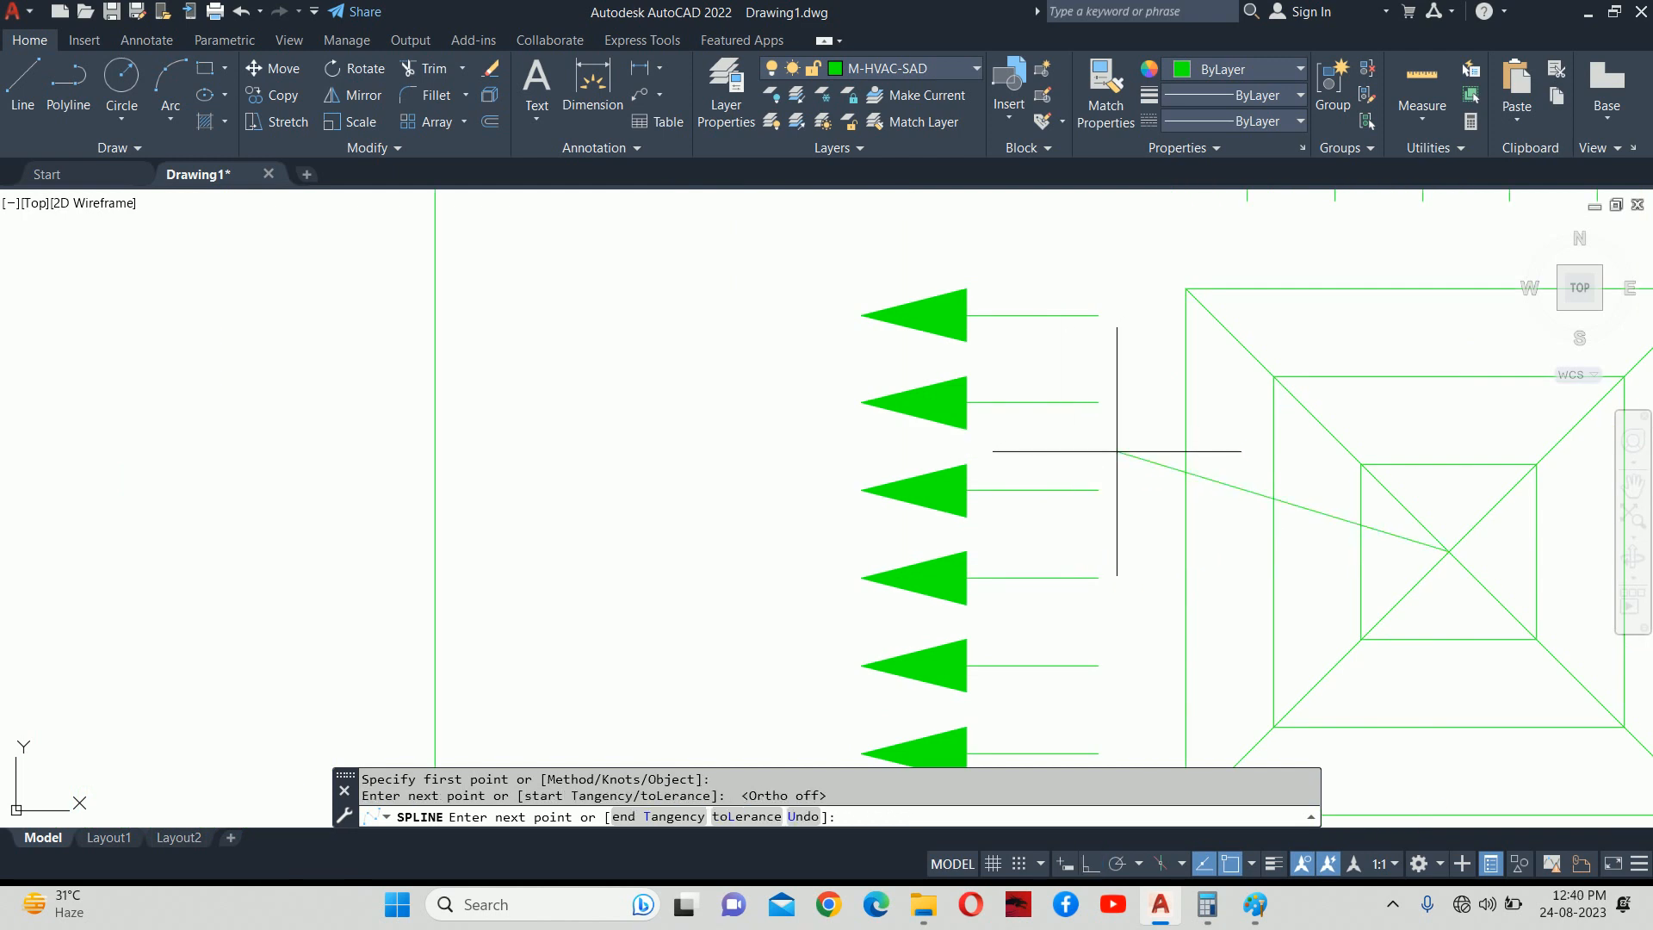
left_click(684, 548)
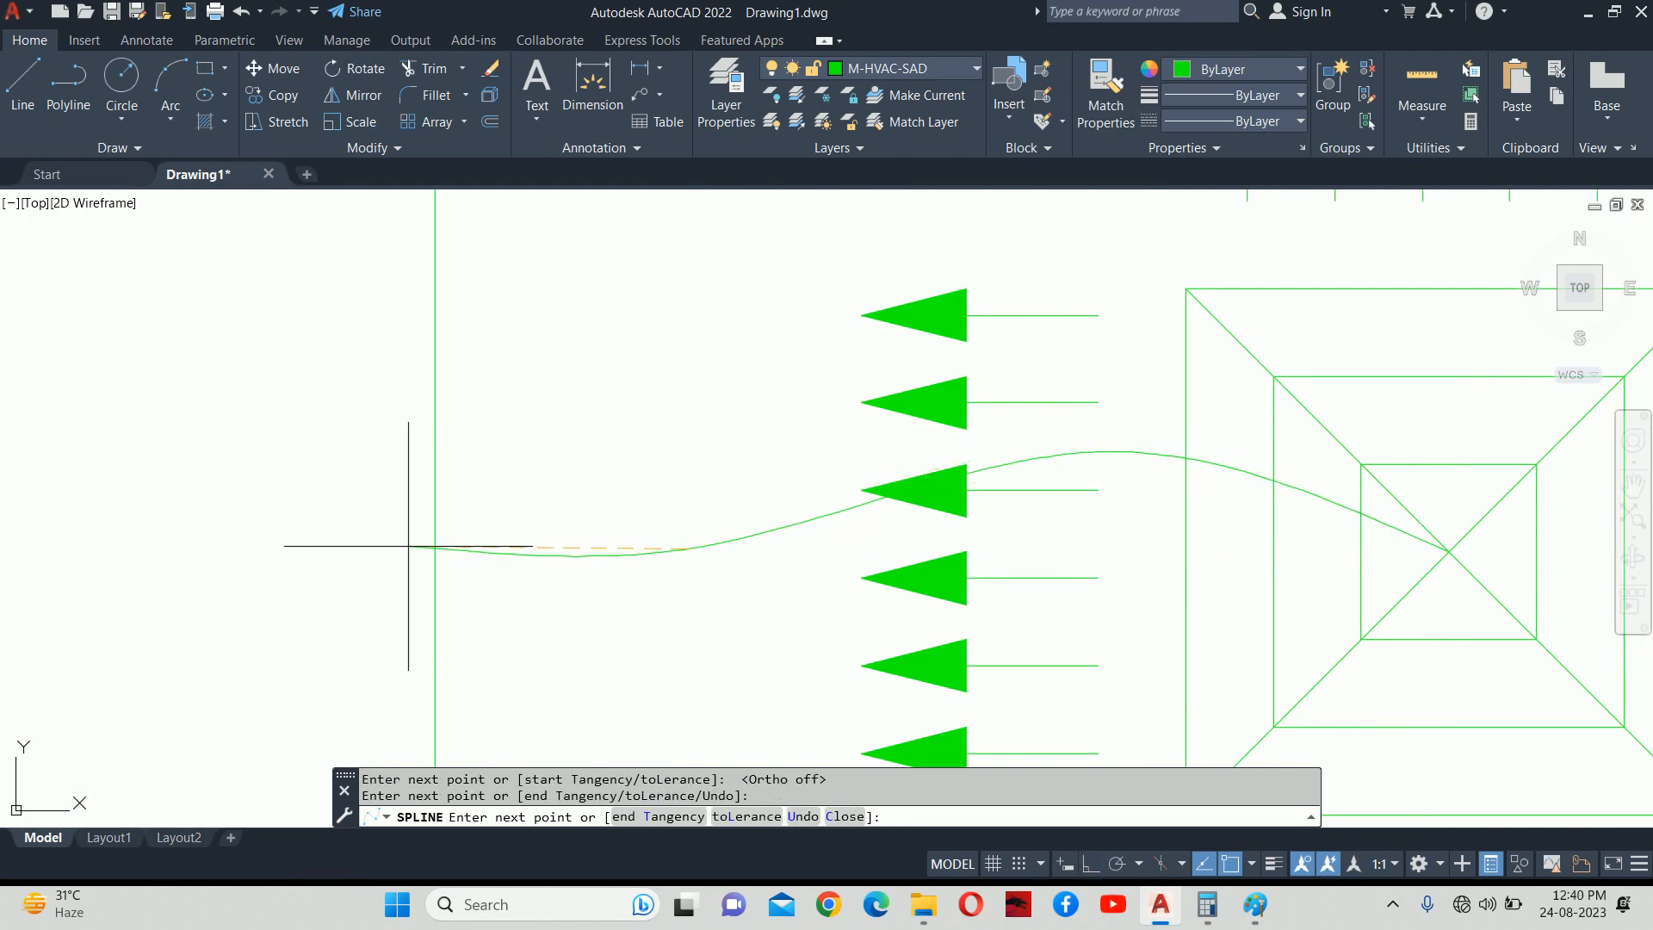
left_click(434, 549)
key("Return")
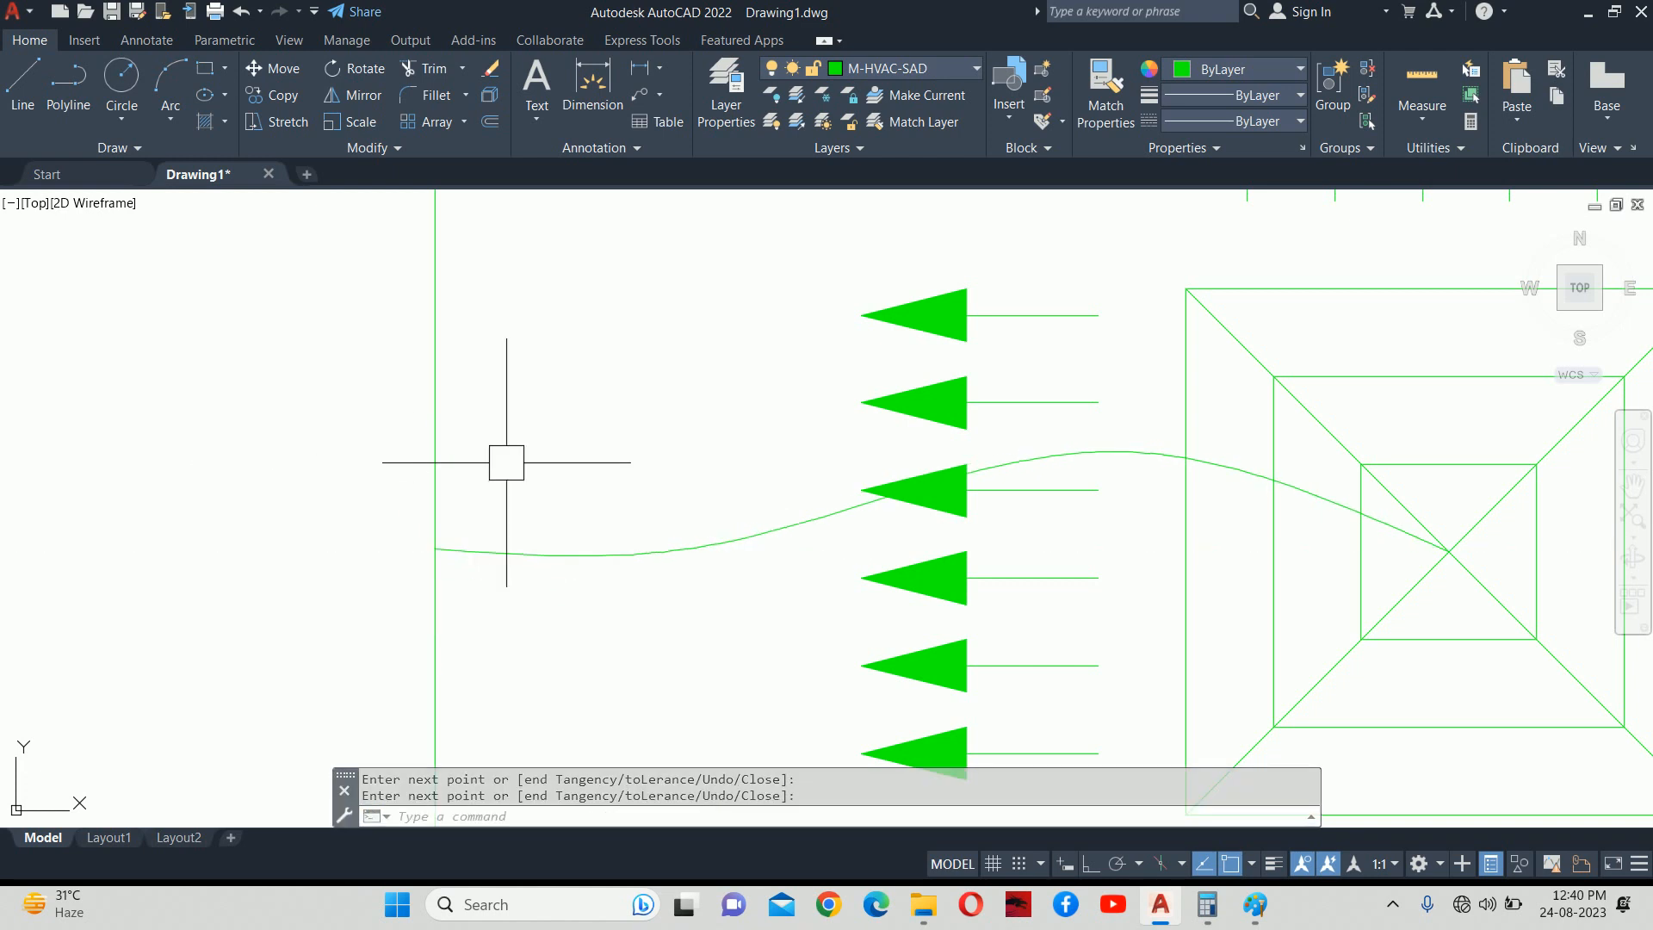
Select the new flexible duct curve to inspect it, leaving its shape unchanged.
scroll(506, 462, "down", 5)
scroll(952, 461, "up", 5)
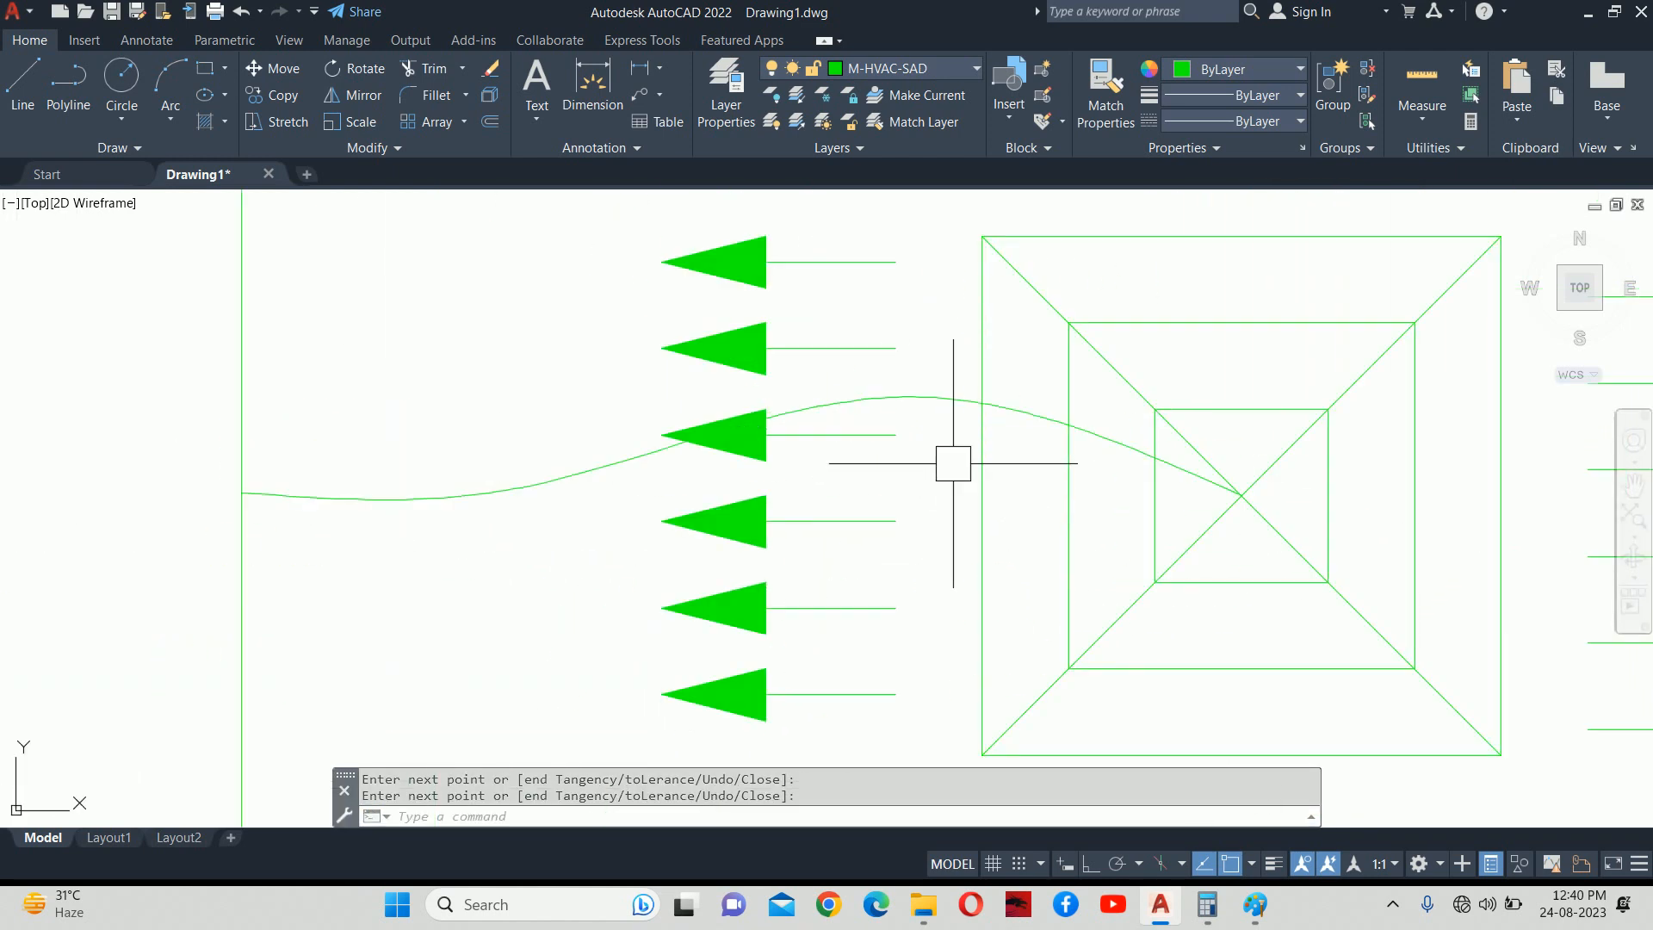
left_click(998, 410)
left_click(912, 395)
scroll(921, 430, "up", 5)
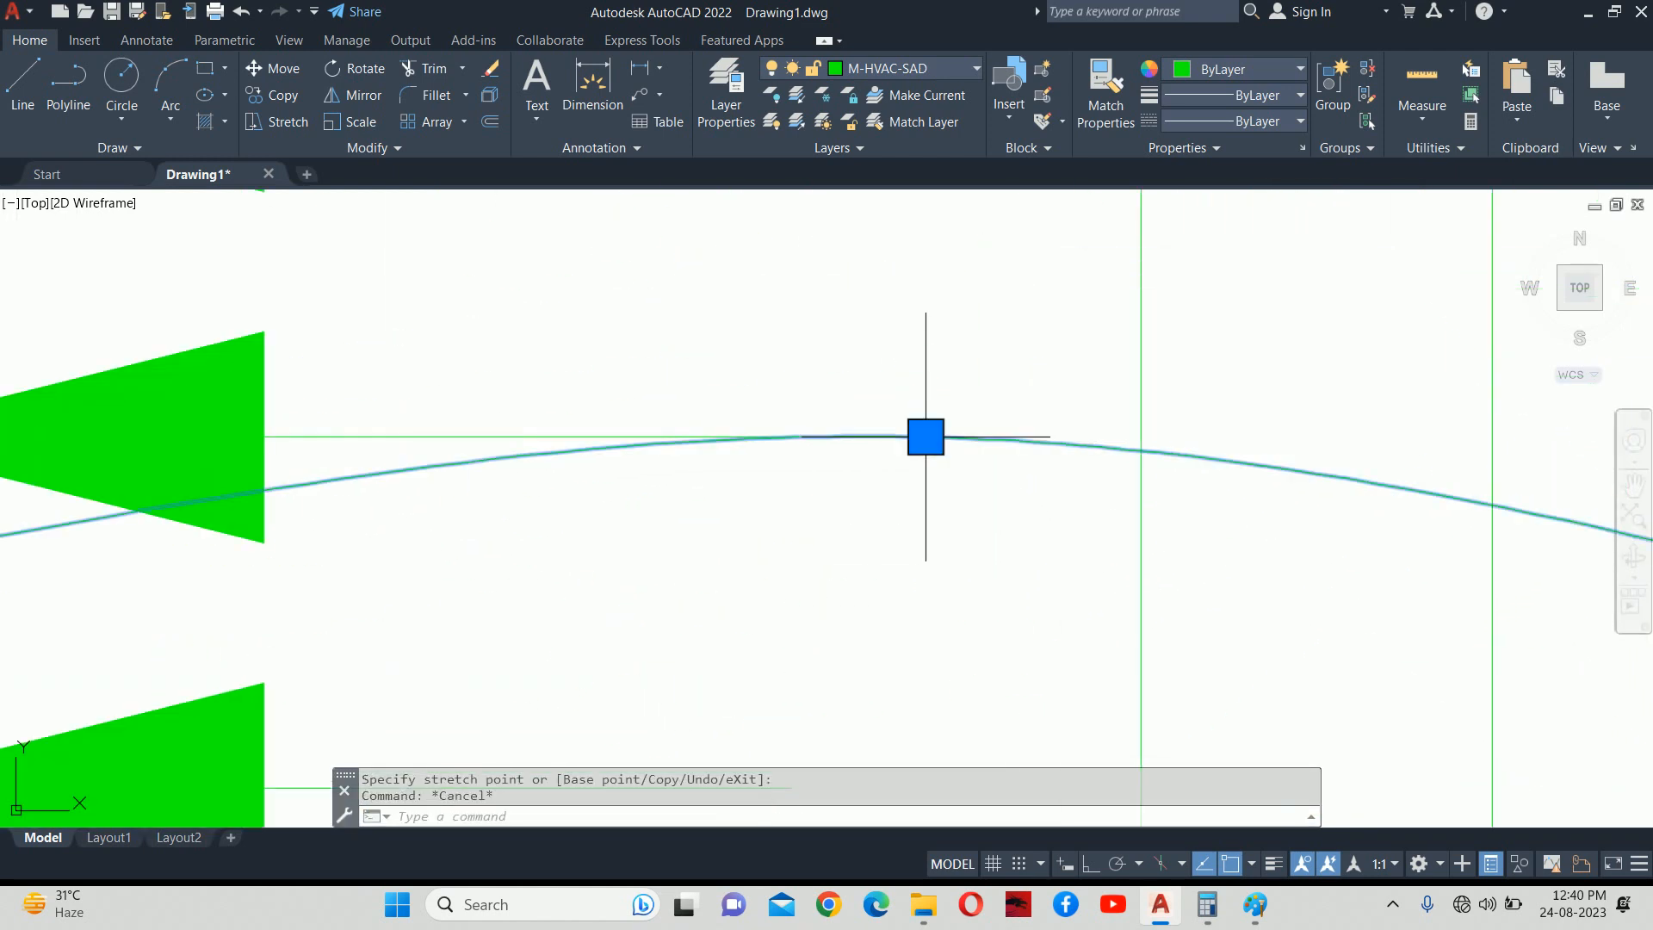
key("Escape")
key("Escape")
scroll(844, 438, "down", 6)
scroll(1111, 478, "down", 4)
scroll(1080, 508, "down", 5)
scroll(1033, 517, "up", 6)
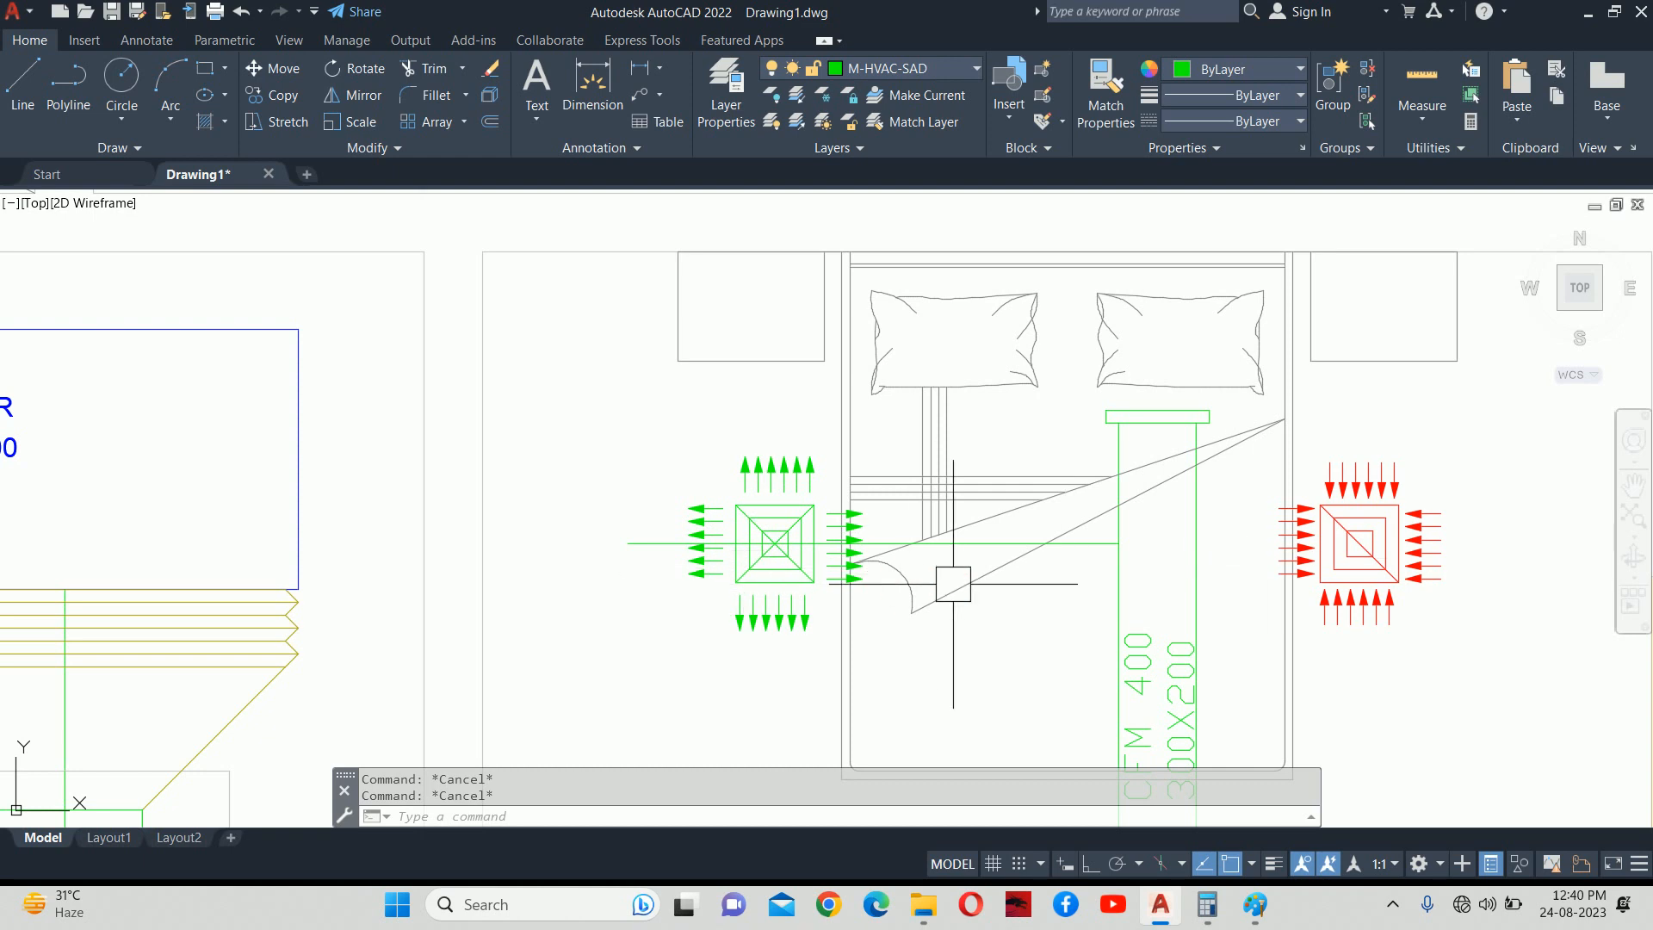
Offset the diffuser centre line 200 units upward to add a parallel duct edge.
scroll(860, 593, "down", 6)
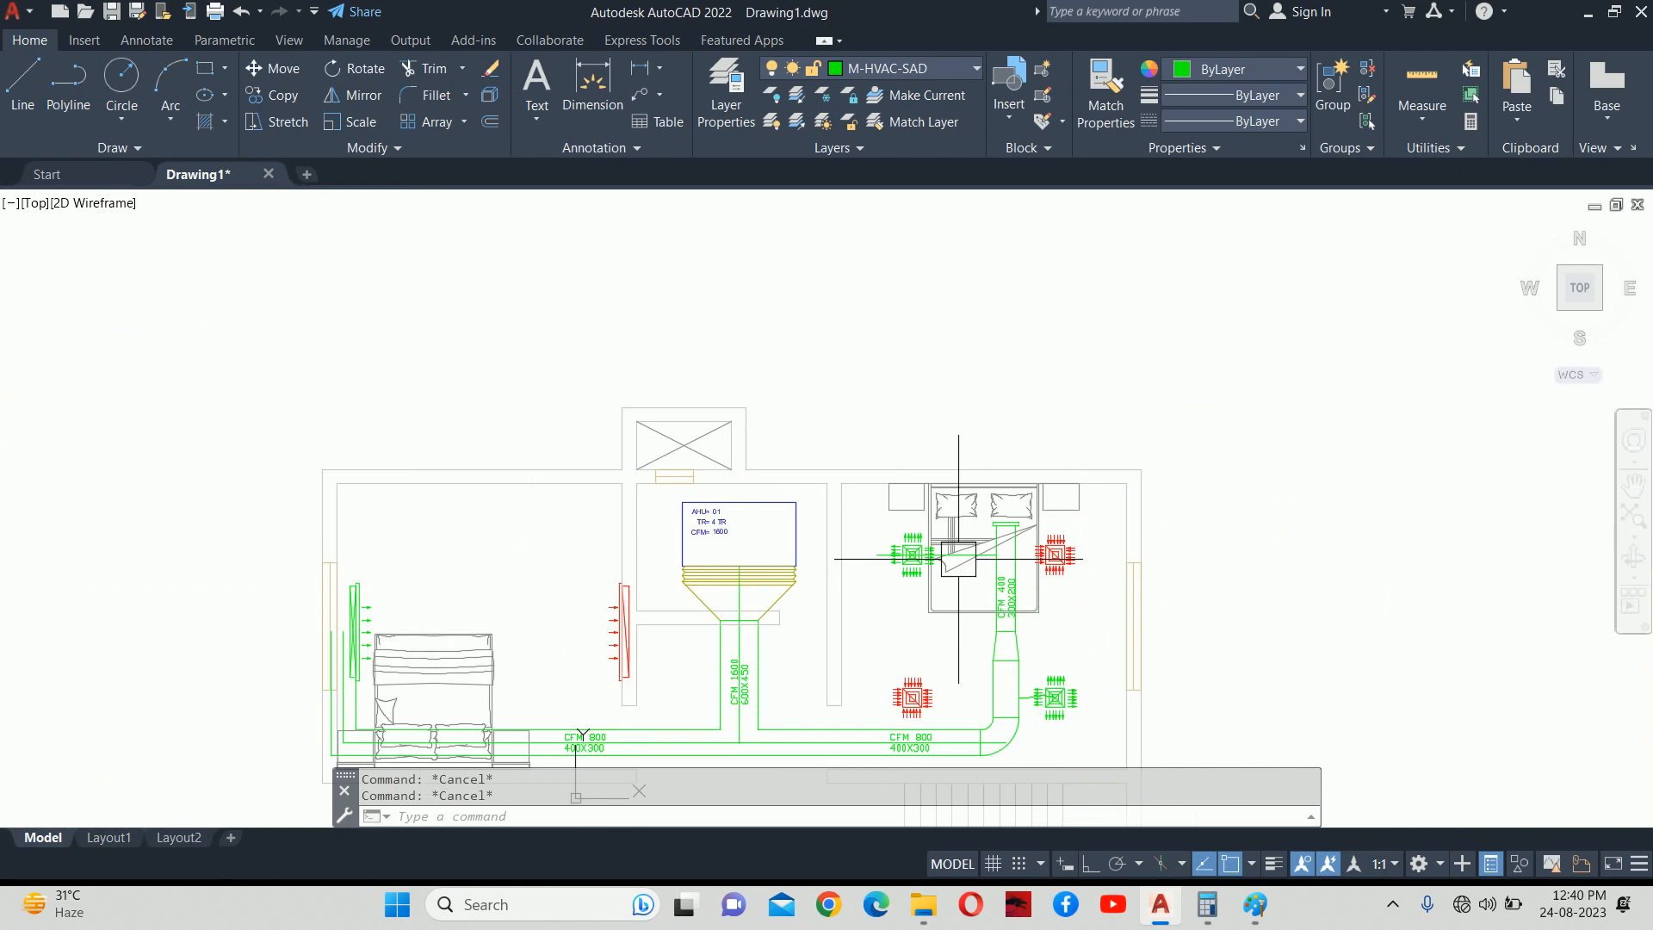
middle_click_drag(858, 598, 888, 459)
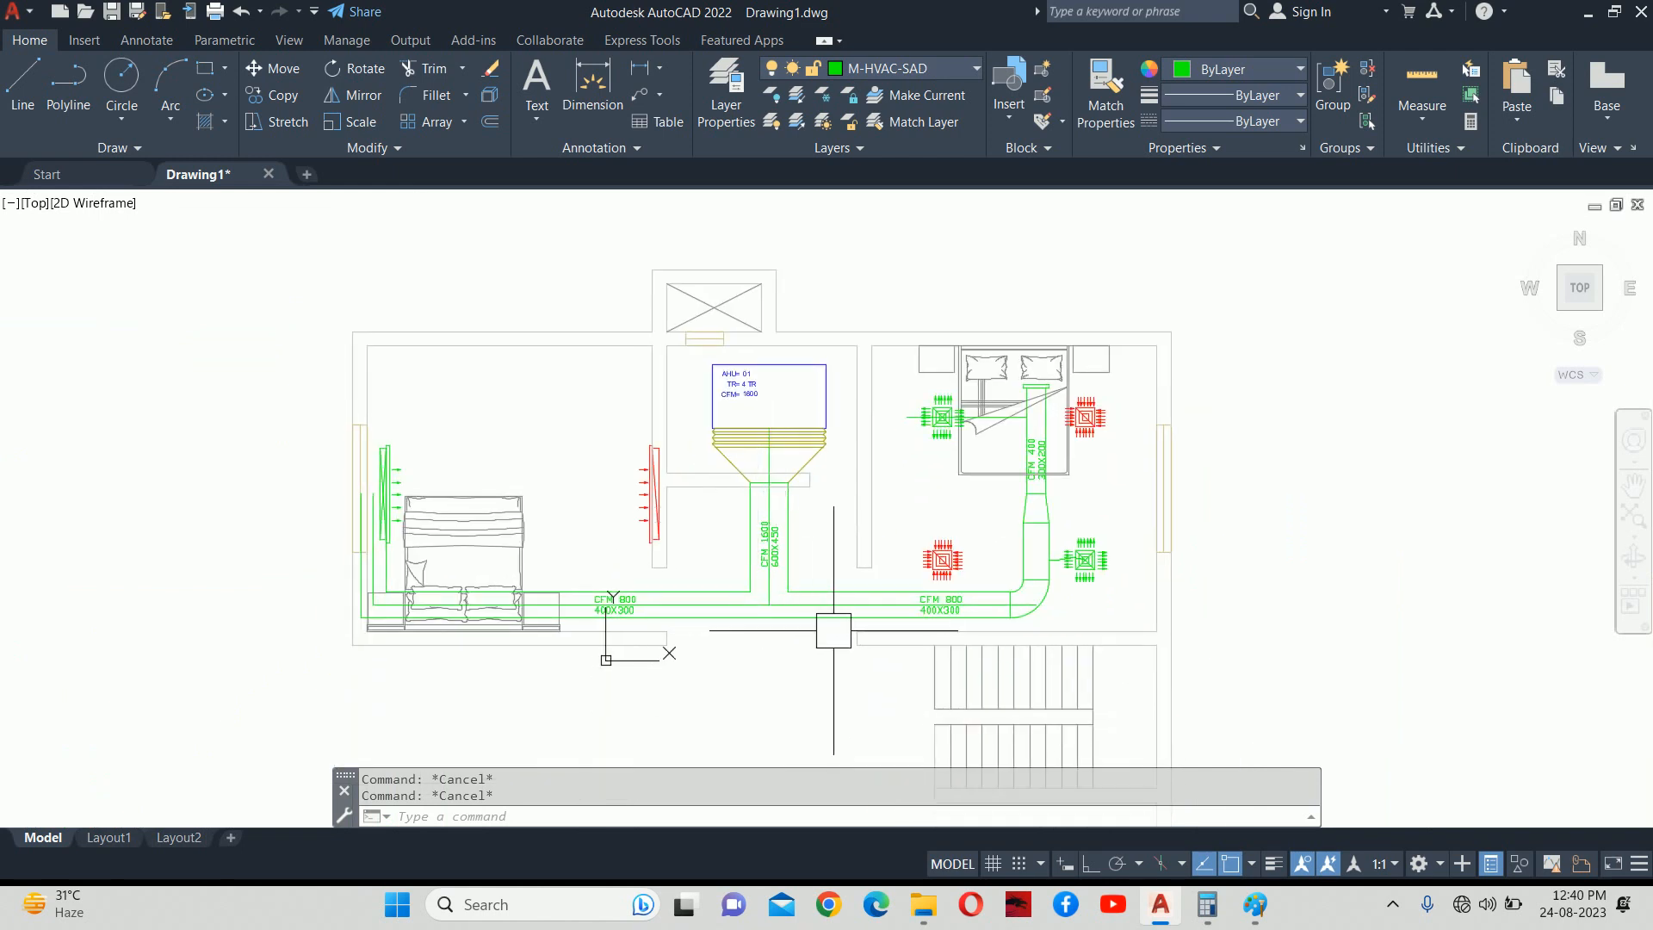
scroll(991, 422, "up", 4)
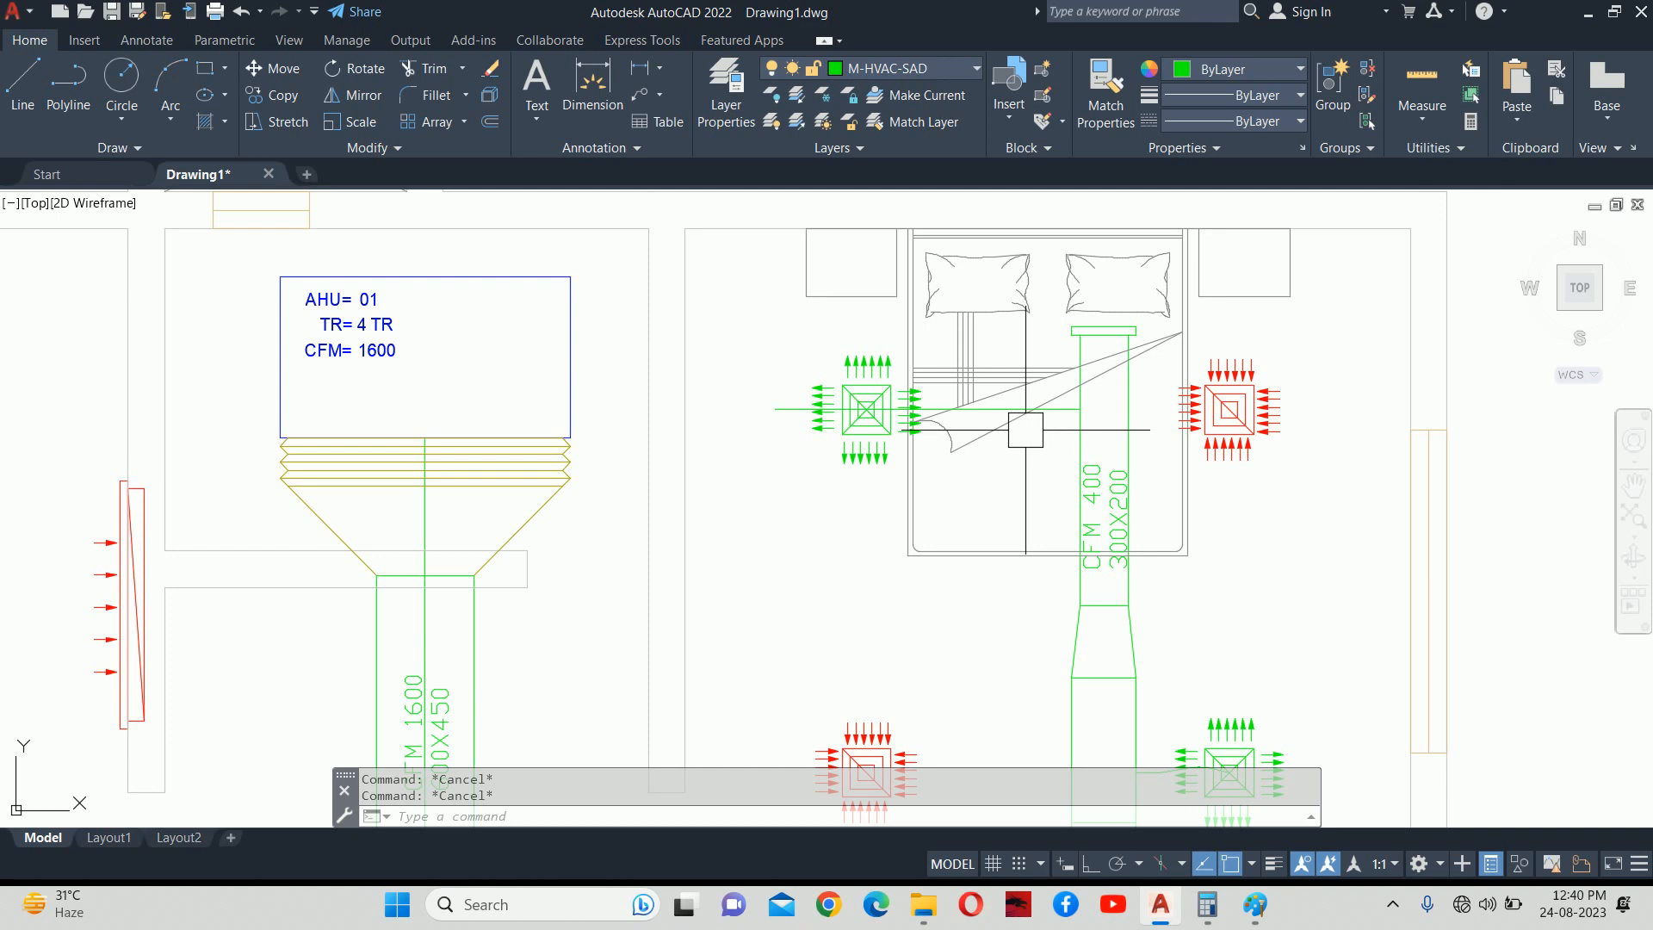
scroll(1051, 431, "up", 4)
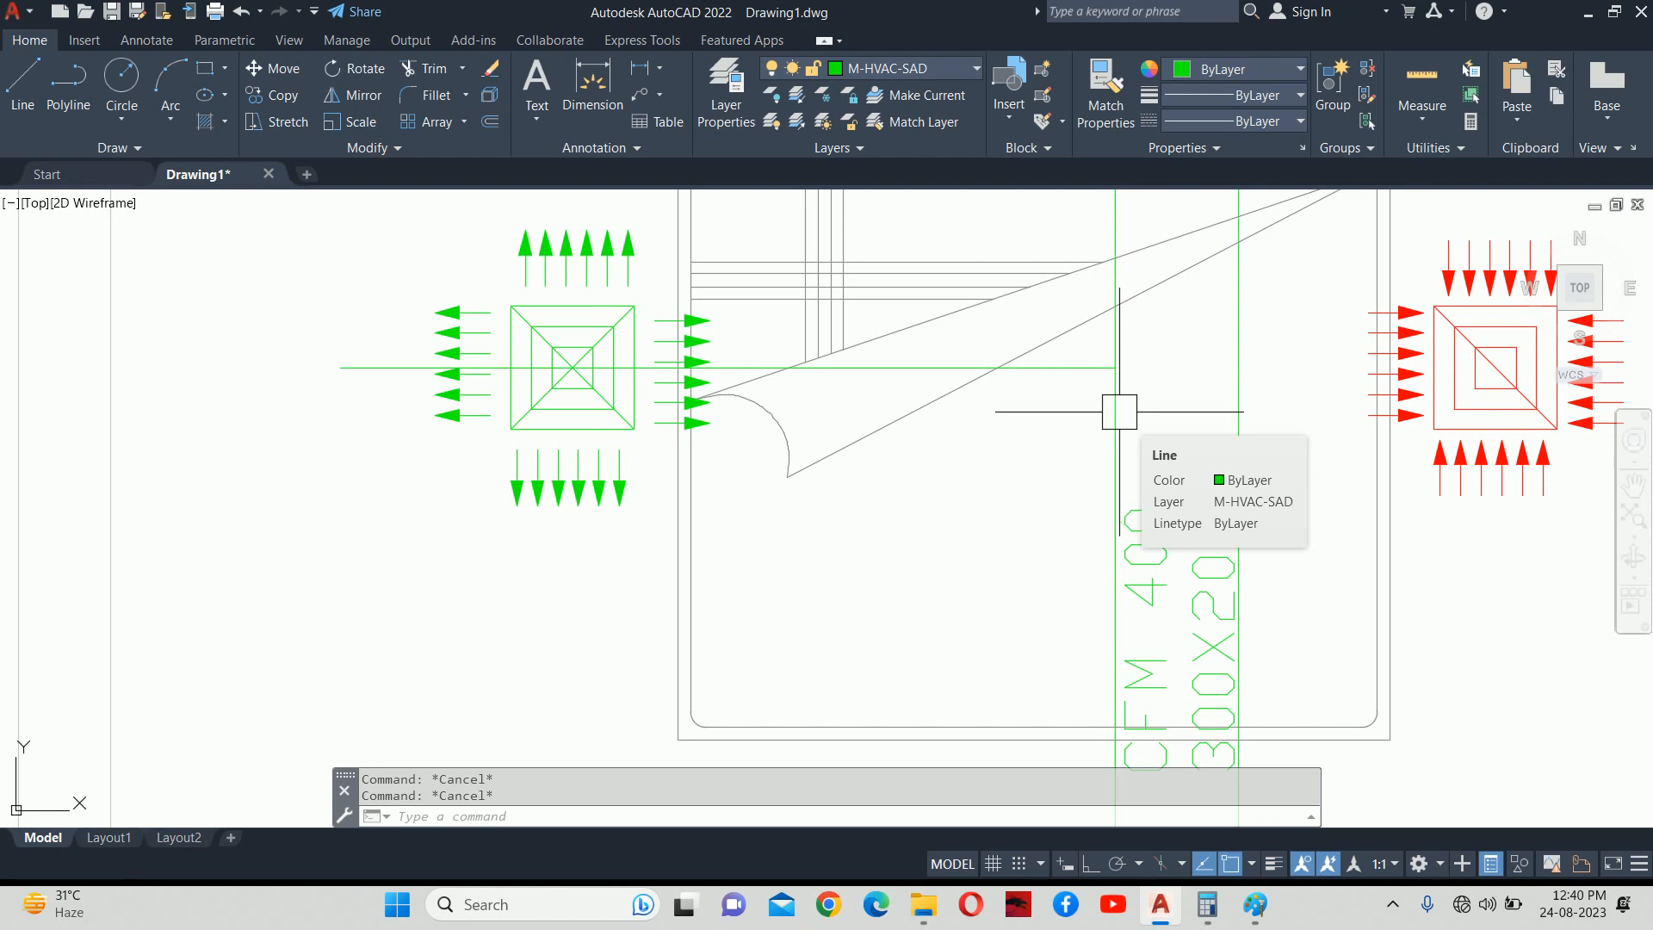
scroll(1042, 404, "down", 4)
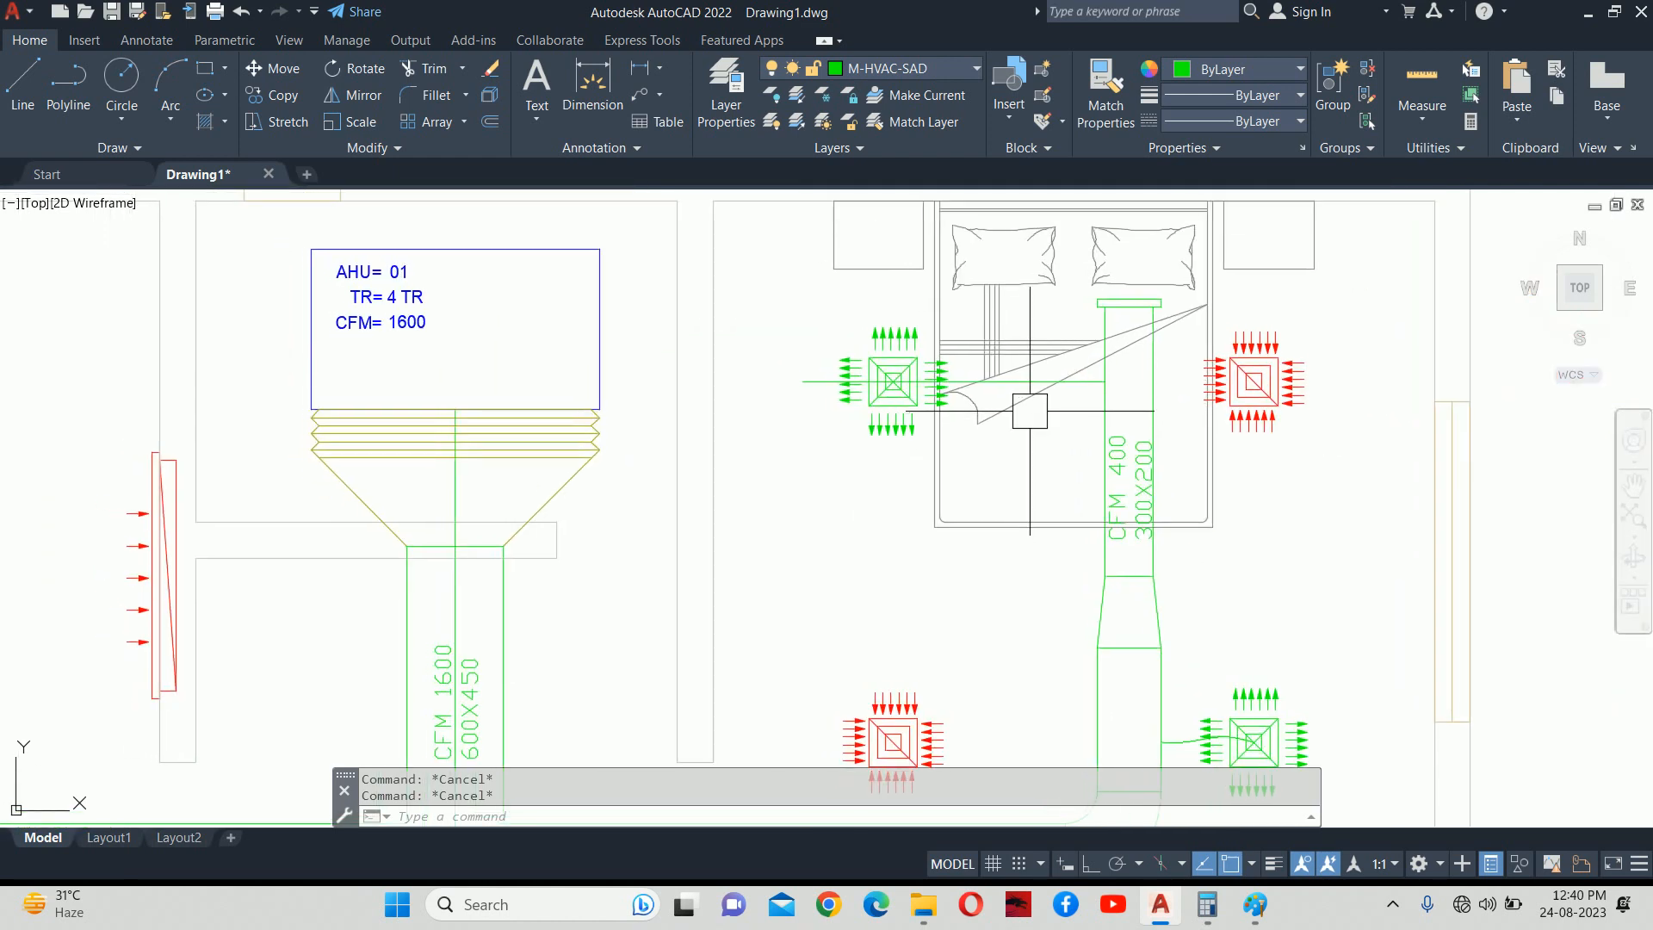
scroll(1029, 410, "up", 2)
scroll(1039, 410, "up", 3)
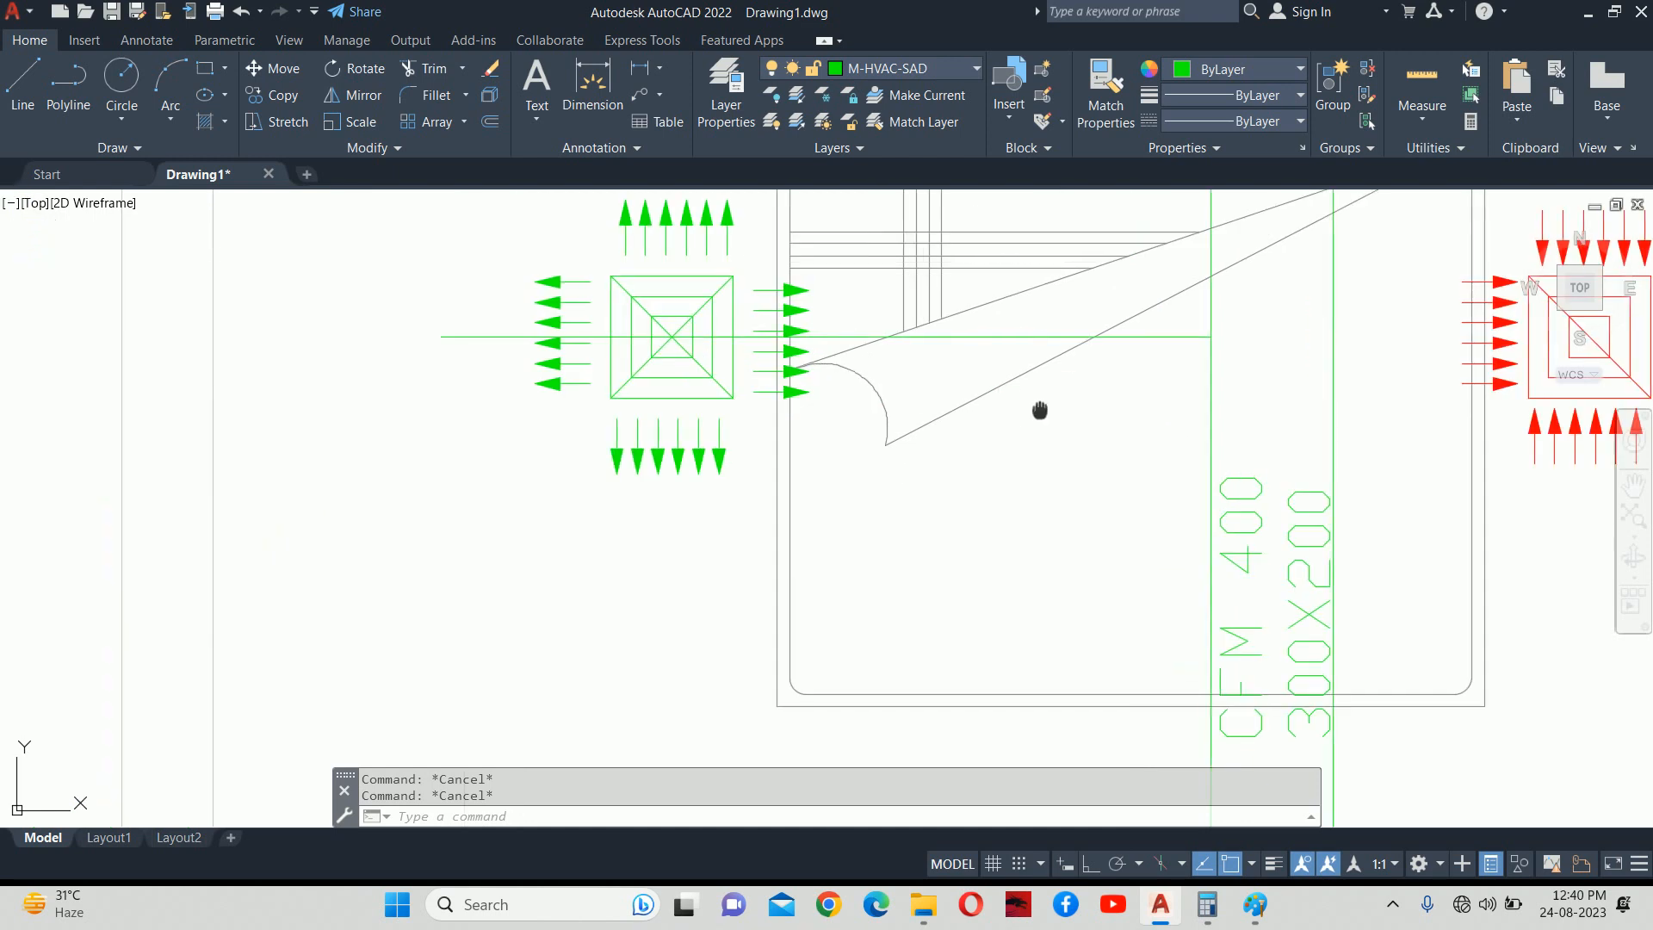
middle_click_drag(1039, 410, 1034, 524)
type("o")
key("Return")
type("200")
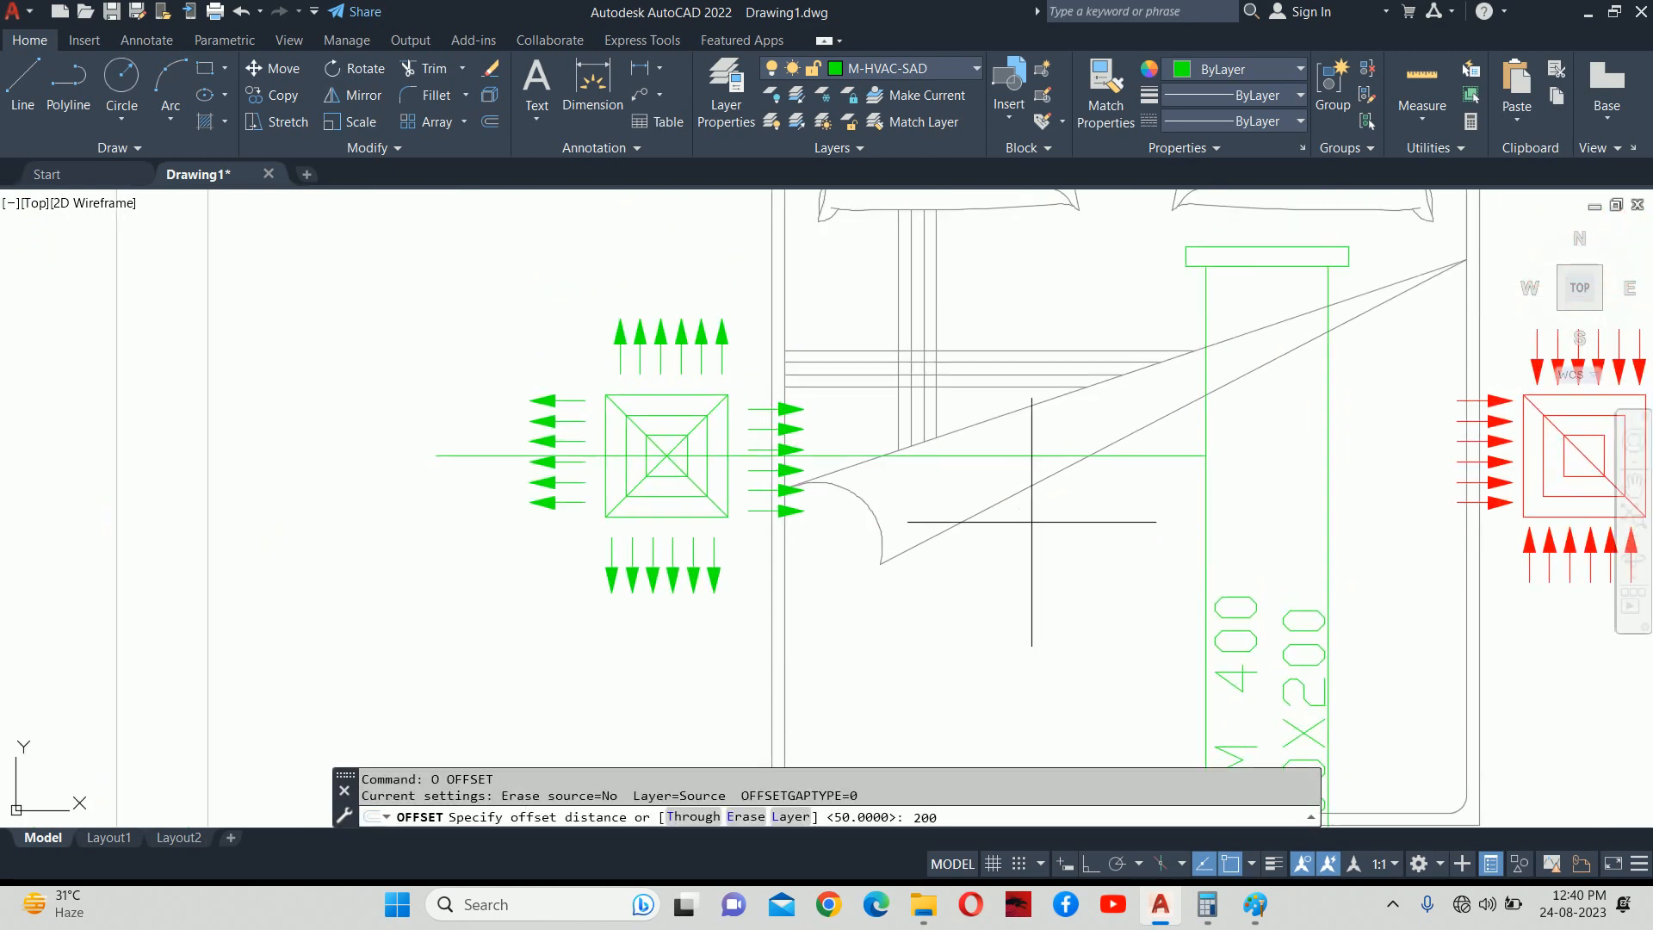
key("Return")
scroll(1018, 453, "up", 2)
left_click(1015, 455)
left_click(1015, 427)
left_click(1011, 462)
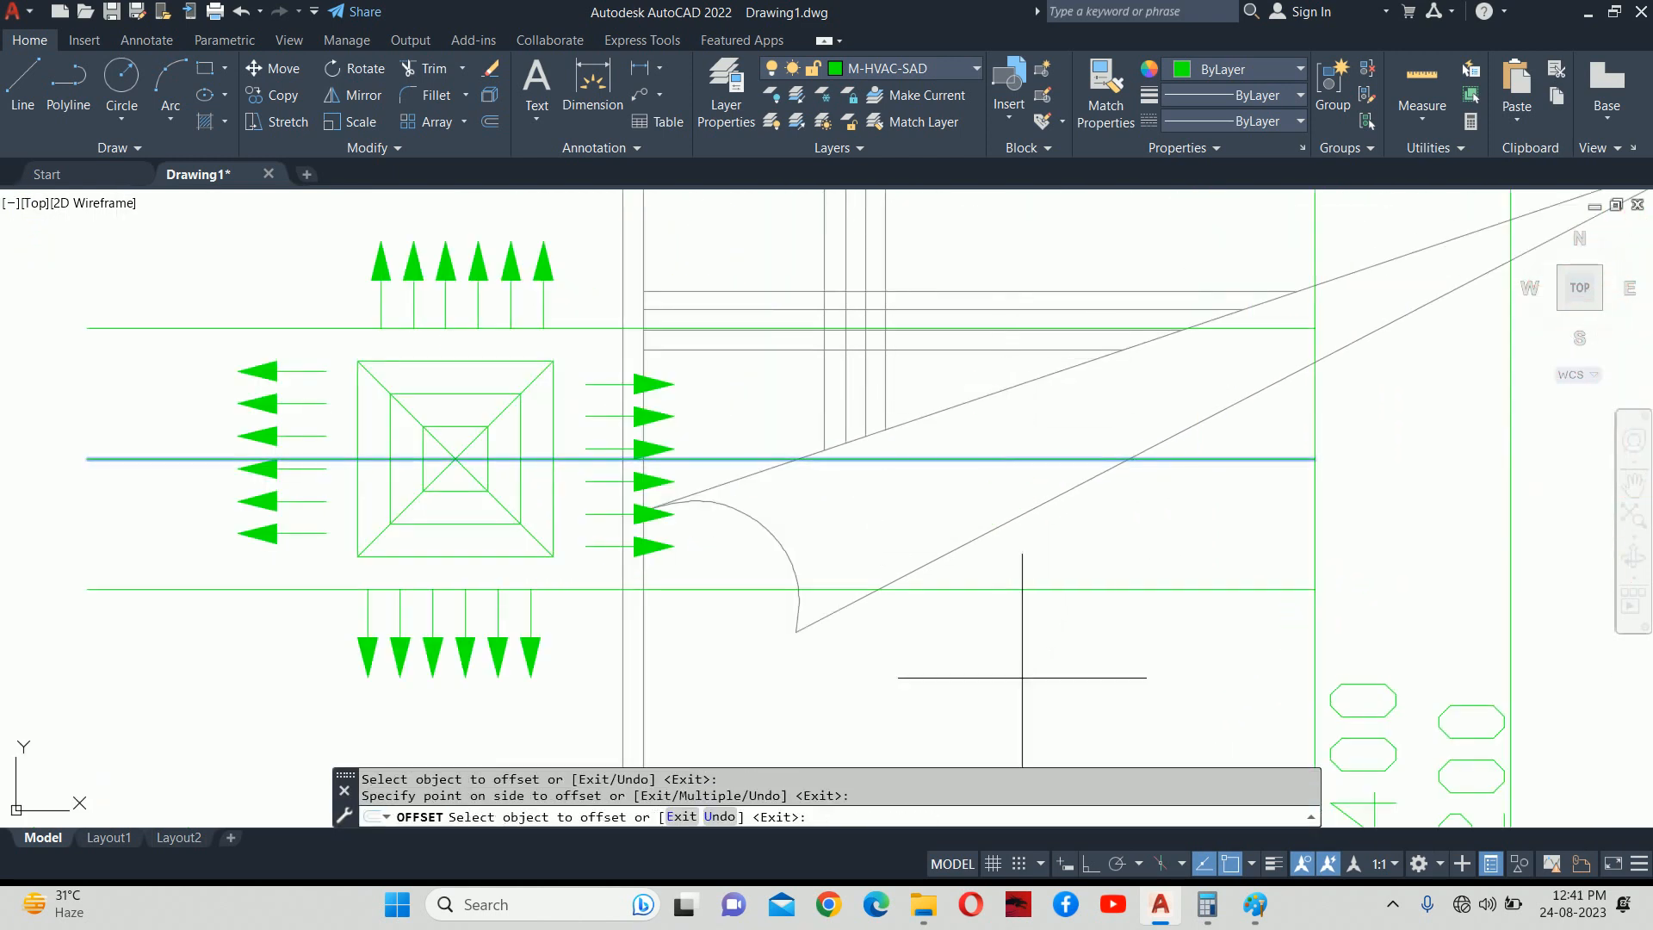
key("Escape")
scroll(960, 545, "down", 3)
key("Escape")
Offset the left, top and bottom duct edges 50 units outward.
type("l")
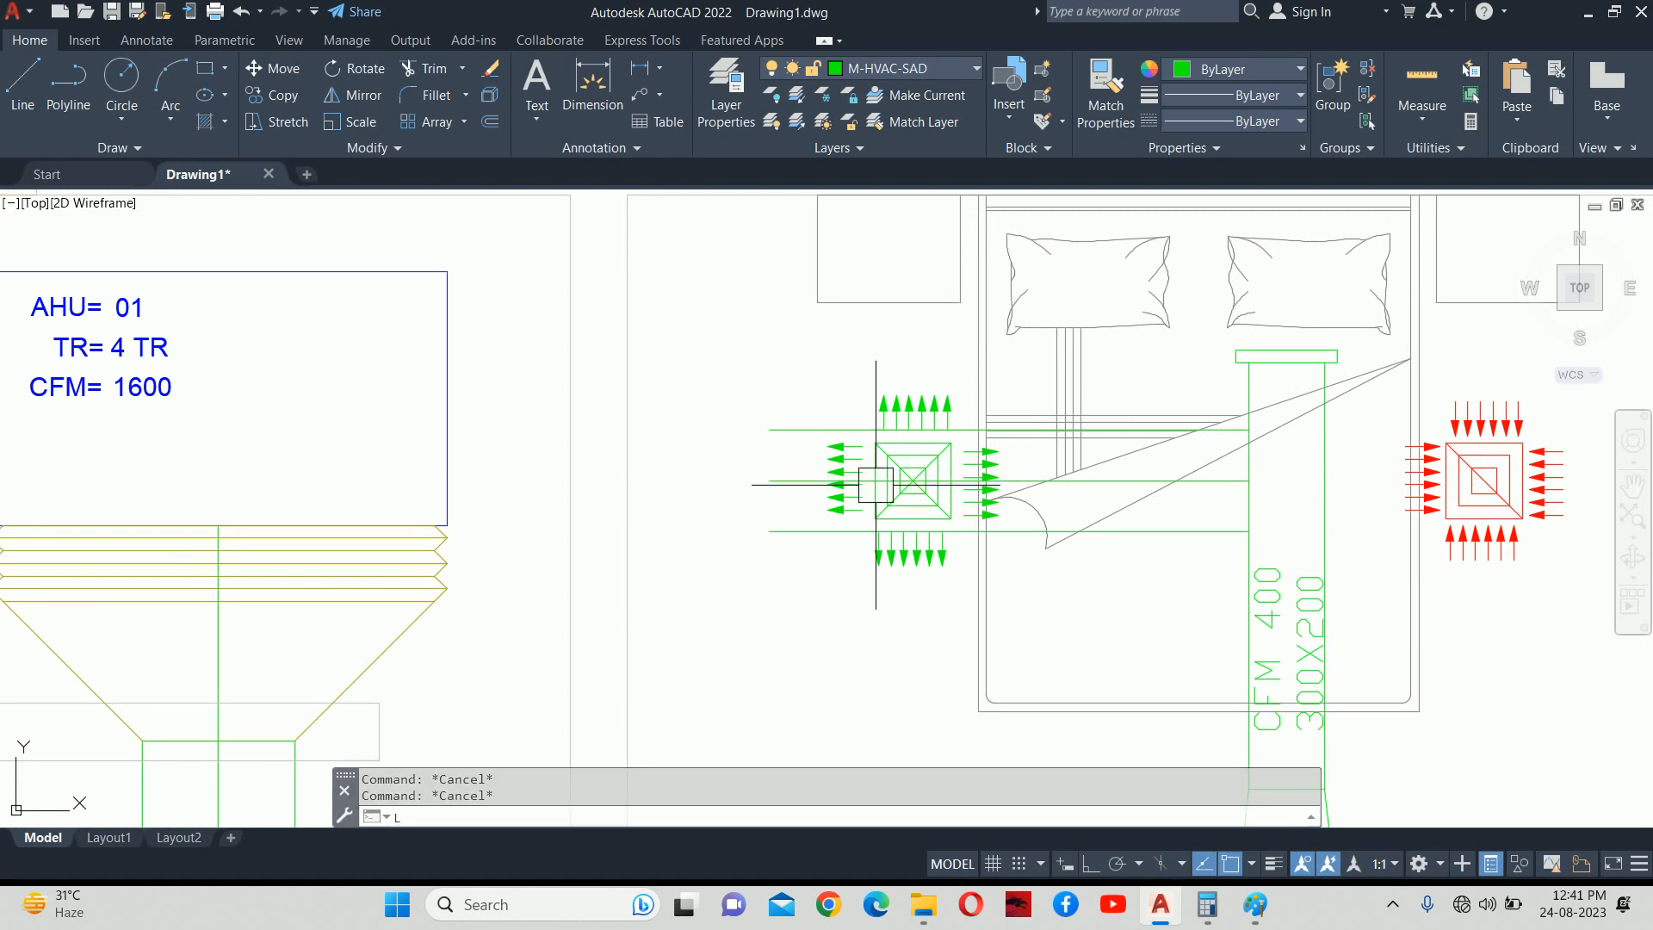
key("Return")
left_click(768, 429)
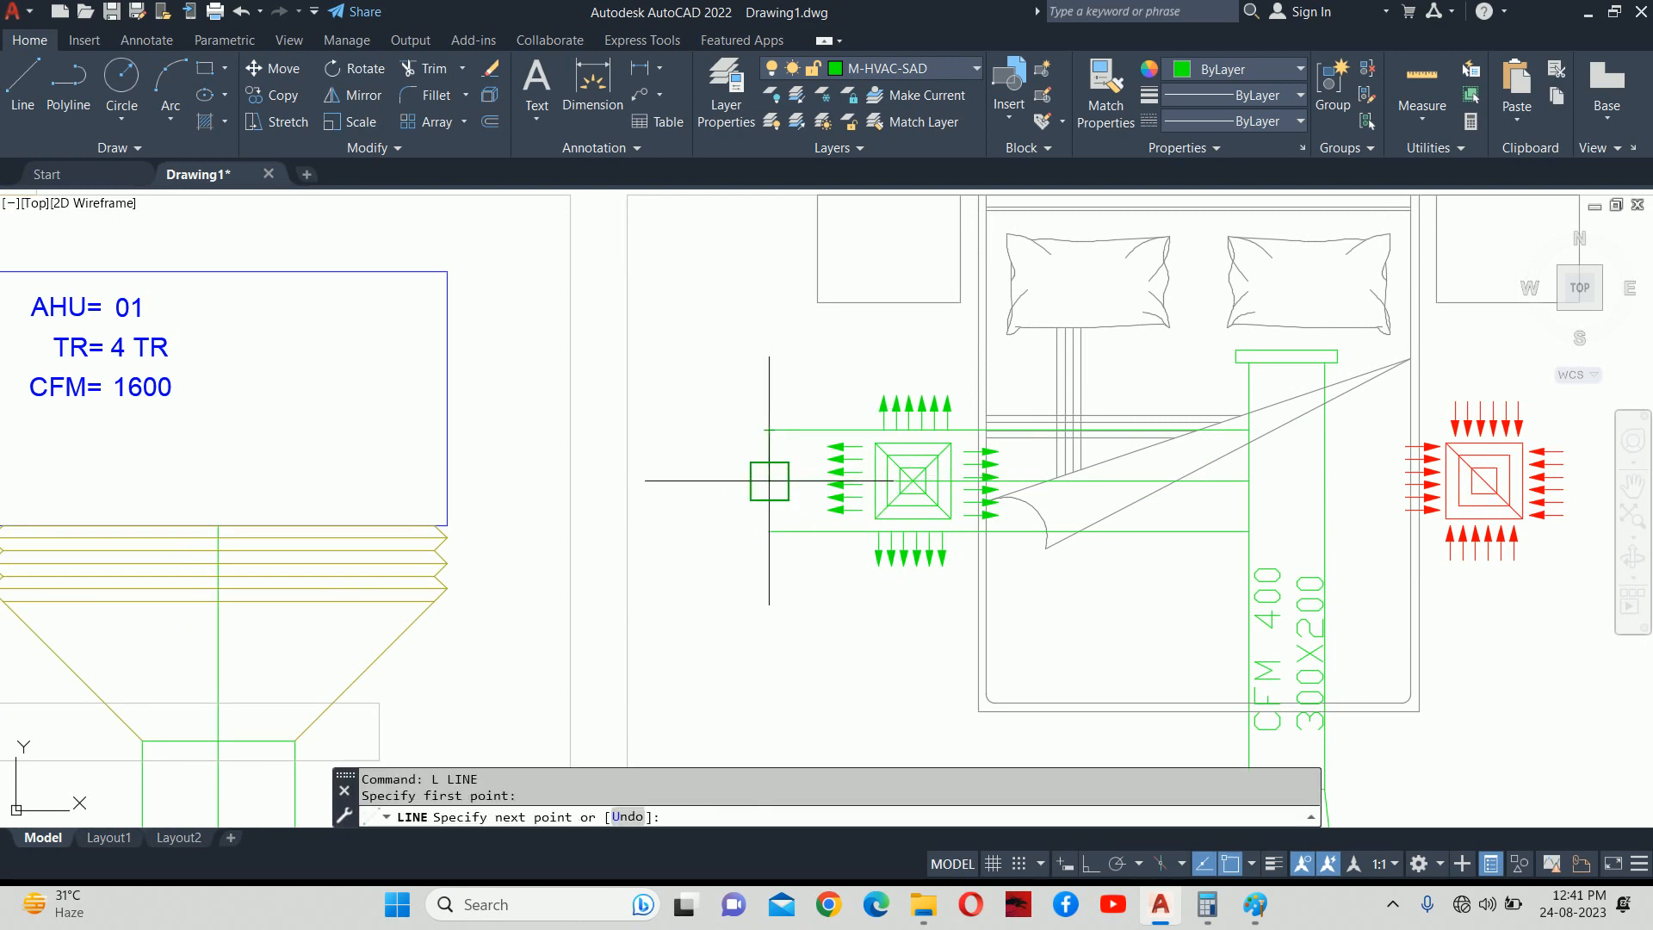
key("Escape")
key("Escape")
scroll(768, 464, "up", 2)
type("o")
key("Return")
type("50")
key("Return")
scroll(767, 458, "up", 2)
left_click(760, 452)
left_click(728, 446)
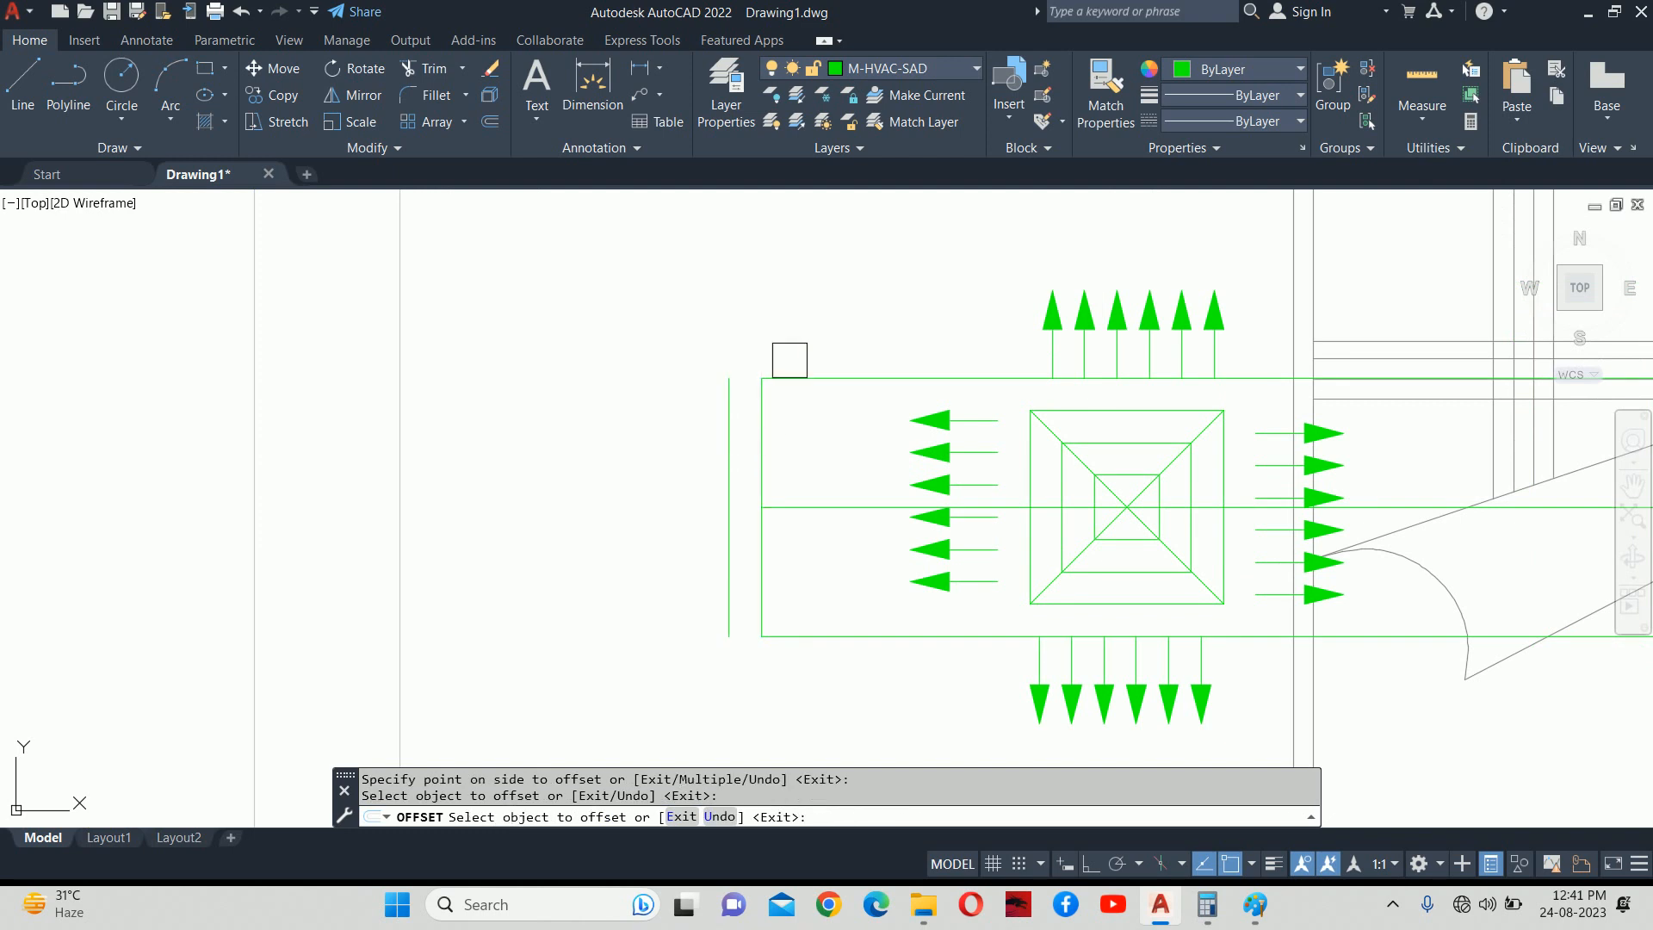
left_click(795, 371)
left_click(794, 331)
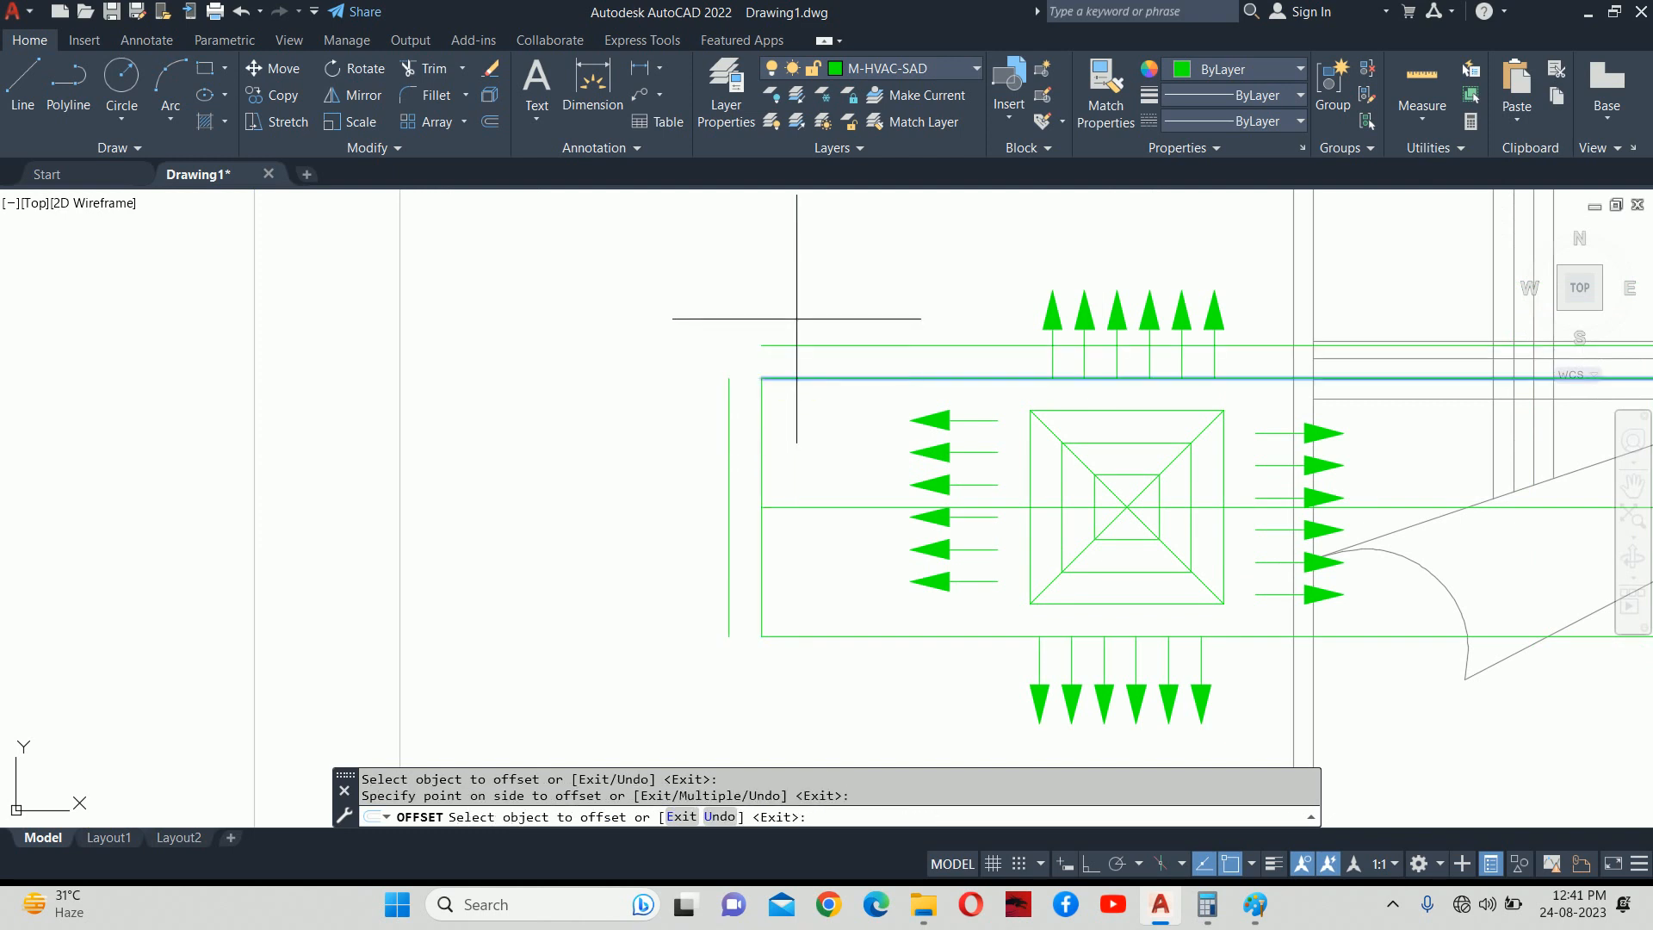
left_click(788, 636)
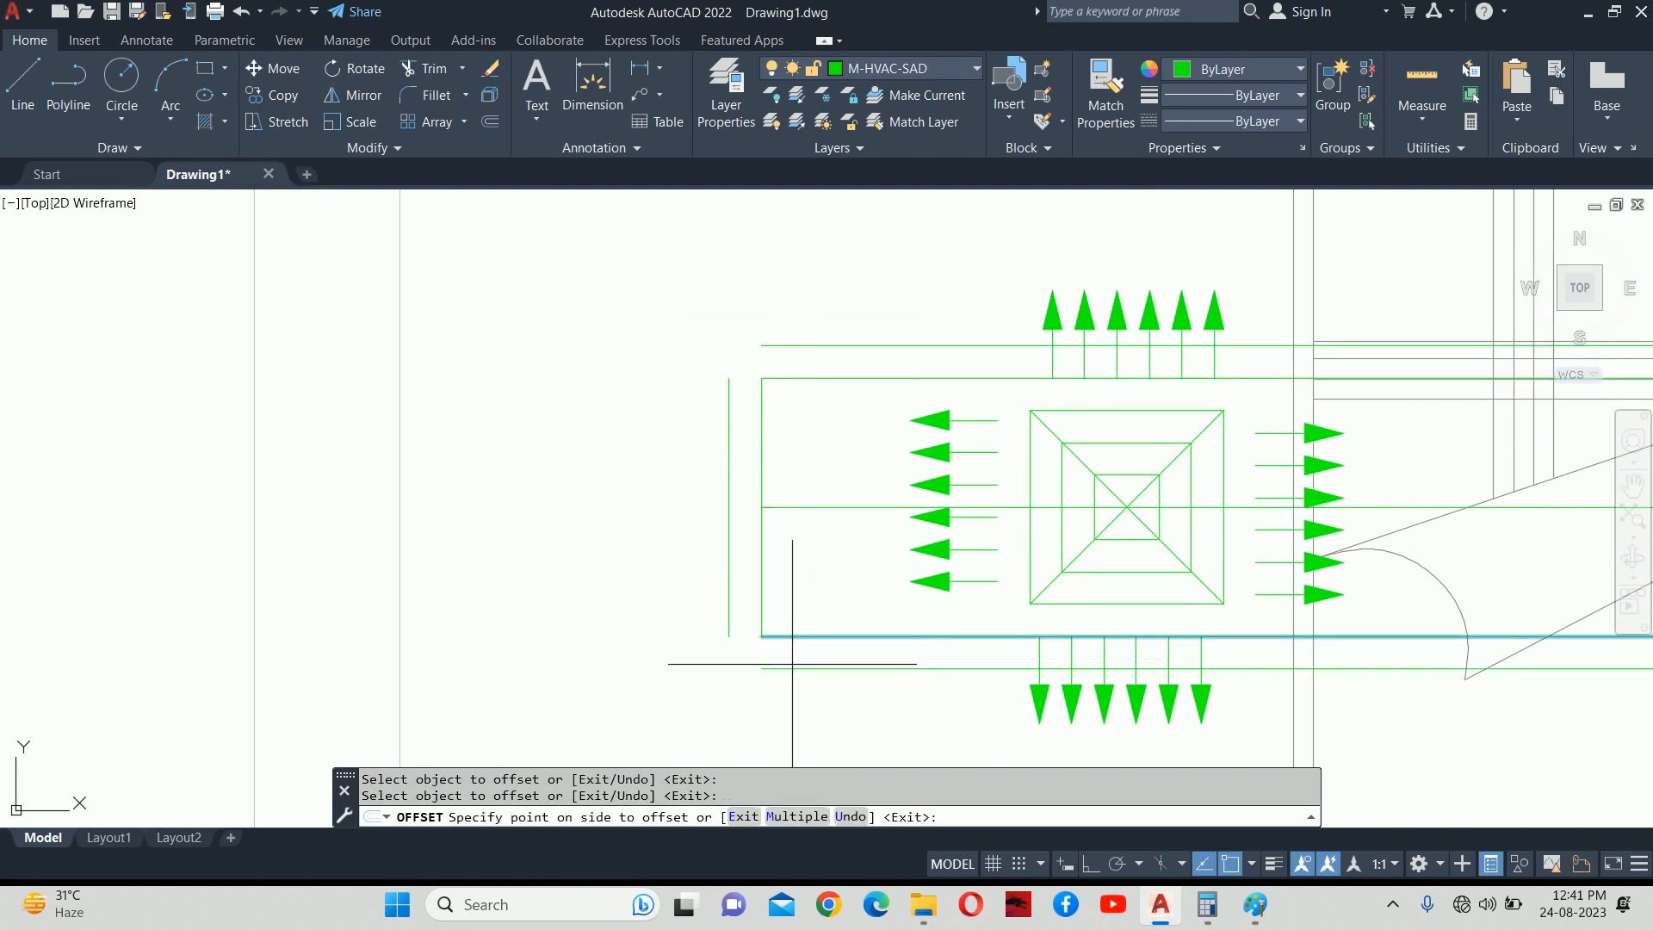
left_click(777, 696)
key("Escape")
key("Escape")
key("Escape")
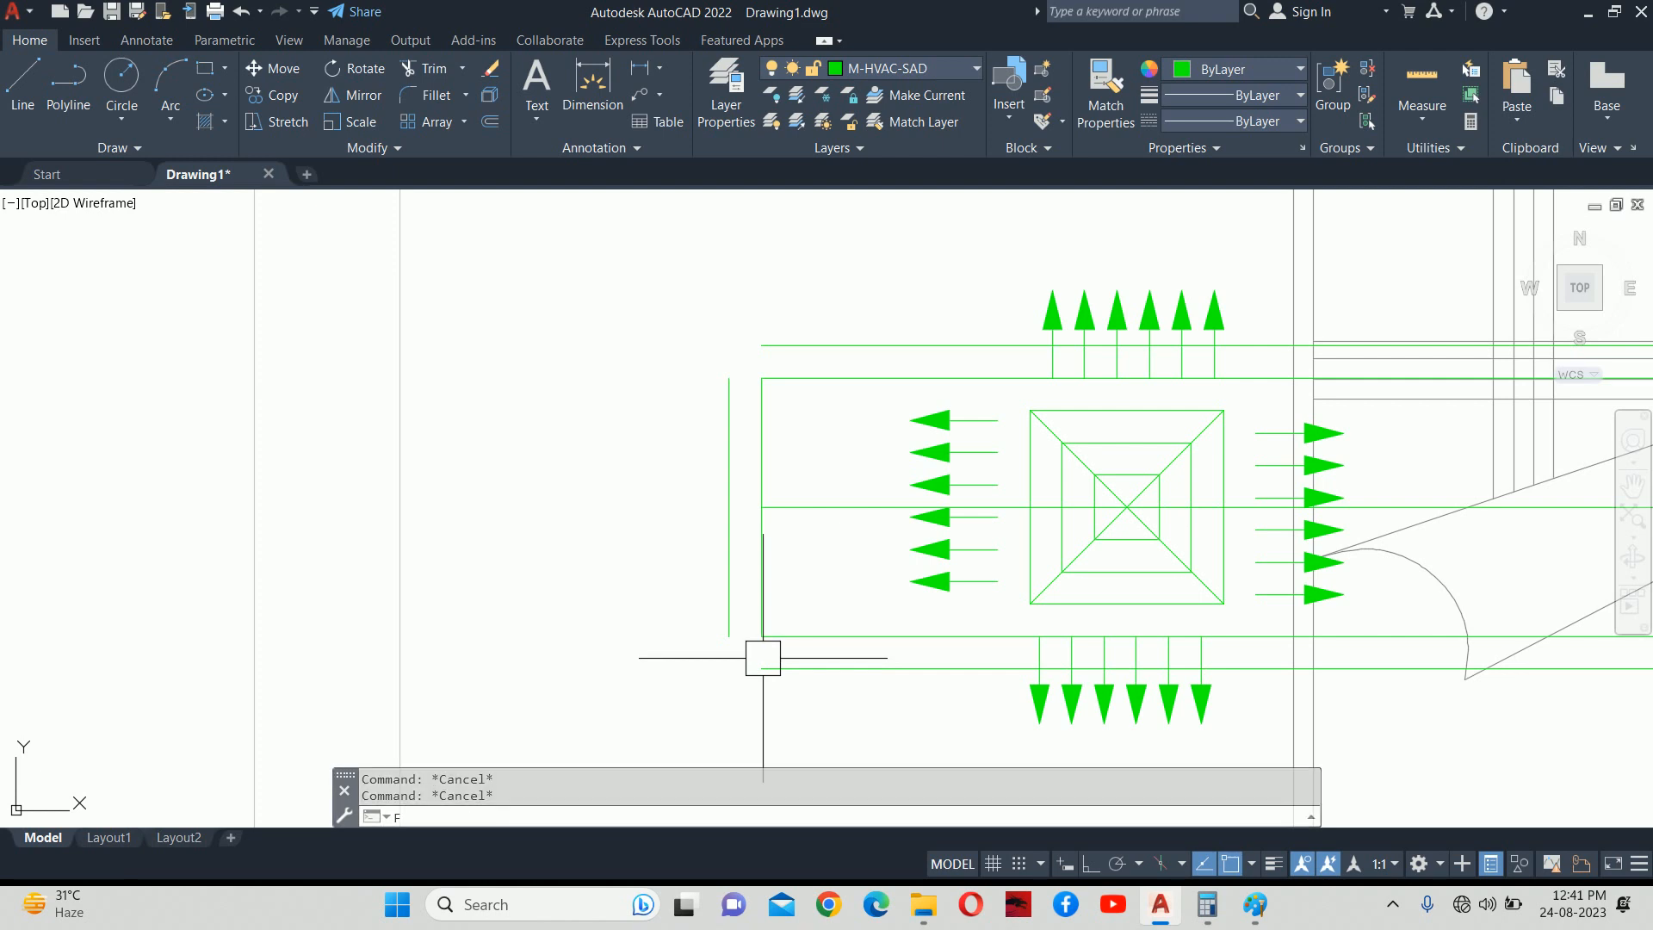
key("Return")
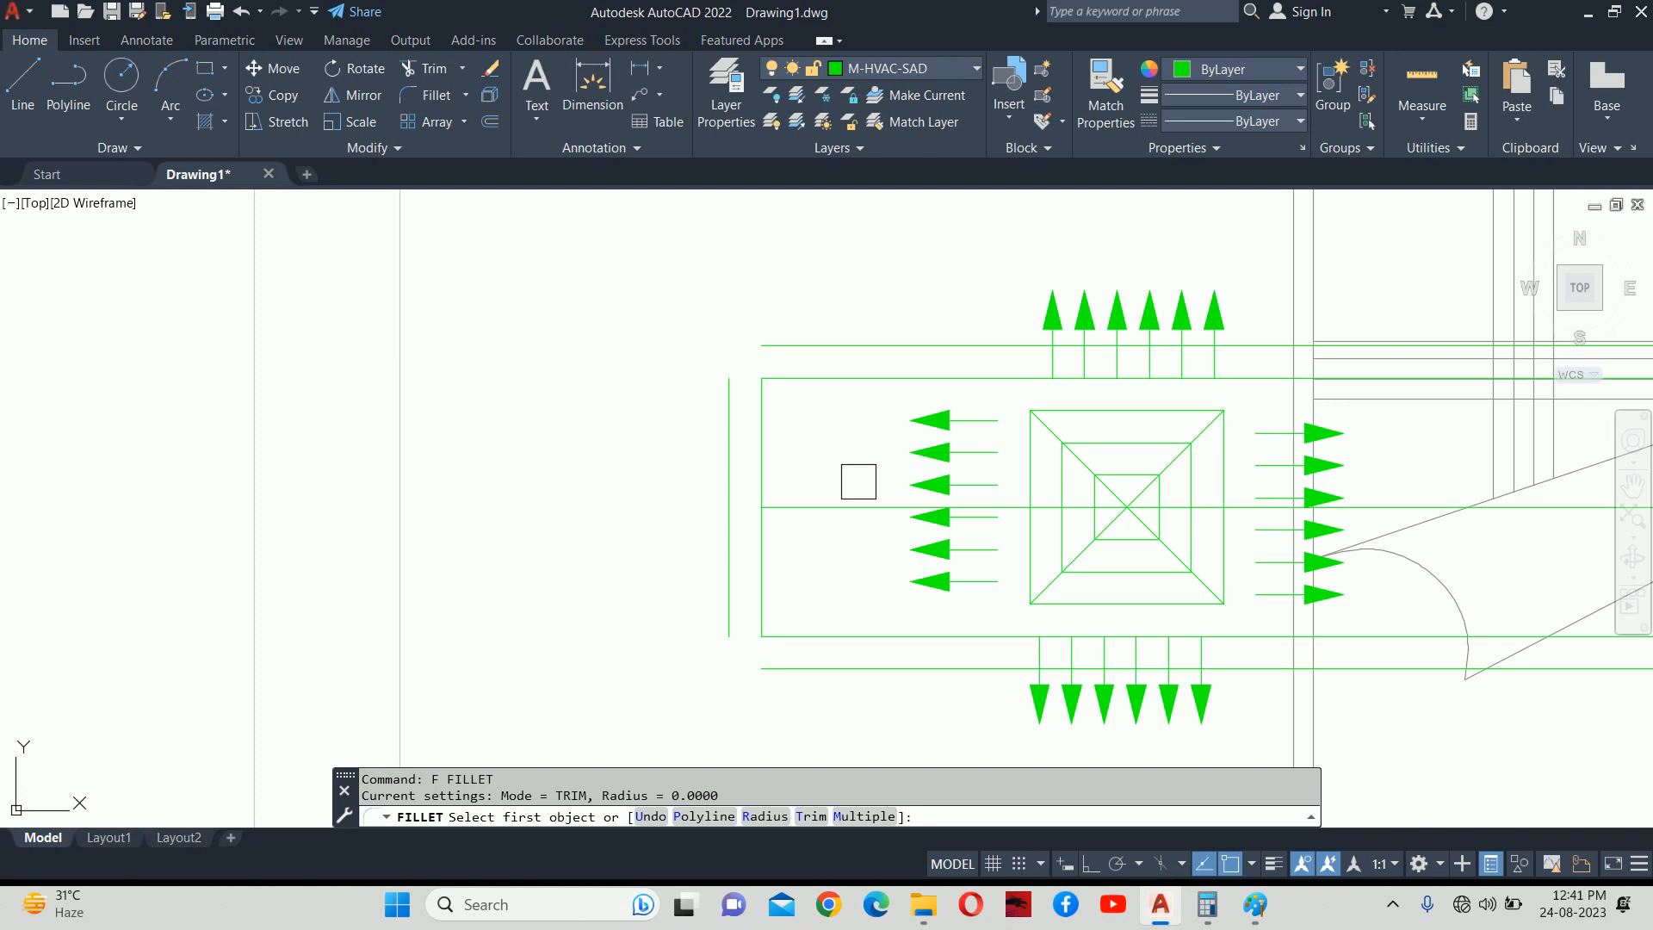
Fillet with radius 0 in multiple mode to square the top-left duct corners.
key("Escape")
type("F")
key("Return")
type("R")
key("Return")
type("0")
key("Return")
type("M")
key("Return")
left_click(729, 398)
left_click(783, 348)
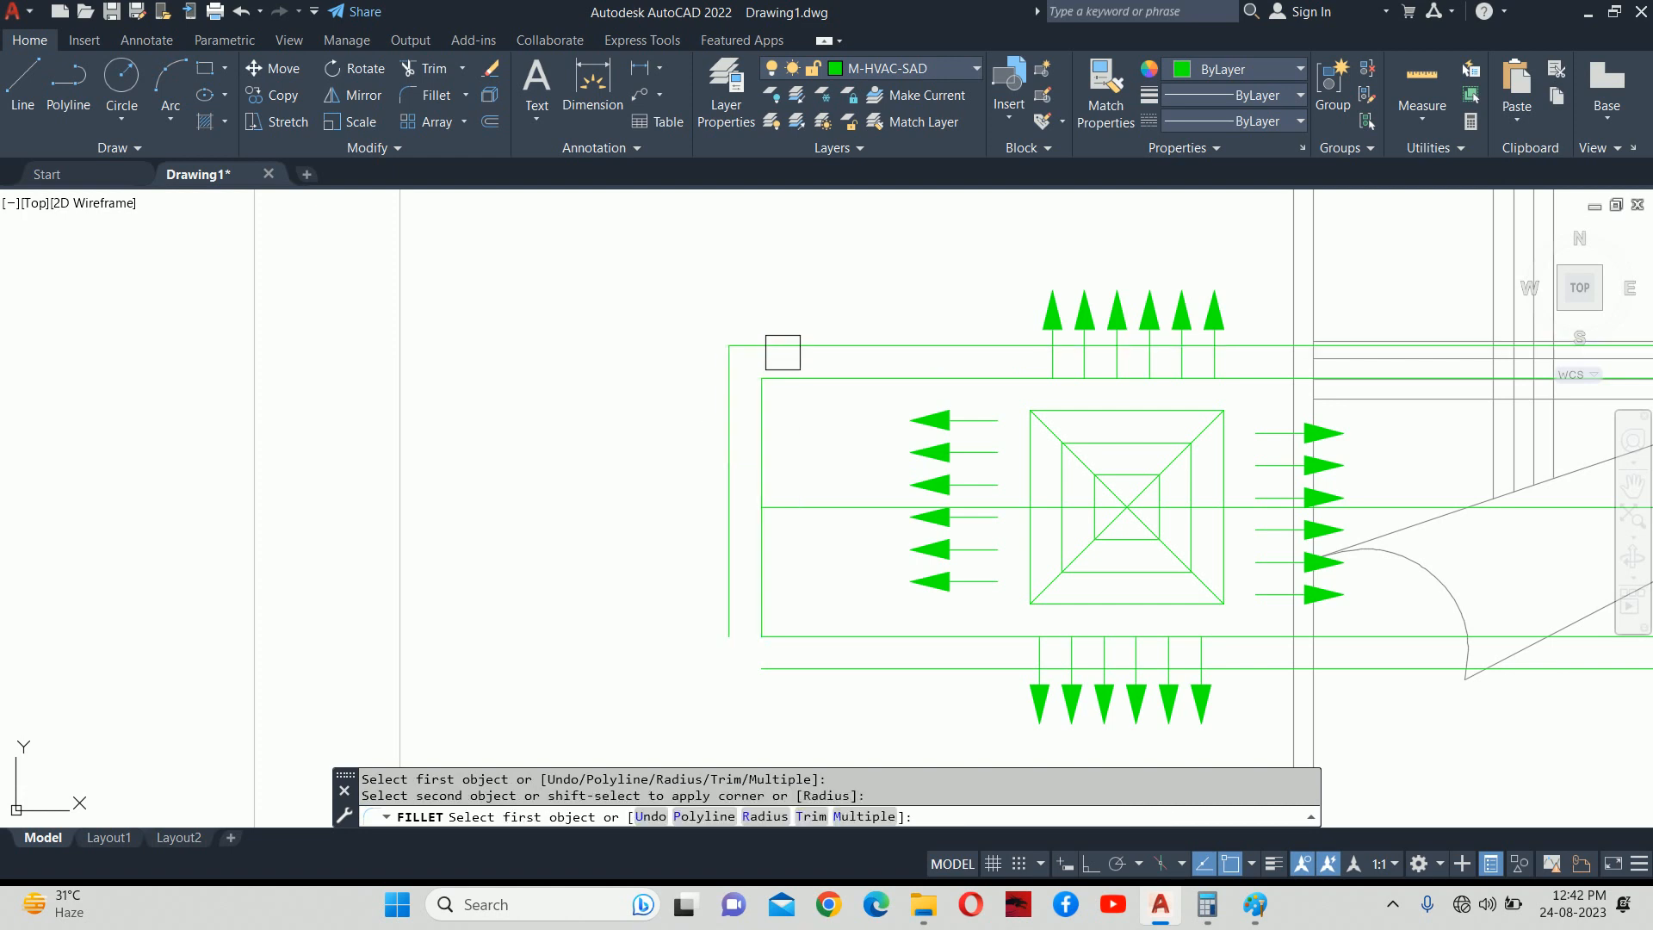
left_click(773, 411)
scroll(754, 340, "up", 4)
left_click(730, 355)
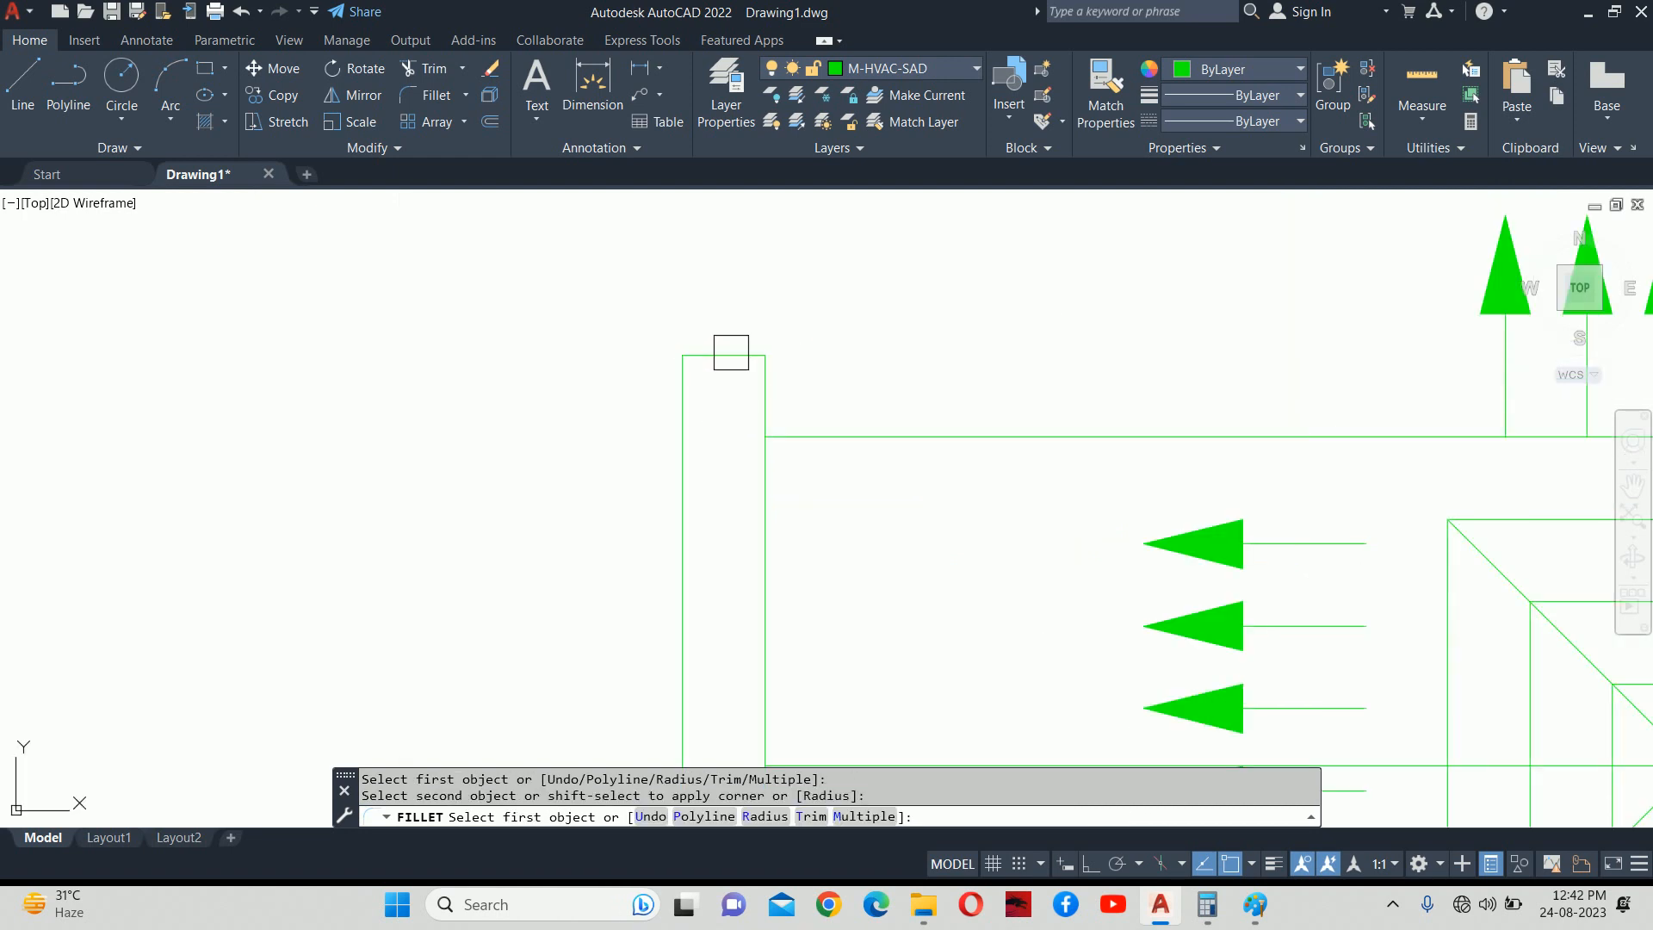
scroll(721, 430, "down", 4)
Square the lower-left duct corners, closing the duct's left end.
middle_click_drag(735, 589, 694, 339)
left_click(667, 394)
left_click(723, 462)
left_click(697, 378)
scroll(688, 437, "up", 5)
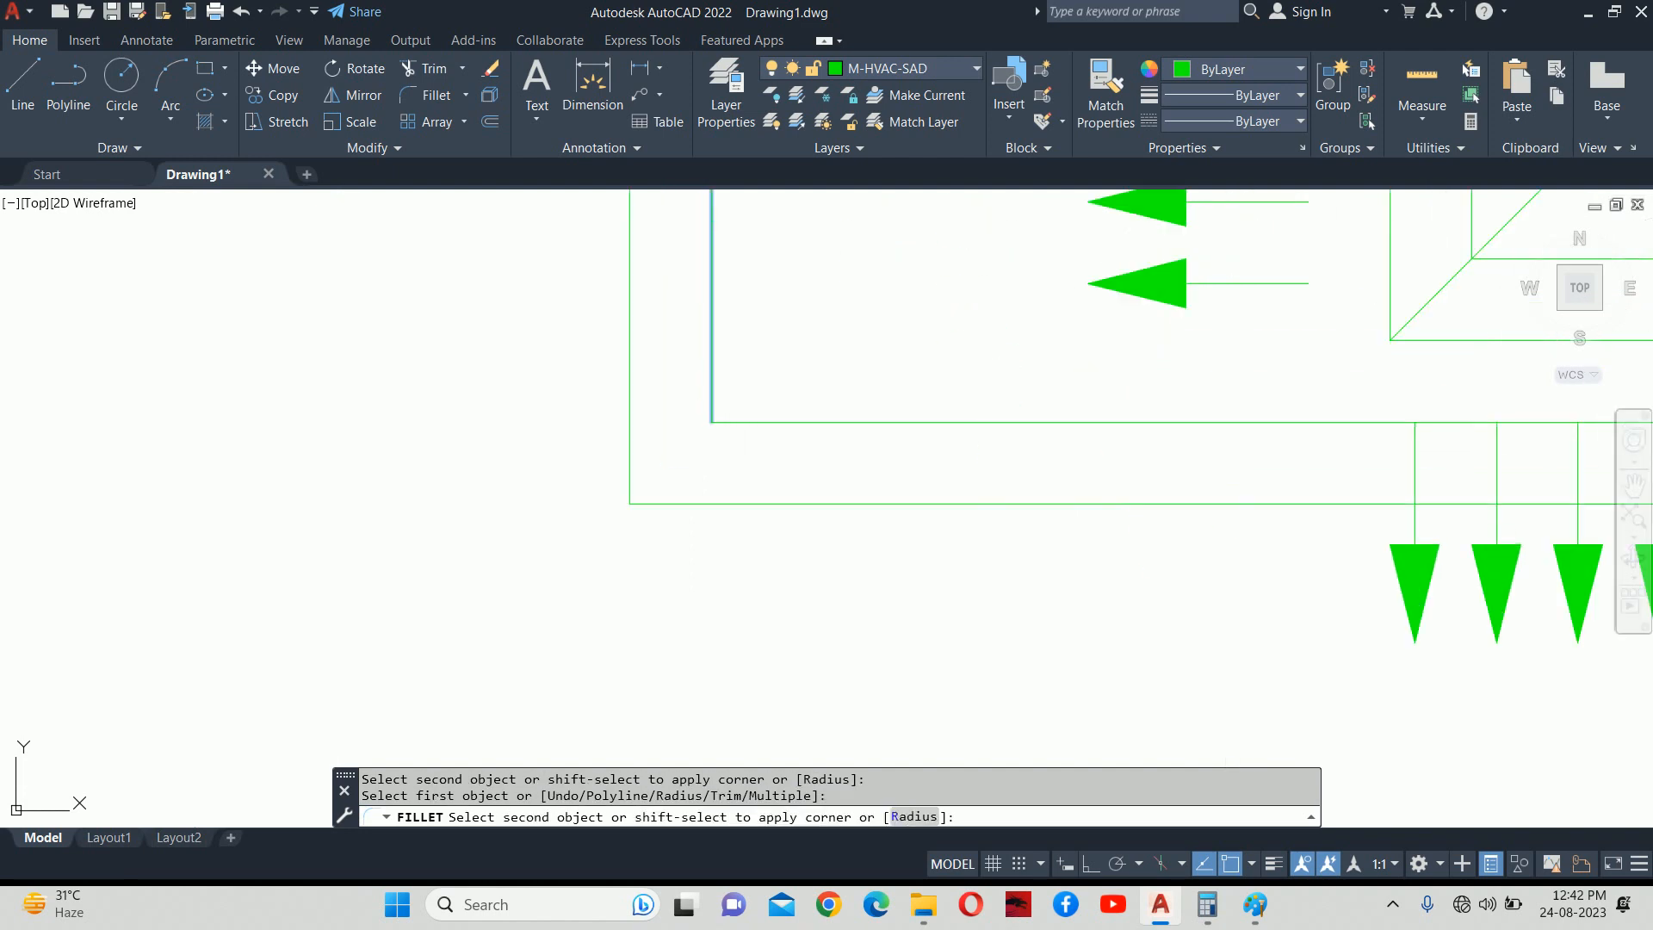
key("Escape")
key("Escape")
scroll(694, 465, "down", 6)
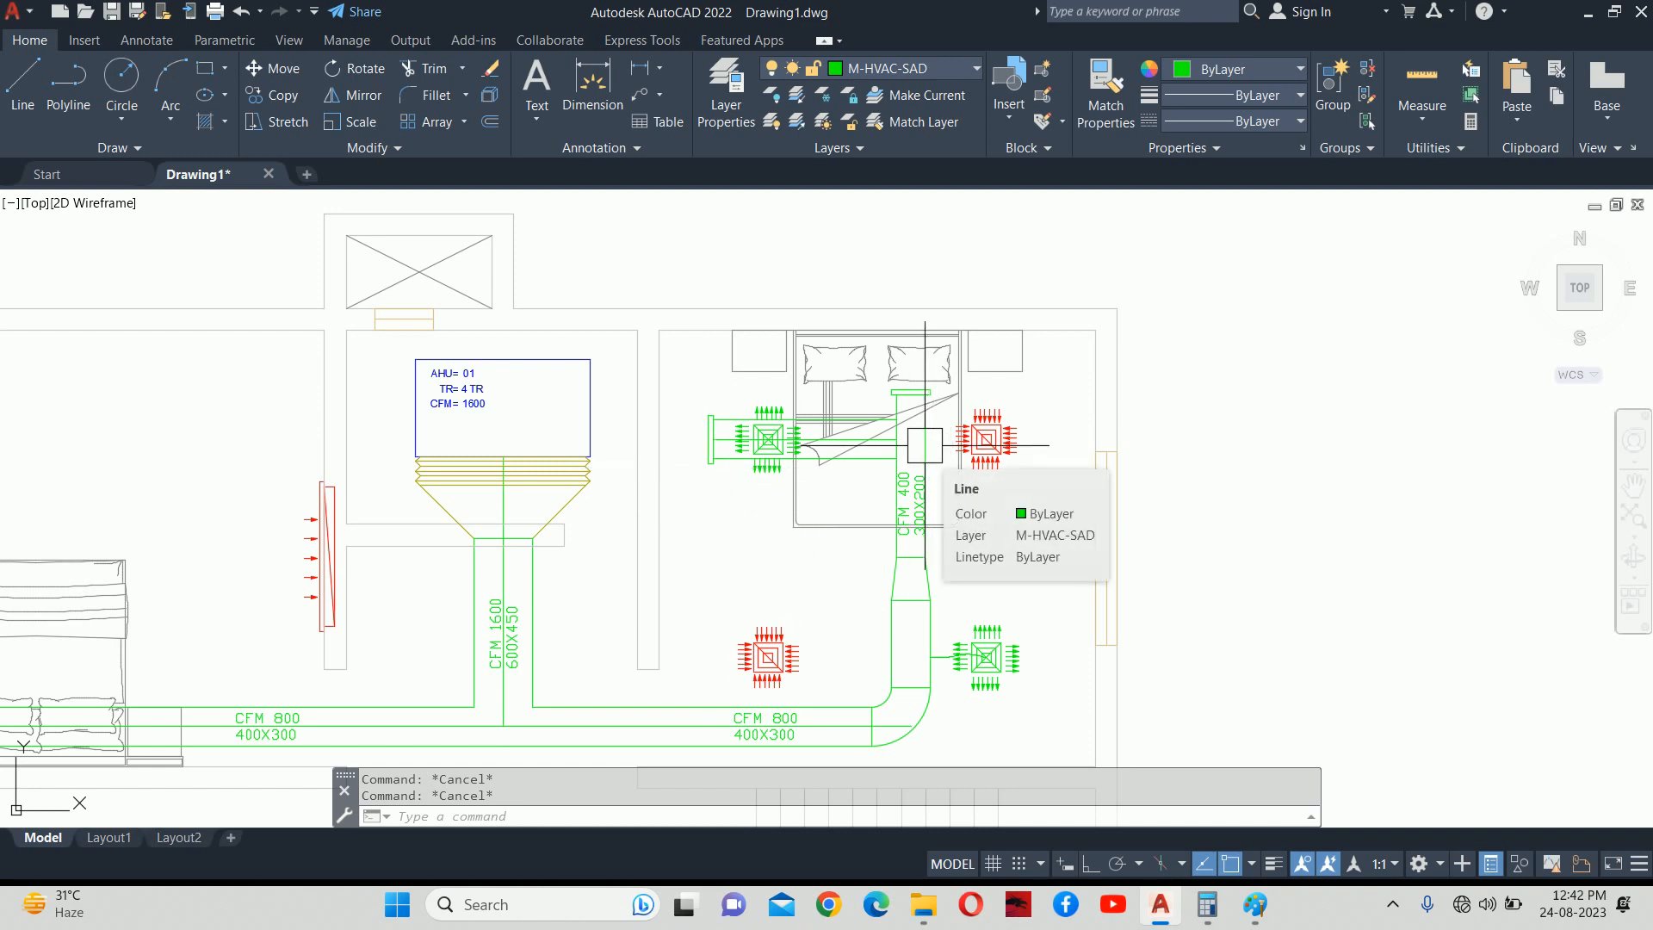
scroll(925, 445, "up", 2)
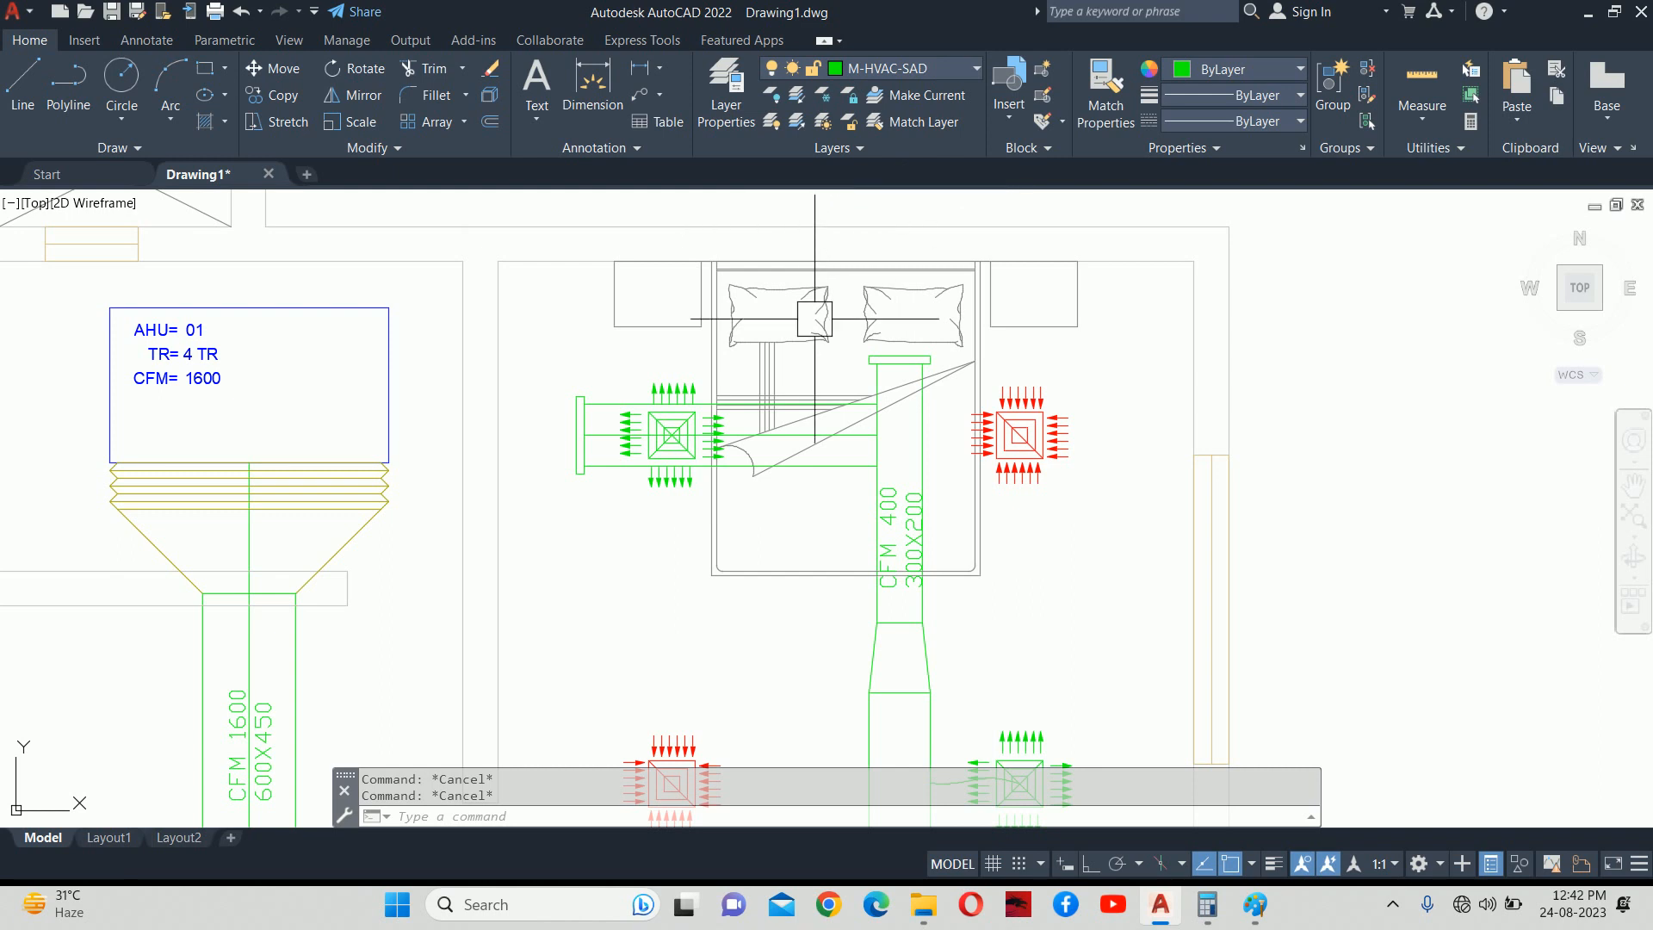
scroll(834, 368, "up", 2)
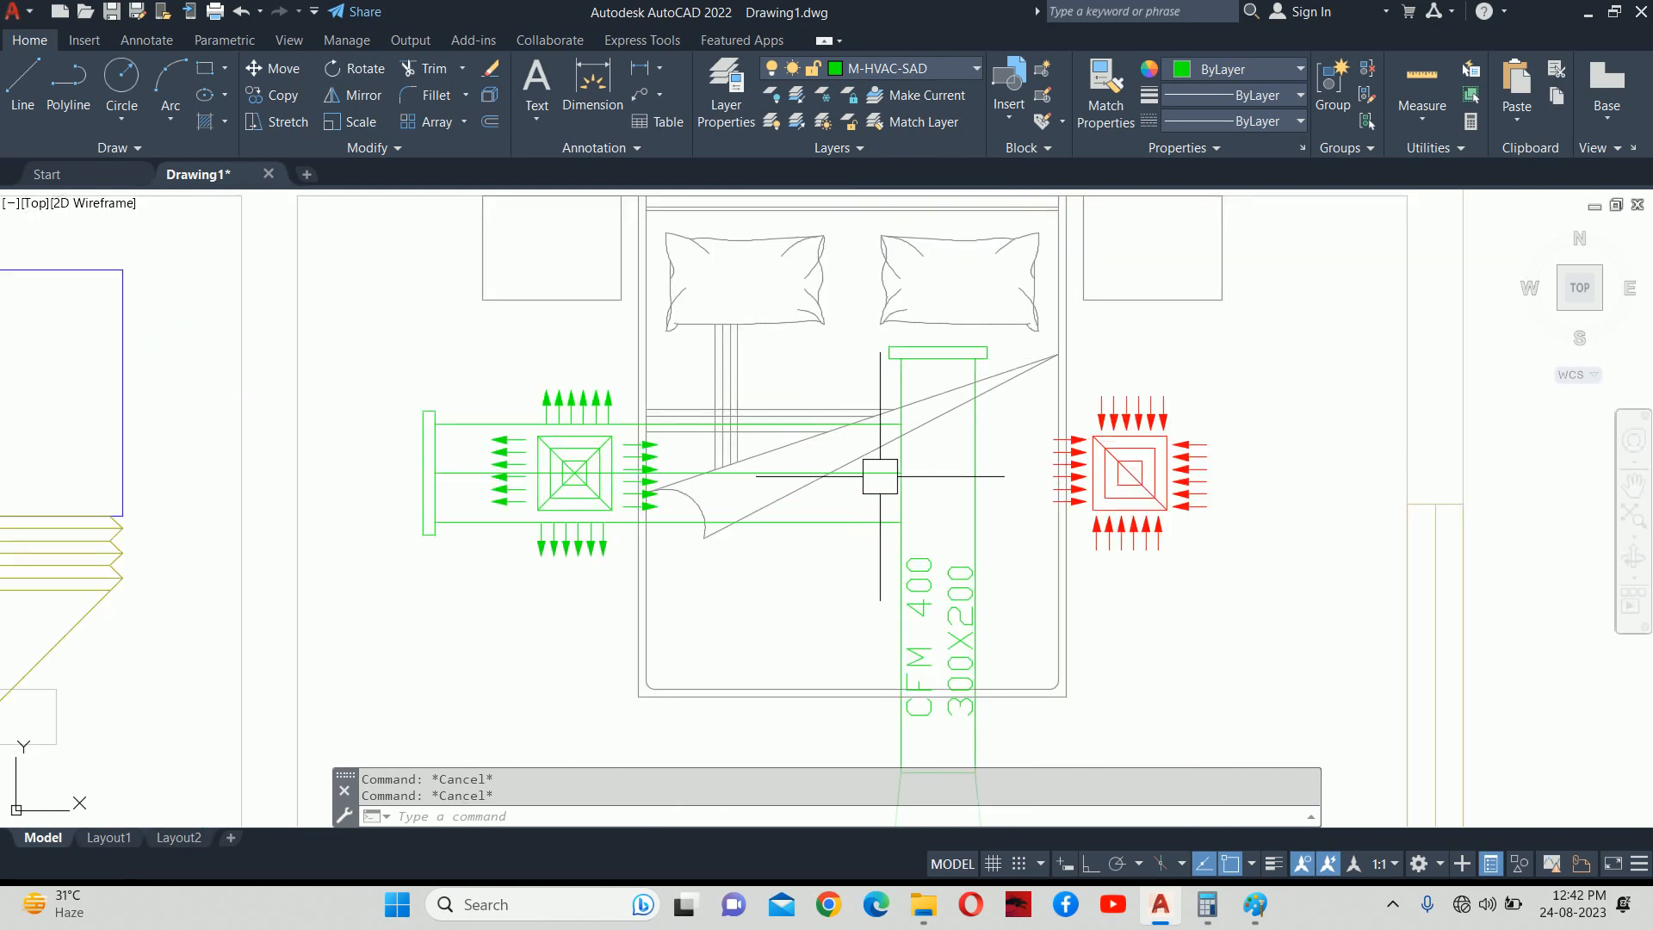
mouse_move(958, 531)
middle_mouse_down()
mouse_move(947, 391)
mouse_move(942, 480)
middle_mouse_up()
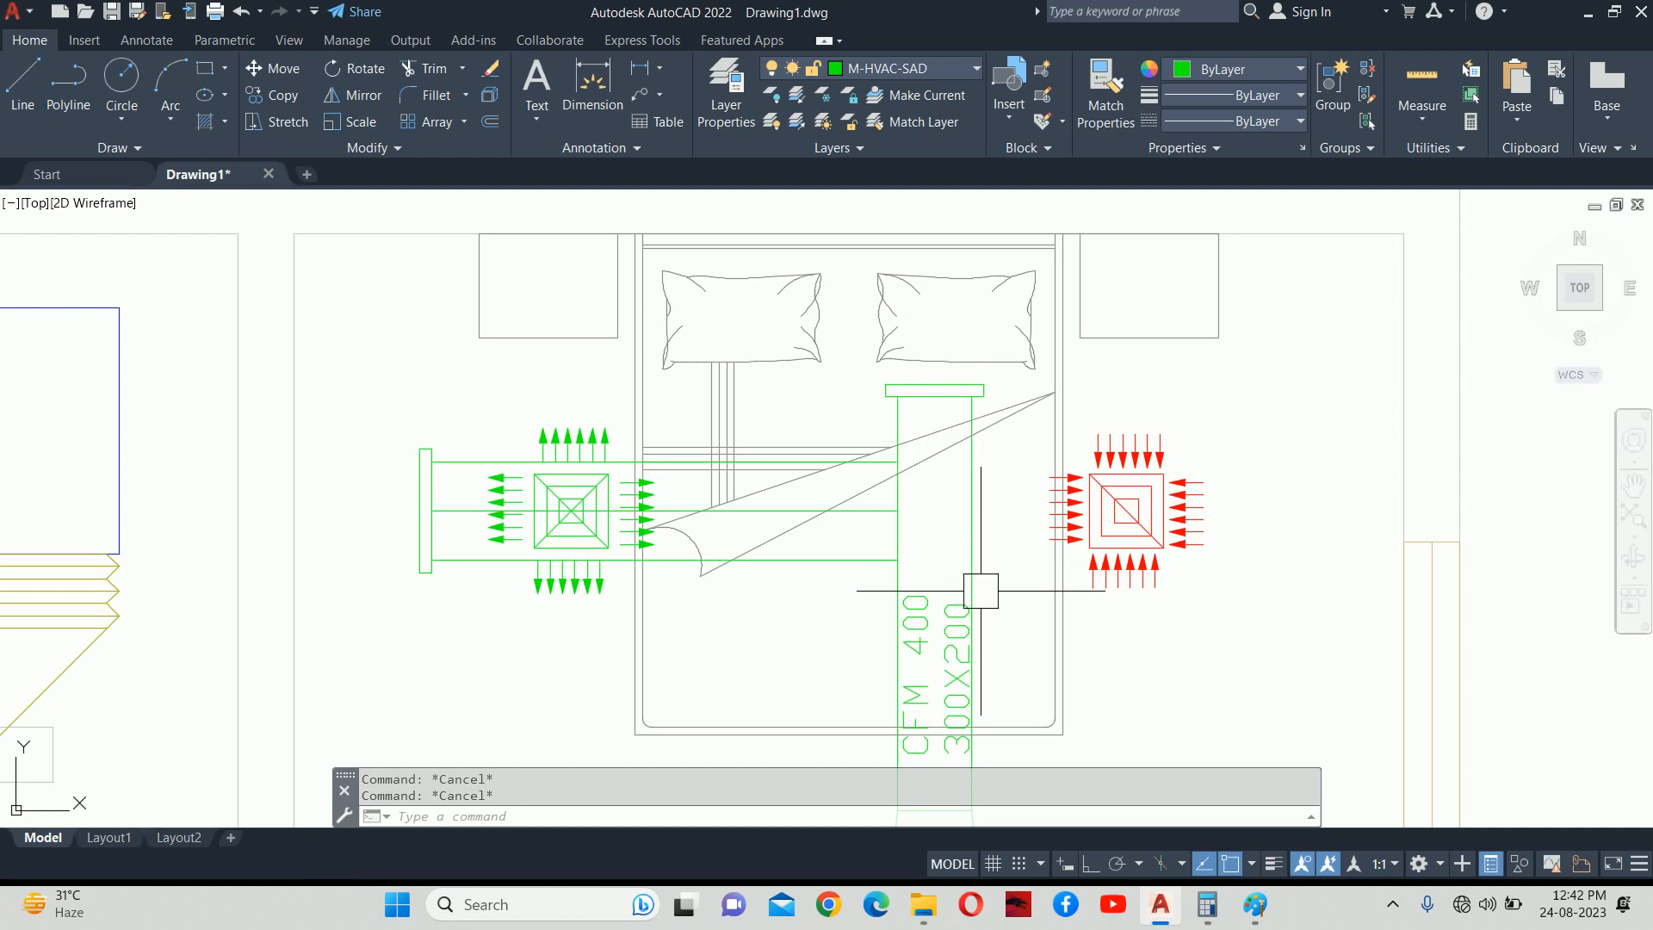
middle_click_drag(983, 584, 978, 537)
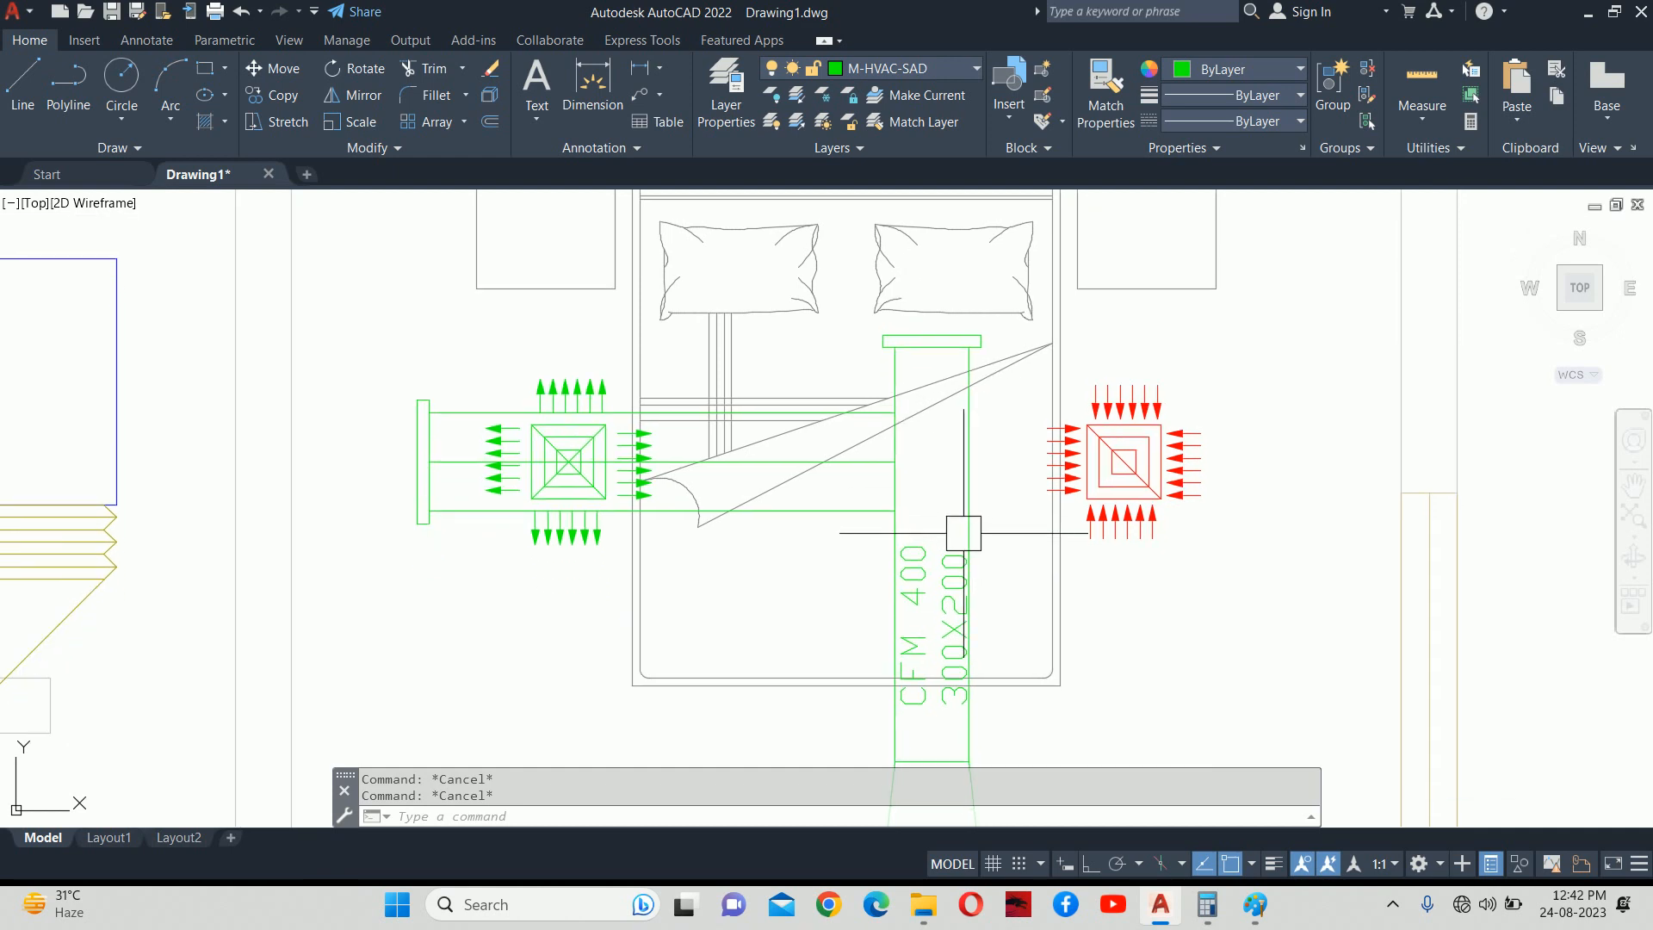
scroll(944, 473, "down", 2)
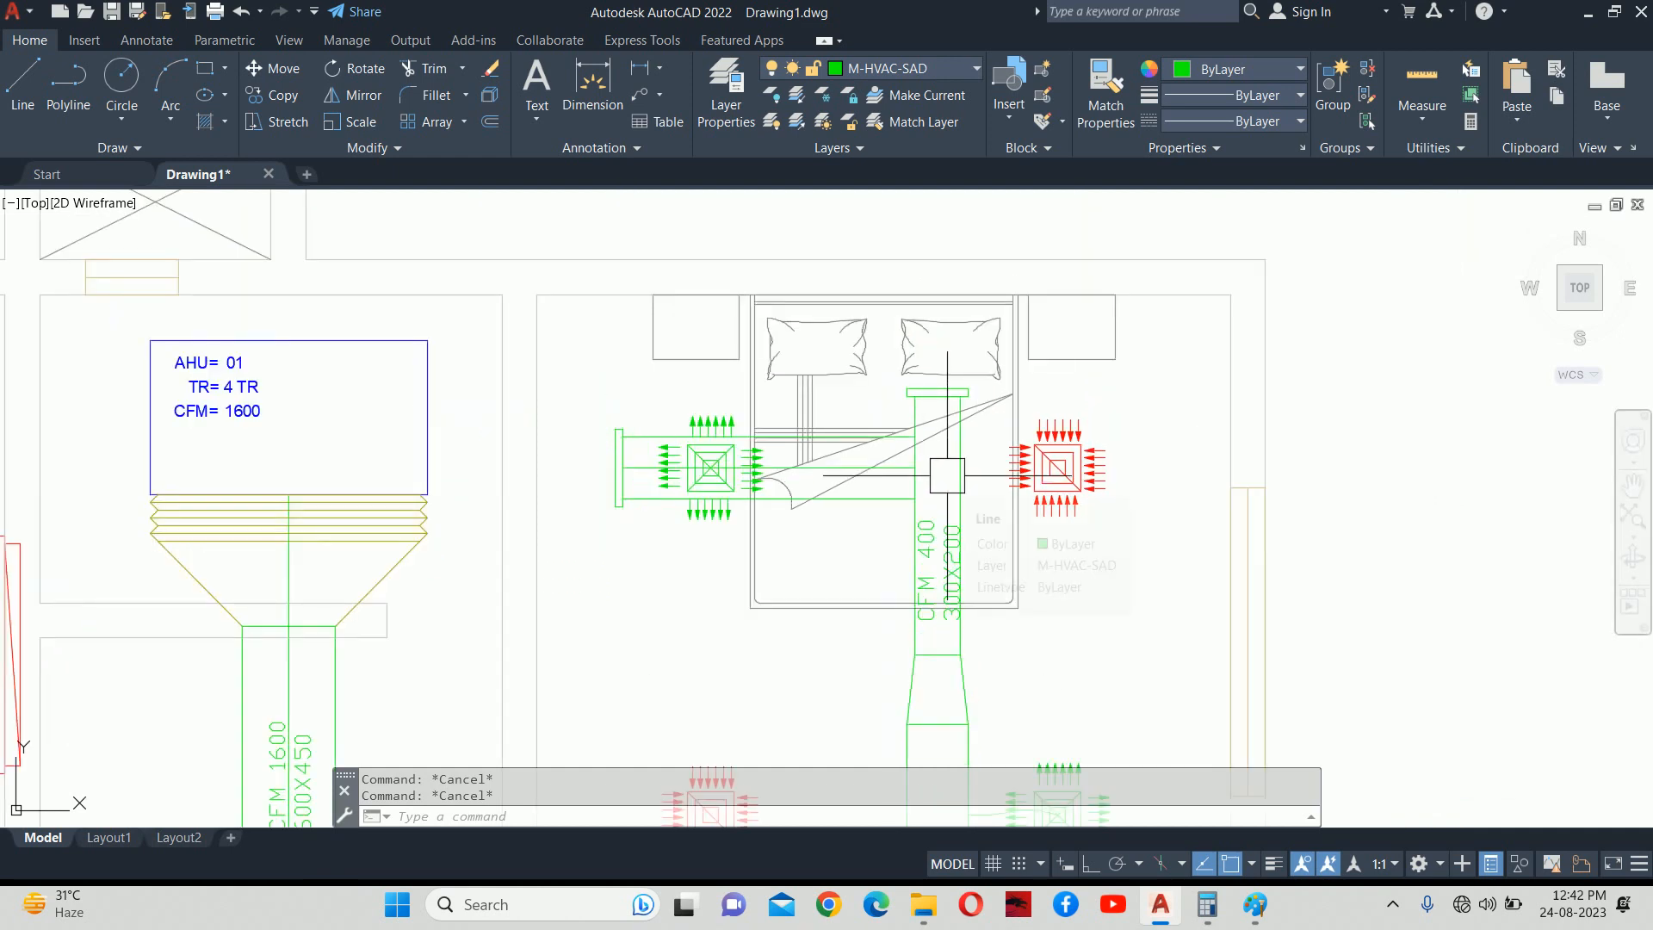
scroll(945, 472, "down", 3)
middle_click_drag(944, 470, 1016, 351)
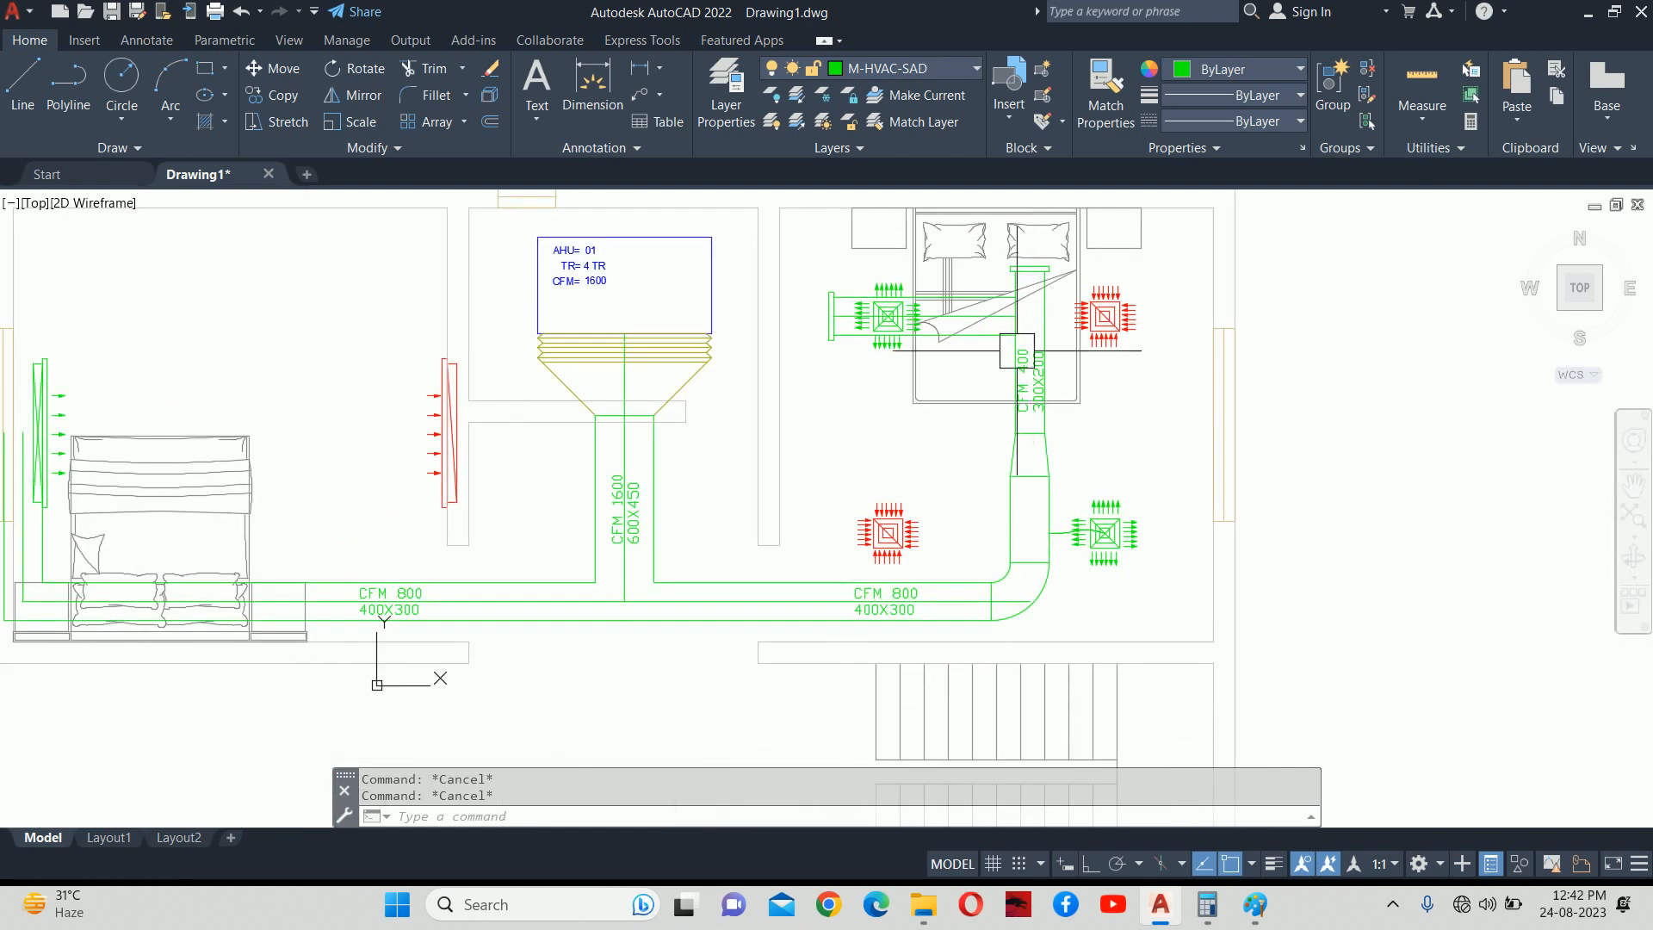
scroll(1017, 350, "down", 2)
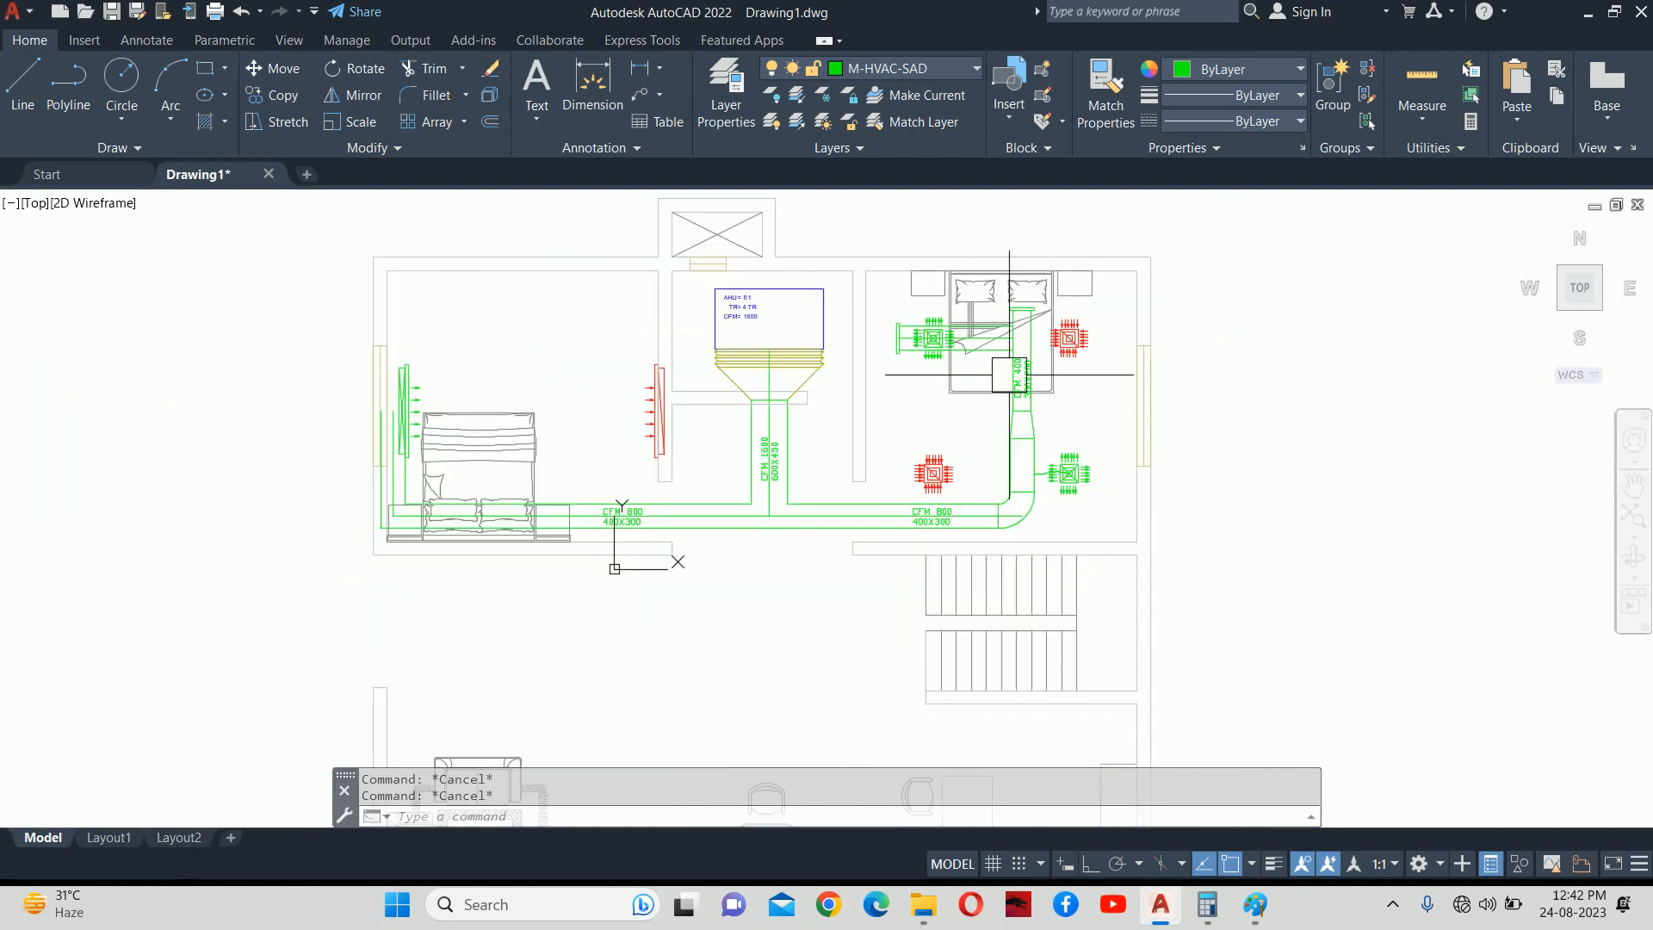
scroll(1009, 370, "up", 2)
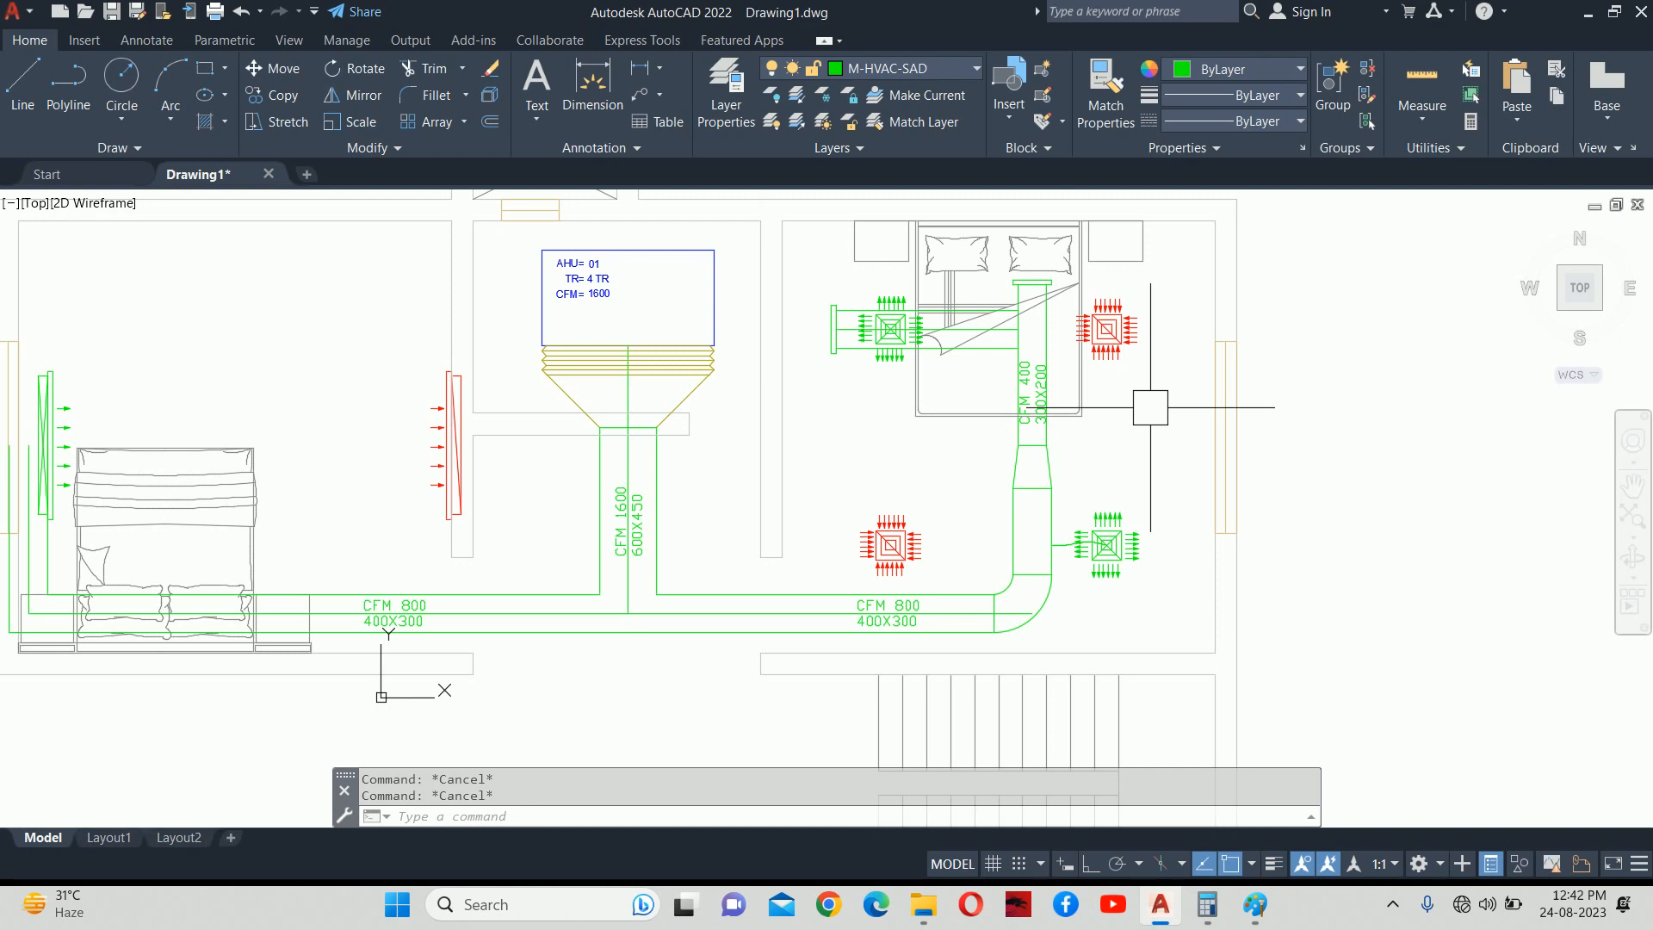
scroll(1012, 316, "up", 6)
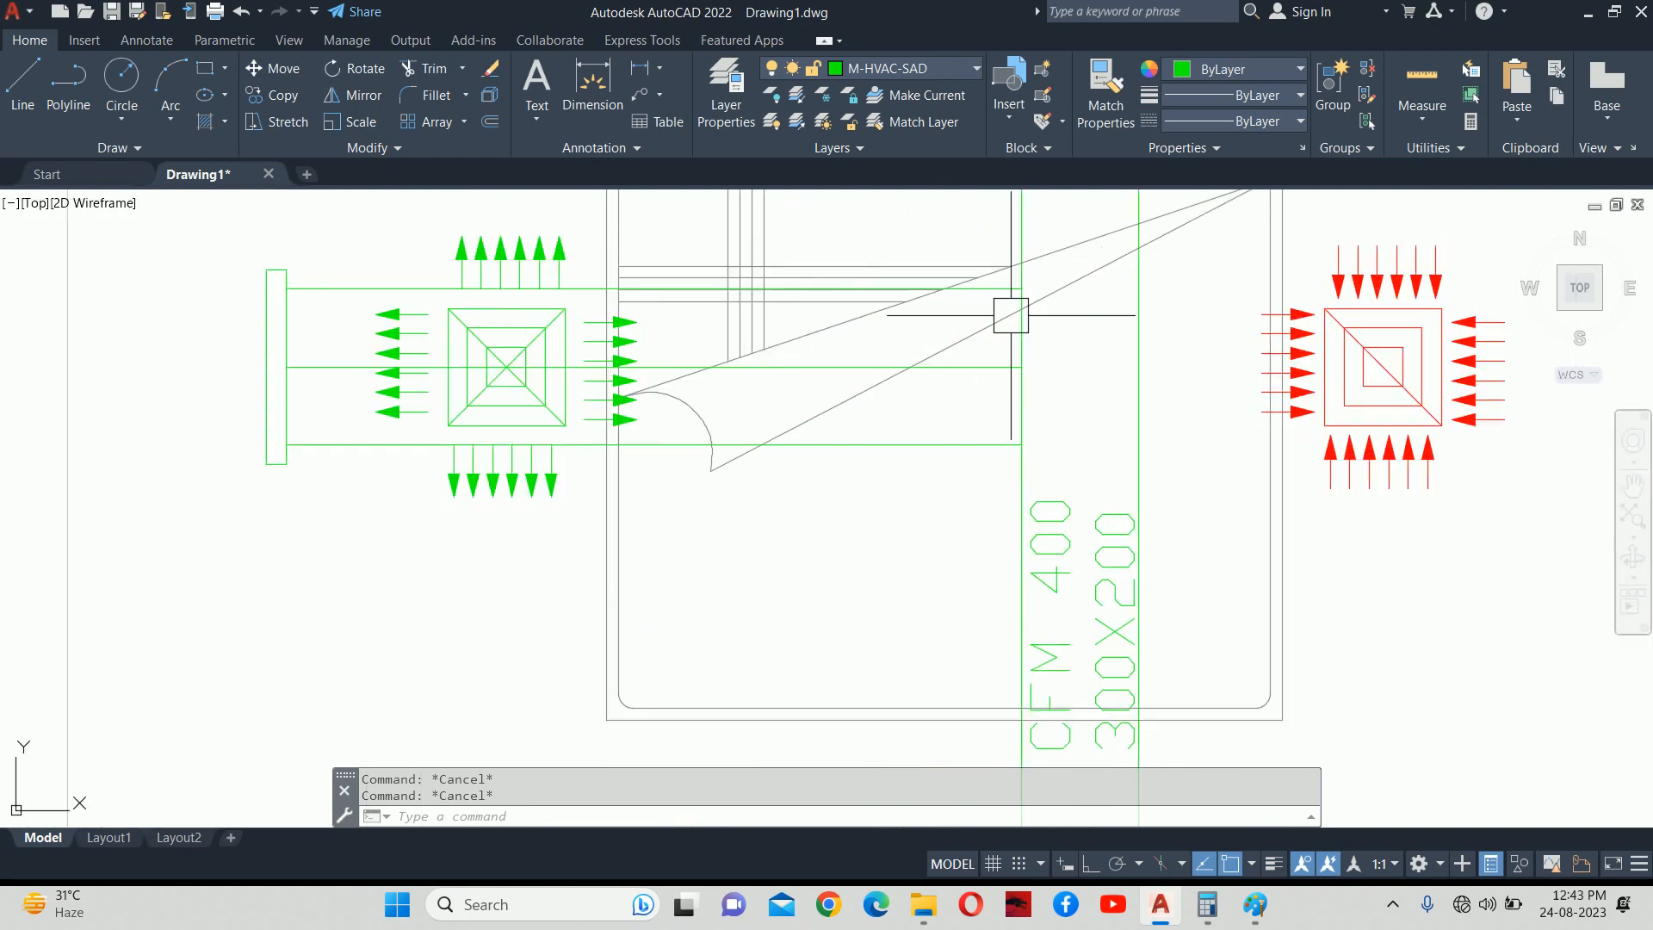
scroll(1010, 315, "down", 4)
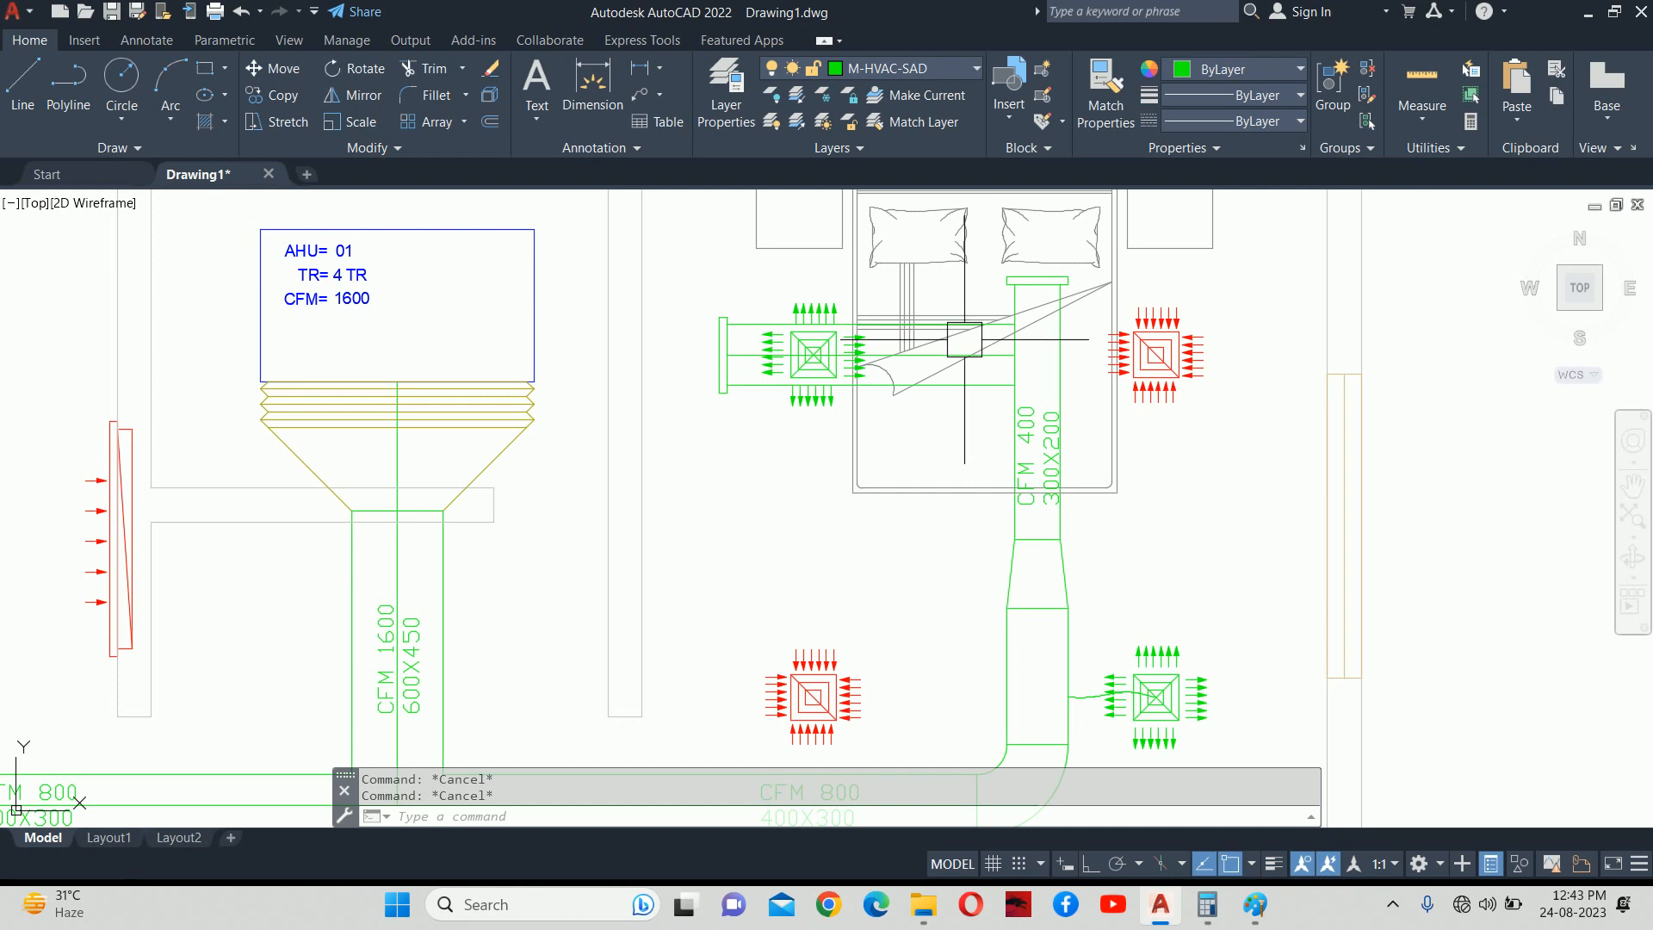
middle_click_drag(989, 469, 1001, 347)
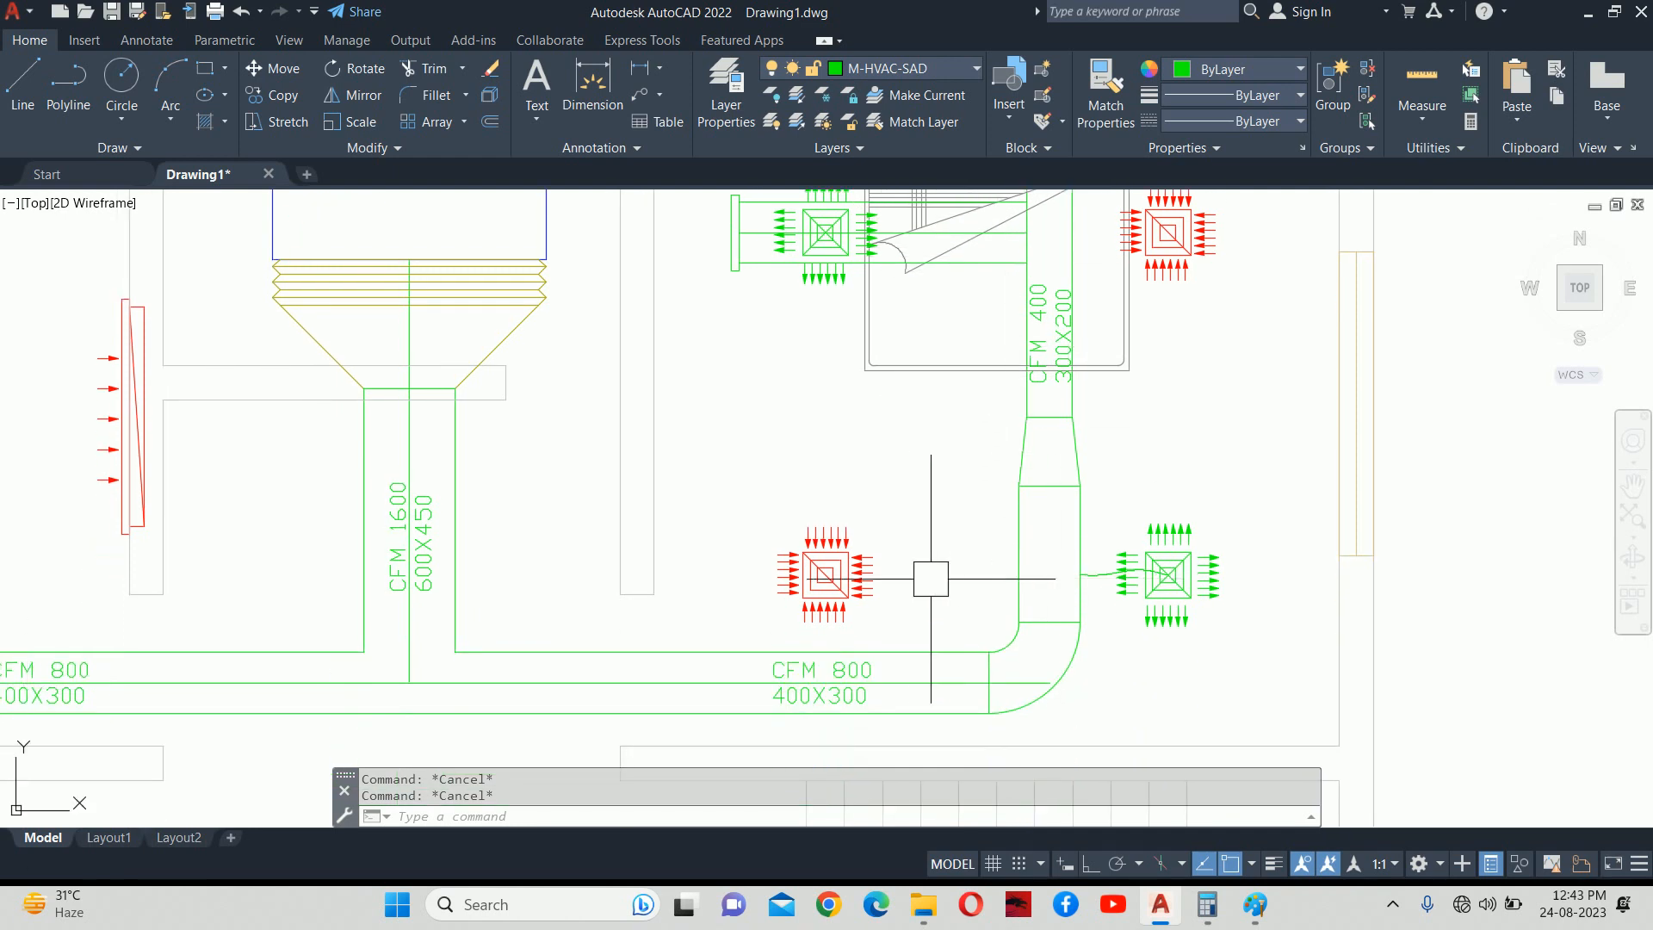
mouse_move(990, 523)
middle_mouse_down()
mouse_move(1038, 562)
mouse_move(1077, 563)
middle_mouse_up()
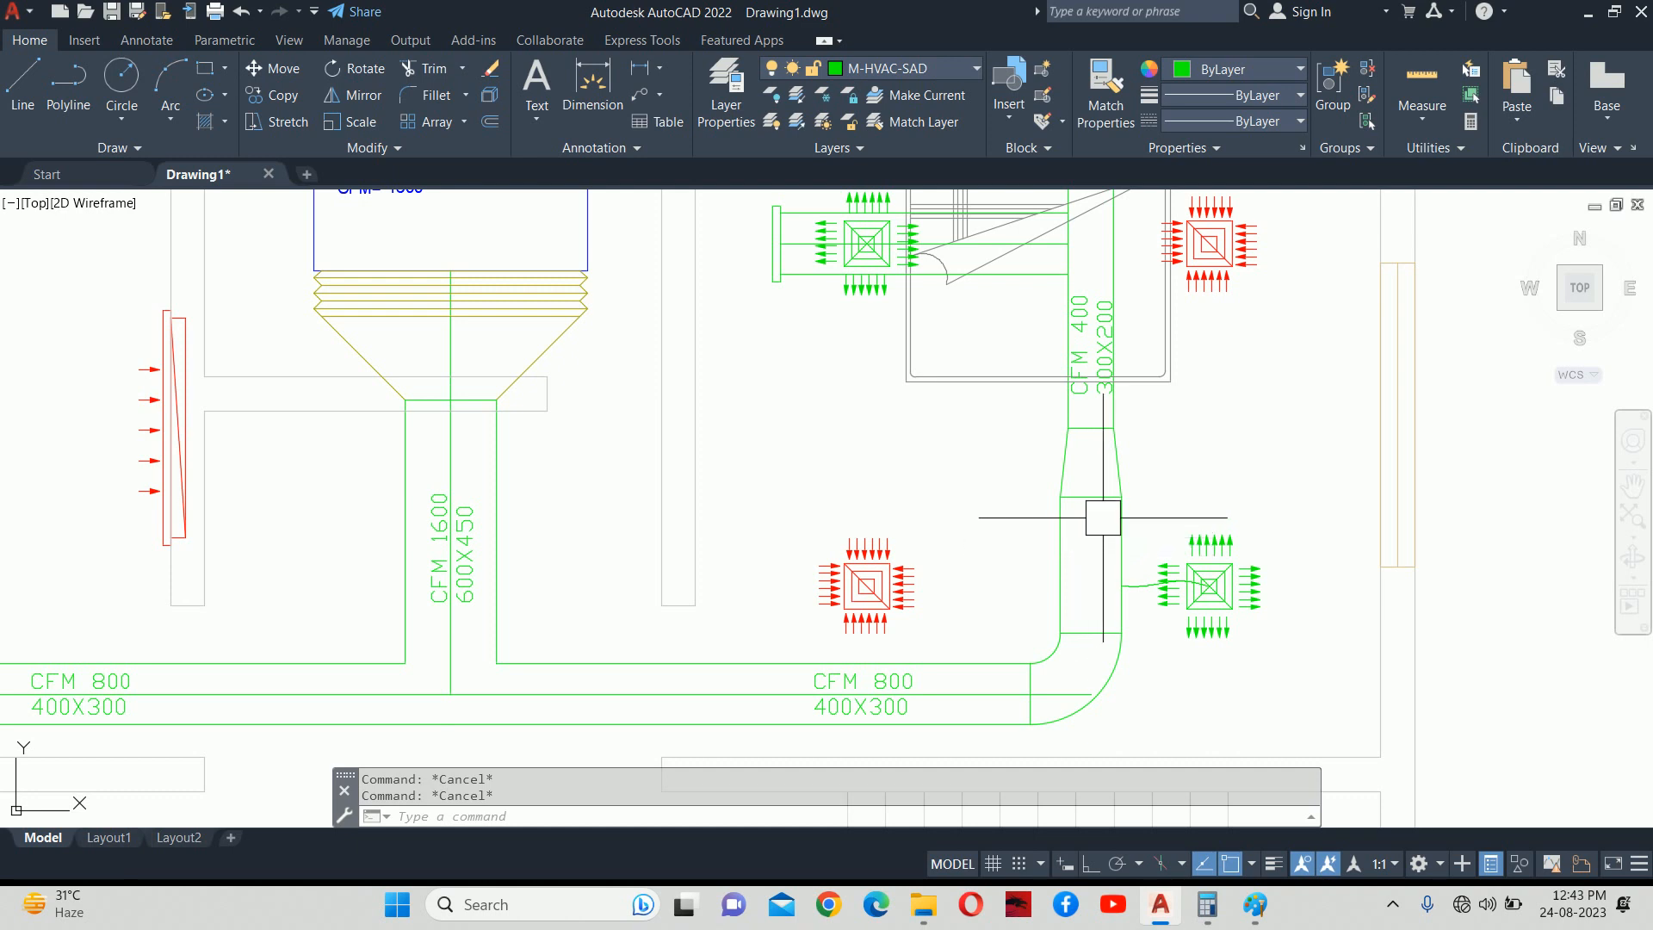
scroll(1098, 516, "down", 2)
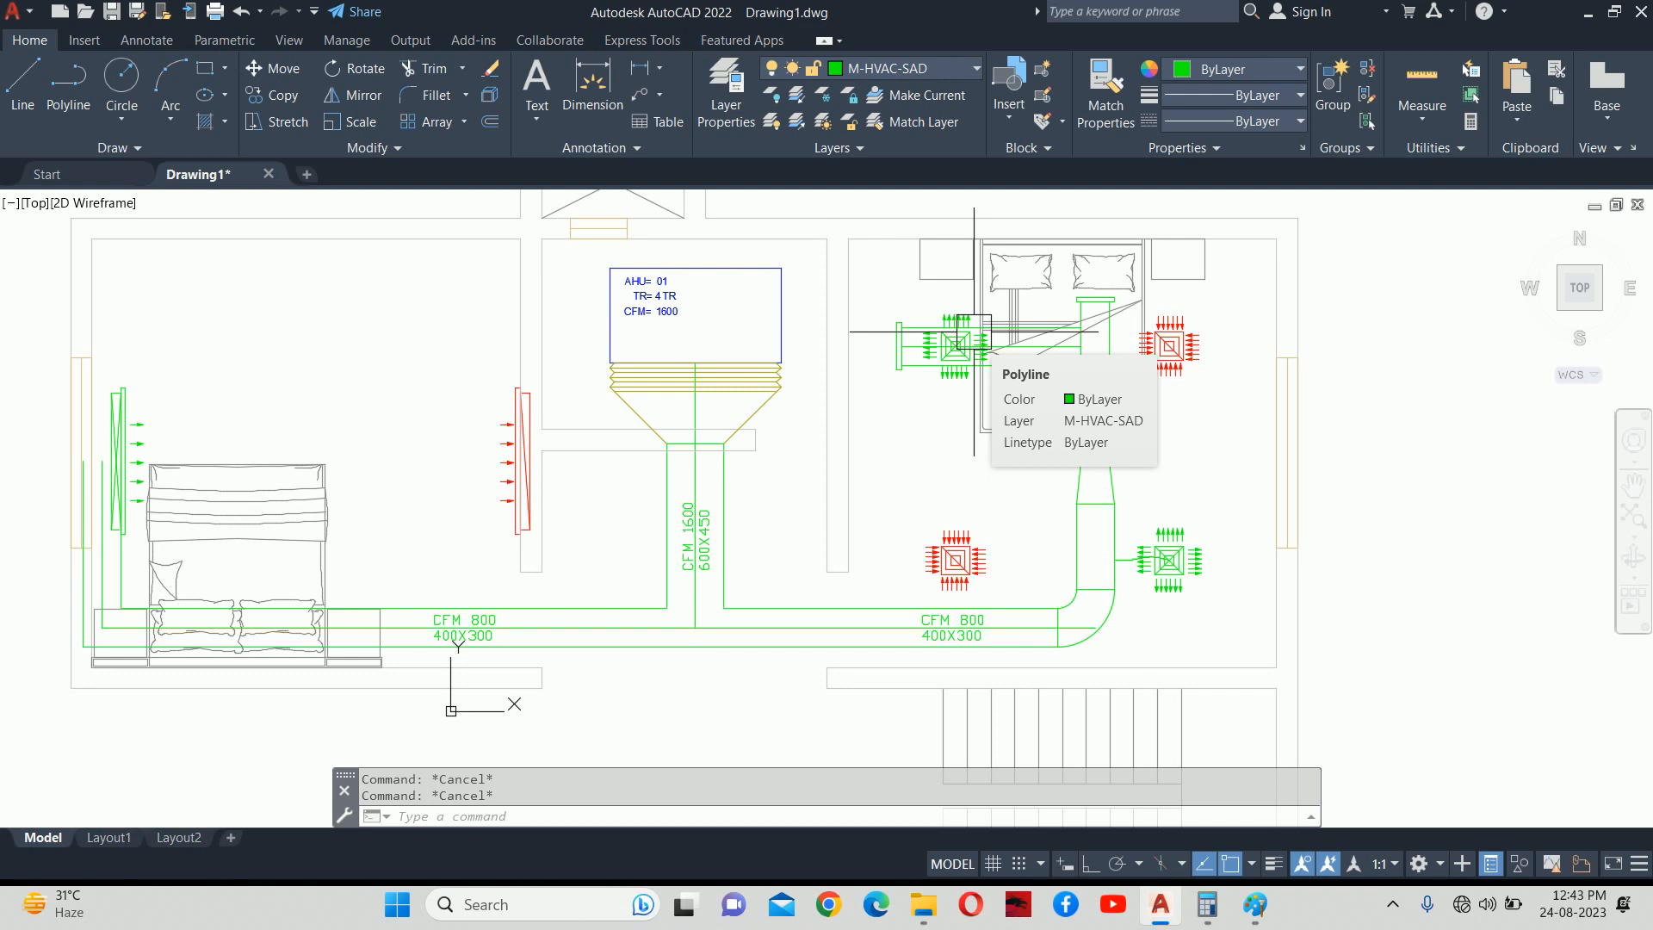
scroll(1072, 391, "up", 4)
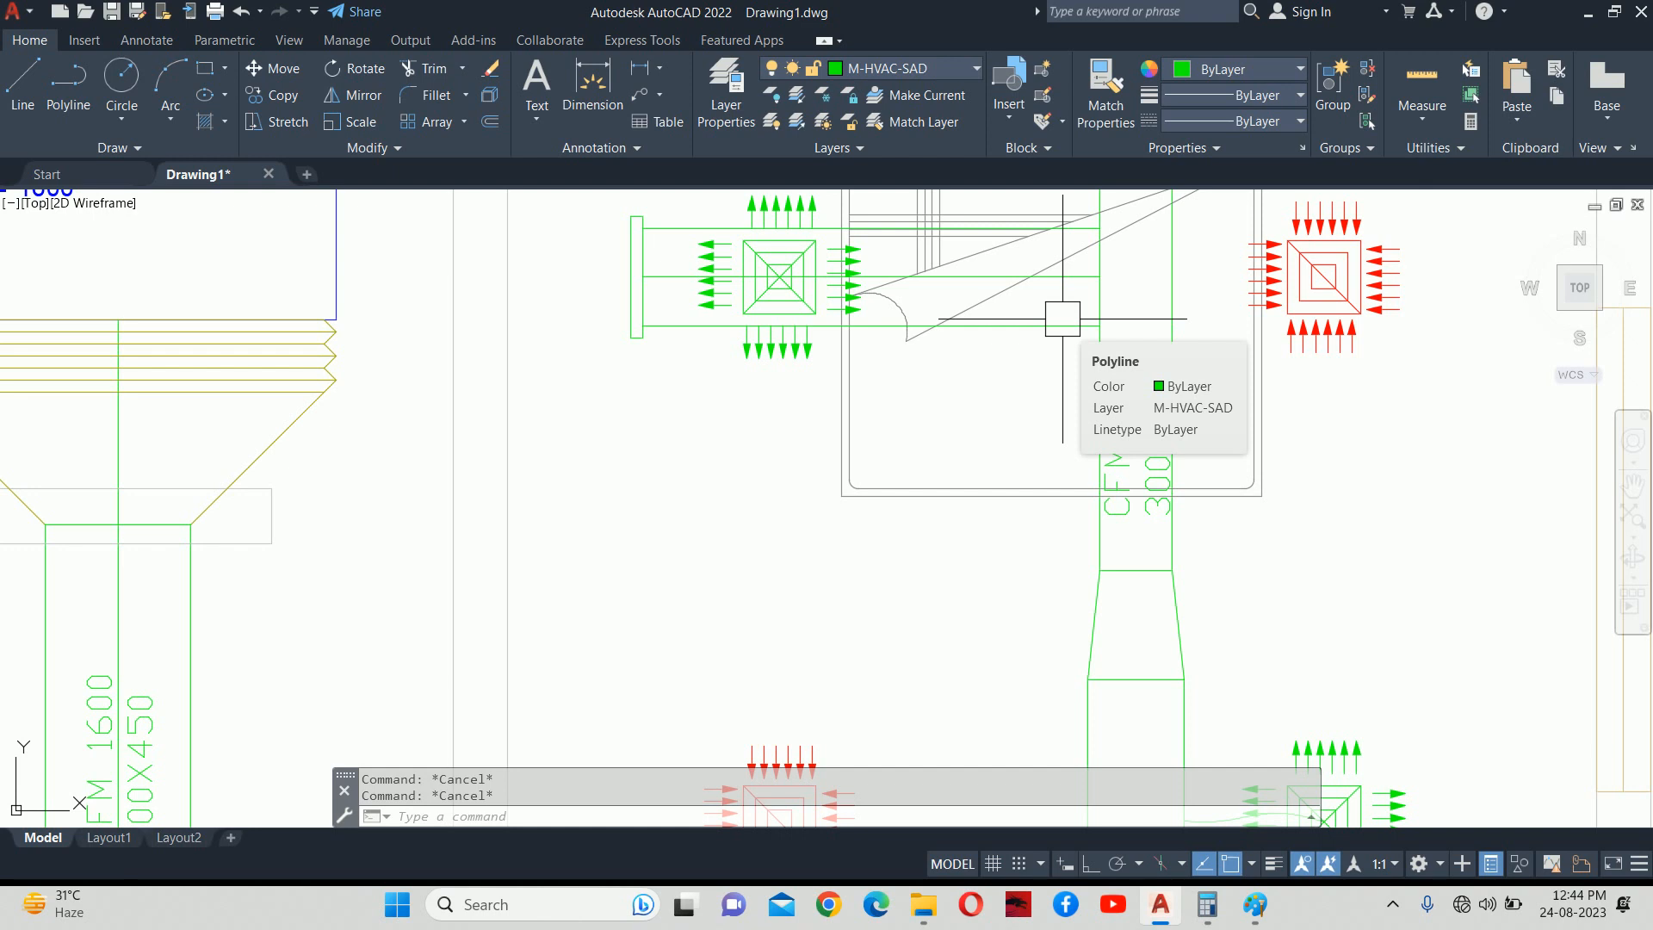
scroll(1067, 319, "down", 6)
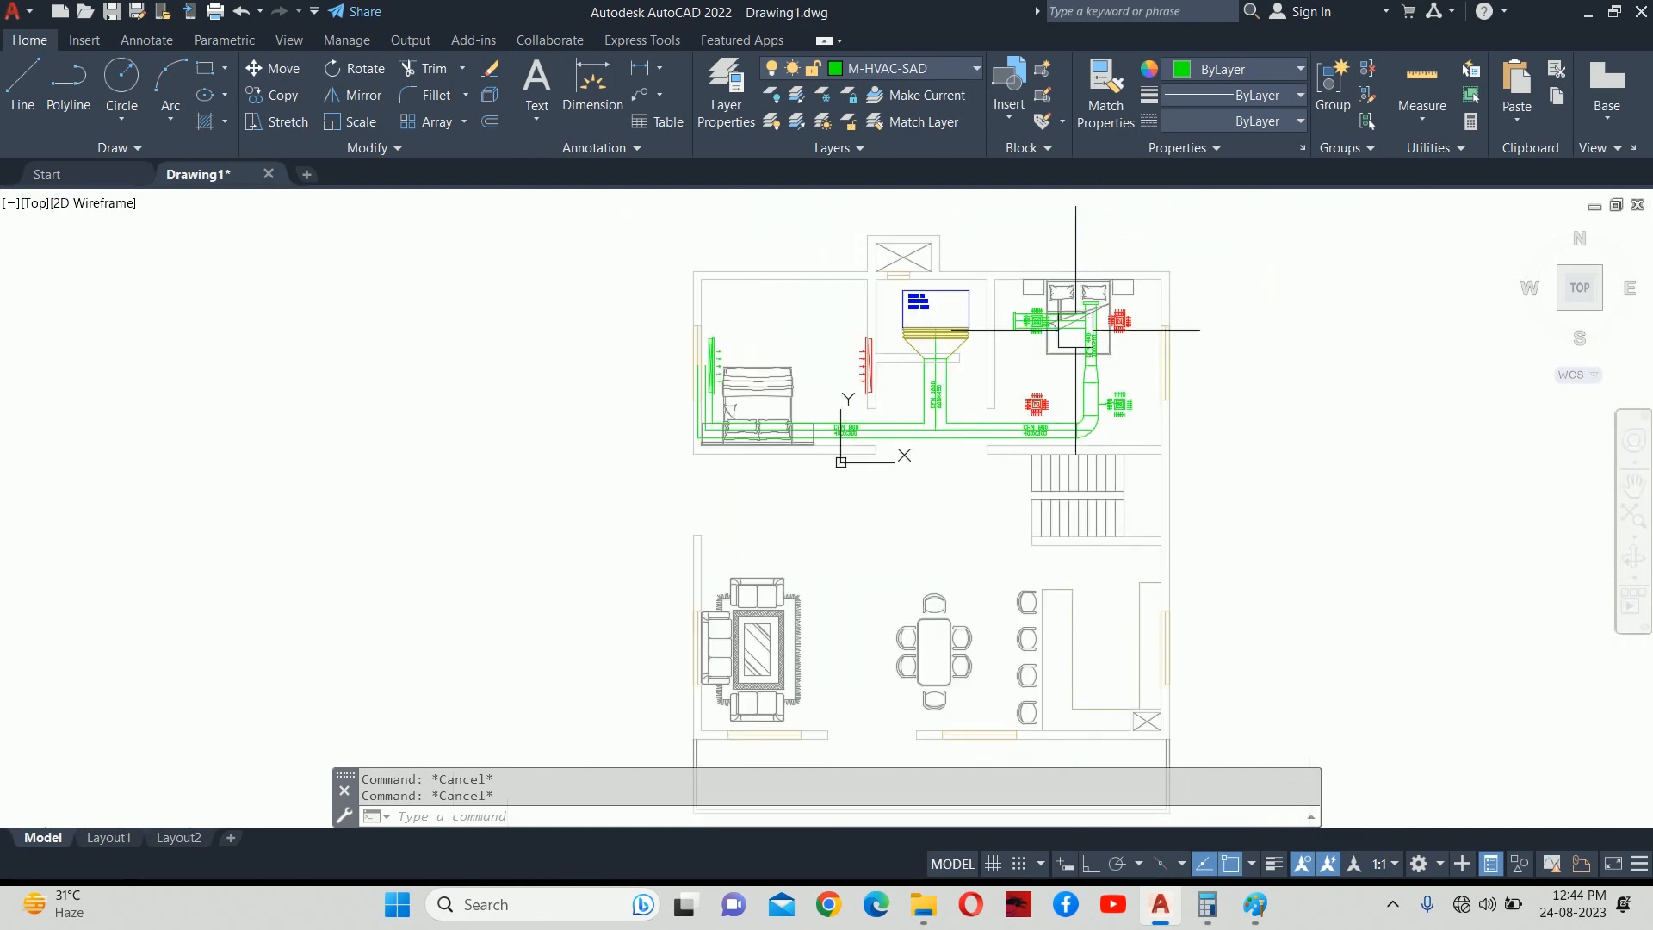
type("ml")
key("Return")
middle_click_drag(1080, 363, 969, 397)
left_click(965, 401)
scroll(966, 401, "up", 6)
left_click(775, 403)
left_click(793, 482)
key("Escape")
key("Escape")
scroll(846, 417, "up", 2)
key("Return")
left_click(861, 316)
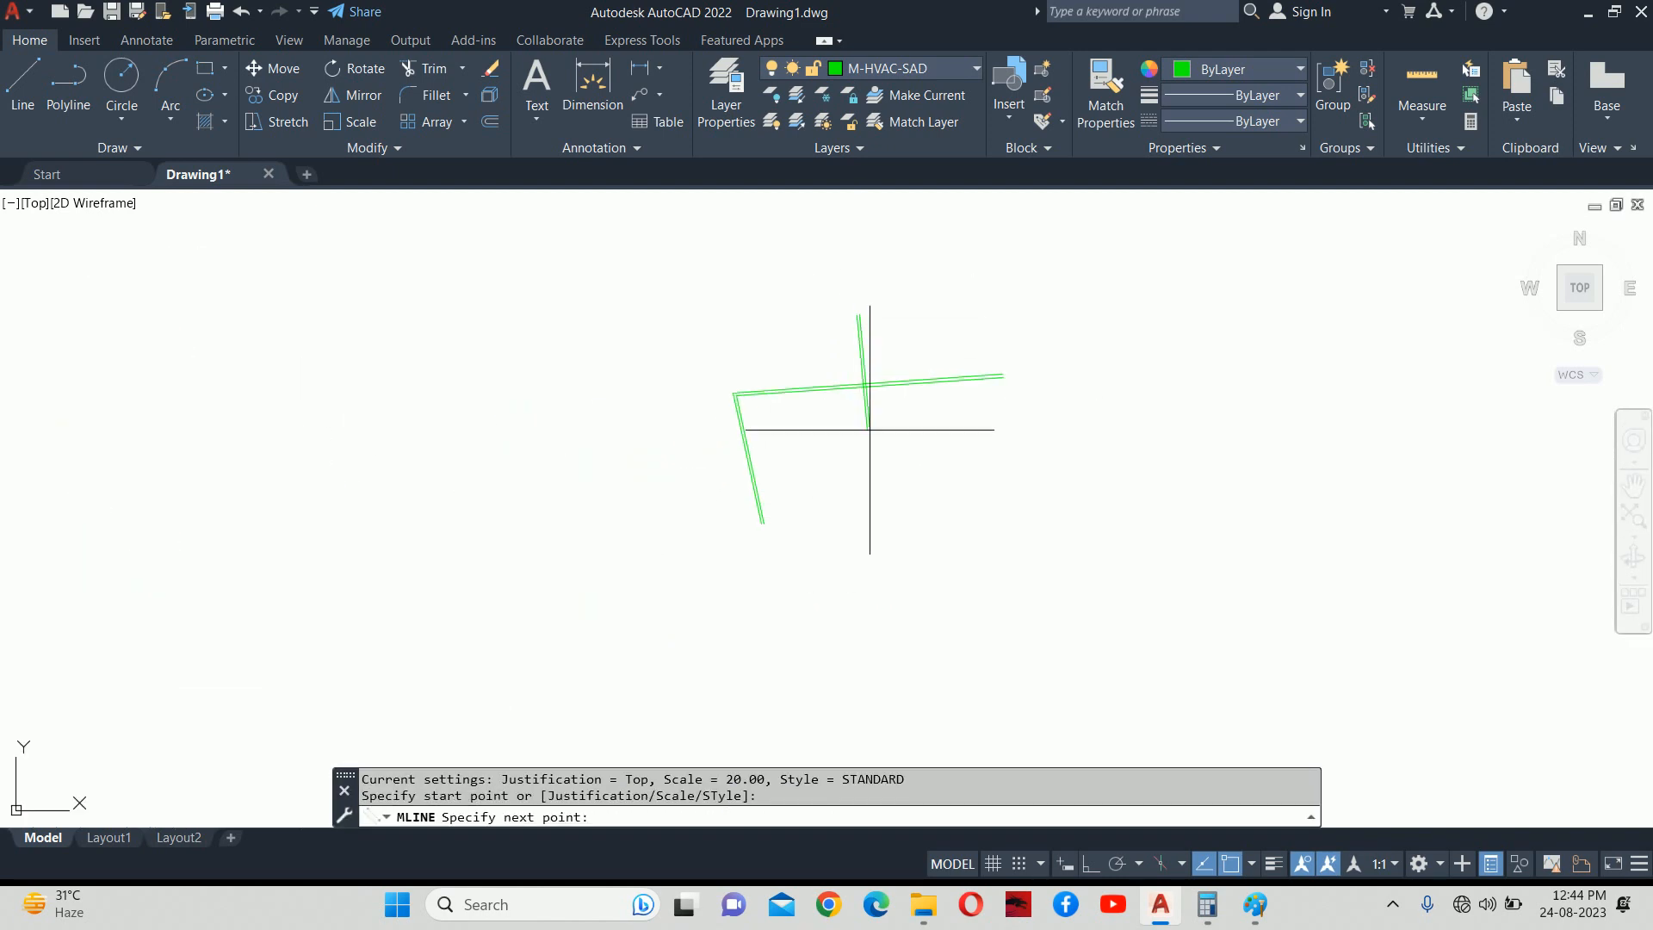
left_click(879, 491)
key("Return")
key("Escape")
scroll(865, 388, "up", 9)
scroll(865, 388, "up", 2)
left_click(860, 385)
double_click(856, 380)
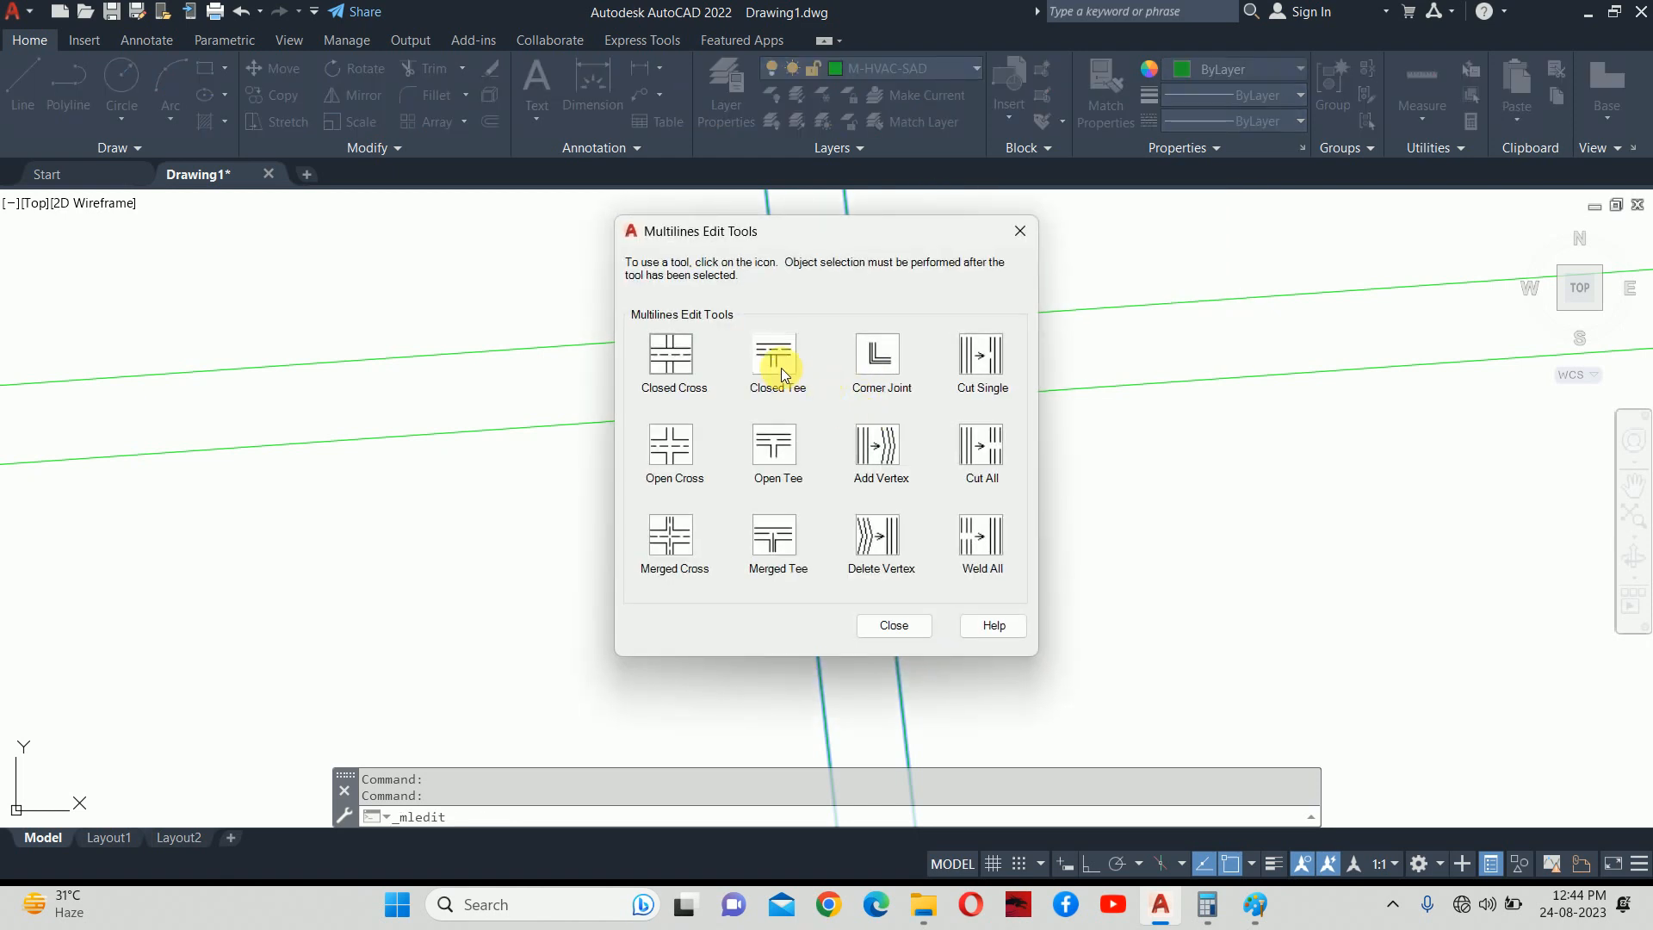
left_click(691, 365)
left_click(962, 398)
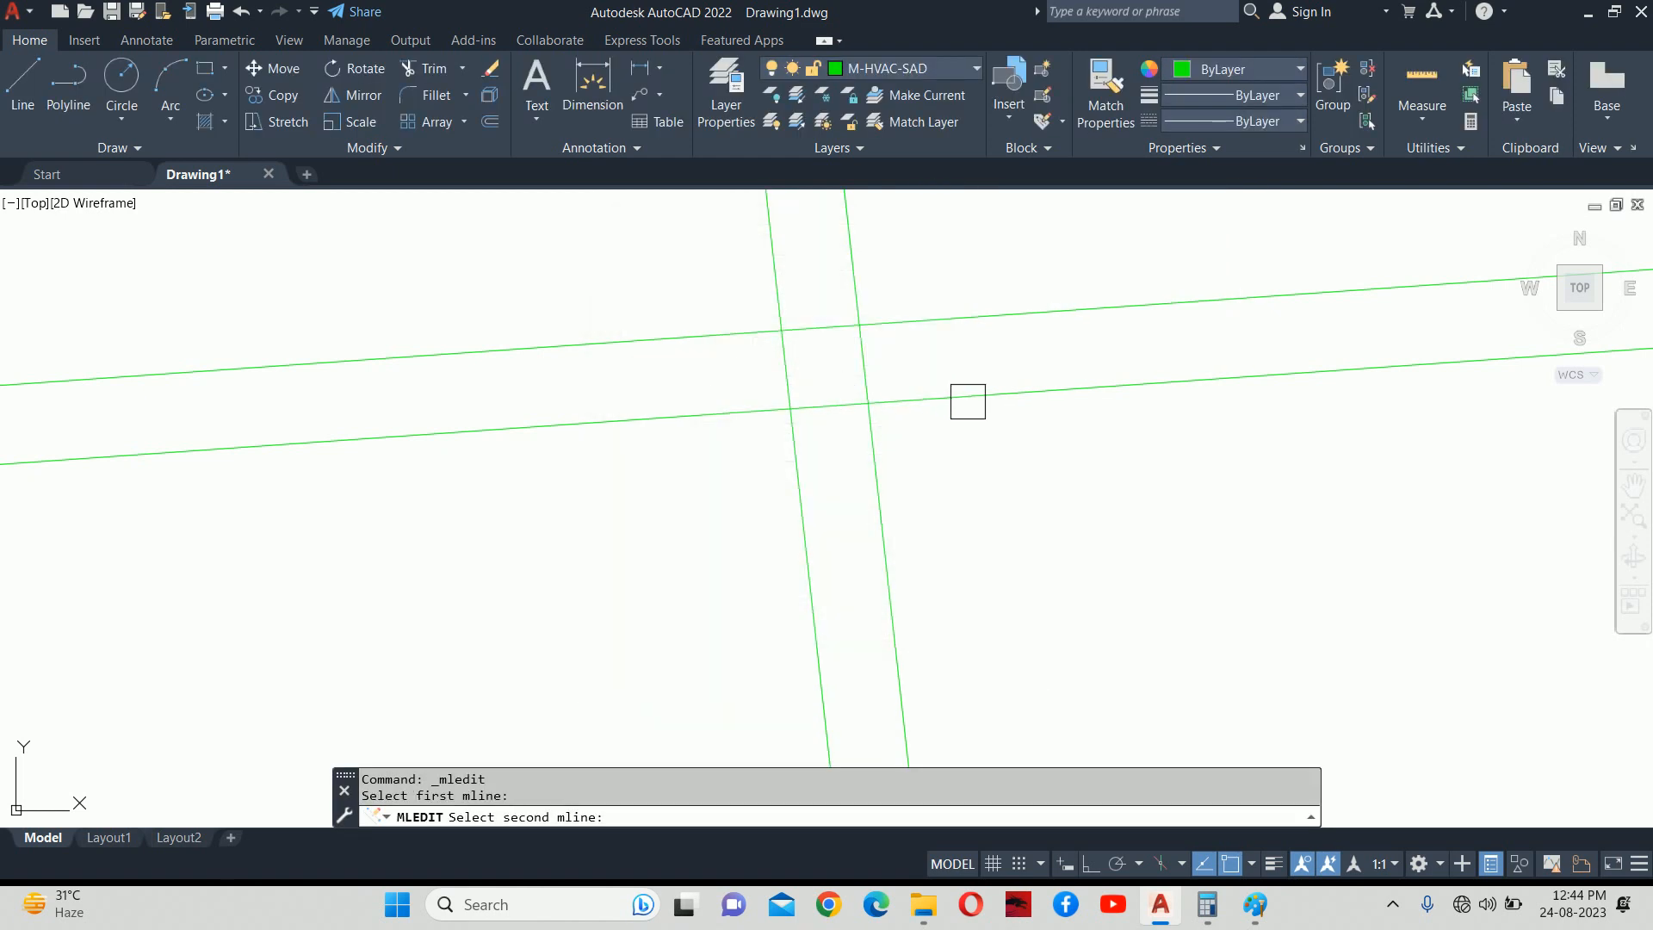
left_click(848, 318)
key("Escape")
scroll(870, 373, "down", 5)
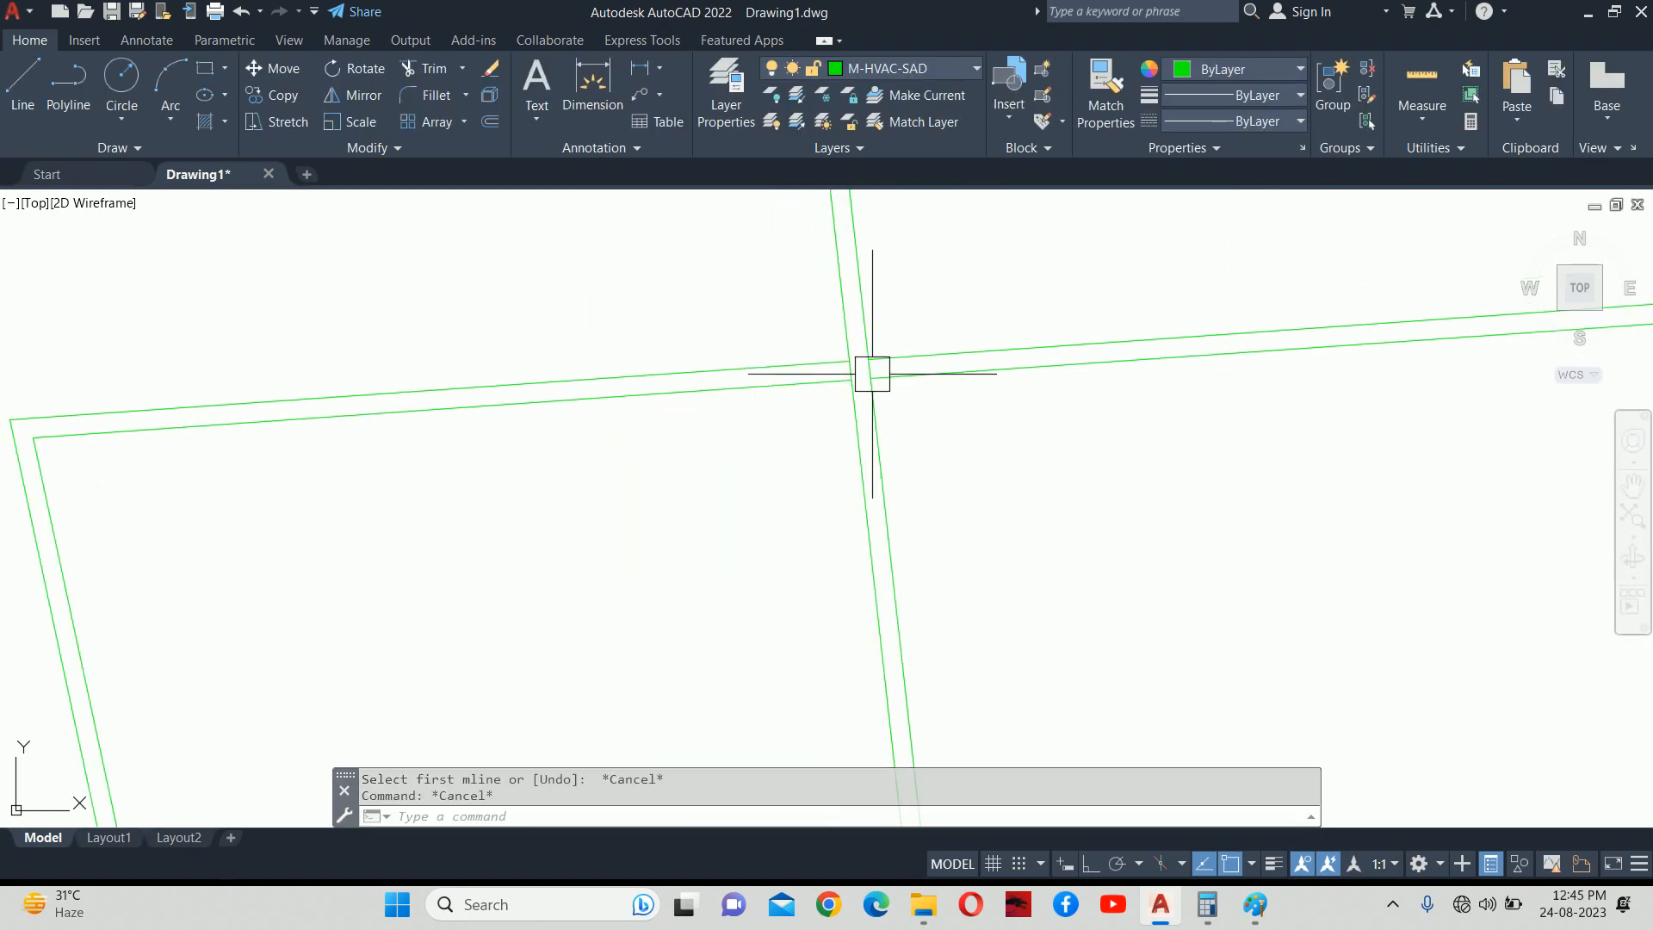
scroll(981, 419, "down", 4)
left_click(1047, 495)
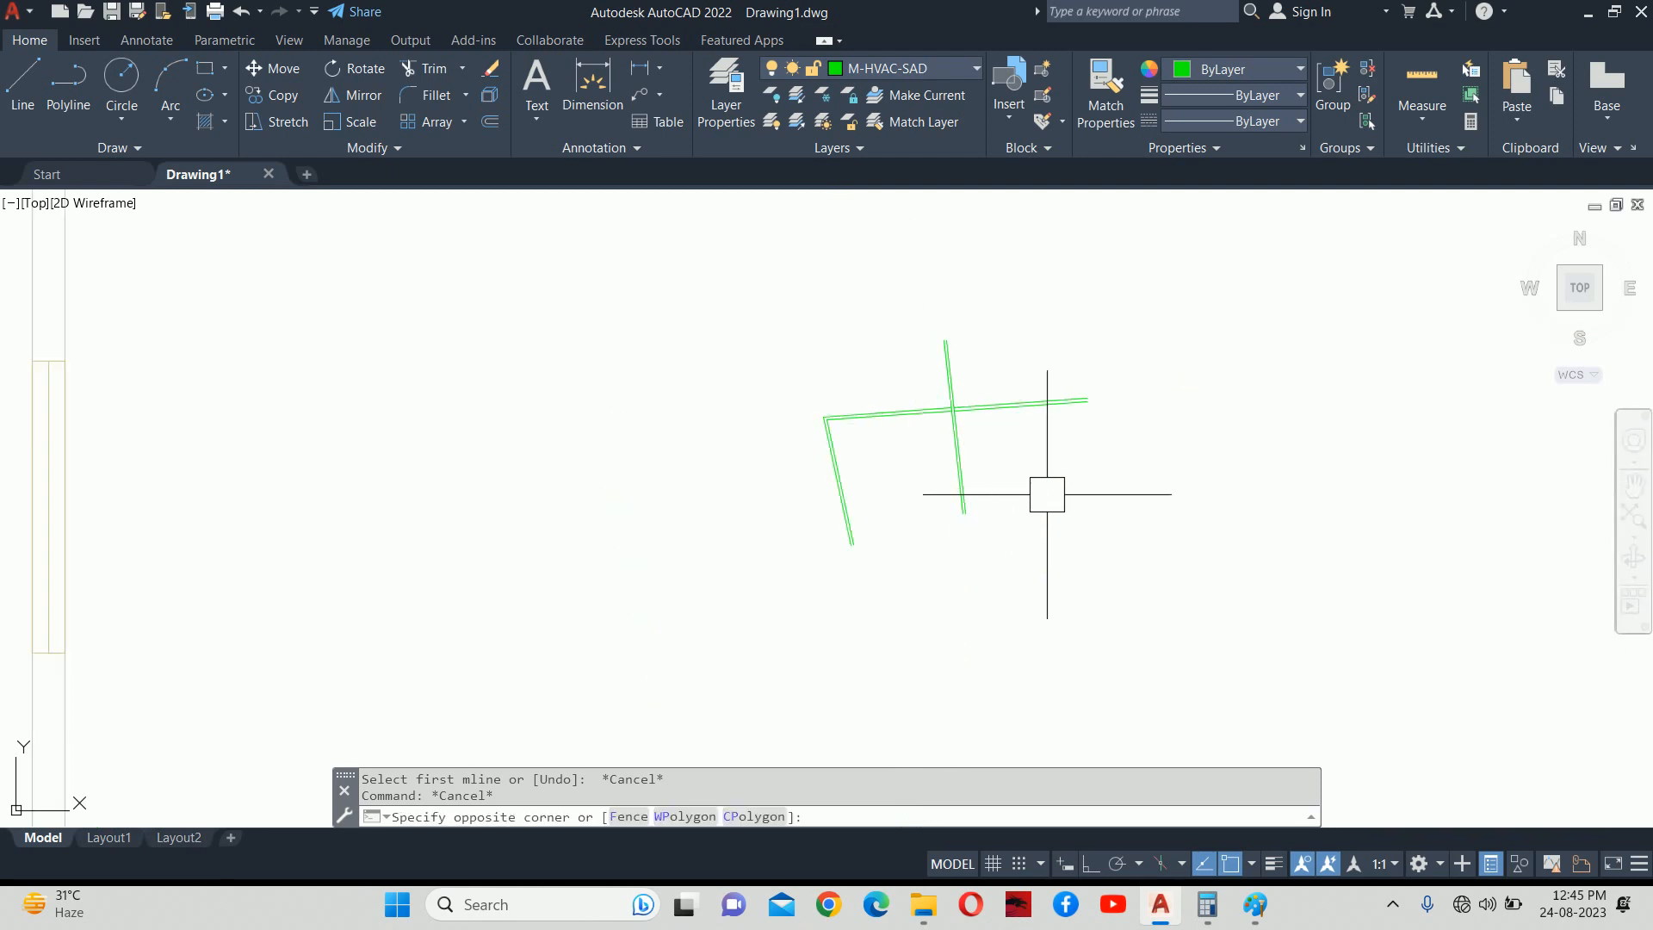
left_click(916, 407)
key("Delete")
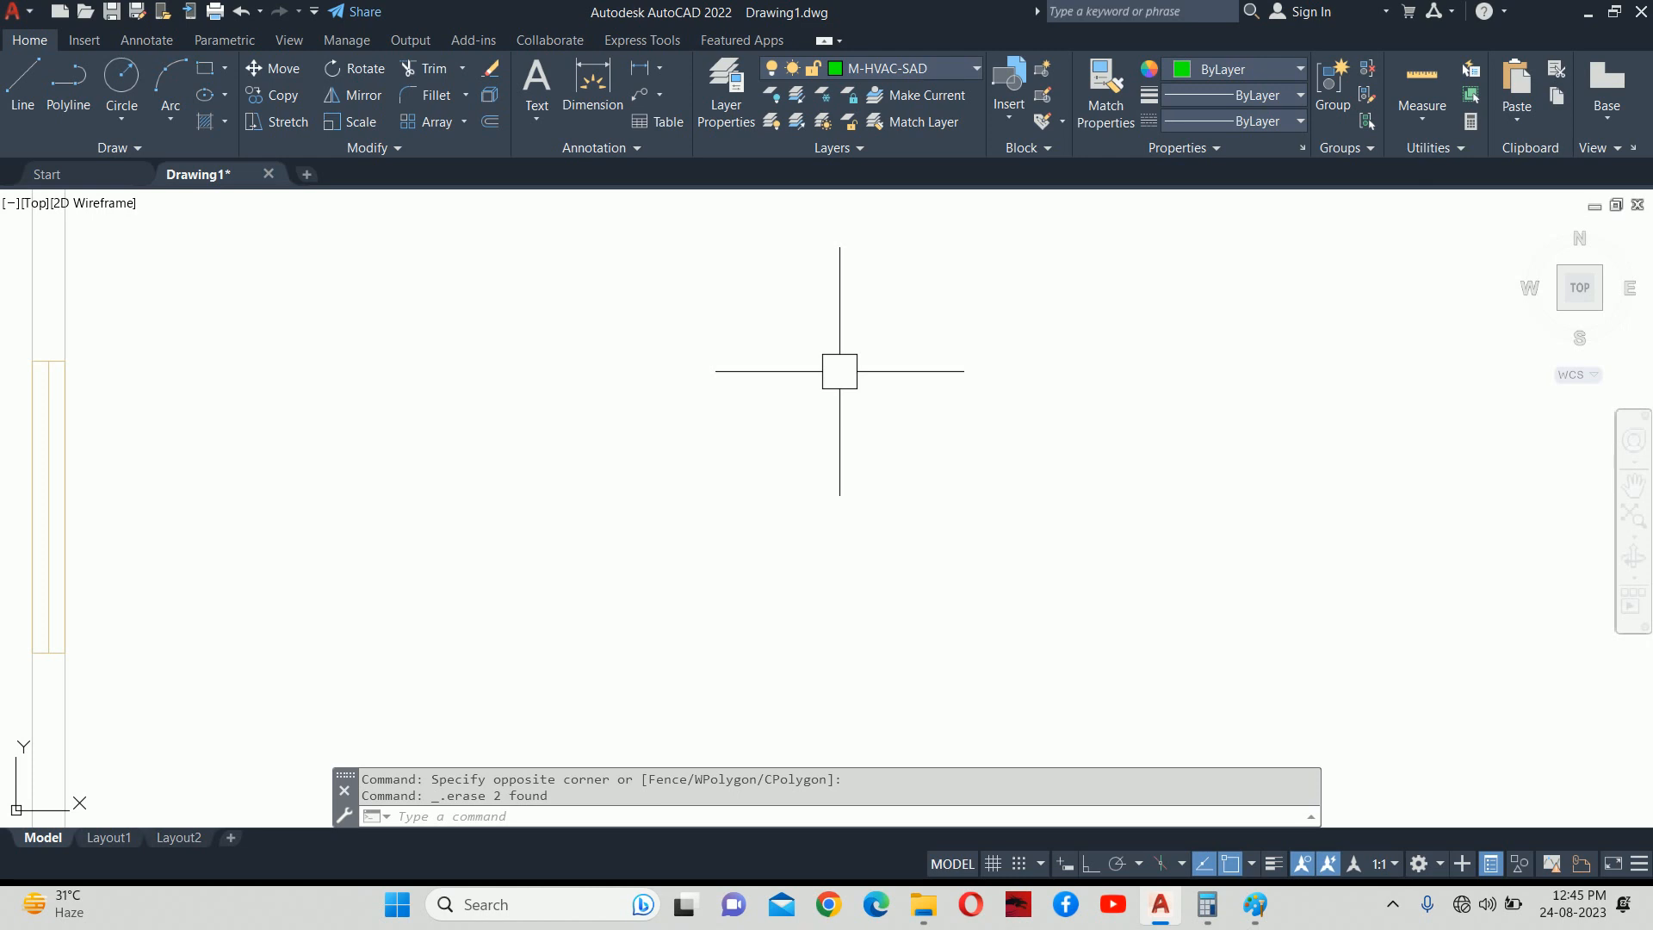
scroll(845, 330, "down", 6)
middle_click_drag(666, 390, 932, 455)
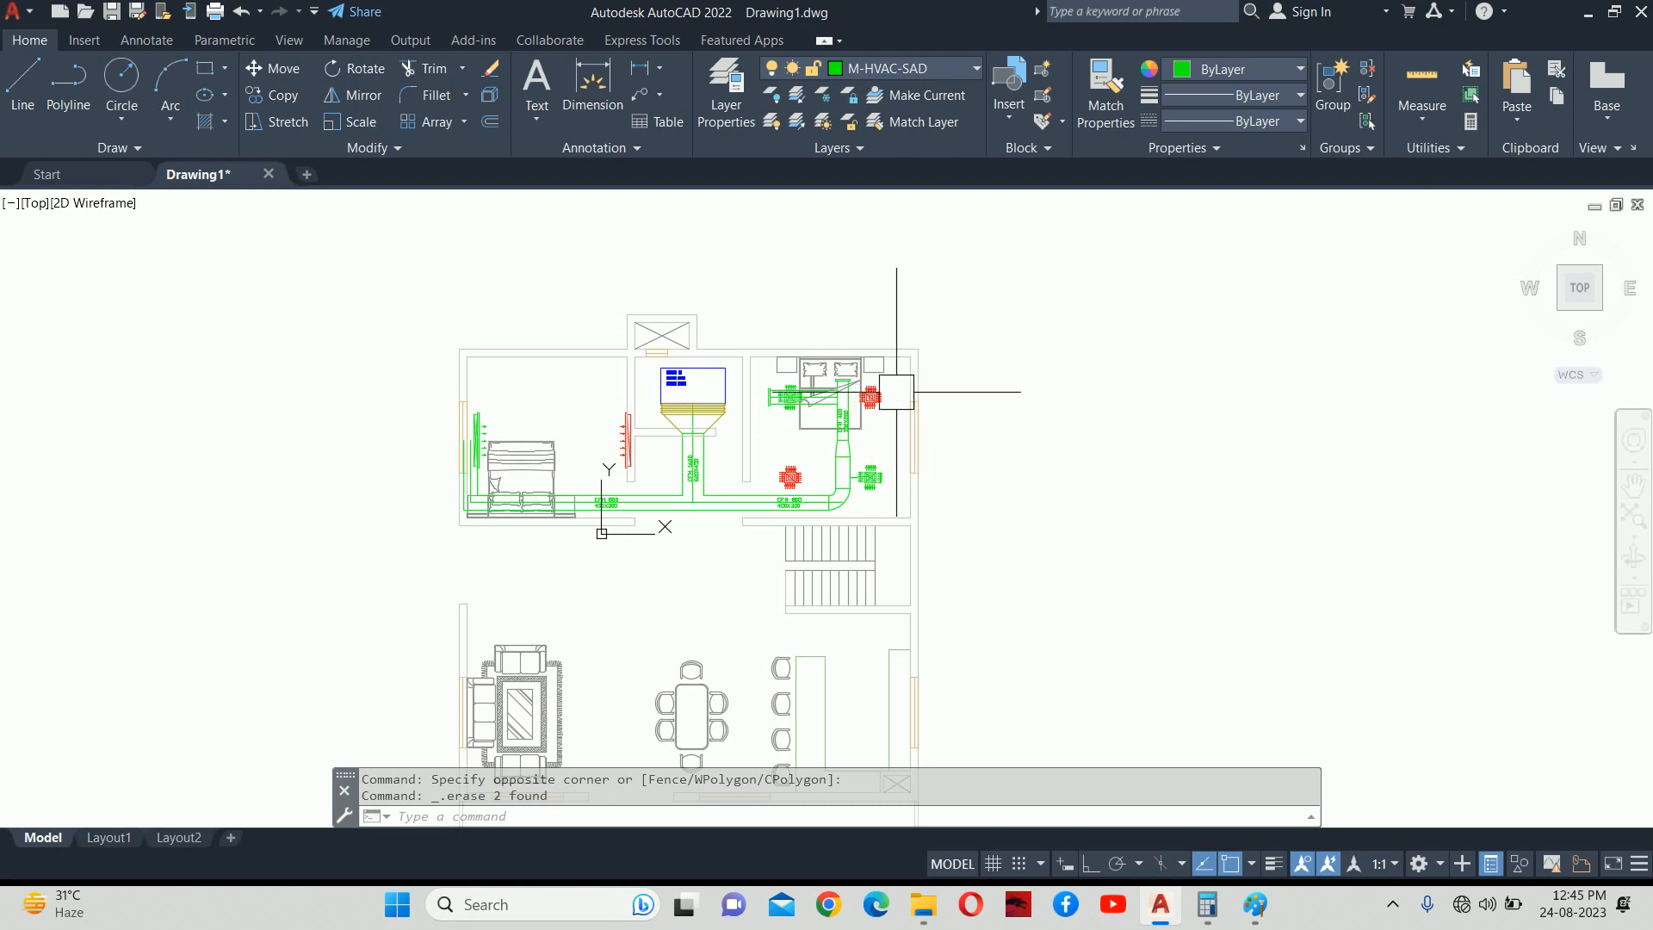
mouse_move(866, 399)
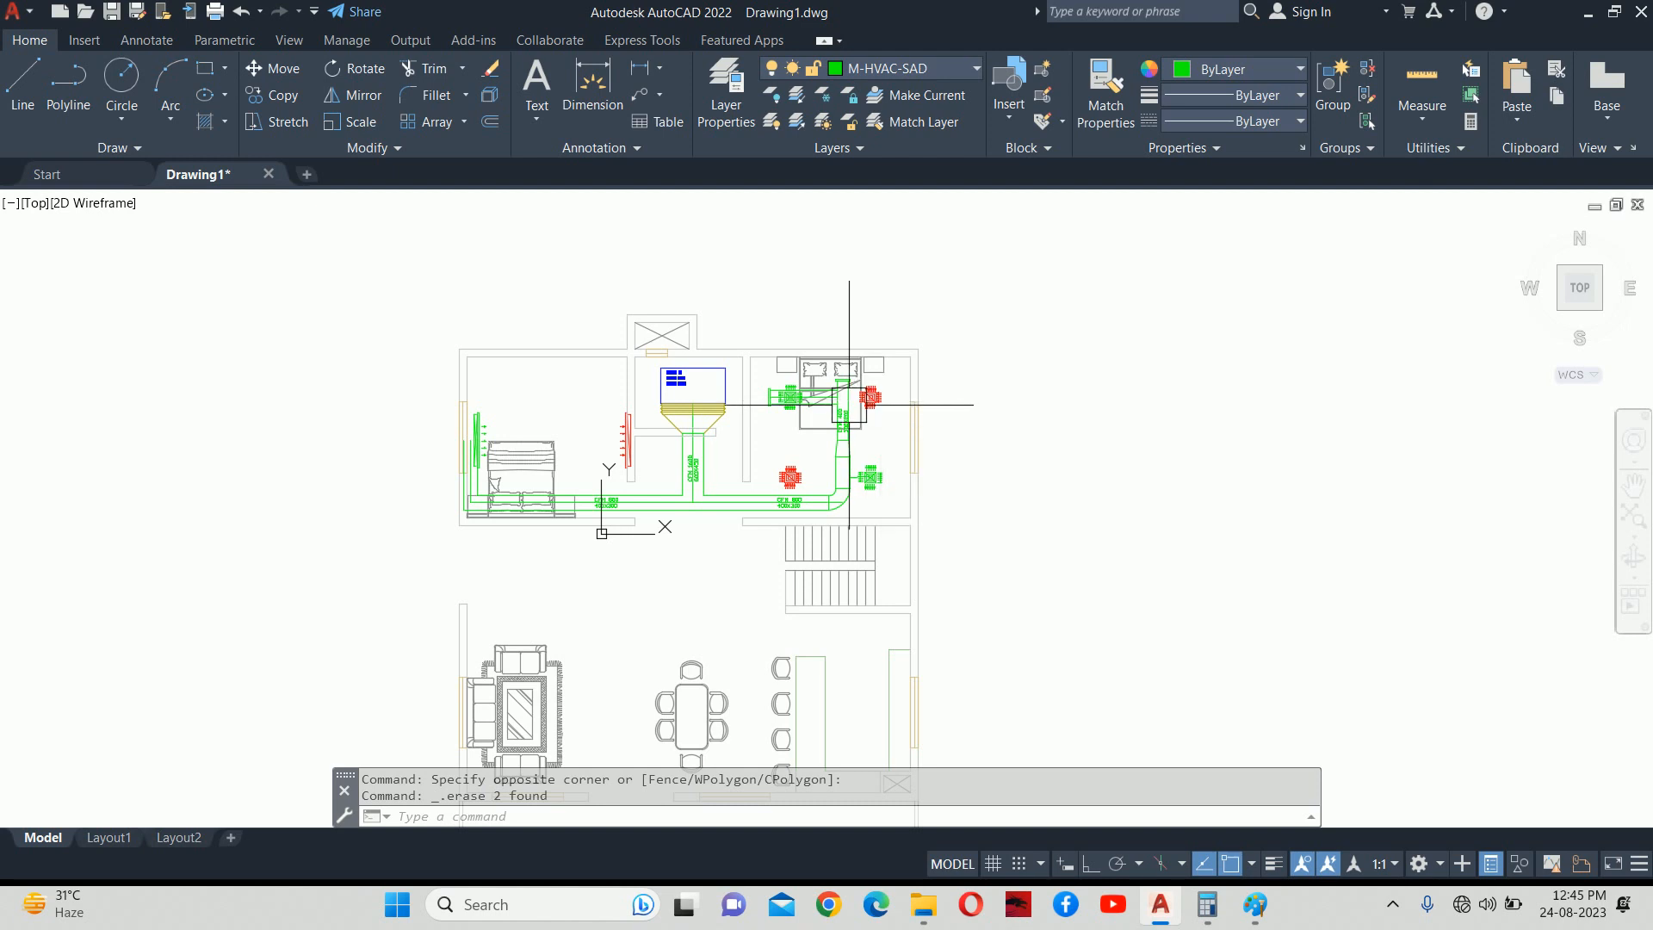
scroll(854, 407, "up", 3)
scroll(783, 385, "up", 4)
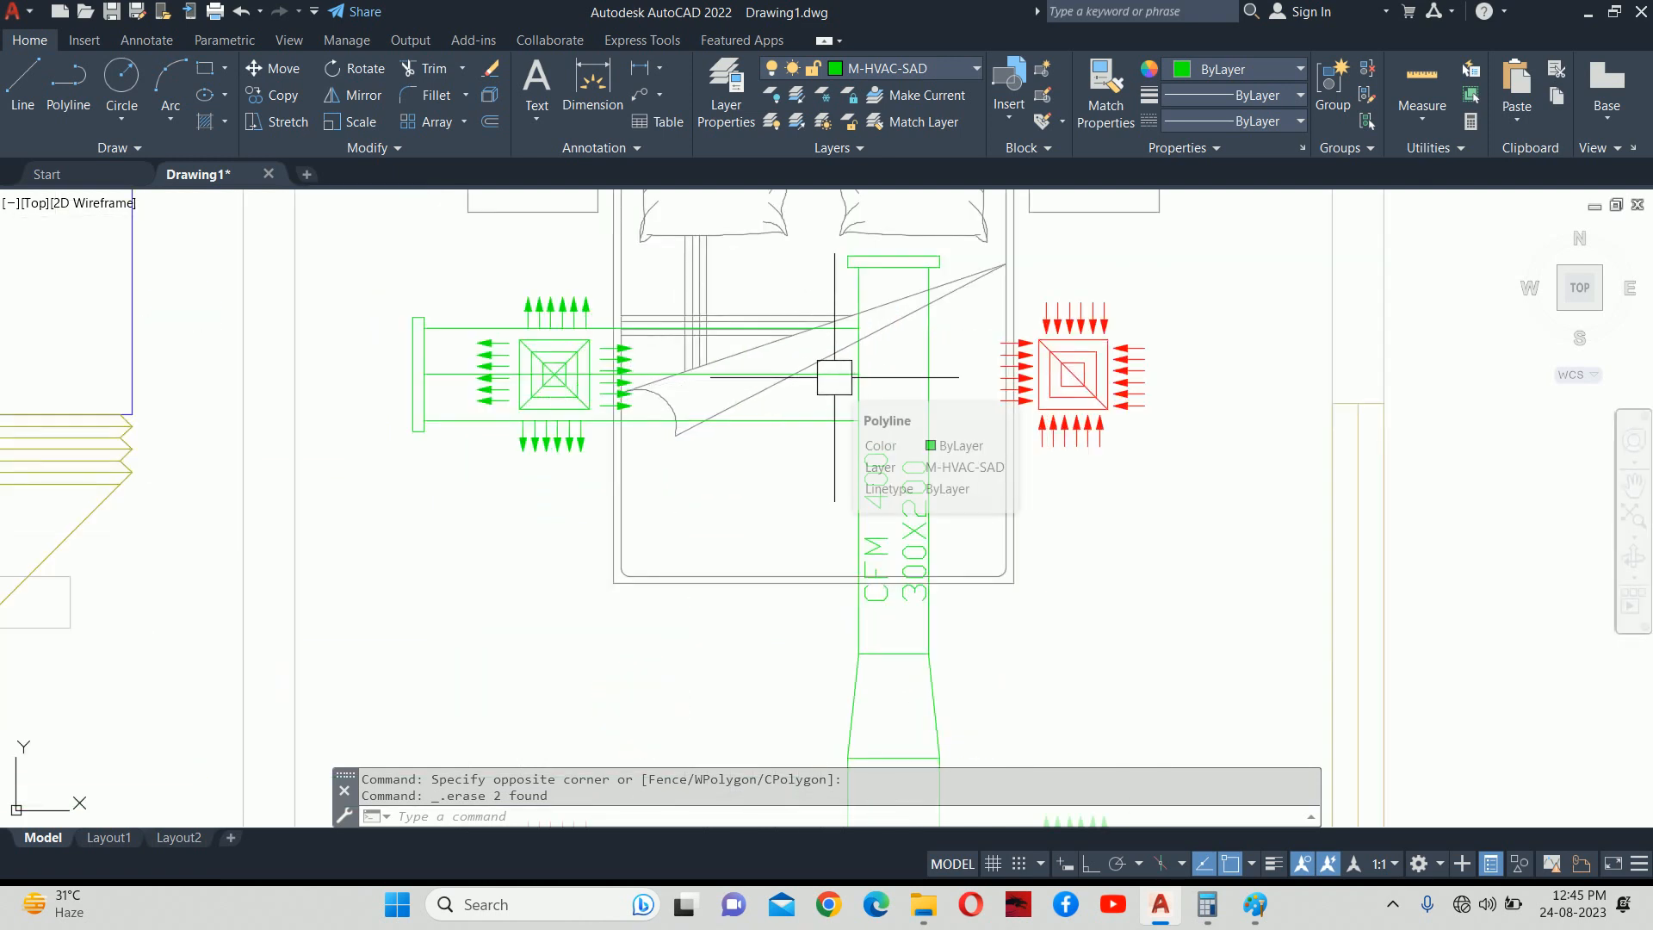
scroll(890, 526, "down", 4)
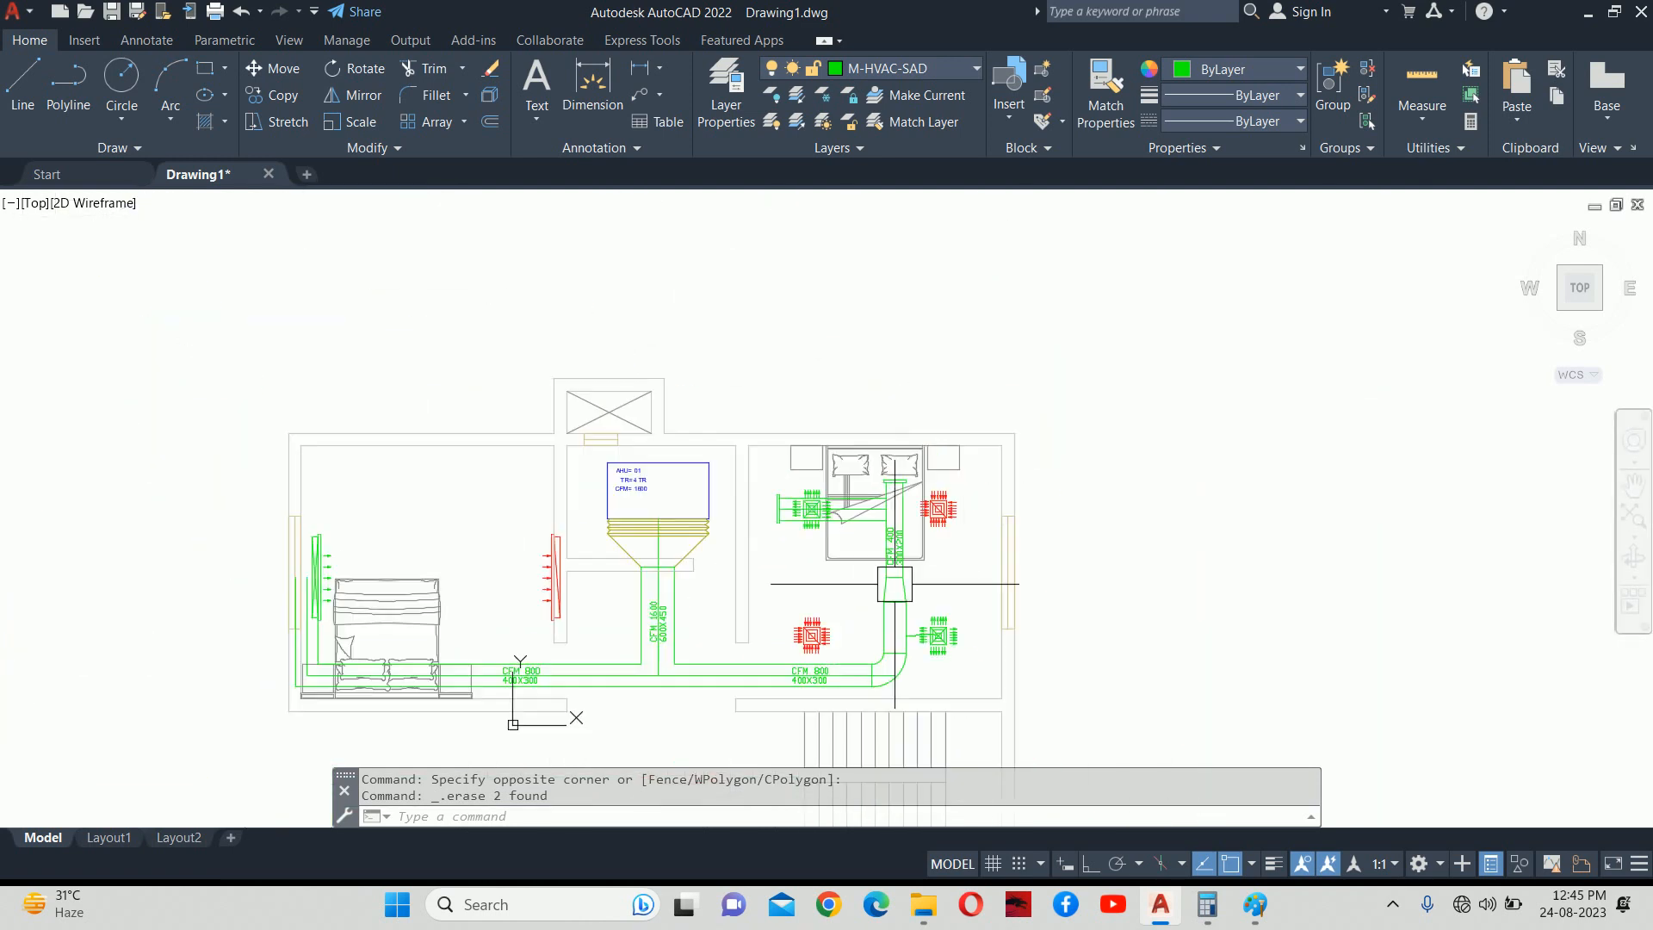
scroll(893, 609, "up", 4)
middle_click_drag(878, 561, 920, 550)
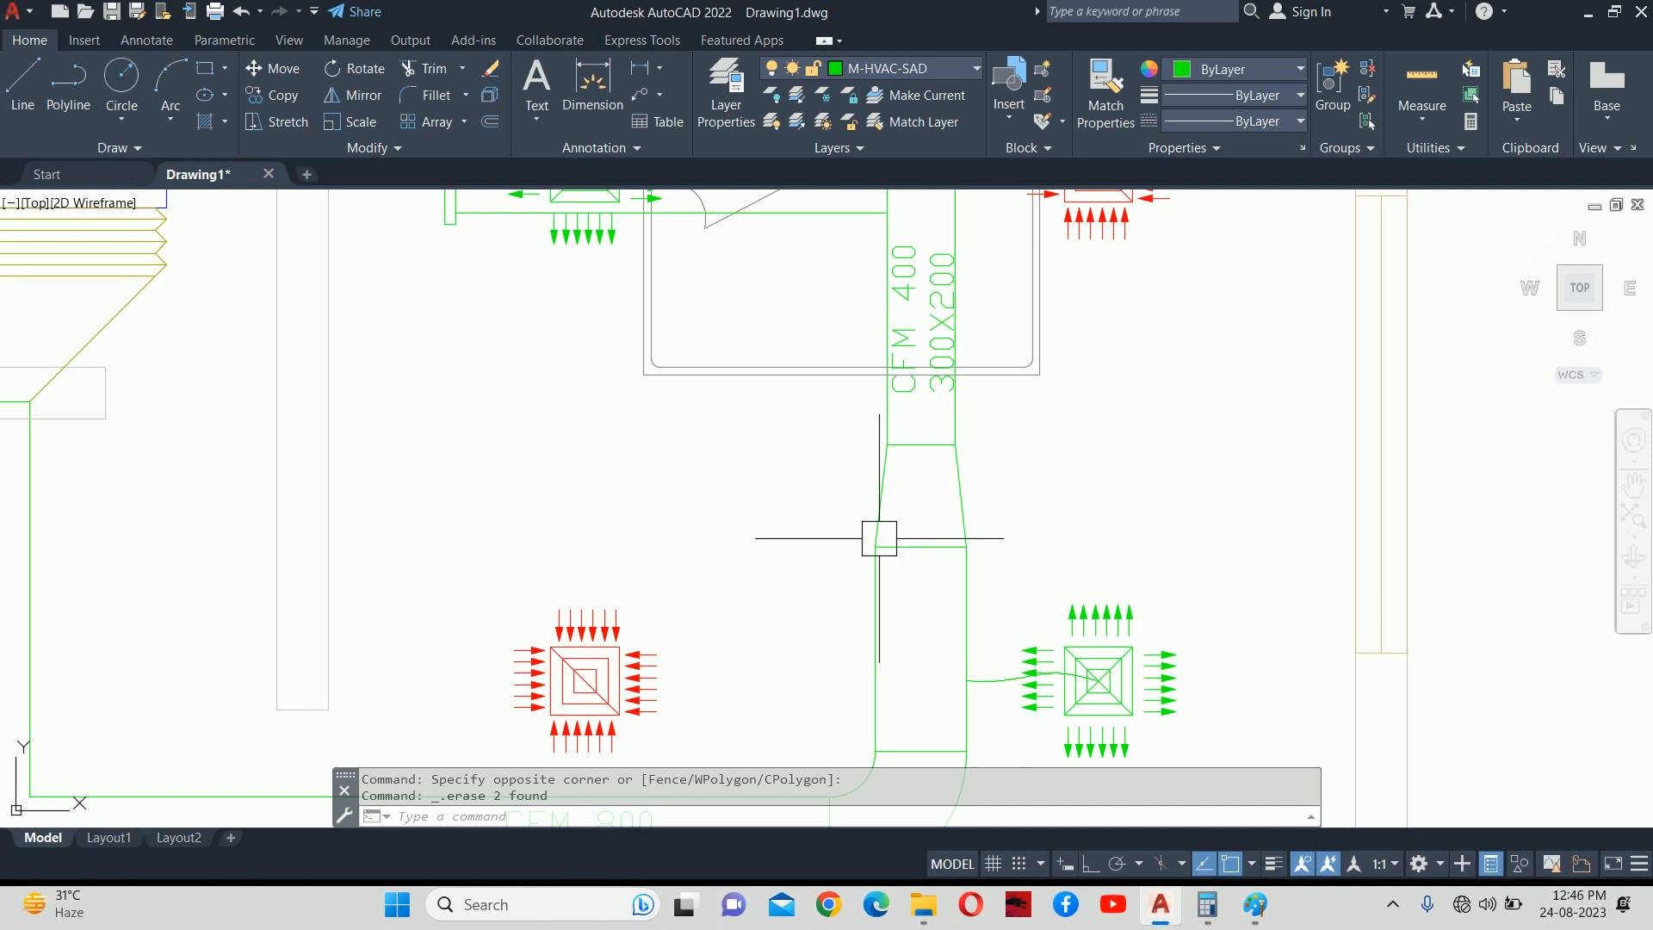
key("Escape")
key("Escape")
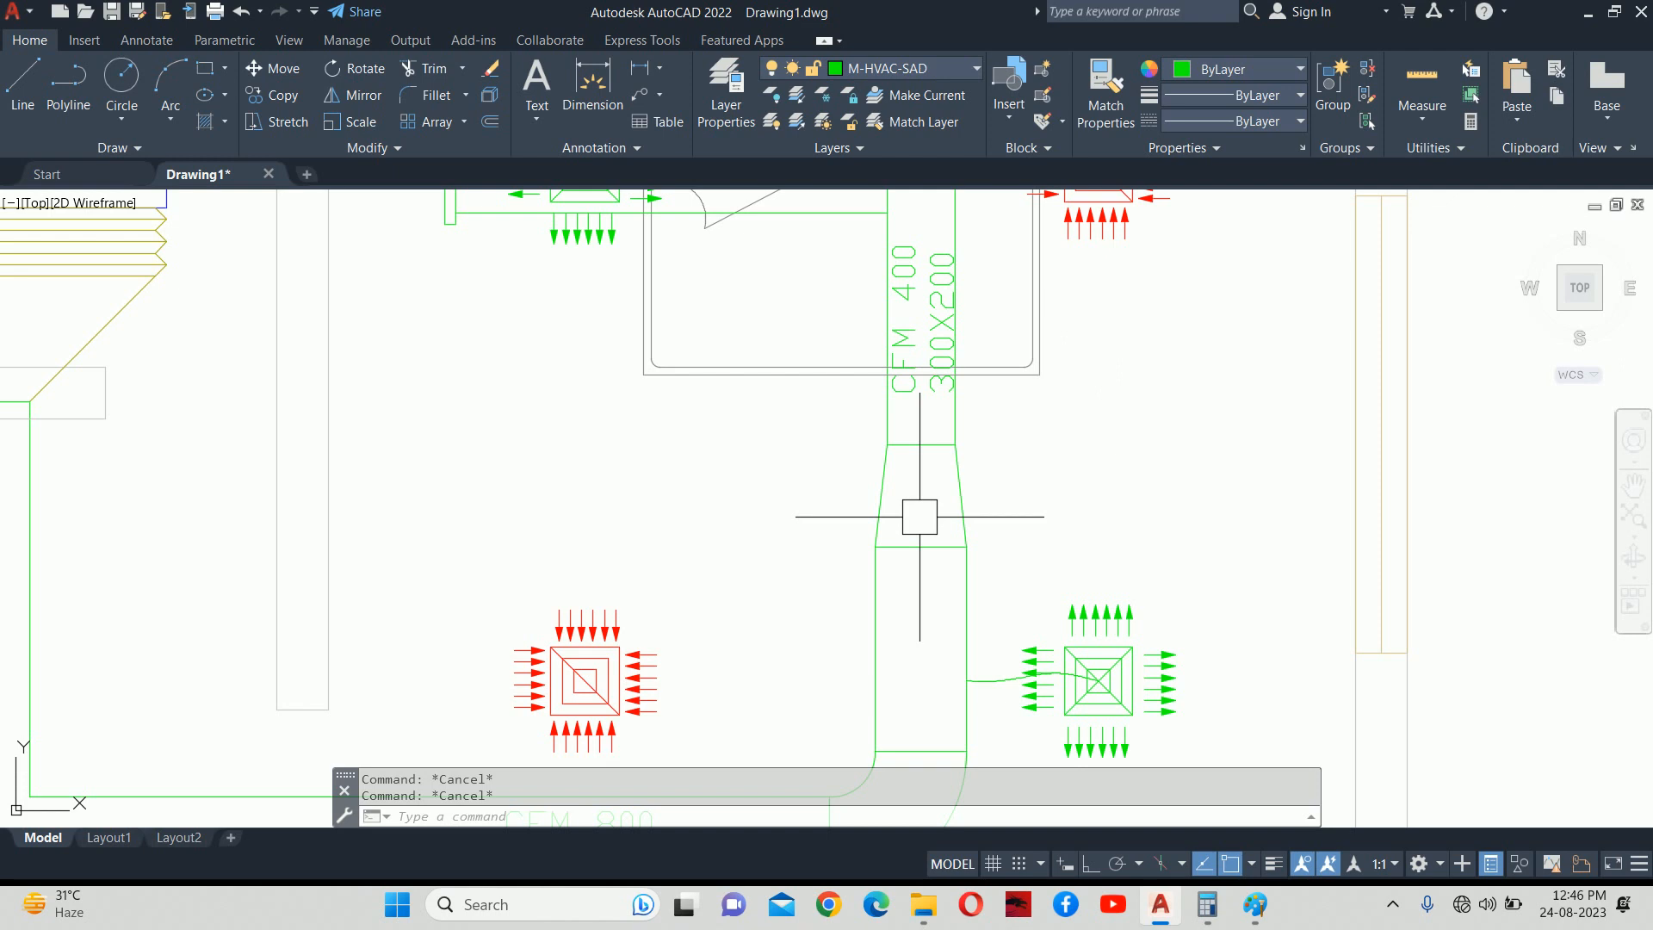
scroll(933, 461, "up", 2)
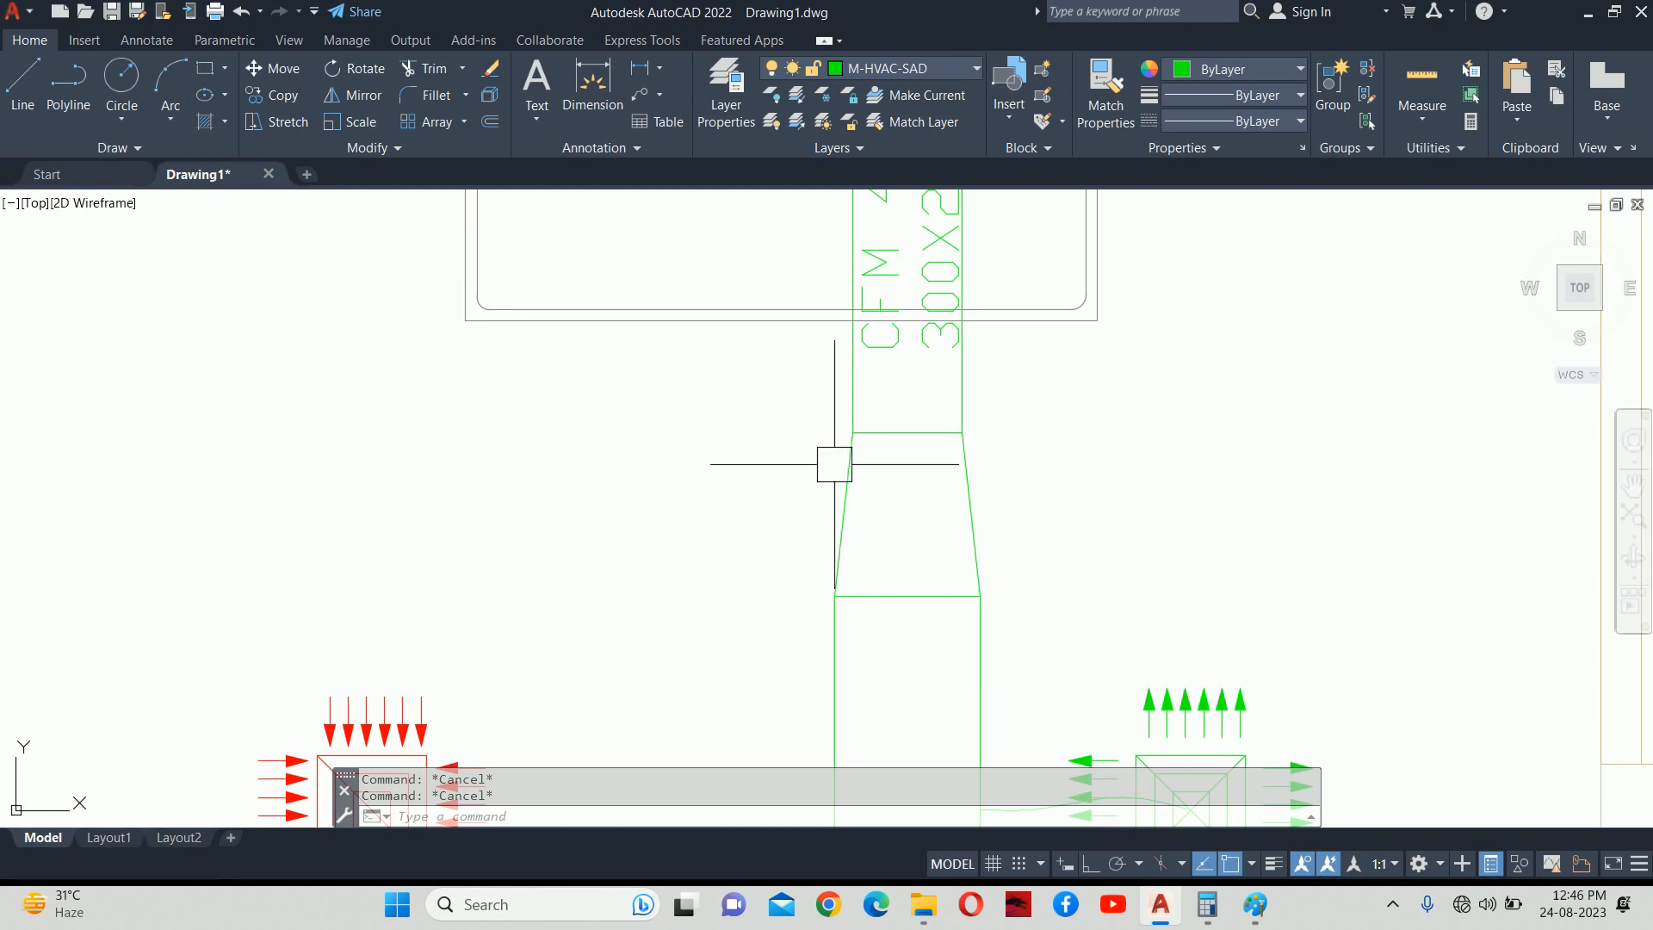
scroll(900, 457, "down", 5)
scroll(925, 368, "up", 4)
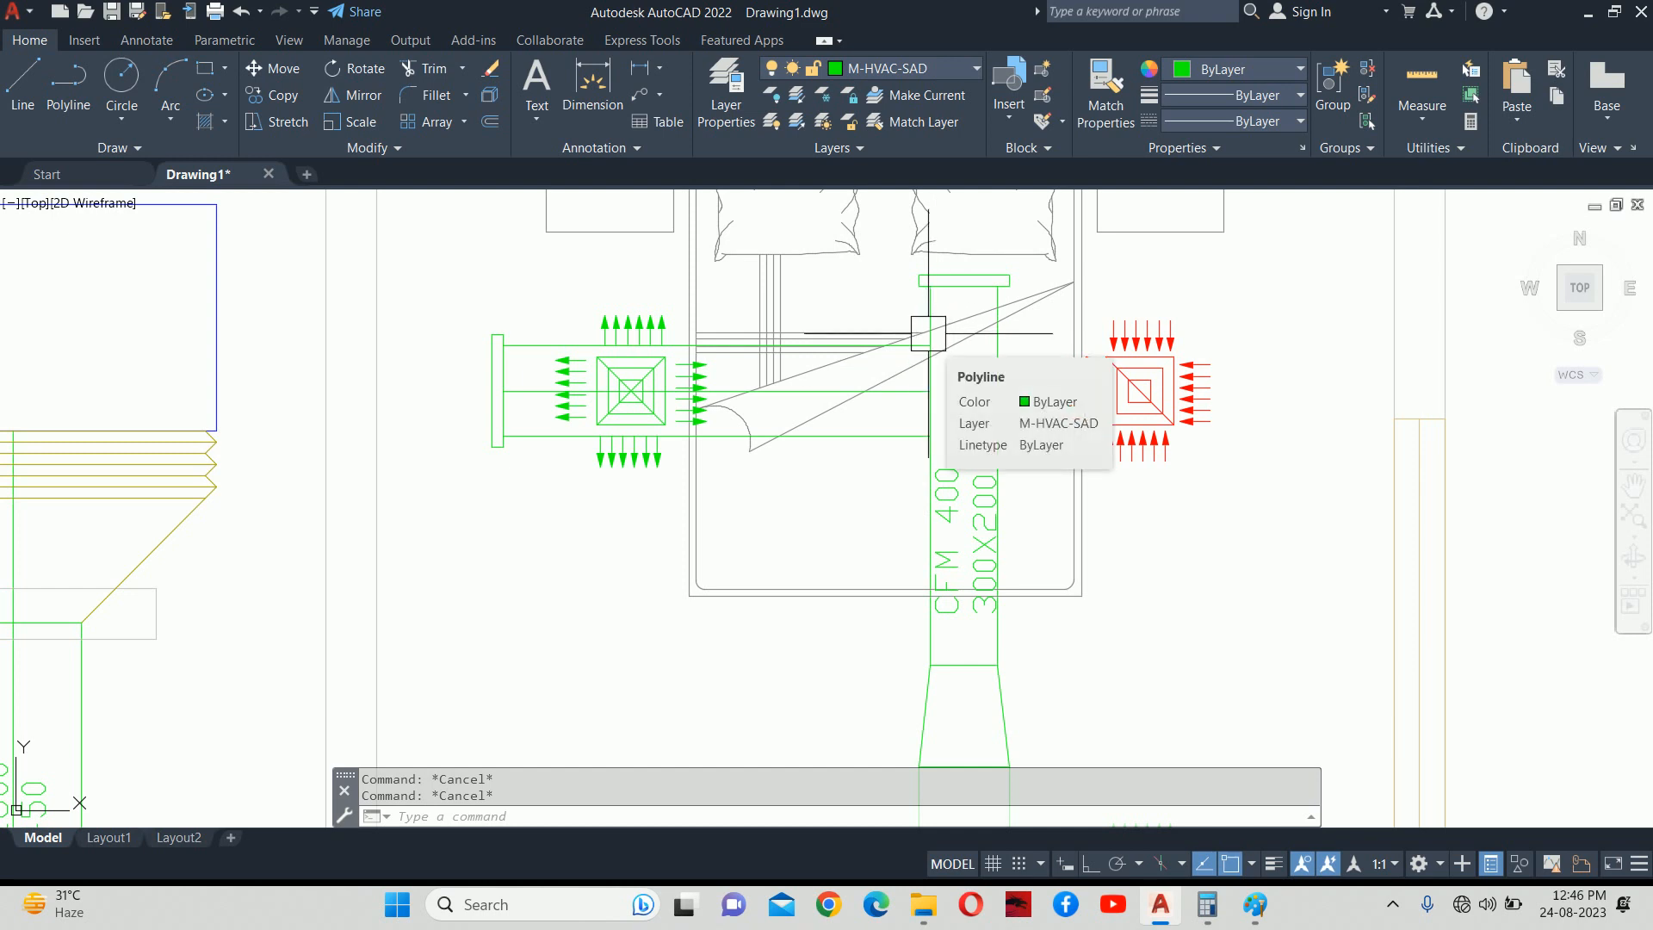
Delete the top and bottom edge lines of the branch duct.
scroll(944, 422, "up", 2)
type("o")
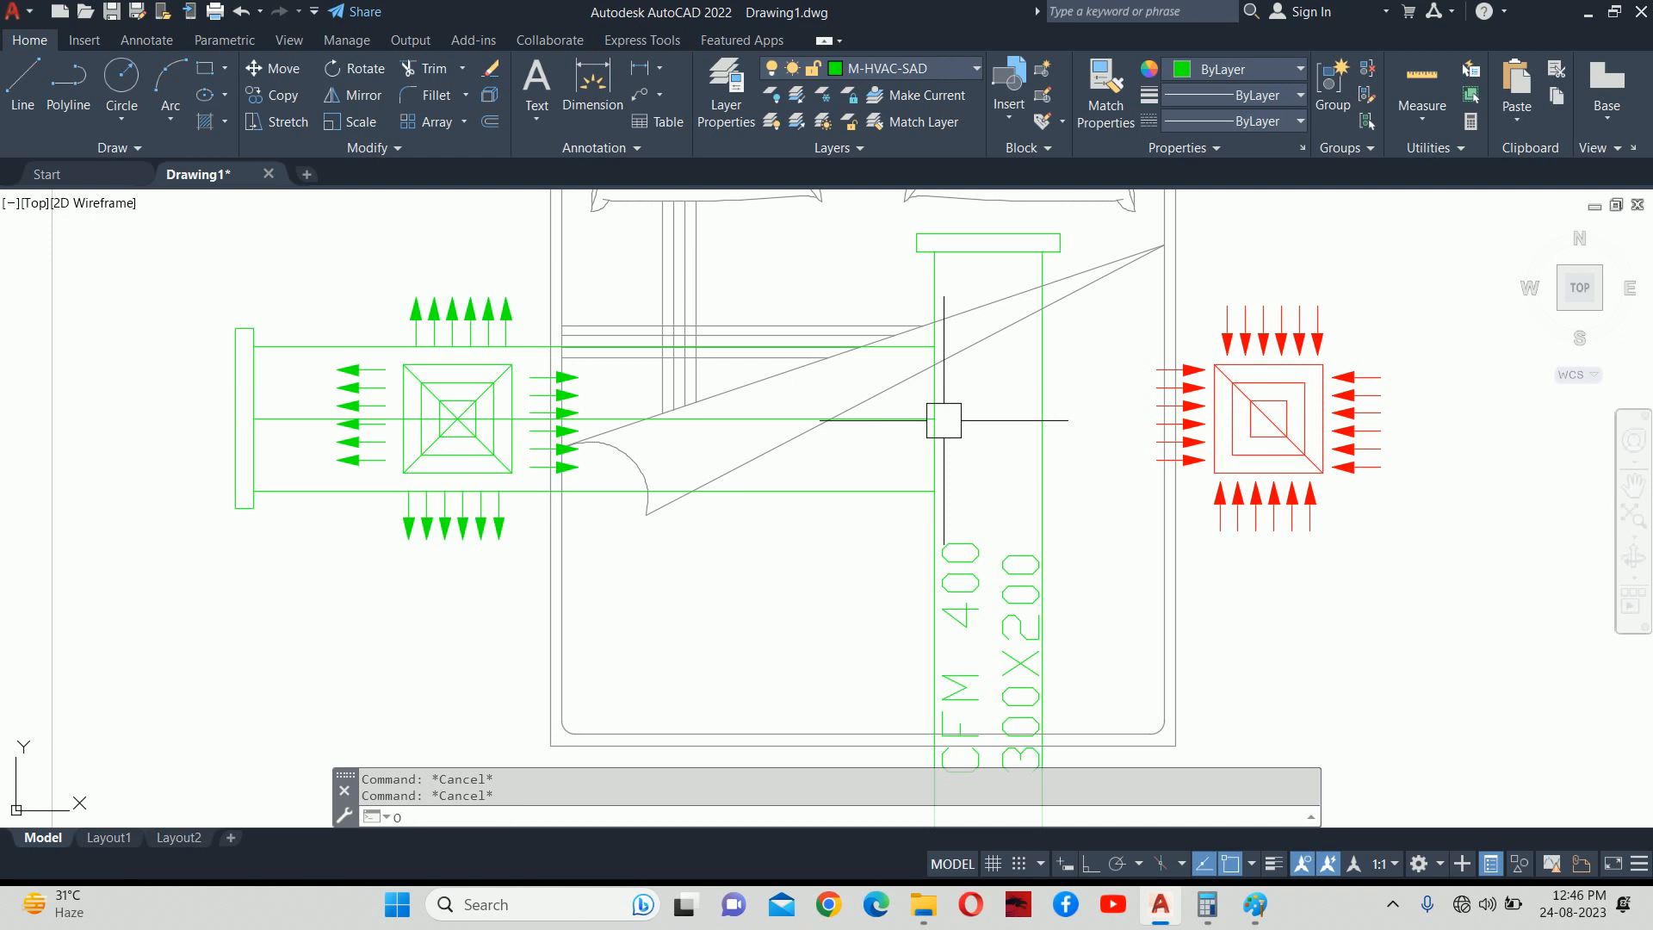
key("Escape")
scroll(941, 430, "down", 3)
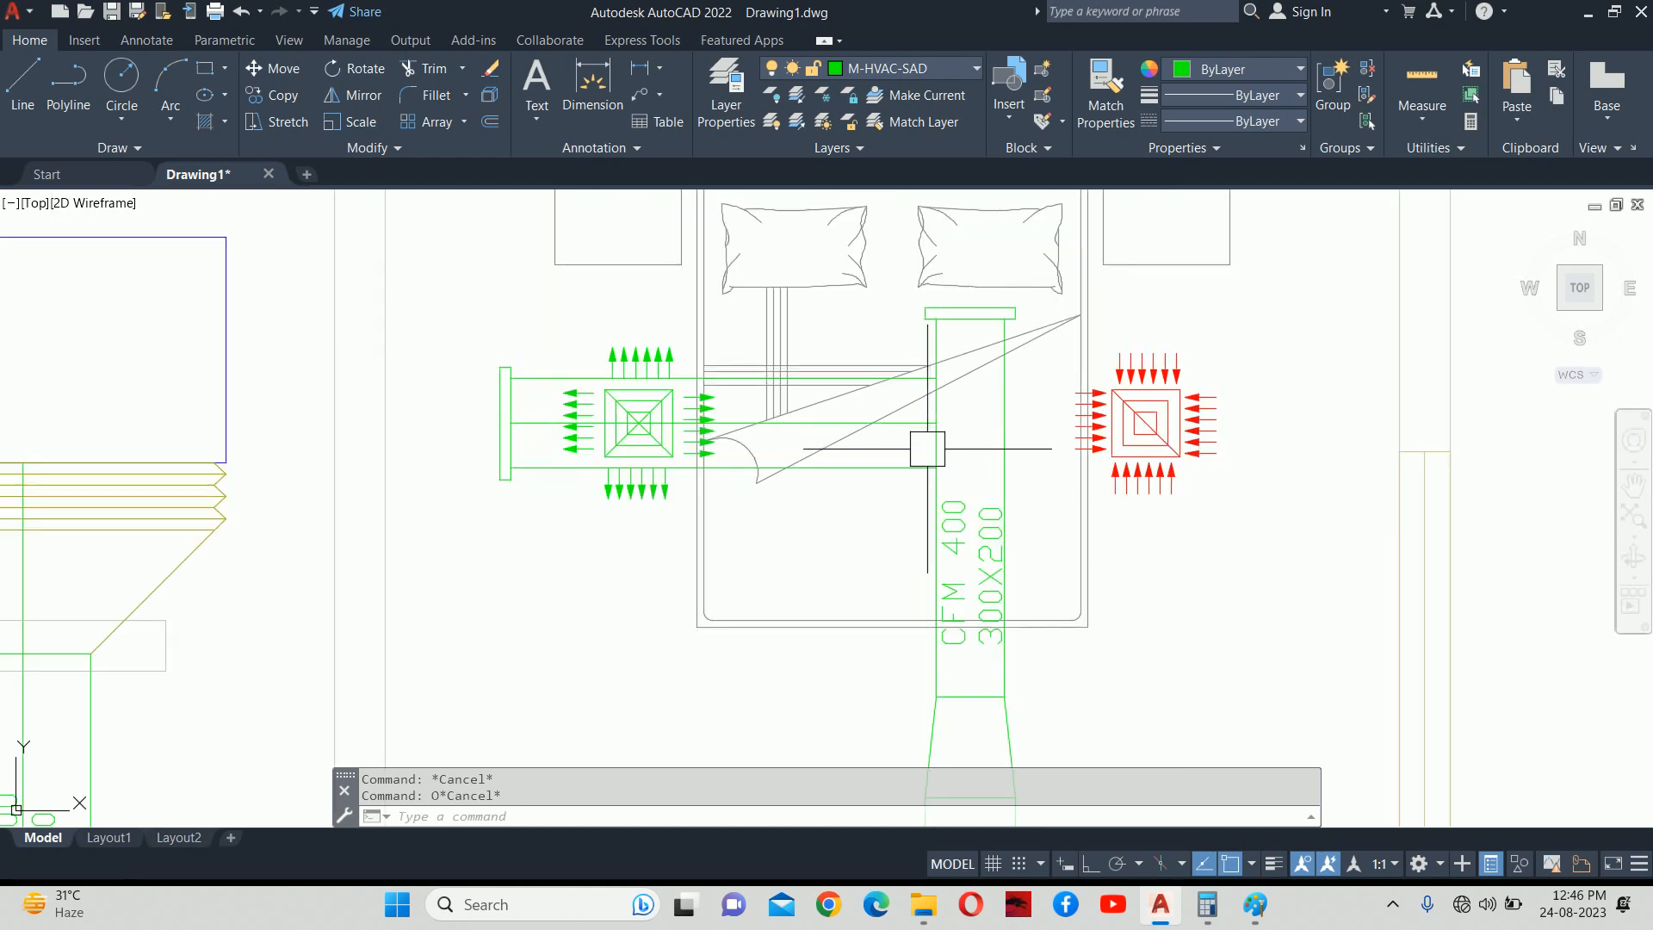
scroll(938, 430, "down", 4)
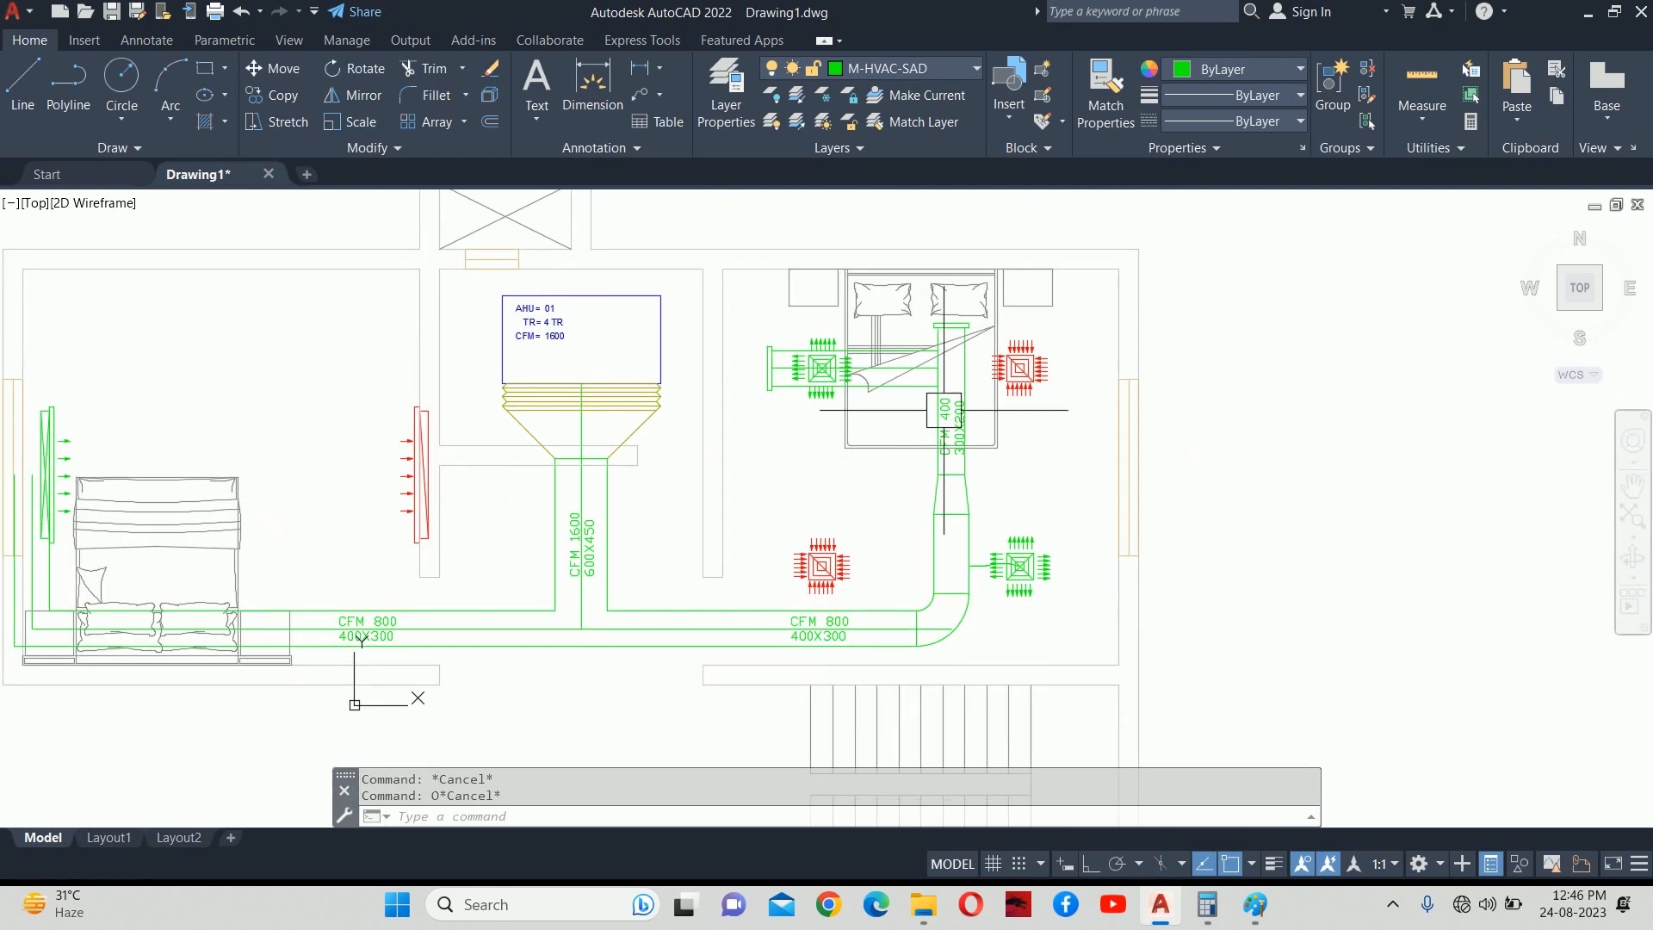
scroll(944, 412, "up", 4)
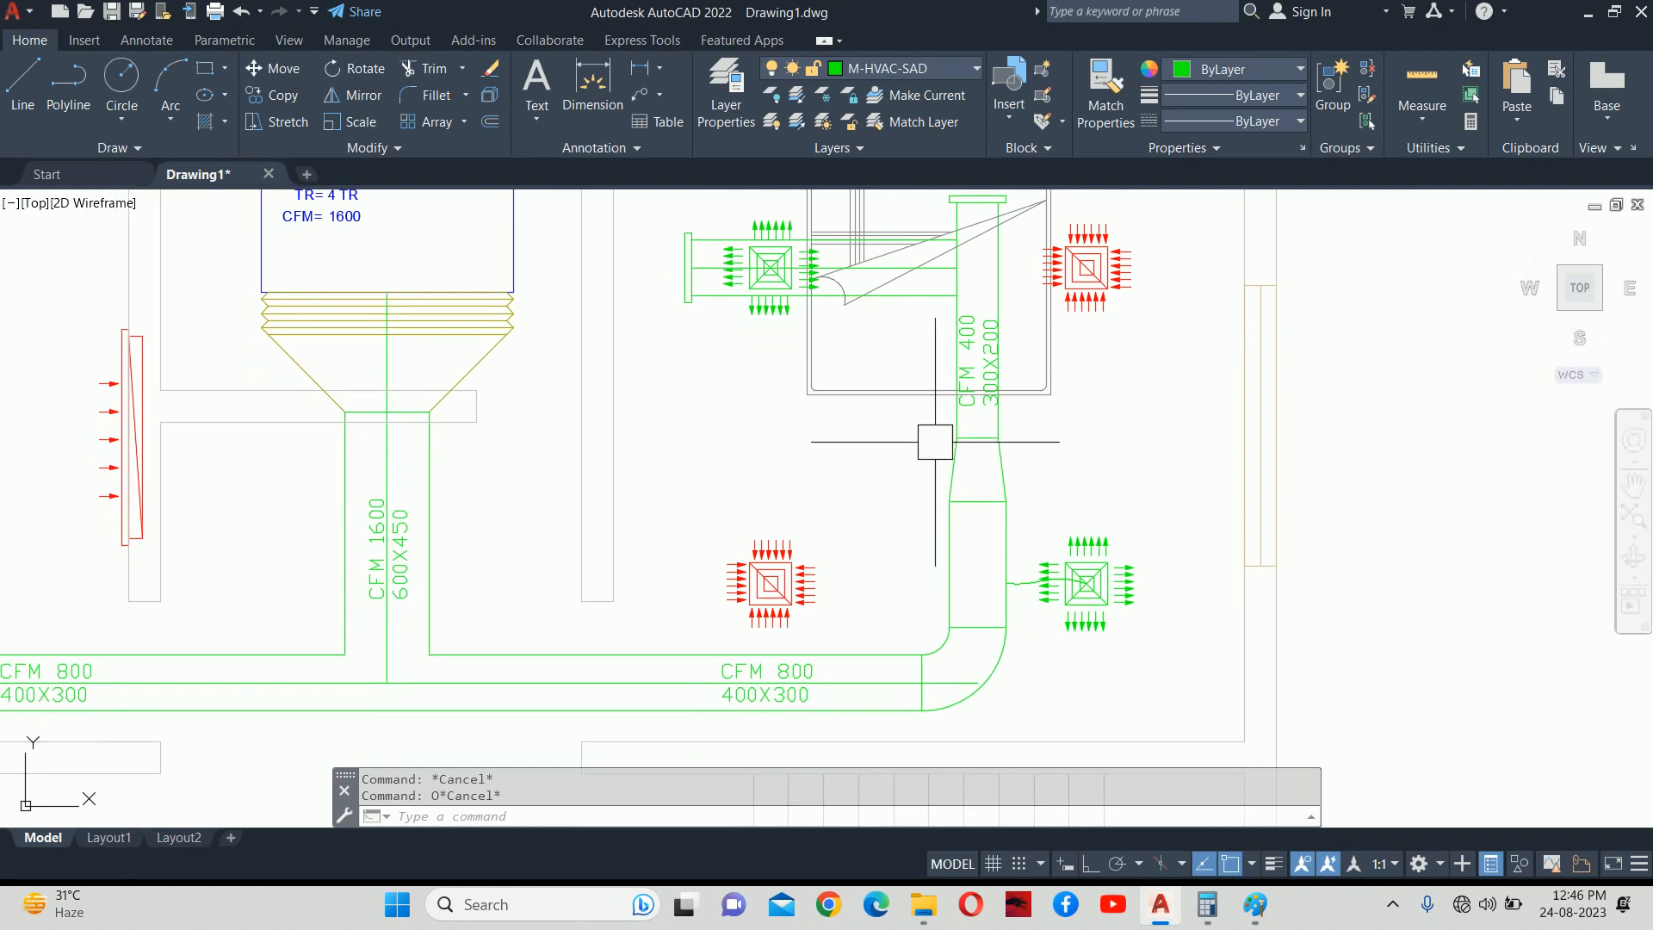
middle_click_drag(921, 397, 928, 440)
scroll(926, 304, "up", 4)
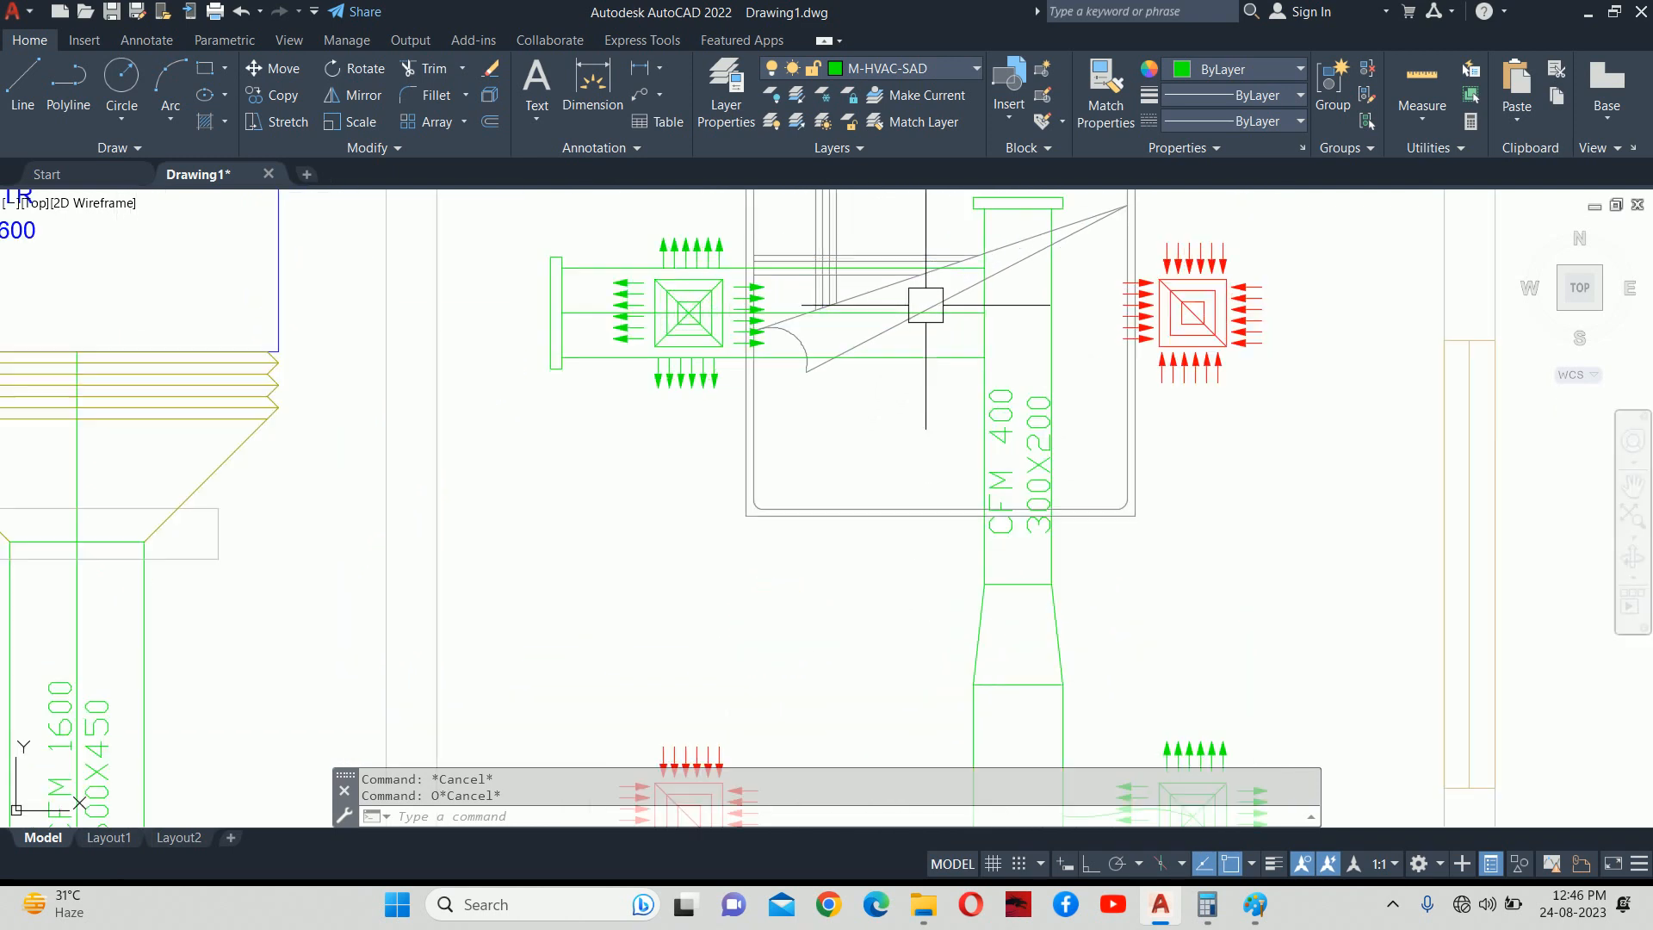
left_click(883, 422)
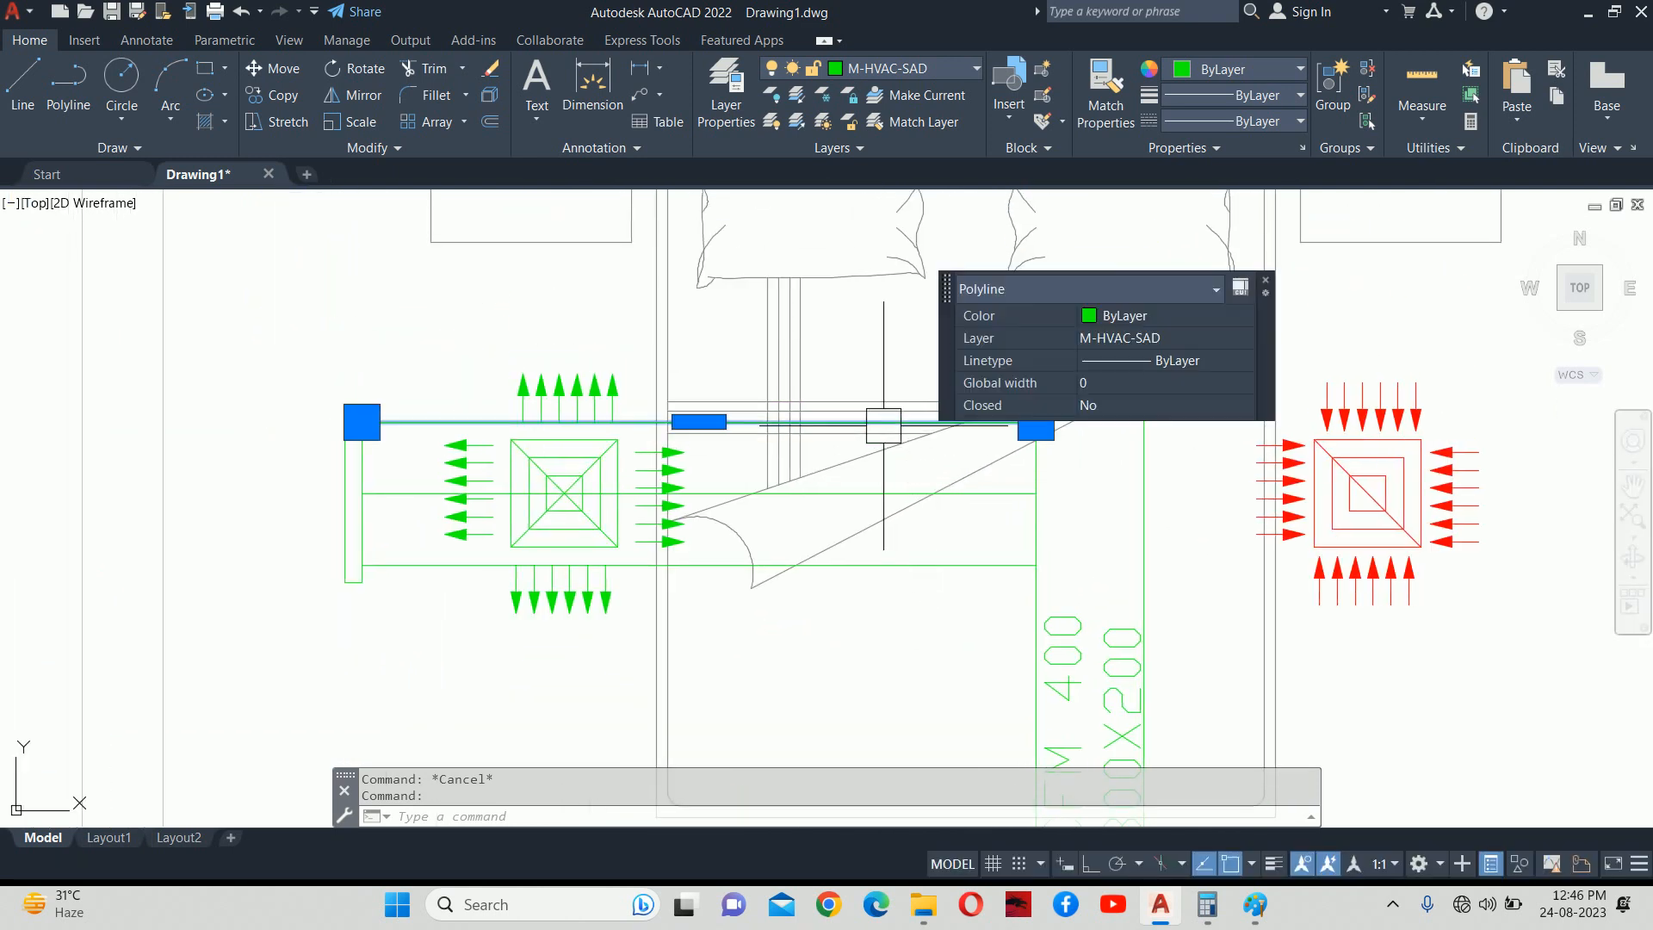
left_click(928, 565)
key("Delete")
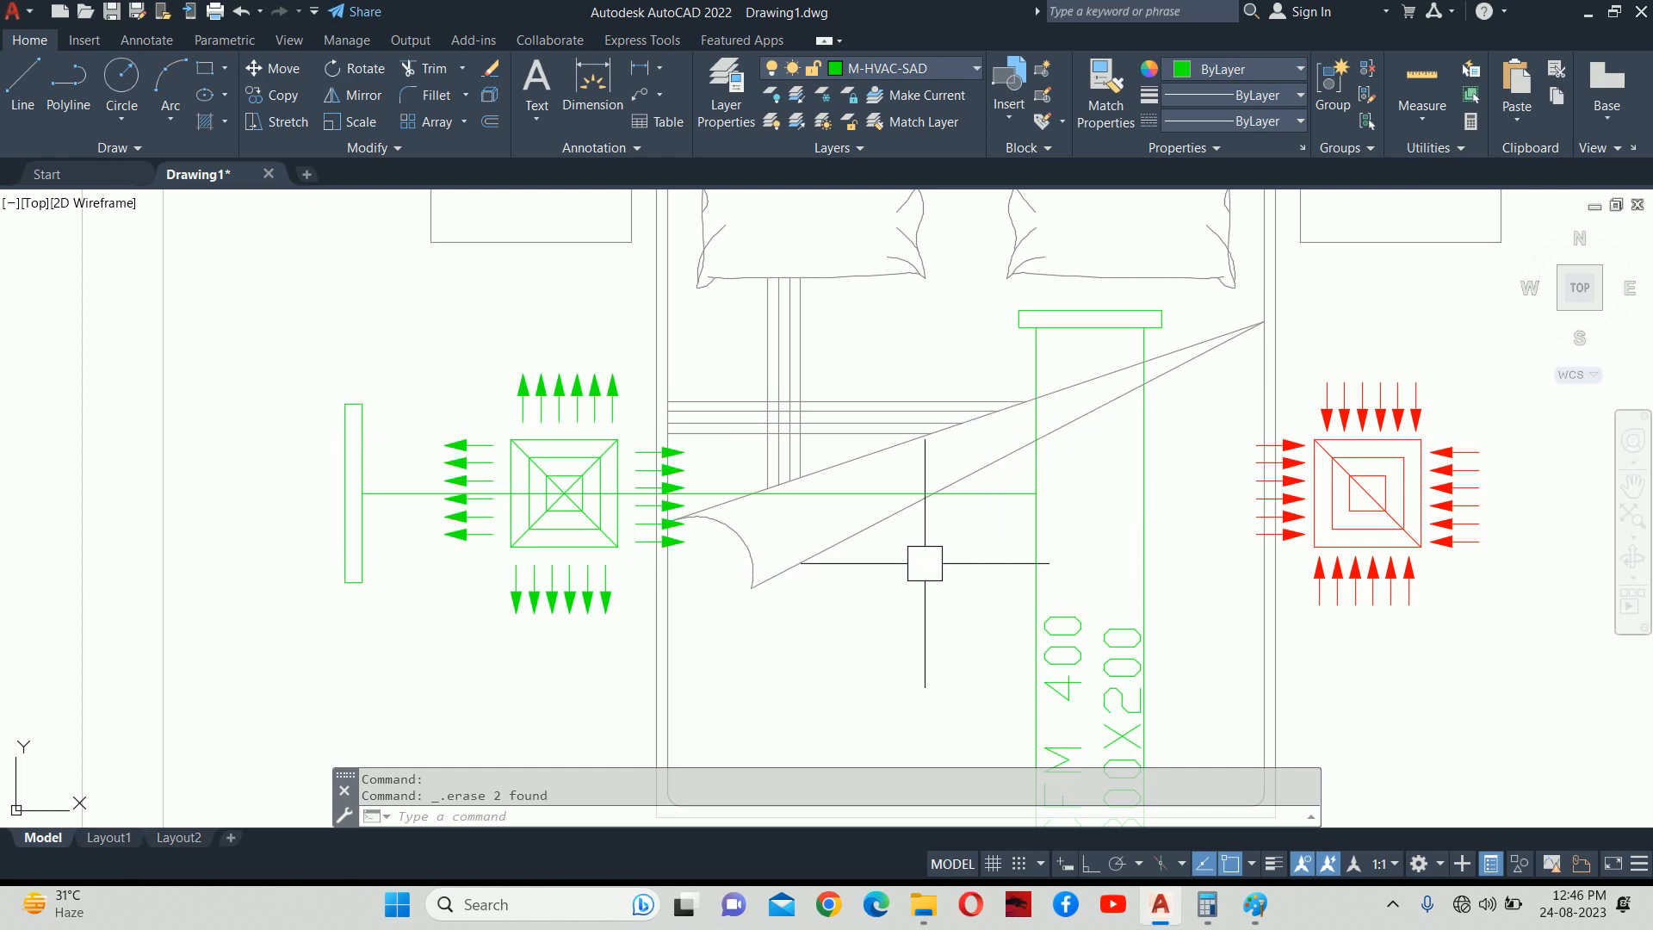
Start an offset with a 150-unit distance.
type("o")
key("Return")
type("150")
key("Return")
Offset the branch centre line 150 units above and below.
left_click(841, 493)
left_click(844, 422)
left_click(844, 410)
left_click(839, 494)
left_click(830, 597)
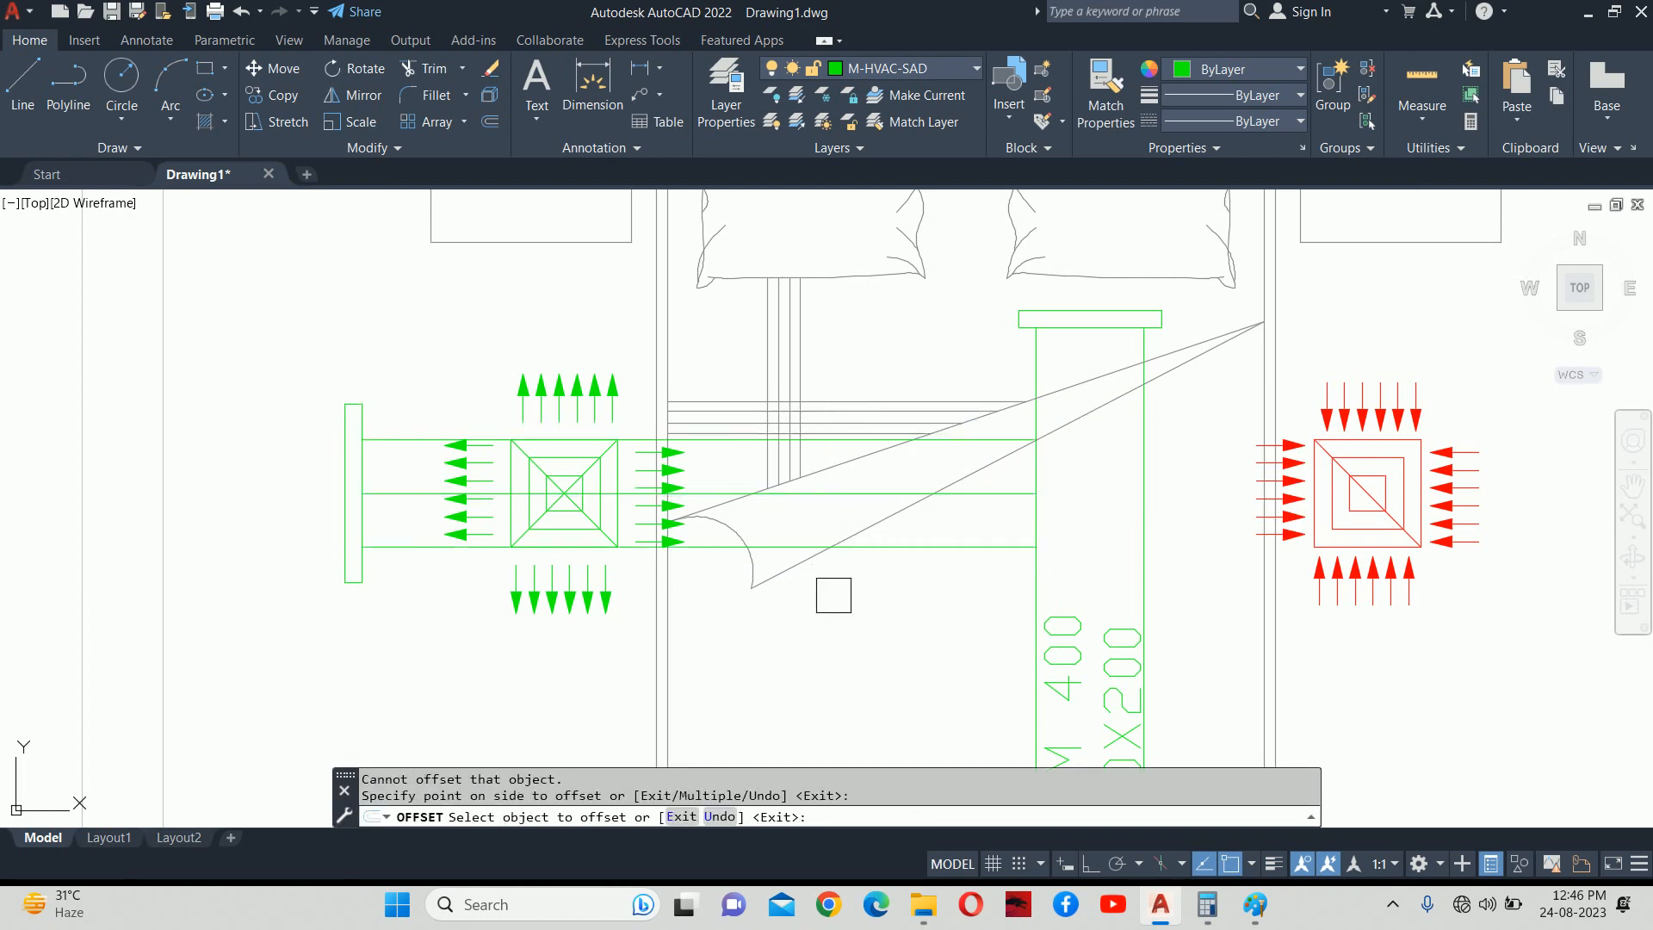
key("Escape")
key("Escape")
Stretch the end cap's bottom edge inward.
scroll(266, 531, "up", 2)
middle_click_drag(333, 565, 565, 568)
type("s")
key("Return")
left_click(748, 651)
left_click(635, 600)
key("Return")
left_click(611, 613)
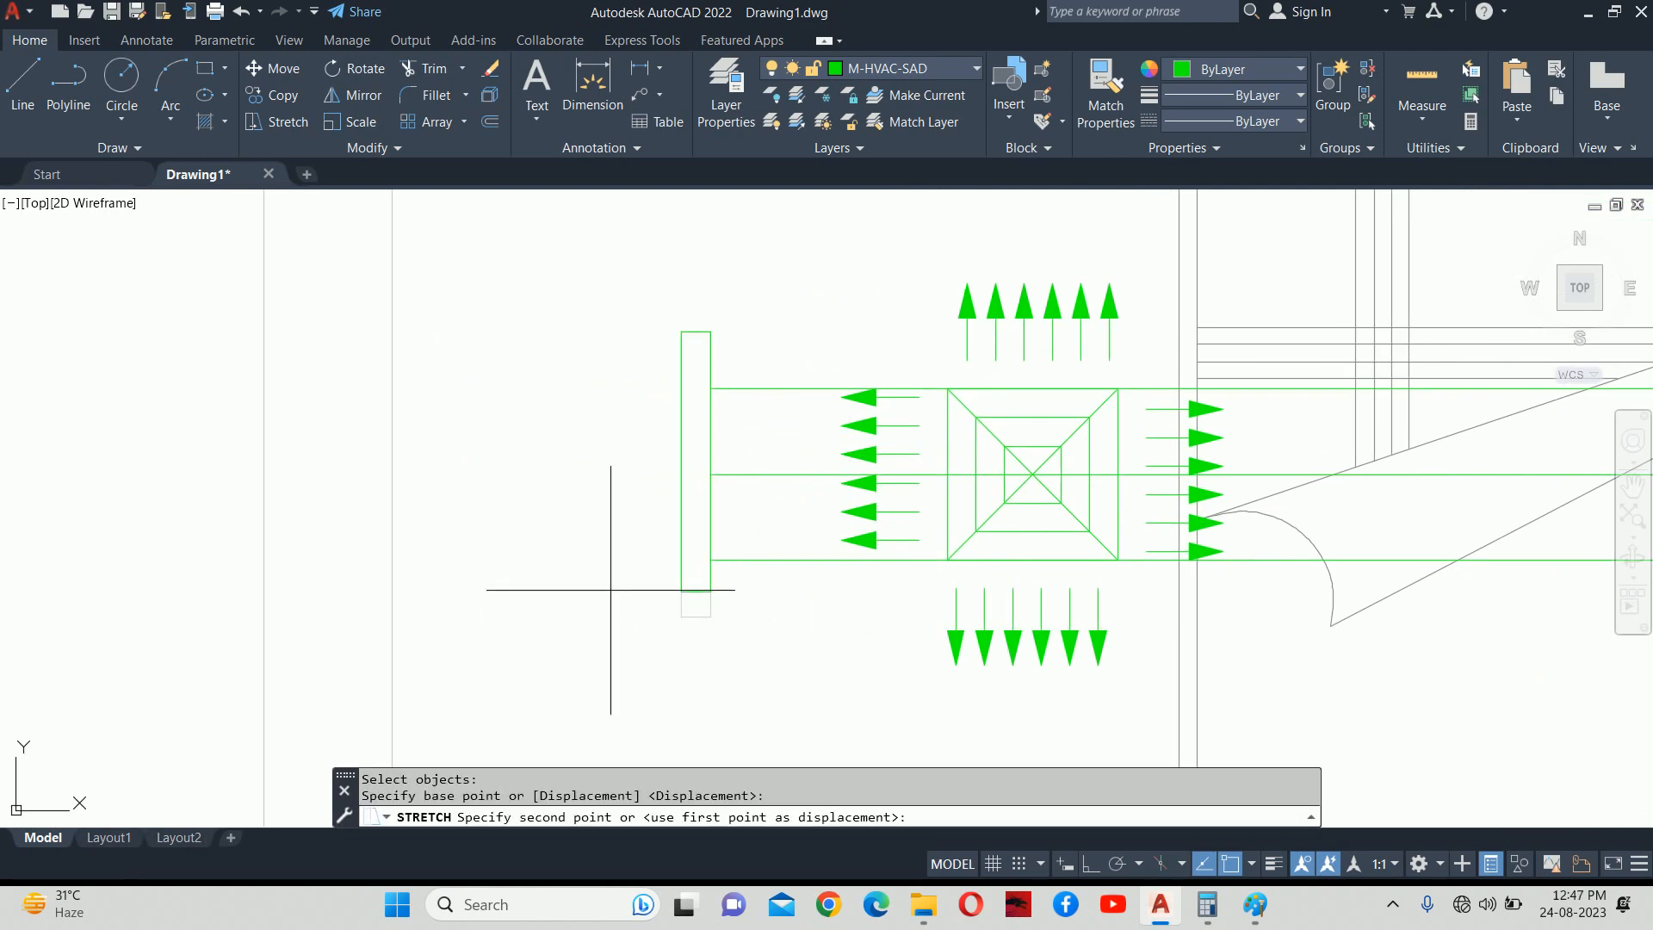
key("Return")
Stretch the end cap's top edge inward by 50.
key("Return")
left_click(725, 309)
left_click(650, 334)
key("Return")
left_click(601, 329)
type("50")
key("Return")
key("Escape")
key("Escape")
scroll(882, 370, "down", 5)
middle_click_drag(1103, 443, 1035, 444)
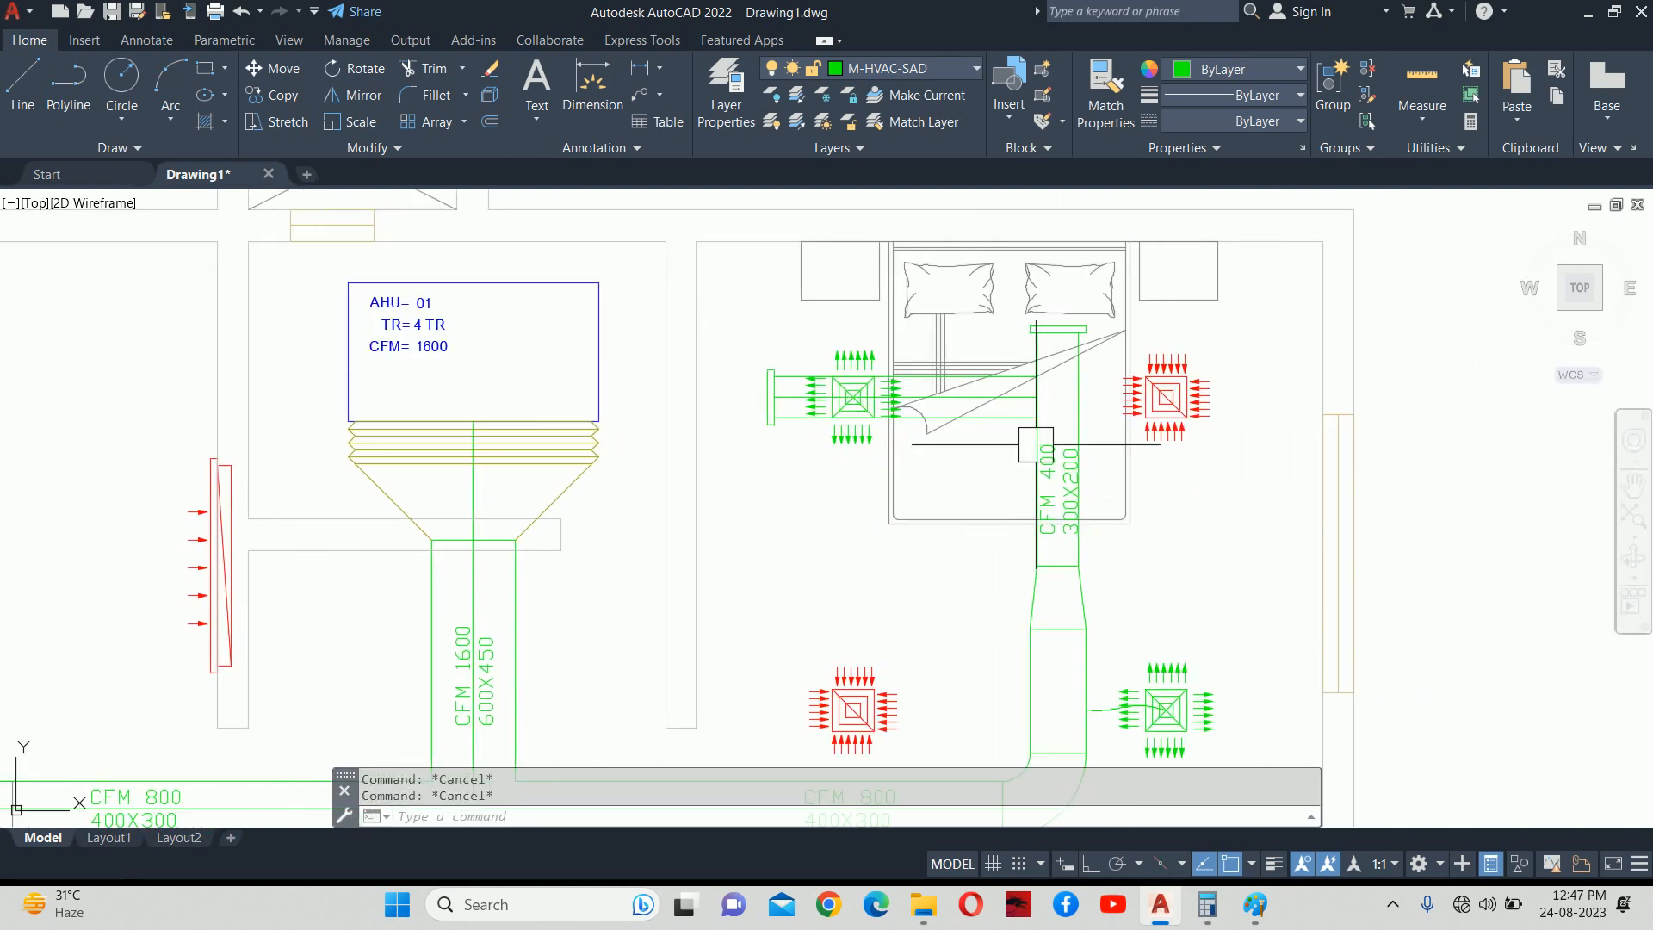
scroll(1019, 398, "up", 4)
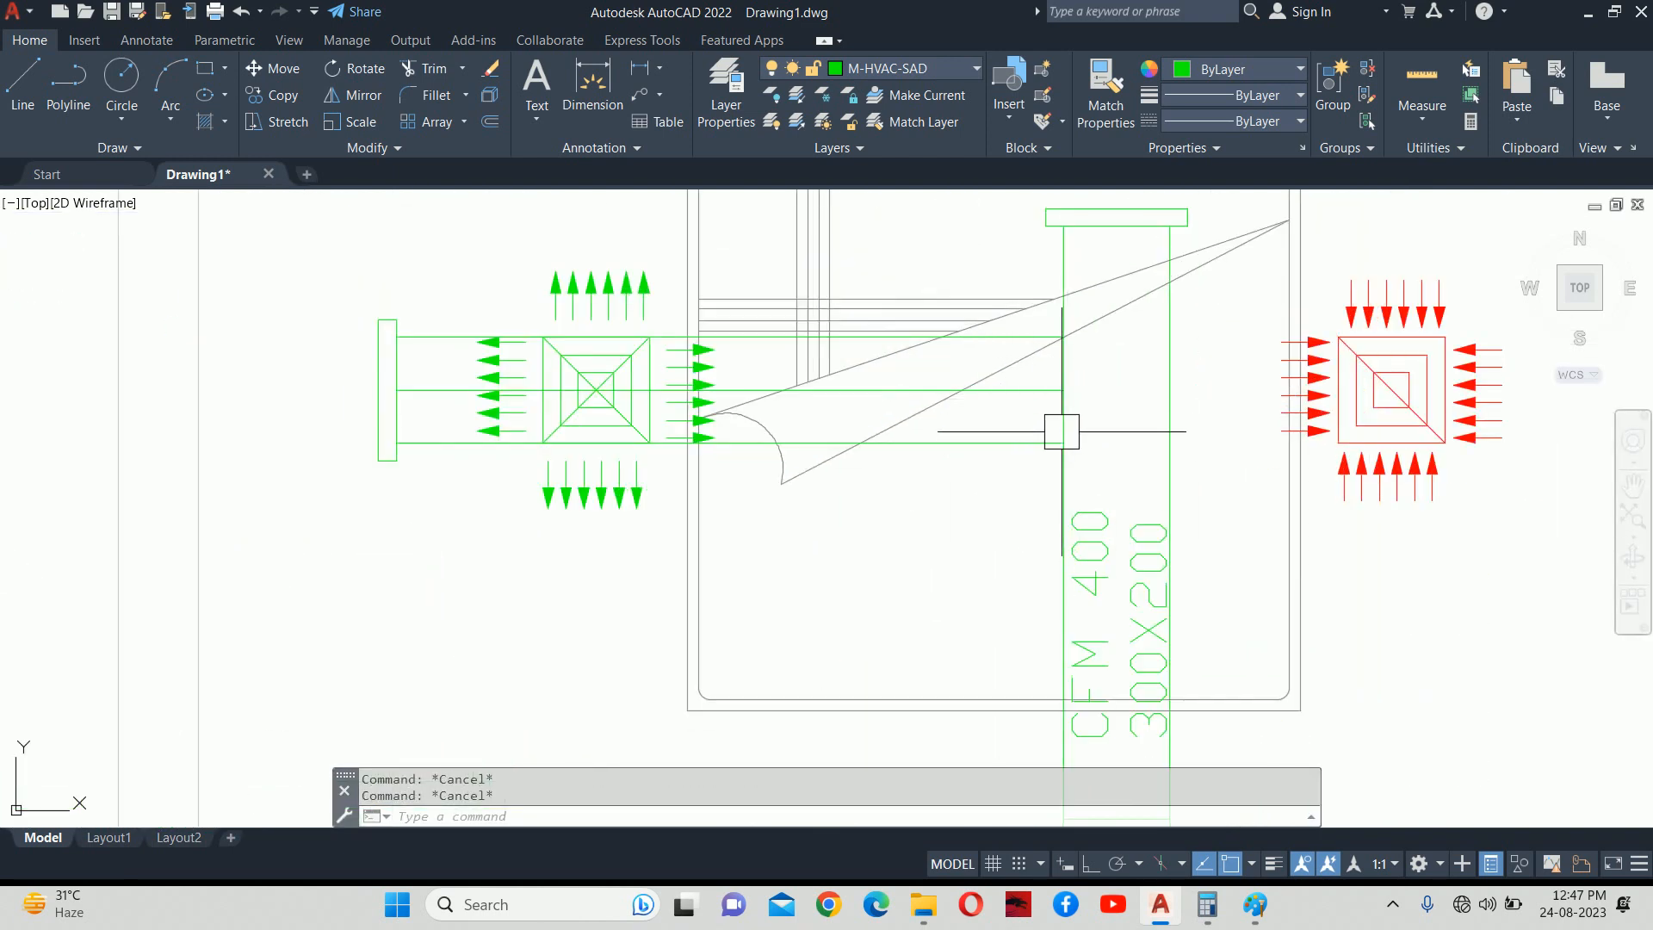
scroll(1060, 417, "up", 4)
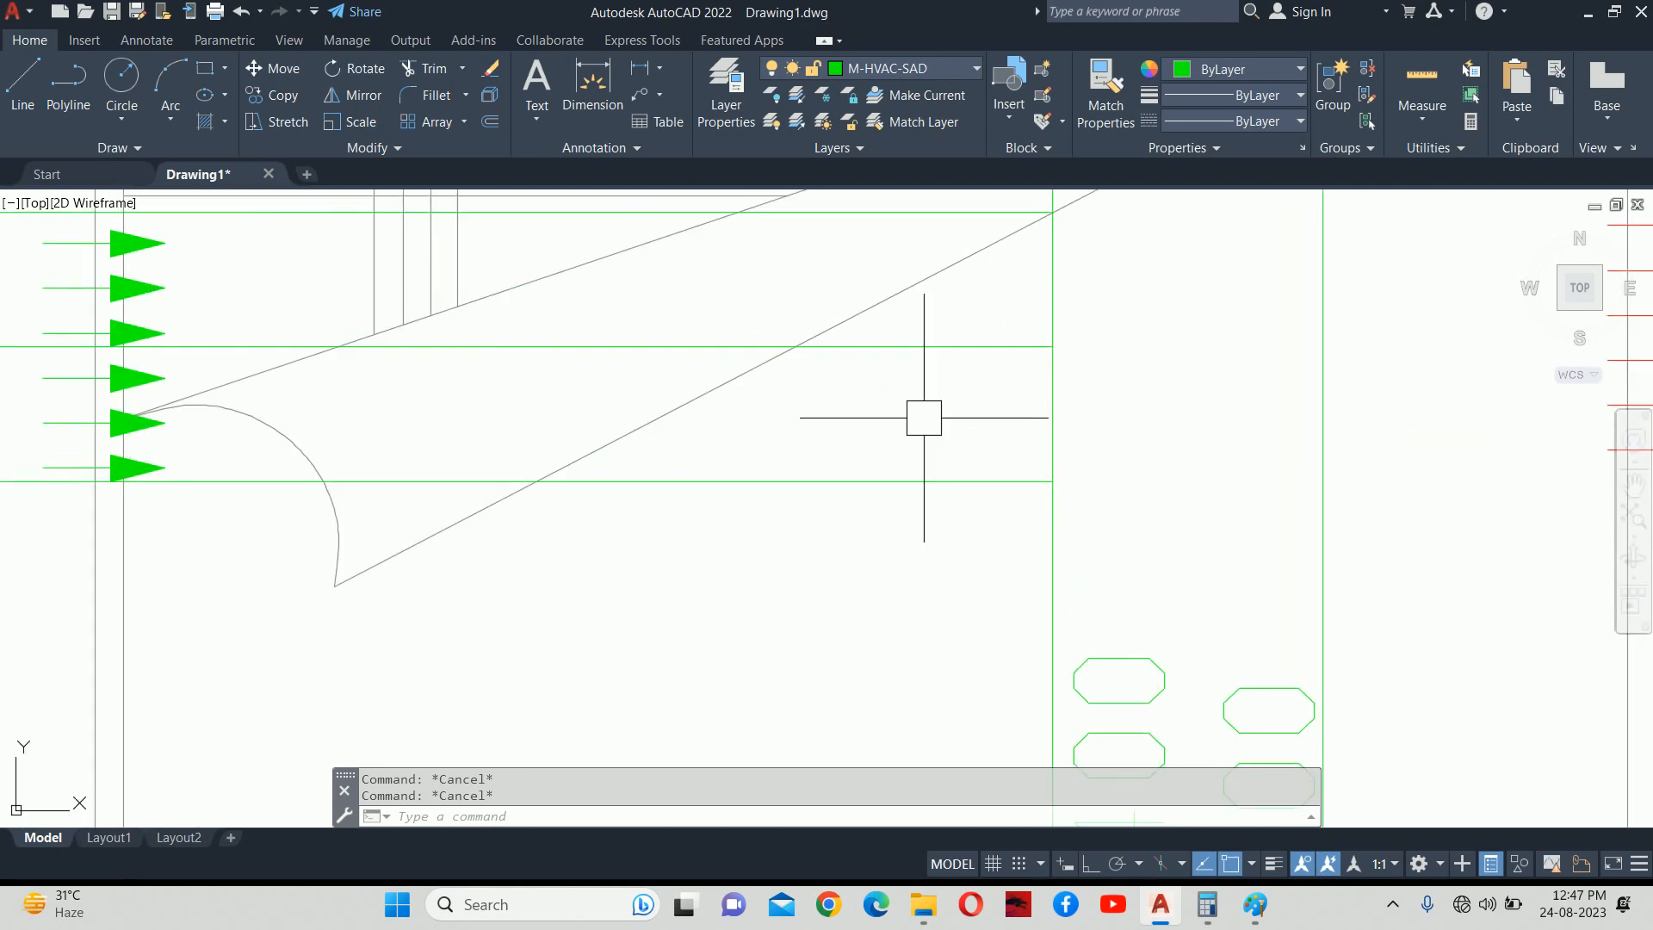
scroll(1059, 451, "down", 2)
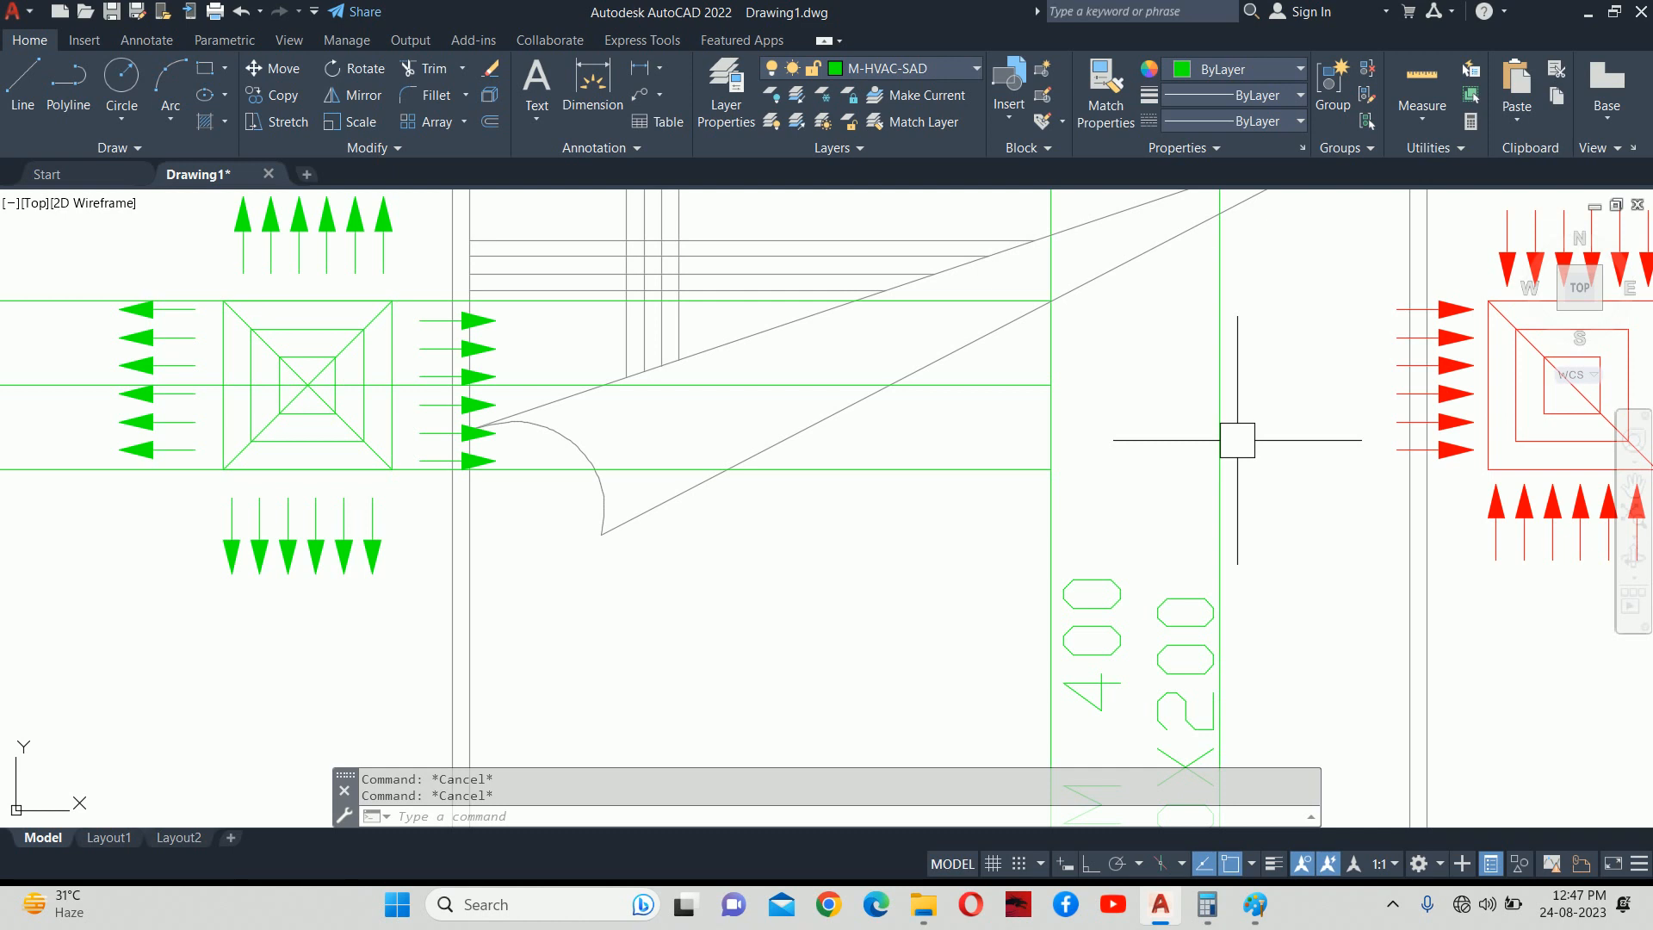
mouse_move(1132, 623)
middle_mouse_down()
mouse_move(1139, 490)
mouse_move(1188, 600)
middle_mouse_up()
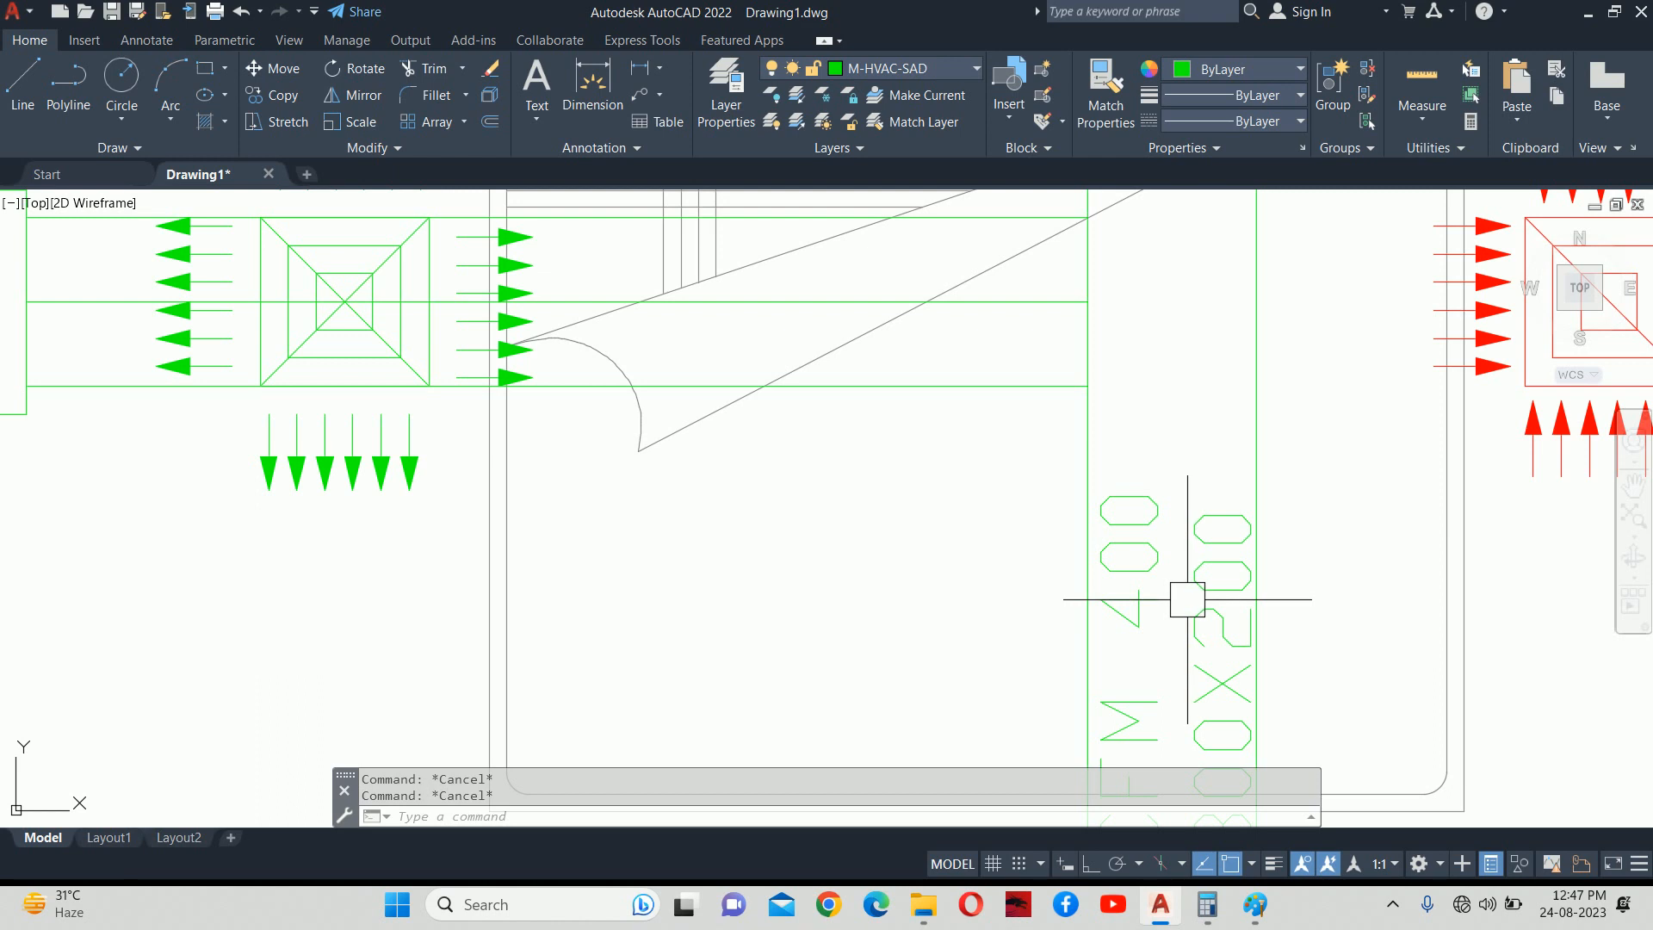
Offset the main duct's left edge 100 units to the left.
type("O")
key("Return")
type("100")
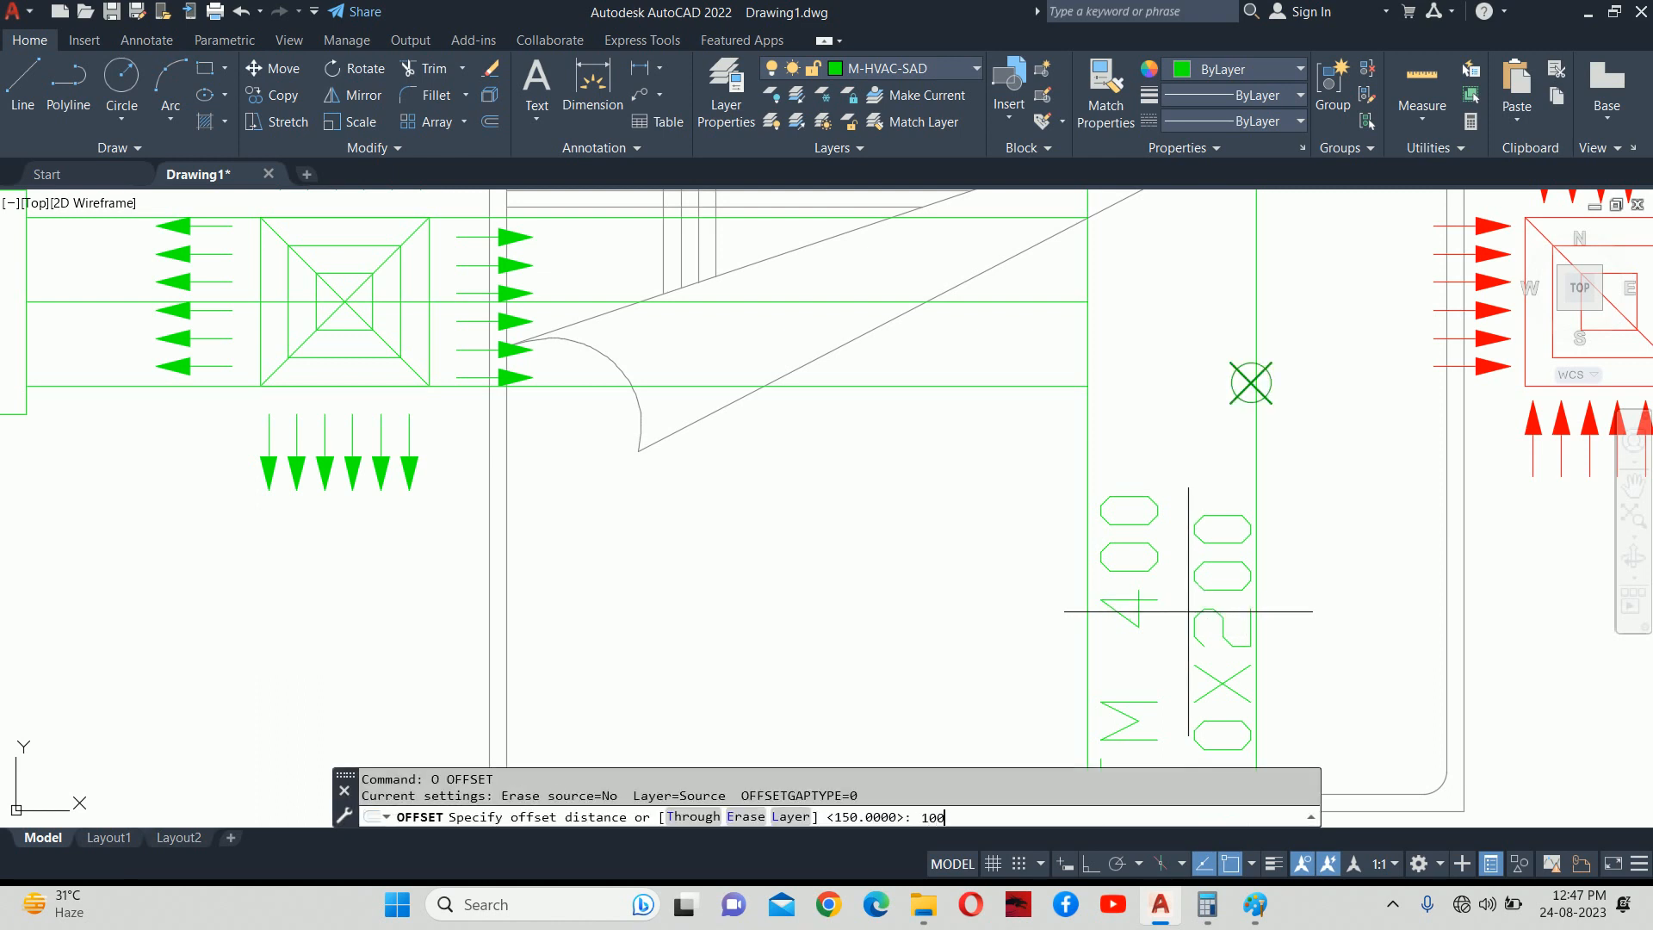
key("Return")
left_click(1127, 576)
left_click(1087, 447)
left_click(1016, 446)
key("Return")
scroll(1014, 408, "up", 2)
middle_click_drag(1016, 412, 1023, 466)
scroll(1023, 466, "down", 2)
key("Escape")
key("Escape")
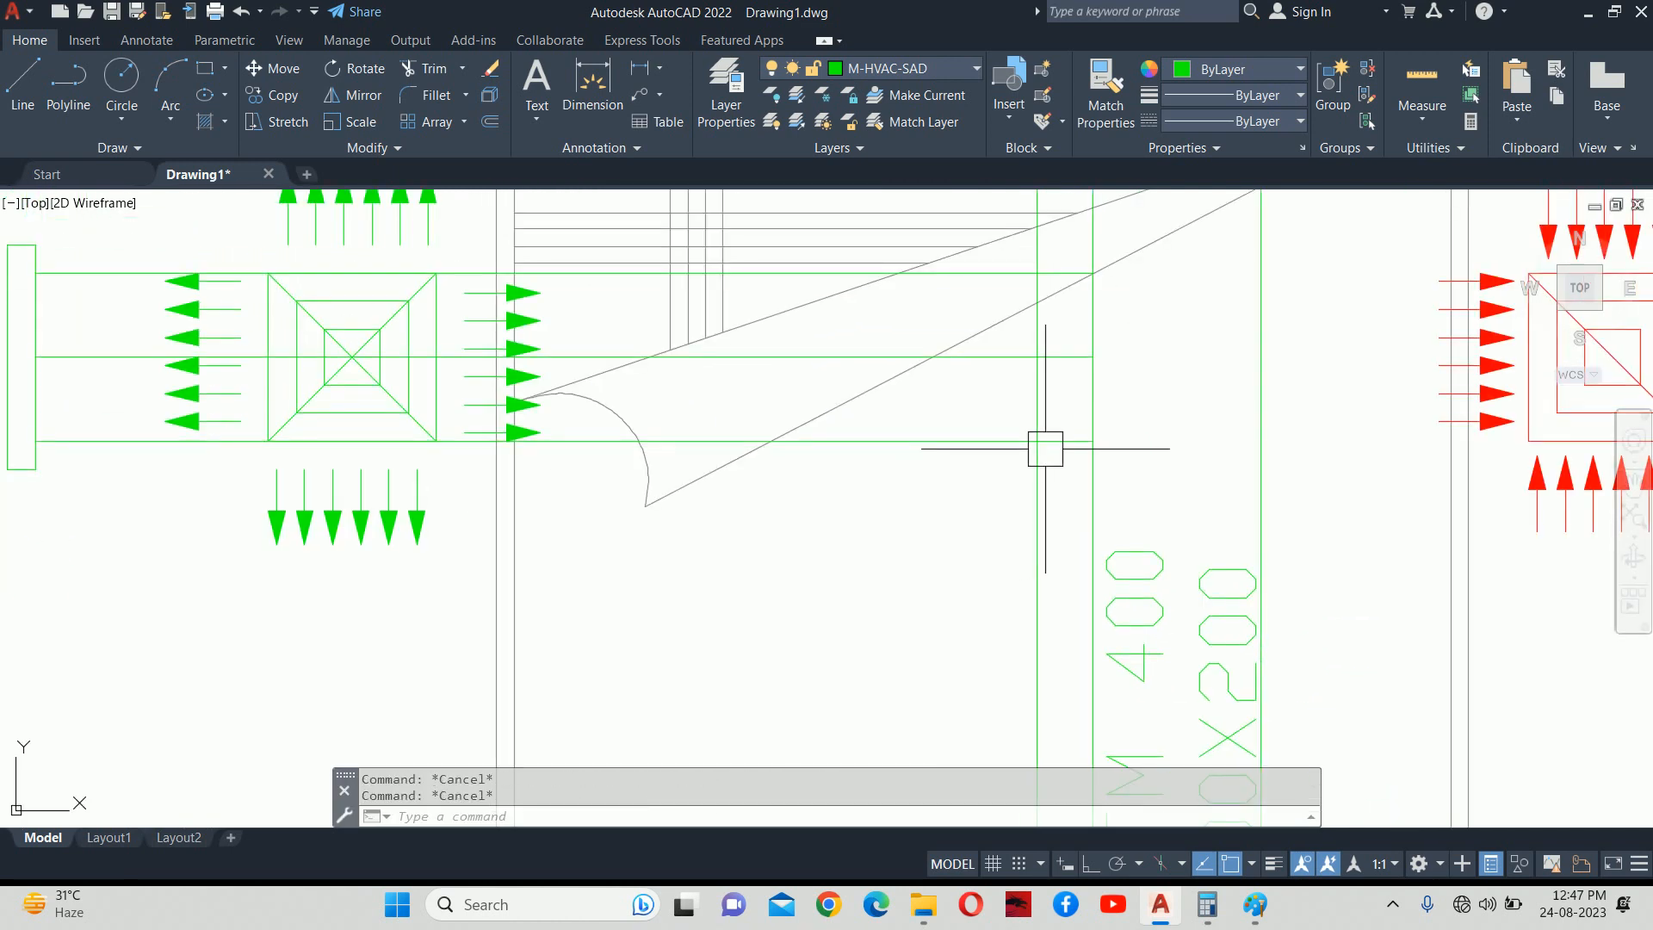
Draw a 100-long diagonal line at -45° from the branch's bottom edge.
type("L")
key("Return")
left_click(1036, 441)
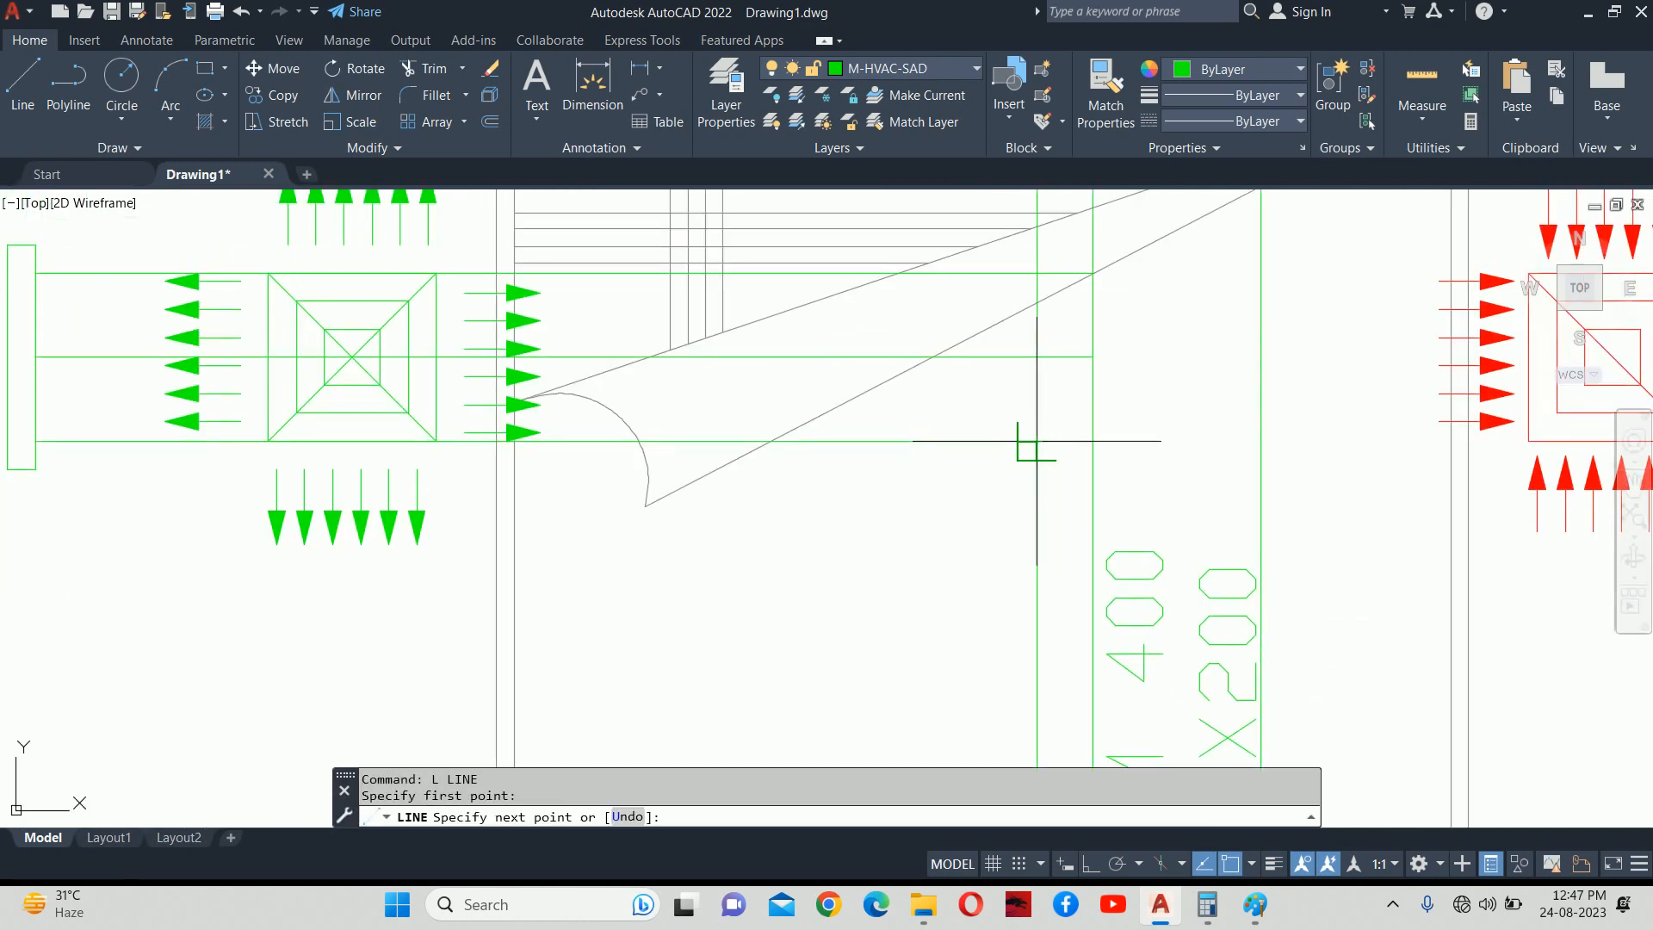
type("@100")
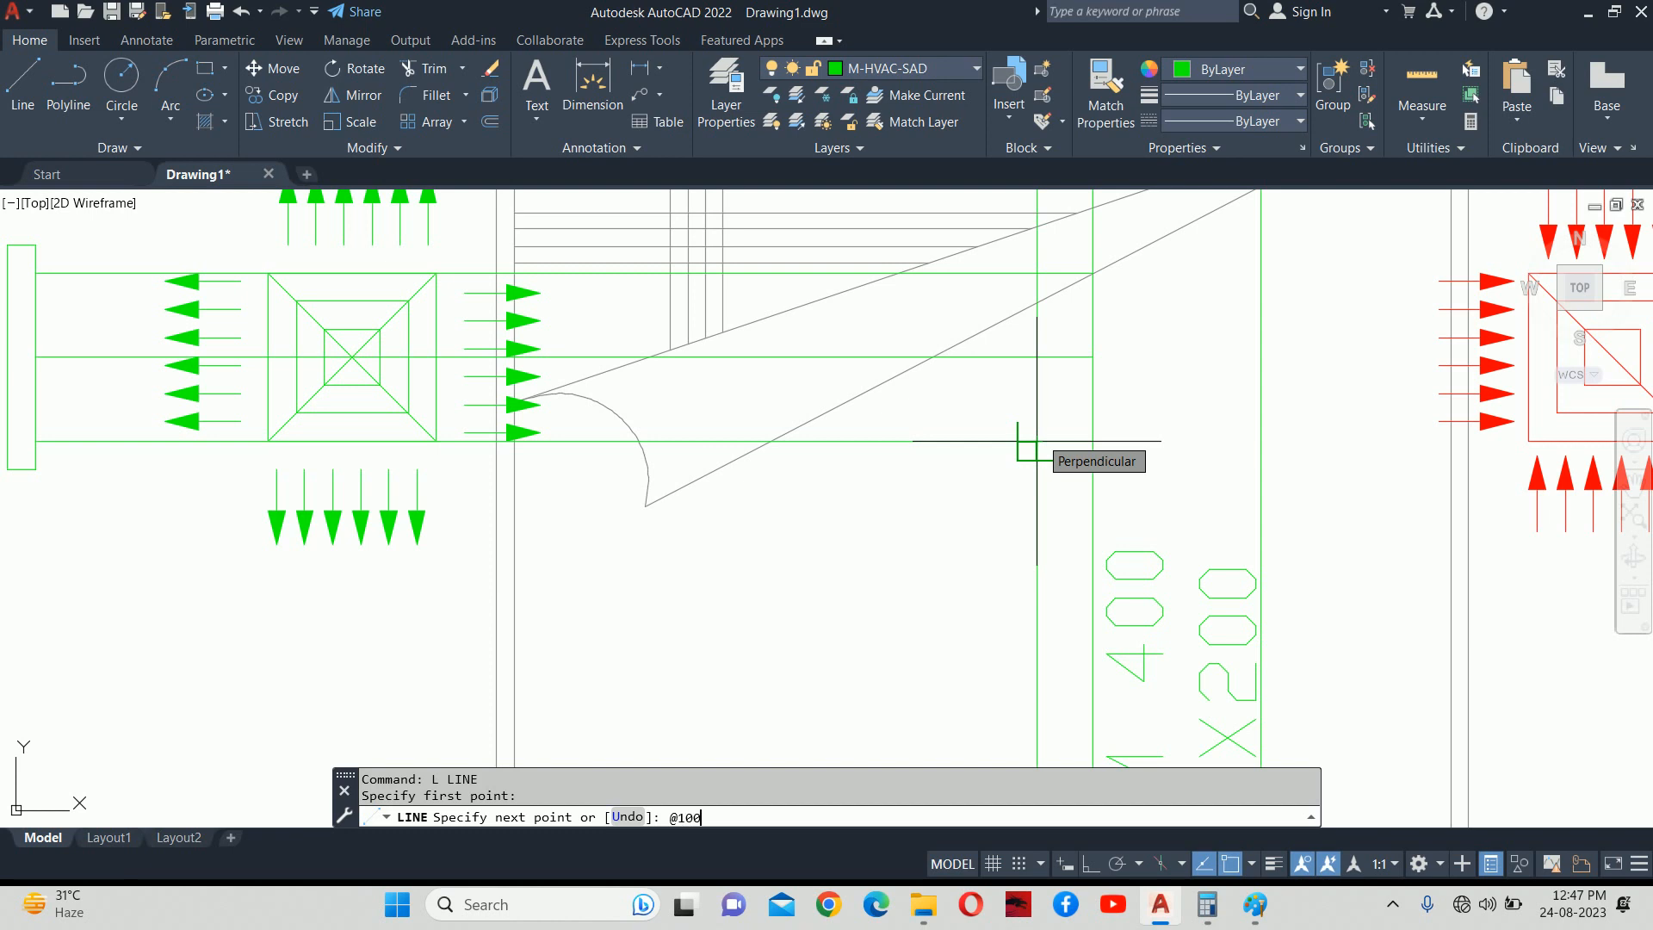
type("<-45")
key("Return")
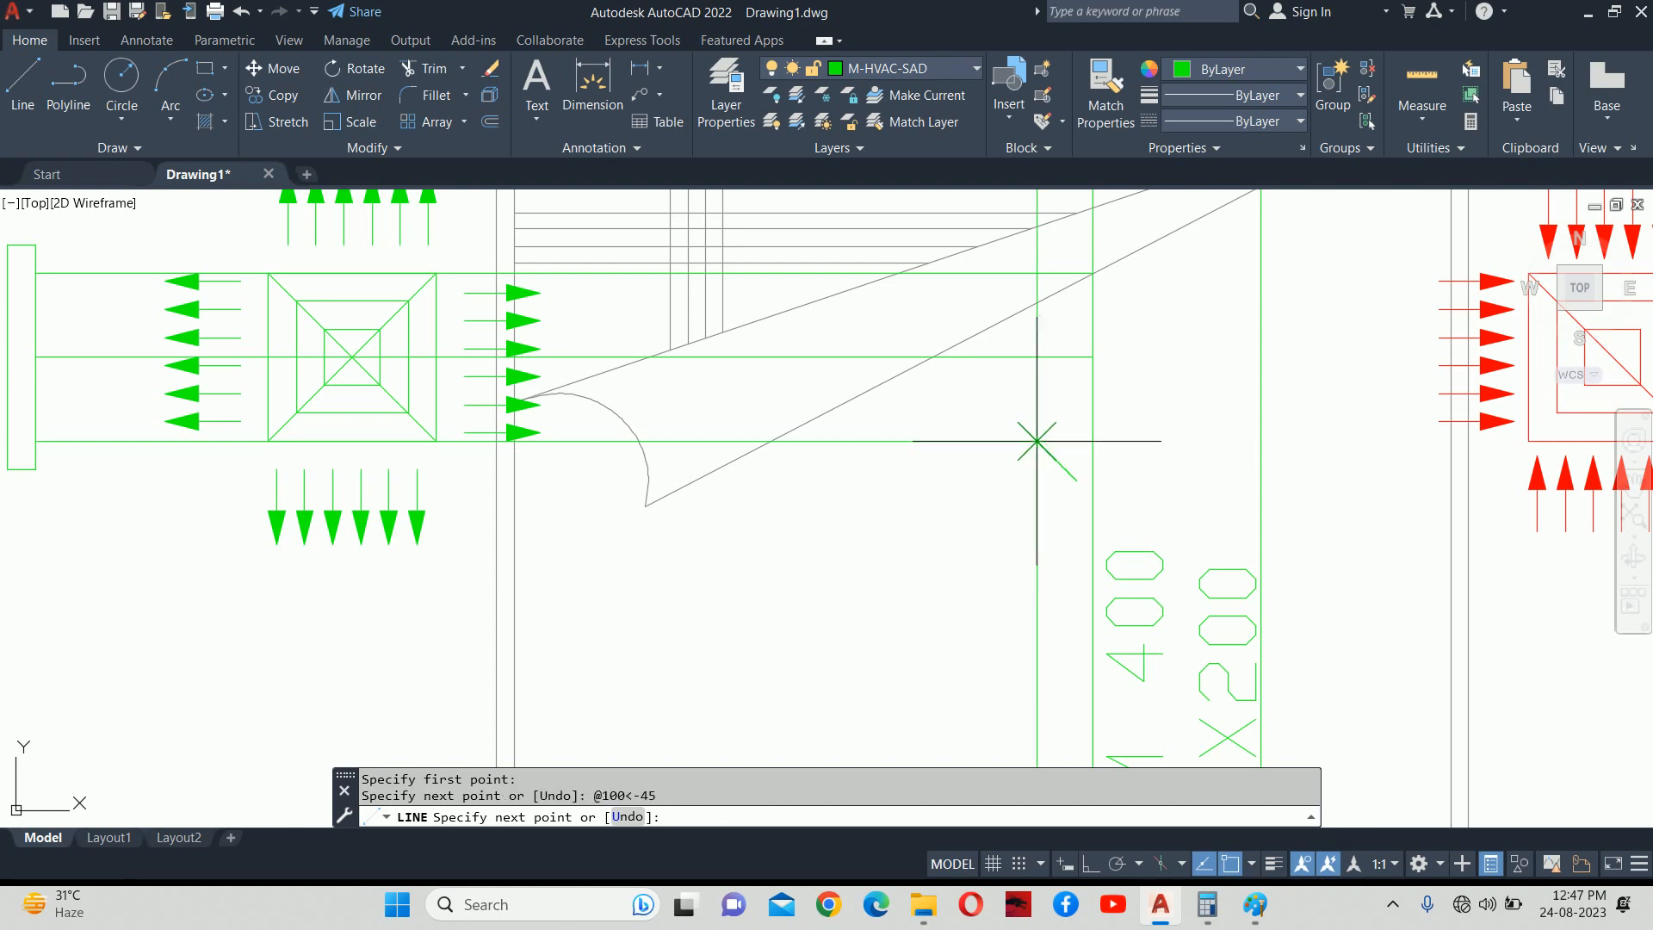
key("Escape")
key("Escape")
Extend the diagonal to the main duct edge and cut away the offset line's lower part.
scroll(1061, 472, "up", 4)
type("ex")
key("Return")
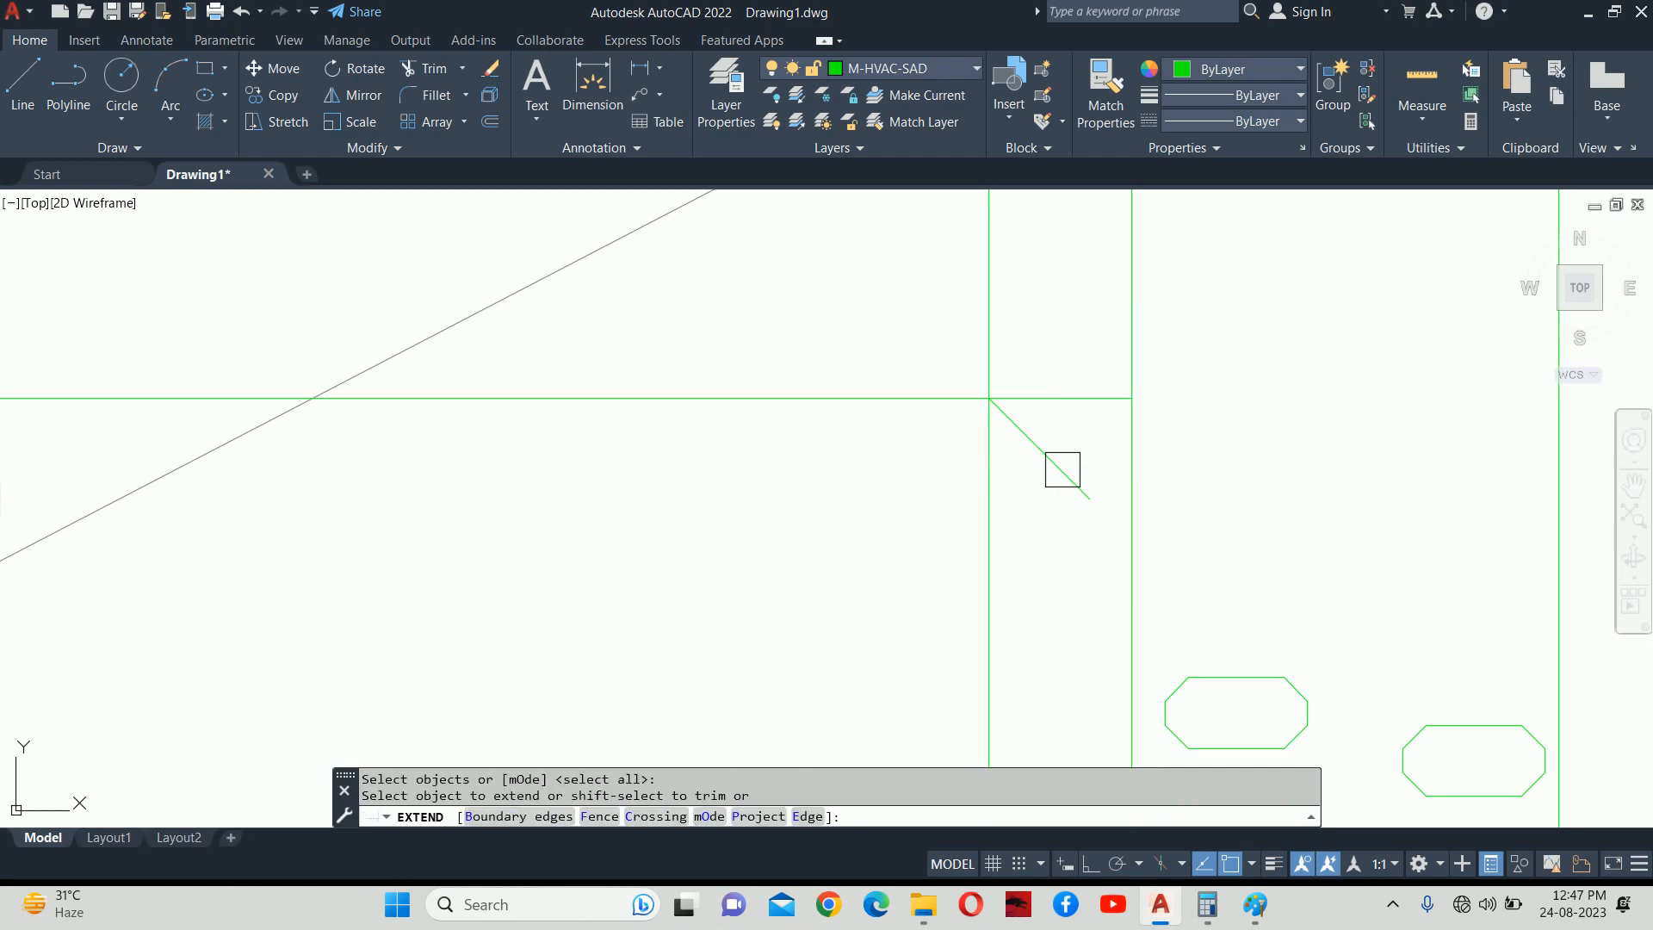
left_click(1004, 506)
left_click(1084, 496)
left_click(1001, 529, "shift")
scroll(1063, 398, "down", 2)
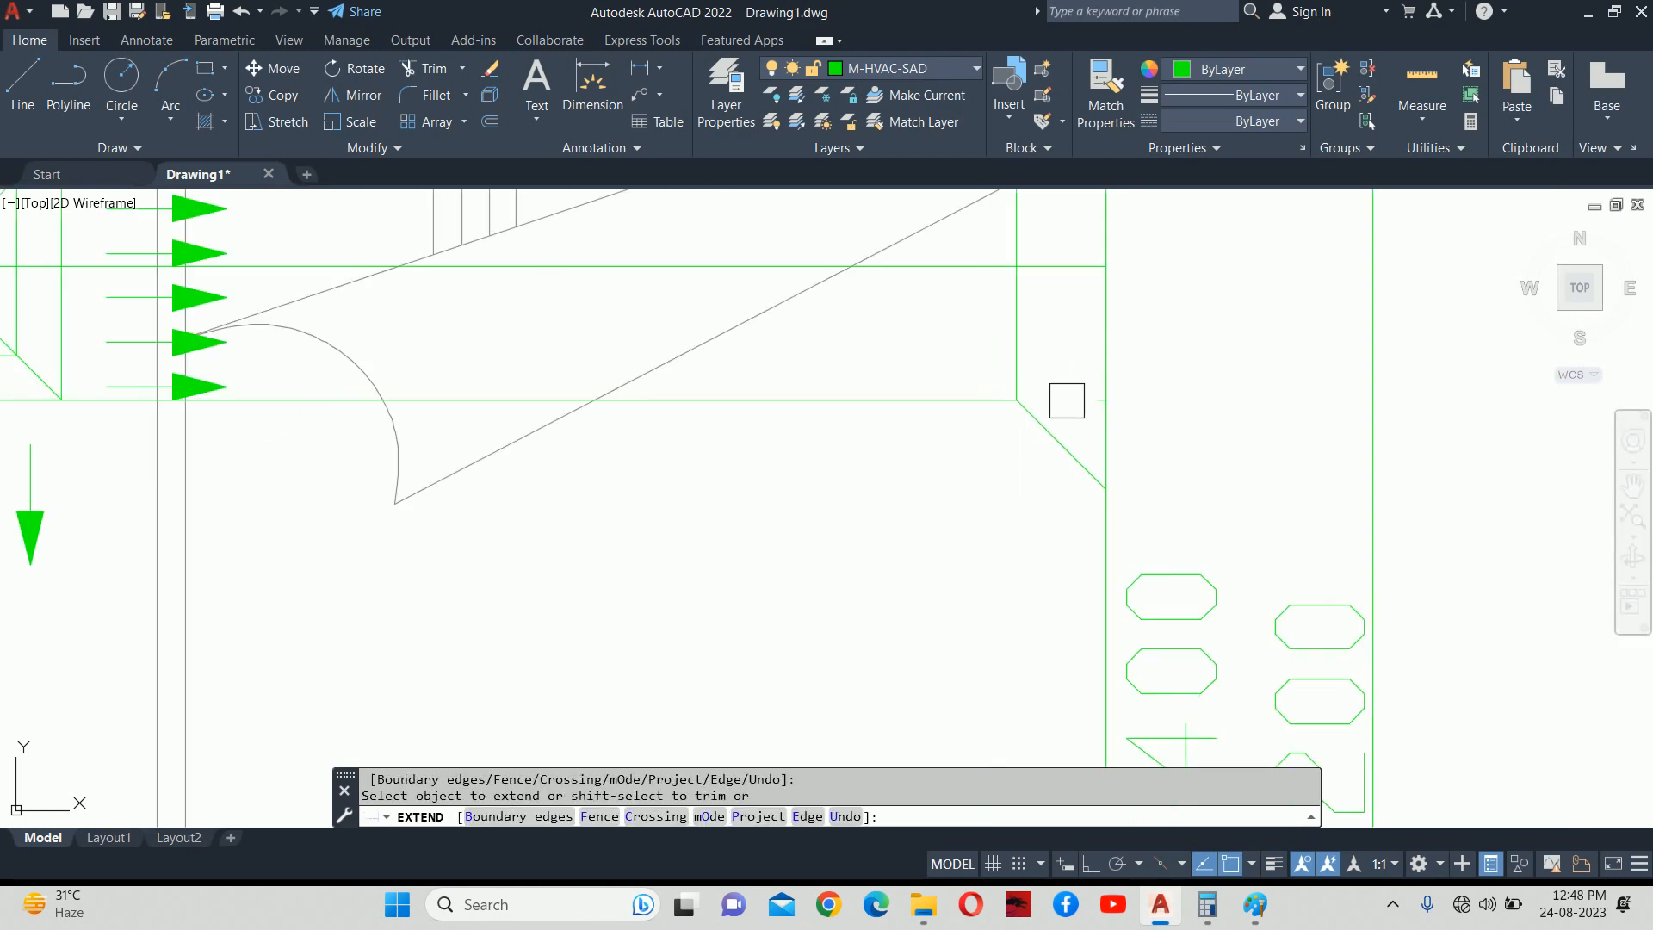
key("Return")
Erase the leftover stub line near the junction.
left_click(1077, 378)
left_click(1165, 427)
key("Delete")
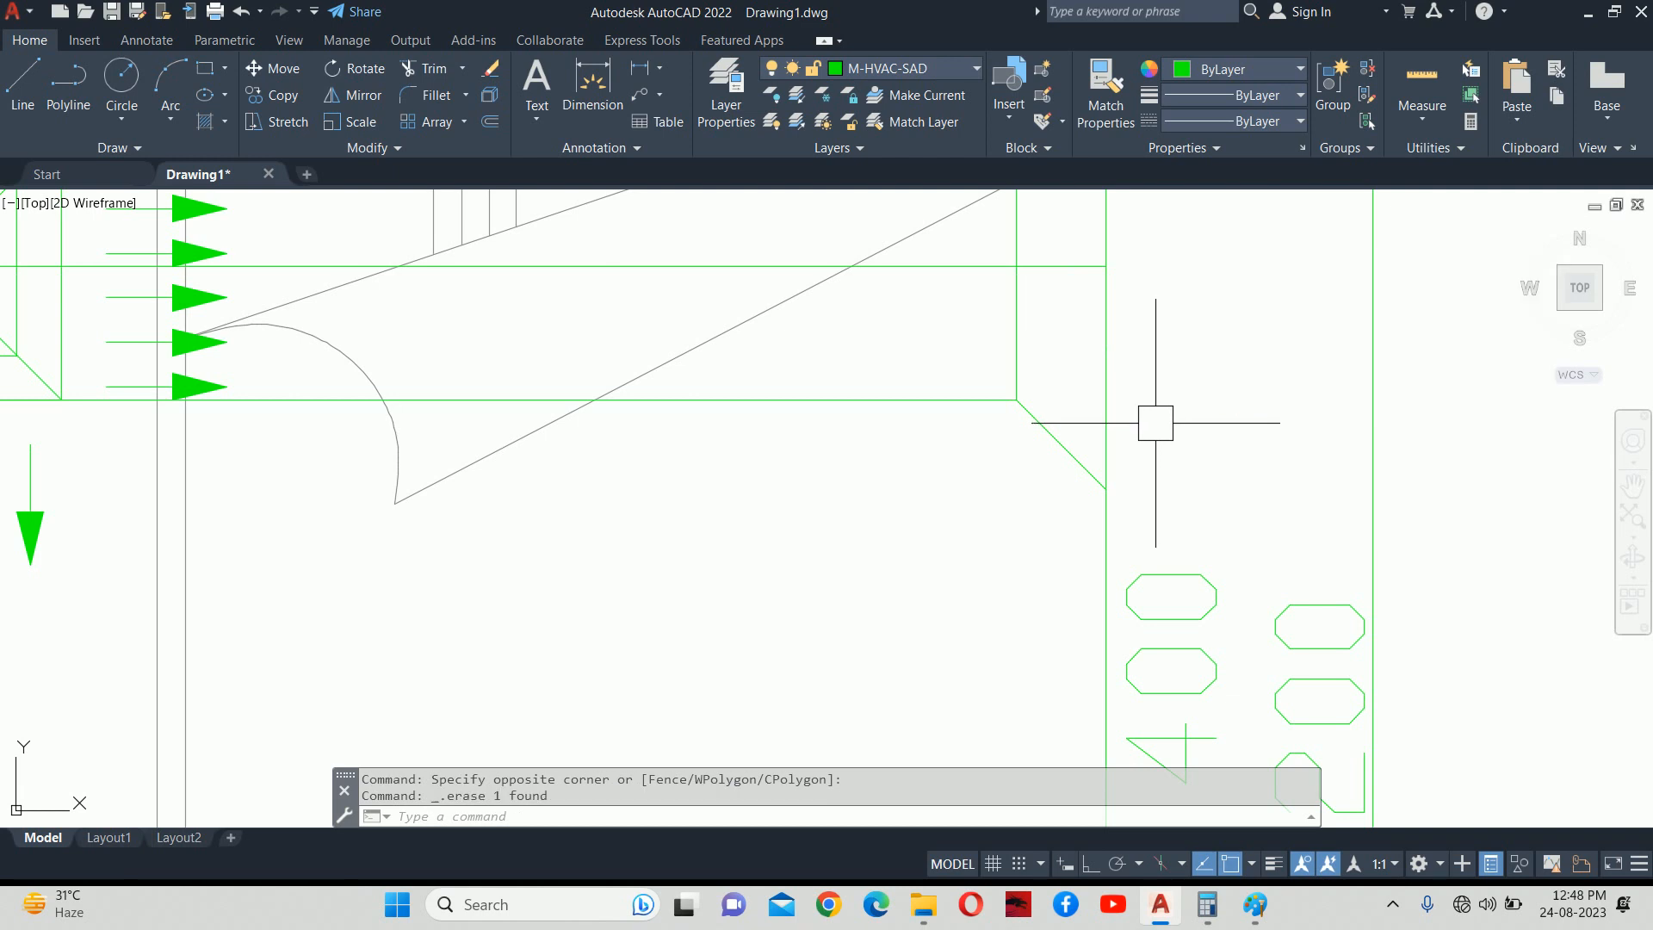
scroll(1082, 413, "down", 2)
mouse_move(972, 317)
middle_mouse_down()
mouse_move(1019, 371)
mouse_move(996, 395)
mouse_move(1069, 315)
middle_mouse_up()
scroll(1096, 266, "up", 8)
key("Escape")
key("Escape")
Trim off the excess upper part of the vertical line.
type("TR")
key("Return")
key("Return")
left_click(938, 369)
left_click(687, 417)
scroll(758, 362, "down", 4)
scroll(887, 371, "down", 5)
key("Escape")
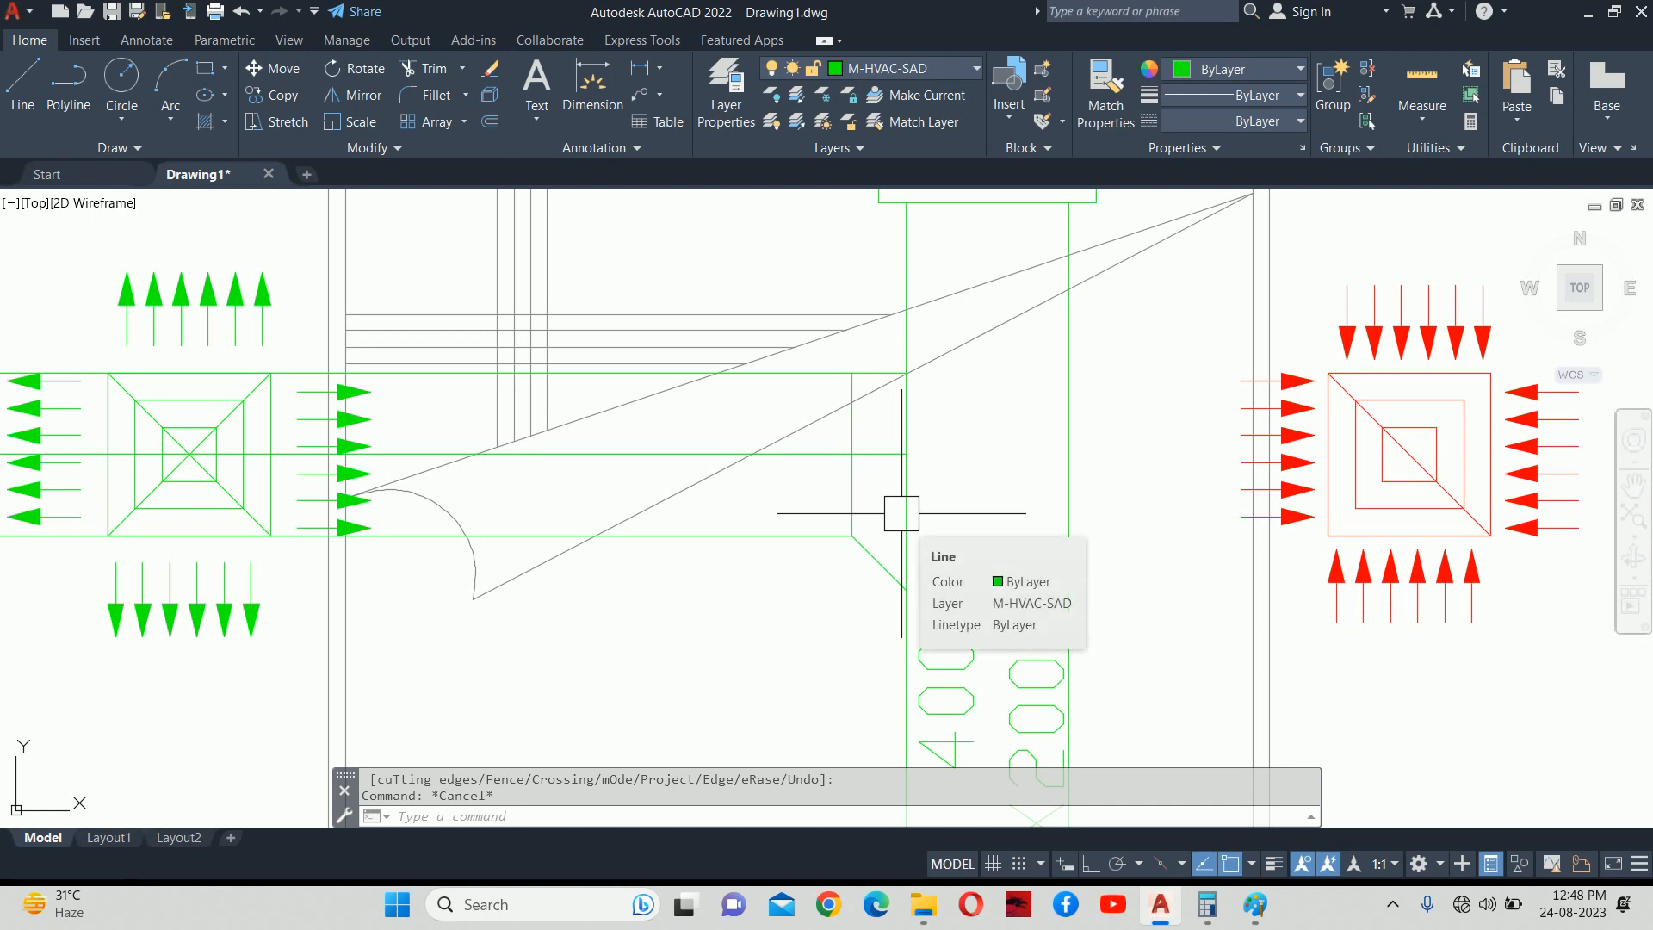
Connect to the G5 Wi-Fi network, then minimise Chrome to reveal the AutoCAD drawing.
left_click(828, 903)
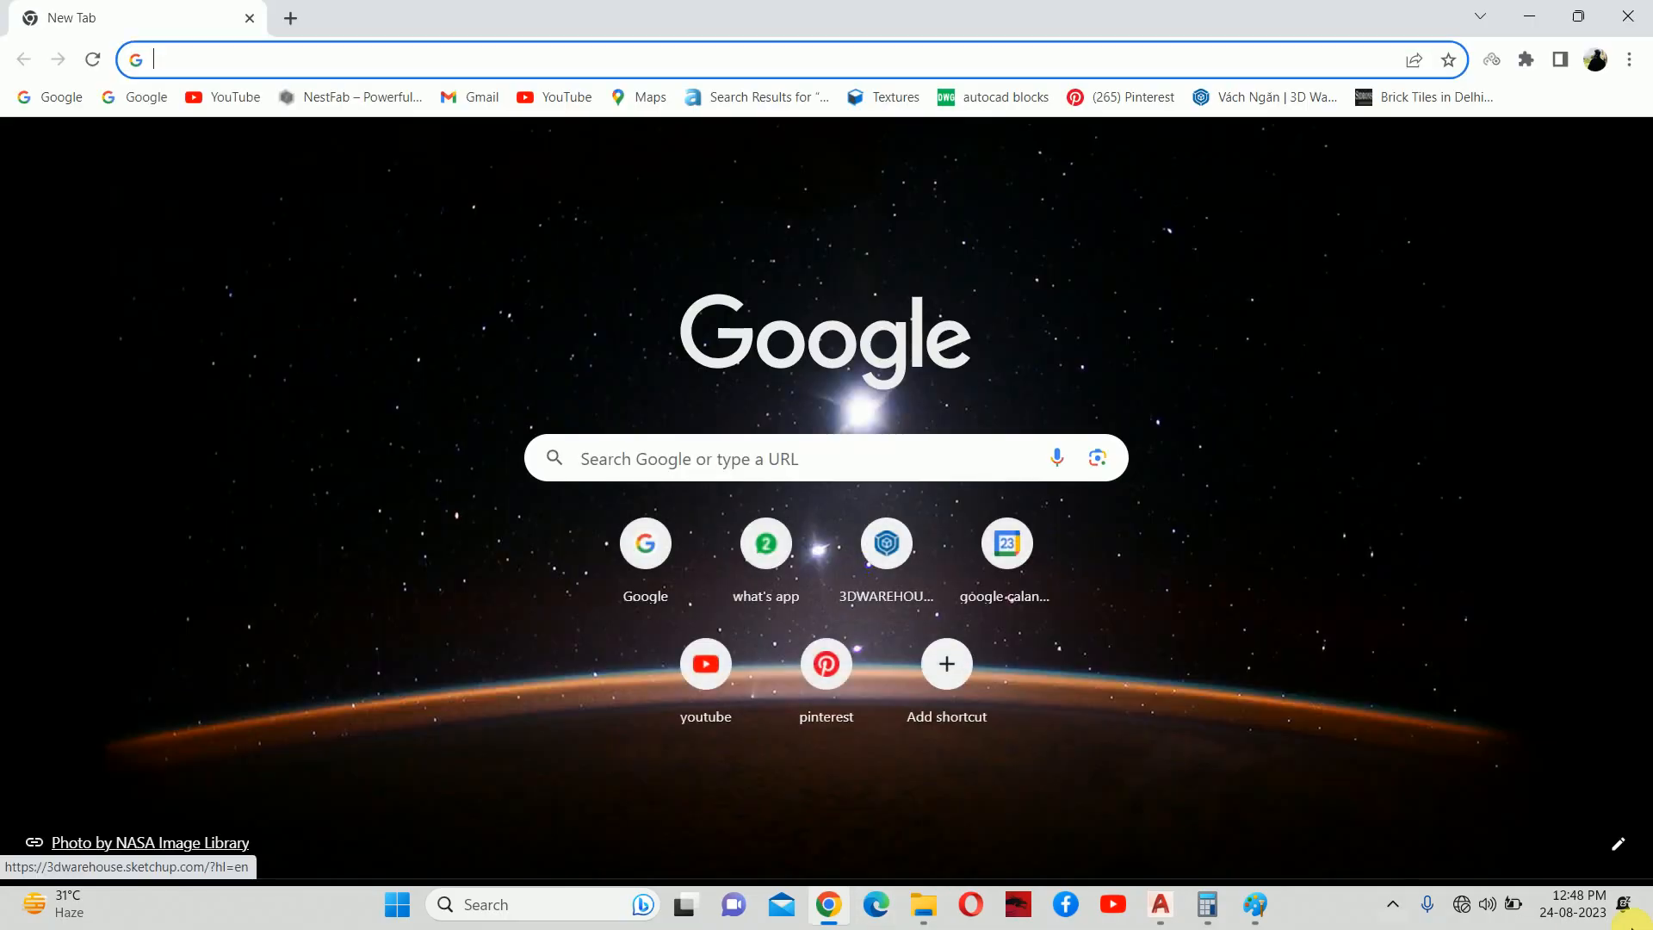
left_click(1463, 904)
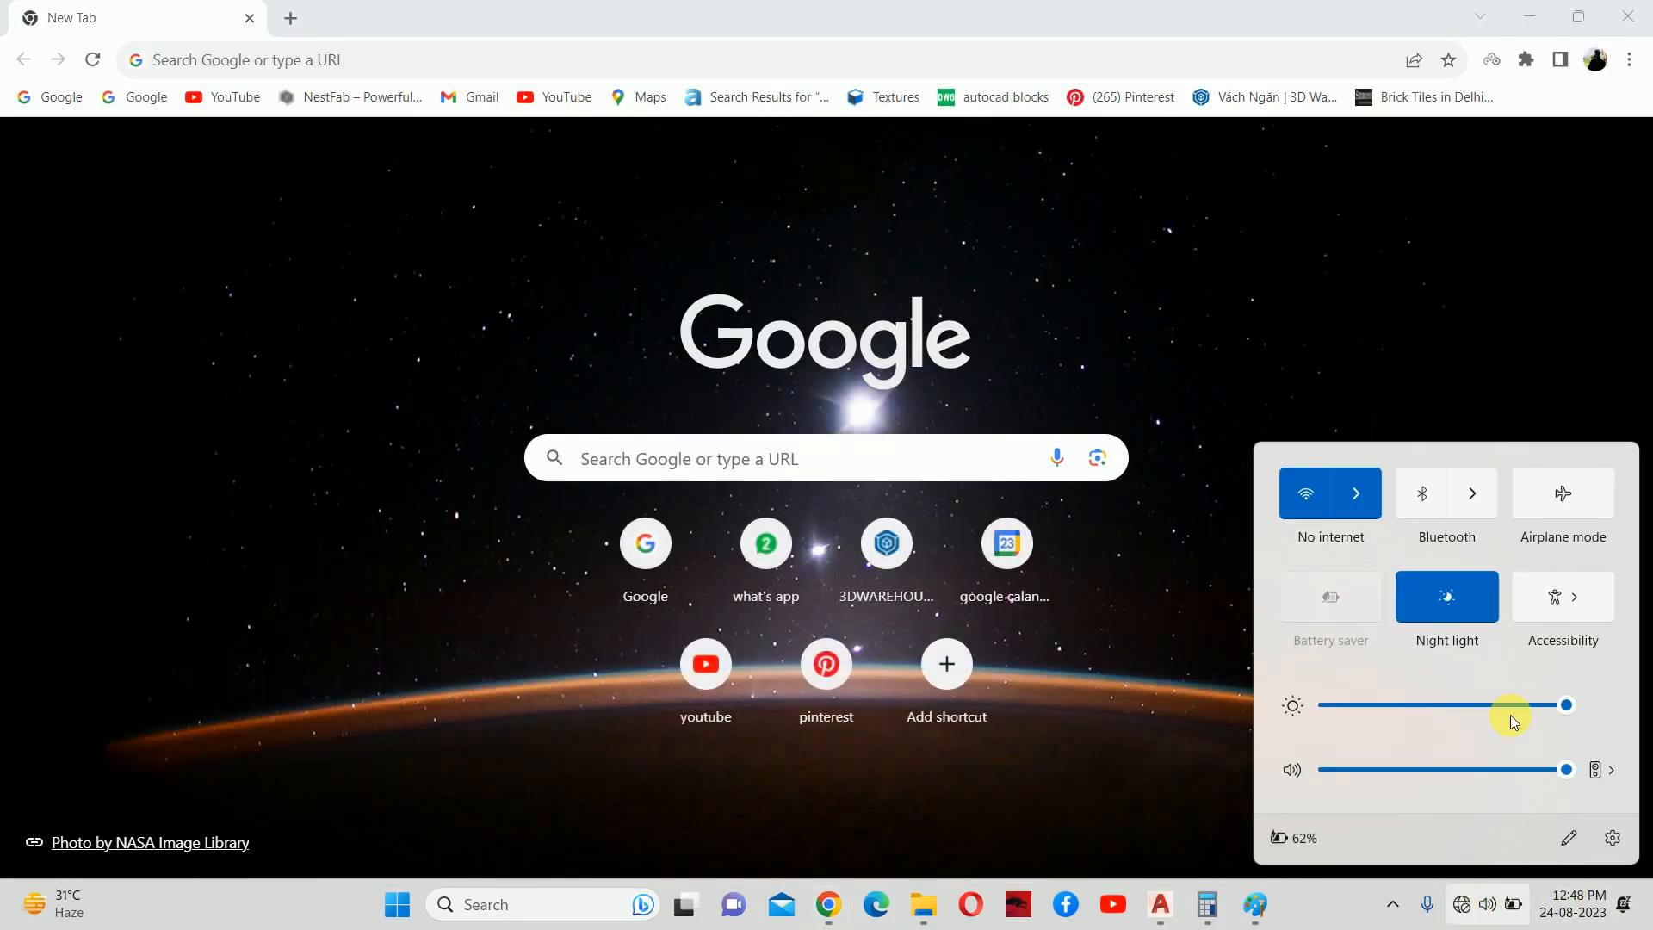
left_click(1355, 495)
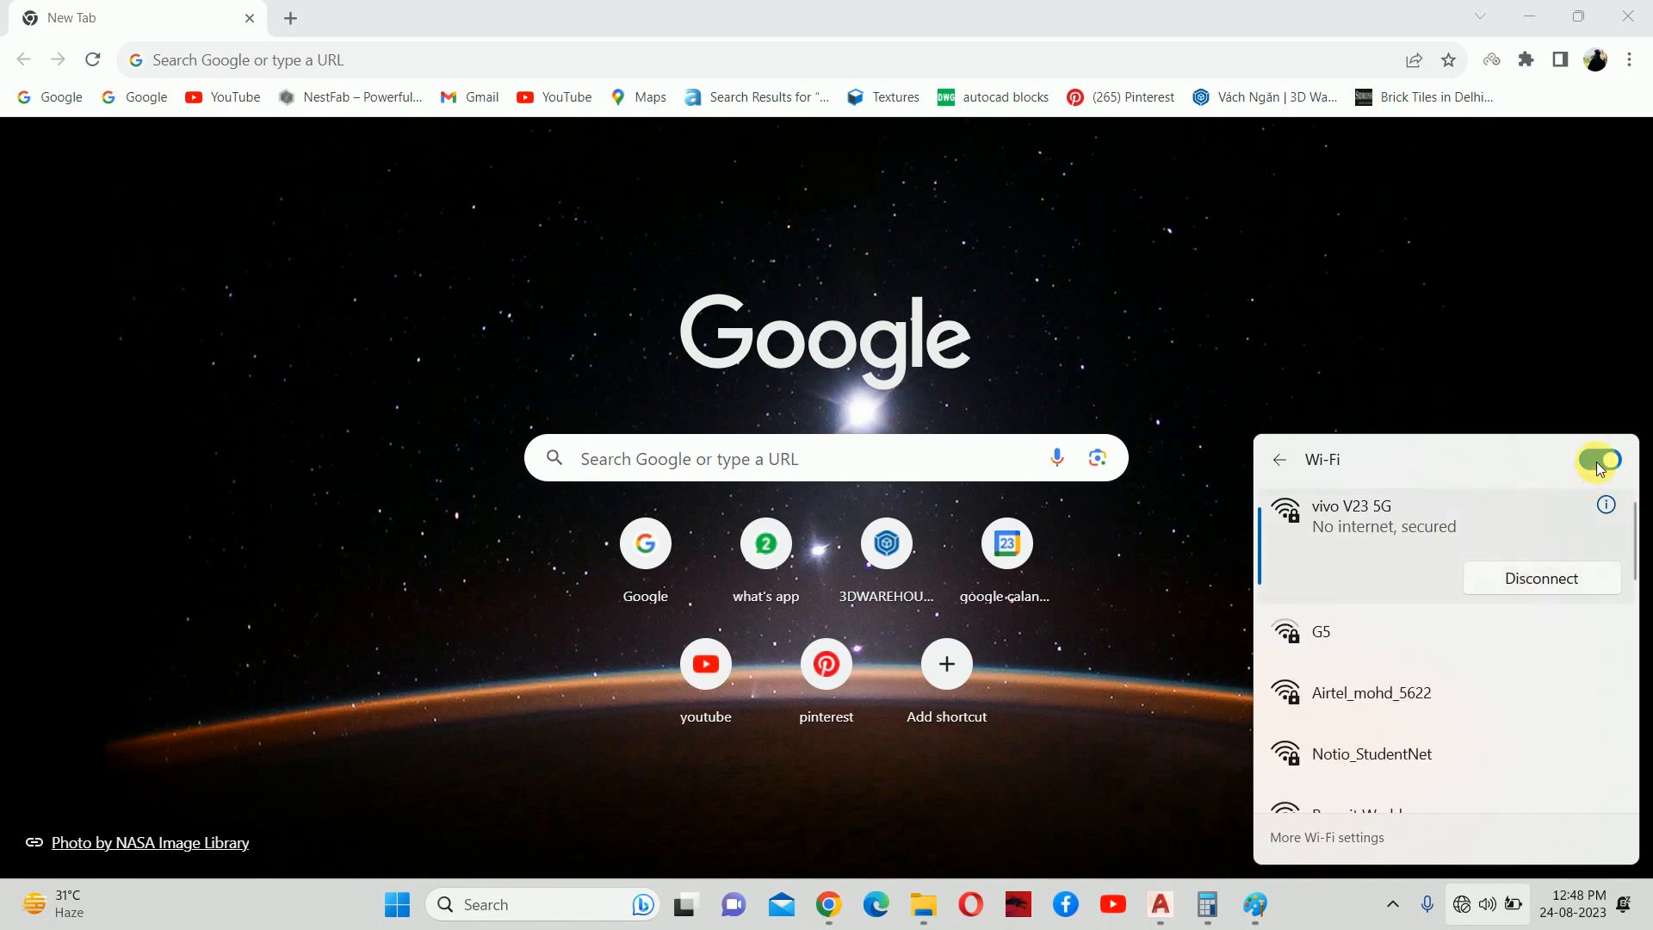
left_click(1412, 629)
left_click(1494, 675)
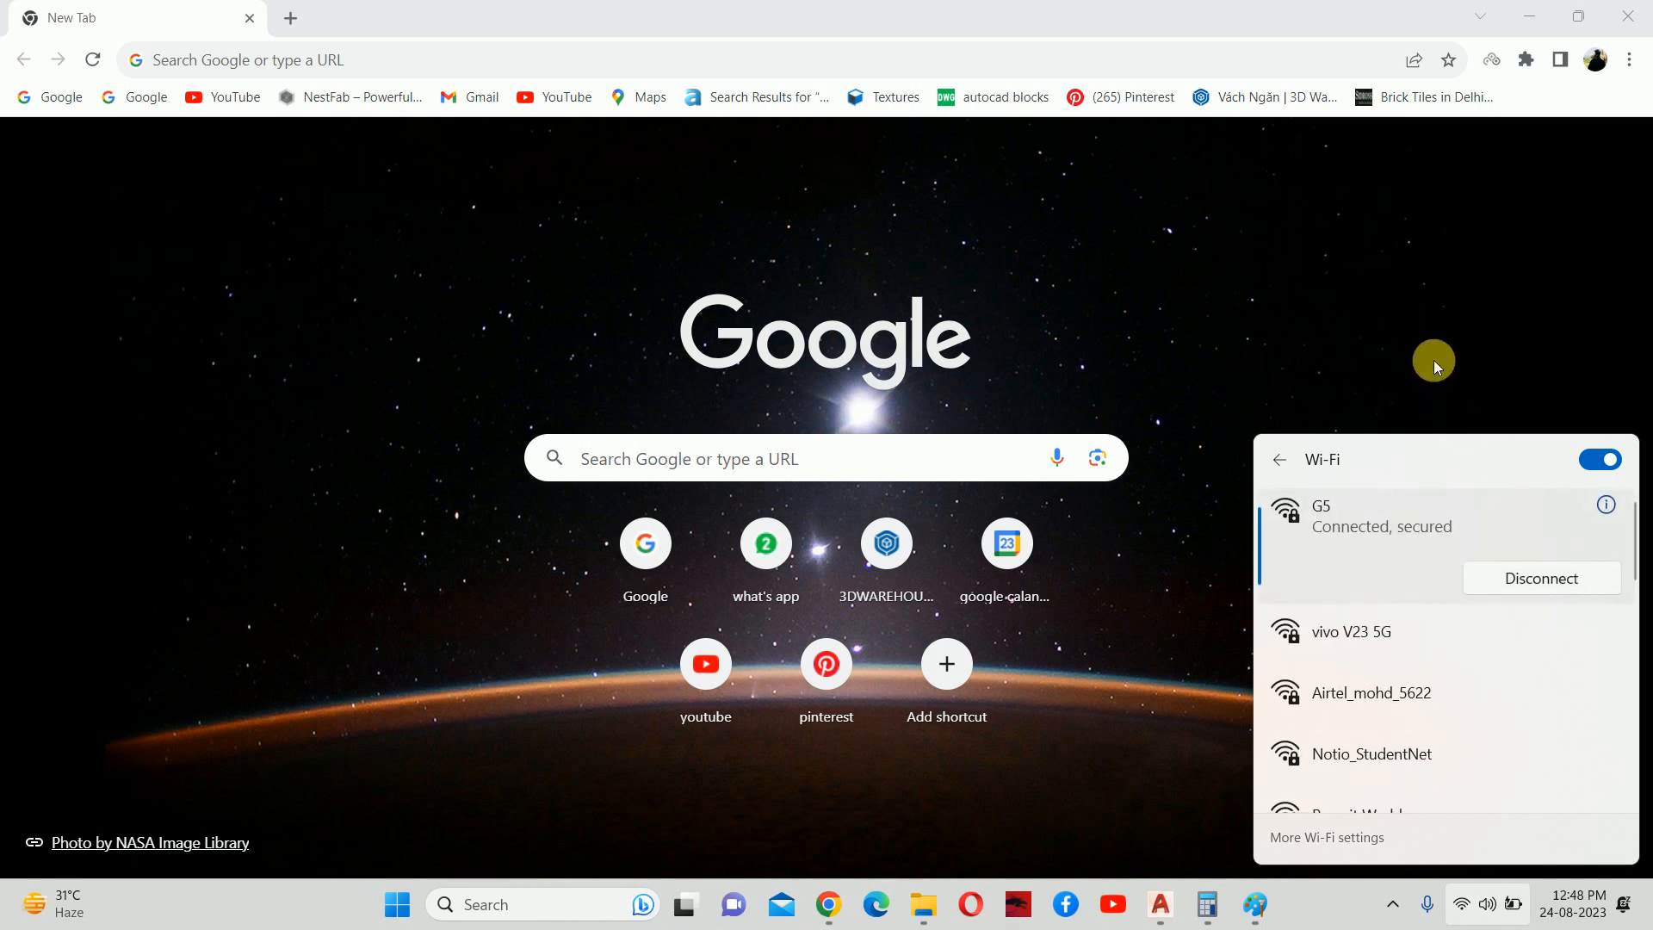
left_click(1433, 360)
left_click(1528, 16)
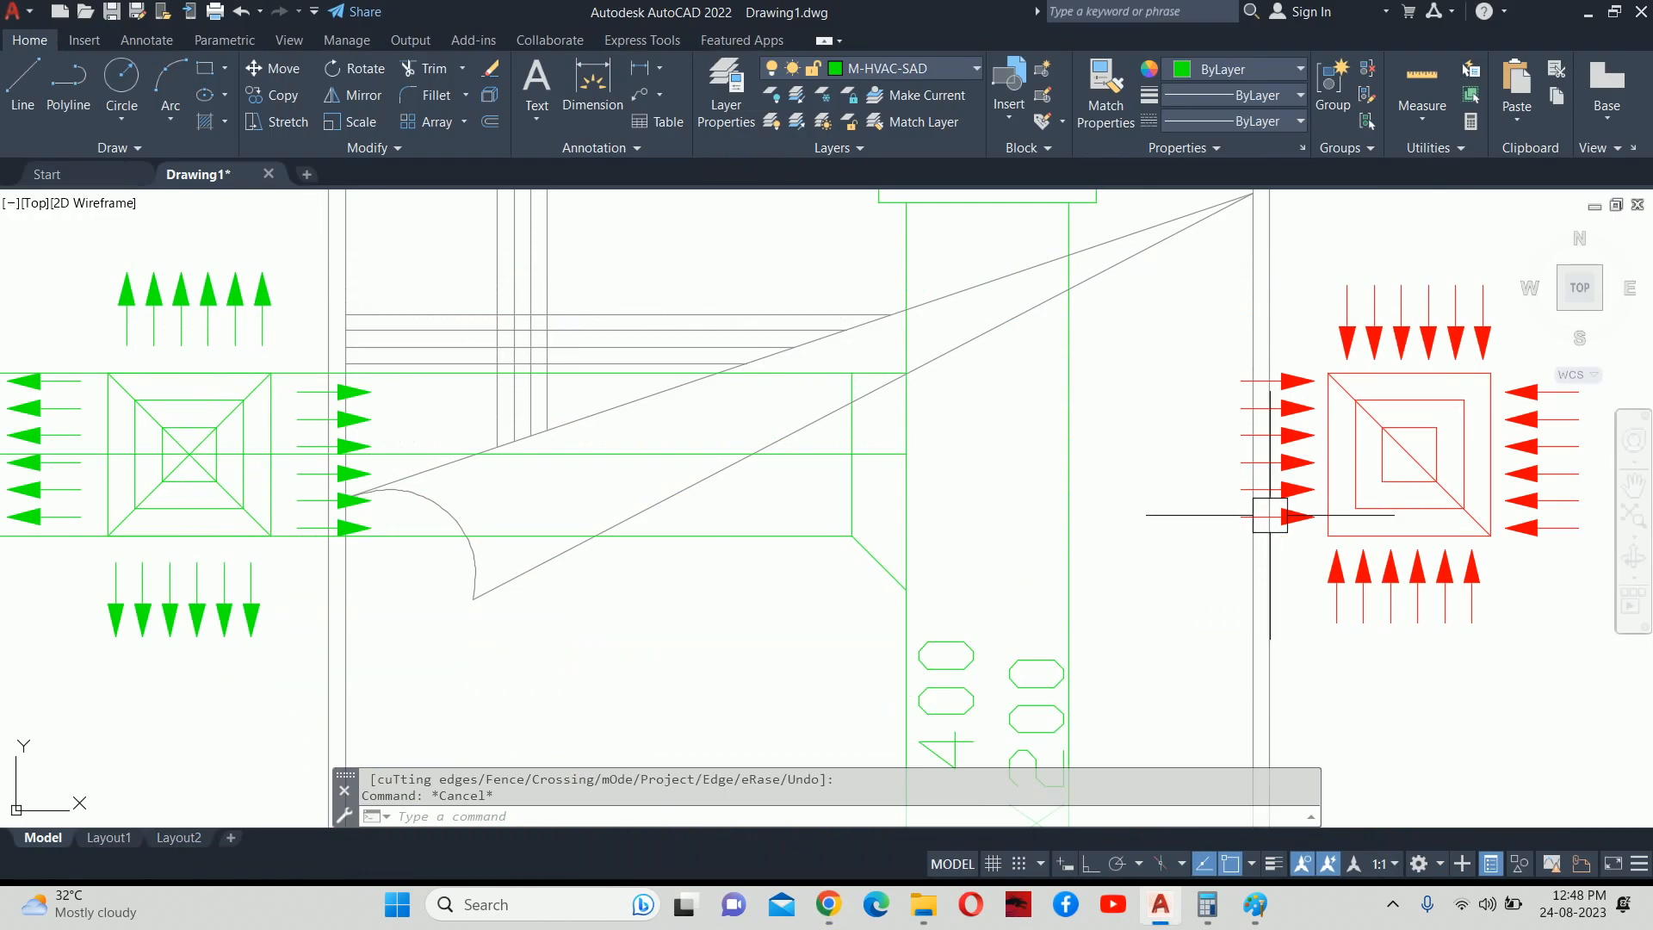
Zoom out to show AHU 01, the 600X450 duct and the bedroom's CFM 400 branch.
scroll(1218, 452, "down", 6)
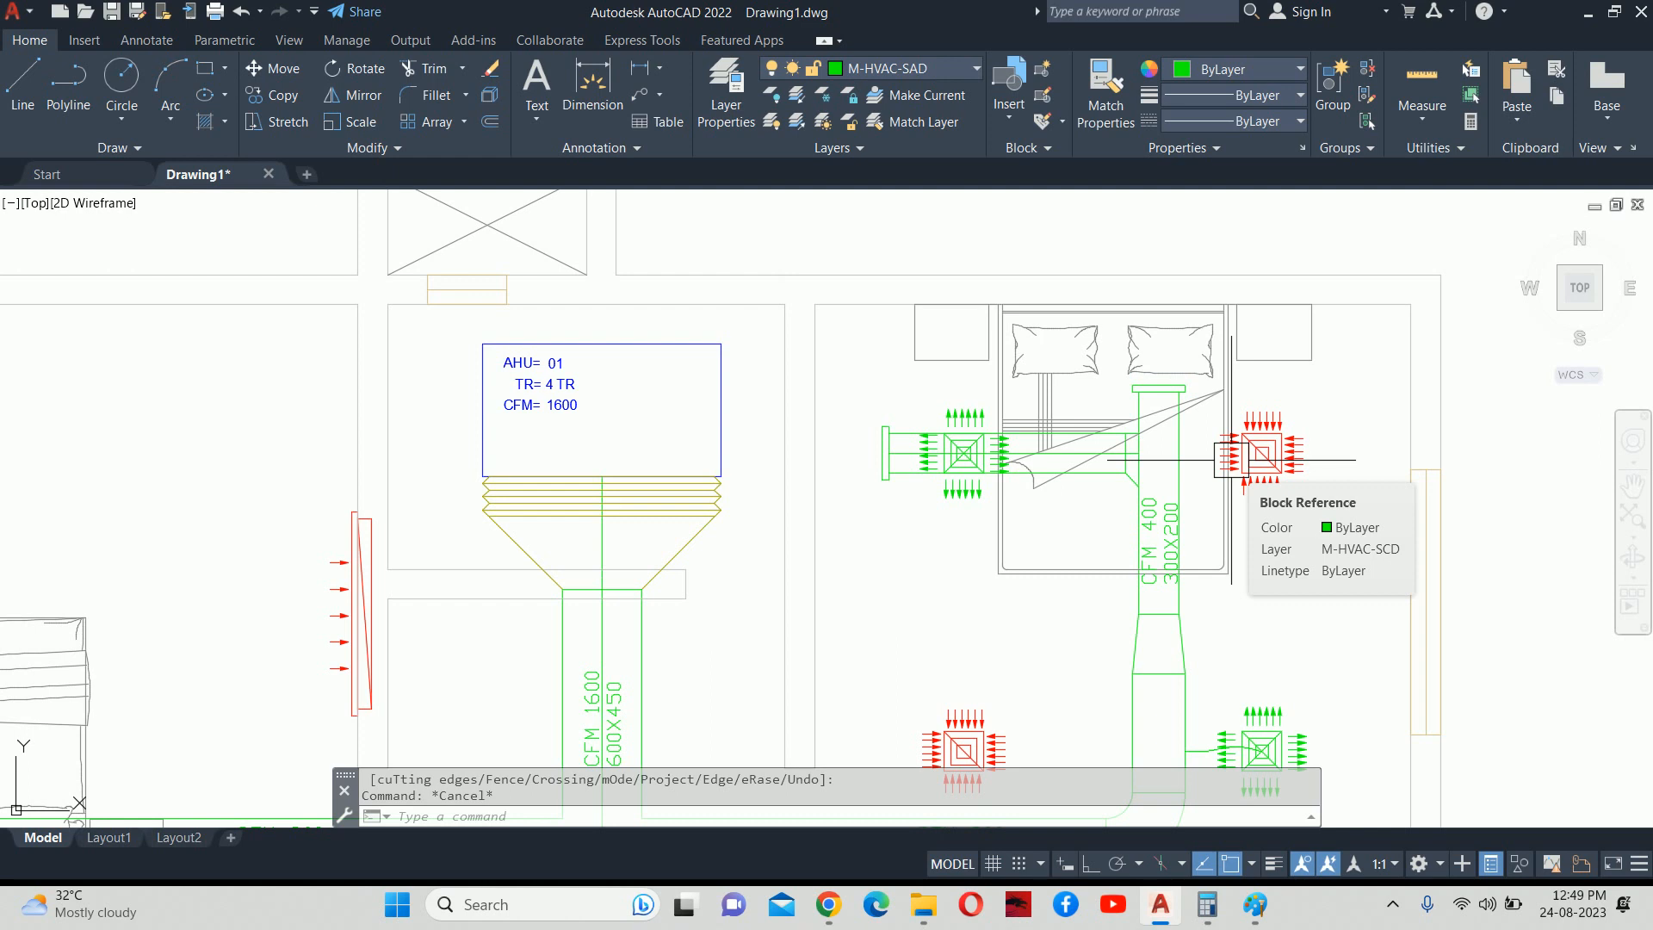
Run a Google search for 'duct and diffuser'.
left_click(828, 903)
left_click(680, 527)
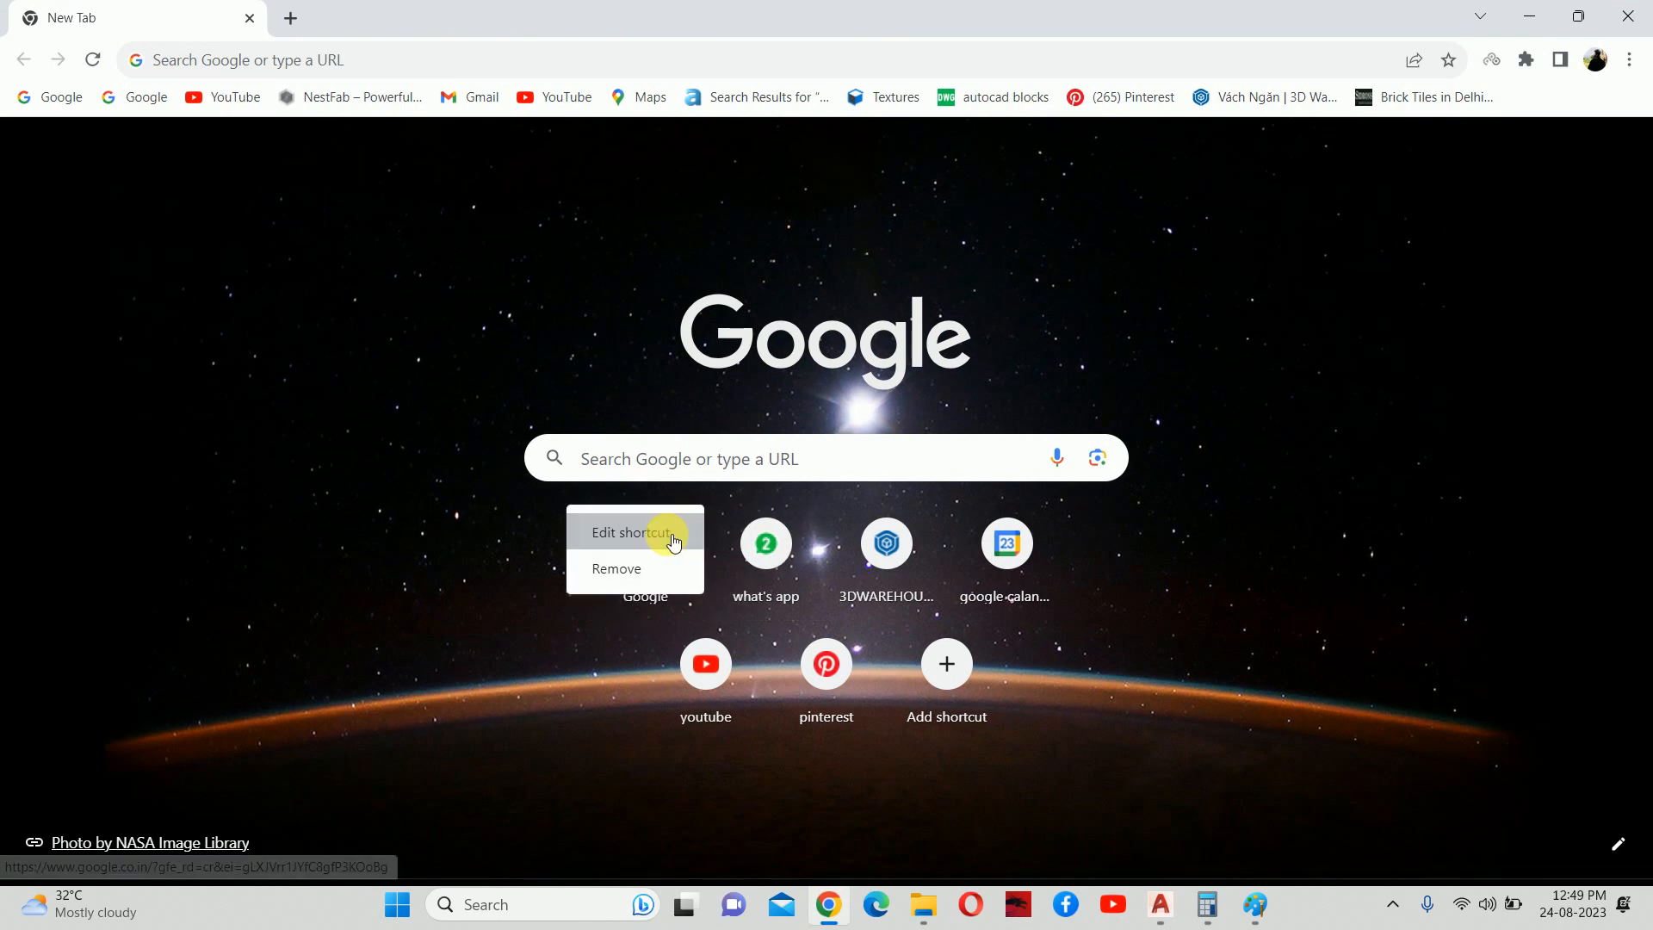
left_click(675, 469)
left_click(668, 473)
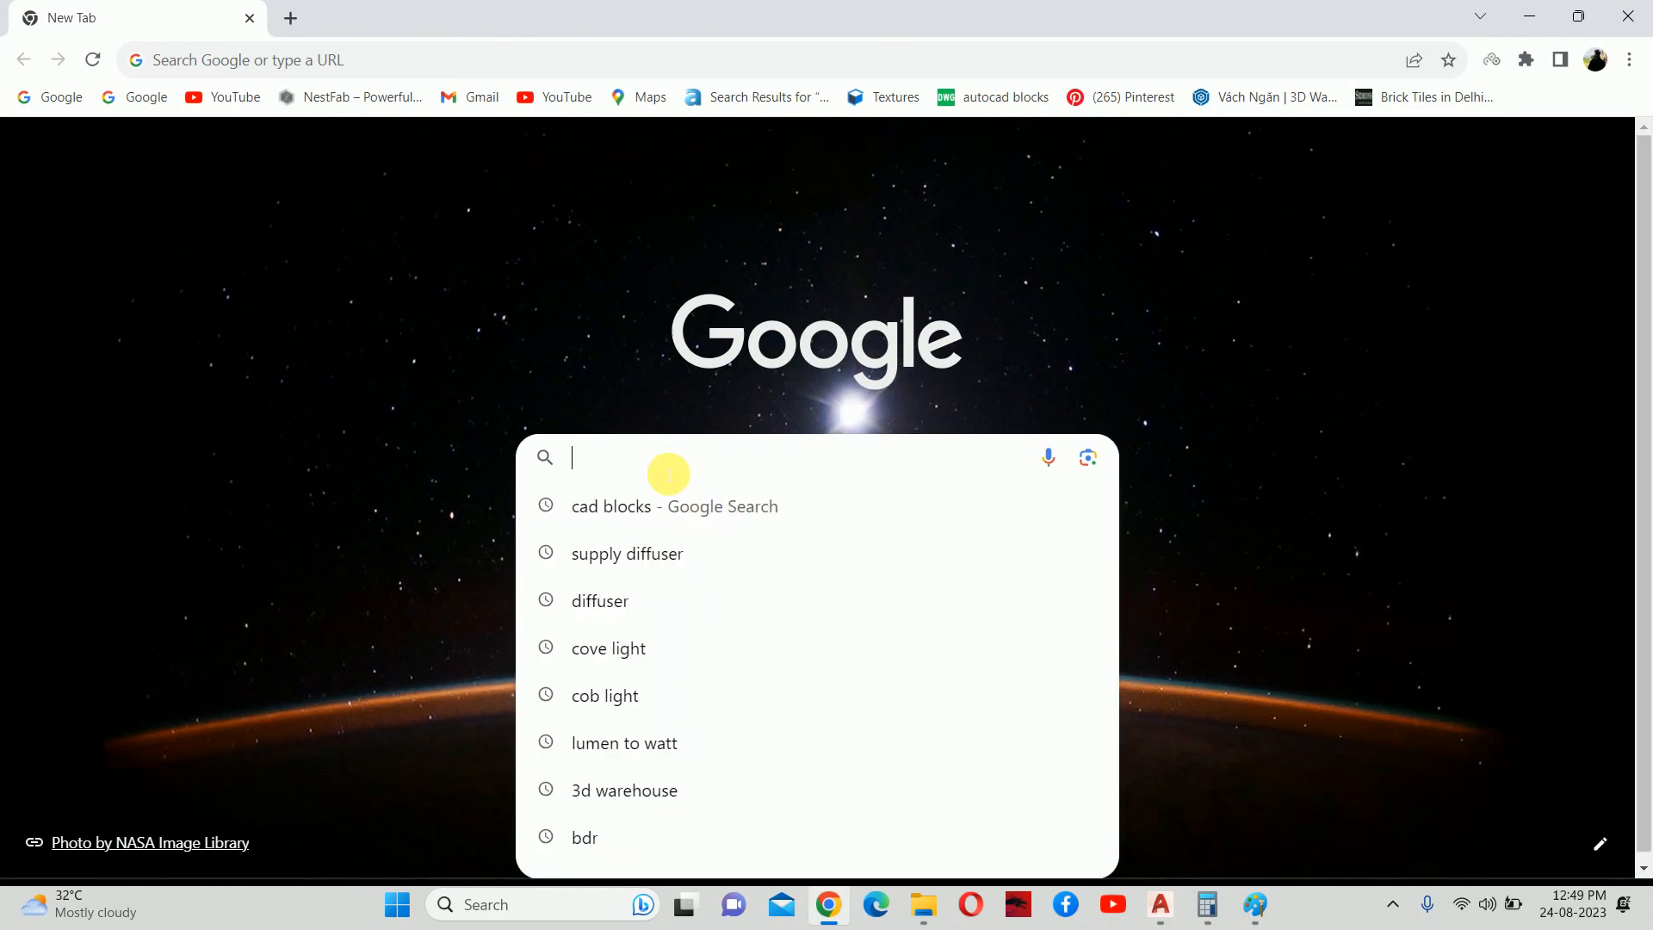
type("DUCT ")
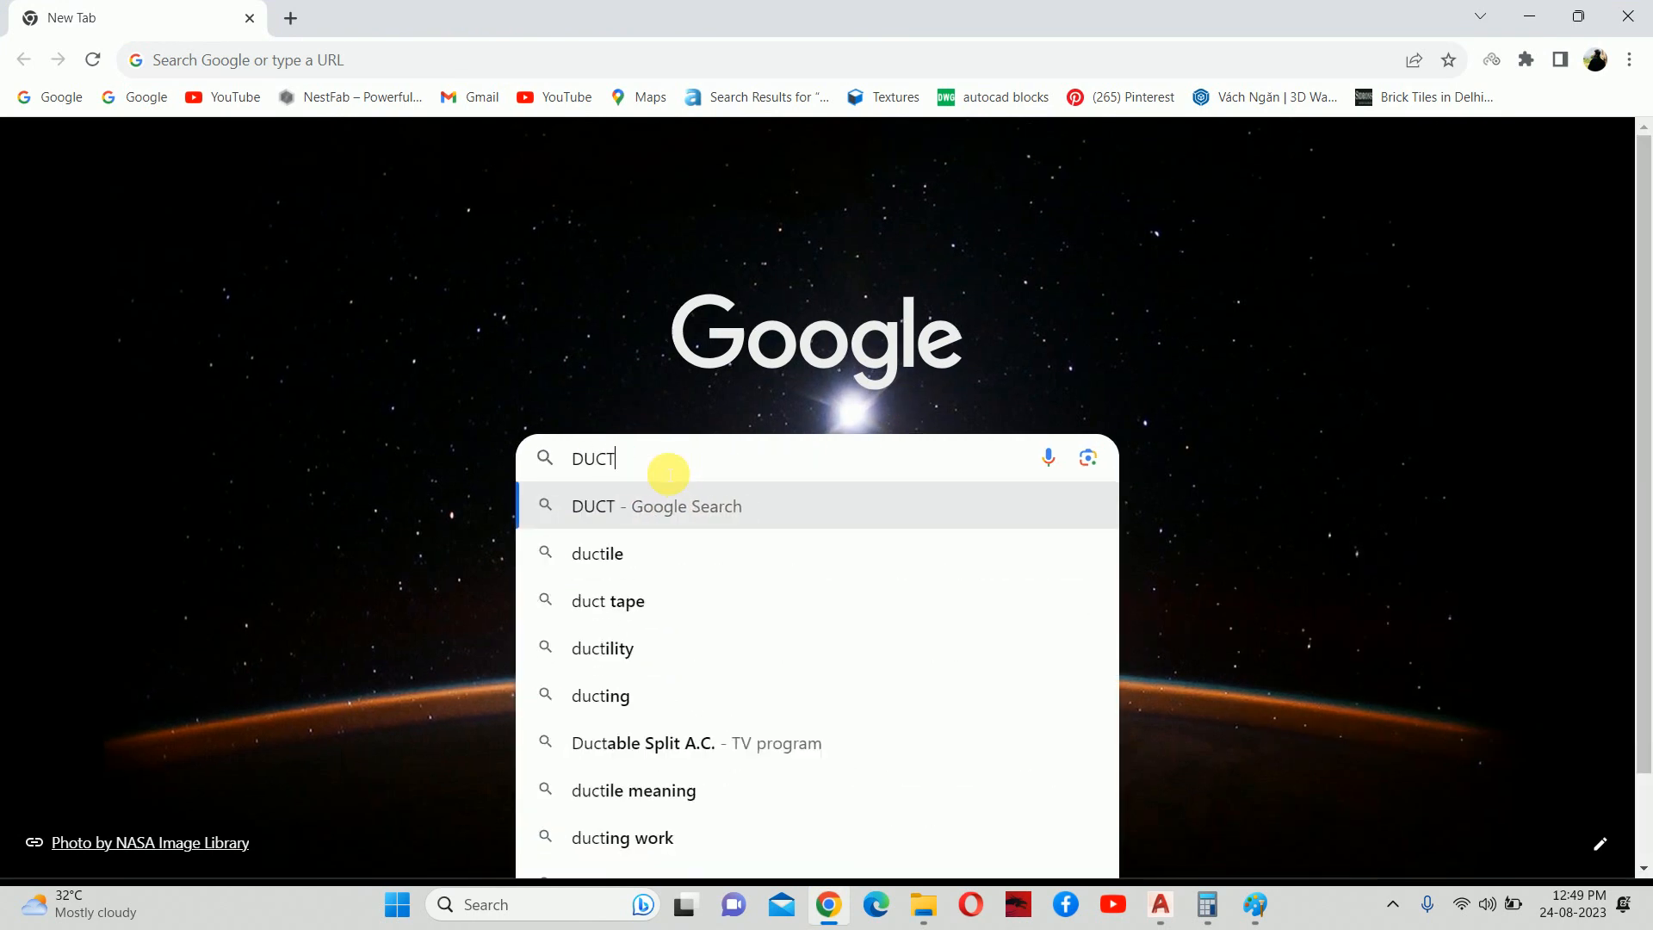
type("AN")
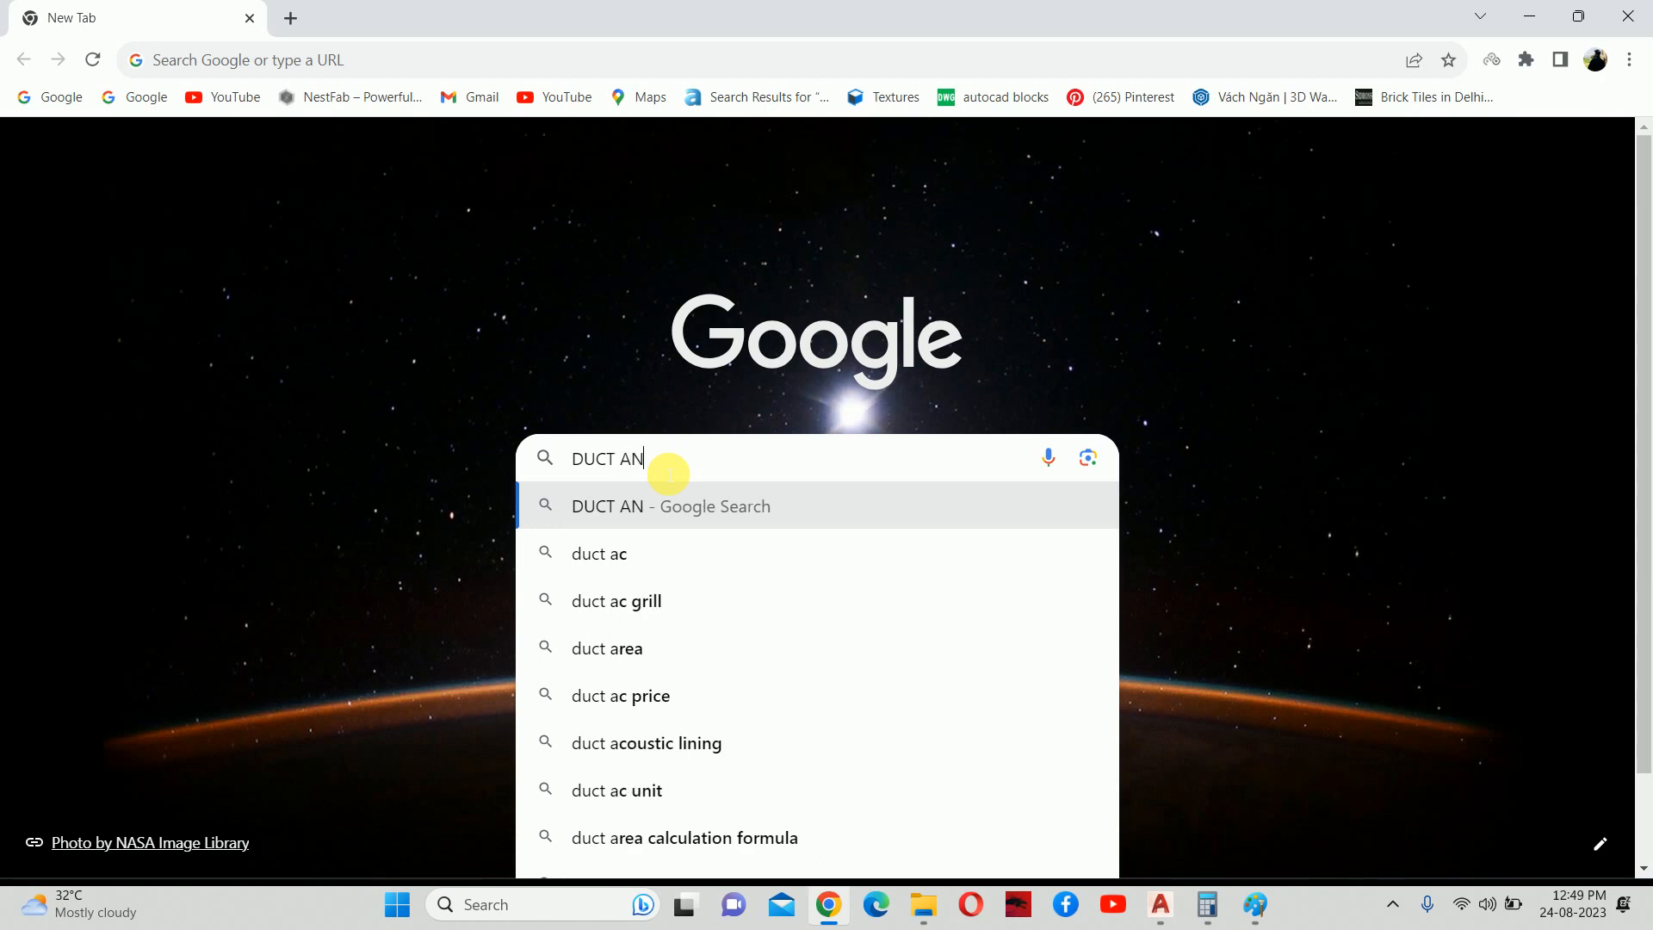
type("D DIF")
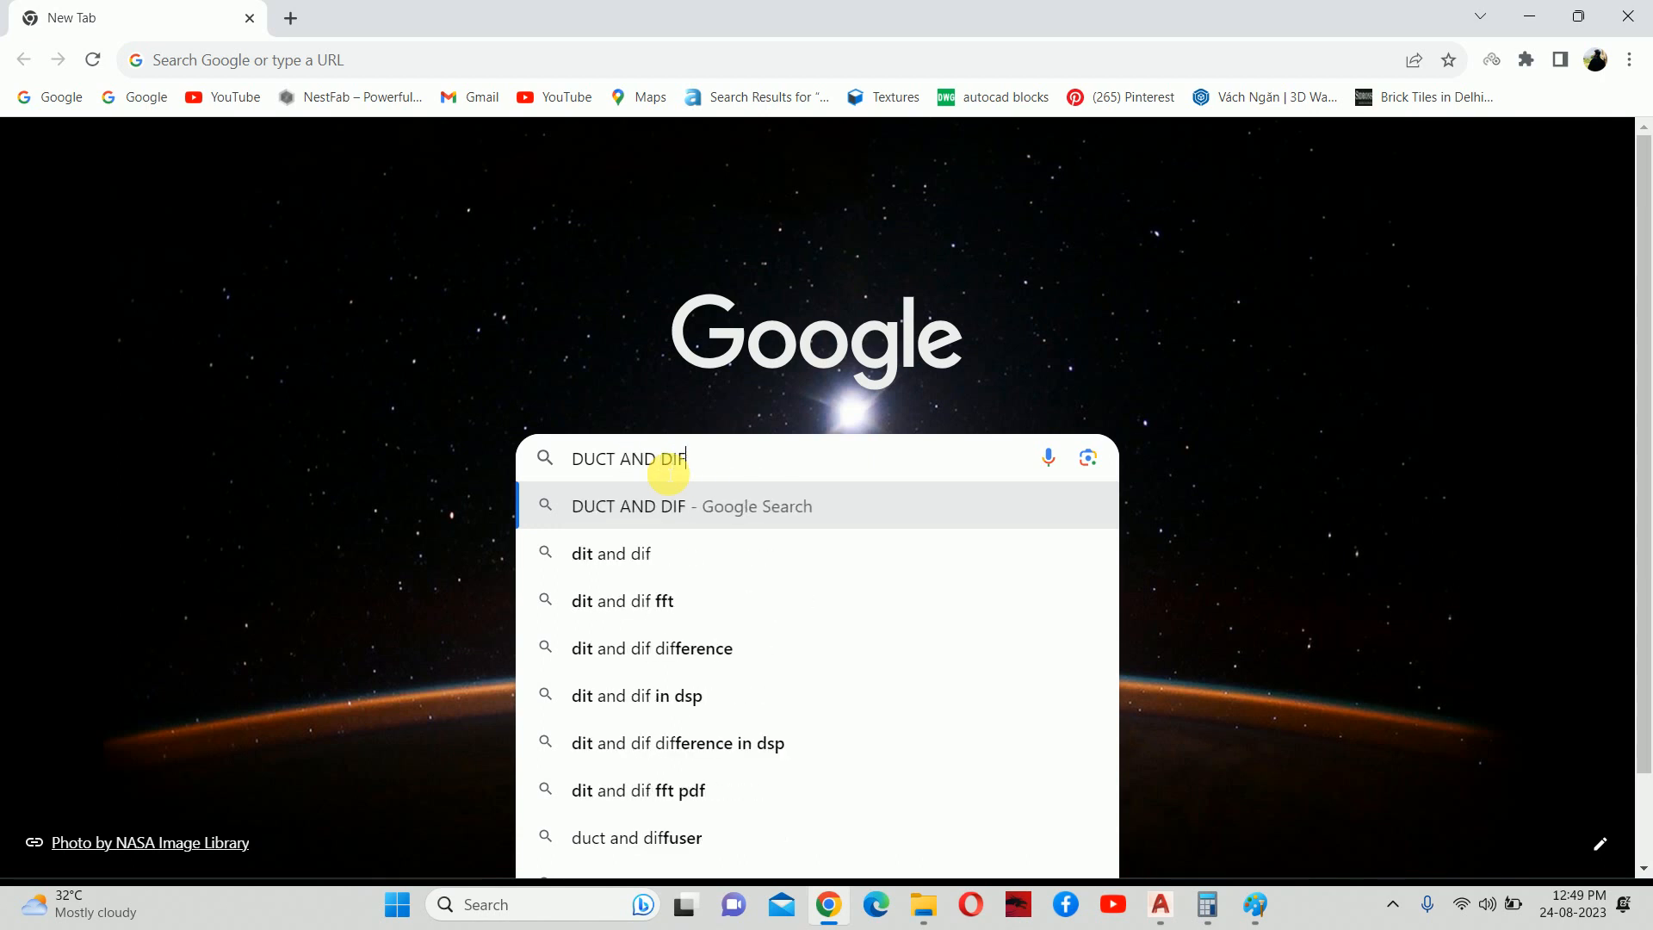
type("F")
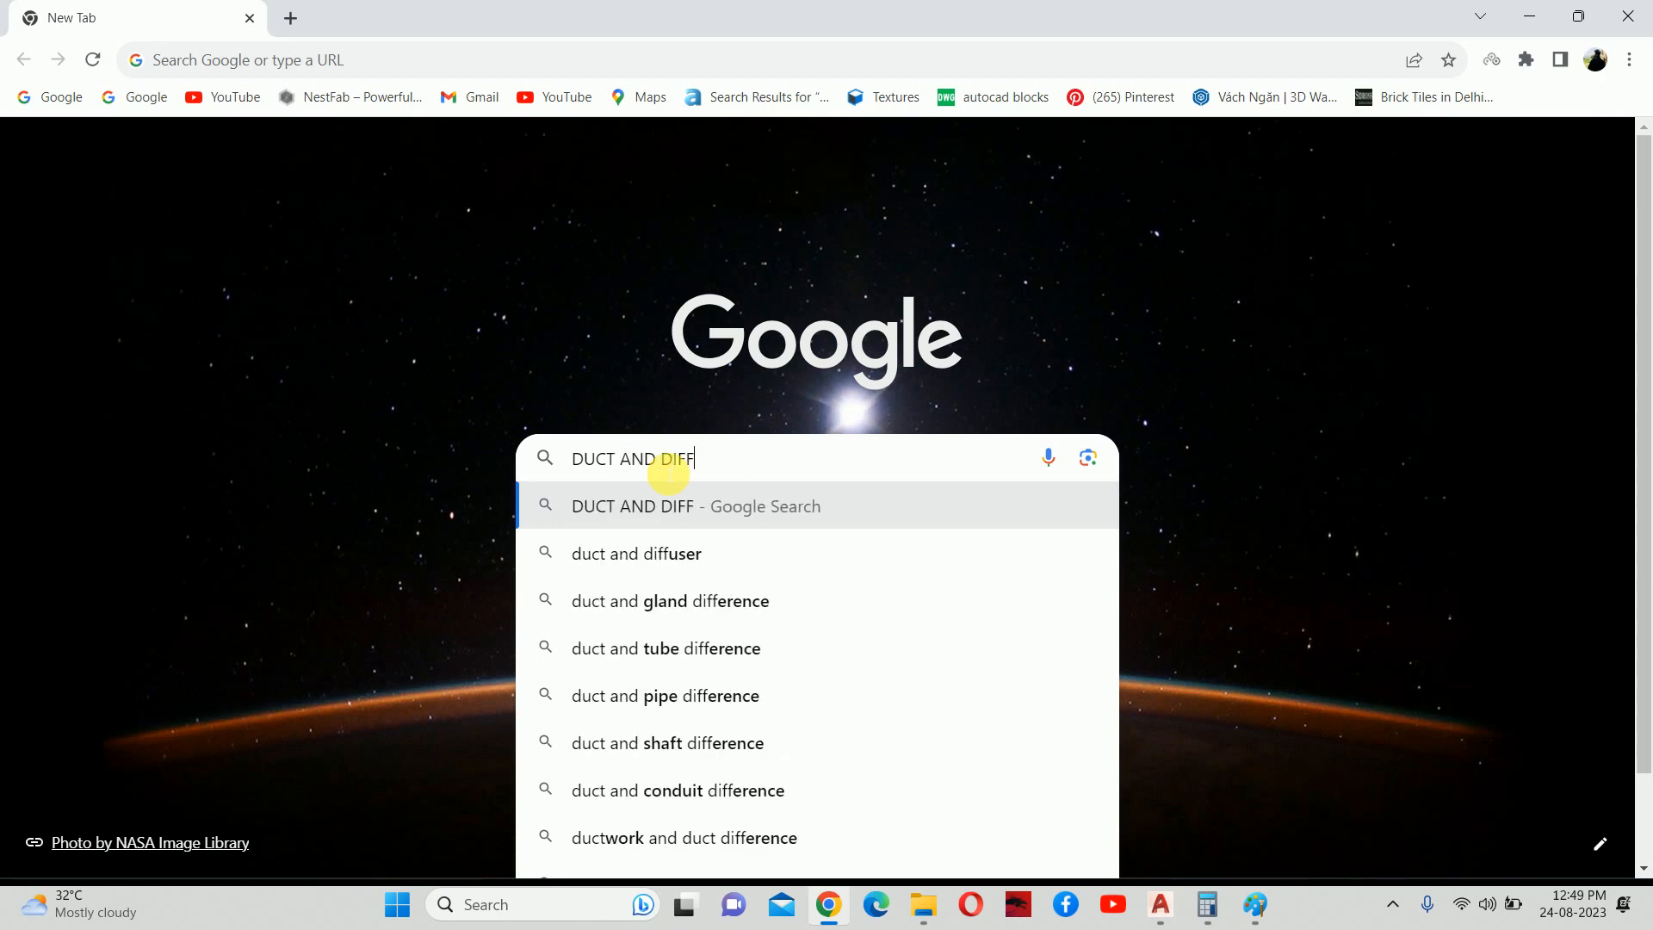
key("Down")
key("Return")
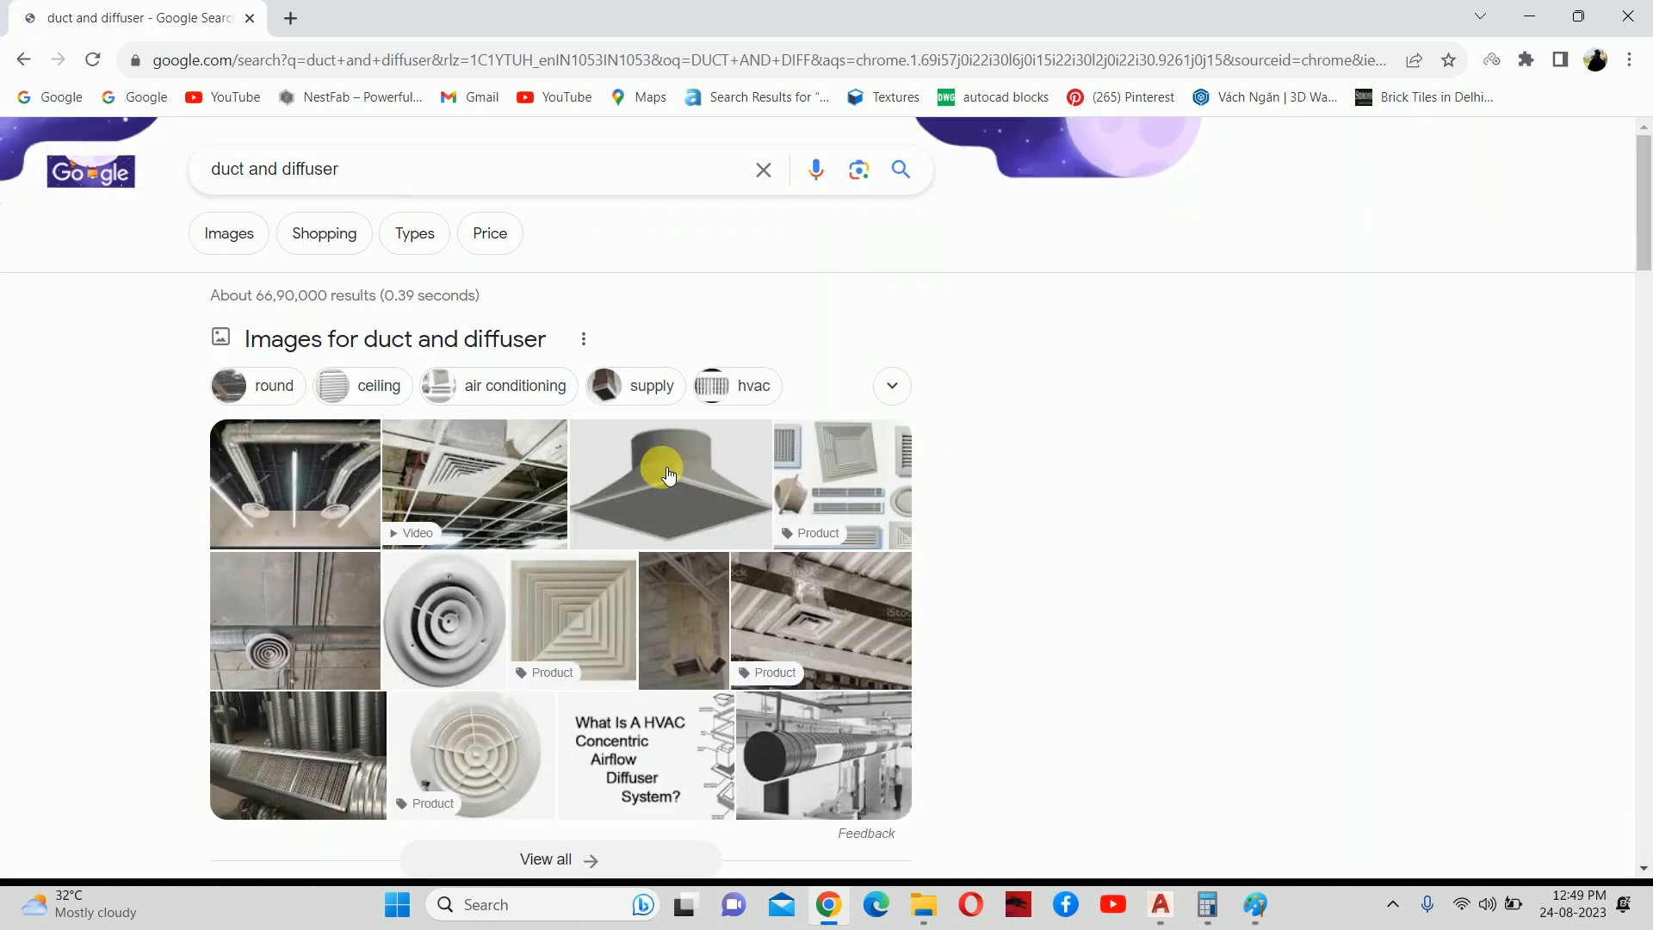
Preview duct photos including the IndiaMART ventilation duct, then close the Paint sketch.
left_click(295, 482)
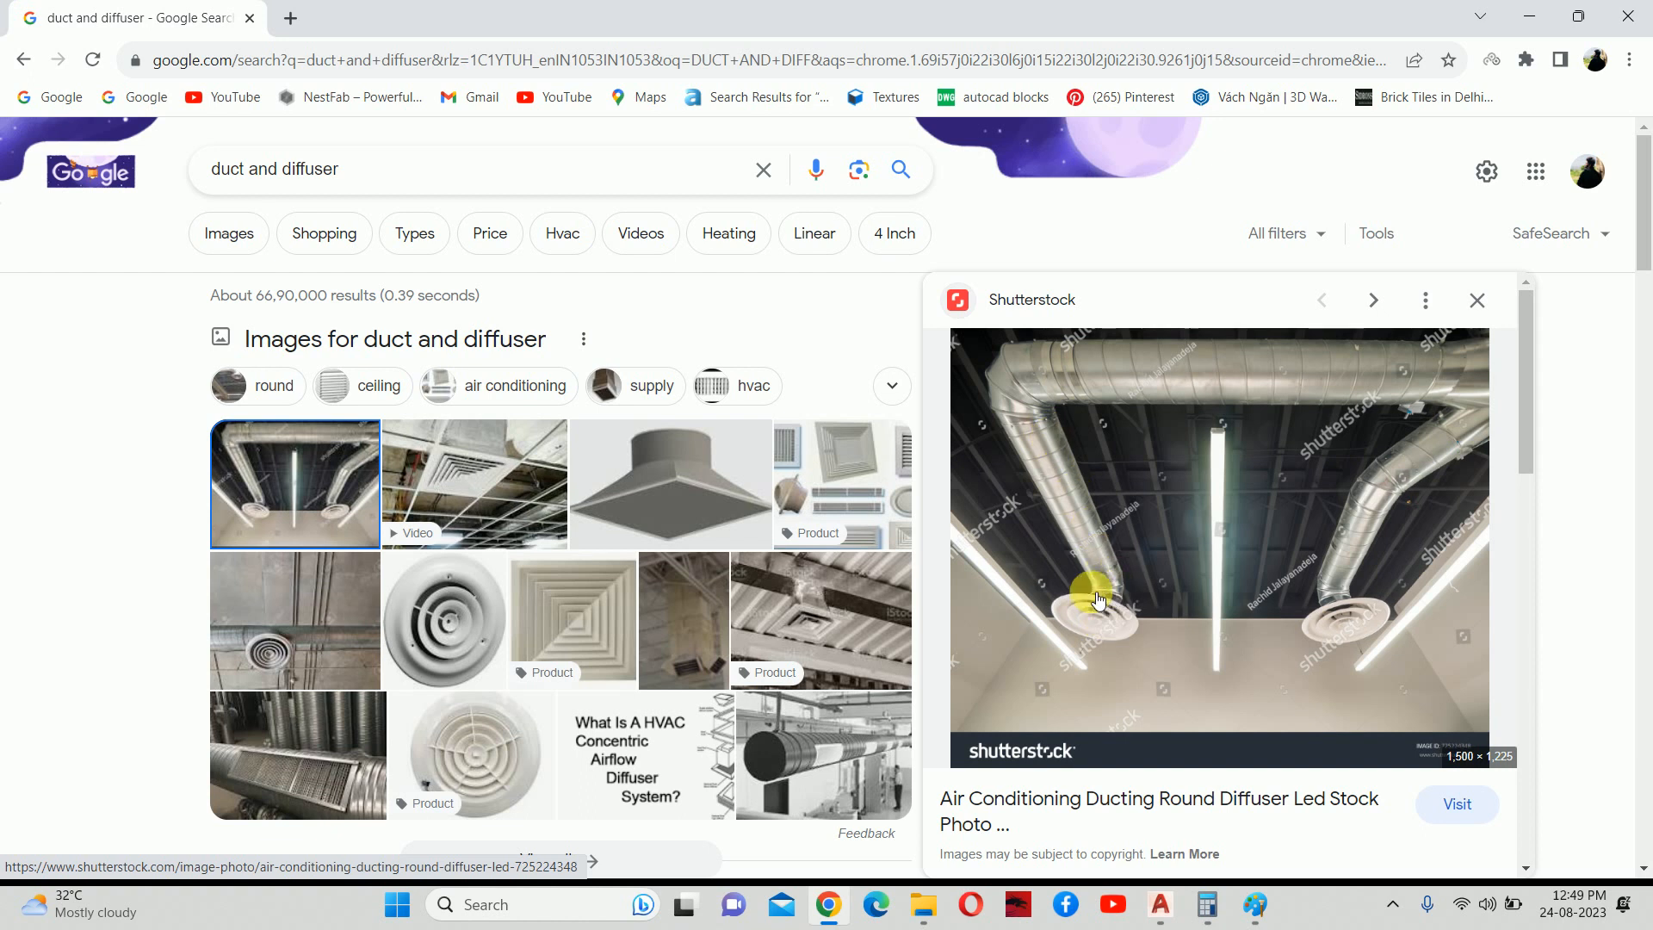
scroll(1097, 600, "down", 4)
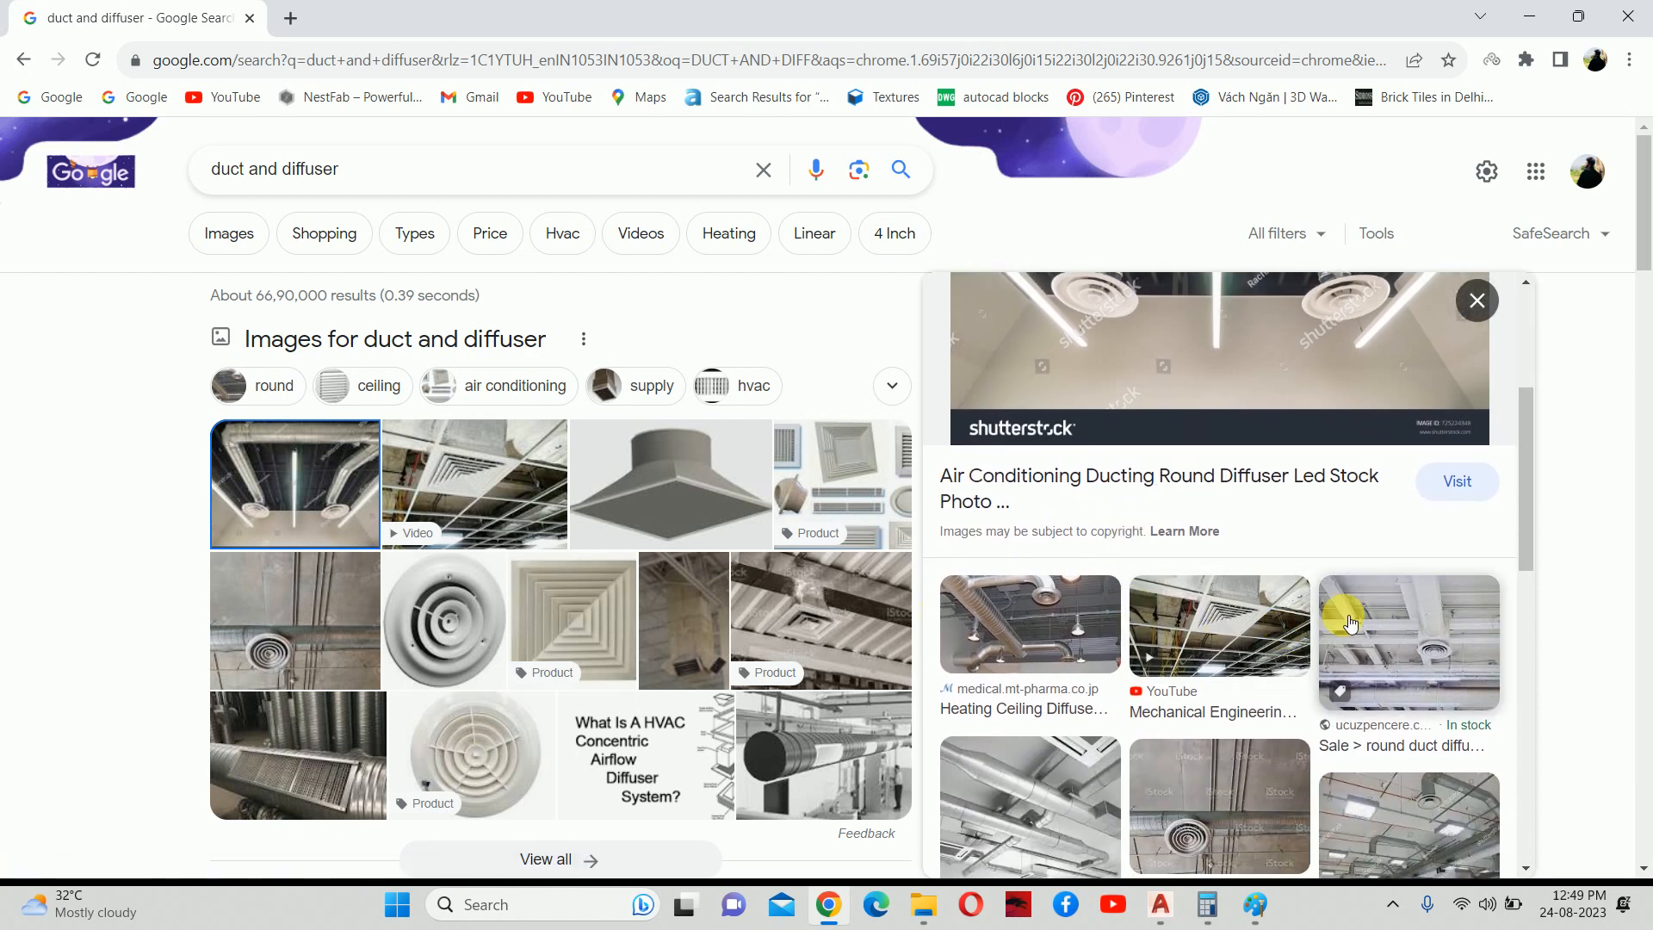
scroll(1347, 625, "down", 3)
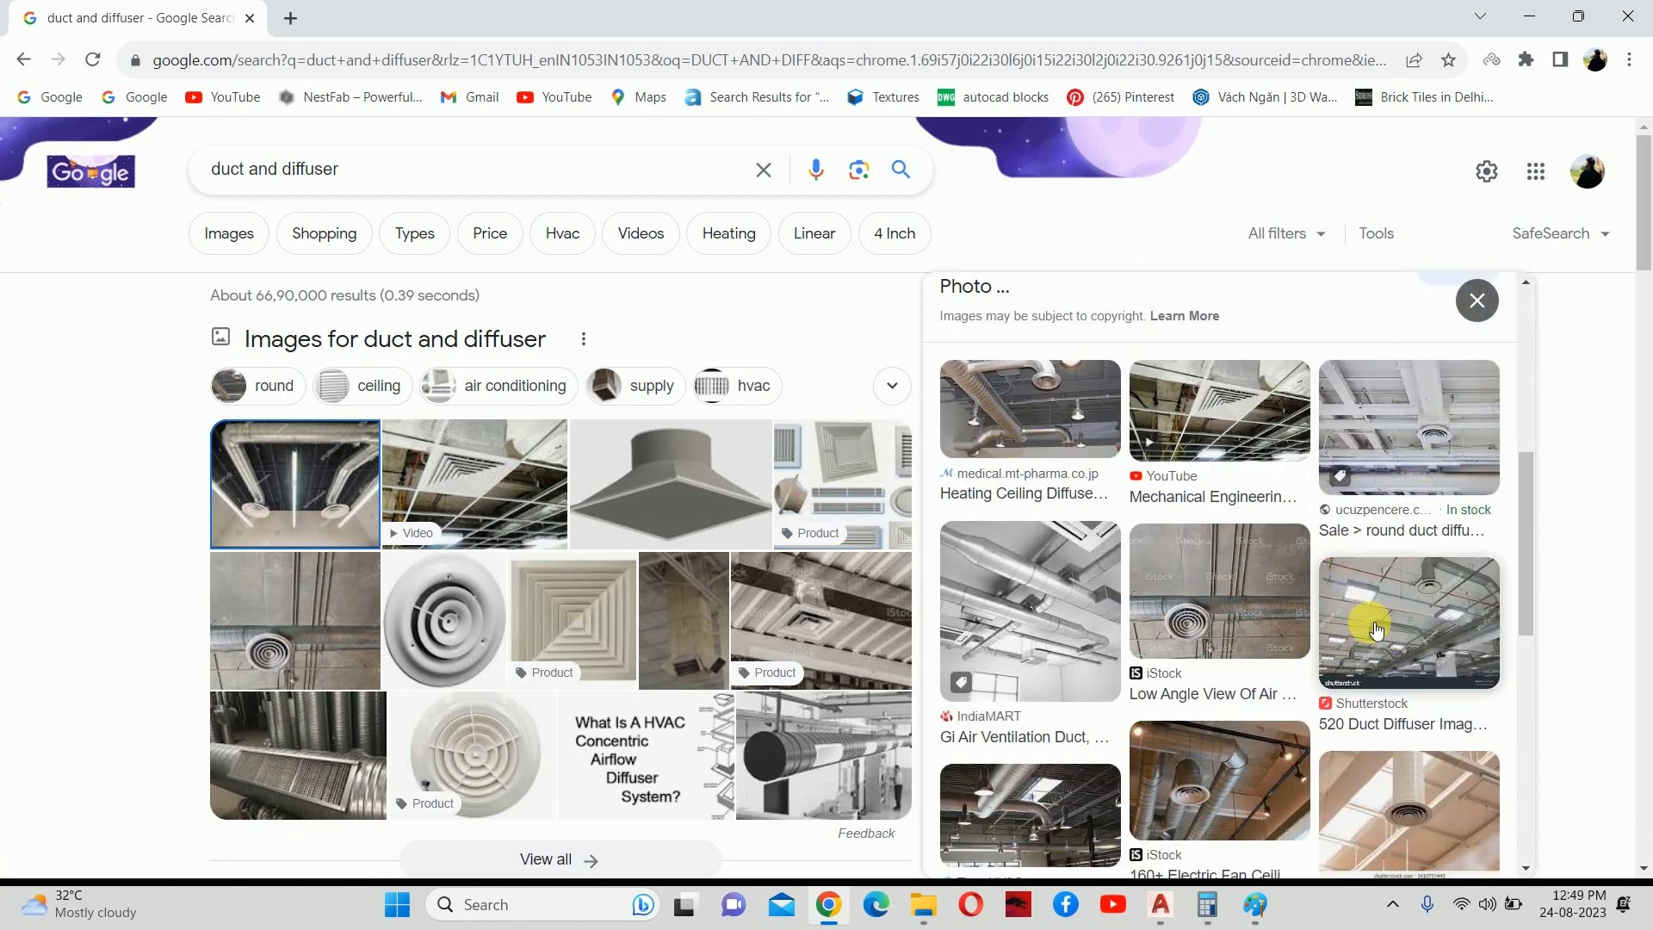
left_click(1066, 619)
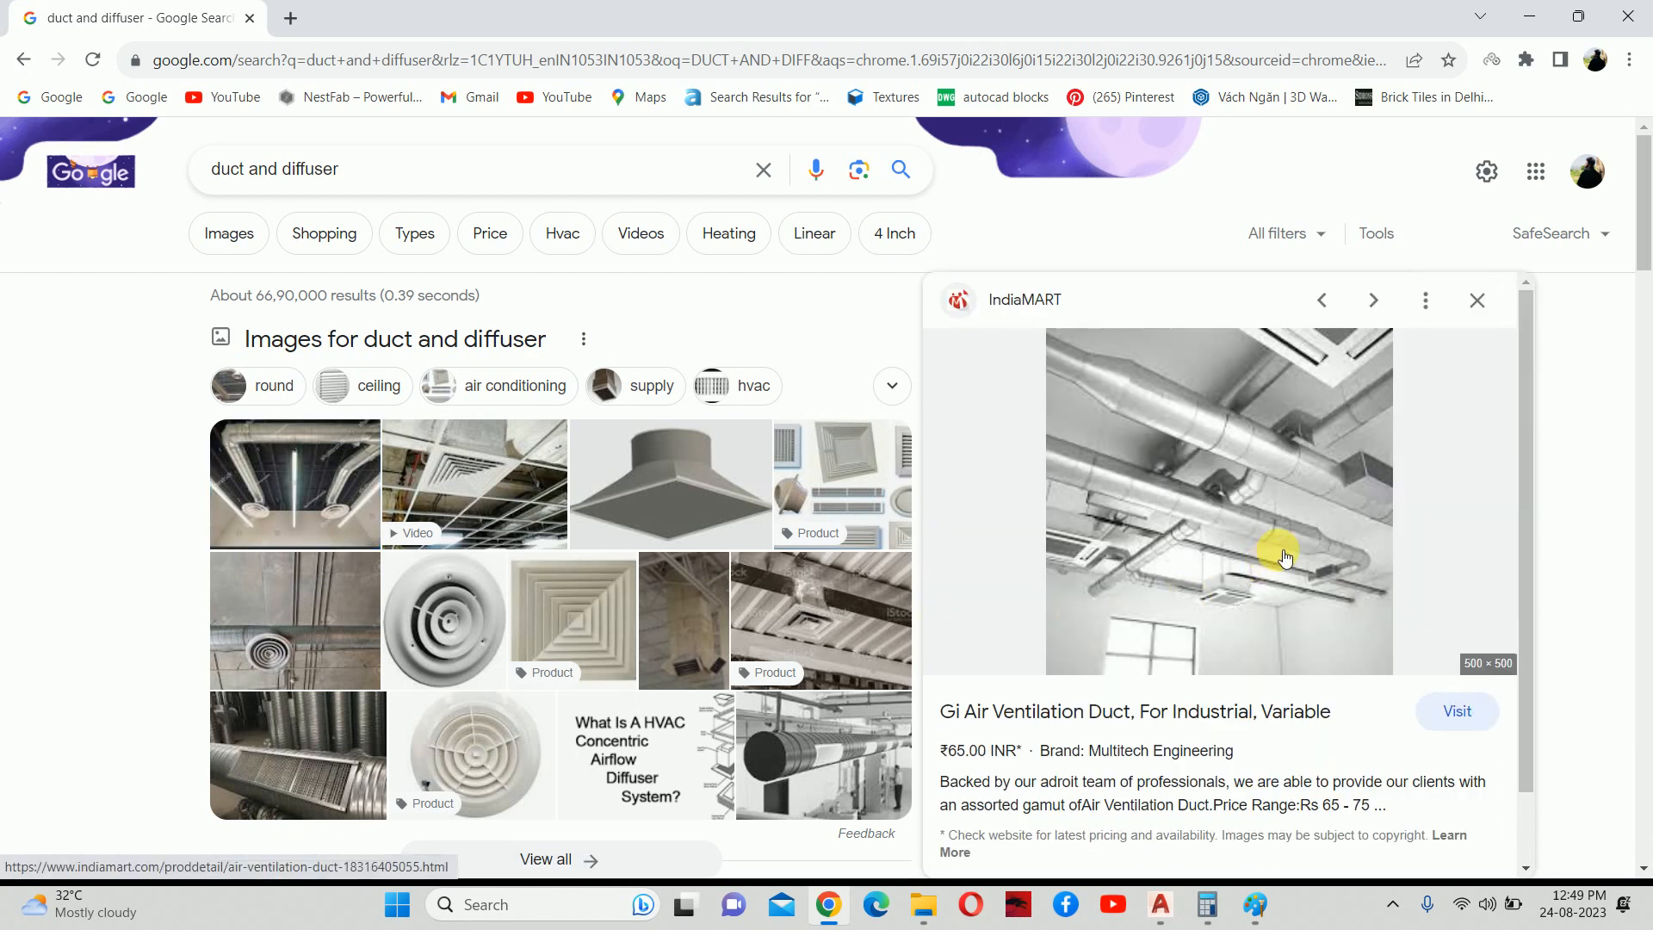
scroll(1283, 558, "down", 1)
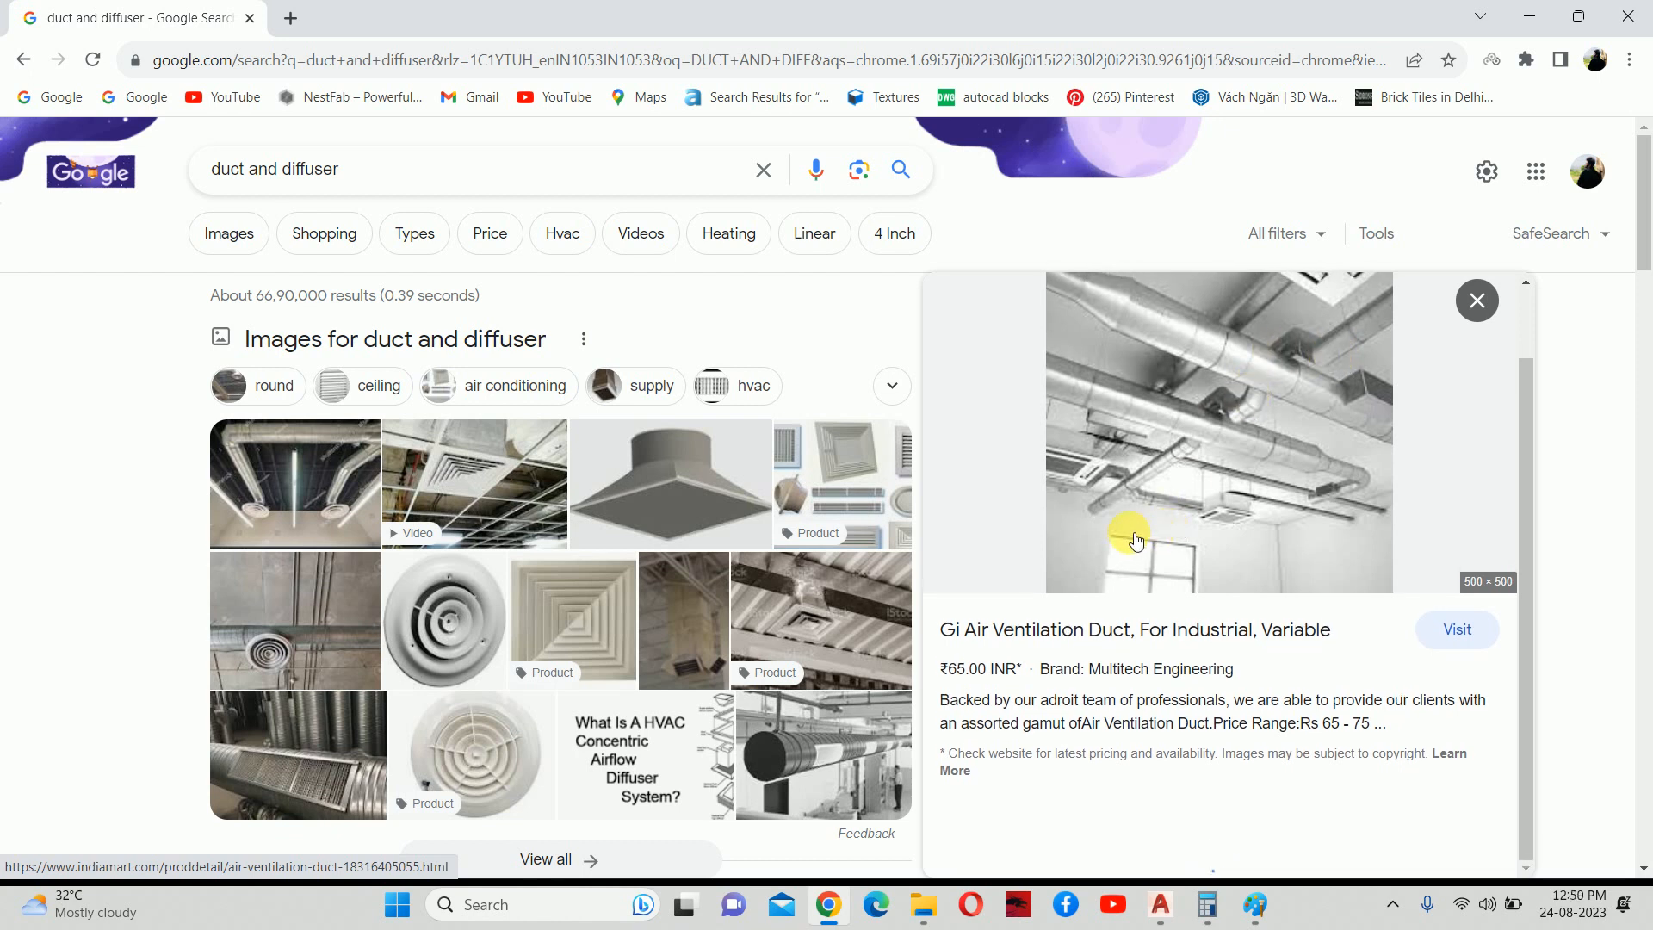
scroll(527, 483, "down", 5)
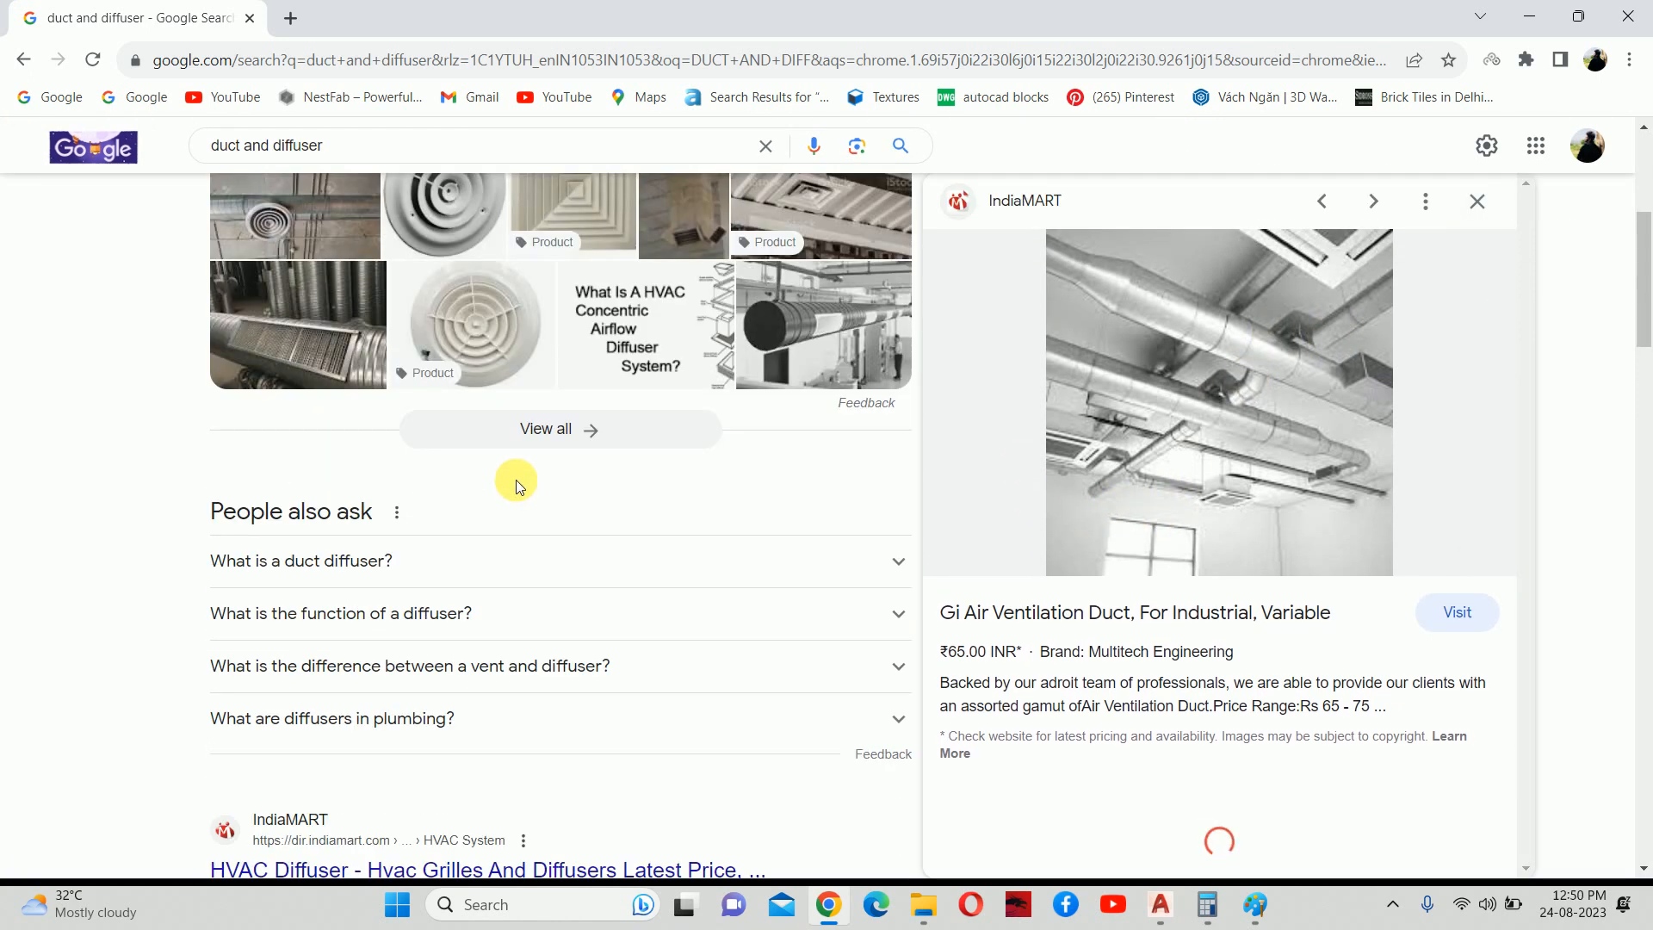
scroll(516, 485, "up", 5)
left_click(222, 232)
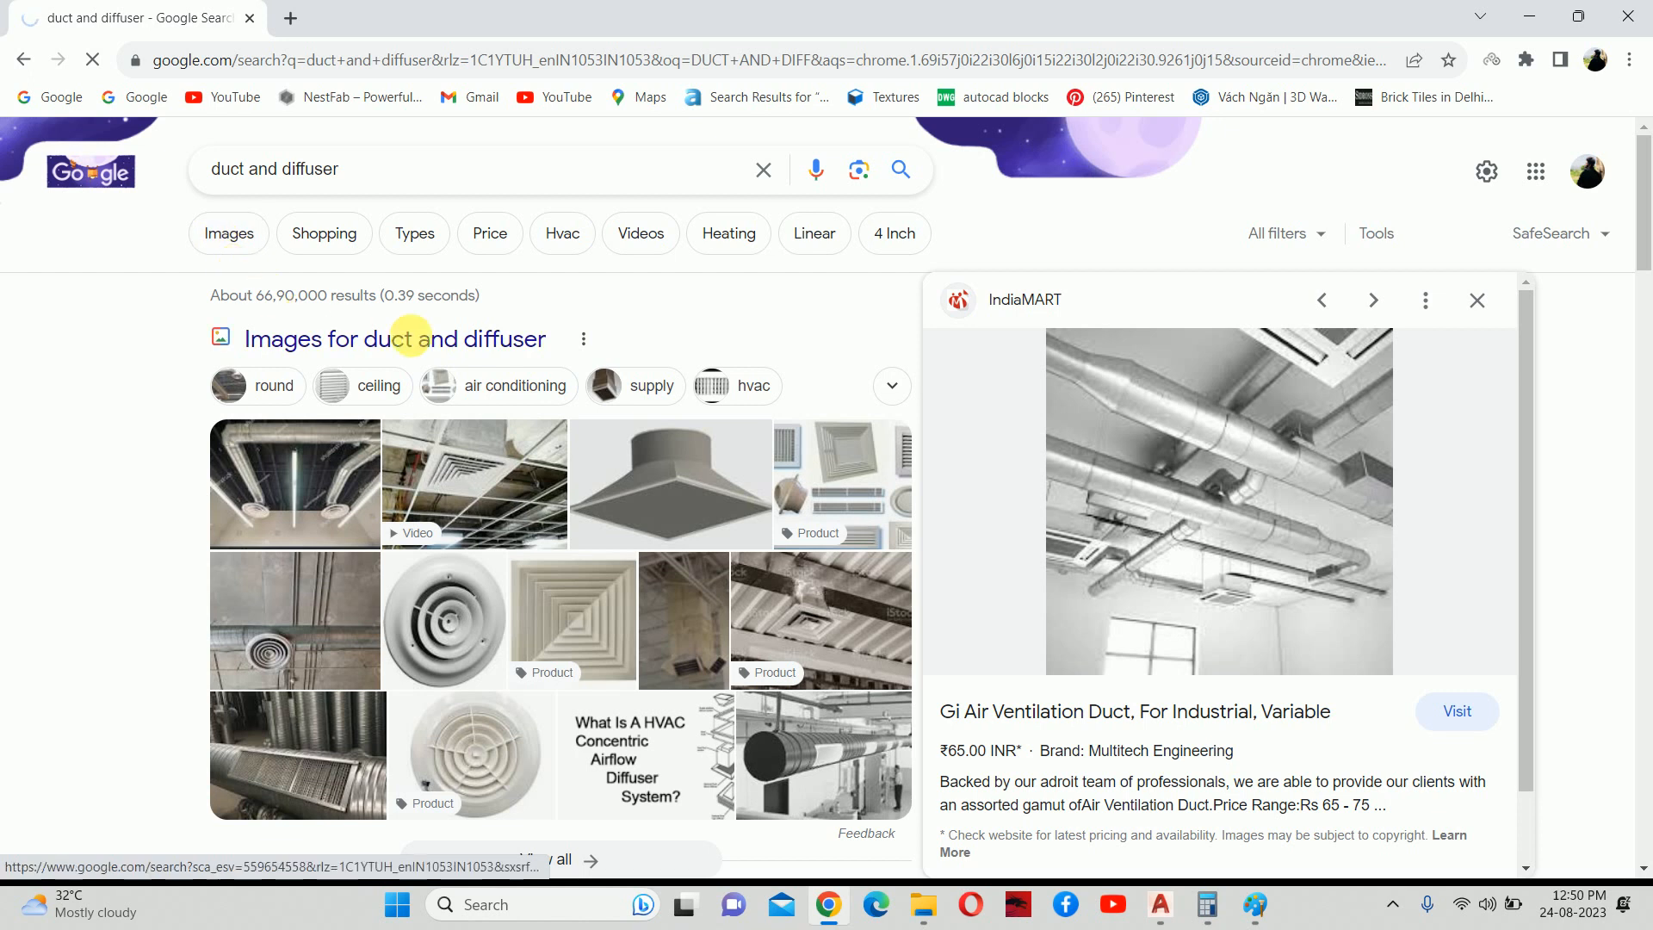
left_click(1476, 301)
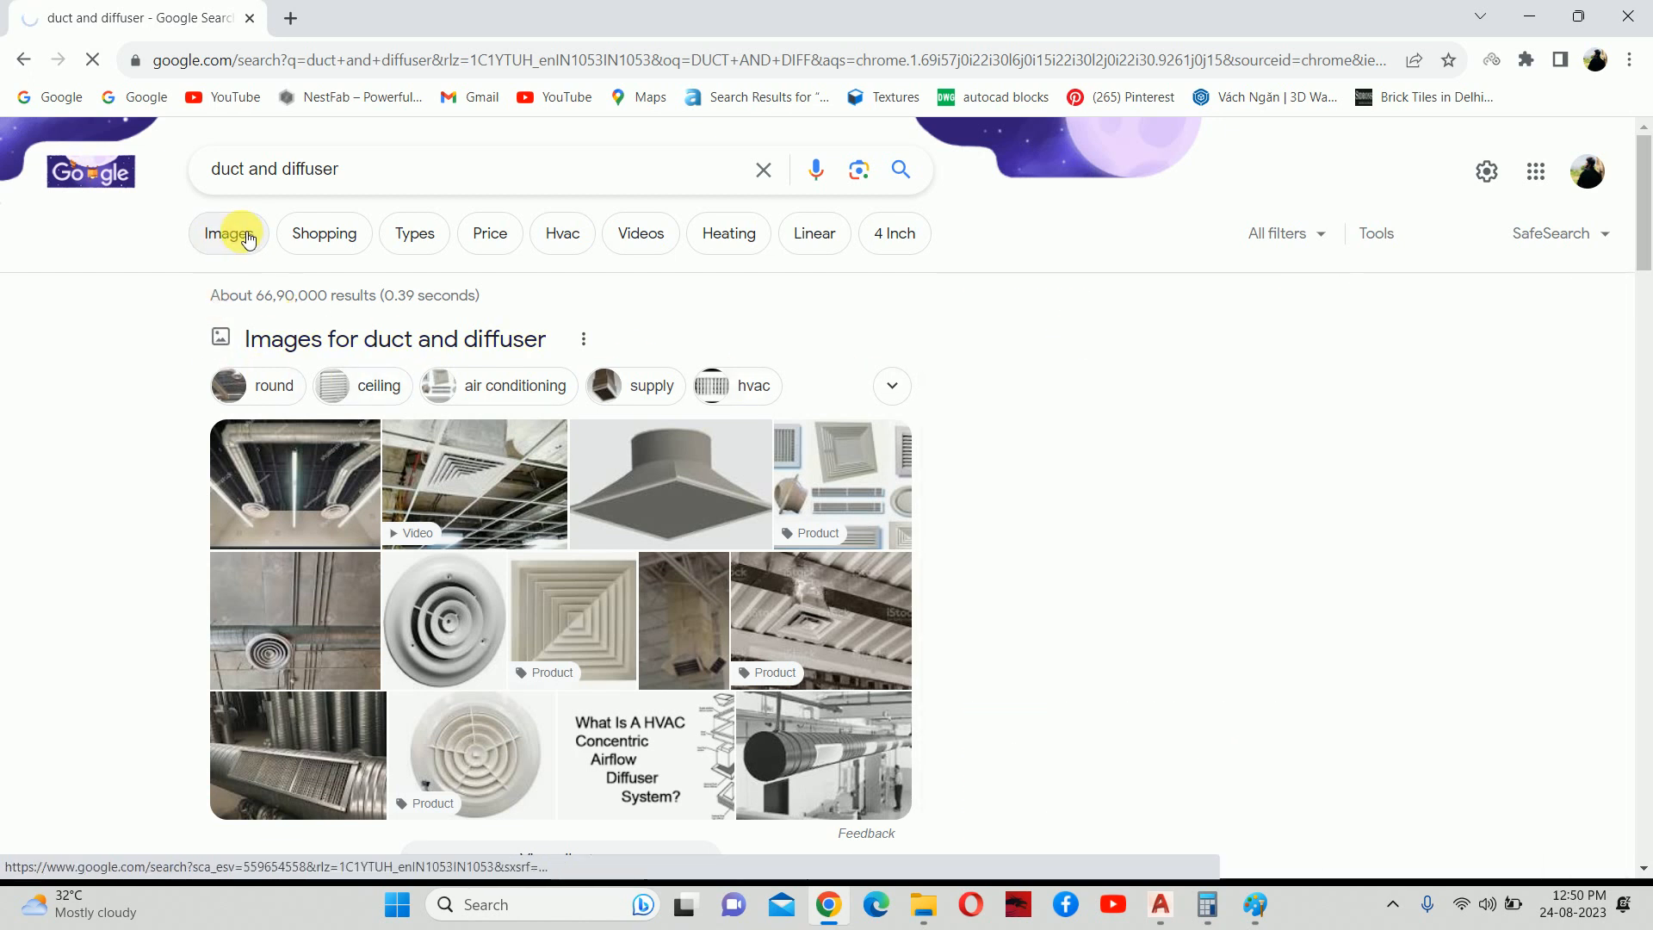
left_click(1254, 904)
left_click(1632, 9)
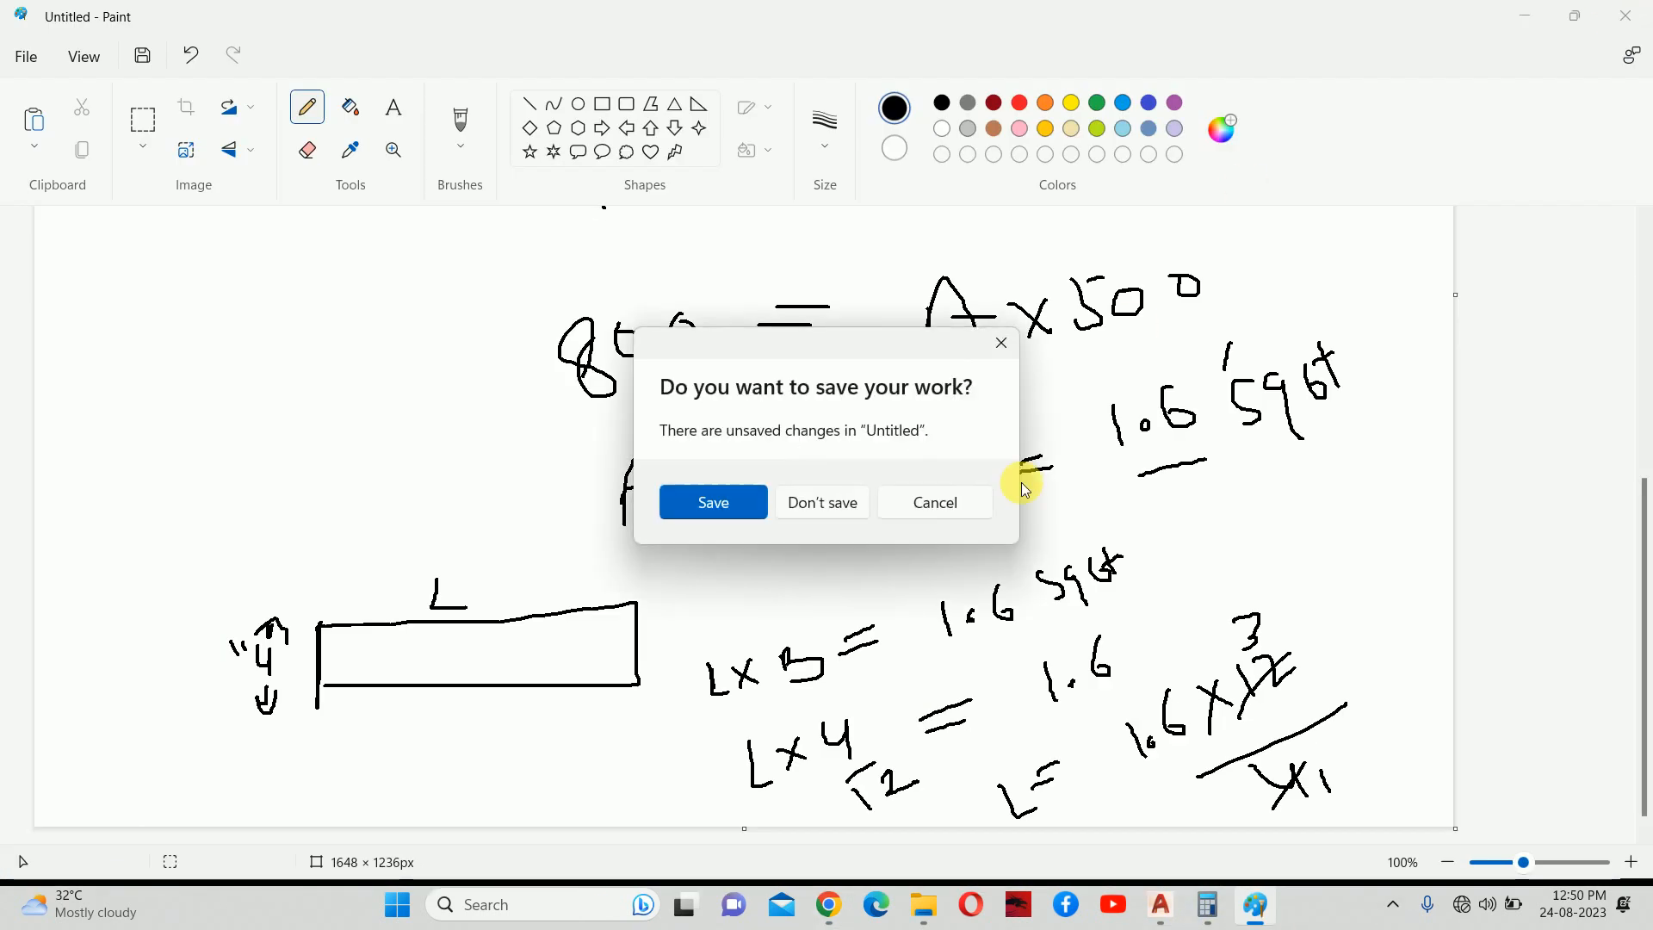
Choose Don't save to discard the duct-sizing sketch.
left_click(823, 502)
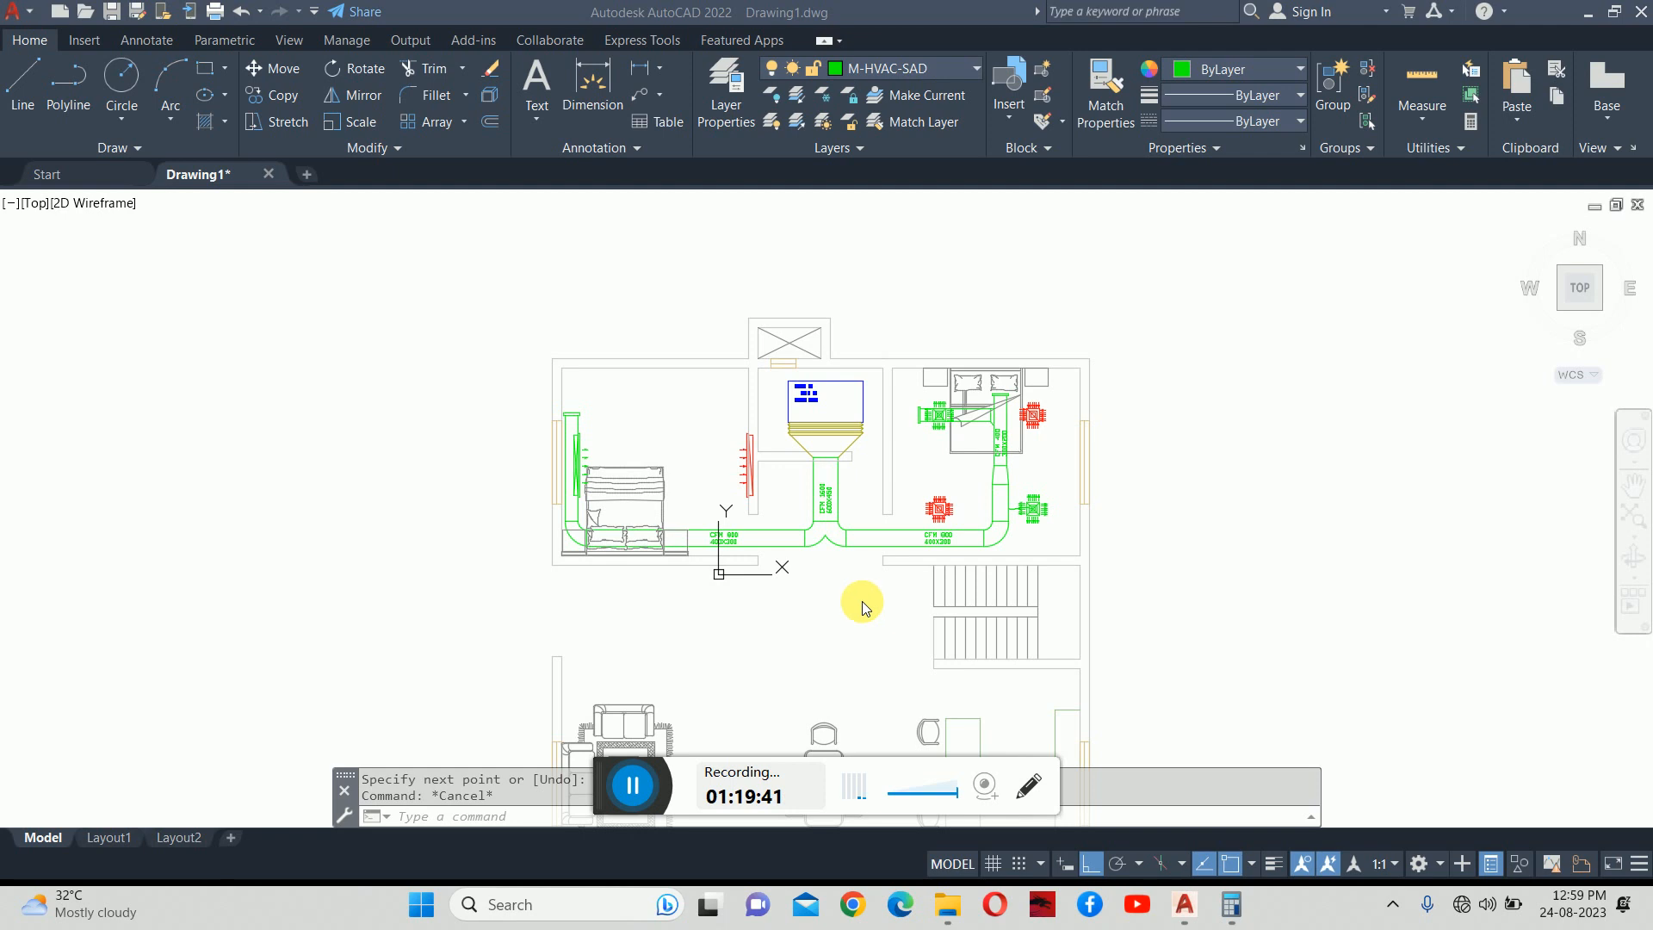
Connect to the vivo V23 5G Wi-Fi network with Chrome's new tab showing.
left_click(637, 787)
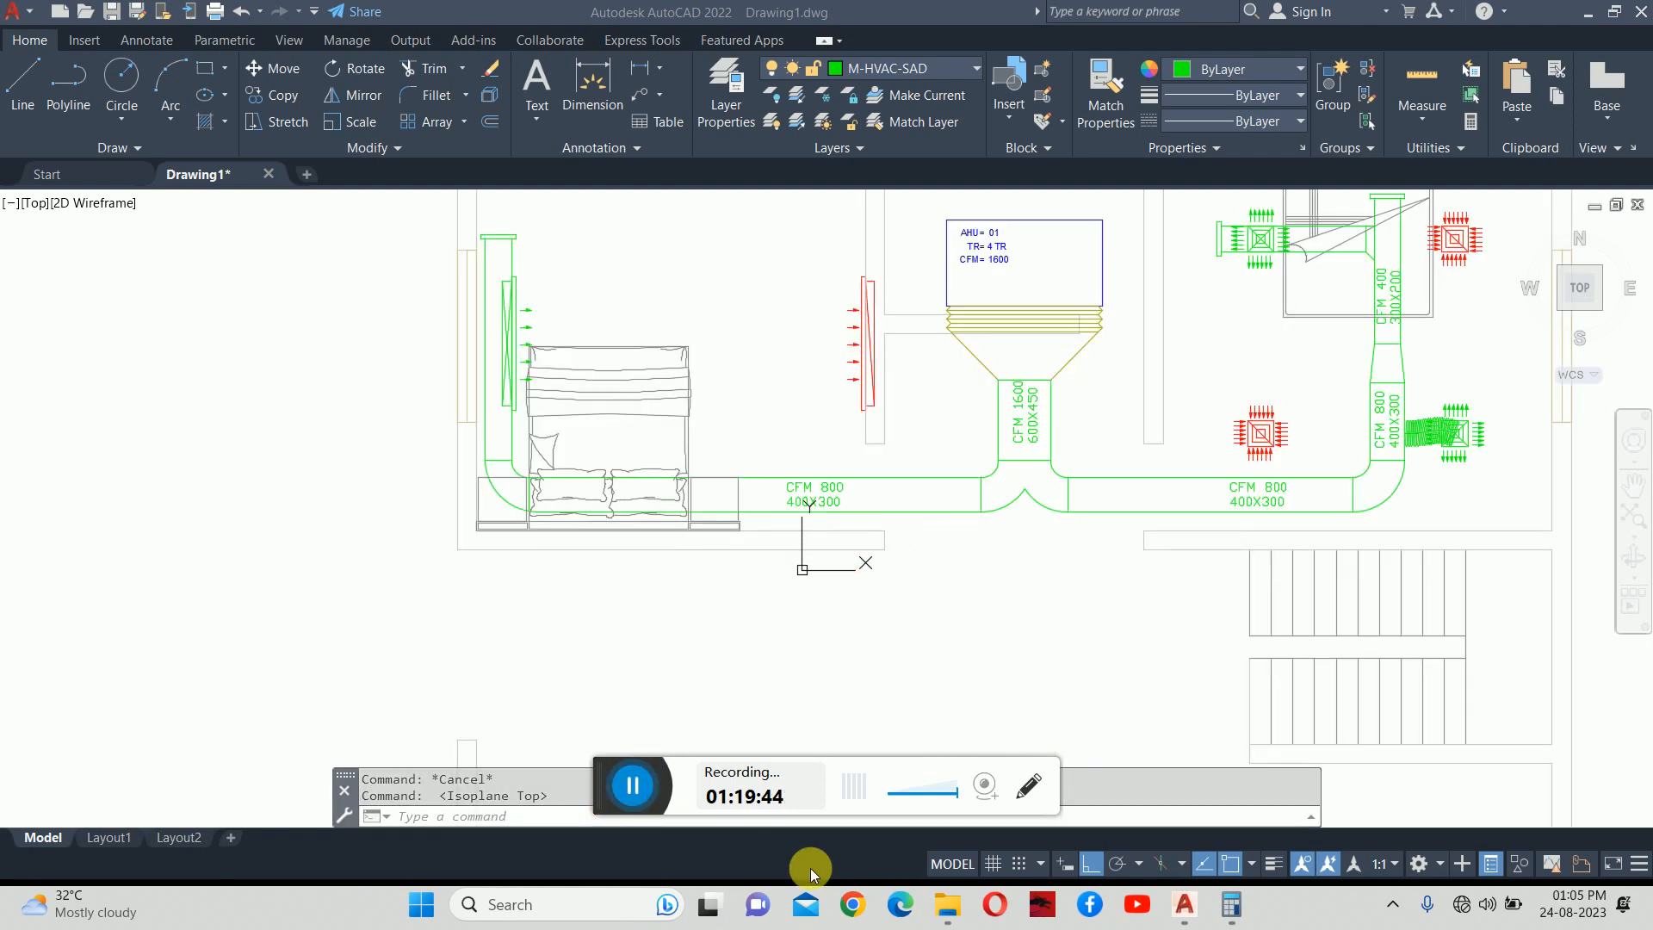
left_click(852, 904)
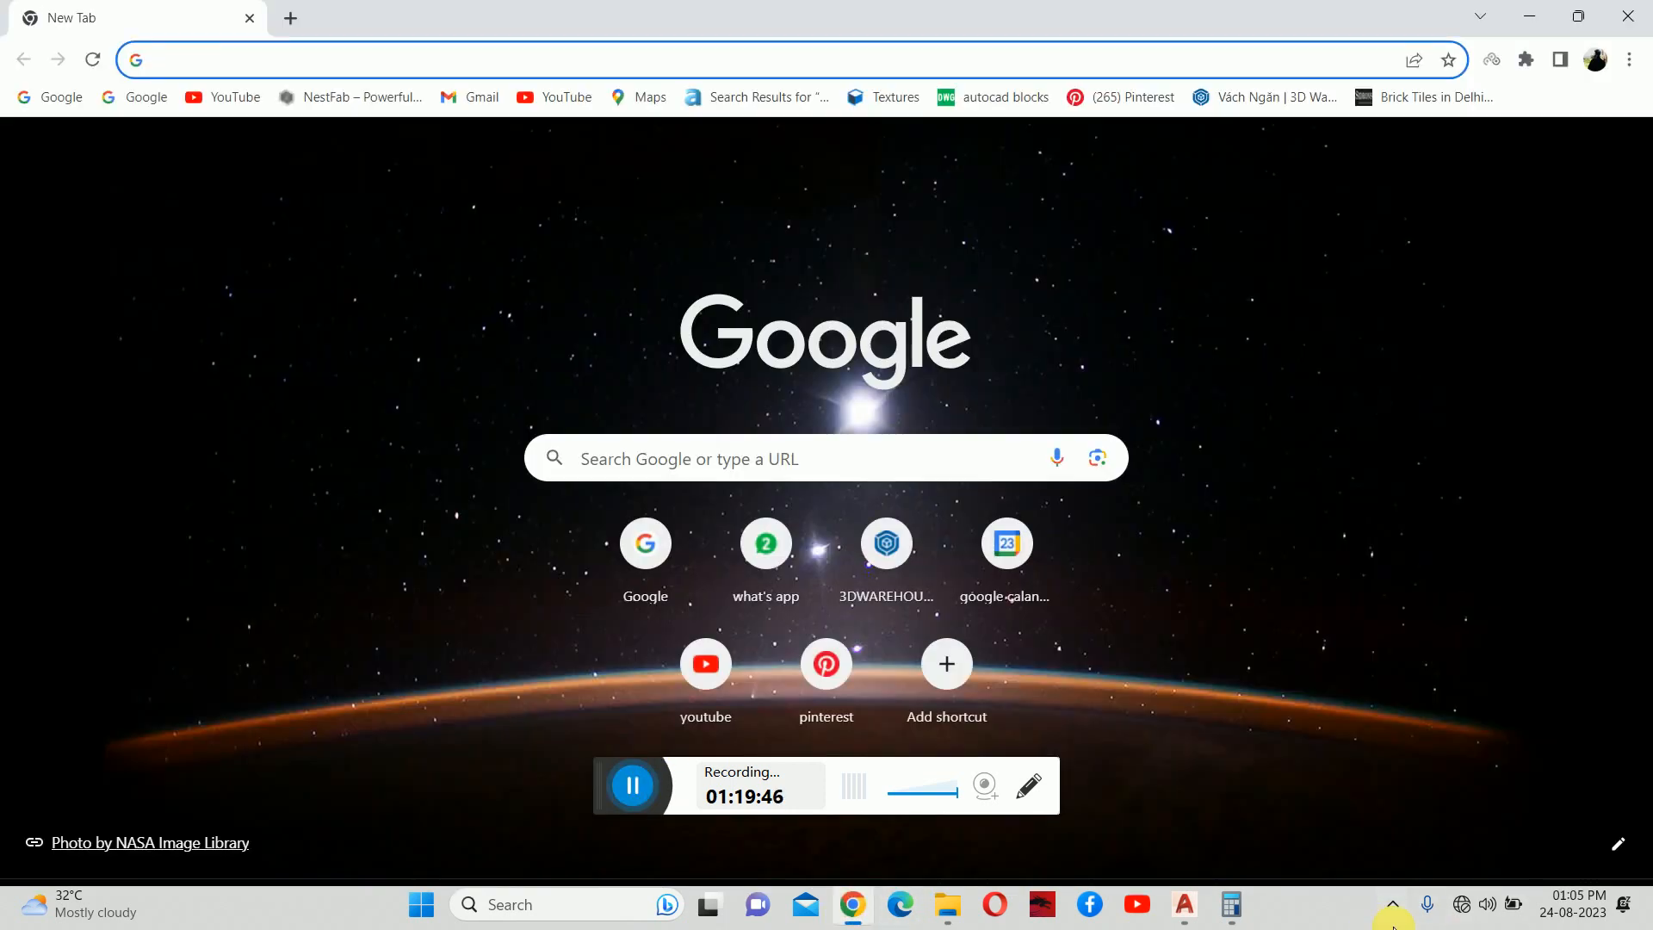
left_click(1472, 903)
left_click(1357, 499)
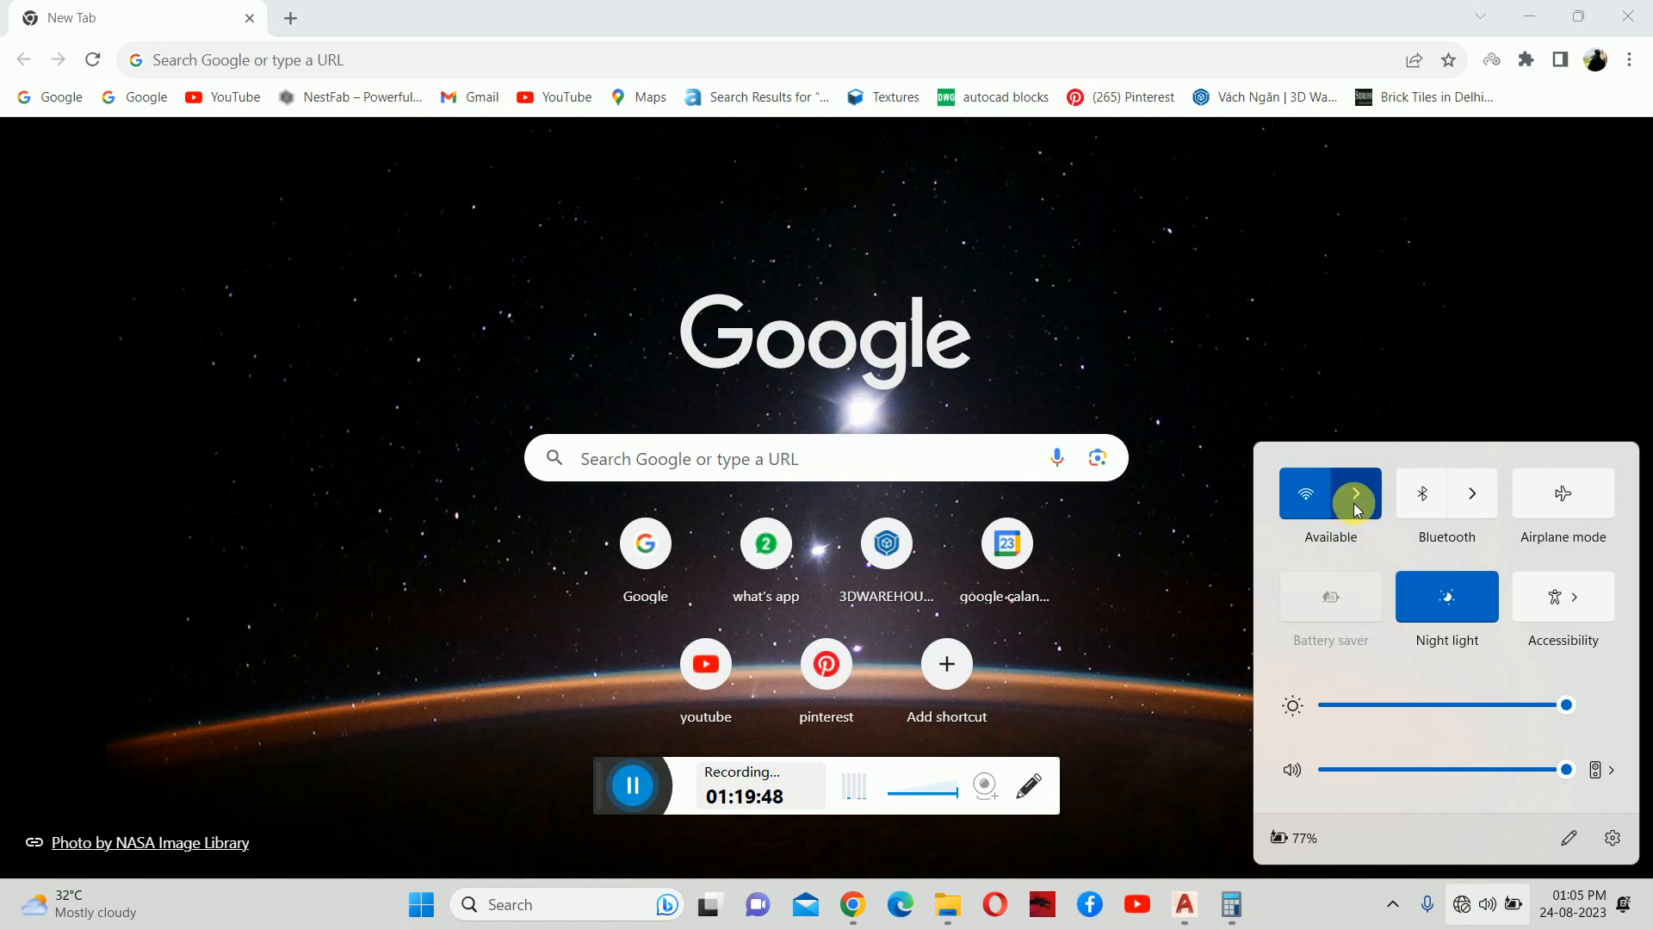
left_click(1394, 520)
left_click(1519, 602)
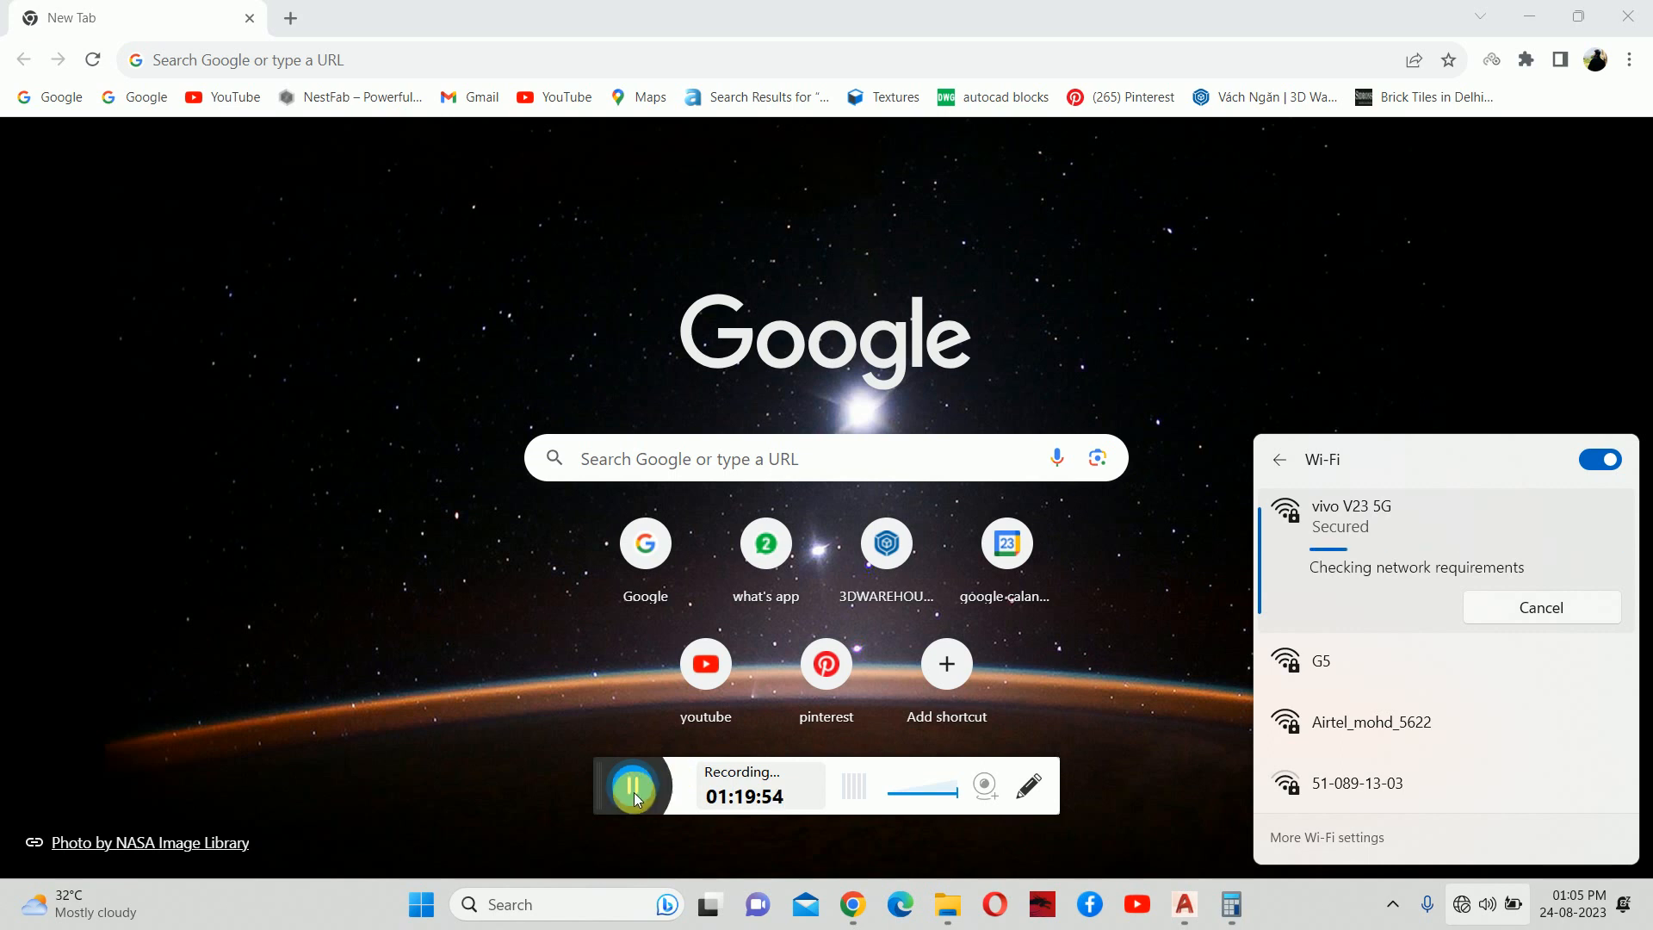
left_click(654, 796)
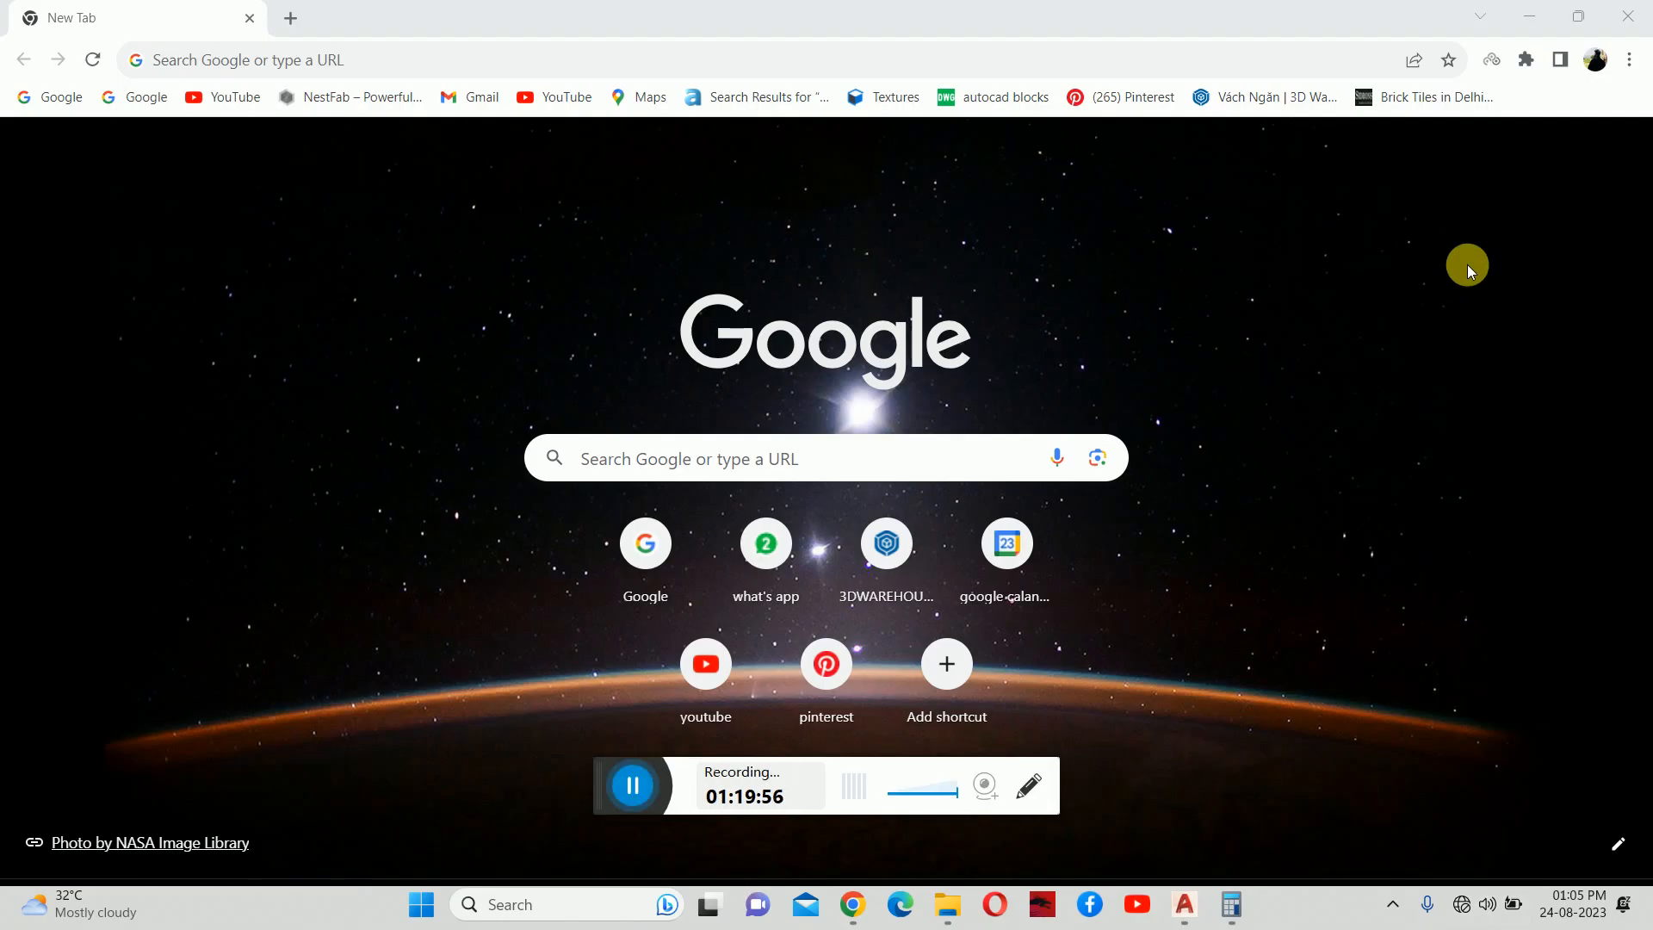